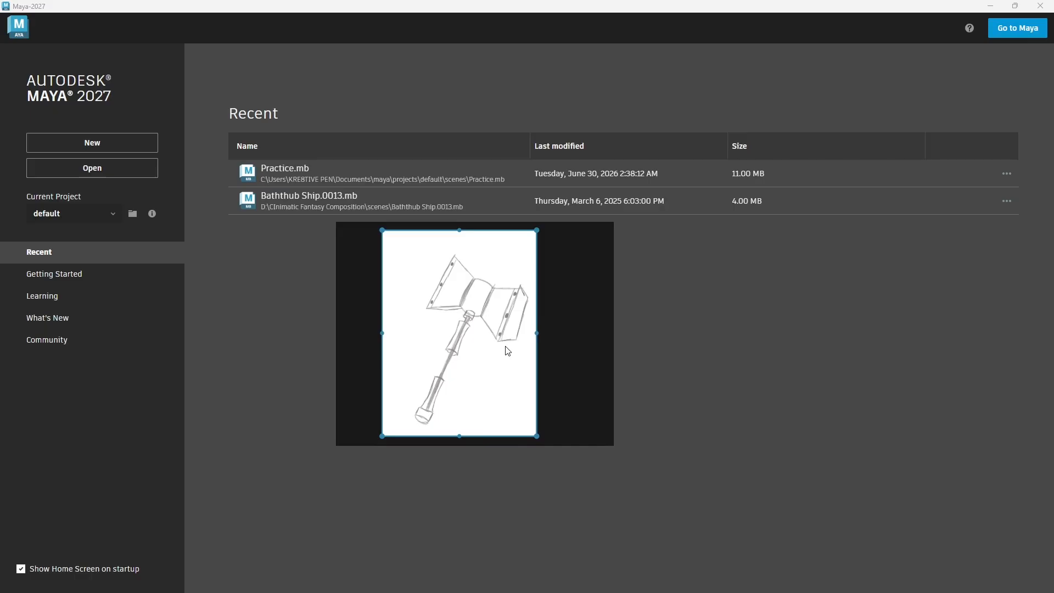
Step: Move the hammer reference sketch out of the way and create a new scene
{"action": "mouse_move", "coordinate": [508, 351]}
{"action": "left_mouse_down"}
{"action": "mouse_move", "coordinate": [983, 423]}
{"action": "mouse_move", "coordinate": [702, 409]}
{"action": "mouse_move", "coordinate": [702, 391]}
{"action": "mouse_move", "coordinate": [1053, 405]}
{"action": "mouse_move", "coordinate": [795, 349]}
{"action": "mouse_move", "coordinate": [760, 360]}
{"action": "mouse_move", "coordinate": [1053, 407]}
{"action": "left_mouse_up"}
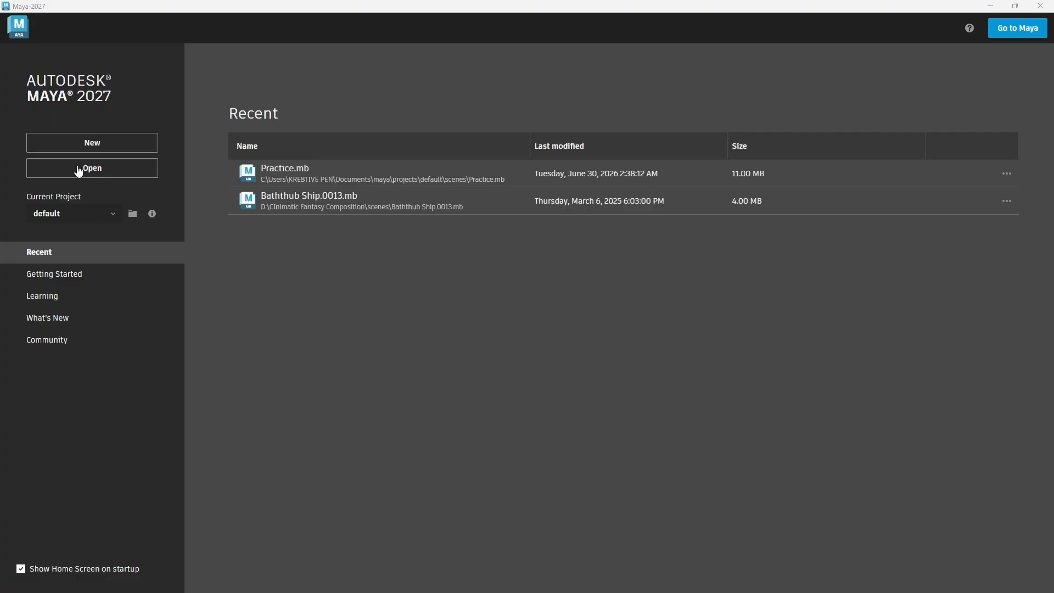
{"action": "left_click", "coordinate": [91, 149]}
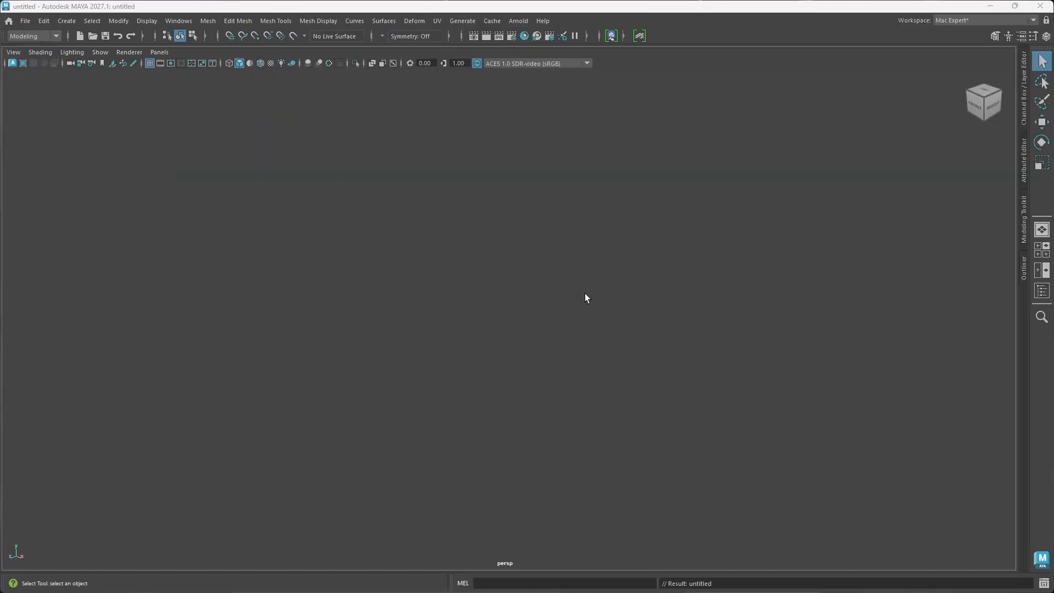
Step: Hide the viewport grid and show it again
{"action": "left_click", "coordinate": [581, 342]}
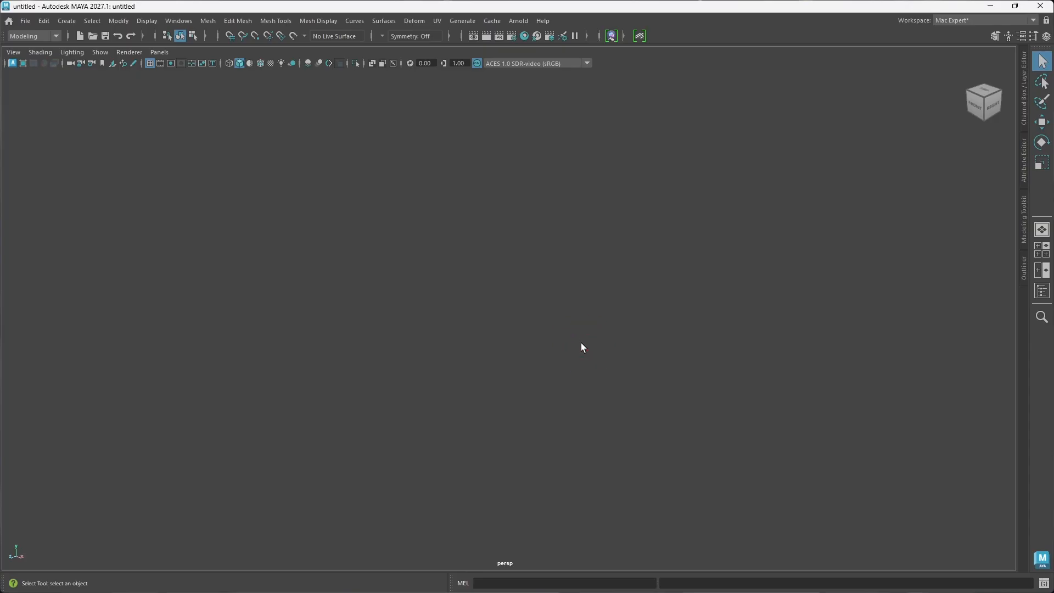
{"action": "scroll", "coordinate": [581, 343], "scroll_direction": "down", "scroll_amount": 4}
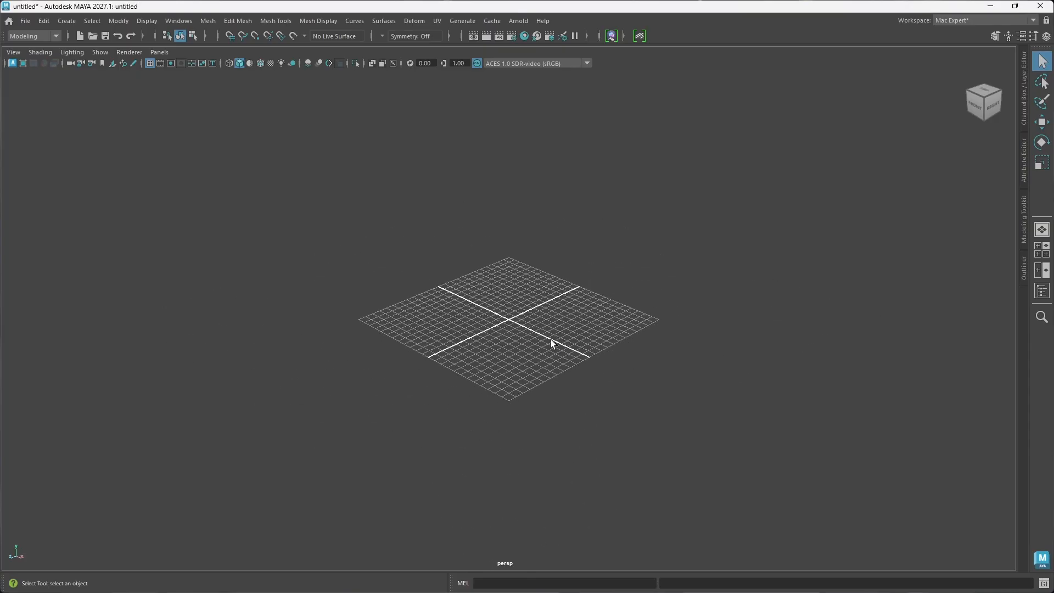
{"action": "scroll", "coordinate": [551, 339], "scroll_direction": "up", "scroll_amount": 4}
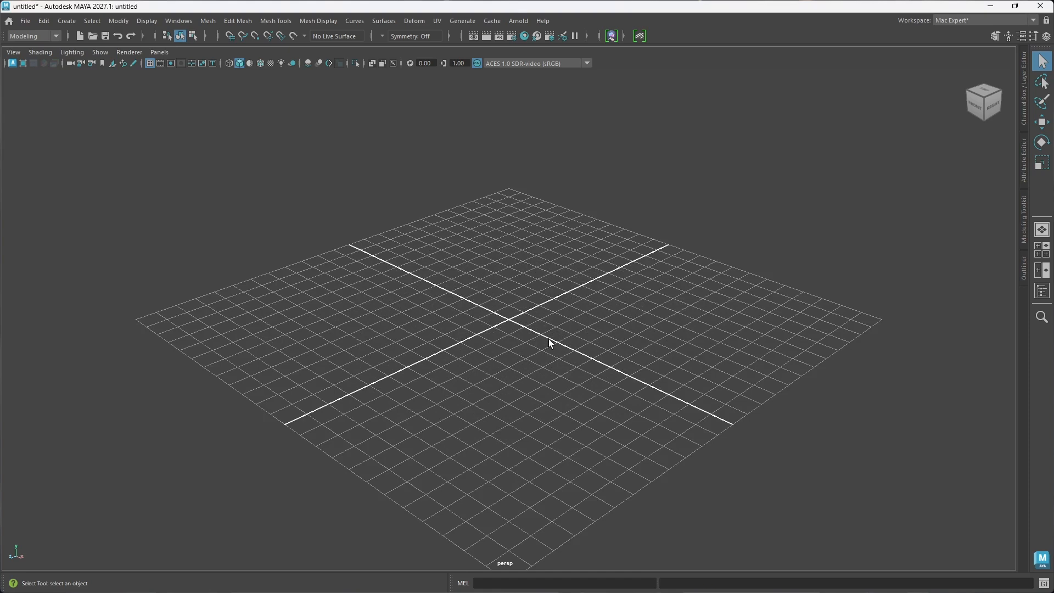
{"action": "left_click", "coordinate": [150, 64]}
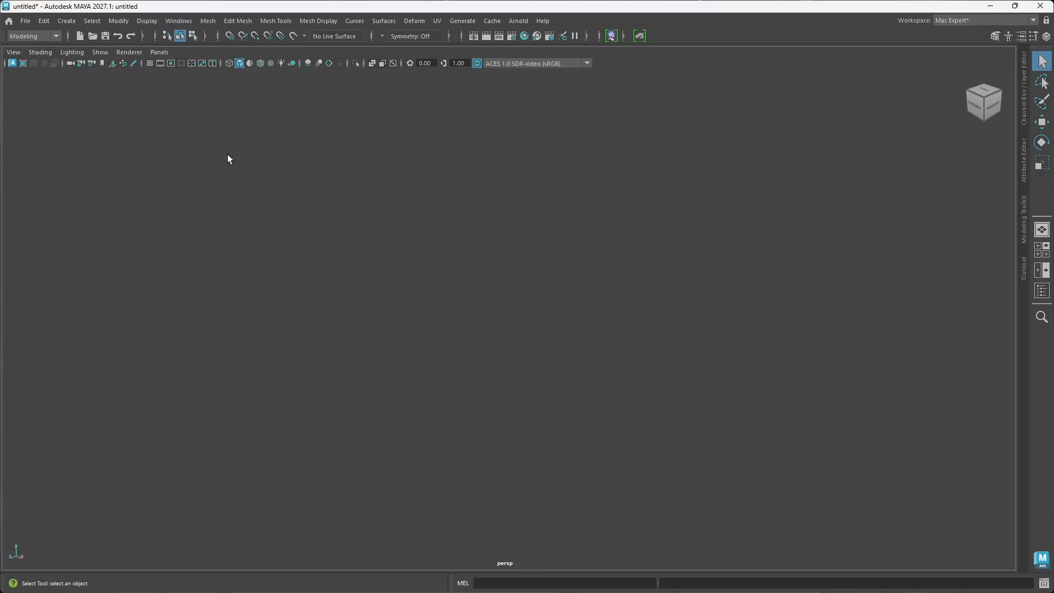
{"action": "left_click", "coordinate": [148, 63]}
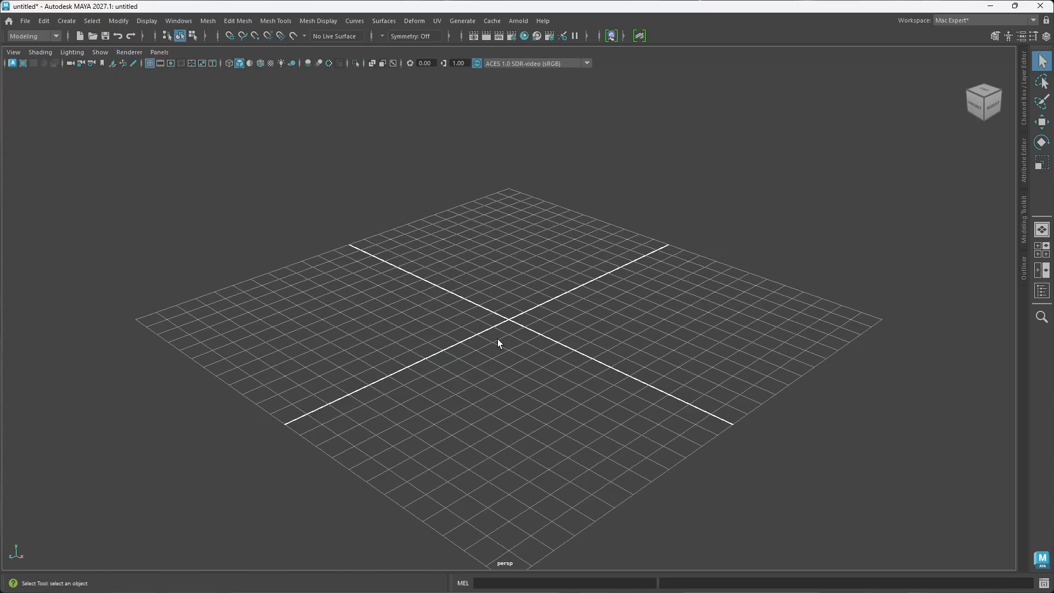
Step: Bring the hammer reference sketch over the viewport to study the head's shape, and move it away again
{"action": "right_click_drag", "start_coordinate": [1053, 437], "coordinate": [655, 397]}
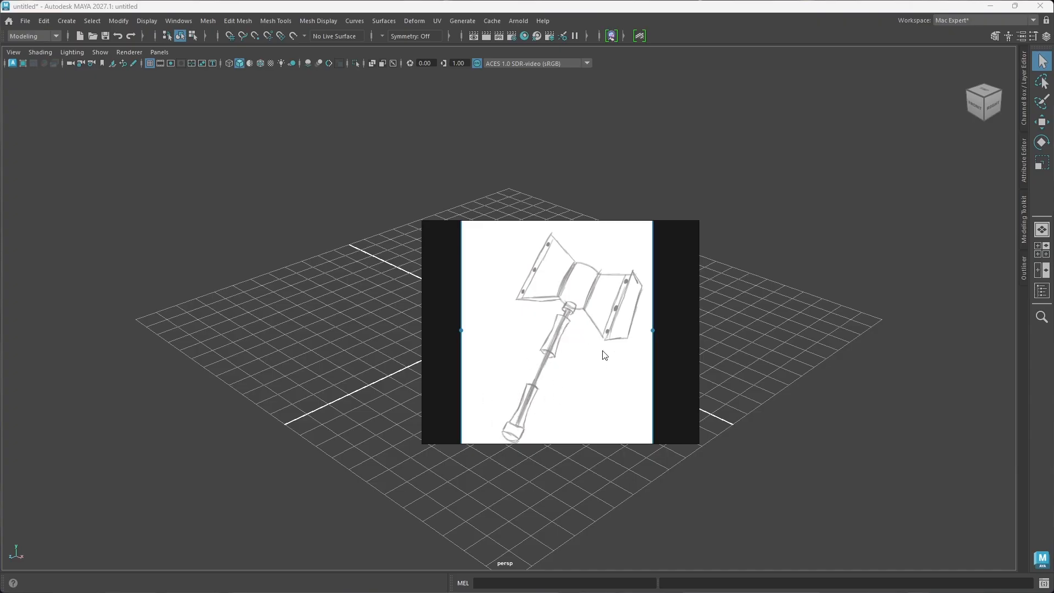
{"action": "right_click_drag", "start_coordinate": [526, 342], "coordinate": [1053, 418]}
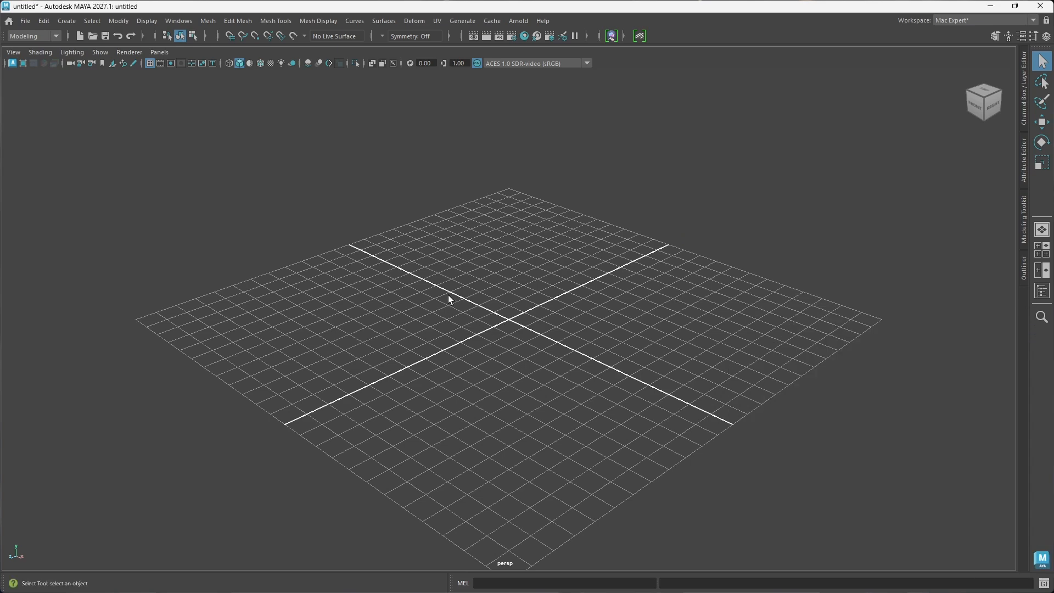
Step: Create a polygon cylinder at the centre of the grid for the hammer head
{"action": "right_click_drag", "start_coordinate": [447, 295], "coordinate": [393, 297], "text": "shift"}
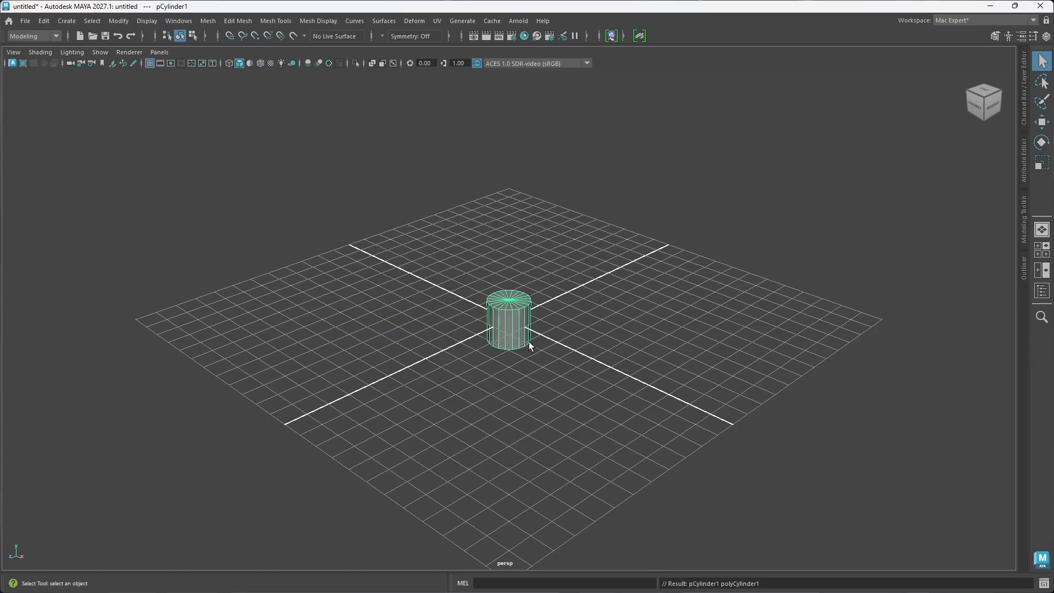
{"action": "scroll", "coordinate": [523, 345], "scroll_direction": "up", "scroll_amount": 2}
{"action": "scroll", "coordinate": [522, 344], "scroll_direction": "down", "scroll_amount": 2}
{"action": "key", "text": "f"}
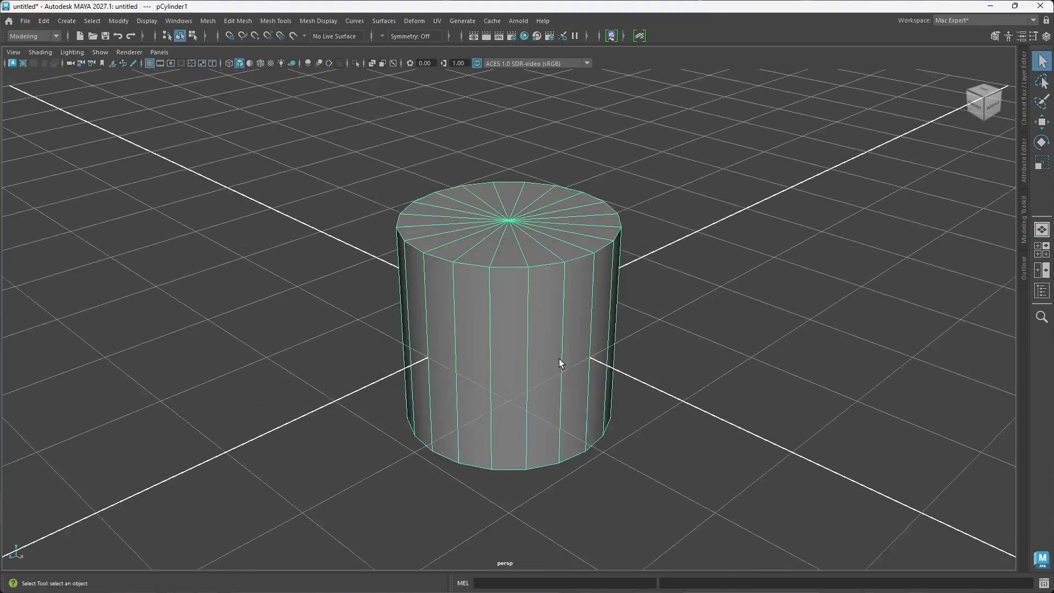
{"action": "scroll", "coordinate": [559, 358], "scroll_direction": "down", "scroll_amount": 8}
{"action": "left_click_drag", "start_coordinate": [508, 354], "coordinate": [558, 356], "text": "alt"}
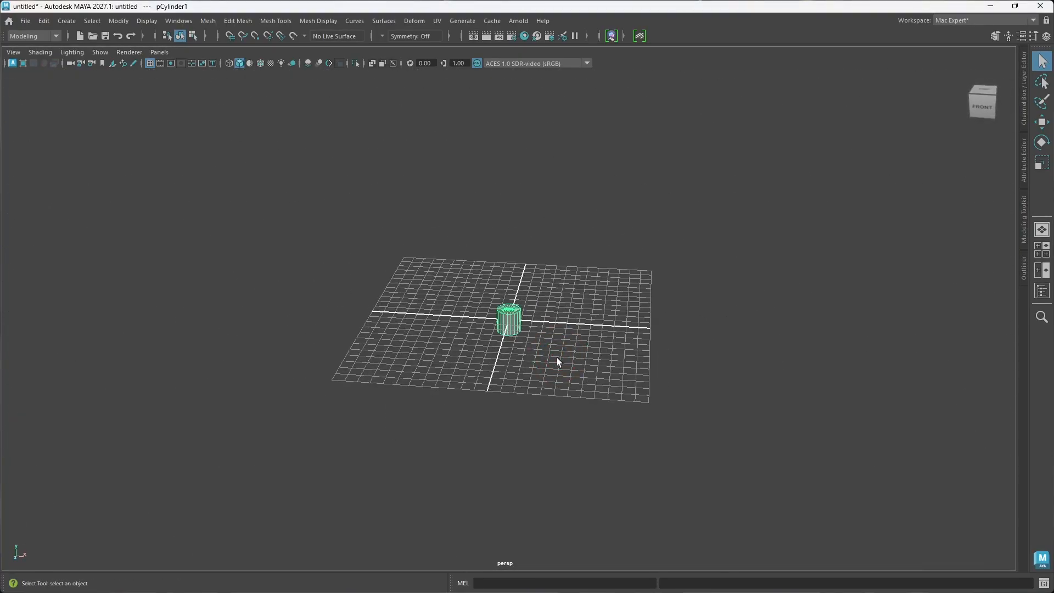
Step: Rotate the cylinder 90 degrees about Z so that it lies horizontally along the X axis
{"action": "key", "text": "e"}
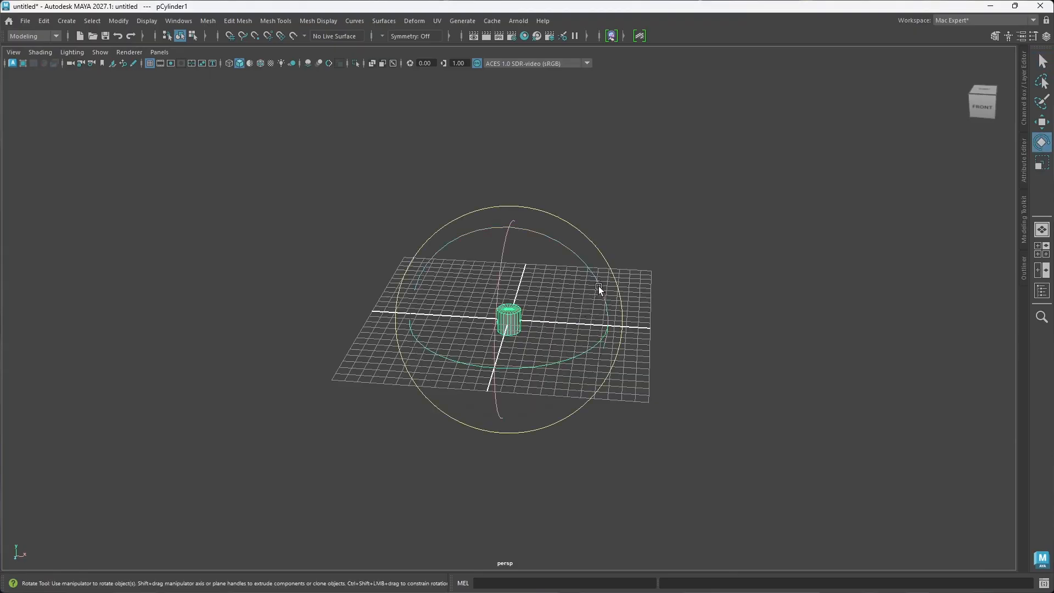
{"action": "left_click_drag", "start_coordinate": [599, 286], "coordinate": [580, 277]}
{"action": "mouse_move", "coordinate": [532, 249]}
{"action": "left_mouse_down"}
{"action": "mouse_move", "coordinate": [489, 236]}
{"action": "mouse_move", "coordinate": [535, 242]}
{"action": "mouse_move", "coordinate": [538, 262]}
{"action": "left_mouse_up"}
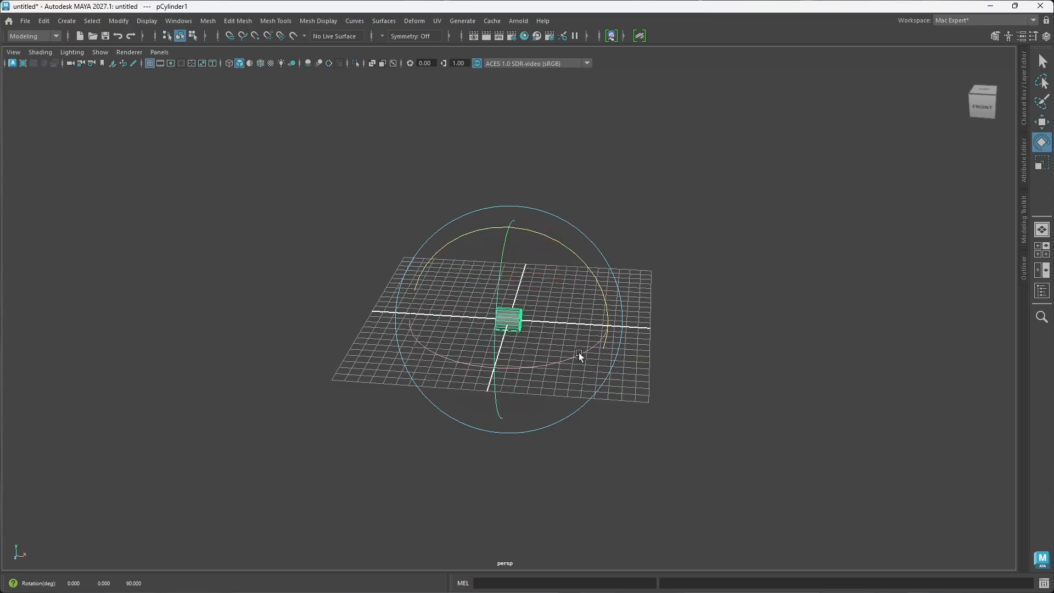
{"action": "key", "text": "w"}
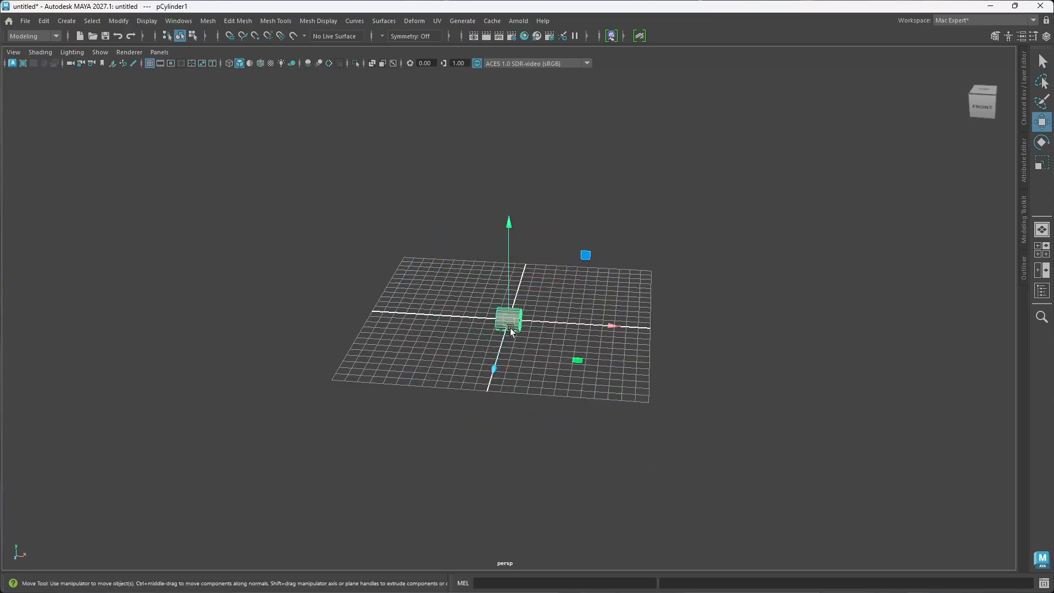
Step: Scale the cylinder up uniformly with the Scale tool
{"action": "key", "text": "r"}
{"action": "left_click_drag", "start_coordinate": [515, 325], "coordinate": [498, 312]}
{"action": "scroll", "coordinate": [516, 342], "scroll_direction": "up", "scroll_amount": 5}
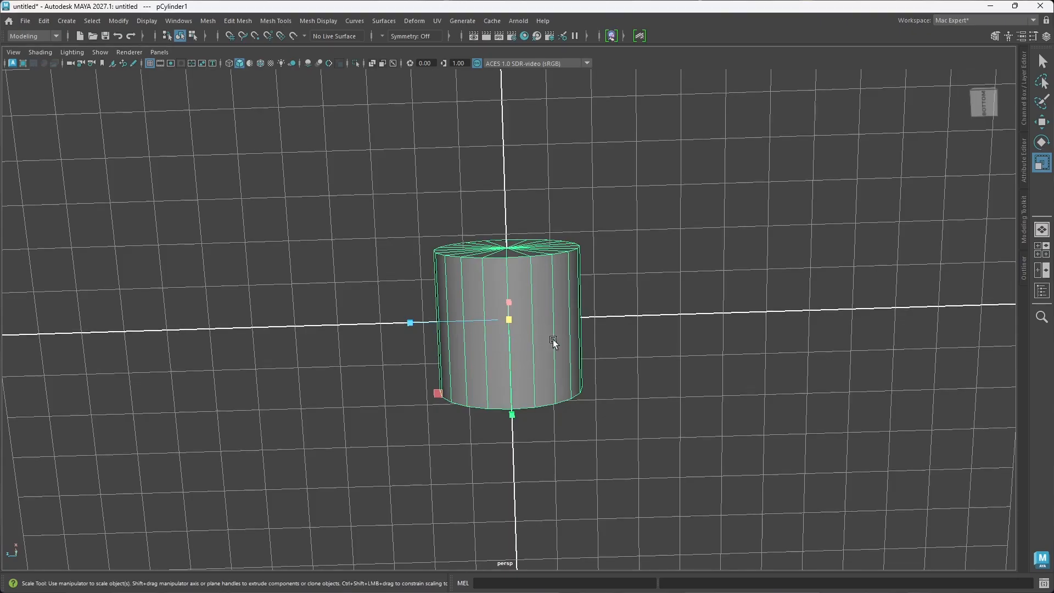
Step: Enable multisample anti-aliasing in the viewport for smoother wireframe edges
{"action": "left_click_drag", "start_coordinate": [555, 343], "coordinate": [557, 400], "text": "alt"}
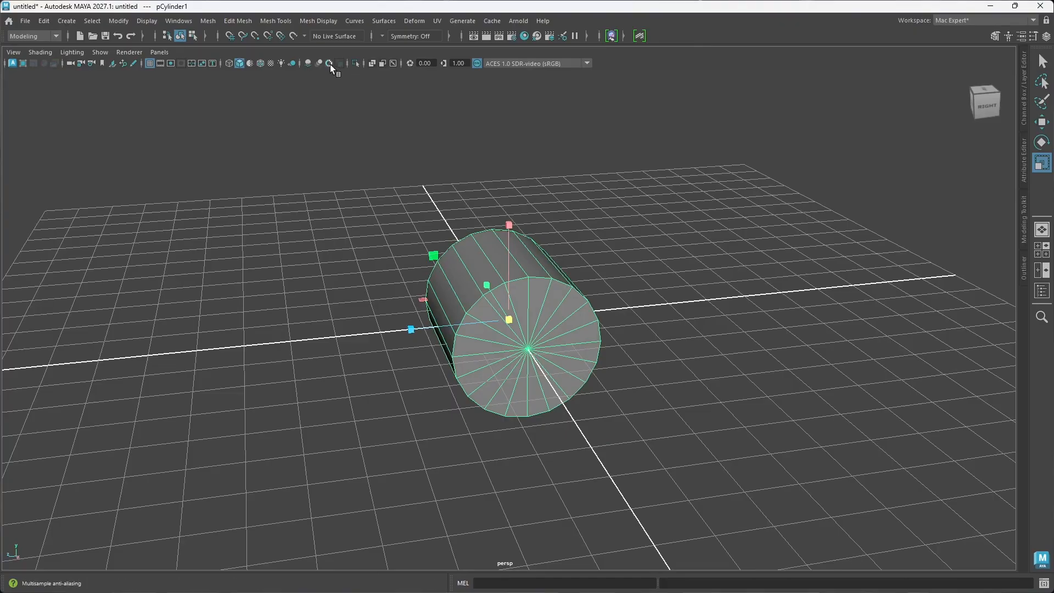
{"action": "left_click", "coordinate": [329, 64]}
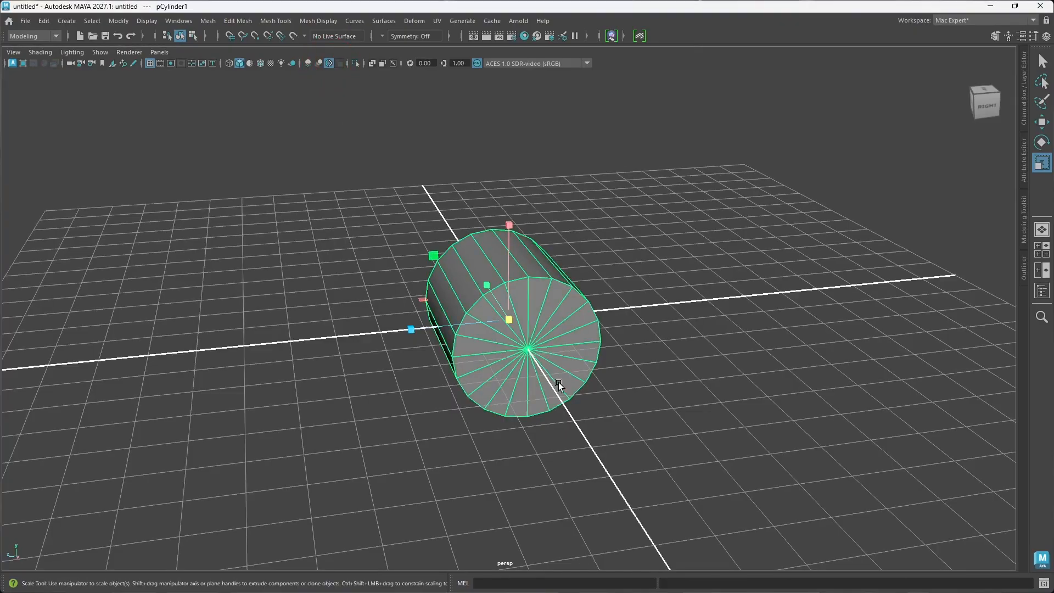
{"action": "left_click_drag", "start_coordinate": [558, 382], "coordinate": [625, 342], "text": "alt"}
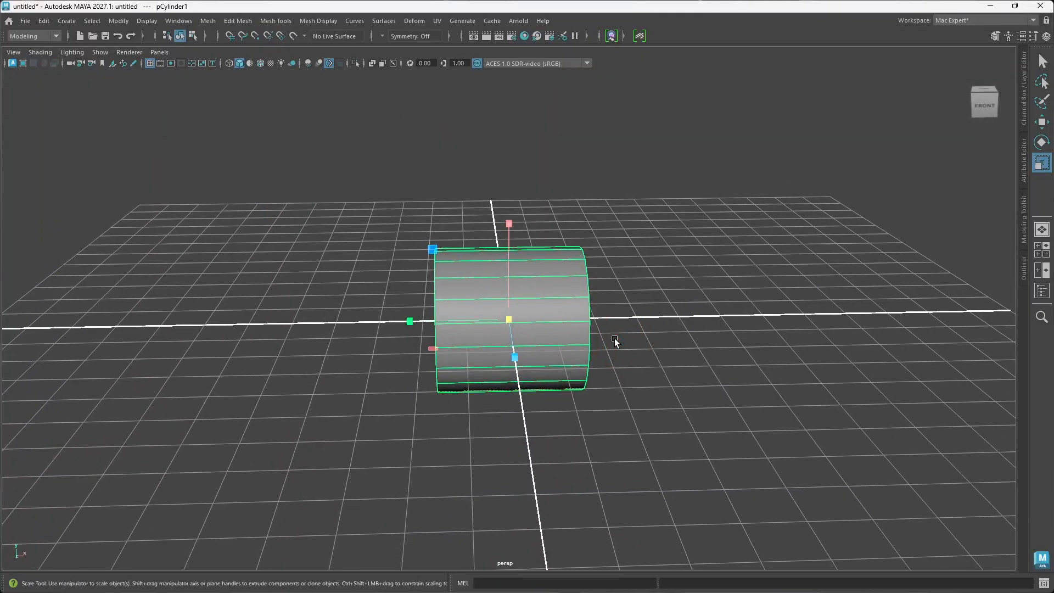
{"action": "left_click_drag", "start_coordinate": [615, 336], "coordinate": [652, 304], "text": "alt"}
{"action": "left_click_drag", "start_coordinate": [674, 398], "coordinate": [633, 347], "text": "alt"}
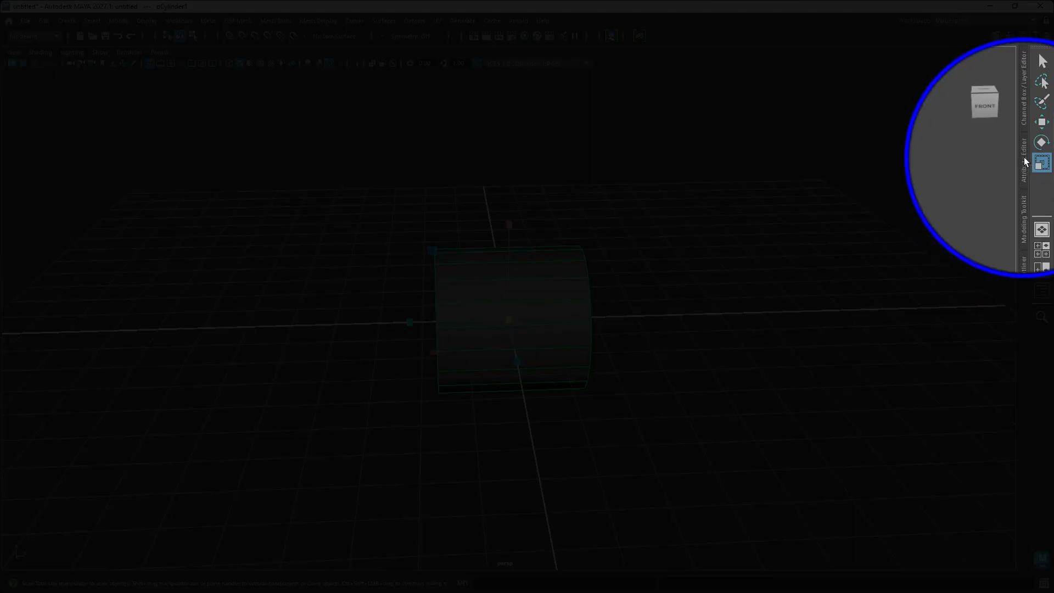
Step: Examine the cylinder's radius, height and subdivision settings in the Attribute Editor, and close the editor
{"action": "left_click", "coordinate": [1023, 158]}
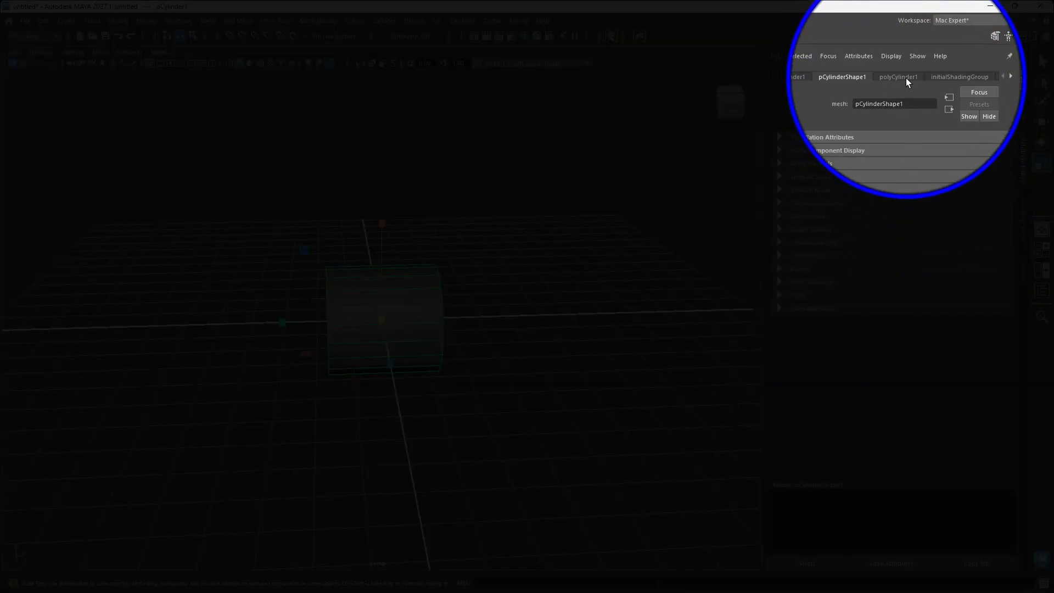
{"action": "left_click", "coordinate": [906, 78]}
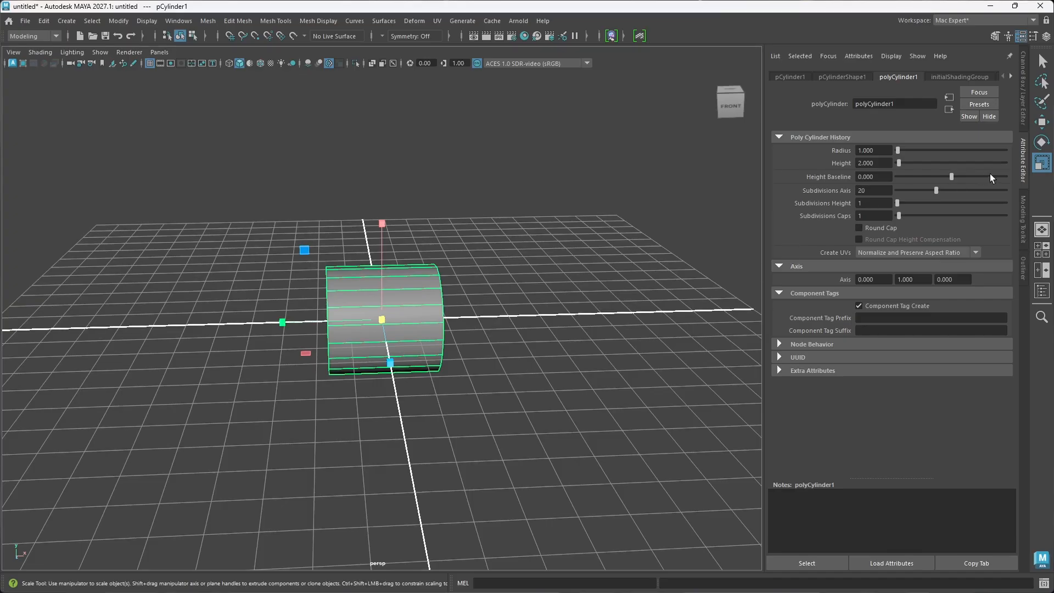
{"action": "left_click", "coordinate": [1023, 164]}
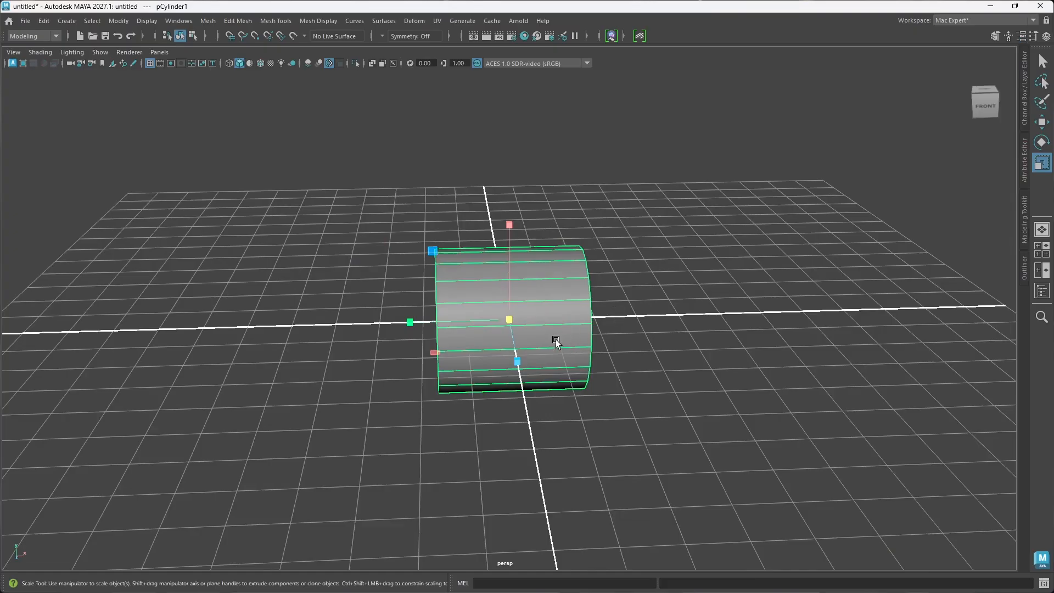
Step: Show the cylinder's construction settings in the viewport with the Show Manipulator tool and set Subdivisions Axis to 16
{"action": "left_click_drag", "start_coordinate": [555, 338], "coordinate": [593, 338], "text": "alt"}
{"action": "key", "text": "t"}
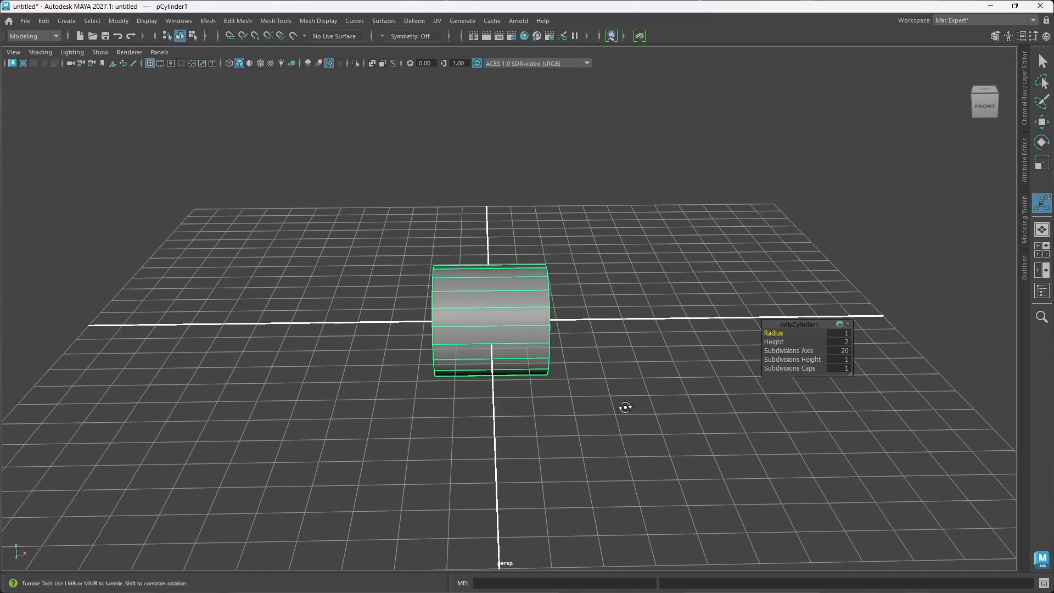
{"action": "left_click_drag", "start_coordinate": [624, 407], "coordinate": [582, 372], "text": "alt"}
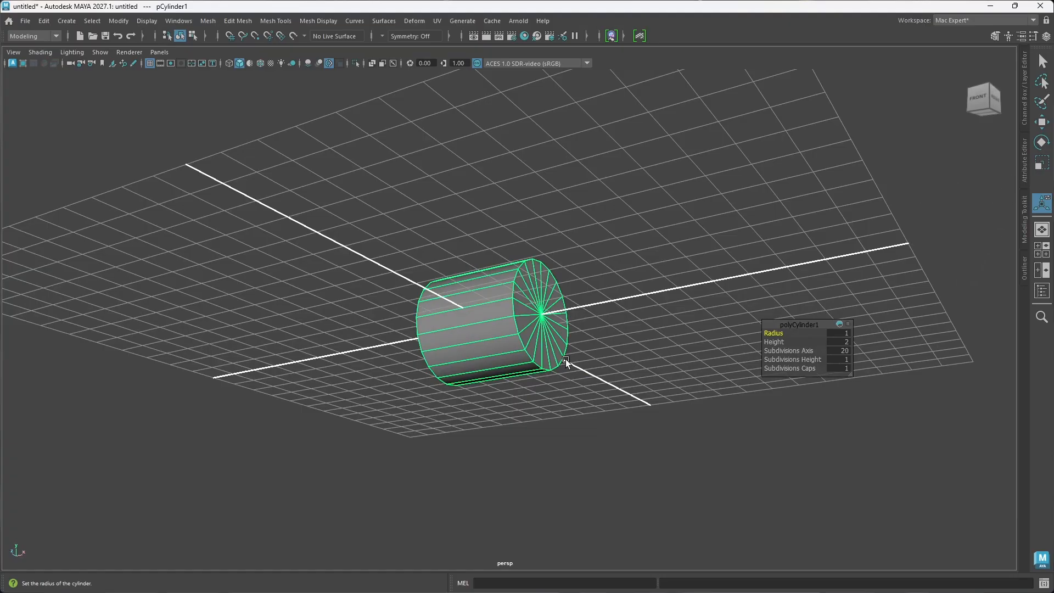
{"action": "left_click_drag", "start_coordinate": [584, 409], "coordinate": [603, 381], "text": "alt"}
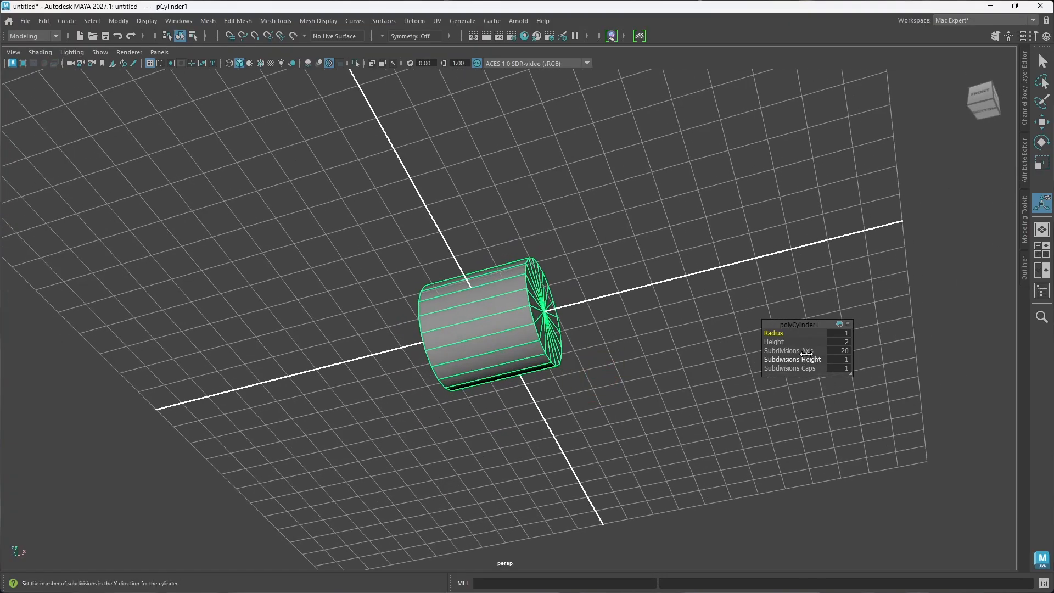
{"action": "left_click_drag", "start_coordinate": [805, 353], "coordinate": [549, 296]}
{"action": "left_click_drag", "start_coordinate": [538, 215], "coordinate": [536, 312], "text": "alt"}
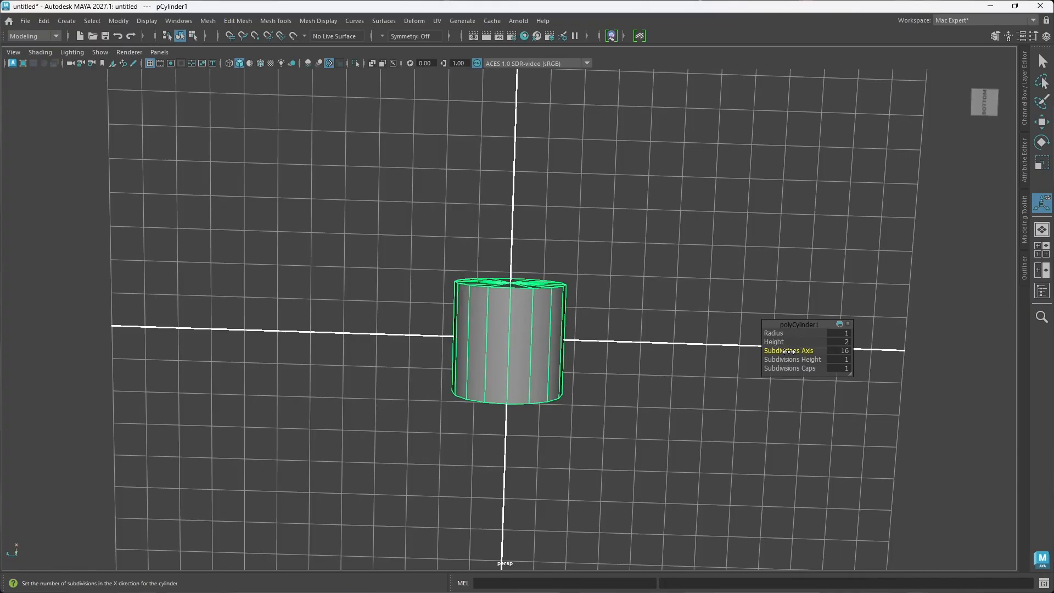
Step: Try lower Subdivisions Axis values of 11, 9 and 7 on the cylinder and compare the resulting shapes
{"action": "left_click_drag", "start_coordinate": [789, 351], "coordinate": [759, 353]}
{"action": "left_click_drag", "start_coordinate": [504, 364], "coordinate": [546, 381], "text": "alt"}
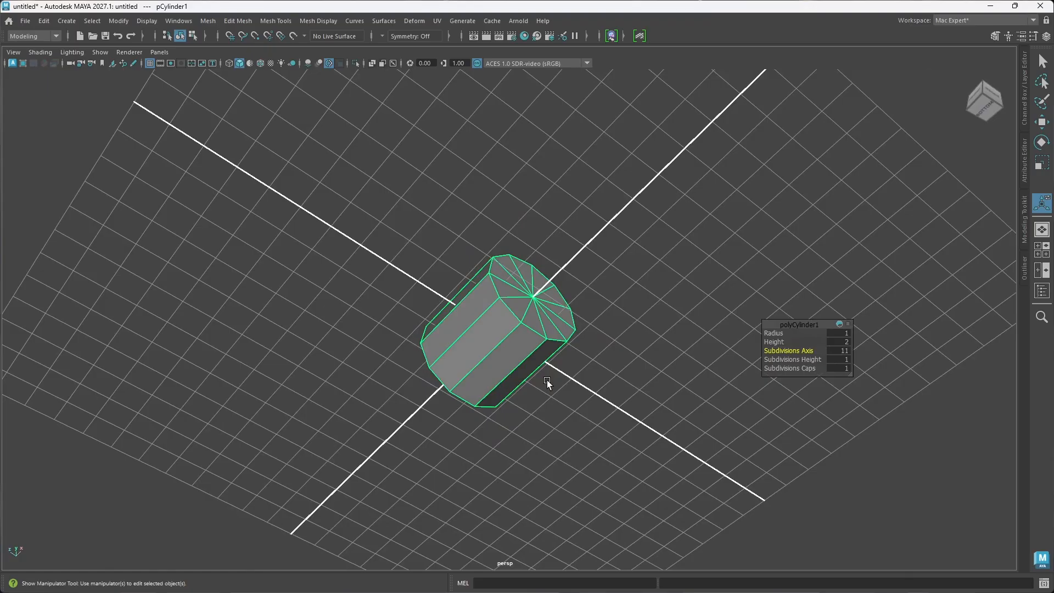
{"action": "left_click_drag", "start_coordinate": [543, 380], "coordinate": [470, 328], "text": "alt"}
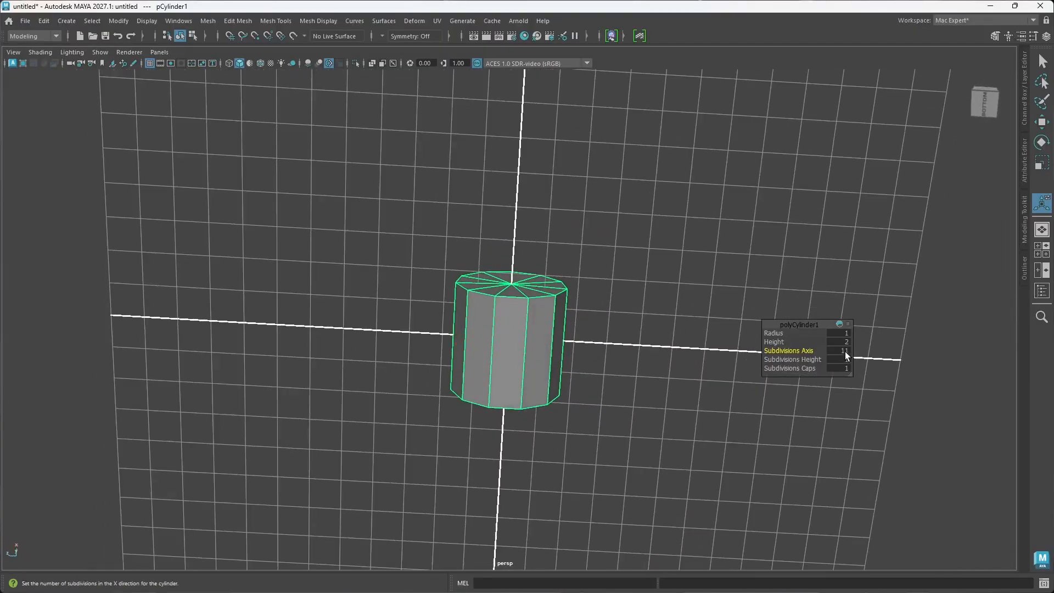
{"action": "left_click_drag", "start_coordinate": [805, 350], "coordinate": [793, 350]}
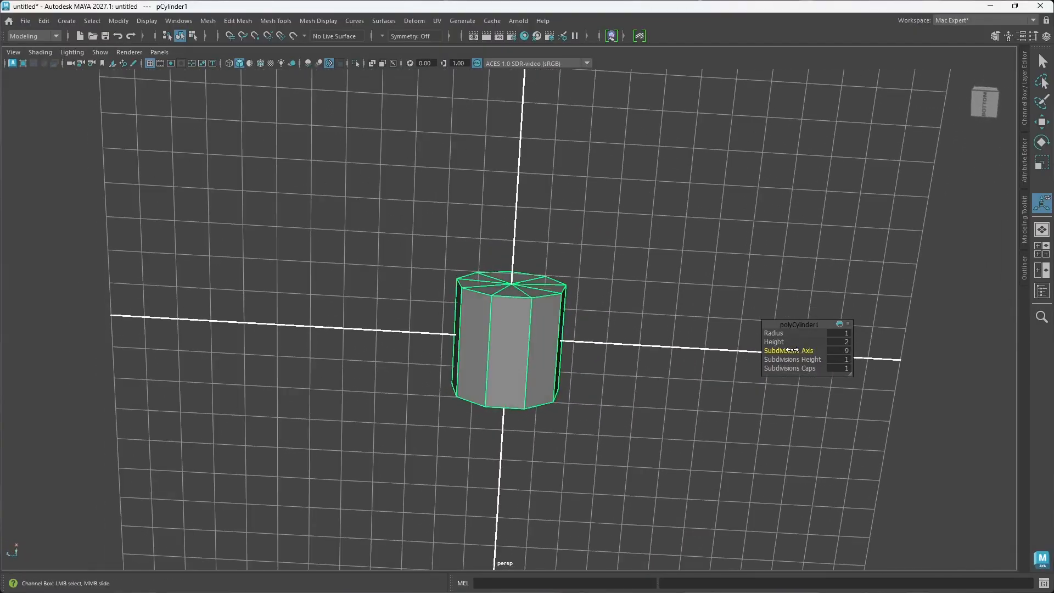
{"action": "mouse_move", "coordinate": [522, 298]}
{"action": "left_mouse_down", "text": "alt"}
{"action": "mouse_move", "coordinate": [531, 376]}
{"action": "mouse_move", "coordinate": [505, 308]}
{"action": "left_mouse_up", "text": "alt"}
{"action": "left_click_drag", "start_coordinate": [801, 350], "coordinate": [787, 350]}
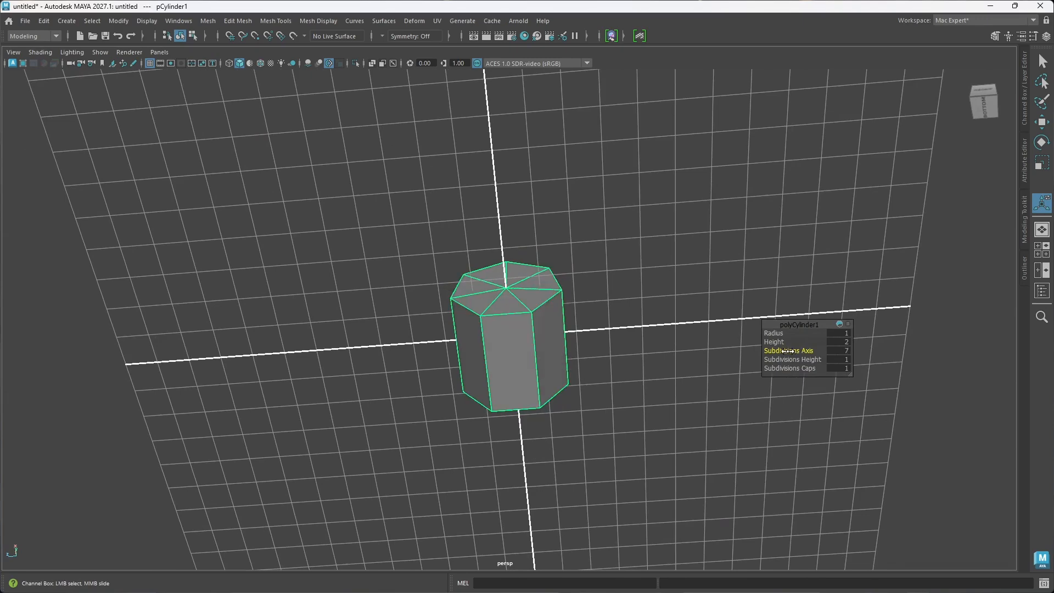
{"action": "left_click_drag", "start_coordinate": [493, 323], "coordinate": [478, 362], "text": "alt"}
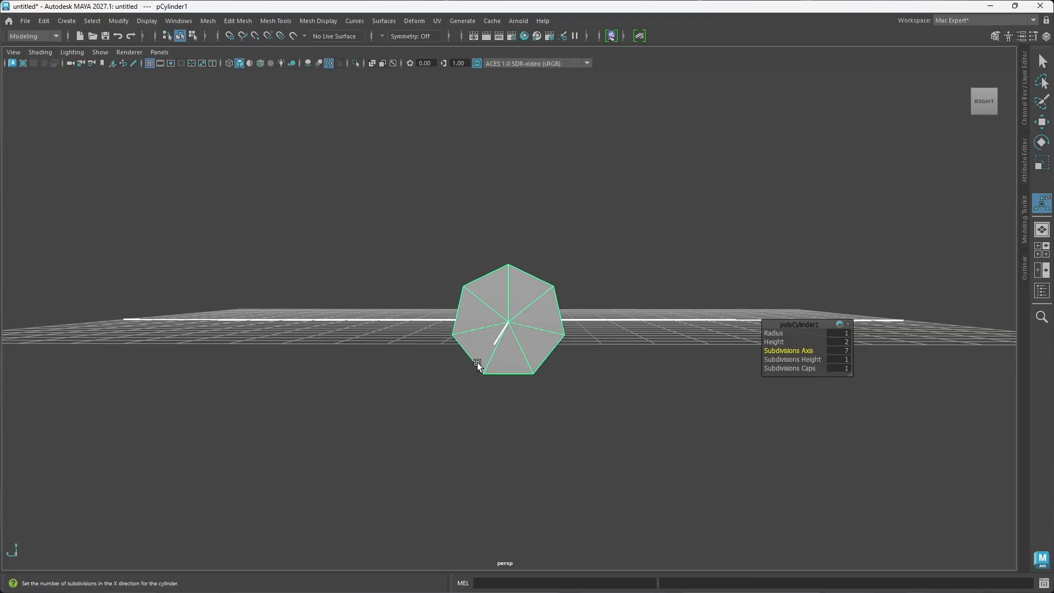
Step: Set the cylinder's Subdivisions Axis to 9, keeping Subdivisions Height at 1
{"action": "left_click", "coordinate": [775, 355]}
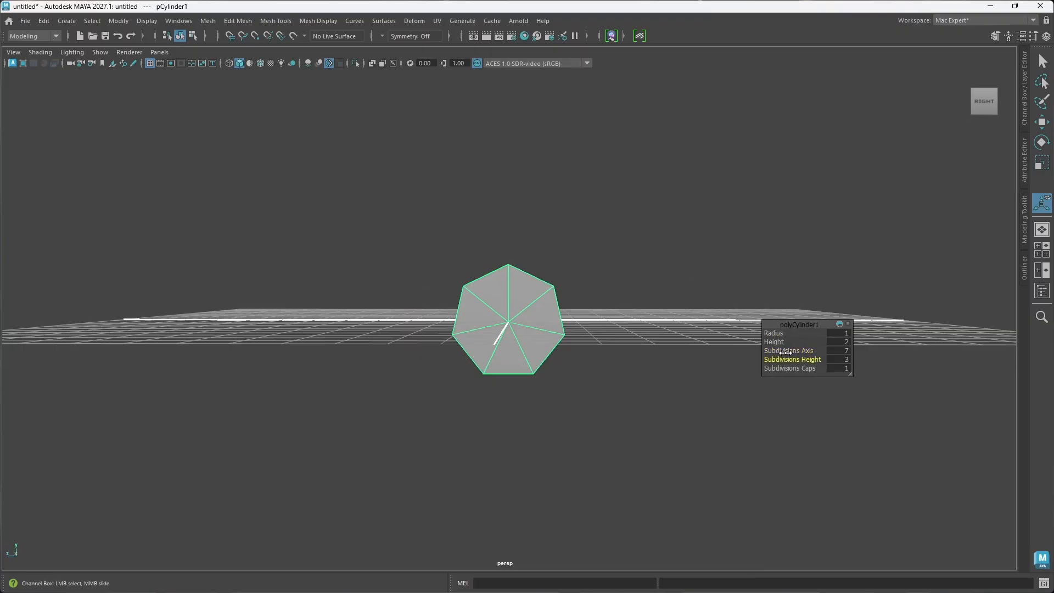
{"action": "left_click", "coordinate": [774, 350]}
{"action": "left_click_drag", "start_coordinate": [774, 350], "coordinate": [787, 350]}
{"action": "left_click_drag", "start_coordinate": [672, 344], "coordinate": [644, 416], "text": "alt"}
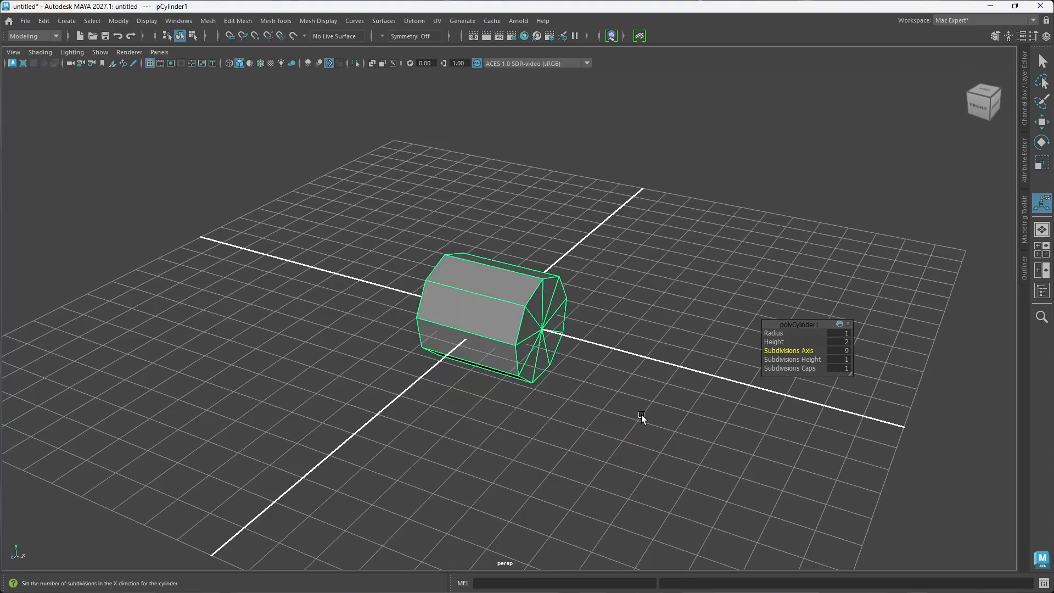
Step: Scale the cylinder up uniformly and hide the viewport grid
{"action": "left_click_drag", "start_coordinate": [517, 381], "coordinate": [551, 346], "text": "alt"}
{"action": "left_click", "coordinate": [496, 319]}
{"action": "key", "text": "r"}
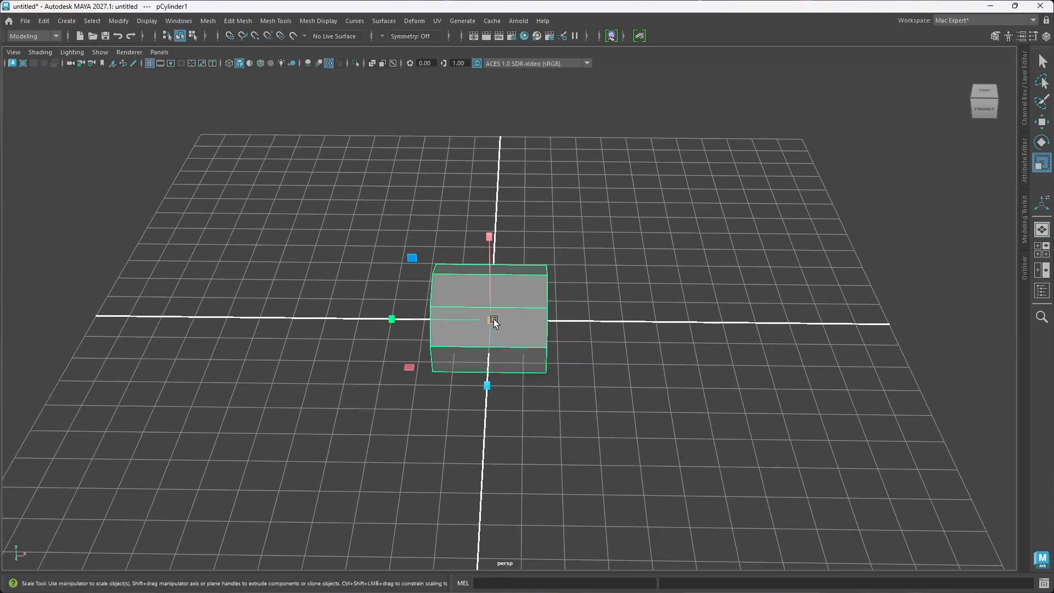
{"action": "left_click_drag", "start_coordinate": [494, 320], "coordinate": [606, 422]}
{"action": "key", "text": "alt+g"}
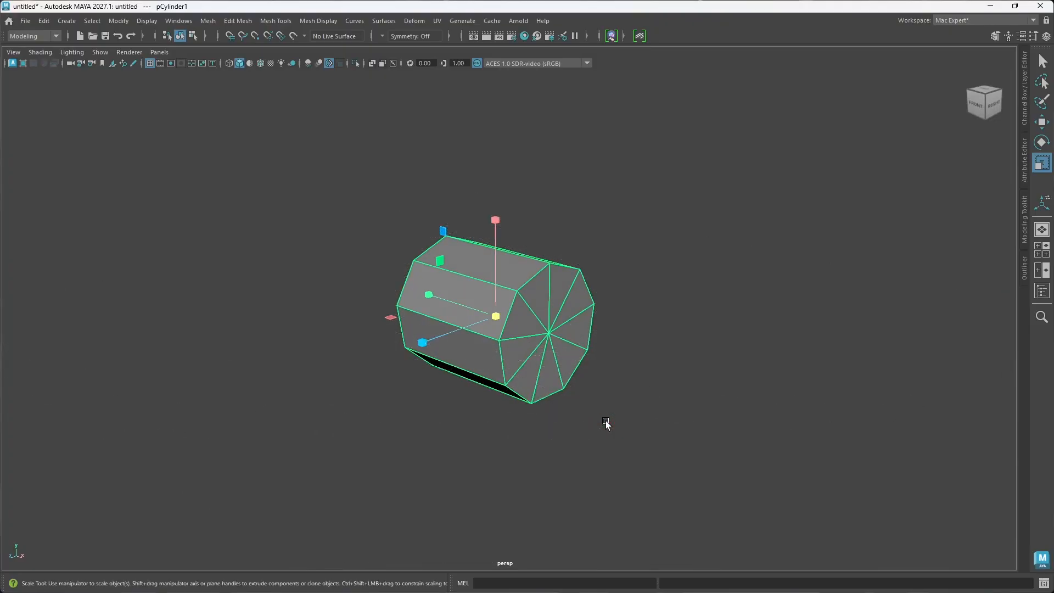
Step: Switch the cylinder to face component mode, working from its round end cap
{"action": "left_click_drag", "start_coordinate": [551, 354], "coordinate": [466, 323], "text": "alt"}
{"action": "left_click", "coordinate": [635, 351]}
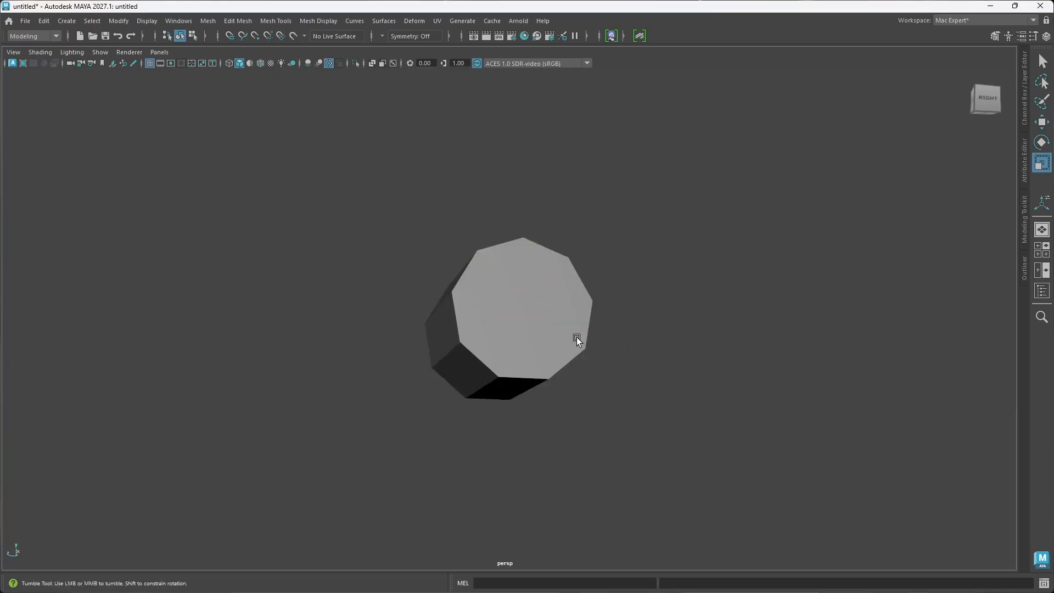
{"action": "left_click_drag", "start_coordinate": [576, 337], "coordinate": [588, 355], "text": "alt"}
{"action": "left_click", "coordinate": [531, 331]}
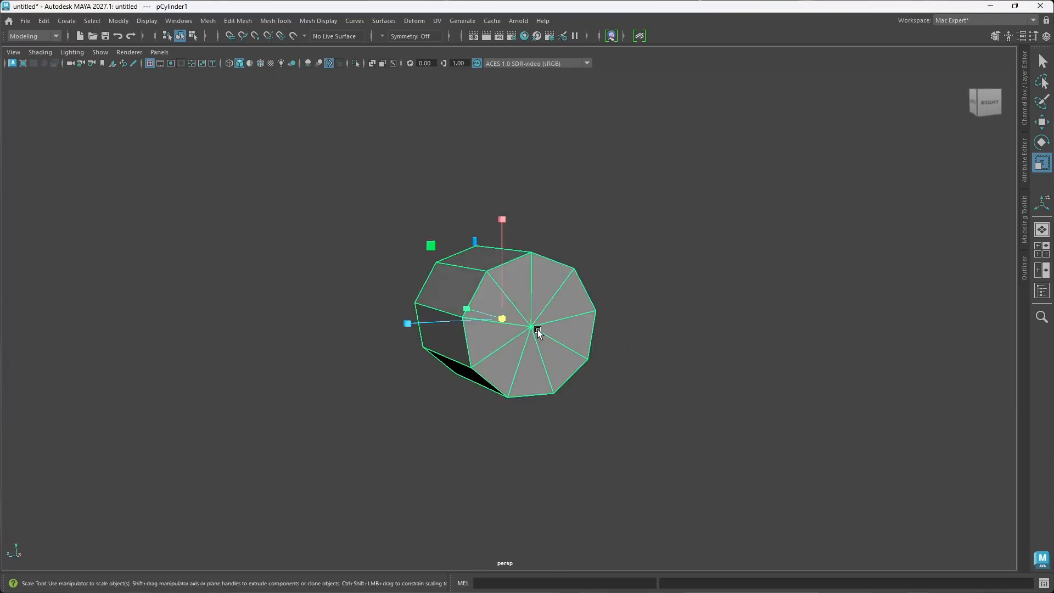
{"action": "right_click_drag", "start_coordinate": [538, 329], "coordinate": [536, 300]}
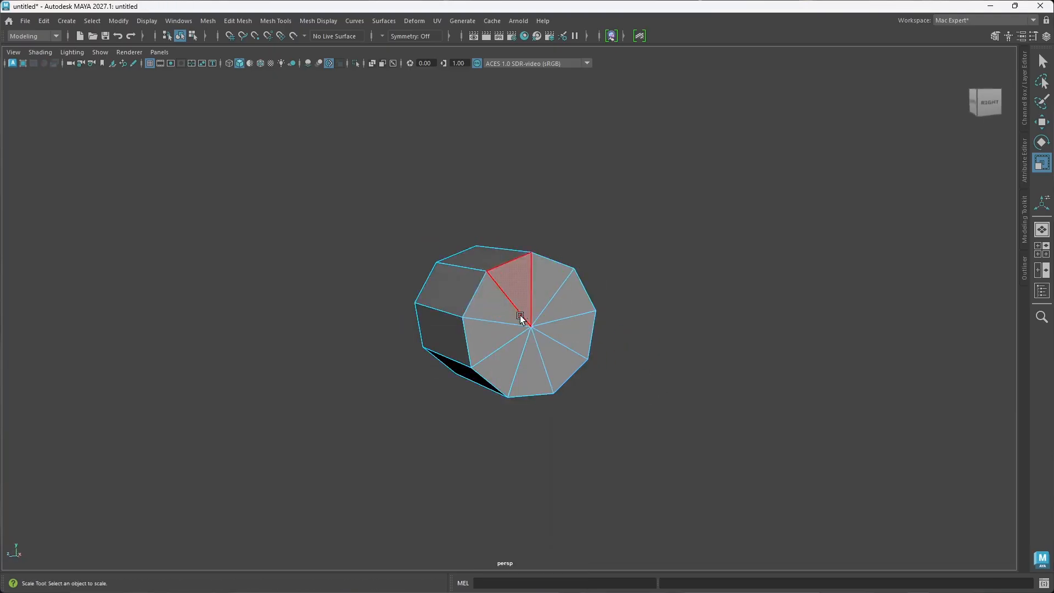
Step: Turn on Camera-Based Selection so that only faces visible to the camera can be selected
{"action": "left_click_drag", "start_coordinate": [538, 331], "coordinate": [478, 330]}
{"action": "left_click", "coordinate": [617, 388]}
{"action": "left_click_drag", "start_coordinate": [617, 388], "coordinate": [463, 316], "text": "alt"}
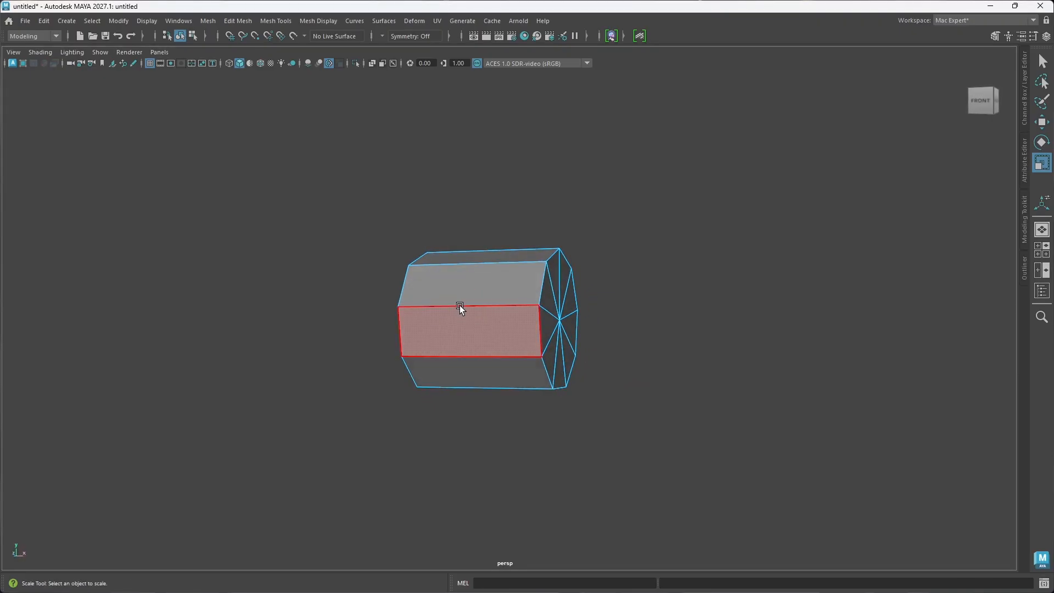
{"action": "left_click_drag", "start_coordinate": [460, 306], "coordinate": [535, 330], "text": "alt"}
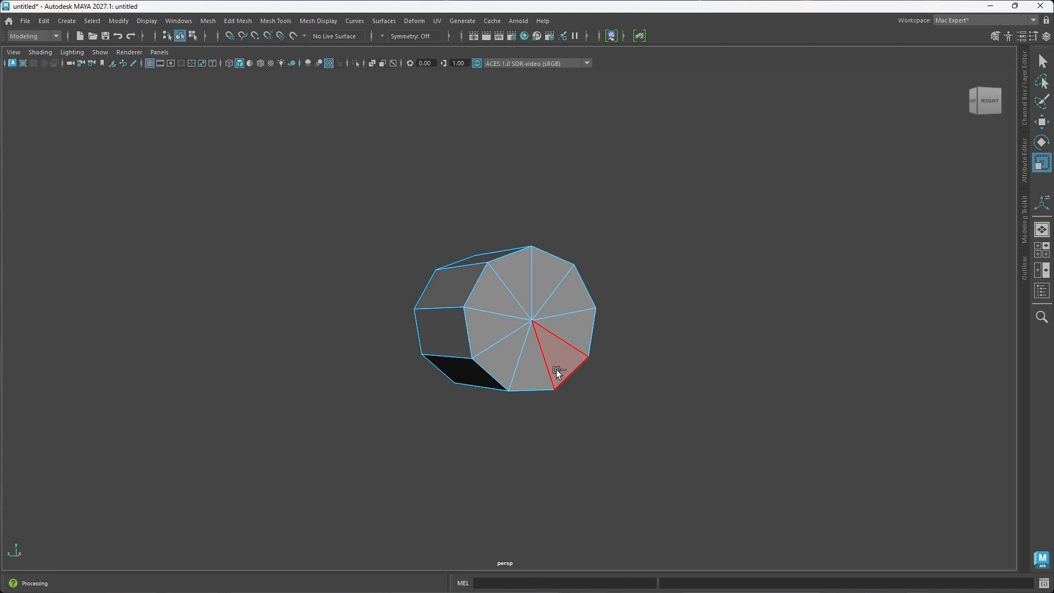
{"action": "left_click", "coordinate": [619, 317]}
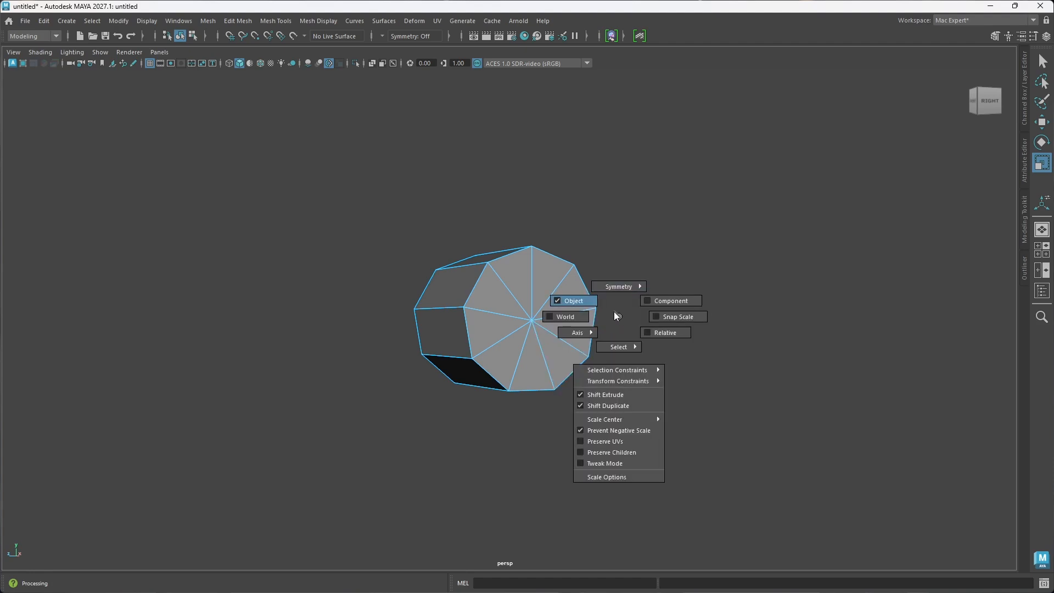
{"action": "mouse_move", "coordinate": [622, 346]}
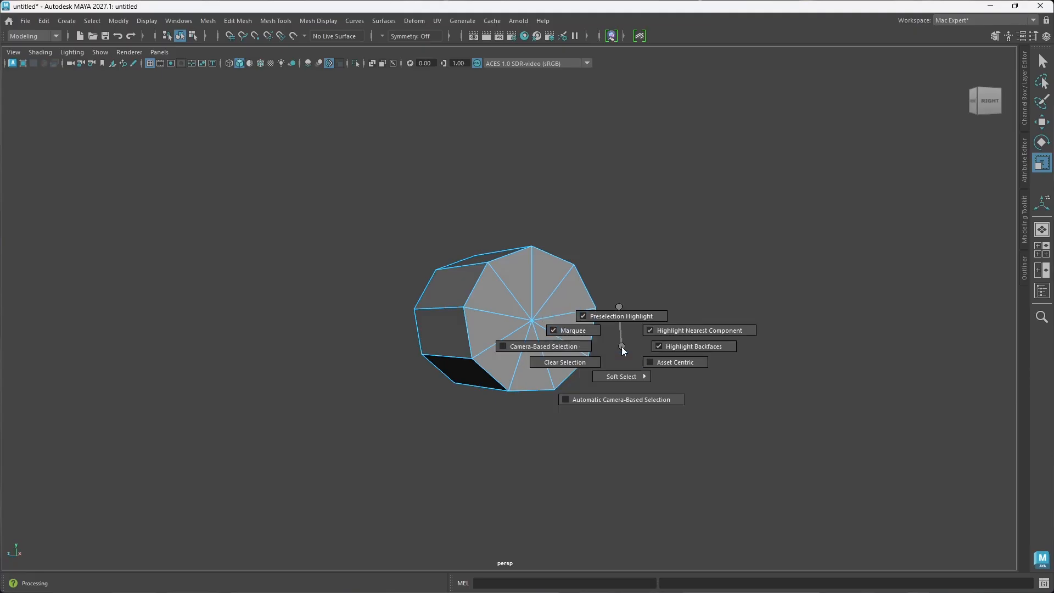
{"action": "left_click", "coordinate": [518, 347]}
Step: Select all faces of the cylinder's two end caps and delete them to leave an open tube
{"action": "left_click_drag", "start_coordinate": [577, 409], "coordinate": [602, 413], "text": "alt"}
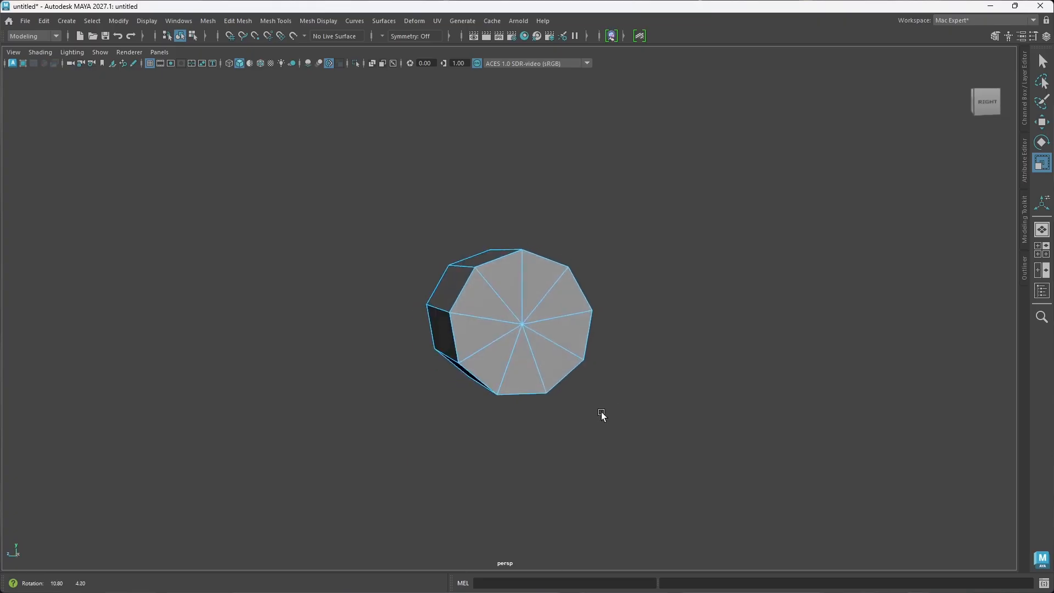
{"action": "left_click_drag", "start_coordinate": [560, 373], "coordinate": [561, 373]}
{"action": "left_click_drag", "start_coordinate": [494, 416], "coordinate": [680, 365], "text": "alt"}
{"action": "left_click_drag", "start_coordinate": [593, 357], "coordinate": [577, 370], "text": "alt"}
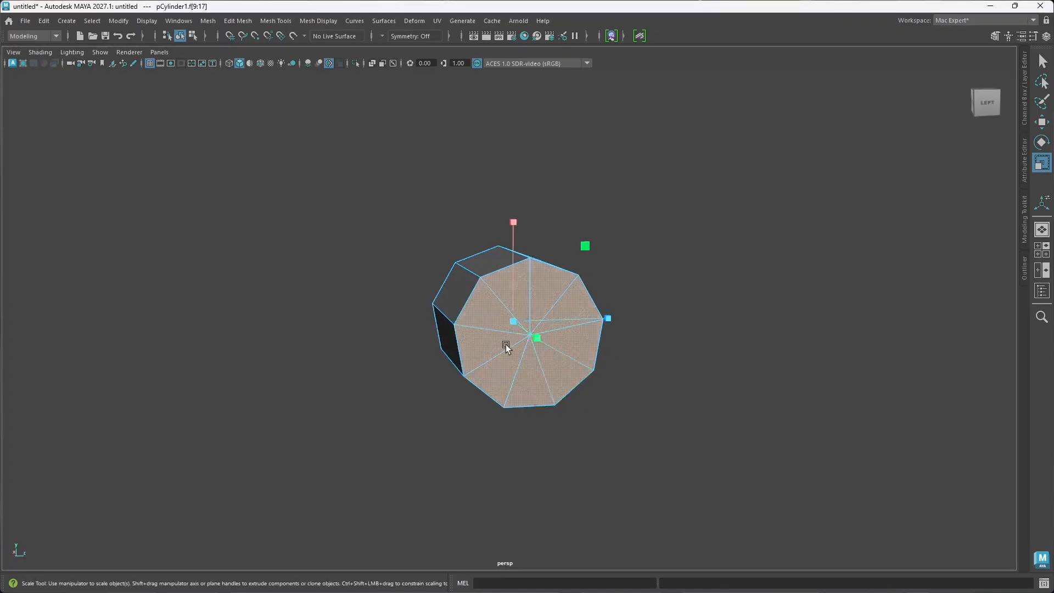
{"action": "left_click_drag", "start_coordinate": [505, 346], "coordinate": [409, 351], "text": "alt"}
{"action": "key", "text": "Delete"}
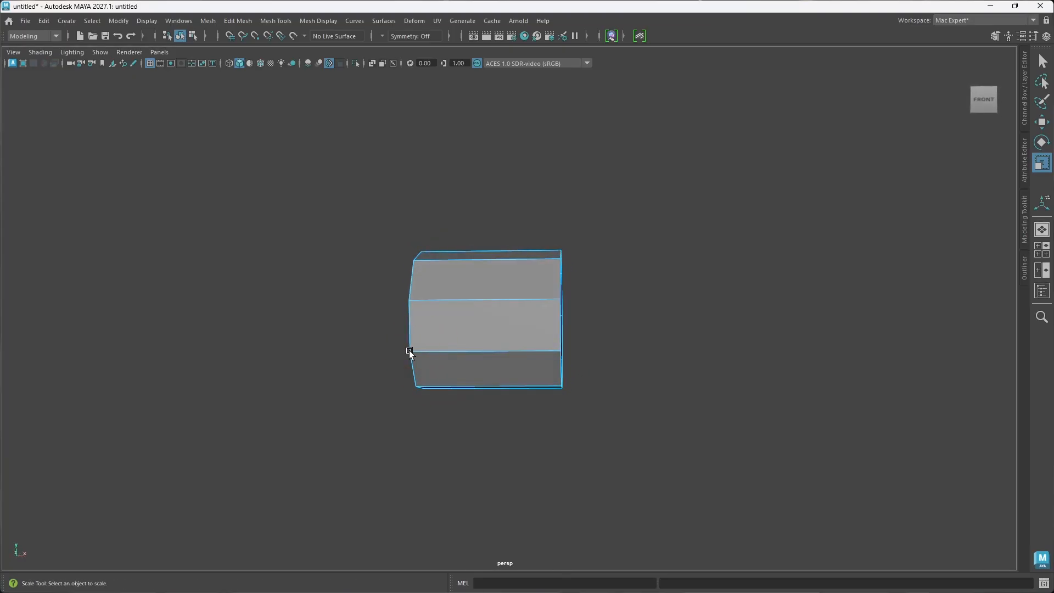
Step: Return the open cylinder to object mode and create a polygon cube at its centre
{"action": "left_click_drag", "start_coordinate": [565, 388], "coordinate": [481, 352], "text": "alt"}
{"action": "left_click_drag", "start_coordinate": [510, 401], "coordinate": [513, 330], "text": "alt"}
{"action": "scroll", "coordinate": [526, 329], "scroll_direction": "down", "scroll_amount": 3}
{"action": "left_click", "coordinate": [513, 331]}
{"action": "right_click_drag", "start_coordinate": [639, 357], "coordinate": [703, 252]}
{"action": "mouse_move", "coordinate": [470, 391]}
{"action": "left_mouse_down", "text": "alt"}
{"action": "mouse_move", "coordinate": [499, 391]}
{"action": "mouse_move", "coordinate": [454, 395]}
{"action": "left_mouse_up", "text": "alt"}
{"action": "left_click", "coordinate": [627, 380]}
{"action": "right_click_drag", "start_coordinate": [655, 357], "coordinate": [647, 388], "text": "shift"}
{"action": "left_click_drag", "start_coordinate": [511, 398], "coordinate": [540, 321], "text": "alt"}
{"action": "left_click_drag", "start_coordinate": [484, 352], "coordinate": [513, 360], "text": "alt"}
Step: Move the cube along X out past the cylinder's open end and scale it uniformly against the opening
{"action": "key", "text": "w"}
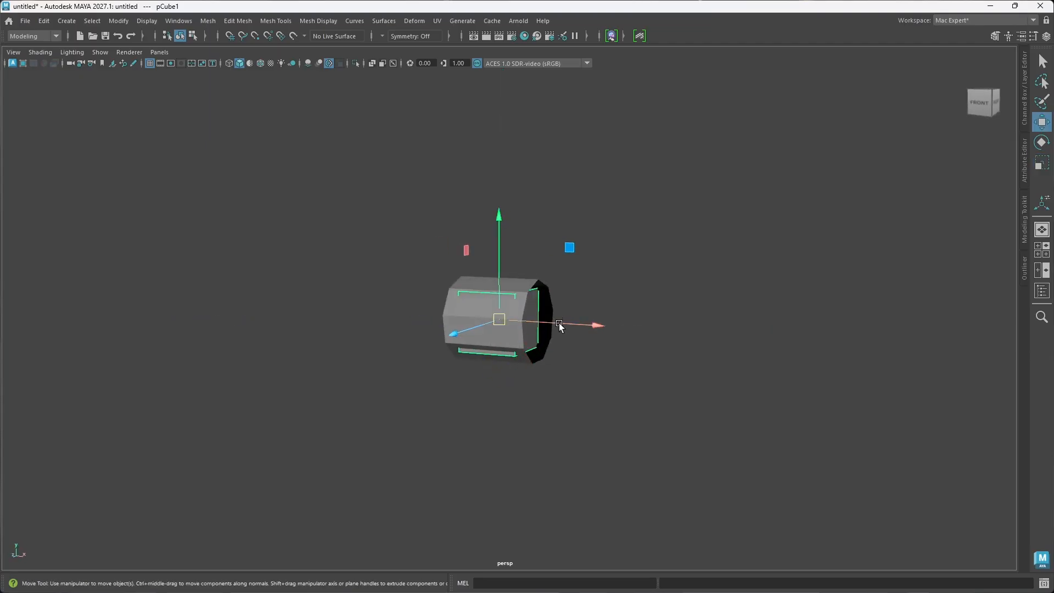
{"action": "left_click_drag", "start_coordinate": [559, 323], "coordinate": [546, 395]}
{"action": "key", "text": "r"}
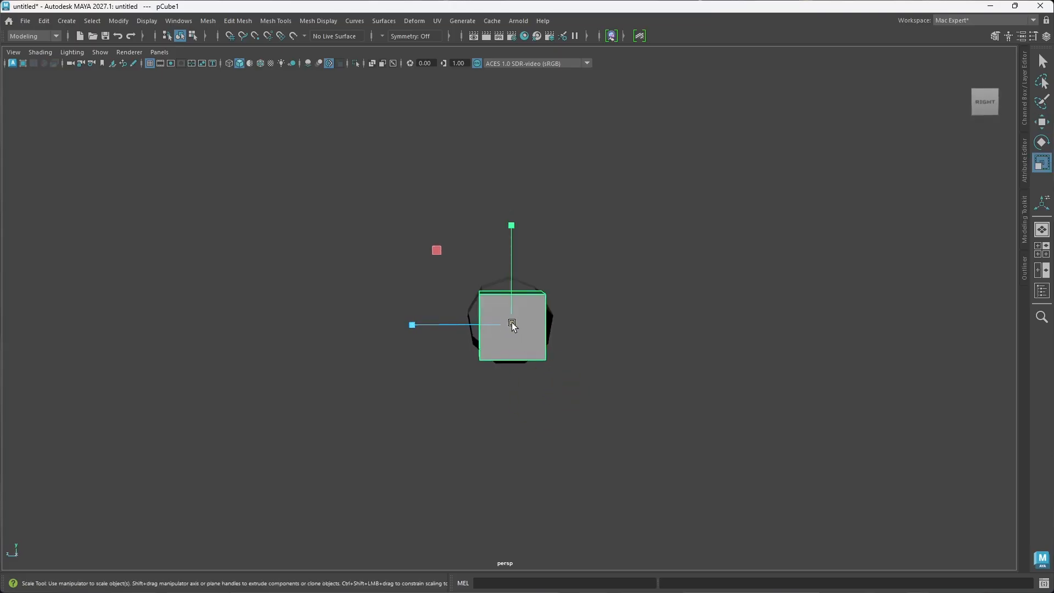
{"action": "left_click_drag", "start_coordinate": [511, 324], "coordinate": [563, 339]}
{"action": "key", "text": "w"}
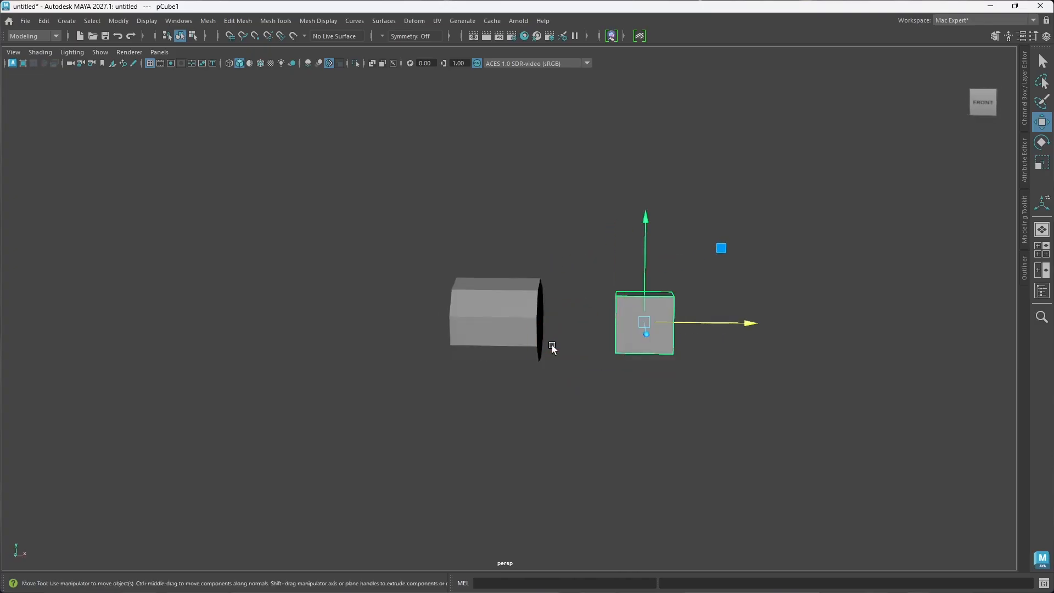
Step: Extrude the open cylinder's faces with a Thickness of 0.238 to give the tube a solid wall
{"action": "scroll", "coordinate": [545, 365], "scroll_direction": "up", "scroll_amount": 2}
{"action": "middle_click_drag", "start_coordinate": [543, 367], "coordinate": [523, 373], "text": "alt"}
{"action": "left_click_drag", "start_coordinate": [541, 373], "coordinate": [497, 372], "text": "alt"}
{"action": "left_click", "coordinate": [476, 323]}
{"action": "left_click", "coordinate": [494, 371]}
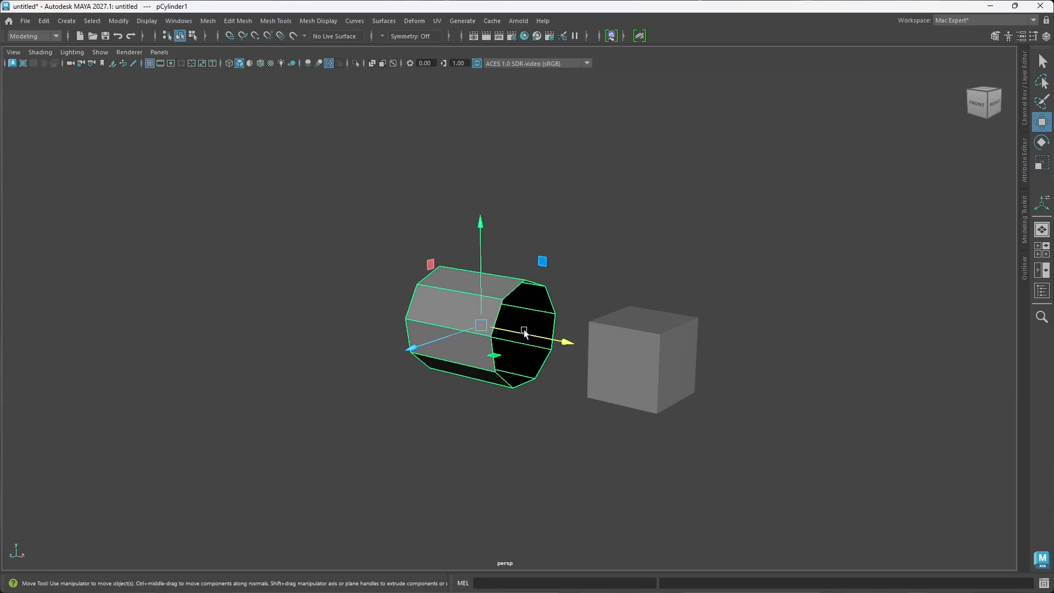
{"action": "mouse_move", "coordinate": [526, 352]}
{"action": "left_mouse_down", "text": "alt"}
{"action": "mouse_move", "coordinate": [467, 350]}
{"action": "mouse_move", "coordinate": [540, 350]}
{"action": "left_mouse_up", "text": "alt"}
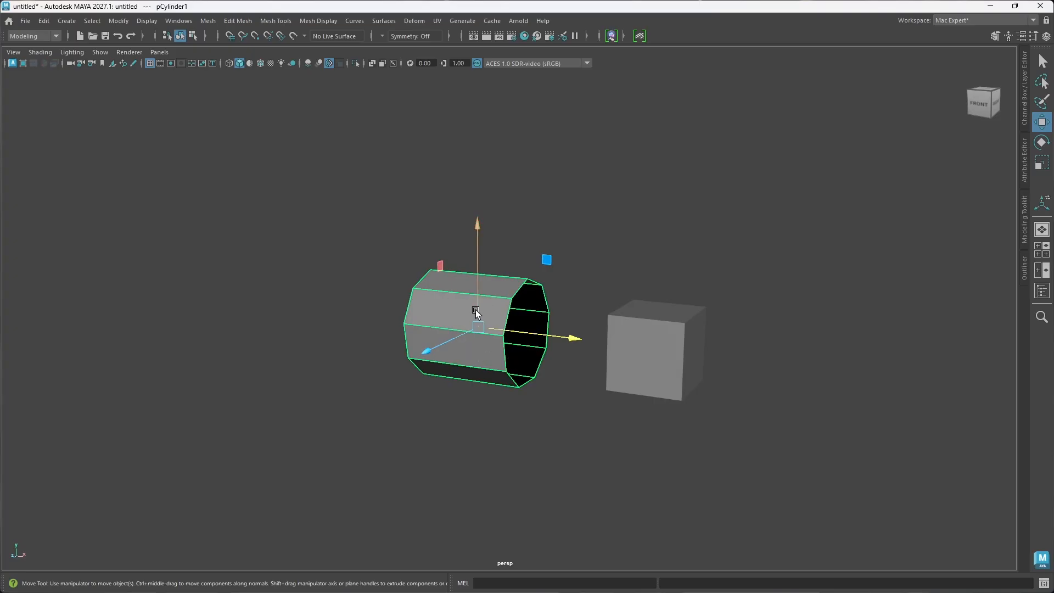
{"action": "key", "text": "ctrl+e"}
{"action": "left_click_drag", "start_coordinate": [551, 359], "coordinate": [517, 365], "text": "alt"}
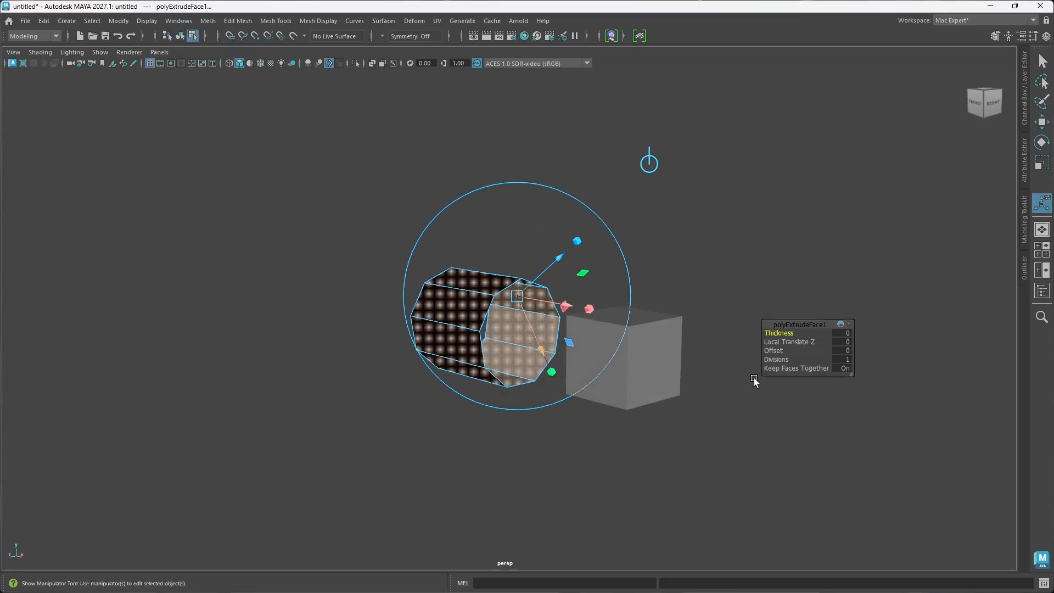
{"action": "middle_click_drag", "start_coordinate": [776, 333], "coordinate": [906, 331]}
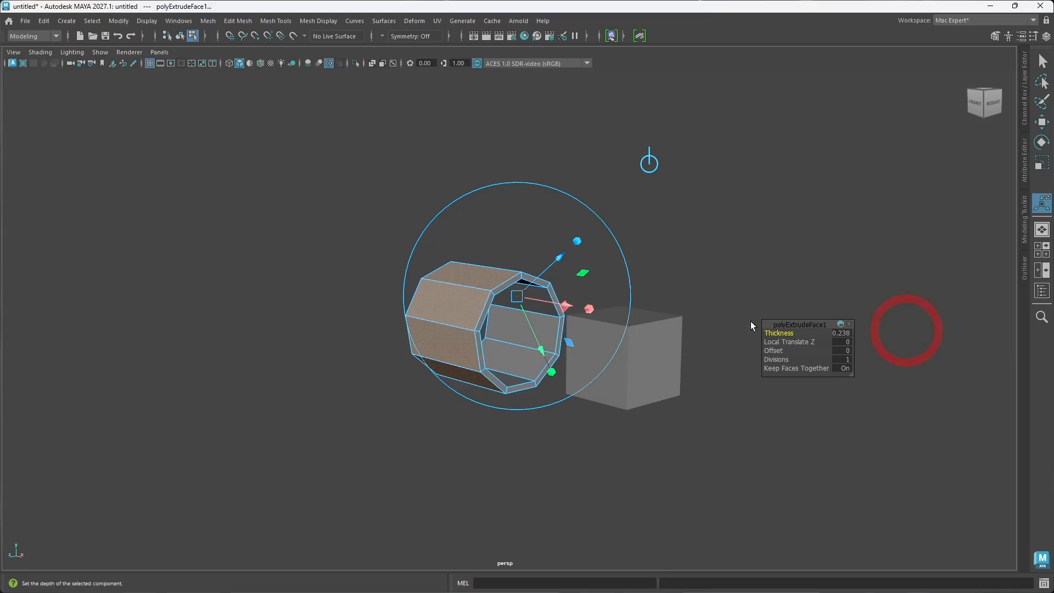
{"action": "left_click", "coordinate": [734, 265]}
Step: Select the rim edge loops at both open ends of the tube and bevel them
{"action": "mouse_move", "coordinate": [699, 349]}
{"action": "left_mouse_down", "text": "alt"}
{"action": "mouse_move", "coordinate": [631, 329]}
{"action": "mouse_move", "coordinate": [660, 309]}
{"action": "mouse_move", "coordinate": [692, 353]}
{"action": "mouse_move", "coordinate": [706, 346]}
{"action": "left_mouse_up", "text": "alt"}
{"action": "mouse_move", "coordinate": [546, 362]}
{"action": "left_mouse_down", "text": "alt"}
{"action": "mouse_move", "coordinate": [518, 357]}
{"action": "mouse_move", "coordinate": [536, 364]}
{"action": "left_mouse_up", "text": "alt"}
{"action": "right_click", "coordinate": [519, 334]}
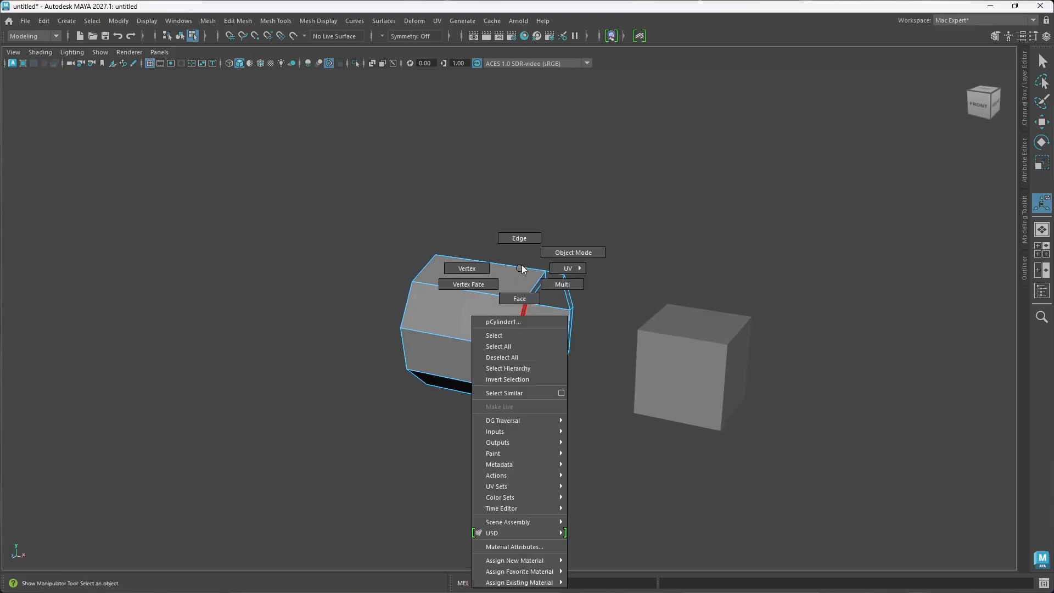
{"action": "left_click", "coordinate": [525, 237]}
{"action": "left_click", "coordinate": [519, 319]}
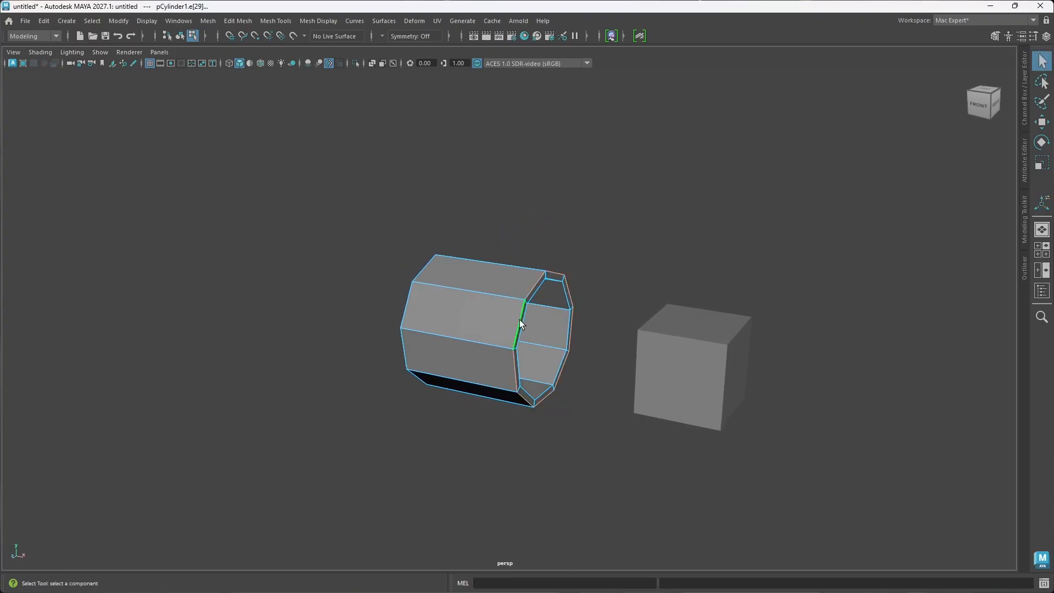
{"action": "double_click", "coordinate": [519, 369], "text": "shift"}
{"action": "left_click_drag", "start_coordinate": [518, 379], "coordinate": [563, 370], "text": "alt"}
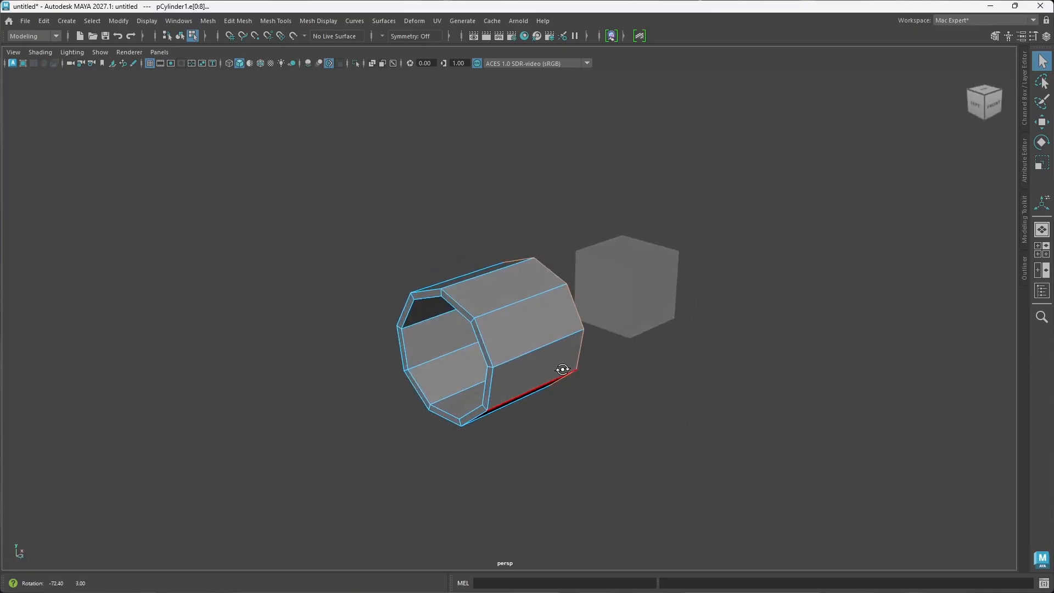
{"action": "double_click", "coordinate": [483, 353], "text": "shift"}
{"action": "left_click_drag", "start_coordinate": [501, 377], "coordinate": [532, 364], "text": "alt"}
{"action": "key", "text": "ctrl+b"}
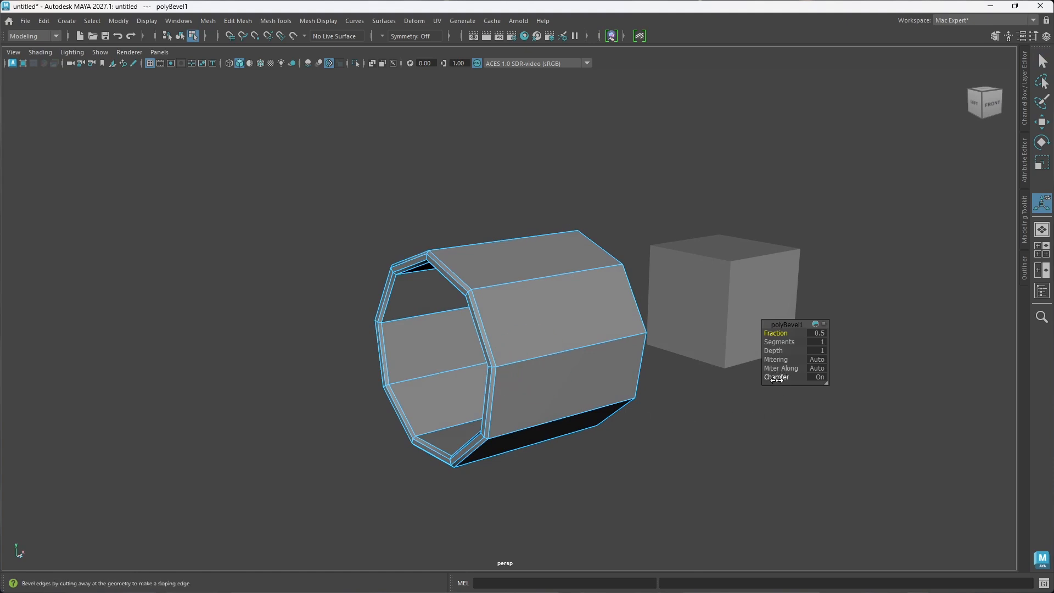
Step: Turn the bevel's Chamfer option off, set its Fraction to 0.477 and return the tube to object mode
{"action": "left_click_drag", "start_coordinate": [781, 378], "coordinate": [701, 372]}
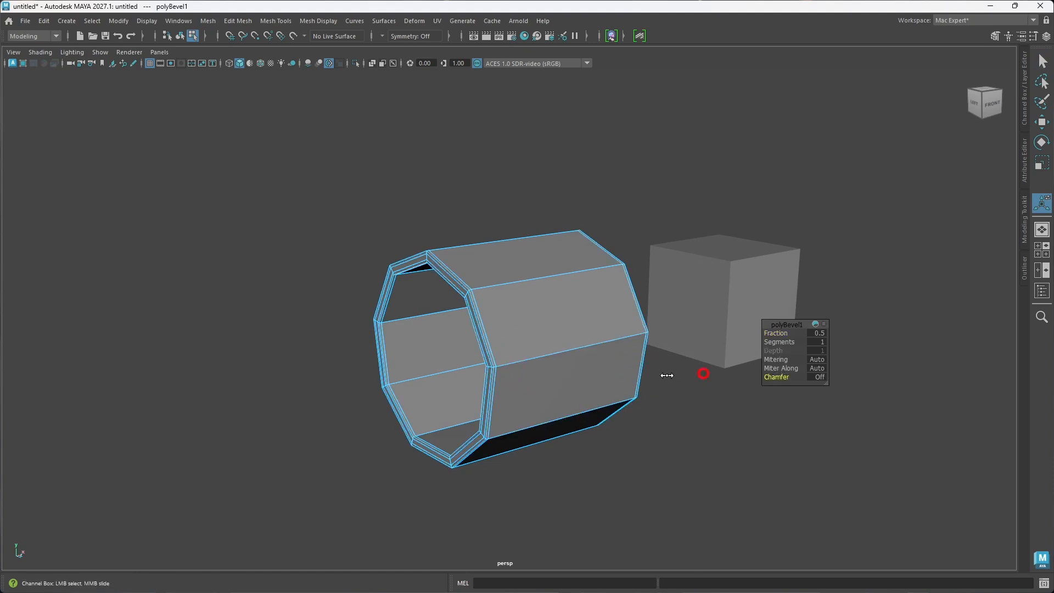
{"action": "scroll", "coordinate": [568, 391], "scroll_direction": "up", "scroll_amount": 2}
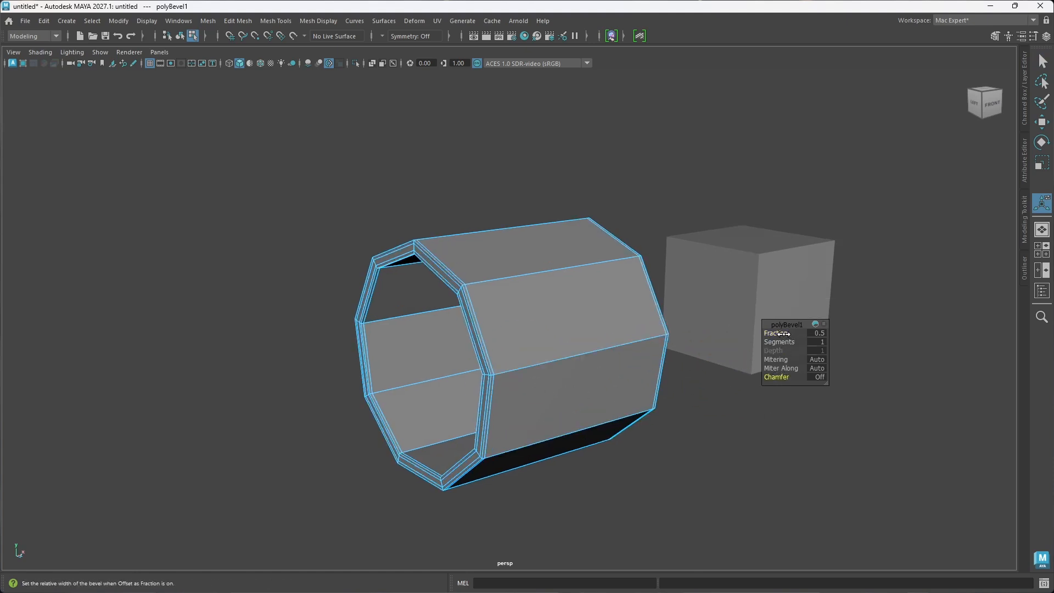
{"action": "left_click_drag", "start_coordinate": [776, 333], "coordinate": [774, 334]}
{"action": "left_click_drag", "start_coordinate": [615, 343], "coordinate": [574, 344], "text": "alt"}
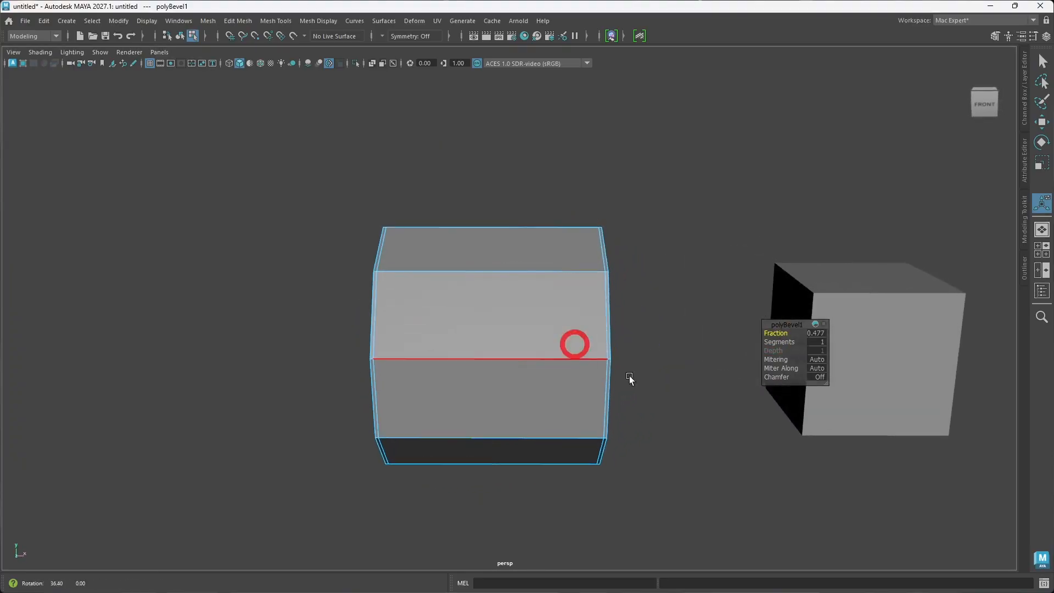
{"action": "left_click", "coordinate": [646, 383]}
{"action": "left_click_drag", "start_coordinate": [647, 384], "coordinate": [632, 386], "text": "alt"}
{"action": "right_click_drag", "start_coordinate": [519, 343], "coordinate": [553, 317]}
Step: Examine the tube's rims and wall in smooth mesh preview, and switch back to the unsmoothed display
{"action": "key", "text": "3"}
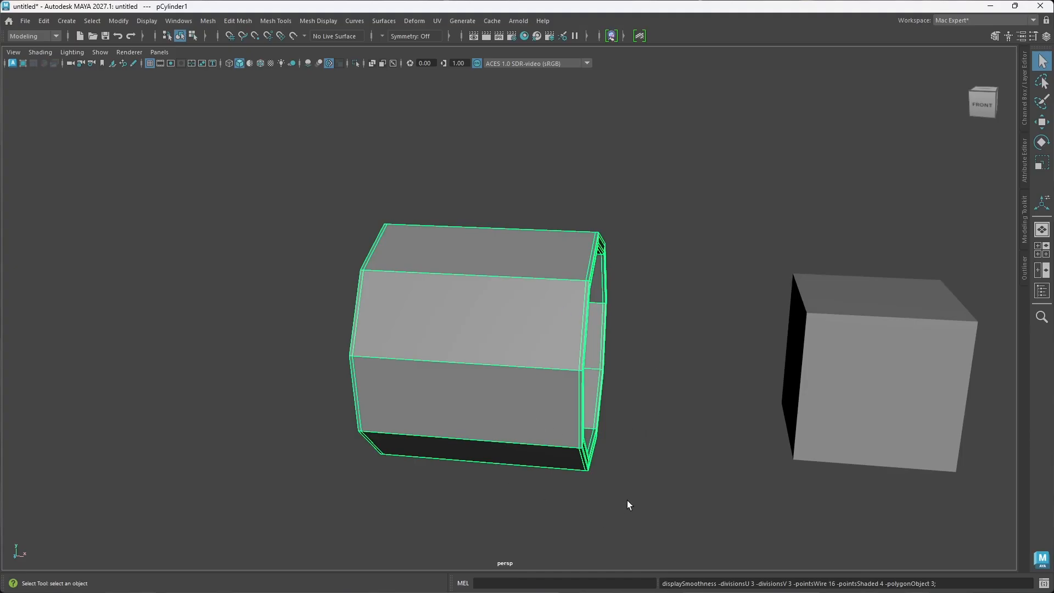
{"action": "left_click", "coordinate": [649, 401]}
{"action": "left_click_drag", "start_coordinate": [649, 401], "coordinate": [608, 387], "text": "alt"}
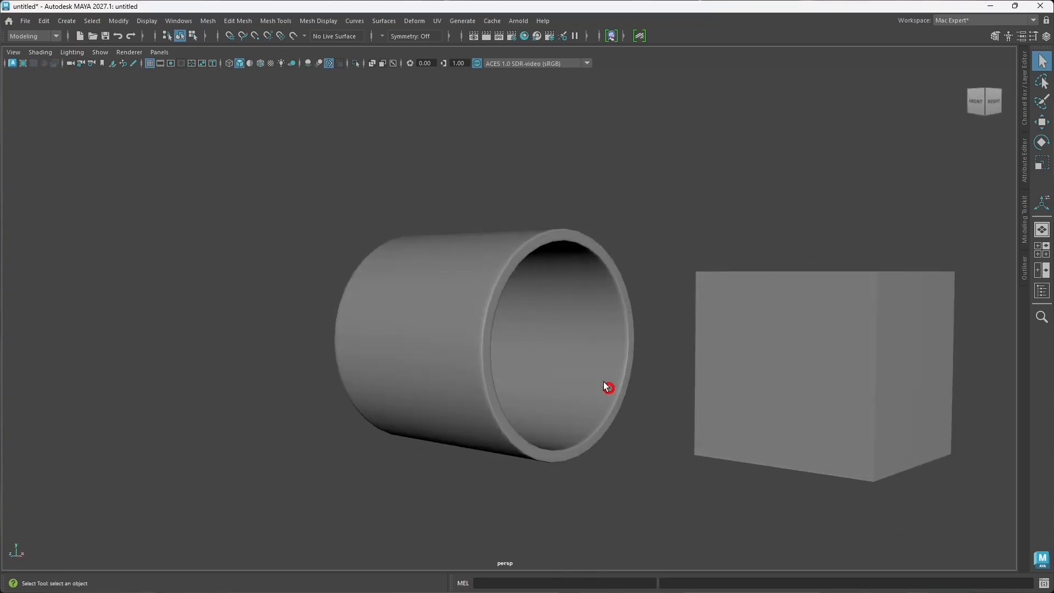
{"action": "left_click", "coordinate": [477, 336]}
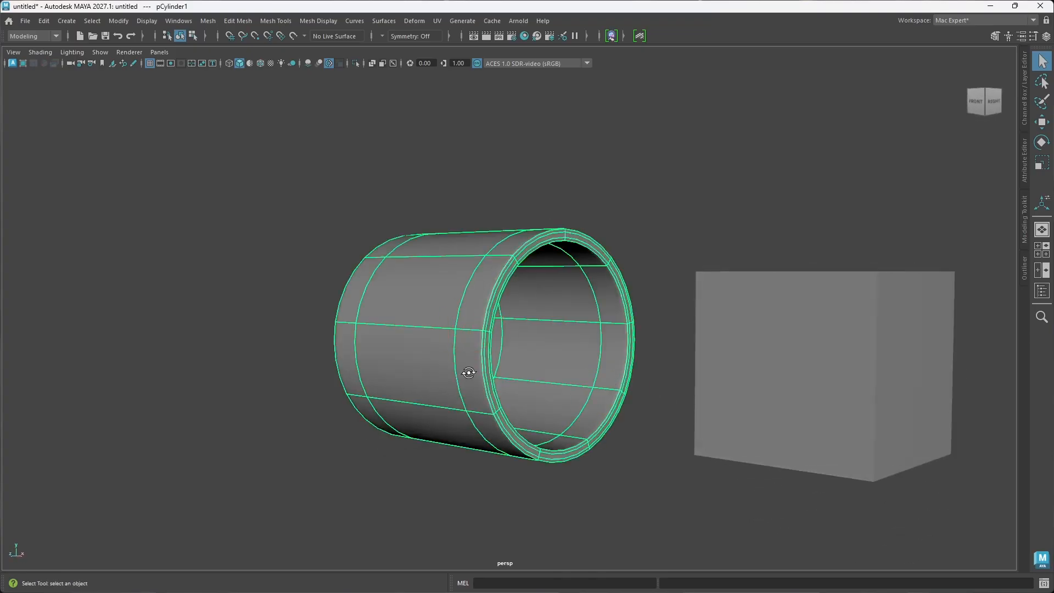
{"action": "left_click_drag", "start_coordinate": [471, 369], "coordinate": [499, 393], "text": "alt"}
{"action": "left_click_drag", "start_coordinate": [455, 352], "coordinate": [473, 351], "text": "alt"}
{"action": "left_click_drag", "start_coordinate": [461, 293], "coordinate": [535, 348], "text": "alt"}
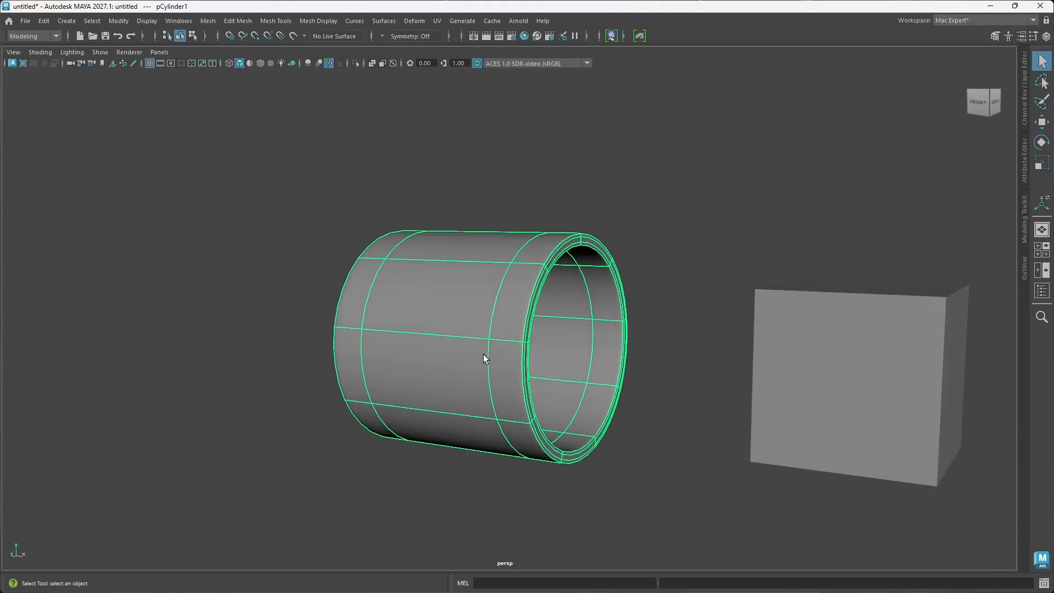
{"action": "key", "text": "1"}
Step: Move the cube along X closer to the tube's open end, checking its alignment with the opening
{"action": "left_click_drag", "start_coordinate": [494, 365], "coordinate": [555, 379], "text": "alt"}
{"action": "left_click", "coordinate": [829, 427]}
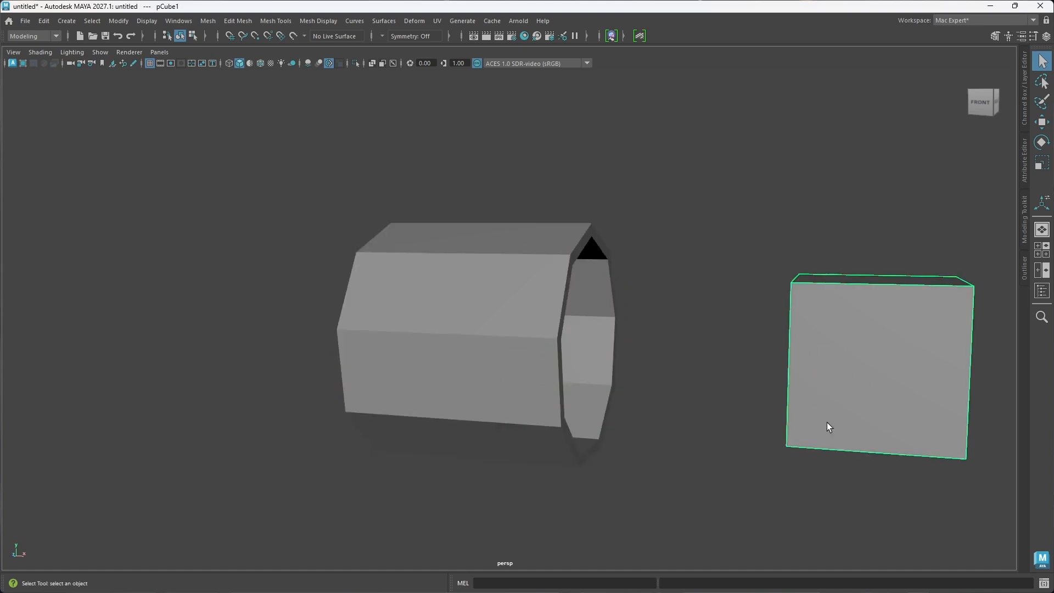
{"action": "key", "text": "w"}
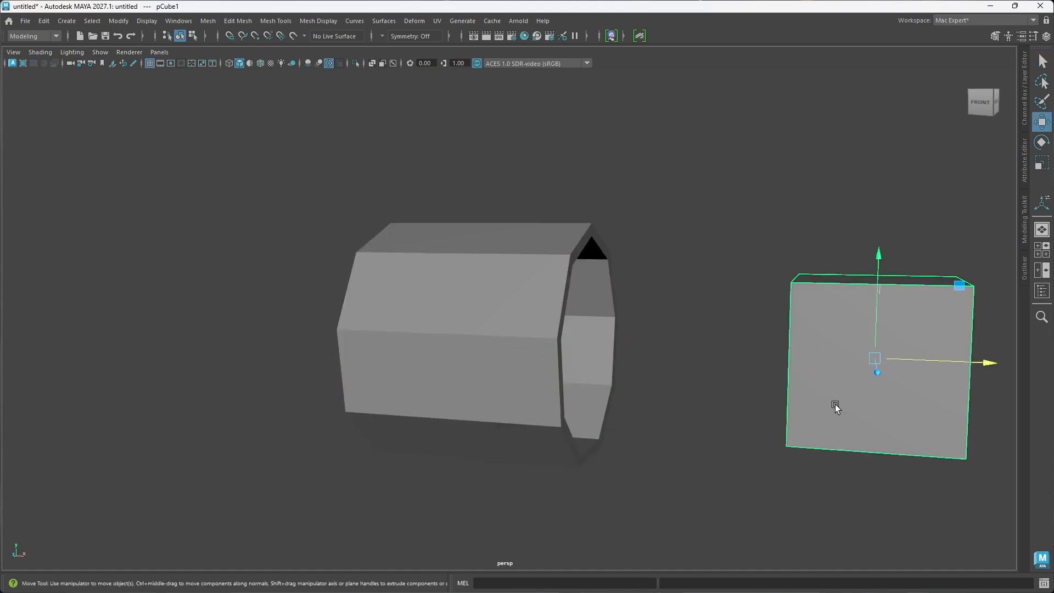
{"action": "left_click_drag", "start_coordinate": [983, 364], "coordinate": [704, 388]}
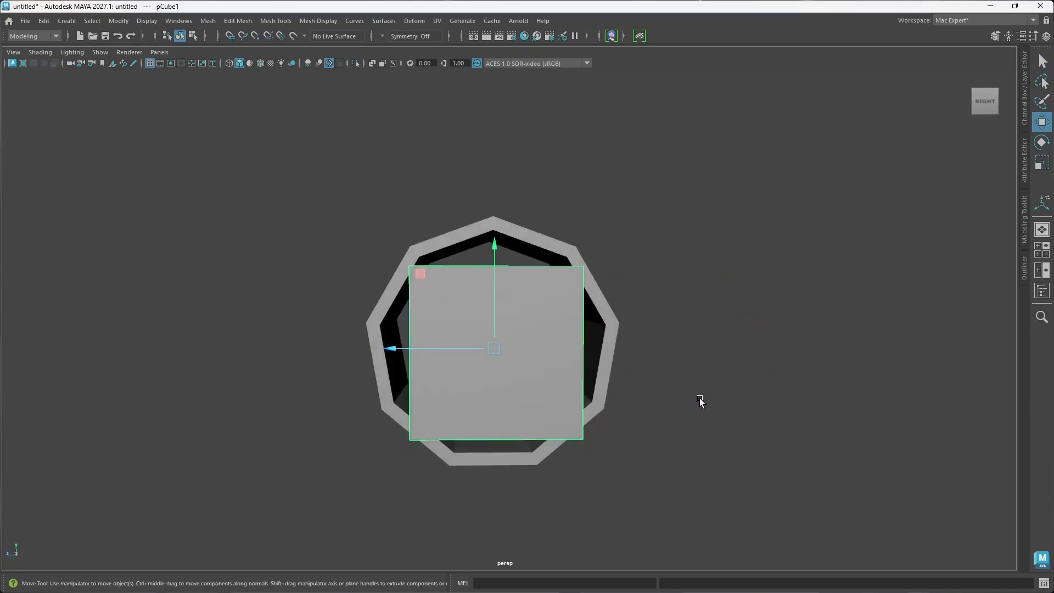
{"action": "left_click_drag", "start_coordinate": [566, 417], "coordinate": [610, 415], "text": "alt"}
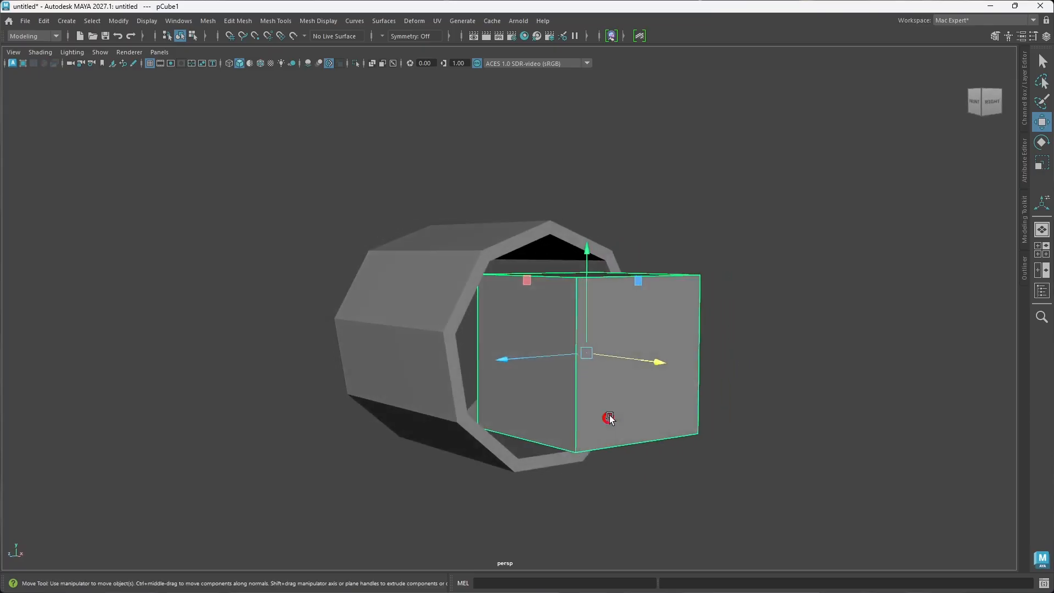
{"action": "left_click_drag", "start_coordinate": [652, 363], "coordinate": [592, 352], "text": "alt"}
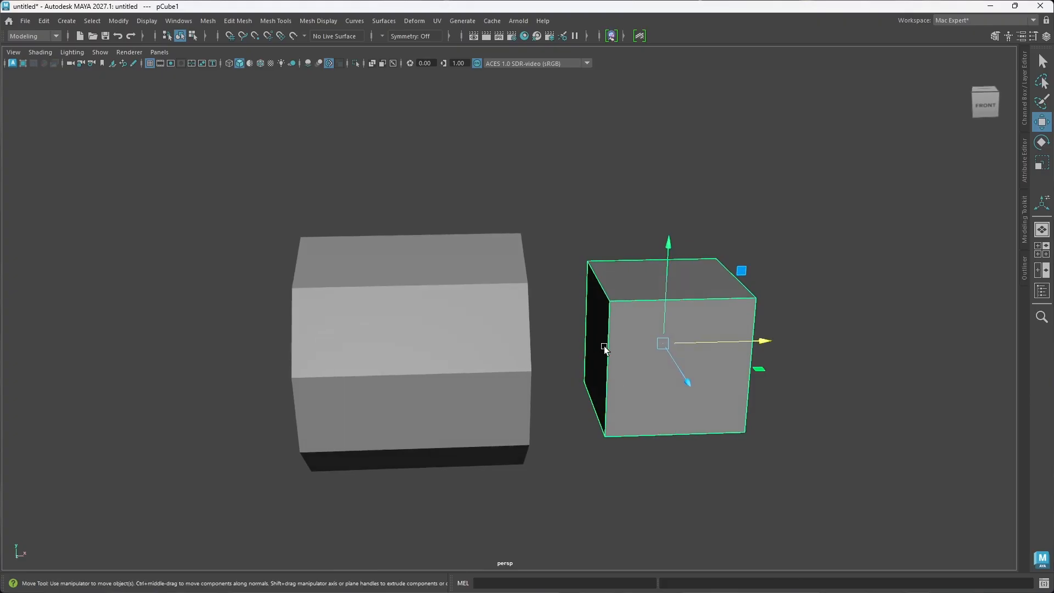
Step: Delete the cube's two opposite faces along X, leaving it open at both ends, and return it to object mode
{"action": "left_click_drag", "start_coordinate": [776, 384], "coordinate": [727, 377], "text": "alt"}
{"action": "right_click_drag", "start_coordinate": [846, 361], "coordinate": [846, 304]}
{"action": "left_click", "coordinate": [632, 413]}
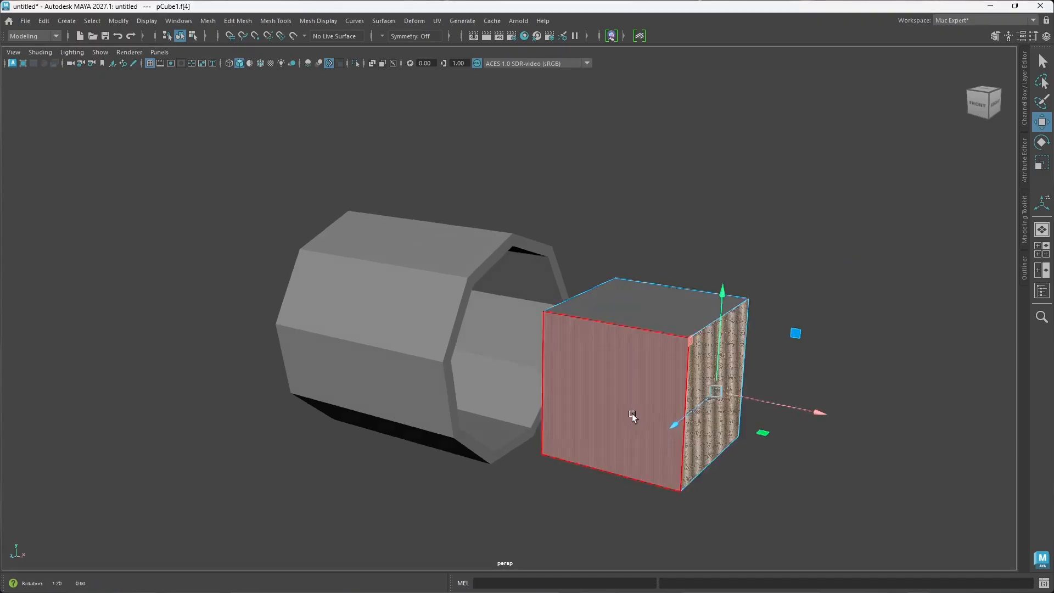
{"action": "left_click_drag", "start_coordinate": [632, 414], "coordinate": [685, 419], "text": "alt"}
{"action": "left_click", "coordinate": [611, 357], "text": "shift"}
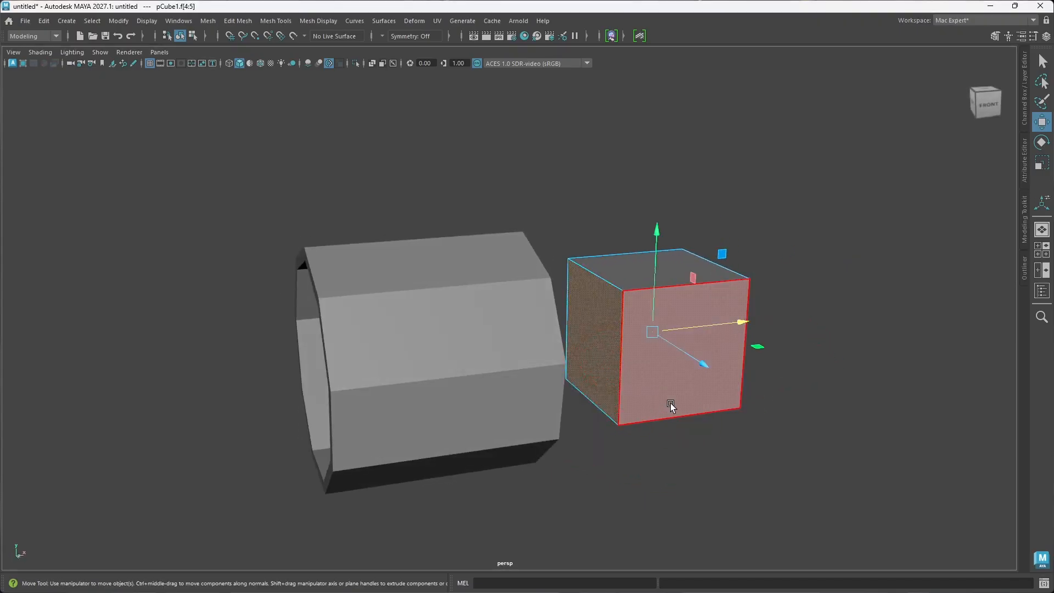
{"action": "left_click_drag", "start_coordinate": [671, 403], "coordinate": [674, 362], "text": "alt"}
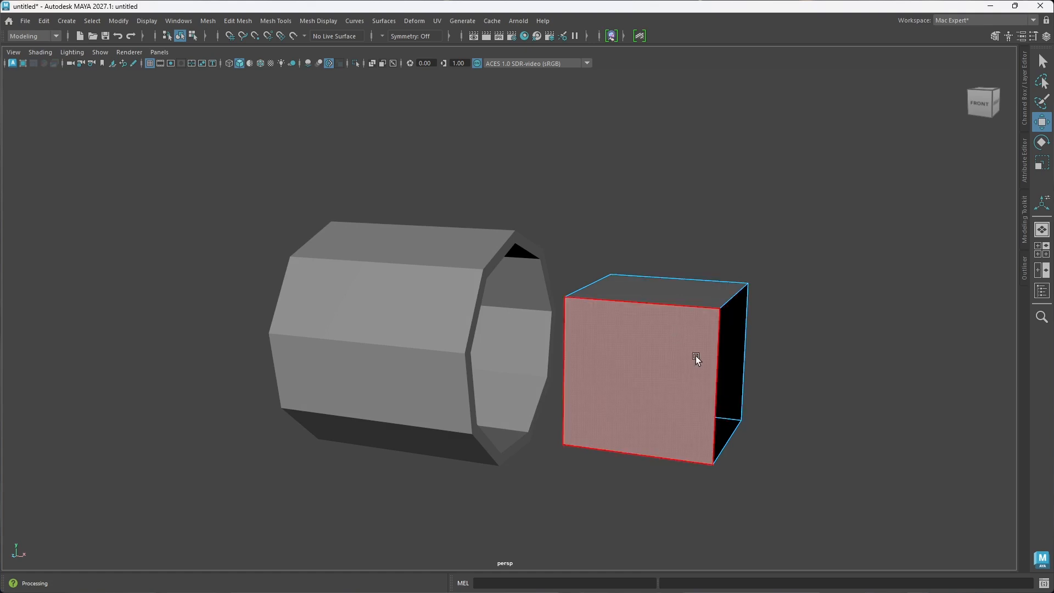
{"action": "right_click", "coordinate": [676, 330]}
{"action": "left_click", "coordinate": [730, 252]}
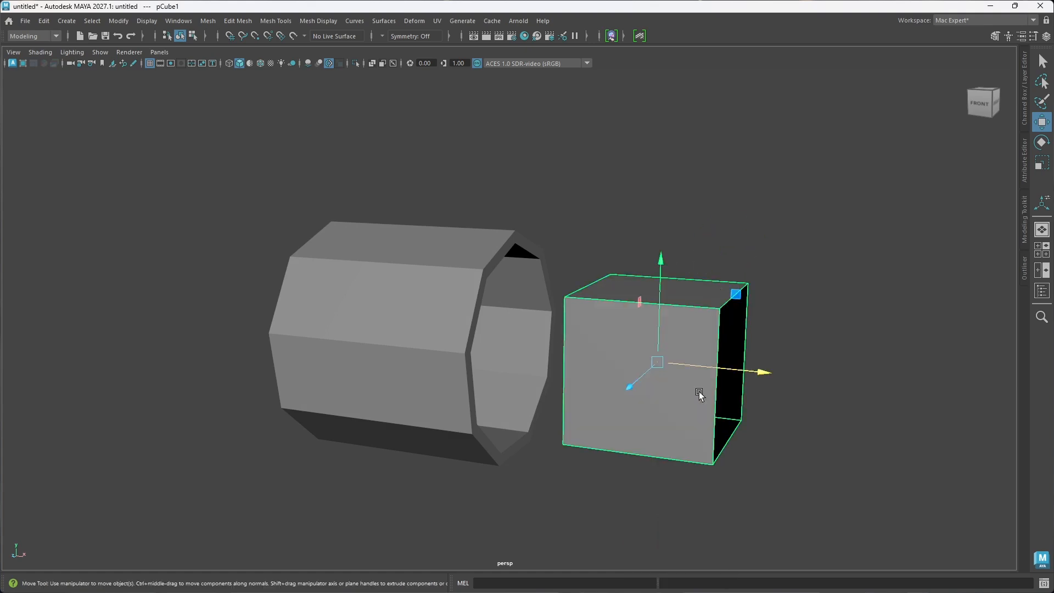
Step: Move the open-ended cube along X into the tube's opening and check its fit from the end
{"action": "left_click_drag", "start_coordinate": [758, 372], "coordinate": [648, 360]}
{"action": "left_click_drag", "start_coordinate": [708, 407], "coordinate": [617, 399], "text": "alt"}
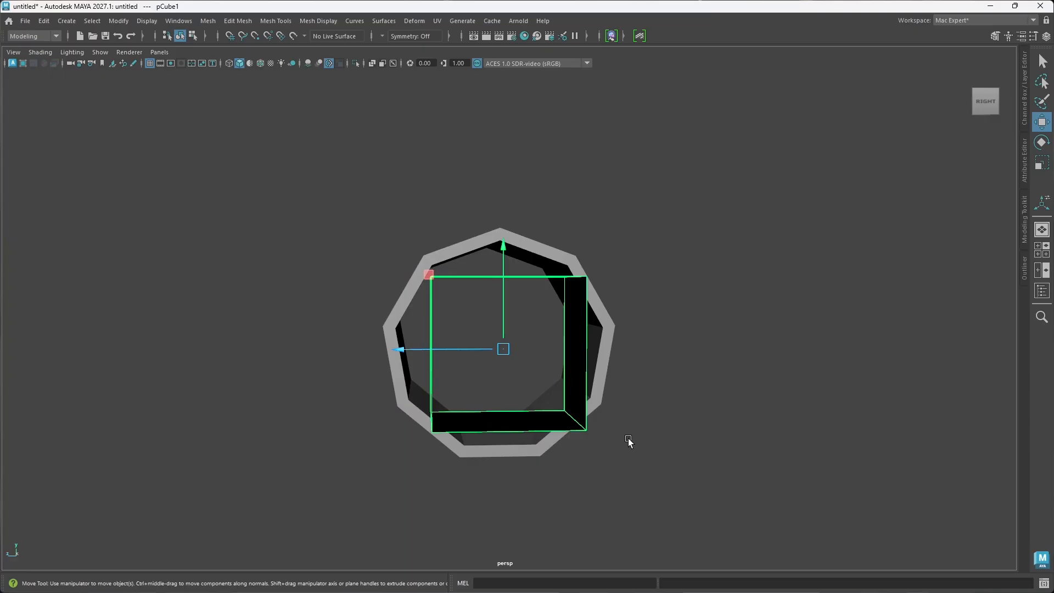
{"action": "left_click_drag", "start_coordinate": [630, 431], "coordinate": [550, 409], "text": "alt"}
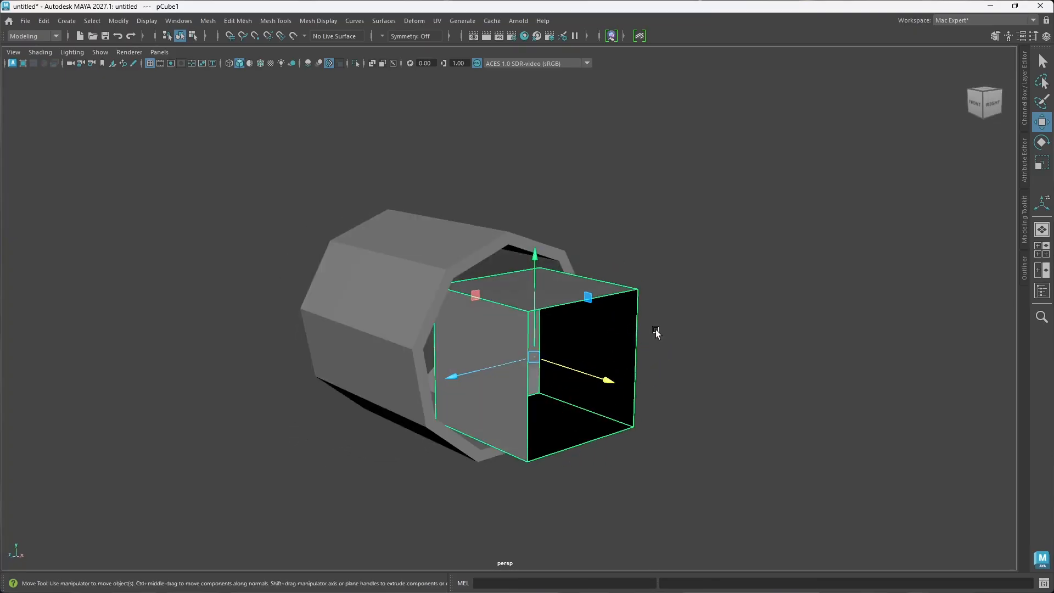
Step: Select the border edge loop at the cube's outer open end and scale it up uniformly into a flare
{"action": "right_click_drag", "start_coordinate": [656, 329], "coordinate": [654, 243]}
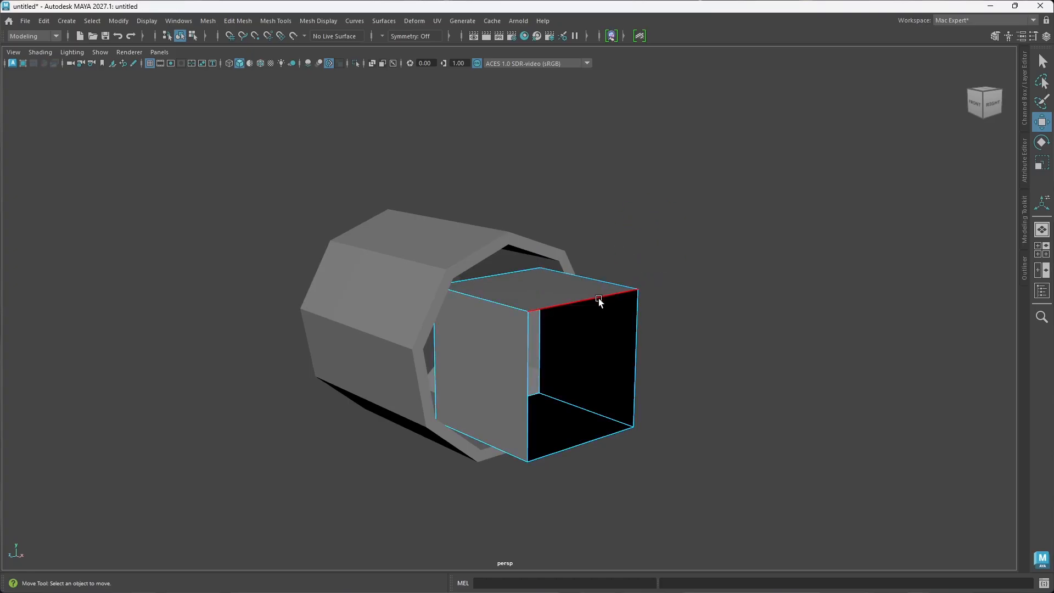
{"action": "double_click", "coordinate": [598, 298]}
{"action": "key", "text": "r"}
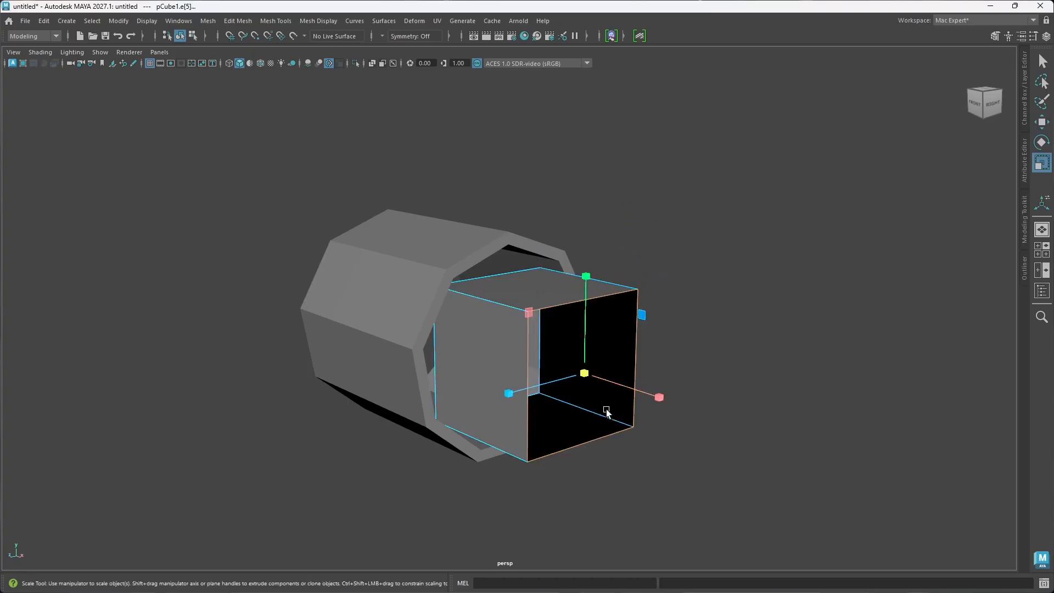
{"action": "left_click_drag", "start_coordinate": [586, 379], "coordinate": [536, 442], "text": "shift"}
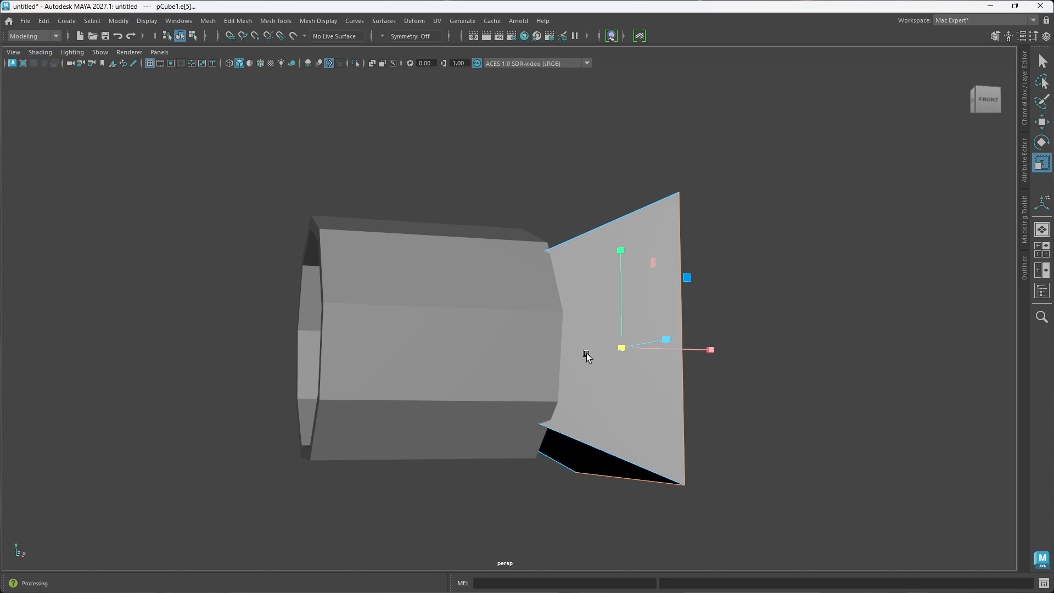
Step: Examine the flared piece against the tube from the front, side and open end
{"action": "left_click_drag", "start_coordinate": [586, 355], "coordinate": [515, 403], "text": "alt"}
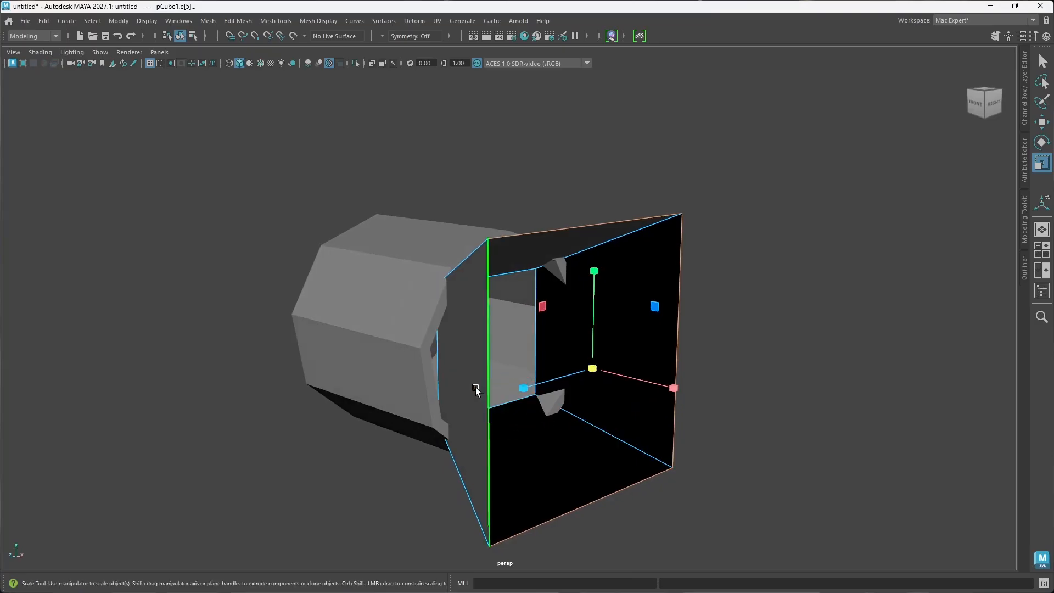
{"action": "left_click_drag", "start_coordinate": [488, 410], "coordinate": [542, 410], "text": "alt"}
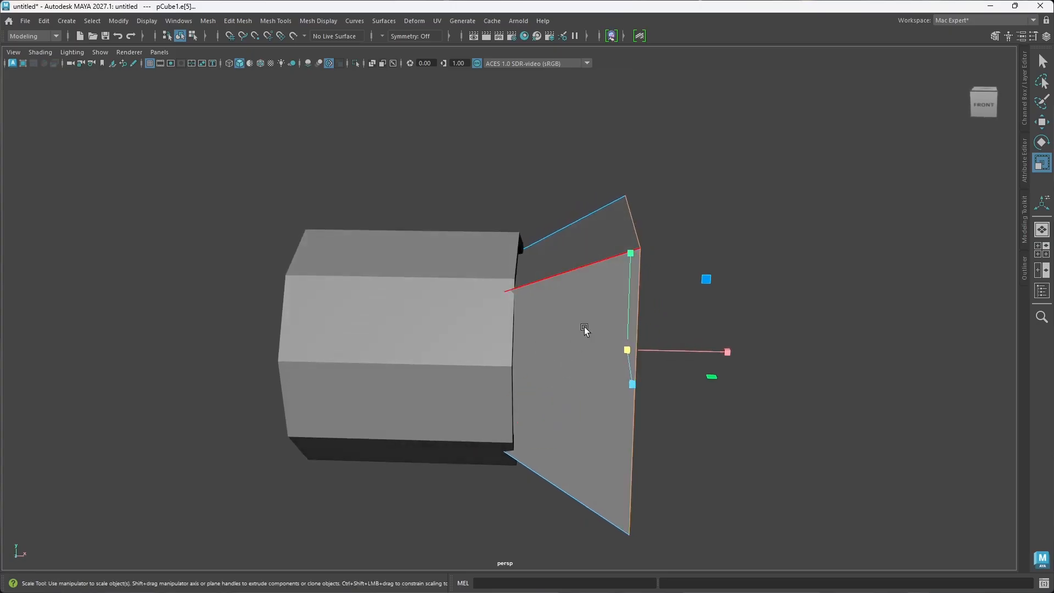
{"action": "left_click_drag", "start_coordinate": [588, 367], "coordinate": [513, 348], "text": "alt"}
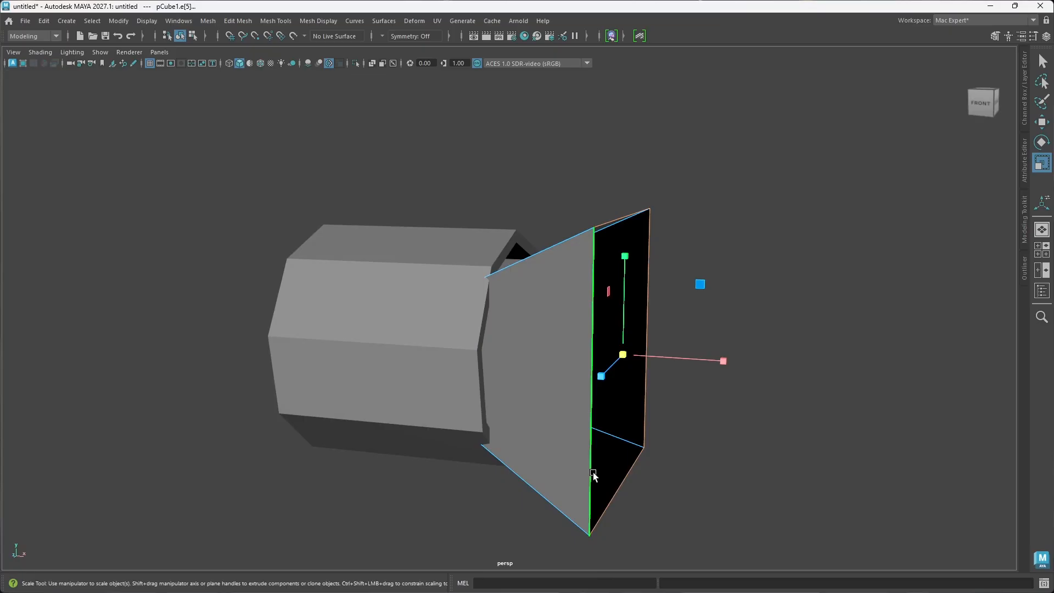
{"action": "left_click_drag", "start_coordinate": [536, 445], "coordinate": [536, 275], "text": "alt"}
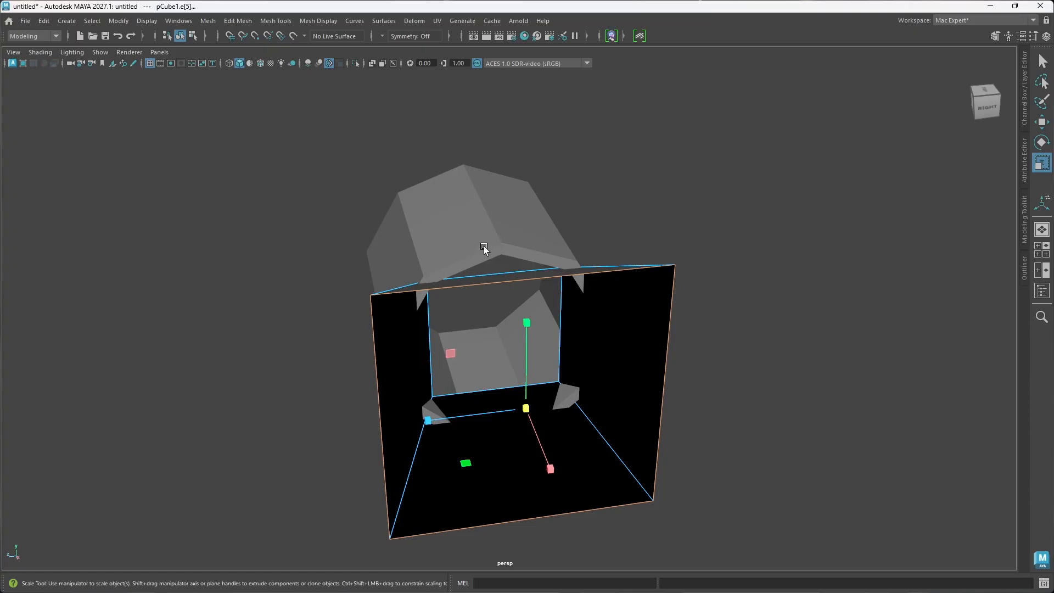
{"action": "left_click_drag", "start_coordinate": [499, 245], "coordinate": [428, 353], "text": "alt"}
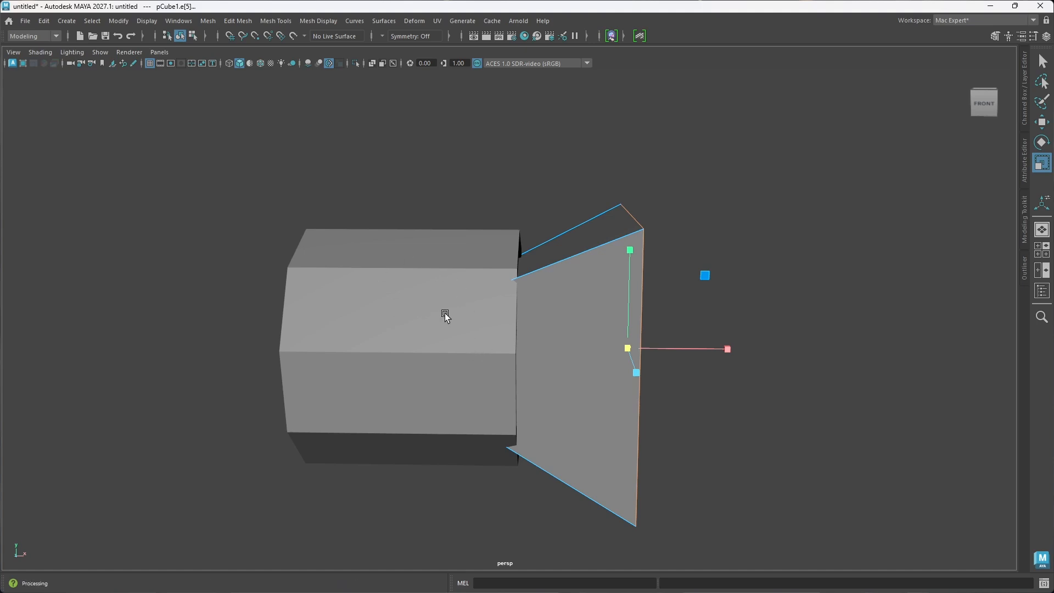
{"action": "scroll", "coordinate": [447, 314], "scroll_direction": "down", "scroll_amount": 3}
{"action": "left_click_drag", "start_coordinate": [449, 315], "coordinate": [433, 312], "text": "alt"}
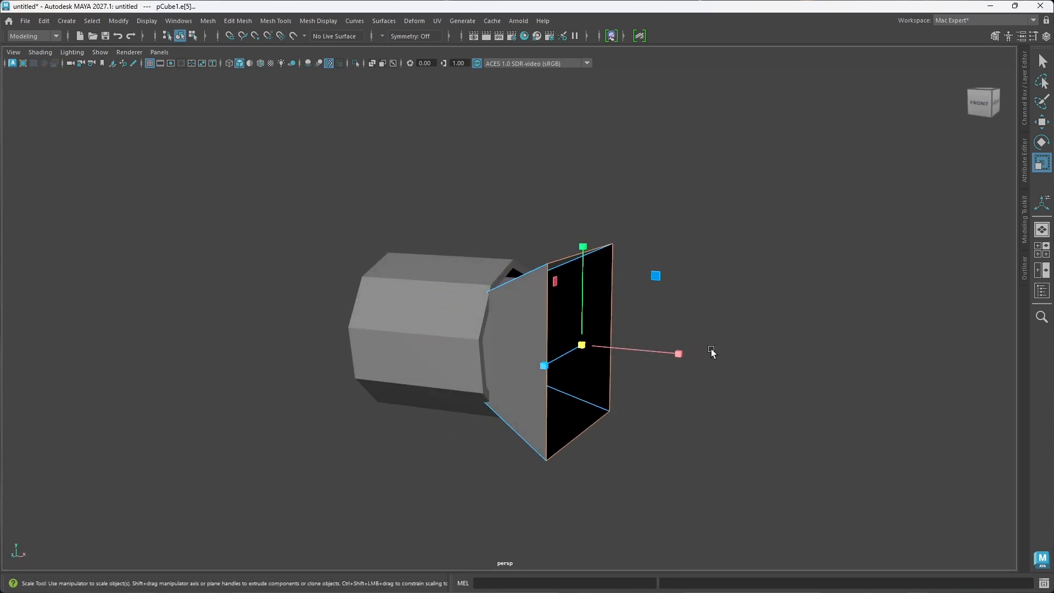
Step: Scale the whole flared piece up slightly in object mode and move it along X away from the tube
{"action": "right_click_drag", "start_coordinate": [727, 348], "coordinate": [786, 247]}
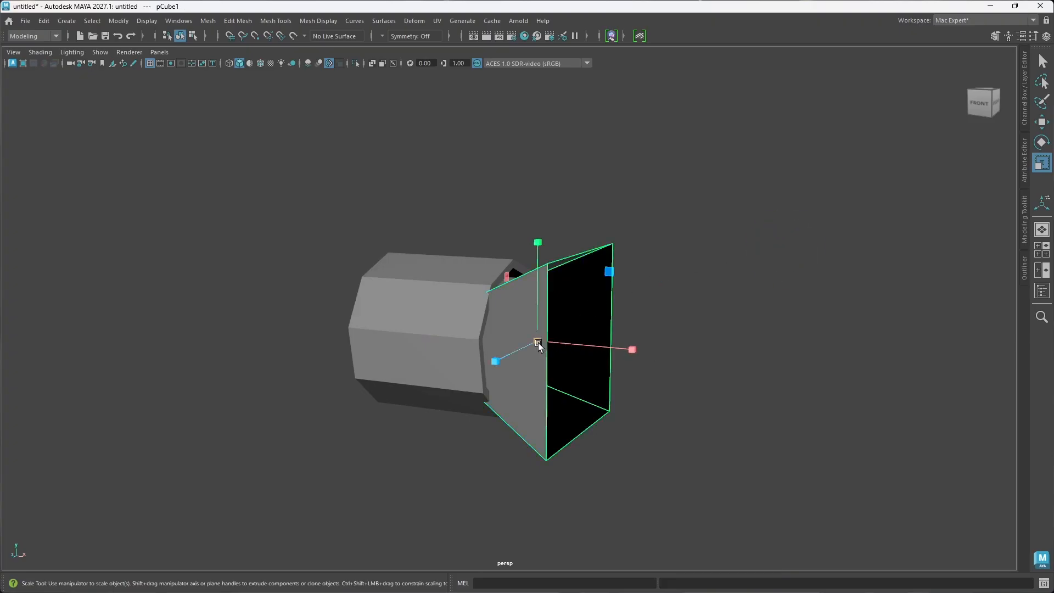
{"action": "left_click_drag", "start_coordinate": [538, 342], "coordinate": [536, 388], "text": "alt"}
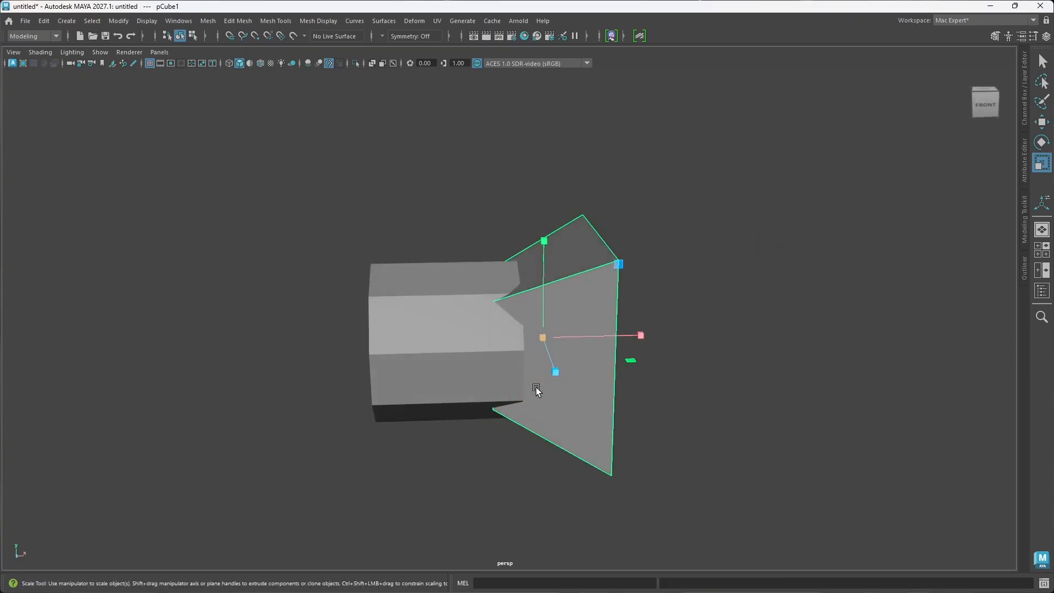
{"action": "key", "text": "w"}
{"action": "left_click_drag", "start_coordinate": [606, 335], "coordinate": [575, 363]}
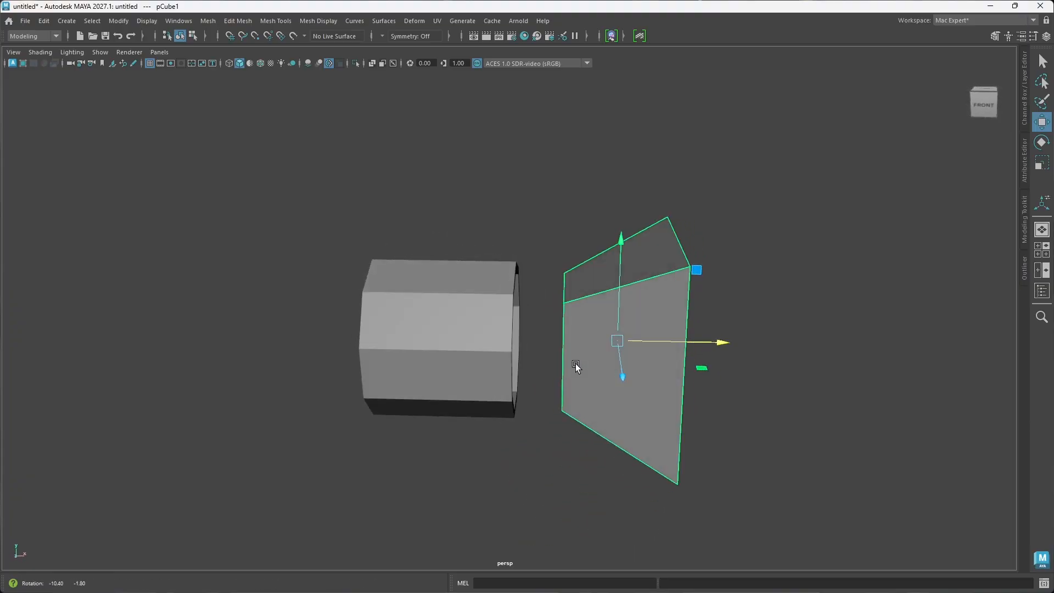
Step: Select the border edges at the flared piece's narrow end and extrude them along X to the tube's opening
{"action": "right_click", "coordinate": [566, 367]}
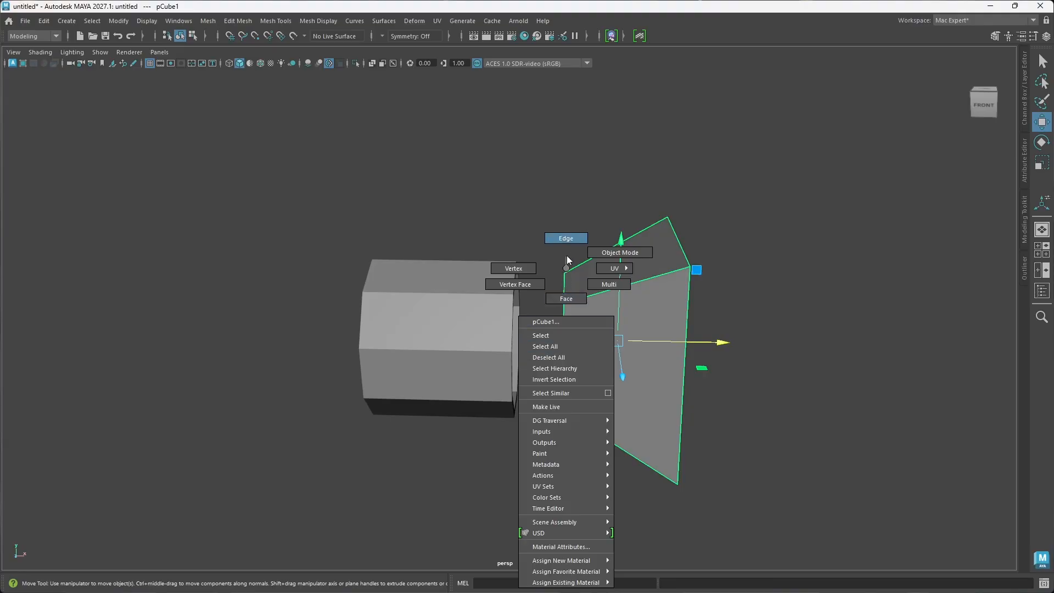
{"action": "left_click", "coordinate": [567, 254]}
{"action": "left_click", "coordinate": [566, 364]}
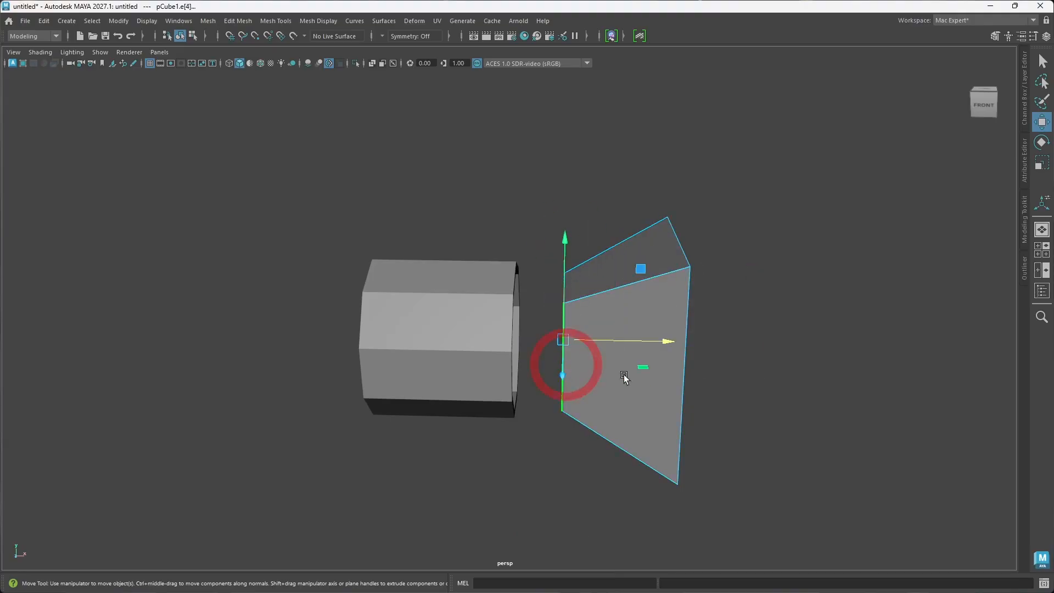
{"action": "left_click_drag", "start_coordinate": [669, 342], "coordinate": [629, 345], "text": "shift"}
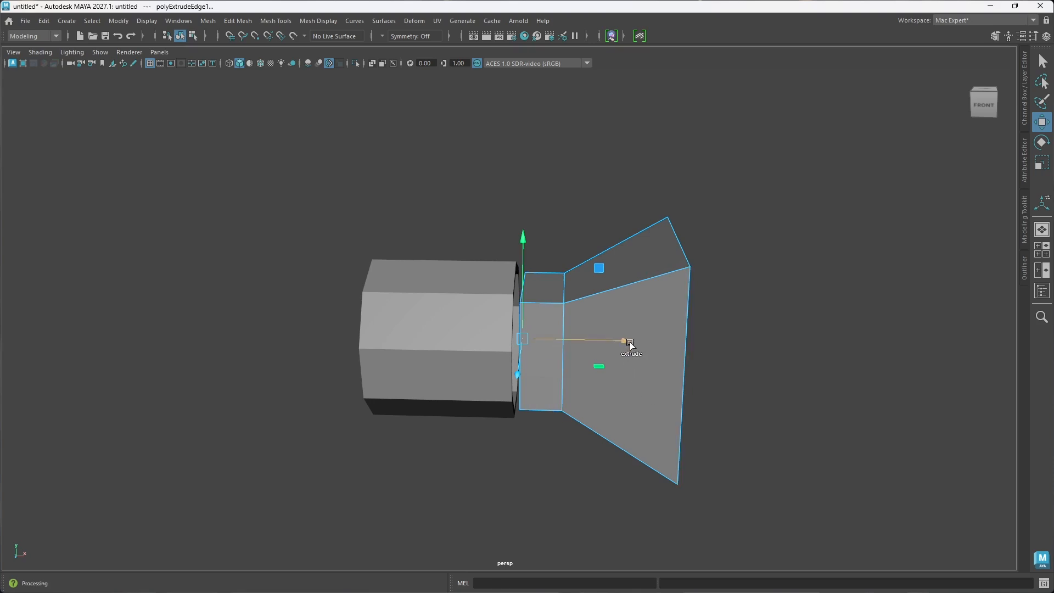
{"action": "mouse_move", "coordinate": [629, 344]}
{"action": "left_mouse_down"}
{"action": "mouse_move", "coordinate": [610, 344]}
{"action": "mouse_move", "coordinate": [587, 373]}
{"action": "mouse_move", "coordinate": [550, 387]}
{"action": "mouse_move", "coordinate": [579, 393]}
{"action": "left_mouse_up"}
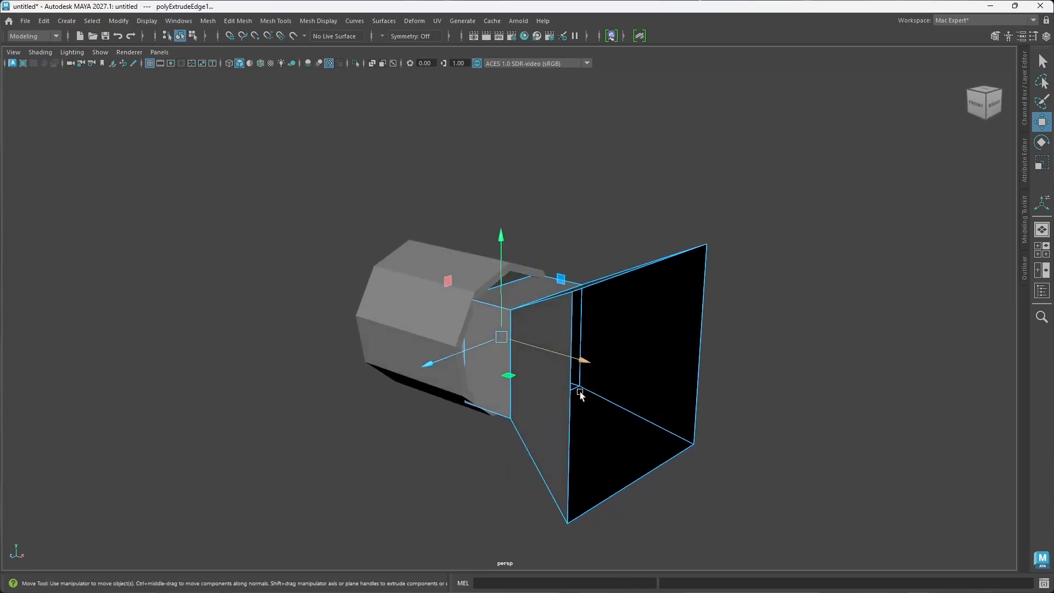
{"action": "key", "text": "r"}
{"action": "left_click_drag", "start_coordinate": [501, 337], "coordinate": [499, 336]}
{"action": "key", "text": "ctrl+z"}
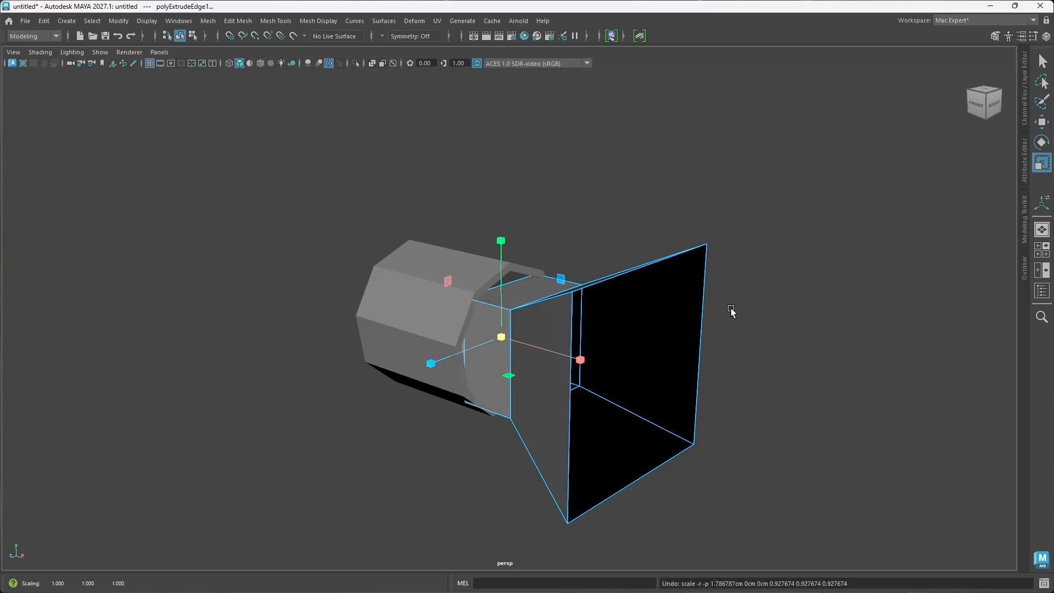
Step: Scale the whole flared piece down slightly in object mode and shift it along X to test its fit in the tube
{"action": "right_click_drag", "start_coordinate": [731, 312], "coordinate": [788, 252]}
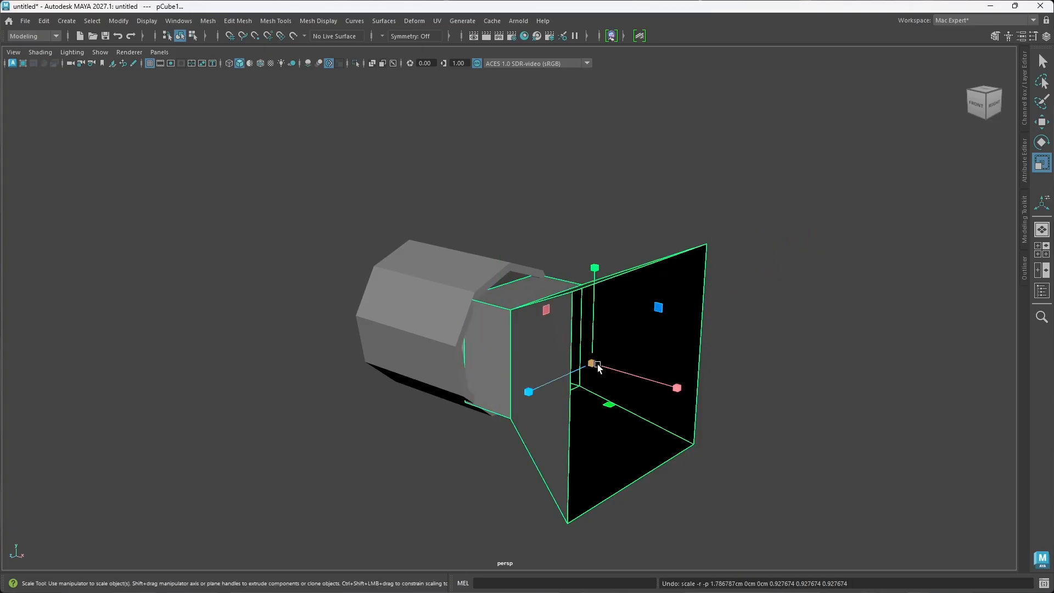
{"action": "left_click_drag", "start_coordinate": [598, 364], "coordinate": [581, 367]}
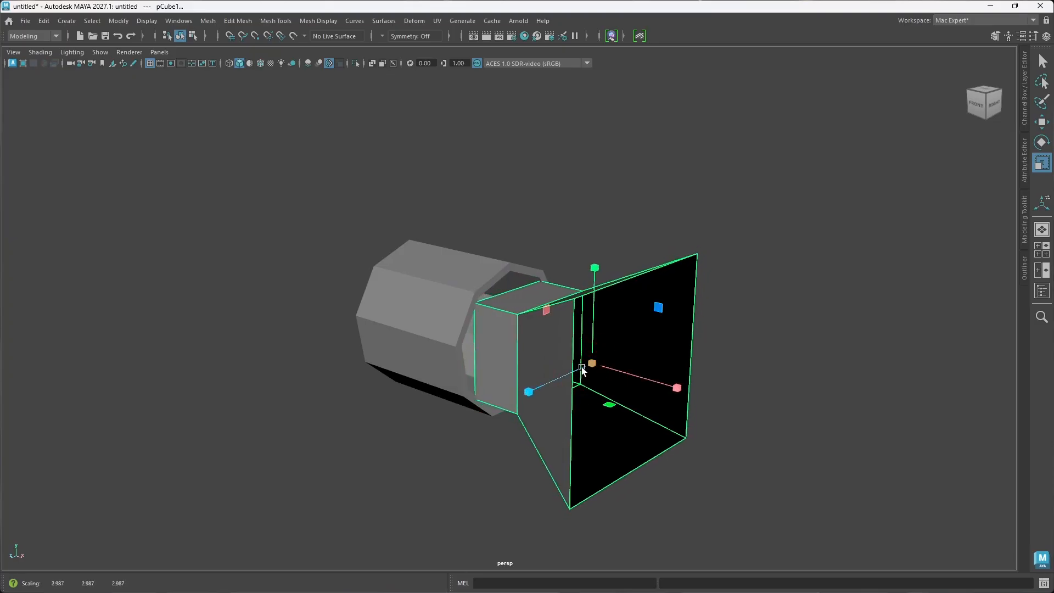
{"action": "key", "text": "w"}
{"action": "left_click_drag", "start_coordinate": [678, 387], "coordinate": [739, 406]}
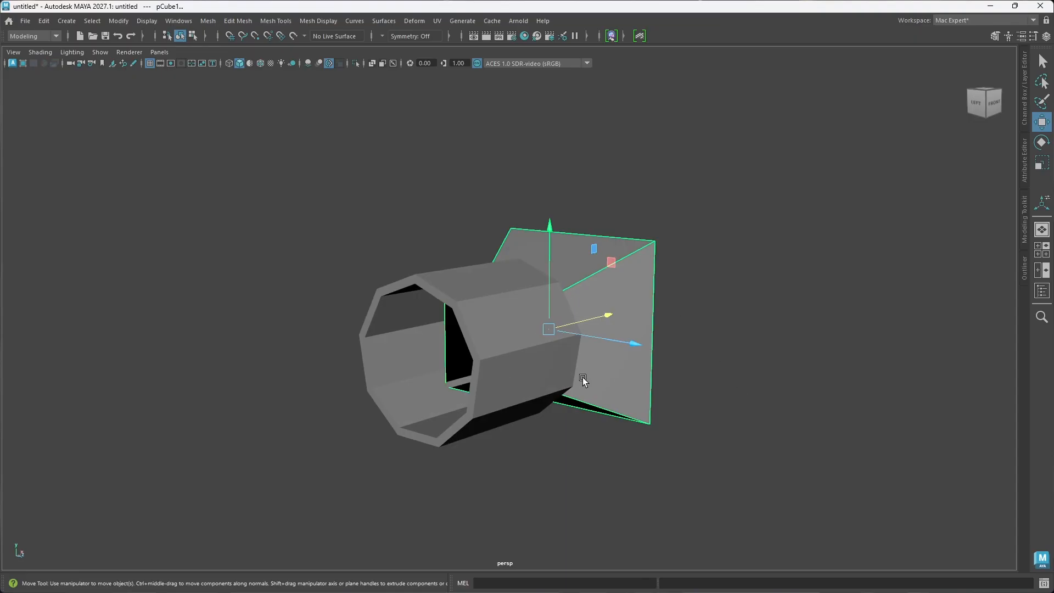
{"action": "left_click_drag", "start_coordinate": [583, 369], "coordinate": [478, 336], "text": "alt"}
{"action": "left_click_drag", "start_coordinate": [655, 351], "coordinate": [811, 352]}
Step: Undo all edits to the flared piece back to the original closed cube, standing apart from the tube
{"action": "key", "text": "ctrl+z"}
{"action": "key", "text": "ctrl+z"}
{"action": "key", "text": "ctrl+z"}
{"action": "key", "text": "ctrl+z"}
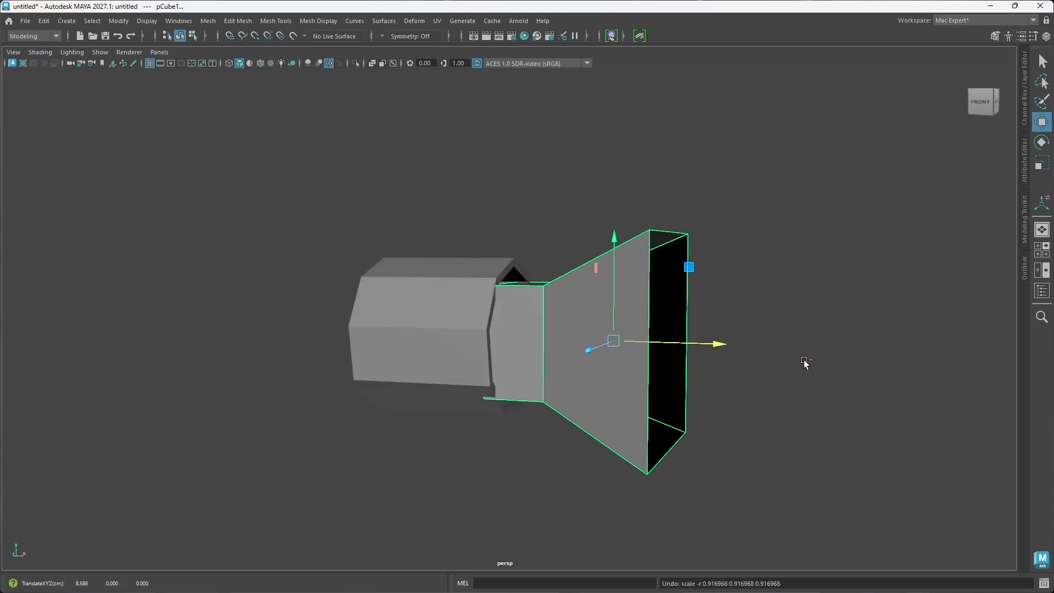
{"action": "key", "text": "ctrl+z"}
{"action": "key", "text": "ctrl+z"}
{"action": "key", "text": "ctrl+z"}
{"action": "key", "text": "ctrl+z"}
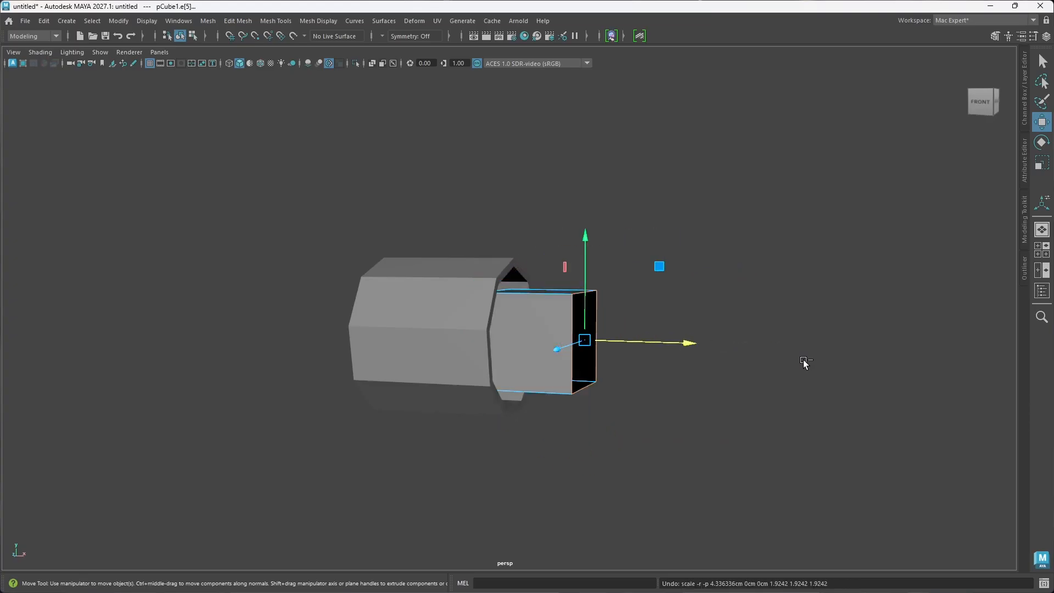
{"action": "key", "text": "ctrl+z"}
{"action": "key", "text": "ctrl+z"}
{"action": "key", "text": "ctrl+z"}
{"action": "key", "text": "ctrl+z"}
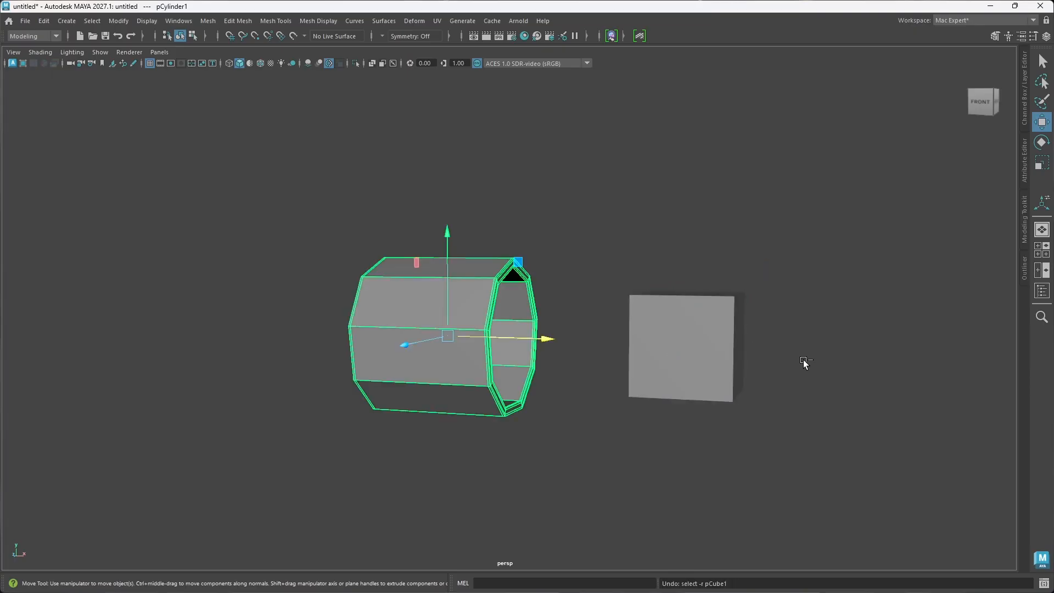
Step: Undo the tube's rim bevel and wall extrusion, back to the thin open-ended cylinder
{"action": "key", "text": "ctrl+z"}
{"action": "key", "text": "ctrl+z"}
{"action": "key", "text": "ctrl+z"}
{"action": "key", "text": "ctrl+z"}
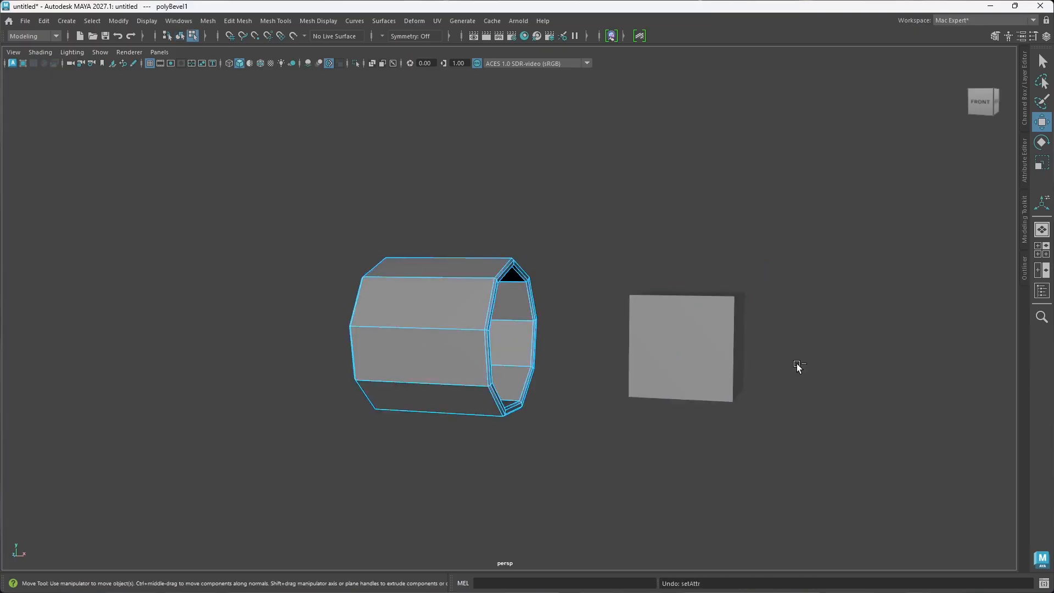
{"action": "key", "text": "ctrl+z"}
{"action": "key", "text": "ctrl+z"}
{"action": "key", "text": "ctrl+z"}
{"action": "key", "text": "ctrl+z"}
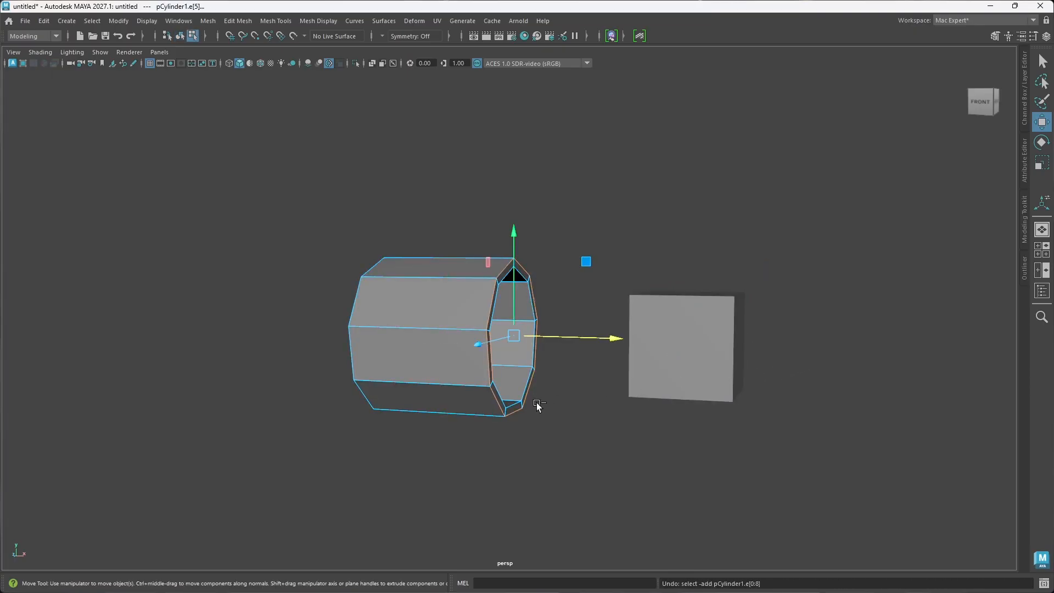
{"action": "key", "text": "ctrl+z"}
{"action": "key", "text": "ctrl+z"}
{"action": "key", "text": "ctrl+z"}
{"action": "key", "text": "ctrl+z"}
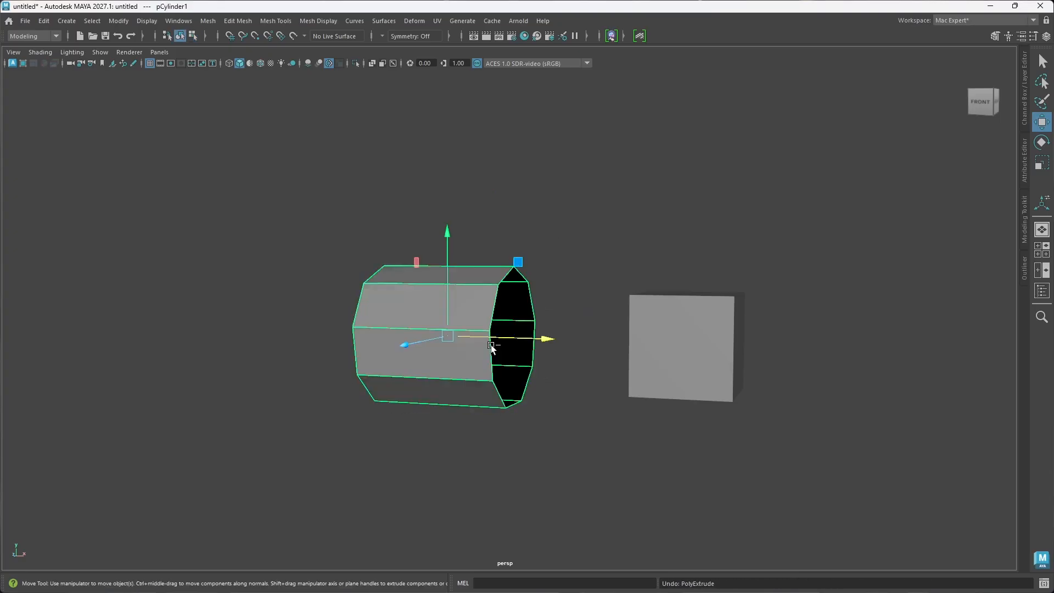
Step: Clear the selection and select the open-ended cylinder beside the cube
{"action": "left_click", "coordinate": [602, 286]}
{"action": "mouse_move", "coordinate": [598, 394]}
{"action": "left_mouse_down", "text": "alt"}
{"action": "mouse_move", "coordinate": [571, 397]}
{"action": "mouse_move", "coordinate": [599, 402]}
{"action": "left_mouse_up", "text": "alt"}
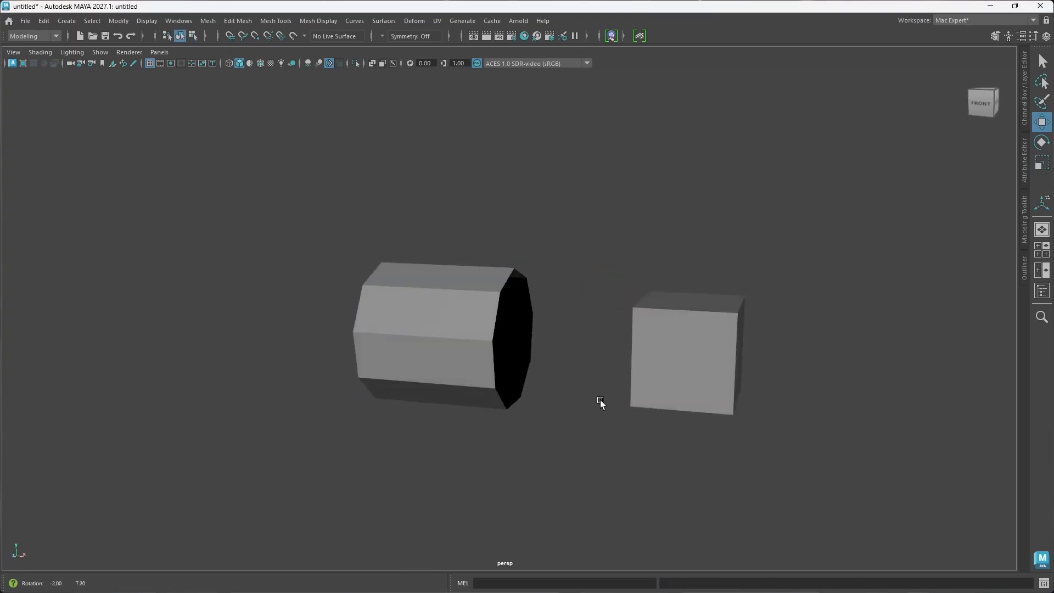
{"action": "left_click", "coordinate": [492, 337]}
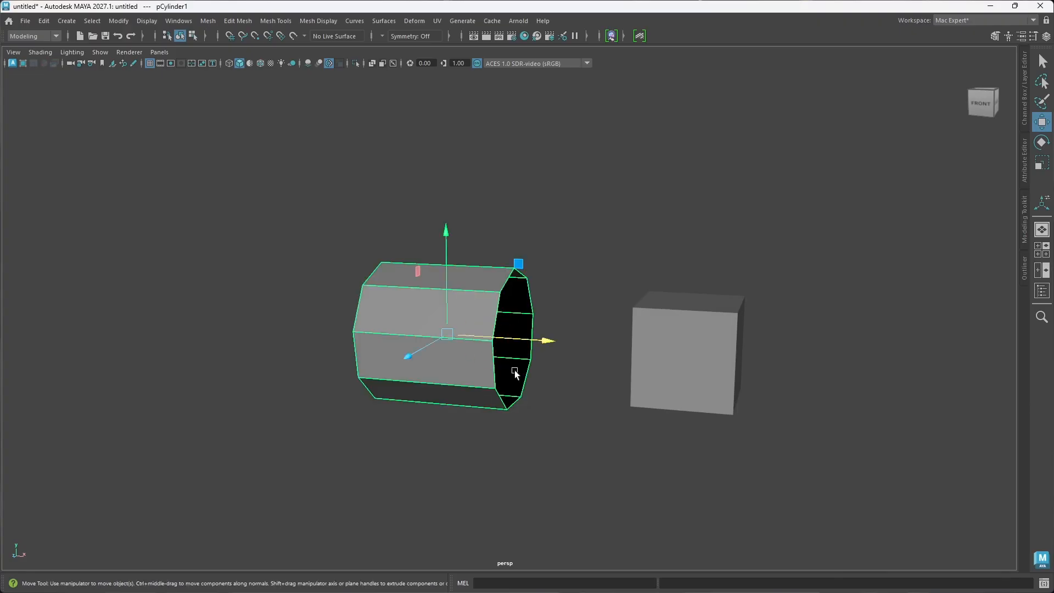
{"action": "mouse_move", "coordinate": [701, 442]}
{"action": "left_mouse_down", "text": "alt"}
{"action": "mouse_move", "coordinate": [710, 431]}
{"action": "mouse_move", "coordinate": [697, 426]}
{"action": "left_mouse_up", "text": "alt"}
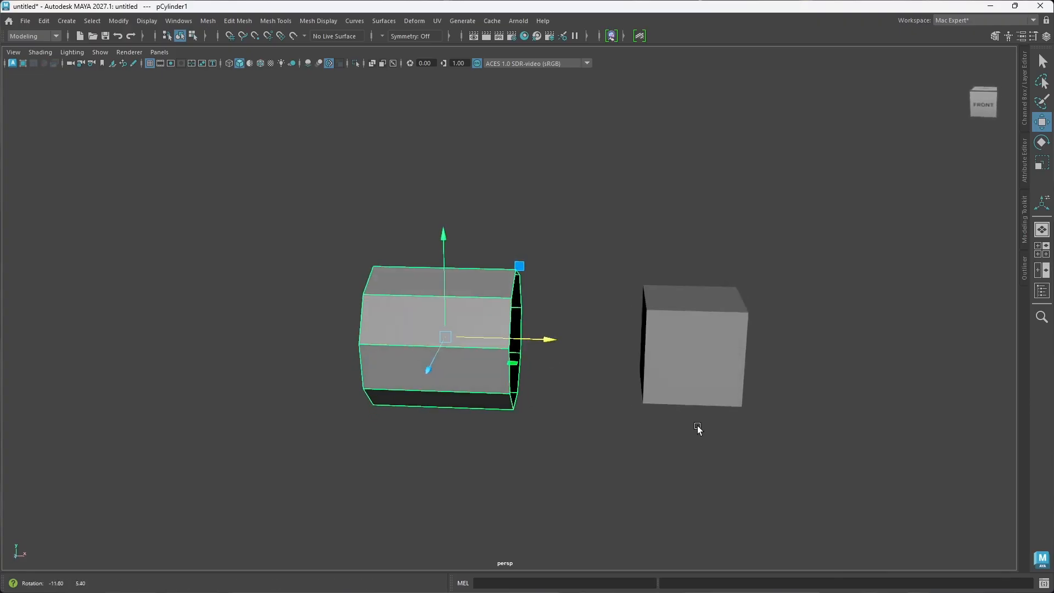
Step: Delete the cube's two opposite end faces along X, leaving it open toward and away from the cylinder
{"action": "left_click", "coordinate": [705, 354]}
{"action": "left_click_drag", "start_coordinate": [778, 349], "coordinate": [717, 381], "text": "alt"}
{"action": "key", "text": "r"}
{"action": "key", "text": "ctrl+z"}
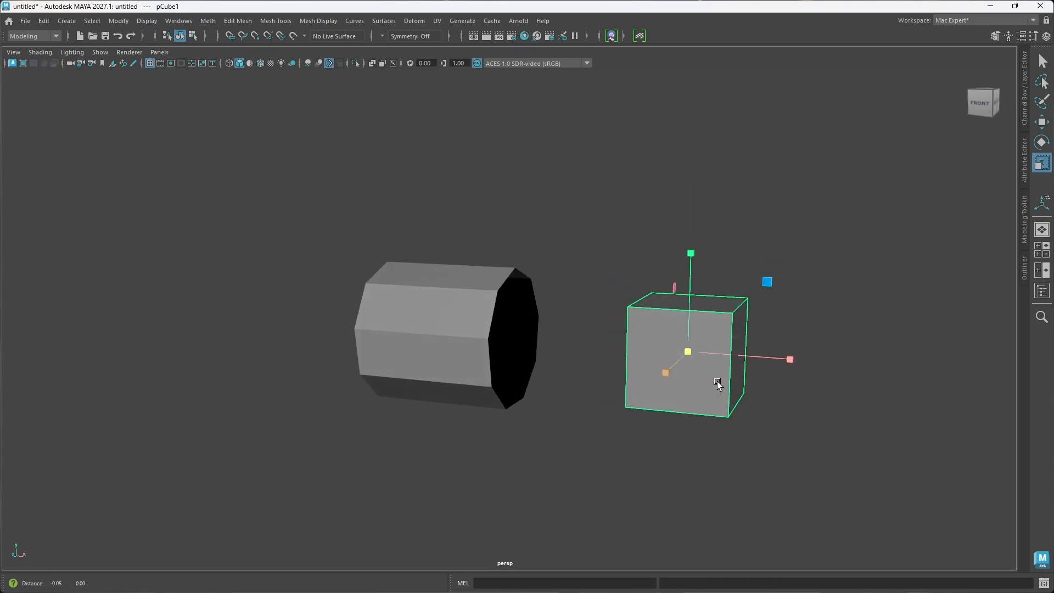
{"action": "left_click_drag", "start_coordinate": [528, 344], "coordinate": [552, 344], "text": "alt"}
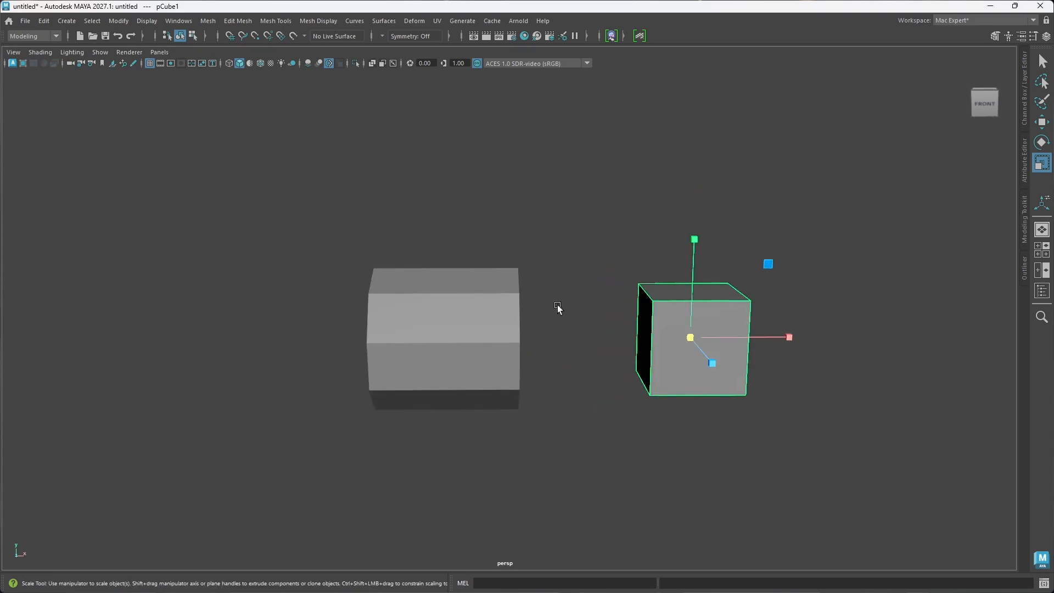
{"action": "left_click_drag", "start_coordinate": [687, 358], "coordinate": [720, 370], "text": "alt"}
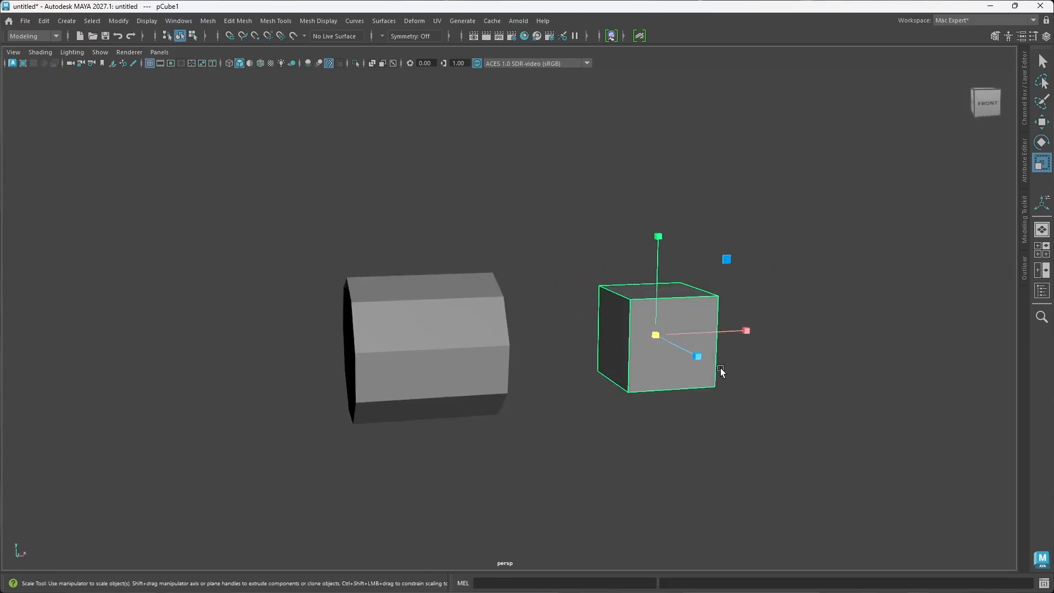
{"action": "right_click_drag", "start_coordinate": [720, 367], "coordinate": [720, 299]}
{"action": "left_click", "coordinate": [613, 332]}
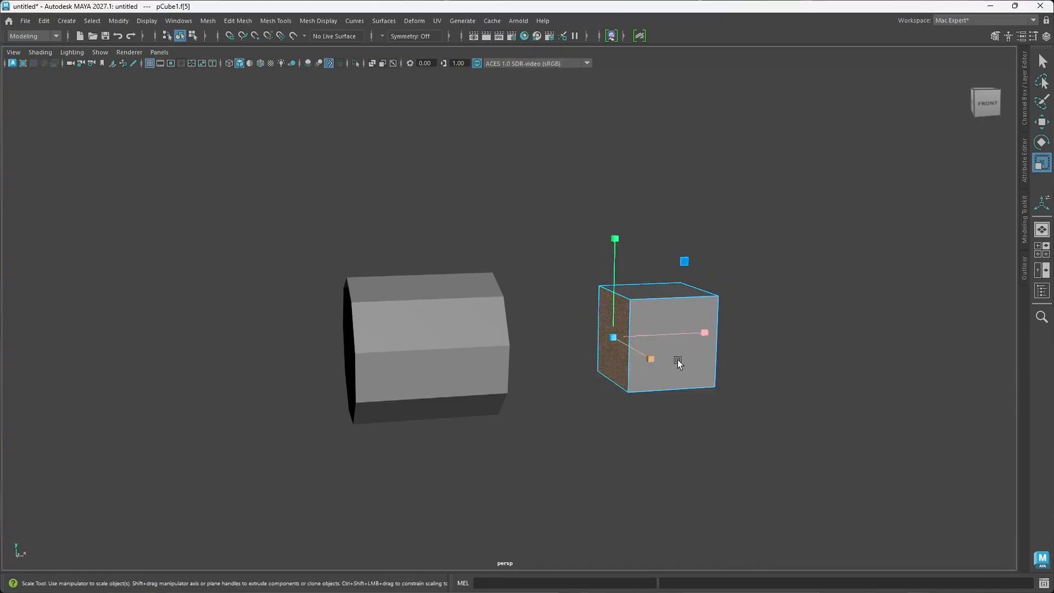
{"action": "left_click_drag", "start_coordinate": [678, 360], "coordinate": [630, 361], "text": "alt"}
{"action": "left_click", "coordinate": [698, 387]}
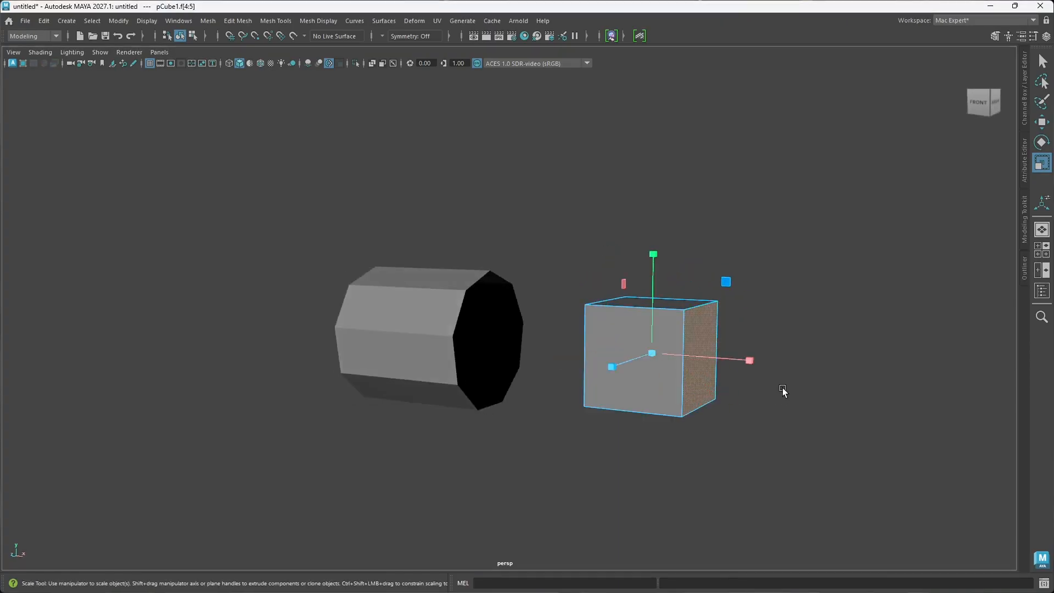
{"action": "key", "text": "Delete"}
Step: Move the open-ended cube along X until it sits partly inside the cylinder's open end
{"action": "left_click_drag", "start_coordinate": [779, 386], "coordinate": [652, 405], "text": "alt"}
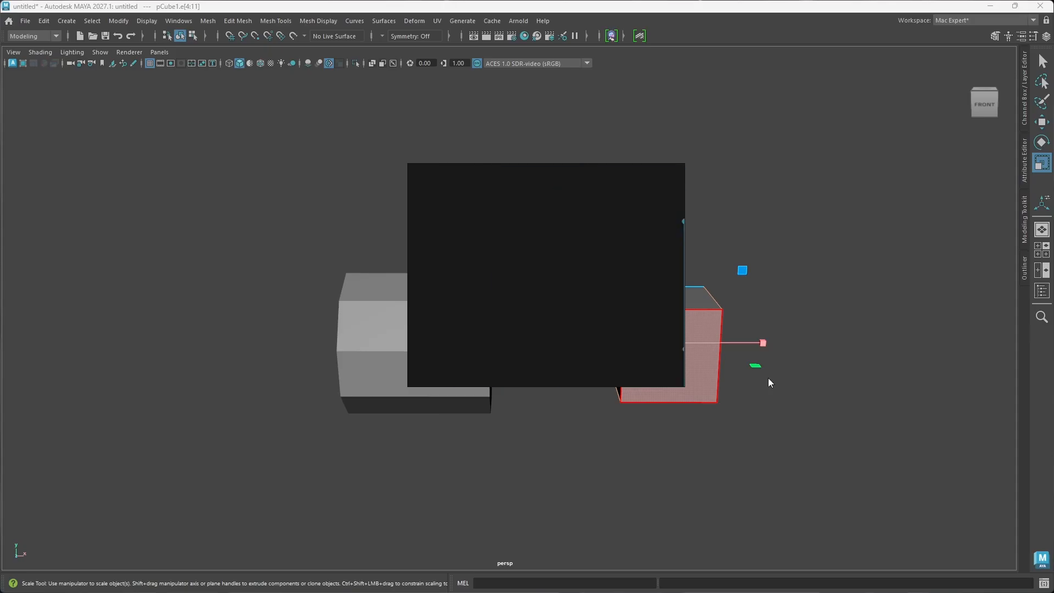
{"action": "mouse_move", "coordinate": [578, 327]}
{"action": "right_mouse_down"}
{"action": "mouse_move", "coordinate": [839, 369]}
{"action": "mouse_move", "coordinate": [1053, 384]}
{"action": "right_mouse_up"}
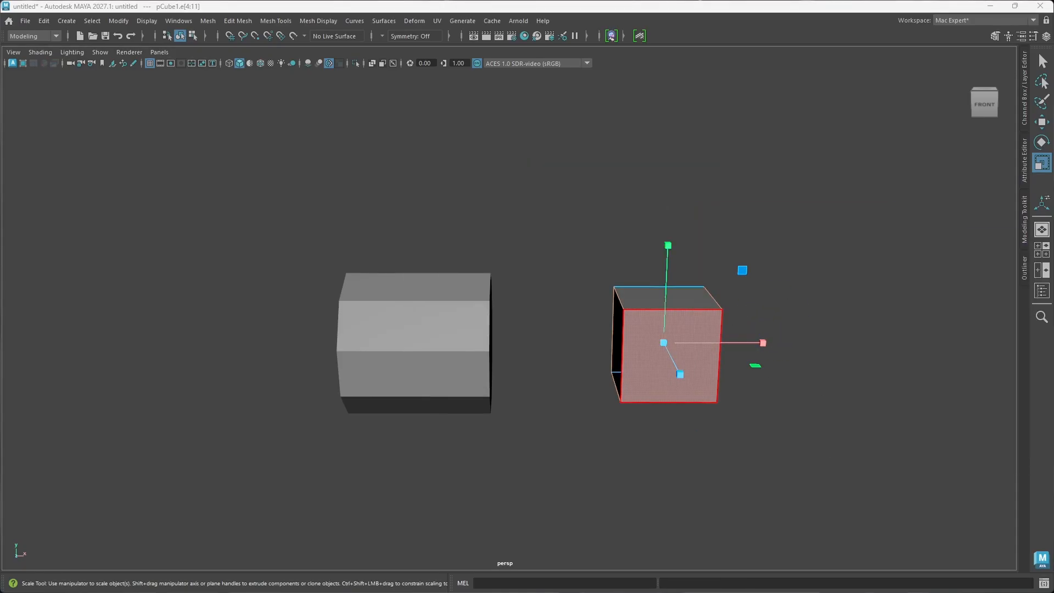
{"action": "left_click", "coordinate": [713, 377]}
{"action": "mouse_move", "coordinate": [722, 375]}
{"action": "left_mouse_down", "text": "alt"}
{"action": "mouse_move", "coordinate": [700, 361]}
{"action": "mouse_move", "coordinate": [738, 356]}
{"action": "mouse_move", "coordinate": [724, 360]}
{"action": "left_mouse_up", "text": "alt"}
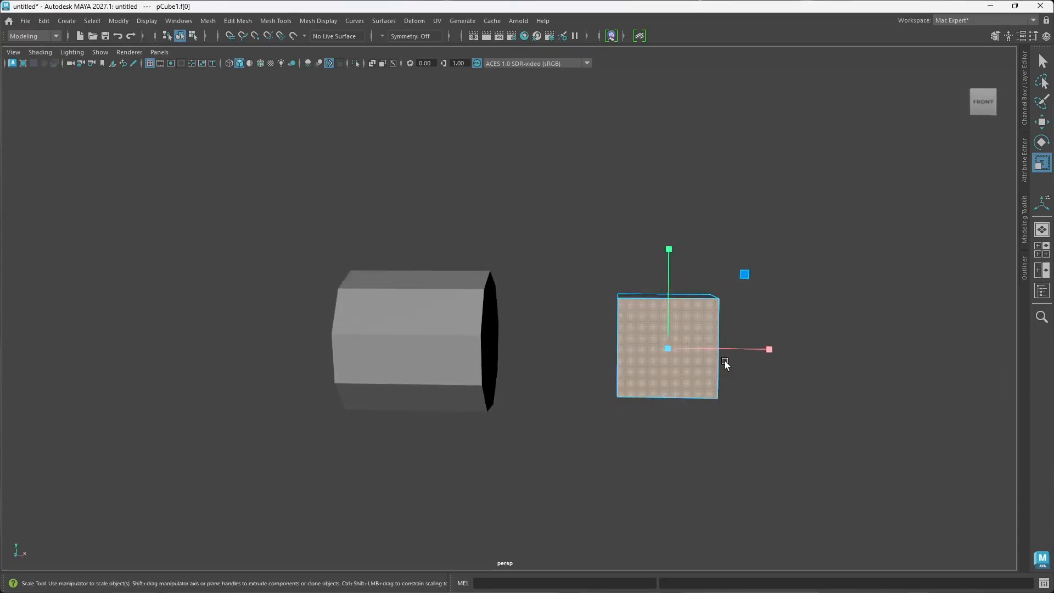
{"action": "key", "text": "w"}
{"action": "right_click_drag", "start_coordinate": [686, 297], "coordinate": [776, 247]}
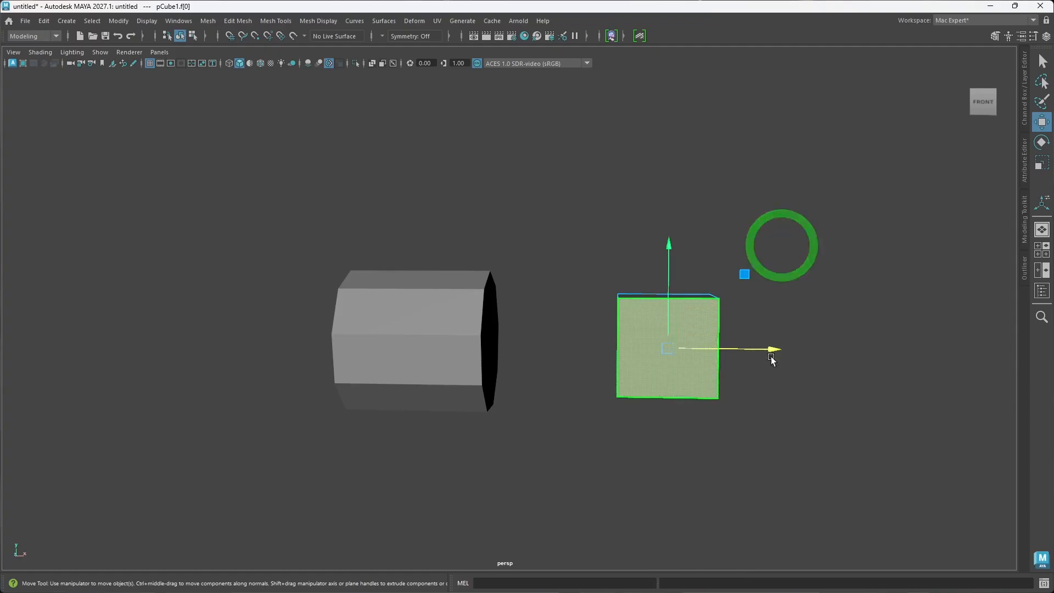
{"action": "left_click_drag", "start_coordinate": [774, 349], "coordinate": [571, 335]}
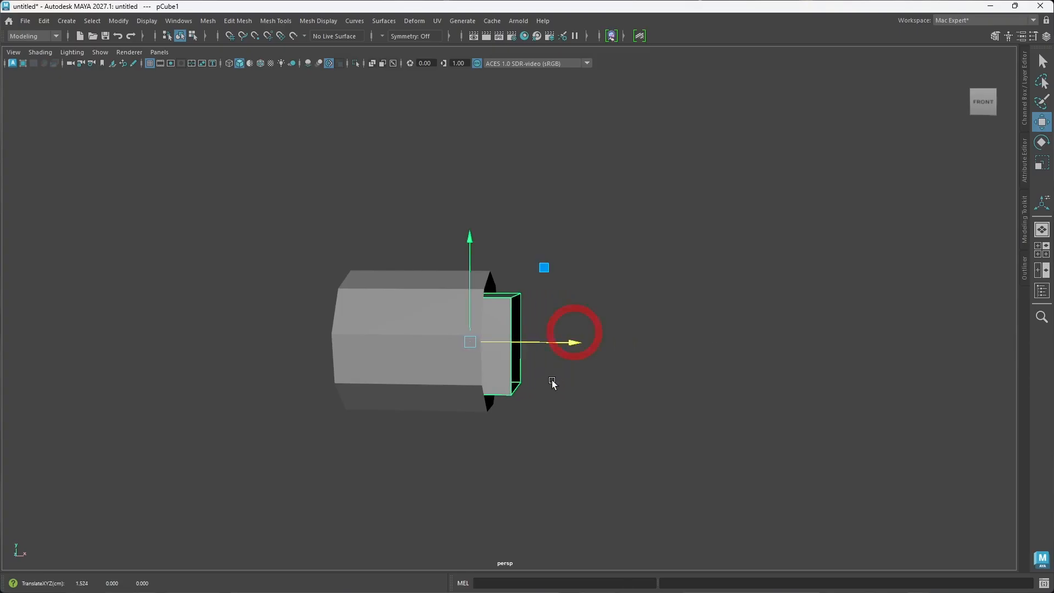
Step: Extrude the open cube's outer border edges along X and scale them up into a wide flare
{"action": "left_click_drag", "start_coordinate": [551, 381], "coordinate": [543, 351], "text": "alt"}
{"action": "right_click_drag", "start_coordinate": [541, 268], "coordinate": [542, 303]}
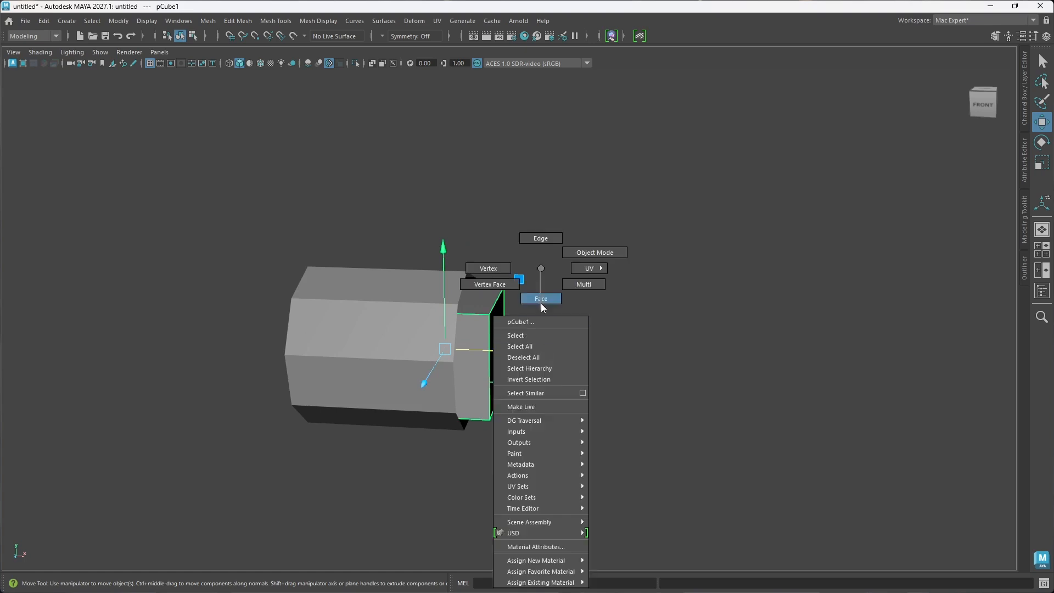
{"action": "right_click_drag", "start_coordinate": [545, 239], "coordinate": [544, 240]}
{"action": "left_click", "coordinate": [496, 301]}
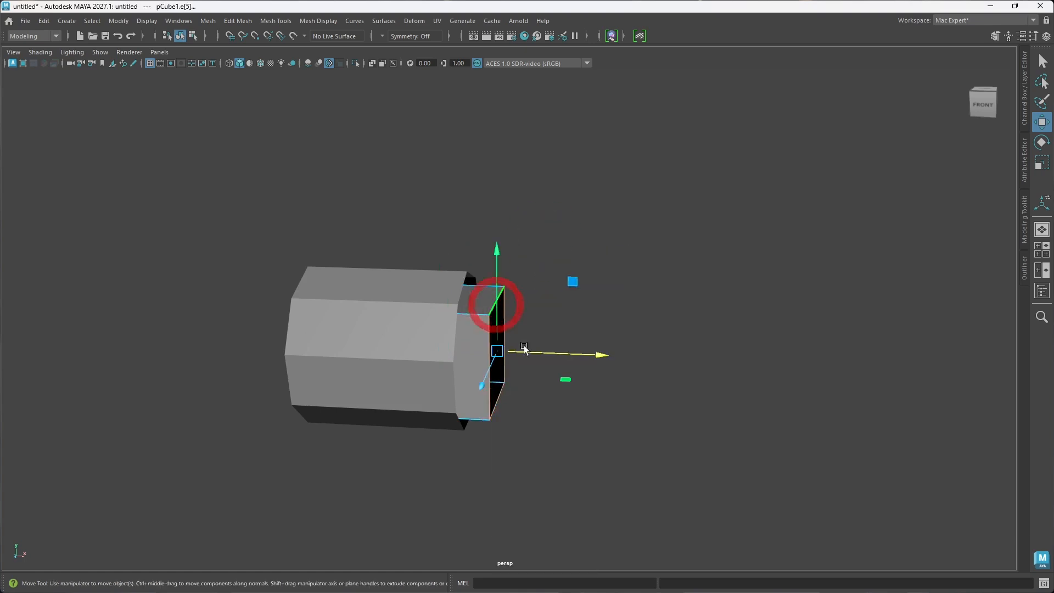
{"action": "left_click_drag", "start_coordinate": [605, 356], "coordinate": [716, 357]}
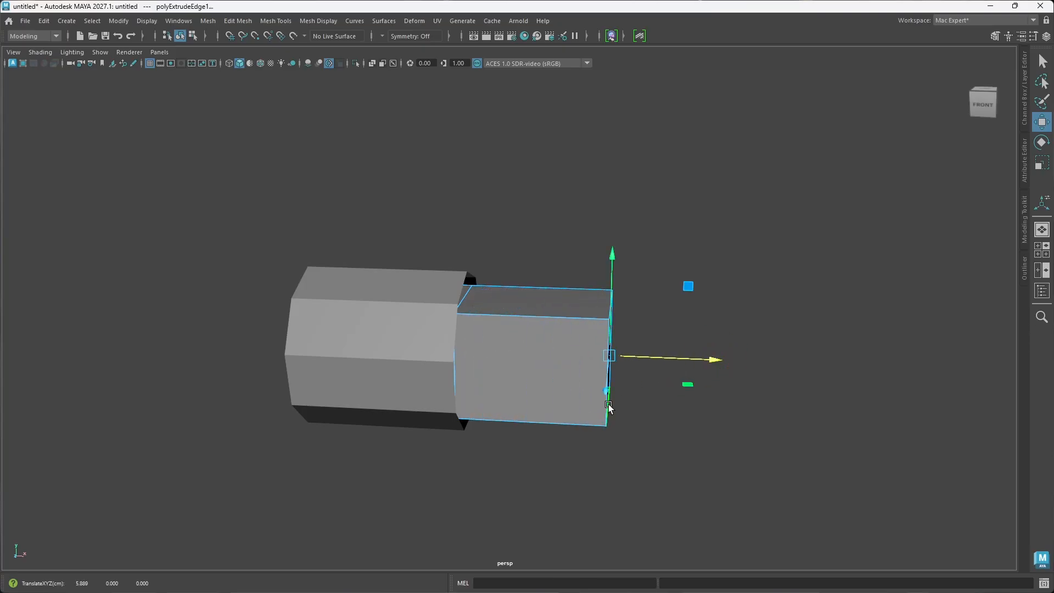
{"action": "key", "text": "r"}
{"action": "left_click_drag", "start_coordinate": [612, 358], "coordinate": [678, 362]}
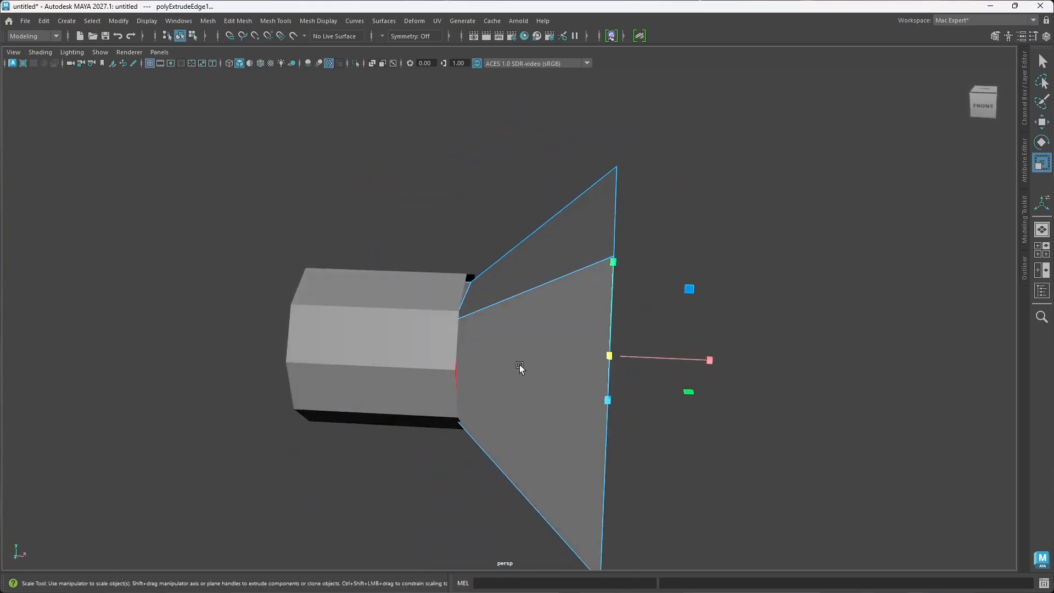
{"action": "right_click_drag", "start_coordinate": [522, 280], "coordinate": [567, 252]}
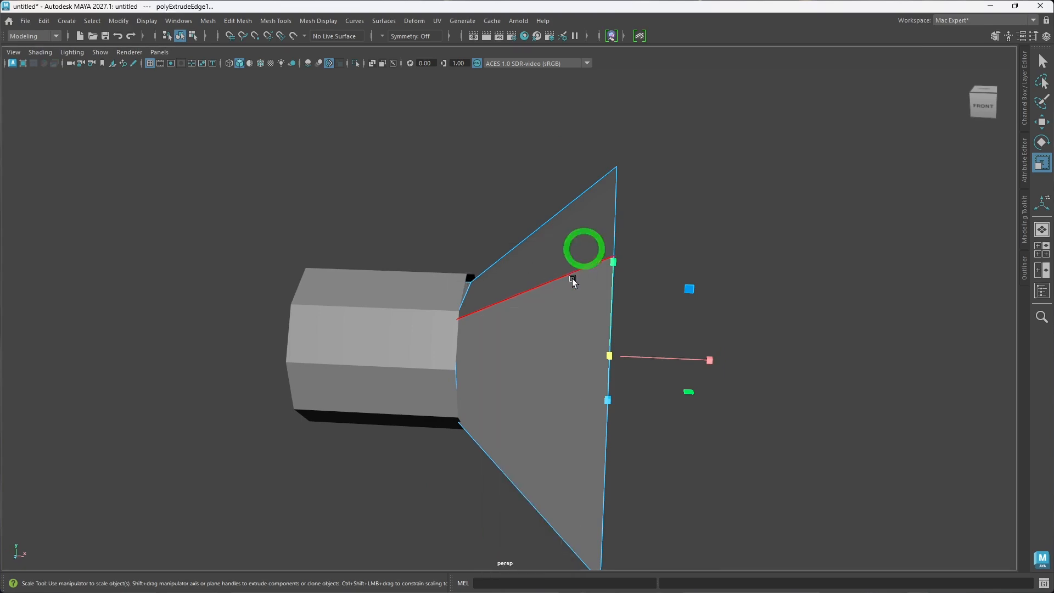
{"action": "key", "text": "w"}
{"action": "left_click_drag", "start_coordinate": [444, 278], "coordinate": [442, 304]}
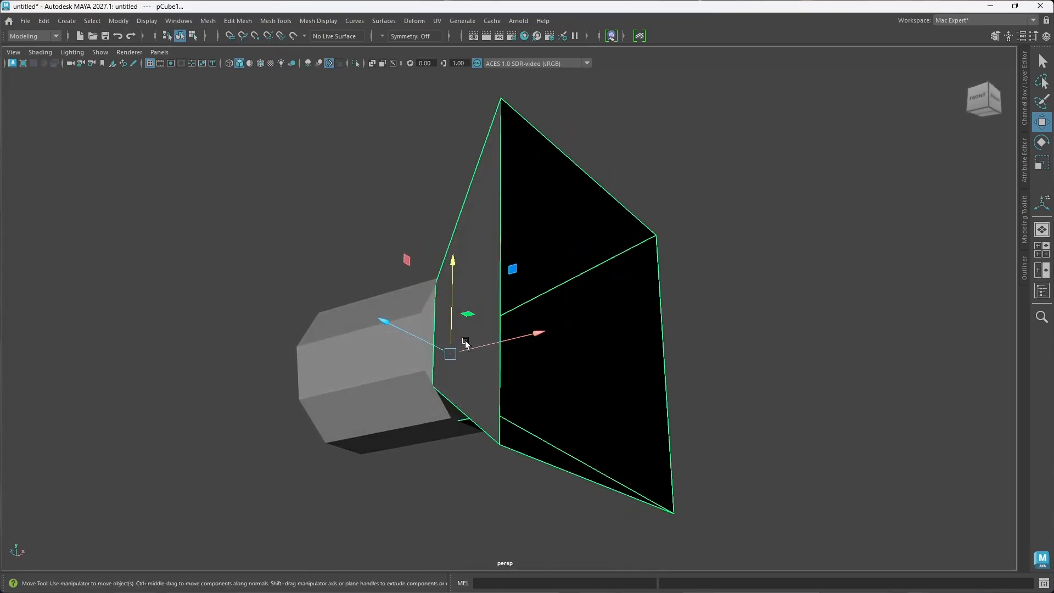
{"action": "left_click_drag", "start_coordinate": [445, 354], "coordinate": [481, 370], "text": "alt"}
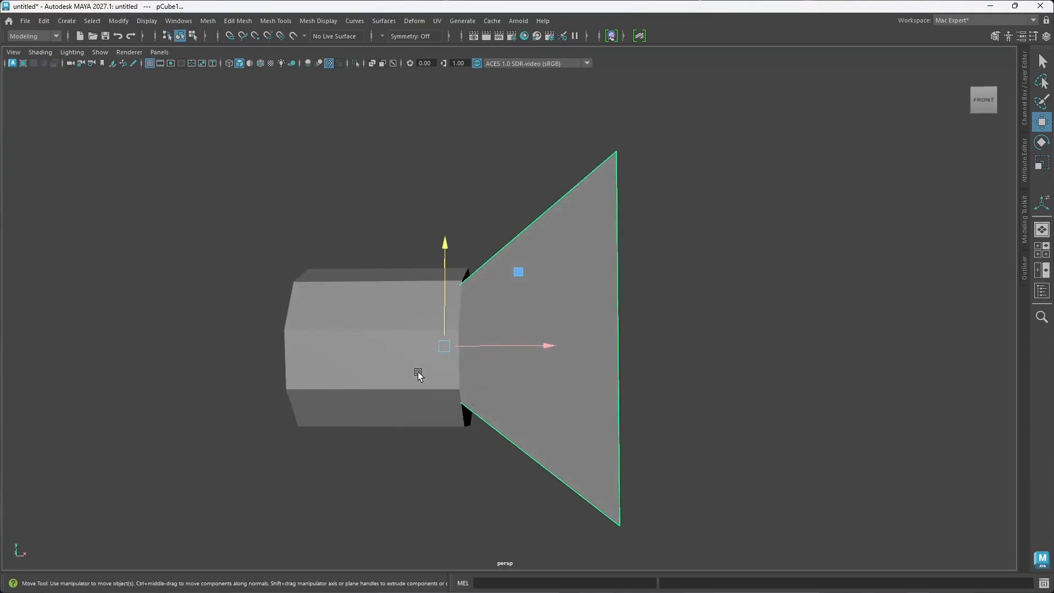
Step: Build a thick collar on the cylinder's rim facing the flare by extruding the rim edges along X, outward and inward
{"action": "left_click", "coordinate": [410, 374]}
{"action": "right_click_drag", "start_coordinate": [410, 277], "coordinate": [413, 238]}
{"action": "left_click_drag", "start_coordinate": [432, 397], "coordinate": [433, 406], "text": "alt"}
{"action": "double_click", "coordinate": [461, 382]}
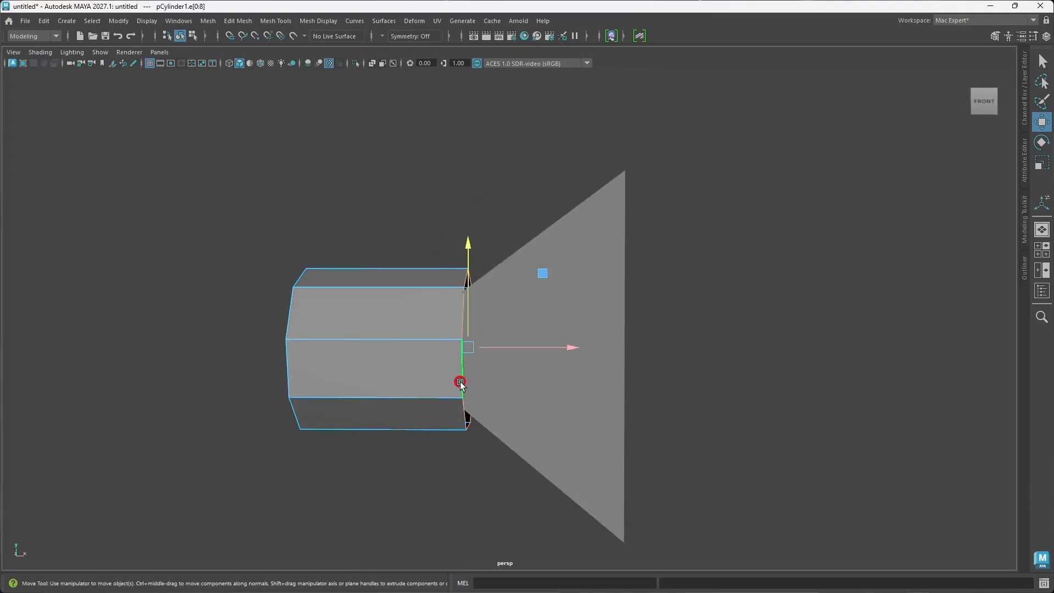
{"action": "left_click_drag", "start_coordinate": [453, 339], "coordinate": [447, 348], "text": "alt"}
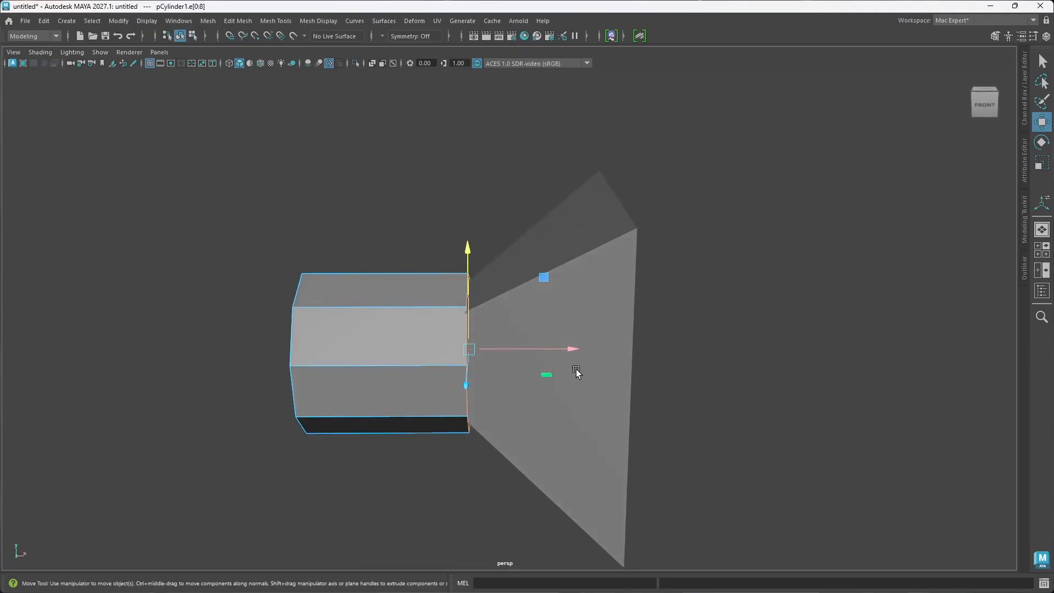
{"action": "left_click_drag", "start_coordinate": [573, 356], "coordinate": [600, 348], "text": "shift"}
{"action": "key", "text": "r"}
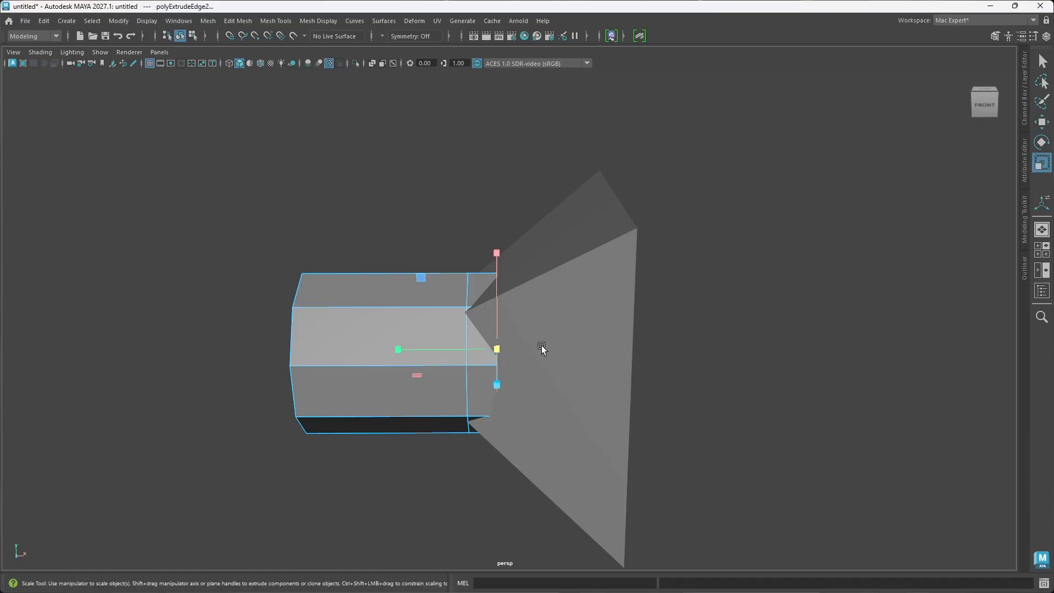
{"action": "left_click_drag", "start_coordinate": [495, 350], "coordinate": [541, 341]}
{"action": "left_click_drag", "start_coordinate": [555, 417], "coordinate": [483, 393], "text": "alt"}
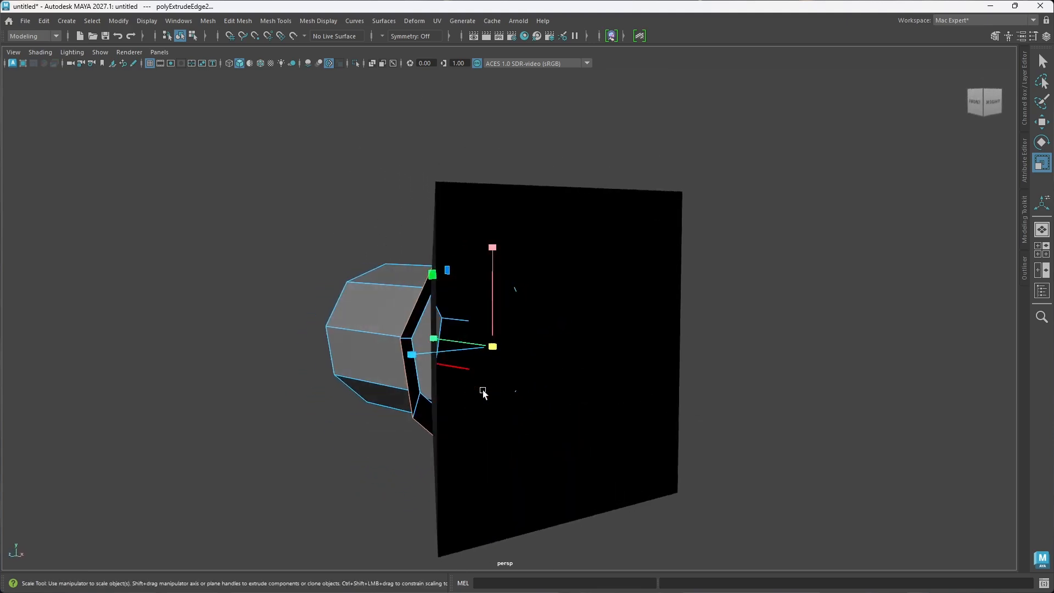
{"action": "left_click_drag", "start_coordinate": [498, 348], "coordinate": [479, 393]}
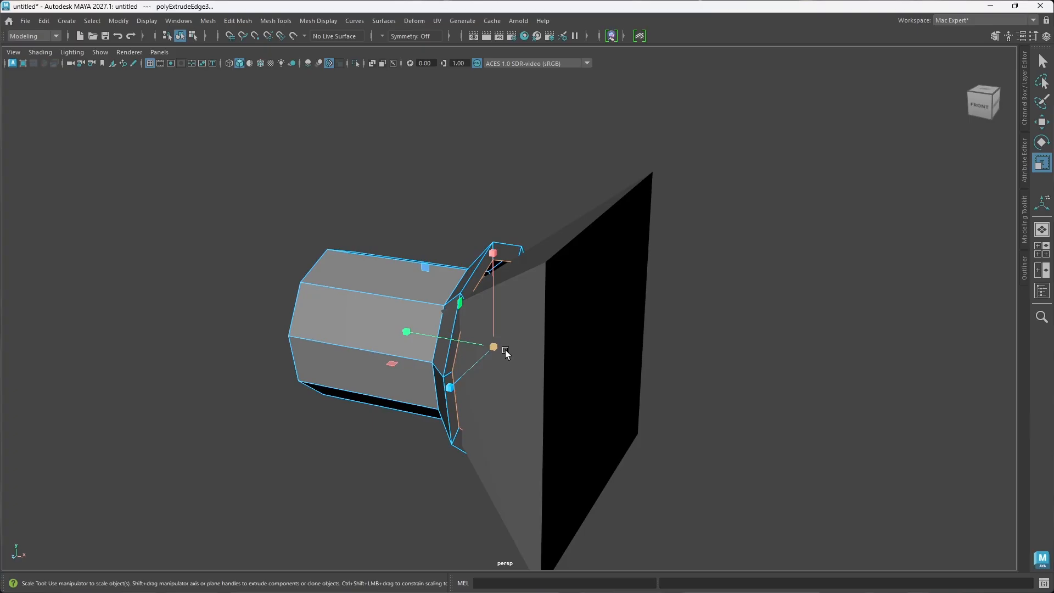
Step: Undo all the collar extrusions on the cylinder's rim
{"action": "key", "text": "ctrl+z"}
{"action": "key", "text": "ctrl+z"}
{"action": "key", "text": "ctrl+z"}
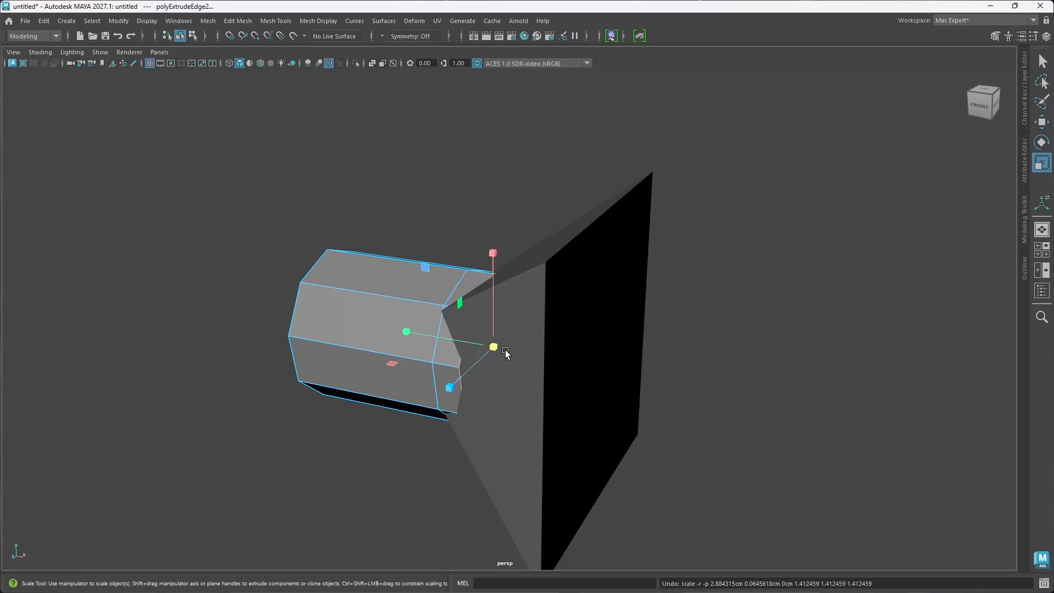
{"action": "key", "text": "ctrl+z"}
{"action": "key", "text": "ctrl+z"}
{"action": "key", "text": "ctrl+z"}
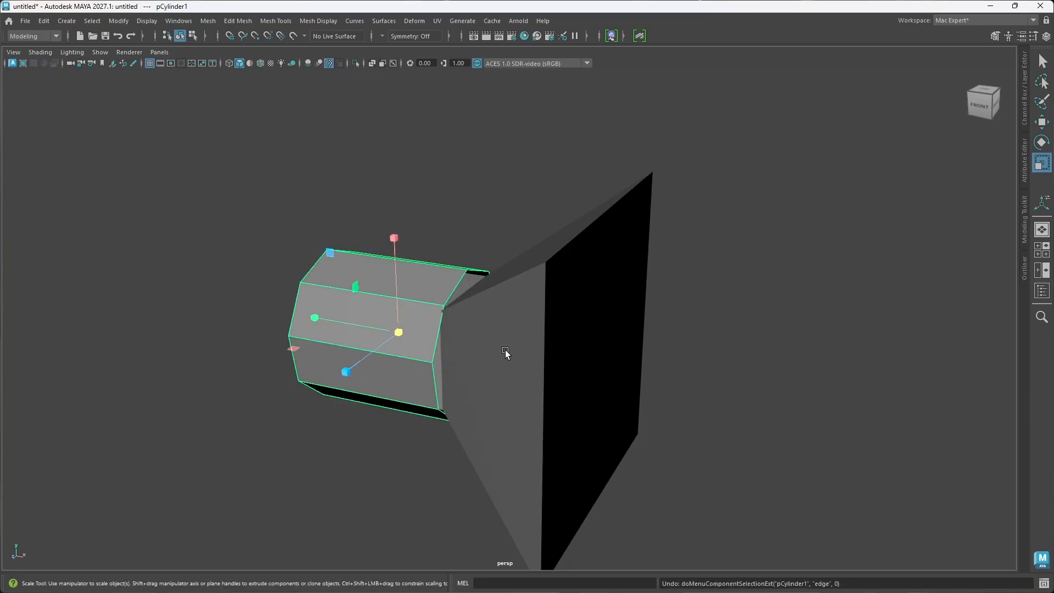
Step: Select both the cylinder and the flared piece and delete them, emptying the scene
{"action": "left_click_drag", "start_coordinate": [505, 350], "coordinate": [477, 382], "text": "alt"}
{"action": "left_click_drag", "start_coordinate": [396, 381], "coordinate": [463, 377], "text": "alt"}
{"action": "right_click_drag", "start_coordinate": [711, 268], "coordinate": [790, 253]}
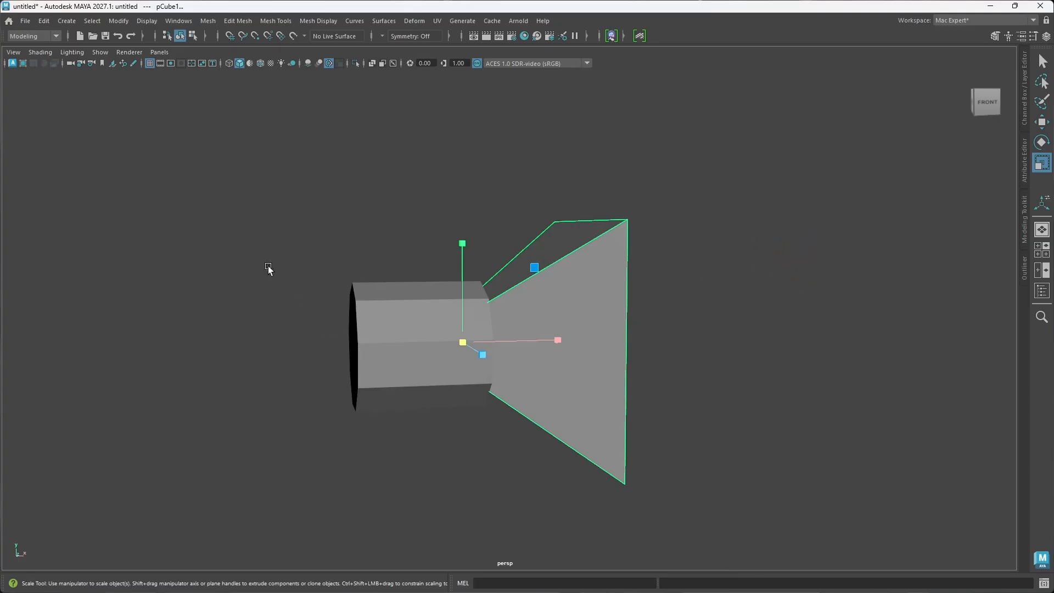
{"action": "left_click_drag", "start_coordinate": [248, 209], "coordinate": [746, 528]}
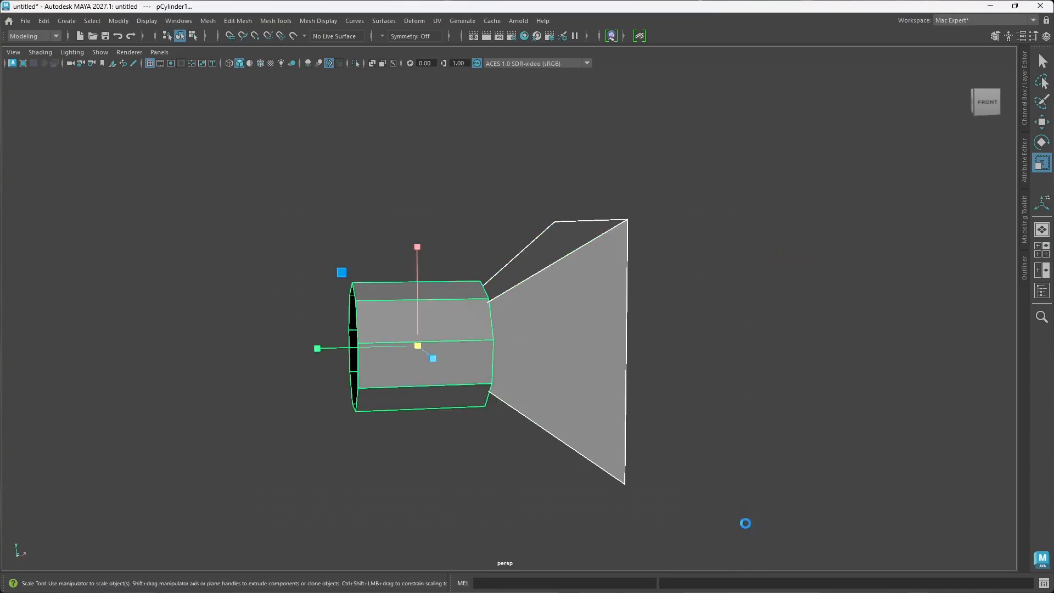
{"action": "key", "text": "Delete"}
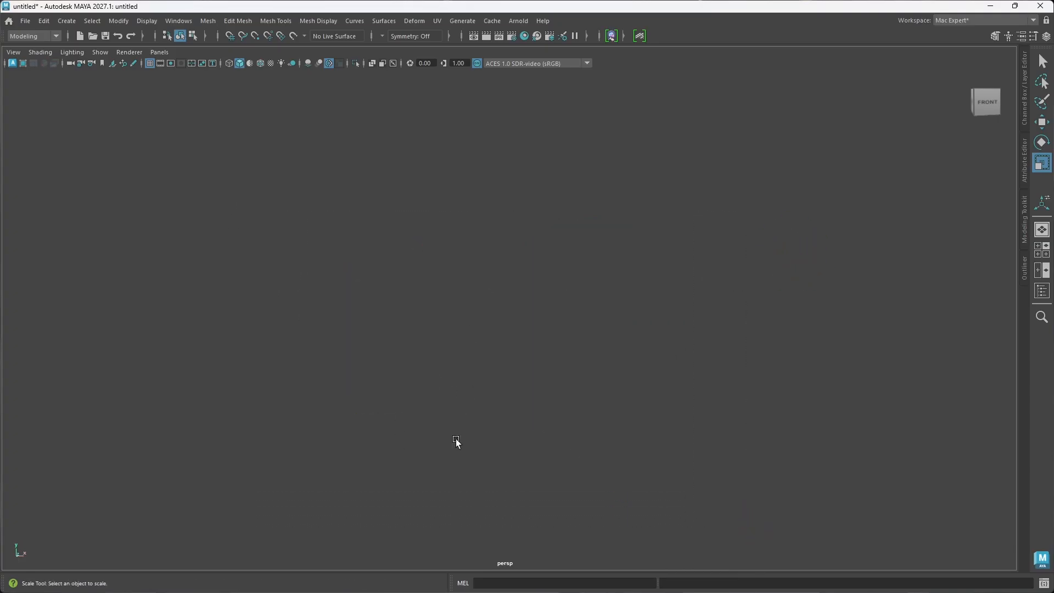
Step: Show the grid, create a polygon cube at the origin and stretch it along X to about twice its height
{"action": "left_click_drag", "start_coordinate": [572, 424], "coordinate": [577, 407], "text": "alt"}
{"action": "key", "text": "g"}
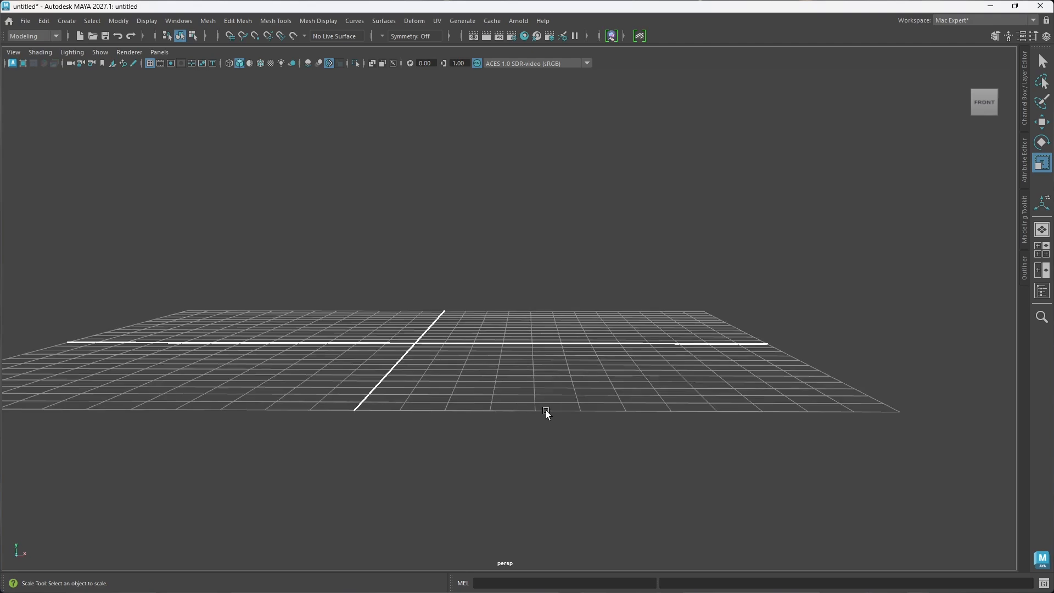
{"action": "left_click_drag", "start_coordinate": [456, 317], "coordinate": [466, 365], "text": "alt"}
{"action": "middle_click_drag", "start_coordinate": [469, 341], "coordinate": [521, 329], "text": "alt"}
{"action": "left_click_drag", "start_coordinate": [522, 329], "coordinate": [516, 349], "text": "alt"}
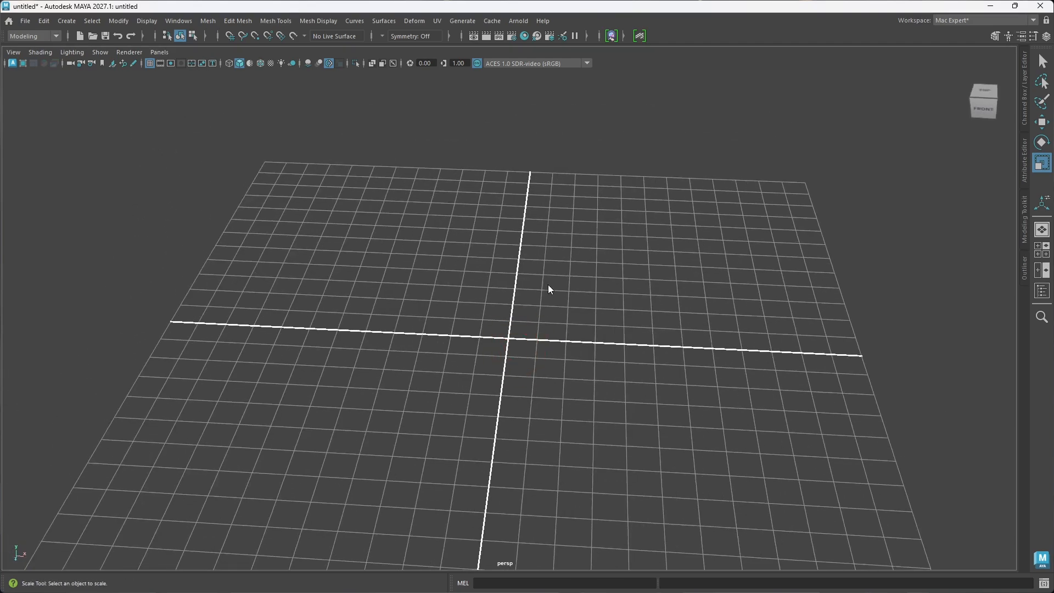
{"action": "right_click_drag", "start_coordinate": [548, 284], "coordinate": [542, 317]}
{"action": "left_click_drag", "start_coordinate": [542, 317], "coordinate": [649, 346], "text": "alt"}
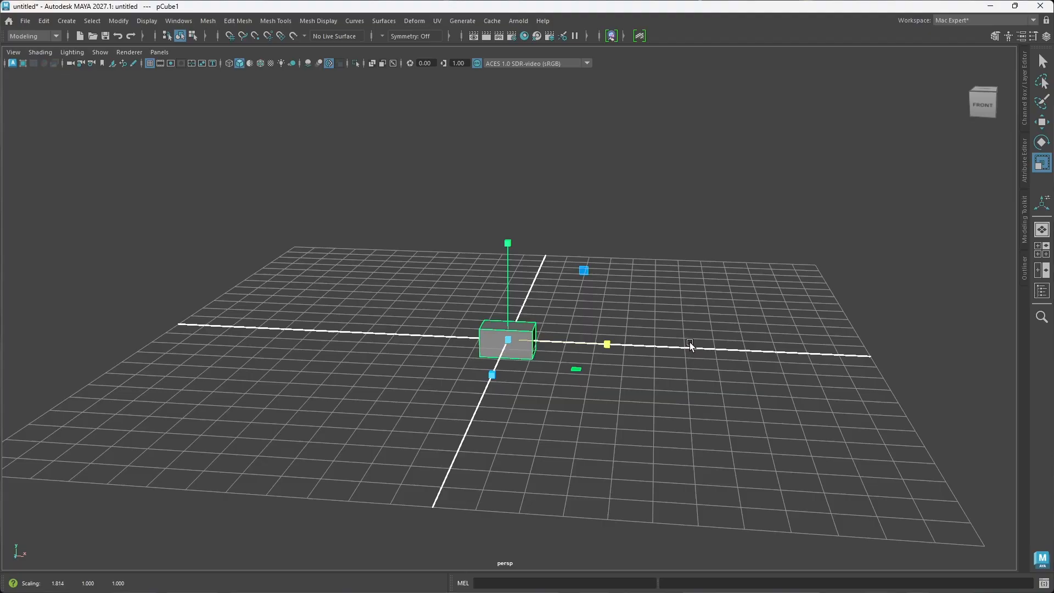
{"action": "left_click_drag", "start_coordinate": [538, 369], "coordinate": [512, 380], "text": "alt"}
{"action": "scroll", "coordinate": [505, 368], "scroll_direction": "up", "scroll_amount": 4}
{"action": "middle_click_drag", "start_coordinate": [487, 395], "coordinate": [502, 393], "text": "alt"}
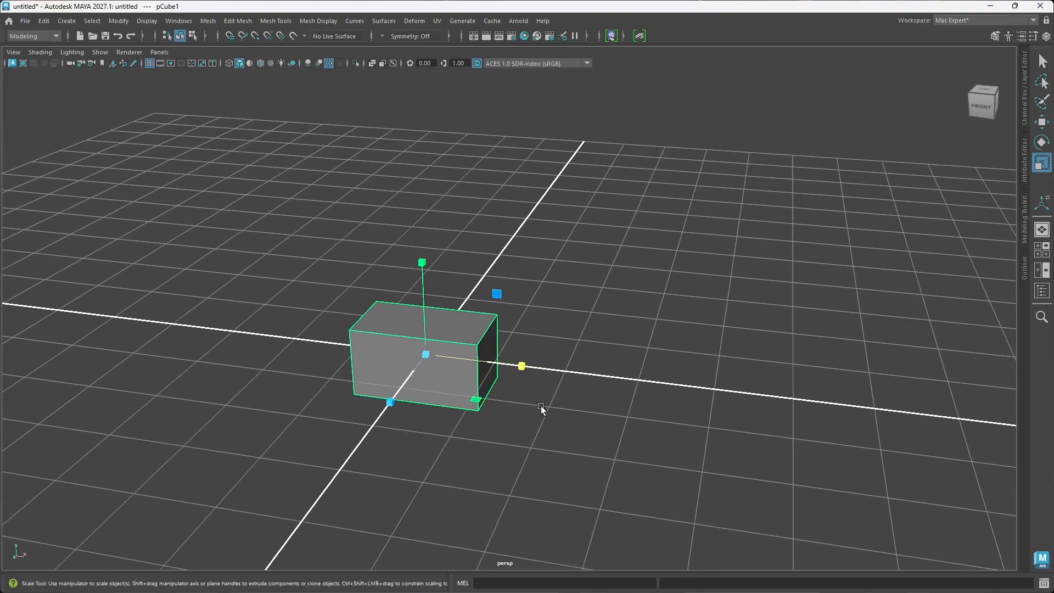
Step: Hide the grid, delete the stretched cube's two end faces along X, and clear the selection
{"action": "key", "text": "g"}
{"action": "scroll", "coordinate": [453, 406], "scroll_direction": "up", "scroll_amount": 2}
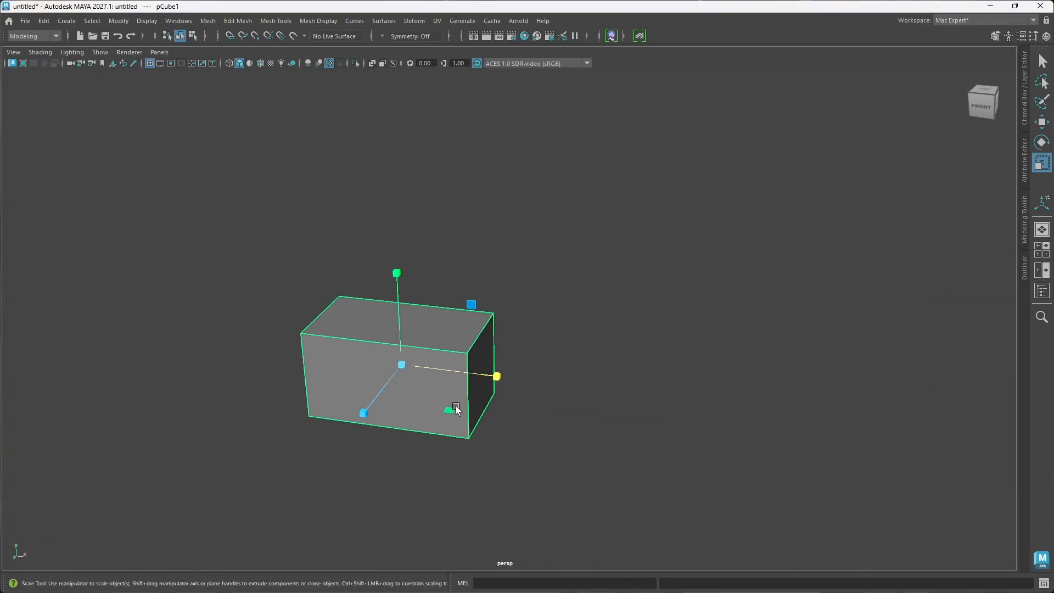
{"action": "left_click_drag", "start_coordinate": [456, 410], "coordinate": [505, 384], "text": "alt"}
{"action": "right_click_drag", "start_coordinate": [545, 356], "coordinate": [535, 291]}
{"action": "left_click", "coordinate": [473, 391]}
{"action": "left_click_drag", "start_coordinate": [452, 392], "coordinate": [487, 403], "text": "alt"}
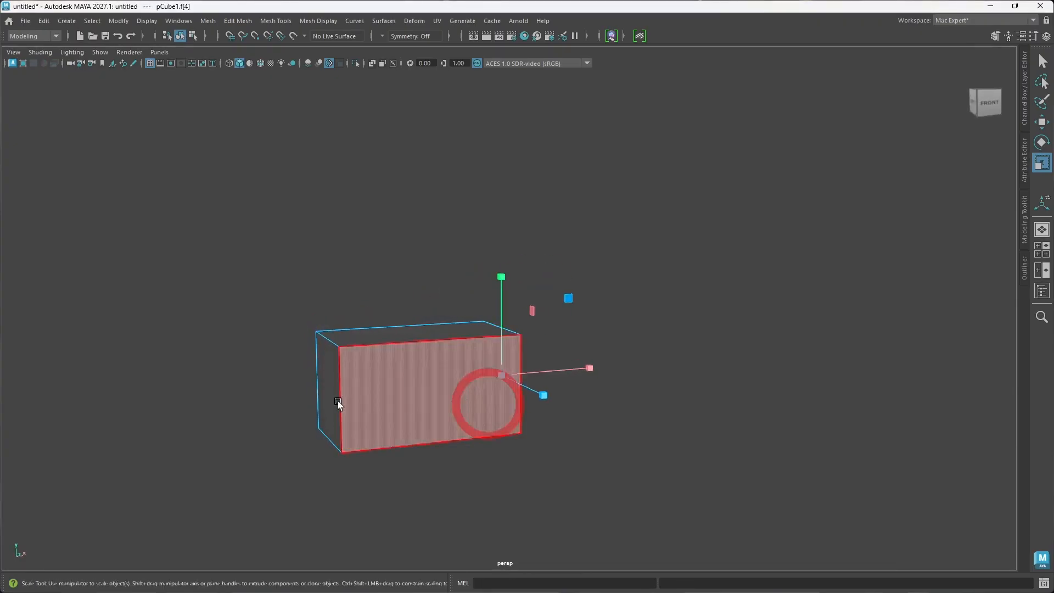
{"action": "left_click", "coordinate": [335, 399], "text": "shift"}
{"action": "key", "text": "Delete"}
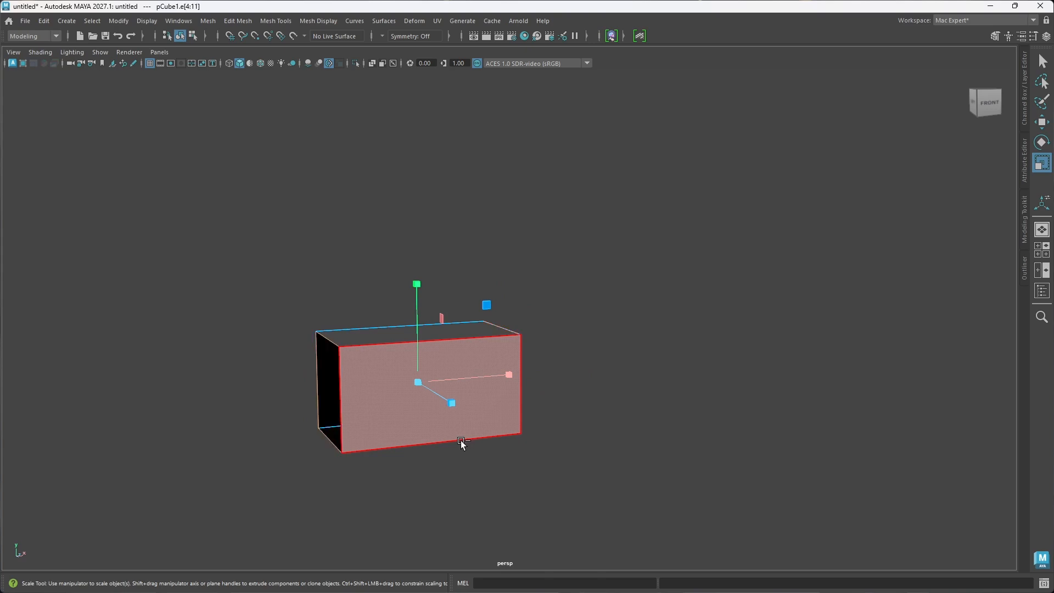
{"action": "left_click_drag", "start_coordinate": [484, 523], "coordinate": [483, 369], "text": "alt"}
{"action": "left_click_drag", "start_coordinate": [507, 420], "coordinate": [485, 421], "text": "alt"}
{"action": "left_click", "coordinate": [562, 390]}
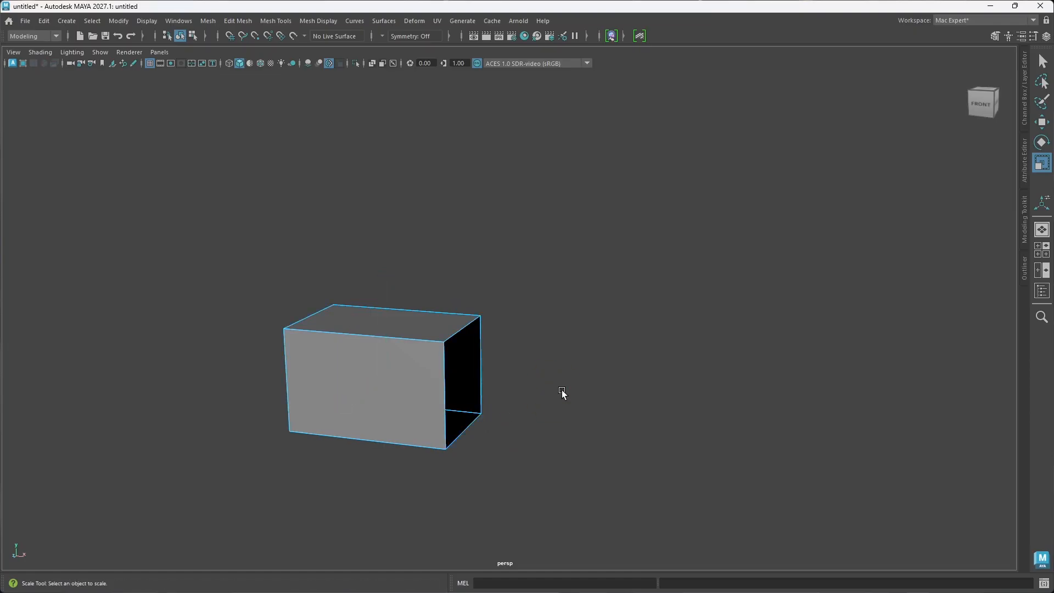
Step: Create a second polygon cube at the origin and move it 1.282 along X, past the long box's open end
{"action": "left_click_drag", "start_coordinate": [484, 401], "coordinate": [430, 440], "text": "alt"}
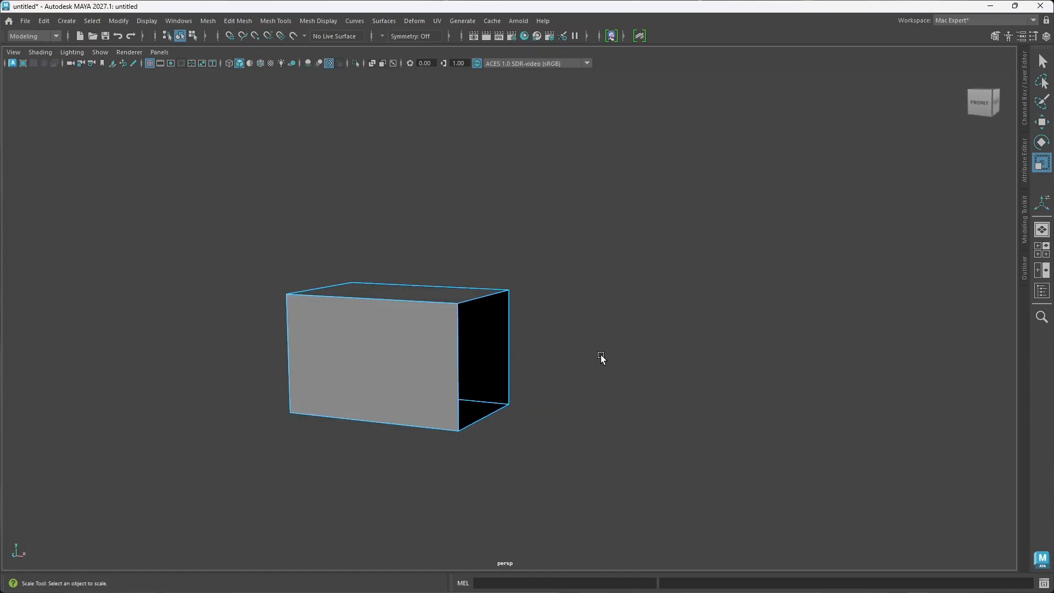
{"action": "mouse_move", "coordinate": [601, 268]}
{"action": "right_mouse_down"}
{"action": "mouse_move", "coordinate": [608, 343]}
{"action": "mouse_move", "coordinate": [664, 253]}
{"action": "mouse_move", "coordinate": [597, 267]}
{"action": "mouse_move", "coordinate": [601, 285]}
{"action": "mouse_move", "coordinate": [594, 265]}
{"action": "right_mouse_up"}
{"action": "left_click", "coordinate": [594, 265]}
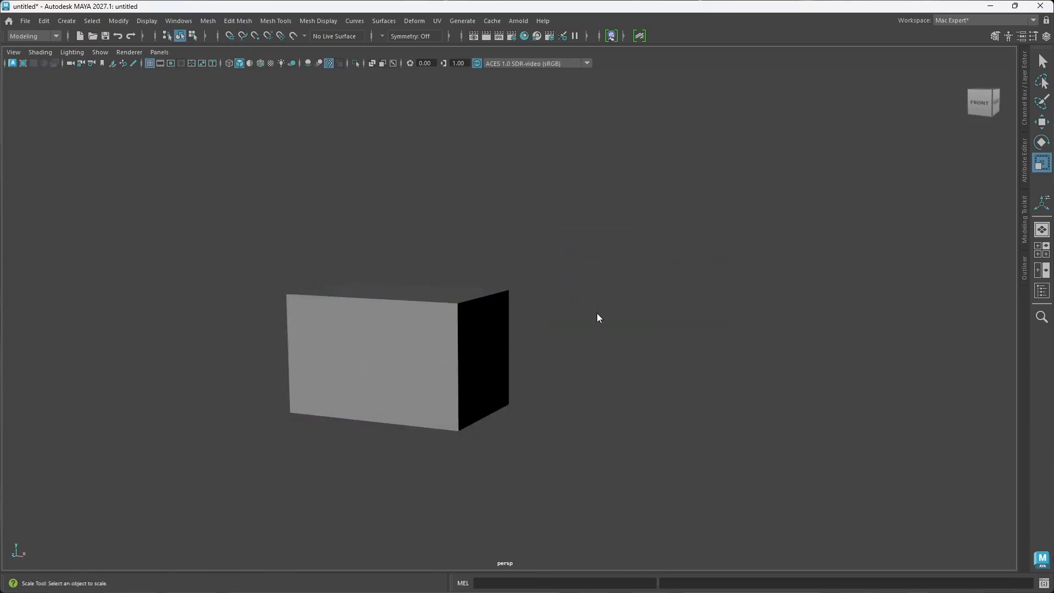
{"action": "right_click_drag", "start_coordinate": [597, 312], "coordinate": [595, 341], "text": "shift"}
{"action": "left_click_drag", "start_coordinate": [460, 407], "coordinate": [471, 417], "text": "alt"}
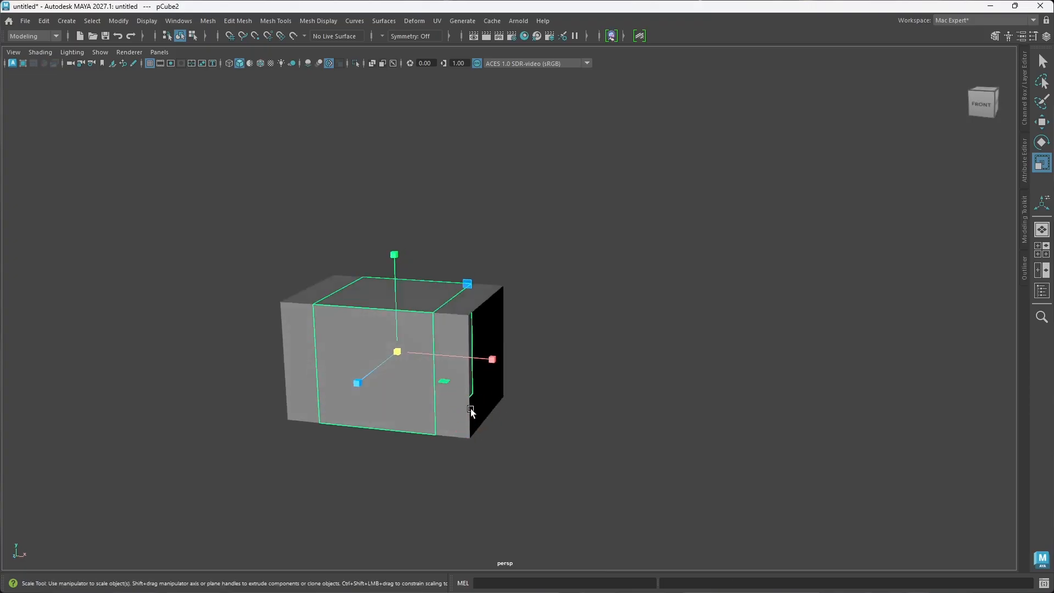
{"action": "key", "text": "w"}
{"action": "left_click_drag", "start_coordinate": [495, 363], "coordinate": [652, 373]}
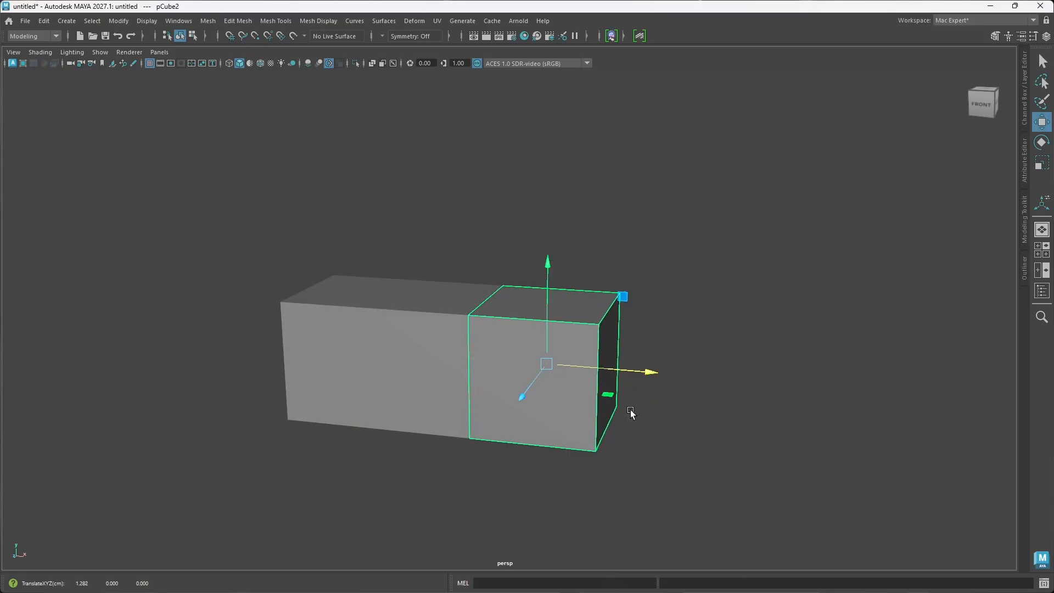
Step: Enlarge the long open-ended box uniformly to a scale of 1.996, 1.100, 1.100
{"action": "left_click", "coordinate": [413, 379]}
{"action": "key", "text": "r"}
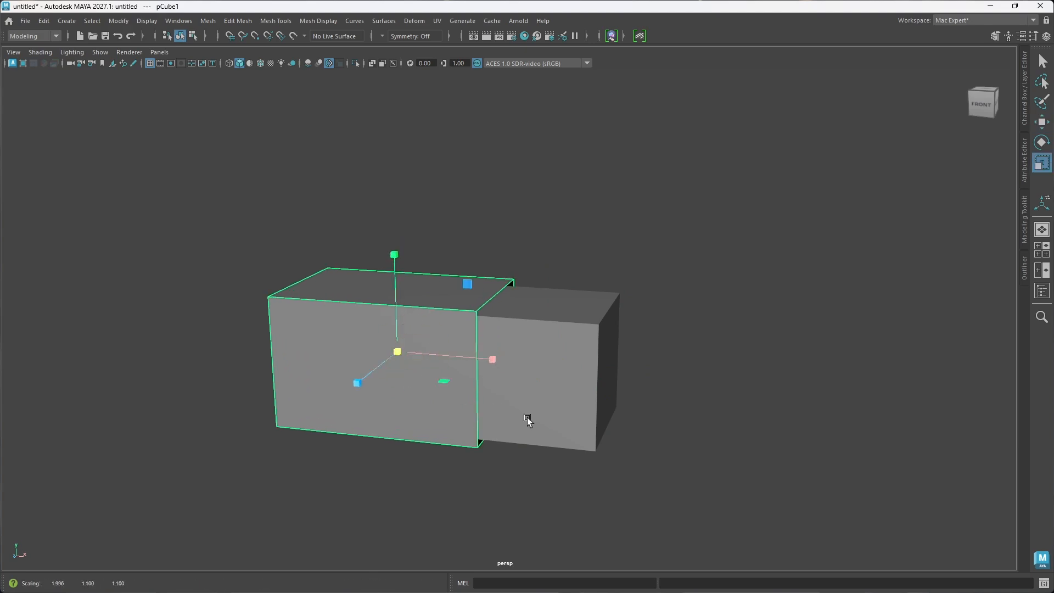
{"action": "left_click_drag", "start_coordinate": [527, 419], "coordinate": [594, 406], "text": "alt"}
Step: Scale the second cube down along X, making it narrower and leaving a small gap beside the long box
{"action": "left_click", "coordinate": [592, 405]}
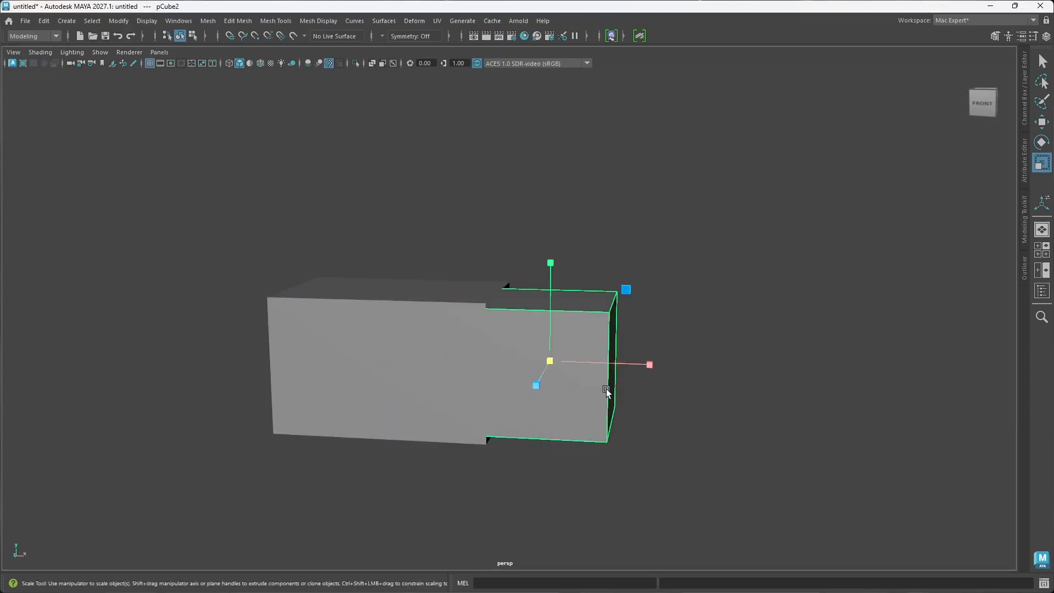
{"action": "key", "text": "w"}
{"action": "key", "text": "r"}
{"action": "left_click_drag", "start_coordinate": [649, 366], "coordinate": [618, 361]}
{"action": "left_click_drag", "start_coordinate": [651, 406], "coordinate": [618, 404], "text": "alt"}
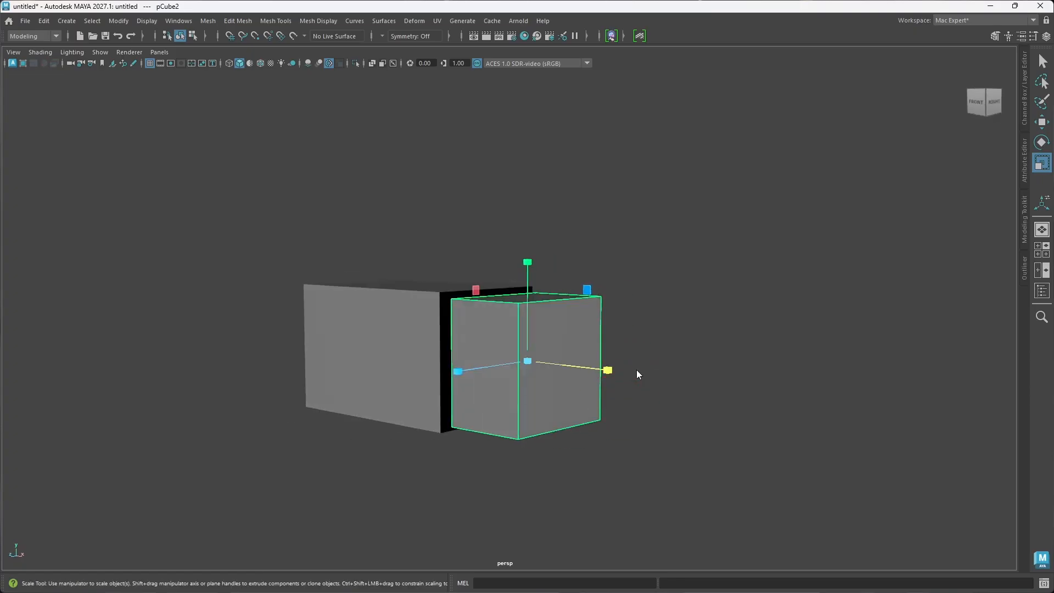
Step: Delete the second cube's two end faces along X and return it to object selection
{"action": "right_click_drag", "start_coordinate": [637, 370], "coordinate": [636, 298]}
{"action": "left_click", "coordinate": [555, 378]}
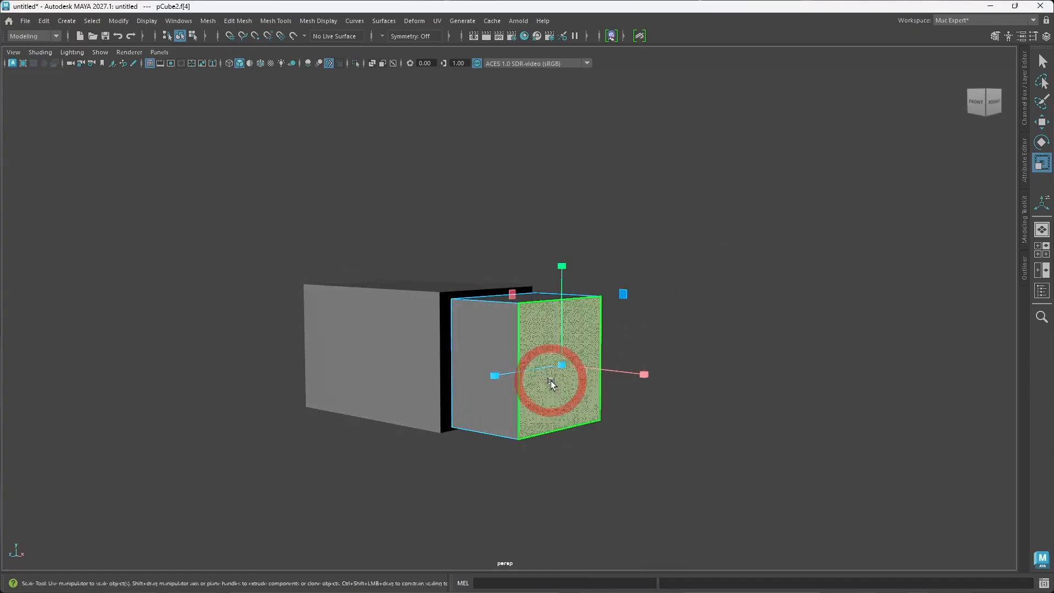
{"action": "key", "text": "Delete"}
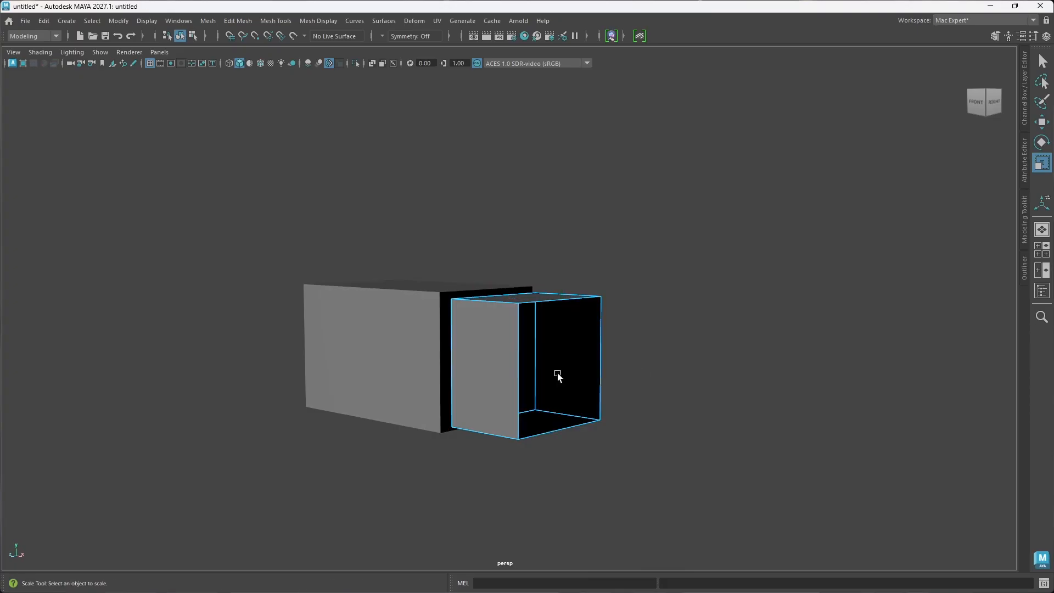
{"action": "left_click", "coordinate": [531, 365]}
{"action": "key", "text": "Delete"}
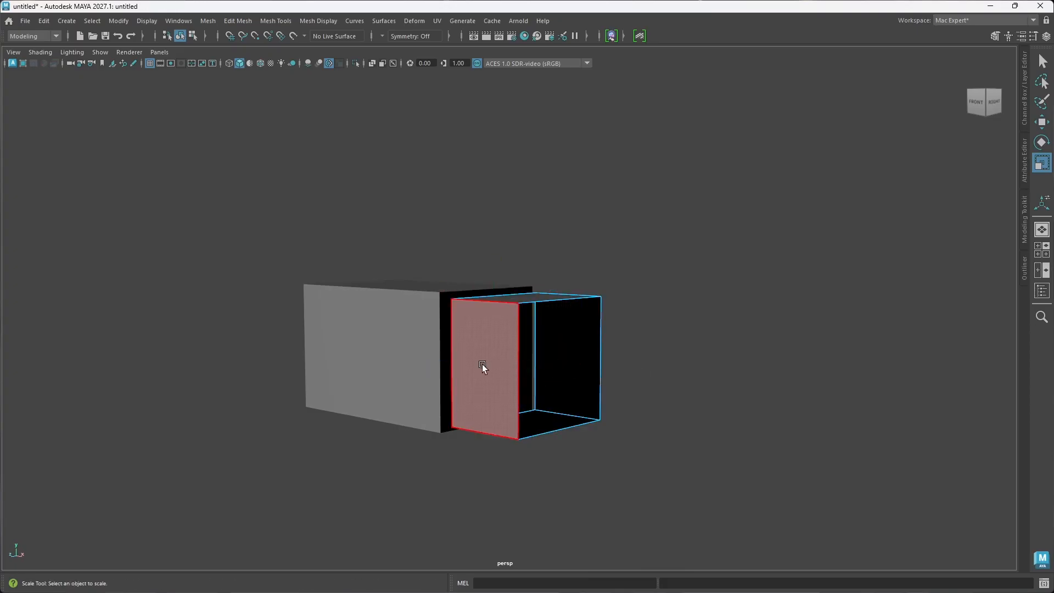
{"action": "left_click_drag", "start_coordinate": [482, 364], "coordinate": [522, 369], "text": "alt"}
{"action": "right_click", "coordinate": [526, 365]}
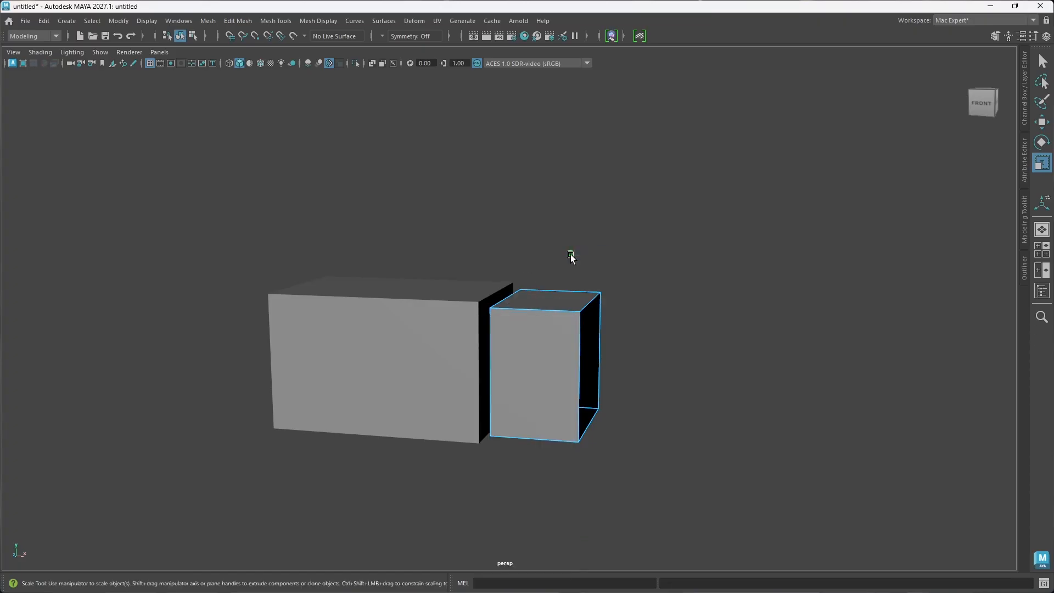
{"action": "left_click", "coordinate": [580, 252]}
Step: Move the open-ended second cube along X partly into the long box's open end
{"action": "key", "text": "w"}
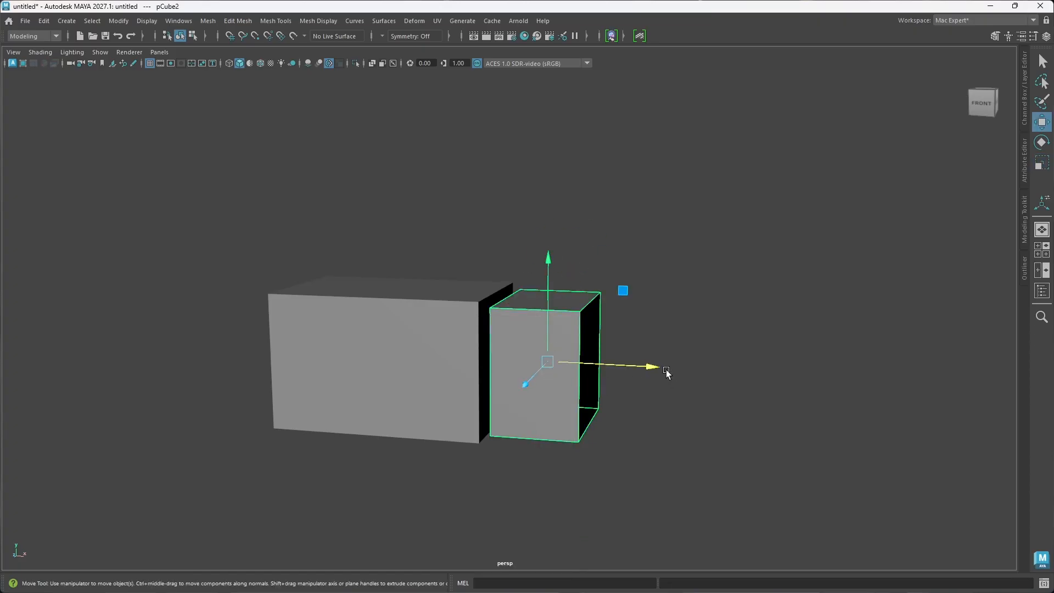
{"action": "left_click_drag", "start_coordinate": [648, 366], "coordinate": [606, 367]}
{"action": "left_click_drag", "start_coordinate": [598, 418], "coordinate": [552, 436], "text": "alt"}
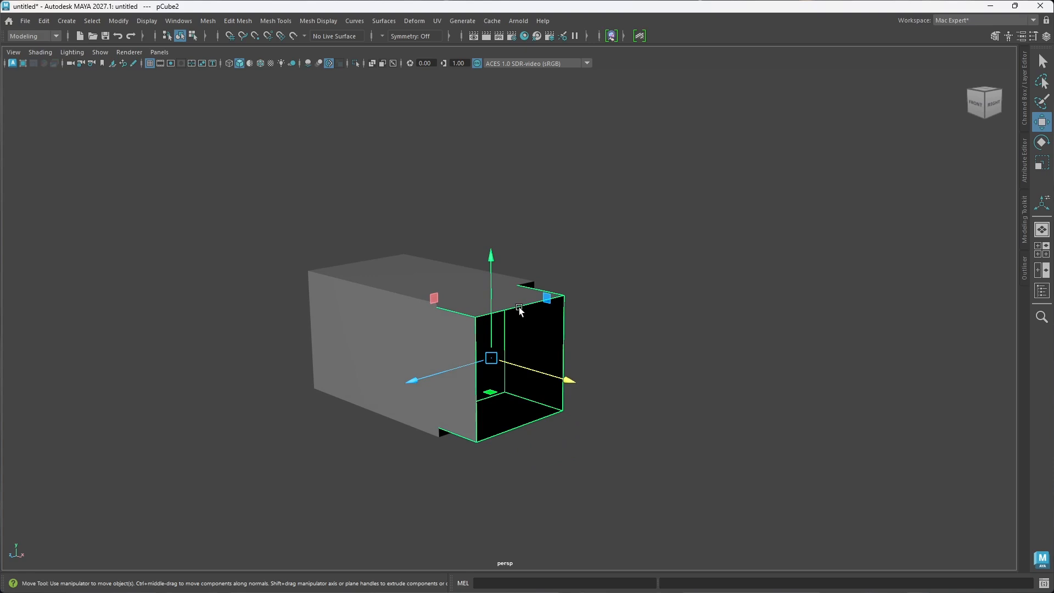
{"action": "left_click_drag", "start_coordinate": [526, 397], "coordinate": [550, 360], "text": "alt"}
Step: Extrude the second cube's outer border edges out along X to about 1.97 and scale them up into a wide flare
{"action": "right_click_drag", "start_coordinate": [559, 377], "coordinate": [564, 245]}
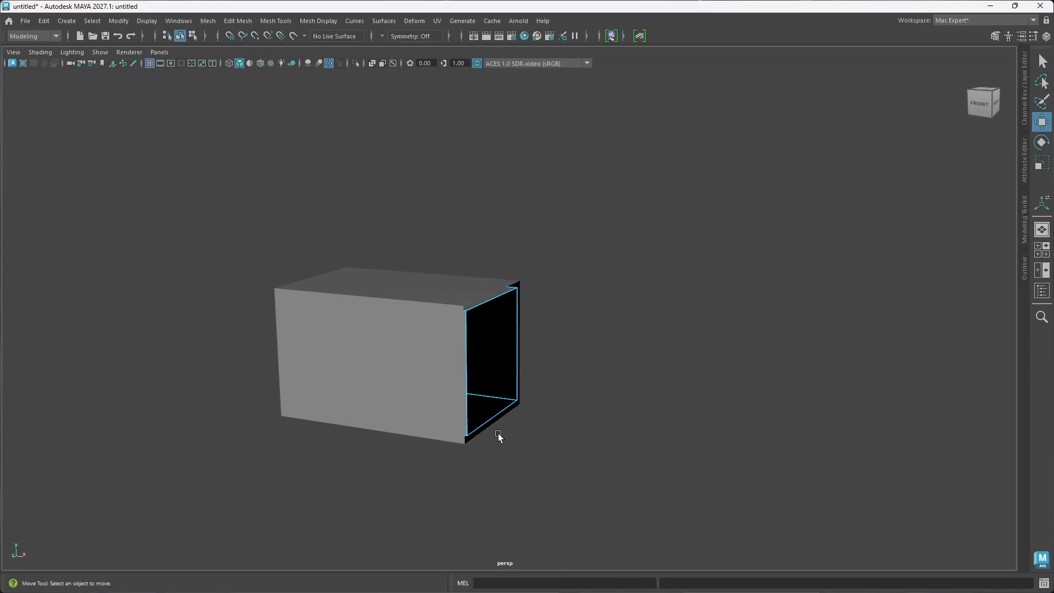
{"action": "left_click", "coordinate": [497, 415]}
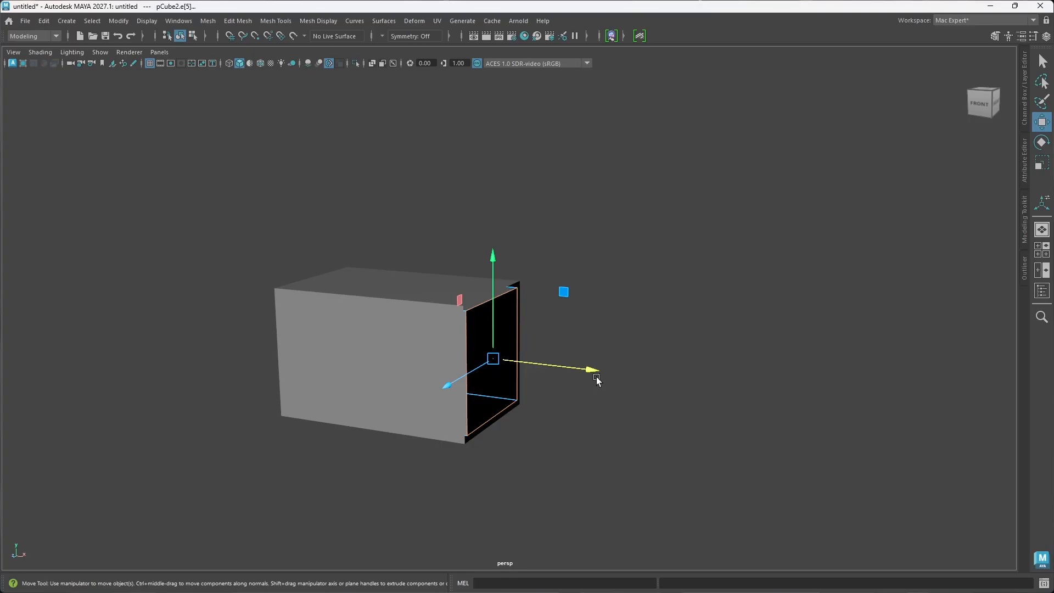
{"action": "left_click_drag", "start_coordinate": [597, 380], "coordinate": [734, 393], "text": "shift"}
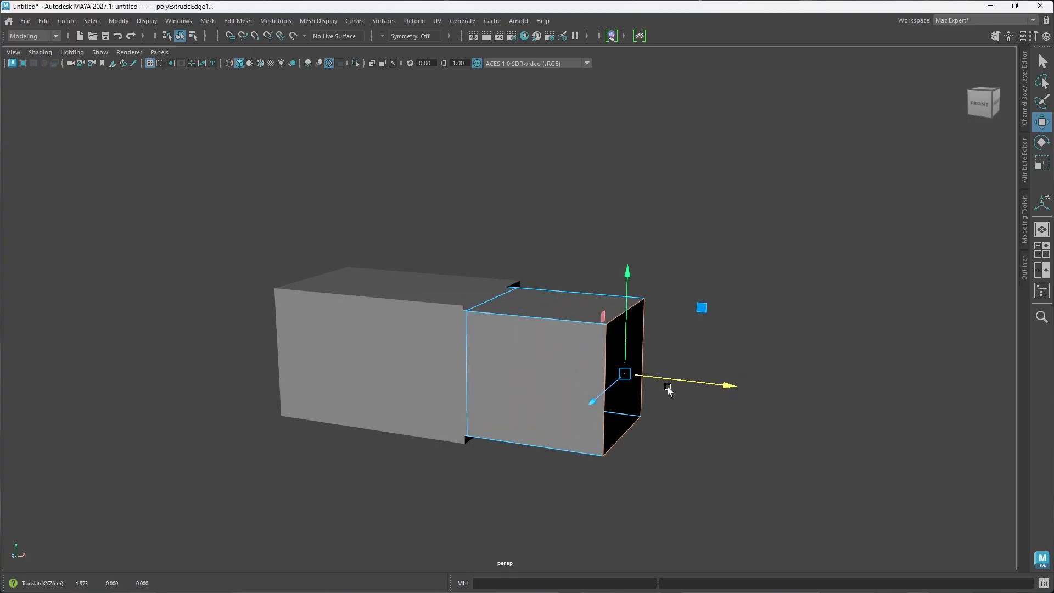
{"action": "key", "text": "r"}
{"action": "left_click_drag", "start_coordinate": [627, 373], "coordinate": [758, 312]}
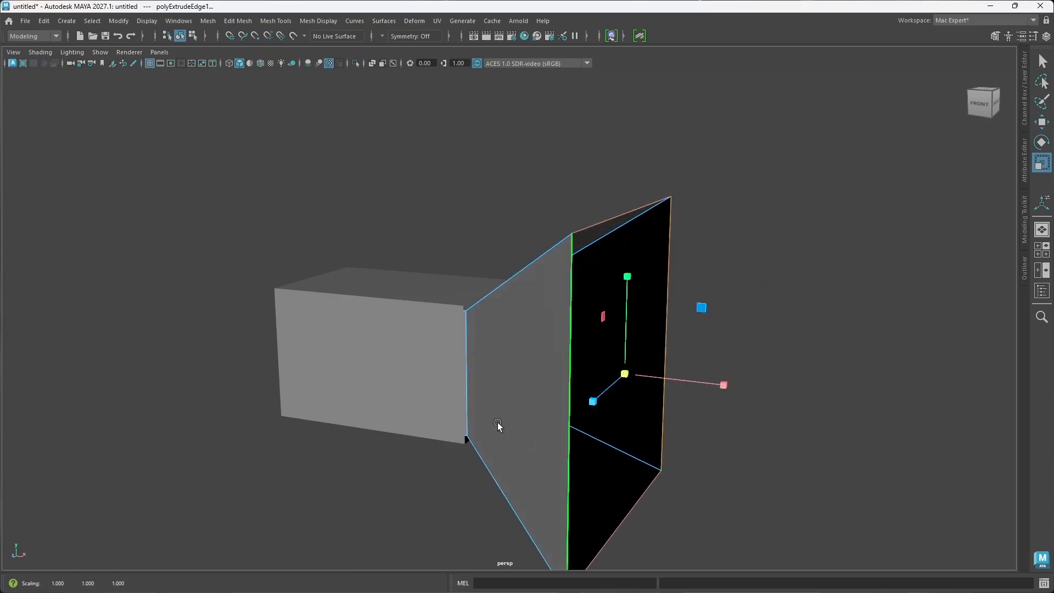
{"action": "left_click_drag", "start_coordinate": [499, 428], "coordinate": [541, 426], "text": "alt"}
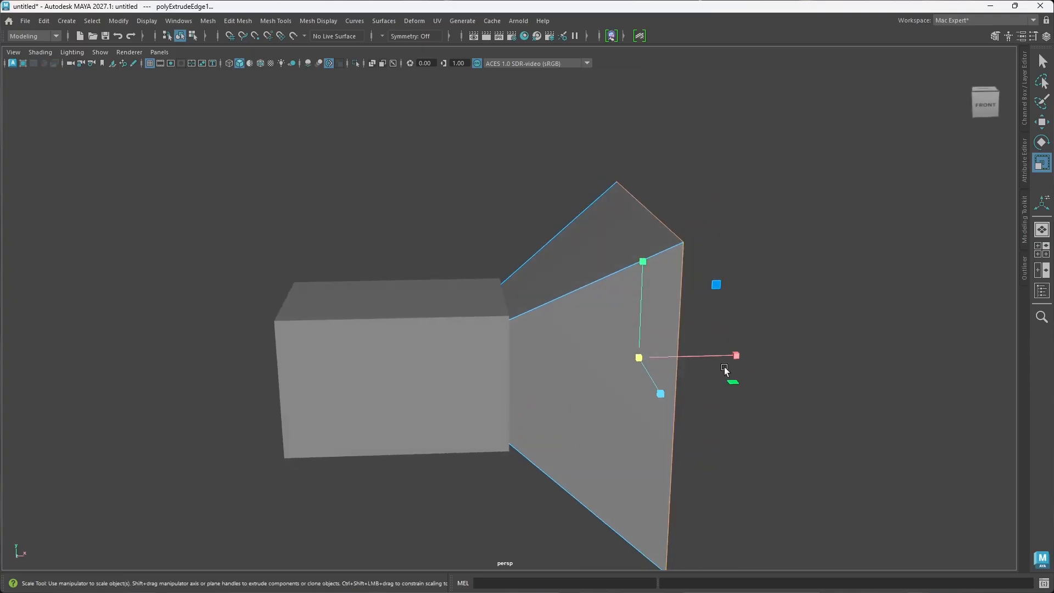
{"action": "left_click_drag", "start_coordinate": [672, 382], "coordinate": [578, 426], "text": "alt"}
{"action": "key", "text": "w"}
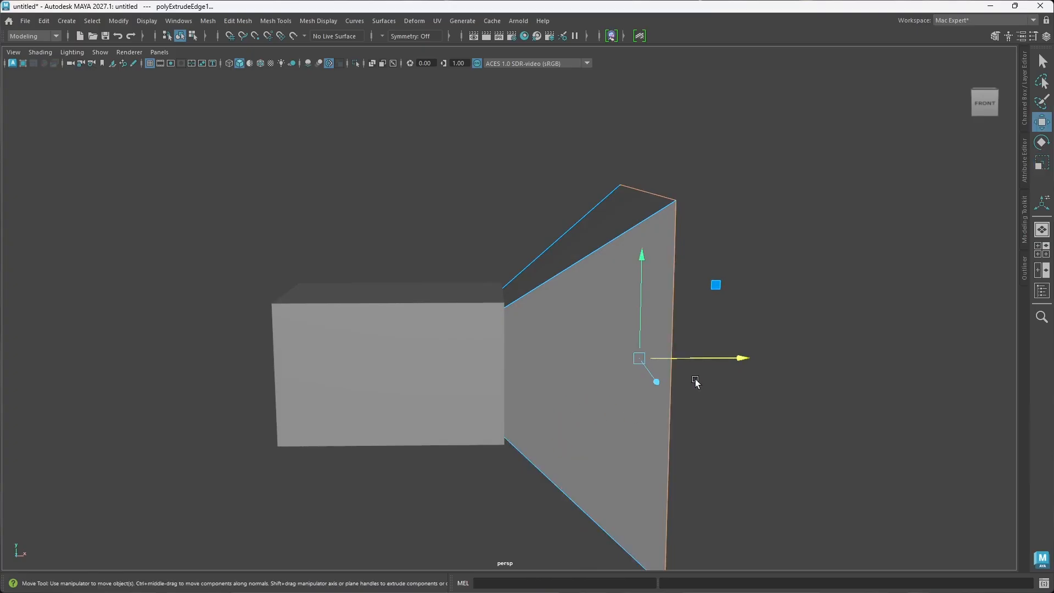
{"action": "left_click_drag", "start_coordinate": [738, 358], "coordinate": [779, 320]}
{"action": "key", "text": "ctrl+z"}
{"action": "key", "text": "ctrl+z"}
Step: Rescale the flare's open outer rim slightly
{"action": "key", "text": "r"}
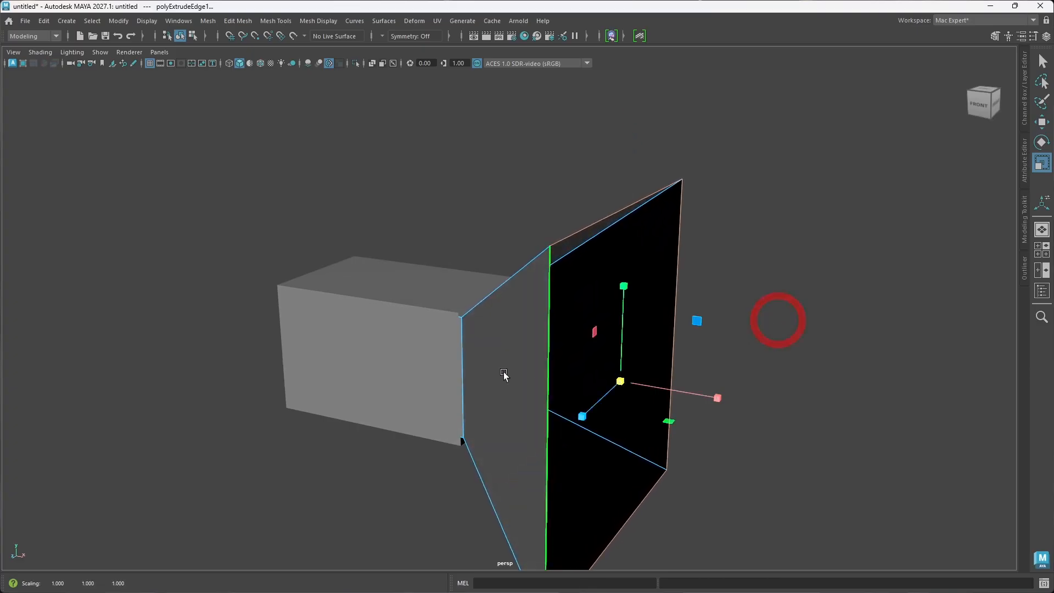
{"action": "scroll", "coordinate": [504, 379], "scroll_direction": "down", "scroll_amount": 3}
{"action": "left_click_drag", "start_coordinate": [474, 422], "coordinate": [525, 391], "text": "alt"}
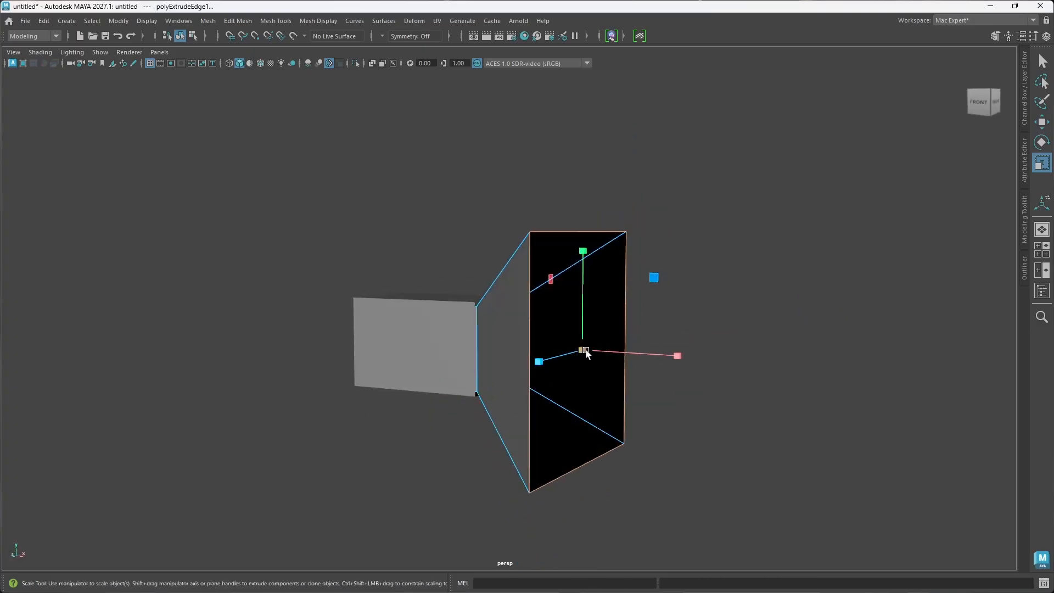
{"action": "left_click_drag", "start_coordinate": [586, 351], "coordinate": [564, 405]}
{"action": "right_click_drag", "start_coordinate": [565, 405], "coordinate": [587, 367]}
Step: Select the flared piece as an object and move it along X to about 0.47, seating its neck in the box's open end
{"action": "right_click_drag", "start_coordinate": [626, 255], "coordinate": [624, 253]}
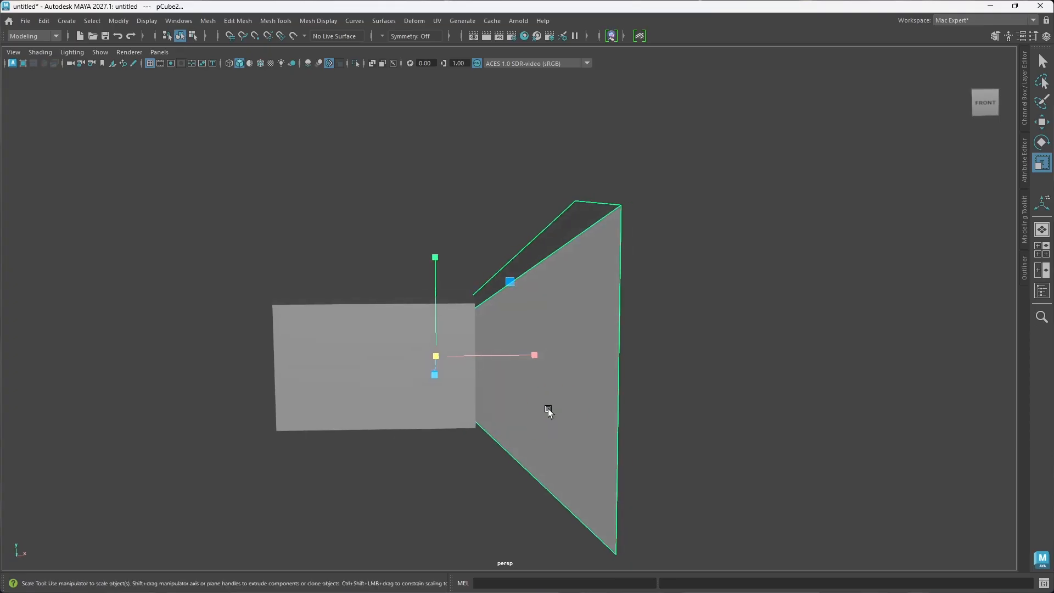
{"action": "key", "text": "w"}
{"action": "mouse_move", "coordinate": [537, 355]}
{"action": "left_mouse_down"}
{"action": "mouse_move", "coordinate": [529, 396]}
{"action": "mouse_move", "coordinate": [532, 357]}
{"action": "left_mouse_up"}
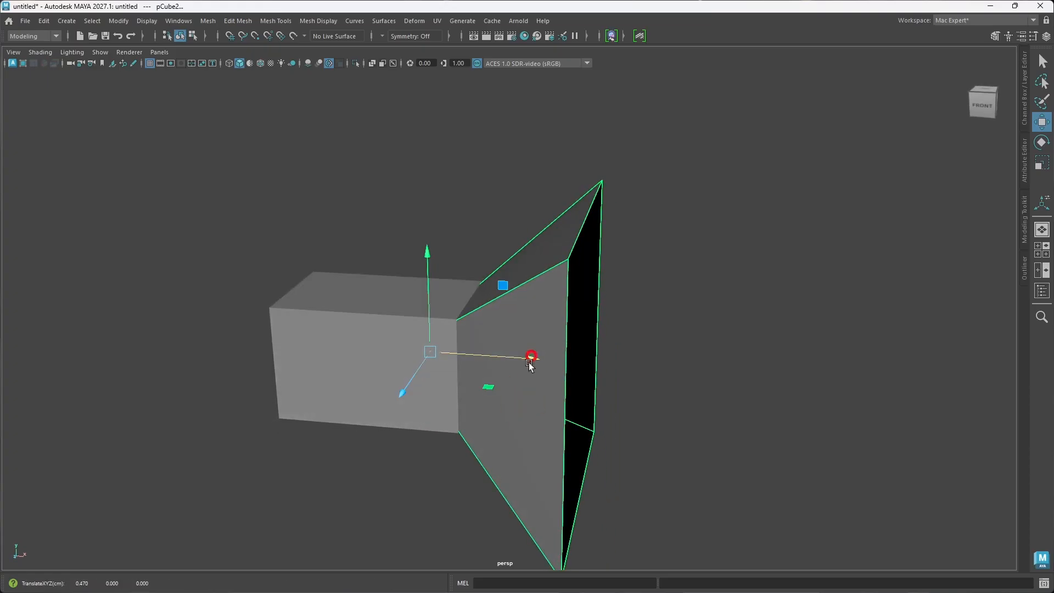
{"action": "left_click", "coordinate": [668, 392]}
{"action": "mouse_move", "coordinate": [546, 403]}
{"action": "left_mouse_down", "text": "alt"}
{"action": "mouse_move", "coordinate": [480, 376]}
{"action": "mouse_move", "coordinate": [529, 377]}
{"action": "mouse_move", "coordinate": [549, 395]}
{"action": "left_mouse_up", "text": "alt"}
{"action": "left_click_drag", "start_coordinate": [565, 394], "coordinate": [598, 393], "text": "alt"}
{"action": "left_click", "coordinate": [598, 393]}
{"action": "left_click_drag", "start_coordinate": [534, 429], "coordinate": [516, 388], "text": "alt"}
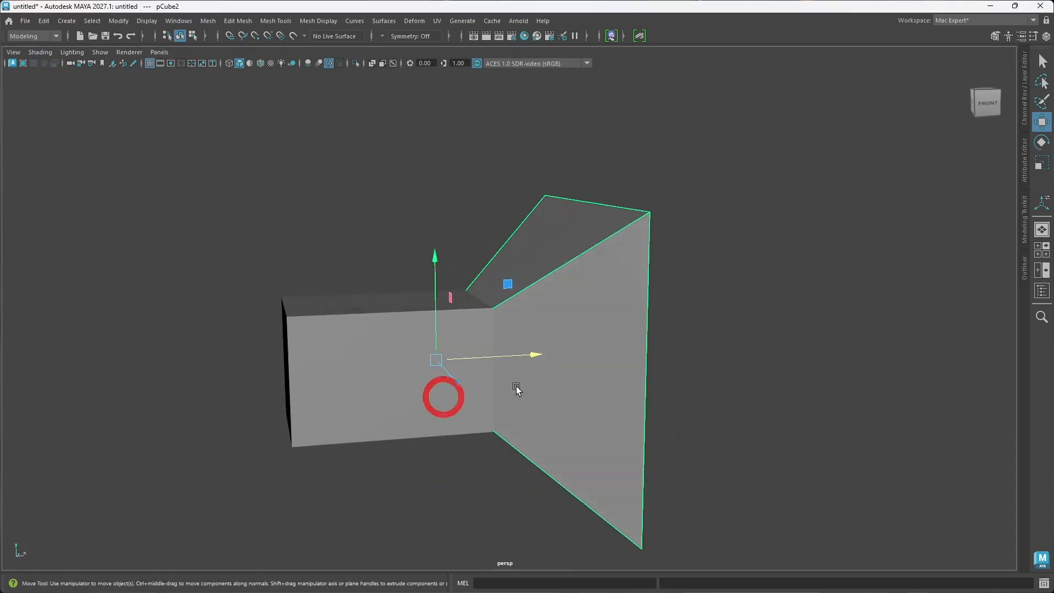
Step: Start the Multi-Cut tool on the long box and examine the tool's options
{"action": "left_click", "coordinate": [718, 412]}
{"action": "left_click", "coordinate": [401, 374]}
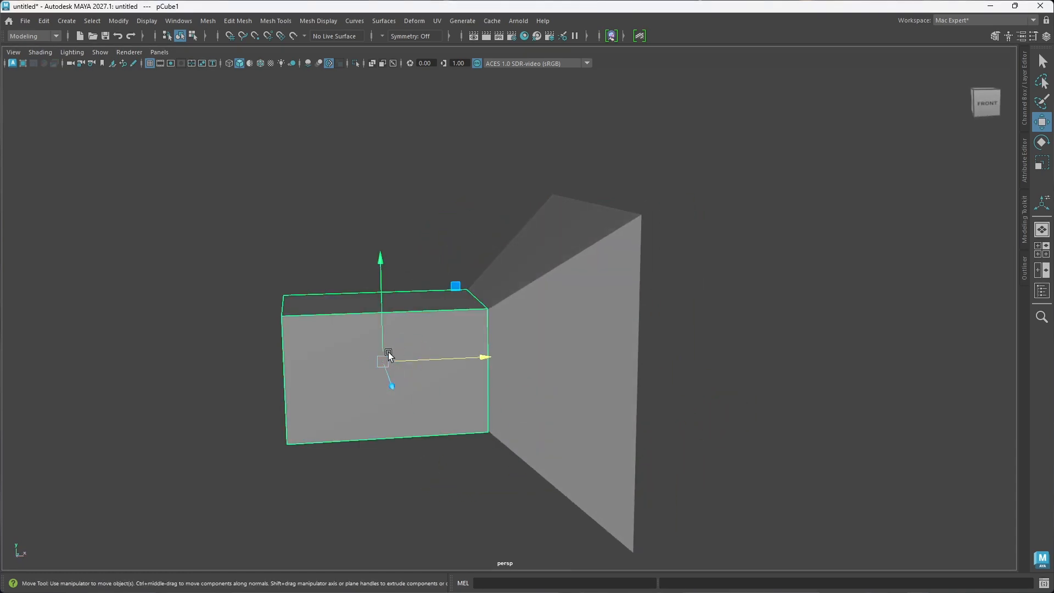
{"action": "left_click_drag", "start_coordinate": [391, 363], "coordinate": [428, 383], "text": "alt"}
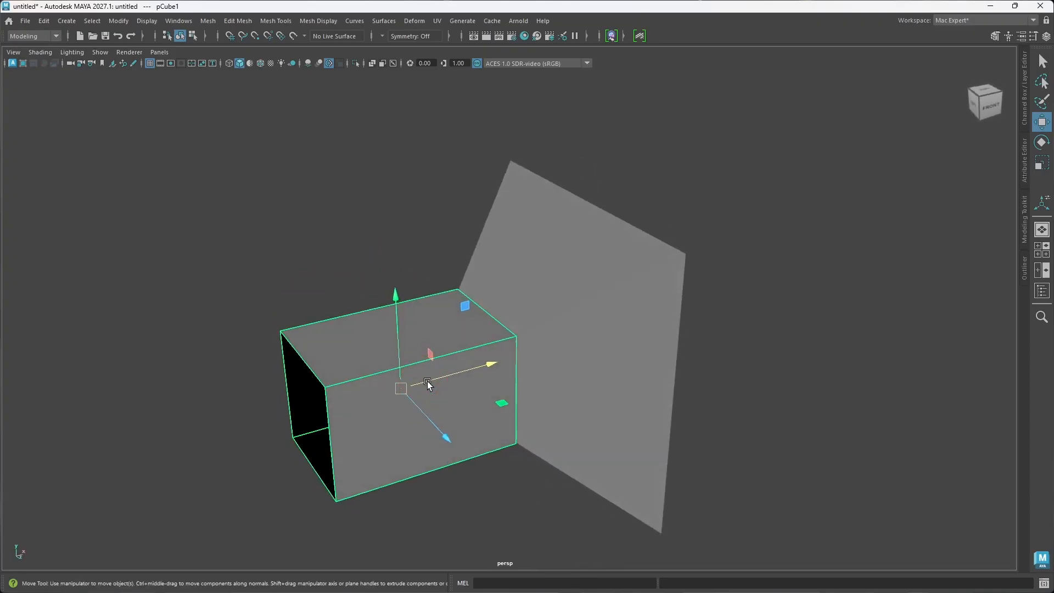
{"action": "right_click_drag", "start_coordinate": [428, 381], "coordinate": [429, 273]}
{"action": "key", "text": "ctrl+shift+x"}
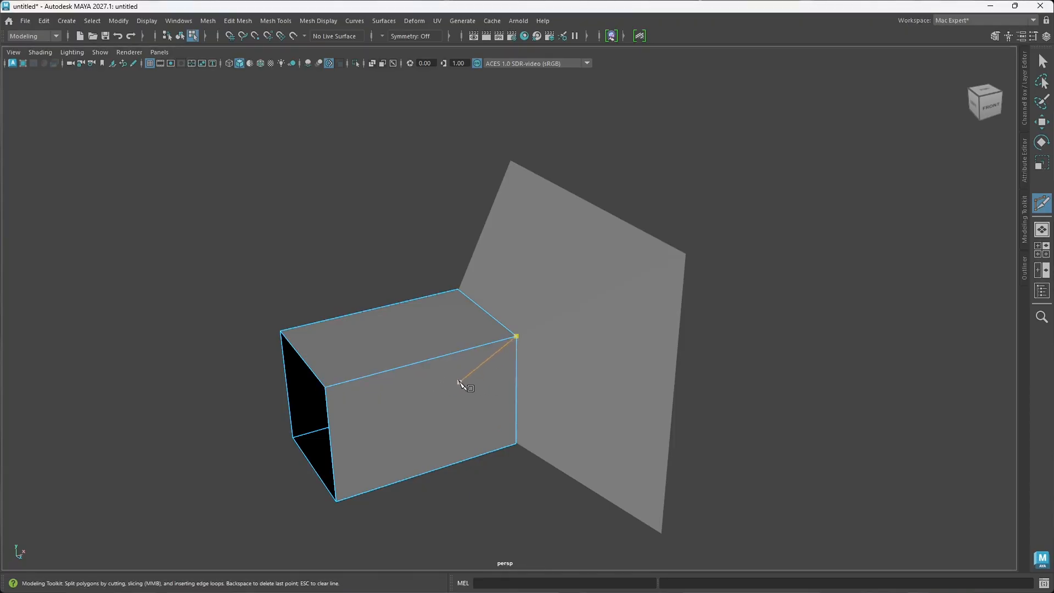
{"action": "left_click", "coordinate": [1024, 232]}
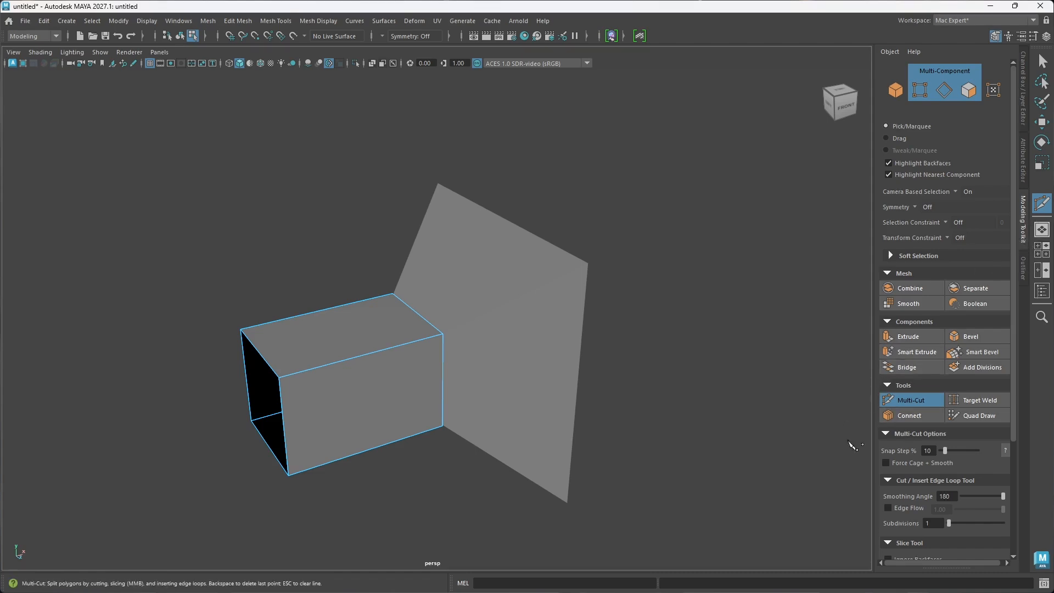
{"action": "left_click", "coordinate": [901, 400]}
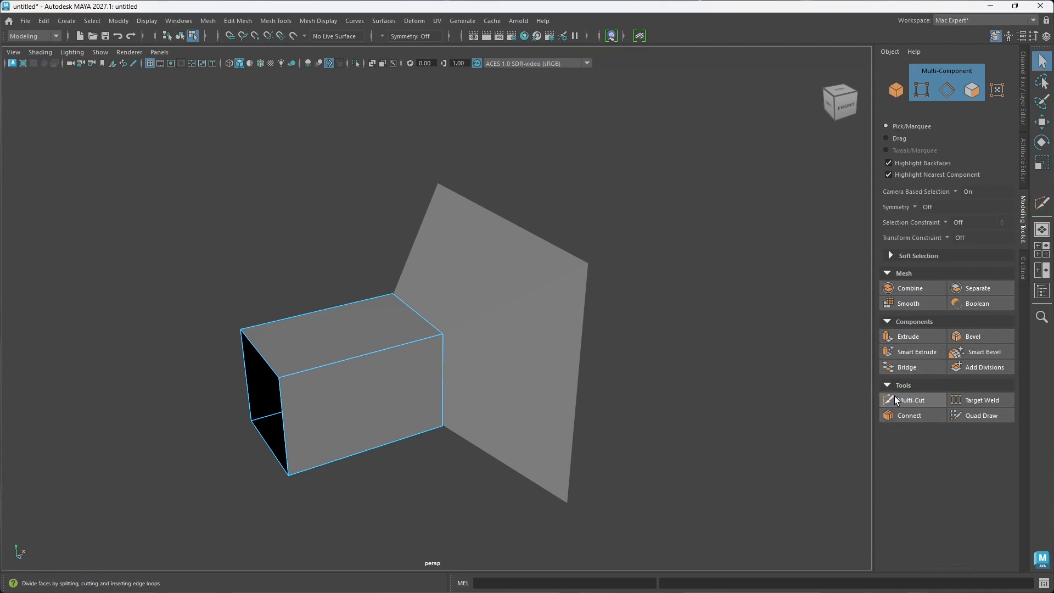
{"action": "key", "text": "1"}
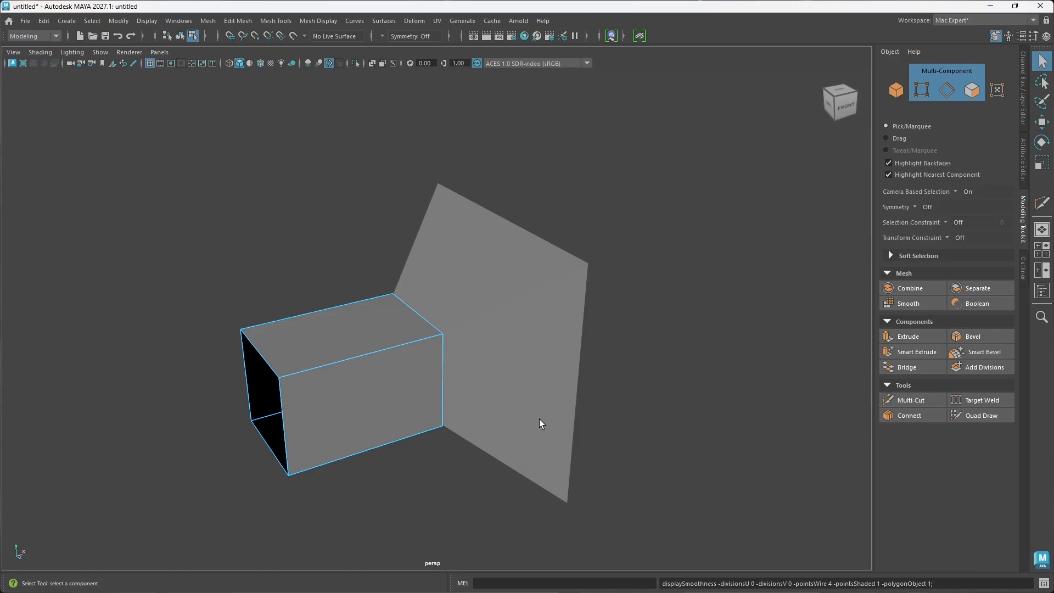
{"action": "key", "text": "ctrl+shift+x"}
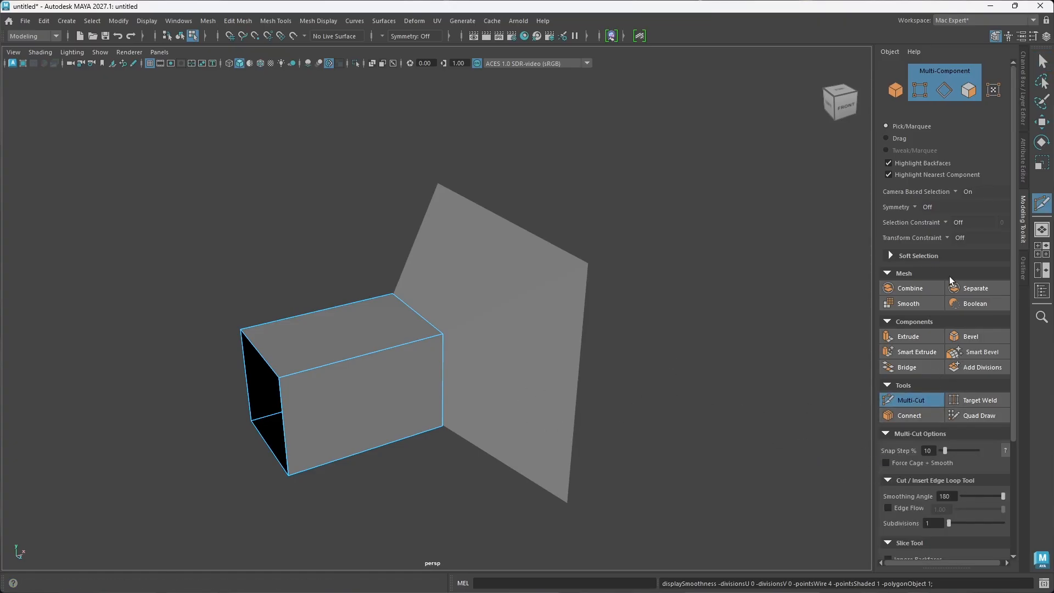
{"action": "left_click", "coordinate": [1024, 219]}
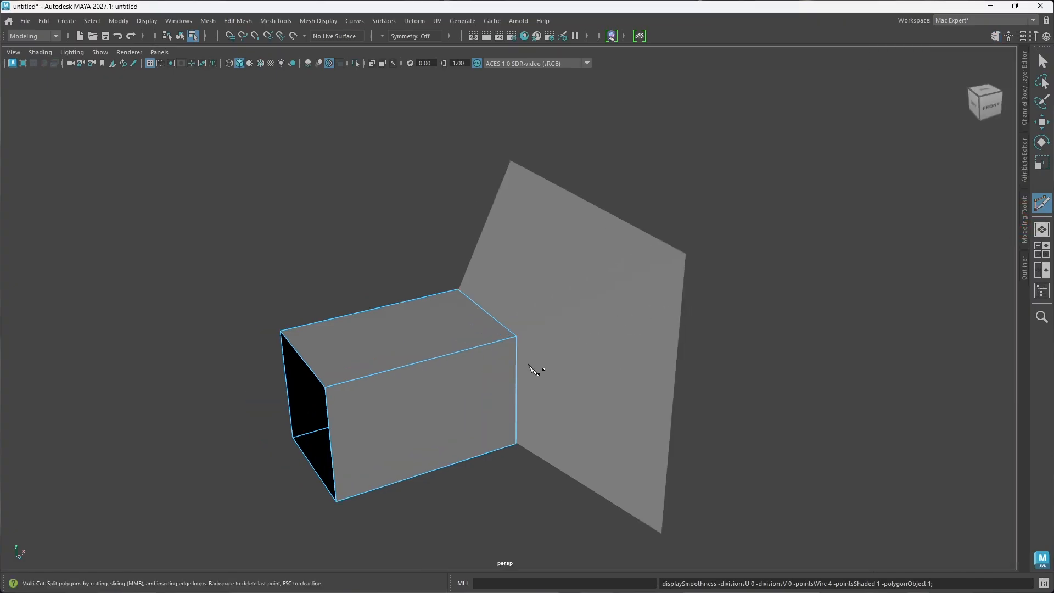
Step: Select the long box and insert an edge loop around the middle of its length with the Multi-Cut tool
{"action": "key", "text": "w"}
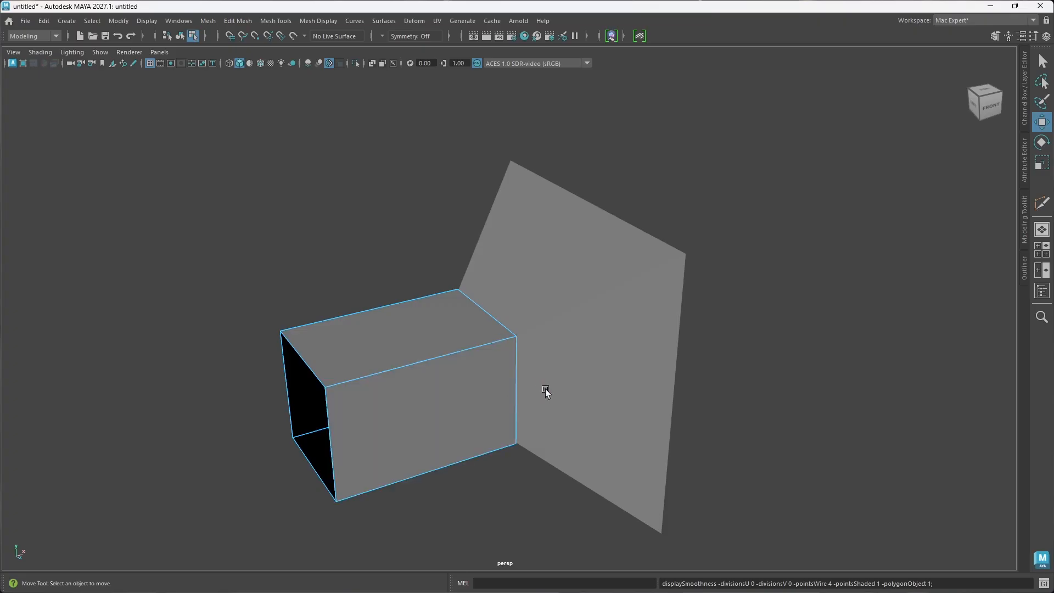
{"action": "right_click_drag", "start_coordinate": [543, 360], "coordinate": [594, 253]}
{"action": "left_click", "coordinate": [452, 356]}
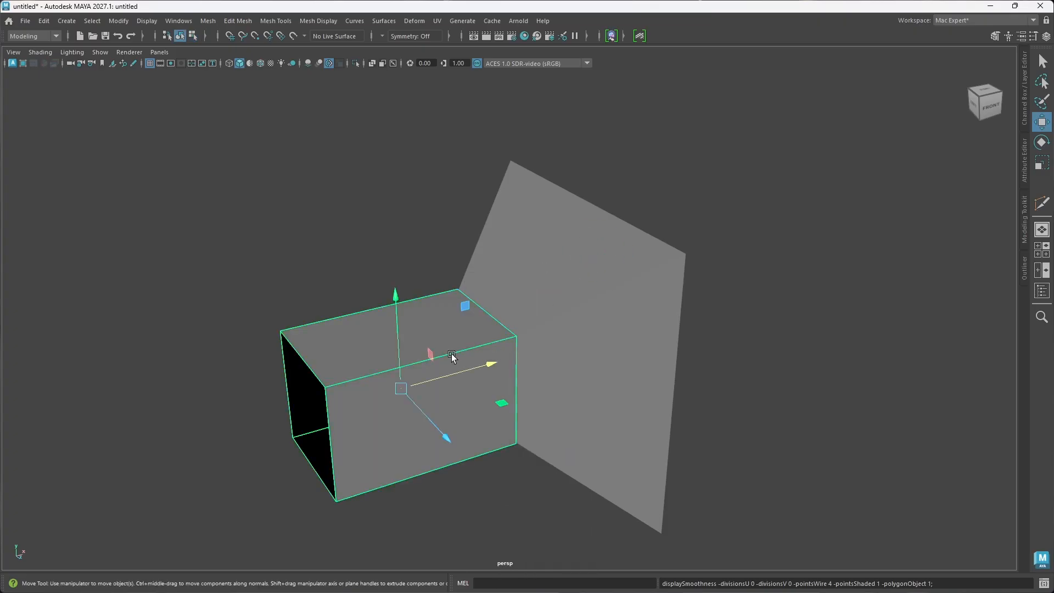
{"action": "right_click", "coordinate": [446, 357], "text": "shift"}
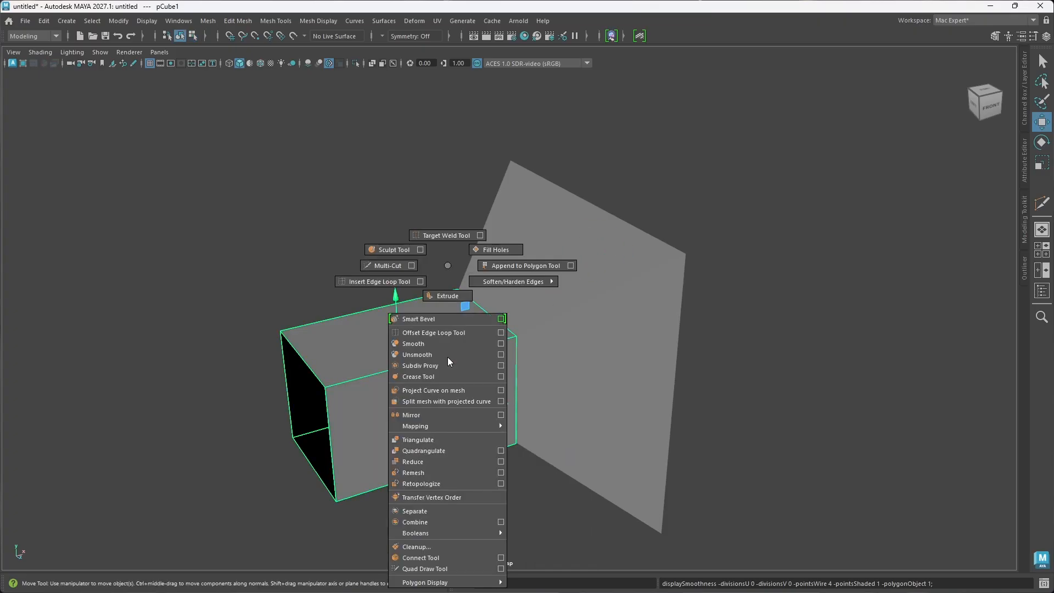
{"action": "right_click_drag", "start_coordinate": [447, 357], "coordinate": [371, 266], "text": "shift"}
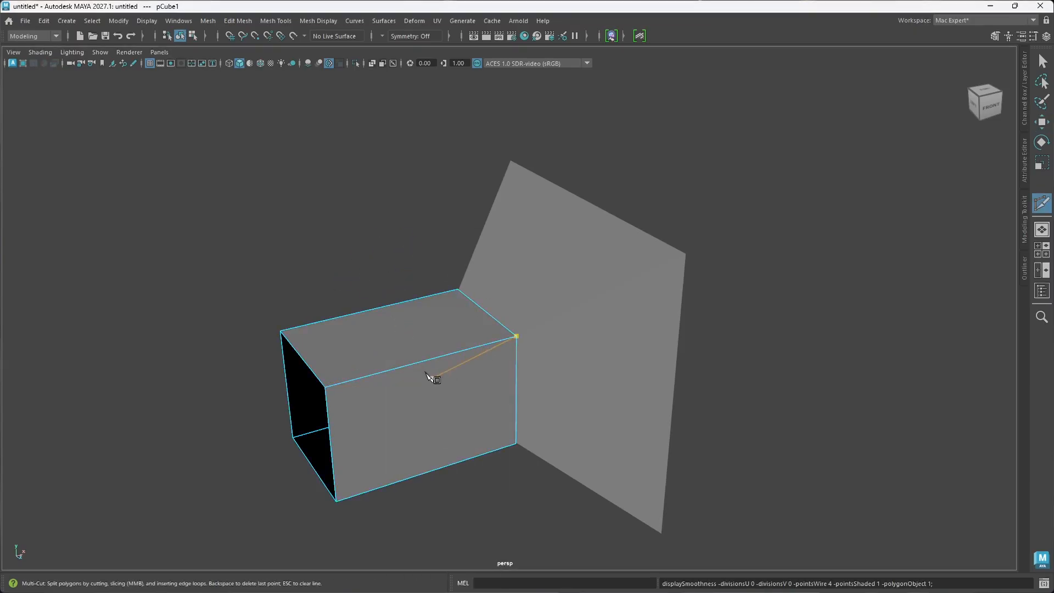
{"action": "key", "text": "ctrl"}
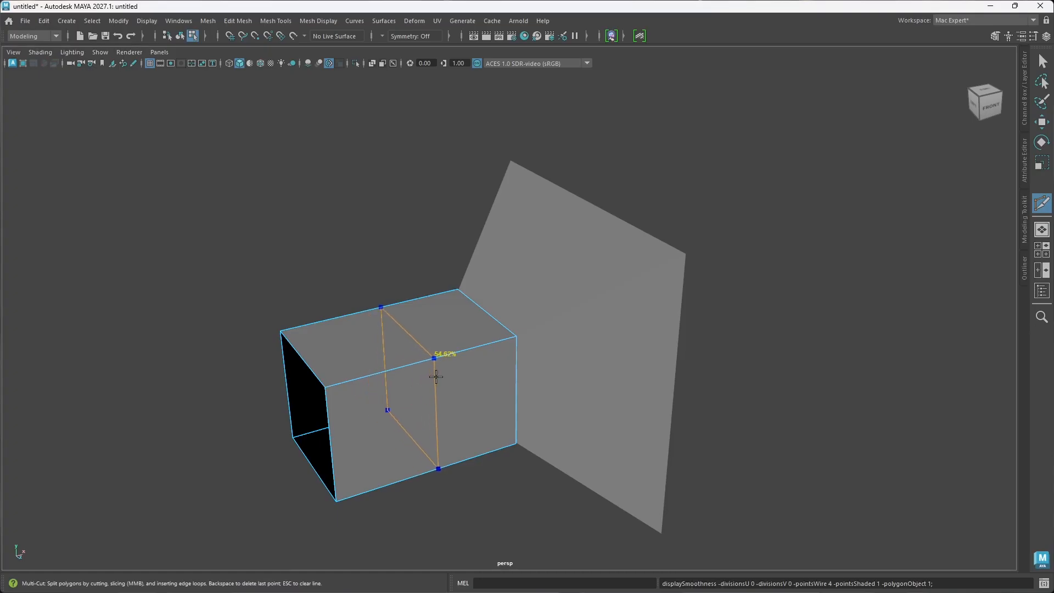
{"action": "left_click", "coordinate": [432, 374], "text": "ctrl"}
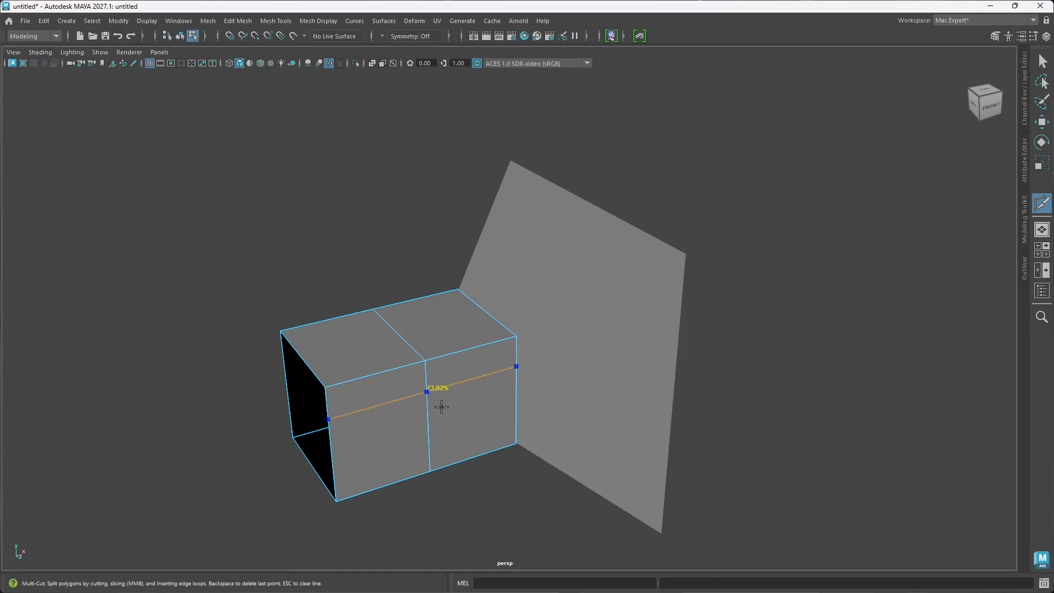
{"action": "left_click_drag", "start_coordinate": [506, 408], "coordinate": [477, 384], "text": "alt"}
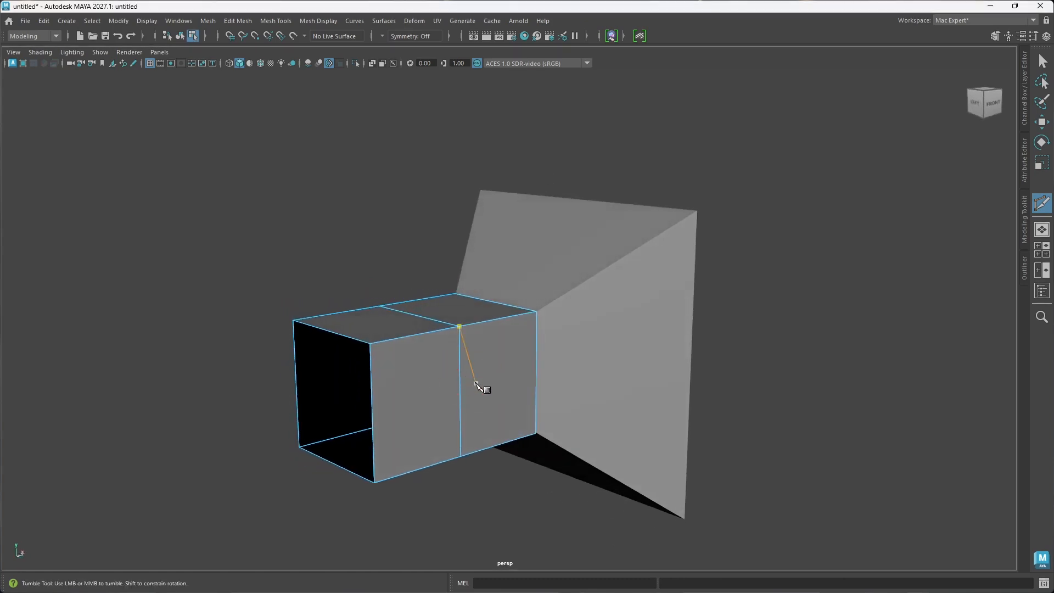
Step: Select the box's middle edge loop and scale it up in Y and Z so the box bulges at its centre
{"action": "key", "text": "w"}
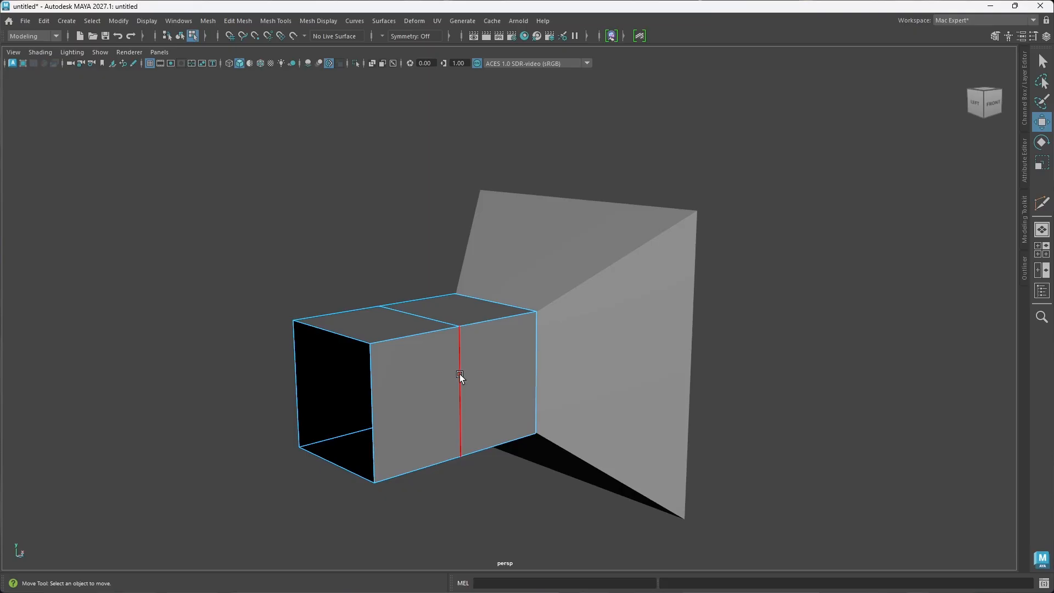
{"action": "double_click", "coordinate": [459, 374]}
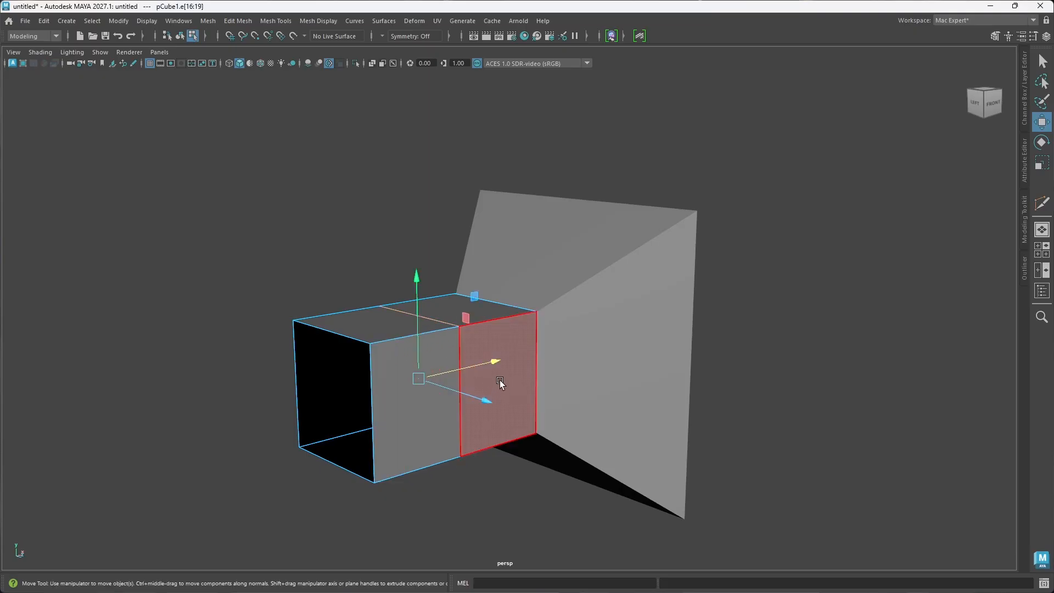
{"action": "left_click_drag", "start_coordinate": [500, 383], "coordinate": [481, 398], "text": "alt"}
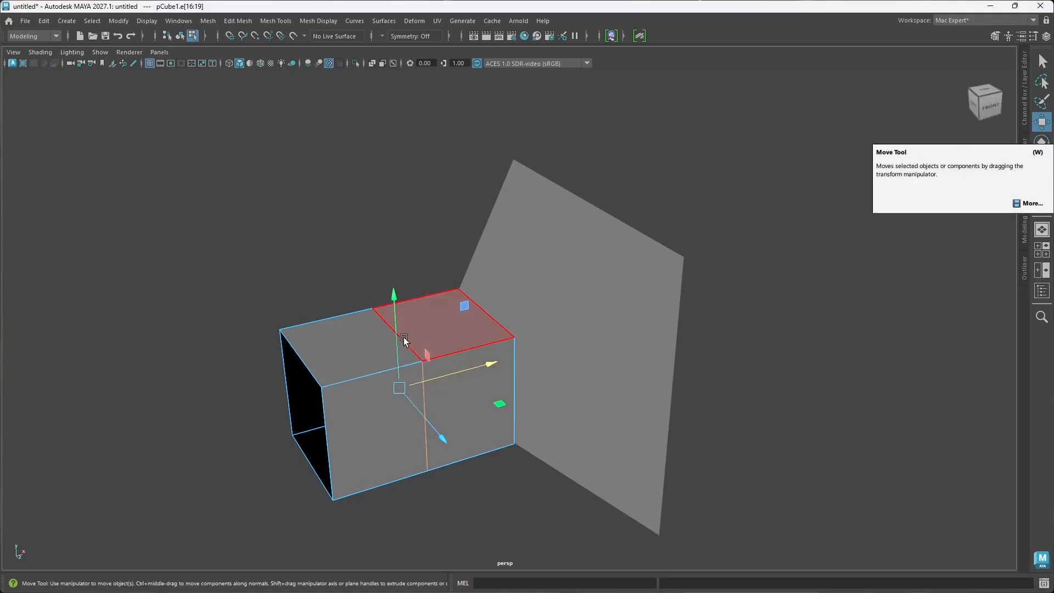
{"action": "left_click_drag", "start_coordinate": [409, 375], "coordinate": [418, 365], "text": "alt"}
{"action": "key", "text": "r"}
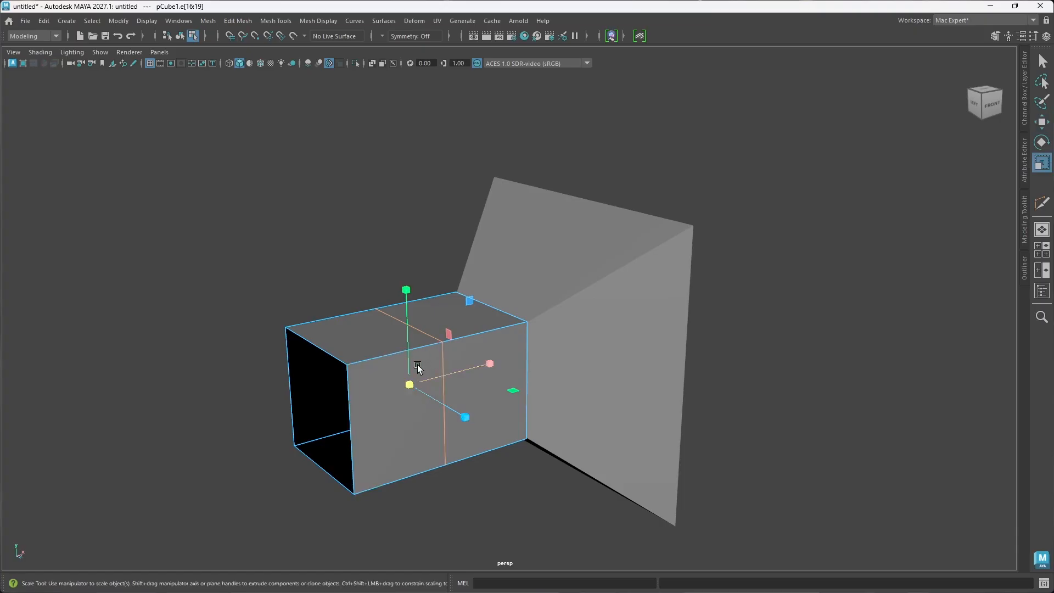
{"action": "left_click_drag", "start_coordinate": [413, 386], "coordinate": [445, 409]}
{"action": "left_click_drag", "start_coordinate": [391, 368], "coordinate": [476, 403]}
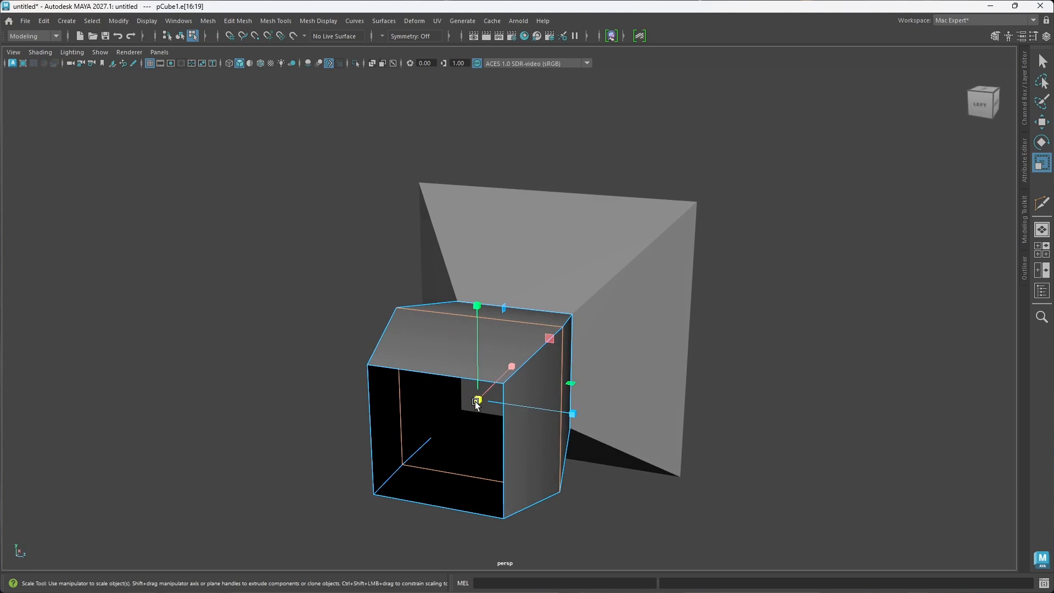
Step: Enlarge the box's middle edge loop slightly more in Y and Z, by a factor of about 1.08
{"action": "left_click_drag", "start_coordinate": [476, 404], "coordinate": [423, 364], "text": "alt"}
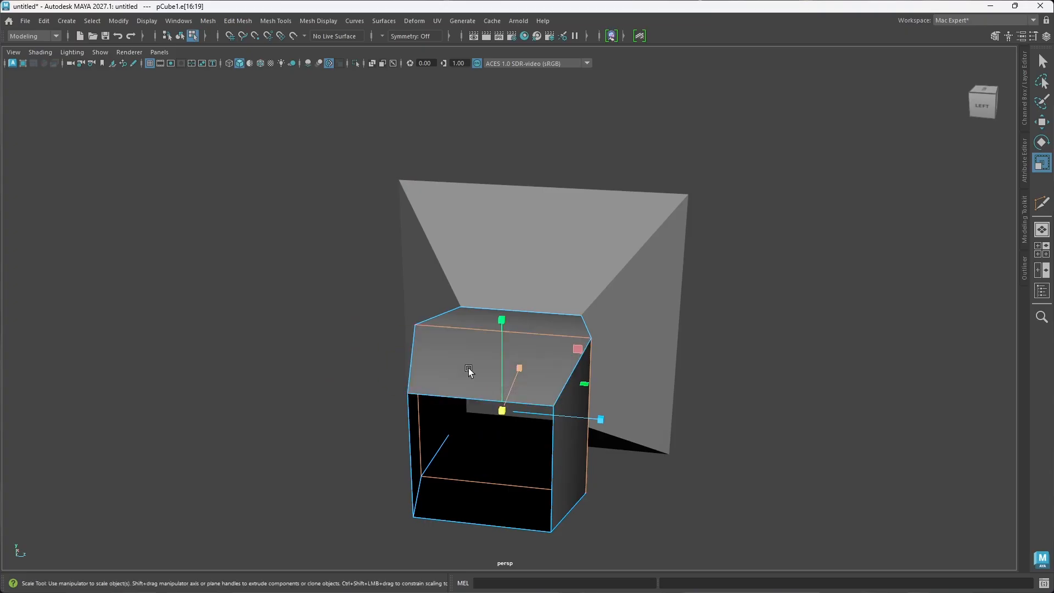
{"action": "left_click_drag", "start_coordinate": [558, 413], "coordinate": [523, 406], "text": "alt"}
{"action": "left_click_drag", "start_coordinate": [452, 421], "coordinate": [423, 415], "text": "alt"}
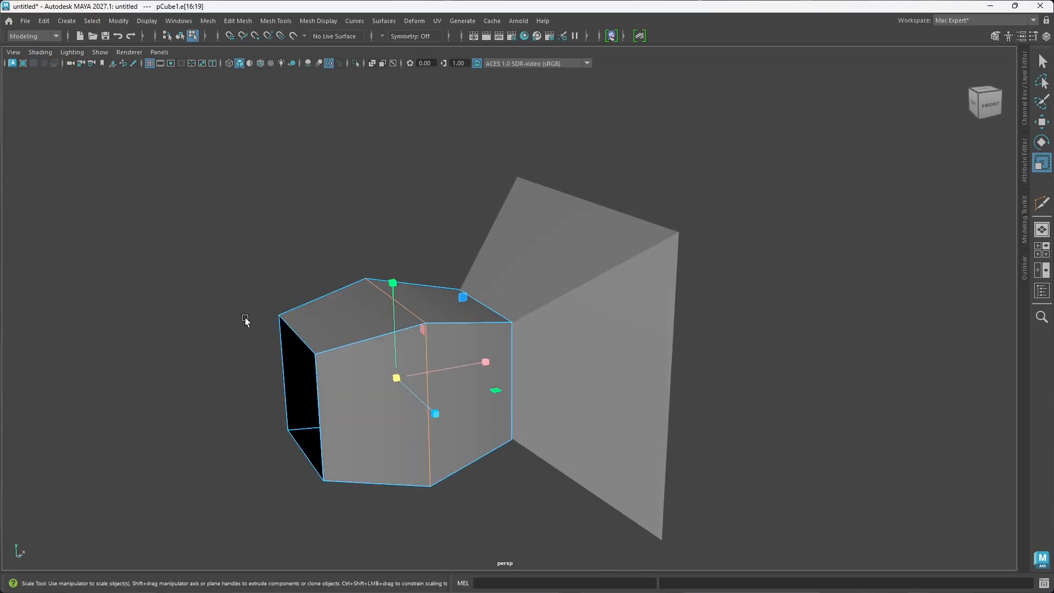
{"action": "left_click_drag", "start_coordinate": [373, 312], "coordinate": [454, 378], "text": "alt"}
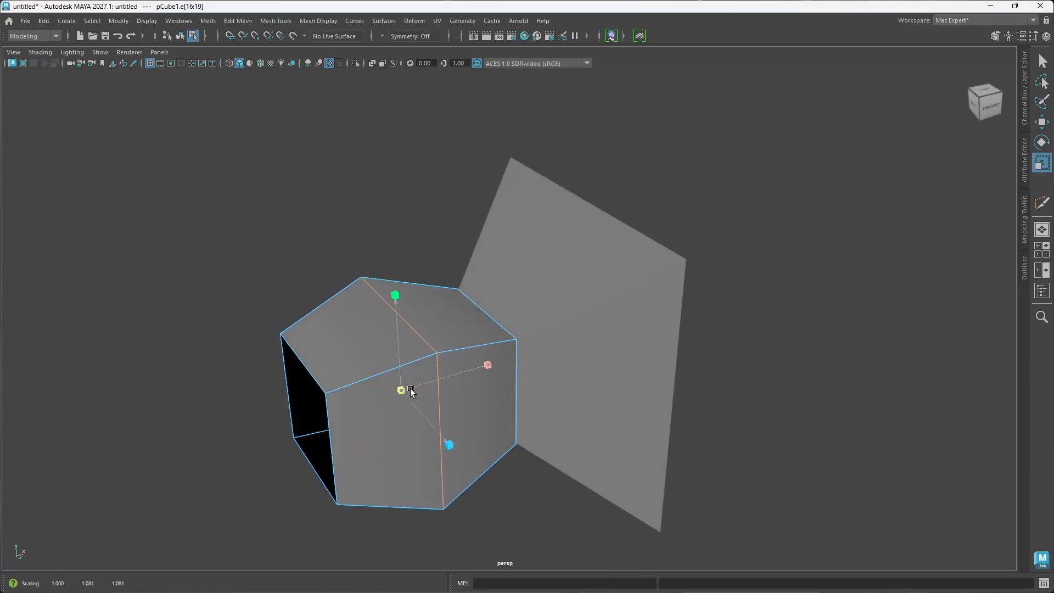
{"action": "left_click_drag", "start_coordinate": [405, 390], "coordinate": [448, 427], "text": "alt"}
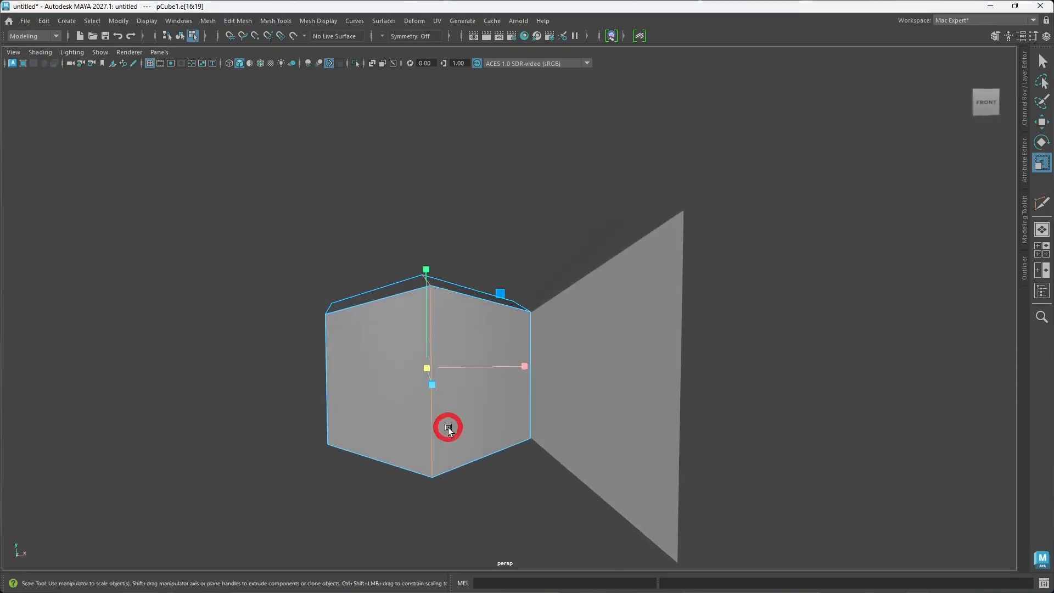
Step: Bevel the box's middle edge loop with fraction 0.5 and 3 segments to round the bulge
{"action": "key", "text": "ctrl+b"}
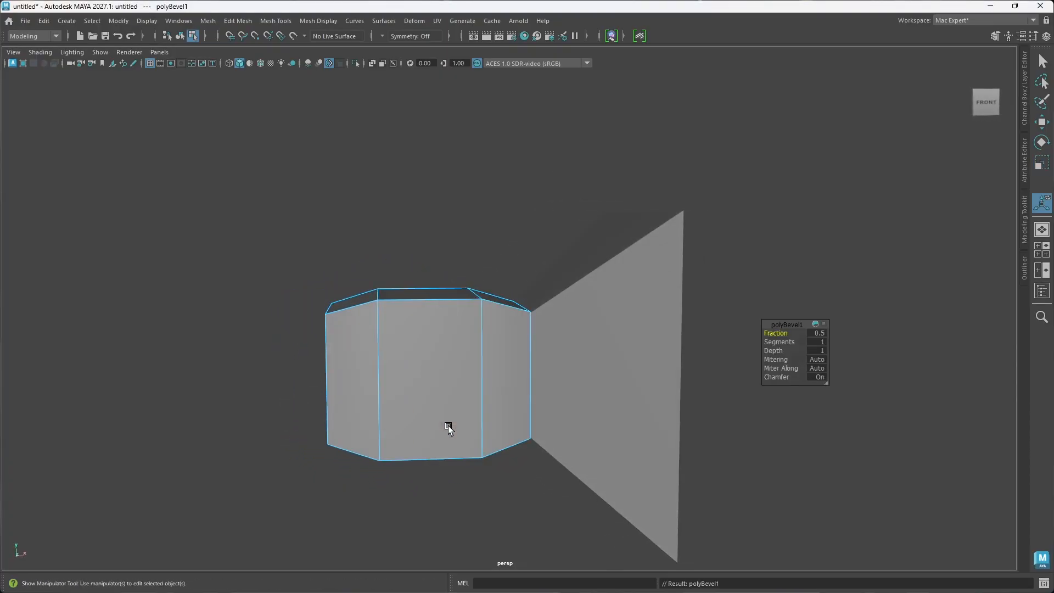
{"action": "left_click_drag", "start_coordinate": [426, 394], "coordinate": [414, 395], "text": "alt"}
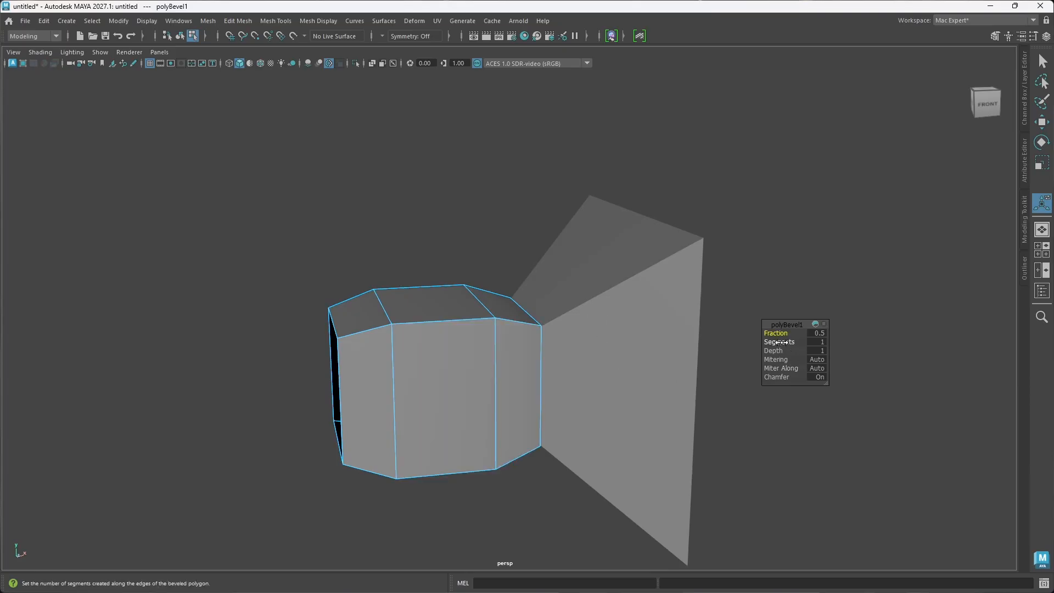
{"action": "left_click_drag", "start_coordinate": [781, 342], "coordinate": [786, 342]}
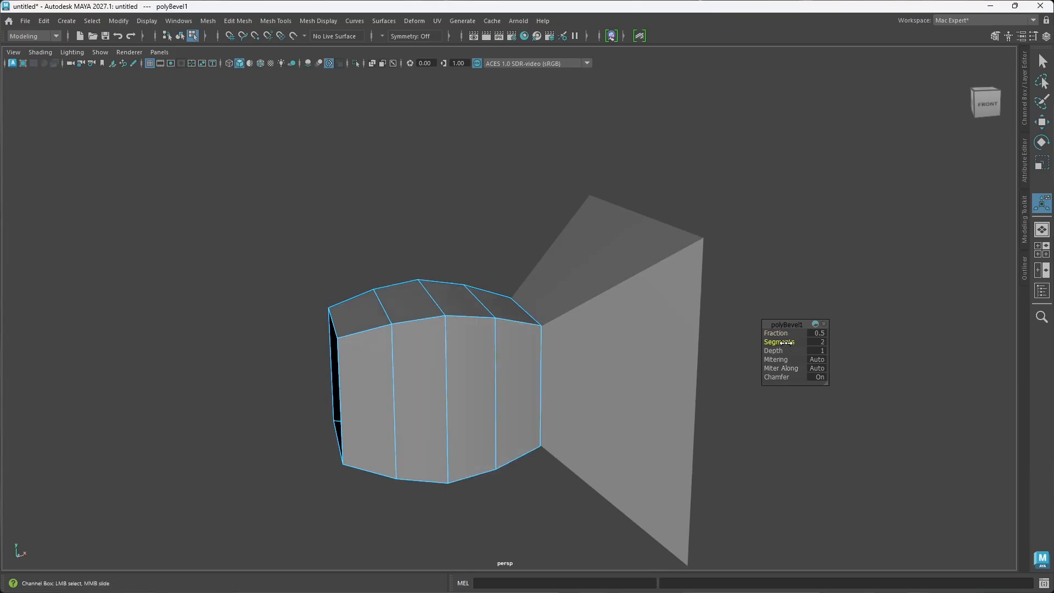
{"action": "mouse_move", "coordinate": [518, 396]}
{"action": "left_mouse_down", "text": "alt"}
{"action": "mouse_move", "coordinate": [492, 388]}
{"action": "mouse_move", "coordinate": [532, 390]}
{"action": "left_mouse_up", "text": "alt"}
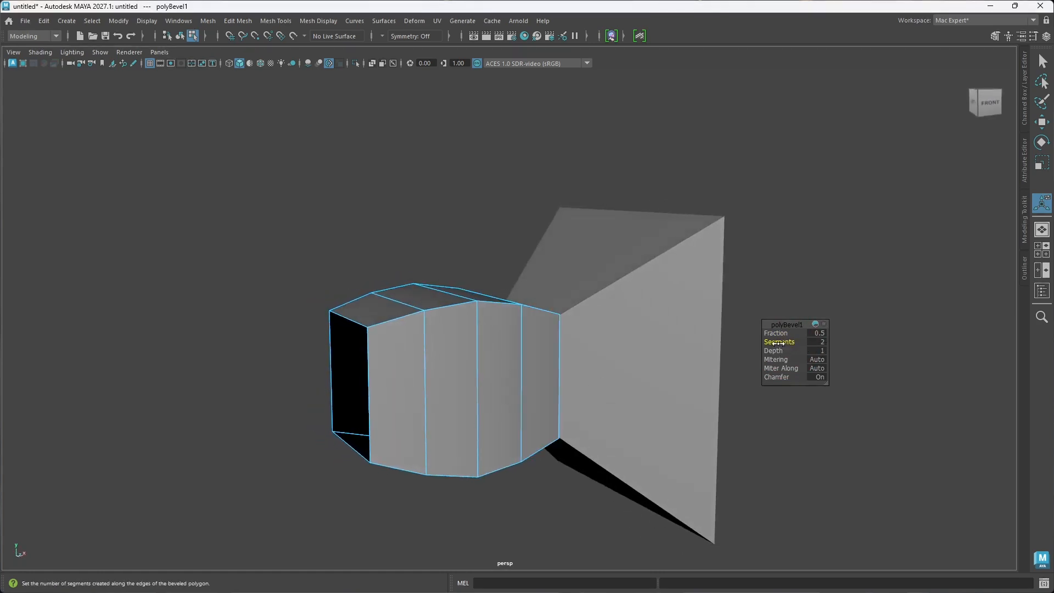
{"action": "left_click_drag", "start_coordinate": [779, 342], "coordinate": [784, 342]}
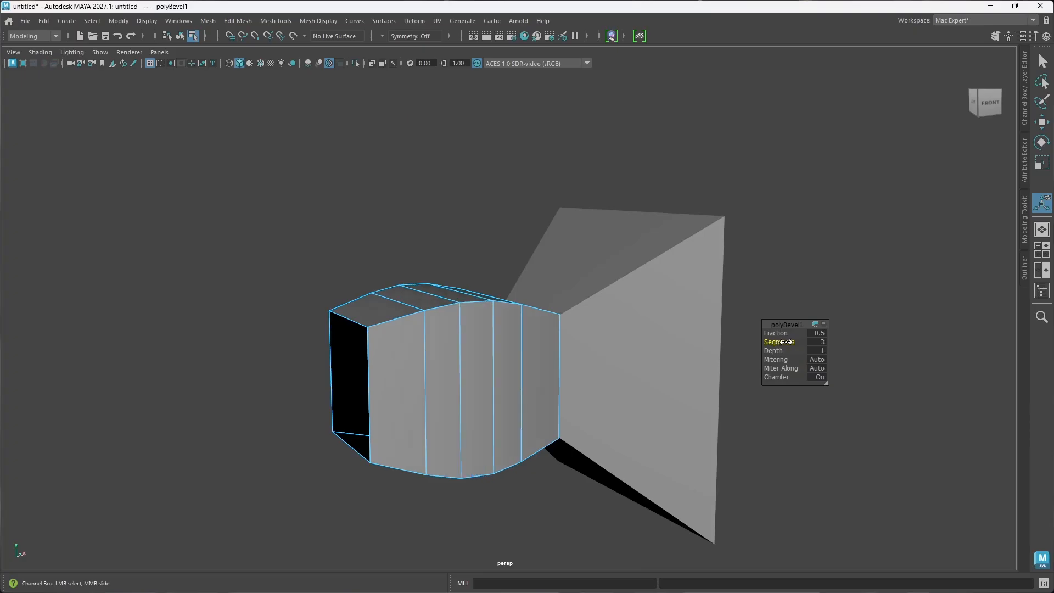
{"action": "left_click_drag", "start_coordinate": [550, 349], "coordinate": [487, 287], "text": "alt"}
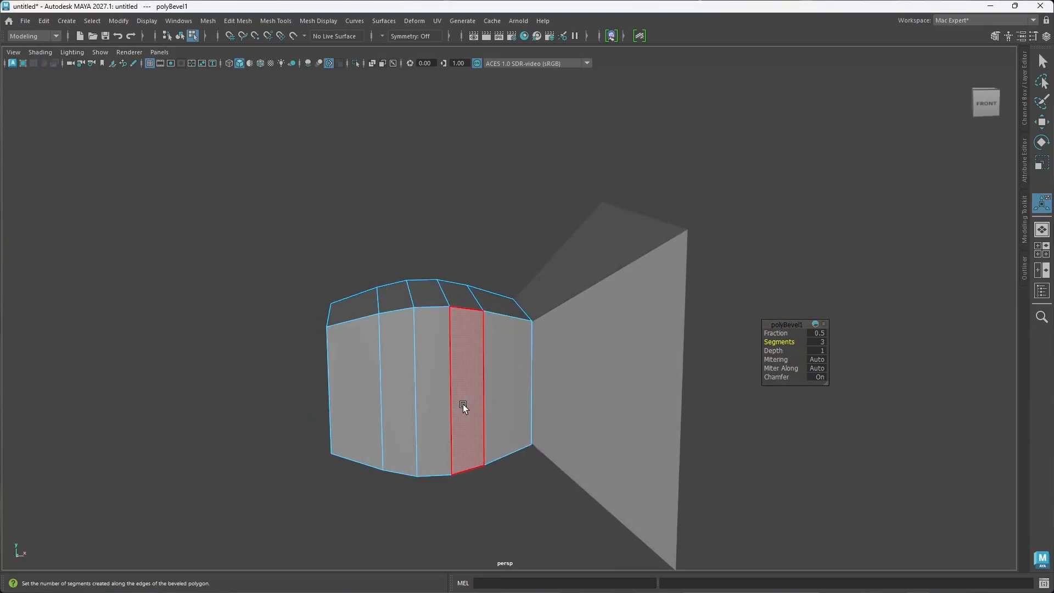
{"action": "left_click_drag", "start_coordinate": [463, 407], "coordinate": [433, 415], "text": "alt"}
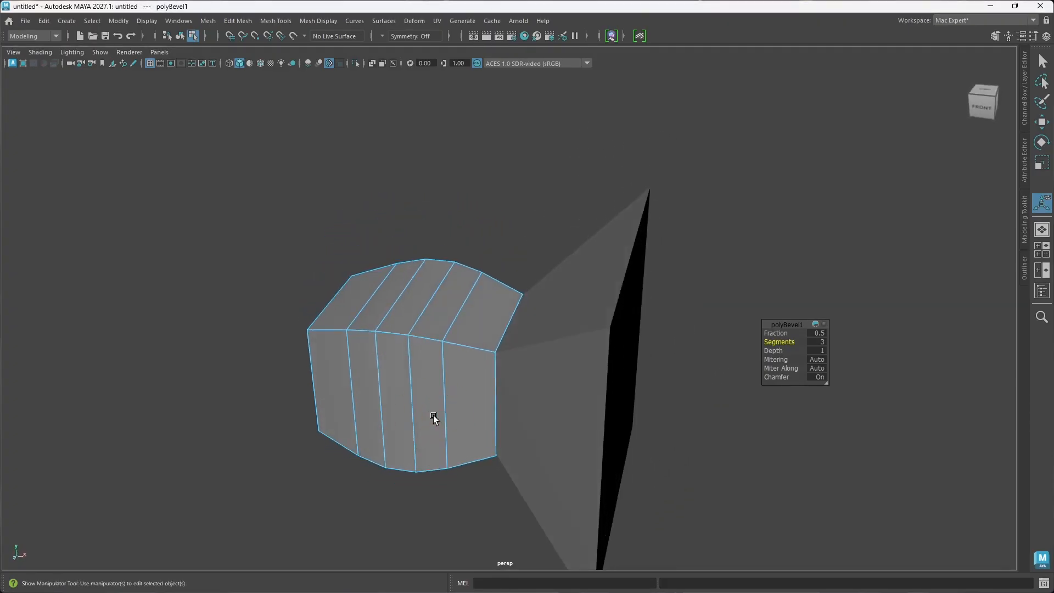
{"action": "left_click_drag", "start_coordinate": [429, 358], "coordinate": [442, 395], "text": "alt"}
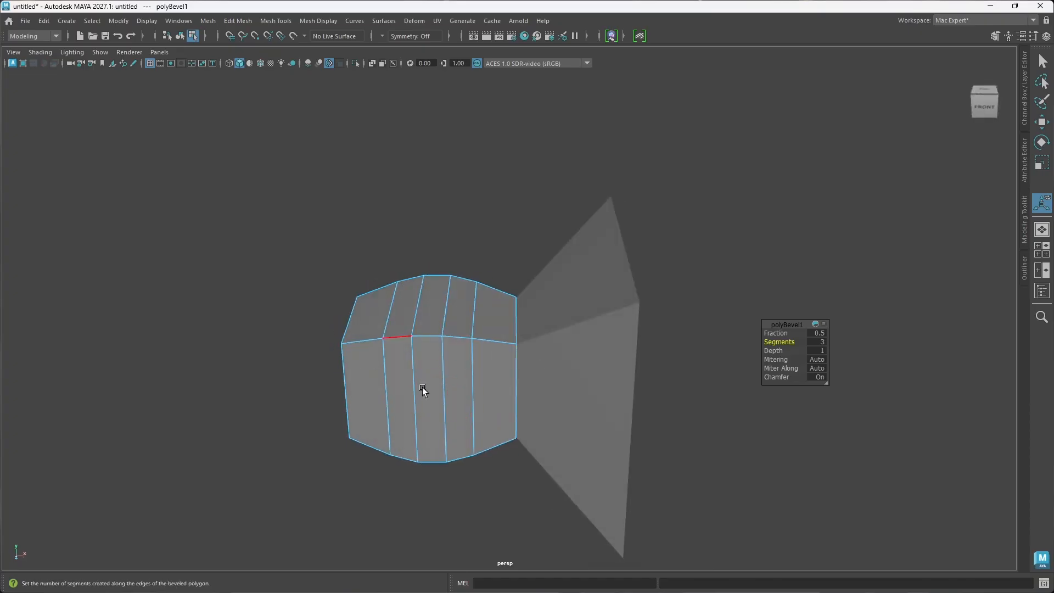
{"action": "left_click", "coordinate": [681, 366]}
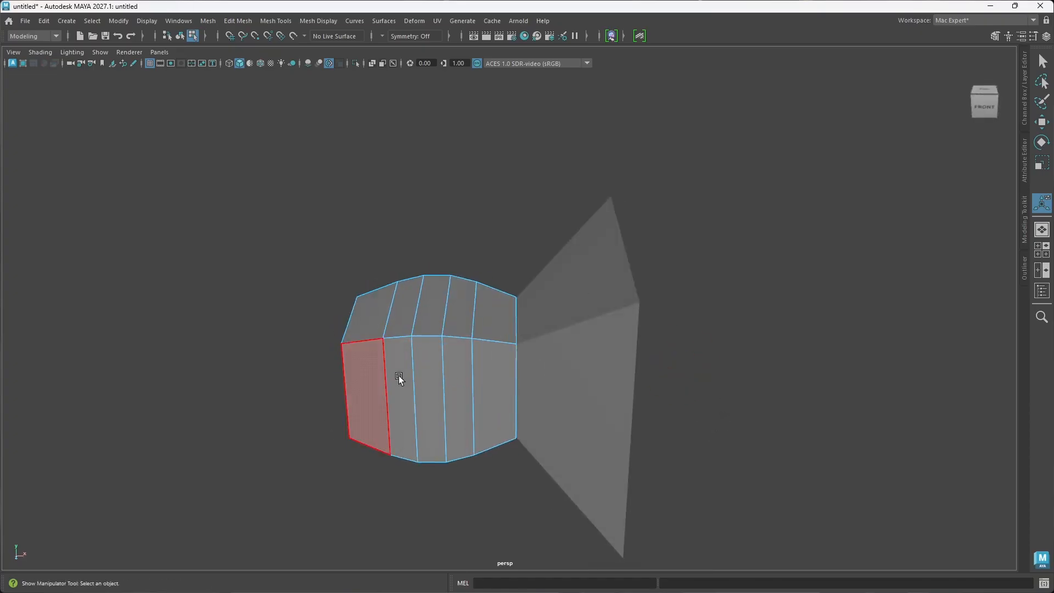
Step: Return the box to object mode and select the outer open border edges of the flared piece
{"action": "right_click_drag", "start_coordinate": [448, 370], "coordinate": [516, 254]}
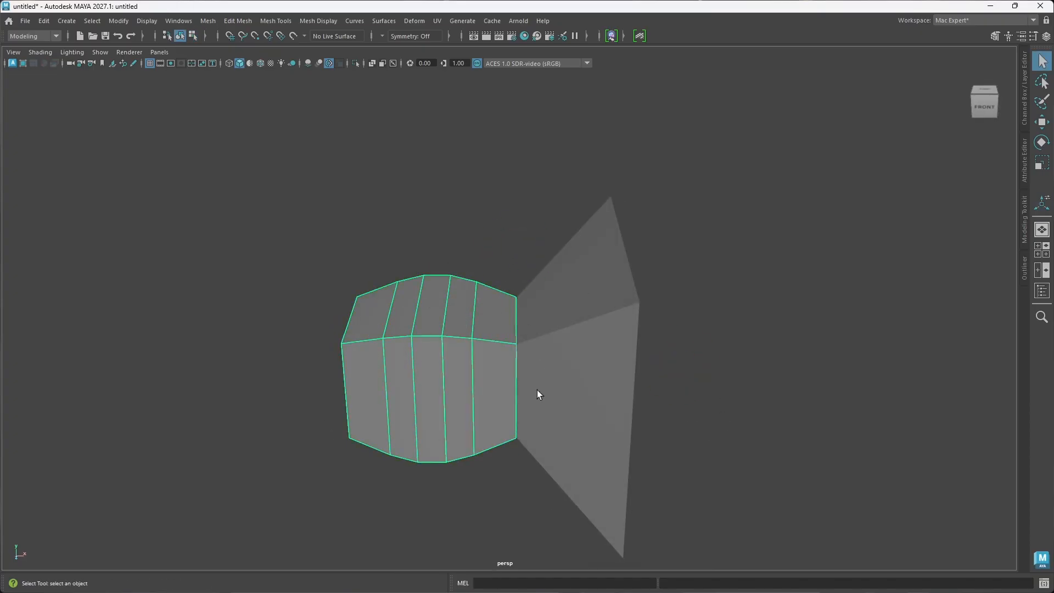
{"action": "left_click", "coordinate": [600, 417]}
{"action": "mouse_move", "coordinate": [511, 400]}
{"action": "left_mouse_down", "text": "alt"}
{"action": "mouse_move", "coordinate": [532, 423]}
{"action": "mouse_move", "coordinate": [494, 411]}
{"action": "mouse_move", "coordinate": [520, 393]}
{"action": "mouse_move", "coordinate": [478, 393]}
{"action": "mouse_move", "coordinate": [512, 422]}
{"action": "mouse_move", "coordinate": [503, 393]}
{"action": "mouse_move", "coordinate": [515, 395]}
{"action": "left_mouse_up", "text": "alt"}
{"action": "left_click_drag", "start_coordinate": [482, 335], "coordinate": [551, 373], "text": "alt"}
{"action": "right_click", "coordinate": [552, 373]}
{"action": "left_click", "coordinate": [552, 237]}
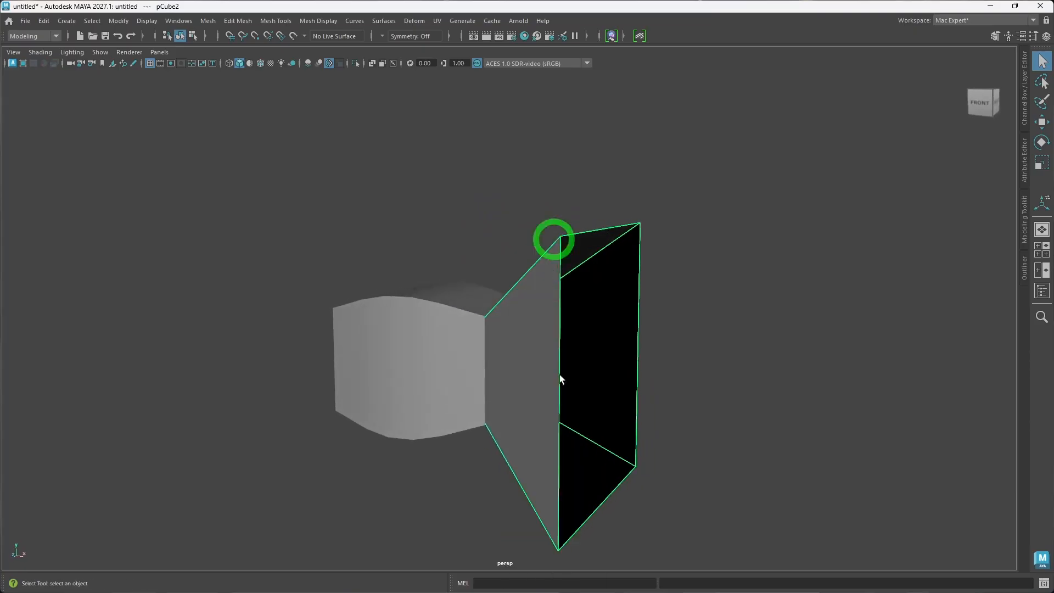
{"action": "left_click", "coordinate": [560, 400]}
{"action": "double_click", "coordinate": [560, 400]}
{"action": "left_click_drag", "start_coordinate": [680, 433], "coordinate": [605, 434], "text": "alt"}
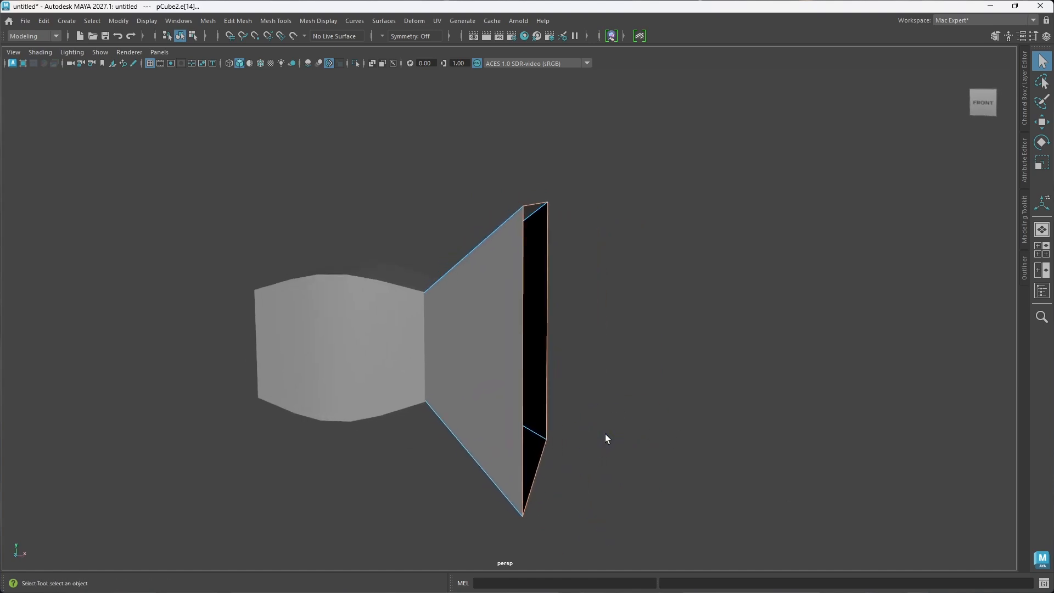
Step: Try extruding the flare's open rim straight outward along X to about 2.78, then undo the extrusion
{"action": "key", "text": "w"}
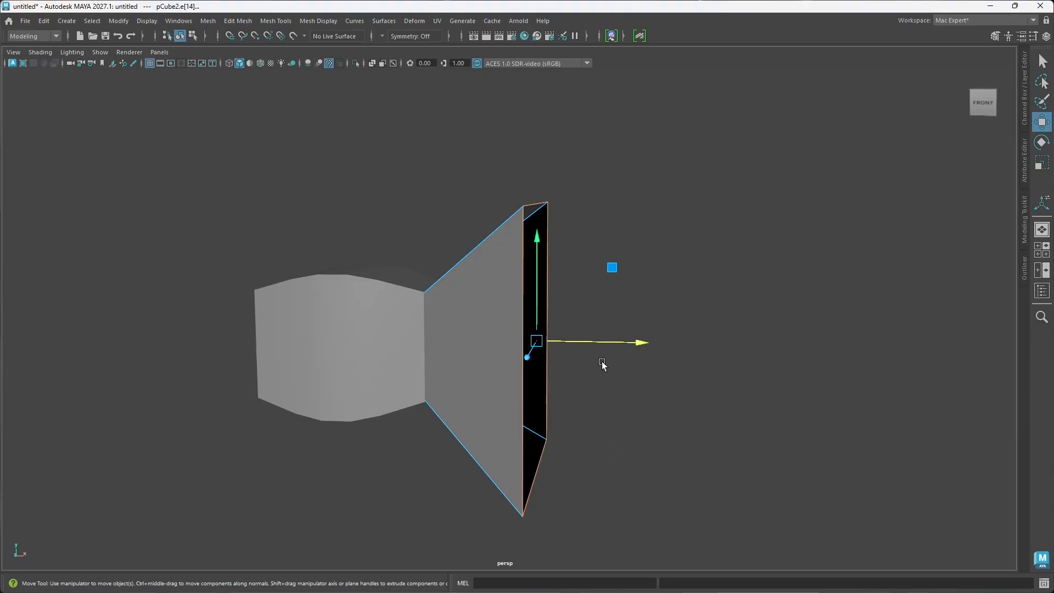
{"action": "left_click_drag", "start_coordinate": [646, 346], "coordinate": [681, 349], "text": "shift"}
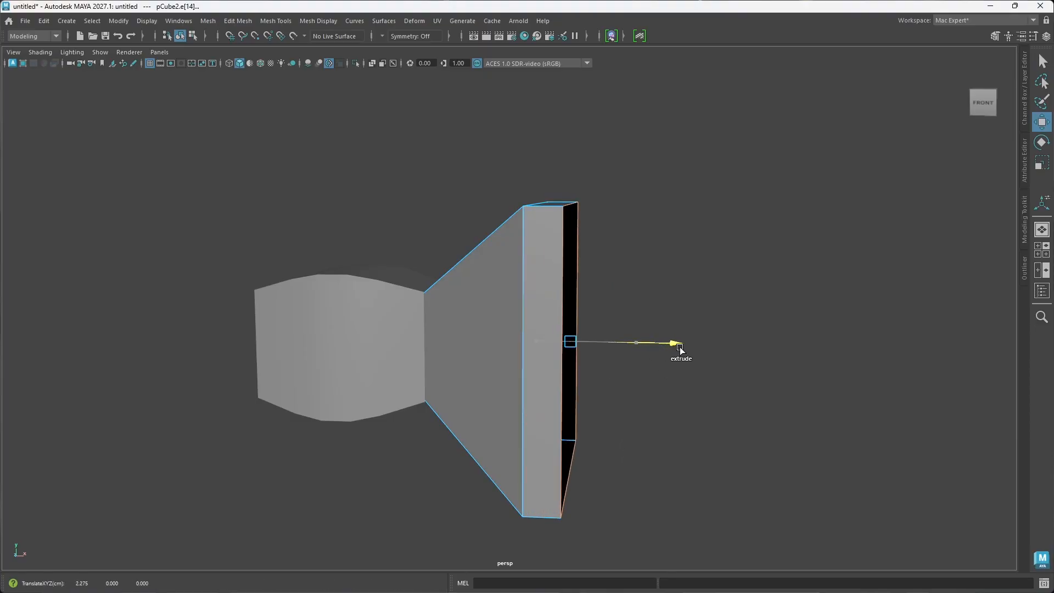
{"action": "left_click_drag", "start_coordinate": [551, 388], "coordinate": [529, 387], "text": "alt"}
{"action": "left_click_drag", "start_coordinate": [659, 350], "coordinate": [663, 440]}
{"action": "left_click_drag", "start_coordinate": [539, 352], "coordinate": [567, 370], "text": "alt"}
{"action": "left_click_drag", "start_coordinate": [690, 339], "coordinate": [726, 342]}
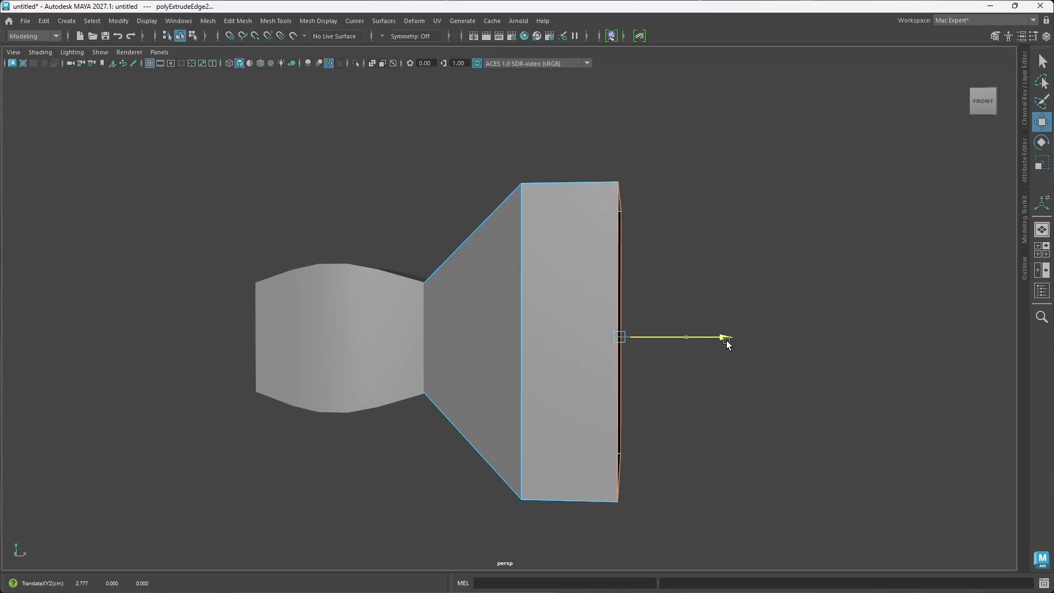
{"action": "mouse_move", "coordinate": [628, 398]}
{"action": "left_mouse_down", "text": "alt"}
{"action": "mouse_move", "coordinate": [657, 405]}
{"action": "mouse_move", "coordinate": [627, 404]}
{"action": "left_mouse_up", "text": "alt"}
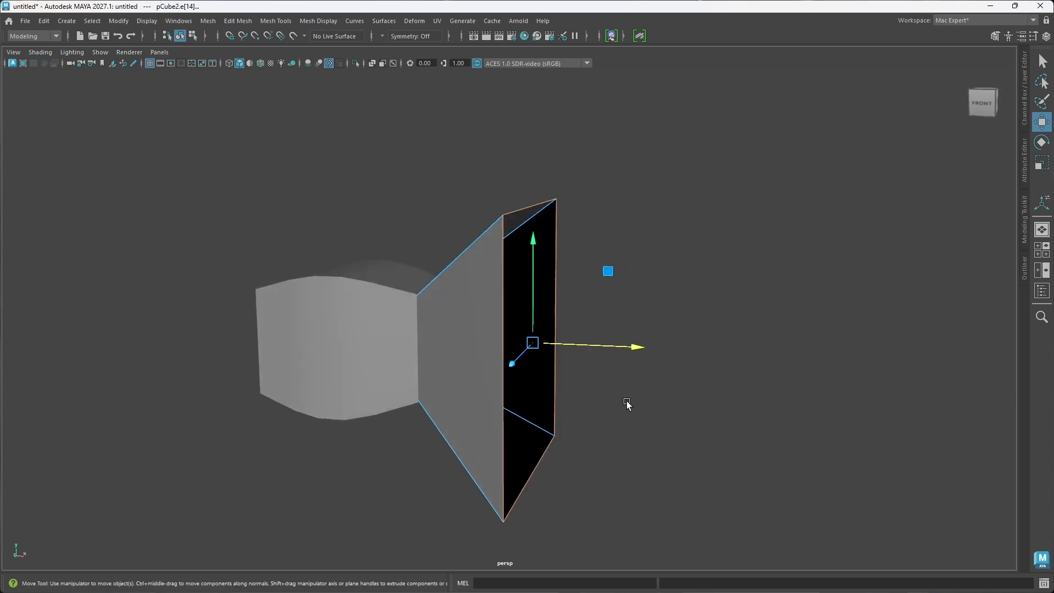
Step: Move the flare's open rim farther out along X and scale it up about 1.31 times in Y and Z
{"action": "left_click_drag", "start_coordinate": [637, 347], "coordinate": [687, 351]}
{"action": "key", "text": "r"}
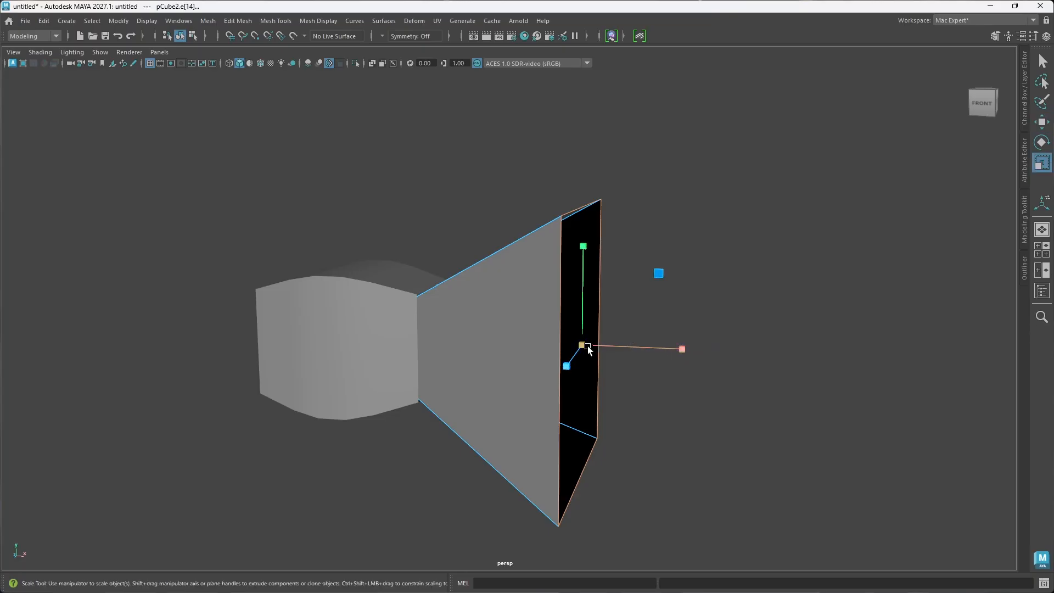
{"action": "left_click_drag", "start_coordinate": [588, 348], "coordinate": [647, 325]}
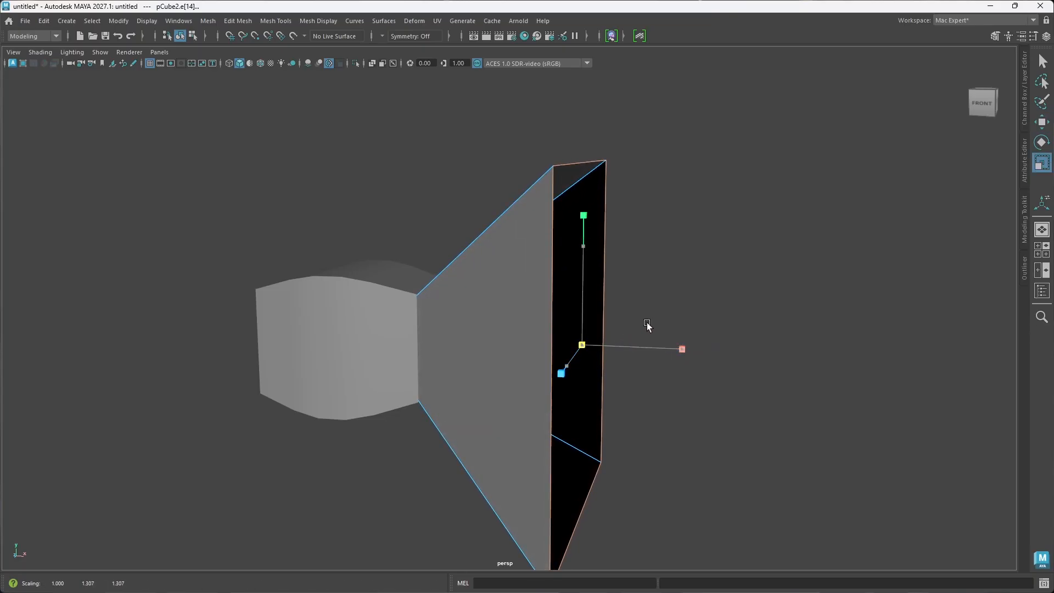
{"action": "left_click_drag", "start_coordinate": [650, 426], "coordinate": [640, 378], "text": "alt"}
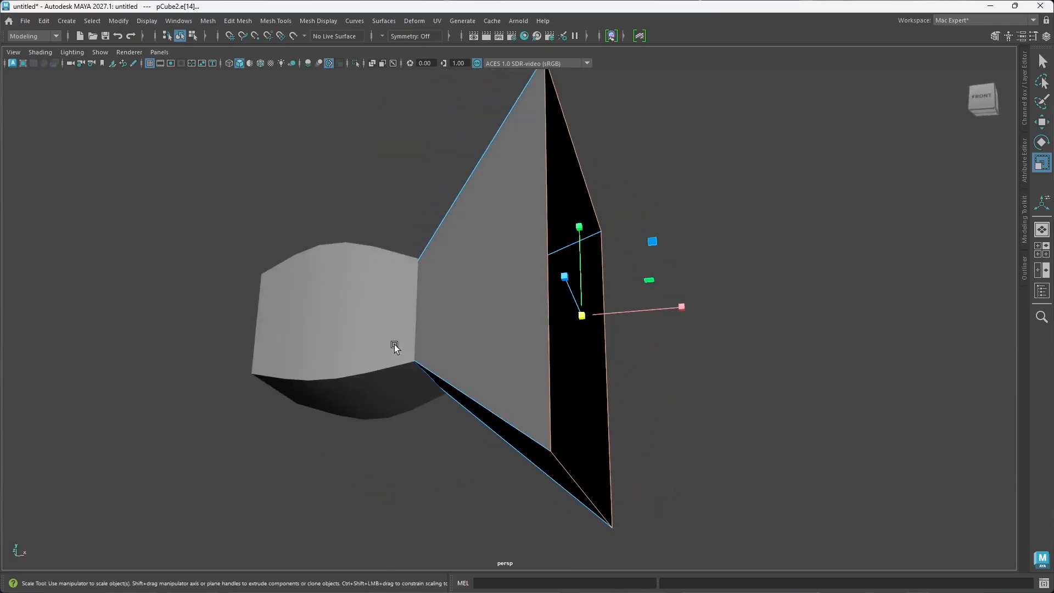
Step: Extrude the flare's open rim straight outward along X by about 2.99 to form a thick striking block
{"action": "left_click_drag", "start_coordinate": [394, 346], "coordinate": [382, 327], "text": "alt"}
{"action": "left_click_drag", "start_coordinate": [440, 351], "coordinate": [505, 367], "text": "alt"}
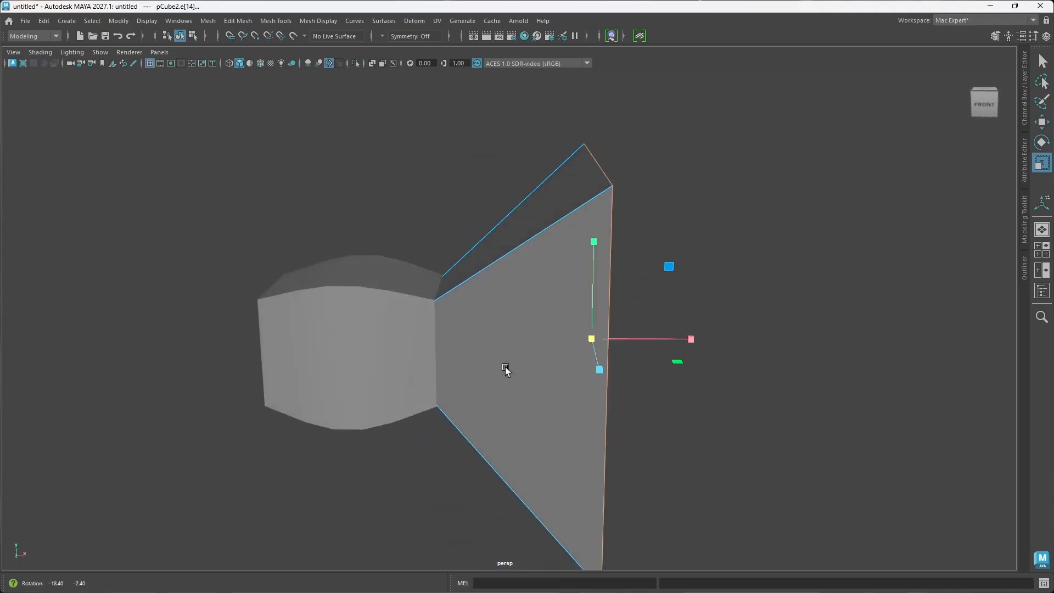
{"action": "key", "text": "w"}
{"action": "mouse_move", "coordinate": [633, 397]}
{"action": "left_mouse_down", "text": "alt"}
{"action": "mouse_move", "coordinate": [664, 375]}
{"action": "mouse_move", "coordinate": [749, 354]}
{"action": "left_mouse_up", "text": "alt"}
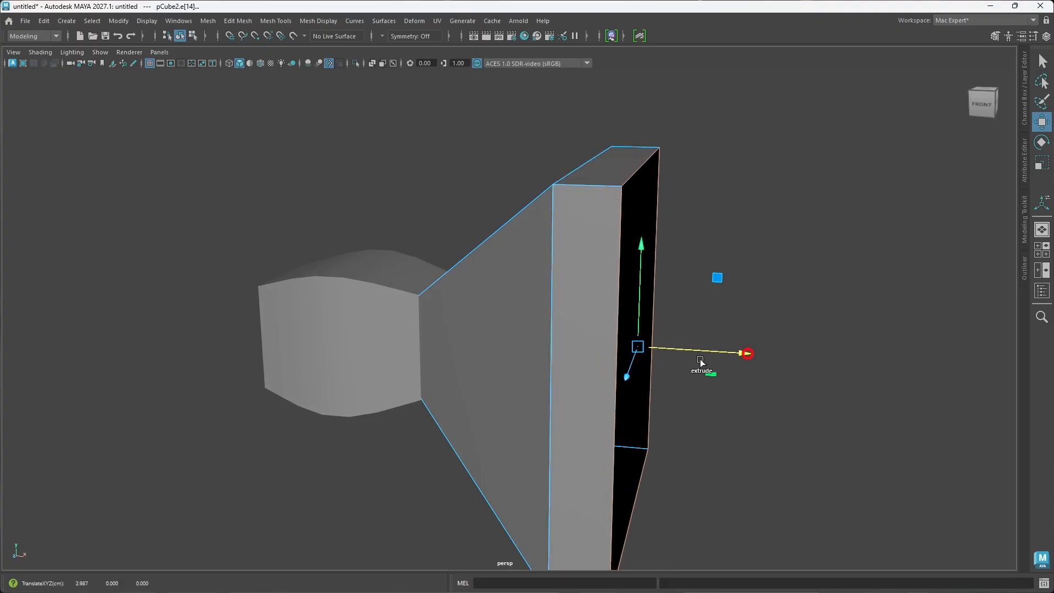
{"action": "scroll", "coordinate": [555, 352], "scroll_direction": "down", "scroll_amount": 4}
{"action": "left_click_drag", "start_coordinate": [555, 351], "coordinate": [607, 235], "text": "alt"}
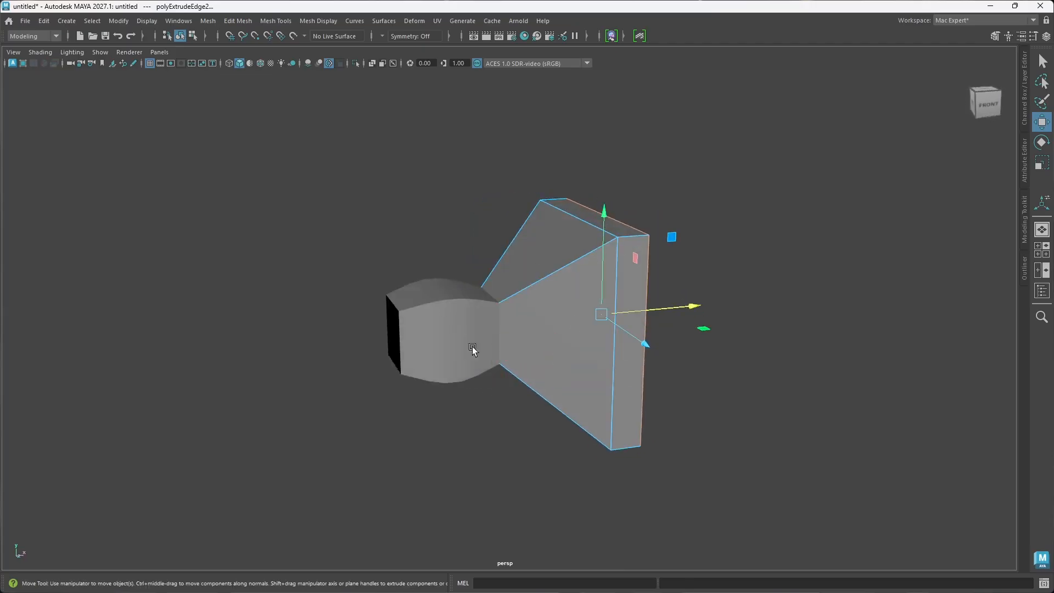
{"action": "left_click_drag", "start_coordinate": [521, 375], "coordinate": [537, 392], "text": "alt"}
{"action": "left_click_drag", "start_coordinate": [674, 340], "coordinate": [682, 337]}
{"action": "left_click_drag", "start_coordinate": [588, 366], "coordinate": [614, 396], "text": "alt"}
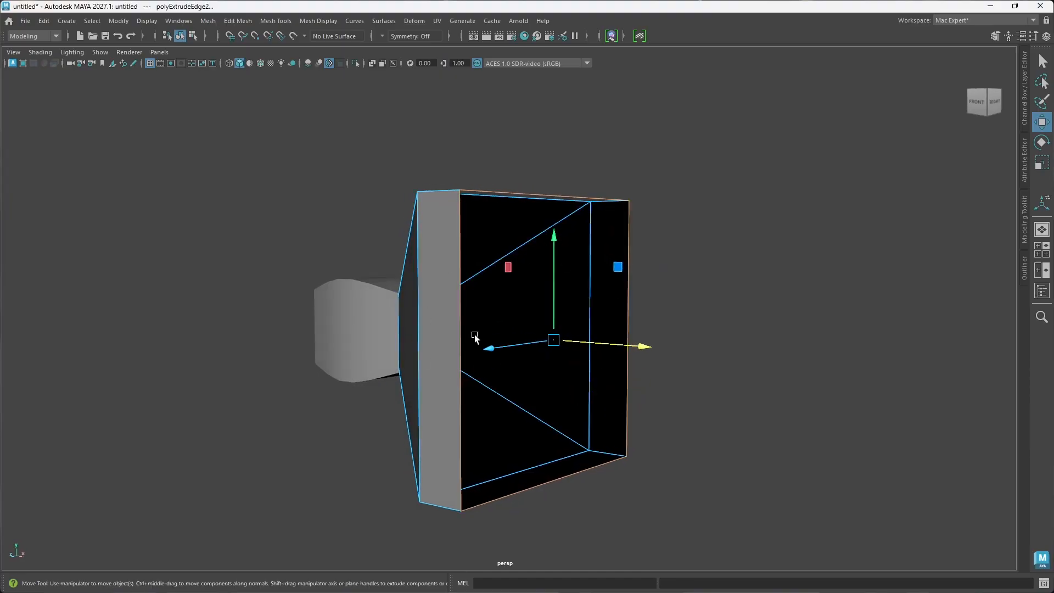
{"action": "left_click", "coordinate": [698, 351]}
Step: Select the four corner edge loops running along the flare's slanted corners and the extruded block's corners
{"action": "left_click_drag", "start_coordinate": [448, 388], "coordinate": [531, 401], "text": "alt"}
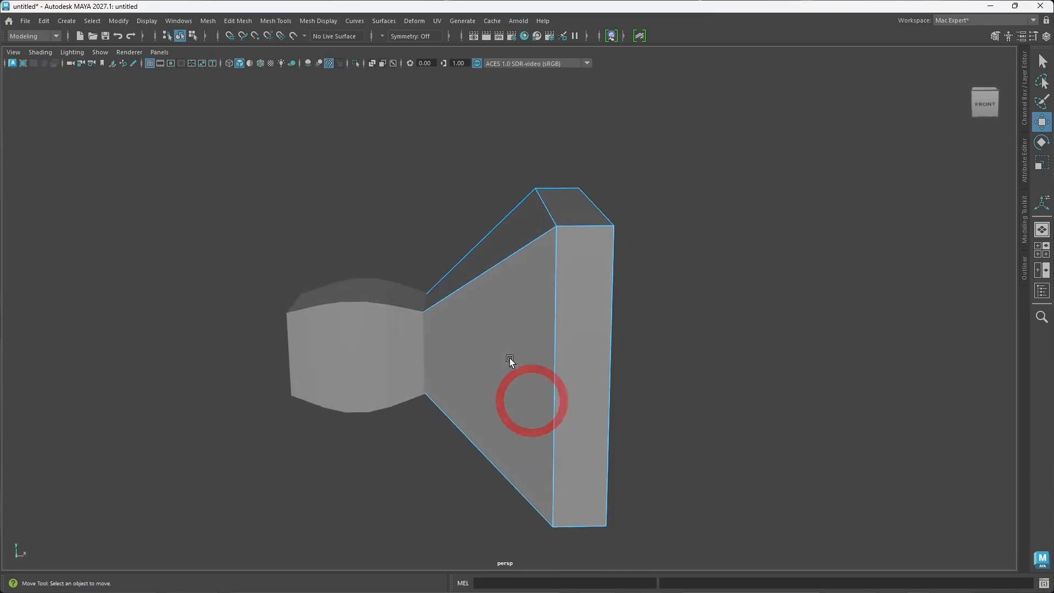
{"action": "right_click_drag", "start_coordinate": [509, 357], "coordinate": [512, 238]}
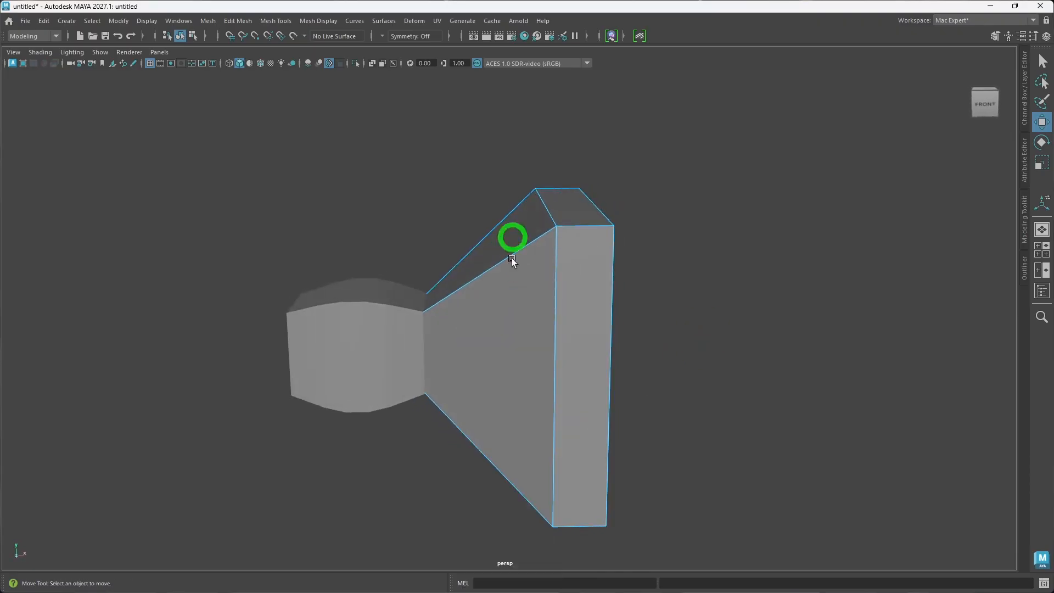
{"action": "left_click_drag", "start_coordinate": [696, 395], "coordinate": [692, 398], "text": "alt"}
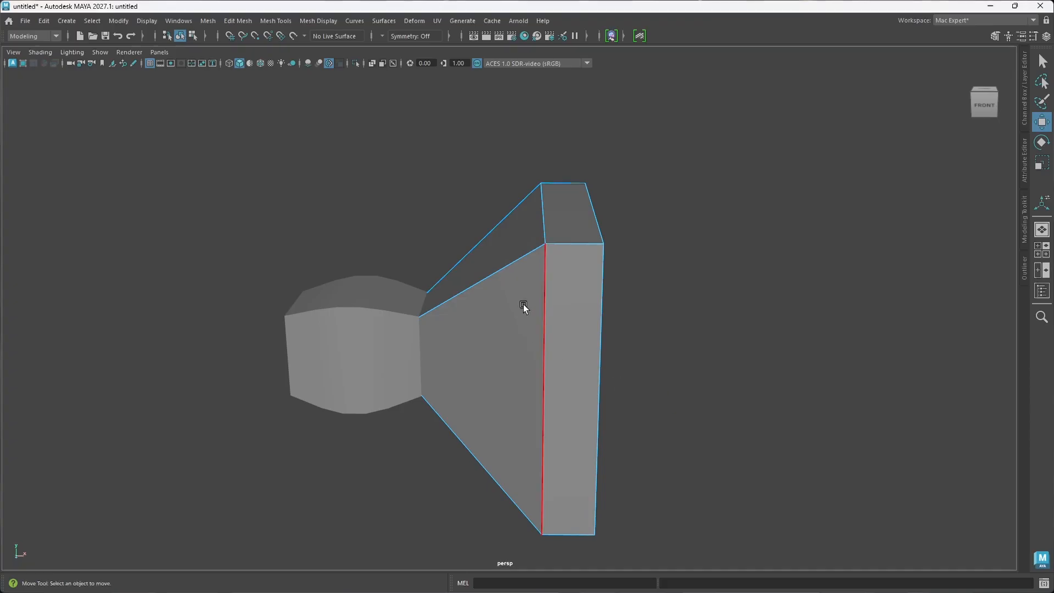
{"action": "left_click", "coordinate": [500, 271]}
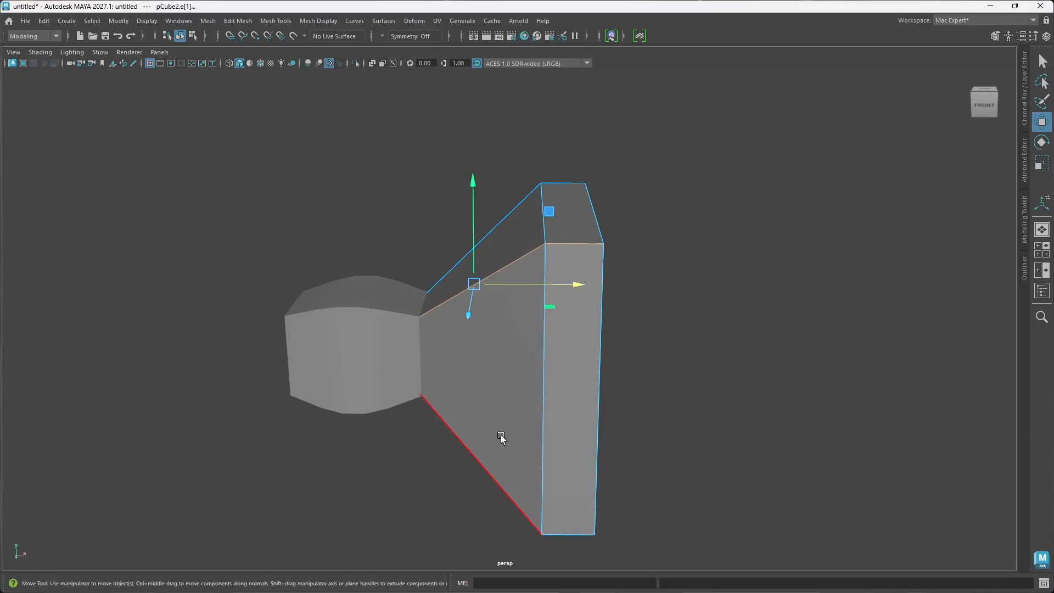
{"action": "left_click", "coordinate": [470, 456], "text": "shift"}
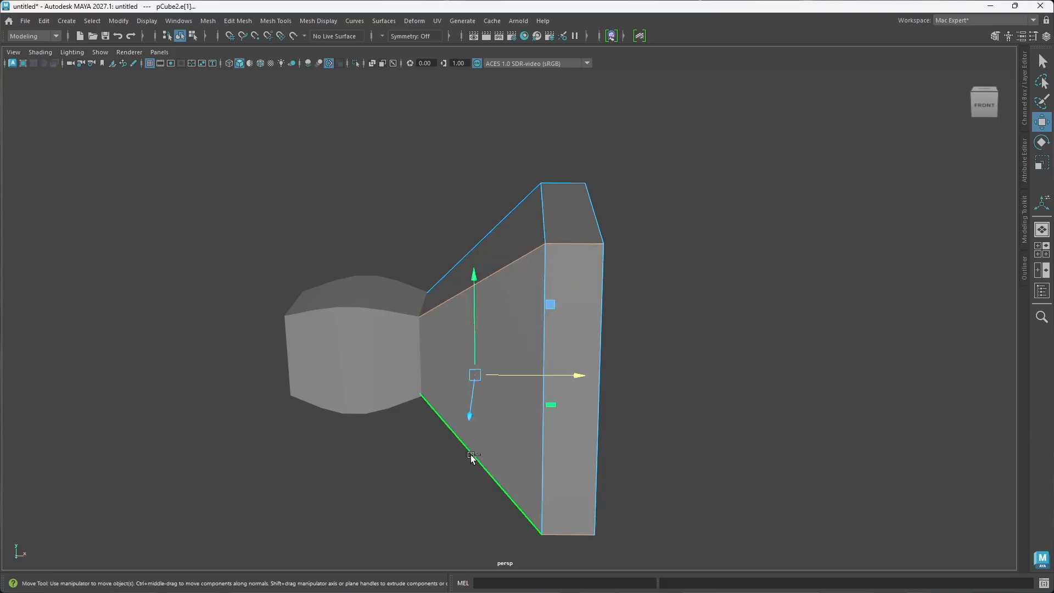
{"action": "left_click", "coordinate": [513, 213], "text": "shift"}
{"action": "left_click_drag", "start_coordinate": [615, 368], "coordinate": [581, 351], "text": "alt"}
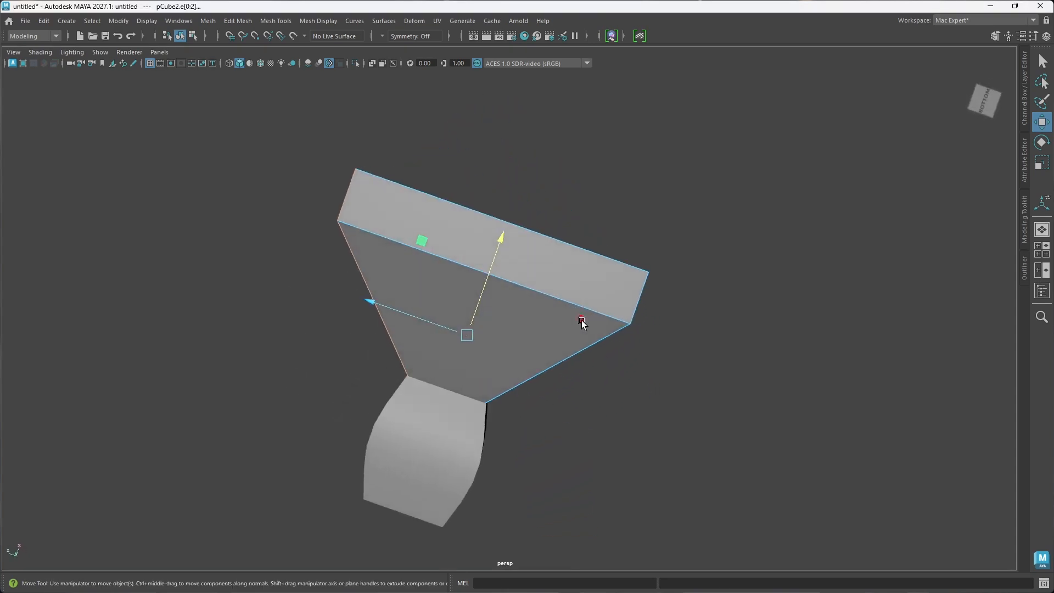
{"action": "left_click", "coordinate": [581, 352], "text": "shift"}
{"action": "left_click_drag", "start_coordinate": [642, 332], "coordinate": [734, 437], "text": "alt"}
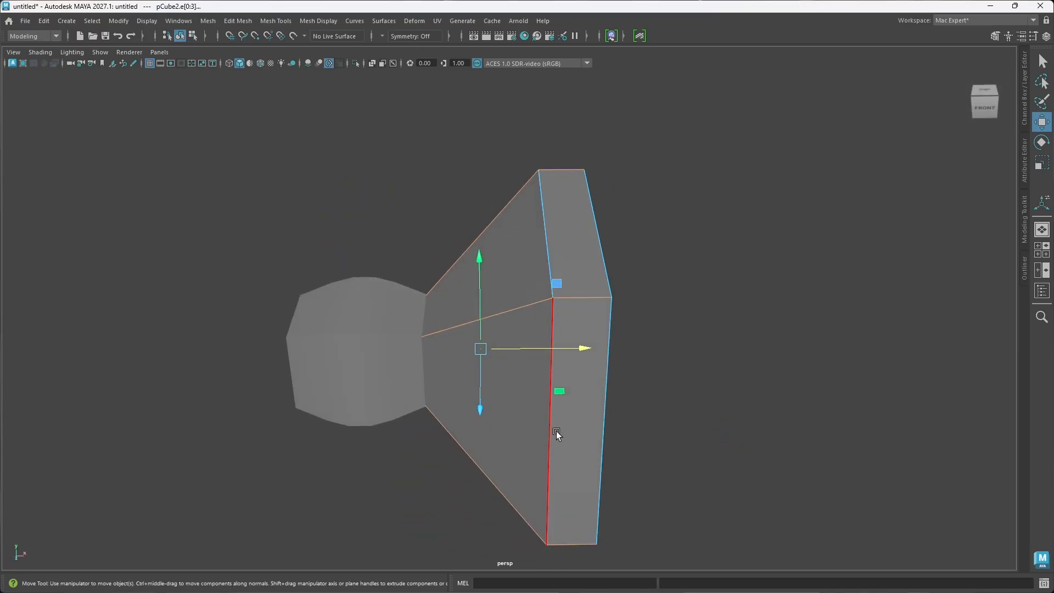
Step: Add the edge loop where the slanted flare meets the extruded block to the corner edge selection
{"action": "left_click", "coordinate": [546, 443], "text": "shift"}
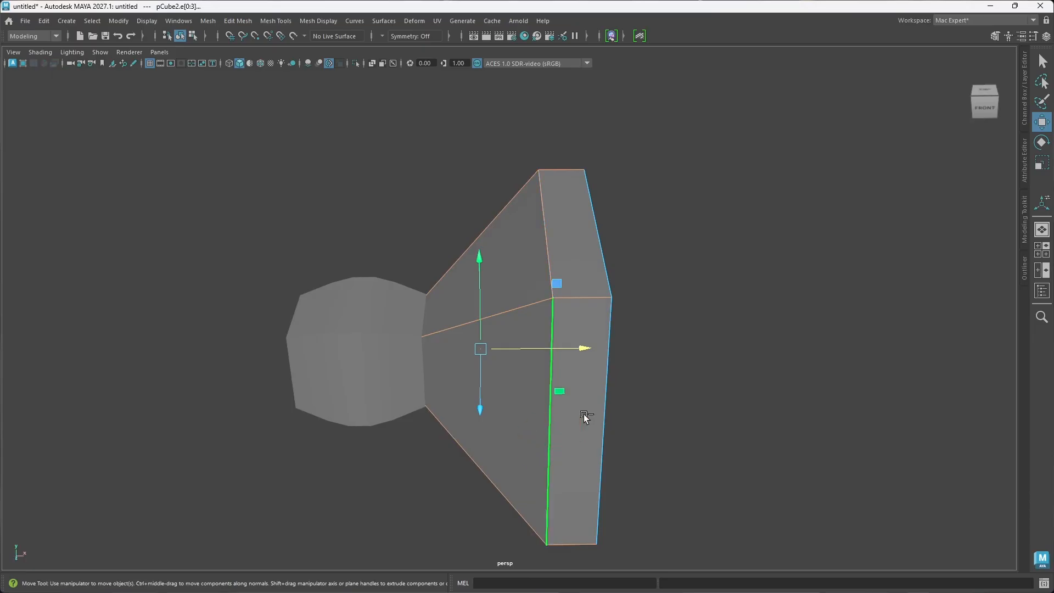
{"action": "left_click_drag", "start_coordinate": [584, 419], "coordinate": [545, 403], "text": "alt"}
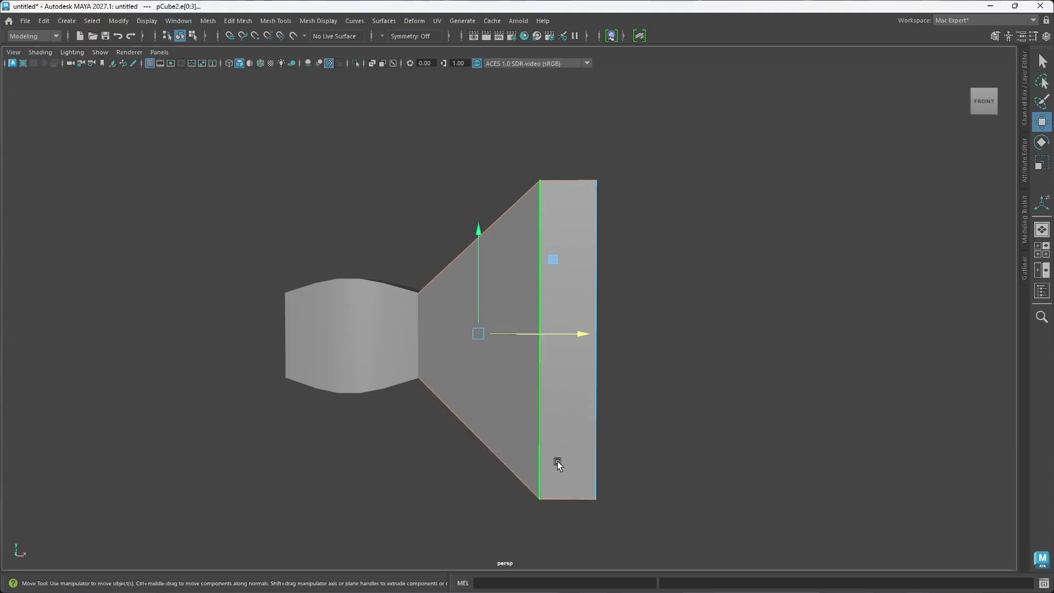
{"action": "mouse_move", "coordinate": [557, 462]}
{"action": "left_mouse_down", "text": "alt"}
{"action": "mouse_move", "coordinate": [529, 449]}
{"action": "mouse_move", "coordinate": [565, 449]}
{"action": "left_mouse_up", "text": "alt"}
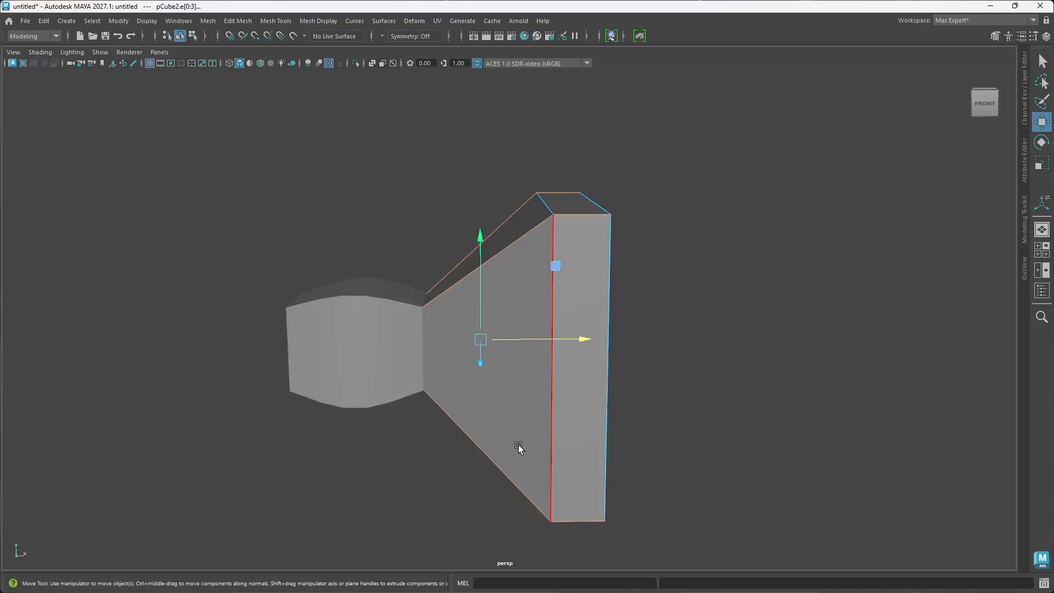
{"action": "mouse_move", "coordinate": [519, 448]}
{"action": "left_mouse_down", "text": "alt"}
{"action": "mouse_move", "coordinate": [414, 391]}
{"action": "mouse_move", "coordinate": [454, 438]}
{"action": "mouse_move", "coordinate": [527, 433]}
{"action": "left_mouse_up", "text": "alt"}
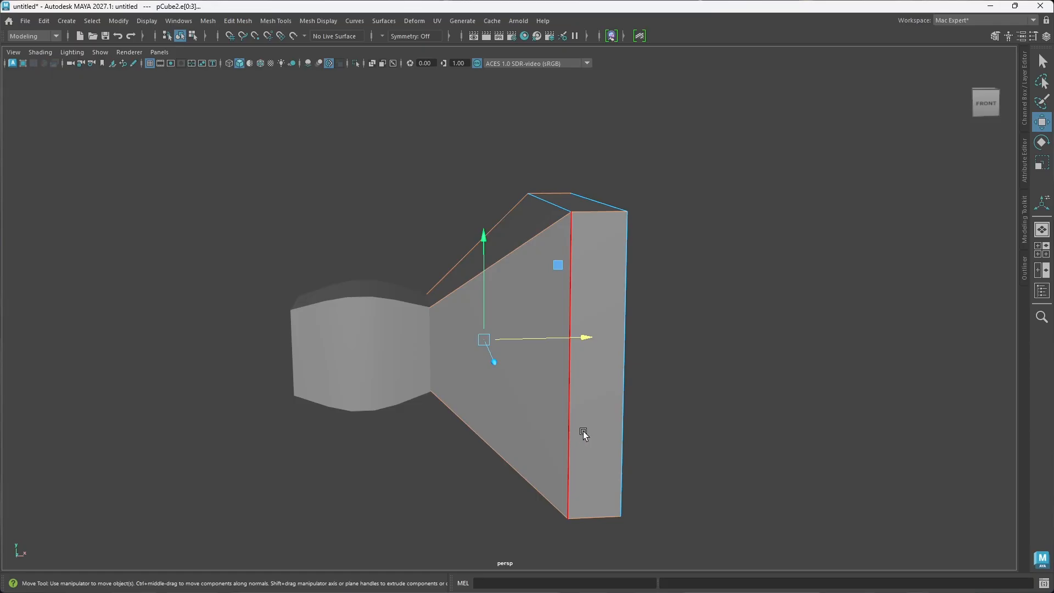
{"action": "left_click", "coordinate": [569, 430], "text": "shift"}
{"action": "left_click_drag", "start_coordinate": [599, 435], "coordinate": [554, 449], "text": "alt"}
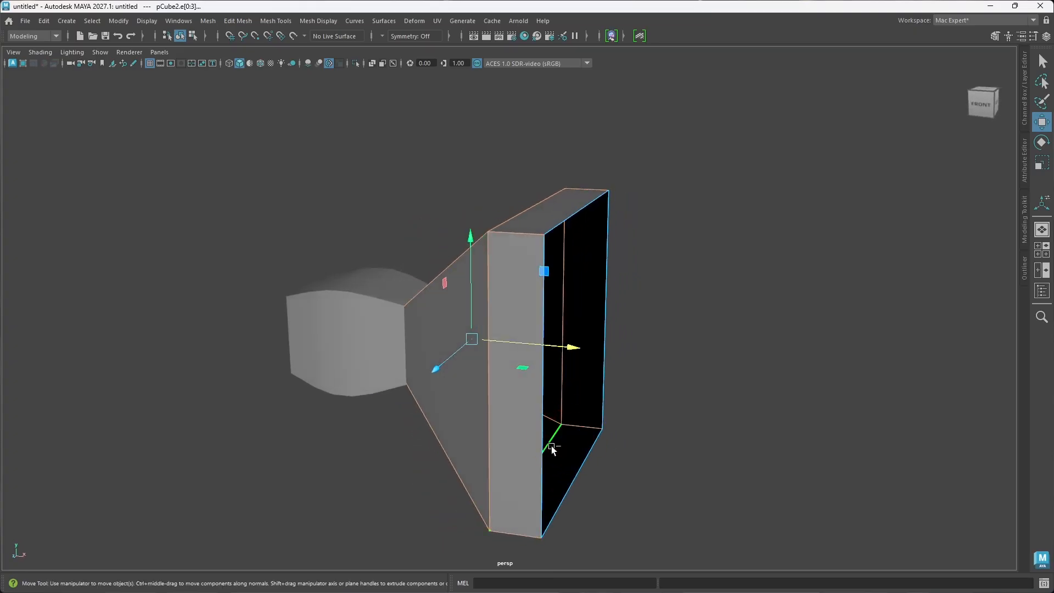
Step: Bevel the selected corner and border edges with fraction 0.5 and 2 segments, and inspect the rounded corners
{"action": "key", "text": "ctrl+b"}
{"action": "left_click_drag", "start_coordinate": [475, 430], "coordinate": [501, 426], "text": "alt"}
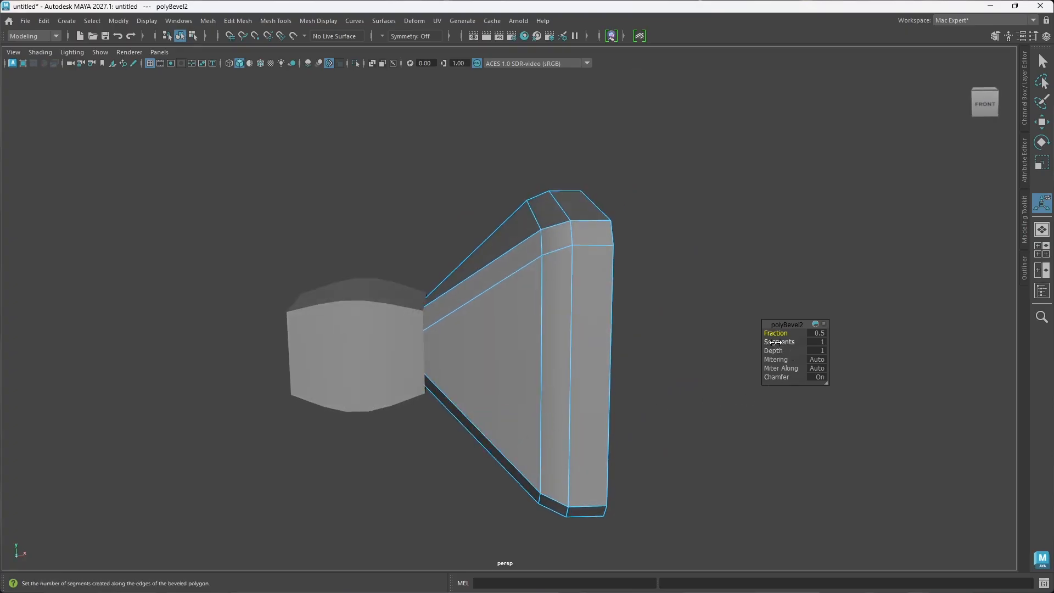
{"action": "left_click_drag", "start_coordinate": [774, 342], "coordinate": [779, 342]}
{"action": "left_click_drag", "start_coordinate": [630, 371], "coordinate": [603, 373], "text": "alt"}
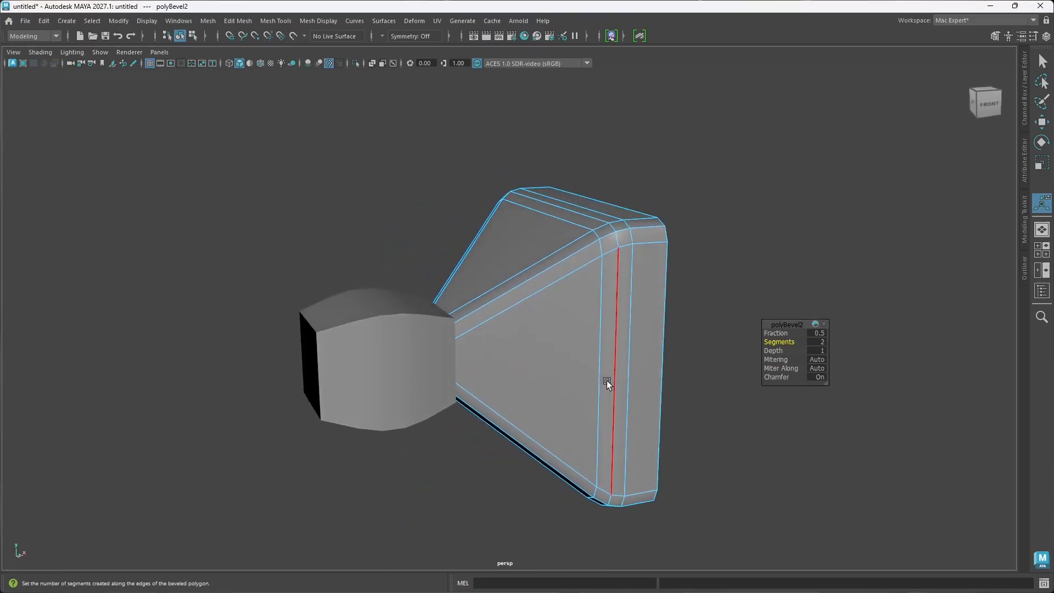
{"action": "left_click_drag", "start_coordinate": [617, 398], "coordinate": [558, 393], "text": "alt"}
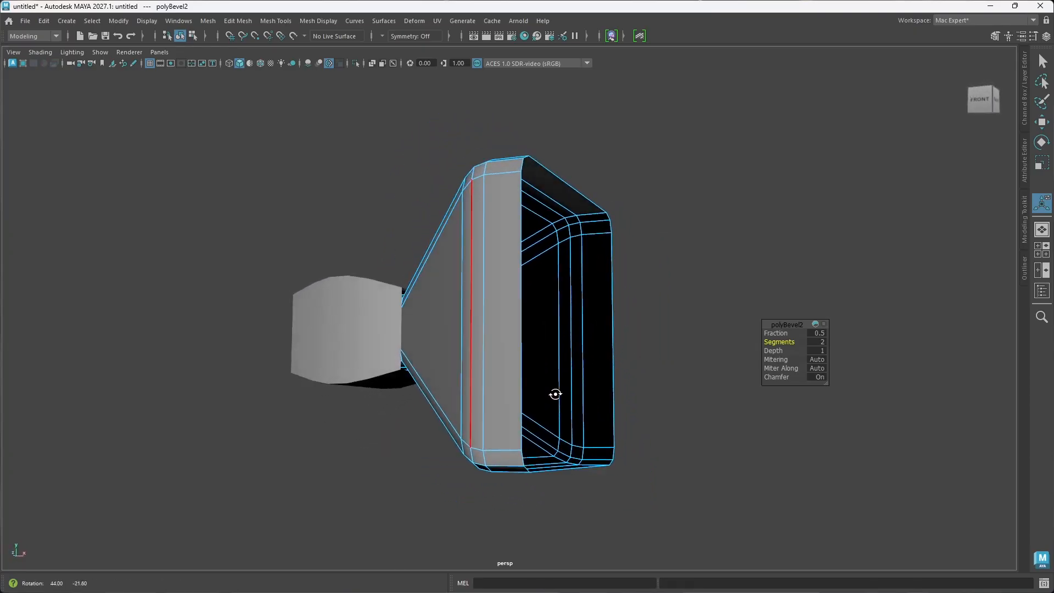
{"action": "left_click_drag", "start_coordinate": [400, 384], "coordinate": [387, 347], "text": "alt"}
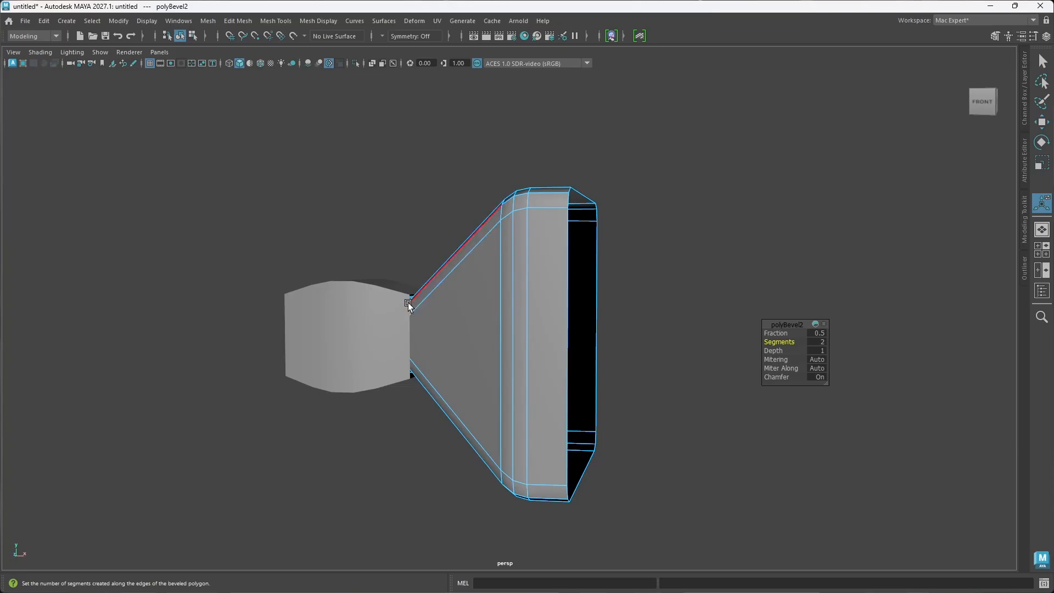
{"action": "left_click_drag", "start_coordinate": [411, 314], "coordinate": [459, 342], "text": "alt"}
Step: Turn off the bevel's chamfer, reduce it to 1 segment, and set its fraction to 0.252
{"action": "left_click", "coordinate": [774, 377]}
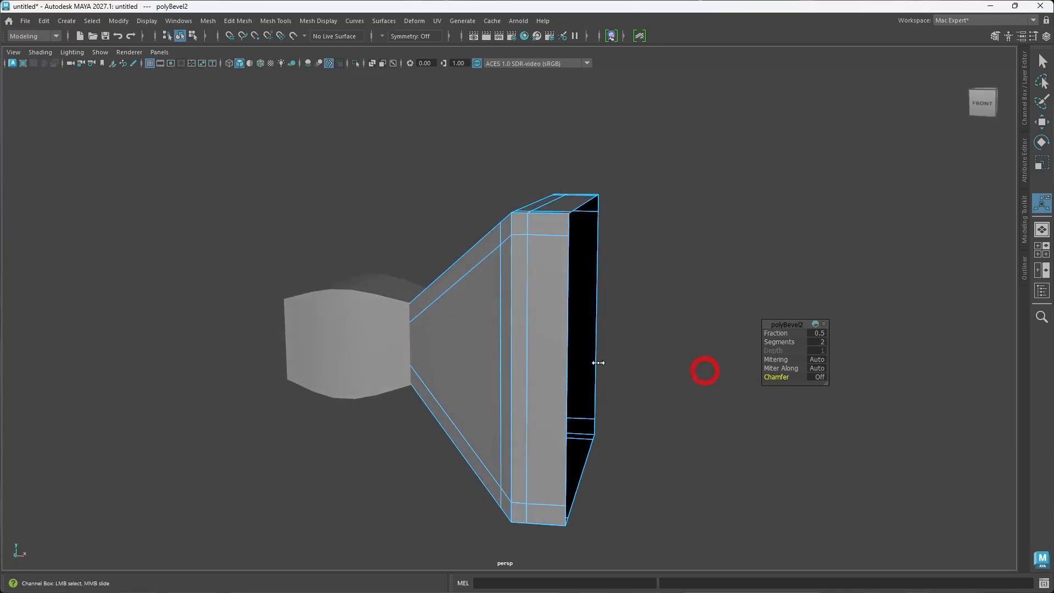
{"action": "left_click_drag", "start_coordinate": [595, 363], "coordinate": [528, 376], "text": "alt"}
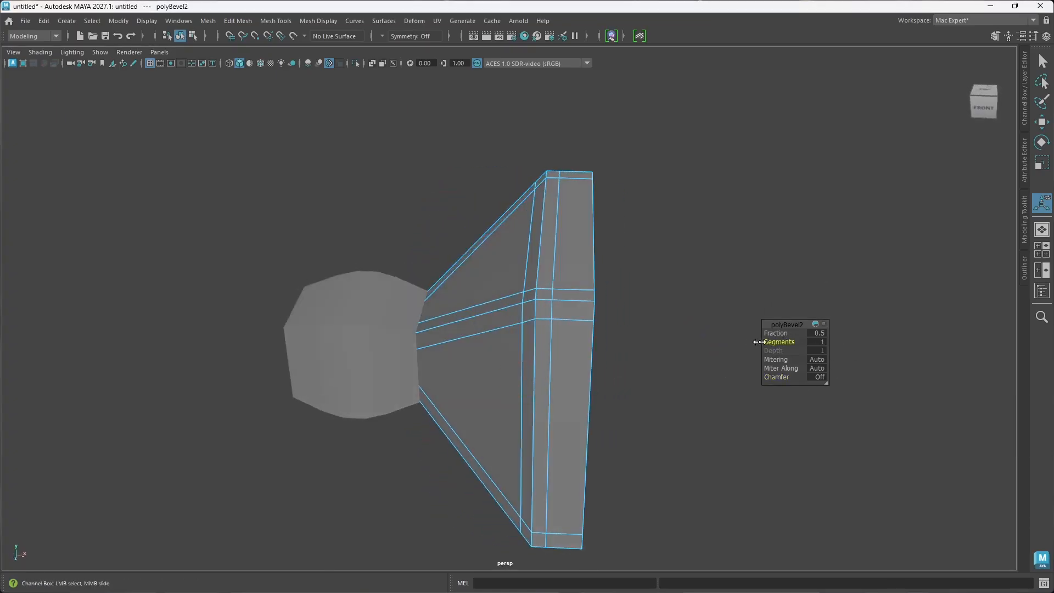
{"action": "left_click_drag", "start_coordinate": [521, 379], "coordinate": [555, 373], "text": "alt"}
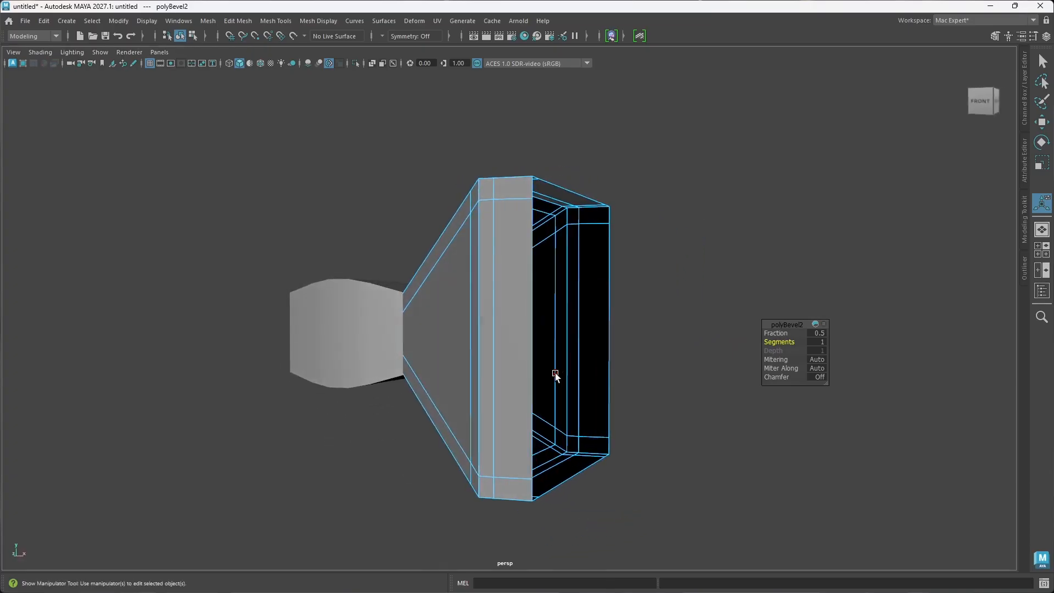
{"action": "left_click_drag", "start_coordinate": [474, 323], "coordinate": [458, 314], "text": "alt"}
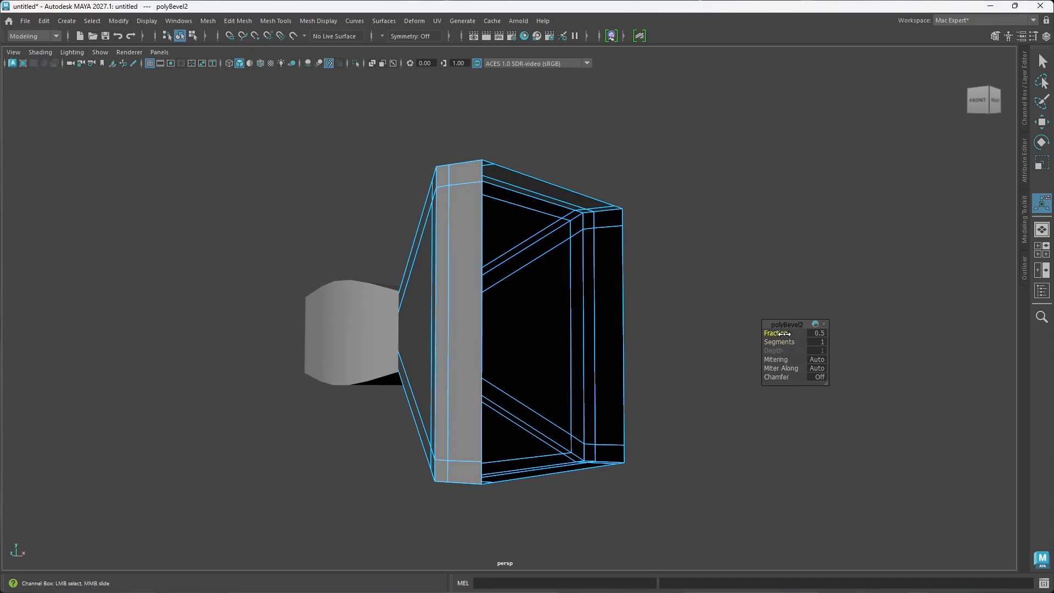
{"action": "left_click_drag", "start_coordinate": [784, 334], "coordinate": [651, 320]}
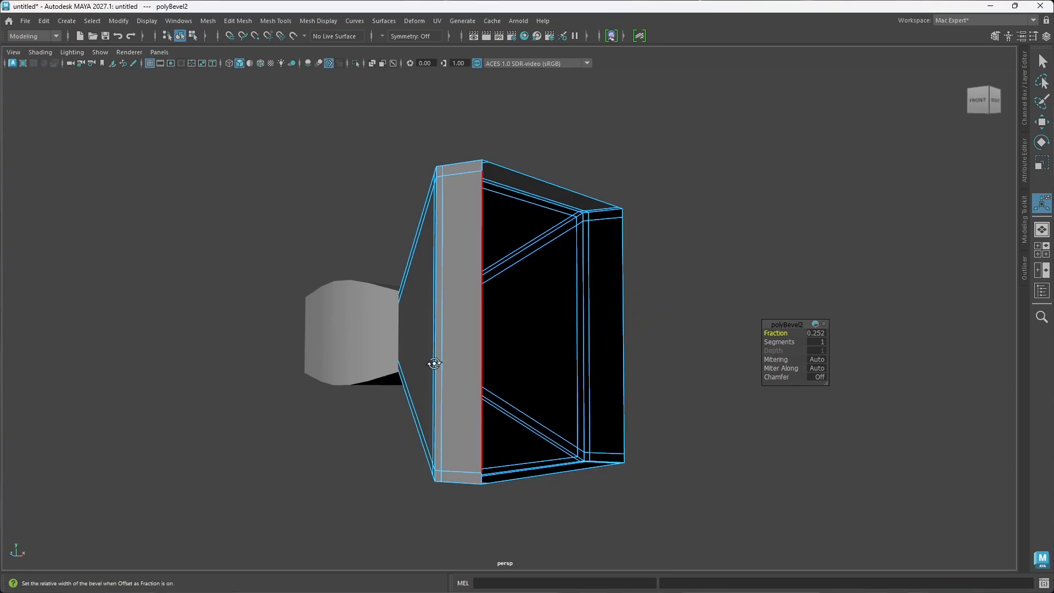
{"action": "left_click_drag", "start_coordinate": [434, 363], "coordinate": [475, 400], "text": "alt"}
Step: Return the flared piece to object mode, turn on its smooth mesh preview, and inspect the softened shape
{"action": "left_click", "coordinate": [665, 386]}
{"action": "right_click_drag", "start_coordinate": [621, 351], "coordinate": [670, 254]}
{"action": "left_click_drag", "start_coordinate": [721, 329], "coordinate": [595, 410], "text": "alt"}
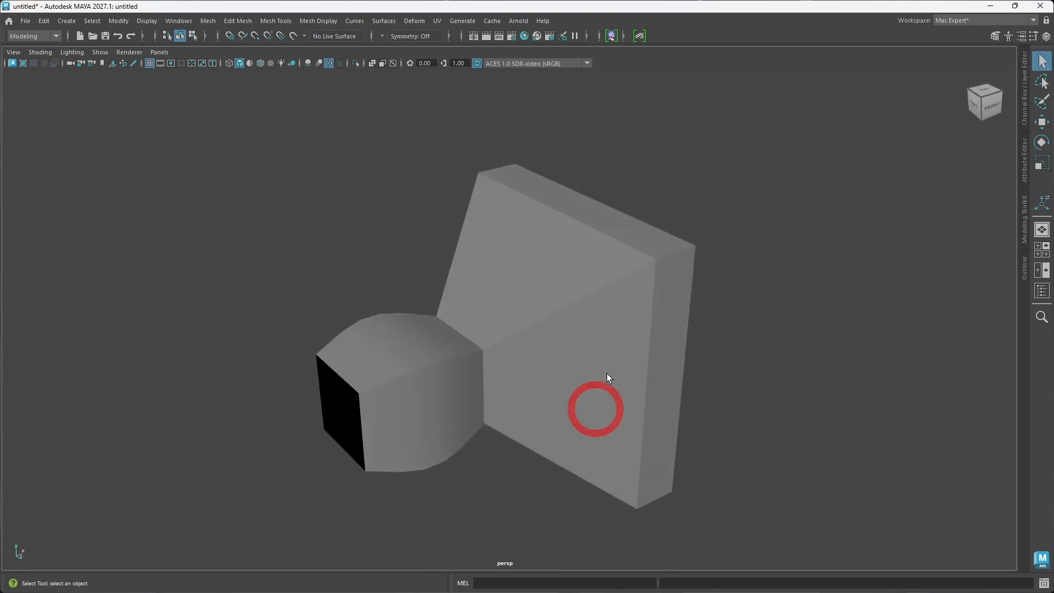
{"action": "left_click", "coordinate": [609, 369]}
{"action": "left_click_drag", "start_coordinate": [658, 407], "coordinate": [626, 402], "text": "alt"}
{"action": "left_click_drag", "start_coordinate": [588, 309], "coordinate": [575, 327], "text": "alt"}
{"action": "left_click_drag", "start_coordinate": [577, 374], "coordinate": [587, 373], "text": "alt"}
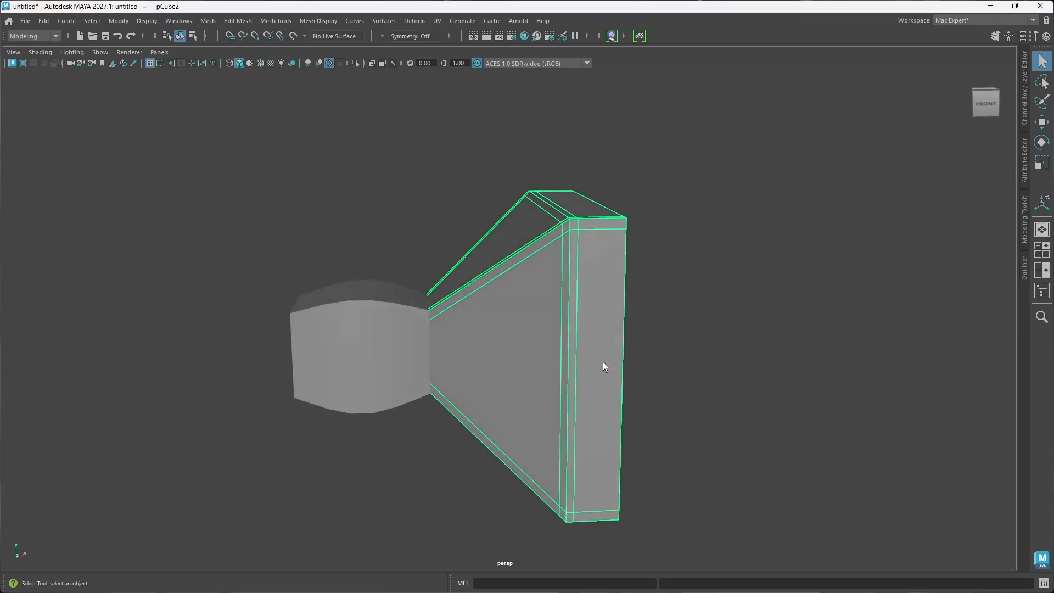
{"action": "key", "text": "3"}
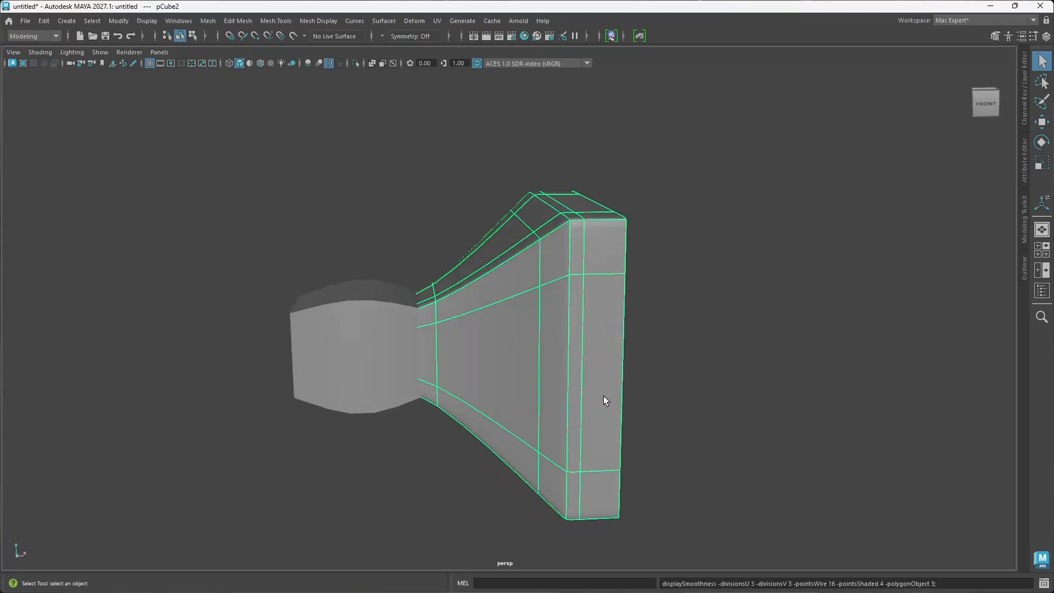
{"action": "left_click", "coordinate": [707, 346]}
{"action": "left_click_drag", "start_coordinate": [595, 360], "coordinate": [637, 367], "text": "alt"}
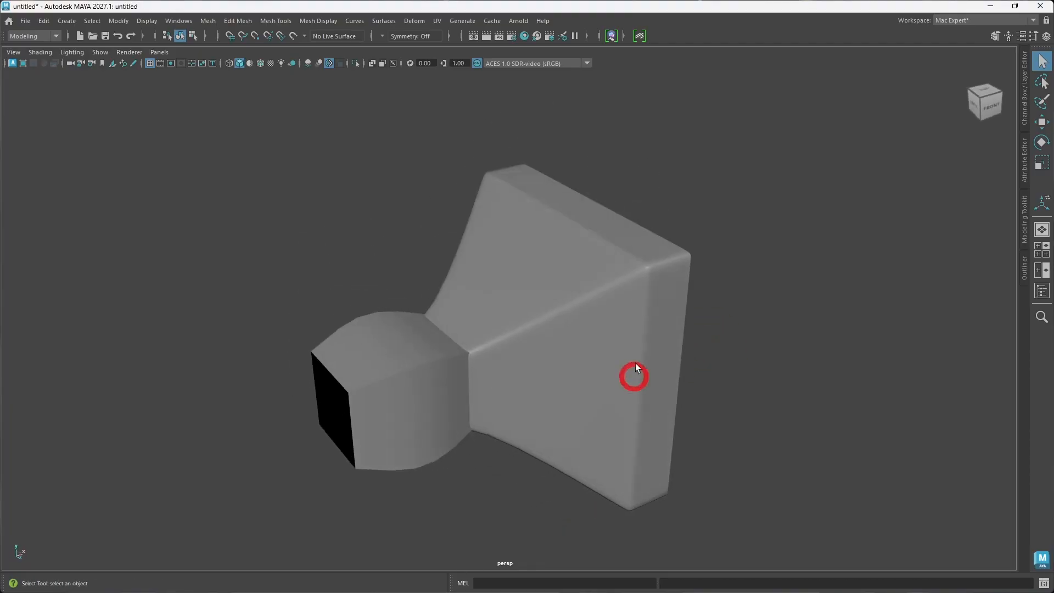
Step: Extrude the flare's open front border inward by scaling it uniformly down, and turn off the smooth preview
{"action": "left_click", "coordinate": [619, 320]}
{"action": "left_click_drag", "start_coordinate": [620, 319], "coordinate": [602, 381], "text": "alt"}
{"action": "right_click", "coordinate": [678, 357]}
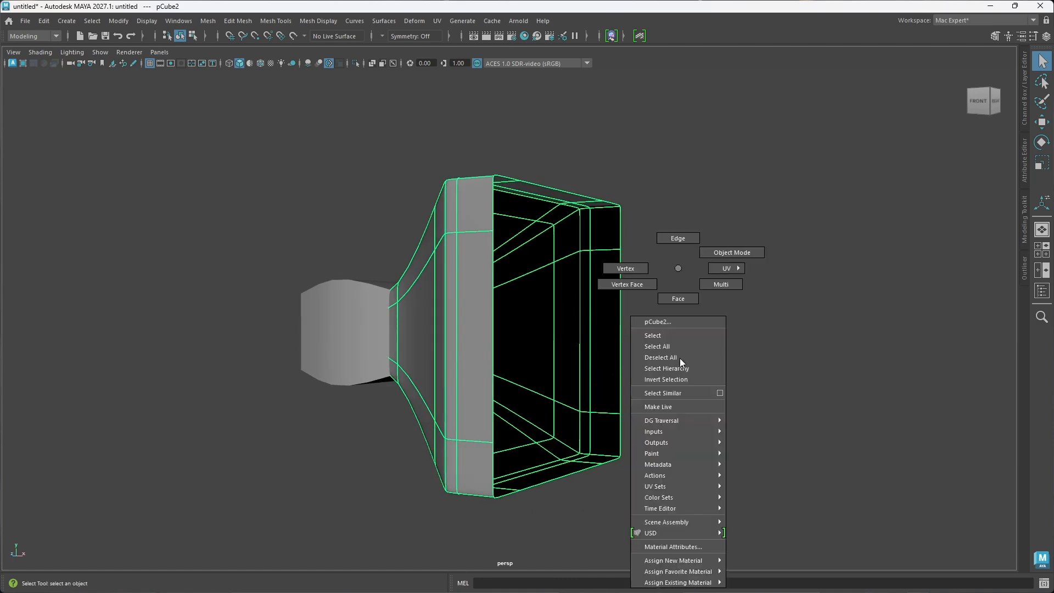
{"action": "left_click", "coordinate": [681, 237]}
{"action": "double_click", "coordinate": [496, 361]}
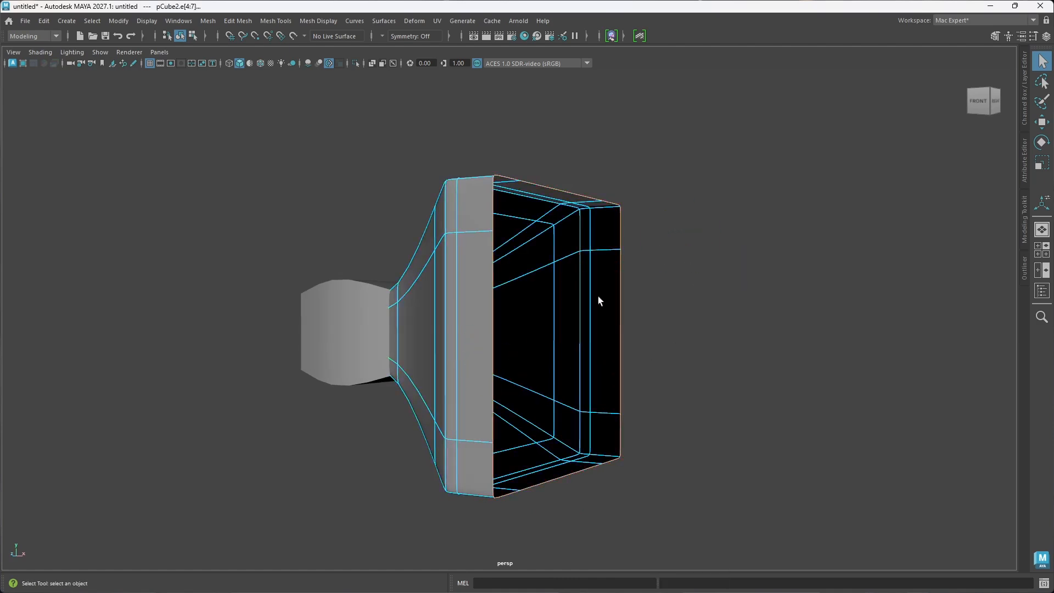
{"action": "left_click_drag", "start_coordinate": [598, 295], "coordinate": [558, 357], "text": "alt"}
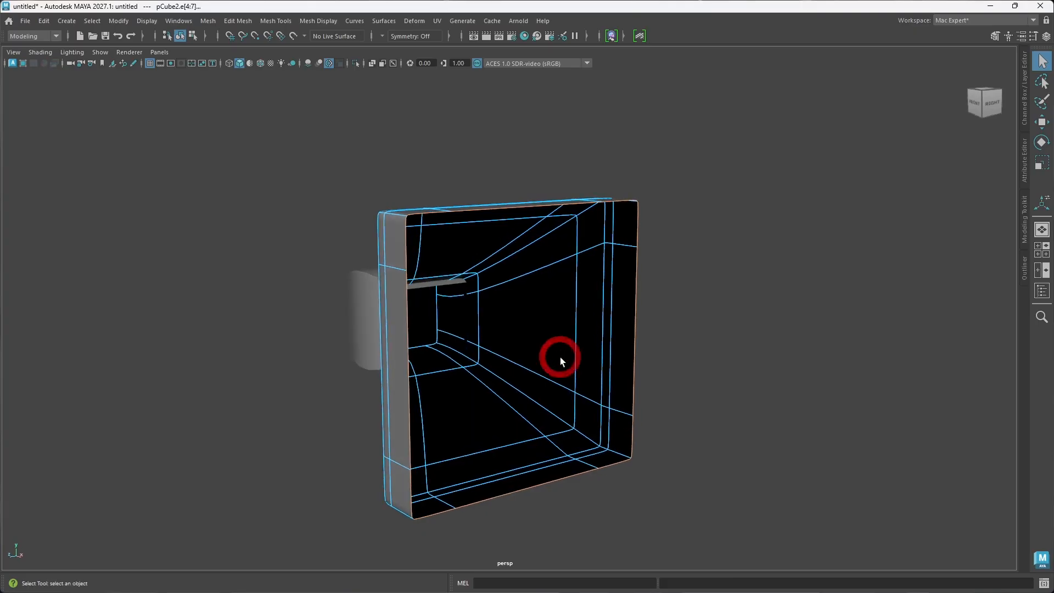
{"action": "key", "text": "r"}
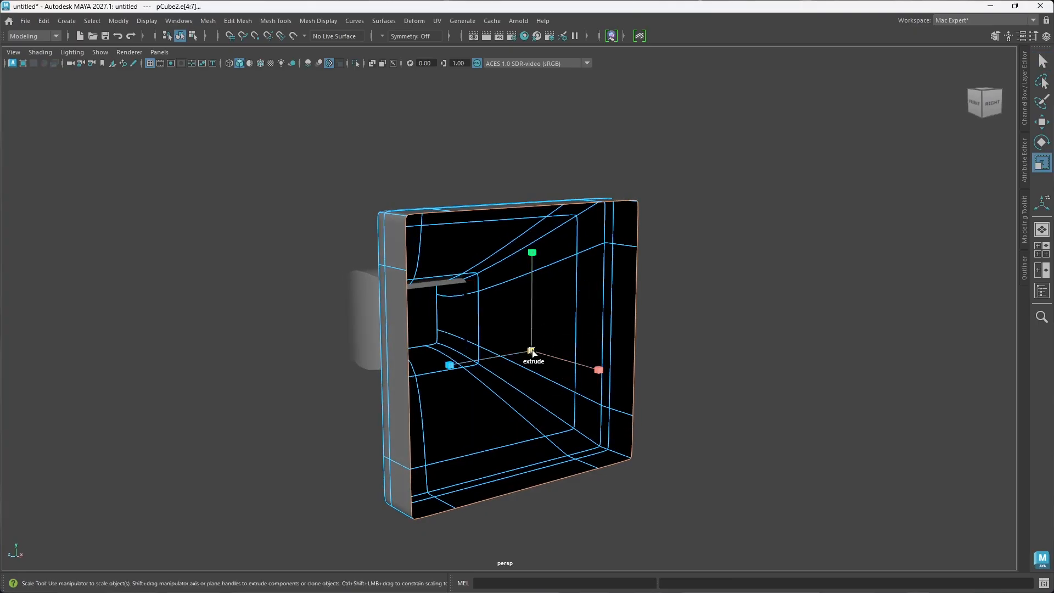
{"action": "left_click_drag", "start_coordinate": [531, 351], "coordinate": [561, 319], "text": "shift"}
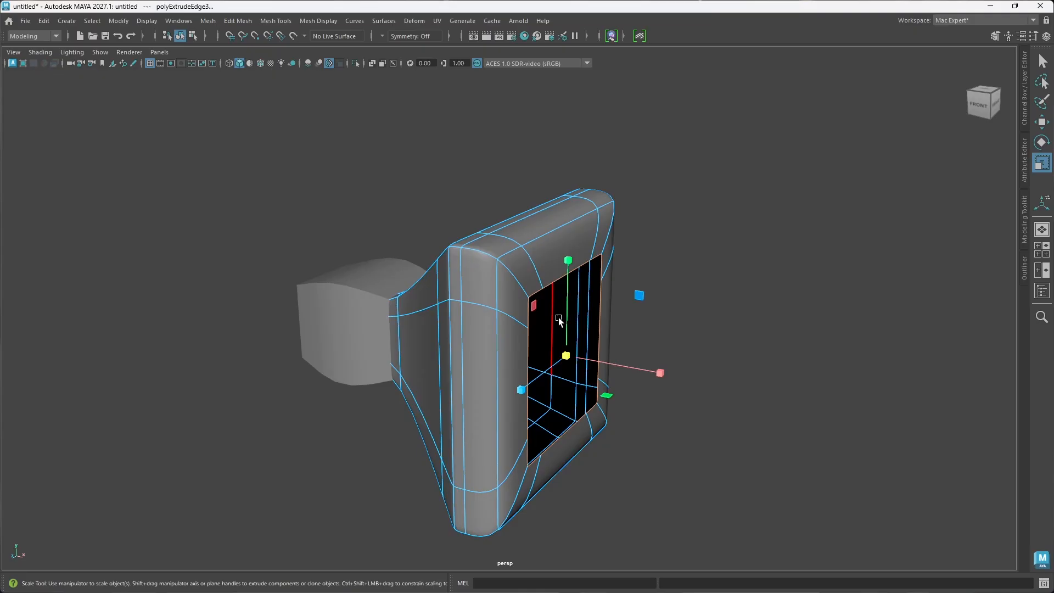
{"action": "key", "text": "1"}
{"action": "left_click_drag", "start_coordinate": [560, 375], "coordinate": [491, 367], "text": "alt"}
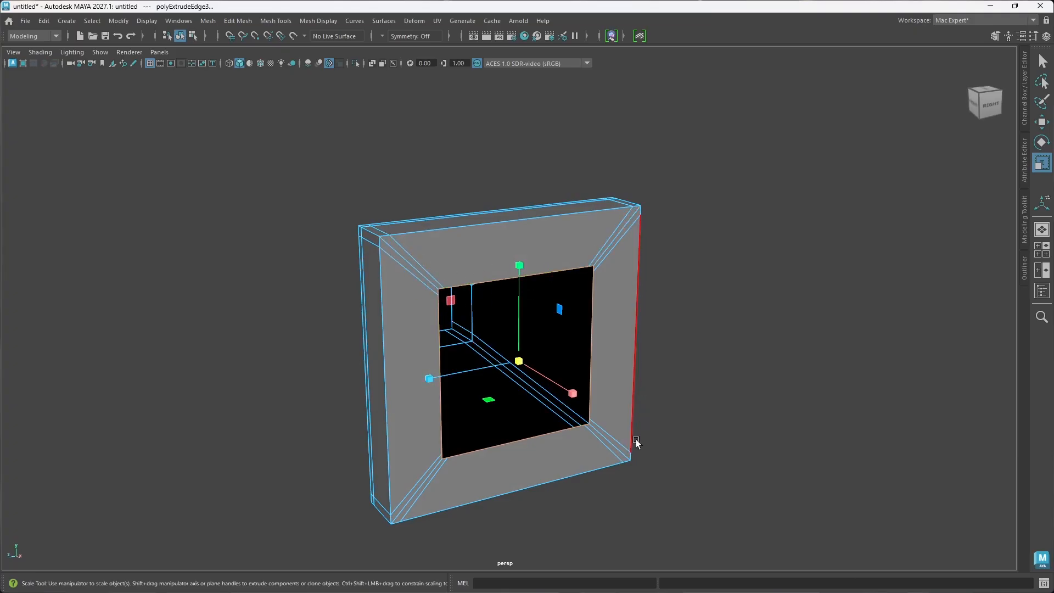
Step: Inspect the inward extrusion around the flare's open front from several angles, and undo it
{"action": "left_click_drag", "start_coordinate": [476, 480], "coordinate": [489, 442], "text": "alt"}
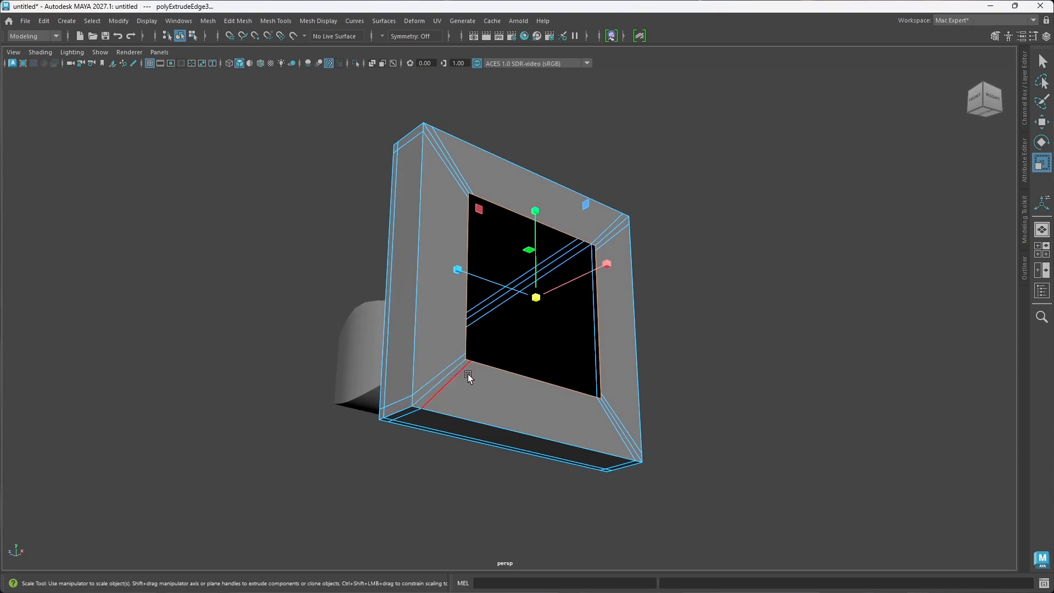
{"action": "left_click_drag", "start_coordinate": [605, 411], "coordinate": [559, 418], "text": "alt"}
{"action": "left_click_drag", "start_coordinate": [553, 425], "coordinate": [550, 424], "text": "alt"}
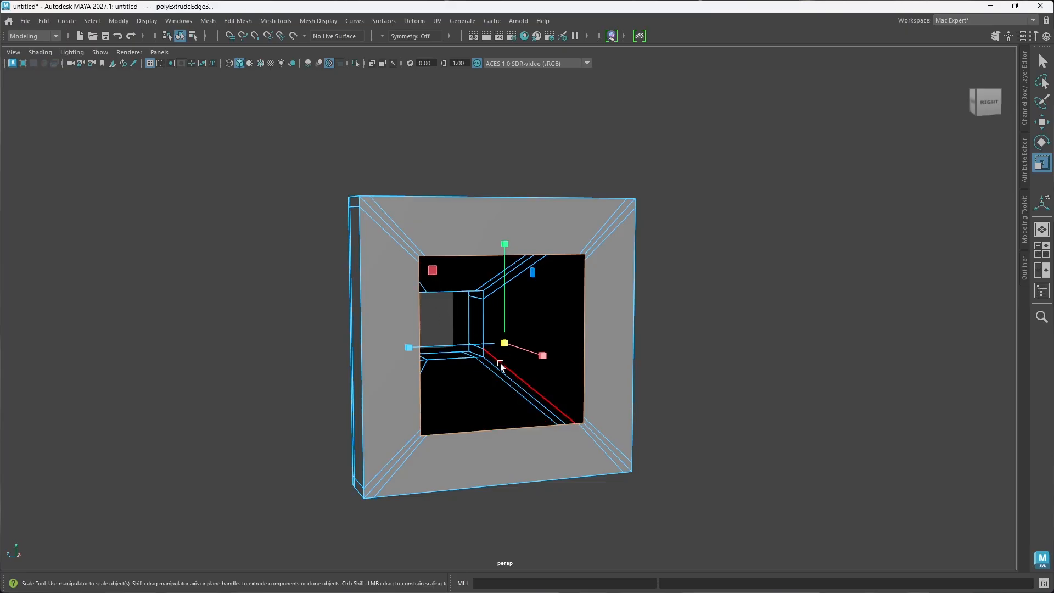
{"action": "left_click_drag", "start_coordinate": [522, 375], "coordinate": [605, 391], "text": "alt"}
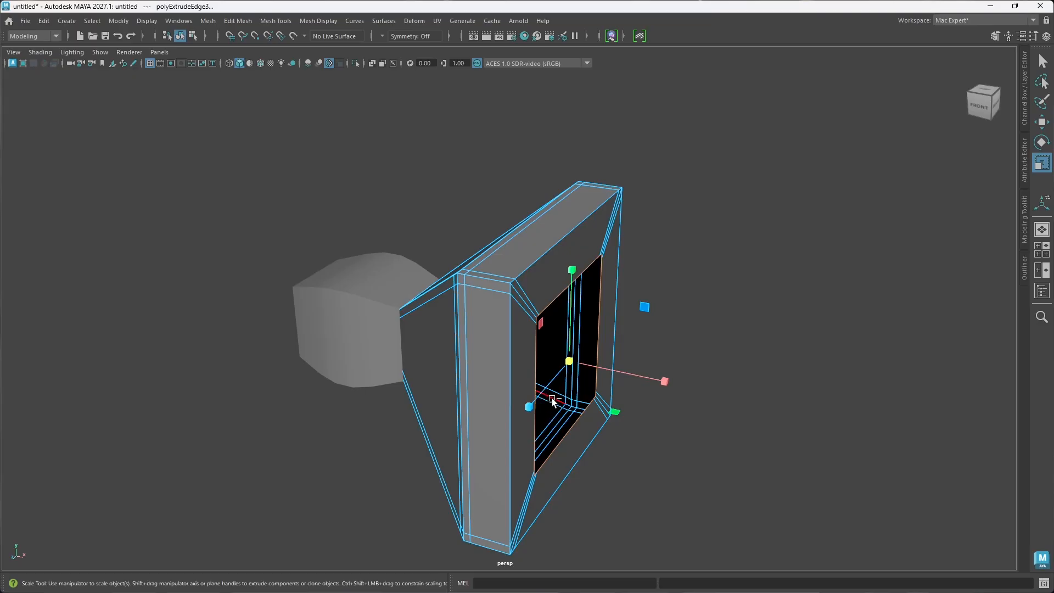
{"action": "key", "text": "ctrl+z"}
Step: Close the flare's open front border with Fill Hole, clear the edge selection, and inspect the new front face
{"action": "left_click_drag", "start_coordinate": [567, 416], "coordinate": [542, 419], "text": "alt"}
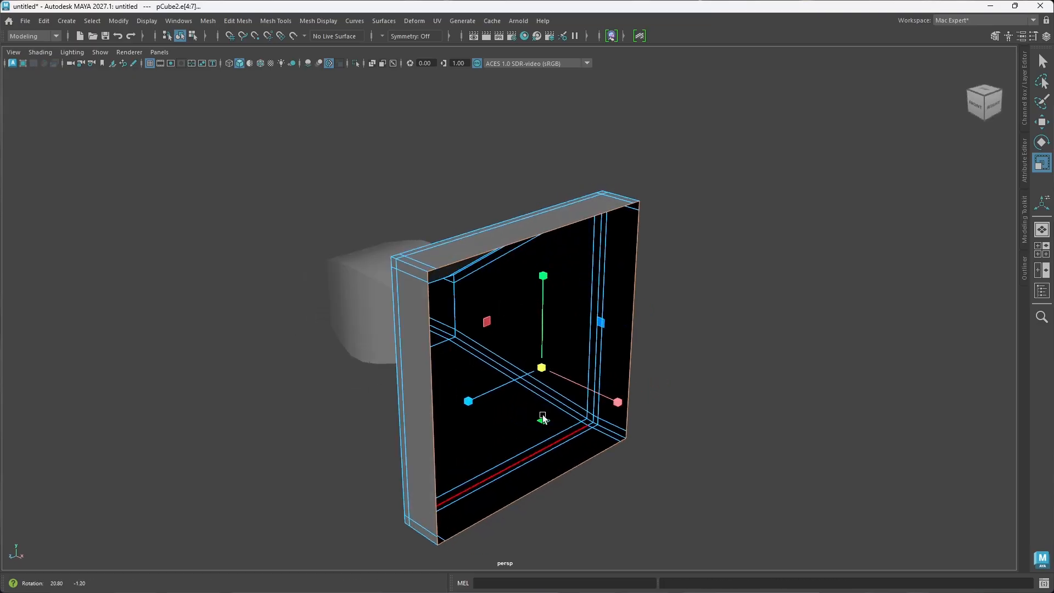
{"action": "right_click", "coordinate": [543, 367], "text": "shift"}
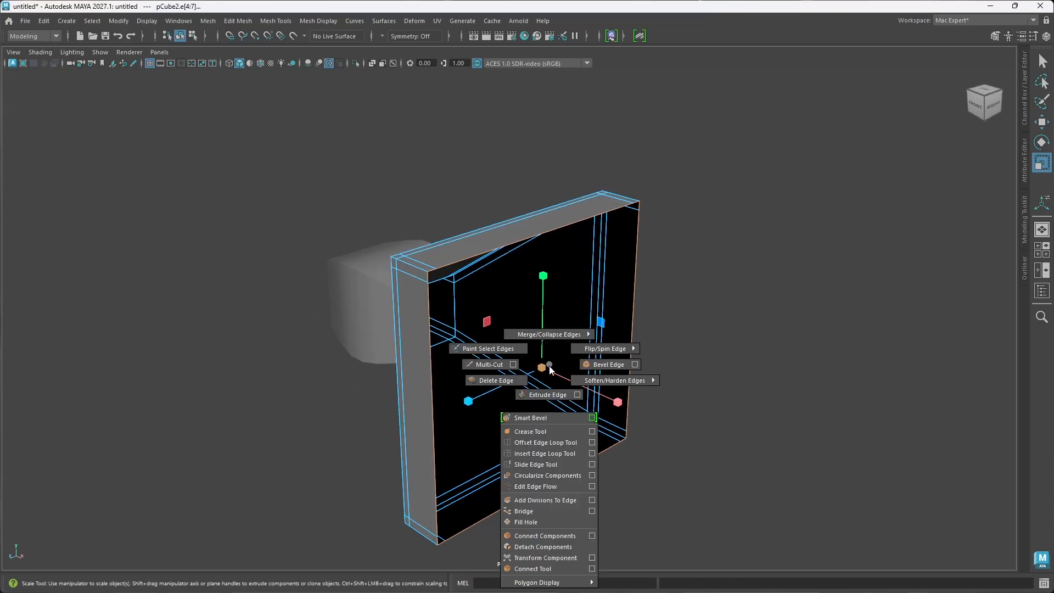
{"action": "right_click_drag", "start_coordinate": [551, 371], "coordinate": [535, 522], "text": "shift"}
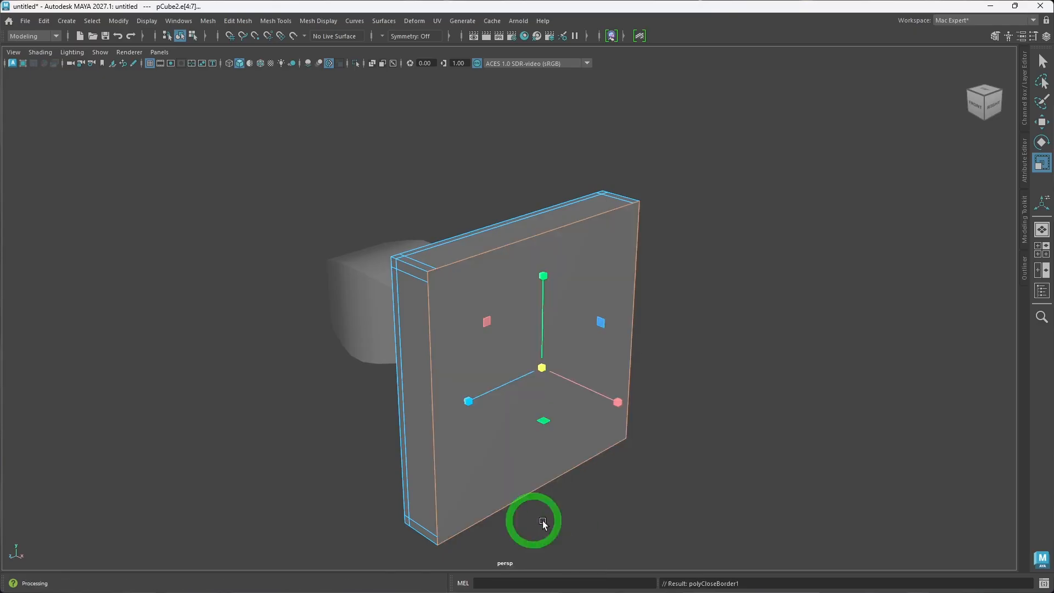
{"action": "left_click_drag", "start_coordinate": [534, 522], "coordinate": [522, 439], "text": "alt"}
{"action": "left_click", "coordinate": [715, 419]}
{"action": "left_click_drag", "start_coordinate": [627, 416], "coordinate": [573, 403], "text": "alt"}
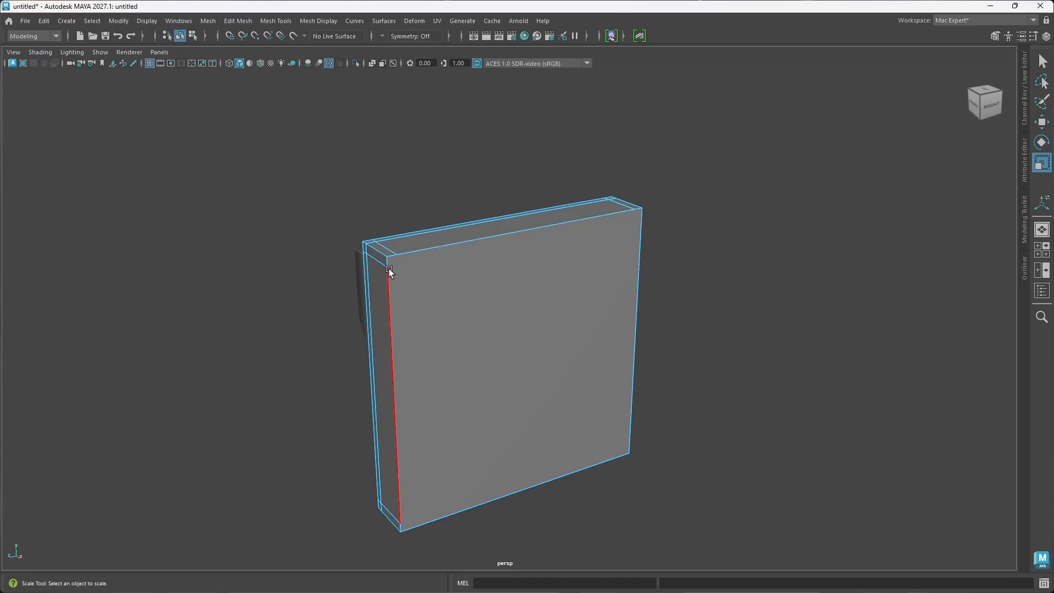
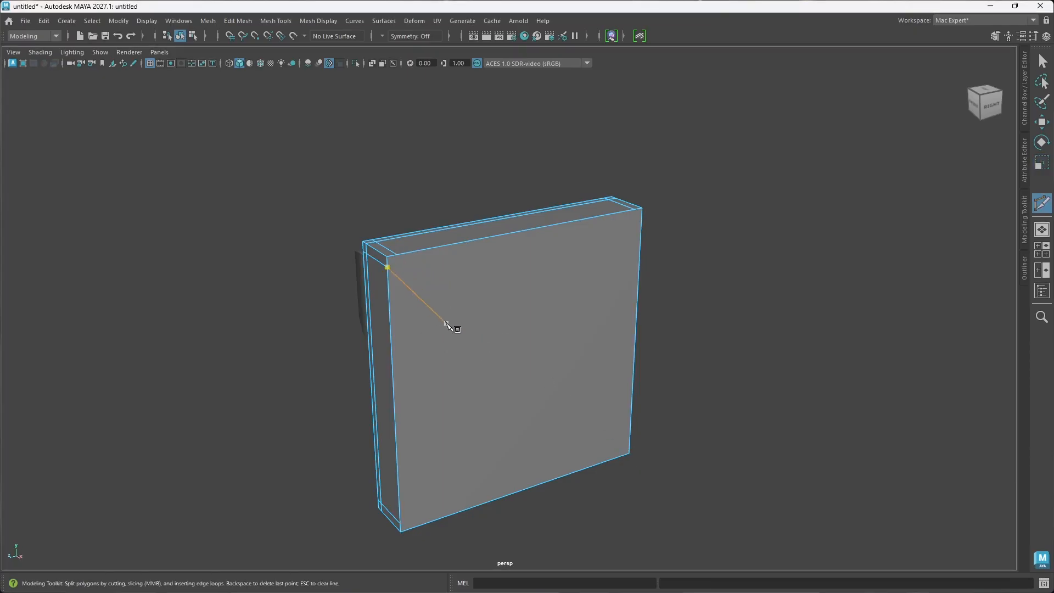
Step: Cut a horizontal edge across the capped front face, just below its upper border, with the Multi-Cut tool
{"action": "mouse_move", "coordinate": [452, 320]}
{"action": "left_mouse_down", "text": "alt"}
{"action": "mouse_move", "coordinate": [463, 317]}
{"action": "mouse_move", "coordinate": [445, 318]}
{"action": "left_mouse_up", "text": "alt"}
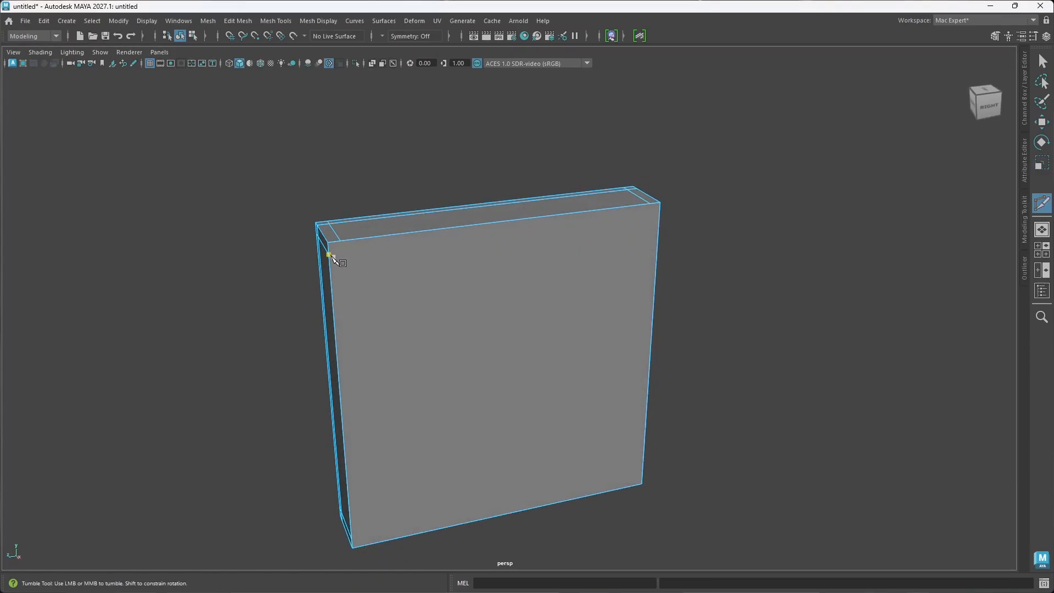
{"action": "left_click_drag", "start_coordinate": [331, 255], "coordinate": [439, 281], "text": "alt"}
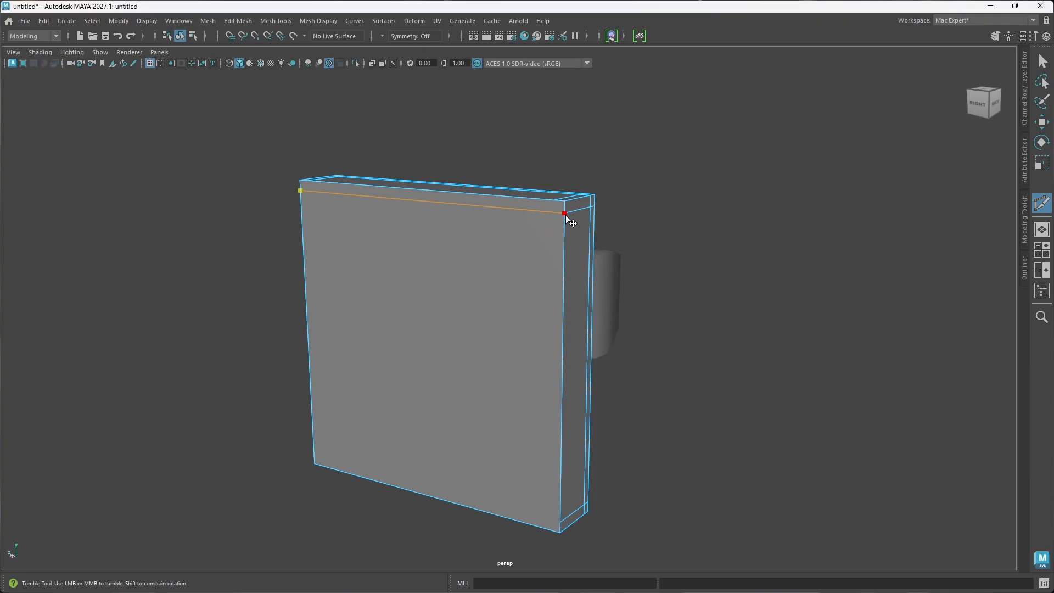
{"action": "left_click", "coordinate": [566, 215]}
{"action": "left_click_drag", "start_coordinate": [543, 233], "coordinate": [584, 235], "text": "alt"}
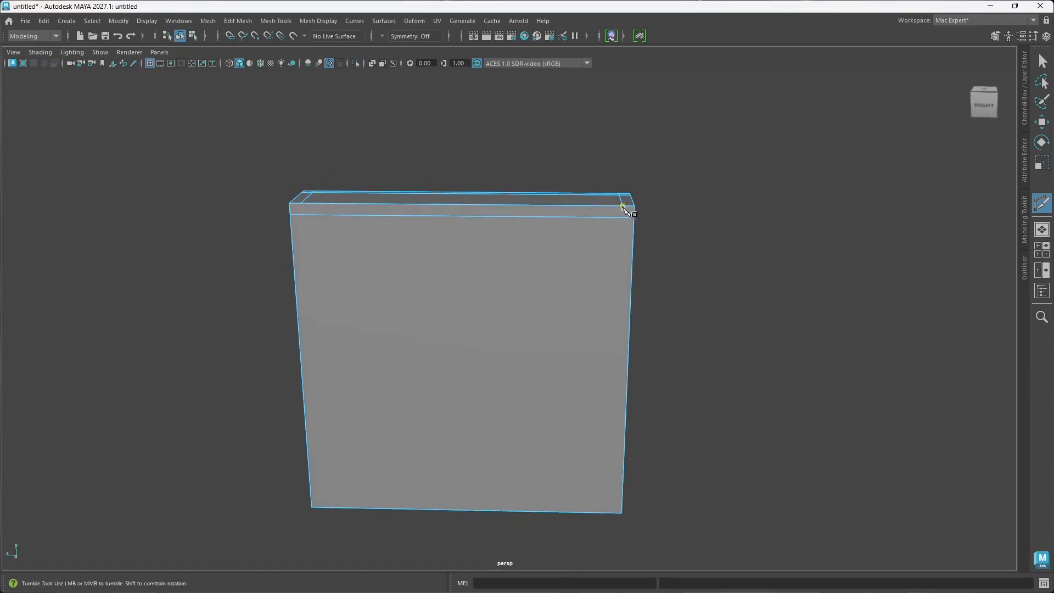
Step: Cut a vertical support edge down the front face close to its right-hand border
{"action": "left_click_drag", "start_coordinate": [626, 265], "coordinate": [665, 300], "text": "alt"}
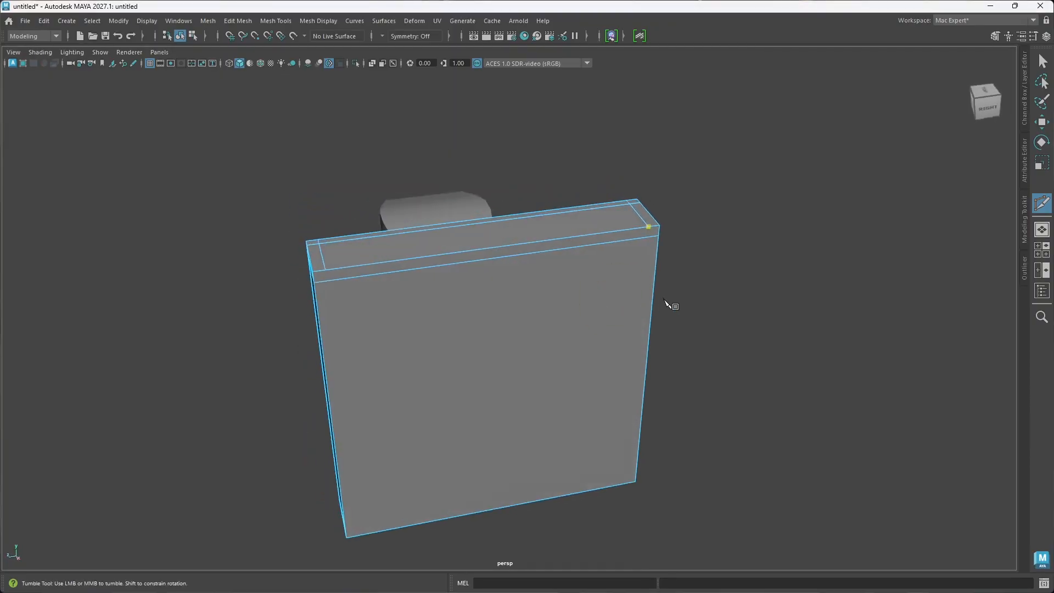
{"action": "left_click", "coordinate": [649, 227]}
{"action": "left_click_drag", "start_coordinate": [645, 346], "coordinate": [631, 310], "text": "alt"}
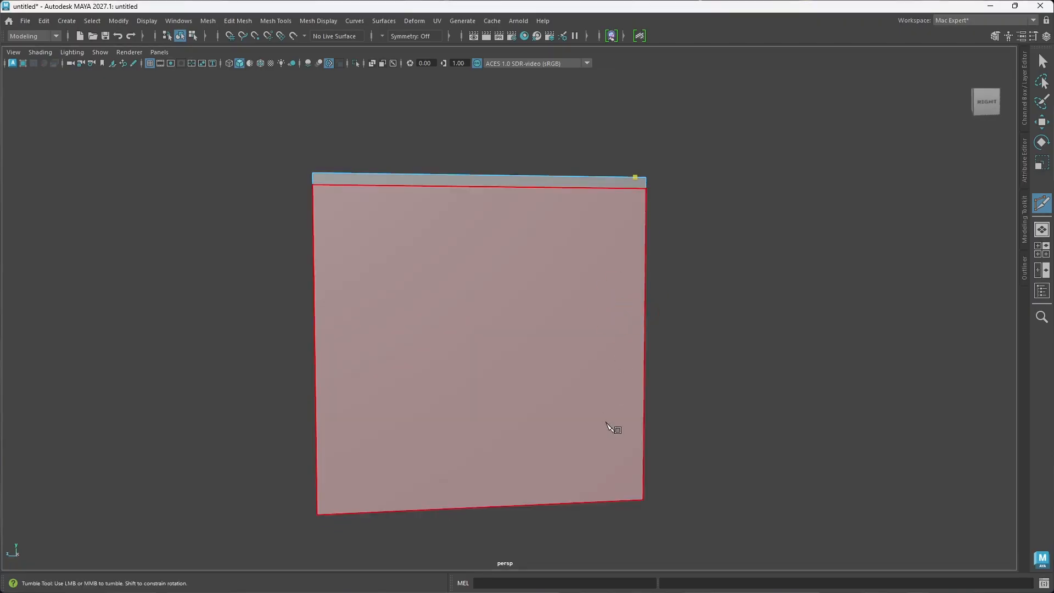
{"action": "left_click_drag", "start_coordinate": [598, 470], "coordinate": [600, 412], "text": "alt"}
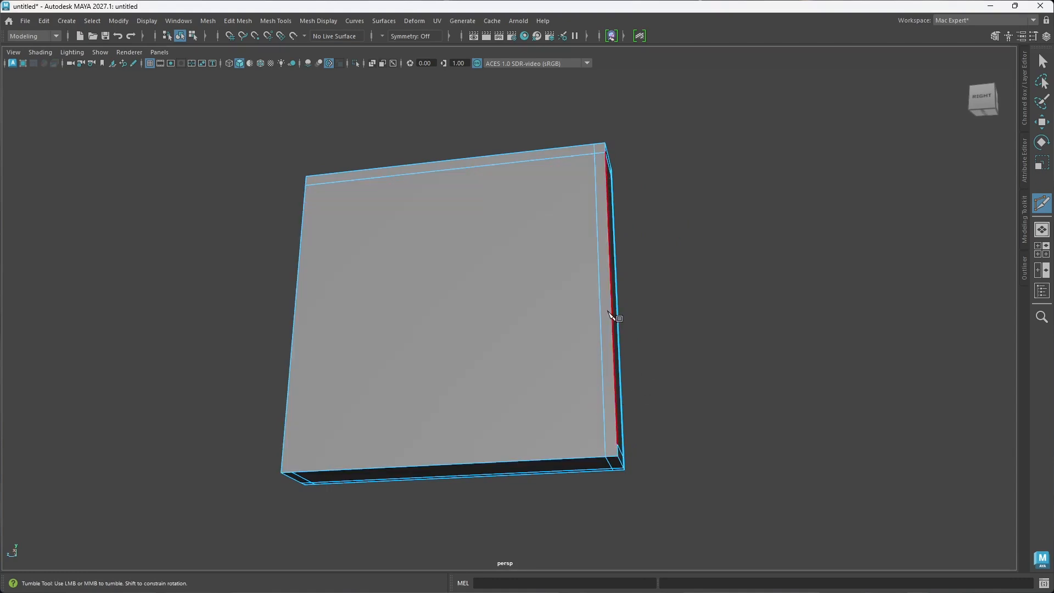
Step: Cut a matching vertical support edge down the front face close to its left-hand border
{"action": "left_click_drag", "start_coordinate": [612, 313], "coordinate": [604, 367], "text": "alt"}
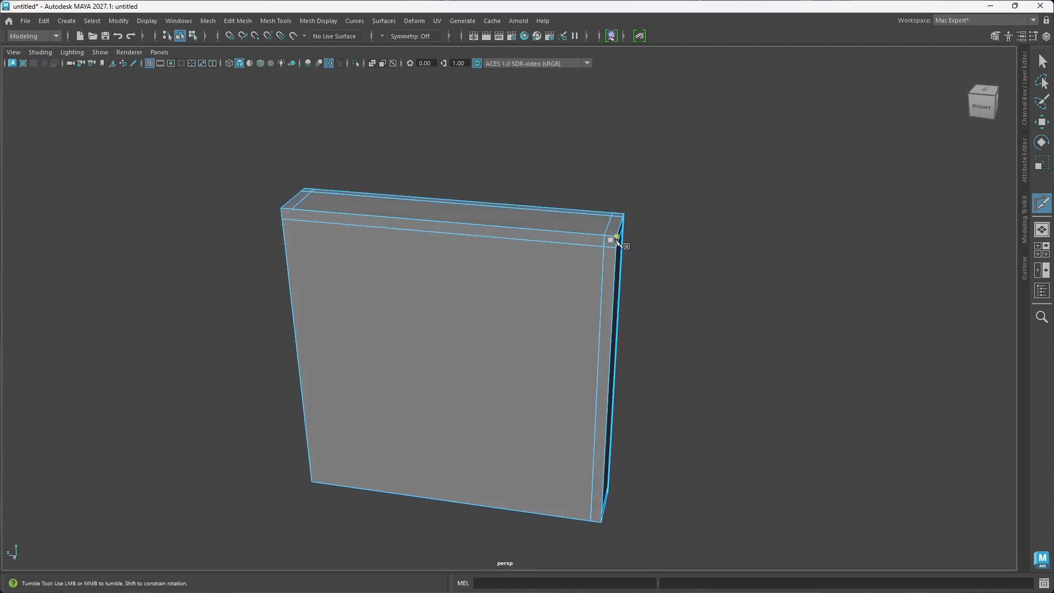
{"action": "left_click_drag", "start_coordinate": [593, 289], "coordinate": [578, 370], "text": "alt"}
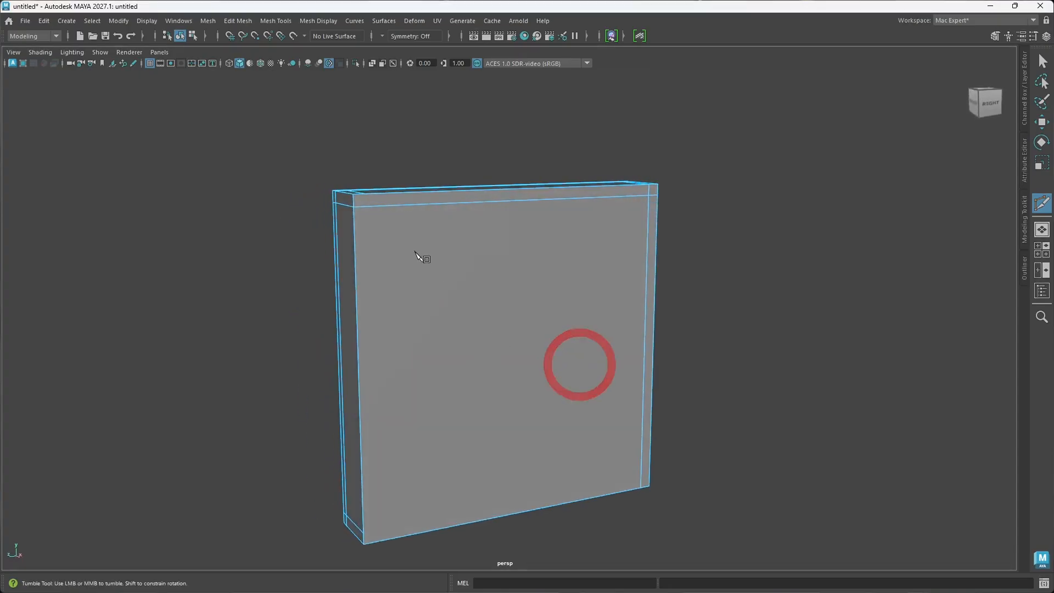
{"action": "left_click_drag", "start_coordinate": [365, 198], "coordinate": [410, 271], "text": "alt"}
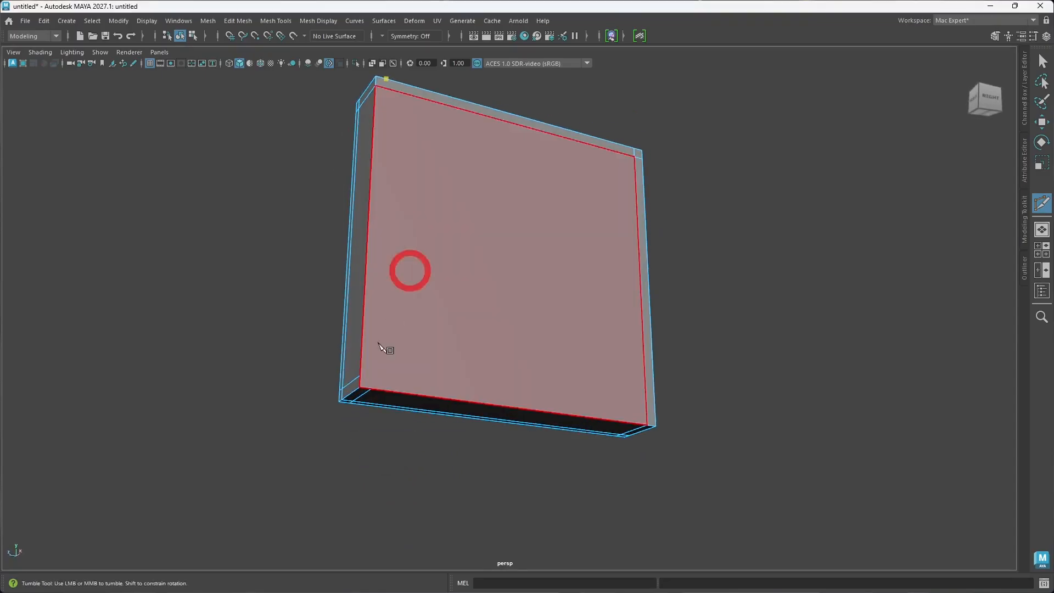
{"action": "left_click", "coordinate": [372, 389]}
{"action": "right_click", "coordinate": [374, 389]}
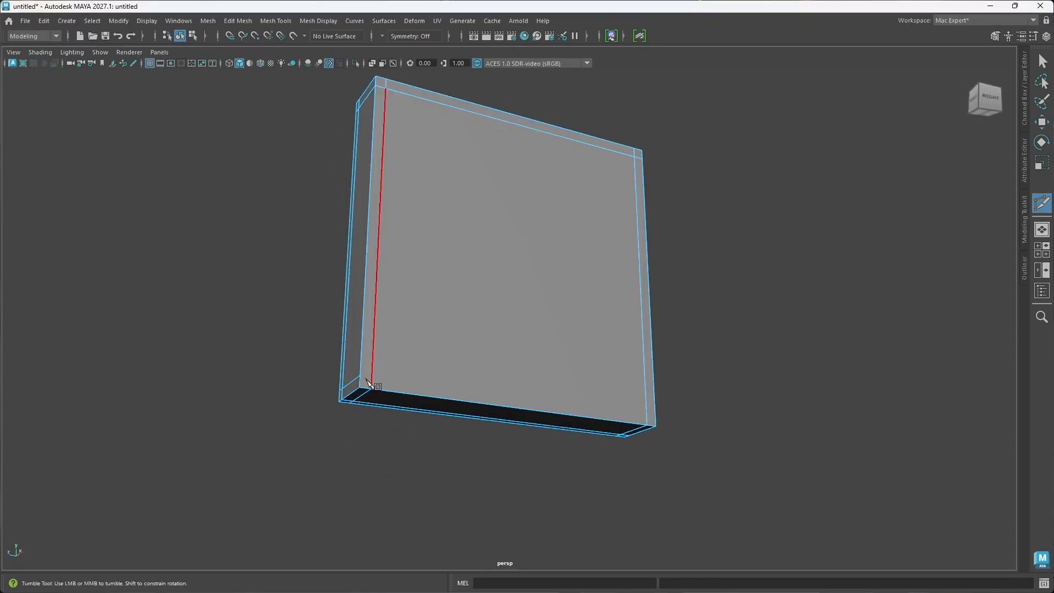
{"action": "left_click", "coordinate": [379, 377]}
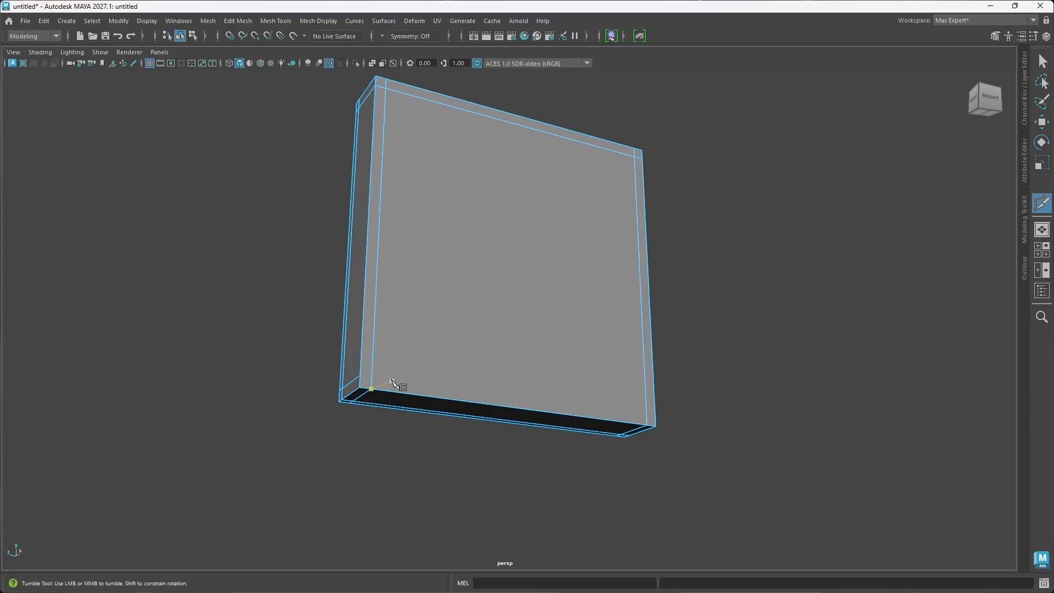
Step: Cut a horizontal support edge across the front face just above its lower border
{"action": "left_click", "coordinate": [360, 376]}
{"action": "right_click", "coordinate": [360, 376]}
{"action": "left_click_drag", "start_coordinate": [502, 400], "coordinate": [412, 396], "text": "alt"}
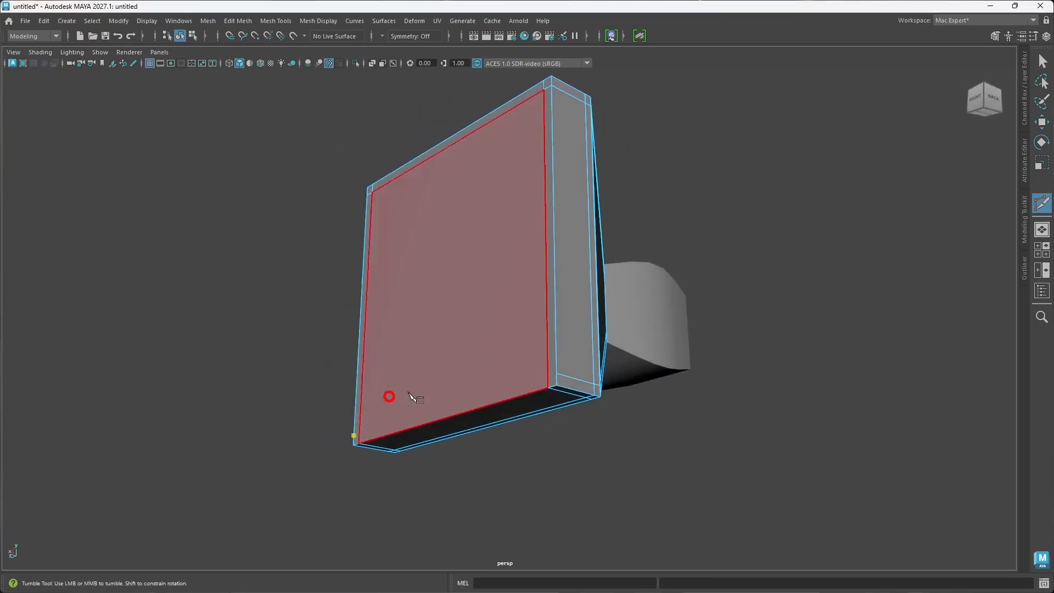
{"action": "right_click", "coordinate": [554, 373]}
{"action": "left_click_drag", "start_coordinate": [500, 361], "coordinate": [607, 386], "text": "alt"}
{"action": "left_click", "coordinate": [624, 390]}
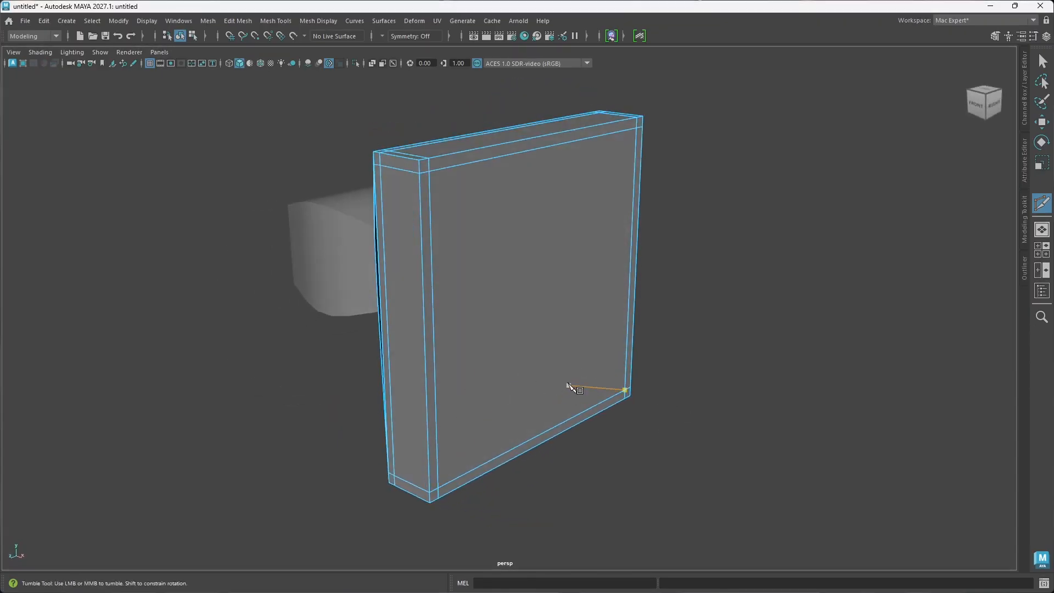
Step: Inspect the flared piece in smooth mesh preview, and return it to the unsmoothed display
{"action": "key", "text": "3"}
{"action": "left_click_drag", "start_coordinate": [532, 365], "coordinate": [516, 324], "text": "alt"}
{"action": "key", "text": "1"}
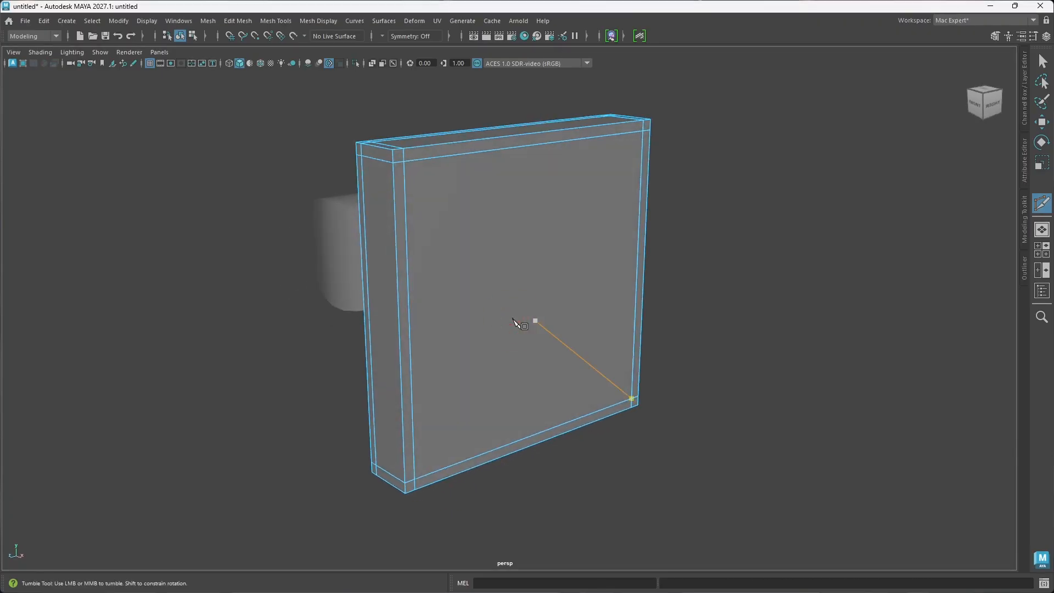
Step: Bevel the four outer border edges of the flare's front face with Chamfer off
{"action": "key", "text": "w"}
{"action": "mouse_move", "coordinate": [513, 343]}
{"action": "left_mouse_down", "text": "alt"}
{"action": "mouse_move", "coordinate": [494, 336]}
{"action": "mouse_move", "coordinate": [534, 354]}
{"action": "mouse_move", "coordinate": [489, 351]}
{"action": "mouse_move", "coordinate": [553, 353]}
{"action": "mouse_move", "coordinate": [519, 271]}
{"action": "mouse_move", "coordinate": [569, 233]}
{"action": "mouse_move", "coordinate": [549, 195]}
{"action": "mouse_move", "coordinate": [512, 271]}
{"action": "mouse_move", "coordinate": [410, 268]}
{"action": "left_mouse_up", "text": "alt"}
{"action": "left_click", "coordinate": [448, 388]}
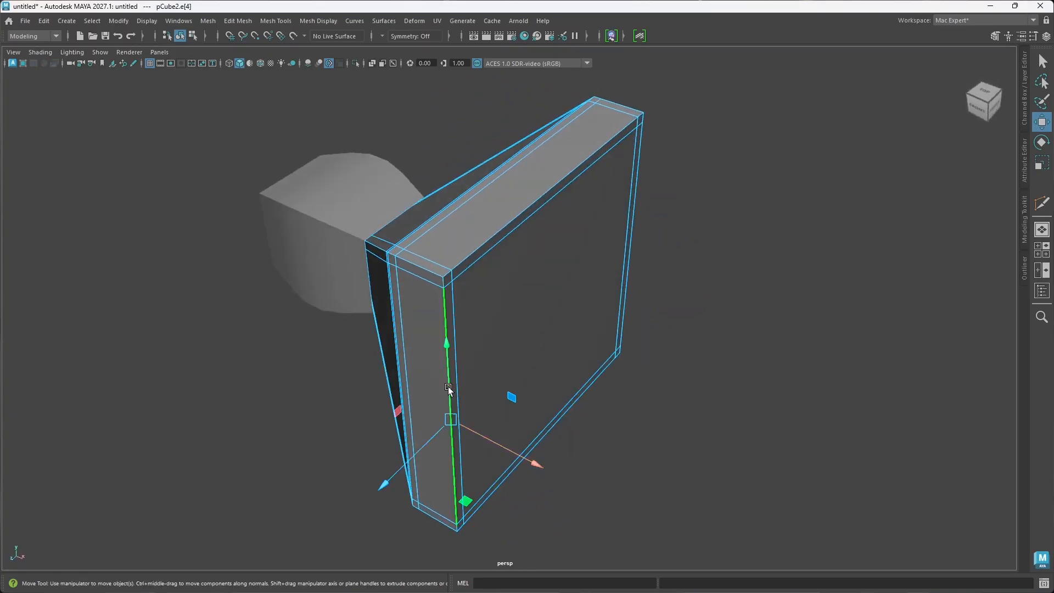
{"action": "double_click", "coordinate": [449, 388]}
{"action": "left_click_drag", "start_coordinate": [493, 388], "coordinate": [507, 410], "text": "alt"}
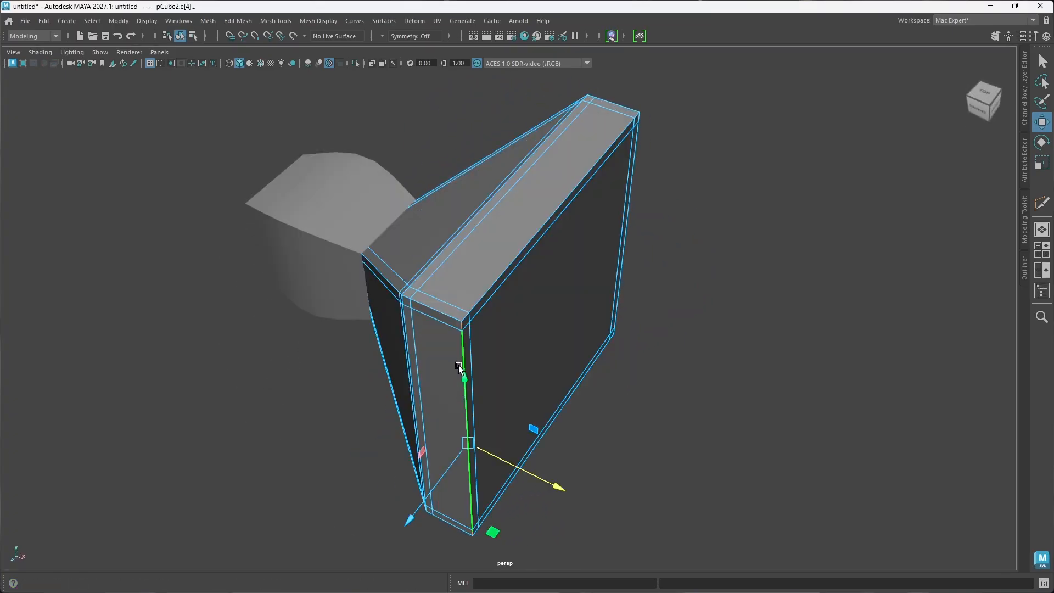
{"action": "left_click_drag", "start_coordinate": [459, 367], "coordinate": [468, 377], "text": "alt"}
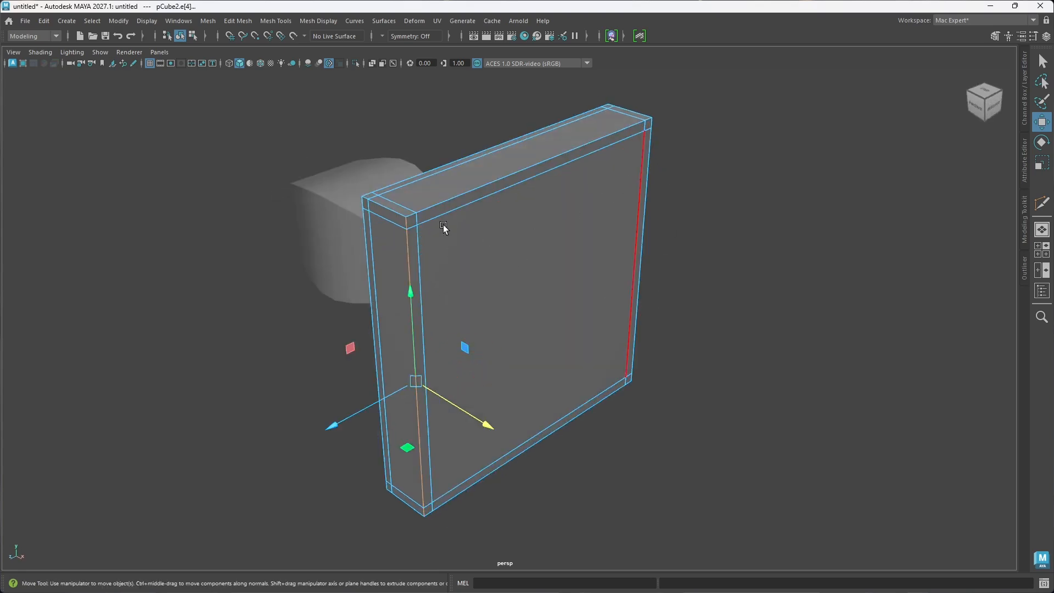
{"action": "left_click", "coordinate": [464, 197], "text": "shift"}
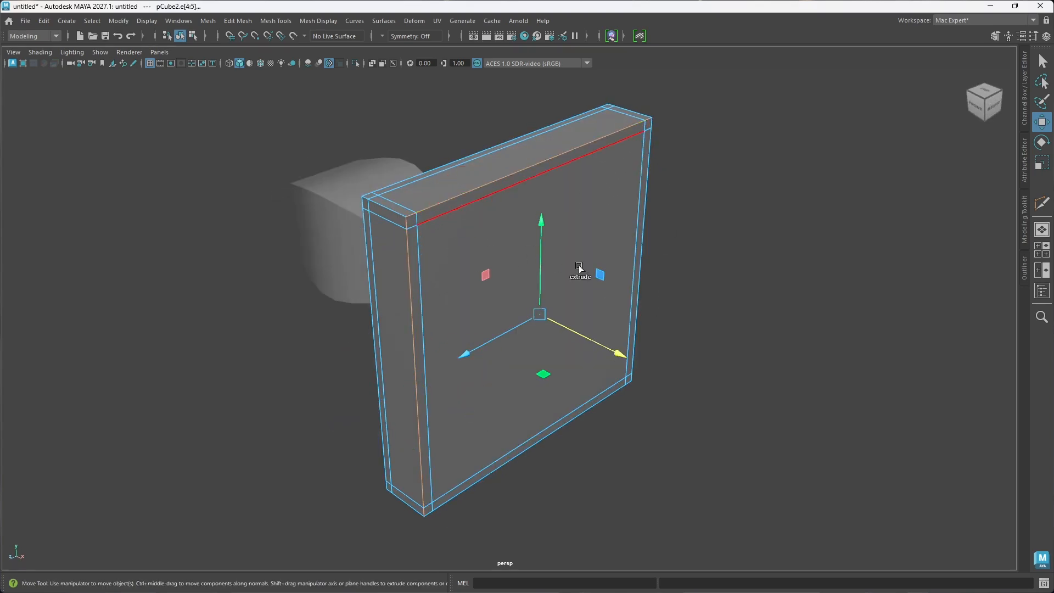
{"action": "left_click", "coordinate": [644, 242], "text": "shift"}
{"action": "left_click_drag", "start_coordinate": [643, 293], "coordinate": [560, 249], "text": "alt"}
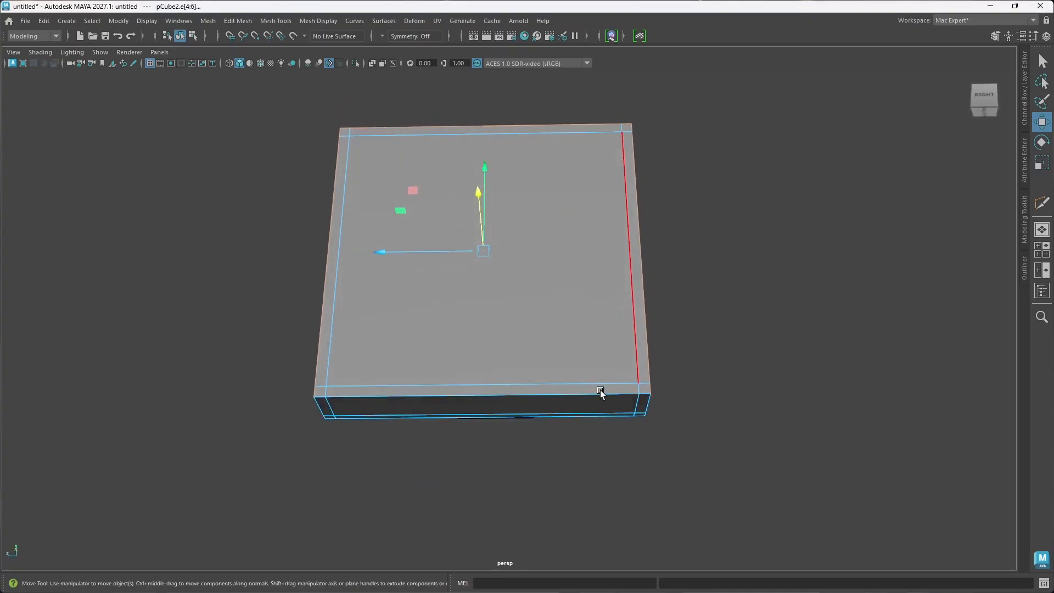
{"action": "left_click", "coordinate": [598, 390], "text": "shift"}
{"action": "left_click_drag", "start_coordinate": [598, 391], "coordinate": [574, 391], "text": "alt"}
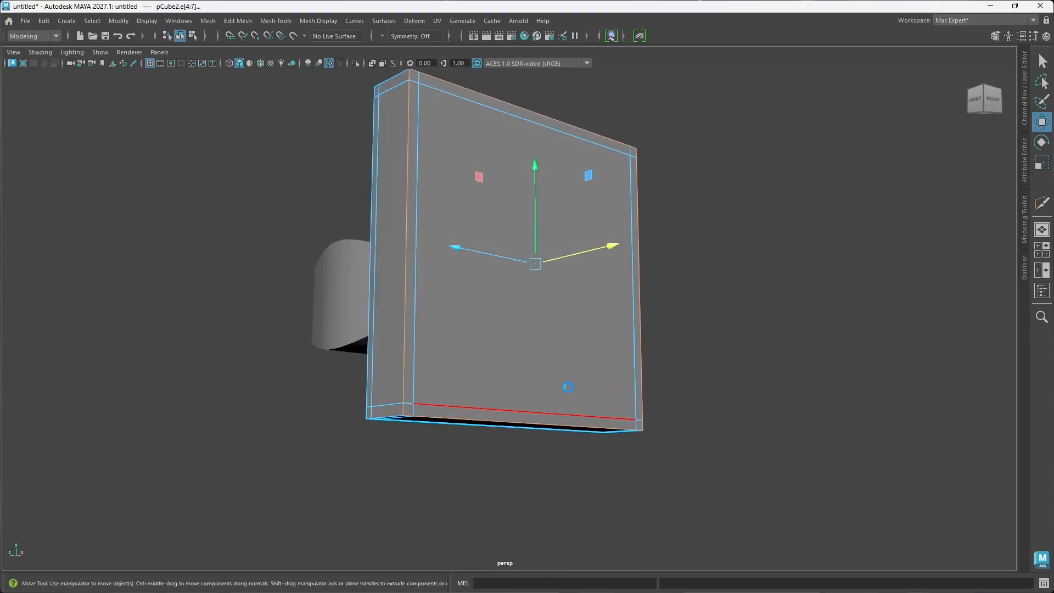
{"action": "key", "text": "ctrl+b"}
{"action": "left_click_drag", "start_coordinate": [445, 346], "coordinate": [482, 363], "text": "alt"}
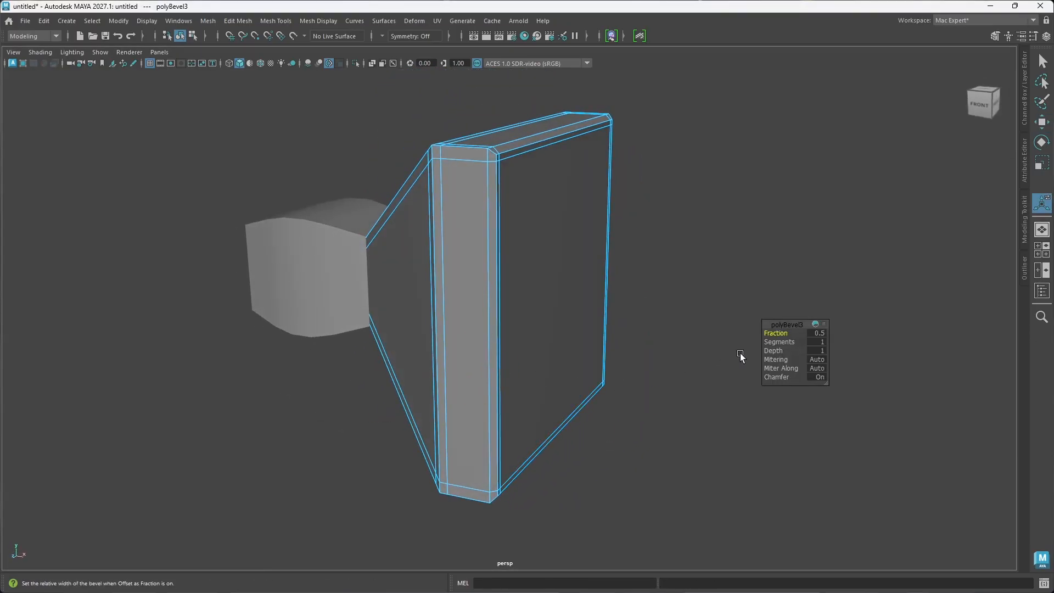
{"action": "left_click", "coordinate": [776, 378]}
{"action": "left_click_drag", "start_coordinate": [574, 337], "coordinate": [496, 281], "text": "alt"}
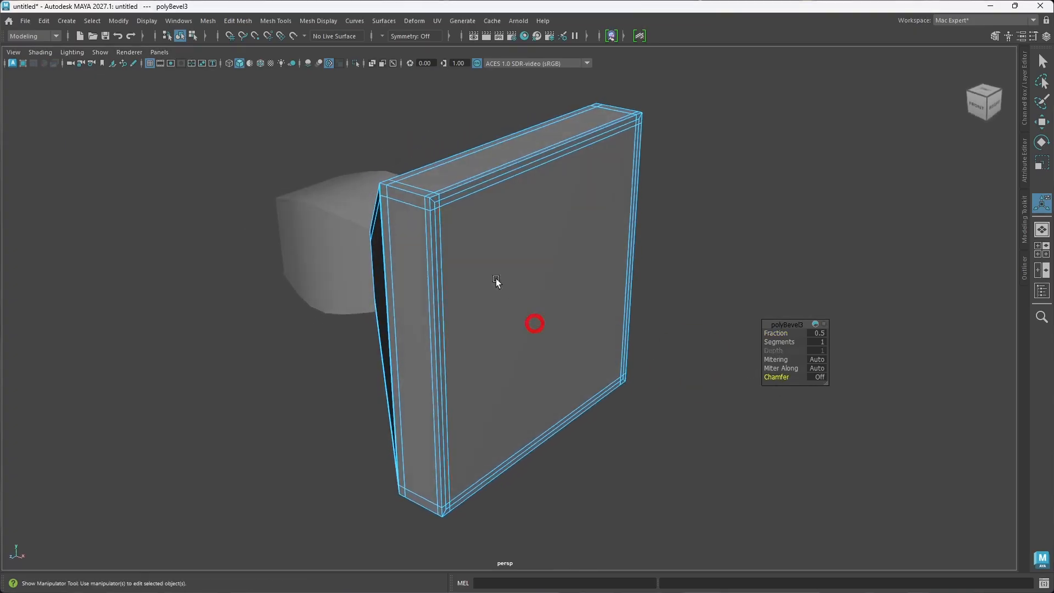
Step: Set the fraction of the front border bevel to 0.352
{"action": "scroll", "coordinate": [454, 230], "scroll_direction": "up", "scroll_amount": 3}
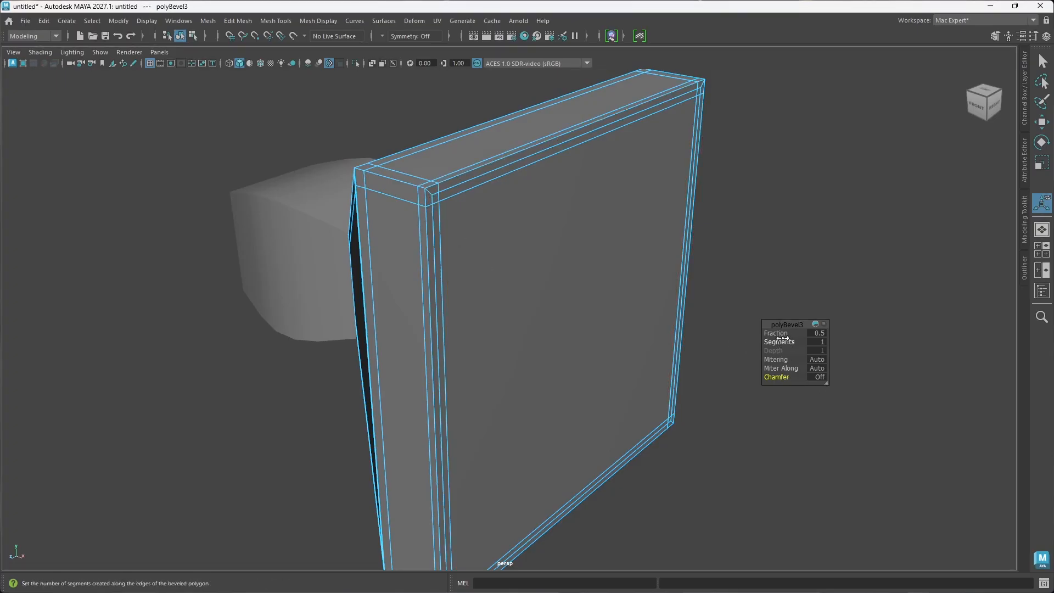
{"action": "mouse_move", "coordinate": [781, 334]}
{"action": "left_mouse_down"}
{"action": "mouse_move", "coordinate": [749, 331]}
{"action": "mouse_move", "coordinate": [786, 334]}
{"action": "left_mouse_up"}
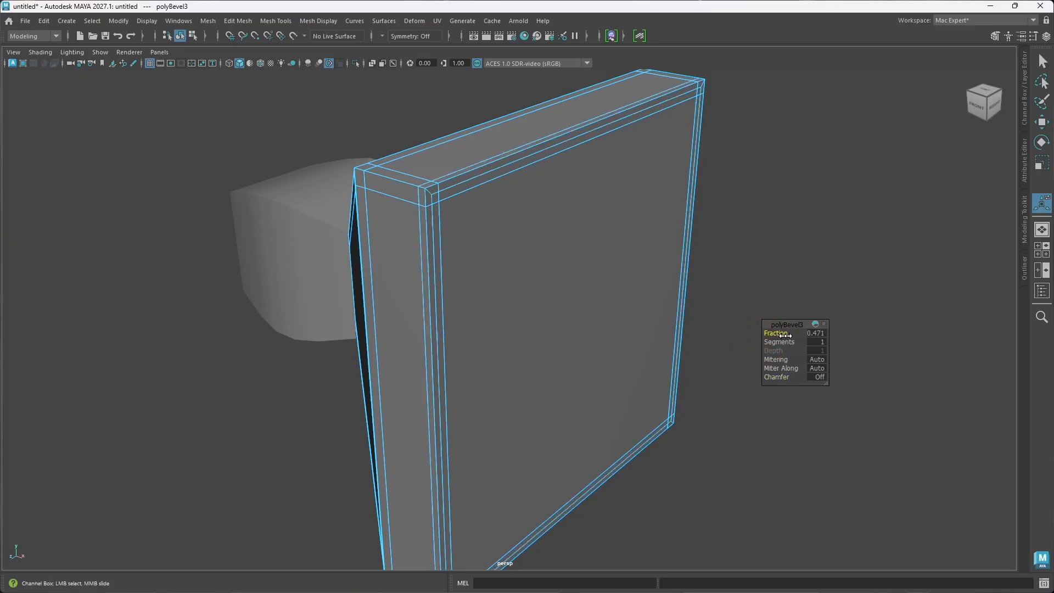
{"action": "left_click_drag", "start_coordinate": [786, 335], "coordinate": [781, 335]}
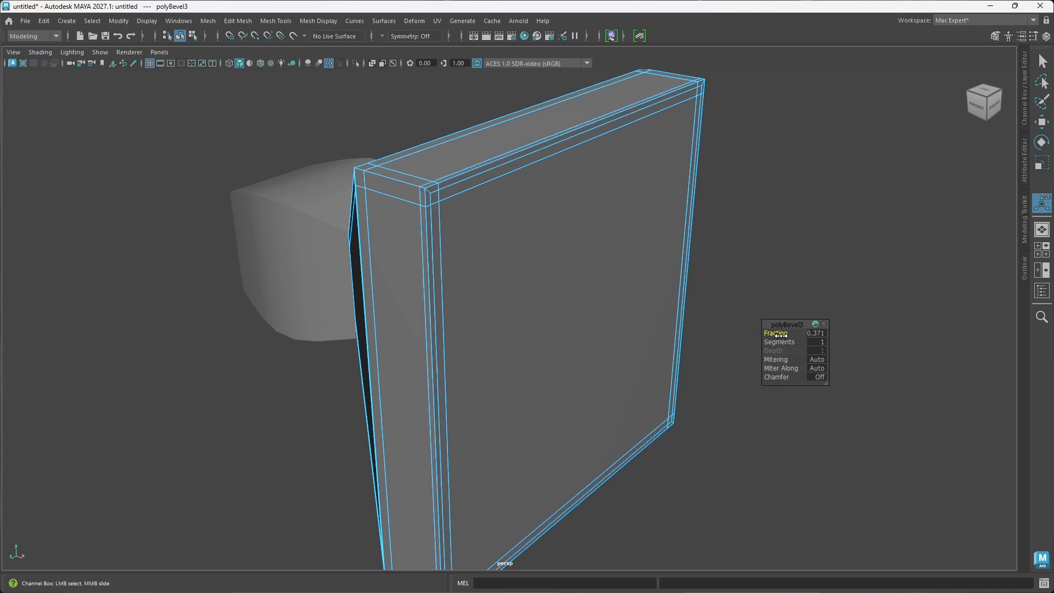
{"action": "left_click", "coordinate": [825, 324]}
{"action": "left_click", "coordinate": [824, 325]}
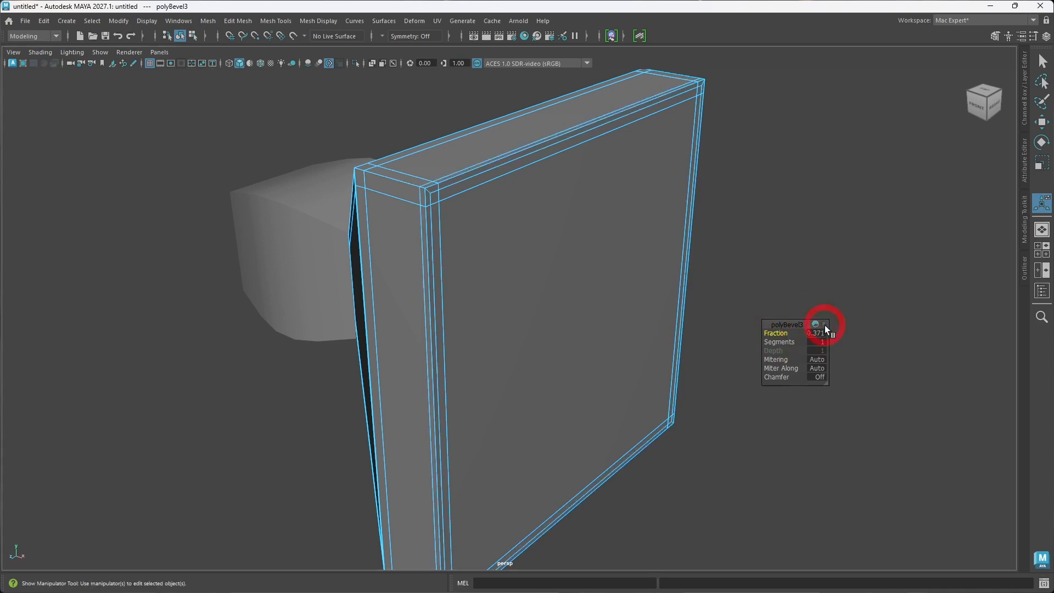
{"action": "left_click", "coordinate": [825, 326]}
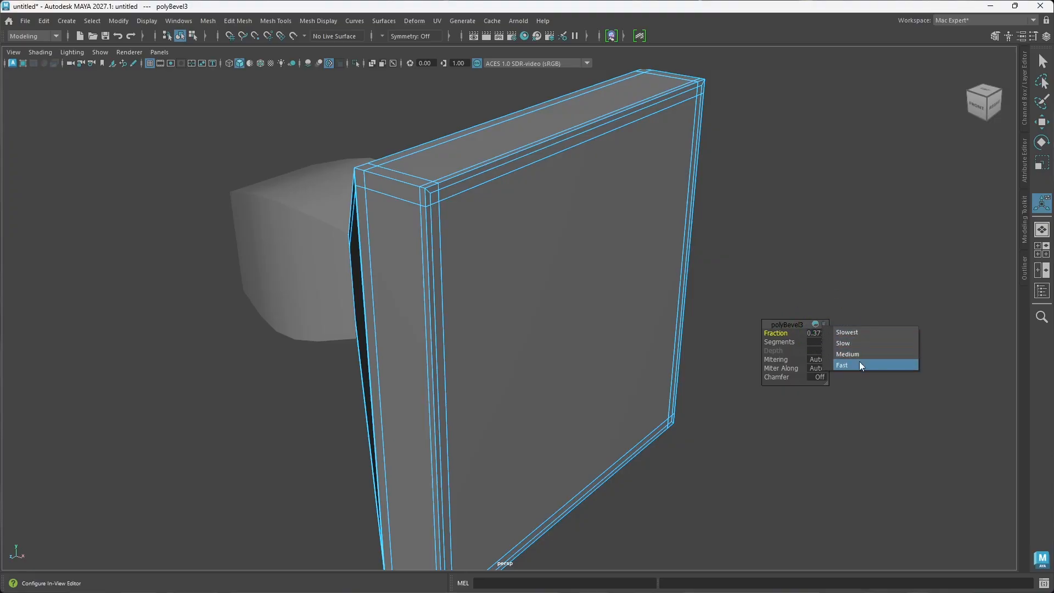
{"action": "left_click", "coordinate": [791, 325]}
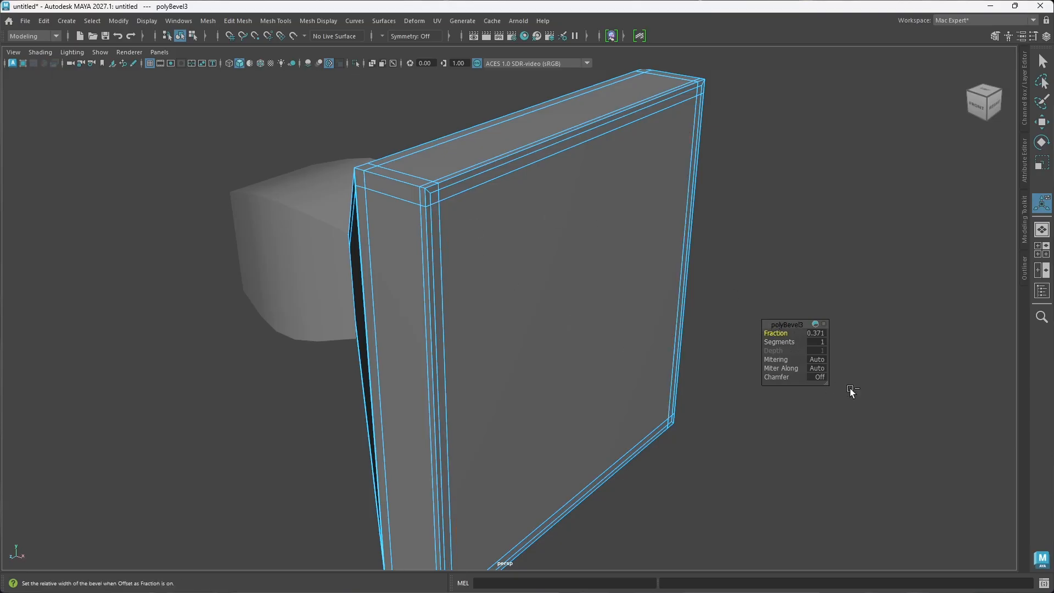
{"action": "mouse_move", "coordinate": [776, 333]}
{"action": "left_mouse_down"}
{"action": "mouse_move", "coordinate": [728, 335]}
{"action": "mouse_move", "coordinate": [777, 335]}
{"action": "mouse_move", "coordinate": [768, 331]}
{"action": "left_mouse_up"}
{"action": "scroll", "coordinate": [578, 315], "scroll_direction": "down", "scroll_amount": 4}
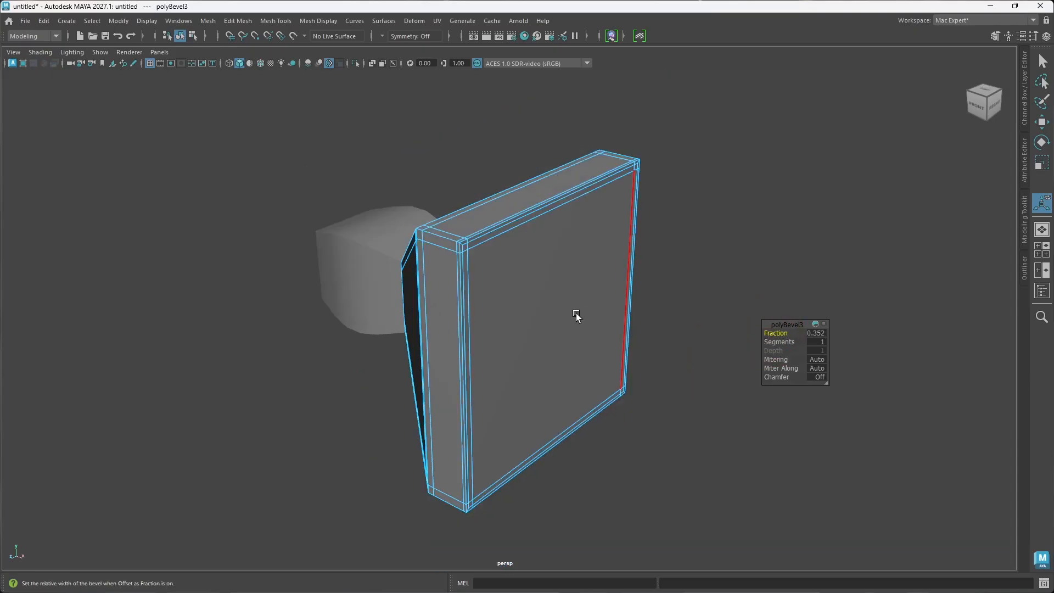
Step: Turn on the flared piece's smooth mesh preview, leave edge editing, and clear the selection
{"action": "left_click_drag", "start_coordinate": [576, 316], "coordinate": [607, 333], "text": "alt"}
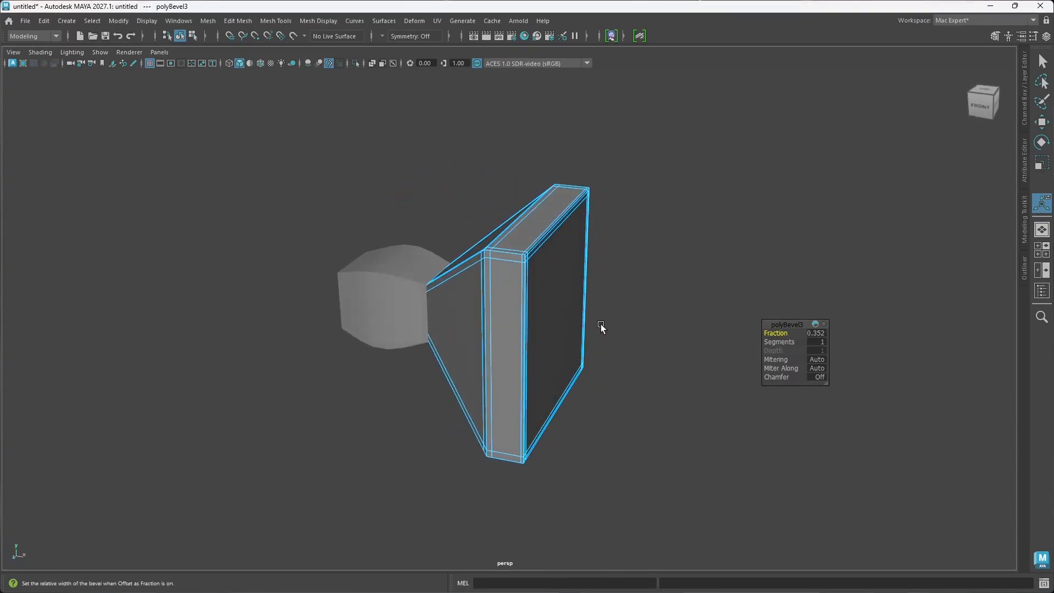
{"action": "key", "text": "3"}
{"action": "left_click", "coordinate": [662, 246]}
{"action": "right_click_drag", "start_coordinate": [659, 252], "coordinate": [698, 232]}
{"action": "left_click", "coordinate": [660, 340]}
{"action": "left_click_drag", "start_coordinate": [659, 351], "coordinate": [590, 346], "text": "alt"}
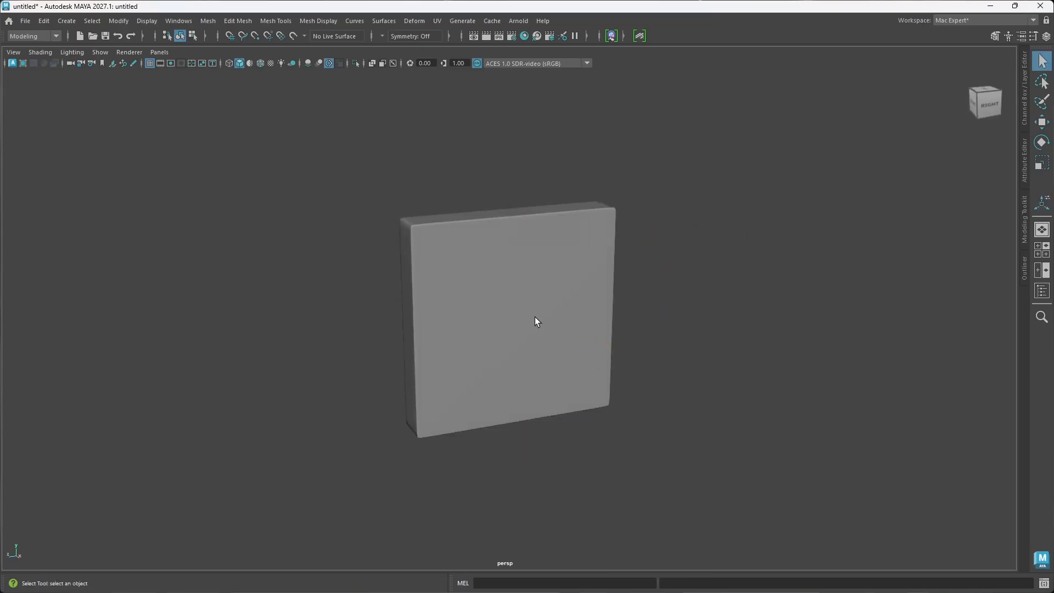
Step: Inspect the flared piece from several angles, and apply Smooth to its mesh with 1 division
{"action": "mouse_move", "coordinate": [536, 322]}
{"action": "left_mouse_down", "text": "alt"}
{"action": "mouse_move", "coordinate": [470, 346]}
{"action": "mouse_move", "coordinate": [552, 343]}
{"action": "mouse_move", "coordinate": [530, 336]}
{"action": "left_mouse_up", "text": "alt"}
{"action": "left_click", "coordinate": [533, 337]}
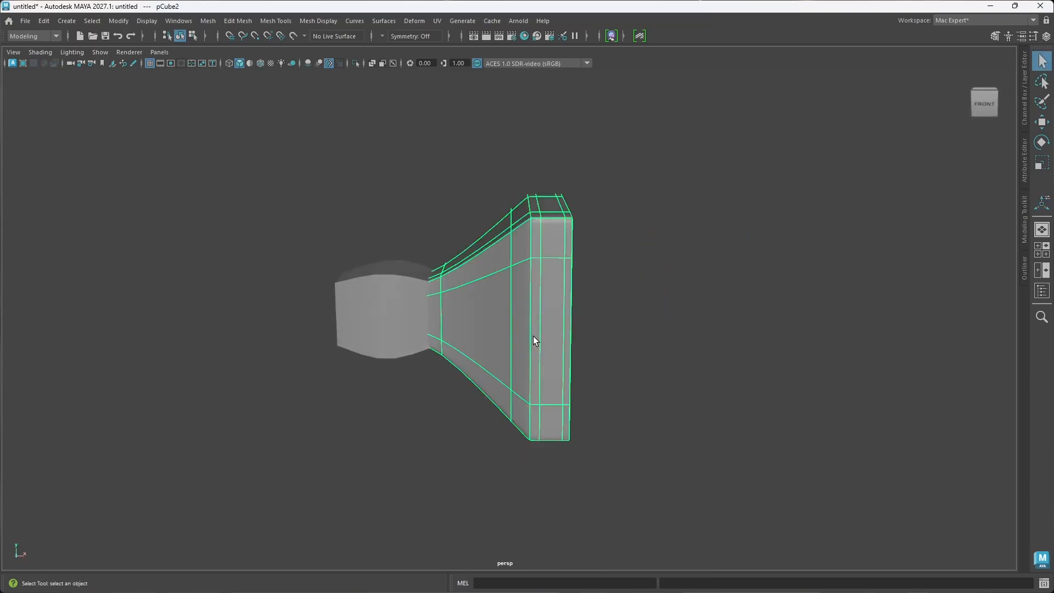
{"action": "left_click_drag", "start_coordinate": [527, 374], "coordinate": [439, 354], "text": "alt"}
{"action": "left_click_drag", "start_coordinate": [555, 345], "coordinate": [558, 384], "text": "alt"}
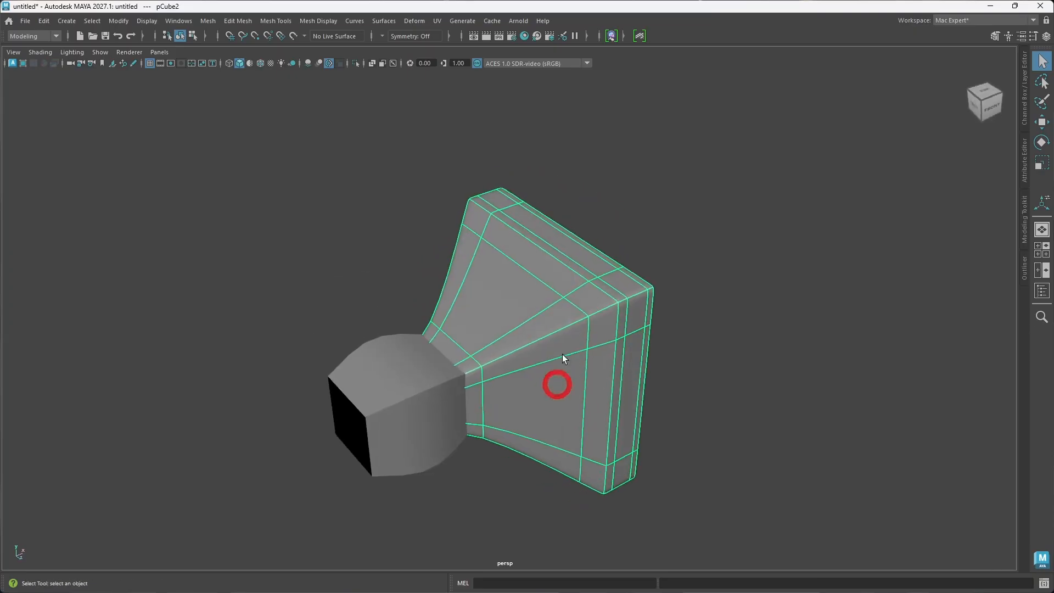
{"action": "mouse_move", "coordinate": [564, 306]}
{"action": "left_mouse_down", "text": "alt"}
{"action": "mouse_move", "coordinate": [555, 340]}
{"action": "mouse_move", "coordinate": [555, 312]}
{"action": "left_mouse_up", "text": "alt"}
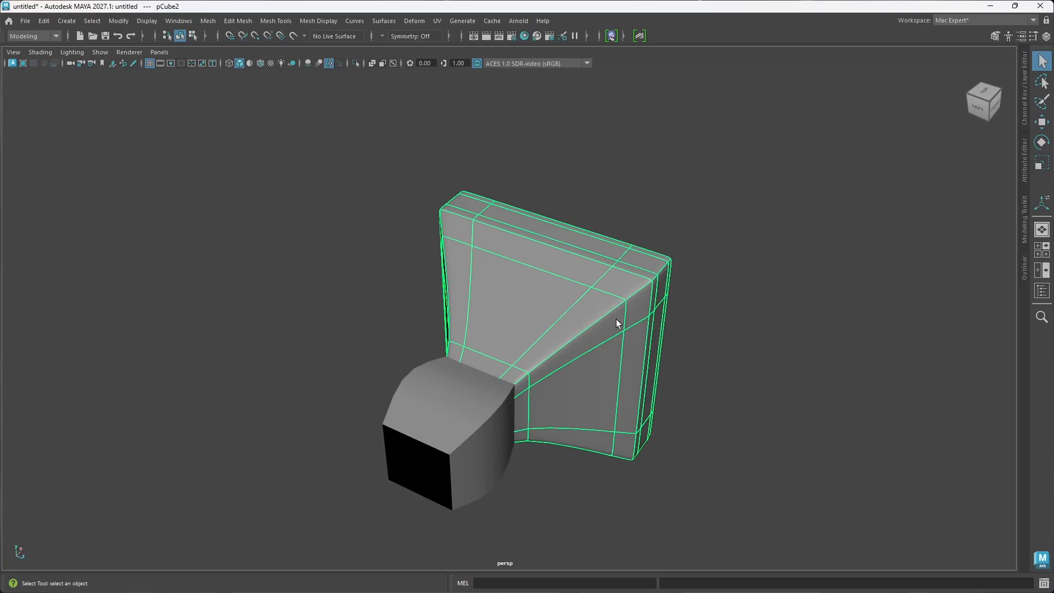
{"action": "left_click_drag", "start_coordinate": [626, 340], "coordinate": [576, 328], "text": "alt"}
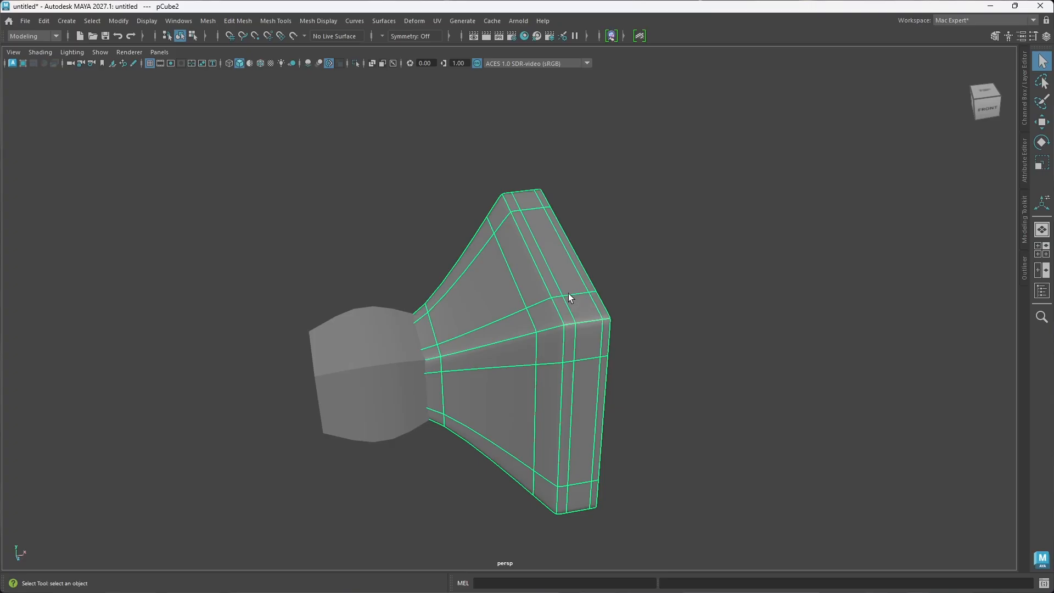
{"action": "right_click_drag", "start_coordinate": [556, 266], "coordinate": [526, 346], "text": "shift"}
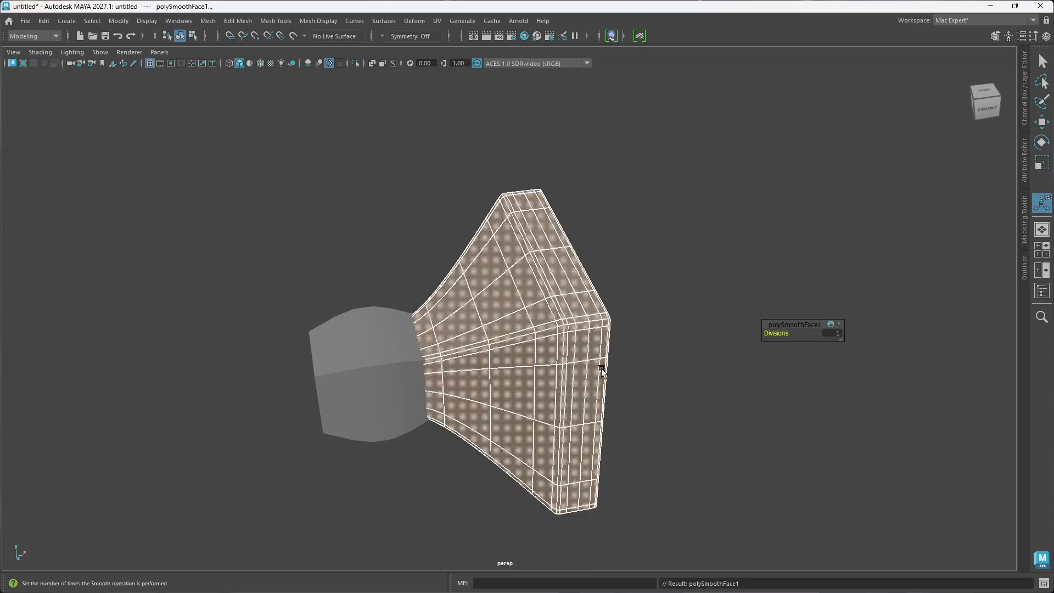
Step: Inspect the smoothed flared piece from the front and back, and undo the last Smooth on its mesh
{"action": "left_click_drag", "start_coordinate": [602, 371], "coordinate": [856, 376], "text": "alt"}
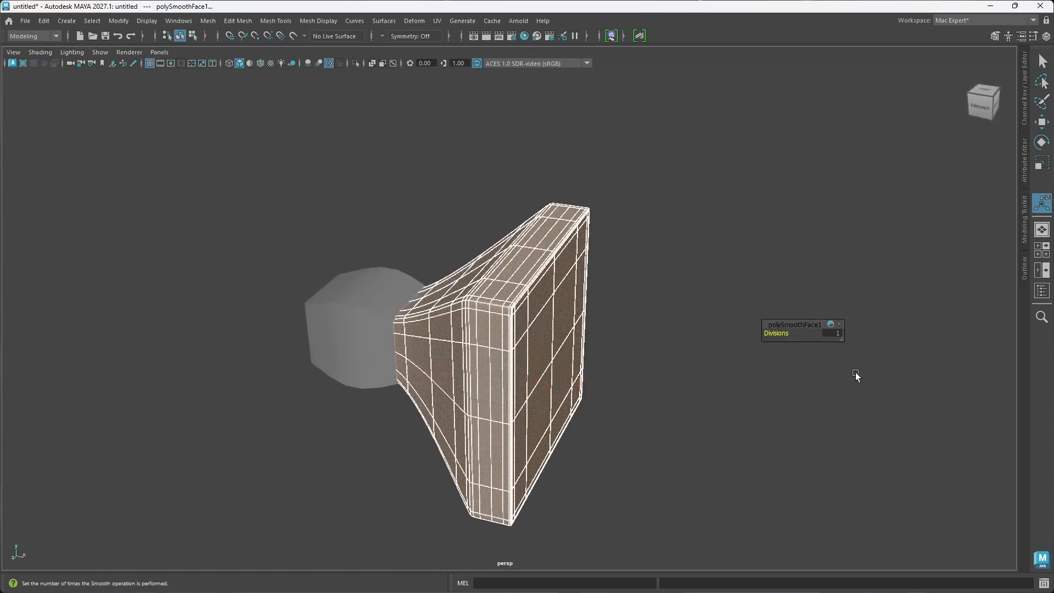
{"action": "left_click", "coordinate": [631, 328]}
{"action": "mouse_move", "coordinate": [629, 328]}
{"action": "right_mouse_down"}
{"action": "mouse_move", "coordinate": [649, 302]}
{"action": "mouse_move", "coordinate": [624, 325]}
{"action": "right_mouse_up"}
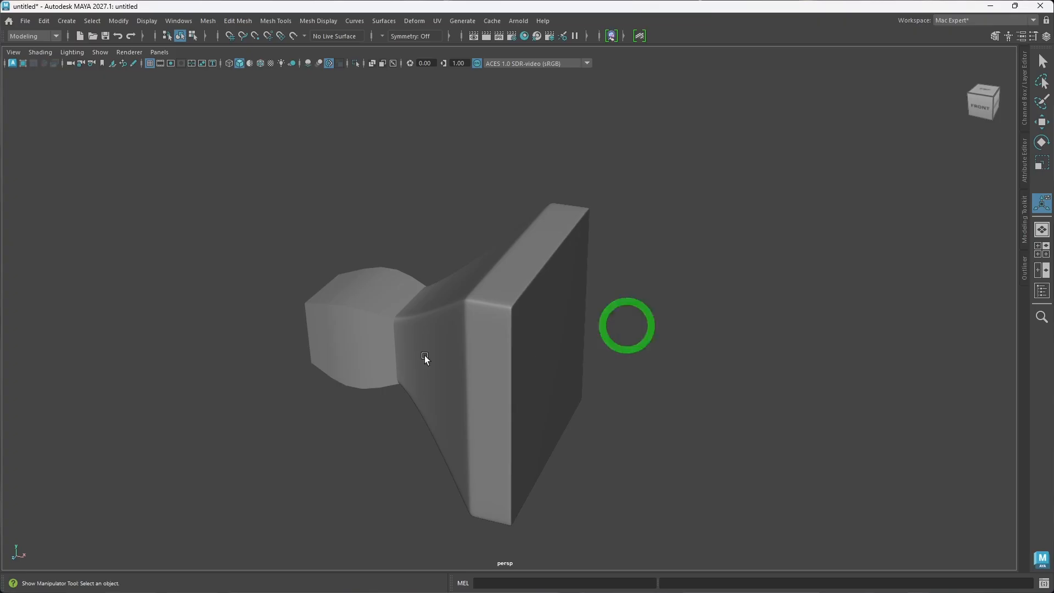
{"action": "left_click_drag", "start_coordinate": [426, 357], "coordinate": [562, 367], "text": "alt"}
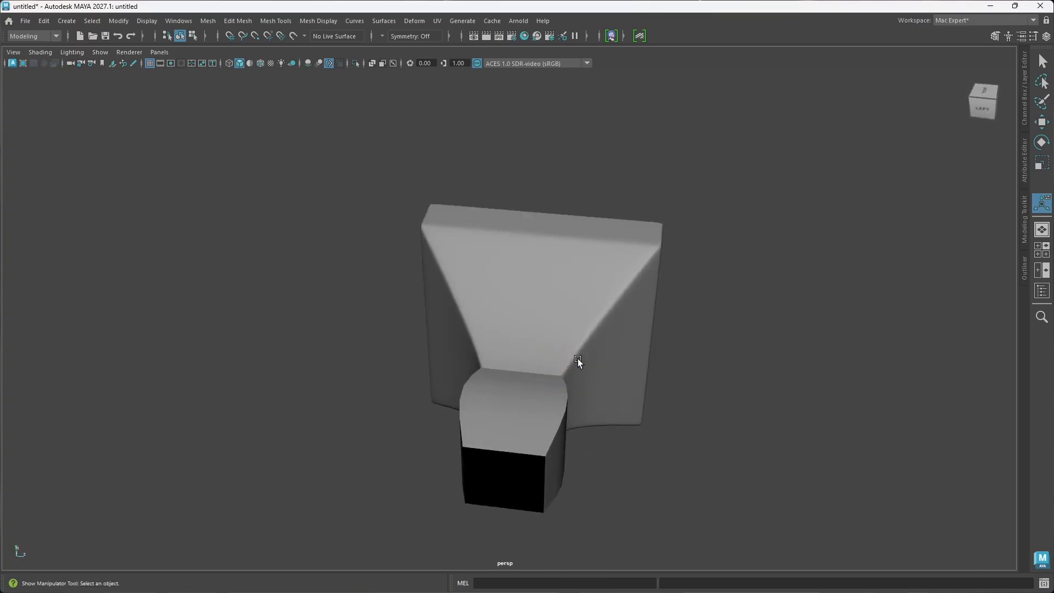
{"action": "left_click_drag", "start_coordinate": [649, 273], "coordinate": [601, 290], "text": "alt"}
{"action": "left_click_drag", "start_coordinate": [623, 372], "coordinate": [618, 367], "text": "alt"}
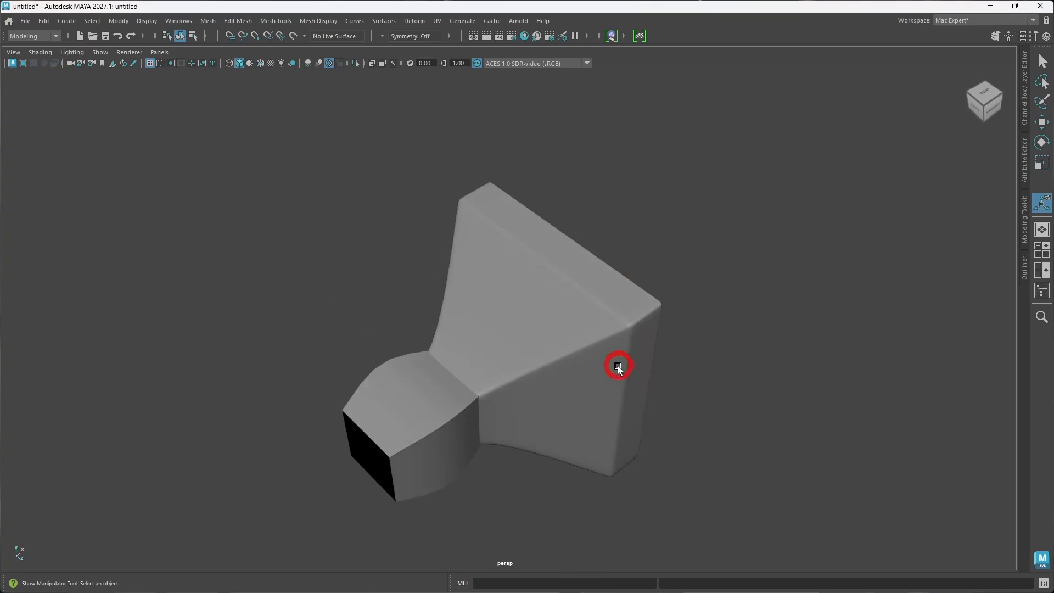
{"action": "left_click", "coordinate": [618, 366]}
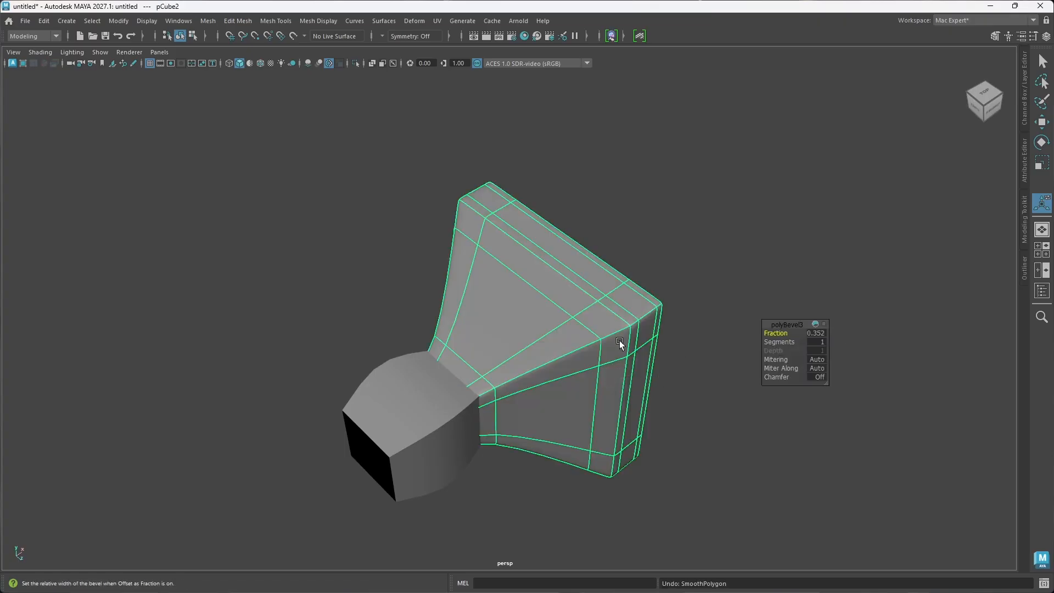
{"action": "left_click", "coordinate": [692, 363]}
Step: Insert one vertical and one horizontal edge loop through the middle of the flared piece with the Multi-Cut tool
{"action": "left_click_drag", "start_coordinate": [673, 377], "coordinate": [534, 340], "text": "alt"}
{"action": "left_click", "coordinate": [589, 345]}
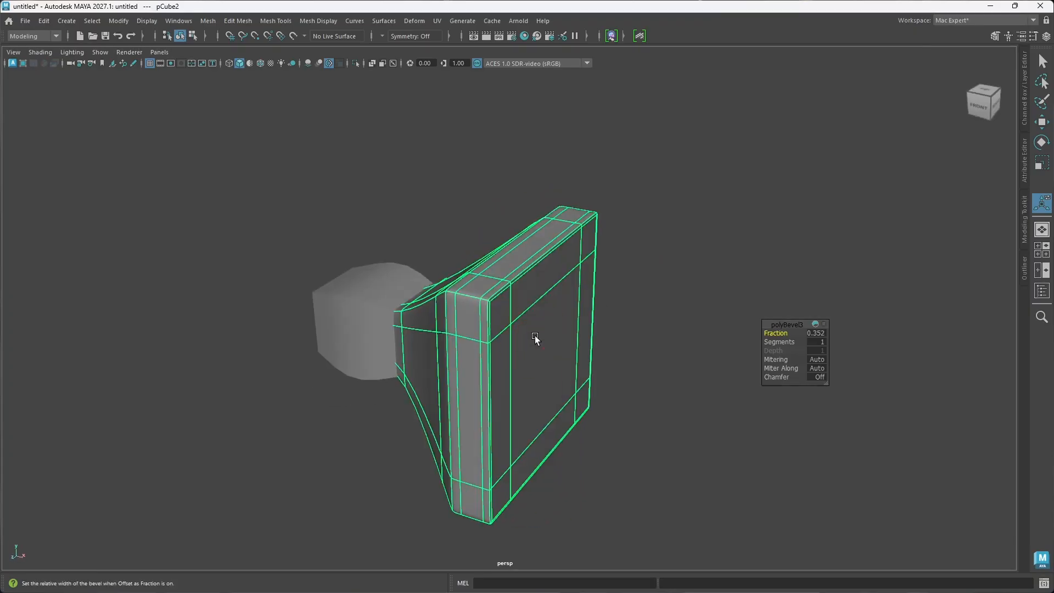
{"action": "right_click_drag", "start_coordinate": [535, 336], "coordinate": [586, 405], "text": "shift"}
{"action": "left_click_drag", "start_coordinate": [512, 335], "coordinate": [513, 264], "text": "alt"}
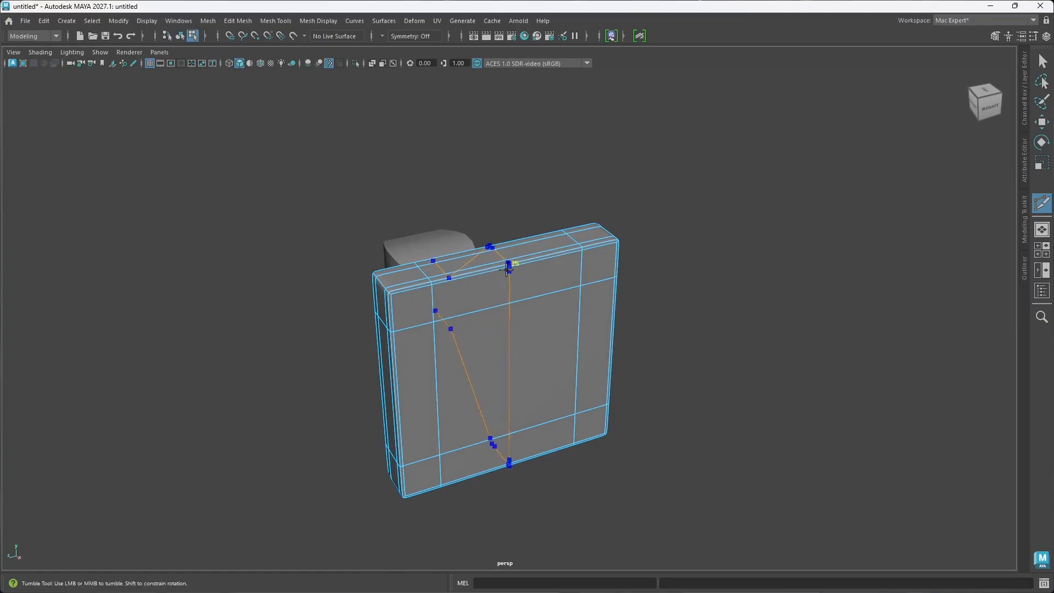
{"action": "left_click", "coordinate": [506, 269], "text": "ctrl"}
{"action": "left_click_drag", "start_coordinate": [509, 379], "coordinate": [574, 362], "text": "alt"}
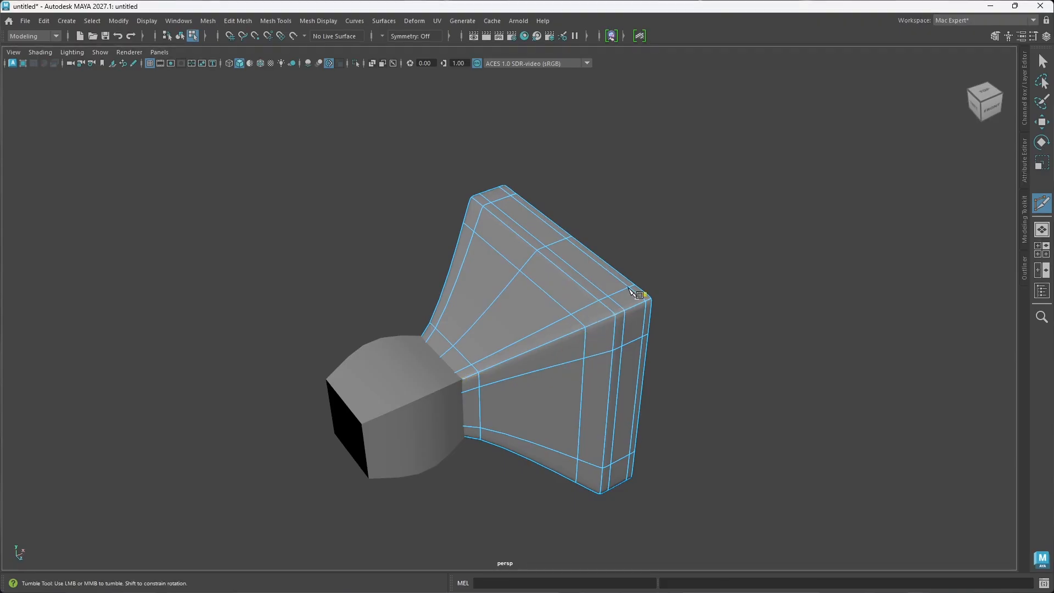
{"action": "left_click", "coordinate": [532, 254]}
{"action": "left_click_drag", "start_coordinate": [628, 380], "coordinate": [539, 365], "text": "alt"}
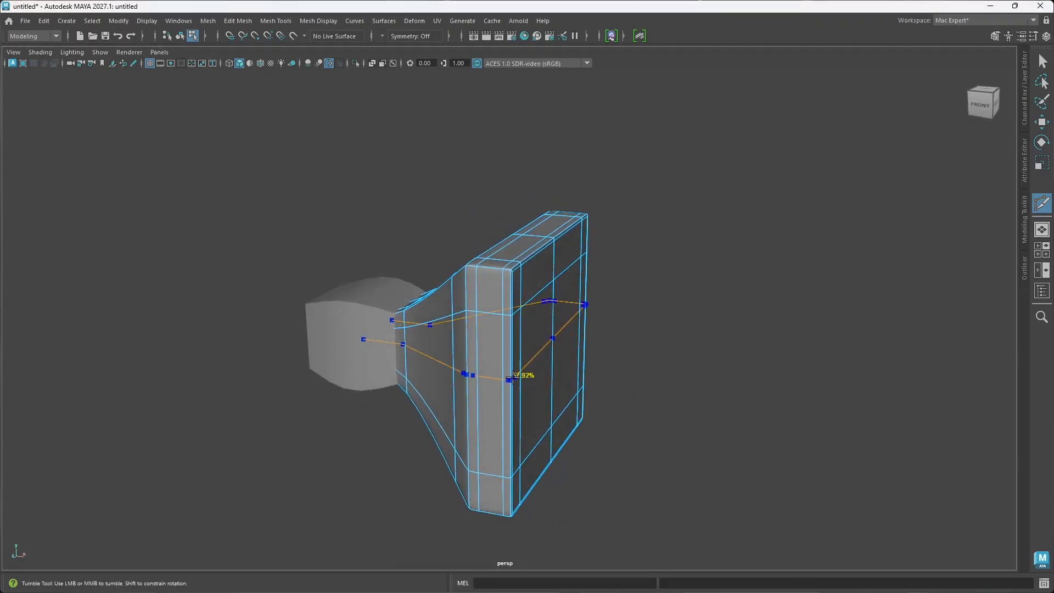
{"action": "key", "text": "Return"}
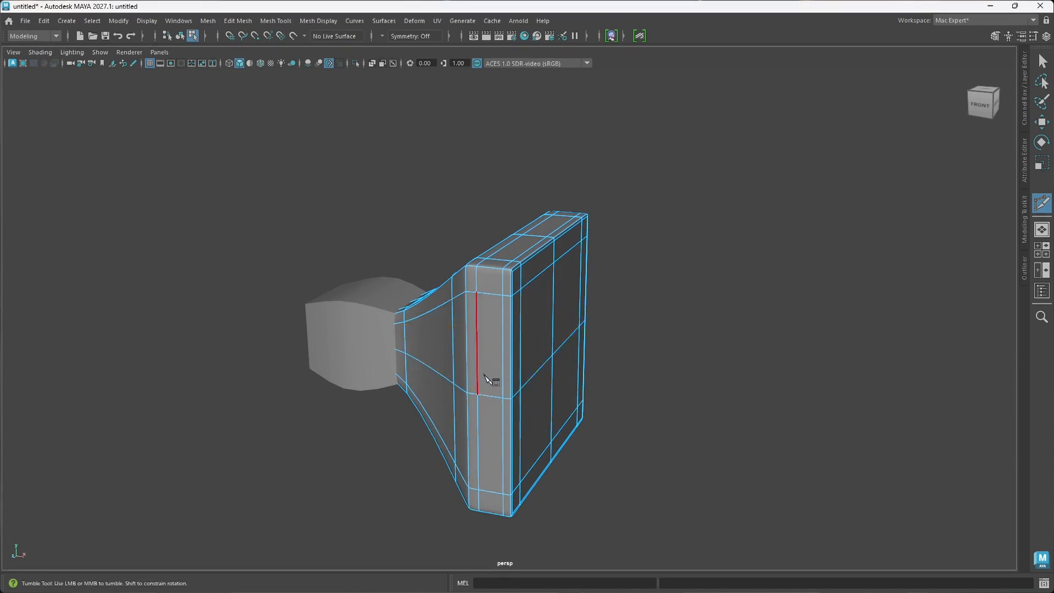
Step: Add edge loops around the flared piece midway between each central loop and the outer edges, both vertically and horizontally
{"action": "left_click_drag", "start_coordinate": [521, 378], "coordinate": [499, 360], "text": "alt"}
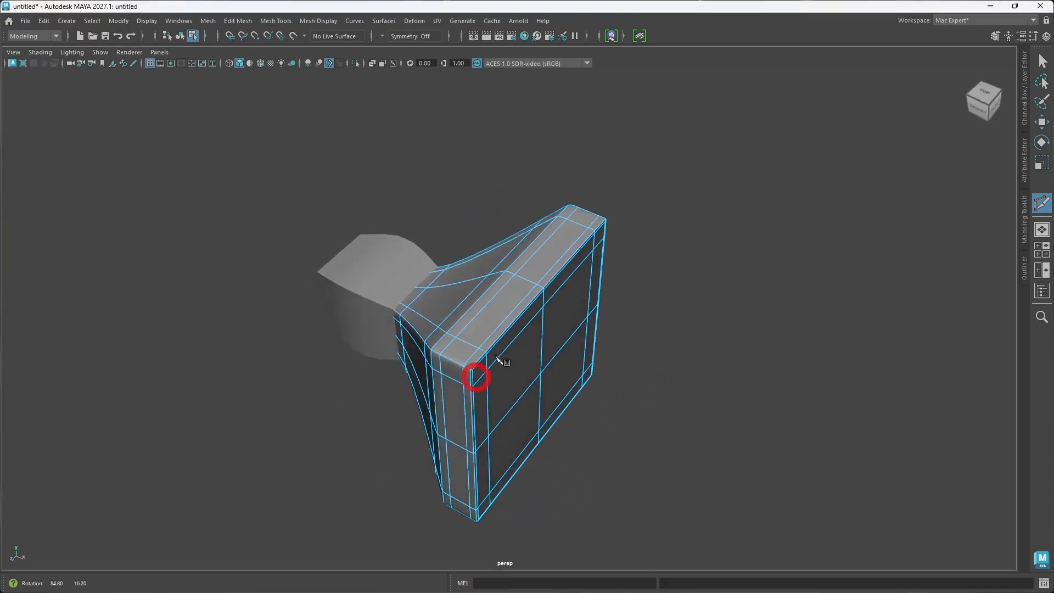
{"action": "scroll", "coordinate": [516, 316], "scroll_direction": "up", "scroll_amount": 2}
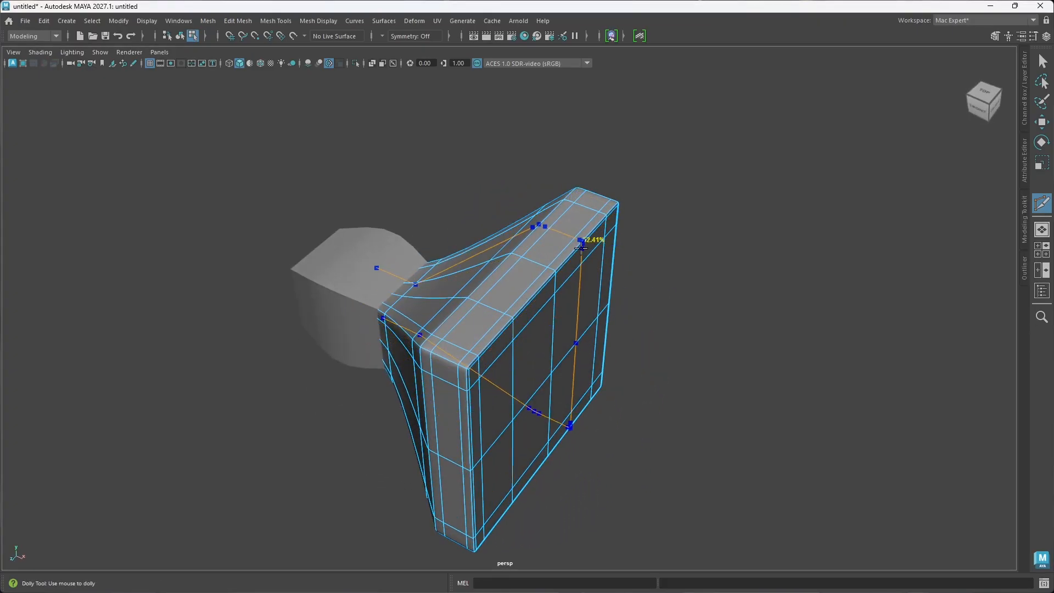
{"action": "left_click", "coordinate": [581, 242]}
{"action": "left_click_drag", "start_coordinate": [541, 388], "coordinate": [529, 370], "text": "alt"}
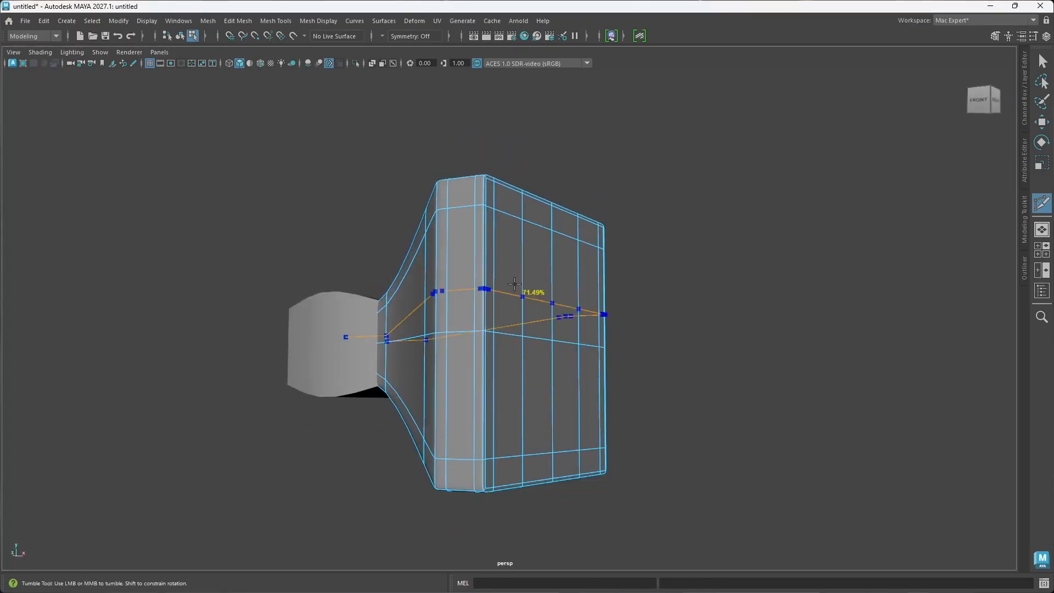
{"action": "left_click", "coordinate": [503, 265]}
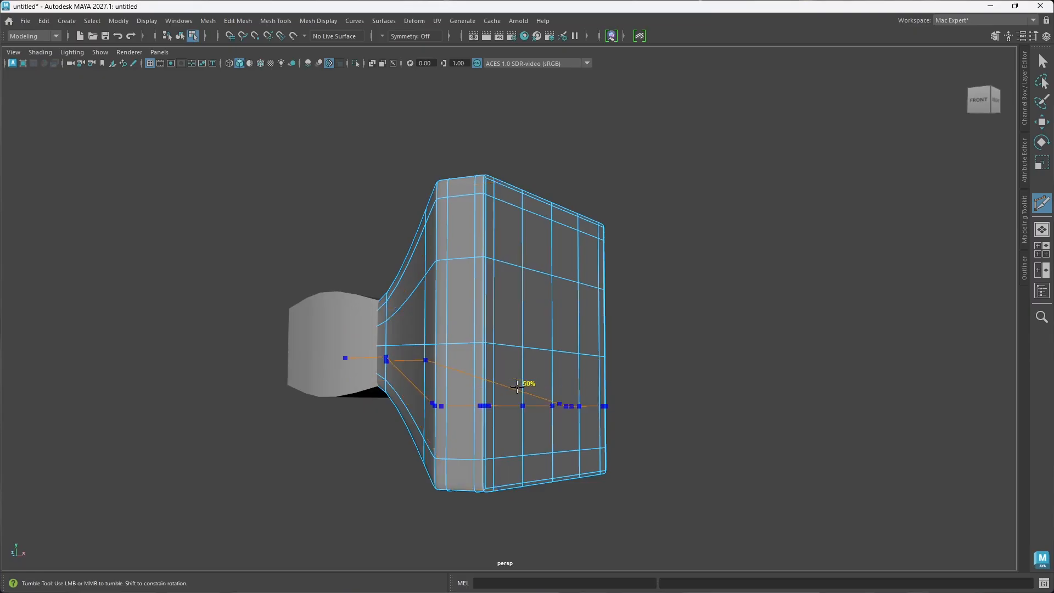
{"action": "left_click_drag", "start_coordinate": [475, 360], "coordinate": [543, 396], "text": "alt"}
{"action": "mouse_move", "coordinate": [587, 345]}
{"action": "left_mouse_down", "text": "alt"}
{"action": "mouse_move", "coordinate": [642, 320]}
{"action": "mouse_move", "coordinate": [566, 341]}
{"action": "mouse_move", "coordinate": [591, 327]}
{"action": "left_mouse_up", "text": "alt"}
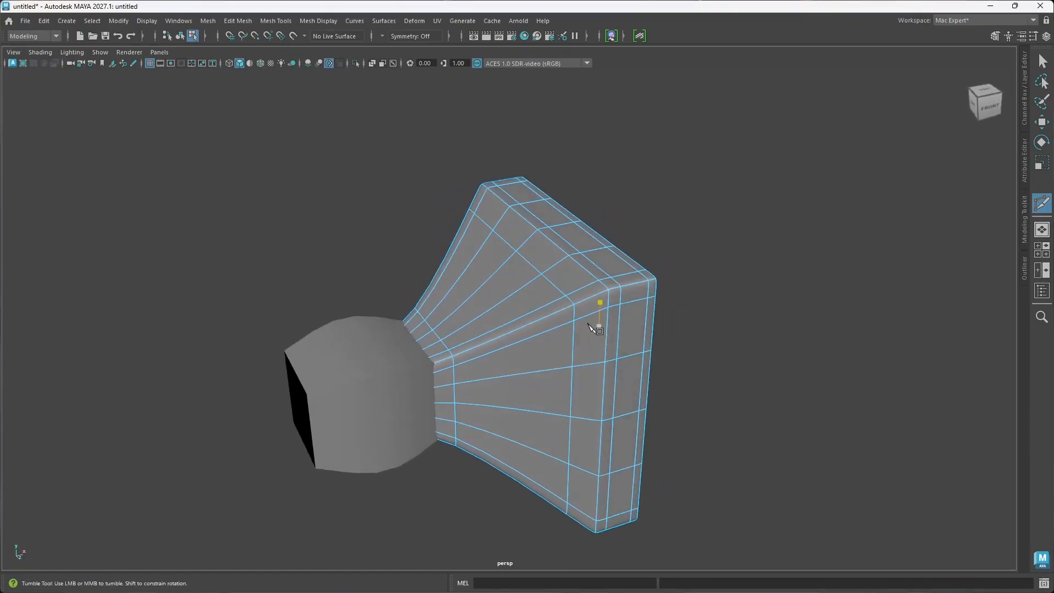
Step: Leave the Multi-Cut tool, return to object mode, clear the selection, and inspect the flared piece's smooth surface
{"action": "left_click_drag", "start_coordinate": [702, 296], "coordinate": [664, 357], "text": "alt"}
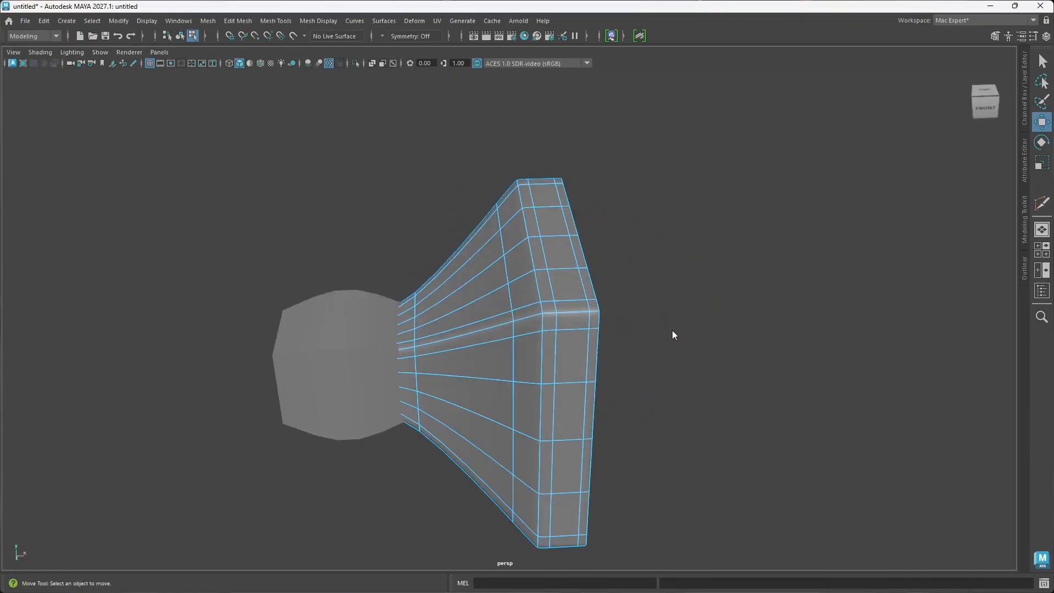
{"action": "right_click_drag", "start_coordinate": [673, 335], "coordinate": [729, 250]}
{"action": "left_click", "coordinate": [677, 337]}
{"action": "left_click_drag", "start_coordinate": [504, 407], "coordinate": [553, 344], "text": "alt"}
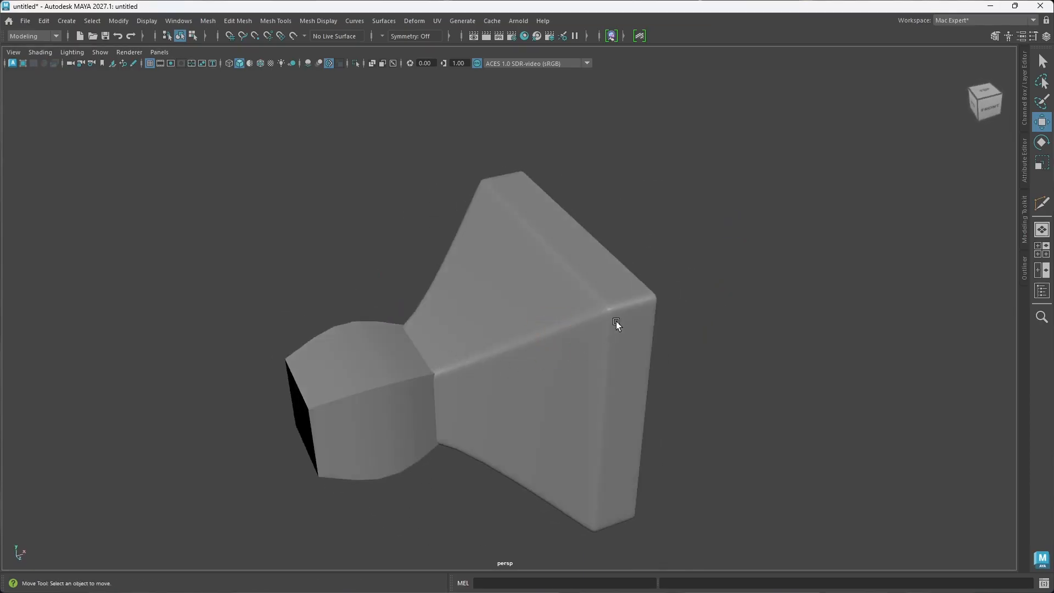
{"action": "left_click_drag", "start_coordinate": [614, 355], "coordinate": [491, 339], "text": "alt"}
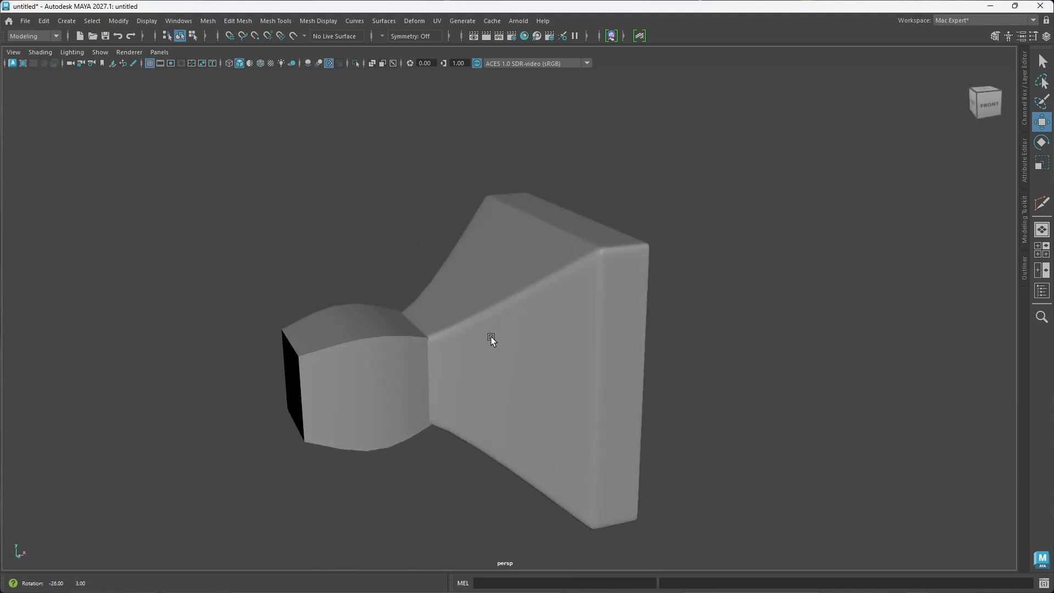
Step: Scale the rounded box up uniformly to about 2.234, 1.232, 1.232
{"action": "left_click", "coordinate": [601, 410]}
{"action": "left_click", "coordinate": [347, 420]}
{"action": "mouse_move", "coordinate": [347, 420]}
{"action": "left_mouse_down", "text": "alt"}
{"action": "mouse_move", "coordinate": [381, 423]}
{"action": "mouse_move", "coordinate": [365, 423]}
{"action": "left_mouse_up", "text": "alt"}
{"action": "left_click_drag", "start_coordinate": [489, 355], "coordinate": [488, 370], "text": "alt"}
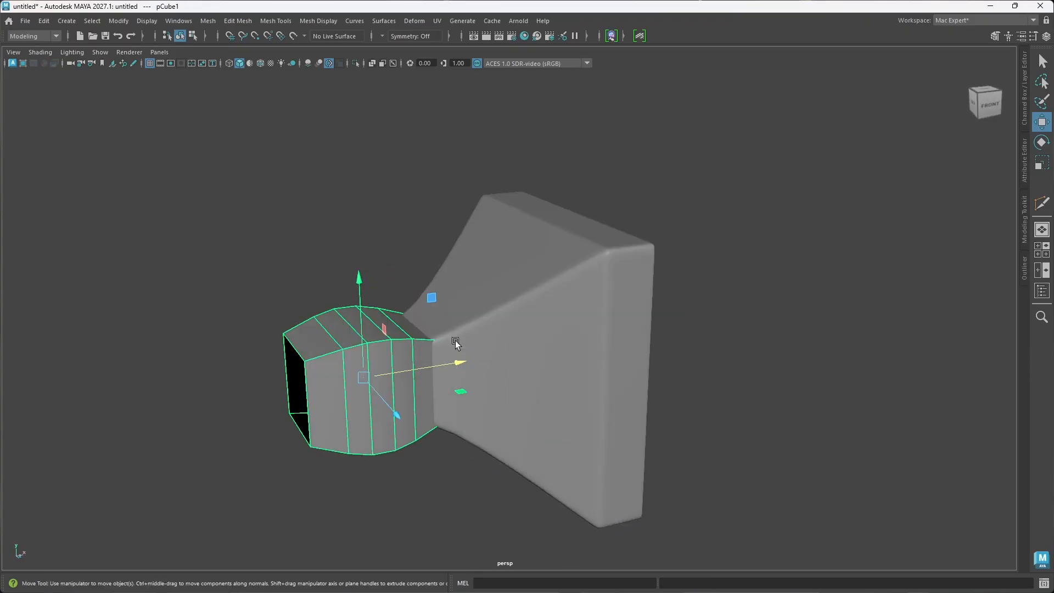
{"action": "key", "text": "r"}
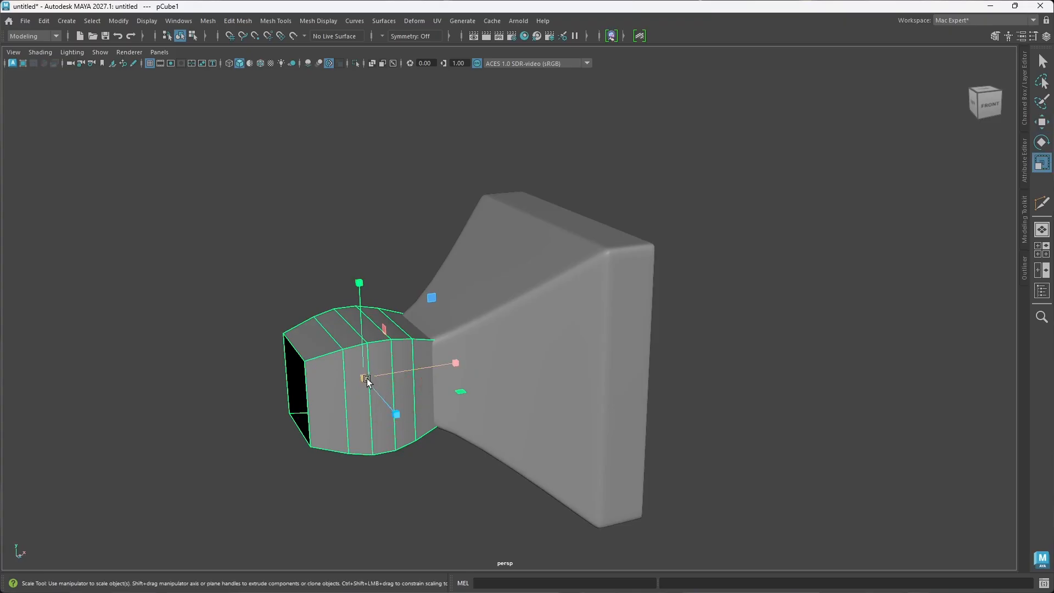
{"action": "mouse_move", "coordinate": [365, 377]}
{"action": "left_mouse_down"}
{"action": "mouse_move", "coordinate": [391, 378]}
{"action": "mouse_move", "coordinate": [381, 379]}
{"action": "left_mouse_up"}
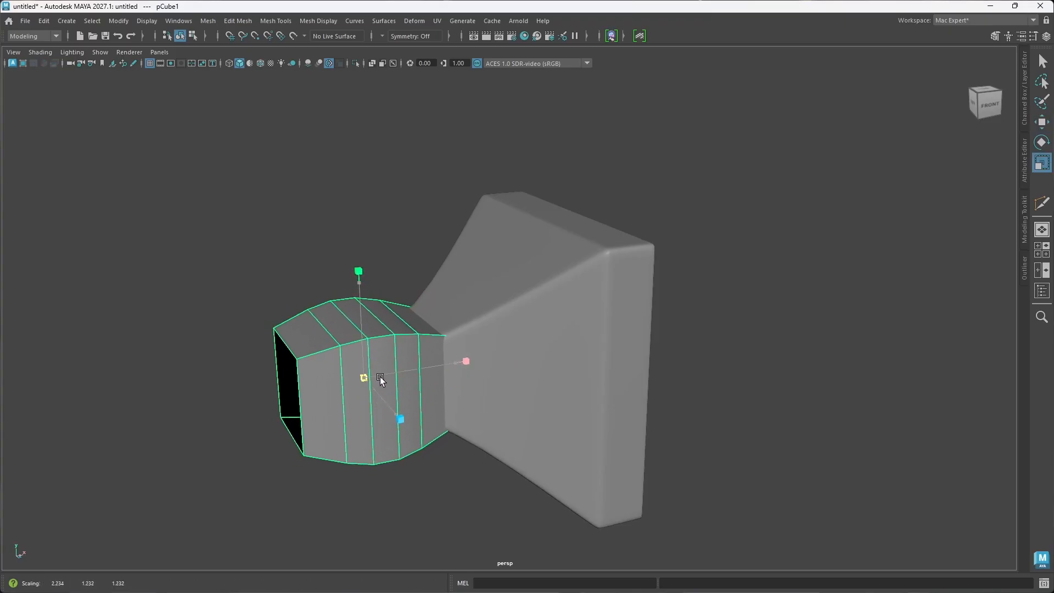
{"action": "key", "text": "w"}
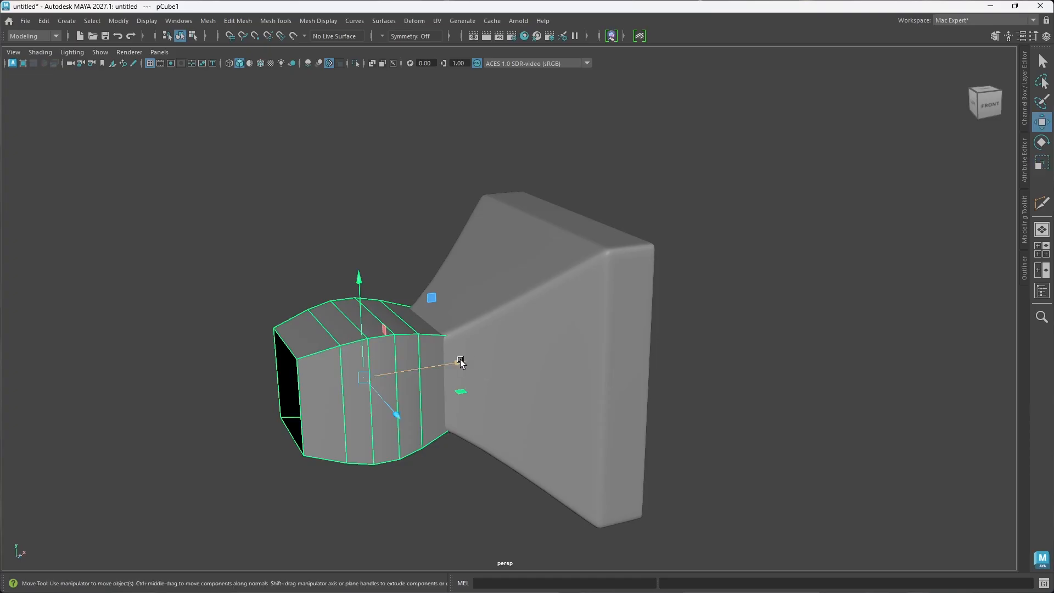
{"action": "left_click_drag", "start_coordinate": [460, 361], "coordinate": [458, 362]}
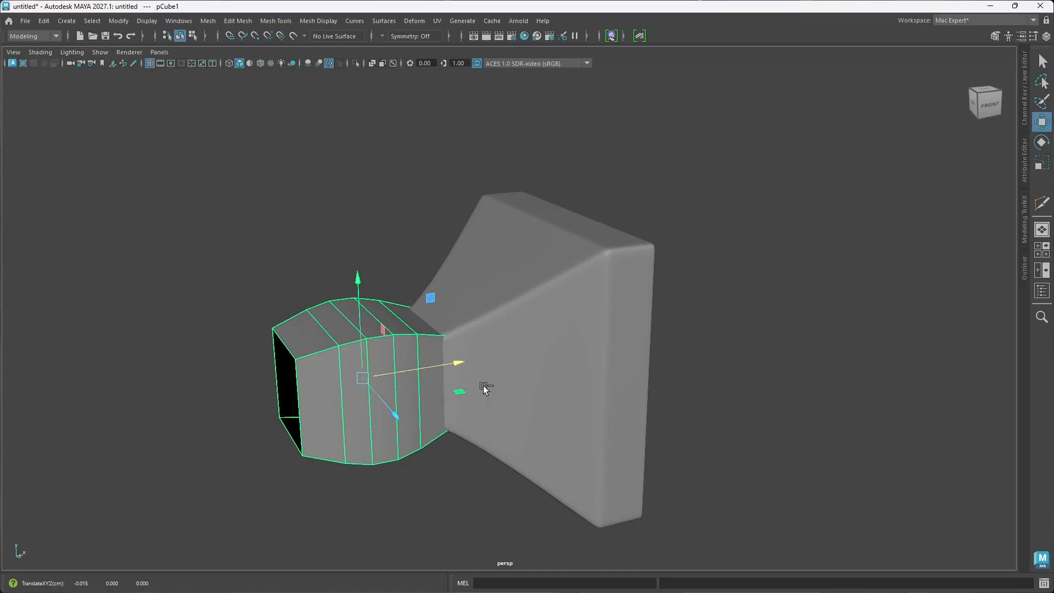
{"action": "key", "text": "ctrl+z"}
Step: Shift the flared piece slightly outward along X to fit the enlarged rounded box, and clear the selection
{"action": "left_click", "coordinate": [559, 389]}
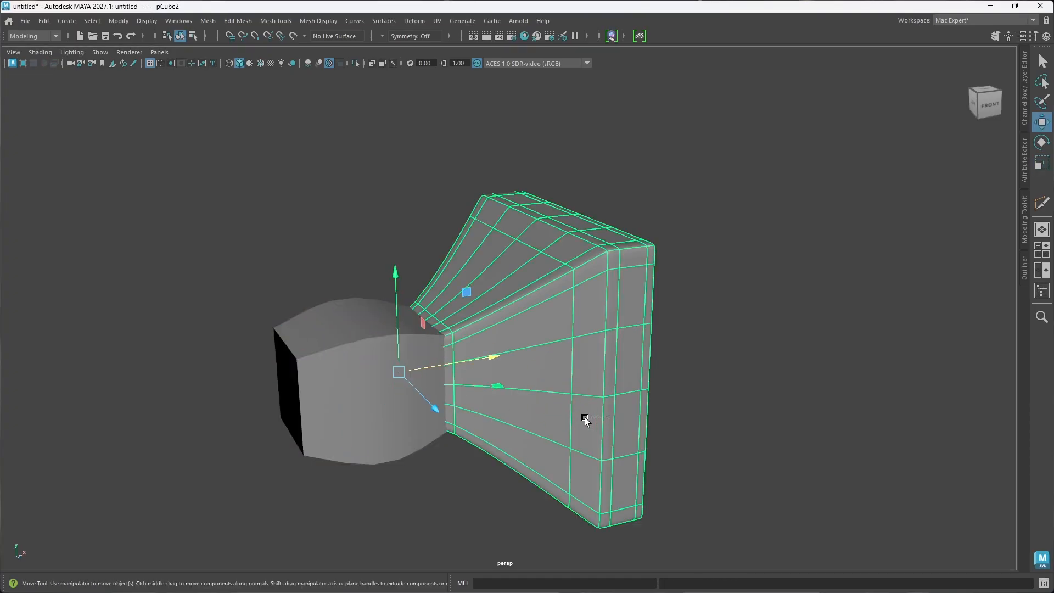
{"action": "left_click_drag", "start_coordinate": [618, 402], "coordinate": [543, 379], "text": "alt"}
{"action": "mouse_move", "coordinate": [483, 348]}
{"action": "left_mouse_down"}
{"action": "mouse_move", "coordinate": [503, 349]}
{"action": "mouse_move", "coordinate": [493, 349]}
{"action": "left_mouse_up"}
{"action": "left_click", "coordinate": [675, 404]}
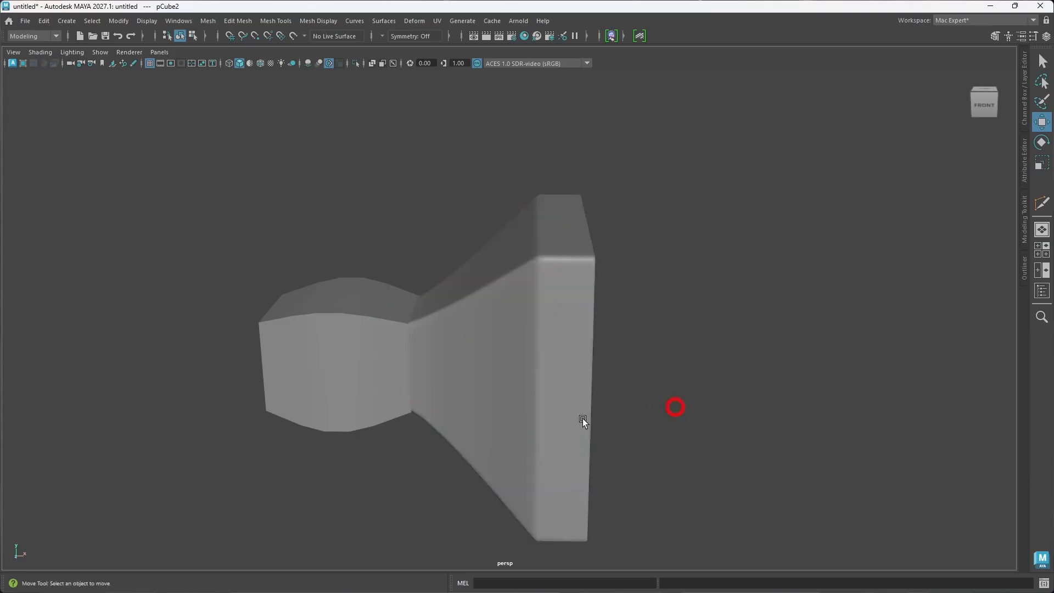
{"action": "left_click_drag", "start_coordinate": [583, 423], "coordinate": [628, 422], "text": "alt"}
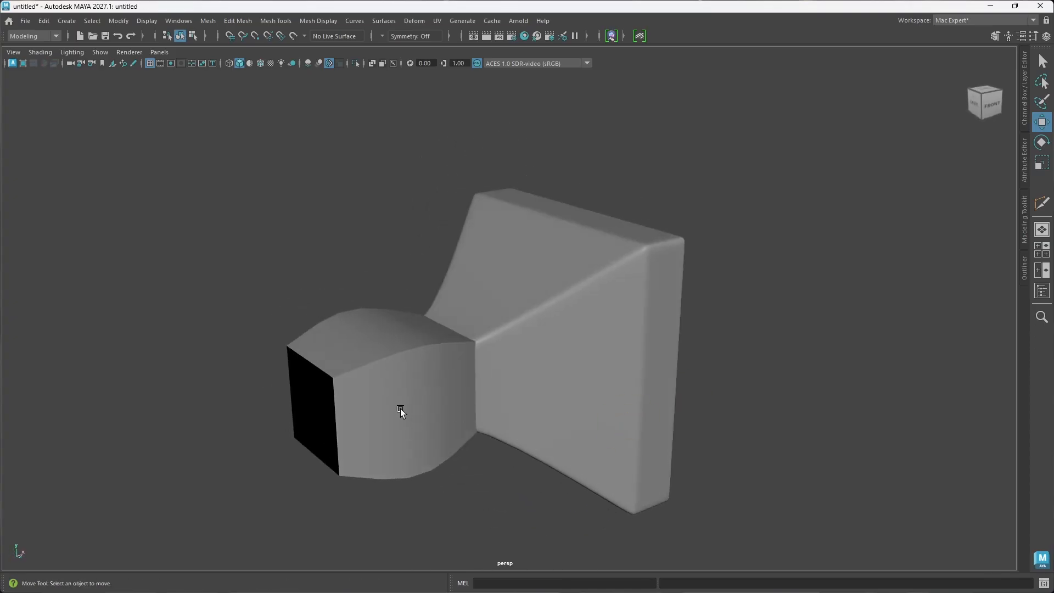
Step: Switch the rounded box to edge editing and briefly check its smooth mesh preview before returning to the unsmoothed display
{"action": "left_click", "coordinate": [406, 437]}
{"action": "left_click_drag", "start_coordinate": [406, 438], "coordinate": [400, 438], "text": "alt"}
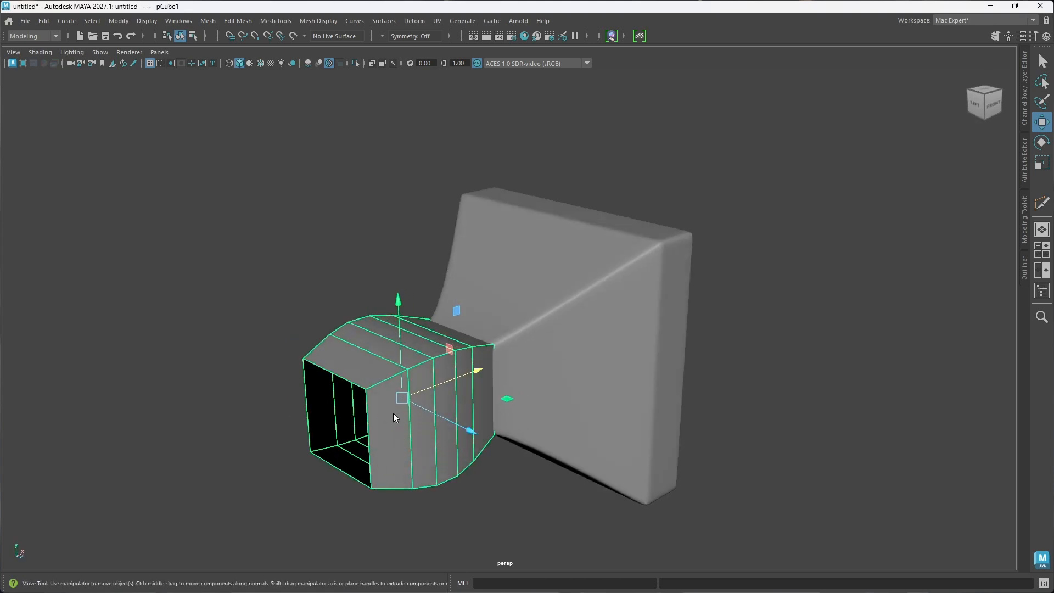
{"action": "right_click_drag", "start_coordinate": [394, 413], "coordinate": [385, 239]}
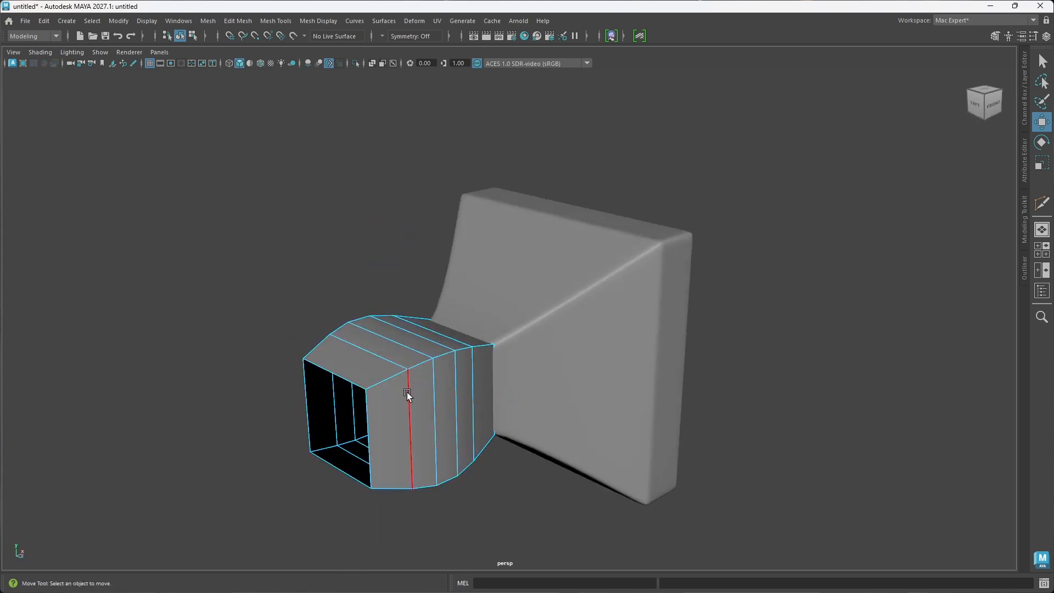
{"action": "key", "text": "3"}
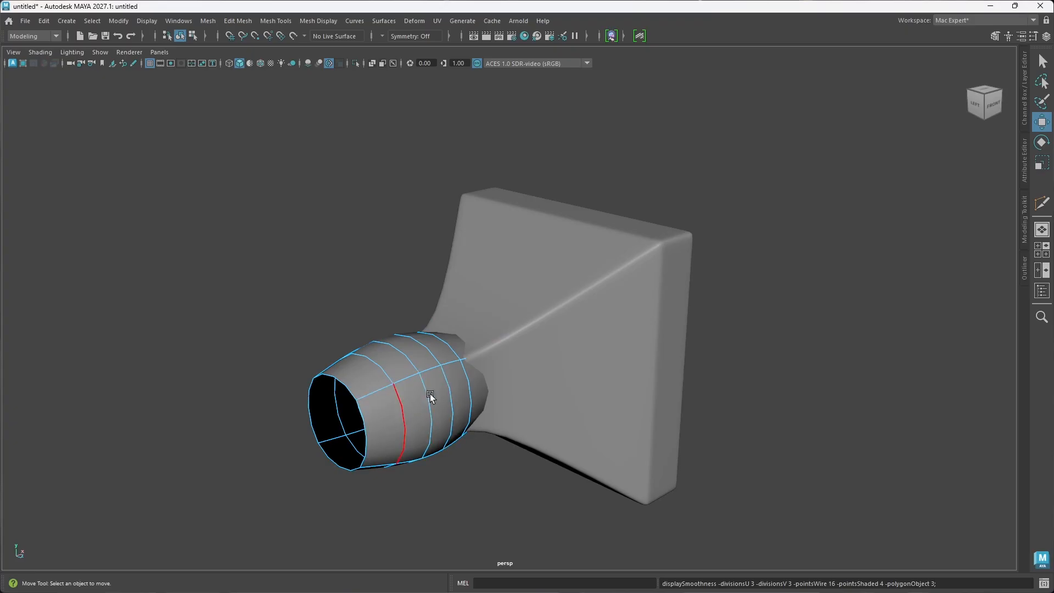
{"action": "key", "text": "1"}
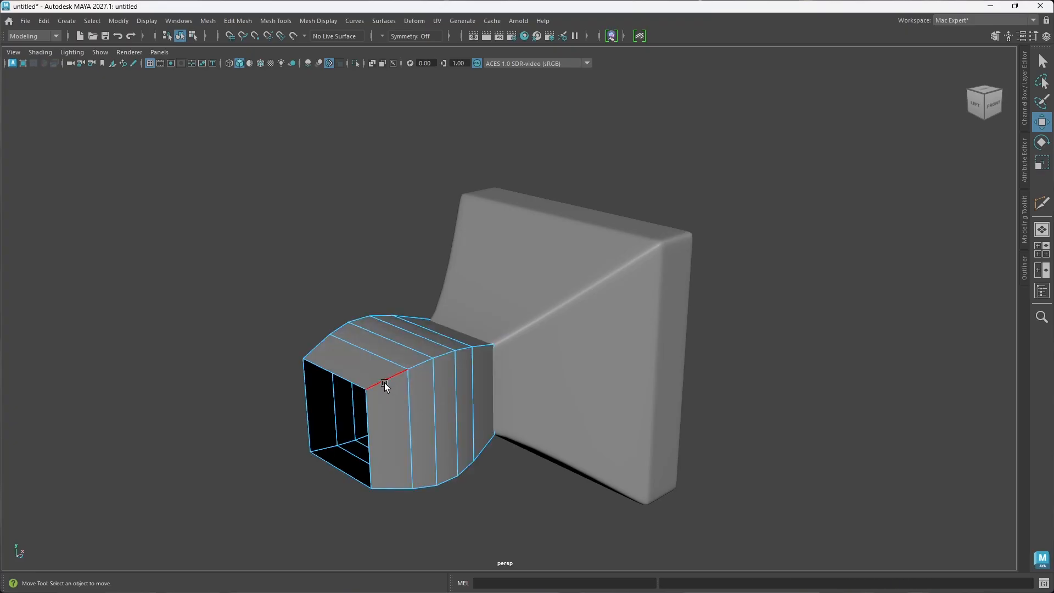
Step: Bevel the four lengthwise corner edge loops of the rounded box with Chamfer off
{"action": "double_click", "coordinate": [394, 372]}
{"action": "double_click", "coordinate": [319, 344], "text": "shift"}
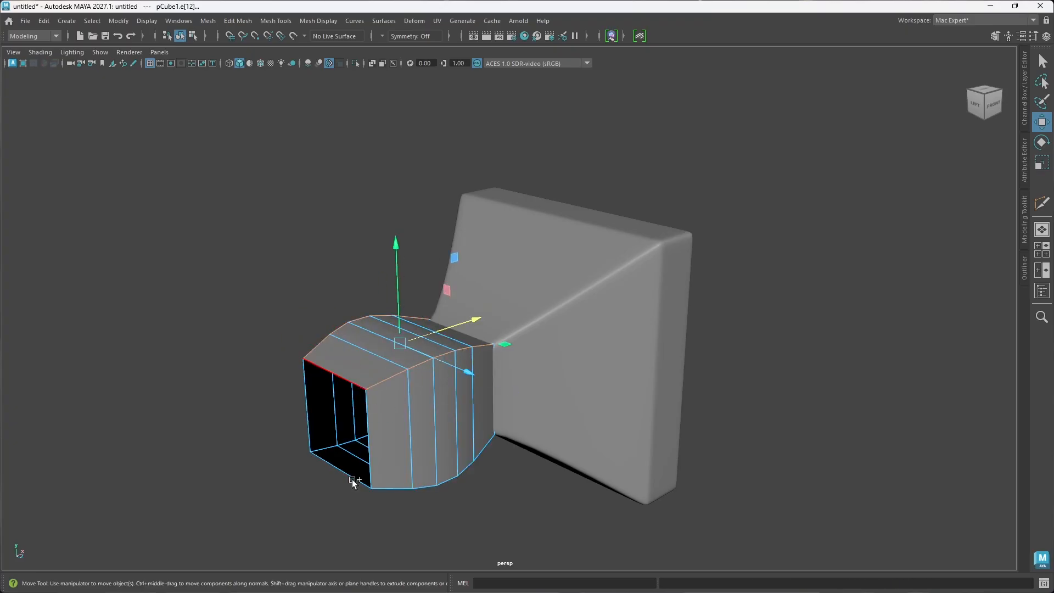
{"action": "left_click_drag", "start_coordinate": [352, 480], "coordinate": [372, 470], "text": "alt"}
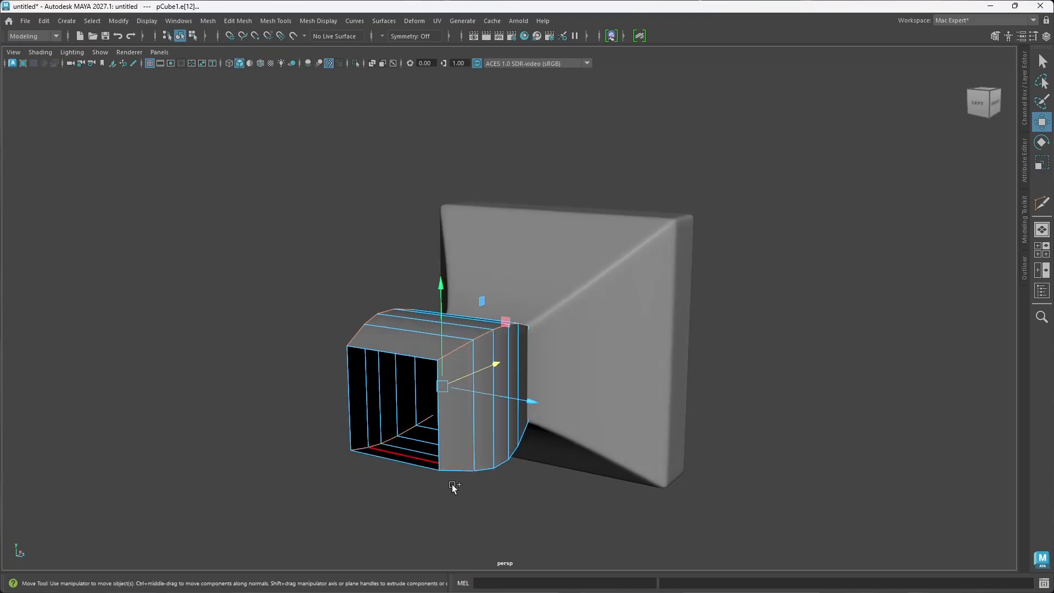
{"action": "left_click_drag", "start_coordinate": [505, 485], "coordinate": [482, 480], "text": "alt"}
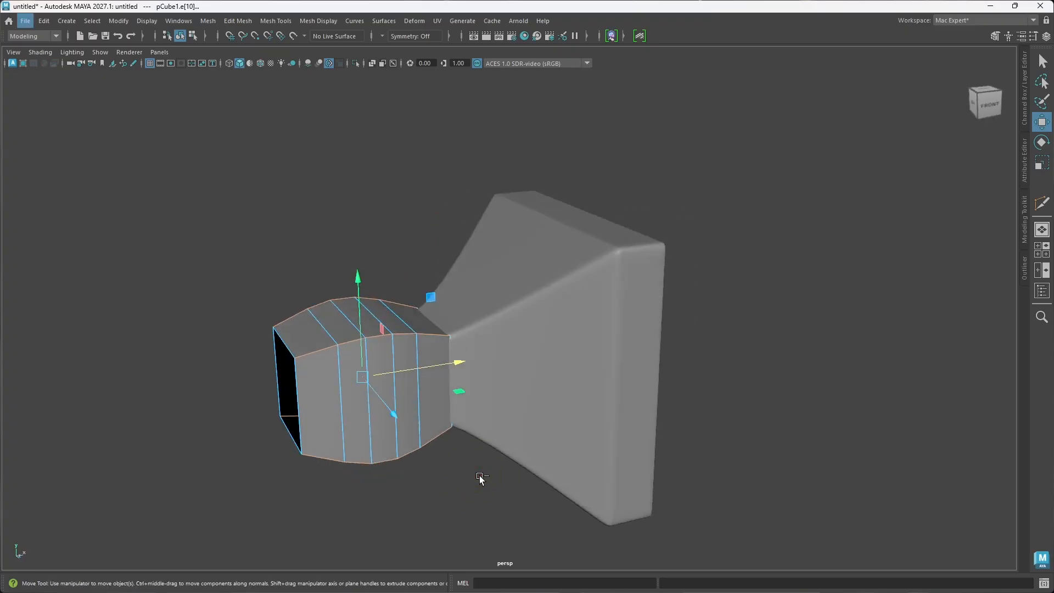
{"action": "key", "text": "ctrl+b"}
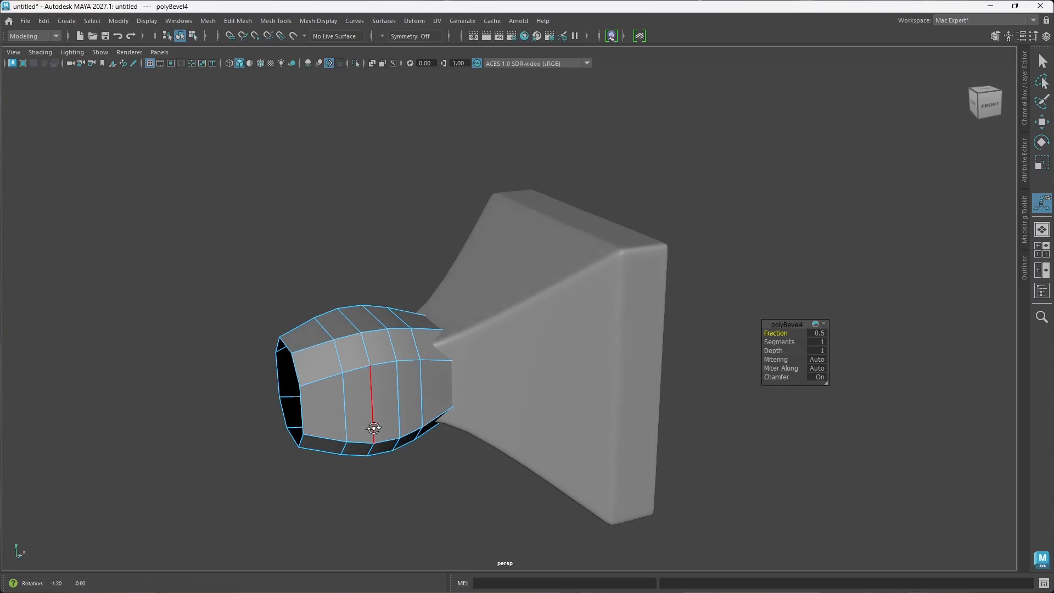
{"action": "left_click_drag", "start_coordinate": [471, 478], "coordinate": [417, 427], "text": "alt"}
{"action": "left_click_drag", "start_coordinate": [783, 378], "coordinate": [705, 367]}
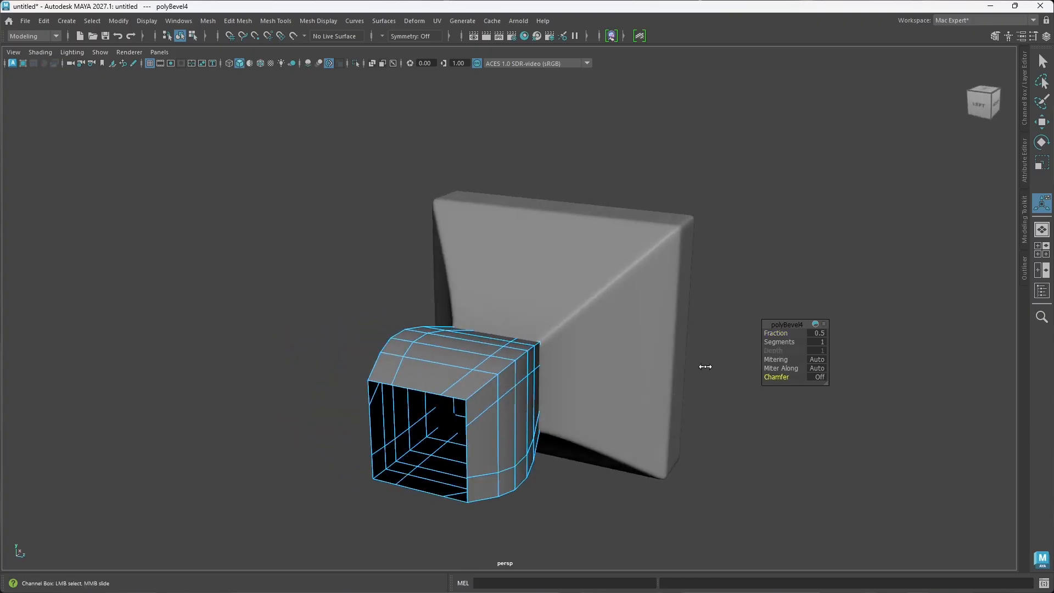
Step: Set the rounded box's corner bevel to Fraction 0.342 with Chamfer on and 2 segments
{"action": "left_click_drag", "start_coordinate": [506, 397], "coordinate": [444, 395], "text": "alt"}
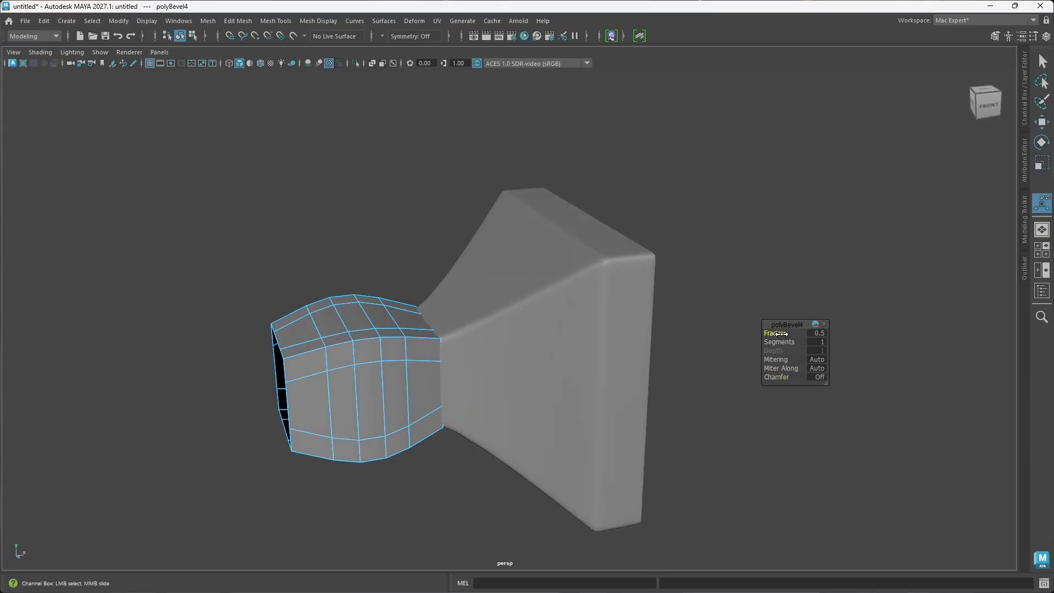
{"action": "left_click_drag", "start_coordinate": [736, 329], "coordinate": [693, 325]}
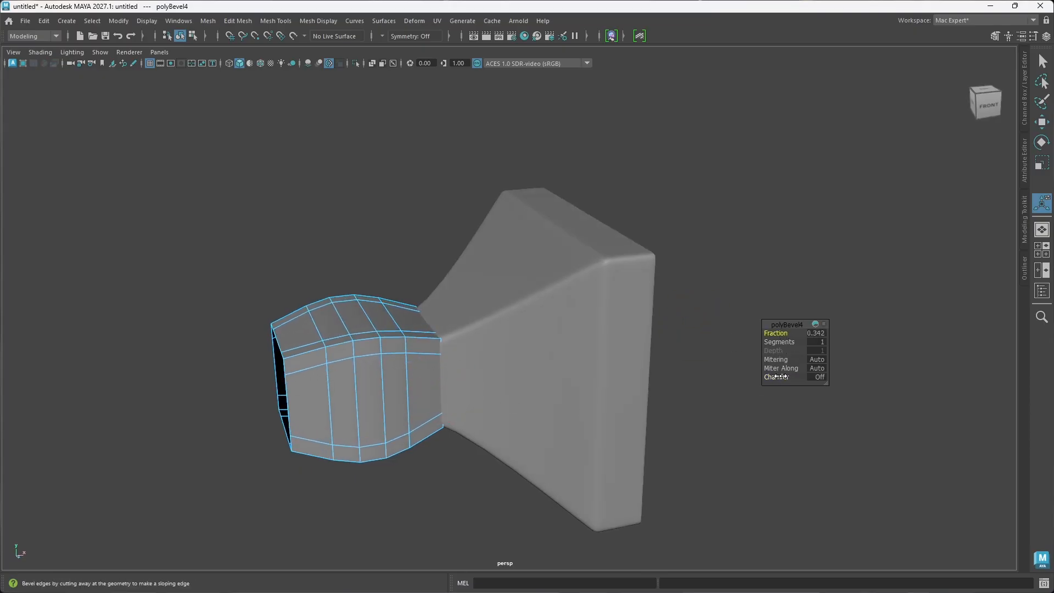
{"action": "left_click_drag", "start_coordinate": [781, 377], "coordinate": [807, 377]}
{"action": "left_click_drag", "start_coordinate": [381, 393], "coordinate": [439, 397], "text": "alt"}
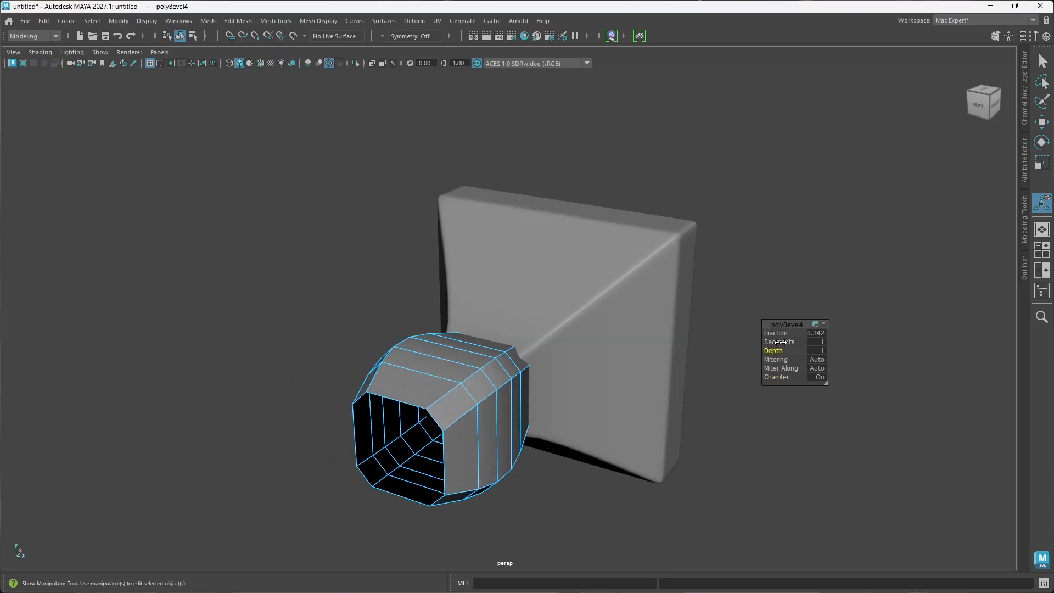
{"action": "left_click_drag", "start_coordinate": [774, 341], "coordinate": [786, 342]}
{"action": "left_click_drag", "start_coordinate": [593, 379], "coordinate": [506, 391], "text": "alt"}
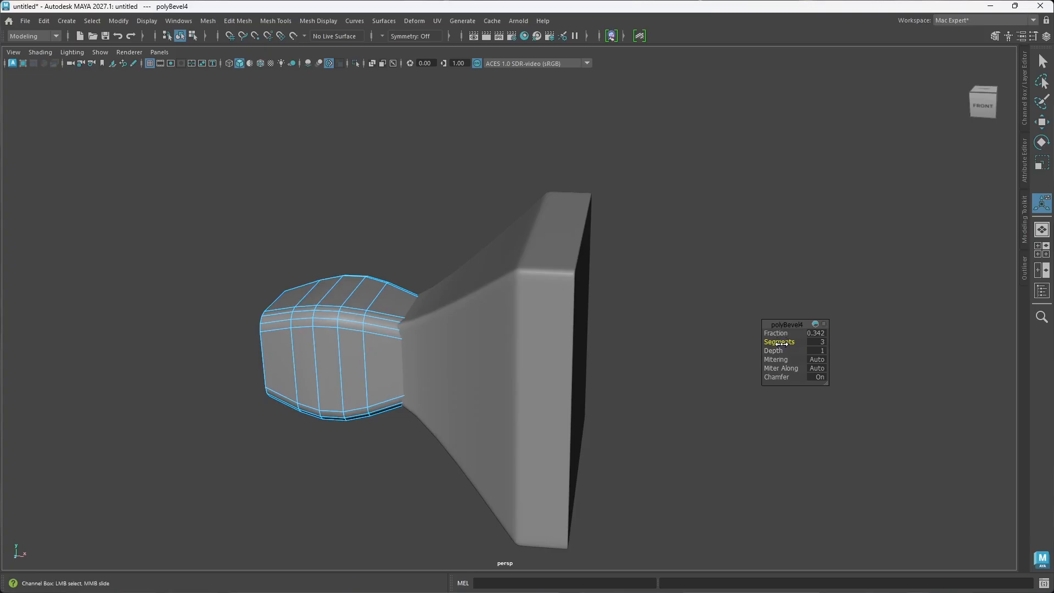
{"action": "left_click_drag", "start_coordinate": [780, 341], "coordinate": [774, 342]}
{"action": "left_click_drag", "start_coordinate": [500, 397], "coordinate": [512, 383], "text": "alt"}
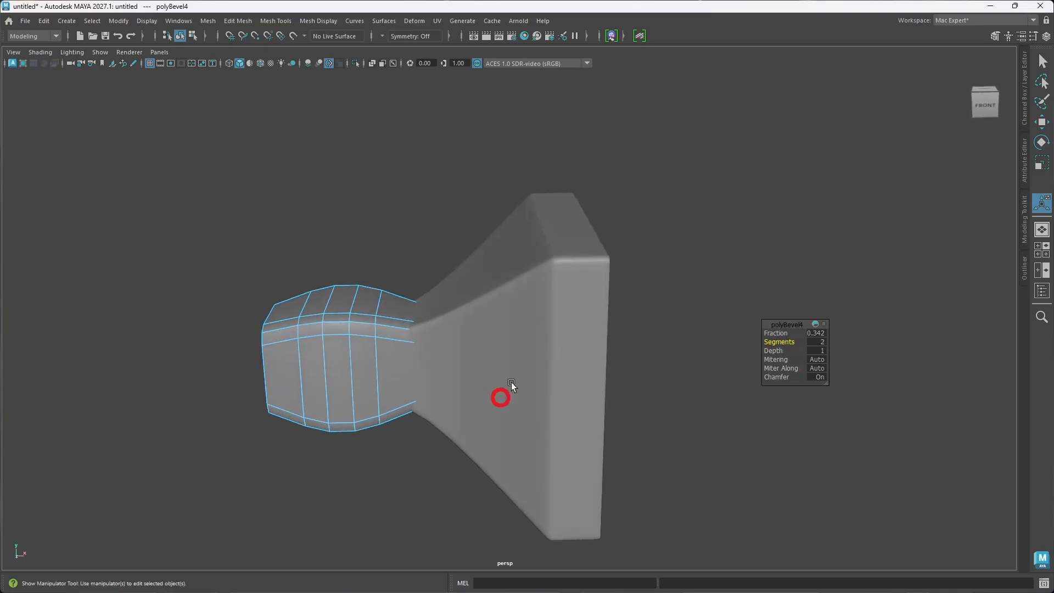
Step: Nudge the flared piece along X to about 0.775 so its neck meets the bevelled rounded box, and clear the selection
{"action": "left_click", "coordinate": [556, 374]}
{"action": "key", "text": "w"}
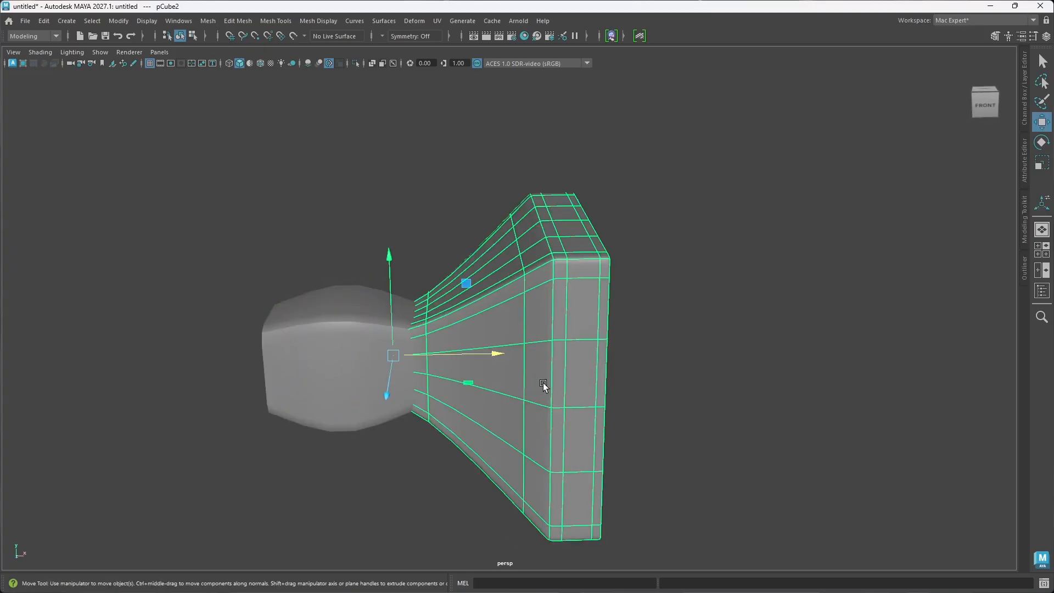
{"action": "left_click_drag", "start_coordinate": [499, 354], "coordinate": [492, 412]}
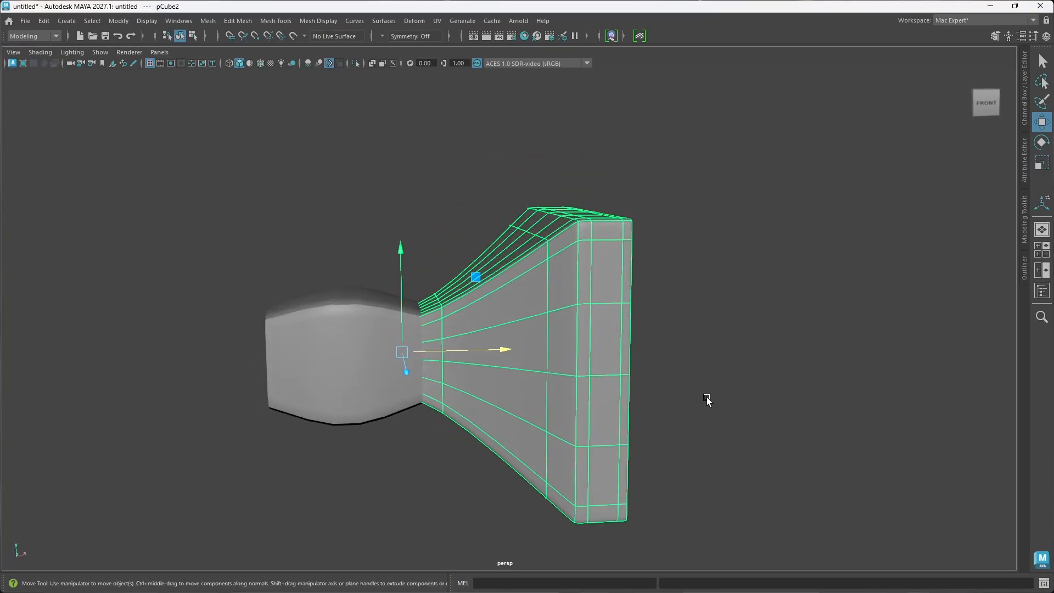
{"action": "left_click_drag", "start_coordinate": [707, 397], "coordinate": [513, 420], "text": "alt"}
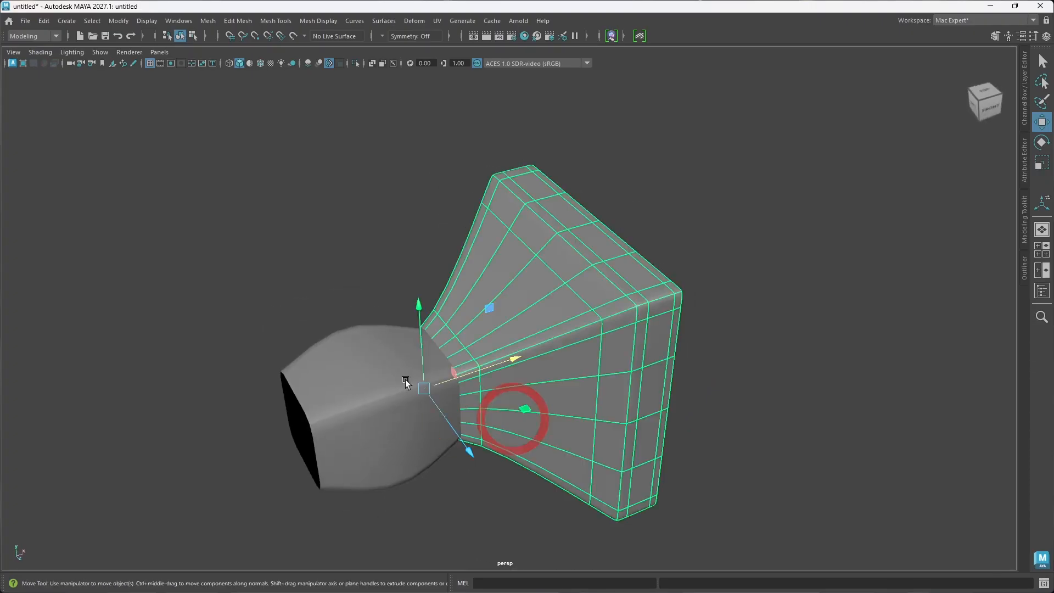
{"action": "left_click_drag", "start_coordinate": [514, 360], "coordinate": [515, 361]}
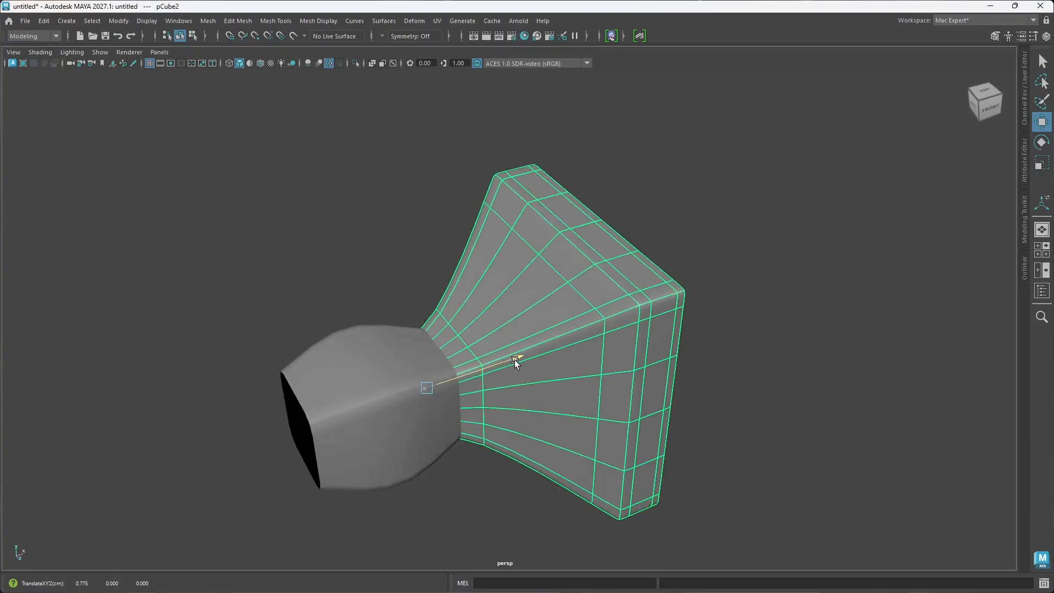
{"action": "left_click", "coordinate": [762, 449]}
{"action": "left_click_drag", "start_coordinate": [676, 463], "coordinate": [637, 434], "text": "alt"}
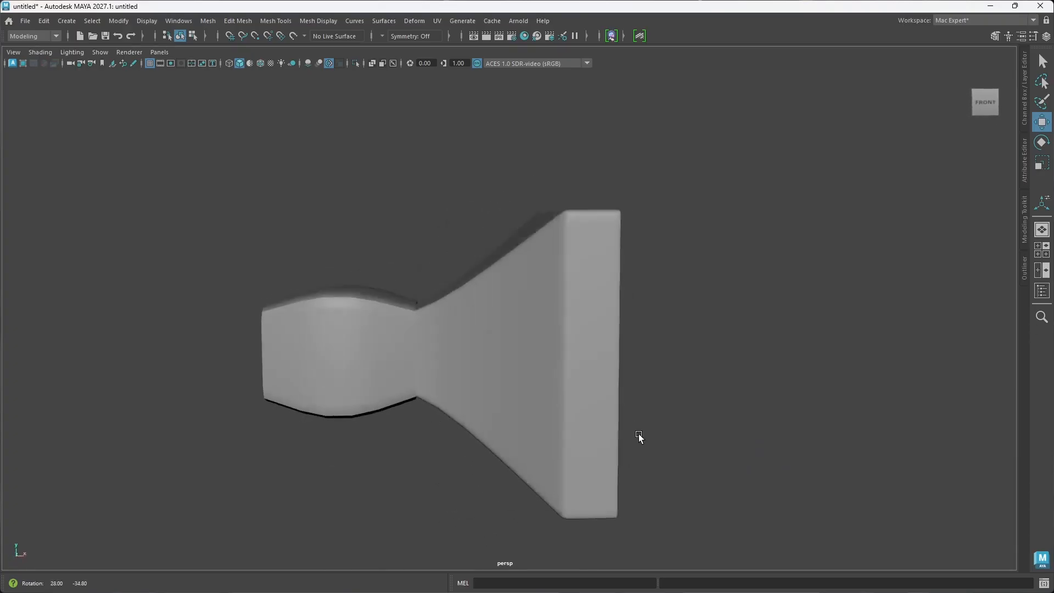
{"action": "left_click", "coordinate": [503, 380]}
{"action": "mouse_move", "coordinate": [509, 351]}
{"action": "left_mouse_down"}
{"action": "mouse_move", "coordinate": [515, 395]}
{"action": "mouse_move", "coordinate": [505, 403]}
{"action": "mouse_move", "coordinate": [498, 380]}
{"action": "mouse_move", "coordinate": [514, 361]}
{"action": "left_mouse_up"}
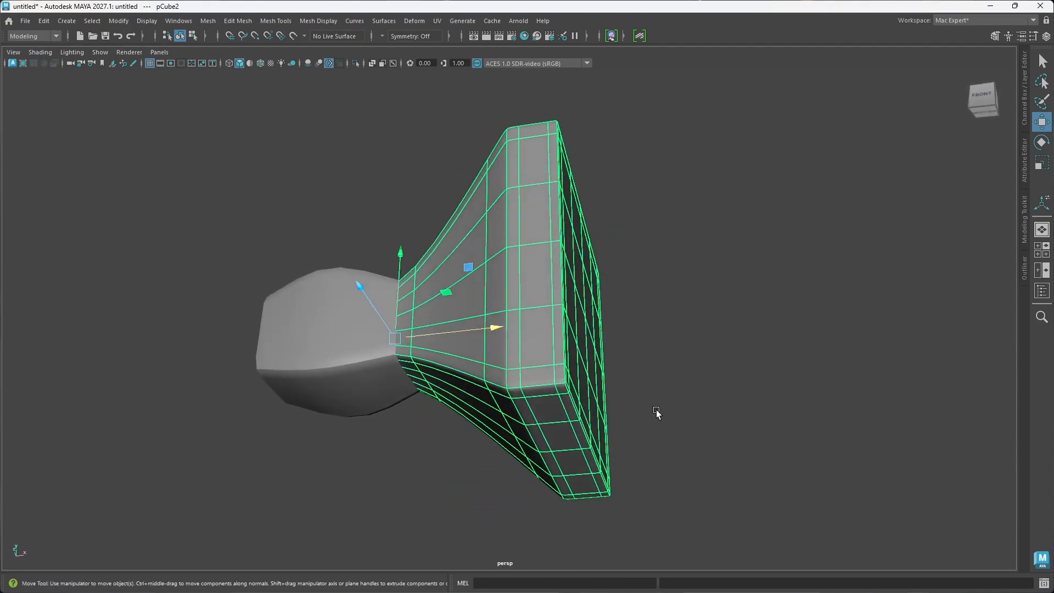
{"action": "left_click", "coordinate": [656, 412]}
{"action": "left_click_drag", "start_coordinate": [495, 415], "coordinate": [540, 443], "text": "alt"}
{"action": "left_click_drag", "start_coordinate": [417, 374], "coordinate": [395, 383], "text": "alt"}
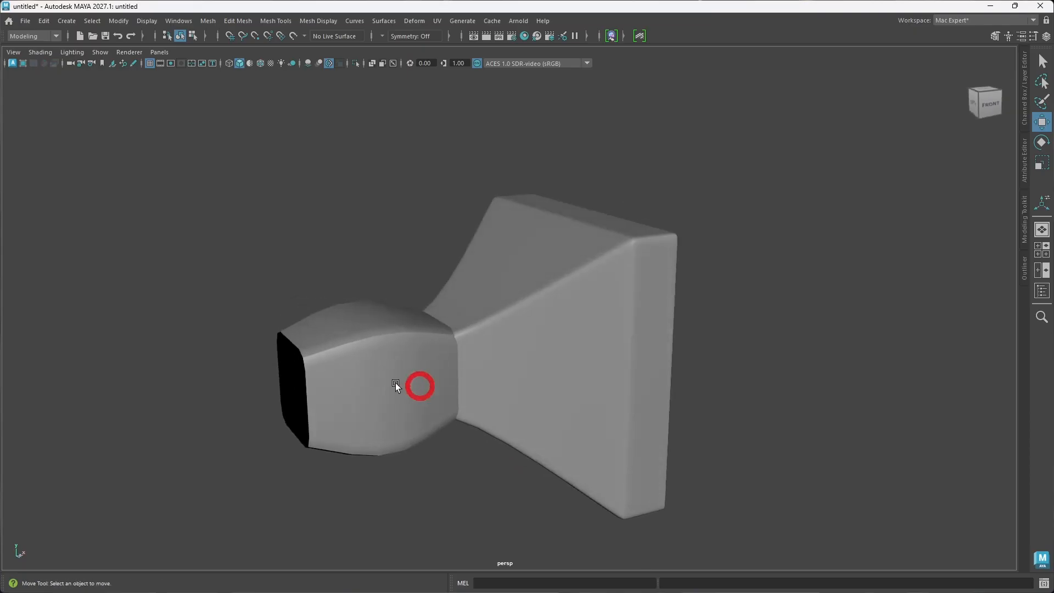
Step: Turn on the smooth mesh preview for the rounded box and inspect its joint with the flared piece
{"action": "left_click", "coordinate": [415, 392]}
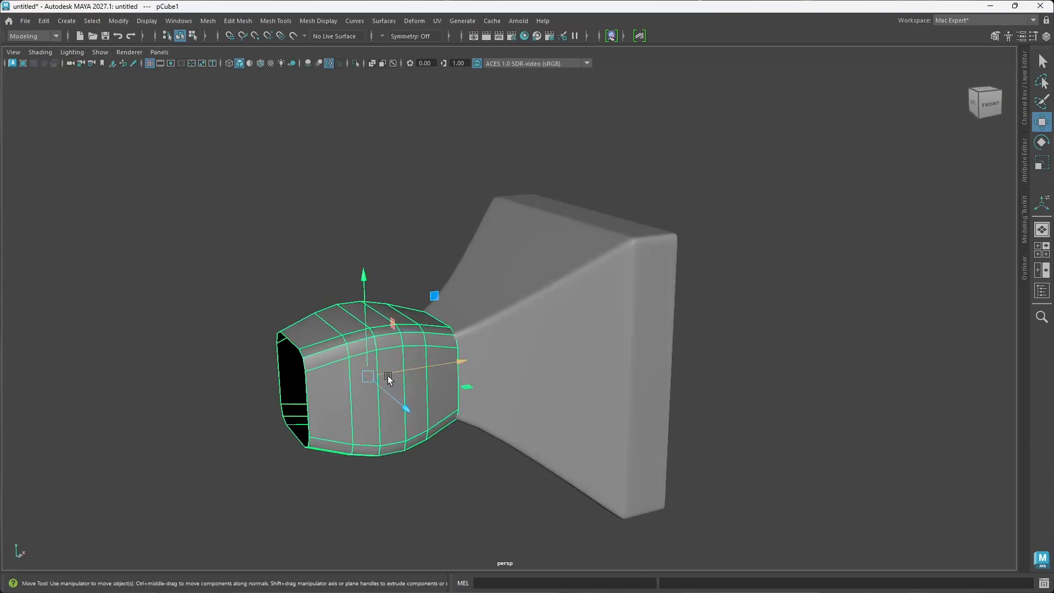
{"action": "key", "text": "3"}
{"action": "left_click", "coordinate": [446, 465]}
{"action": "left_click_drag", "start_coordinate": [546, 430], "coordinate": [713, 424], "text": "alt"}
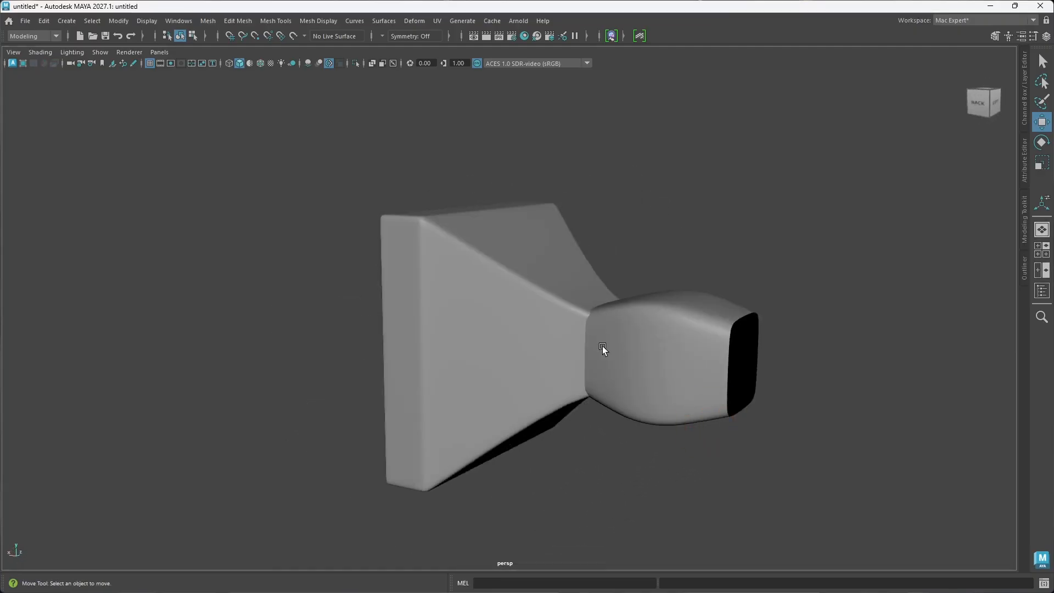
{"action": "left_click_drag", "start_coordinate": [602, 346], "coordinate": [635, 332], "text": "alt"}
Step: Move the flared piece outward along X to about 0.784 to refine the joint, and deselect it
{"action": "left_click", "coordinate": [618, 374]}
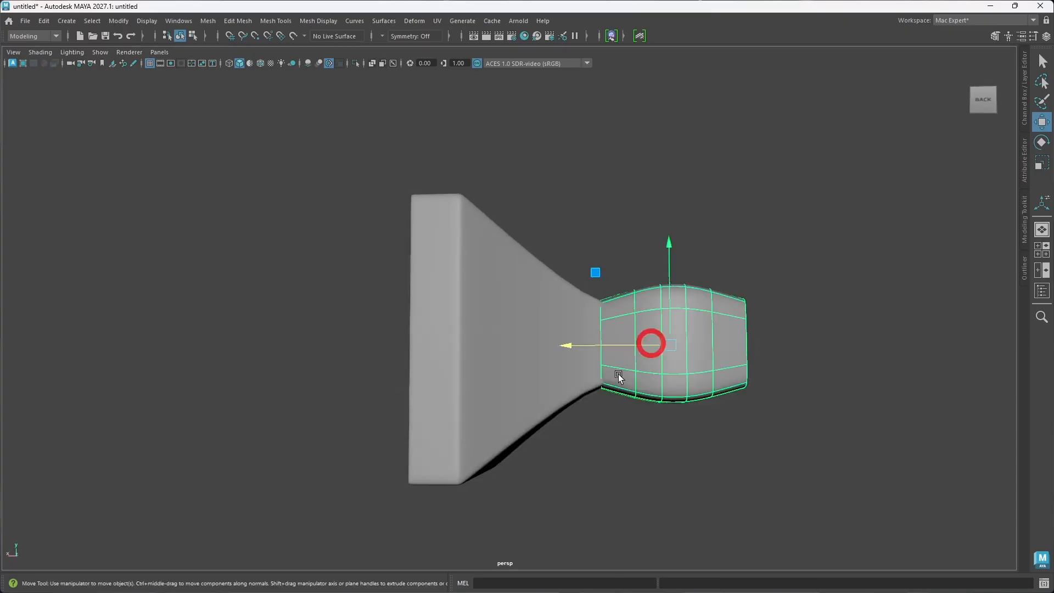
{"action": "left_click", "coordinate": [533, 368]}
{"action": "left_click_drag", "start_coordinate": [580, 353], "coordinate": [566, 391], "text": "alt"}
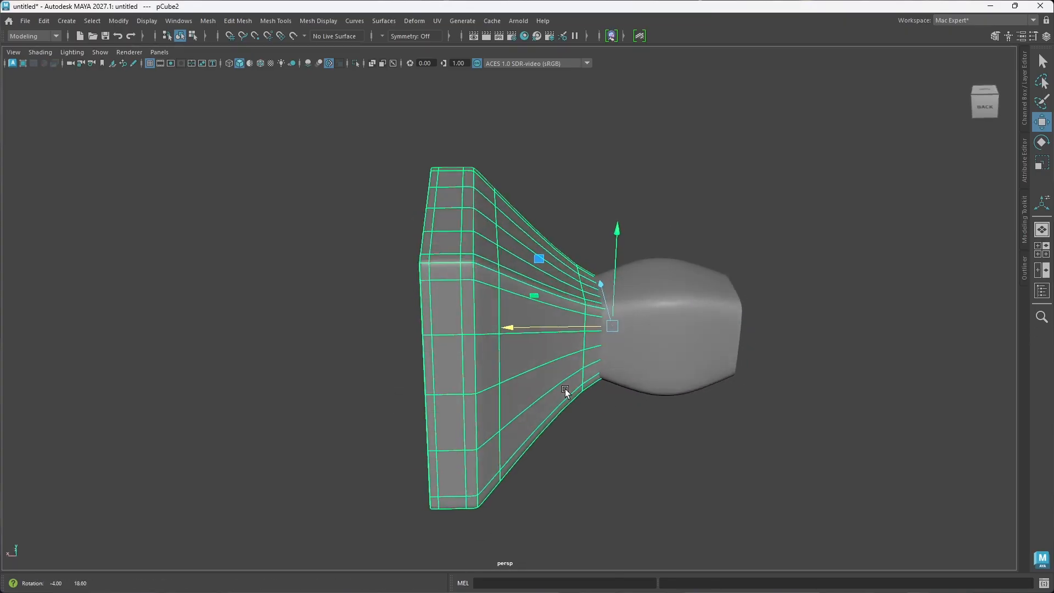
{"action": "left_click_drag", "start_coordinate": [594, 328], "coordinate": [588, 328]}
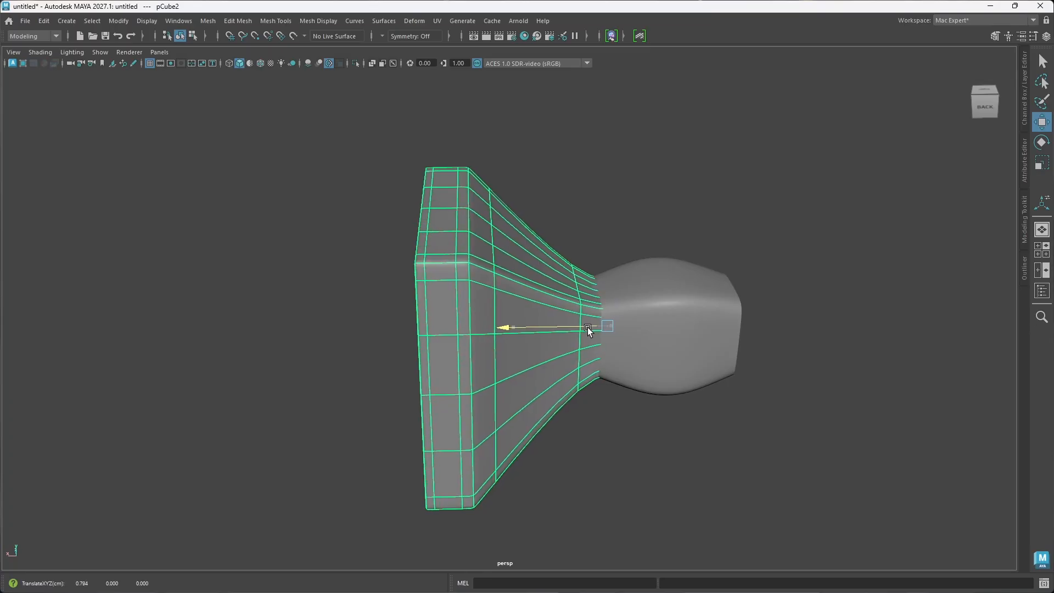
{"action": "left_click", "coordinate": [838, 383]}
{"action": "left_click_drag", "start_coordinate": [838, 382], "coordinate": [444, 346], "text": "alt"}
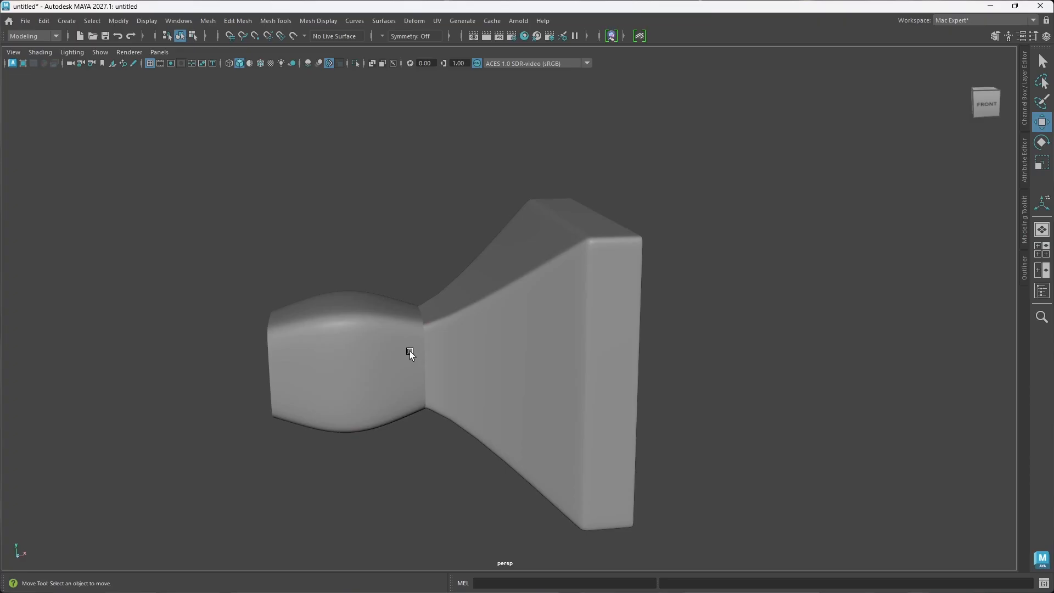
Step: Undo the last selection changes, then reopen the rounded box's bevel settings and adjust the Chamfer option
{"action": "left_click_drag", "start_coordinate": [474, 359], "coordinate": [427, 358], "text": "alt"}
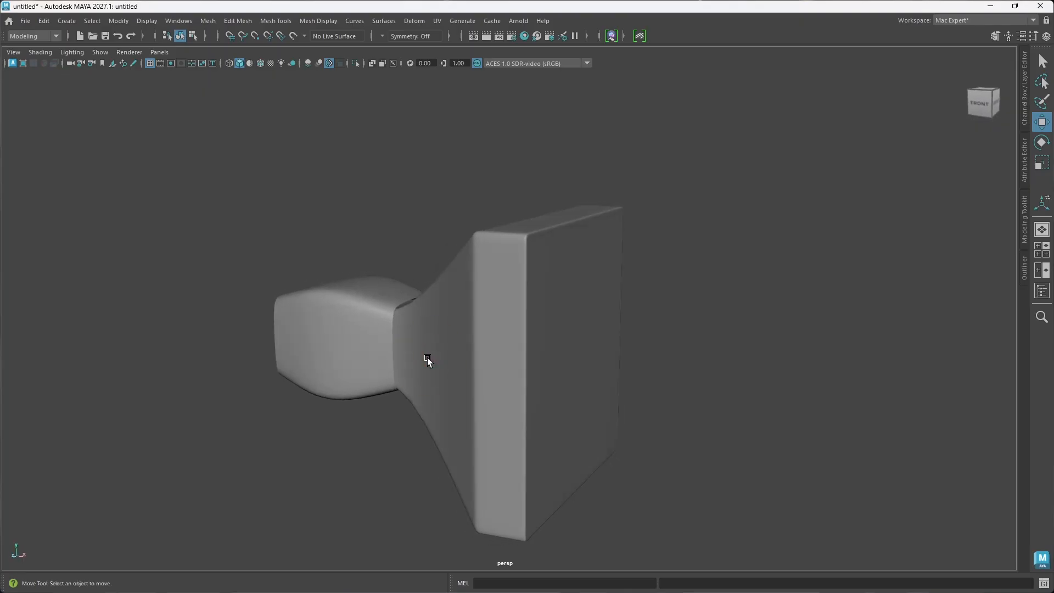
{"action": "key", "text": "ctrl+z"}
{"action": "key", "text": "ctrl+z"}
{"action": "key", "text": "ctrl+z"}
{"action": "key", "text": "ctrl+z"}
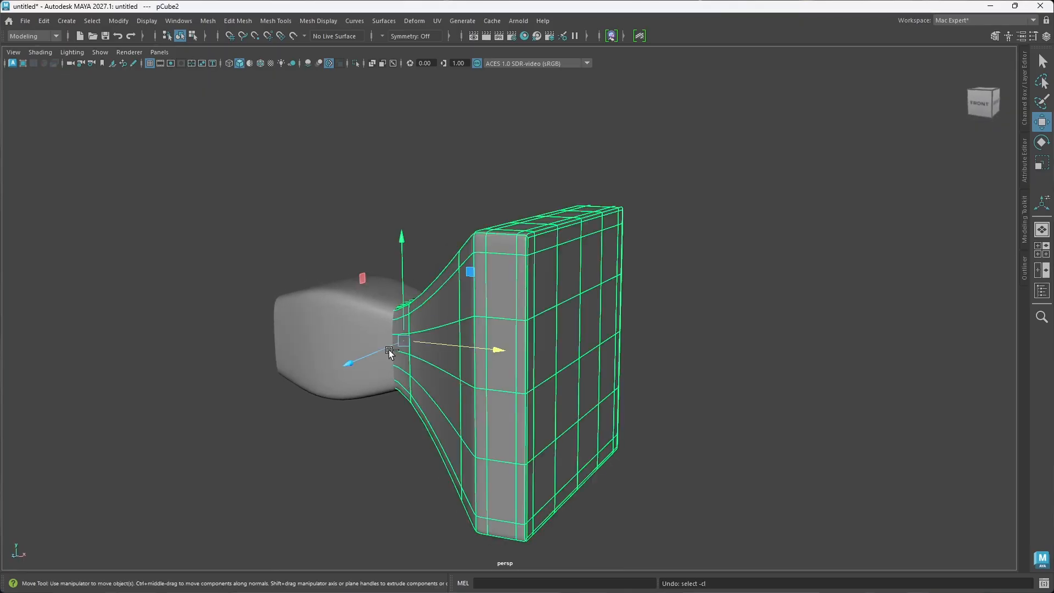
{"action": "left_click_drag", "start_coordinate": [389, 349], "coordinate": [391, 384], "text": "alt"}
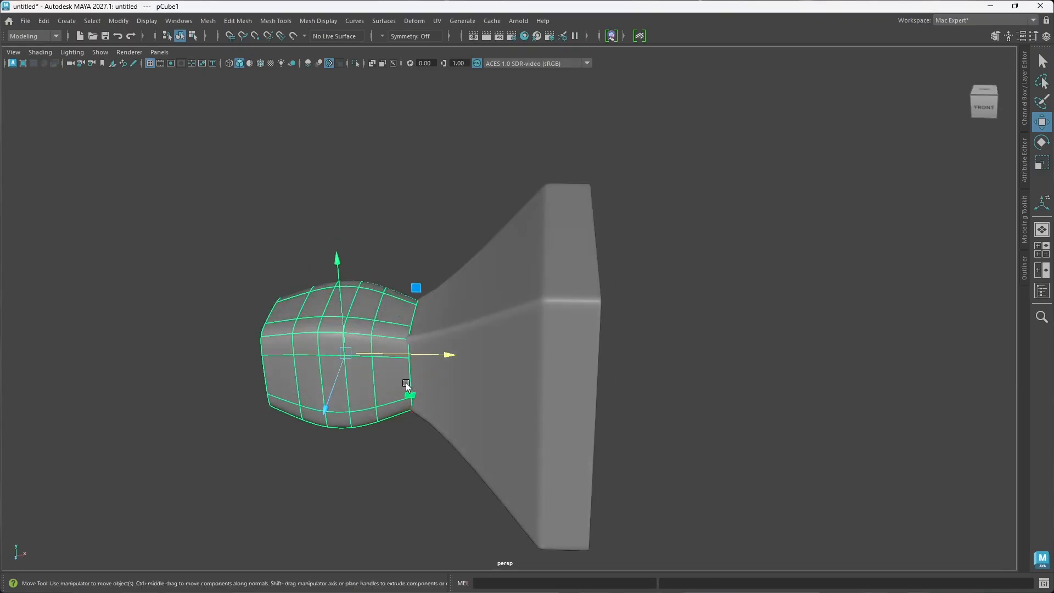
{"action": "key", "text": "ctrl+b"}
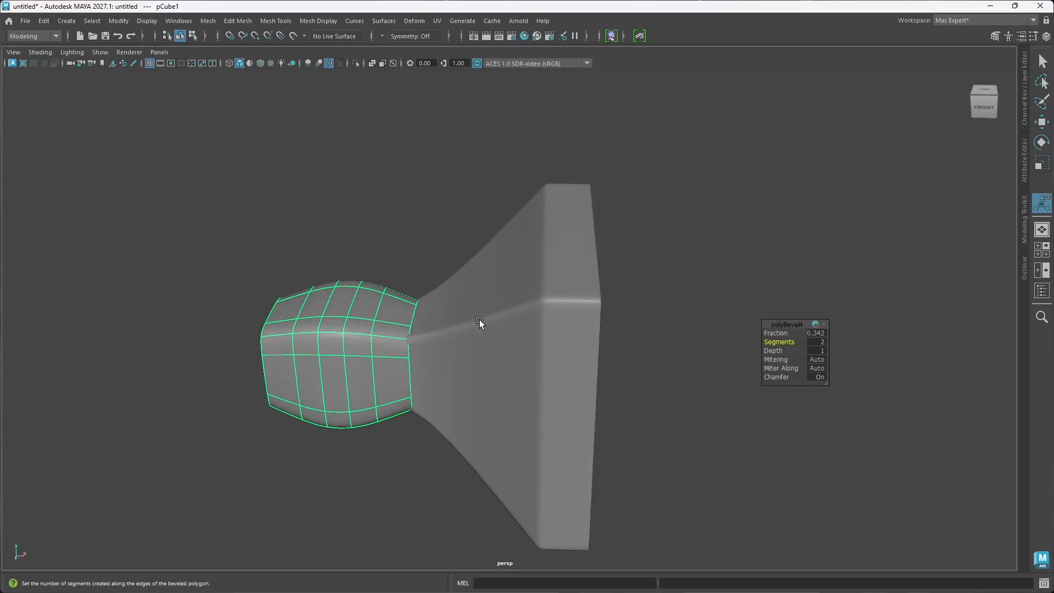
{"action": "left_click_drag", "start_coordinate": [281, 383], "coordinate": [383, 404], "text": "alt"}
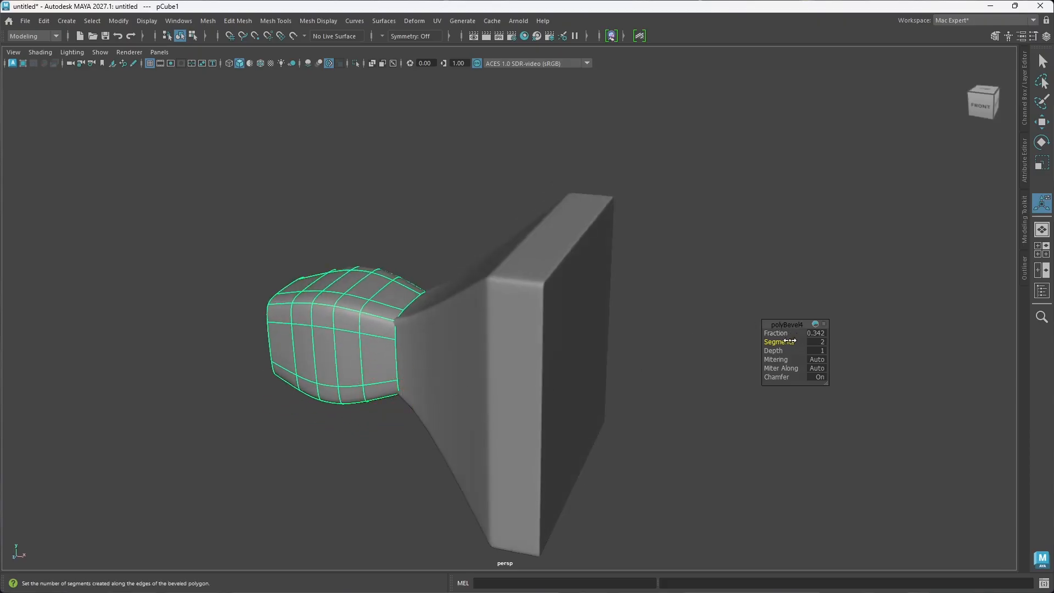
{"action": "left_click", "coordinate": [777, 377]}
Step: Shift the flared piece inward along X to about 0.693 to close the joint with the rounded box, and deselect it
{"action": "left_click_drag", "start_coordinate": [509, 369], "coordinate": [521, 357], "text": "alt"}
{"action": "left_click_drag", "start_coordinate": [521, 356], "coordinate": [499, 353], "text": "alt"}
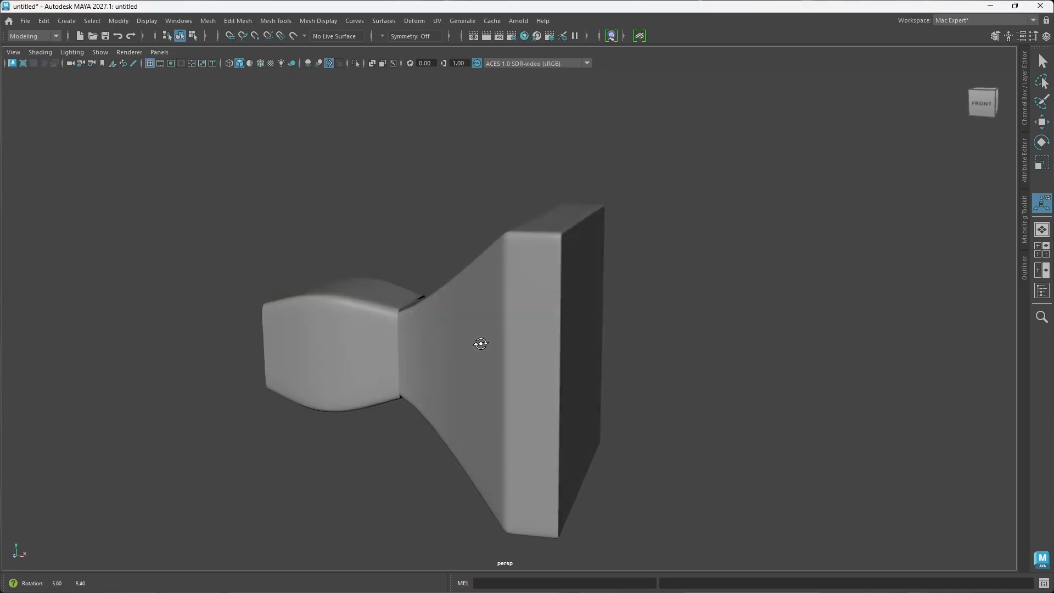
{"action": "left_click", "coordinate": [494, 348]}
{"action": "key", "text": "w"}
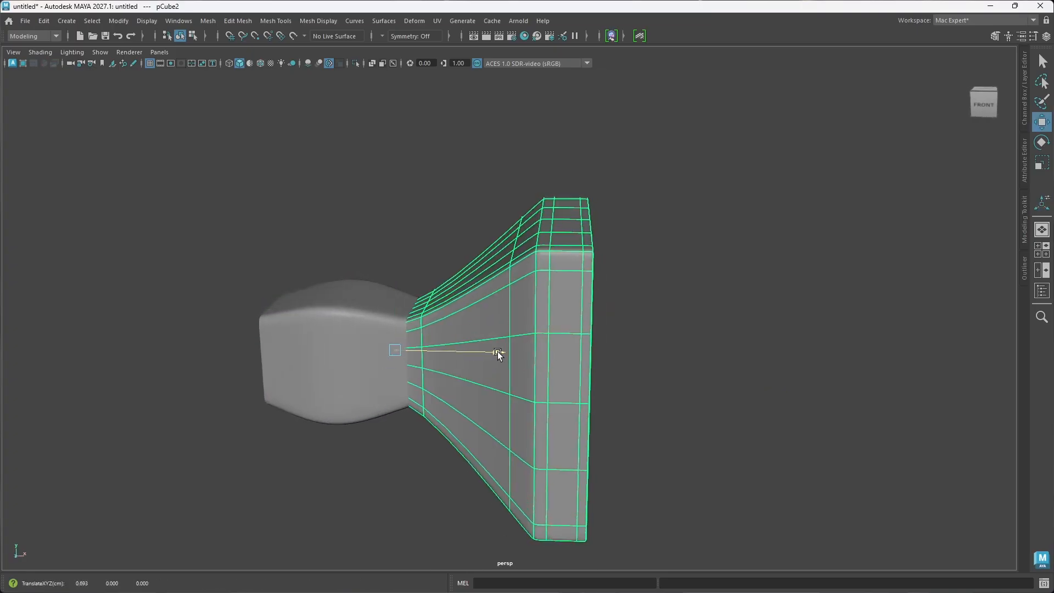
{"action": "left_click_drag", "start_coordinate": [557, 387], "coordinate": [517, 368], "text": "alt"}
{"action": "left_click", "coordinate": [724, 403]}
{"action": "mouse_move", "coordinate": [447, 377]}
{"action": "left_mouse_down", "text": "alt"}
{"action": "mouse_move", "coordinate": [462, 365]}
{"action": "mouse_move", "coordinate": [489, 369]}
{"action": "mouse_move", "coordinate": [494, 346]}
{"action": "mouse_move", "coordinate": [534, 371]}
{"action": "mouse_move", "coordinate": [584, 368]}
{"action": "mouse_move", "coordinate": [549, 381]}
{"action": "mouse_move", "coordinate": [453, 378]}
{"action": "mouse_move", "coordinate": [464, 376]}
{"action": "left_mouse_up", "text": "alt"}
{"action": "left_click", "coordinate": [490, 369]}
{"action": "left_click", "coordinate": [710, 414]}
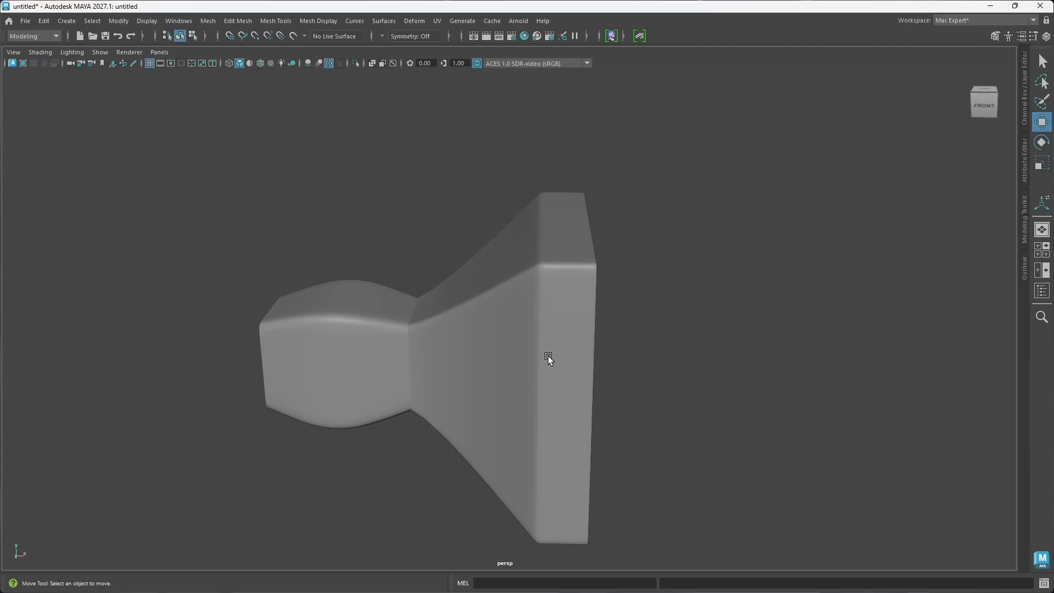
Step: Try mirroring the flared piece across the world X axis to the opposite side of the rounded box, and undo the mirror
{"action": "scroll", "coordinate": [512, 358], "scroll_direction": "down", "scroll_amount": 4}
{"action": "left_click_drag", "start_coordinate": [511, 358], "coordinate": [539, 365], "text": "alt"}
{"action": "left_click", "coordinate": [605, 378]}
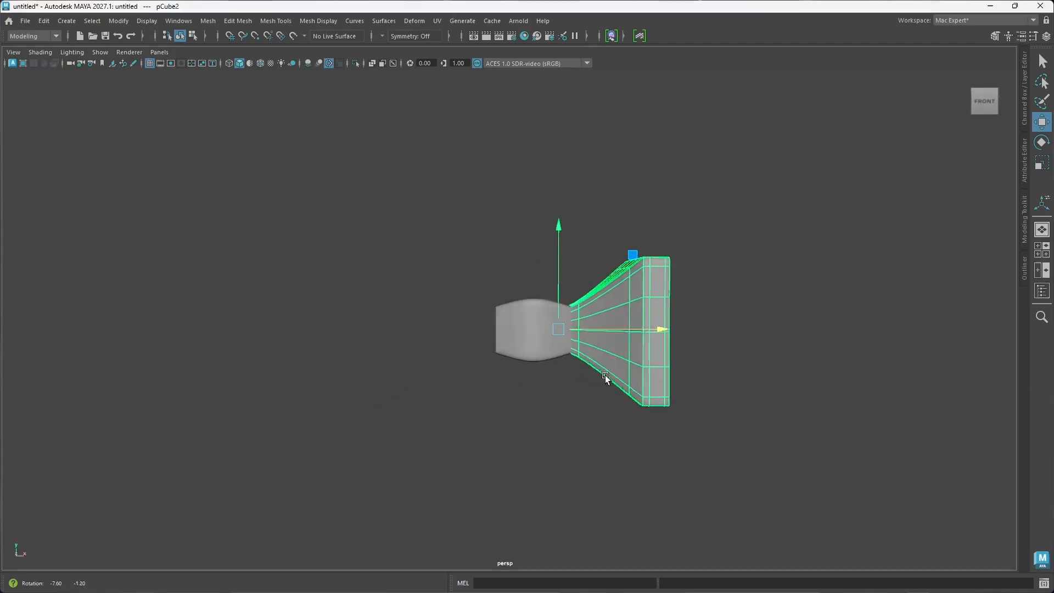
{"action": "left_click_drag", "start_coordinate": [605, 378], "coordinate": [599, 374], "text": "alt"}
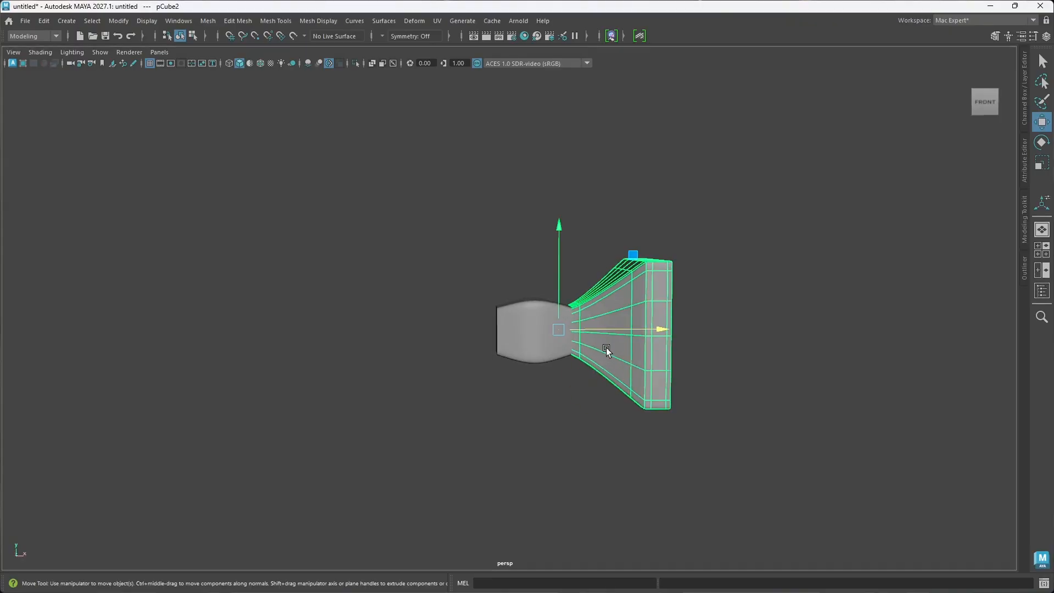
{"action": "right_click_drag", "start_coordinate": [606, 348], "coordinate": [582, 416], "text": "shift"}
{"action": "left_click_drag", "start_coordinate": [569, 472], "coordinate": [492, 423], "text": "alt"}
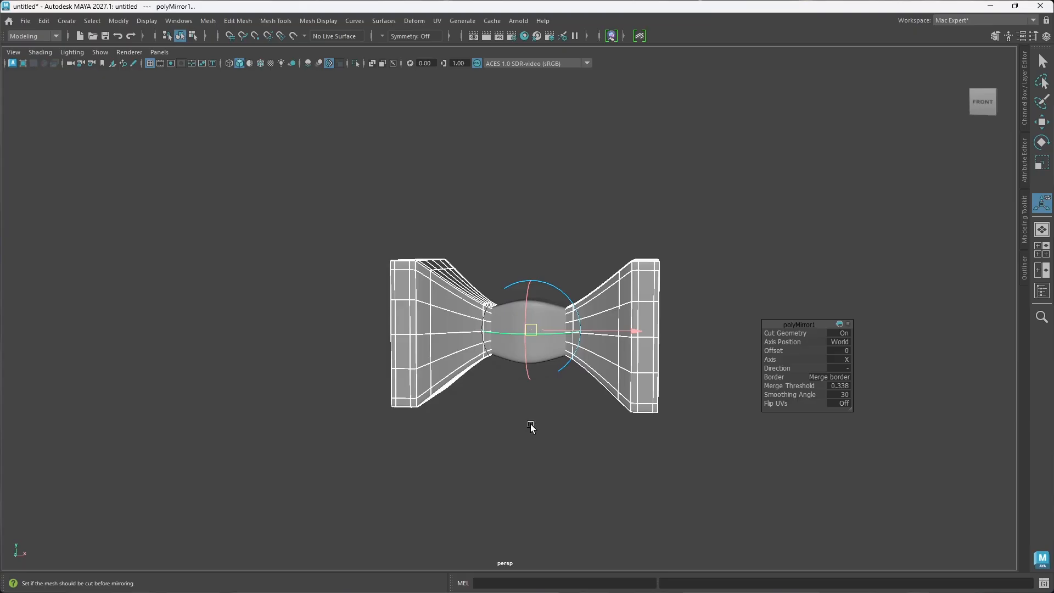
{"action": "key", "text": "ctrl+z"}
{"action": "left_click_drag", "start_coordinate": [555, 414], "coordinate": [716, 357], "text": "alt"}
{"action": "left_click", "coordinate": [717, 356]}
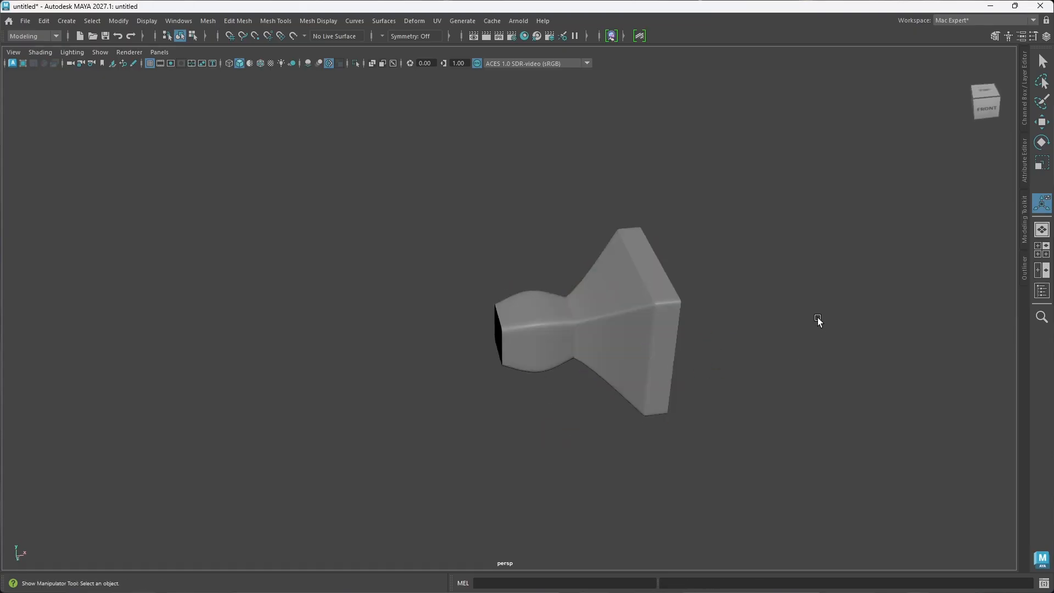
Step: Bring up the war hammer reference sketch to compare it with the modelled head, and put it away again
{"action": "left_click_drag", "start_coordinate": [593, 388], "coordinate": [551, 407], "text": "alt"}
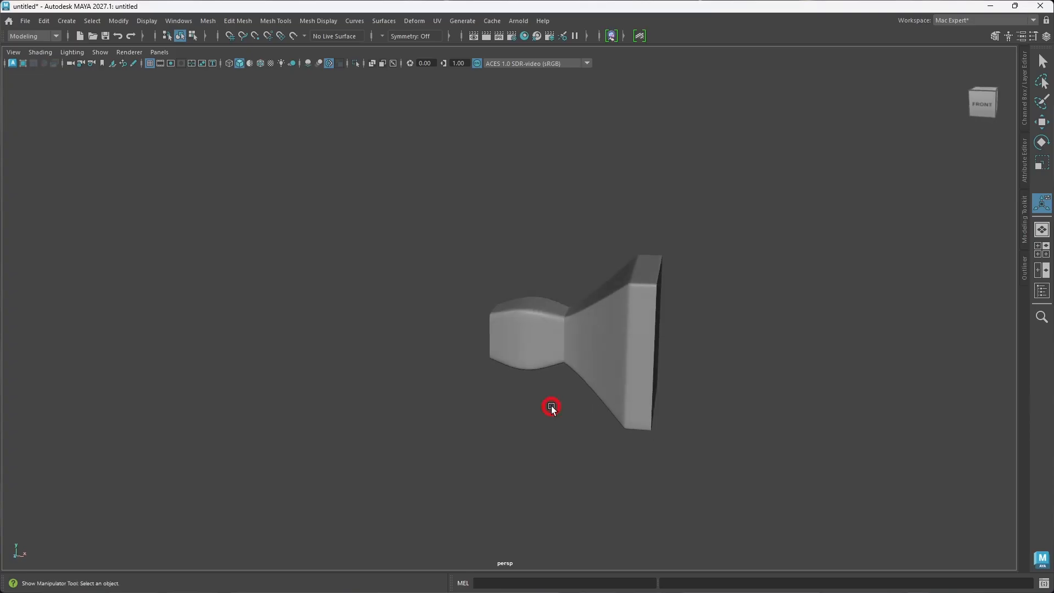
{"action": "right_click_drag", "start_coordinate": [1053, 389], "coordinate": [491, 335]}
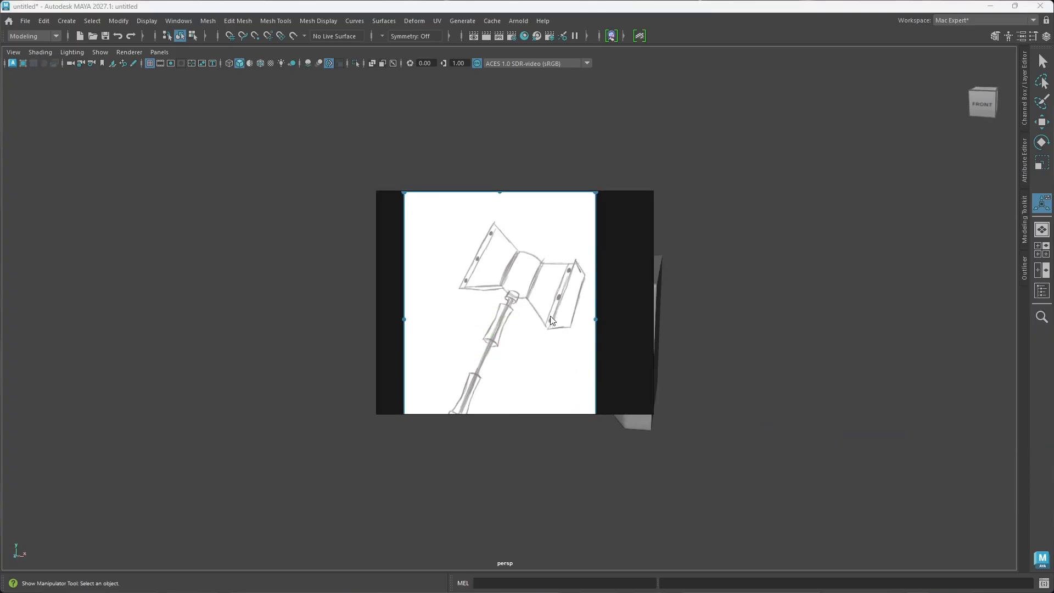
{"action": "right_click_drag", "start_coordinate": [509, 332], "coordinate": [1053, 433]}
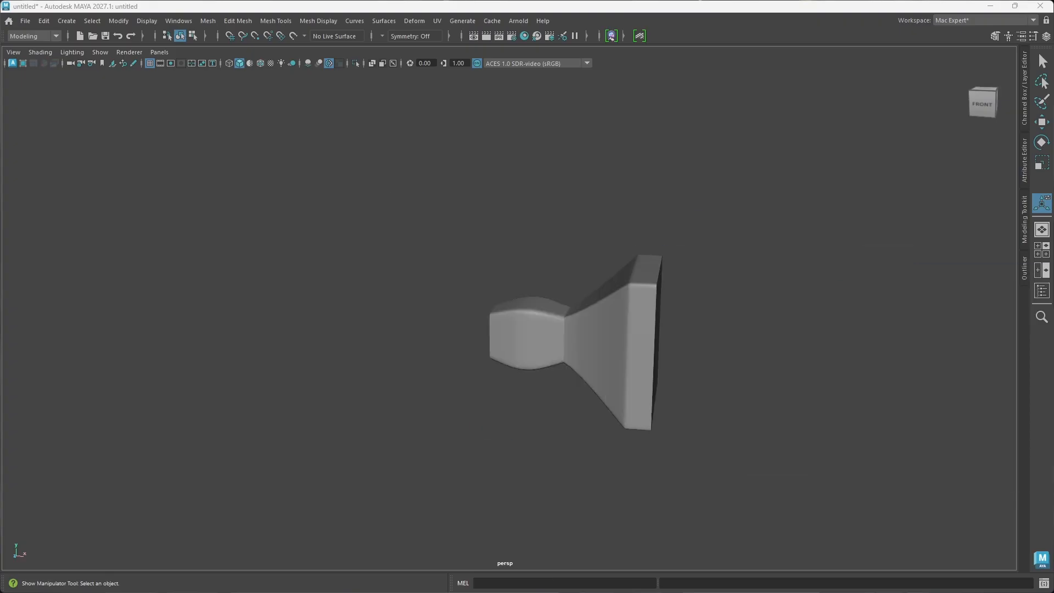
Step: Create a polygon cylinder around the rounded box and set its axis subdivisions to 8
{"action": "left_click_drag", "start_coordinate": [586, 402], "coordinate": [517, 357], "text": "alt"}
{"action": "right_click_drag", "start_coordinate": [517, 356], "coordinate": [457, 354], "text": "shift"}
{"action": "left_click_drag", "start_coordinate": [496, 378], "coordinate": [527, 341], "text": "alt"}
{"action": "key", "text": "r"}
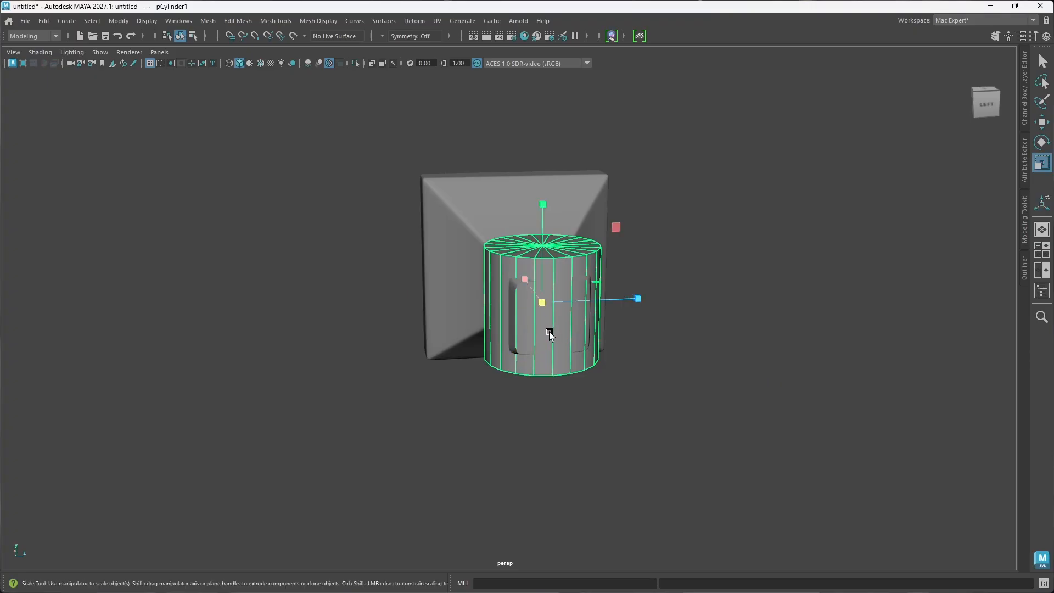
{"action": "left_click_drag", "start_coordinate": [548, 332], "coordinate": [552, 352], "text": "alt"}
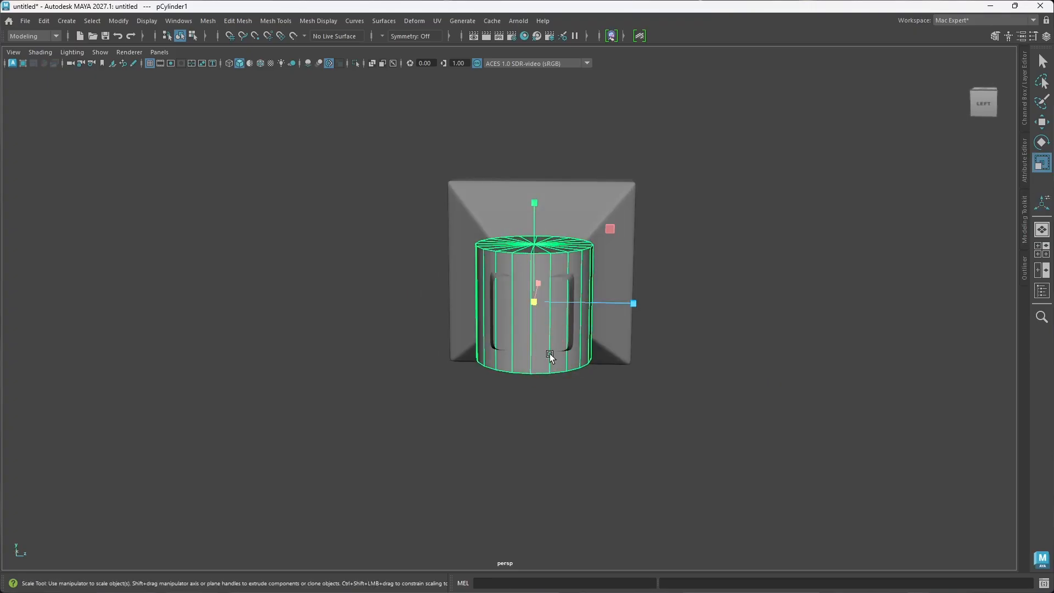
{"action": "key", "text": "t"}
{"action": "left_click_drag", "start_coordinate": [805, 351], "coordinate": [735, 350]}
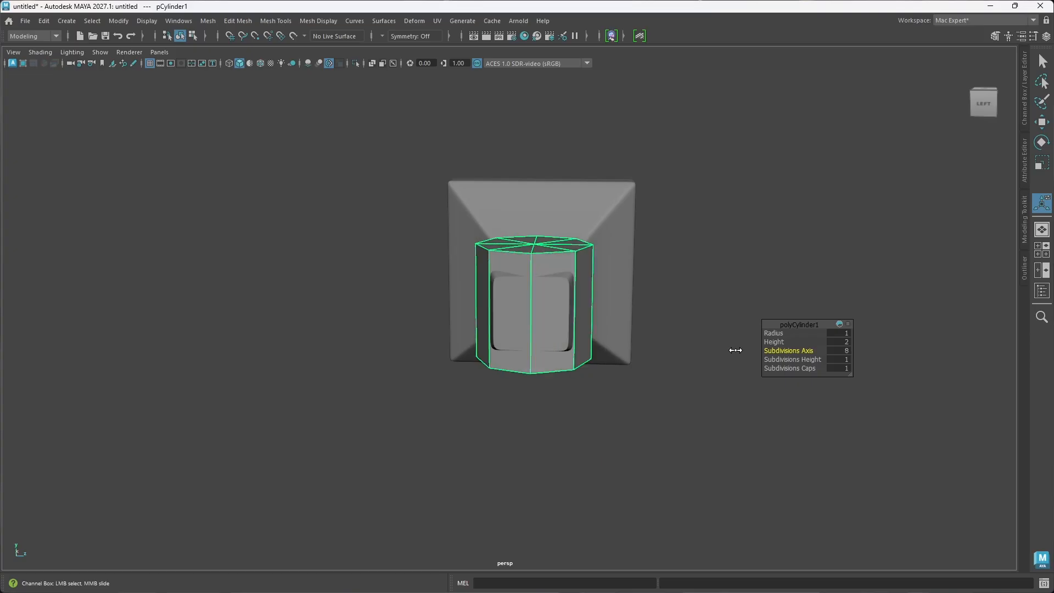
Step: Scale the eight-sided cylinder down uniformly until it fits inside the rounded box
{"action": "mouse_move", "coordinate": [551, 391]}
{"action": "left_mouse_down", "text": "alt"}
{"action": "mouse_move", "coordinate": [550, 343]}
{"action": "mouse_move", "coordinate": [544, 394]}
{"action": "left_mouse_up", "text": "alt"}
{"action": "key", "text": "r"}
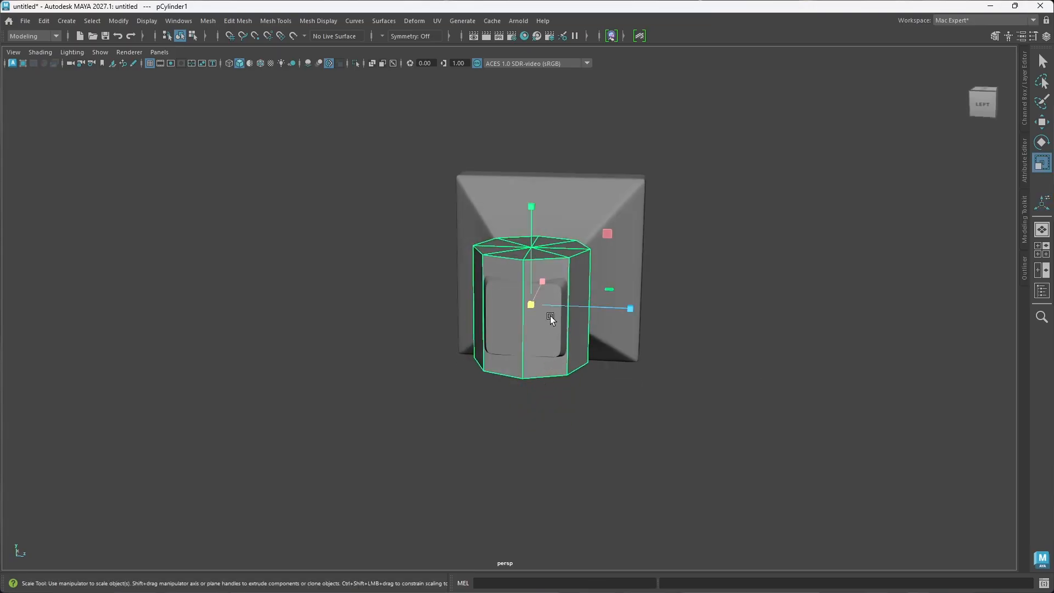
{"action": "left_click_drag", "start_coordinate": [532, 302], "coordinate": [490, 302]}
{"action": "left_click_drag", "start_coordinate": [519, 361], "coordinate": [532, 325], "text": "alt"}
Step: Move the cylinder down along Y so that it protrudes from the underside of the rounded box
{"action": "key", "text": "w"}
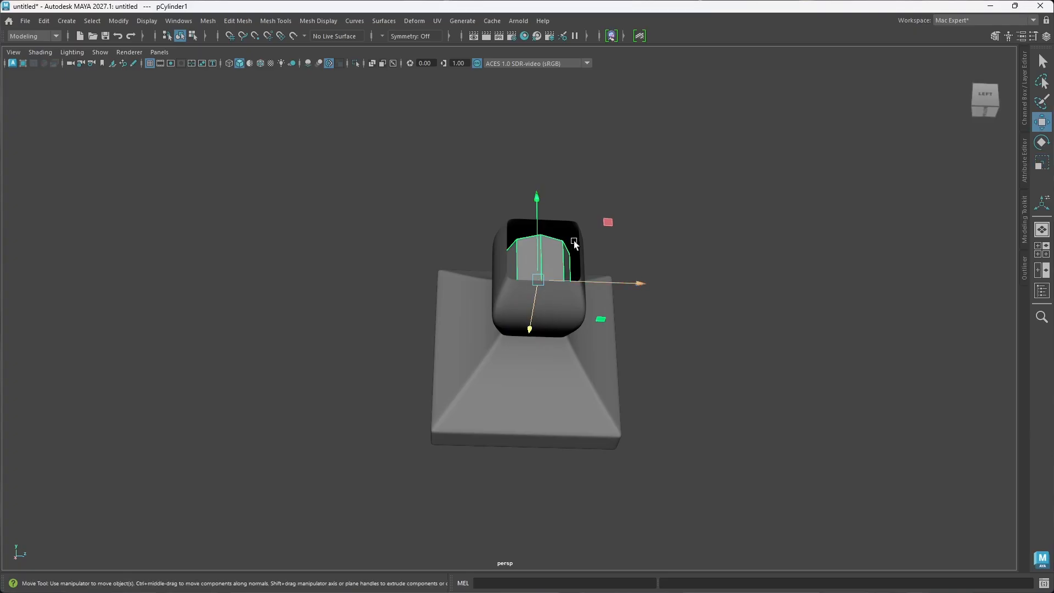
{"action": "left_click_drag", "start_coordinate": [536, 205], "coordinate": [538, 262]}
{"action": "left_click_drag", "start_coordinate": [531, 316], "coordinate": [469, 316], "text": "alt"}
{"action": "left_click_drag", "start_coordinate": [479, 269], "coordinate": [479, 263]}
{"action": "left_click_drag", "start_coordinate": [487, 342], "coordinate": [486, 365], "text": "alt"}
{"action": "scroll", "coordinate": [488, 376], "scroll_direction": "up", "scroll_amount": 3}
{"action": "middle_click_drag", "start_coordinate": [494, 404], "coordinate": [518, 370], "text": "alt"}
{"action": "left_click_drag", "start_coordinate": [496, 399], "coordinate": [505, 392], "text": "alt"}
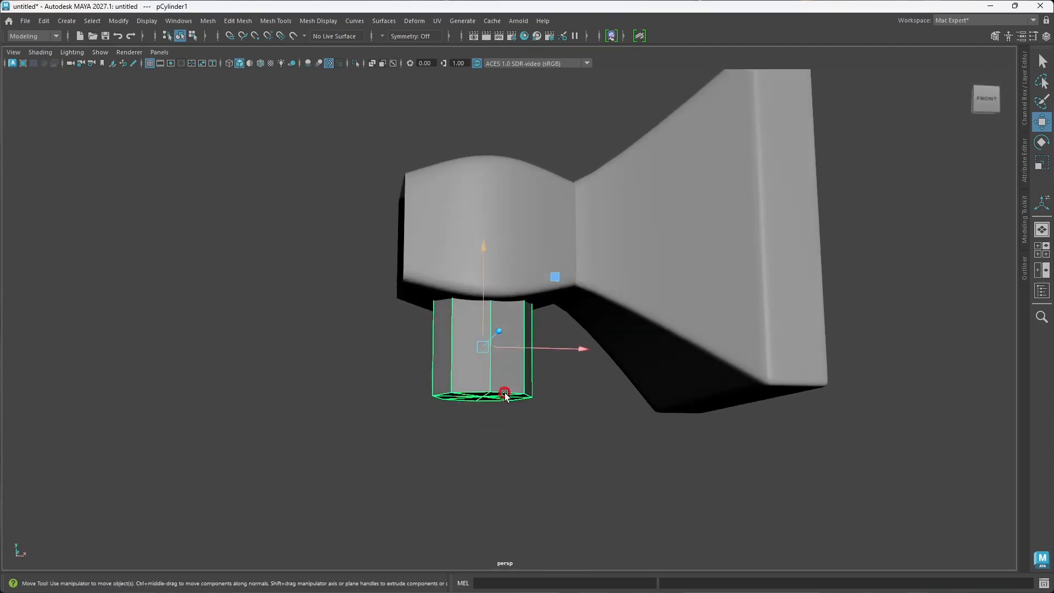
Step: Scale the cylinder uniformly to about 0.528 to match the width of the rounded box's underside
{"action": "key", "text": "r"}
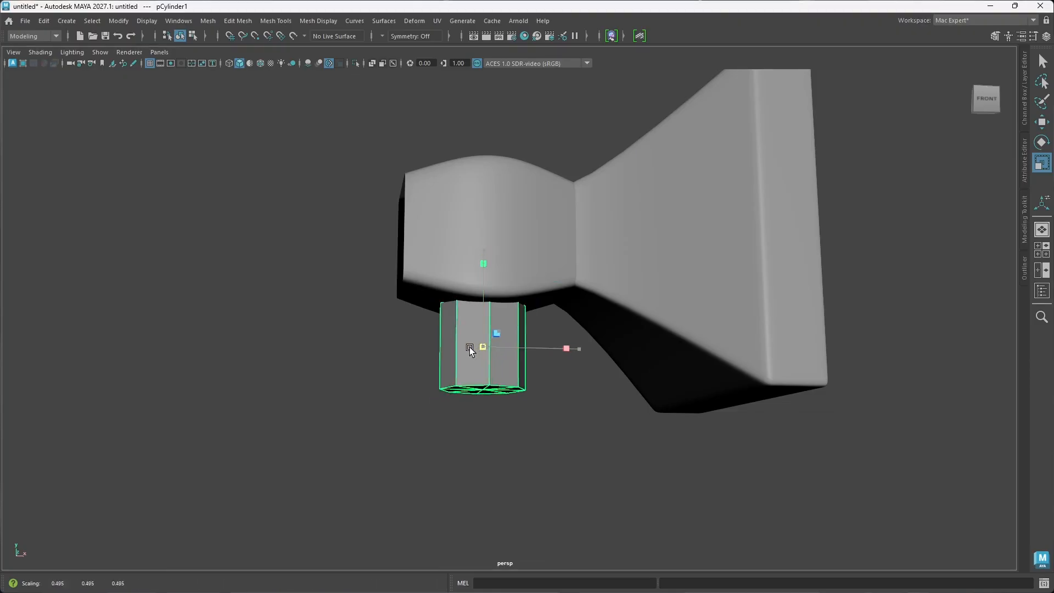
{"action": "left_click_drag", "start_coordinate": [471, 347], "coordinate": [535, 370], "text": "alt"}
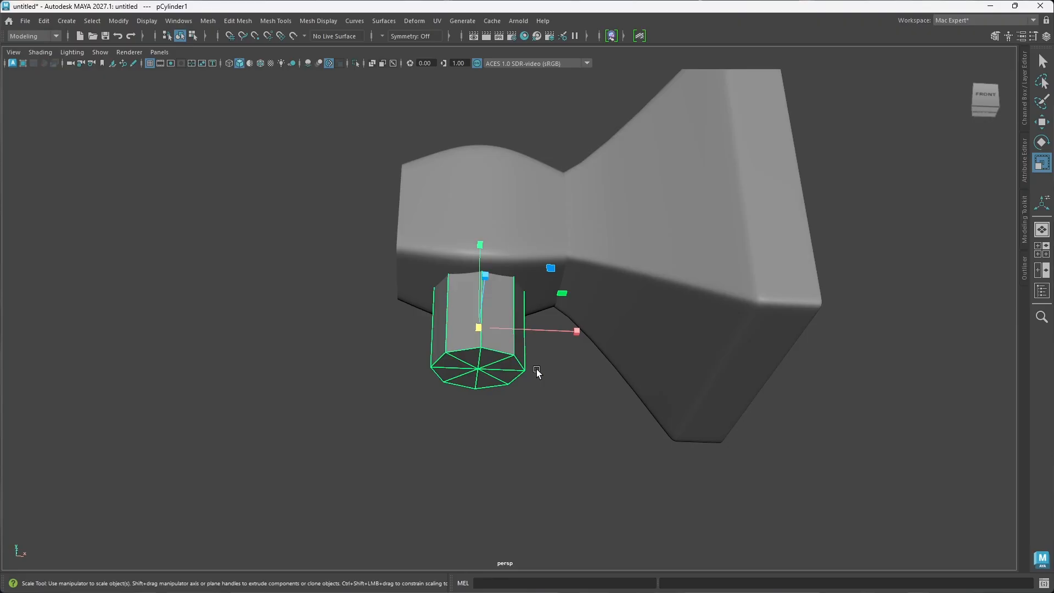
{"action": "left_click_drag", "start_coordinate": [533, 371], "coordinate": [608, 356], "text": "alt"}
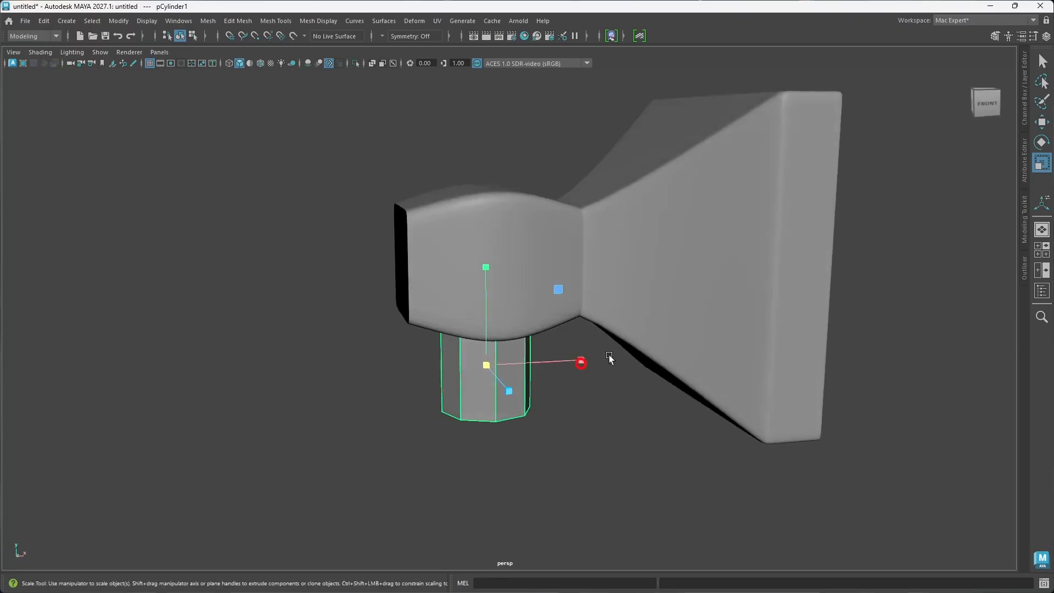
{"action": "scroll", "coordinate": [635, 297], "scroll_direction": "down", "scroll_amount": 3}
{"action": "mouse_move", "coordinate": [636, 296]}
{"action": "left_mouse_down", "text": "alt"}
{"action": "mouse_move", "coordinate": [648, 312]}
{"action": "mouse_move", "coordinate": [638, 316]}
{"action": "left_mouse_up", "text": "alt"}
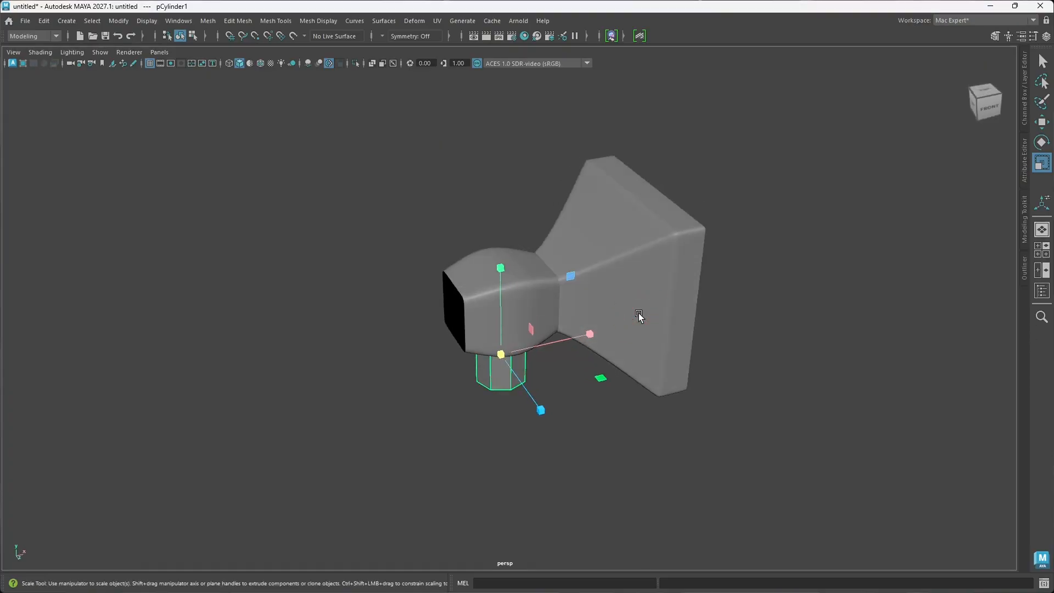
Step: Shorten the cylinder by scaling it along Y to about 0.405
{"action": "left_click_drag", "start_coordinate": [514, 360], "coordinate": [496, 333], "text": "alt"}
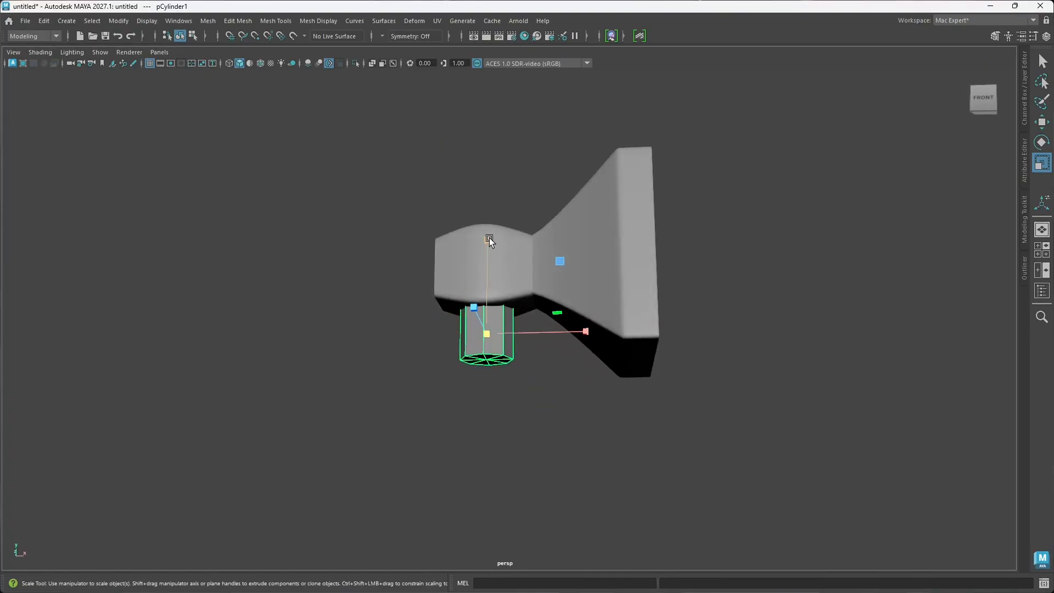
{"action": "middle_click_drag", "start_coordinate": [489, 238], "coordinate": [486, 263]}
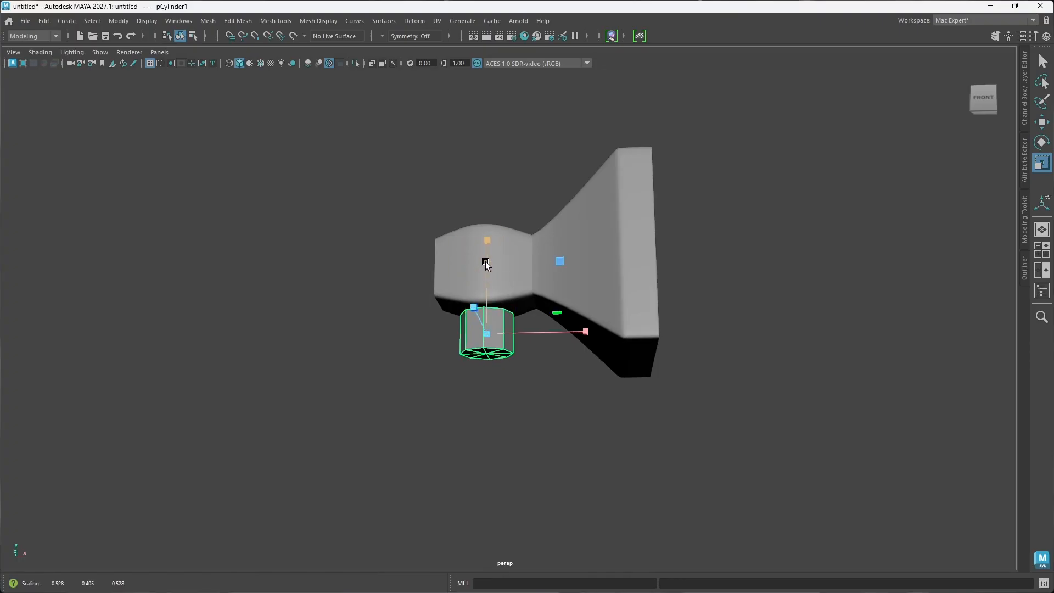
{"action": "key", "text": "e"}
{"action": "key", "text": "r"}
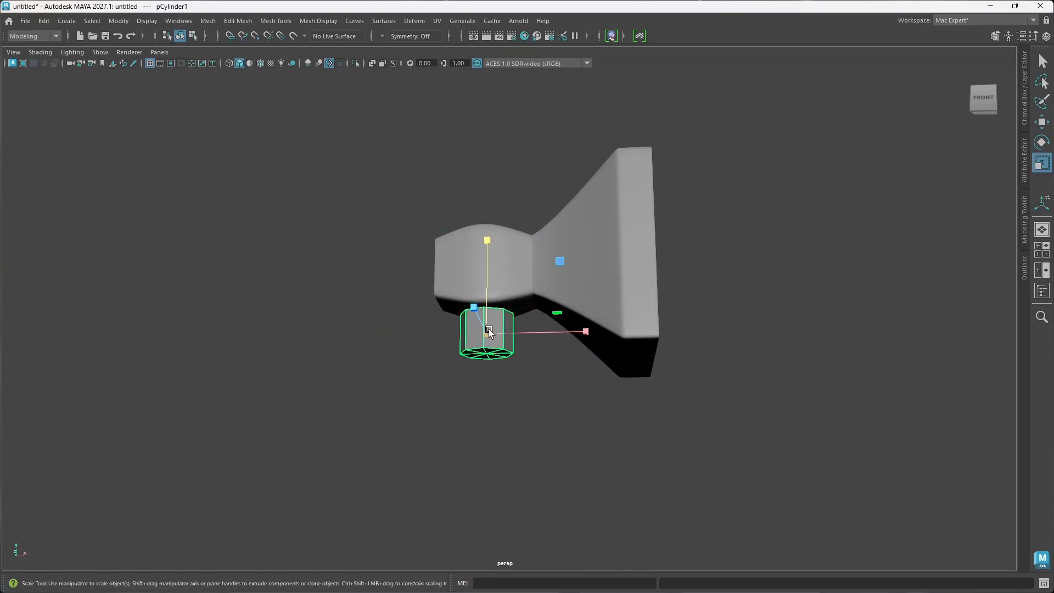
{"action": "left_click_drag", "start_coordinate": [494, 336], "coordinate": [529, 345], "text": "alt"}
Step: Adjust the cylinder's vertical position against the underside of the rounded box and deselect it
{"action": "key", "text": "w"}
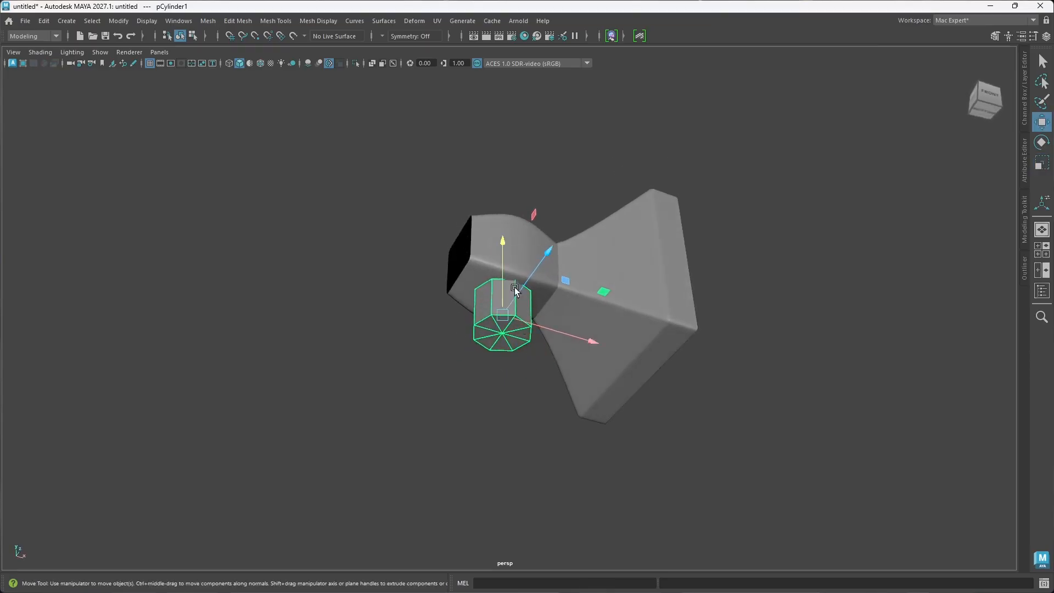
{"action": "left_click_drag", "start_coordinate": [503, 241], "coordinate": [583, 359]}
{"action": "left_click", "coordinate": [628, 384]}
{"action": "left_click_drag", "start_coordinate": [612, 415], "coordinate": [530, 376], "text": "alt"}
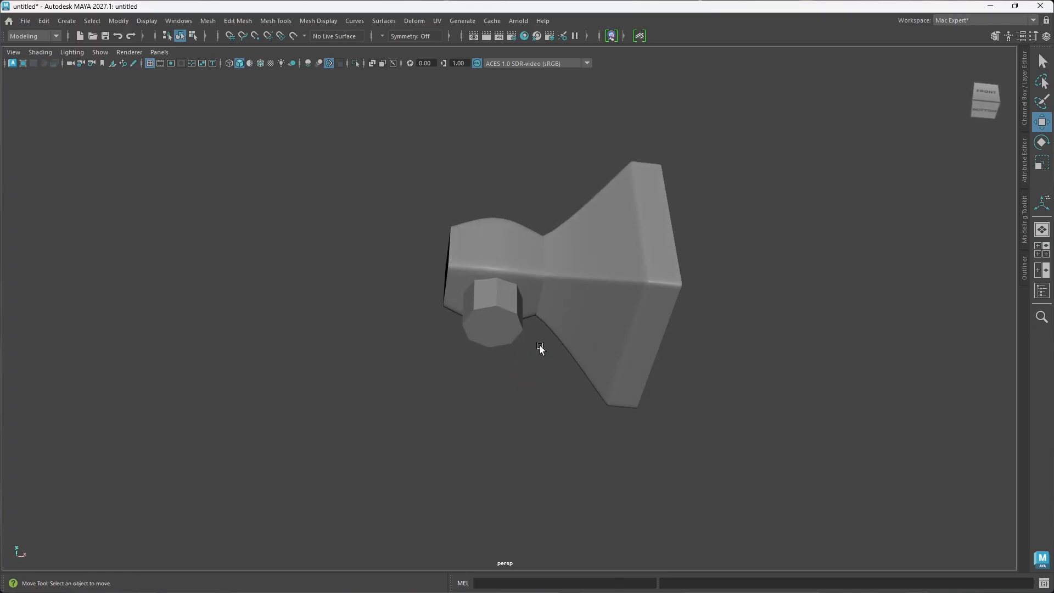
{"action": "left_click_drag", "start_coordinate": [522, 388], "coordinate": [512, 309], "text": "alt"}
{"action": "left_click", "coordinate": [552, 302]}
{"action": "key", "text": "r"}
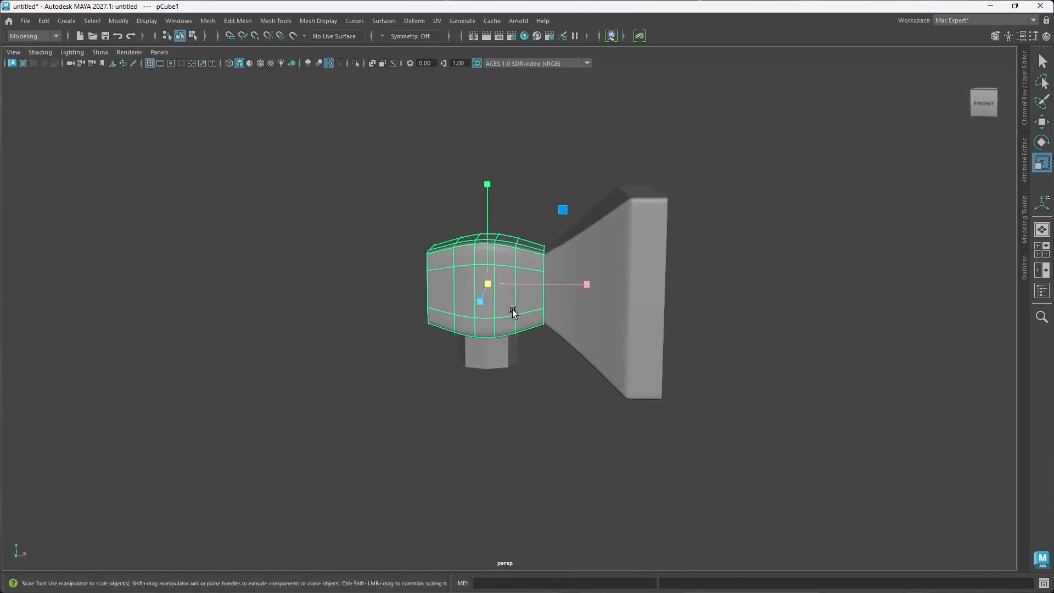
{"action": "left_click", "coordinate": [601, 318]}
Step: Delete the bottom and top cap faces of the cylinder to leave an open tube, and return to object mode
{"action": "left_click_drag", "start_coordinate": [574, 314], "coordinate": [513, 395], "text": "alt"}
{"action": "left_click", "coordinate": [497, 324]}
{"action": "right_click_drag", "start_coordinate": [531, 406], "coordinate": [531, 302]}
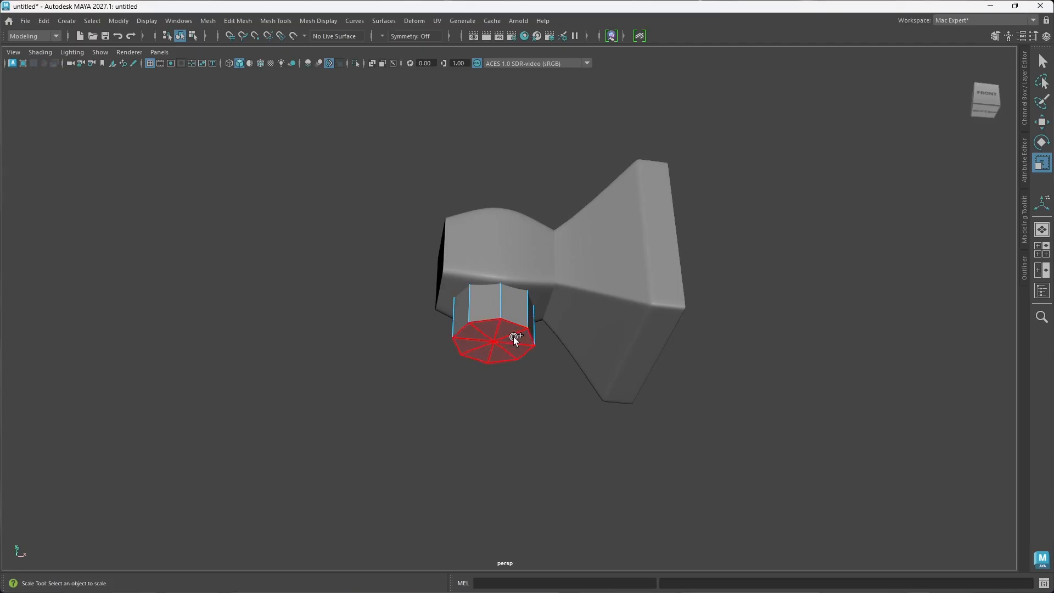
{"action": "left_click", "coordinate": [513, 337]}
{"action": "left_click_drag", "start_coordinate": [505, 383], "coordinate": [591, 430], "text": "alt"}
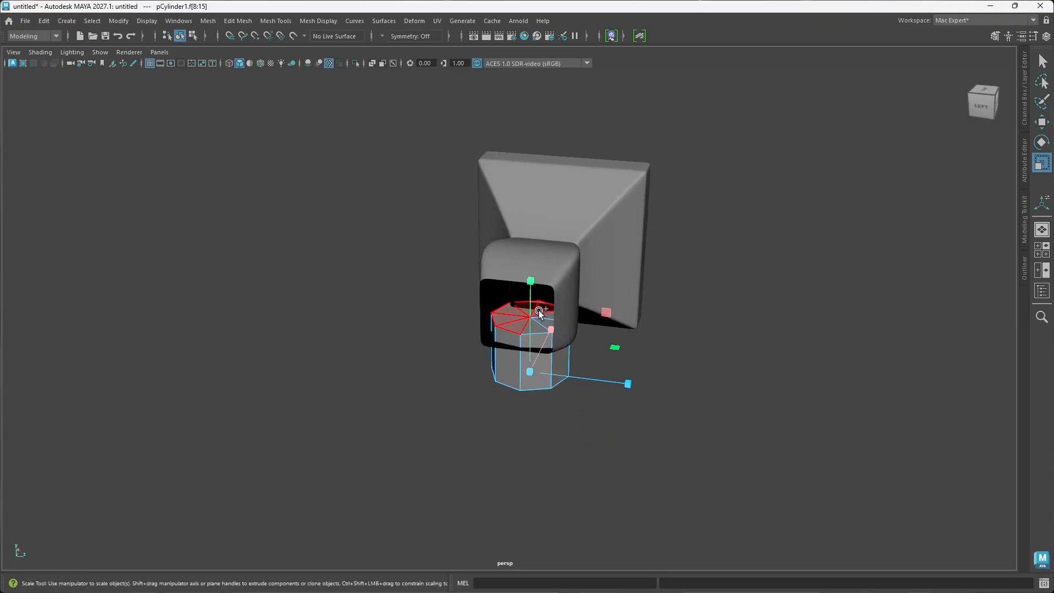
{"action": "left_click", "coordinate": [540, 328], "text": "shift"}
{"action": "left_click_drag", "start_coordinate": [577, 437], "coordinate": [536, 443], "text": "alt"}
{"action": "left_click", "coordinate": [551, 402]}
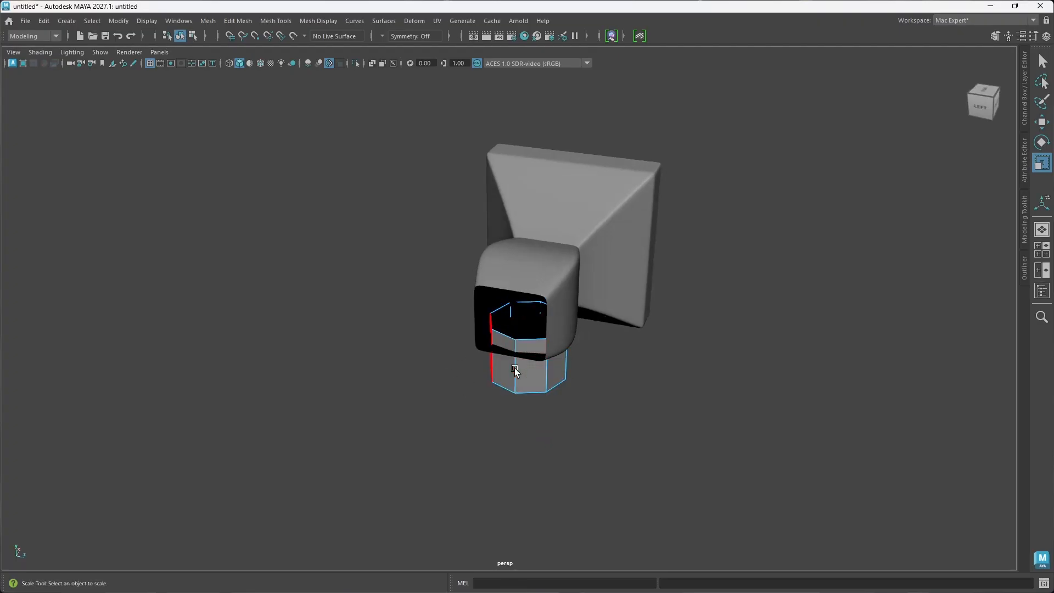
{"action": "key", "text": "w"}
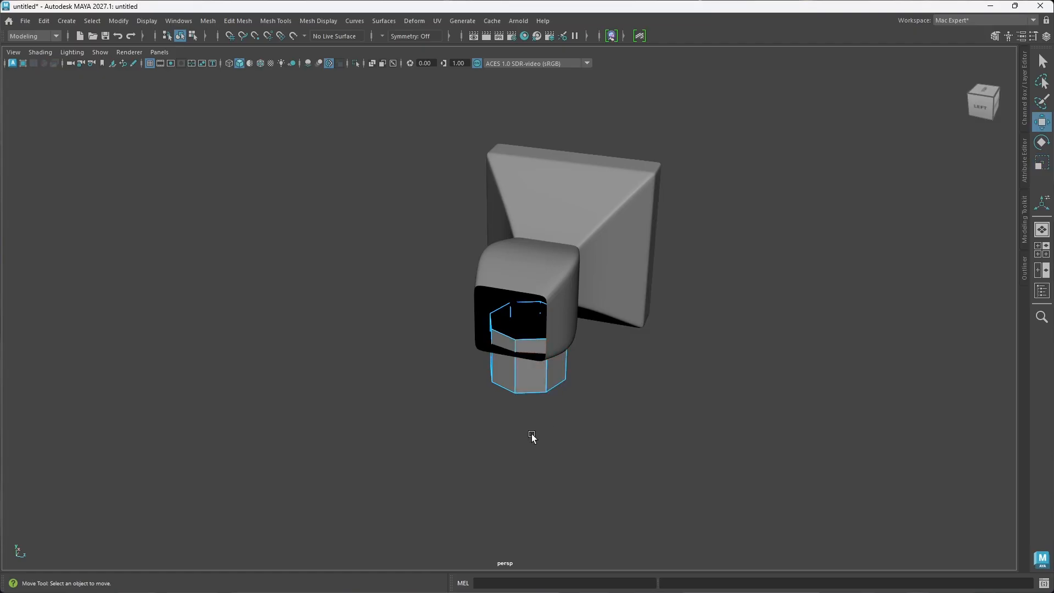
{"action": "right_click_drag", "start_coordinate": [535, 429], "coordinate": [588, 254]}
{"action": "left_click", "coordinate": [626, 416]}
{"action": "left_click_drag", "start_coordinate": [630, 414], "coordinate": [536, 357], "text": "alt"}
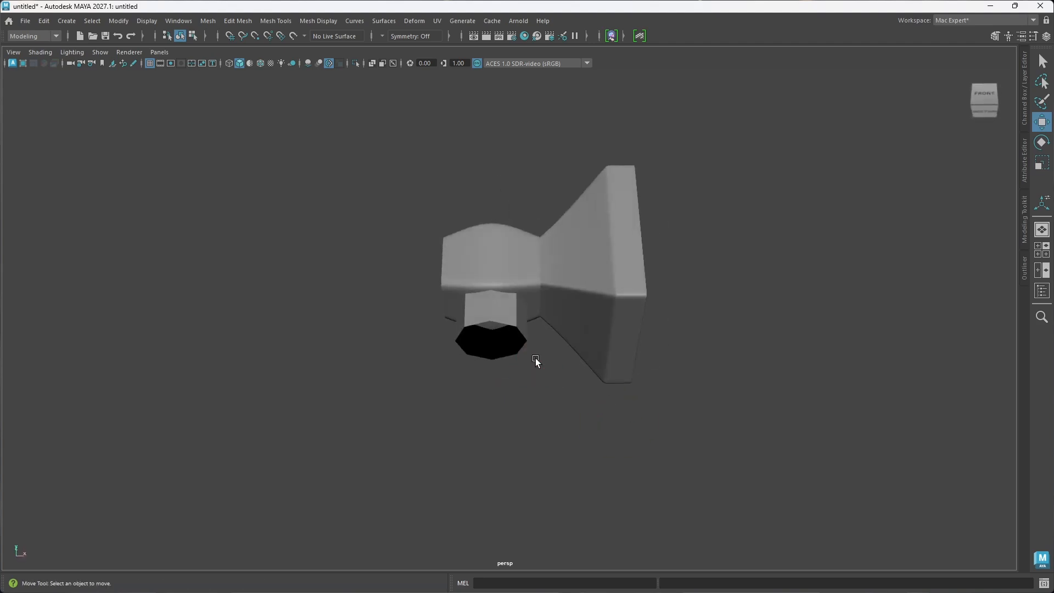
Step: Extrude the cylinder's lower border edge loop and scale it inward to form a narrow flat rim, then deselect it
{"action": "left_click_drag", "start_coordinate": [540, 387], "coordinate": [524, 338], "text": "alt"}
{"action": "left_click", "coordinate": [523, 294]}
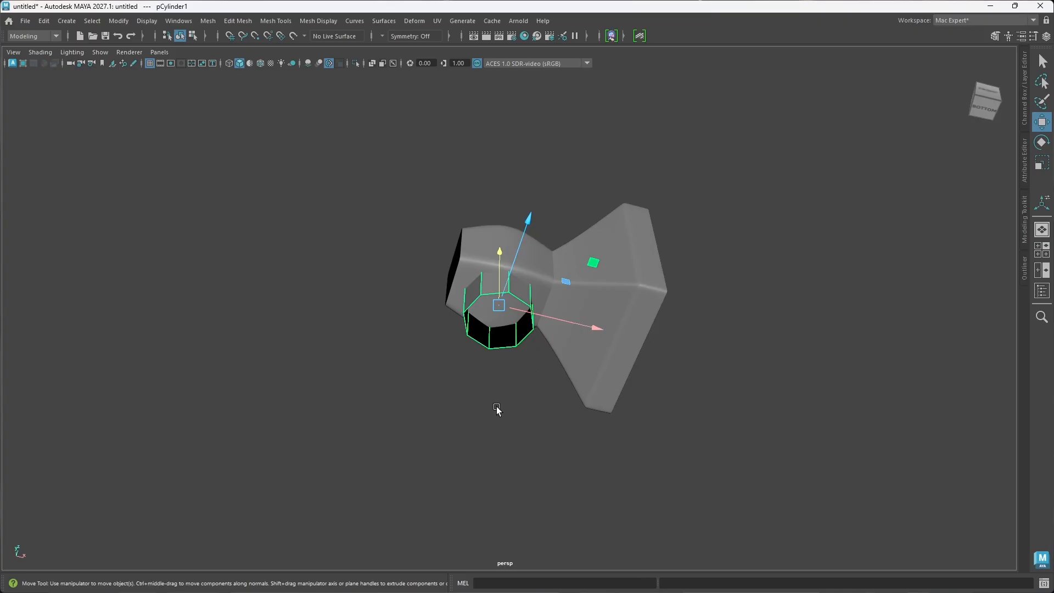
{"action": "right_click_drag", "start_coordinate": [509, 324], "coordinate": [509, 236]}
{"action": "double_click", "coordinate": [503, 297]}
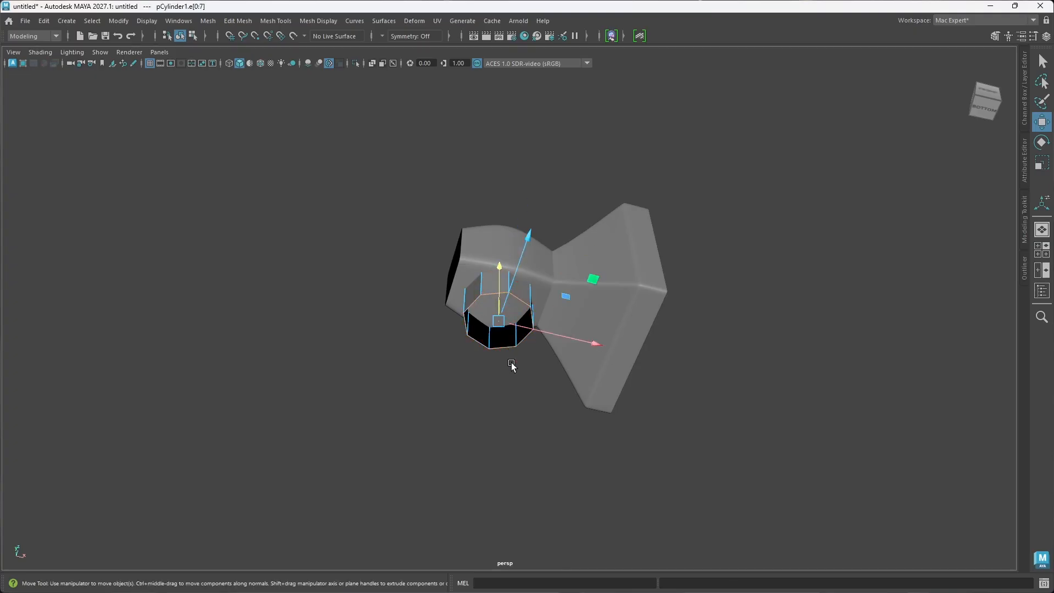
{"action": "key", "text": "r"}
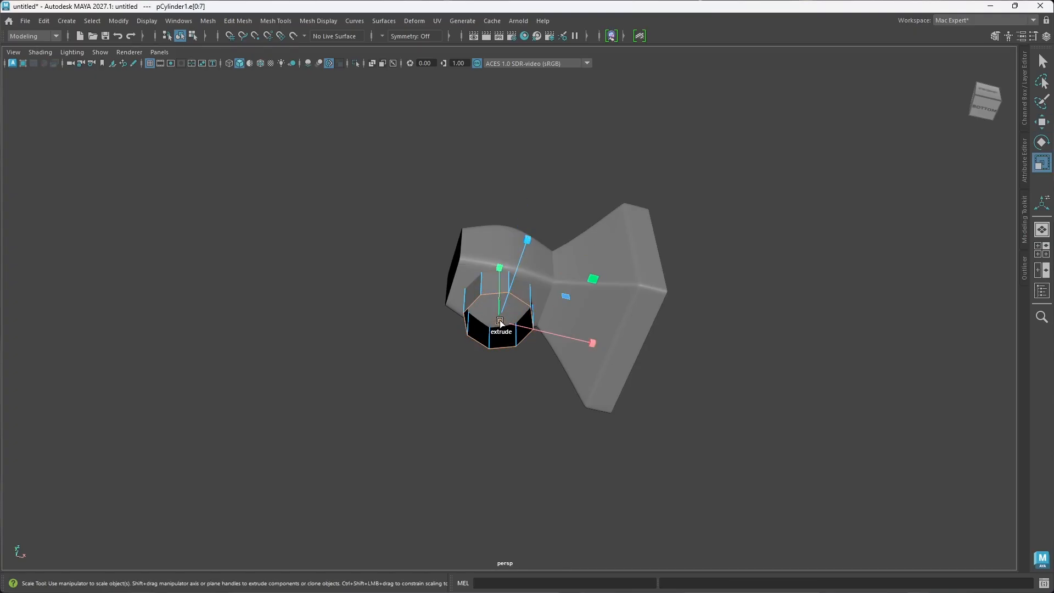
{"action": "left_click_drag", "start_coordinate": [498, 321], "coordinate": [494, 325], "text": "shift"}
{"action": "mouse_move", "coordinate": [515, 400]}
{"action": "left_mouse_down", "text": "alt"}
{"action": "mouse_move", "coordinate": [551, 400]}
{"action": "mouse_move", "coordinate": [537, 399]}
{"action": "left_mouse_up", "text": "alt"}
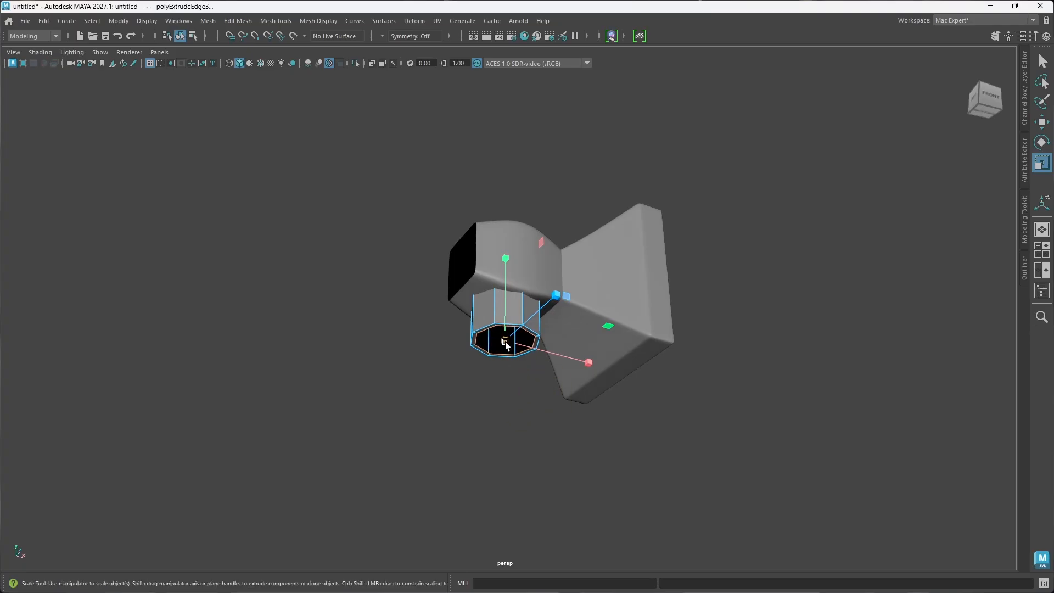
{"action": "left_click_drag", "start_coordinate": [505, 341], "coordinate": [501, 339]}
{"action": "mouse_move", "coordinate": [517, 407]}
{"action": "left_mouse_down", "text": "alt"}
{"action": "mouse_move", "coordinate": [506, 391]}
{"action": "mouse_move", "coordinate": [515, 394]}
{"action": "left_mouse_up", "text": "alt"}
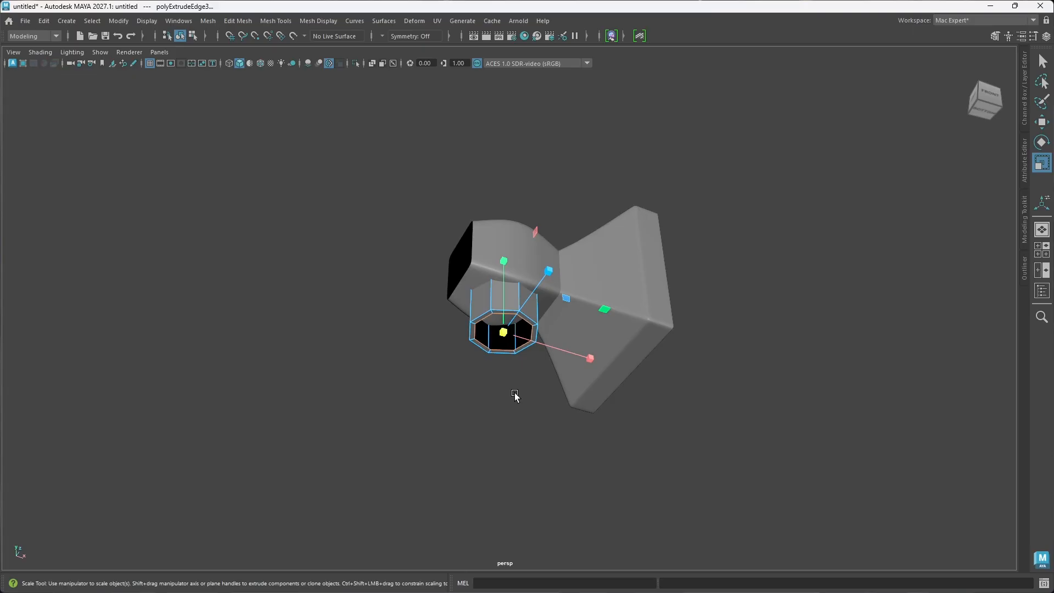
{"action": "left_click", "coordinate": [501, 401]}
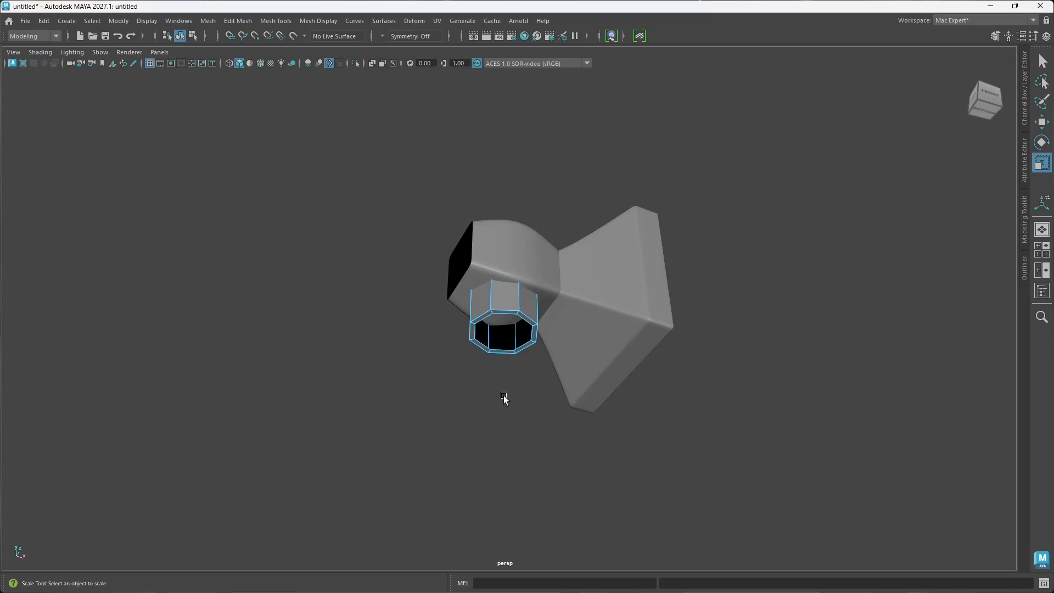
Step: Select the inner edge loop of the narrow rim at the cylinder's open lower end
{"action": "left_click_drag", "start_coordinate": [501, 400], "coordinate": [761, 379], "text": "alt"}
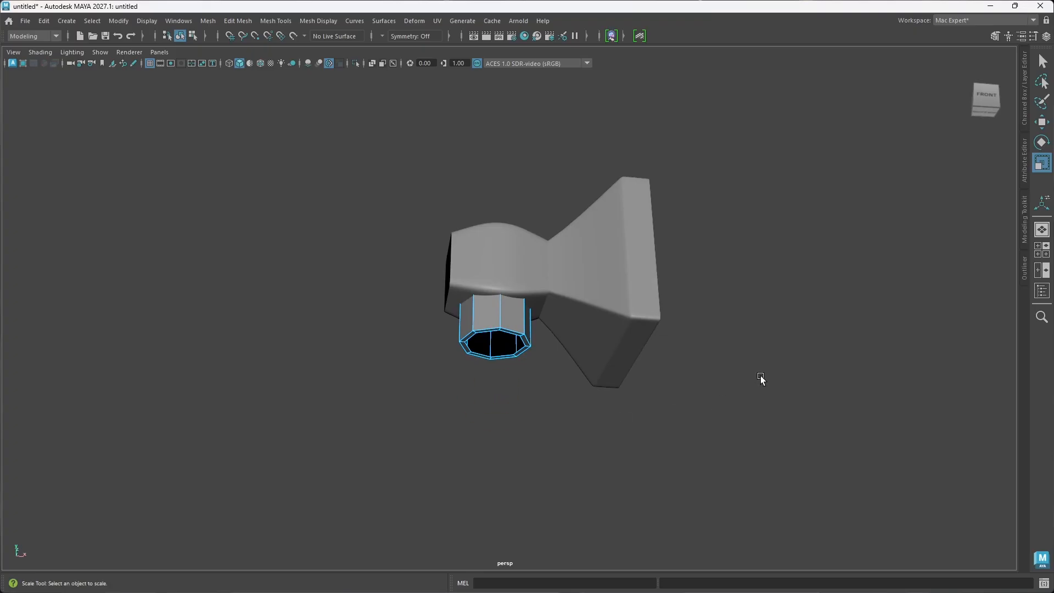
{"action": "right_click", "coordinate": [717, 340], "text": "shift"}
{"action": "left_click", "coordinate": [717, 340]}
{"action": "left_click_drag", "start_coordinate": [494, 329], "coordinate": [516, 357], "text": "alt"}
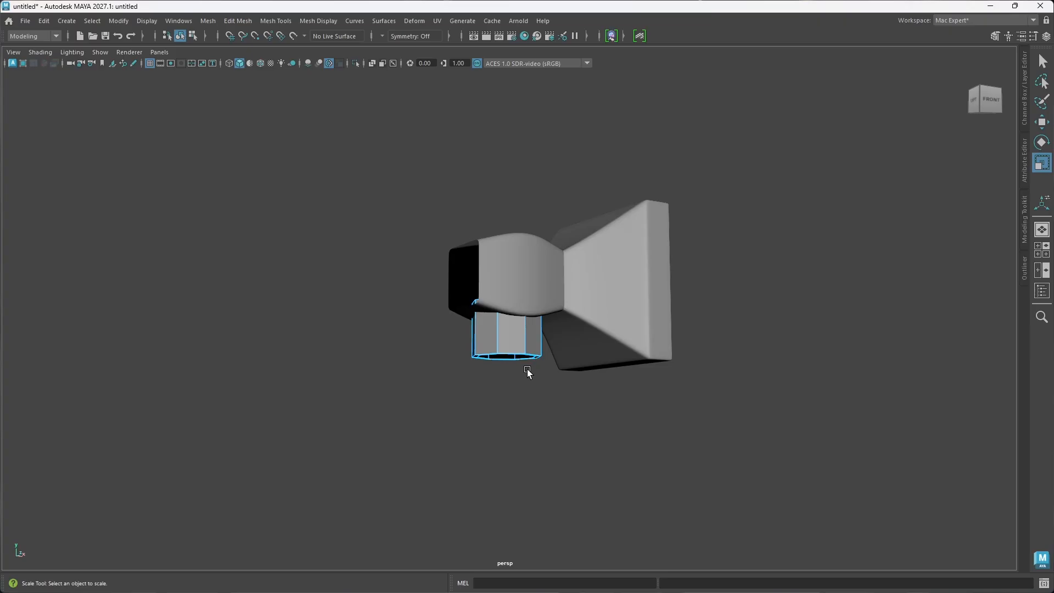
{"action": "left_click_drag", "start_coordinate": [536, 364], "coordinate": [505, 336], "text": "alt"}
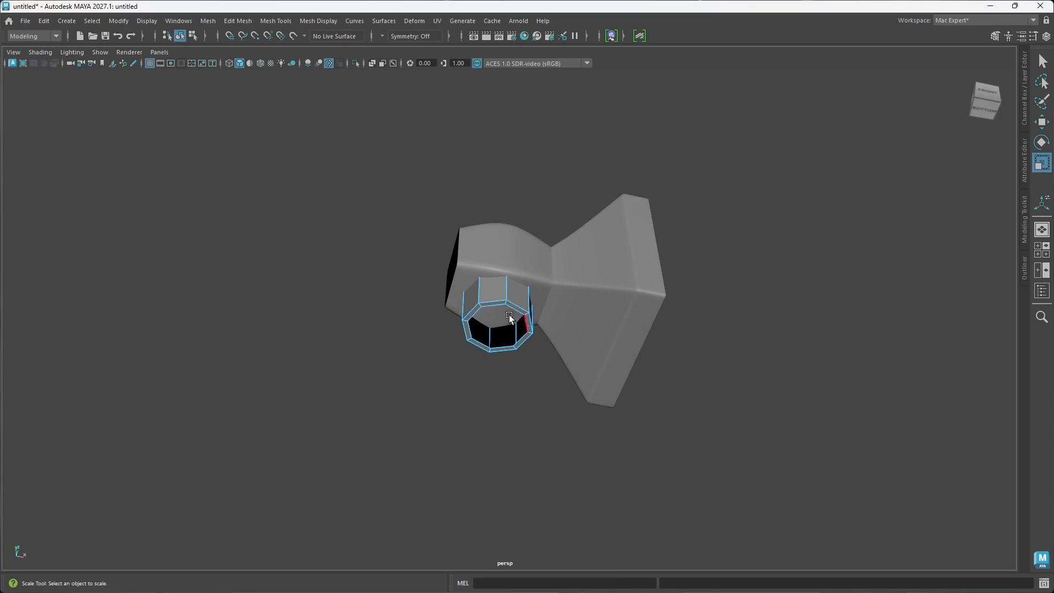
{"action": "left_click_drag", "start_coordinate": [504, 338], "coordinate": [498, 337], "text": "alt"}
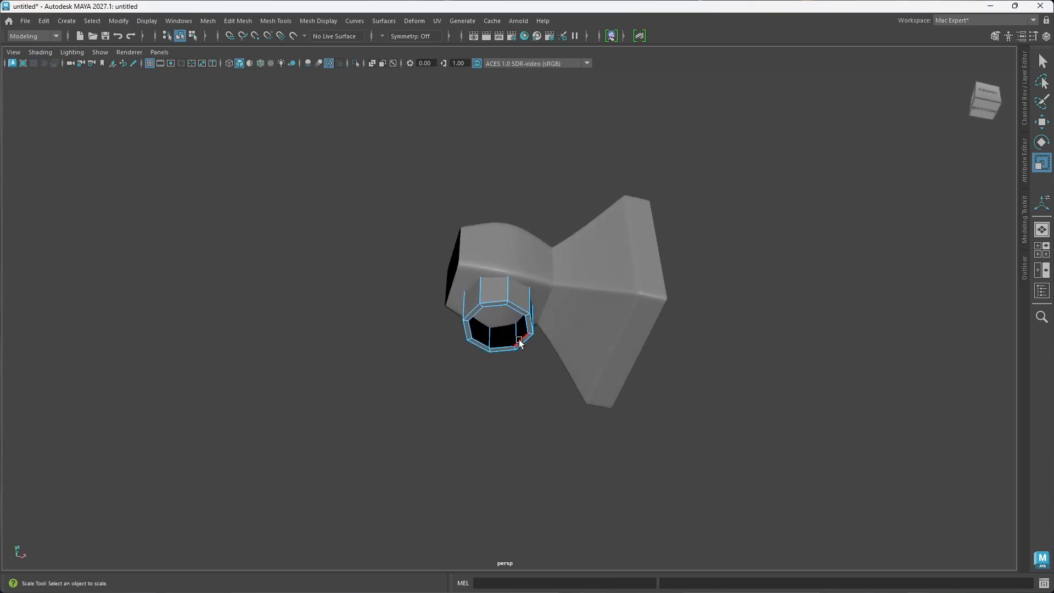
{"action": "double_click", "coordinate": [520, 342]}
{"action": "mouse_move", "coordinate": [507, 368]}
{"action": "left_mouse_down", "text": "alt"}
{"action": "mouse_move", "coordinate": [497, 377]}
{"action": "mouse_move", "coordinate": [509, 400]}
{"action": "mouse_move", "coordinate": [515, 368]}
{"action": "left_mouse_up", "text": "alt"}
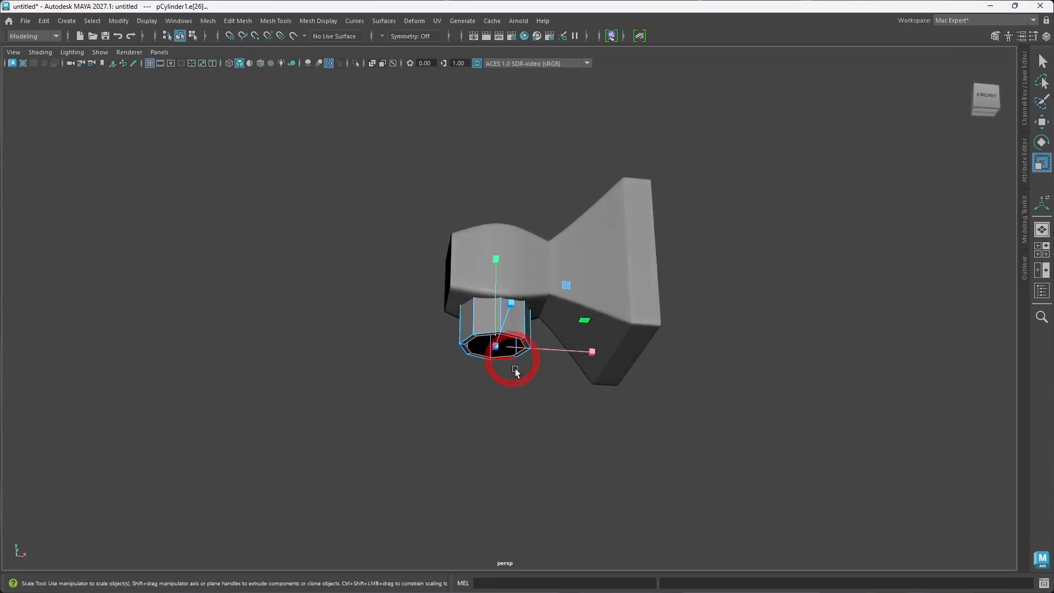
Step: Try extruding the rim's inner edge loop with the Extrude Edge command, and undo the extrusion
{"action": "right_click_drag", "start_coordinate": [519, 364], "coordinate": [520, 375], "text": "shift"}
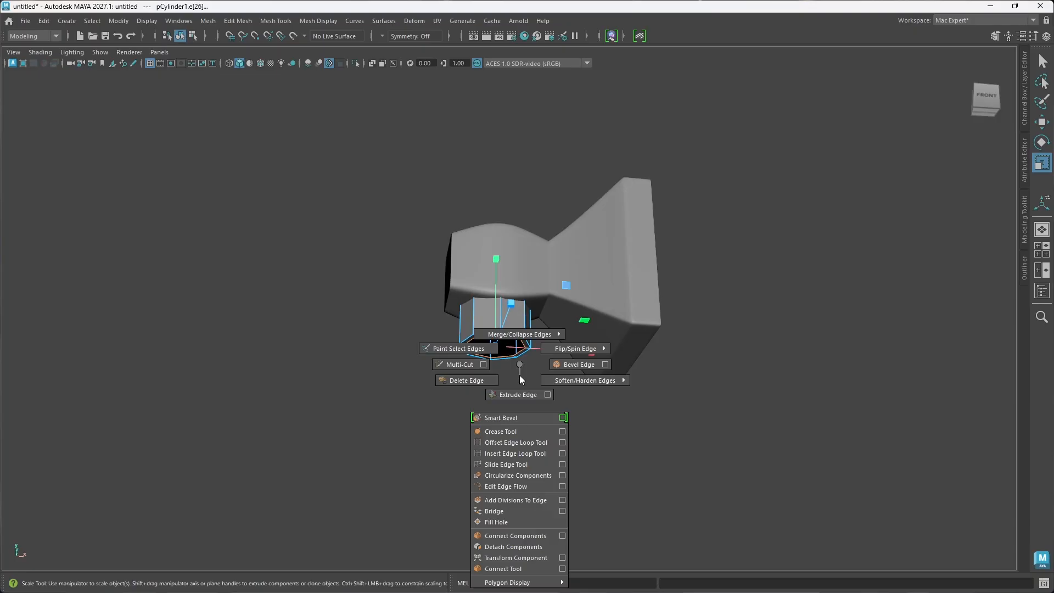
{"action": "right_click_drag", "start_coordinate": [520, 378], "coordinate": [519, 392], "text": "shift"}
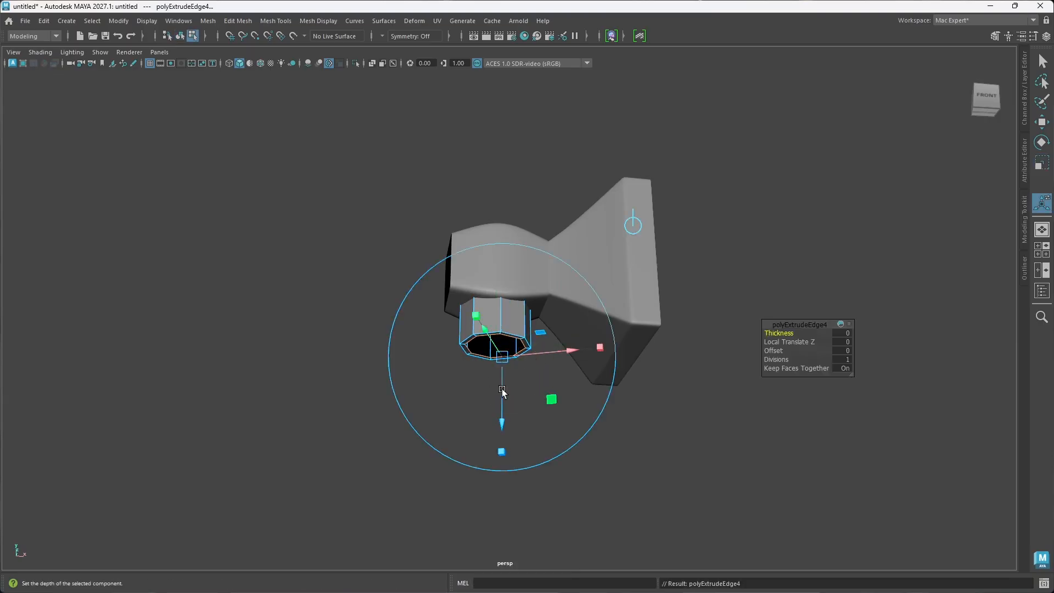
{"action": "key", "text": "ctrl+z"}
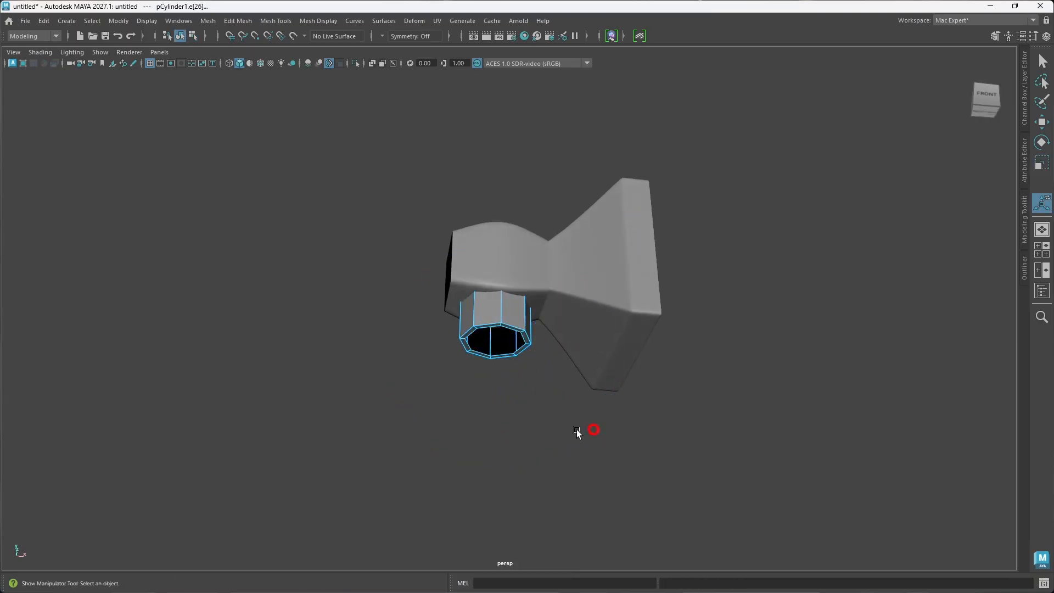
{"action": "left_click", "coordinate": [577, 431]}
{"action": "left_click_drag", "start_coordinate": [515, 406], "coordinate": [522, 397], "text": "alt"}
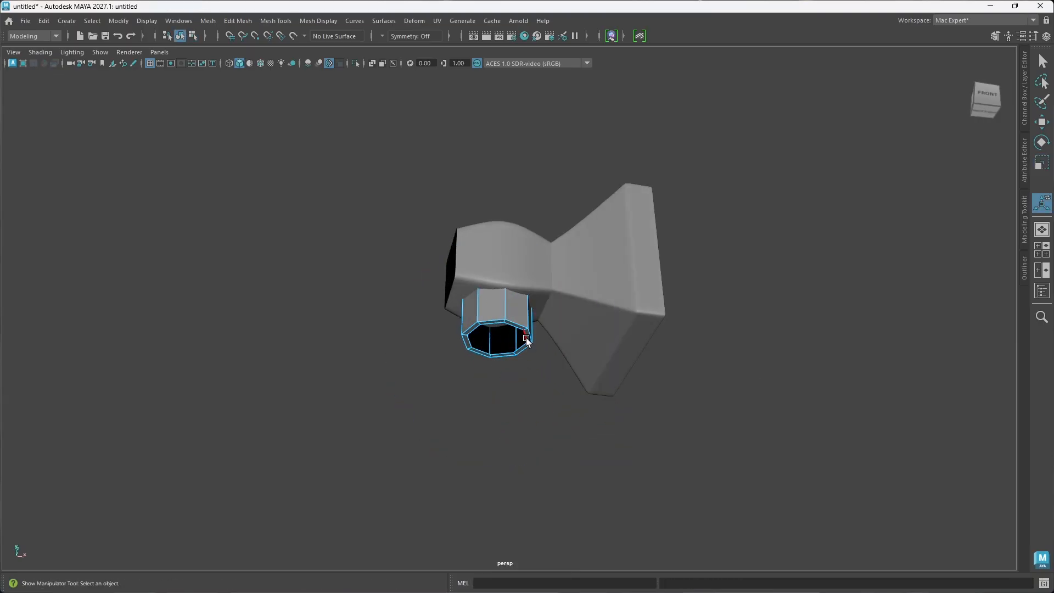
Step: Restore the inner edge loop selection, try moving the loop about 1.02 units down along Y, and undo the move
{"action": "key", "text": "ctrl+z"}
{"action": "key", "text": "w"}
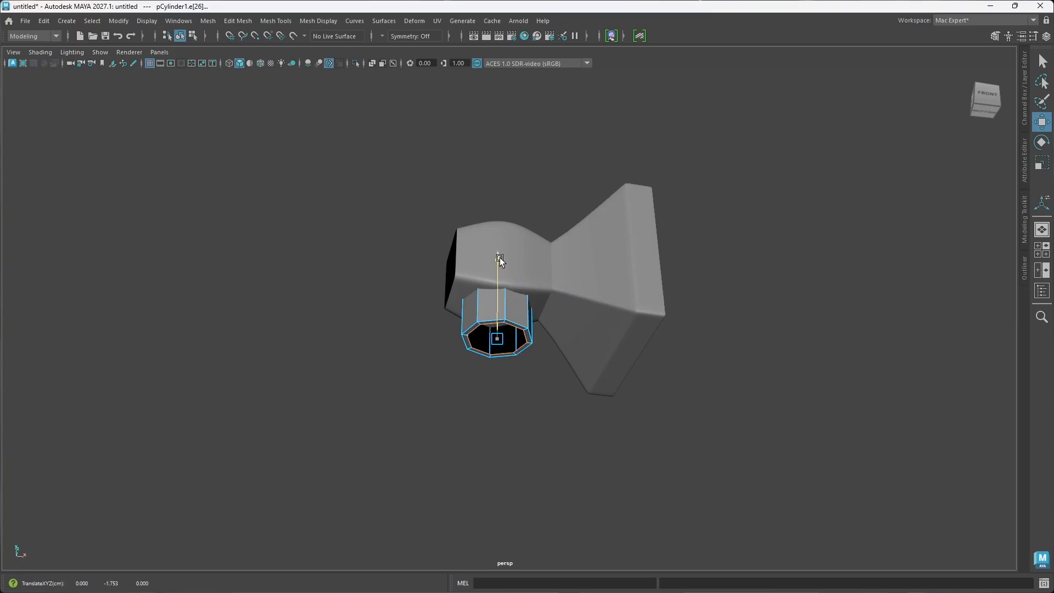
{"action": "left_click_drag", "start_coordinate": [499, 258], "coordinate": [496, 294], "text": "shift"}
{"action": "key", "text": "ctrl+z"}
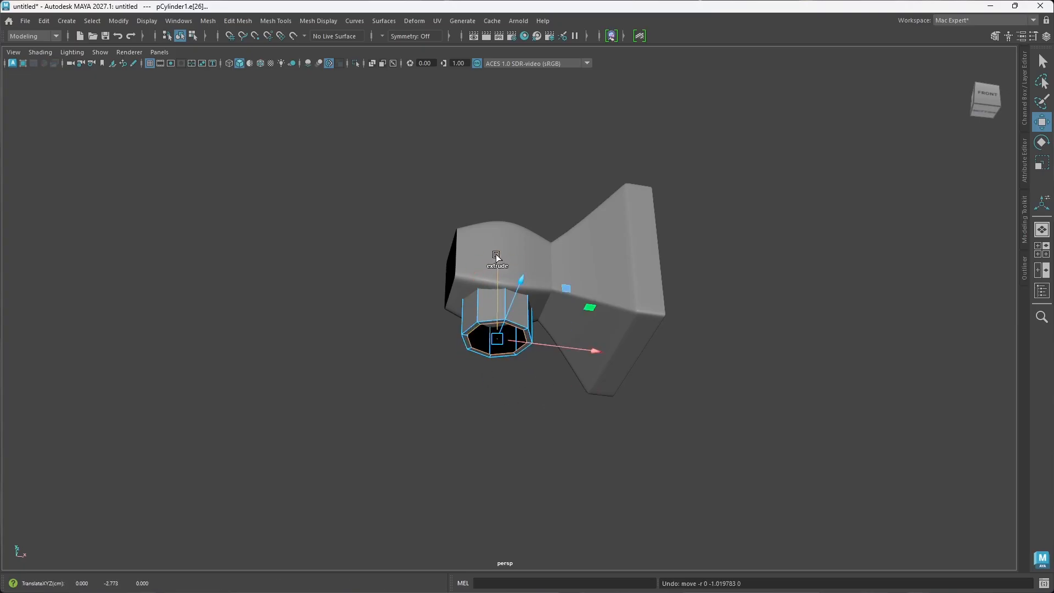
Step: Extrude the rim's inner edge loop downward into a short eight-sided ring, and select all of that ring's faces
{"action": "left_click_drag", "start_coordinate": [496, 255], "coordinate": [529, 389], "text": "shift"}
{"action": "right_click_drag", "start_coordinate": [509, 268], "coordinate": [509, 302]}
{"action": "left_click", "coordinate": [530, 408]}
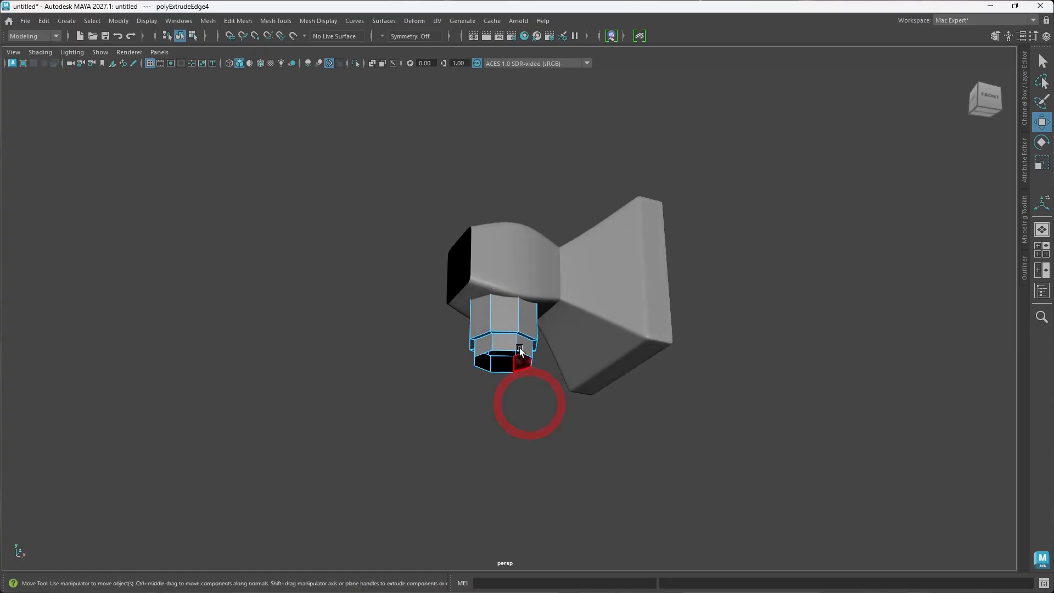
{"action": "left_click", "coordinate": [503, 344]}
{"action": "double_click", "coordinate": [503, 344]}
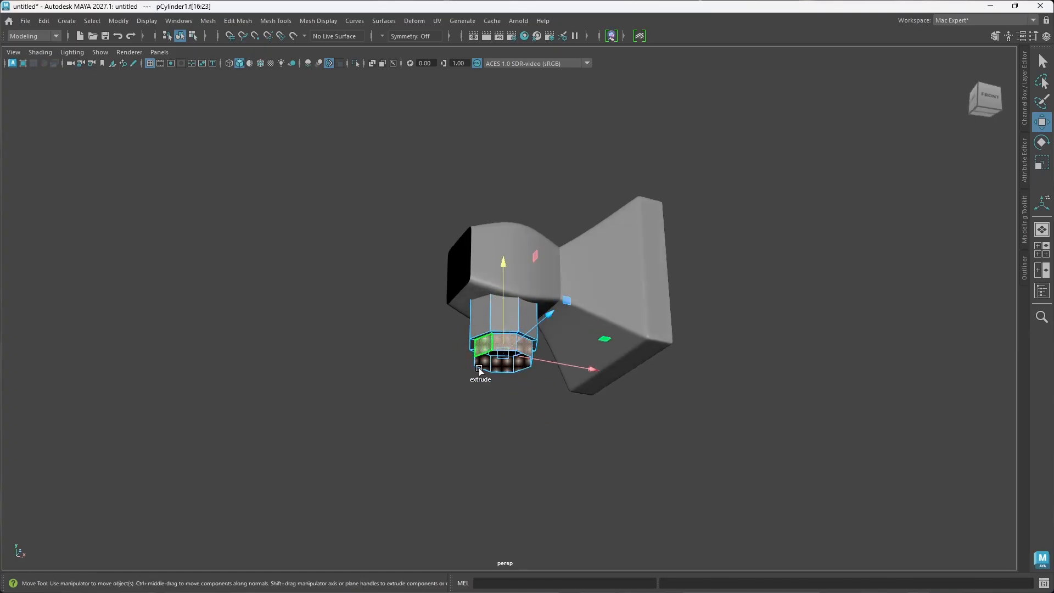
Step: Try separating the ring's faces from the cylinder with Detach Components, and check the cylinder in object mode
{"action": "left_click_drag", "start_coordinate": [494, 357], "coordinate": [530, 389], "text": "alt"}
{"action": "right_click_drag", "start_coordinate": [508, 340], "coordinate": [499, 432], "text": "shift"}
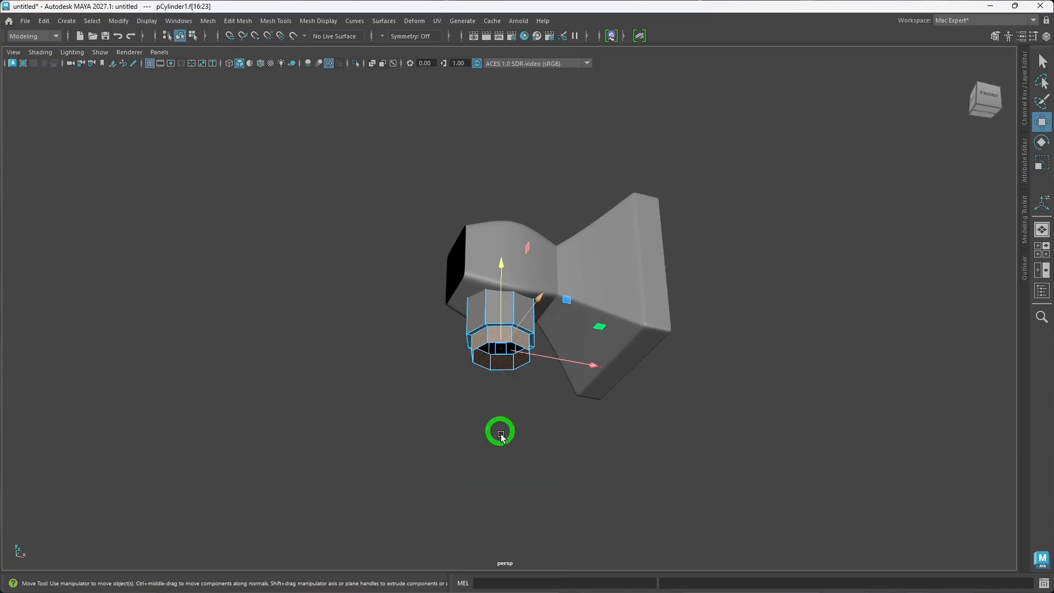
{"action": "left_click", "coordinate": [537, 436]}
{"action": "left_click", "coordinate": [501, 335]}
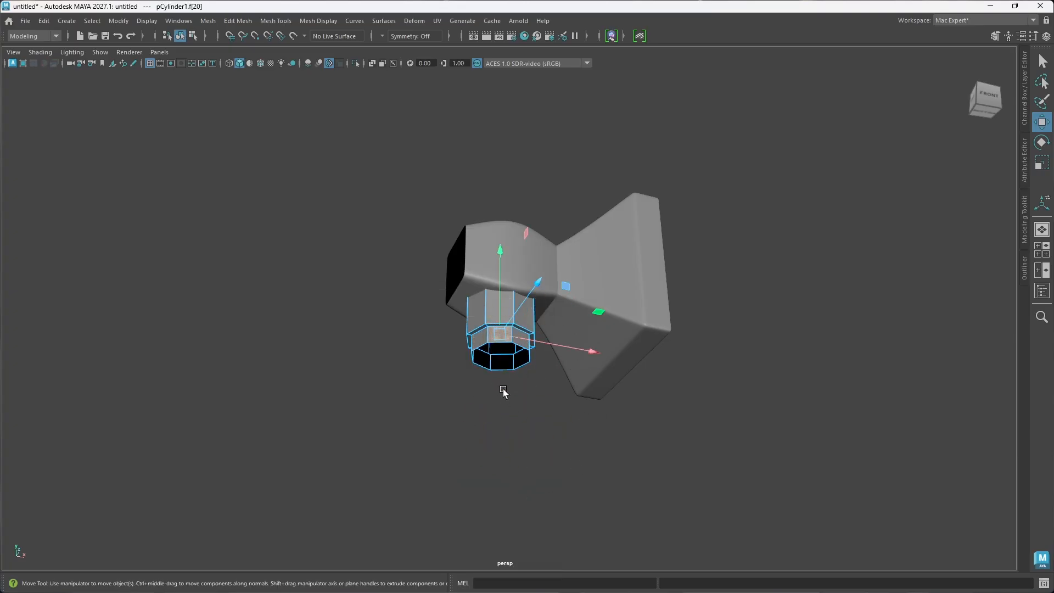
{"action": "right_click_drag", "start_coordinate": [500, 269], "coordinate": [545, 252]}
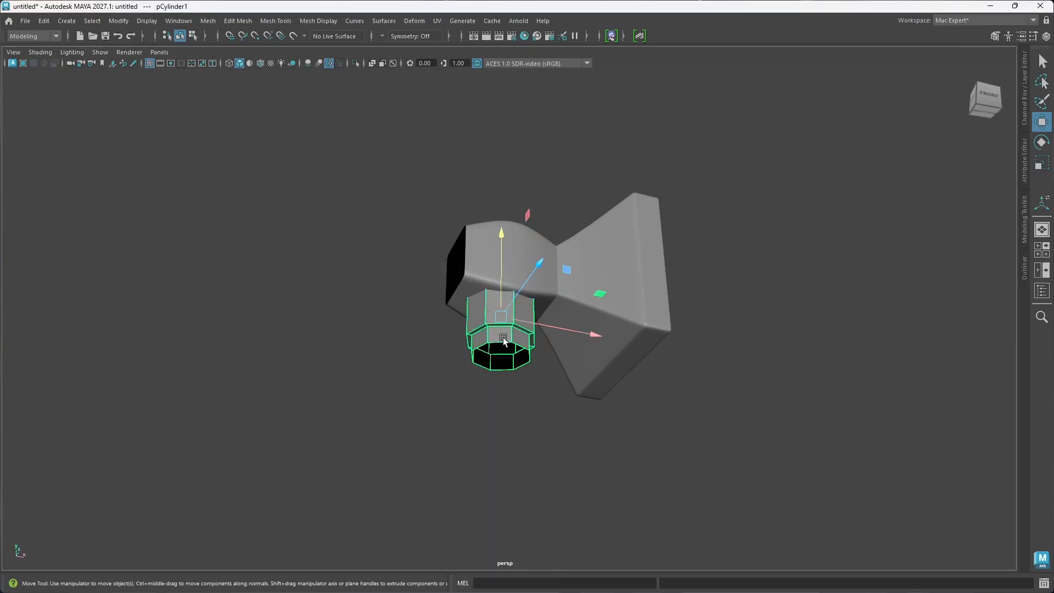
{"action": "left_click", "coordinate": [527, 411]}
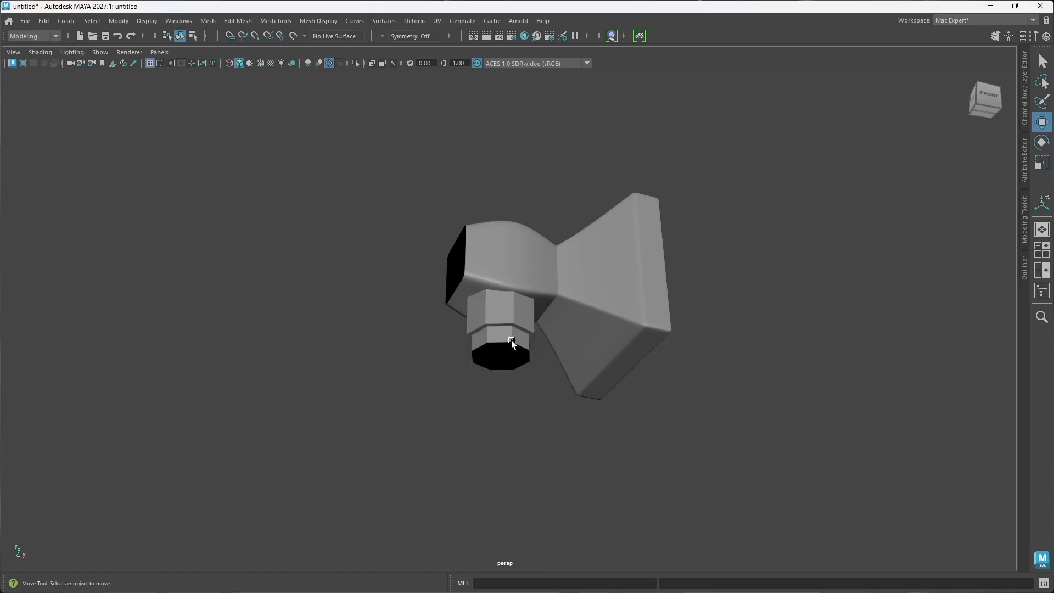
Step: Reselect the ring's faces, and undo back to before the Detach Components operation
{"action": "left_click", "coordinate": [510, 340]}
{"action": "right_click_drag", "start_coordinate": [510, 344], "coordinate": [502, 299]}
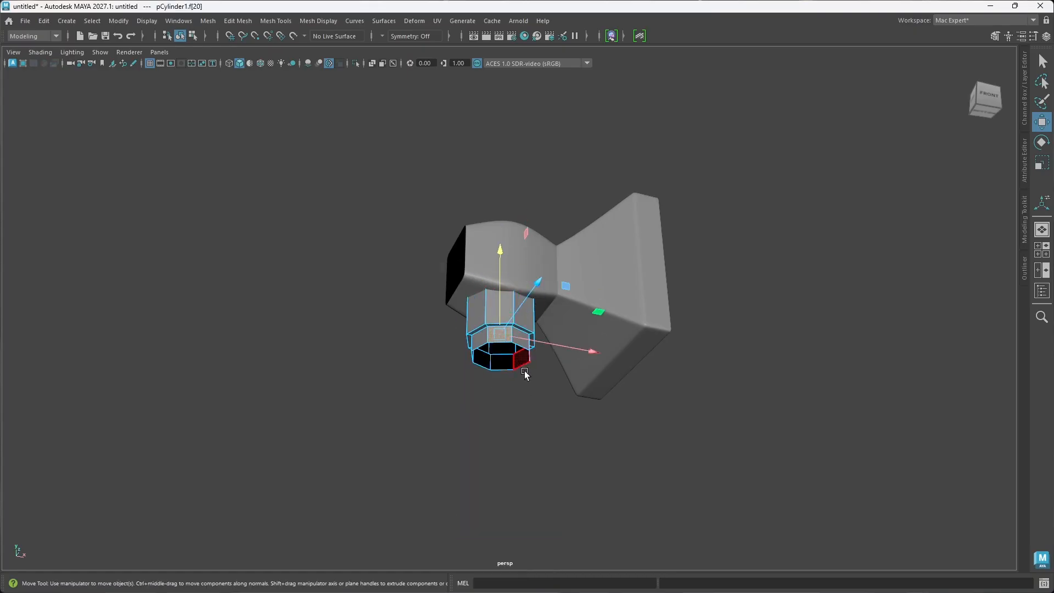
{"action": "double_click", "coordinate": [518, 358]}
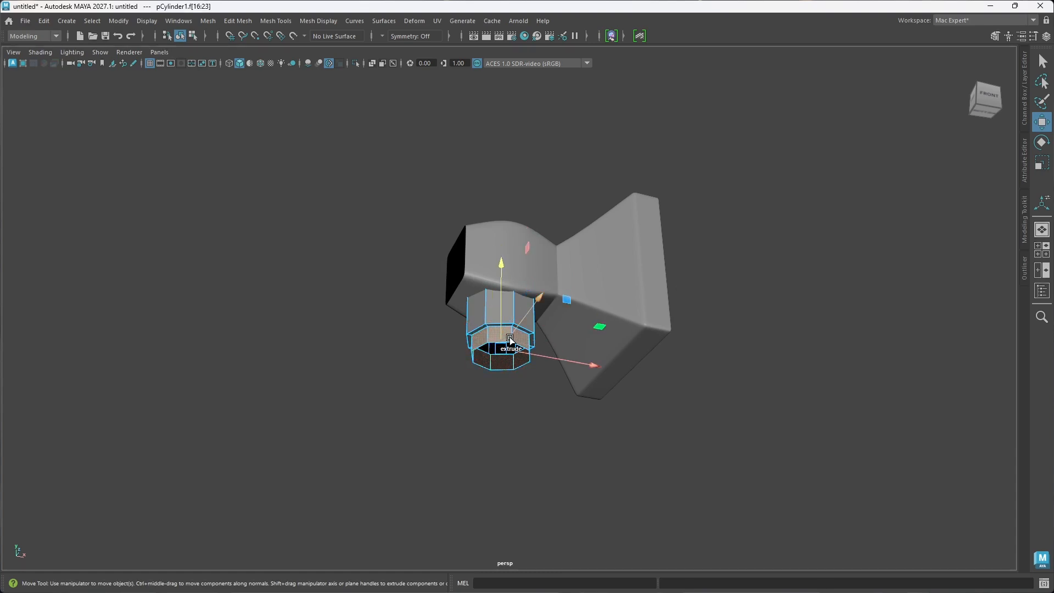
{"action": "right_click_drag", "start_coordinate": [510, 298], "coordinate": [592, 470], "text": "shift"}
{"action": "key", "text": "ctrl+z"}
{"action": "key", "text": "ctrl+z"}
{"action": "key", "text": "ctrl+z"}
{"action": "key", "text": "ctrl+z"}
{"action": "key", "text": "ctrl+z"}
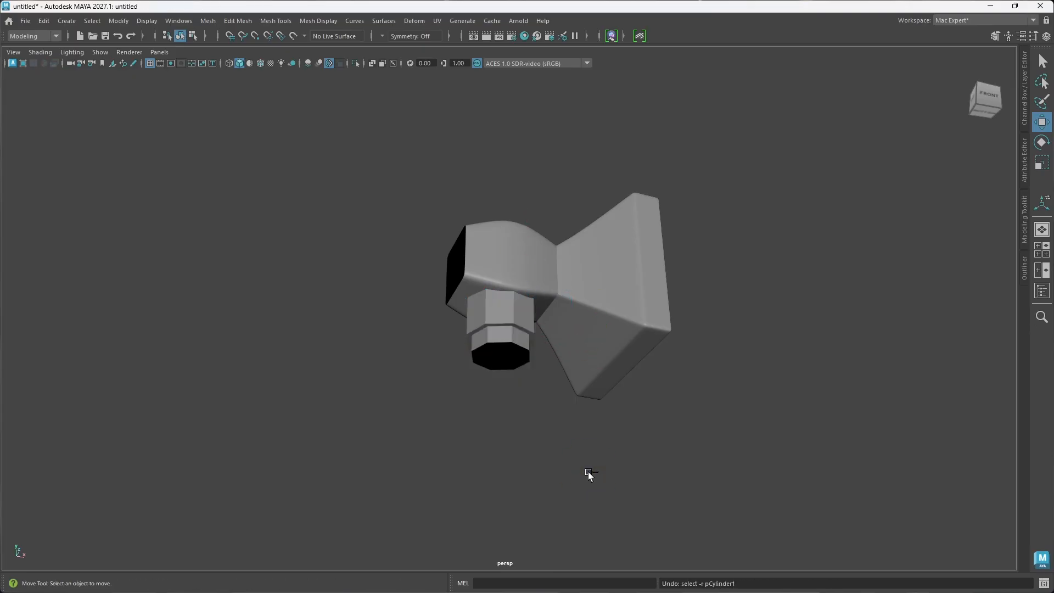
{"action": "key", "text": "ctrl+z"}
{"action": "key", "text": "ctrl+z"}
{"action": "key", "text": "ctrl+z"}
{"action": "key", "text": "ctrl+z"}
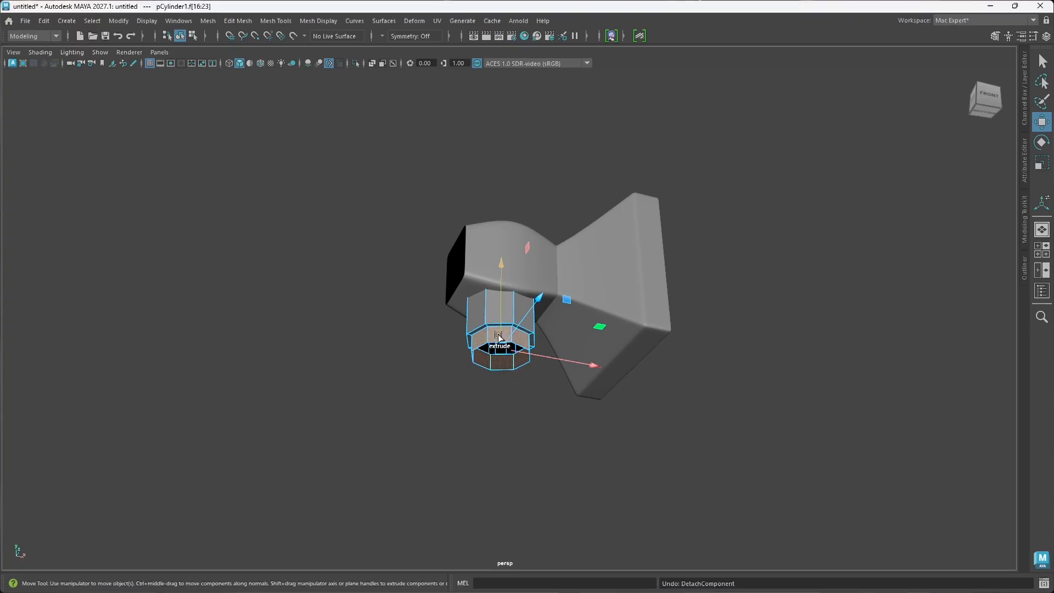
Step: Extract the ring's faces from the cylinder as a separate mesh, undo a trial downward shift, and clear the selection
{"action": "right_click_drag", "start_coordinate": [493, 298], "coordinate": [482, 431], "text": "shift"}
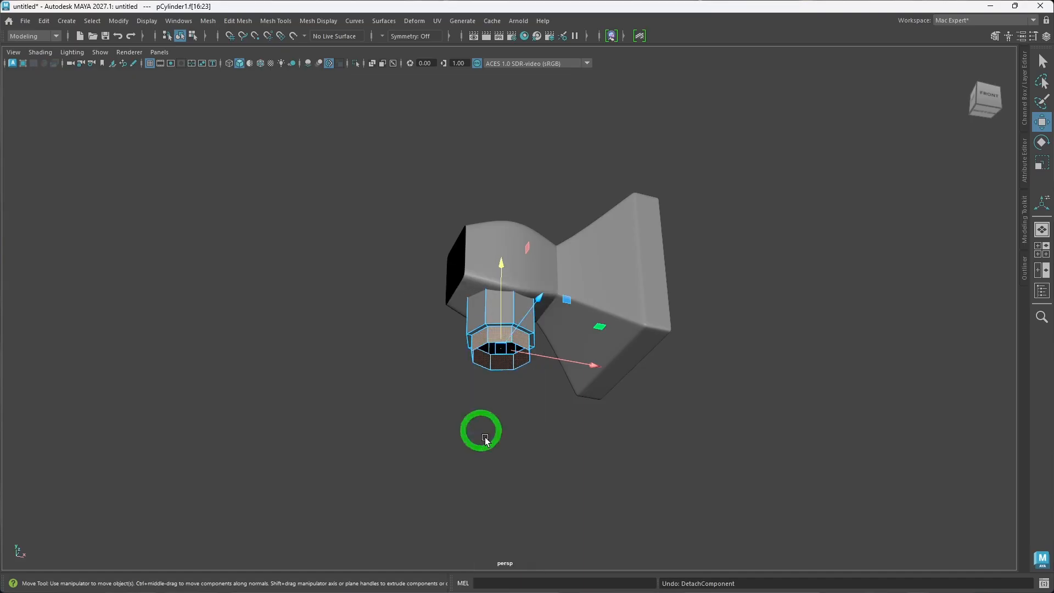
{"action": "right_click_drag", "start_coordinate": [505, 339], "coordinate": [509, 268], "text": "shift"}
{"action": "right_click_drag", "start_coordinate": [509, 336], "coordinate": [495, 484], "text": "ctrl+shift"}
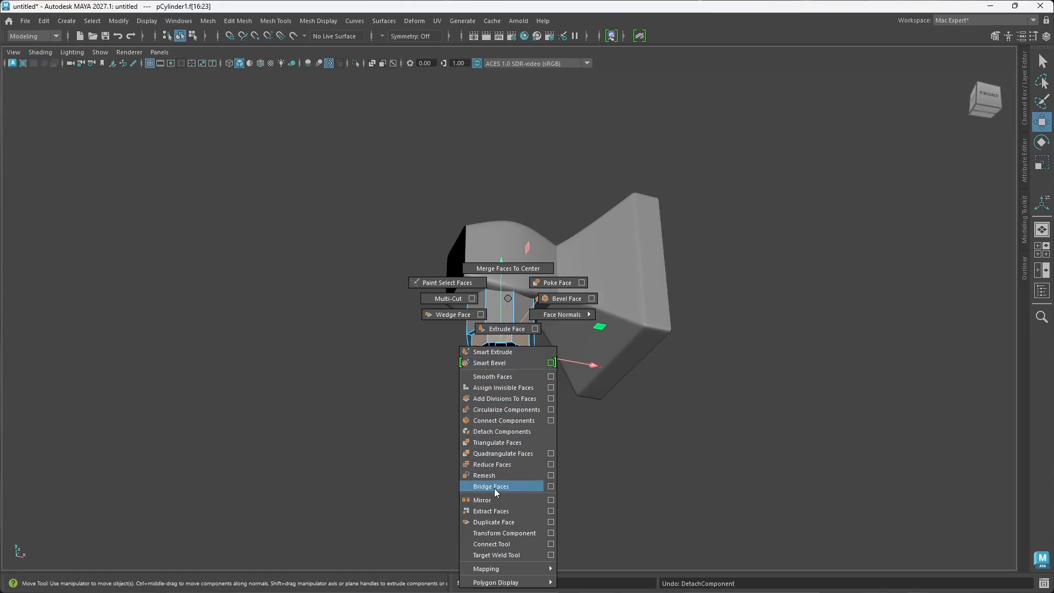
{"action": "right_click_drag", "start_coordinate": [495, 489], "coordinate": [488, 513], "text": "shift"}
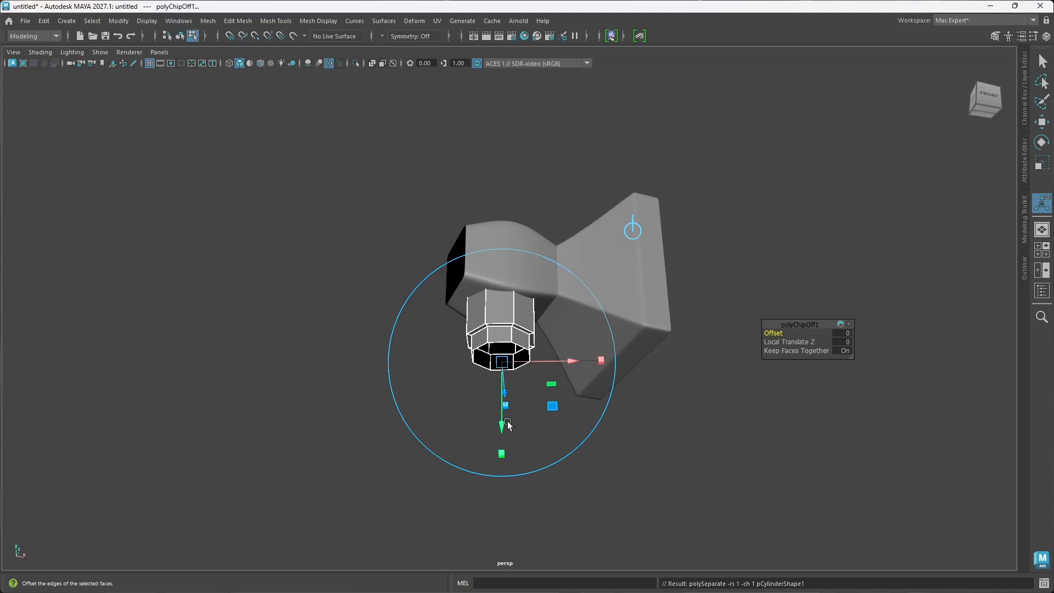
{"action": "left_click_drag", "start_coordinate": [502, 431], "coordinate": [502, 445]}
{"action": "key", "text": "ctrl+z"}
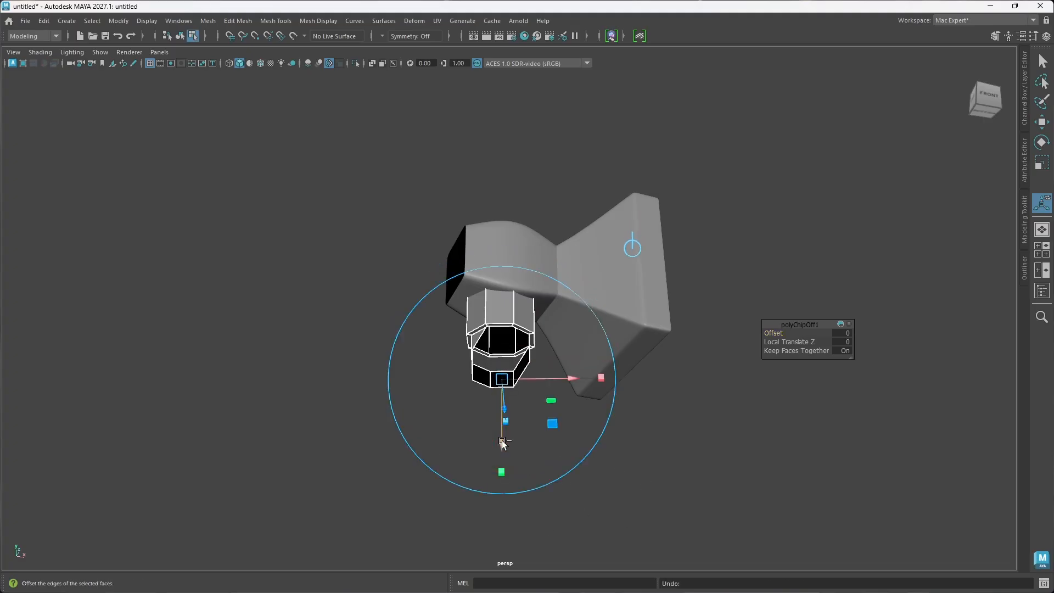
{"action": "left_click", "coordinate": [611, 478]}
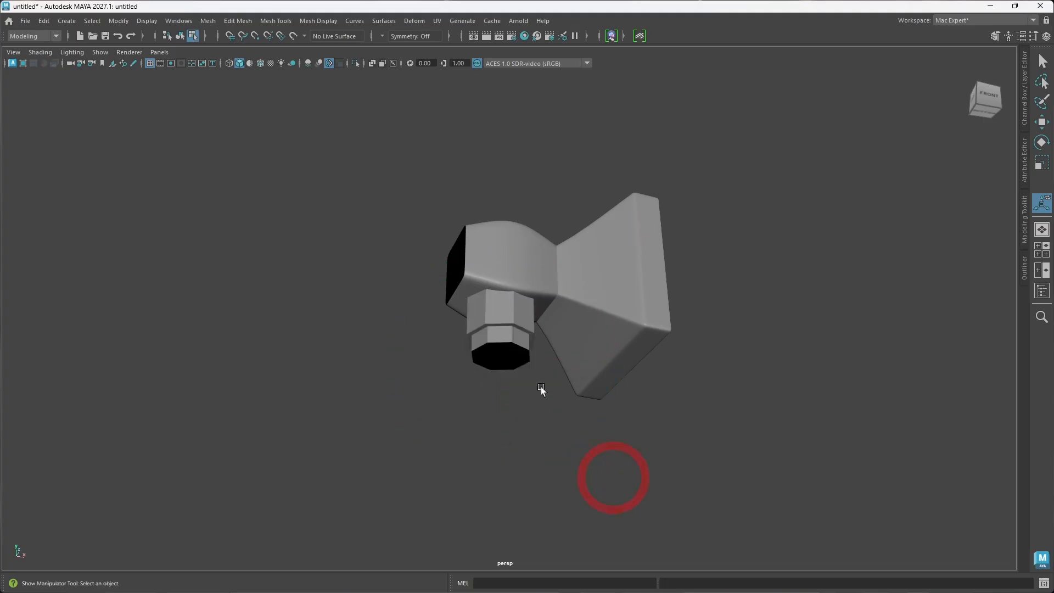
Step: Select the extracted ring as a whole object and move it along Y to fit against the socket's rim
{"action": "left_click", "coordinate": [500, 336]}
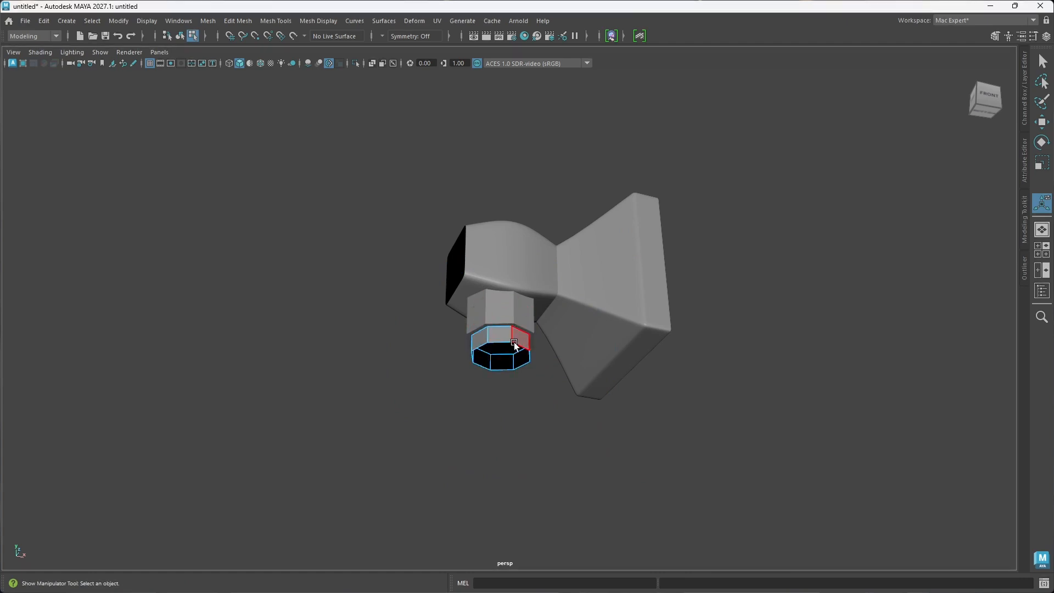
{"action": "key", "text": "w"}
{"action": "right_click_drag", "start_coordinate": [511, 343], "coordinate": [547, 252]}
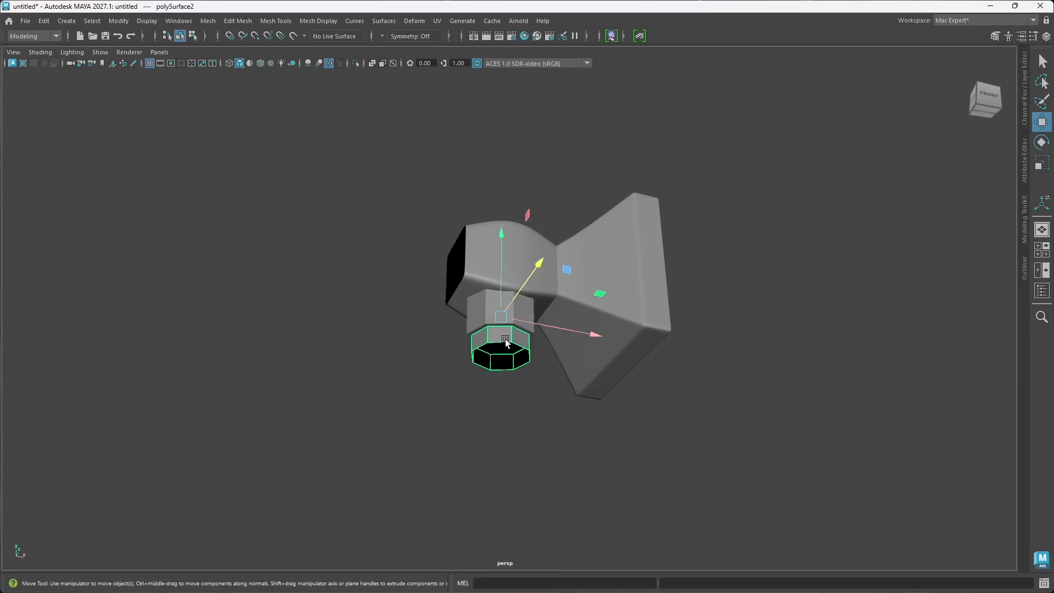
{"action": "left_click_drag", "start_coordinate": [501, 235], "coordinate": [516, 250]}
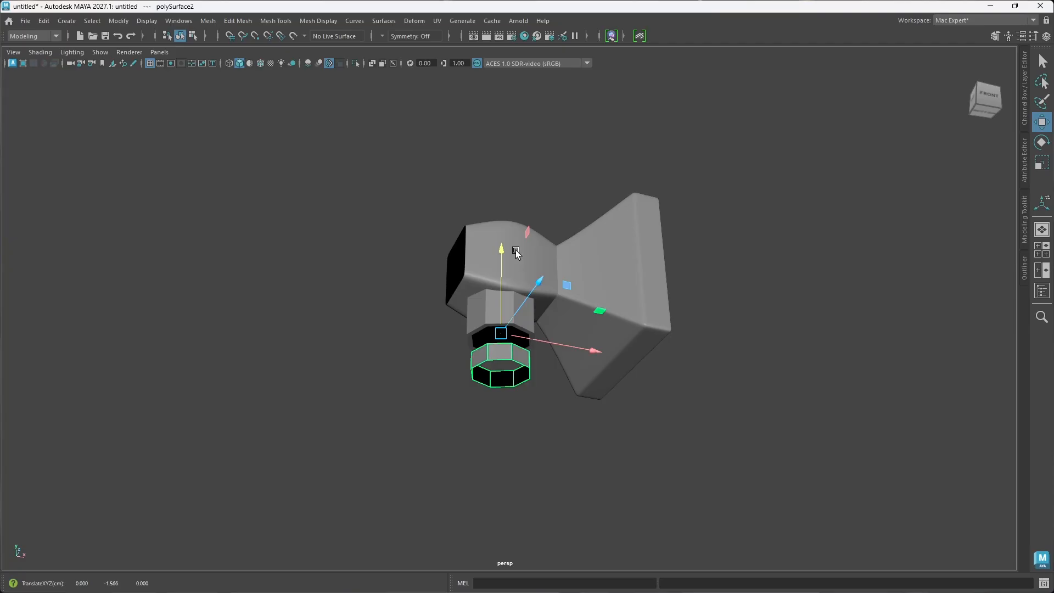
{"action": "left_click_drag", "start_coordinate": [546, 348], "coordinate": [544, 400], "text": "alt"}
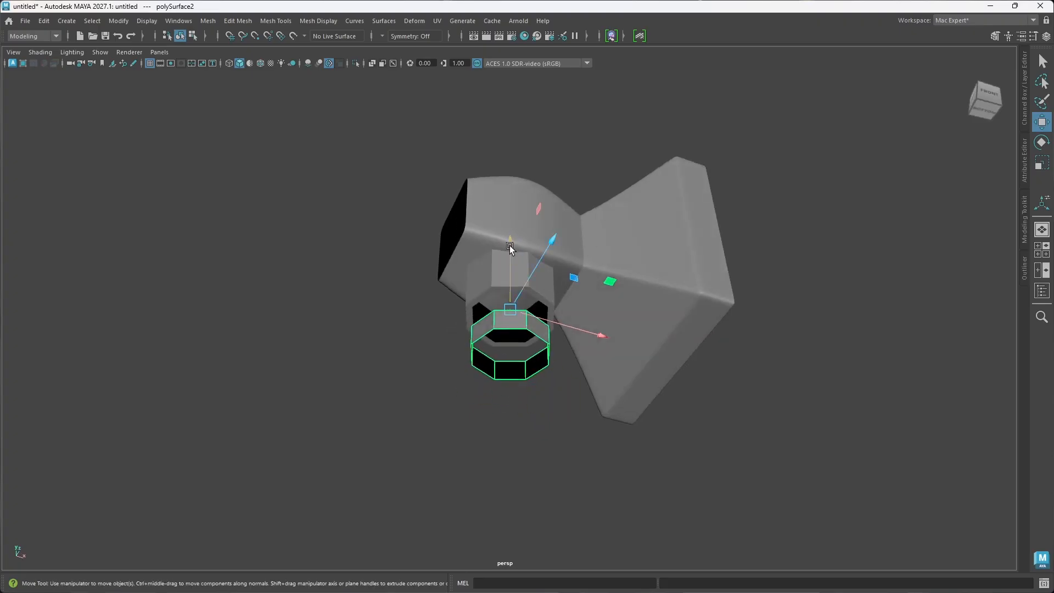
{"action": "left_click_drag", "start_coordinate": [509, 248], "coordinate": [509, 259]}
{"action": "left_click_drag", "start_coordinate": [510, 242], "coordinate": [513, 238]}
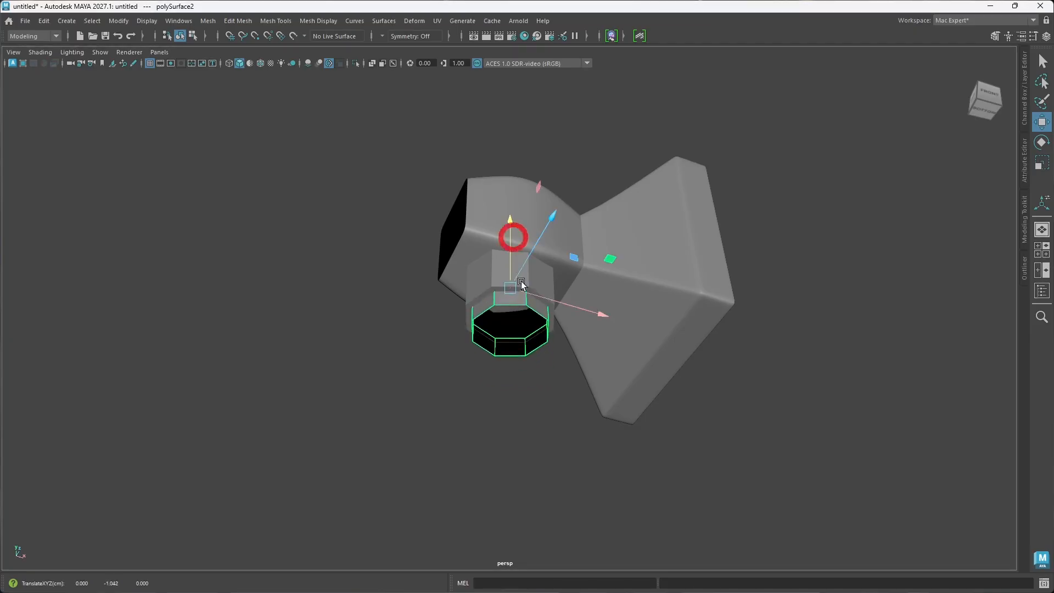
{"action": "left_click_drag", "start_coordinate": [534, 325], "coordinate": [523, 329], "text": "alt"}
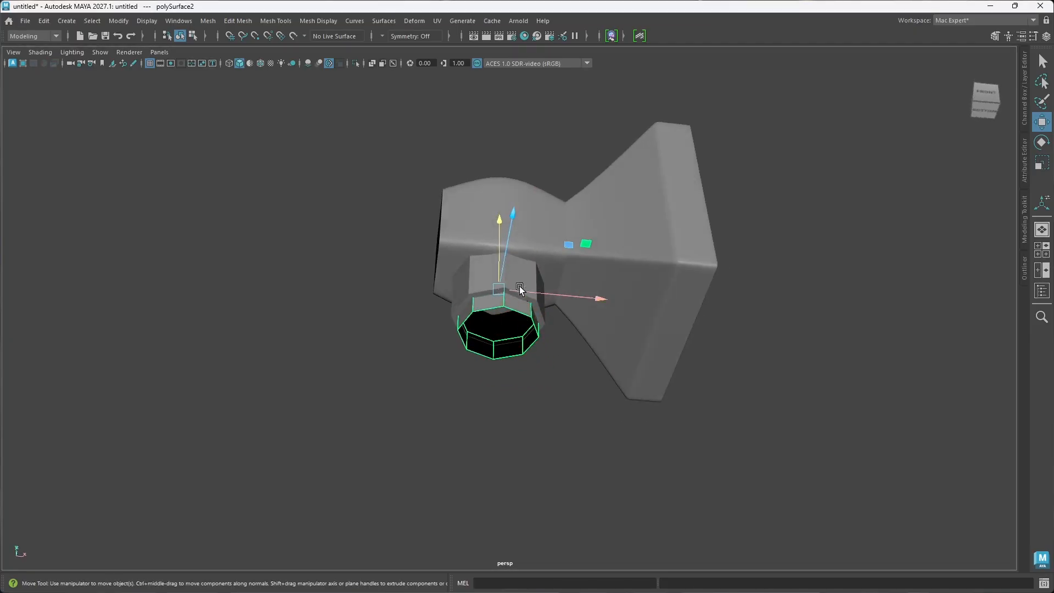
{"action": "middle_click_drag", "start_coordinate": [499, 220], "coordinate": [502, 219]}
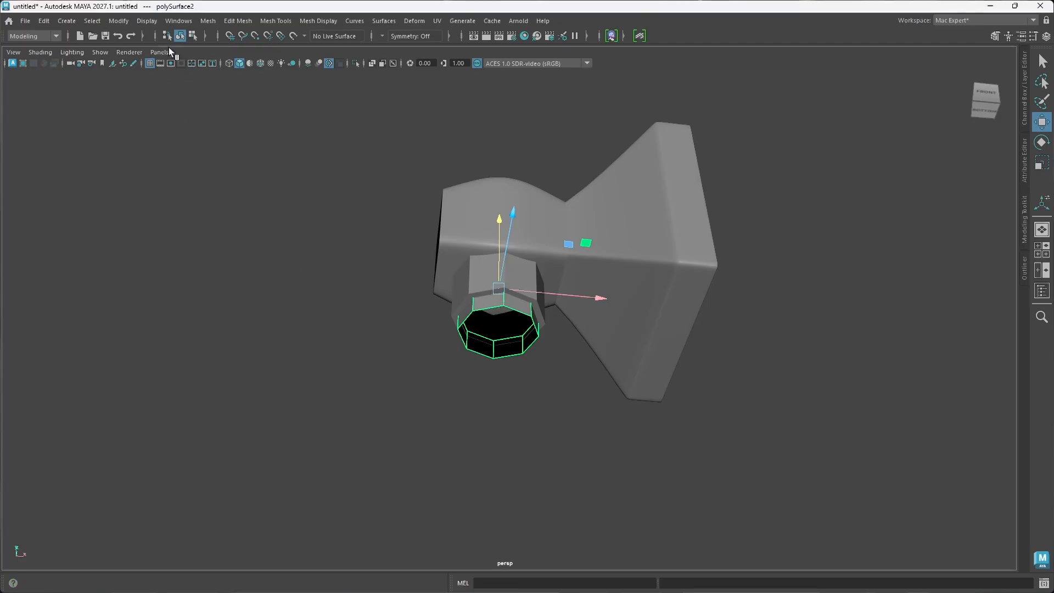
Step: Delete the extracted ring's construction history and deselect the ring
{"action": "left_click", "coordinate": [119, 21]}
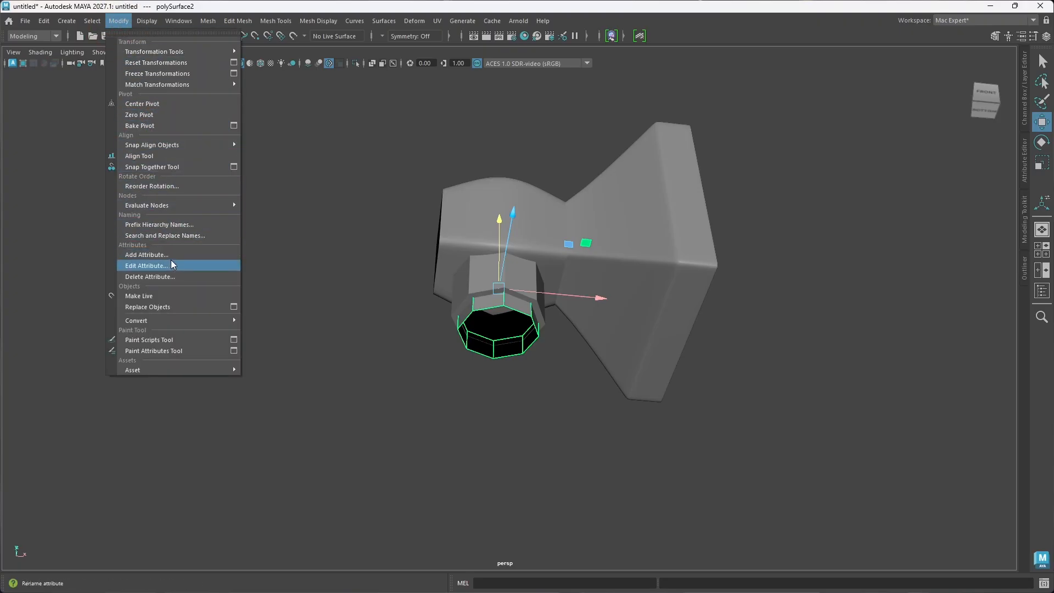
{"action": "mouse_move", "coordinate": [44, 21]}
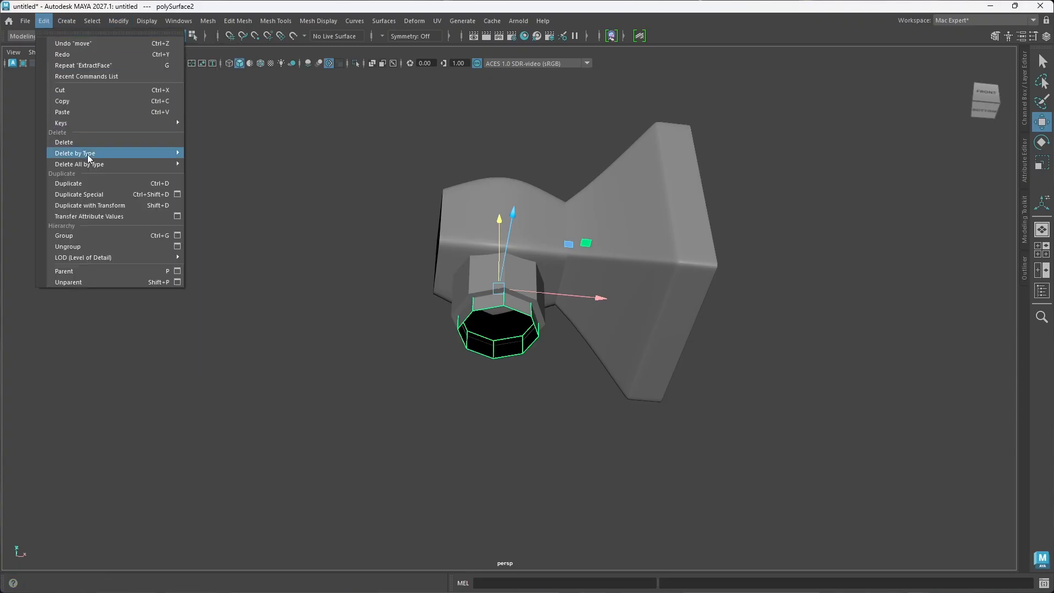
{"action": "mouse_move", "coordinate": [94, 156]}
{"action": "left_click", "coordinate": [212, 154]}
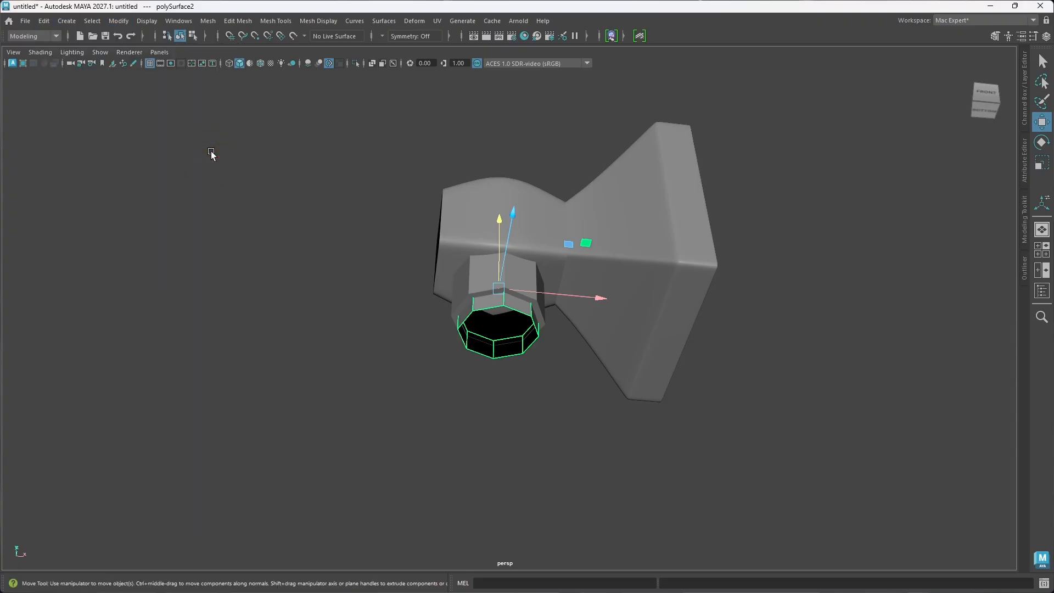
{"action": "left_click", "coordinate": [118, 24]}
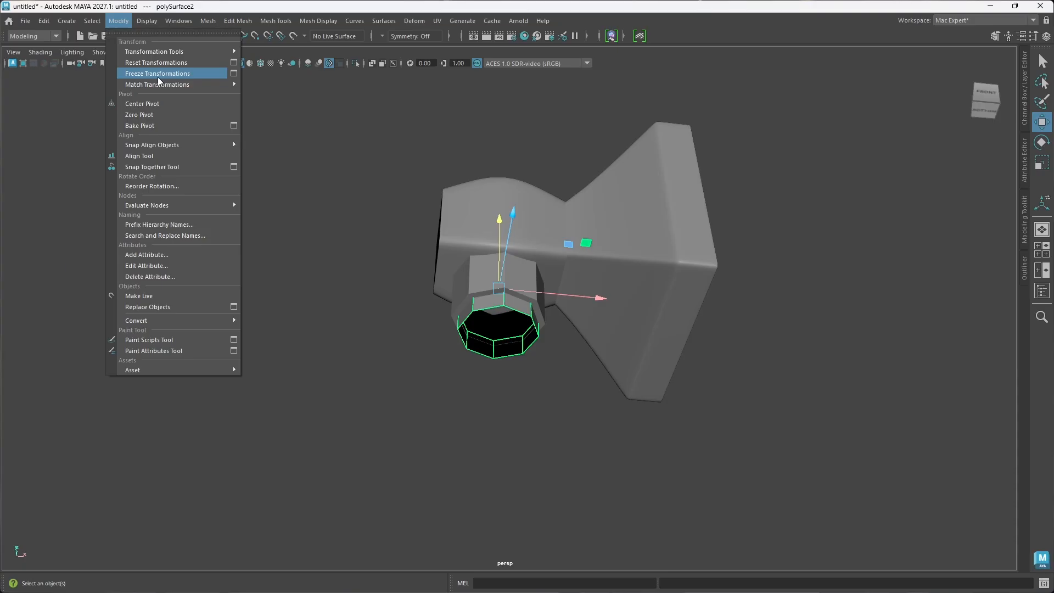
{"action": "left_click", "coordinate": [314, 275]}
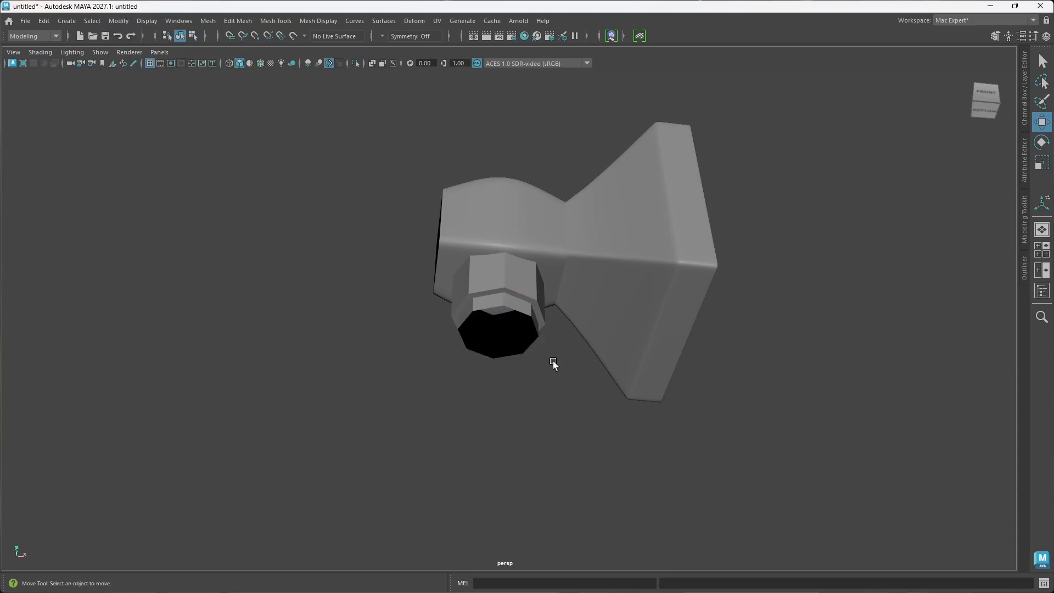
Step: Select the lower border edge loop of the extracted ring and extrude it far down along Y to form a long handle
{"action": "left_click", "coordinate": [500, 310]}
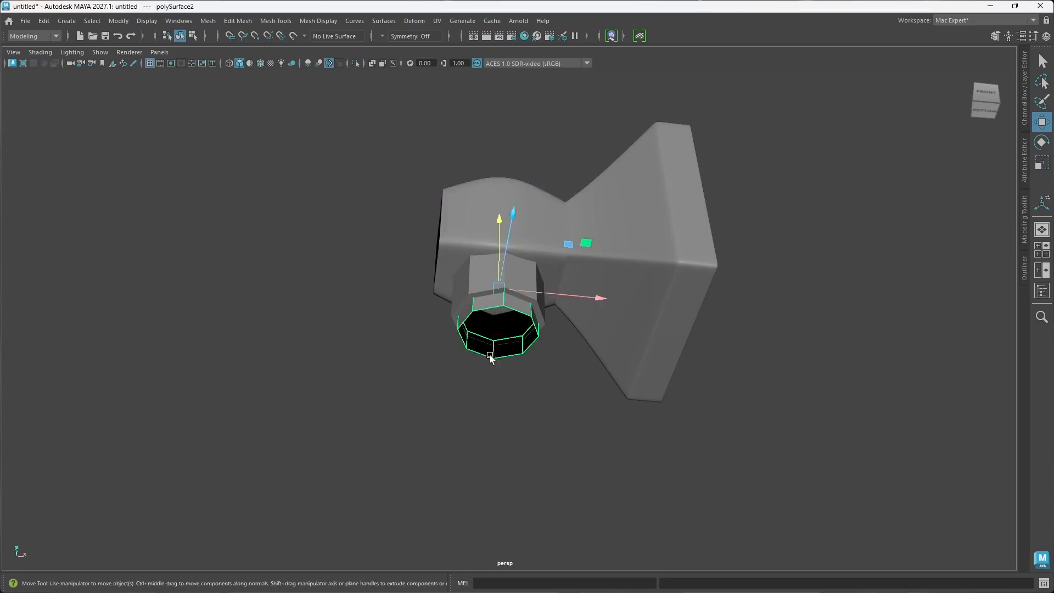
{"action": "left_click_drag", "start_coordinate": [491, 358], "coordinate": [572, 370], "text": "alt"}
{"action": "right_click", "coordinate": [513, 327]}
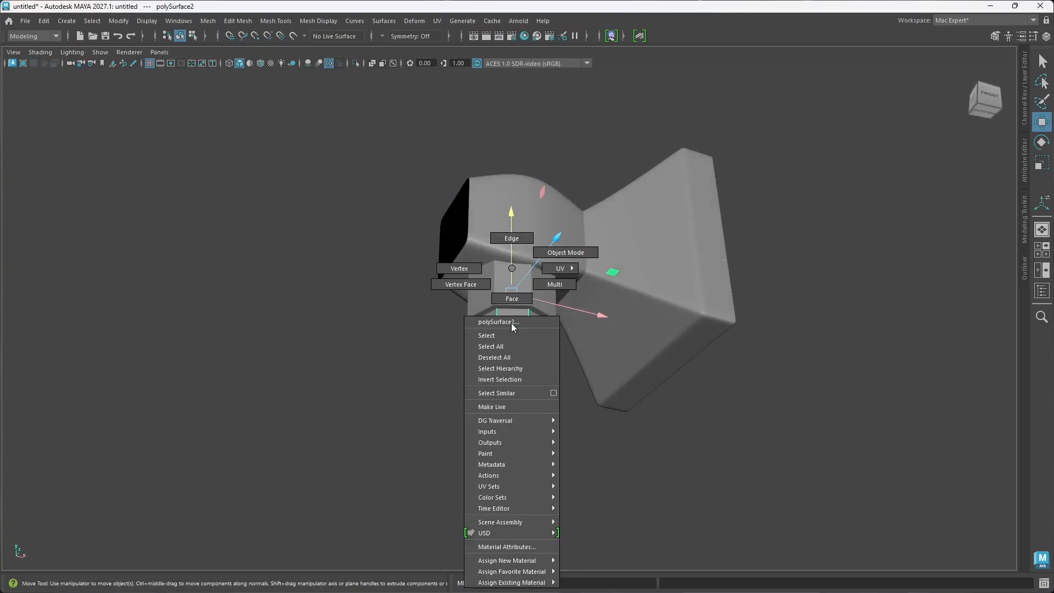
{"action": "left_click", "coordinate": [511, 238]}
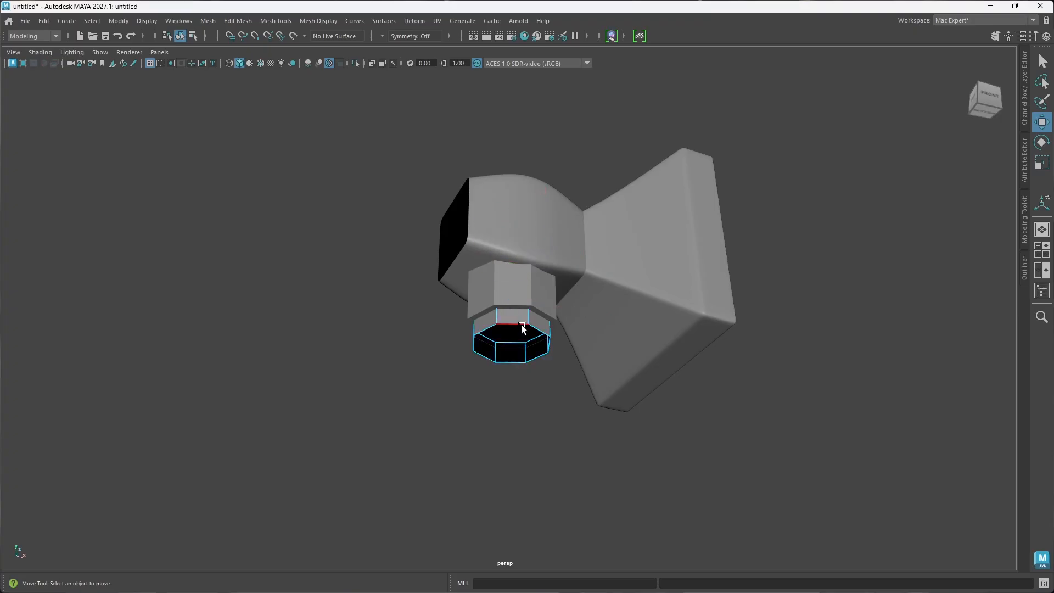
{"action": "left_click", "coordinate": [522, 325]}
{"action": "right_click_drag", "start_coordinate": [533, 365], "coordinate": [516, 327], "text": "alt"}
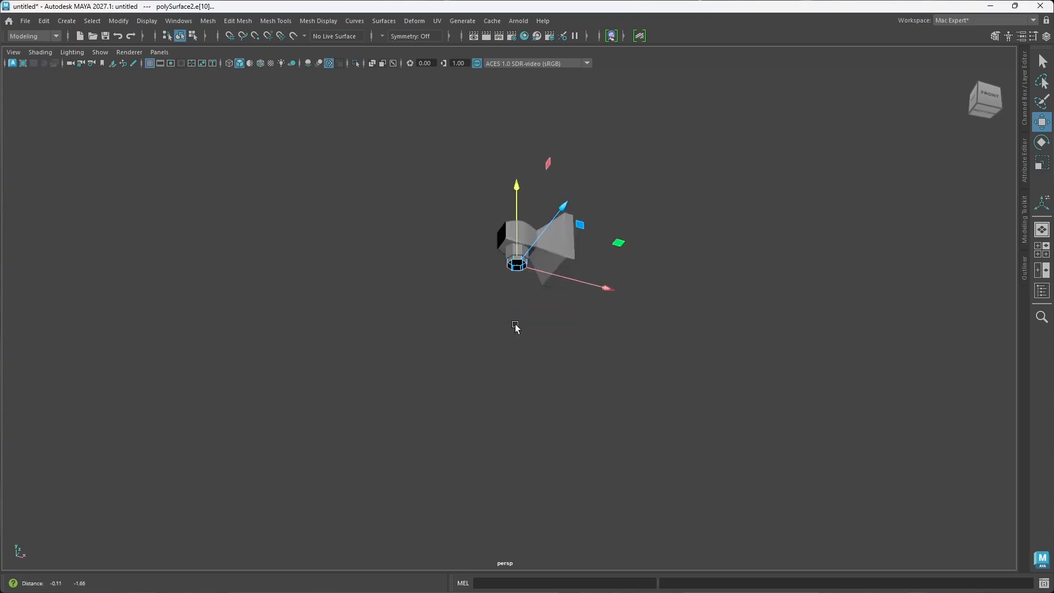
{"action": "left_click_drag", "start_coordinate": [517, 328], "coordinate": [506, 358], "text": "alt"}
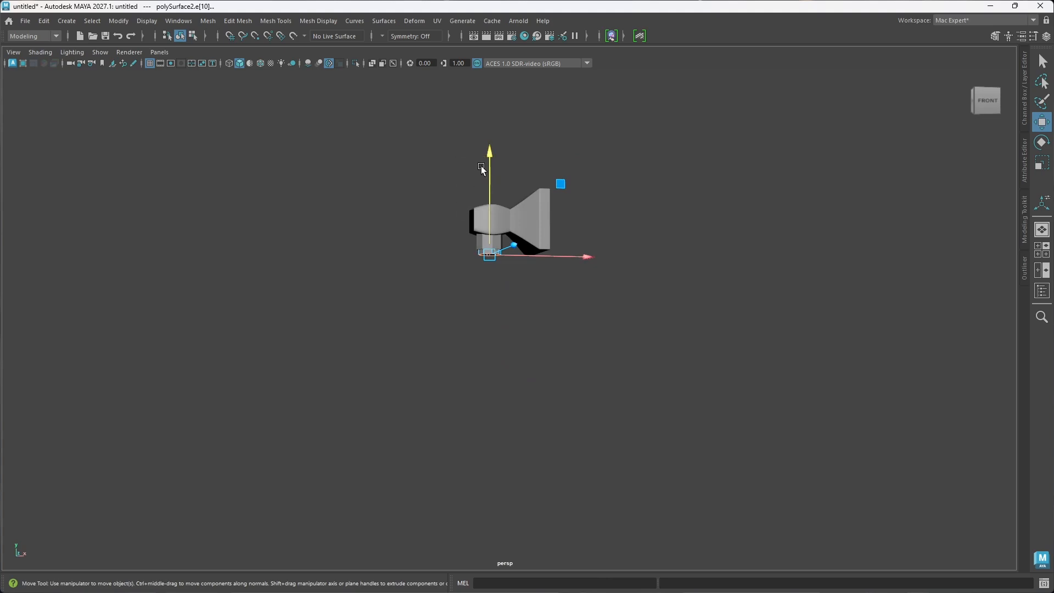
{"action": "left_click_drag", "start_coordinate": [491, 152], "coordinate": [553, 386], "text": "shift"}
Step: Examine the handle's length and its joint with the socket and hammer head from several angles
{"action": "scroll", "coordinate": [516, 263], "scroll_direction": "up", "scroll_amount": 7}
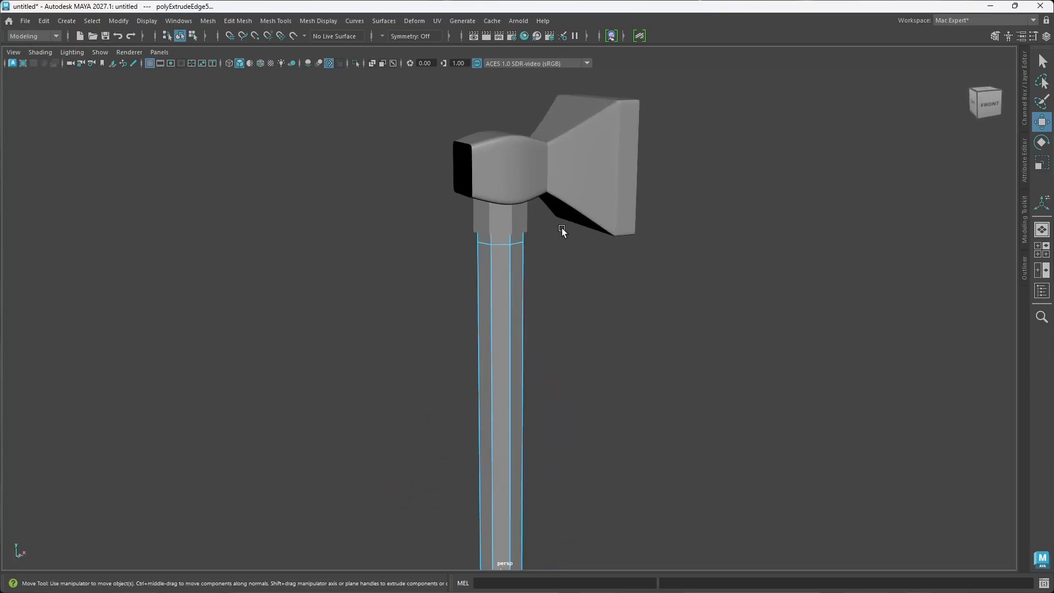
{"action": "left_click_drag", "start_coordinate": [562, 228], "coordinate": [522, 190], "text": "alt"}
{"action": "scroll", "coordinate": [566, 231], "scroll_direction": "down", "scroll_amount": 5}
{"action": "left_click_drag", "start_coordinate": [458, 333], "coordinate": [487, 320], "text": "alt"}
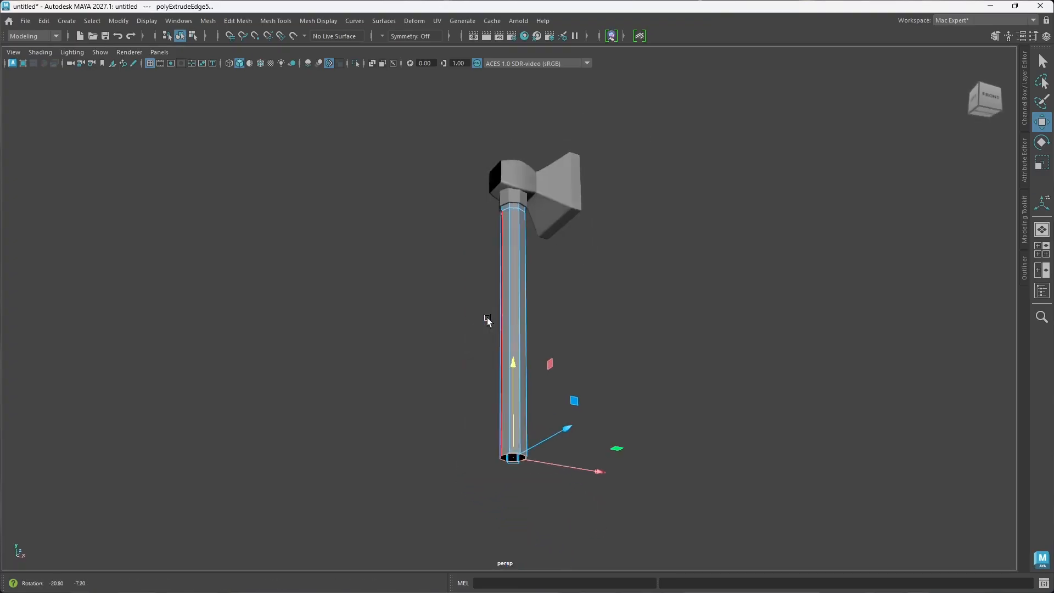
{"action": "scroll", "coordinate": [508, 314], "scroll_direction": "up", "scroll_amount": 5}
{"action": "middle_click_drag", "start_coordinate": [536, 216], "coordinate": [505, 281], "text": "alt"}
{"action": "left_click_drag", "start_coordinate": [505, 281], "coordinate": [559, 288], "text": "alt"}
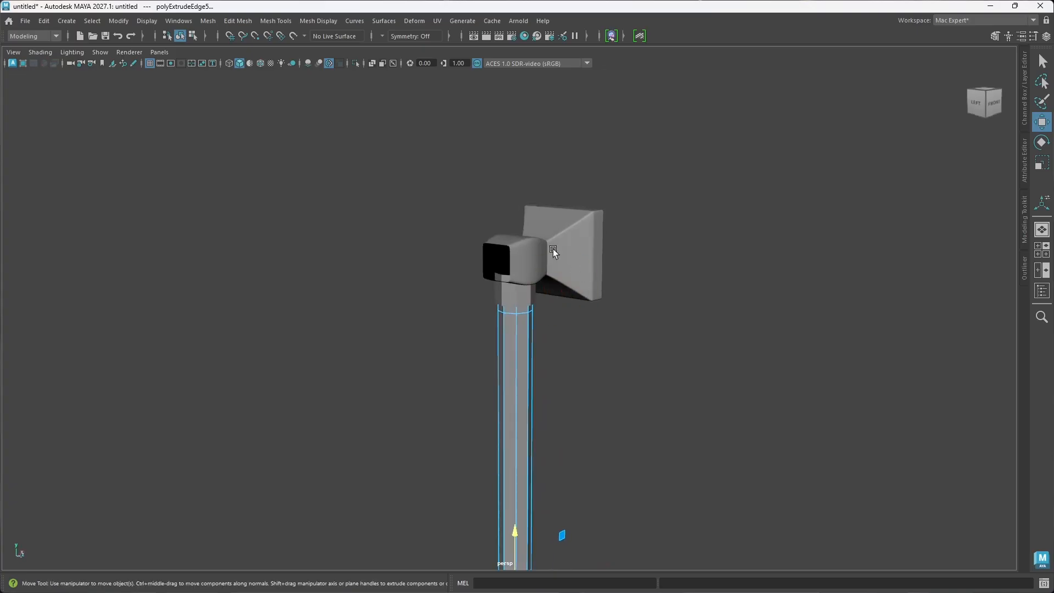
Step: Select both pieces of the hammer head and scale them up uniformly in relation to the handle
{"action": "left_click_drag", "start_coordinate": [495, 201], "coordinate": [586, 246]}
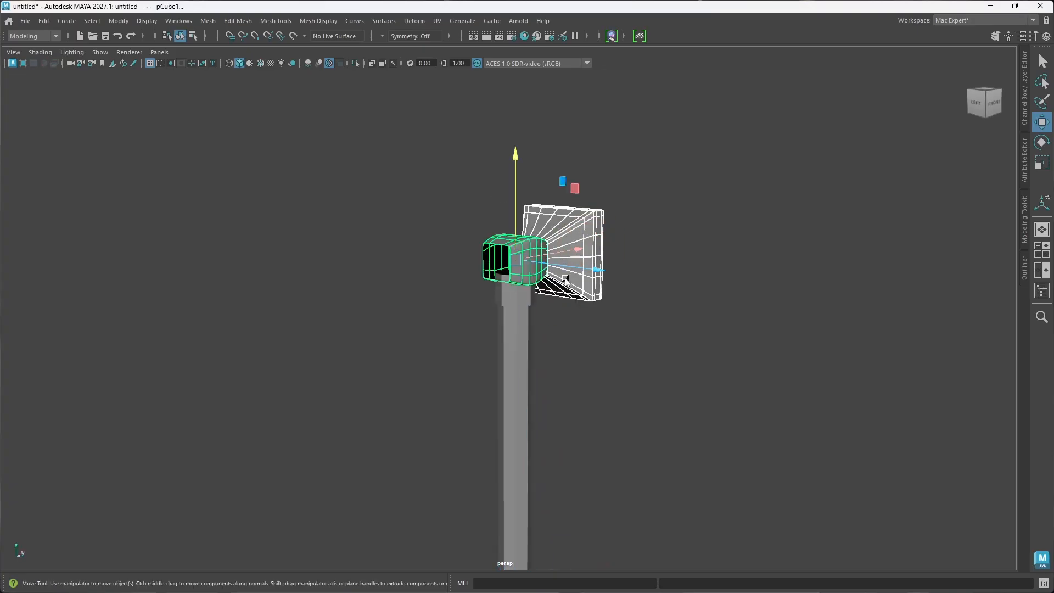
{"action": "key", "text": "r"}
{"action": "left_click_drag", "start_coordinate": [518, 258], "coordinate": [534, 258]}
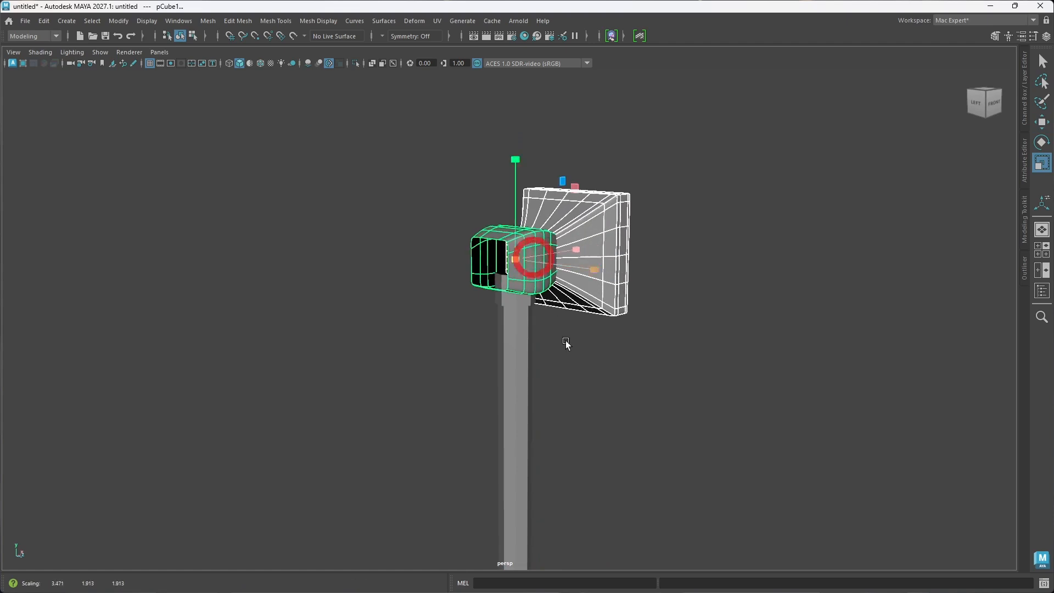
{"action": "left_click_drag", "start_coordinate": [566, 341], "coordinate": [507, 344], "text": "alt"}
{"action": "scroll", "coordinate": [499, 304], "scroll_direction": "down", "scroll_amount": 4}
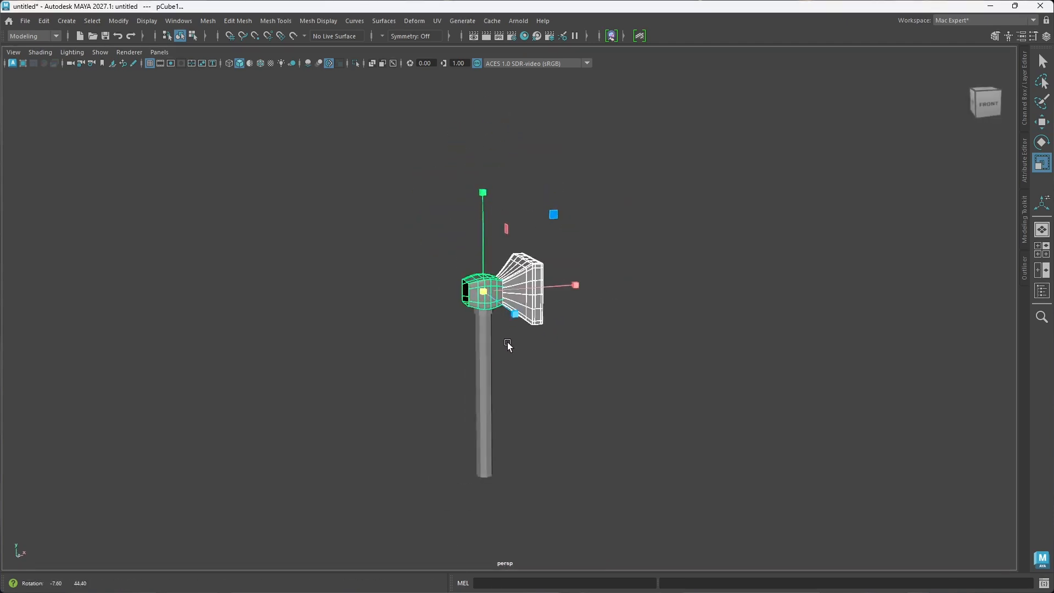
{"action": "left_click_drag", "start_coordinate": [484, 292], "coordinate": [492, 292]}
{"action": "left_click_drag", "start_coordinate": [494, 382], "coordinate": [499, 350], "text": "alt"}
Step: Move the enlarged hammer head up along Y so it sits on the socket, and deselect it
{"action": "key", "text": "w"}
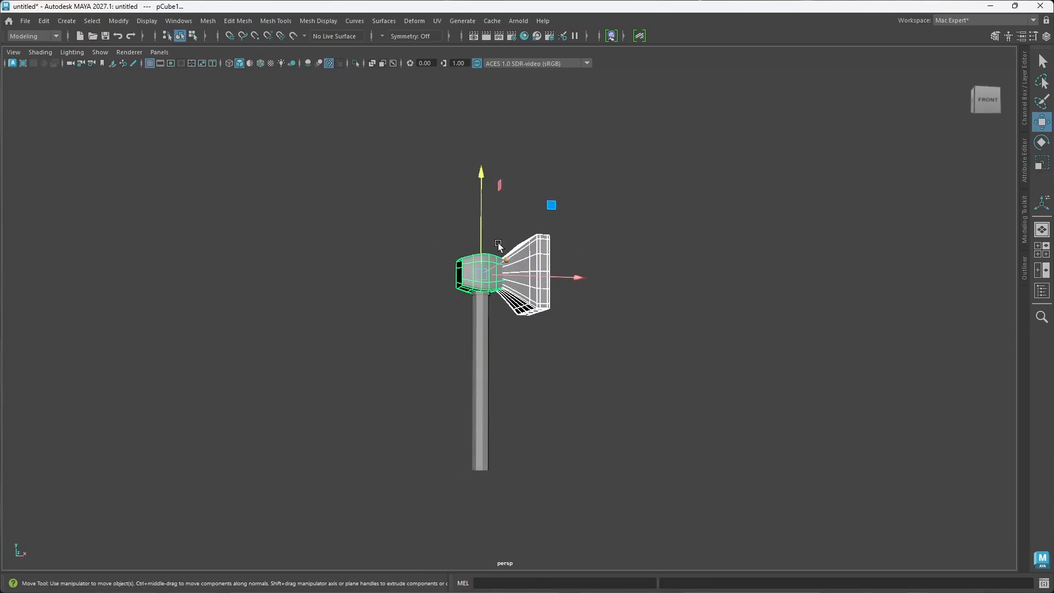
{"action": "left_click_drag", "start_coordinate": [482, 234], "coordinate": [483, 227]}
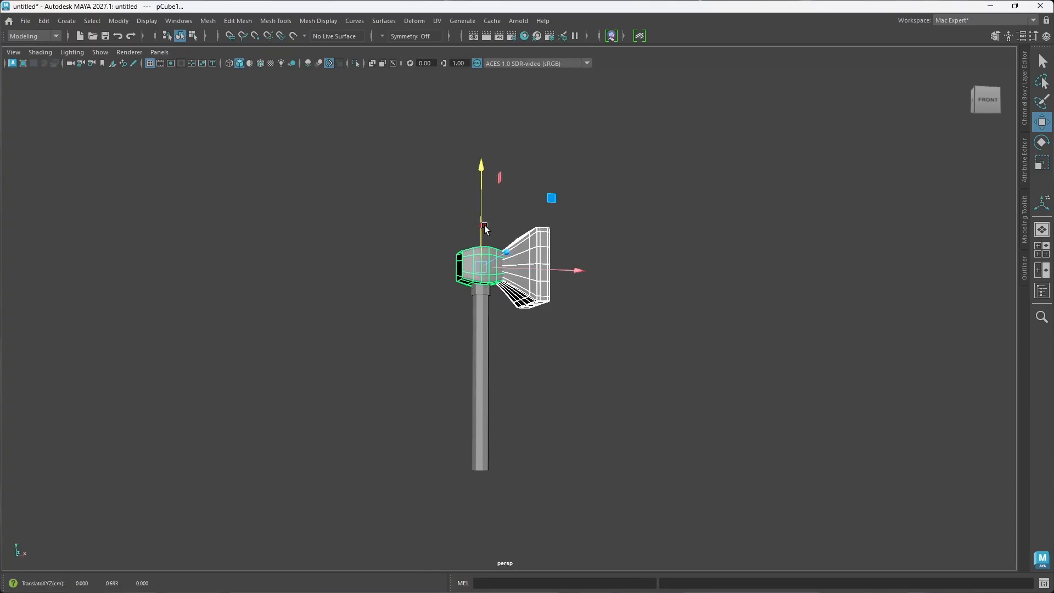
{"action": "left_click", "coordinate": [548, 370]}
{"action": "left_click_drag", "start_coordinate": [523, 370], "coordinate": [621, 398], "text": "alt"}
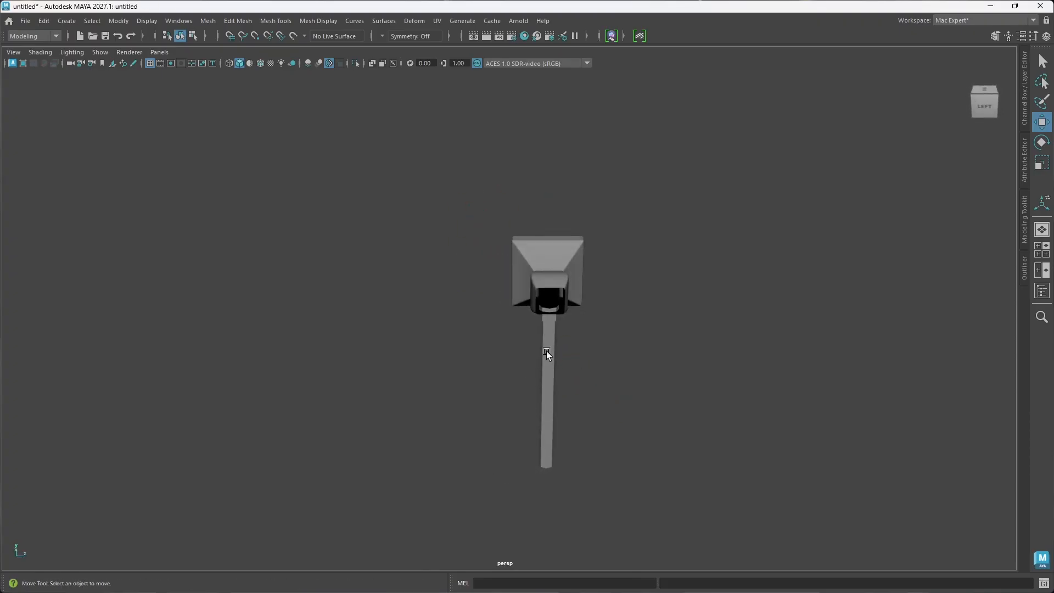
Step: Reselect the two hammer head pieces without the socket, scale them up slightly more, and deselect them
{"action": "scroll", "coordinate": [547, 354], "scroll_direction": "up", "scroll_amount": 4}
{"action": "left_click_drag", "start_coordinate": [569, 368], "coordinate": [456, 360], "text": "alt"}
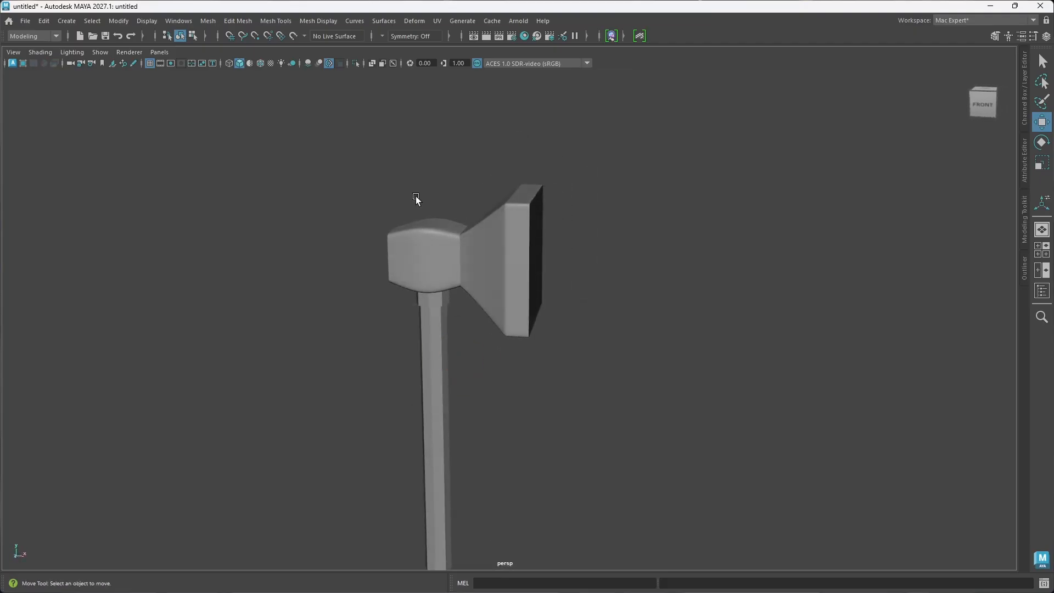
{"action": "left_click_drag", "start_coordinate": [416, 196], "coordinate": [553, 301]}
{"action": "left_click_drag", "start_coordinate": [409, 163], "coordinate": [595, 224]}
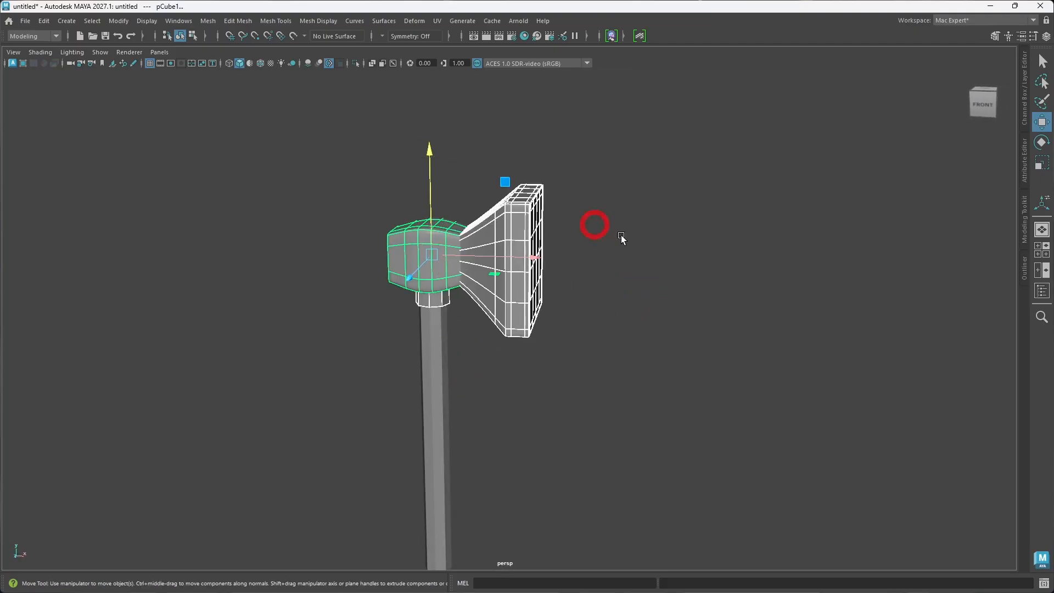
{"action": "key", "text": "r"}
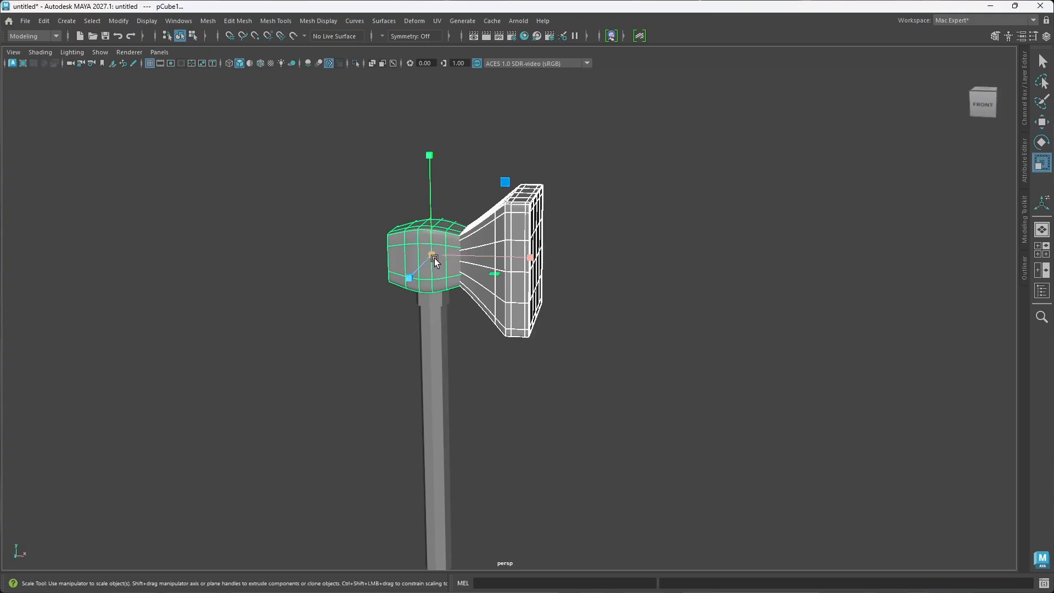
{"action": "left_click_drag", "start_coordinate": [434, 258], "coordinate": [499, 302], "text": "alt"}
{"action": "left_click_drag", "start_coordinate": [474, 246], "coordinate": [479, 245]}
{"action": "scroll", "coordinate": [536, 325], "scroll_direction": "down", "scroll_amount": 3}
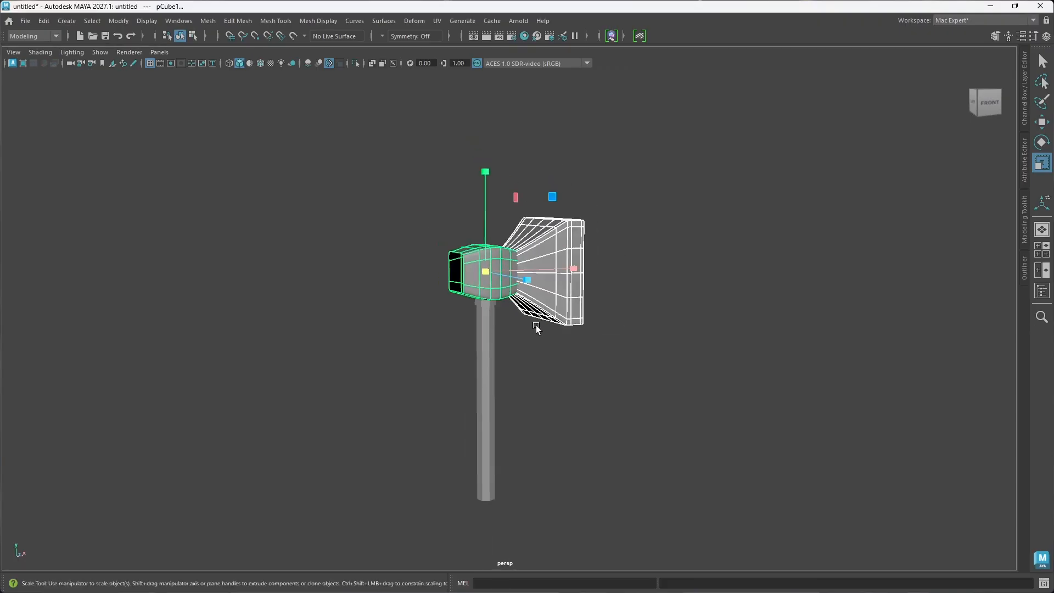
{"action": "left_click_drag", "start_coordinate": [535, 325], "coordinate": [543, 353], "text": "alt"}
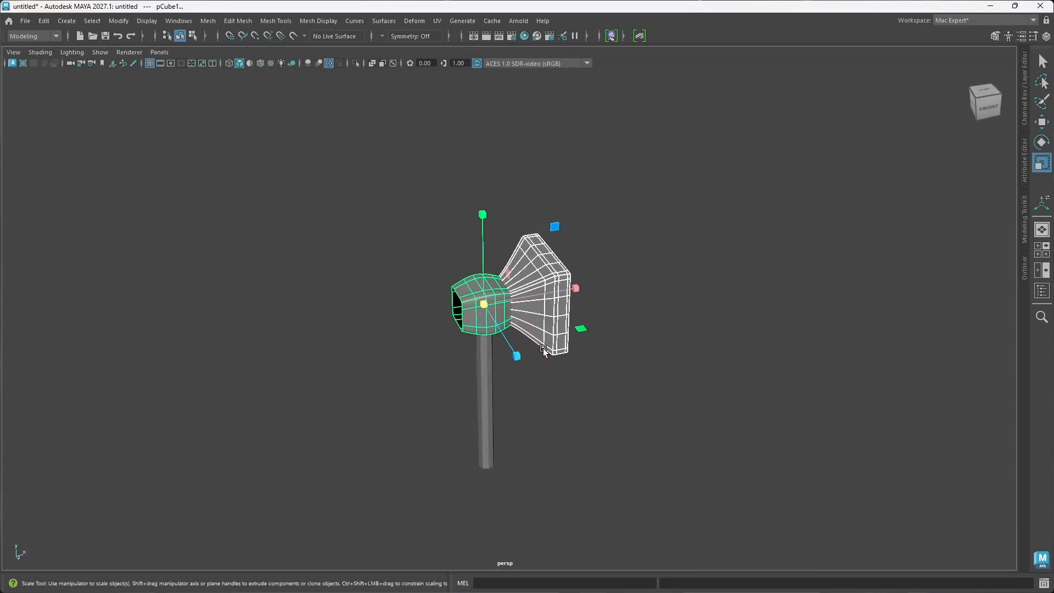
{"action": "key", "text": "w"}
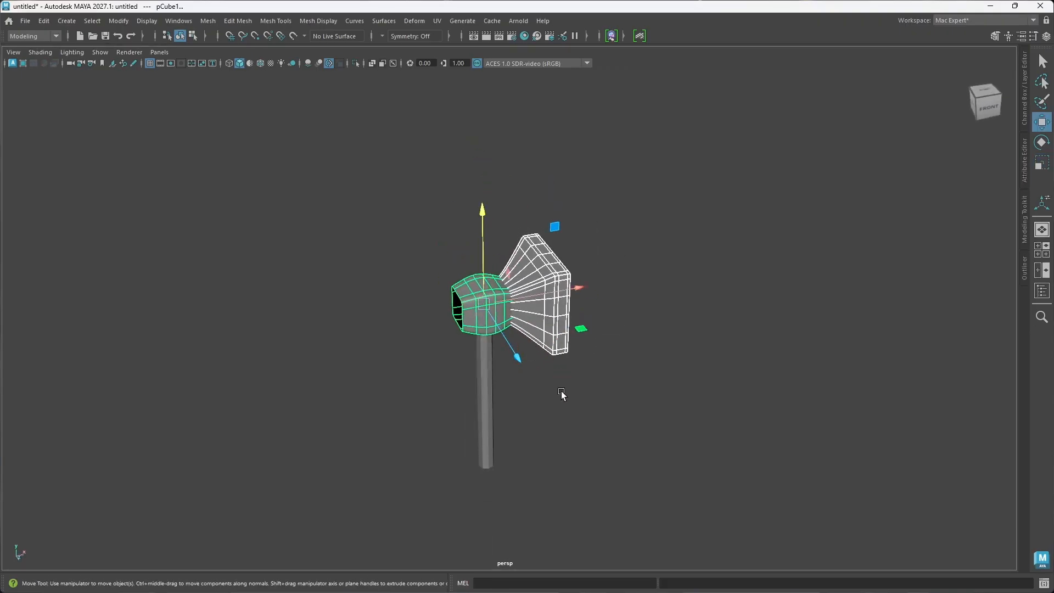
{"action": "left_click", "coordinate": [560, 393]}
Step: Select only the flared striking piece of the hammer head and scale it up uniformly
{"action": "left_click_drag", "start_coordinate": [511, 349], "coordinate": [506, 325], "text": "alt"}
{"action": "left_click_drag", "start_coordinate": [426, 198], "coordinate": [539, 299]}
{"action": "left_click", "coordinate": [539, 299]}
{"action": "left_click_drag", "start_coordinate": [551, 381], "coordinate": [510, 332], "text": "alt"}
{"action": "scroll", "coordinate": [487, 332], "scroll_direction": "up", "scroll_amount": 3}
{"action": "left_click", "coordinate": [562, 275]}
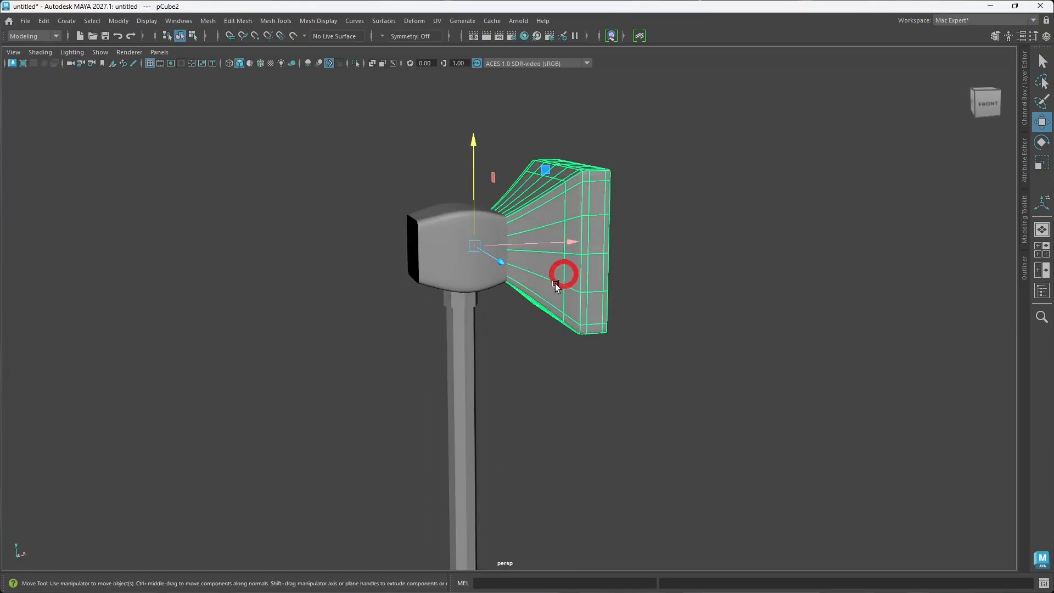
{"action": "mouse_move", "coordinate": [554, 292]}
{"action": "left_mouse_down", "text": "alt"}
{"action": "mouse_move", "coordinate": [524, 286]}
{"action": "mouse_move", "coordinate": [535, 289]}
{"action": "left_mouse_up", "text": "alt"}
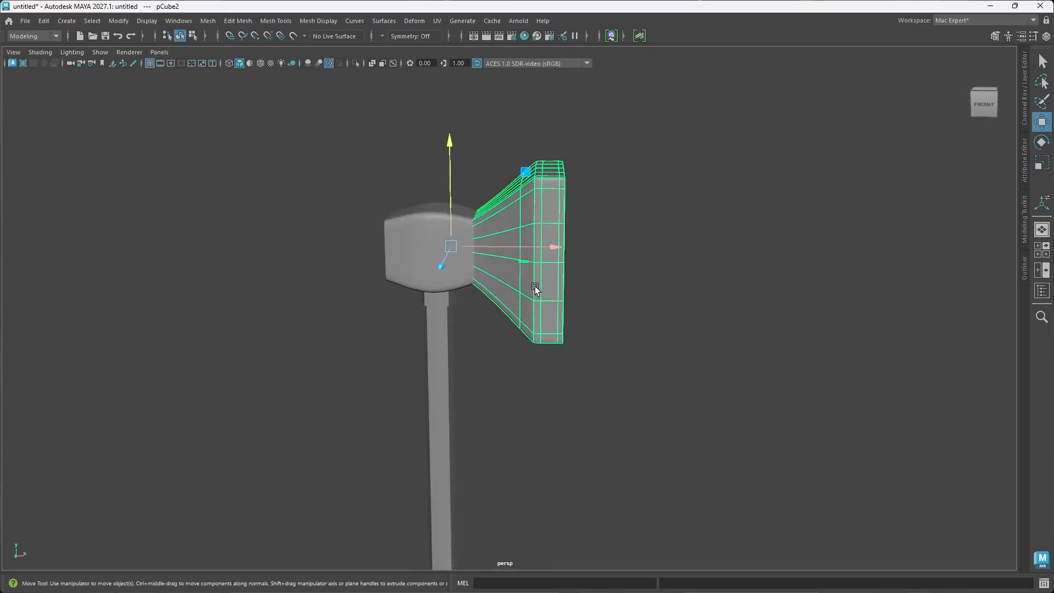
{"action": "key", "text": "r"}
{"action": "left_click_drag", "start_coordinate": [448, 247], "coordinate": [463, 246]}
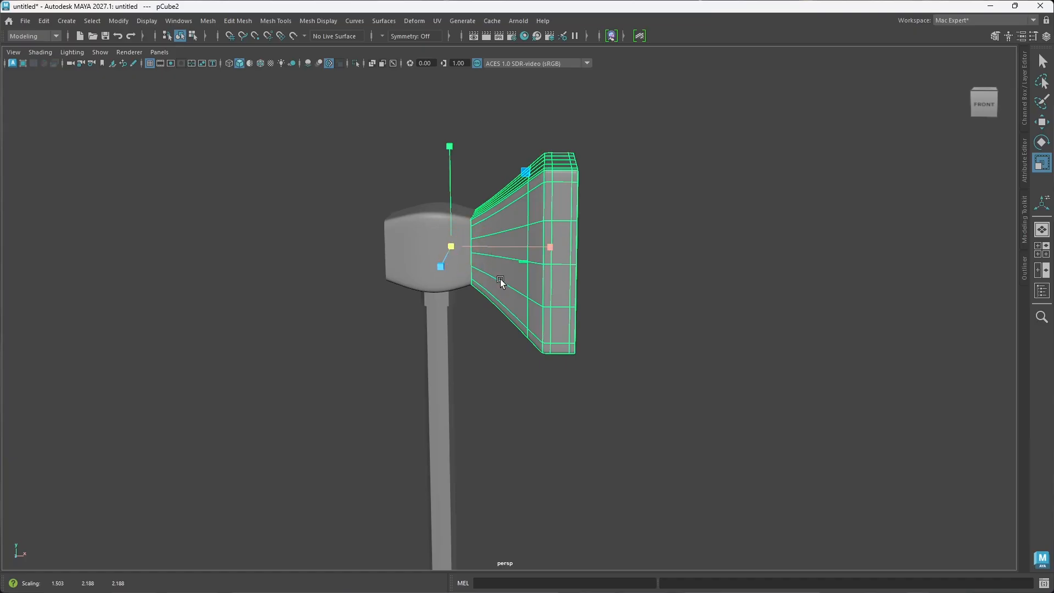
Step: Move the flared striking piece outward along X so it meets the central block's edge, and deselect it
{"action": "key", "text": "w"}
{"action": "mouse_move", "coordinate": [548, 246]}
{"action": "left_mouse_down"}
{"action": "mouse_move", "coordinate": [576, 247]}
{"action": "mouse_move", "coordinate": [566, 256]}
{"action": "left_mouse_up"}
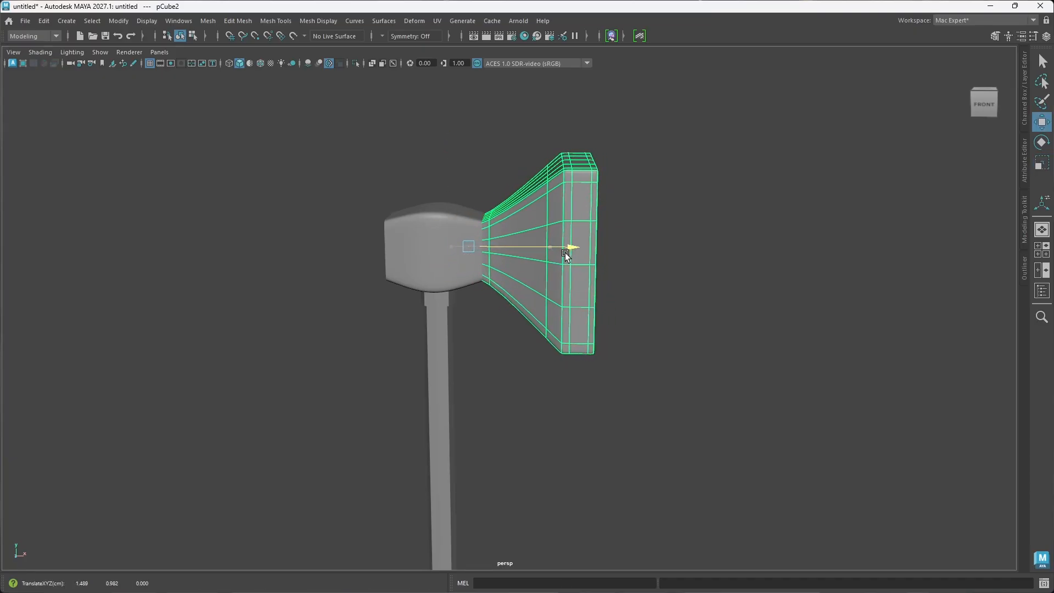
{"action": "left_click", "coordinate": [689, 306]}
Step: Examine the hammer's proportions and the joint between head, socket and handle from the side, back and below
{"action": "left_click_drag", "start_coordinate": [487, 369], "coordinate": [527, 408], "text": "alt"}
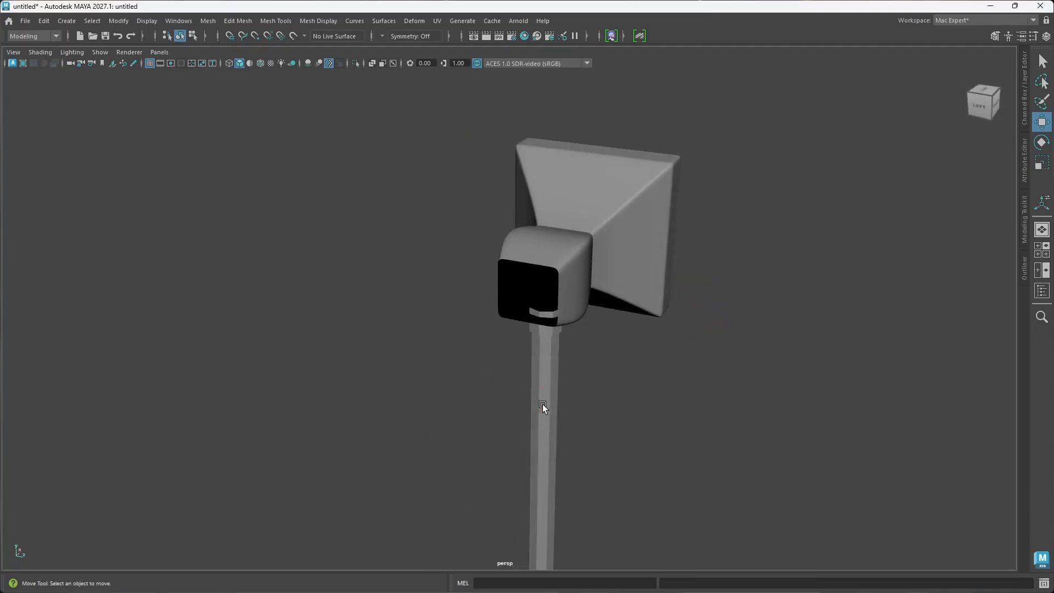
{"action": "scroll", "coordinate": [549, 417], "scroll_direction": "down", "scroll_amount": 3}
{"action": "left_click_drag", "start_coordinate": [556, 430], "coordinate": [495, 397], "text": "alt"}
{"action": "scroll", "coordinate": [480, 354], "scroll_direction": "up", "scroll_amount": 6}
{"action": "middle_click_drag", "start_coordinate": [518, 415], "coordinate": [546, 371], "text": "alt"}
{"action": "left_click_drag", "start_coordinate": [530, 448], "coordinate": [517, 410], "text": "alt"}
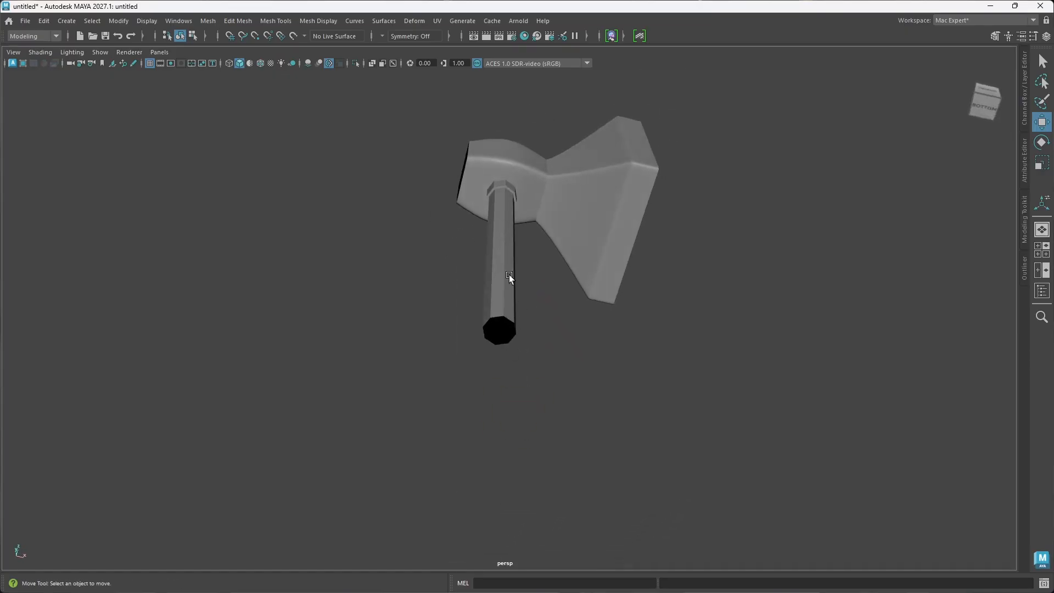
{"action": "left_click_drag", "start_coordinate": [509, 279], "coordinate": [510, 321], "text": "alt"}
{"action": "scroll", "coordinate": [534, 373], "scroll_direction": "down", "scroll_amount": 8}
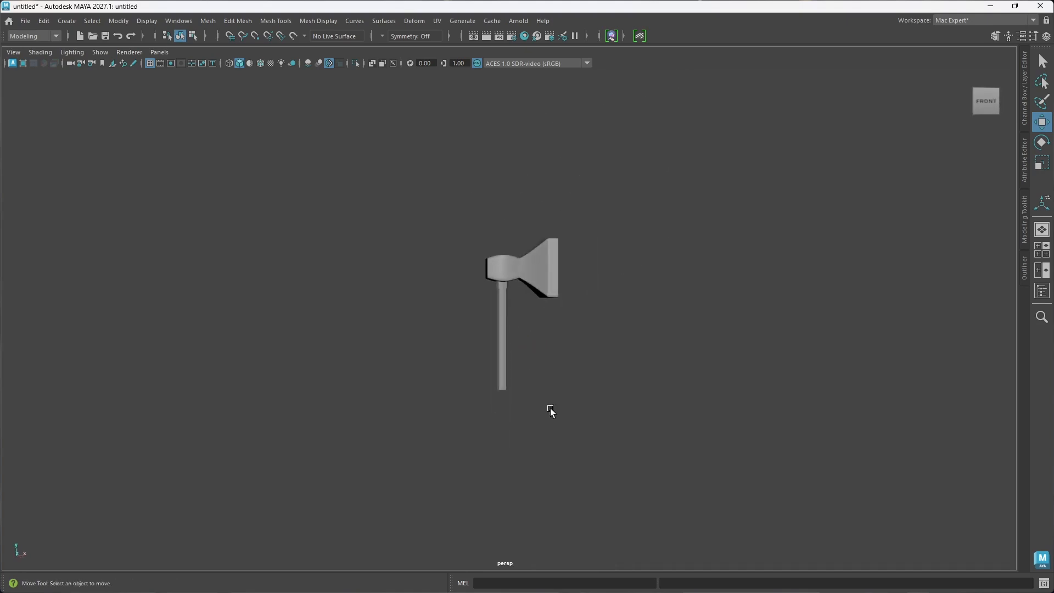
{"action": "mouse_move", "coordinate": [550, 411]}
{"action": "left_mouse_down", "text": "alt"}
{"action": "mouse_move", "coordinate": [522, 398]}
{"action": "mouse_move", "coordinate": [569, 414]}
{"action": "left_mouse_up", "text": "alt"}
{"action": "scroll", "coordinate": [519, 364], "scroll_direction": "up", "scroll_amount": 3}
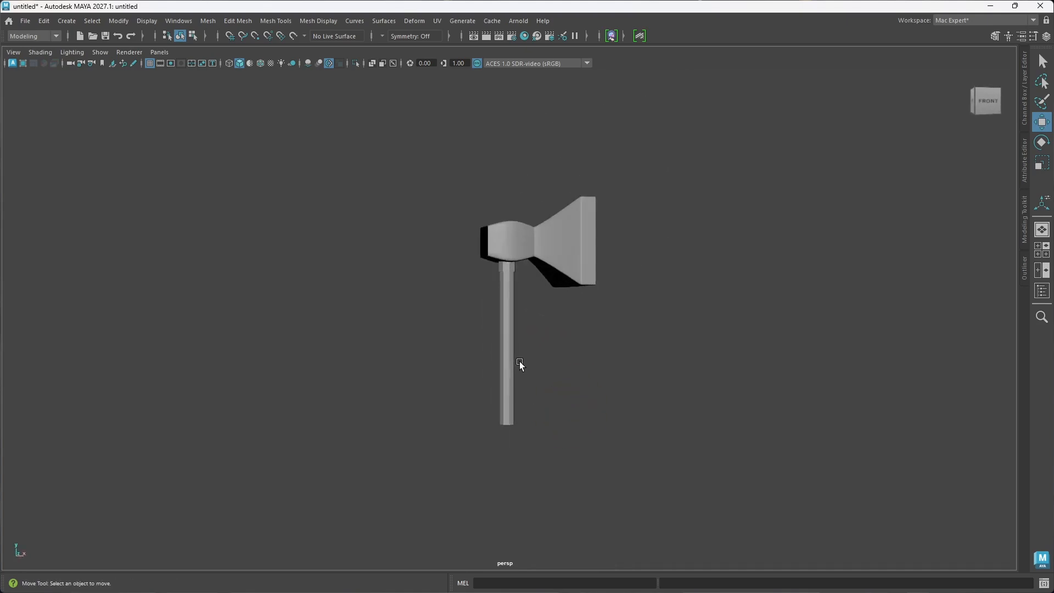
{"action": "scroll", "coordinate": [525, 369], "scroll_direction": "up", "scroll_amount": 2}
{"action": "left_click_drag", "start_coordinate": [529, 377], "coordinate": [536, 389], "text": "alt"}
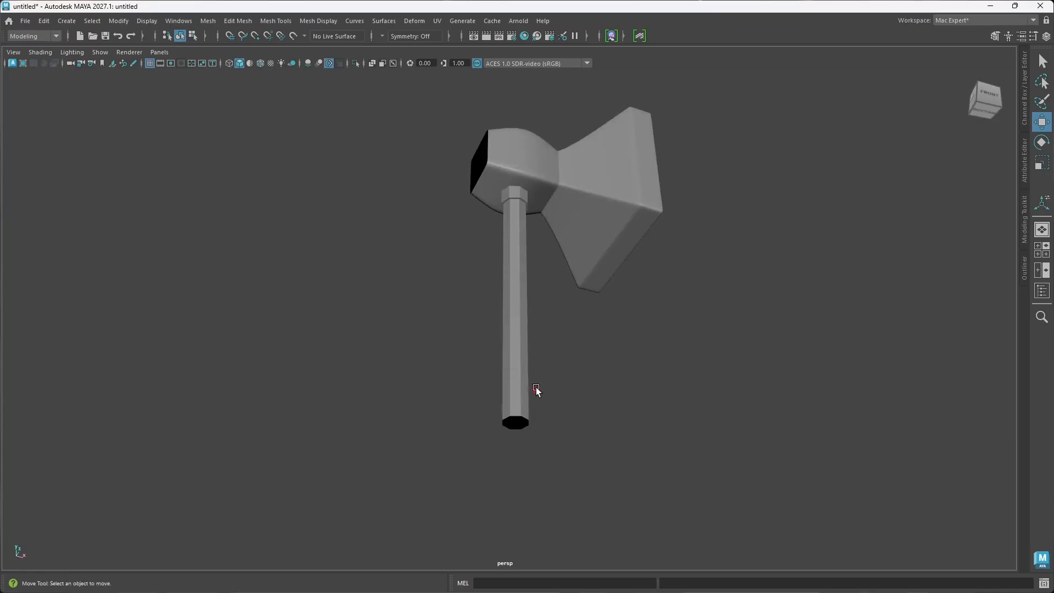
Step: Delete the long handle object beneath the hammer head's socket
{"action": "left_click", "coordinate": [515, 363]}
{"action": "key", "text": "Delete"}
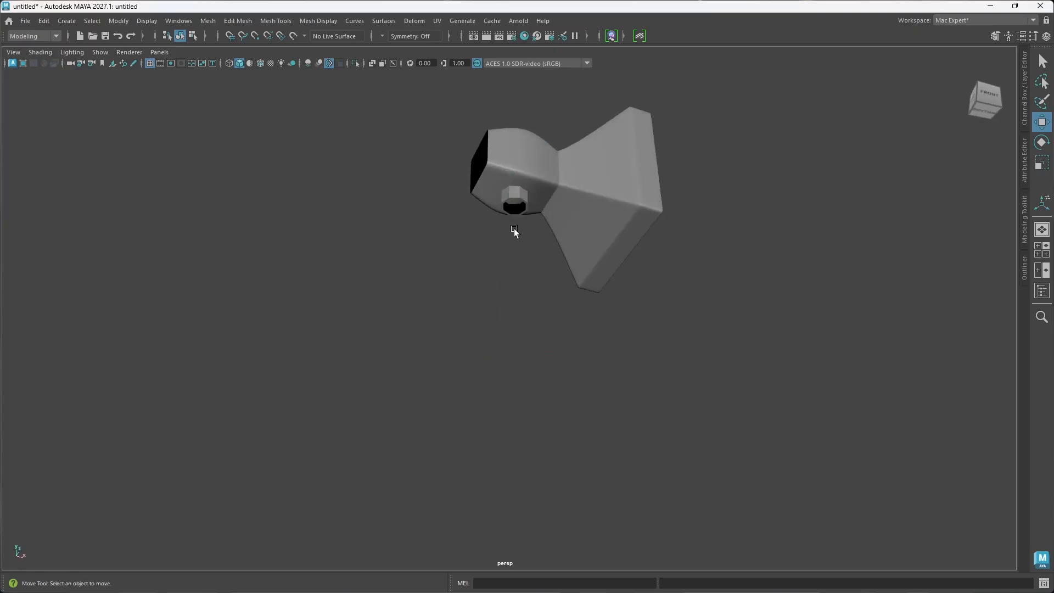
{"action": "scroll", "coordinate": [516, 232], "scroll_direction": "up", "scroll_amount": 5}
{"action": "middle_click_drag", "start_coordinate": [518, 228], "coordinate": [516, 347], "text": "alt"}
{"action": "scroll", "coordinate": [498, 349], "scroll_direction": "up", "scroll_amount": 2}
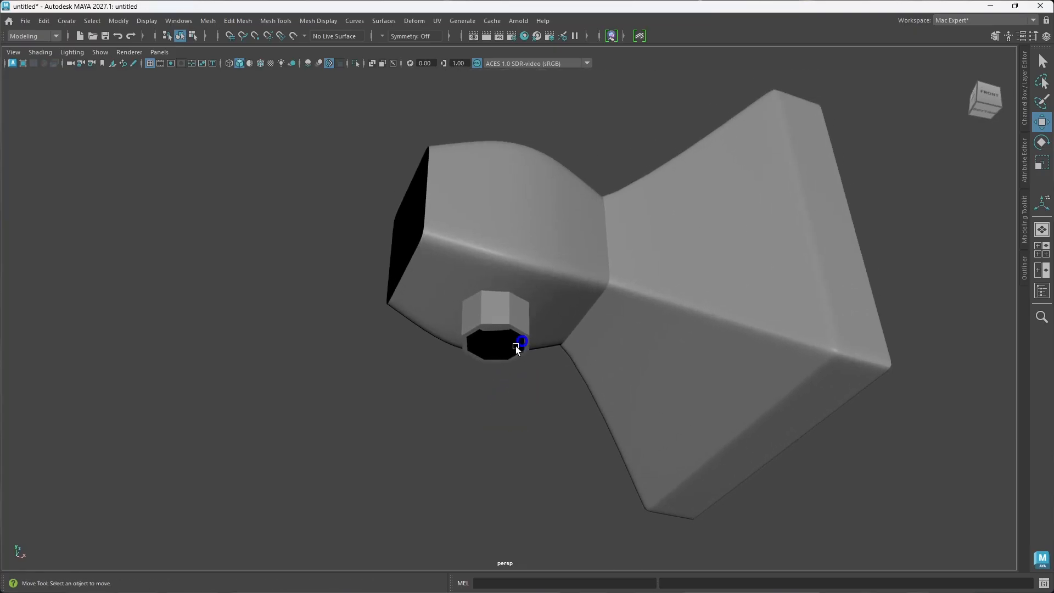
{"action": "left_click_drag", "start_coordinate": [516, 347], "coordinate": [506, 337], "text": "alt"}
Step: Select the inner border edge loop of the socket's rim and scale it inward to about 0.91 in X and Z
{"action": "left_click", "coordinate": [520, 312]}
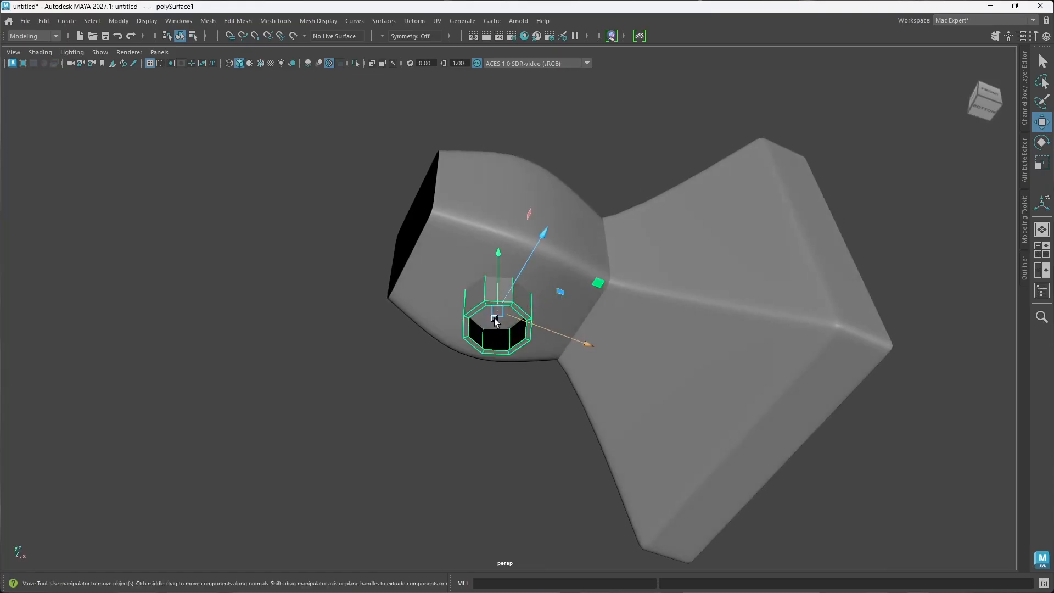
{"action": "right_click_drag", "start_coordinate": [495, 322], "coordinate": [516, 237]}
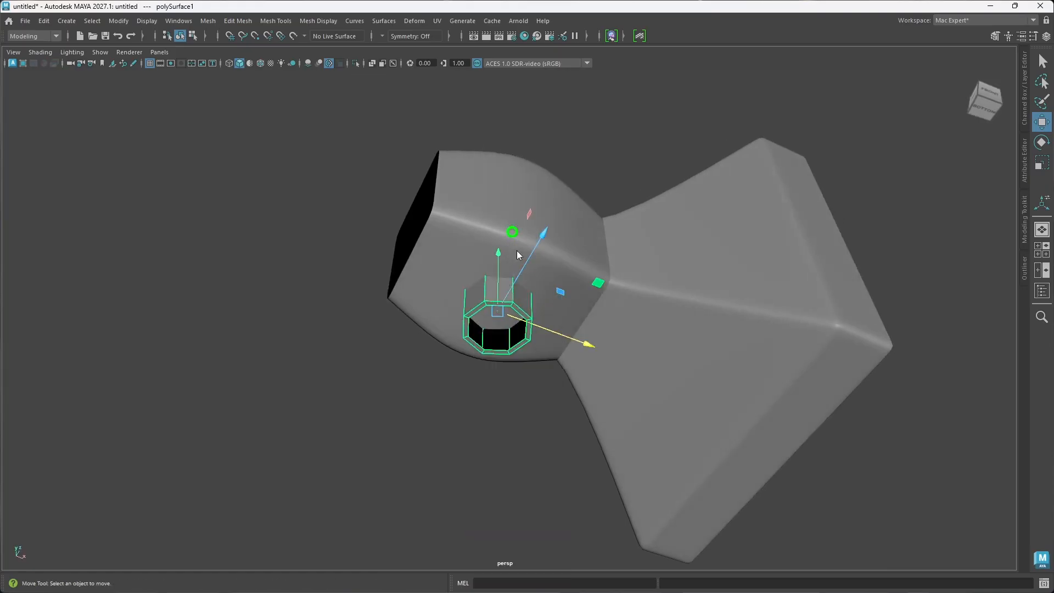
{"action": "double_click", "coordinate": [522, 321]}
{"action": "key", "text": "r"}
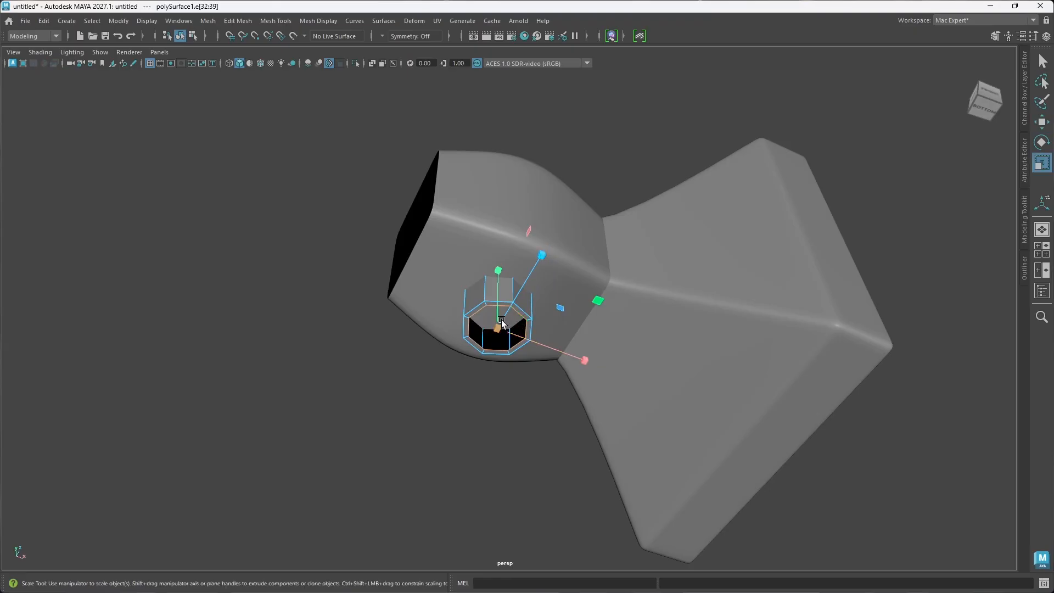
{"action": "left_click_drag", "start_coordinate": [495, 328], "coordinate": [495, 331]}
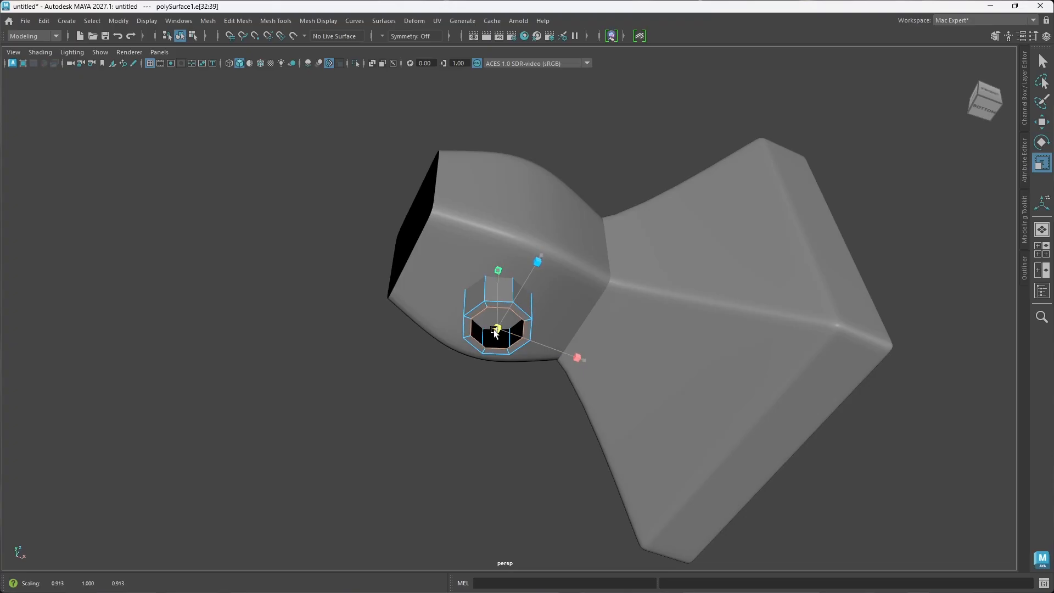
{"action": "left_click_drag", "start_coordinate": [495, 329], "coordinate": [494, 330]}
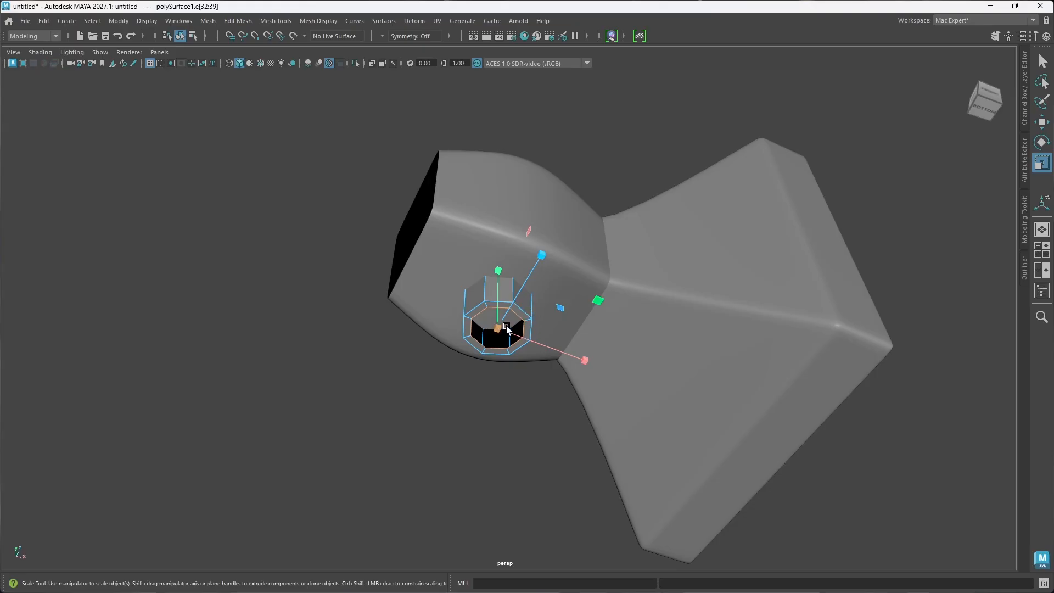
Step: Extrude the socket's inner rim loop a short distance down along Y to form a narrow ring of faces
{"action": "key", "text": "w"}
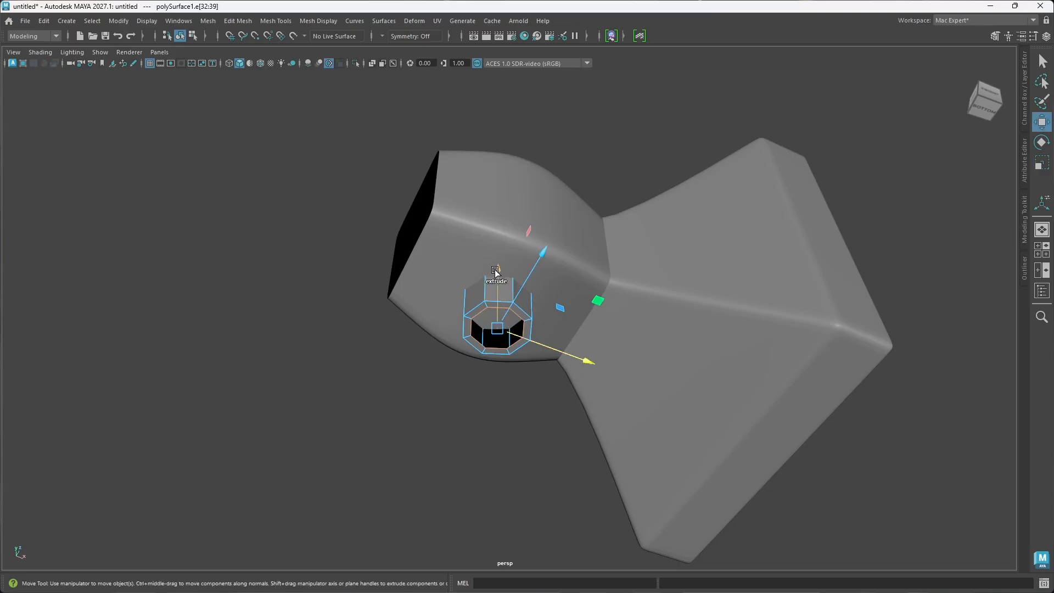
{"action": "left_click_drag", "start_coordinate": [495, 271], "coordinate": [500, 284], "text": "shift"}
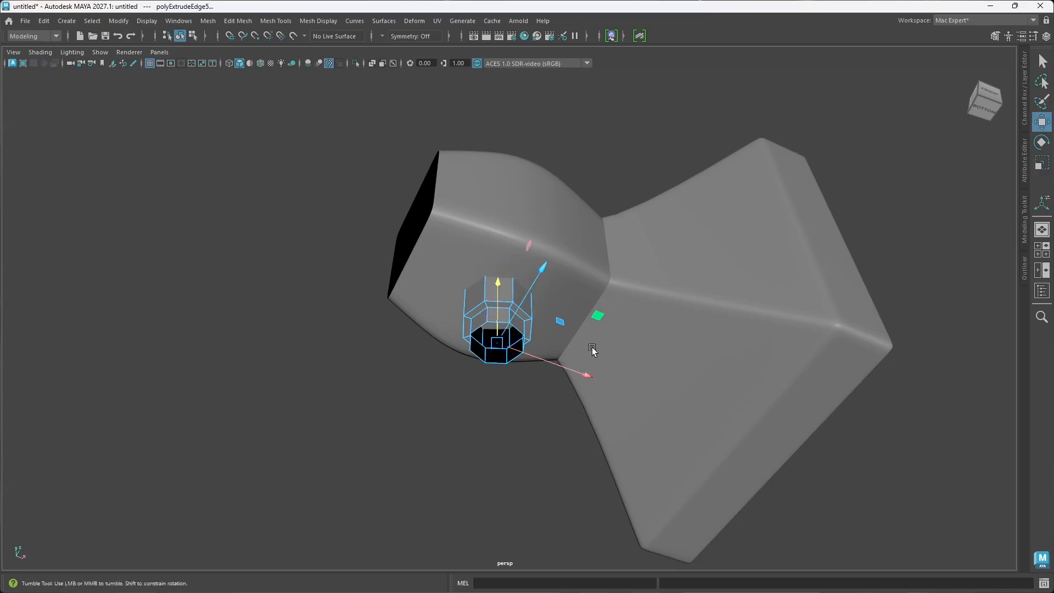
{"action": "mouse_move", "coordinate": [593, 348]}
{"action": "left_mouse_down", "text": "alt"}
{"action": "mouse_move", "coordinate": [555, 391]}
{"action": "mouse_move", "coordinate": [540, 373]}
{"action": "mouse_move", "coordinate": [580, 361]}
{"action": "left_mouse_up", "text": "alt"}
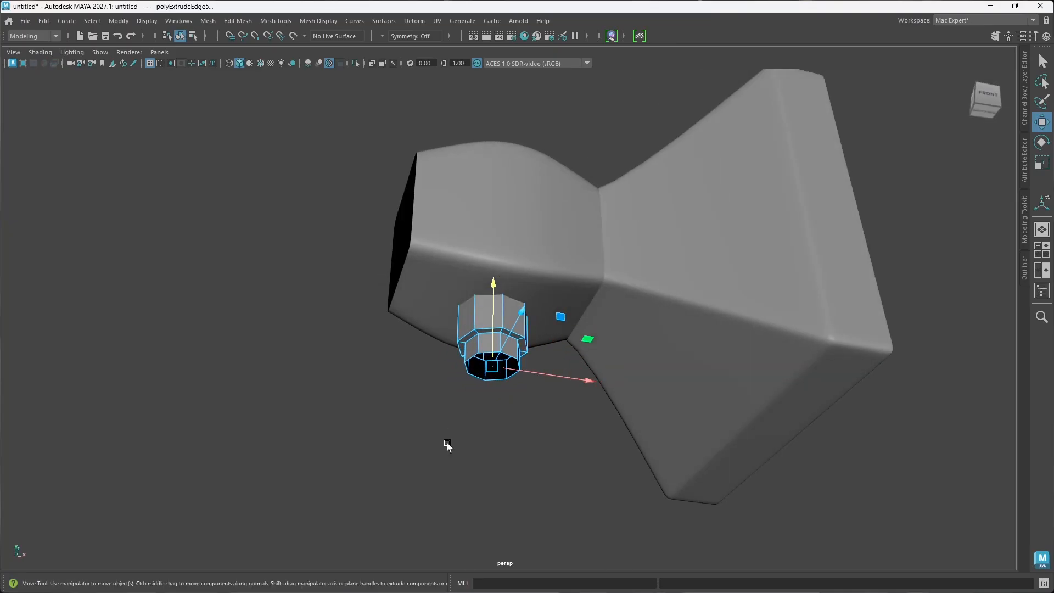
Step: Select the face loop of the newly extruded ring and extract it from the socket as a separate object
{"action": "right_click_drag", "start_coordinate": [483, 272], "coordinate": [480, 299]}
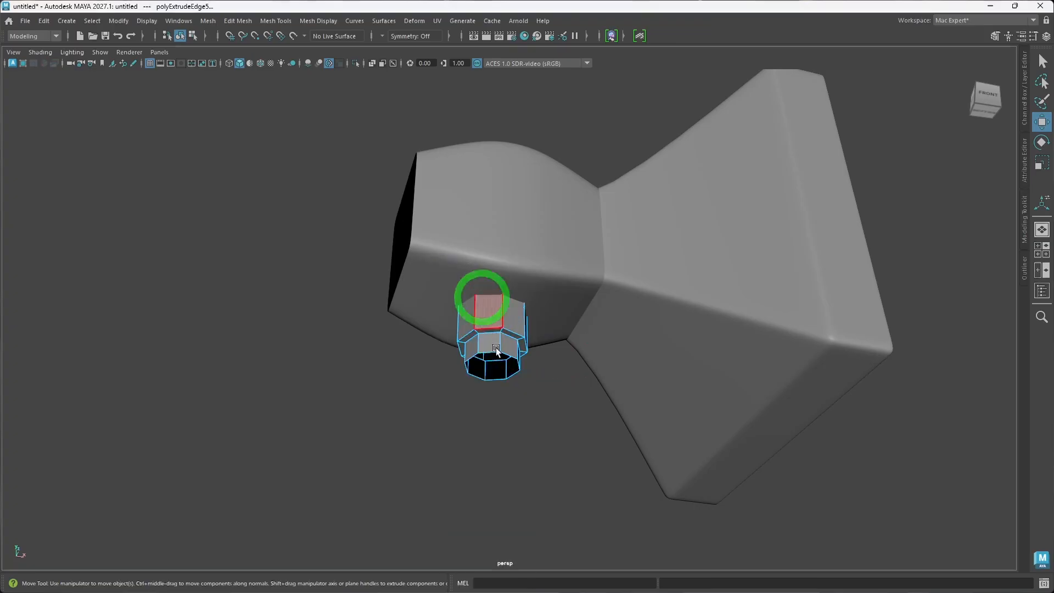
{"action": "left_click", "coordinate": [481, 347]}
{"action": "double_click", "coordinate": [475, 361]}
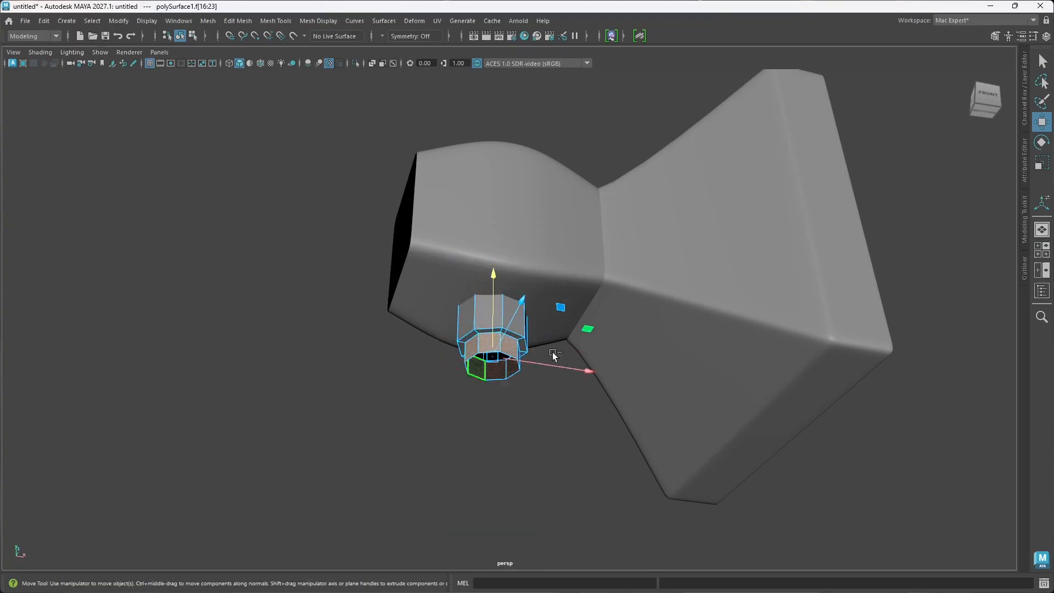
{"action": "right_click_drag", "start_coordinate": [487, 344], "coordinate": [471, 549], "text": "shift"}
{"action": "mouse_move", "coordinate": [473, 510]}
{"action": "right_mouse_down", "text": "shift"}
{"action": "mouse_move", "coordinate": [447, 471]}
{"action": "mouse_move", "coordinate": [458, 433]}
{"action": "mouse_move", "coordinate": [490, 427]}
{"action": "mouse_move", "coordinate": [476, 512]}
{"action": "right_mouse_up", "text": "shift"}
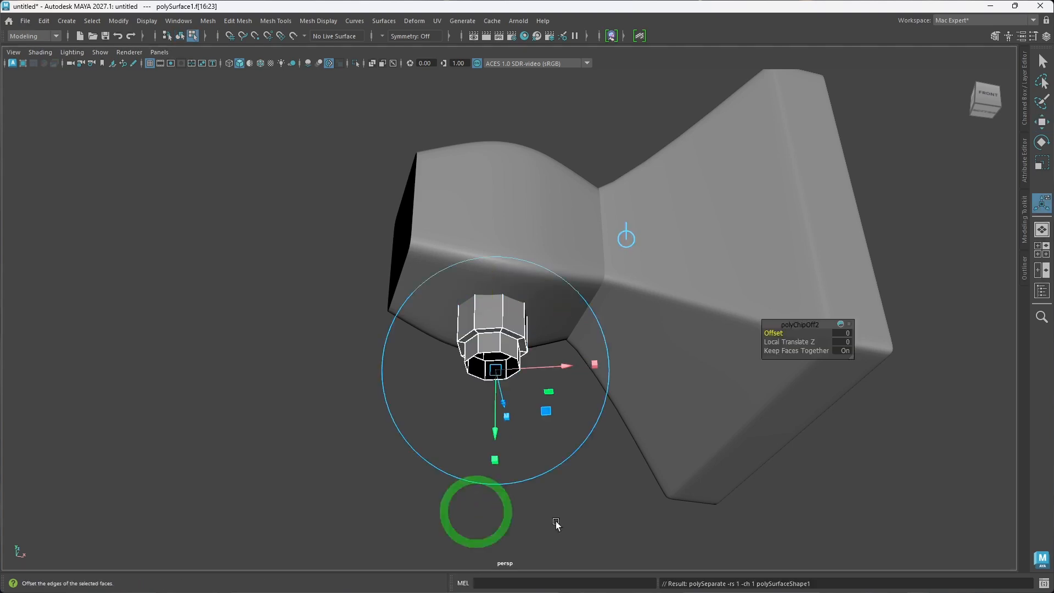
Step: Select all faces of the extracted ring and raise them slightly along Y into the socket's rim
{"action": "left_click_drag", "start_coordinate": [489, 398], "coordinate": [499, 421], "text": "alt"}
{"action": "left_click", "coordinate": [572, 522]}
{"action": "double_click", "coordinate": [504, 353]}
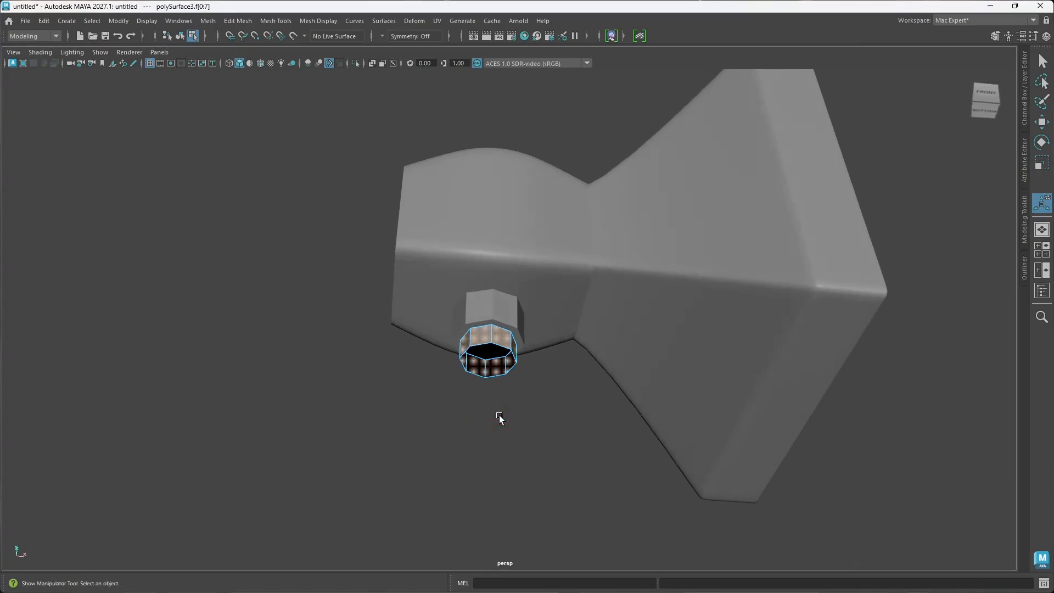
{"action": "key", "text": "w"}
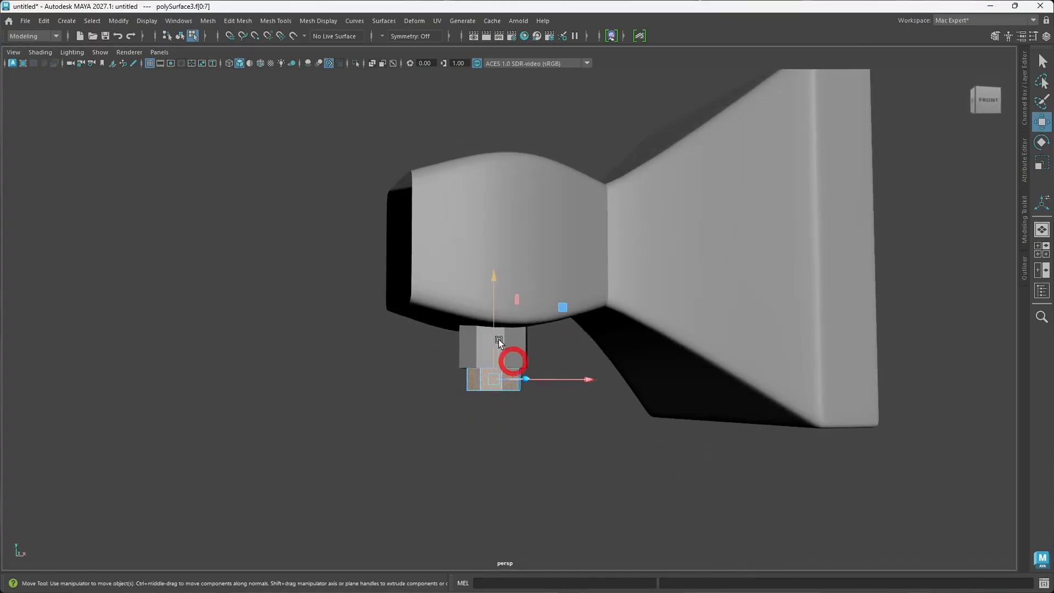
{"action": "left_click_drag", "start_coordinate": [493, 339], "coordinate": [492, 340]}
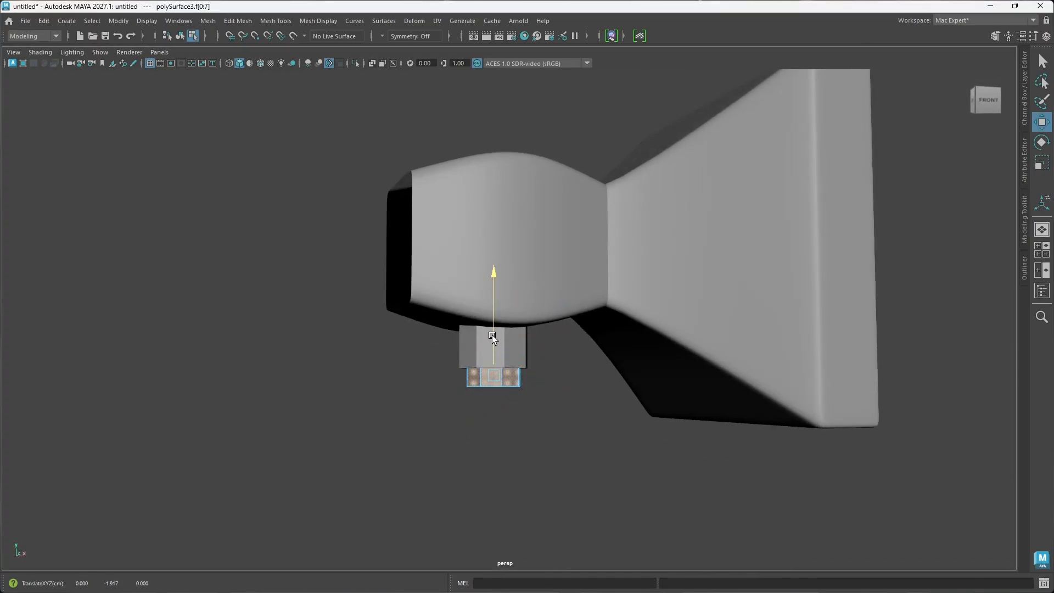
{"action": "left_click_drag", "start_coordinate": [536, 424], "coordinate": [470, 247], "text": "alt"}
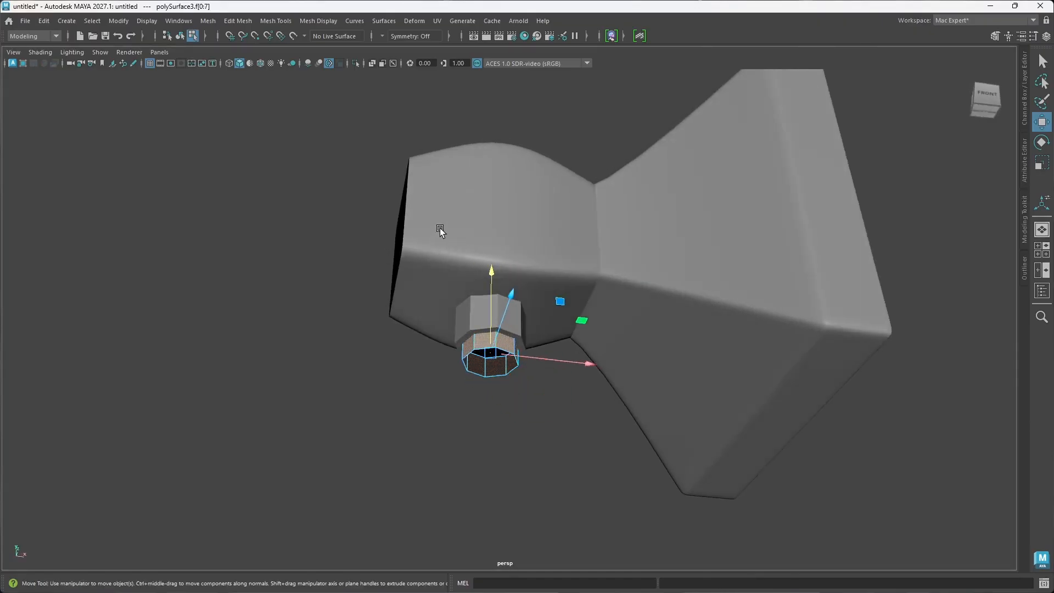
{"action": "key", "text": "ctrl+space"}
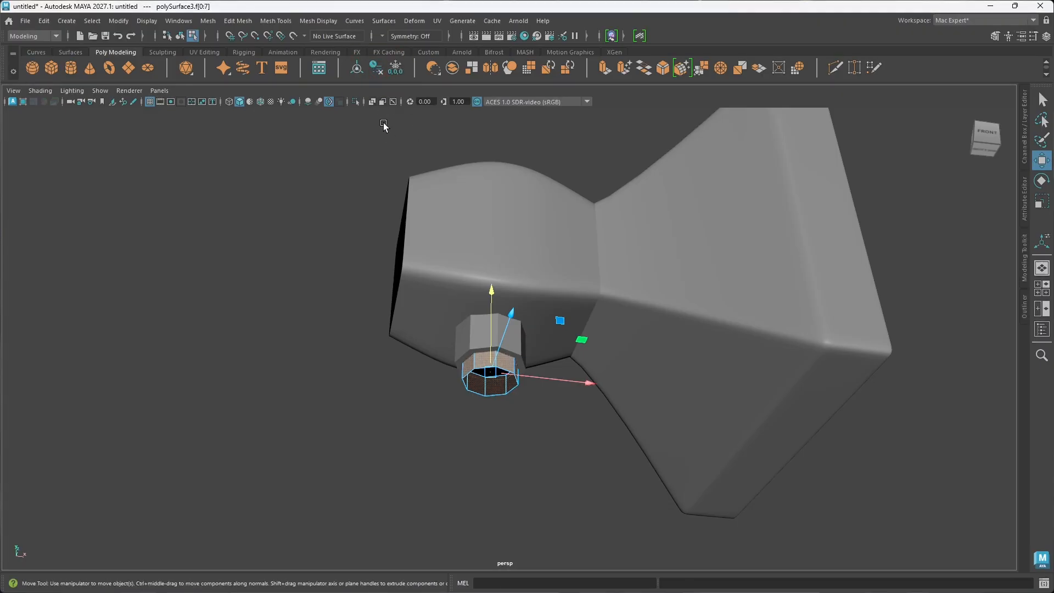
{"action": "key", "text": "ctrl+space"}
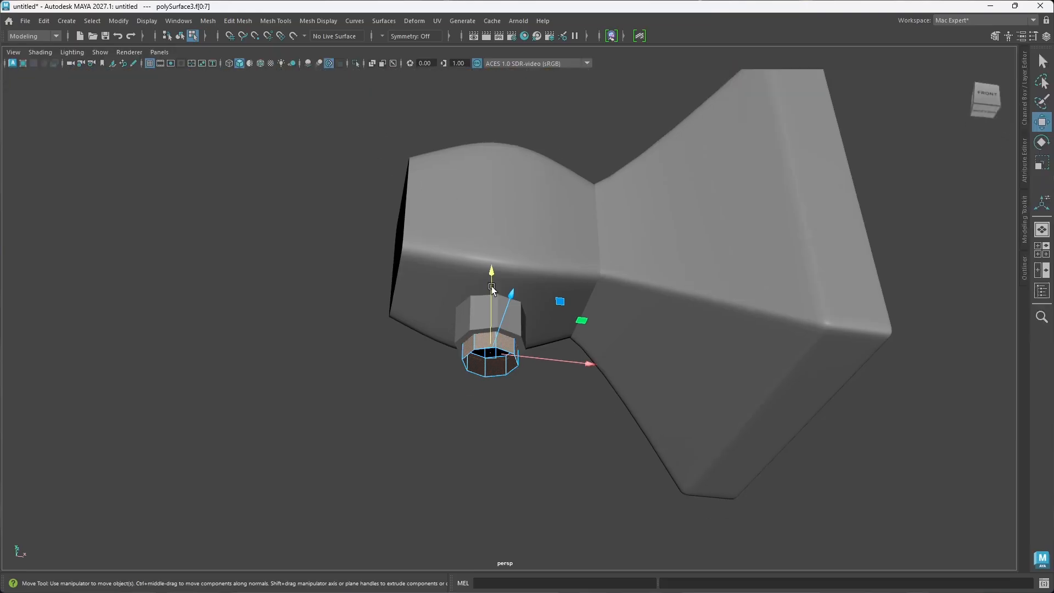
Step: Select the ring's lower border edge loop and pull it far down along Y to form a long handle
{"action": "middle_click_drag", "start_coordinate": [547, 386], "coordinate": [557, 330], "text": "alt"}
{"action": "scroll", "coordinate": [539, 351], "scroll_direction": "down", "scroll_amount": 2}
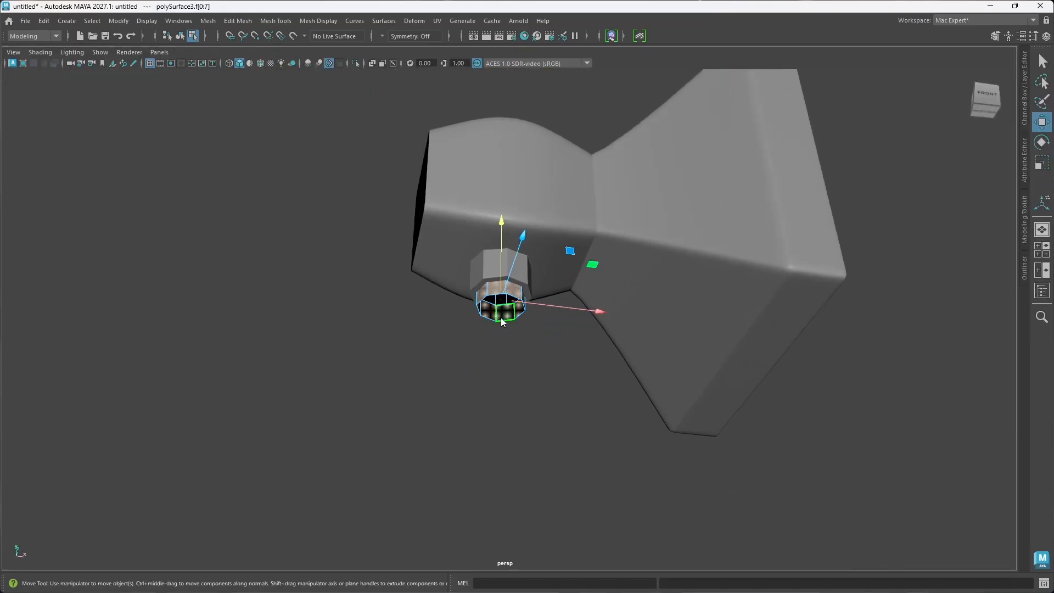
{"action": "right_click_drag", "start_coordinate": [501, 268], "coordinate": [502, 237]}
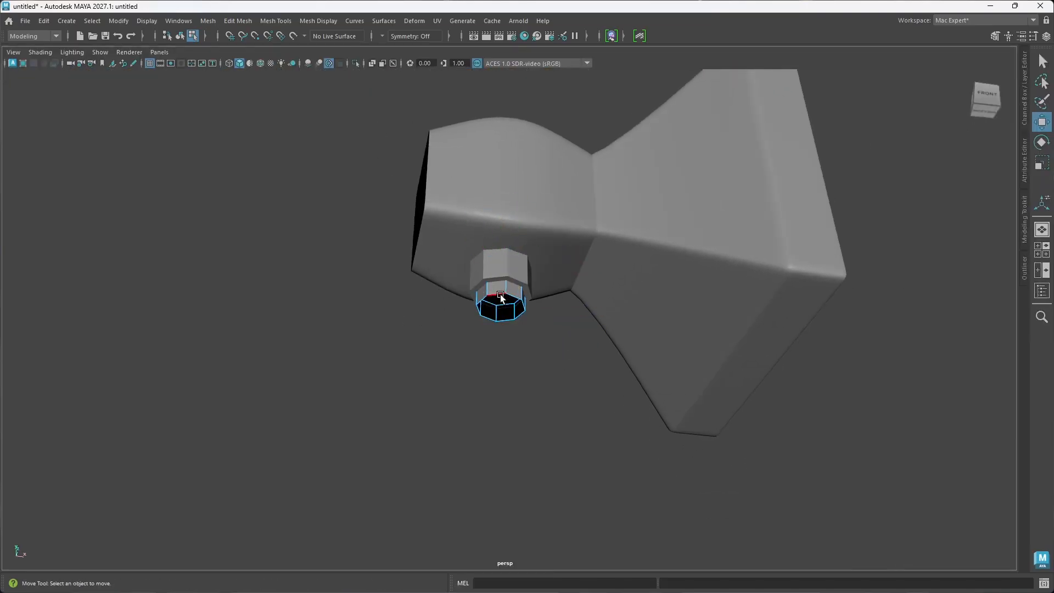
{"action": "left_click", "coordinate": [501, 297]}
{"action": "left_click_drag", "start_coordinate": [500, 297], "coordinate": [553, 364], "text": "alt"}
{"action": "scroll", "coordinate": [526, 384], "scroll_direction": "down", "scroll_amount": 3}
{"action": "left_click_drag", "start_coordinate": [509, 256], "coordinate": [468, 374]}
{"action": "left_click", "coordinate": [759, 377]}
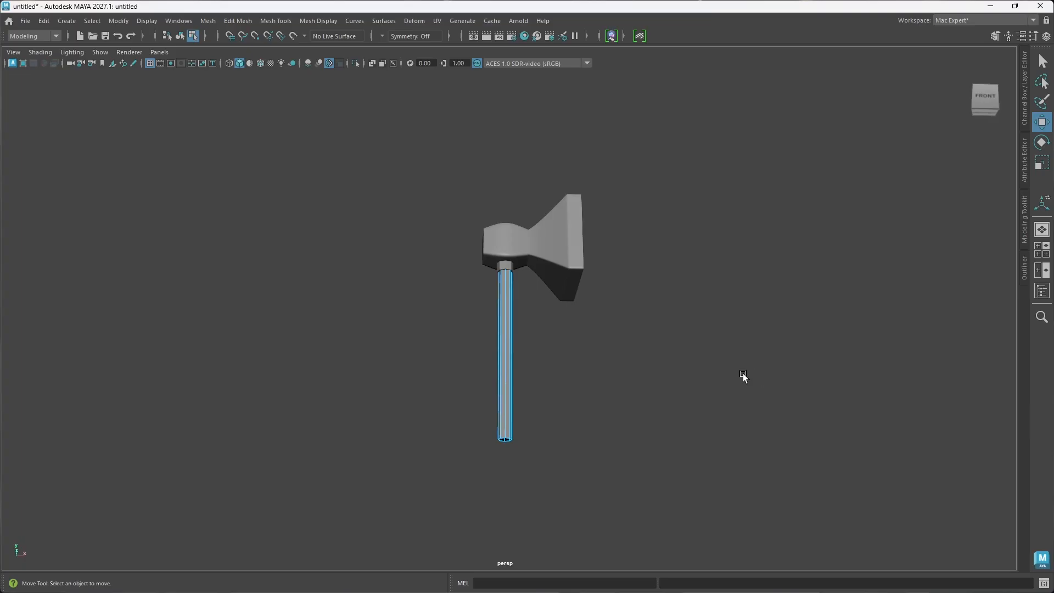
Step: Mirror the flared hammer head piece across the world X axis in the negative direction to create the opposite side
{"action": "left_click_drag", "start_coordinate": [534, 339], "coordinate": [572, 354], "text": "alt"}
{"action": "left_click", "coordinate": [556, 259]}
{"action": "left_click_drag", "start_coordinate": [589, 301], "coordinate": [585, 337], "text": "alt"}
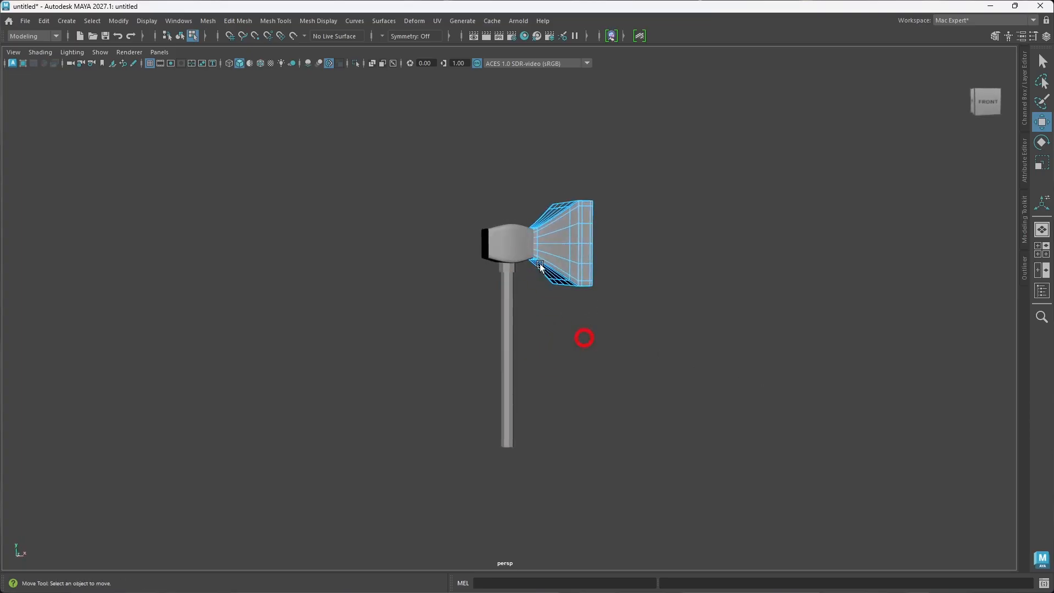
{"action": "left_click_drag", "start_coordinate": [443, 268], "coordinate": [532, 286], "text": "alt"}
{"action": "middle_click_drag", "start_coordinate": [528, 271], "coordinate": [528, 282], "text": "alt"}
{"action": "left_click_drag", "start_coordinate": [529, 282], "coordinate": [536, 314], "text": "alt"}
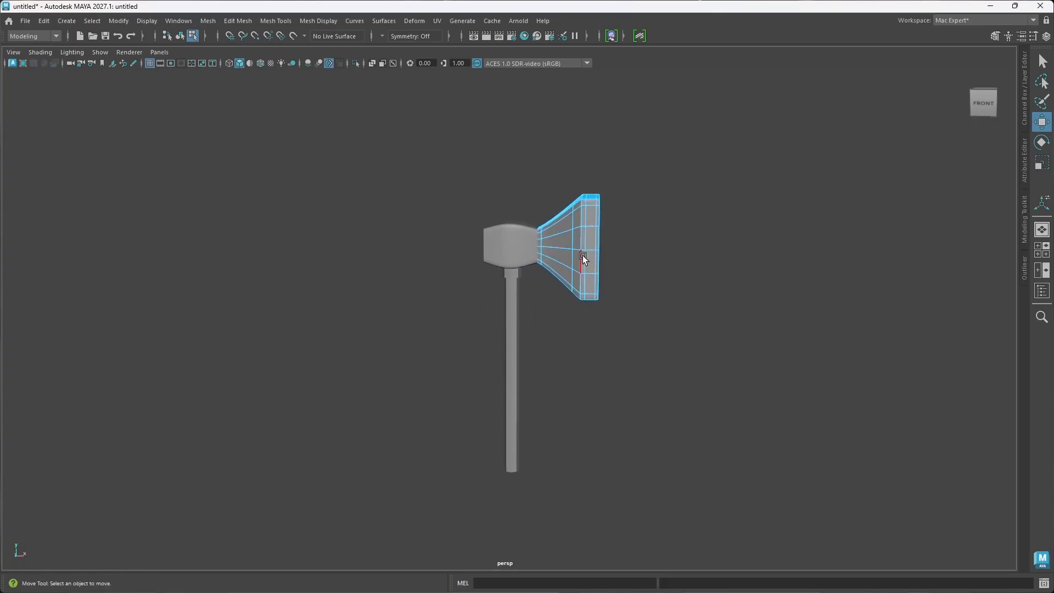
{"action": "right_click_drag", "start_coordinate": [583, 252], "coordinate": [663, 238], "text": "shift"}
{"action": "right_click_drag", "start_coordinate": [588, 258], "coordinate": [563, 407], "text": "shift"}
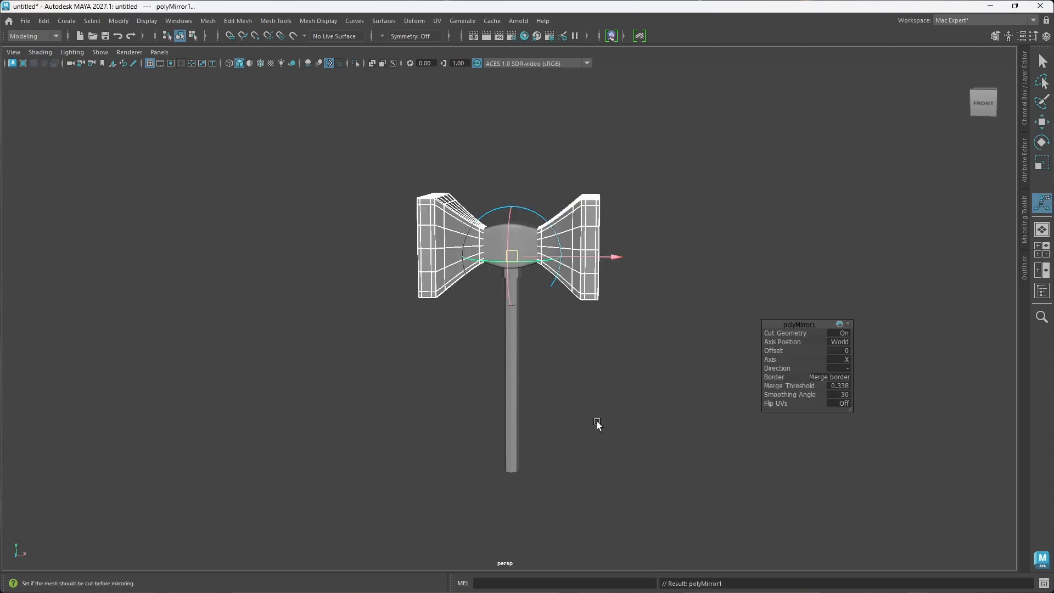
{"action": "left_click_drag", "start_coordinate": [506, 308], "coordinate": [533, 332], "text": "alt"}
{"action": "scroll", "coordinate": [532, 330], "scroll_direction": "up", "scroll_amount": 6}
{"action": "middle_click_drag", "start_coordinate": [502, 247], "coordinate": [476, 295], "text": "alt"}
{"action": "mouse_move", "coordinate": [477, 295]}
{"action": "left_mouse_down", "text": "alt"}
{"action": "mouse_move", "coordinate": [460, 267]}
{"action": "mouse_move", "coordinate": [477, 296]}
{"action": "left_mouse_up", "text": "alt"}
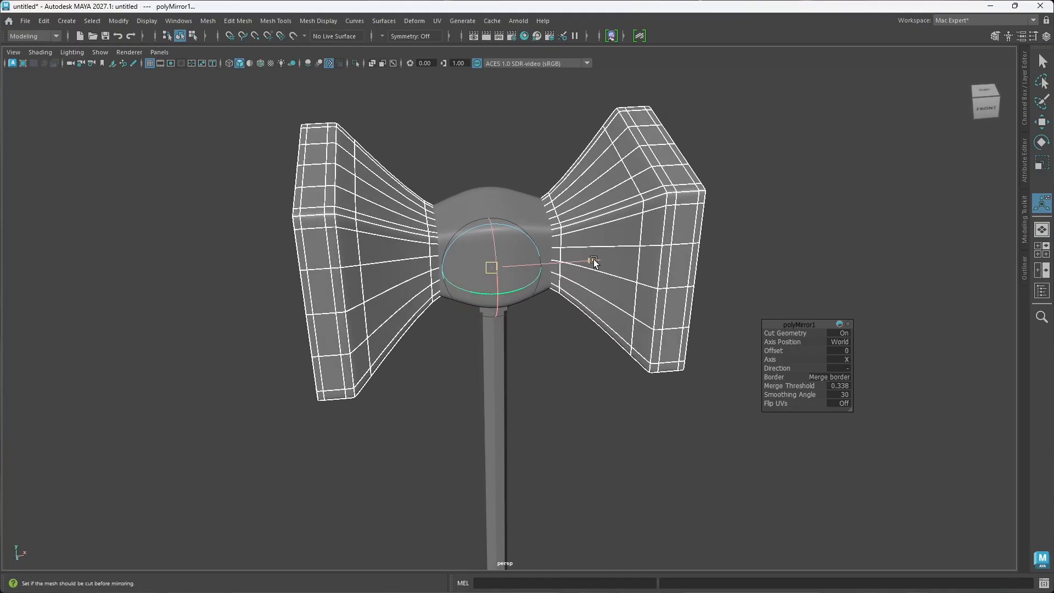
{"action": "left_click_drag", "start_coordinate": [593, 263], "coordinate": [613, 379]}
{"action": "left_click", "coordinate": [613, 379]}
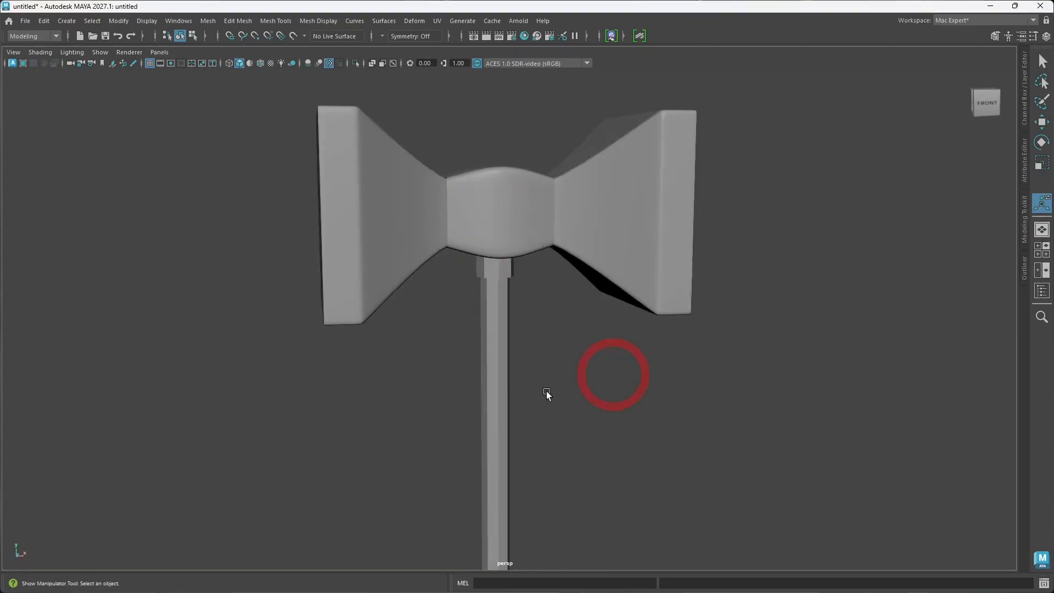
Step: Select the border edge loop at the handle's lower end and move it down along Y to lengthen the handle
{"action": "mouse_move", "coordinate": [548, 394]}
{"action": "left_mouse_down", "text": "alt"}
{"action": "mouse_move", "coordinate": [565, 381]}
{"action": "mouse_move", "coordinate": [571, 409]}
{"action": "mouse_move", "coordinate": [509, 403]}
{"action": "mouse_move", "coordinate": [557, 382]}
{"action": "left_mouse_up", "text": "alt"}
{"action": "scroll", "coordinate": [538, 373], "scroll_direction": "down", "scroll_amount": 6}
{"action": "middle_click_drag", "start_coordinate": [554, 417], "coordinate": [533, 409], "text": "alt"}
{"action": "left_click_drag", "start_coordinate": [532, 408], "coordinate": [592, 393], "text": "alt"}
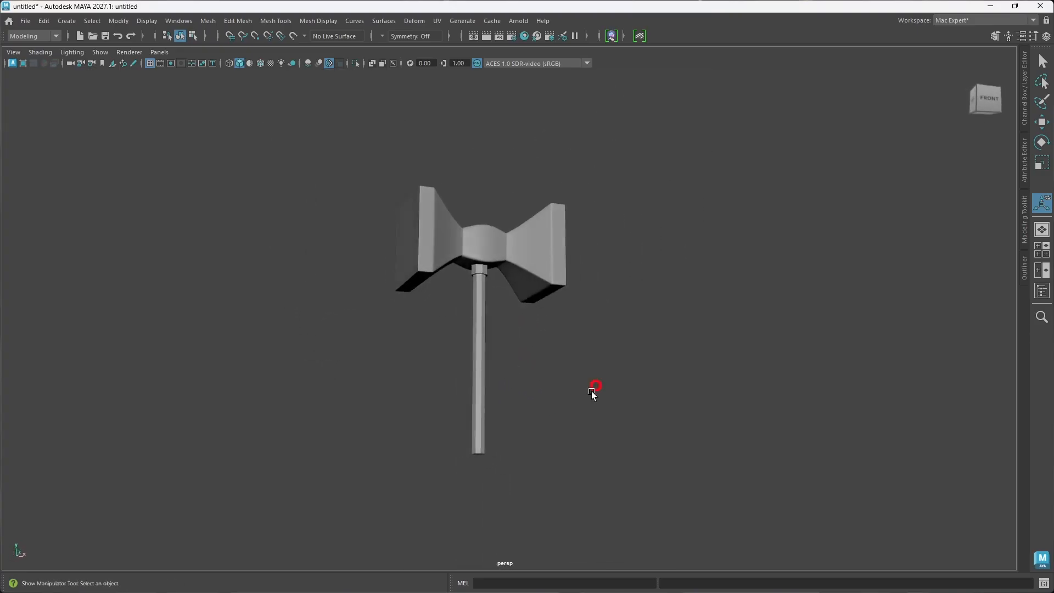
{"action": "mouse_move", "coordinate": [465, 454]}
{"action": "left_mouse_down", "text": "alt"}
{"action": "mouse_move", "coordinate": [492, 465]}
{"action": "mouse_move", "coordinate": [502, 443]}
{"action": "mouse_move", "coordinate": [476, 442]}
{"action": "left_mouse_up", "text": "alt"}
{"action": "left_click", "coordinate": [476, 443]}
{"action": "right_click_drag", "start_coordinate": [483, 453], "coordinate": [513, 381], "text": "alt"}
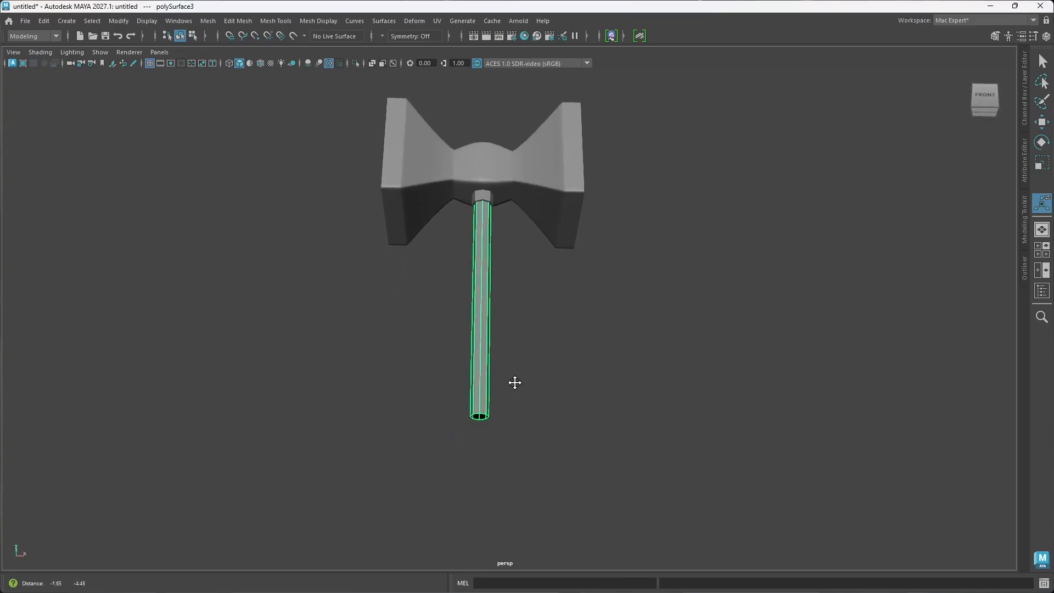
{"action": "mouse_move", "coordinate": [462, 268]}
{"action": "right_mouse_down"}
{"action": "mouse_move", "coordinate": [462, 385]}
{"action": "mouse_move", "coordinate": [464, 240]}
{"action": "right_mouse_up"}
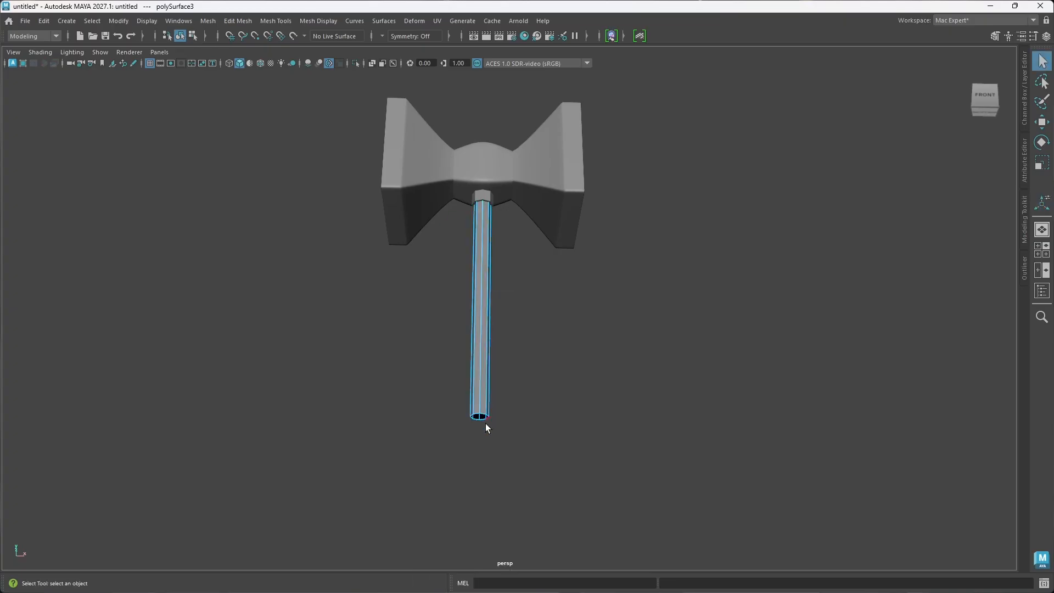
{"action": "double_click", "coordinate": [483, 417]}
{"action": "key", "text": "w"}
{"action": "left_click_drag", "start_coordinate": [485, 368], "coordinate": [561, 398]}
Step: Examine the handle's grip sections and proportions in the reference sketch and compare them with the model
{"action": "right_click_drag", "start_coordinate": [1053, 365], "coordinate": [297, 383]}
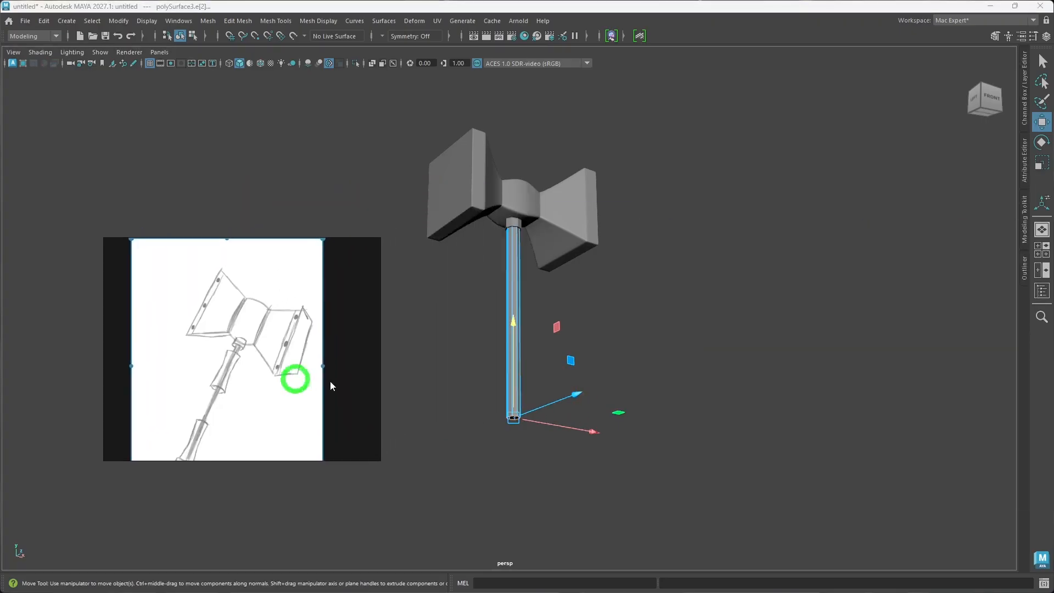
{"action": "left_click", "coordinate": [713, 377]}
{"action": "left_click_drag", "start_coordinate": [741, 322], "coordinate": [635, 327], "text": "alt"}
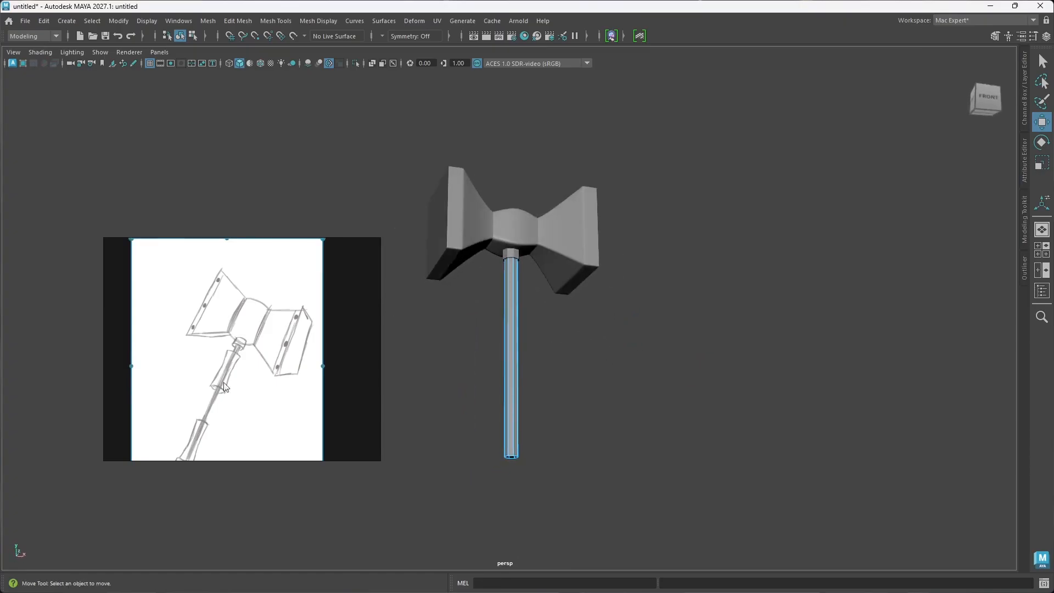
{"action": "right_click_drag", "start_coordinate": [210, 377], "coordinate": [1053, 420]}
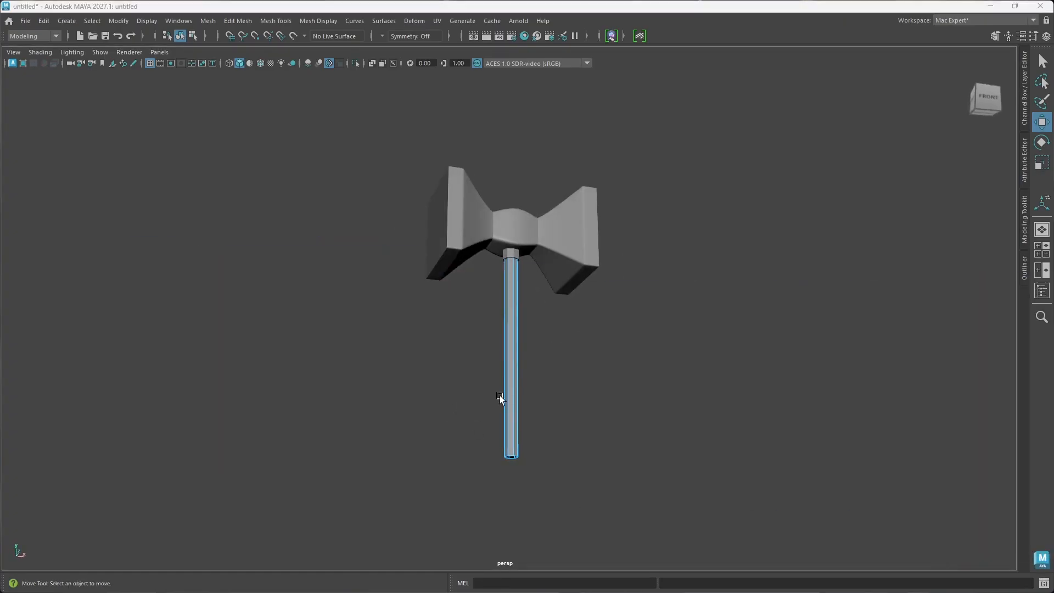
{"action": "mouse_move", "coordinate": [500, 395]}
{"action": "left_mouse_down", "text": "alt"}
{"action": "mouse_move", "coordinate": [567, 437]}
{"action": "mouse_move", "coordinate": [456, 386]}
{"action": "mouse_move", "coordinate": [484, 389]}
{"action": "left_mouse_up", "text": "alt"}
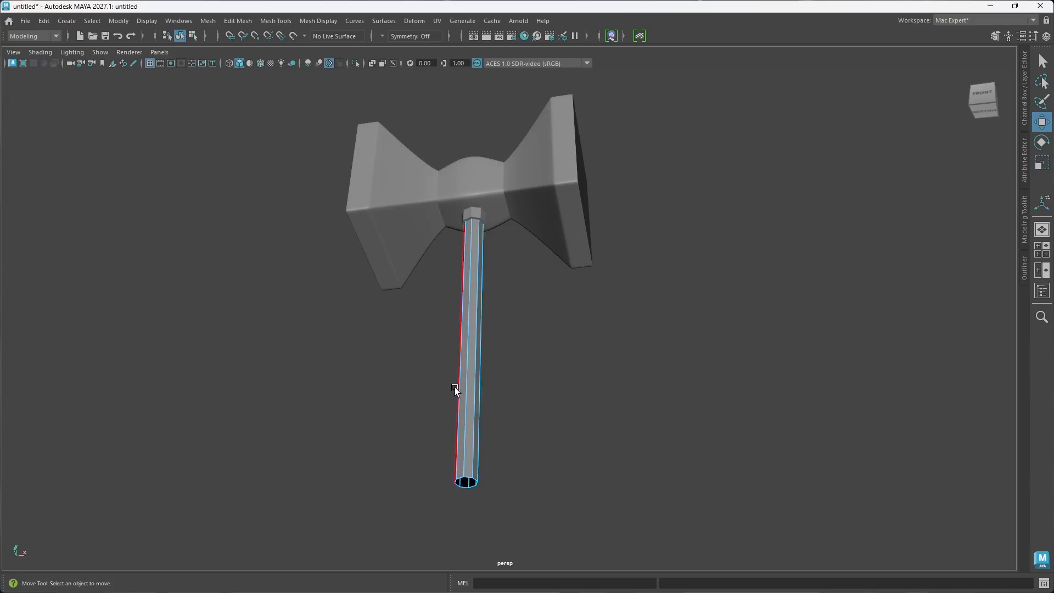
{"action": "right_click_drag", "start_coordinate": [646, 373], "coordinate": [543, 386]}
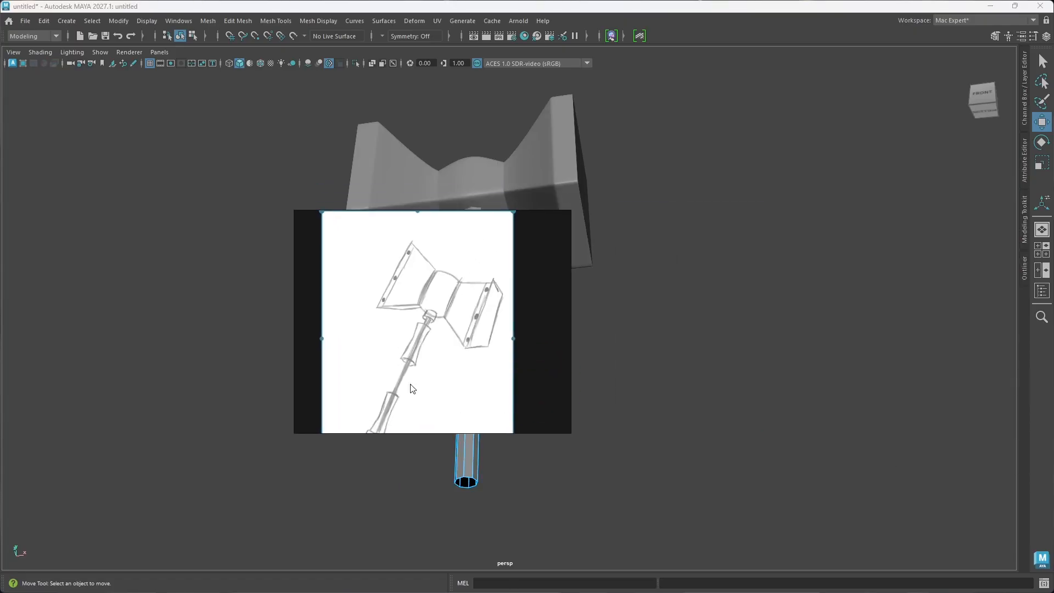
{"action": "scroll", "coordinate": [444, 369], "scroll_direction": "down", "scroll_amount": 3}
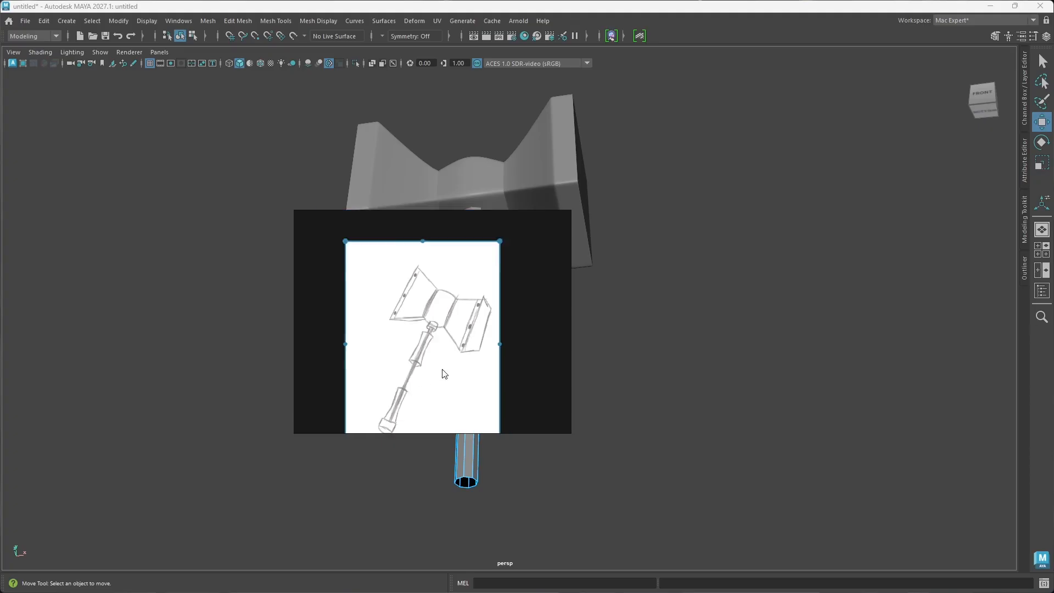
{"action": "right_click_drag", "start_coordinate": [435, 336], "coordinate": [1053, 390]}
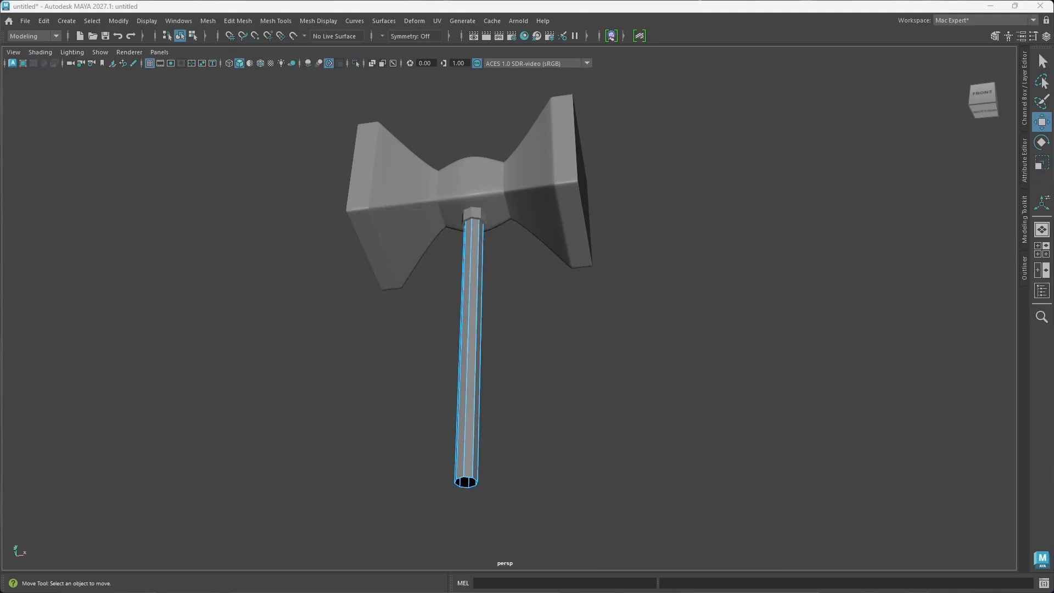
Step: Start the Multi-Cut tool on the long handle
{"action": "left_click_drag", "start_coordinate": [557, 371], "coordinate": [513, 426], "text": "alt"}
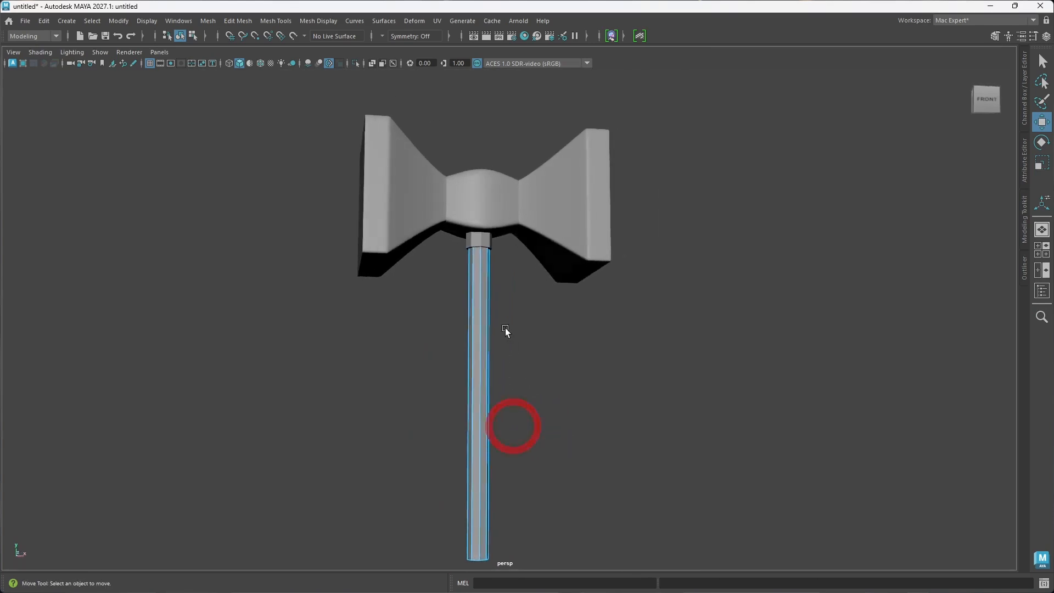
{"action": "key", "text": "ctrl+shift+x"}
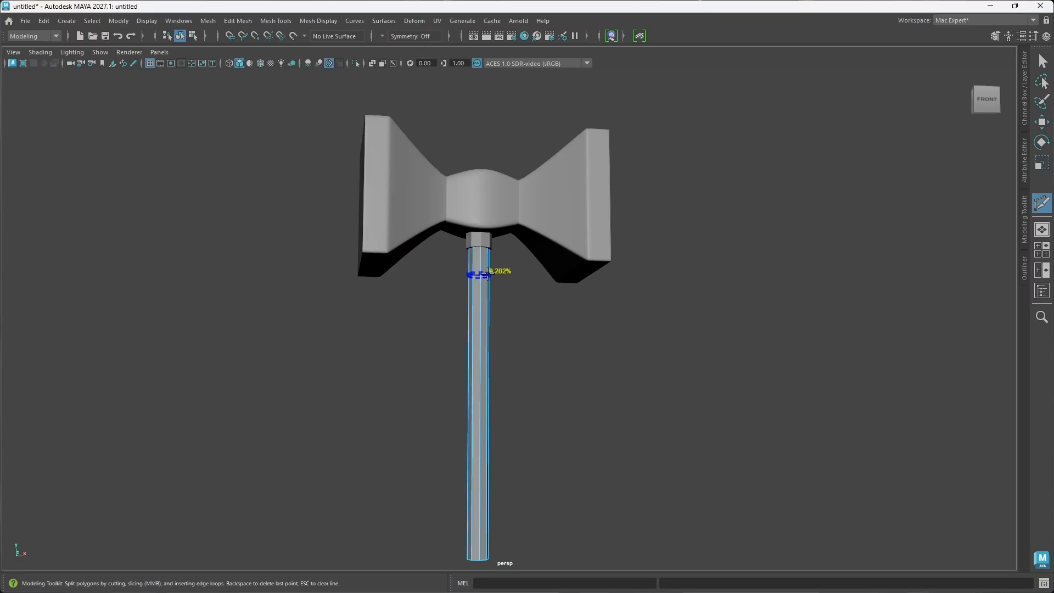
Step: Cut two edge loops around the long handle with Multi-Cut to mark off a grip section below the collar
{"action": "left_click", "coordinate": [488, 269], "text": "ctrl"}
{"action": "left_click", "coordinate": [487, 354], "text": "ctrl"}
{"action": "left_click_drag", "start_coordinate": [537, 361], "coordinate": [519, 354], "text": "alt"}
{"action": "key", "text": "w"}
Step: Select the full ring of faces between the two new edge loops on the handle
{"action": "left_click_drag", "start_coordinate": [450, 320], "coordinate": [460, 324], "text": "alt"}
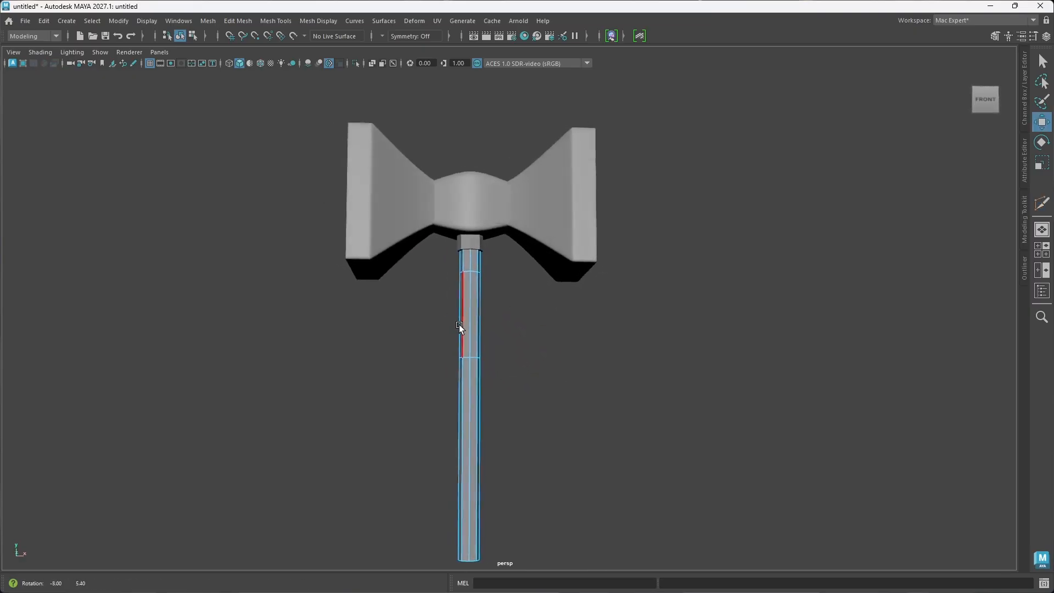
{"action": "right_click_drag", "start_coordinate": [460, 324], "coordinate": [465, 299]}
{"action": "left_click", "coordinate": [470, 313]}
{"action": "double_click", "coordinate": [467, 338]}
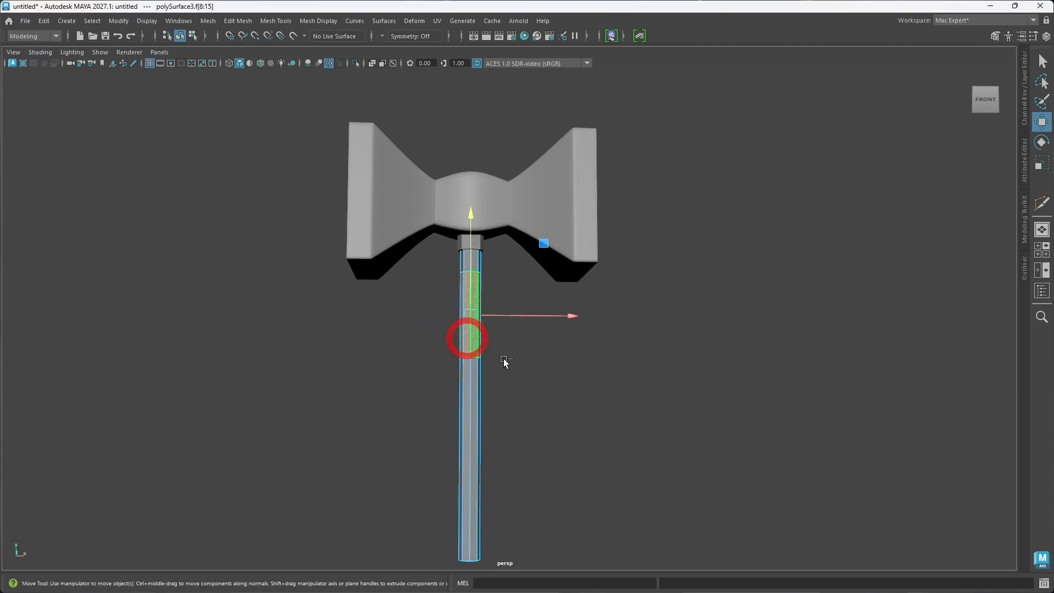
{"action": "left_click_drag", "start_coordinate": [504, 360], "coordinate": [545, 364], "text": "alt"}
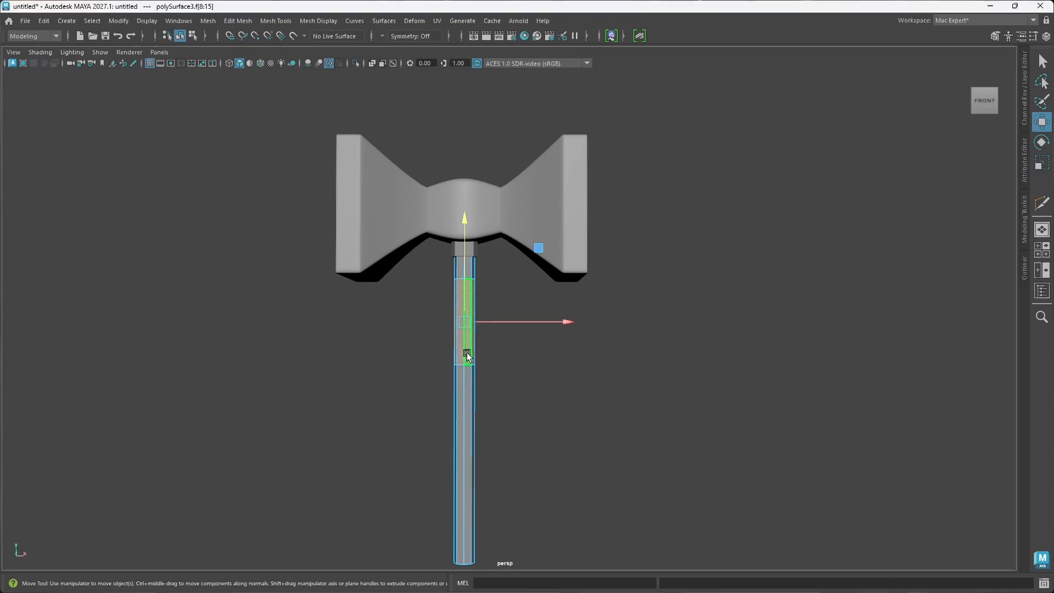
{"action": "right_click_drag", "start_coordinate": [466, 298], "coordinate": [460, 514], "text": "shift"}
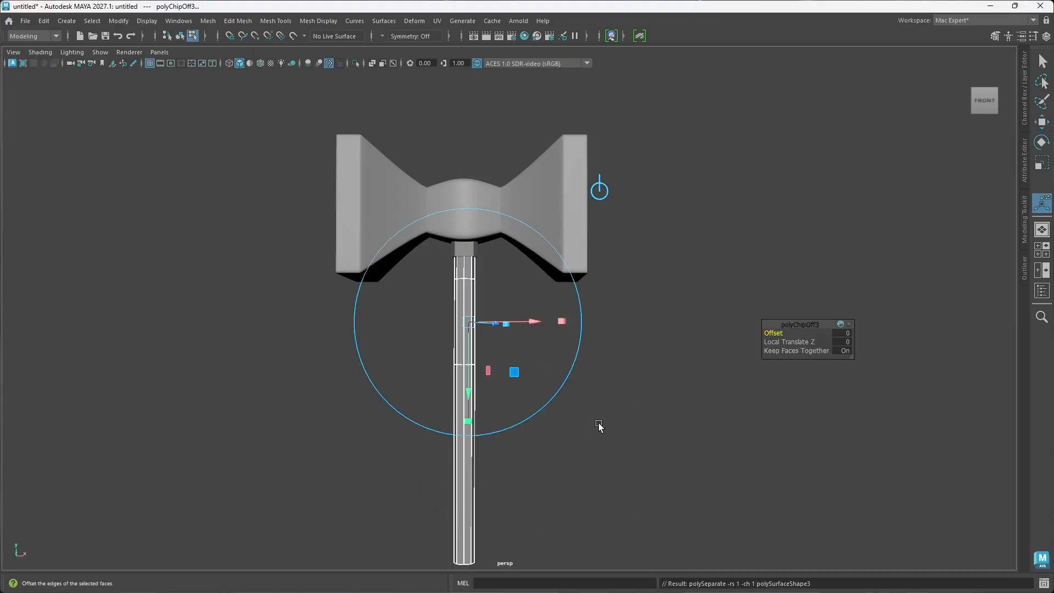
{"action": "left_click_drag", "start_coordinate": [536, 323], "coordinate": [666, 323]}
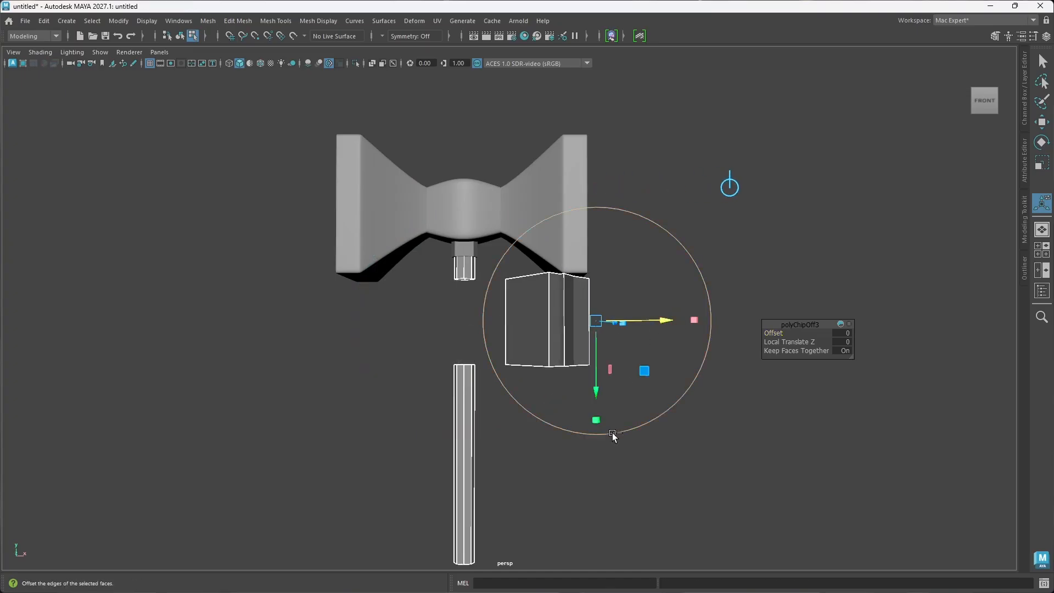
{"action": "key", "text": "ctrl+z"}
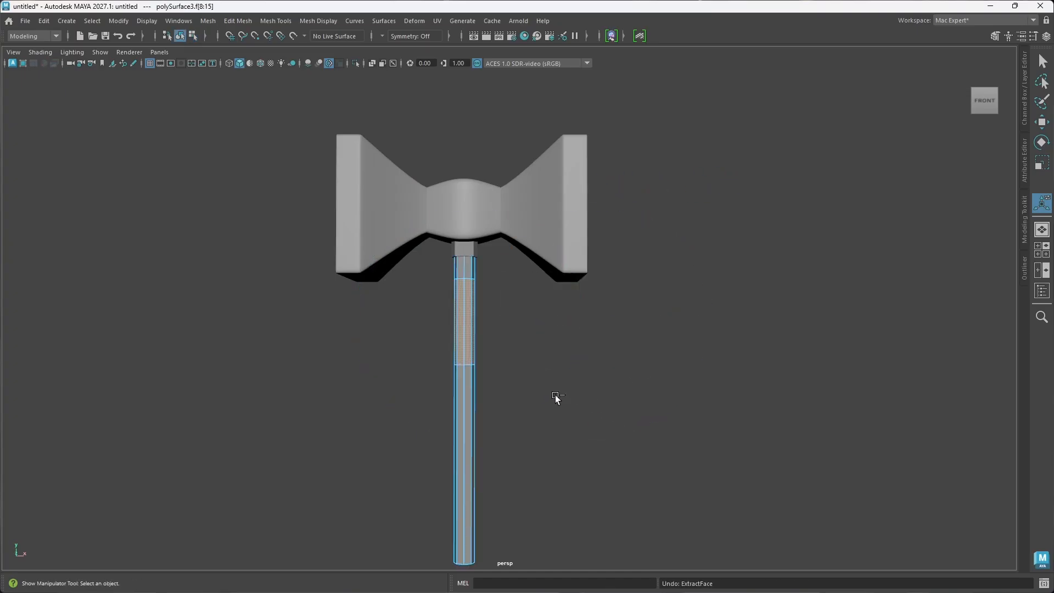
{"action": "key", "text": "ctrl+z"}
Step: Duplicate the ring of faces between the two edge loops as a separate grip piece
{"action": "left_click_drag", "start_coordinate": [524, 377], "coordinate": [496, 373], "text": "alt"}
{"action": "left_click", "coordinate": [485, 360]}
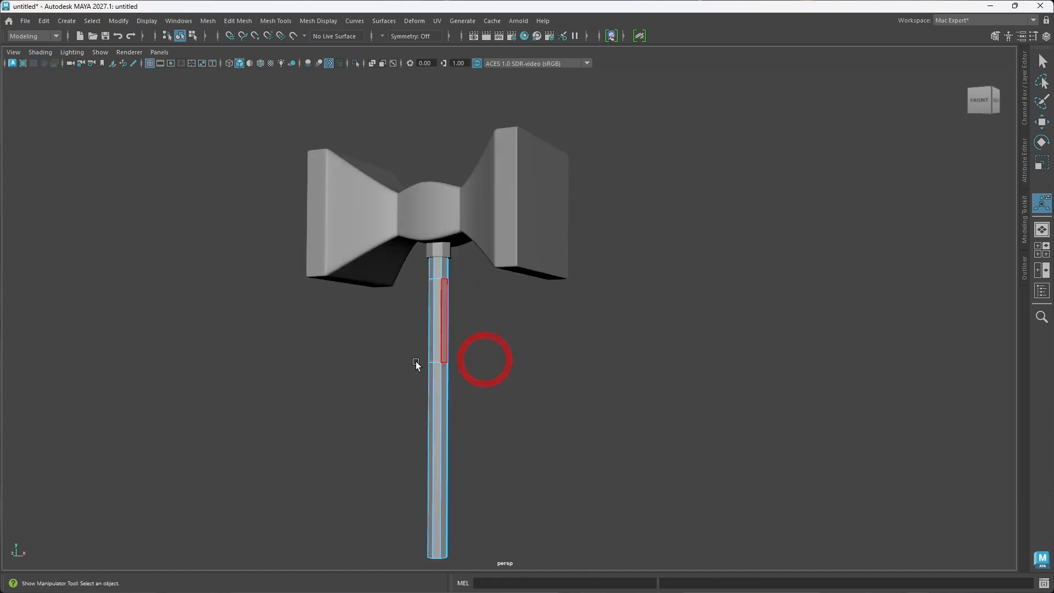
{"action": "left_click_drag", "start_coordinate": [415, 364], "coordinate": [460, 358], "text": "alt"}
{"action": "left_click", "coordinate": [460, 359]}
{"action": "left_click_drag", "start_coordinate": [452, 361], "coordinate": [452, 362]}
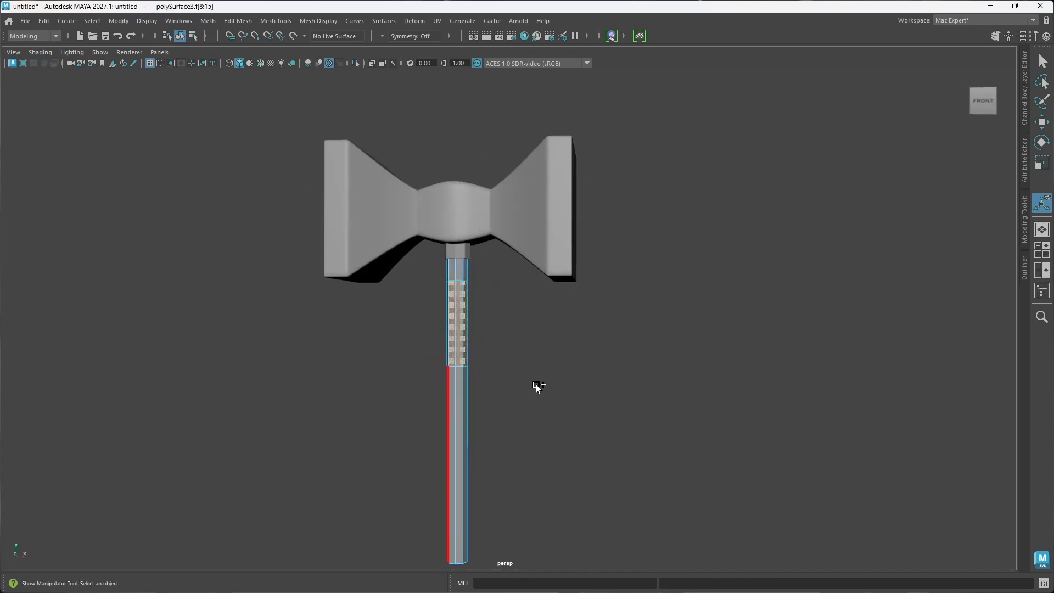
{"action": "right_click", "coordinate": [460, 332], "text": "shift"}
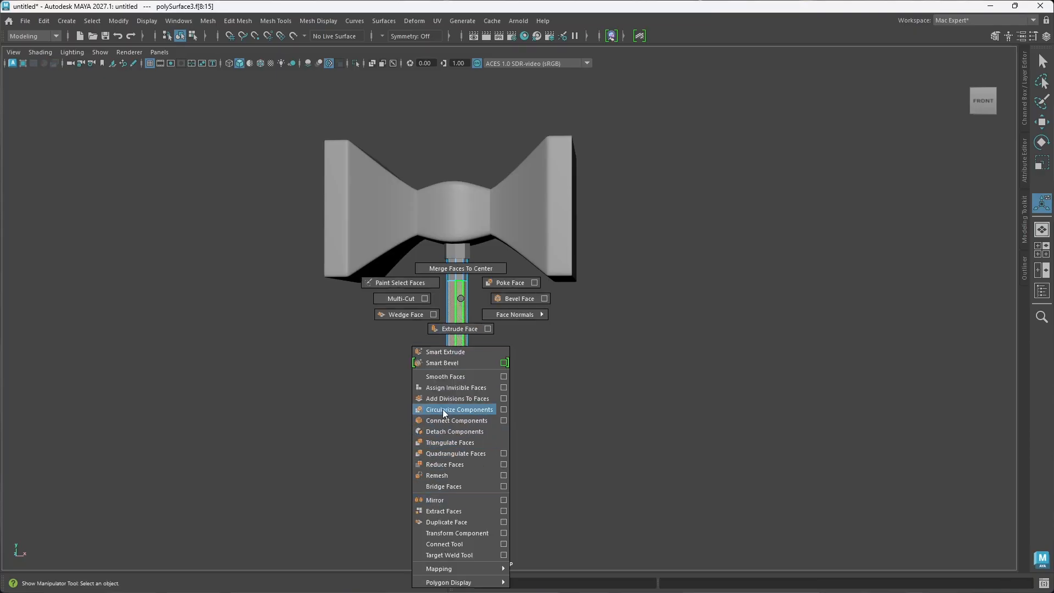
{"action": "left_click", "coordinate": [455, 521]}
{"action": "left_click_drag", "start_coordinate": [452, 384], "coordinate": [496, 400], "text": "alt"}
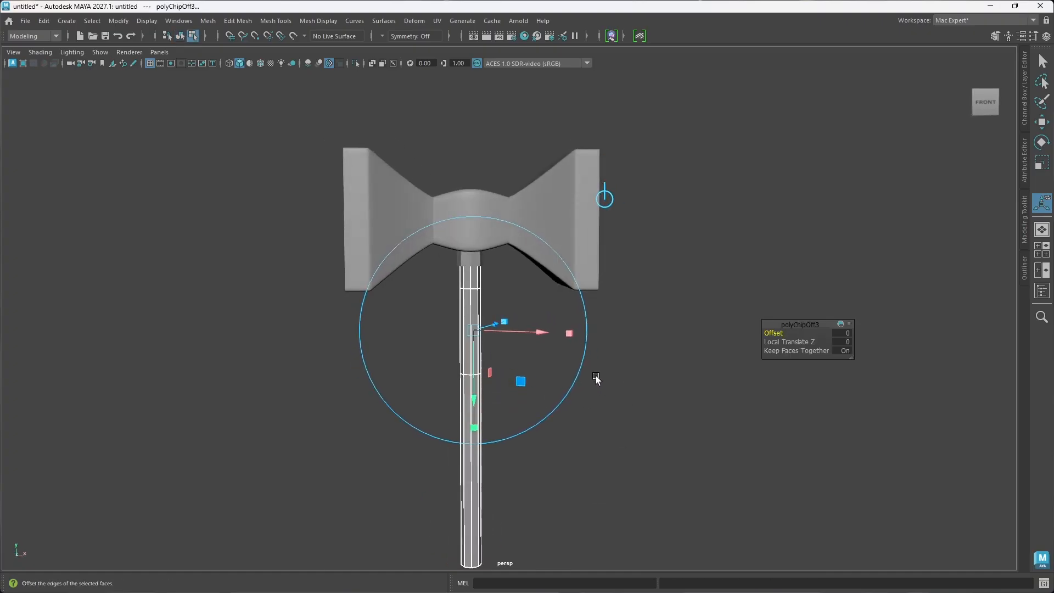
{"action": "left_click", "coordinate": [498, 404]}
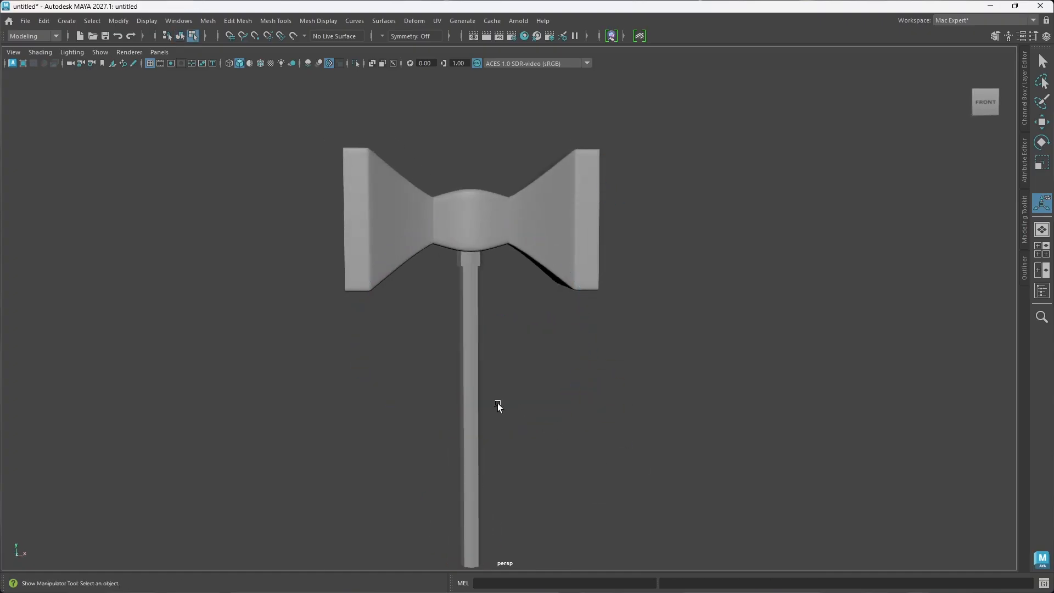
Step: Switch the original long handle to object selection and hide it, leaving the duplicated grip piece in view
{"action": "left_click", "coordinate": [468, 460]}
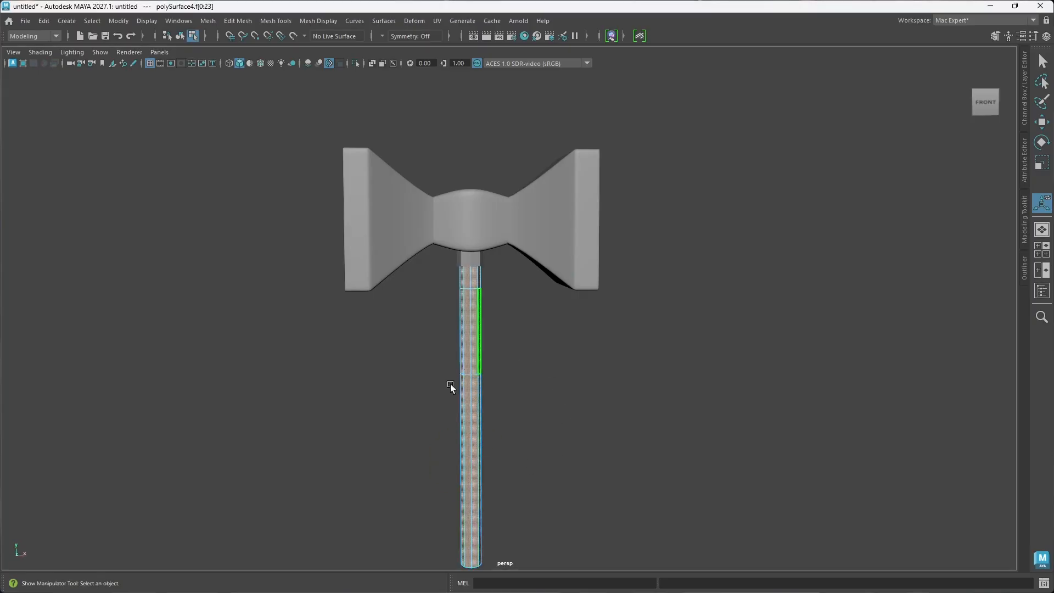
{"action": "right_click_drag", "start_coordinate": [574, 384], "coordinate": [581, 366]}
{"action": "left_click", "coordinate": [637, 253]}
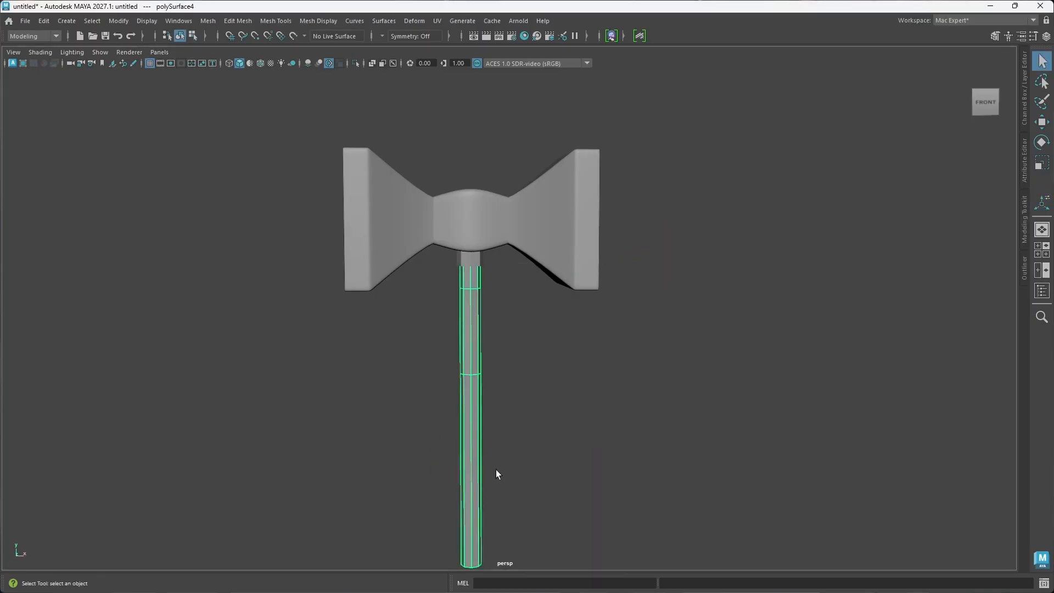
{"action": "left_click", "coordinate": [606, 441]}
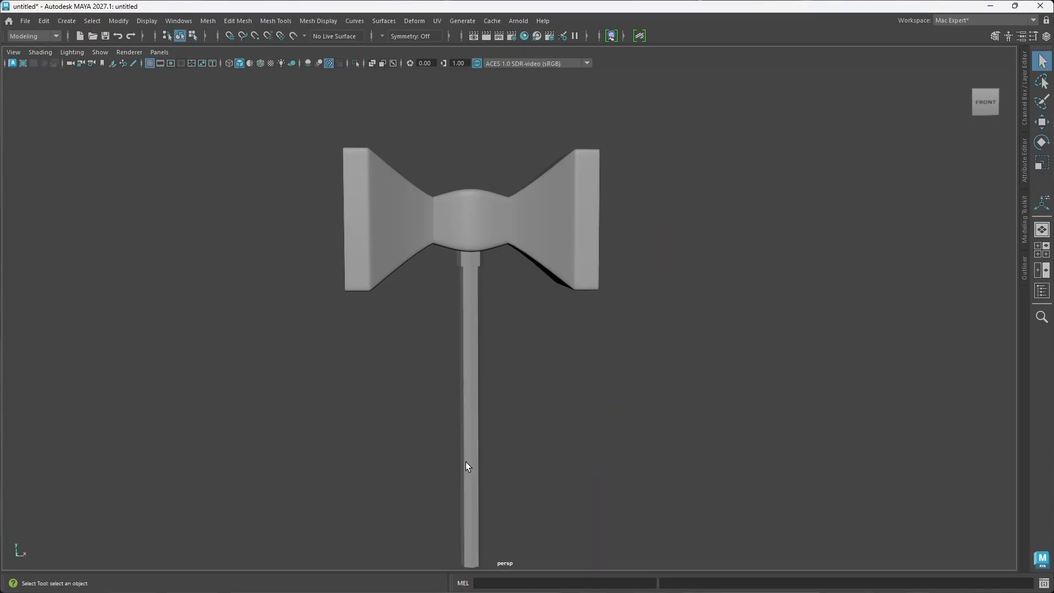
{"action": "left_click", "coordinate": [468, 464]}
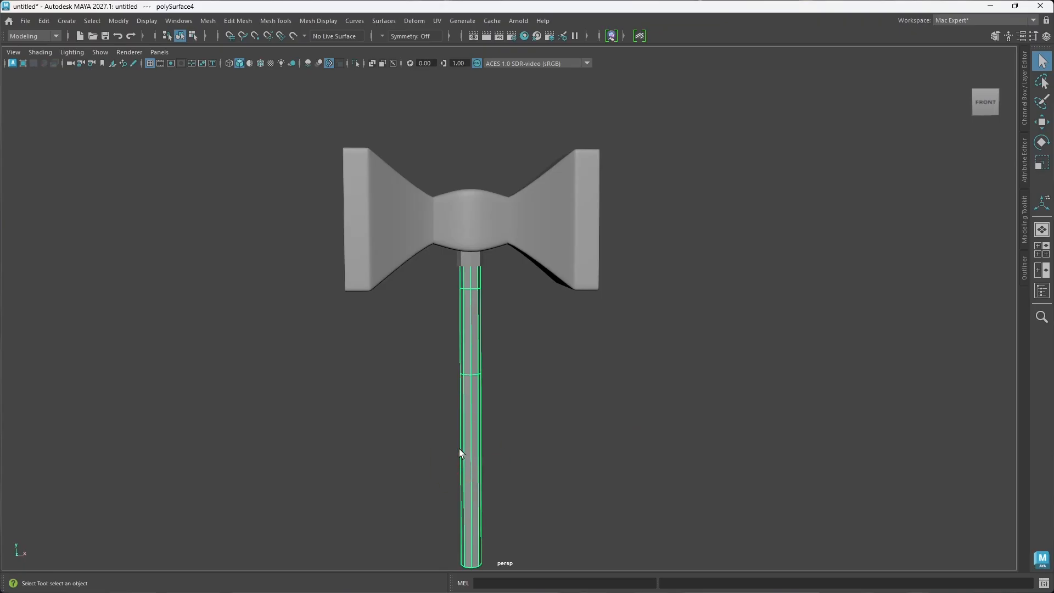
{"action": "key", "text": "h"}
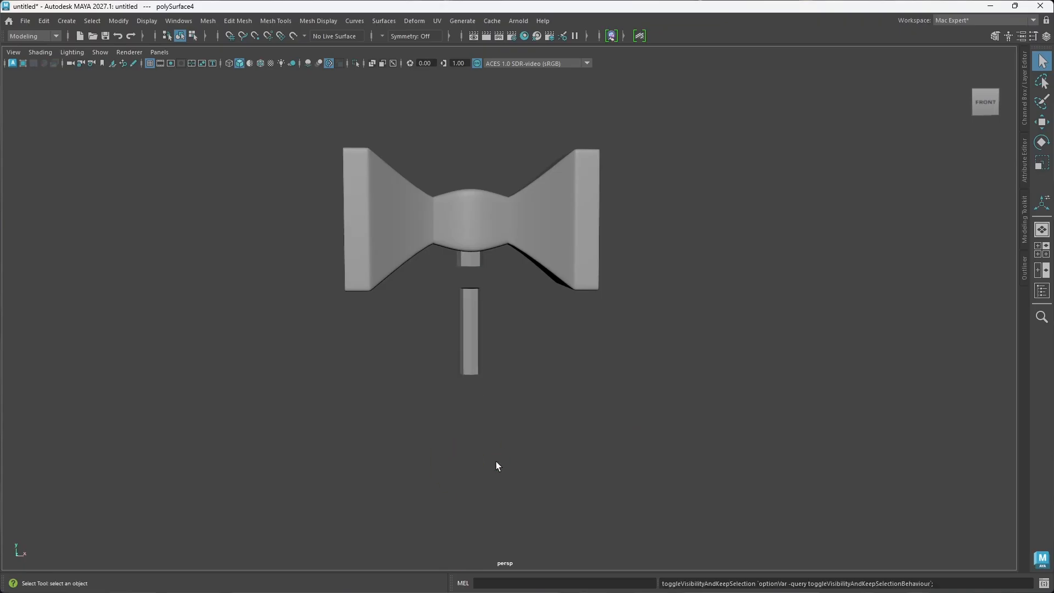
{"action": "left_click_drag", "start_coordinate": [542, 443], "coordinate": [562, 423], "text": "alt"}
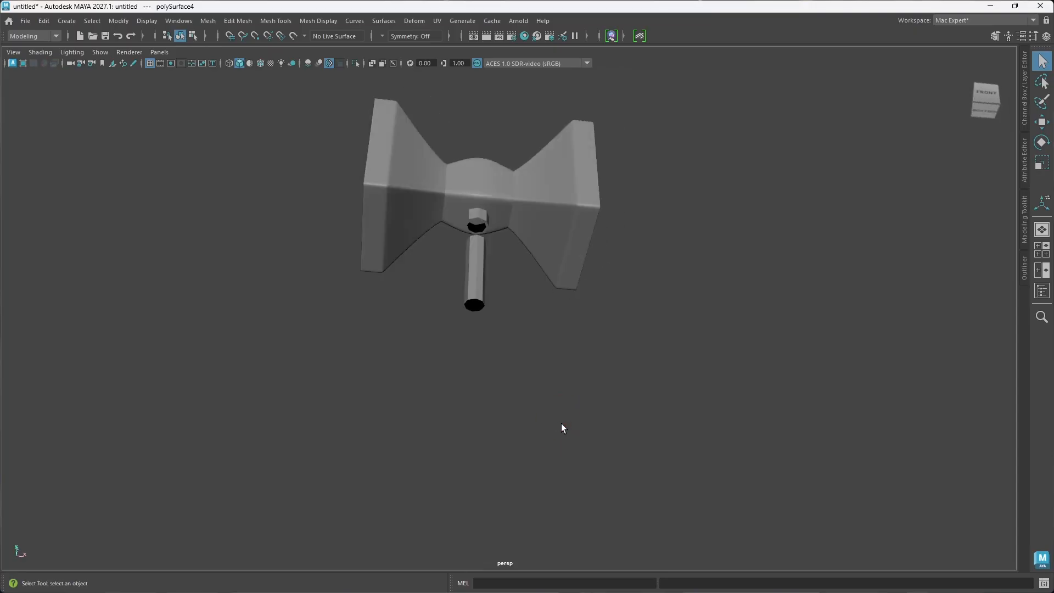
Step: Extrude the duplicated grip piece with a thickness of 0.382 to make a hollow eight-sided sleeve
{"action": "left_click", "coordinate": [482, 295]}
{"action": "mouse_move", "coordinate": [487, 331]}
{"action": "left_mouse_down", "text": "alt"}
{"action": "mouse_move", "coordinate": [466, 342]}
{"action": "mouse_move", "coordinate": [494, 329]}
{"action": "mouse_move", "coordinate": [475, 348]}
{"action": "left_mouse_up", "text": "alt"}
{"action": "middle_click_drag", "start_coordinate": [477, 347], "coordinate": [472, 337], "text": "alt"}
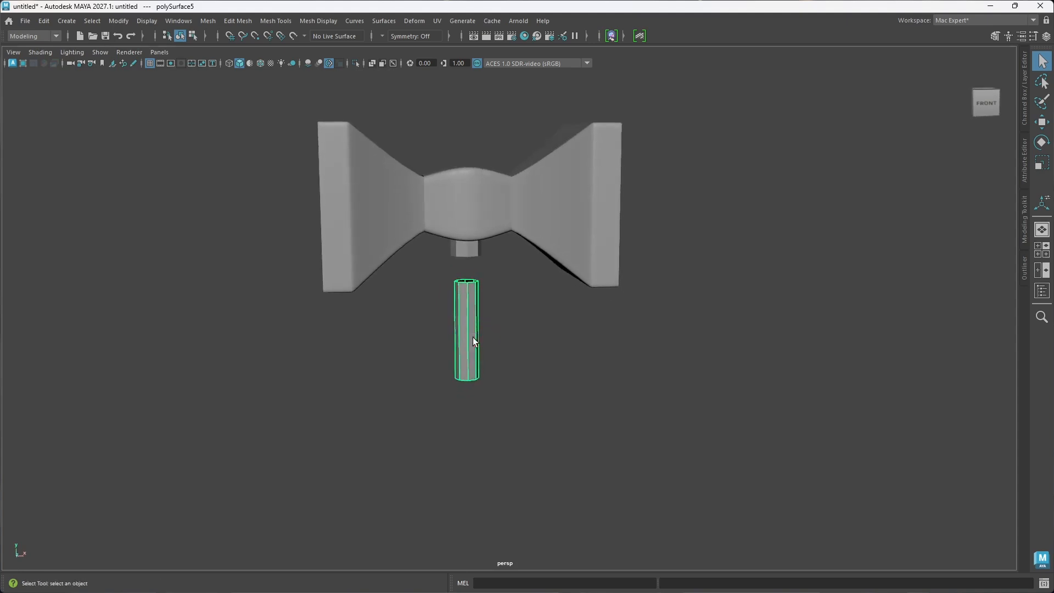
{"action": "key", "text": "ctrl+e"}
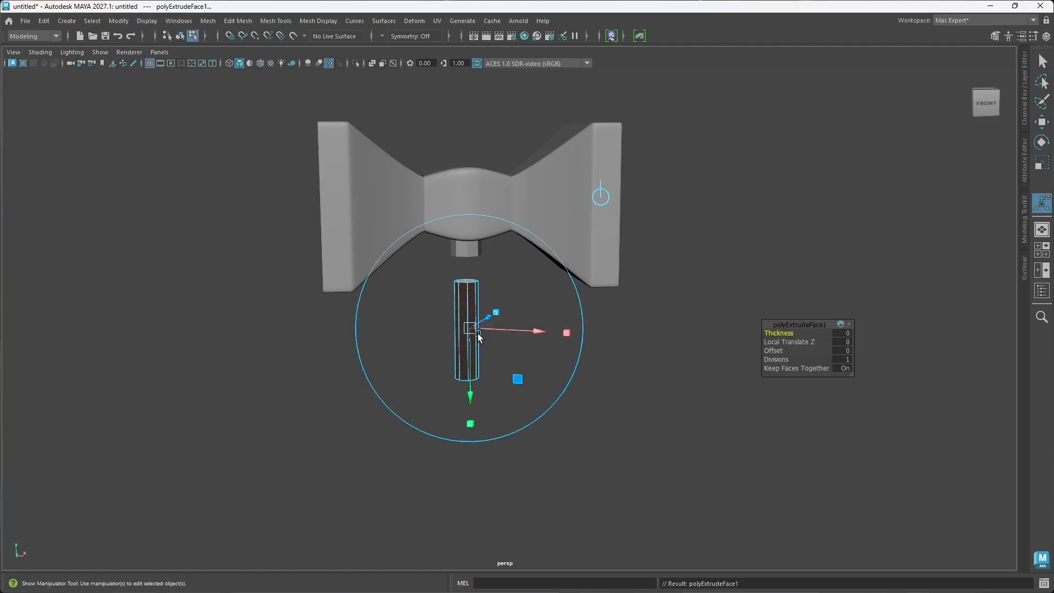
{"action": "right_click_drag", "start_coordinate": [478, 333], "coordinate": [509, 326], "text": "alt"}
{"action": "middle_click_drag", "start_coordinate": [509, 326], "coordinate": [549, 313], "text": "alt"}
{"action": "left_click_drag", "start_coordinate": [469, 327], "coordinate": [464, 353], "text": "alt"}
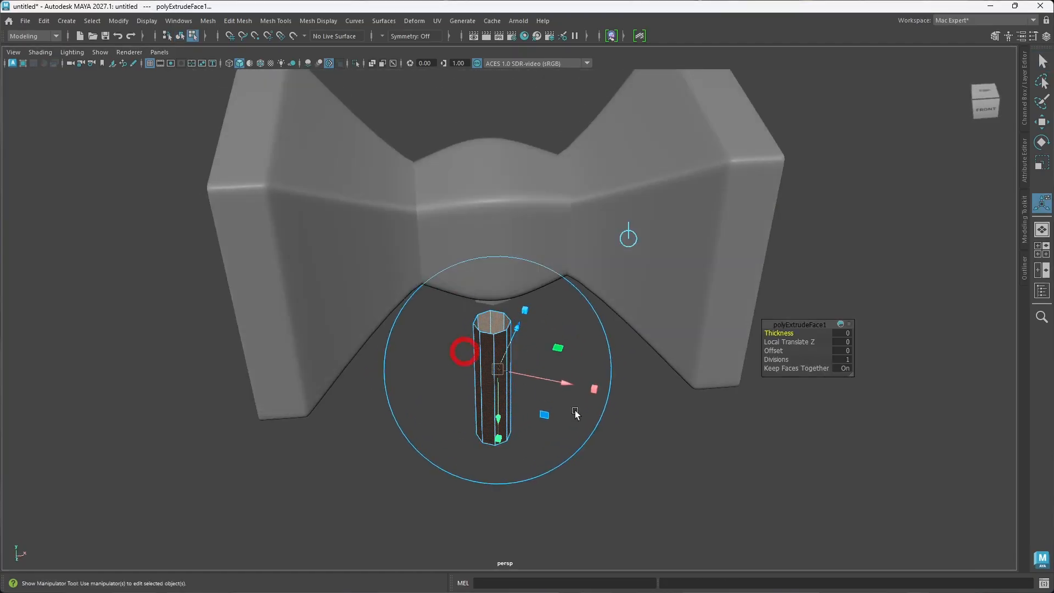
{"action": "left_click_drag", "start_coordinate": [779, 333], "coordinate": [928, 328]}
{"action": "mouse_move", "coordinate": [506, 413]}
{"action": "left_mouse_down", "text": "alt"}
{"action": "mouse_move", "coordinate": [537, 381]}
{"action": "mouse_move", "coordinate": [478, 400]}
{"action": "mouse_move", "coordinate": [491, 401]}
{"action": "left_mouse_up", "text": "alt"}
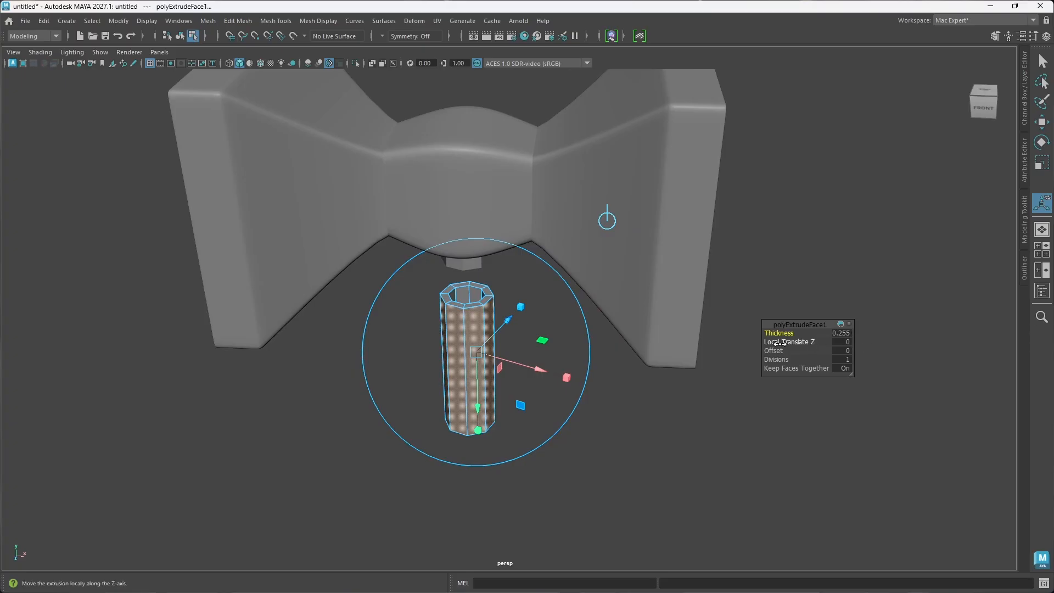
{"action": "left_click_drag", "start_coordinate": [784, 337], "coordinate": [854, 332]}
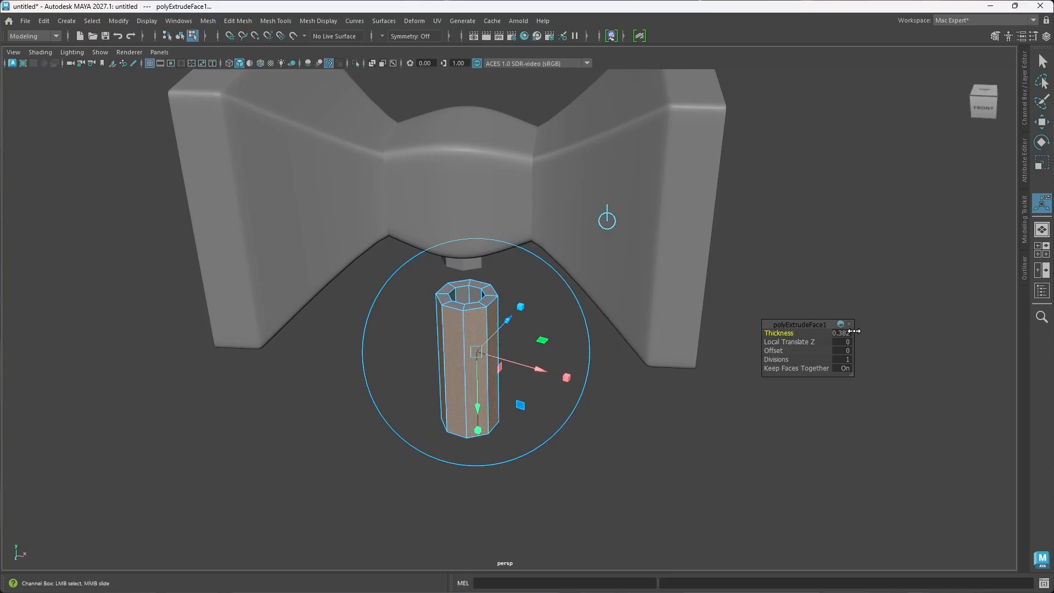
{"action": "left_click_drag", "start_coordinate": [526, 407], "coordinate": [571, 373], "text": "alt"}
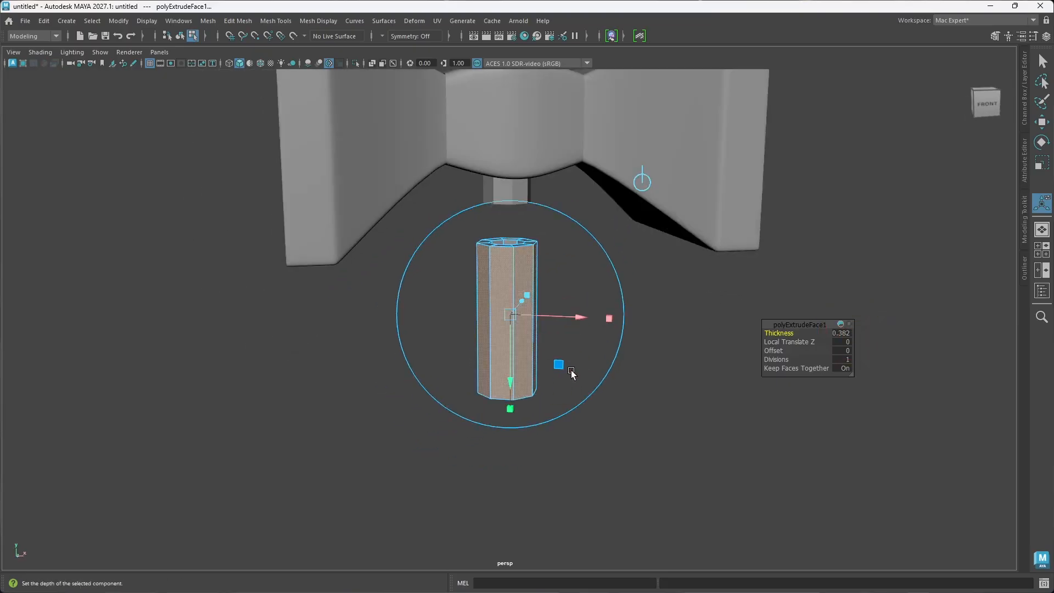
Step: Deselect the grip sleeve's faces and unhide the long handle
{"action": "left_click", "coordinate": [677, 446]}
{"action": "mouse_move", "coordinate": [591, 428]}
{"action": "left_mouse_down", "text": "alt"}
{"action": "mouse_move", "coordinate": [593, 415]}
{"action": "mouse_move", "coordinate": [584, 423]}
{"action": "left_mouse_up", "text": "alt"}
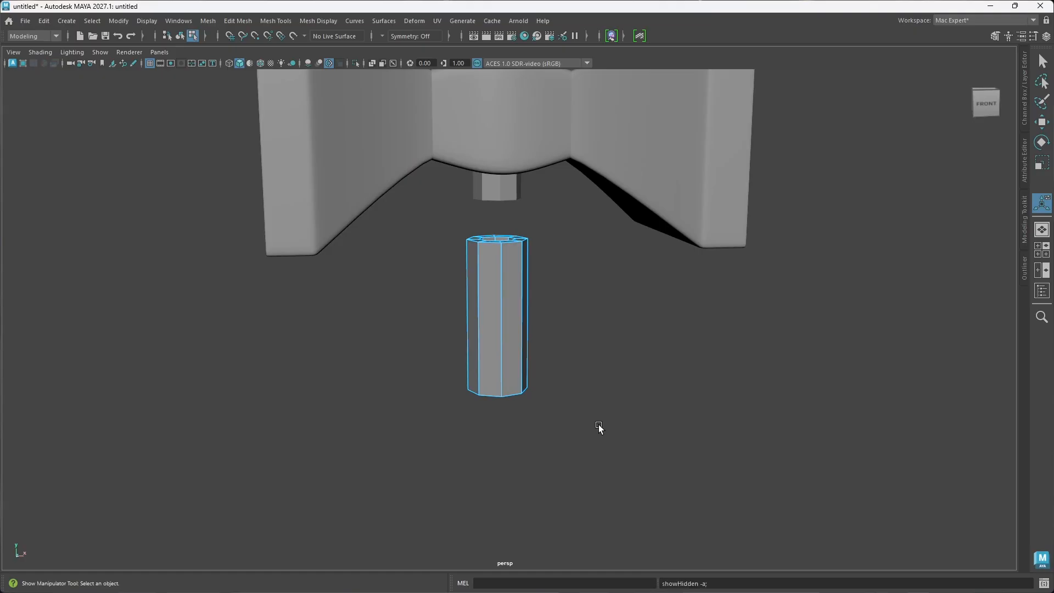
{"action": "key", "text": "ctrl+h"}
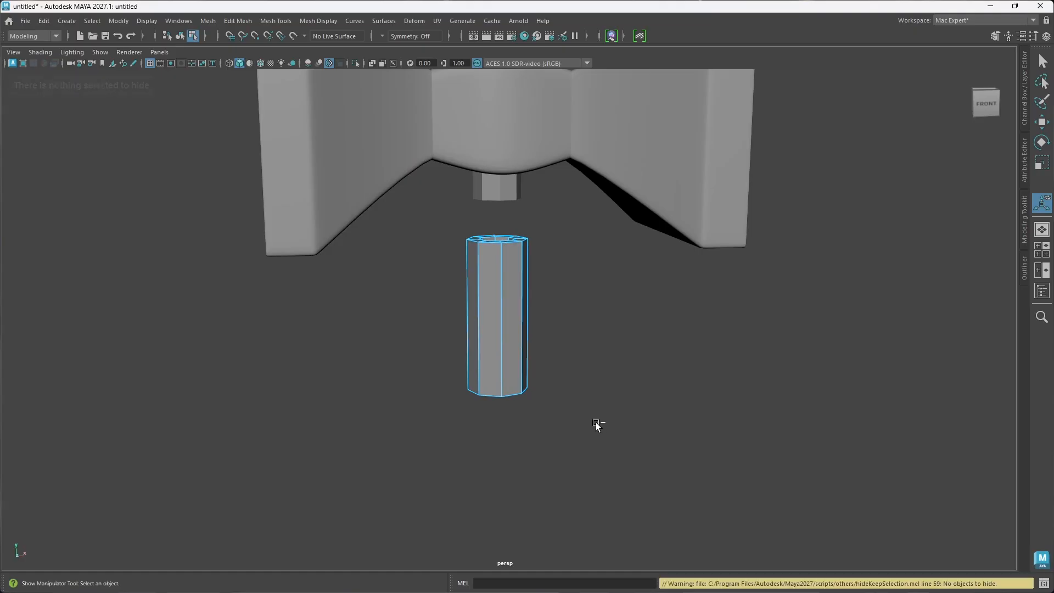
{"action": "key", "text": "ctrl+shift+h"}
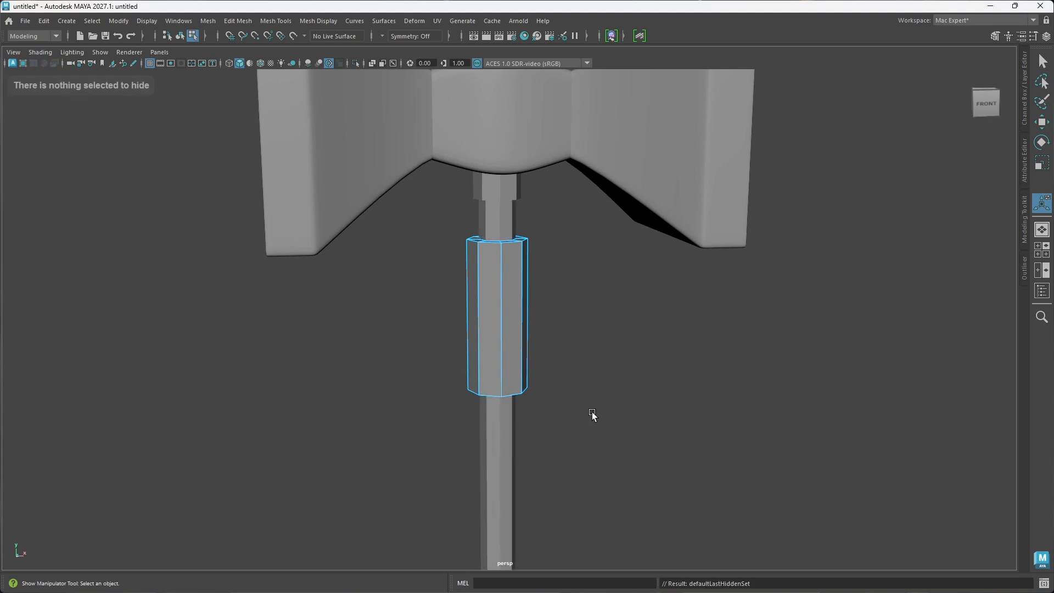
{"action": "left_click_drag", "start_coordinate": [600, 353], "coordinate": [496, 412], "text": "alt"}
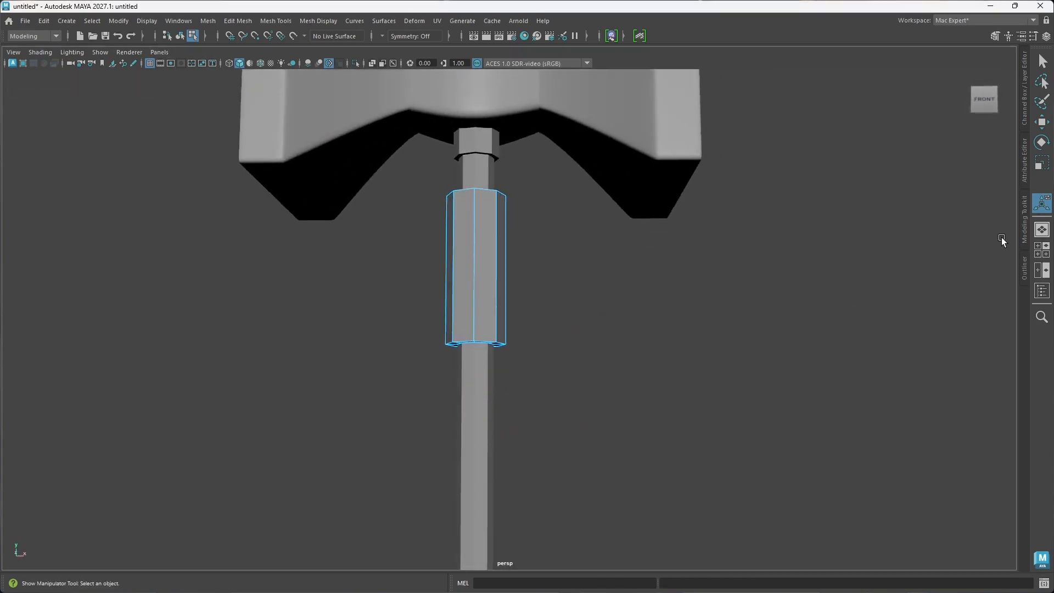
Step: Return to object selection and select the grip sleeve as a whole object
{"action": "left_click", "coordinate": [1025, 268]}
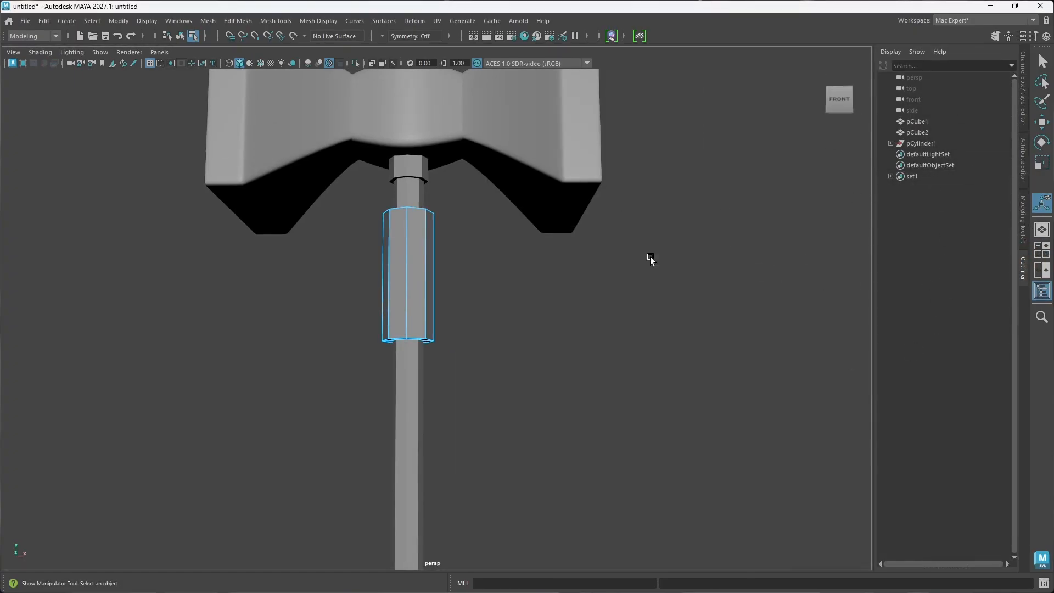
{"action": "left_click", "coordinate": [412, 426]}
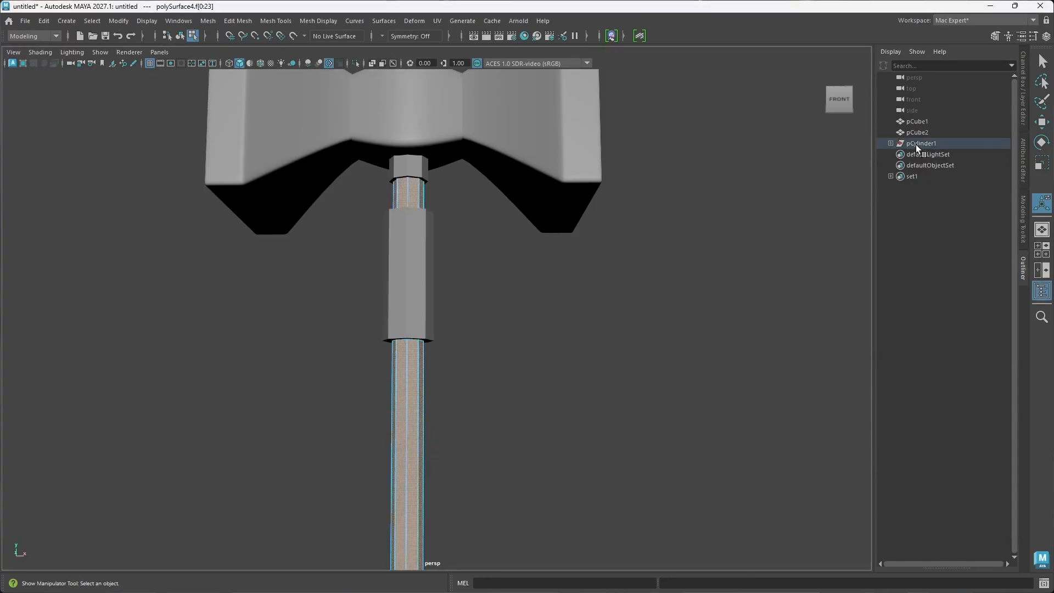
{"action": "left_click", "coordinate": [416, 297]}
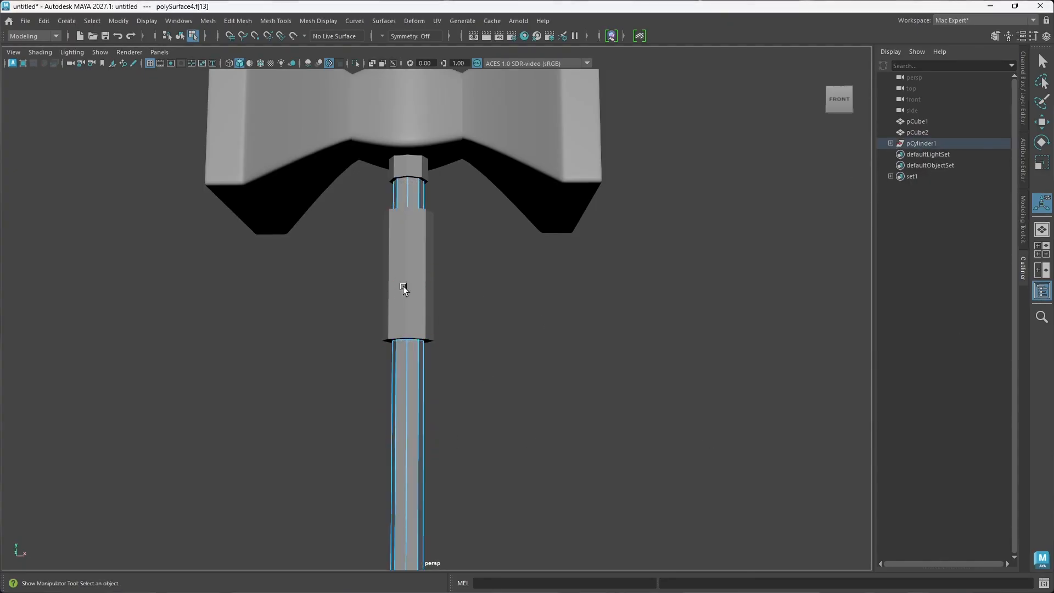
{"action": "right_click", "coordinate": [410, 269]}
{"action": "left_click", "coordinate": [453, 251]}
{"action": "key", "text": "q"}
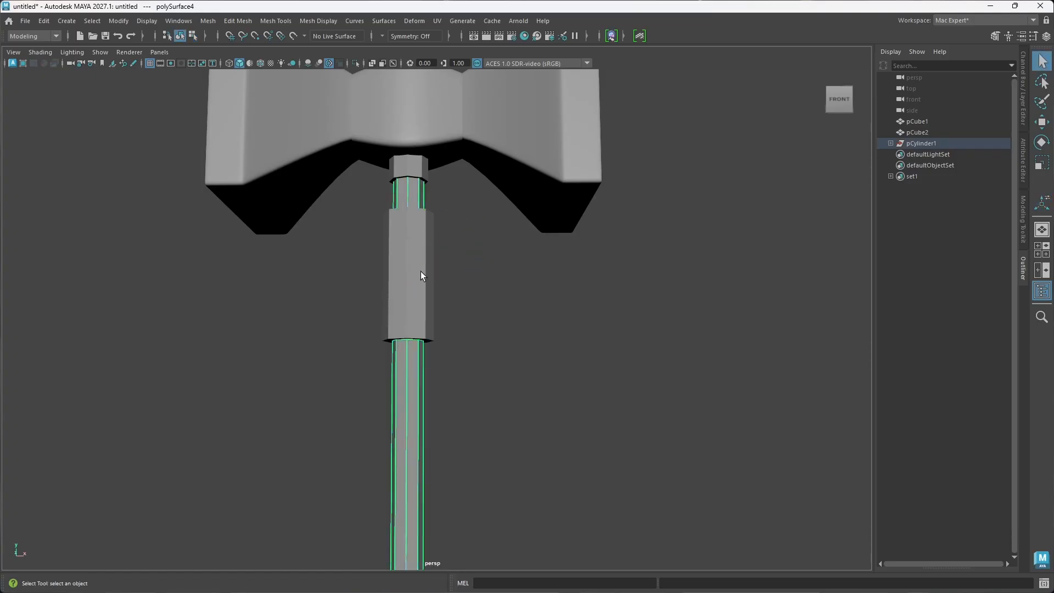
{"action": "left_click", "coordinate": [420, 271]}
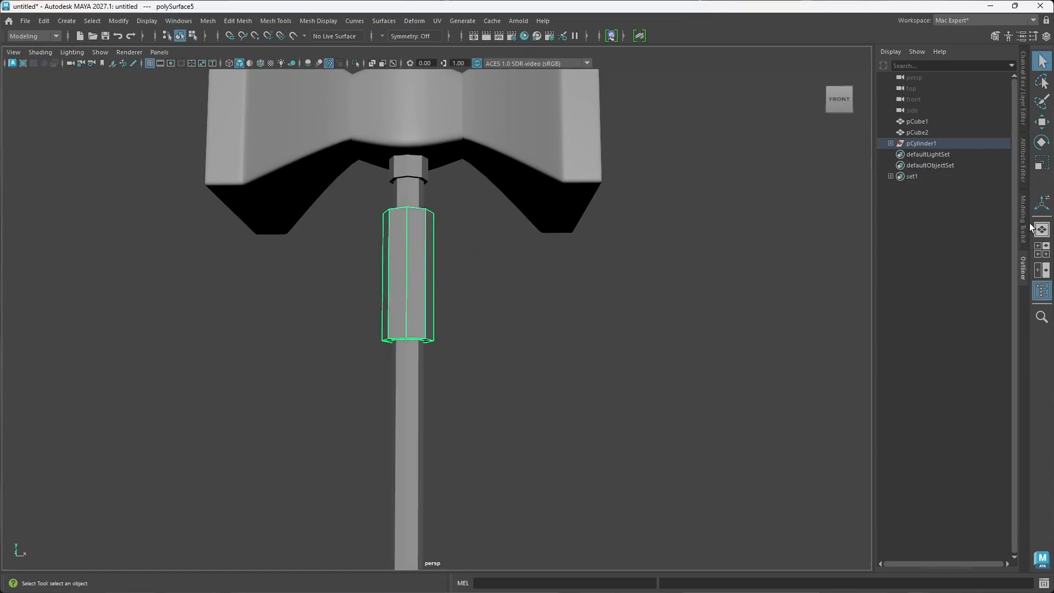
{"action": "left_click", "coordinate": [1025, 268]}
{"action": "scroll", "coordinate": [473, 315], "scroll_direction": "down", "scroll_amount": 5}
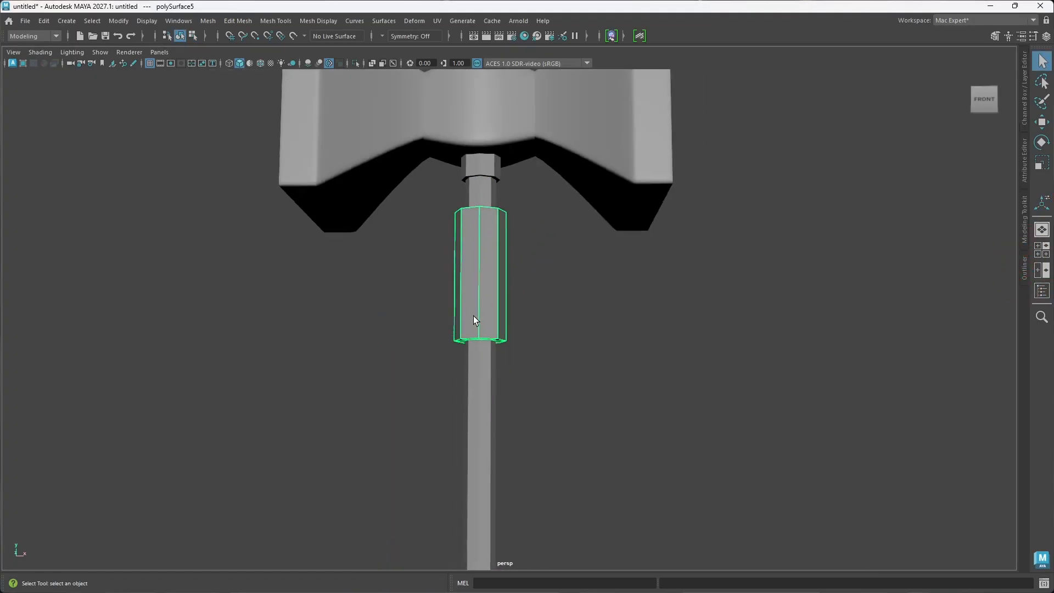
Step: Scale the grip sleeve along Y by about 1.377 to lengthen it along the handle
{"action": "left_click_drag", "start_coordinate": [473, 314], "coordinate": [489, 337], "text": "alt"}
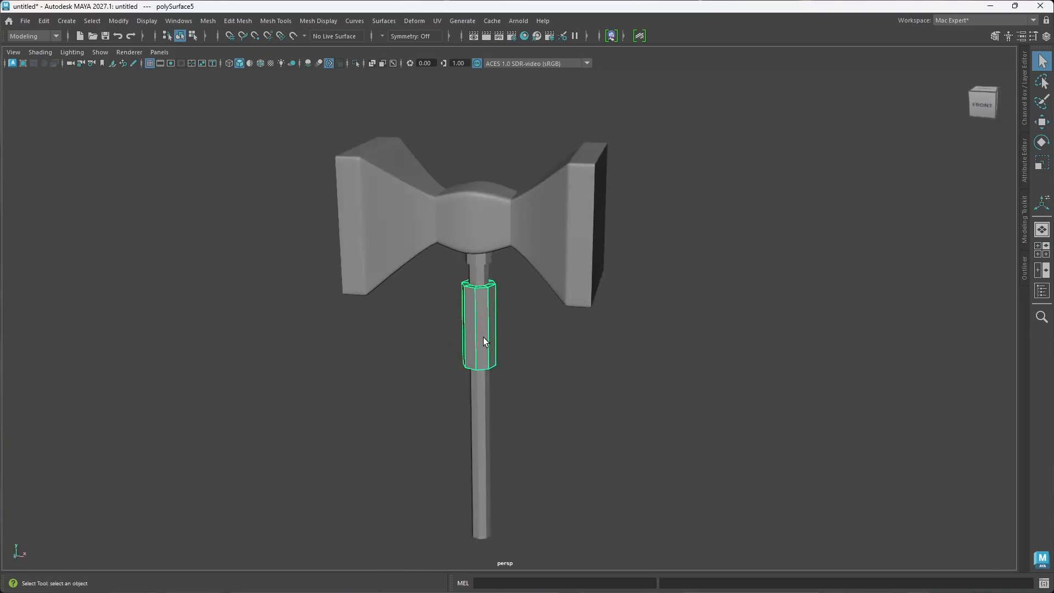
{"action": "right_click_drag", "start_coordinate": [483, 337], "coordinate": [503, 263]}
{"action": "key", "text": "r"}
{"action": "left_click_drag", "start_coordinate": [477, 202], "coordinate": [477, 164]}
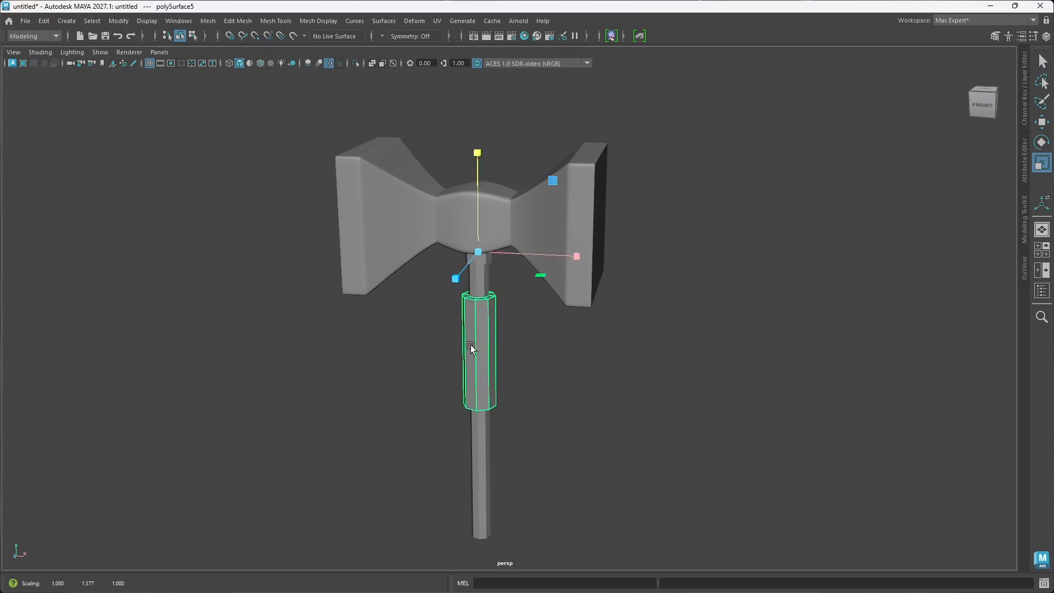
Step: Undo the last Y-axis scaling of the grip sleeve
{"action": "left_click_drag", "start_coordinate": [470, 343], "coordinate": [490, 318], "text": "alt"}
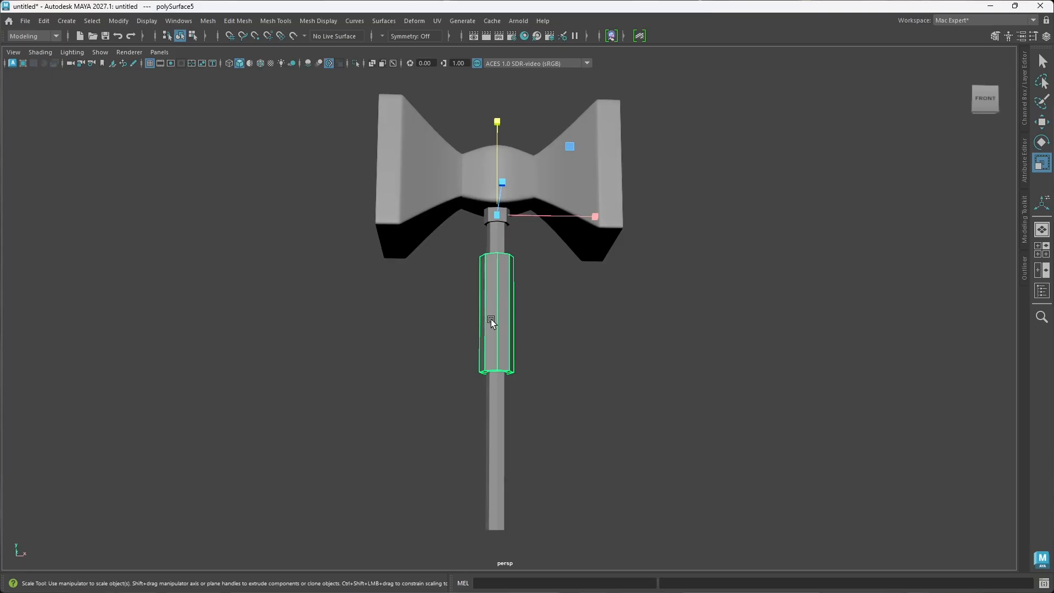
{"action": "key", "text": "ctrl+z"}
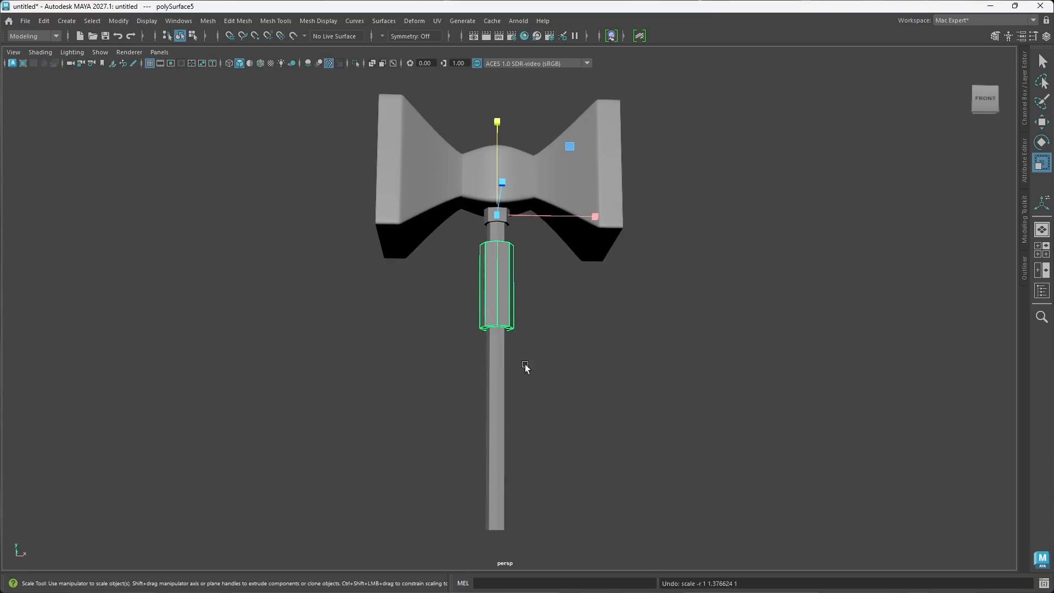
{"action": "mouse_move", "coordinate": [525, 364]}
{"action": "left_mouse_down", "text": "alt"}
{"action": "mouse_move", "coordinate": [503, 369]}
{"action": "mouse_move", "coordinate": [522, 368]}
{"action": "left_mouse_up", "text": "alt"}
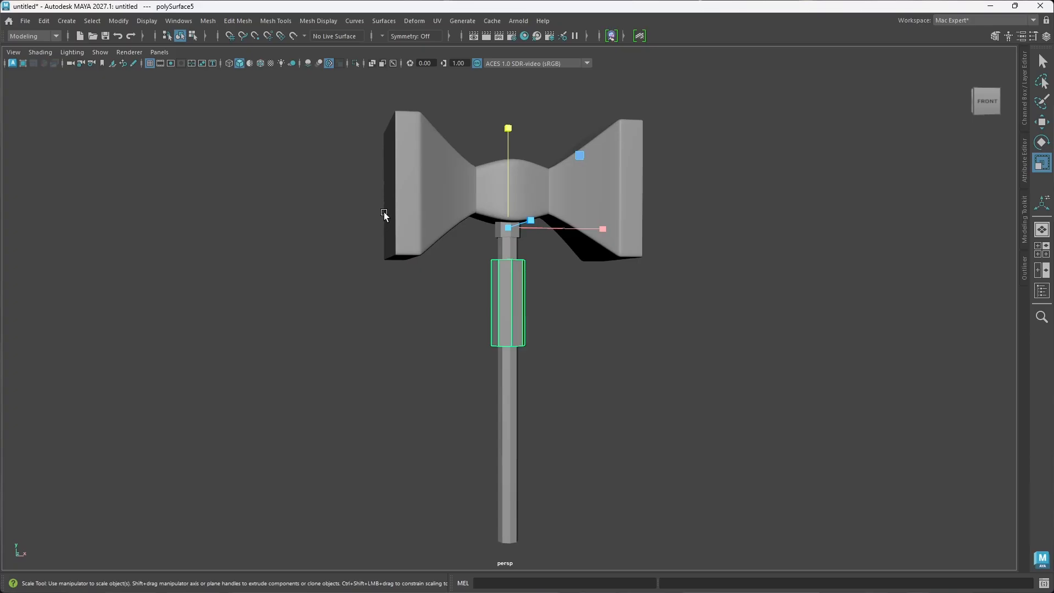
Step: Center the grip sleeve's pivot and freeze its transformations
{"action": "key", "text": "ctrl+space"}
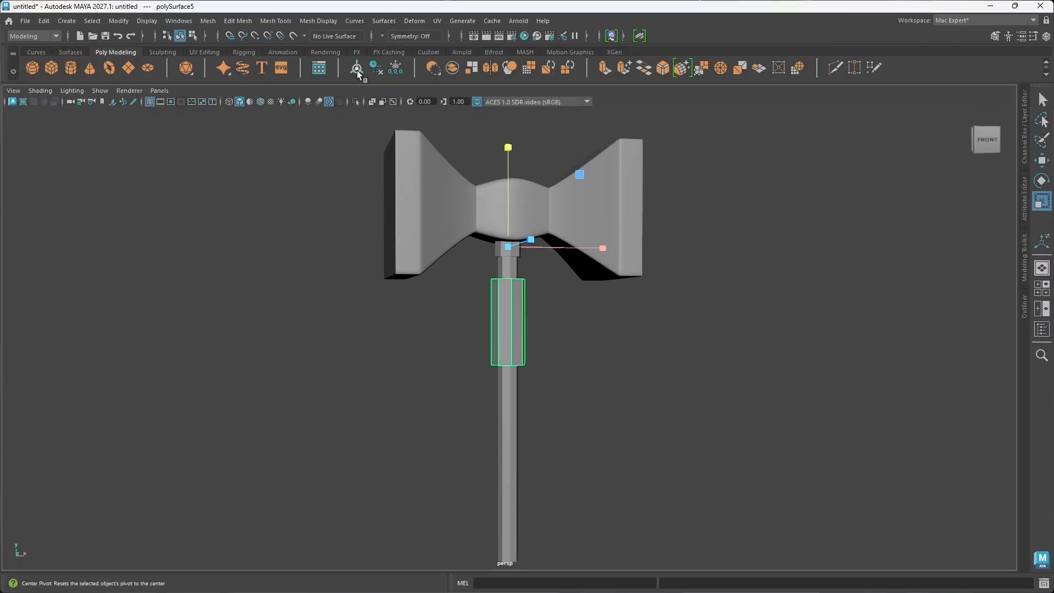
{"action": "left_click", "coordinate": [357, 70]}
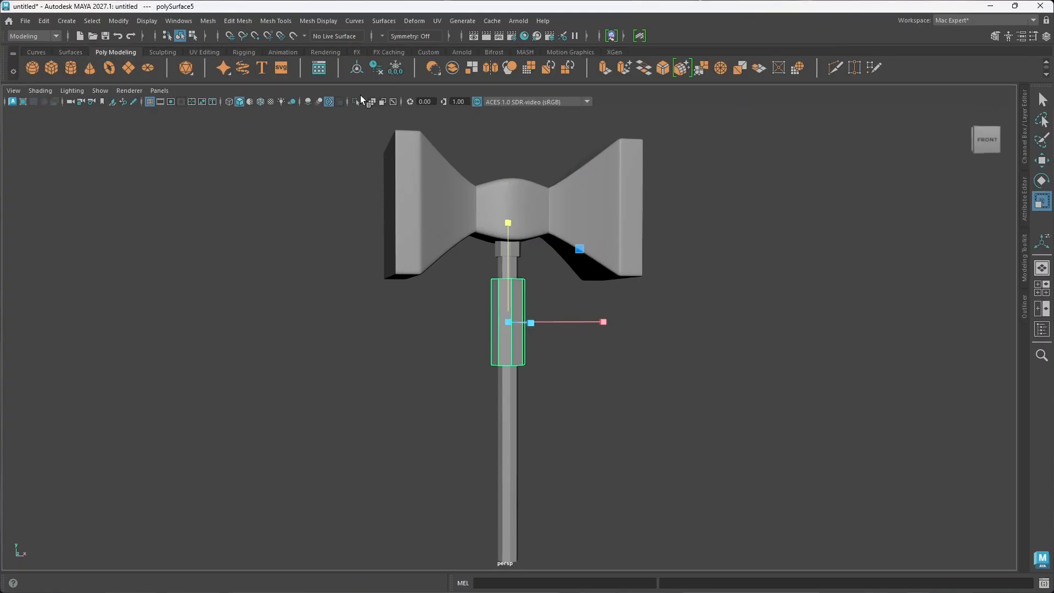
{"action": "left_click", "coordinate": [396, 72]}
{"action": "scroll", "coordinate": [535, 351], "scroll_direction": "up", "scroll_amount": 3}
{"action": "middle_click_drag", "start_coordinate": [539, 354], "coordinate": [529, 278], "text": "alt"}
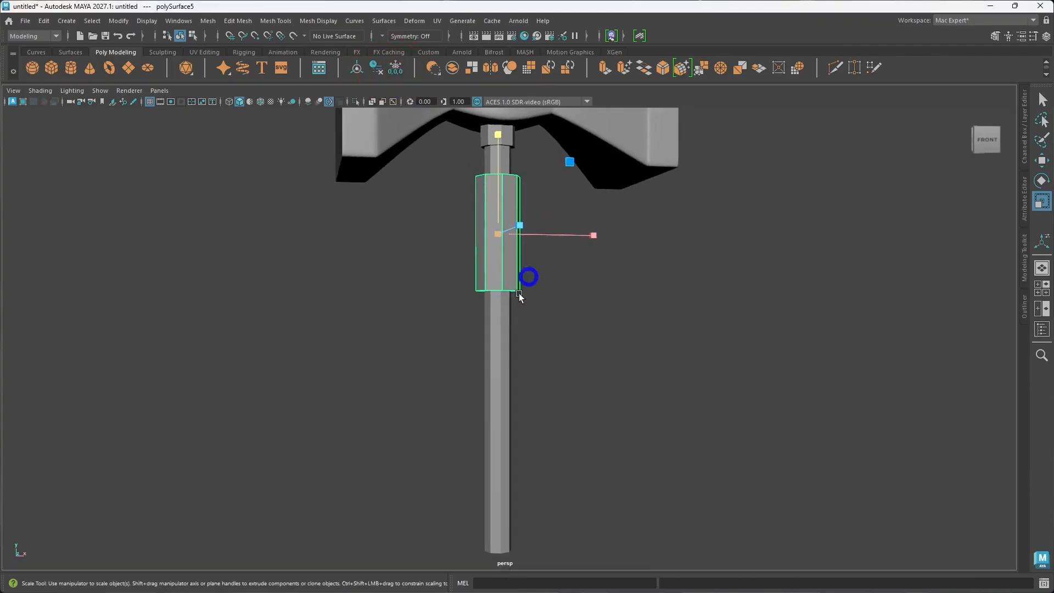
{"action": "scroll", "coordinate": [521, 298], "scroll_direction": "down", "scroll_amount": 3}
{"action": "left_click_drag", "start_coordinate": [525, 301], "coordinate": [528, 309], "text": "alt"}
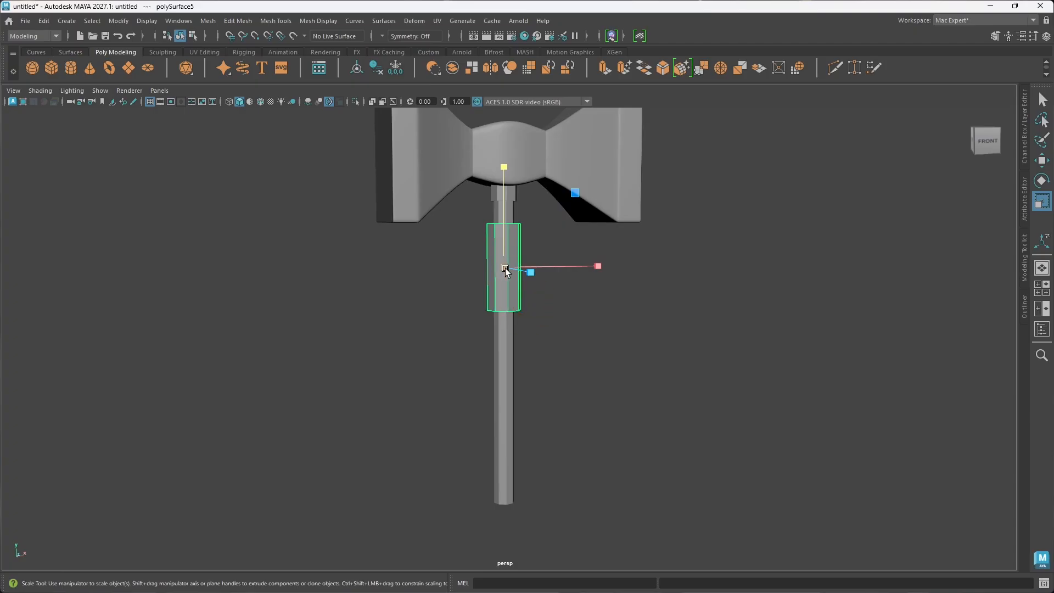
Step: Try a copy of the grip sleeve moved about 17.7 cm down to the handle's lower end, and delete that copy
{"action": "key", "text": "w"}
{"action": "key", "text": "ctrl+space"}
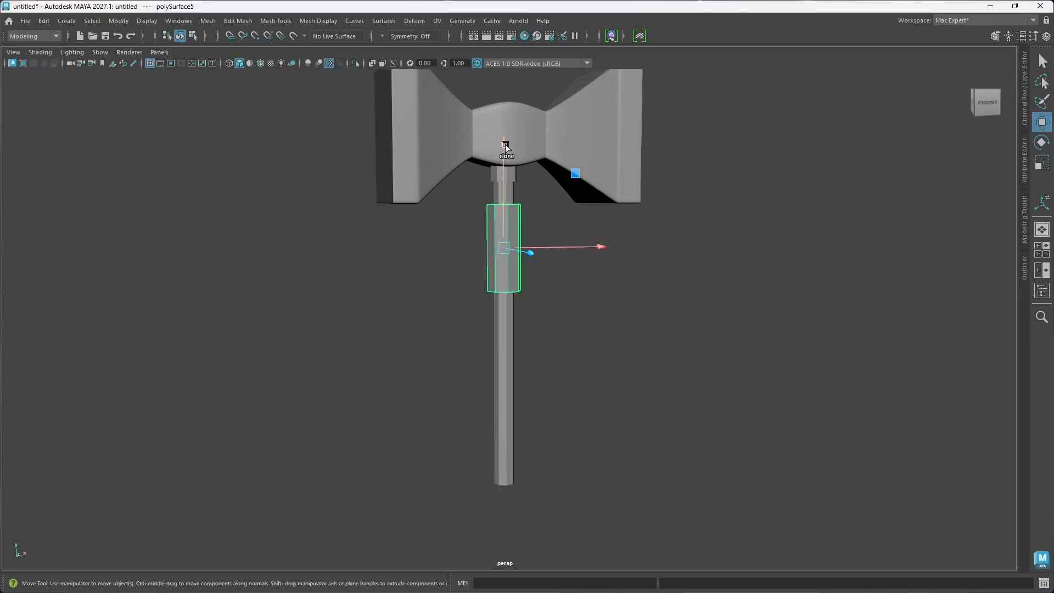
{"action": "mouse_move", "coordinate": [506, 146]}
{"action": "left_mouse_down", "text": "shift"}
{"action": "mouse_move", "coordinate": [496, 346]}
{"action": "mouse_move", "coordinate": [511, 363]}
{"action": "mouse_move", "coordinate": [489, 251]}
{"action": "mouse_move", "coordinate": [469, 260]}
{"action": "left_mouse_up", "text": "shift"}
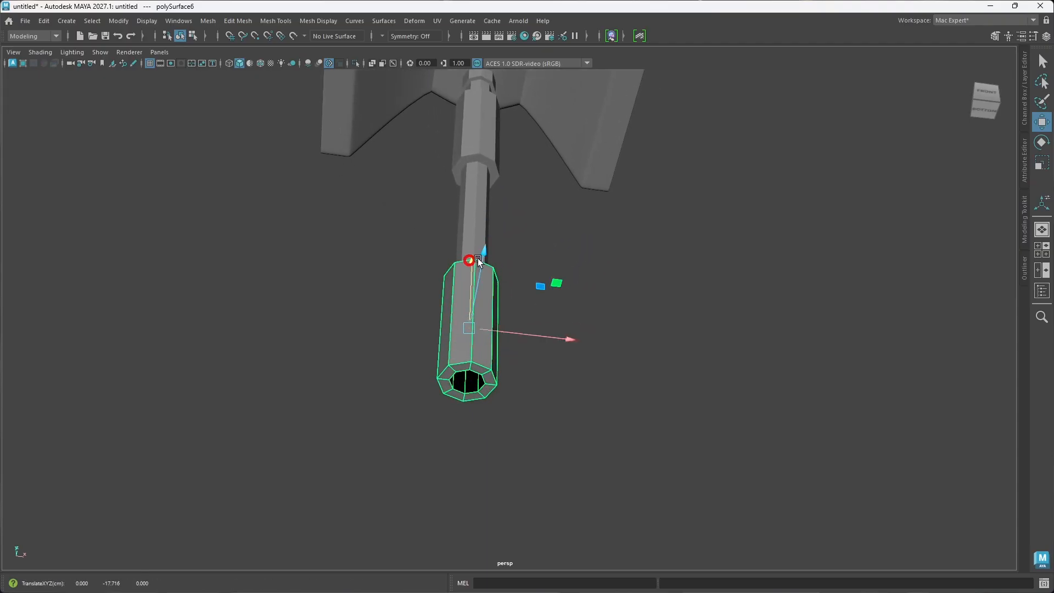
{"action": "left_click_drag", "start_coordinate": [522, 215], "coordinate": [541, 301], "text": "alt"}
{"action": "left_click", "coordinate": [615, 302]}
{"action": "scroll", "coordinate": [590, 297], "scroll_direction": "down", "scroll_amount": 5}
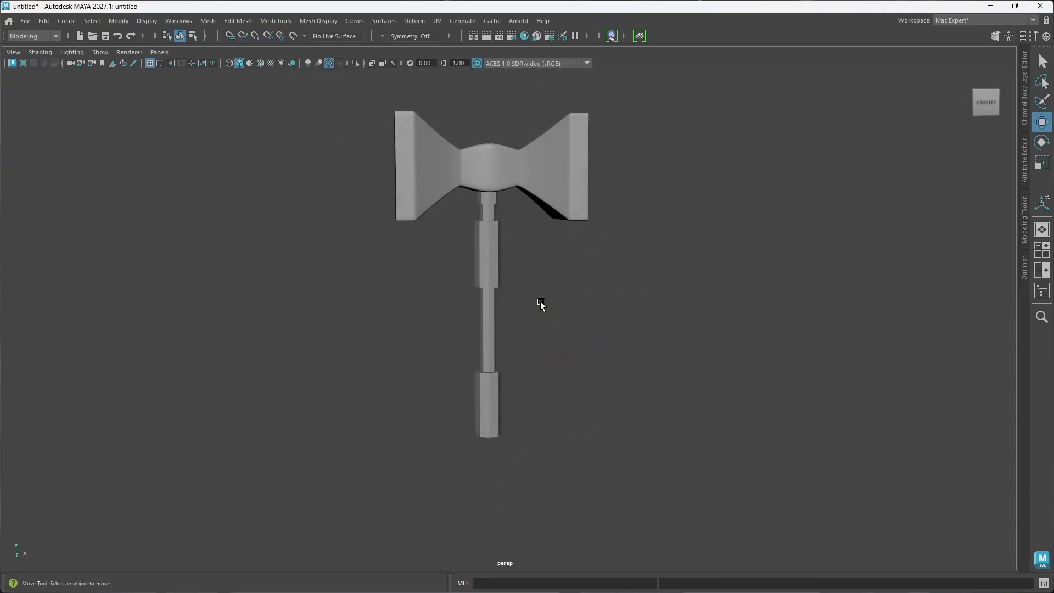
{"action": "left_click", "coordinate": [489, 412]}
{"action": "key", "text": "Delete"}
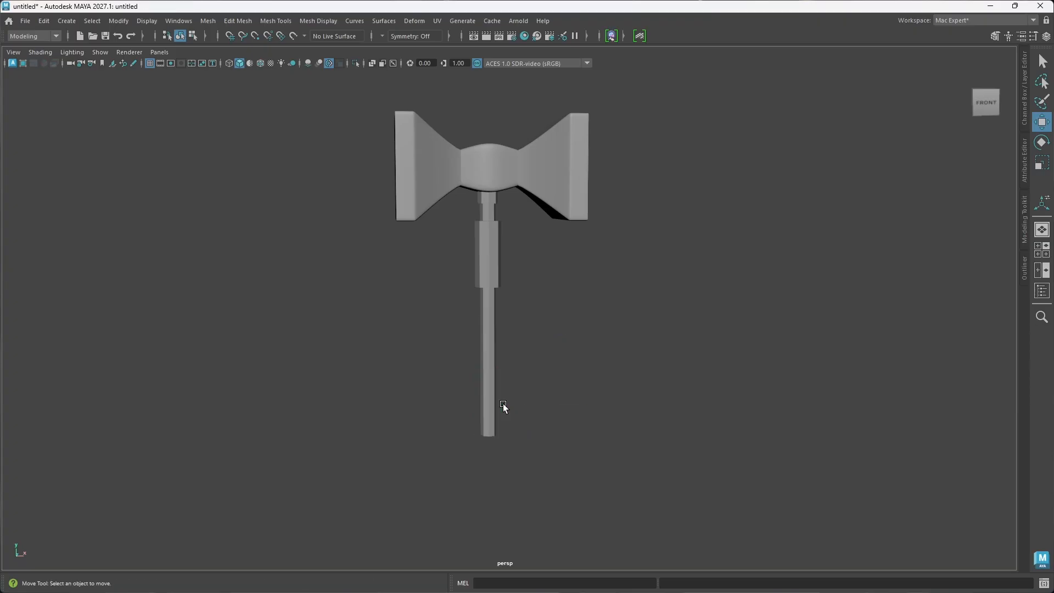
Step: Scale the grip sleeve along Y by about 1.241 around its centered pivot to lengthen it
{"action": "left_click", "coordinate": [491, 268]}
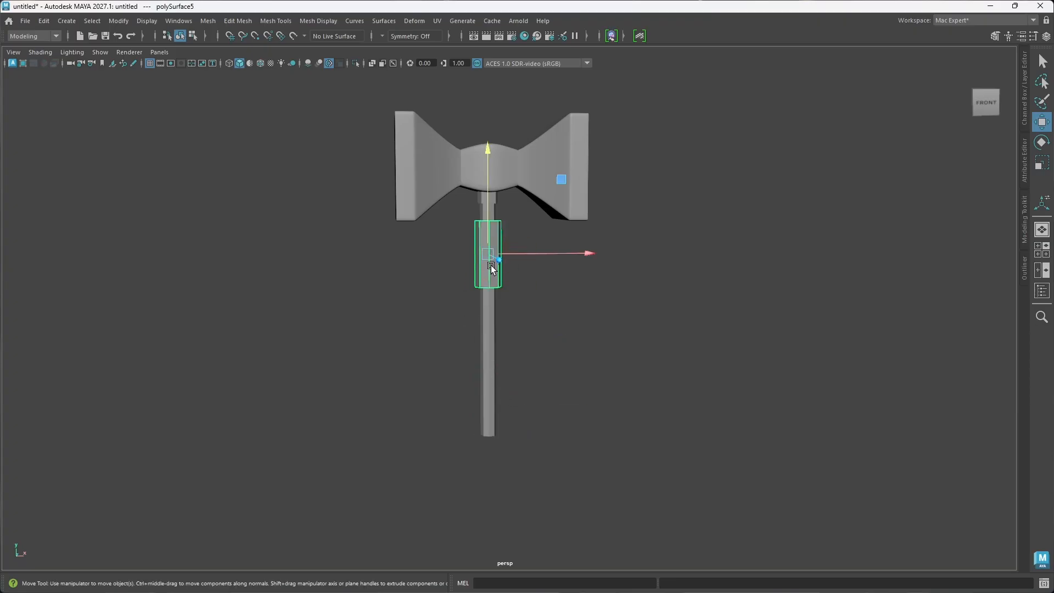
{"action": "key", "text": "r"}
{"action": "left_click_drag", "start_coordinate": [489, 211], "coordinate": [489, 188]}
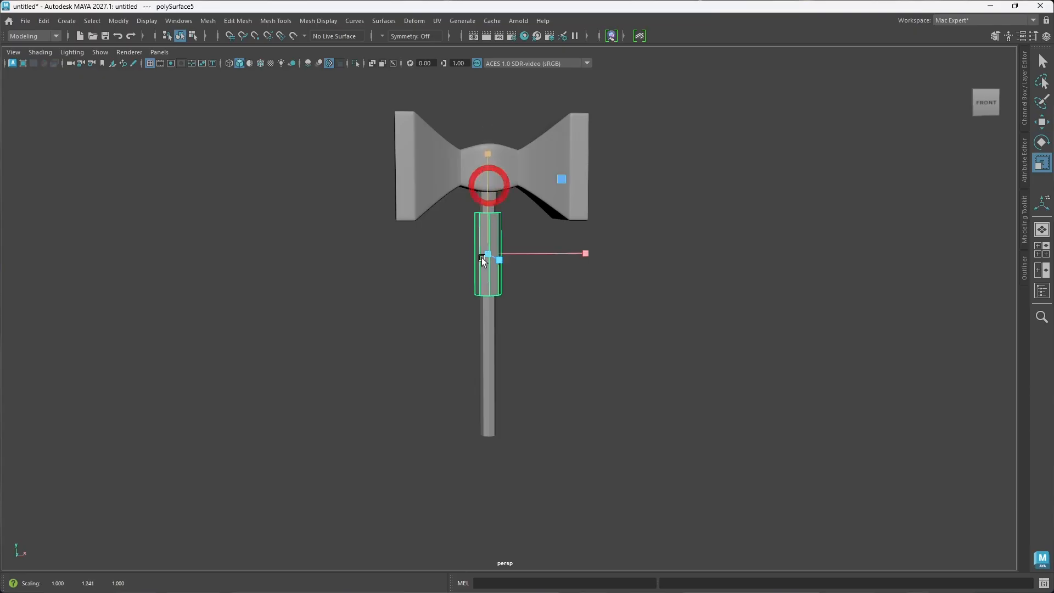
Step: Isolate the long handle and delete its two horizontal edge loops
{"action": "left_click", "coordinate": [489, 380]}
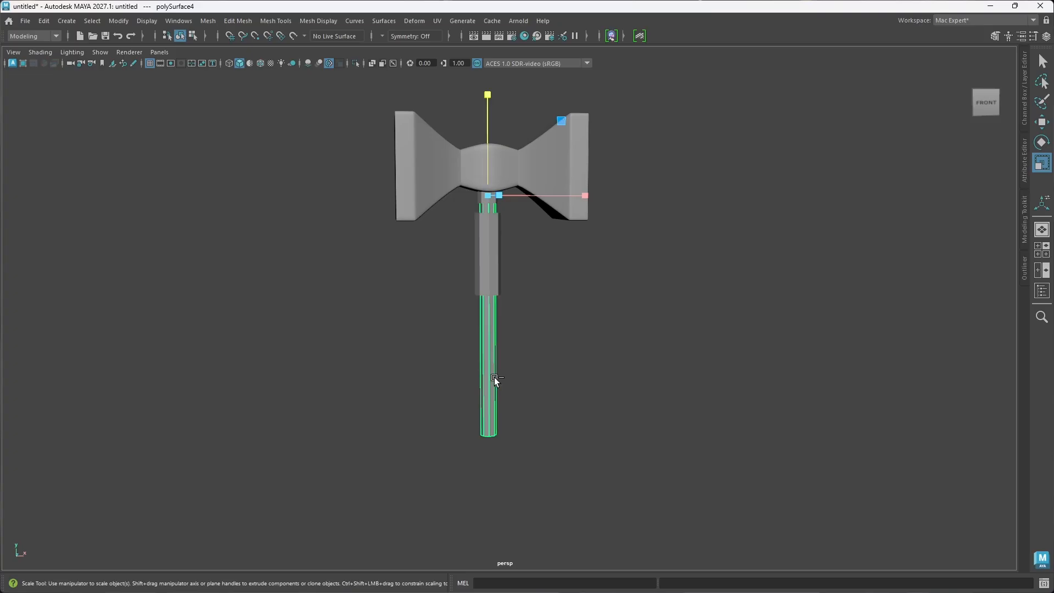
{"action": "key", "text": "ctrl+1"}
{"action": "key", "text": "f"}
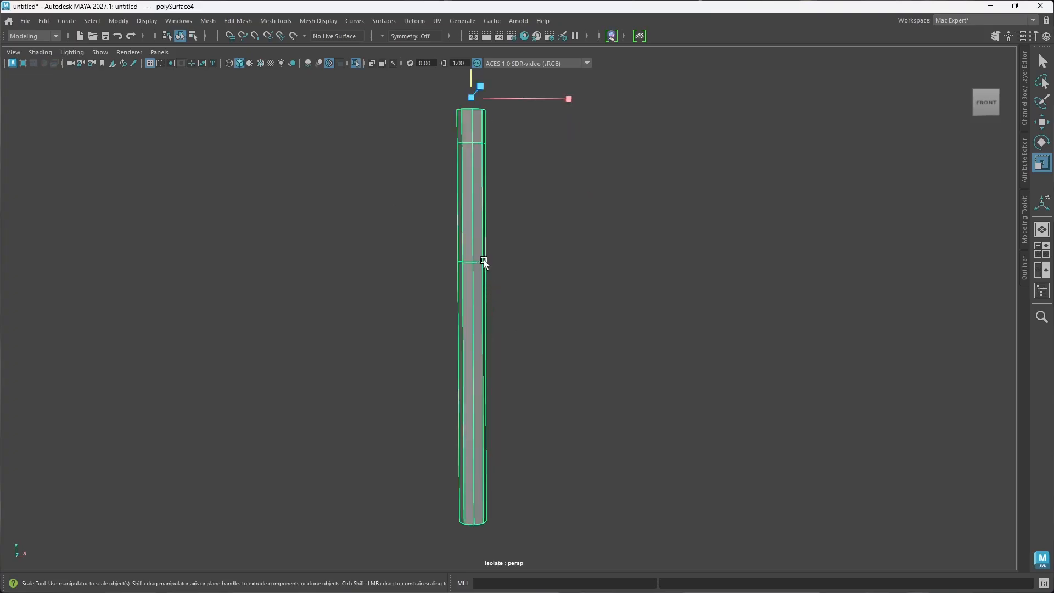
{"action": "right_click_drag", "start_coordinate": [483, 259], "coordinate": [477, 229]}
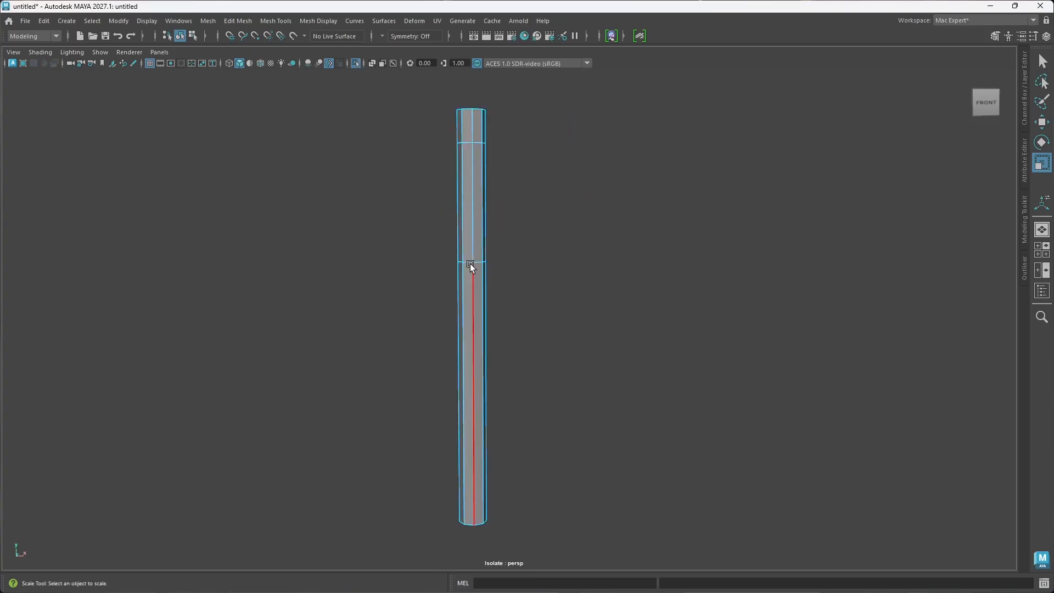
{"action": "double_click", "coordinate": [471, 263]}
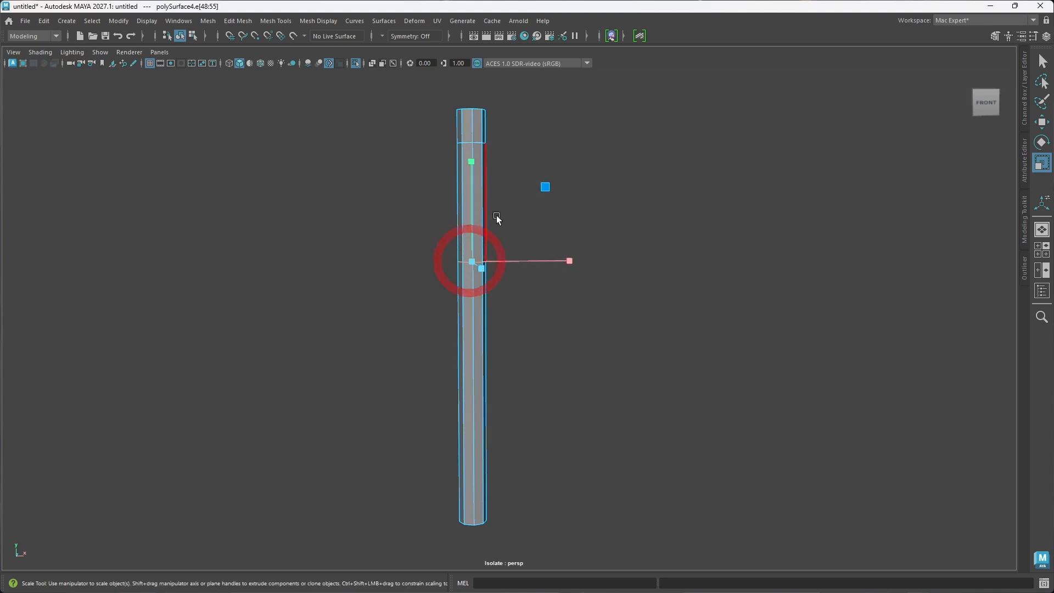
{"action": "double_click", "coordinate": [479, 145], "text": "shift"}
{"action": "key", "text": "Delete"}
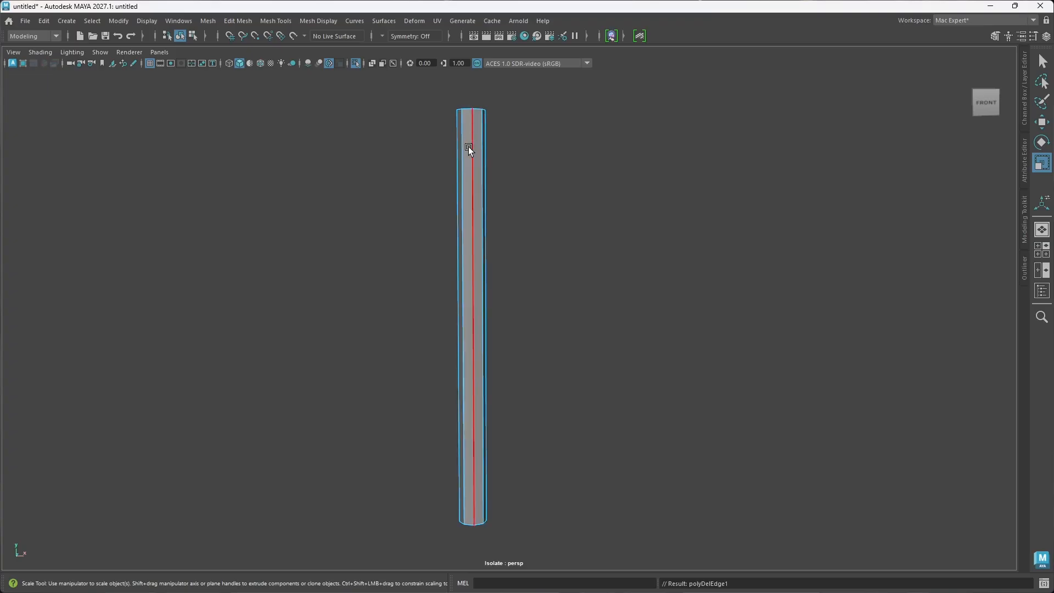
Step: Undo and repeat the removal of the handle's two horizontal edge loops, finishing with an edge-and-vertex deletion
{"action": "key", "text": "ctrl+z"}
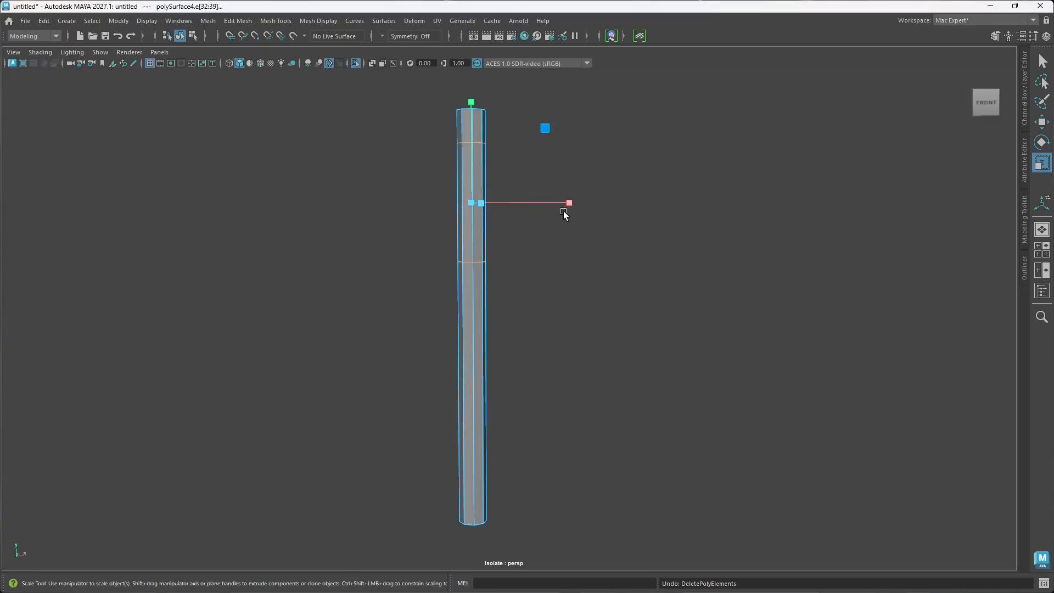
{"action": "key", "text": "Delete"}
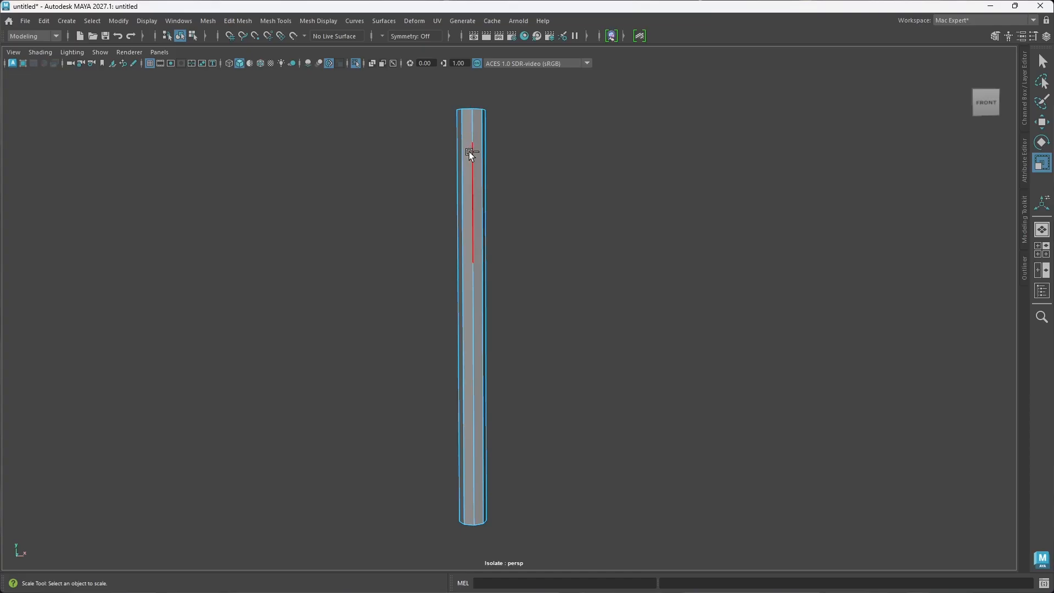
{"action": "key", "text": "ctrl+z"}
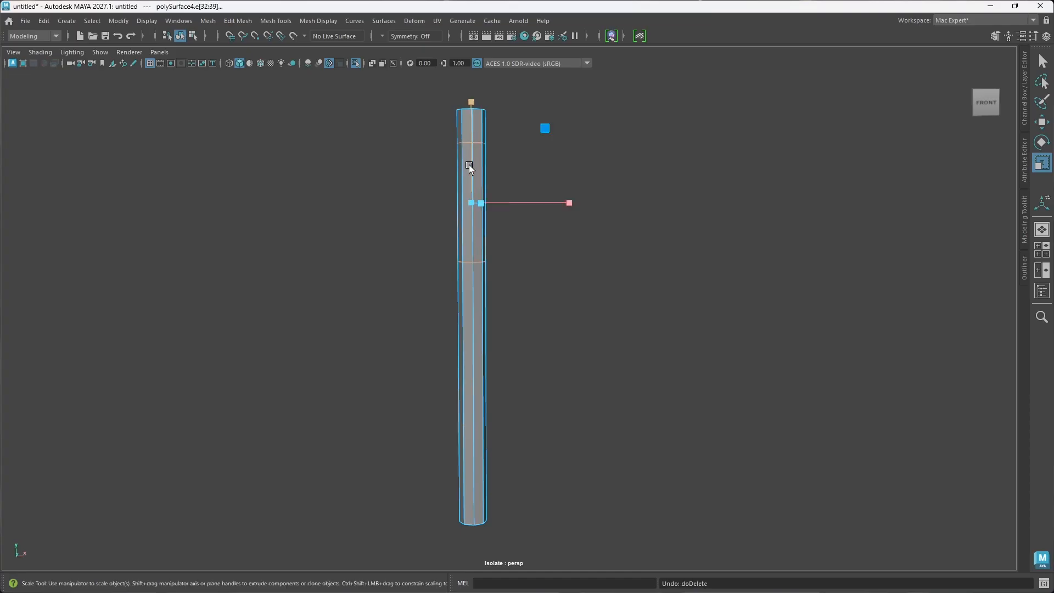
{"action": "key", "text": "Delete"}
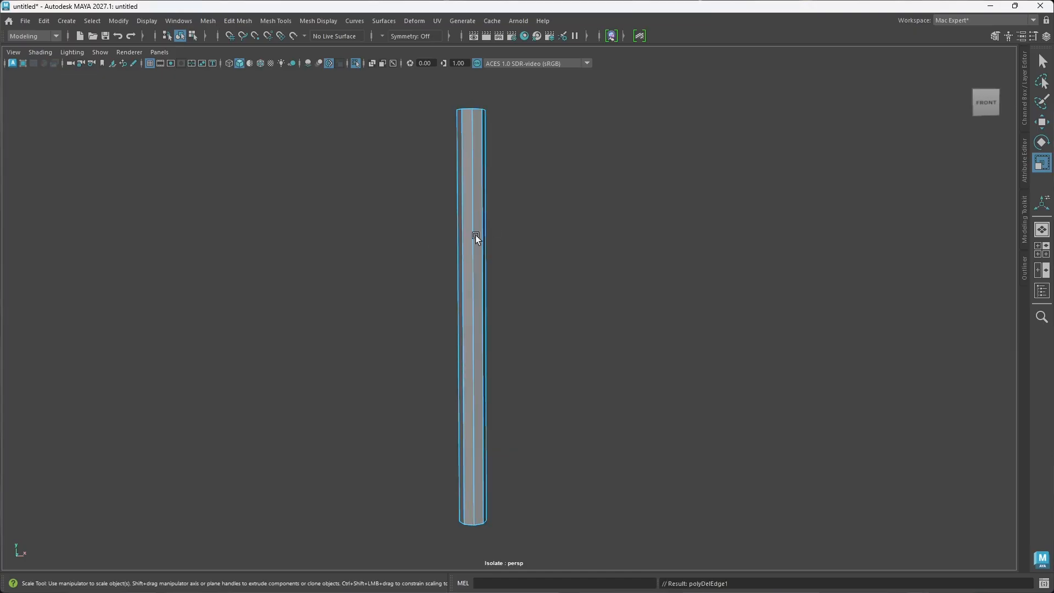
Step: Leave isolation to show the whole hammer, return to object selection and select the grip sleeve
{"action": "key", "text": "ctrl+1"}
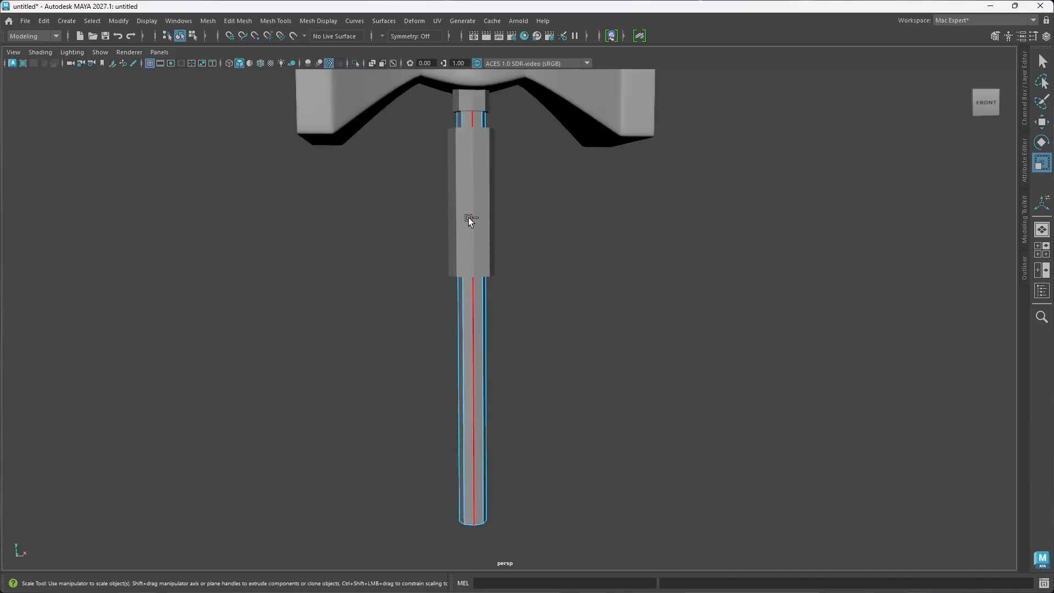
{"action": "left_click_drag", "start_coordinate": [530, 297], "coordinate": [497, 277], "text": "alt"}
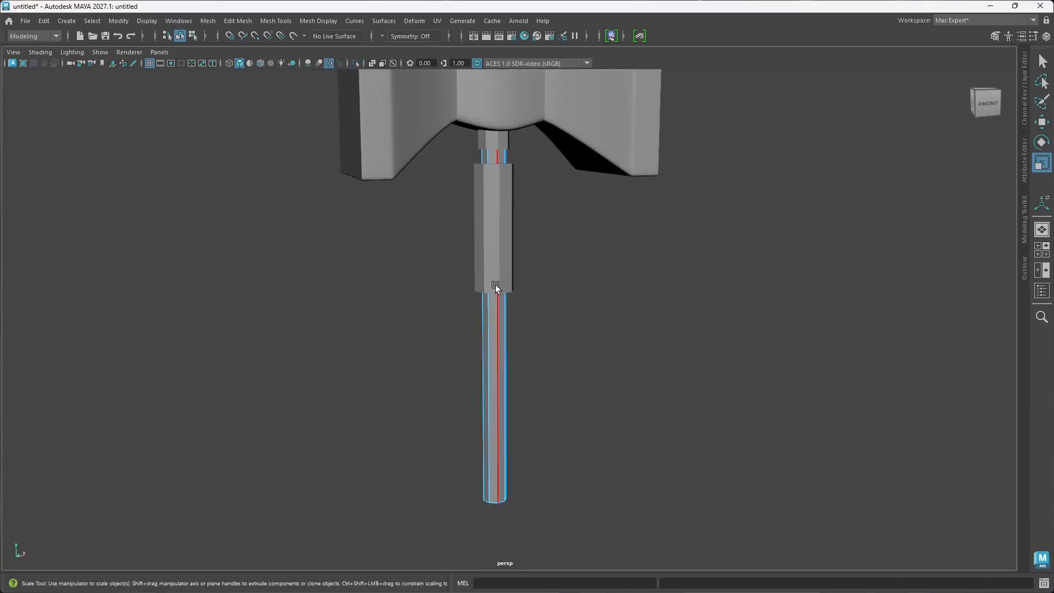
{"action": "key", "text": "w"}
{"action": "left_click", "coordinate": [503, 244]}
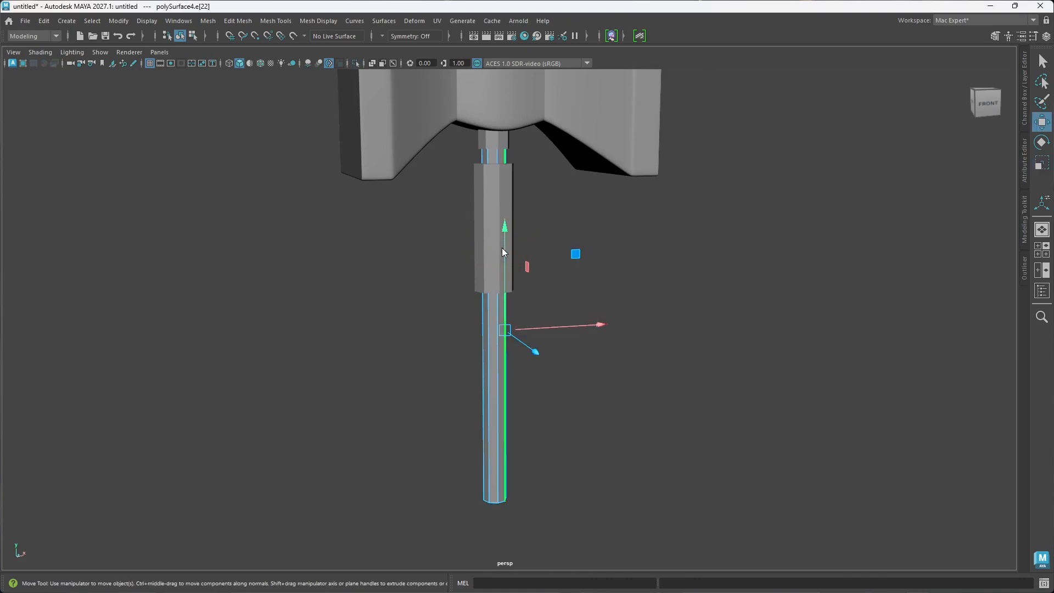
{"action": "right_click_drag", "start_coordinate": [502, 248], "coordinate": [552, 227]}
{"action": "left_click", "coordinate": [498, 218]}
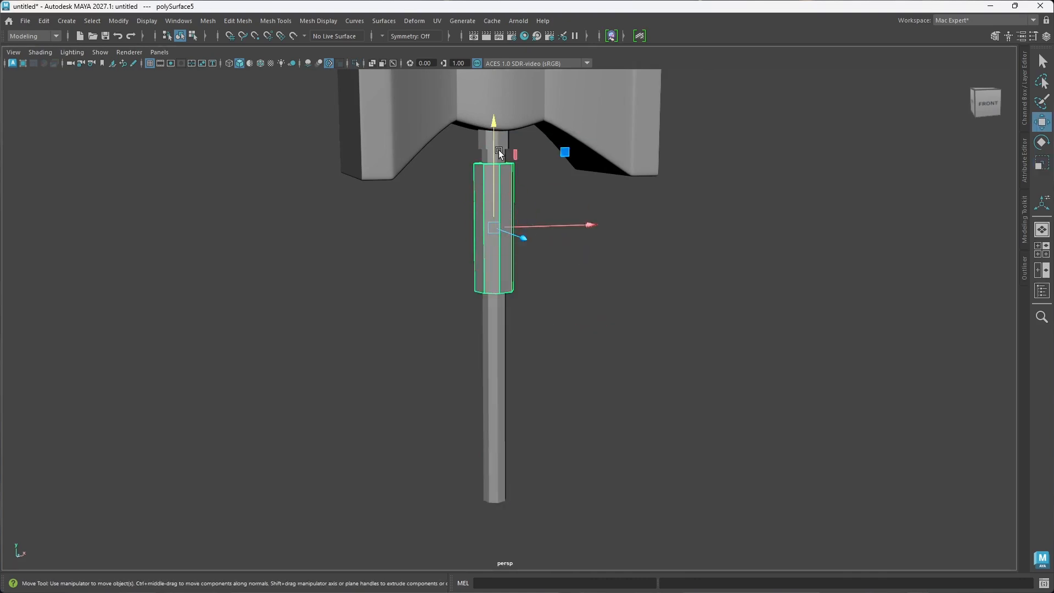
Step: Try duplicating the grip sleeve and shifting it down the handle, and undo these changes
{"action": "left_click_drag", "start_coordinate": [494, 138], "coordinate": [484, 277]}
{"action": "key", "text": "ctrl+d"}
{"action": "key", "text": "Delete"}
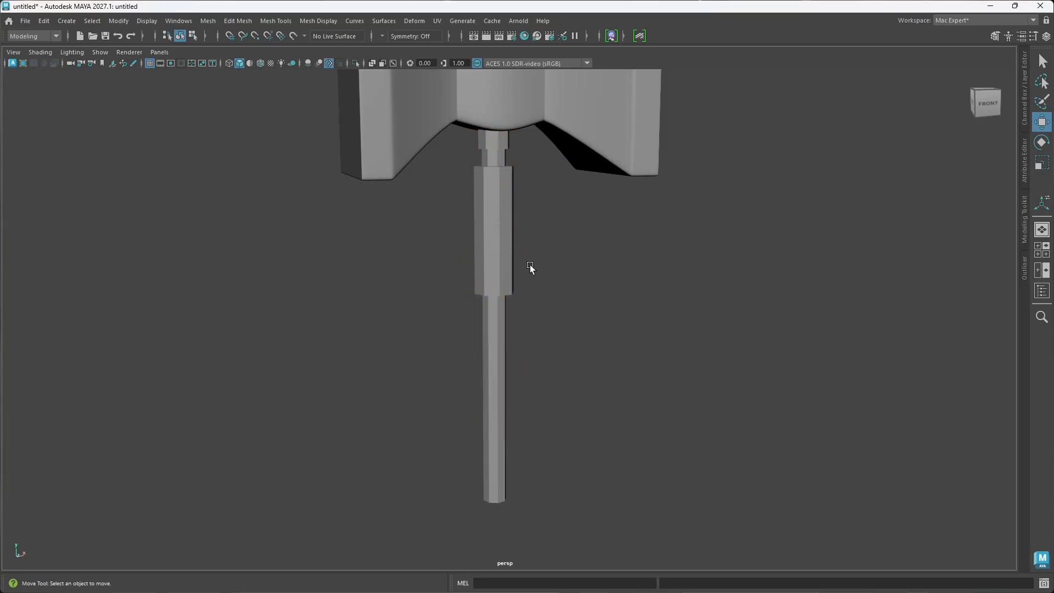
{"action": "key", "text": "ctrl+z"}
{"action": "key", "text": "ctrl+z"}
{"action": "key", "text": "ctrl+z"}
Step: Insert a horizontal edge loop around the middle of the grip sleeve with Multi-Cut and select the whole loop
{"action": "scroll", "coordinate": [525, 252], "scroll_direction": "up", "scroll_amount": 2}
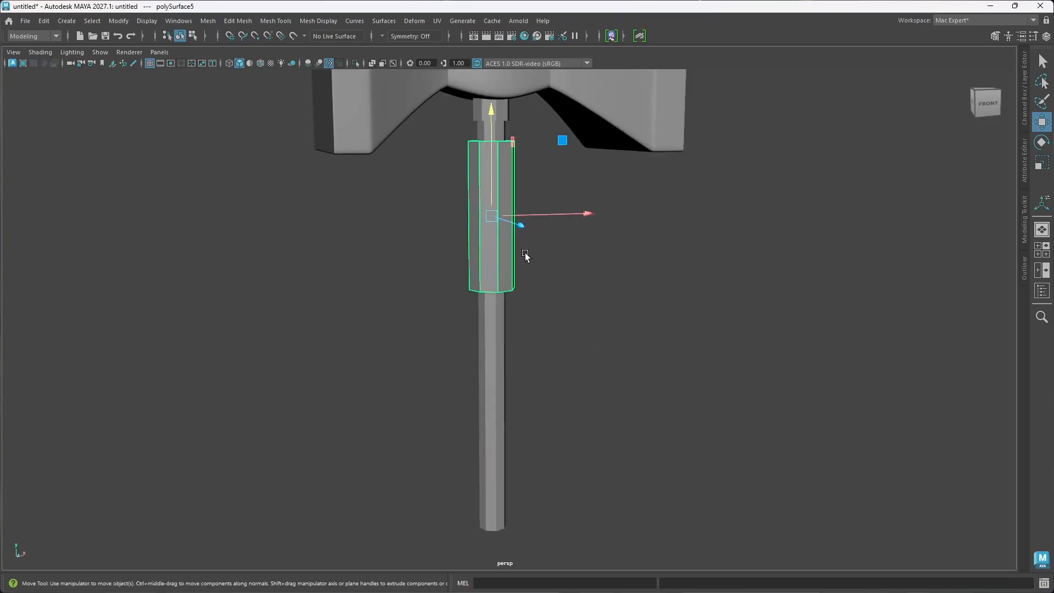
{"action": "middle_click_drag", "start_coordinate": [525, 253], "coordinate": [515, 302], "text": "alt"}
{"action": "left_click", "coordinate": [484, 308]}
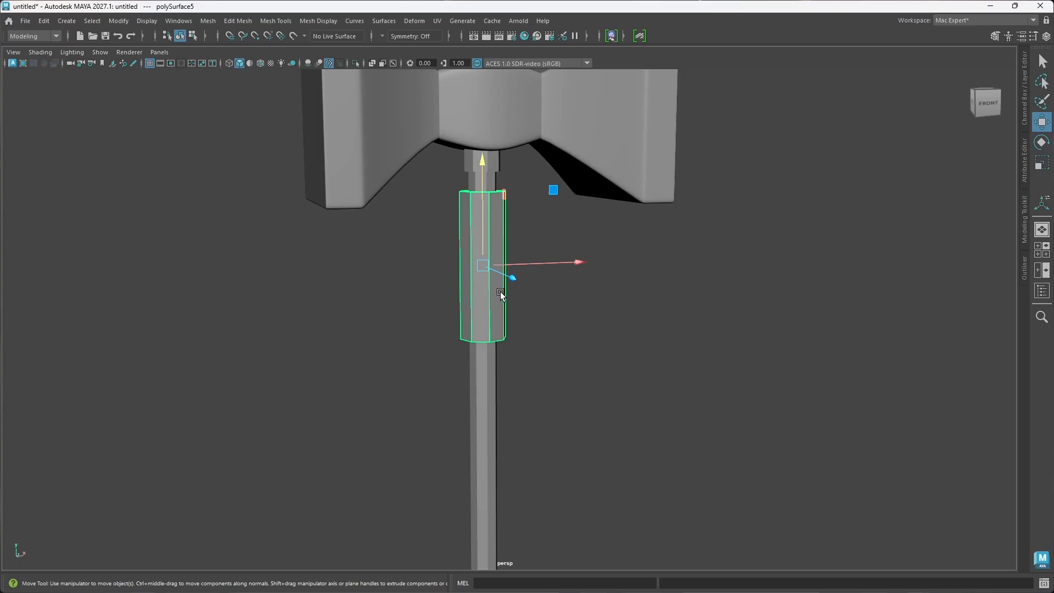
{"action": "right_click", "coordinate": [481, 293]}
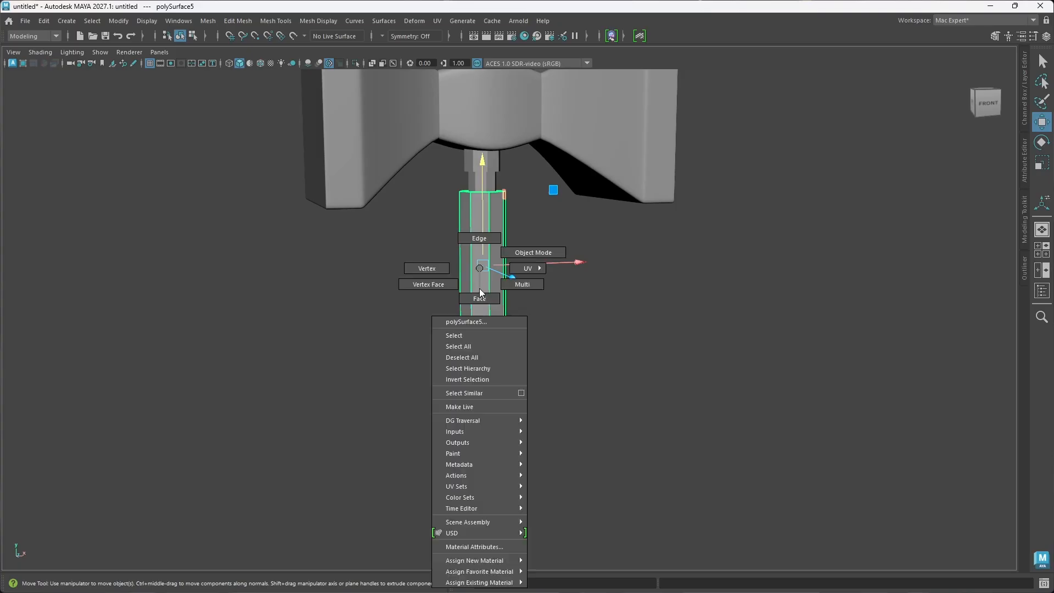
{"action": "right_click_drag", "start_coordinate": [482, 235], "coordinate": [479, 268]}
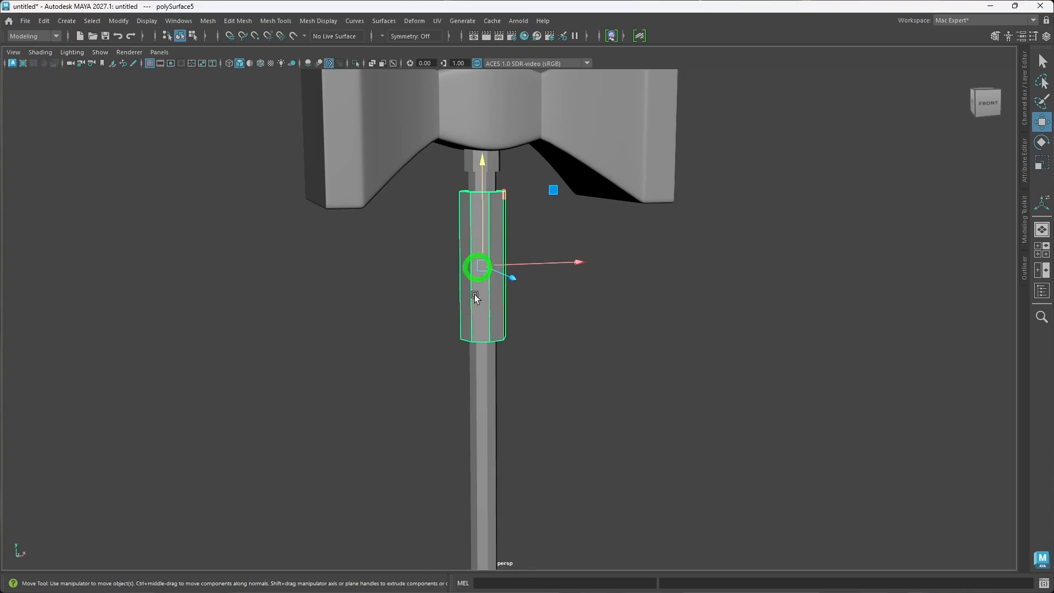
{"action": "left_click_drag", "start_coordinate": [474, 294], "coordinate": [486, 290], "text": "alt"}
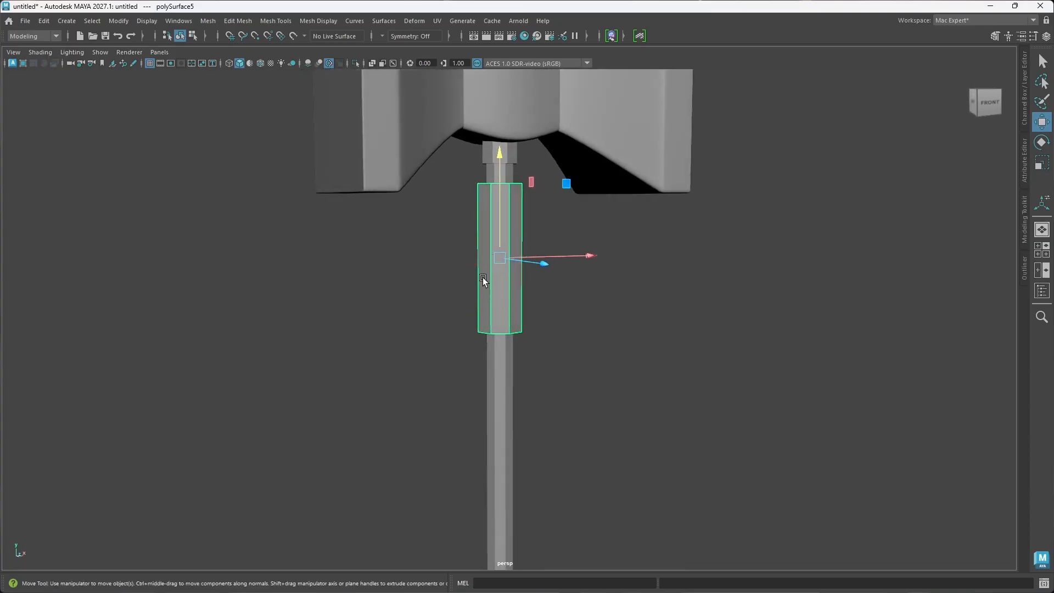
{"action": "key", "text": "ctrl+shift+x"}
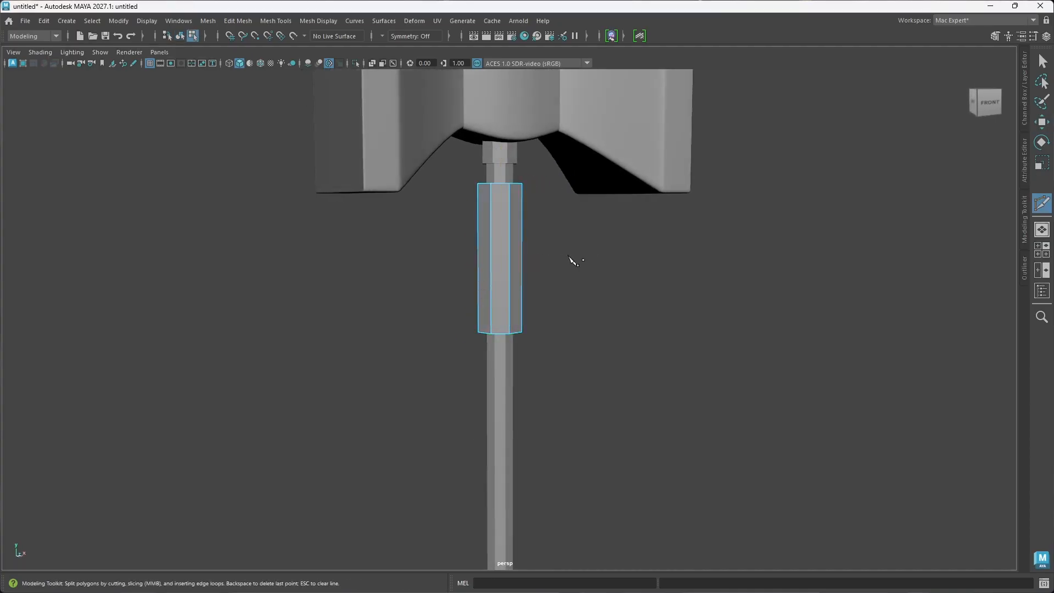
{"action": "left_click", "coordinate": [504, 255], "text": "ctrl"}
{"action": "mouse_move", "coordinate": [522, 292]}
{"action": "left_mouse_down", "text": "alt"}
{"action": "mouse_move", "coordinate": [501, 283]}
{"action": "mouse_move", "coordinate": [510, 280]}
{"action": "left_mouse_up", "text": "alt"}
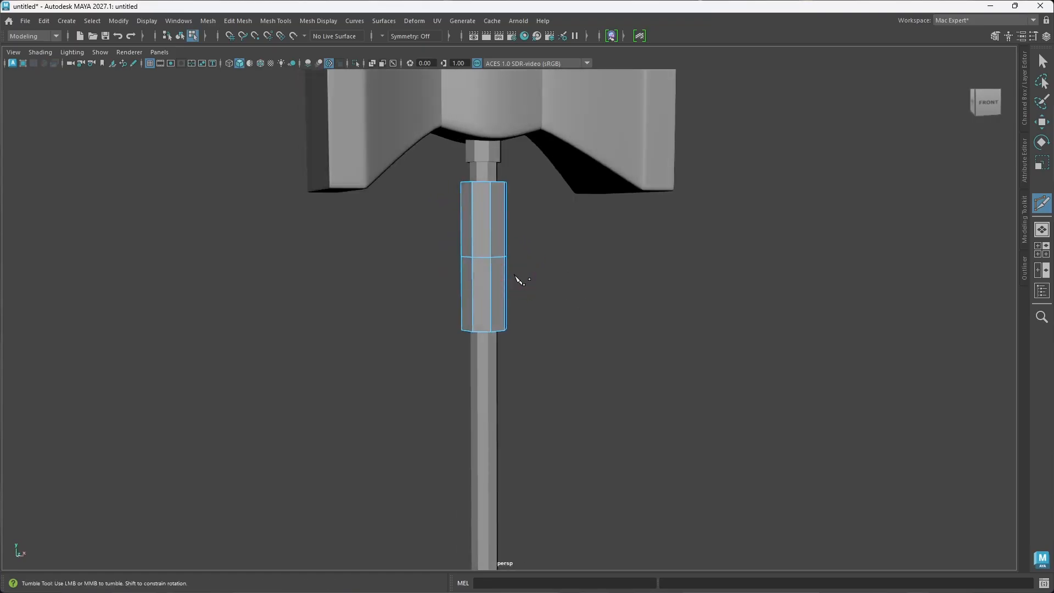
{"action": "key", "text": "w"}
{"action": "double_click", "coordinate": [484, 258]}
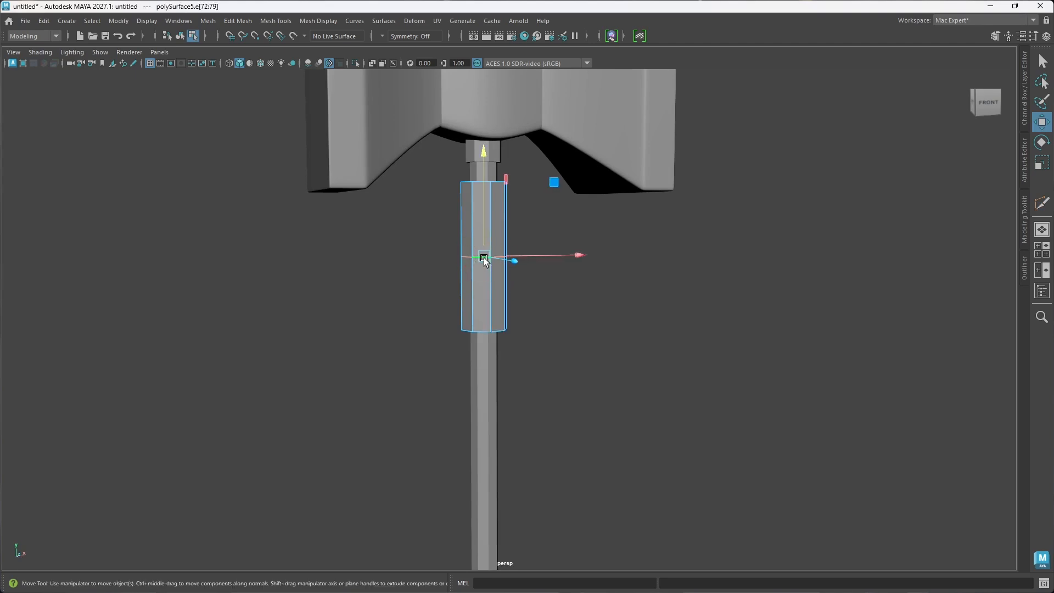
Step: Scale the selected middle edge loop inward to narrow the grip sleeve's waist
{"action": "key", "text": "r"}
{"action": "left_click_drag", "start_coordinate": [484, 258], "coordinate": [560, 313]}
{"action": "left_click_drag", "start_coordinate": [499, 299], "coordinate": [535, 325]}
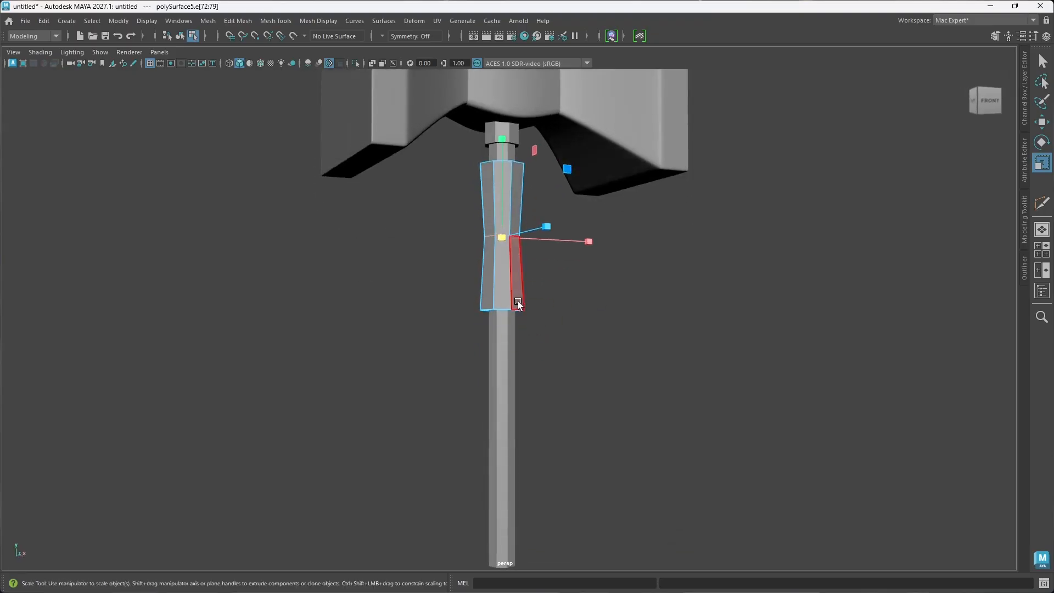
Step: Bevel the sleeve's middle edge loop with 3 segments and fraction 0.5, and return to object selection
{"action": "key", "text": "ctrl+b"}
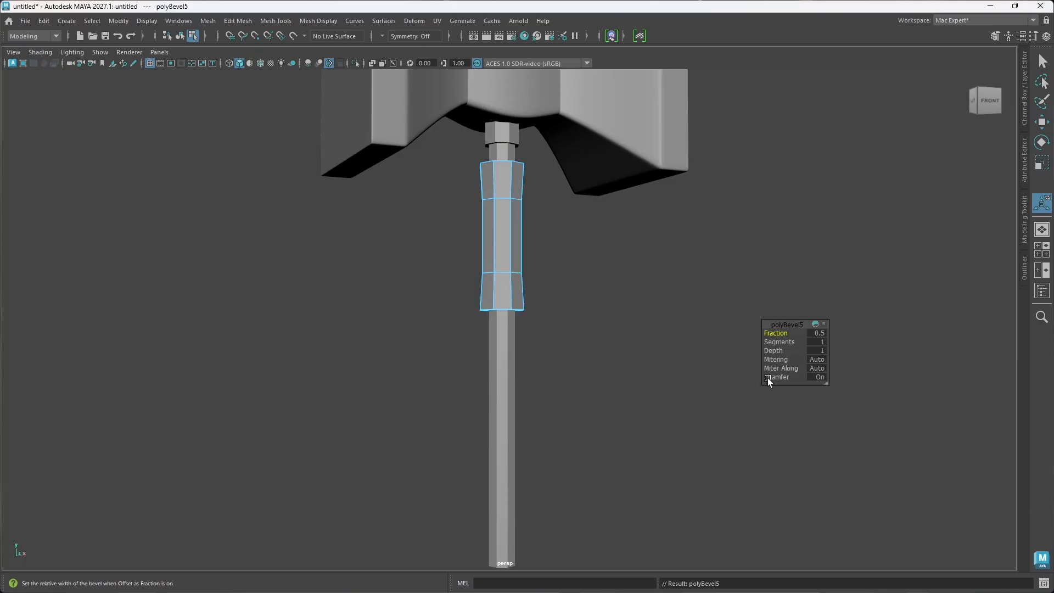
{"action": "left_click_drag", "start_coordinate": [779, 342], "coordinate": [807, 342]}
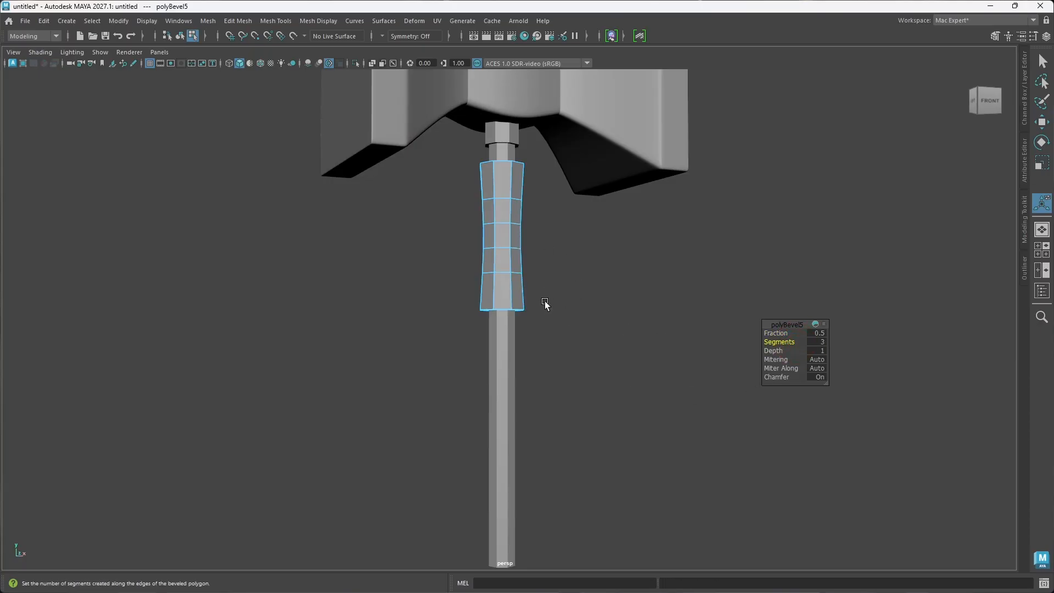
{"action": "left_click_drag", "start_coordinate": [546, 302], "coordinate": [537, 306], "text": "alt"}
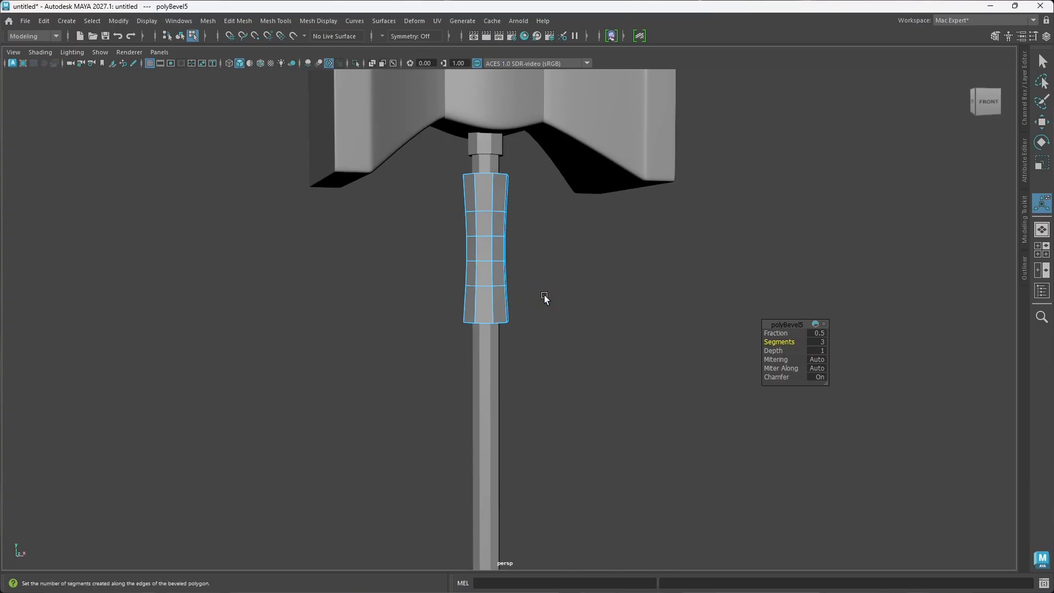
{"action": "left_click", "coordinate": [559, 285]}
{"action": "right_click_drag", "start_coordinate": [555, 268], "coordinate": [599, 250]}
{"action": "key", "text": "q"}
{"action": "left_click", "coordinate": [596, 264]}
Step: Bevel the rim edge loops at both ends of the grip sleeve with 2 segments and turn on its smooth preview
{"action": "left_click_drag", "start_coordinate": [479, 286], "coordinate": [472, 259], "text": "alt"}
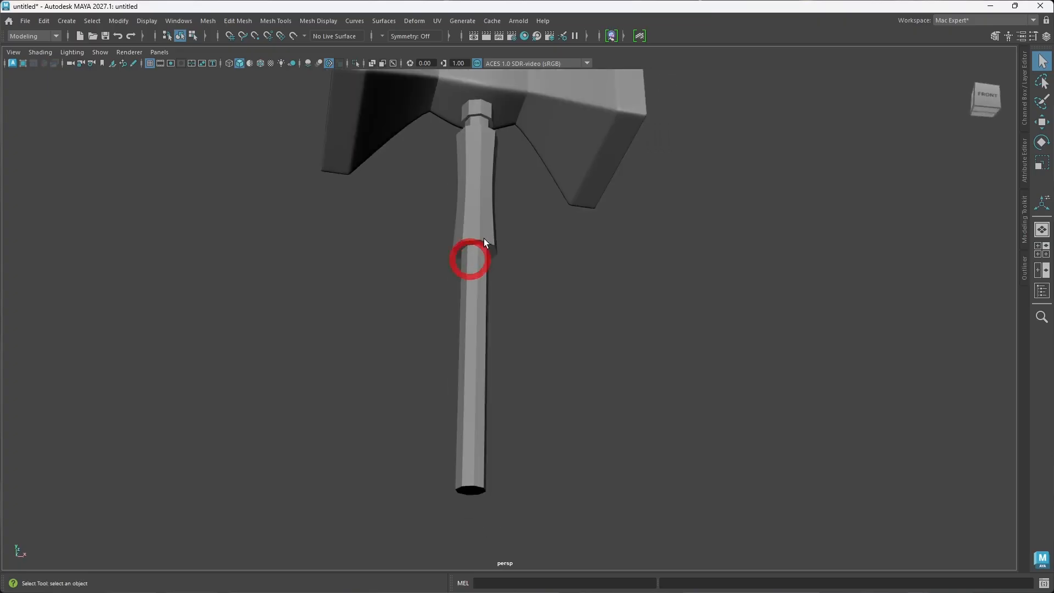
{"action": "right_click_drag", "start_coordinate": [485, 239], "coordinate": [486, 205]}
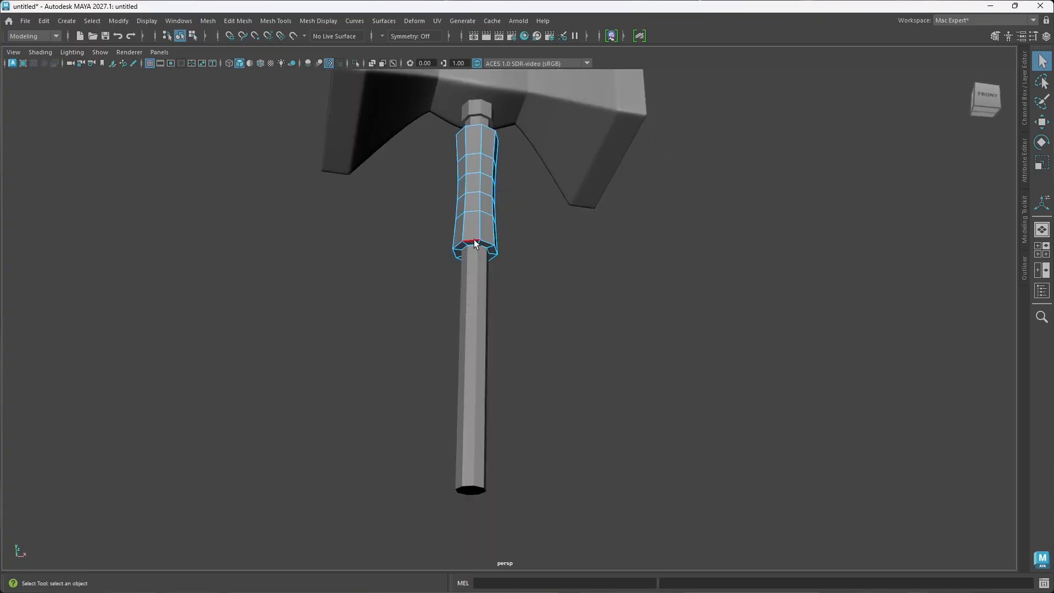
{"action": "double_click", "coordinate": [473, 240]}
{"action": "mouse_move", "coordinate": [473, 240]}
{"action": "left_mouse_down", "text": "alt"}
{"action": "mouse_move", "coordinate": [503, 255]}
{"action": "mouse_move", "coordinate": [482, 226]}
{"action": "mouse_move", "coordinate": [466, 228]}
{"action": "mouse_move", "coordinate": [465, 255]}
{"action": "left_mouse_up", "text": "alt"}
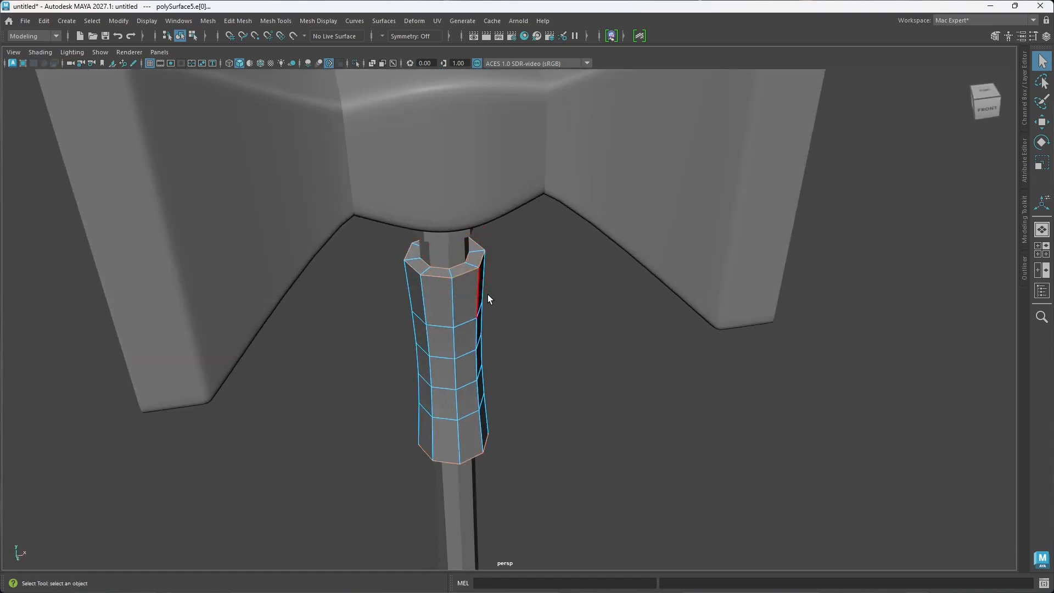
{"action": "key", "text": "ctrl+b"}
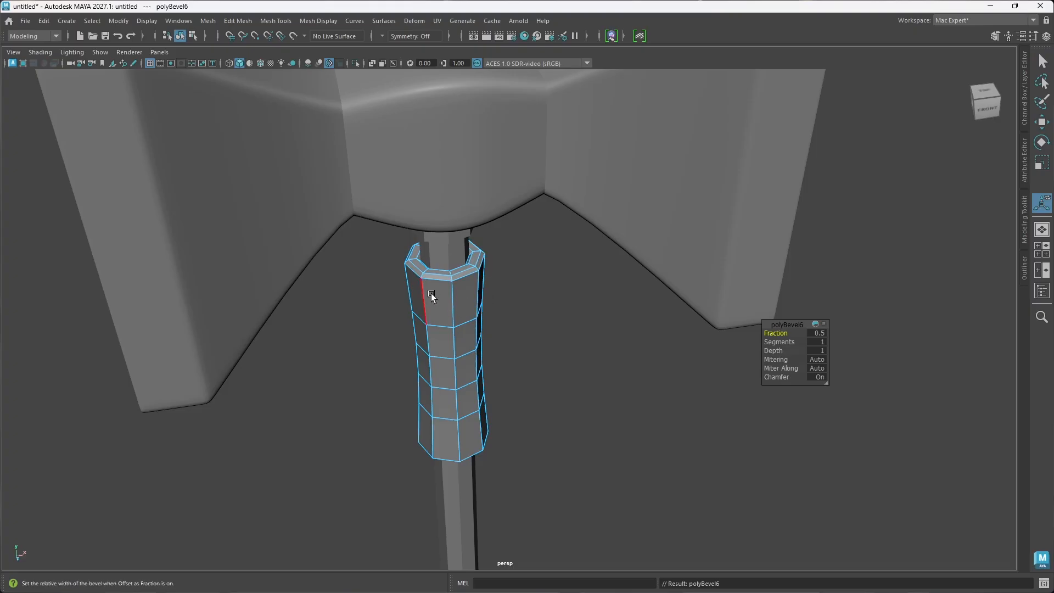
{"action": "mouse_move", "coordinate": [431, 294]}
{"action": "left_mouse_down", "text": "alt"}
{"action": "mouse_move", "coordinate": [461, 297]}
{"action": "mouse_move", "coordinate": [444, 292]}
{"action": "left_mouse_up", "text": "alt"}
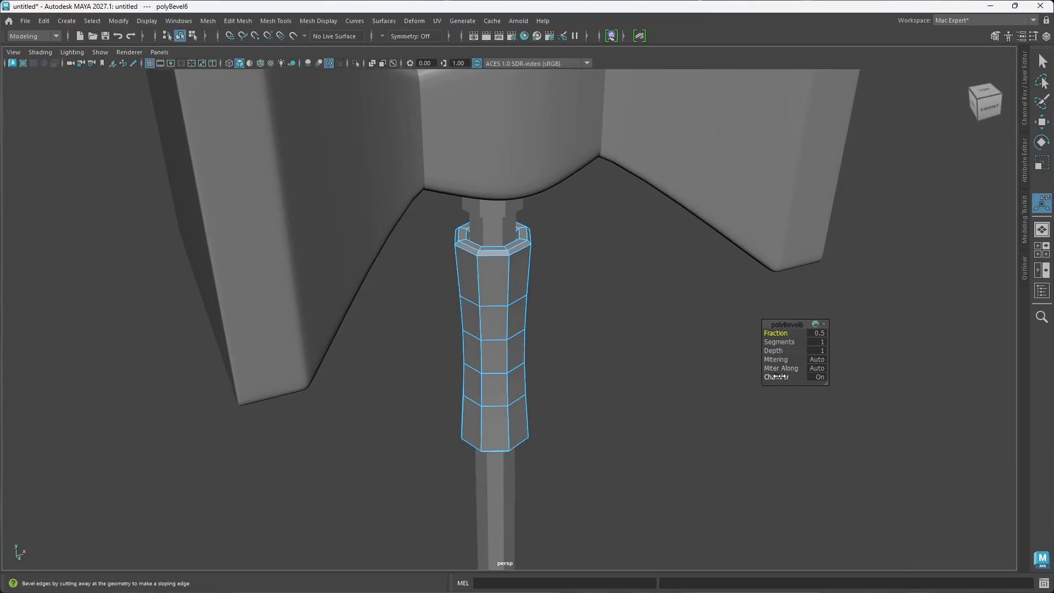
{"action": "left_click", "coordinate": [778, 342]}
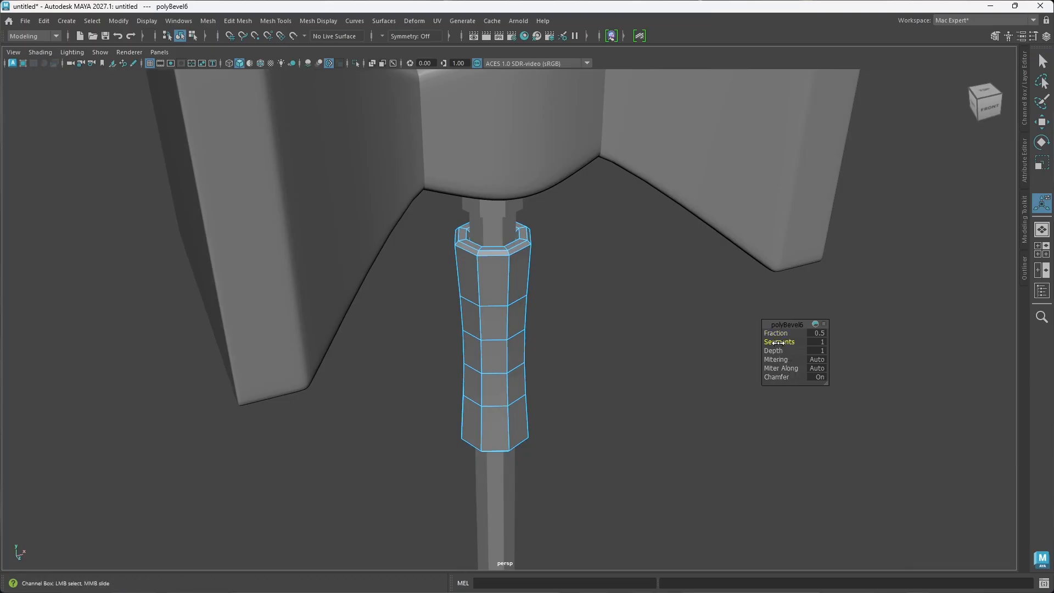
{"action": "middle_click_drag", "start_coordinate": [778, 342], "coordinate": [790, 342]}
{"action": "mouse_move", "coordinate": [624, 356]}
{"action": "left_mouse_down", "text": "alt"}
{"action": "mouse_move", "coordinate": [703, 346]}
{"action": "mouse_move", "coordinate": [637, 347]}
{"action": "left_mouse_up", "text": "alt"}
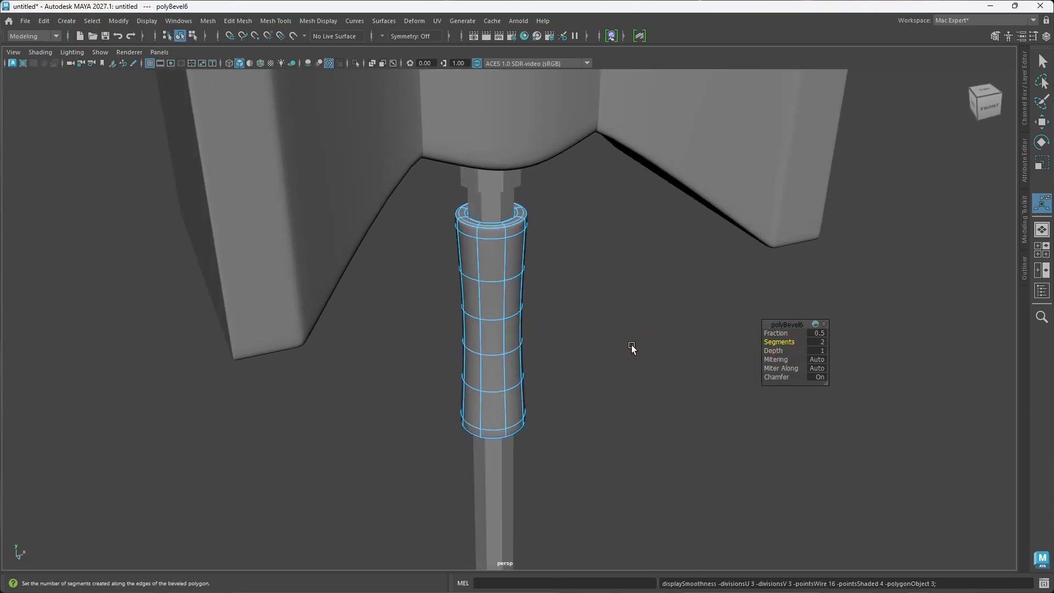
Step: Return to object selection, deselect the sleeve and examine its smoothed shape and lower rim around the handle
{"action": "left_click_drag", "start_coordinate": [551, 273], "coordinate": [529, 271], "text": "alt"}
{"action": "right_click_drag", "start_coordinate": [529, 280], "coordinate": [589, 252]}
{"action": "left_click", "coordinate": [554, 309]}
{"action": "left_click_drag", "start_coordinate": [554, 315], "coordinate": [474, 330], "text": "alt"}
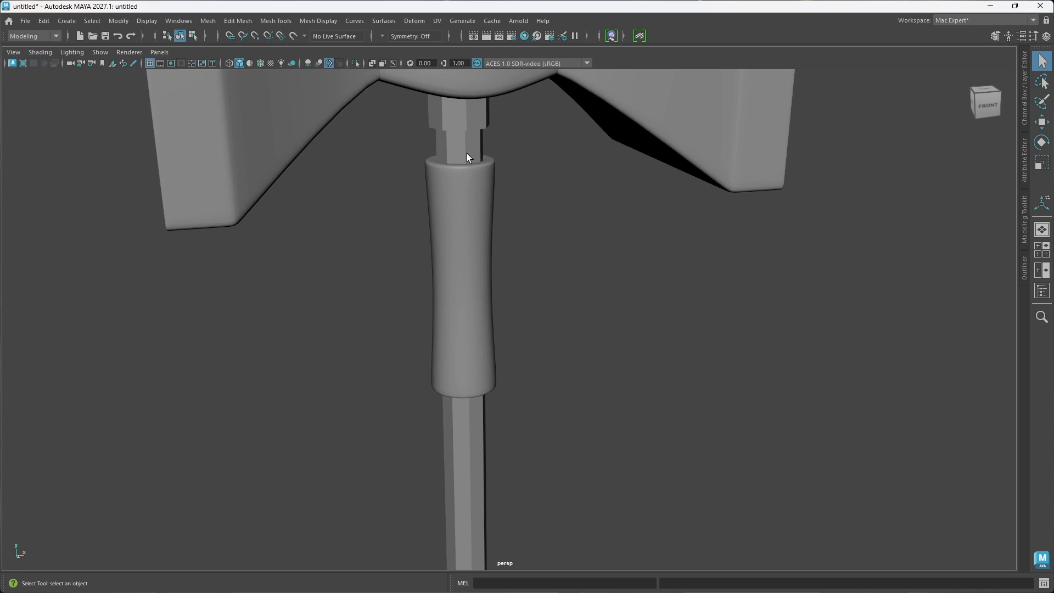
{"action": "left_click_drag", "start_coordinate": [466, 153], "coordinate": [502, 199], "text": "alt"}
{"action": "scroll", "coordinate": [502, 198], "scroll_direction": "down", "scroll_amount": 3}
{"action": "middle_click_drag", "start_coordinate": [502, 199], "coordinate": [433, 269], "text": "alt"}
{"action": "left_click_drag", "start_coordinate": [450, 304], "coordinate": [464, 268], "text": "alt"}
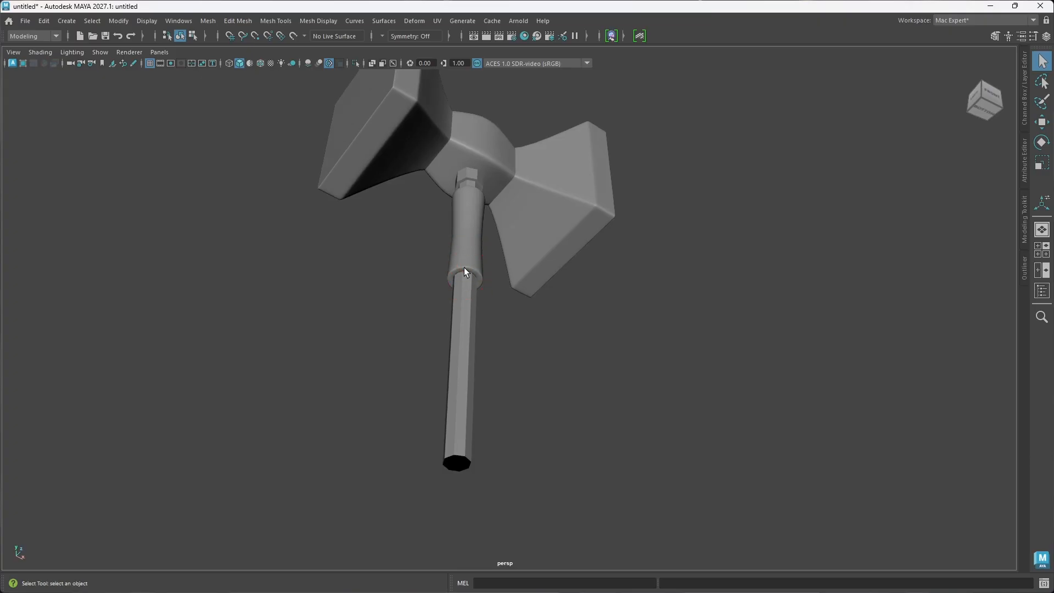
{"action": "scroll", "coordinate": [463, 268], "scroll_direction": "up", "scroll_amount": 6}
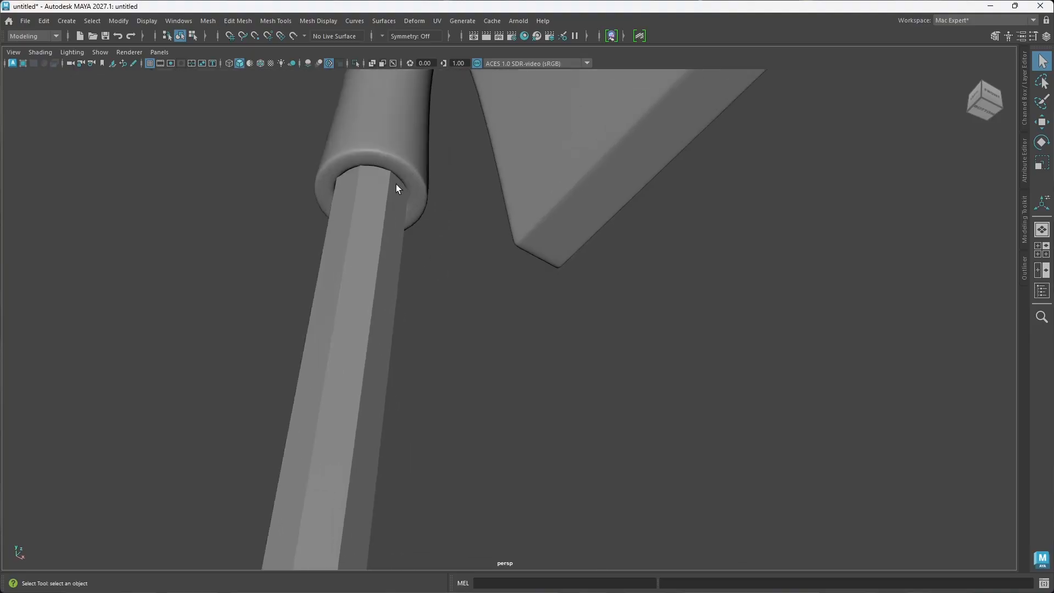
{"action": "left_click_drag", "start_coordinate": [405, 185], "coordinate": [461, 176], "text": "alt"}
Step: Select the grip sleeve and reopen the settings of its rim bevel
{"action": "left_click", "coordinate": [464, 173]}
{"action": "left_click_drag", "start_coordinate": [435, 250], "coordinate": [455, 277], "text": "alt"}
{"action": "middle_click_drag", "start_coordinate": [447, 137], "coordinate": [438, 295], "text": "alt"}
{"action": "scroll", "coordinate": [482, 378], "scroll_direction": "down", "scroll_amount": 2}
{"action": "middle_click_drag", "start_coordinate": [482, 434], "coordinate": [483, 344], "text": "alt"}
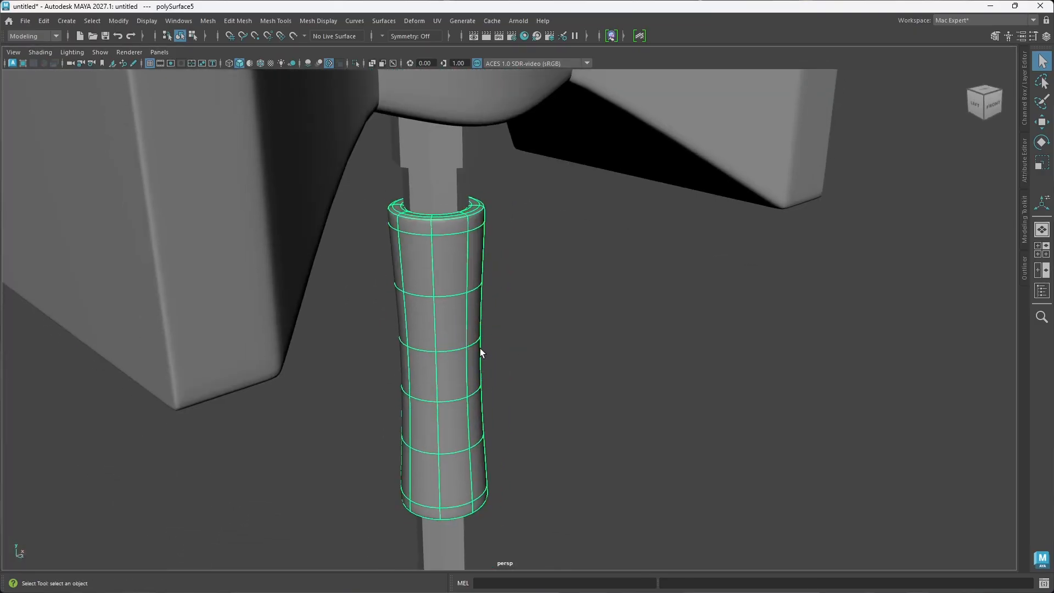
{"action": "key", "text": "ctrl+b"}
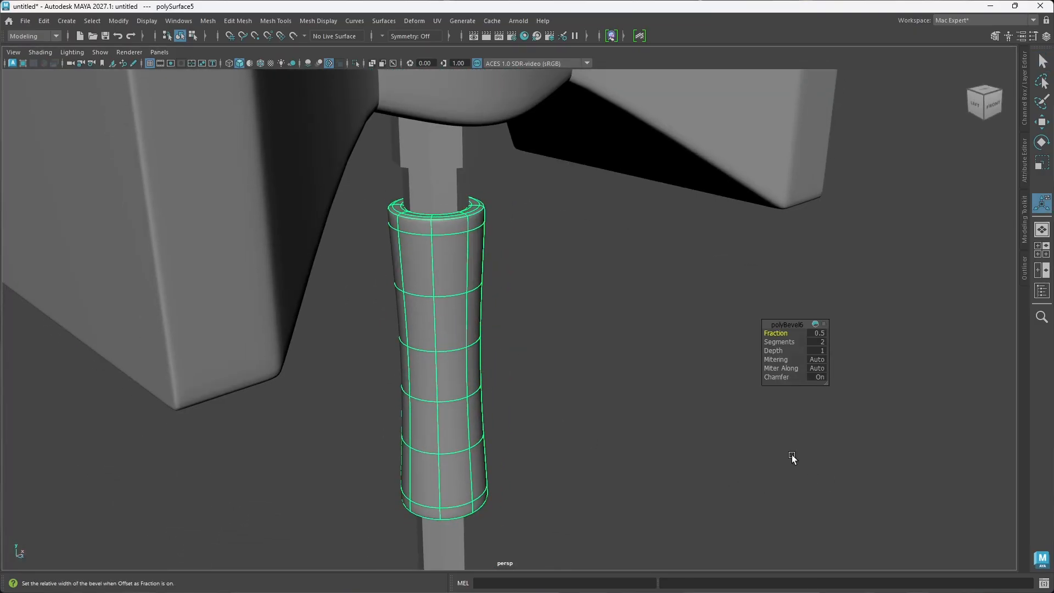
Step: Try the rim bevel with Chamfer off and switch Chamfer back on
{"action": "left_click", "coordinate": [776, 378]}
{"action": "mouse_move", "coordinate": [430, 306]}
{"action": "left_mouse_down", "text": "alt"}
{"action": "mouse_move", "coordinate": [423, 291]}
{"action": "mouse_move", "coordinate": [435, 324]}
{"action": "mouse_move", "coordinate": [423, 317]}
{"action": "left_mouse_up", "text": "alt"}
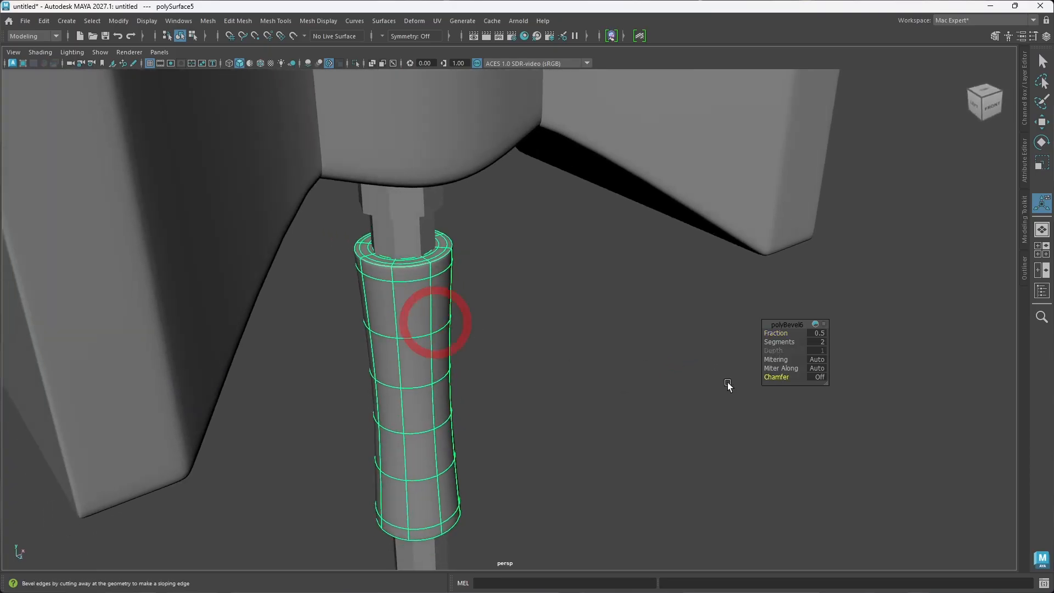
{"action": "left_click", "coordinate": [783, 378]}
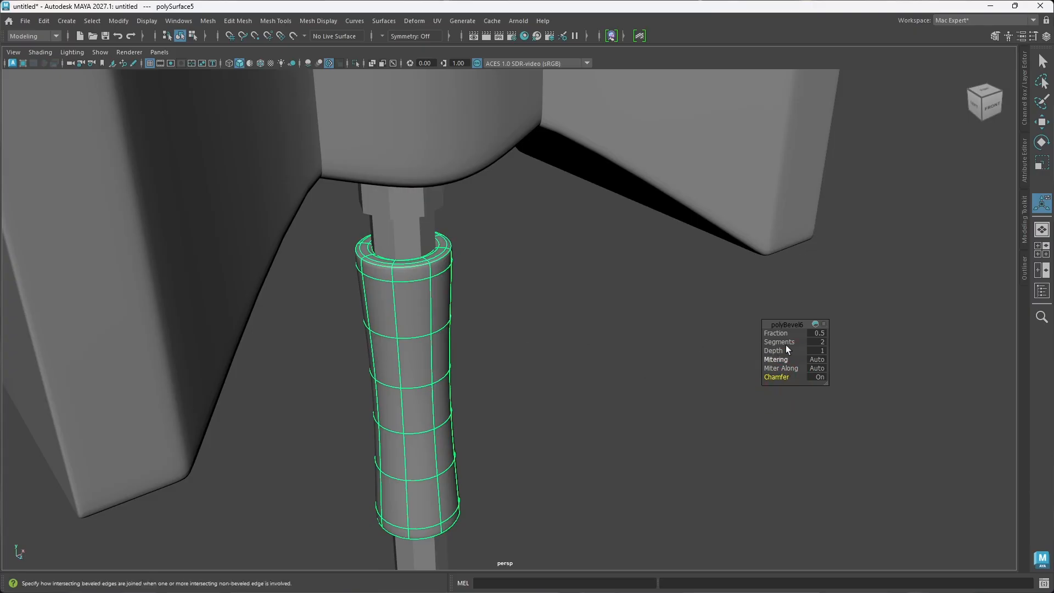
Step: Reduce the rim bevel's Fraction to about 0.3 and deselect the grip sleeve
{"action": "left_click_drag", "start_coordinate": [781, 334], "coordinate": [653, 310]}
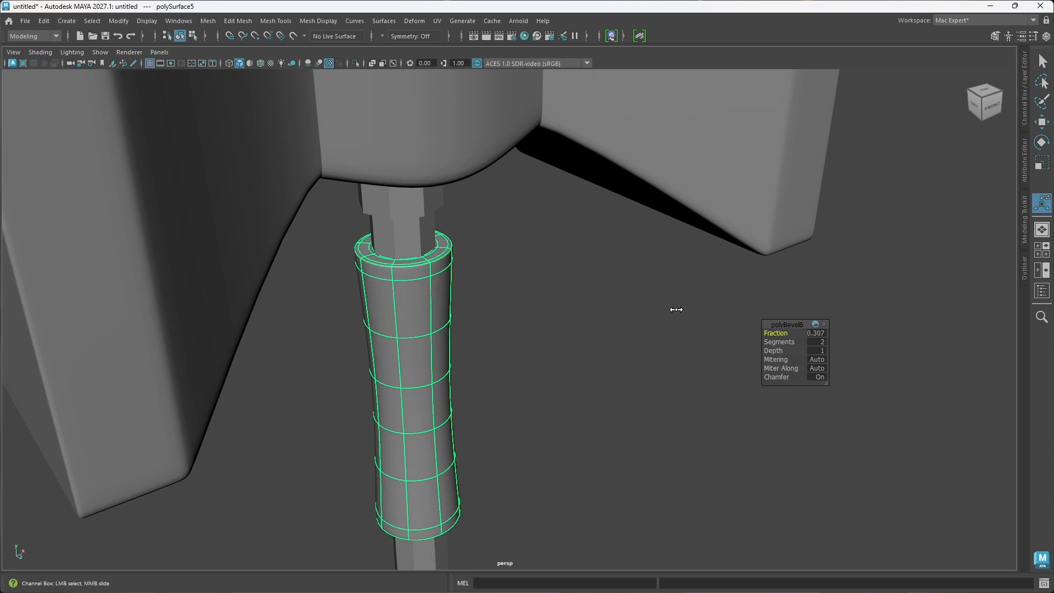
{"action": "left_click_drag", "start_coordinate": [676, 309], "coordinate": [672, 306]}
{"action": "right_click_drag", "start_coordinate": [456, 312], "coordinate": [522, 256]}
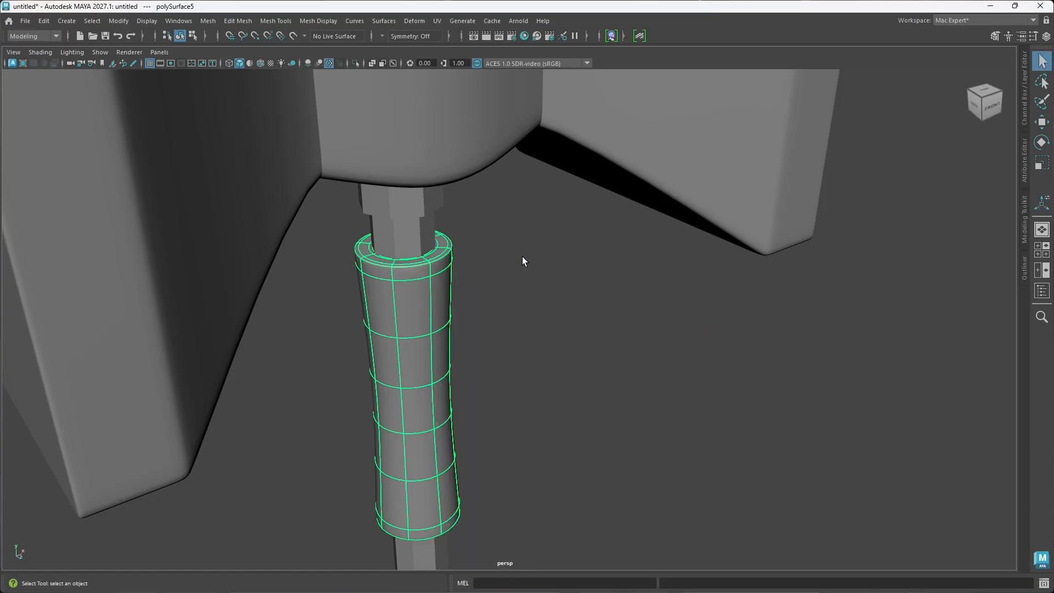
{"action": "left_click", "coordinate": [529, 328]}
{"action": "left_click_drag", "start_coordinate": [376, 388], "coordinate": [382, 381], "text": "alt"}
{"action": "scroll", "coordinate": [452, 278], "scroll_direction": "down", "scroll_amount": 7}
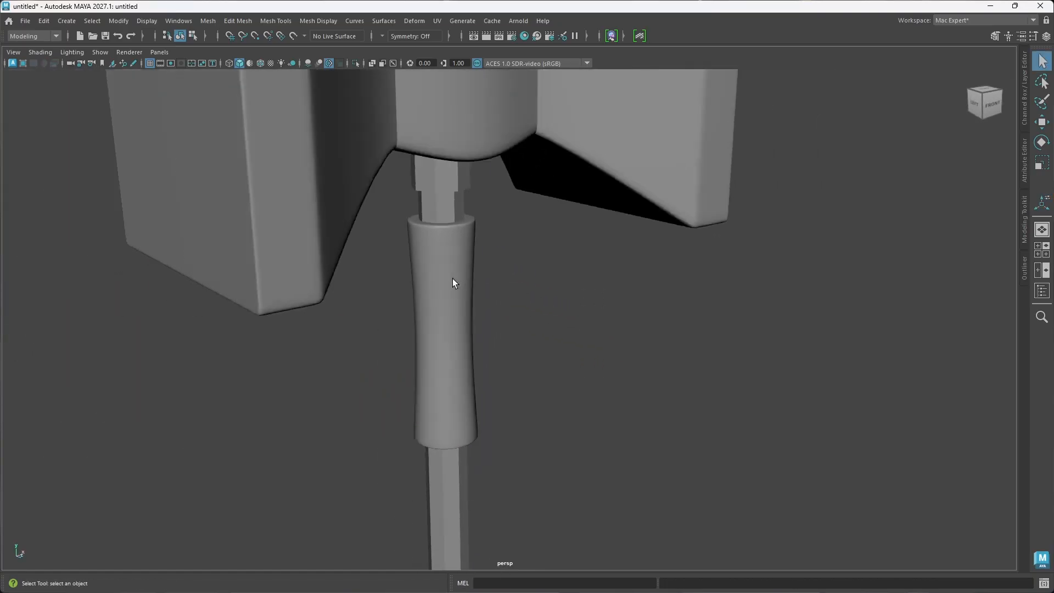
Step: Duplicate the grip sleeve and move the copy 16.8 cm straight down to the lower end of the handle
{"action": "middle_click_drag", "start_coordinate": [458, 417], "coordinate": [459, 346], "text": "alt"}
{"action": "left_click_drag", "start_coordinate": [511, 364], "coordinate": [476, 348], "text": "alt"}
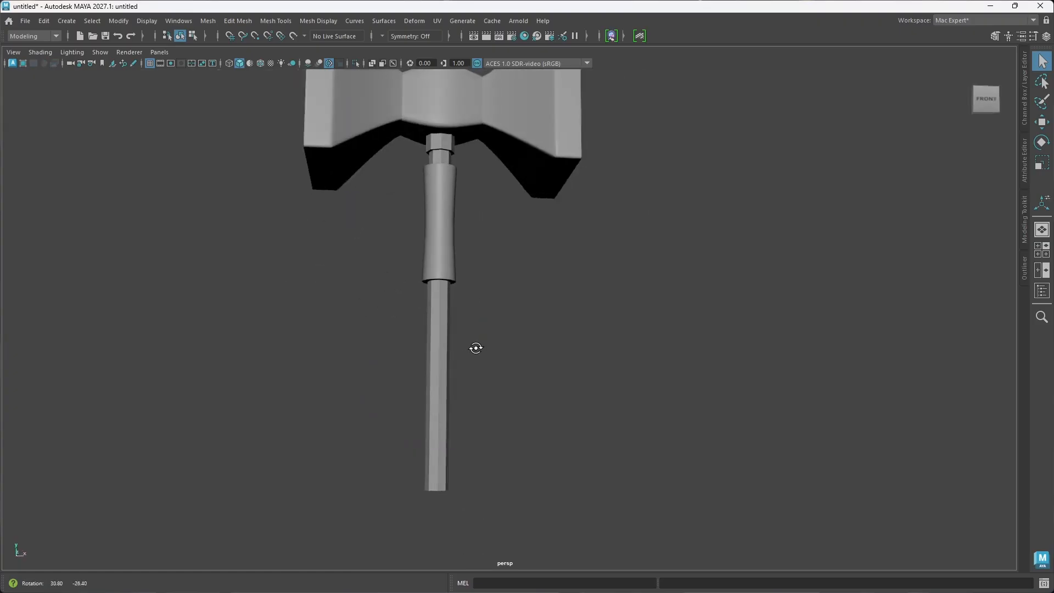
{"action": "left_click", "coordinate": [444, 248]}
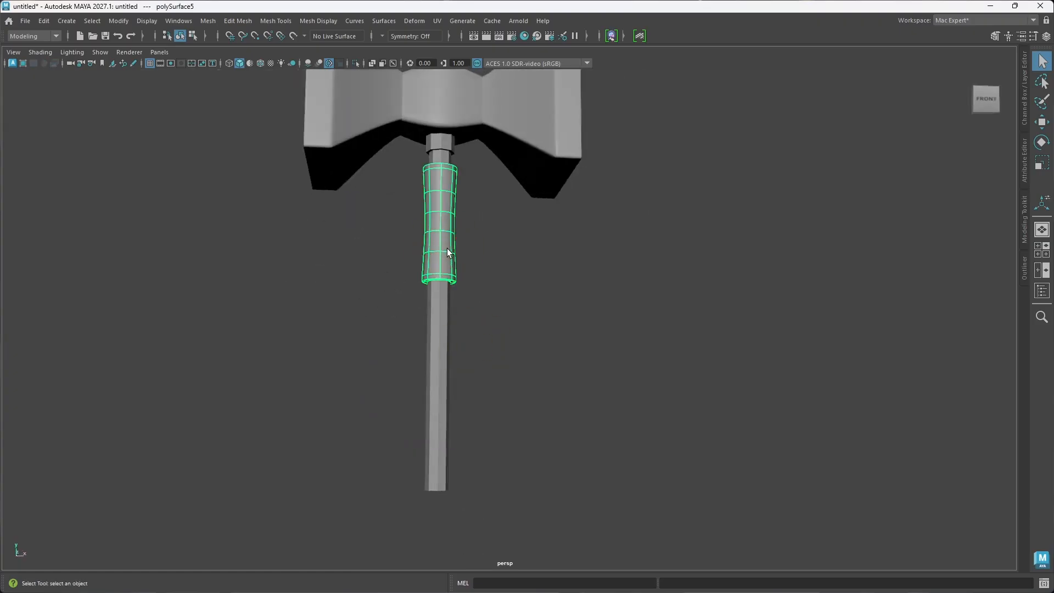
{"action": "scroll", "coordinate": [431, 268], "scroll_direction": "up", "scroll_amount": 3}
{"action": "left_click_drag", "start_coordinate": [426, 269], "coordinate": [427, 306], "text": "alt"}
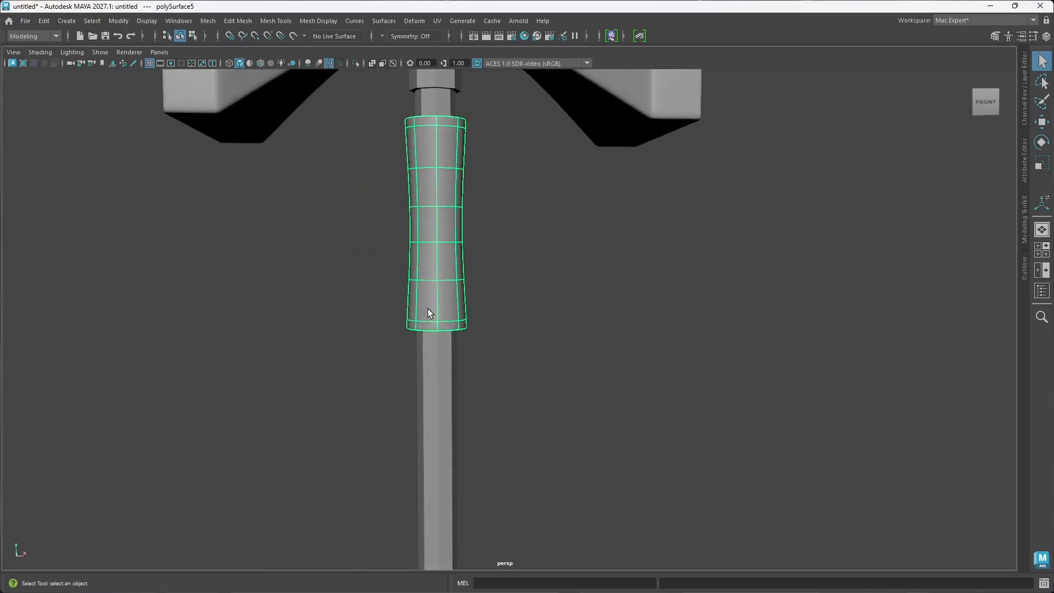
{"action": "left_click_drag", "start_coordinate": [457, 263], "coordinate": [458, 275], "text": "alt"}
{"action": "key", "text": "w"}
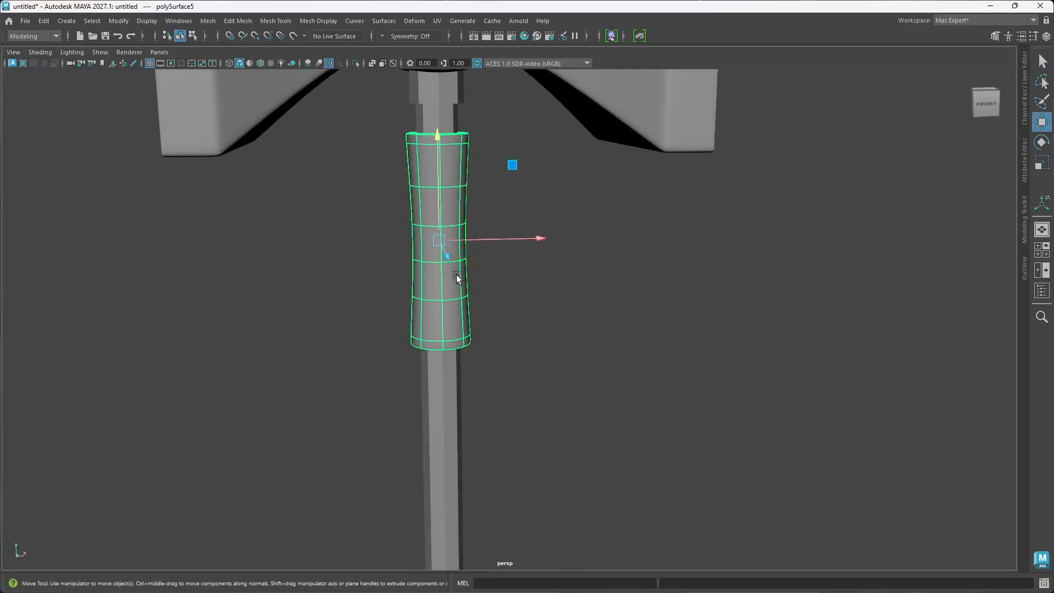
{"action": "scroll", "coordinate": [454, 275], "scroll_direction": "down", "scroll_amount": 5}
{"action": "middle_click_drag", "start_coordinate": [458, 349], "coordinate": [439, 289], "text": "alt"}
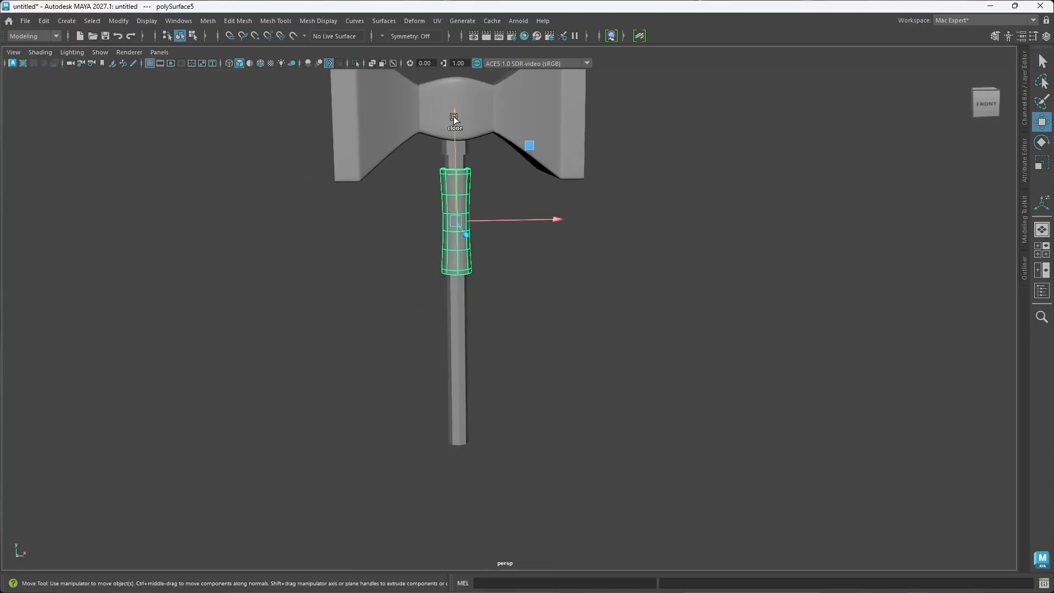
{"action": "left_click_drag", "start_coordinate": [454, 132], "coordinate": [457, 298], "text": "shift"}
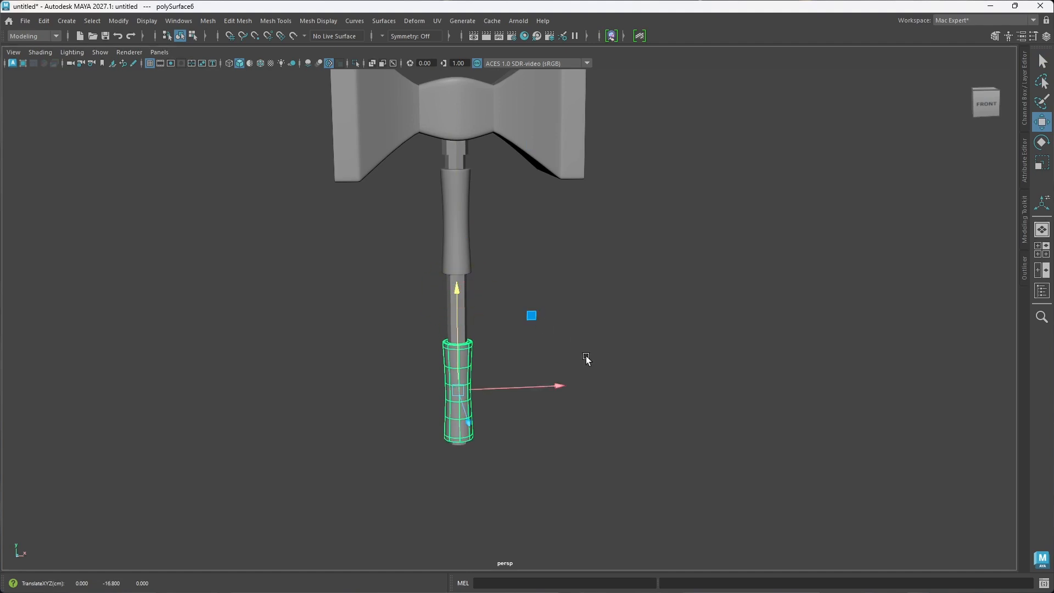
Step: Turn on smooth preview for the handle shaft and deselect it
{"action": "left_click_drag", "start_coordinate": [585, 356], "coordinate": [614, 354], "text": "alt"}
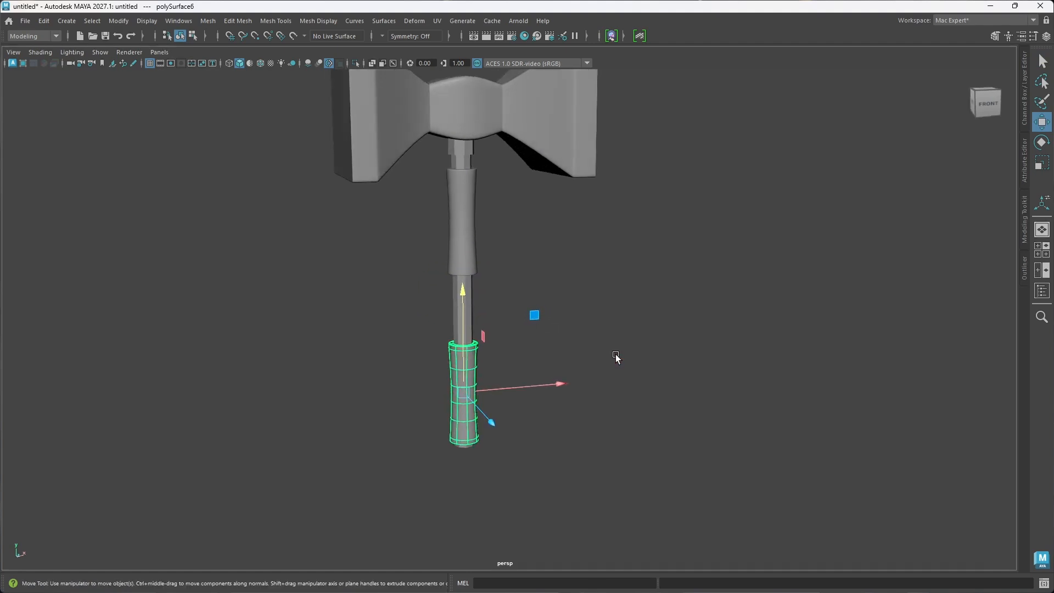
{"action": "left_click", "coordinate": [473, 320]}
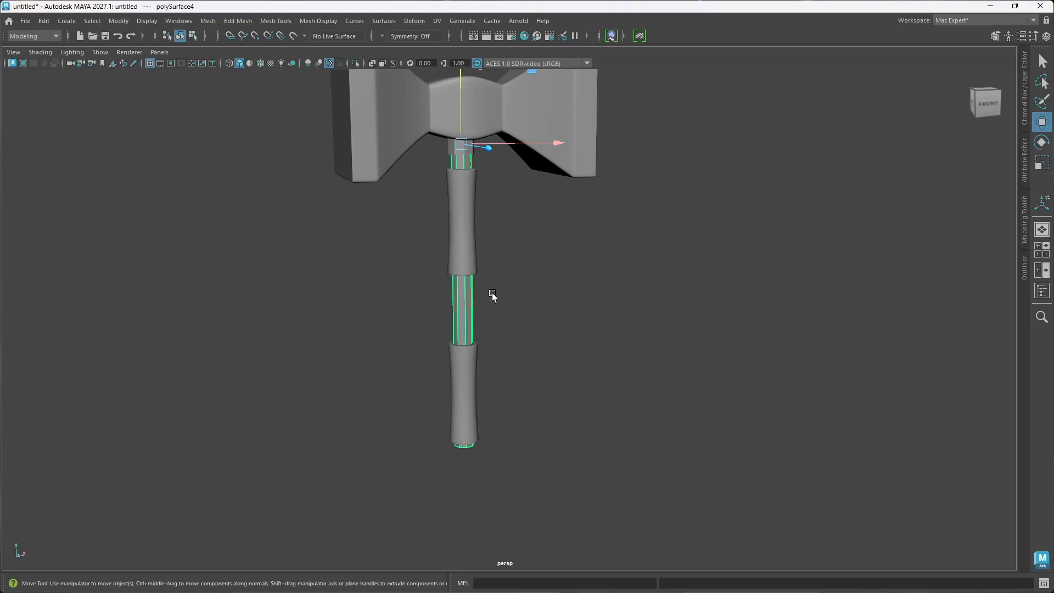
{"action": "key", "text": "3"}
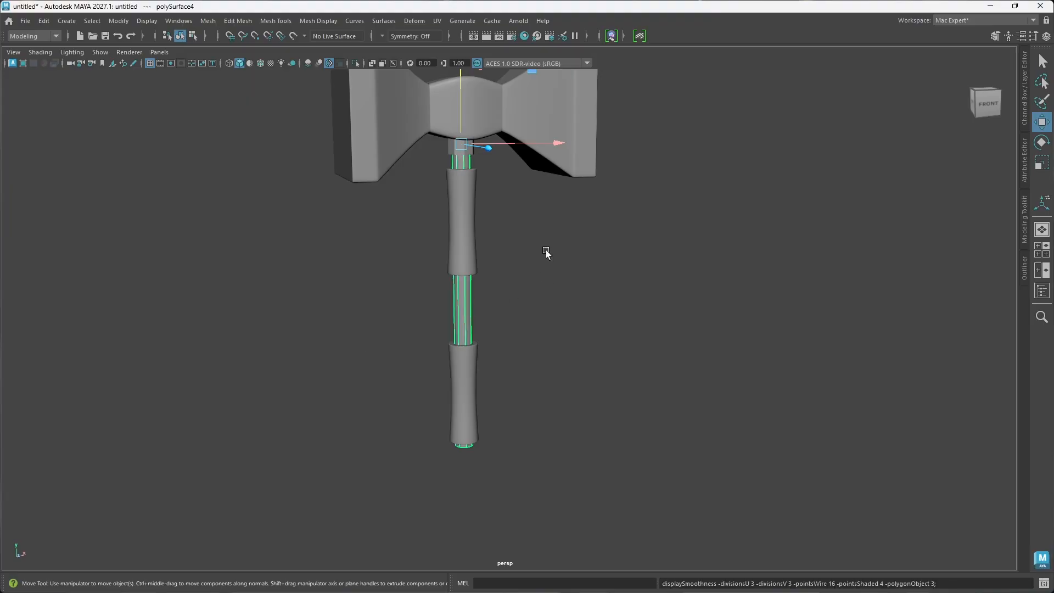
{"action": "left_click", "coordinate": [485, 320]}
{"action": "left_click_drag", "start_coordinate": [485, 320], "coordinate": [544, 323], "text": "alt"}
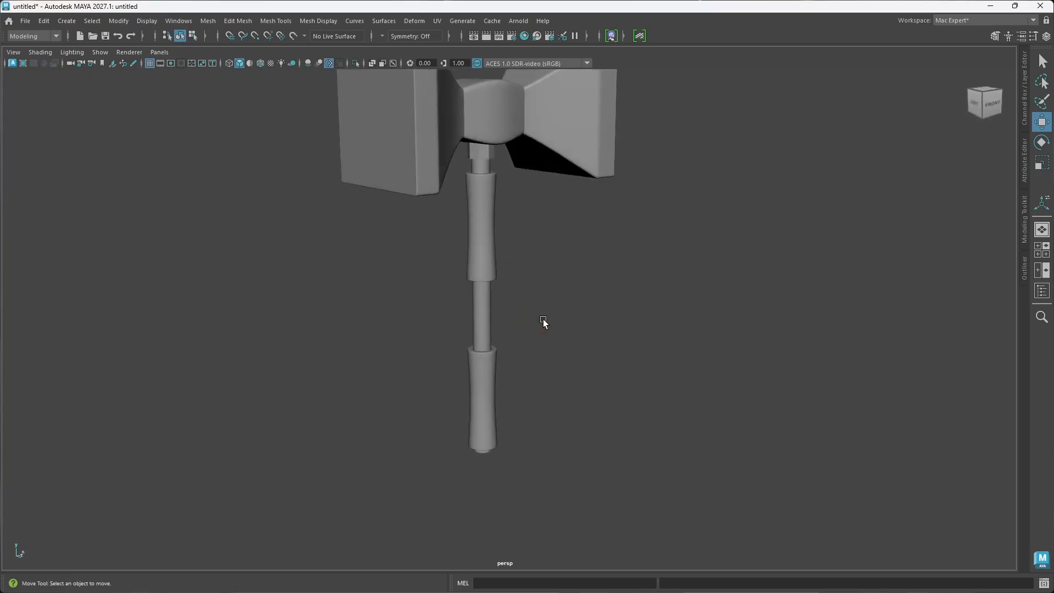
Step: Look over the whole hammer, isolate the handle shaft and examine its bottom end
{"action": "scroll", "coordinate": [489, 282], "scroll_direction": "up", "scroll_amount": 3}
{"action": "left_click_drag", "start_coordinate": [489, 282], "coordinate": [471, 298], "text": "alt"}
{"action": "middle_click_drag", "start_coordinate": [476, 184], "coordinate": [483, 252], "text": "alt"}
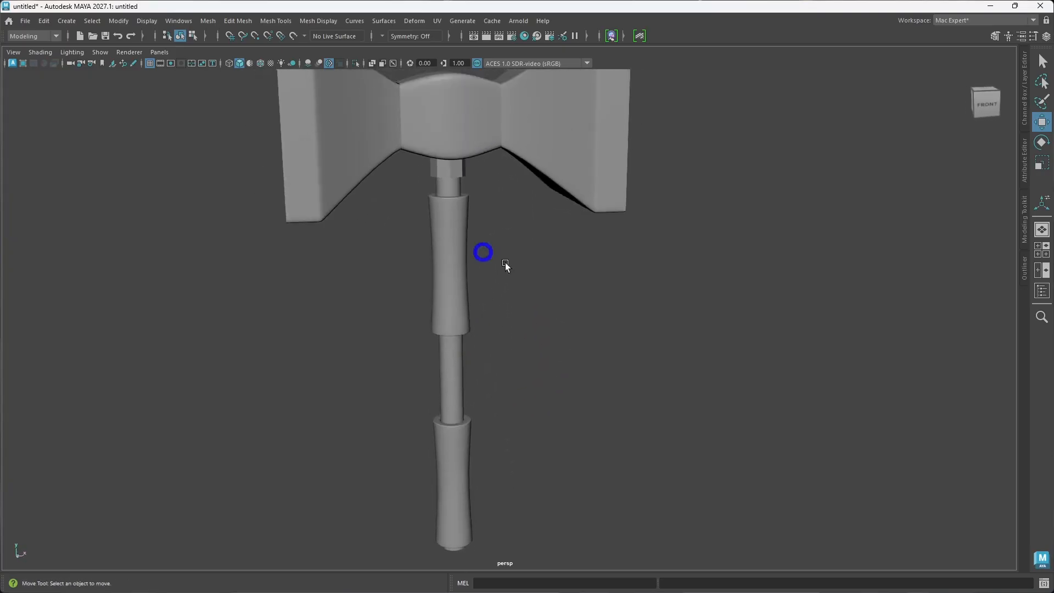
{"action": "left_click_drag", "start_coordinate": [505, 263], "coordinate": [497, 236], "text": "alt"}
{"action": "scroll", "coordinate": [511, 261], "scroll_direction": "down", "scroll_amount": 4}
{"action": "left_click_drag", "start_coordinate": [520, 279], "coordinate": [532, 324], "text": "alt"}
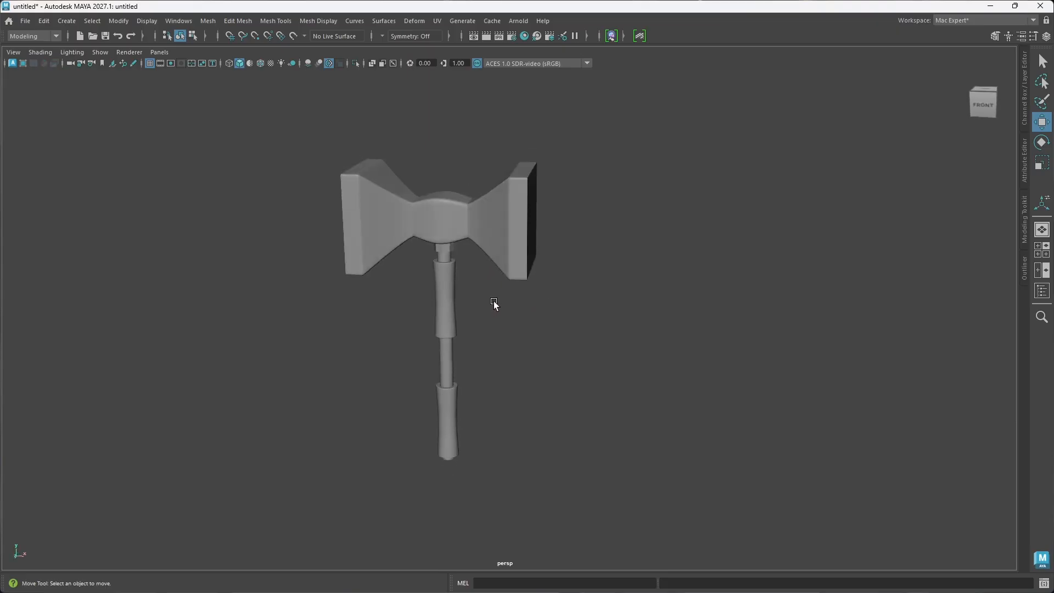
{"action": "left_click", "coordinate": [447, 367]}
{"action": "key", "text": "ctrl+1"}
{"action": "left_click_drag", "start_coordinate": [453, 355], "coordinate": [456, 283], "text": "alt"}
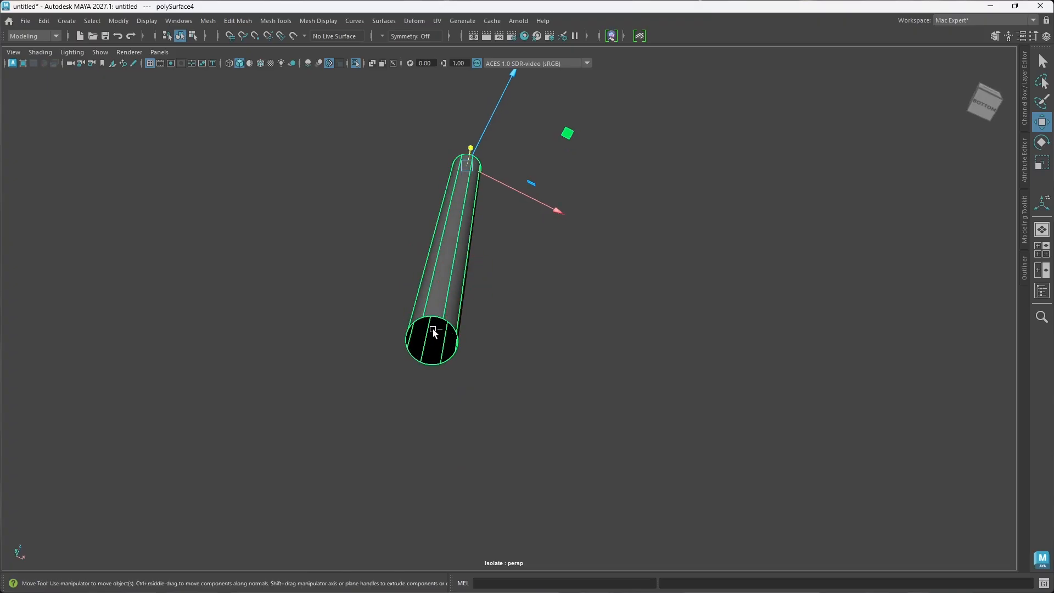
Step: Leave isolation, deselect the shaft and view the handle's bottom end below the lower grip sleeve
{"action": "key", "text": "ctrl+1"}
{"action": "left_click", "coordinate": [546, 395]}
{"action": "mouse_move", "coordinate": [545, 396]}
{"action": "left_mouse_down", "text": "alt"}
{"action": "mouse_move", "coordinate": [540, 382]}
{"action": "mouse_move", "coordinate": [530, 395]}
{"action": "left_mouse_up", "text": "alt"}
{"action": "scroll", "coordinate": [527, 381], "scroll_direction": "down", "scroll_amount": 4}
{"action": "middle_click_drag", "start_coordinate": [554, 444], "coordinate": [530, 349], "text": "alt"}
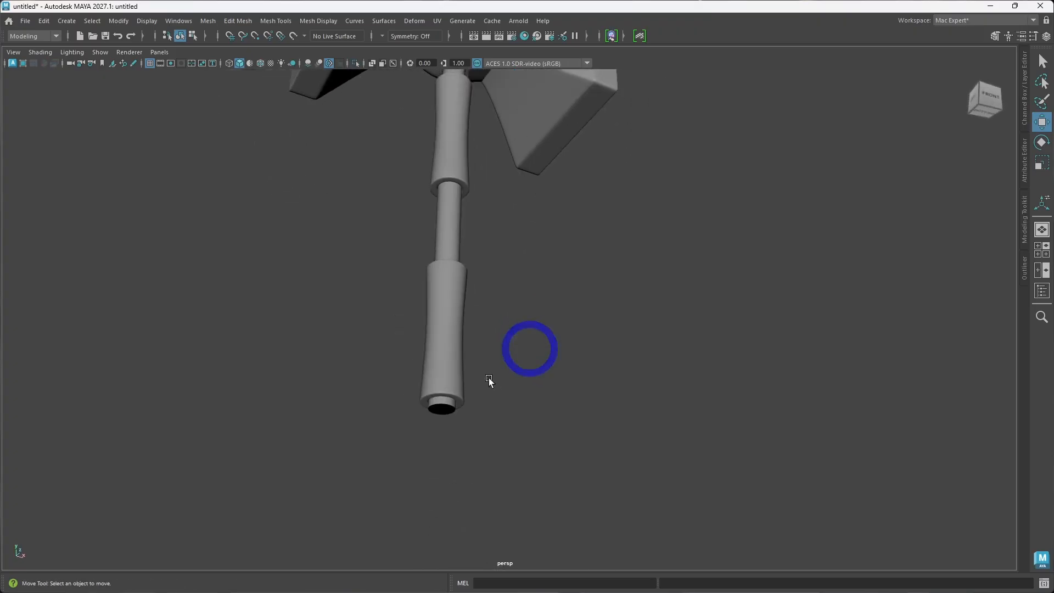
Step: Move the lower grip sleeve slightly up the handle, to a vertical translation of about -16.28 cm
{"action": "scroll", "coordinate": [493, 389], "scroll_direction": "up", "scroll_amount": 2}
{"action": "scroll", "coordinate": [489, 381], "scroll_direction": "down", "scroll_amount": 2}
{"action": "left_click_drag", "start_coordinate": [490, 381], "coordinate": [492, 391], "text": "alt"}
{"action": "left_click", "coordinate": [452, 371]}
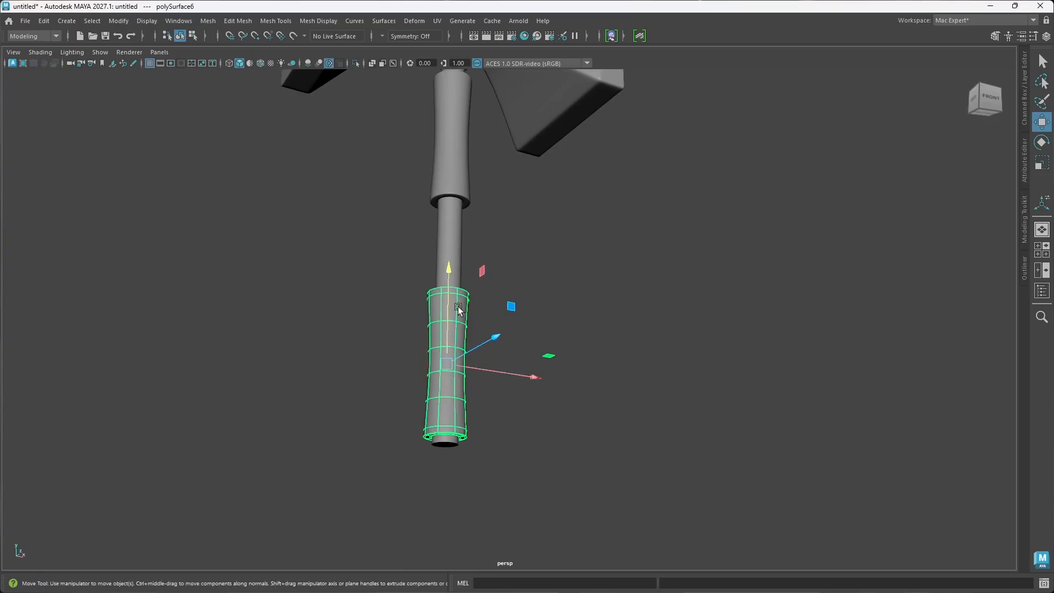
{"action": "left_click_drag", "start_coordinate": [448, 294], "coordinate": [449, 285]}
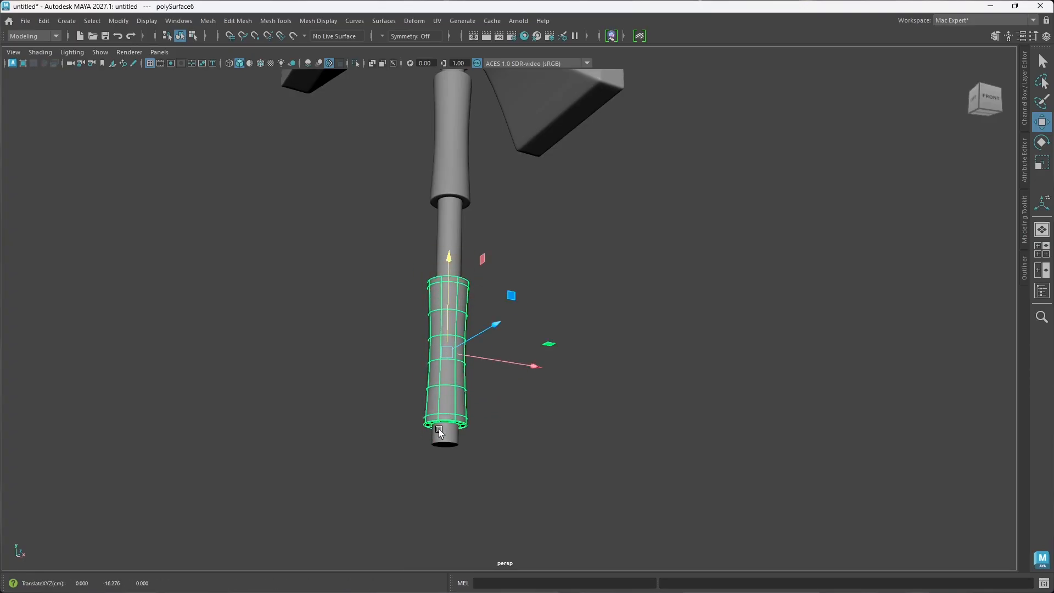
Step: Turn off smooth preview on the handle shaft and insert an edge loop around it near its bottom end, just below the lower sleeve
{"action": "left_click", "coordinate": [441, 427]}
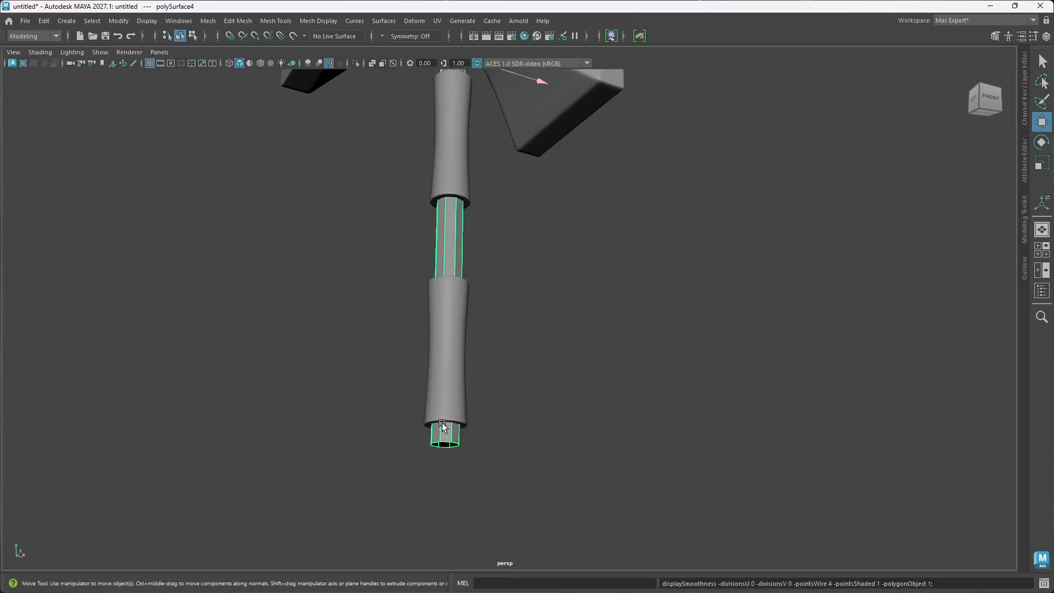
{"action": "scroll", "coordinate": [448, 423], "scroll_direction": "up", "scroll_amount": 5}
{"action": "middle_click_drag", "start_coordinate": [453, 429], "coordinate": [539, 332], "text": "alt"}
{"action": "left_click_drag", "start_coordinate": [539, 349], "coordinate": [522, 350], "text": "alt"}
{"action": "scroll", "coordinate": [518, 342], "scroll_direction": "up", "scroll_amount": 4}
{"action": "middle_click_drag", "start_coordinate": [515, 338], "coordinate": [540, 346], "text": "alt"}
{"action": "left_click_drag", "start_coordinate": [459, 336], "coordinate": [451, 344], "text": "alt"}
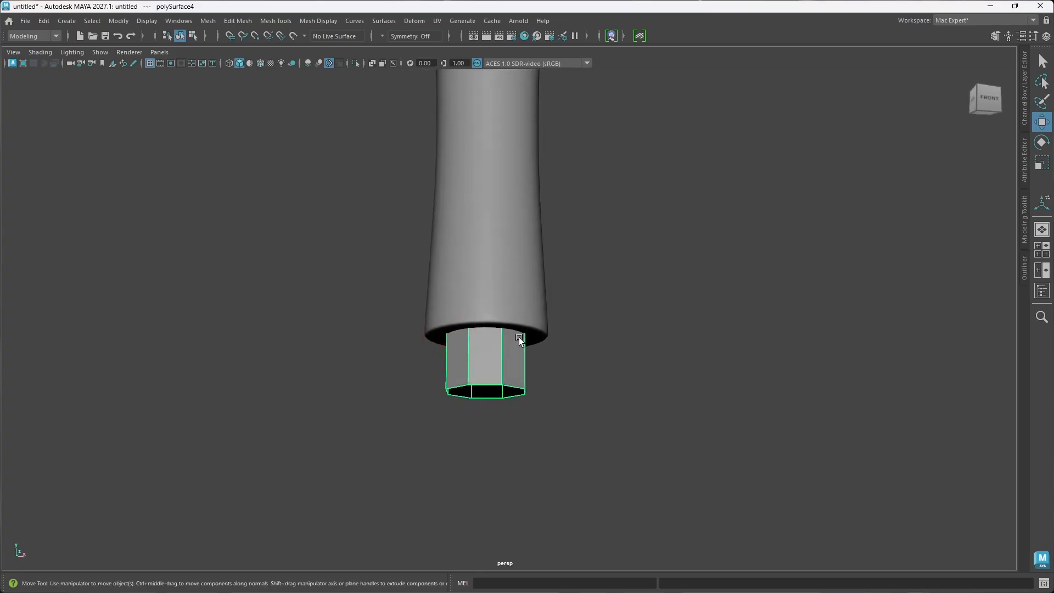
{"action": "key", "text": "ctrl+shift+x"}
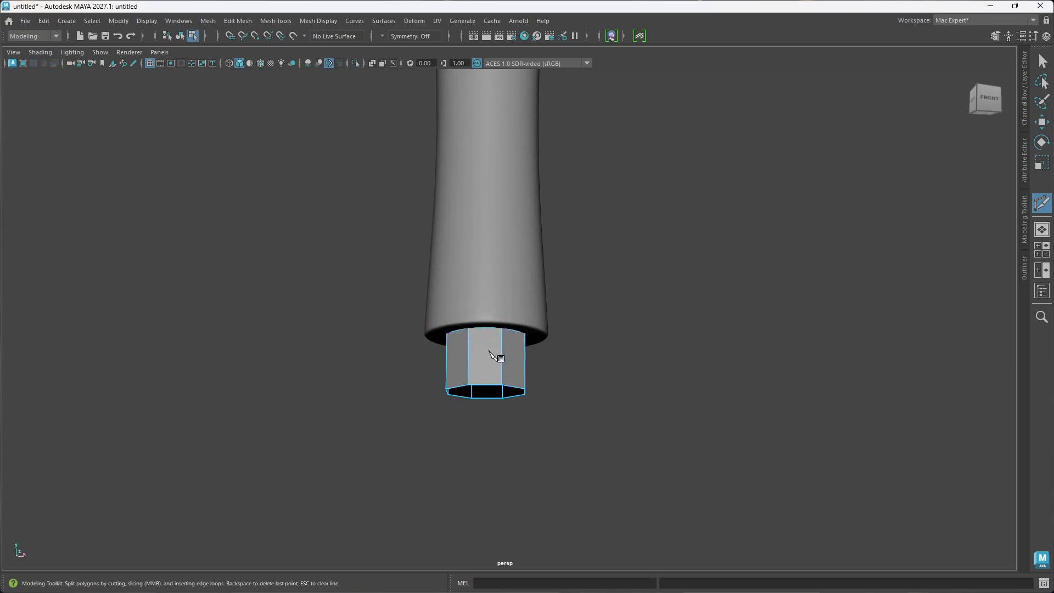
{"action": "key", "text": "w"}
Step: Duplicate the ring of faces at the bottom end of the handle shaft as a separate piece
{"action": "right_click_drag", "start_coordinate": [510, 268], "coordinate": [516, 298]}
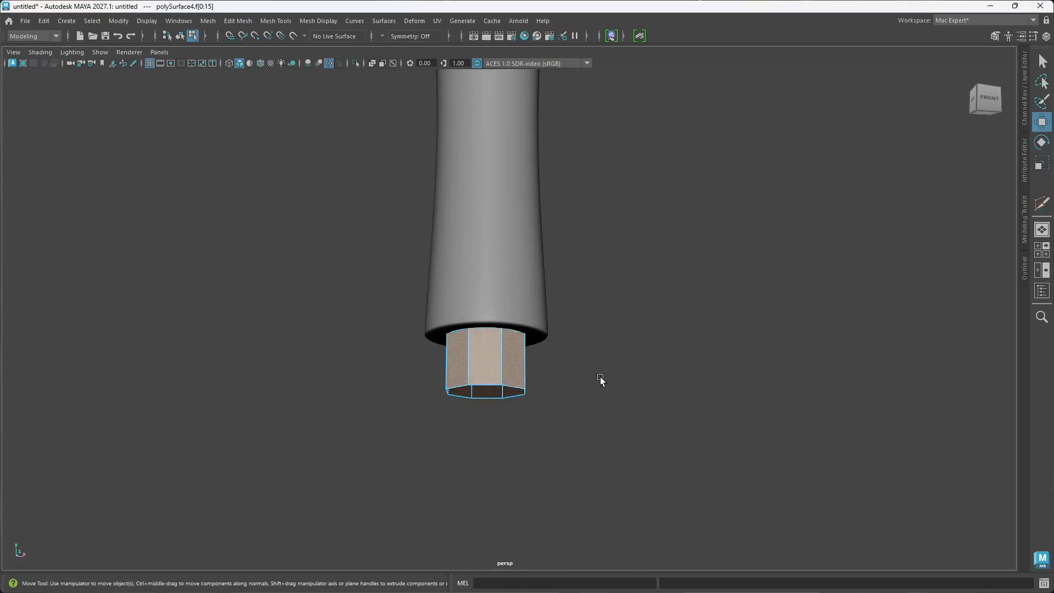
{"action": "left_click", "coordinate": [635, 381]}
{"action": "left_click", "coordinate": [516, 371]}
{"action": "double_click", "coordinate": [486, 373]}
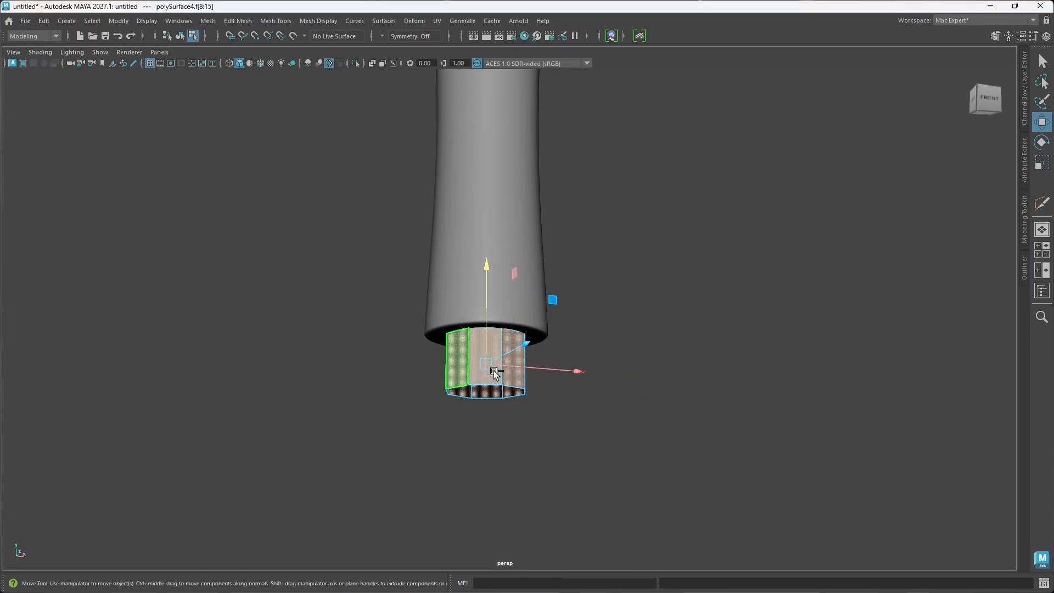
{"action": "left_click_drag", "start_coordinate": [494, 369], "coordinate": [523, 372], "text": "alt"}
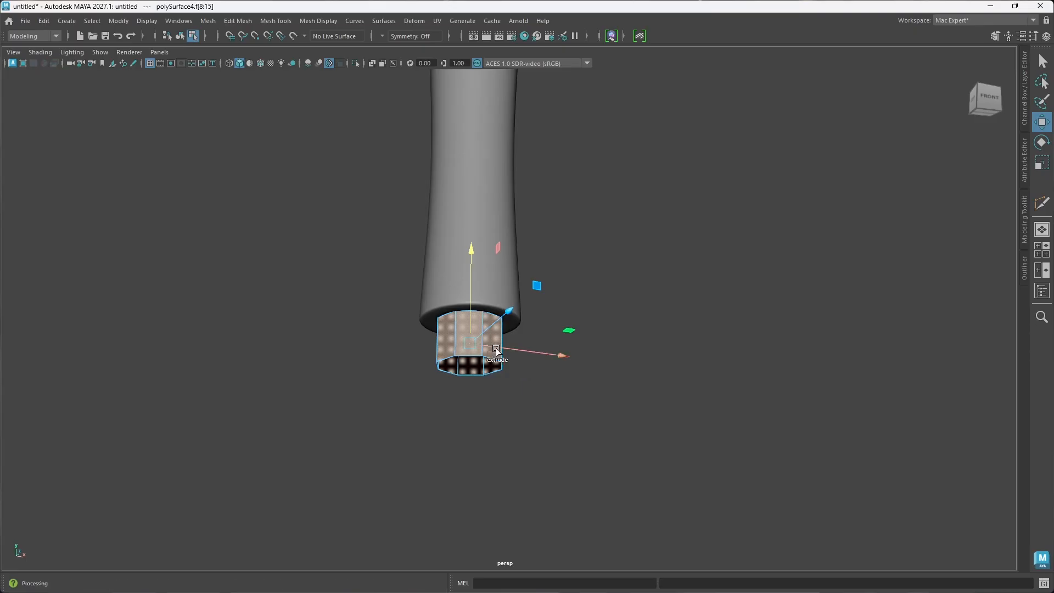
{"action": "right_click", "coordinate": [488, 298], "text": "shift"}
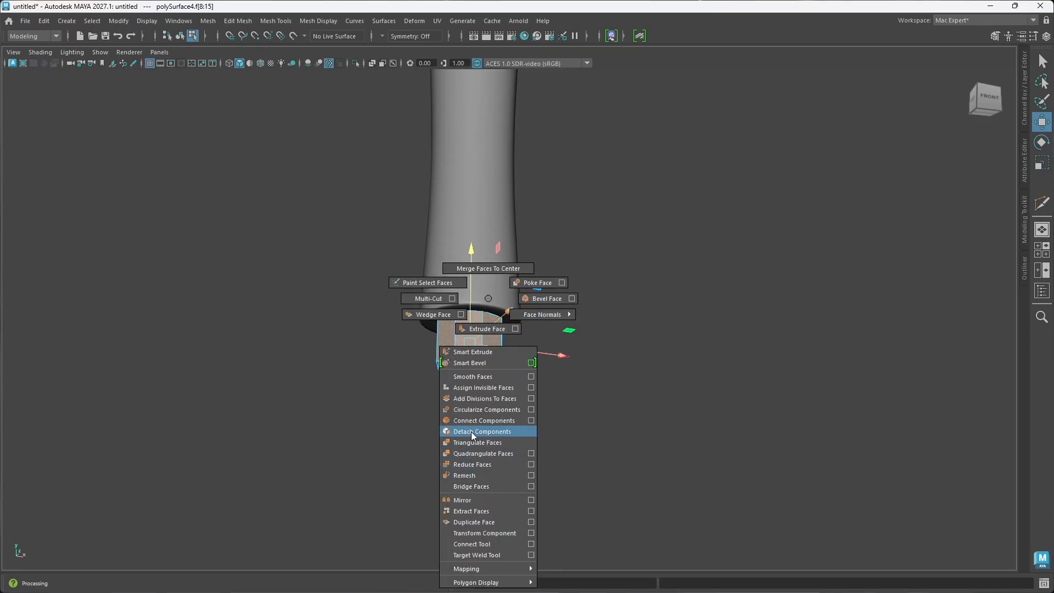
{"action": "left_click", "coordinate": [477, 519]}
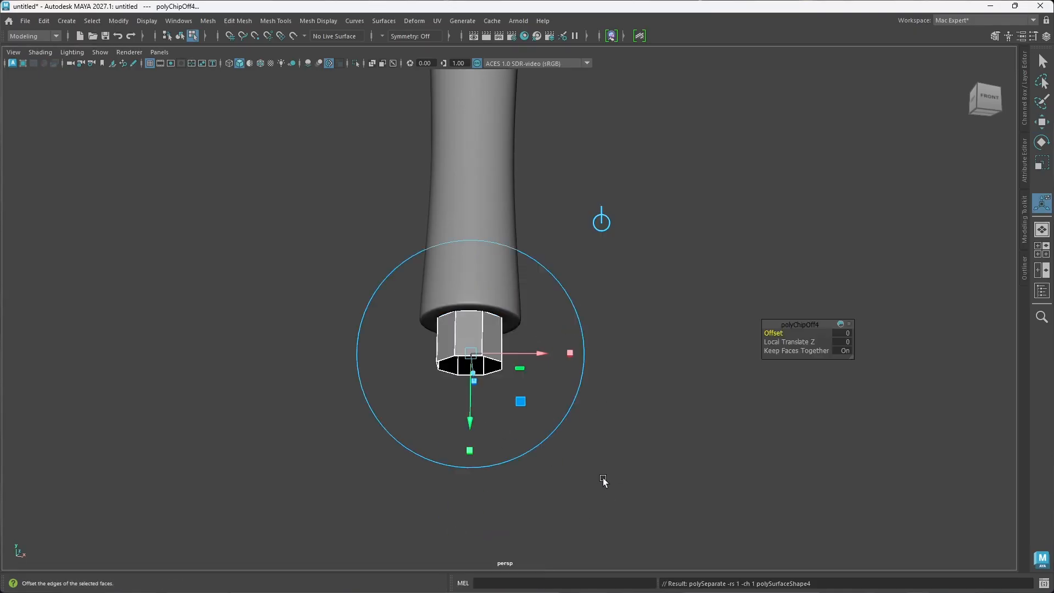
Step: Select the duplicated ring as an object at the handle's bottom end and center its pivot
{"action": "left_click", "coordinate": [654, 405]}
{"action": "left_click_drag", "start_coordinate": [490, 373], "coordinate": [504, 380], "text": "alt"}
{"action": "double_click", "coordinate": [525, 363]}
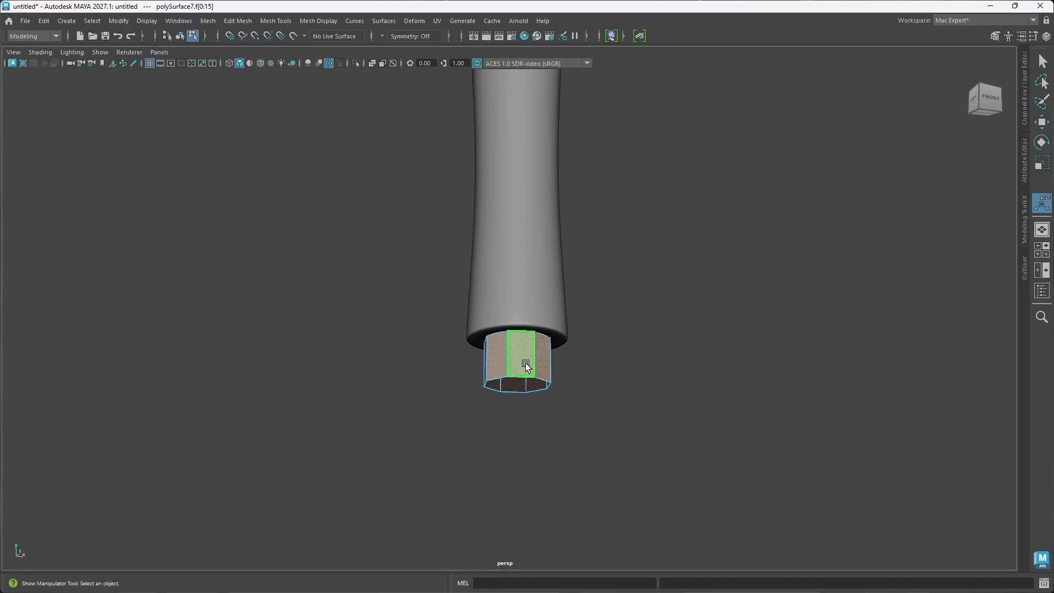
{"action": "right_click_drag", "start_coordinate": [522, 271], "coordinate": [566, 252]}
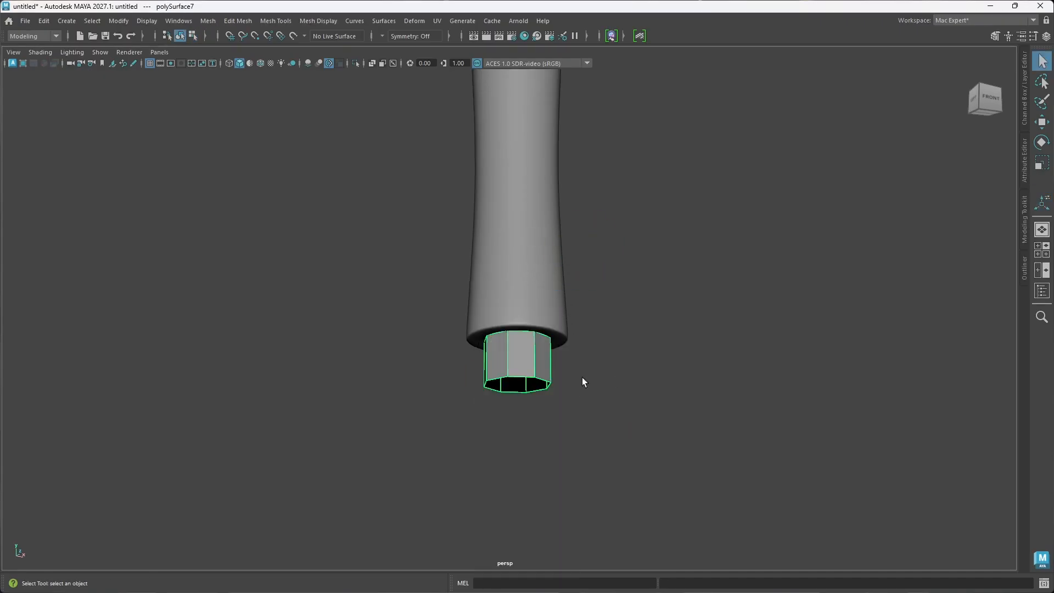
{"action": "scroll", "coordinate": [556, 361], "scroll_direction": "down", "scroll_amount": 3}
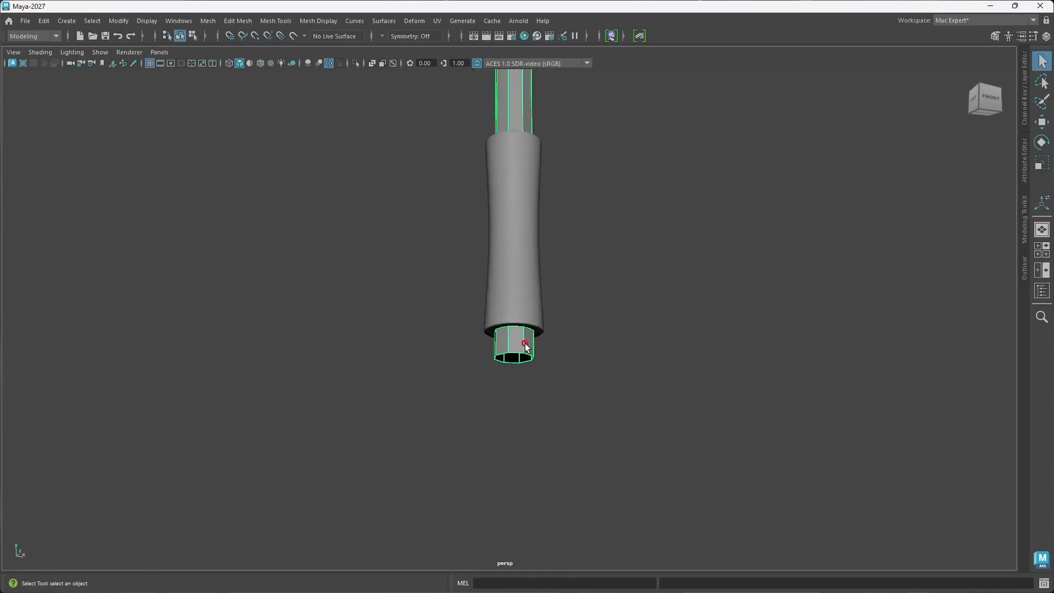
{"action": "left_click", "coordinate": [591, 338]}
{"action": "left_click", "coordinate": [502, 355]}
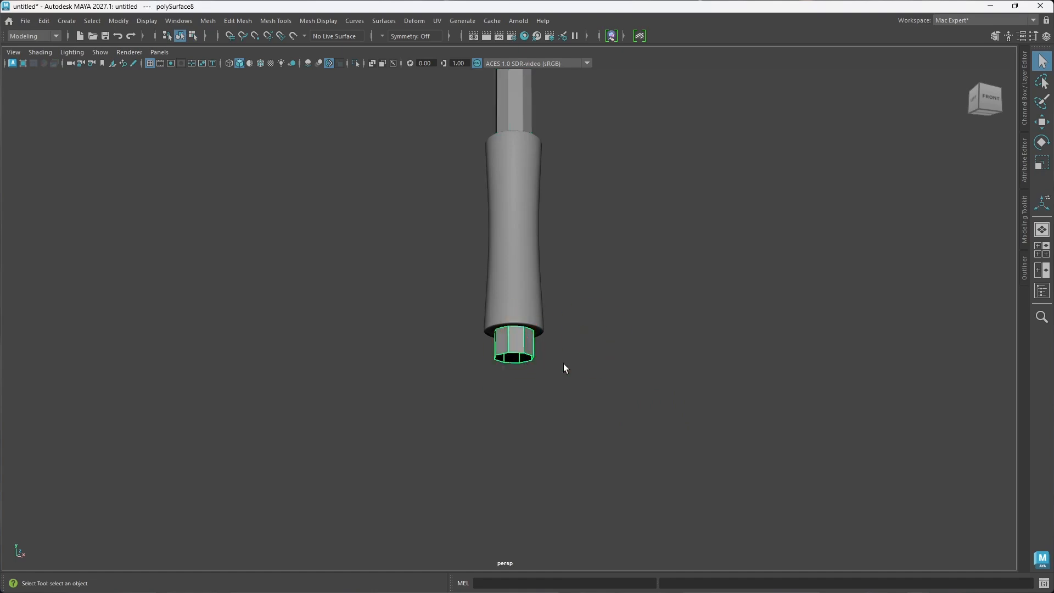
{"action": "key", "text": "w"}
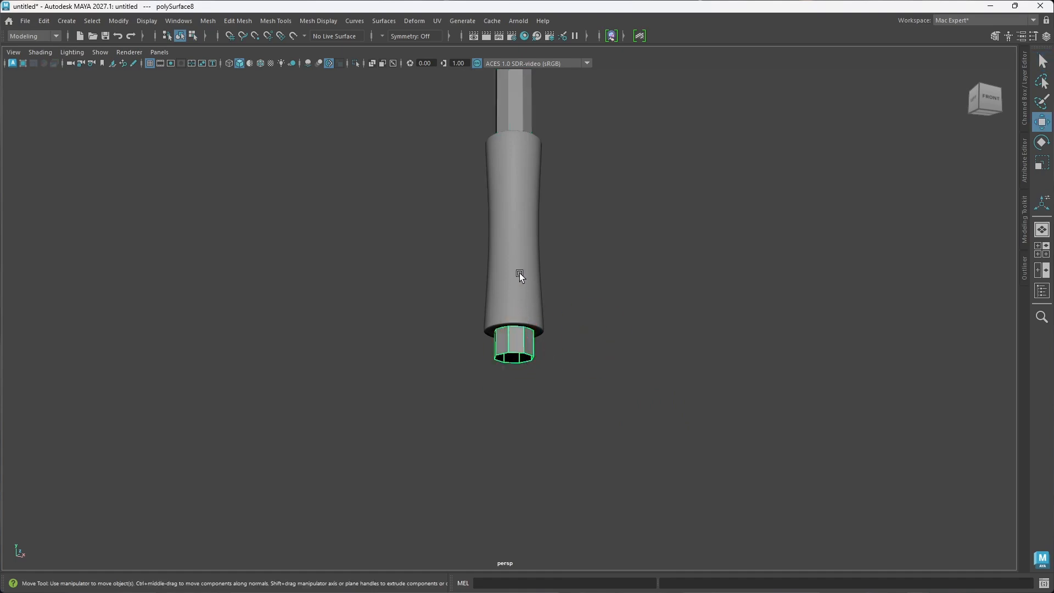
{"action": "scroll", "coordinate": [522, 311], "scroll_direction": "down", "scroll_amount": 5}
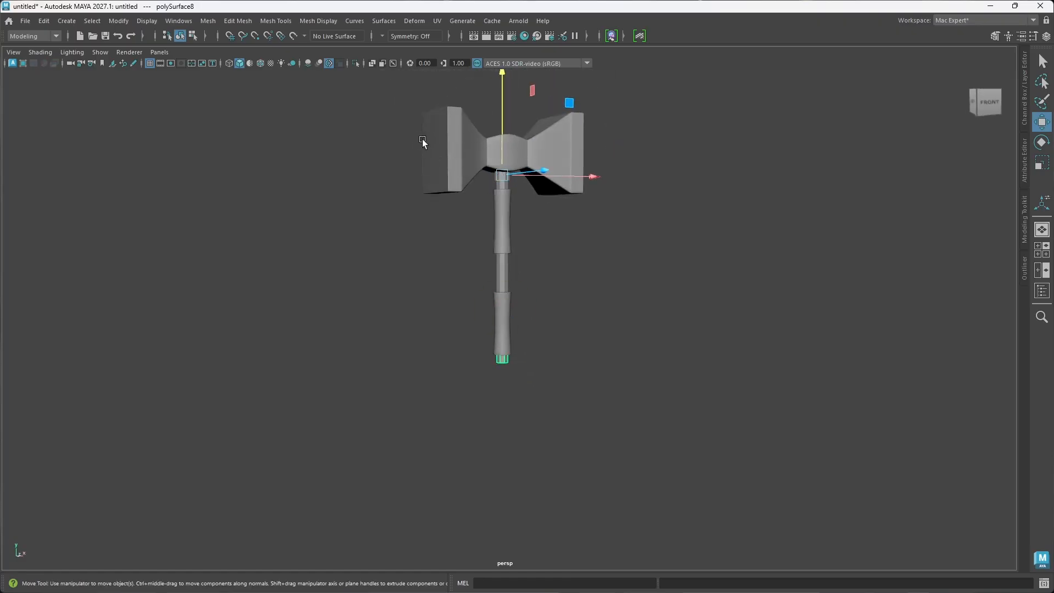
{"action": "left_click", "coordinate": [123, 21]}
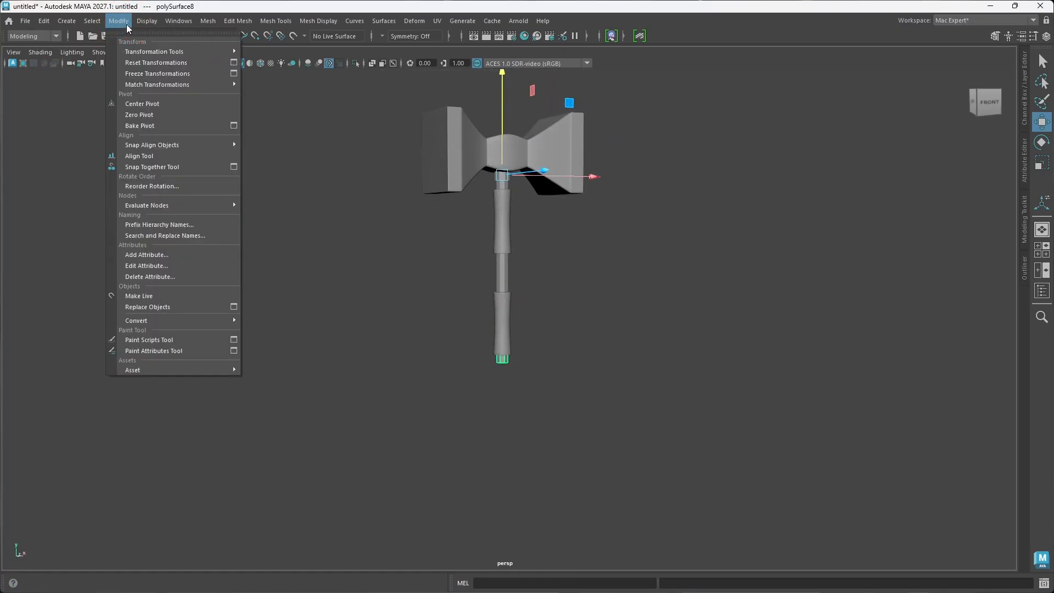
{"action": "left_click", "coordinate": [152, 115]}
Step: Extrude all faces of the duplicated end ring outward with a thickness of 0.271
{"action": "scroll", "coordinate": [497, 348], "scroll_direction": "up", "scroll_amount": 5}
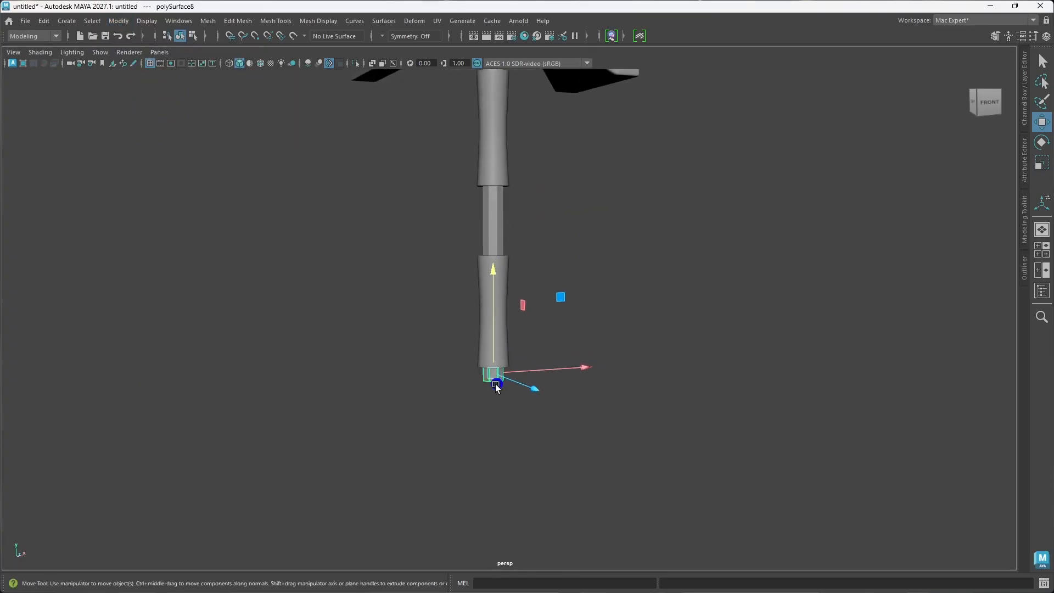
{"action": "left_click_drag", "start_coordinate": [495, 384], "coordinate": [483, 365], "text": "alt"}
{"action": "mouse_move", "coordinate": [491, 233]}
{"action": "left_mouse_down", "text": "shift"}
{"action": "mouse_move", "coordinate": [479, 229]}
{"action": "mouse_move", "coordinate": [485, 239]}
{"action": "left_mouse_up", "text": "shift"}
{"action": "scroll", "coordinate": [493, 291], "scroll_direction": "up", "scroll_amount": 3}
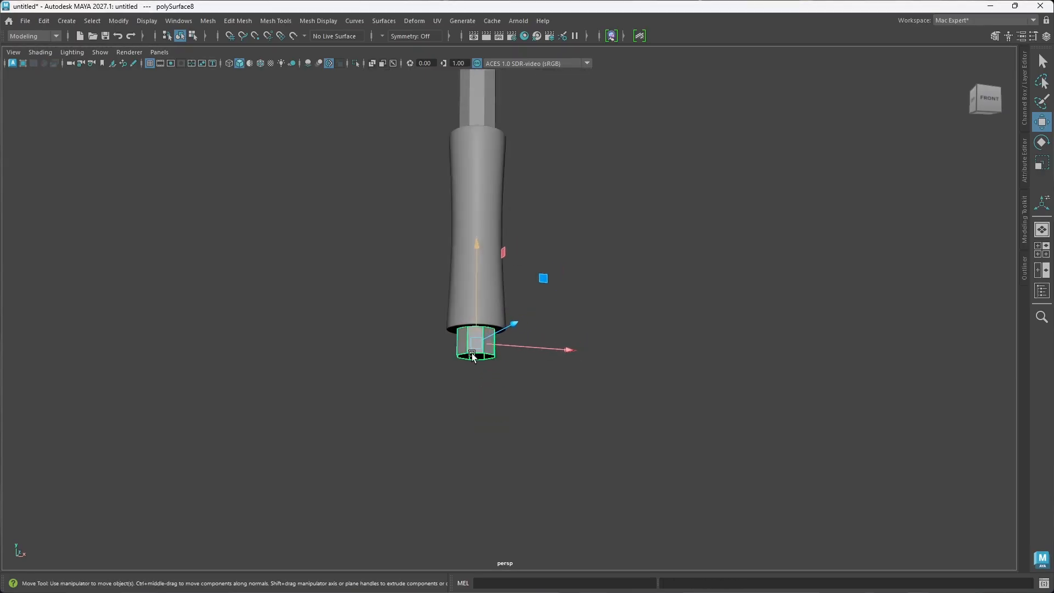
{"action": "left_click_drag", "start_coordinate": [473, 355], "coordinate": [491, 325], "text": "alt"}
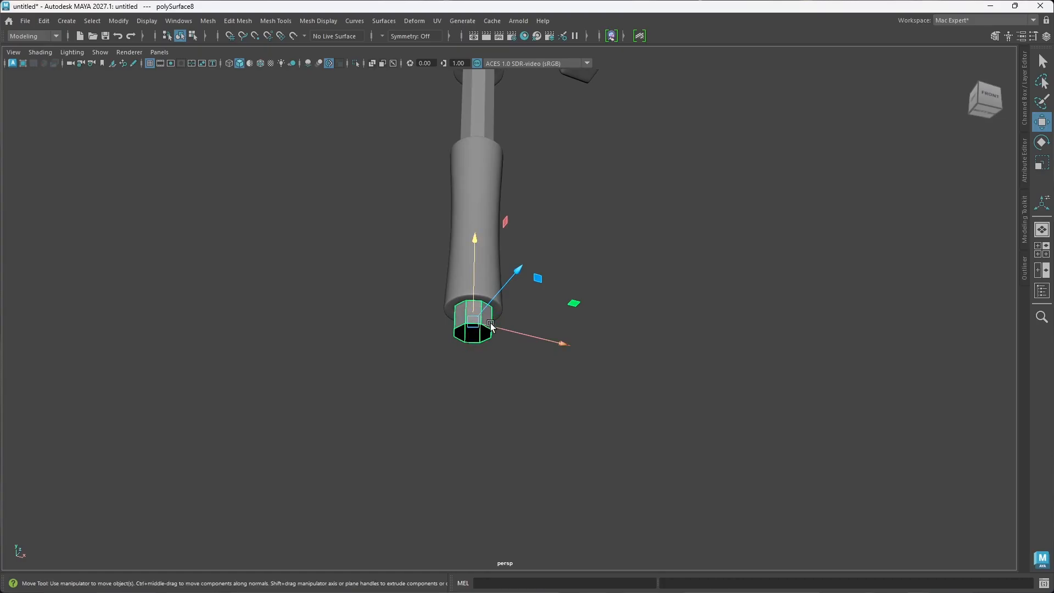
{"action": "key", "text": "ctrl+e"}
{"action": "scroll", "coordinate": [512, 339], "scroll_direction": "up", "scroll_amount": 5}
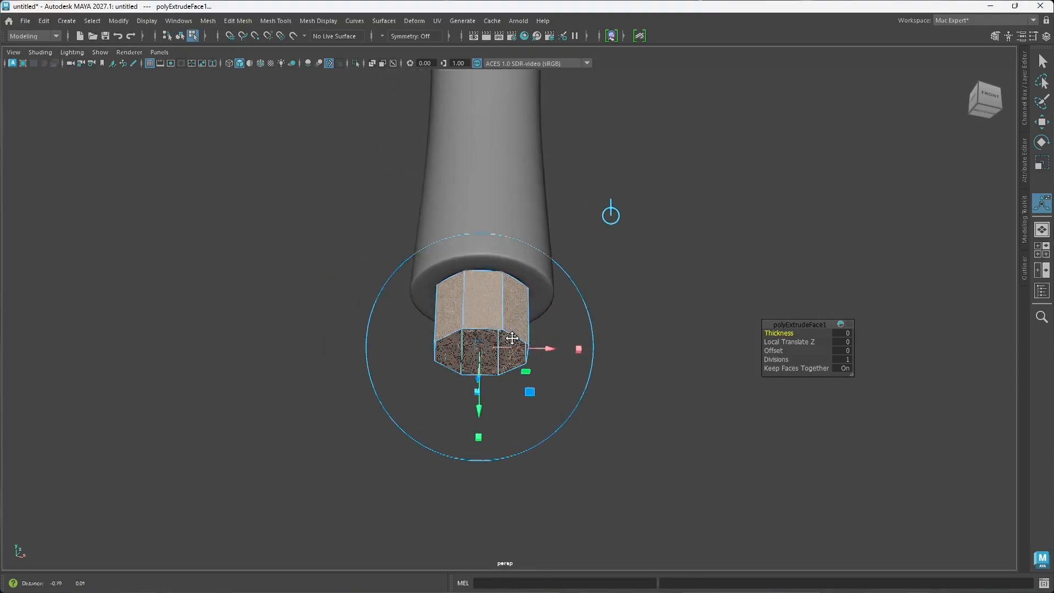
{"action": "left_click_drag", "start_coordinate": [511, 338], "coordinate": [531, 339], "text": "alt"}
{"action": "middle_click_drag", "start_coordinate": [494, 364], "coordinate": [500, 352], "text": "alt"}
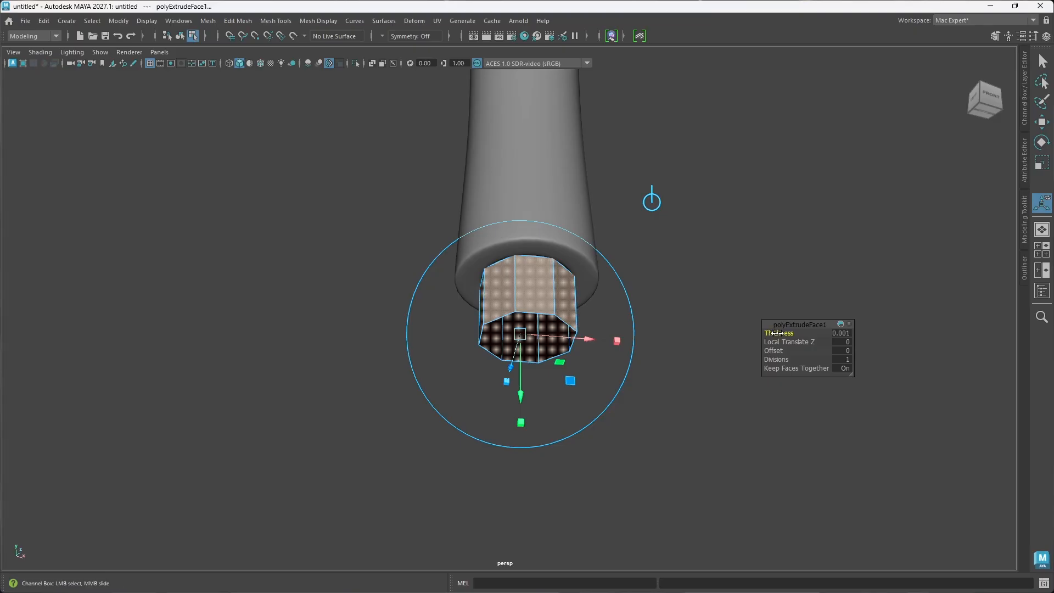
{"action": "left_click_drag", "start_coordinate": [776, 334], "coordinate": [925, 308]}
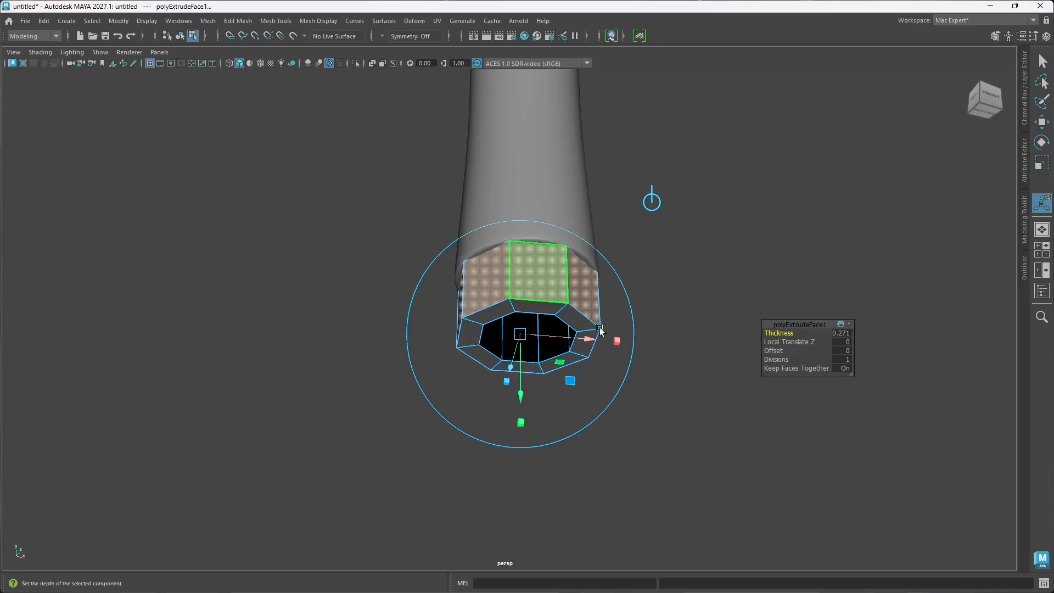
Step: Preview the thickened end ring smoothed and return it to unsmoothed display
{"action": "key", "text": "3"}
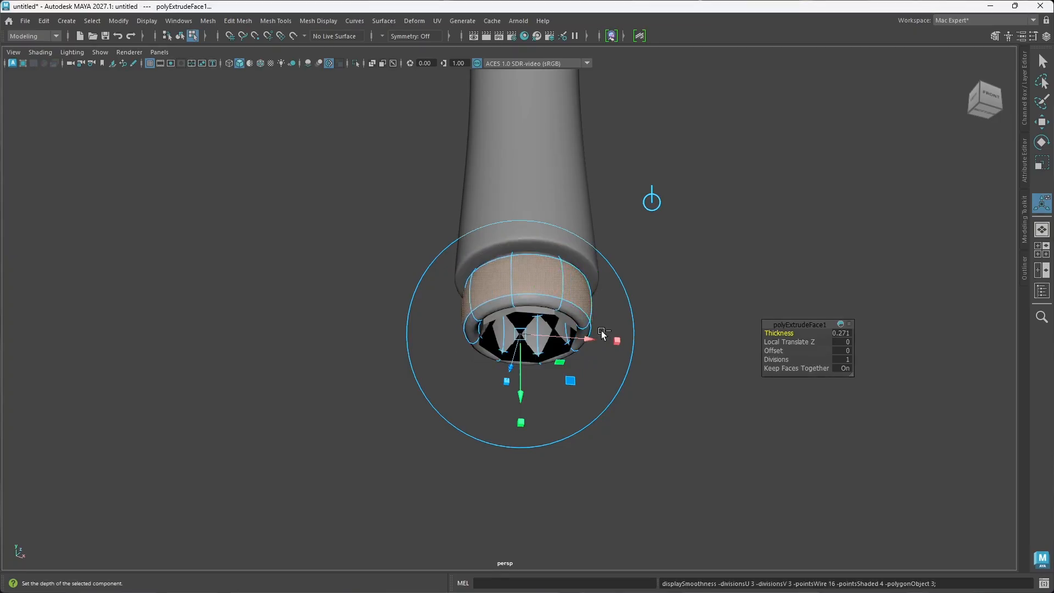
{"action": "key", "text": "ctrl+z"}
{"action": "key", "text": "1"}
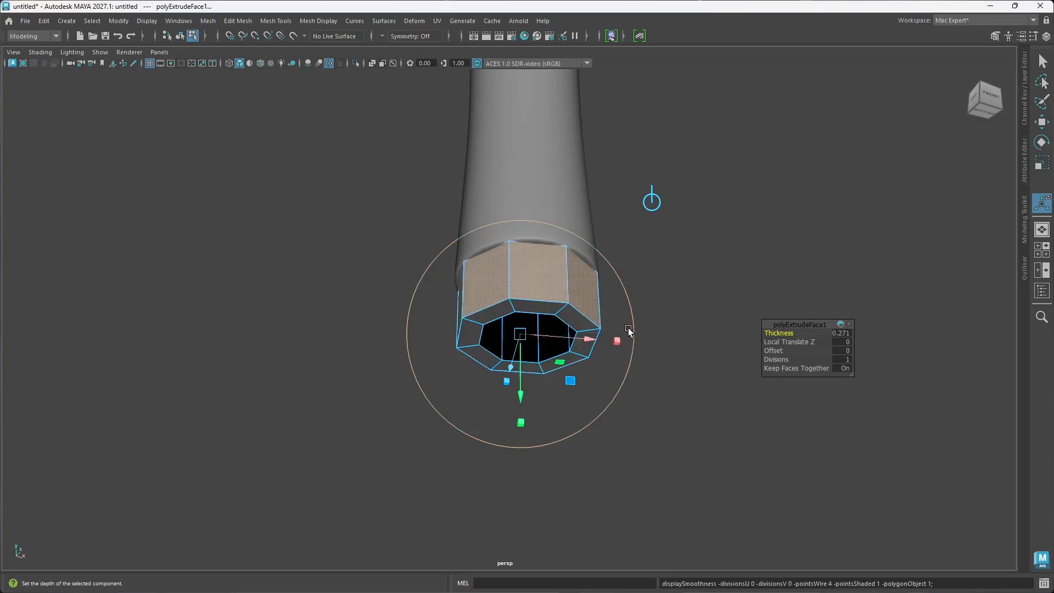
{"action": "left_click_drag", "start_coordinate": [630, 334], "coordinate": [587, 340], "text": "alt"}
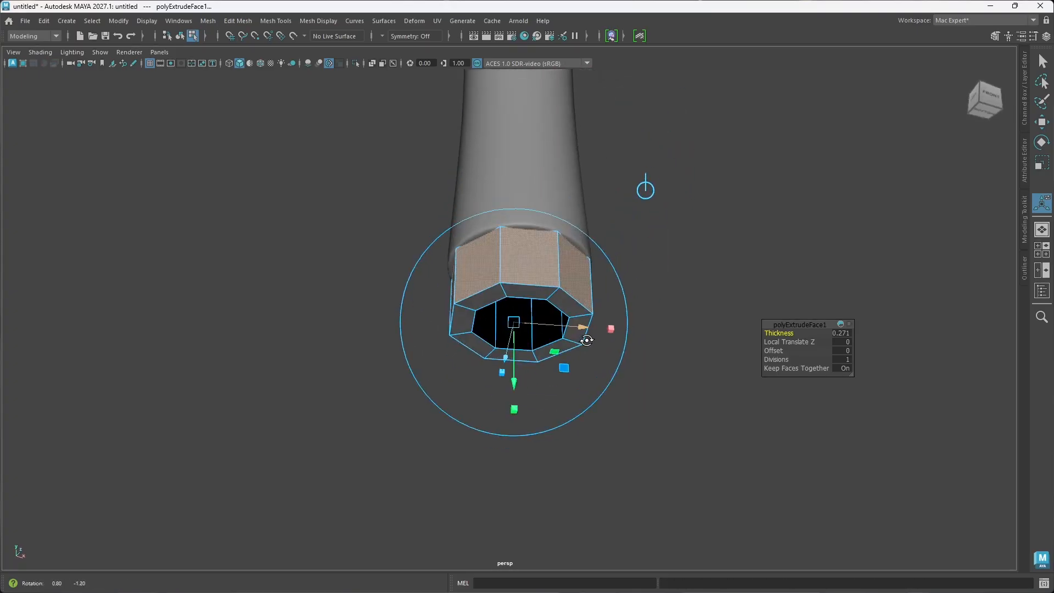
Step: Move the lower grip sleeve up the handle to leave a stretch of bare shaft above the end ring
{"action": "left_click", "coordinate": [638, 292]}
{"action": "left_click_drag", "start_coordinate": [582, 274], "coordinate": [577, 308], "text": "alt"}
{"action": "right_click_drag", "start_coordinate": [576, 268], "coordinate": [559, 300]}
{"action": "left_click", "coordinate": [566, 302]}
{"action": "scroll", "coordinate": [559, 301], "scroll_direction": "down", "scroll_amount": 2}
{"action": "left_click_drag", "start_coordinate": [559, 307], "coordinate": [555, 351], "text": "alt"}
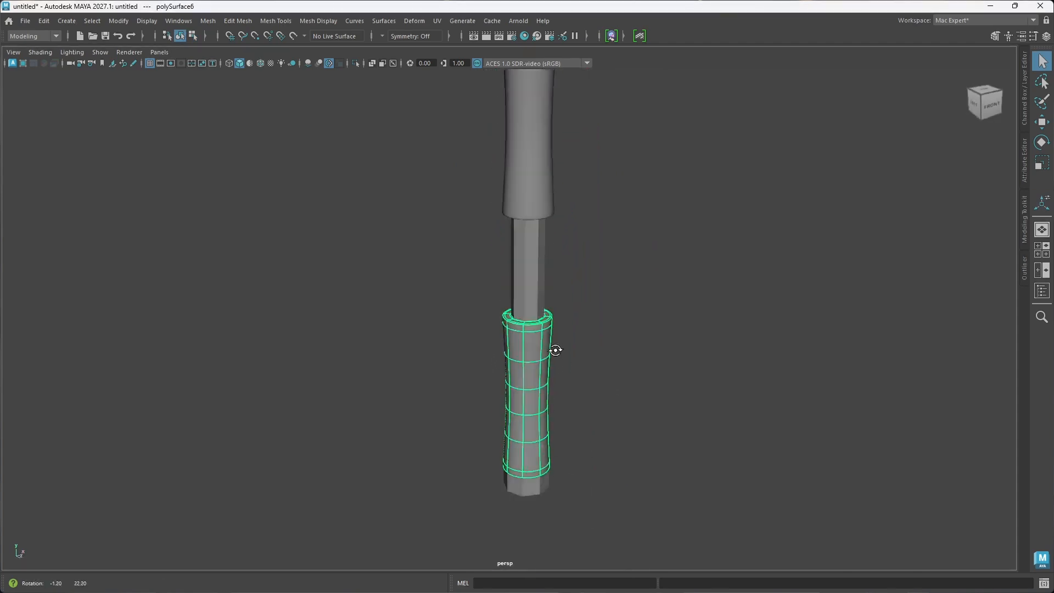
{"action": "scroll", "coordinate": [541, 335], "scroll_direction": "down", "scroll_amount": 6}
{"action": "middle_click_drag", "start_coordinate": [541, 348], "coordinate": [541, 364], "text": "alt"}
{"action": "left_click_drag", "start_coordinate": [542, 364], "coordinate": [540, 367], "text": "alt"}
{"action": "key", "text": "w"}
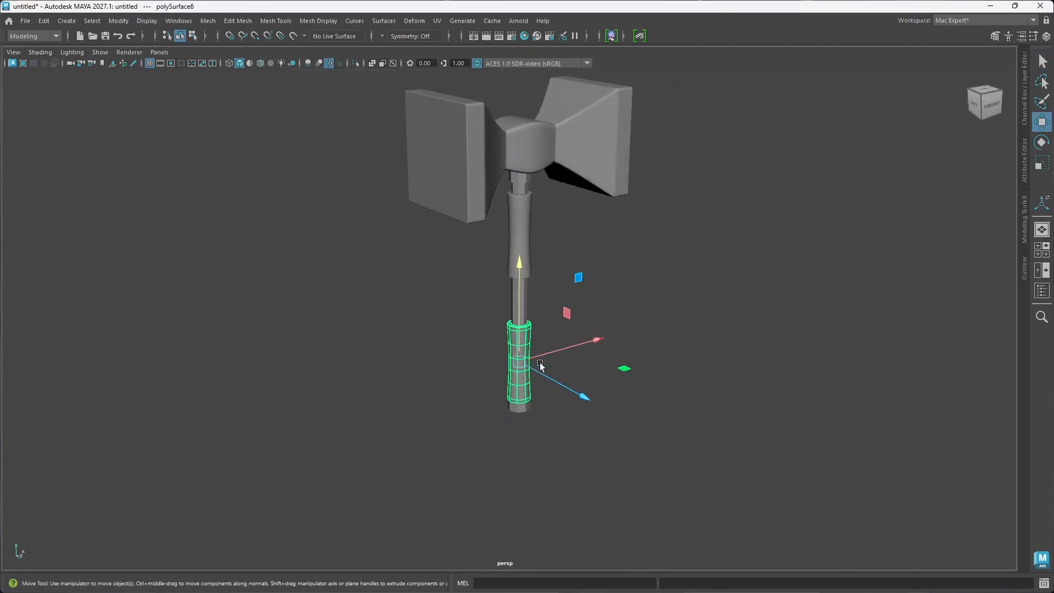
{"action": "left_click_drag", "start_coordinate": [519, 331], "coordinate": [519, 314]}
Step: Scale the end ring slightly taller along the vertical axis and view its underside
{"action": "scroll", "coordinate": [517, 380], "scroll_direction": "up", "scroll_amount": 6}
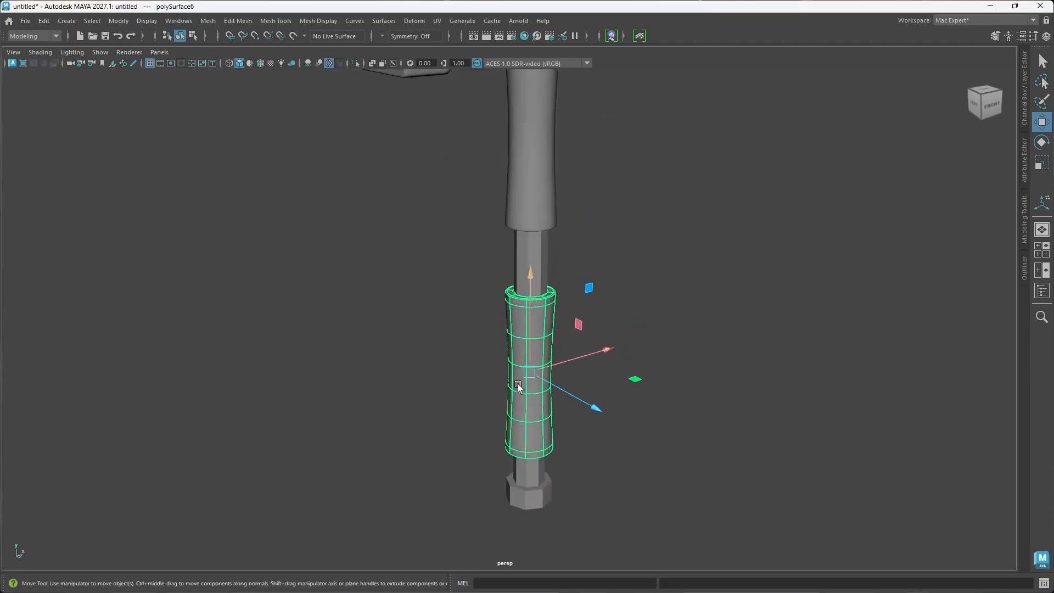
{"action": "middle_click_drag", "start_coordinate": [510, 449], "coordinate": [503, 422], "text": "alt"}
{"action": "left_click_drag", "start_coordinate": [503, 421], "coordinate": [512, 383], "text": "alt"}
{"action": "scroll", "coordinate": [521, 378], "scroll_direction": "up", "scroll_amount": 4}
{"action": "middle_click_drag", "start_coordinate": [553, 404], "coordinate": [515, 373], "text": "alt"}
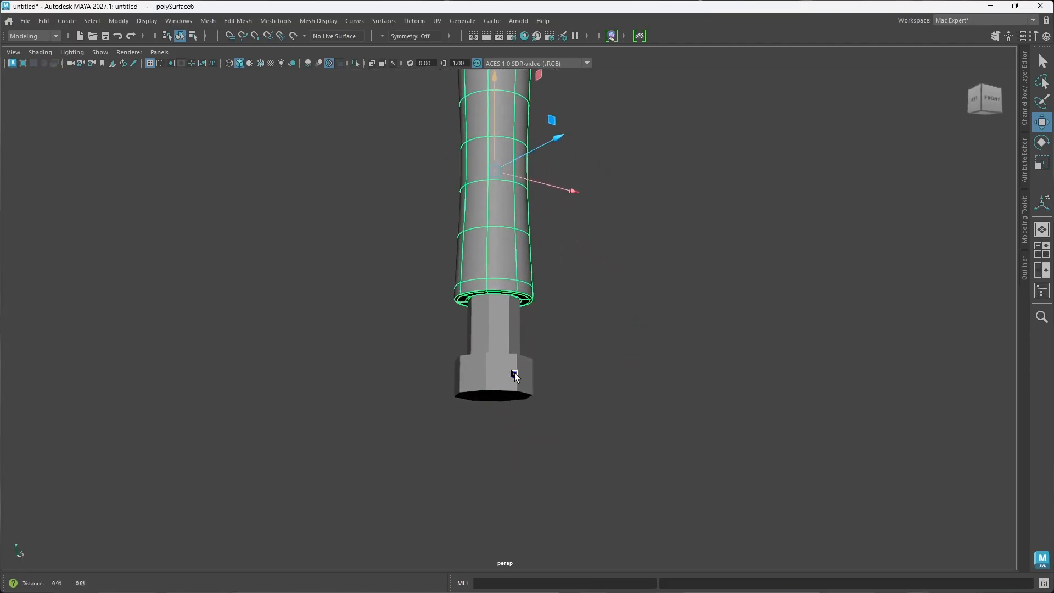
{"action": "left_click_drag", "start_coordinate": [514, 381], "coordinate": [530, 354], "text": "alt"}
{"action": "left_click", "coordinate": [525, 341]}
{"action": "left_click", "coordinate": [540, 359]}
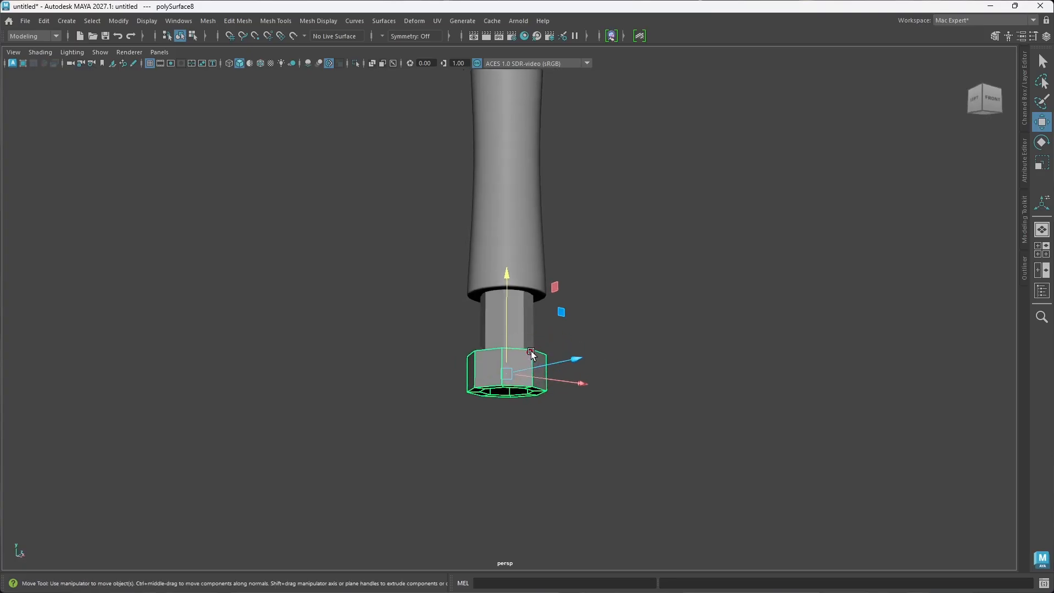
{"action": "scroll", "coordinate": [522, 377], "scroll_direction": "up", "scroll_amount": 5}
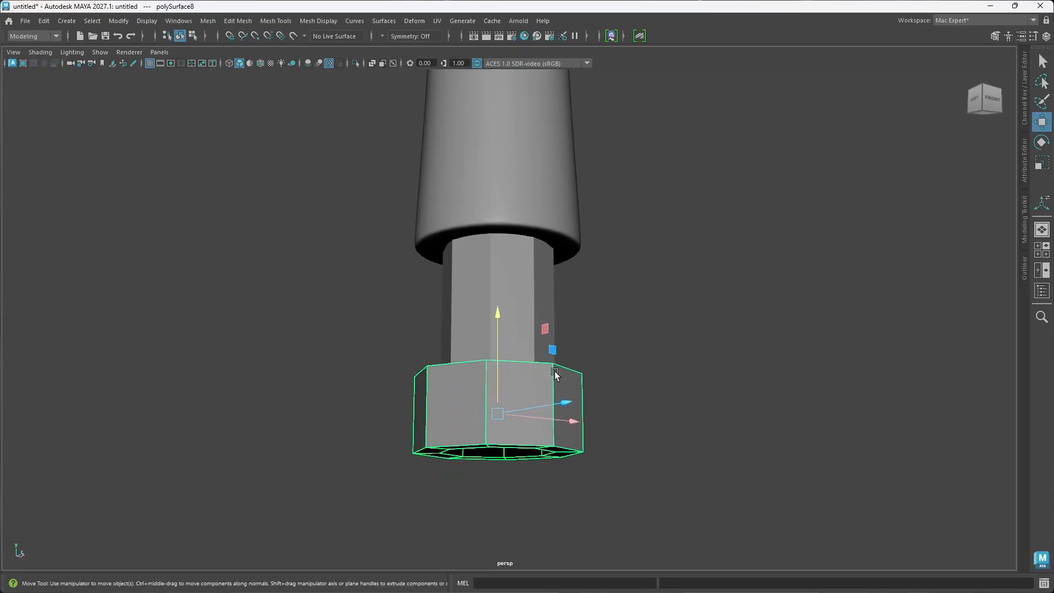
{"action": "key", "text": "r"}
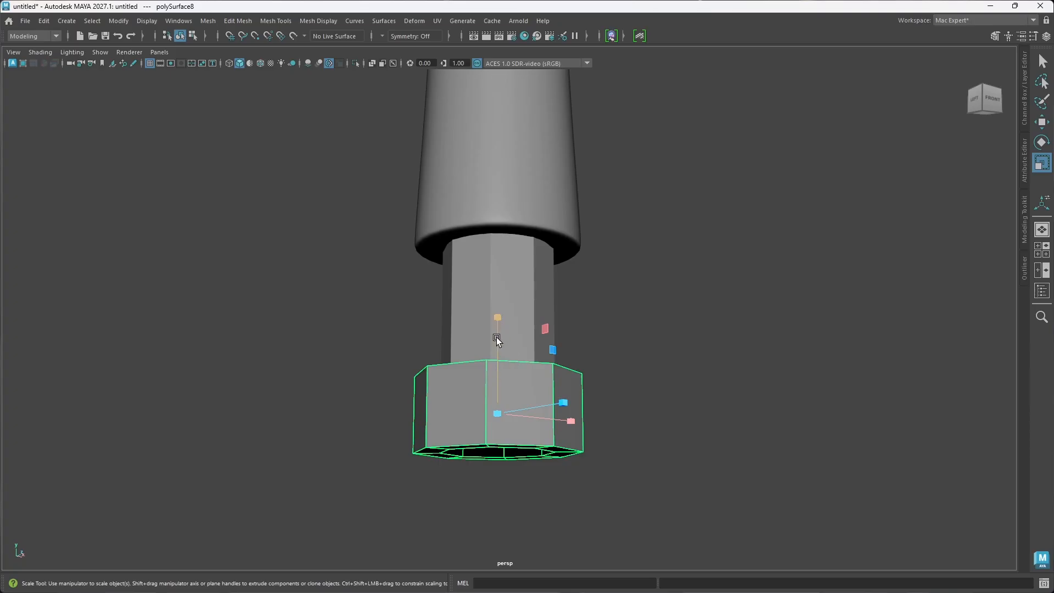
{"action": "middle_click_drag", "start_coordinate": [496, 337], "coordinate": [495, 324]}
{"action": "key", "text": "w"}
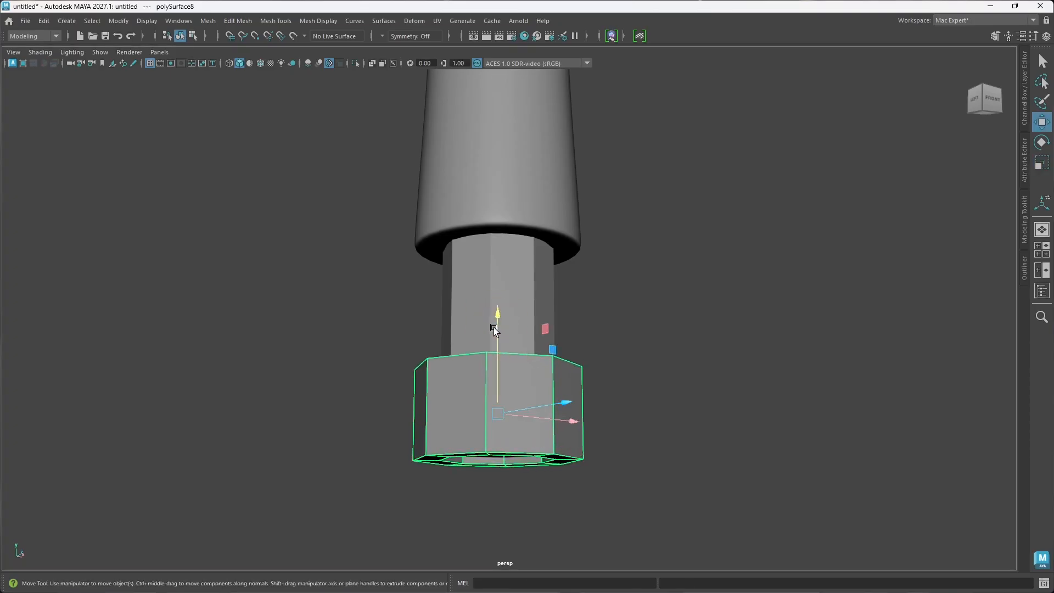
{"action": "mouse_move", "coordinate": [489, 420]}
{"action": "left_mouse_down", "text": "alt"}
{"action": "mouse_move", "coordinate": [489, 430]}
{"action": "mouse_move", "coordinate": [502, 406]}
{"action": "left_mouse_up", "text": "alt"}
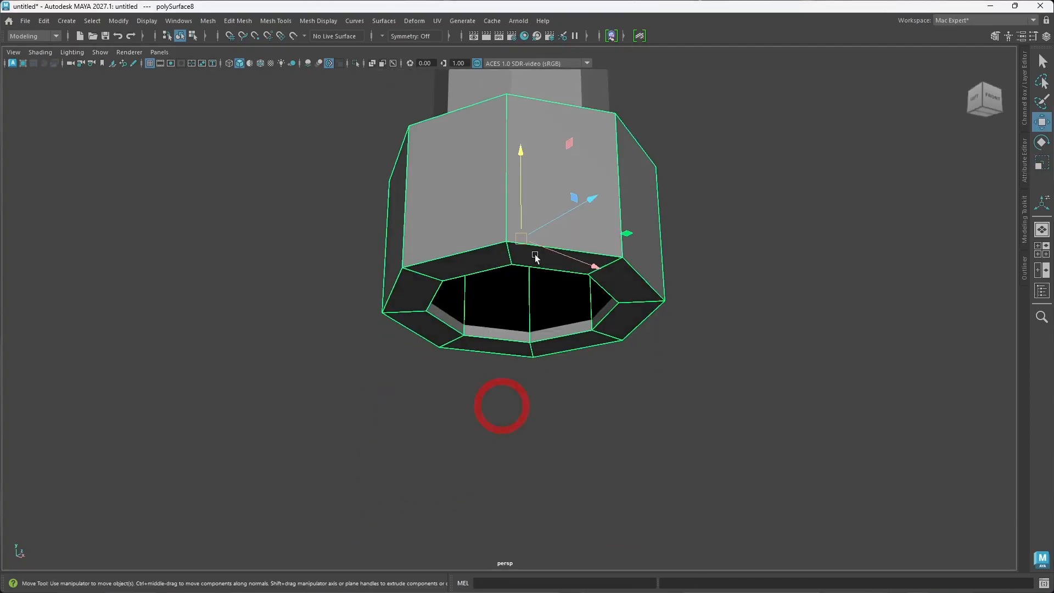
Step: Move the end ring slightly up the shaft toward the lower grip sleeve and check the gap from the side
{"action": "left_click_drag", "start_coordinate": [523, 218], "coordinate": [523, 206]}
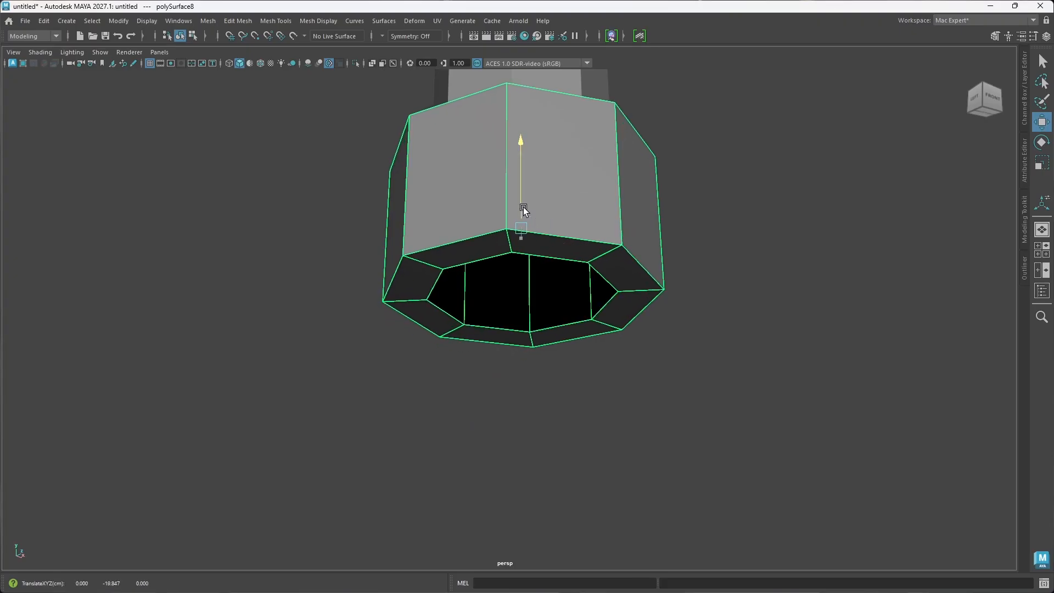
{"action": "scroll", "coordinate": [567, 237], "scroll_direction": "down", "scroll_amount": 5}
{"action": "middle_click_drag", "start_coordinate": [562, 241], "coordinate": [533, 298], "text": "alt"}
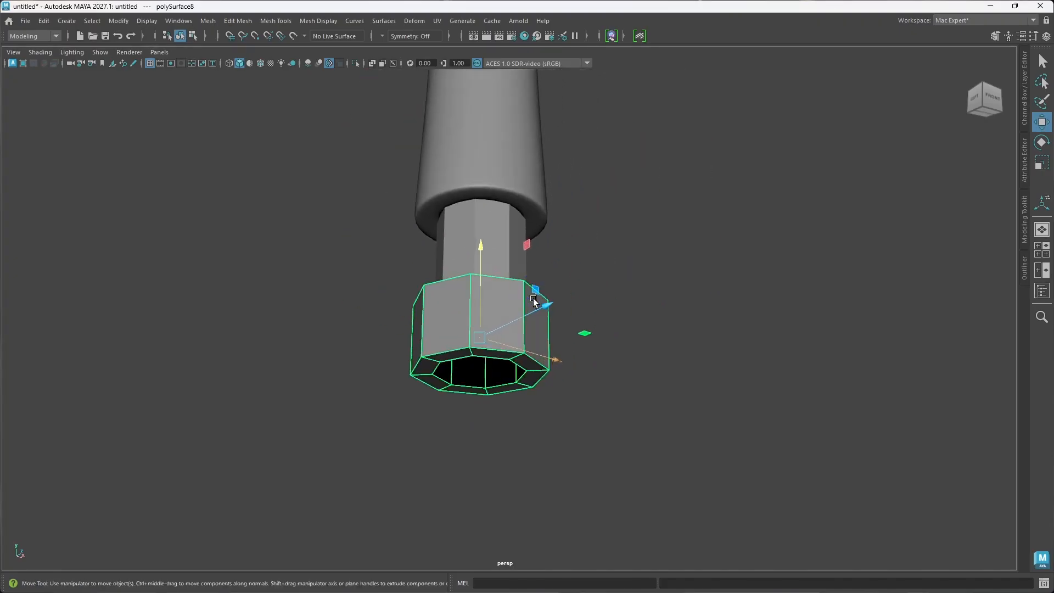
{"action": "left_click_drag", "start_coordinate": [532, 298], "coordinate": [537, 296], "text": "alt"}
{"action": "right_click_drag", "start_coordinate": [646, 268], "coordinate": [652, 240]}
{"action": "left_click_drag", "start_coordinate": [543, 357], "coordinate": [549, 367], "text": "alt"}
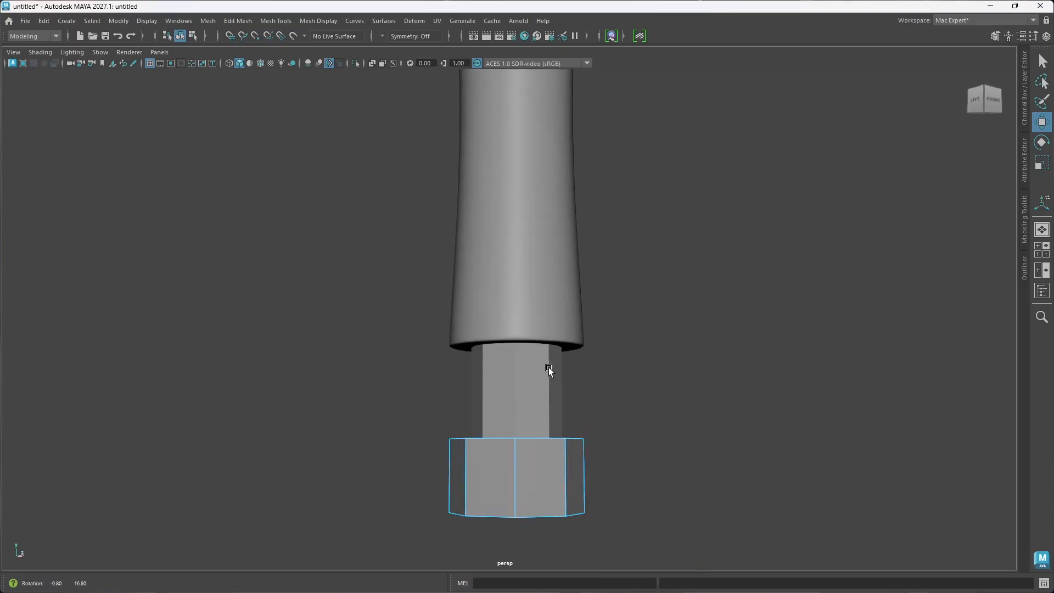
Step: Select the end ring's upper and lower rim edge loops and bevel them at fraction 0.5 with one segment and chamfer off
{"action": "left_click_drag", "start_coordinate": [558, 430], "coordinate": [523, 417], "text": "alt"}
{"action": "left_click", "coordinate": [523, 394]}
{"action": "double_click", "coordinate": [523, 394]}
{"action": "scroll", "coordinate": [530, 445], "scroll_direction": "up", "scroll_amount": 2}
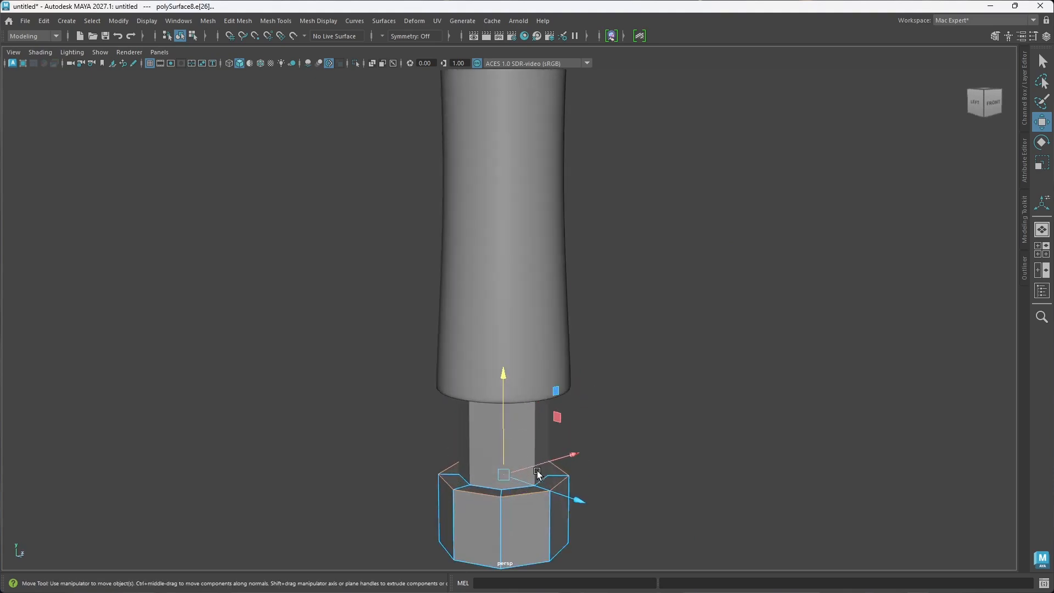
{"action": "double_click", "coordinate": [489, 488], "text": "shift"}
{"action": "left_click_drag", "start_coordinate": [514, 507], "coordinate": [515, 483], "text": "alt"}
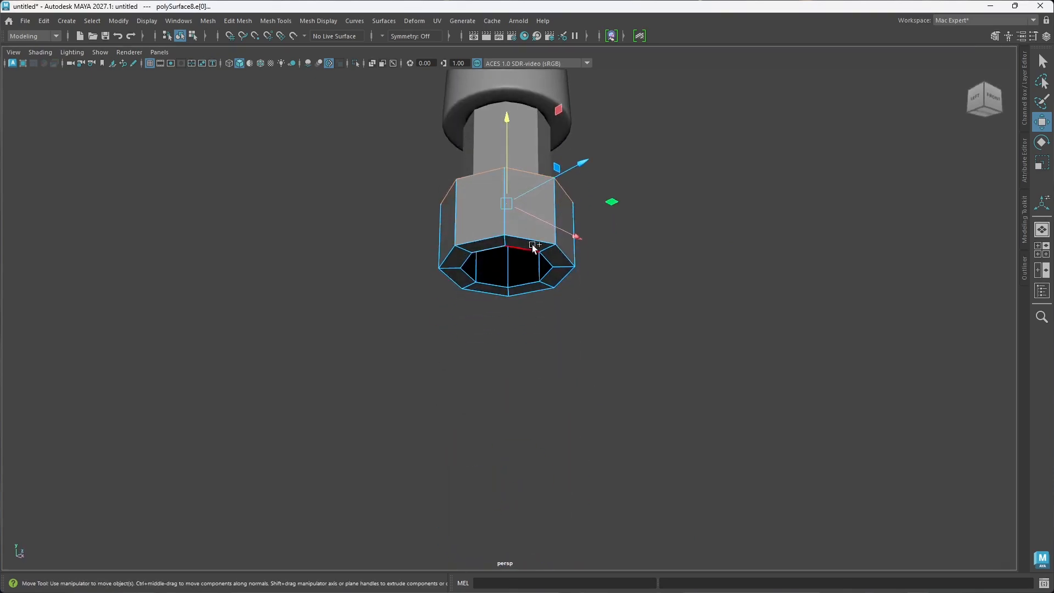
{"action": "left_click", "coordinate": [534, 240], "text": "shift"}
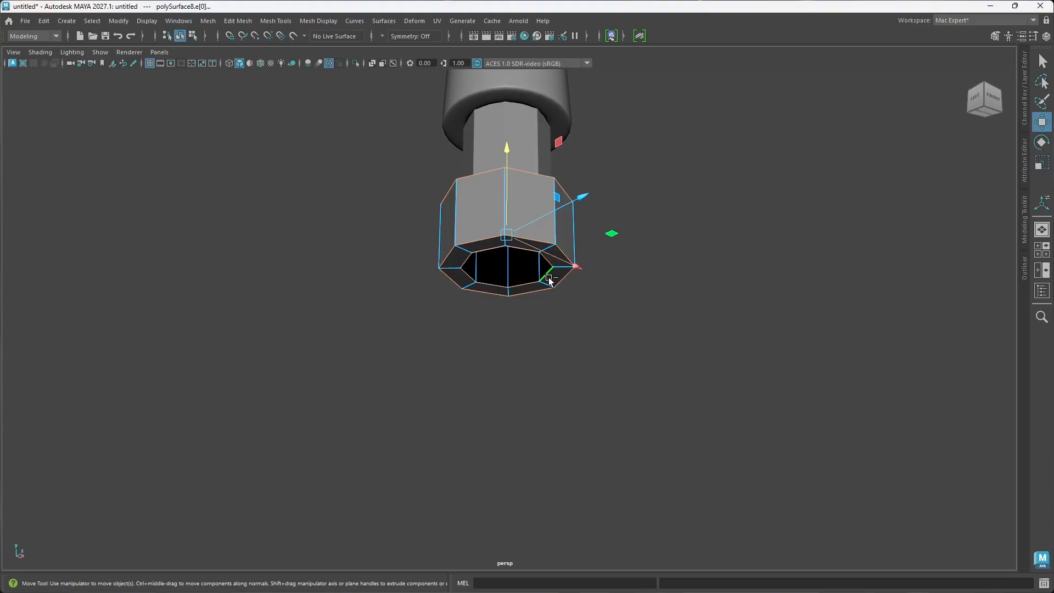
{"action": "left_click_drag", "start_coordinate": [552, 264], "coordinate": [548, 277], "text": "alt"}
{"action": "key", "text": "ctrl+b"}
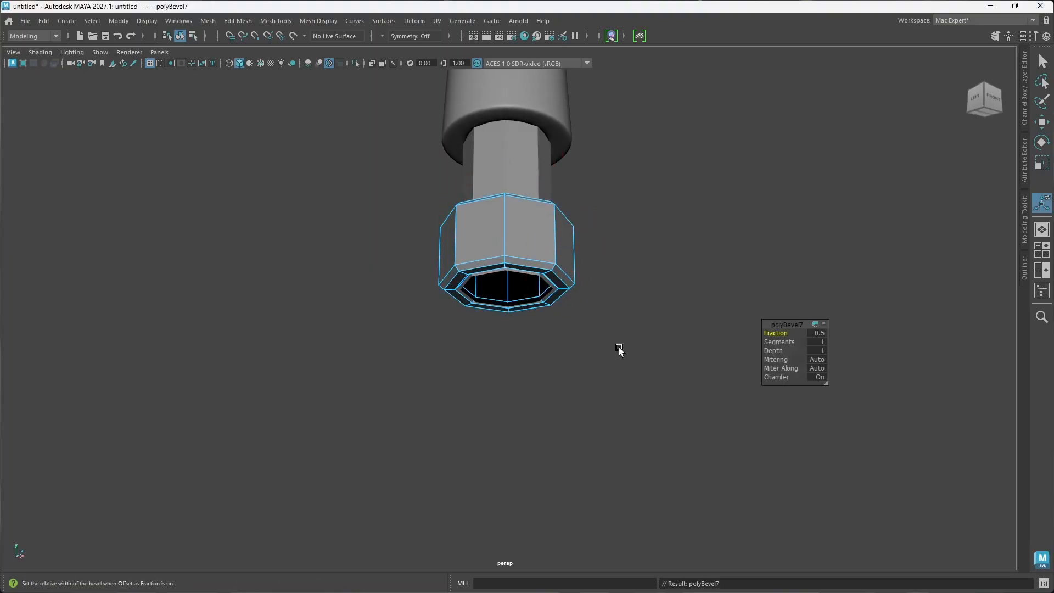
{"action": "left_click_drag", "start_coordinate": [784, 377], "coordinate": [600, 354]}
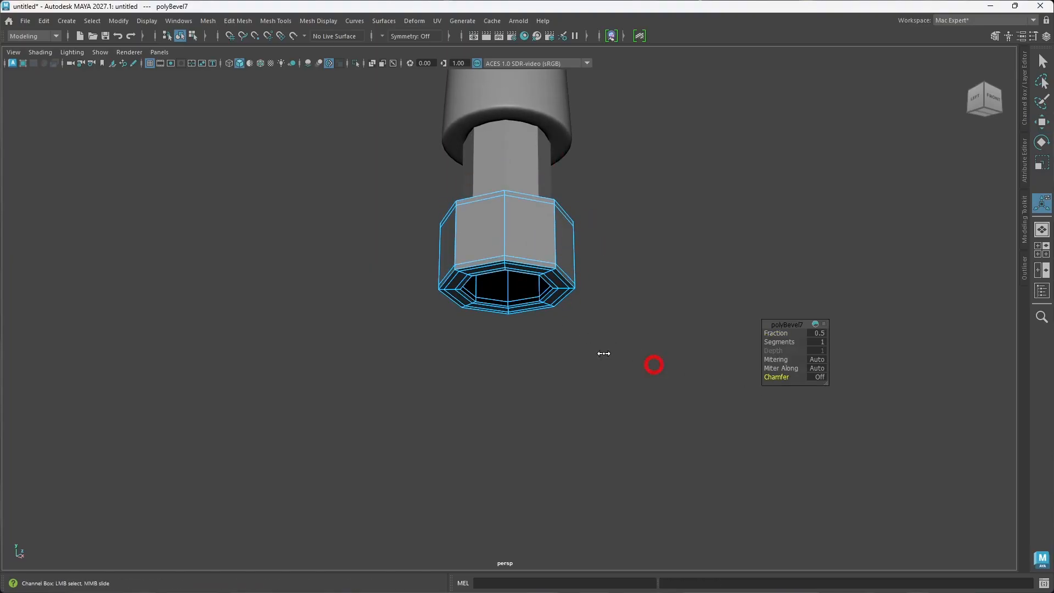
Step: Return to whole-object selection and preview the bevelled end ring smoothed
{"action": "left_click_drag", "start_coordinate": [559, 278], "coordinate": [522, 266], "text": "alt"}
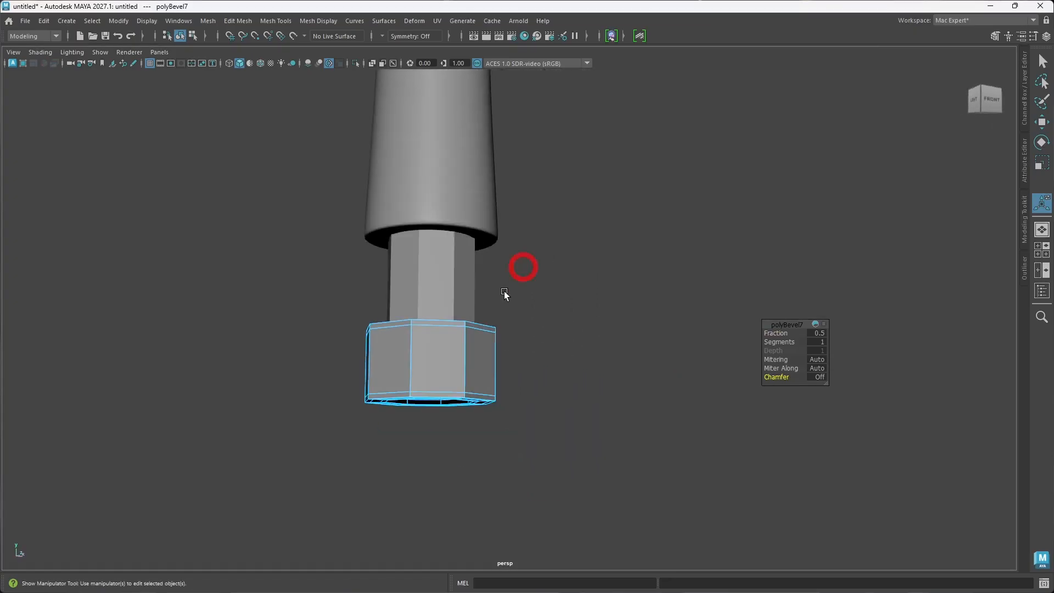
{"action": "scroll", "coordinate": [501, 308], "scroll_direction": "down", "scroll_amount": 2}
{"action": "left_click_drag", "start_coordinate": [487, 343], "coordinate": [492, 352], "text": "alt"}
{"action": "right_click_drag", "start_coordinate": [571, 274], "coordinate": [634, 256]}
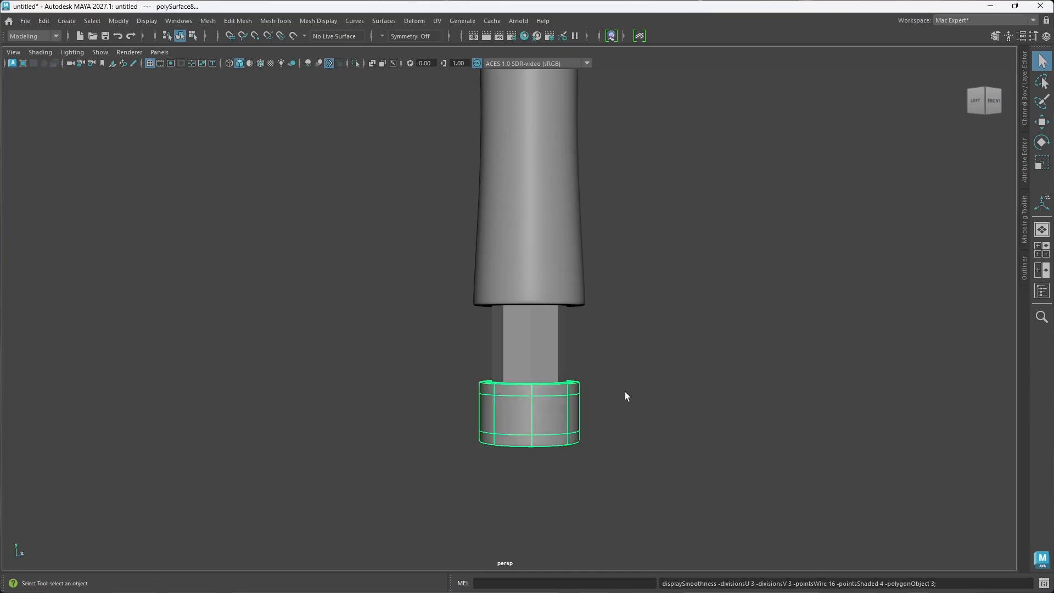
{"action": "left_click", "coordinate": [621, 354]}
{"action": "left_click_drag", "start_coordinate": [622, 354], "coordinate": [608, 387], "text": "alt"}
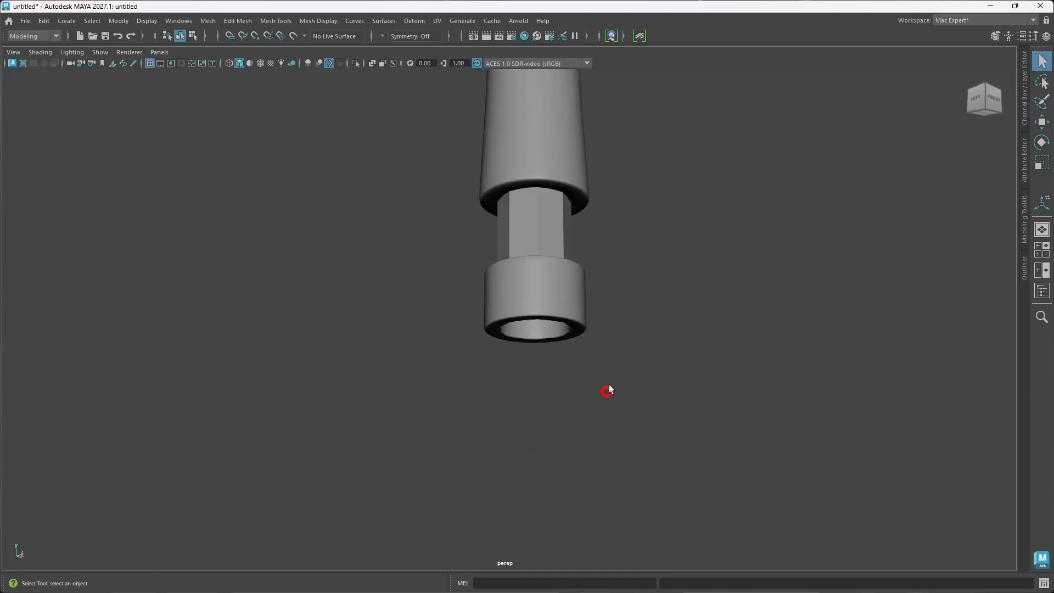
Step: Move the lower grip sleeve down the handle until its rim meets the end ring
{"action": "left_click", "coordinate": [570, 174]}
{"action": "left_click_drag", "start_coordinate": [569, 175], "coordinate": [590, 257], "text": "alt"}
{"action": "key", "text": "w"}
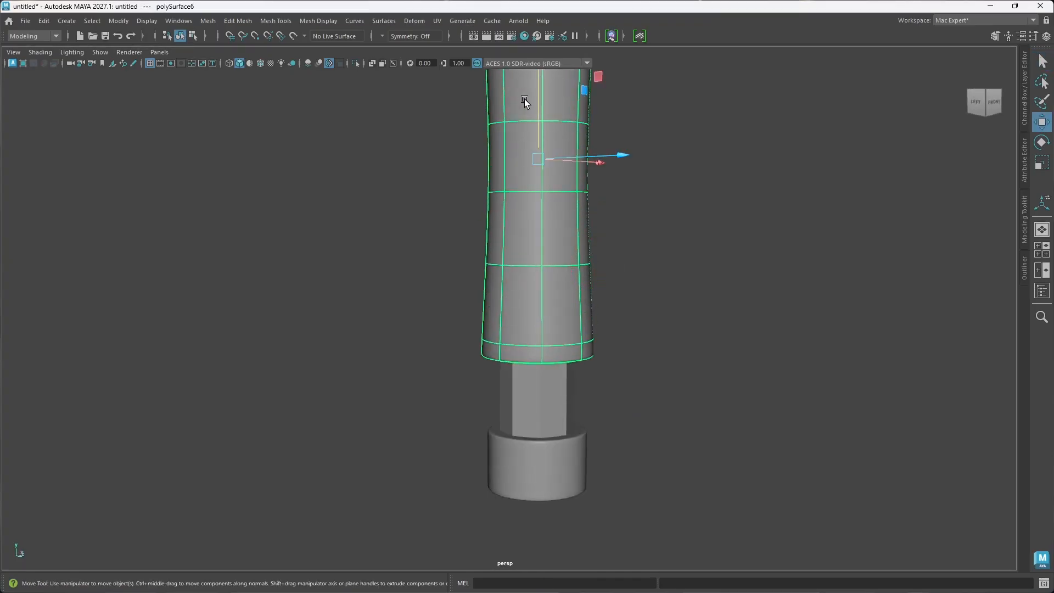
{"action": "left_click_drag", "start_coordinate": [537, 101], "coordinate": [515, 252]}
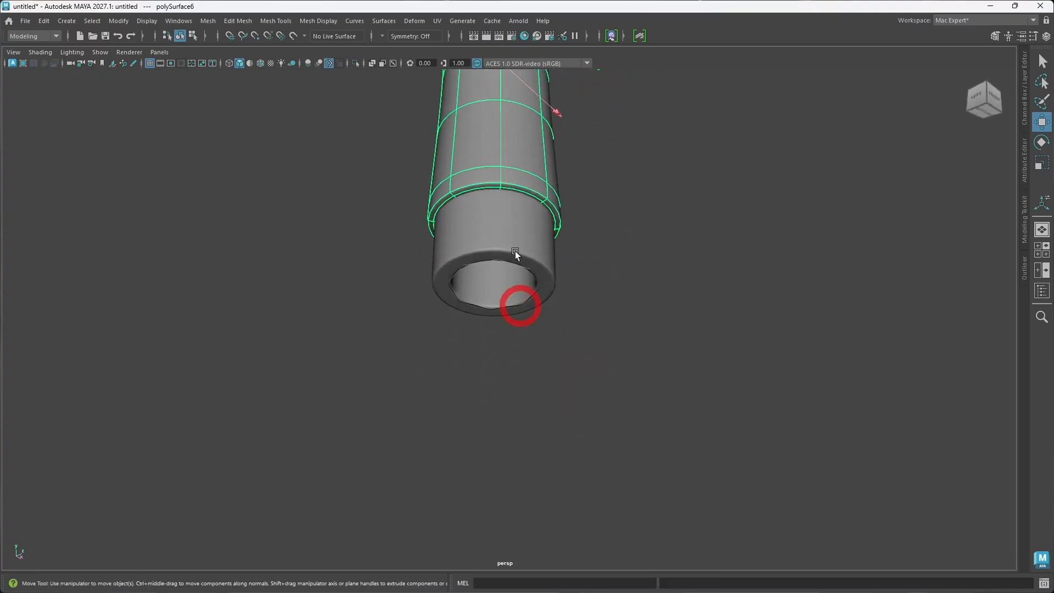
Step: Scale the end ring up uniformly to about the width of the sleeve's flared rim and inspect its underside
{"action": "left_click", "coordinate": [517, 237]}
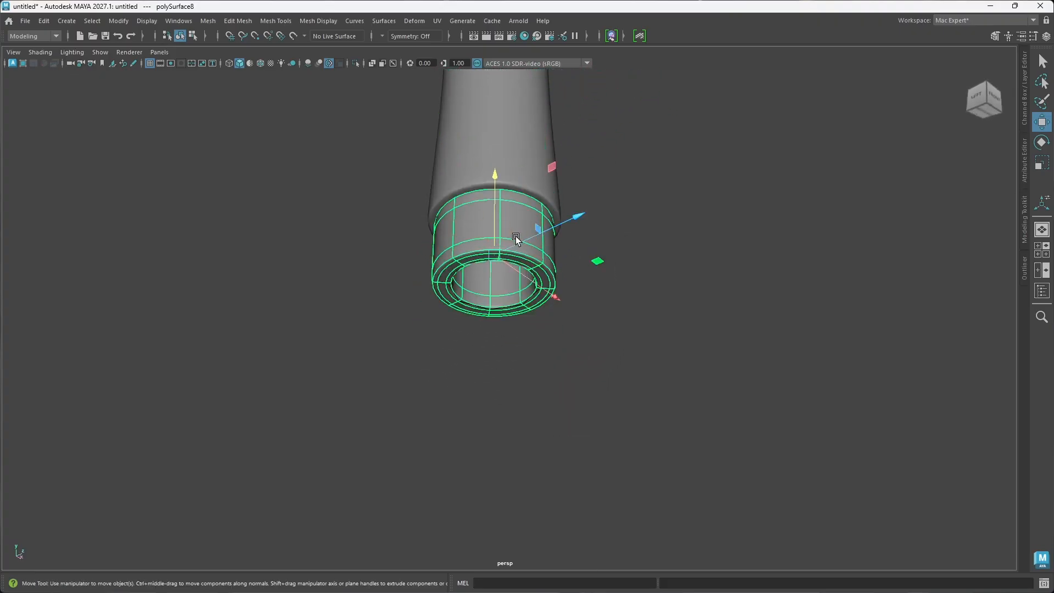
{"action": "key", "text": "r"}
{"action": "left_click_drag", "start_coordinate": [499, 257], "coordinate": [506, 257]}
{"action": "left_click", "coordinate": [632, 316]}
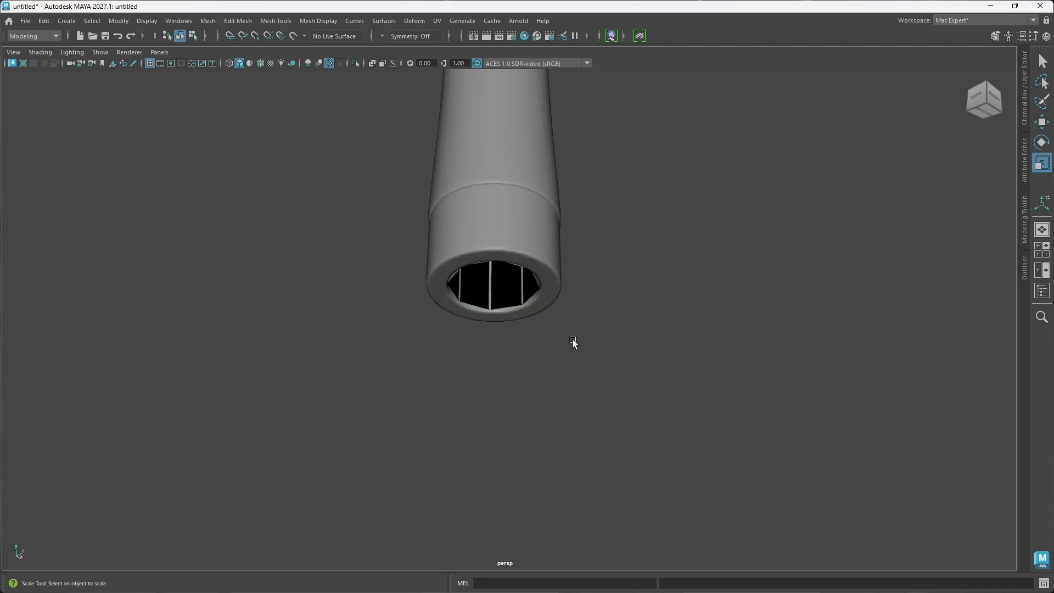
{"action": "left_click_drag", "start_coordinate": [537, 300], "coordinate": [533, 282], "text": "alt"}
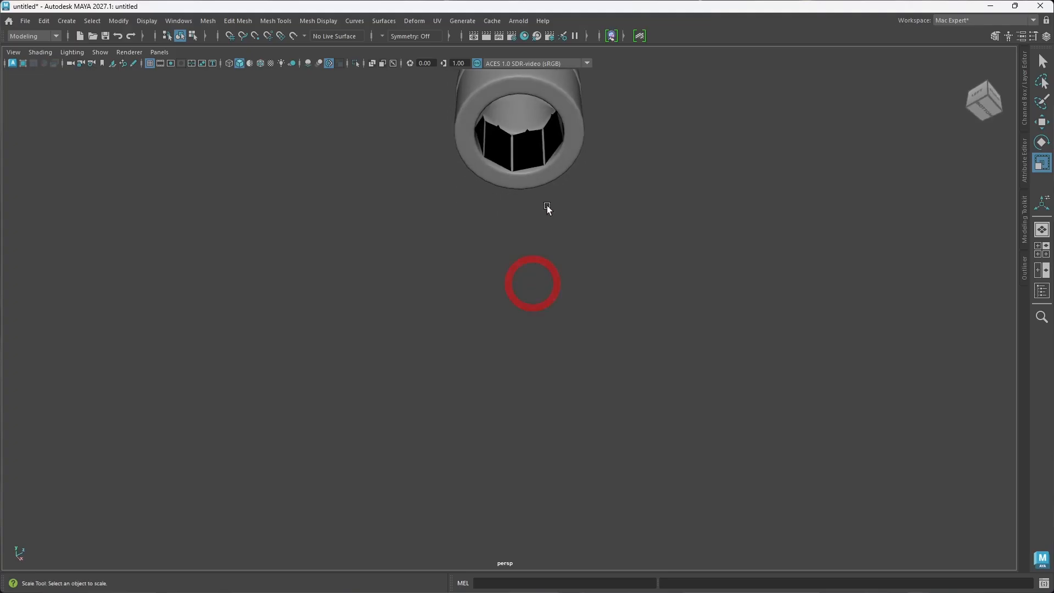
{"action": "middle_click_drag", "start_coordinate": [548, 206], "coordinate": [528, 280], "text": "alt"}
{"action": "left_click_drag", "start_coordinate": [522, 211], "coordinate": [505, 228], "text": "alt"}
{"action": "left_click", "coordinate": [520, 192]}
{"action": "left_click_drag", "start_coordinate": [637, 259], "coordinate": [615, 342], "text": "alt"}
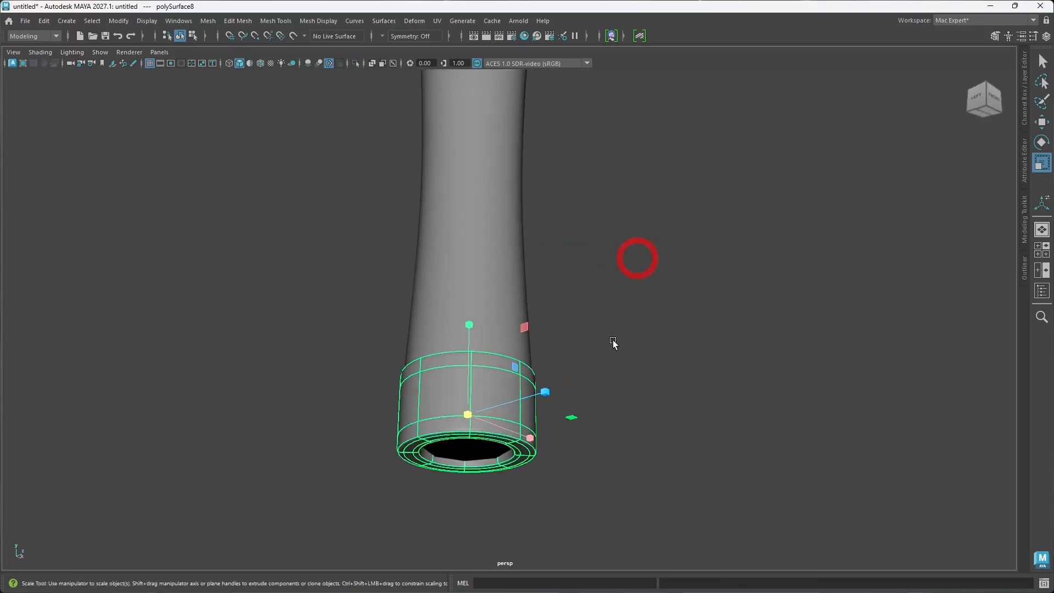
{"action": "left_click", "coordinate": [613, 344]}
Step: Enlarge the end ring uniformly so that it stands out beyond the lower sleeve's rim
{"action": "scroll", "coordinate": [586, 342], "scroll_direction": "down", "scroll_amount": 4}
{"action": "left_click_drag", "start_coordinate": [548, 325], "coordinate": [477, 413], "text": "alt"}
{"action": "left_click", "coordinate": [486, 412]}
{"action": "left_click", "coordinate": [472, 499]}
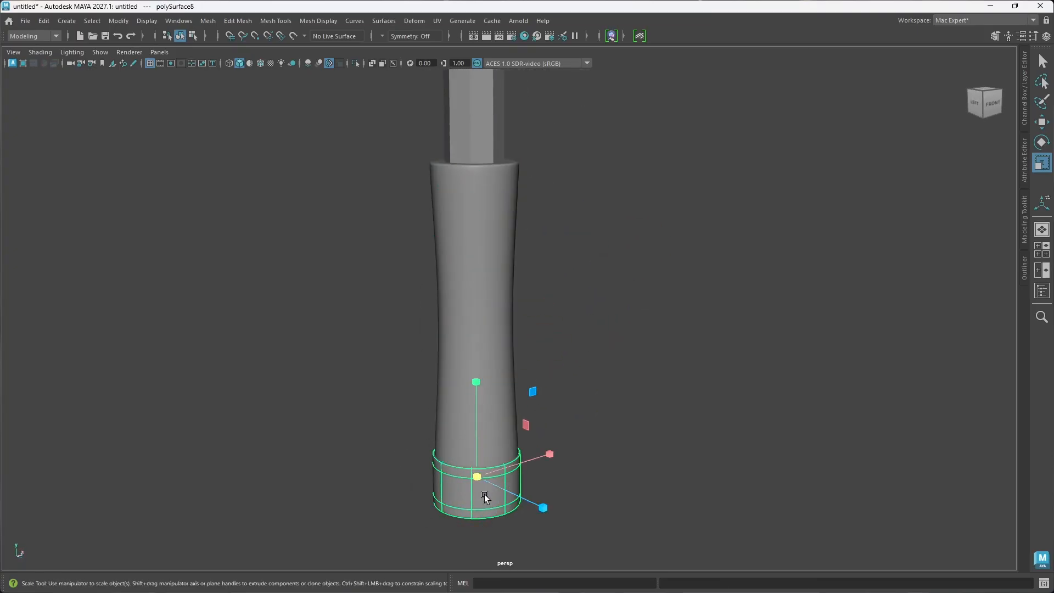
{"action": "left_click_drag", "start_coordinate": [482, 476], "coordinate": [582, 474]}
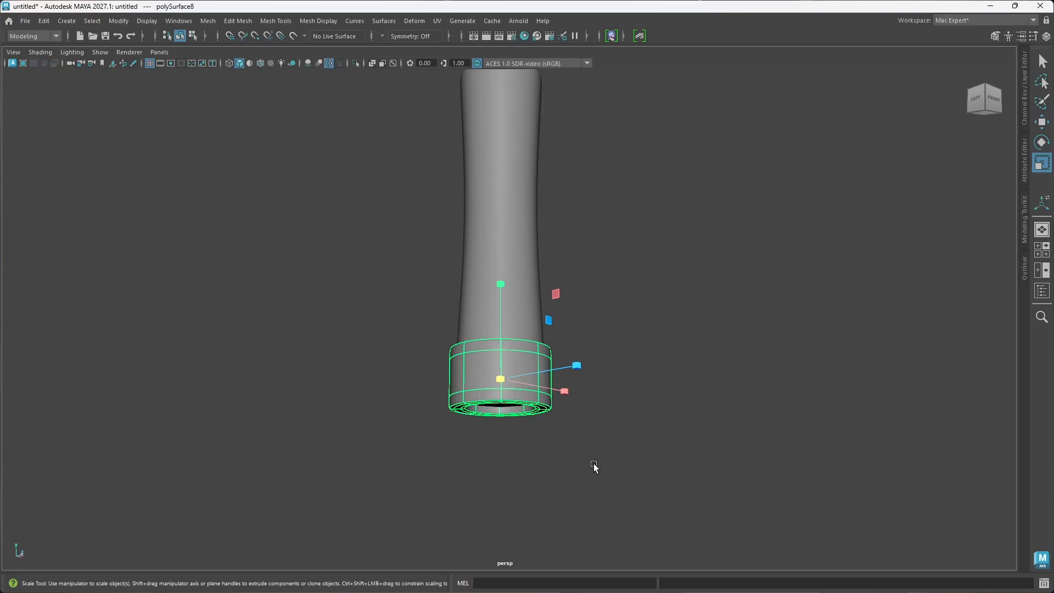
Step: Compare the end ring with the whole hammer's proportions and scale it up a little more
{"action": "scroll", "coordinate": [604, 335], "scroll_direction": "down", "scroll_amount": 5}
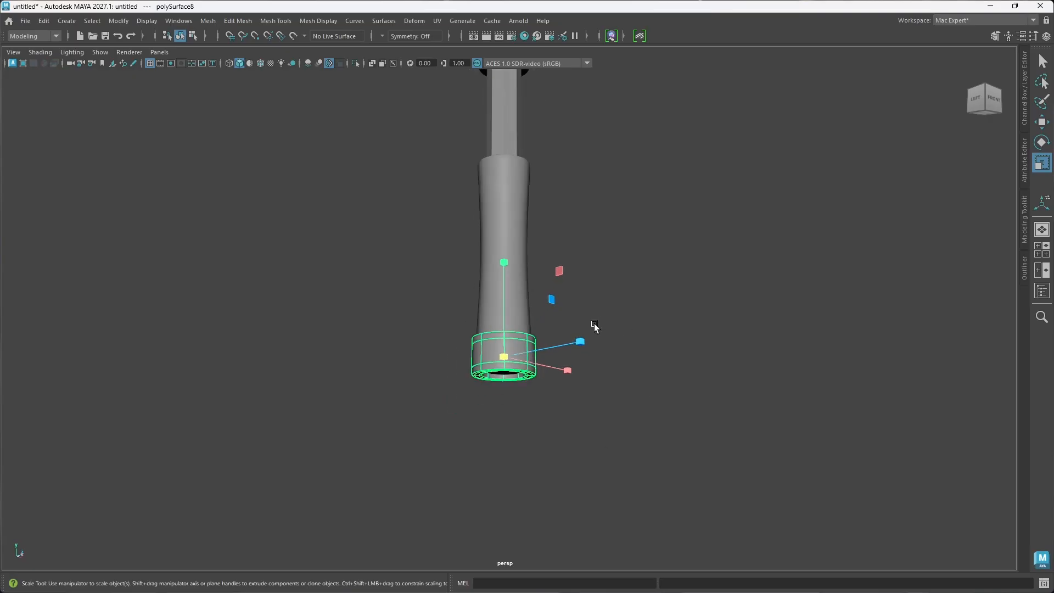
{"action": "left_click", "coordinate": [508, 269]}
{"action": "scroll", "coordinate": [541, 300], "scroll_direction": "down", "scroll_amount": 5}
{"action": "middle_click_drag", "start_coordinate": [541, 303], "coordinate": [517, 364], "text": "alt"}
{"action": "left_click_drag", "start_coordinate": [517, 364], "coordinate": [496, 394], "text": "alt"}
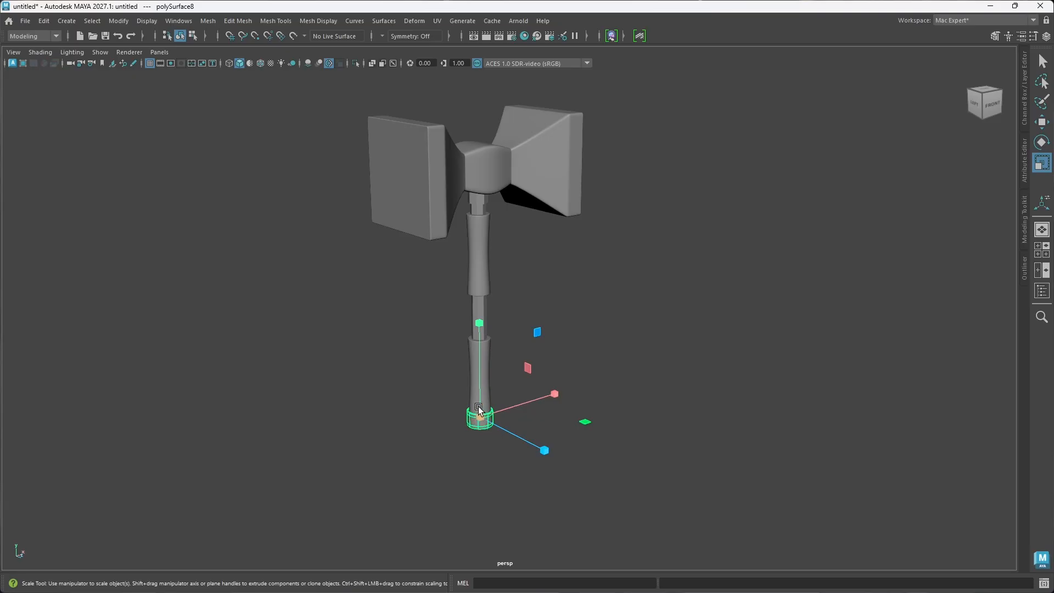
{"action": "scroll", "coordinate": [479, 406], "scroll_direction": "up", "scroll_amount": 5}
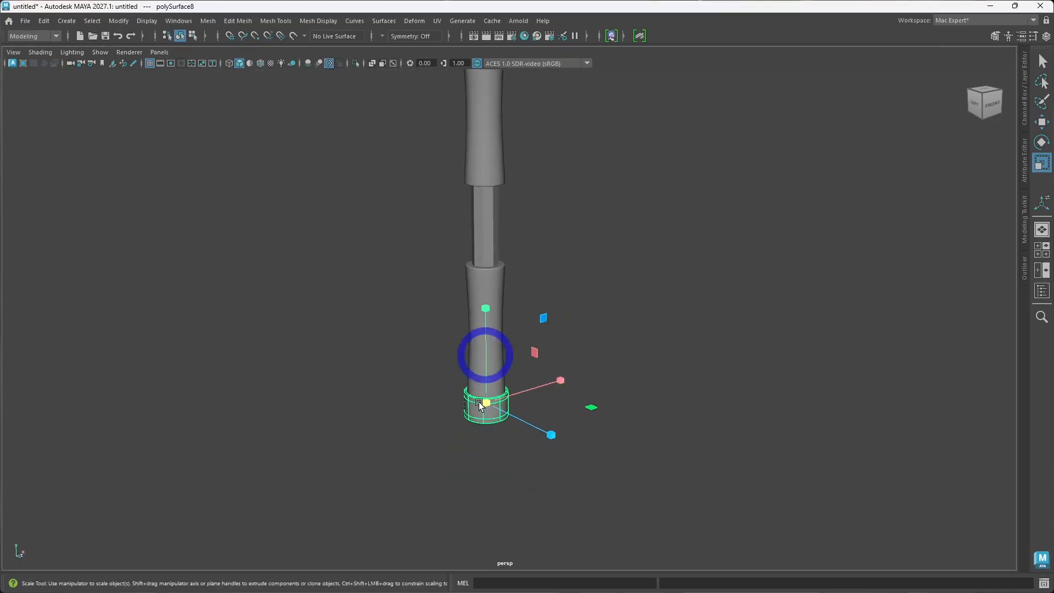
{"action": "left_click", "coordinate": [484, 391]}
{"action": "left_click_drag", "start_coordinate": [492, 394], "coordinate": [494, 395]}
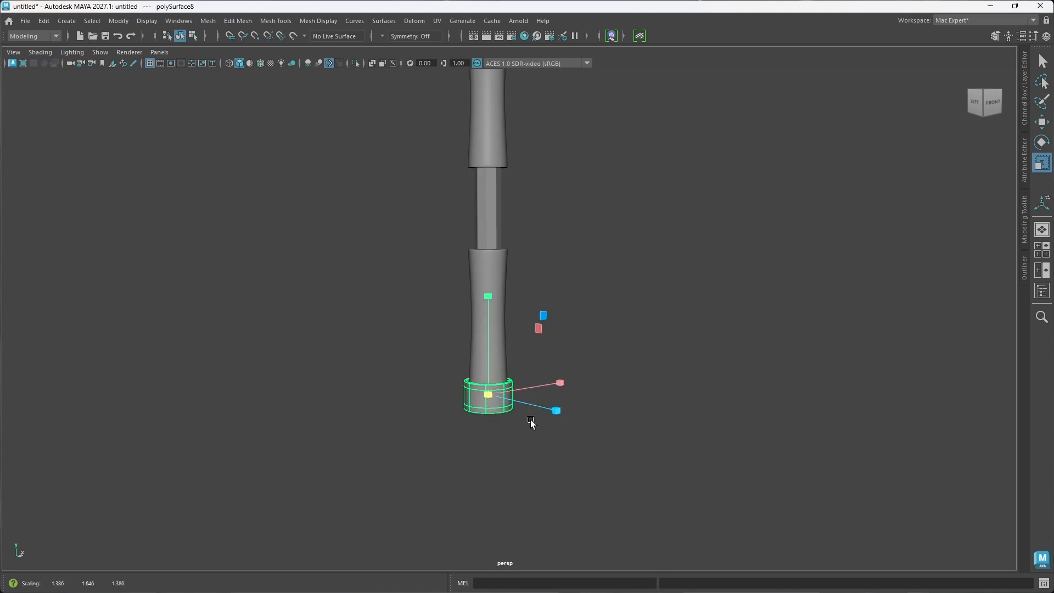
Step: Move the lower grip sleeve up to expose the shaft above the end ring, and inspect the ring from below
{"action": "scroll", "coordinate": [554, 431], "scroll_direction": "up", "scroll_amount": 6}
{"action": "left_click_drag", "start_coordinate": [500, 466], "coordinate": [502, 428], "text": "alt"}
{"action": "left_click", "coordinate": [496, 297]}
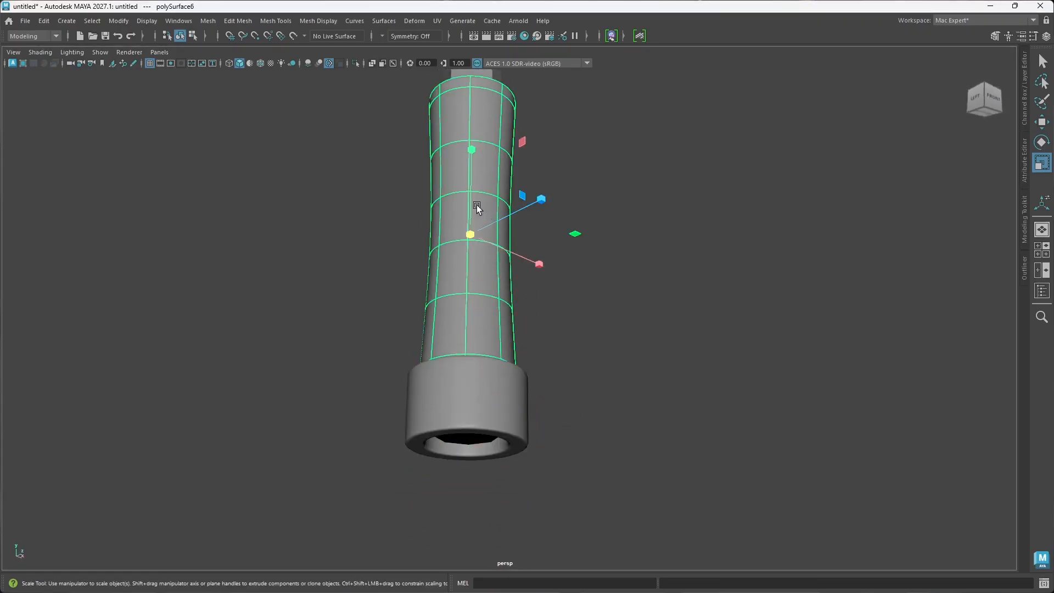
{"action": "key", "text": "w"}
{"action": "left_click_drag", "start_coordinate": [470, 206], "coordinate": [478, 165]}
{"action": "left_click", "coordinate": [464, 378]}
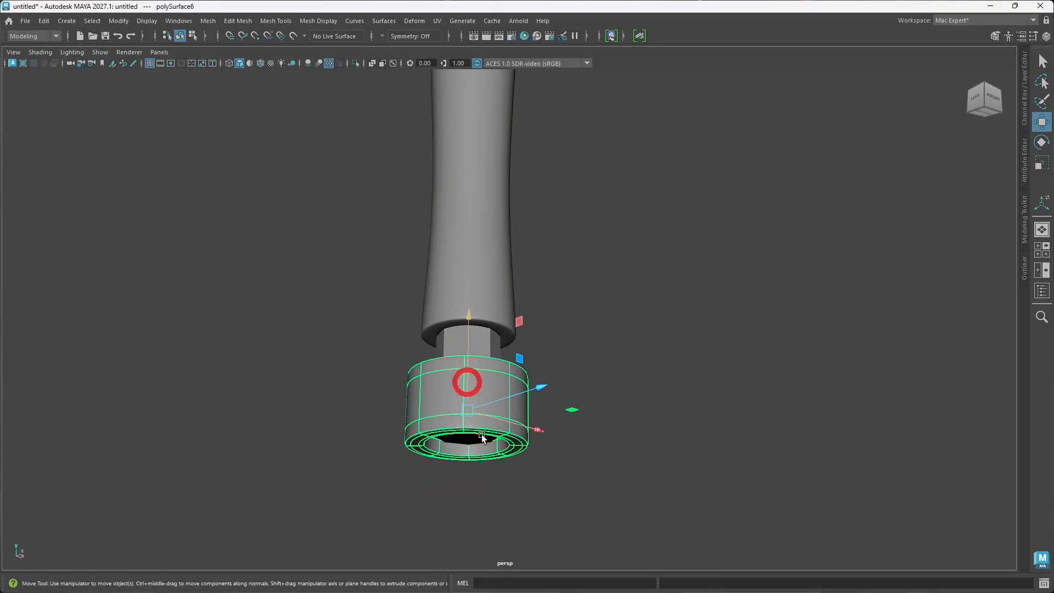
{"action": "left_click_drag", "start_coordinate": [519, 466], "coordinate": [531, 418], "text": "alt"}
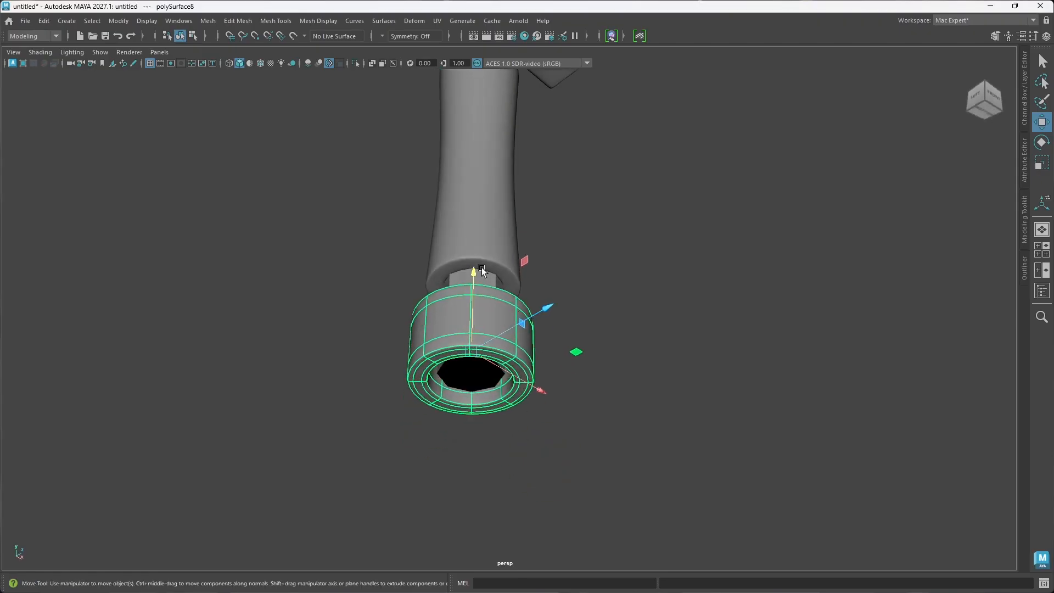
{"action": "left_click_drag", "start_coordinate": [474, 273], "coordinate": [521, 262]}
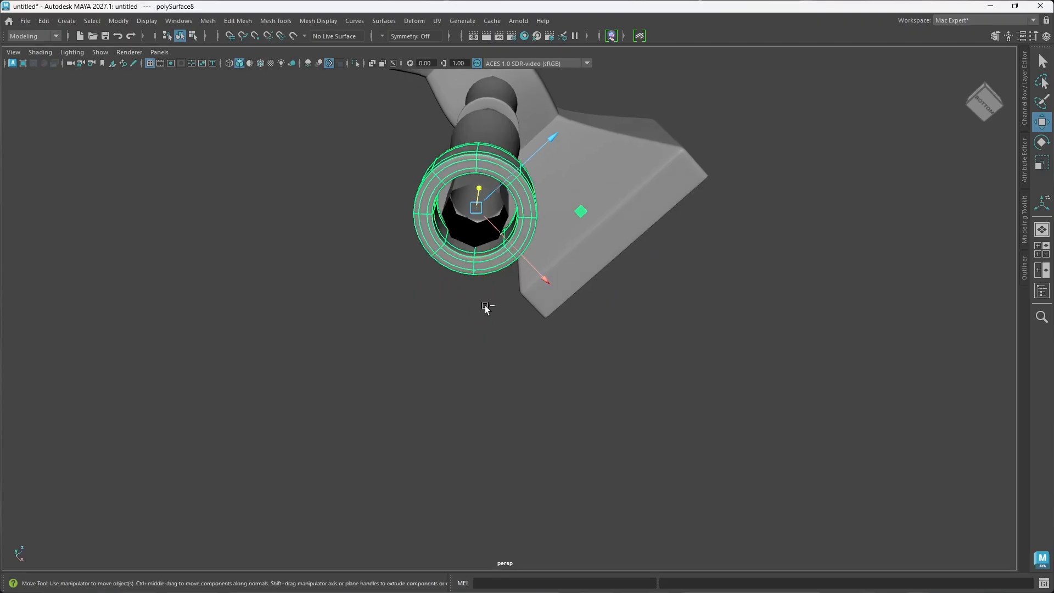
Step: Undo the end ring enlargements, the lower sleeve moves and the bevel on the ring's rim edges
{"action": "key", "text": "ctrl+z"}
{"action": "key", "text": "ctrl+z"}
{"action": "key", "text": "ctrl+z"}
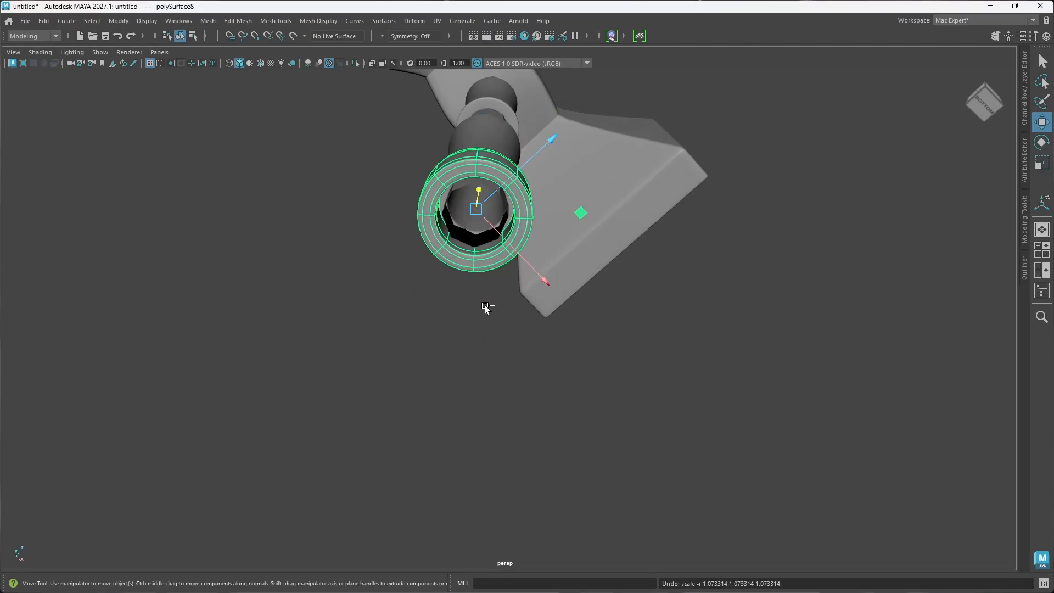
{"action": "key", "text": "ctrl+z"}
{"action": "key", "text": "ctrl+z"}
{"action": "key", "text": "ctrl+z"}
{"action": "key", "text": "ctrl+z"}
{"action": "key", "text": "ctrl+z"}
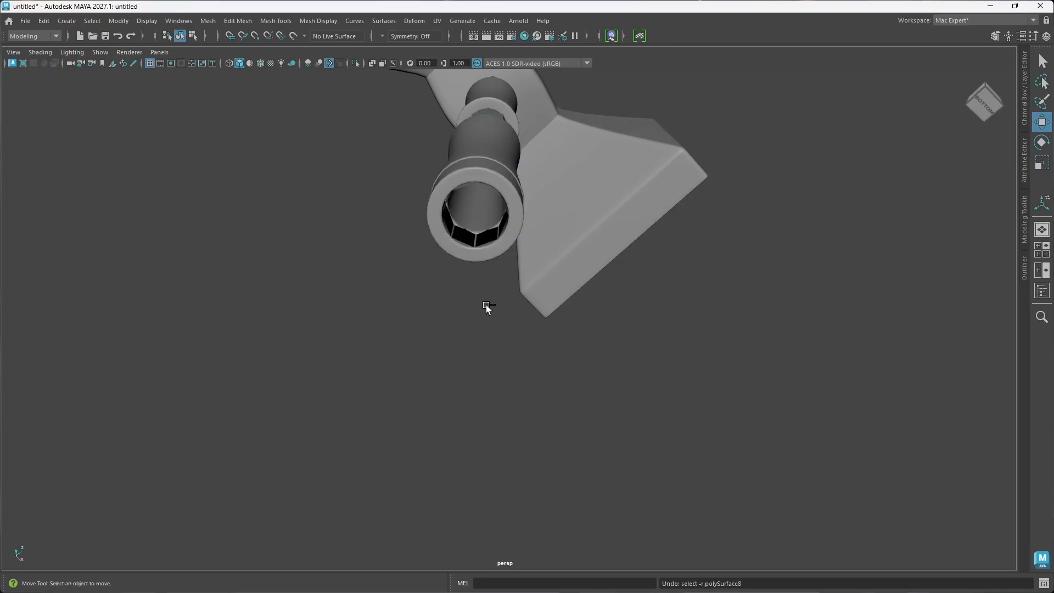
{"action": "key", "text": "ctrl+z"}
{"action": "key", "text": "ctrl+z"}
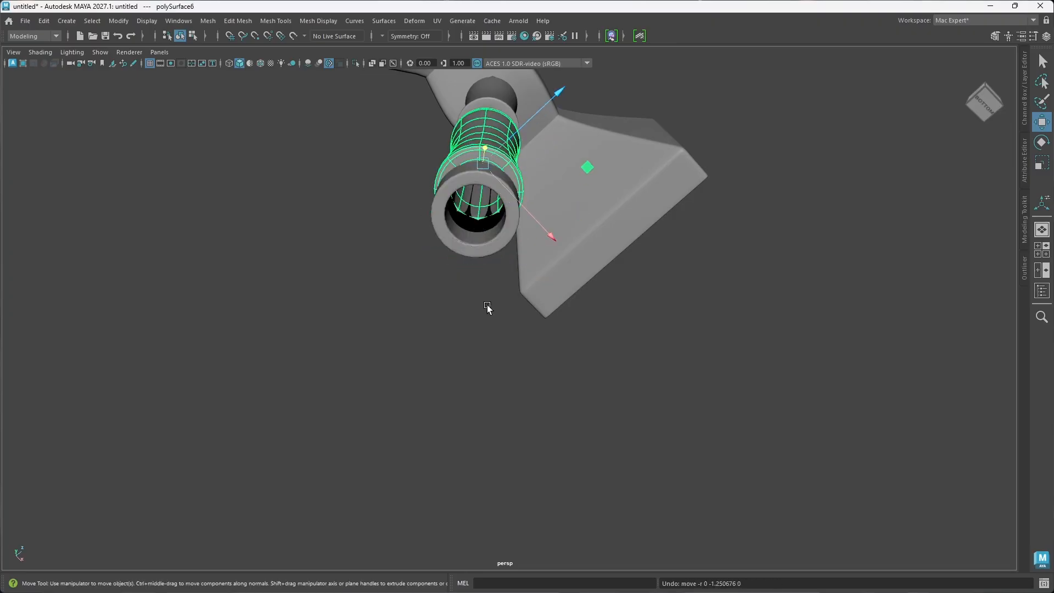
{"action": "key", "text": "ctrl+z"}
{"action": "key", "text": "ctrl+z"}
{"action": "key", "text": "ctrl+z"}
{"action": "key", "text": "ctrl+z"}
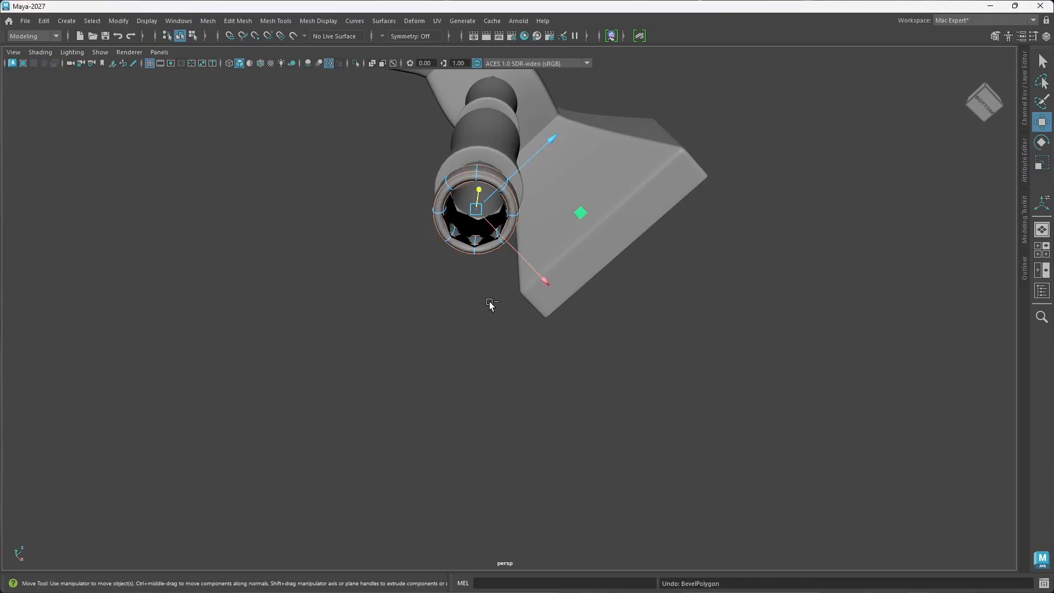
Step: Return the end ring to unsmoothed display, and undo its edge selection and the last adjustments made to the ring
{"action": "key", "text": "1"}
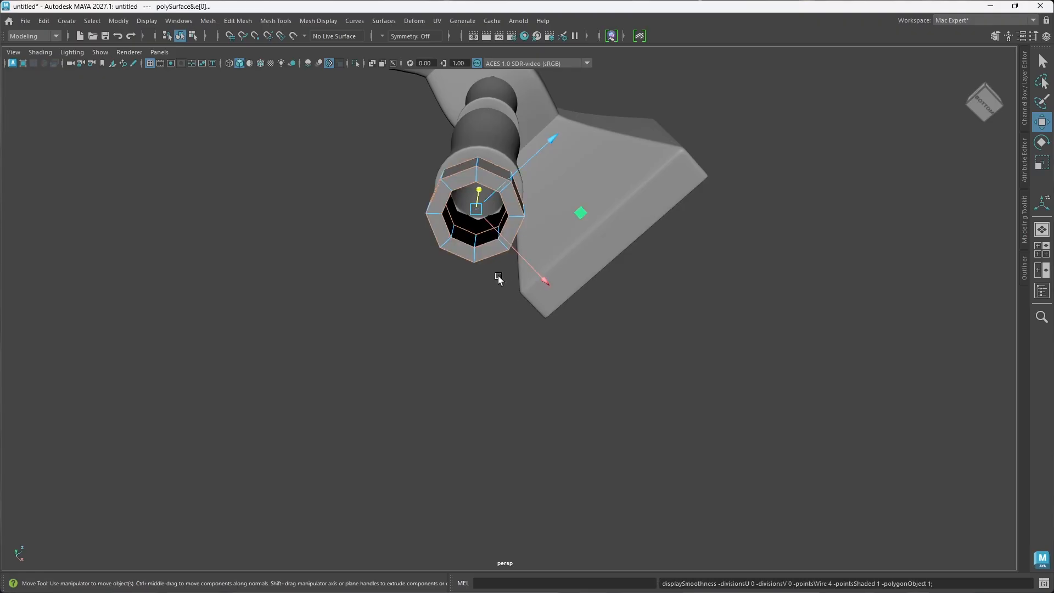
{"action": "left_click_drag", "start_coordinate": [492, 288], "coordinate": [491, 291], "text": "alt"}
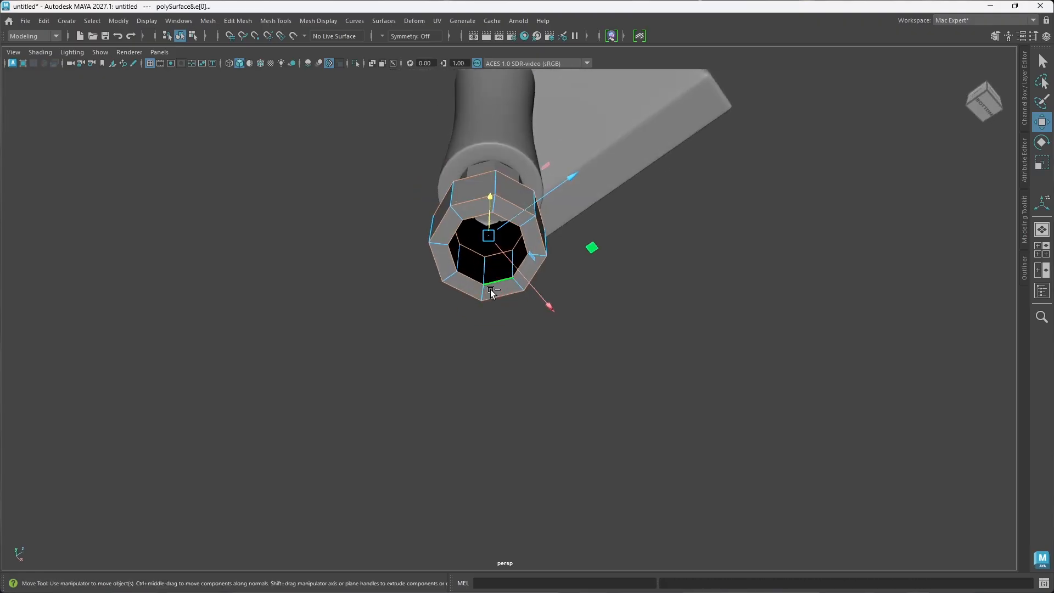
{"action": "double_click", "coordinate": [490, 289]}
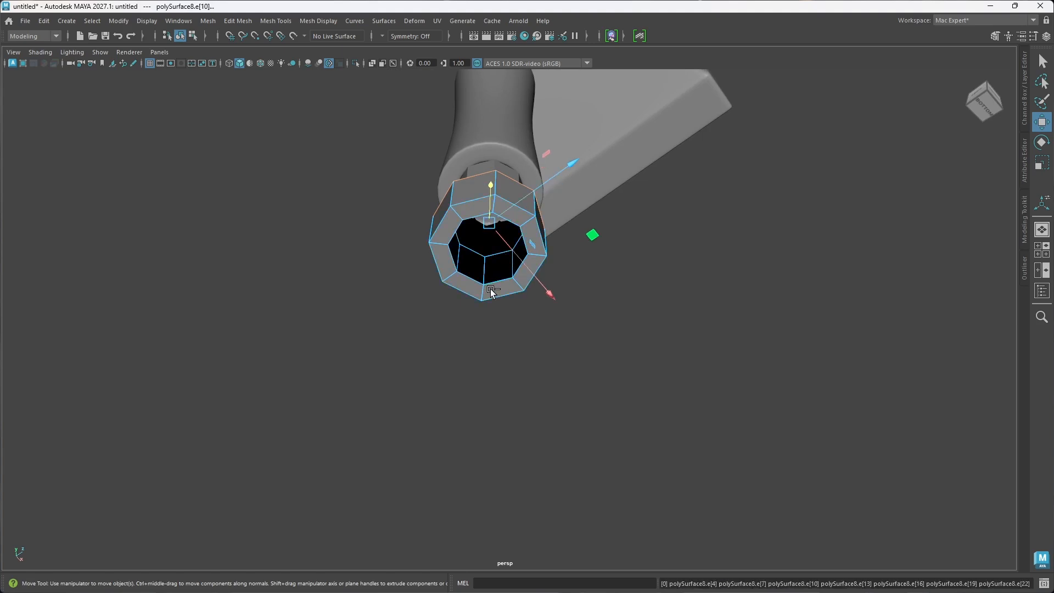
{"action": "key", "text": "ctrl+z"}
{"action": "key", "text": "ctrl+z"}
{"action": "key", "text": "ctrl+z"}
{"action": "key", "text": "ctrl+z"}
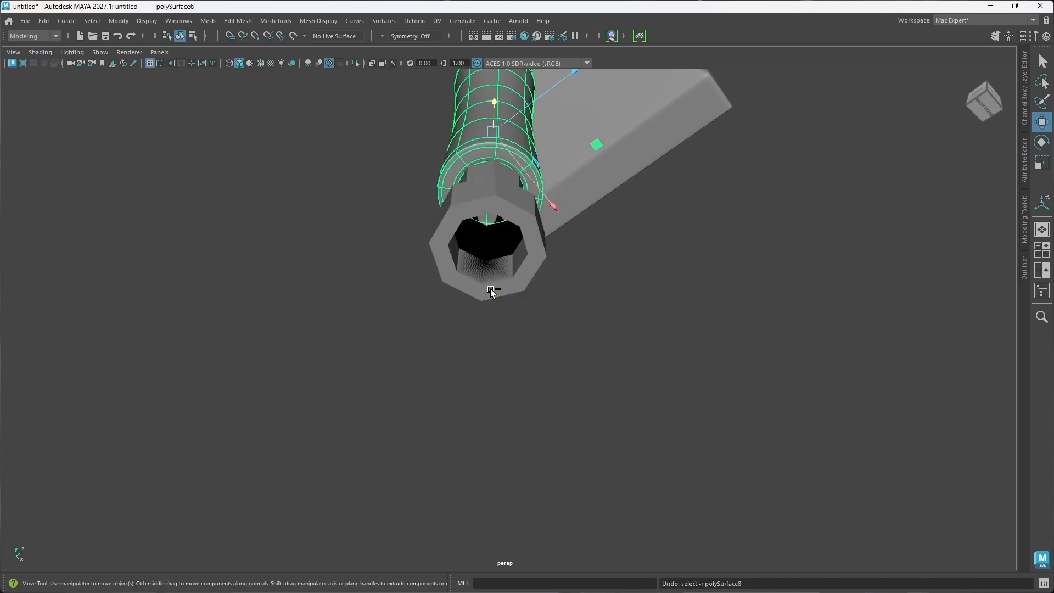
Step: Undo the end ring's extrusion thickness, back to its thin extruded faces around the shaft
{"action": "key", "text": "ctrl+z"}
{"action": "key", "text": "ctrl+z"}
{"action": "key", "text": "ctrl+z"}
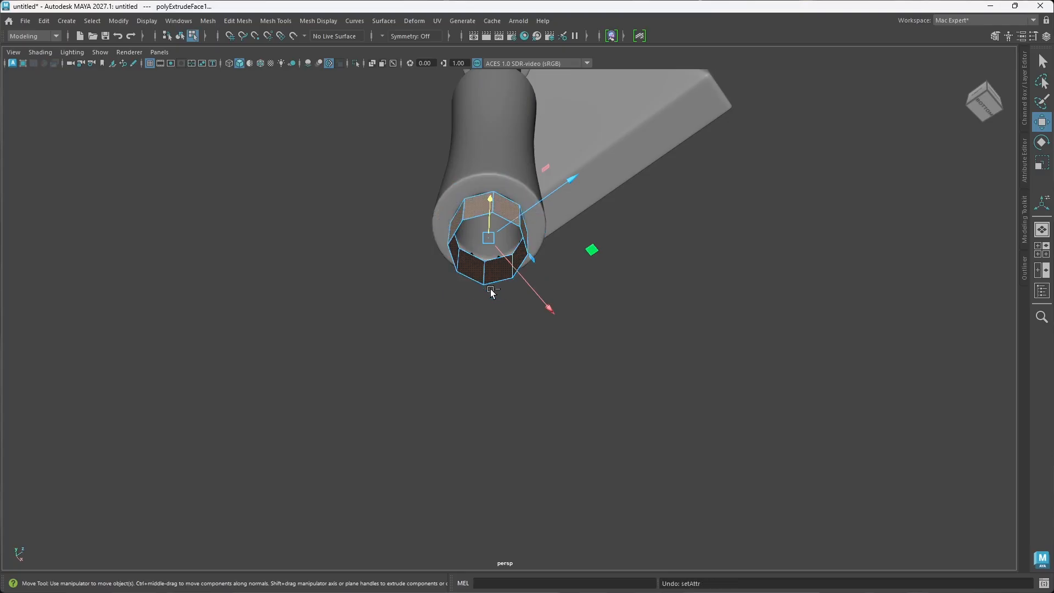
{"action": "left_click_drag", "start_coordinate": [487, 284], "coordinate": [483, 313], "text": "alt"}
{"action": "scroll", "coordinate": [549, 391], "scroll_direction": "up", "scroll_amount": 2}
{"action": "left_click_drag", "start_coordinate": [549, 392], "coordinate": [537, 349], "text": "alt"}
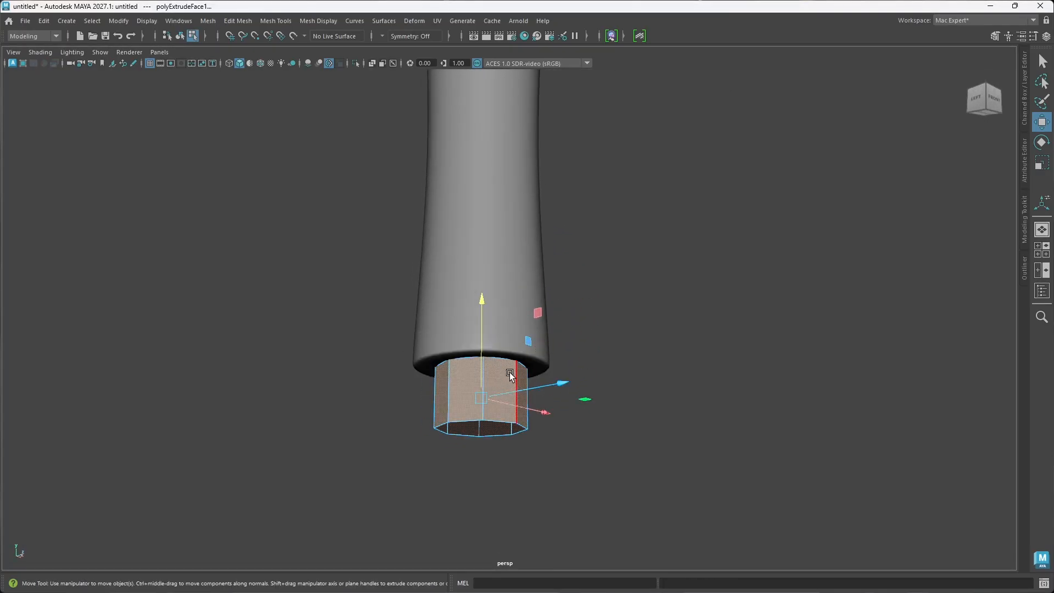
Step: Thicken the end ring by raising its face extrusion thickness beyond 0.414, so the ring projects past the lower sleeve's rim
{"action": "key", "text": "t"}
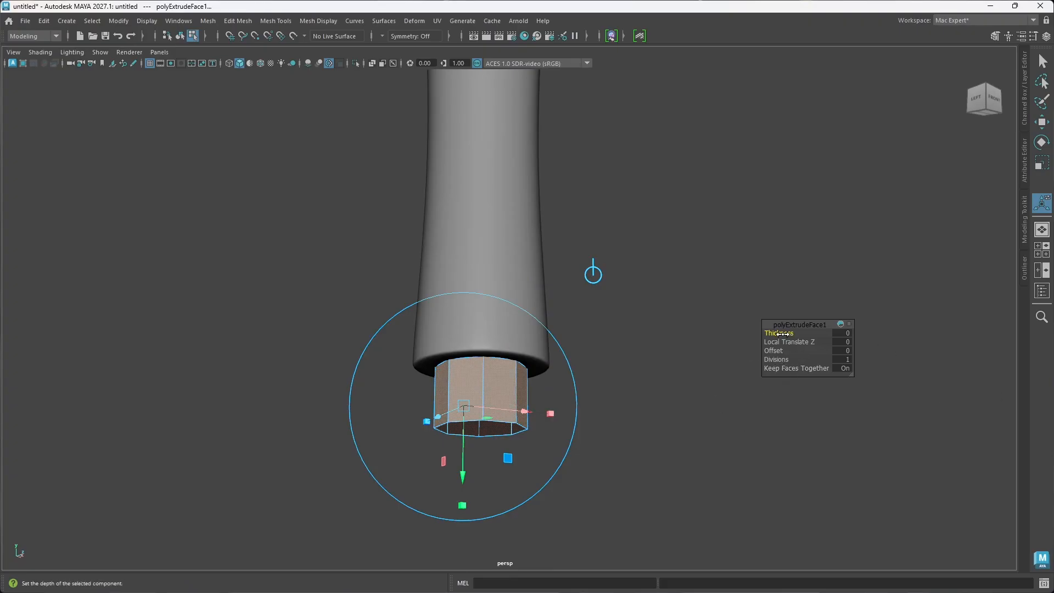
{"action": "left_click_drag", "start_coordinate": [780, 333], "coordinate": [905, 316]}
{"action": "left_click_drag", "start_coordinate": [767, 333], "coordinate": [873, 324]}
{"action": "left_click_drag", "start_coordinate": [588, 430], "coordinate": [584, 458], "text": "alt"}
{"action": "scroll", "coordinate": [536, 404], "scroll_direction": "down", "scroll_amount": 3}
{"action": "left_click_drag", "start_coordinate": [535, 402], "coordinate": [540, 409], "text": "alt"}
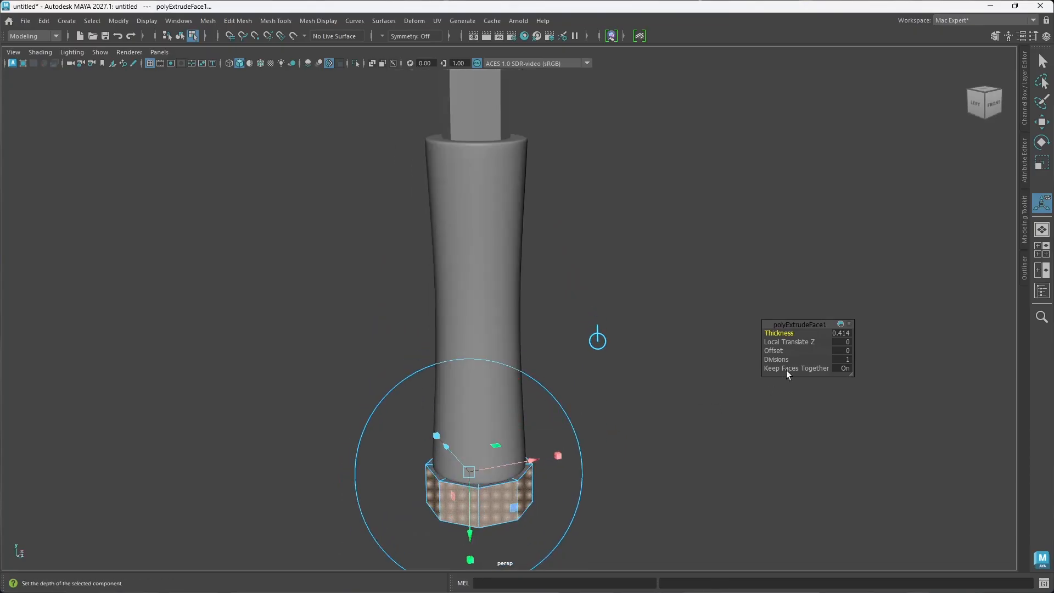
{"action": "left_click_drag", "start_coordinate": [778, 332], "coordinate": [861, 327]}
{"action": "left_click_drag", "start_coordinate": [592, 418], "coordinate": [600, 399], "text": "alt"}
Step: Select the end ring as an object and scale it along the handle axis to about twice its height
{"action": "right_click_drag", "start_coordinate": [548, 268], "coordinate": [604, 252]}
{"action": "key", "text": "r"}
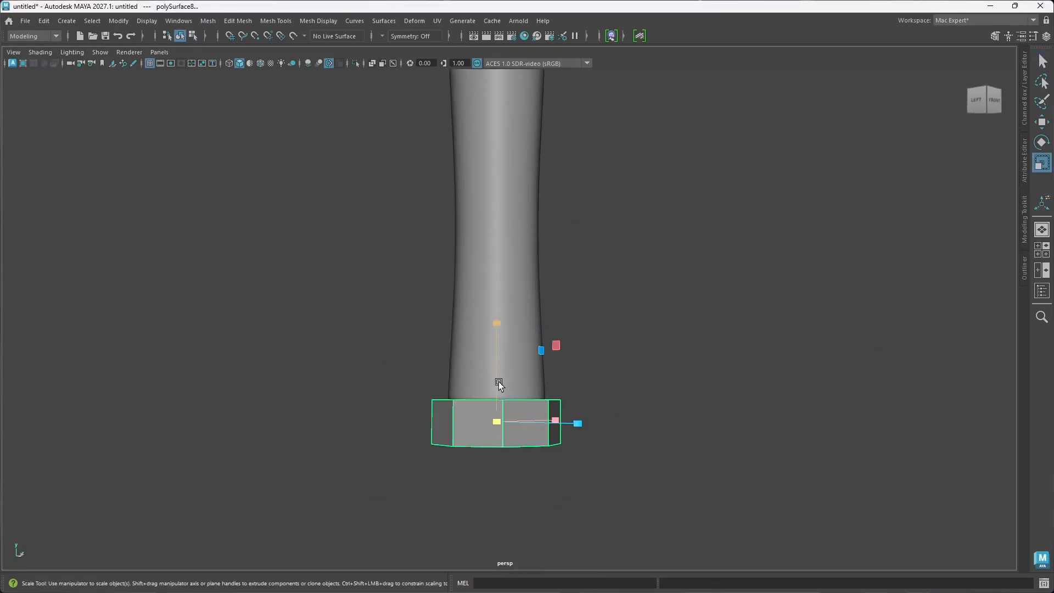
{"action": "left_click_drag", "start_coordinate": [496, 374], "coordinate": [504, 290]}
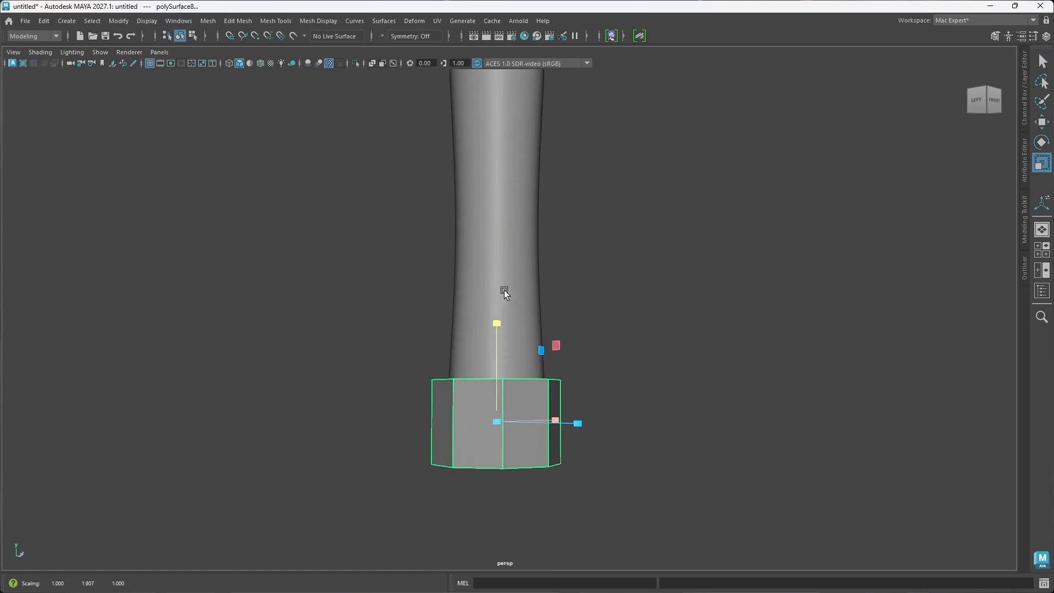
Step: Reposition the lower grip sleeve and the end ring along the handle, leaving a short stretch of shaft exposed between them
{"action": "left_click", "coordinate": [510, 338]}
{"action": "key", "text": "w"}
{"action": "left_click_drag", "start_coordinate": [496, 212], "coordinate": [505, 179]}
{"action": "left_click_drag", "start_coordinate": [513, 279], "coordinate": [523, 296], "text": "alt"}
{"action": "left_click", "coordinate": [538, 314]}
{"action": "middle_click_drag", "start_coordinate": [542, 307], "coordinate": [546, 343], "text": "alt"}
{"action": "left_click_drag", "start_coordinate": [495, 269], "coordinate": [536, 341]}
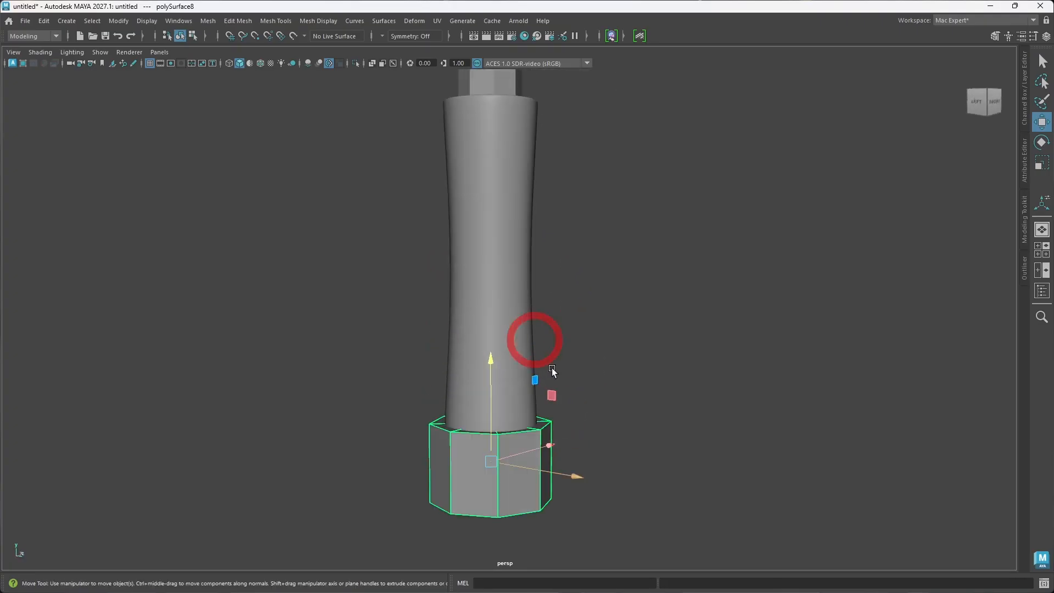
{"action": "middle_click_drag", "start_coordinate": [551, 369], "coordinate": [554, 333], "text": "alt"}
{"action": "left_click", "coordinate": [503, 299]}
{"action": "left_click_drag", "start_coordinate": [492, 221], "coordinate": [498, 173]}
{"action": "left_click", "coordinate": [625, 399]}
Step: Select the end ring's outer and inner rim edge loops at both its upper and lower ends
{"action": "left_click", "coordinate": [524, 391]}
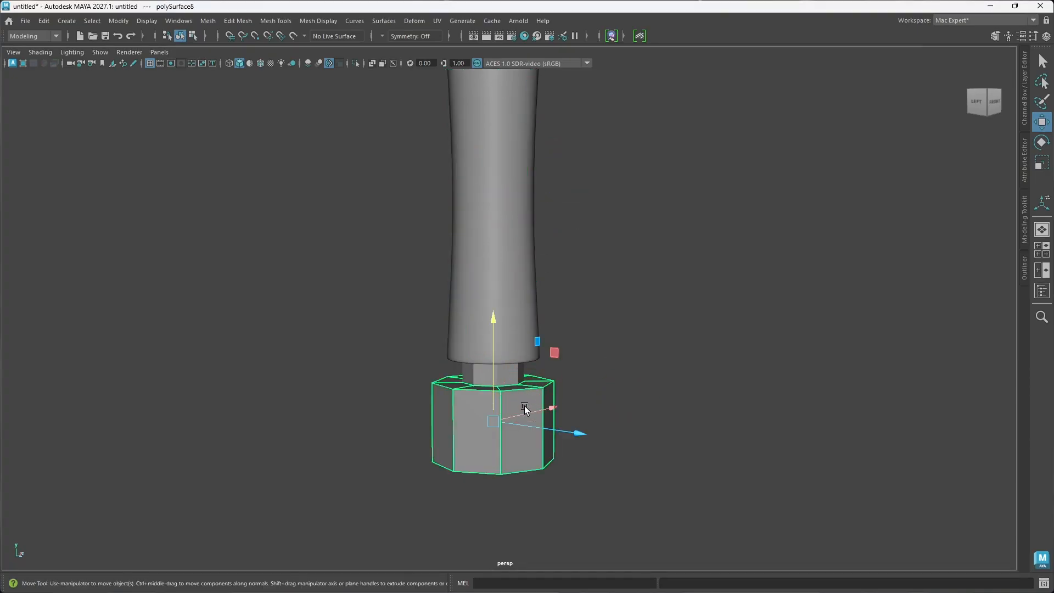
{"action": "right_click", "coordinate": [522, 413]}
{"action": "left_click", "coordinate": [523, 239]}
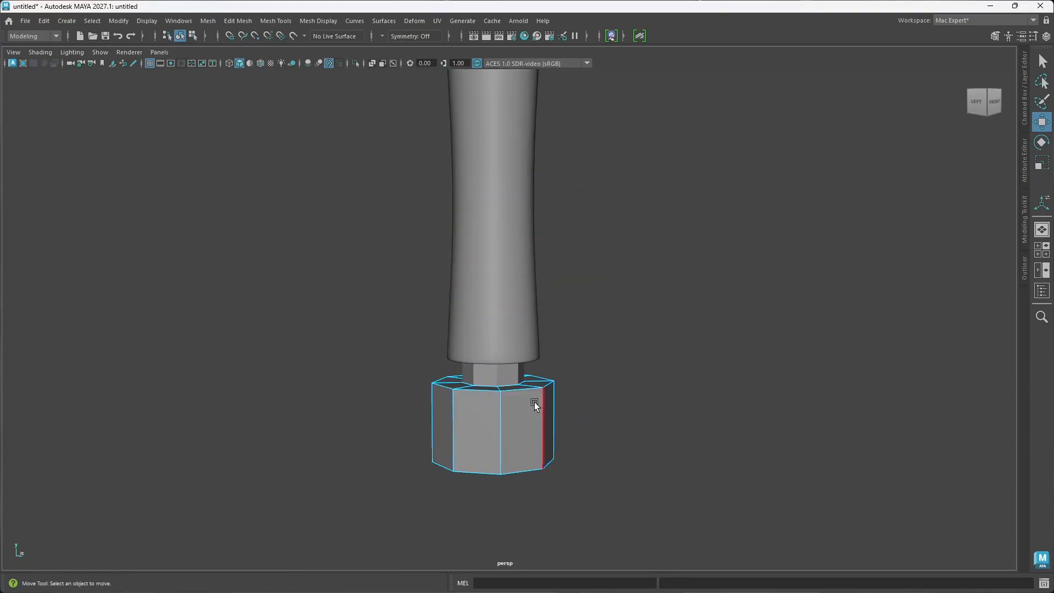
{"action": "left_click", "coordinate": [523, 391]}
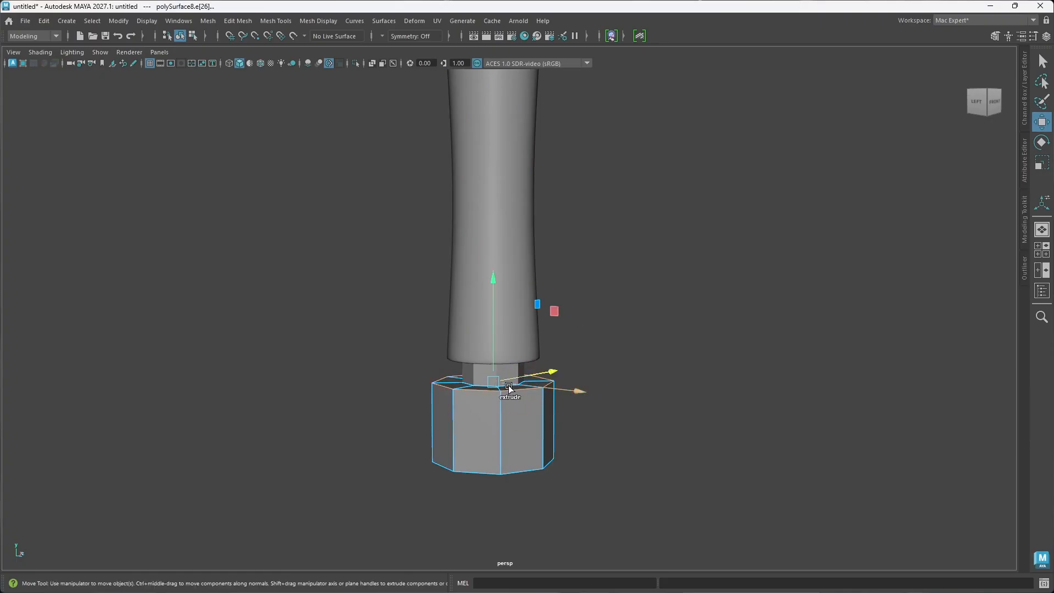
{"action": "left_click_drag", "start_coordinate": [495, 399], "coordinate": [498, 420], "text": "alt"}
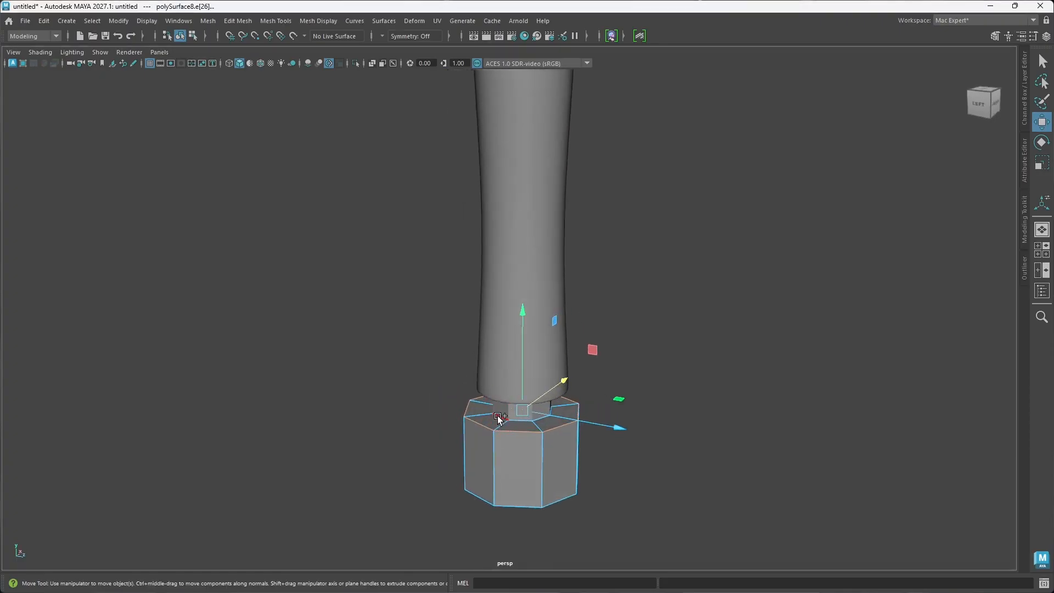
{"action": "left_click", "coordinate": [500, 417]}
{"action": "left_click_drag", "start_coordinate": [537, 459], "coordinate": [536, 351], "text": "alt"}
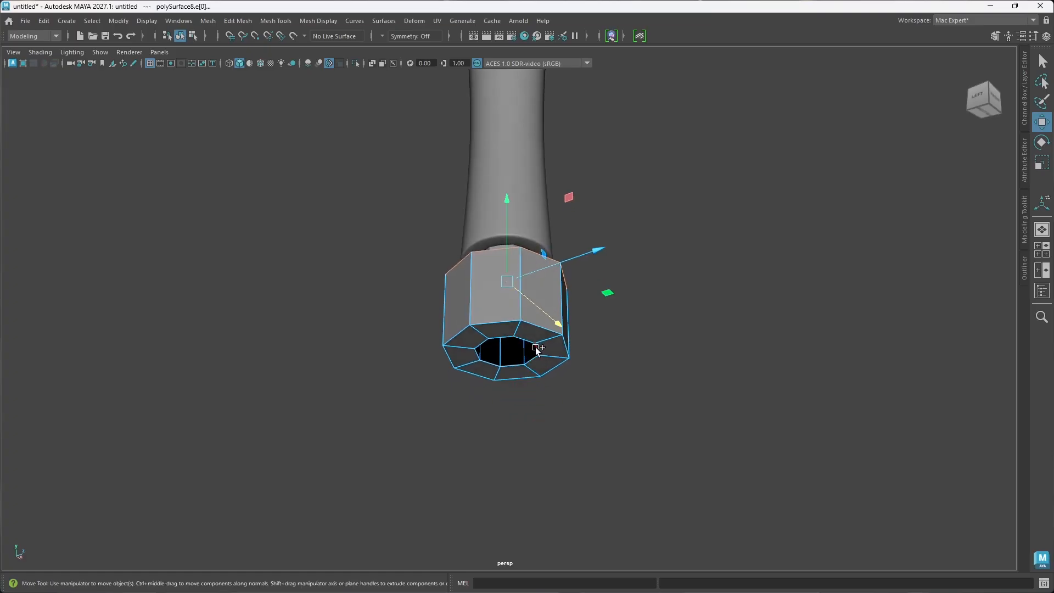
{"action": "double_click", "coordinate": [536, 350], "text": "shift"}
{"action": "double_click", "coordinate": [550, 330], "text": "shift"}
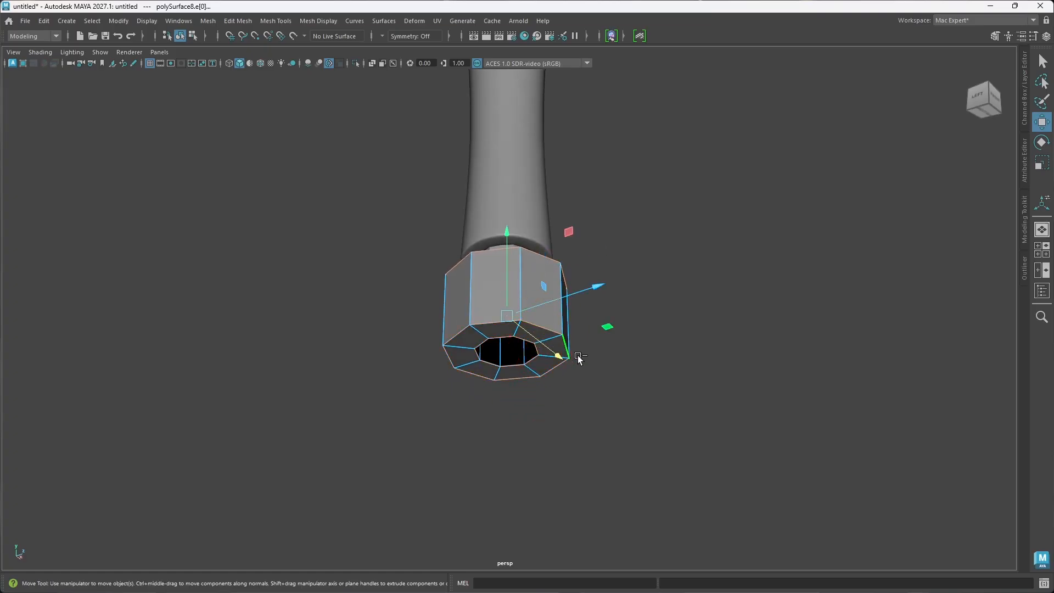
Step: Bevel the selected rim edges with chamfer off and a fraction of 0.272, and show the ring smoothed
{"action": "key", "text": "ctrl+b"}
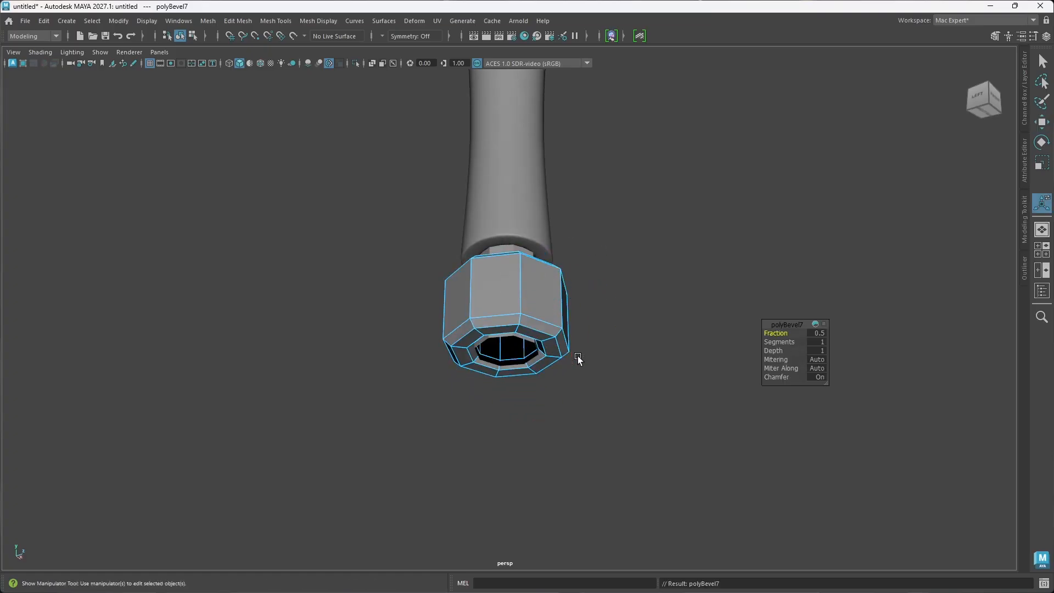
{"action": "left_click", "coordinate": [777, 378]}
{"action": "left_click_drag", "start_coordinate": [778, 378], "coordinate": [764, 378]}
{"action": "left_click_drag", "start_coordinate": [781, 333], "coordinate": [684, 330]}
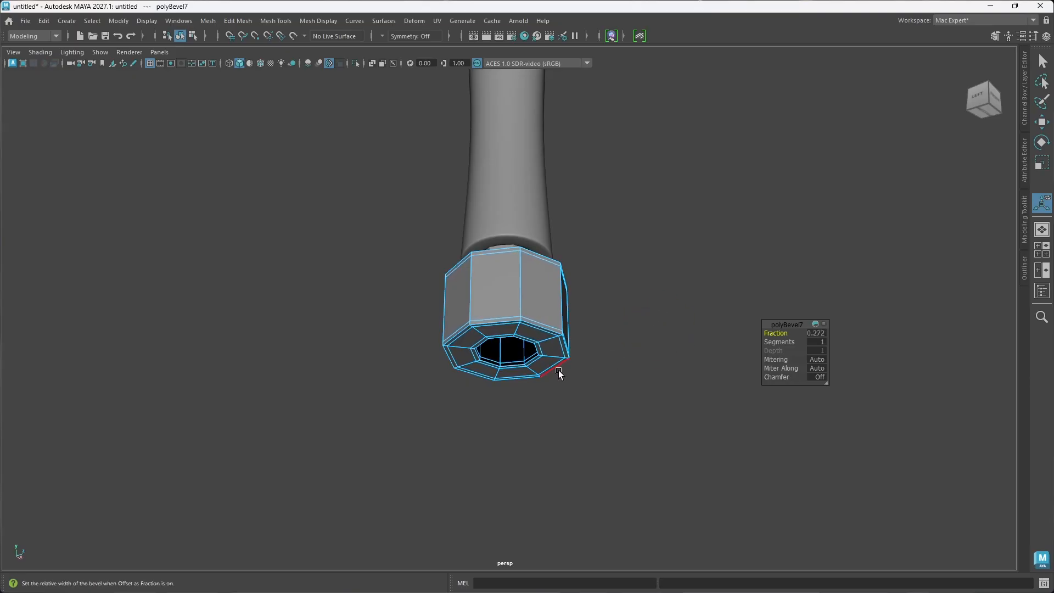
{"action": "key", "text": "3"}
{"action": "left_click_drag", "start_coordinate": [536, 329], "coordinate": [527, 381], "text": "alt"}
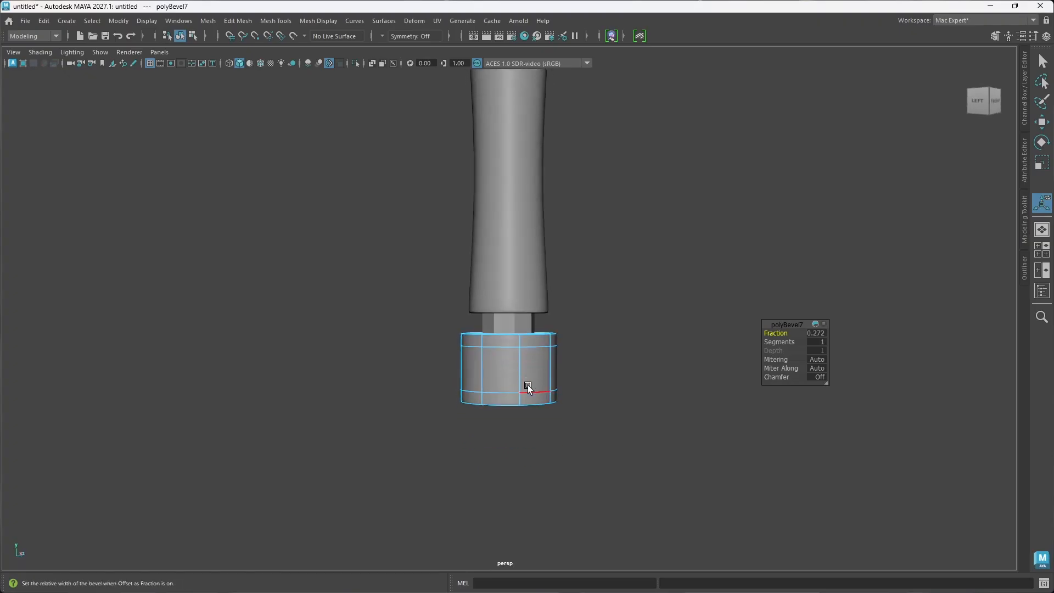
Step: Insert an edge loop around the middle of the end ring's outer wall
{"action": "key", "text": "ctrl+shift+x"}
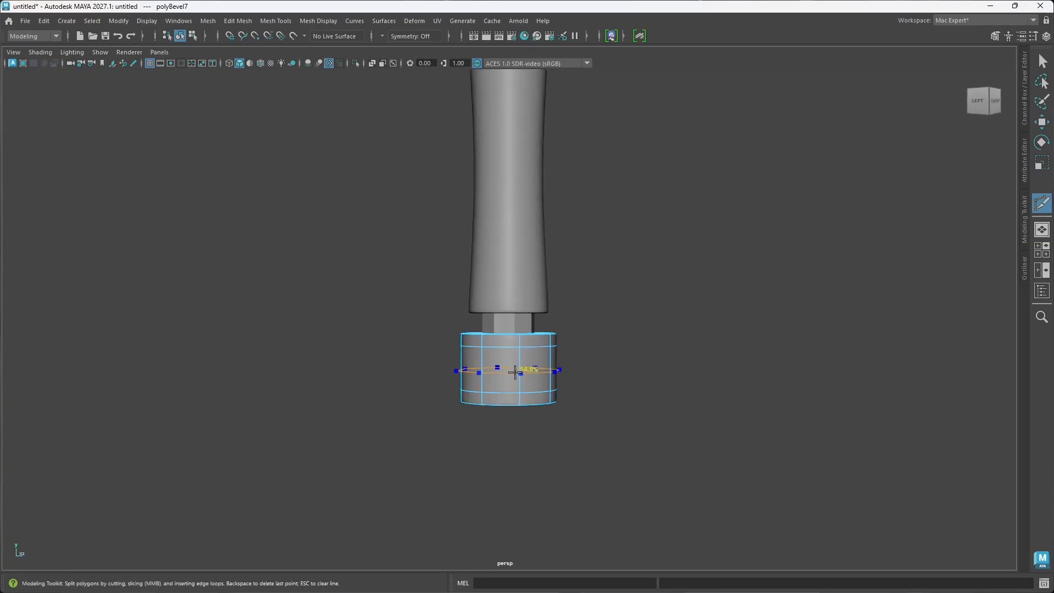
{"action": "middle_click", "coordinate": [516, 370], "text": "ctrl"}
{"action": "left_click_drag", "start_coordinate": [562, 395], "coordinate": [543, 375], "text": "alt"}
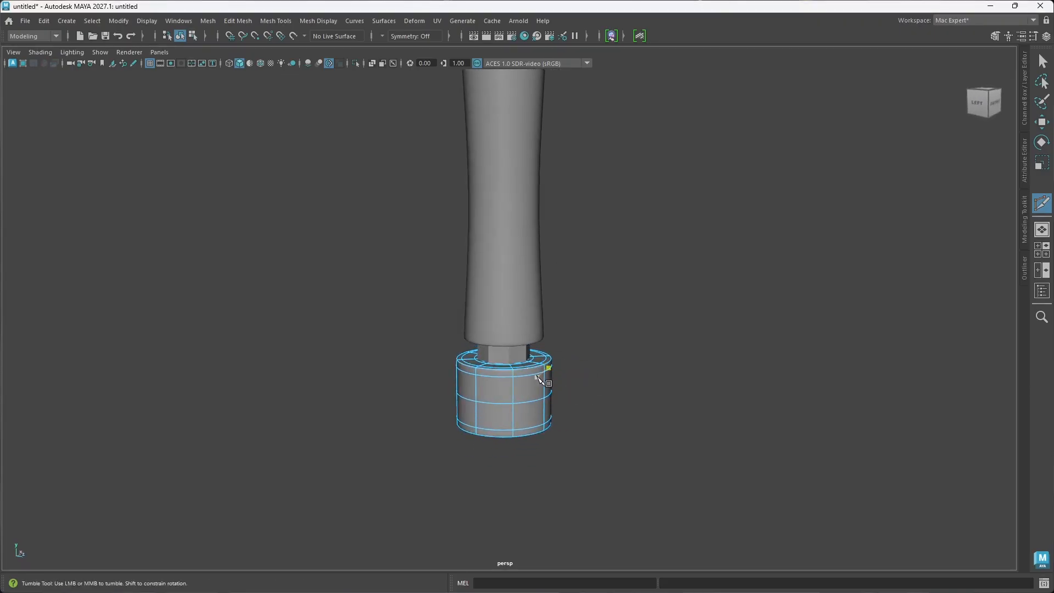
Step: Move the lower grip sleeve down until it meets the end ring
{"action": "key", "text": "w"}
{"action": "left_click", "coordinate": [520, 271]}
{"action": "left_click_drag", "start_coordinate": [510, 136], "coordinate": [503, 149]}
{"action": "left_click_drag", "start_coordinate": [588, 299], "coordinate": [569, 316], "text": "alt"}
Step: Show the handle shaft smoothed and examine how its open bottom end fits inside the ring's hole
{"action": "left_click", "coordinate": [525, 83]}
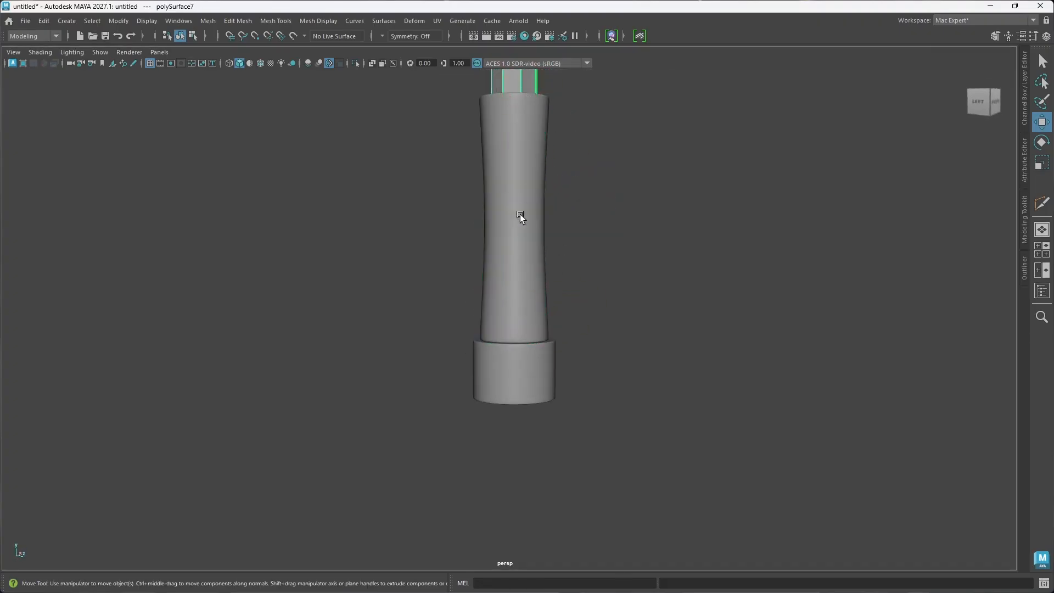
{"action": "left_click_drag", "start_coordinate": [519, 214], "coordinate": [522, 198], "text": "alt"}
{"action": "scroll", "coordinate": [522, 272], "scroll_direction": "up", "scroll_amount": 4}
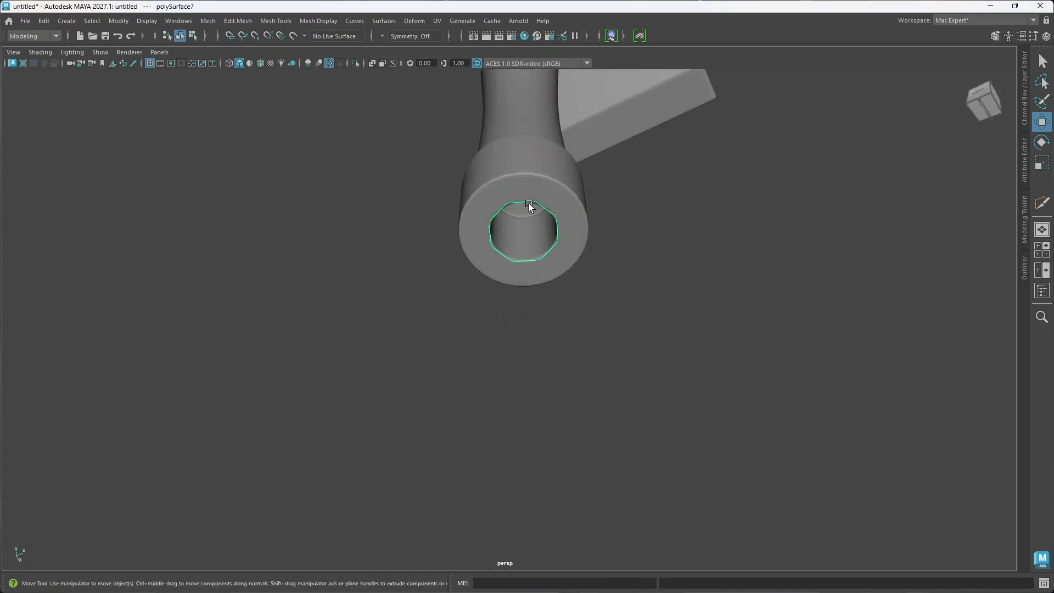
{"action": "middle_click_drag", "start_coordinate": [529, 207], "coordinate": [508, 295], "text": "alt"}
{"action": "key", "text": "3"}
{"action": "scroll", "coordinate": [522, 281], "scroll_direction": "up", "scroll_amount": 4}
{"action": "left_click_drag", "start_coordinate": [510, 306], "coordinate": [522, 294], "text": "alt"}
{"action": "left_click", "coordinate": [648, 328]}
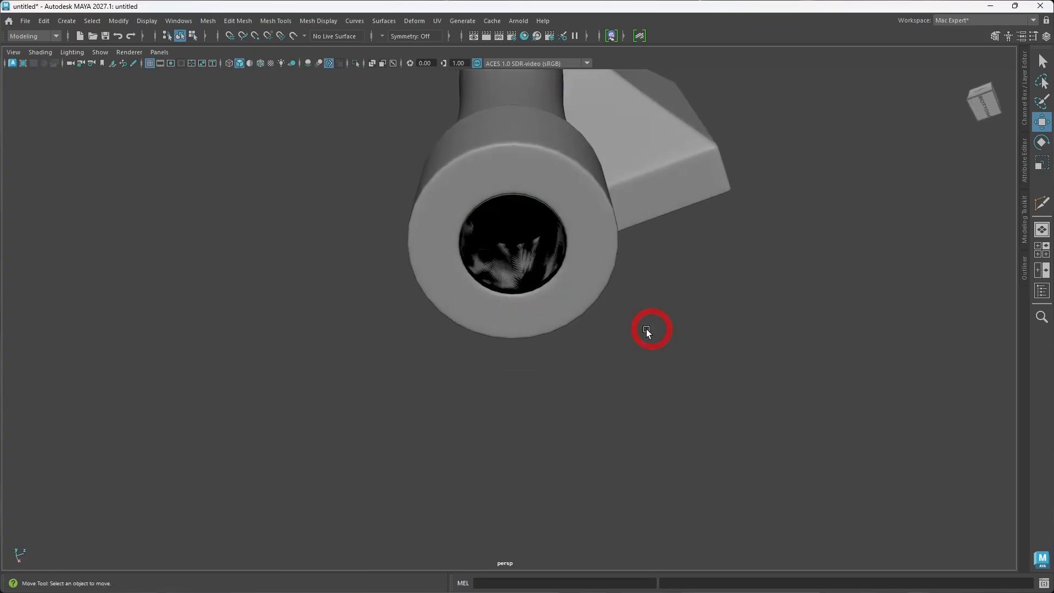
{"action": "left_click_drag", "start_coordinate": [581, 257], "coordinate": [577, 286], "text": "alt"}
{"action": "left_click_drag", "start_coordinate": [589, 374], "coordinate": [576, 338], "text": "alt"}
Step: Select the open border edge loop at the handle shaft's bottom end
{"action": "left_click", "coordinate": [529, 311]}
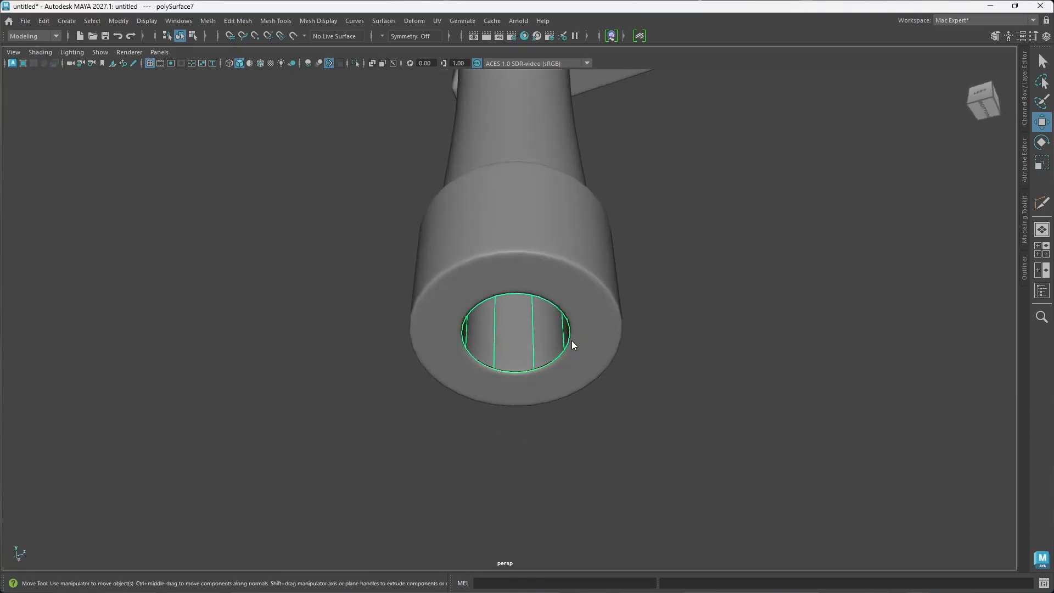
{"action": "right_click_drag", "start_coordinate": [571, 271], "coordinate": [570, 231]}
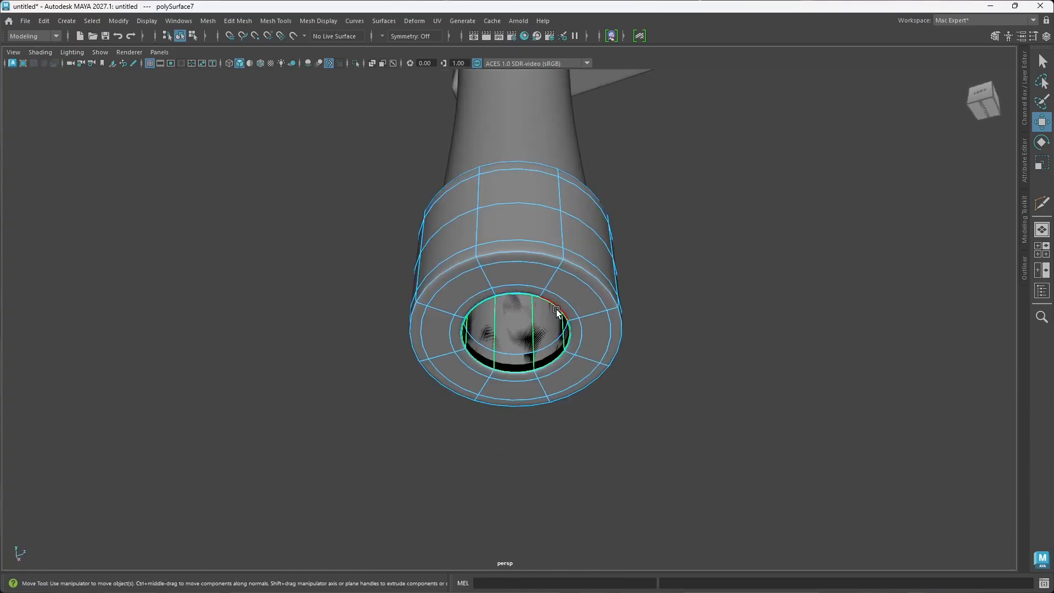
{"action": "right_click_drag", "start_coordinate": [639, 268], "coordinate": [641, 297]}
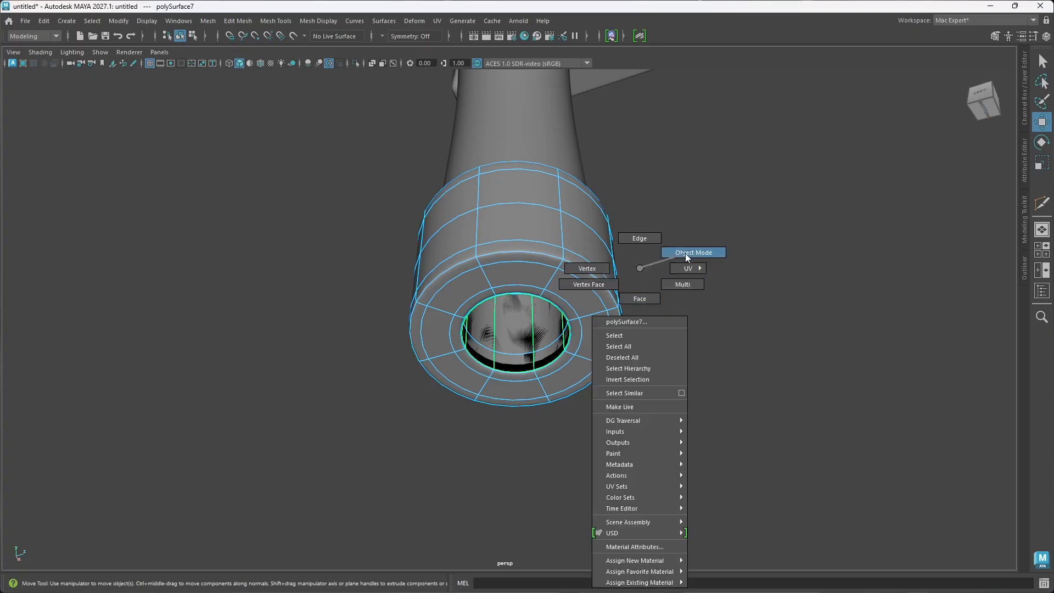
{"action": "right_click_drag", "start_coordinate": [685, 252], "coordinate": [686, 254]}
{"action": "left_click", "coordinate": [682, 311]}
{"action": "left_click", "coordinate": [545, 327]}
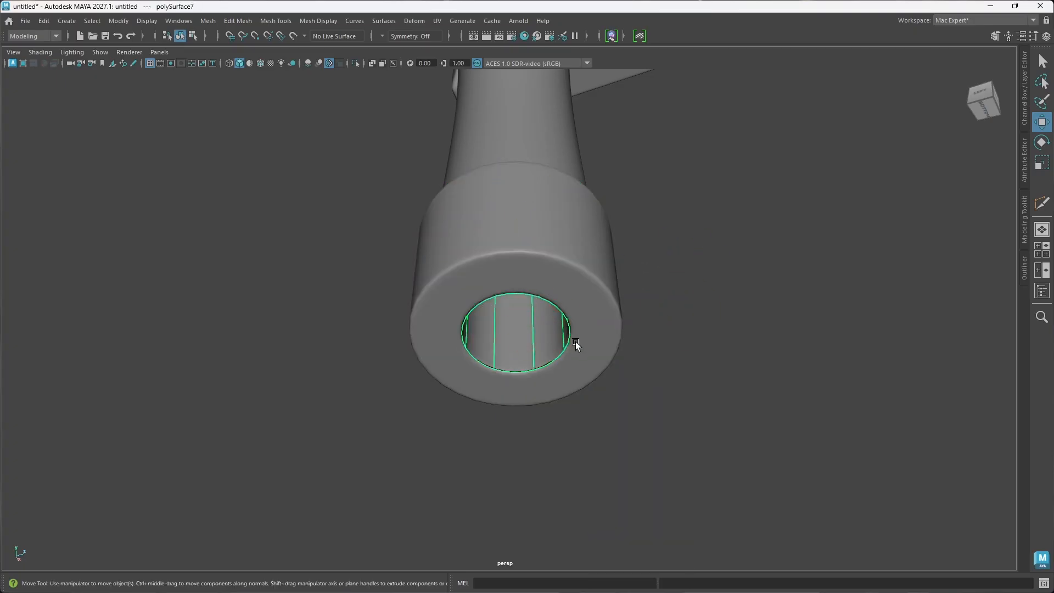
{"action": "right_click", "coordinate": [670, 352]}
{"action": "left_click", "coordinate": [670, 238]}
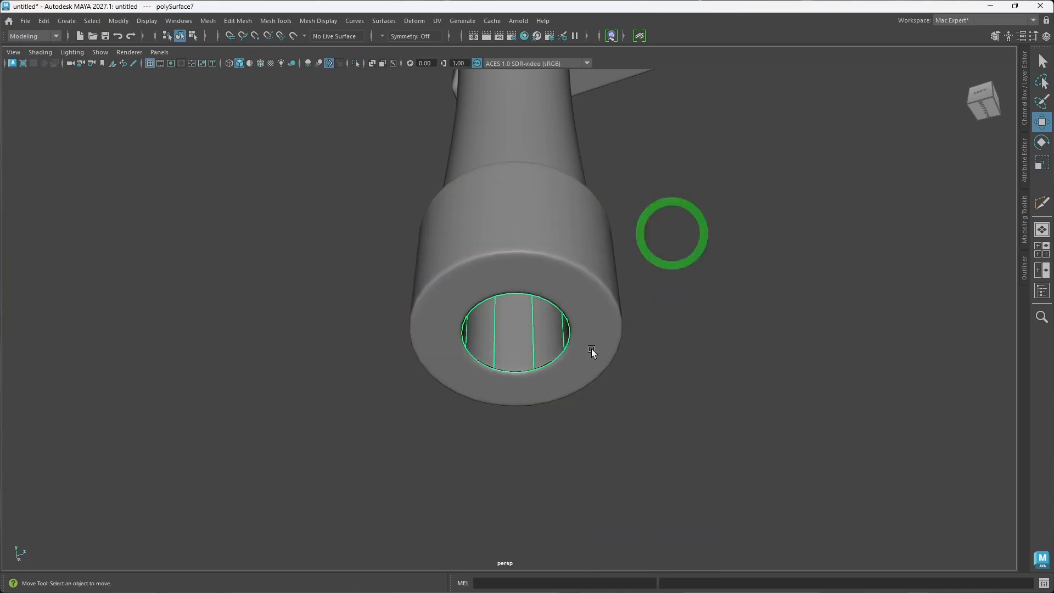
{"action": "double_click", "coordinate": [552, 305]}
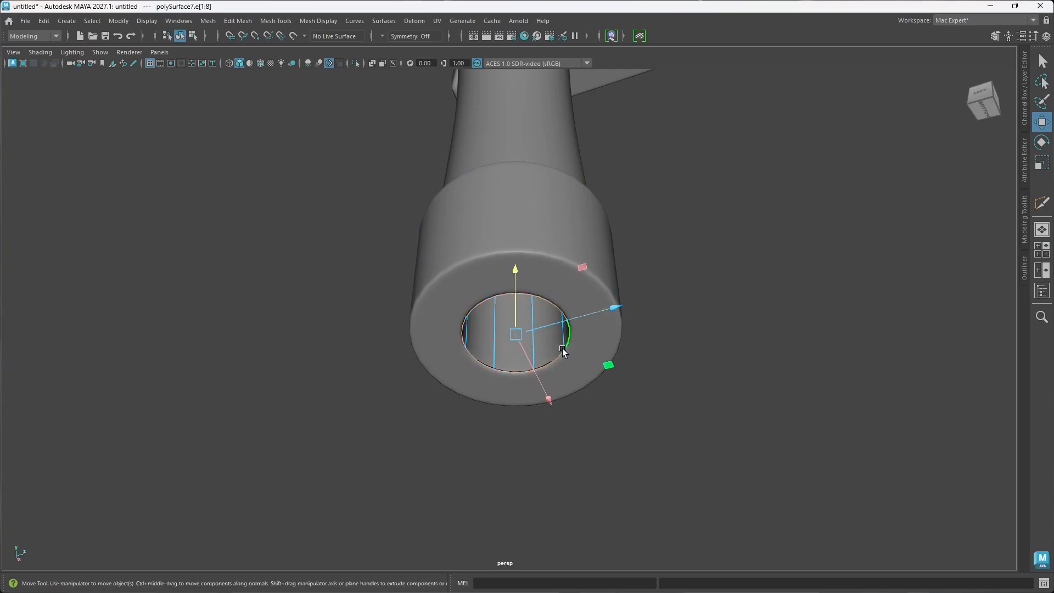
Step: Return the shaft to unsmoothed display, extrude its bottom border edges inward and fill the remaining hole
{"action": "key", "text": "1"}
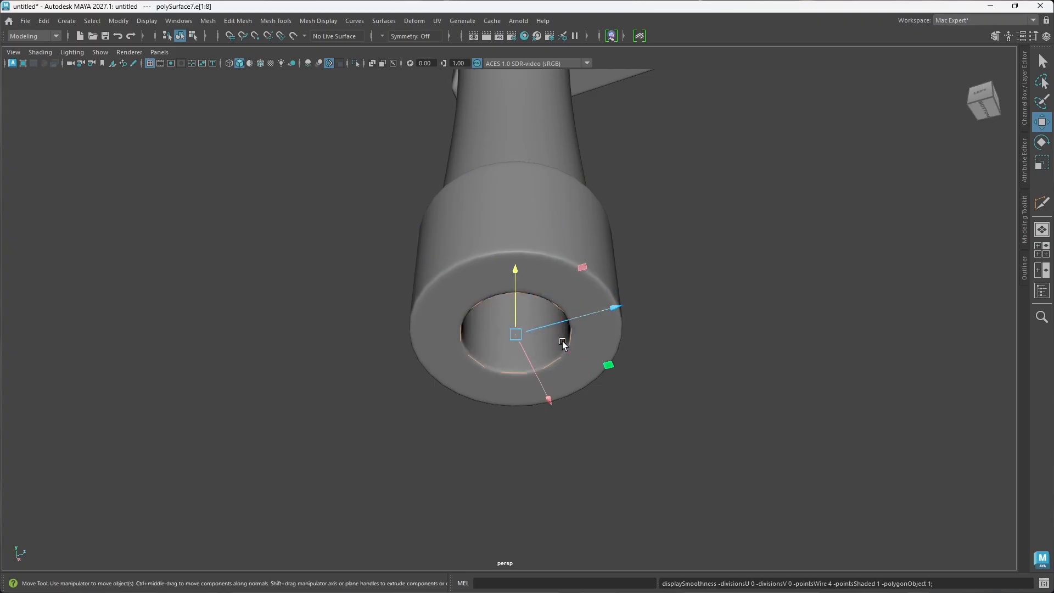
{"action": "key", "text": "ctrl+b"}
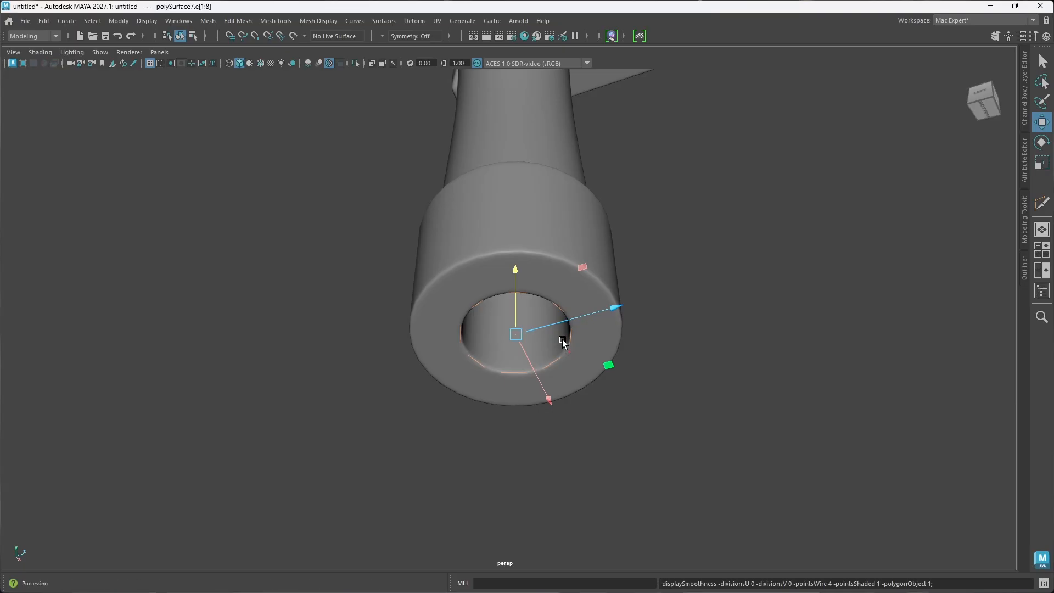
{"action": "key", "text": "r"}
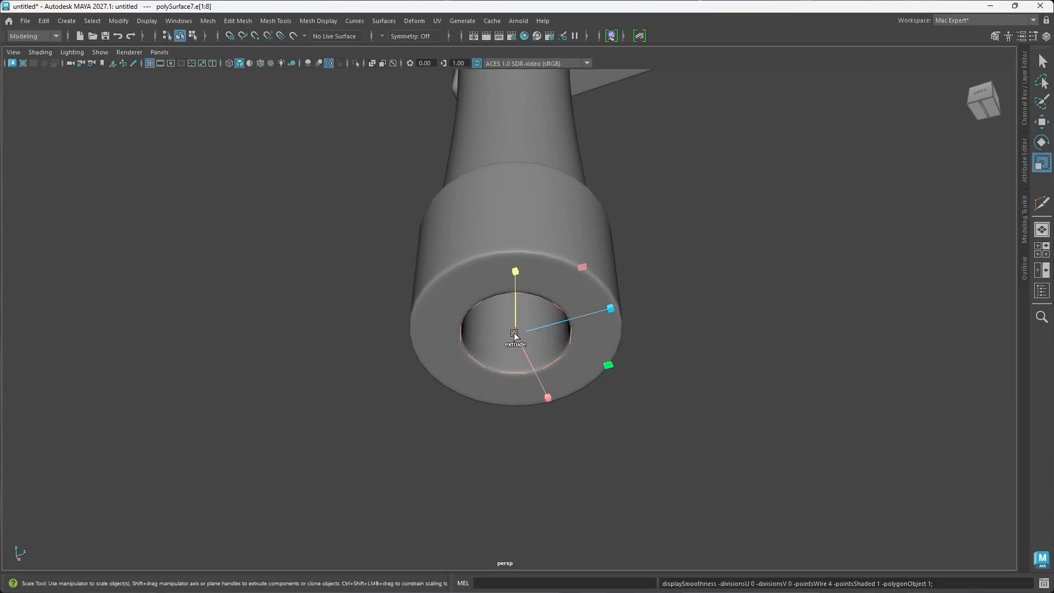
{"action": "left_click_drag", "start_coordinate": [519, 339], "coordinate": [487, 337], "text": "shift"}
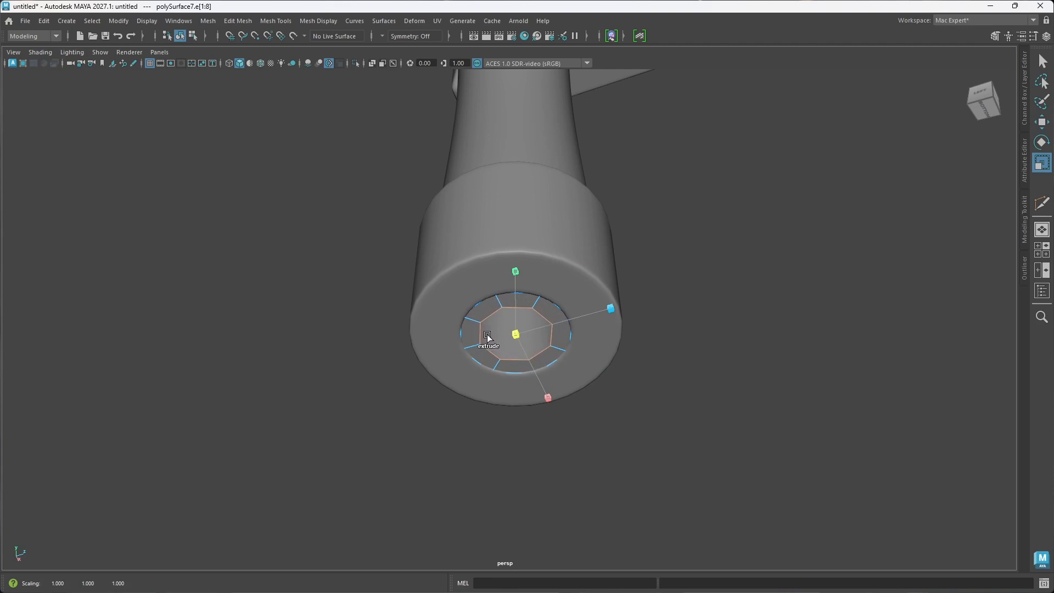
{"action": "left_click_drag", "start_coordinate": [536, 370], "coordinate": [531, 367], "text": "alt"}
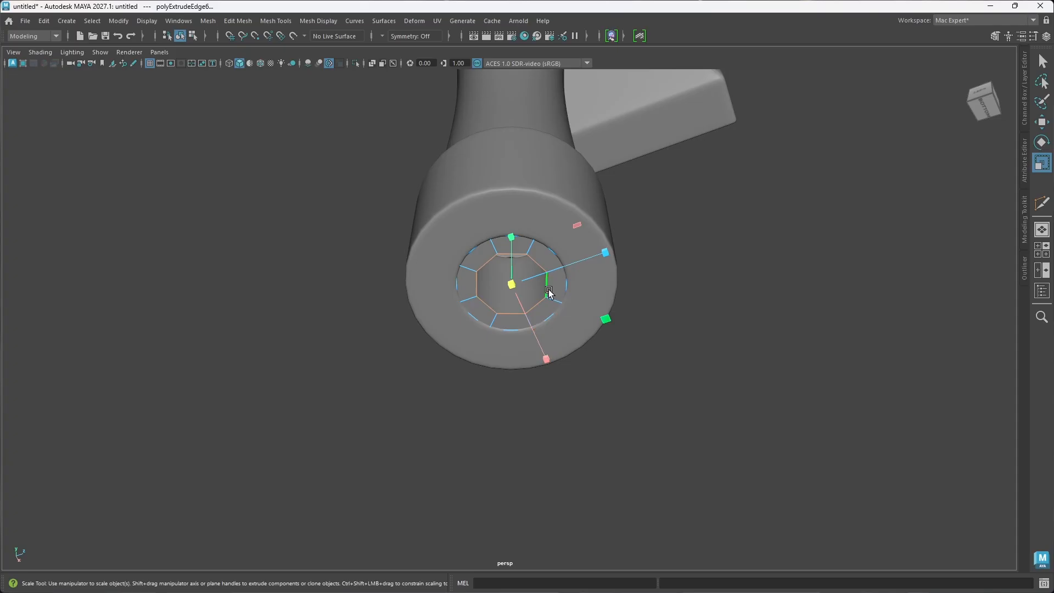
{"action": "left_click", "coordinate": [512, 285]}
{"action": "right_click_drag", "start_coordinate": [521, 291], "coordinate": [518, 454], "text": "shift"}
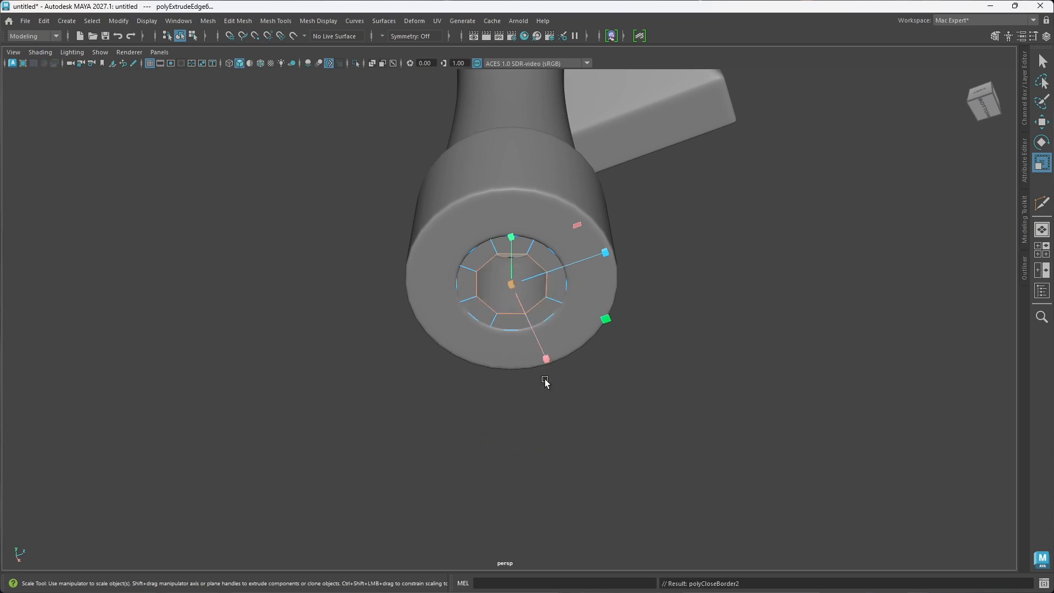
{"action": "left_click", "coordinate": [631, 400]}
{"action": "key", "text": "ctrl+shift+x"}
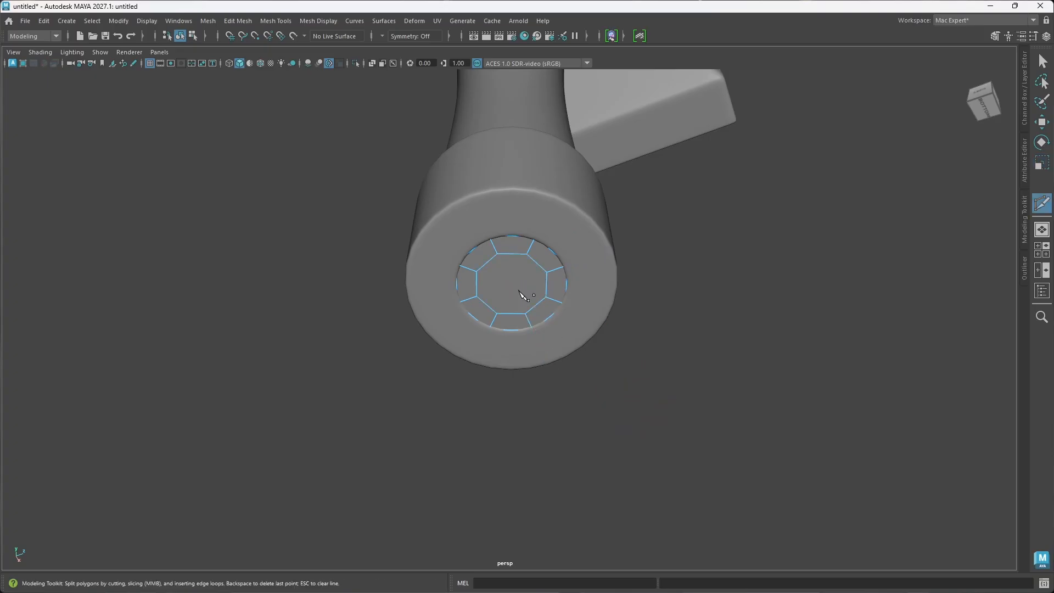
{"action": "left_click", "coordinate": [497, 314]}
{"action": "key", "text": "ctrl+z"}
Step: Undo the hole fill at the shaft's bottom end and merge the inner border edges to the center
{"action": "key", "text": "ctrl+z"}
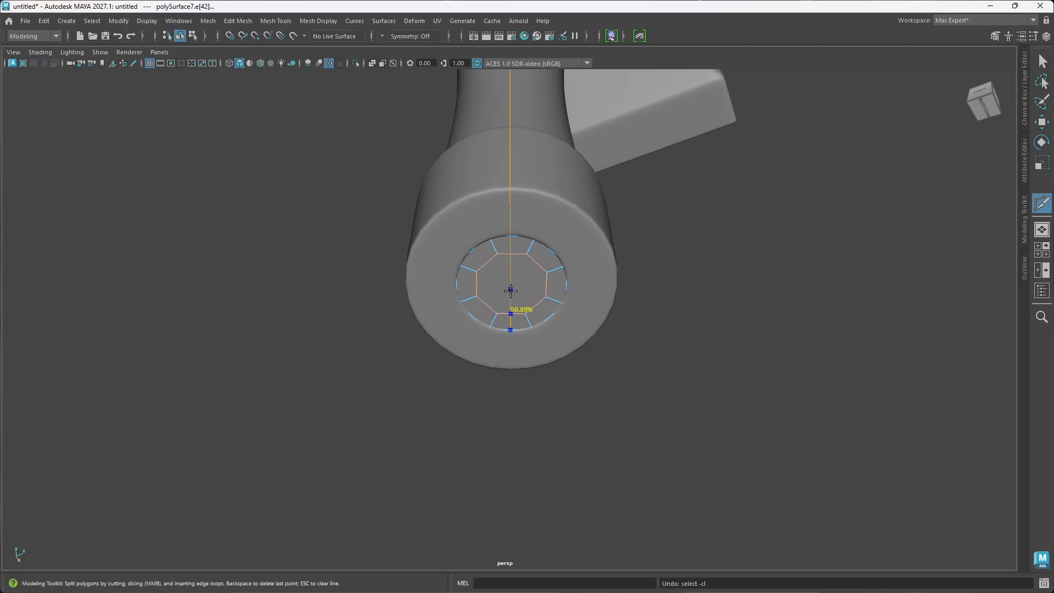
{"action": "key", "text": "ctrl+z"}
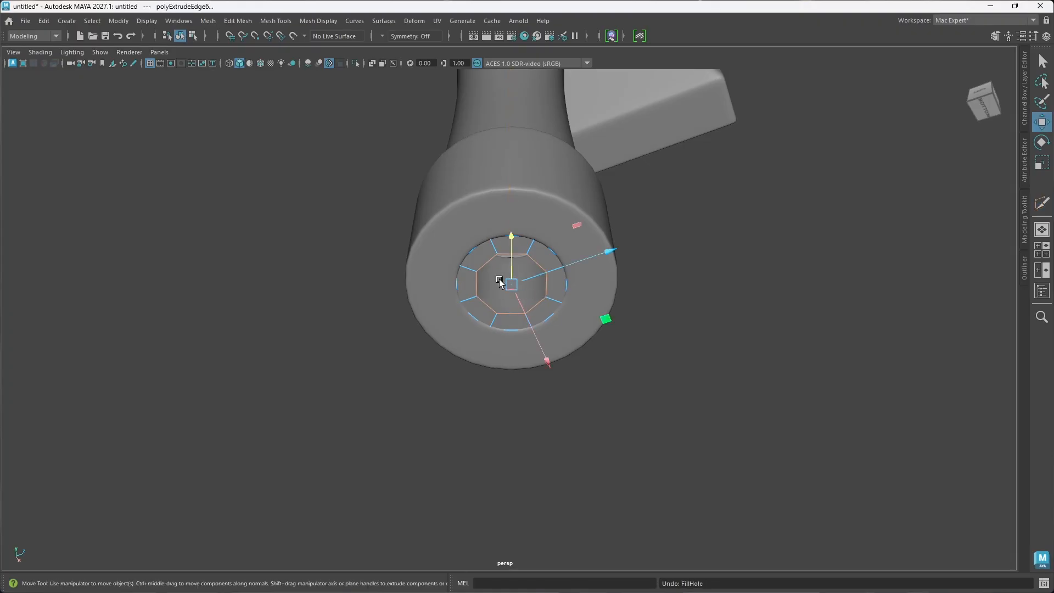
{"action": "right_click", "coordinate": [500, 281], "text": "shift"}
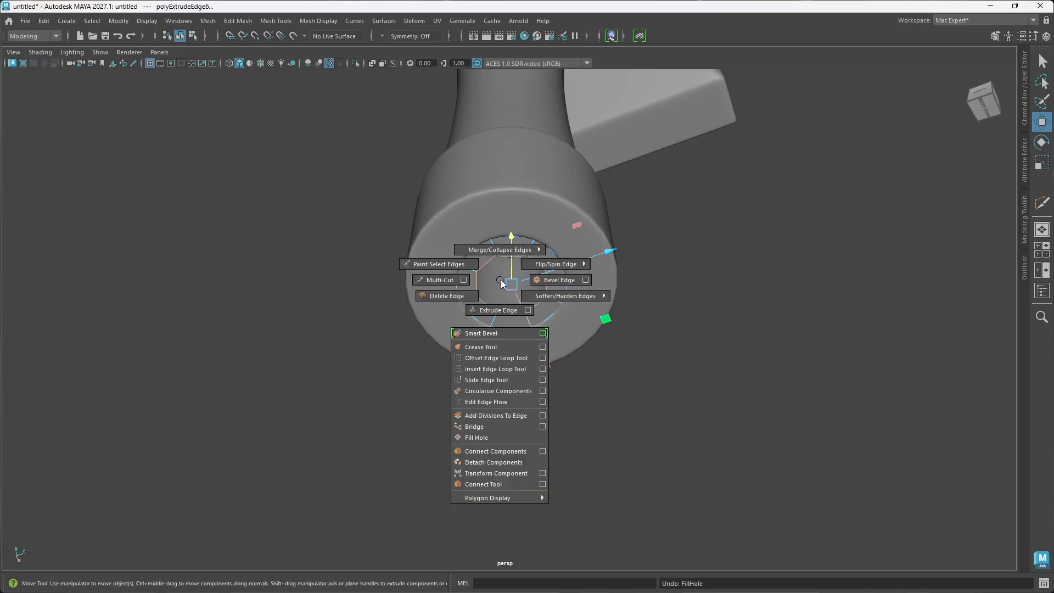
{"action": "mouse_move", "coordinate": [498, 252]}
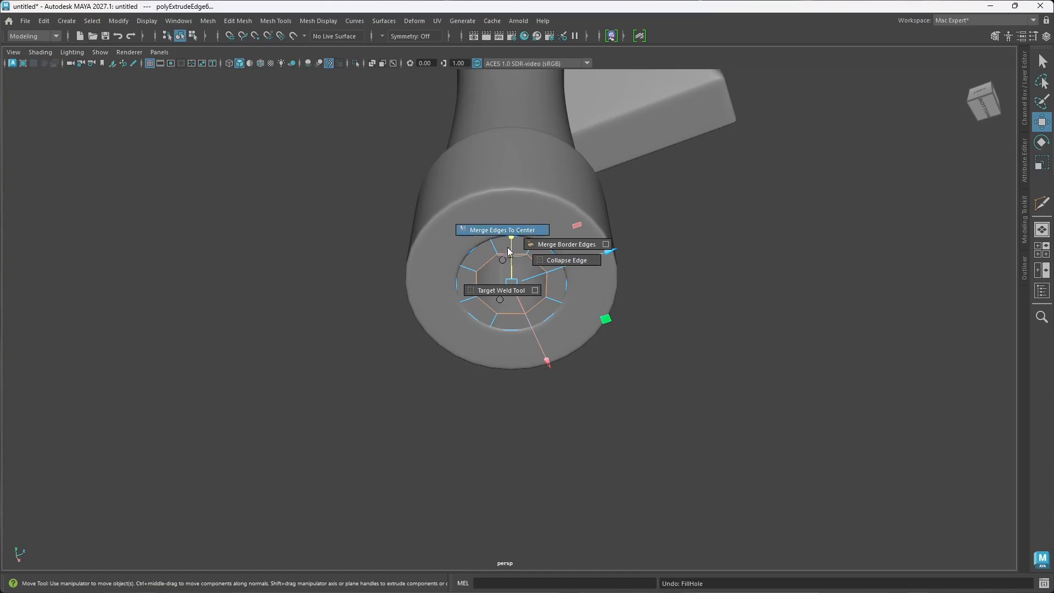
{"action": "left_click", "coordinate": [510, 230]}
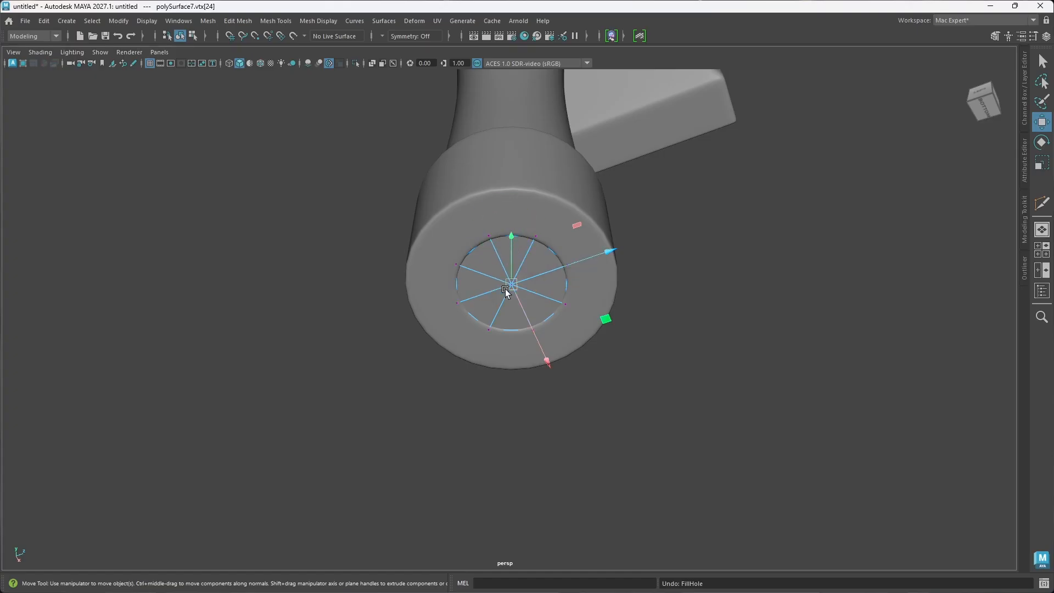
Step: Return to object mode and show the handle shaft smoothed to check its closed bottom end inside the ring
{"action": "left_click", "coordinate": [688, 317]}
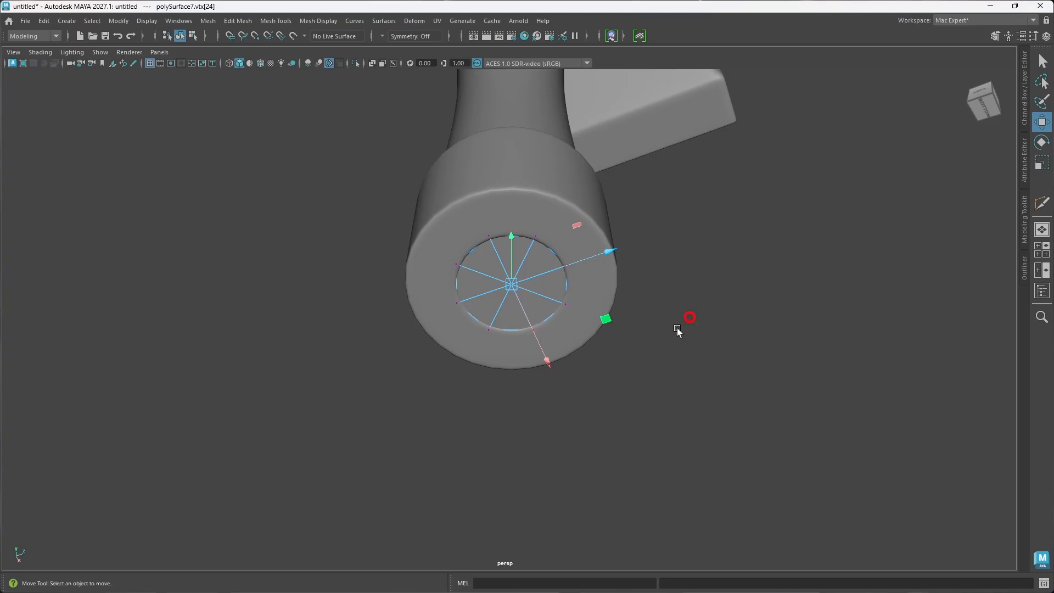
{"action": "left_click_drag", "start_coordinate": [579, 307], "coordinate": [572, 296], "text": "alt"}
{"action": "right_click", "coordinate": [582, 294]}
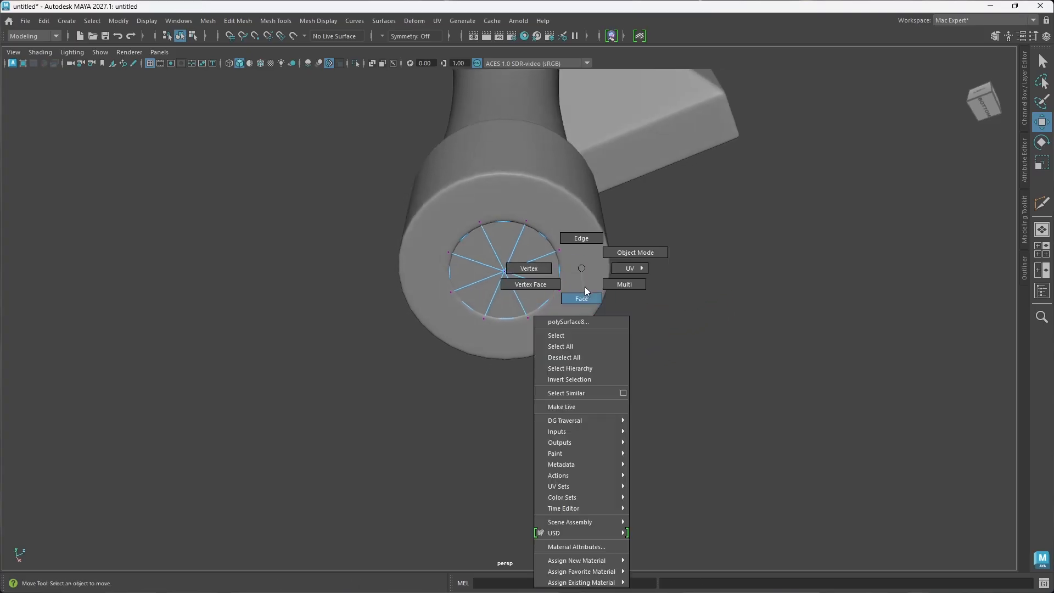
{"action": "left_click", "coordinate": [641, 252]}
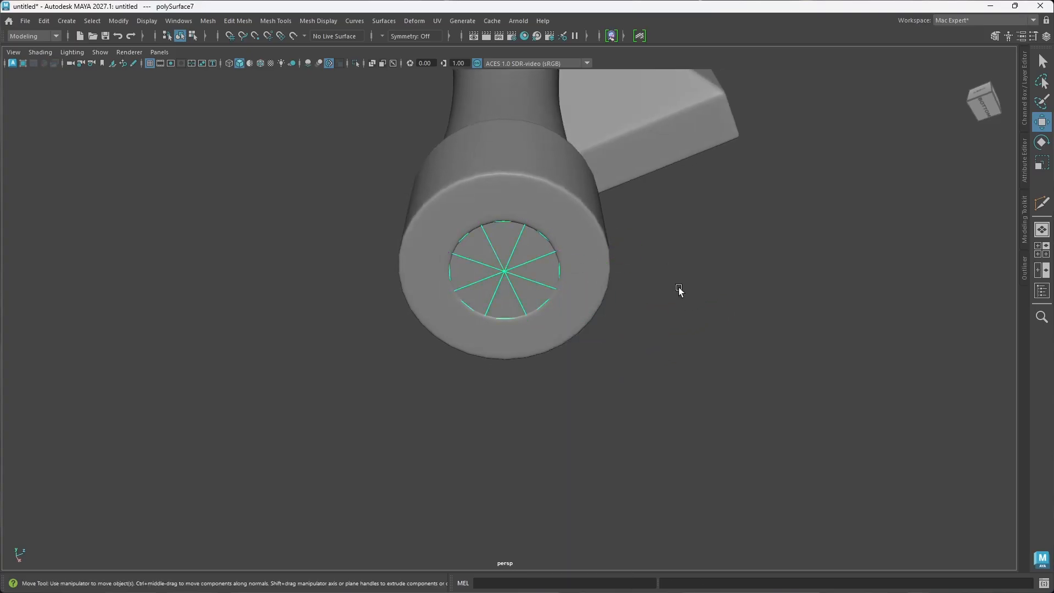
{"action": "left_click", "coordinate": [506, 275]}
{"action": "key", "text": "3"}
{"action": "left_click_drag", "start_coordinate": [516, 289], "coordinate": [519, 288], "text": "alt"}
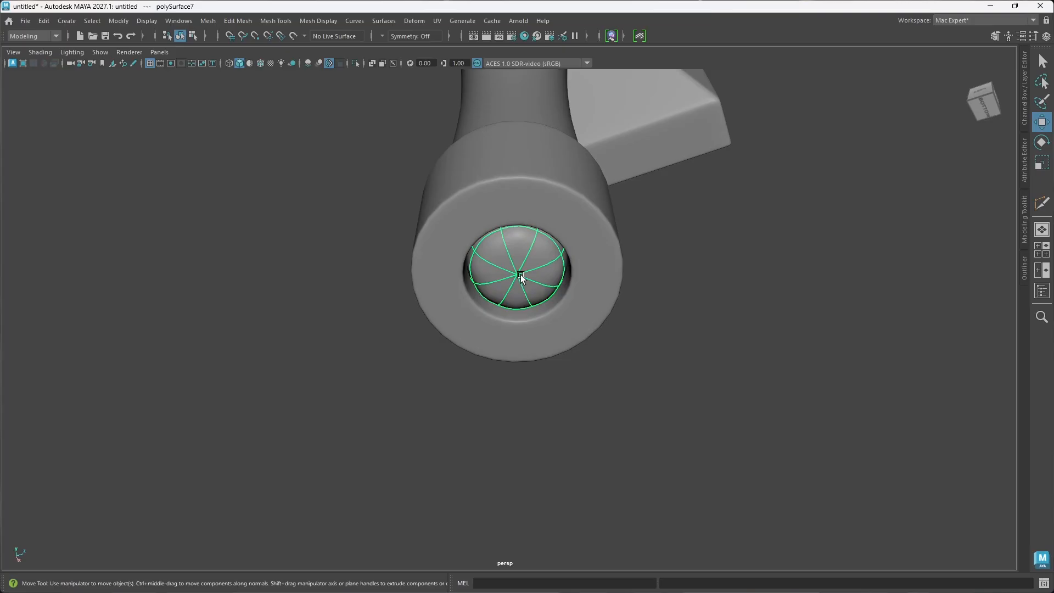
Step: Isolate the handle shaft, return it to unsmoothed display and delete the edge loop just above its bottom end
{"action": "key", "text": "ctrl+1"}
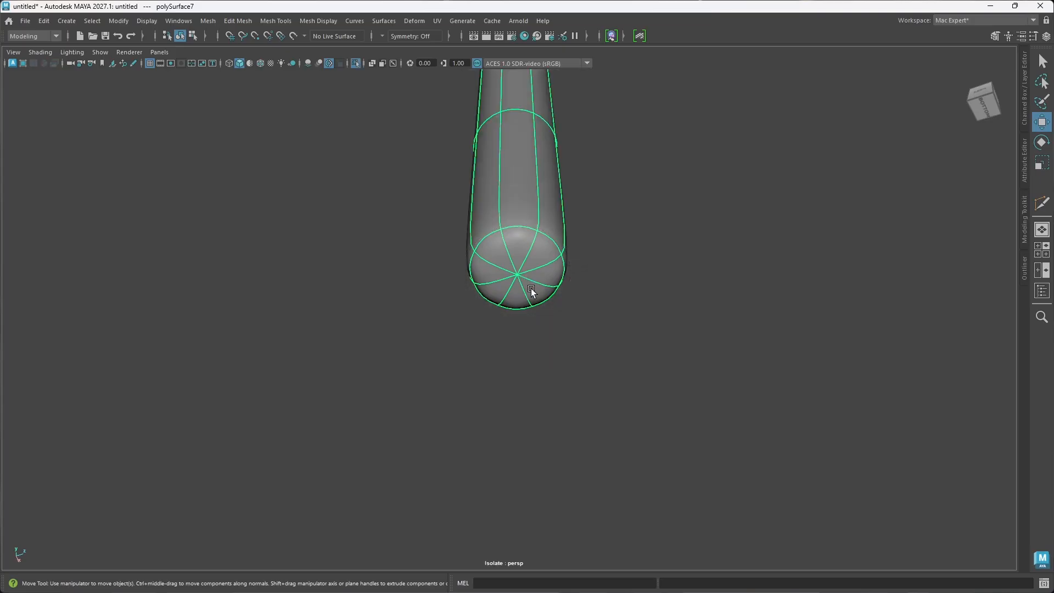
{"action": "key", "text": "1"}
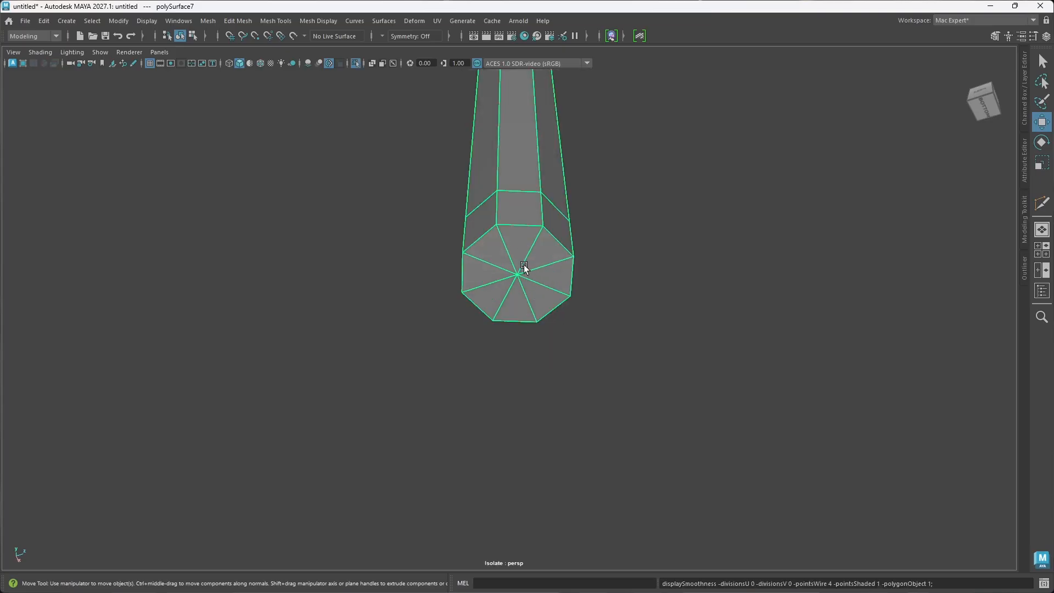
{"action": "right_click_drag", "start_coordinate": [532, 255], "coordinate": [533, 224]}
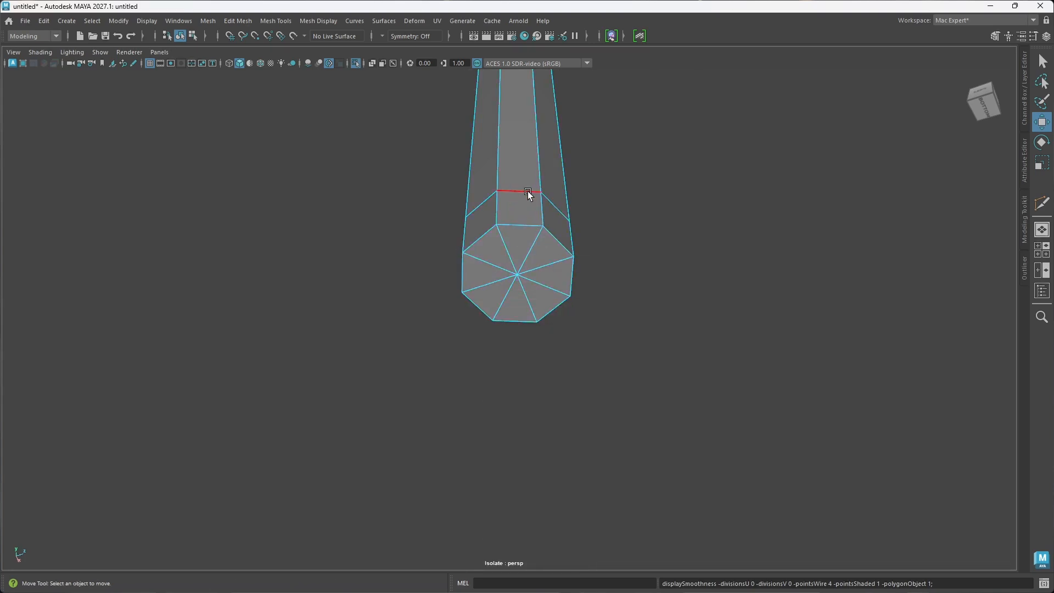
{"action": "double_click", "coordinate": [527, 191]}
{"action": "key", "text": "Delete"}
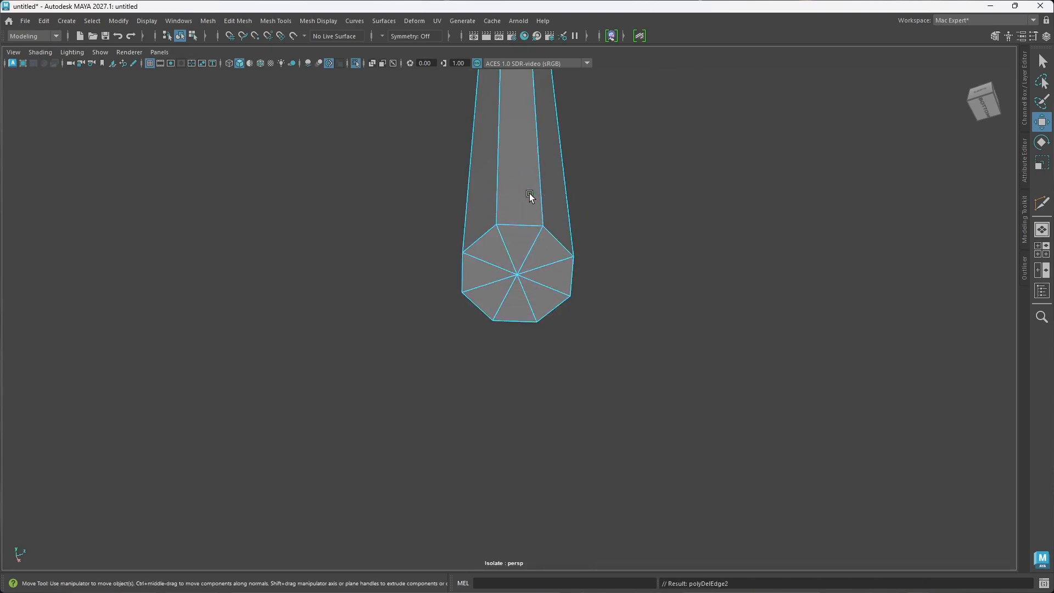
Step: Bevel the shaft's bottom rim edge loop with chamfer off and a fraction of 0.067, and show the shaft smoothed
{"action": "double_click", "coordinate": [522, 224]}
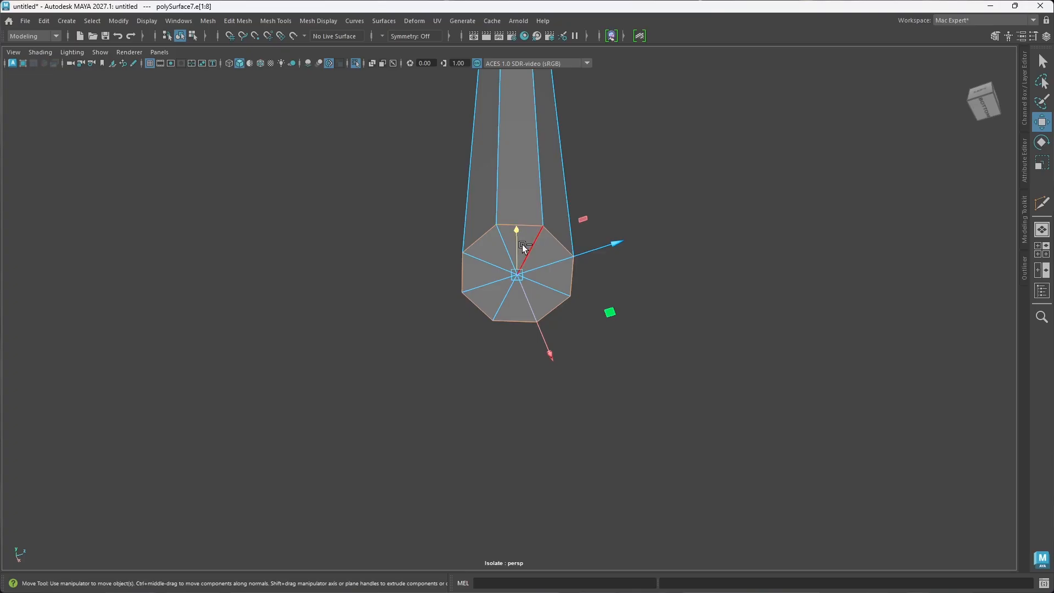
{"action": "key", "text": "ctrl+b"}
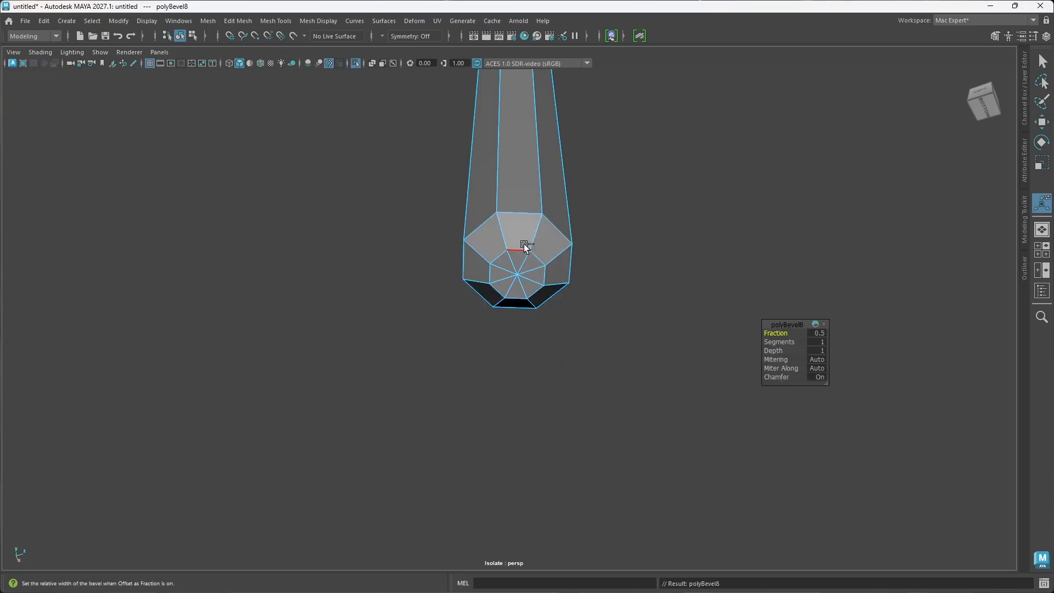
{"action": "left_click", "coordinate": [776, 378]}
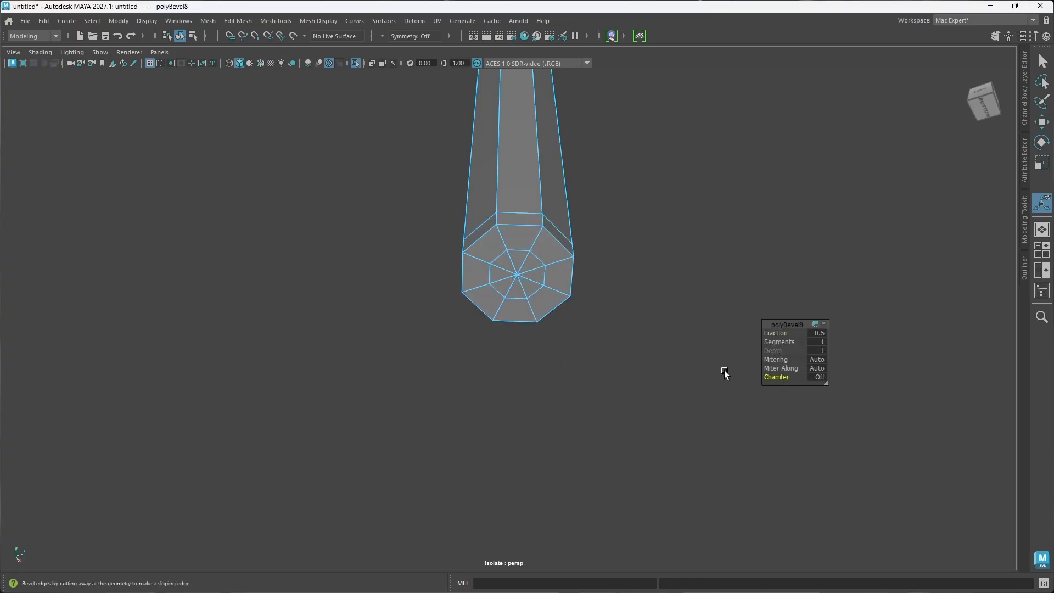
{"action": "left_click", "coordinate": [776, 333]}
{"action": "middle_click_drag", "start_coordinate": [776, 333], "coordinate": [546, 330]}
{"action": "key", "text": "3"}
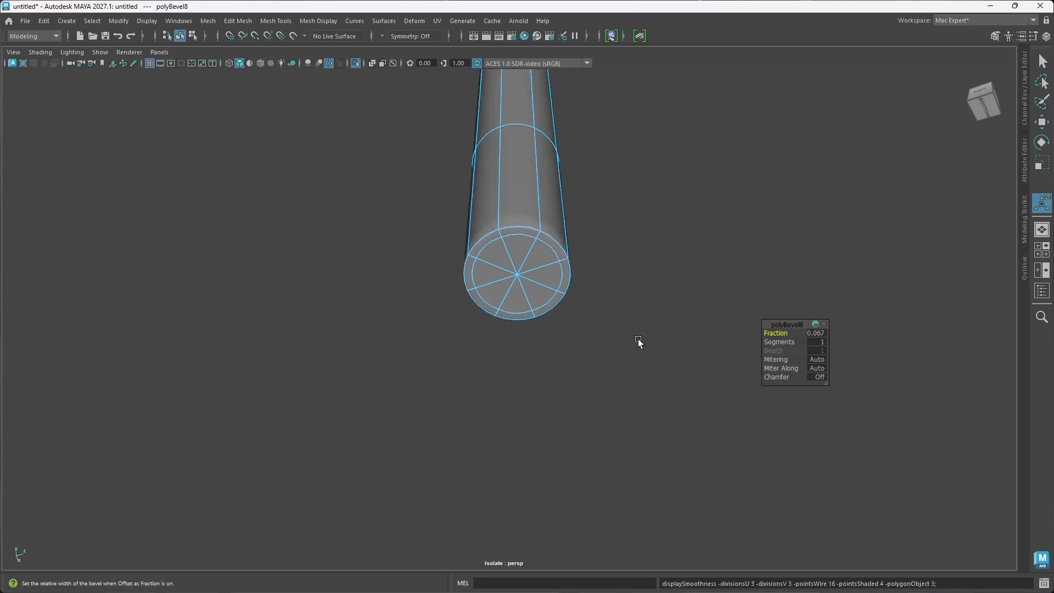
Step: Insert roughly evenly spaced edge loops along the whole length of the handle shaft with Multi-Cut
{"action": "left_click_drag", "start_coordinate": [596, 286], "coordinate": [567, 313], "text": "alt"}
{"action": "scroll", "coordinate": [565, 311], "scroll_direction": "down", "scroll_amount": 5}
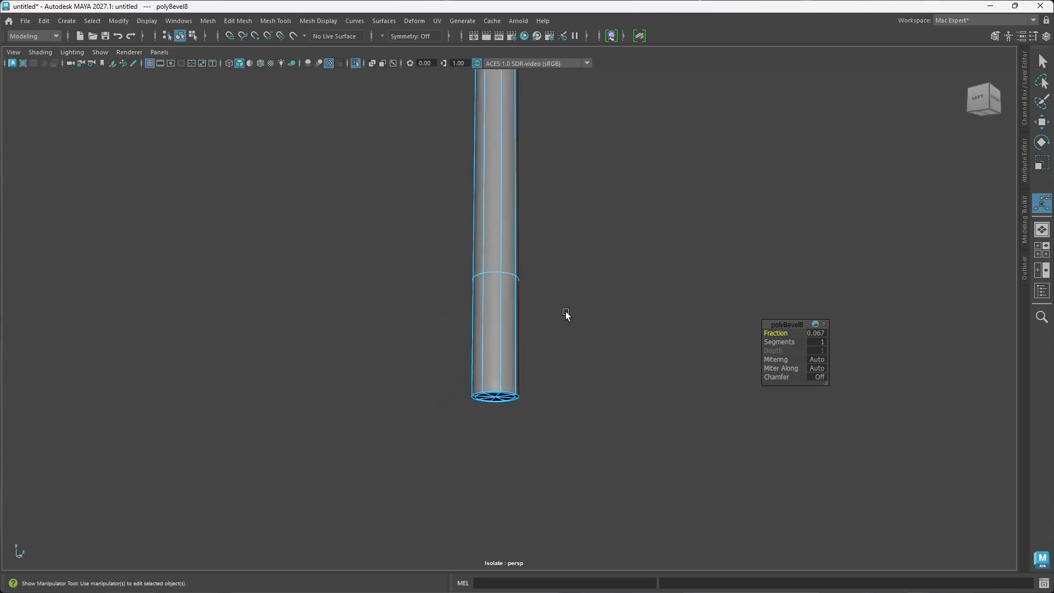
{"action": "scroll", "coordinate": [533, 278], "scroll_direction": "down", "scroll_amount": 3}
{"action": "mouse_move", "coordinate": [533, 278]}
{"action": "left_mouse_down", "text": "alt"}
{"action": "mouse_move", "coordinate": [536, 301]}
{"action": "mouse_move", "coordinate": [516, 266]}
{"action": "left_mouse_up", "text": "alt"}
{"action": "key", "text": "ctrl+shift+x"}
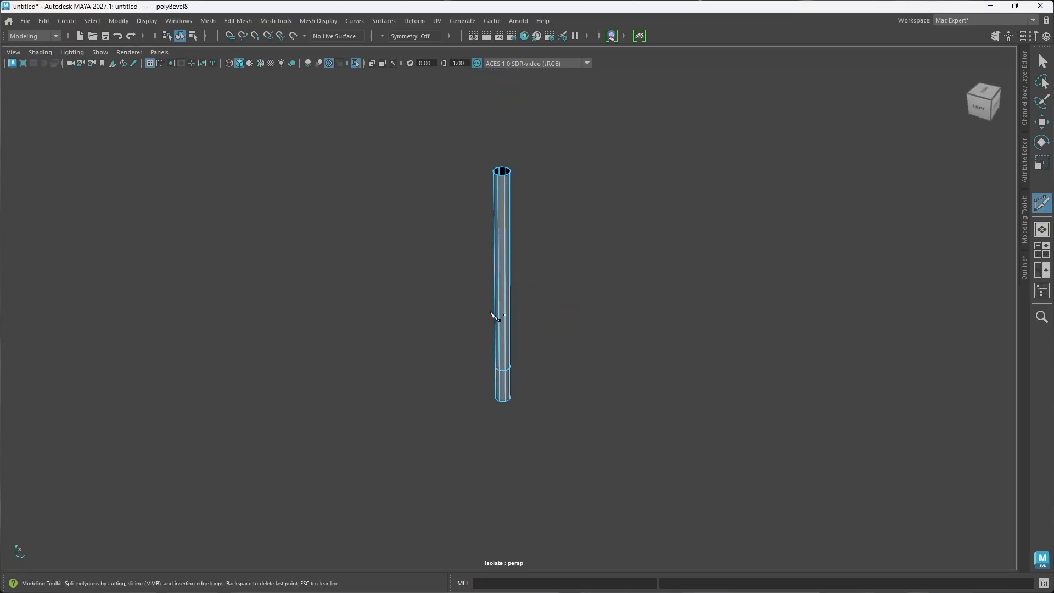
{"action": "left_click", "coordinate": [510, 324], "text": "ctrl"}
{"action": "left_click", "coordinate": [507, 351], "text": "ctrl"}
{"action": "left_click", "coordinate": [508, 213], "text": "ctrl"}
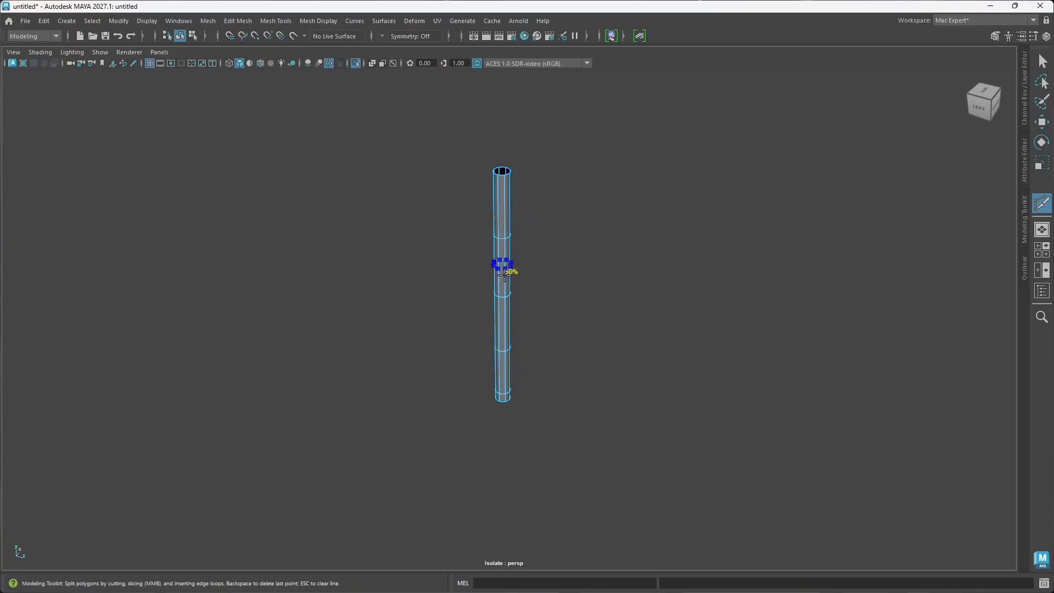
{"action": "left_click", "coordinate": [507, 266], "text": "ctrl"}
{"action": "left_click", "coordinate": [508, 203], "text": "ctrl"}
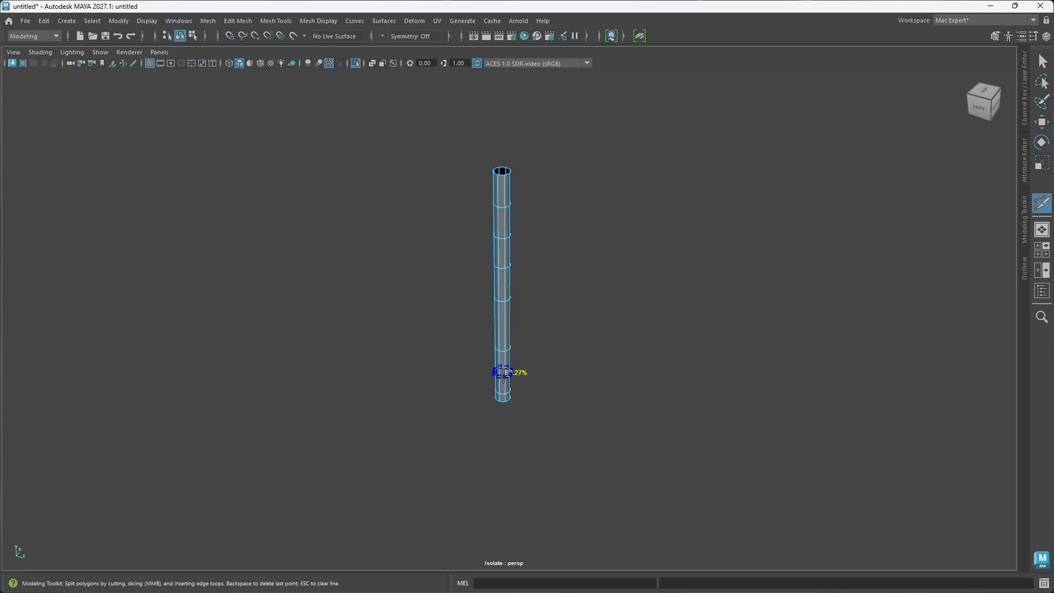
{"action": "left_click", "coordinate": [506, 372], "text": "ctrl"}
{"action": "left_click", "coordinate": [500, 320], "text": "ctrl"}
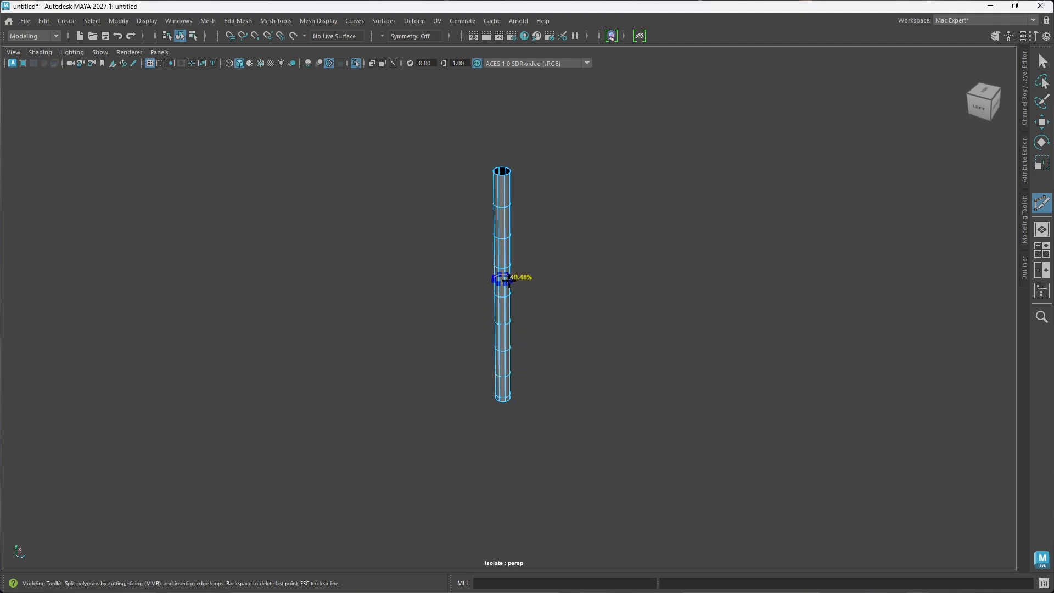
Step: Add an edge loop midway between each pair of existing loops, from the shaft's bottom end up to its top
{"action": "left_click_drag", "start_coordinate": [521, 354], "coordinate": [528, 292], "text": "alt"}
{"action": "right_click_drag", "start_coordinate": [527, 291], "coordinate": [527, 356], "text": "alt"}
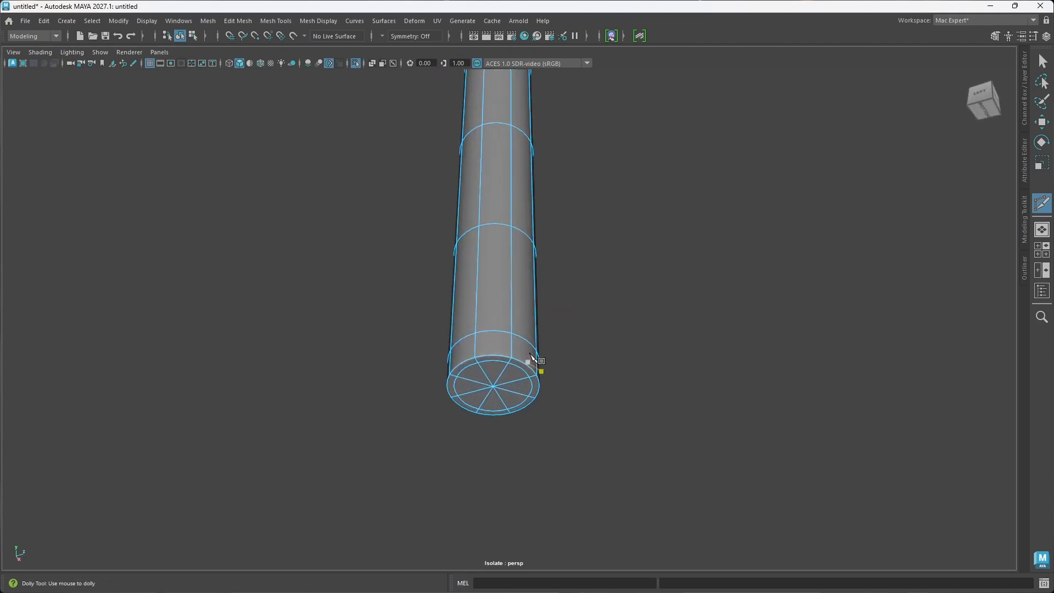
{"action": "left_click", "coordinate": [517, 293], "text": "ctrl"}
{"action": "left_click", "coordinate": [509, 180], "text": "ctrl"}
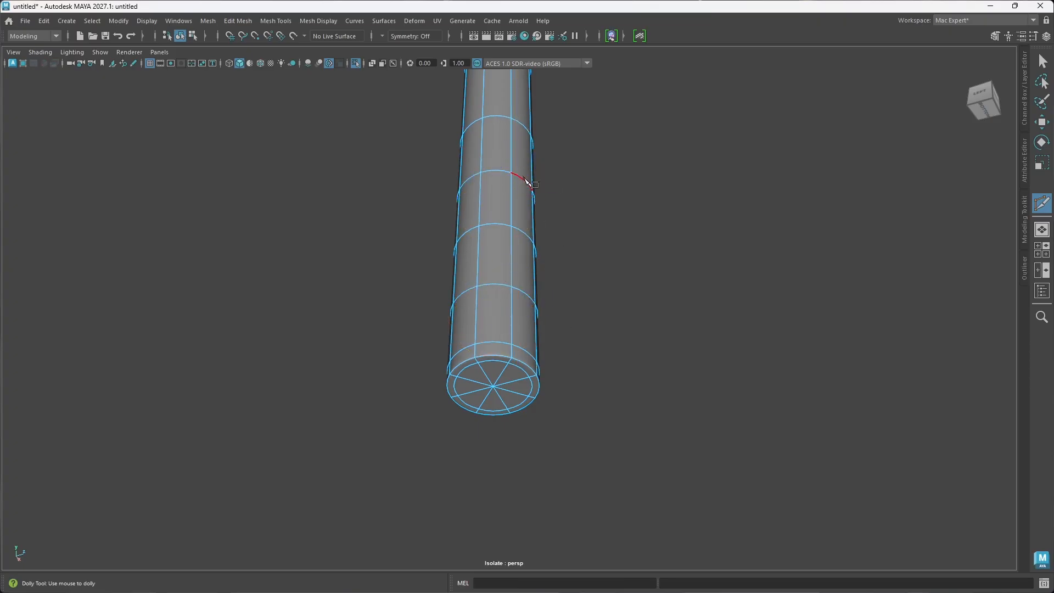
{"action": "left_click_drag", "start_coordinate": [526, 193], "coordinate": [522, 232], "text": "alt"}
{"action": "left_click", "coordinate": [530, 267], "text": "ctrl"}
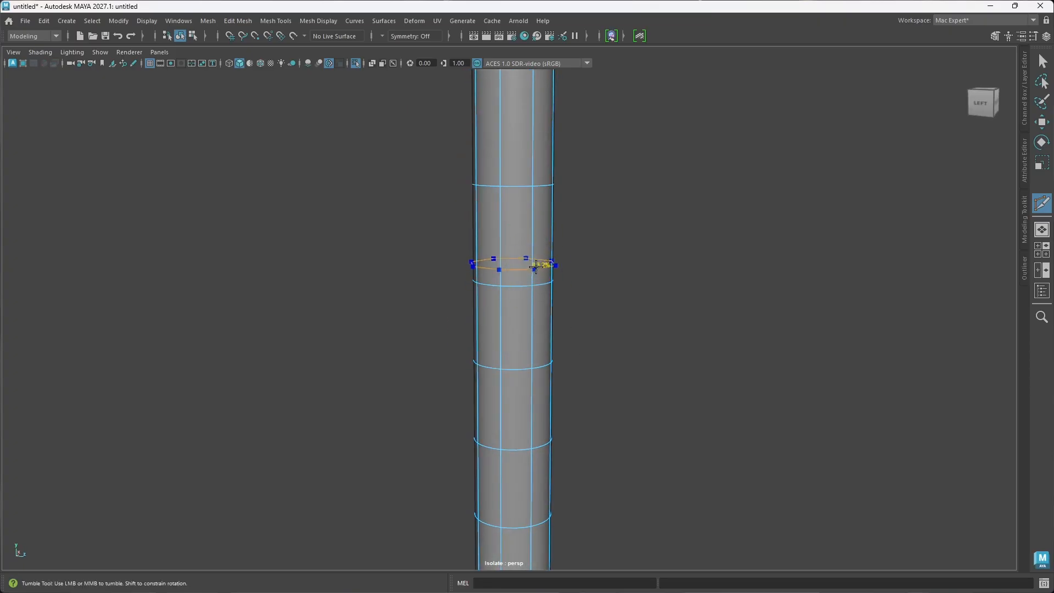
{"action": "left_click", "coordinate": [531, 270]}
{"action": "scroll", "coordinate": [532, 272], "scroll_direction": "down", "scroll_amount": 2}
{"action": "scroll", "coordinate": [536, 274], "scroll_direction": "down", "scroll_amount": 3}
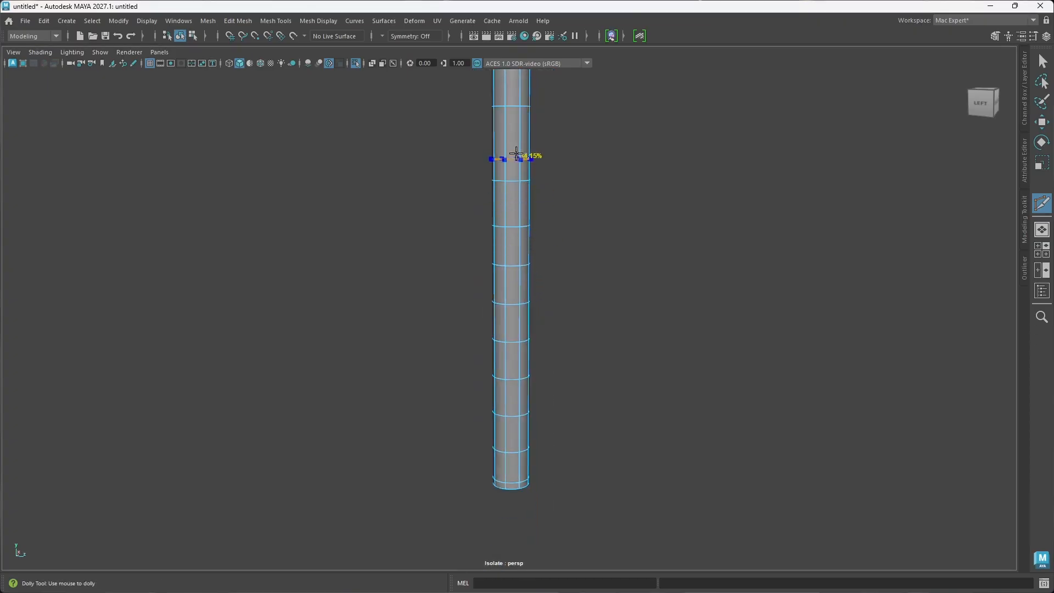
{"action": "middle_click_drag", "start_coordinate": [548, 181], "coordinate": [545, 301], "text": "alt"}
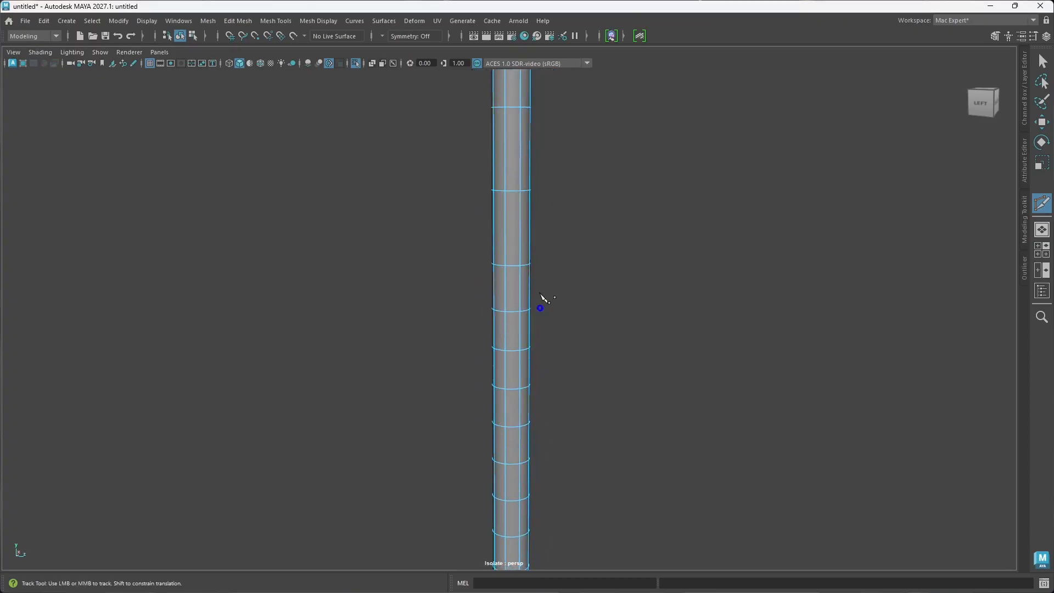
{"action": "middle_click_drag", "start_coordinate": [560, 165], "coordinate": [568, 250], "text": "alt"}
{"action": "left_click", "coordinate": [542, 161], "text": "ctrl"}
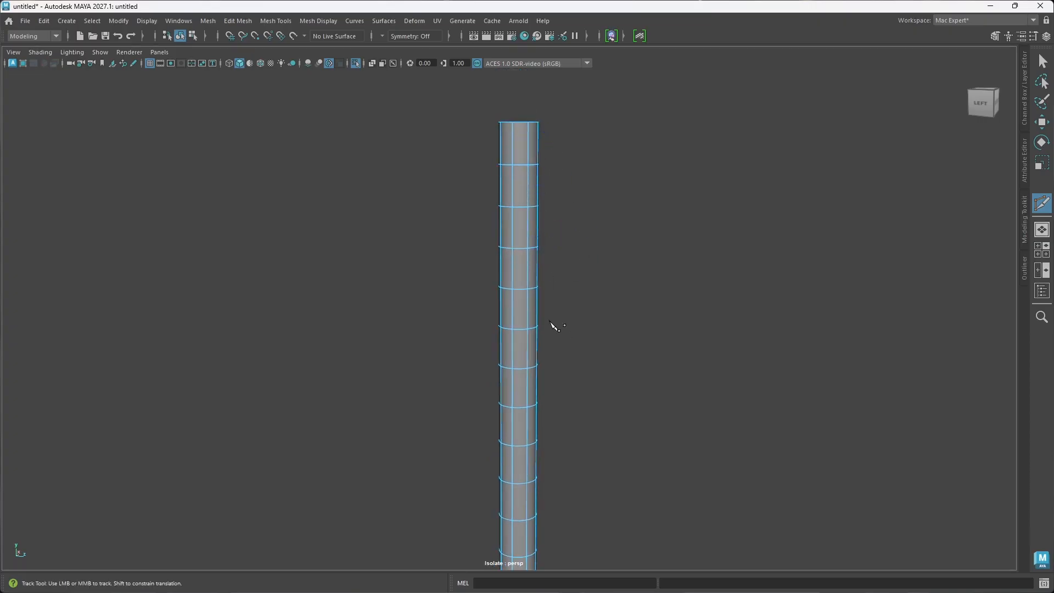
Step: Leave Multi-Cut for object mode, deselect the shaft and examine its smoothed surface and bottom cap
{"action": "scroll", "coordinate": [555, 327], "scroll_direction": "down", "scroll_amount": 3}
{"action": "left_click_drag", "start_coordinate": [520, 356], "coordinate": [531, 299], "text": "alt"}
{"action": "scroll", "coordinate": [543, 413], "scroll_direction": "up", "scroll_amount": 6}
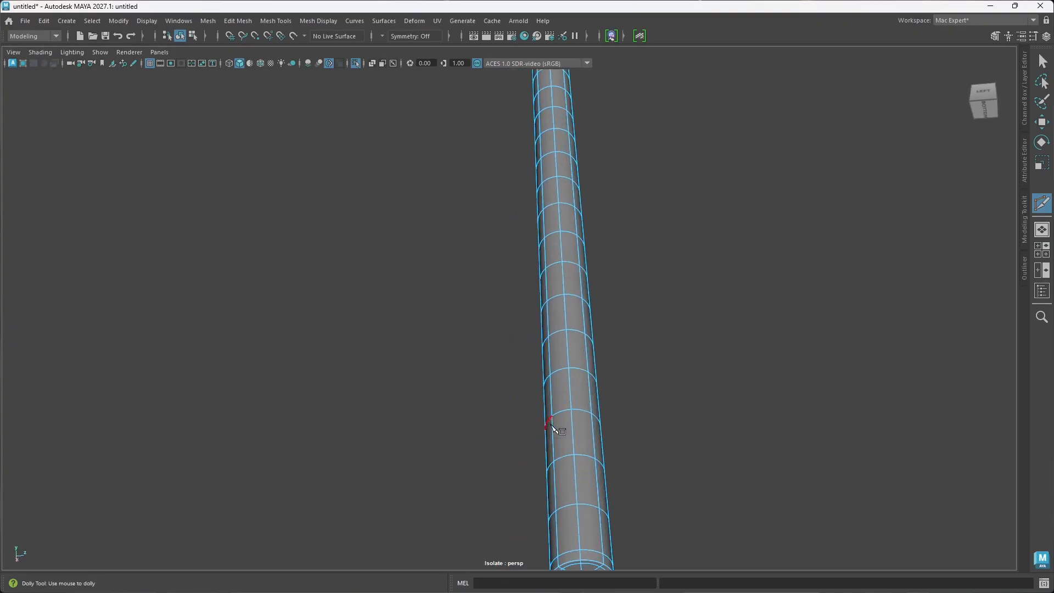
{"action": "middle_click_drag", "start_coordinate": [549, 422], "coordinate": [525, 341], "text": "alt"}
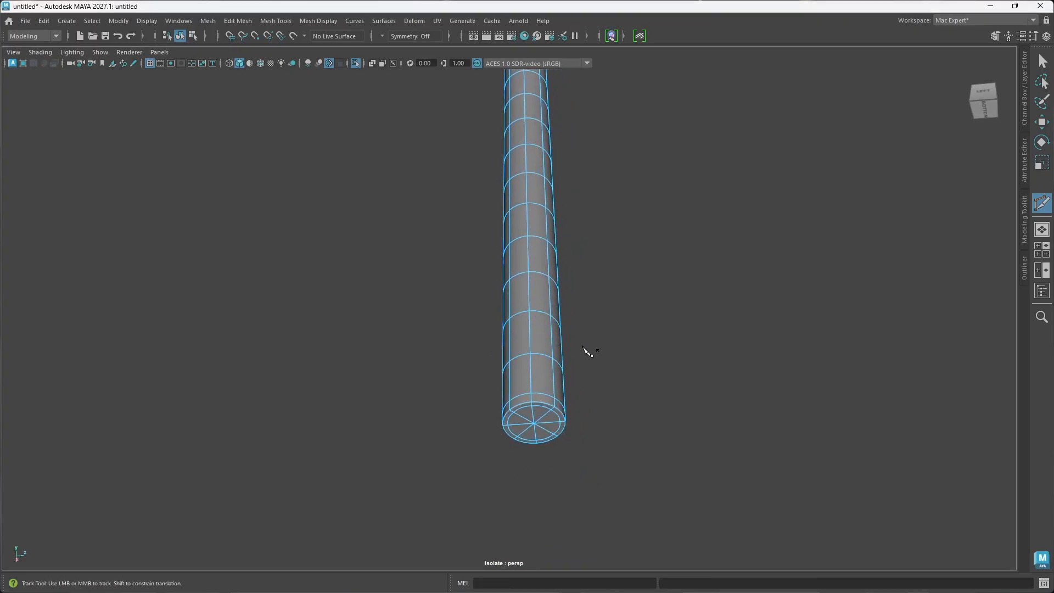
{"action": "right_click_drag", "start_coordinate": [583, 268], "coordinate": [668, 252]}
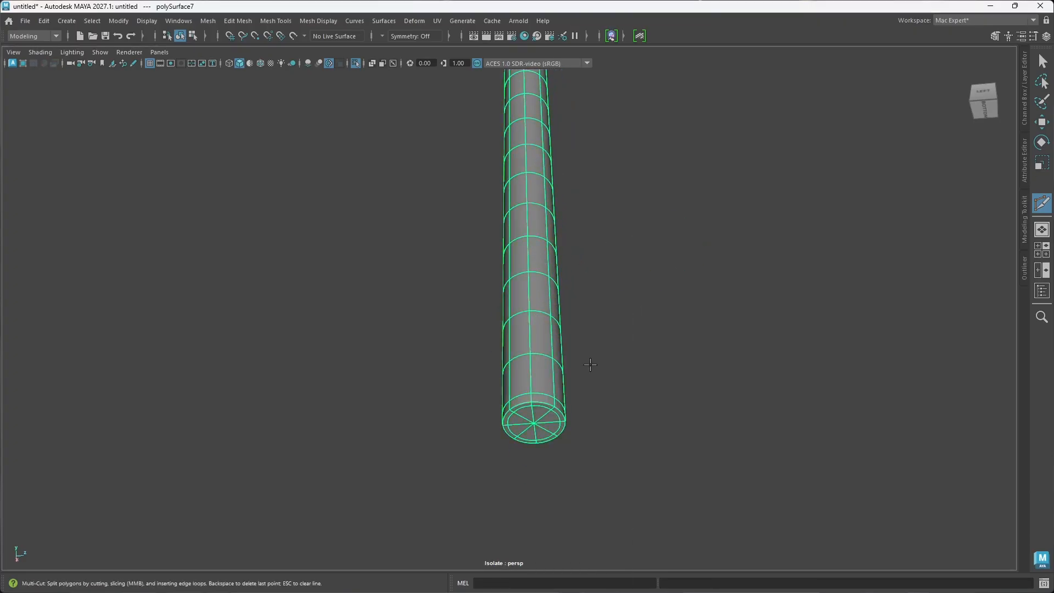
{"action": "key", "text": "w"}
{"action": "left_click", "coordinate": [597, 356]}
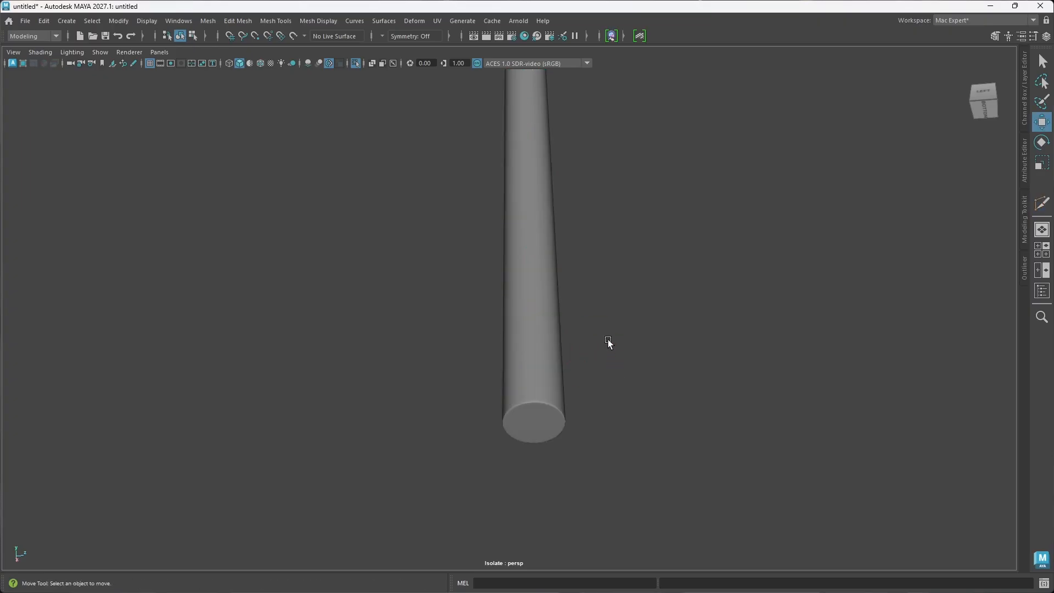
{"action": "left_click_drag", "start_coordinate": [557, 377], "coordinate": [538, 399], "text": "alt"}
{"action": "scroll", "coordinate": [520, 406], "scroll_direction": "down", "scroll_amount": 5}
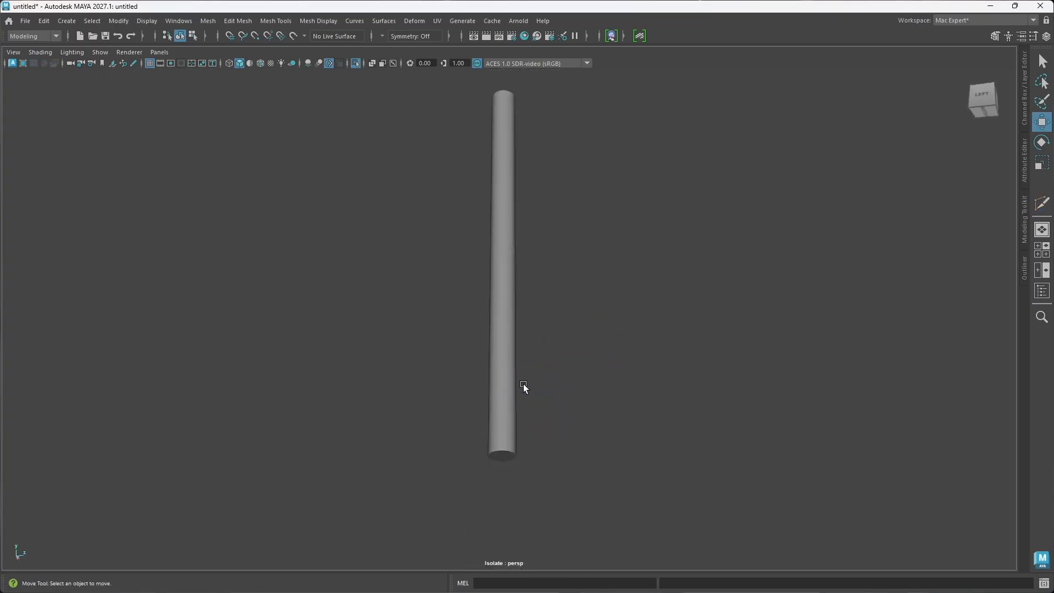
Step: Turn off isolation of the shaft and examine the complete hammer from the front
{"action": "key", "text": "ctrl+1"}
{"action": "left_click_drag", "start_coordinate": [598, 341], "coordinate": [527, 357], "text": "alt"}
{"action": "scroll", "coordinate": [610, 381], "scroll_direction": "down", "scroll_amount": 5}
{"action": "left_click_drag", "start_coordinate": [610, 381], "coordinate": [482, 385], "text": "alt"}
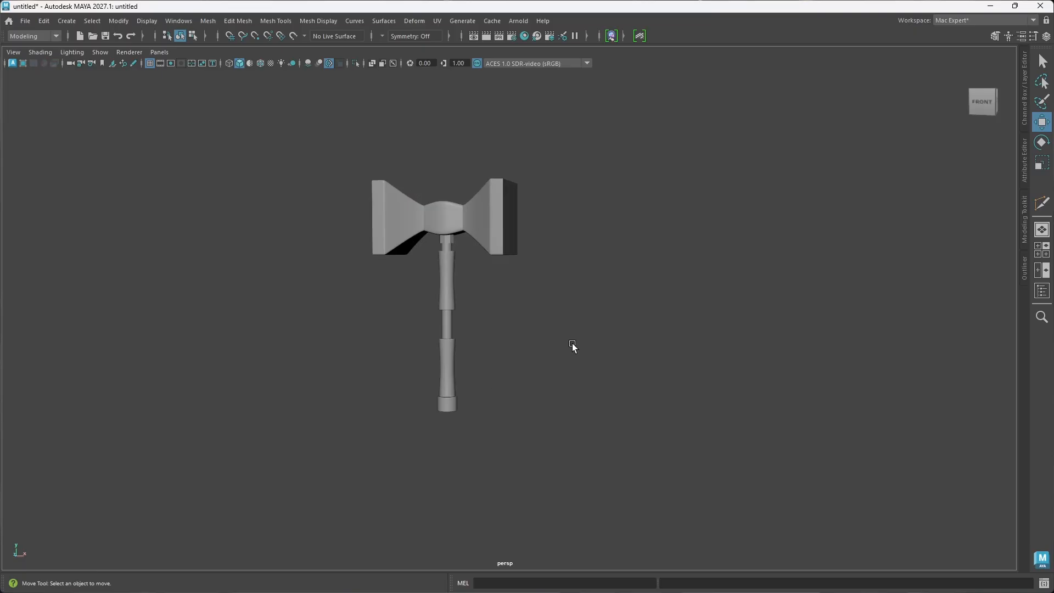
{"action": "middle_click_drag", "start_coordinate": [494, 296], "coordinate": [533, 325], "text": "alt"}
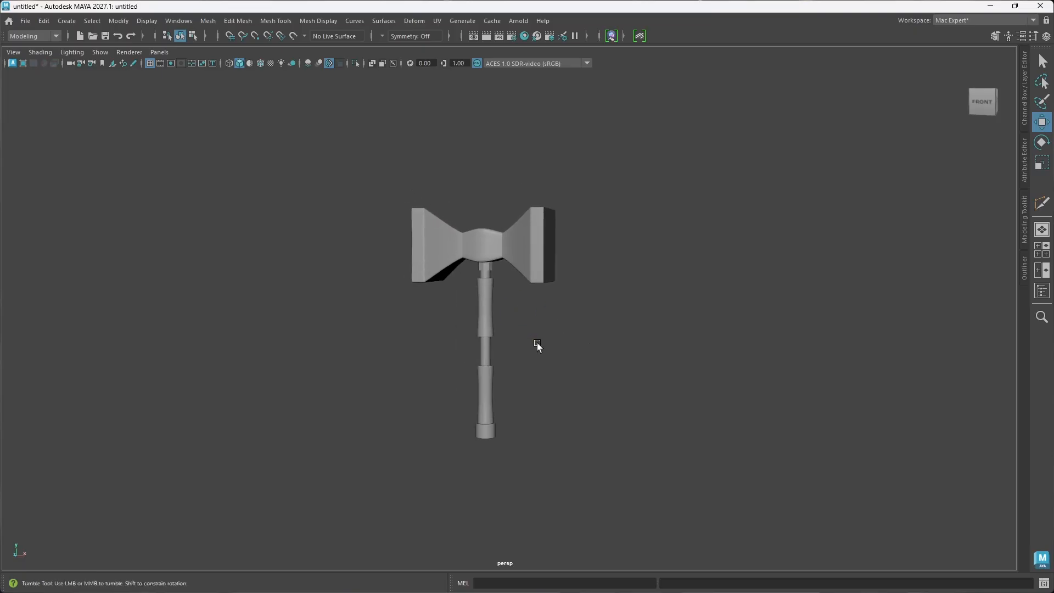
{"action": "left_click_drag", "start_coordinate": [535, 342], "coordinate": [545, 332], "text": "alt"}
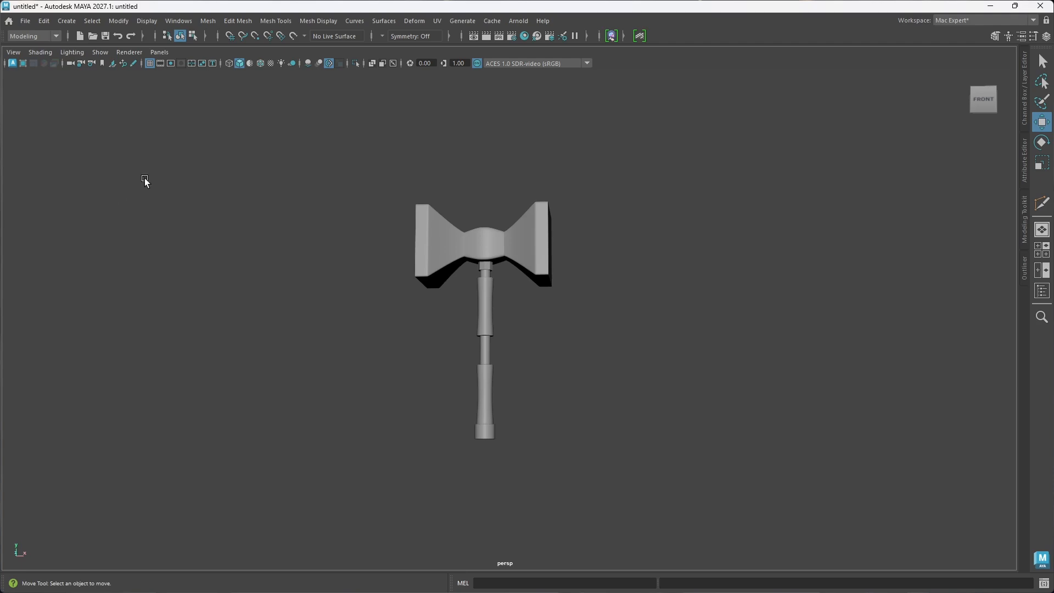
Step: Start a new project named Hammer in the Project Window and review its location and scenes folder
{"action": "left_click", "coordinate": [24, 21]}
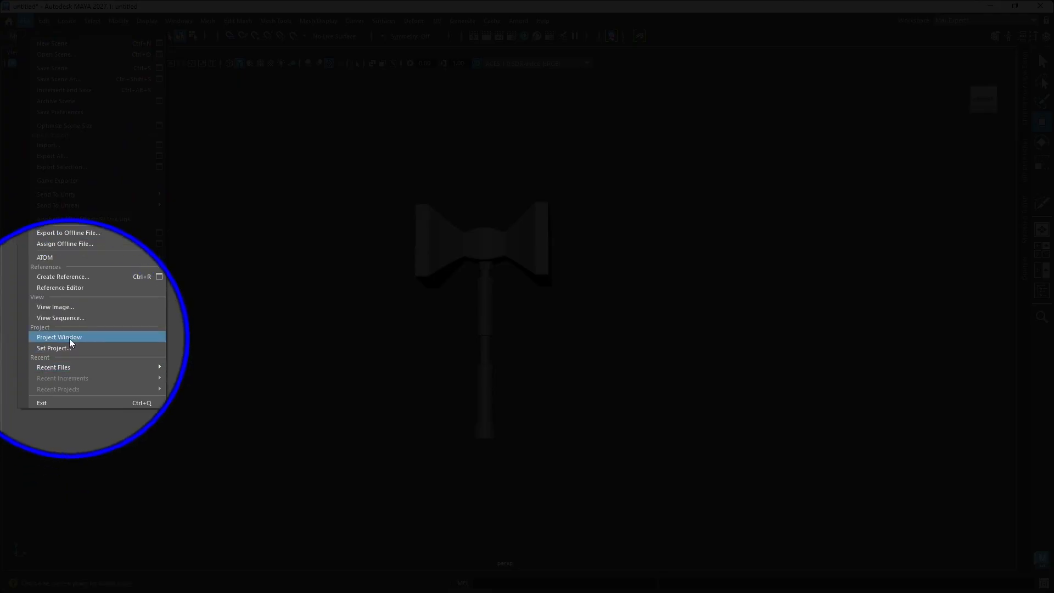
{"action": "left_click", "coordinate": [70, 337]}
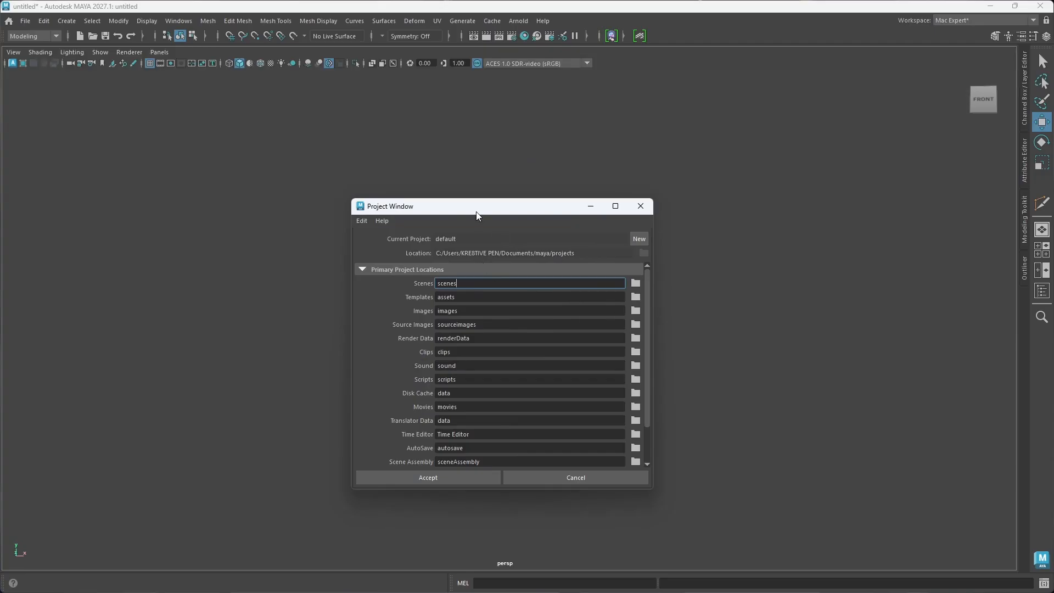
{"action": "left_click_drag", "start_coordinate": [475, 212], "coordinate": [481, 192]}
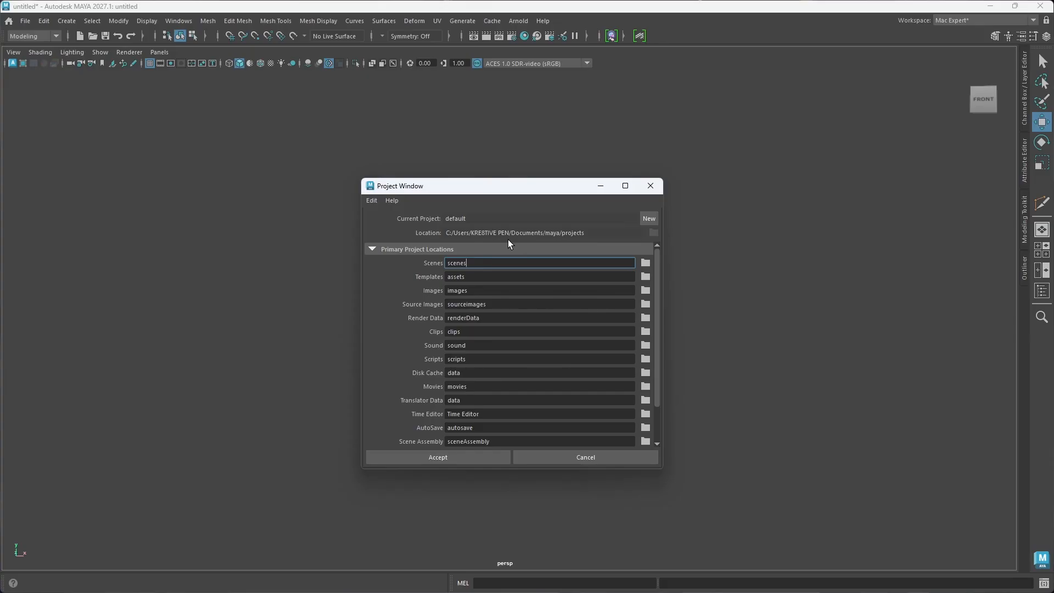
{"action": "left_click", "coordinate": [648, 218]}
{"action": "left_click_drag", "start_coordinate": [493, 219], "coordinate": [405, 209]}
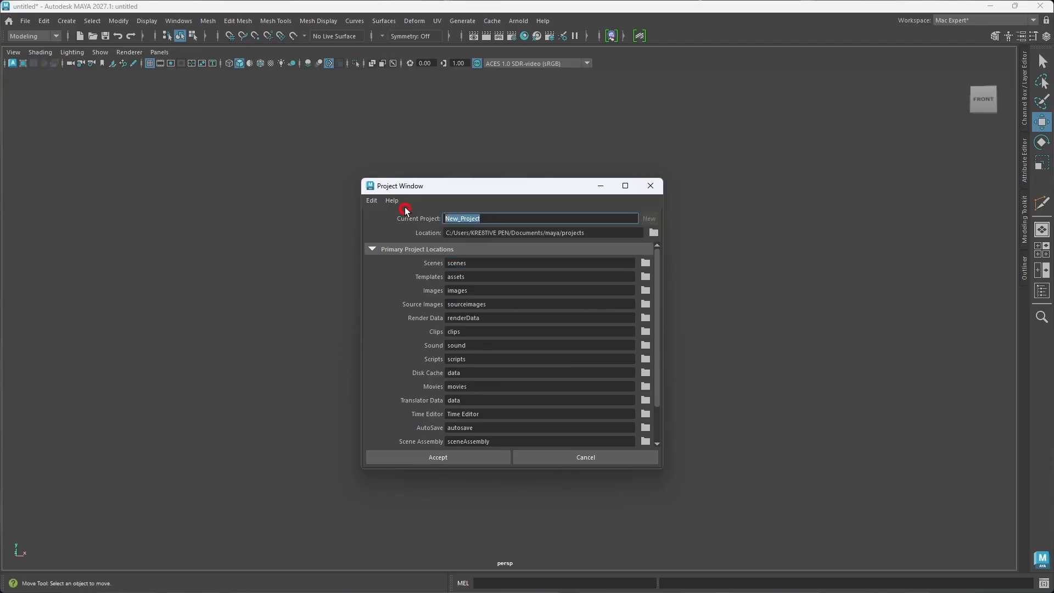
{"action": "type", "text": "Hammer"}
{"action": "left_click_drag", "start_coordinate": [445, 233], "coordinate": [604, 237]}
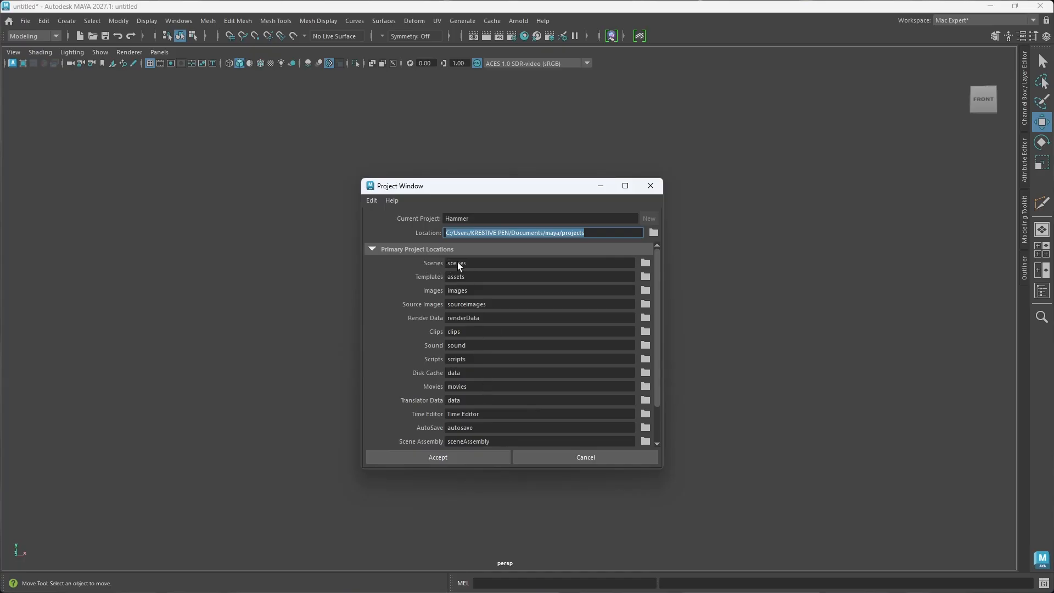
{"action": "double_click", "coordinate": [460, 264]}
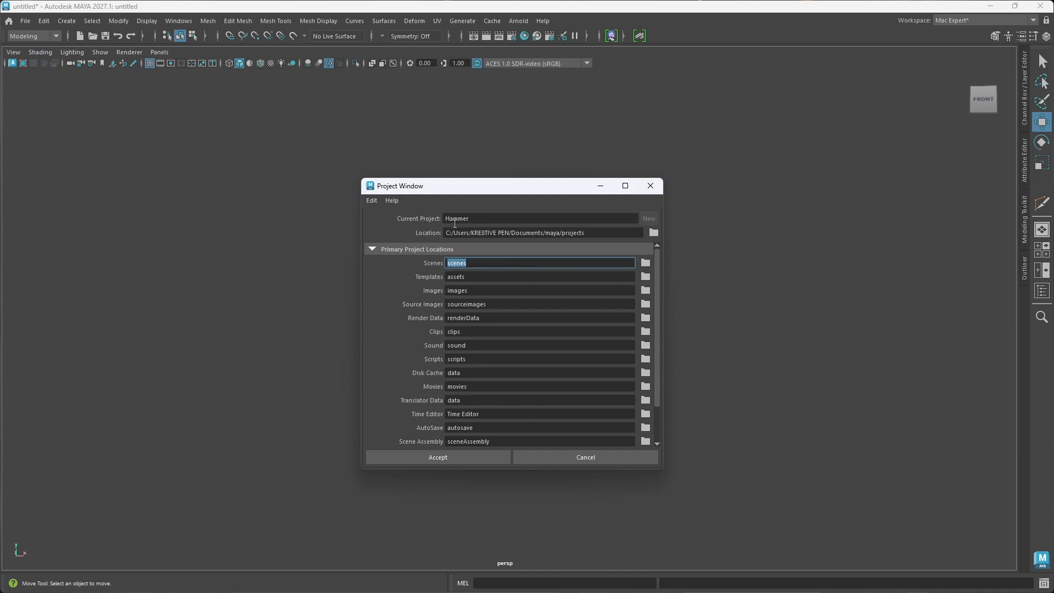
Step: Accept the Hammer project setup and save the scene as a Maya Binary file named Hammer in its scenes folder
{"action": "left_click", "coordinate": [446, 455]}
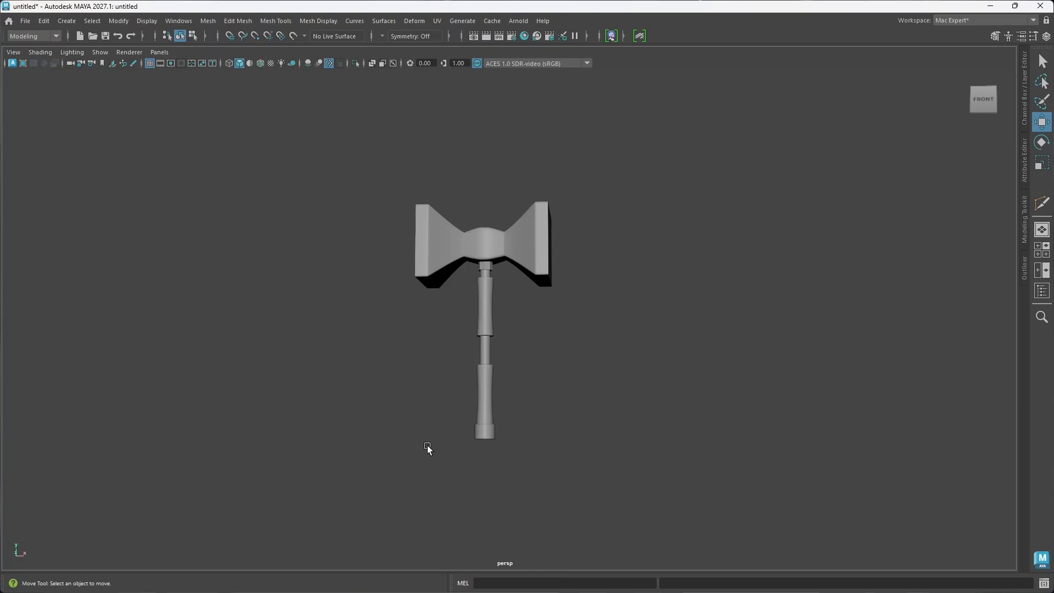
{"action": "middle_click_drag", "start_coordinate": [549, 409], "coordinate": [565, 422], "text": "alt"}
{"action": "mouse_move", "coordinate": [502, 409]}
{"action": "left_mouse_down", "text": "alt"}
{"action": "mouse_move", "coordinate": [562, 454]}
{"action": "mouse_move", "coordinate": [513, 422]}
{"action": "left_mouse_up", "text": "alt"}
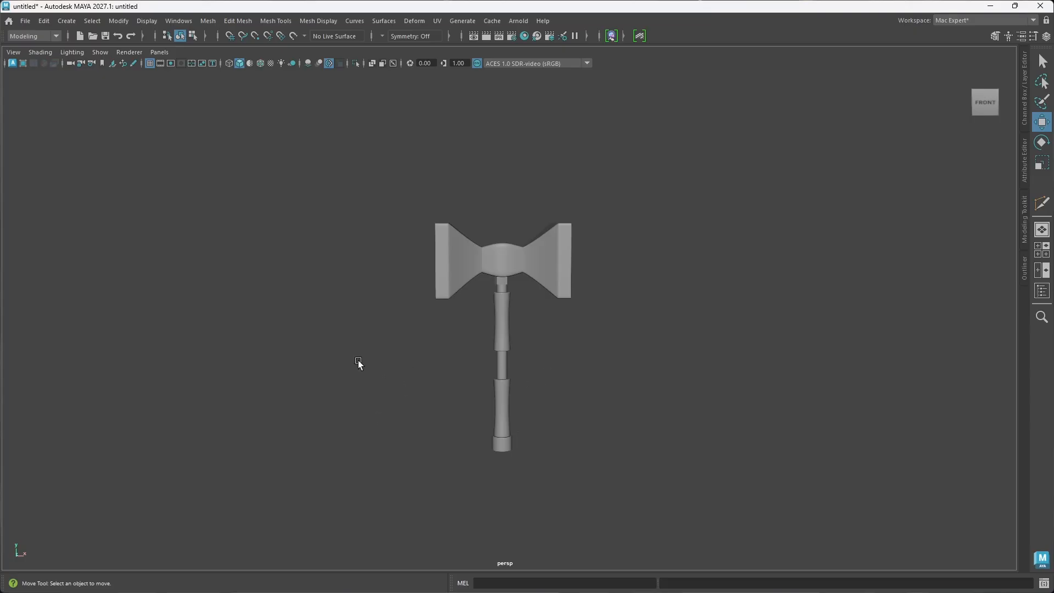
{"action": "left_click", "coordinate": [26, 21]}
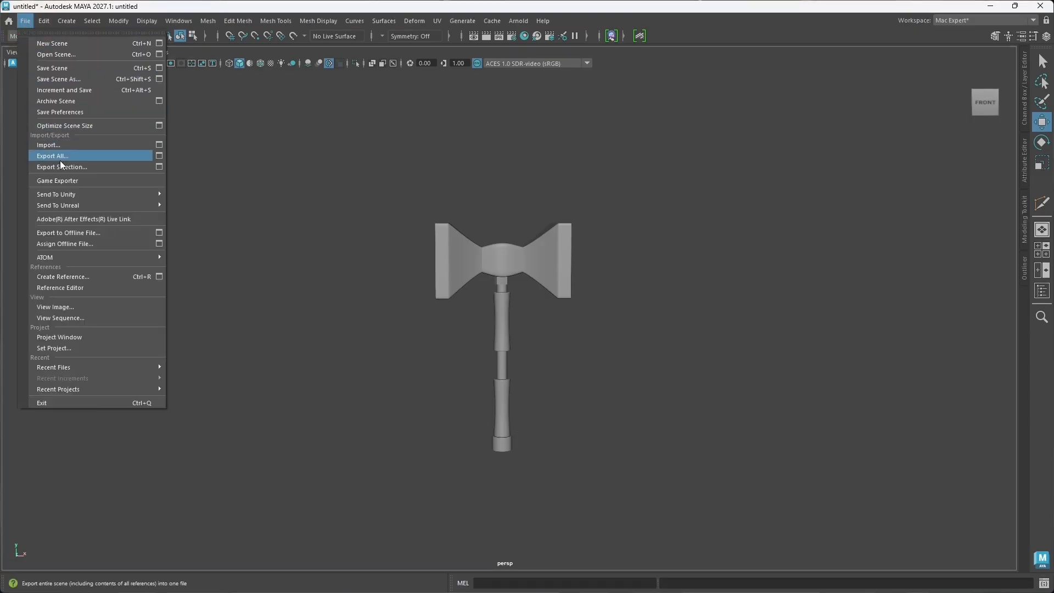
{"action": "left_click", "coordinate": [58, 78]}
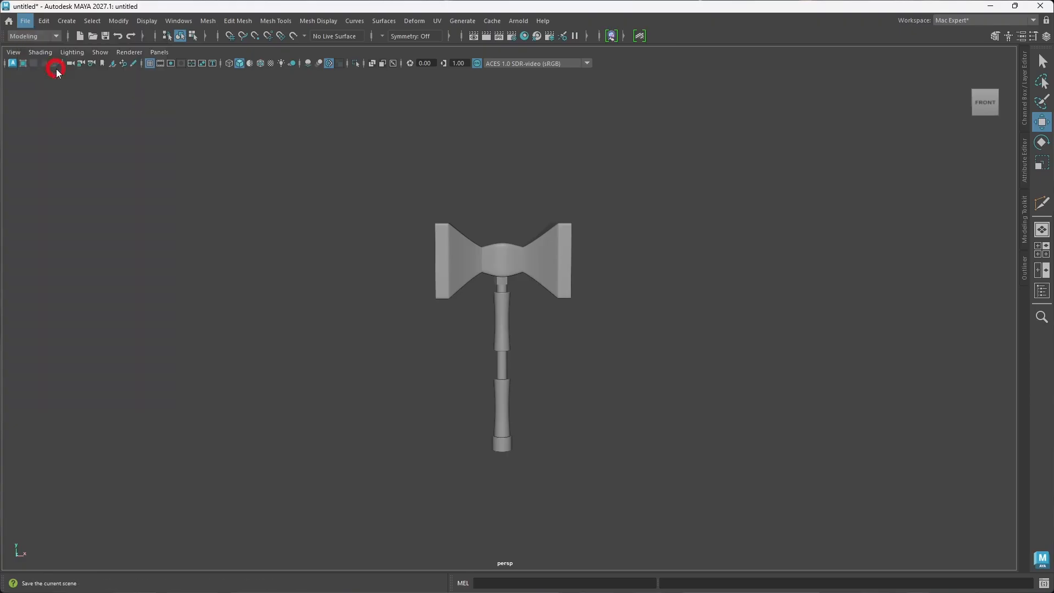
{"action": "left_click_drag", "start_coordinate": [413, 139], "coordinate": [549, 126]}
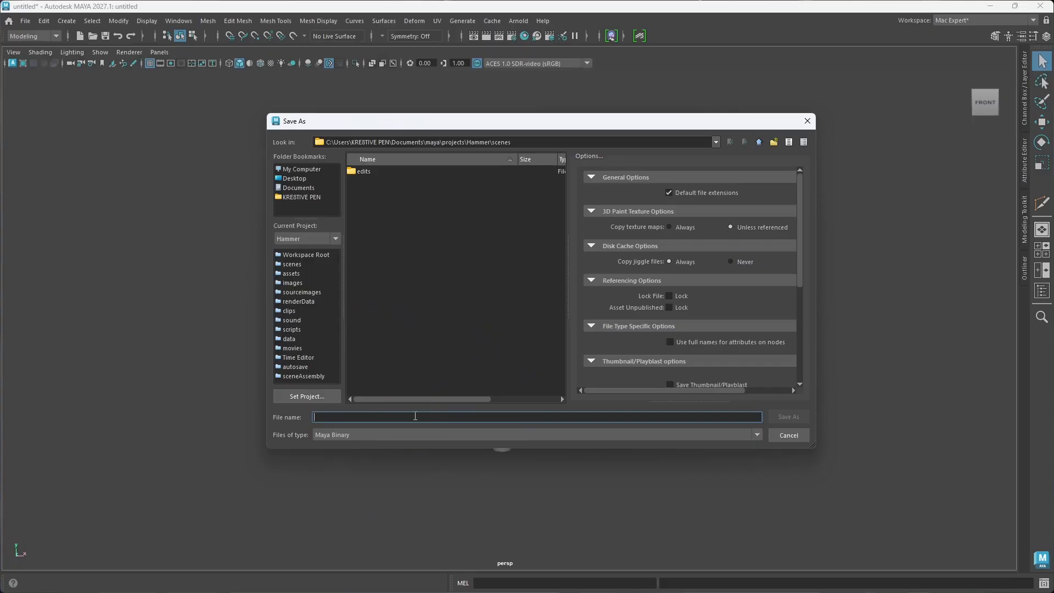
{"action": "type", "text": "Hammer"}
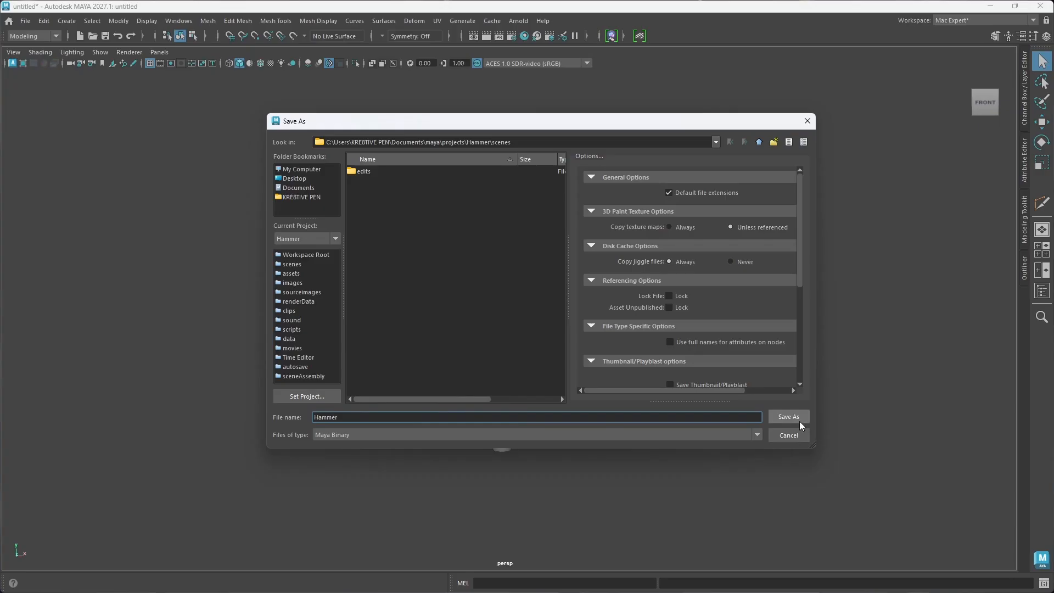
{"action": "left_click", "coordinate": [799, 421]}
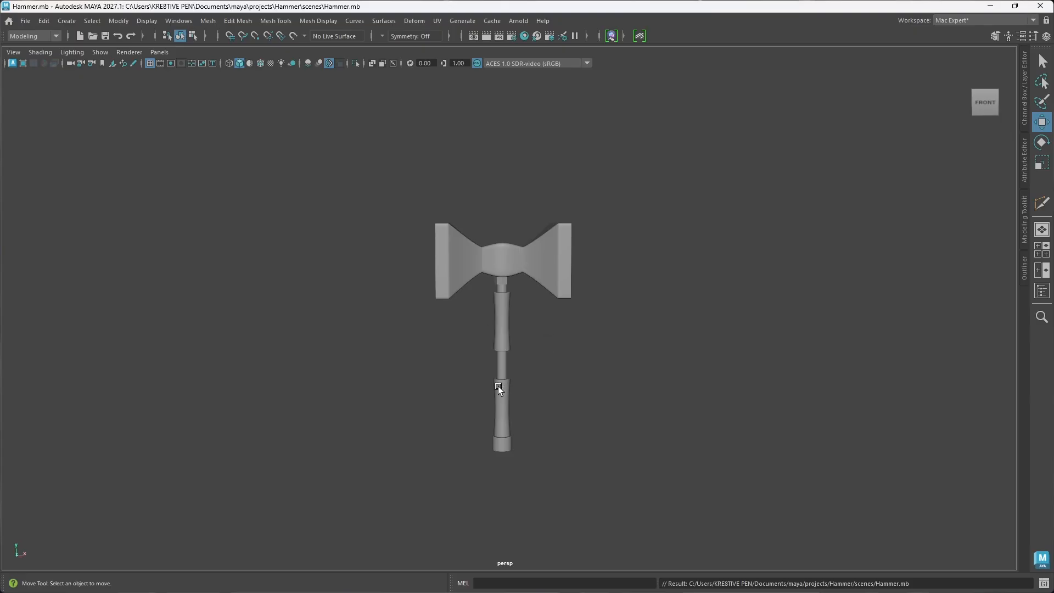
Step: Examine the complete hammer from the front, the side and slightly below
{"action": "left_click_drag", "start_coordinate": [498, 386], "coordinate": [551, 418], "text": "alt"}
{"action": "left_click", "coordinate": [571, 276]}
{"action": "left_click", "coordinate": [600, 394]}
{"action": "left_click_drag", "start_coordinate": [495, 461], "coordinate": [578, 458], "text": "alt"}
{"action": "left_click_drag", "start_coordinate": [637, 269], "coordinate": [564, 272], "text": "alt"}
{"action": "left_click_drag", "start_coordinate": [580, 379], "coordinate": [542, 356], "text": "alt"}
{"action": "scroll", "coordinate": [520, 334], "scroll_direction": "up", "scroll_amount": 1}
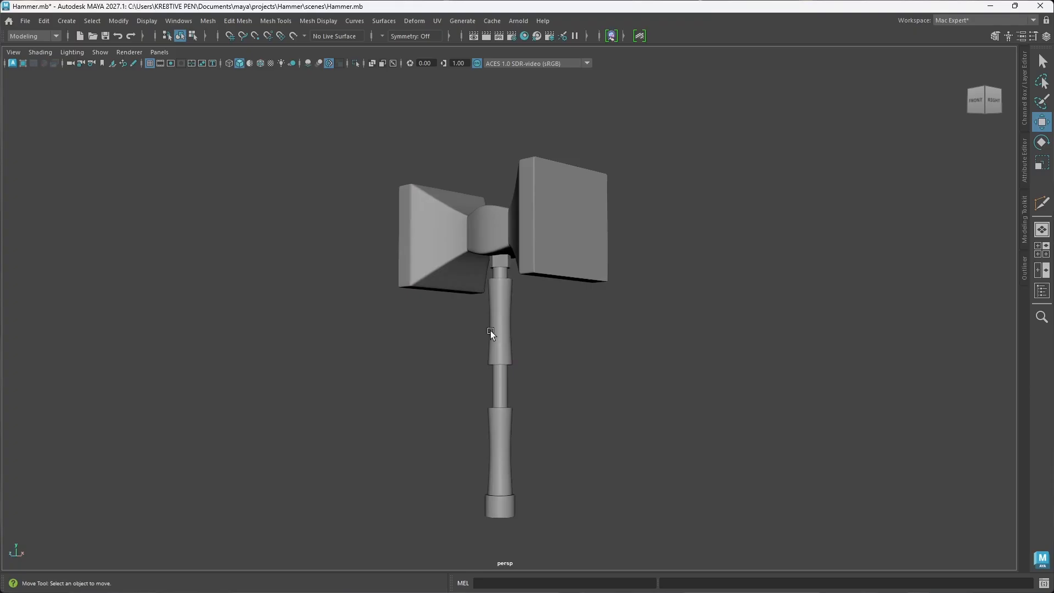
{"action": "left_click_drag", "start_coordinate": [482, 348], "coordinate": [564, 408], "text": "alt"}
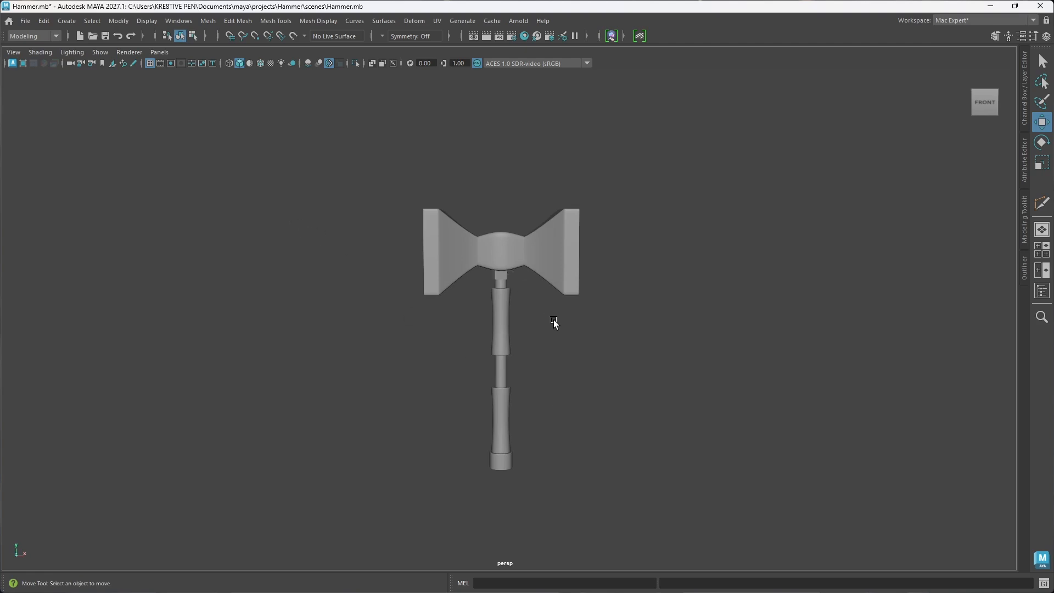
{"action": "left_click_drag", "start_coordinate": [554, 323], "coordinate": [535, 391], "text": "alt"}
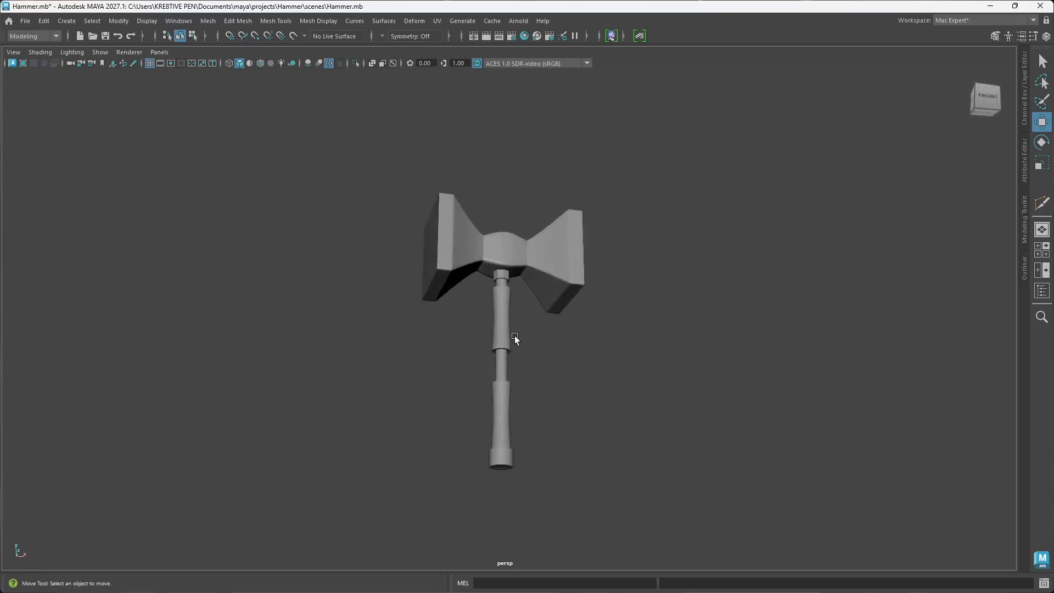
{"action": "left_click_drag", "start_coordinate": [515, 337], "coordinate": [505, 288], "text": "alt"}
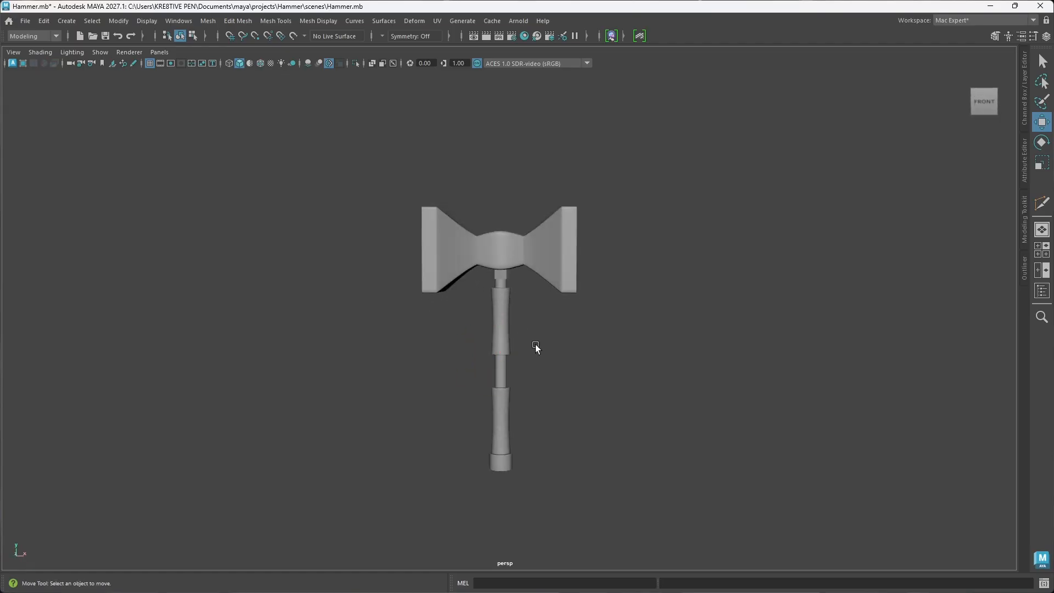
Step: Save an incremented version of the Hammer scene, review the recent files on the home screen and return to the scene
{"action": "left_click", "coordinate": [25, 20]}
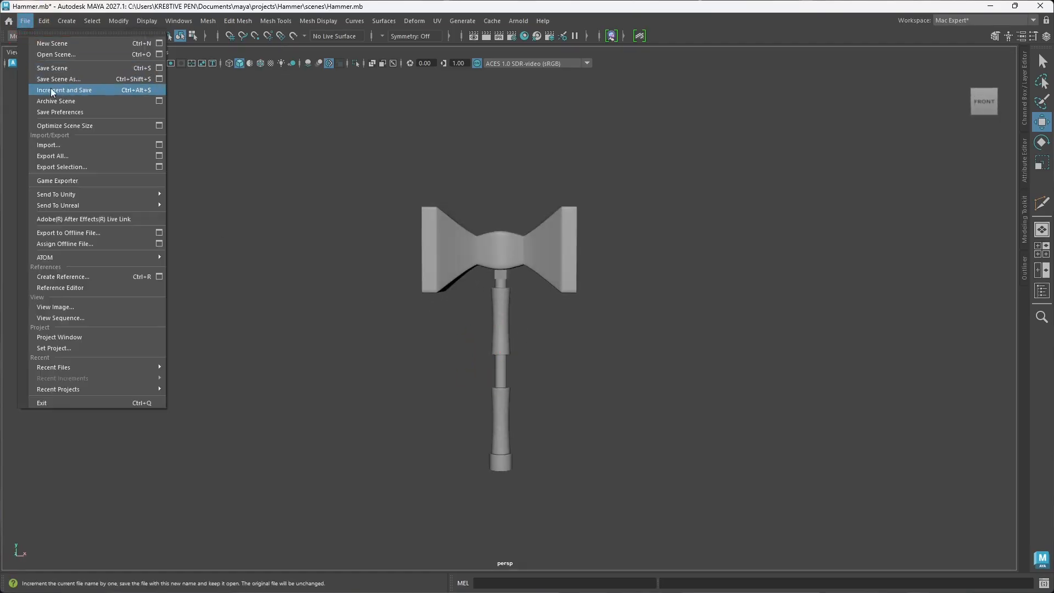
{"action": "left_click", "coordinate": [68, 91]}
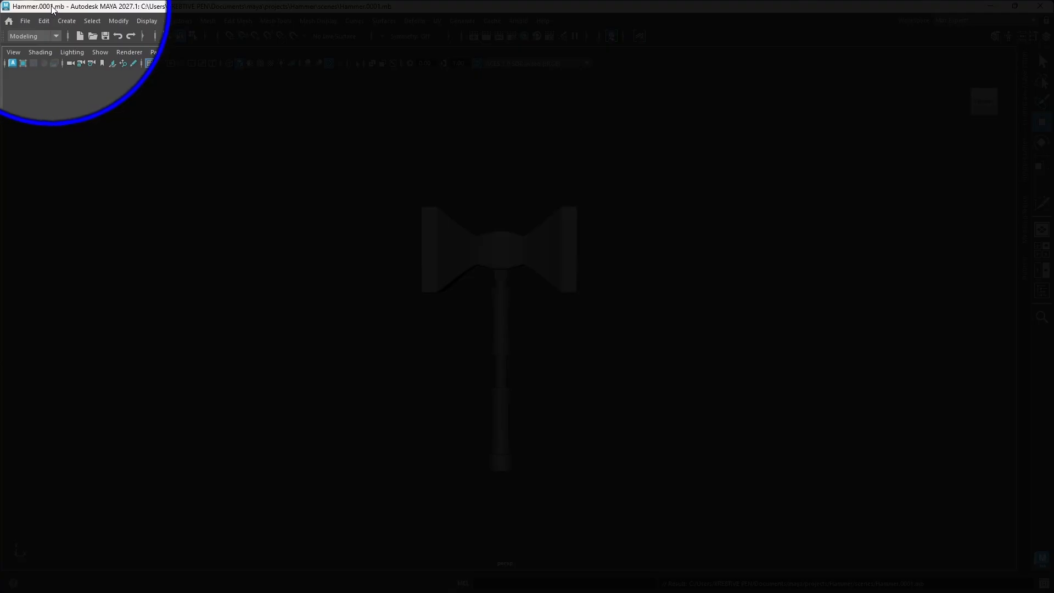
{"action": "left_click", "coordinate": [26, 21]}
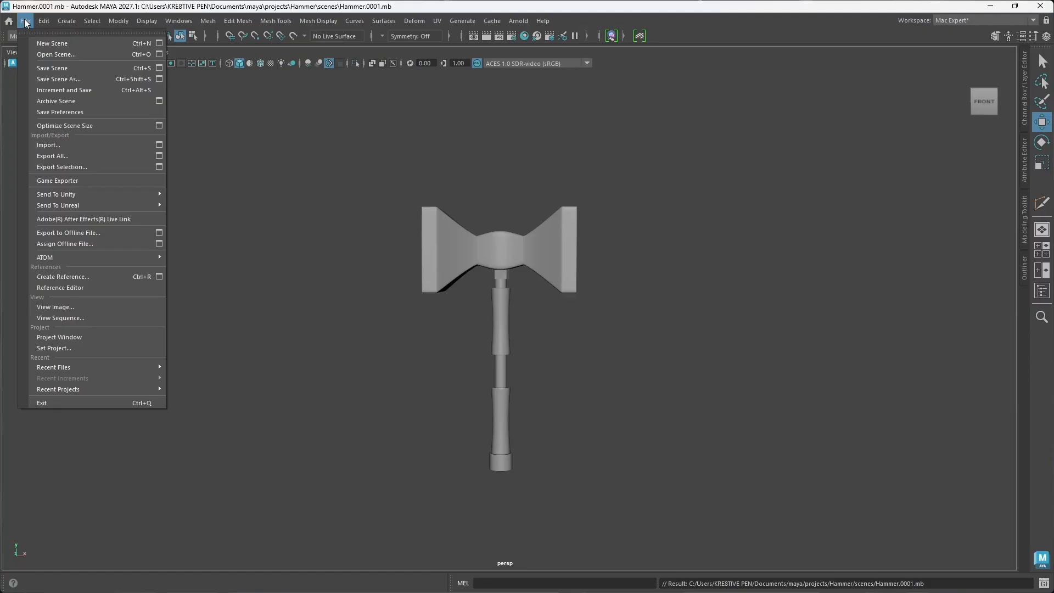
{"action": "left_click", "coordinate": [225, 122]}
{"action": "left_click", "coordinate": [9, 22]}
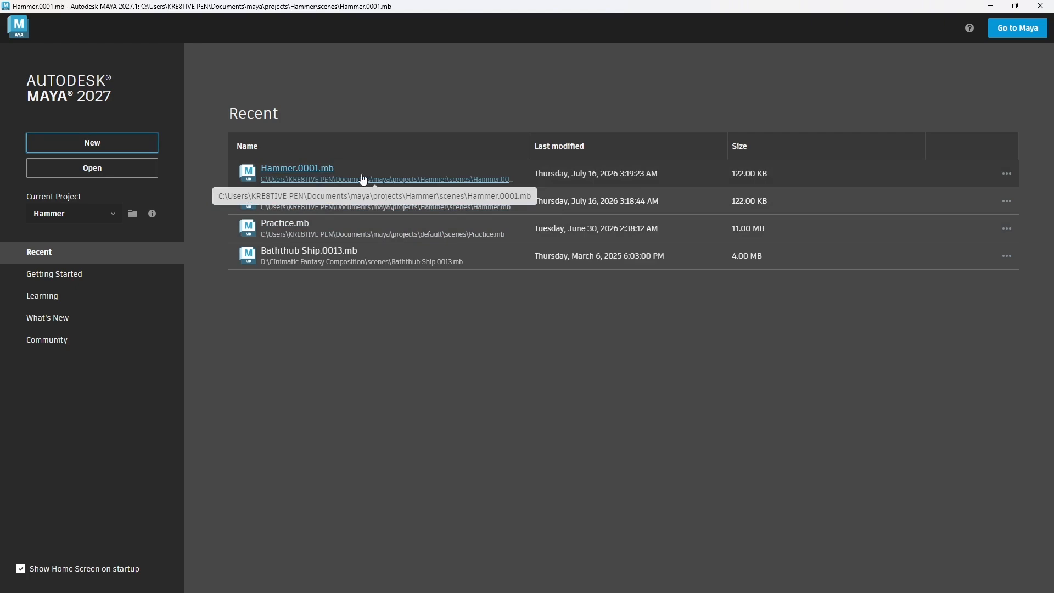
{"action": "left_click", "coordinate": [1017, 29]}
Step: Smooth the hammer head with 1 division and check its denser wireframe
{"action": "left_click_drag", "start_coordinate": [502, 364], "coordinate": [497, 305], "text": "alt"}
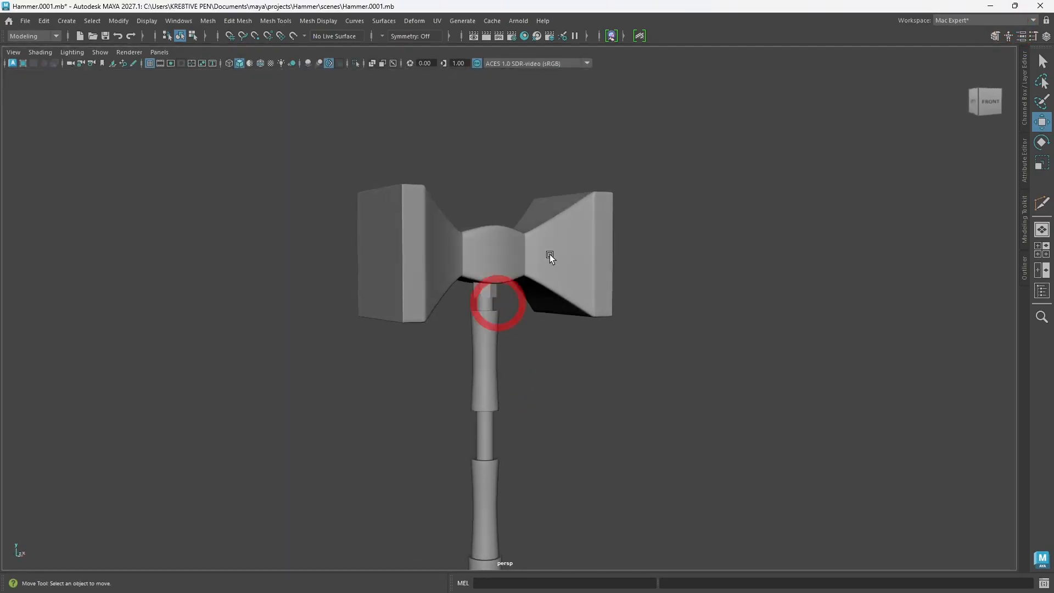
{"action": "left_click", "coordinate": [567, 254]}
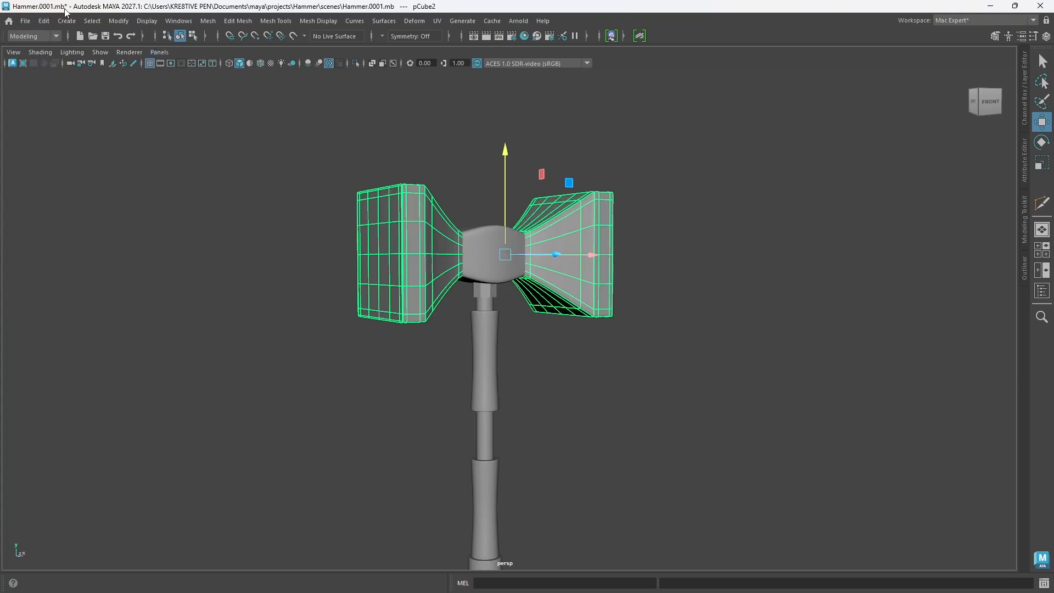
{"action": "scroll", "coordinate": [458, 300], "scroll_direction": "down", "scroll_amount": 2}
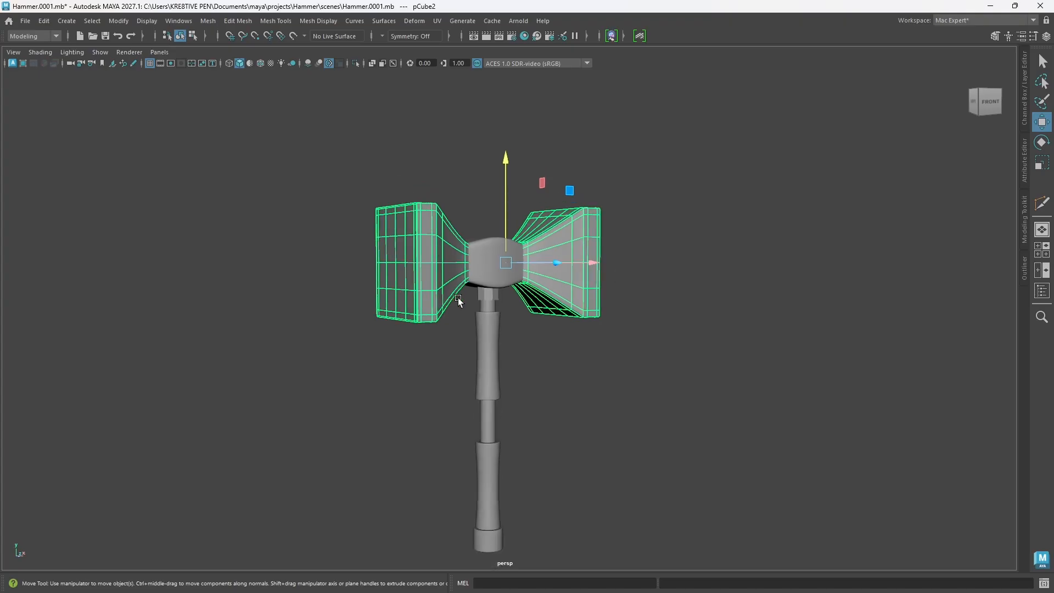
{"action": "left_click_drag", "start_coordinate": [458, 301], "coordinate": [443, 299], "text": "alt"}
{"action": "mouse_move", "coordinate": [565, 335]}
{"action": "right_mouse_down", "text": "shift"}
{"action": "mouse_move", "coordinate": [560, 355]}
{"action": "mouse_move", "coordinate": [552, 345]}
{"action": "right_mouse_up", "text": "shift"}
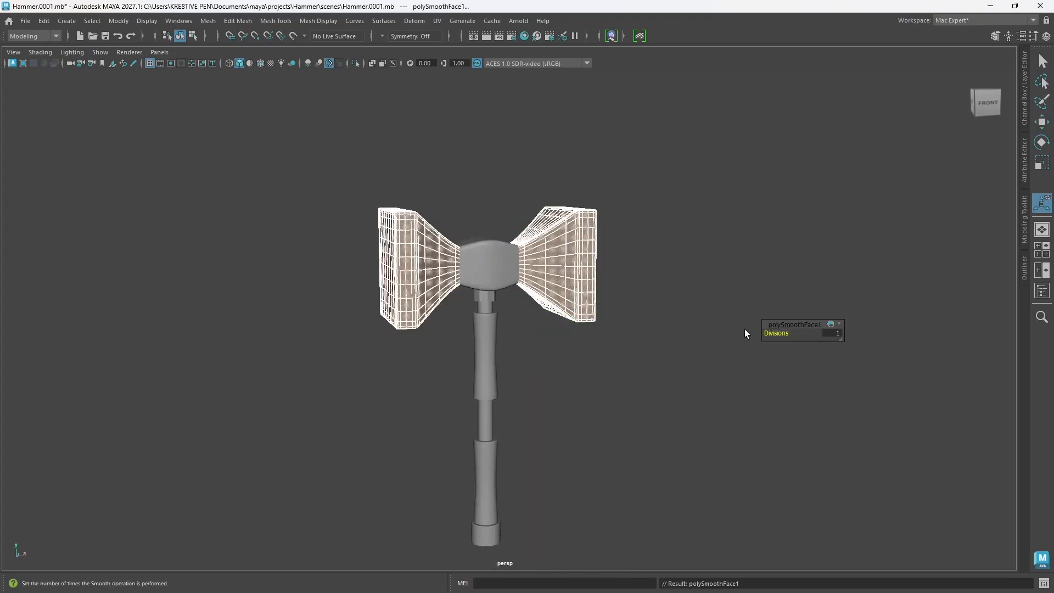
{"action": "left_click", "coordinate": [687, 276]}
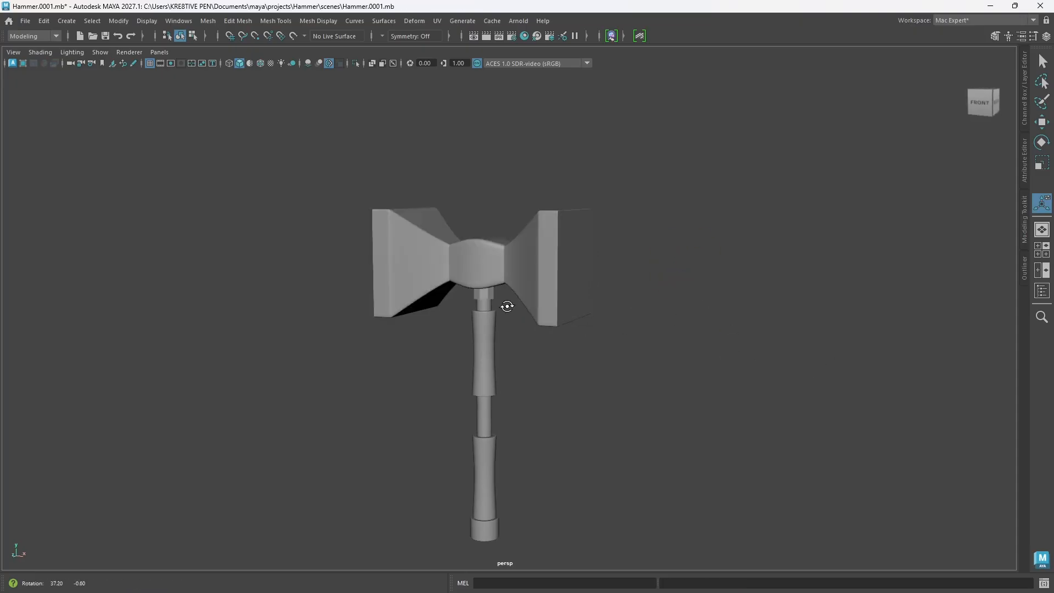
{"action": "left_click", "coordinate": [536, 278]}
{"action": "left_click_drag", "start_coordinate": [517, 298], "coordinate": [538, 334], "text": "alt"}
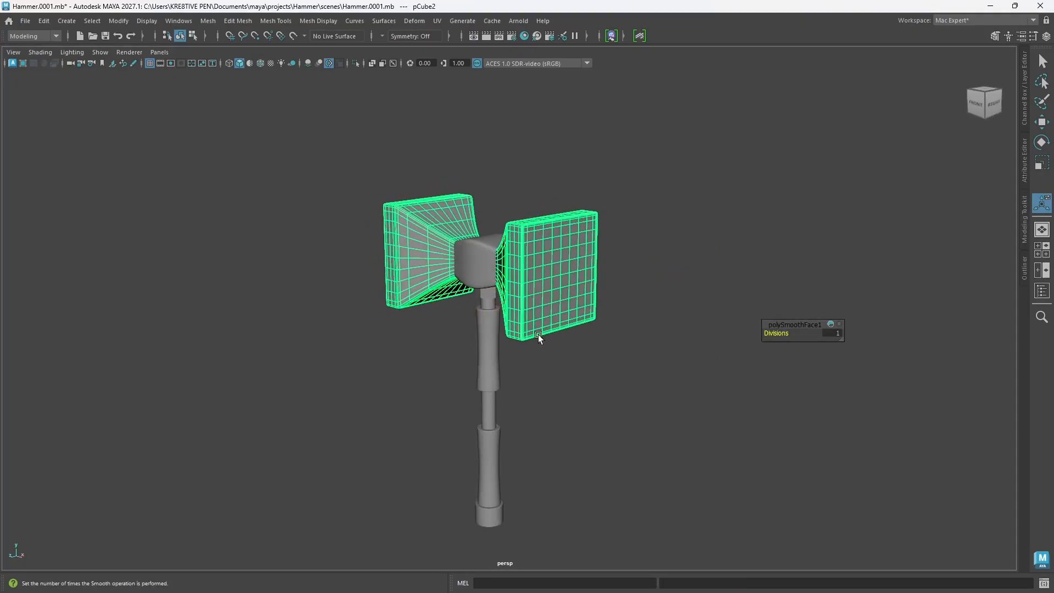
Step: Examine the smoothed hammer head from several angles, both deselected and with its wireframe shown
{"action": "left_click", "coordinate": [25, 20]}
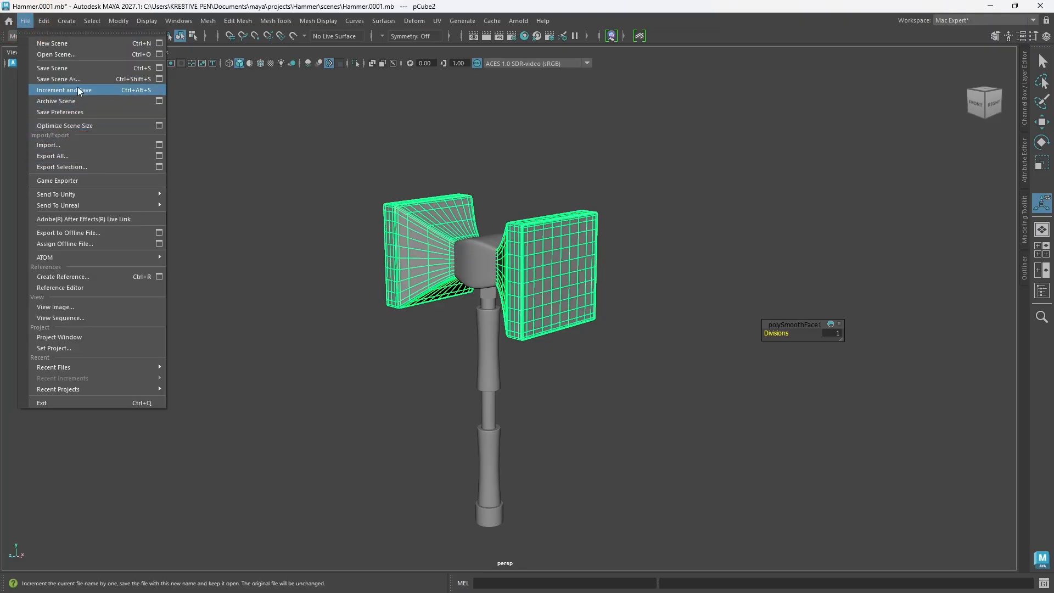
{"action": "left_click", "coordinate": [712, 235]}
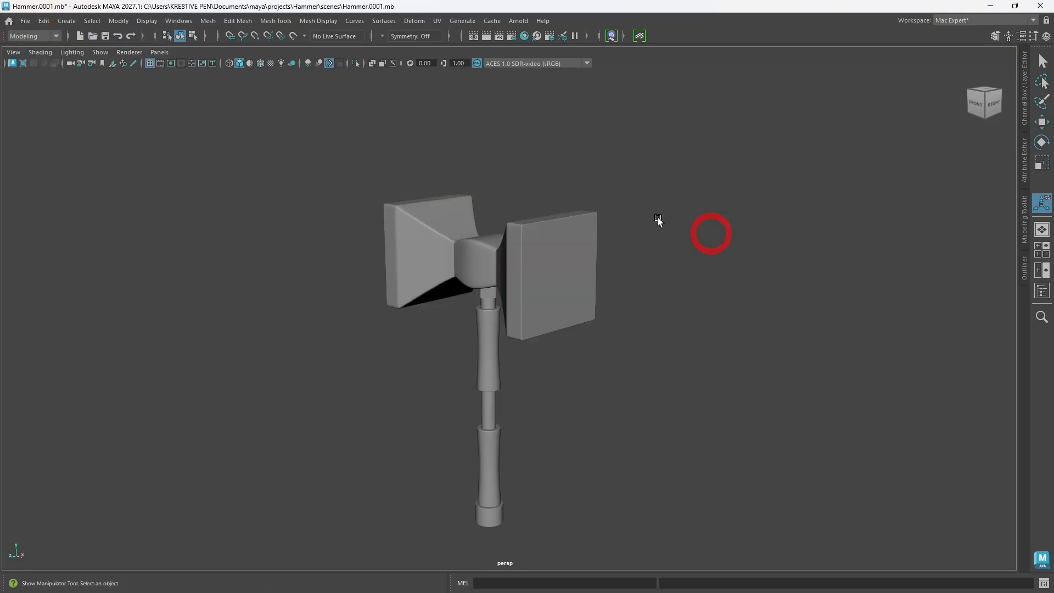
{"action": "left_click_drag", "start_coordinate": [486, 305], "coordinate": [536, 289], "text": "alt"}
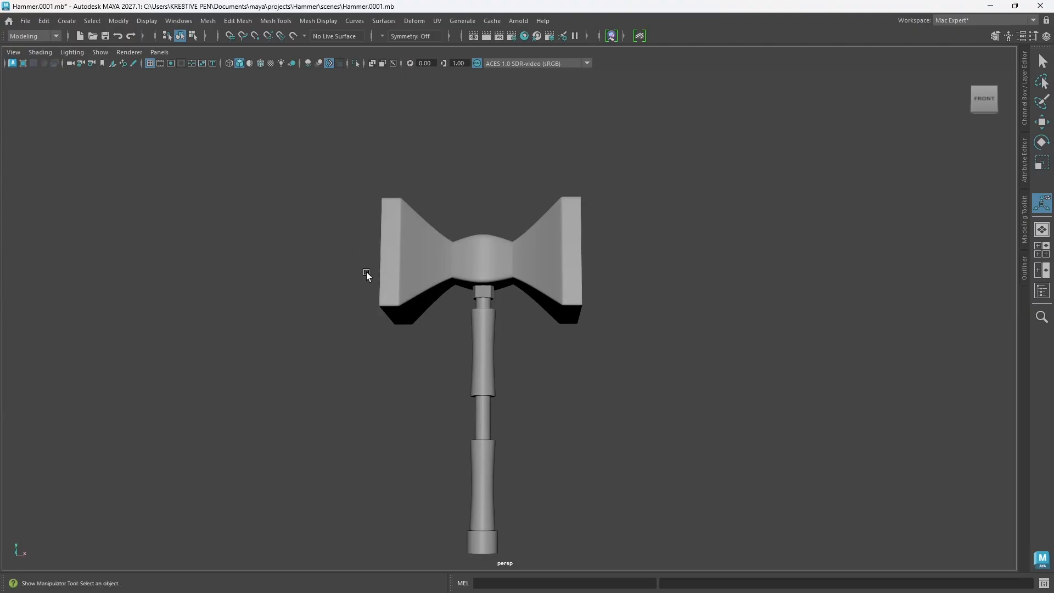
{"action": "left_click", "coordinate": [560, 275]}
{"action": "left_click_drag", "start_coordinate": [565, 319], "coordinate": [611, 292], "text": "alt"}
{"action": "middle_click_drag", "start_coordinate": [611, 292], "coordinate": [592, 251], "text": "alt"}
{"action": "left_click_drag", "start_coordinate": [592, 251], "coordinate": [537, 306], "text": "alt"}
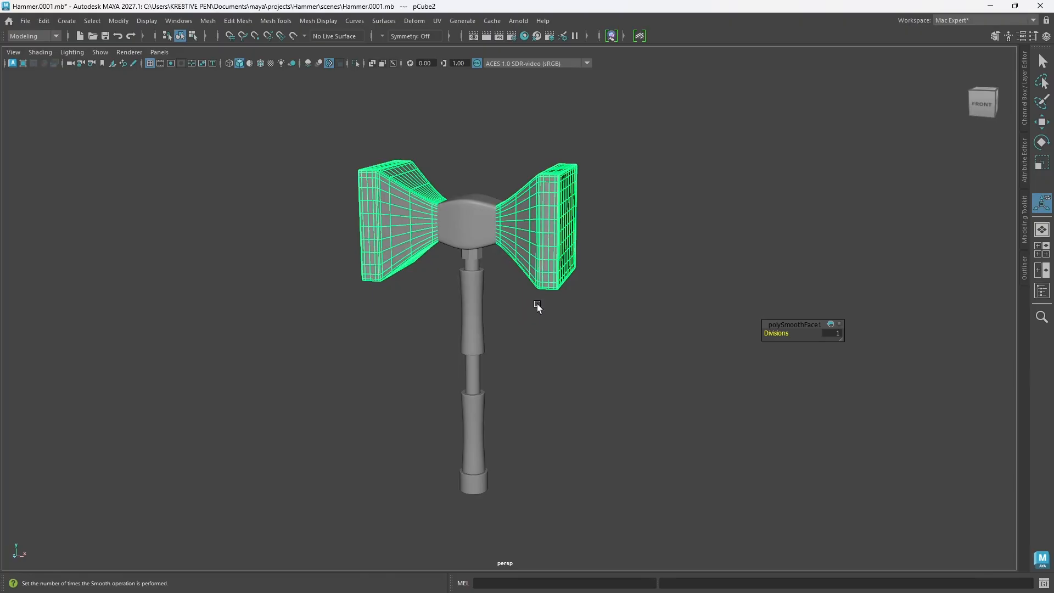
{"action": "left_click_drag", "start_coordinate": [500, 299], "coordinate": [509, 328], "text": "alt"}
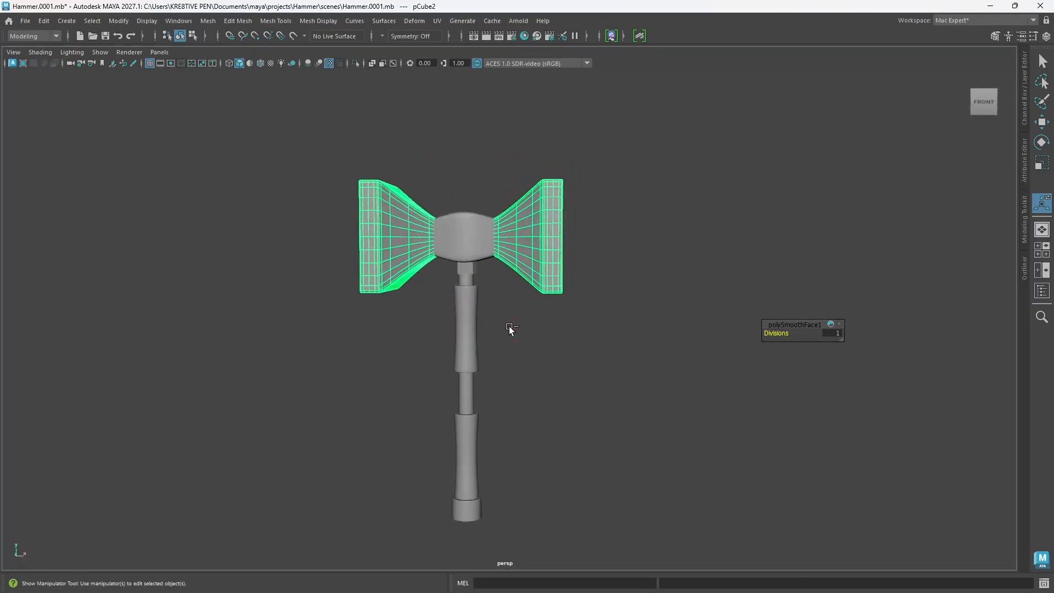
Step: Undo the smoothing of the hammer head and deselect it
{"action": "key", "text": "ctrl+z"}
{"action": "key", "text": "ctrl+z"}
{"action": "key", "text": "ctrl+z"}
{"action": "key", "text": "ctrl+z"}
{"action": "key", "text": "ctrl+z"}
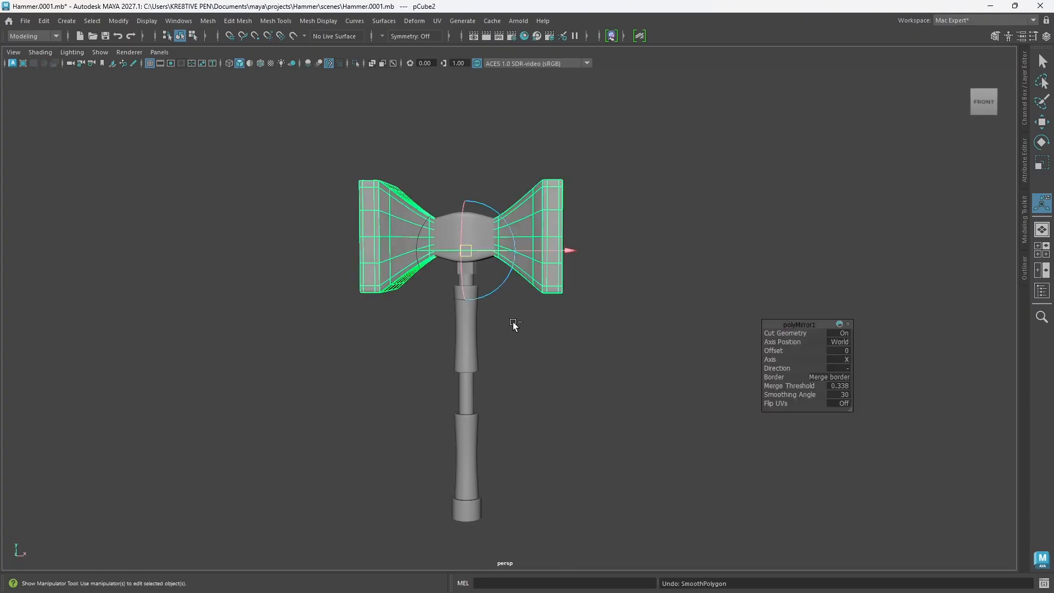
{"action": "left_click", "coordinate": [561, 340]}
Step: Select the octagonal collar directly beneath the hammer head and isolate it in the view
{"action": "left_click_drag", "start_coordinate": [469, 476], "coordinate": [479, 435], "text": "alt"}
{"action": "left_click", "coordinate": [424, 355]}
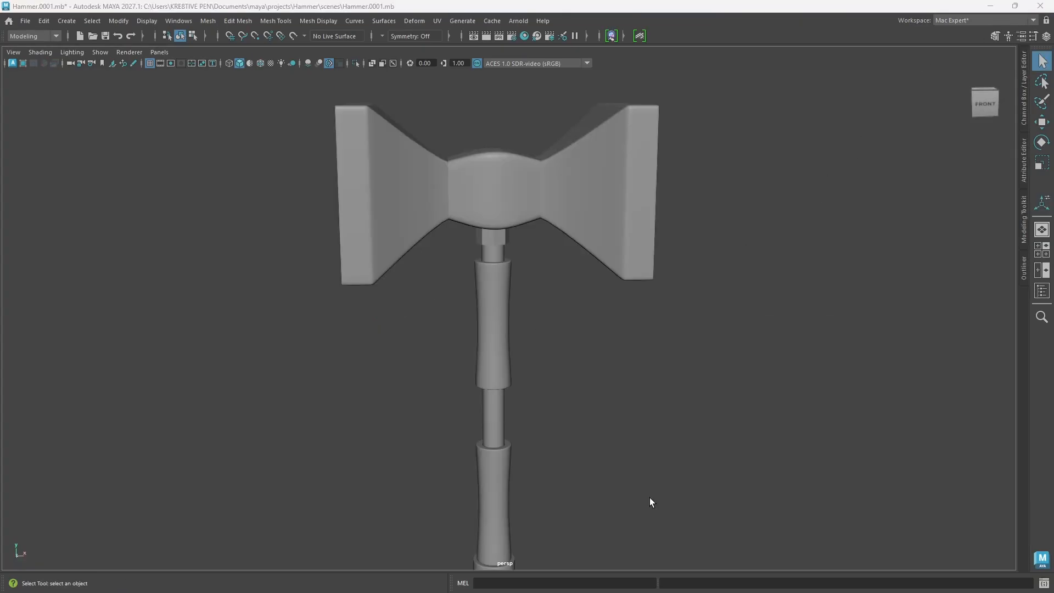
{"action": "scroll", "coordinate": [538, 373], "scroll_direction": "down", "scroll_amount": 5}
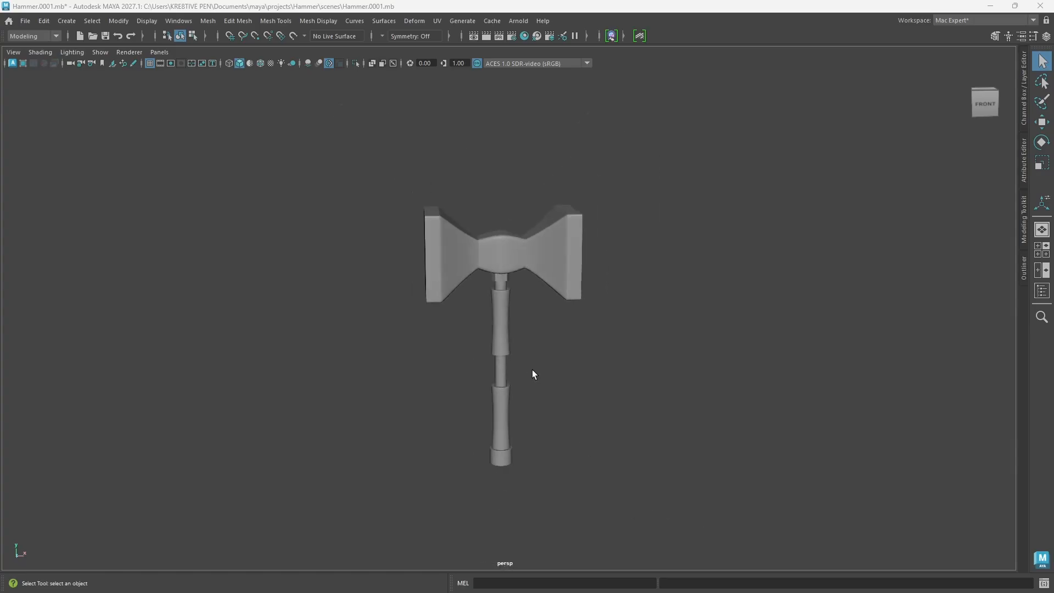
{"action": "middle_click_drag", "start_coordinate": [529, 354], "coordinate": [539, 378], "text": "alt"}
{"action": "scroll", "coordinate": [522, 361], "scroll_direction": "up", "scroll_amount": 8}
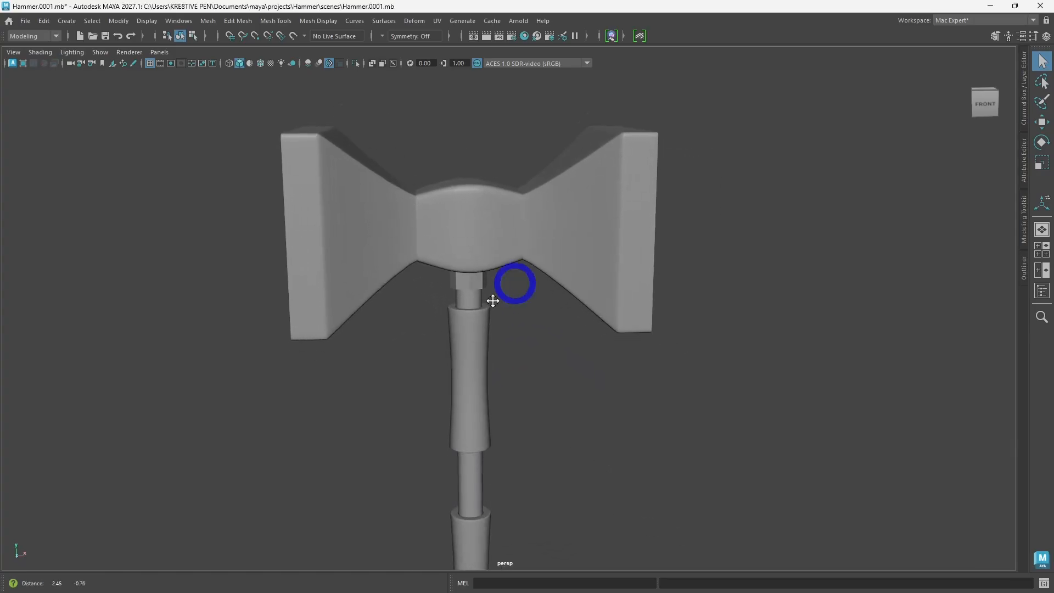
{"action": "left_click", "coordinate": [482, 287]}
{"action": "left_click_drag", "start_coordinate": [491, 334], "coordinate": [487, 335], "text": "alt"}
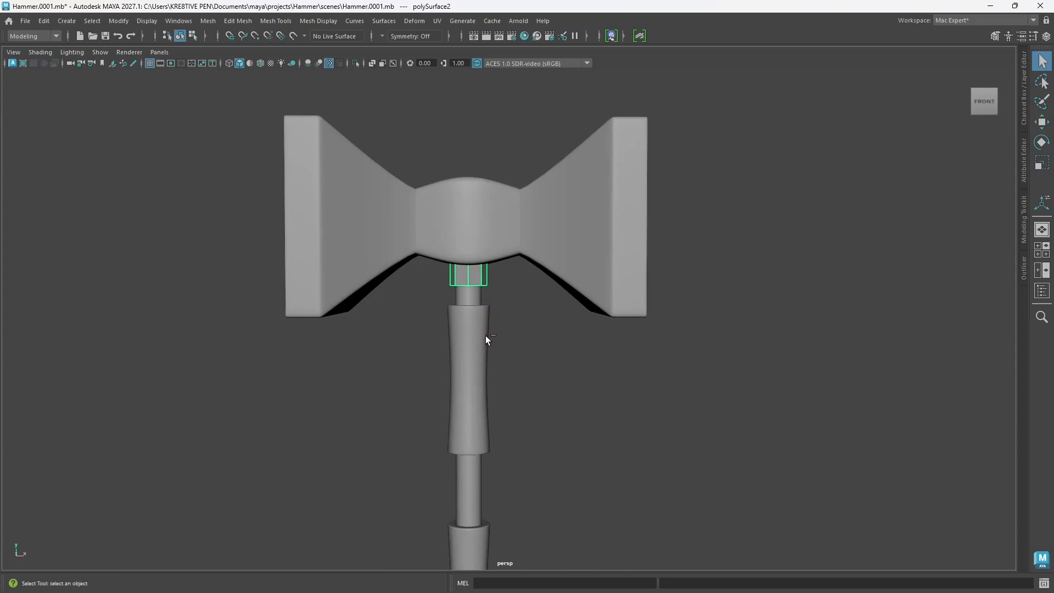
{"action": "key", "text": "ctrl+1"}
{"action": "scroll", "coordinate": [485, 282], "scroll_direction": "up", "scroll_amount": 5}
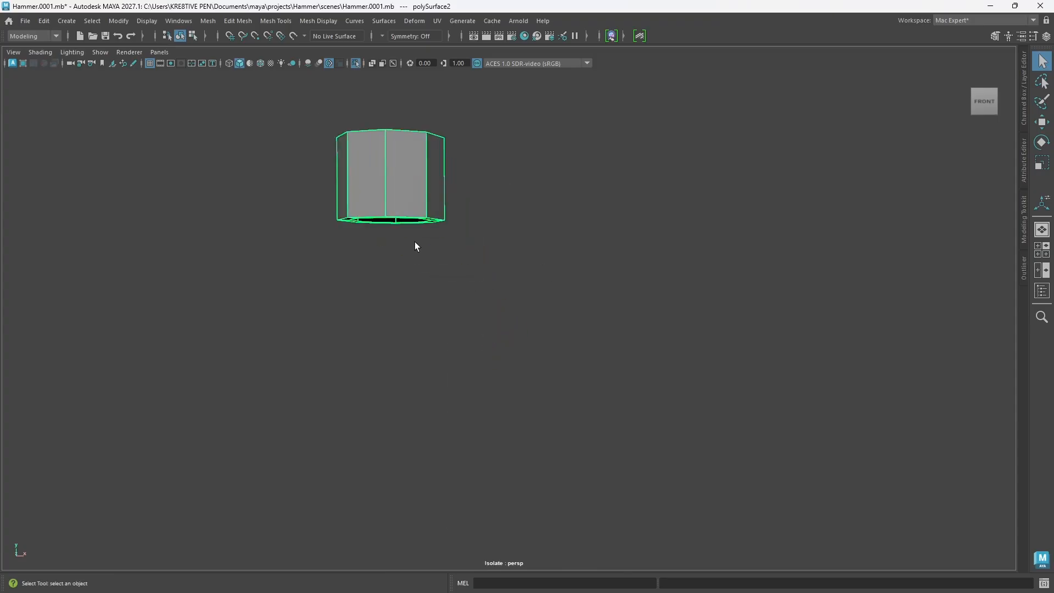
{"action": "middle_click_drag", "start_coordinate": [414, 246], "coordinate": [515, 384], "text": "alt"}
{"action": "left_click_drag", "start_coordinate": [515, 384], "coordinate": [515, 371], "text": "alt"}
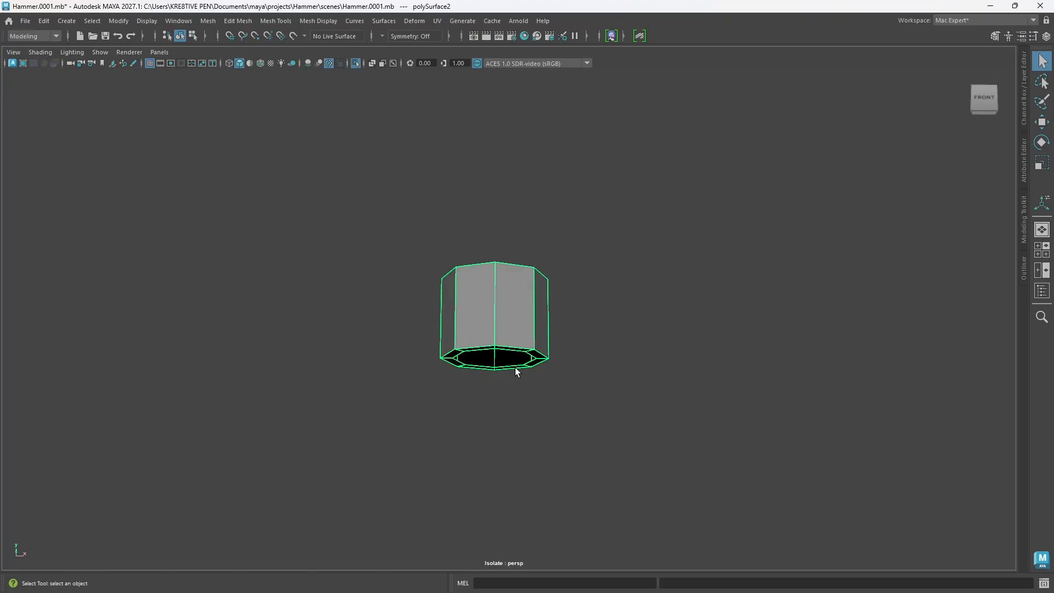
Step: Bevel the outer edge loop around the collar's bottom rim with Chamfer turned off
{"action": "mouse_move", "coordinate": [515, 368]}
{"action": "left_mouse_down", "text": "alt"}
{"action": "mouse_move", "coordinate": [501, 348]}
{"action": "mouse_move", "coordinate": [502, 361]}
{"action": "left_mouse_up", "text": "alt"}
{"action": "right_click_drag", "start_coordinate": [481, 279], "coordinate": [480, 242]}
{"action": "double_click", "coordinate": [500, 317]}
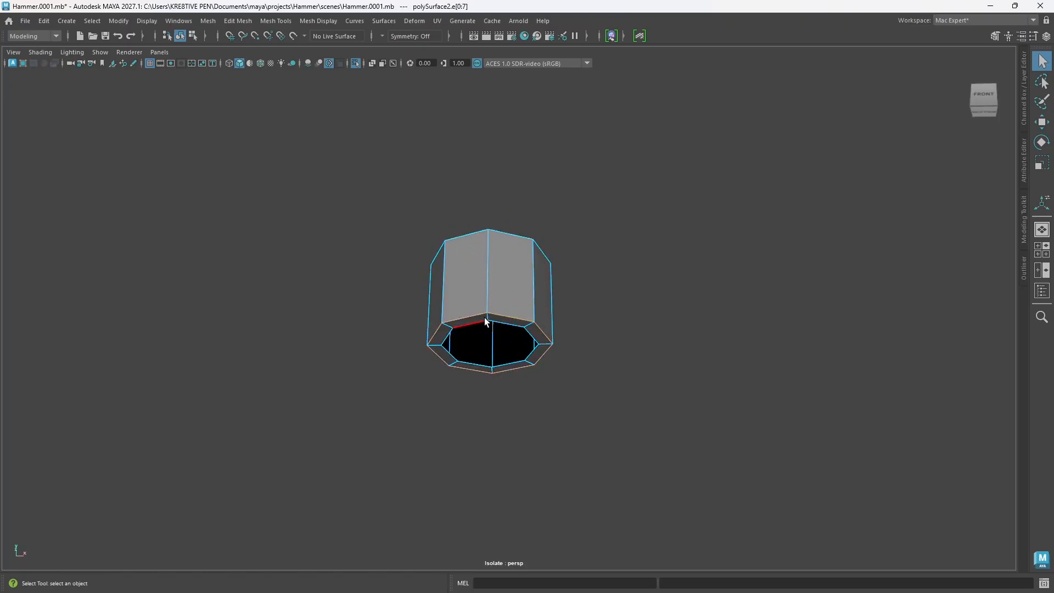
{"action": "key", "text": "ctrl+b"}
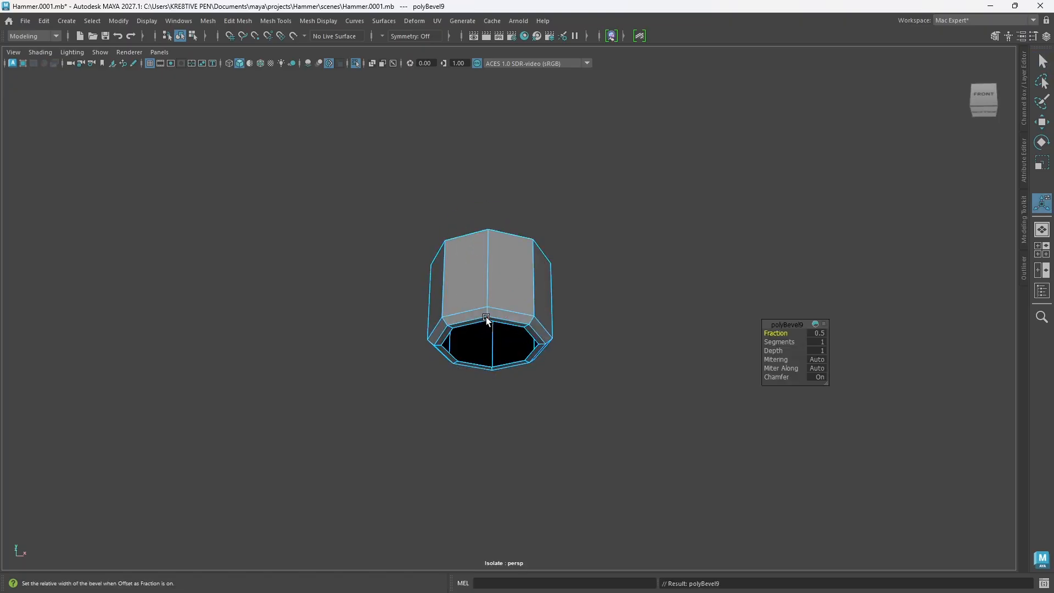
{"action": "left_click", "coordinate": [779, 377]}
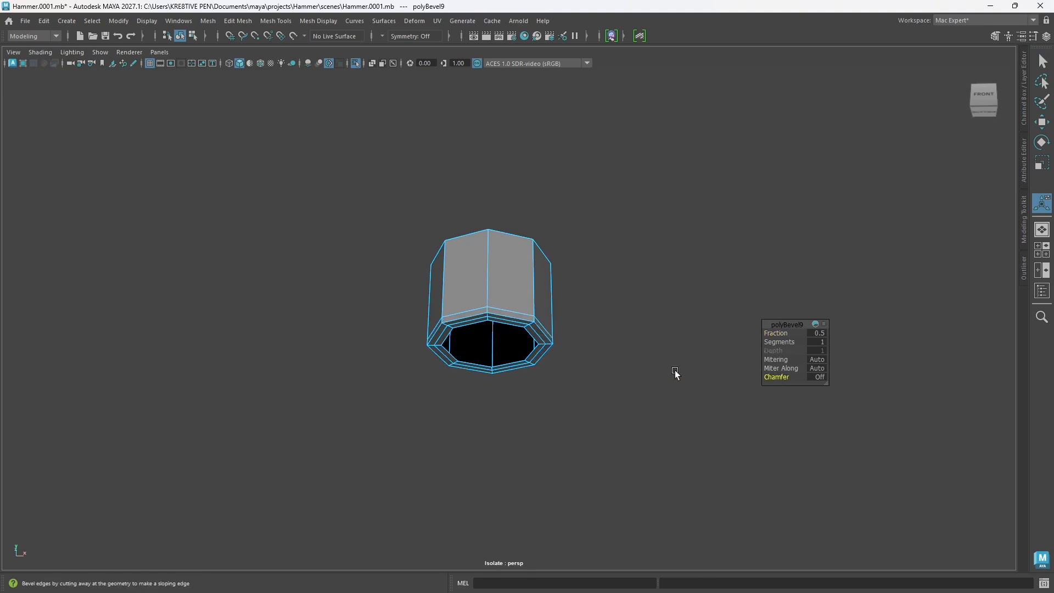
Step: Set the collar bevel's Fraction to about 0.313, turn on smooth preview for the collar, and deselect it
{"action": "left_click", "coordinate": [776, 333]}
{"action": "middle_click_drag", "start_coordinate": [776, 333], "coordinate": [680, 326]}
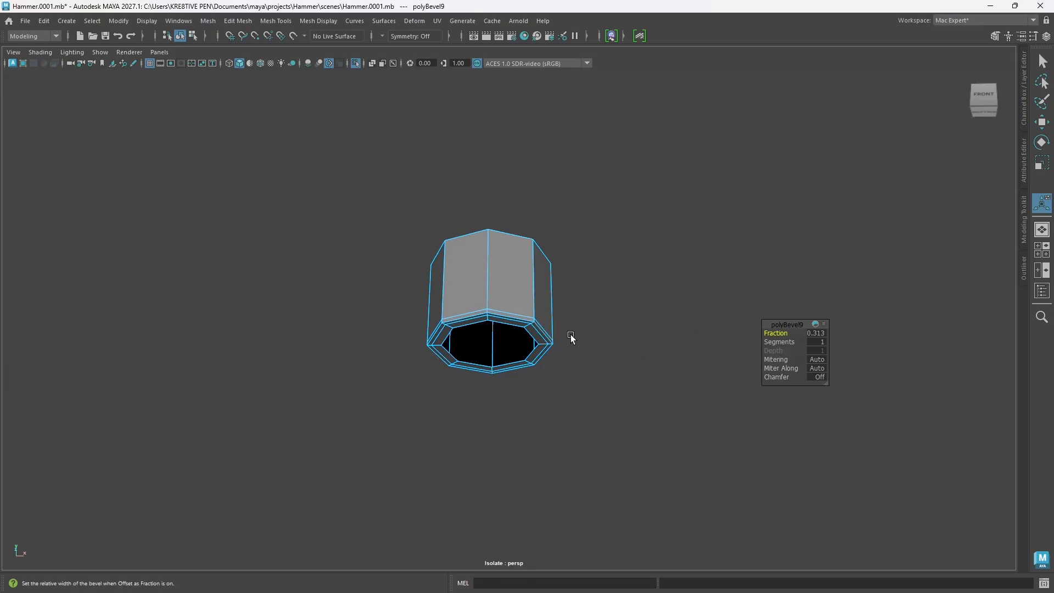
{"action": "key", "text": "3"}
{"action": "left_click", "coordinate": [588, 322]}
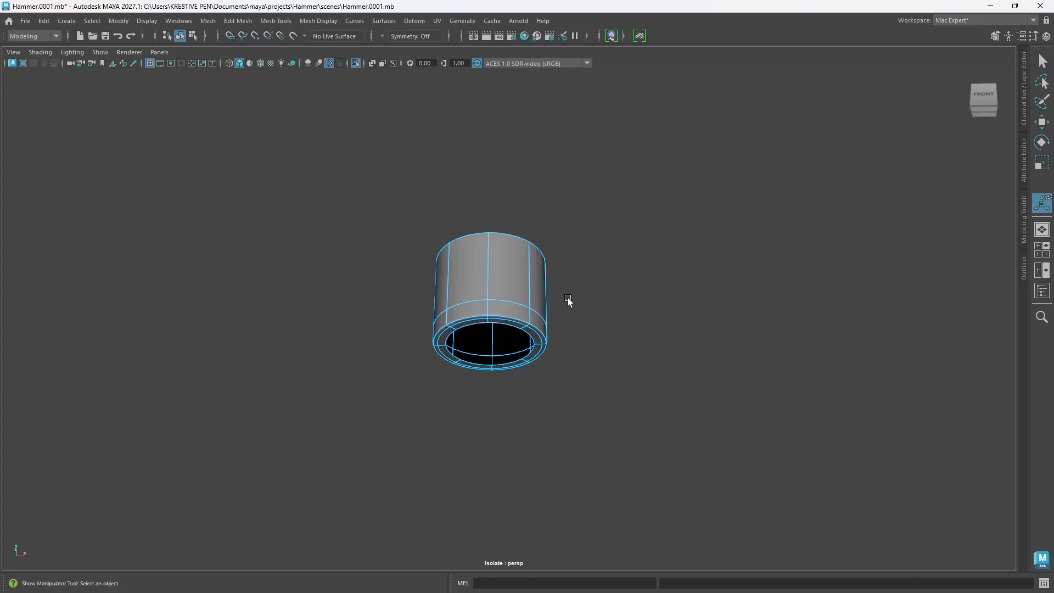
{"action": "right_click_drag", "start_coordinate": [567, 271], "coordinate": [614, 258]}
{"action": "key", "text": "q"}
{"action": "left_click", "coordinate": [607, 316]}
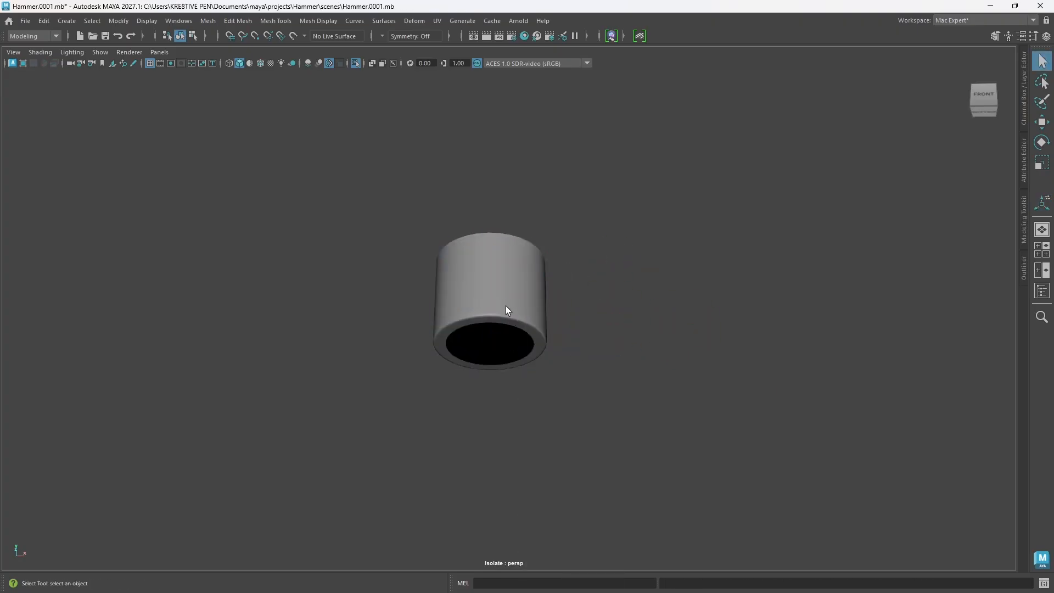
Step: Insert three roughly evenly spaced horizontal edge loops around the smoothed collar's outer wall with the Multi-Cut tool
{"action": "left_click", "coordinate": [505, 310]}
{"action": "left_click_drag", "start_coordinate": [593, 381], "coordinate": [500, 354], "text": "alt"}
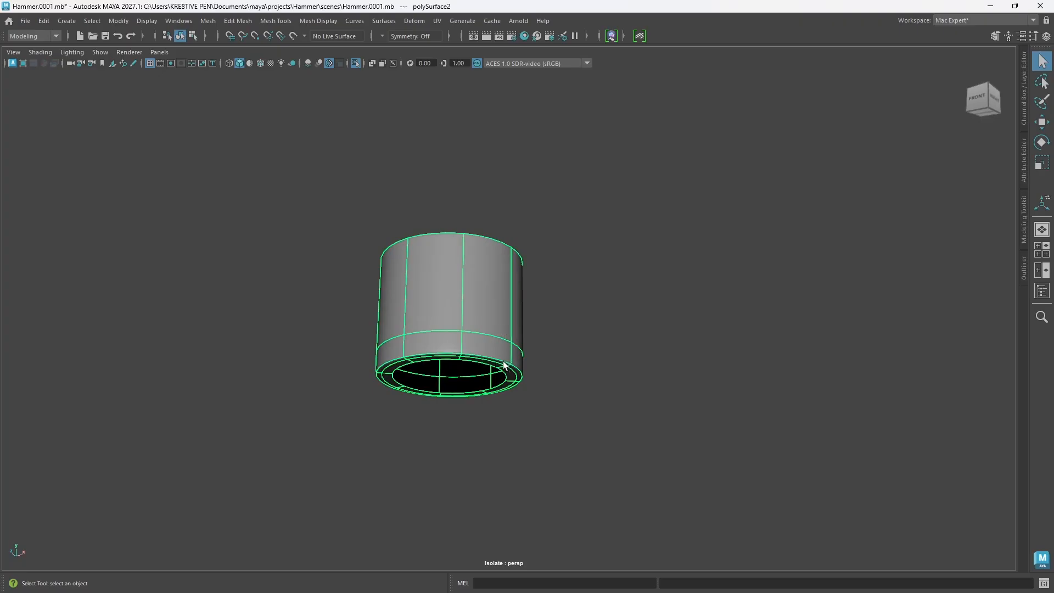
{"action": "key", "text": "ctrl+shift+x"}
{"action": "left_click", "coordinate": [463, 346]}
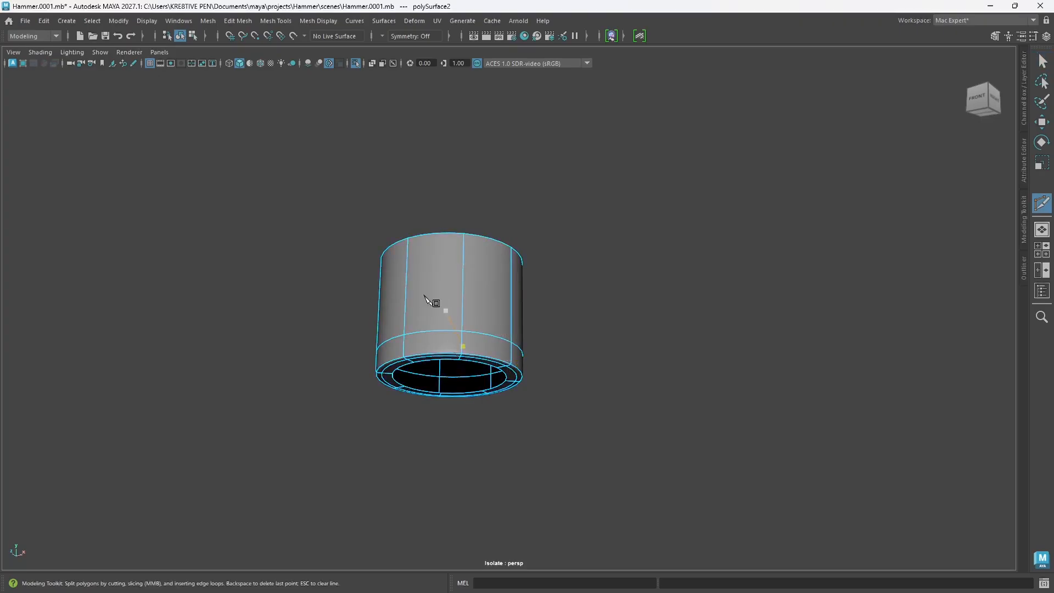
{"action": "left_click", "coordinate": [474, 299], "text": "ctrl"}
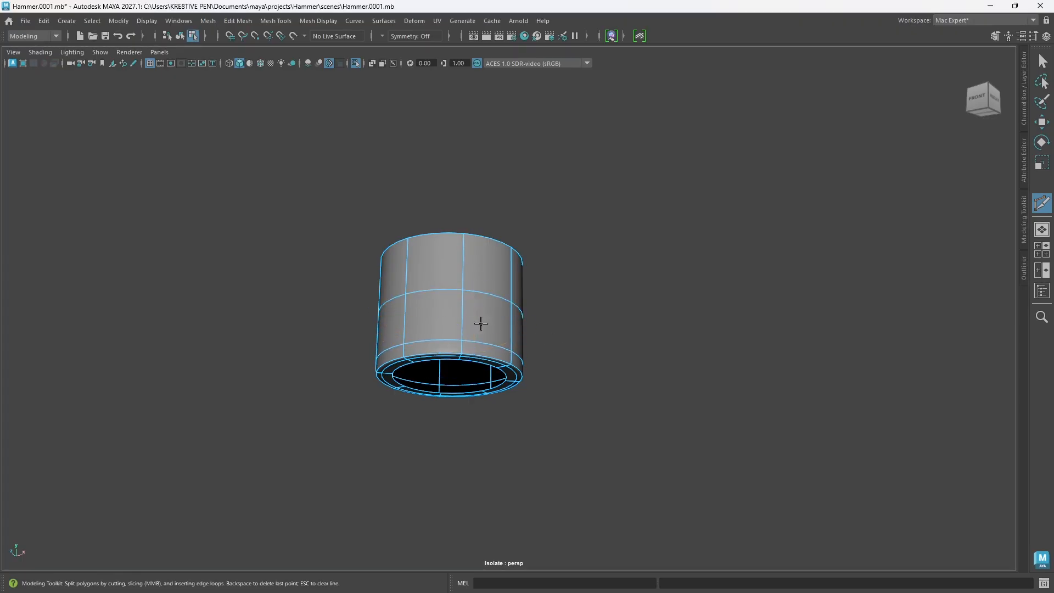
{"action": "left_click", "coordinate": [490, 320], "text": "ctrl"}
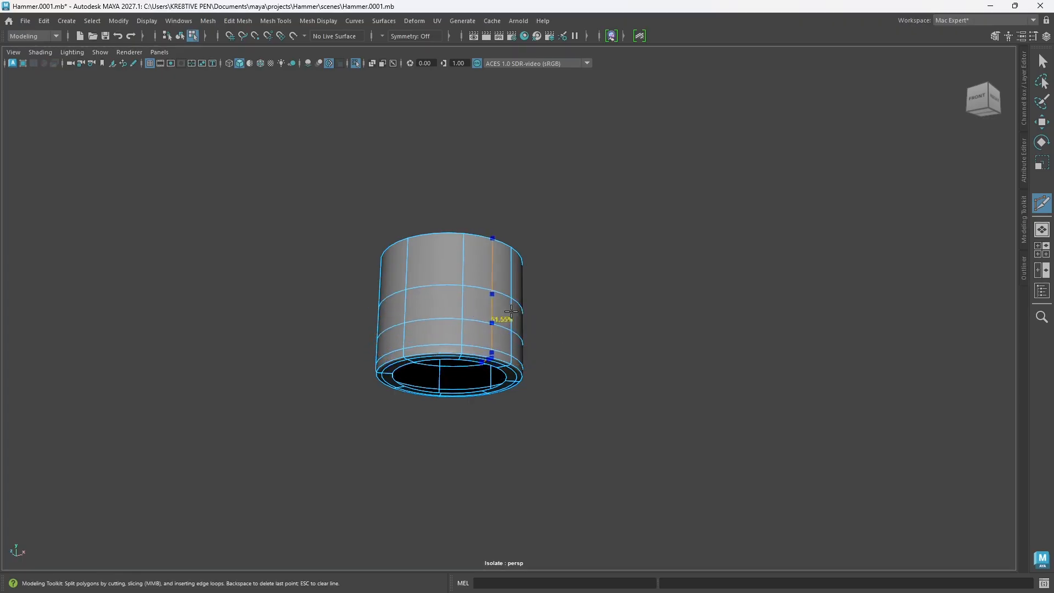
{"action": "left_click", "coordinate": [487, 261], "text": "ctrl"}
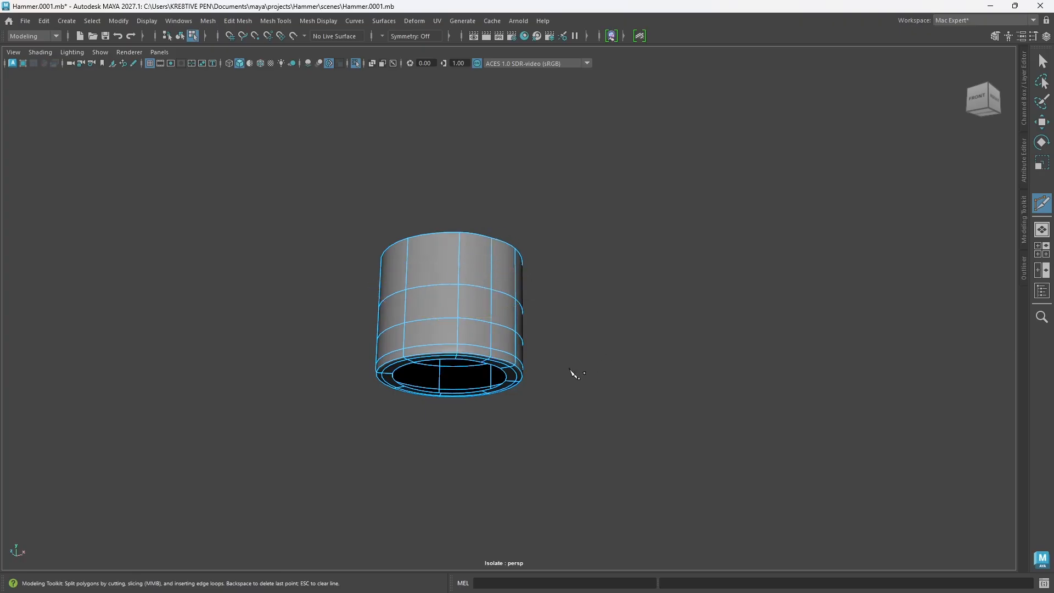
{"action": "left_click_drag", "start_coordinate": [499, 352], "coordinate": [494, 352], "text": "alt"}
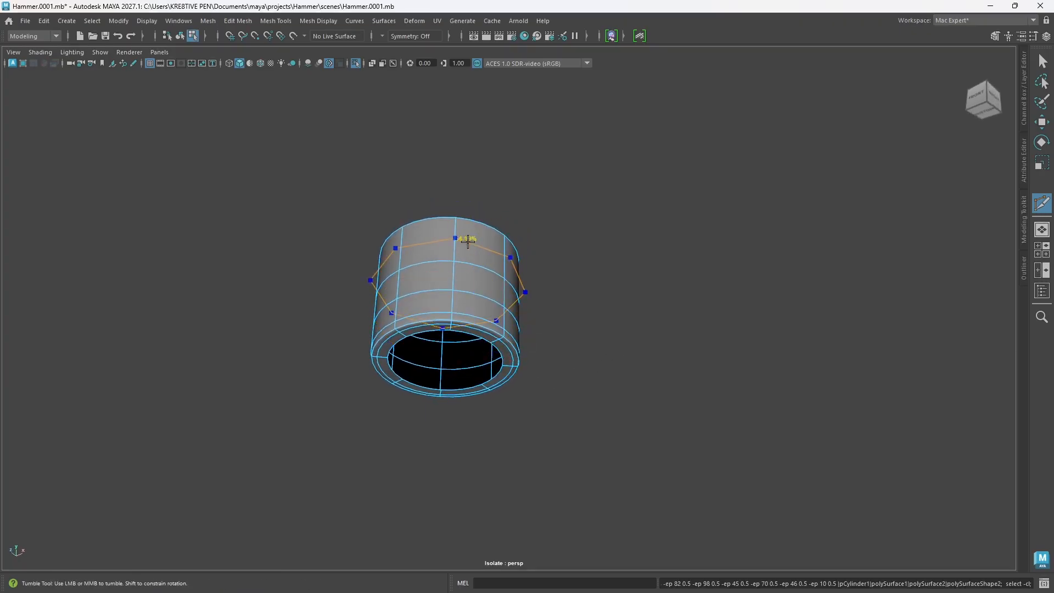
{"action": "middle_click", "coordinate": [467, 242], "text": "ctrl"}
Step: Try to insert an edge loop around the flat ring at the collar's bottom opening
{"action": "left_click_drag", "start_coordinate": [441, 322], "coordinate": [503, 328], "text": "alt"}
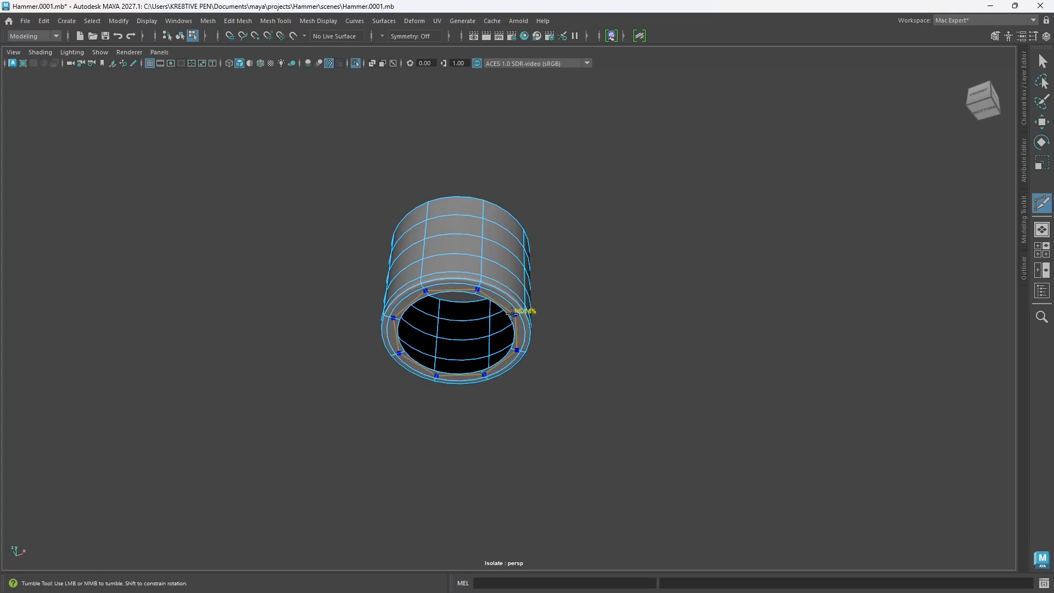
{"action": "left_click", "coordinate": [512, 313]}
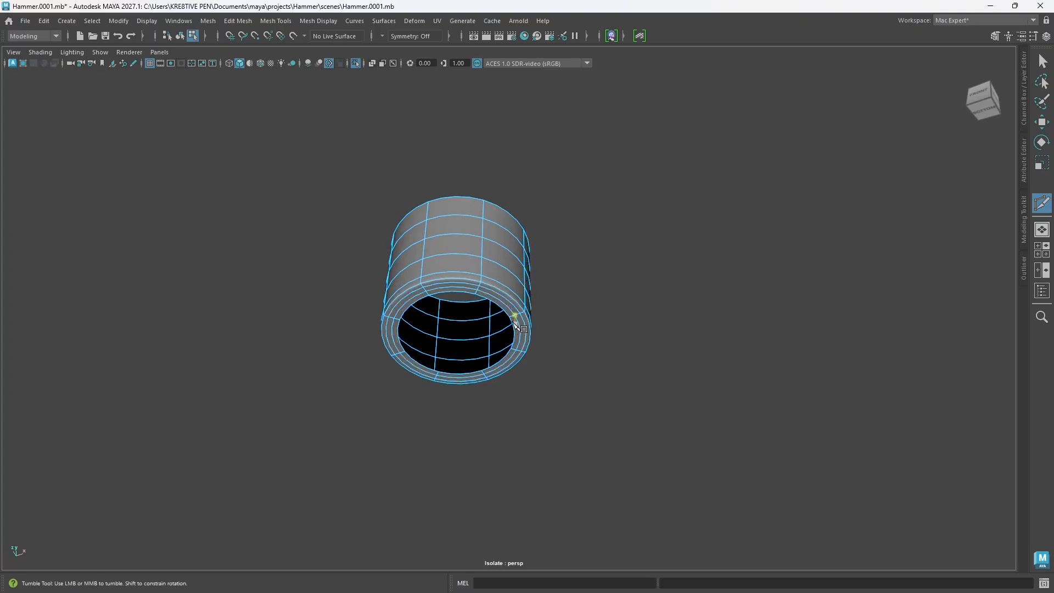
{"action": "left_click_drag", "start_coordinate": [512, 335], "coordinate": [505, 341], "text": "alt"}
{"action": "key", "text": "ctrl+z"}
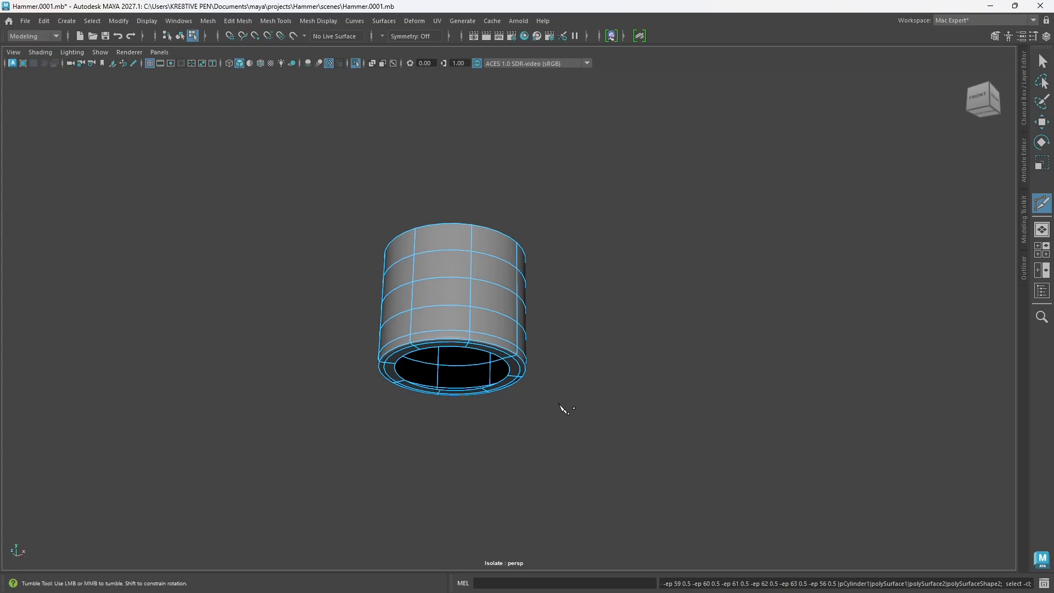
Step: Bring the rest of the hammer back into view and deselect the collar in object mode
{"action": "left_click_drag", "start_coordinate": [521, 351], "coordinate": [525, 372], "text": "alt"}
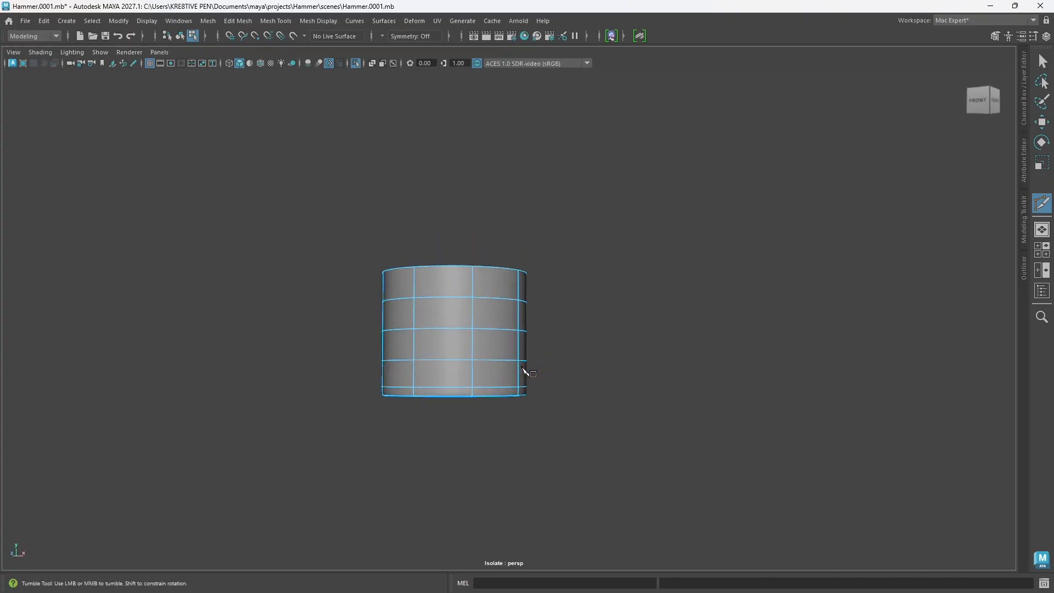
{"action": "key", "text": "ctrl+1"}
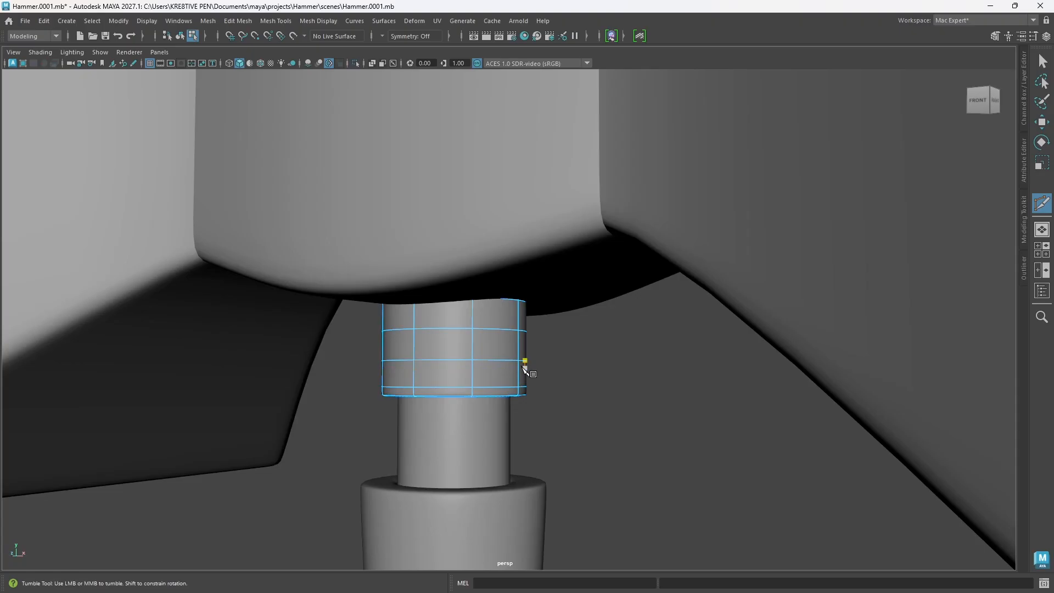
{"action": "key", "text": "w"}
{"action": "scroll", "coordinate": [513, 368], "scroll_direction": "down", "scroll_amount": 10}
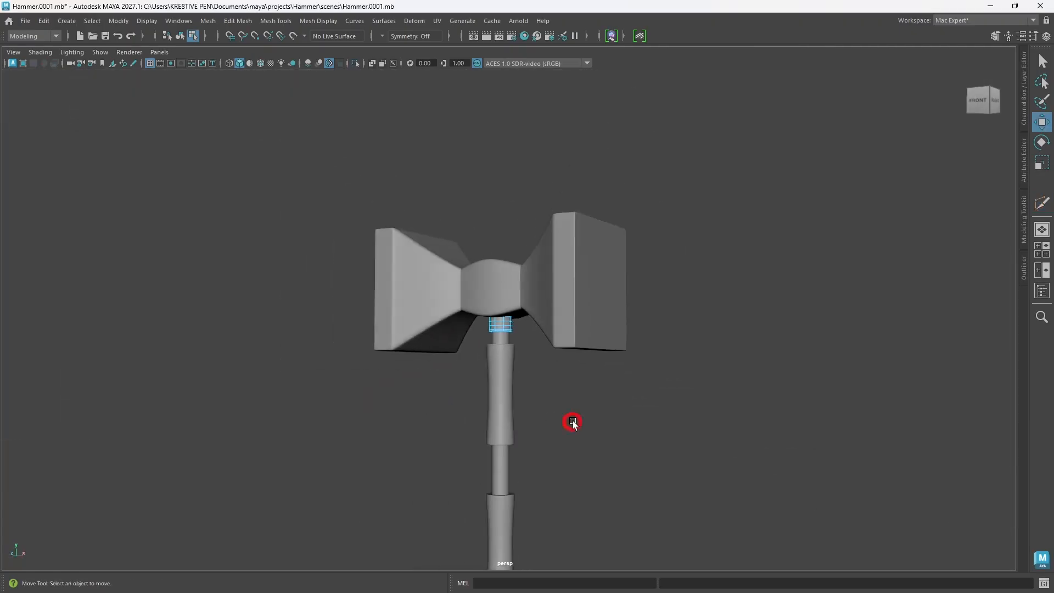
{"action": "right_click_drag", "start_coordinate": [572, 421], "coordinate": [650, 252]}
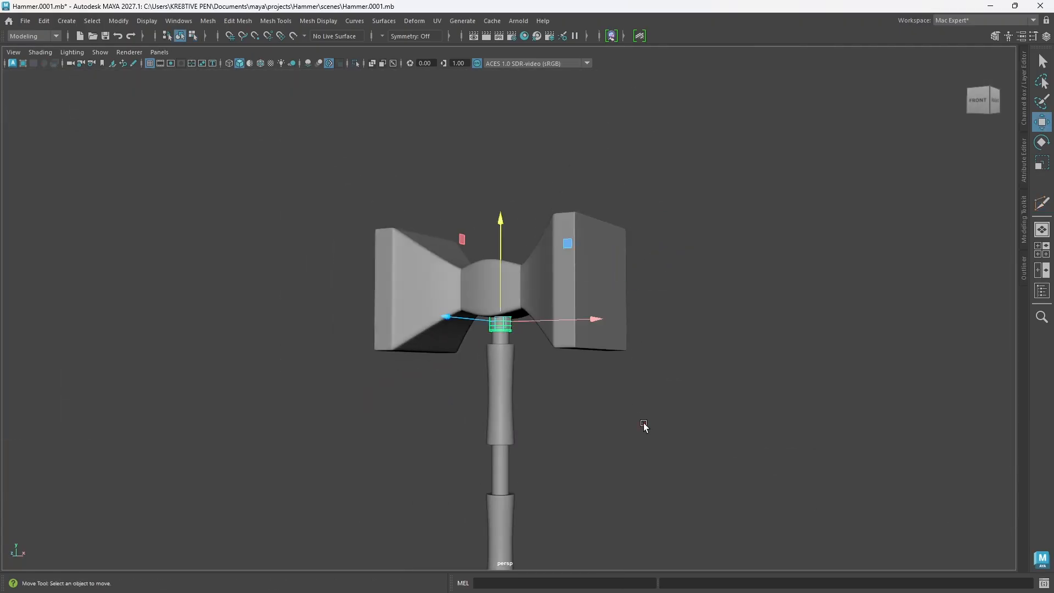
{"action": "left_click", "coordinate": [644, 424]}
Step: Examine the shaded hammer's overall shape and proportions from several angles
{"action": "left_click_drag", "start_coordinate": [501, 387], "coordinate": [526, 421], "text": "alt"}
{"action": "scroll", "coordinate": [526, 420], "scroll_direction": "down", "scroll_amount": 2}
{"action": "middle_click_drag", "start_coordinate": [526, 420], "coordinate": [507, 364], "text": "alt"}
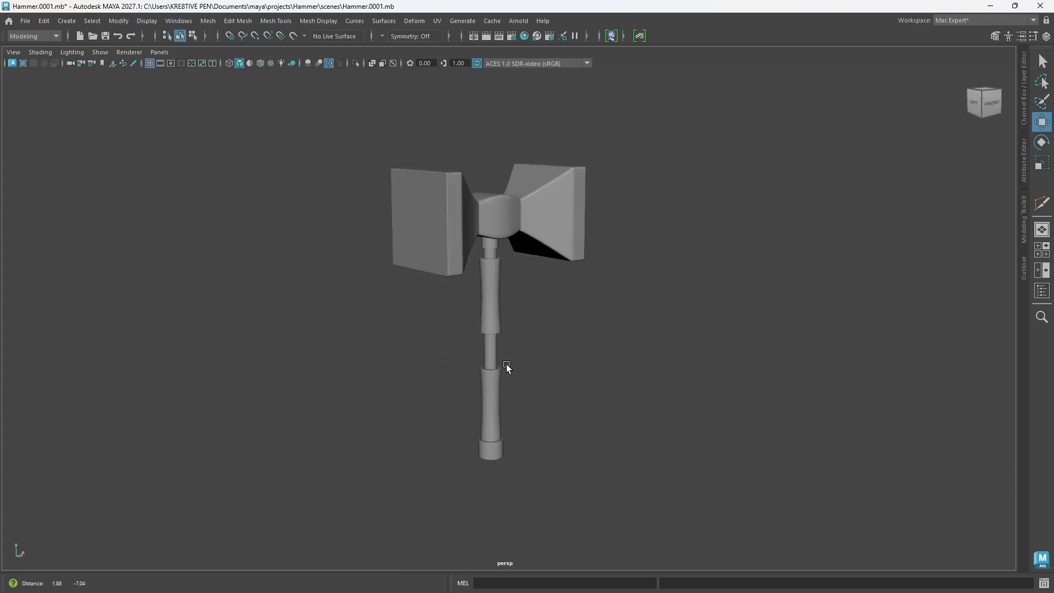
{"action": "left_click_drag", "start_coordinate": [506, 364], "coordinate": [435, 377], "text": "alt"}
{"action": "right_click_drag", "start_coordinate": [436, 376], "coordinate": [537, 345], "text": "alt"}
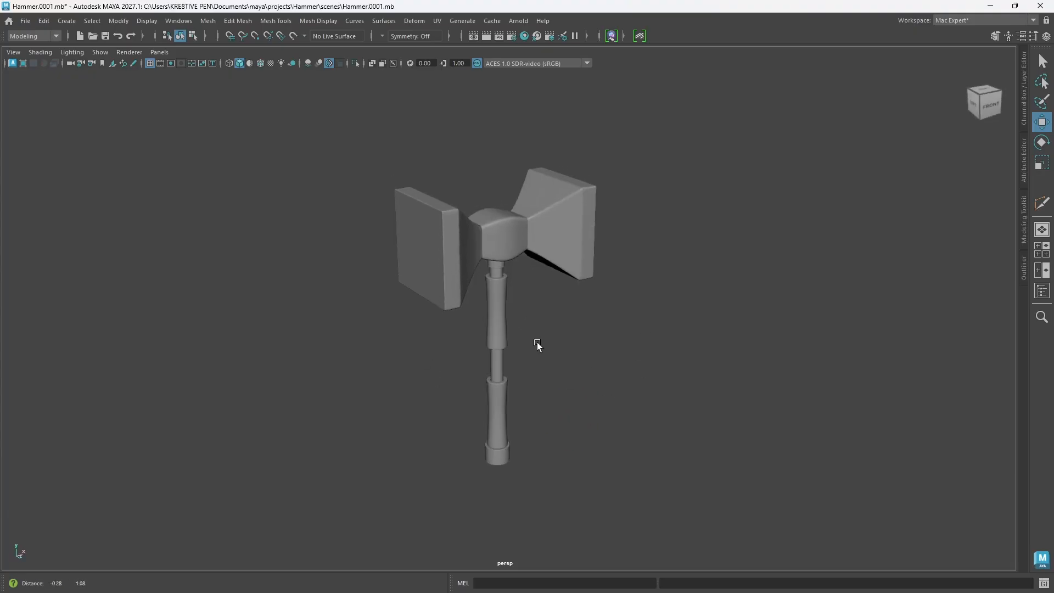
{"action": "left_click_drag", "start_coordinate": [538, 345], "coordinate": [548, 370], "text": "alt"}
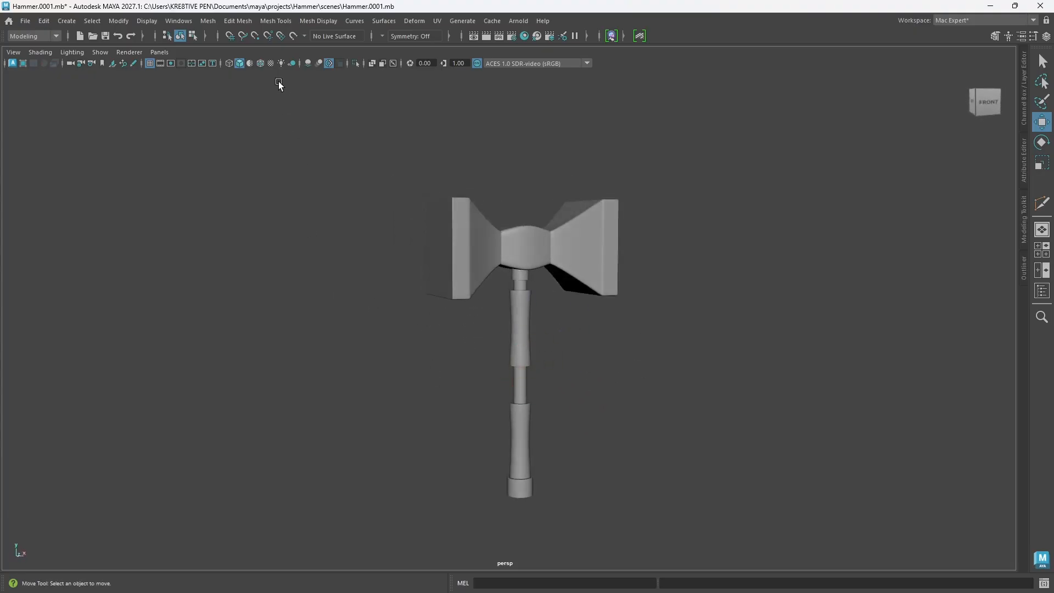
Step: Display wireframe on shaded, examine the edge flow of the hammer's head and handle, and hide the wireframe again
{"action": "left_click", "coordinate": [259, 64]}
{"action": "mouse_move", "coordinate": [572, 317]}
{"action": "right_mouse_down", "text": "alt"}
{"action": "mouse_move", "coordinate": [575, 332]}
{"action": "mouse_move", "coordinate": [614, 358]}
{"action": "right_mouse_up", "text": "alt"}
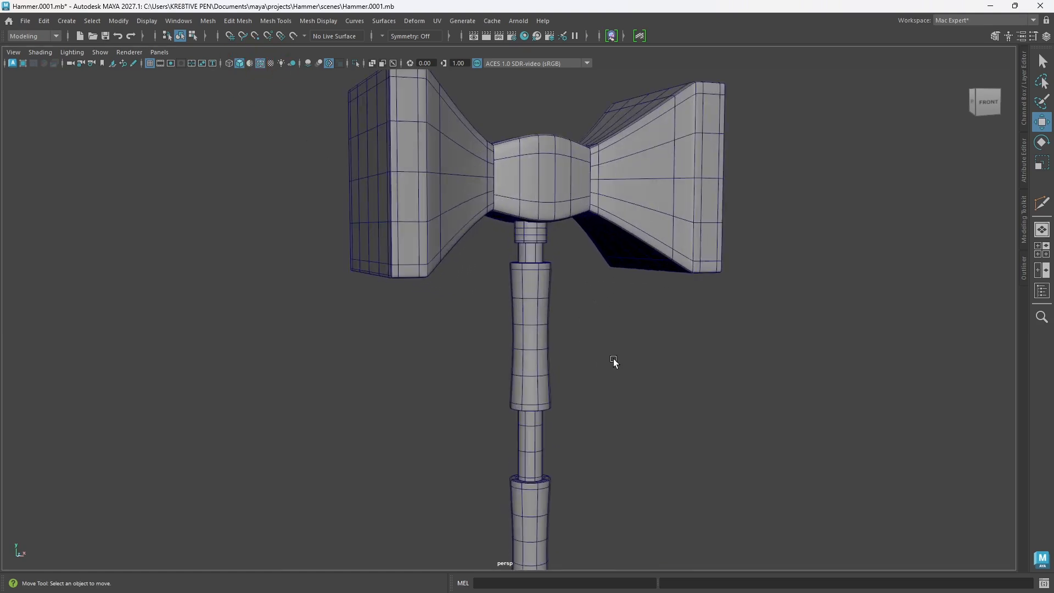
{"action": "left_click_drag", "start_coordinate": [614, 358], "coordinate": [586, 359], "text": "alt"}
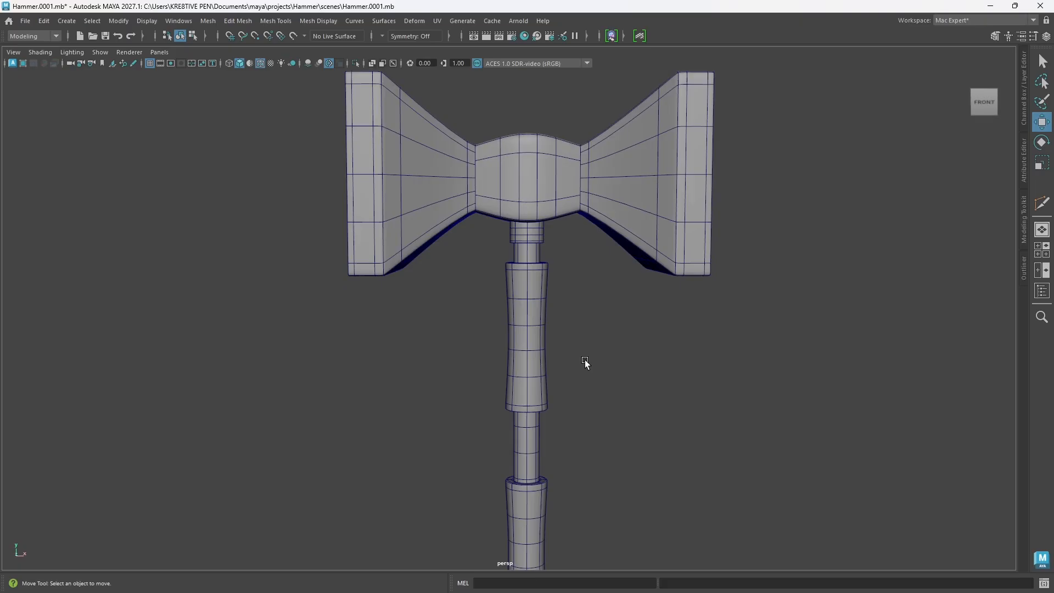
{"action": "scroll", "coordinate": [542, 323], "scroll_direction": "up", "scroll_amount": 2}
{"action": "scroll", "coordinate": [542, 324], "scroll_direction": "down", "scroll_amount": 6}
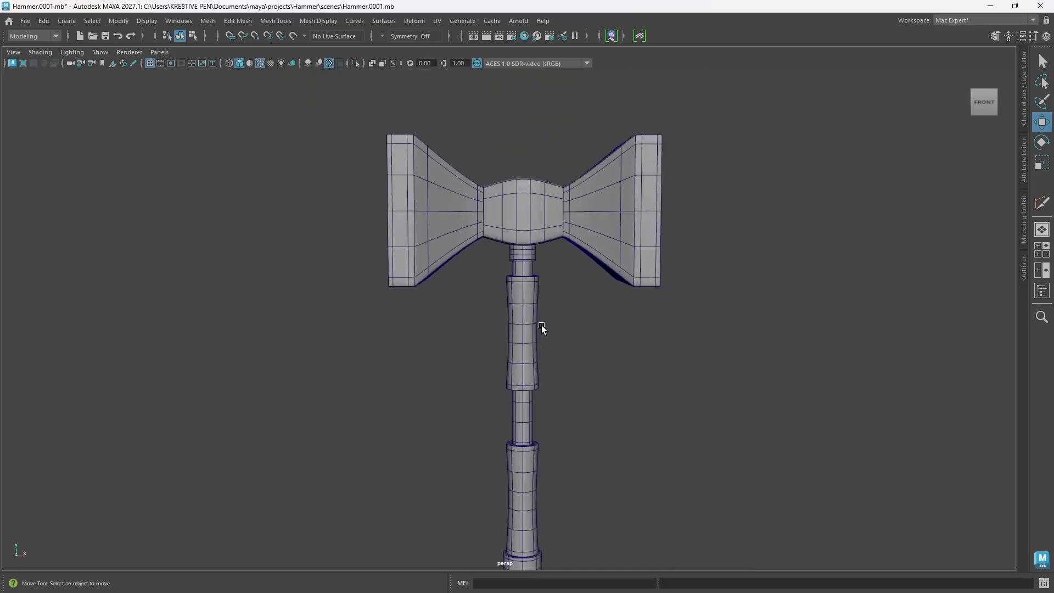
{"action": "left_click_drag", "start_coordinate": [599, 307], "coordinate": [539, 314], "text": "alt"}
{"action": "scroll", "coordinate": [537, 319], "scroll_direction": "down", "scroll_amount": 2}
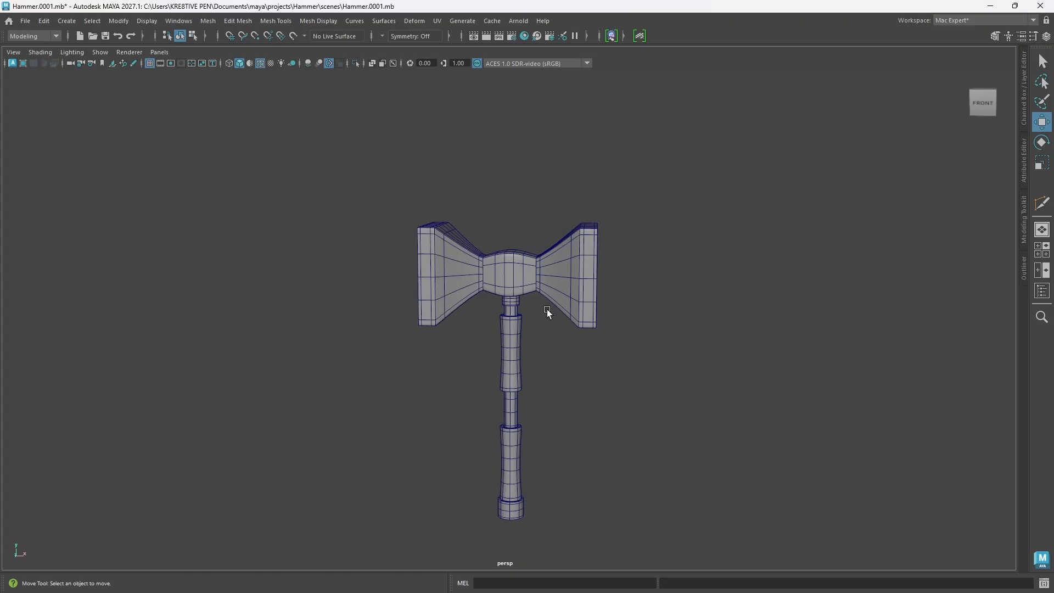
{"action": "left_click_drag", "start_coordinate": [546, 311], "coordinate": [571, 287], "text": "alt"}
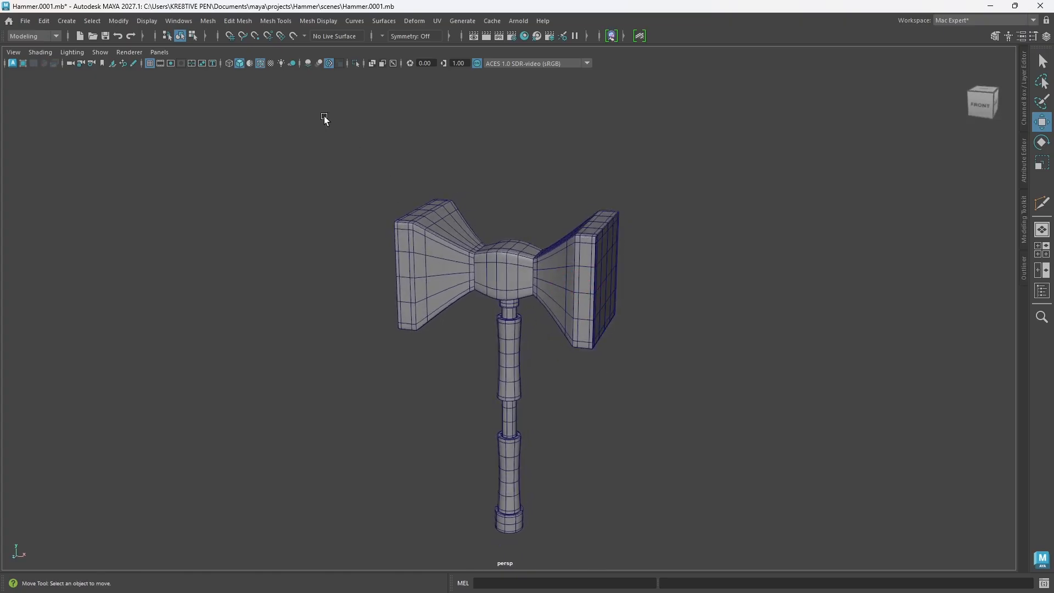
{"action": "left_click", "coordinate": [261, 63]}
{"action": "left_click_drag", "start_coordinate": [340, 183], "coordinate": [523, 299], "text": "alt"}
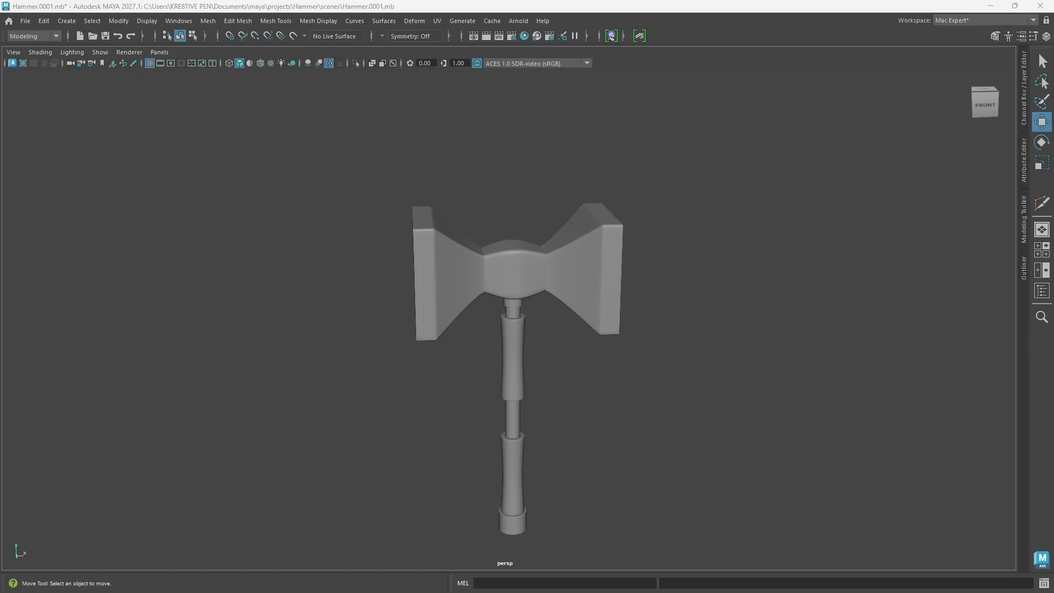
Step: Compare the model with the hammer reference sketch, including the studs drawn on the head, and put the sketch away
{"action": "mouse_move", "coordinate": [1051, 368]}
{"action": "right_mouse_down"}
{"action": "mouse_move", "coordinate": [792, 315]}
{"action": "mouse_move", "coordinate": [788, 277]}
{"action": "mouse_move", "coordinate": [1053, 301]}
{"action": "right_mouse_up"}
{"action": "right_click_drag", "start_coordinate": [1053, 489], "coordinate": [550, 302]}
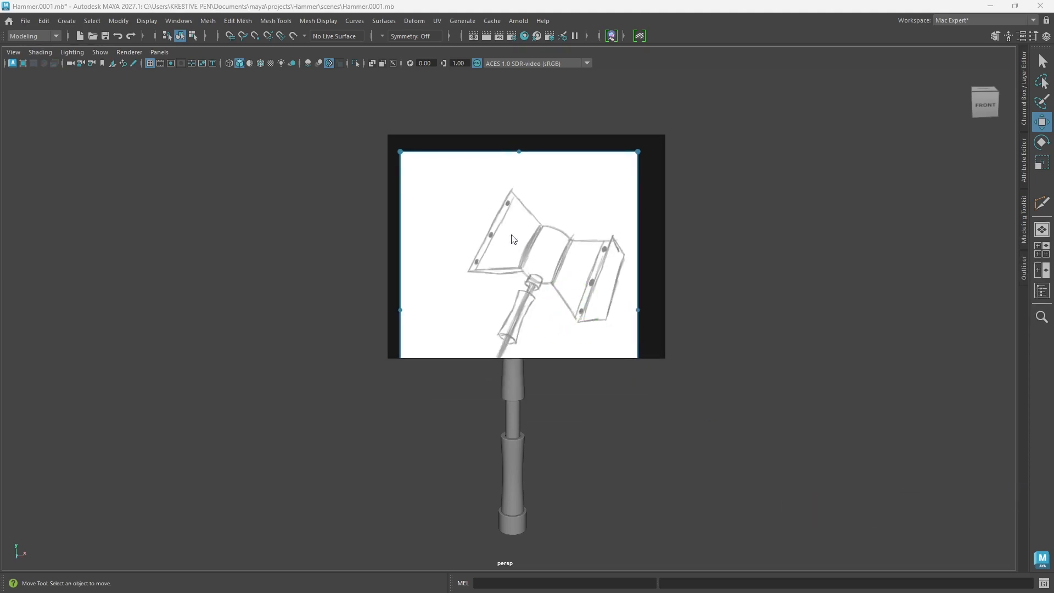
{"action": "right_click_drag", "start_coordinate": [512, 235], "coordinate": [1053, 483]}
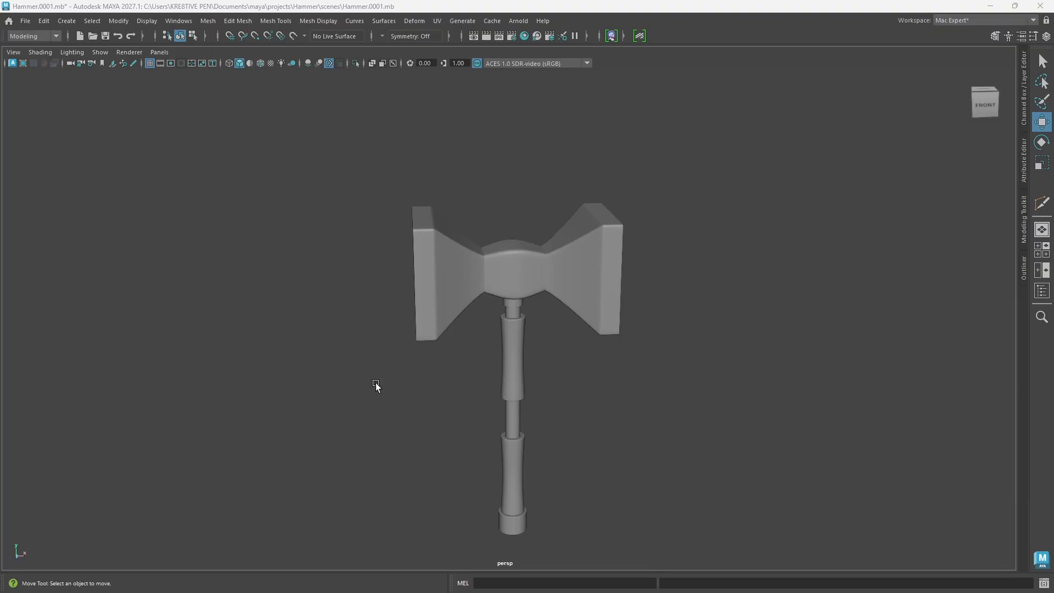
Step: Examine the hammer head from several angles, especially where its flared sides meet the central block
{"action": "right_click_drag", "start_coordinate": [376, 384], "coordinate": [527, 379], "text": "alt"}
{"action": "mouse_move", "coordinate": [510, 266]}
{"action": "left_mouse_down", "text": "alt"}
{"action": "mouse_move", "coordinate": [542, 229]}
{"action": "mouse_move", "coordinate": [522, 229]}
{"action": "mouse_move", "coordinate": [511, 255]}
{"action": "mouse_move", "coordinate": [508, 270]}
{"action": "mouse_move", "coordinate": [529, 271]}
{"action": "left_mouse_up", "text": "alt"}
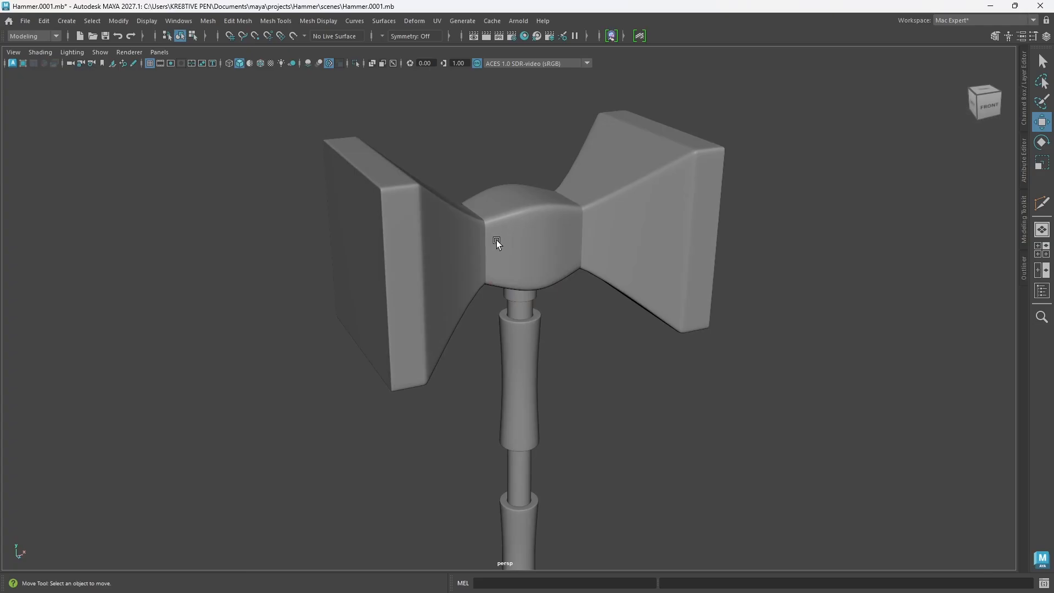
{"action": "mouse_move", "coordinate": [496, 239]}
{"action": "left_mouse_down", "text": "alt"}
{"action": "mouse_move", "coordinate": [515, 248]}
{"action": "mouse_move", "coordinate": [490, 277]}
{"action": "mouse_move", "coordinate": [506, 278]}
{"action": "mouse_move", "coordinate": [492, 252]}
{"action": "mouse_move", "coordinate": [505, 251]}
{"action": "left_mouse_up", "text": "alt"}
{"action": "left_click", "coordinate": [468, 256]}
{"action": "left_click", "coordinate": [631, 362]}
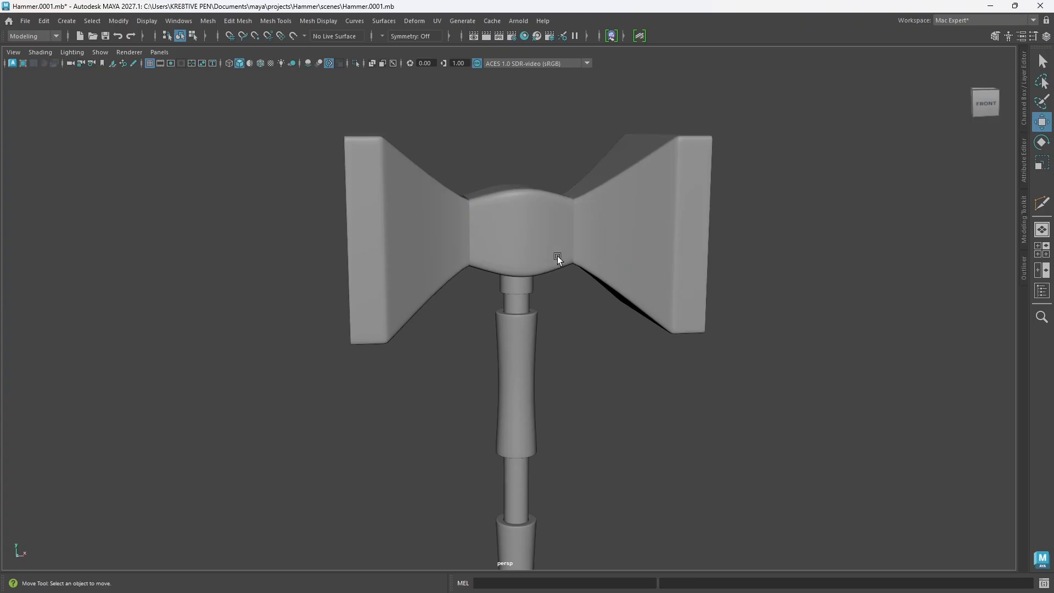
{"action": "left_click_drag", "start_coordinate": [464, 214], "coordinate": [466, 239], "text": "alt"}
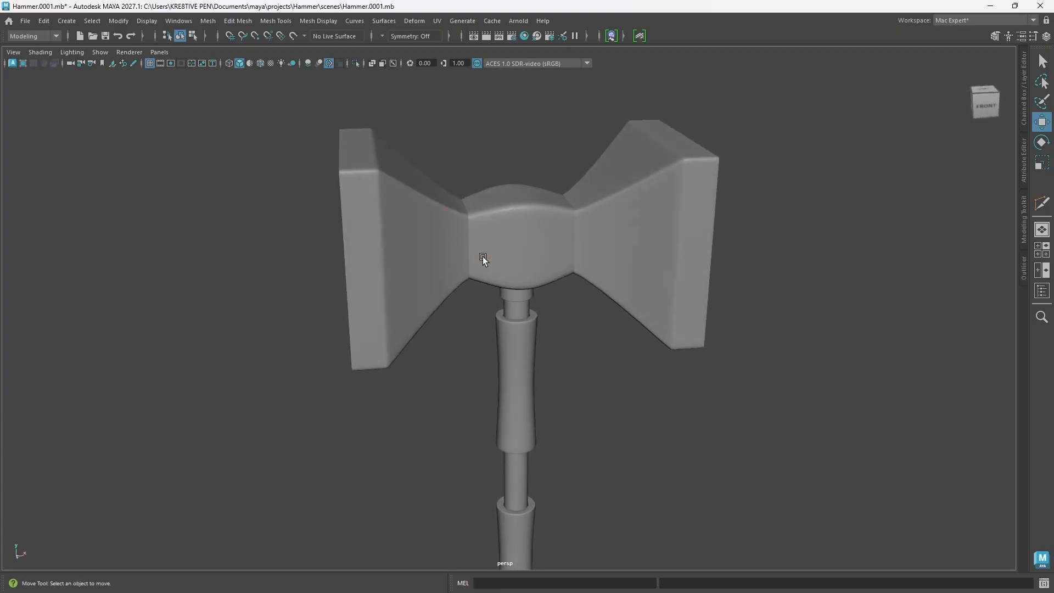
{"action": "scroll", "coordinate": [483, 258], "scroll_direction": "down", "scroll_amount": 2}
{"action": "middle_click_drag", "start_coordinate": [485, 302], "coordinate": [469, 262], "text": "alt"}
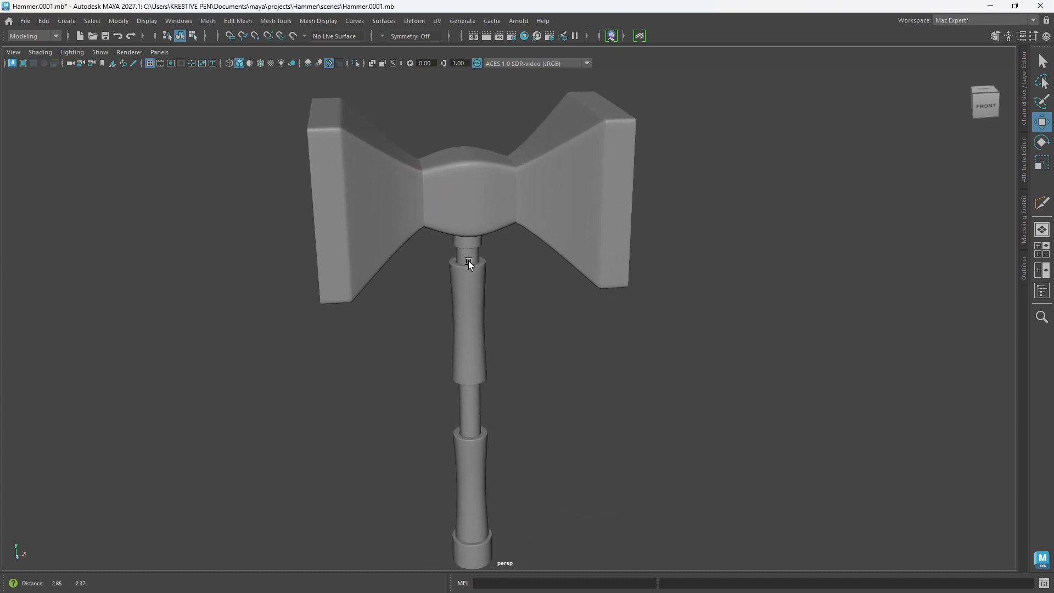
Step: Create a polygon cylinder and move it about 7.7 cm forward along Z, in front of the hammer head
{"action": "right_click", "coordinate": [620, 332], "text": "shift"}
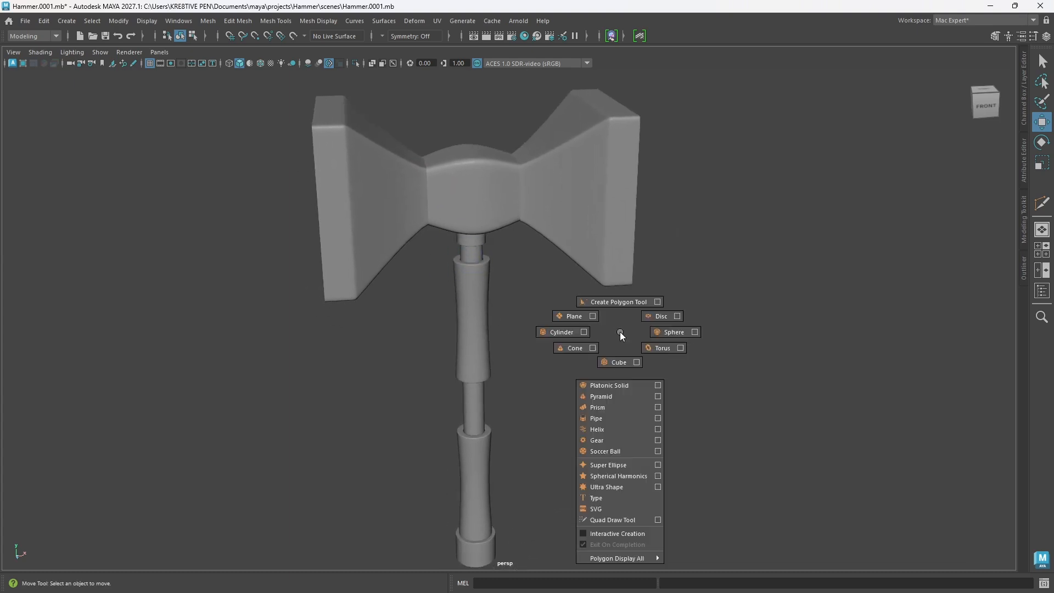
{"action": "right_click_drag", "start_coordinate": [620, 332], "coordinate": [556, 333], "text": "shift"}
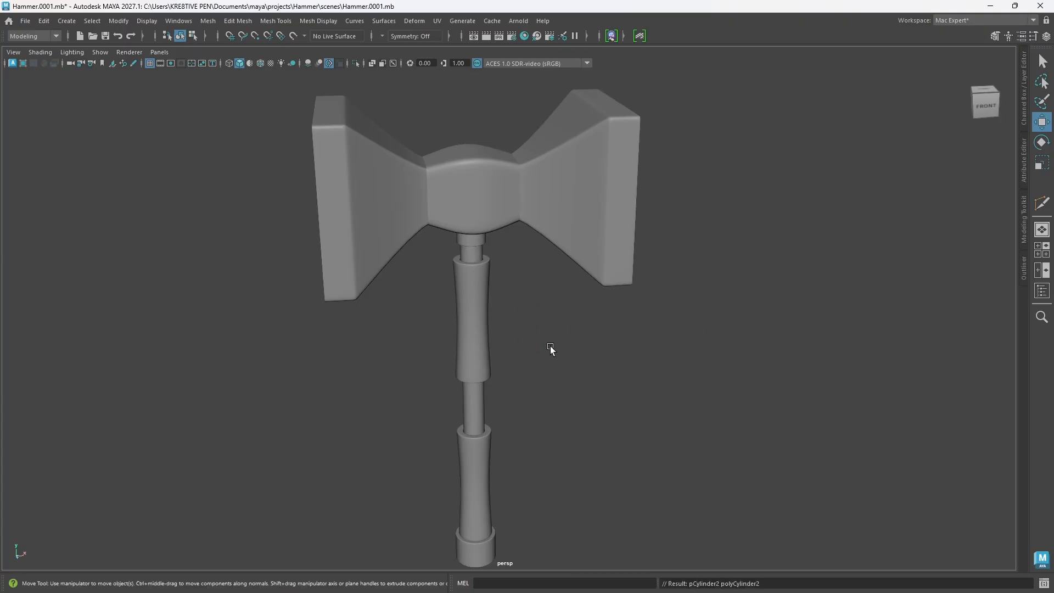
{"action": "left_click_drag", "start_coordinate": [446, 284], "coordinate": [734, 306], "text": "alt"}
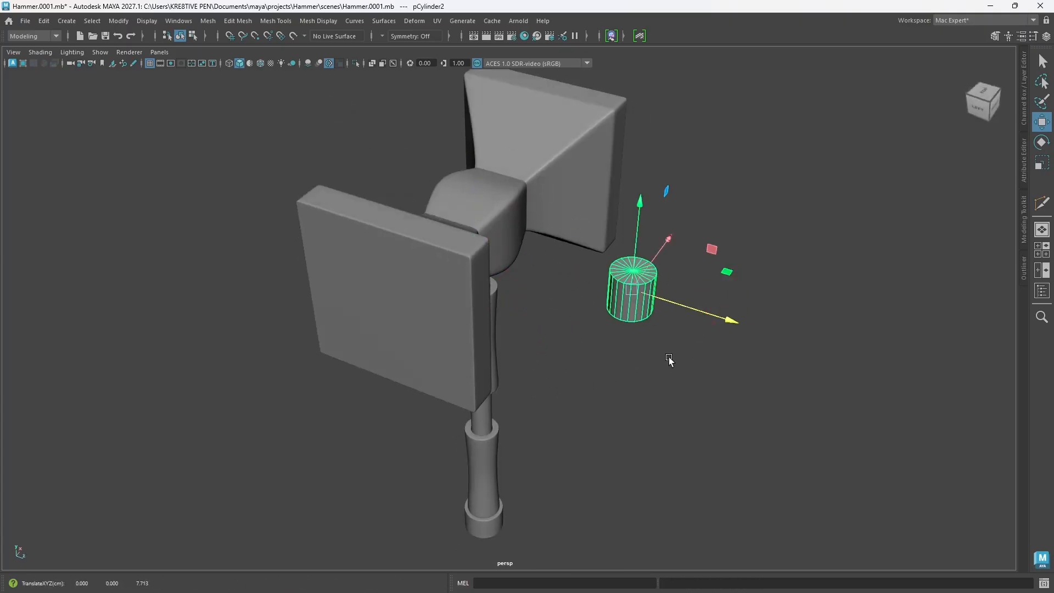
{"action": "left_click_drag", "start_coordinate": [671, 358], "coordinate": [668, 360], "text": "alt"}
Step: Try five and six axis subdivisions on the new cylinder, returning to 5
{"action": "key", "text": "t"}
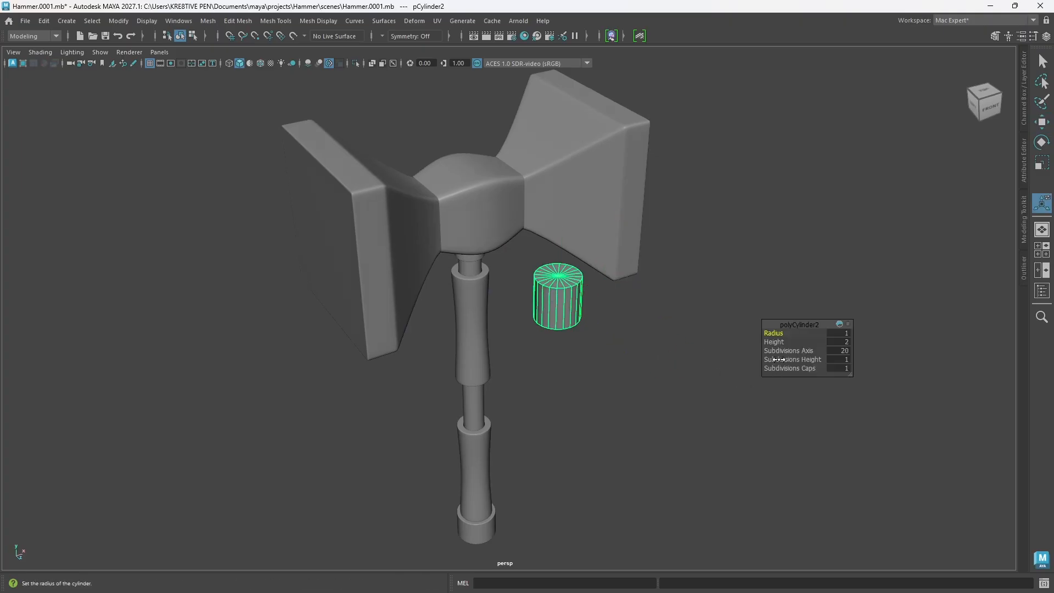
{"action": "left_click_drag", "start_coordinate": [792, 351], "coordinate": [782, 351]}
{"action": "left_click_drag", "start_coordinate": [761, 350], "coordinate": [712, 346]}
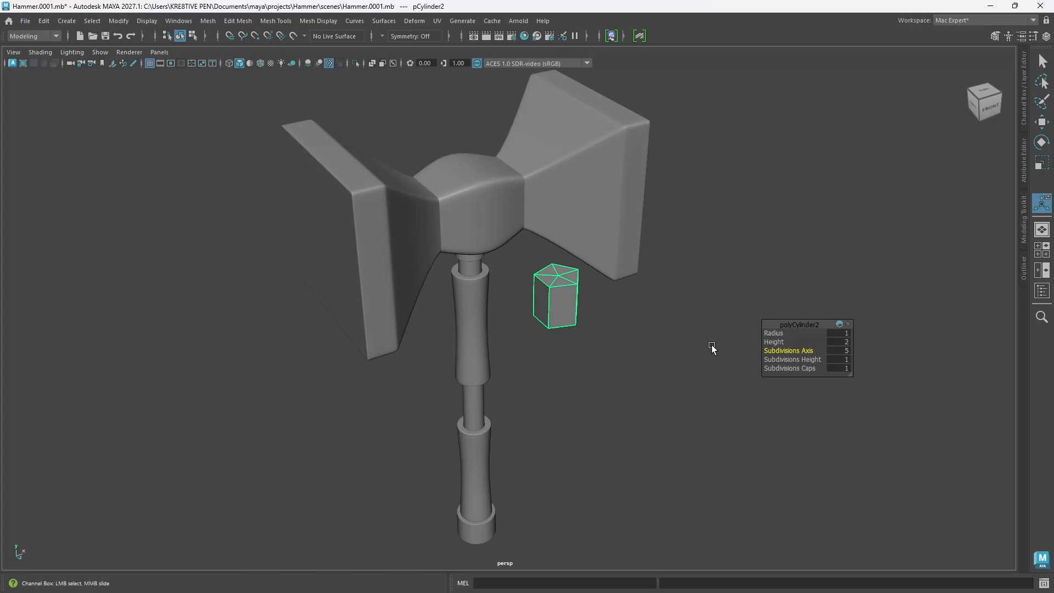
{"action": "left_click_drag", "start_coordinate": [527, 318], "coordinate": [505, 343], "text": "alt"}
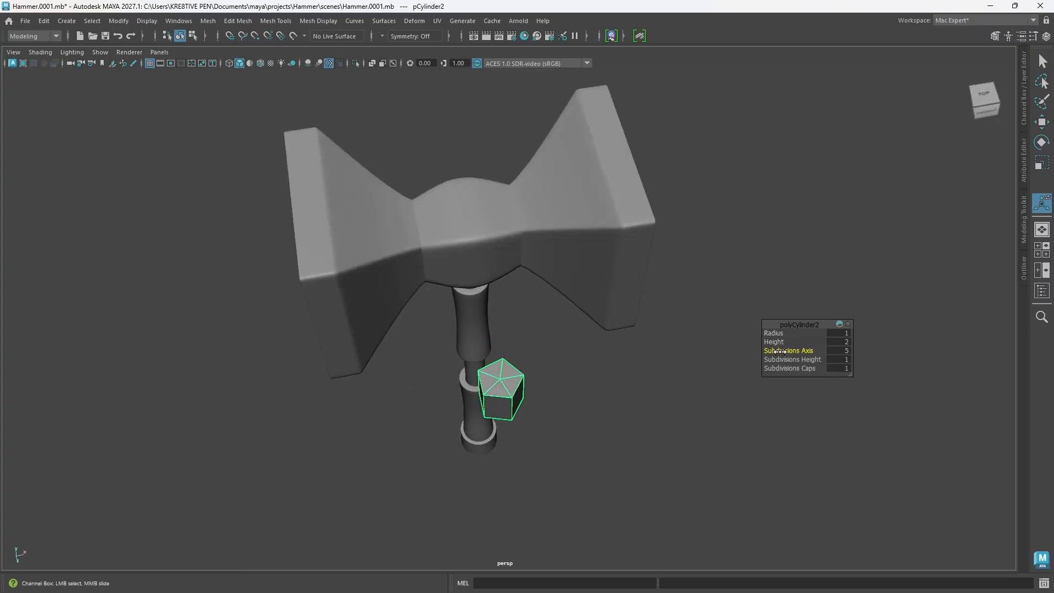
{"action": "left_click_drag", "start_coordinate": [780, 350], "coordinate": [786, 350]}
{"action": "mouse_move", "coordinate": [570, 443]}
{"action": "left_mouse_down", "text": "alt"}
{"action": "mouse_move", "coordinate": [532, 454]}
{"action": "mouse_move", "coordinate": [549, 446]}
{"action": "left_mouse_up", "text": "alt"}
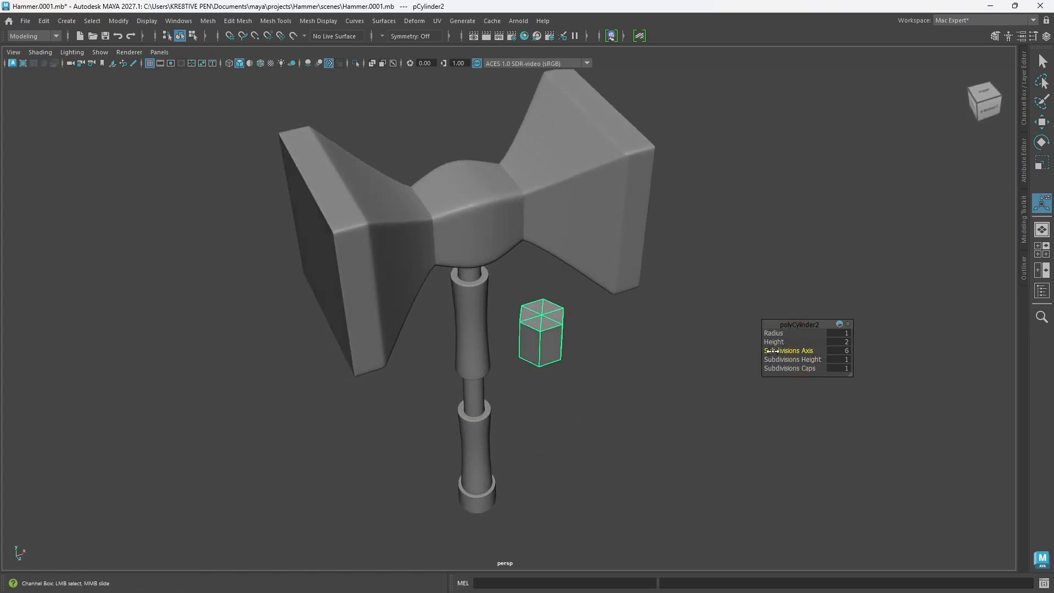
{"action": "left_click_drag", "start_coordinate": [776, 351], "coordinate": [769, 351]}
{"action": "left_click_drag", "start_coordinate": [615, 367], "coordinate": [573, 369], "text": "alt"}
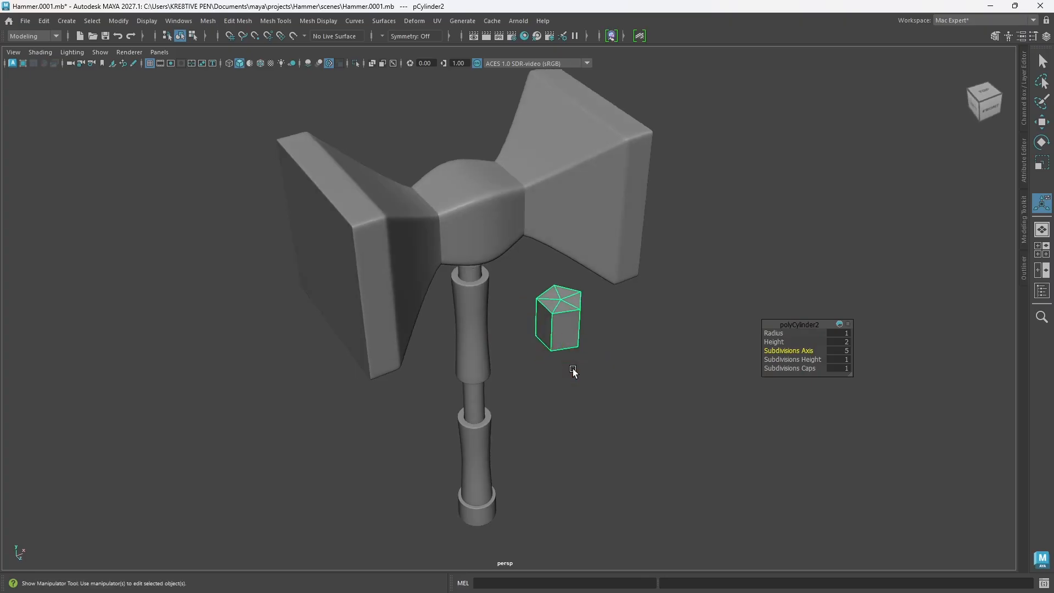
{"action": "left_click_drag", "start_coordinate": [573, 372], "coordinate": [541, 384], "text": "alt"}
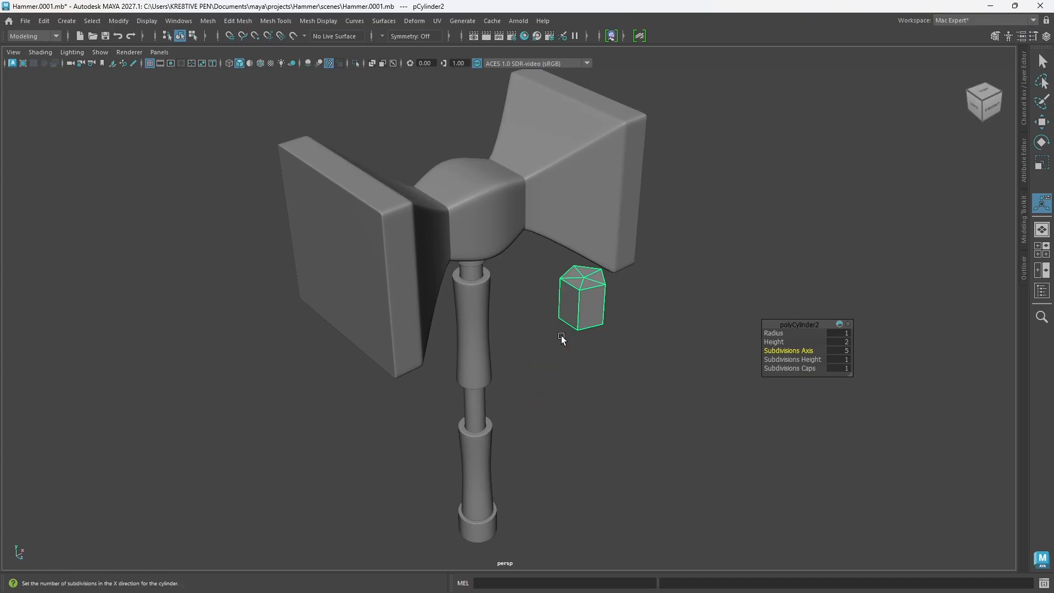
Step: Rotate the cylinder so its cap faces the front, and set its axis subdivisions to 6
{"action": "key", "text": "e"}
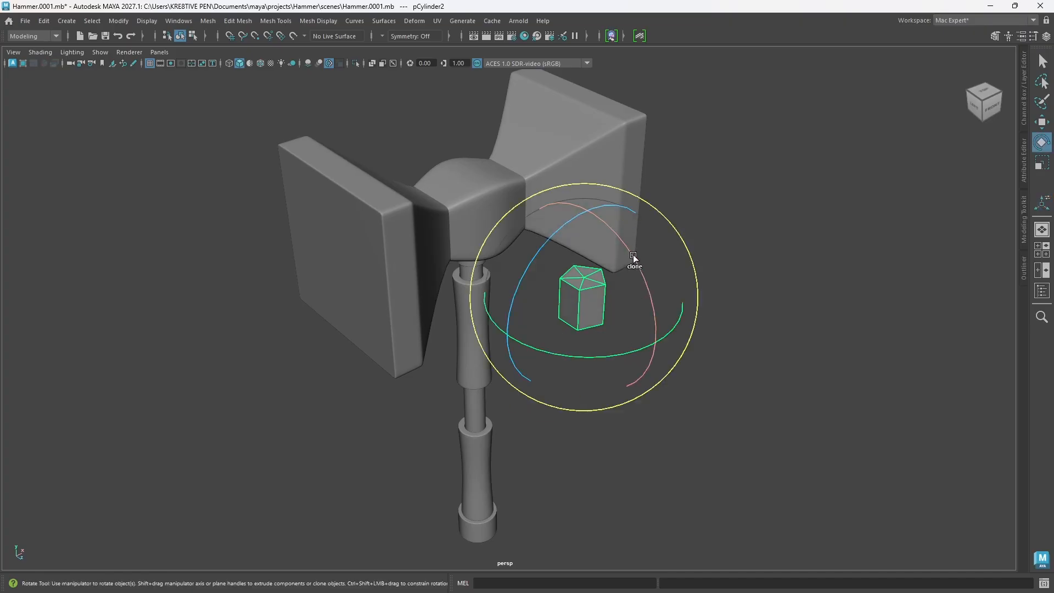
{"action": "left_click_drag", "start_coordinate": [631, 254], "coordinate": [611, 285]}
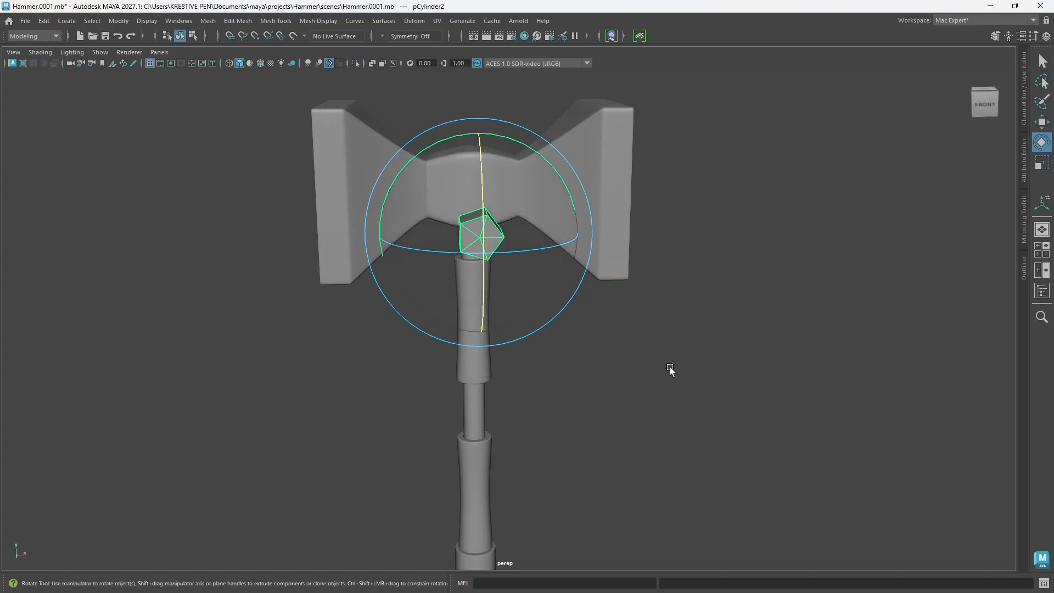
{"action": "key", "text": "t"}
{"action": "left_click_drag", "start_coordinate": [788, 350], "coordinate": [799, 350]}
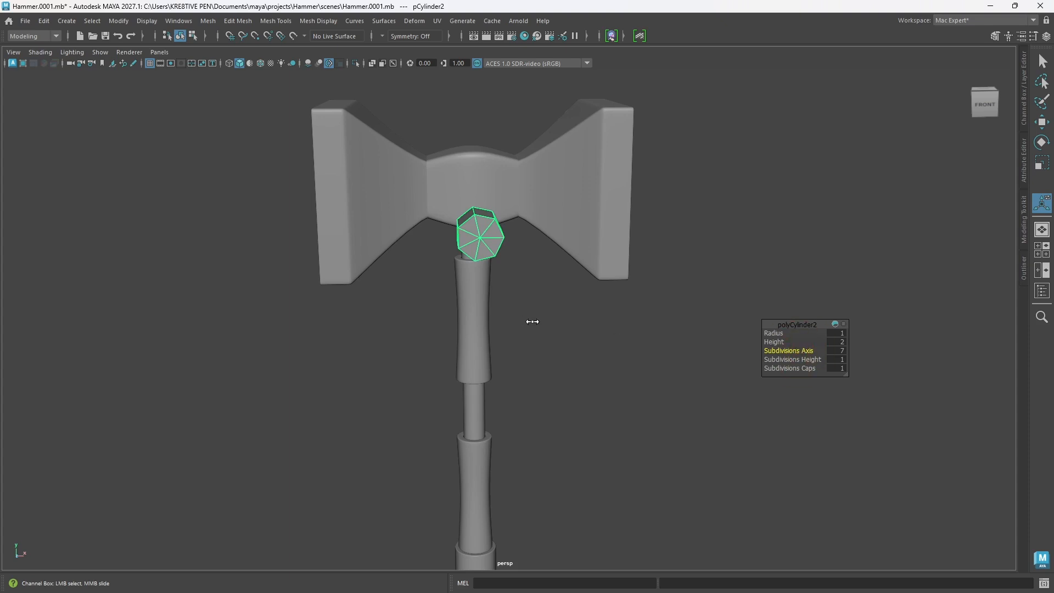
{"action": "mouse_move", "coordinate": [532, 320]}
{"action": "left_mouse_down", "text": "alt"}
{"action": "mouse_move", "coordinate": [558, 327]}
{"action": "mouse_move", "coordinate": [543, 321]}
{"action": "left_mouse_up", "text": "alt"}
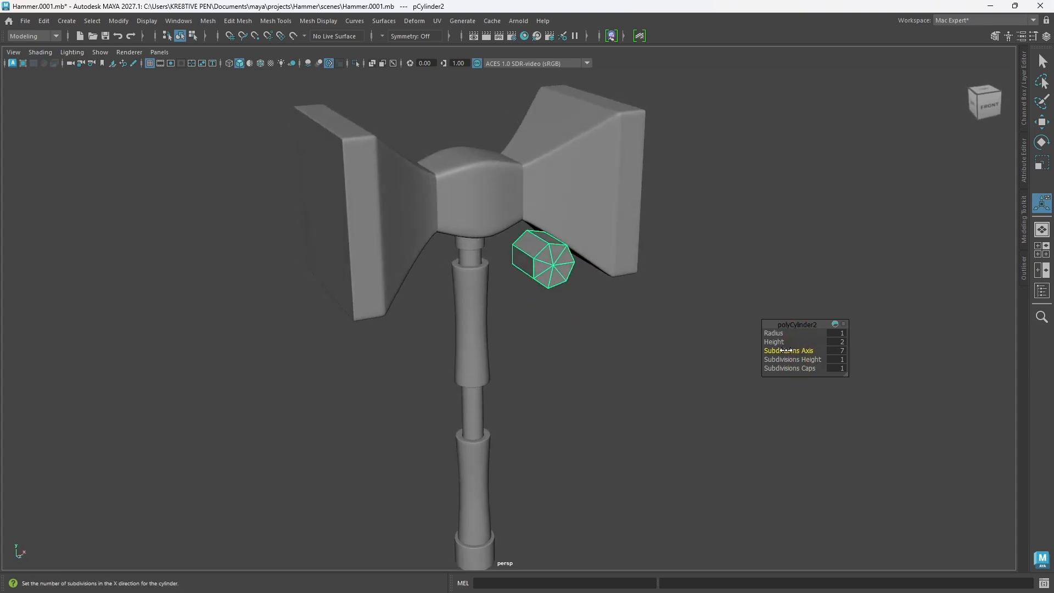
{"action": "left_click_drag", "start_coordinate": [785, 350], "coordinate": [780, 351]}
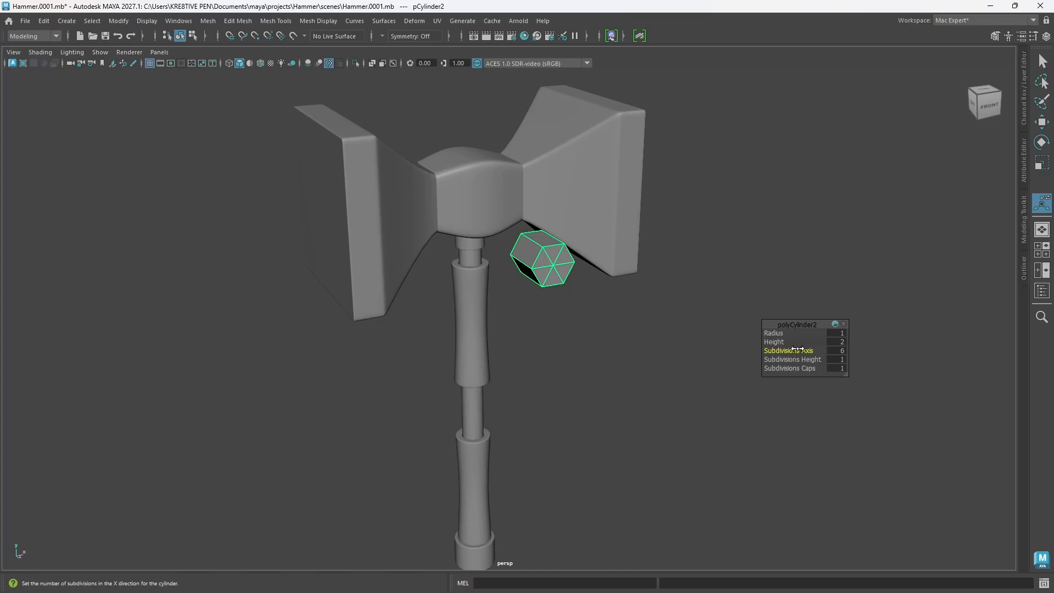
{"action": "left_click_drag", "start_coordinate": [560, 301], "coordinate": [539, 327], "text": "alt"}
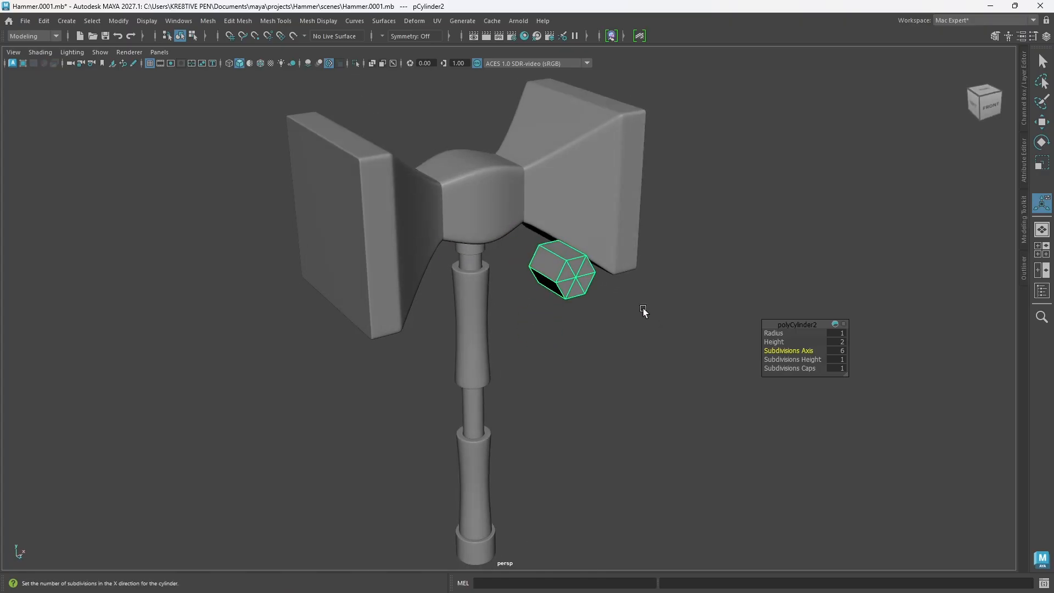
Step: Shorten the hexagonal cylinder along its length and scale it down uniformly to the size of a small stud
{"action": "key", "text": "r"}
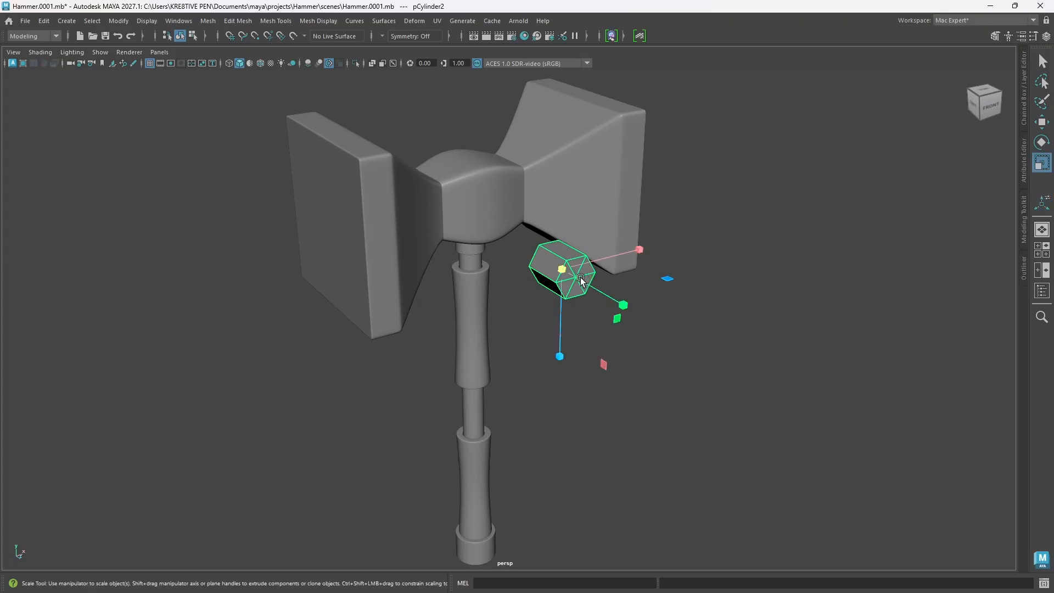
{"action": "left_click_drag", "start_coordinate": [617, 305], "coordinate": [598, 322]}
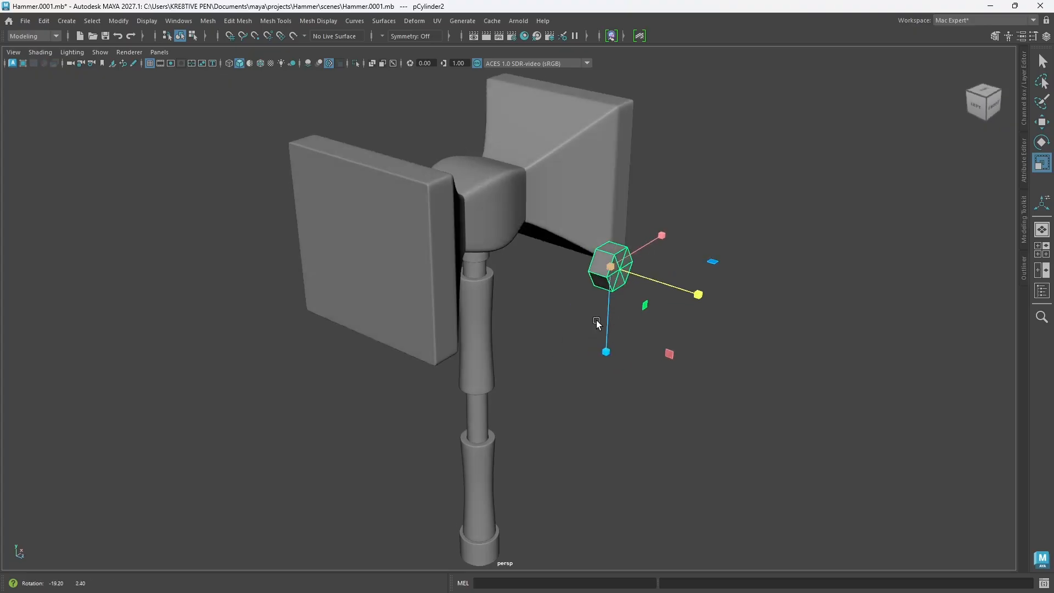
{"action": "left_click_drag", "start_coordinate": [611, 267], "coordinate": [597, 270]}
Step: Move the hexagonal stud back against the front face of the head's central block, near its lower-left corner
{"action": "key", "text": "w"}
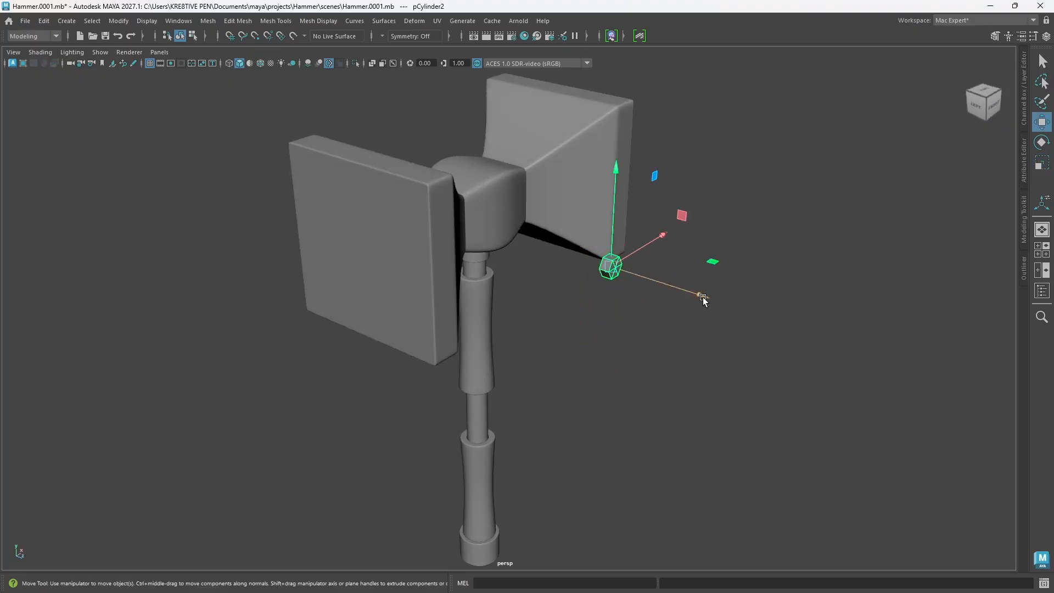
{"action": "left_click_drag", "start_coordinate": [701, 297], "coordinate": [546, 276]}
{"action": "scroll", "coordinate": [491, 252], "scroll_direction": "up", "scroll_amount": 6}
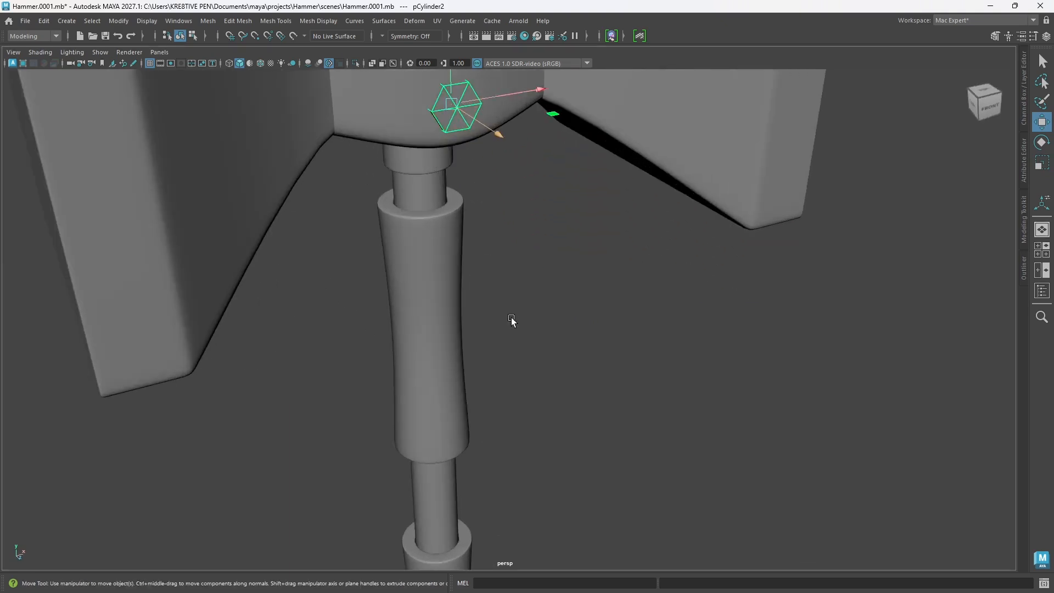
{"action": "left_click_drag", "start_coordinate": [518, 309], "coordinate": [485, 267], "text": "alt"}
{"action": "scroll", "coordinate": [456, 245], "scroll_direction": "down", "scroll_amount": 4}
{"action": "middle_click_drag", "start_coordinate": [472, 231], "coordinate": [500, 288], "text": "alt"}
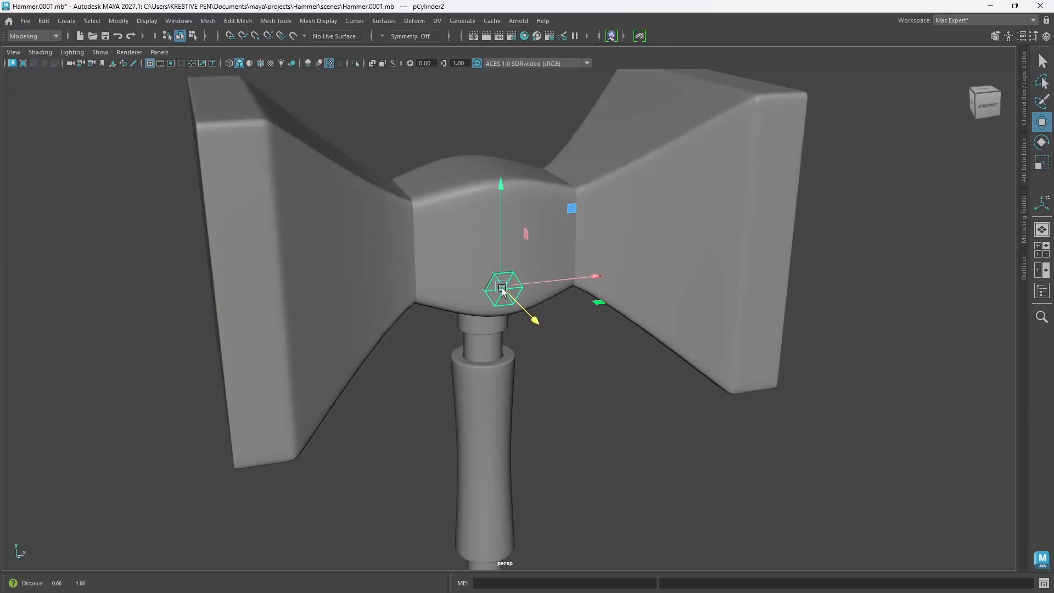
{"action": "left_click_drag", "start_coordinate": [608, 278], "coordinate": [548, 271]}
{"action": "left_click_drag", "start_coordinate": [470, 320], "coordinate": [516, 284]}
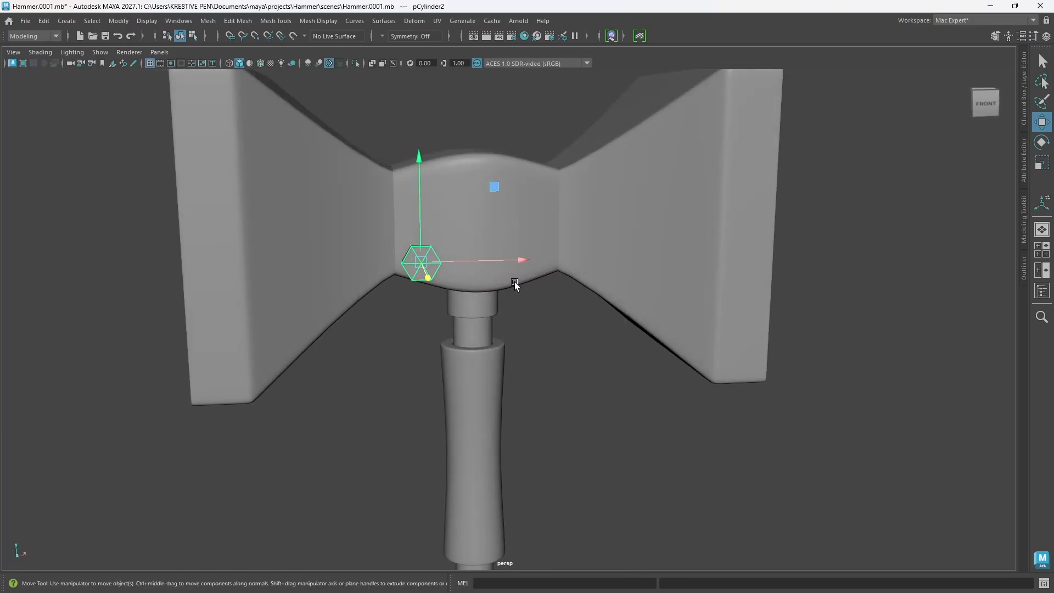
{"action": "key", "text": "e"}
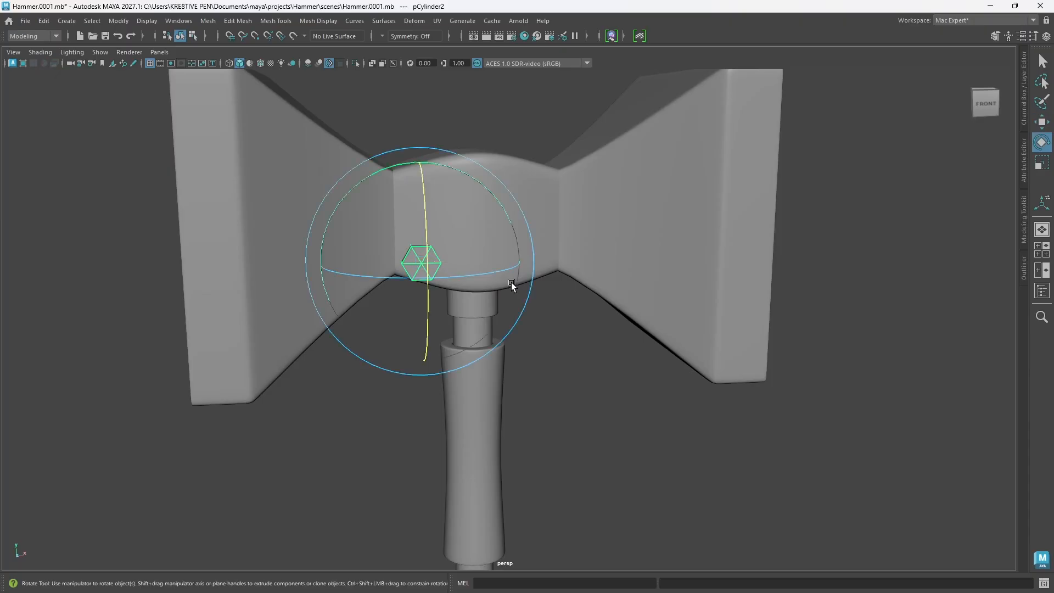
{"action": "left_click_drag", "start_coordinate": [496, 272], "coordinate": [492, 274]}
{"action": "left_click", "coordinate": [587, 374]}
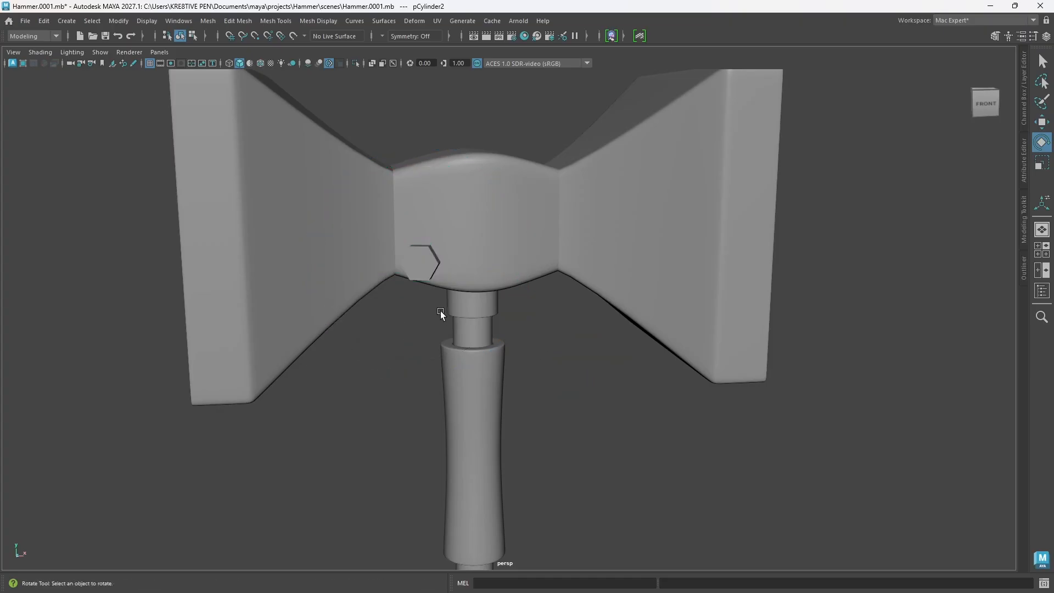
Step: Nudge the stud slightly up and sideways on the central block and scale it down a little more
{"action": "left_click_drag", "start_coordinate": [440, 310], "coordinate": [475, 322], "text": "alt"}
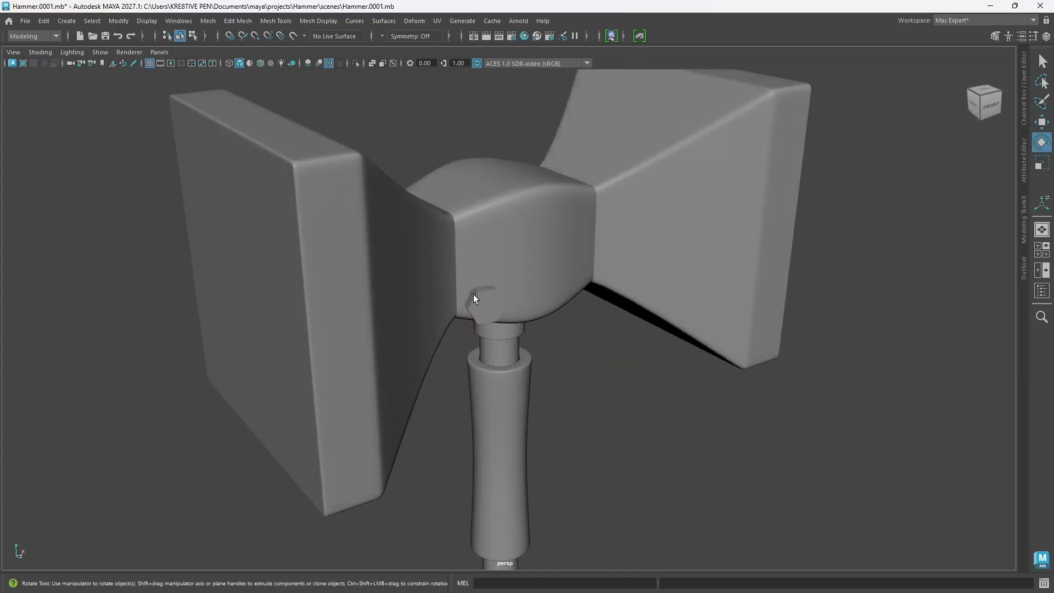
{"action": "left_click", "coordinate": [479, 302]}
{"action": "key", "text": "w"}
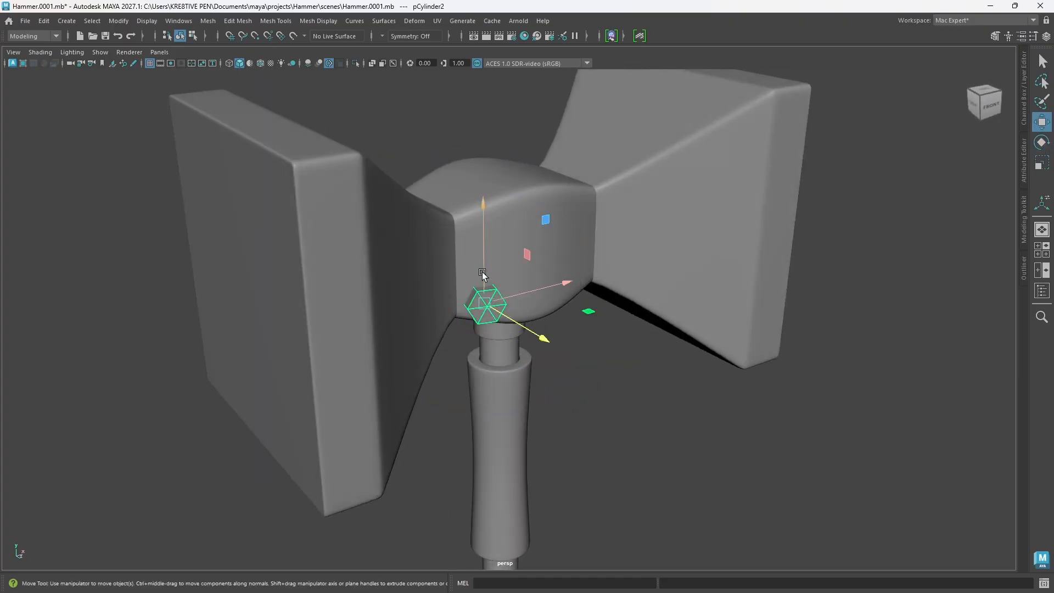
{"action": "left_click_drag", "start_coordinate": [483, 273], "coordinate": [482, 268]}
{"action": "left_click_drag", "start_coordinate": [558, 282], "coordinate": [561, 280]}
{"action": "key", "text": "r"}
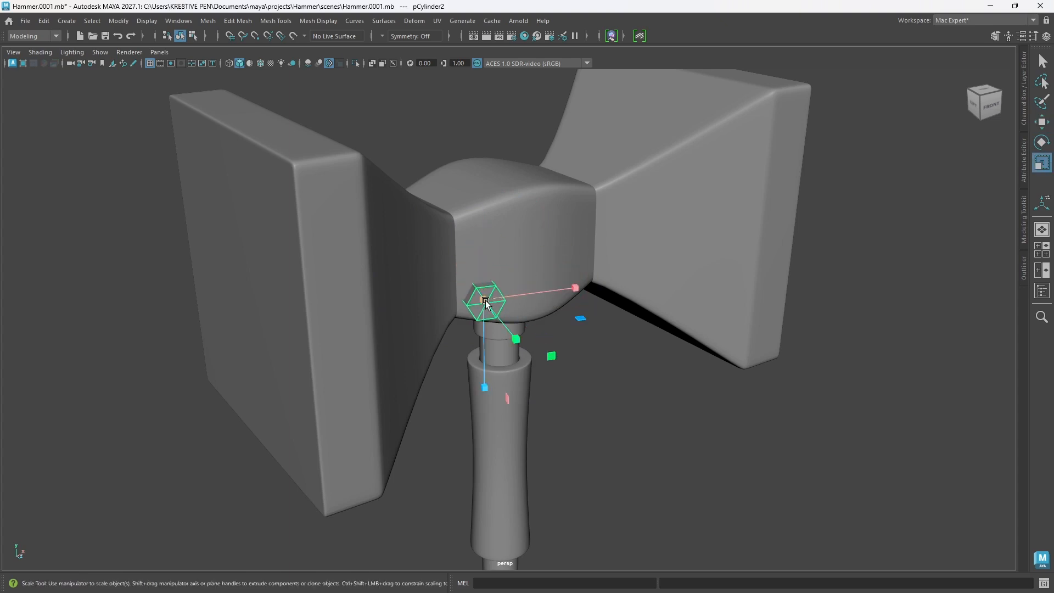
{"action": "left_click_drag", "start_coordinate": [482, 302], "coordinate": [487, 298]}
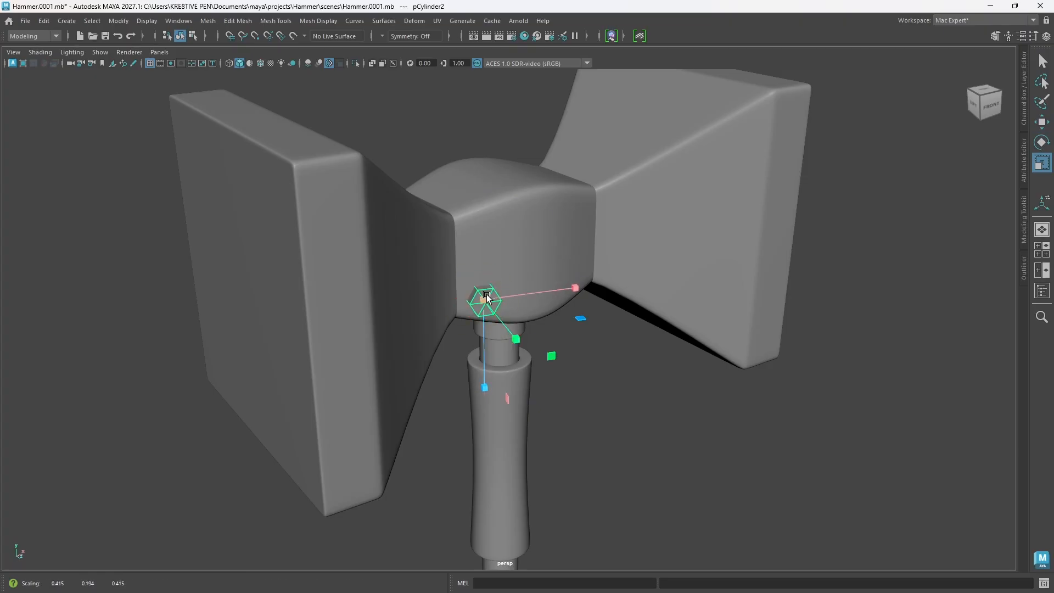
Step: Adjust the stud's depth against the central block and slide it closer to the block's left edge
{"action": "key", "text": "w"}
{"action": "left_click_drag", "start_coordinate": [536, 329], "coordinate": [536, 330]}
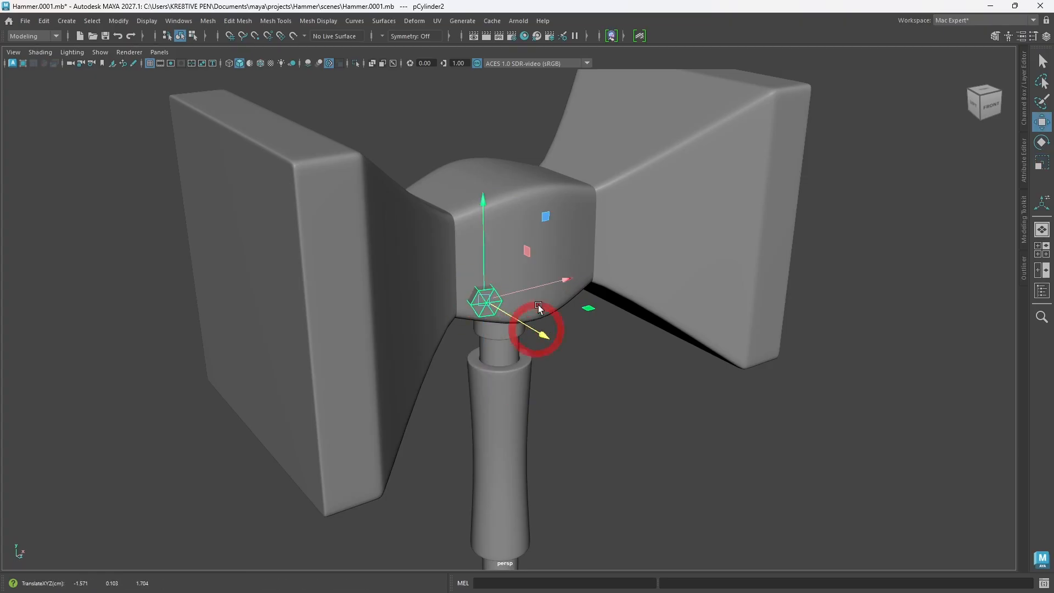
{"action": "left_click_drag", "start_coordinate": [567, 279], "coordinate": [565, 280]}
{"action": "left_click_drag", "start_coordinate": [531, 307], "coordinate": [449, 285], "text": "alt"}
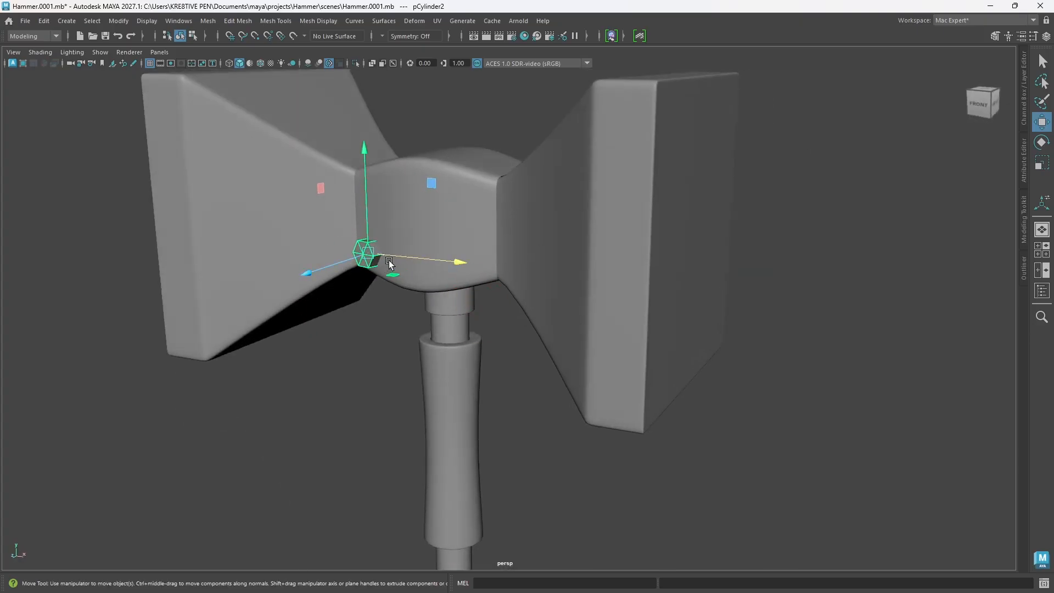
{"action": "left_click_drag", "start_coordinate": [389, 262], "coordinate": [469, 270], "text": "alt"}
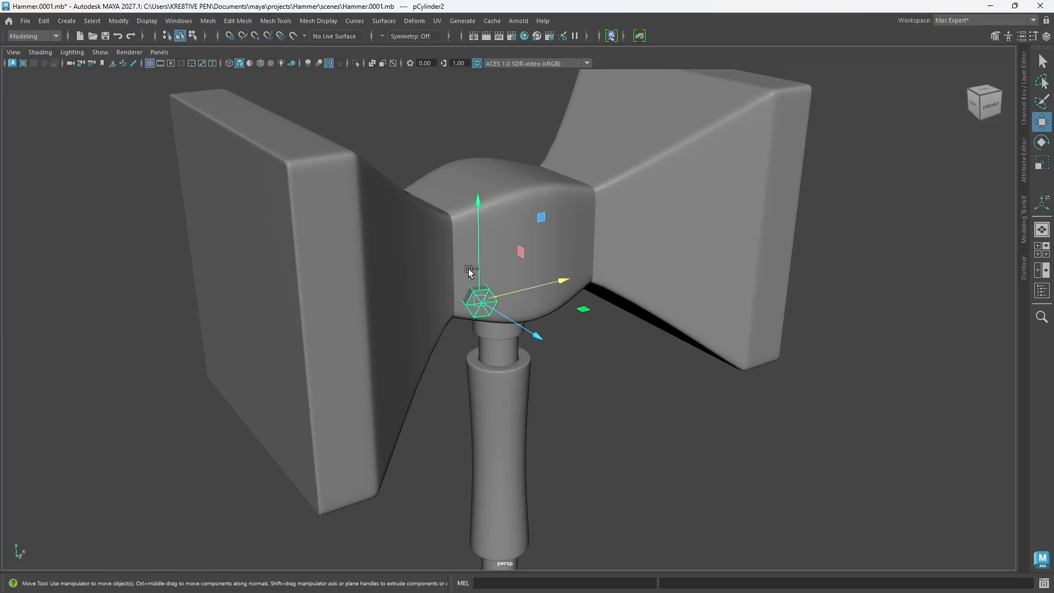
Step: Isolate the hexagonal stud, frame it in the view, examine its caps and side faces from several angles, and select it
{"action": "key", "text": "ctrl+1"}
{"action": "left_click", "coordinate": [459, 336]}
{"action": "left_click_drag", "start_coordinate": [459, 337], "coordinate": [482, 332], "text": "alt"}
{"action": "key", "text": "f"}
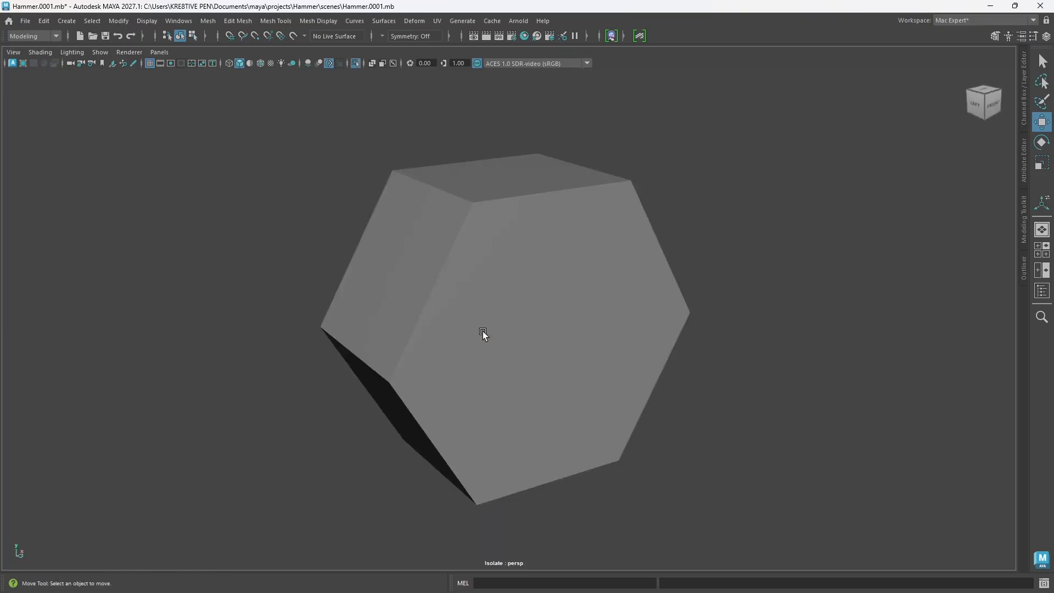
{"action": "left_click_drag", "start_coordinate": [520, 374], "coordinate": [544, 354], "text": "alt"}
{"action": "mouse_move", "coordinate": [516, 205]}
{"action": "left_mouse_down", "text": "alt"}
{"action": "mouse_move", "coordinate": [513, 217]}
{"action": "mouse_move", "coordinate": [529, 217]}
{"action": "left_mouse_up", "text": "alt"}
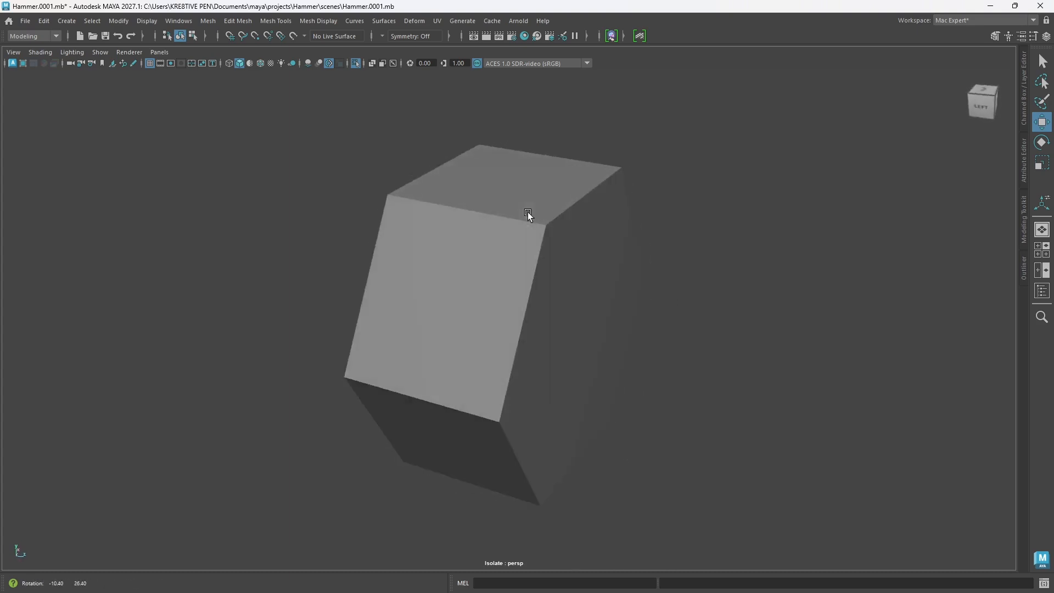
{"action": "left_click_drag", "start_coordinate": [502, 264], "coordinate": [499, 316], "text": "alt"}
{"action": "left_click_drag", "start_coordinate": [452, 246], "coordinate": [471, 312], "text": "alt"}
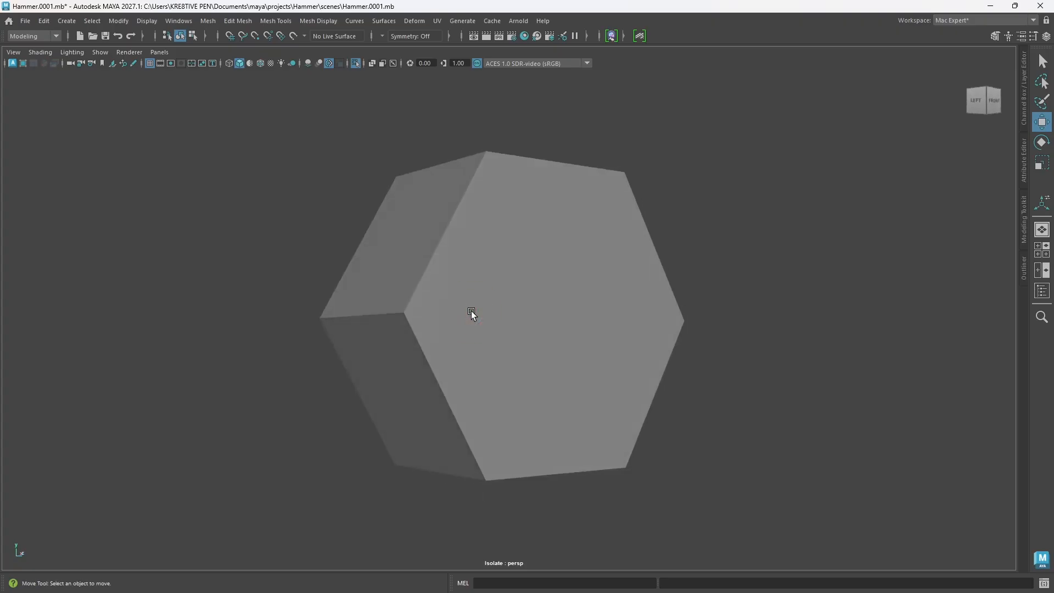
{"action": "mouse_move", "coordinate": [471, 311]}
{"action": "left_mouse_down", "text": "alt"}
{"action": "mouse_move", "coordinate": [449, 311]}
{"action": "mouse_move", "coordinate": [460, 312]}
{"action": "left_mouse_up", "text": "alt"}
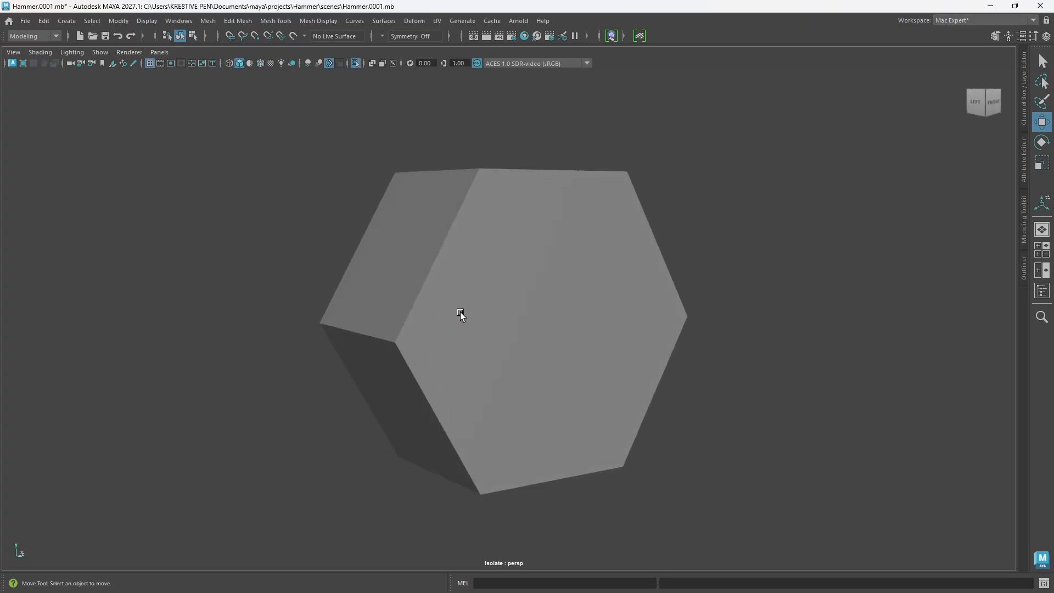
{"action": "left_click", "coordinate": [470, 309]}
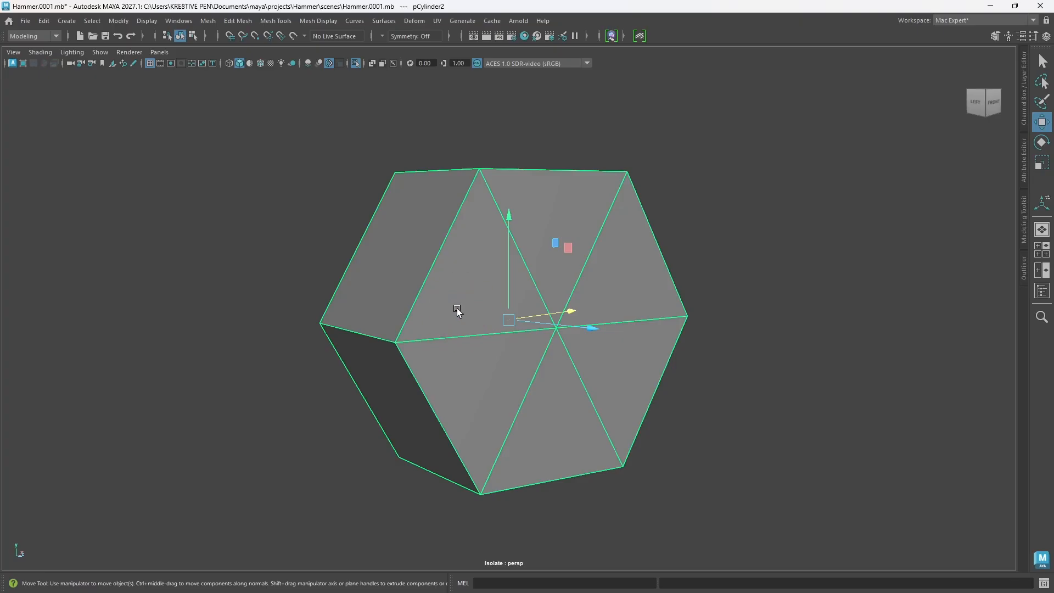
Step: Select the border edge loops around both hexagonal caps of the stud
{"action": "right_click", "coordinate": [458, 310]}
{"action": "left_click", "coordinate": [462, 237]}
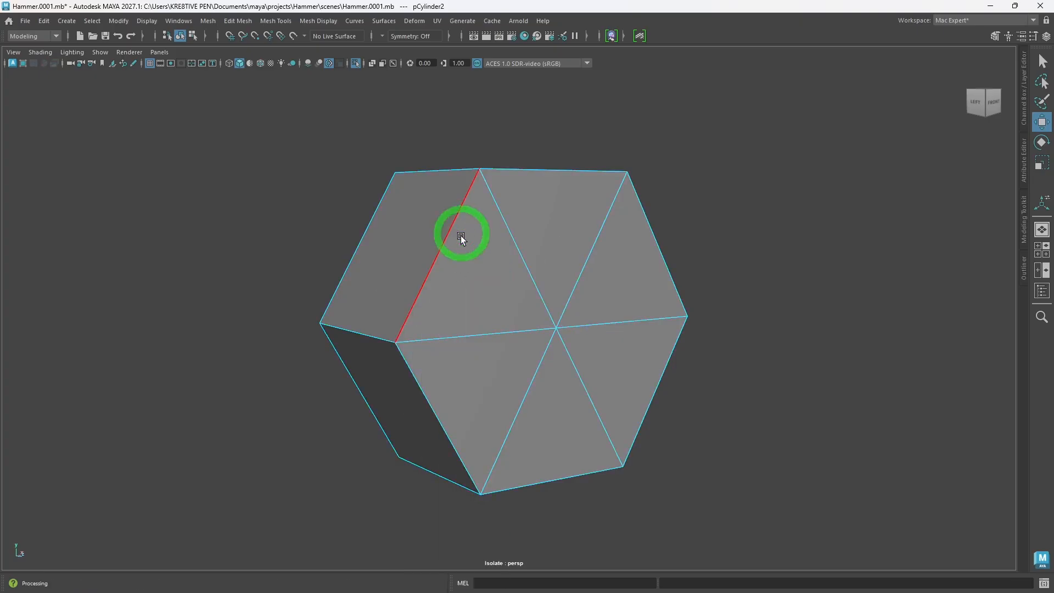
{"action": "left_click", "coordinate": [427, 276]}
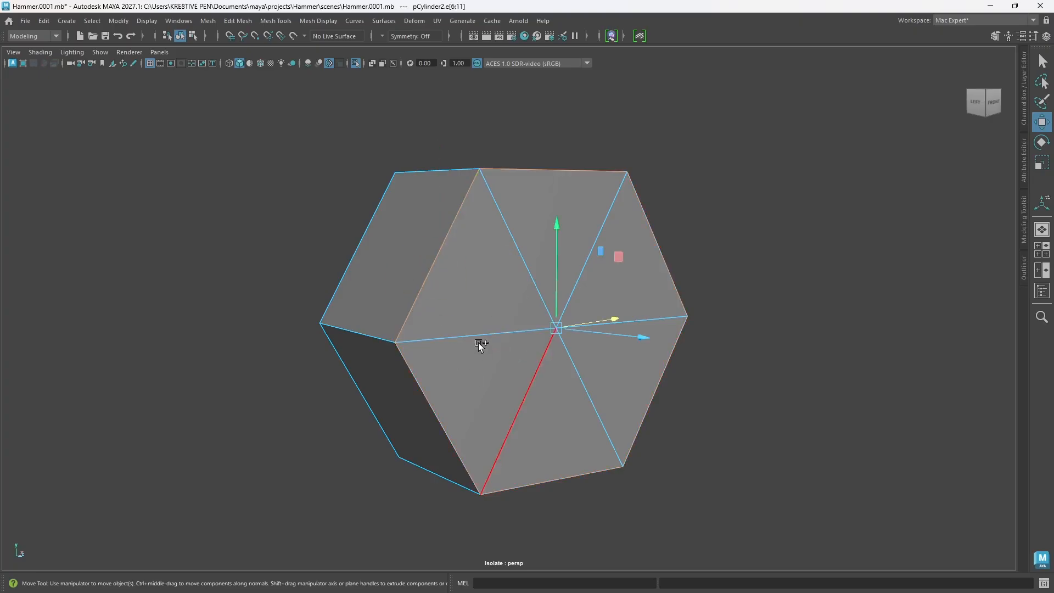
{"action": "mouse_move", "coordinate": [473, 357]}
{"action": "left_mouse_down", "text": "alt"}
{"action": "mouse_move", "coordinate": [536, 365]}
{"action": "mouse_move", "coordinate": [482, 341]}
{"action": "left_mouse_up", "text": "alt"}
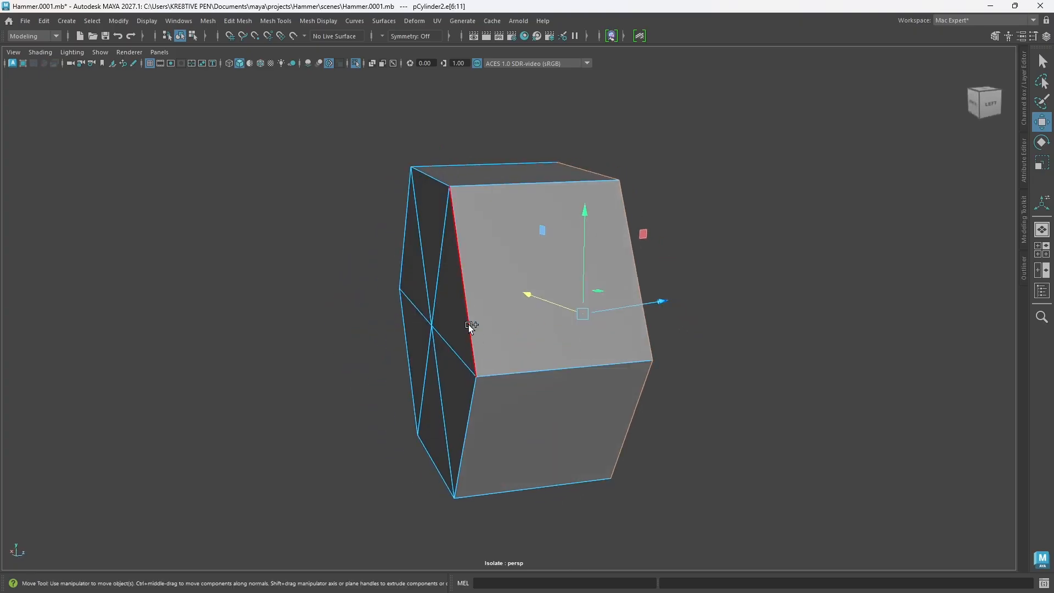
{"action": "double_click", "coordinate": [470, 328], "text": "shift"}
{"action": "left_click_drag", "start_coordinate": [585, 377], "coordinate": [522, 367], "text": "alt"}
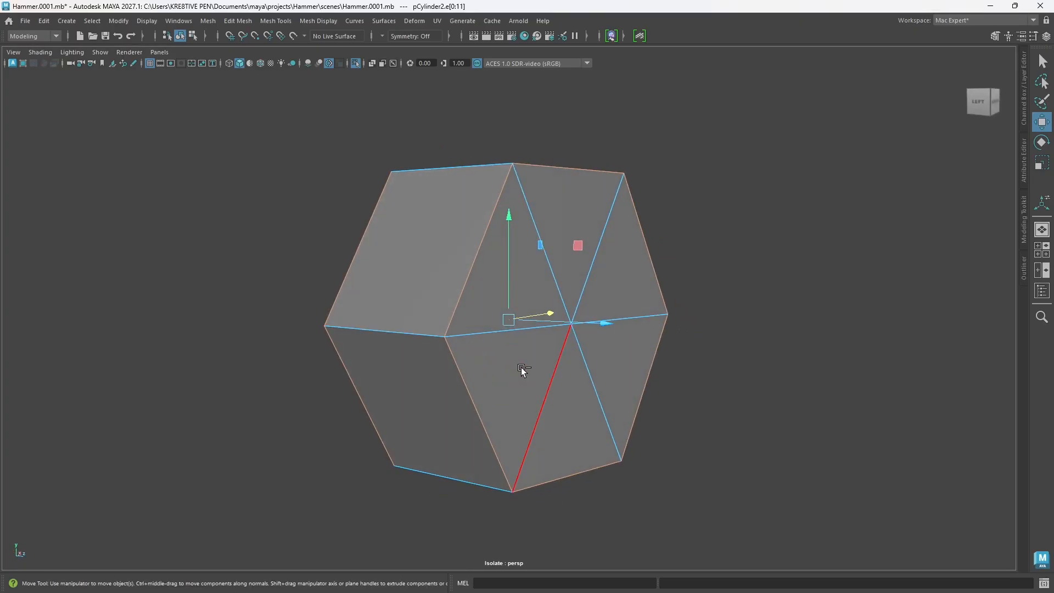
Step: Try beveling the two cap border loops with Chamfer off and a fraction of 0.112
{"action": "key", "text": "ctrl+b"}
{"action": "left_click_drag", "start_coordinate": [607, 335], "coordinate": [522, 321], "text": "alt"}
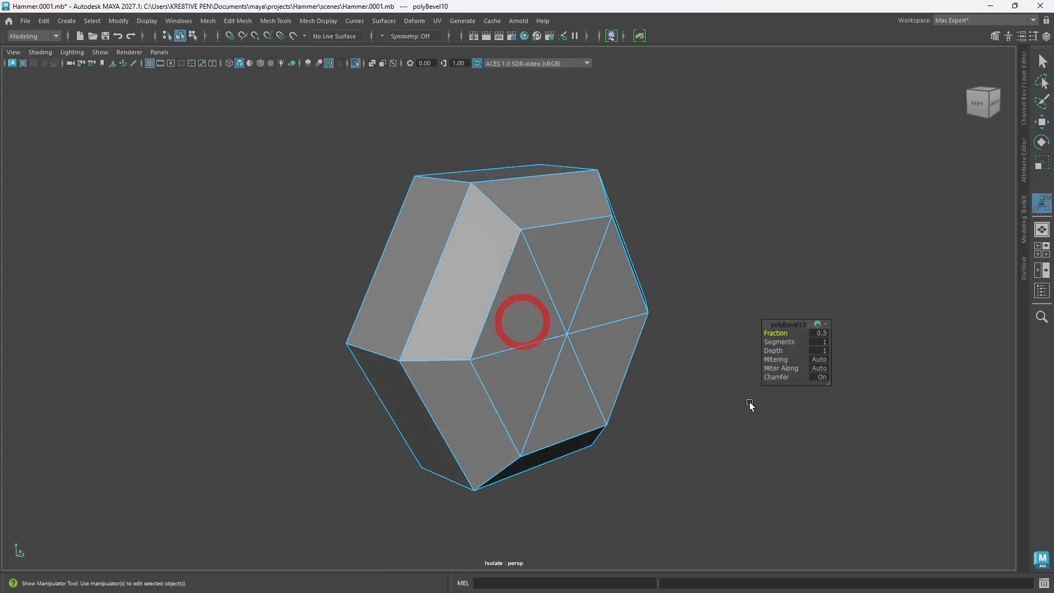
{"action": "left_click_drag", "start_coordinate": [774, 377], "coordinate": [649, 354]}
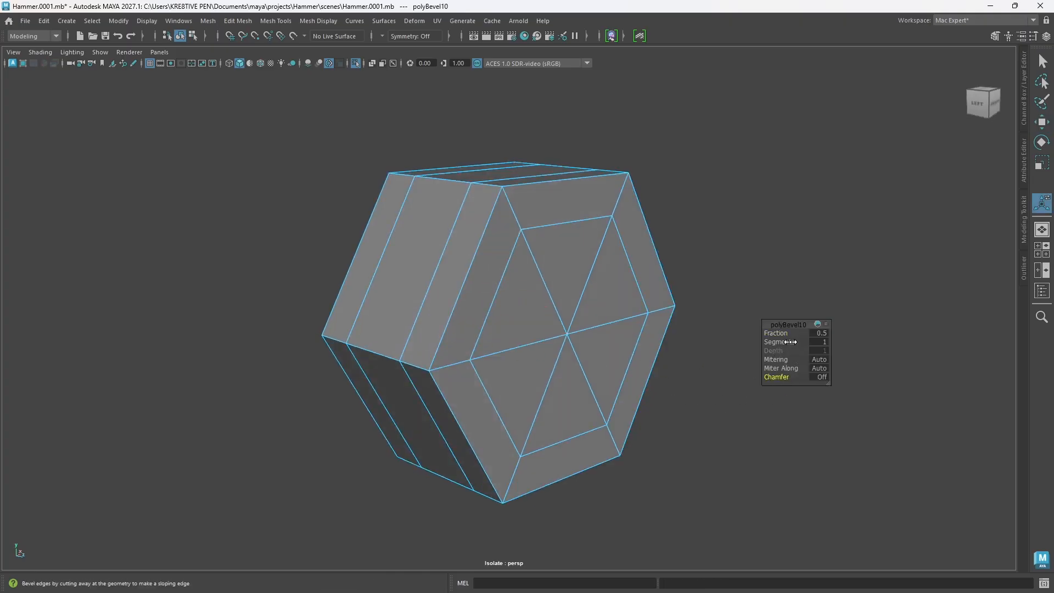
{"action": "left_click_drag", "start_coordinate": [775, 334], "coordinate": [571, 318]}
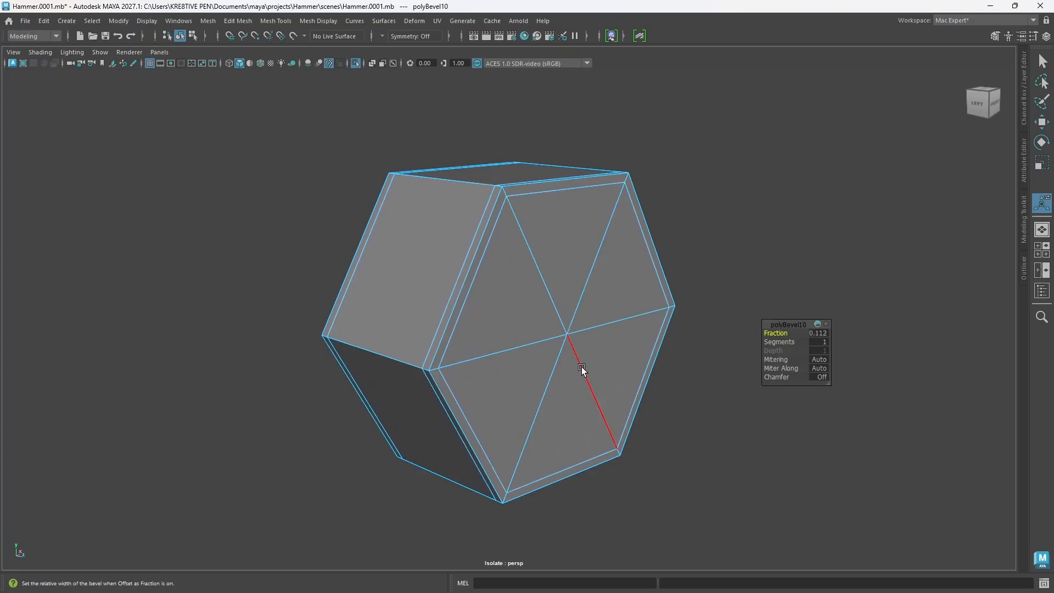
Step: Preview the beveled stud smoothed, examine its rounded sides, and return it to the unsmoothed display
{"action": "key", "text": "3"}
{"action": "left_click_drag", "start_coordinate": [499, 367], "coordinate": [536, 360], "text": "alt"}
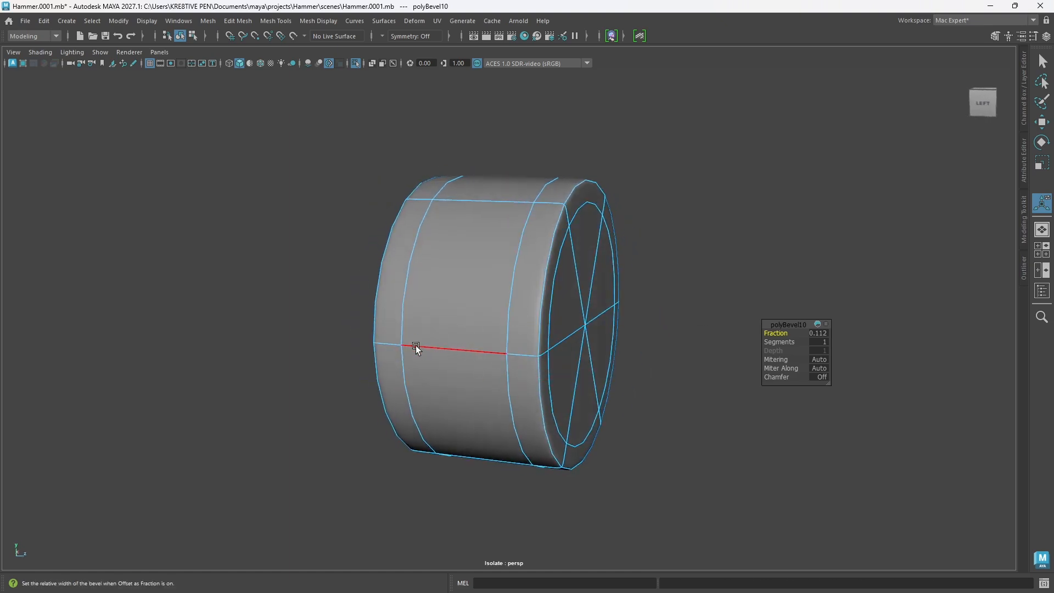
{"action": "left_click_drag", "start_coordinate": [558, 353], "coordinate": [535, 341], "text": "alt"}
{"action": "key", "text": "1"}
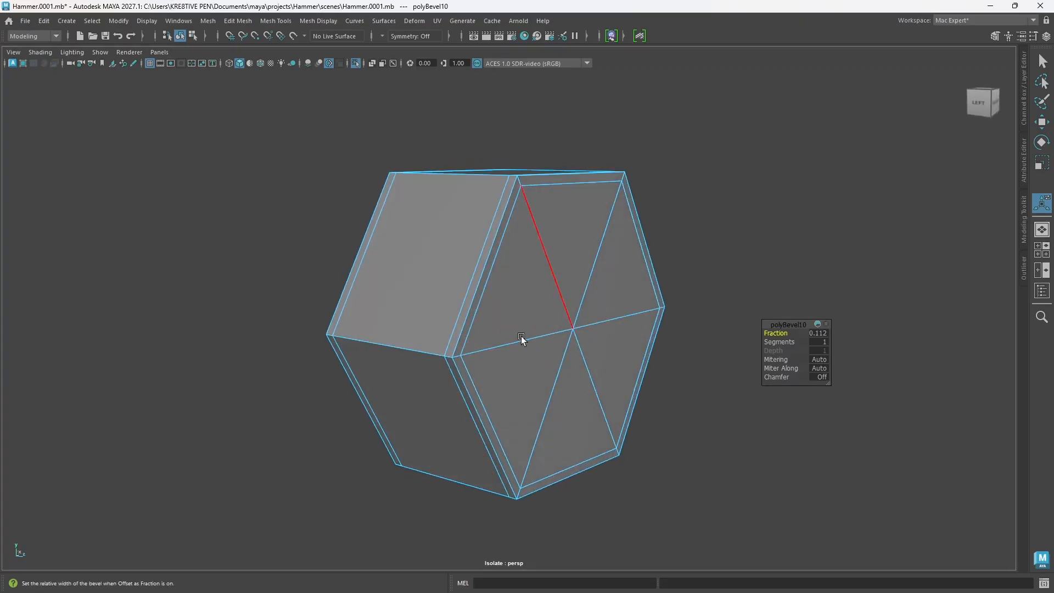
{"action": "left_click_drag", "start_coordinate": [560, 324], "coordinate": [546, 315], "text": "alt"}
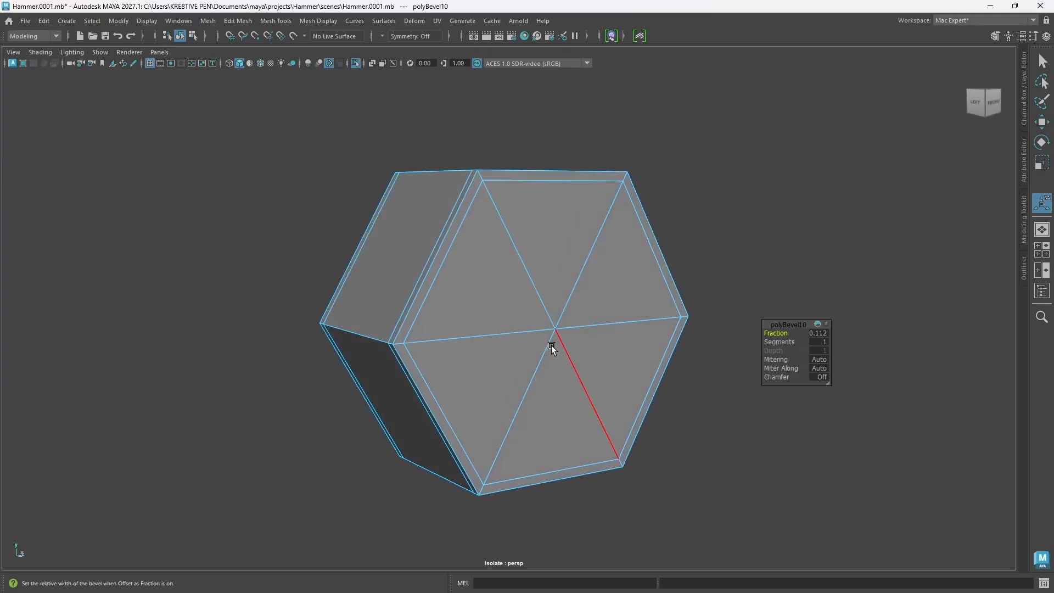
Step: Try a Smooth operation on the whole stud, reduce its divisions to 0, and undo the smoothing
{"action": "right_click_drag", "start_coordinate": [539, 268], "coordinate": [542, 343]}
{"action": "left_click_drag", "start_coordinate": [484, 375], "coordinate": [504, 385], "text": "alt"}
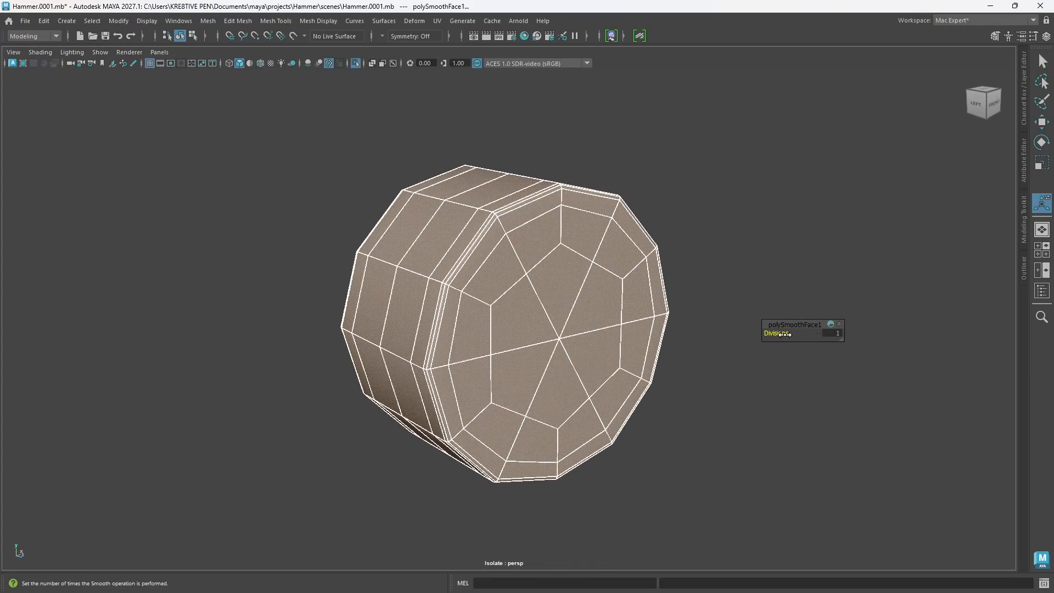
{"action": "mouse_move", "coordinate": [785, 334]}
{"action": "left_mouse_down"}
{"action": "mouse_move", "coordinate": [796, 335]}
{"action": "mouse_move", "coordinate": [774, 334]}
{"action": "left_mouse_up"}
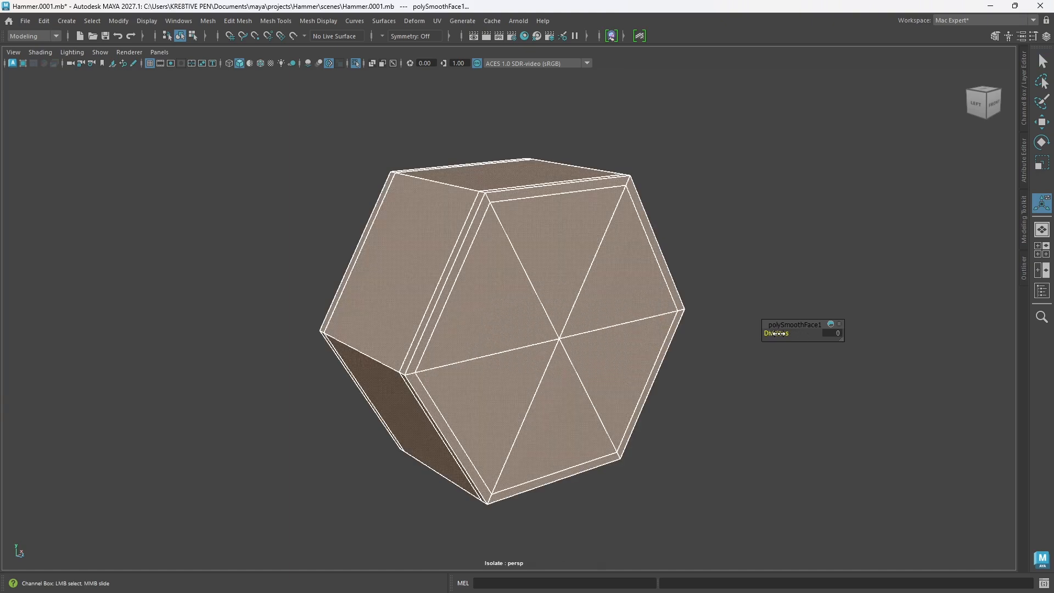
{"action": "left_click", "coordinate": [733, 383]}
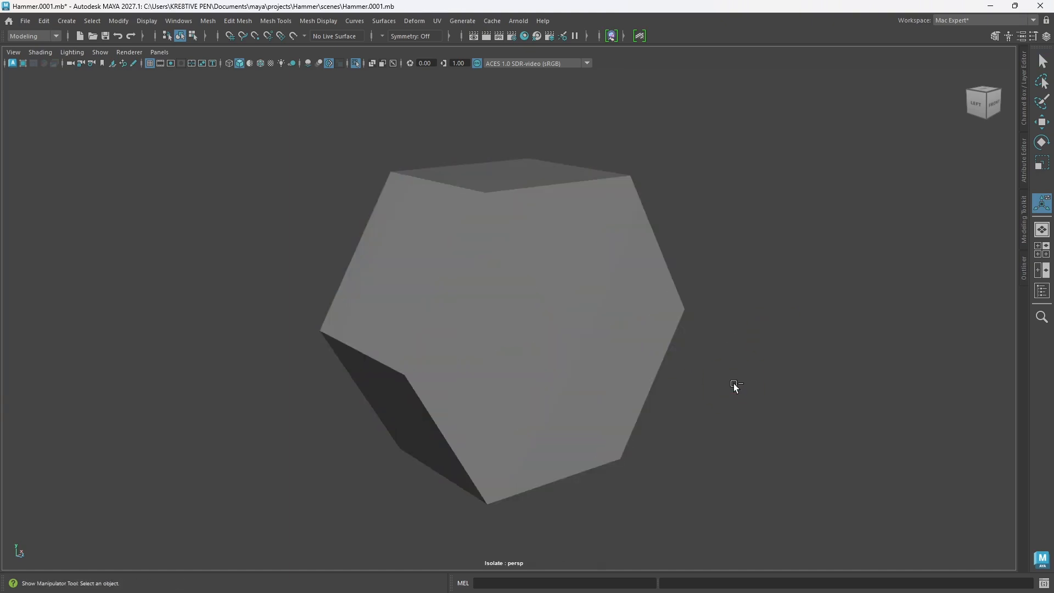
{"action": "key", "text": "ctrl+z"}
{"action": "key", "text": "ctrl+z"}
{"action": "key", "text": "ctrl+z"}
{"action": "key", "text": "ctrl+z"}
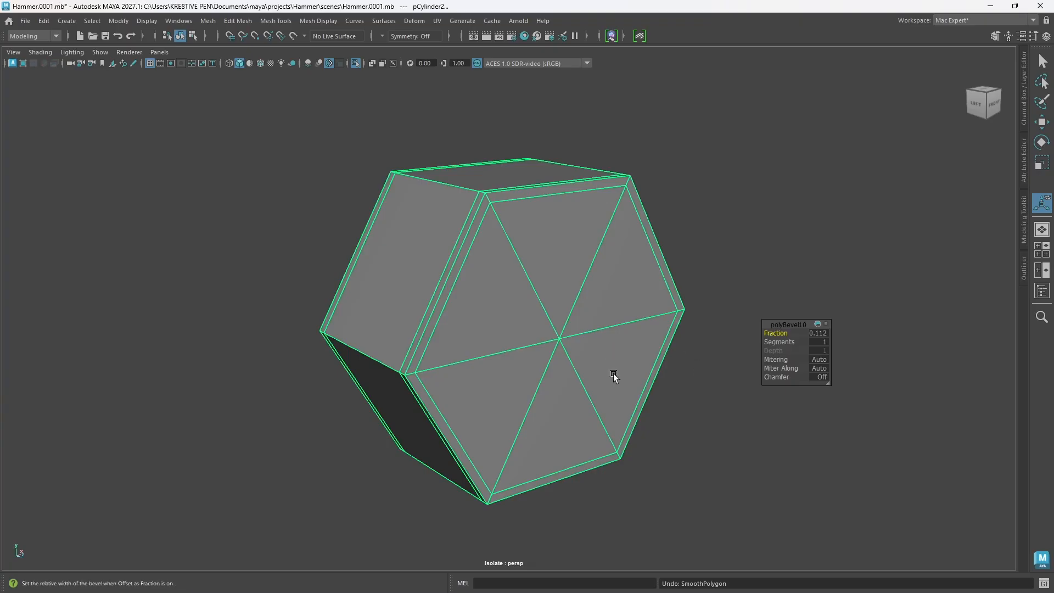
Step: Undo the bevel adjustments made to the stud's cap border edges
{"action": "left_click_drag", "start_coordinate": [614, 375], "coordinate": [538, 370], "text": "alt"}
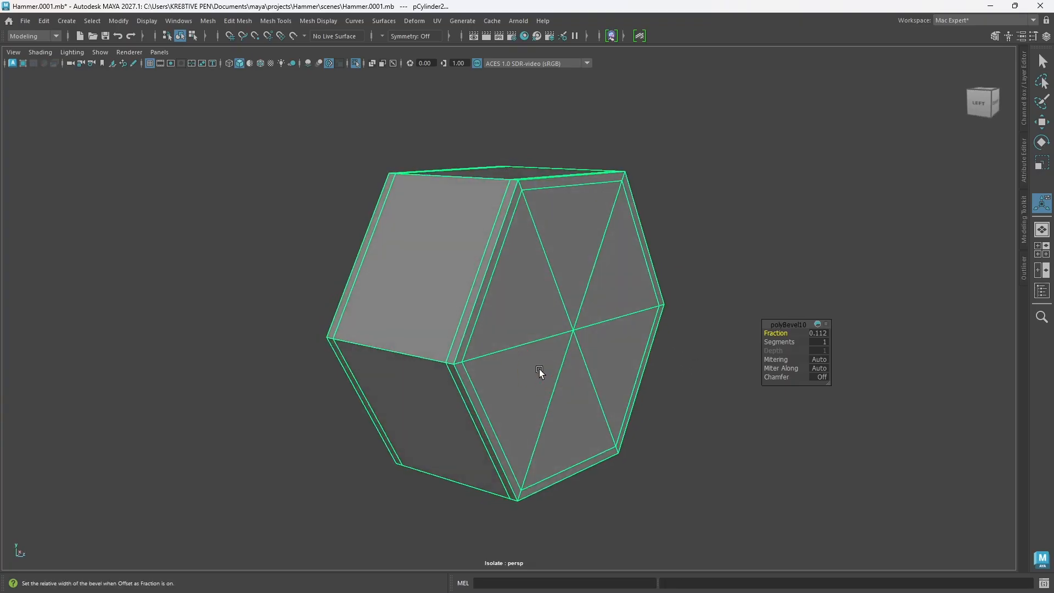
{"action": "key", "text": "ctrl+z"}
{"action": "key", "text": "ctrl+z"}
{"action": "key", "text": "ctrl+z"}
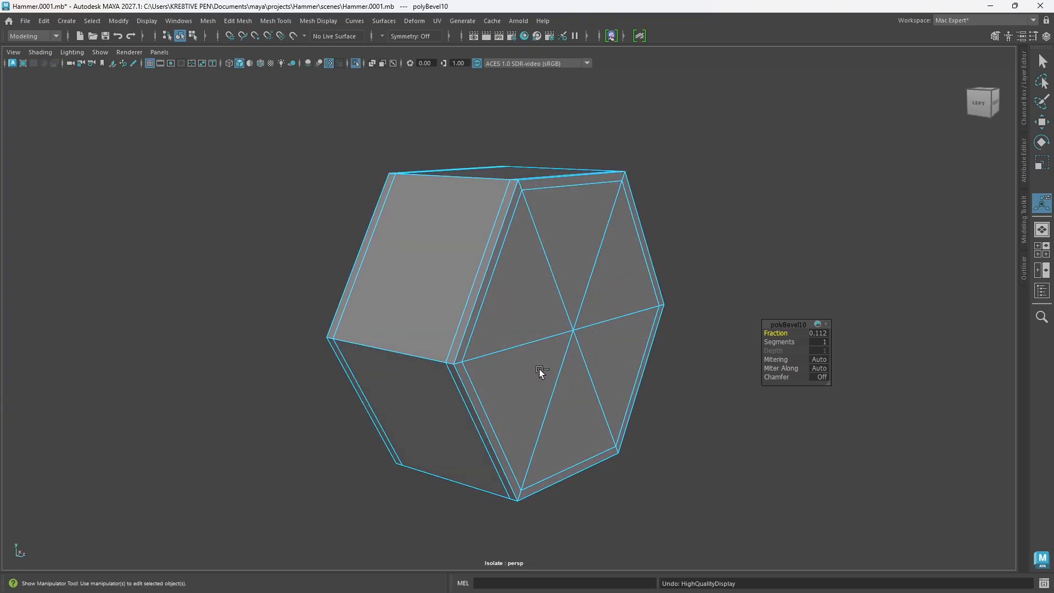
{"action": "key", "text": "ctrl+z"}
{"action": "key", "text": "ctrl+z"}
{"action": "key", "text": "ctrl+z"}
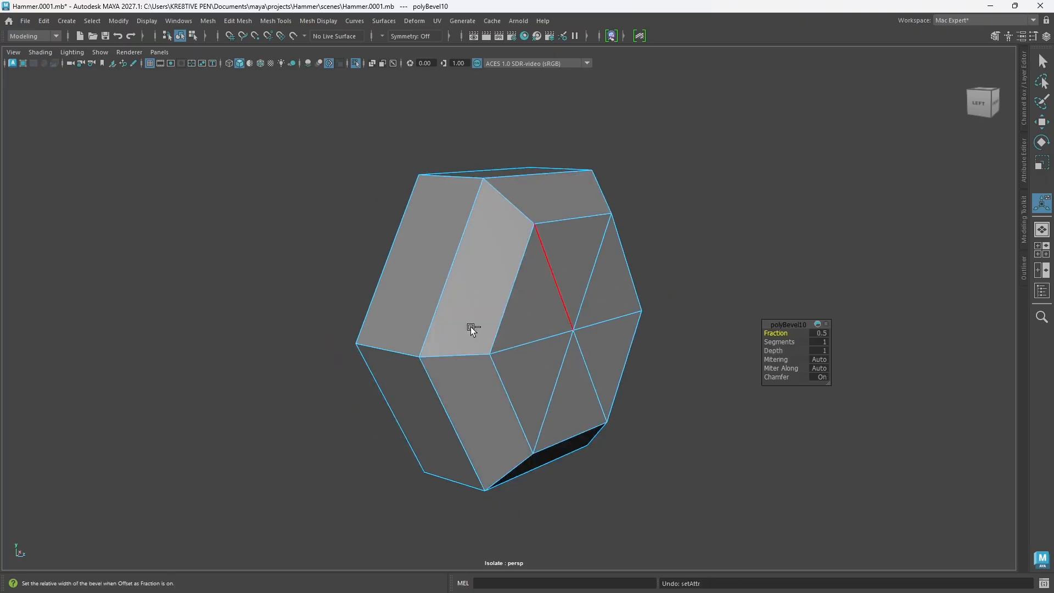
Step: Add the stud's side edges and the spoke edges crossing its caps to the cap border selection
{"action": "left_click", "coordinate": [484, 175]}
{"action": "left_click", "coordinate": [626, 263]}
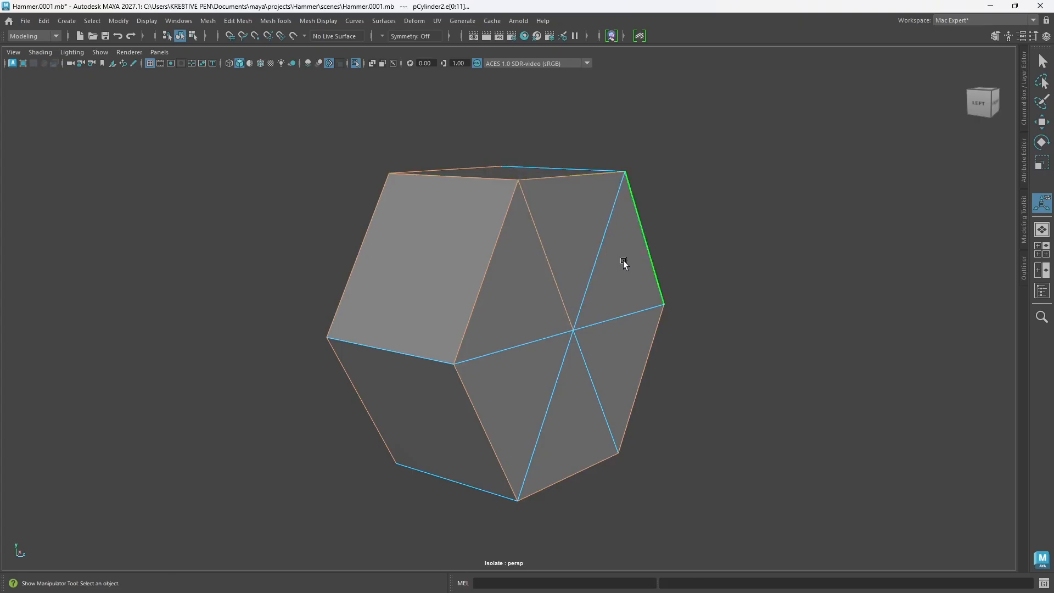
{"action": "left_click_drag", "start_coordinate": [626, 264], "coordinate": [572, 266], "text": "alt"}
{"action": "double_click", "coordinate": [602, 177], "text": "shift"}
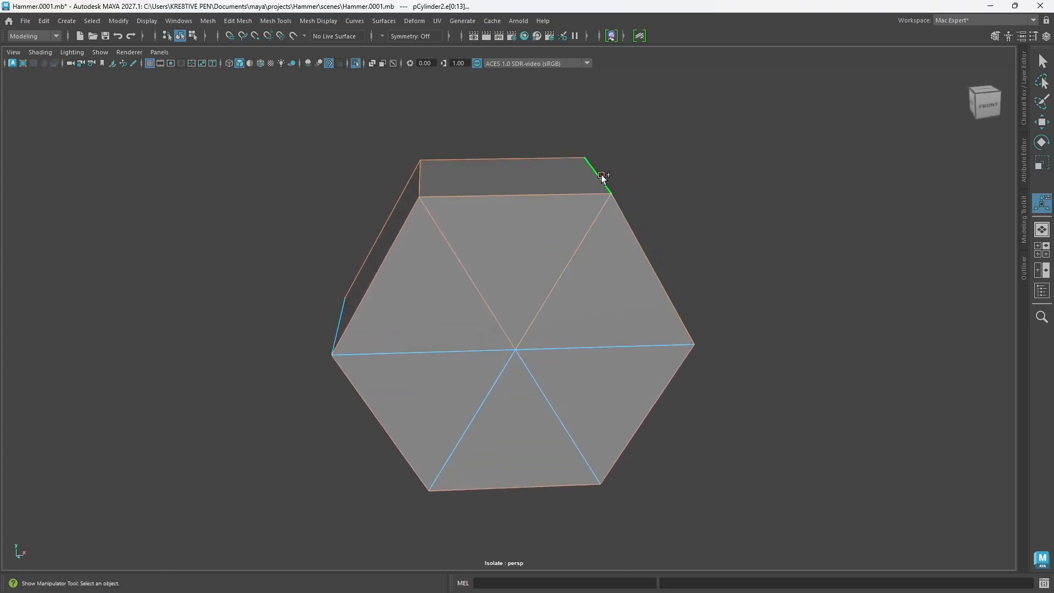
{"action": "left_click", "coordinate": [653, 346], "text": "shift"}
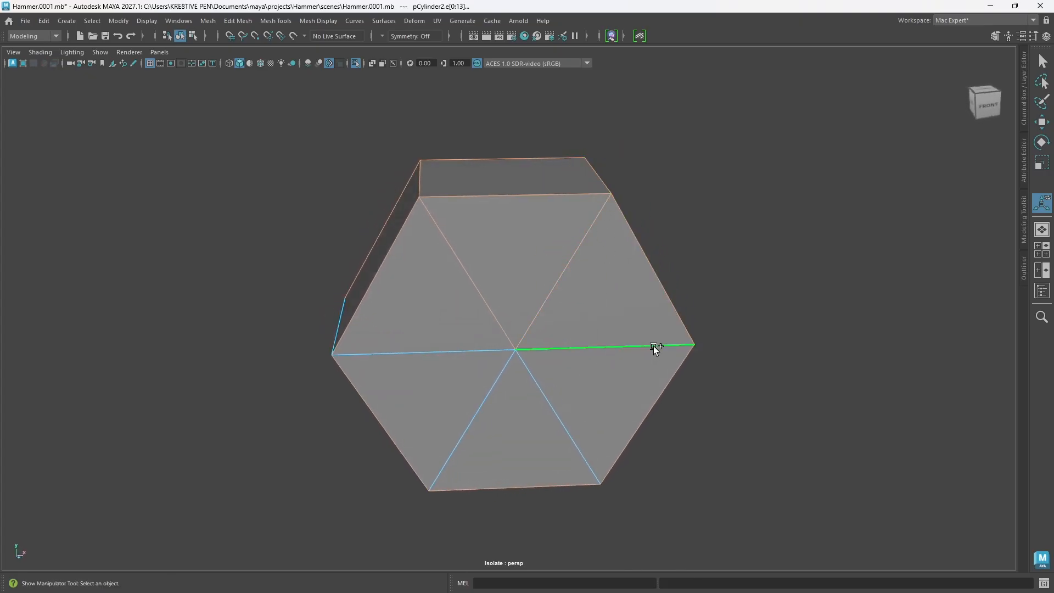
{"action": "left_click", "coordinate": [588, 459], "text": "shift"}
{"action": "left_click", "coordinate": [468, 429], "text": "shift"}
{"action": "left_click", "coordinate": [444, 351], "text": "shift"}
Step: Bevel all the selected stud edges with Chamfer off
{"action": "key", "text": "ctrl+b"}
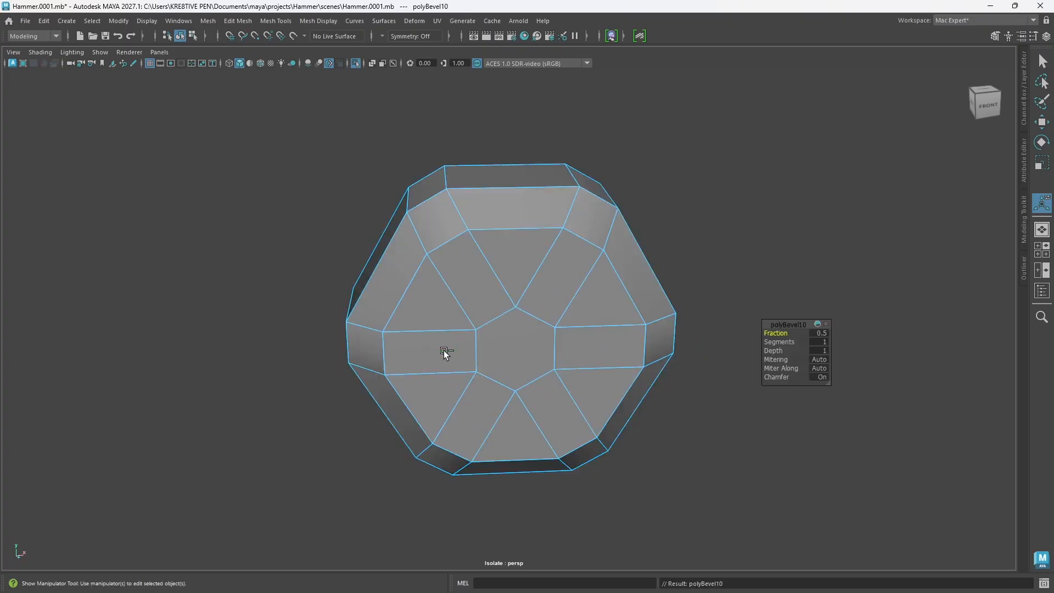
{"action": "left_click_drag", "start_coordinate": [512, 395], "coordinate": [571, 371], "text": "alt"}
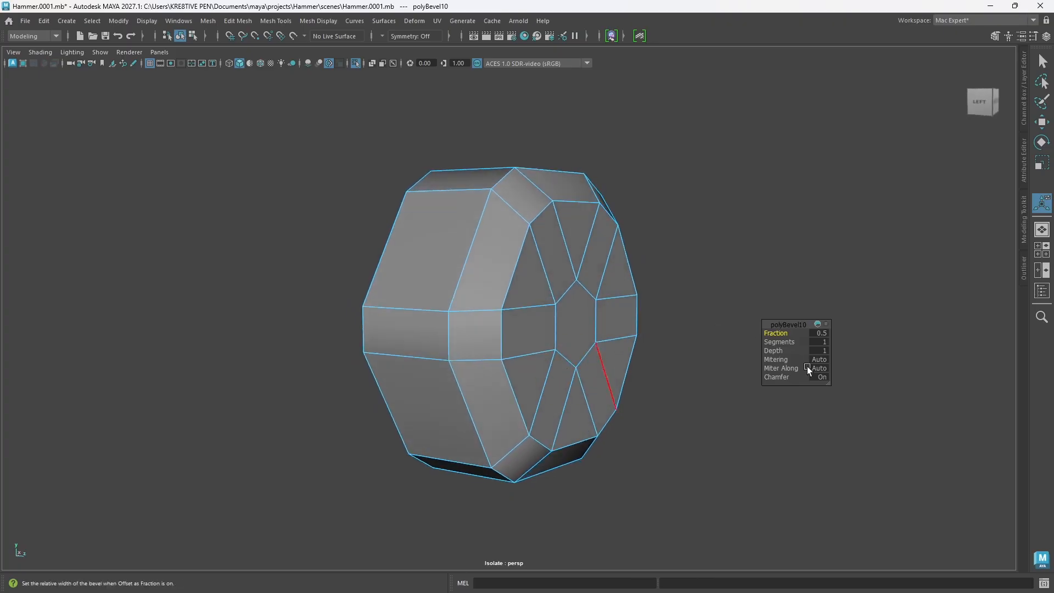
{"action": "left_click", "coordinate": [777, 378]}
{"action": "middle_click_drag", "start_coordinate": [663, 361], "coordinate": [633, 359]}
{"action": "left_click_drag", "start_coordinate": [602, 308], "coordinate": [557, 308], "text": "alt"}
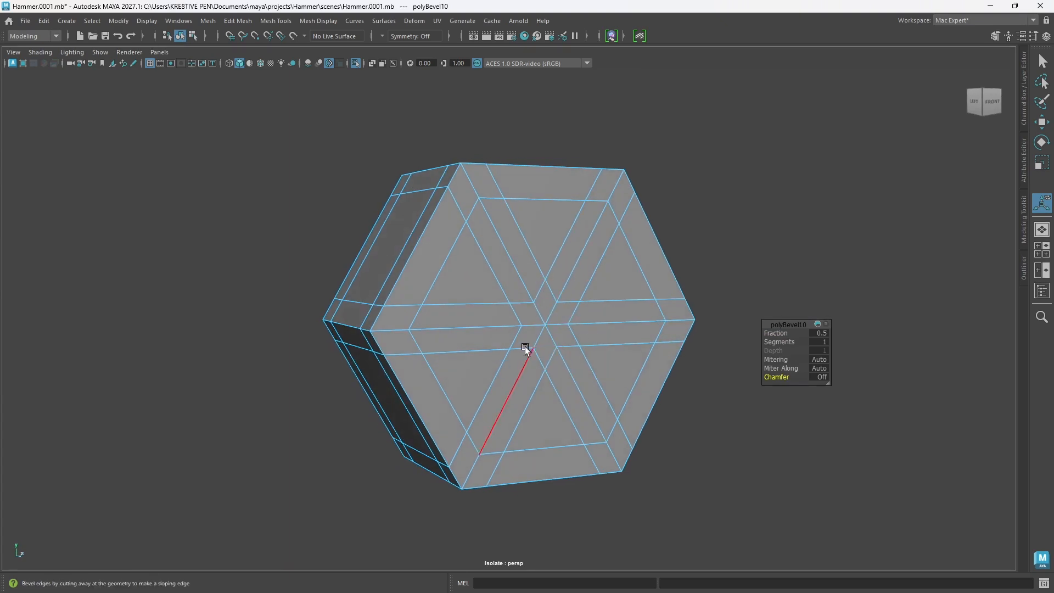
Step: Display the stud in smooth preview and tighten its edge bevel to a fraction of 0.029
{"action": "left_click_drag", "start_coordinate": [527, 348], "coordinate": [628, 387], "text": "alt"}
{"action": "key", "text": "3"}
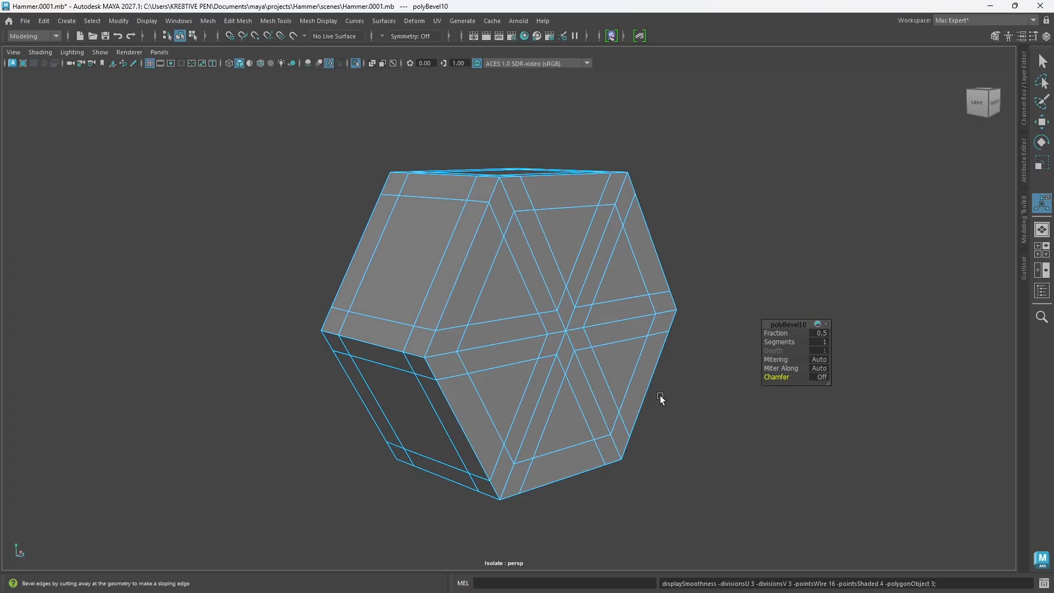
{"action": "mouse_move", "coordinate": [585, 311]}
{"action": "left_mouse_down", "text": "alt"}
{"action": "mouse_move", "coordinate": [546, 314]}
{"action": "mouse_move", "coordinate": [571, 313]}
{"action": "left_mouse_up", "text": "alt"}
{"action": "left_click", "coordinate": [776, 333]}
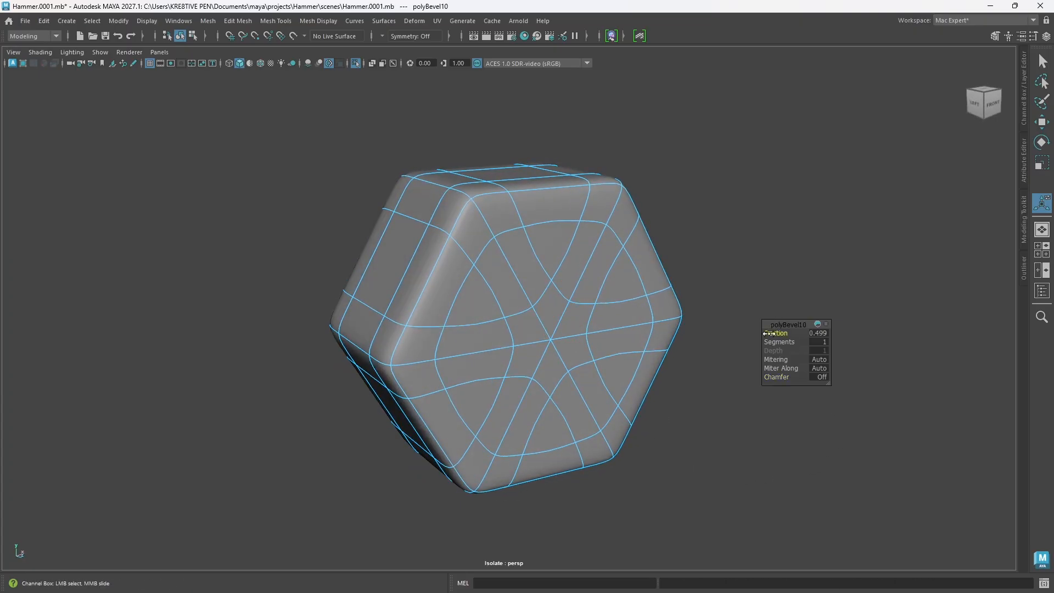
{"action": "middle_click_drag", "start_coordinate": [769, 331], "coordinate": [604, 330]}
{"action": "left_click_drag", "start_coordinate": [604, 335], "coordinate": [602, 378], "text": "alt"}
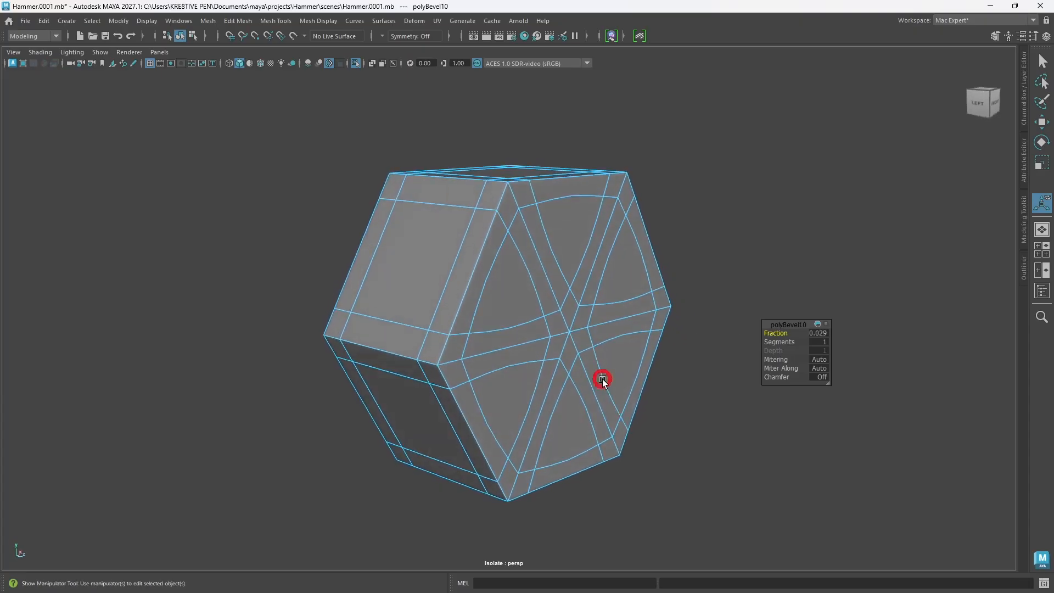
Step: Leave edge selection, examine the smoothed stud's edges and faces from several angles, and select the whole stud
{"action": "right_click_drag", "start_coordinate": [650, 306], "coordinate": [696, 256]}
{"action": "left_click", "coordinate": [691, 388]}
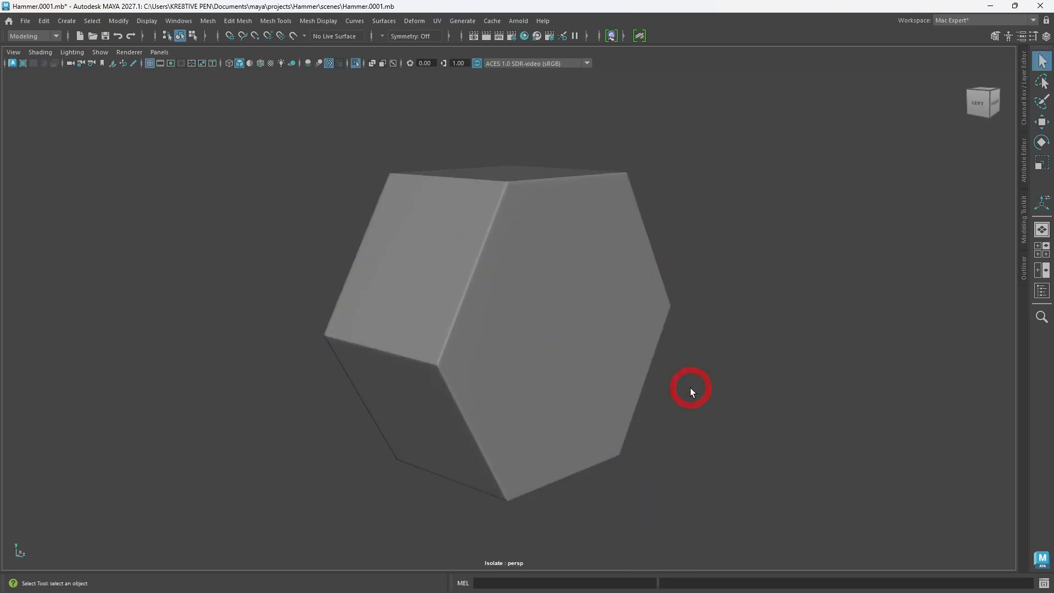
{"action": "mouse_move", "coordinate": [564, 344]}
{"action": "left_mouse_down", "text": "alt"}
{"action": "mouse_move", "coordinate": [529, 339]}
{"action": "mouse_move", "coordinate": [520, 351]}
{"action": "mouse_move", "coordinate": [567, 344]}
{"action": "left_mouse_up", "text": "alt"}
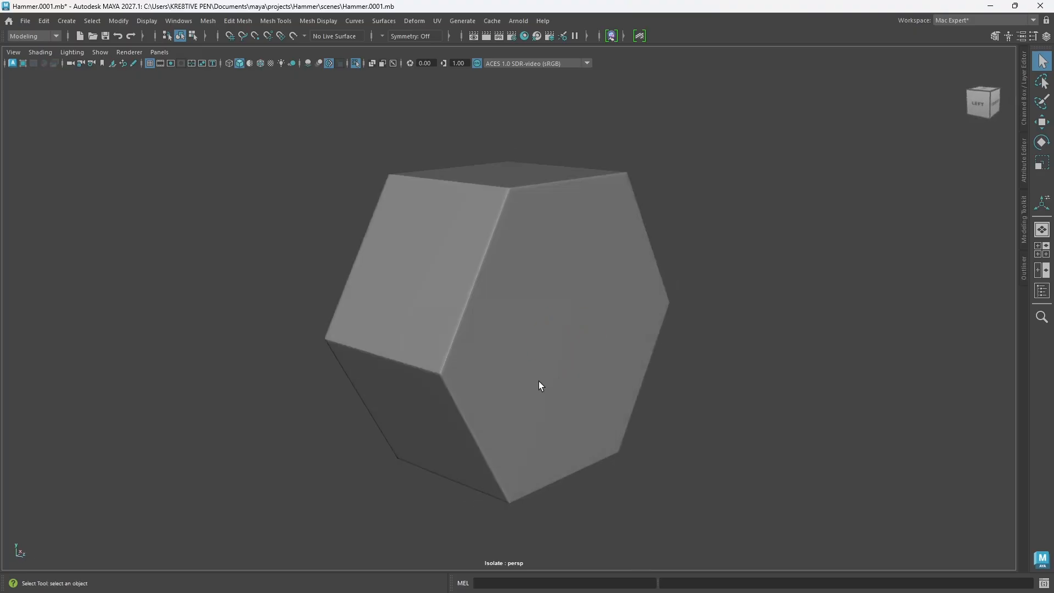
{"action": "left_click", "coordinate": [529, 341]}
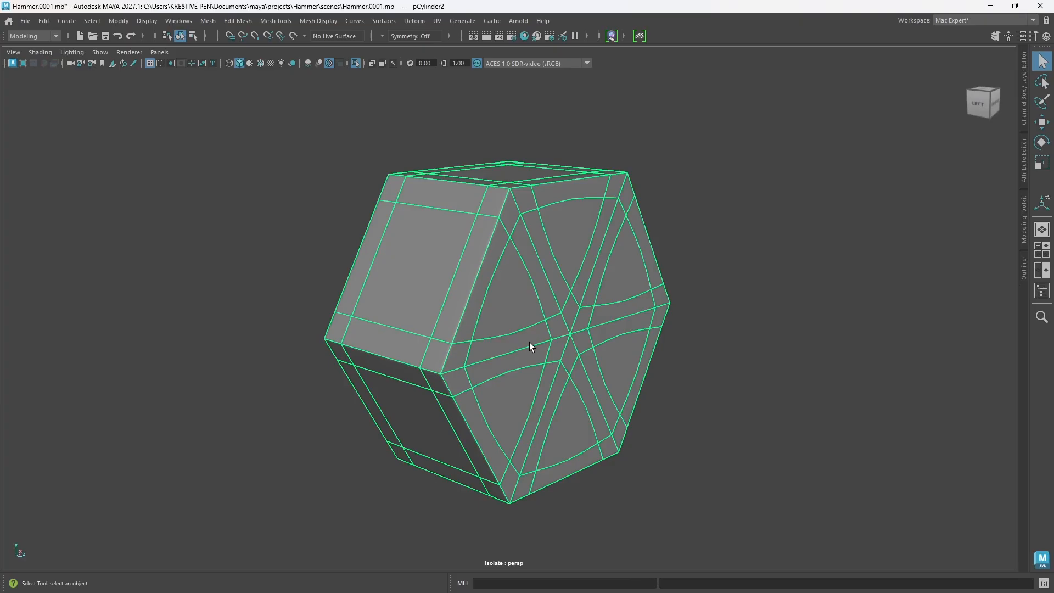
{"action": "mouse_move", "coordinate": [619, 338]}
{"action": "left_mouse_down", "text": "alt"}
{"action": "mouse_move", "coordinate": [588, 320]}
{"action": "mouse_move", "coordinate": [617, 342]}
{"action": "left_mouse_up", "text": "alt"}
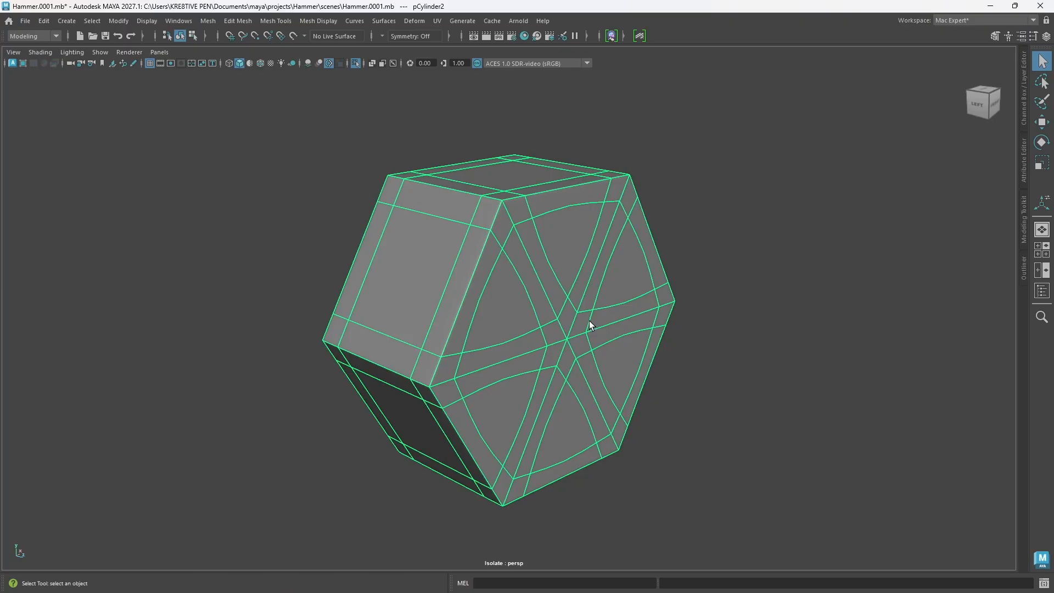
{"action": "left_click_drag", "start_coordinate": [572, 366], "coordinate": [529, 286], "text": "alt"}
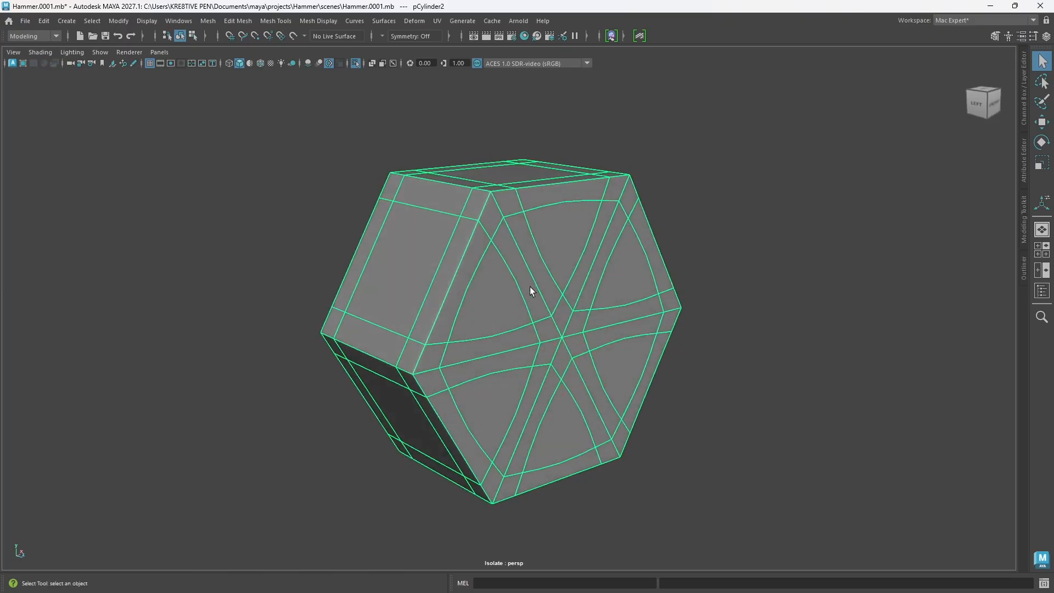
Step: Show the tool shelves, try the Flatten sculpting tool on the stud, and return to the Poly Modeling shelf and Move tool
{"action": "key", "text": "ctrl+space"}
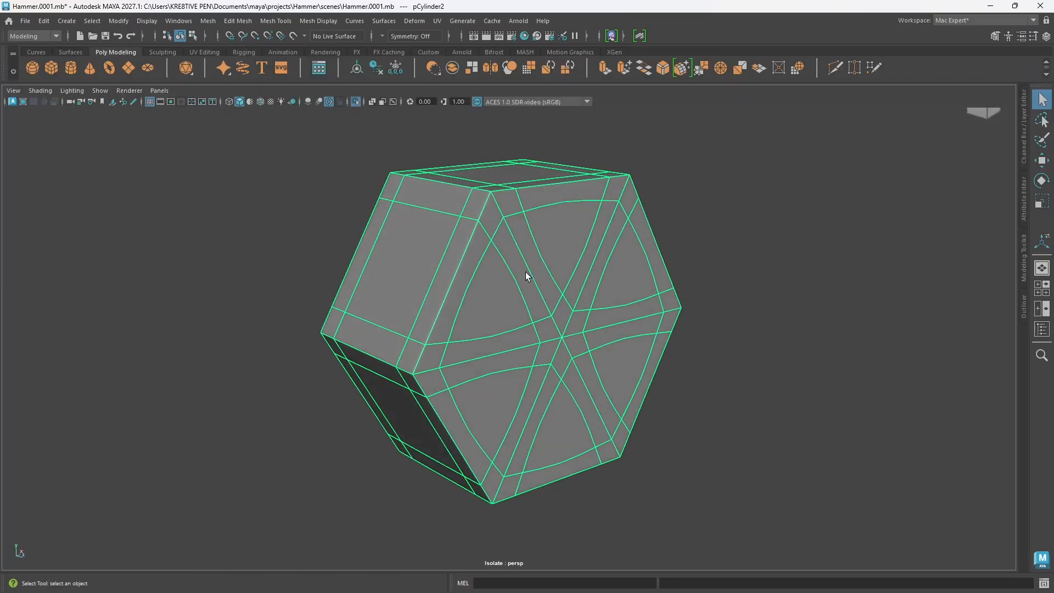
{"action": "left_click", "coordinate": [173, 51]}
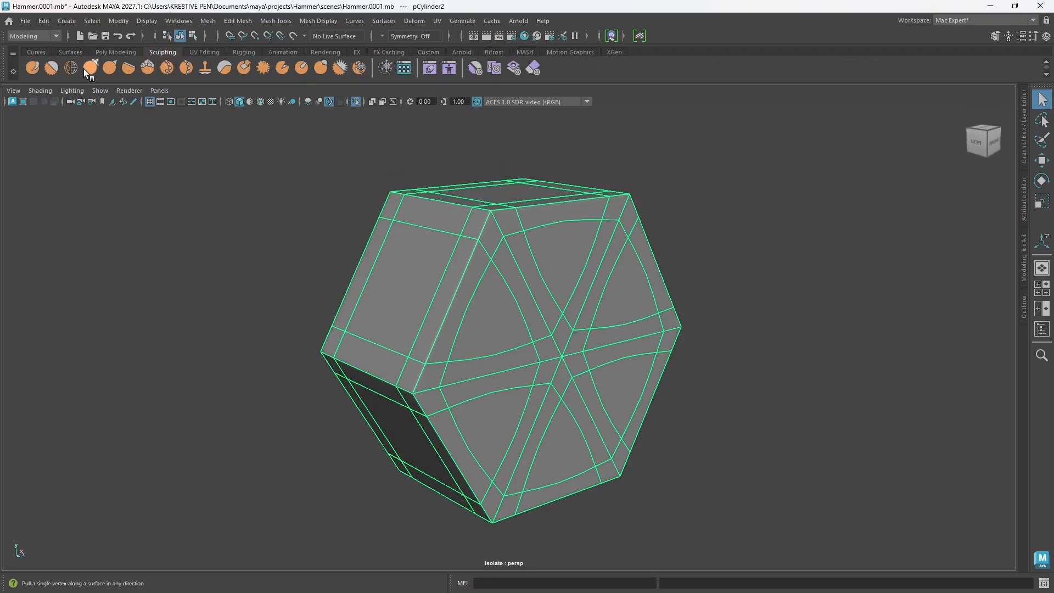
{"action": "left_click", "coordinate": [128, 68]}
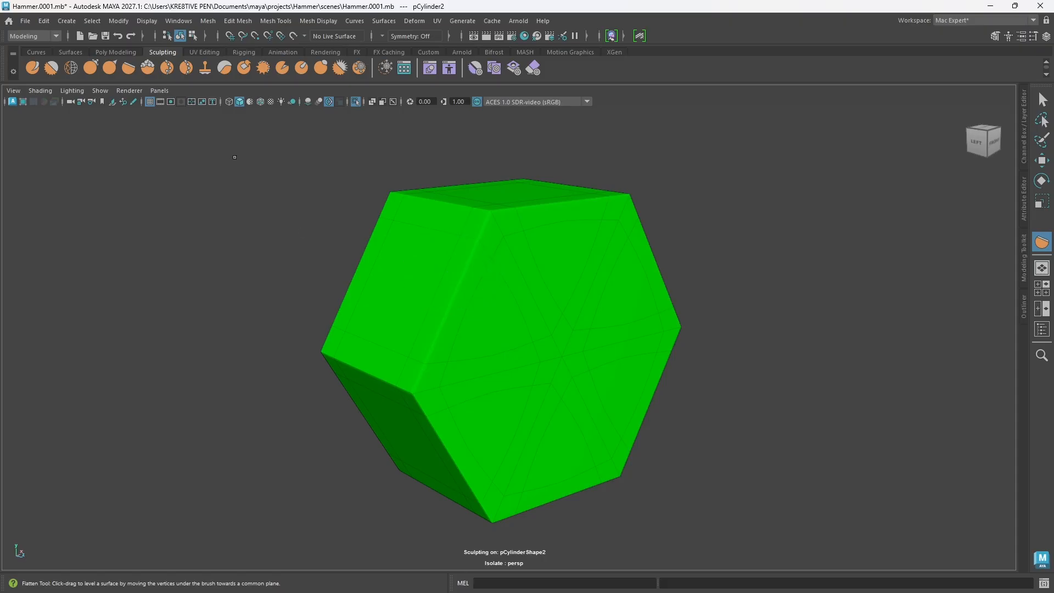
{"action": "left_click", "coordinate": [115, 52]}
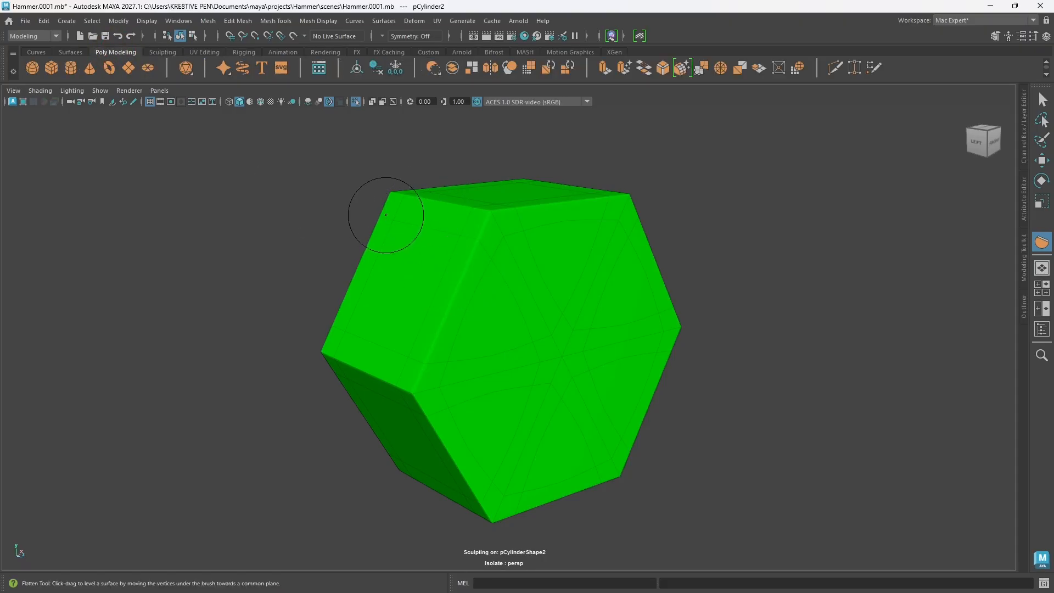
{"action": "key", "text": "w"}
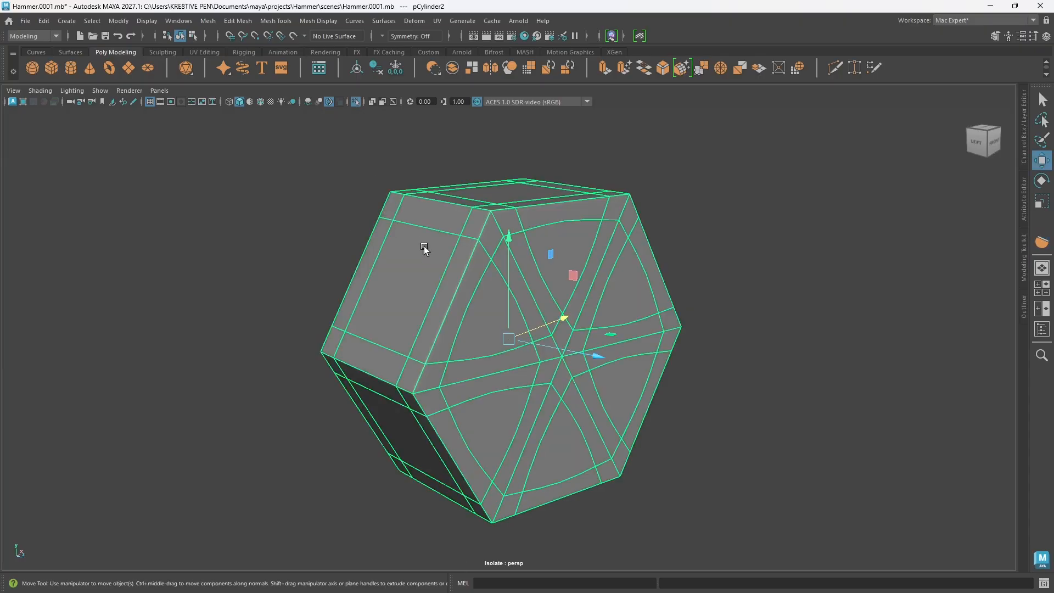
Step: Exit the stud's isolation and bring the whole hammer into view
{"action": "scroll", "coordinate": [424, 249], "scroll_direction": "down", "scroll_amount": 3}
{"action": "key", "text": "ctrl+1"}
{"action": "scroll", "coordinate": [513, 306], "scroll_direction": "down", "scroll_amount": 5}
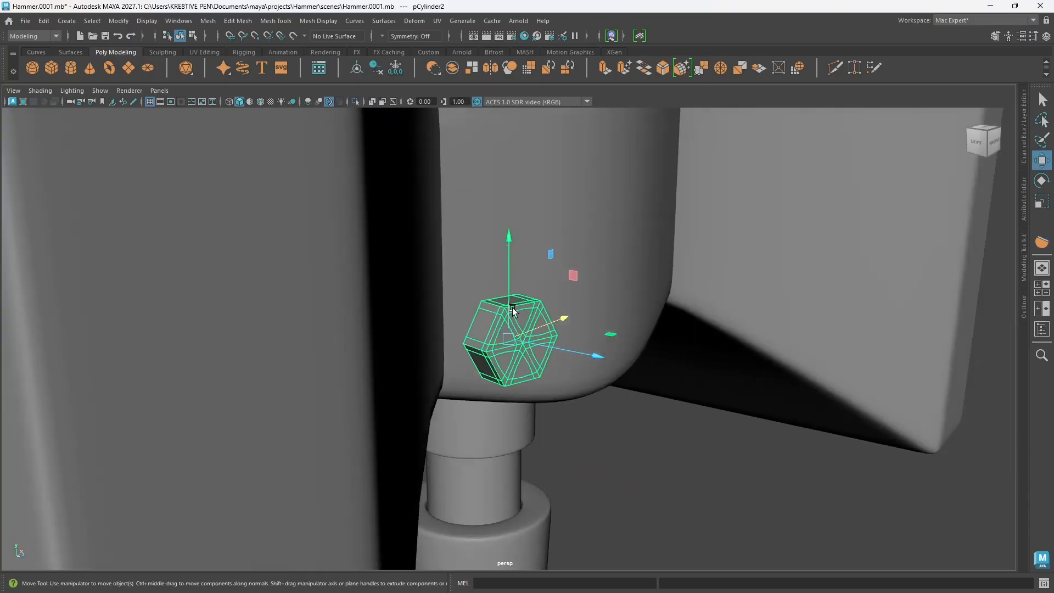
{"action": "scroll", "coordinate": [512, 307], "scroll_direction": "down", "scroll_amount": 12}
{"action": "left_click_drag", "start_coordinate": [555, 352], "coordinate": [509, 340], "text": "alt"}
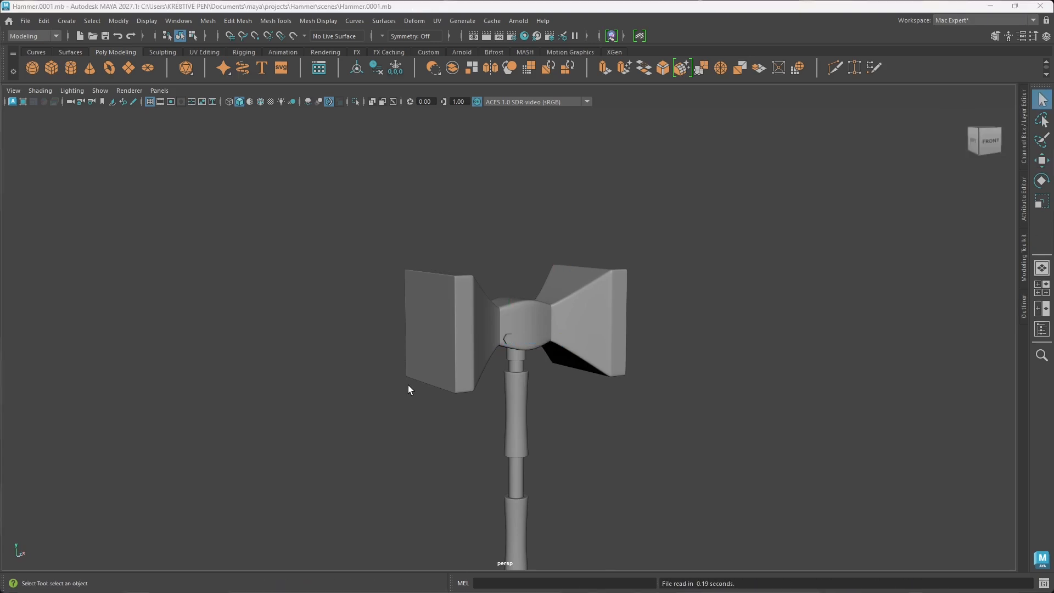
Step: Select the hexagonal stud on the hammer head's central block and isolate it
{"action": "scroll", "coordinate": [535, 364], "scroll_direction": "up", "scroll_amount": 10}
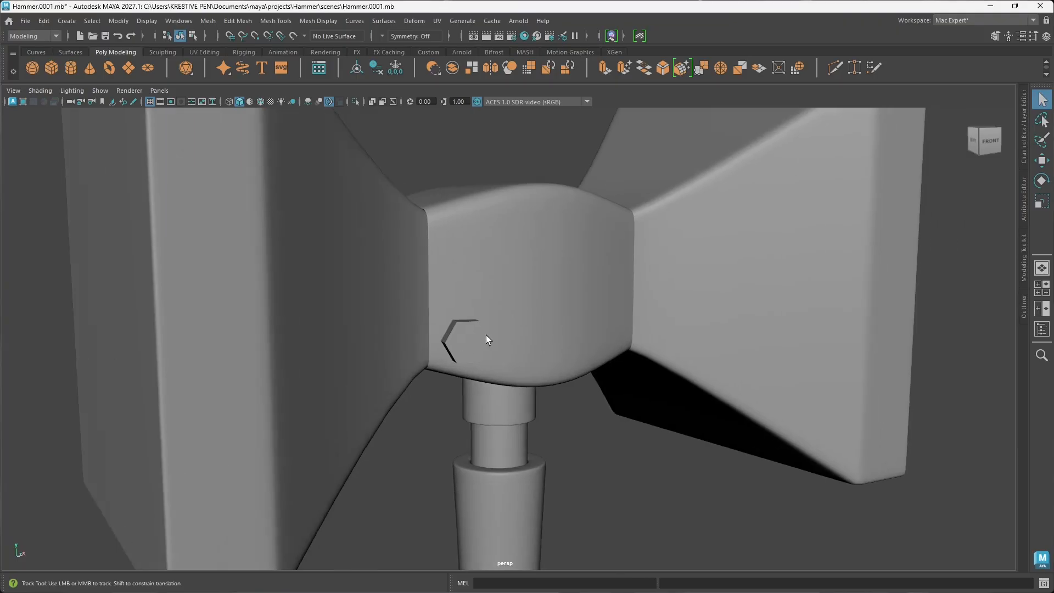
{"action": "middle_click_drag", "start_coordinate": [486, 335], "coordinate": [476, 309], "text": "alt"}
{"action": "left_click", "coordinate": [502, 325]}
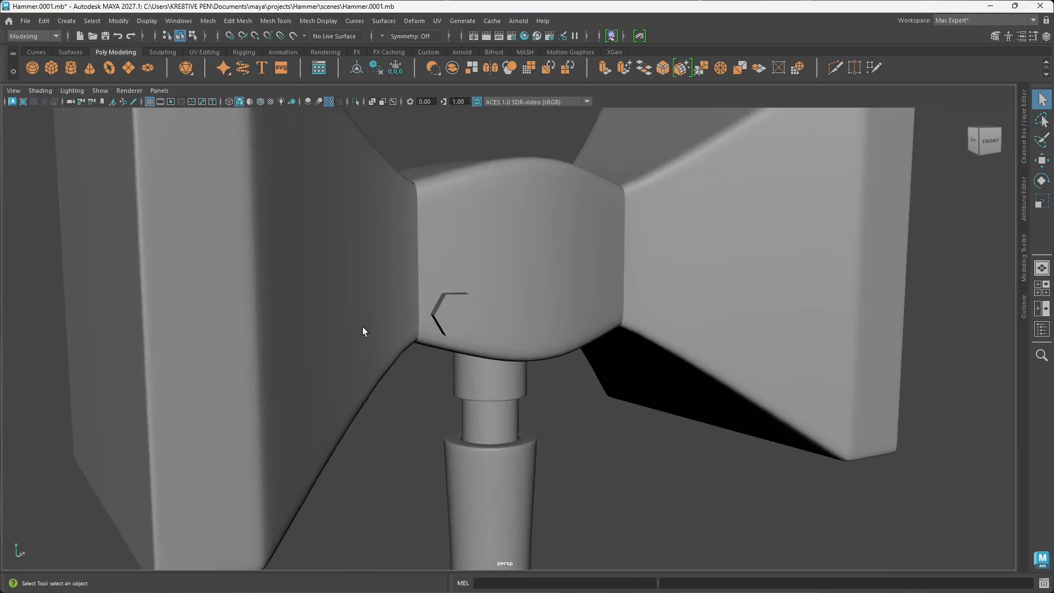
{"action": "left_click", "coordinate": [453, 327]}
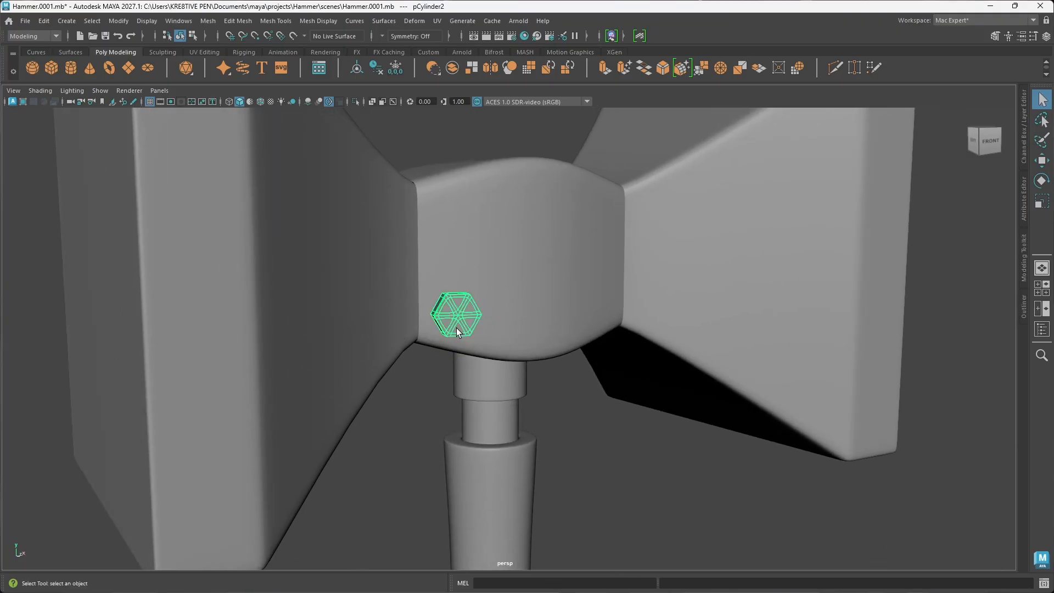
{"action": "key", "text": "ctrl+1"}
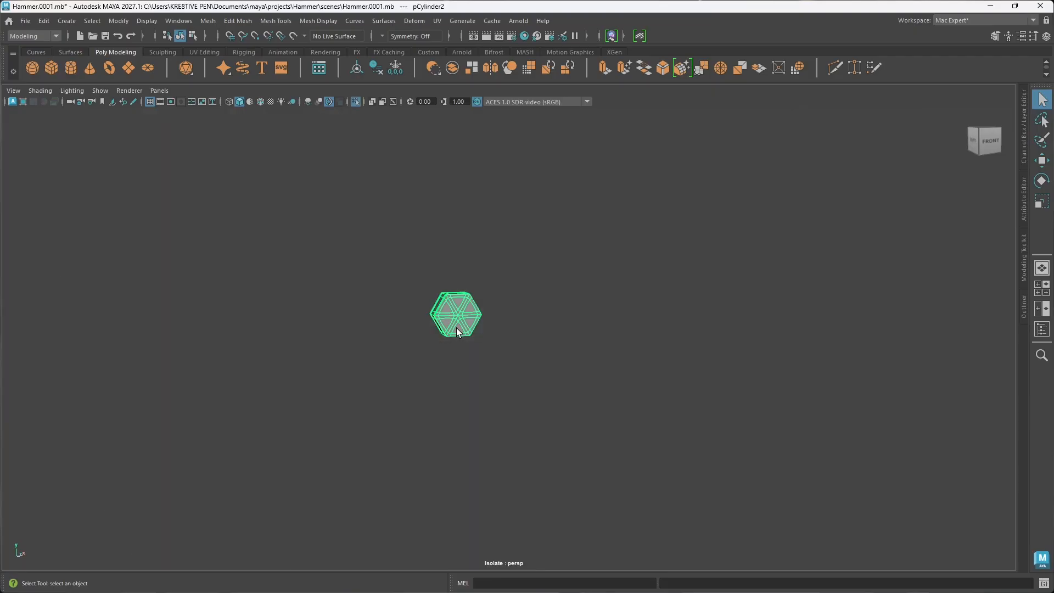
{"action": "scroll", "coordinate": [455, 328], "scroll_direction": "up", "scroll_amount": 3}
{"action": "left_click_drag", "start_coordinate": [455, 327], "coordinate": [422, 329], "text": "alt"}
{"action": "middle_click_drag", "start_coordinate": [424, 330], "coordinate": [471, 349], "text": "alt"}
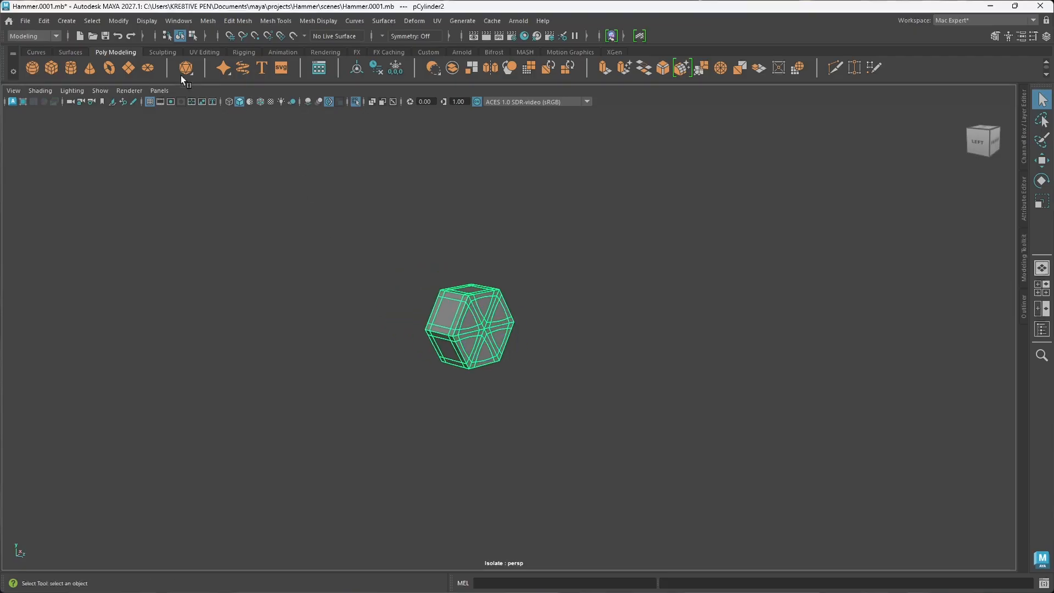
Step: Try the Flatten sculpting tool on the isolated stud and enlarge its brush
{"action": "left_click", "coordinate": [168, 52]}
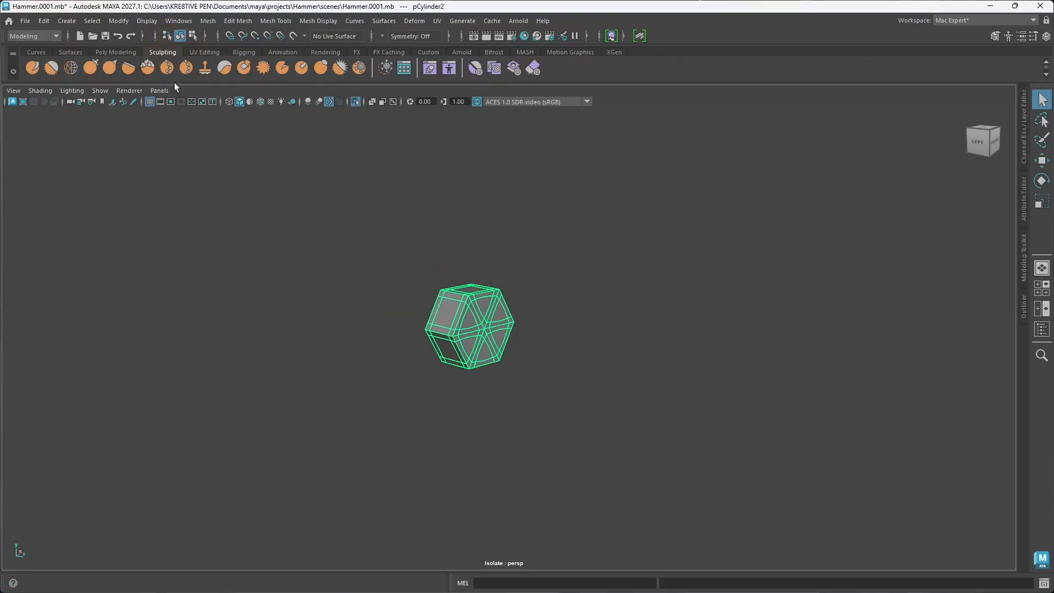
{"action": "left_click", "coordinate": [129, 68]}
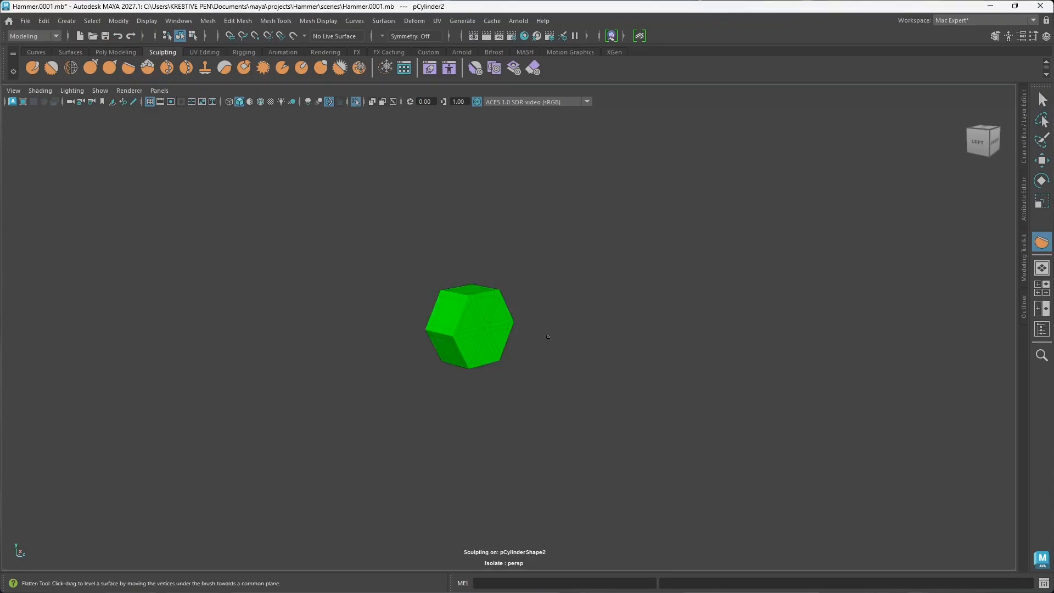
{"action": "scroll", "coordinate": [439, 321], "scroll_direction": "up", "scroll_amount": 3}
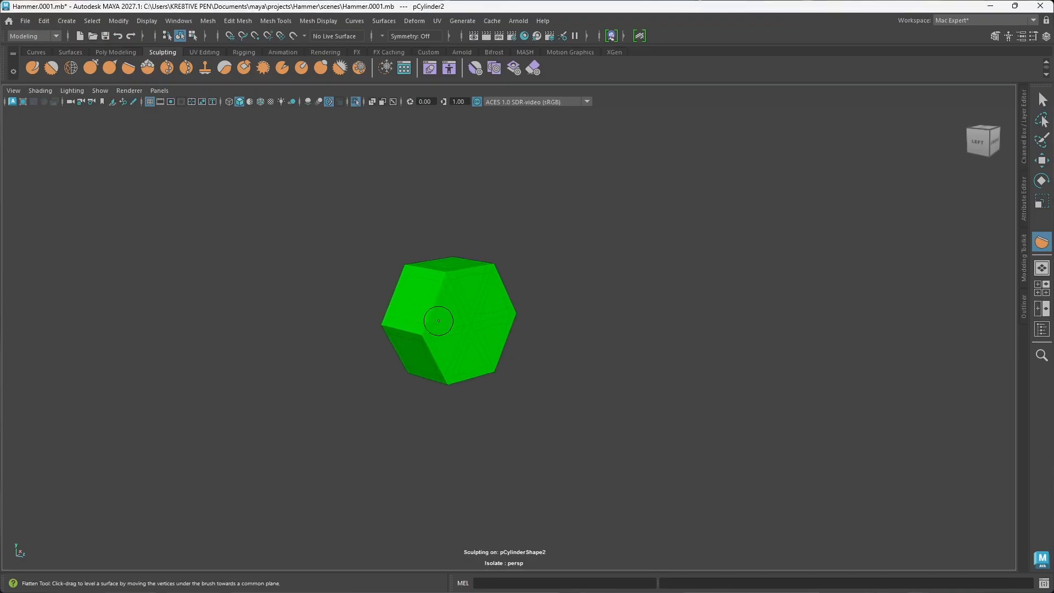
{"action": "scroll", "coordinate": [438, 320], "scroll_direction": "up", "scroll_amount": 3}
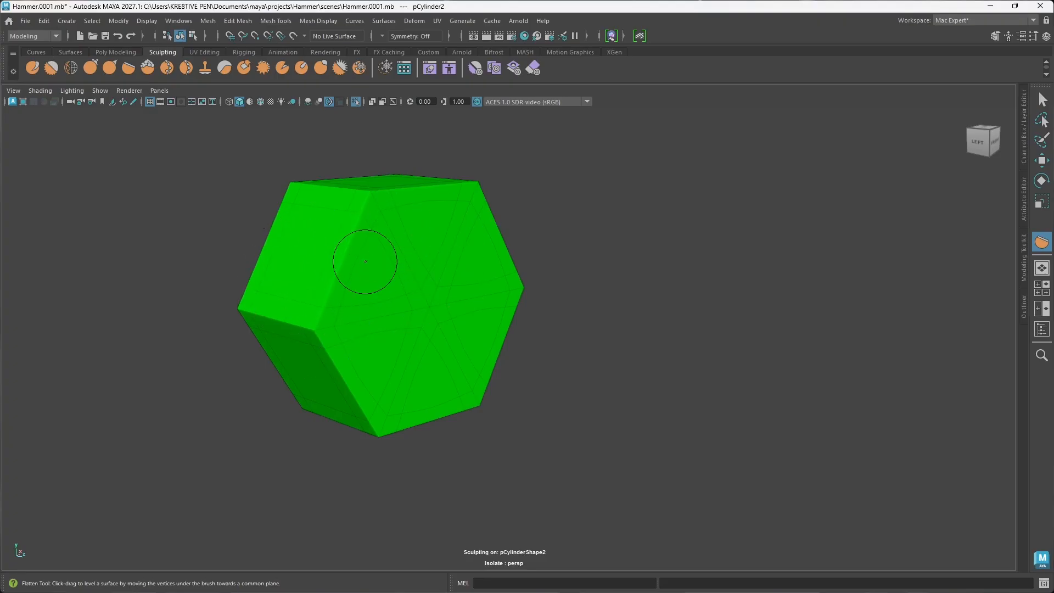
{"action": "scroll", "coordinate": [462, 359], "scroll_direction": "down", "scroll_amount": 2}
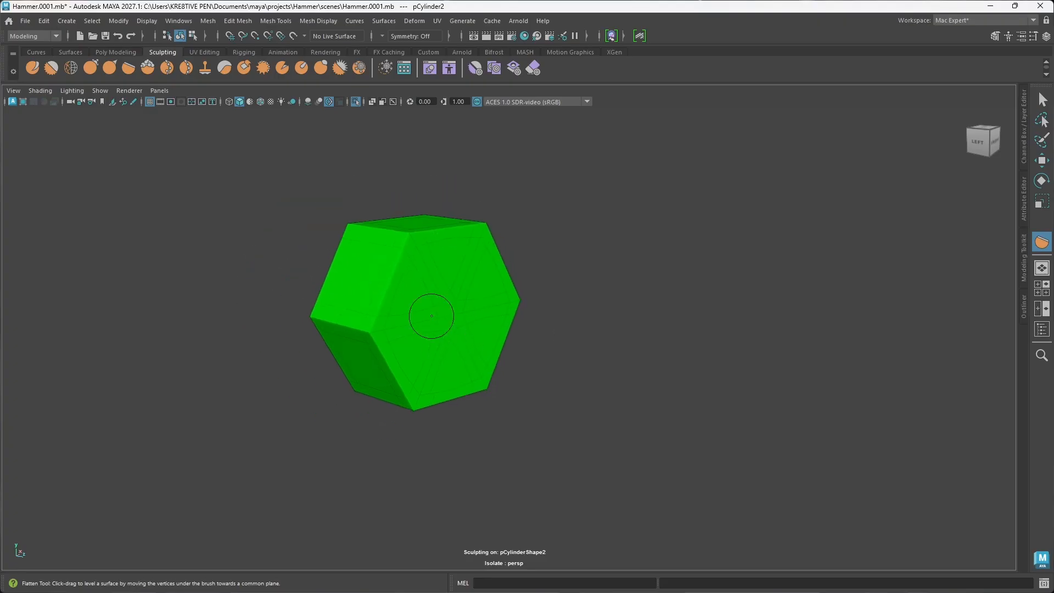
{"action": "mouse_move", "coordinate": [431, 316]}
{"action": "middle_mouse_down", "text": "alt"}
{"action": "mouse_move", "coordinate": [516, 336]}
{"action": "mouse_move", "coordinate": [499, 330]}
{"action": "middle_mouse_up", "text": "alt"}
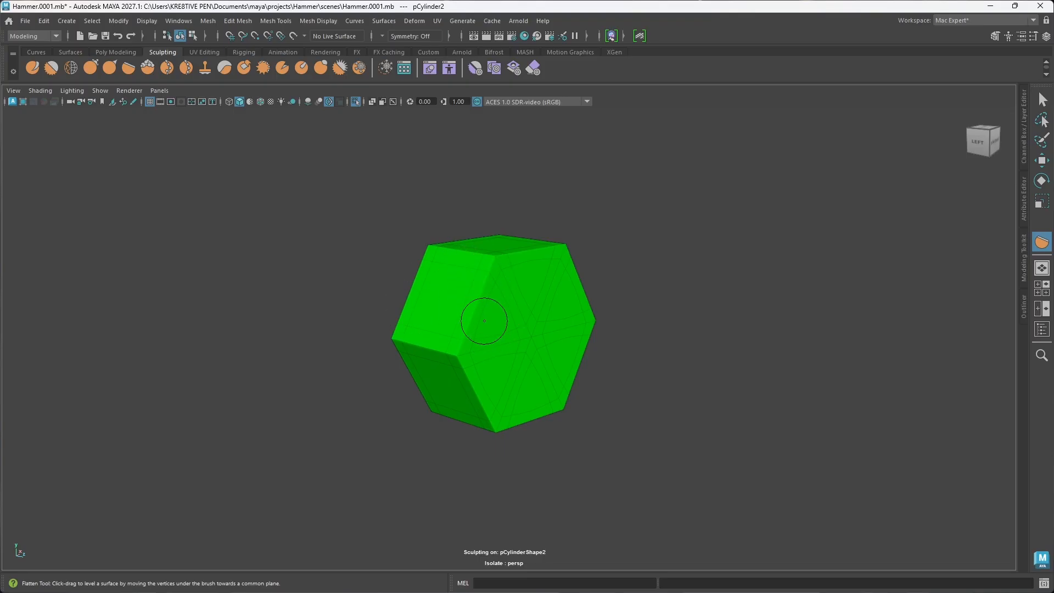
{"action": "key", "text": "ctrl+z"}
{"action": "scroll", "coordinate": [478, 313], "scroll_direction": "up", "scroll_amount": 2}
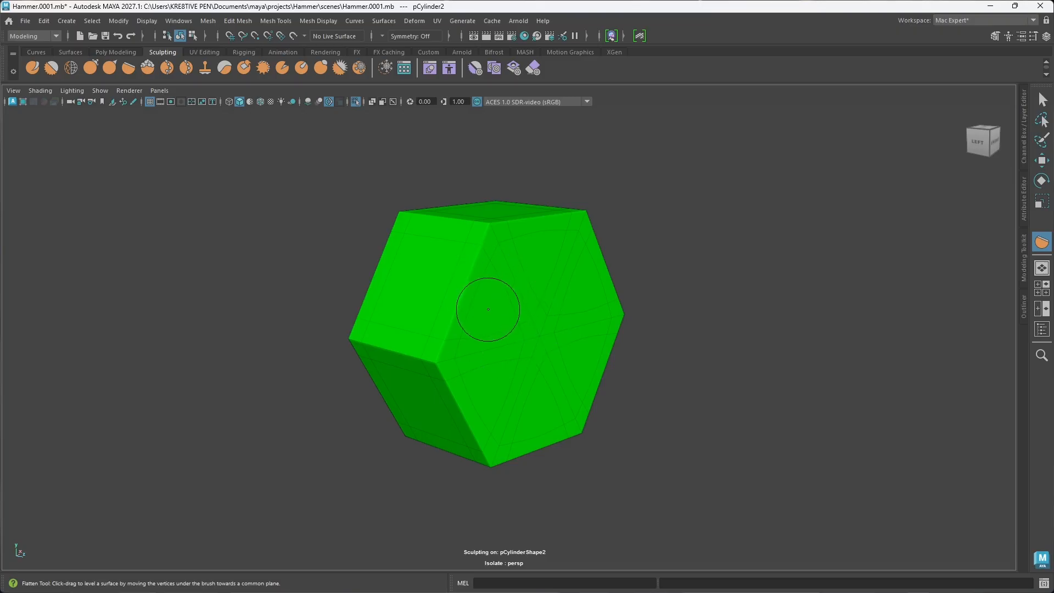
{"action": "key", "text": "b"}
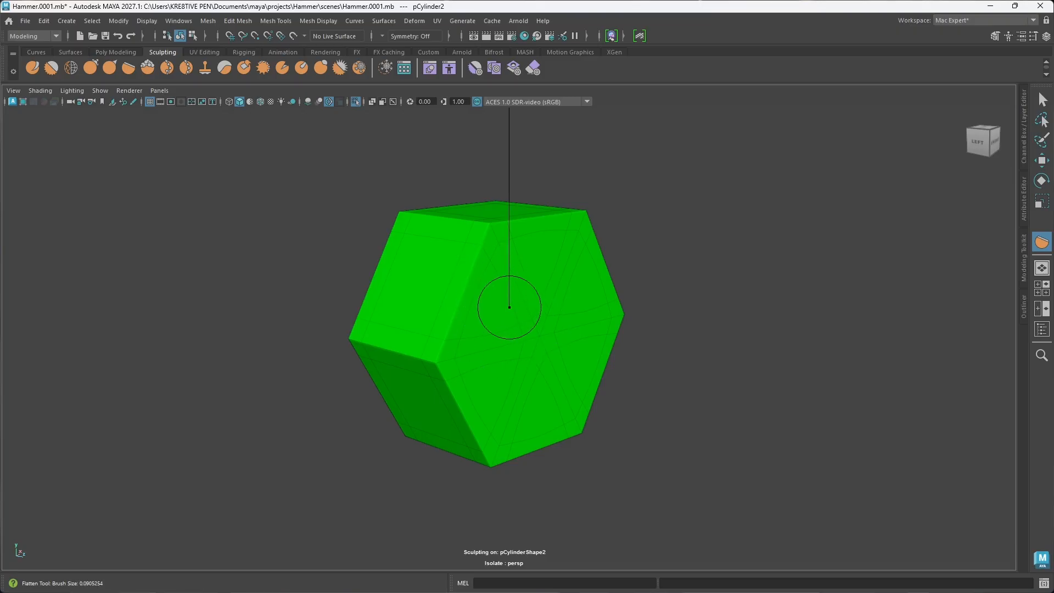
{"action": "mouse_move", "coordinate": [510, 307]}
{"action": "left_mouse_down"}
{"action": "mouse_move", "coordinate": [482, 308]}
{"action": "mouse_move", "coordinate": [693, 308]}
{"action": "mouse_move", "coordinate": [504, 311]}
{"action": "left_mouse_up"}
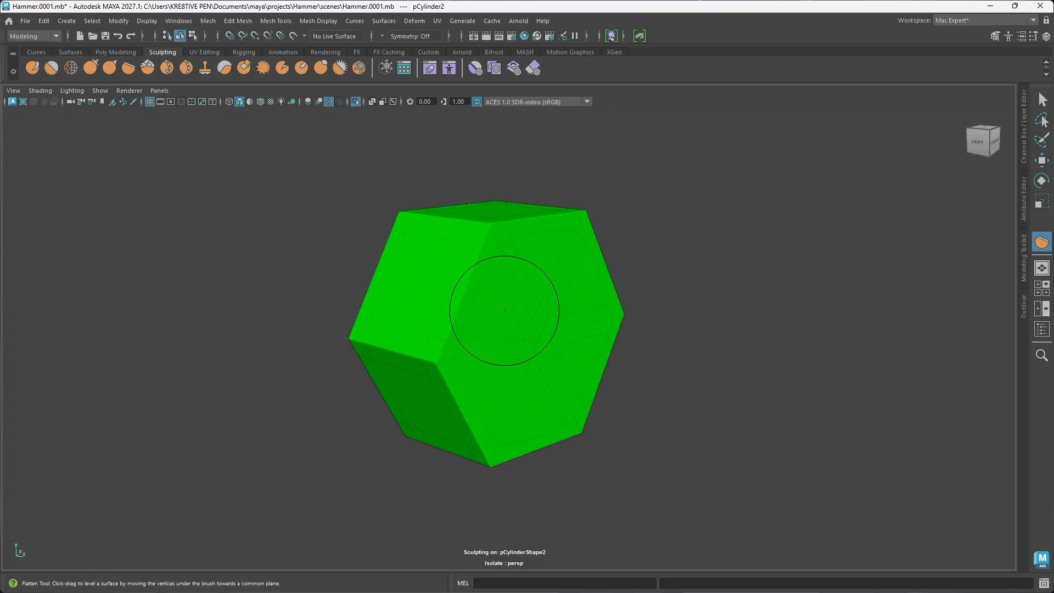
Step: Leave the Flatten tool, return to the Move tool, and select the whole stud
{"action": "right_click", "coordinate": [505, 310], "text": "shift"}
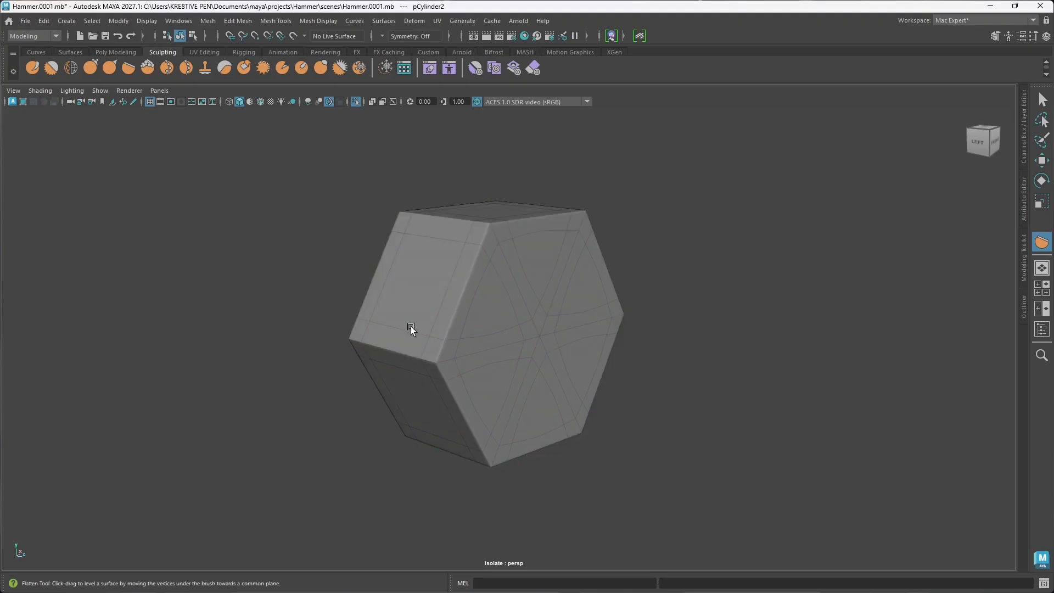
{"action": "key", "text": "w"}
{"action": "left_click", "coordinate": [489, 309]}
{"action": "left_click", "coordinate": [724, 374]}
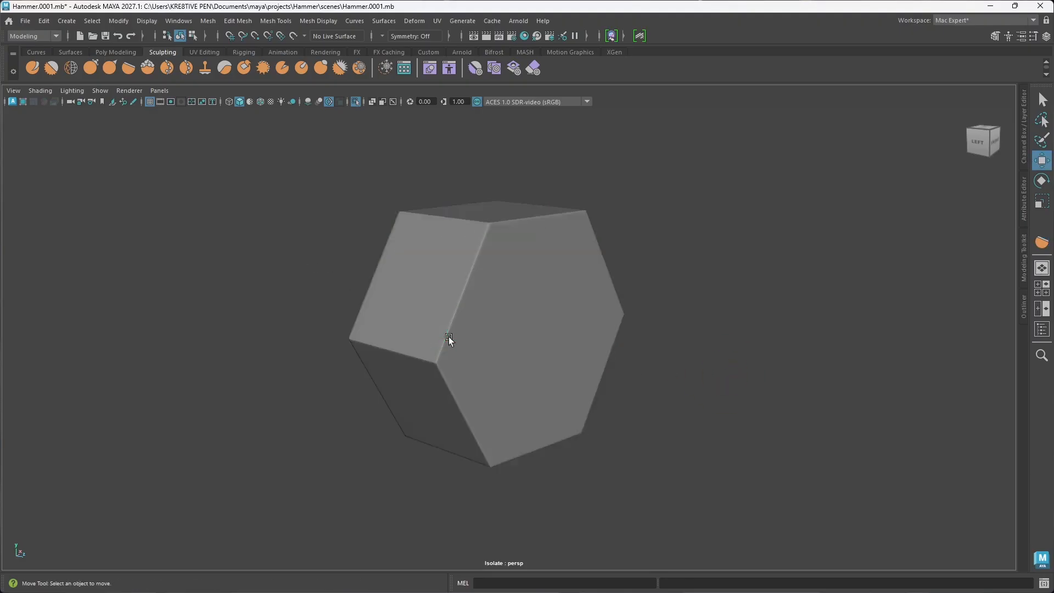
{"action": "left_click", "coordinate": [507, 363]}
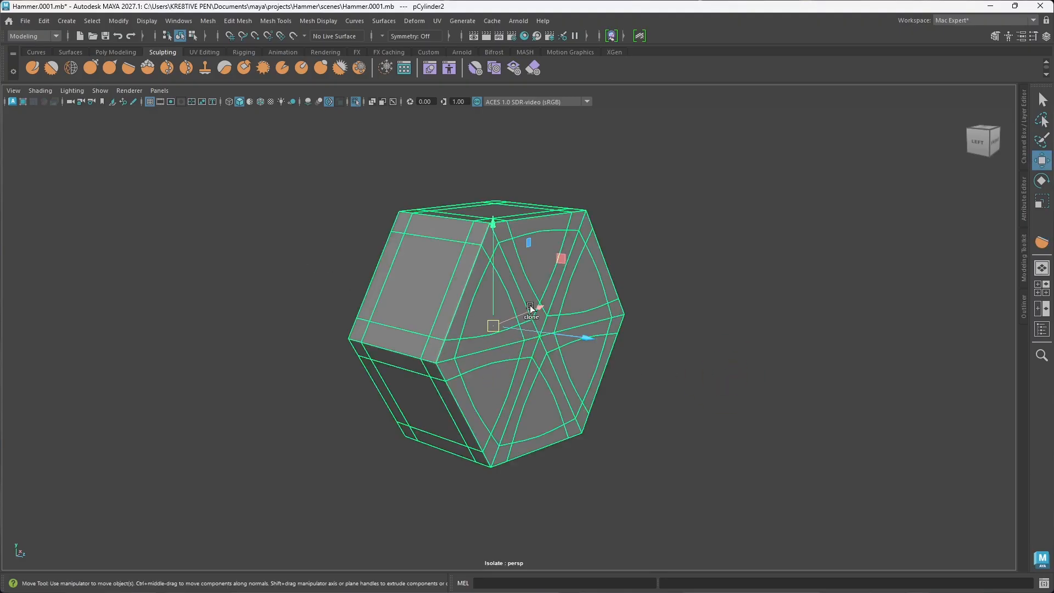
Step: Try smoothing the stud's mesh with one division, undo the smoothing, and reselect the stud
{"action": "right_click_drag", "start_coordinate": [530, 307], "coordinate": [521, 345], "text": "shift"}
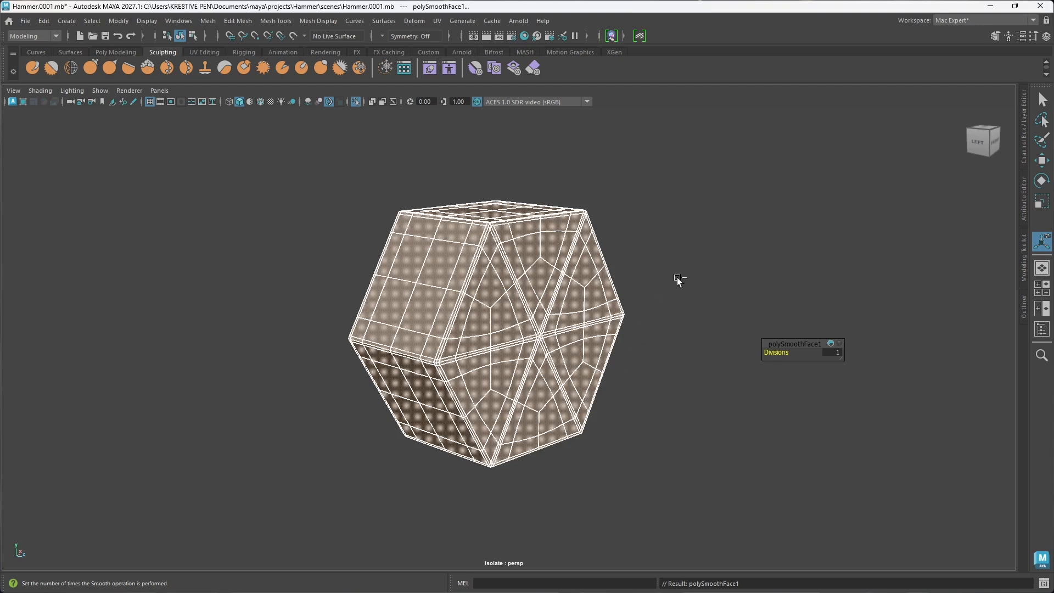
{"action": "key", "text": "ctrl+z"}
{"action": "left_click", "coordinate": [677, 329]}
{"action": "left_click", "coordinate": [535, 352]}
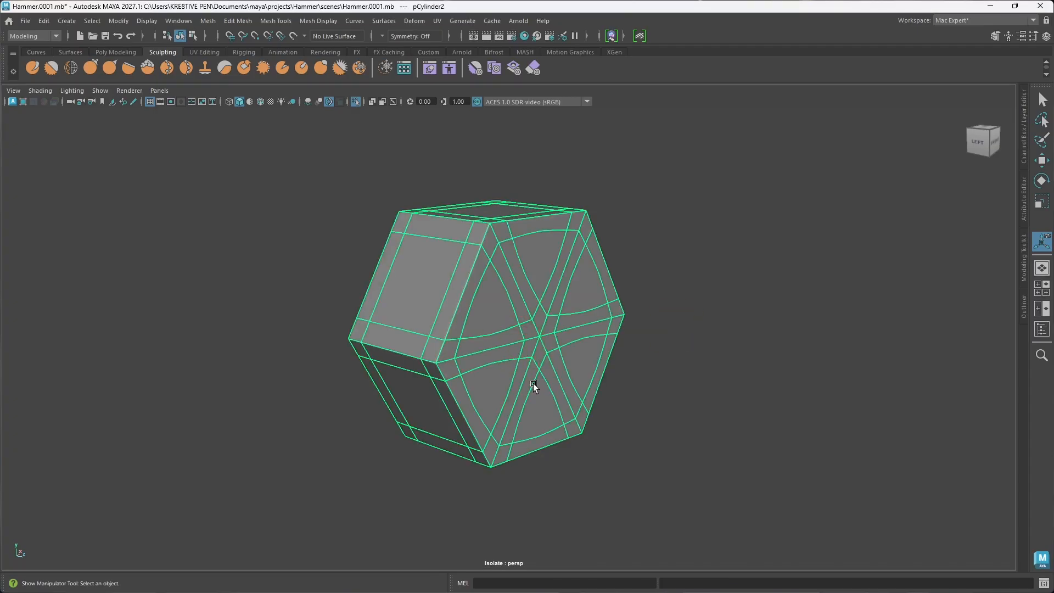
Step: Open the UV Editor for the stud and delete its existing UVs
{"action": "left_click", "coordinate": [437, 22]}
{"action": "left_click", "coordinate": [465, 43]}
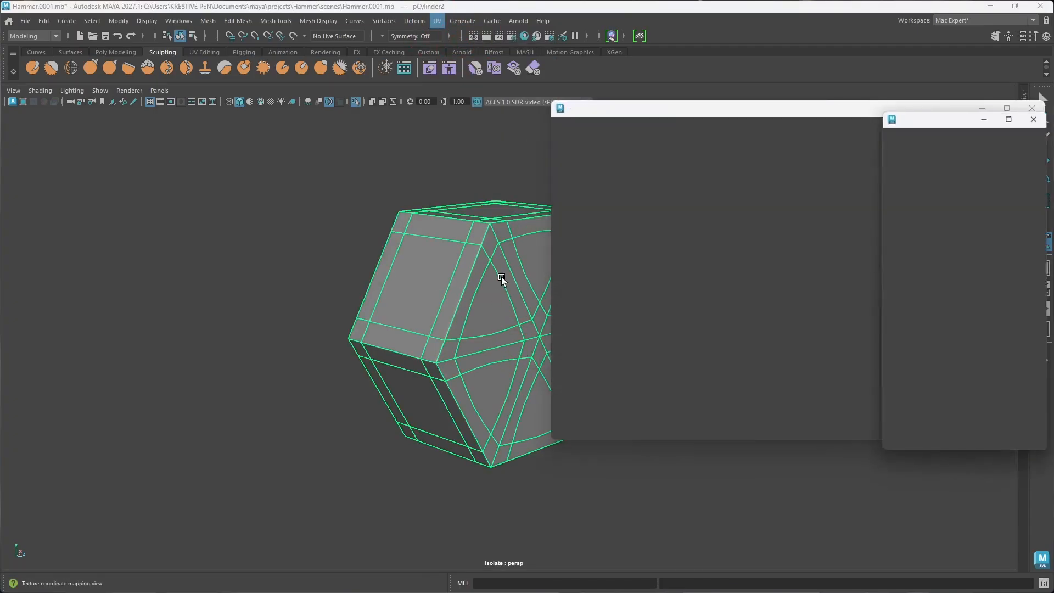
{"action": "middle_click_drag", "start_coordinate": [504, 303], "coordinate": [412, 312], "text": "alt"}
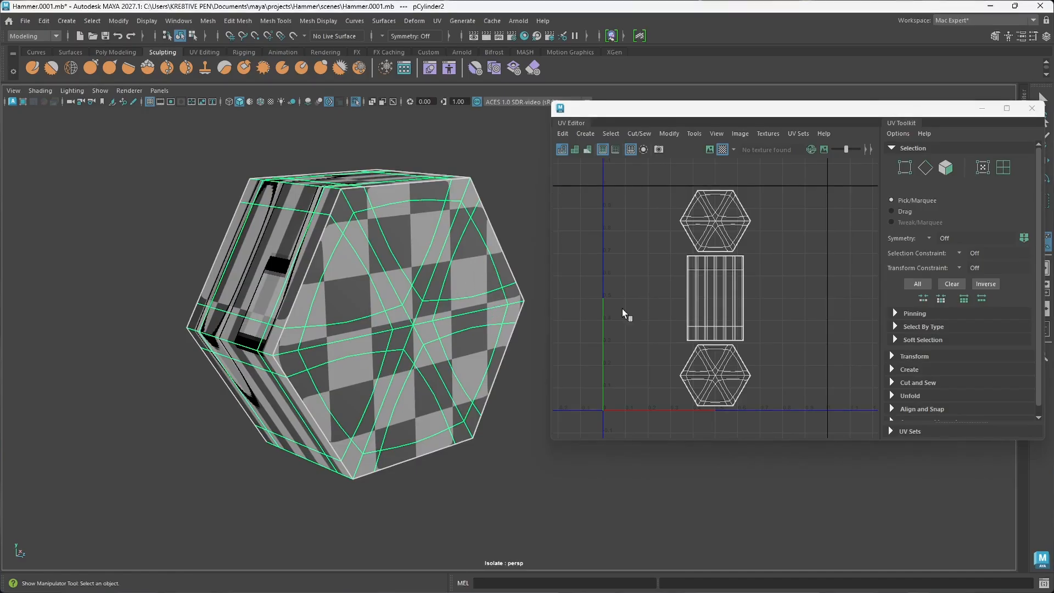
{"action": "left_click", "coordinate": [563, 133]}
{"action": "left_click", "coordinate": [592, 174]}
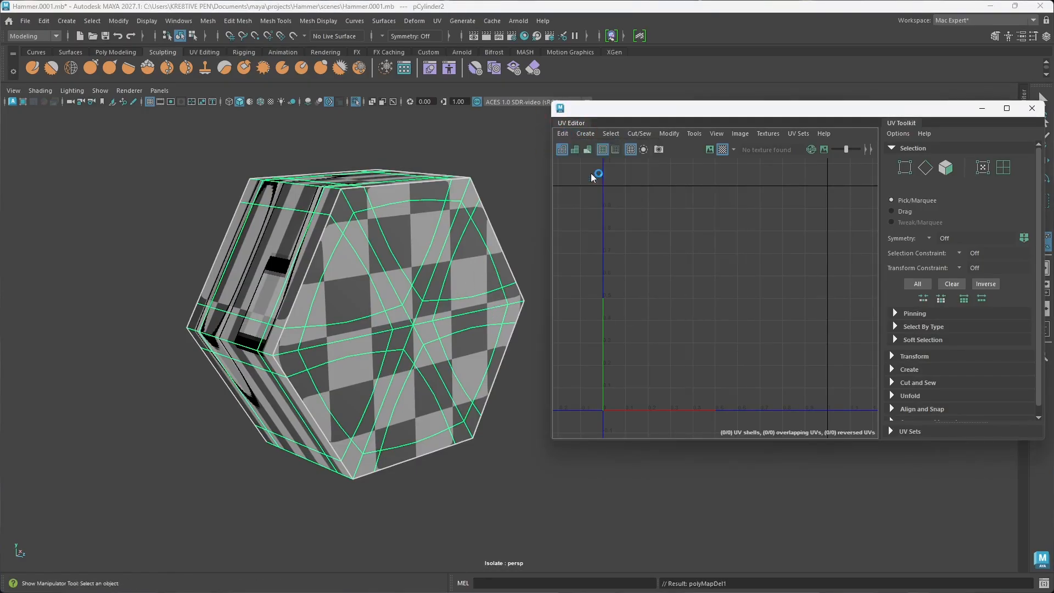
Step: Create a camera-based UV projection for the stud
{"action": "left_click", "coordinate": [396, 333]}
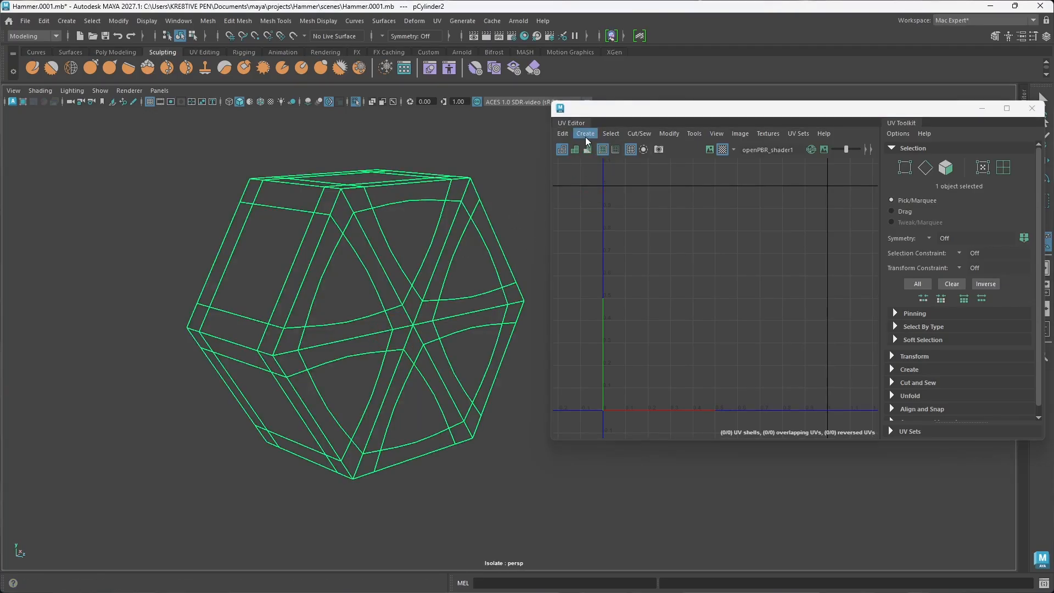
{"action": "left_click", "coordinate": [585, 133]}
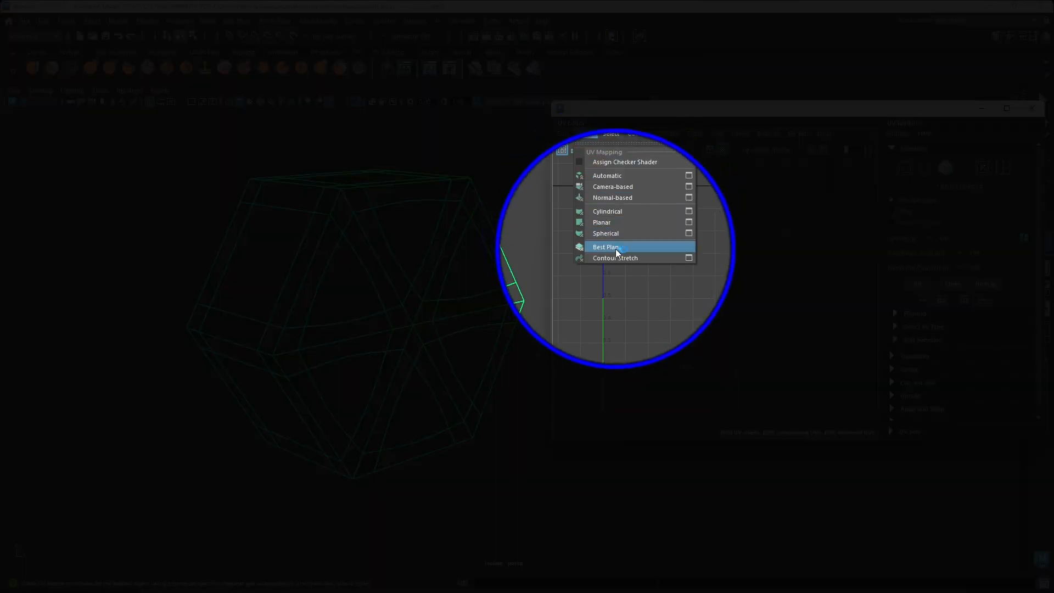
{"action": "left_click", "coordinate": [611, 187]}
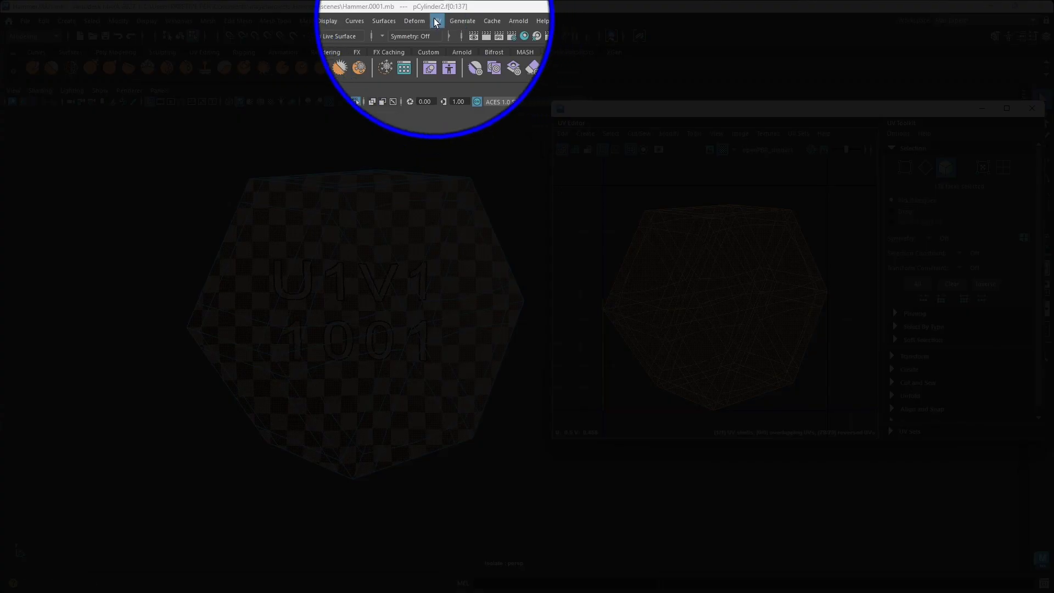
Step: Activate the 3D Cut and Sew UV Tool on the stud, review its keyboard and mouse shortcuts, and close its settings
{"action": "left_click", "coordinate": [437, 21]}
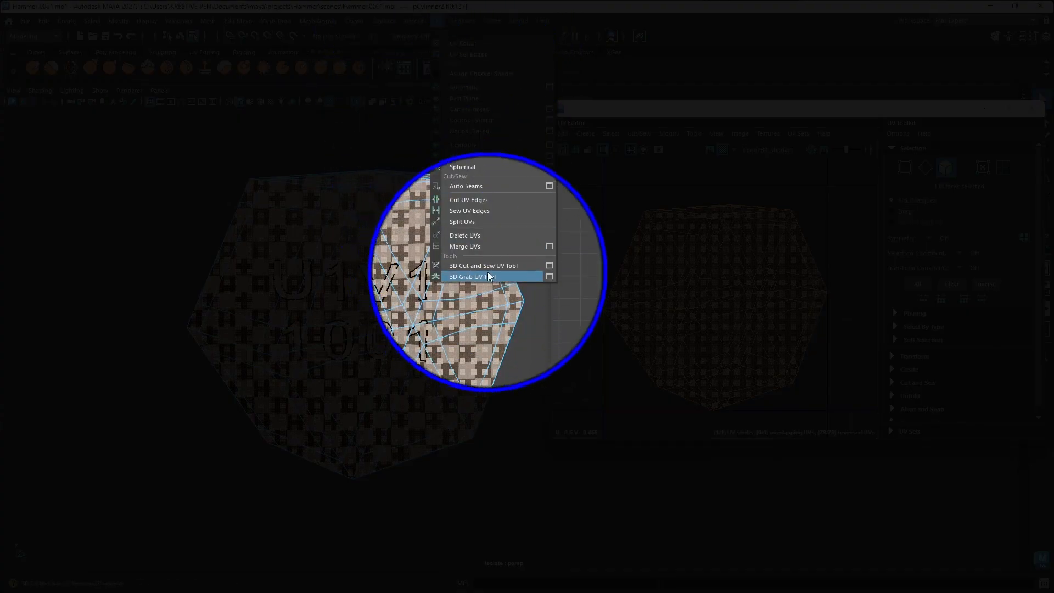
{"action": "left_click", "coordinate": [514, 266]}
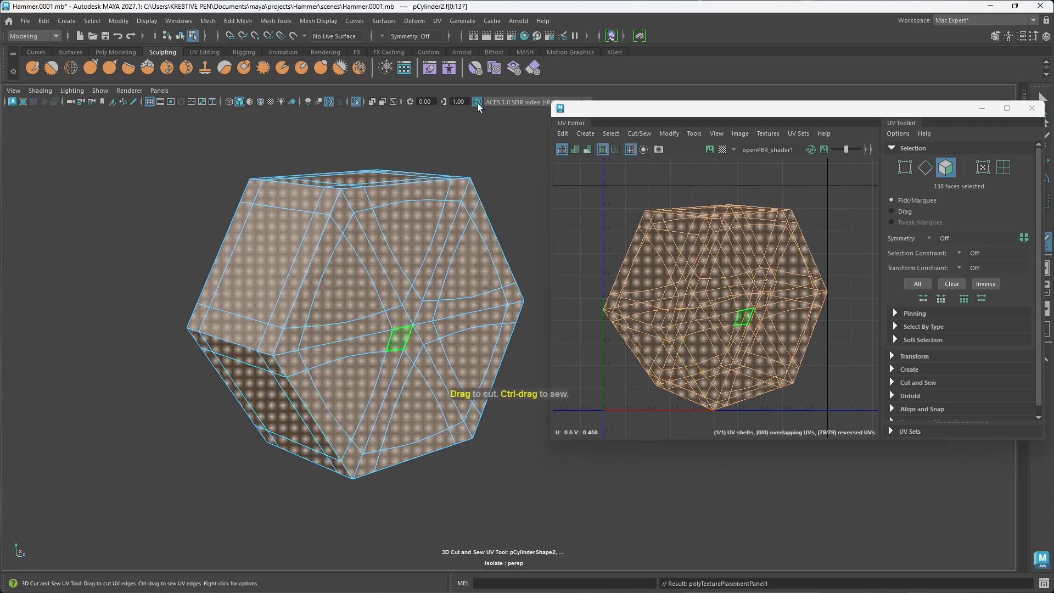
{"action": "left_click", "coordinate": [437, 21]}
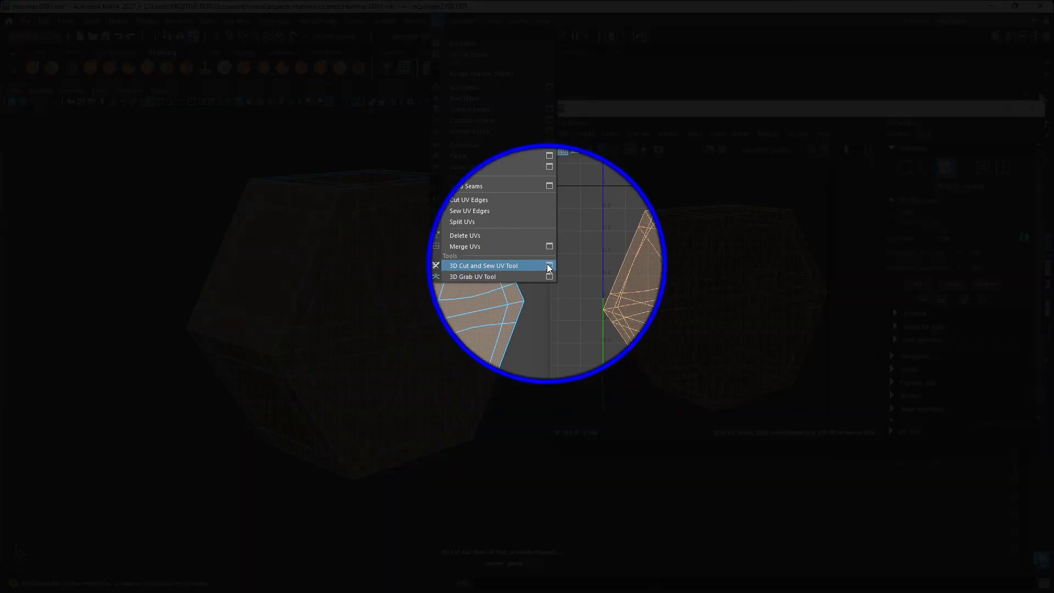
{"action": "left_click", "coordinate": [550, 266]}
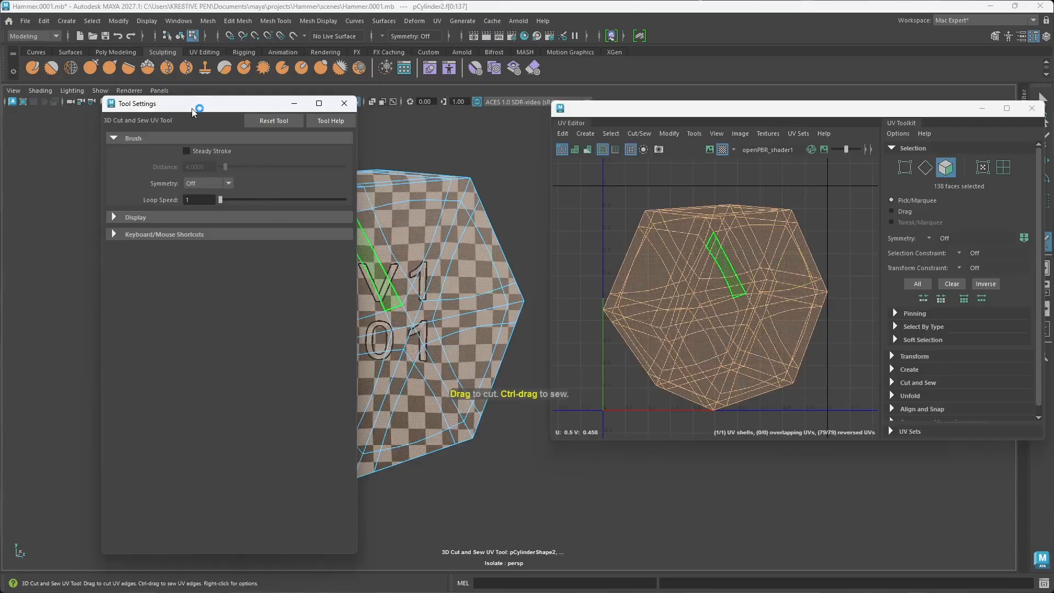
{"action": "left_click_drag", "start_coordinate": [191, 103], "coordinate": [264, 98]}
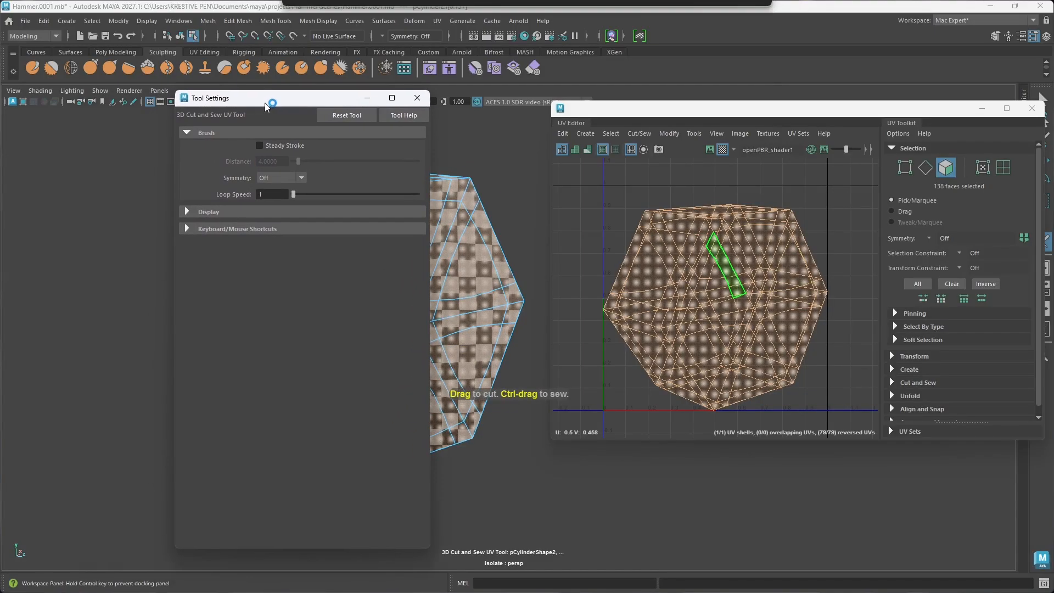
{"action": "left_click", "coordinate": [189, 228]}
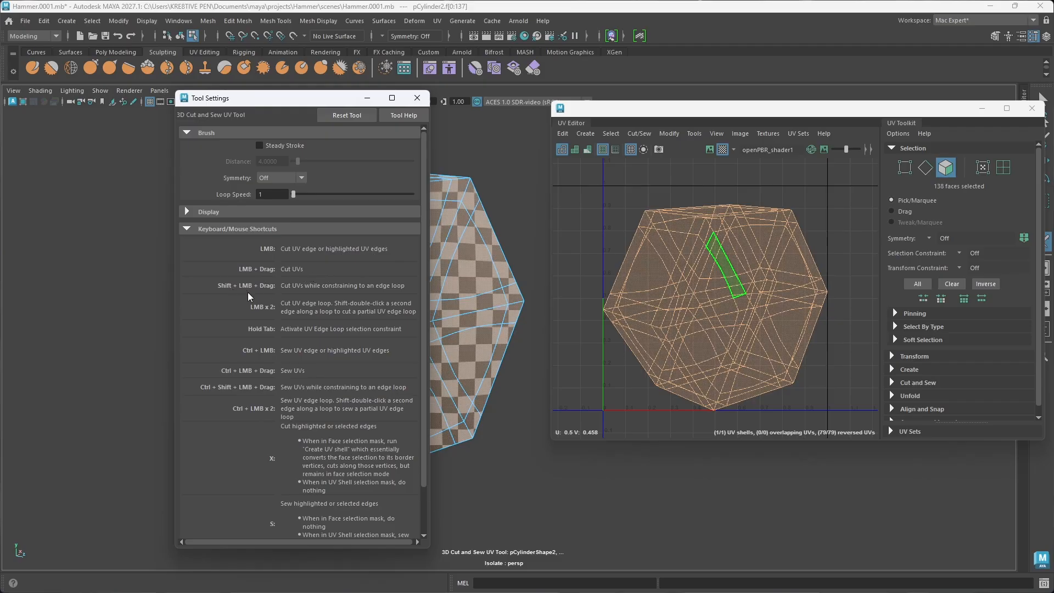
{"action": "left_click_drag", "start_coordinate": [341, 102], "coordinate": [234, 126]}
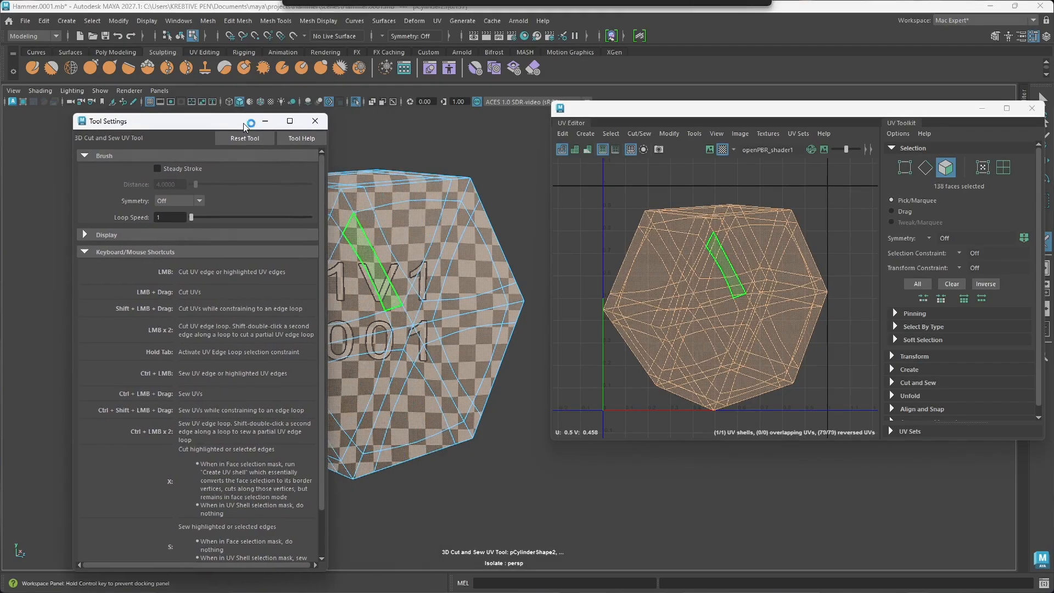
{"action": "left_click", "coordinate": [310, 121]}
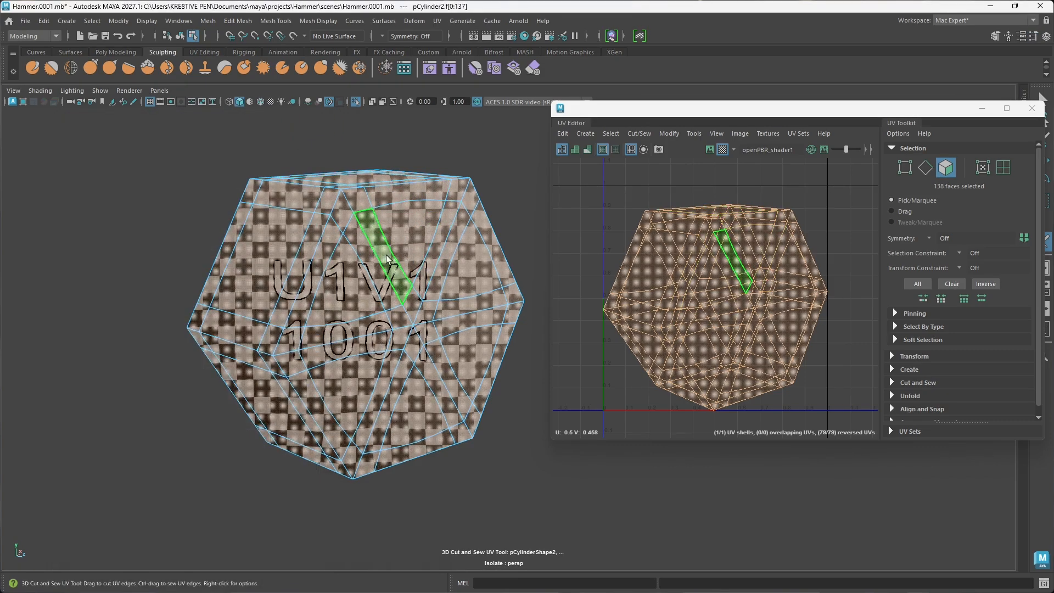
Step: Return the stud to object mode, switch to edge selection, and reactivate the 3D Cut and Sew UV Tool
{"action": "right_click", "coordinate": [419, 226]}
{"action": "key", "text": "w"}
{"action": "left_click", "coordinate": [492, 176]}
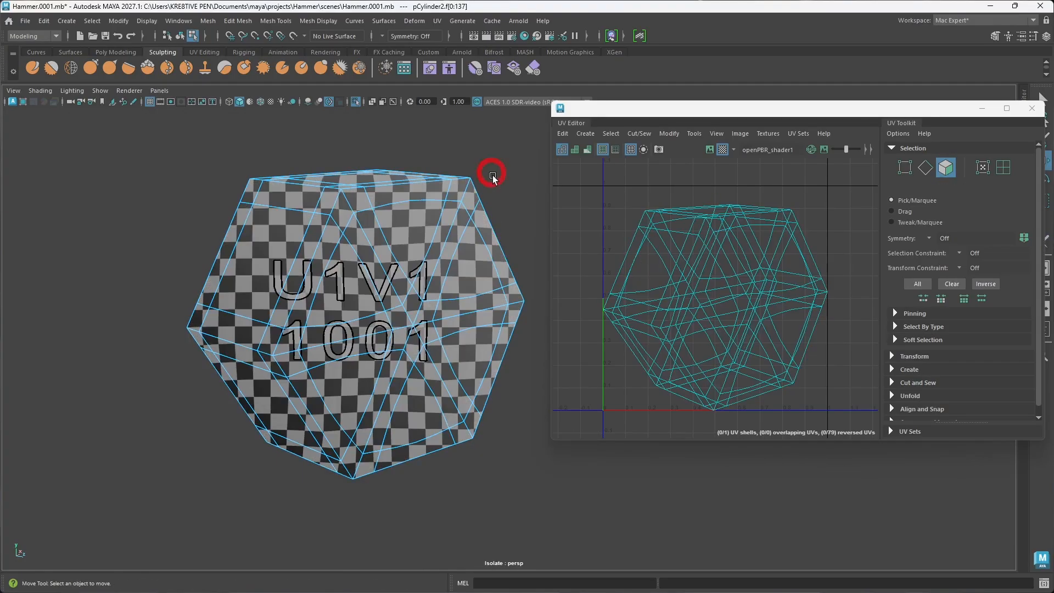
{"action": "right_click", "coordinate": [496, 173]}
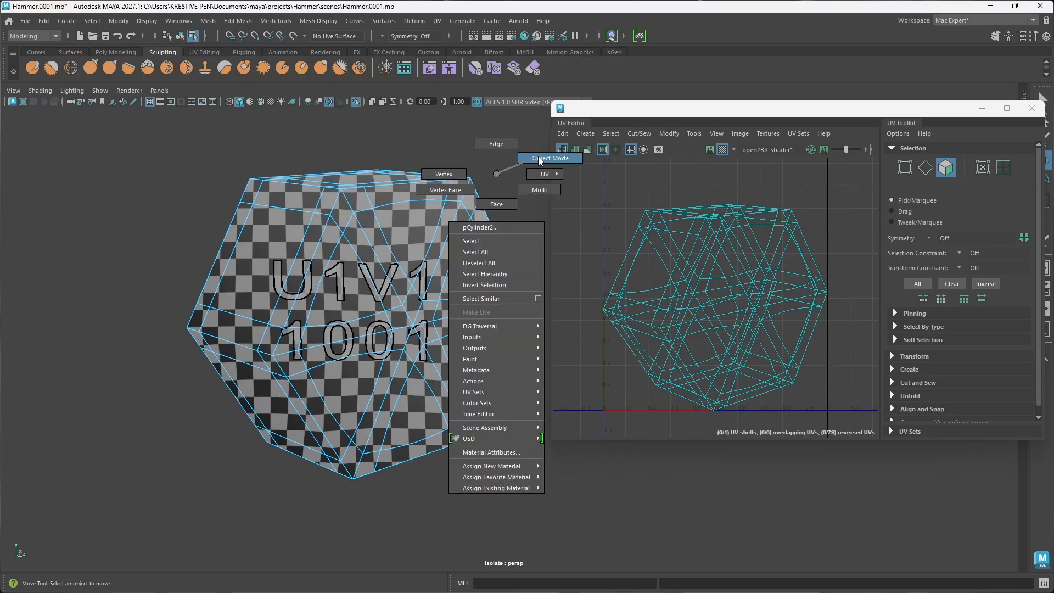
{"action": "left_click", "coordinate": [538, 157]}
{"action": "right_click", "coordinate": [435, 197]}
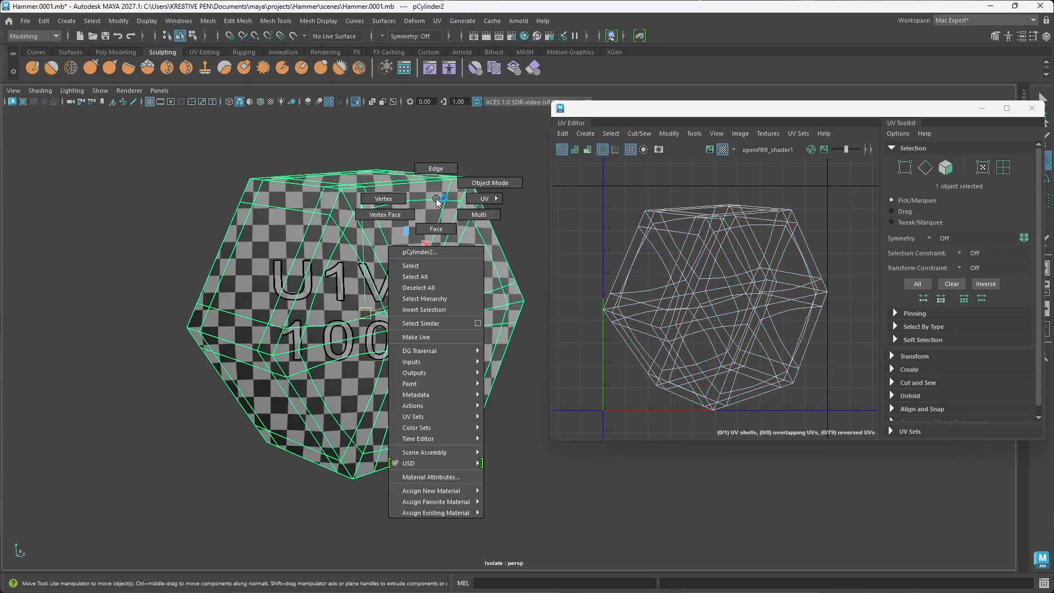
{"action": "left_click", "coordinate": [531, 69]}
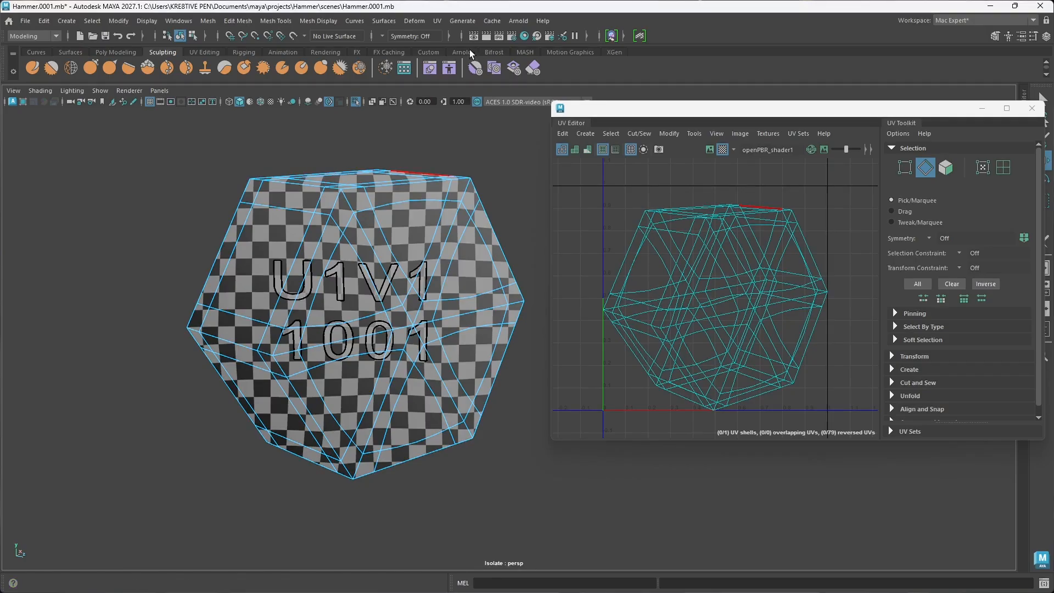
{"action": "left_click", "coordinate": [438, 21]}
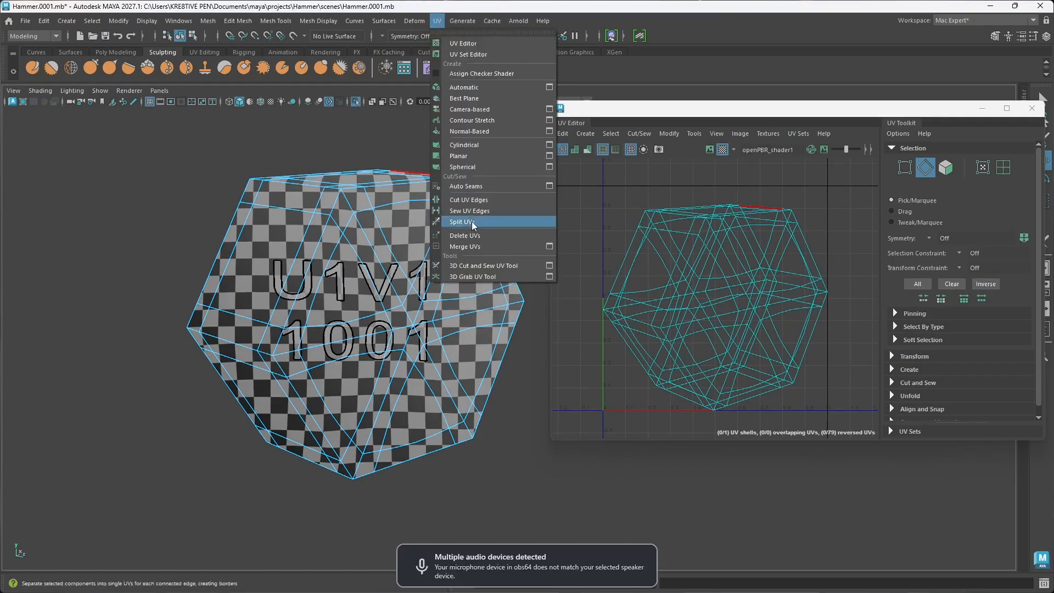
{"action": "left_click", "coordinate": [467, 266]}
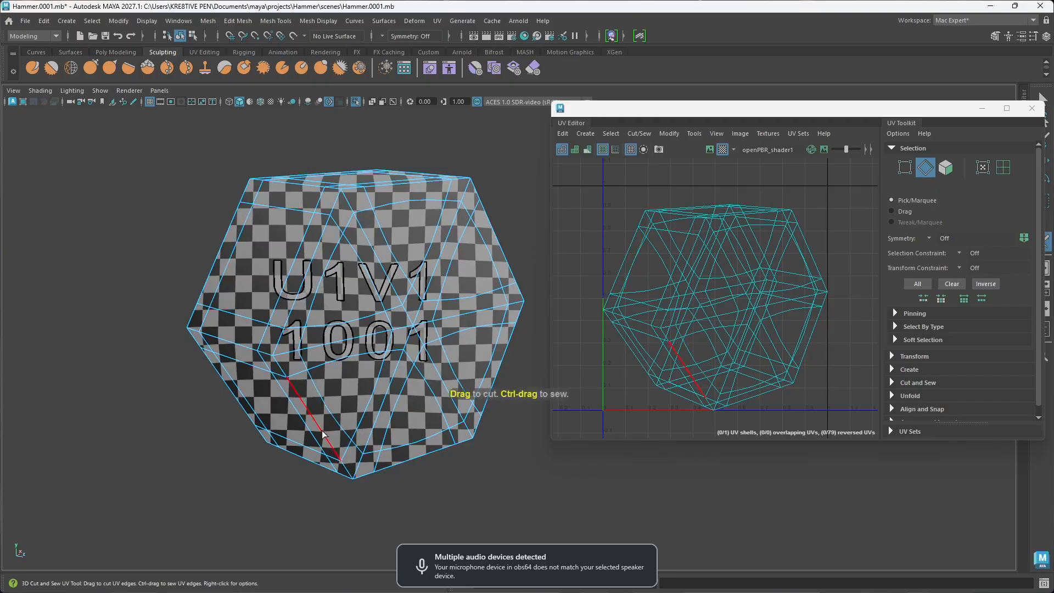
Step: Try cutting UV edges along the stud's lower front corner edge and undo the cuts
{"action": "left_click", "coordinate": [290, 384]}
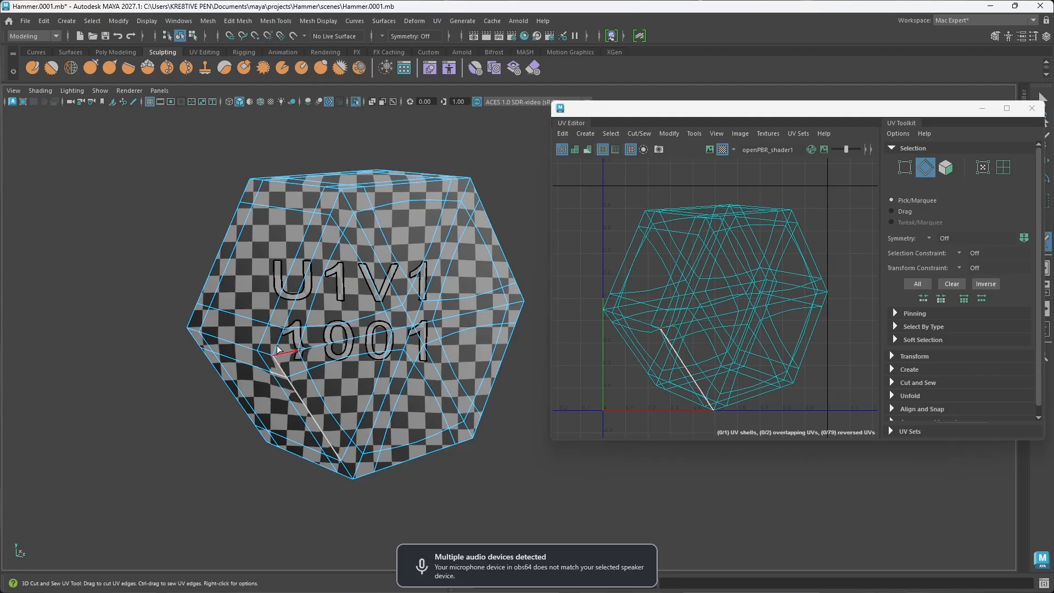
{"action": "left_click_drag", "start_coordinate": [278, 324], "coordinate": [284, 317]}
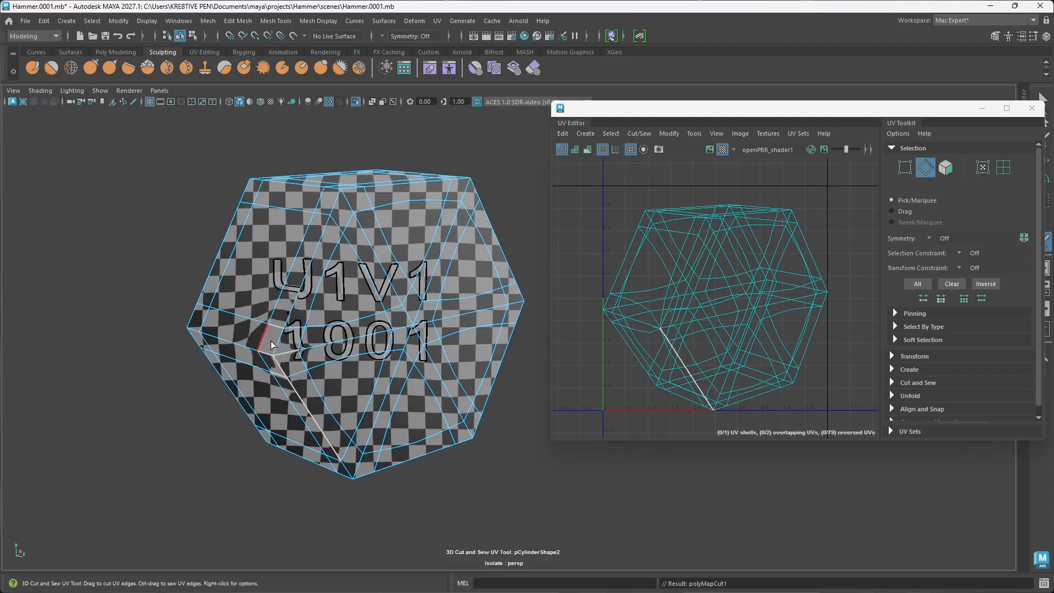
{"action": "key", "text": "ctrl+z"}
{"action": "key", "text": "ctrl+z"}
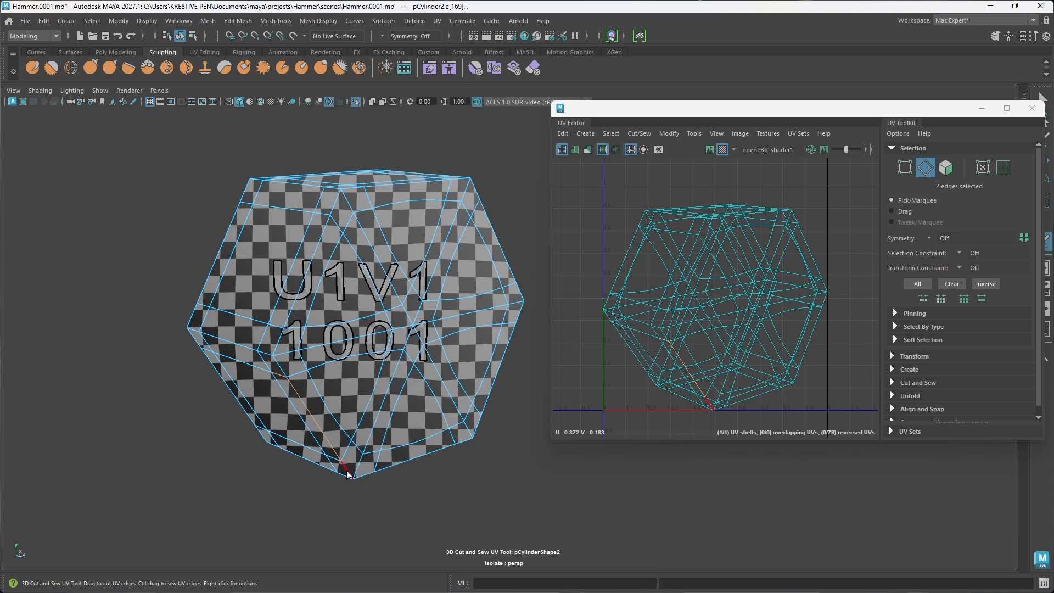
{"action": "left_click_drag", "start_coordinate": [342, 465], "coordinate": [320, 423]}
{"action": "key", "text": "ctrl+z"}
{"action": "key", "text": "ctrl+z"}
{"action": "key", "text": "ctrl+z"}
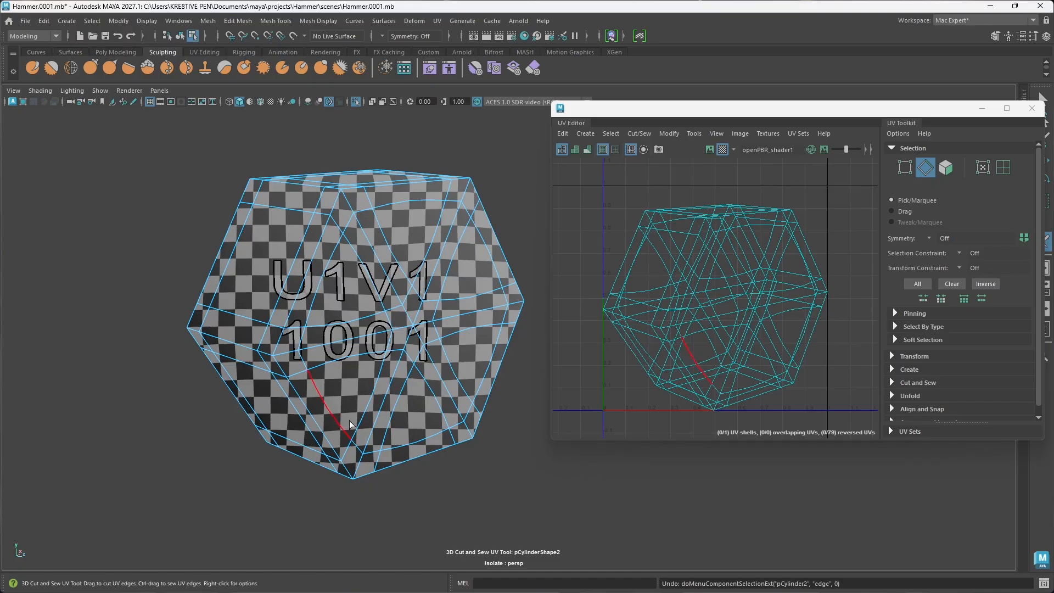
Step: Try cutting a continuous UV seam up the border between the stud's side faces and hexagonal cap, and undo it
{"action": "left_click_drag", "start_coordinate": [364, 446], "coordinate": [374, 480], "text": "alt"}
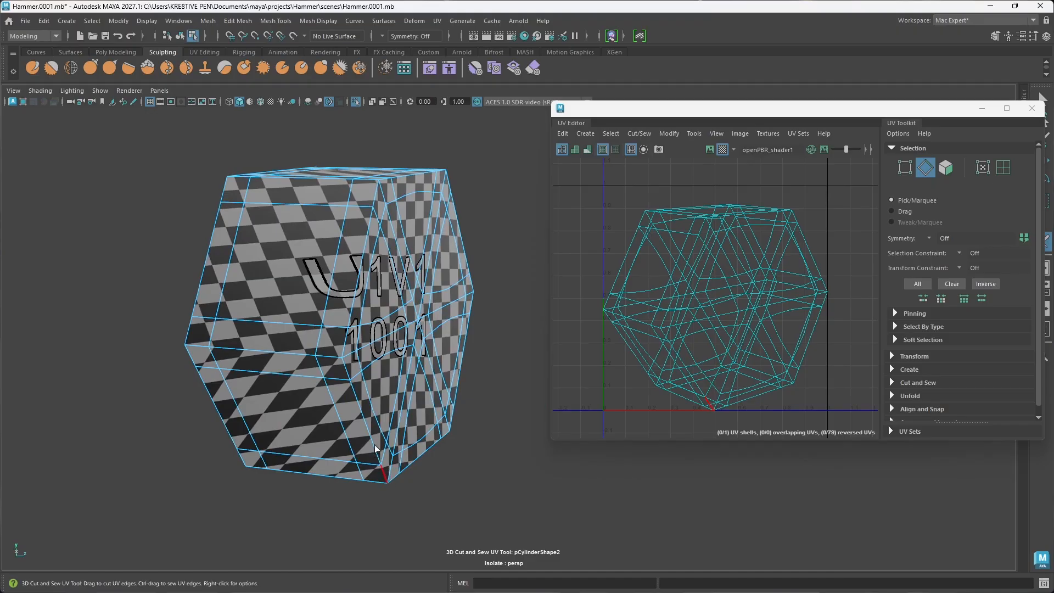
{"action": "mouse_move", "coordinate": [353, 394]}
{"action": "left_mouse_down"}
{"action": "mouse_move", "coordinate": [343, 352]}
{"action": "mouse_move", "coordinate": [352, 317]}
{"action": "left_mouse_up"}
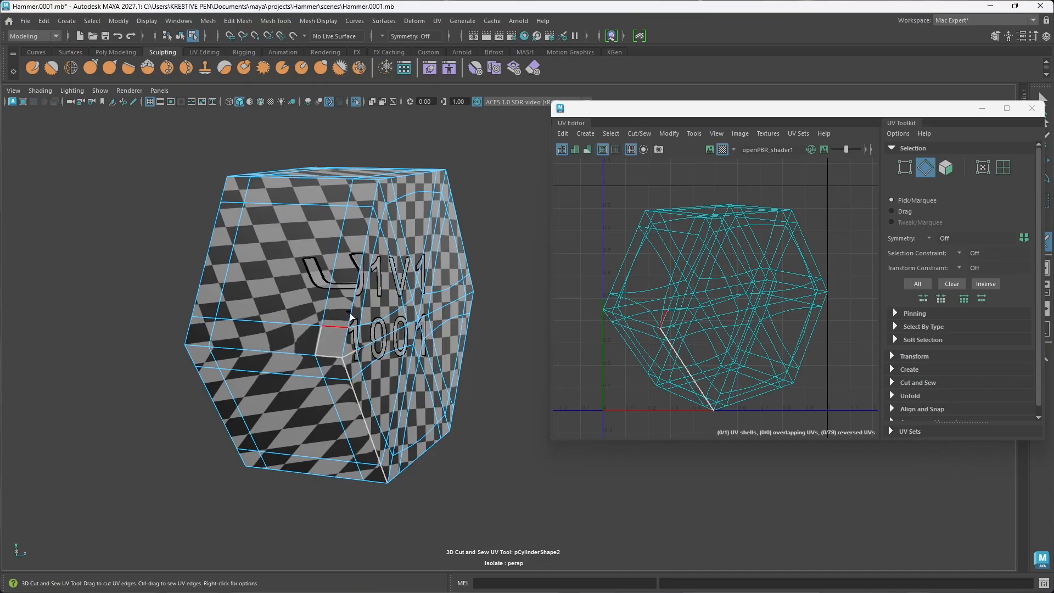
{"action": "mouse_move", "coordinate": [358, 269]}
{"action": "left_mouse_down"}
{"action": "mouse_move", "coordinate": [376, 200]}
{"action": "mouse_move", "coordinate": [371, 206]}
{"action": "left_mouse_up"}
{"action": "left_click", "coordinate": [365, 203]}
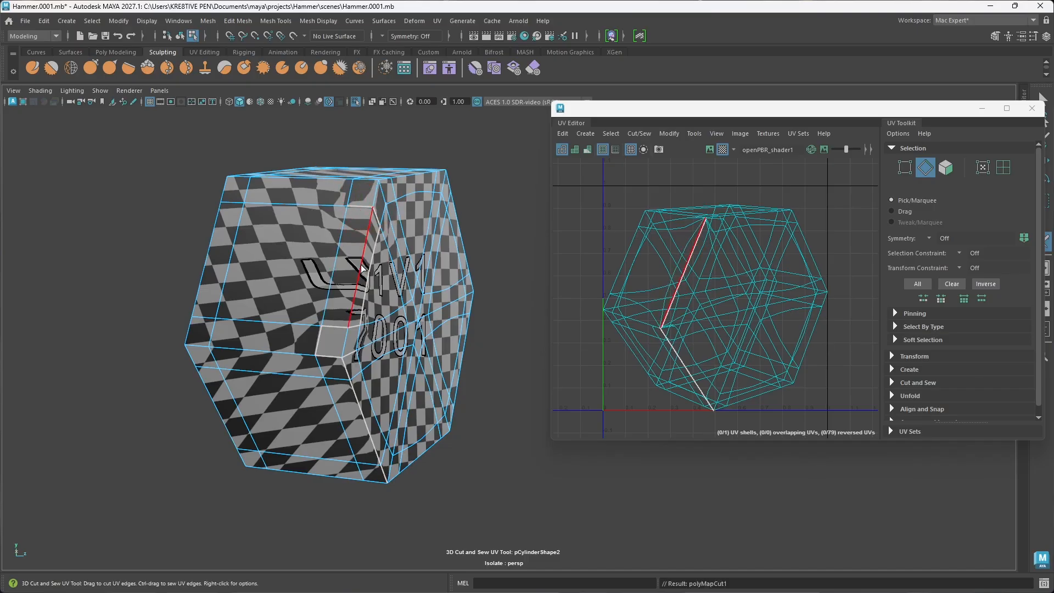
{"action": "key", "text": "ctrl+z"}
{"action": "key", "text": "ctrl+z"}
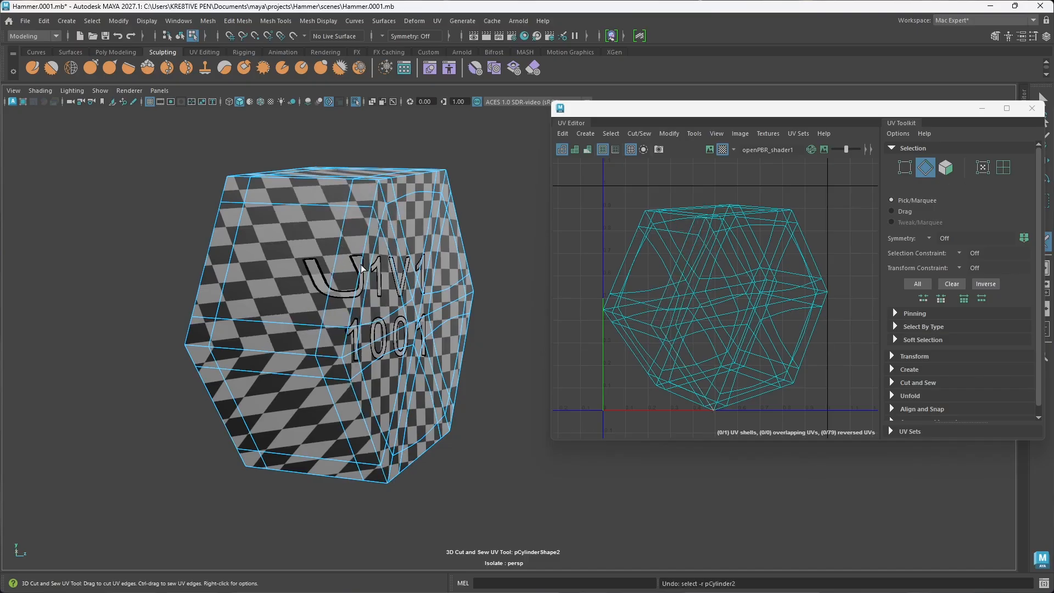
Step: Try cutting UV edges along the ridge between two side faces of the stud, and undo the cuts
{"action": "left_click", "coordinate": [203, 348]}
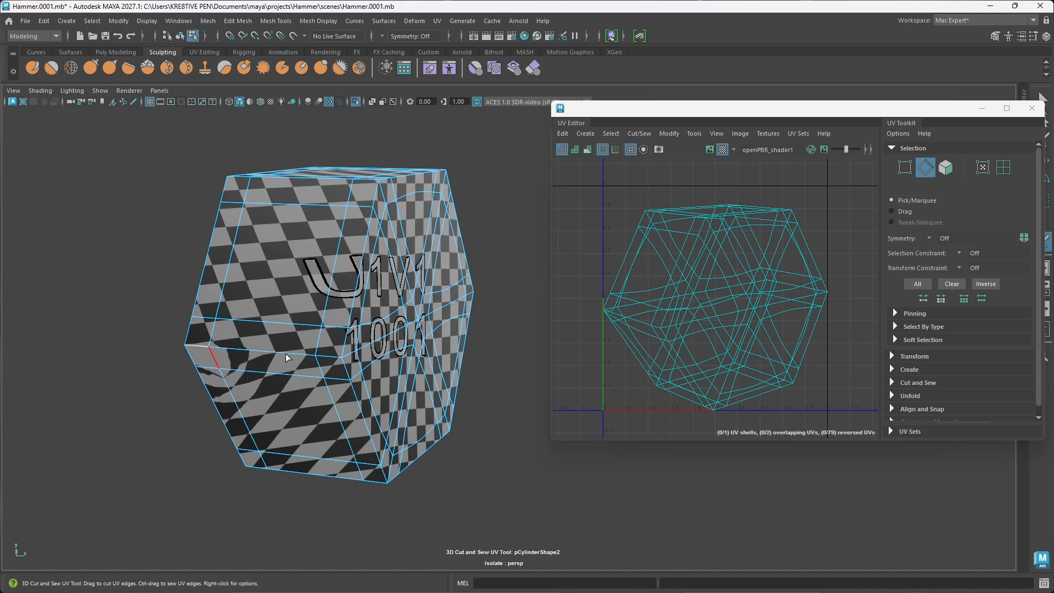
{"action": "left_click_drag", "start_coordinate": [286, 354], "coordinate": [341, 358]}
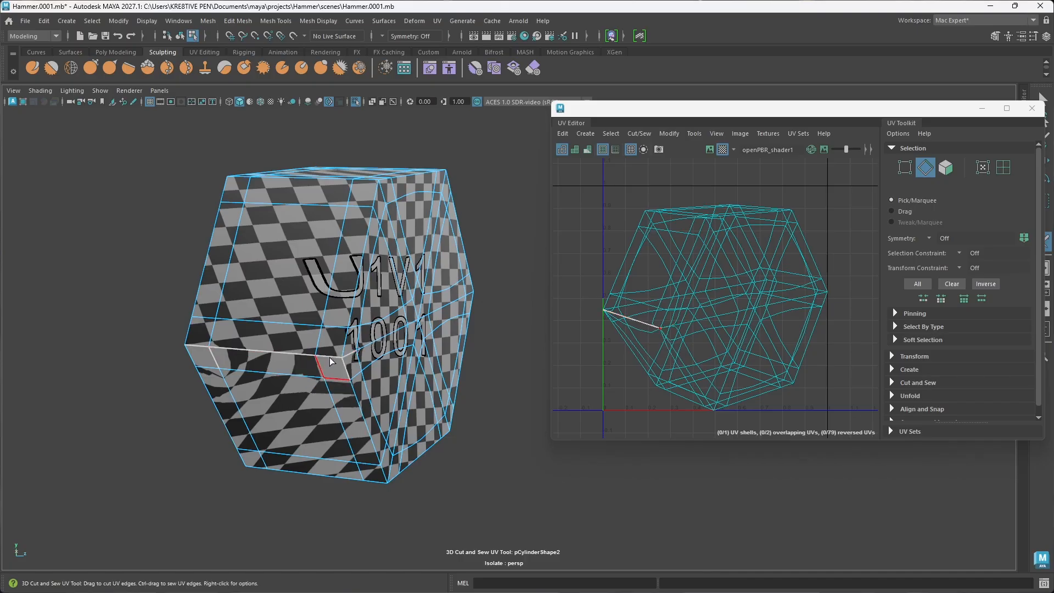
{"action": "left_click", "coordinate": [331, 362]}
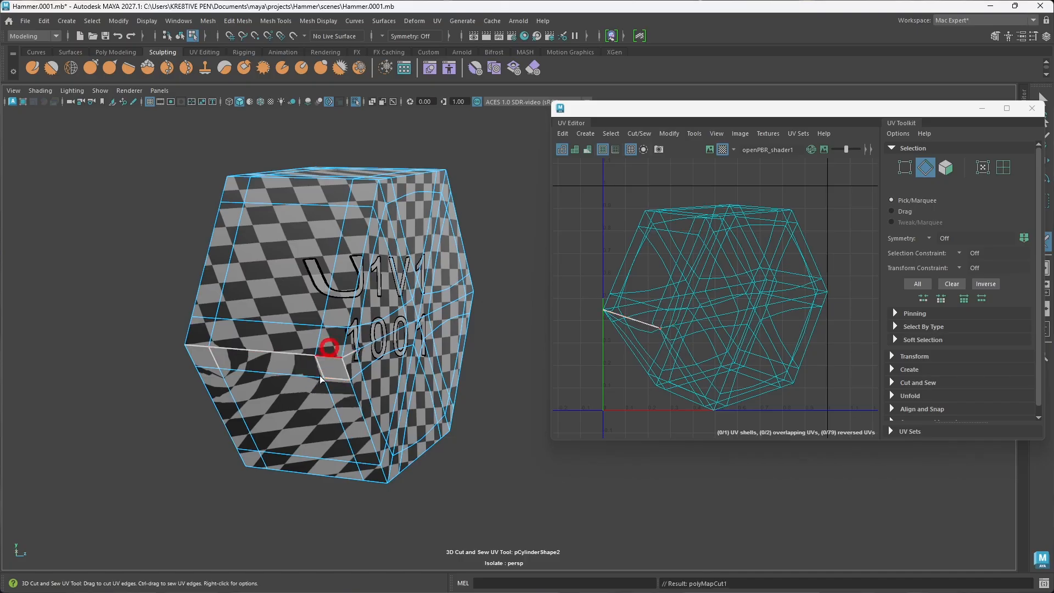
{"action": "left_click", "coordinate": [349, 378]}
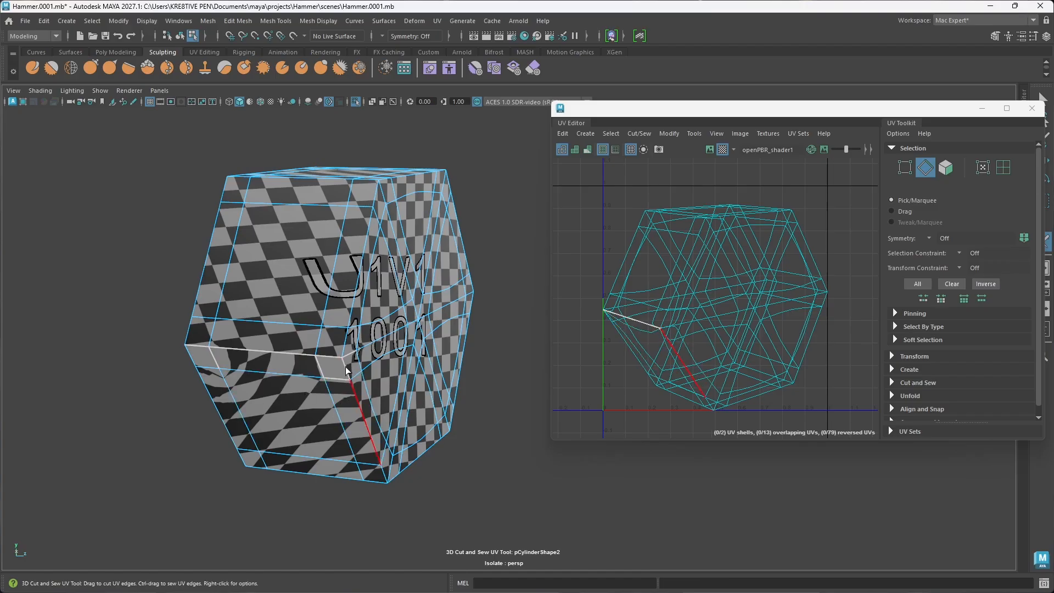
{"action": "left_click", "coordinate": [346, 376], "text": "ctrl"}
{"action": "key", "text": "ctrl+z"}
{"action": "key", "text": "ctrl+z"}
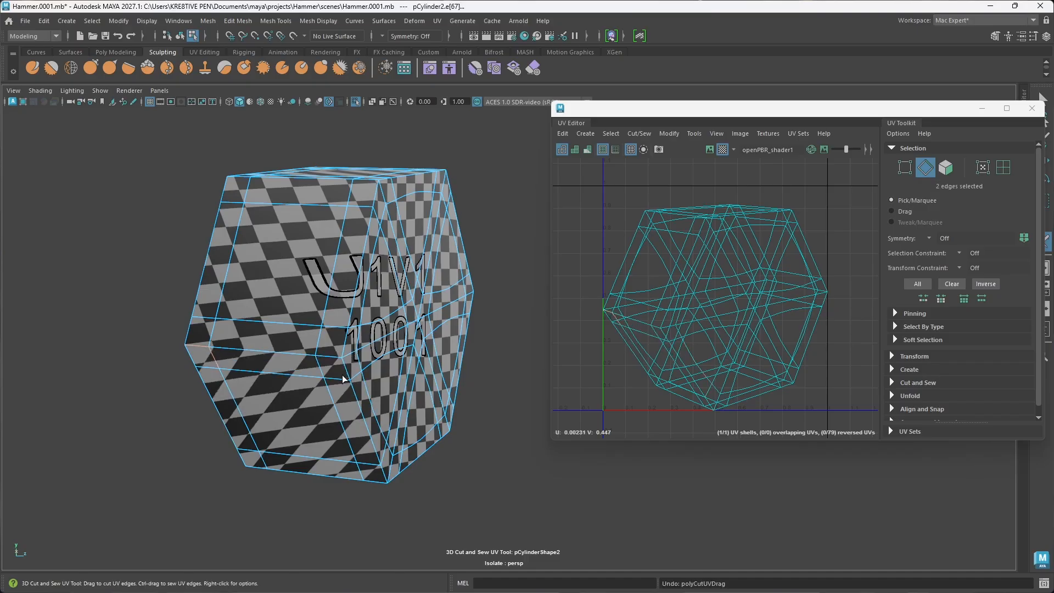
{"action": "key", "text": "ctrl+z"}
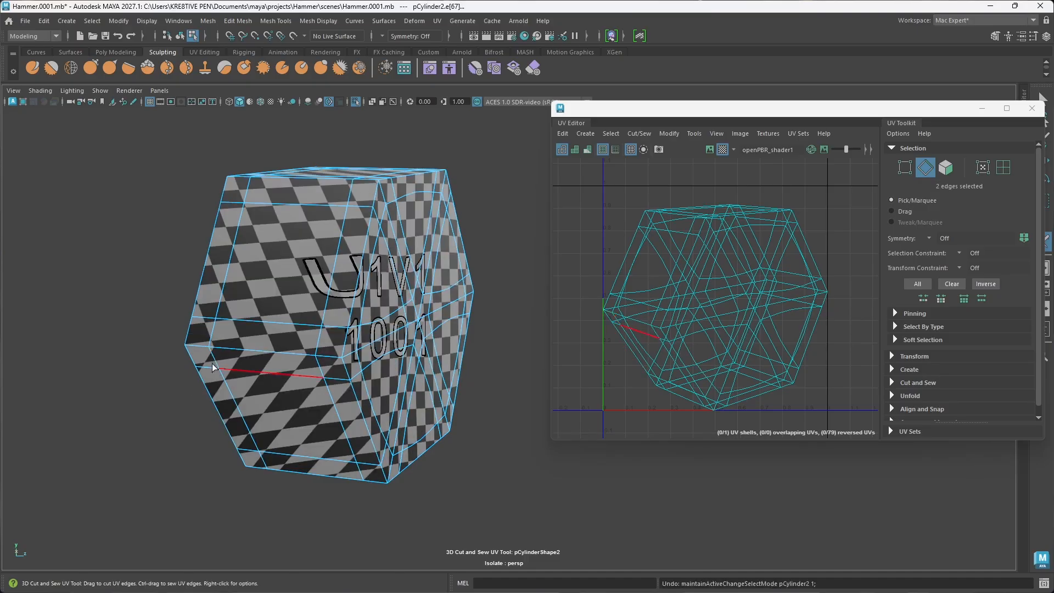
Step: Try cutting the whole edge loop that runs along the side ridge and across the cap, and undo it
{"action": "left_click", "coordinate": [196, 347]}
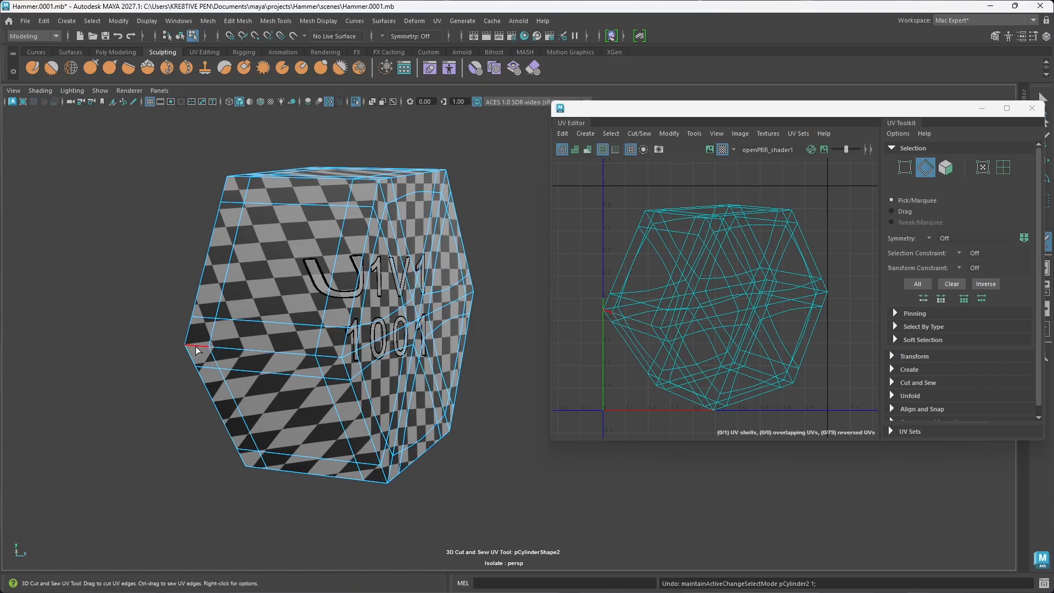
{"action": "left_click_drag", "start_coordinate": [198, 350], "coordinate": [253, 349]}
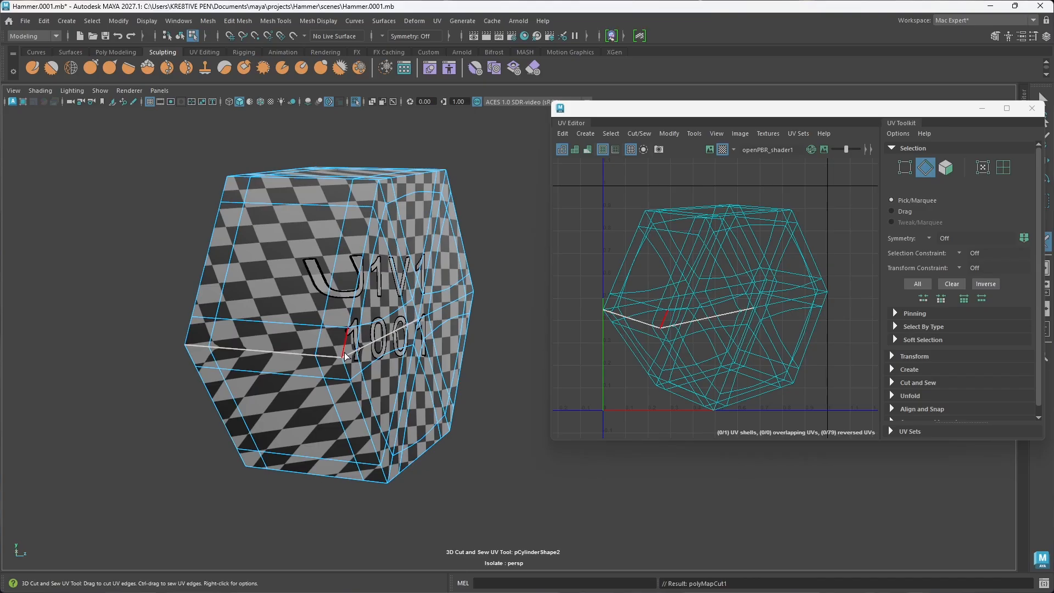
{"action": "key", "text": "ctrl+z"}
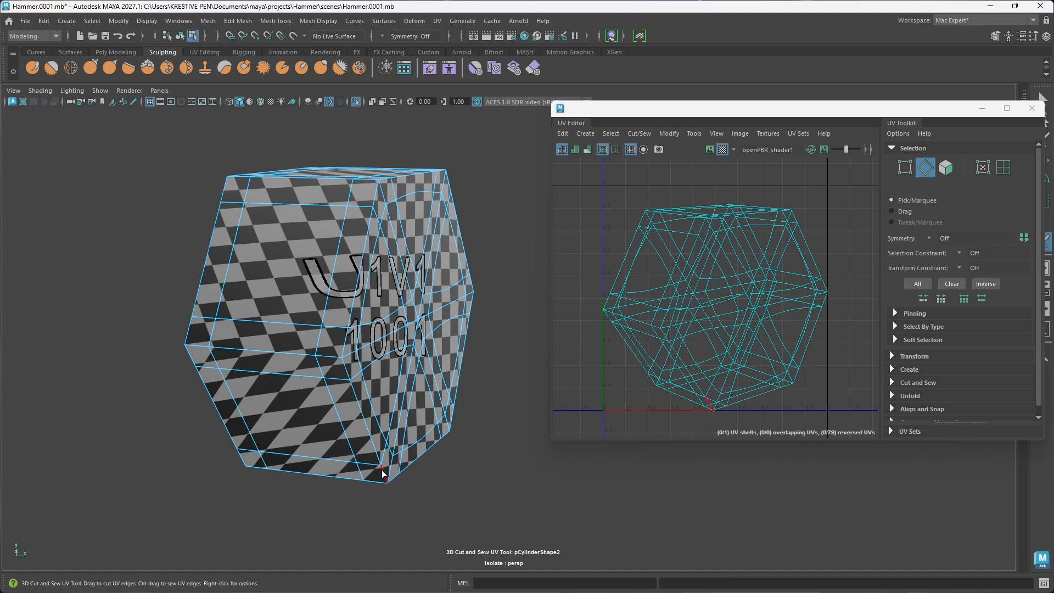
Step: Cut UV seams around one hexagonal cap and along one side ridge, sewing the stray cut across the cap back together
{"action": "left_click_drag", "start_coordinate": [383, 472], "coordinate": [357, 394]}
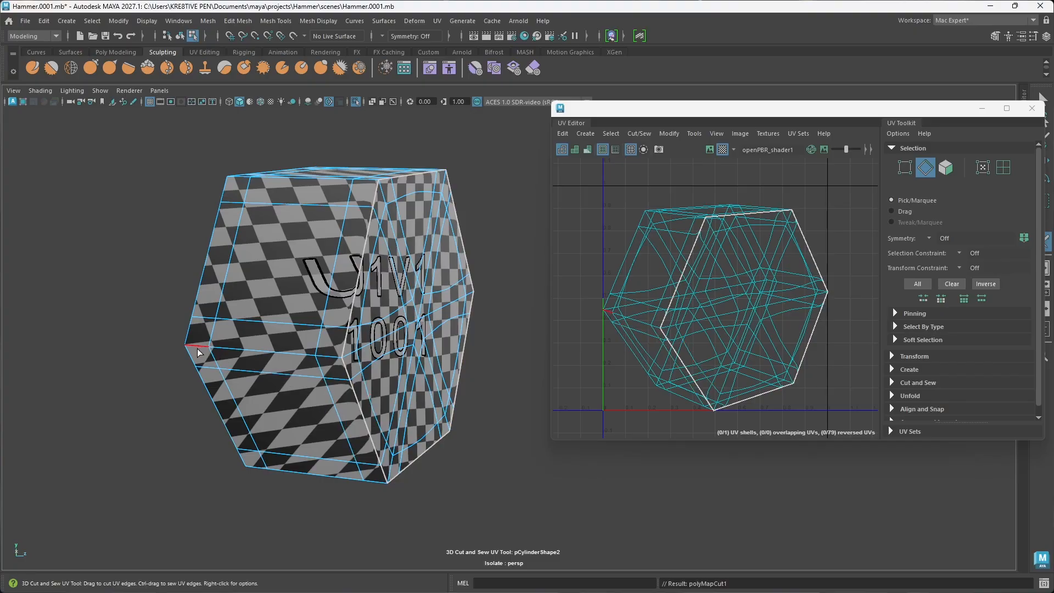
{"action": "mouse_move", "coordinate": [193, 351]}
{"action": "left_mouse_down"}
{"action": "mouse_move", "coordinate": [261, 349]}
{"action": "mouse_move", "coordinate": [217, 358]}
{"action": "left_mouse_up"}
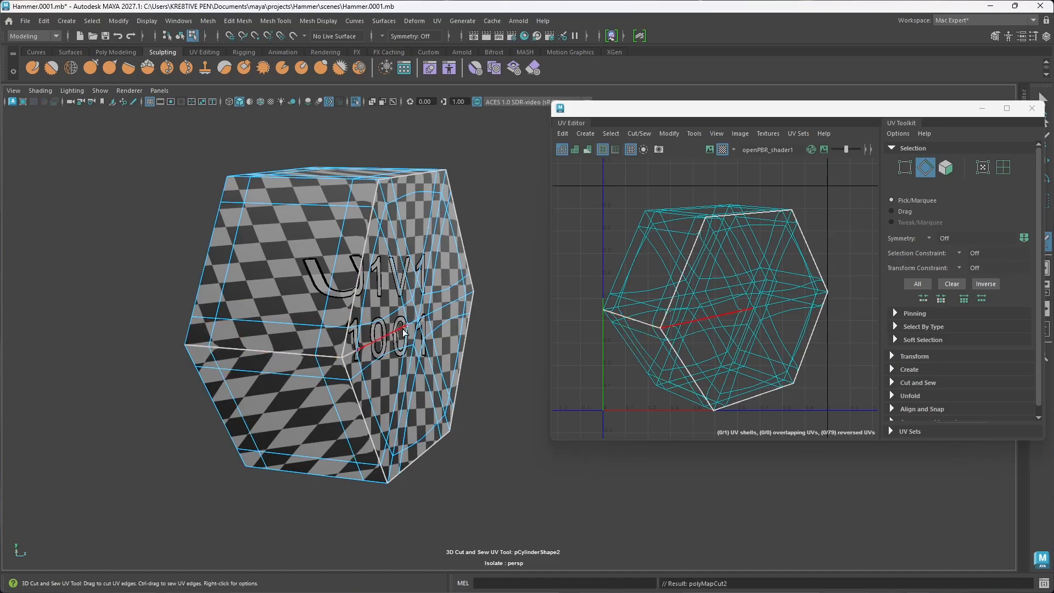
{"action": "left_click_drag", "start_coordinate": [406, 323], "coordinate": [405, 324]}
{"action": "left_click_drag", "start_coordinate": [344, 359], "coordinate": [341, 357]}
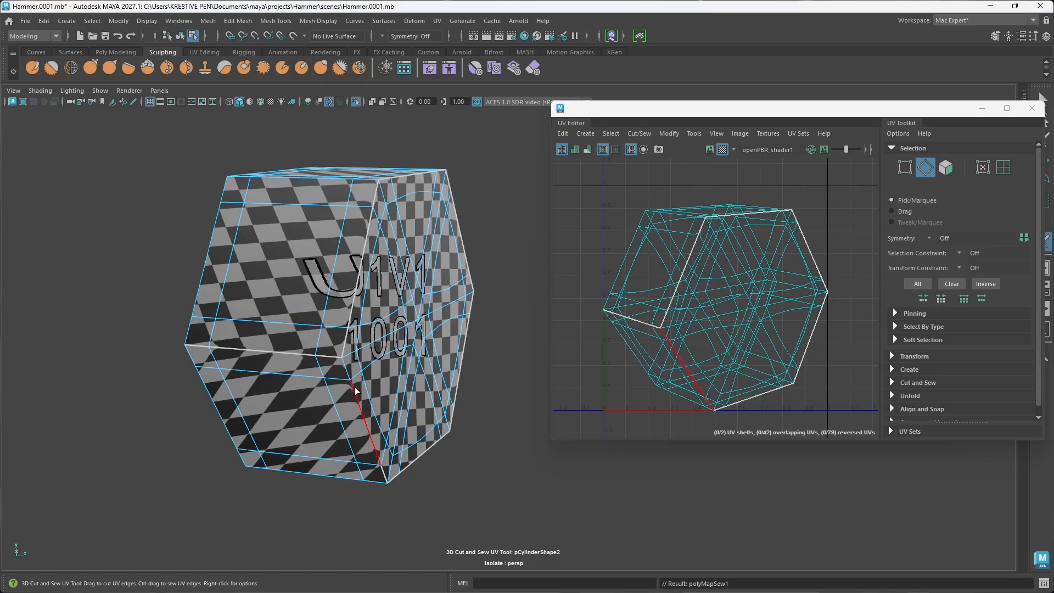
{"action": "left_click", "coordinate": [359, 404], "text": "ctrl"}
Step: Cut a UV seam around the border of the stud's opposite hexagonal cap
{"action": "mouse_move", "coordinate": [354, 395]}
{"action": "left_mouse_down"}
{"action": "mouse_move", "coordinate": [380, 464]}
{"action": "mouse_move", "coordinate": [364, 400]}
{"action": "mouse_move", "coordinate": [247, 396]}
{"action": "mouse_move", "coordinate": [288, 411]}
{"action": "left_mouse_up"}
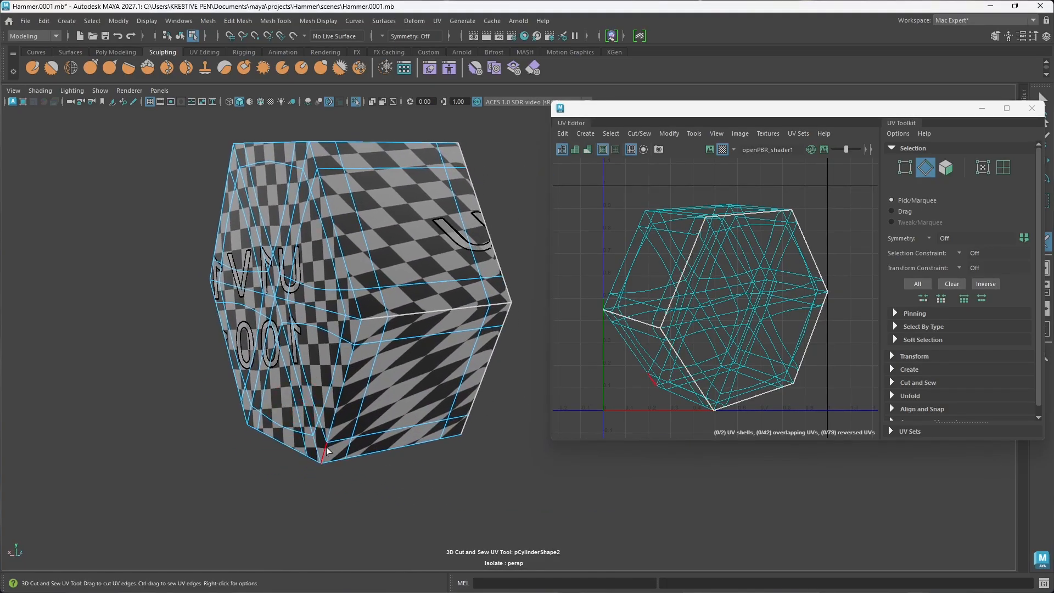
{"action": "left_click_drag", "start_coordinate": [324, 448], "coordinate": [346, 373]}
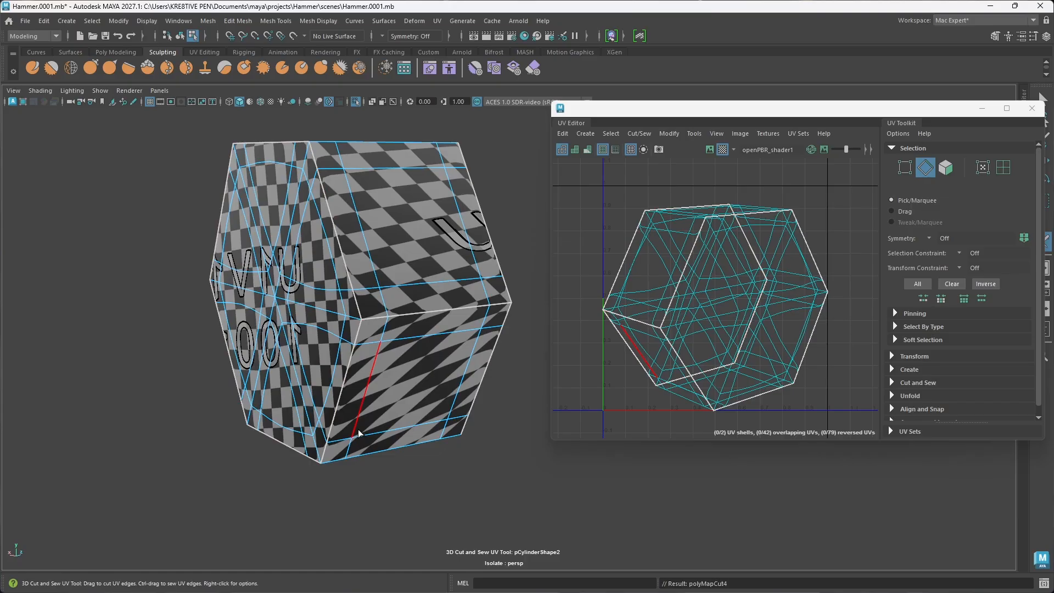
{"action": "left_click_drag", "start_coordinate": [395, 383], "coordinate": [329, 322], "text": "alt"}
{"action": "left_click_drag", "start_coordinate": [325, 311], "coordinate": [419, 299], "text": "alt"}
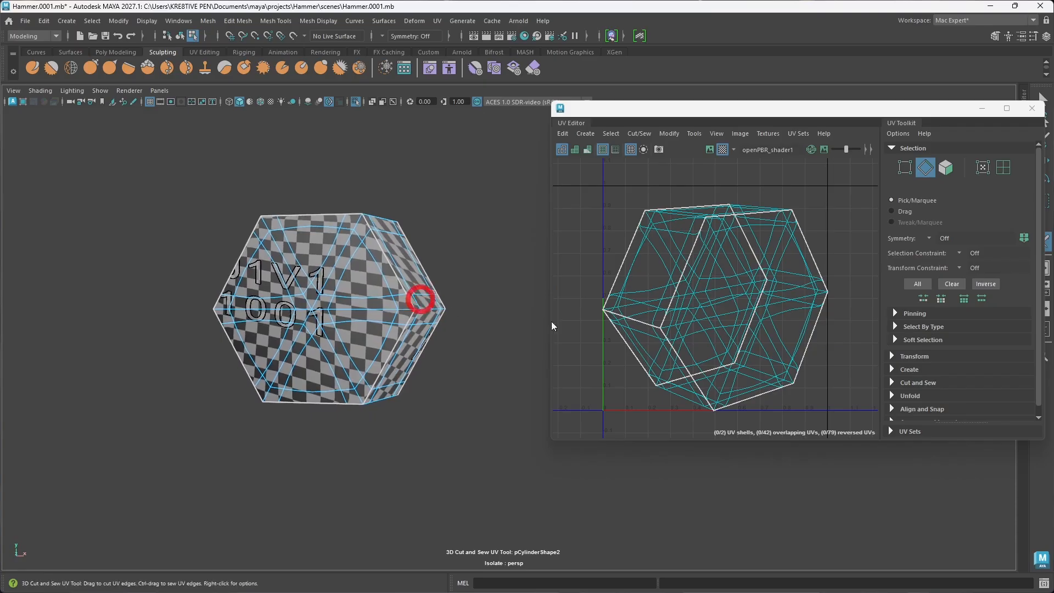
Step: Leave the cutting tool, select all of the stud's UVs in the UV Editor, and unfold them
{"action": "scroll", "coordinate": [782, 302], "scroll_direction": "down", "scroll_amount": 2}
{"action": "middle_click_drag", "start_coordinate": [767, 314], "coordinate": [736, 311], "text": "alt"}
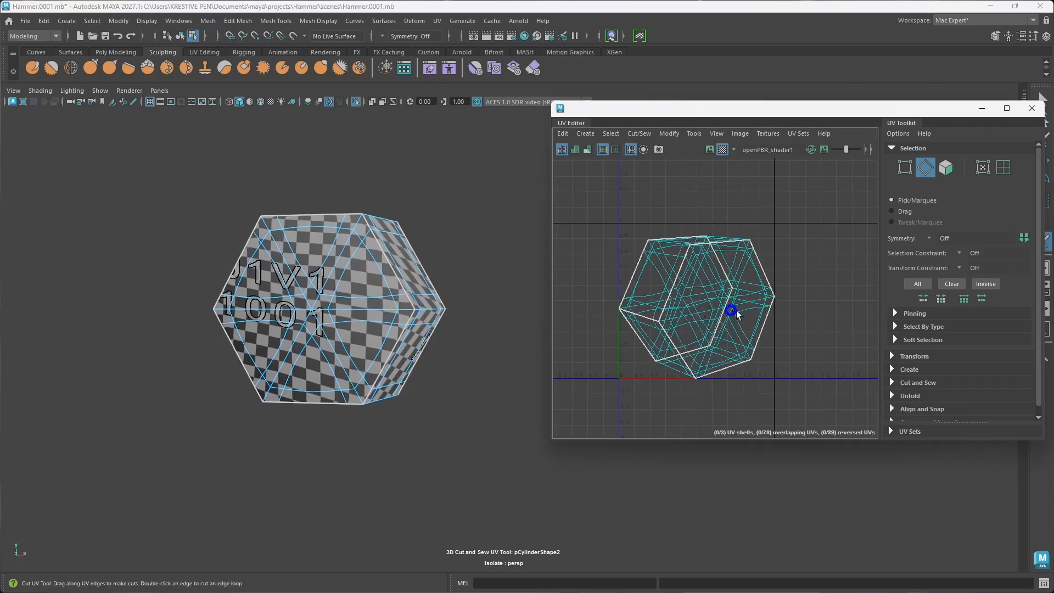
{"action": "right_click", "coordinate": [793, 299]}
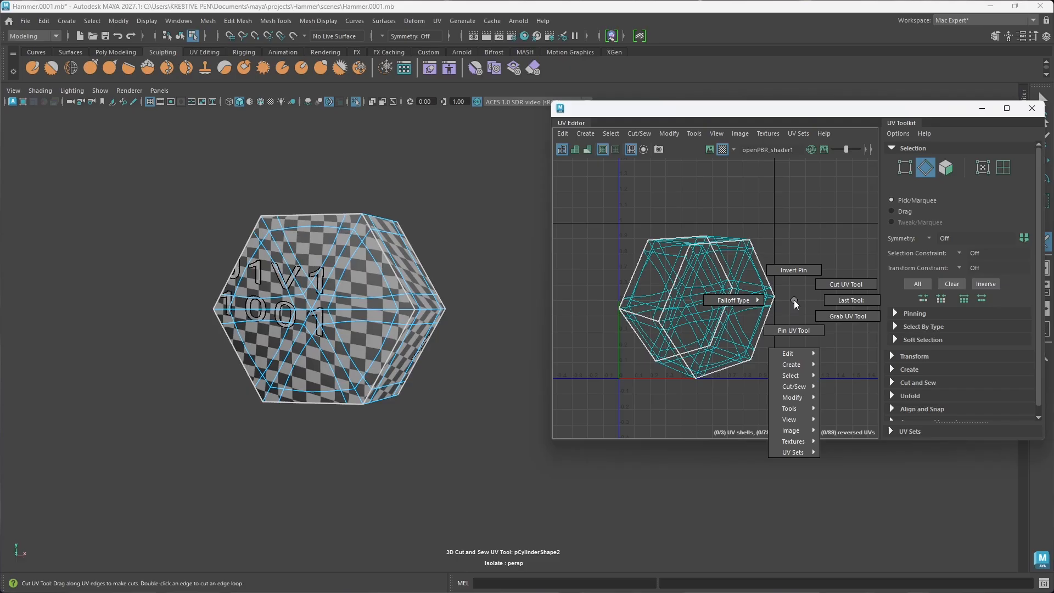
{"action": "key", "text": "w"}
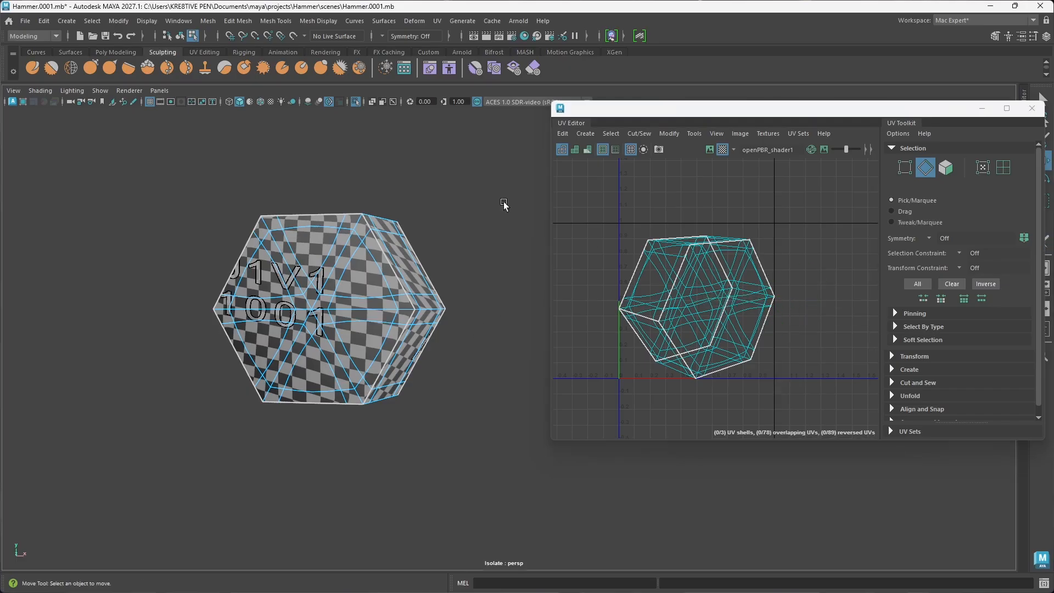
{"action": "right_click_drag", "start_coordinate": [813, 318], "coordinate": [871, 322]}
{"action": "left_click_drag", "start_coordinate": [798, 411], "coordinate": [592, 201]}
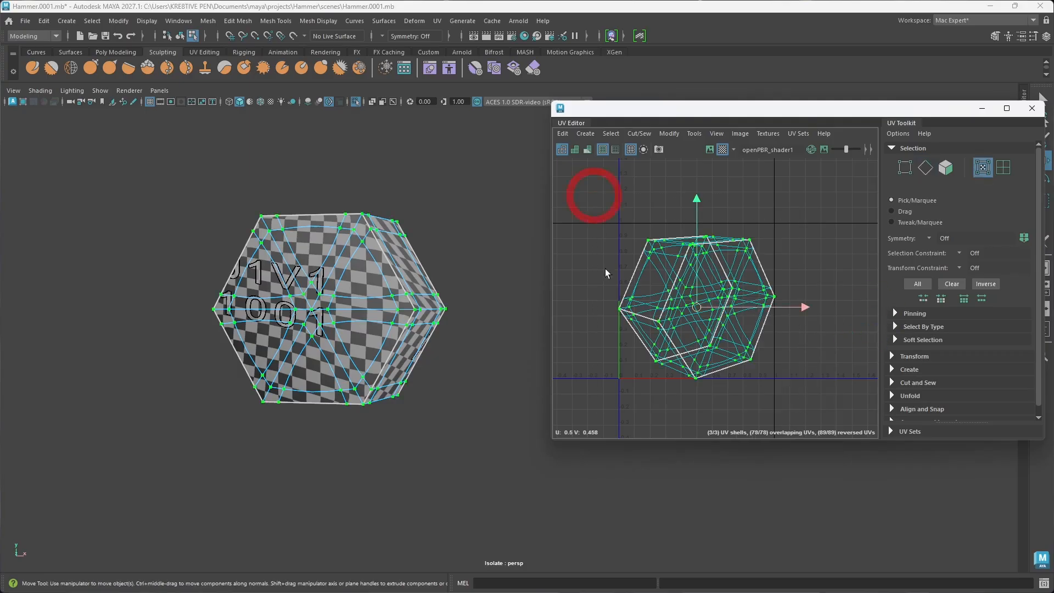
{"action": "right_click_drag", "start_coordinate": [805, 248], "coordinate": [701, 249], "text": "shift"}
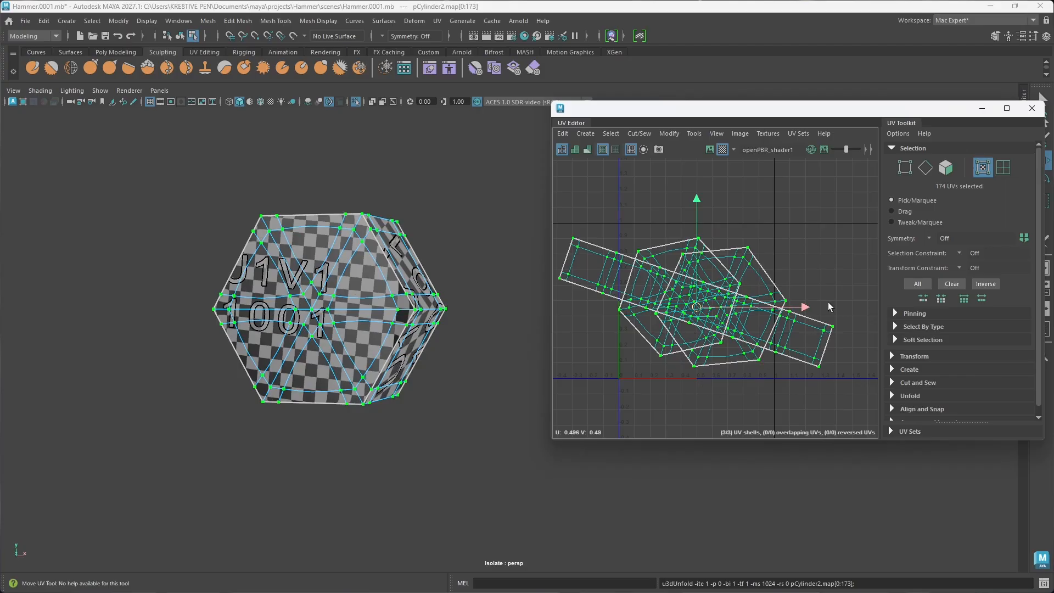
Step: Orient the stud's selected UV shells with Orient Shells and pack them into the UV tile with Layout
{"action": "right_click_drag", "start_coordinate": [815, 258], "coordinate": [815, 258], "text": "shift"}
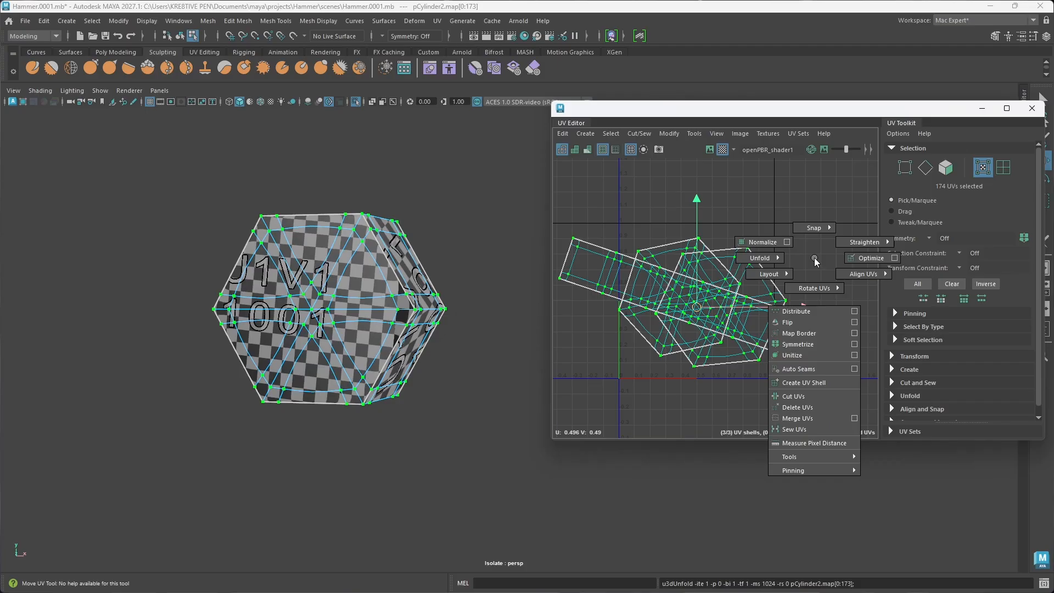
{"action": "mouse_move", "coordinate": [817, 462]}
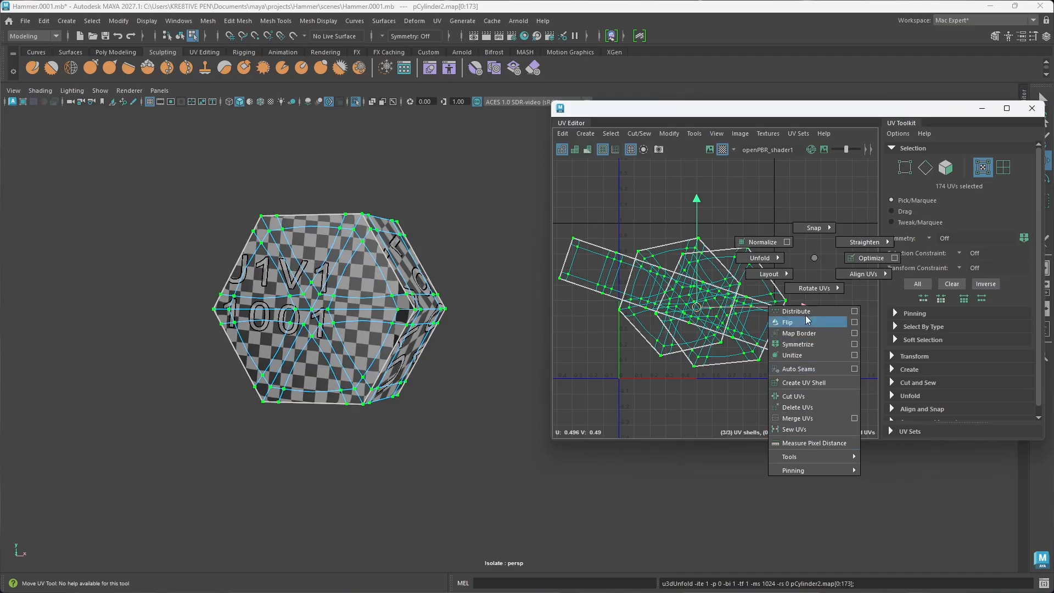
{"action": "mouse_move", "coordinate": [852, 278]}
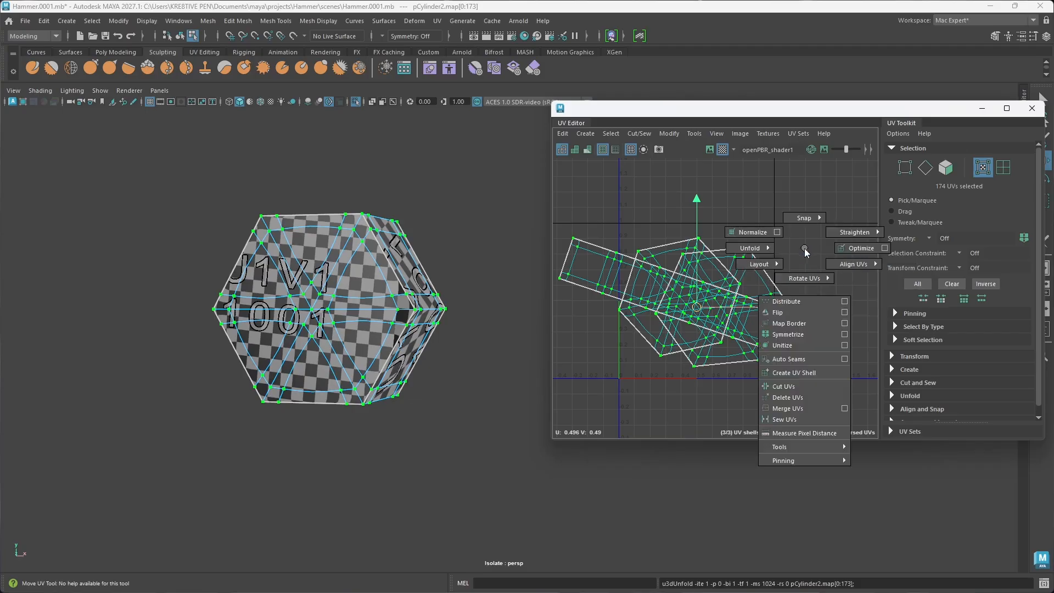
{"action": "right_click", "coordinate": [804, 251]}
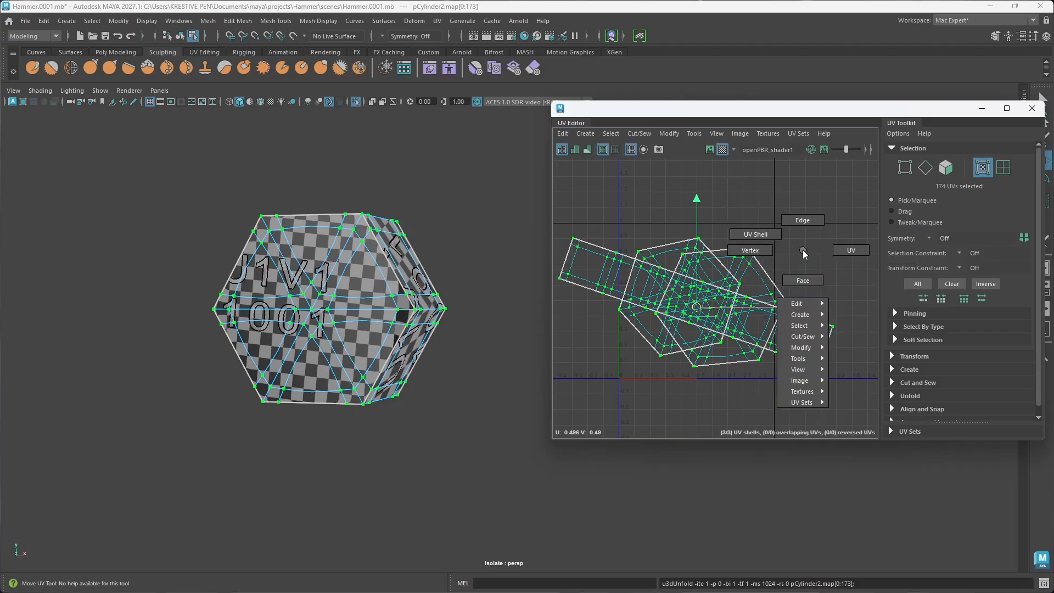
{"action": "mouse_move", "coordinate": [809, 348]}
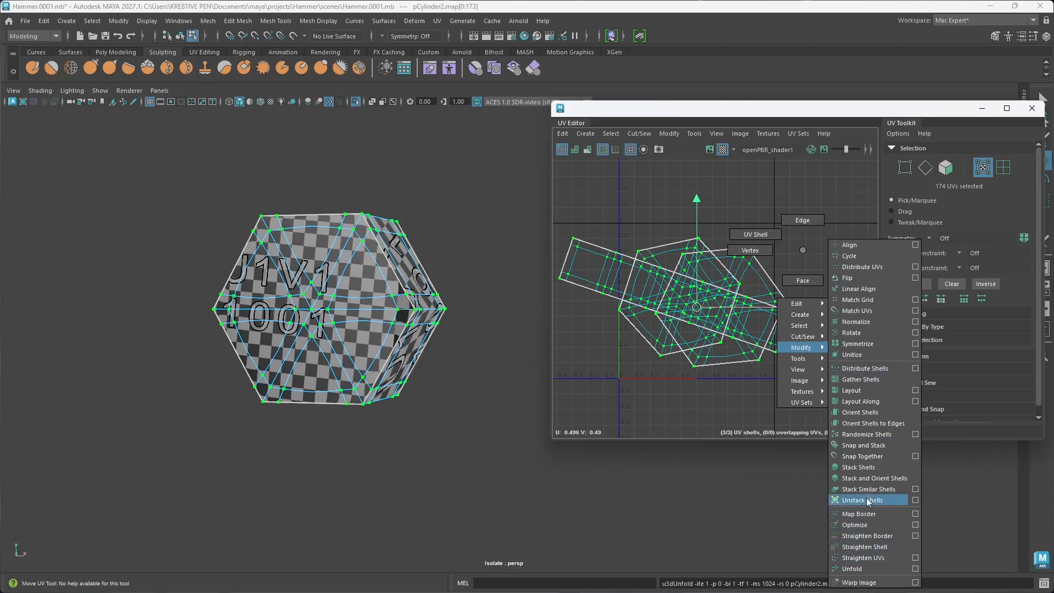
{"action": "left_click", "coordinate": [870, 414]}
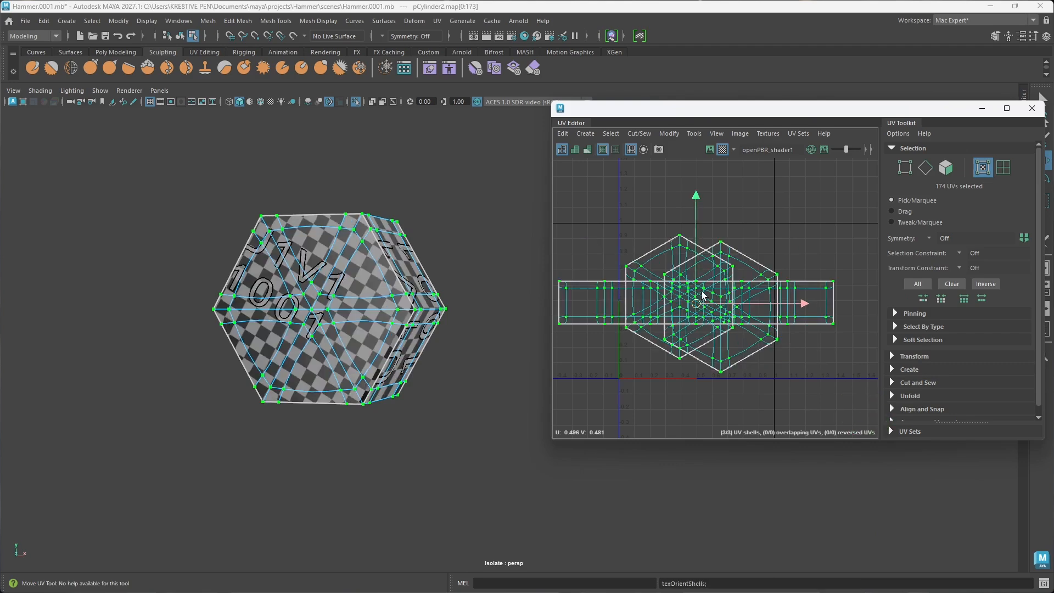
{"action": "right_click", "coordinate": [785, 237], "text": "shift"}
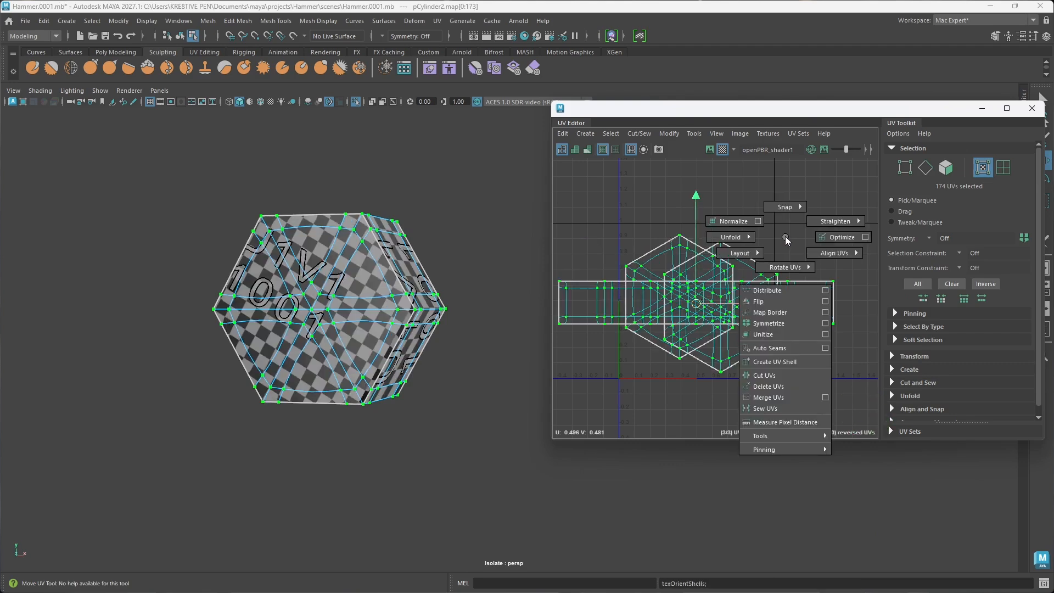
{"action": "right_click_drag", "start_coordinate": [786, 238], "coordinate": [702, 269], "text": "shift"}
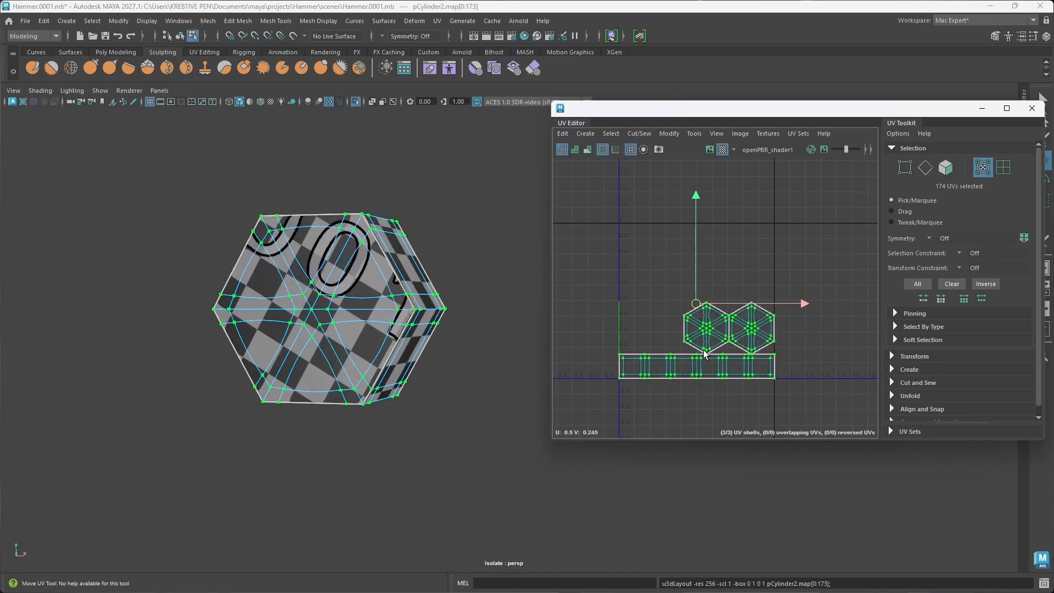
Step: Inspect the seam corners of the stud's UV shells and show the Attribute Editor beside the UV Editor
{"action": "scroll", "coordinate": [738, 366], "scroll_direction": "up", "scroll_amount": 10}
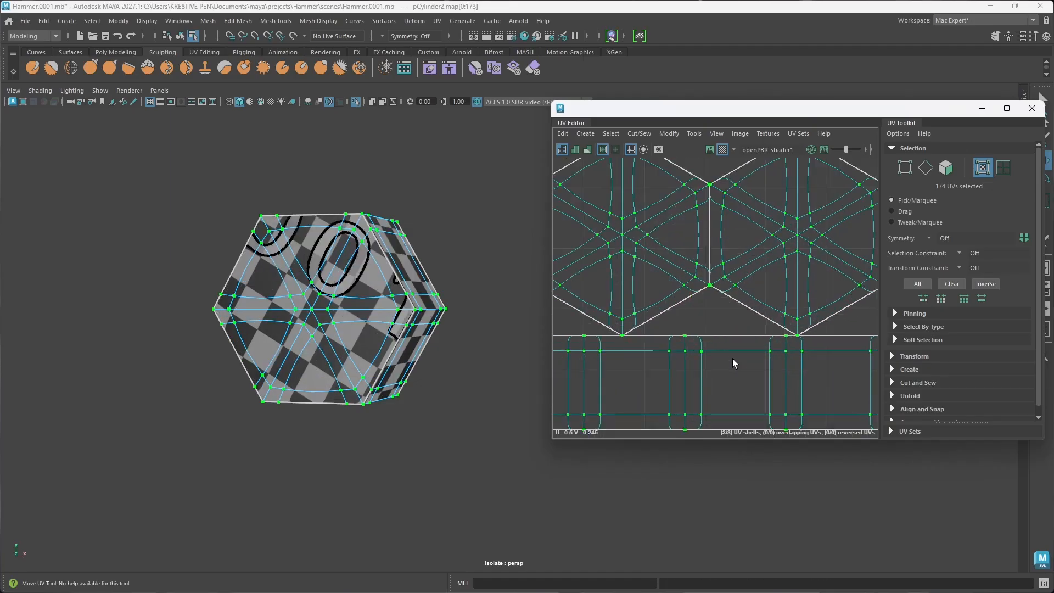
{"action": "scroll", "coordinate": [687, 370], "scroll_direction": "up", "scroll_amount": 4}
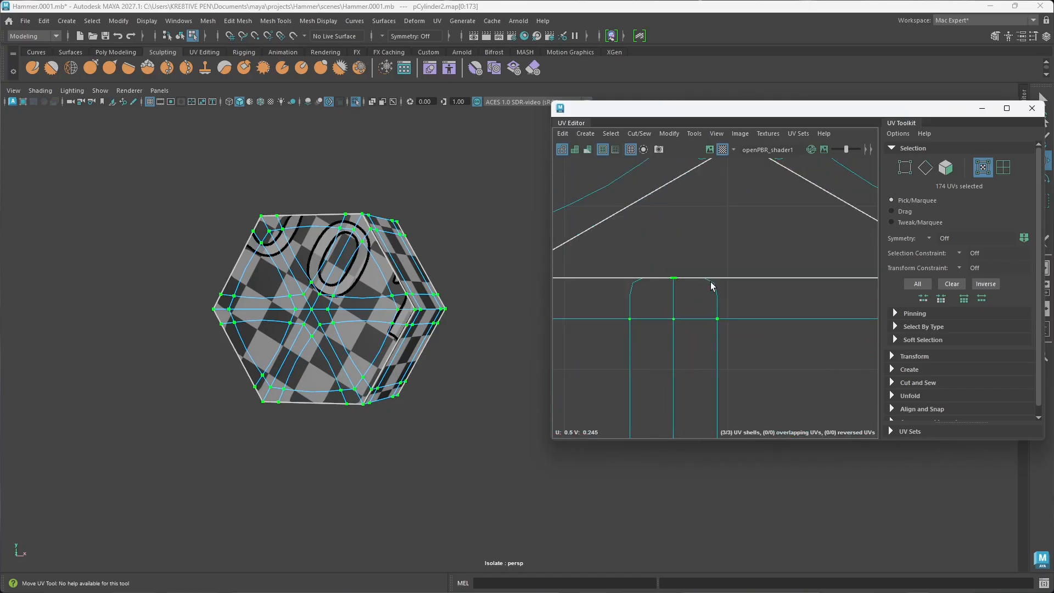
{"action": "scroll", "coordinate": [729, 386], "scroll_direction": "down", "scroll_amount": 3}
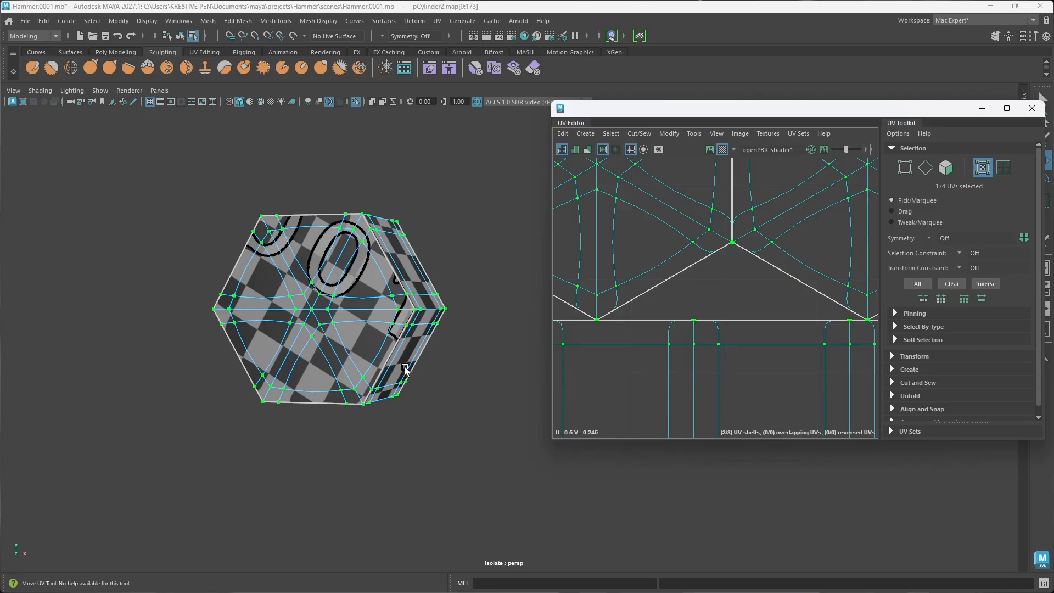
{"action": "left_click_drag", "start_coordinate": [833, 116], "coordinate": [666, 117]}
{"action": "left_click_drag", "start_coordinate": [307, 350], "coordinate": [184, 343], "text": "alt"}
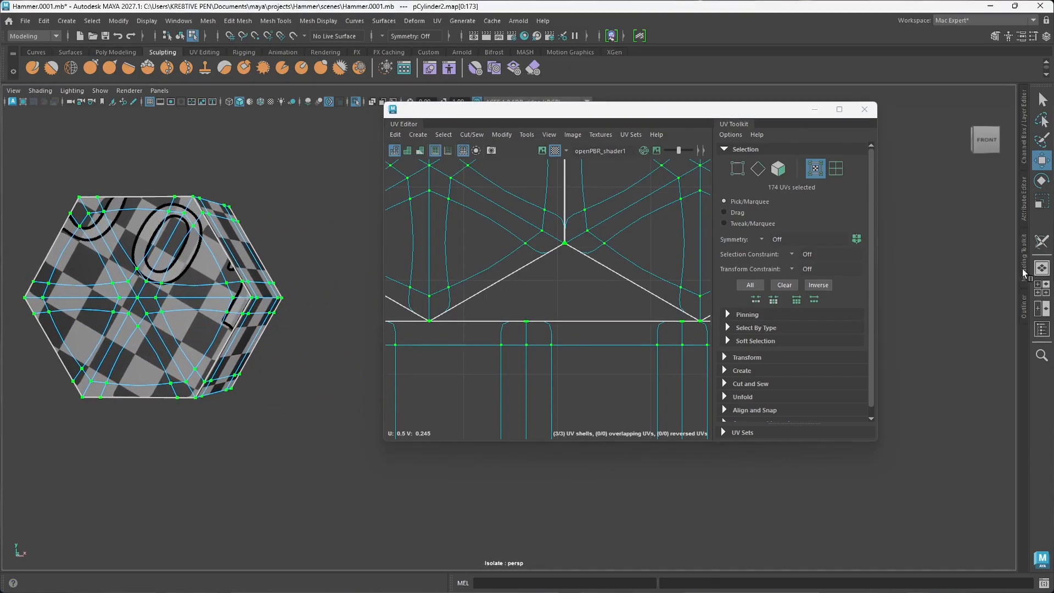
{"action": "left_click", "coordinate": [1025, 214]}
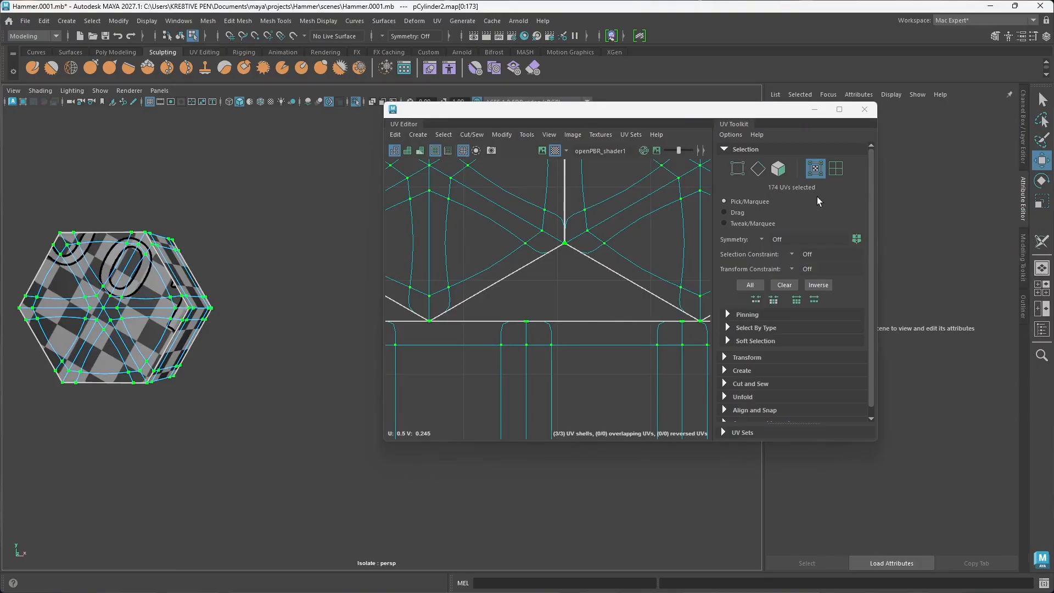
{"action": "left_click_drag", "start_coordinate": [672, 118], "coordinate": [497, 119]}
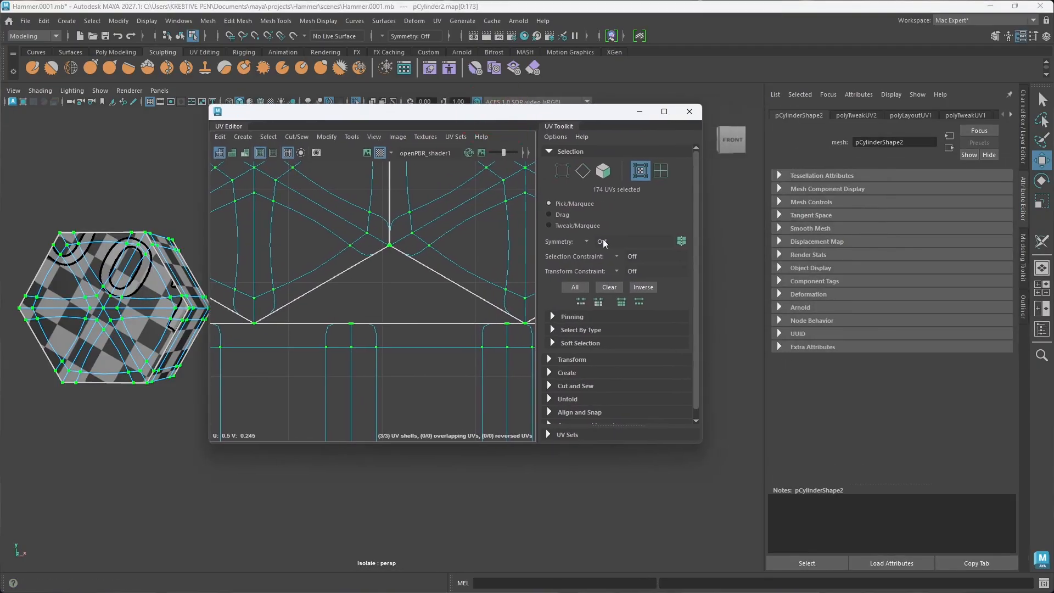
Step: Look through the stud's history nodes in the Attribute Editor and return to its pCylinderShape2 shape node
{"action": "left_click", "coordinate": [857, 116]}
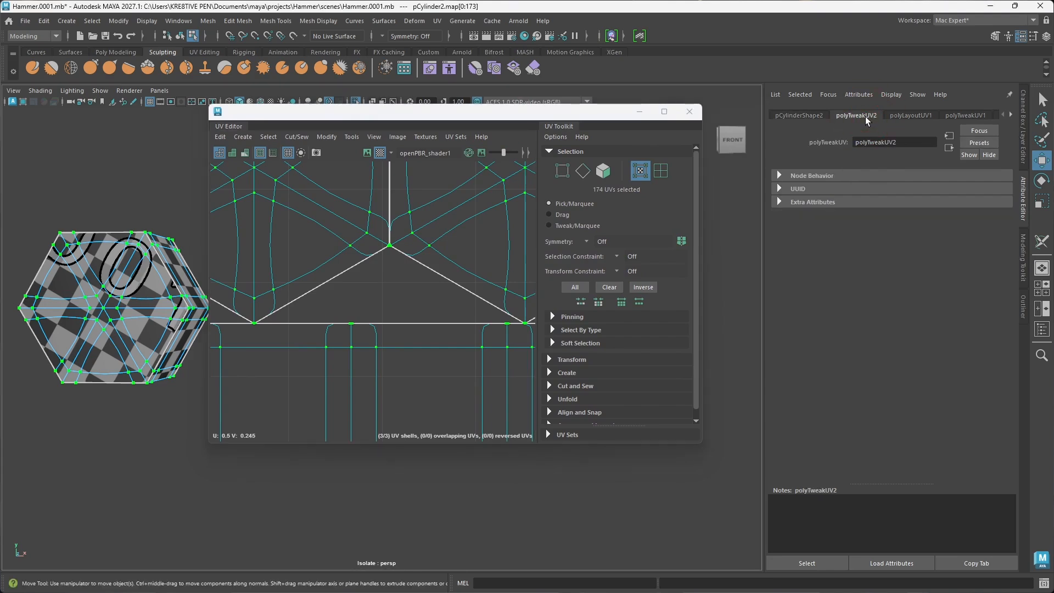
{"action": "left_click", "coordinate": [803, 117]}
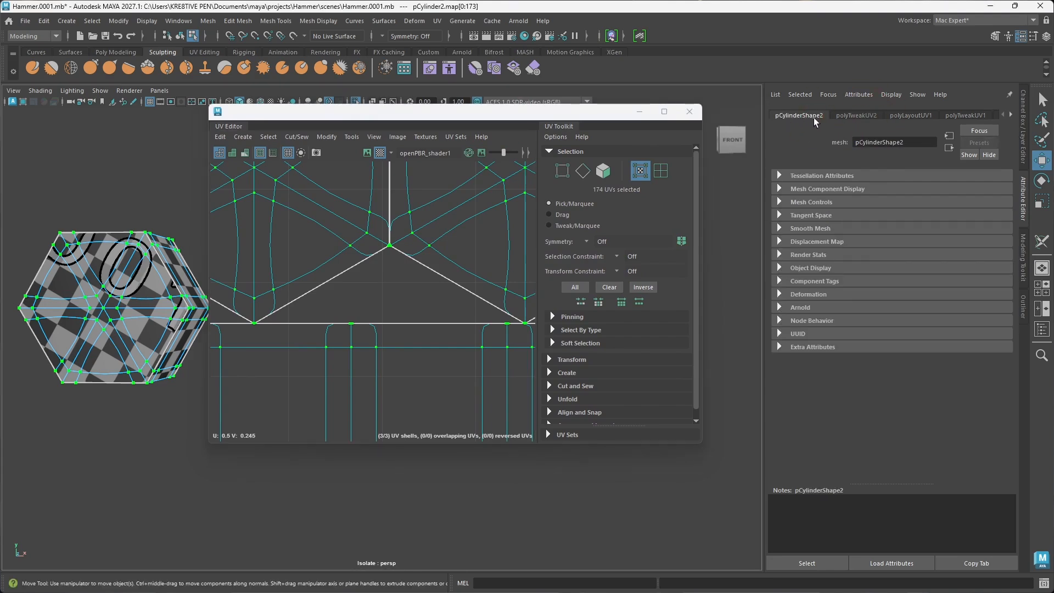
{"action": "left_click", "coordinate": [1010, 113]}
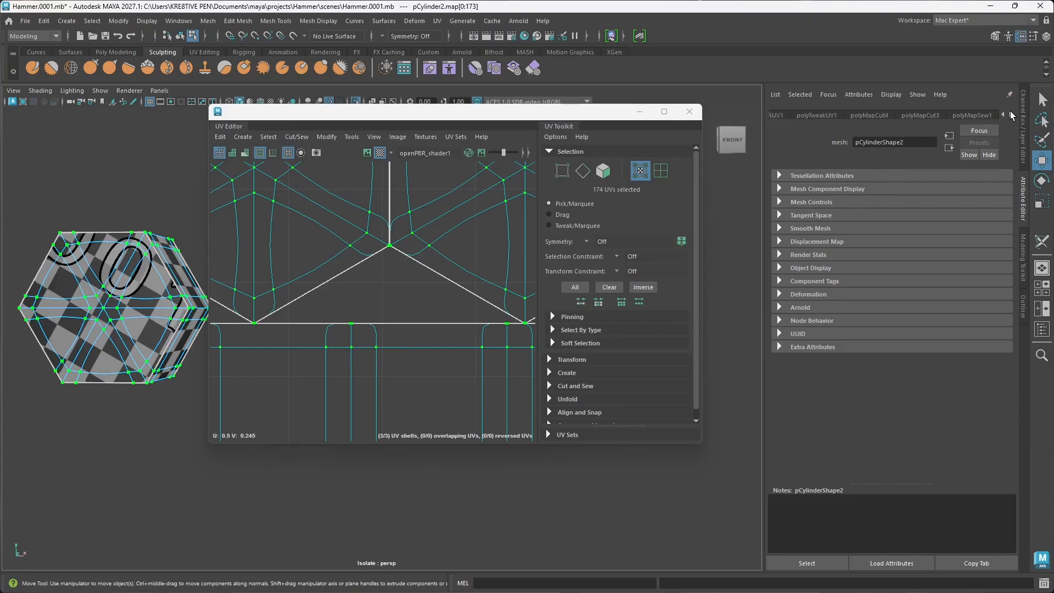
{"action": "left_click", "coordinate": [1010, 113]}
{"action": "left_click", "coordinate": [1011, 112]}
{"action": "left_click", "coordinate": [1010, 113]}
{"action": "left_click", "coordinate": [1010, 113]}
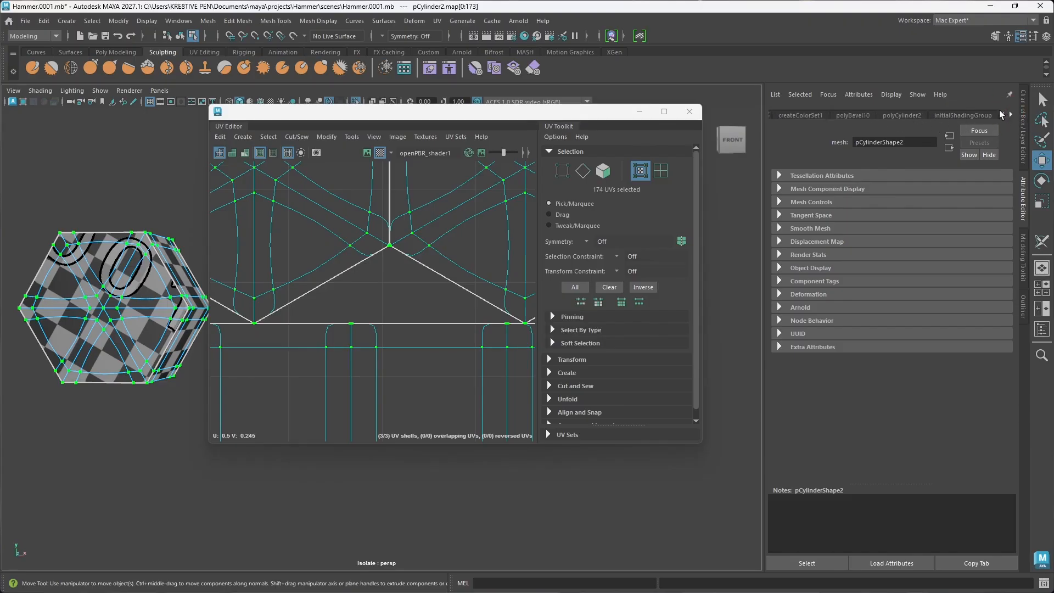
{"action": "left_click", "coordinate": [1001, 114]}
{"action": "left_click", "coordinate": [1001, 114]}
{"action": "left_click", "coordinate": [1000, 114]}
{"action": "left_click", "coordinate": [1000, 114]}
{"action": "left_click", "coordinate": [1000, 114]}
{"action": "left_click", "coordinate": [1000, 115]}
{"action": "left_click", "coordinate": [798, 114]}
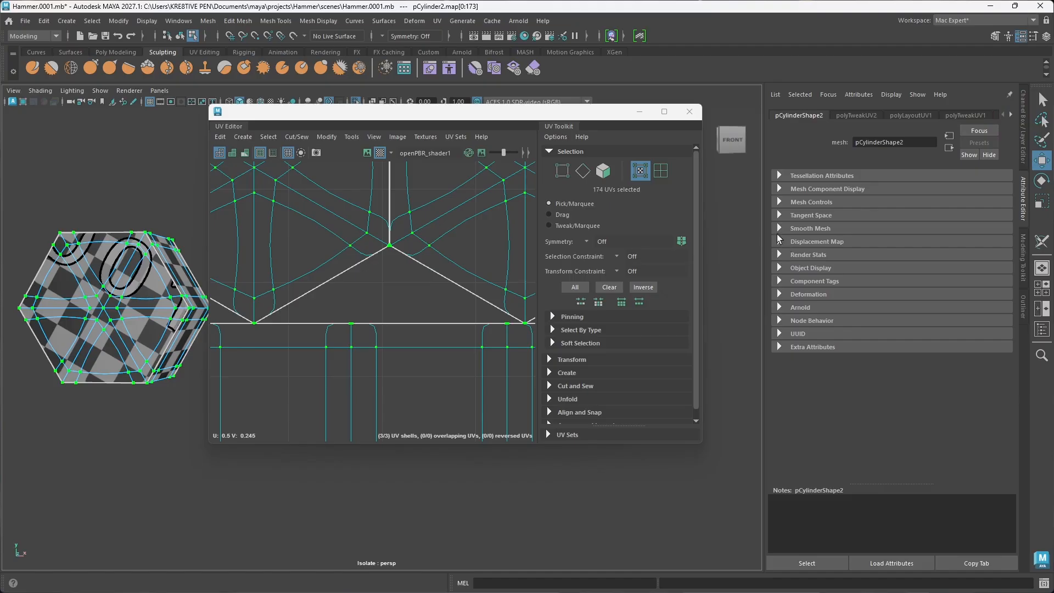
Step: Set UV Boundary Smoothing to Preserve Edges and Corners in the stud's OpenSubdiv smooth mesh controls and frame its UVs
{"action": "left_click", "coordinate": [778, 229]}
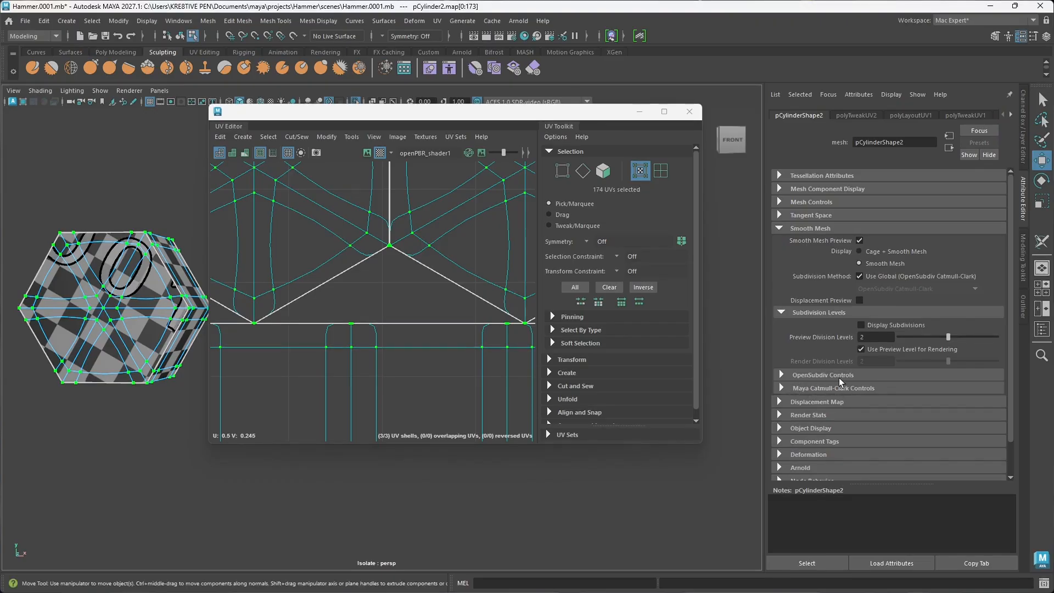
{"action": "left_click", "coordinate": [782, 375]}
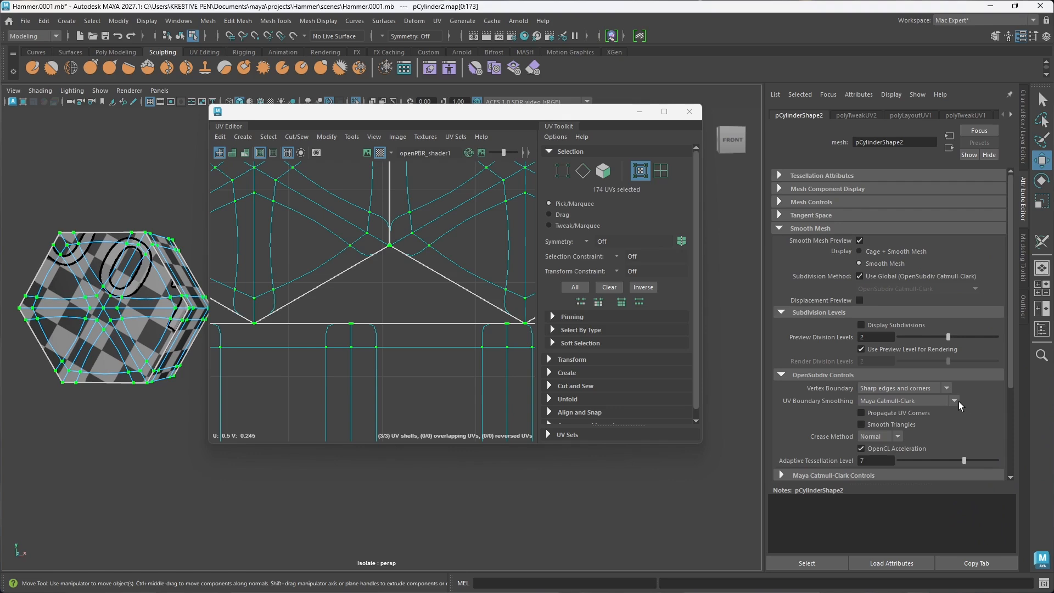
{"action": "left_click", "coordinate": [956, 401]}
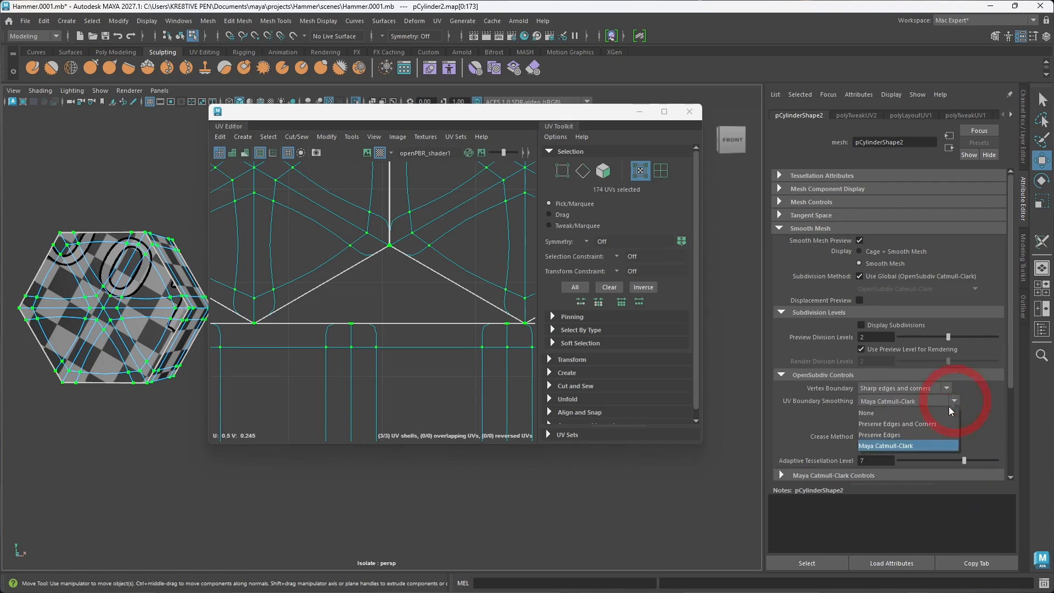
{"action": "left_click", "coordinate": [905, 428]}
{"action": "key", "text": "f"}
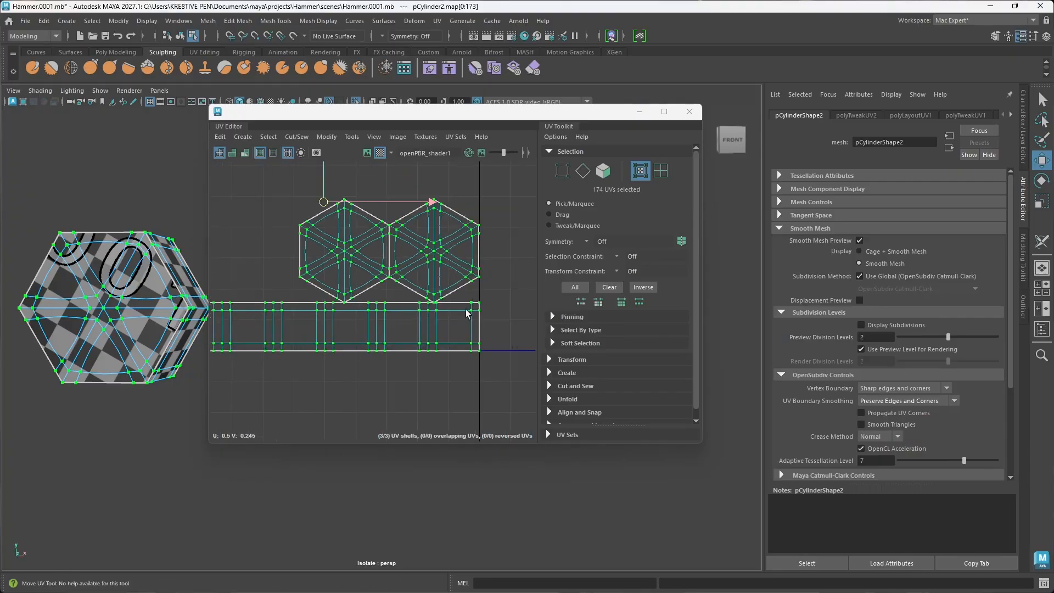
{"action": "scroll", "coordinate": [468, 314], "scroll_direction": "down", "scroll_amount": 3}
{"action": "scroll", "coordinate": [435, 314], "scroll_direction": "up", "scroll_amount": 4}
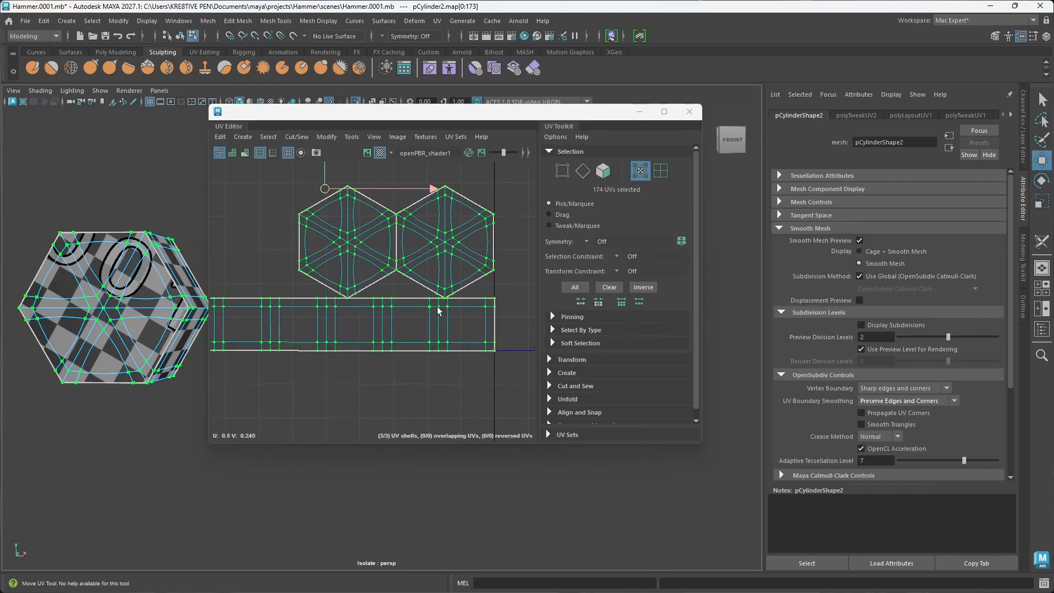
Step: Close the UV Editor, hide the Attribute Editor, and return the stud to object mode
{"action": "left_click", "coordinate": [689, 111]}
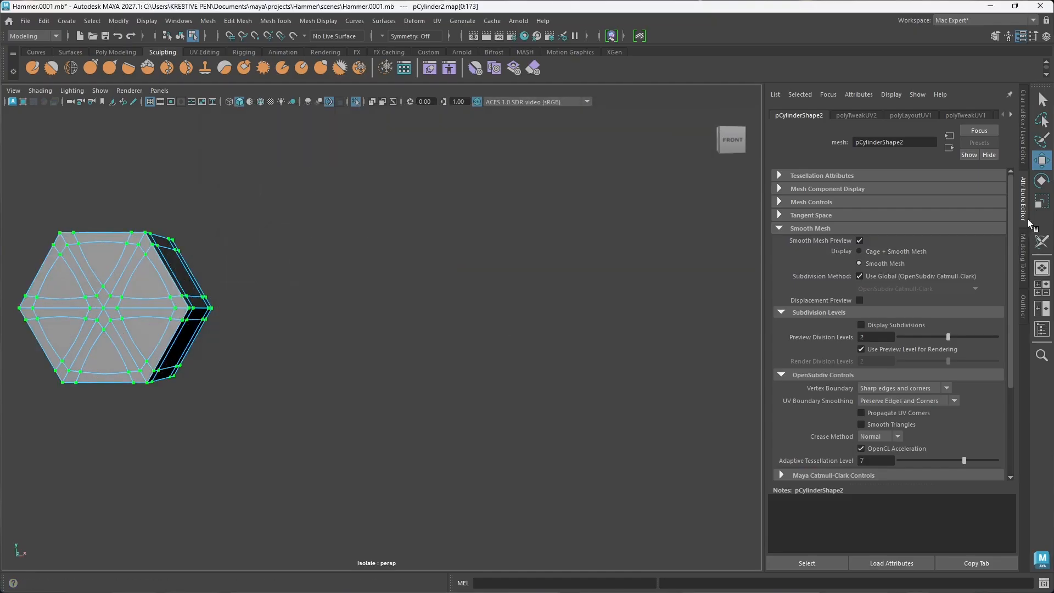
{"action": "left_click", "coordinate": [1023, 213]}
{"action": "left_click_drag", "start_coordinate": [110, 337], "coordinate": [491, 422], "text": "alt"}
{"action": "right_click_drag", "start_coordinate": [539, 269], "coordinate": [603, 252]}
{"action": "right_click_drag", "start_coordinate": [501, 267], "coordinate": [558, 253]}
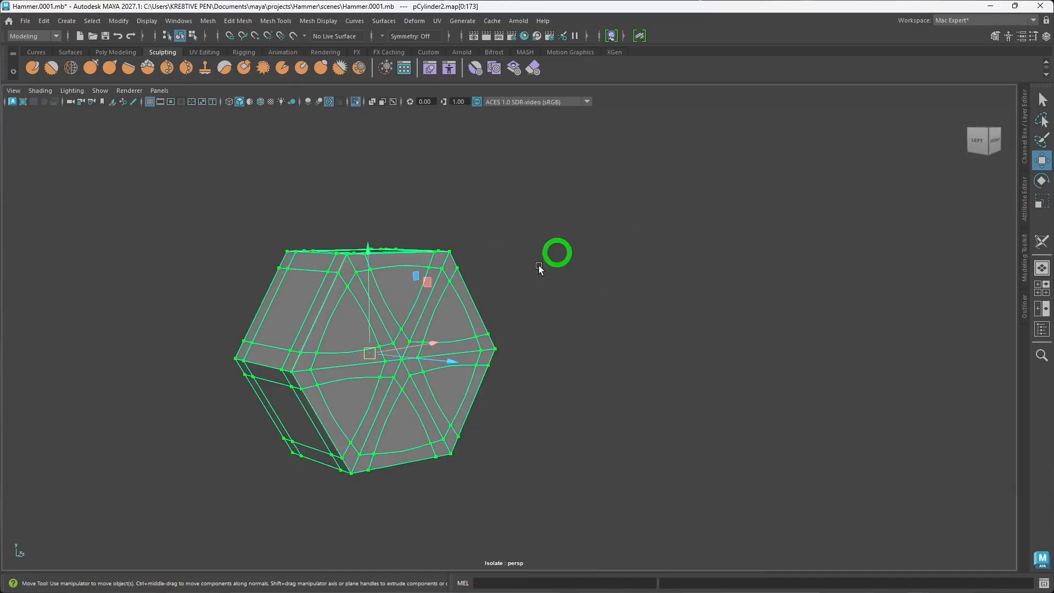
Step: Apply Smooth to the stud with 2 divisions and deselect it
{"action": "left_click", "coordinate": [524, 346]}
{"action": "left_click_drag", "start_coordinate": [516, 437], "coordinate": [440, 432], "text": "alt"}
{"action": "left_click", "coordinate": [403, 397]}
{"action": "middle_click_drag", "start_coordinate": [426, 399], "coordinate": [514, 386], "text": "alt"}
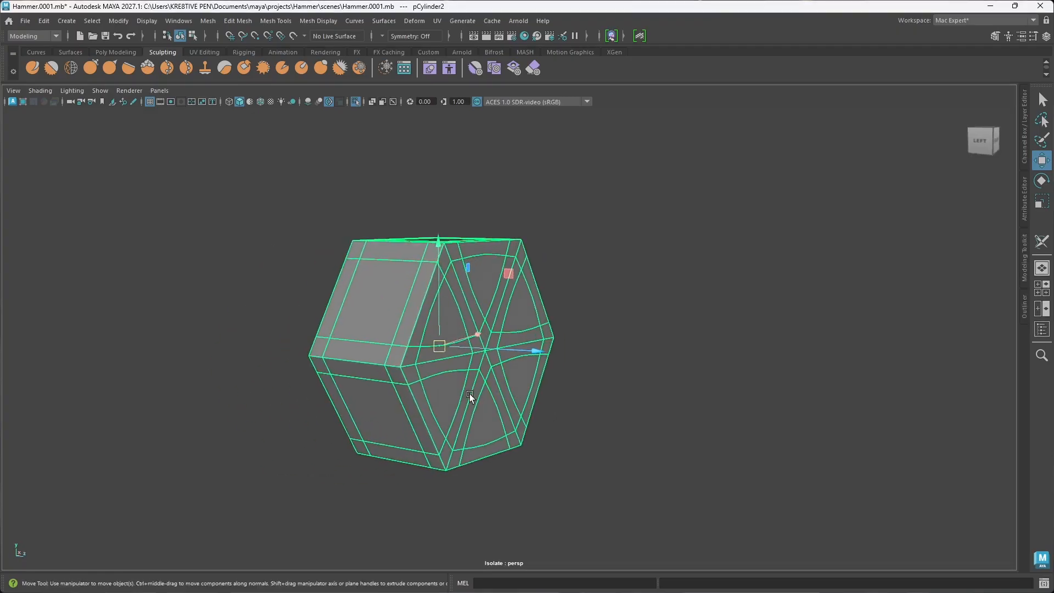
{"action": "left_click_drag", "start_coordinate": [493, 393], "coordinate": [479, 394], "text": "alt"}
{"action": "right_click", "coordinate": [478, 394], "text": "shift"}
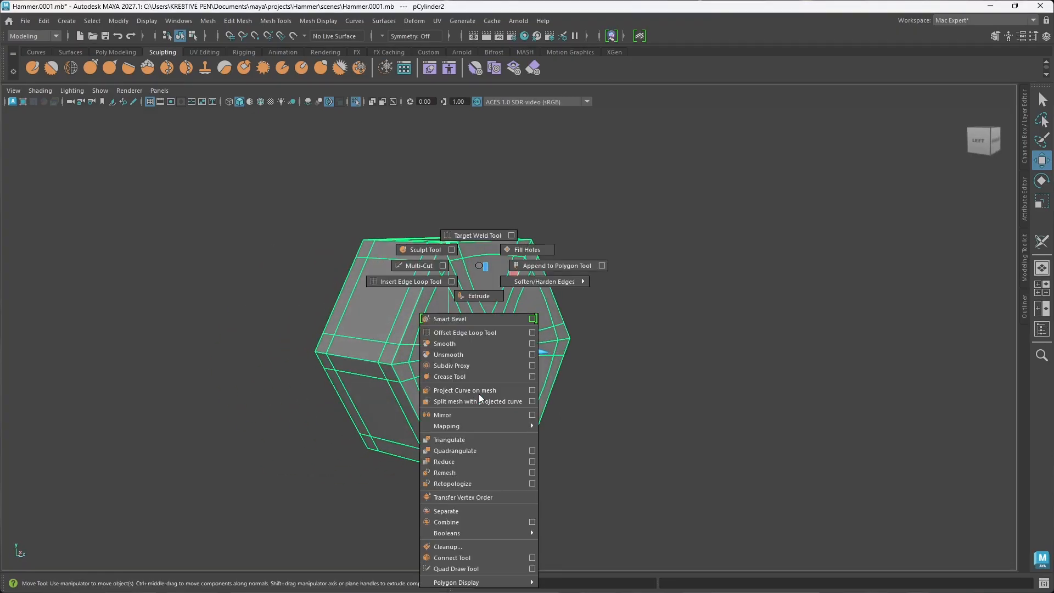
{"action": "left_click", "coordinate": [452, 344]}
{"action": "left_click_drag", "start_coordinate": [483, 395], "coordinate": [502, 405], "text": "alt"}
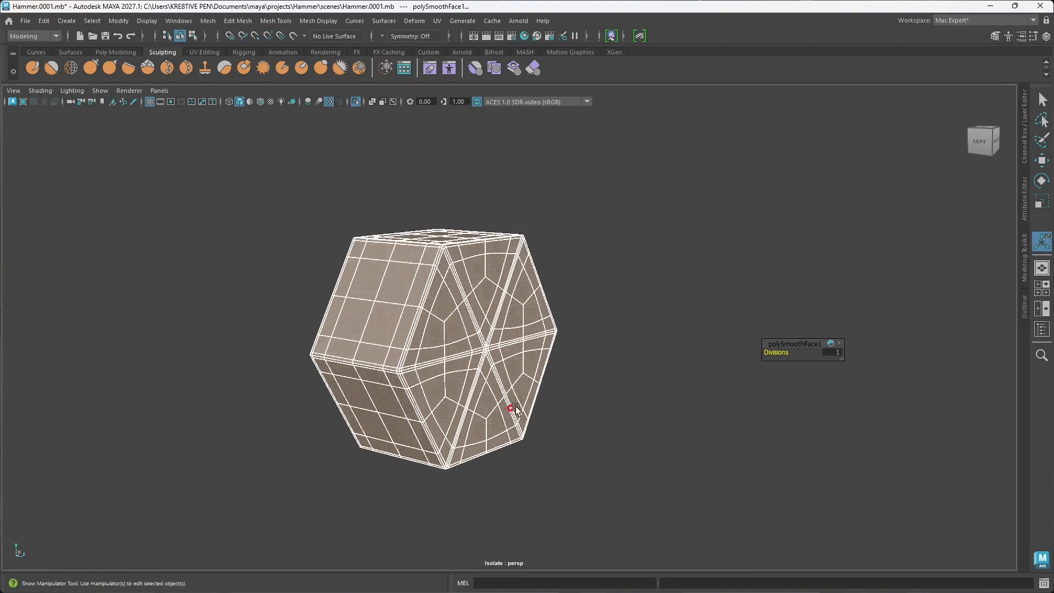
{"action": "left_click_drag", "start_coordinate": [778, 352], "coordinate": [787, 352]}
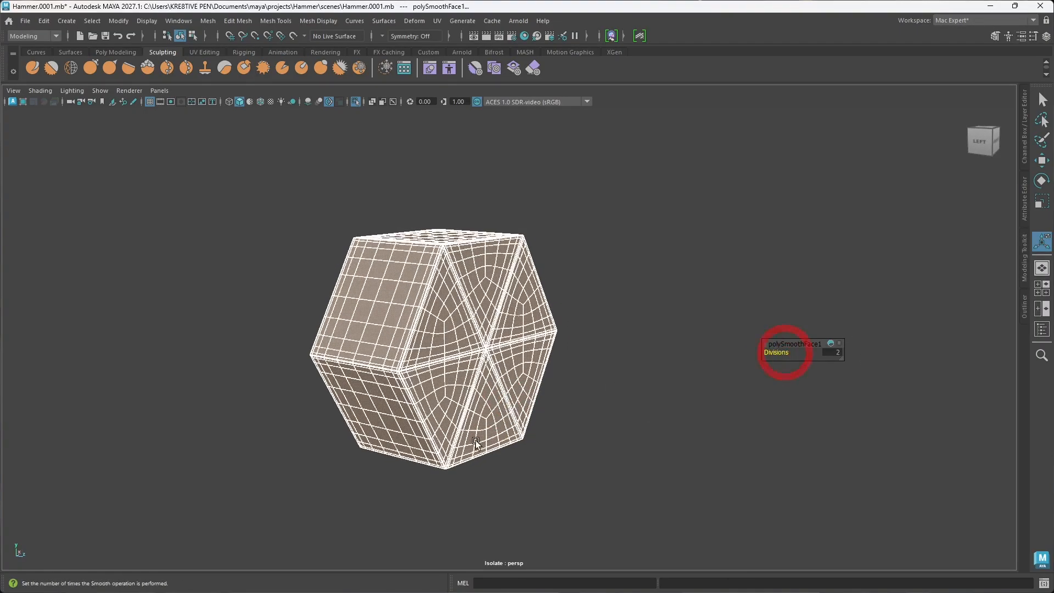
{"action": "left_click_drag", "start_coordinate": [475, 440], "coordinate": [436, 418], "text": "alt"}
{"action": "left_click", "coordinate": [634, 429]}
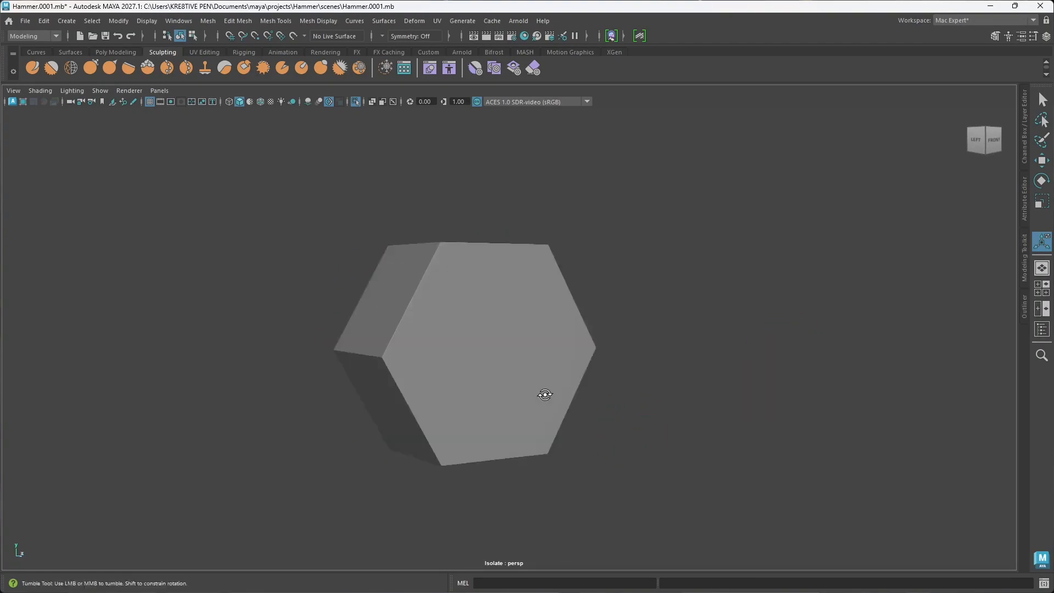
Step: Select the smoothed stud and examine the corners and borders of its UV shells in the UV Editor
{"action": "left_click_drag", "start_coordinate": [542, 390], "coordinate": [478, 376], "text": "alt"}
{"action": "left_click", "coordinate": [479, 375]}
{"action": "left_click", "coordinate": [432, 24]}
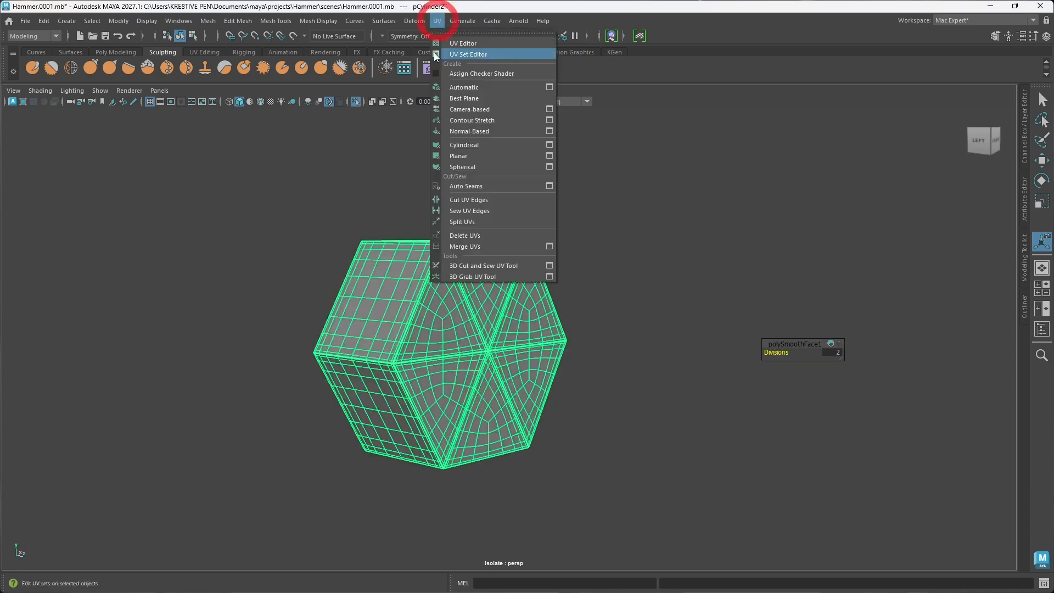
{"action": "left_click", "coordinate": [469, 46]}
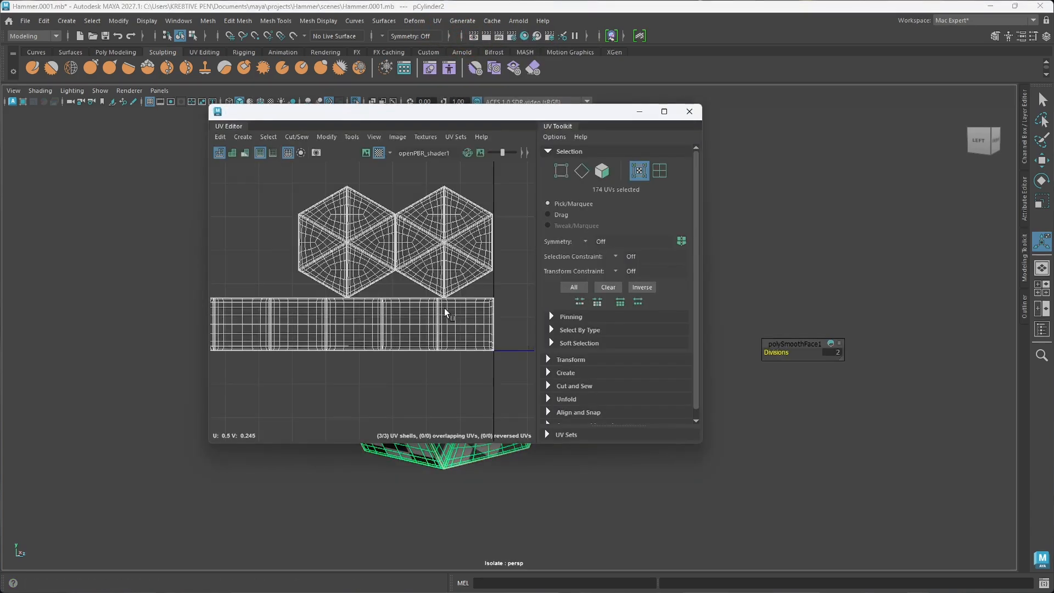
{"action": "scroll", "coordinate": [440, 314], "scroll_direction": "up", "scroll_amount": 6}
{"action": "scroll", "coordinate": [440, 315], "scroll_direction": "down", "scroll_amount": 3}
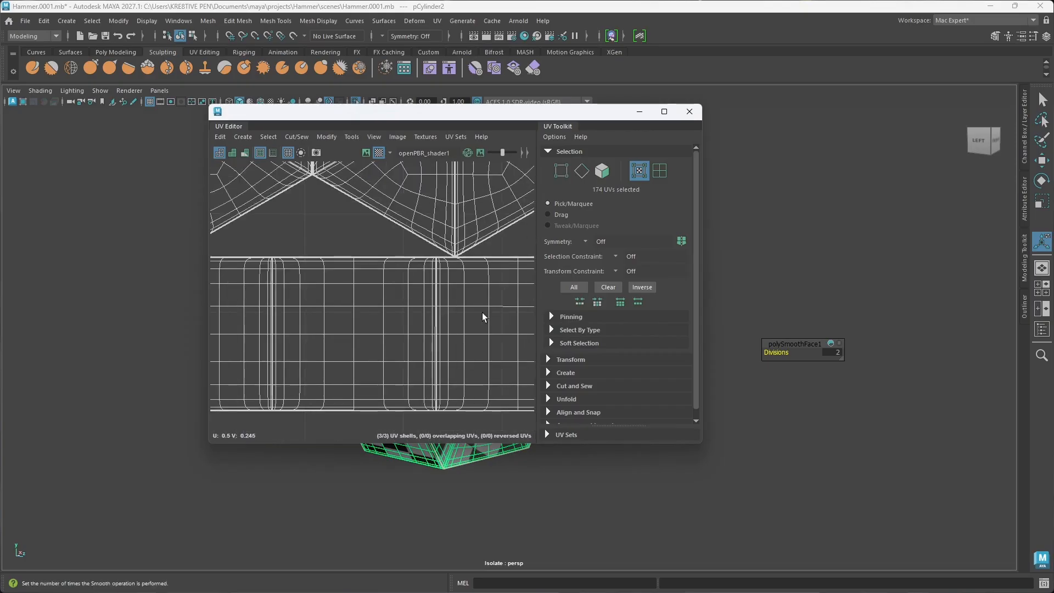
{"action": "scroll", "coordinate": [459, 308], "scroll_direction": "up", "scroll_amount": 5}
{"action": "scroll", "coordinate": [460, 307], "scroll_direction": "down", "scroll_amount": 2}
{"action": "scroll", "coordinate": [460, 309], "scroll_direction": "down", "scroll_amount": 4}
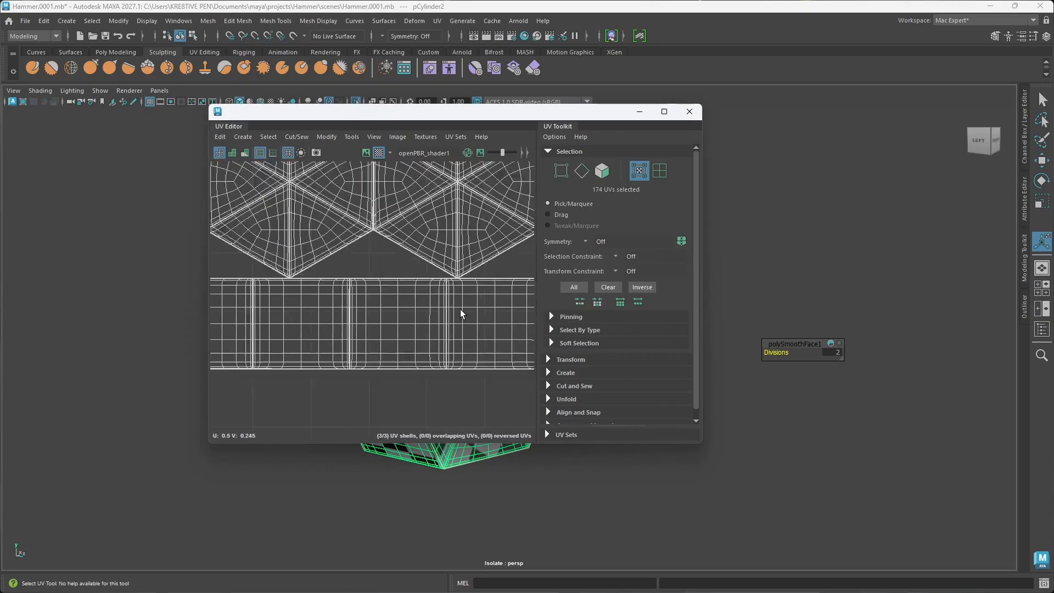
Step: Close the UV Editor and deselect the smoothed stud
{"action": "left_click", "coordinate": [690, 111]}
{"action": "left_click", "coordinate": [676, 294]}
{"action": "mouse_move", "coordinate": [675, 294]}
{"action": "left_mouse_down", "text": "alt"}
{"action": "mouse_move", "coordinate": [479, 325]}
{"action": "mouse_move", "coordinate": [516, 322]}
{"action": "mouse_move", "coordinate": [505, 325]}
{"action": "mouse_move", "coordinate": [483, 313]}
{"action": "left_mouse_up", "text": "alt"}
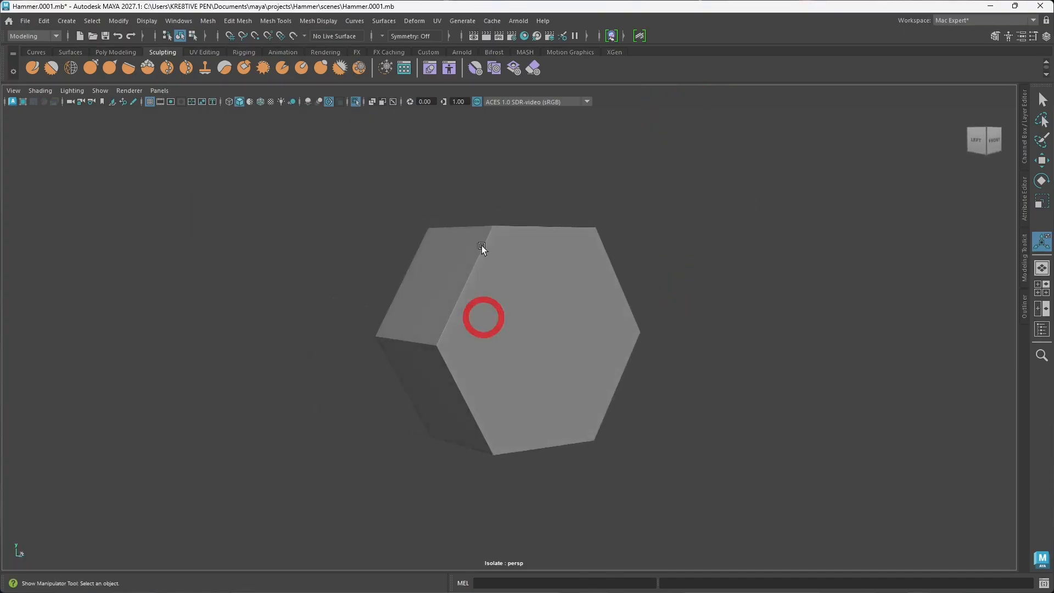
Step: Activate the Flatten sculpting tool and make the stud the mesh being sculpted
{"action": "left_click", "coordinate": [128, 69]}
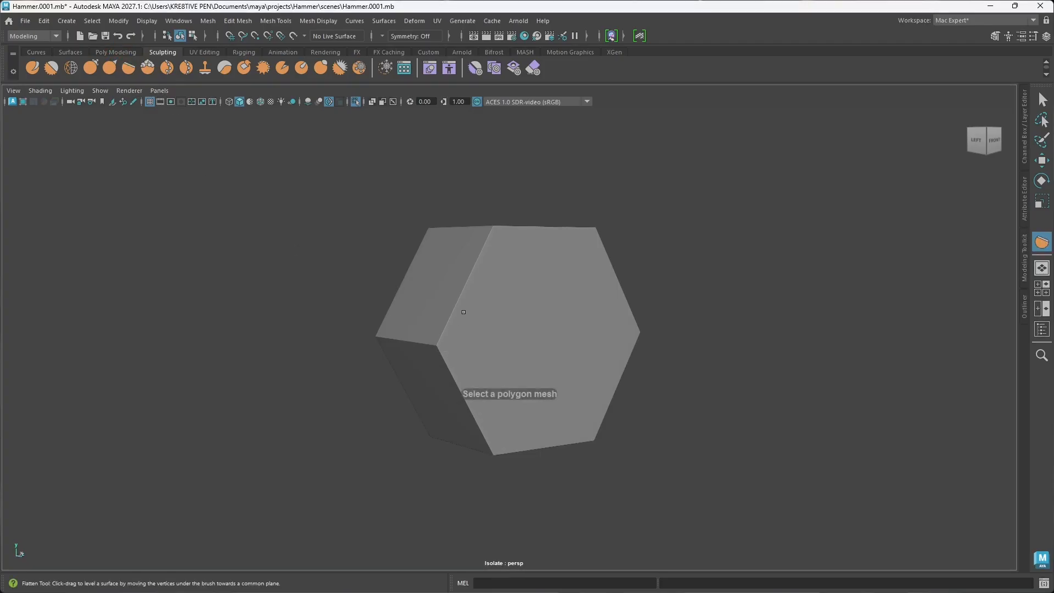
{"action": "scroll", "coordinate": [462, 315], "scroll_direction": "up", "scroll_amount": 3}
{"action": "left_click_drag", "start_coordinate": [463, 329], "coordinate": [465, 341], "text": "alt"}
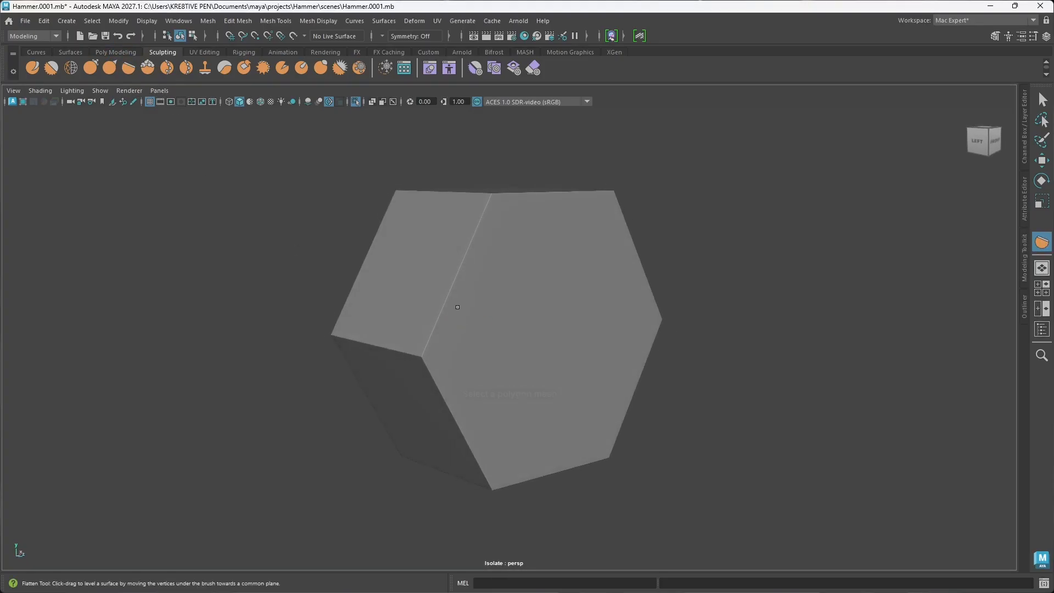
{"action": "left_click", "coordinate": [439, 320]}
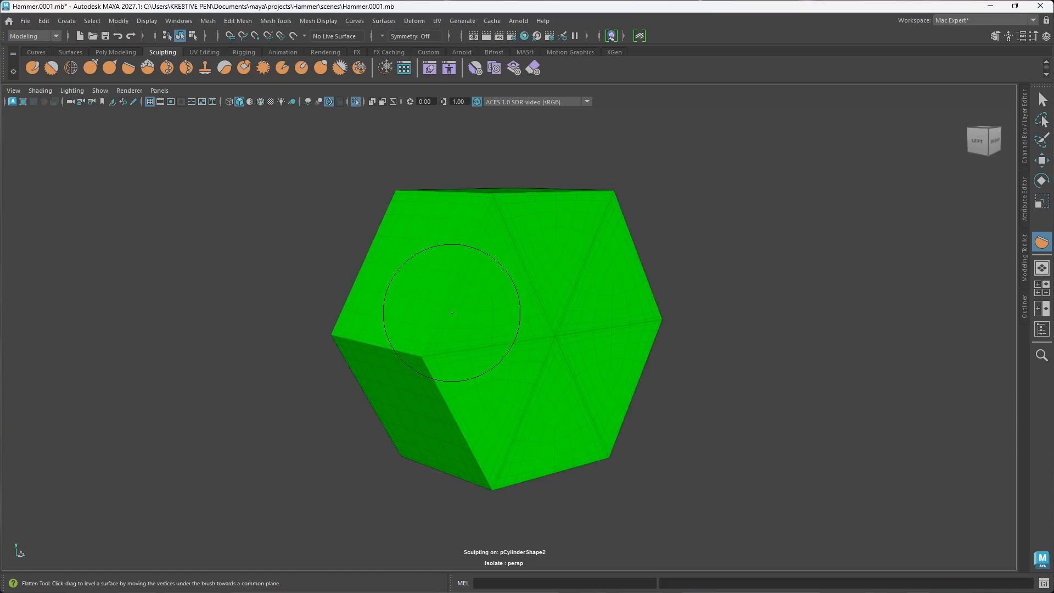
{"action": "scroll", "coordinate": [466, 334], "scroll_direction": "up", "scroll_amount": 2}
{"action": "left_click_drag", "start_coordinate": [465, 334], "coordinate": [471, 332], "text": "alt"}
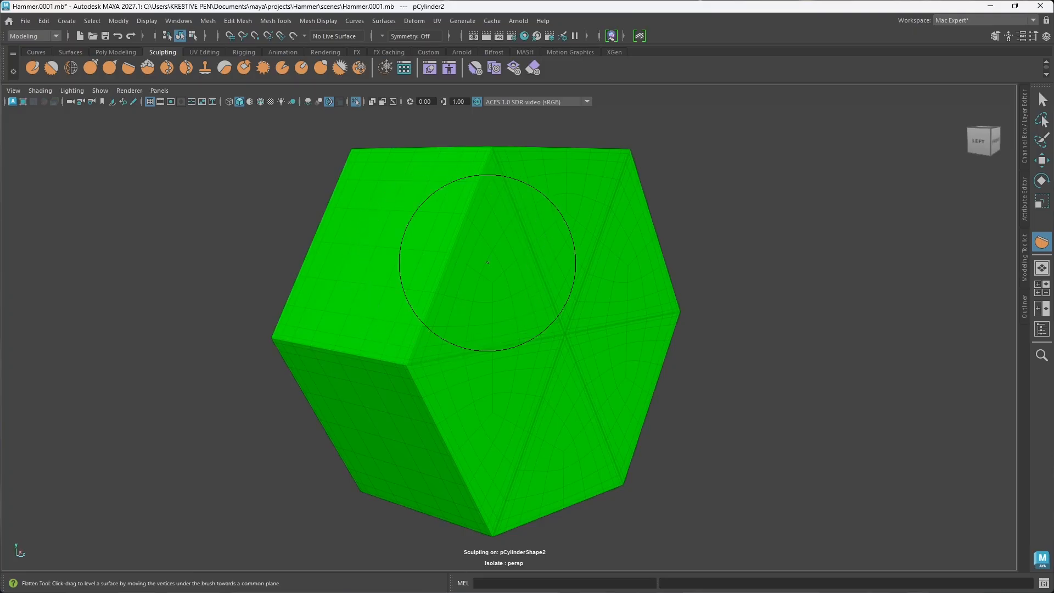
Step: Shrink the Flatten brush to a size of 0.024 and flatten along the stud's upper edge between side and hexagonal face
{"action": "key", "text": "b"}
{"action": "left_click_drag", "start_coordinate": [487, 263], "coordinate": [413, 263]}
{"action": "left_click_drag", "start_coordinate": [431, 292], "coordinate": [413, 352]}
{"action": "left_click_drag", "start_coordinate": [416, 336], "coordinate": [413, 353]}
{"action": "left_click_drag", "start_coordinate": [497, 308], "coordinate": [523, 277], "text": "alt"}
{"action": "left_click_drag", "start_coordinate": [494, 387], "coordinate": [501, 367], "text": "alt"}
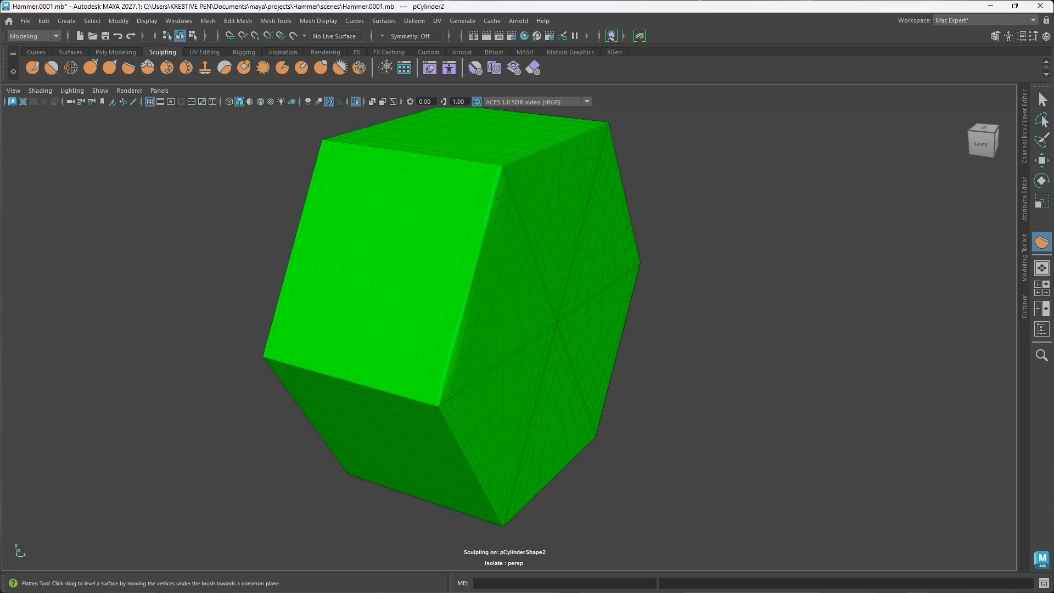
{"action": "left_click", "coordinate": [481, 243]}
{"action": "left_click", "coordinate": [476, 265]}
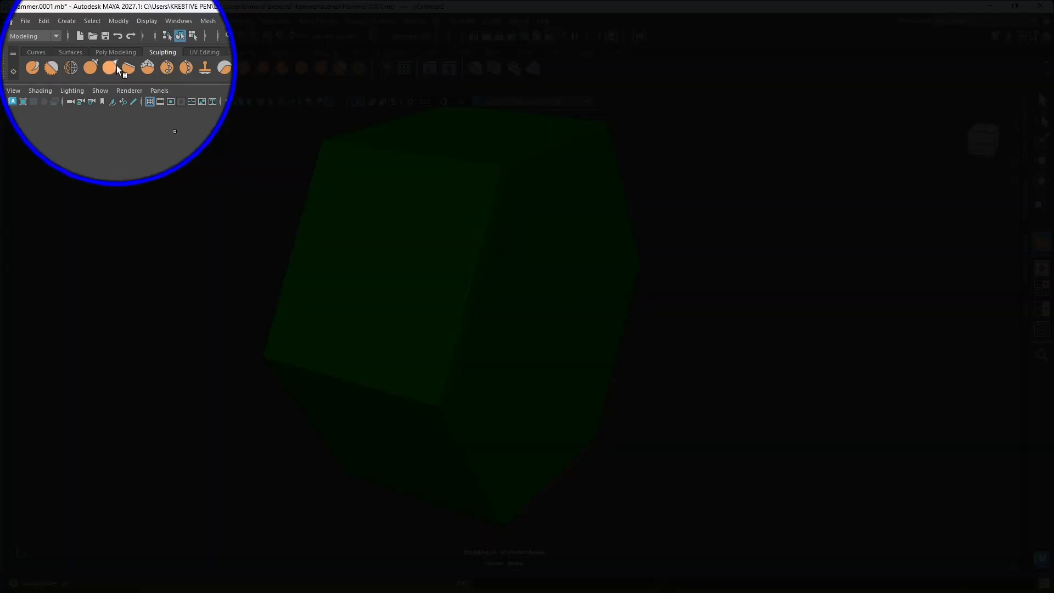
Step: Set the Flatten tool's brush strength to 20
{"action": "double_click", "coordinate": [130, 67]}
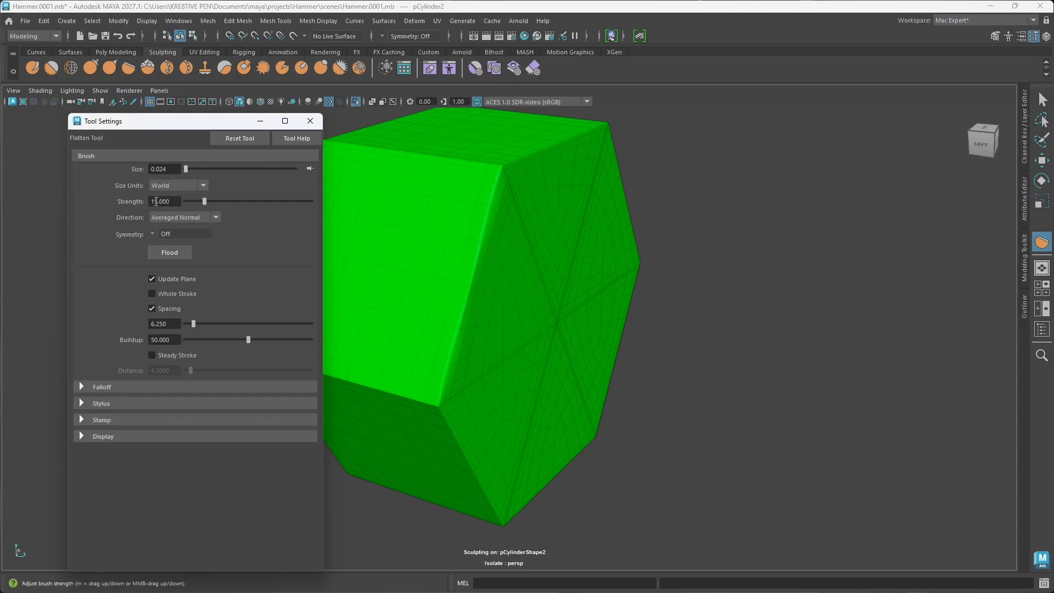
{"action": "left_click_drag", "start_coordinate": [156, 202], "coordinate": [146, 202]}
{"action": "type", "text": "20"}
{"action": "key", "text": "Return"}
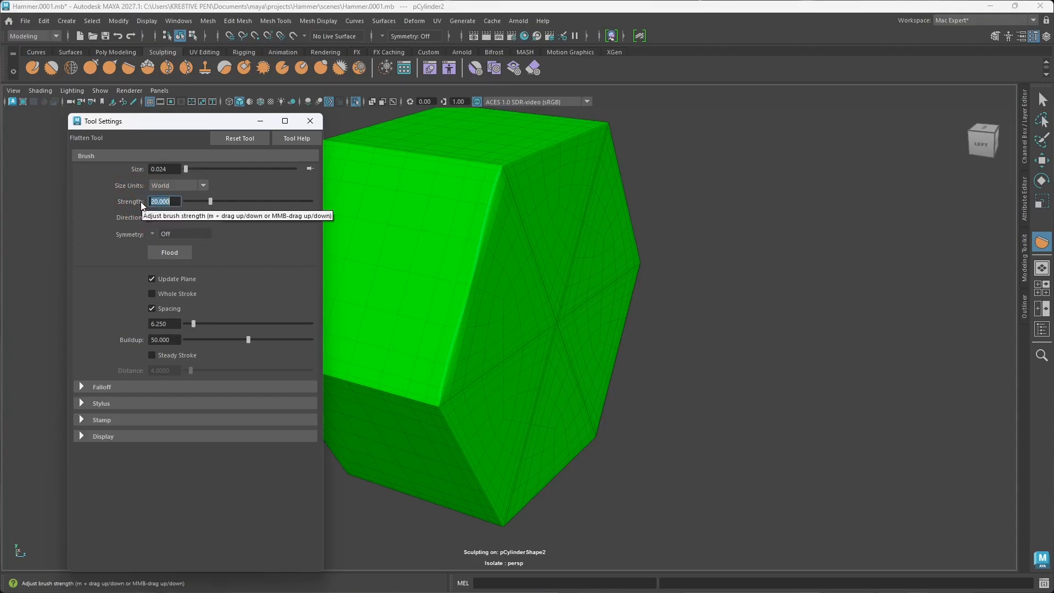
Step: Flatten the lower corner of the worn hexagon edge and the whole edge between the two adjoining side faces
{"action": "middle_click_drag", "start_coordinate": [506, 354], "coordinate": [588, 348], "text": "alt"}
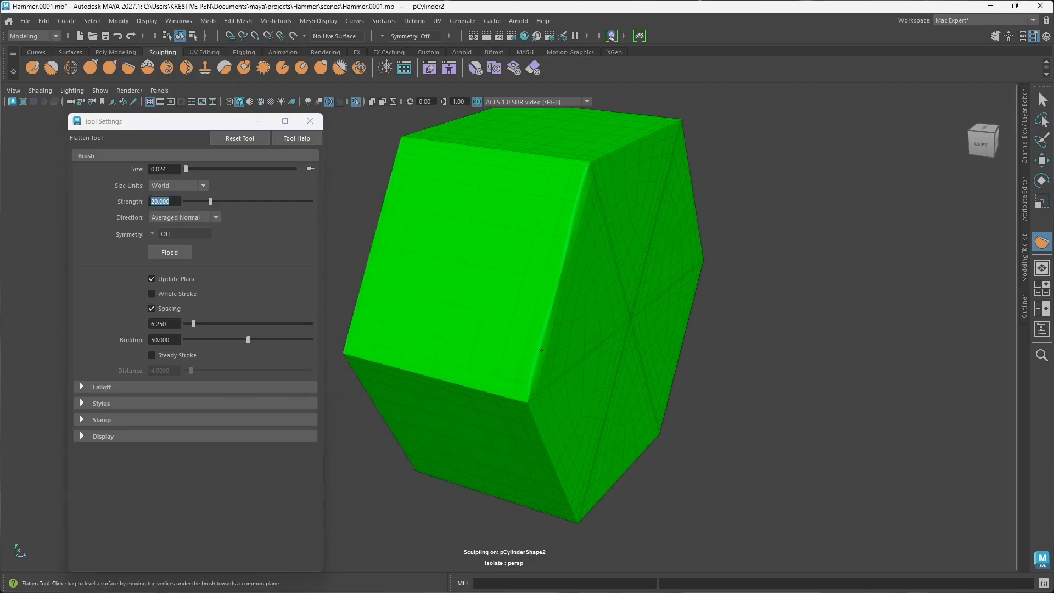
{"action": "left_click", "coordinate": [534, 376]}
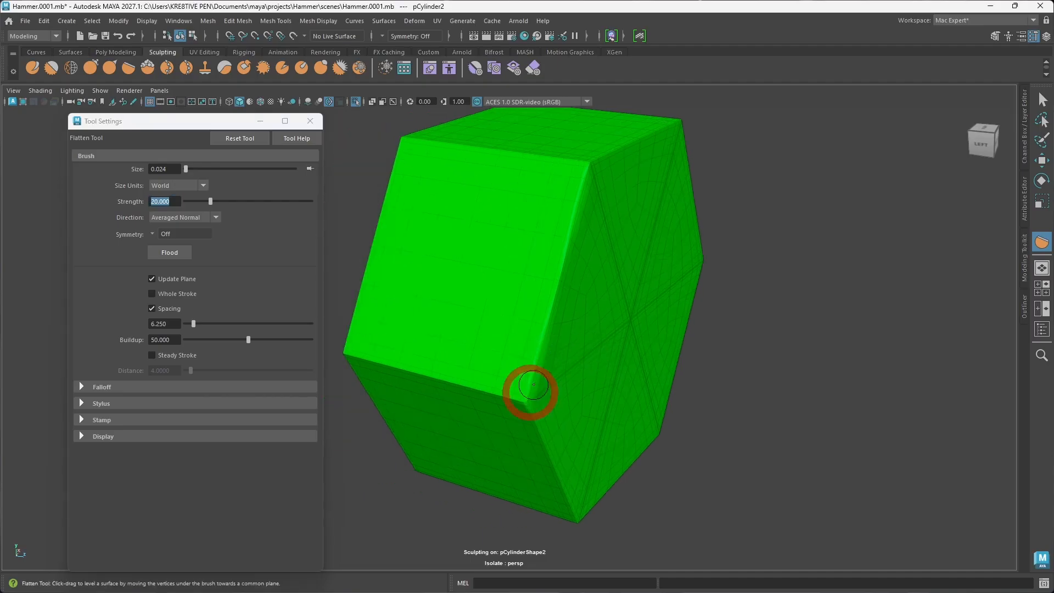
{"action": "left_click_drag", "start_coordinate": [530, 391], "coordinate": [546, 376], "text": "alt"}
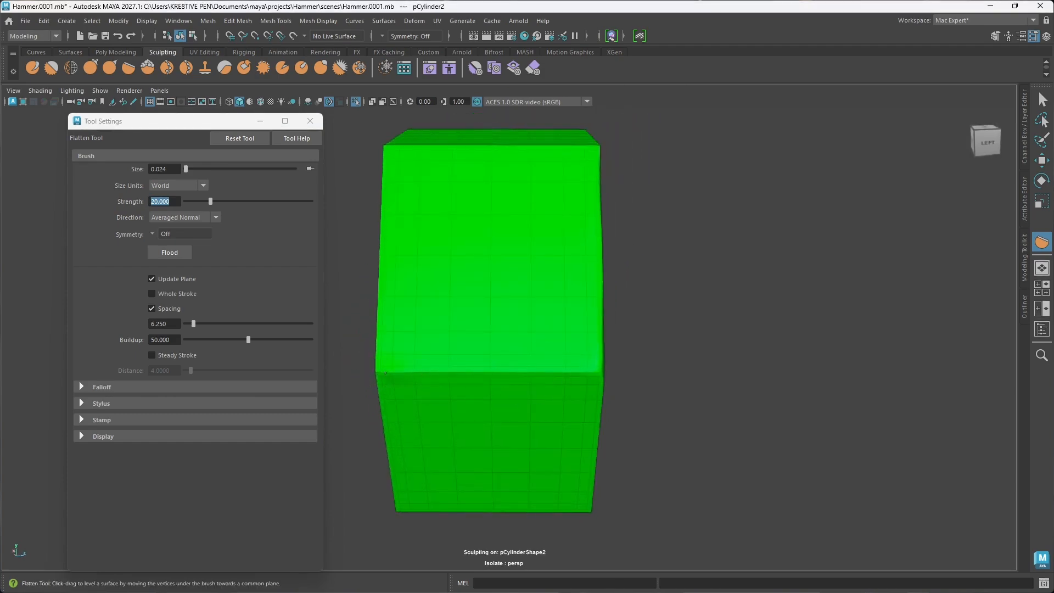
{"action": "left_click_drag", "start_coordinate": [586, 371], "coordinate": [518, 375]}
{"action": "mouse_move", "coordinate": [394, 376]}
{"action": "left_mouse_down"}
{"action": "mouse_move", "coordinate": [358, 374]}
{"action": "mouse_move", "coordinate": [372, 372]}
{"action": "left_mouse_up"}
{"action": "mouse_move", "coordinate": [493, 417]}
{"action": "left_mouse_down", "text": "alt"}
{"action": "mouse_move", "coordinate": [457, 391]}
{"action": "mouse_move", "coordinate": [439, 403]}
{"action": "left_mouse_up", "text": "alt"}
{"action": "left_click_drag", "start_coordinate": [394, 372], "coordinate": [406, 372], "text": "alt"}
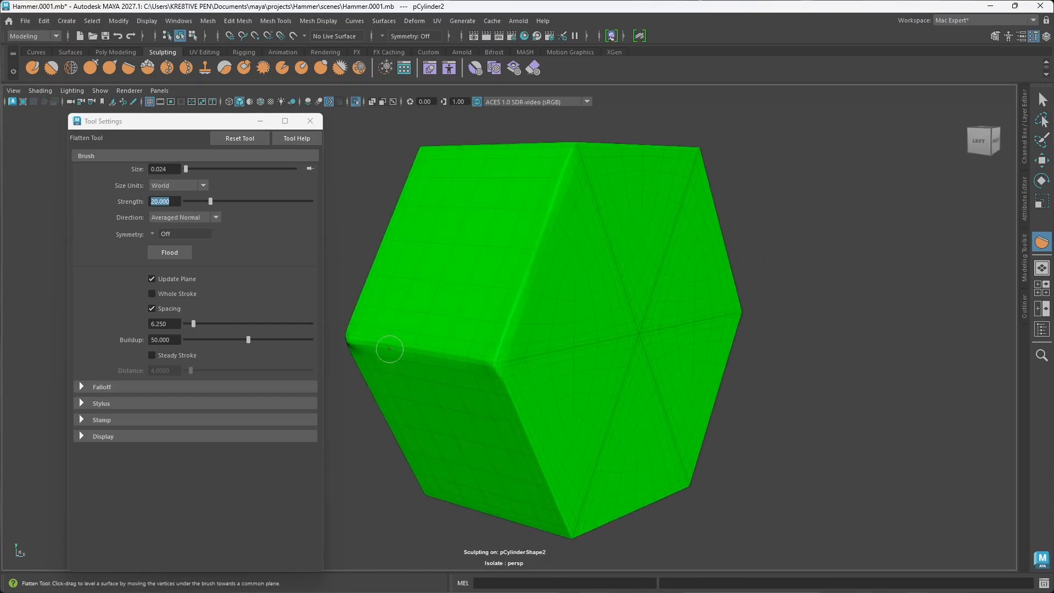
Step: Undo the Flatten stroke at the side edge's far corner and rework that end with short strokes, undoing the last one
{"action": "key", "text": "ctrl+z"}
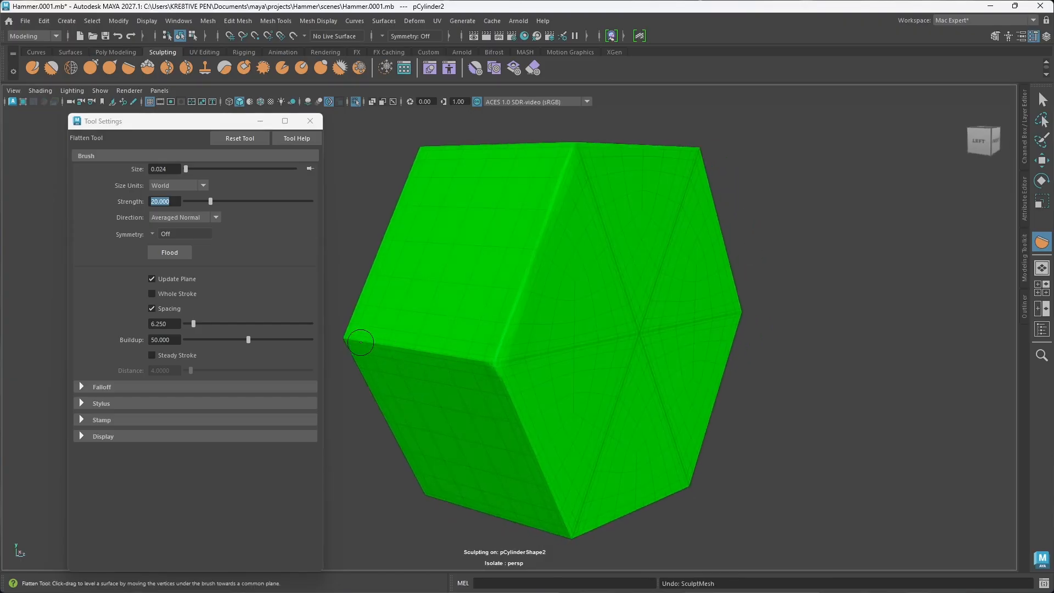
{"action": "left_click_drag", "start_coordinate": [353, 341], "coordinate": [367, 344]}
{"action": "mouse_move", "coordinate": [358, 344]}
{"action": "left_mouse_down"}
{"action": "mouse_move", "coordinate": [366, 342]}
{"action": "mouse_move", "coordinate": [337, 338]}
{"action": "left_mouse_up"}
{"action": "key", "text": "ctrl+z"}
Step: Flatten the lower hexagon edge and continue along the next edge between side faces at the stud's underside
{"action": "middle_click_drag", "start_coordinate": [575, 429], "coordinate": [577, 377], "text": "alt"}
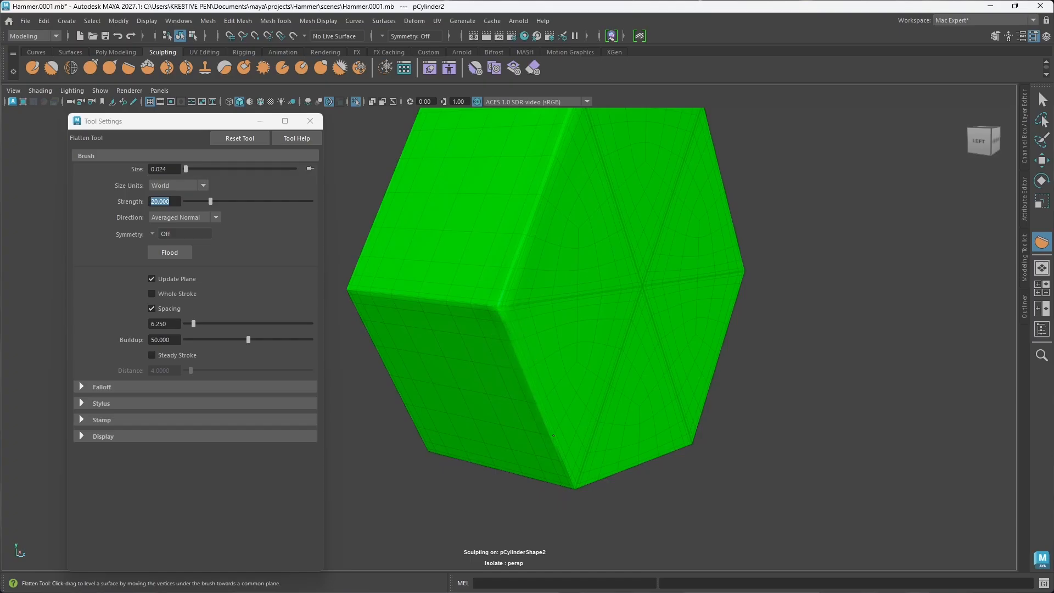
{"action": "left_click_drag", "start_coordinate": [566, 404], "coordinate": [609, 384], "text": "alt"}
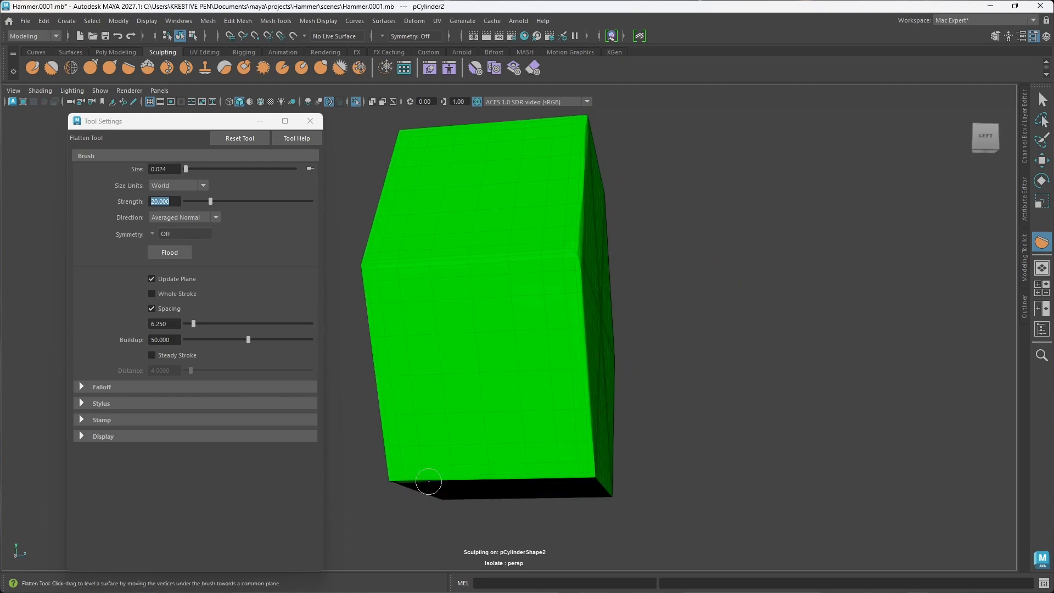
{"action": "left_click_drag", "start_coordinate": [434, 484], "coordinate": [481, 474], "text": "alt"}
{"action": "middle_click_drag", "start_coordinate": [508, 514], "coordinate": [551, 430], "text": "alt"}
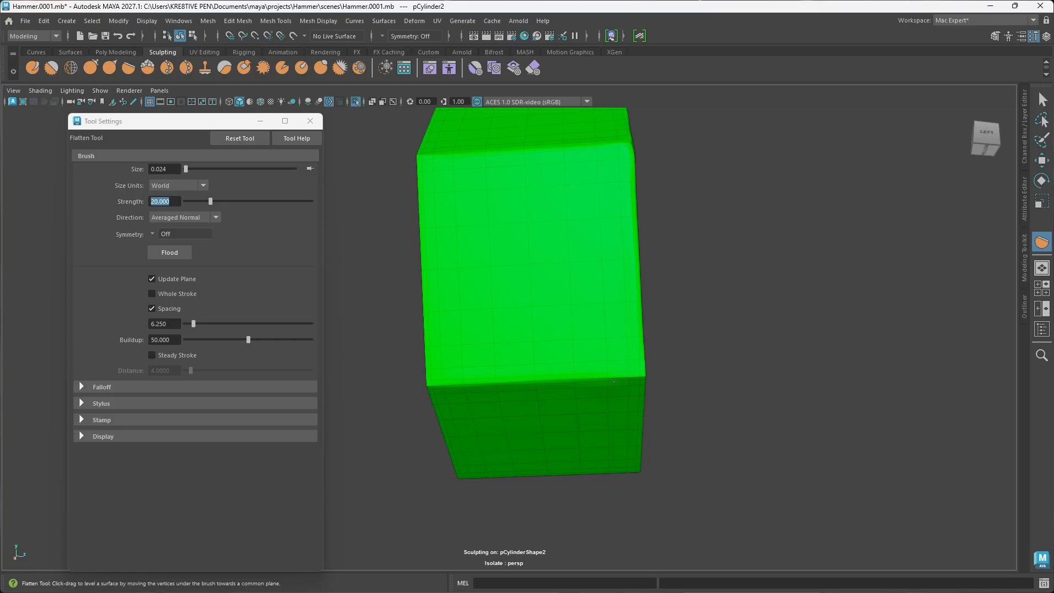
Step: Soften the hexagonal bolt's lower front edges with the Flatten tool, undoing the strokes that cut too deep
{"action": "left_click_drag", "start_coordinate": [614, 382], "coordinate": [644, 376]}
{"action": "key", "text": "ctrl+z"}
{"action": "mouse_move", "coordinate": [471, 384]}
{"action": "left_mouse_down"}
{"action": "mouse_move", "coordinate": [593, 381]}
{"action": "mouse_move", "coordinate": [512, 405]}
{"action": "mouse_move", "coordinate": [549, 395]}
{"action": "left_mouse_up"}
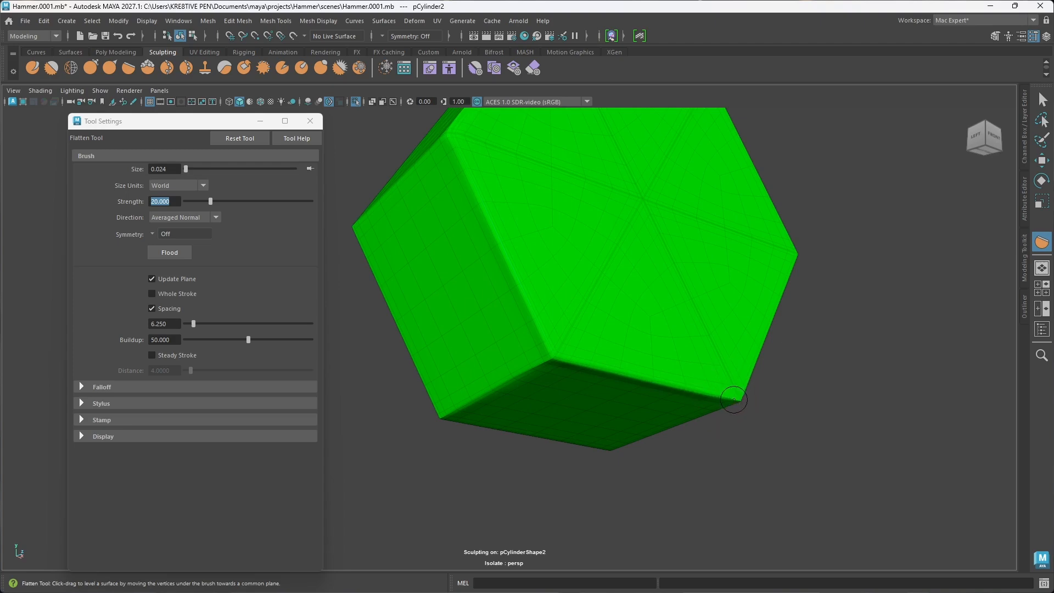
{"action": "mouse_move", "coordinate": [732, 402]}
{"action": "left_mouse_down"}
{"action": "mouse_move", "coordinate": [630, 376]}
{"action": "mouse_move", "coordinate": [638, 370]}
{"action": "left_mouse_up"}
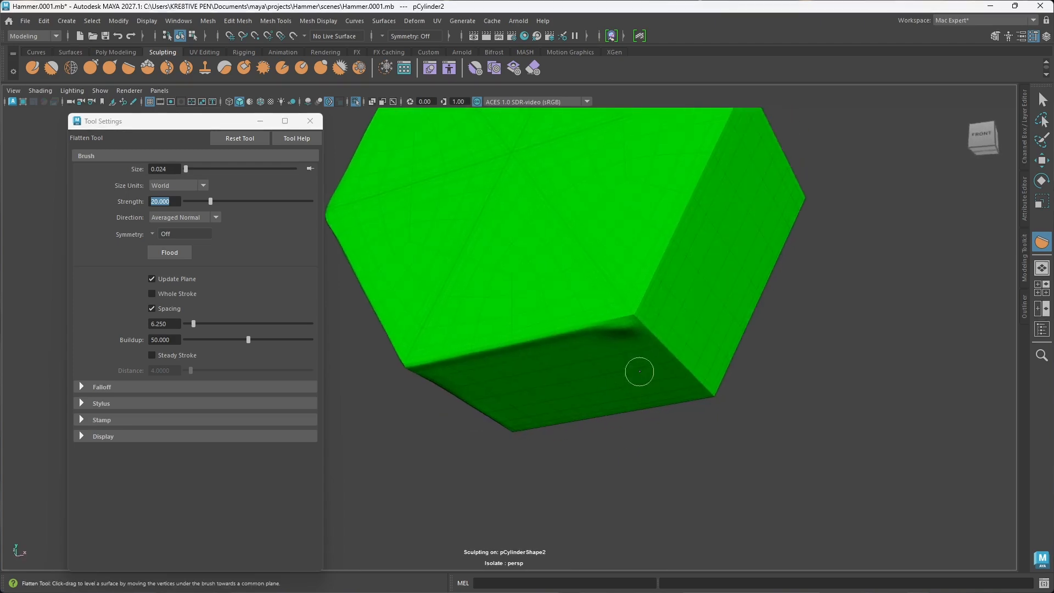
{"action": "key", "text": "ctrl+z"}
{"action": "mouse_move", "coordinate": [602, 324]}
{"action": "left_mouse_down"}
{"action": "mouse_move", "coordinate": [636, 318]}
{"action": "mouse_move", "coordinate": [609, 318]}
{"action": "left_mouse_up"}
{"action": "key", "text": "ctrl+z"}
{"action": "left_click_drag", "start_coordinate": [628, 350], "coordinate": [623, 355], "text": "alt"}
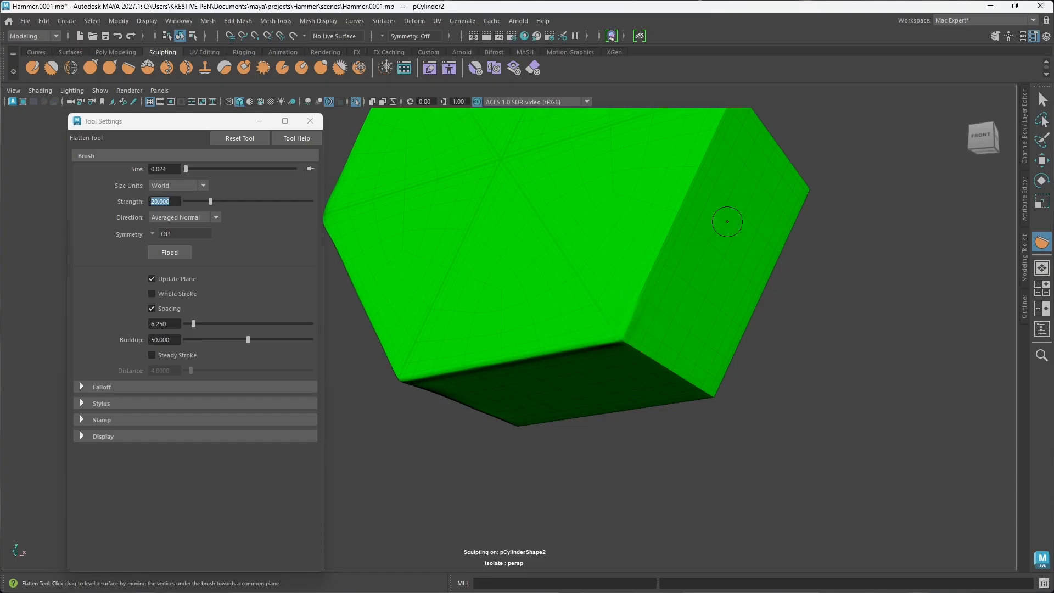
Step: Flatten the edge between the bolt's front face and lower right side up to the corner, restoring the undone edge stroke
{"action": "left_click_drag", "start_coordinate": [725, 219], "coordinate": [721, 238], "text": "alt"}
{"action": "middle_click_drag", "start_coordinate": [721, 238], "coordinate": [672, 230], "text": "alt"}
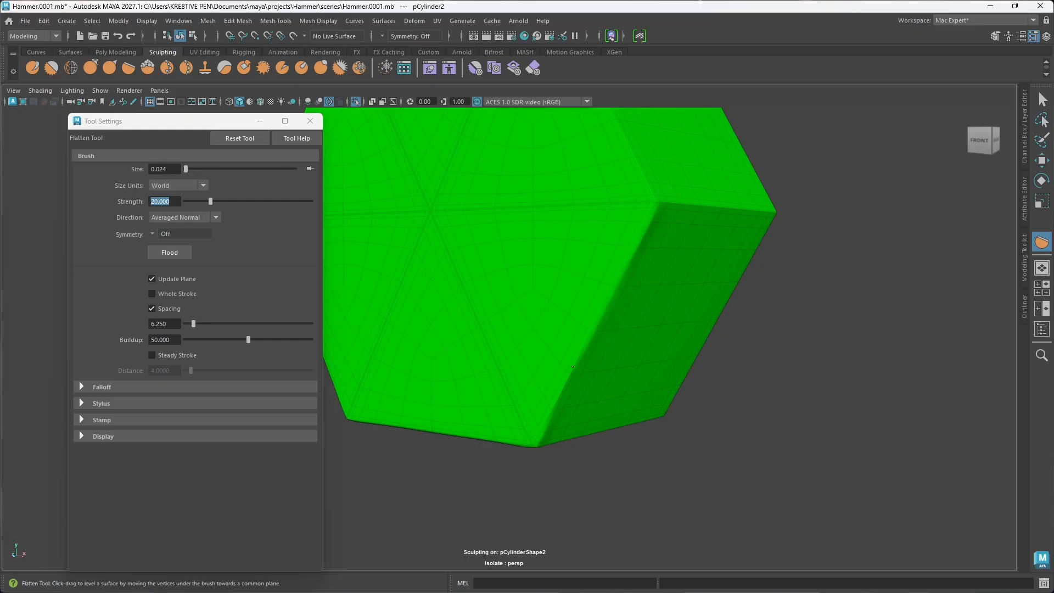
{"action": "left_click_drag", "start_coordinate": [587, 366], "coordinate": [623, 302], "text": "alt"}
{"action": "mouse_move", "coordinate": [616, 255]}
{"action": "left_mouse_down"}
{"action": "mouse_move", "coordinate": [610, 278]}
{"action": "mouse_move", "coordinate": [644, 264]}
{"action": "left_mouse_up"}
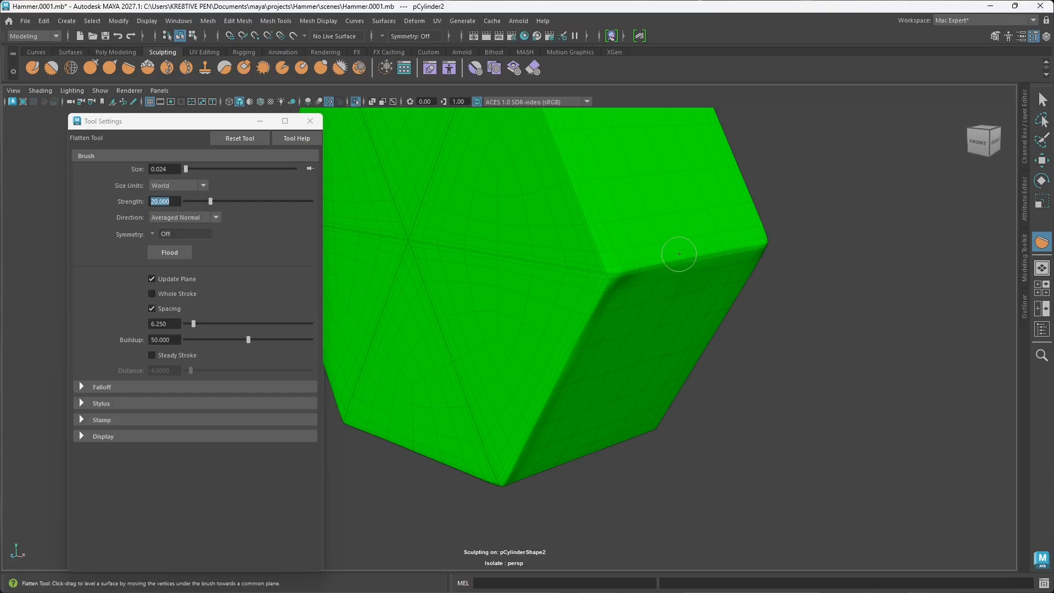
{"action": "key", "text": "ctrl+z"}
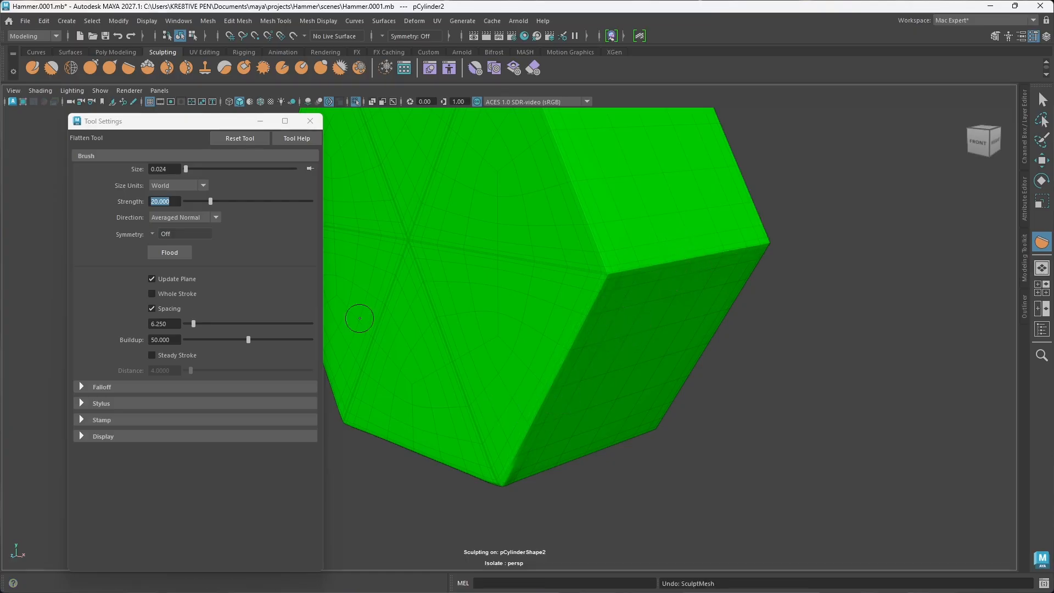
{"action": "left_click", "coordinate": [132, 36]}
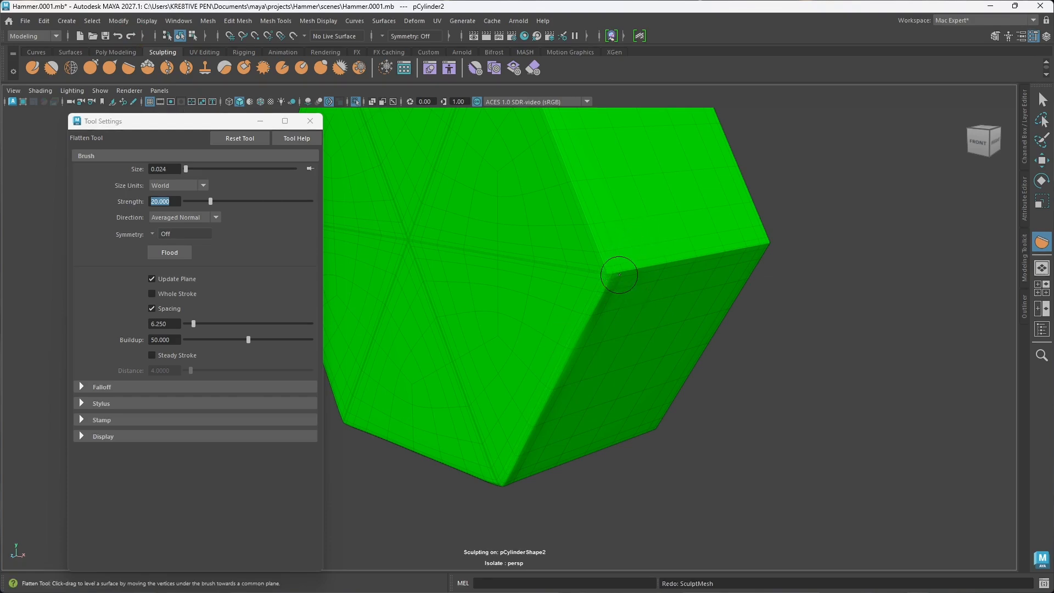
Step: Soften the edge between the bolt's two right sides and the front face's upper right edge, redoing the excessive corner stroke
{"action": "mouse_move", "coordinate": [632, 274]}
{"action": "left_mouse_down"}
{"action": "mouse_move", "coordinate": [735, 255]}
{"action": "mouse_move", "coordinate": [714, 255]}
{"action": "left_mouse_up"}
{"action": "key", "text": "ctrl+z"}
{"action": "left_click_drag", "start_coordinate": [648, 264], "coordinate": [672, 262]}
{"action": "scroll", "coordinate": [624, 261], "scroll_direction": "down", "scroll_amount": 4}
{"action": "middle_click_drag", "start_coordinate": [623, 260], "coordinate": [641, 291], "text": "alt"}
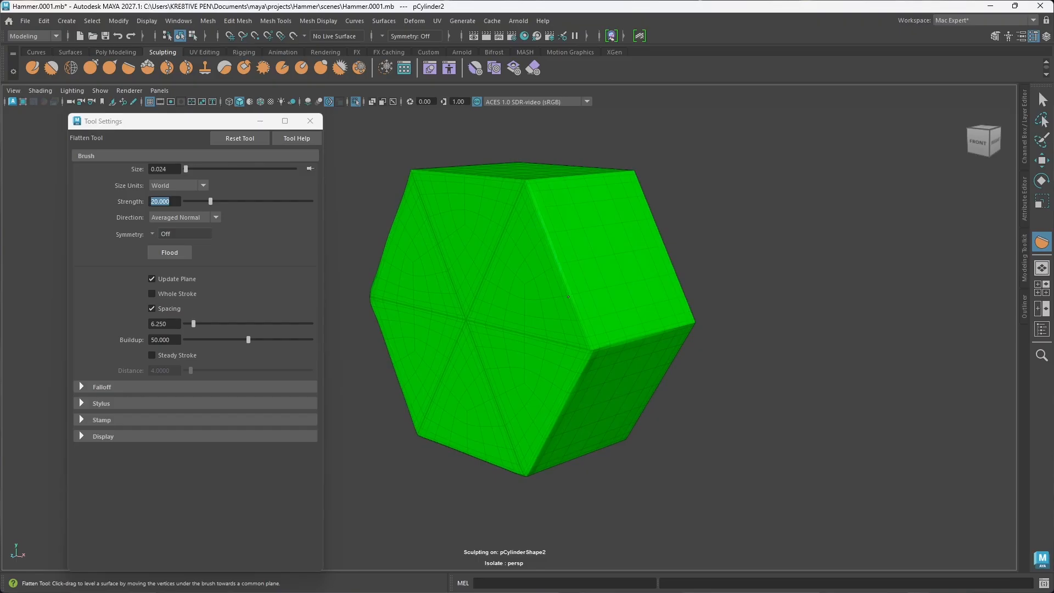
{"action": "left_click_drag", "start_coordinate": [587, 338], "coordinate": [575, 321]}
{"action": "left_click_drag", "start_coordinate": [571, 317], "coordinate": [628, 327], "text": "alt"}
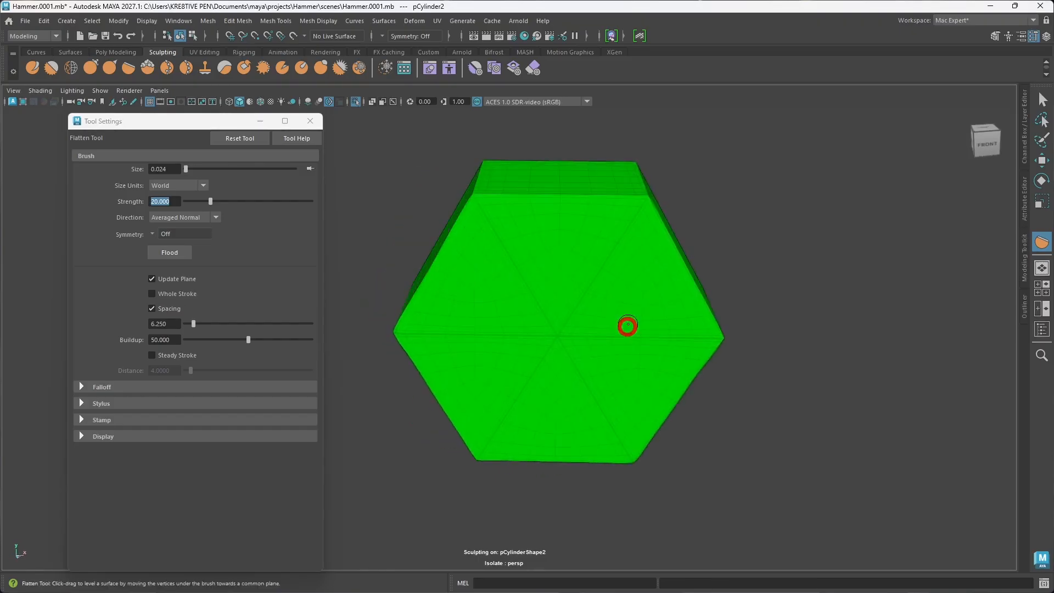
{"action": "middle_click_drag", "start_coordinate": [605, 288], "coordinate": [611, 294], "text": "alt"}
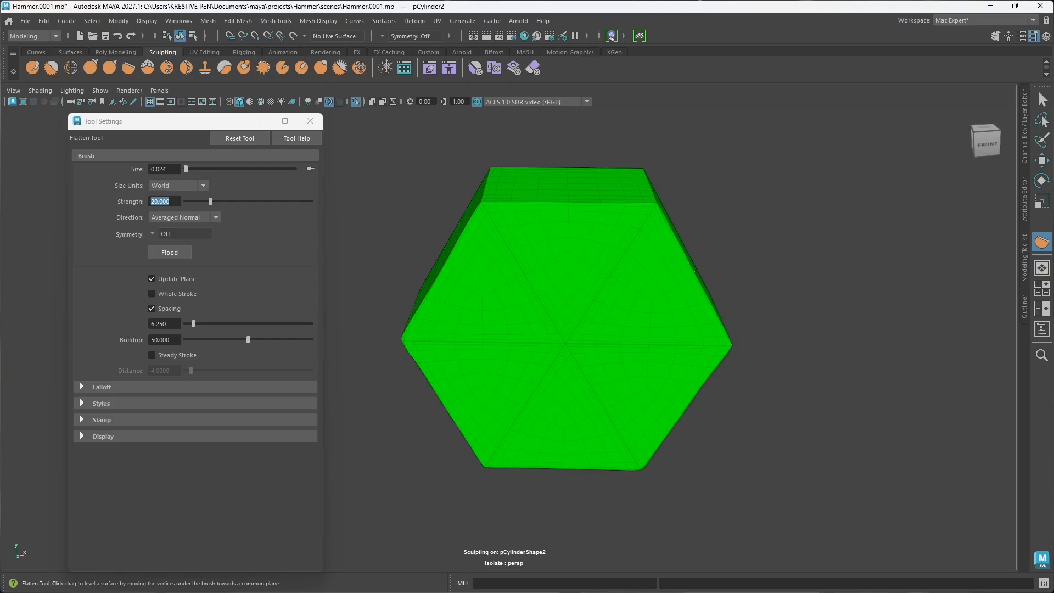
Step: Flatten the front face's top edge, the edge between the top and upper left side, and the adjoining back rim edges
{"action": "scroll", "coordinate": [555, 255], "scroll_direction": "up", "scroll_amount": 3}
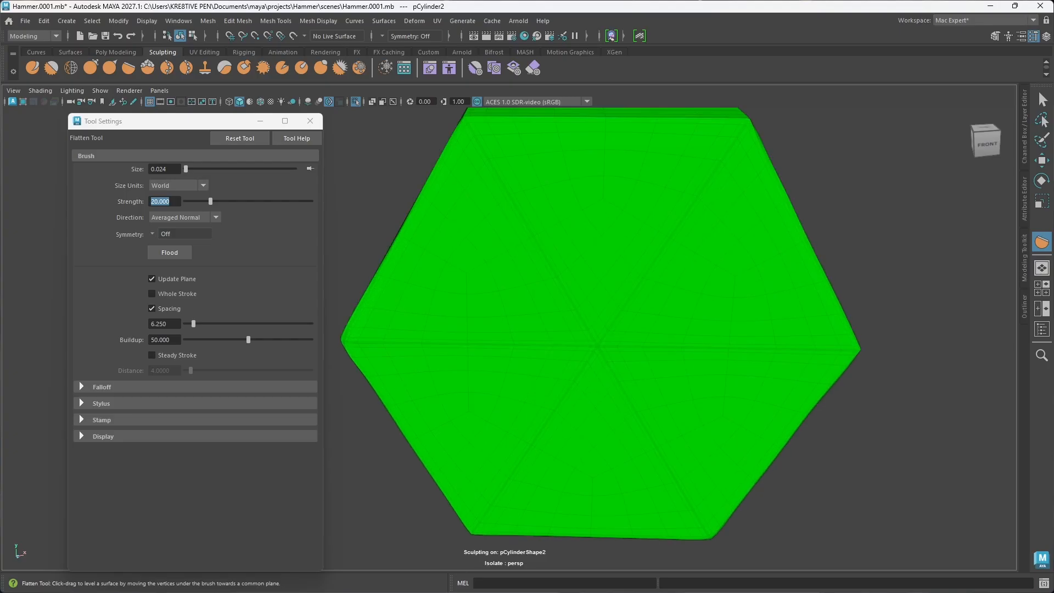
{"action": "left_click_drag", "start_coordinate": [568, 254], "coordinate": [565, 266], "text": "alt"}
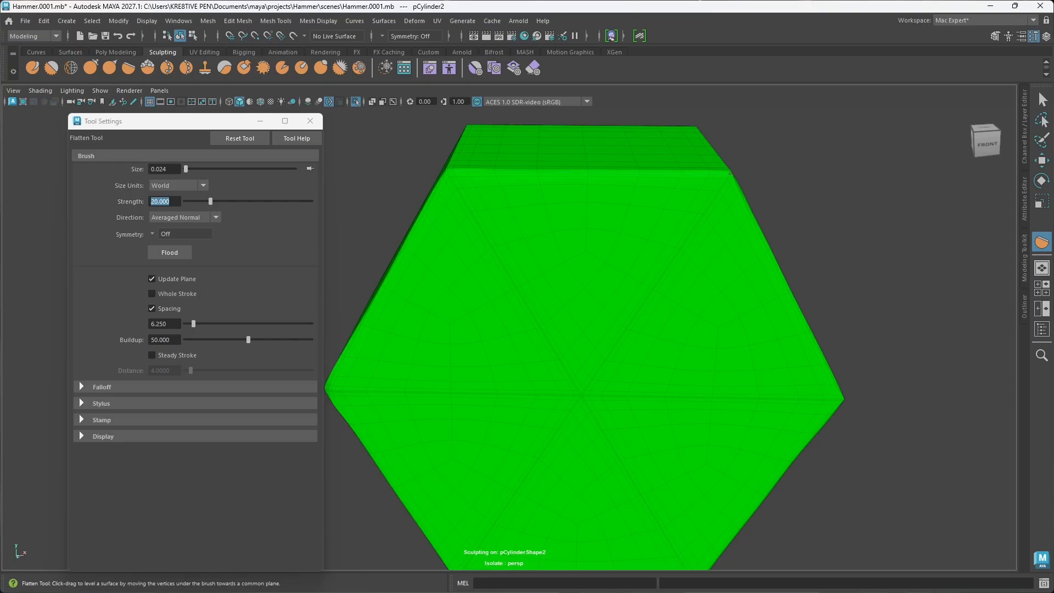
{"action": "left_click_drag", "start_coordinate": [522, 252], "coordinate": [610, 273], "text": "alt"}
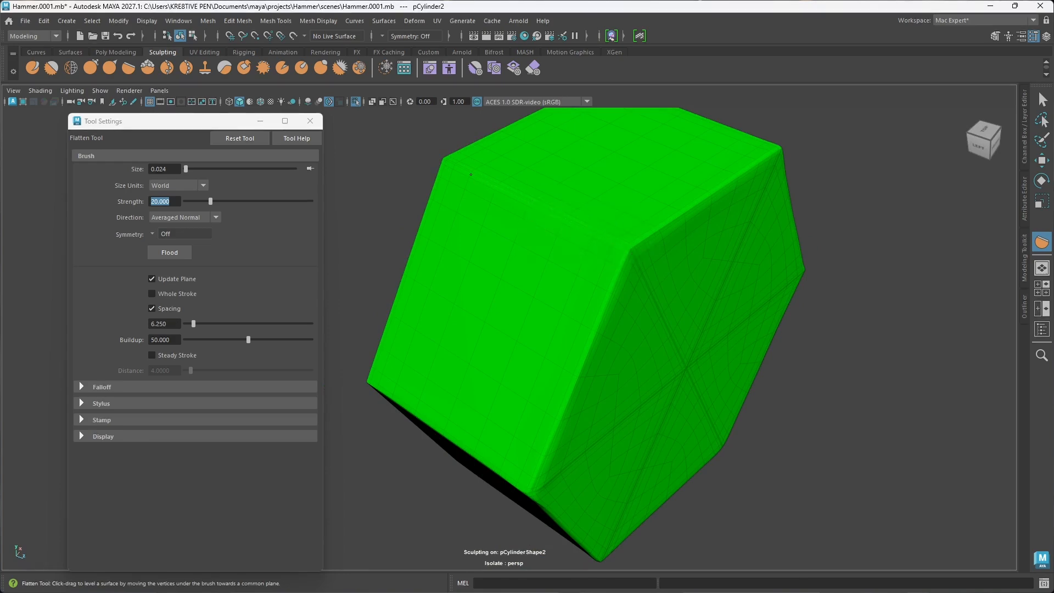
{"action": "left_click_drag", "start_coordinate": [471, 174], "coordinate": [655, 283], "text": "alt"}
{"action": "middle_click_drag", "start_coordinate": [638, 303], "coordinate": [656, 312], "text": "alt"}
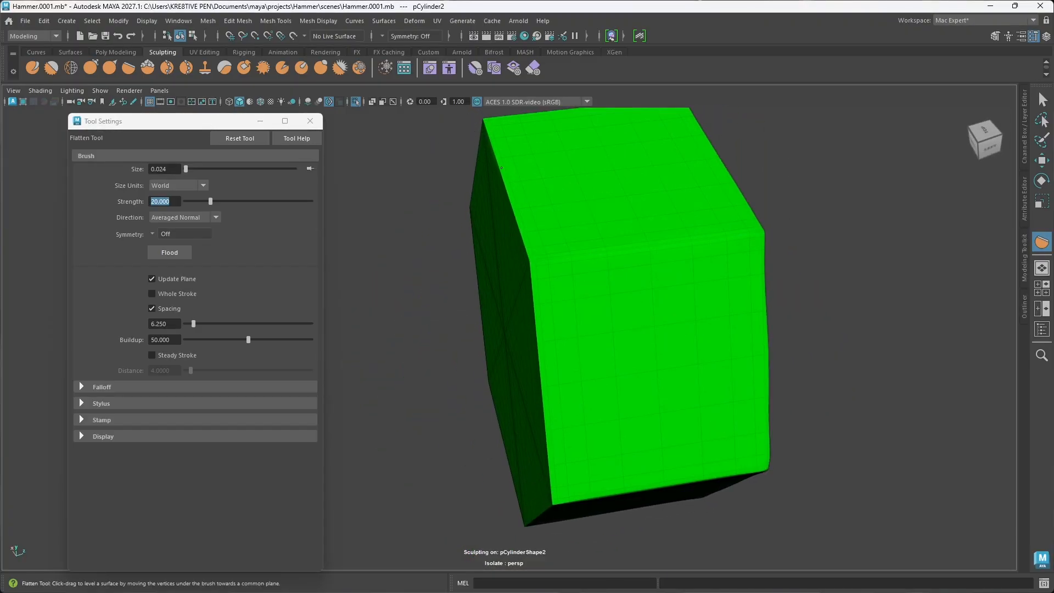
{"action": "left_click_drag", "start_coordinate": [521, 230], "coordinate": [527, 251]}
{"action": "mouse_move", "coordinate": [510, 214]}
{"action": "left_mouse_down", "text": "alt"}
{"action": "mouse_move", "coordinate": [584, 273]}
{"action": "mouse_move", "coordinate": [600, 273]}
{"action": "left_mouse_up", "text": "alt"}
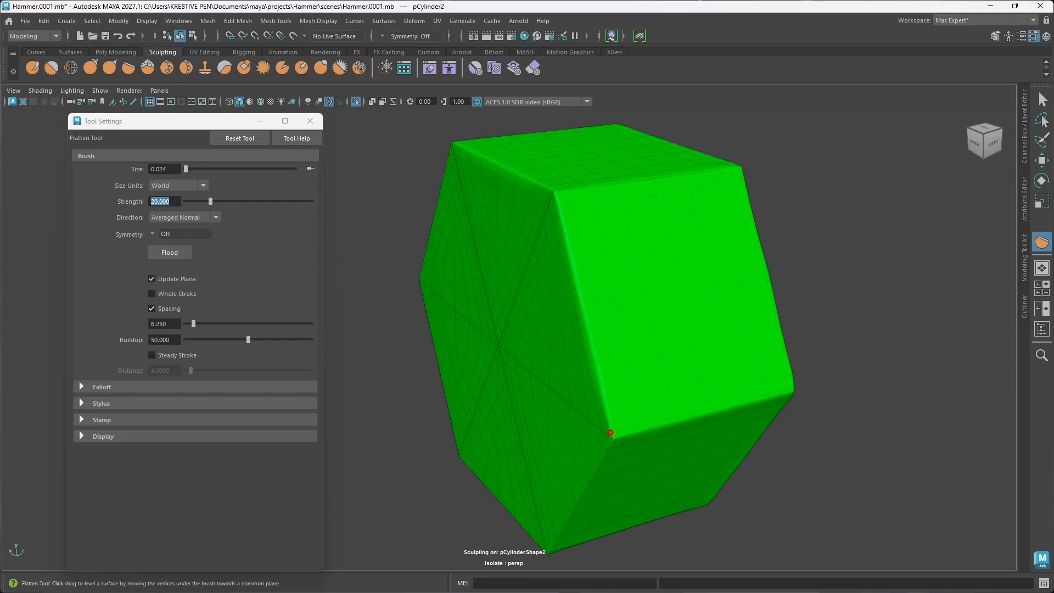
Step: Wear down the edge between the bolt's two left sides and the lower edges around its back face
{"action": "mouse_move", "coordinate": [611, 433]}
{"action": "left_mouse_down", "text": "alt"}
{"action": "mouse_move", "coordinate": [637, 430]}
{"action": "mouse_move", "coordinate": [638, 419]}
{"action": "left_mouse_up", "text": "alt"}
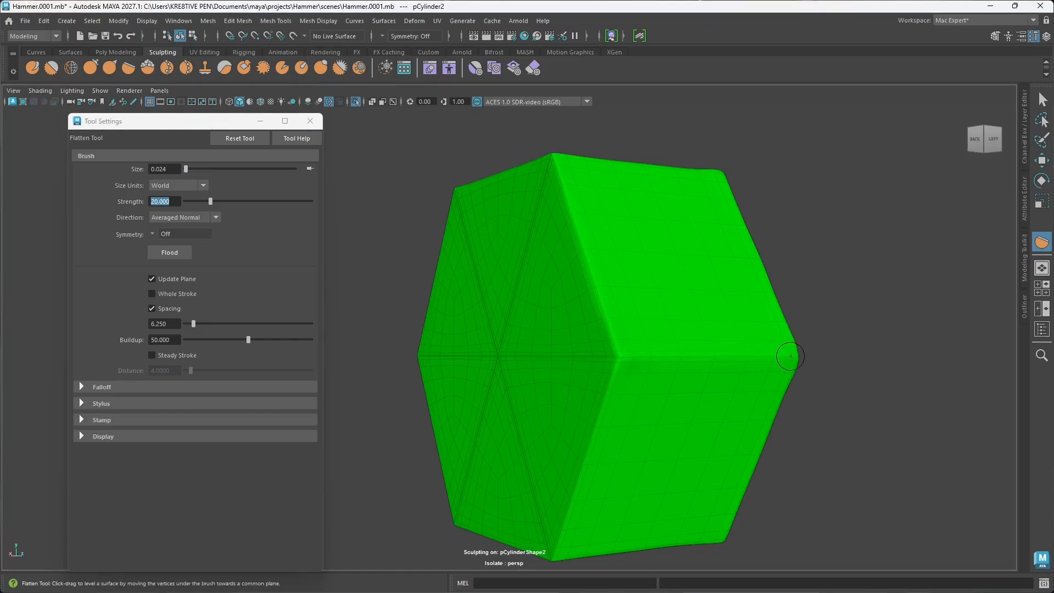
{"action": "mouse_move", "coordinate": [623, 358]}
{"action": "left_mouse_down", "text": "alt"}
{"action": "mouse_move", "coordinate": [668, 384]}
{"action": "mouse_move", "coordinate": [671, 353]}
{"action": "left_mouse_up", "text": "alt"}
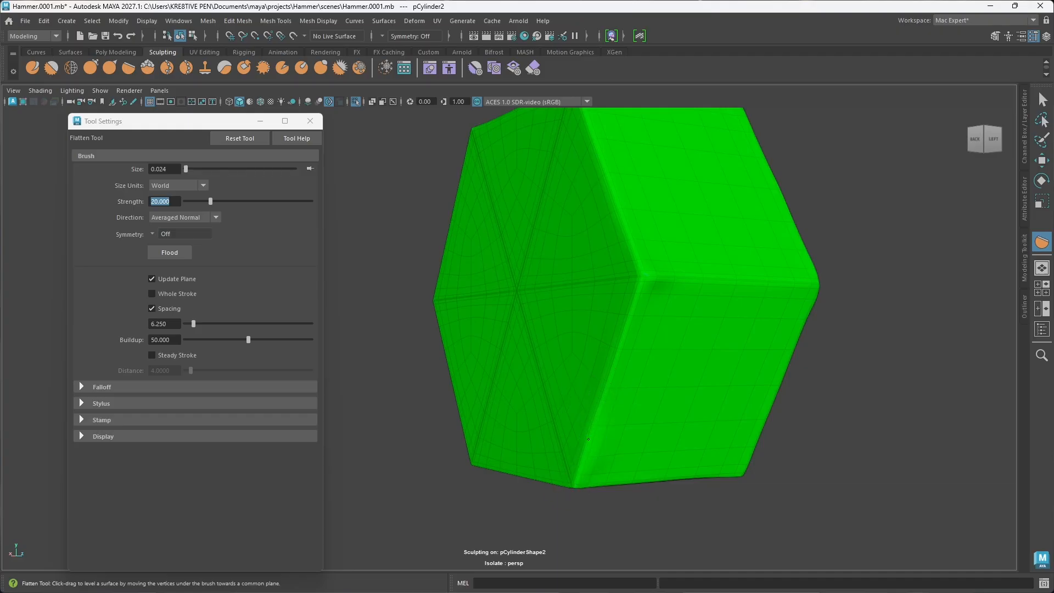
{"action": "mouse_move", "coordinate": [574, 455]}
{"action": "left_mouse_down", "text": "alt"}
{"action": "mouse_move", "coordinate": [604, 443]}
{"action": "mouse_move", "coordinate": [559, 479]}
{"action": "left_mouse_up", "text": "alt"}
{"action": "mouse_move", "coordinate": [402, 496]}
{"action": "left_mouse_down"}
{"action": "mouse_move", "coordinate": [602, 468]}
{"action": "mouse_move", "coordinate": [556, 477]}
{"action": "left_mouse_up"}
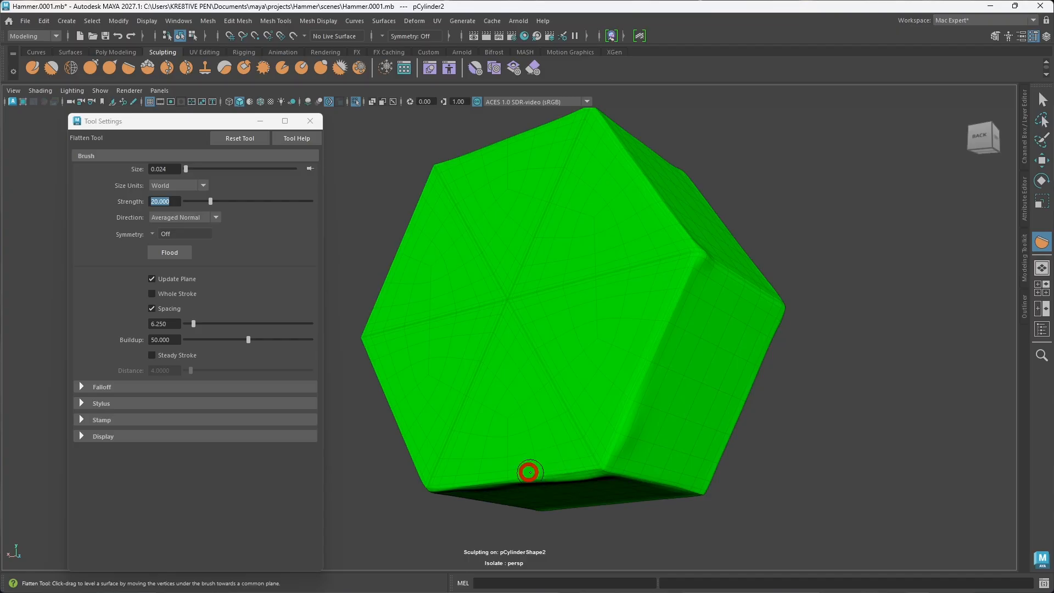
{"action": "mouse_move", "coordinate": [485, 480]}
{"action": "left_mouse_down", "text": "alt"}
{"action": "mouse_move", "coordinate": [630, 463]}
{"action": "mouse_move", "coordinate": [503, 442]}
{"action": "left_mouse_up", "text": "alt"}
Step: Soften the back face's remaining side edges and the edge between the bolt's two right sides
{"action": "left_click_drag", "start_coordinate": [441, 304], "coordinate": [451, 315]}
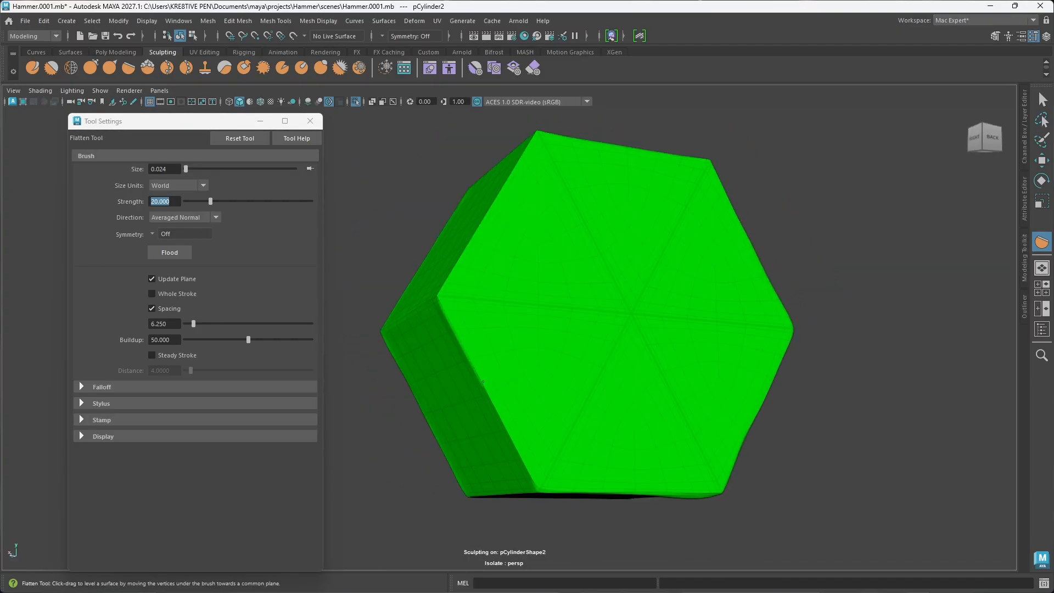
{"action": "left_click_drag", "start_coordinate": [538, 490], "coordinate": [496, 390], "text": "alt"}
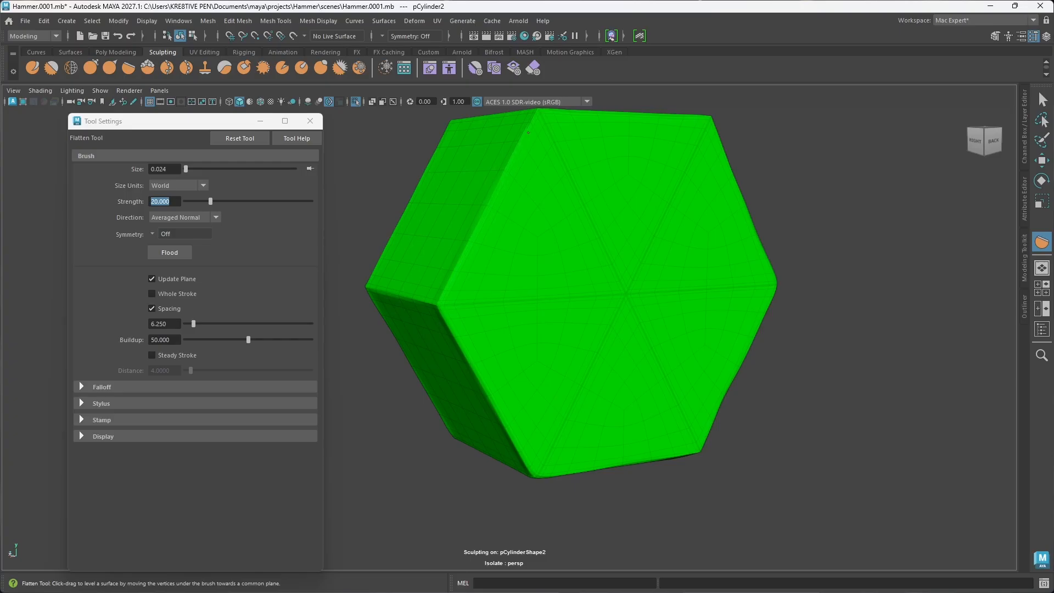
{"action": "mouse_move", "coordinate": [494, 294]}
{"action": "left_mouse_down", "text": "alt"}
{"action": "mouse_move", "coordinate": [520, 306]}
{"action": "mouse_move", "coordinate": [546, 340]}
{"action": "mouse_move", "coordinate": [423, 302]}
{"action": "left_mouse_up", "text": "alt"}
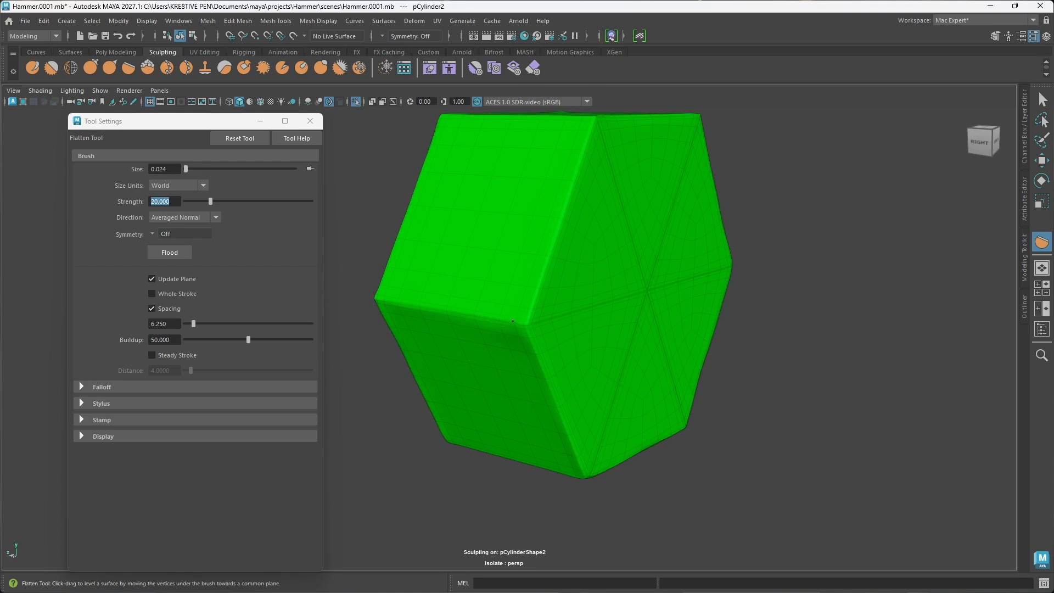
{"action": "mouse_move", "coordinate": [513, 321]}
{"action": "left_mouse_down", "text": "alt"}
{"action": "mouse_move", "coordinate": [558, 313]}
{"action": "mouse_move", "coordinate": [489, 296]}
{"action": "mouse_move", "coordinate": [659, 384]}
{"action": "mouse_move", "coordinate": [561, 353]}
{"action": "mouse_move", "coordinate": [692, 355]}
{"action": "mouse_move", "coordinate": [436, 393]}
{"action": "mouse_move", "coordinate": [494, 332]}
{"action": "mouse_move", "coordinate": [605, 377]}
{"action": "mouse_move", "coordinate": [482, 383]}
{"action": "mouse_move", "coordinate": [546, 391]}
{"action": "mouse_move", "coordinate": [575, 384]}
{"action": "mouse_move", "coordinate": [571, 369]}
{"action": "mouse_move", "coordinate": [488, 380]}
{"action": "left_mouse_up", "text": "alt"}
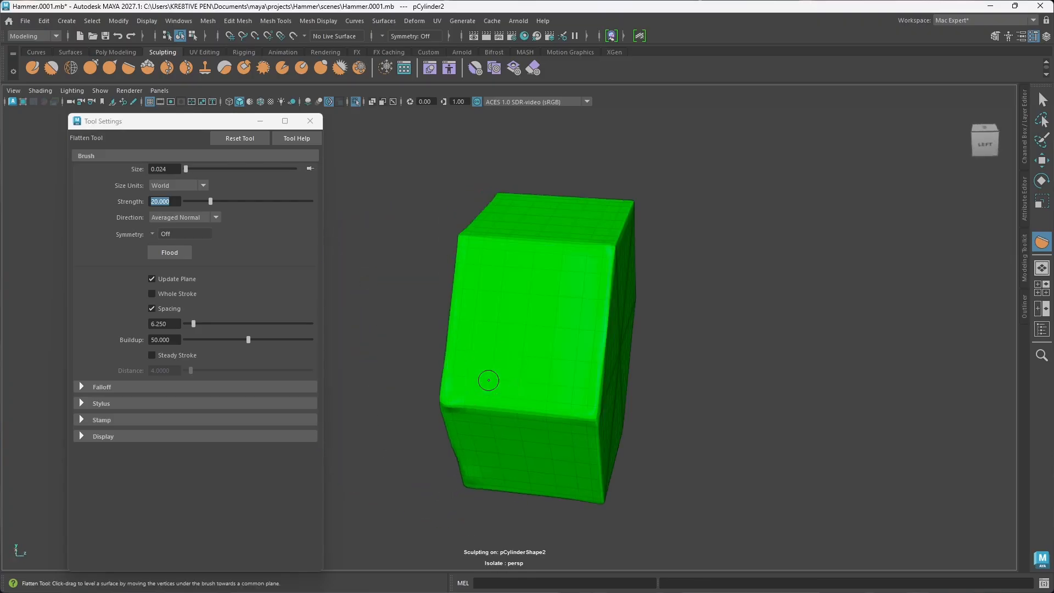
Step: Leave sculpting for the Move tool, deselect the bolt and end isolation to show the whole hammer
{"action": "key", "text": "w"}
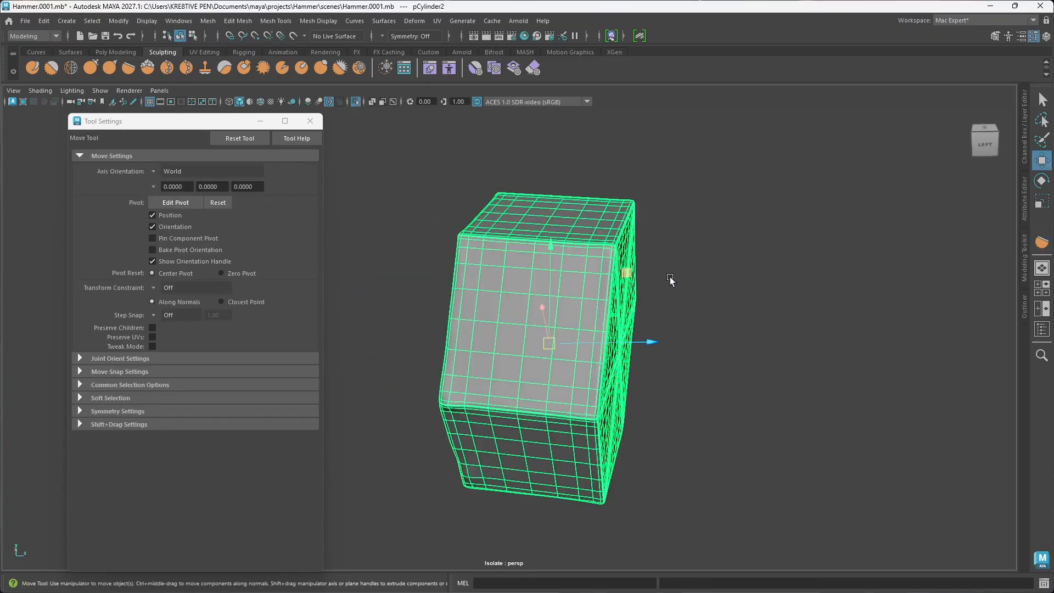
{"action": "left_click", "coordinate": [670, 278]}
{"action": "left_click_drag", "start_coordinate": [658, 290], "coordinate": [621, 286], "text": "alt"}
{"action": "left_click_drag", "start_coordinate": [591, 275], "coordinate": [601, 397], "text": "alt"}
{"action": "key", "text": "ctrl+1"}
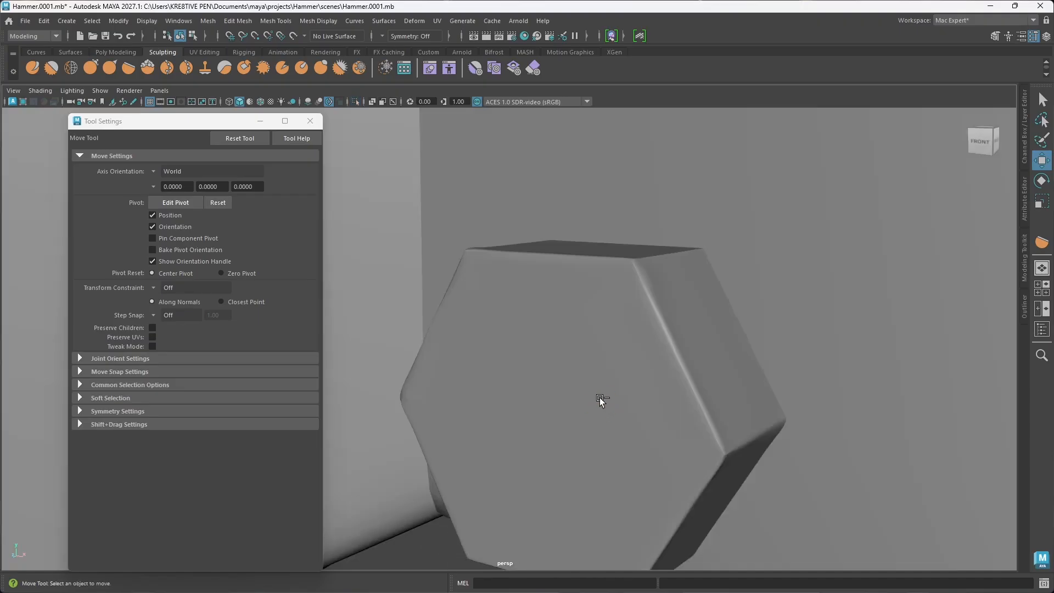
Step: Select the hexagonal bolt at the lower corner of the hammer's centre block and adjust its position along Z
{"action": "scroll", "coordinate": [563, 381], "scroll_direction": "down", "scroll_amount": 12}
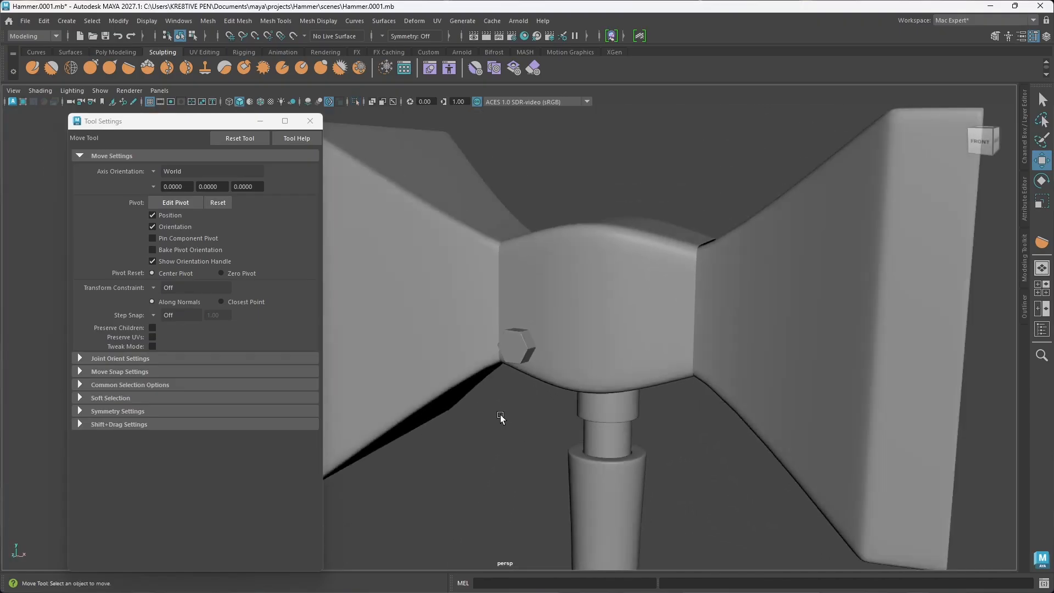
{"action": "left_click_drag", "start_coordinate": [501, 419], "coordinate": [578, 438], "text": "alt"}
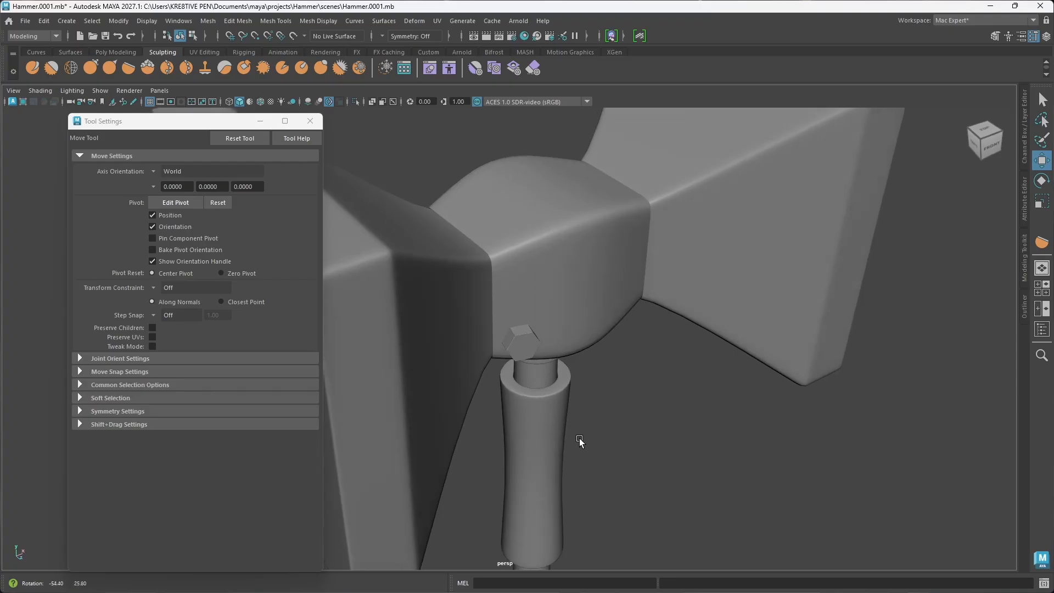
{"action": "left_click", "coordinate": [519, 341]}
{"action": "scroll", "coordinate": [599, 428], "scroll_direction": "up", "scroll_amount": 3}
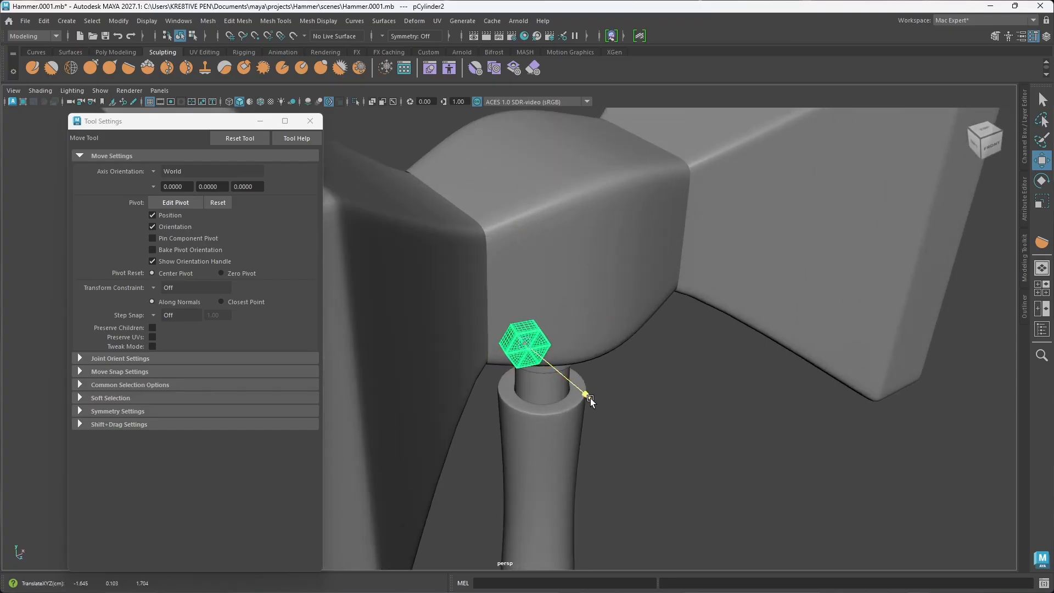
{"action": "left_click_drag", "start_coordinate": [588, 398], "coordinate": [575, 423], "text": "alt"}
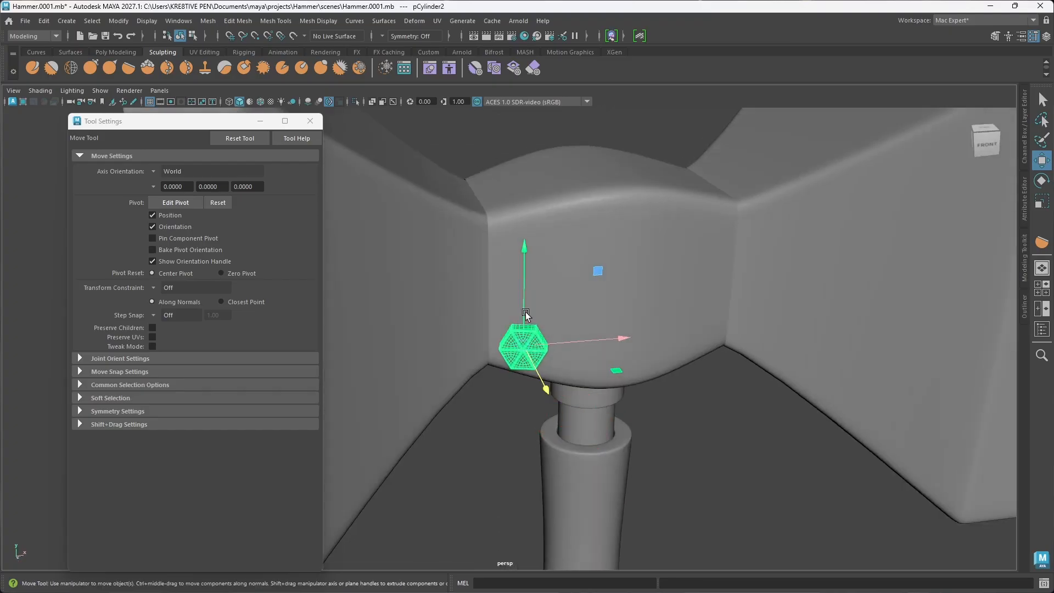
Step: Duplicate the bolt straight upward on the hammer's centre block and combine both bolts into one mesh
{"action": "left_click_drag", "start_coordinate": [524, 324], "coordinate": [525, 225], "text": "shift"}
{"action": "left_click_drag", "start_coordinate": [590, 301], "coordinate": [627, 294], "text": "alt"}
{"action": "left_click", "coordinate": [528, 358], "text": "shift"}
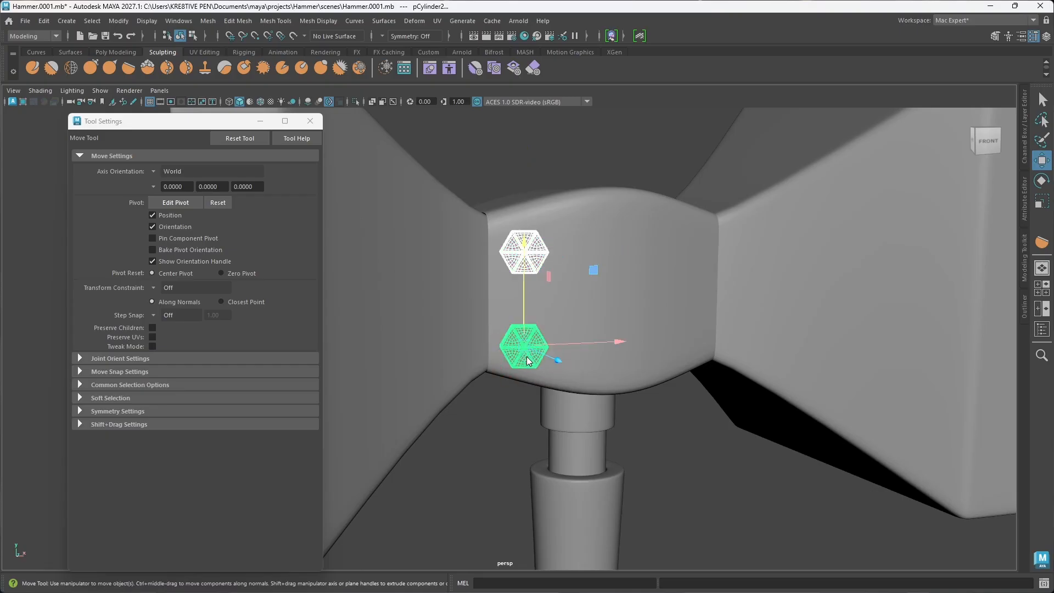
{"action": "right_click_drag", "start_coordinate": [526, 357], "coordinate": [499, 524], "text": "shift"}
{"action": "mouse_move", "coordinate": [527, 409]}
{"action": "left_mouse_down", "text": "alt"}
{"action": "mouse_move", "coordinate": [554, 404]}
{"action": "mouse_move", "coordinate": [532, 401]}
{"action": "left_mouse_up", "text": "alt"}
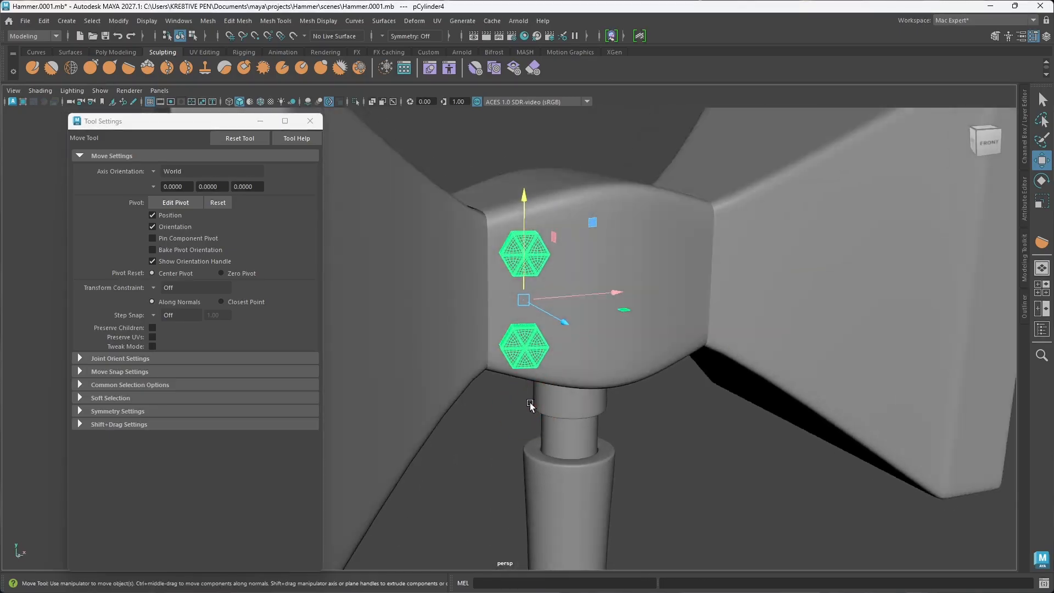
Step: Inspect the combined bolts' UV layout in the UV Editor, then close the editor
{"action": "left_click", "coordinate": [437, 21]}
{"action": "left_click", "coordinate": [466, 44]}
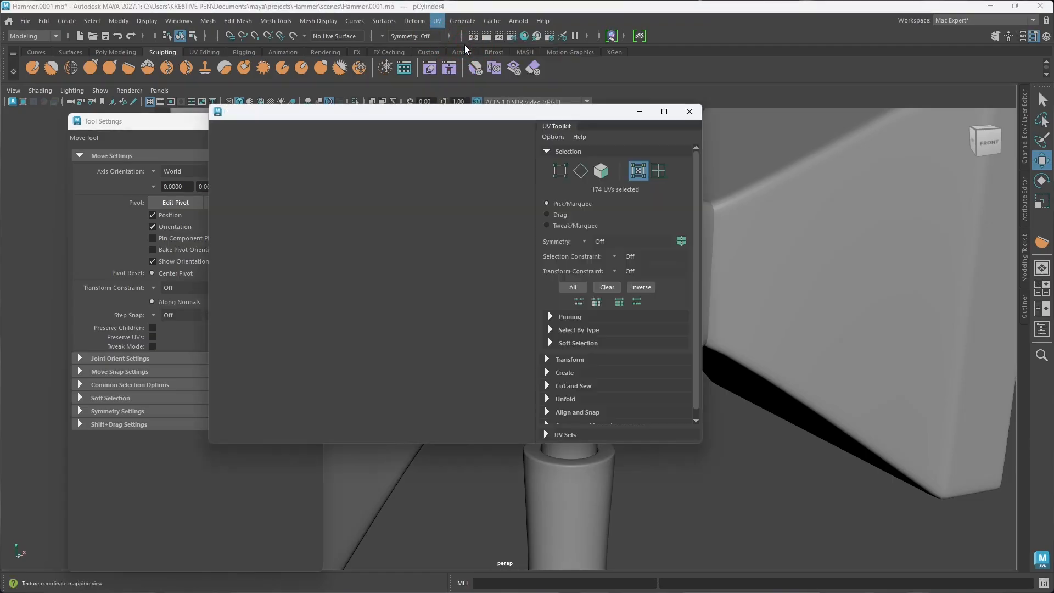
{"action": "scroll", "coordinate": [421, 290], "scroll_direction": "up", "scroll_amount": 2}
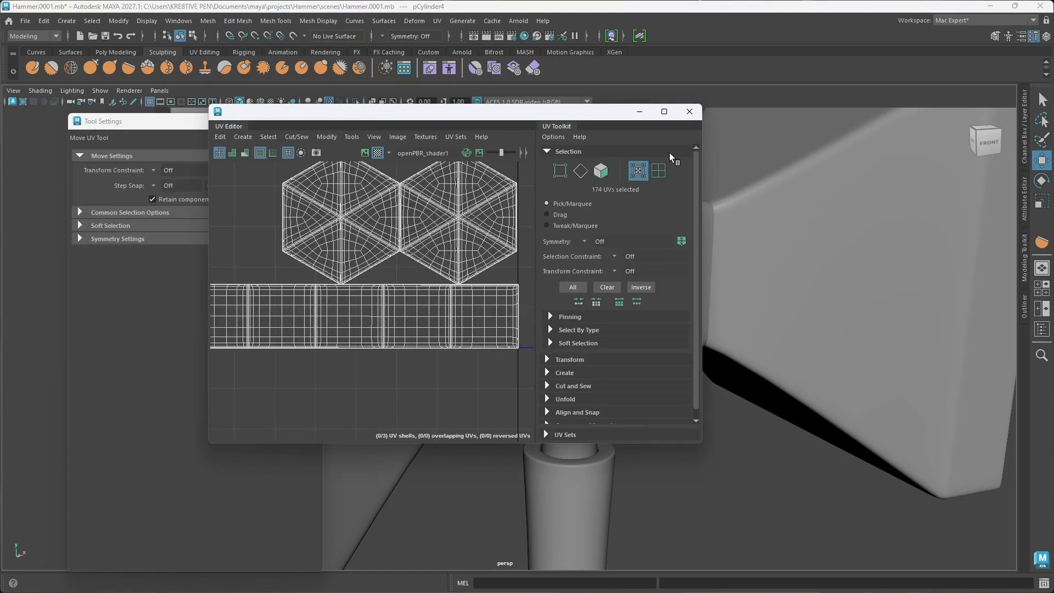
{"action": "left_click", "coordinate": [690, 113]}
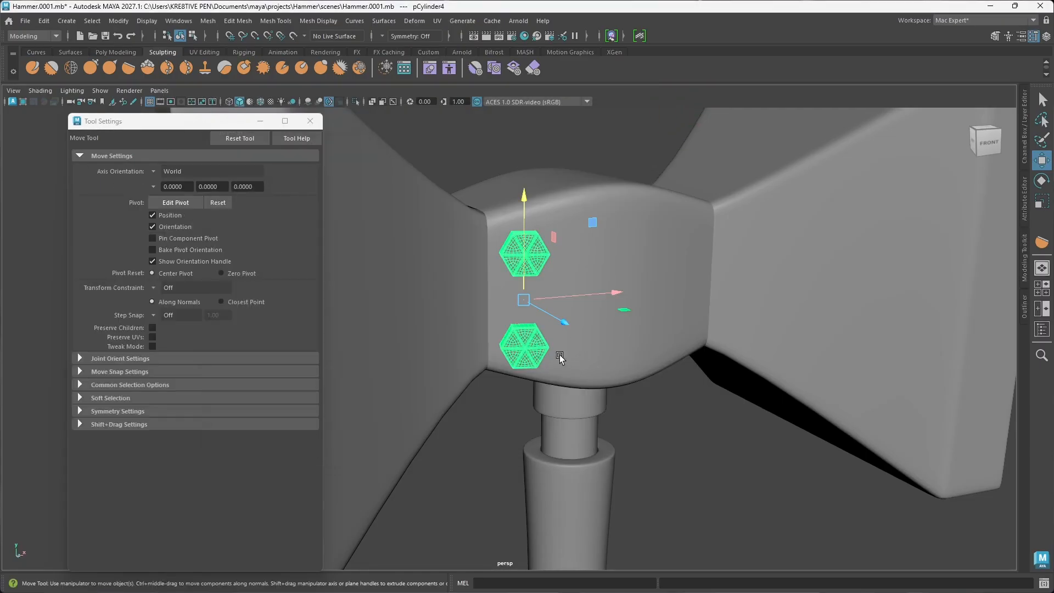
Step: Mirror the combined bolt pair along the world X axis in the + direction, placing bolts at the other side of the centre block's front face
{"action": "scroll", "coordinate": [666, 288], "scroll_direction": "down", "scroll_amount": 5}
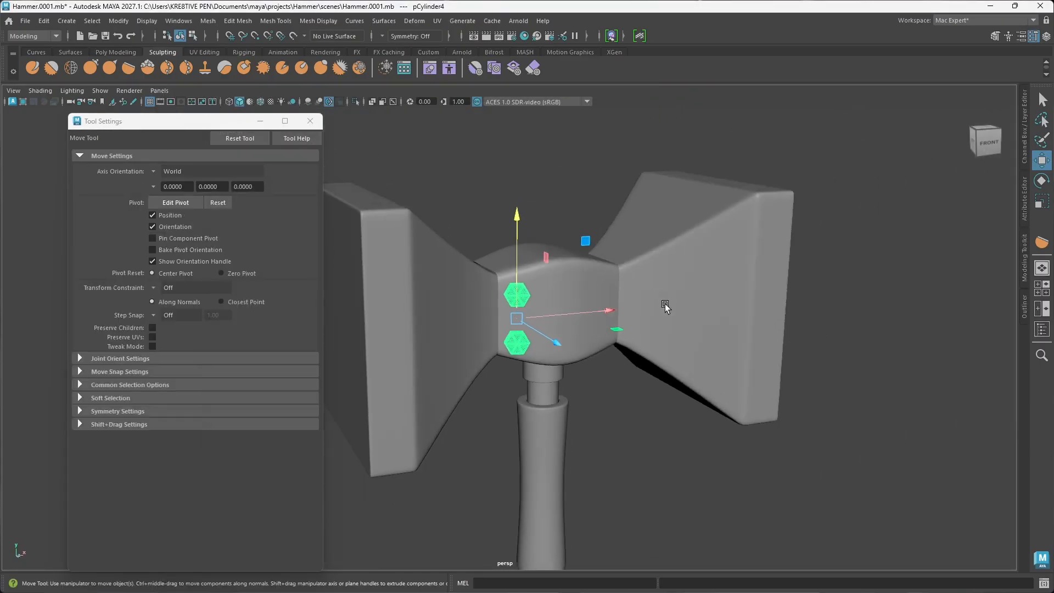
{"action": "left_click_drag", "start_coordinate": [668, 309], "coordinate": [650, 305], "text": "alt"}
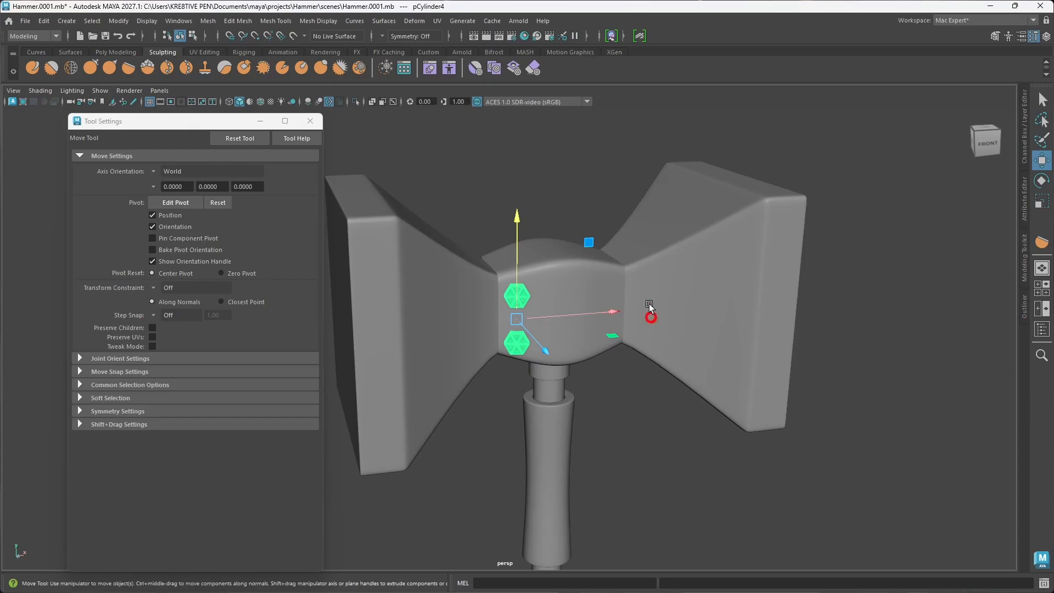
{"action": "right_click", "coordinate": [605, 312], "text": "shift"}
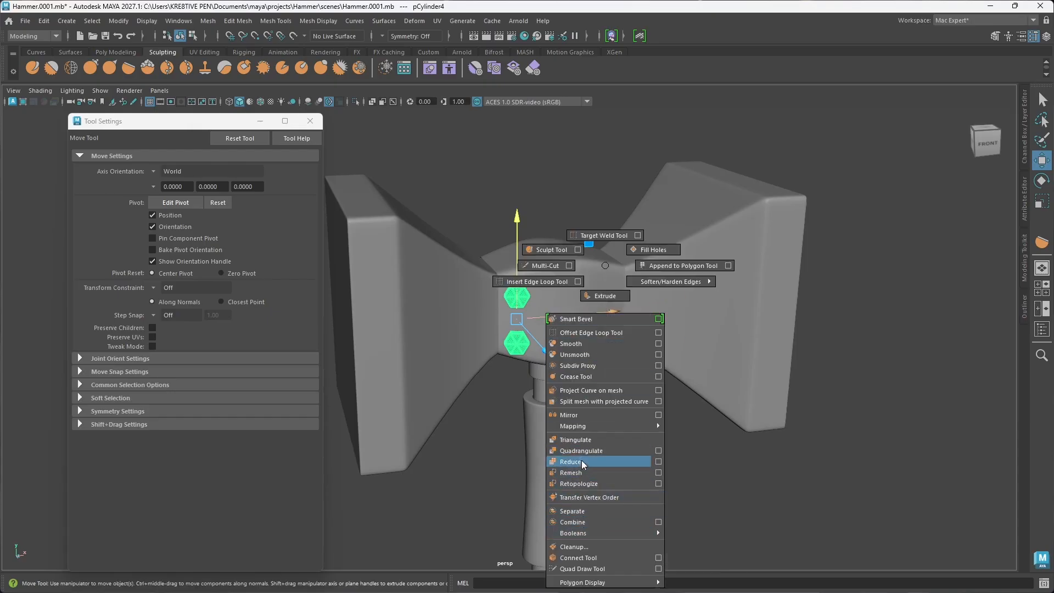
{"action": "left_click", "coordinate": [581, 415]}
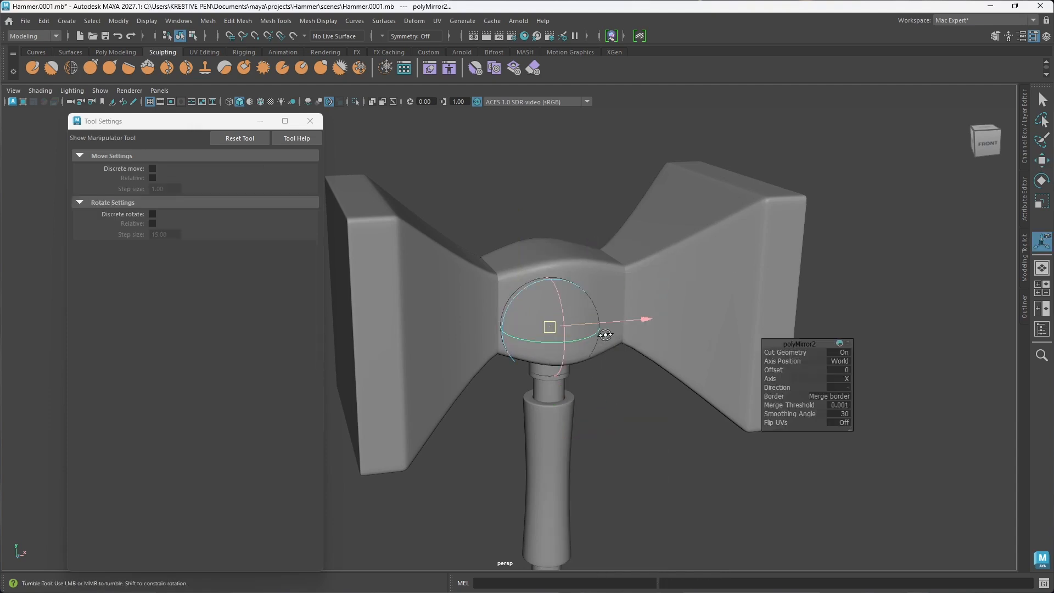
{"action": "mouse_move", "coordinate": [605, 334]}
{"action": "left_mouse_down", "text": "alt"}
{"action": "mouse_move", "coordinate": [661, 353]}
{"action": "mouse_move", "coordinate": [616, 342]}
{"action": "left_mouse_up", "text": "alt"}
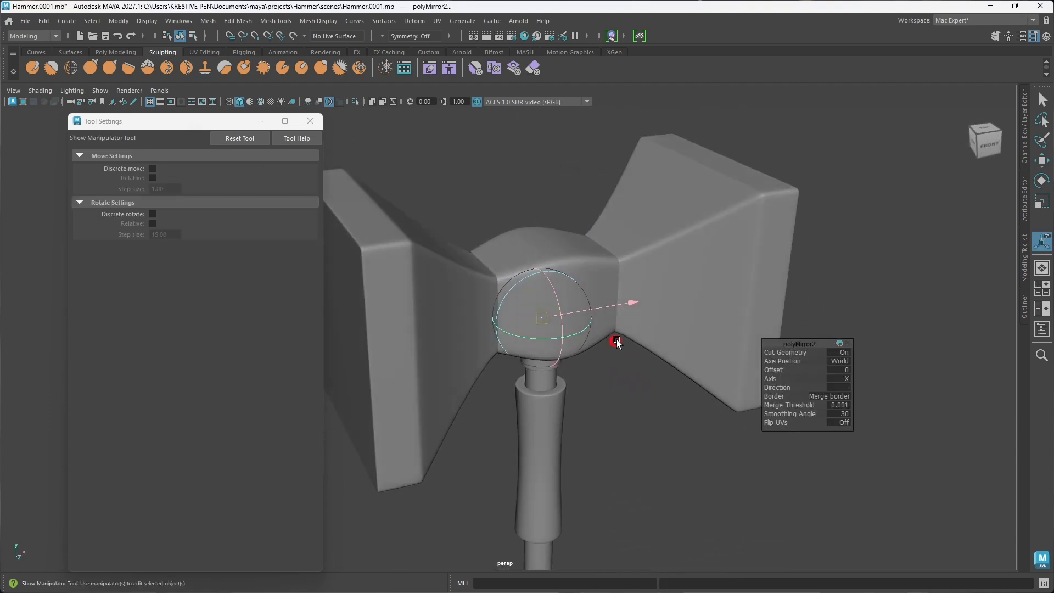
{"action": "left_click", "coordinate": [846, 389]}
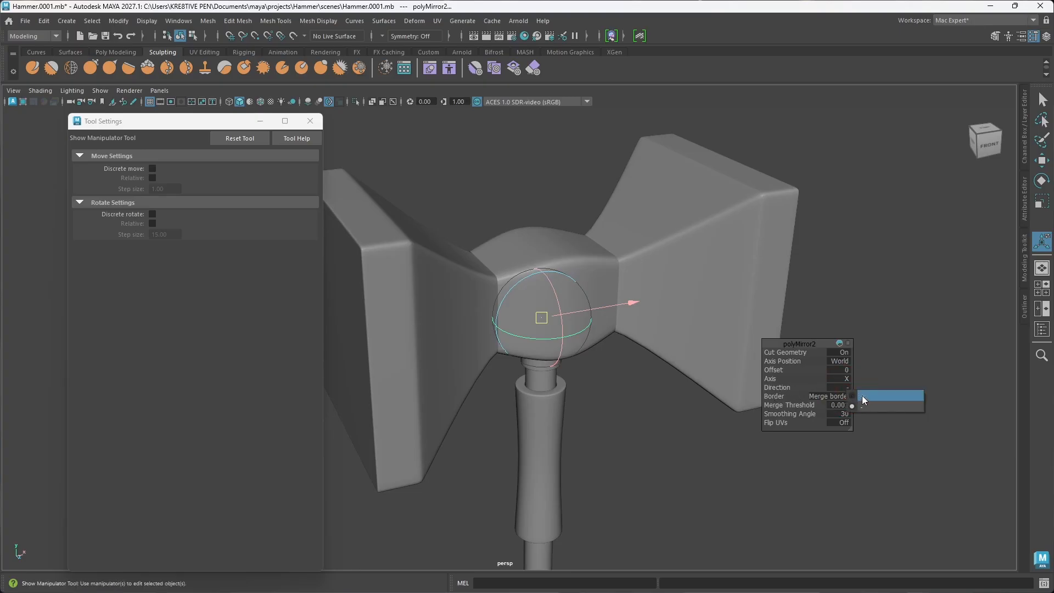
{"action": "left_click", "coordinate": [900, 397]}
{"action": "left_click_drag", "start_coordinate": [706, 405], "coordinate": [604, 340], "text": "alt"}
{"action": "left_click", "coordinate": [635, 432]}
{"action": "left_click_drag", "start_coordinate": [634, 432], "coordinate": [592, 351], "text": "alt"}
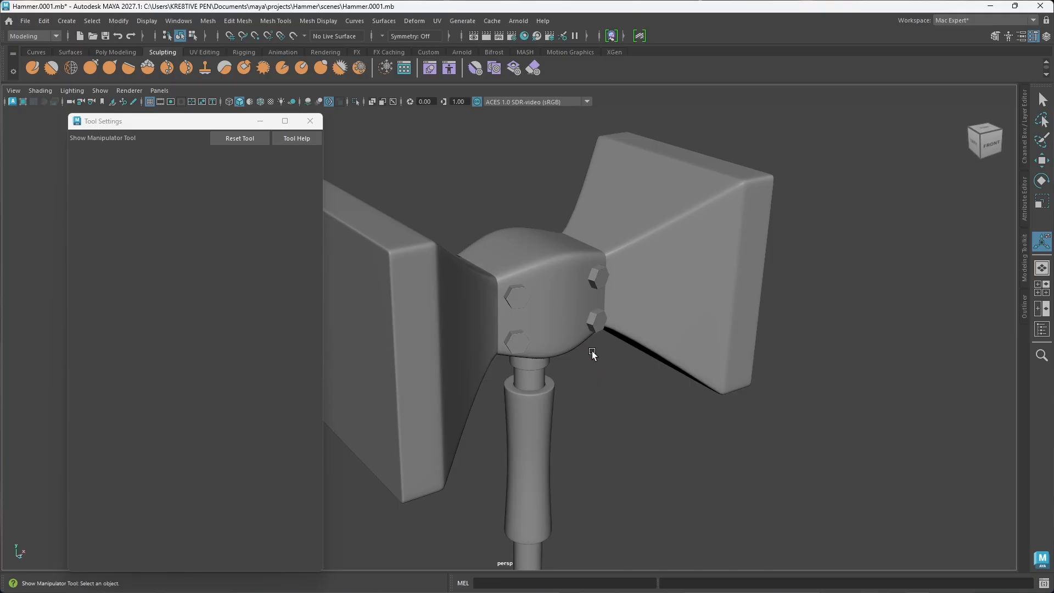
{"action": "left_click_drag", "start_coordinate": [477, 381], "coordinate": [537, 362], "text": "alt"}
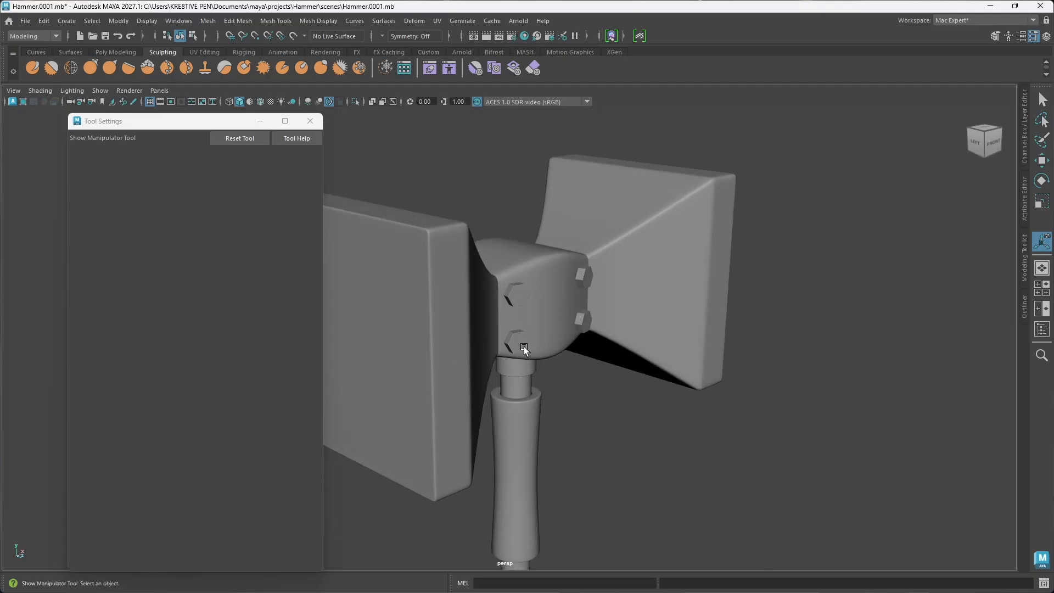
Step: Select the four mirrored bolts, delete their construction history, centre their pivot and activate the Move tool
{"action": "left_click", "coordinate": [524, 346]}
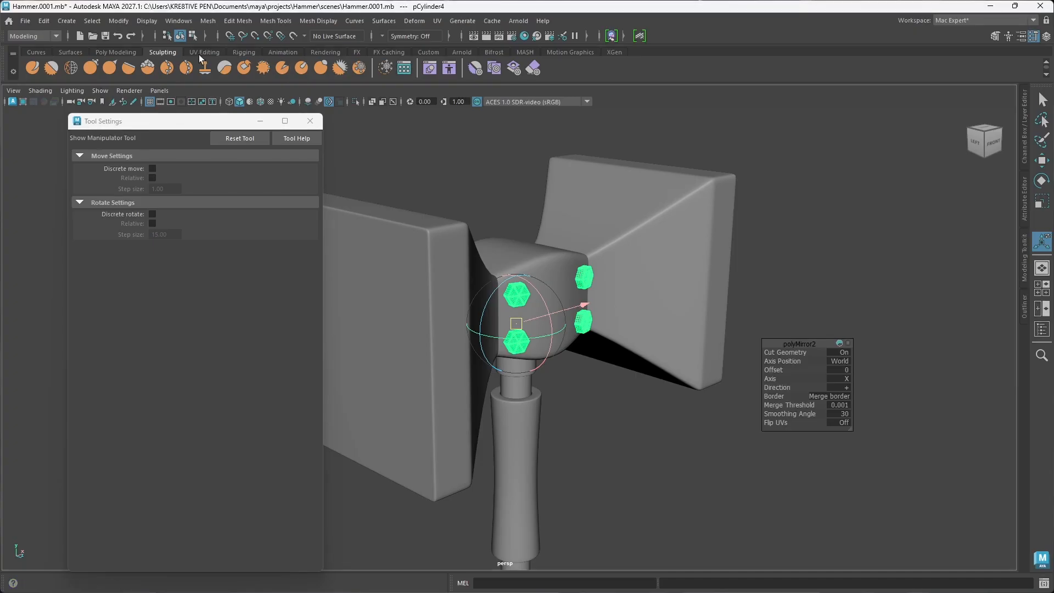
{"action": "left_click", "coordinate": [114, 51]}
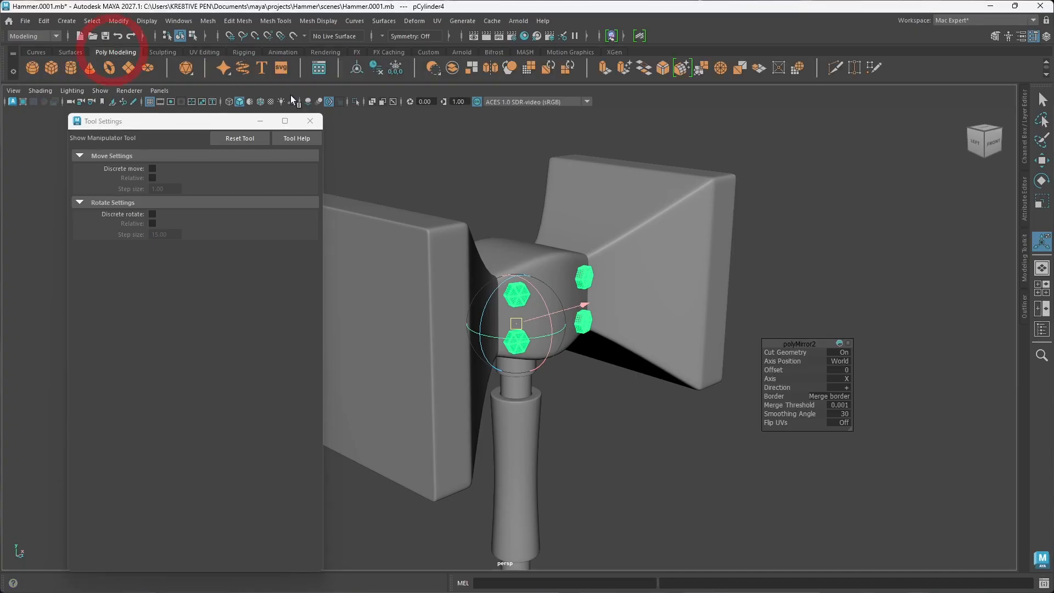
{"action": "left_click", "coordinate": [376, 71]}
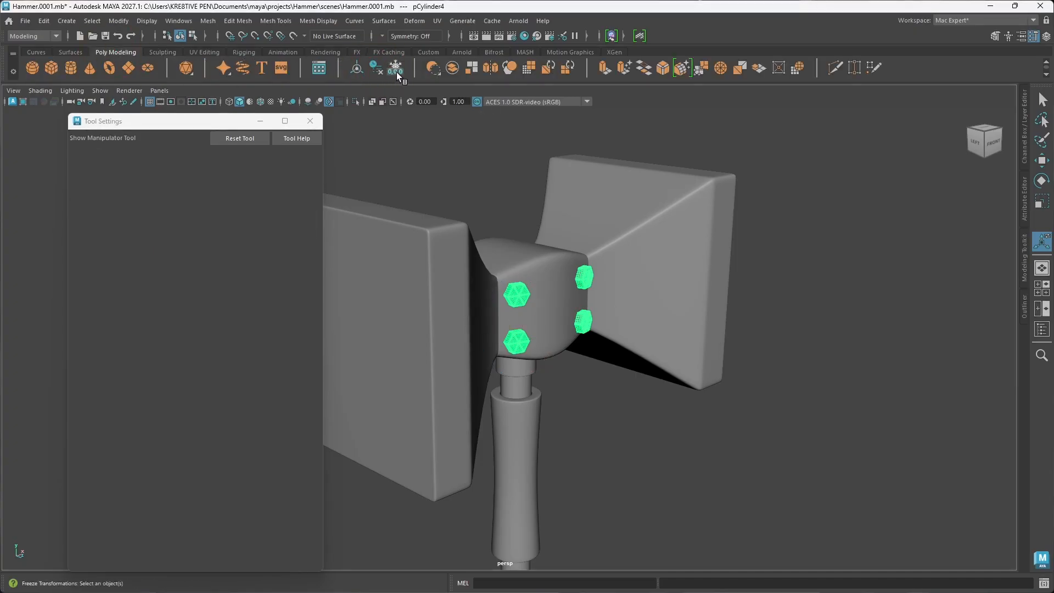
{"action": "left_click", "coordinate": [359, 72]}
{"action": "key", "text": "w"}
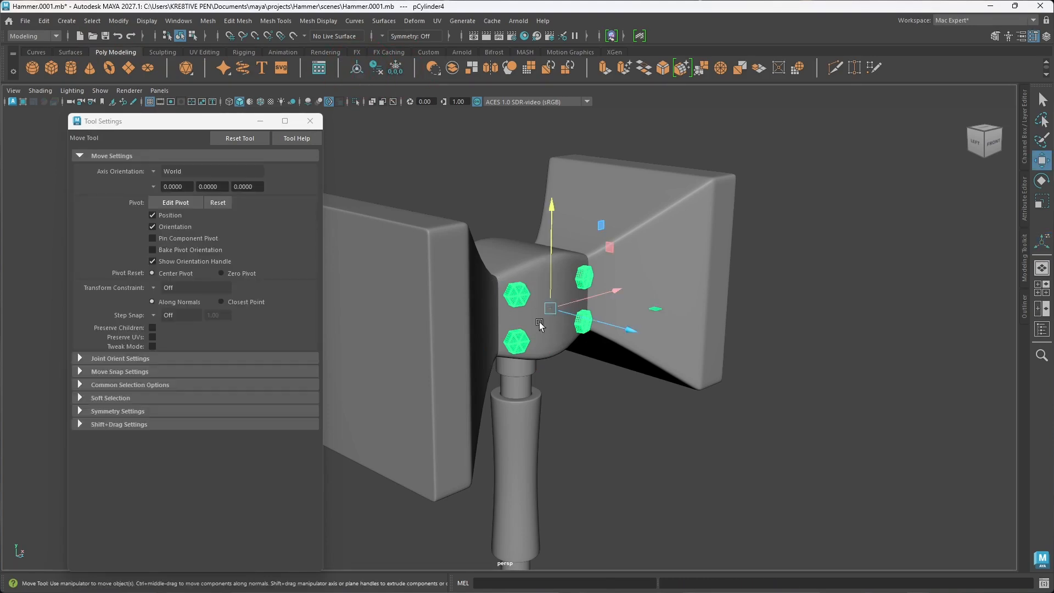
{"action": "left_click_drag", "start_coordinate": [546, 321], "coordinate": [543, 329], "text": "alt"}
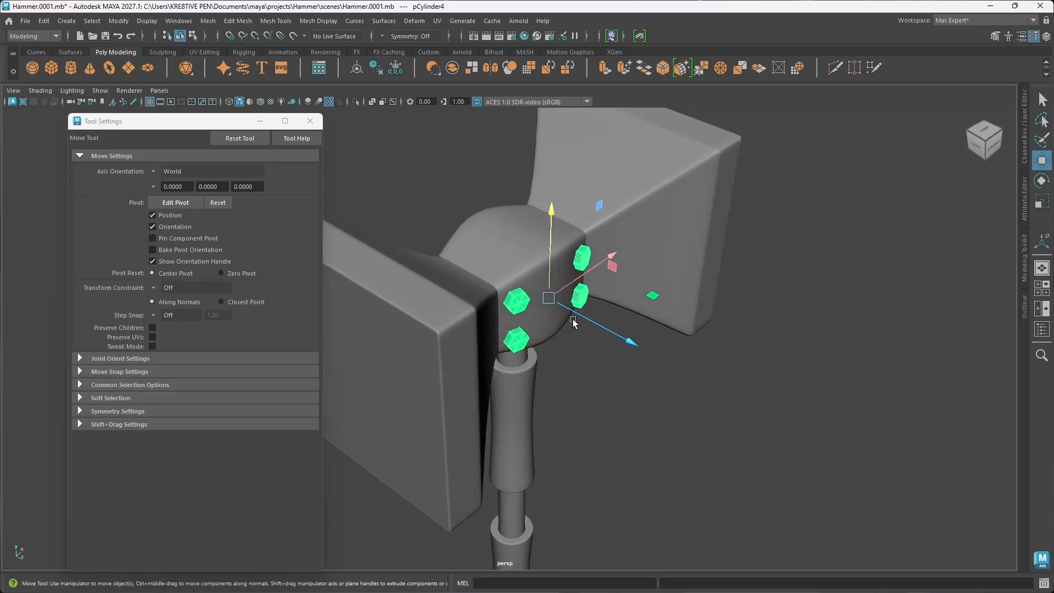
{"action": "right_click", "coordinate": [575, 298], "text": "shift"}
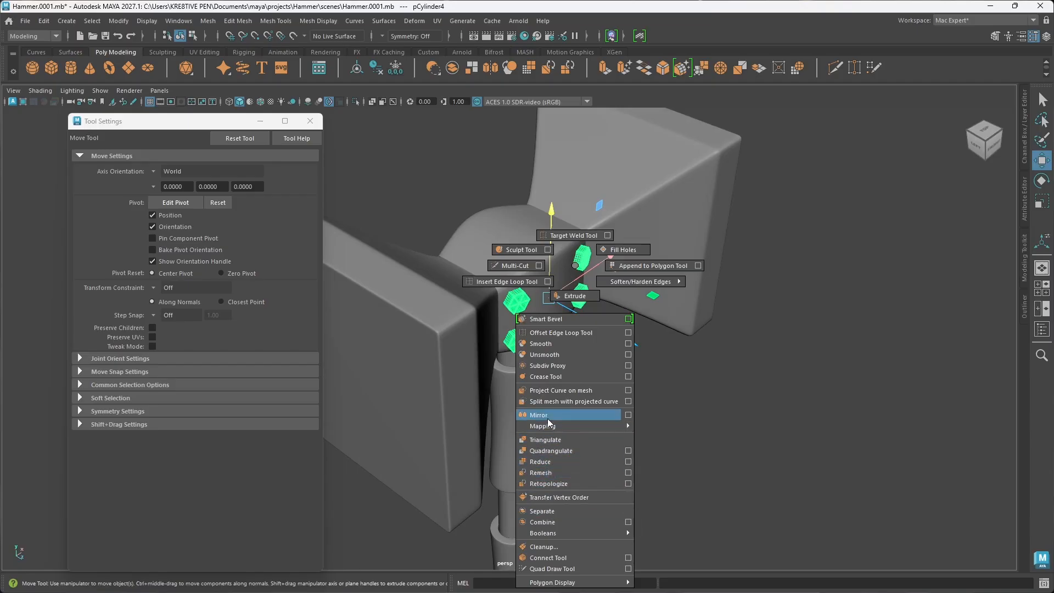
{"action": "left_click_drag", "start_coordinate": [548, 417], "coordinate": [520, 342], "text": "alt"}
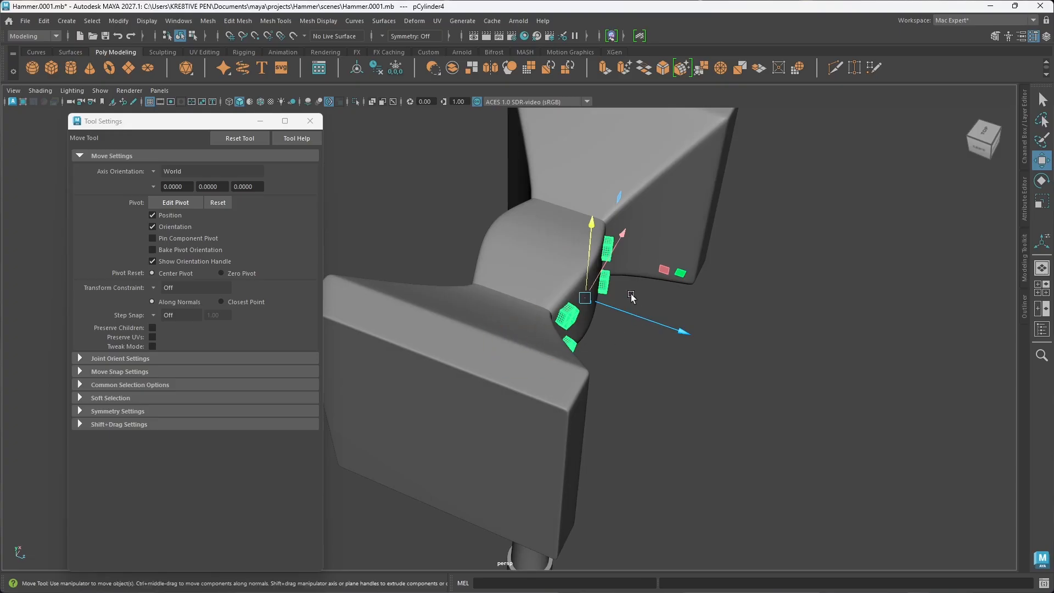
{"action": "key", "text": "ctrl+z"}
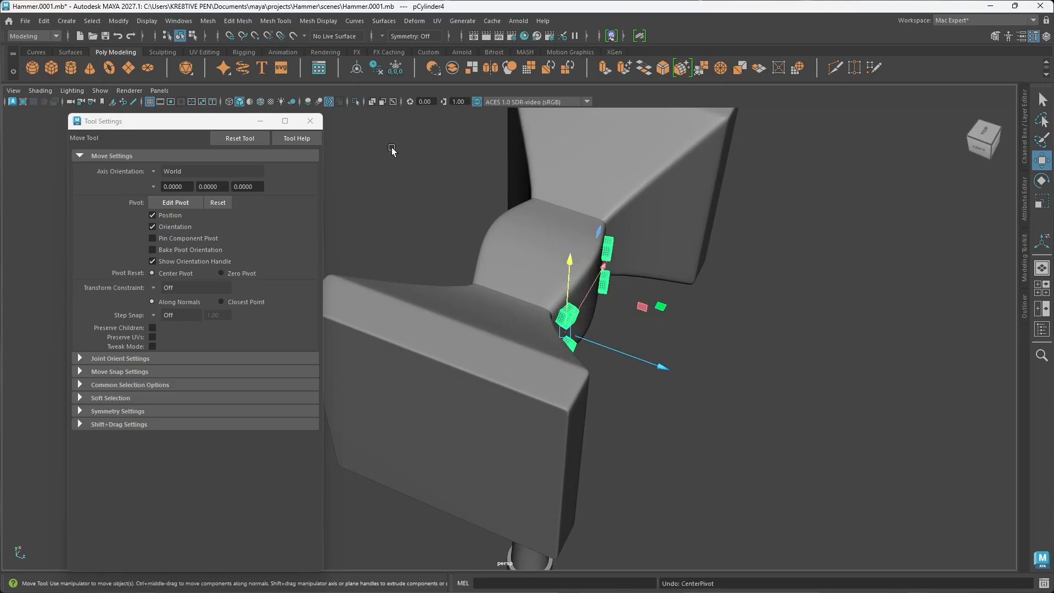
{"action": "left_click", "coordinate": [359, 71]}
Step: Mirror the four front bolts along the world Z axis onto the back face of the hammer's centre block
{"action": "right_click_drag", "start_coordinate": [583, 266], "coordinate": [551, 468], "text": "shift"}
{"action": "right_click_drag", "start_coordinate": [552, 418], "coordinate": [553, 414], "text": "shift"}
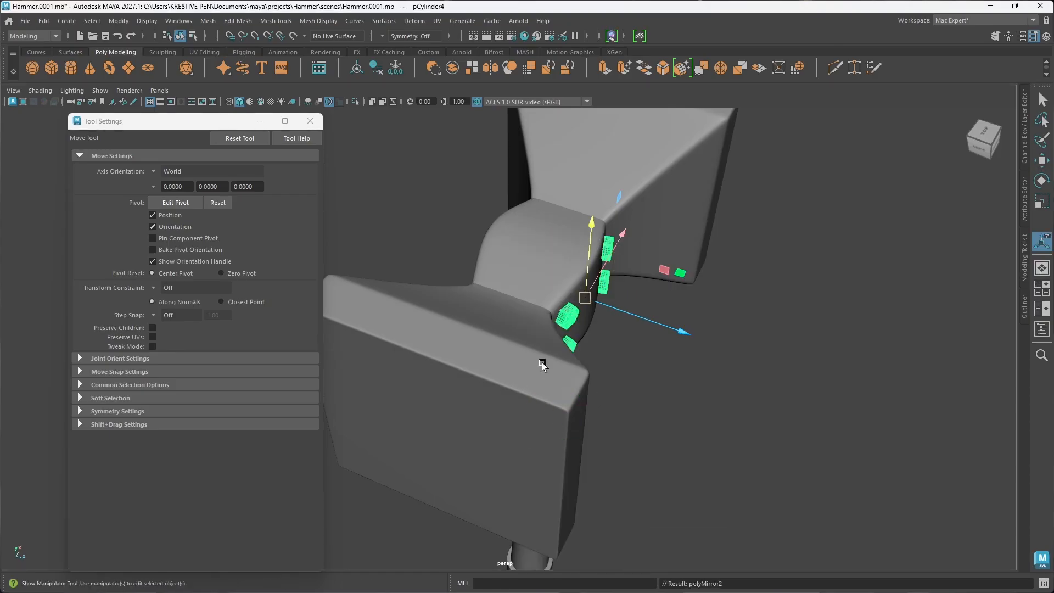
{"action": "mouse_move", "coordinate": [555, 350]}
{"action": "left_mouse_down", "text": "alt"}
{"action": "mouse_move", "coordinate": [586, 355]}
{"action": "mouse_move", "coordinate": [572, 363]}
{"action": "left_mouse_up", "text": "alt"}
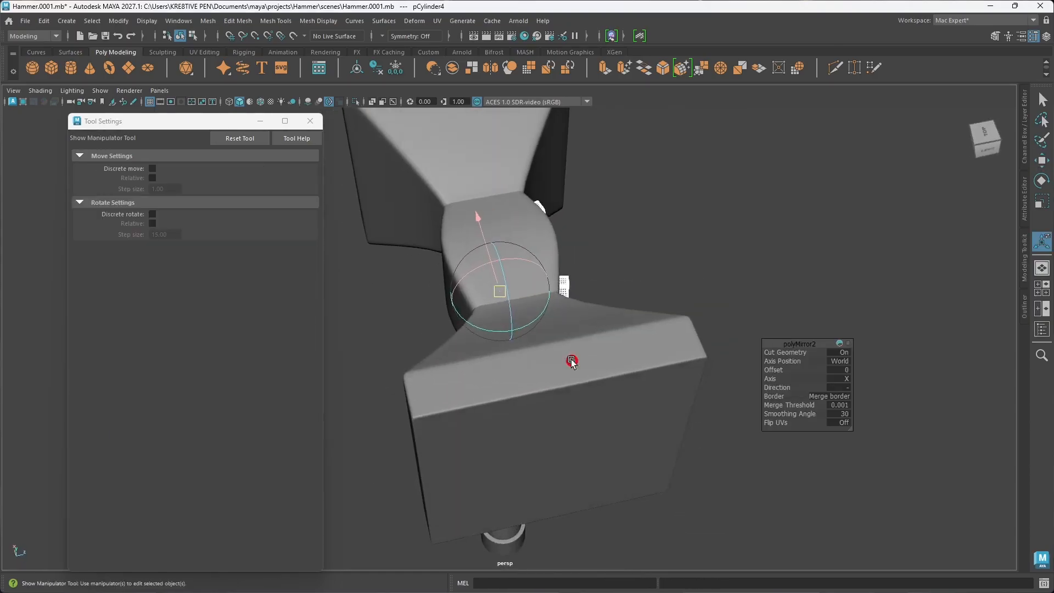
{"action": "right_click_drag", "start_coordinate": [572, 363], "coordinate": [556, 349], "text": "alt"}
{"action": "middle_click_drag", "start_coordinate": [556, 349], "coordinate": [576, 353], "text": "alt"}
{"action": "left_click_drag", "start_coordinate": [560, 360], "coordinate": [551, 370], "text": "alt"}
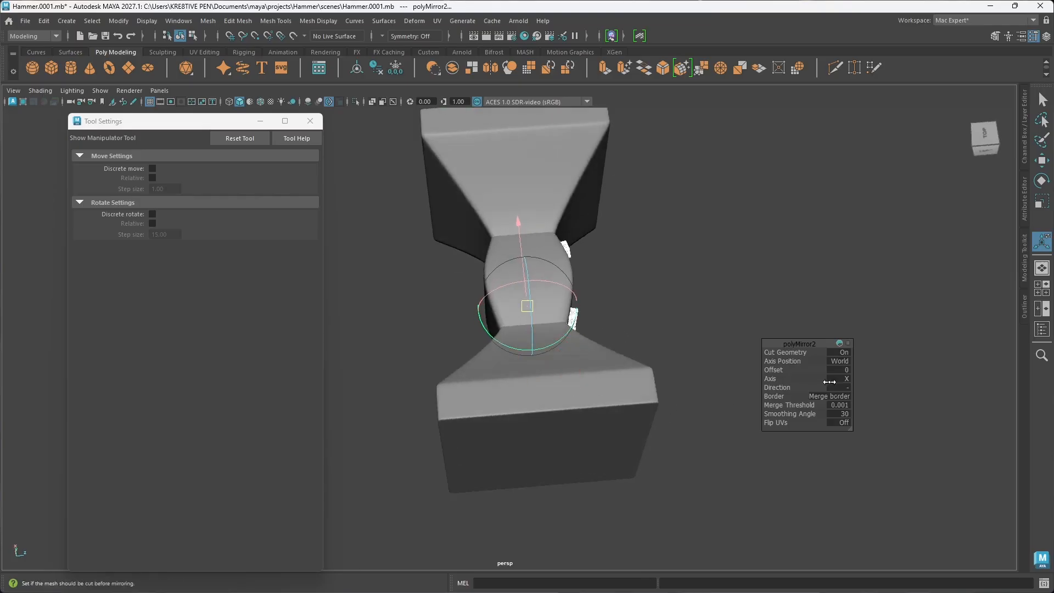
{"action": "left_click", "coordinate": [846, 380]}
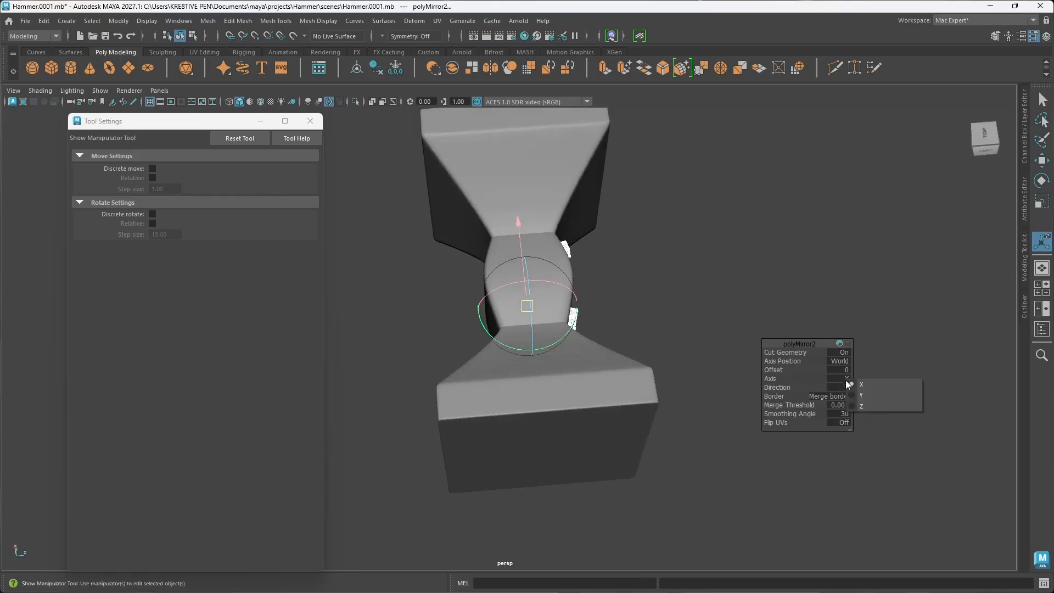
{"action": "left_click", "coordinate": [868, 407]}
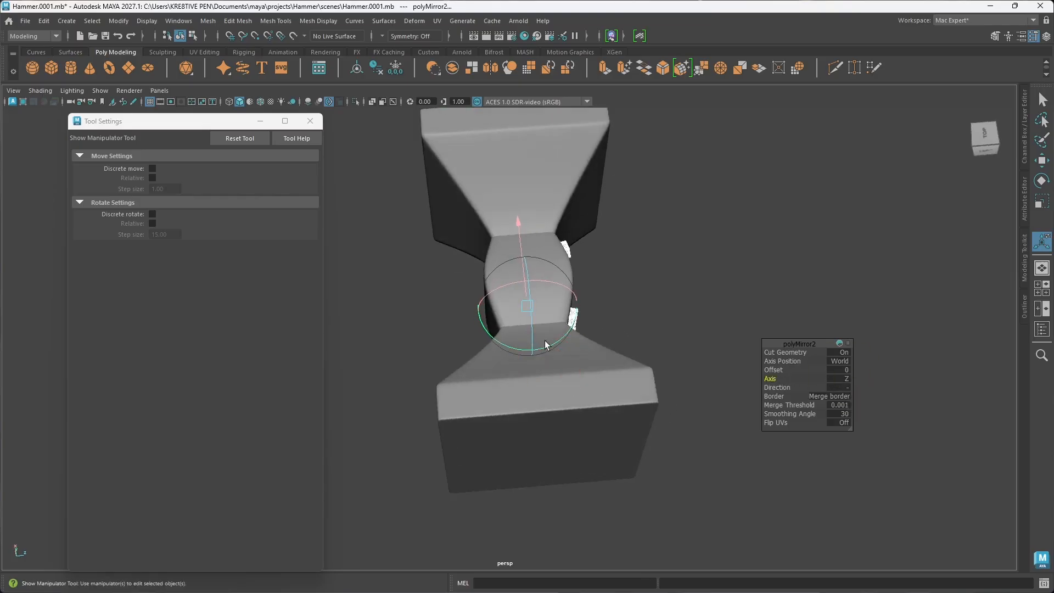
{"action": "left_click_drag", "start_coordinate": [545, 345], "coordinate": [622, 360], "text": "alt"}
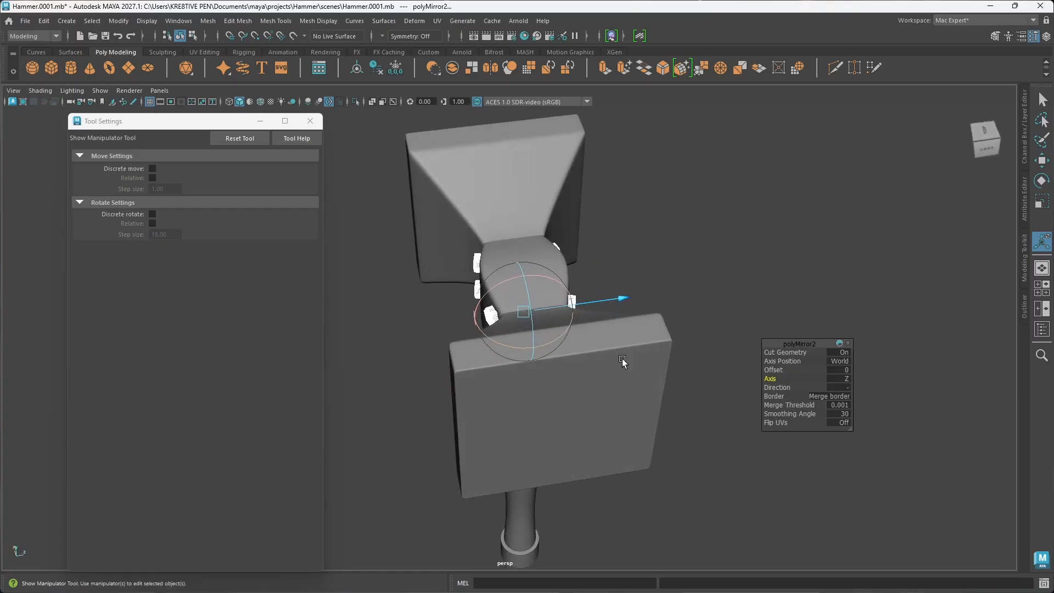
{"action": "left_click", "coordinate": [701, 285]}
{"action": "left_click_drag", "start_coordinate": [701, 285], "coordinate": [575, 299], "text": "alt"}
Step: Freeze the transformations of the full bolt set on both faces and centre its pivot
{"action": "left_click", "coordinate": [579, 317]}
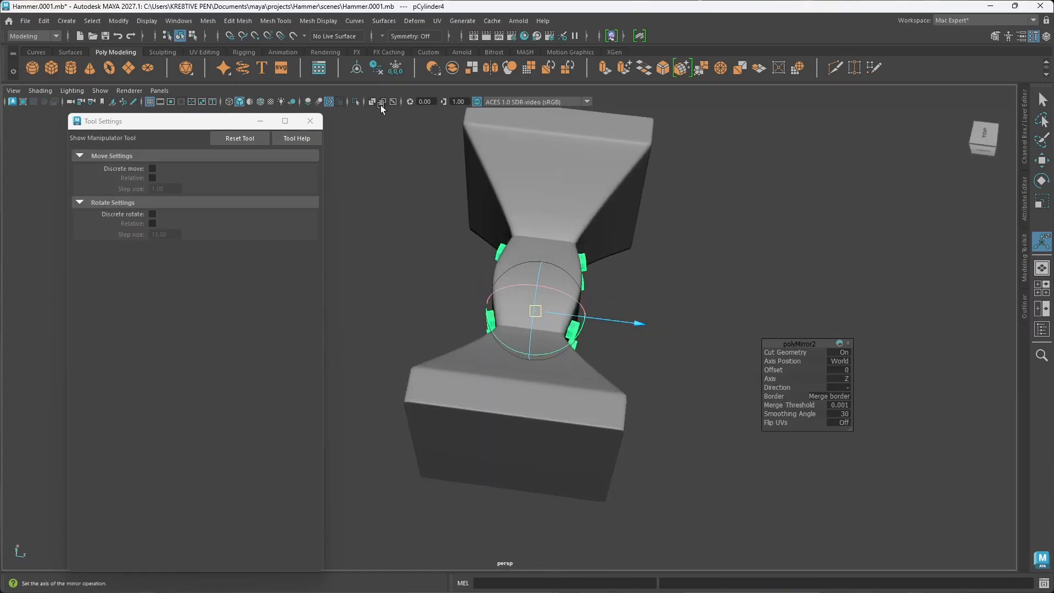
{"action": "left_click", "coordinate": [396, 69]}
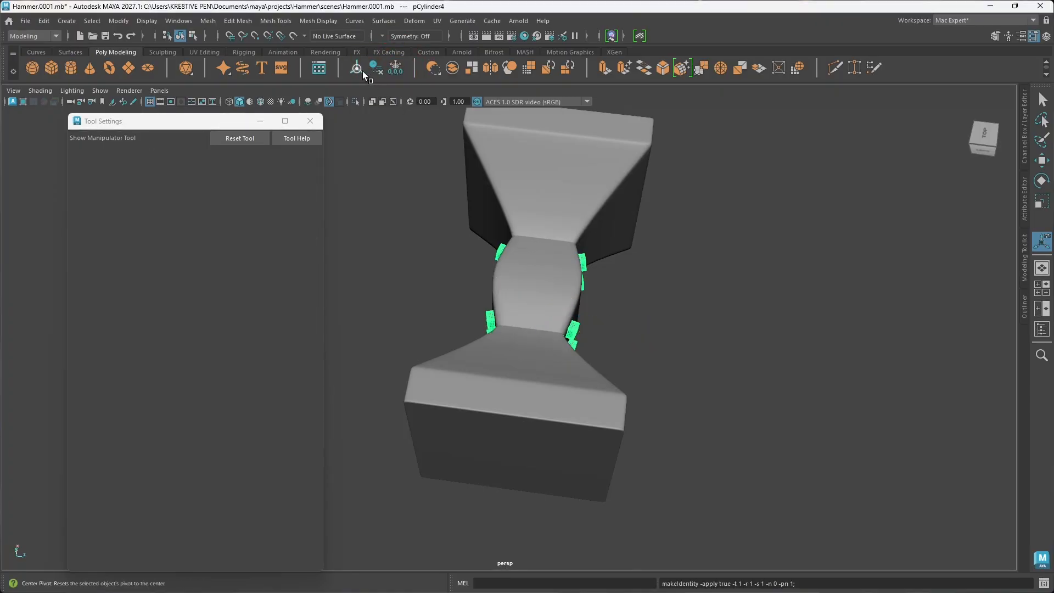
{"action": "key", "text": "w"}
{"action": "left_click", "coordinate": [716, 301]}
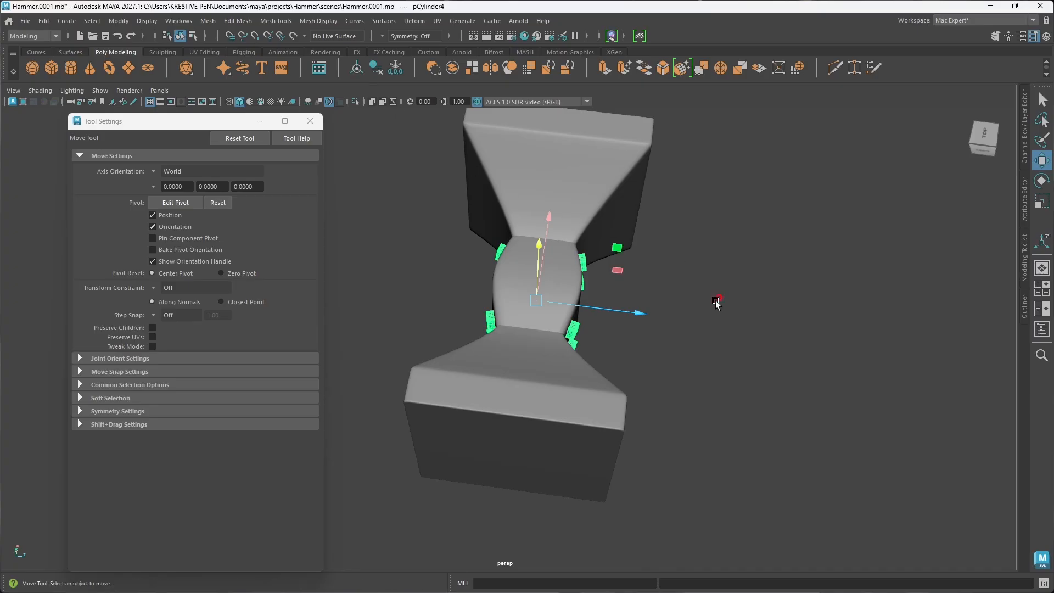
{"action": "left_click_drag", "start_coordinate": [689, 378], "coordinate": [603, 336], "text": "alt"}
Step: Separate the mirrored bolts into individual meshes and select a single lower bolt on the centre block
{"action": "left_click", "coordinate": [551, 339]}
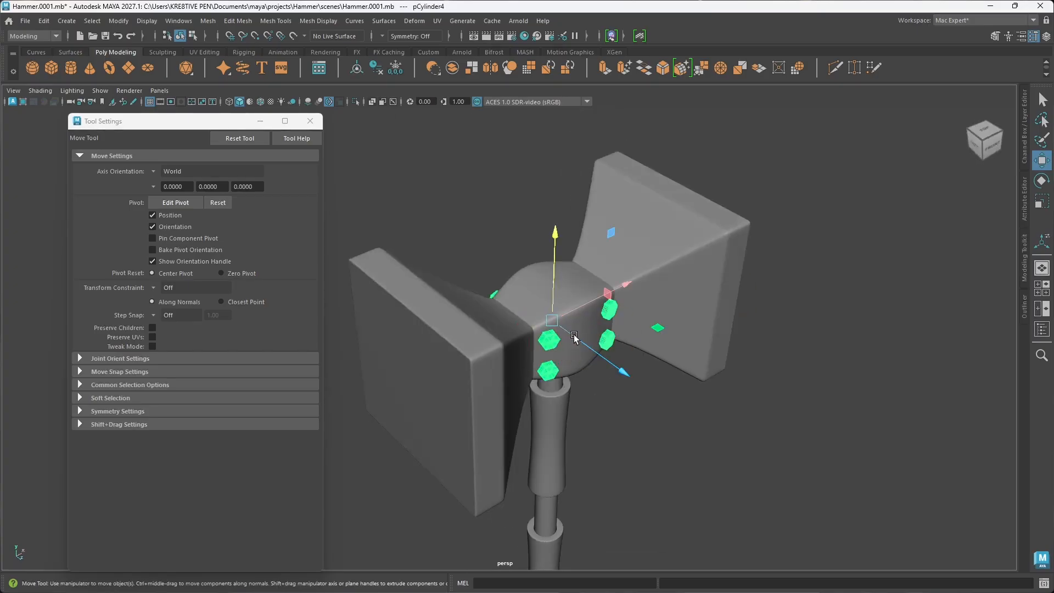
{"action": "right_click_drag", "start_coordinate": [578, 265], "coordinate": [550, 521], "text": "shift"}
{"action": "left_click", "coordinate": [679, 457]}
{"action": "left_click", "coordinate": [549, 368]}
{"action": "left_click_drag", "start_coordinate": [549, 367], "coordinate": [631, 384], "text": "alt"}
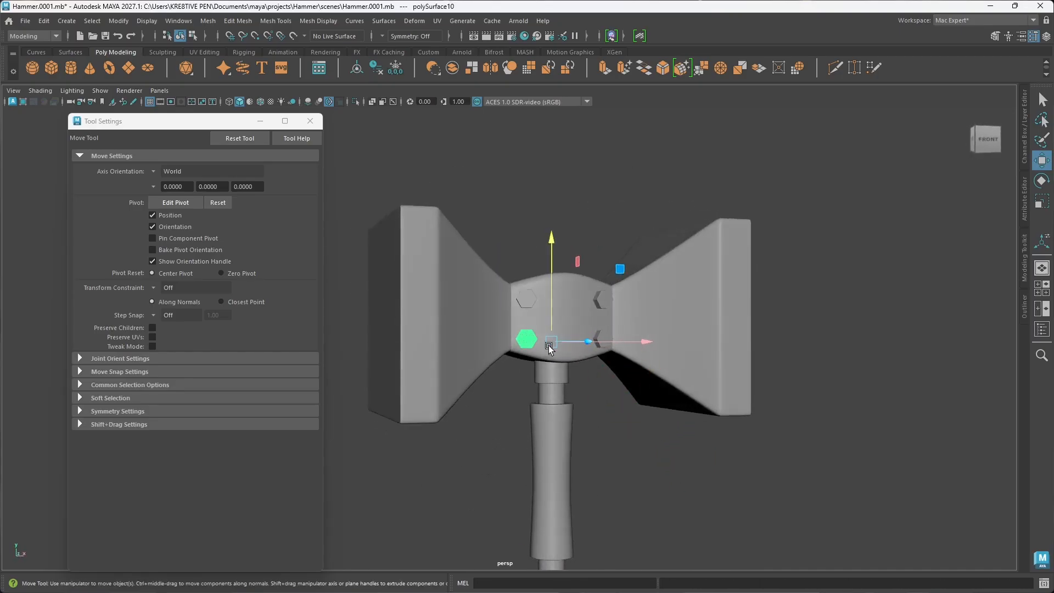
Step: Inspect the selected bolt's UV layout in the UV Editor, close the editor, and deselect the bolt to review the whole hammer
{"action": "left_click", "coordinate": [439, 21]}
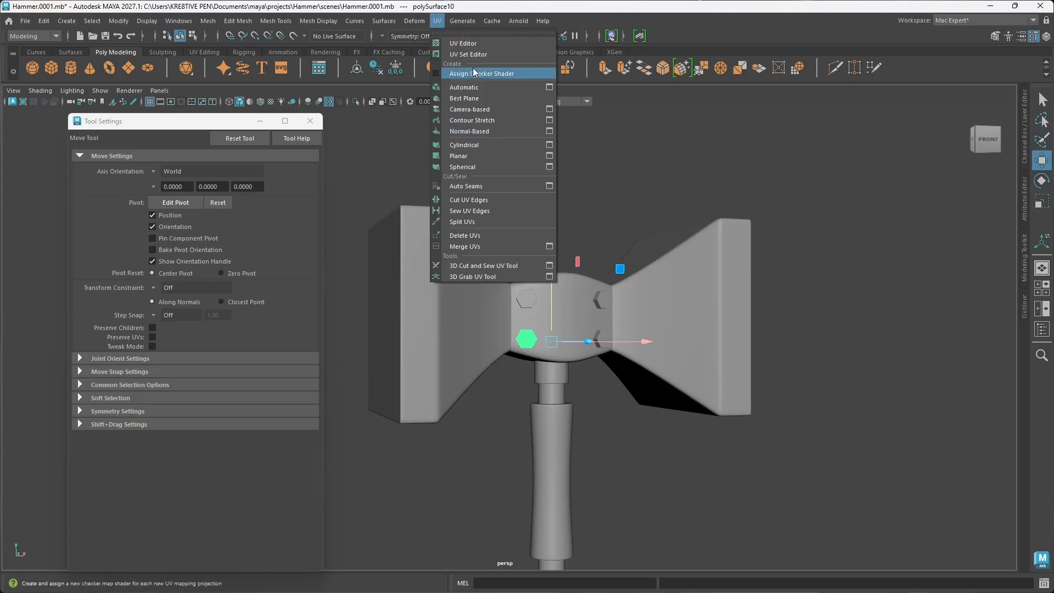
{"action": "left_click", "coordinate": [471, 41]}
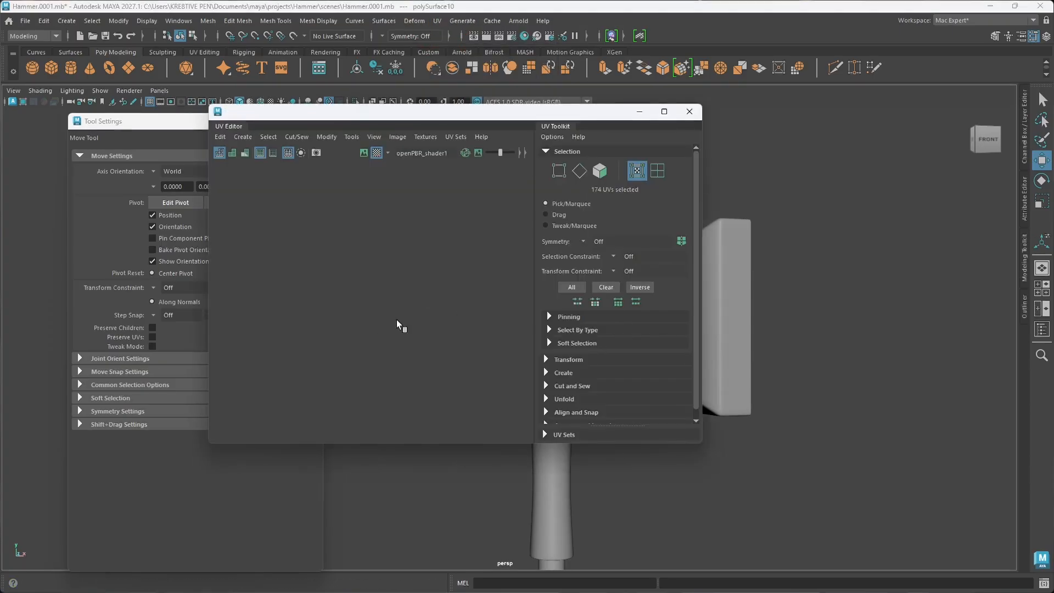
{"action": "scroll", "coordinate": [428, 316], "scroll_direction": "up", "scroll_amount": 5}
{"action": "scroll", "coordinate": [427, 315], "scroll_direction": "down", "scroll_amount": 4}
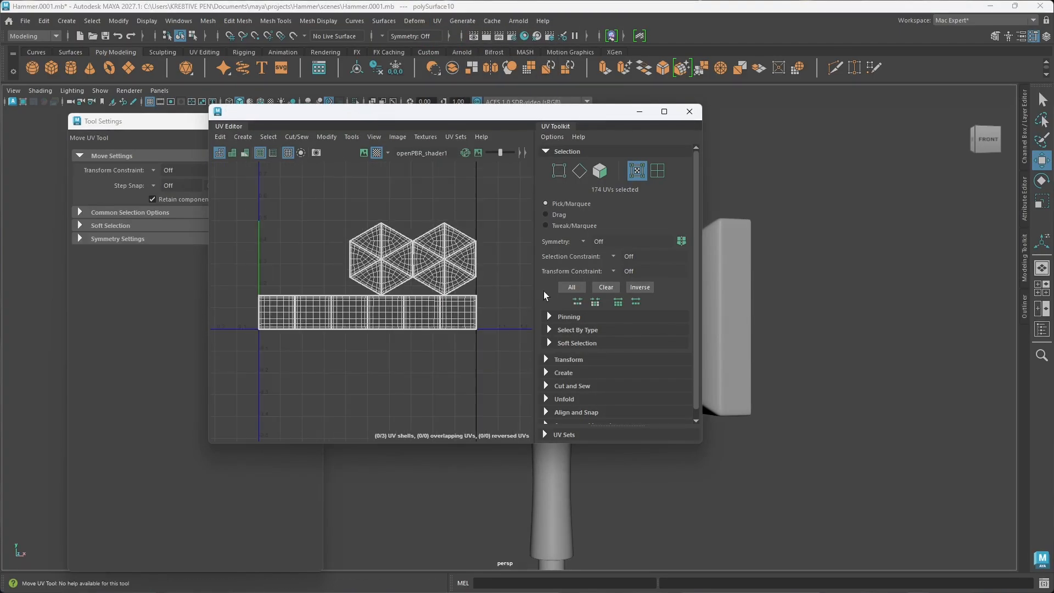
{"action": "left_click", "coordinate": [689, 111]}
{"action": "left_click_drag", "start_coordinate": [565, 261], "coordinate": [573, 356], "text": "alt"}
{"action": "left_click_drag", "start_coordinate": [593, 308], "coordinate": [577, 335], "text": "alt"}
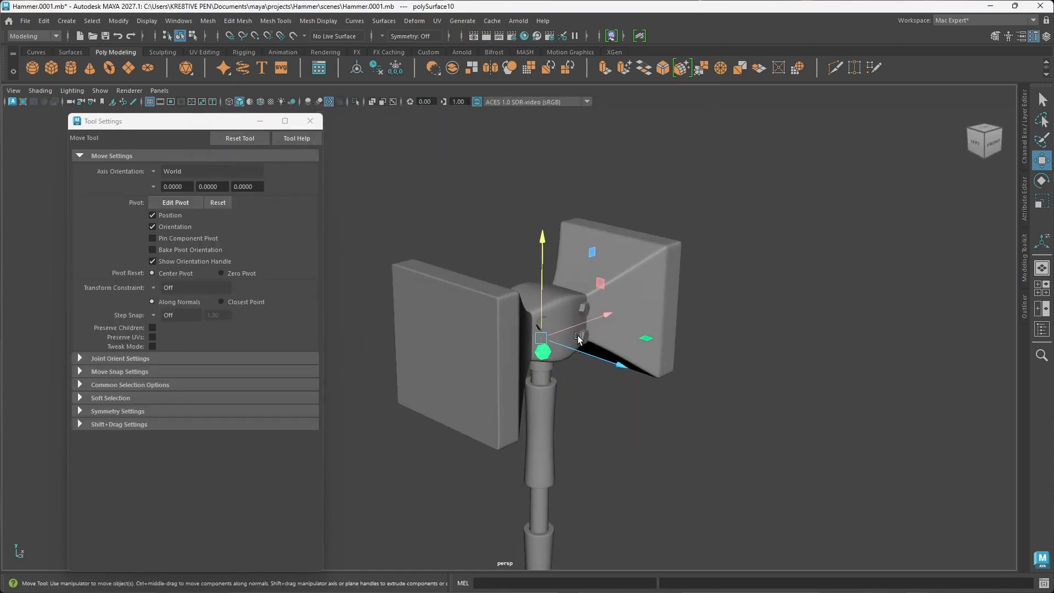
{"action": "left_click", "coordinate": [605, 420]}
{"action": "left_click_drag", "start_coordinate": [605, 420], "coordinate": [537, 374], "text": "alt"}
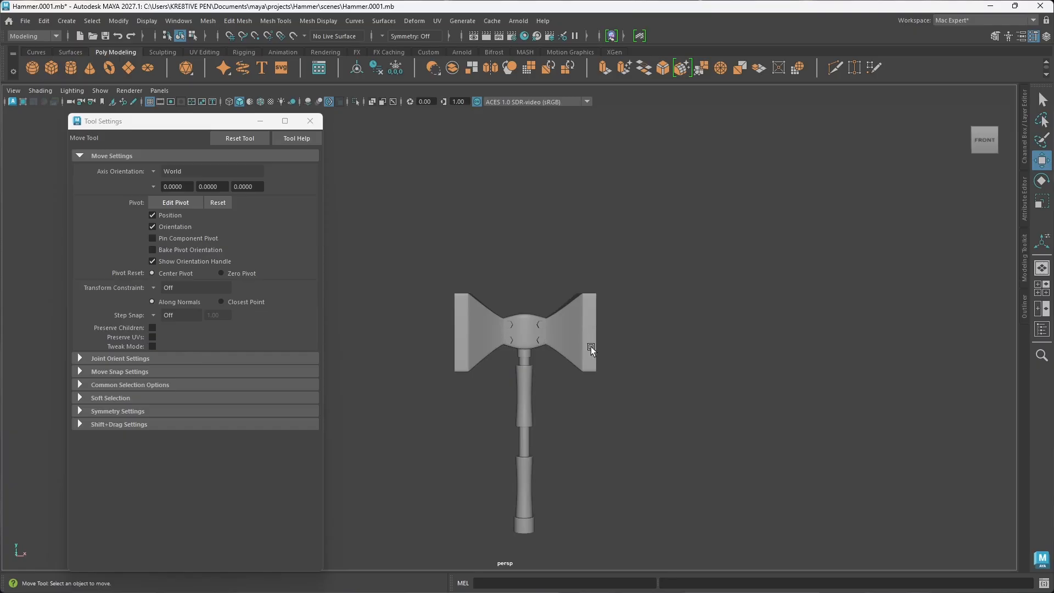
Step: Create a polygon cone and raise it about 5 cm along Y so it sits above the hammer's centre block
{"action": "left_click_drag", "start_coordinate": [591, 347], "coordinate": [545, 363], "text": "alt"}
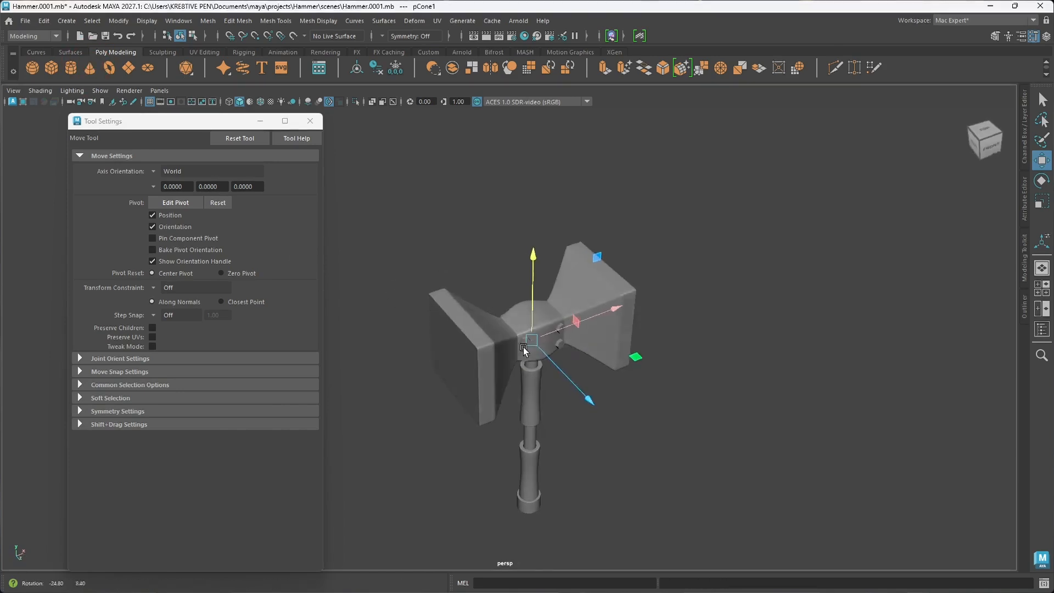
{"action": "left_click", "coordinate": [537, 353]}
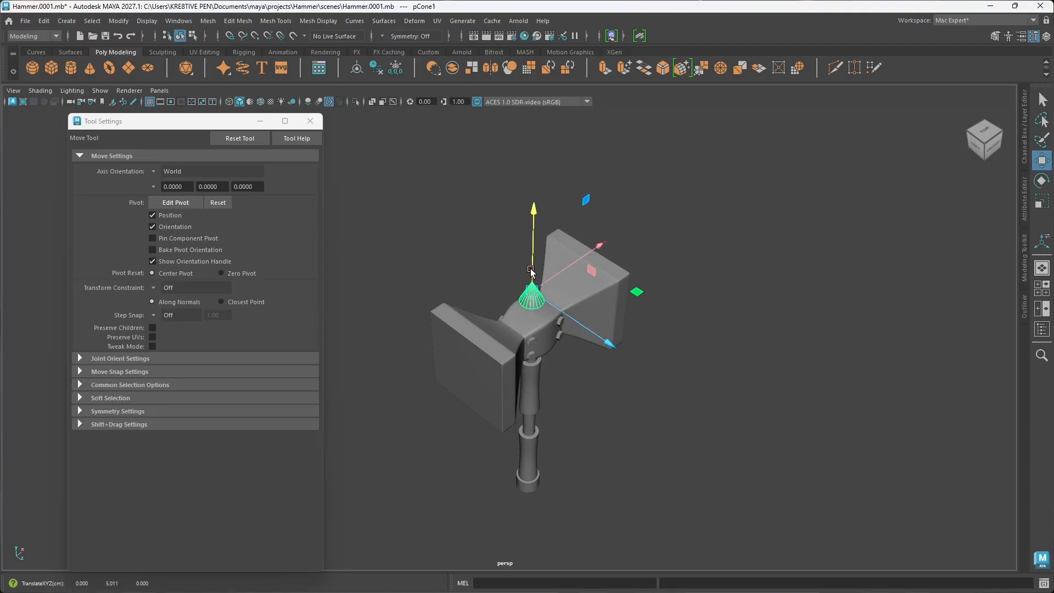
{"action": "left_click_drag", "start_coordinate": [564, 354], "coordinate": [520, 307], "text": "alt"}
{"action": "scroll", "coordinate": [535, 309], "scroll_direction": "up", "scroll_amount": 6}
{"action": "middle_click_drag", "start_coordinate": [577, 297], "coordinate": [528, 328], "text": "alt"}
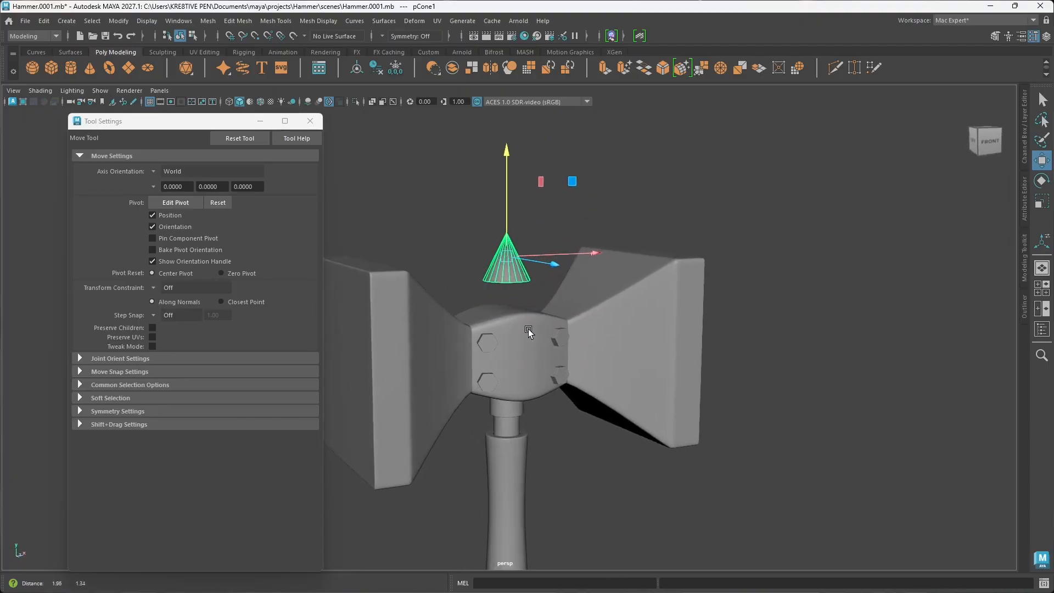
Step: Lower the cone along Y to about 3.6 cm so its base sinks into the top of the centre block
{"action": "left_click_drag", "start_coordinate": [528, 328], "coordinate": [520, 327], "text": "alt"}
{"action": "scroll", "coordinate": [521, 329], "scroll_direction": "up", "scroll_amount": 3}
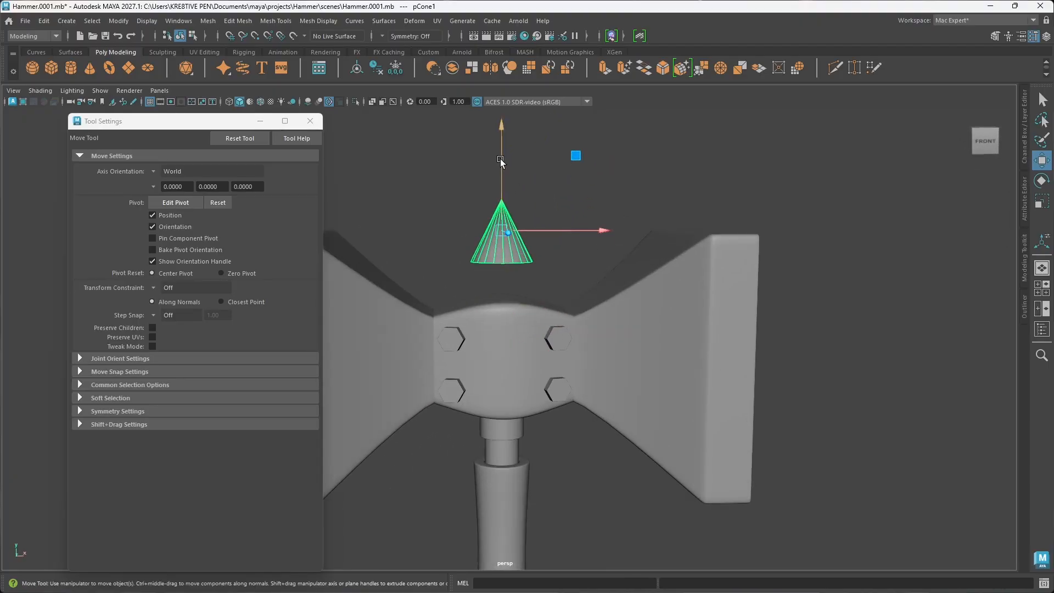
{"action": "left_click_drag", "start_coordinate": [500, 160], "coordinate": [499, 205]}
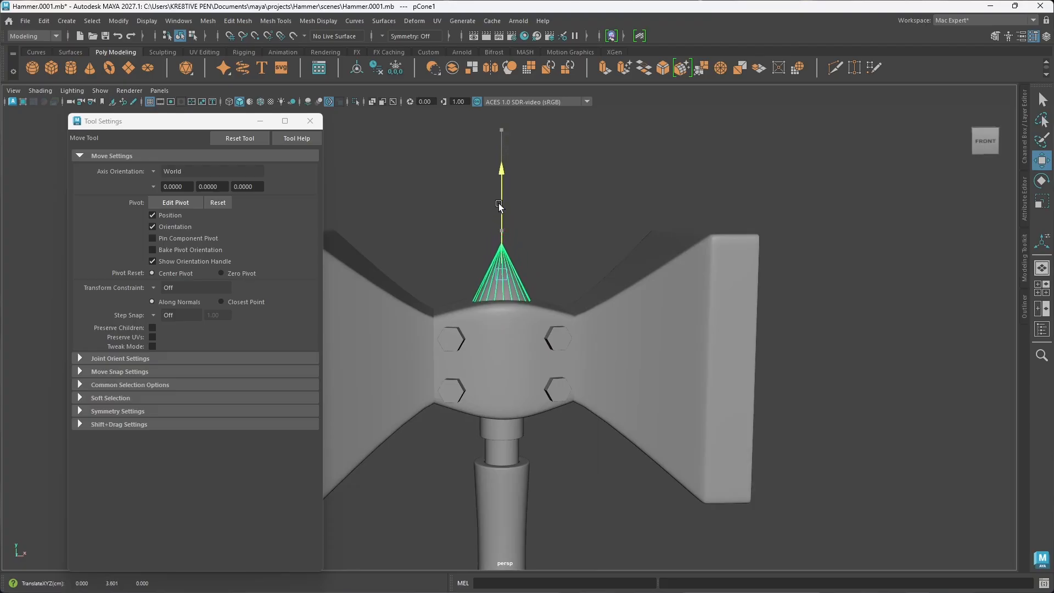
{"action": "left_click", "coordinate": [551, 235]}
{"action": "left_click_drag", "start_coordinate": [553, 225], "coordinate": [585, 312], "text": "alt"}
{"action": "left_click", "coordinate": [521, 298]}
{"action": "scroll", "coordinate": [529, 301], "scroll_direction": "up", "scroll_amount": 5}
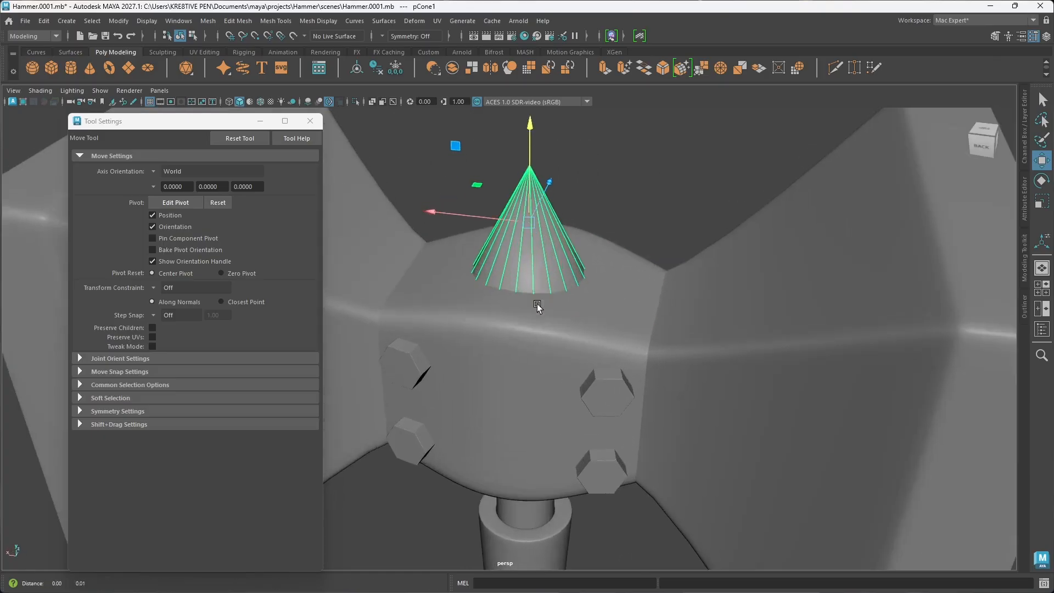
Step: Preview the cone smoothed, return it to unsmoothed display, and raise it along Y to about 4.3 cm
{"action": "middle_click_drag", "start_coordinate": [537, 305], "coordinate": [527, 318], "text": "alt"}
{"action": "mouse_move", "coordinate": [531, 305]}
{"action": "left_mouse_down", "text": "alt"}
{"action": "mouse_move", "coordinate": [574, 305]}
{"action": "mouse_move", "coordinate": [550, 311]}
{"action": "left_mouse_up", "text": "alt"}
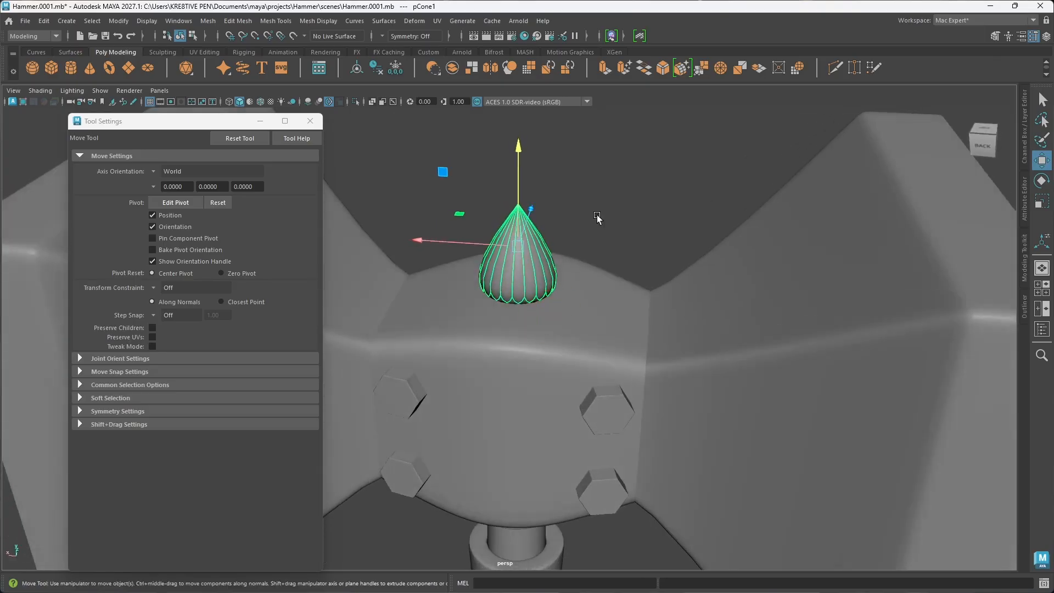
{"action": "key", "text": "1"}
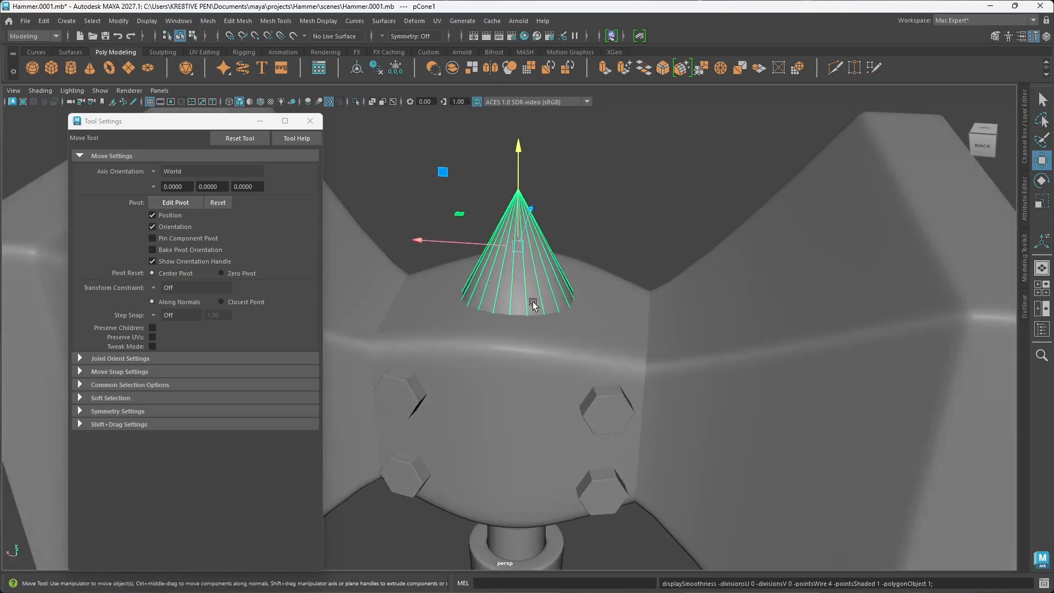
{"action": "left_click_drag", "start_coordinate": [518, 186], "coordinate": [519, 147]}
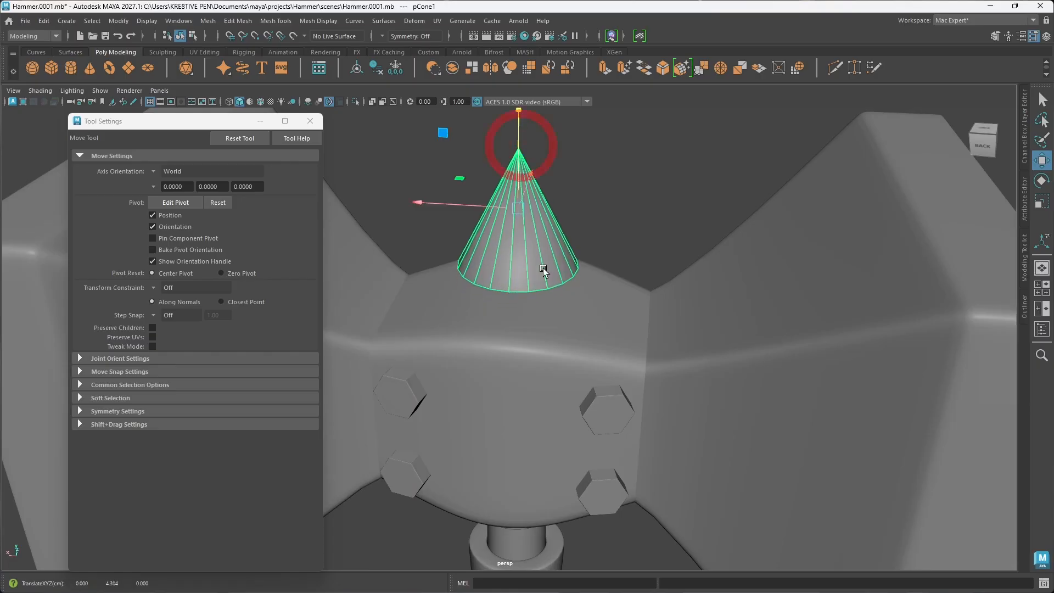
Step: Reduce the cone's axis subdivisions to 8 in its creation settings
{"action": "left_click_drag", "start_coordinate": [542, 272], "coordinate": [545, 257], "text": "alt"}
{"action": "right_click", "coordinate": [542, 236]}
{"action": "left_click", "coordinate": [542, 207]}
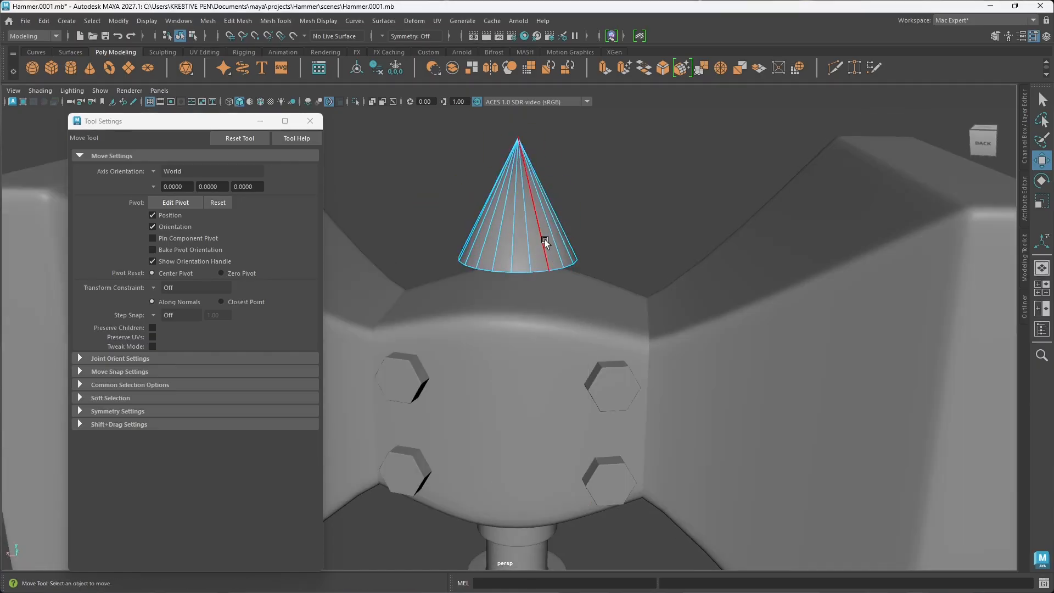
{"action": "key", "text": "t"}
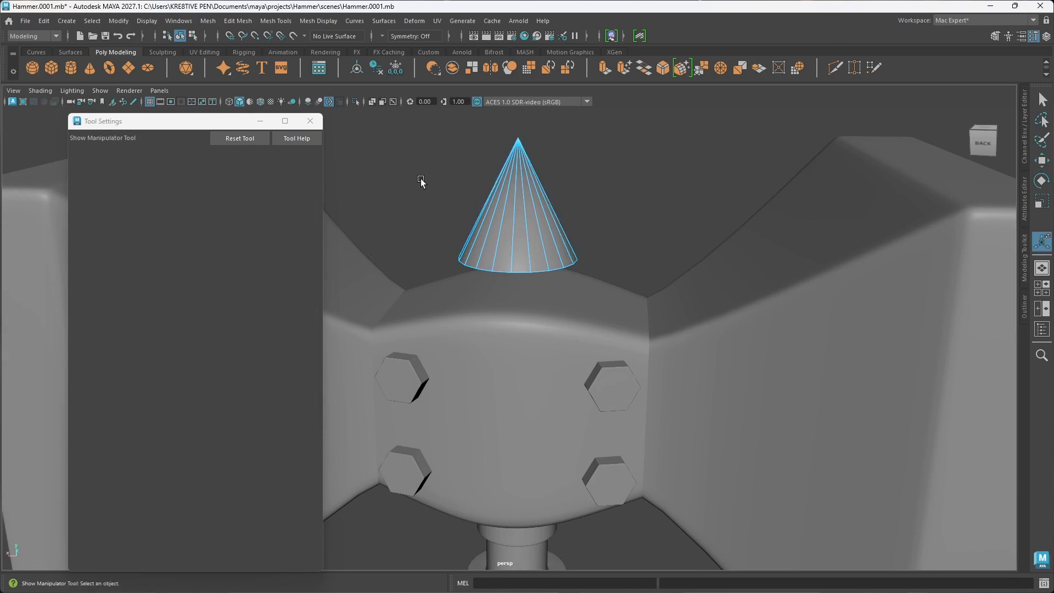
{"action": "key", "text": "w"}
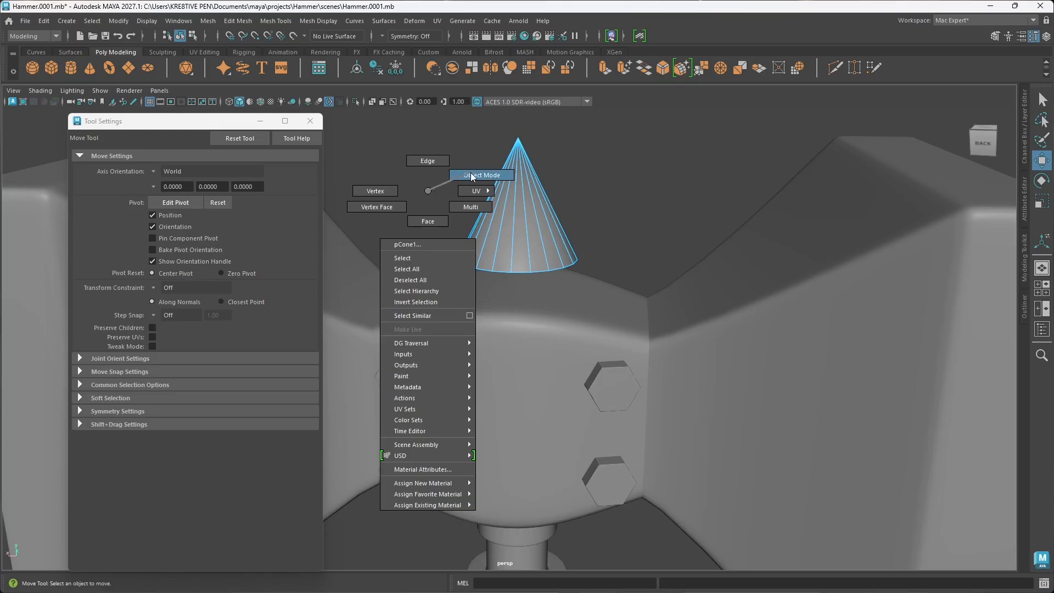
{"action": "left_click", "coordinate": [474, 175]}
{"action": "key", "text": "t"}
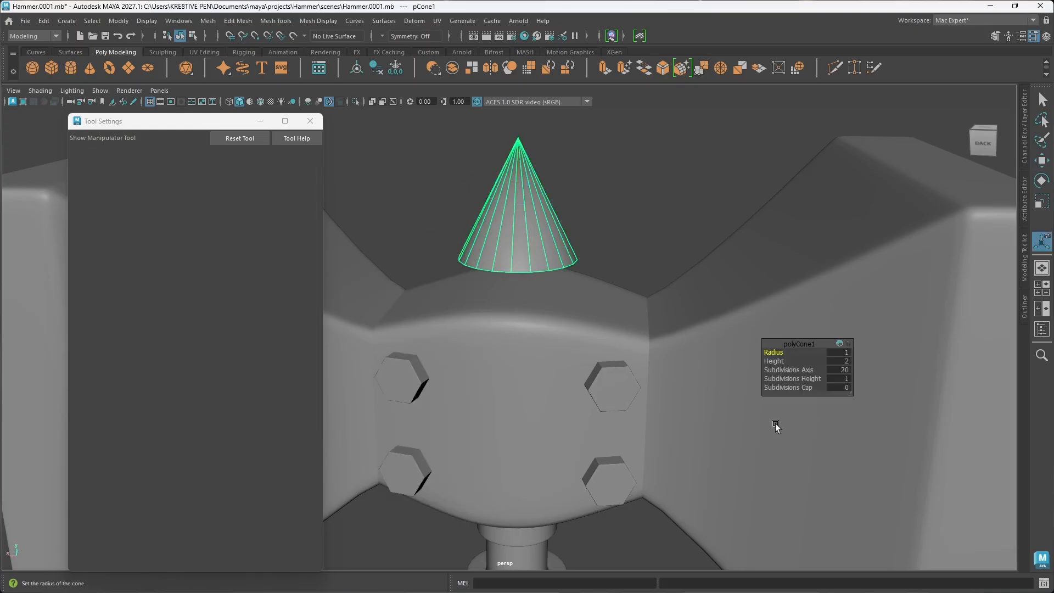
{"action": "left_click_drag", "start_coordinate": [801, 372], "coordinate": [738, 375]}
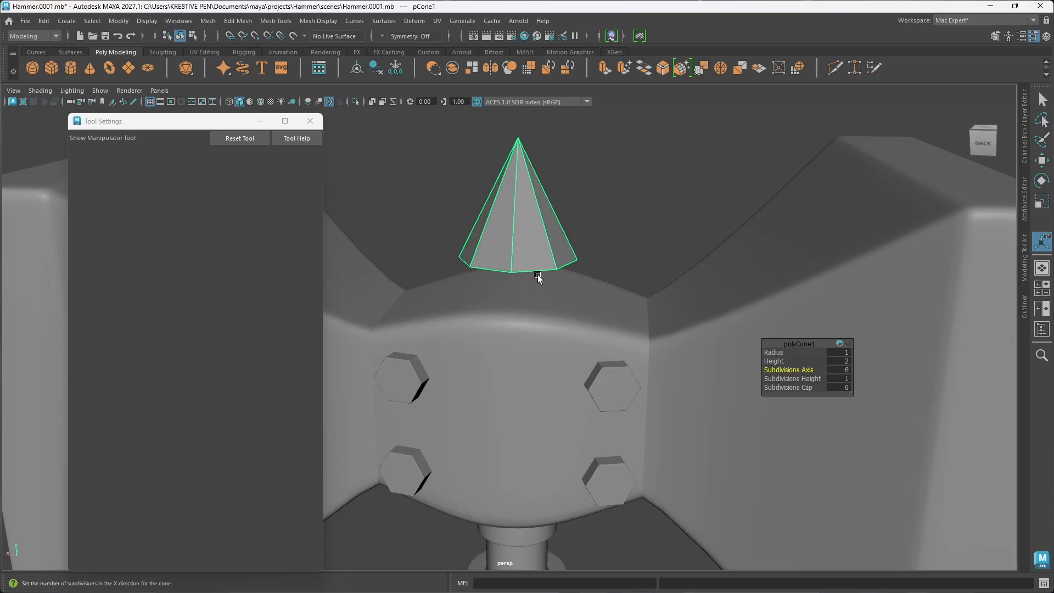
Step: Select the edges around the base of the eight-sided cone, trying and undoing a small upward move
{"action": "right_click_drag", "start_coordinate": [535, 274], "coordinate": [529, 236]}
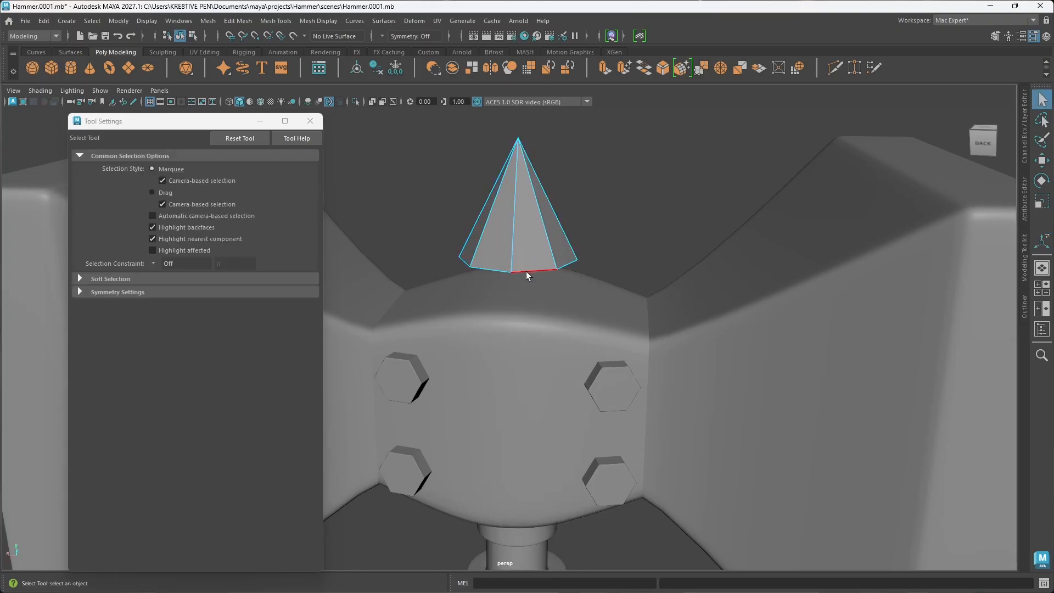
{"action": "left_click", "coordinate": [526, 272]}
{"action": "left_click_drag", "start_coordinate": [538, 281], "coordinate": [466, 255], "text": "alt"}
{"action": "left_click", "coordinate": [511, 256], "text": "shift"}
{"action": "left_click", "coordinate": [549, 265], "text": "shift"}
{"action": "left_click", "coordinate": [466, 254], "text": "shift"}
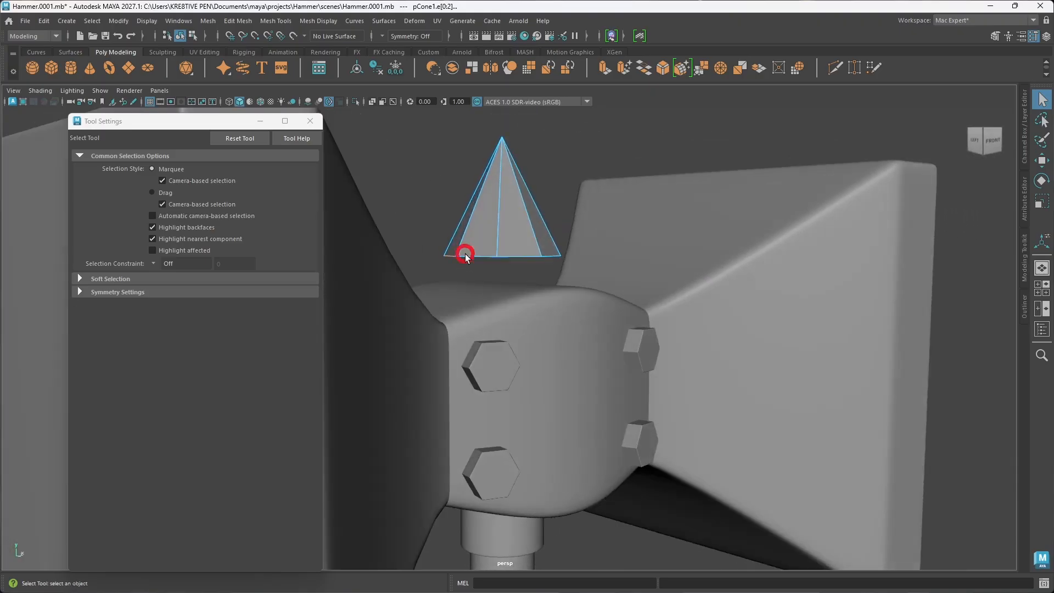
{"action": "left_click", "coordinate": [517, 257], "text": "shift"}
{"action": "left_click", "coordinate": [559, 256], "text": "shift"}
{"action": "left_click_drag", "start_coordinate": [570, 284], "coordinate": [511, 288], "text": "alt"}
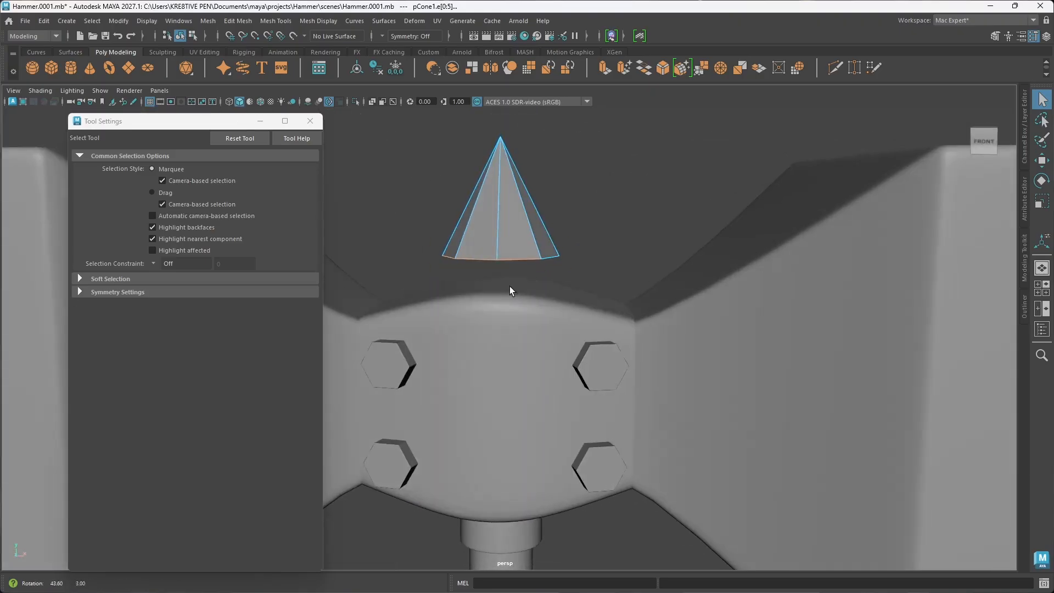
{"action": "left_click", "coordinate": [551, 260], "text": "shift"}
{"action": "key", "text": "w"}
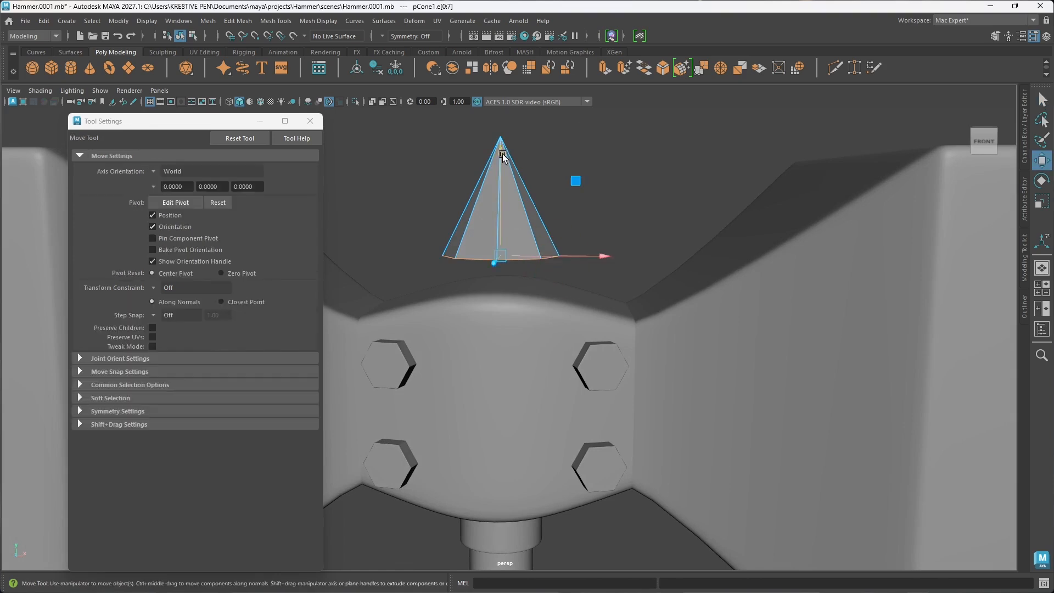
{"action": "mouse_move", "coordinate": [502, 167]}
{"action": "left_mouse_down"}
{"action": "mouse_move", "coordinate": [510, 88]}
{"action": "mouse_move", "coordinate": [502, 170]}
{"action": "mouse_move", "coordinate": [504, 151]}
{"action": "left_mouse_up"}
{"action": "key", "text": "ctrl+z"}
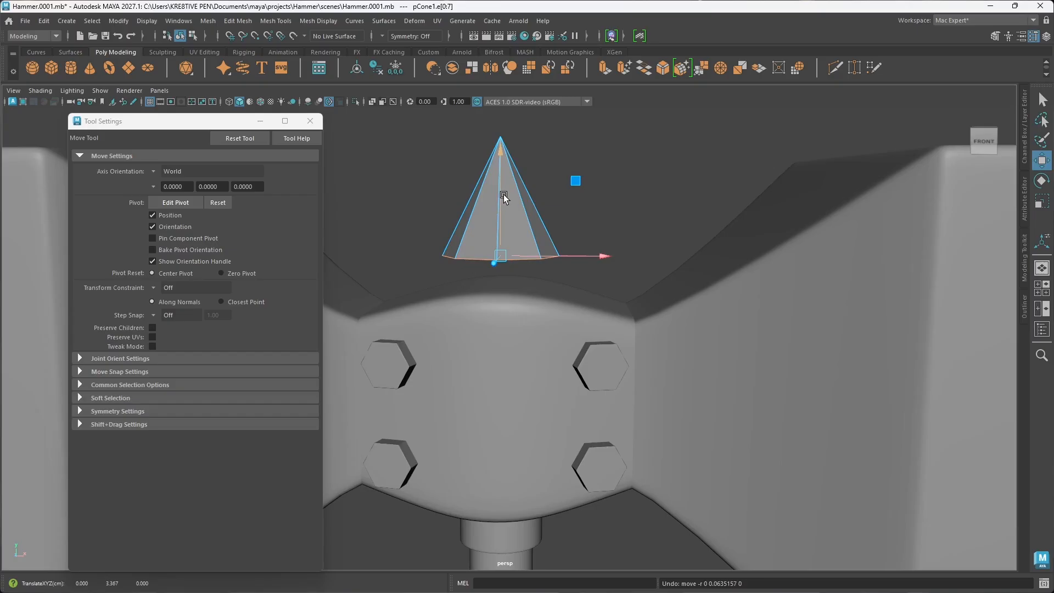
Step: Bevel the cone's base edges with Chamfer off and a fraction of 0.099, then check the smoothed shape from several angles
{"action": "key", "text": "ctrl+b"}
{"action": "left_click_drag", "start_coordinate": [509, 192], "coordinate": [560, 261], "text": "alt"}
{"action": "left_click_drag", "start_coordinate": [778, 397], "coordinate": [649, 387]}
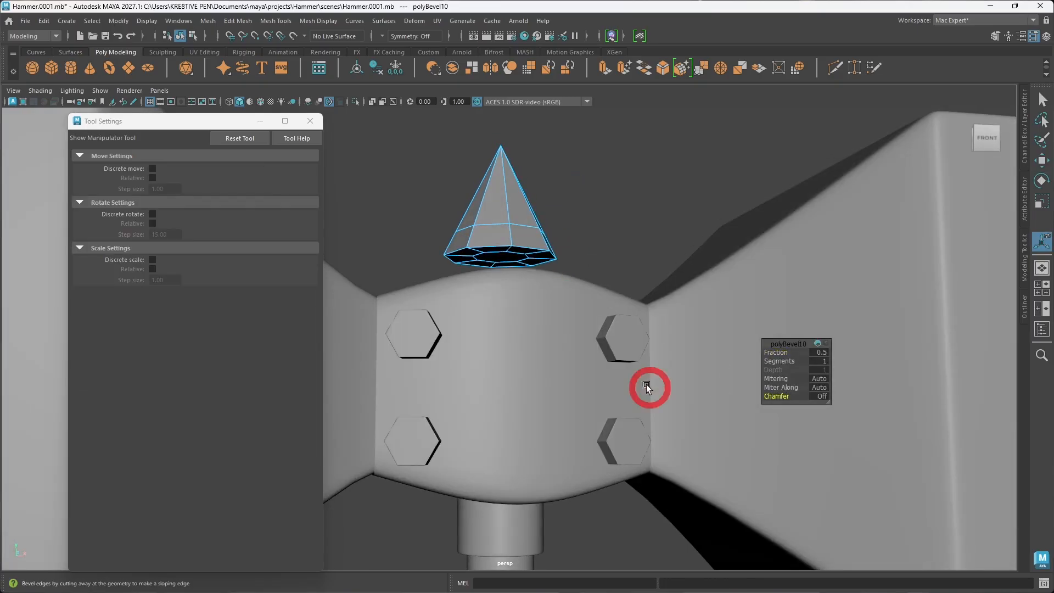
{"action": "left_click_drag", "start_coordinate": [783, 353], "coordinate": [563, 341]}
{"action": "key", "text": "3"}
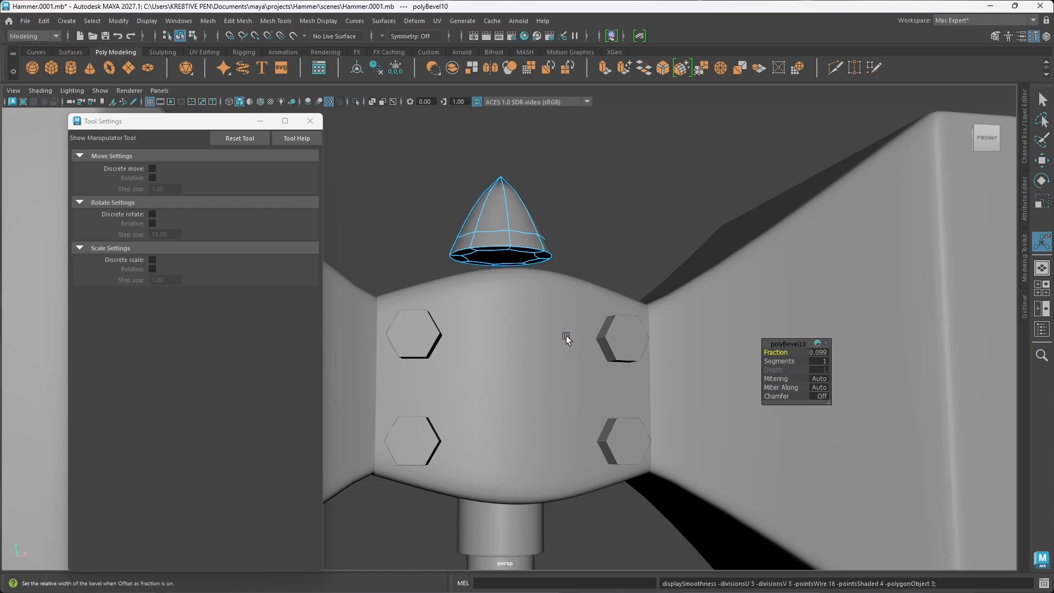
{"action": "left_click_drag", "start_coordinate": [574, 246], "coordinate": [620, 294], "text": "alt"}
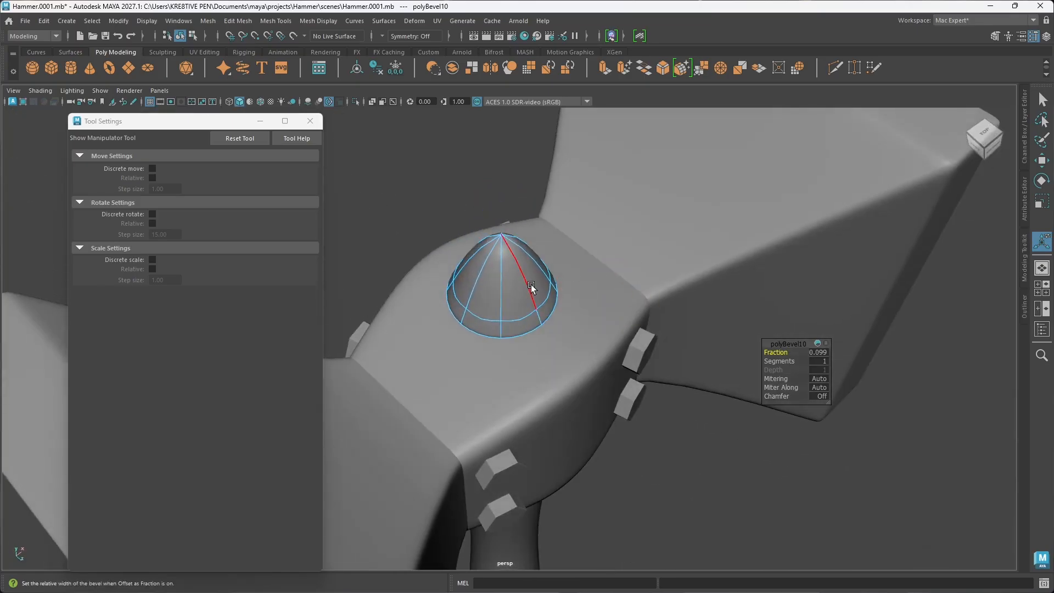
{"action": "left_click_drag", "start_coordinate": [510, 286], "coordinate": [464, 265], "text": "alt"}
{"action": "left_click_drag", "start_coordinate": [491, 204], "coordinate": [510, 212], "text": "alt"}
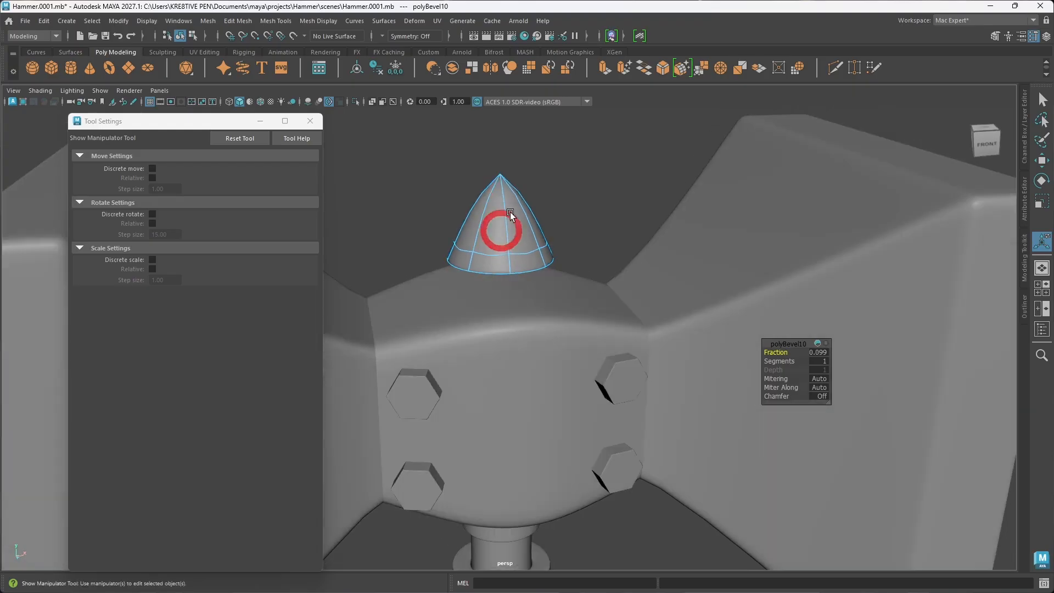
Step: Undo the cone's base bevel and its axis subdivision change, and return it to unsmoothed display
{"action": "left_click", "coordinate": [590, 238]}
{"action": "left_click", "coordinate": [528, 251]}
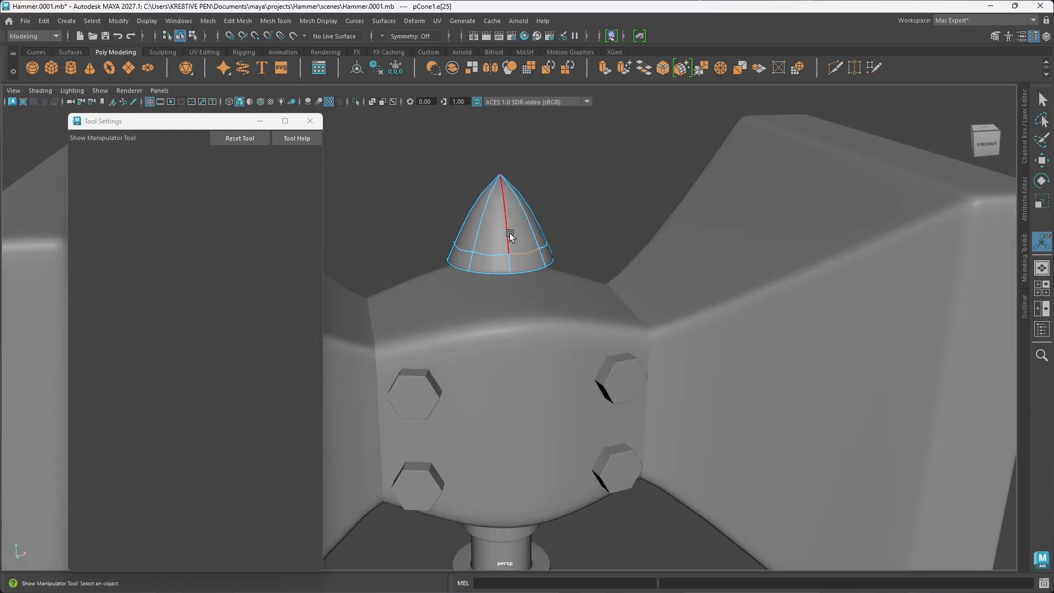
{"action": "right_click_drag", "start_coordinate": [509, 233], "coordinate": [564, 213]}
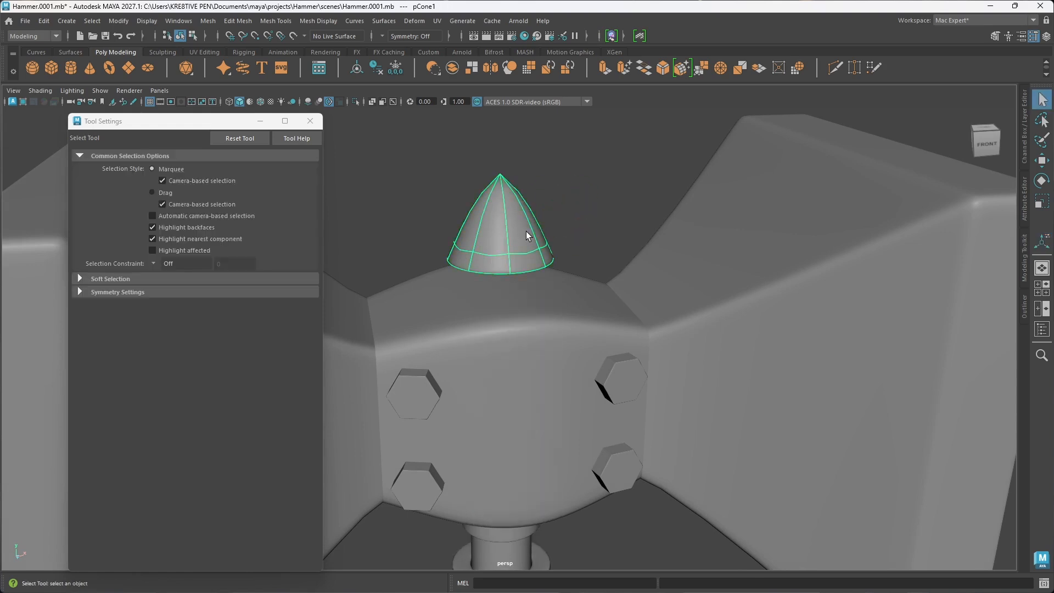
{"action": "key", "text": "t"}
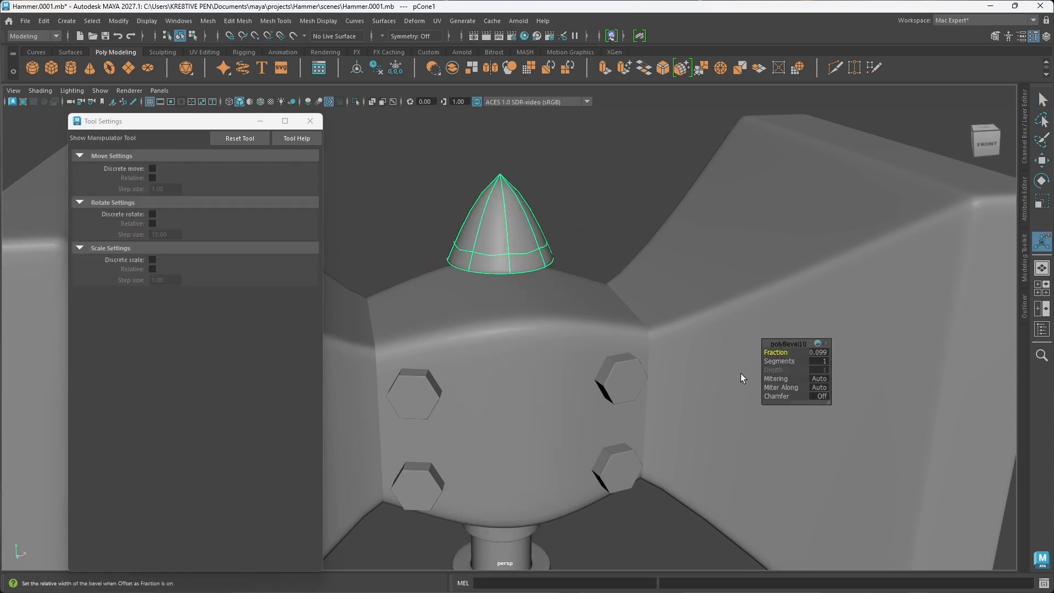
{"action": "key", "text": "ctrl+z"}
{"action": "key", "text": "ctrl+z"}
{"action": "key", "text": "ctrl+z"}
{"action": "key", "text": "ctrl+z"}
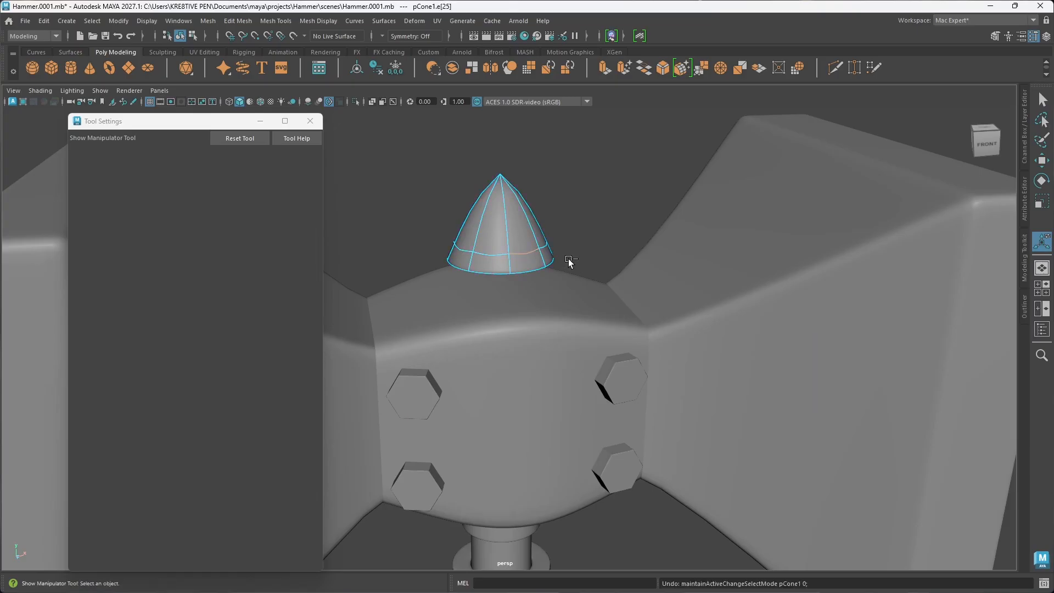
{"action": "key", "text": "ctrl+z"}
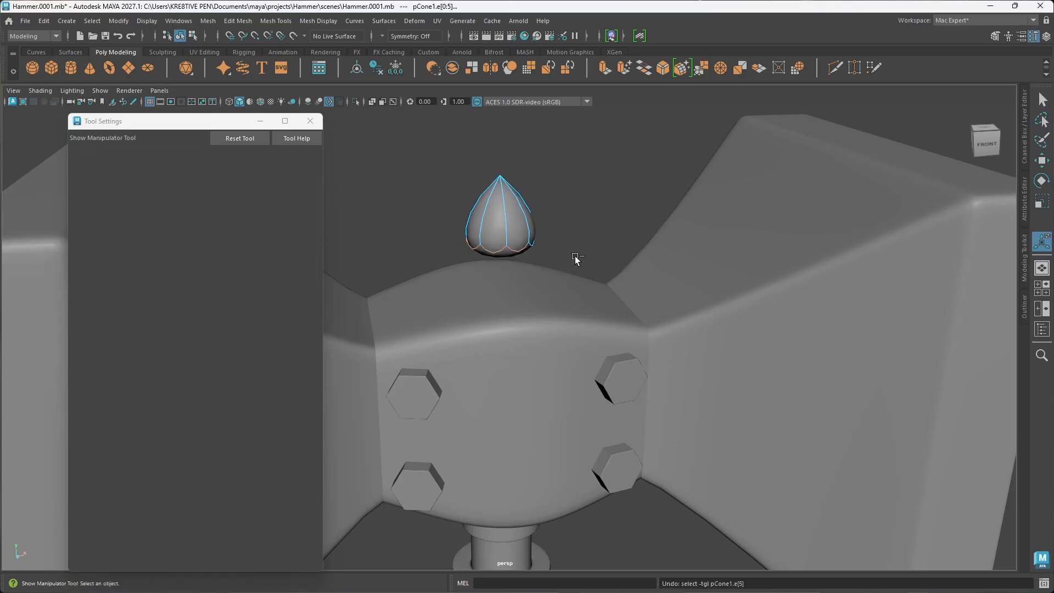
{"action": "key", "text": "ctrl+z"}
{"action": "key", "text": "ctrl+z"}
{"action": "key", "text": "ctrl+z"}
{"action": "key", "text": "ctrl+z"}
{"action": "key", "text": "ctrl+z"}
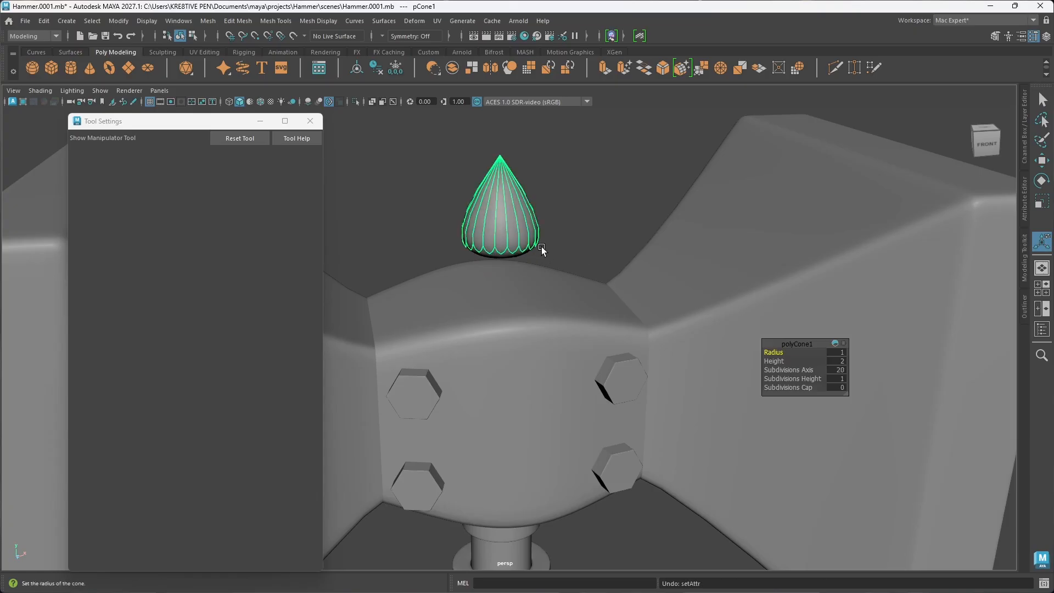
{"action": "key", "text": "1"}
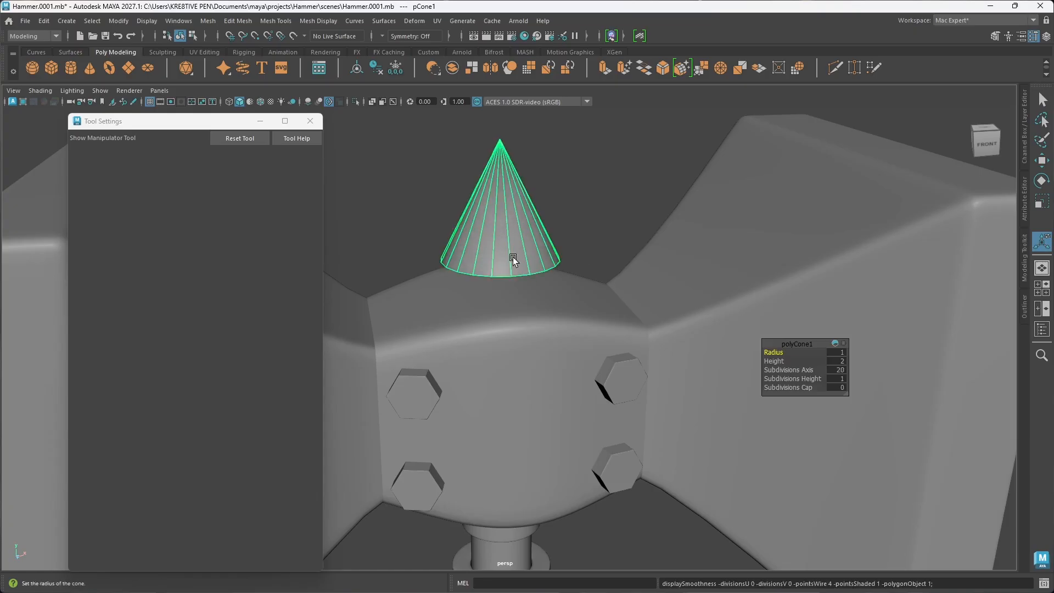
Step: Select the full edge loop around the cone's base and try bevelling it with a fraction of 0.5, undoing the bevel
{"action": "right_click_drag", "start_coordinate": [514, 258], "coordinate": [512, 233]}
{"action": "left_click", "coordinate": [521, 276]}
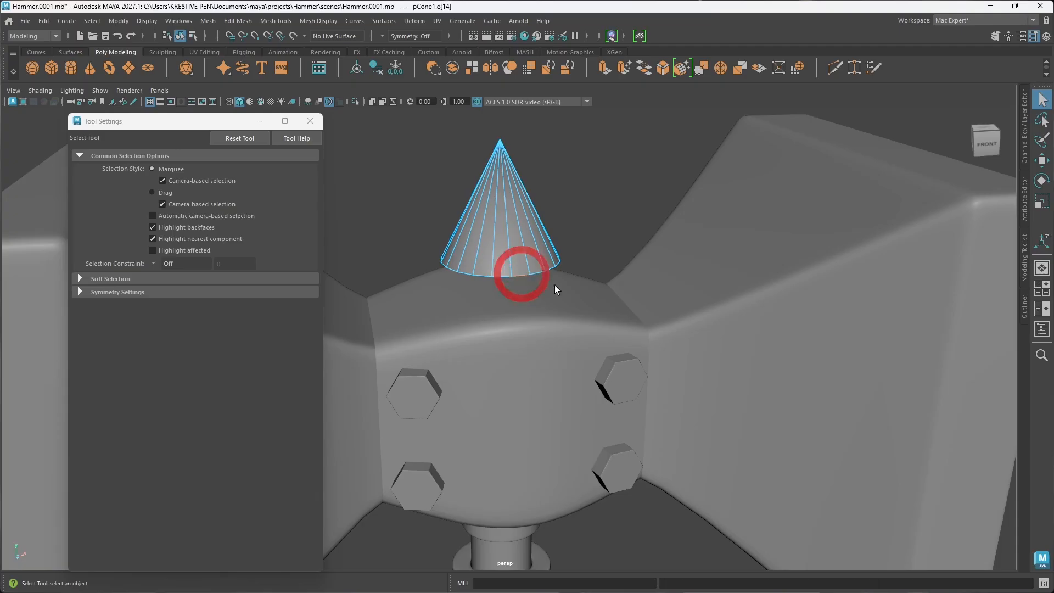
{"action": "left_click", "coordinate": [498, 276], "text": "shift"}
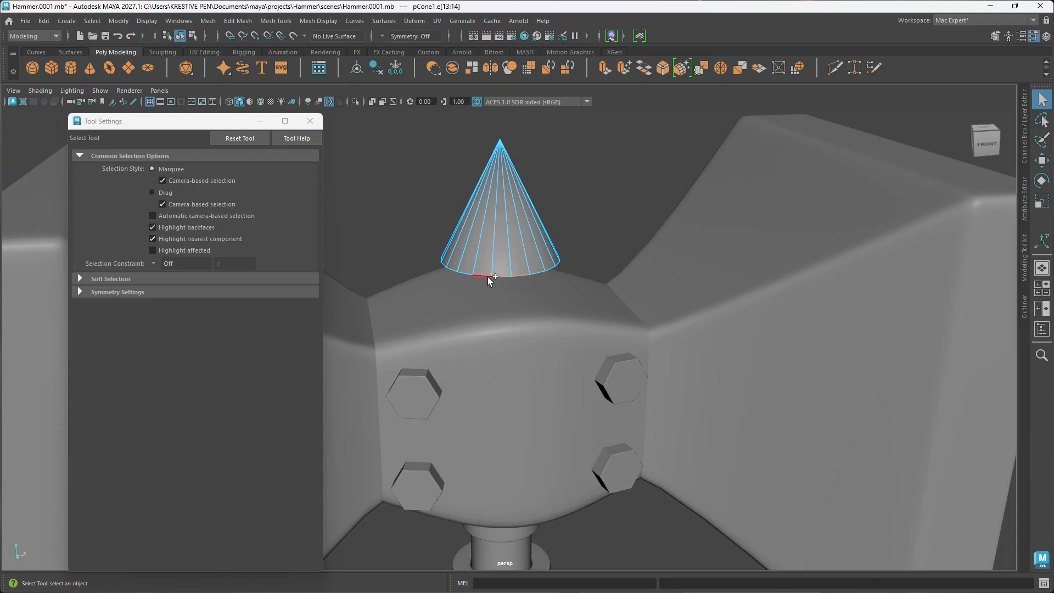
{"action": "left_click", "coordinate": [487, 277], "text": "shift"}
{"action": "key", "text": "q"}
{"action": "left_click", "coordinate": [486, 272]}
{"action": "left_click_drag", "start_coordinate": [487, 276], "coordinate": [492, 306]}
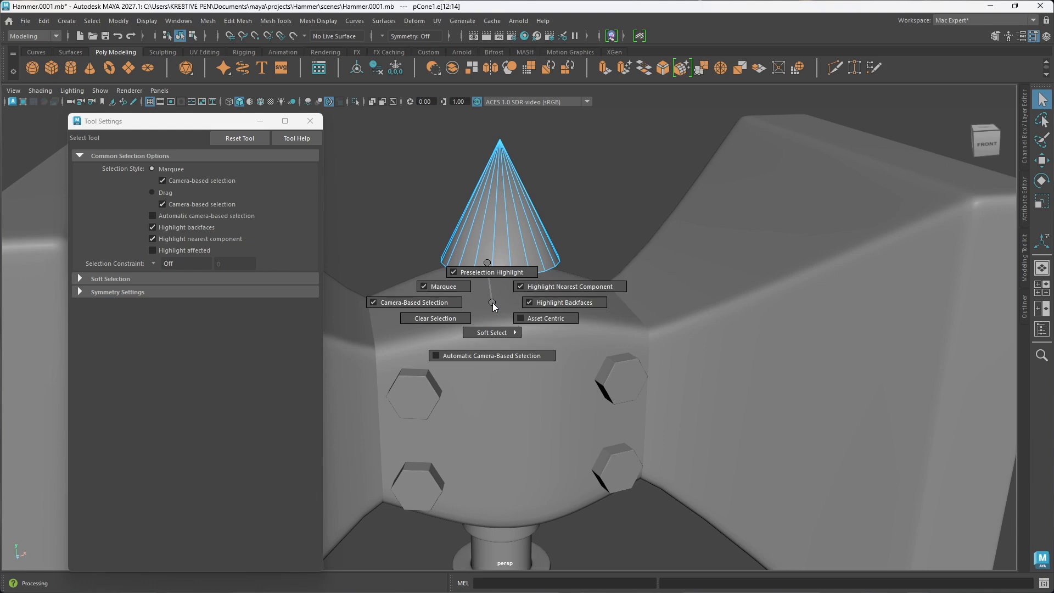
{"action": "left_click_drag", "start_coordinate": [493, 306], "coordinate": [486, 262]}
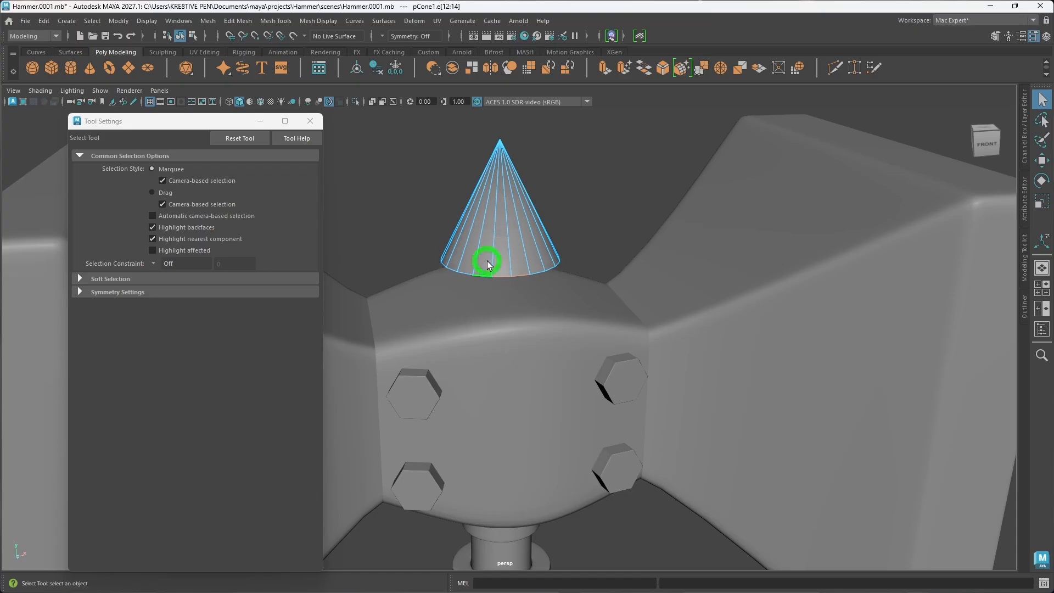
{"action": "left_click", "coordinate": [491, 258]}
{"action": "right_click_drag", "start_coordinate": [493, 258], "coordinate": [444, 217], "text": "shift"}
{"action": "mouse_move", "coordinate": [560, 252]}
{"action": "left_mouse_down", "text": "alt"}
{"action": "mouse_move", "coordinate": [484, 266]}
{"action": "mouse_move", "coordinate": [527, 287]}
{"action": "mouse_move", "coordinate": [579, 249]}
{"action": "mouse_move", "coordinate": [568, 238]}
{"action": "mouse_move", "coordinate": [571, 248]}
{"action": "left_mouse_up", "text": "alt"}
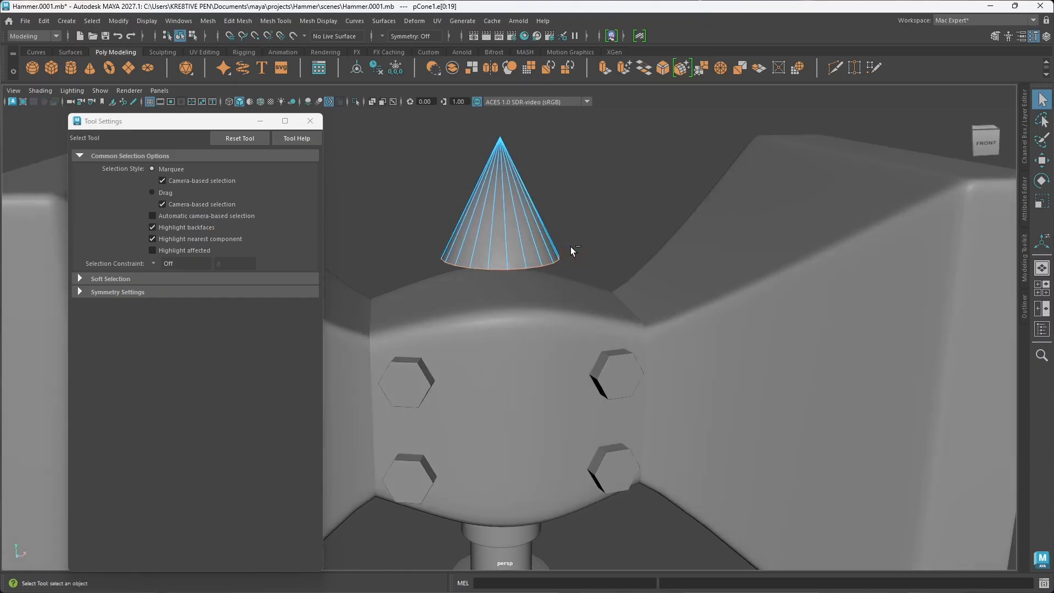
{"action": "key", "text": "ctrl+b"}
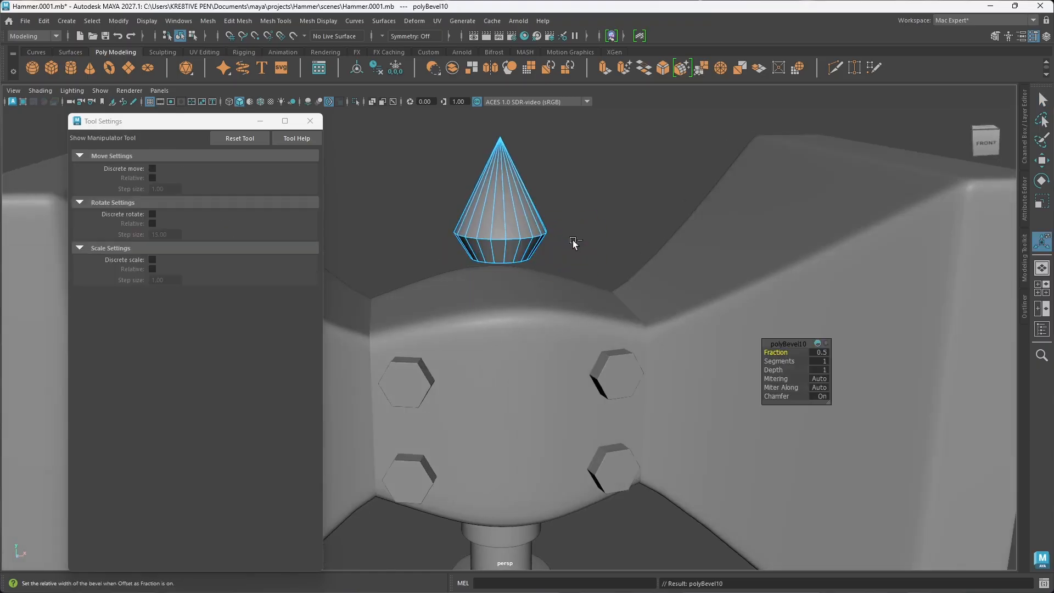
{"action": "key", "text": "ctrl+z"}
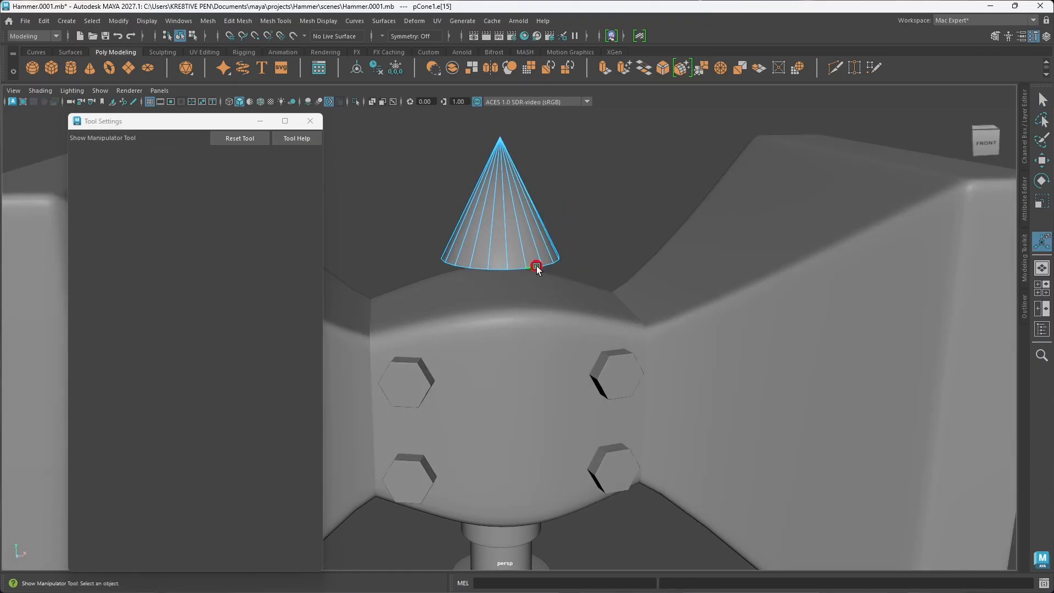
Step: Bevel the cone's base edge loop with Chamfer off and a fraction of 0.093, then check the smoothed shape from several angles
{"action": "right_click", "coordinate": [539, 266], "text": "ctrl"}
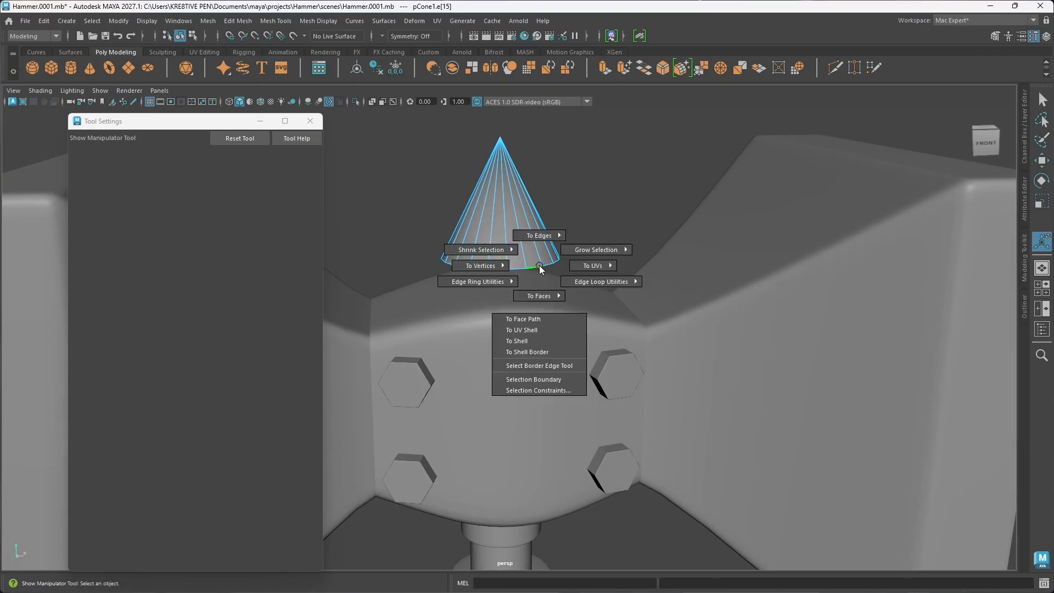
{"action": "right_click_drag", "start_coordinate": [539, 266], "coordinate": [485, 217], "text": "ctrl"}
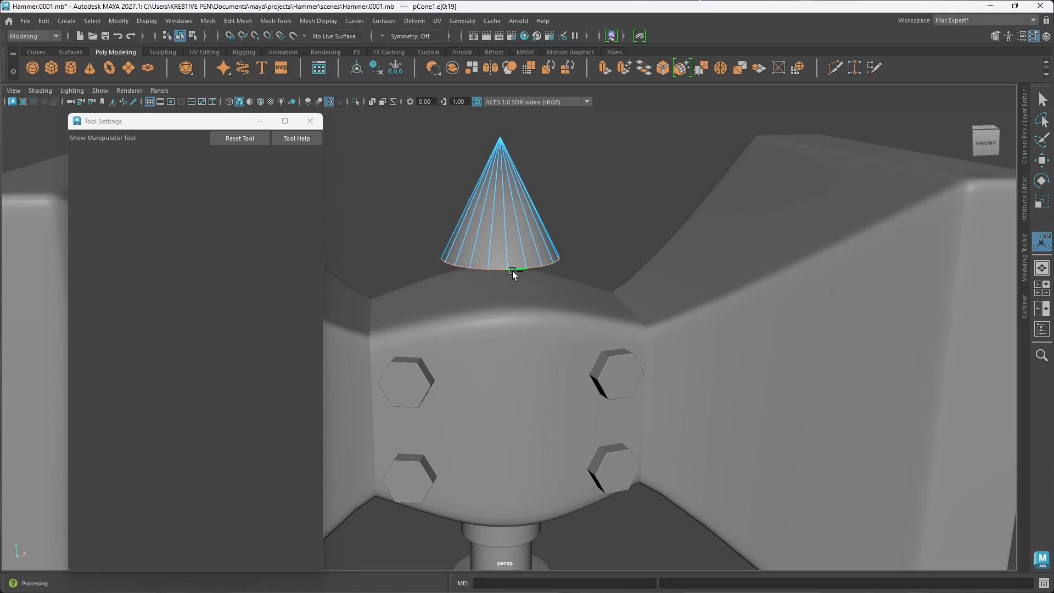
{"action": "key", "text": "ctrl+b"}
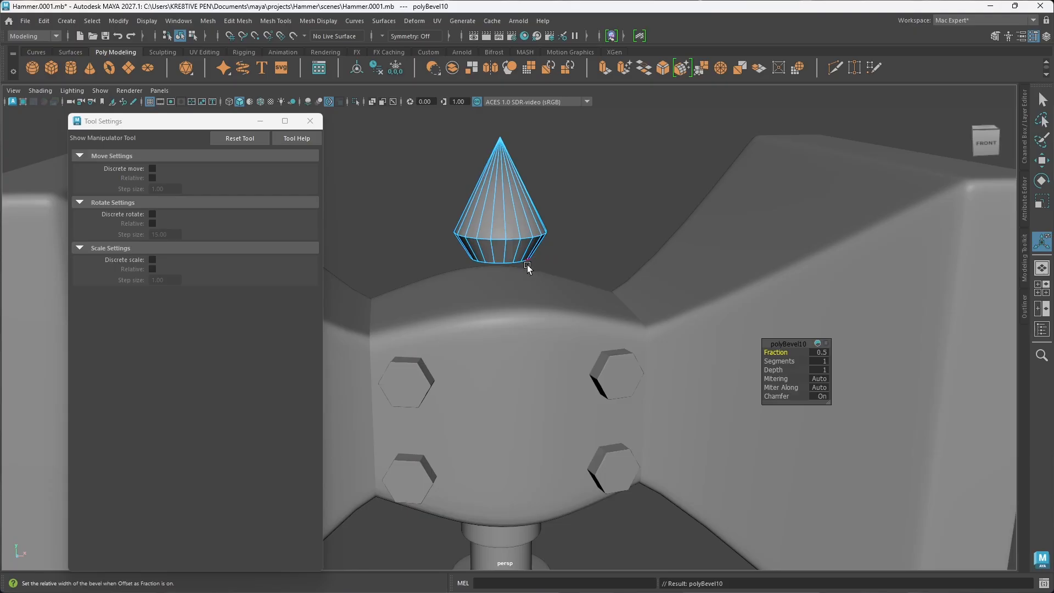
{"action": "left_click", "coordinate": [782, 396]}
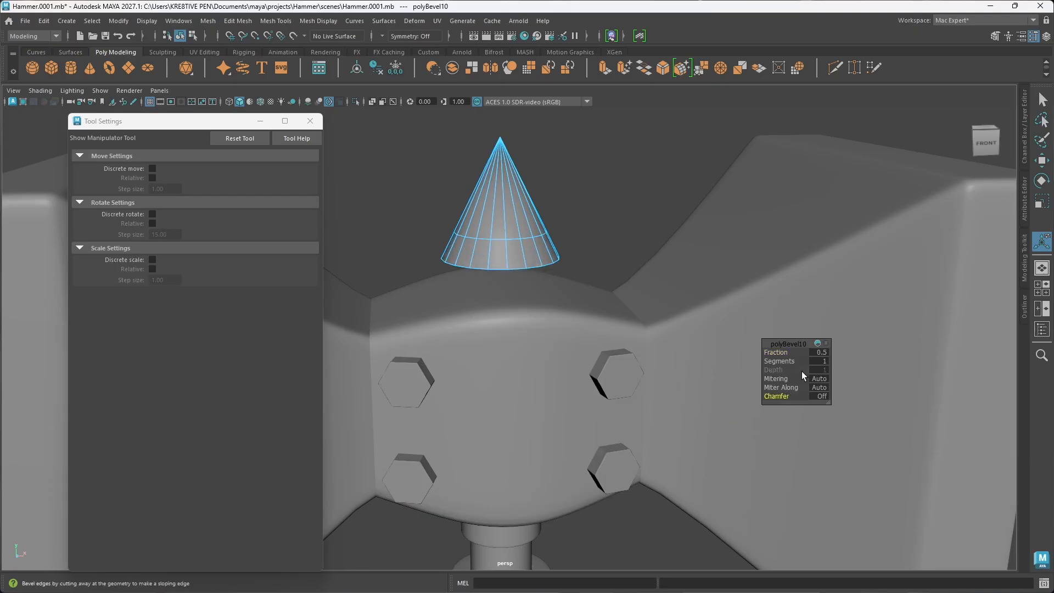
{"action": "left_click_drag", "start_coordinate": [776, 352], "coordinate": [557, 333]}
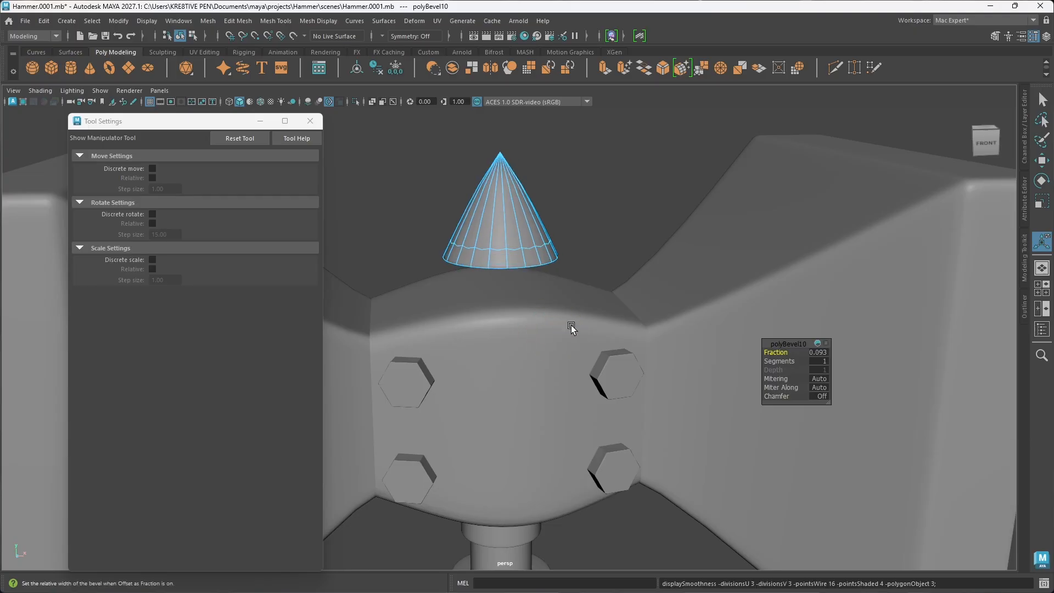
{"action": "mouse_move", "coordinate": [598, 266]}
{"action": "left_mouse_down", "text": "alt"}
{"action": "mouse_move", "coordinate": [516, 287]}
{"action": "mouse_move", "coordinate": [609, 252]}
{"action": "mouse_move", "coordinate": [591, 243]}
{"action": "mouse_move", "coordinate": [582, 263]}
{"action": "left_mouse_up", "text": "alt"}
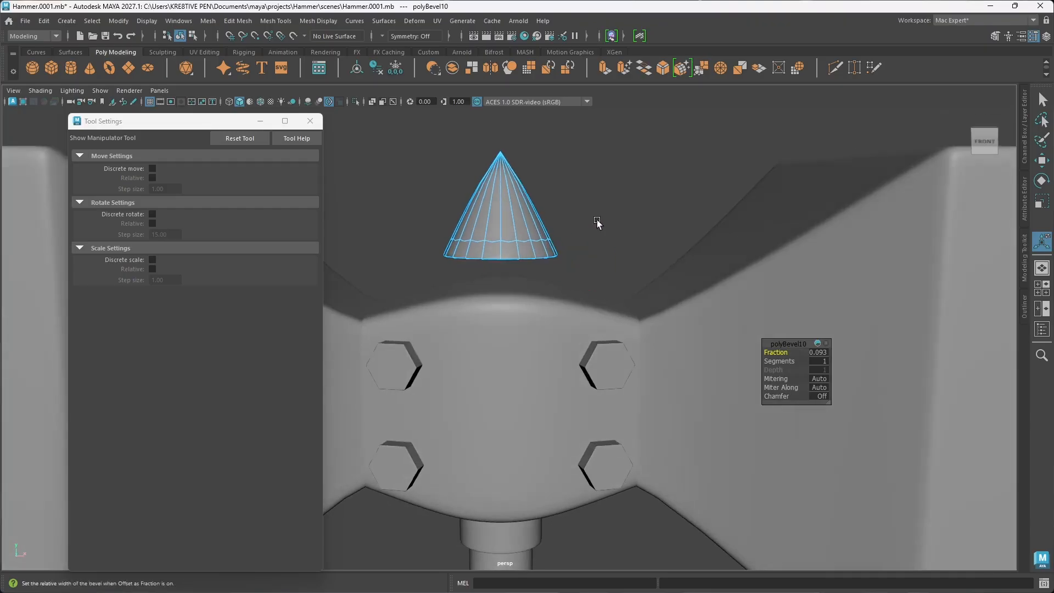
{"action": "right_click_drag", "start_coordinate": [534, 220], "coordinate": [576, 203]}
{"action": "left_click", "coordinate": [536, 224]}
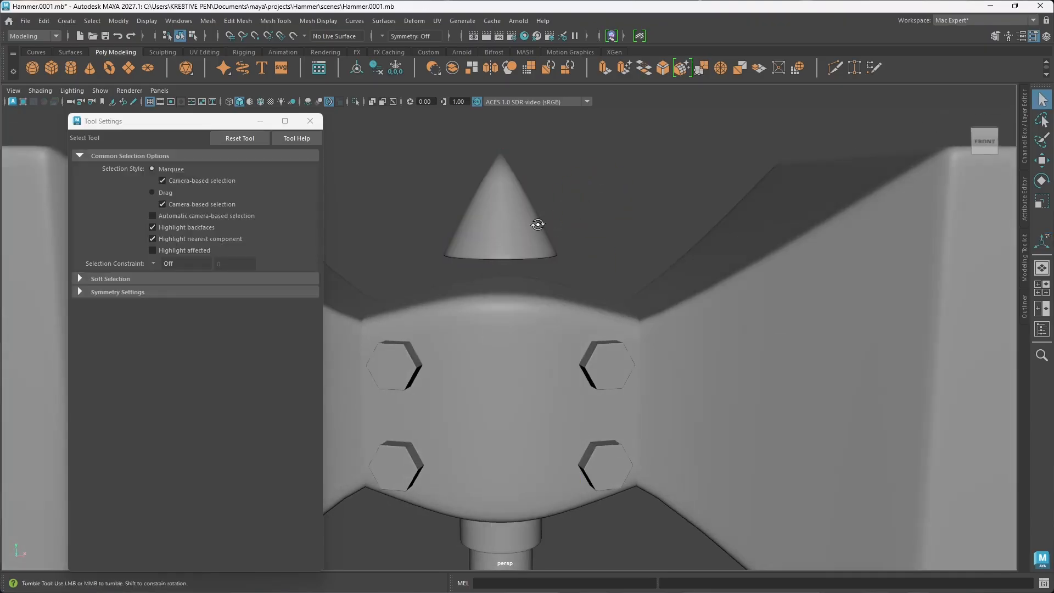
{"action": "left_click_drag", "start_coordinate": [537, 224], "coordinate": [731, 240], "text": "alt"}
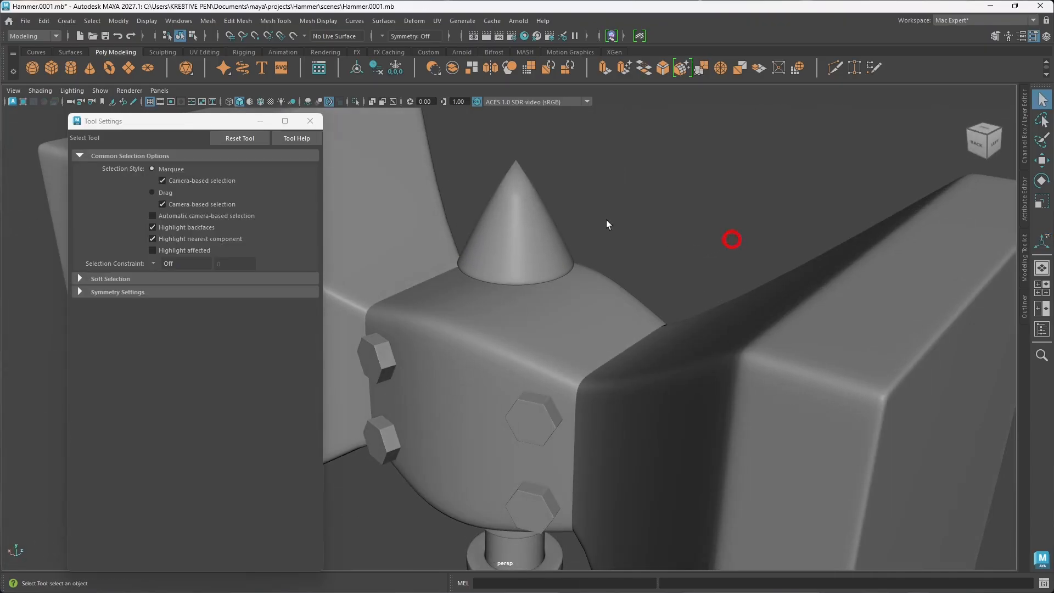
{"action": "left_click_drag", "start_coordinate": [522, 192], "coordinate": [500, 222], "text": "alt"}
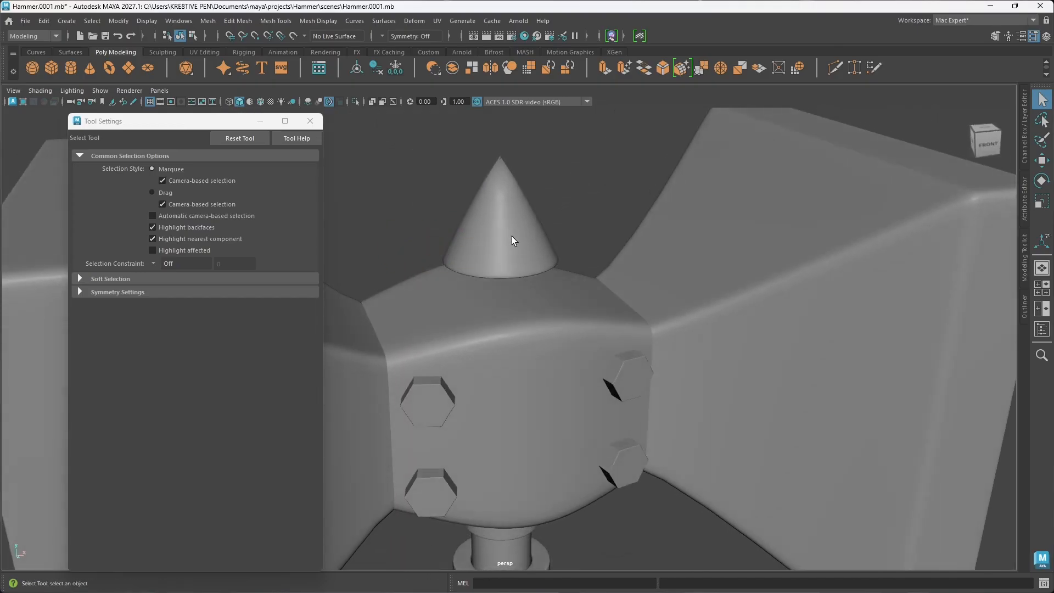
Step: Return the cone to unsmoothed display and undo its base bevel and the base edge selection
{"action": "left_click", "coordinate": [511, 236]}
{"action": "key", "text": "F10"}
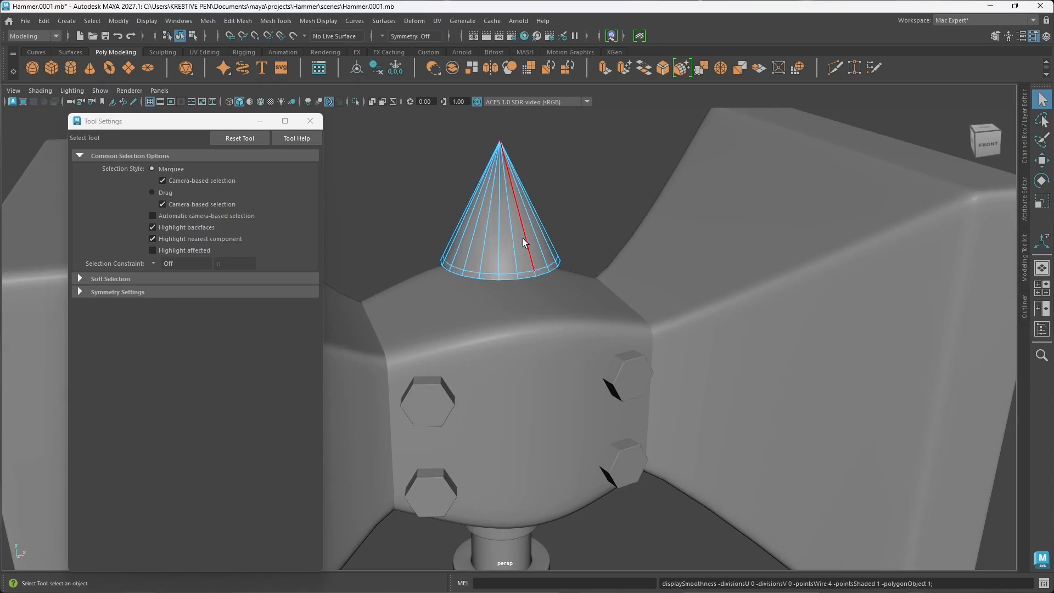
{"action": "key", "text": "ctrl+z"}
{"action": "key", "text": "ctrl+z"}
{"action": "key", "text": "ctrl+z"}
{"action": "key", "text": "ctrl+z"}
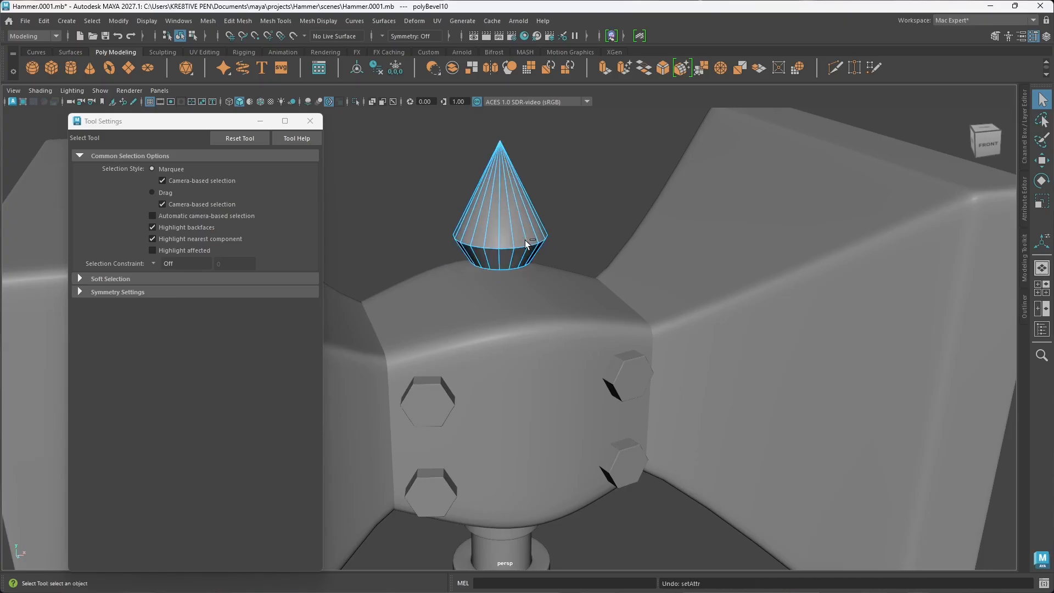
{"action": "key", "text": "ctrl+z"}
{"action": "left_click_drag", "start_coordinate": [551, 243], "coordinate": [539, 249], "text": "alt"}
{"action": "key", "text": "ctrl+z"}
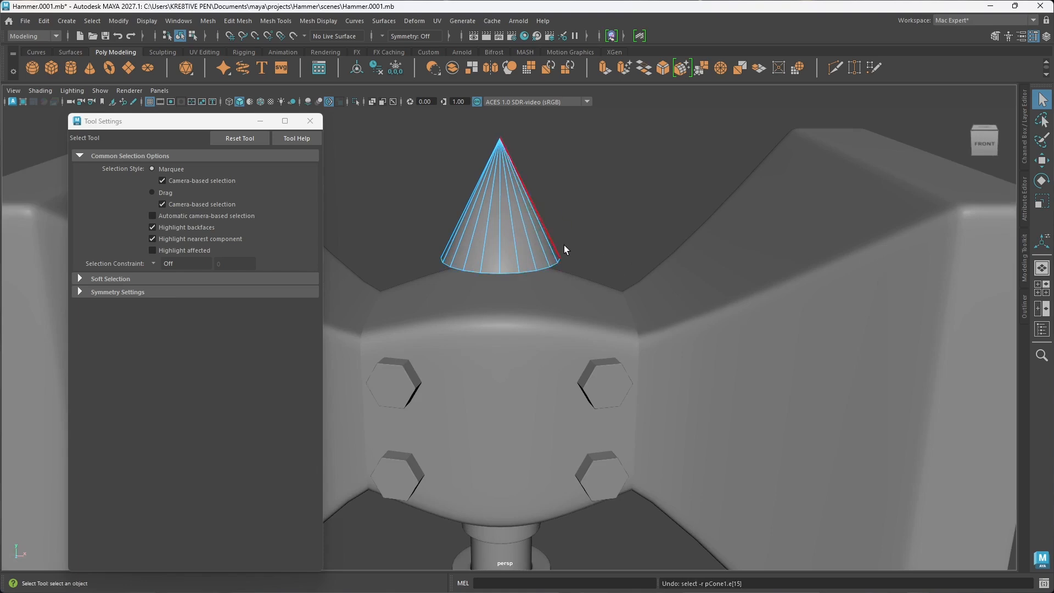
Step: Set the cone's Subdivisions Axis to 7
{"action": "right_click_drag", "start_coordinate": [526, 245], "coordinate": [575, 226]}
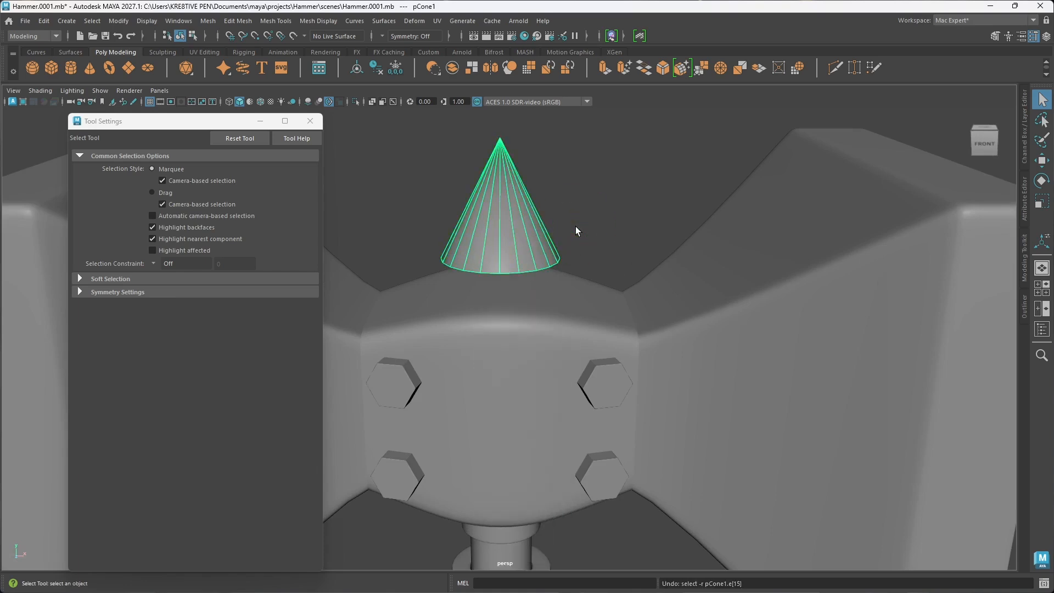
{"action": "key", "text": "t"}
{"action": "left_click_drag", "start_coordinate": [807, 370], "coordinate": [730, 371]}
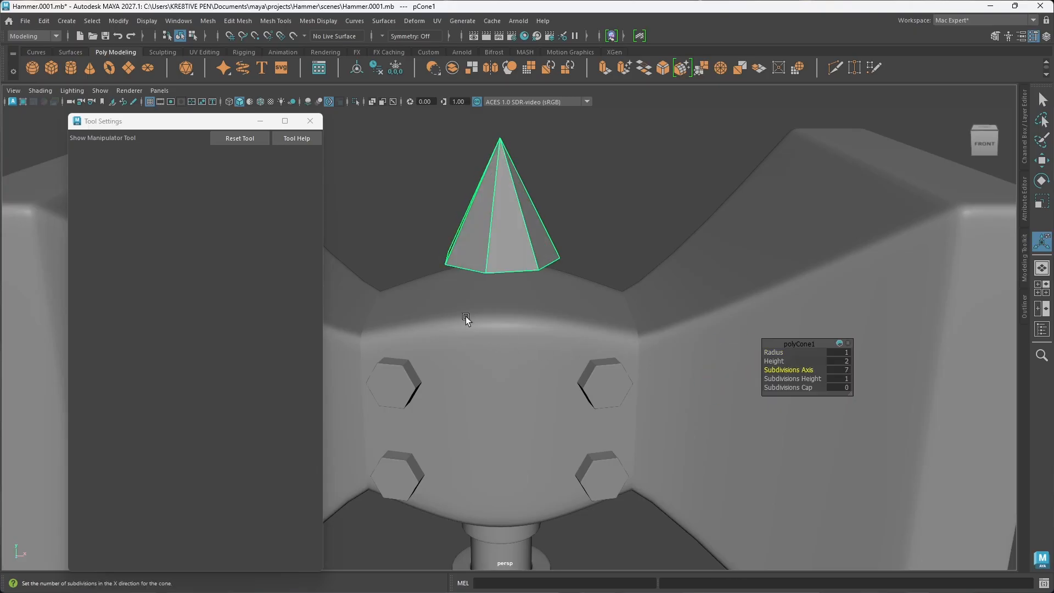
{"action": "left_click_drag", "start_coordinate": [466, 320], "coordinate": [448, 293], "text": "alt"}
{"action": "middle_click_drag", "start_coordinate": [510, 287], "coordinate": [501, 317], "text": "alt"}
{"action": "left_click_drag", "start_coordinate": [501, 317], "coordinate": [506, 303], "text": "alt"}
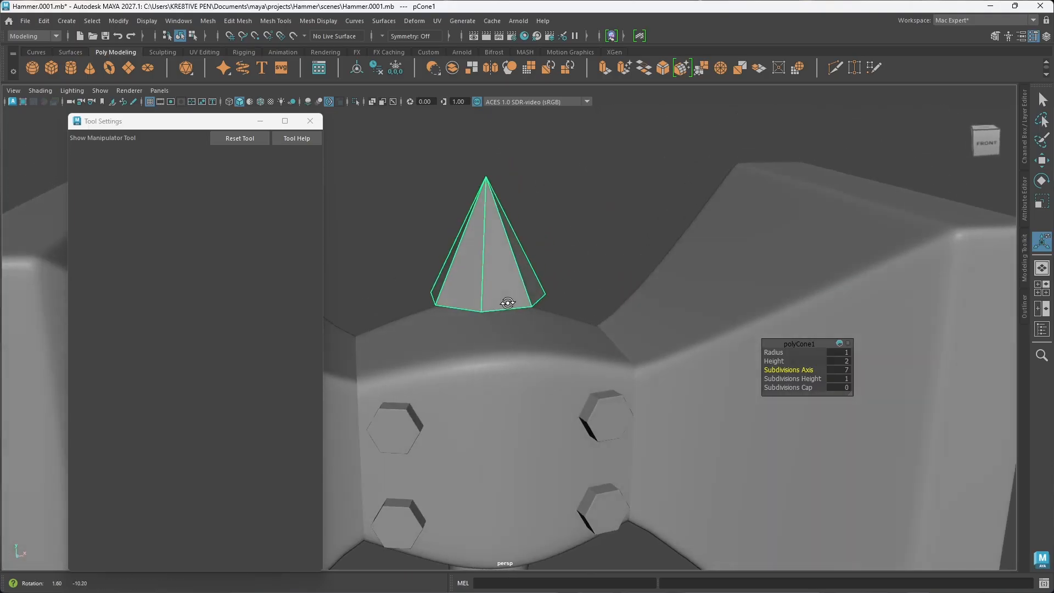
{"action": "left_click_drag", "start_coordinate": [626, 351], "coordinate": [565, 331], "text": "alt"}
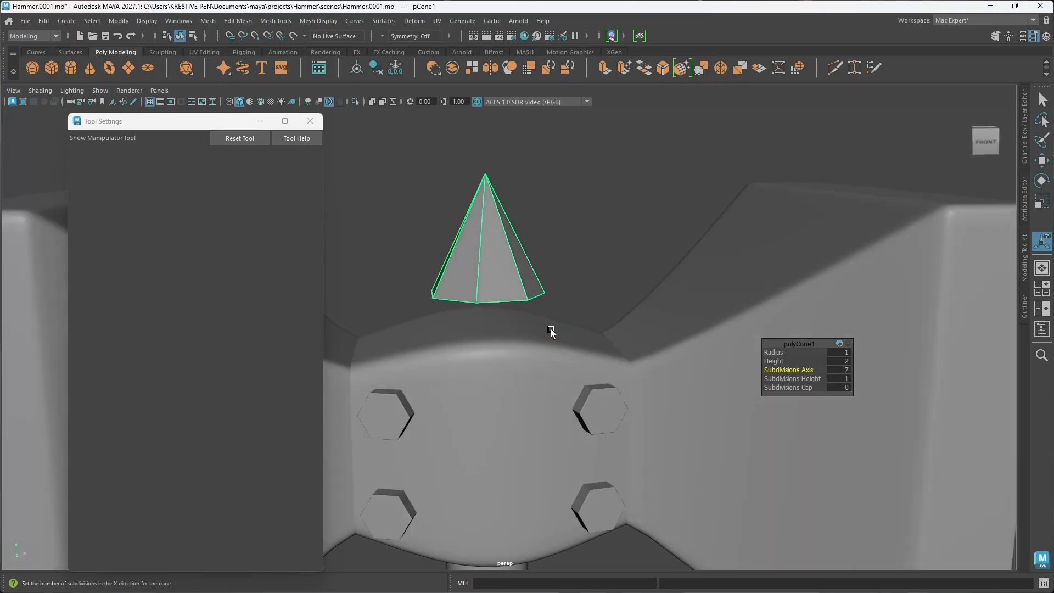
Step: Bevel the whole seven-sided cone with Chamfer off and a fraction of 0.023, using smoothed display
{"action": "key", "text": "ctrl+b"}
{"action": "left_click_drag", "start_coordinate": [508, 295], "coordinate": [508, 302], "text": "alt"}
{"action": "left_click_drag", "start_coordinate": [786, 396], "coordinate": [707, 387]}
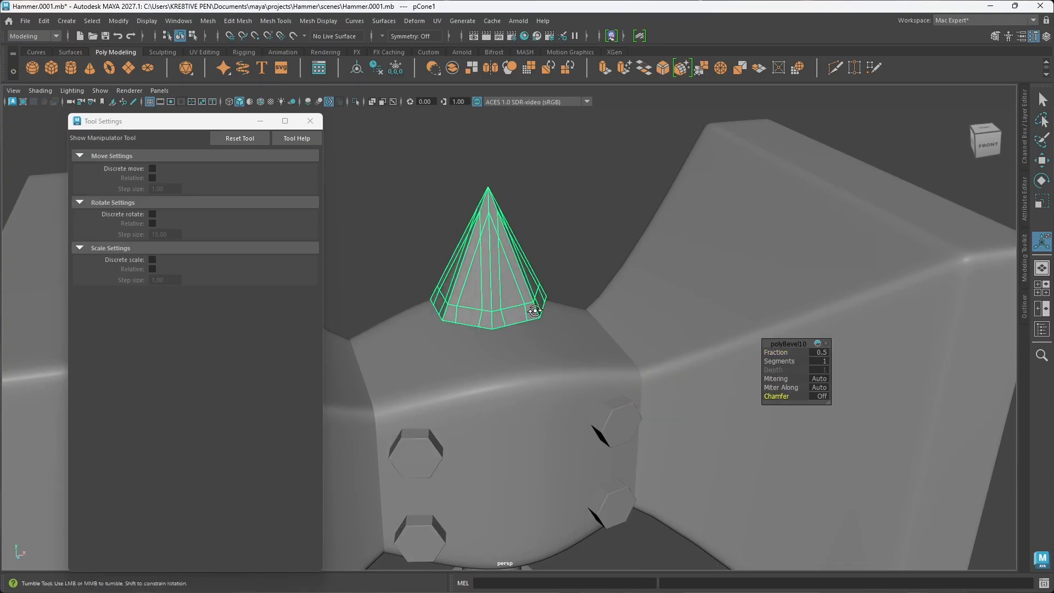
{"action": "mouse_move", "coordinate": [536, 312]}
{"action": "left_mouse_down", "text": "alt"}
{"action": "mouse_move", "coordinate": [522, 318]}
{"action": "mouse_move", "coordinate": [519, 299]}
{"action": "left_mouse_up", "text": "alt"}
{"action": "key", "text": "3"}
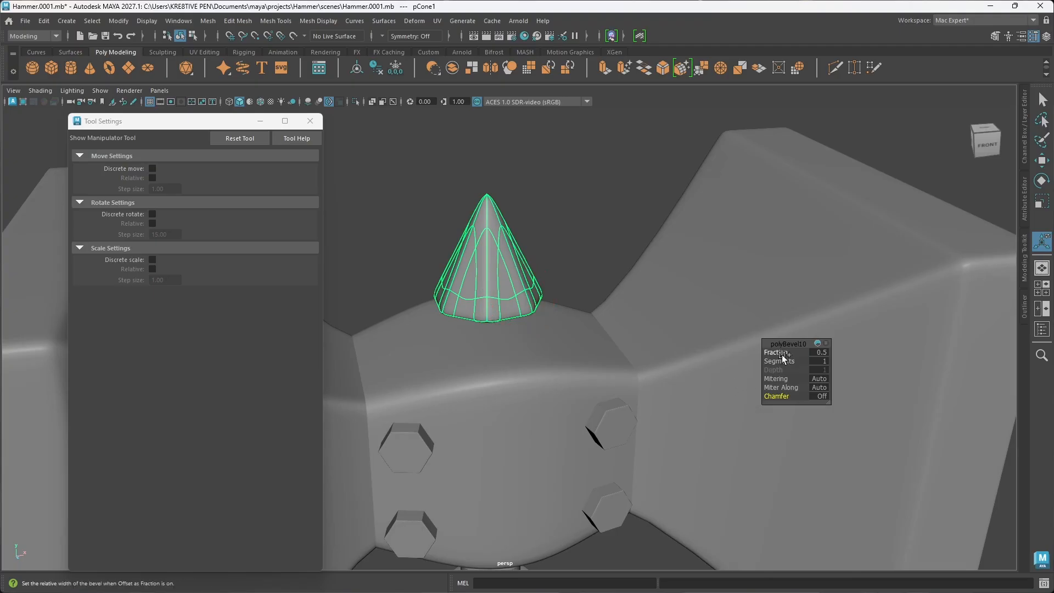
{"action": "left_click_drag", "start_coordinate": [781, 352], "coordinate": [524, 328]}
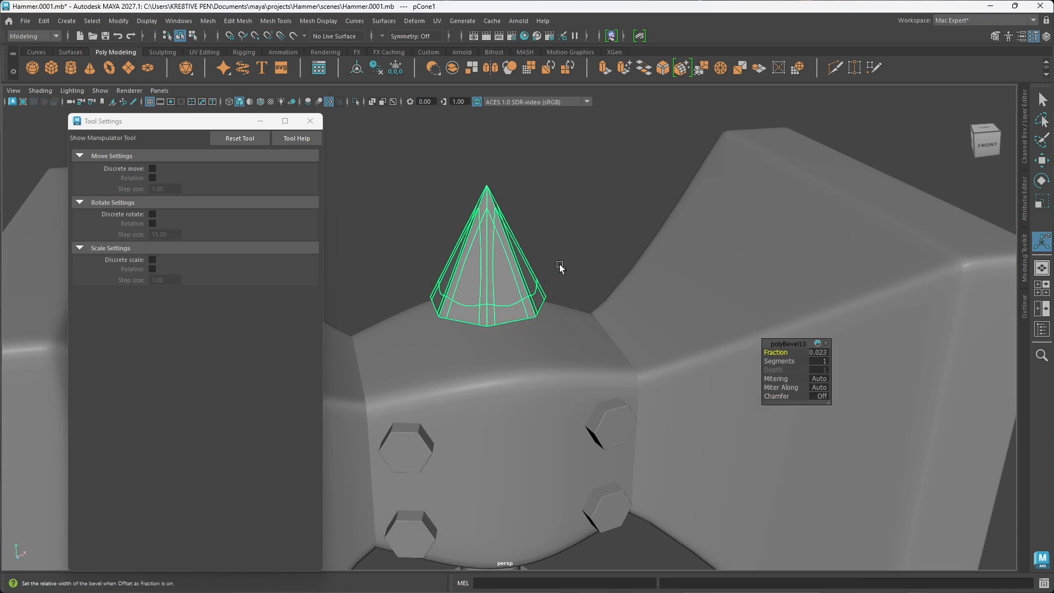
{"action": "right_click_drag", "start_coordinate": [505, 268], "coordinate": [557, 250]}
{"action": "left_click", "coordinate": [600, 299]}
{"action": "left_click_drag", "start_coordinate": [601, 299], "coordinate": [517, 282], "text": "alt"}
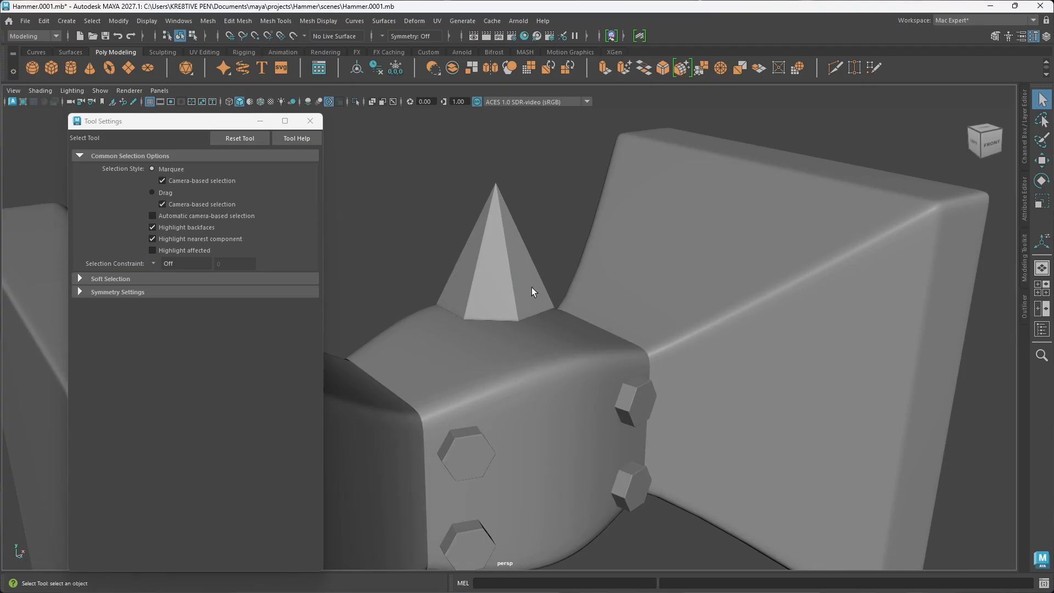
Step: Move the cone straight down so its base sinks into the top of the hammer's centre block
{"action": "key", "text": "w"}
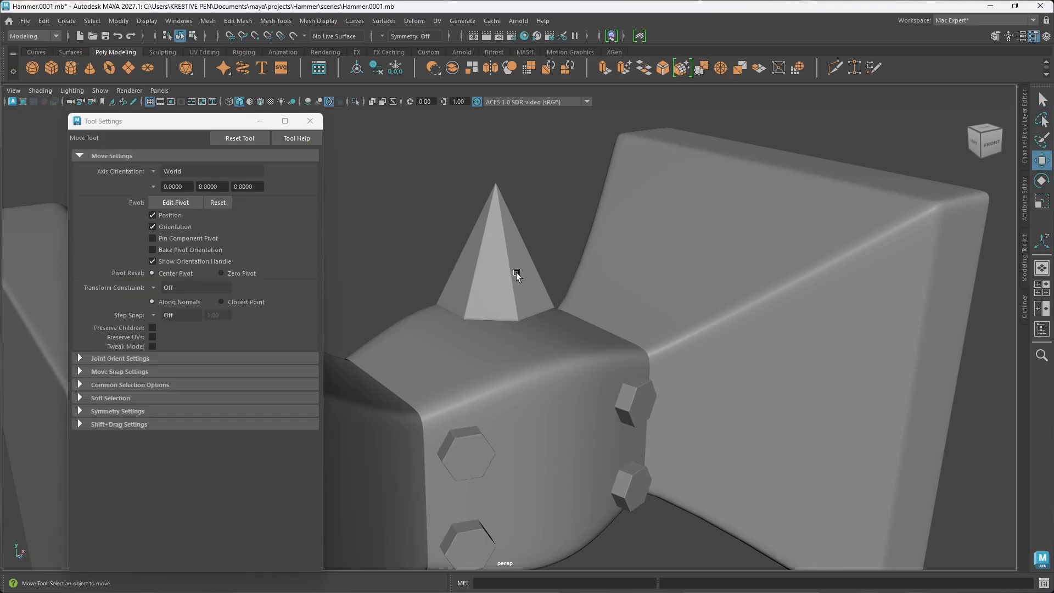
{"action": "left_click", "coordinate": [516, 273]}
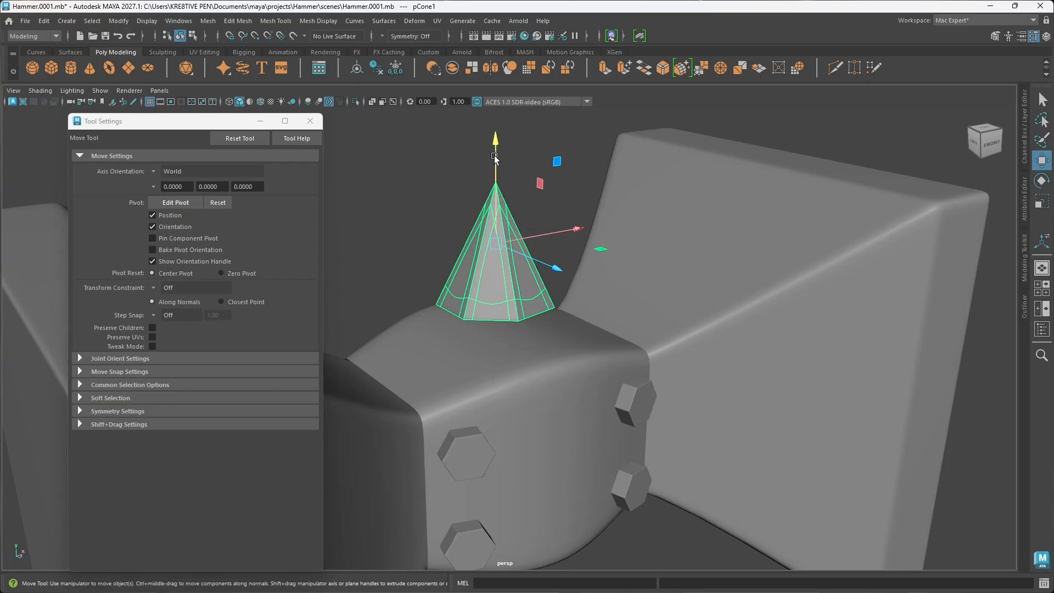
{"action": "left_click_drag", "start_coordinate": [494, 157], "coordinate": [498, 196]}
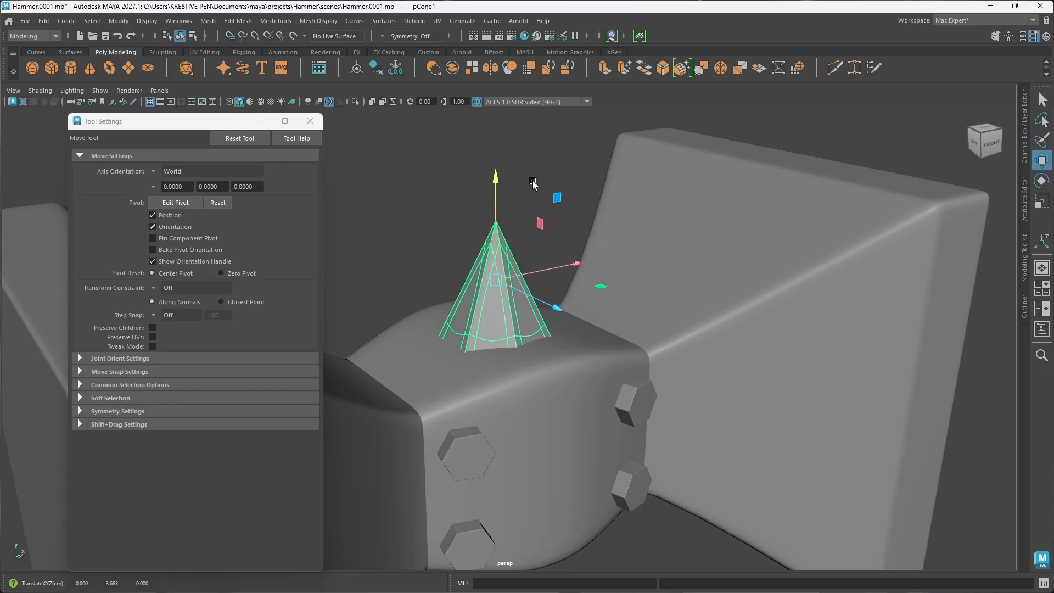
{"action": "left_click", "coordinate": [541, 171]}
{"action": "left_click_drag", "start_coordinate": [442, 294], "coordinate": [586, 298], "text": "alt"}
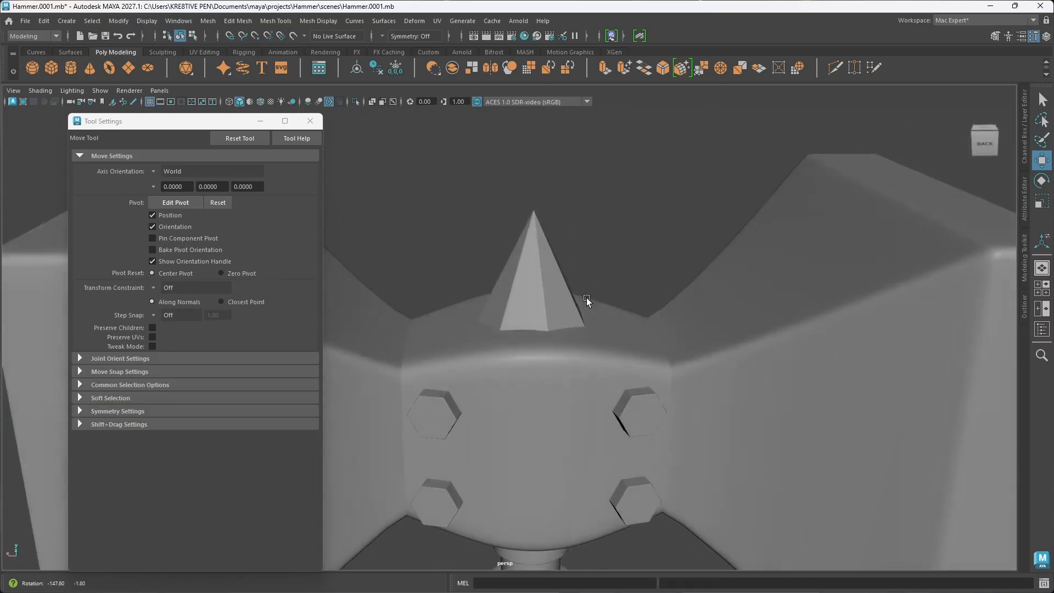
{"action": "scroll", "coordinate": [550, 282], "scroll_direction": "down", "scroll_amount": 10}
{"action": "left_click_drag", "start_coordinate": [521, 361], "coordinate": [476, 377], "text": "alt"}
{"action": "left_click_drag", "start_coordinate": [451, 359], "coordinate": [452, 361], "text": "alt"}
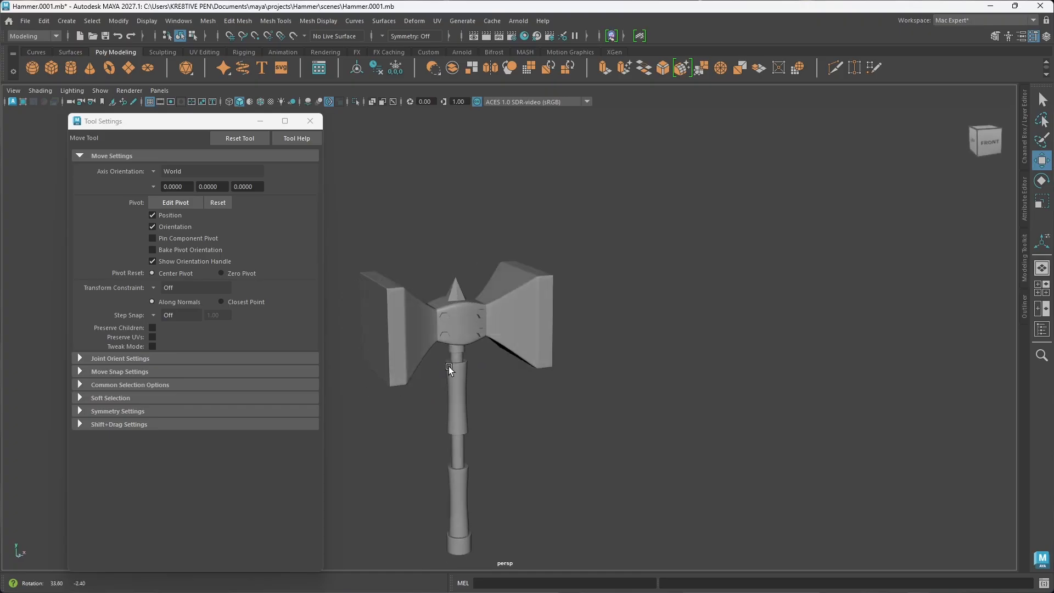
Step: Try duplicating the cone, moving the copy forward along Z and rotating it 75 degrees about X, then undo the placement
{"action": "left_click", "coordinate": [459, 294]}
{"action": "left_click_drag", "start_coordinate": [492, 309], "coordinate": [611, 361], "text": "shift"}
{"action": "key", "text": "e"}
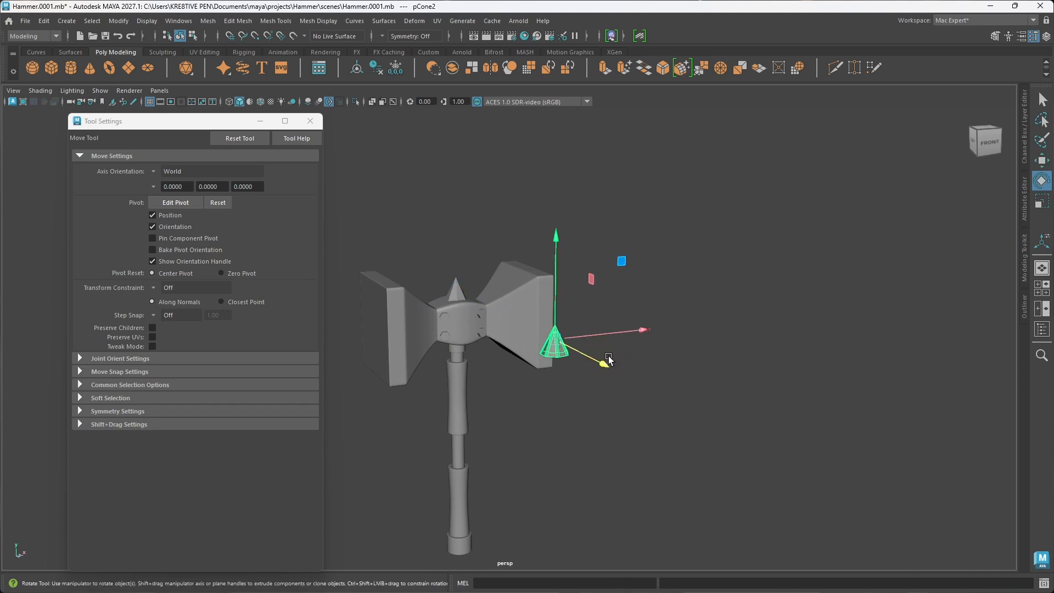
{"action": "key", "text": "j"}
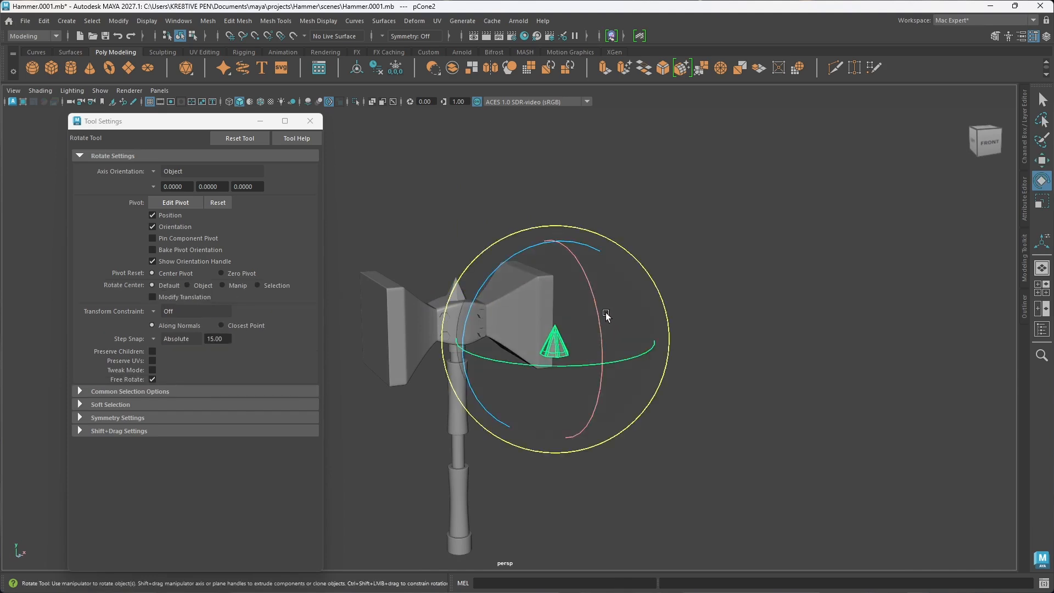
{"action": "left_click_drag", "start_coordinate": [597, 310], "coordinate": [598, 366]}
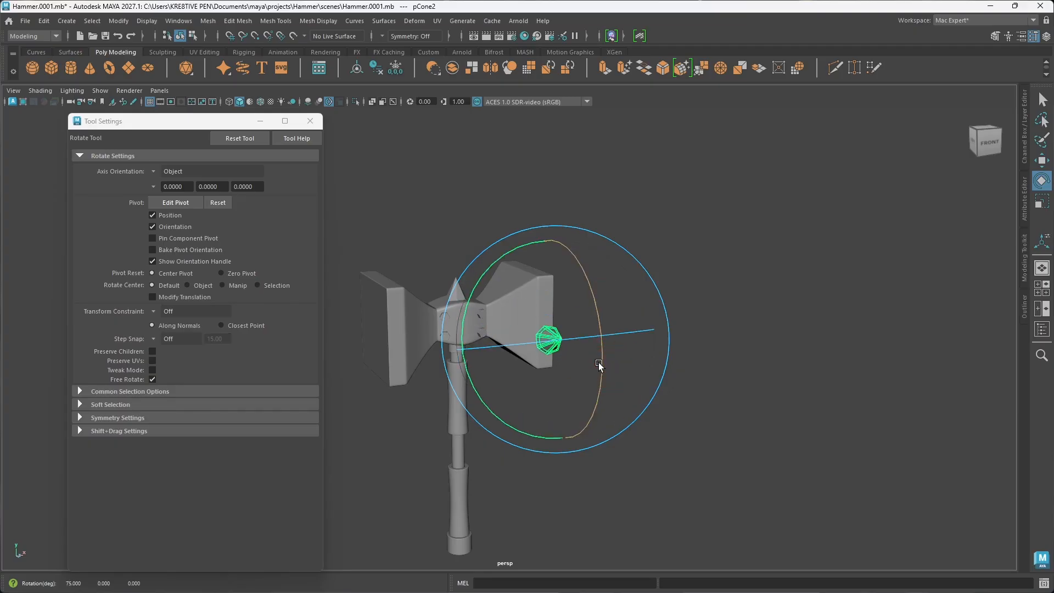
{"action": "key", "text": "ctrl+z"}
{"action": "key", "text": "ctrl+z"}
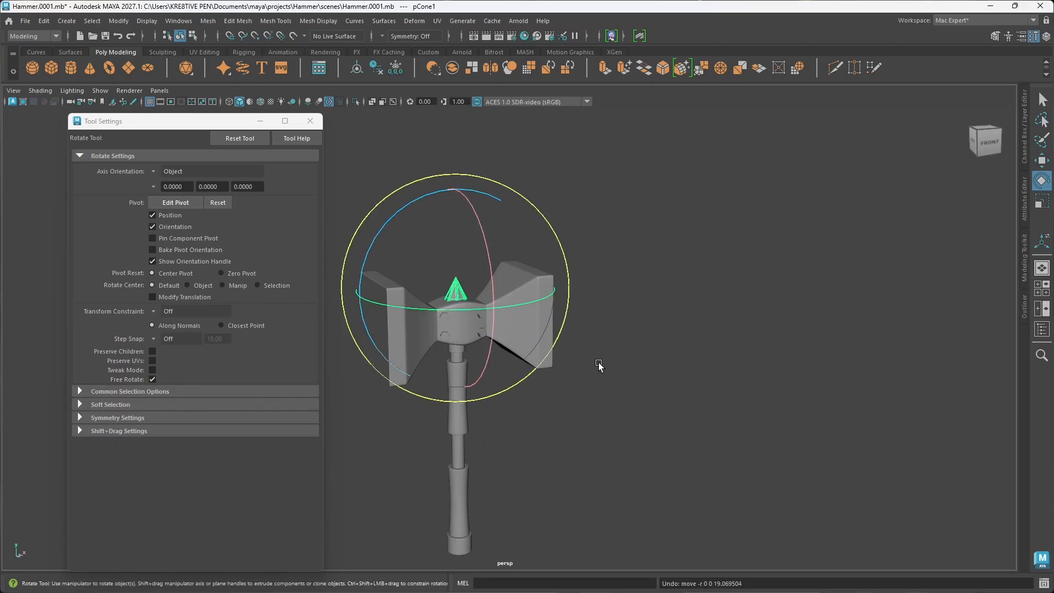
{"action": "left_click", "coordinate": [627, 321]}
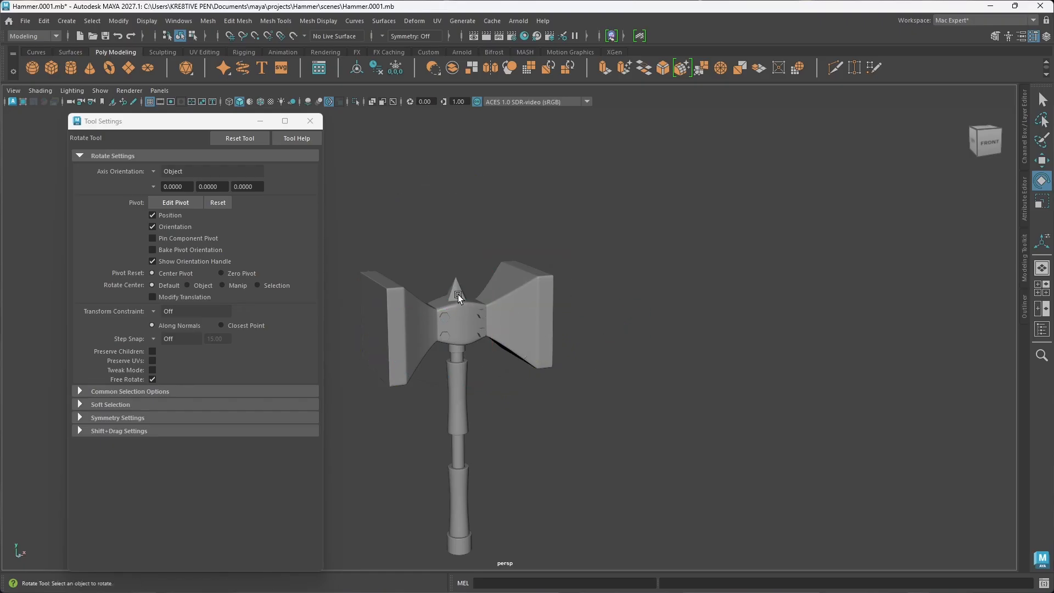
Step: Open the UV Editor for the cone spike, close the Tool Settings window and frame both the spike and its UV layout
{"action": "left_click", "coordinate": [458, 296]}
{"action": "scroll", "coordinate": [537, 306], "scroll_direction": "up", "scroll_amount": 5}
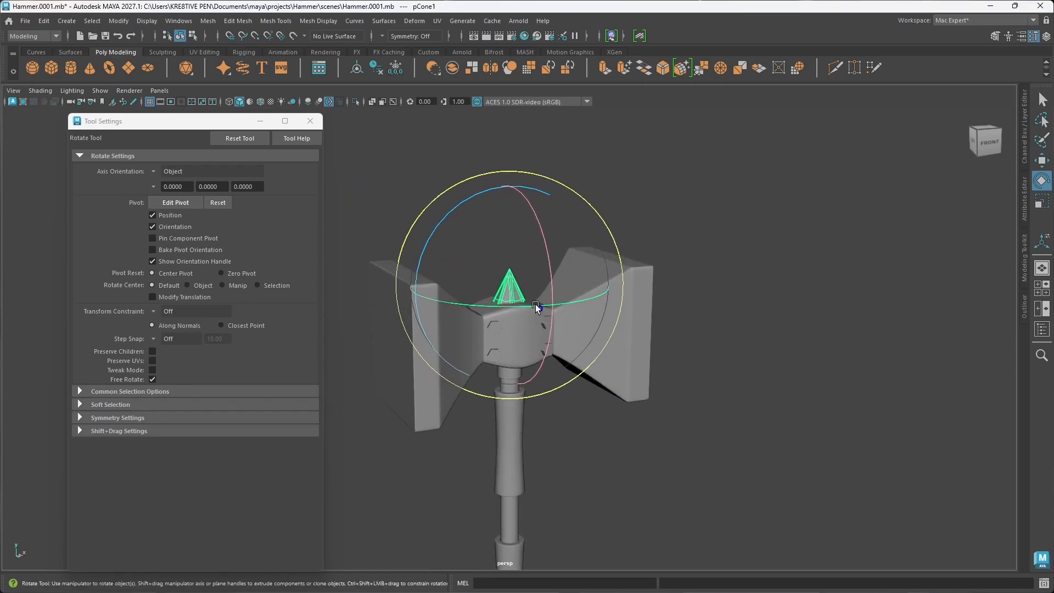
{"action": "left_click", "coordinate": [437, 20]}
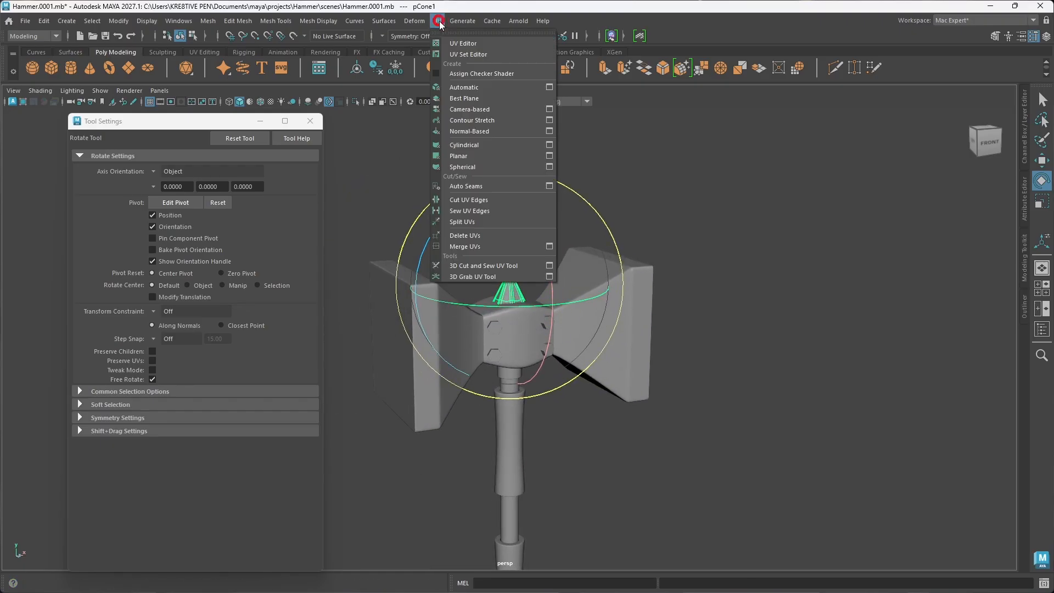
{"action": "left_click", "coordinate": [463, 43]}
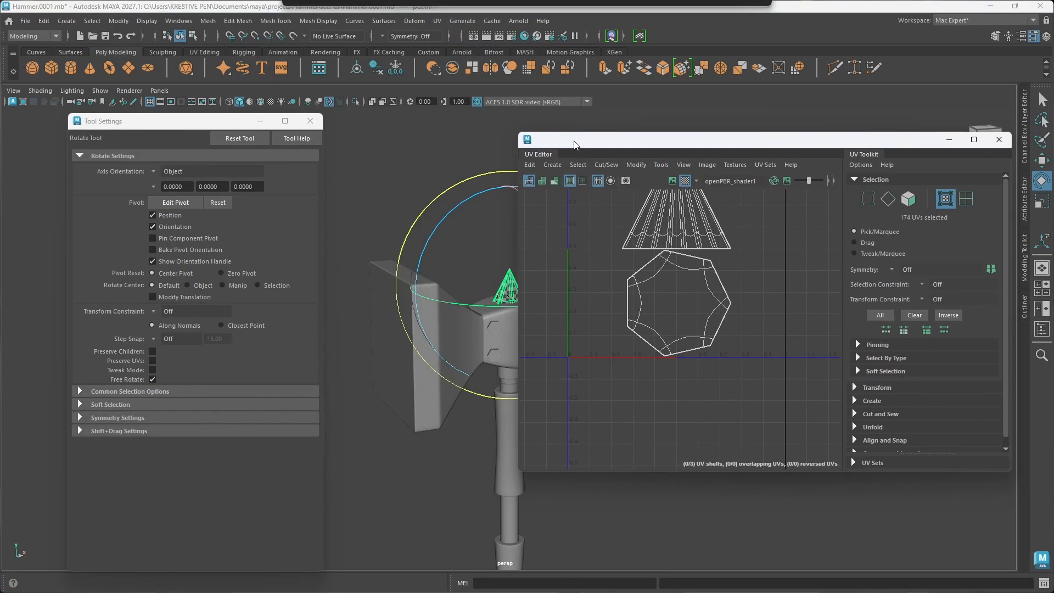
{"action": "left_click", "coordinate": [310, 120]}
{"action": "middle_click_drag", "start_coordinate": [686, 256], "coordinate": [710, 335], "text": "alt"}
{"action": "middle_click_drag", "start_coordinate": [468, 316], "coordinate": [381, 325], "text": "alt"}
{"action": "scroll", "coordinate": [396, 324], "scroll_direction": "up", "scroll_amount": 5}
{"action": "scroll", "coordinate": [395, 324], "scroll_direction": "up", "scroll_amount": 3}
{"action": "key", "text": "w"}
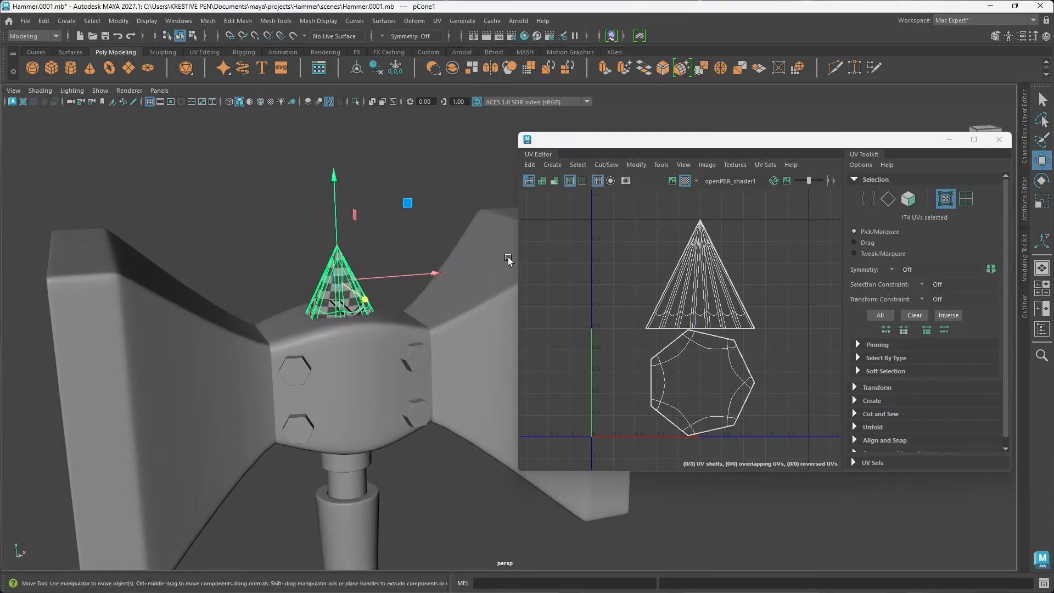
Step: Delete all existing UVs of the cone spike and reselect the spike as an object
{"action": "left_click", "coordinate": [529, 165]}
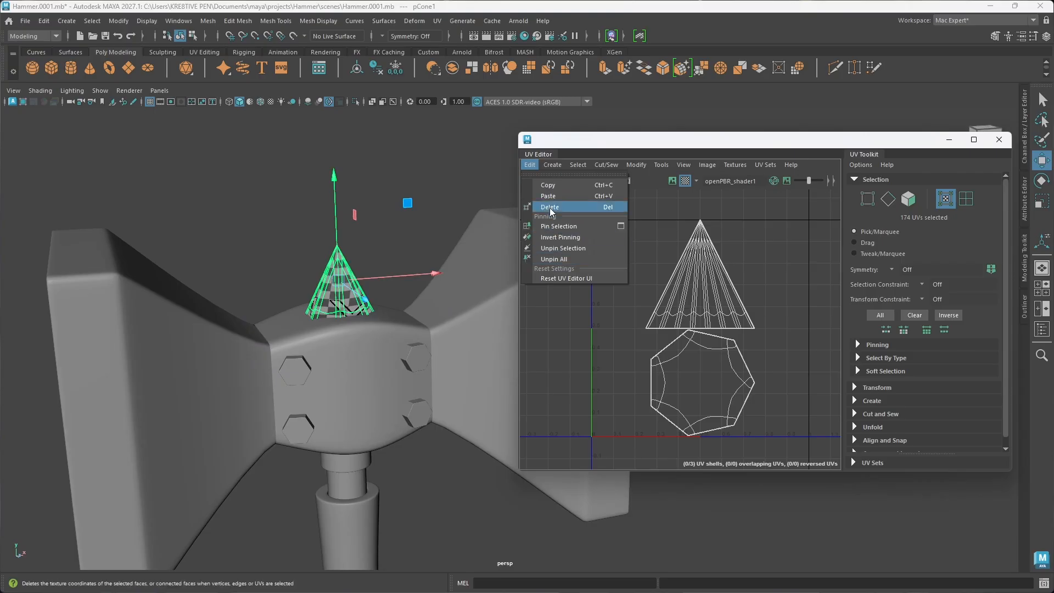
{"action": "left_click", "coordinate": [550, 207]}
{"action": "left_click", "coordinate": [344, 296]}
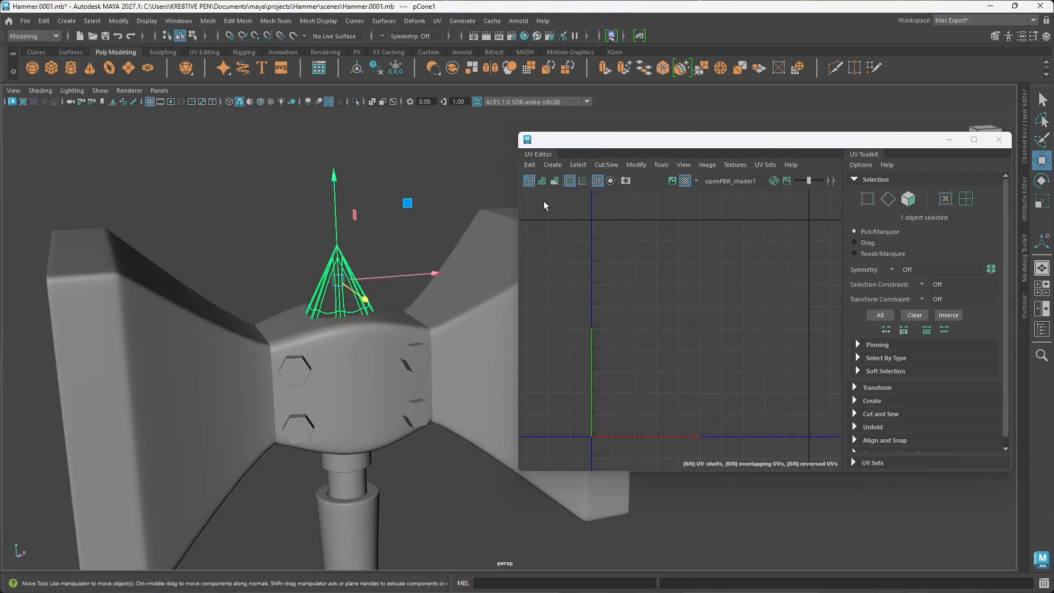
Step: Create new UVs for the cone spike projected from the current camera view, and isolate the spike in the viewport
{"action": "left_click", "coordinate": [551, 165]}
{"action": "left_click", "coordinate": [574, 217]}
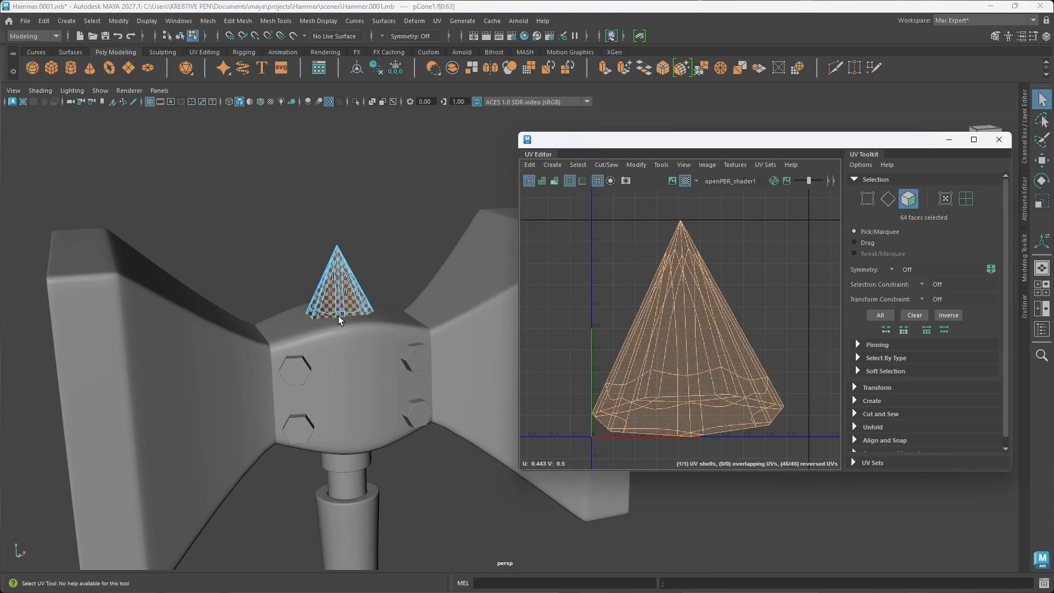
{"action": "scroll", "coordinate": [341, 316], "scroll_direction": "up", "scroll_amount": 5}
{"action": "middle_click_drag", "start_coordinate": [296, 328], "coordinate": [351, 353], "text": "alt"}
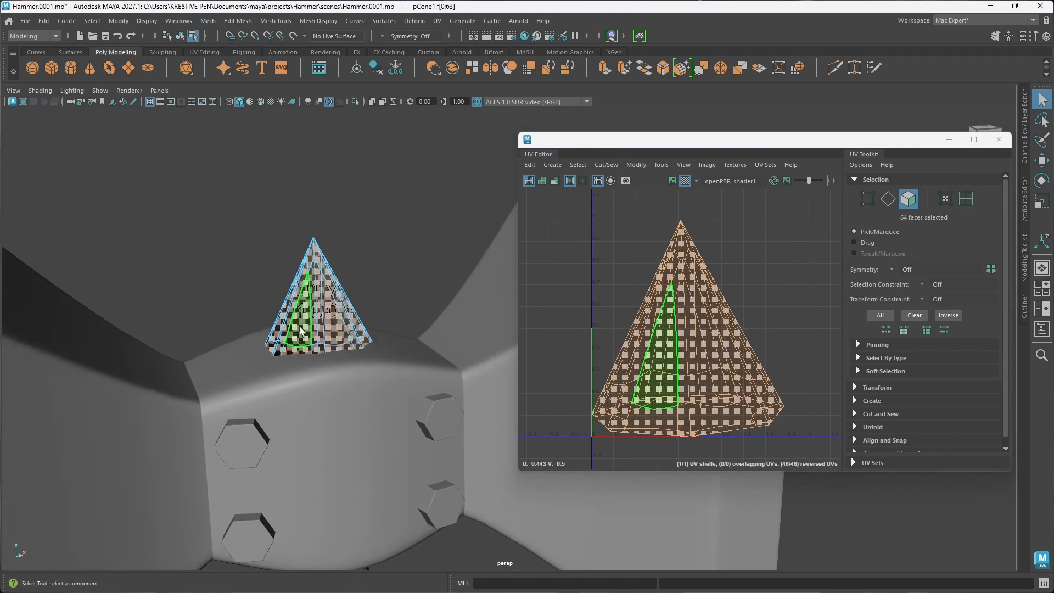
{"action": "key", "text": "ctrl+1"}
{"action": "right_click_drag", "start_coordinate": [320, 268], "coordinate": [329, 240]}
{"action": "left_click_drag", "start_coordinate": [335, 329], "coordinate": [325, 344], "text": "alt"}
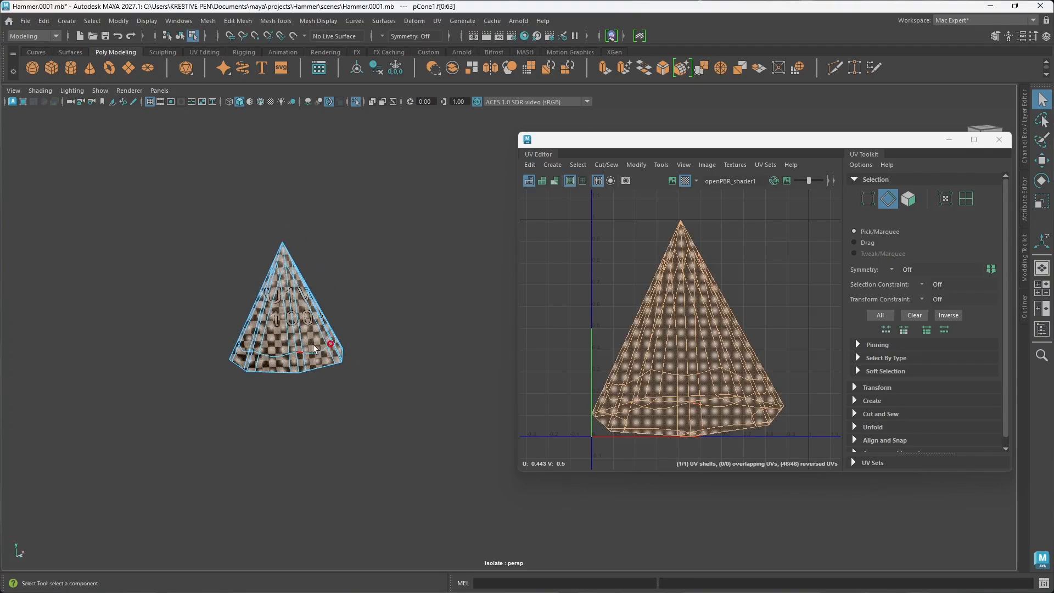
{"action": "scroll", "coordinate": [325, 345], "scroll_direction": "up", "scroll_amount": 2}
{"action": "middle_click_drag", "start_coordinate": [325, 346], "coordinate": [378, 345], "text": "alt"}
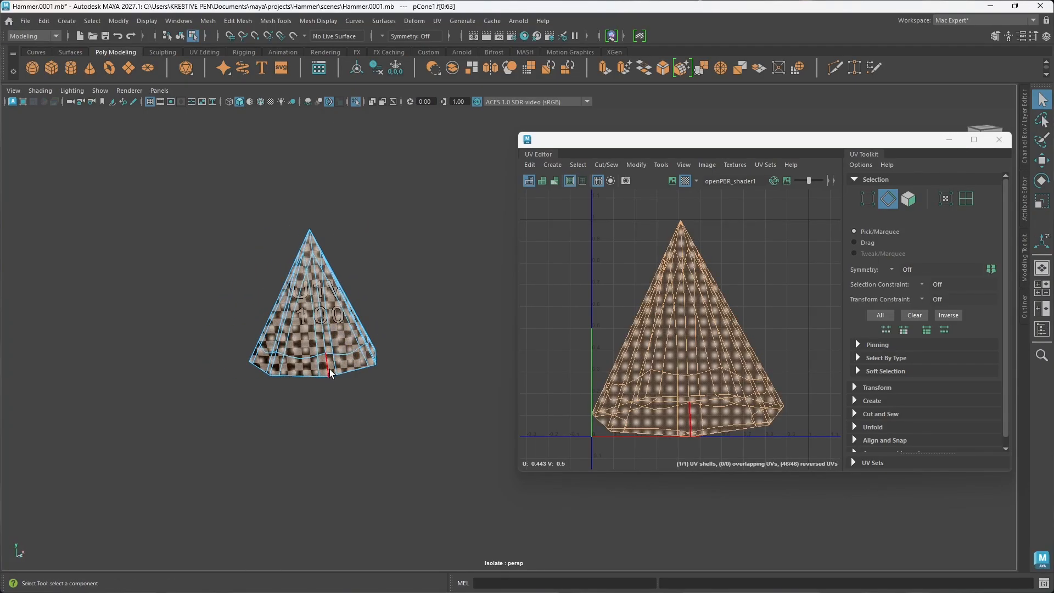
Step: Select one side seam from the cone's tip to its base plus the full base perimeter, and cut the UVs along these edges
{"action": "double_click", "coordinate": [329, 367]}
{"action": "left_click_drag", "start_coordinate": [372, 361], "coordinate": [353, 324], "text": "alt"}
{"action": "left_click", "coordinate": [297, 384]}
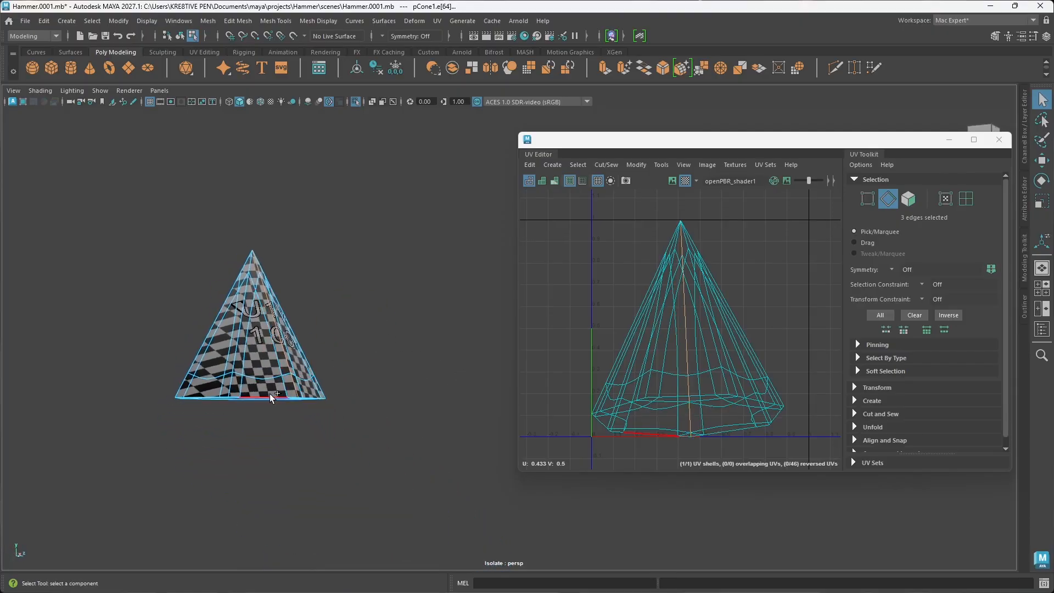
{"action": "left_click_drag", "start_coordinate": [298, 404], "coordinate": [300, 395], "text": "alt"}
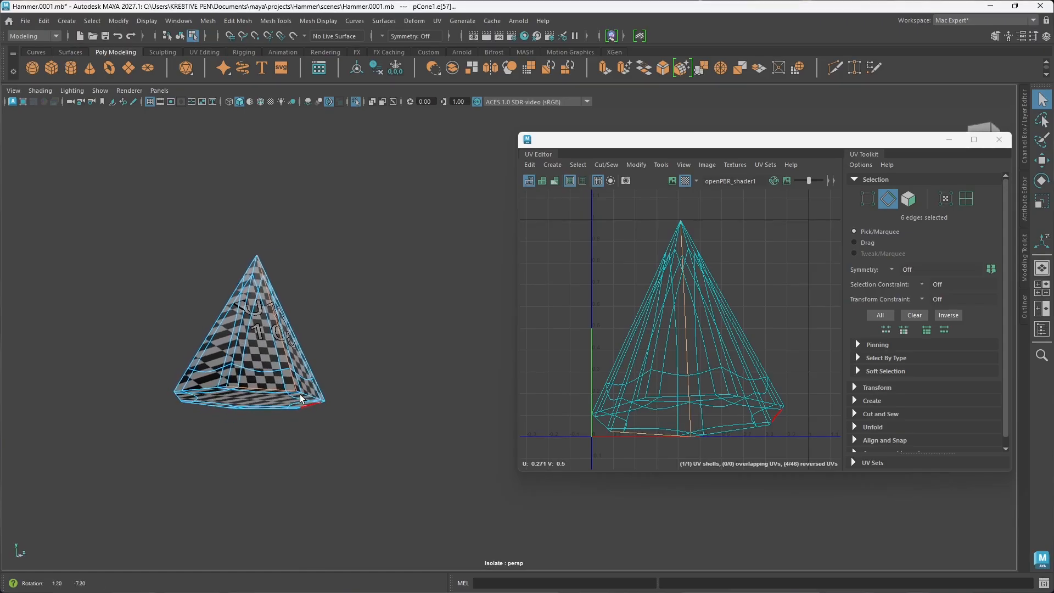
{"action": "right_click", "coordinate": [270, 392], "text": "ctrl"}
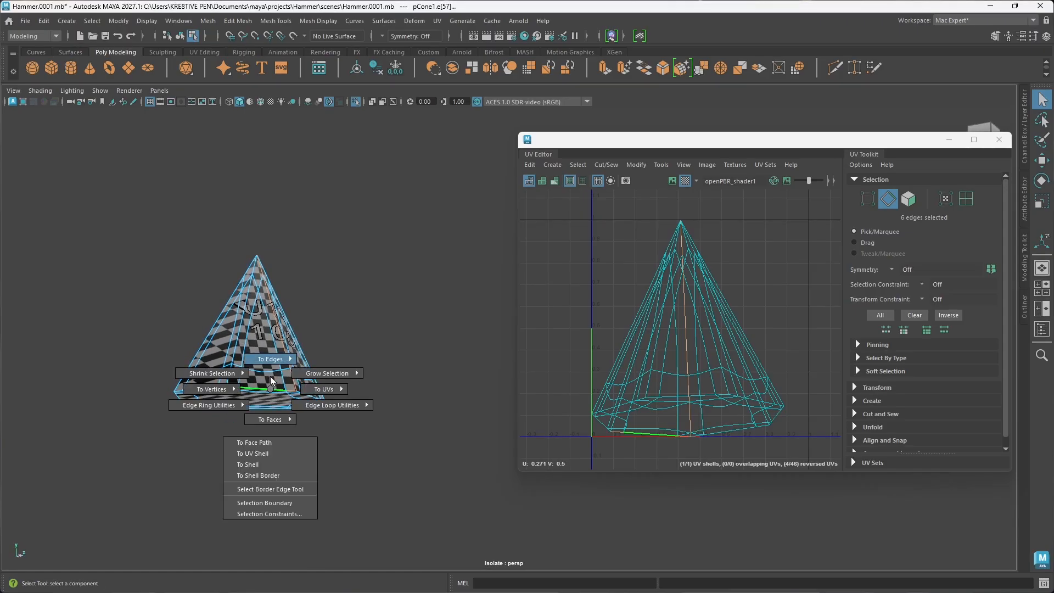
{"action": "mouse_move", "coordinate": [277, 359]}
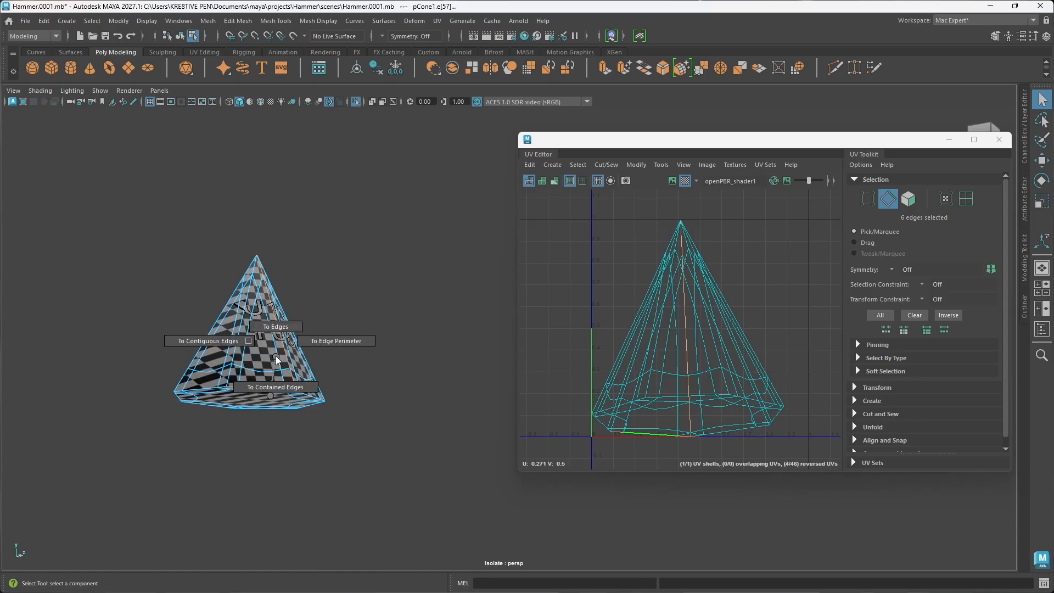
{"action": "left_click", "coordinate": [218, 344]}
{"action": "left_click_drag", "start_coordinate": [275, 405], "coordinate": [293, 406], "text": "alt"}
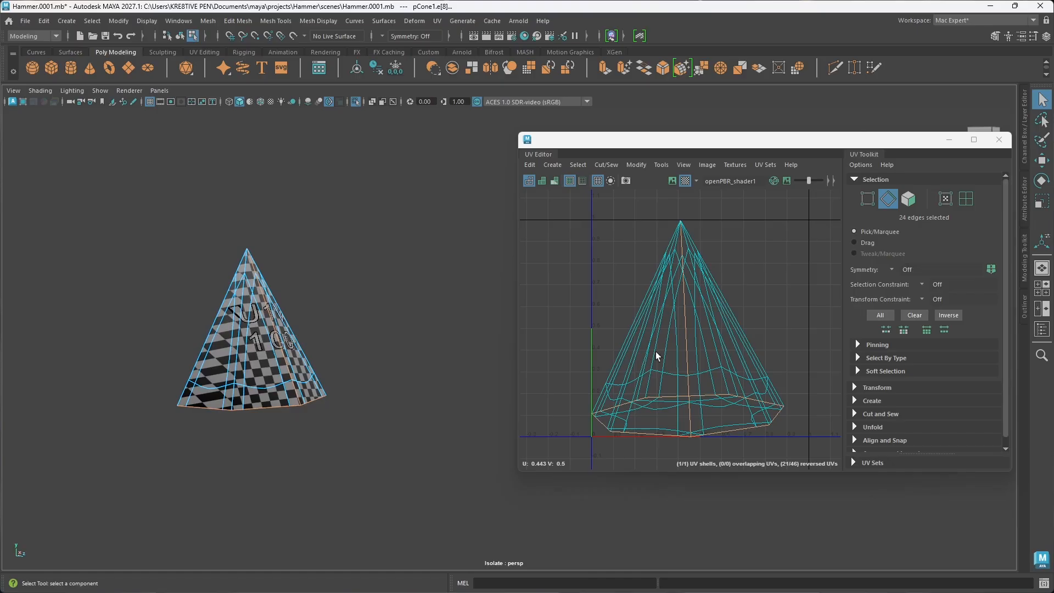
{"action": "right_click", "coordinate": [775, 286], "text": "shift"}
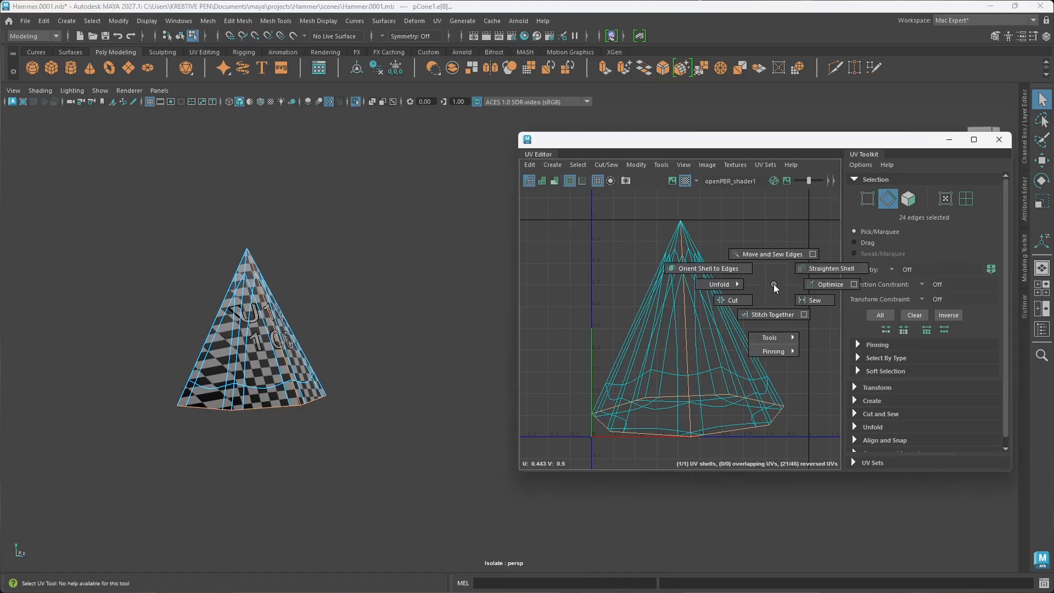
{"action": "left_click", "coordinate": [737, 301]}
Step: Switch to UV selection, select all of the cone's UVs and unfold them into separate side and base shells
{"action": "key", "text": "w"}
{"action": "right_click", "coordinate": [782, 286]}
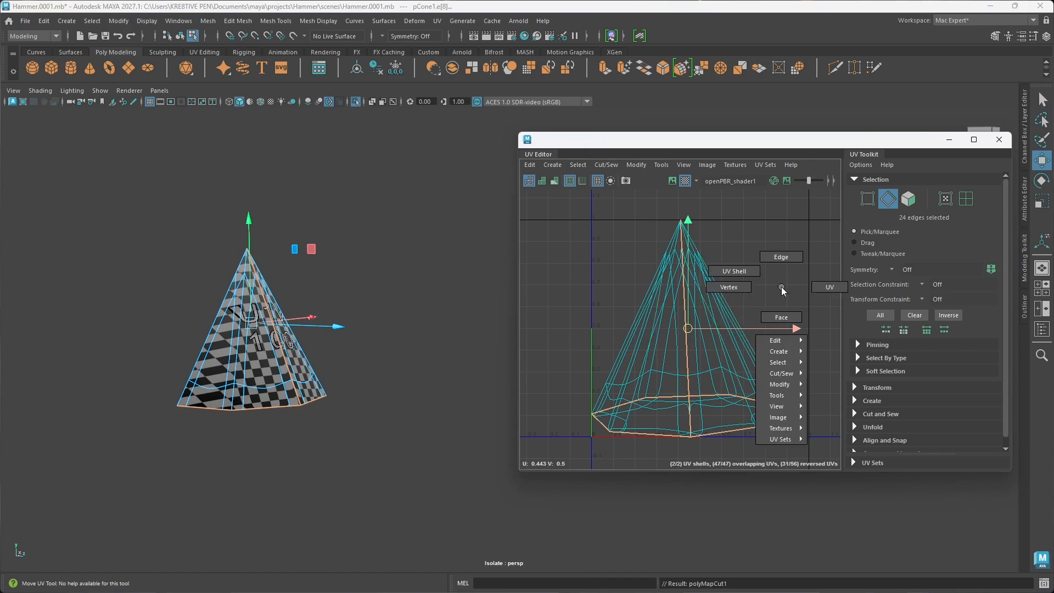
{"action": "left_click", "coordinate": [831, 287]}
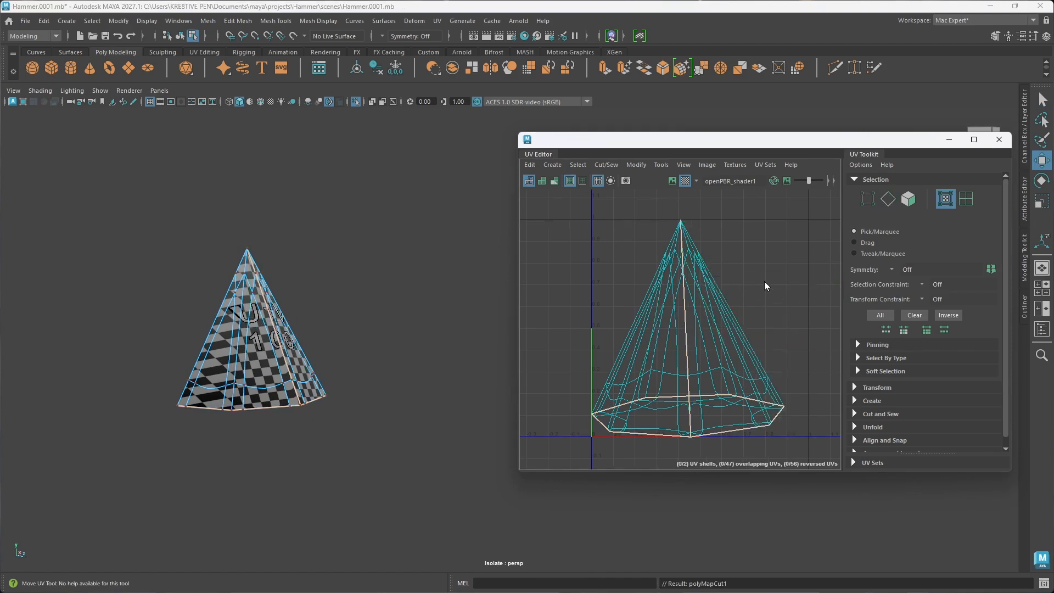
{"action": "right_click_drag", "start_coordinate": [764, 281], "coordinate": [657, 285], "text": "shift"}
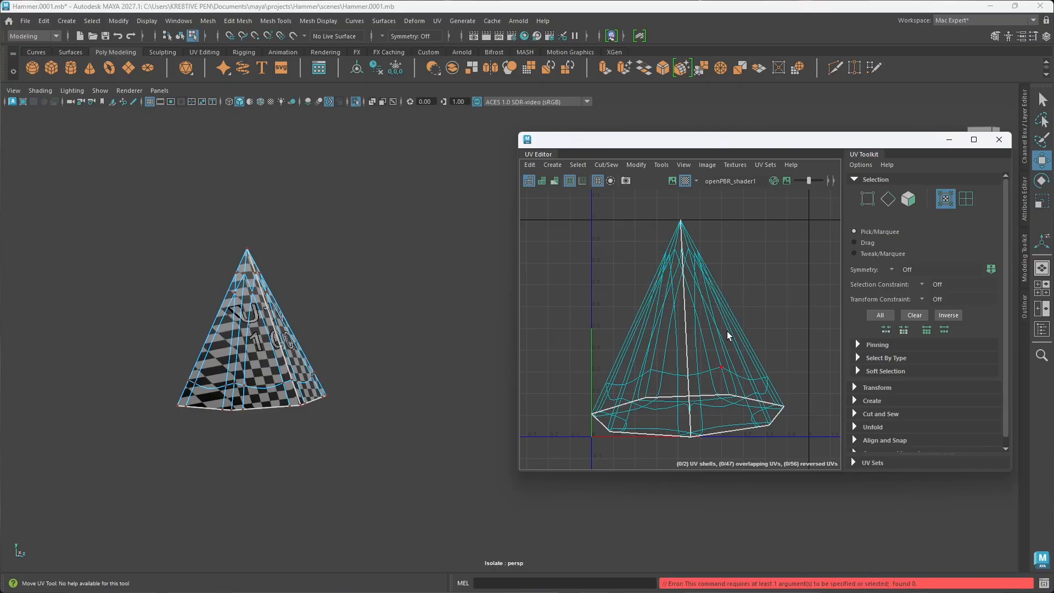
{"action": "left_click_drag", "start_coordinate": [582, 210], "coordinate": [806, 449]}
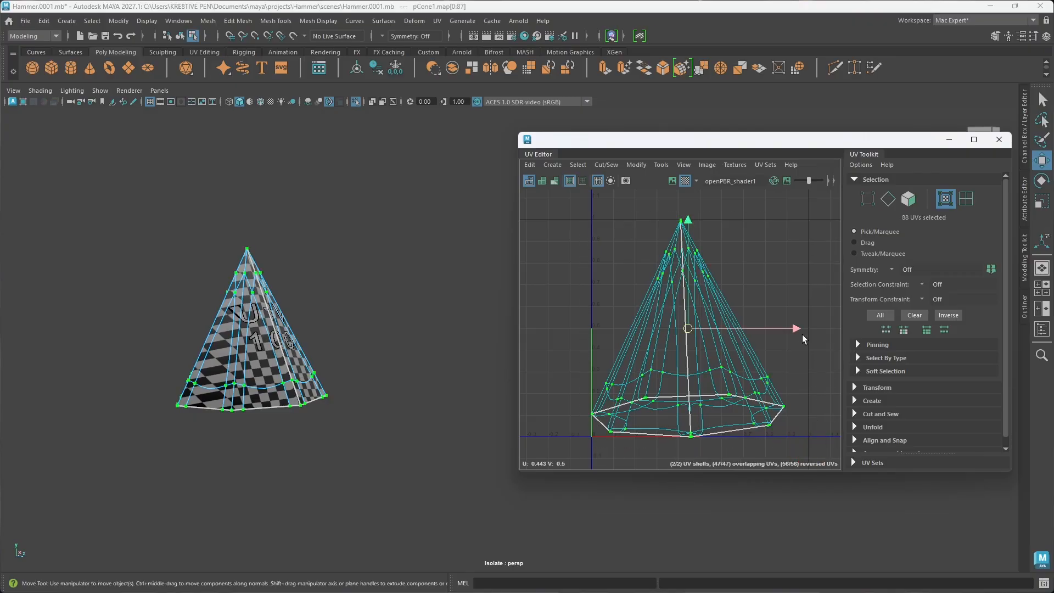
{"action": "right_click_drag", "start_coordinate": [803, 301], "coordinate": [693, 299], "text": "shift"}
{"action": "middle_click_drag", "start_coordinate": [750, 385], "coordinate": [726, 326], "text": "alt"}
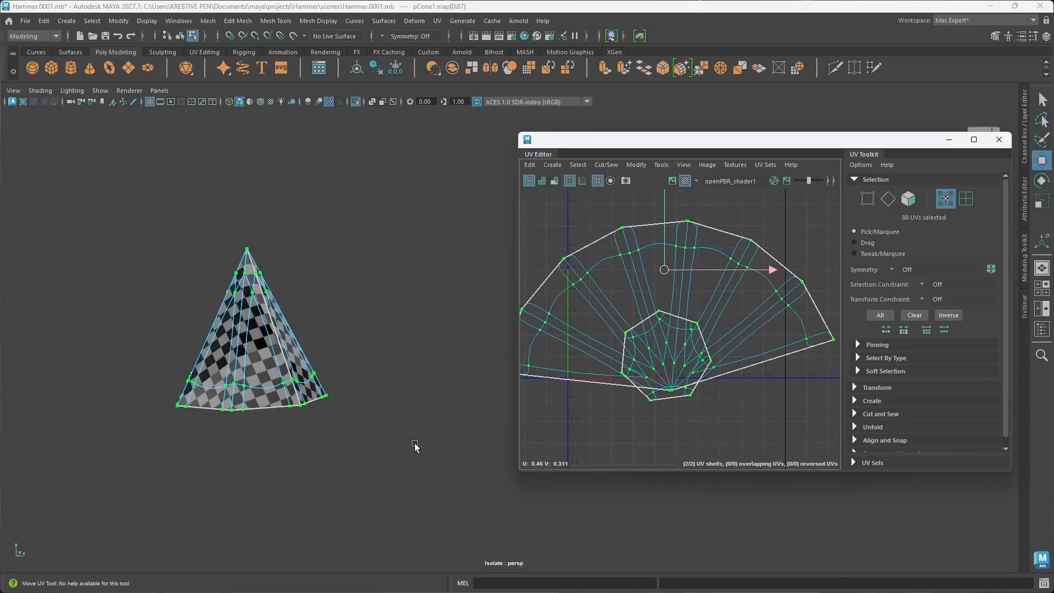
{"action": "right_click_drag", "start_coordinate": [359, 401], "coordinate": [450, 405], "text": "alt"}
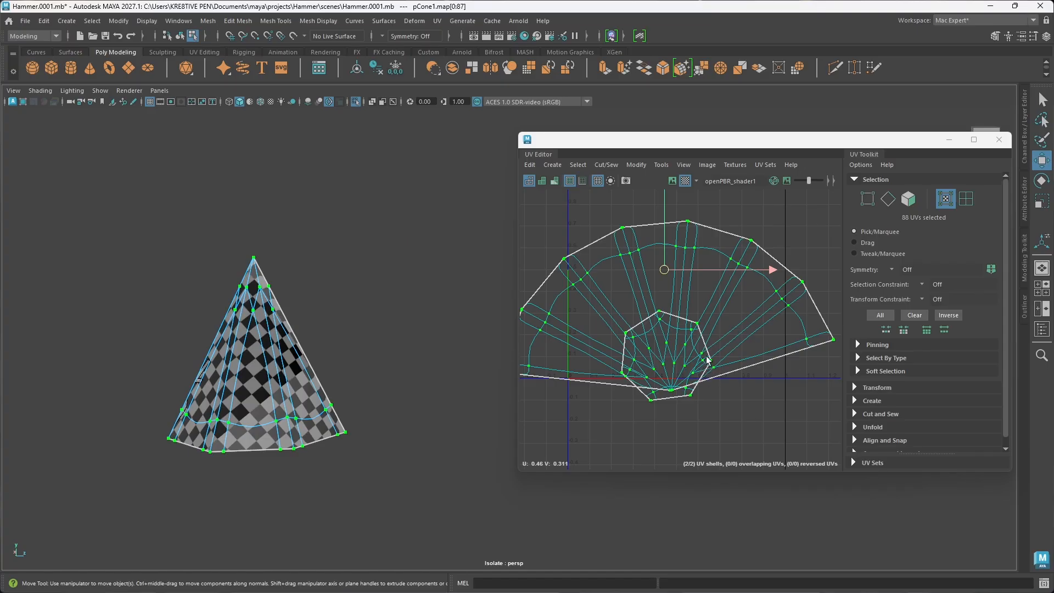
Step: Orient both of the cone's UV shells and lay them out so they no longer overlap
{"action": "right_click", "coordinate": [767, 304], "text": "shift"}
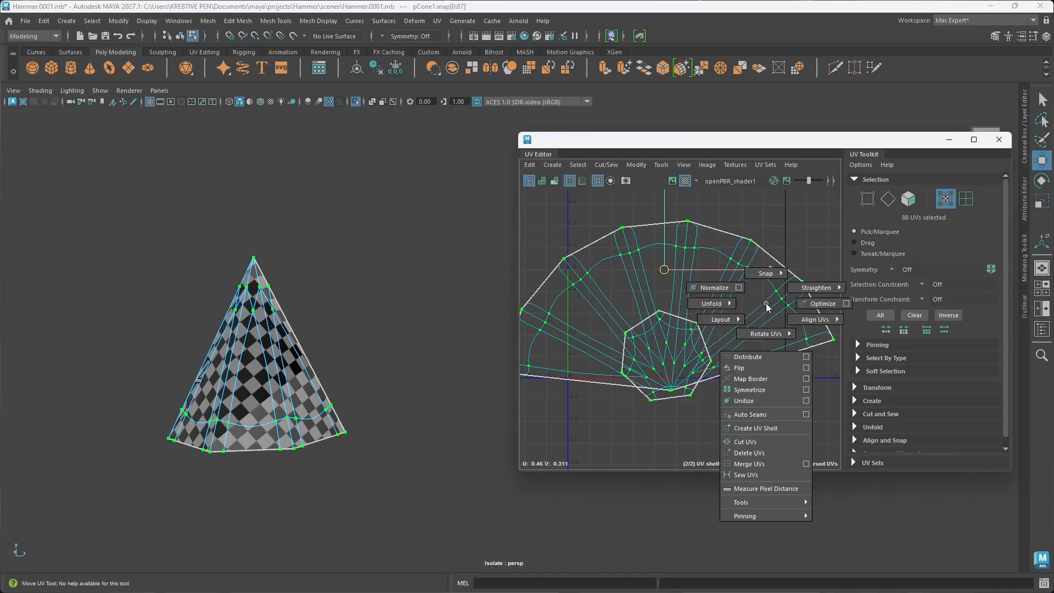
{"action": "right_click_drag", "start_coordinate": [766, 304], "coordinate": [827, 412]}
{"action": "key", "text": "ctrl+shift"}
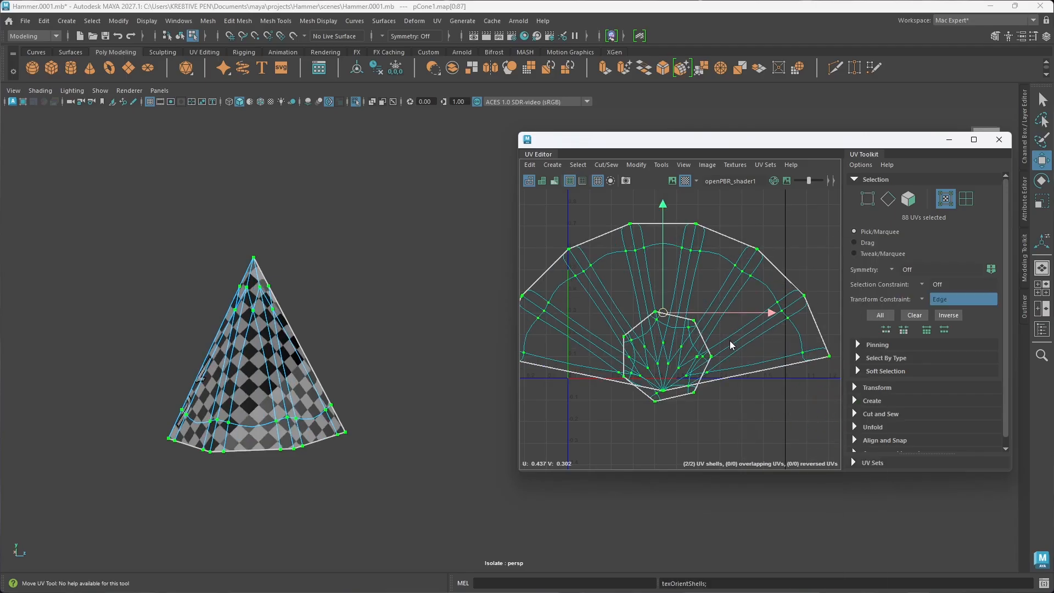
{"action": "left_click", "coordinate": [730, 345]}
{"action": "right_click_drag", "start_coordinate": [730, 345], "coordinate": [638, 373], "text": "shift"}
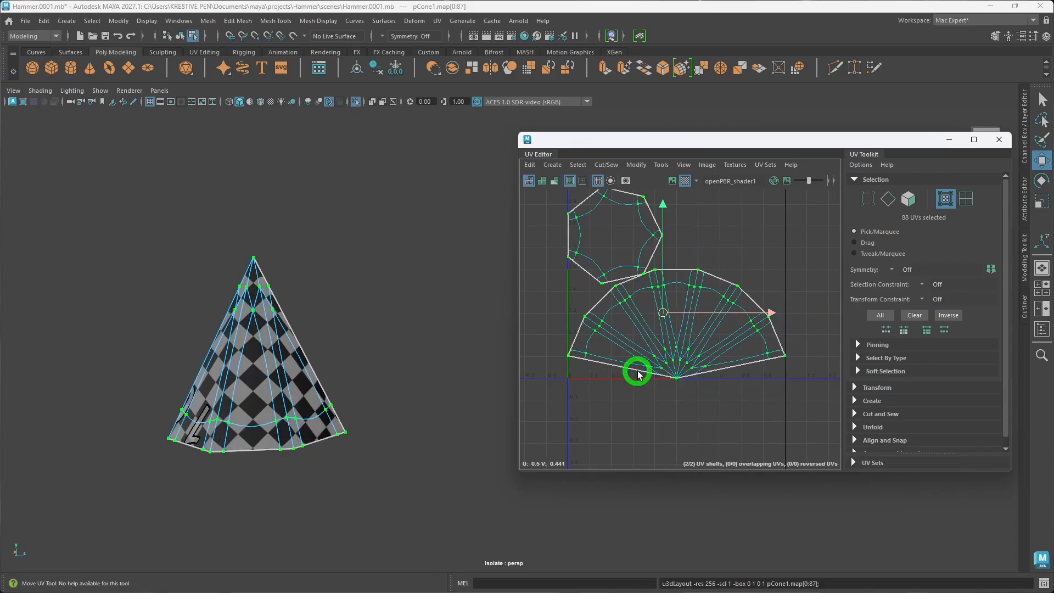
Step: Examine the point of the fan-shaped side shell where the edges of the cone's tip converge
{"action": "left_click", "coordinate": [684, 401]}
{"action": "scroll", "coordinate": [668, 379], "scroll_direction": "up", "scroll_amount": 10}
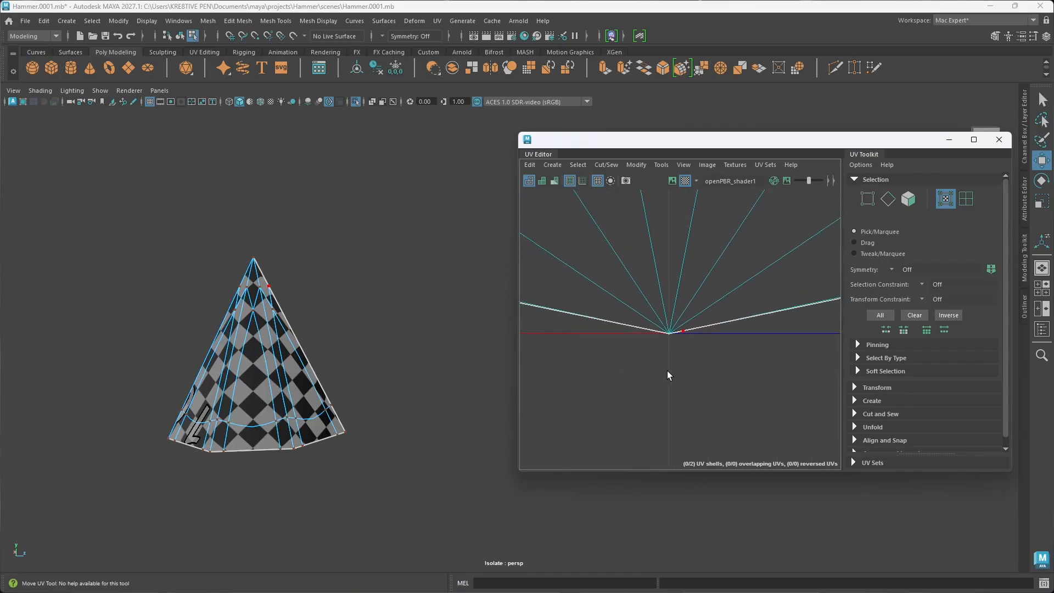
{"action": "scroll", "coordinate": [667, 296], "scroll_direction": "up", "scroll_amount": 5}
{"action": "middle_click_drag", "start_coordinate": [600, 247], "coordinate": [643, 272], "text": "alt"}
{"action": "scroll", "coordinate": [637, 312], "scroll_direction": "up", "scroll_amount": 6}
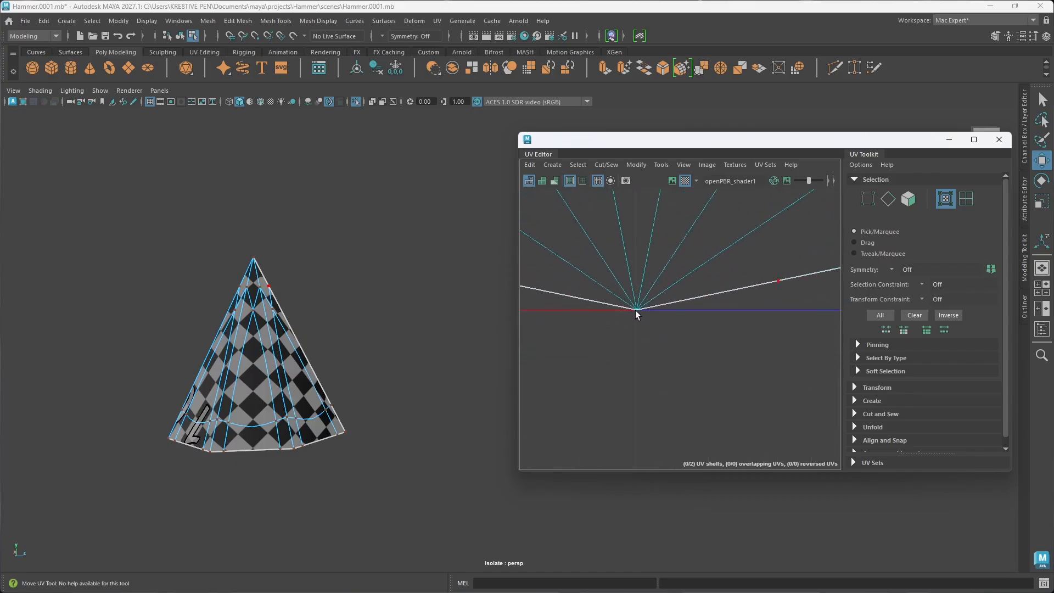
{"action": "scroll", "coordinate": [642, 309], "scroll_direction": "up", "scroll_amount": 3}
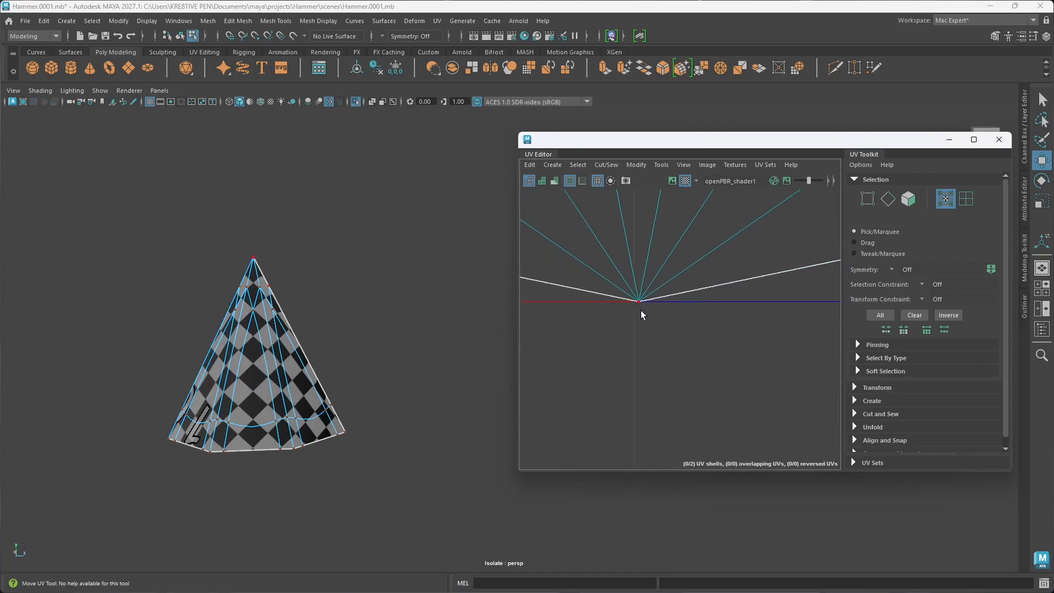
{"action": "scroll", "coordinate": [662, 311], "scroll_direction": "down", "scroll_amount": 9}
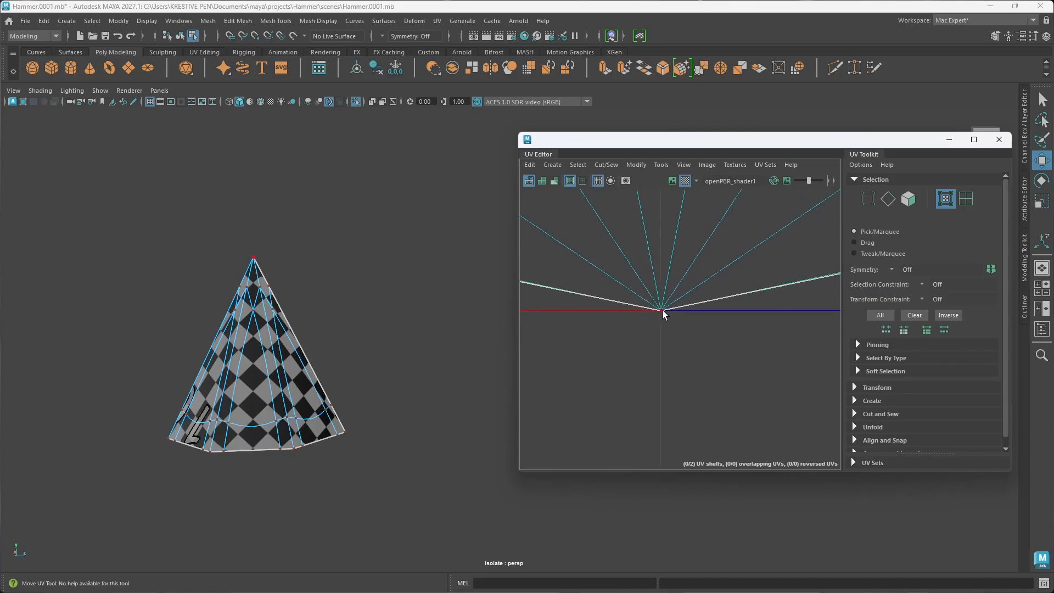
{"action": "scroll", "coordinate": [662, 312], "scroll_direction": "down", "scroll_amount": 10}
{"action": "scroll", "coordinate": [674, 307], "scroll_direction": "up", "scroll_amount": 2}
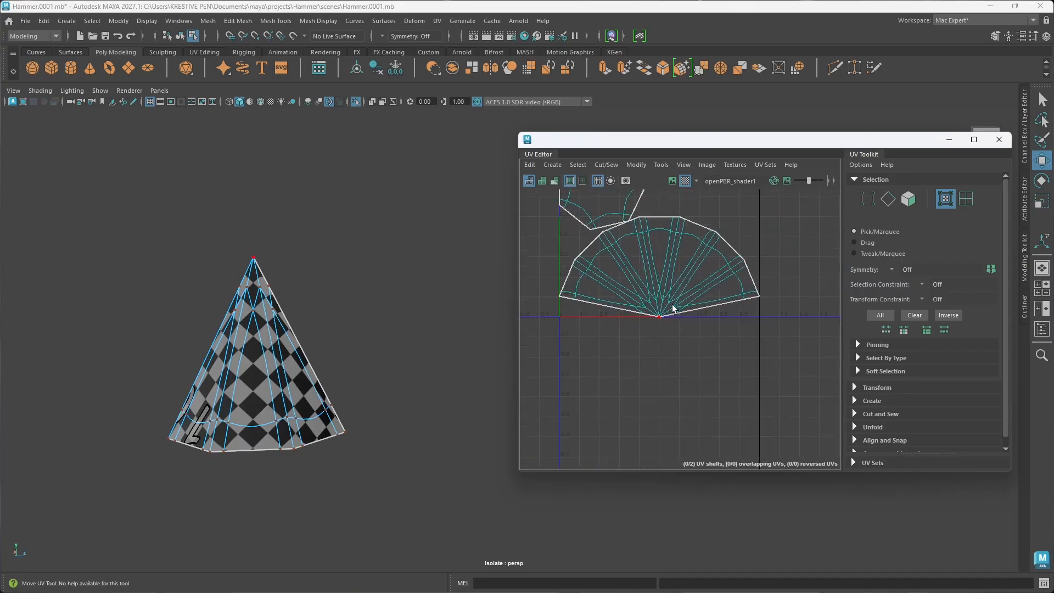
{"action": "scroll", "coordinate": [674, 308], "scroll_direction": "up", "scroll_amount": 3}
Step: Select the fan-shaped side shell as a UV shell and unfold it along U and along V
{"action": "right_click_drag", "start_coordinate": [690, 297], "coordinate": [674, 280]}
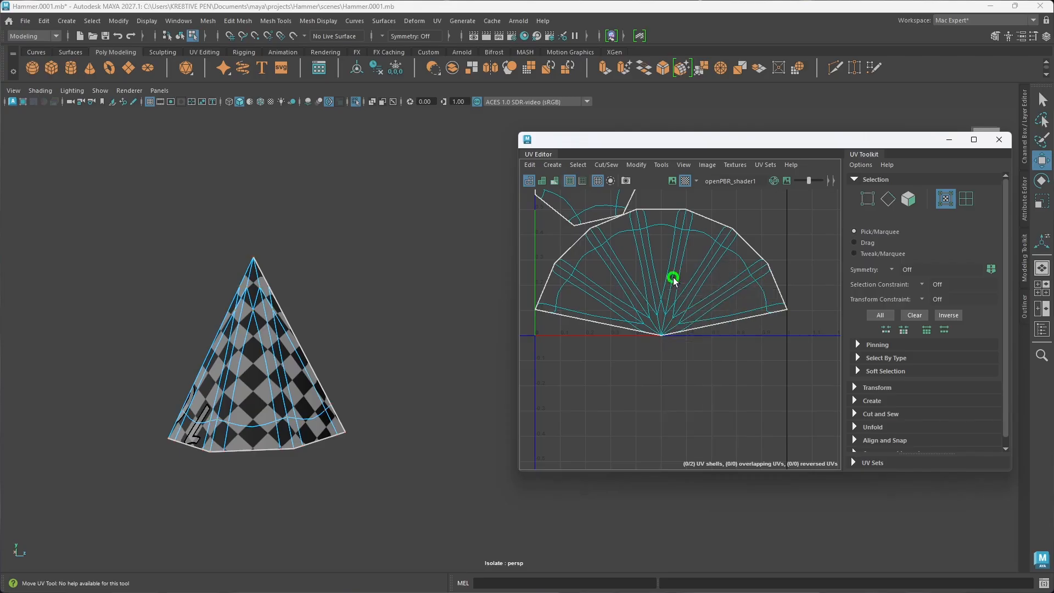
{"action": "left_click", "coordinate": [687, 302]}
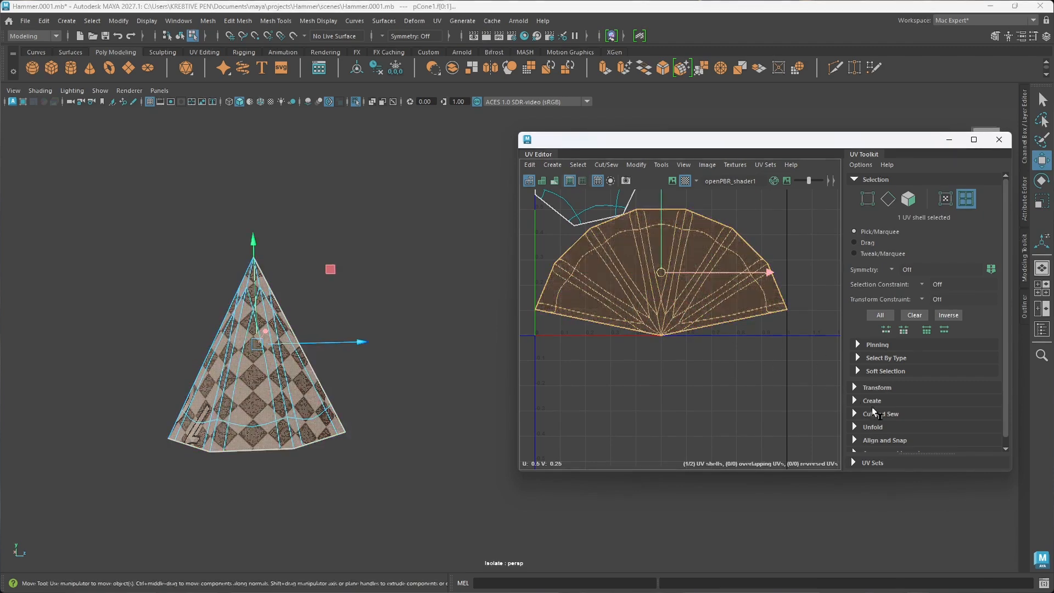
{"action": "scroll", "coordinate": [882, 400], "scroll_direction": "down", "scroll_amount": 1}
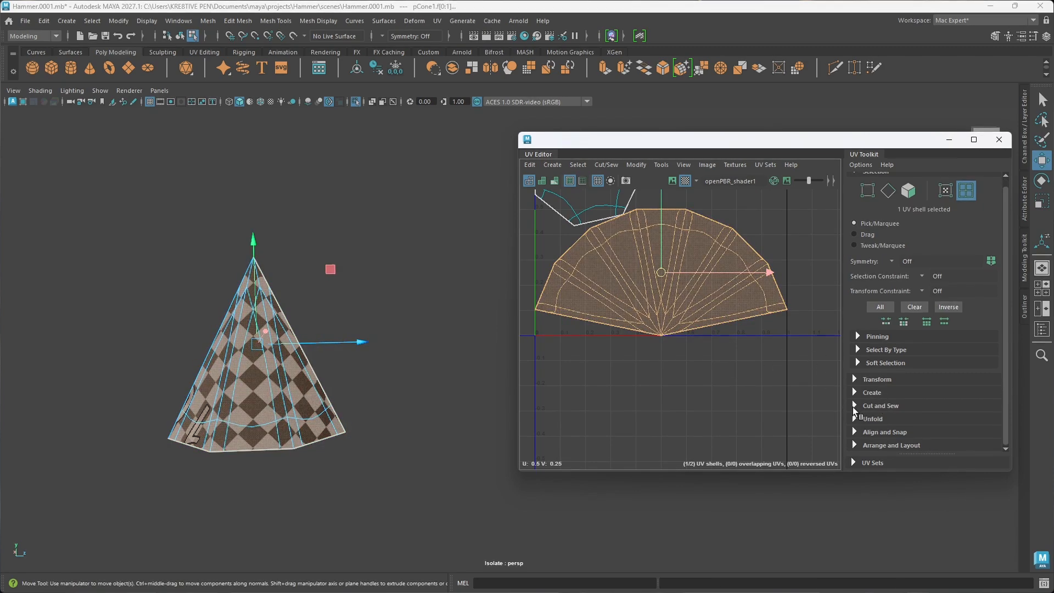
{"action": "left_click", "coordinate": [878, 405]}
{"action": "scroll", "coordinate": [880, 401], "scroll_direction": "down", "scroll_amount": 3}
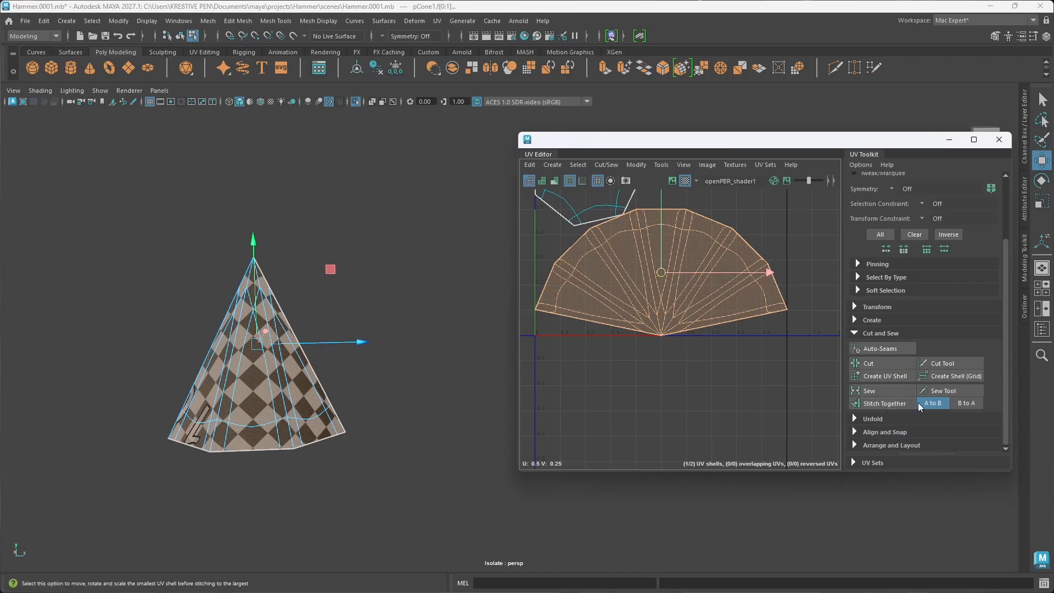
{"action": "left_click", "coordinate": [855, 419]}
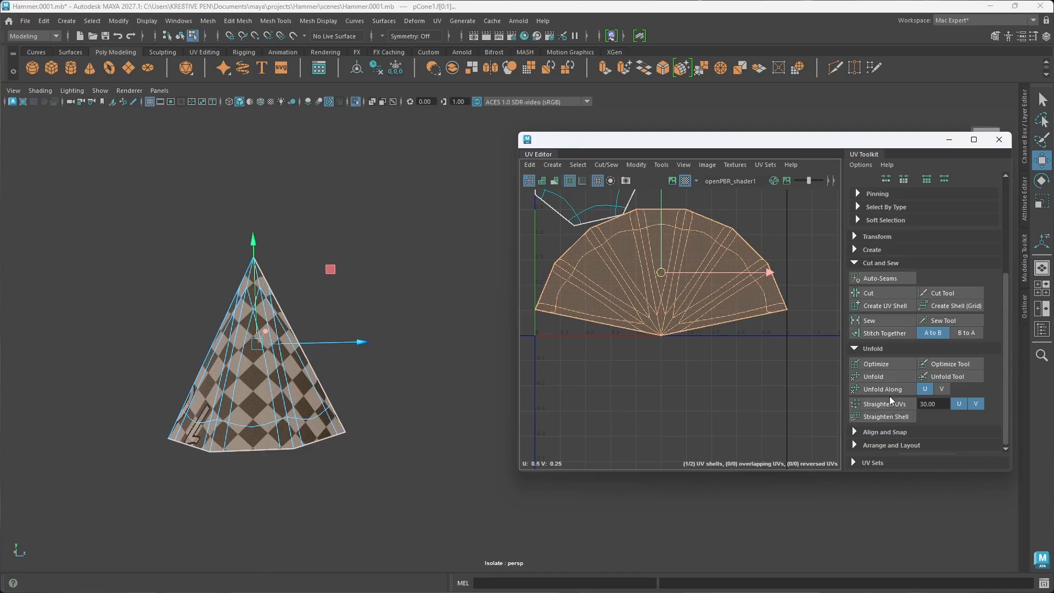
{"action": "left_click", "coordinate": [876, 390]}
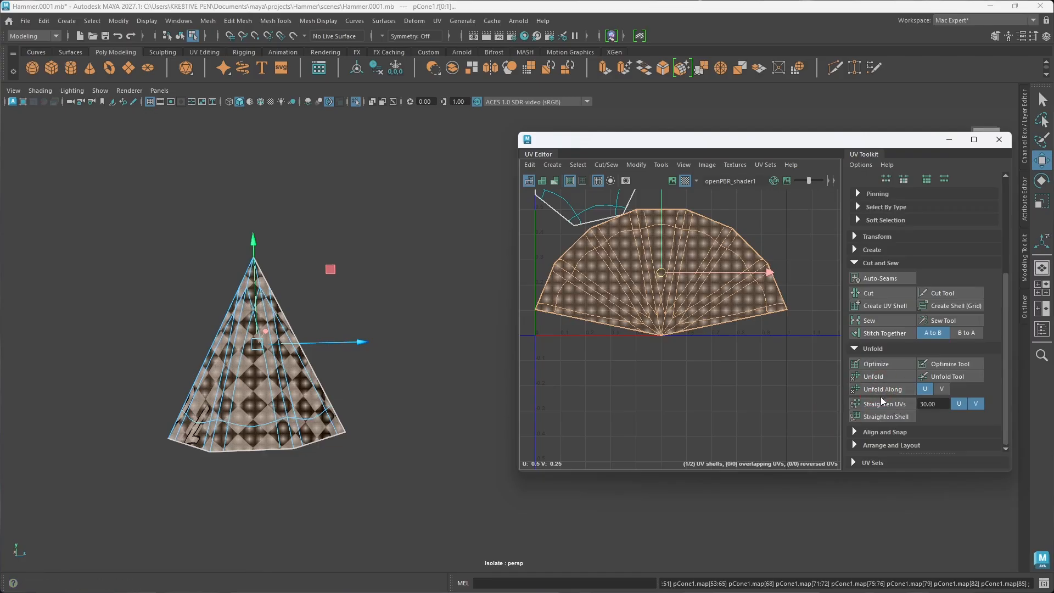
{"action": "left_click", "coordinate": [941, 389]}
{"action": "left_click", "coordinate": [875, 390]}
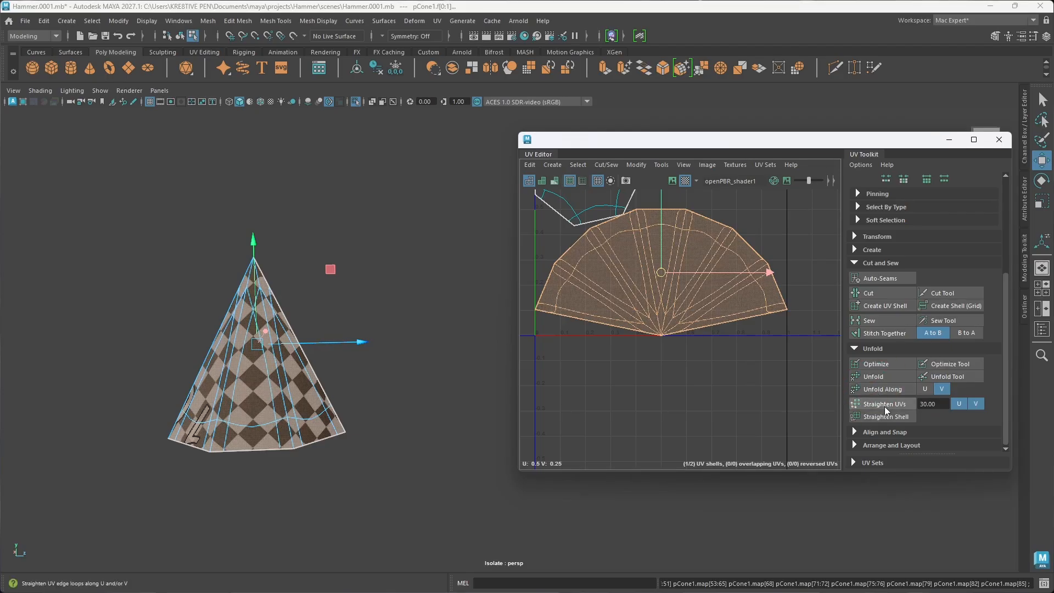
Step: Try straightening the fan shell's UVs in both U and V with a 30 degree tolerance, inspect its tip, and undo the straightening
{"action": "left_click", "coordinate": [884, 404]}
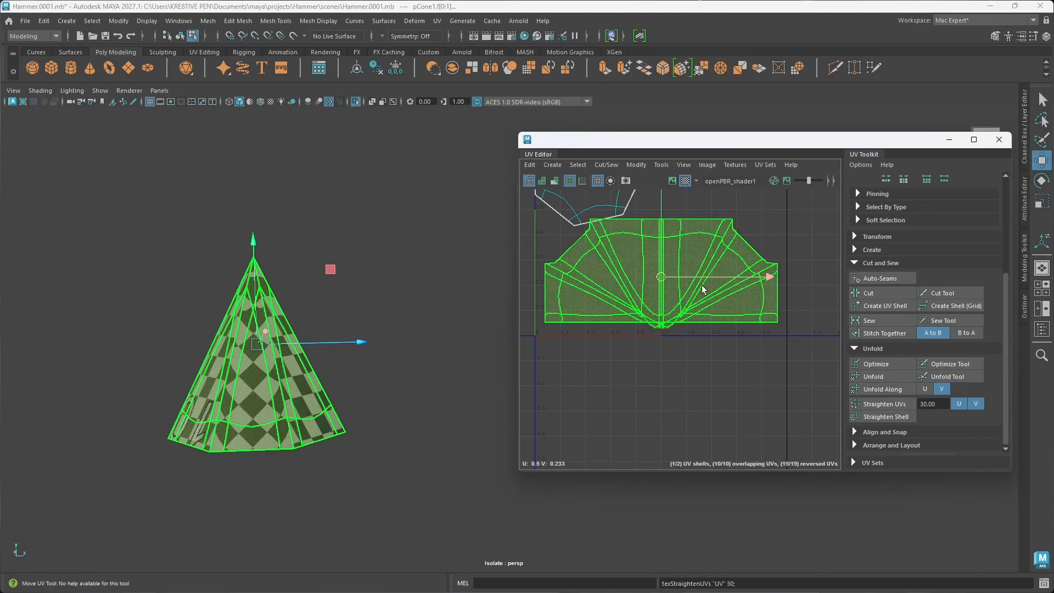
{"action": "scroll", "coordinate": [668, 341], "scroll_direction": "up", "scroll_amount": 6}
{"action": "scroll", "coordinate": [668, 331], "scroll_direction": "up", "scroll_amount": 6}
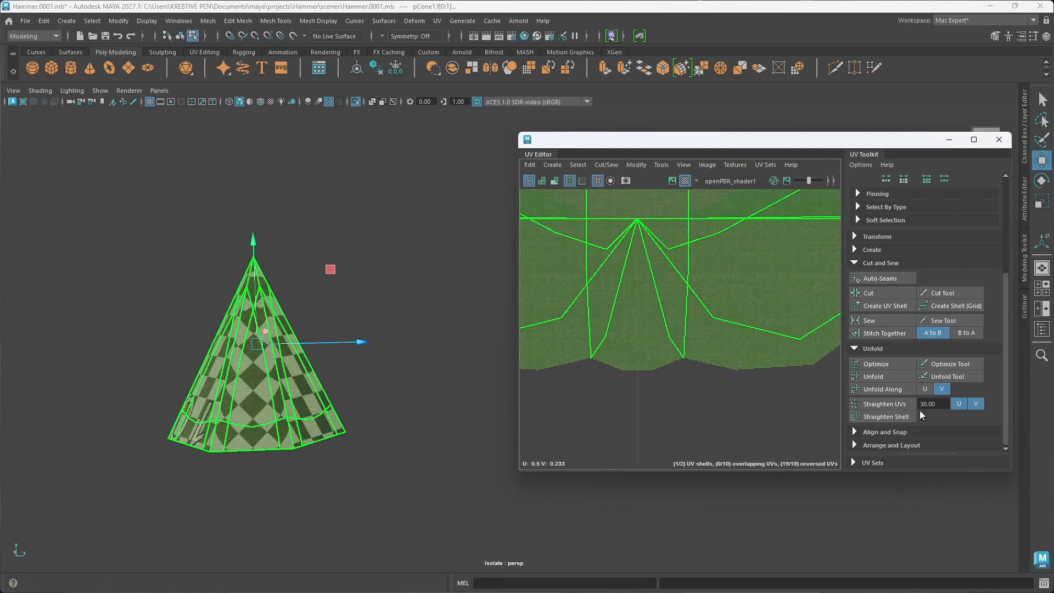
{"action": "left_click", "coordinate": [925, 389]}
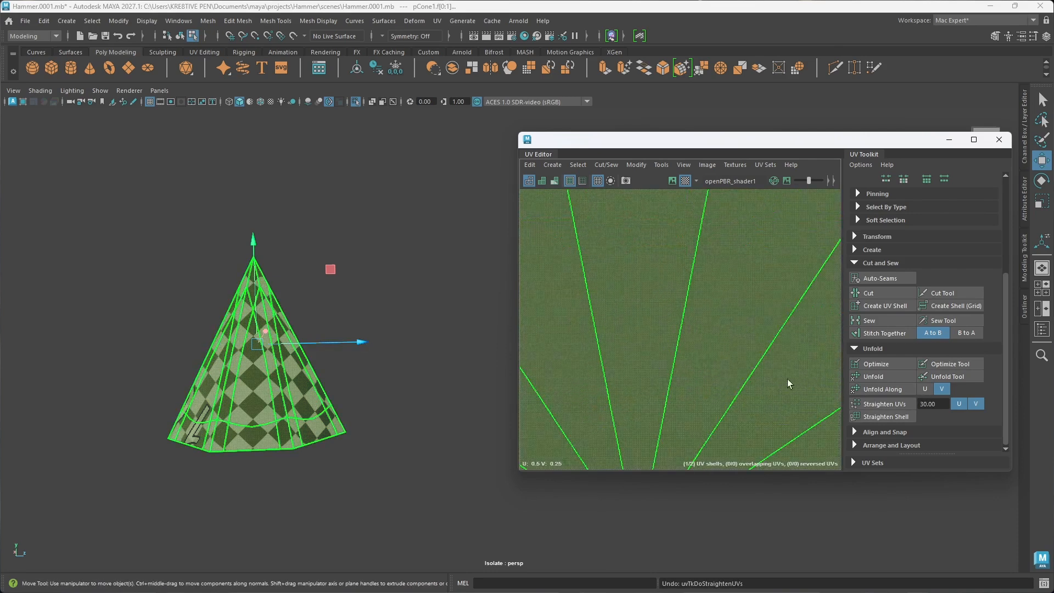
{"action": "scroll", "coordinate": [705, 367], "scroll_direction": "down", "scroll_amount": 4}
{"action": "scroll", "coordinate": [700, 371], "scroll_direction": "down", "scroll_amount": 5}
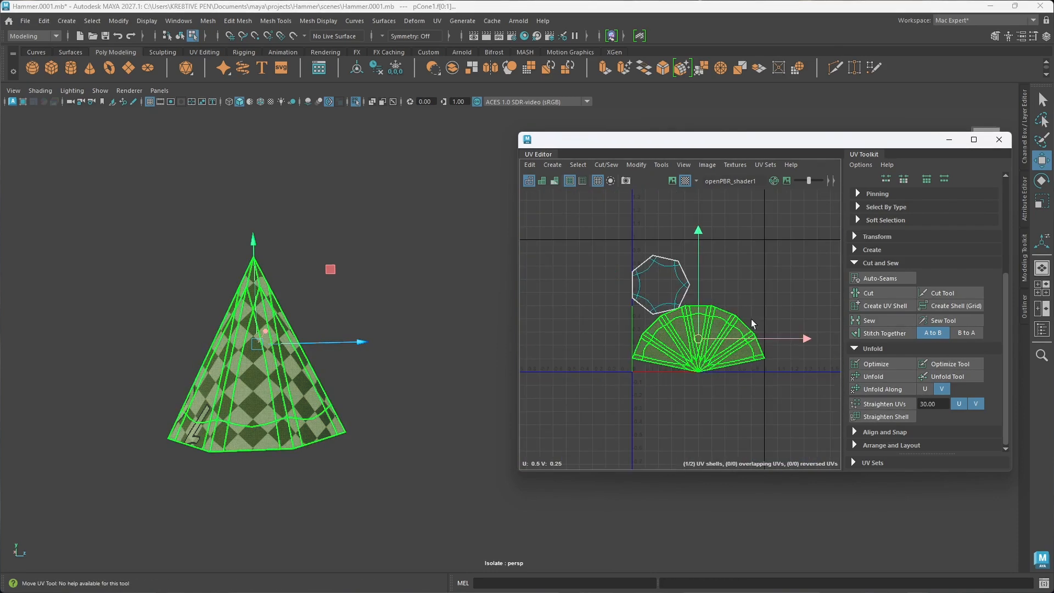
Step: Close the UV editor, reselect the finished cone as an object, and end its isolation to bring back the whole hammer
{"action": "left_click", "coordinate": [760, 274]}
{"action": "left_click", "coordinate": [291, 403]}
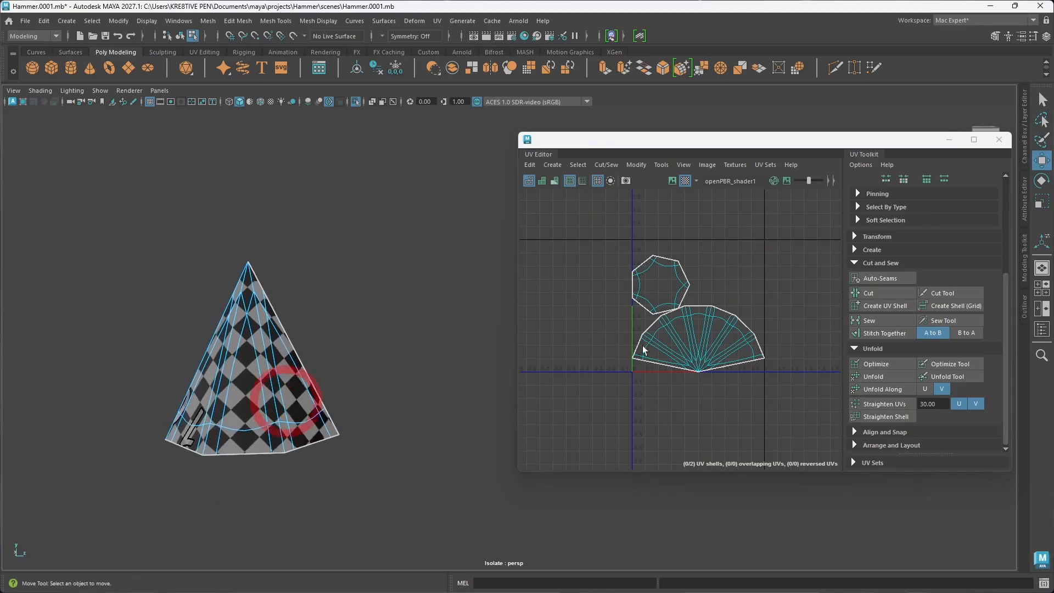
{"action": "left_click", "coordinate": [992, 139]}
{"action": "right_click_drag", "start_coordinate": [531, 244], "coordinate": [584, 224]}
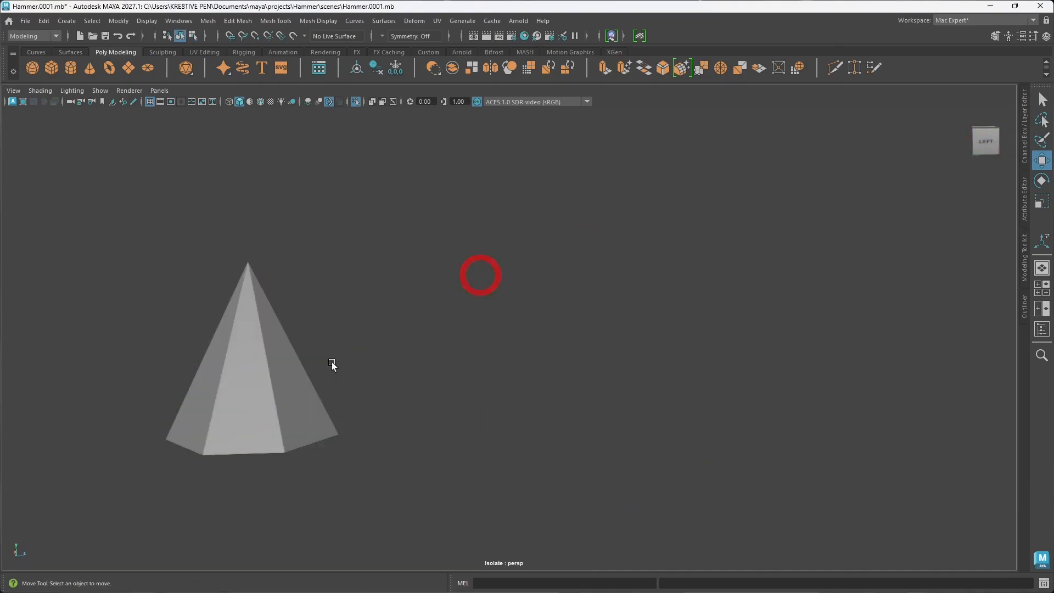
{"action": "left_click", "coordinate": [418, 356]}
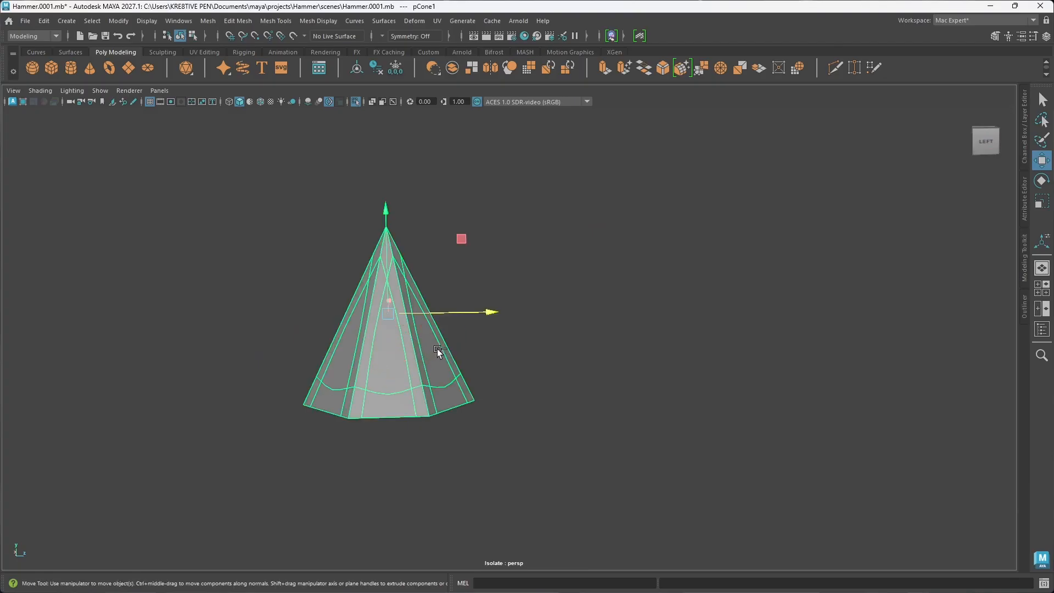
{"action": "key", "text": "ctrl+1"}
Step: Duplicate the cone spike on top of the centre block and pull the copy out in front of the hammer
{"action": "scroll", "coordinate": [463, 318], "scroll_direction": "down", "scroll_amount": 8}
{"action": "left_click_drag", "start_coordinate": [512, 391], "coordinate": [438, 413], "text": "alt"}
{"action": "left_click", "coordinate": [721, 379]}
{"action": "scroll", "coordinate": [525, 384], "scroll_direction": "up", "scroll_amount": 6}
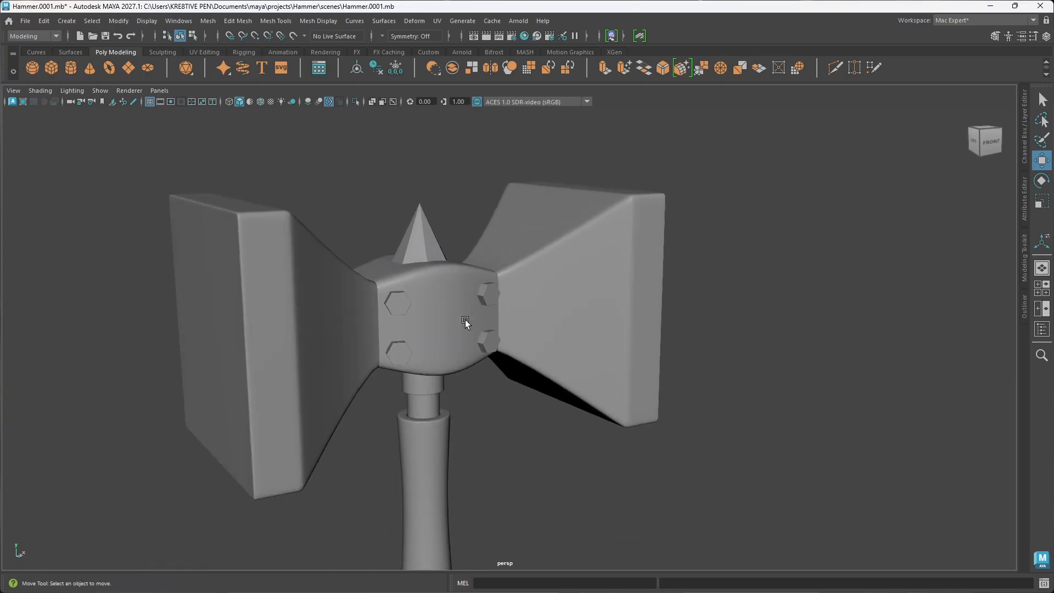
{"action": "left_click_drag", "start_coordinate": [472, 325], "coordinate": [435, 332], "text": "alt"}
{"action": "left_click", "coordinate": [434, 254]}
{"action": "middle_click_drag", "start_coordinate": [486, 326], "coordinate": [464, 299], "text": "alt"}
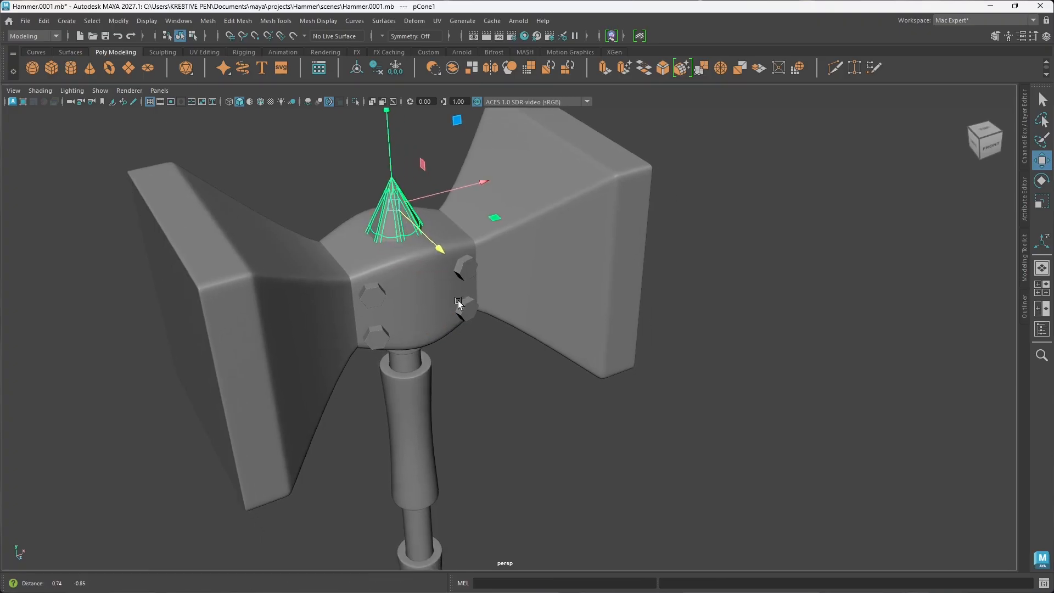
{"action": "mouse_move", "coordinate": [440, 251]}
{"action": "left_mouse_down", "text": "shift"}
{"action": "mouse_move", "coordinate": [640, 389]}
{"action": "mouse_move", "coordinate": [668, 423]}
{"action": "mouse_move", "coordinate": [662, 411]}
{"action": "left_mouse_up", "text": "shift"}
{"action": "key", "text": "e"}
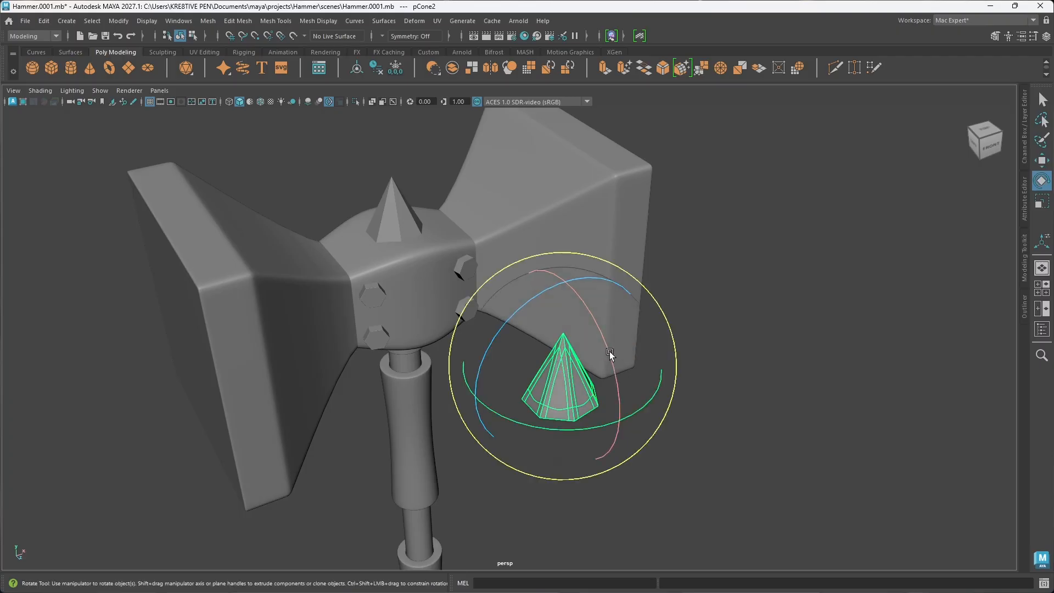
{"action": "left_click_drag", "start_coordinate": [602, 340], "coordinate": [580, 416]}
{"action": "key", "text": "w"}
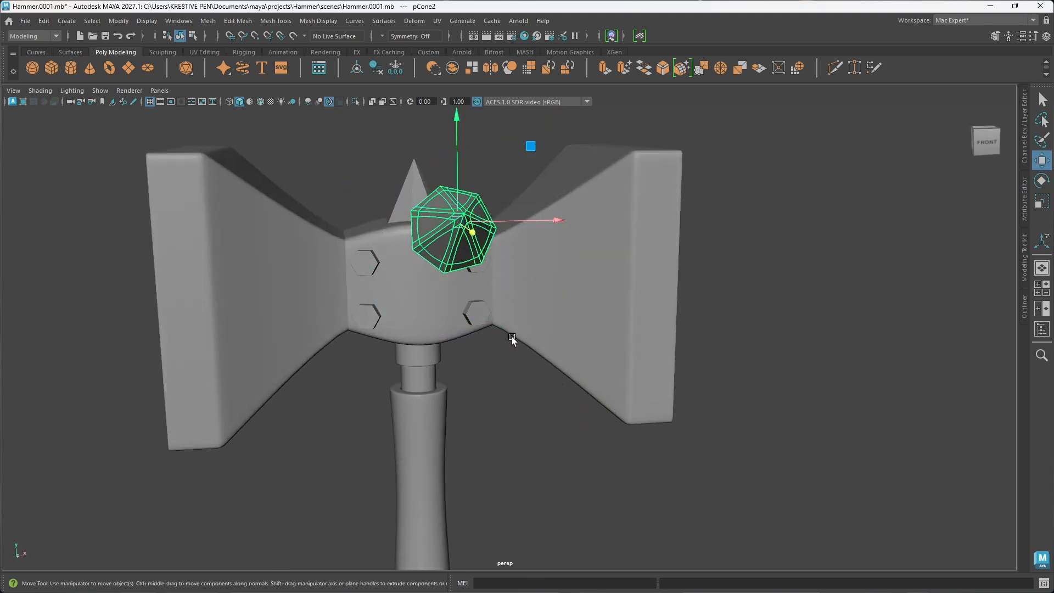
{"action": "left_click_drag", "start_coordinate": [508, 225], "coordinate": [648, 325]}
{"action": "key", "text": "ctrl+z"}
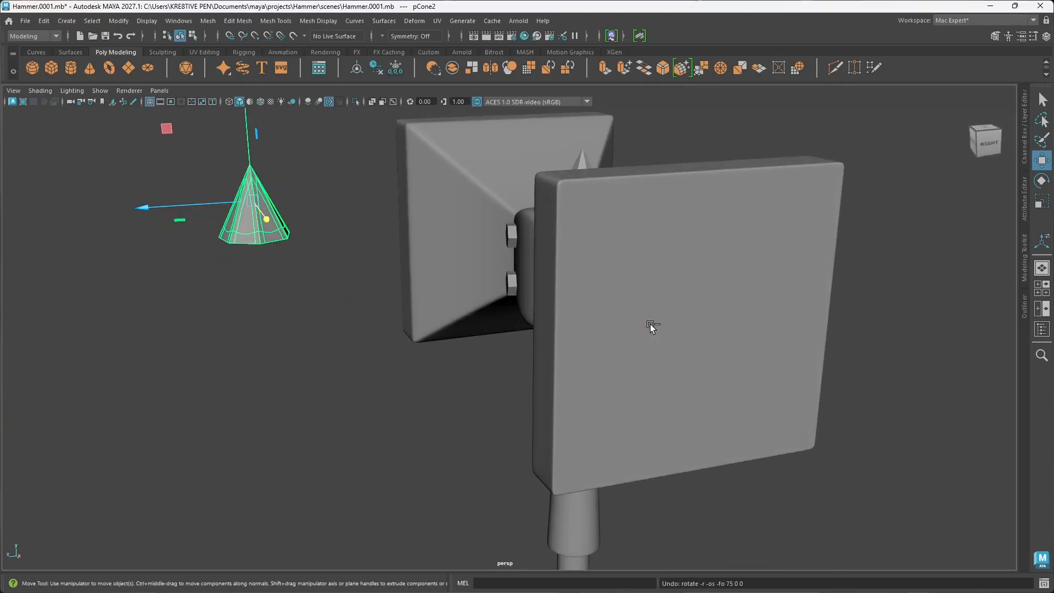
Step: Rotate the duplicate cone 90 degrees about X so its tip points away from the hammer's front
{"action": "left_click_drag", "start_coordinate": [398, 399], "coordinate": [426, 437], "text": "alt"}
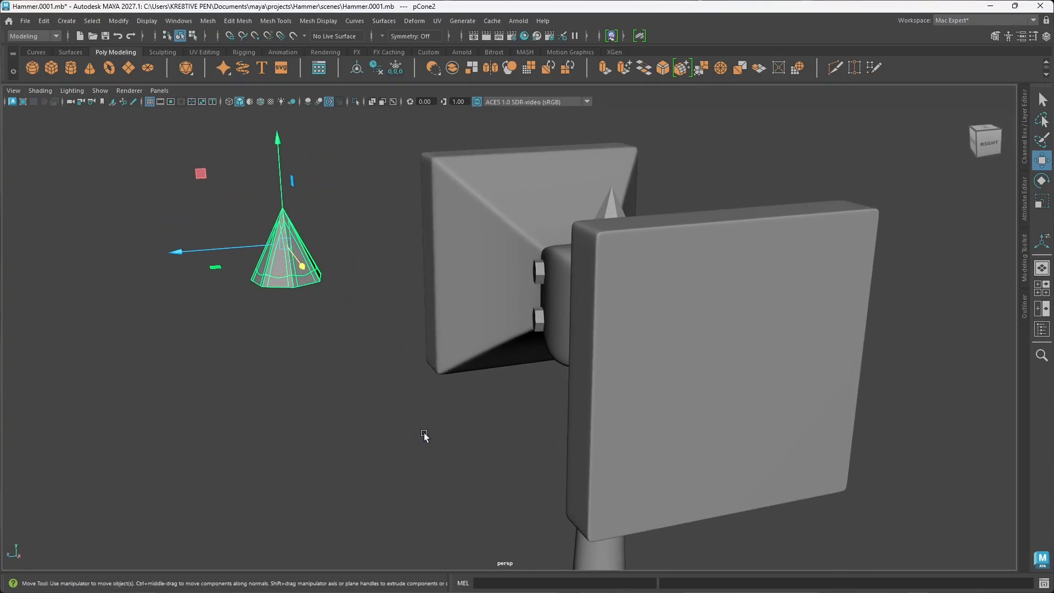
{"action": "key", "text": "e"}
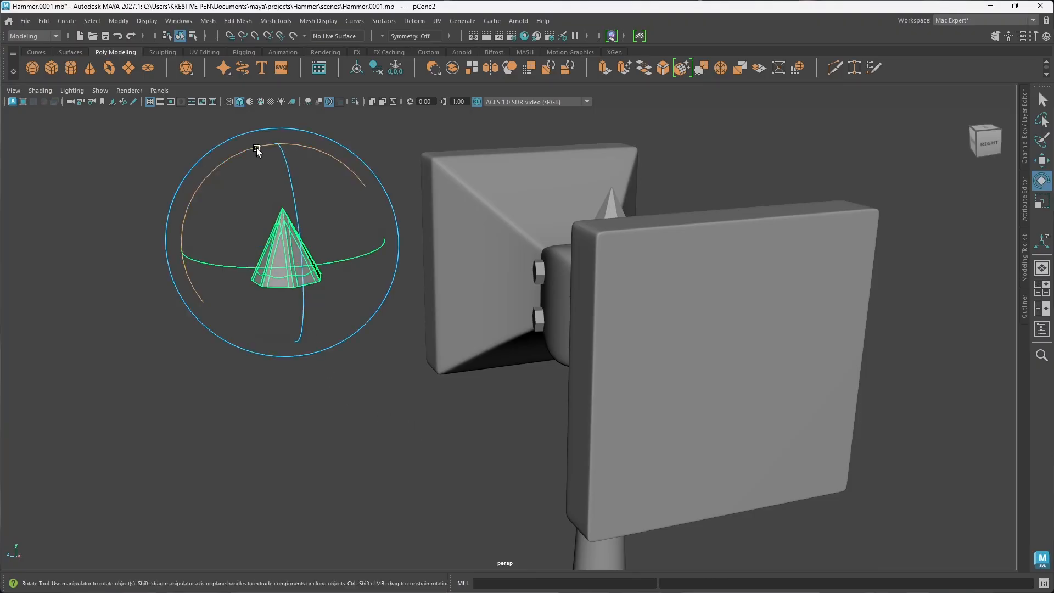
{"action": "left_click_drag", "start_coordinate": [257, 148], "coordinate": [217, 206]}
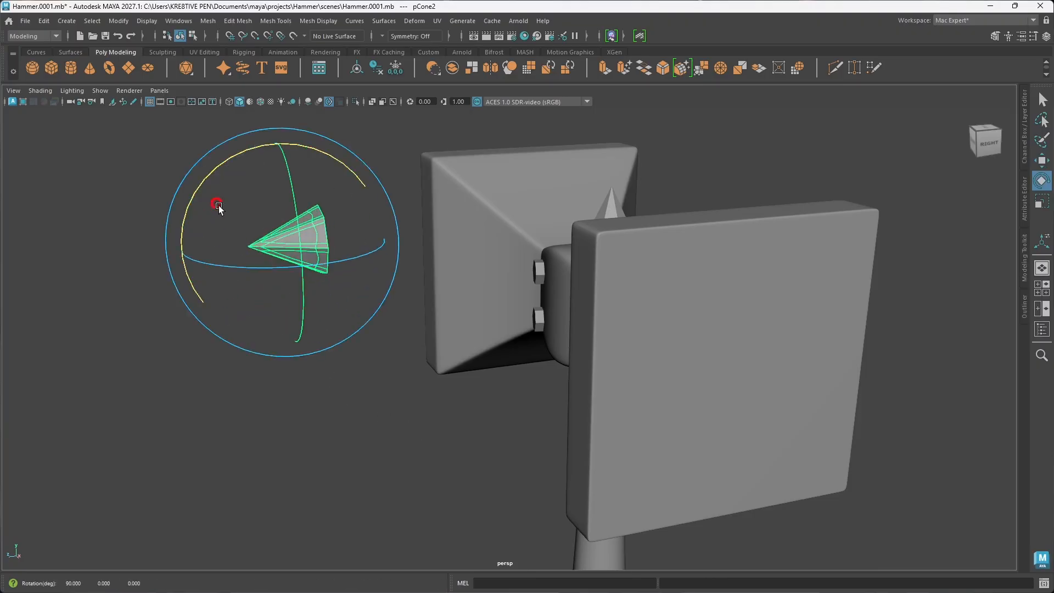
Step: Move the duplicate cone along X and Z to the upper front side of the right-hand hammer head
{"action": "key", "text": "w"}
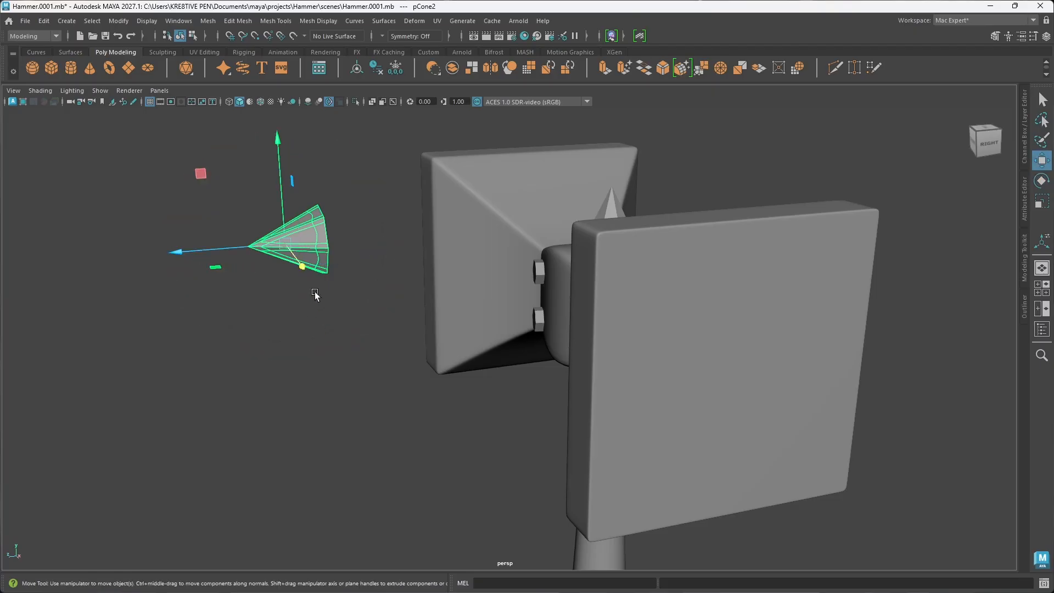
{"action": "left_click_drag", "start_coordinate": [304, 267], "coordinate": [557, 369]}
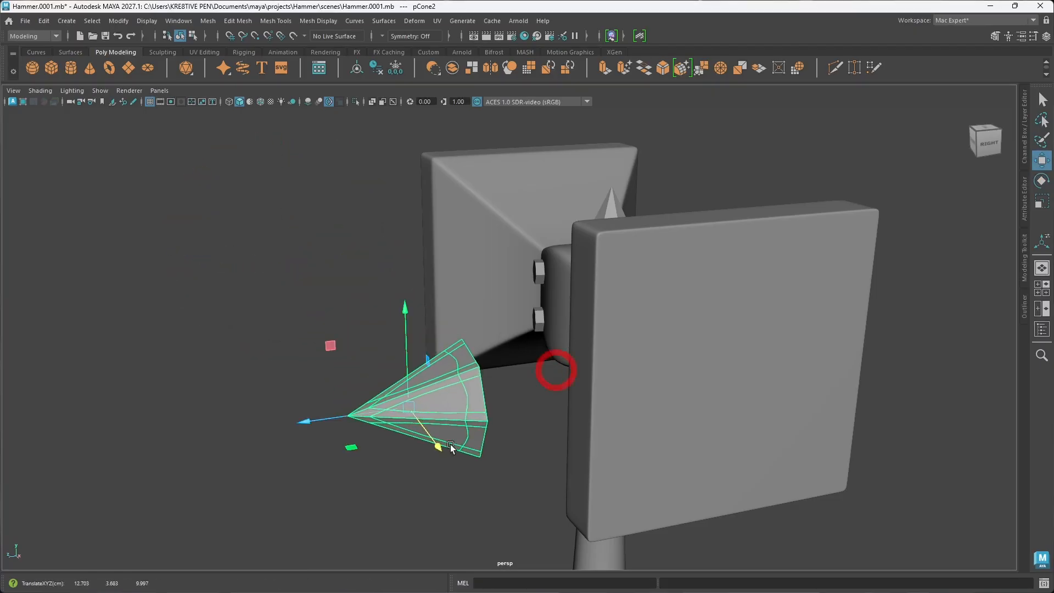
{"action": "left_click_drag", "start_coordinate": [462, 463], "coordinate": [575, 478], "text": "alt"}
{"action": "middle_click_drag", "start_coordinate": [654, 396], "coordinate": [582, 346], "text": "alt"}
{"action": "scroll", "coordinate": [582, 346], "scroll_direction": "down", "scroll_amount": 5}
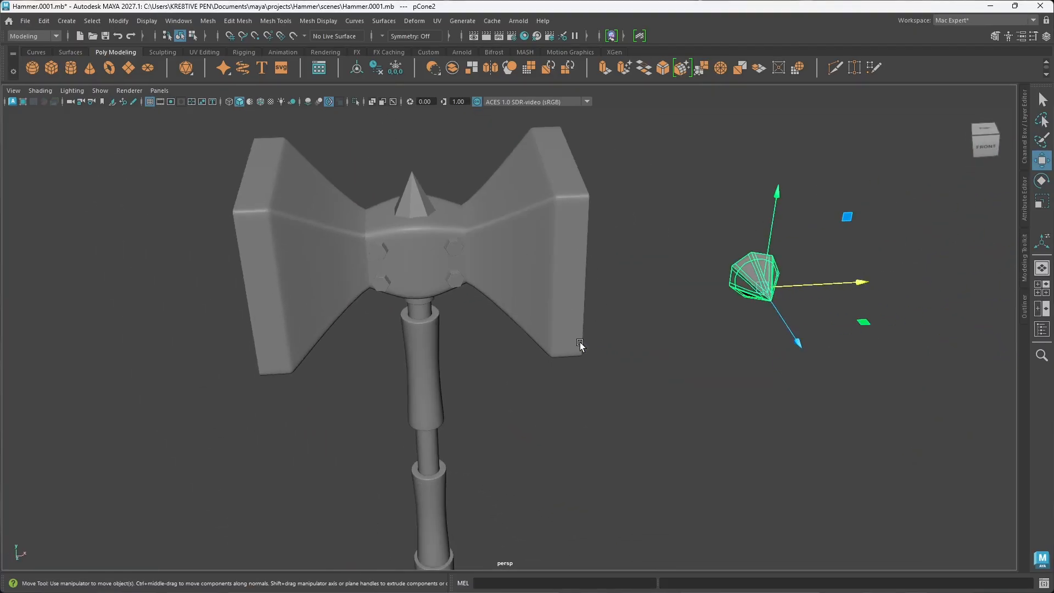
{"action": "left_click_drag", "start_coordinate": [824, 286], "coordinate": [644, 406]}
{"action": "left_click_drag", "start_coordinate": [721, 296], "coordinate": [581, 282]}
Step: Centre the cone across the right-hand head's narrow front face at about X 6.5 and adjust its depth along Z
{"action": "left_click_drag", "start_coordinate": [560, 369], "coordinate": [419, 353], "text": "alt"}
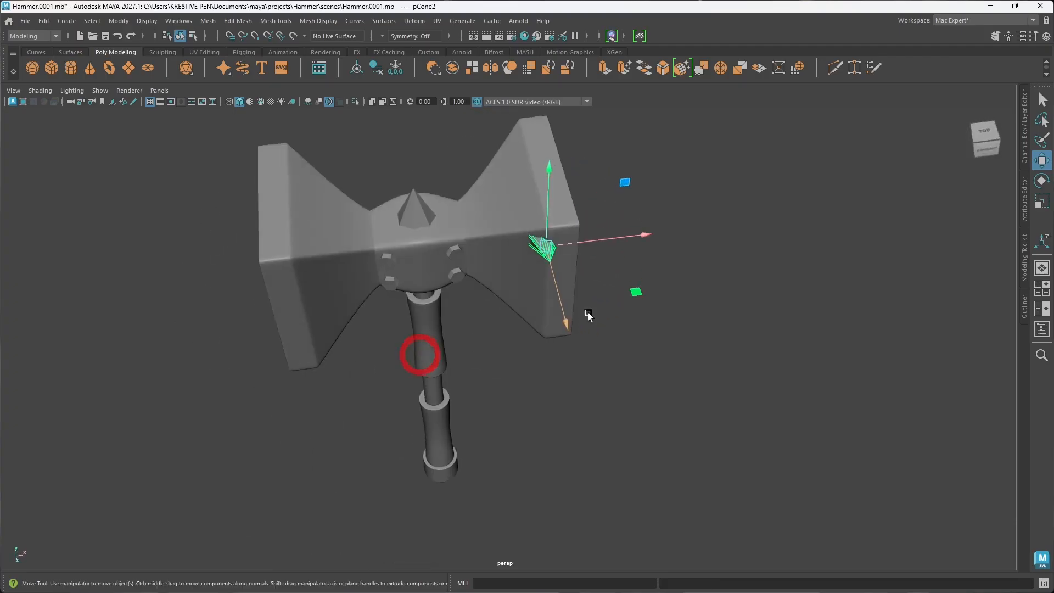
{"action": "left_click_drag", "start_coordinate": [609, 241], "coordinate": [622, 240]}
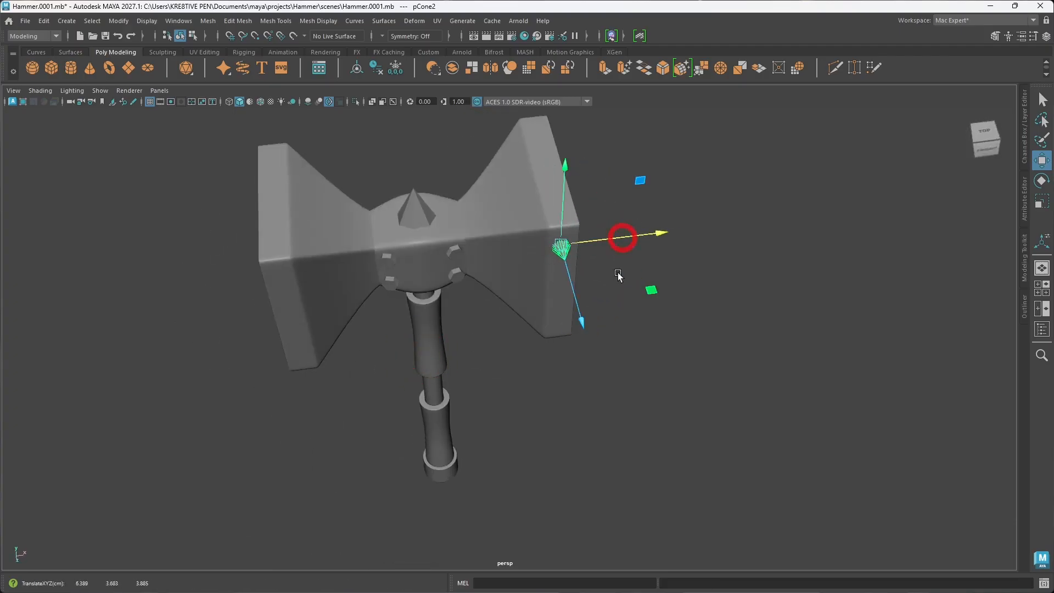
{"action": "mouse_move", "coordinate": [599, 274]}
{"action": "left_mouse_down", "text": "alt"}
{"action": "mouse_move", "coordinate": [595, 287]}
{"action": "mouse_move", "coordinate": [604, 277]}
{"action": "left_mouse_up", "text": "alt"}
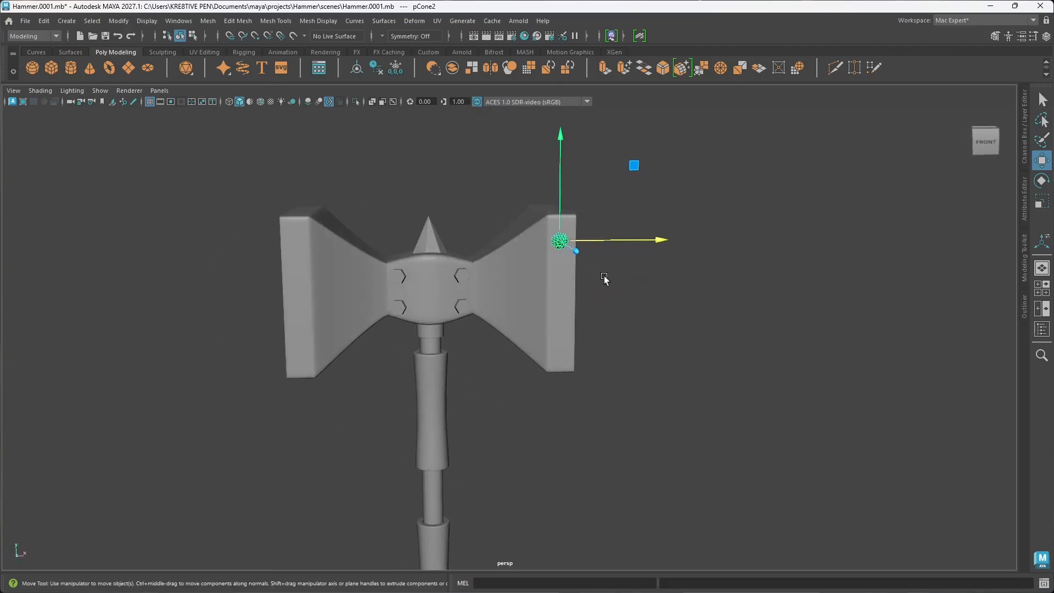
{"action": "left_click_drag", "start_coordinate": [616, 237], "coordinate": [619, 239]}
{"action": "left_click_drag", "start_coordinate": [597, 314], "coordinate": [583, 372], "text": "alt"}
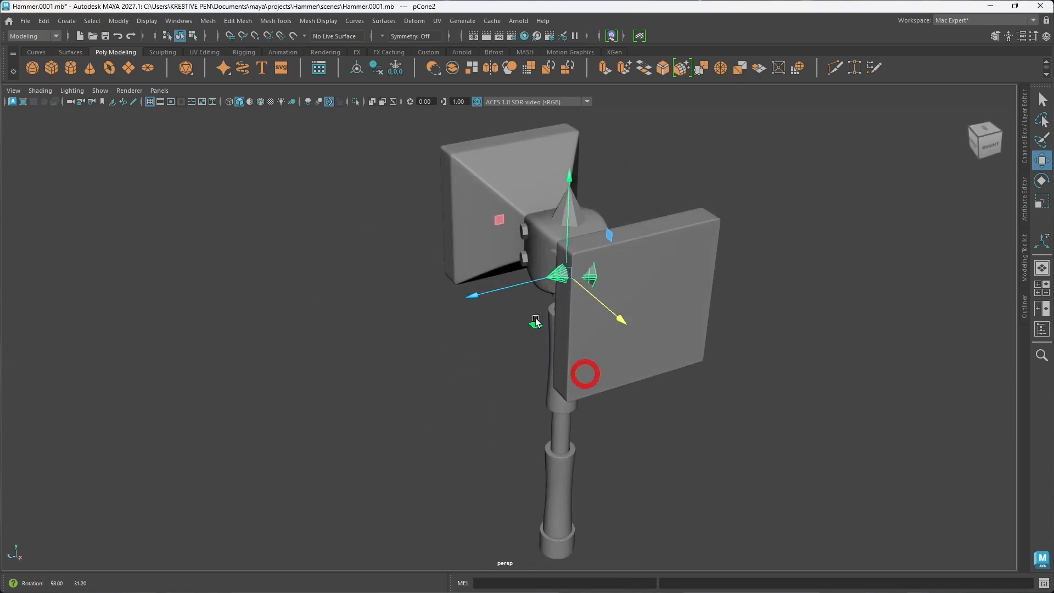
{"action": "left_click_drag", "start_coordinate": [535, 283], "coordinate": [598, 292]}
Step: Scale the duplicate cone down uniformly and shift it along Z against the head's front face
{"action": "key", "text": "r"}
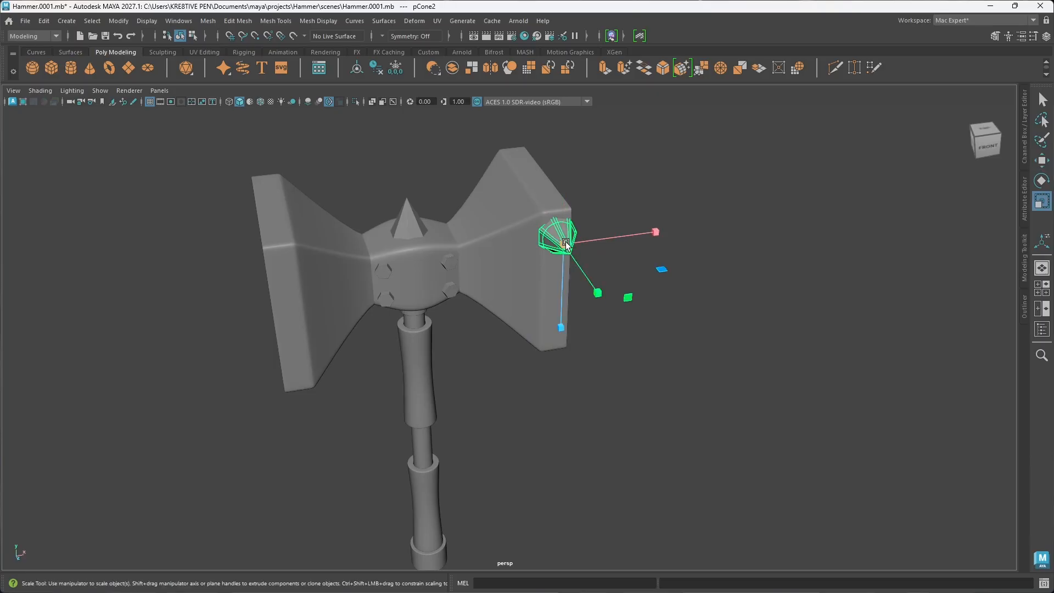
{"action": "left_click_drag", "start_coordinate": [568, 258], "coordinate": [631, 306], "text": "alt"}
{"action": "key", "text": "w"}
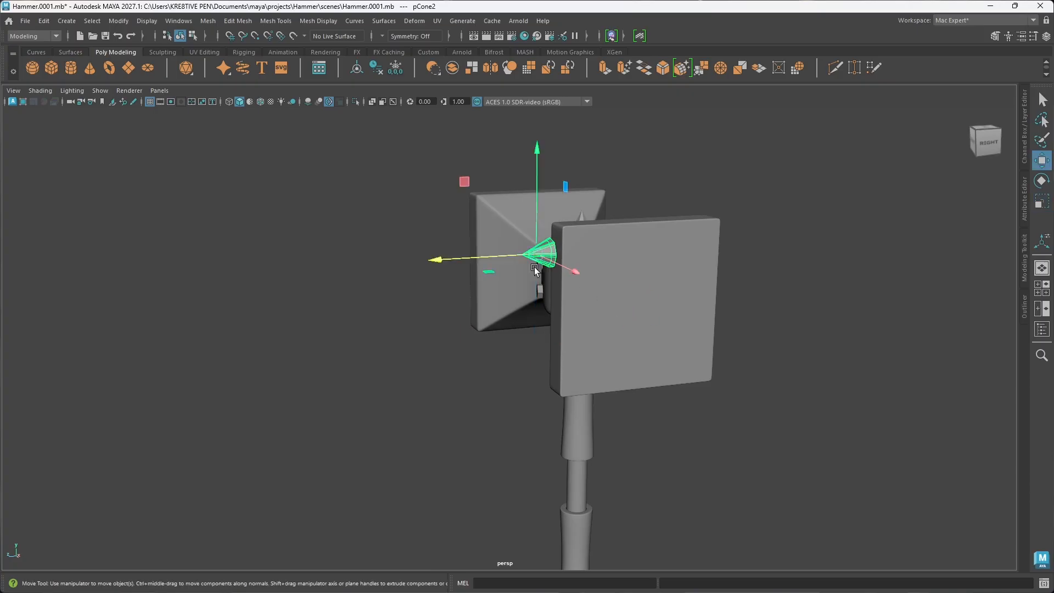
{"action": "left_click_drag", "start_coordinate": [498, 256], "coordinate": [640, 329]}
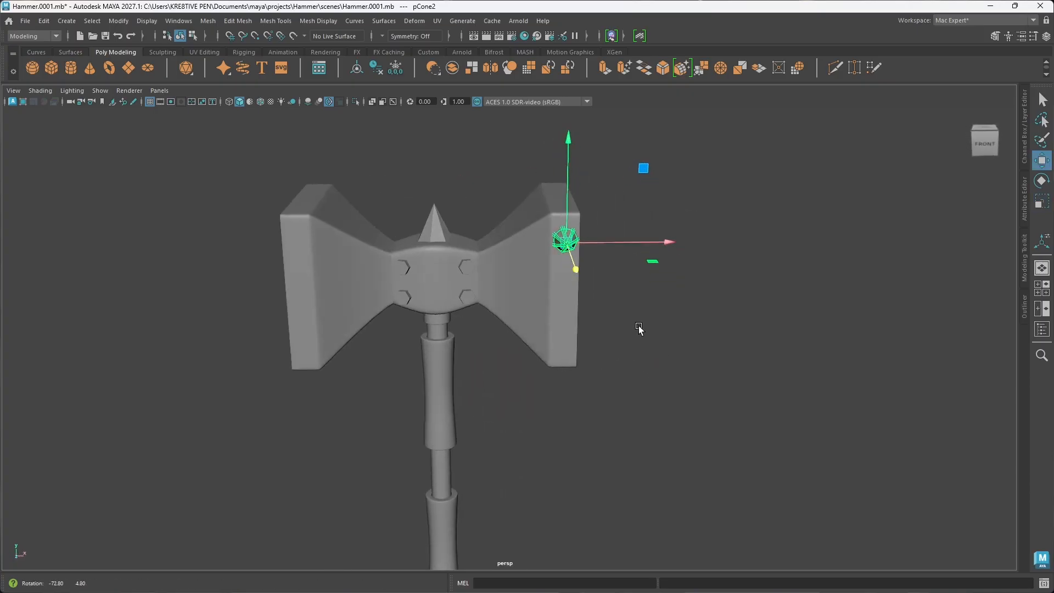
Step: Reduce the cone's uniform scale to about 0.64 so its base fits within the width of the narrow front face
{"action": "left_click", "coordinate": [670, 244]}
{"action": "key", "text": "r"}
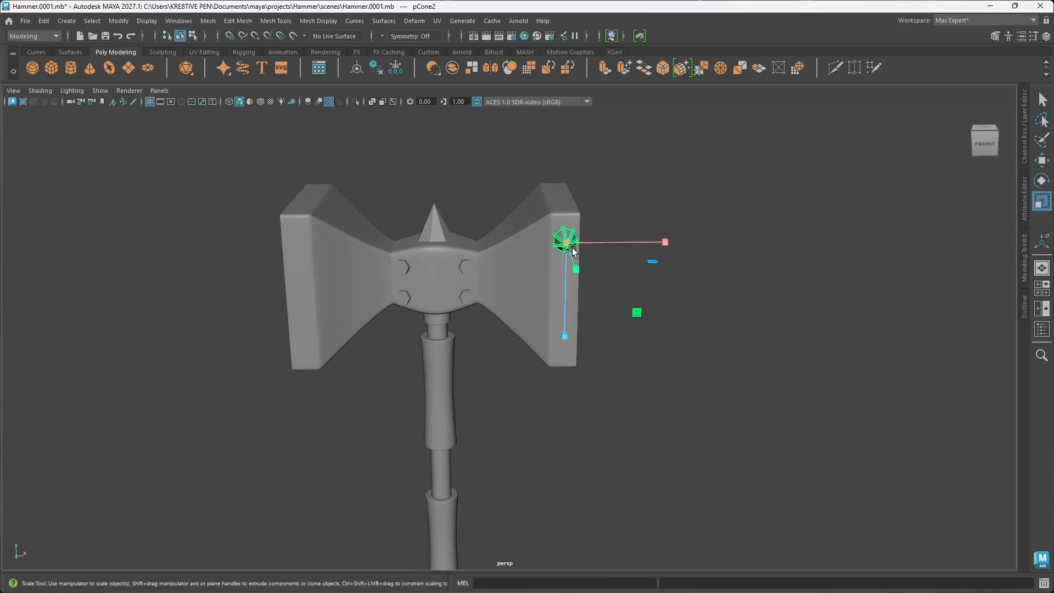
{"action": "left_click_drag", "start_coordinate": [567, 242], "coordinate": [567, 243]}
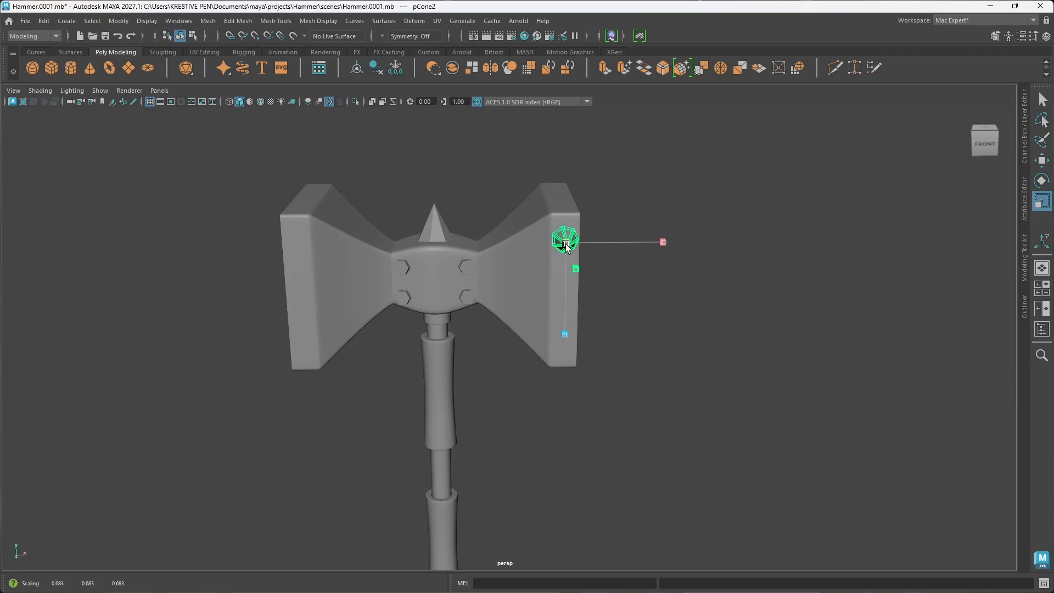
{"action": "left_click", "coordinate": [677, 325]}
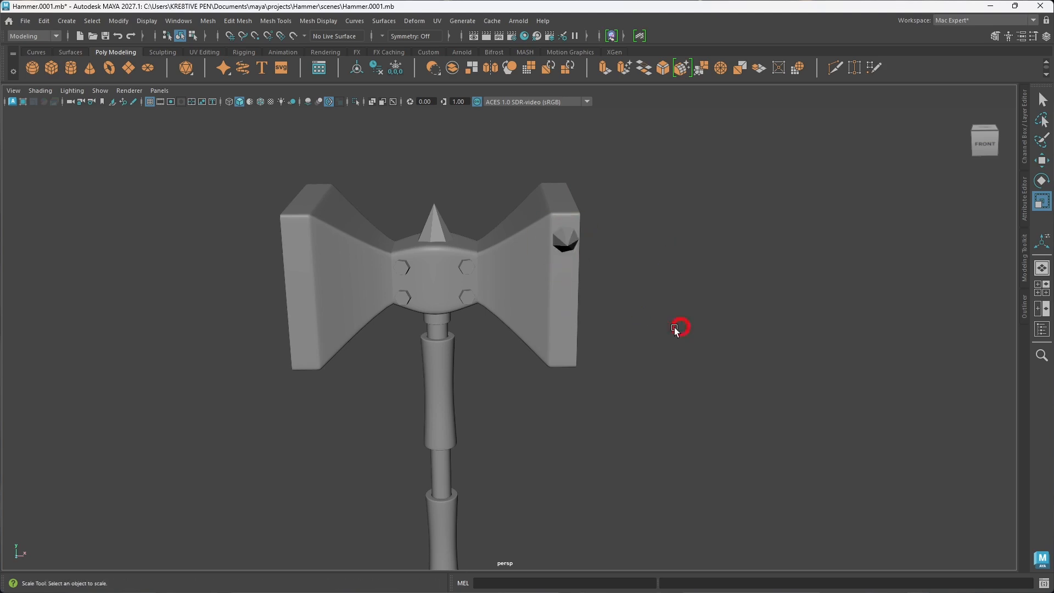
{"action": "left_click_drag", "start_coordinate": [678, 324], "coordinate": [654, 318], "text": "alt"}
{"action": "left_click", "coordinate": [560, 247]}
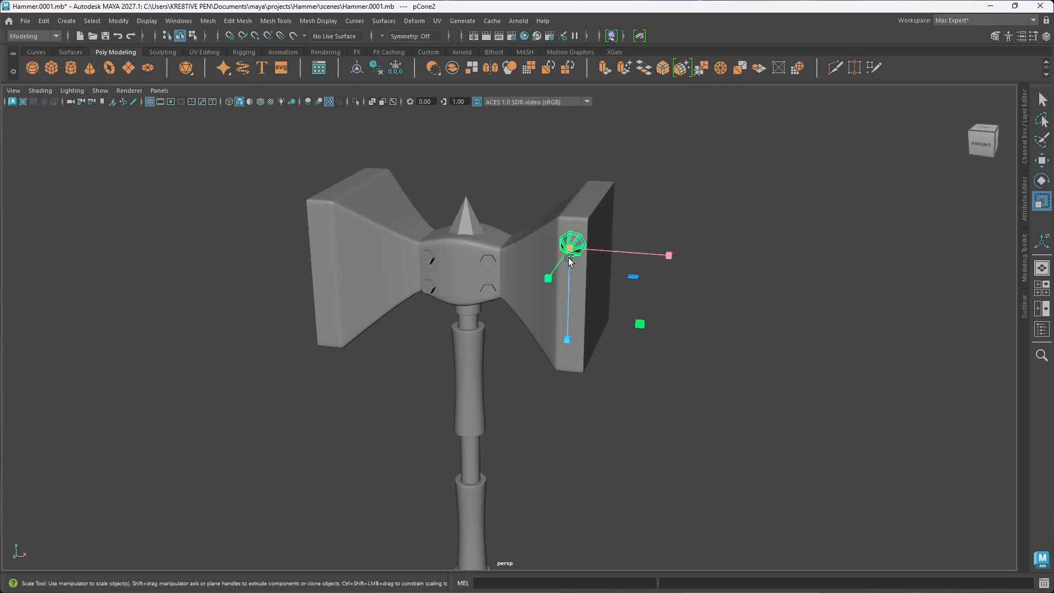
{"action": "left_click_drag", "start_coordinate": [569, 250], "coordinate": [569, 249]}
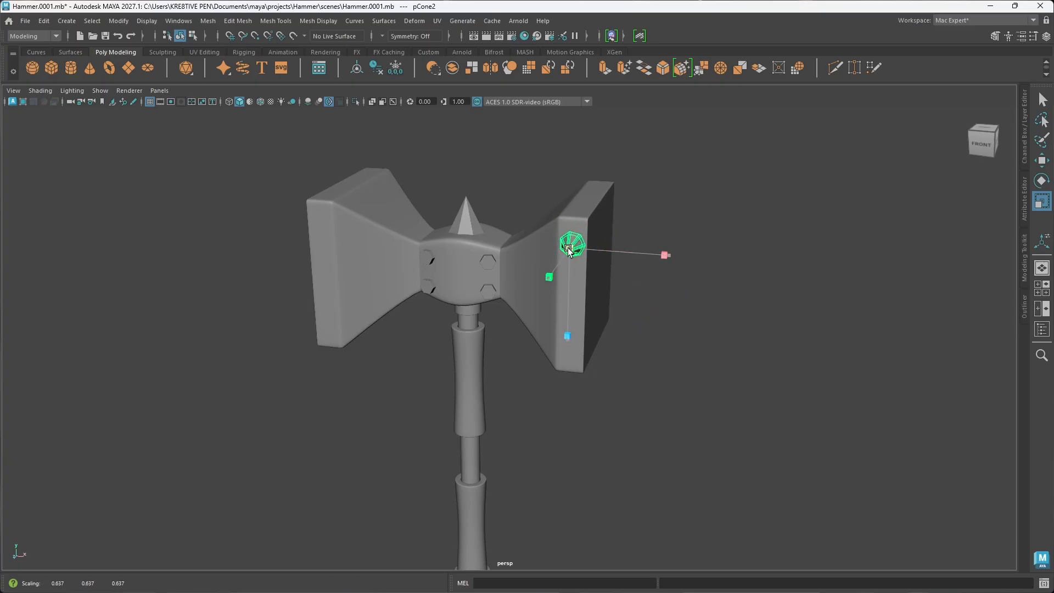
{"action": "left_click_drag", "start_coordinate": [568, 248], "coordinate": [568, 247]}
Step: Slide the small cone along Z to about 4.61 so its base sits on the head's front face
{"action": "left_click", "coordinate": [640, 302]}
{"action": "left_click_drag", "start_coordinate": [707, 314], "coordinate": [639, 317], "text": "alt"}
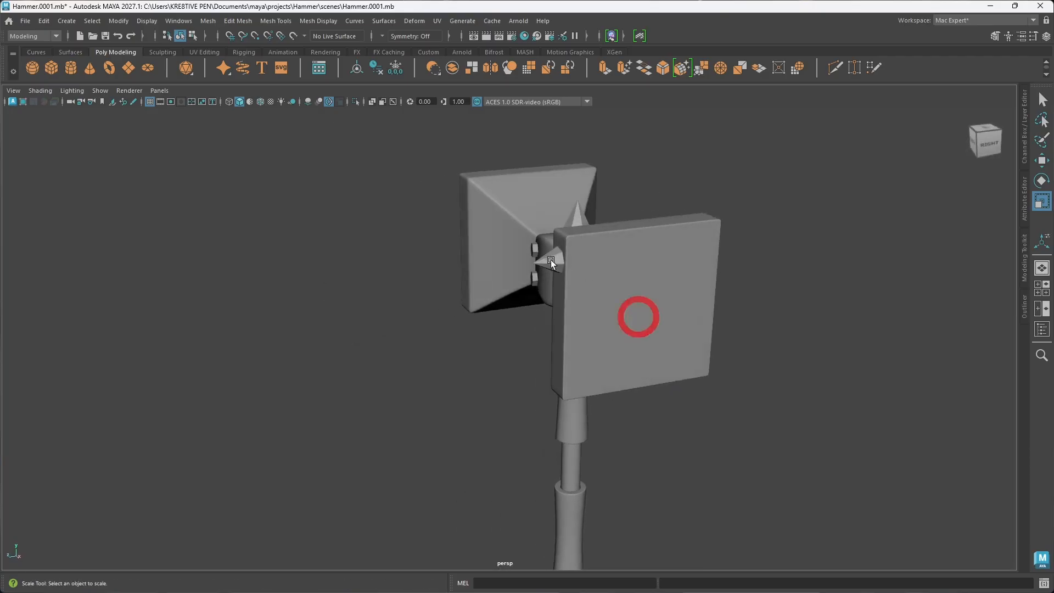
{"action": "left_click", "coordinate": [552, 260]}
{"action": "key", "text": "w"}
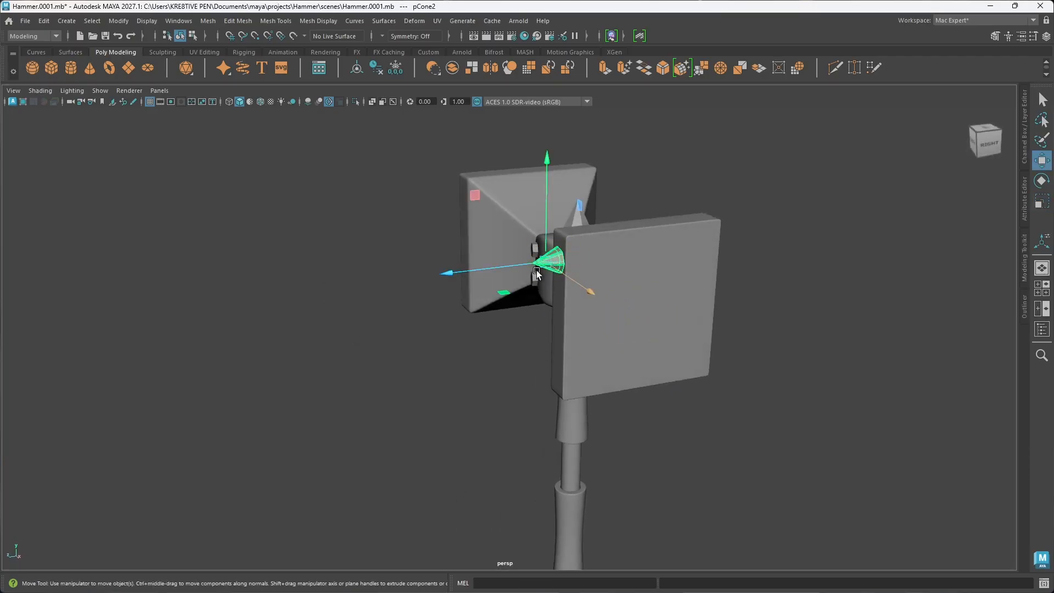
{"action": "left_click_drag", "start_coordinate": [514, 267], "coordinate": [517, 268]}
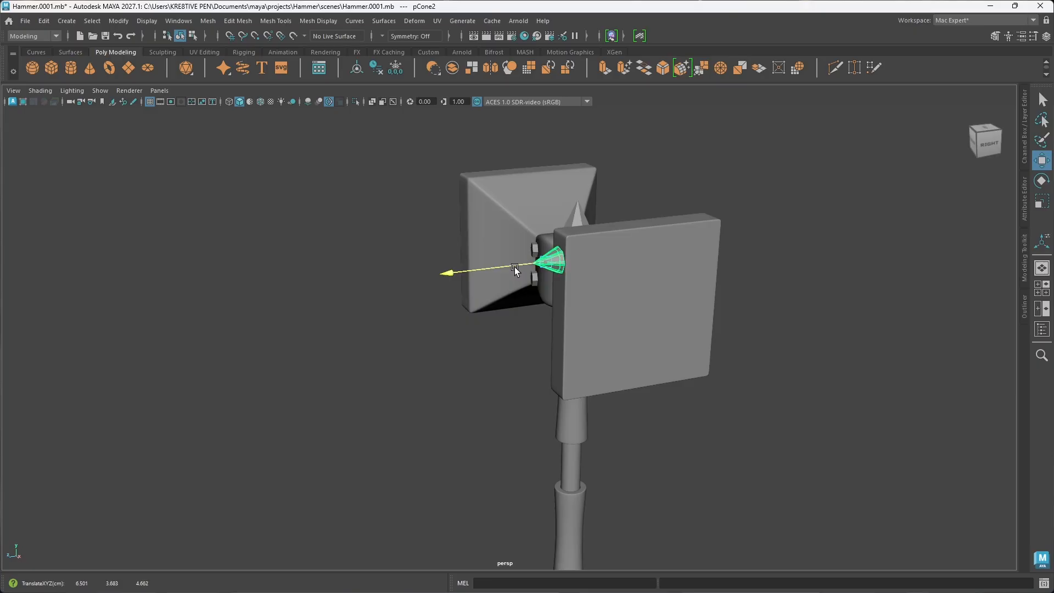
{"action": "left_click_drag", "start_coordinate": [516, 267], "coordinate": [517, 268]}
{"action": "left_click_drag", "start_coordinate": [569, 318], "coordinate": [573, 318], "text": "alt"}
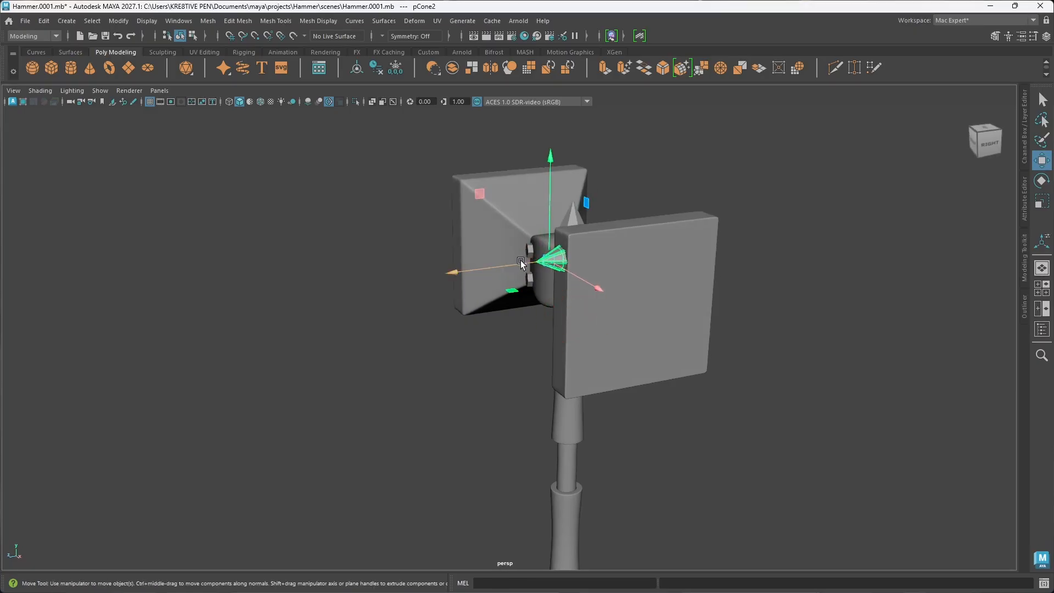
{"action": "left_click_drag", "start_coordinate": [521, 261], "coordinate": [520, 261]}
Step: Duplicate the small cone twice down the front face, placing one copy midway and another near the lower end at about Y -1.78
{"action": "left_click_drag", "start_coordinate": [618, 322], "coordinate": [640, 313], "text": "alt"}
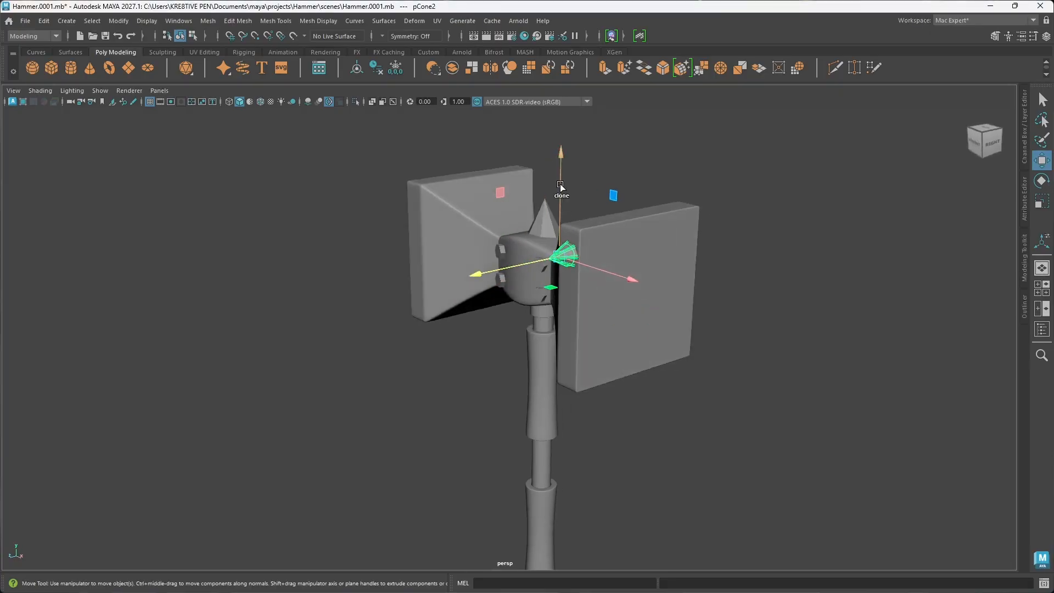
{"action": "left_click_drag", "start_coordinate": [560, 184], "coordinate": [567, 236], "text": "shift"}
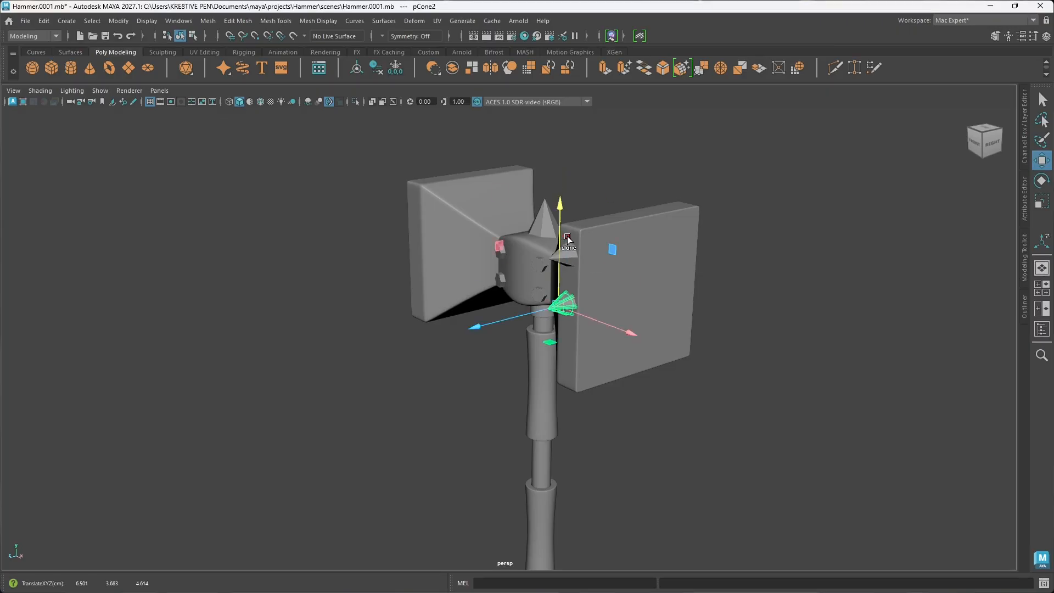
{"action": "mouse_move", "coordinate": [599, 332]}
{"action": "left_mouse_down", "text": "alt"}
{"action": "mouse_move", "coordinate": [626, 330]}
{"action": "mouse_move", "coordinate": [577, 235]}
{"action": "left_mouse_up", "text": "alt"}
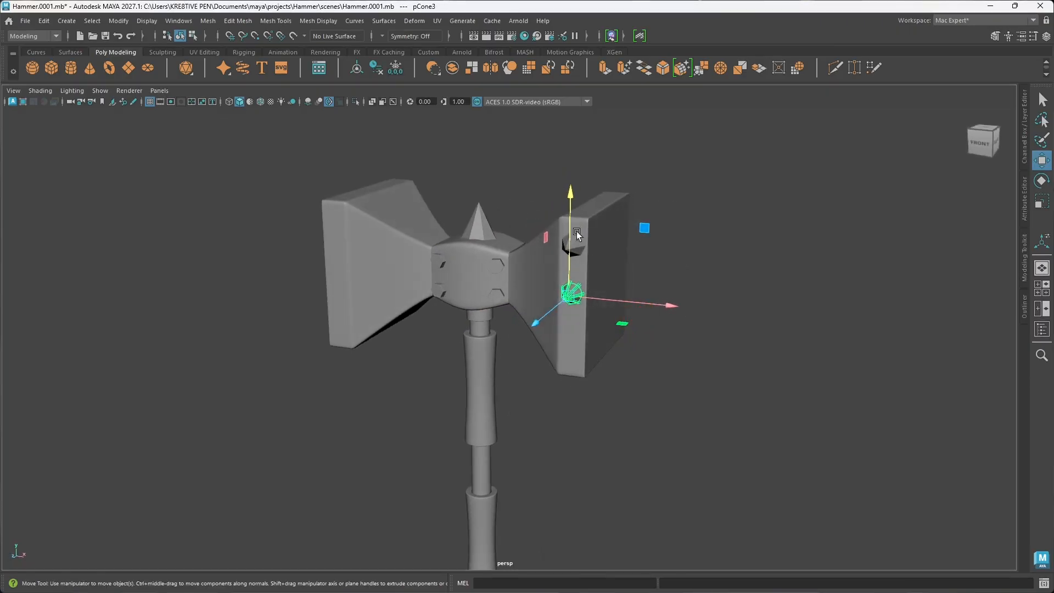
{"action": "mouse_move", "coordinate": [570, 194]}
{"action": "left_mouse_down", "text": "shift"}
{"action": "mouse_move", "coordinate": [574, 265]}
{"action": "mouse_move", "coordinate": [610, 307]}
{"action": "mouse_move", "coordinate": [632, 299]}
{"action": "left_mouse_up", "text": "shift"}
{"action": "left_click_drag", "start_coordinate": [567, 315], "coordinate": [565, 310]}
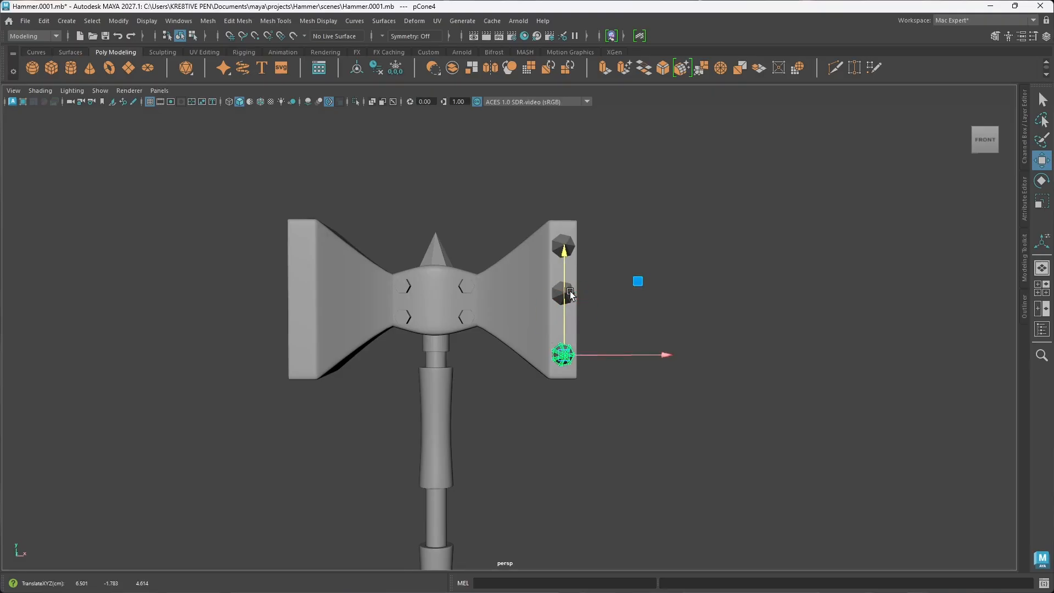
Step: Adjust the middle cone's height to space it evenly between the upper and lower cones
{"action": "left_click", "coordinate": [567, 291]}
{"action": "left_click_drag", "start_coordinate": [563, 252], "coordinate": [566, 262]}
{"action": "mouse_move", "coordinate": [661, 301]}
{"action": "left_mouse_down", "text": "alt"}
{"action": "mouse_move", "coordinate": [582, 306]}
{"action": "mouse_move", "coordinate": [597, 301]}
{"action": "mouse_move", "coordinate": [579, 322]}
{"action": "mouse_move", "coordinate": [661, 311]}
{"action": "left_mouse_up", "text": "alt"}
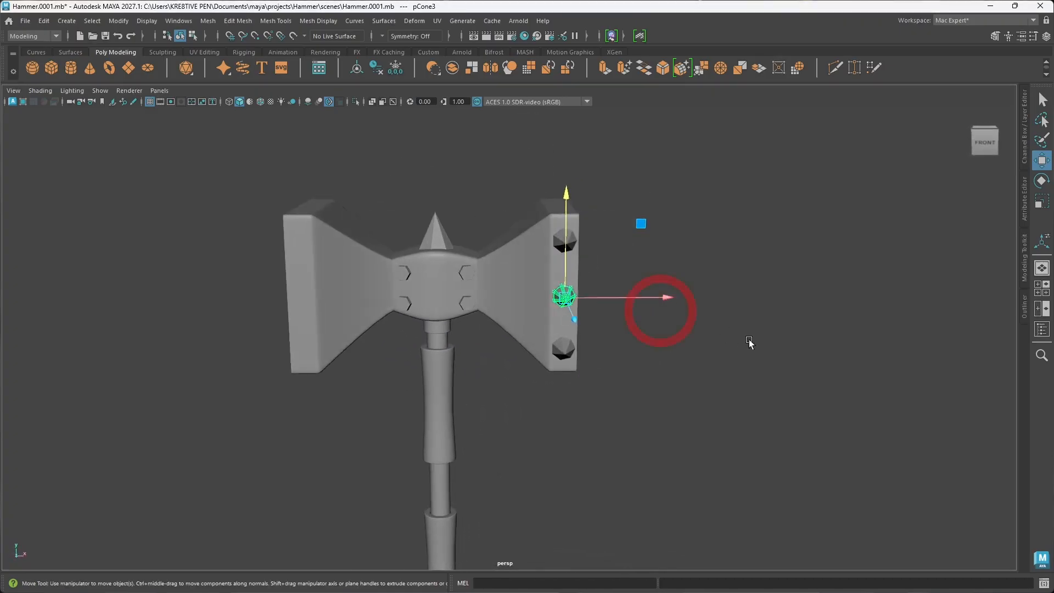
Step: Duplicate the uppermost front cone, raise the copy above the hammer head, and rotate it to point straight up
{"action": "left_click", "coordinate": [748, 343]}
{"action": "left_click_drag", "start_coordinate": [704, 367], "coordinate": [498, 302], "text": "alt"}
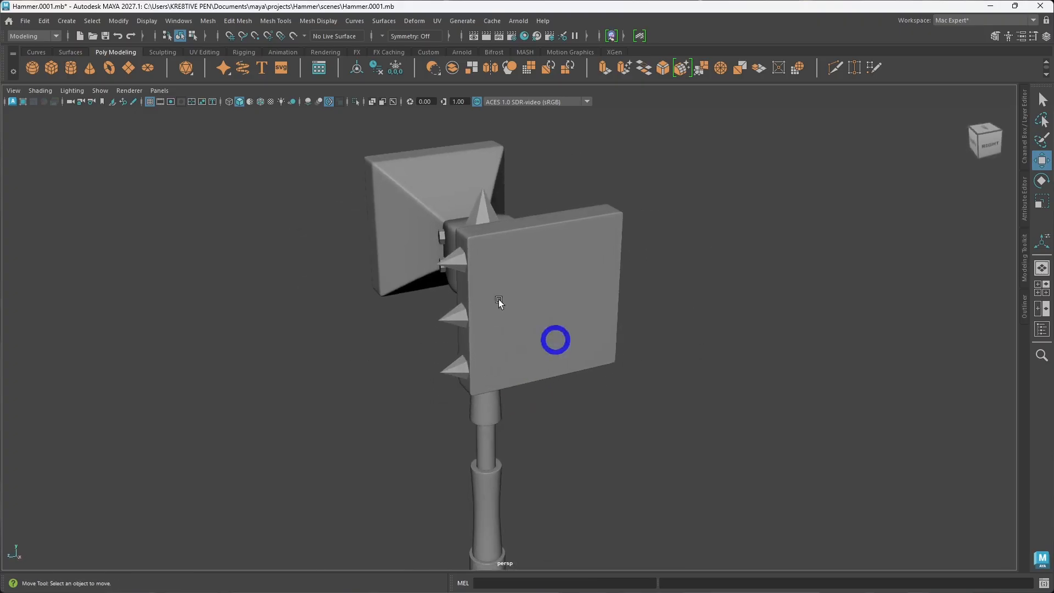
{"action": "left_click", "coordinate": [459, 267]}
{"action": "left_click_drag", "start_coordinate": [448, 230], "coordinate": [451, 174], "text": "shift"}
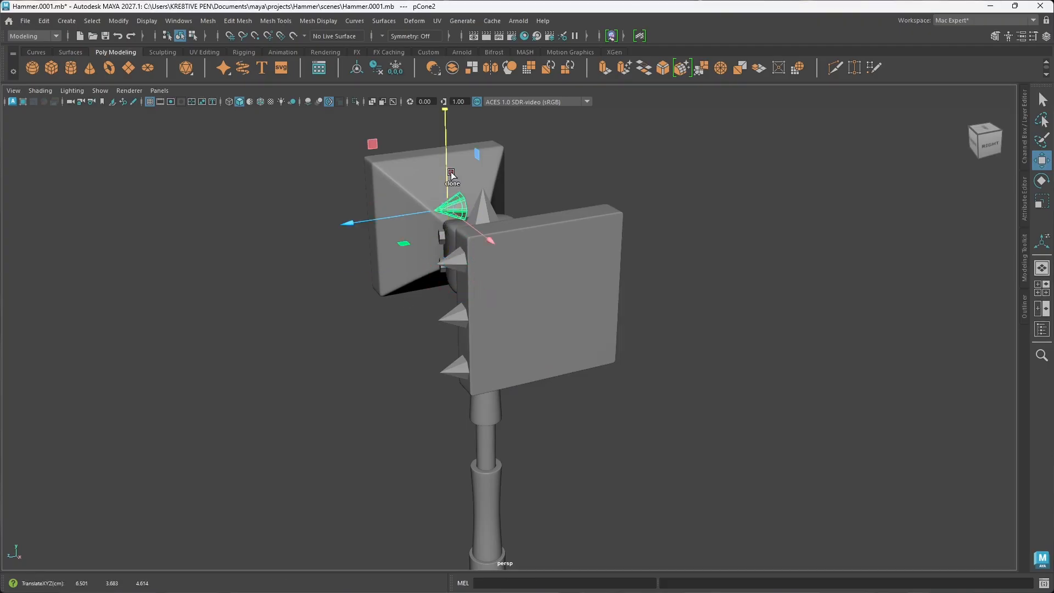
{"action": "key", "text": "e"}
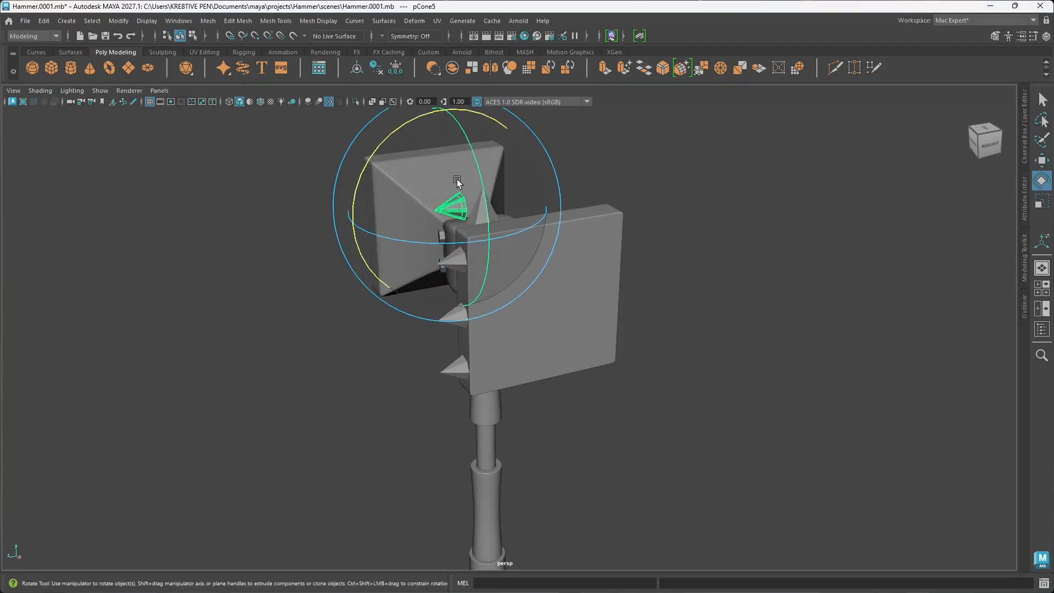
{"action": "left_click_drag", "start_coordinate": [364, 158], "coordinate": [436, 137]}
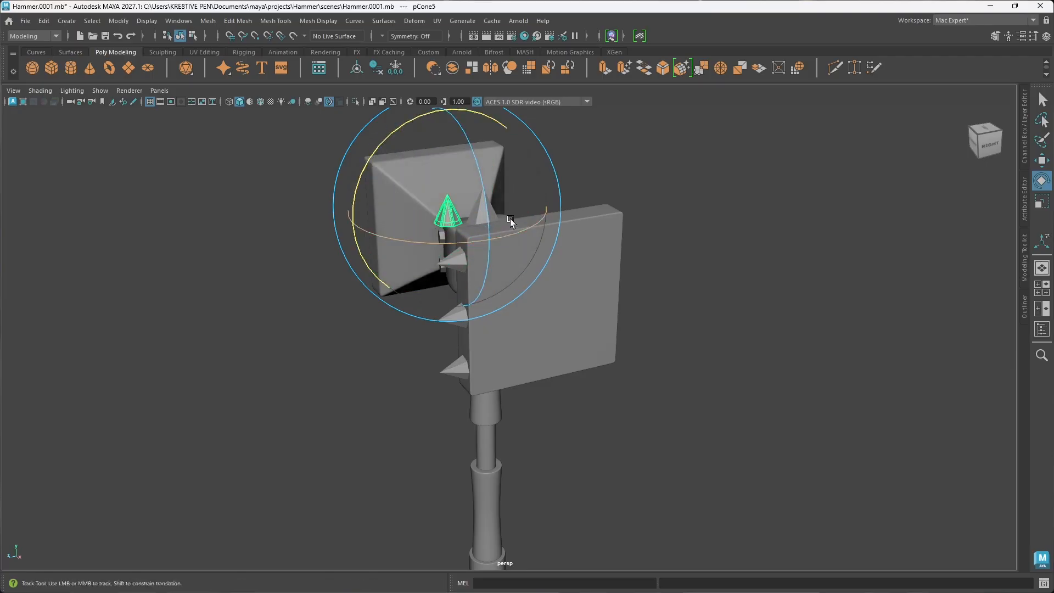
Step: Move the upright cone back onto the head's top face near the front edge, at about Z 2.84
{"action": "middle_click_drag", "start_coordinate": [510, 219], "coordinate": [531, 315], "text": "alt"}
{"action": "key", "text": "w"}
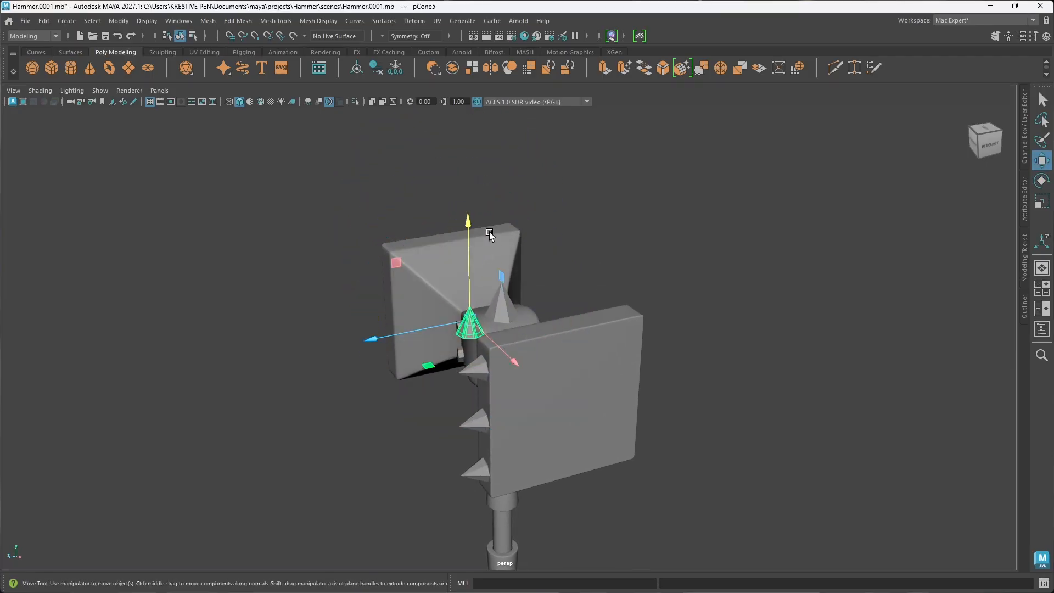
{"action": "left_click_drag", "start_coordinate": [446, 331], "coordinate": [516, 358], "text": "alt"}
{"action": "left_click_drag", "start_coordinate": [553, 268], "coordinate": [550, 342]}
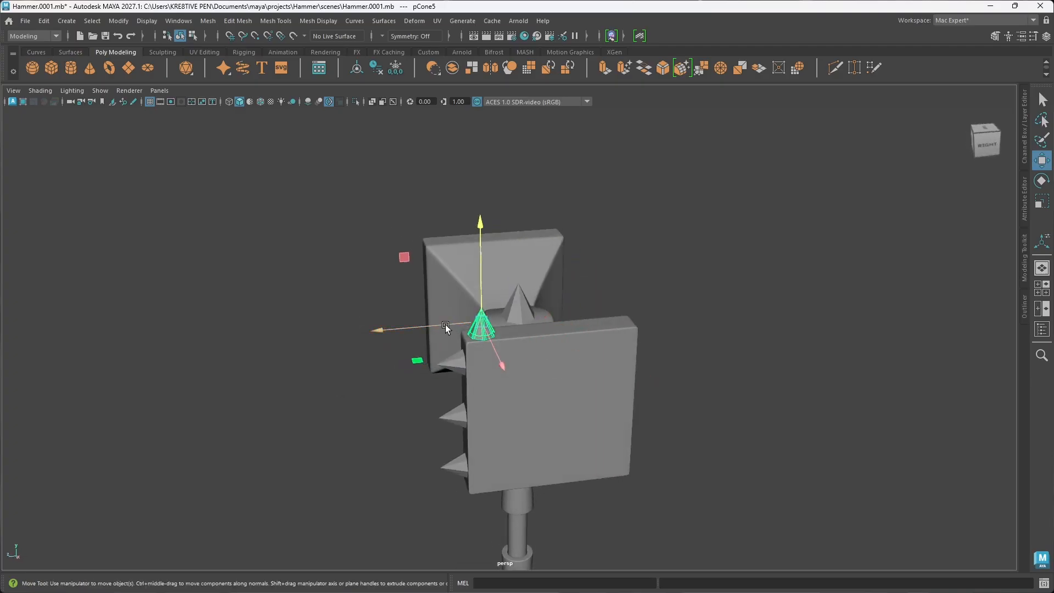
{"action": "left_click_drag", "start_coordinate": [445, 326], "coordinate": [454, 326]}
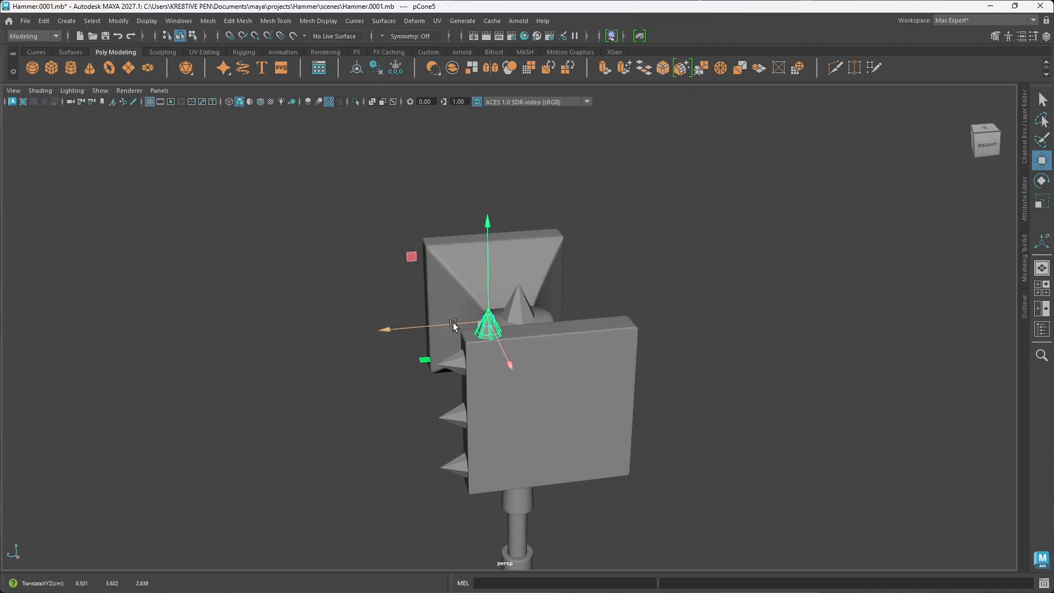
Step: Duplicate the upright cone twice along the top face, placing one copy midway and another near the back edge
{"action": "mouse_move", "coordinate": [453, 324]}
{"action": "left_mouse_down", "text": "shift"}
{"action": "mouse_move", "coordinate": [417, 324]}
{"action": "mouse_move", "coordinate": [499, 328]}
{"action": "mouse_move", "coordinate": [488, 323]}
{"action": "left_mouse_up", "text": "shift"}
{"action": "left_click_drag", "start_coordinate": [566, 384], "coordinate": [539, 385], "text": "alt"}
{"action": "mouse_move", "coordinate": [473, 320]}
{"action": "left_mouse_down", "text": "shift"}
{"action": "mouse_move", "coordinate": [527, 322]}
{"action": "mouse_move", "coordinate": [515, 322]}
{"action": "left_mouse_up", "text": "shift"}
Step: Adjust the front and middle upright cones along Z to space the three top cones evenly
{"action": "left_click", "coordinate": [466, 329]}
{"action": "left_click_drag", "start_coordinate": [451, 318], "coordinate": [447, 321]}
{"action": "left_click", "coordinate": [538, 329]}
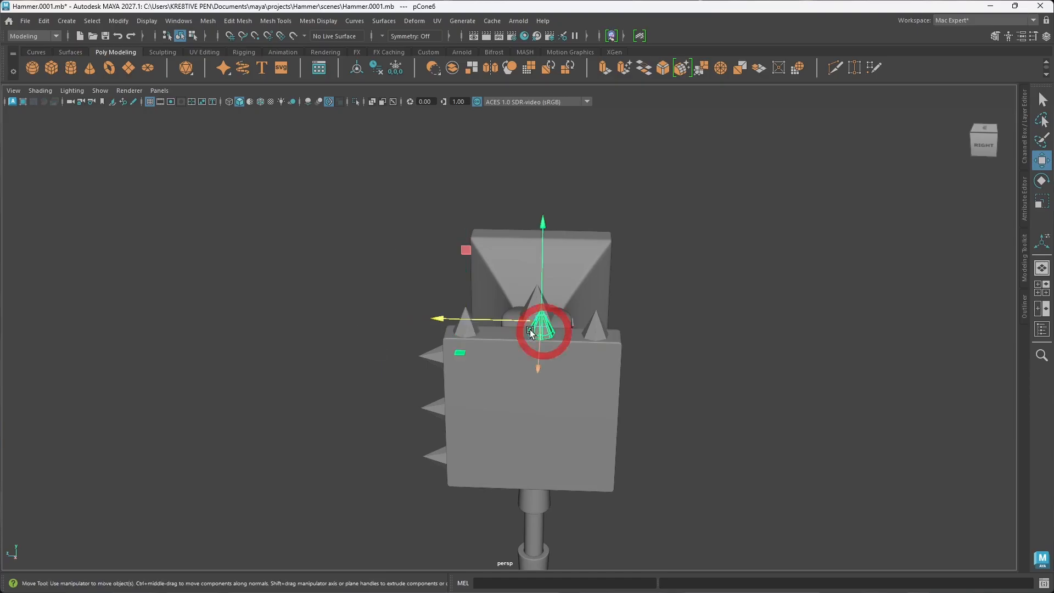
{"action": "left_click_drag", "start_coordinate": [514, 321], "coordinate": [623, 437]}
{"action": "left_click", "coordinate": [595, 335]}
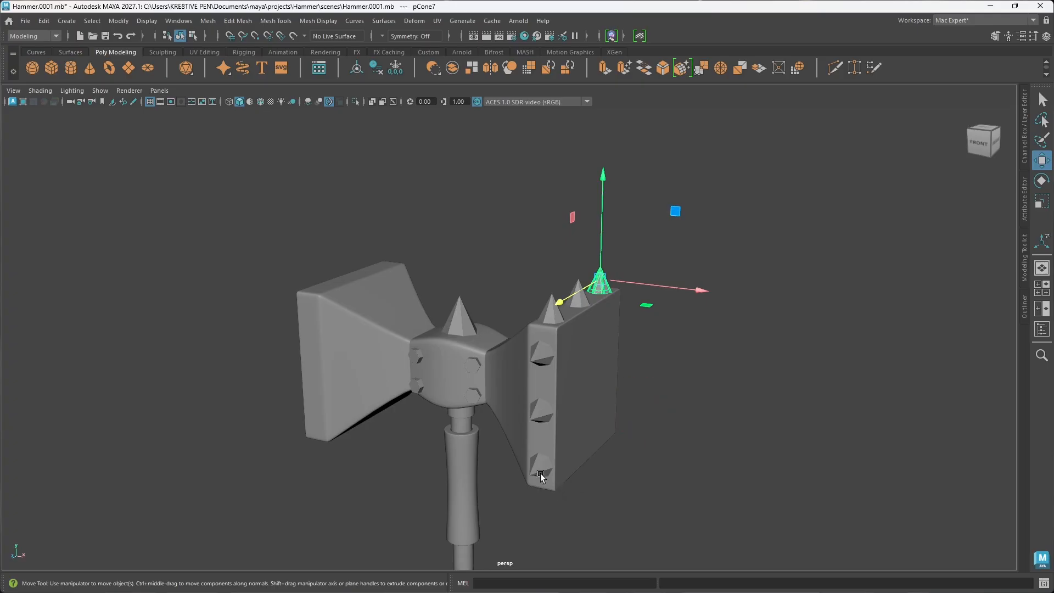
Step: Combine the three cones on the head's front face into one mesh
{"action": "left_click", "coordinate": [541, 476]}
{"action": "left_click", "coordinate": [545, 412], "text": "shift"}
{"action": "left_click", "coordinate": [547, 358], "text": "shift"}
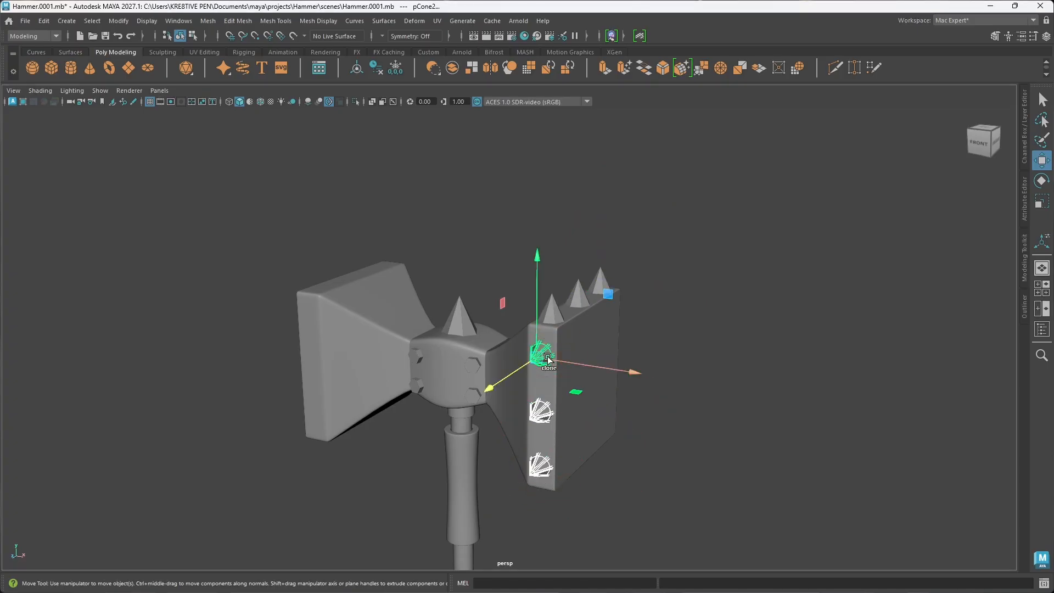
{"action": "right_click_drag", "start_coordinate": [548, 357], "coordinate": [548, 525], "text": "shift"}
{"action": "left_click_drag", "start_coordinate": [689, 487], "coordinate": [635, 470], "text": "alt"}
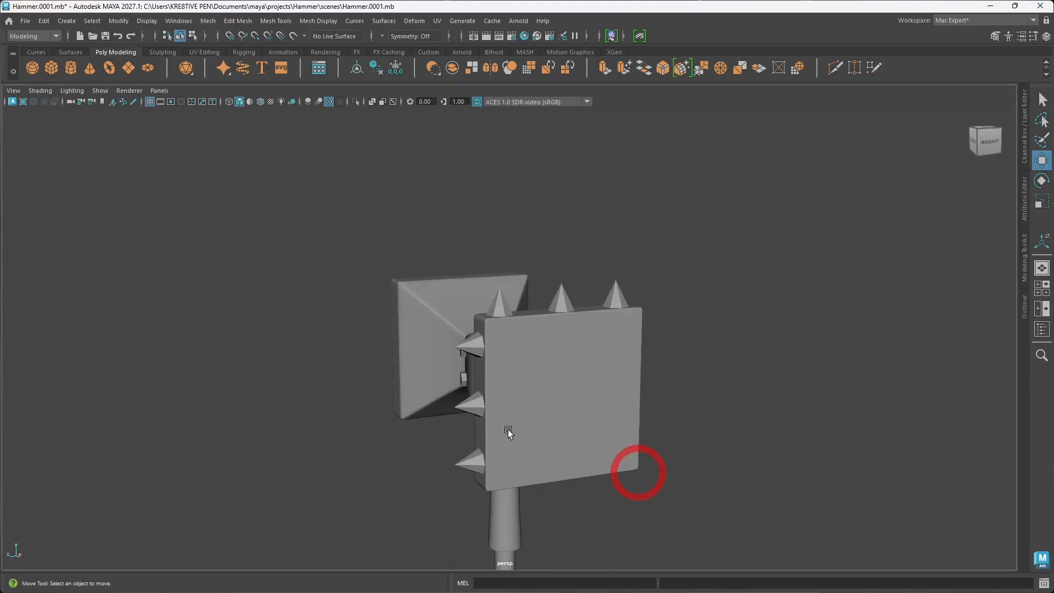
Step: Mirror the combined front-face spikes across the world X axis onto the opposite hammer head
{"action": "middle_click_drag", "start_coordinate": [565, 430], "coordinate": [512, 413], "text": "alt"}
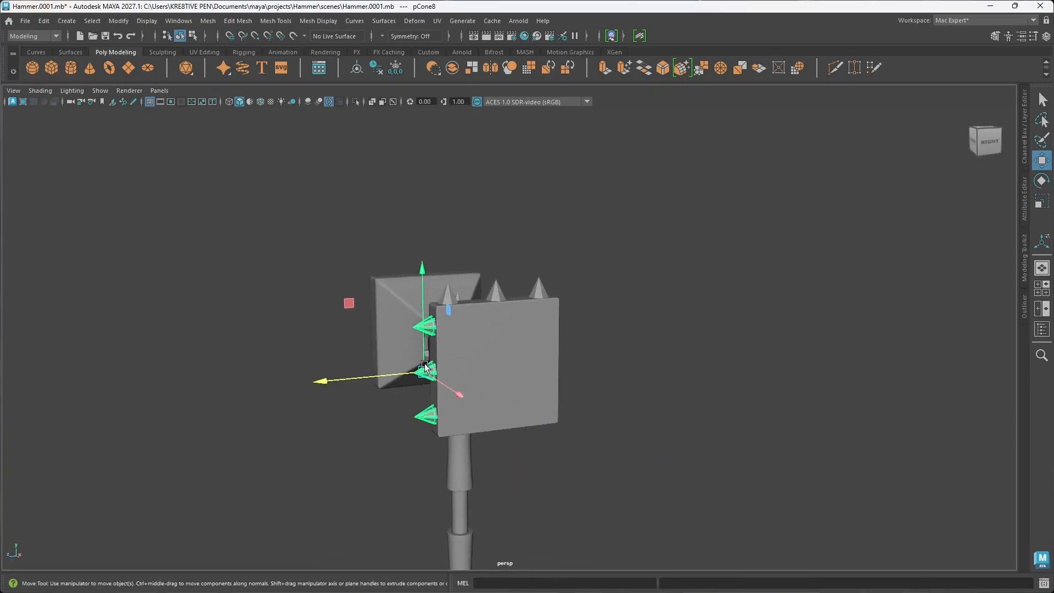
{"action": "right_click_drag", "start_coordinate": [419, 355], "coordinate": [398, 414], "text": "shift"}
{"action": "left_click_drag", "start_coordinate": [457, 475], "coordinate": [517, 479], "text": "alt"}
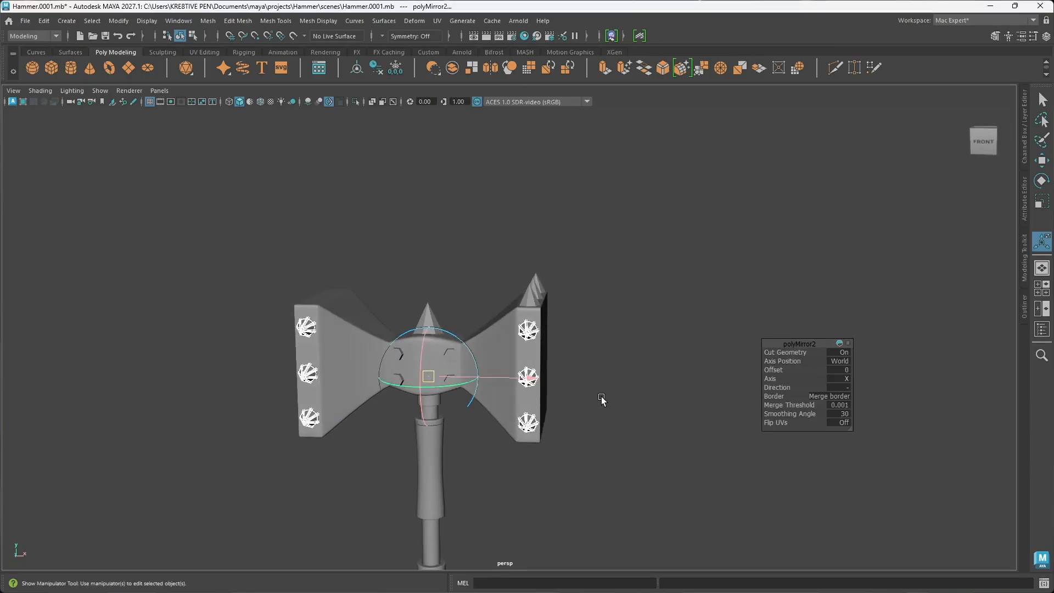
{"action": "left_click", "coordinate": [631, 433]}
Step: Combine the three upright cones on the head's top face into one mesh
{"action": "left_click_drag", "start_coordinate": [631, 433], "coordinate": [555, 443], "text": "alt"}
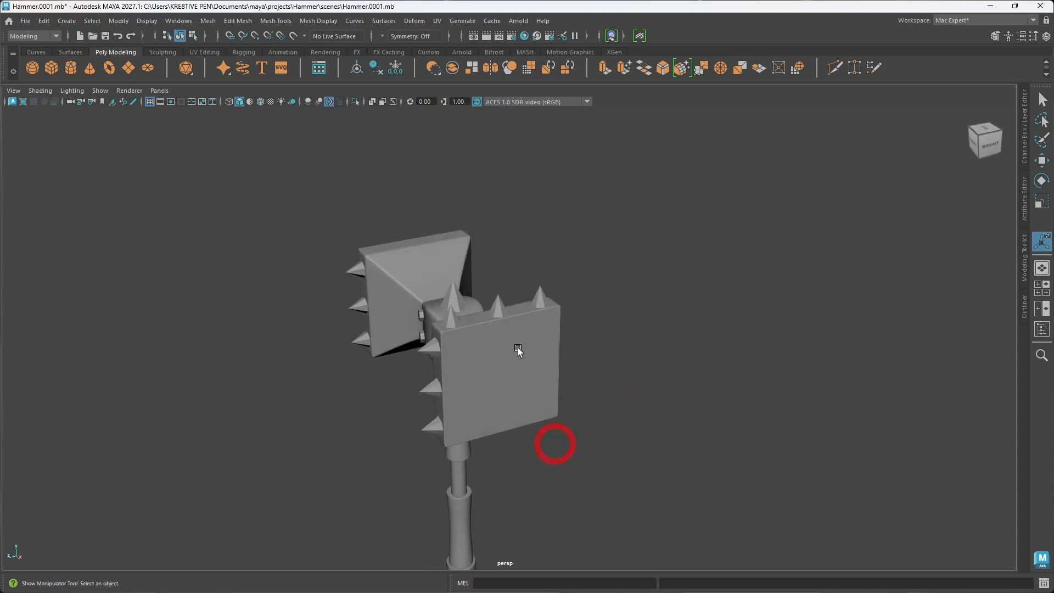
{"action": "left_click", "coordinate": [452, 319]}
{"action": "left_click", "coordinate": [497, 307], "text": "shift"}
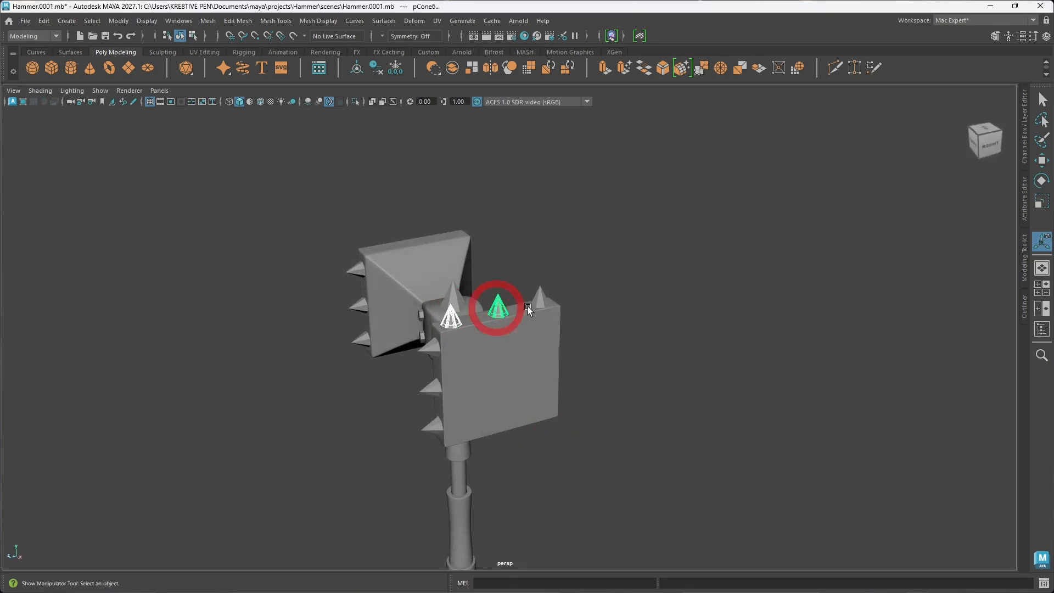
{"action": "left_click", "coordinate": [539, 300], "text": "shift"}
{"action": "right_click_drag", "start_coordinate": [539, 266], "coordinate": [511, 522], "text": "shift"}
{"action": "left_click_drag", "start_coordinate": [537, 494], "coordinate": [513, 383], "text": "alt"}
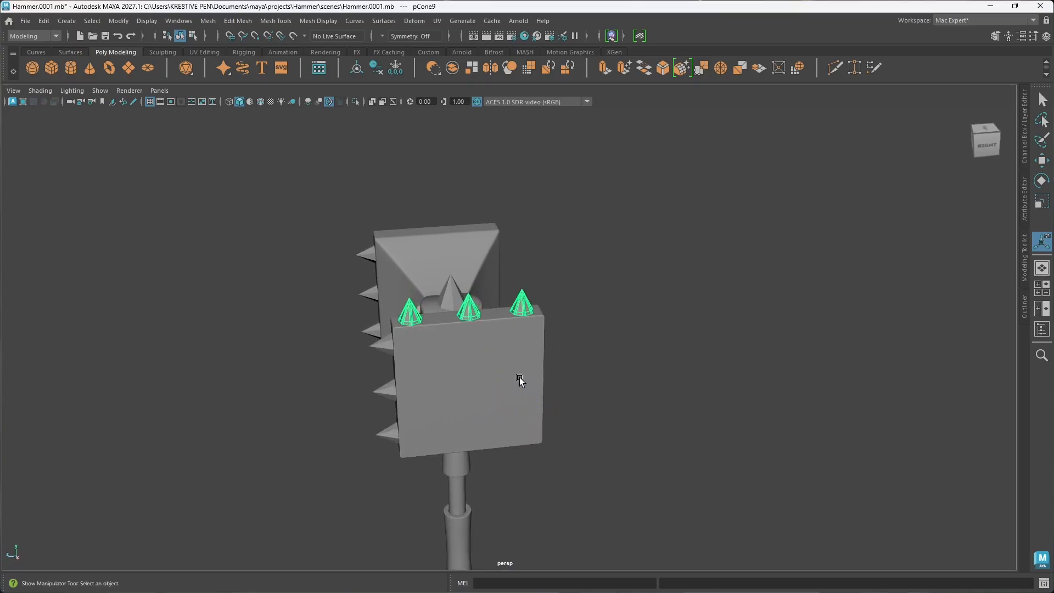
Step: Mirror the combined top spikes across the world X axis onto the opposite hammer head
{"action": "right_click_drag", "start_coordinate": [467, 310], "coordinate": [469, 314], "text": "shift"}
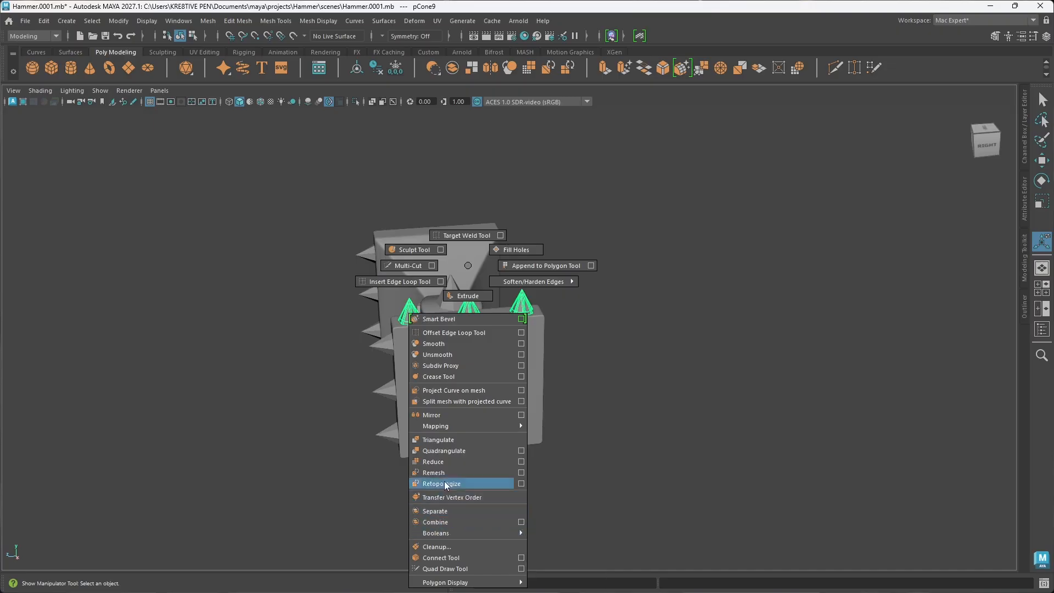
{"action": "left_click", "coordinate": [444, 413]}
{"action": "left_click_drag", "start_coordinate": [477, 460], "coordinate": [566, 450], "text": "alt"}
{"action": "left_click", "coordinate": [680, 426]}
{"action": "middle_click_drag", "start_coordinate": [459, 401], "coordinate": [528, 321], "text": "alt"}
{"action": "left_click_drag", "start_coordinate": [499, 387], "coordinate": [515, 393], "text": "alt"}
Step: Center the pivot of the mirrored top spikes and delete their construction history
{"action": "key", "text": "t"}
{"action": "left_click", "coordinate": [416, 290]}
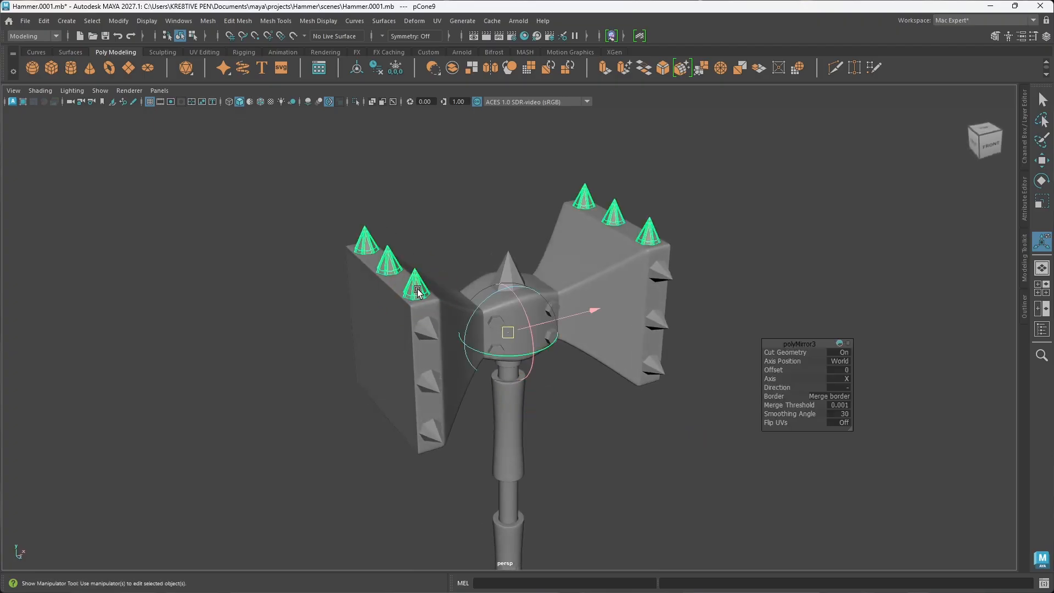
{"action": "key", "text": "w"}
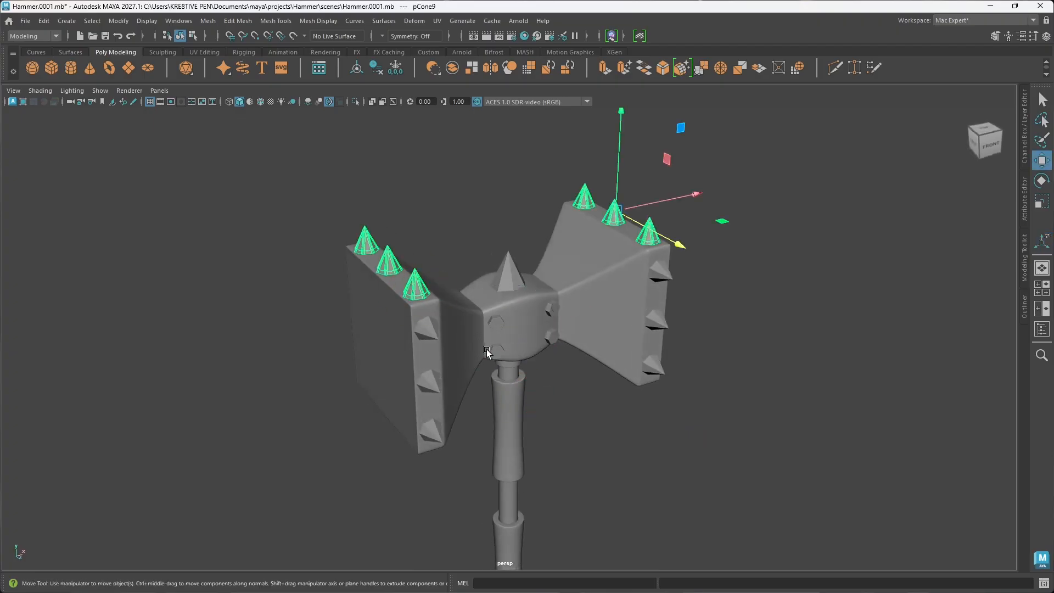
{"action": "left_click", "coordinate": [357, 67]}
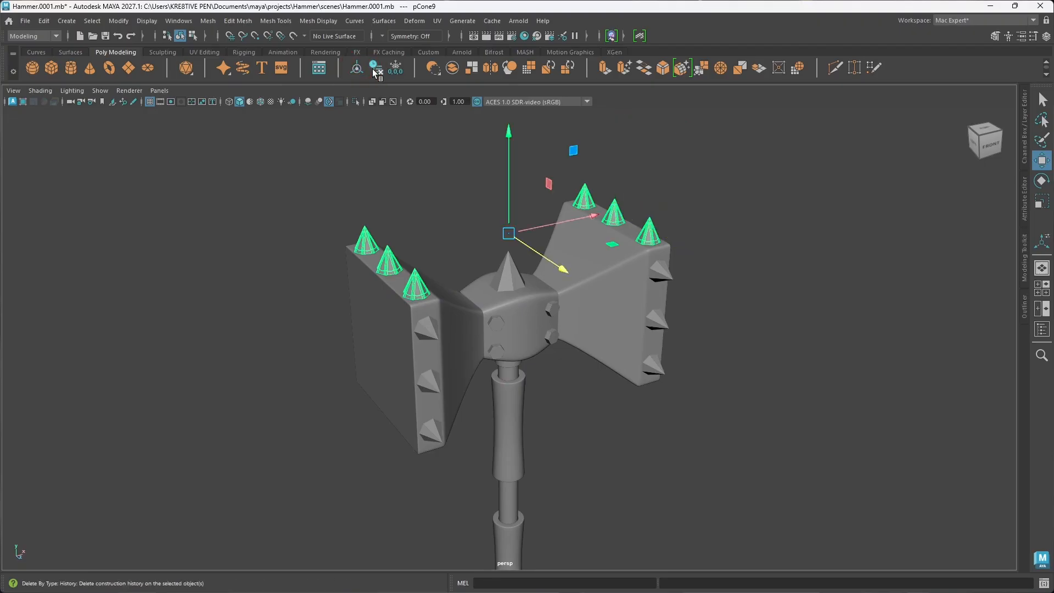
{"action": "left_click_drag", "start_coordinate": [523, 330], "coordinate": [488, 292], "text": "alt"}
Step: Mirror both sets of top spikes across the world Y axis to create downward spikes below the heads
{"action": "right_click_drag", "start_coordinate": [509, 279], "coordinate": [472, 418], "text": "shift"}
{"action": "left_click_drag", "start_coordinate": [470, 419], "coordinate": [581, 396], "text": "alt"}
{"action": "left_click", "coordinate": [848, 381]}
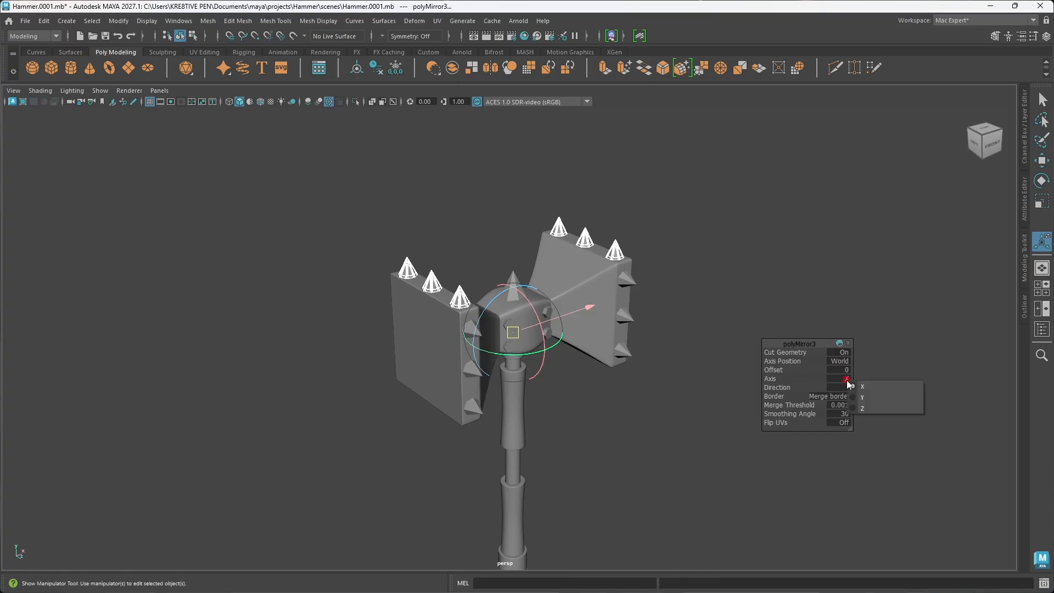
{"action": "left_click", "coordinate": [862, 396]}
{"action": "left_click_drag", "start_coordinate": [586, 451], "coordinate": [522, 418], "text": "alt"}
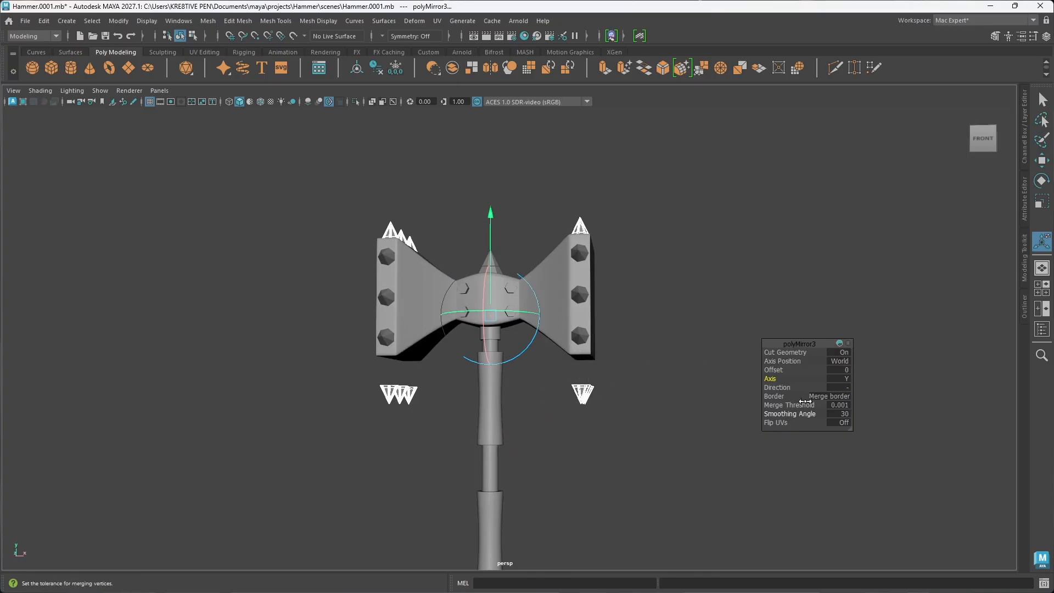
Step: Try the positive mirror direction and a merge threshold of 1, restoring the negative direction and the previous threshold
{"action": "left_click", "coordinate": [848, 388]}
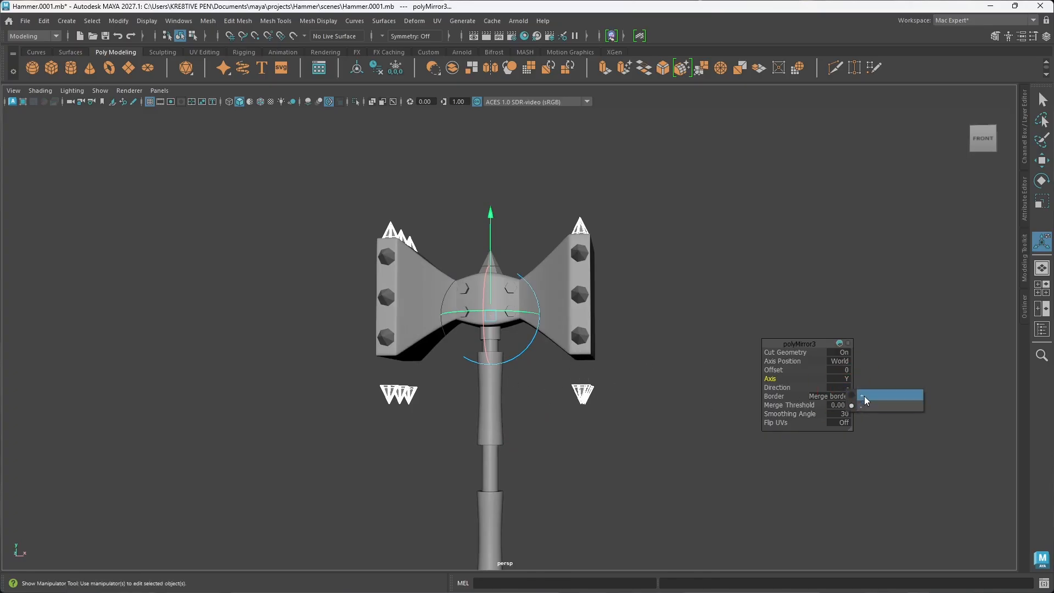
{"action": "left_click", "coordinate": [865, 396]}
{"action": "left_click", "coordinate": [842, 389]}
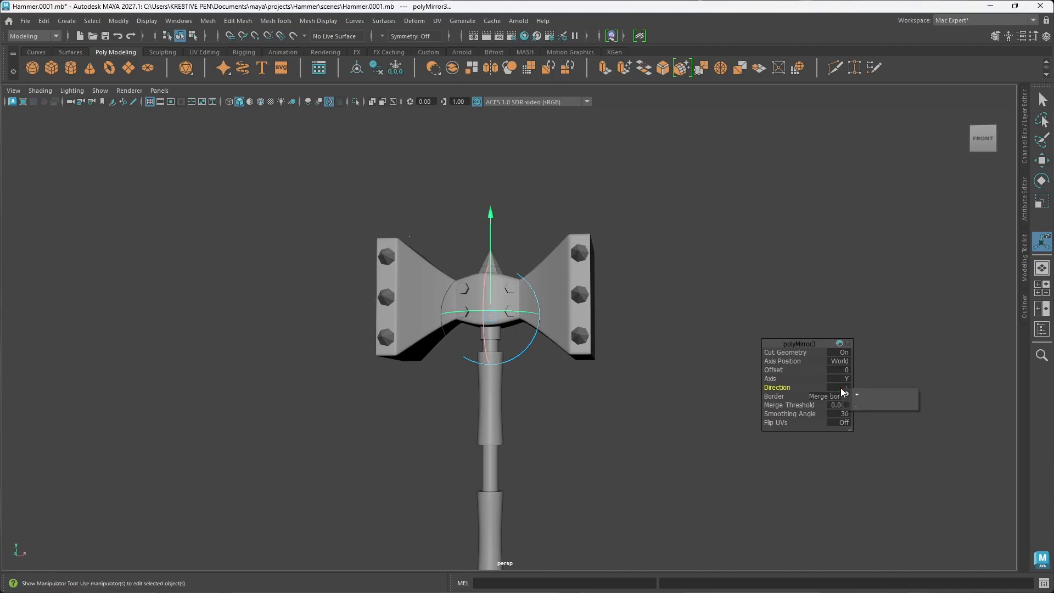
{"action": "left_click", "coordinate": [855, 405]}
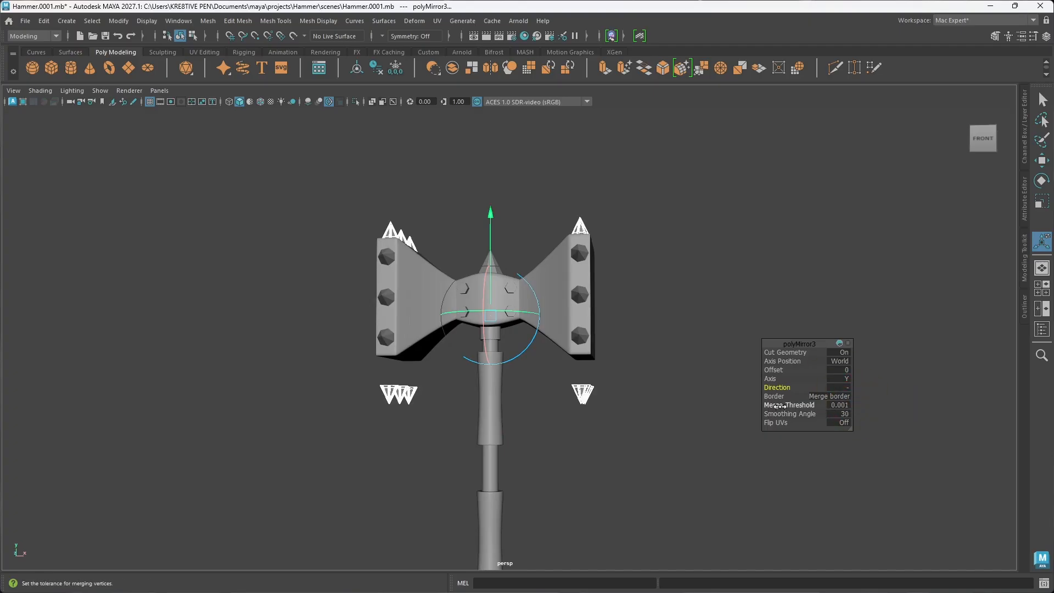
{"action": "left_click_drag", "start_coordinate": [802, 406], "coordinate": [796, 406]}
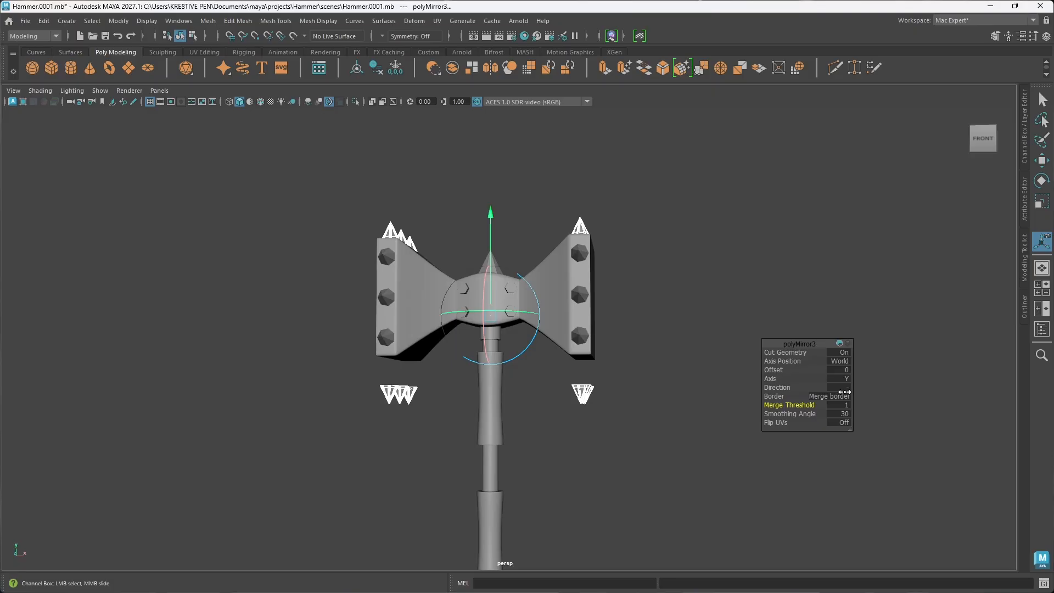
{"action": "key", "text": "ctrl+z"}
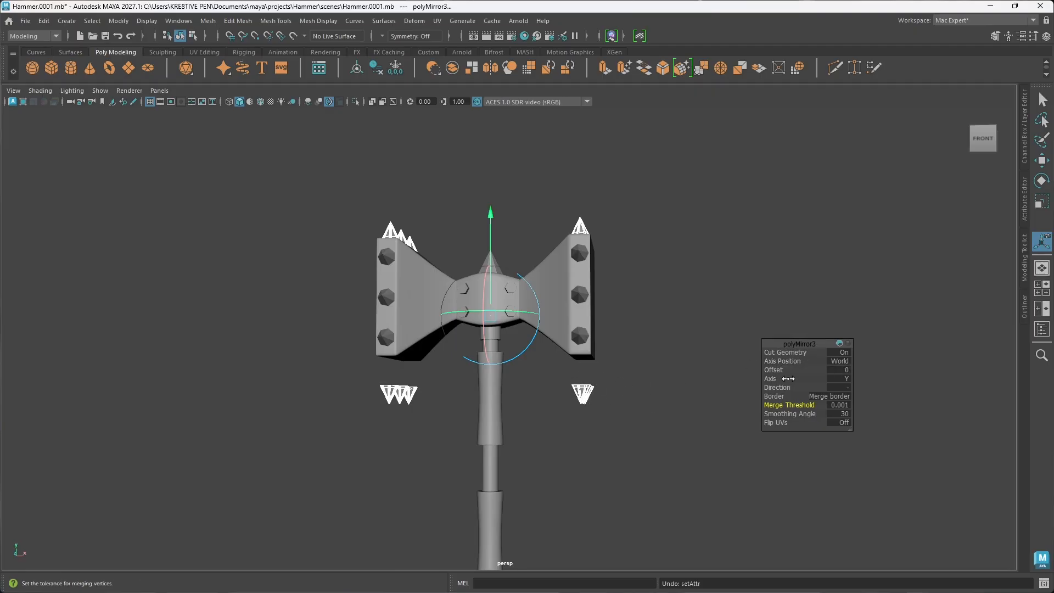
Step: Try Object as the mirror's axis position, and return it to World
{"action": "left_click", "coordinate": [839, 360]}
{"action": "left_click", "coordinate": [858, 383]}
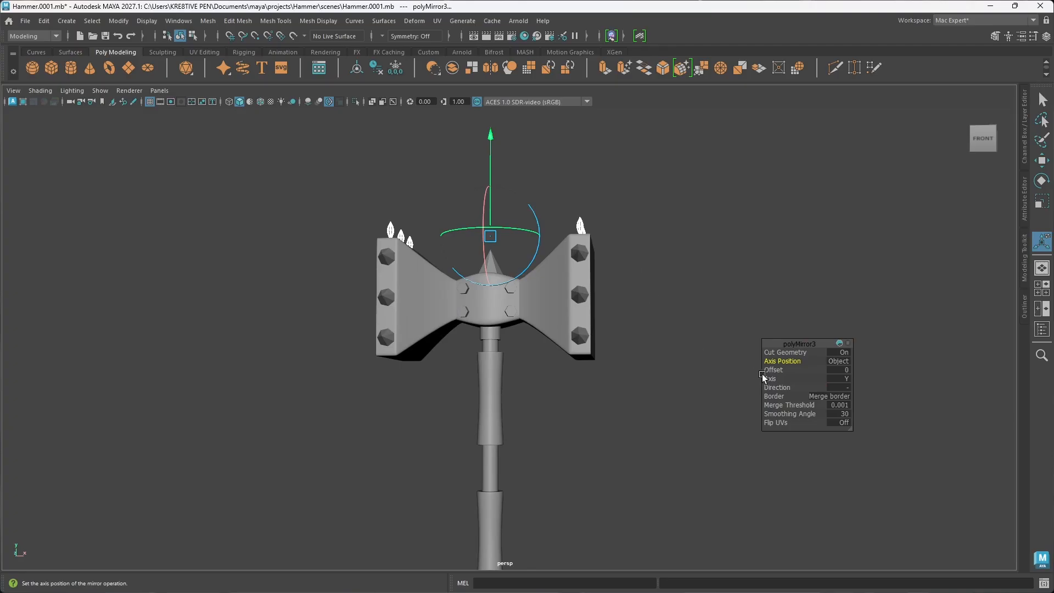
{"action": "left_click", "coordinate": [840, 361]}
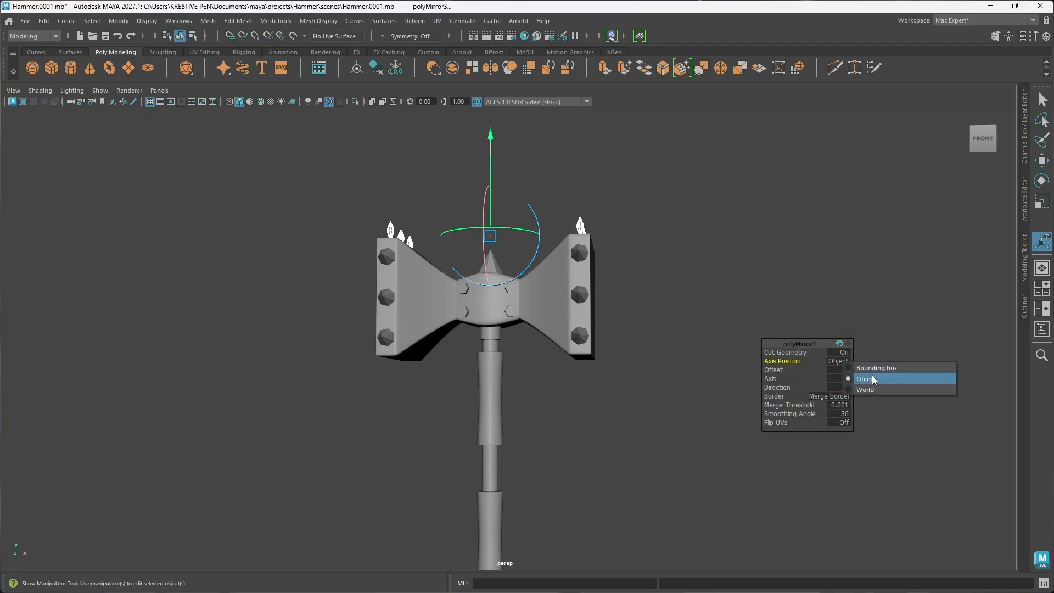
{"action": "left_click", "coordinate": [868, 391]}
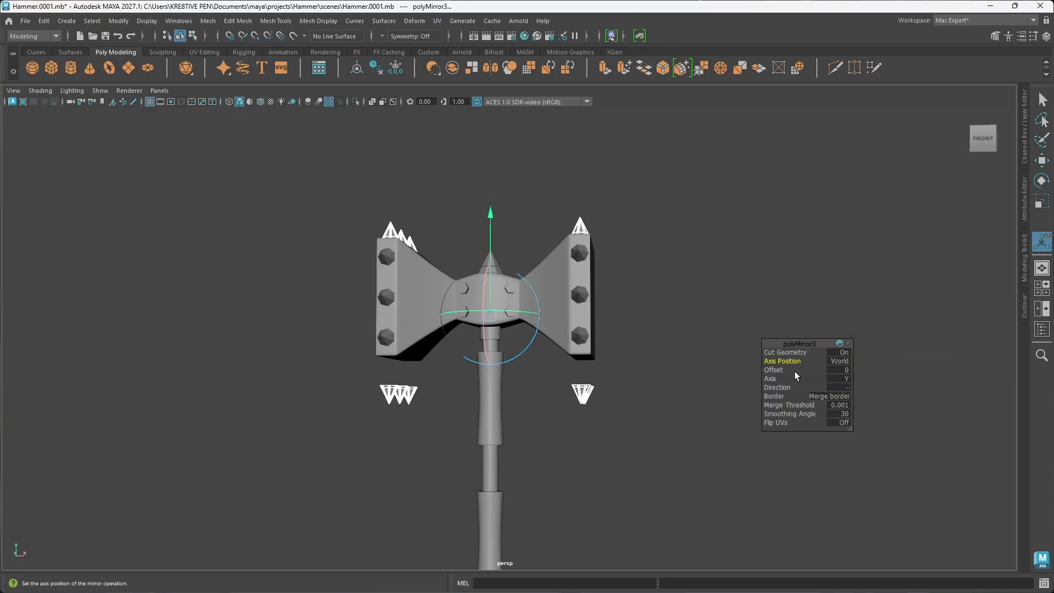
Step: Set the offset of the Y mirror to 0.977 so the downward spikes sit against the undersides of both hammer heads
{"action": "left_click", "coordinate": [780, 370]}
{"action": "middle_click_drag", "start_coordinate": [782, 370], "coordinate": [781, 371]}
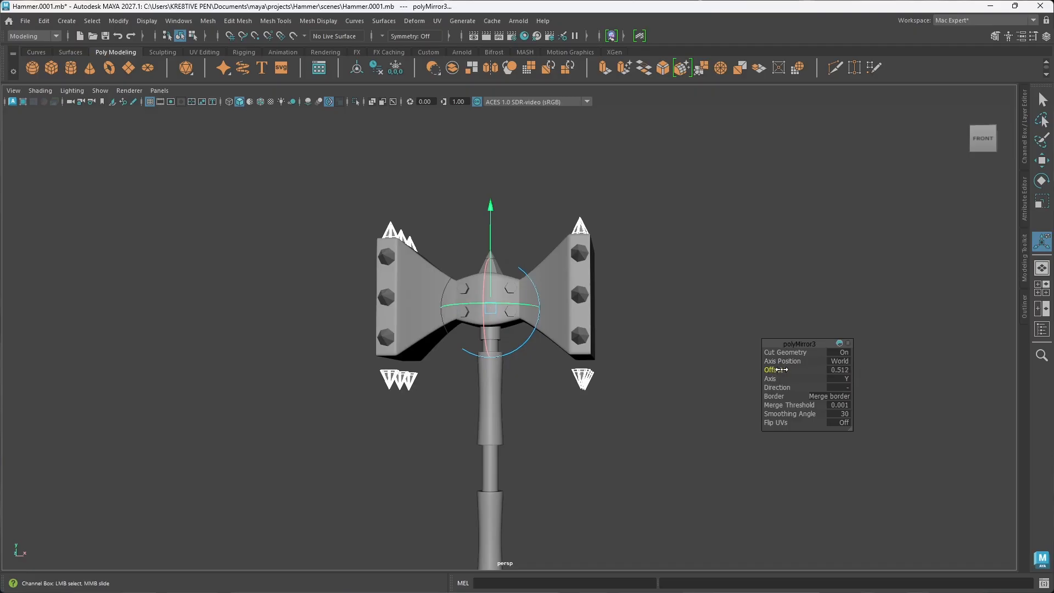
{"action": "middle_click_drag", "start_coordinate": [775, 370], "coordinate": [978, 346]}
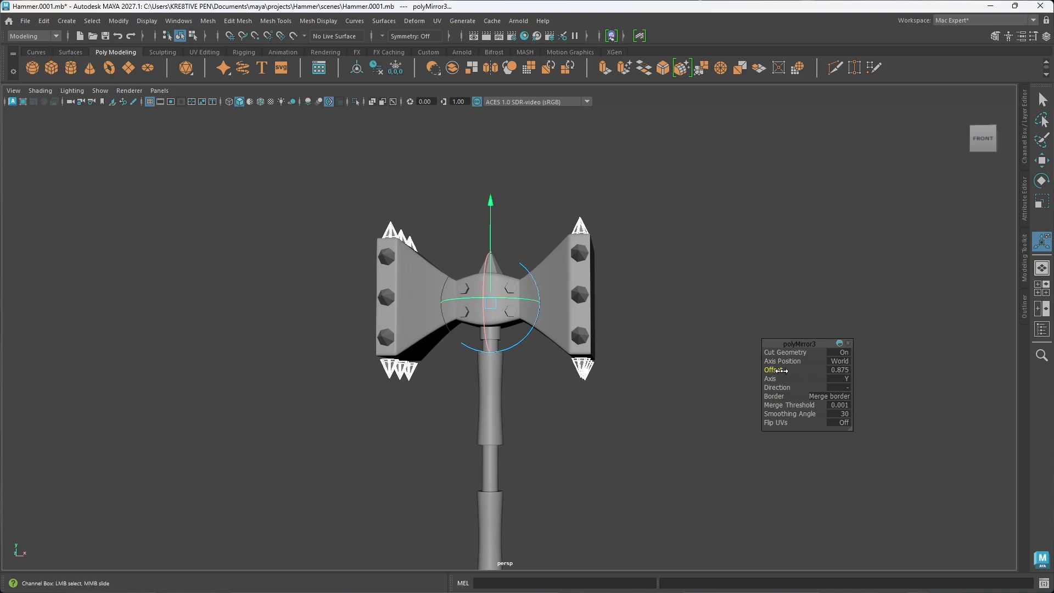
{"action": "middle_click_drag", "start_coordinate": [779, 371], "coordinate": [824, 370]}
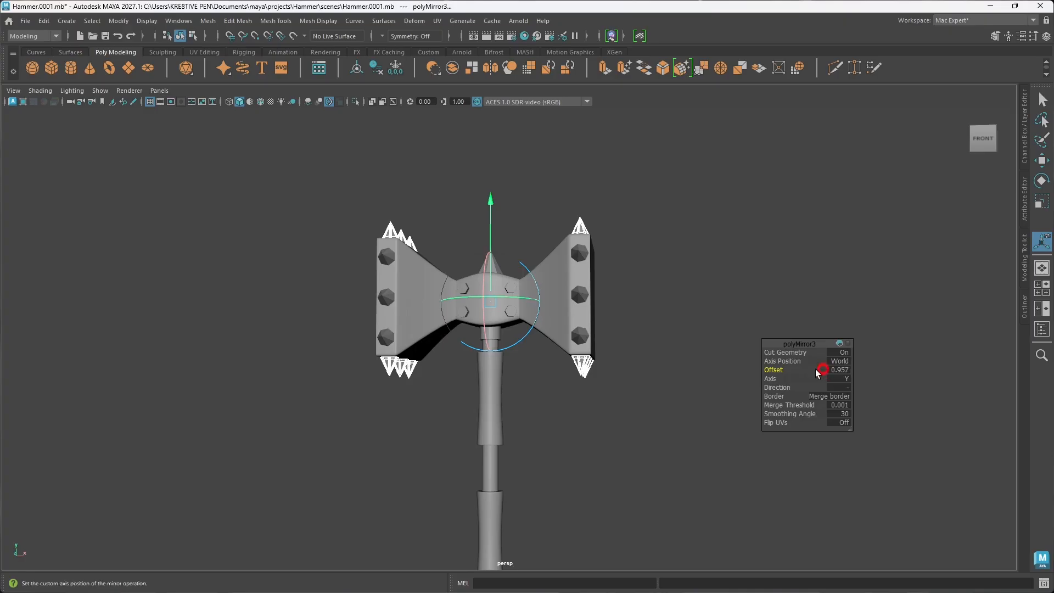
{"action": "scroll", "coordinate": [631, 398], "scroll_direction": "up", "scroll_amount": 5}
{"action": "middle_click_drag", "start_coordinate": [650, 391], "coordinate": [645, 385], "text": "alt"}
{"action": "scroll", "coordinate": [646, 385], "scroll_direction": "up", "scroll_amount": 6}
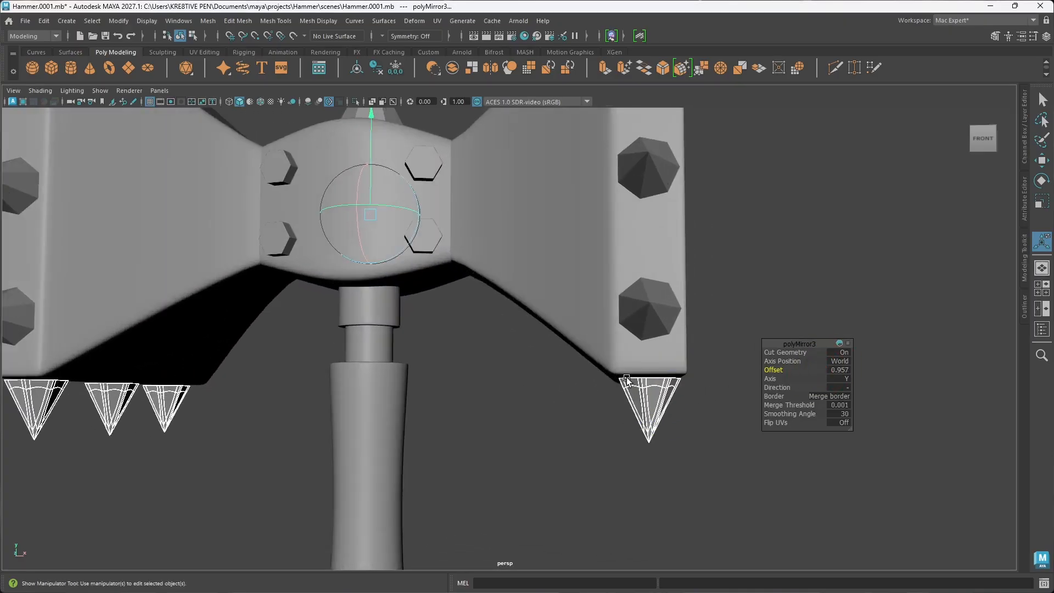
{"action": "left_click_drag", "start_coordinate": [678, 405], "coordinate": [640, 406], "text": "alt"}
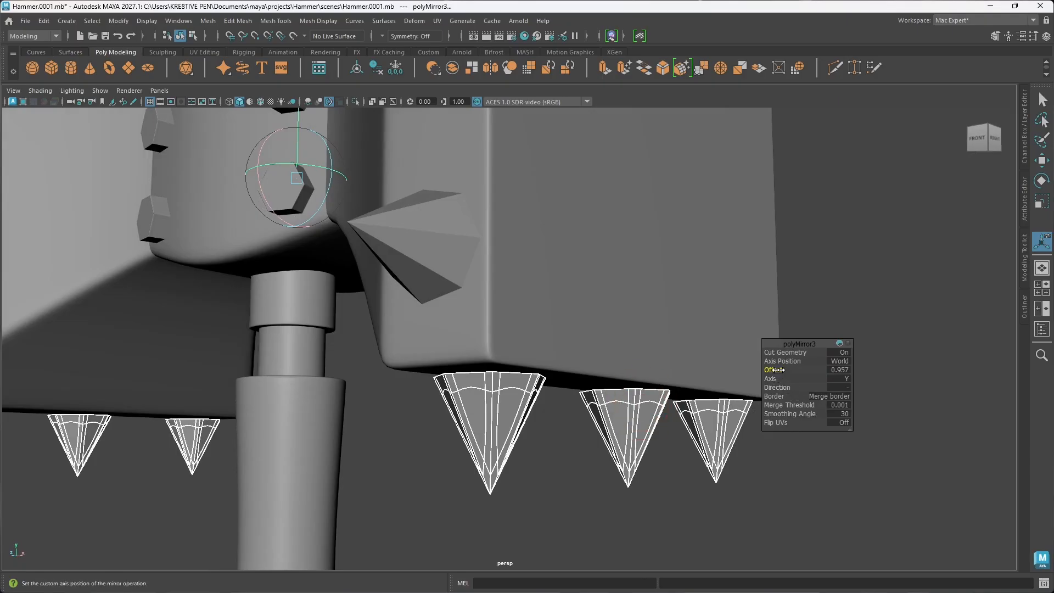
{"action": "middle_click_drag", "start_coordinate": [778, 370], "coordinate": [790, 370]}
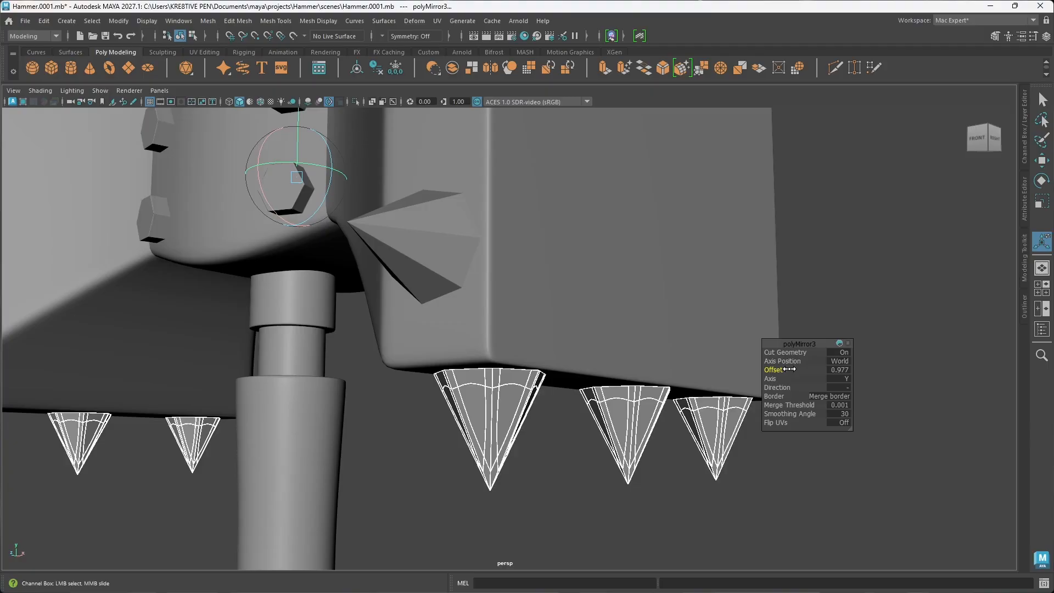
{"action": "left_click", "coordinate": [685, 514]}
{"action": "left_click_drag", "start_coordinate": [686, 513], "coordinate": [626, 476], "text": "alt"}
{"action": "scroll", "coordinate": [676, 462], "scroll_direction": "down", "scroll_amount": 5}
Step: Try lowering the mirror plane of the top and bottom spikes in the viewport, and clear the selection
{"action": "left_click", "coordinate": [615, 413]}
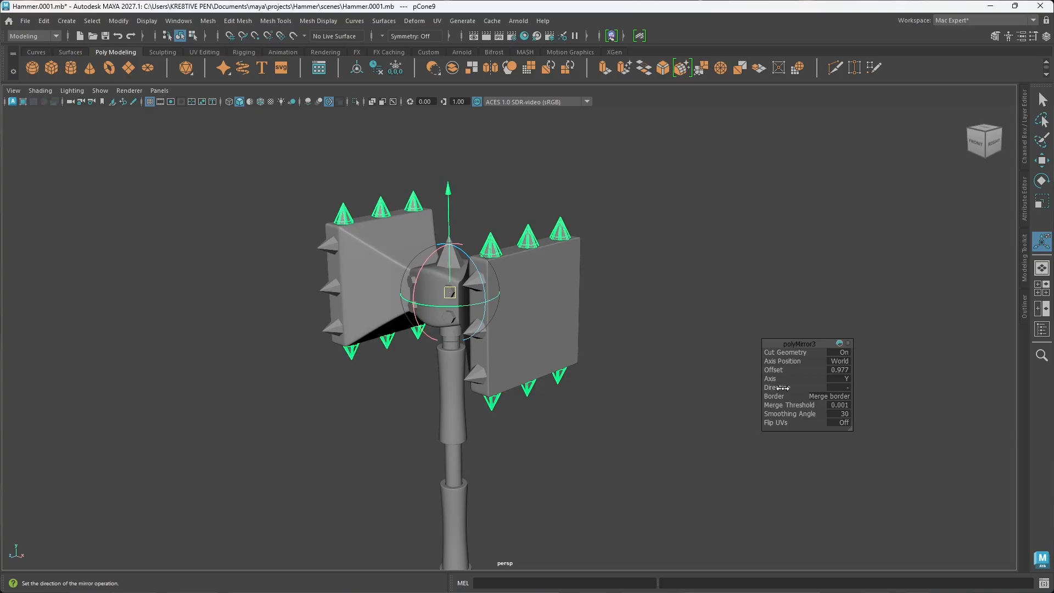
{"action": "left_click_drag", "start_coordinate": [517, 426], "coordinate": [555, 427], "text": "alt"}
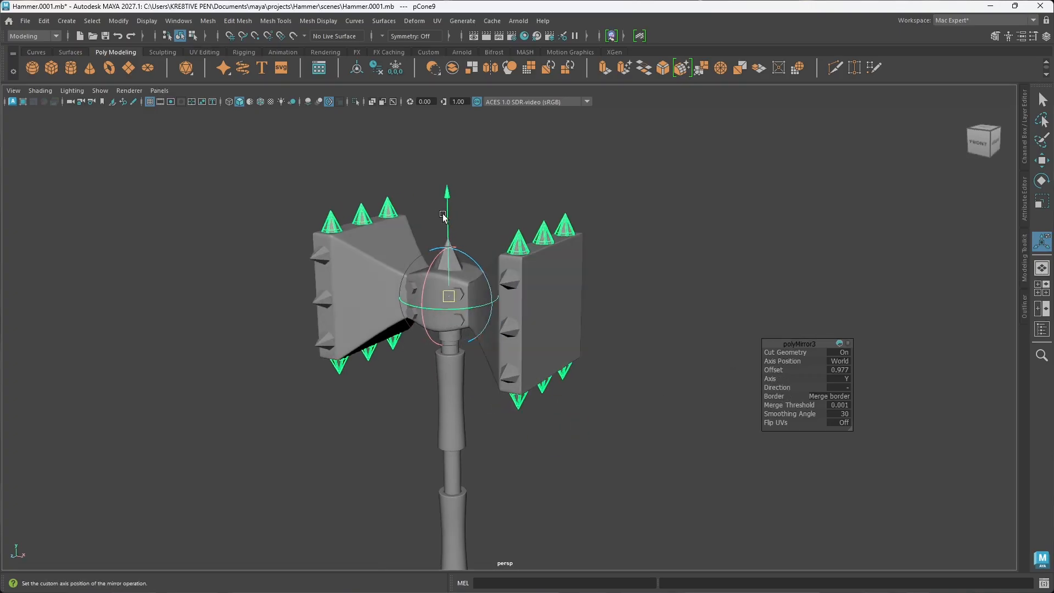
{"action": "mouse_move", "coordinate": [450, 226]}
{"action": "left_mouse_down"}
{"action": "mouse_move", "coordinate": [451, 259]}
{"action": "mouse_move", "coordinate": [448, 235]}
{"action": "left_mouse_up"}
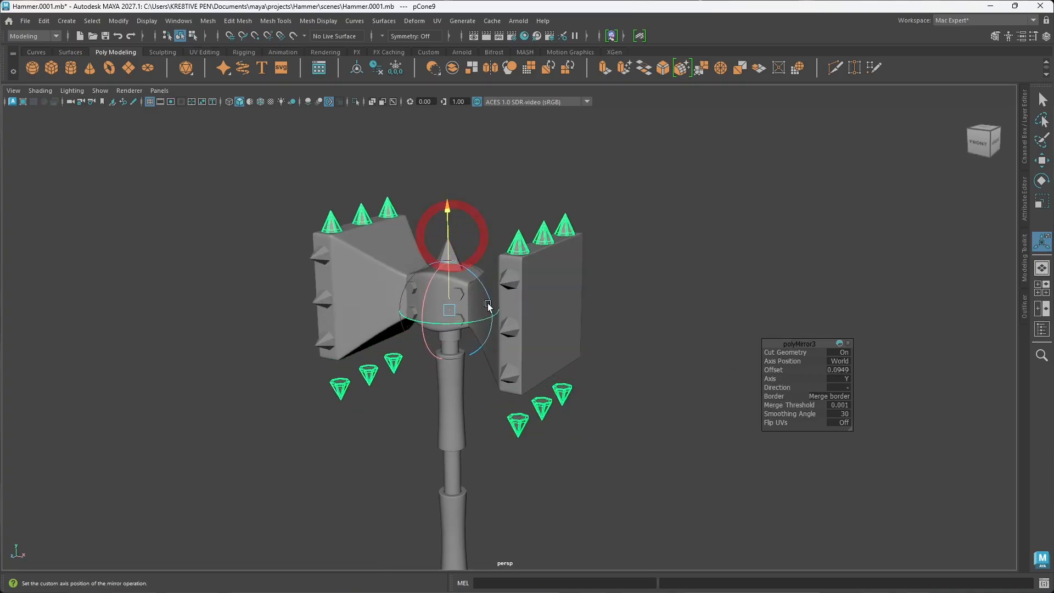
{"action": "left_click", "coordinate": [654, 410]}
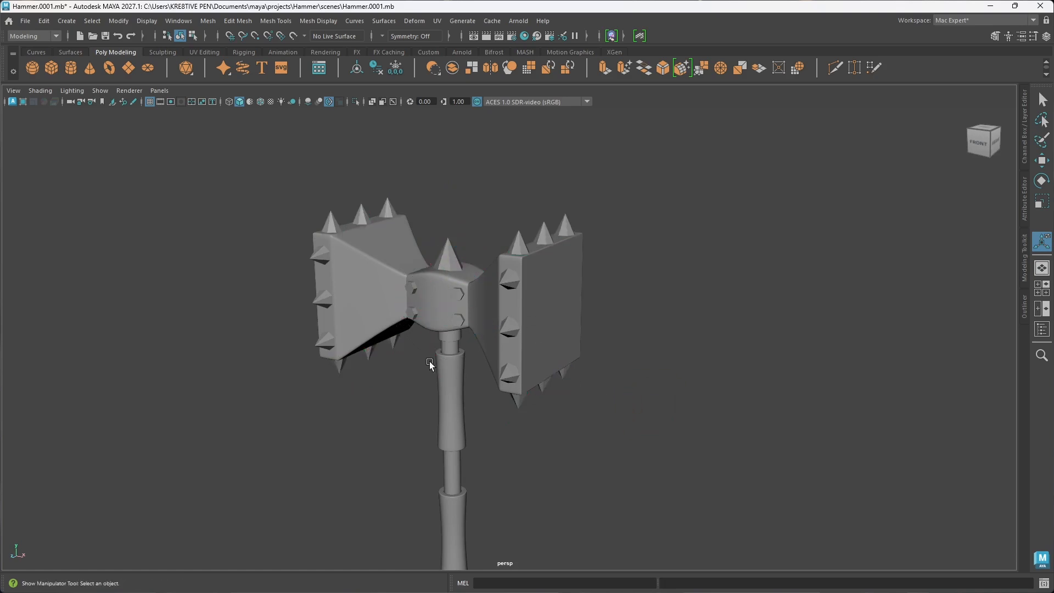
Step: Delete the front spikes' construction history, freeze their transformations and center their pivot
{"action": "left_click_drag", "start_coordinate": [428, 360], "coordinate": [546, 362], "text": "alt"}
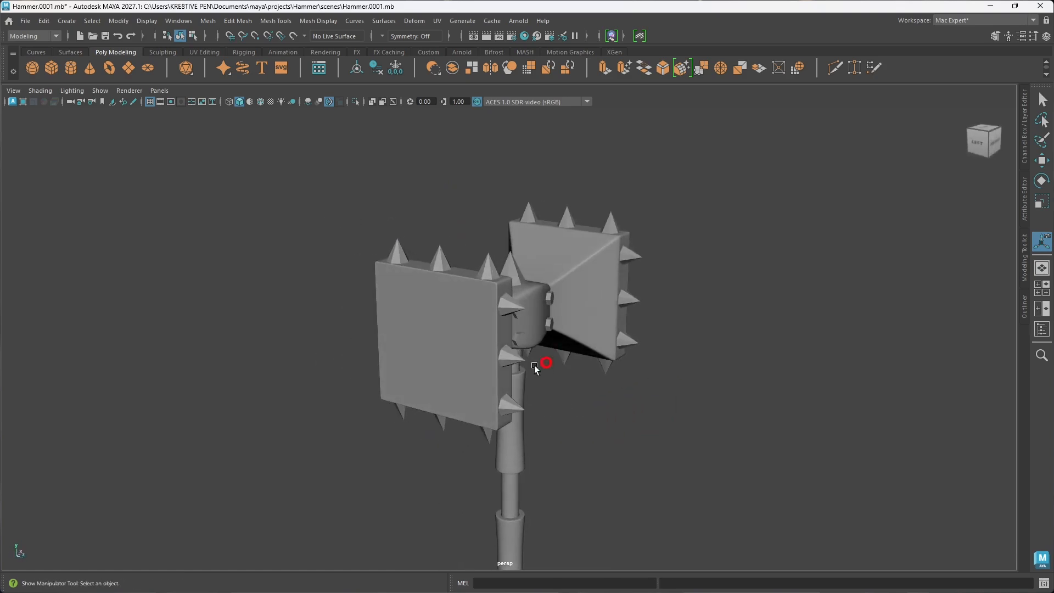
{"action": "left_click", "coordinate": [504, 361]}
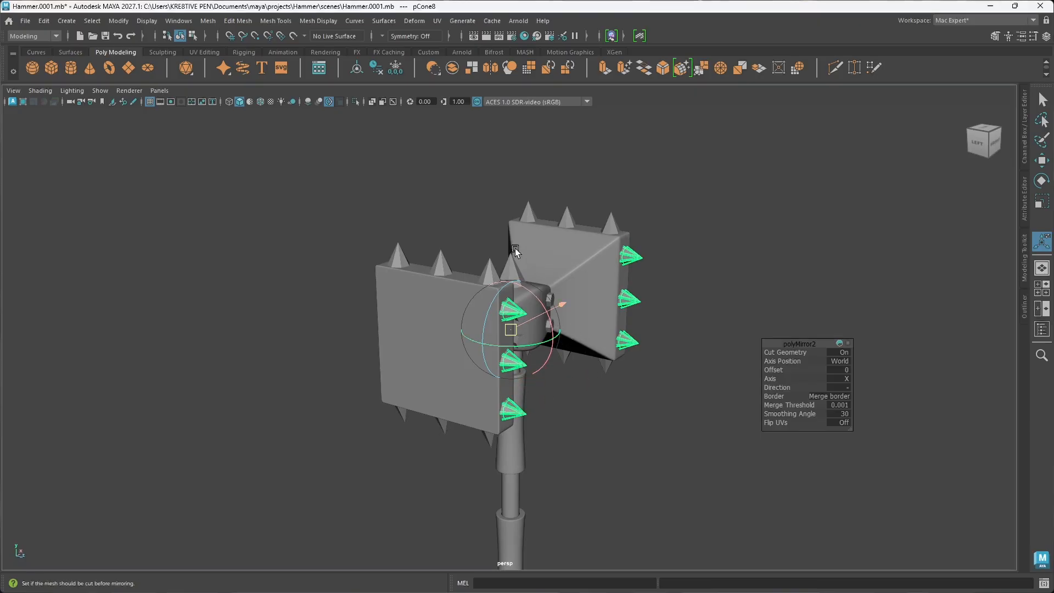
{"action": "left_click", "coordinate": [376, 67]}
{"action": "left_click", "coordinate": [395, 67]}
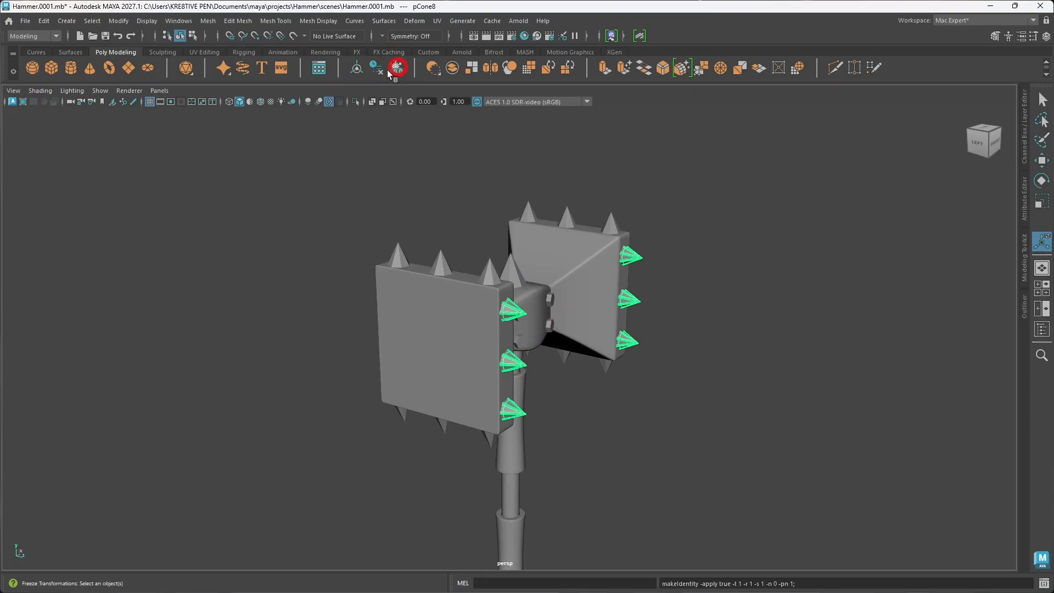
{"action": "left_click", "coordinate": [359, 71]}
{"action": "key", "text": "w"}
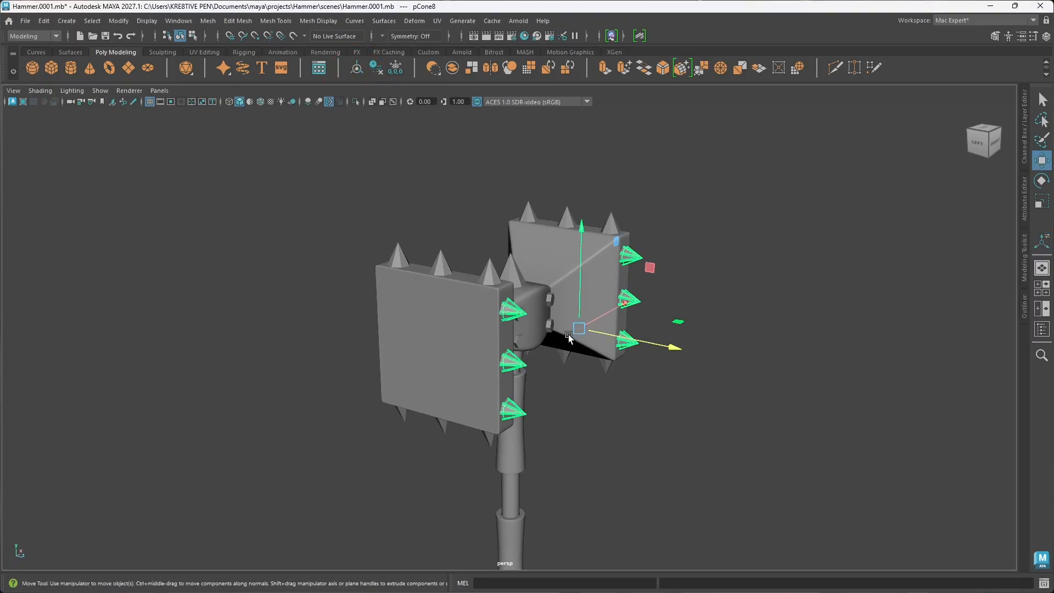
{"action": "left_click_drag", "start_coordinate": [666, 350], "coordinate": [668, 346]}
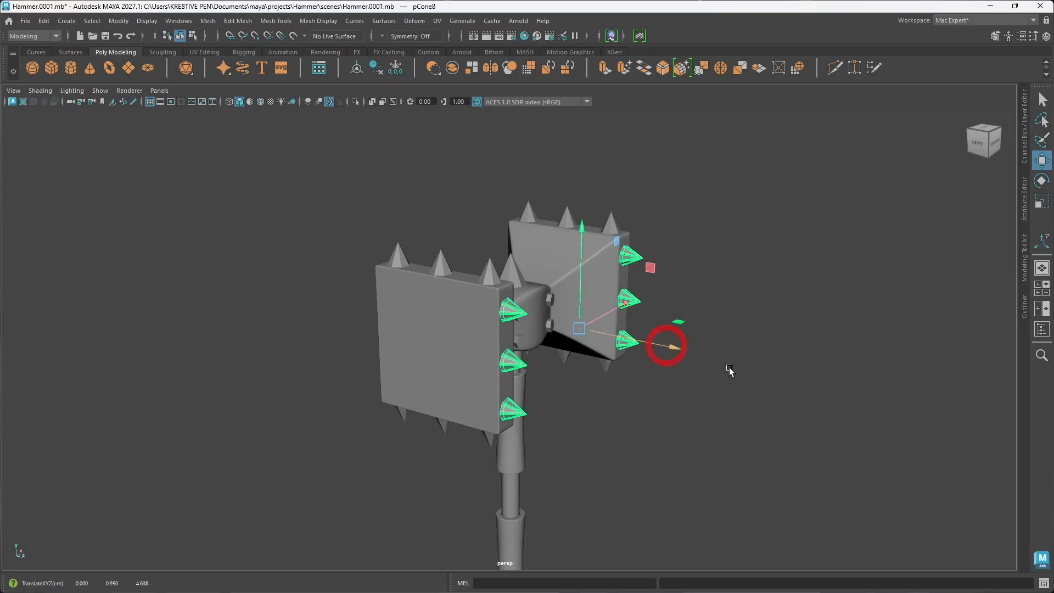
{"action": "left_click", "coordinate": [733, 371]}
Step: Mirror the front spikes of both hammer heads across the world Z axis to the opposite side
{"action": "left_click_drag", "start_coordinate": [599, 394], "coordinate": [613, 388], "text": "alt"}
{"action": "left_click", "coordinate": [535, 352]}
{"action": "scroll", "coordinate": [558, 358], "scroll_direction": "down", "scroll_amount": 8}
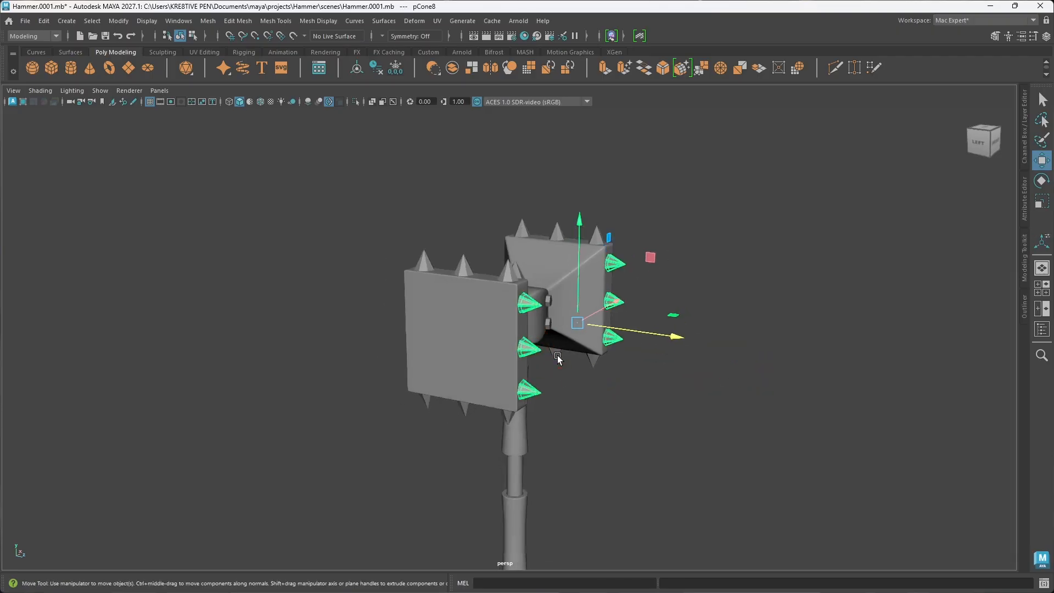
{"action": "right_click_drag", "start_coordinate": [565, 265], "coordinate": [536, 417], "text": "shift"}
{"action": "left_click_drag", "start_coordinate": [555, 363], "coordinate": [582, 371], "text": "alt"}
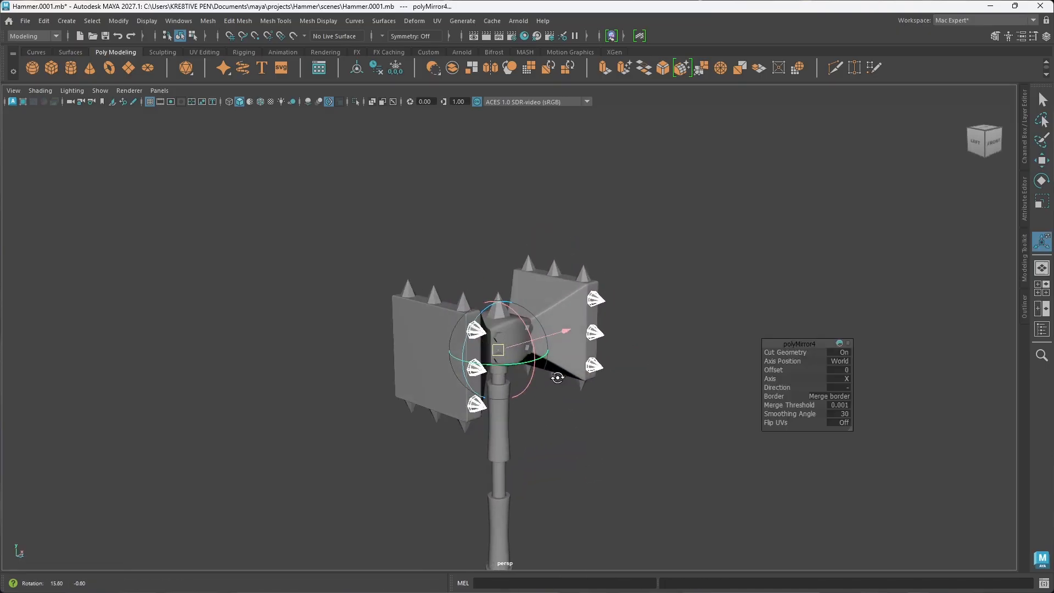
{"action": "left_click", "coordinate": [846, 379]}
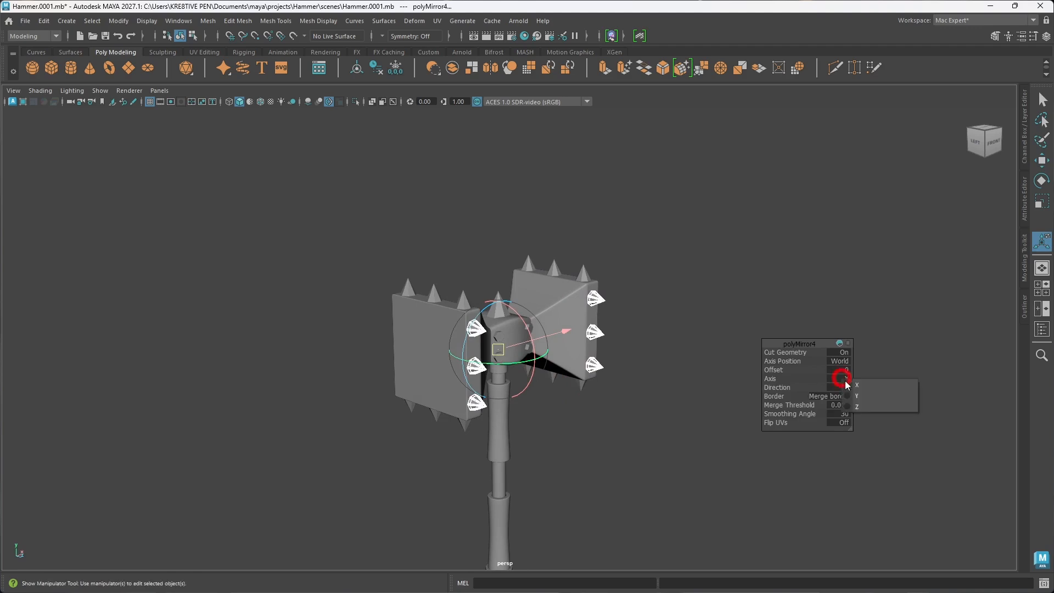
{"action": "left_click", "coordinate": [862, 405]}
{"action": "left_click_drag", "start_coordinate": [500, 401], "coordinate": [526, 389], "text": "alt"}
{"action": "left_click", "coordinate": [671, 387]}
Step: Examine the spikes on all sides of both hammer heads and the overall shape of the hammer
{"action": "left_click_drag", "start_coordinate": [668, 372], "coordinate": [551, 384], "text": "alt"}
{"action": "scroll", "coordinate": [428, 364], "scroll_direction": "down", "scroll_amount": 5}
{"action": "scroll", "coordinate": [552, 388], "scroll_direction": "up", "scroll_amount": 5}
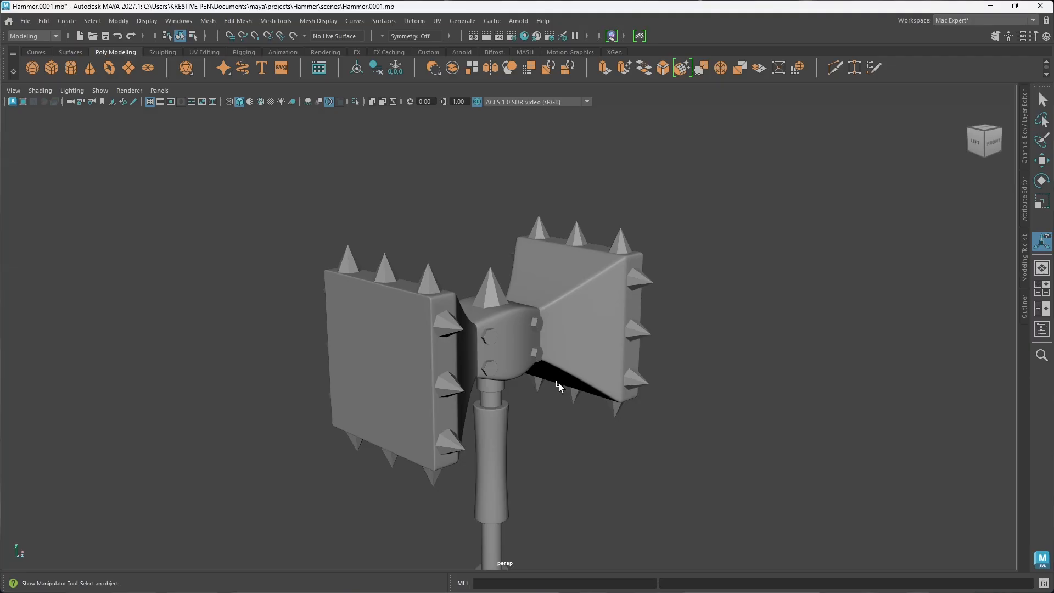
{"action": "scroll", "coordinate": [592, 386], "scroll_direction": "down", "scroll_amount": 2}
{"action": "left_click_drag", "start_coordinate": [540, 351], "coordinate": [522, 365], "text": "alt"}
{"action": "scroll", "coordinate": [511, 338], "scroll_direction": "down", "scroll_amount": 3}
{"action": "middle_click_drag", "start_coordinate": [527, 367], "coordinate": [588, 346], "text": "alt"}
{"action": "scroll", "coordinate": [560, 387], "scroll_direction": "up", "scroll_amount": 1}
{"action": "left_click_drag", "start_coordinate": [546, 403], "coordinate": [564, 403], "text": "alt"}
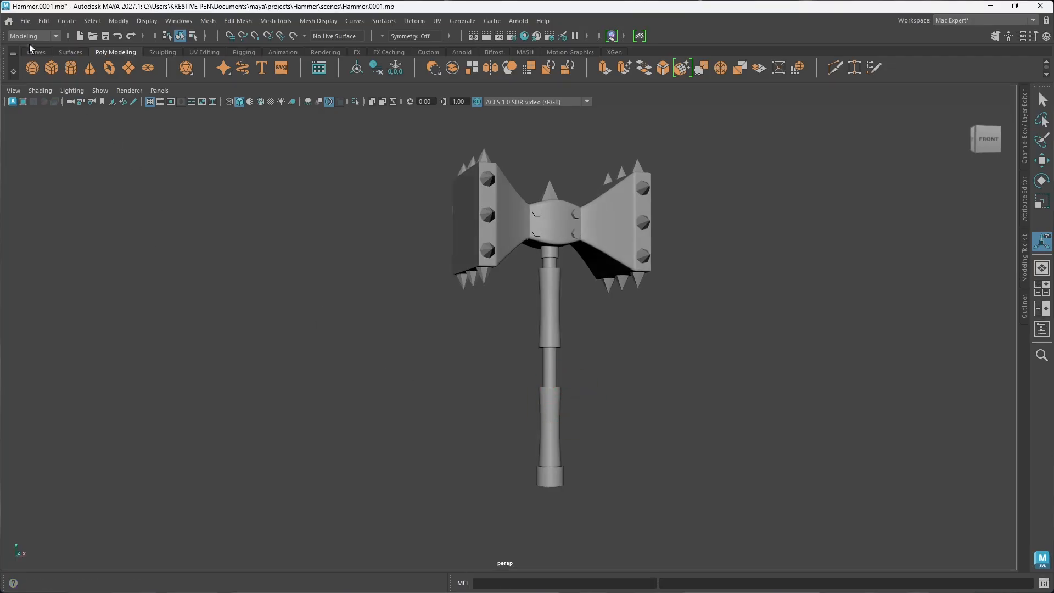
Step: Save the scene as the next incremental version, Hammer.0002.mb
{"action": "left_click", "coordinate": [26, 20]}
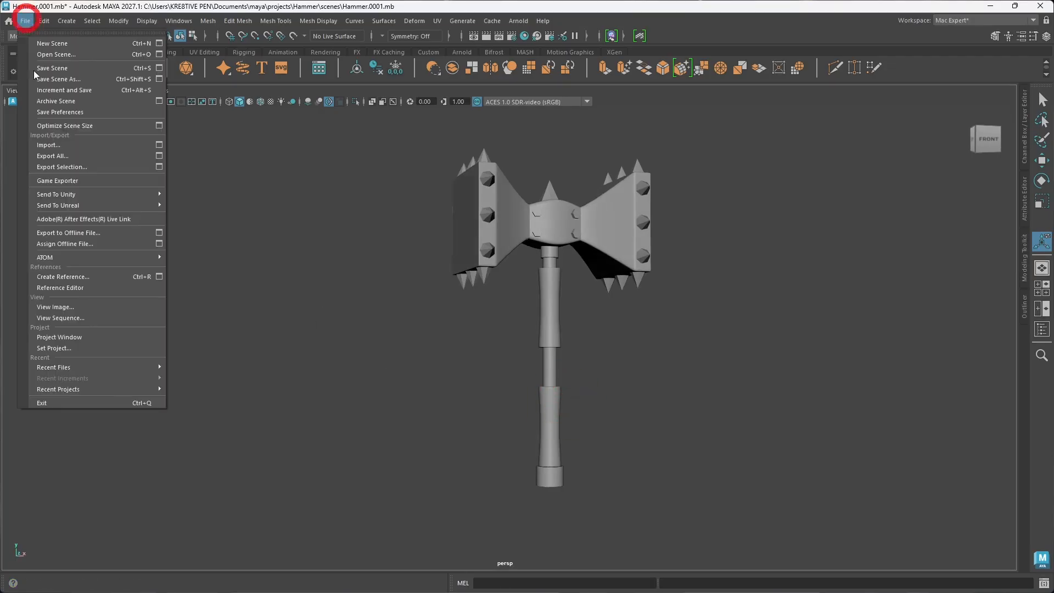
{"action": "left_click", "coordinate": [74, 94]}
Step: Duplicate the large center spike on top of the hammer and move the copy straight down to the bottom end of the handle
{"action": "scroll", "coordinate": [591, 381], "scroll_direction": "down", "scroll_amount": 1}
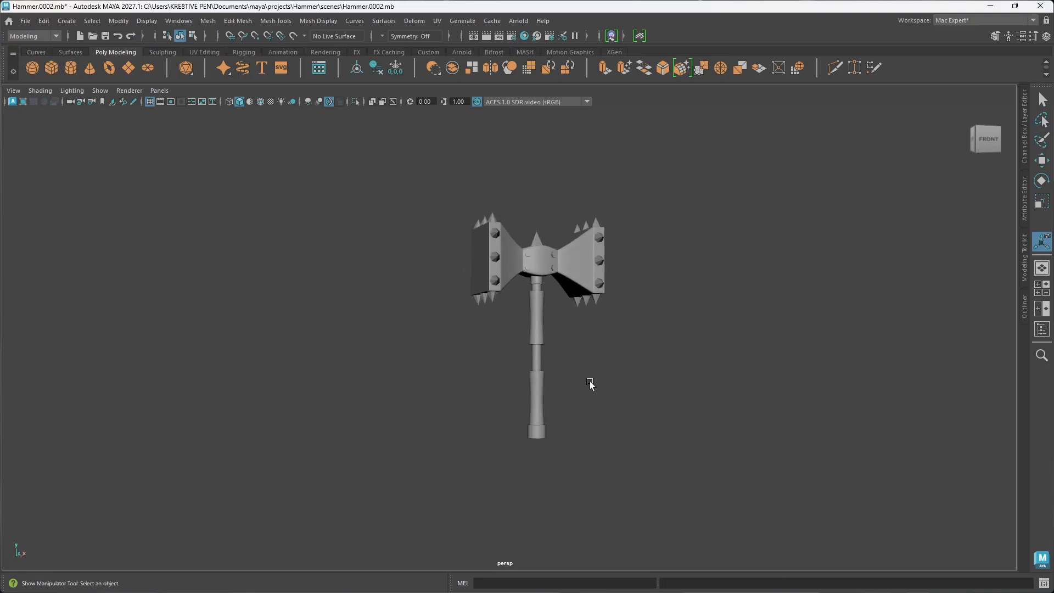
{"action": "left_click_drag", "start_coordinate": [591, 381], "coordinate": [586, 468], "text": "alt"}
{"action": "scroll", "coordinate": [560, 372], "scroll_direction": "up", "scroll_amount": 6}
{"action": "middle_click_drag", "start_coordinate": [583, 345], "coordinate": [503, 395], "text": "alt"}
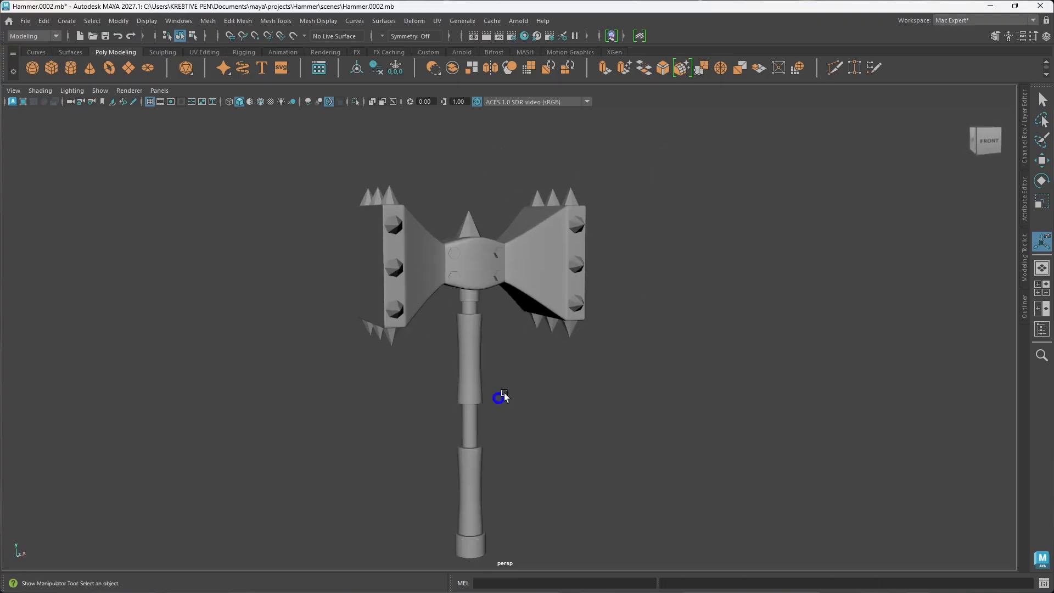
{"action": "left_click", "coordinate": [471, 228]}
{"action": "key", "text": "w"}
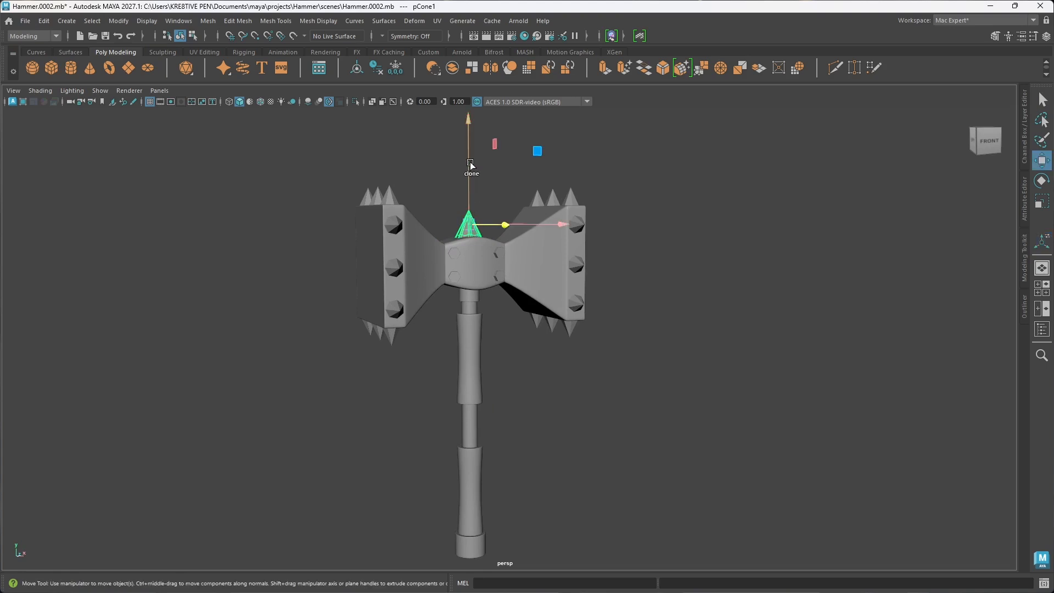
{"action": "left_click_drag", "start_coordinate": [466, 162], "coordinate": [478, 493], "text": "shift"}
{"action": "scroll", "coordinate": [472, 442], "scroll_direction": "up", "scroll_amount": 6}
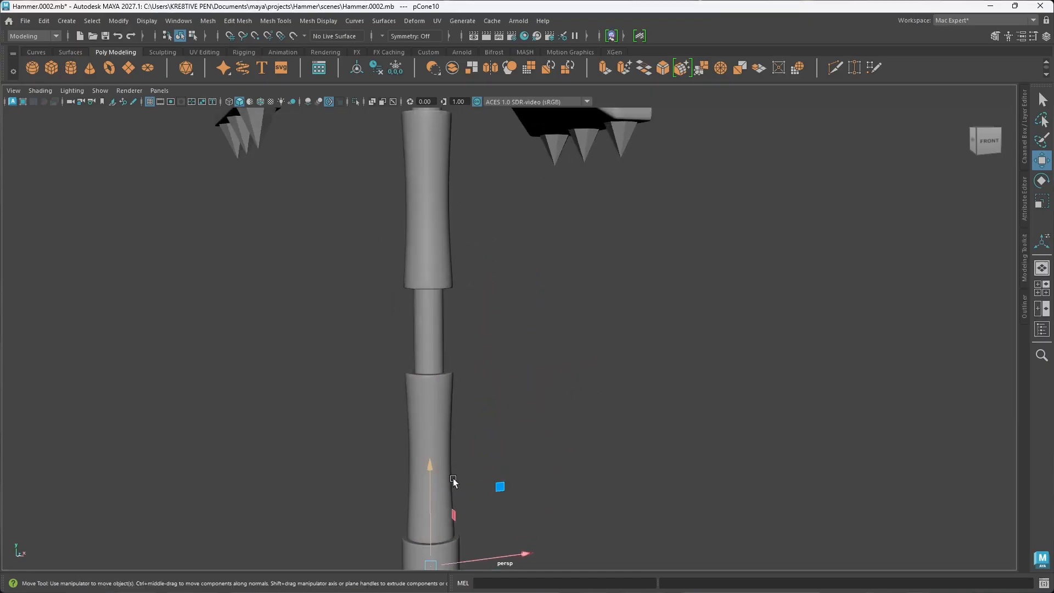
{"action": "middle_click_drag", "start_coordinate": [454, 480], "coordinate": [528, 274], "text": "alt"}
{"action": "mouse_move", "coordinate": [503, 448]}
{"action": "left_mouse_down", "text": "alt"}
{"action": "mouse_move", "coordinate": [512, 414]}
{"action": "mouse_move", "coordinate": [513, 430]}
{"action": "left_mouse_up", "text": "alt"}
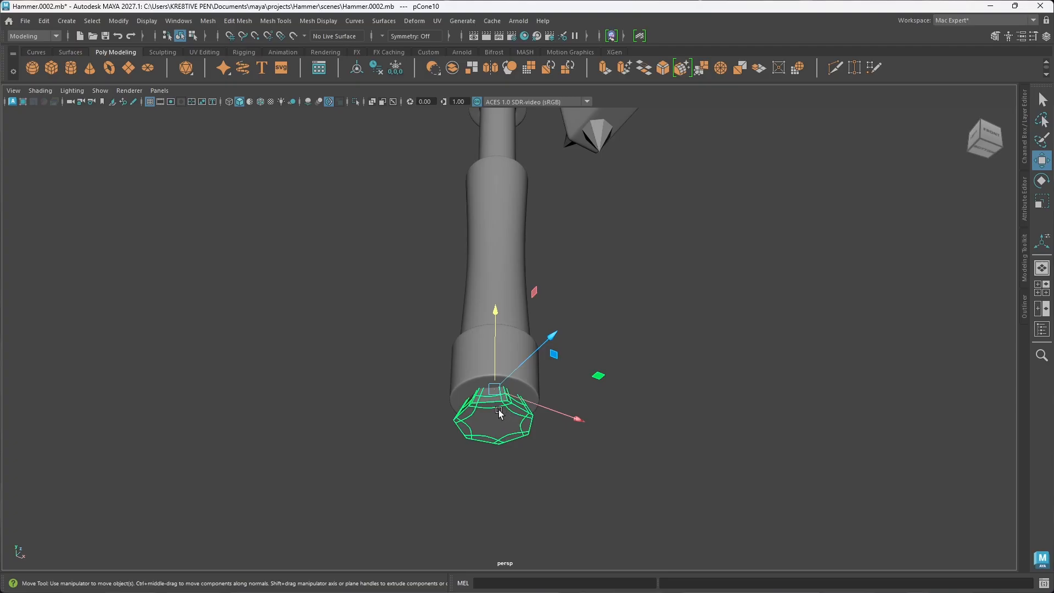
{"action": "key", "text": "e"}
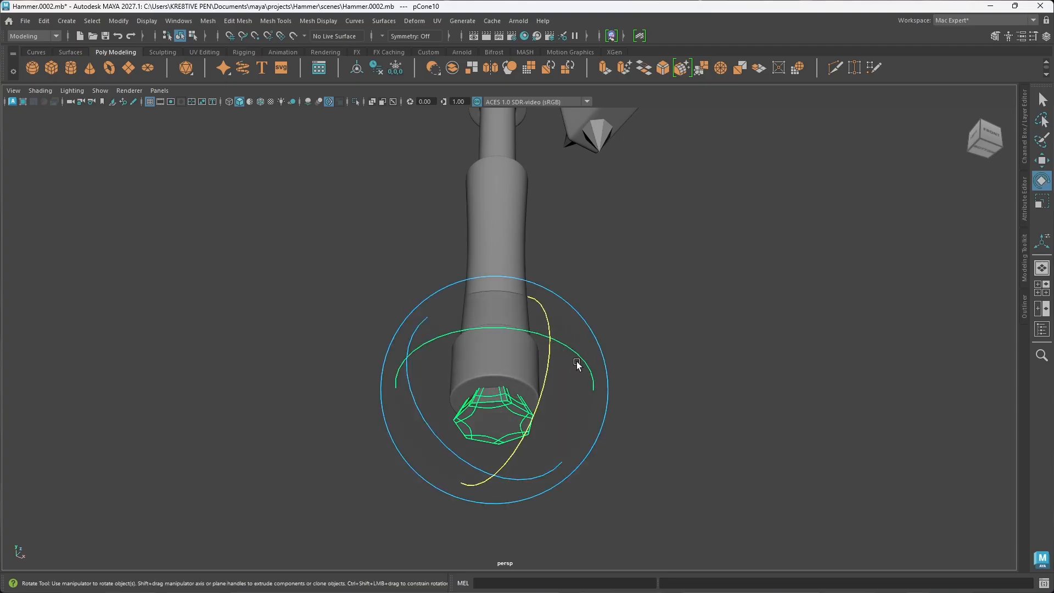
{"action": "left_click_drag", "start_coordinate": [551, 327], "coordinate": [505, 465]}
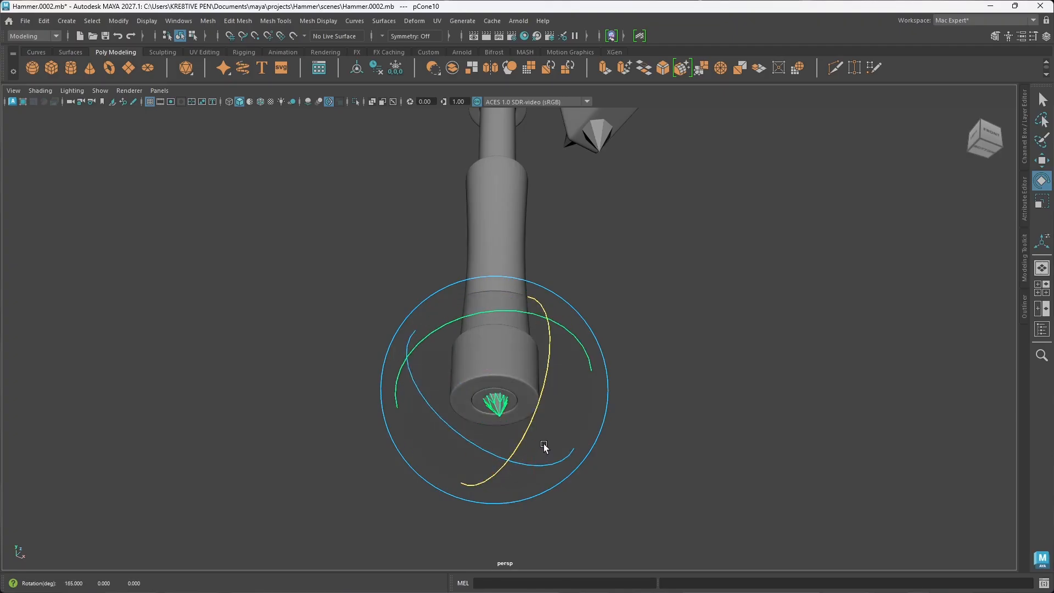
{"action": "key", "text": "w"}
{"action": "left_click_drag", "start_coordinate": [495, 315], "coordinate": [495, 374]}
{"action": "key", "text": "ctrl+z"}
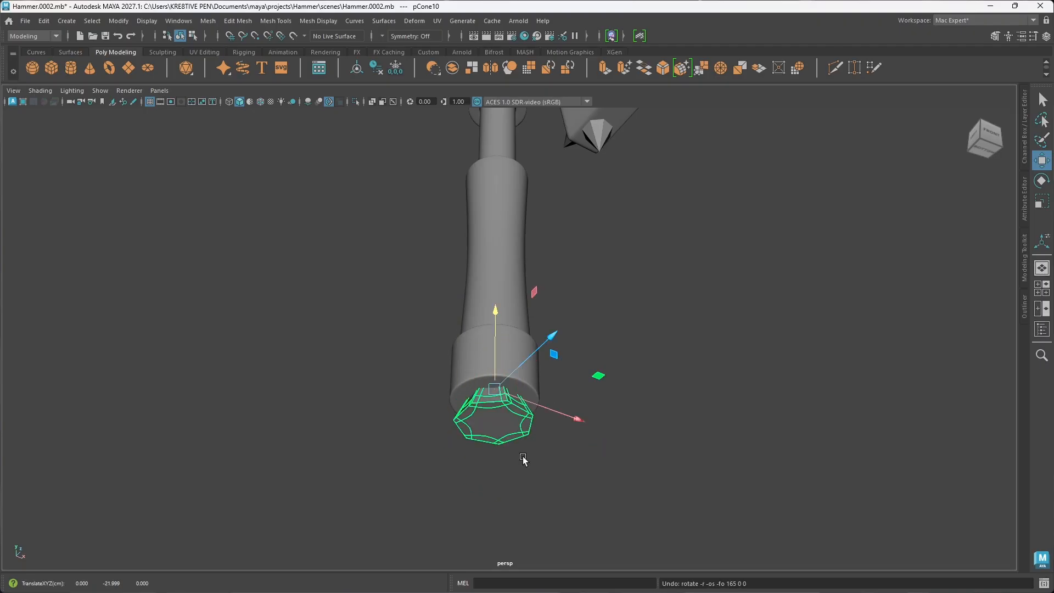
Step: Rotate the duplicated spike upside down and move it down so it points out below the handle's bottom end
{"action": "key", "text": "e"}
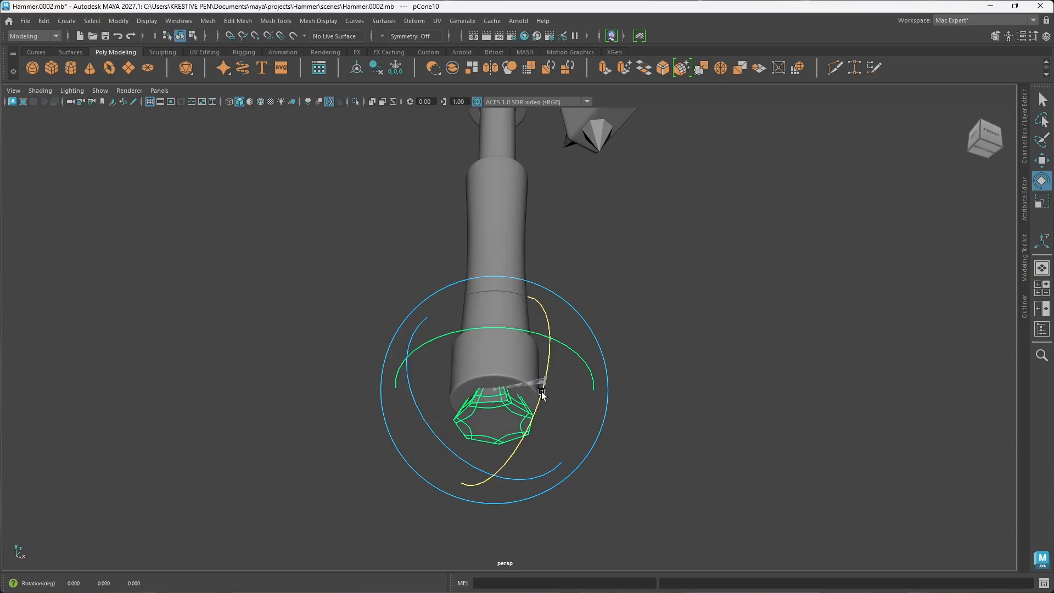
{"action": "left_click_drag", "start_coordinate": [542, 393], "coordinate": [376, 476]}
{"action": "mouse_move", "coordinate": [374, 507]}
{"action": "left_mouse_down"}
{"action": "mouse_move", "coordinate": [371, 521]}
{"action": "mouse_move", "coordinate": [379, 513]}
{"action": "left_mouse_up"}
{"action": "key", "text": "w"}
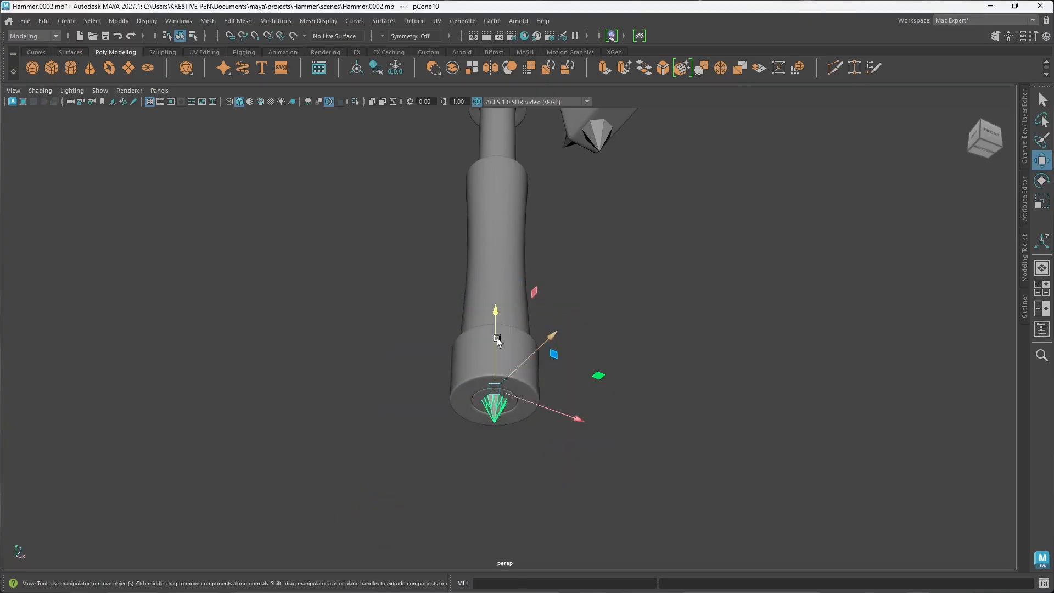
{"action": "left_click_drag", "start_coordinate": [492, 309], "coordinate": [497, 363]}
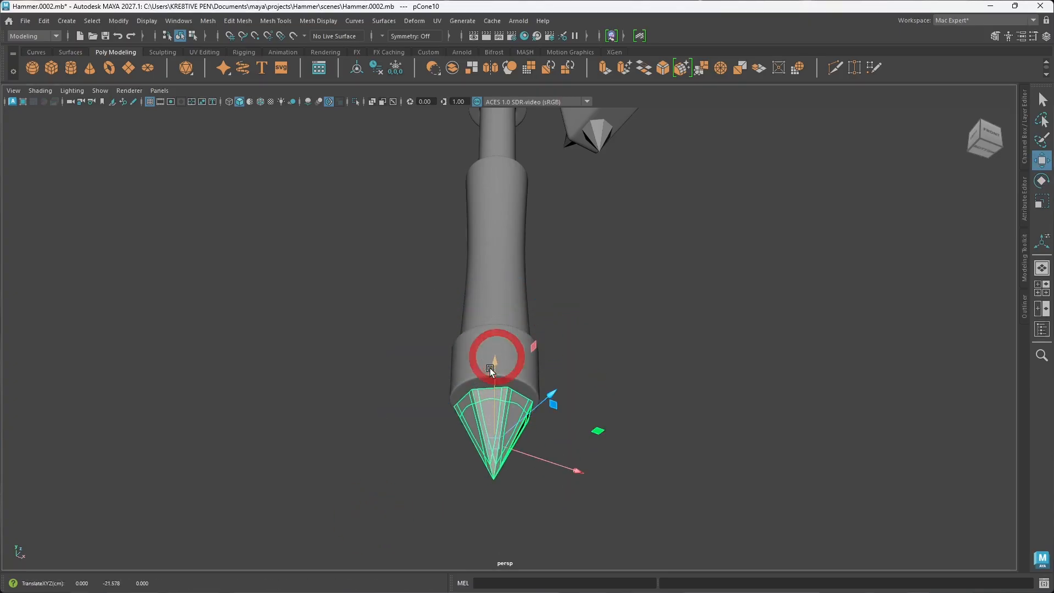
Step: Scale the bottom spike down to fit inside the handle's end cap and move it up against the cap
{"action": "key", "text": "r"}
{"action": "left_click_drag", "start_coordinate": [494, 449], "coordinate": [563, 432]}
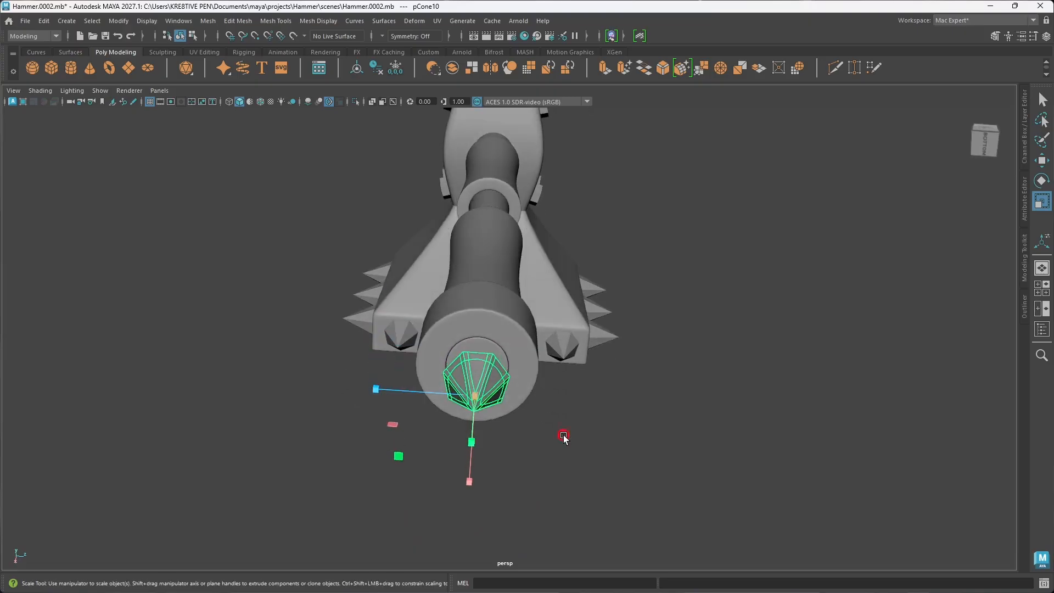
{"action": "key", "text": "w"}
{"action": "left_click_drag", "start_coordinate": [478, 364], "coordinate": [481, 363]}
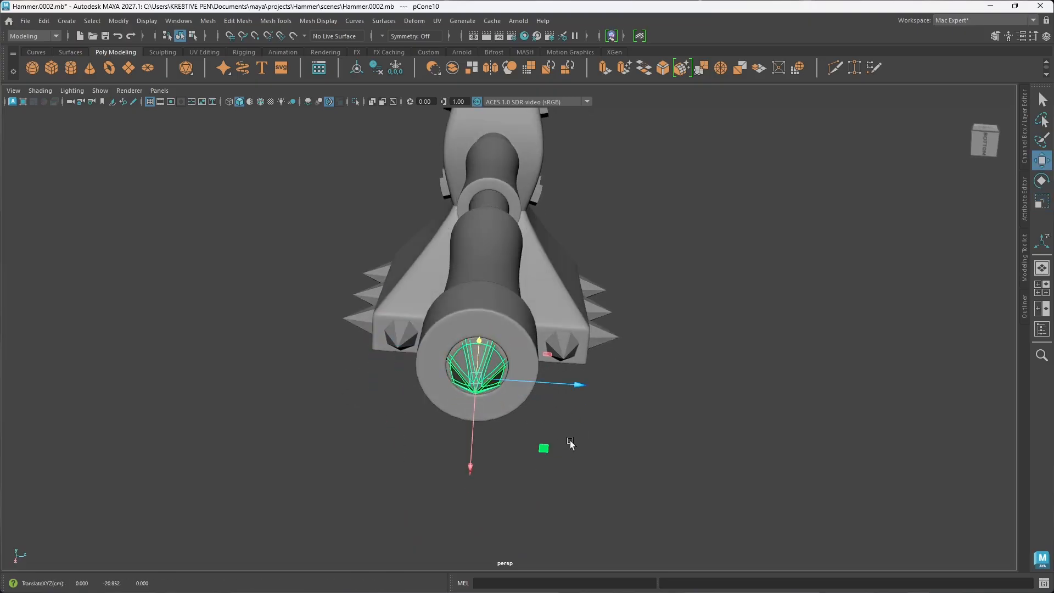
Step: Examine the new bottom spike and the overall shape of the hammer from several sides and distances
{"action": "left_click", "coordinate": [627, 446]}
{"action": "left_click_drag", "start_coordinate": [621, 440], "coordinate": [553, 473], "text": "alt"}
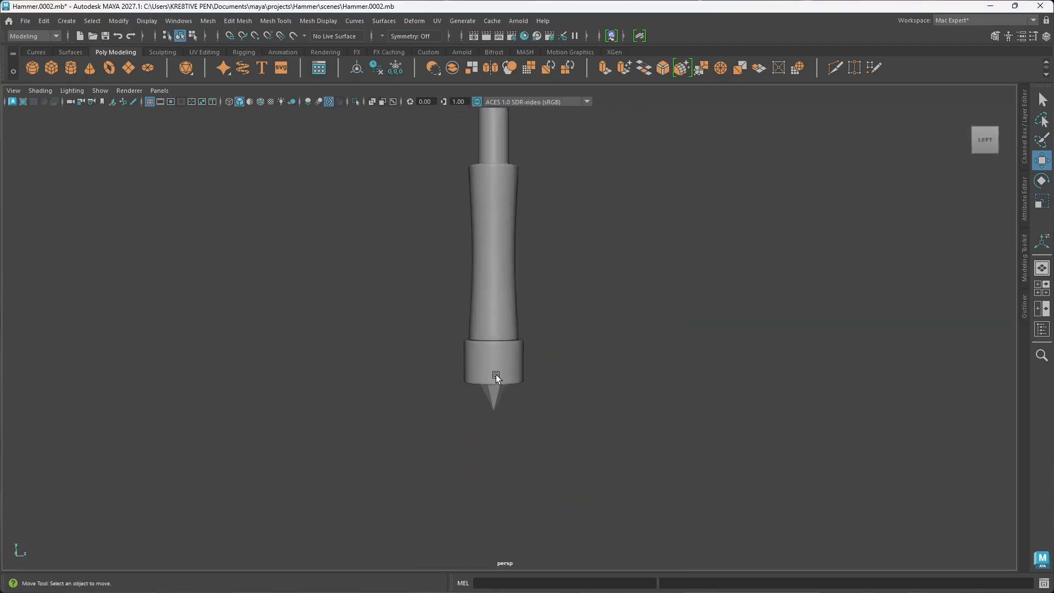
{"action": "left_click_drag", "start_coordinate": [496, 374], "coordinate": [619, 401], "text": "alt"}
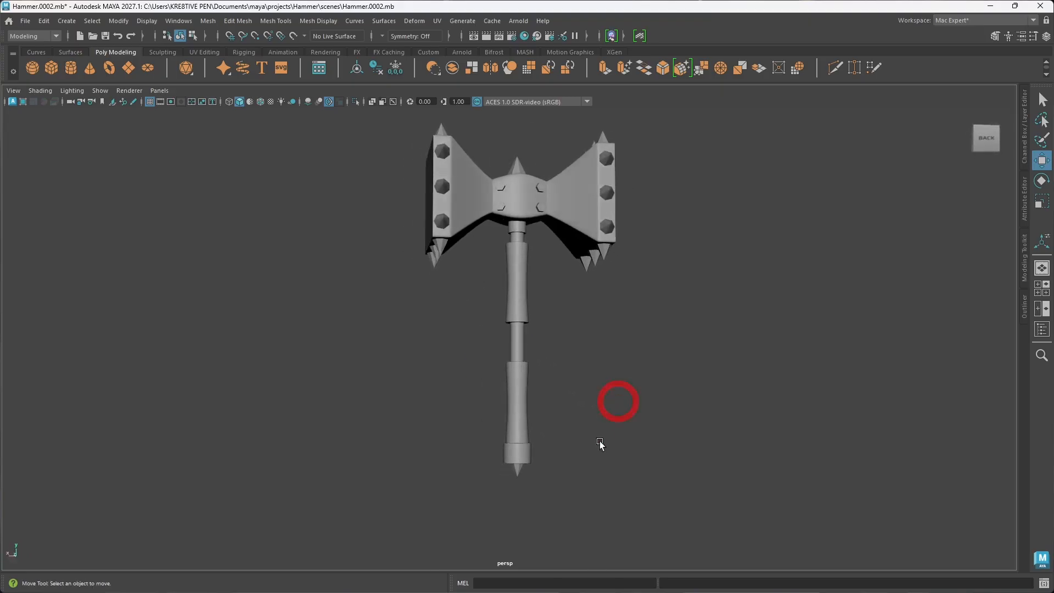
{"action": "left_click", "coordinate": [519, 453]}
{"action": "scroll", "coordinate": [519, 447], "scroll_direction": "up", "scroll_amount": 5}
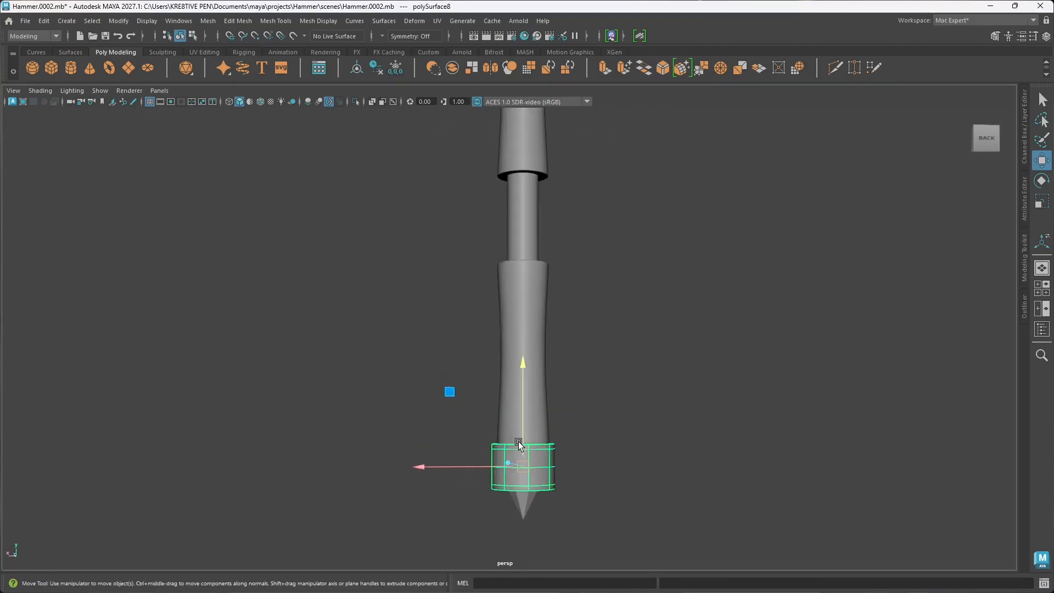
{"action": "scroll", "coordinate": [519, 444], "scroll_direction": "down", "scroll_amount": 5}
{"action": "left_click_drag", "start_coordinate": [508, 314], "coordinate": [530, 316], "text": "alt"}
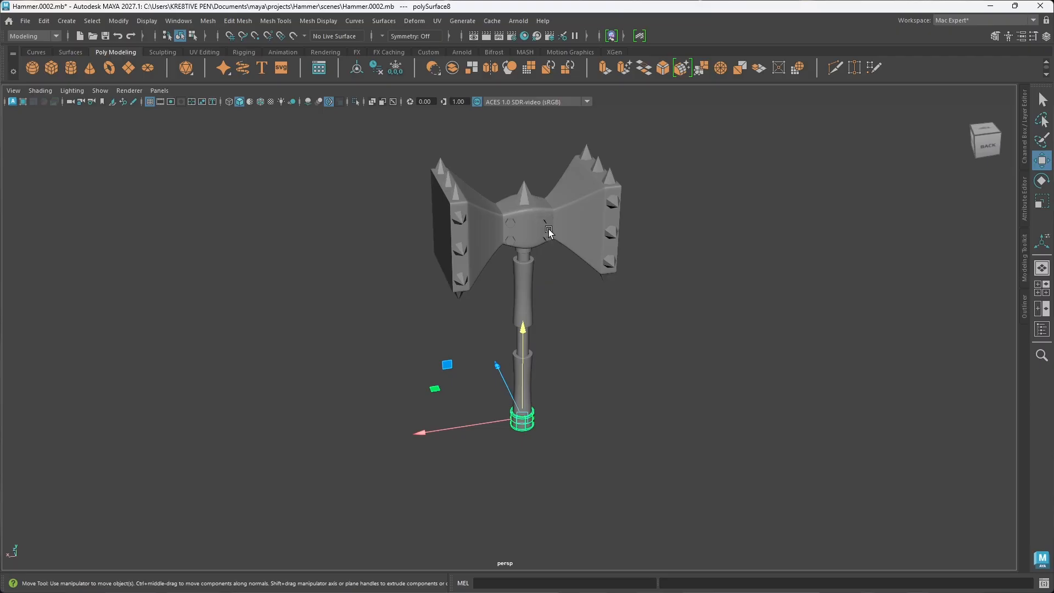
{"action": "left_click", "coordinate": [631, 383]}
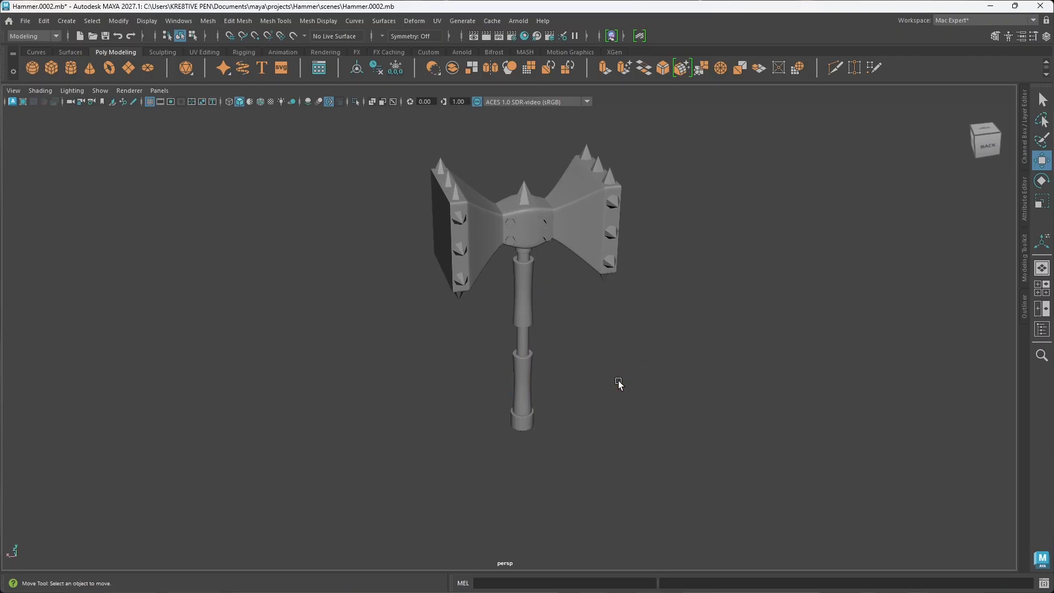
{"action": "scroll", "coordinate": [590, 401], "scroll_direction": "up", "scroll_amount": 3}
{"action": "left_click_drag", "start_coordinate": [591, 400], "coordinate": [533, 415], "text": "alt"}
{"action": "scroll", "coordinate": [551, 338], "scroll_direction": "down", "scroll_amount": 3}
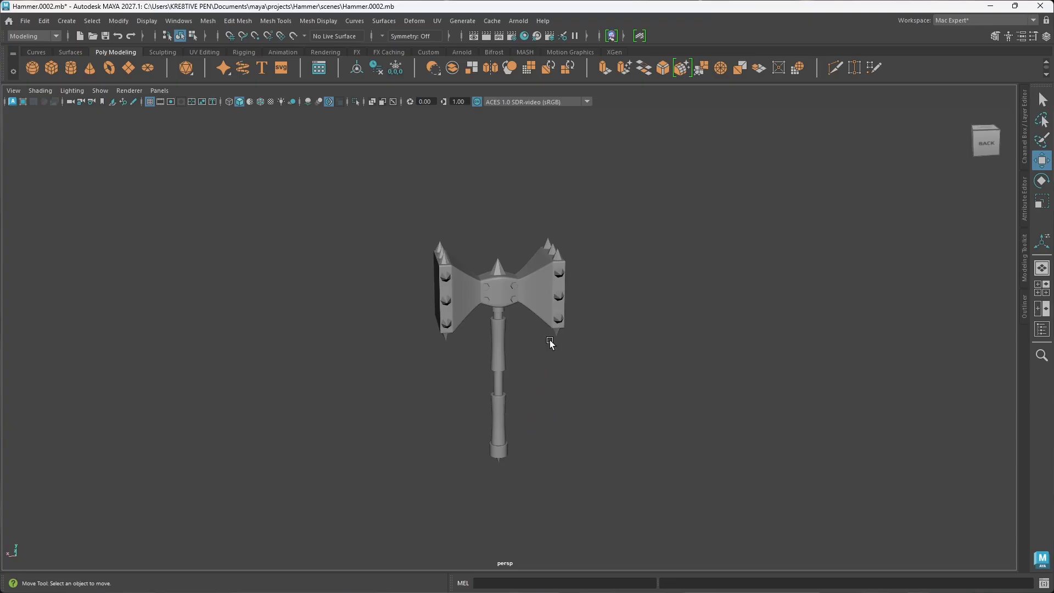
{"action": "left_click_drag", "start_coordinate": [550, 343], "coordinate": [496, 278], "text": "alt"}
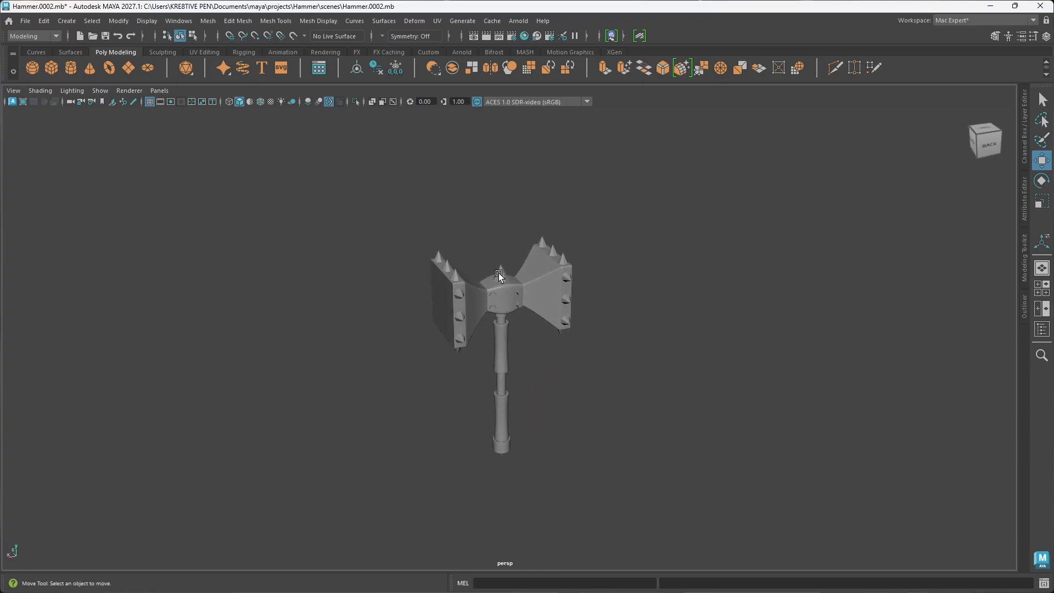
Step: Duplicate the large center spike on top of the hammer down to mid-handle and isolate the copy with the grid displayed
{"action": "left_click", "coordinate": [499, 275]}
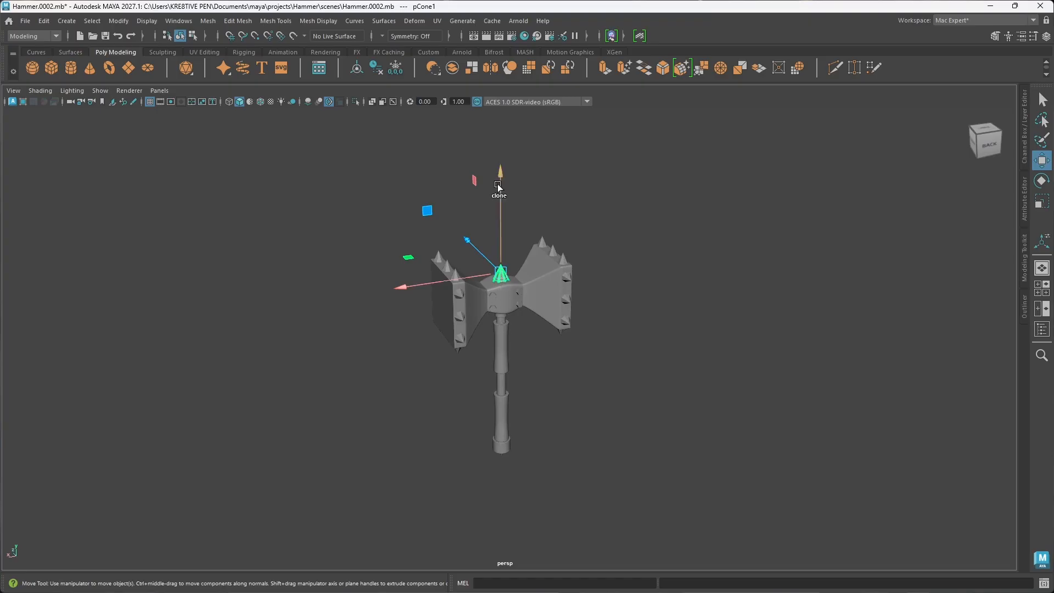
{"action": "left_click_drag", "start_coordinate": [501, 191], "coordinate": [515, 304], "text": "shift"}
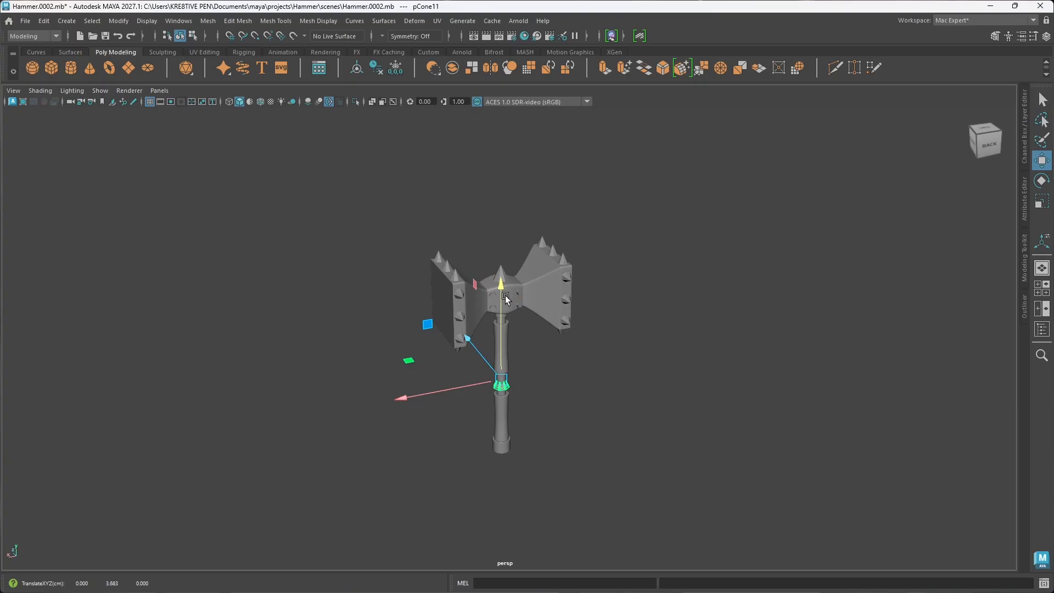
{"action": "key", "text": "g"}
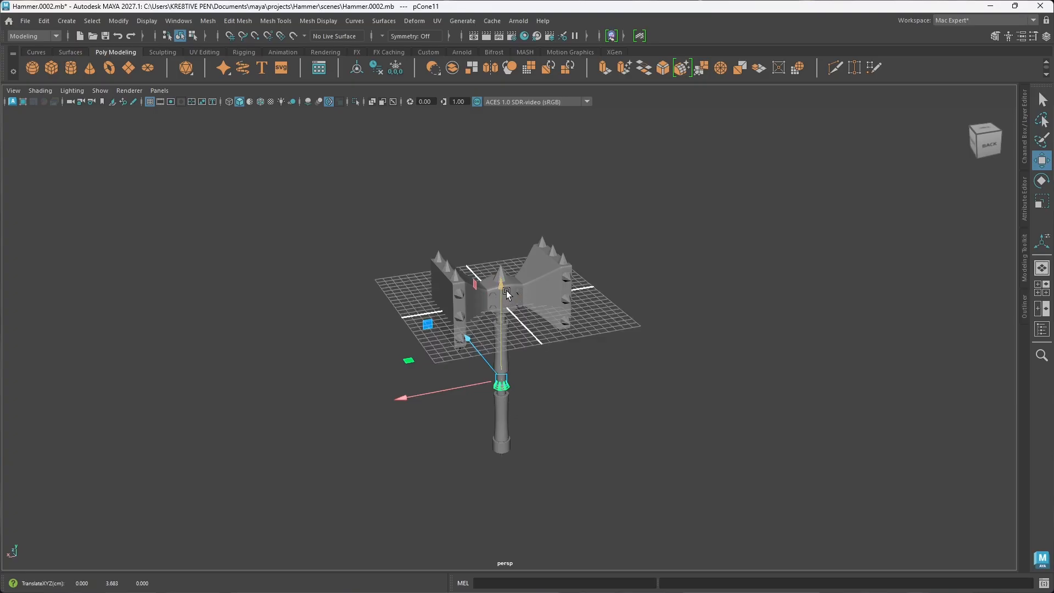
{"action": "left_click_drag", "start_coordinate": [508, 320], "coordinate": [551, 384], "text": "alt"}
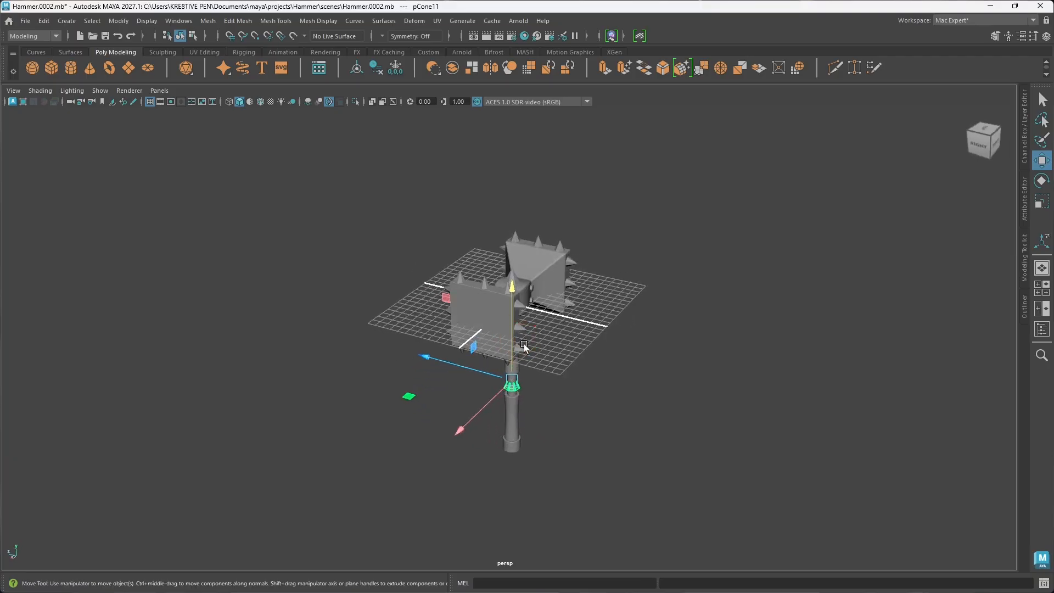
{"action": "key", "text": "ctrl+1"}
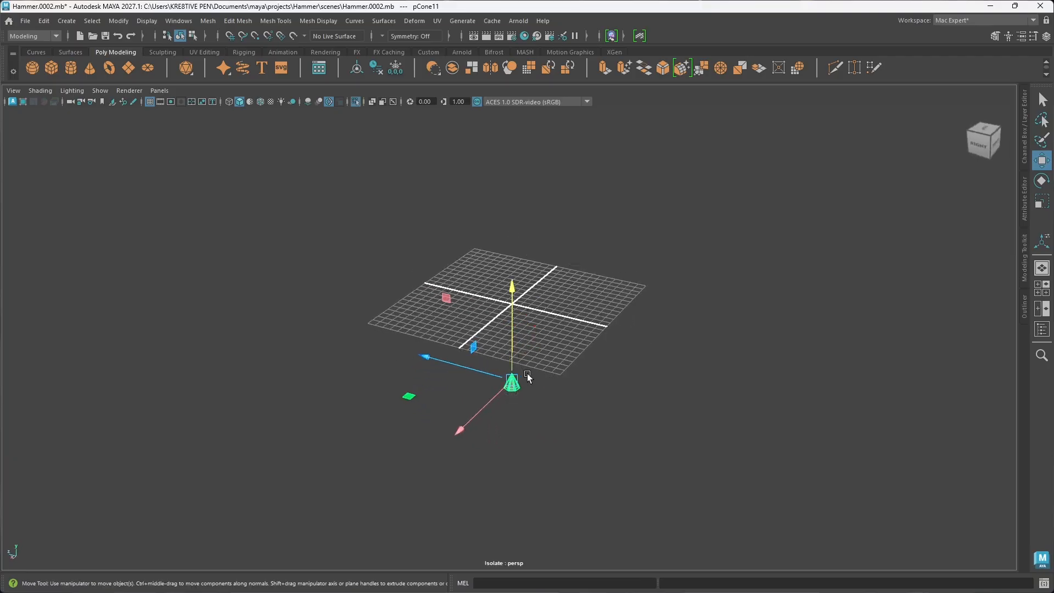
Step: Move the isolated spike straight up until it sits clear above the grid
{"action": "right_click_drag", "start_coordinate": [527, 377], "coordinate": [536, 433], "text": "alt"}
{"action": "middle_click_drag", "start_coordinate": [535, 433], "coordinate": [524, 412], "text": "alt"}
{"action": "left_click_drag", "start_coordinate": [524, 412], "coordinate": [508, 428], "text": "alt"}
{"action": "left_click_drag", "start_coordinate": [486, 386], "coordinate": [478, 158]}
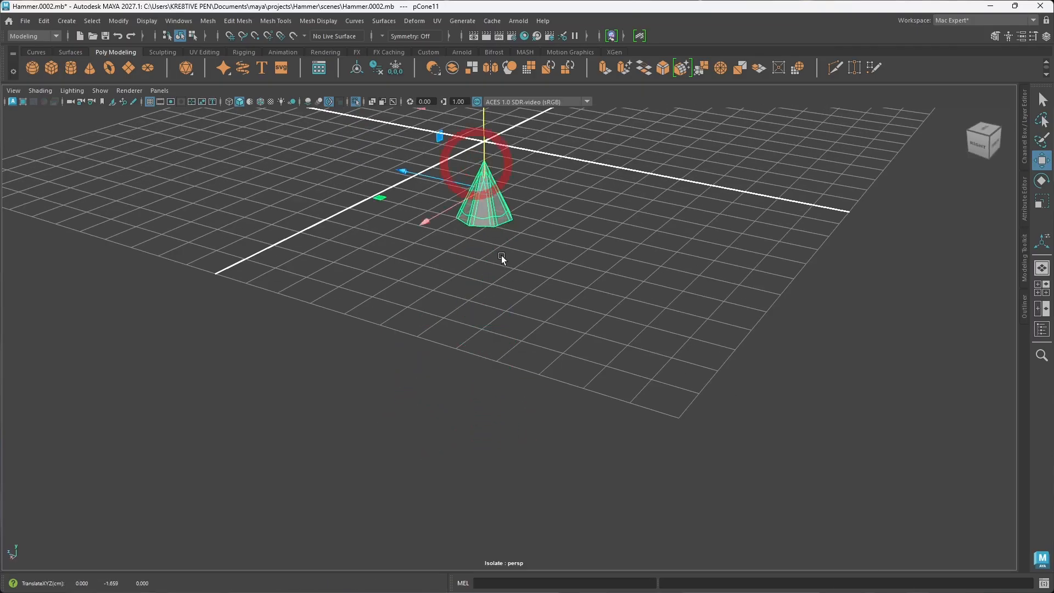
{"action": "right_click_drag", "start_coordinate": [513, 310], "coordinate": [488, 284], "text": "alt"}
{"action": "middle_click_drag", "start_coordinate": [489, 284], "coordinate": [476, 379], "text": "alt"}
{"action": "left_click_drag", "start_coordinate": [483, 317], "coordinate": [469, 216]}
{"action": "left_click_drag", "start_coordinate": [497, 351], "coordinate": [466, 308], "text": "alt"}
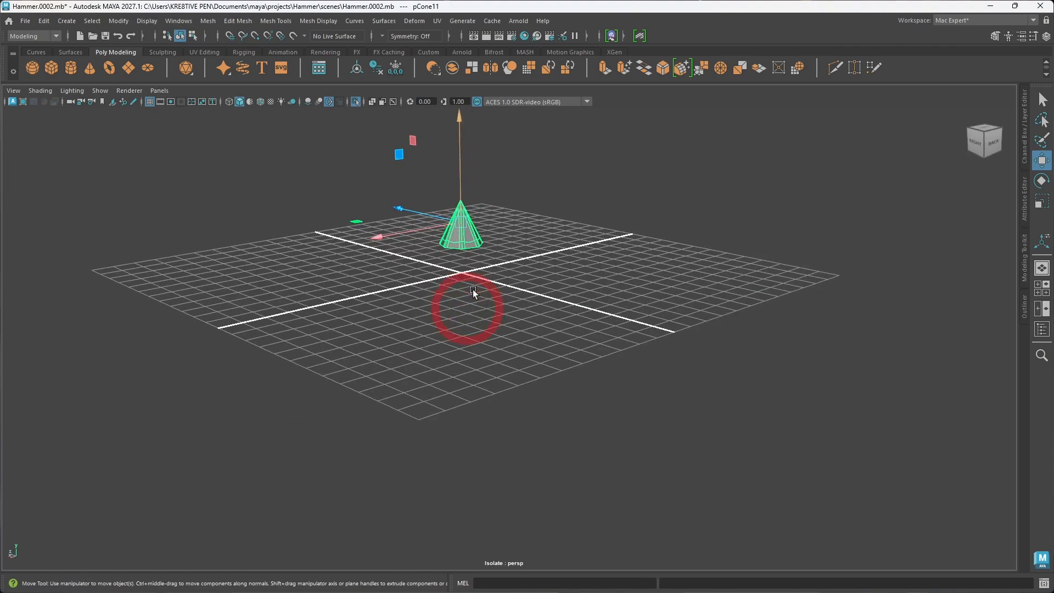
{"action": "scroll", "coordinate": [473, 289], "scroll_direction": "up", "scroll_amount": 5}
{"action": "middle_click_drag", "start_coordinate": [463, 283], "coordinate": [460, 443], "text": "alt"}
{"action": "left_click_drag", "start_coordinate": [460, 443], "coordinate": [461, 308], "text": "alt"}
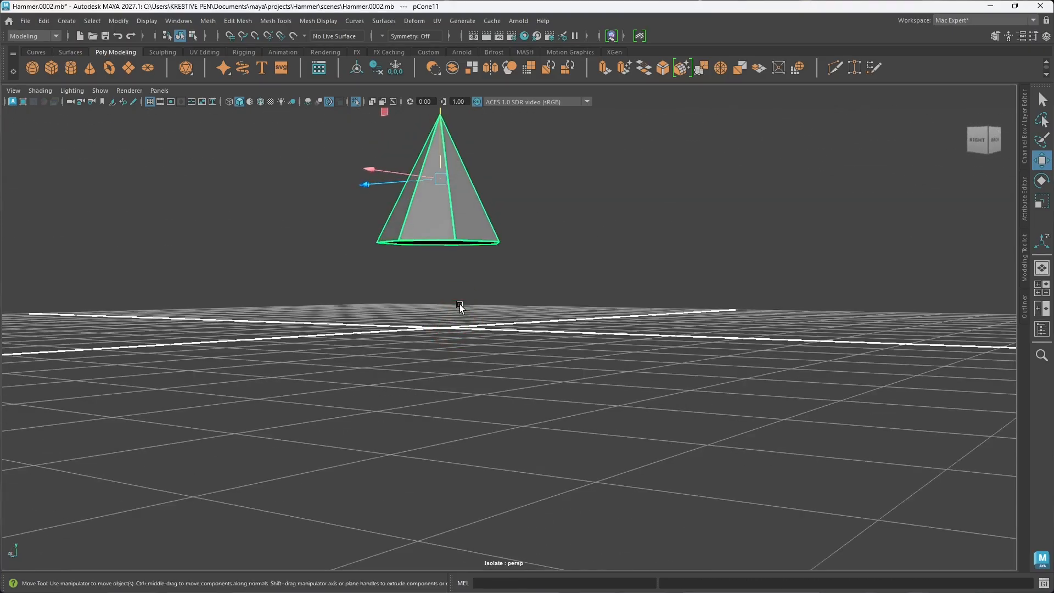
{"action": "scroll", "coordinate": [461, 308], "scroll_direction": "up", "scroll_amount": 5}
{"action": "left_click_drag", "start_coordinate": [458, 358], "coordinate": [412, 359], "text": "alt"}
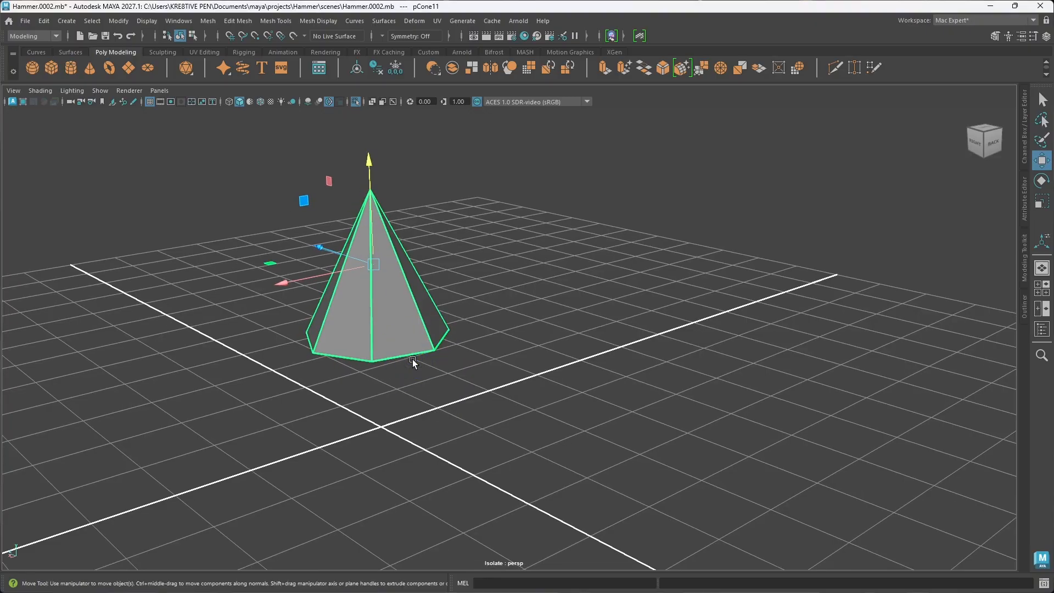
Step: Move the isolated spike's pivot vertically down to its base by snapping it to a base vertex
{"action": "key", "text": "d"}
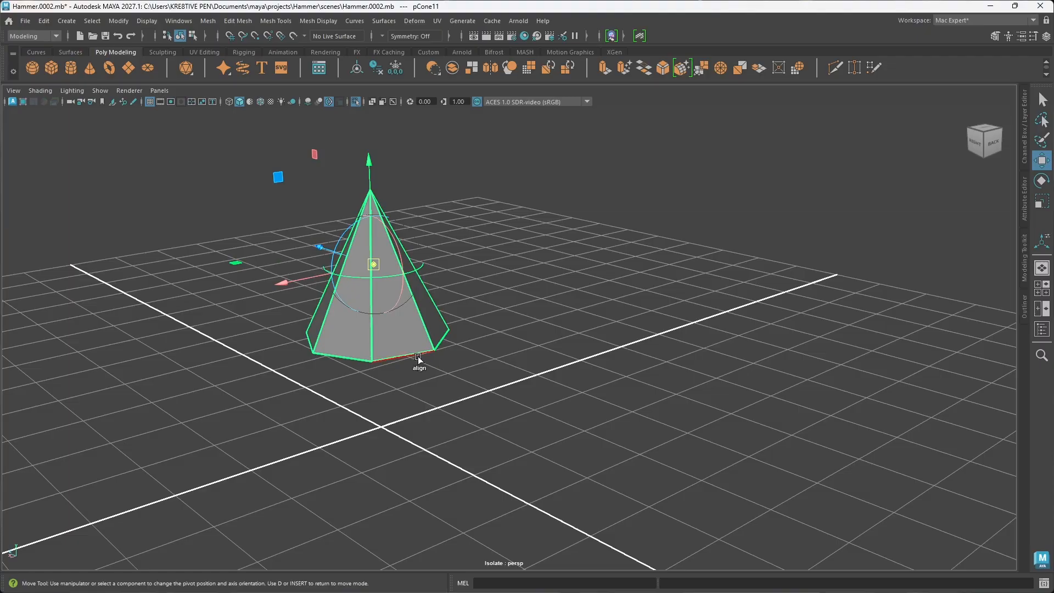
{"action": "left_click_drag", "start_coordinate": [412, 380], "coordinate": [446, 356], "text": "alt"}
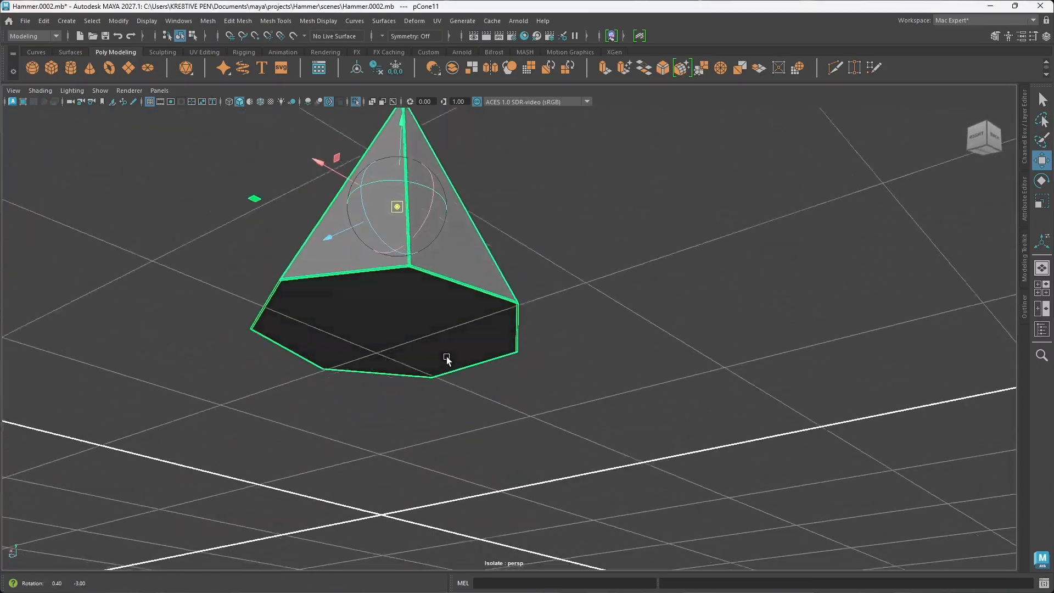
{"action": "key", "text": "v"}
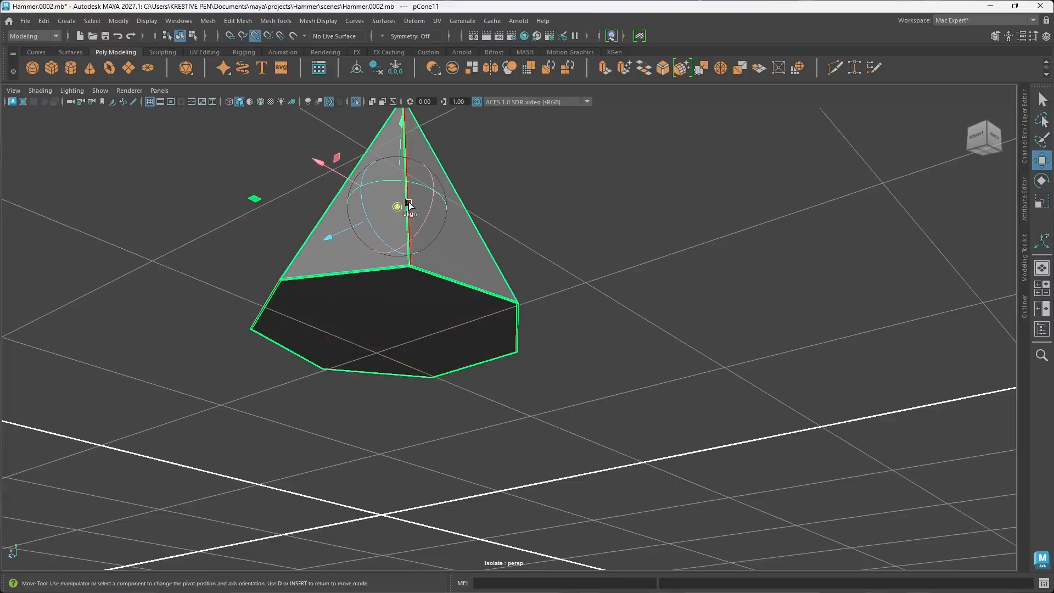
{"action": "left_click_drag", "start_coordinate": [398, 148], "coordinate": [398, 148]}
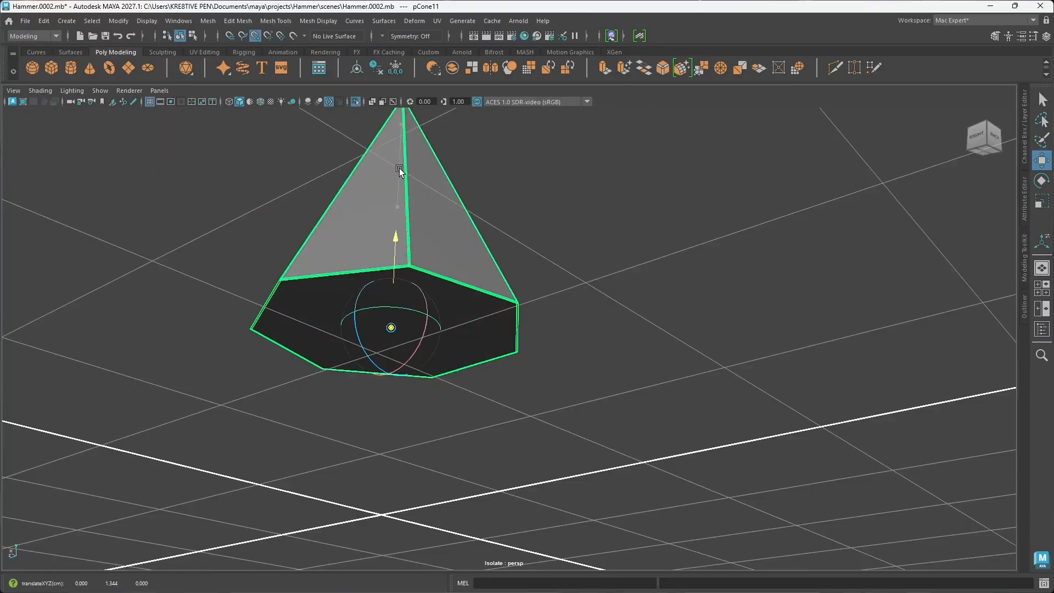
{"action": "key", "text": "d"}
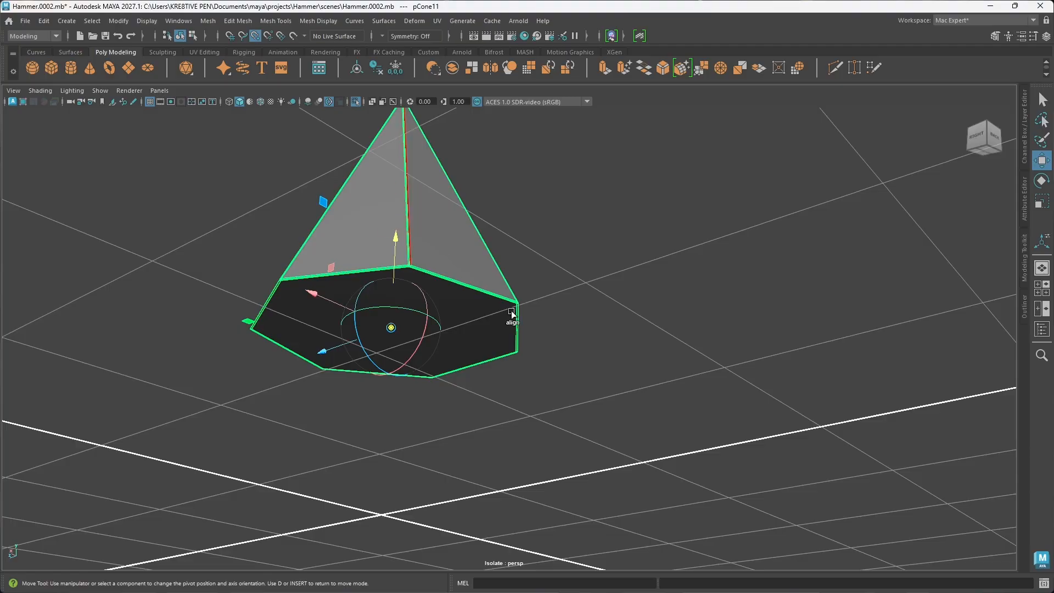
{"action": "mouse_move", "coordinate": [517, 349]}
{"action": "left_mouse_down", "text": "alt"}
{"action": "mouse_move", "coordinate": [569, 353]}
{"action": "mouse_move", "coordinate": [515, 341]}
{"action": "mouse_move", "coordinate": [468, 304]}
{"action": "mouse_move", "coordinate": [487, 343]}
{"action": "mouse_move", "coordinate": [532, 348]}
{"action": "left_mouse_up", "text": "alt"}
{"action": "key", "text": "d"}
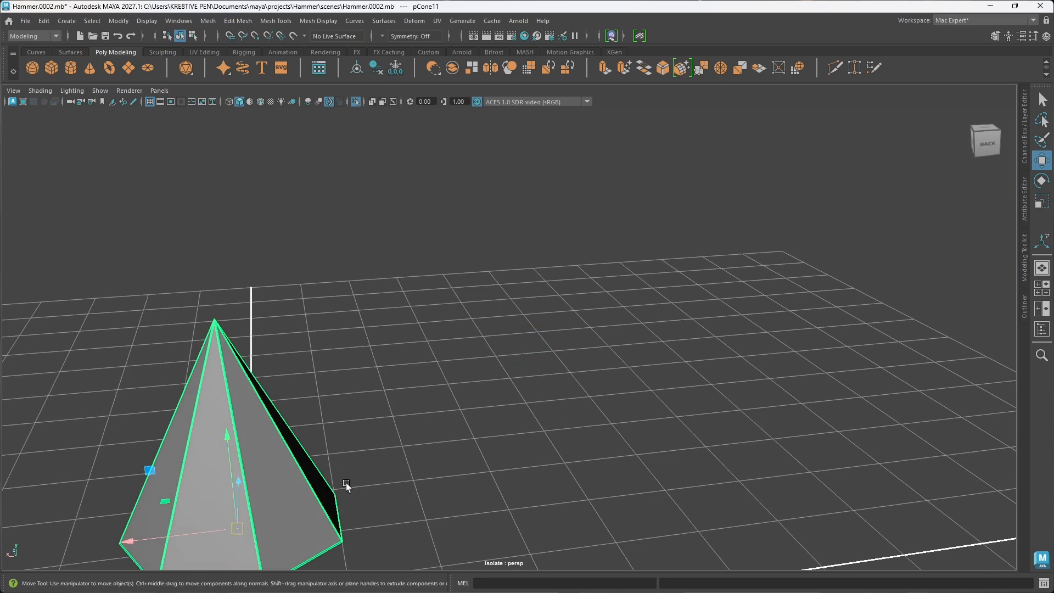
Step: Snap the spike vertically to the grid so its base rests at the world origin
{"action": "middle_click_drag", "start_coordinate": [346, 486], "coordinate": [505, 400], "text": "alt"}
{"action": "left_click_drag", "start_coordinate": [488, 423], "coordinate": [481, 421], "text": "alt"}
{"action": "key", "text": "x"}
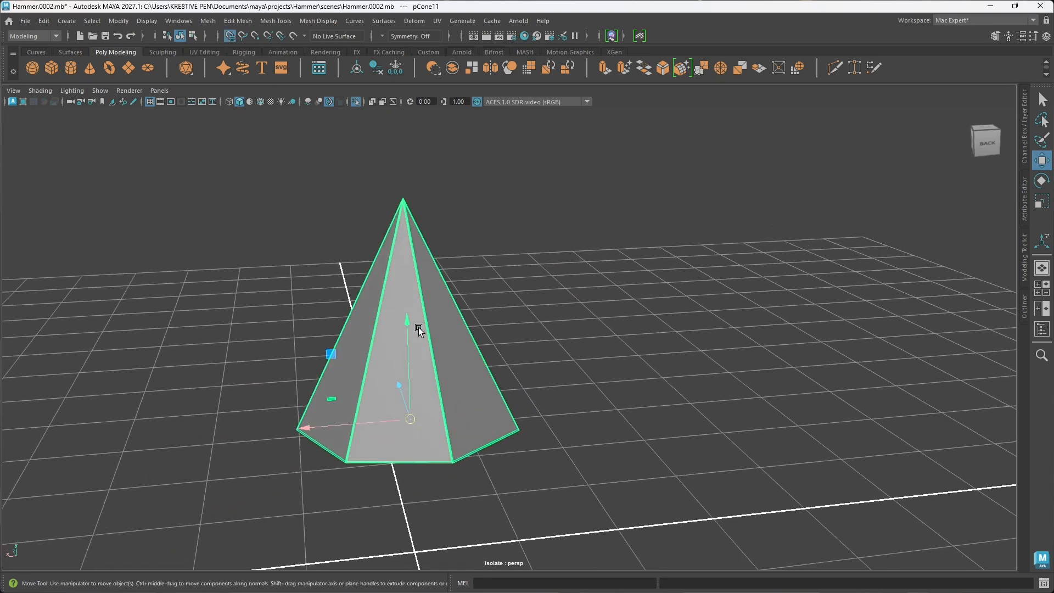
{"action": "left_click_drag", "start_coordinate": [407, 322], "coordinate": [423, 536]}
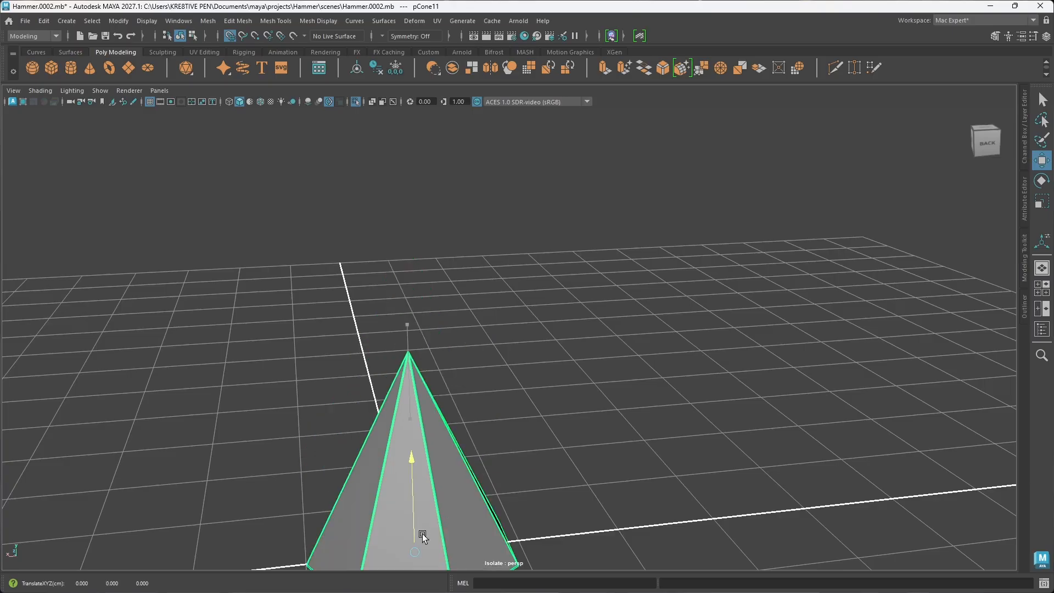
{"action": "left_click_drag", "start_coordinate": [486, 499], "coordinate": [502, 476], "text": "alt"}
{"action": "scroll", "coordinate": [487, 463], "scroll_direction": "down", "scroll_amount": 10}
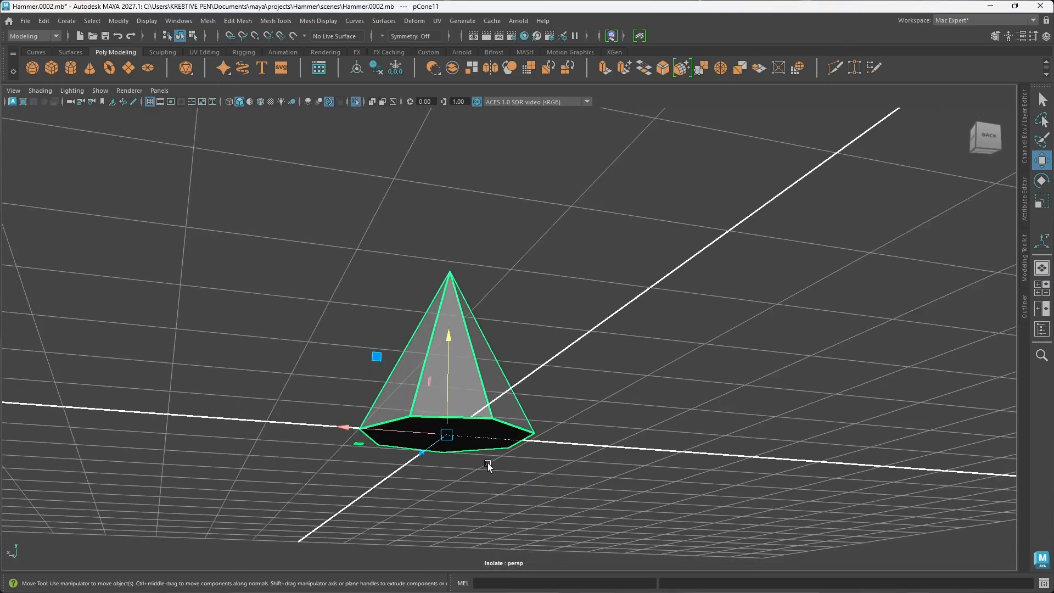
Step: Center the pivot on the isolated spike
{"action": "left_click_drag", "start_coordinate": [501, 381], "coordinate": [638, 444], "text": "alt"}
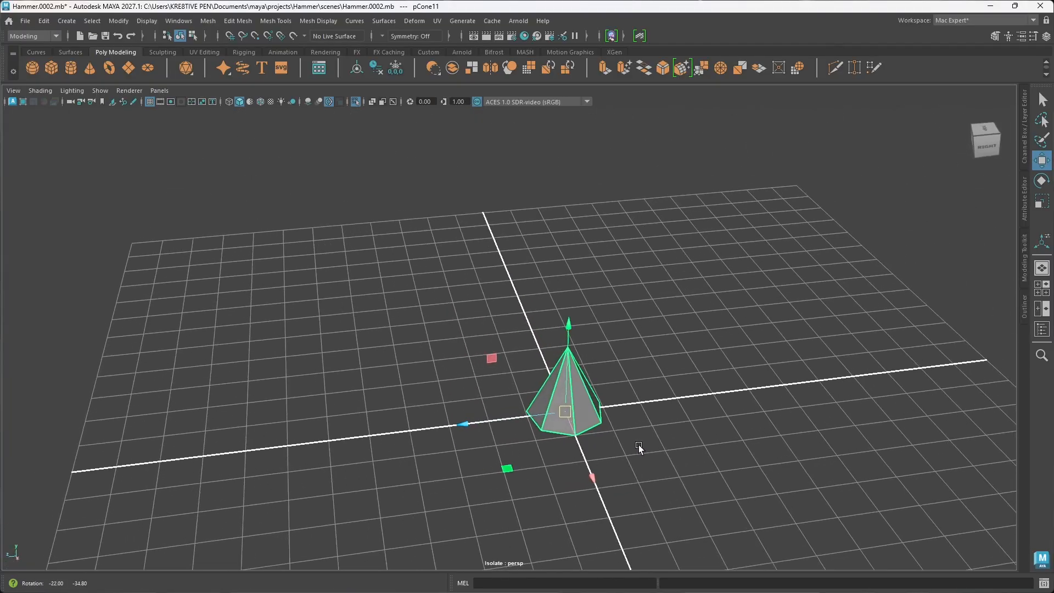
{"action": "left_click", "coordinate": [363, 71]}
{"action": "left_click_drag", "start_coordinate": [643, 434], "coordinate": [571, 398], "text": "alt"}
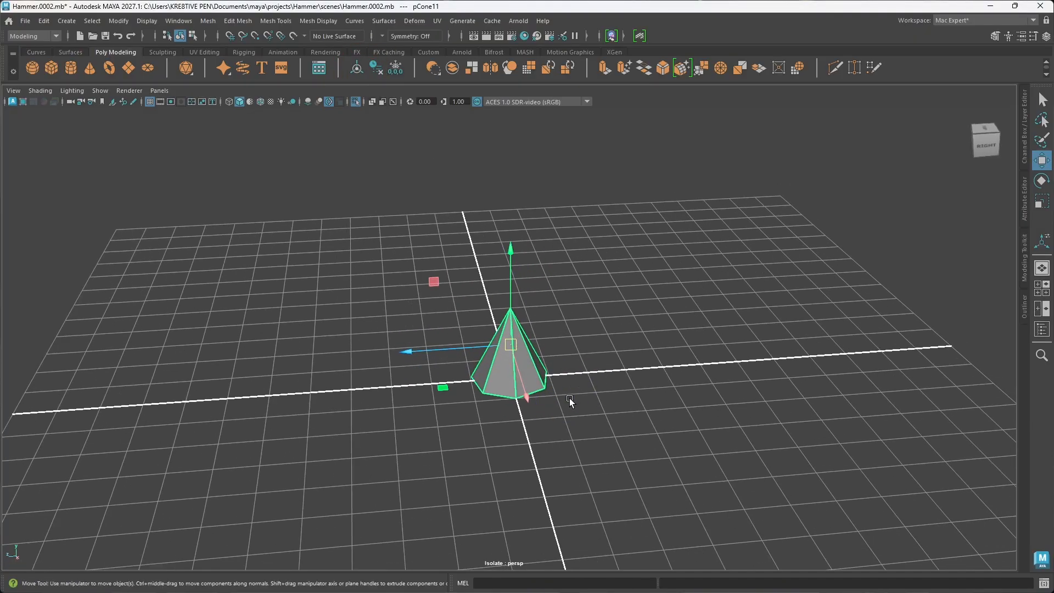
Step: Rotate the isolated spike onto its side so its tip points horizontally
{"action": "key", "text": "e"}
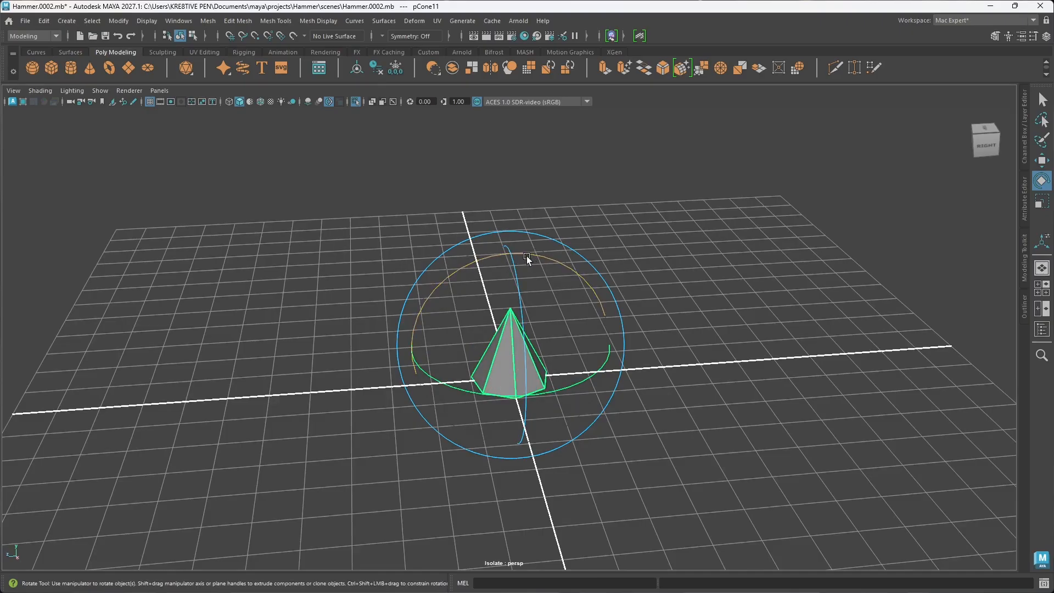
{"action": "left_click_drag", "start_coordinate": [529, 252], "coordinate": [596, 301]}
{"action": "left_click_drag", "start_coordinate": [607, 371], "coordinate": [572, 425], "text": "alt"}
Step: Scale the isolated spike down uniformly to less than half its size and lower it onto the grid at the origin
{"action": "key", "text": "r"}
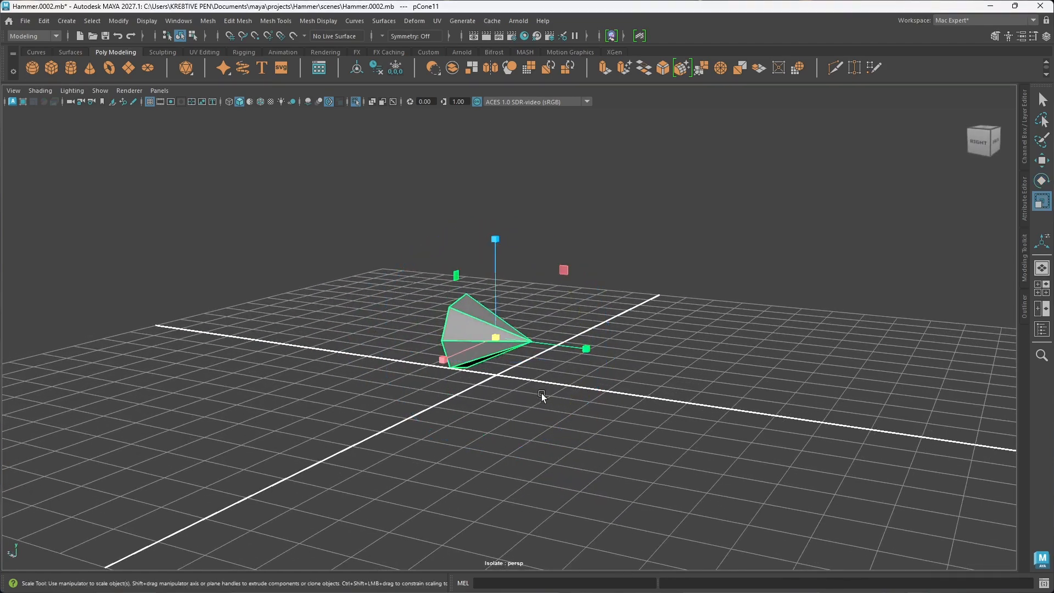
{"action": "left_click_drag", "start_coordinate": [496, 337], "coordinate": [452, 338]}
{"action": "left_click_drag", "start_coordinate": [453, 338], "coordinate": [549, 390], "text": "alt"}
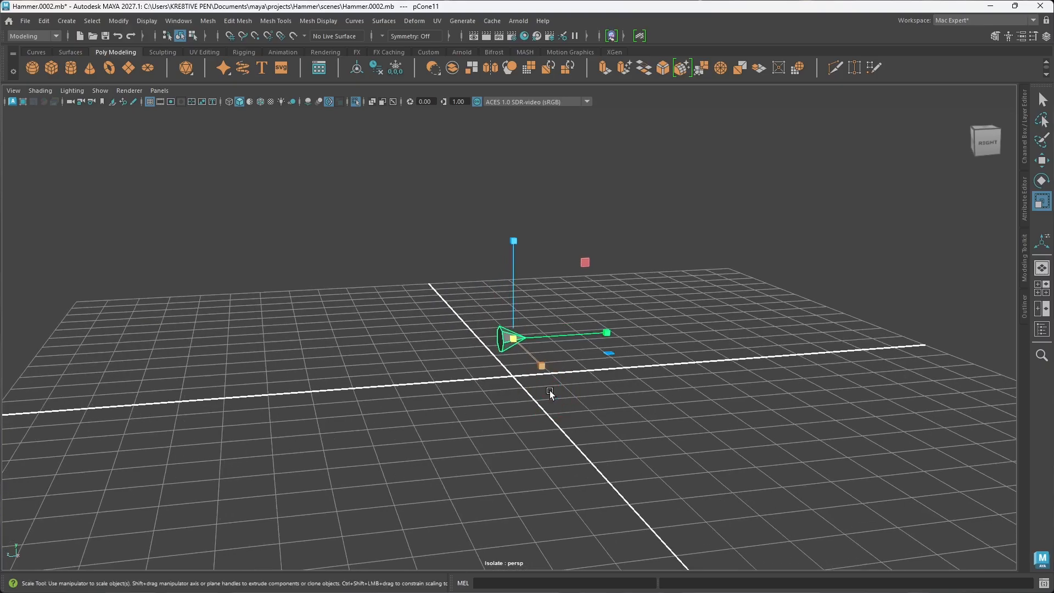
{"action": "key", "text": "w"}
{"action": "left_click_drag", "start_coordinate": [513, 272], "coordinate": [506, 388]}
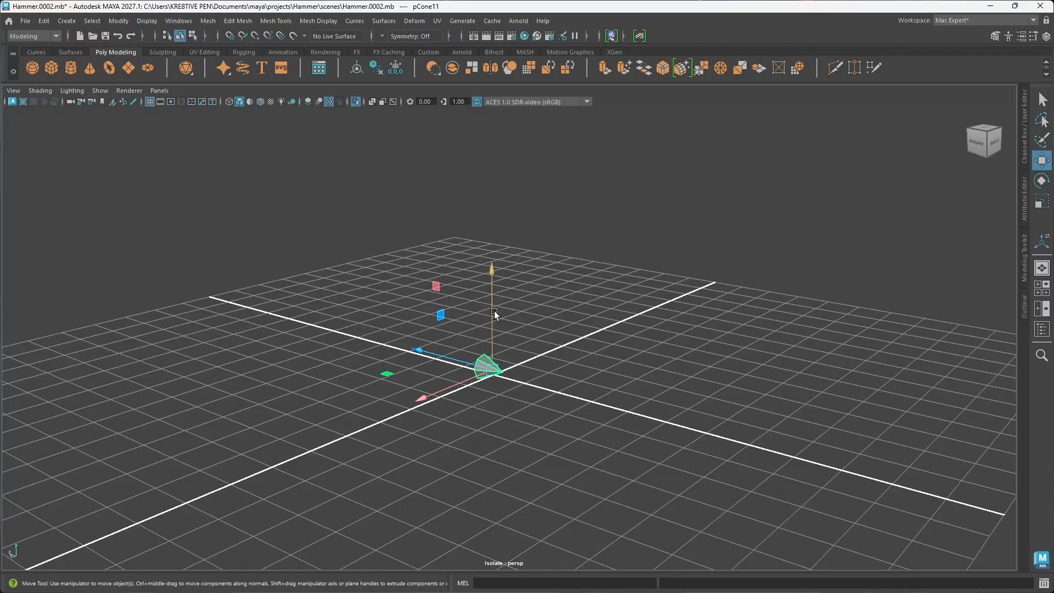
{"action": "left_click_drag", "start_coordinate": [494, 311], "coordinate": [475, 434]}
Step: Leave isolation to show the whole hammer and select the collar ring at the handle's bottom end
{"action": "key", "text": "ctrl+1"}
{"action": "scroll", "coordinate": [476, 434], "scroll_direction": "down", "scroll_amount": 5}
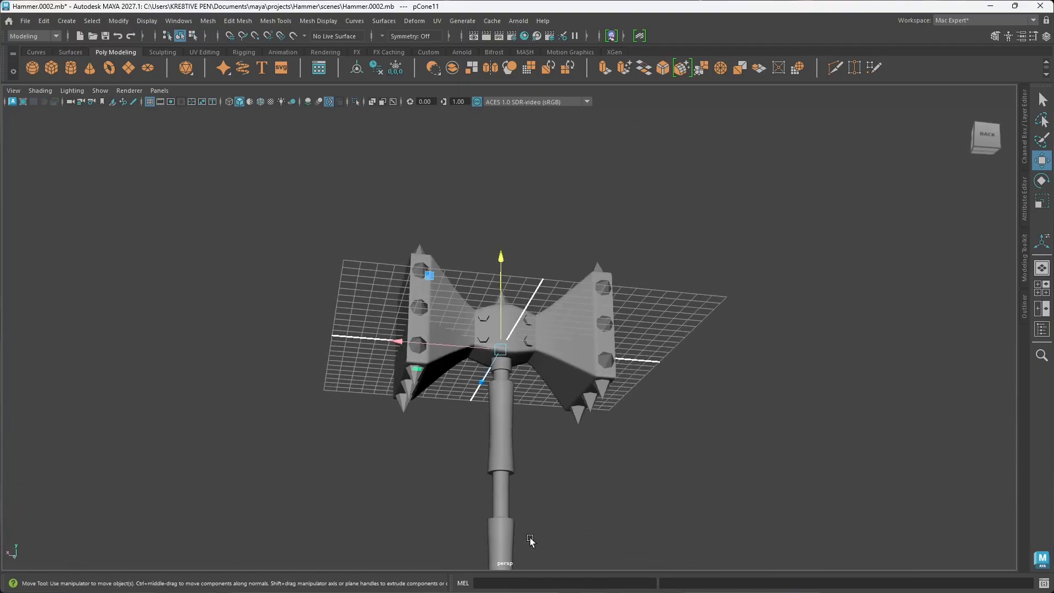
{"action": "middle_click_drag", "start_coordinate": [519, 501], "coordinate": [501, 372], "text": "alt"}
{"action": "left_click", "coordinate": [473, 453]}
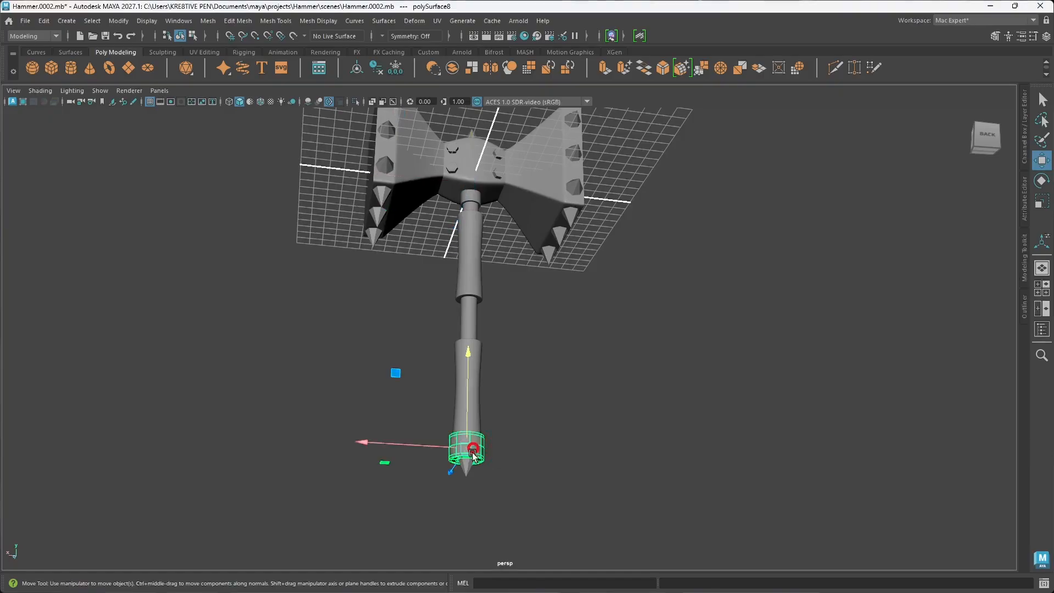
{"action": "scroll", "coordinate": [473, 456], "scroll_direction": "up", "scroll_amount": 6}
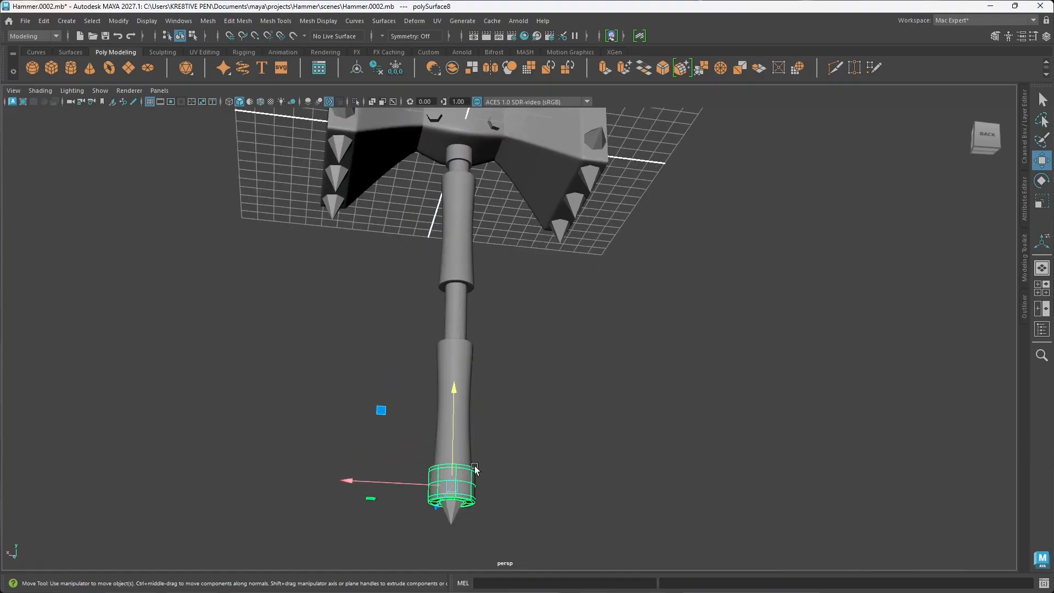
{"action": "scroll", "coordinate": [488, 501], "scroll_direction": "up", "scroll_amount": 3}
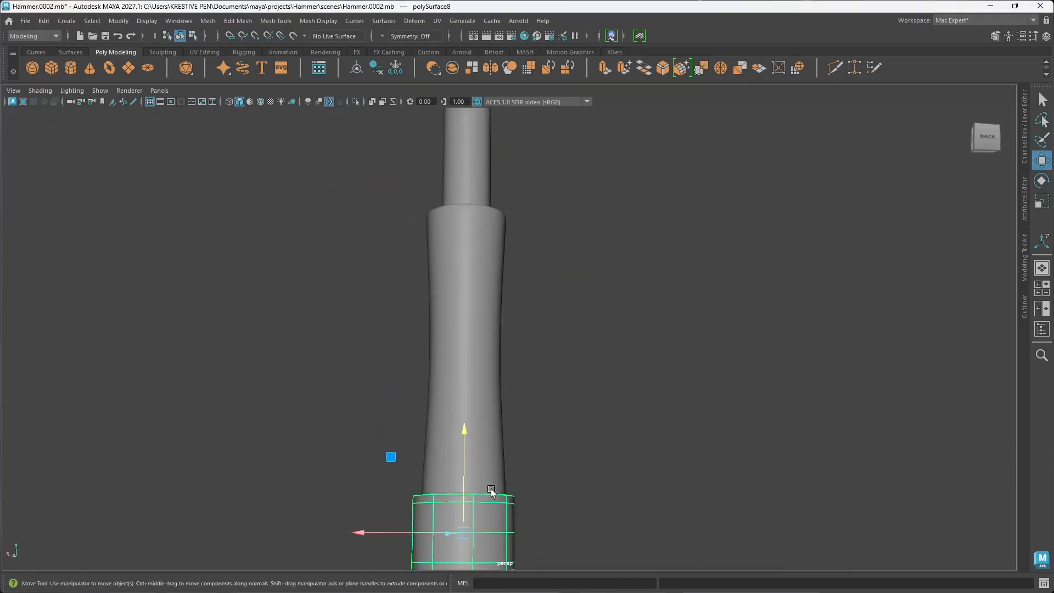
{"action": "middle_click_drag", "start_coordinate": [471, 526], "coordinate": [514, 413], "text": "alt"}
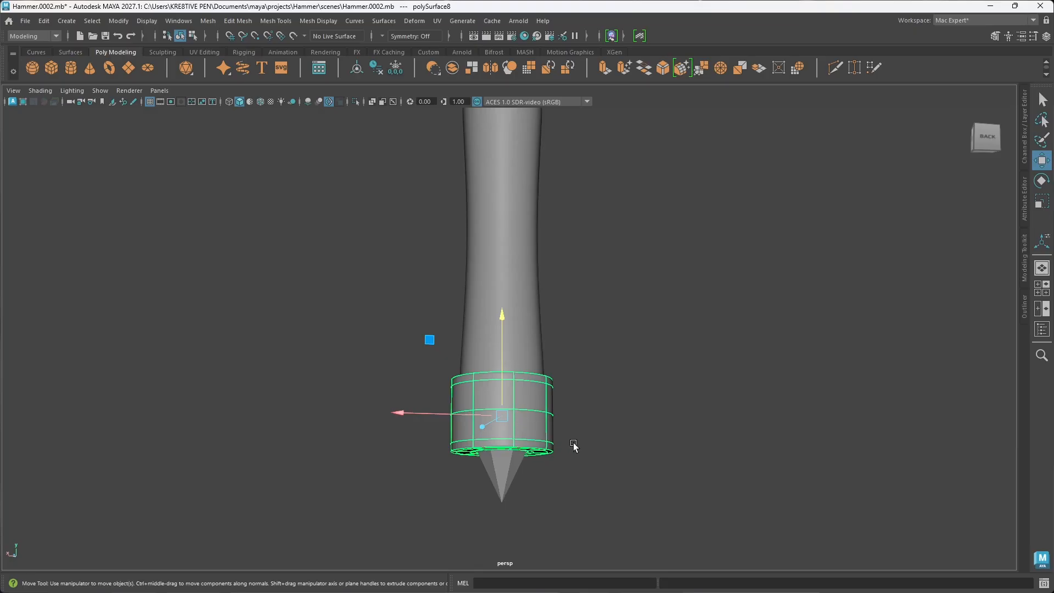
{"action": "scroll", "coordinate": [532, 437], "scroll_direction": "up", "scroll_amount": 2}
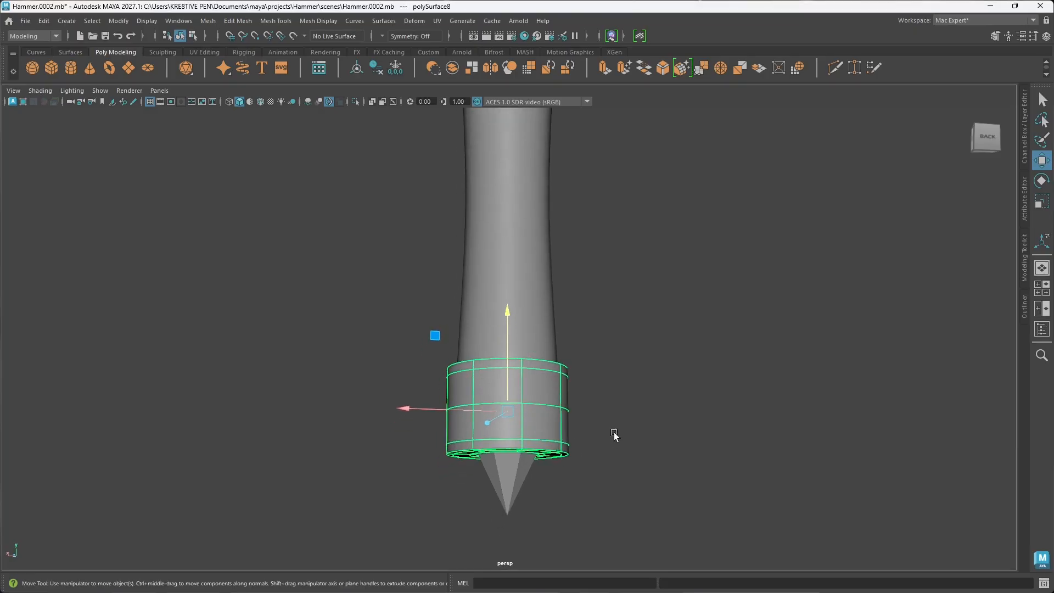
Step: Convert the collar's middle horizontal edge loop into a curve with Polygon Edges to Curve
{"action": "left_click", "coordinate": [532, 421]}
{"action": "right_click_drag", "start_coordinate": [532, 419], "coordinate": [524, 241]}
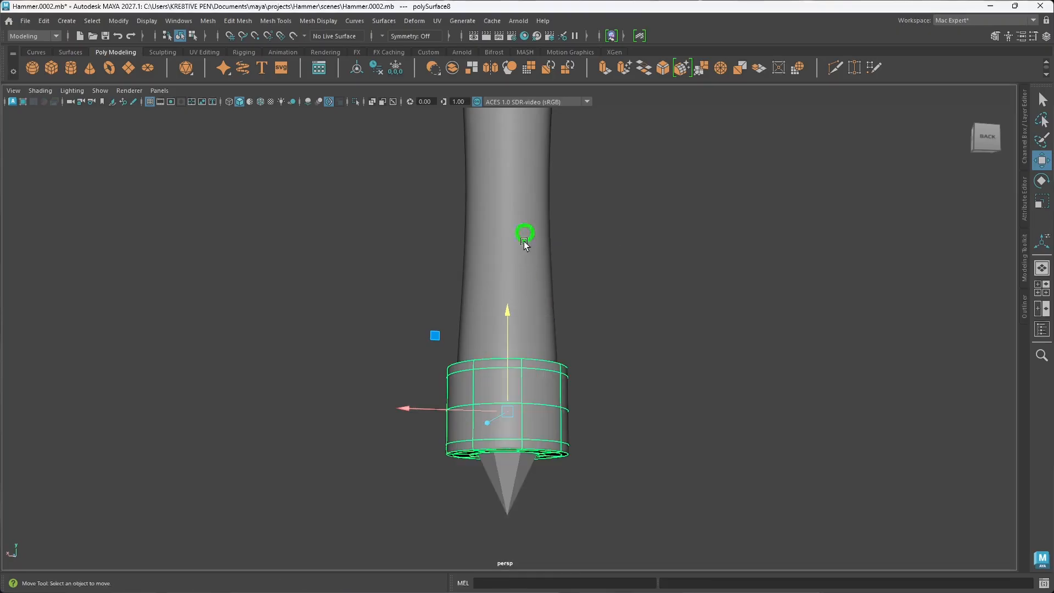
{"action": "double_click", "coordinate": [539, 408]}
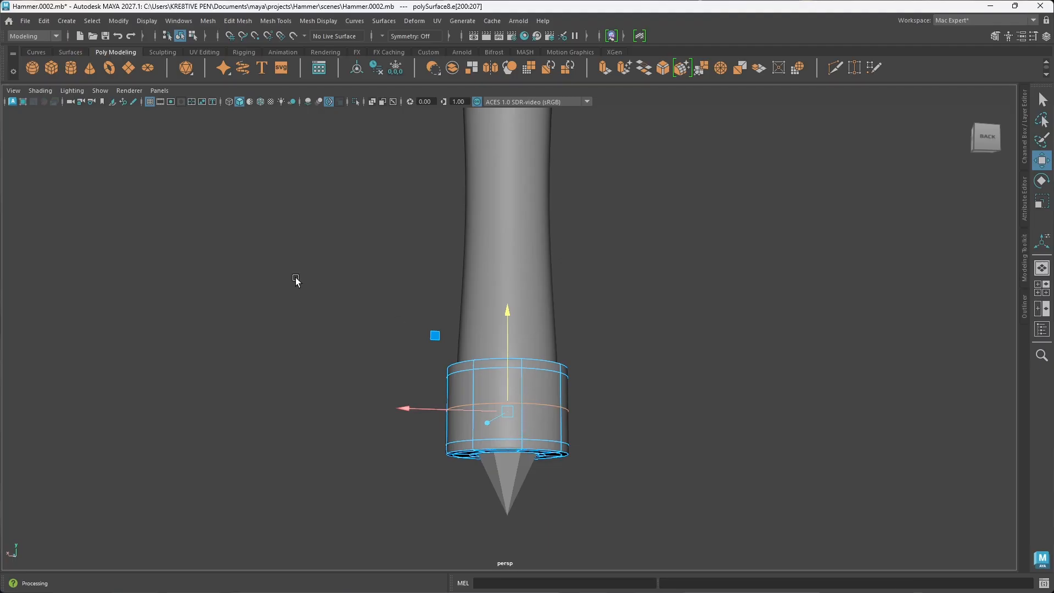
{"action": "left_click", "coordinate": [120, 21]}
{"action": "mouse_move", "coordinate": [172, 321]}
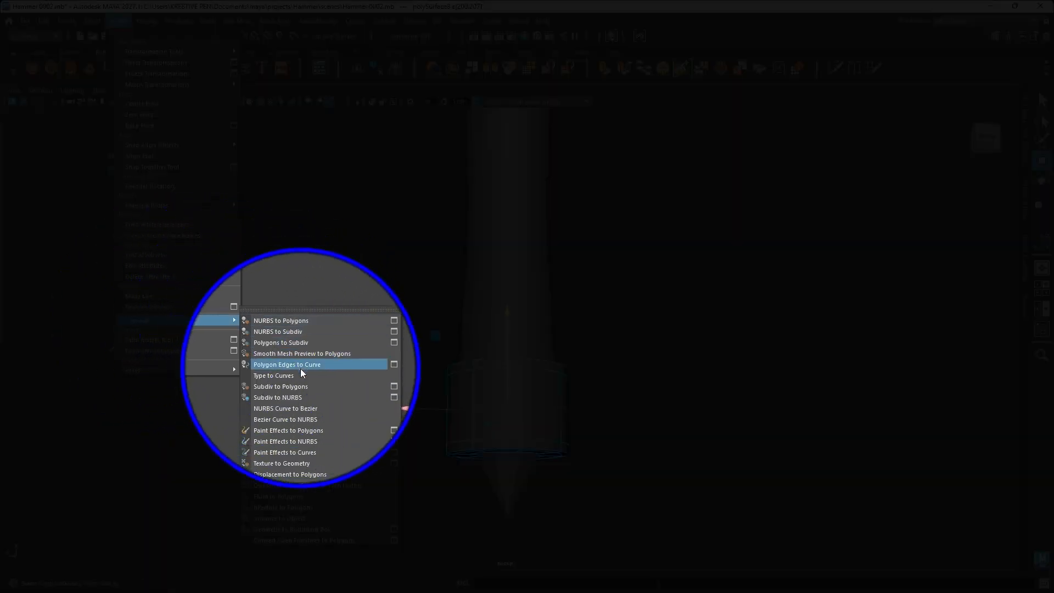
{"action": "left_click", "coordinate": [314, 364]}
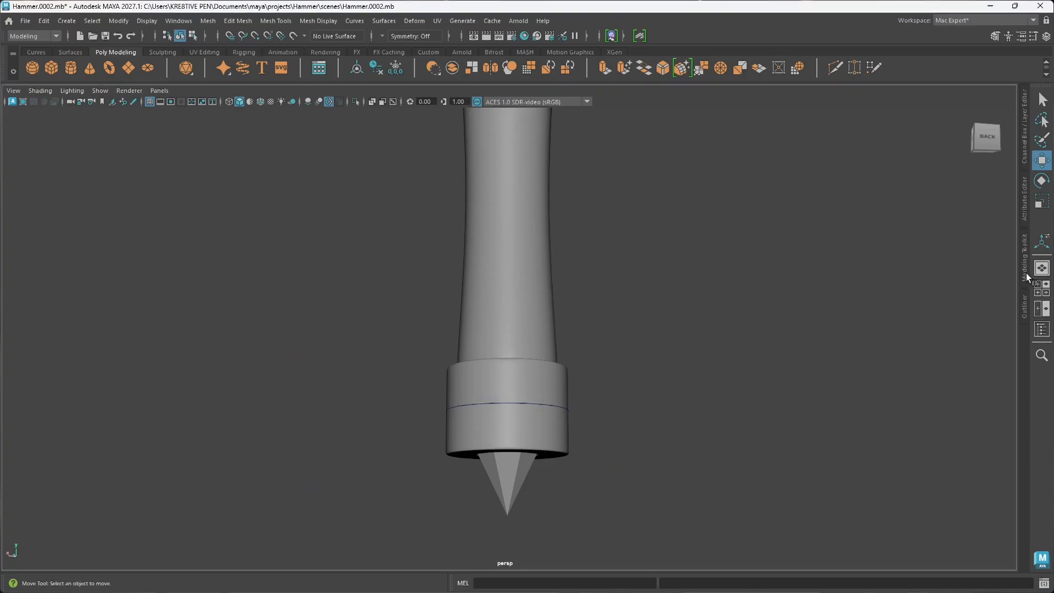
Step: Select the collar curve polyToCurve1 in the Outliner and switch the workspace to General
{"action": "left_click", "coordinate": [1024, 305]}
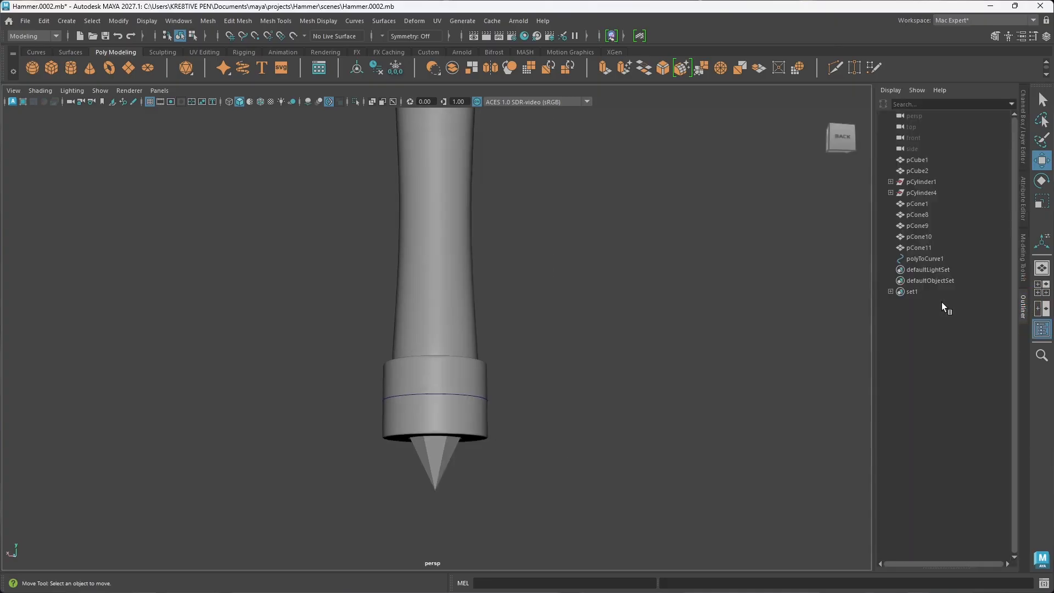
{"action": "left_click", "coordinate": [922, 259]}
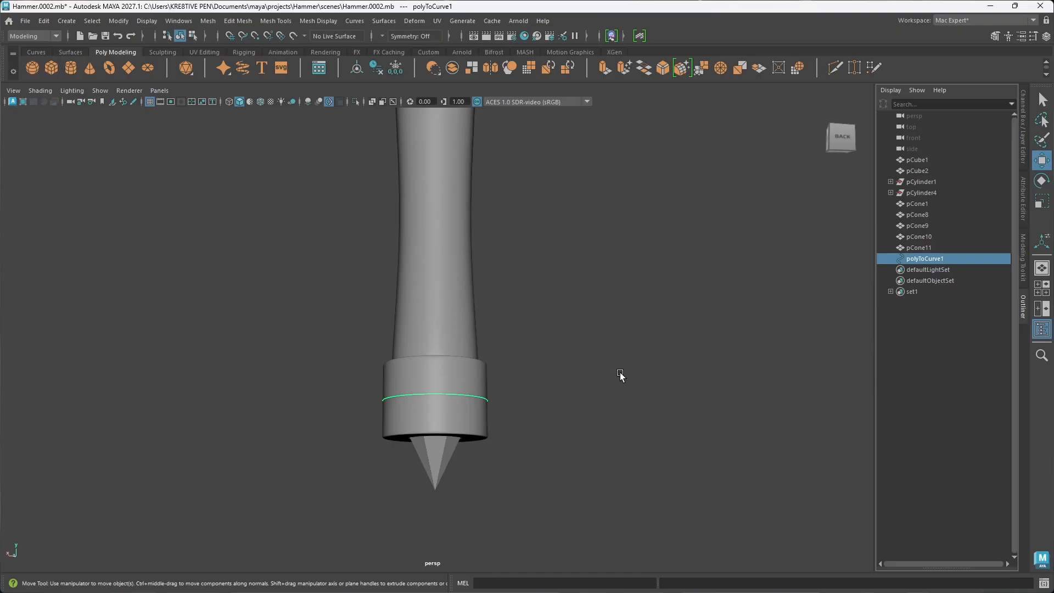
{"action": "left_click", "coordinate": [1032, 20]}
{"action": "left_click", "coordinate": [952, 45]}
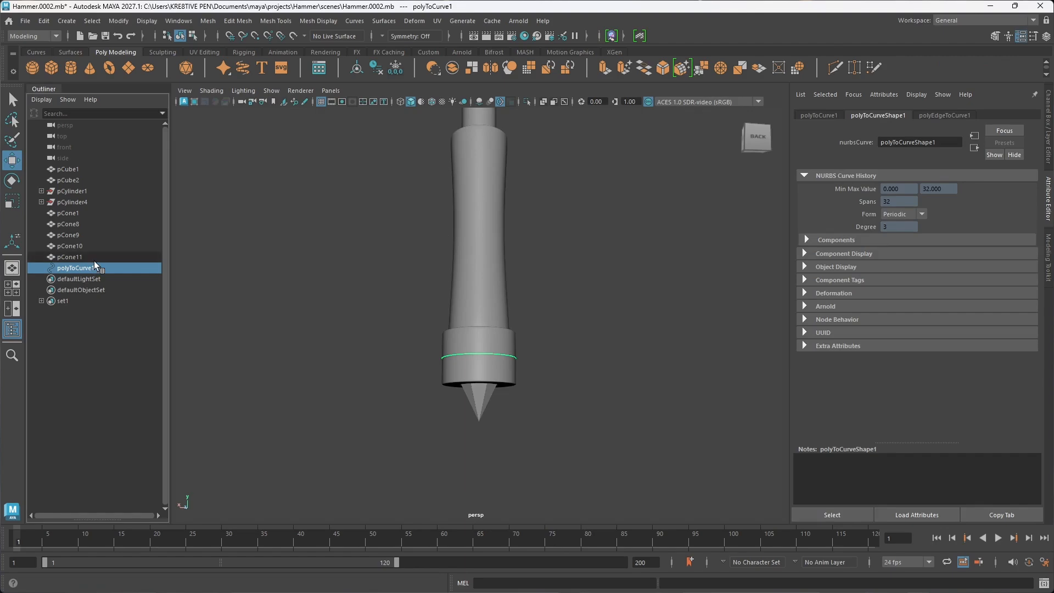
Step: Select the small spike copy pCone11 in the Outliner and bring up the MASH tools
{"action": "scroll", "coordinate": [486, 315], "scroll_direction": "down", "scroll_amount": 5}
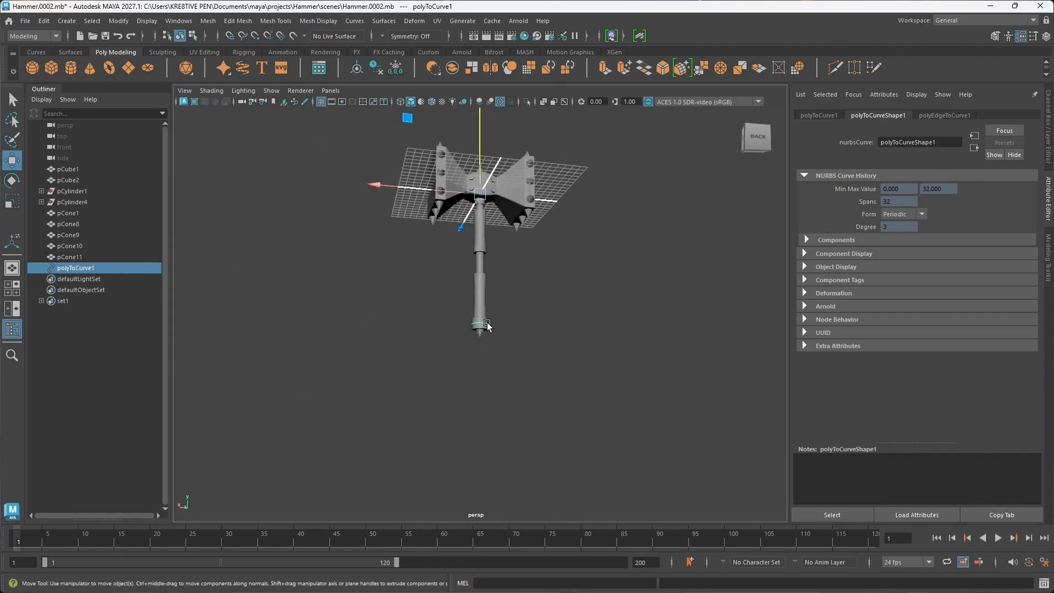
{"action": "left_click_drag", "start_coordinate": [499, 256], "coordinate": [511, 314], "text": "alt"}
{"action": "scroll", "coordinate": [491, 300], "scroll_direction": "up", "scroll_amount": 5}
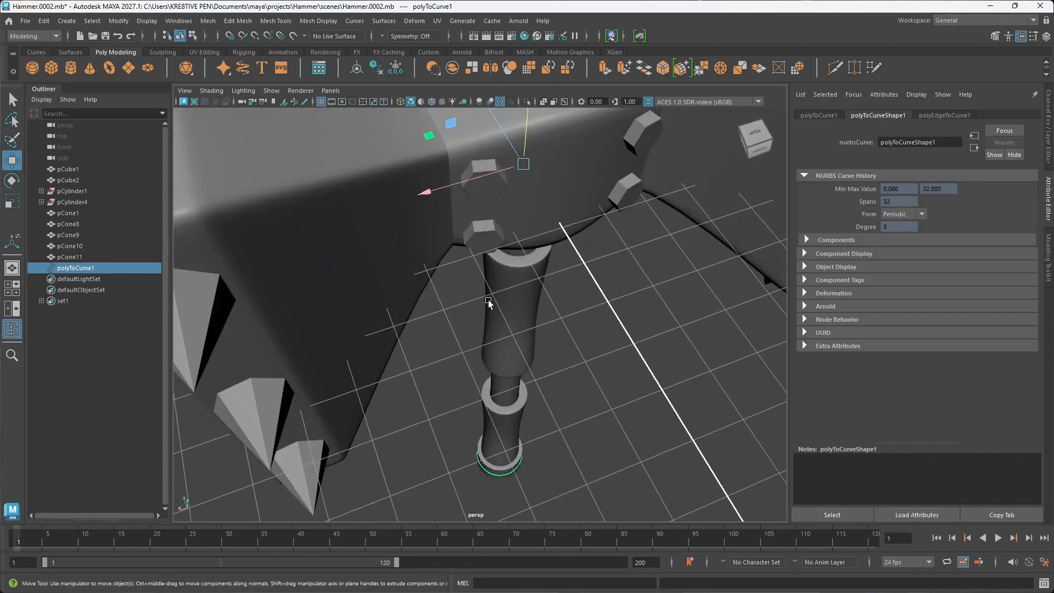
{"action": "scroll", "coordinate": [480, 269], "scroll_direction": "down", "scroll_amount": 5}
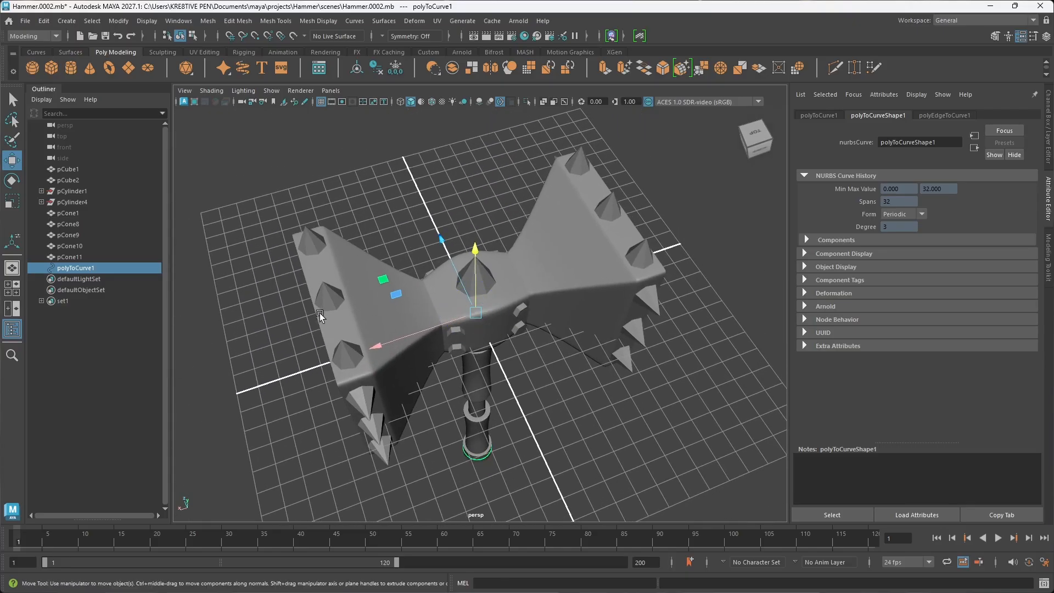
{"action": "left_click", "coordinate": [77, 256]}
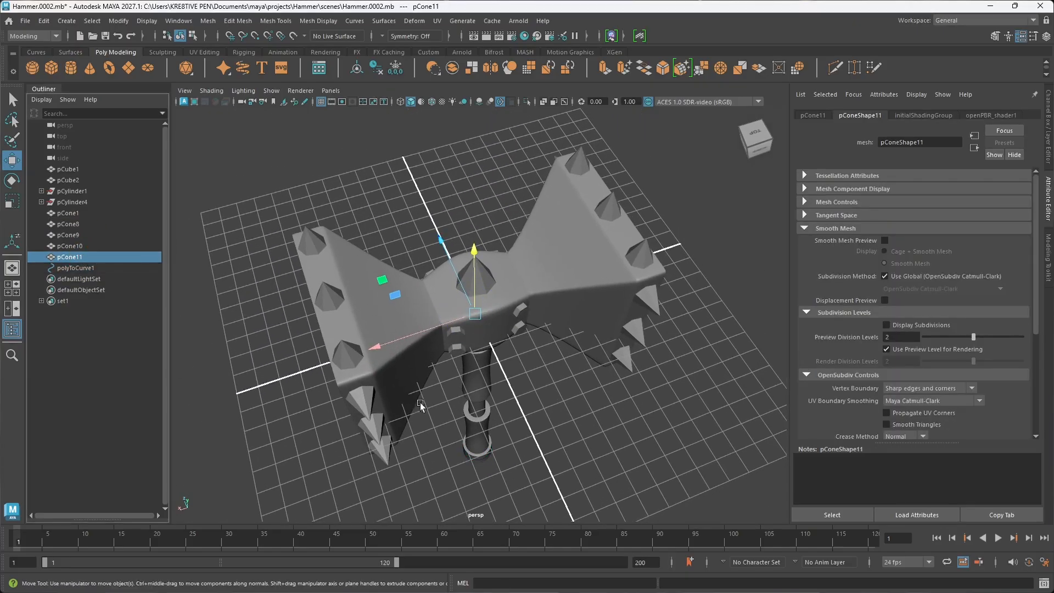
{"action": "left_click_drag", "start_coordinate": [420, 403], "coordinate": [413, 373], "text": "alt"}
{"action": "scroll", "coordinate": [413, 372], "scroll_direction": "down", "scroll_amount": 5}
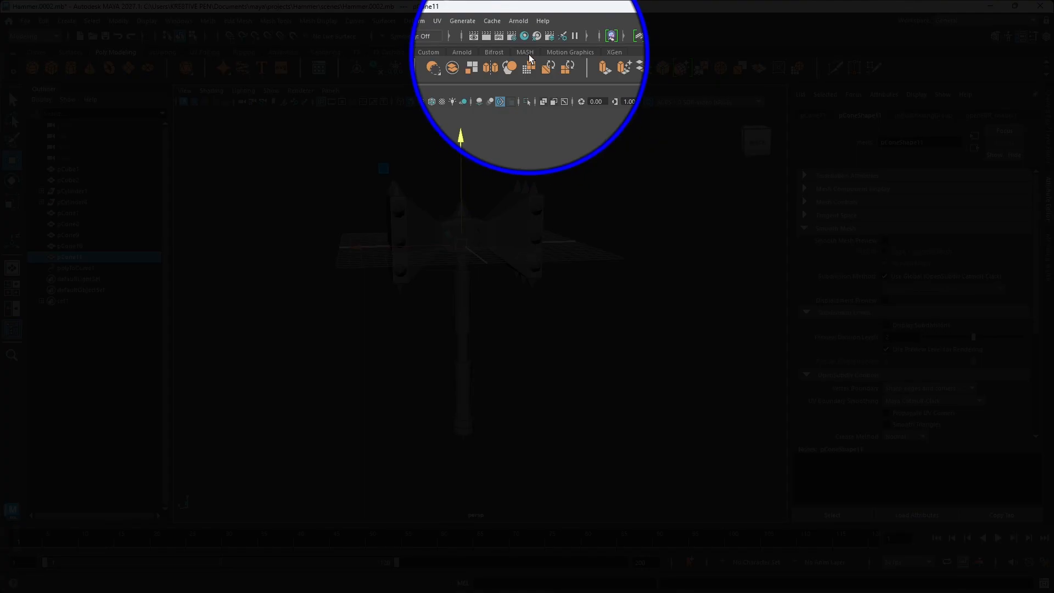
{"action": "left_click", "coordinate": [526, 53]}
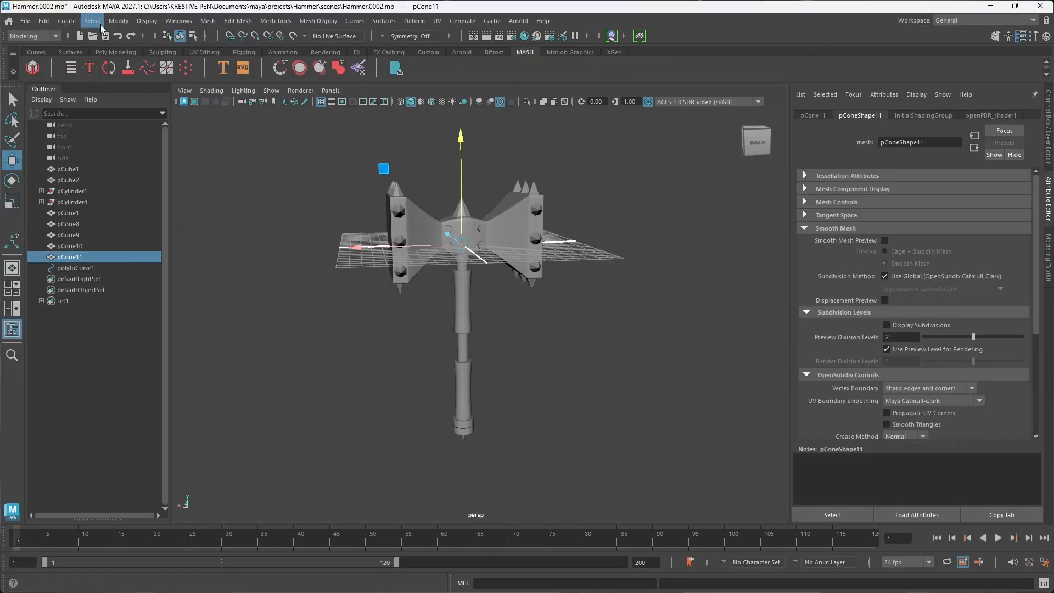
Step: Filter the Plug-in Manager for "mash" to check the MASH plug-in's Loaded and Auto load settings, and close it
{"action": "left_click", "coordinate": [178, 21]}
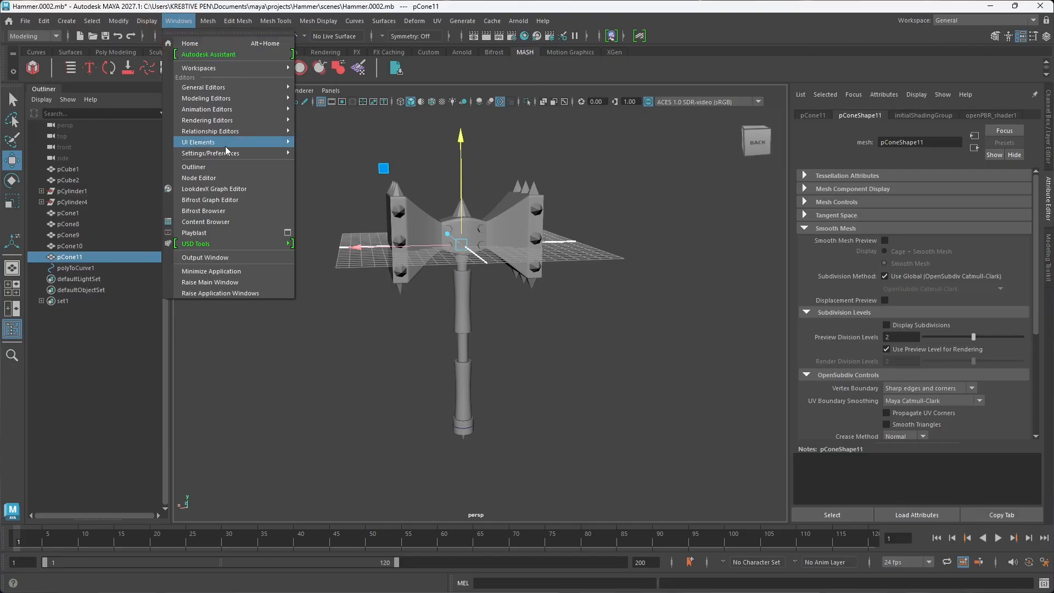
{"action": "mouse_move", "coordinate": [233, 155]}
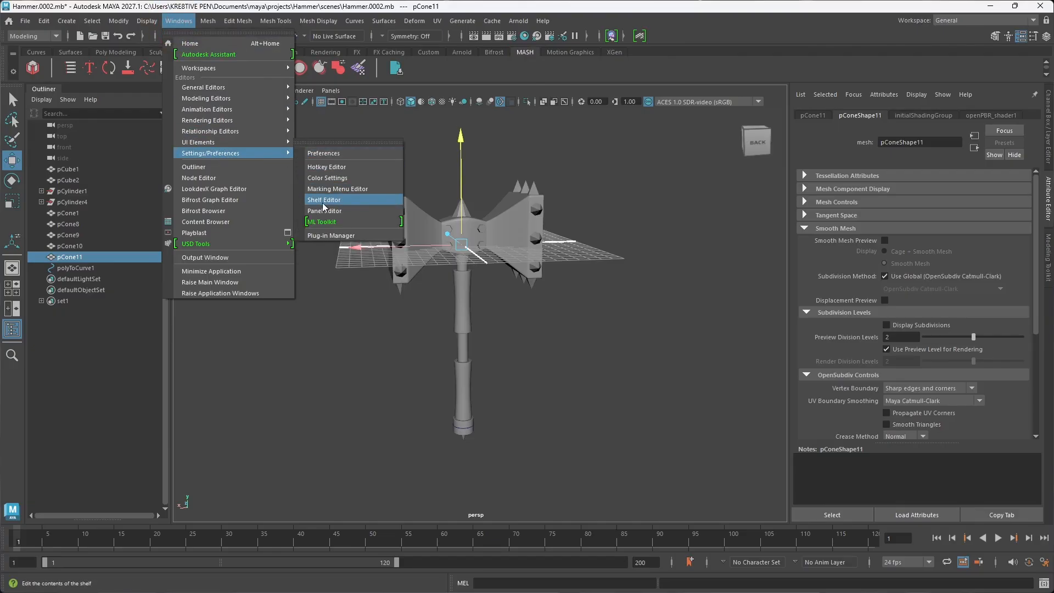
{"action": "left_click", "coordinate": [332, 236]}
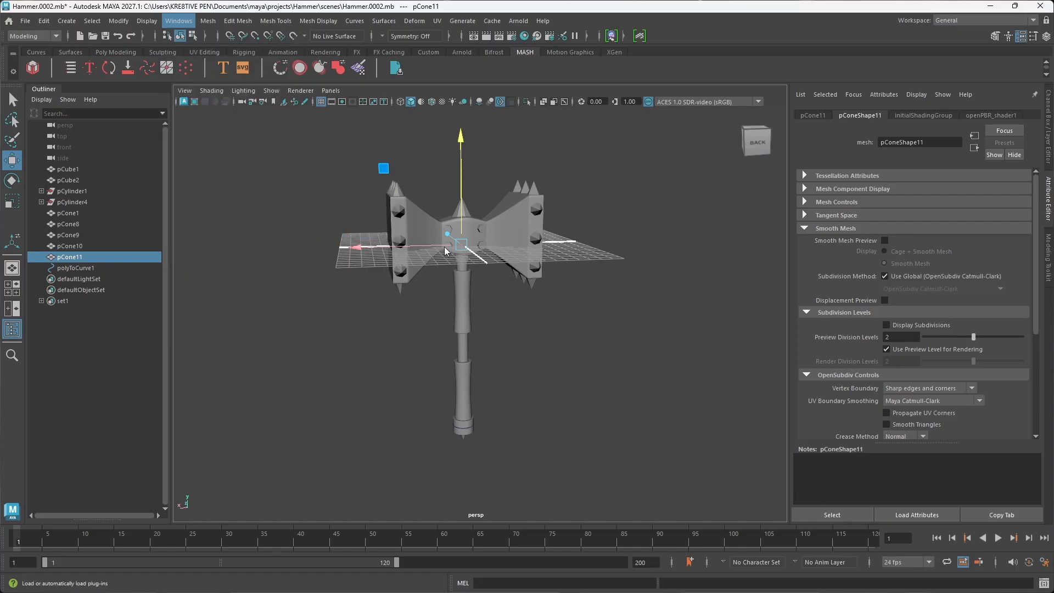
{"action": "left_click", "coordinate": [443, 238]}
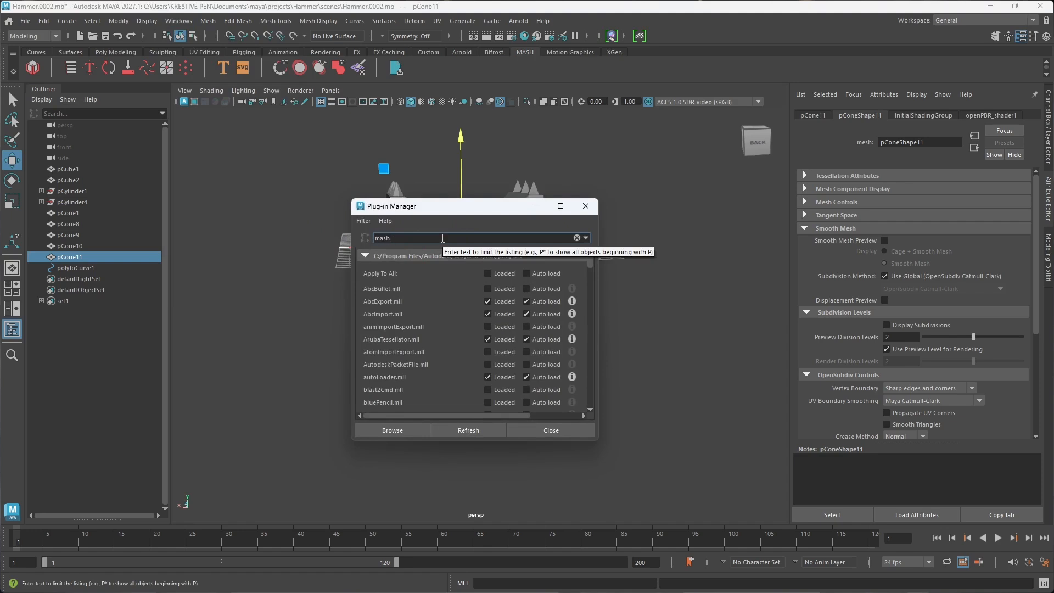
{"action": "type", "text": "mash"}
{"action": "key", "text": "Return"}
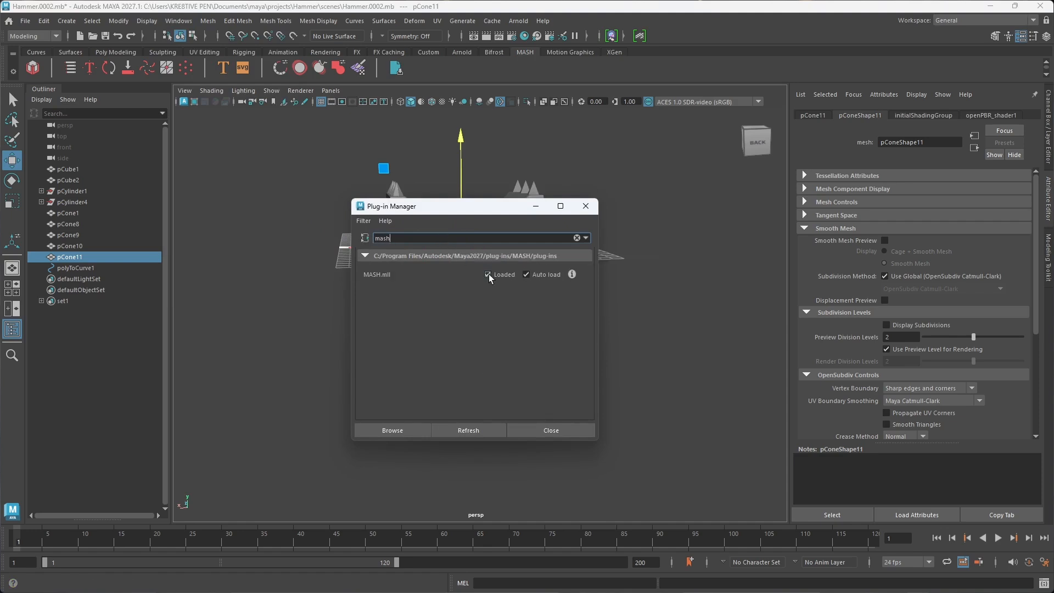
{"action": "left_click", "coordinate": [566, 433]}
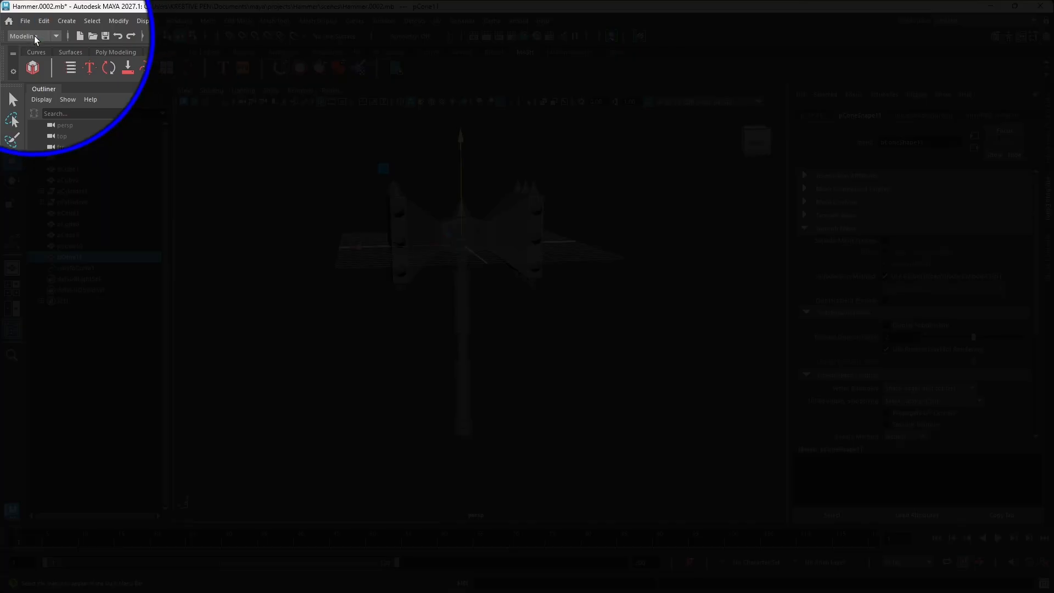
{"action": "left_click", "coordinate": [34, 36]}
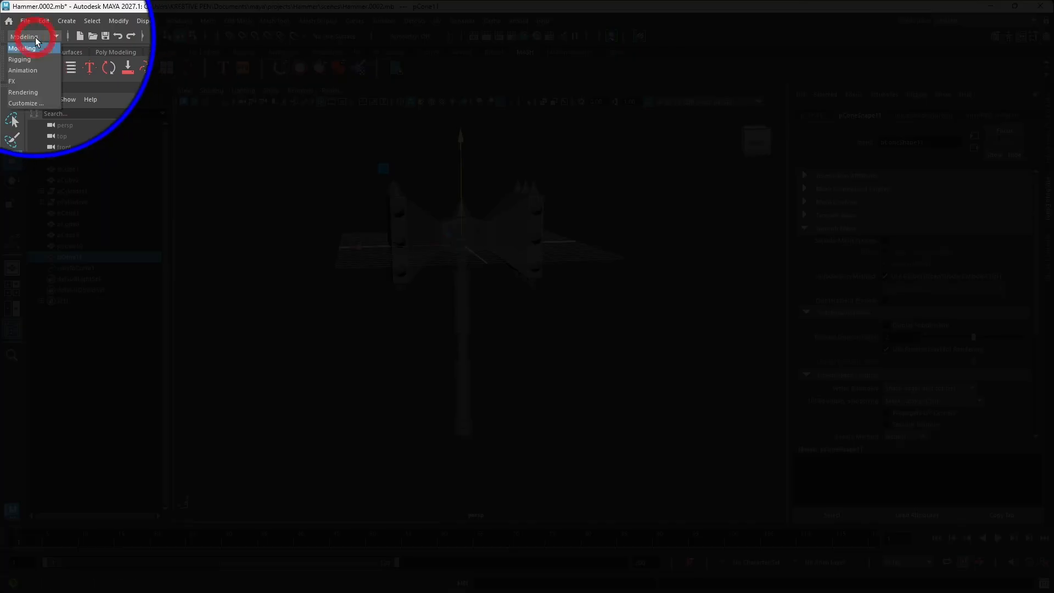
{"action": "left_click", "coordinate": [37, 69]}
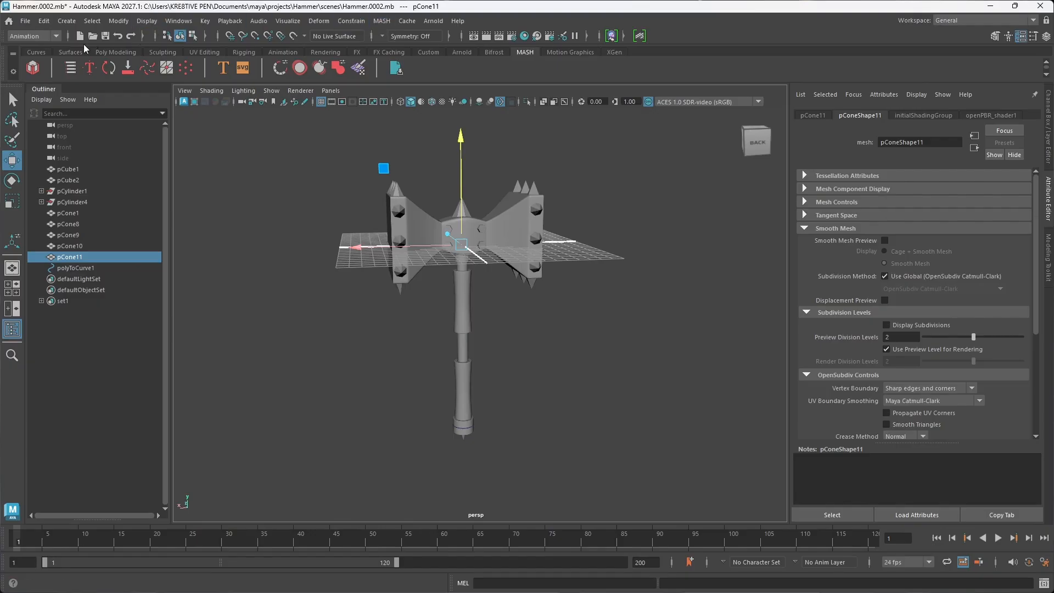
{"action": "left_click", "coordinate": [45, 35]}
{"action": "left_click", "coordinate": [31, 82]}
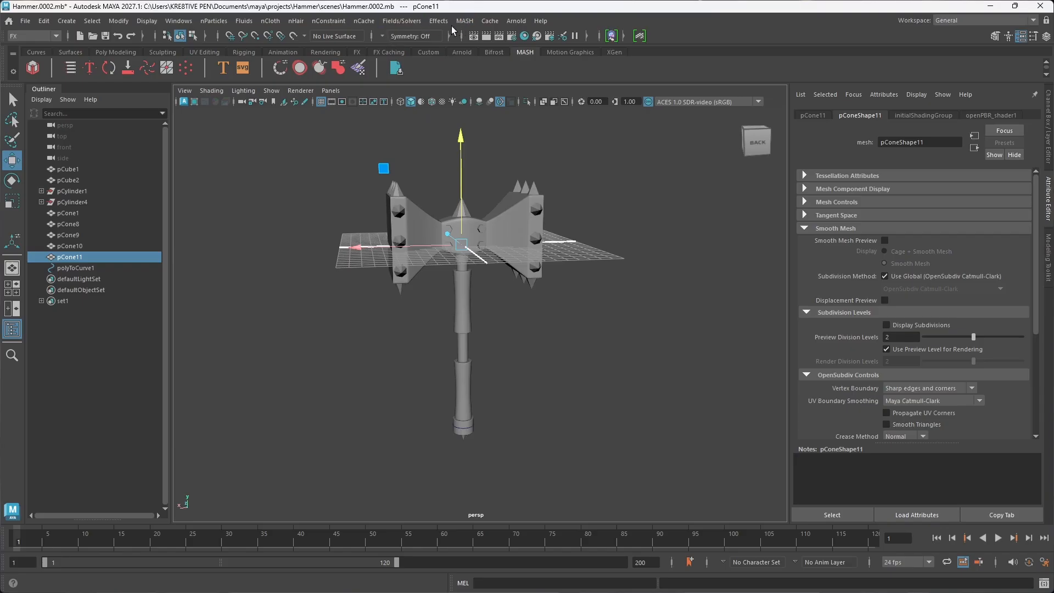
{"action": "left_click", "coordinate": [57, 36]}
{"action": "left_click", "coordinate": [31, 49]}
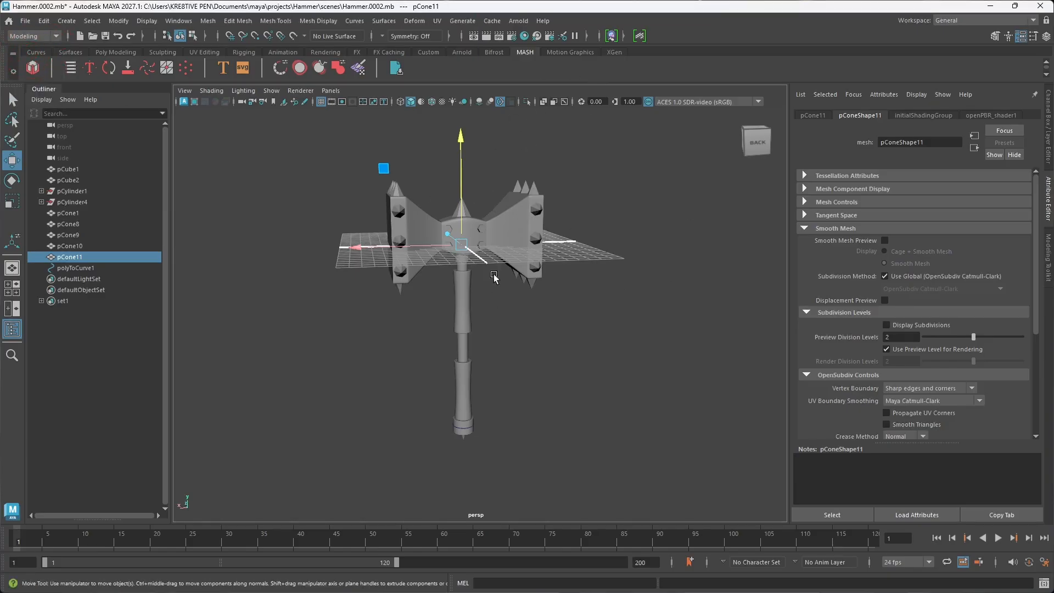
Step: Create a MASH network from the selected spike copy pCone11
{"action": "left_click_drag", "start_coordinate": [494, 279], "coordinate": [519, 327], "text": "alt"}
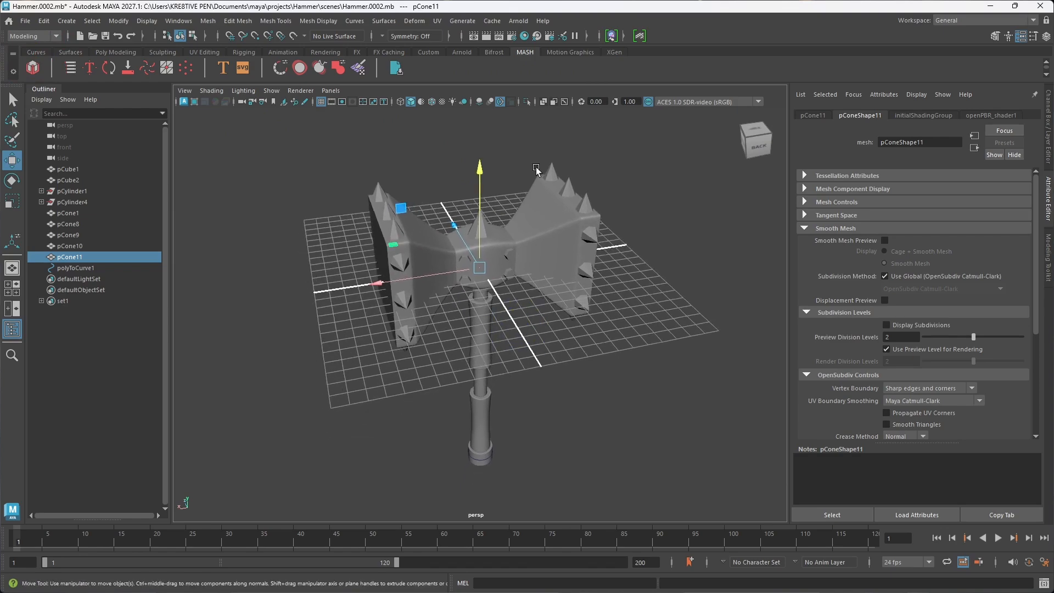
{"action": "left_click", "coordinate": [33, 68]}
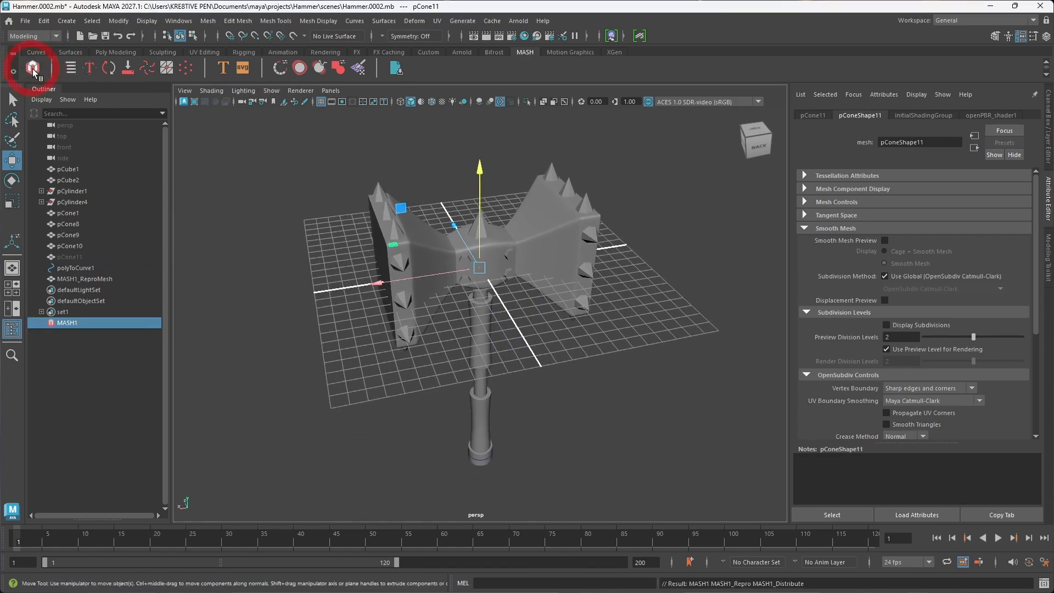
{"action": "left_click_drag", "start_coordinate": [369, 292], "coordinate": [435, 314], "text": "alt"}
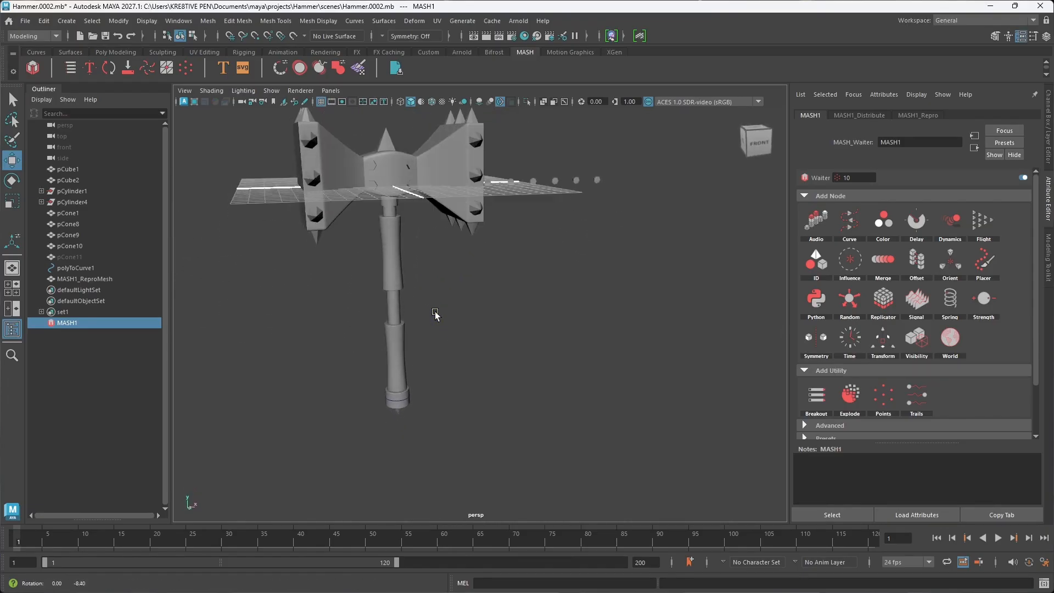
Step: Add a Curve node to the MASH1 network and connect polyToCurve1 as its input curve
{"action": "left_click_drag", "start_coordinate": [407, 412], "coordinate": [410, 390], "text": "alt"}
{"action": "scroll", "coordinate": [390, 411], "scroll_direction": "up", "scroll_amount": 3}
{"action": "middle_click_drag", "start_coordinate": [390, 412], "coordinate": [427, 406], "text": "alt"}
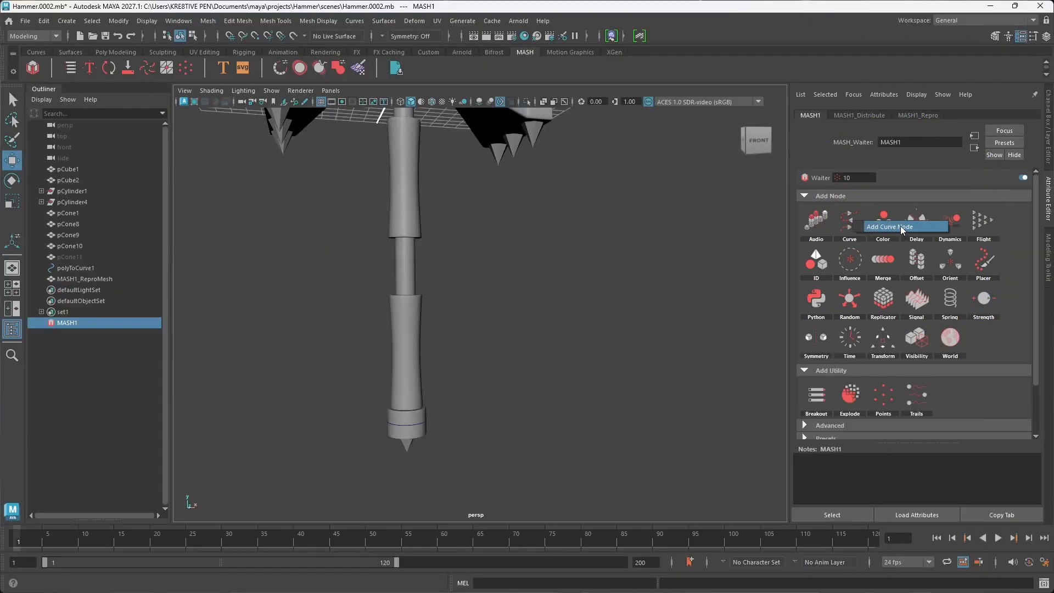
{"action": "left_click", "coordinate": [900, 226]}
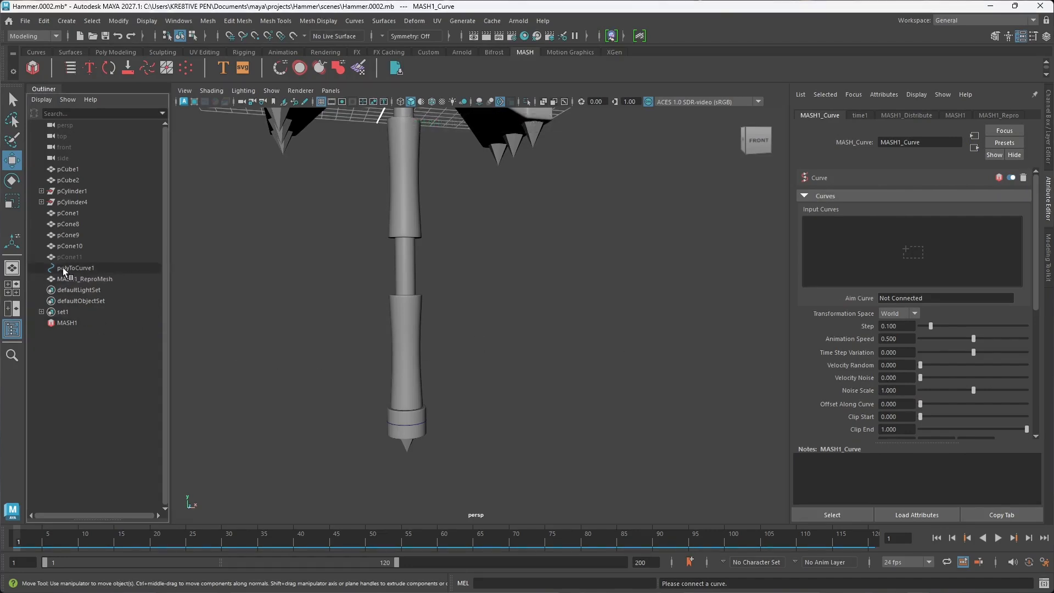
{"action": "left_click_drag", "start_coordinate": [62, 268], "coordinate": [437, 295]}
{"action": "left_click_drag", "start_coordinate": [883, 259], "coordinate": [884, 259]}
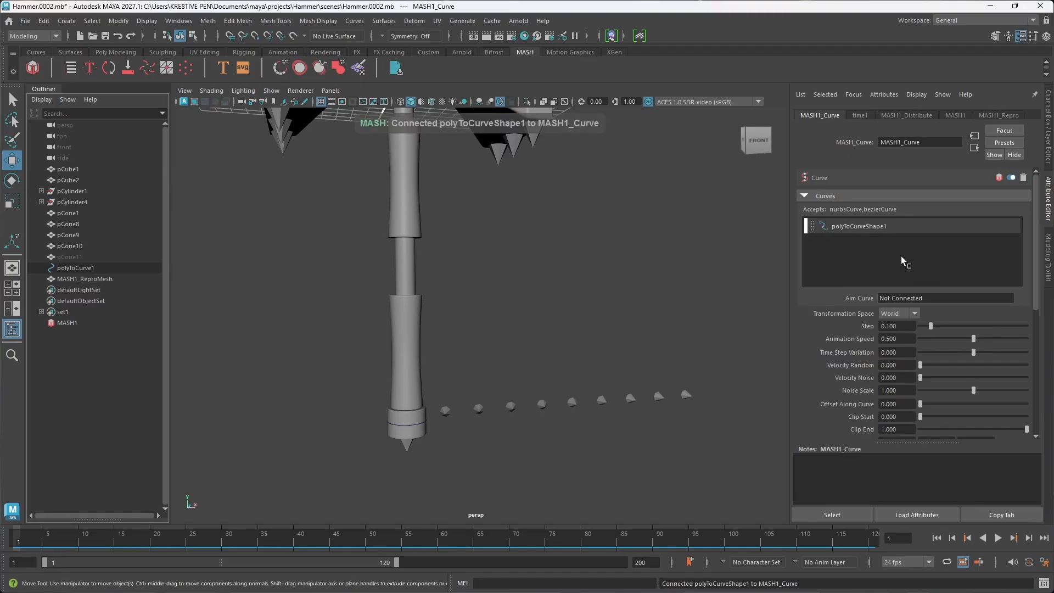
Step: Try a Step value of 0 on the MASH1_Curve node
{"action": "left_click_drag", "start_coordinate": [549, 395], "coordinate": [563, 420], "text": "alt"}
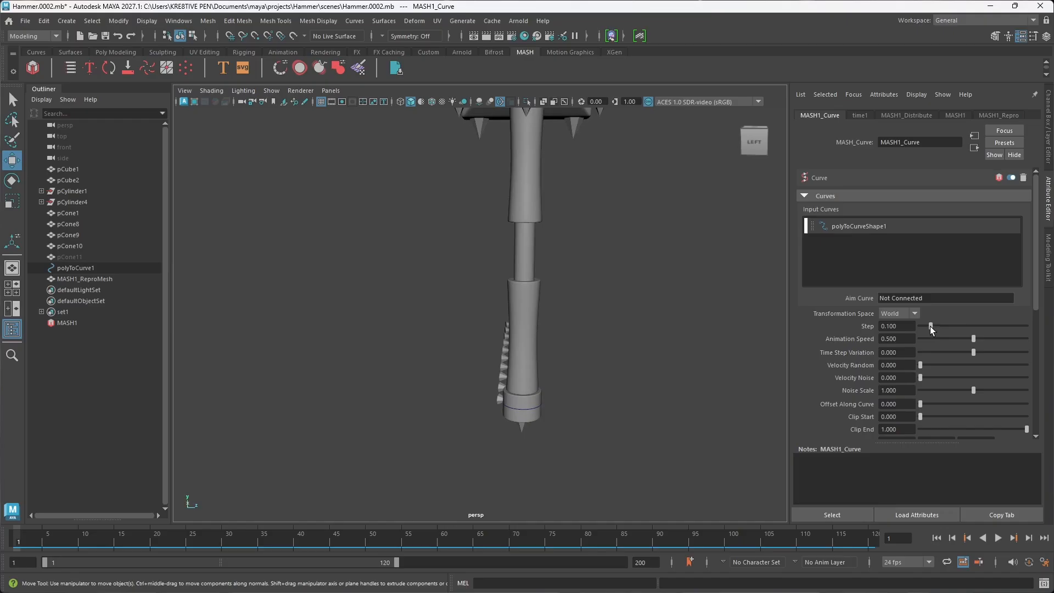
{"action": "left_click_drag", "start_coordinate": [931, 328], "coordinate": [920, 329]}
{"action": "left_click_drag", "start_coordinate": [491, 387], "coordinate": [487, 382], "text": "alt"}
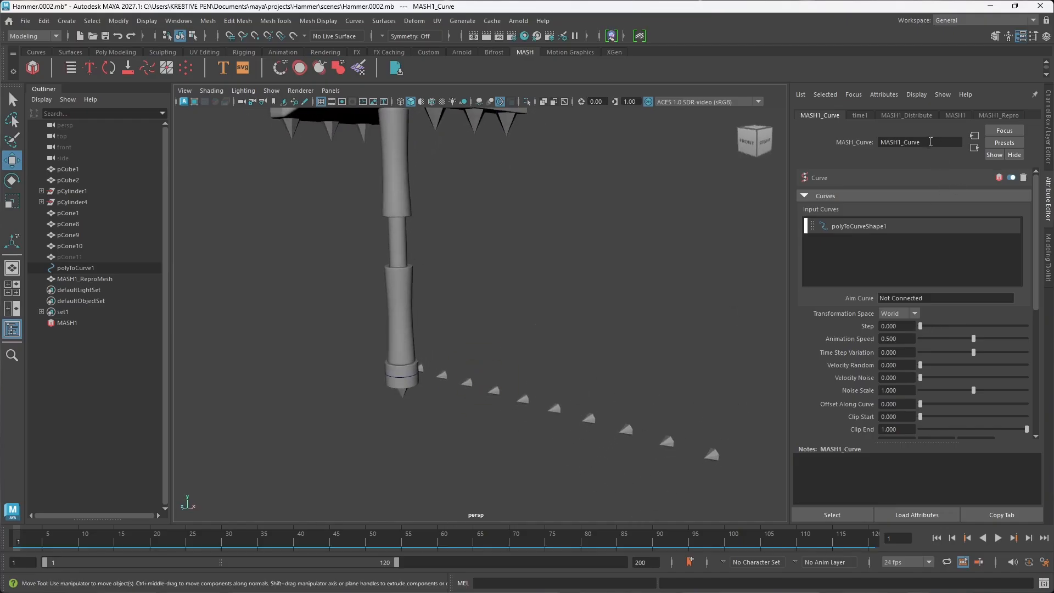
Step: Set Distance X of the MASH1_Distribute node to 0 to remove the linear spread of the spikes
{"action": "left_click", "coordinate": [910, 115]}
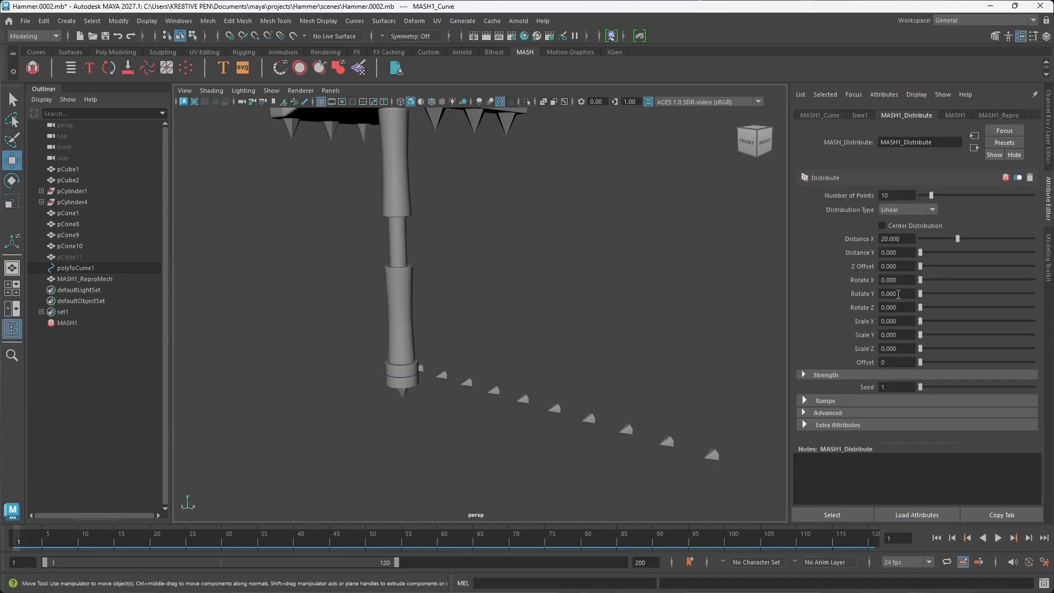
{"action": "left_click_drag", "start_coordinate": [717, 282], "coordinate": [678, 325], "text": "alt"}
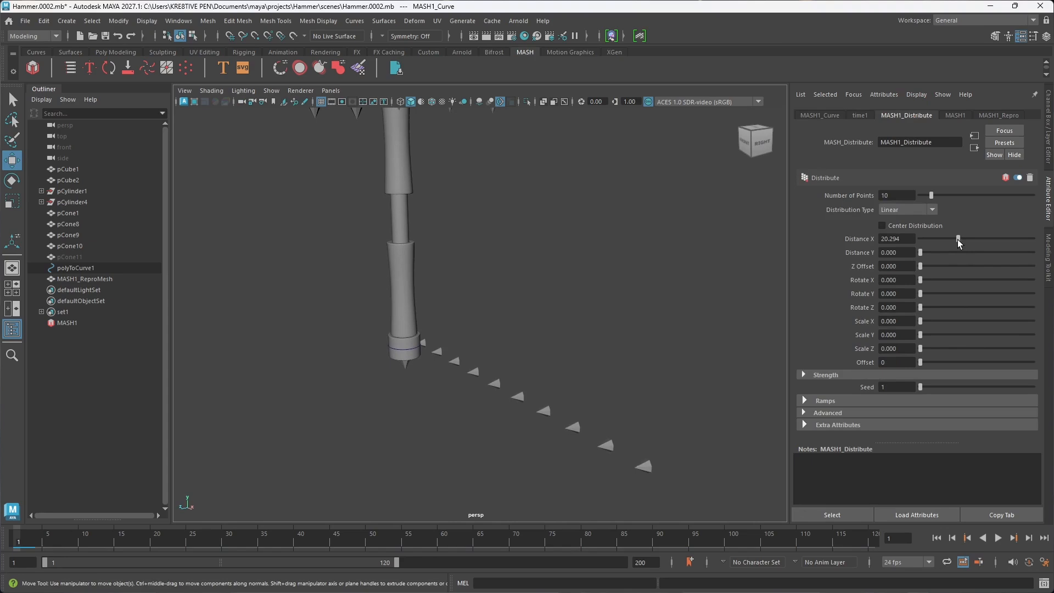
{"action": "left_click_drag", "start_coordinate": [958, 239], "coordinate": [912, 238]}
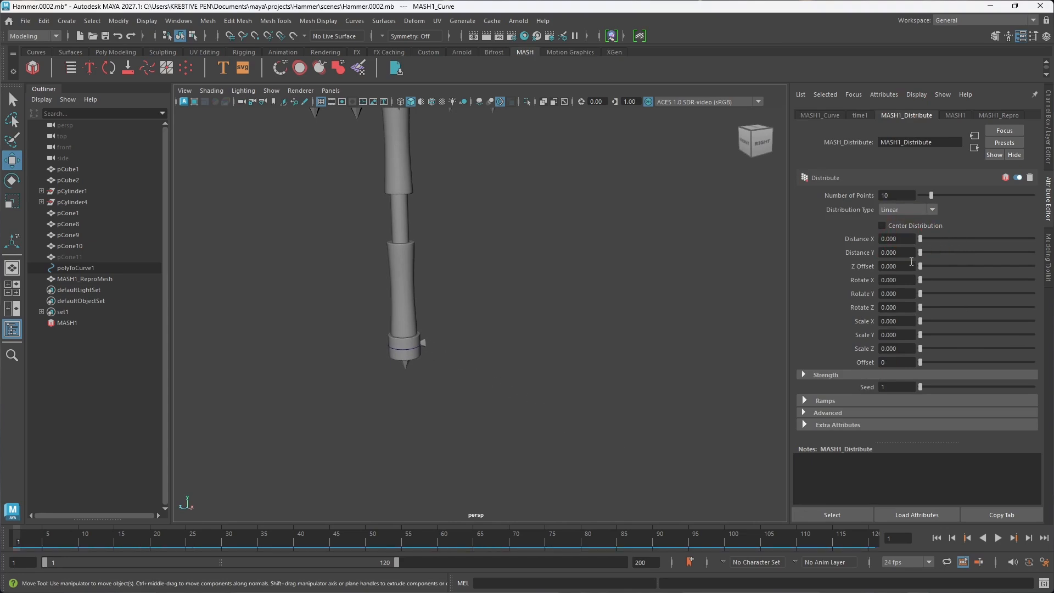
{"action": "left_click_drag", "start_coordinate": [659, 322], "coordinate": [631, 323], "text": "alt"}
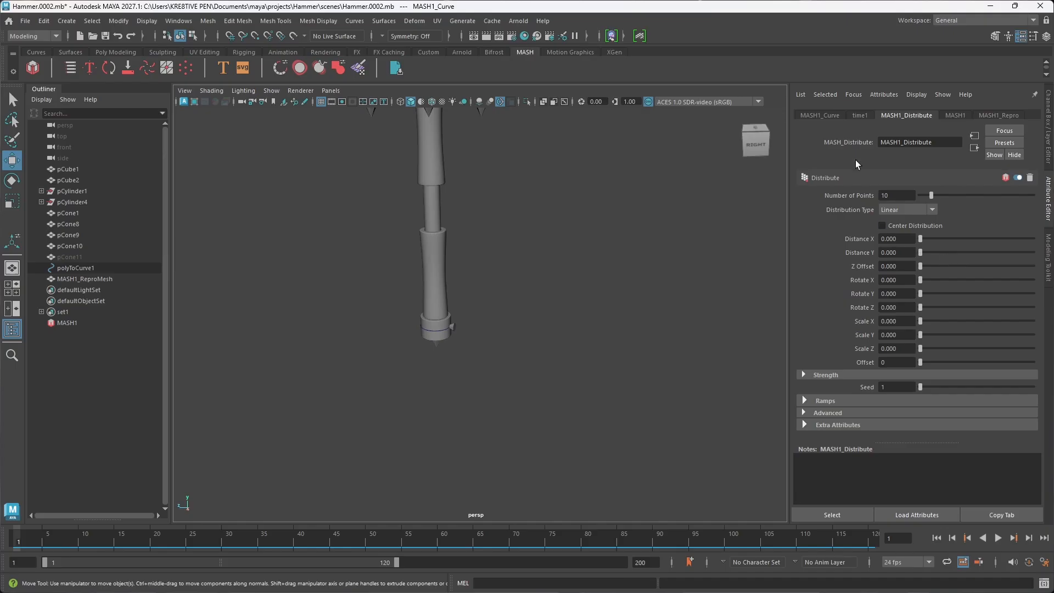
Step: Set the MASH1_Curve node's Step to about 0.979 to spread the spikes around the collar
{"action": "left_click", "coordinate": [815, 116]}
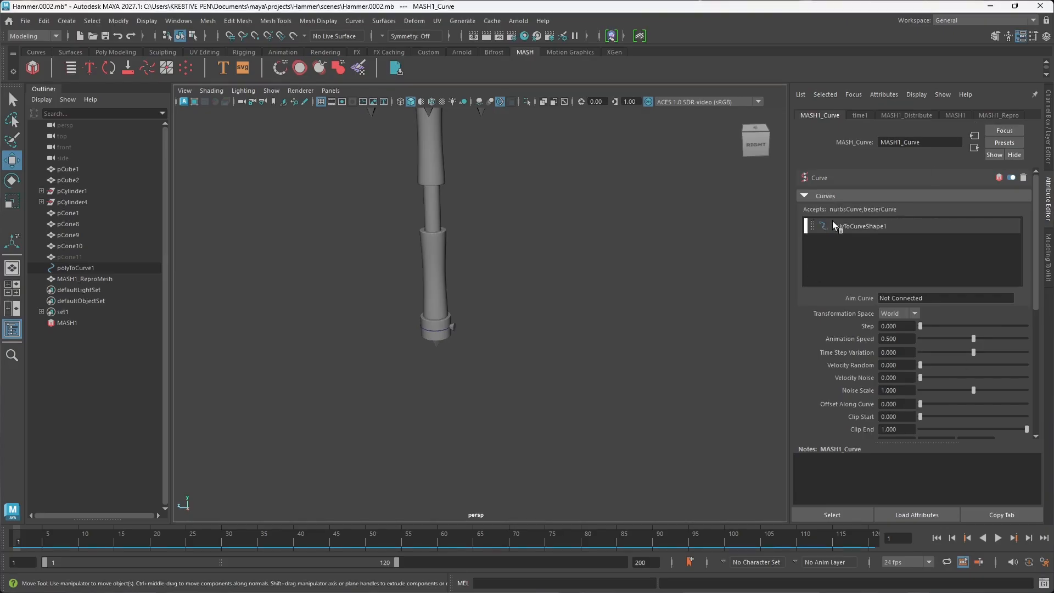
{"action": "left_click_drag", "start_coordinate": [923, 329], "coordinate": [927, 330]}
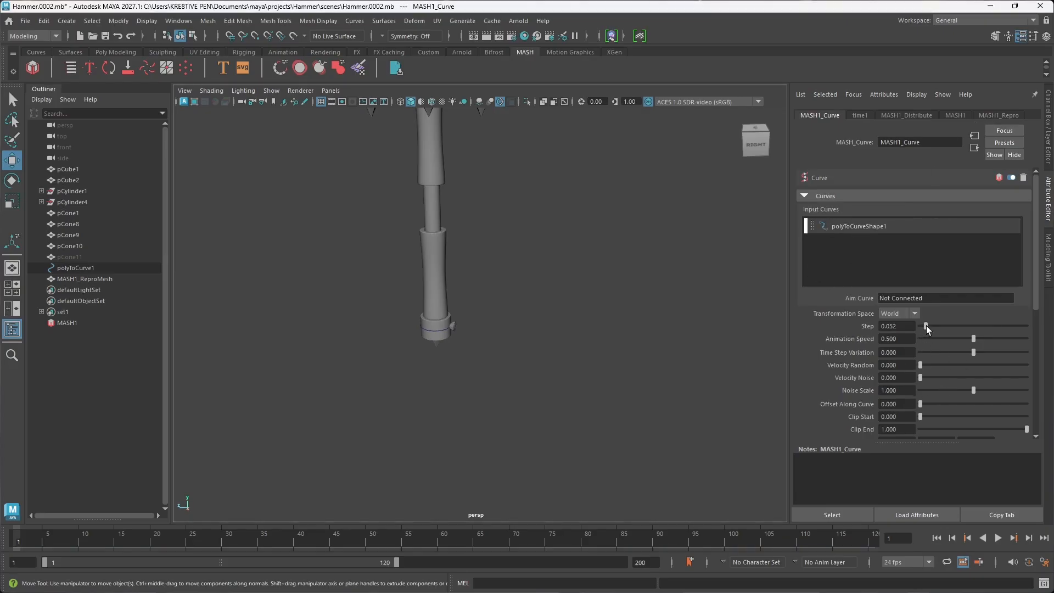
{"action": "left_click_drag", "start_coordinate": [997, 320], "coordinate": [1021, 316]}
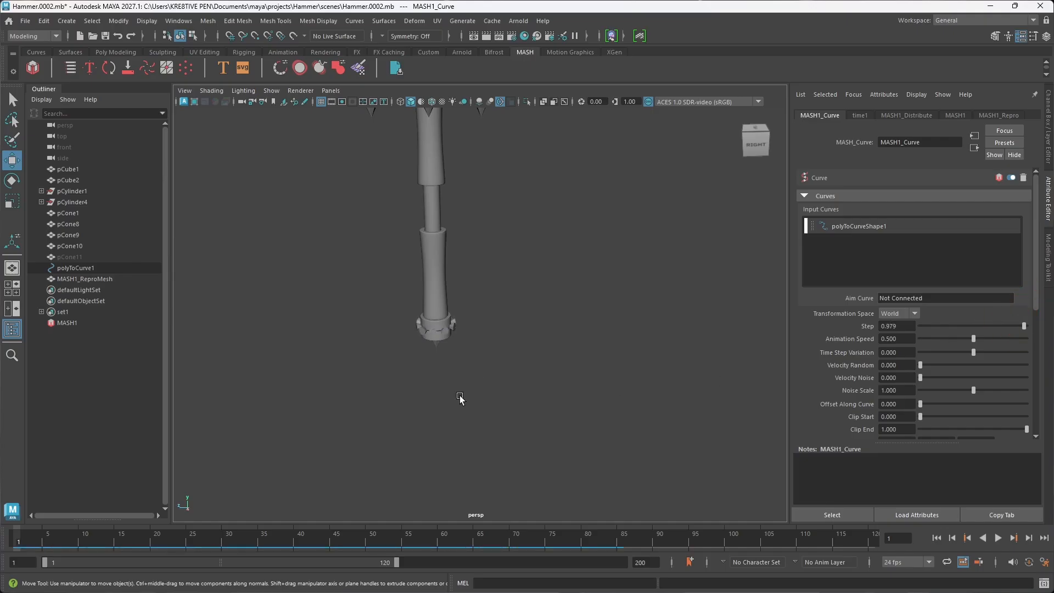
{"action": "left_click_drag", "start_coordinate": [459, 400], "coordinate": [600, 401], "text": "alt"}
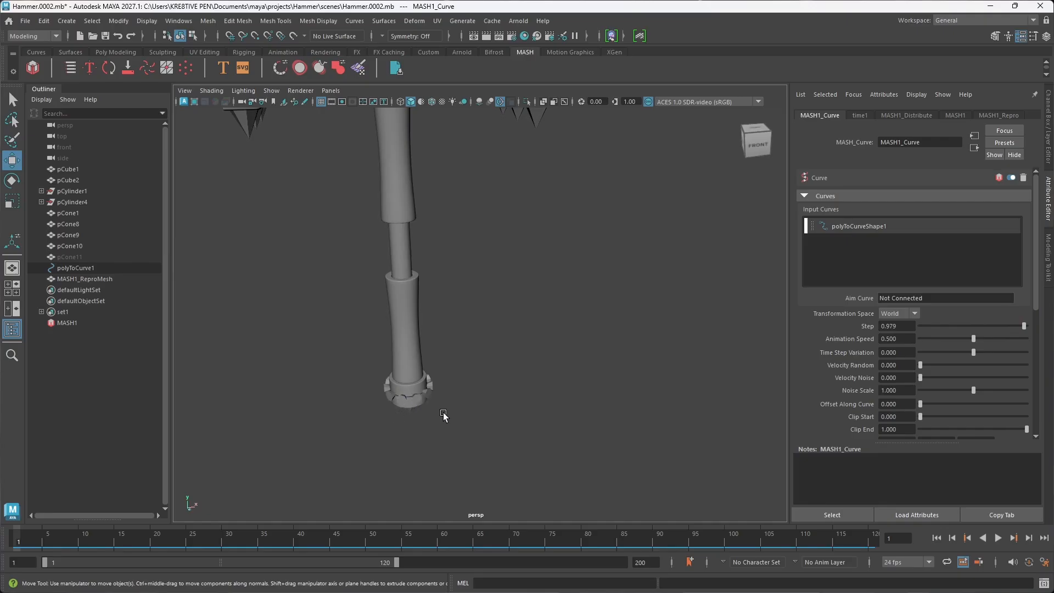
{"action": "left_click_drag", "start_coordinate": [434, 430], "coordinate": [543, 427], "text": "alt"}
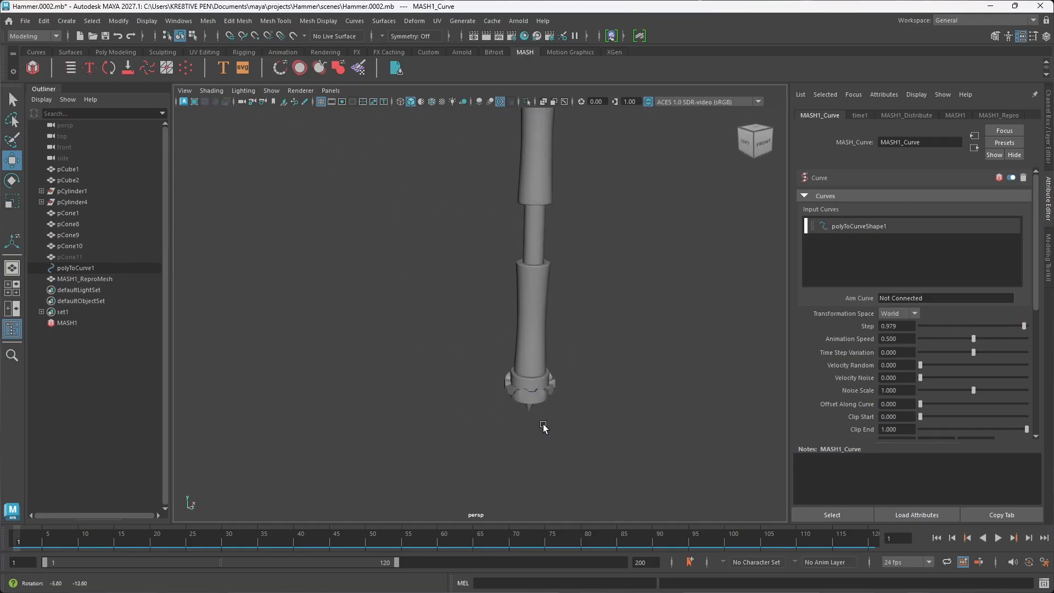
Step: Select the source spike pCone11 and rotate it 90 degrees about X so the collar spikes point outward
{"action": "left_click", "coordinate": [74, 257]}
{"action": "key", "text": "shift+h"}
{"action": "left_click_drag", "start_coordinate": [402, 377], "coordinate": [450, 341], "text": "alt"}
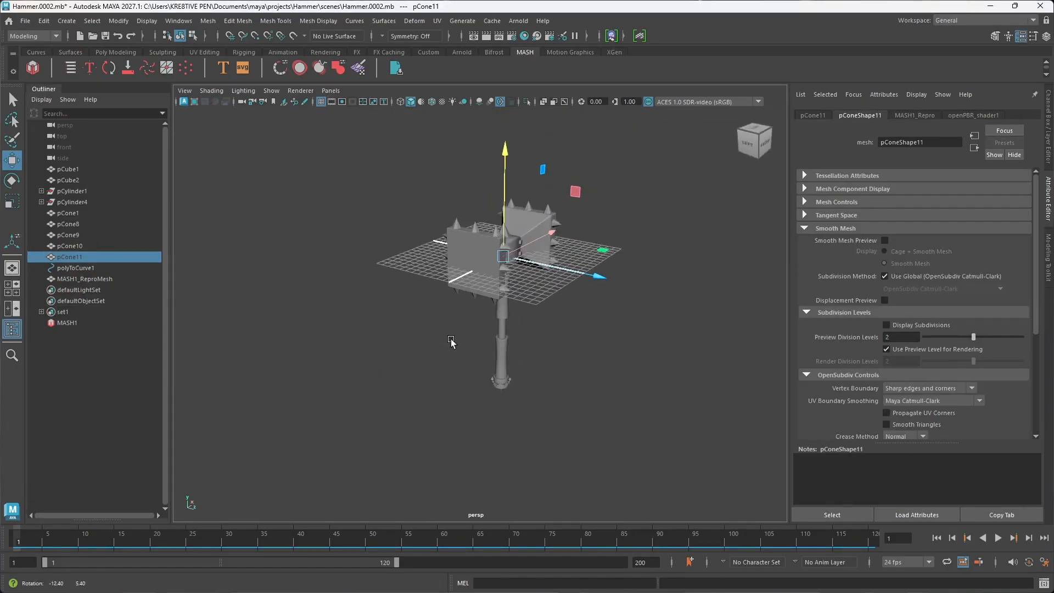
{"action": "scroll", "coordinate": [463, 293], "scroll_direction": "up", "scroll_amount": 10}
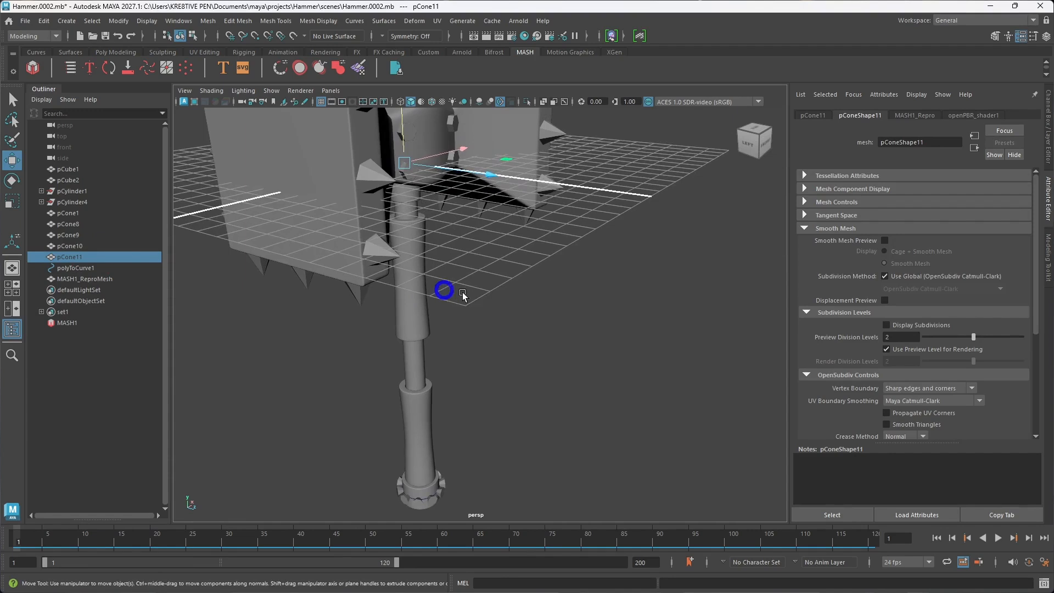
{"action": "left_click_drag", "start_coordinate": [463, 294], "coordinate": [457, 297], "text": "alt"}
{"action": "key", "text": "e"}
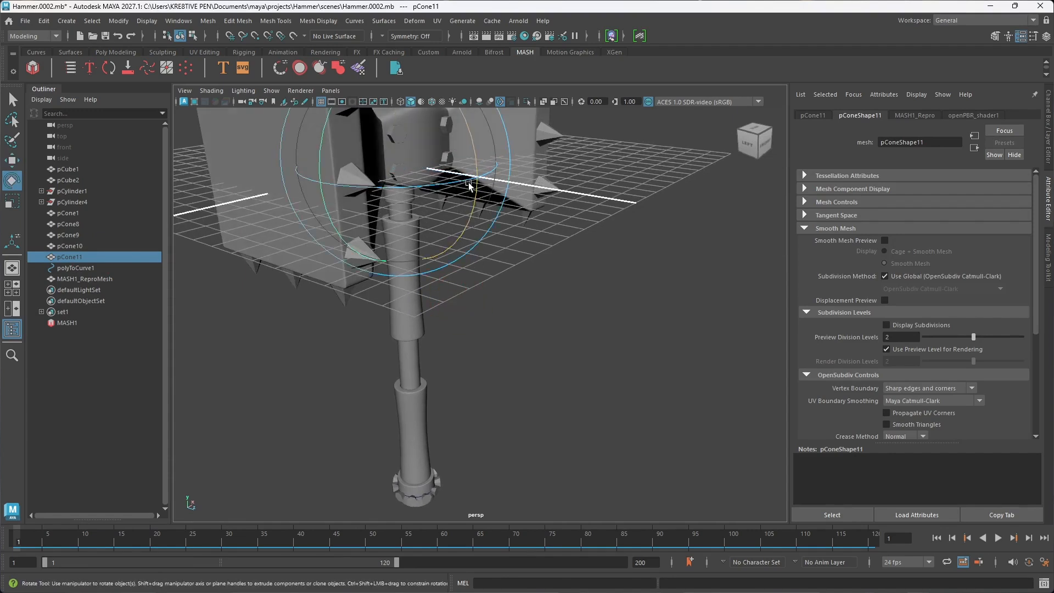
{"action": "left_click_drag", "start_coordinate": [476, 163], "coordinate": [352, 303]}
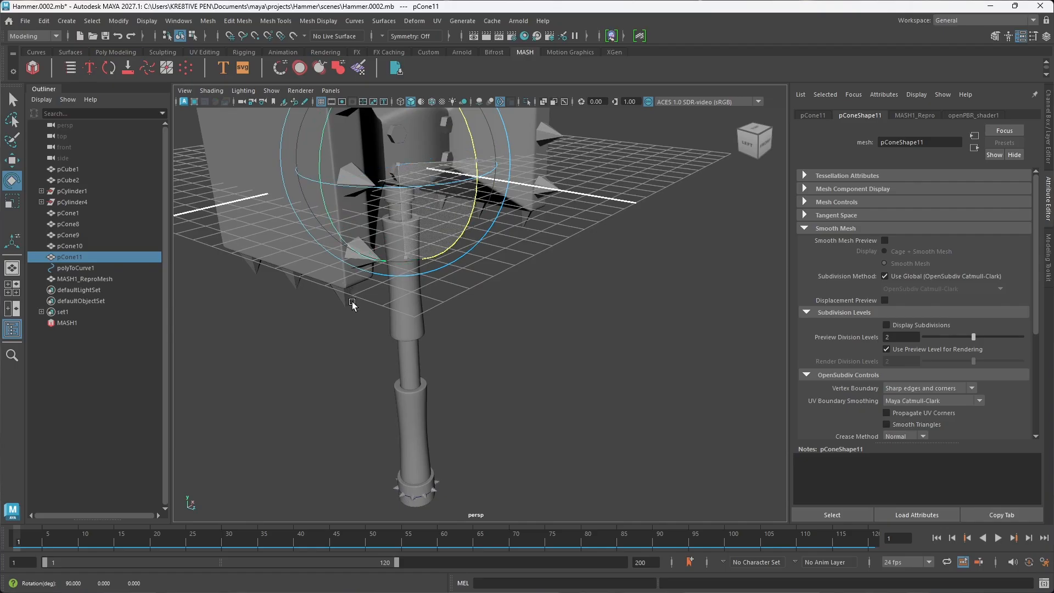
Step: Examine the direction and spacing of the spikes around the handle's bottom collar from several sides
{"action": "left_click_drag", "start_coordinate": [353, 302], "coordinate": [353, 303]}
{"action": "scroll", "coordinate": [448, 431], "scroll_direction": "up", "scroll_amount": 4}
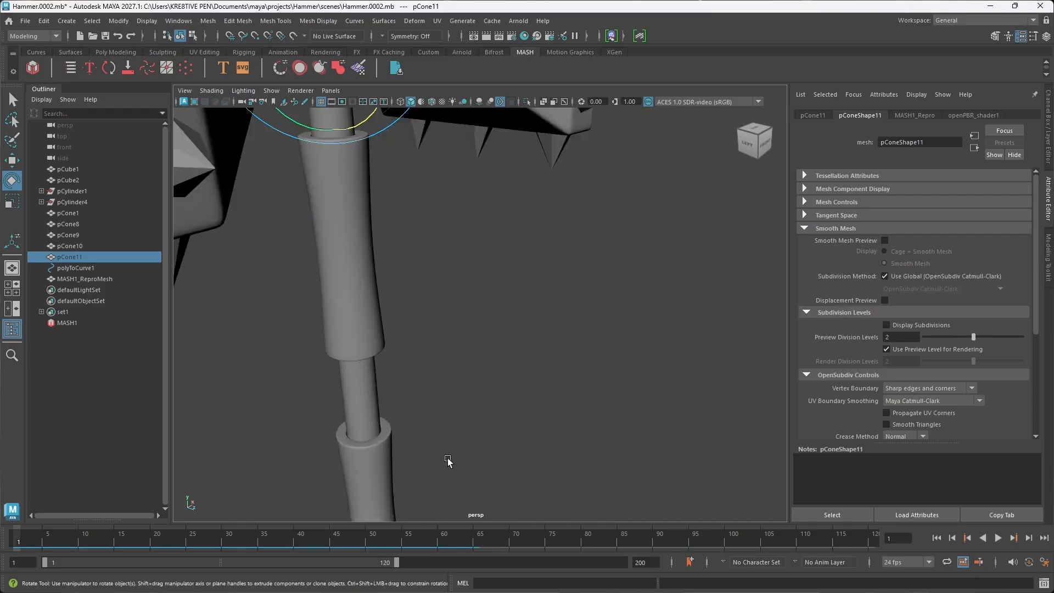
{"action": "middle_click_drag", "start_coordinate": [446, 459], "coordinate": [511, 356], "text": "alt"}
{"action": "left_click_drag", "start_coordinate": [512, 358], "coordinate": [376, 368], "text": "alt"}
{"action": "scroll", "coordinate": [417, 426], "scroll_direction": "up", "scroll_amount": 3}
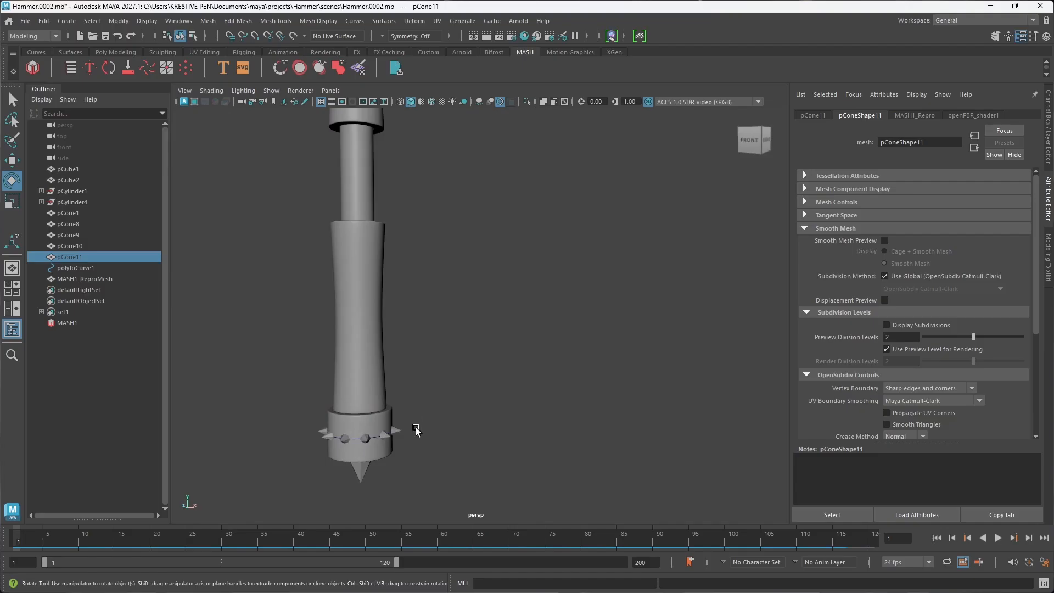
{"action": "middle_click_drag", "start_coordinate": [416, 429], "coordinate": [483, 409], "text": "alt"}
{"action": "left_click_drag", "start_coordinate": [484, 409], "coordinate": [635, 433], "text": "alt"}
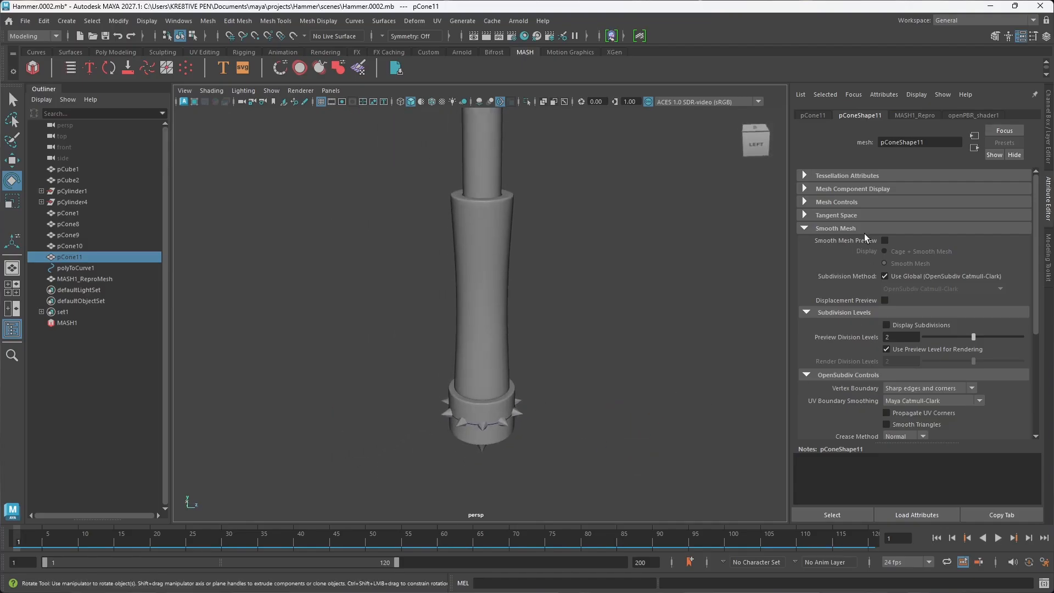
Step: Try changing Distance Y, Distance X and Z Offset on the MASH1_Distribute node, undoing each change
{"action": "left_click", "coordinate": [70, 323]}
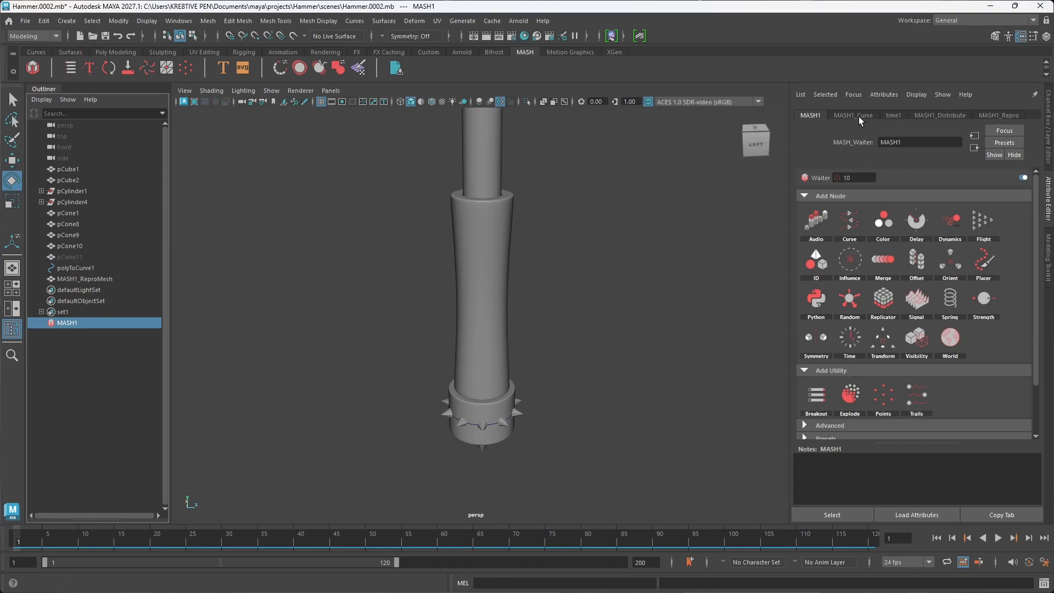
{"action": "left_click", "coordinate": [859, 116]}
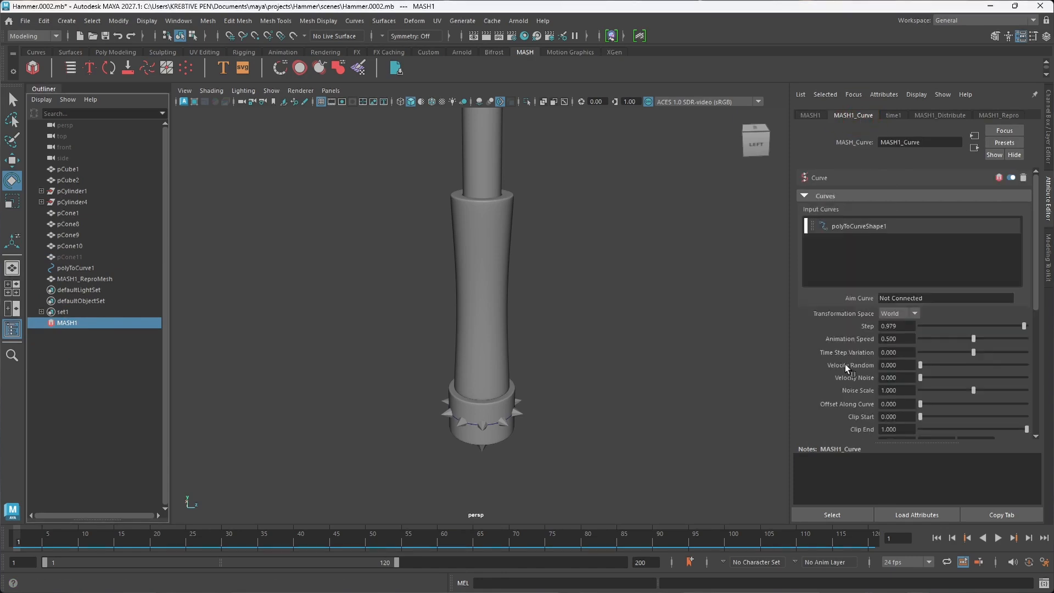
{"action": "left_click", "coordinate": [935, 116]}
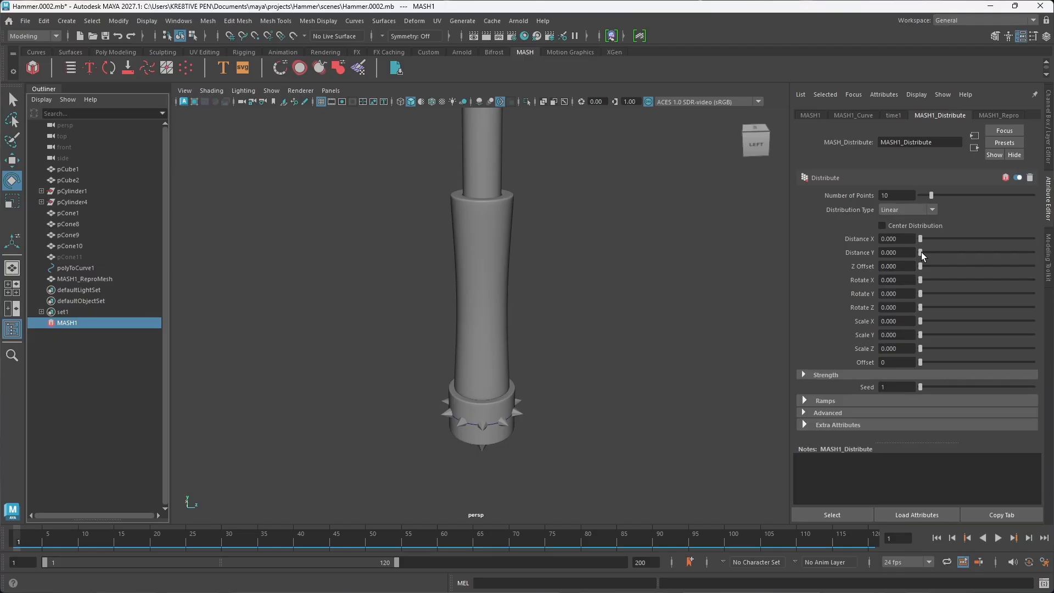
{"action": "left_click_drag", "start_coordinate": [921, 252], "coordinate": [922, 252]}
{"action": "key", "text": "ctrl+z"}
{"action": "left_click_drag", "start_coordinate": [921, 240], "coordinate": [927, 242]}
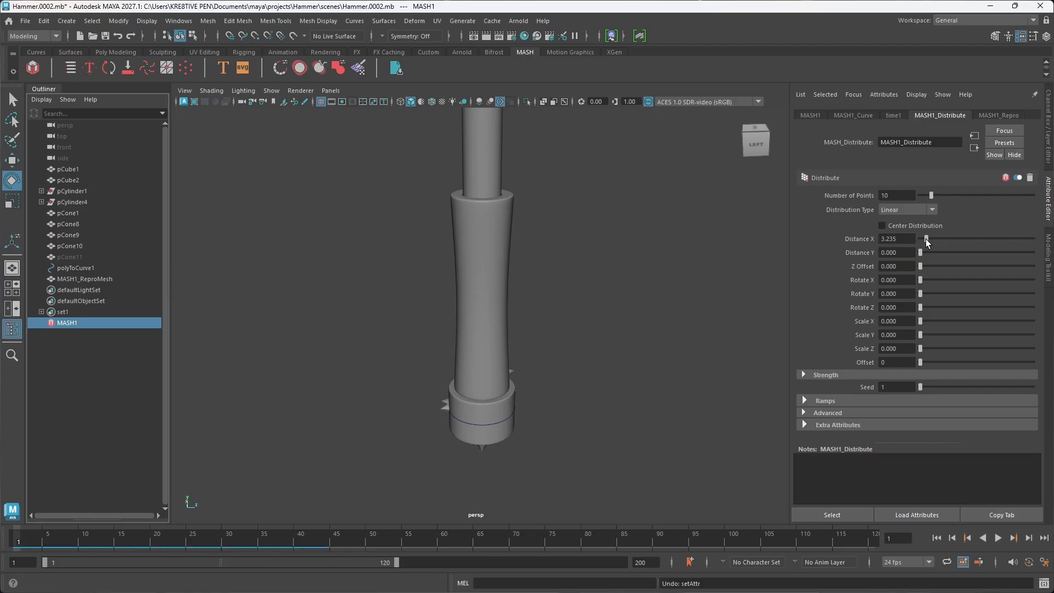
{"action": "key", "text": "ctrl+z"}
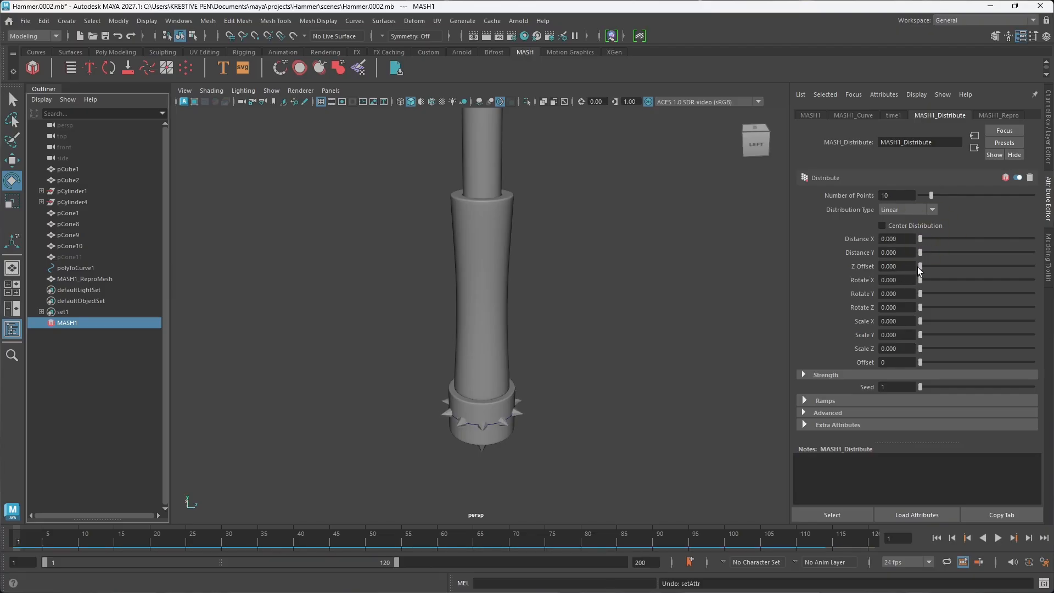
{"action": "left_click_drag", "start_coordinate": [921, 267], "coordinate": [921, 267]}
{"action": "key", "text": "ctrl+z"}
Step: Try shifting the spikes with a MASH Transform node at Position Z 1, and undo both the shift and the node
{"action": "left_click", "coordinate": [810, 117]}
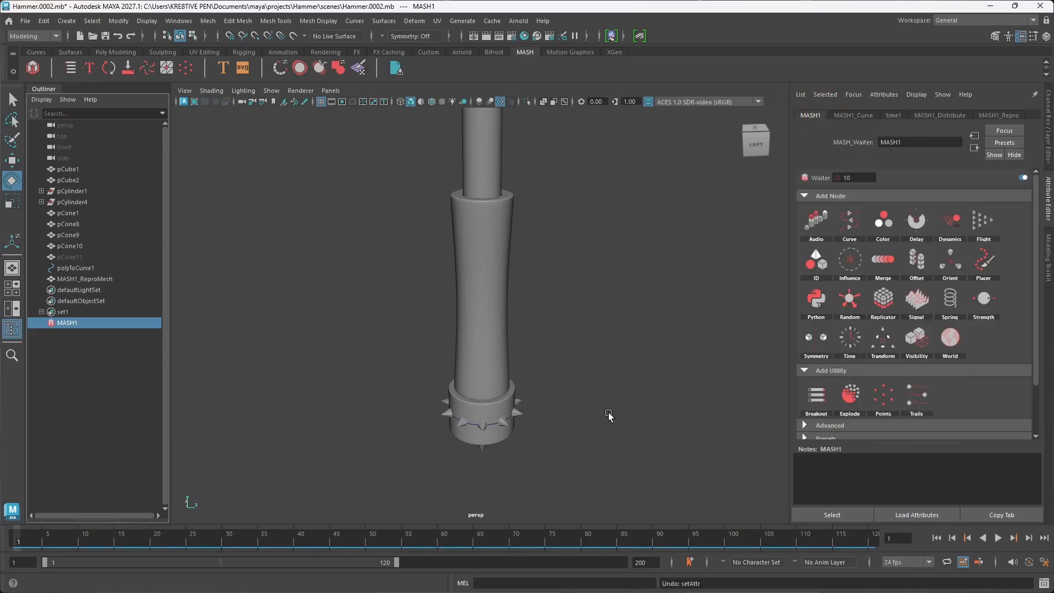
{"action": "left_click", "coordinate": [885, 346]}
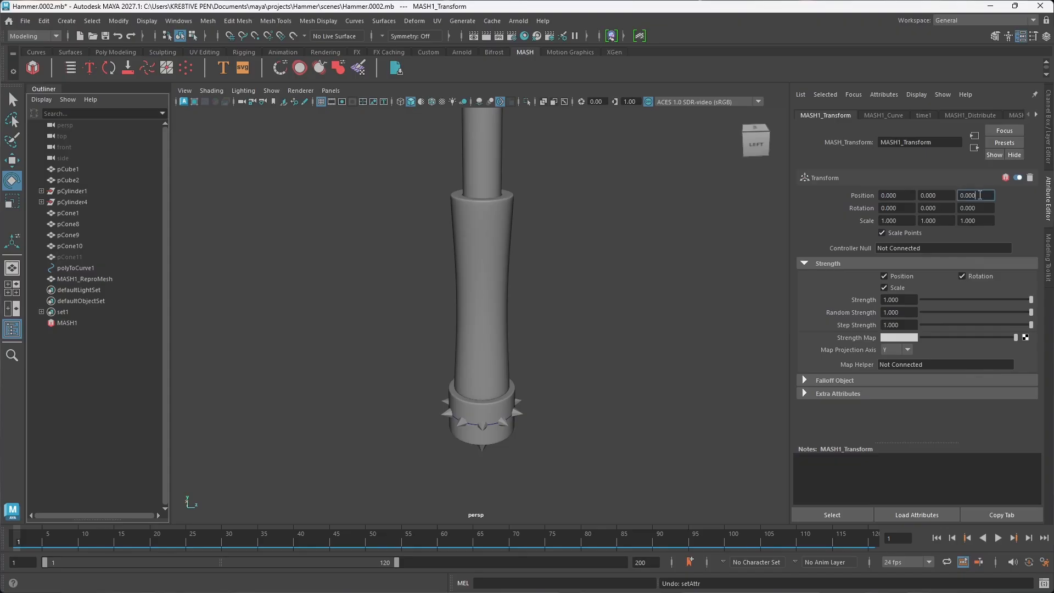
{"action": "left_click", "coordinate": [903, 202]}
{"action": "key", "text": "Return"}
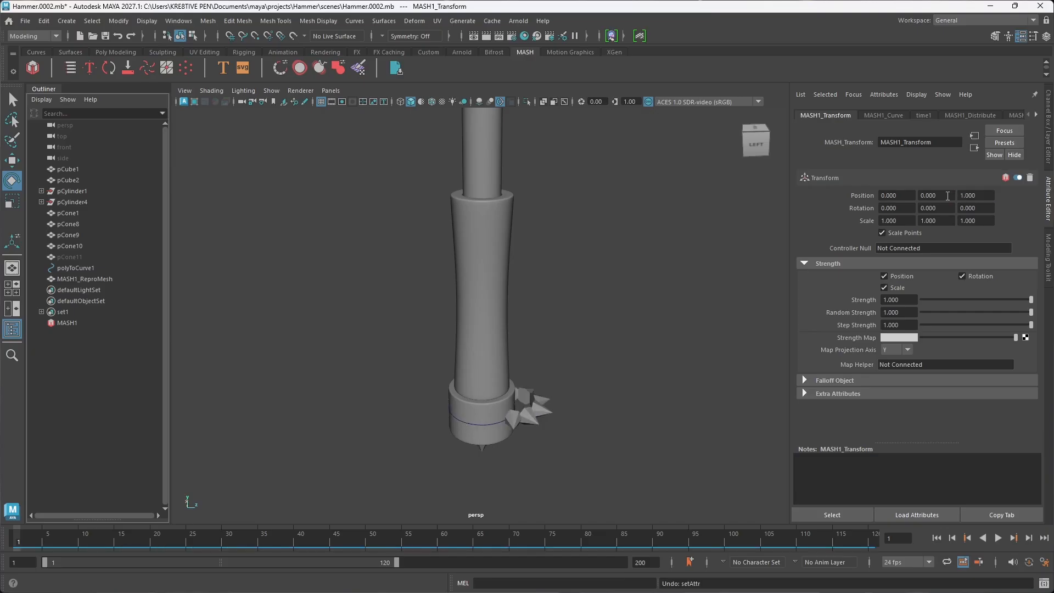
{"action": "key", "text": "ctrl+z"}
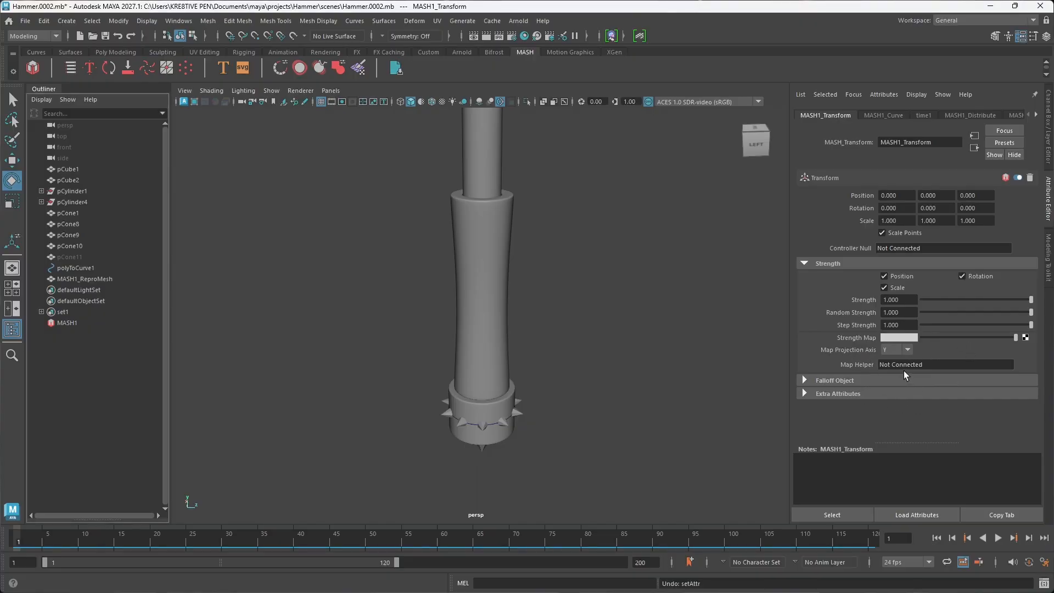
{"action": "key", "text": "ctrl+z"}
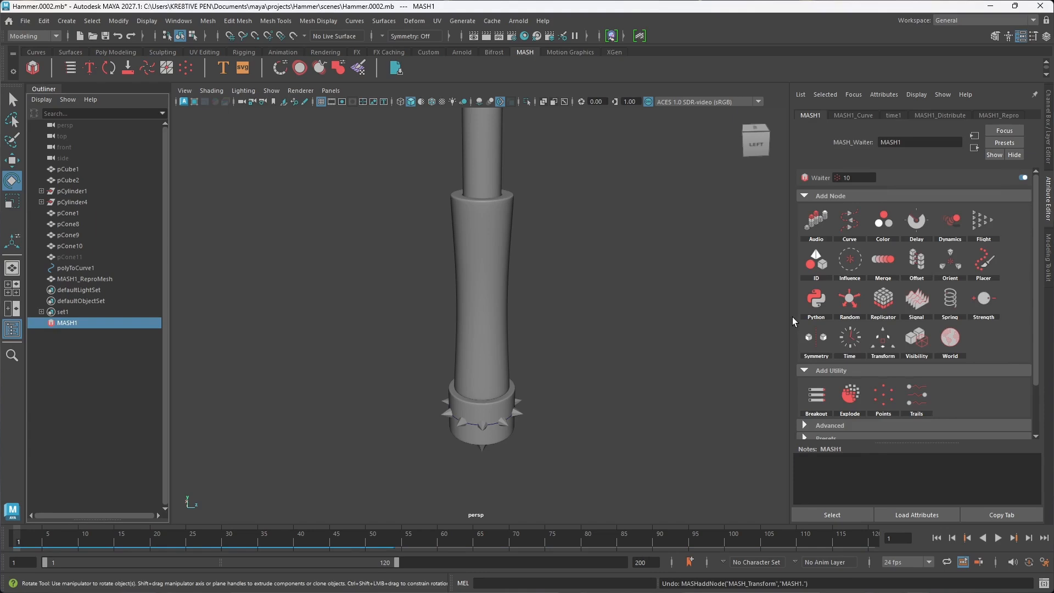
Step: Try different Offset values on the MASH1_Distribute node and return Offset to 0
{"action": "left_click_drag", "start_coordinate": [516, 430], "coordinate": [725, 444], "text": "alt"}
{"action": "scroll", "coordinate": [585, 423], "scroll_direction": "up", "scroll_amount": 5}
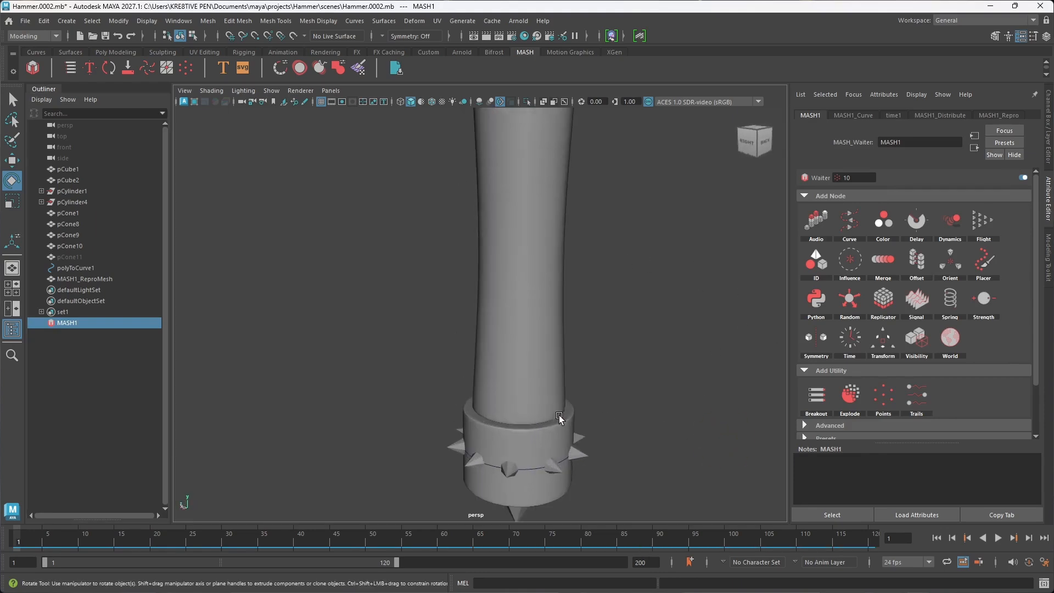
{"action": "left_click_drag", "start_coordinate": [582, 431], "coordinate": [605, 437], "text": "alt"}
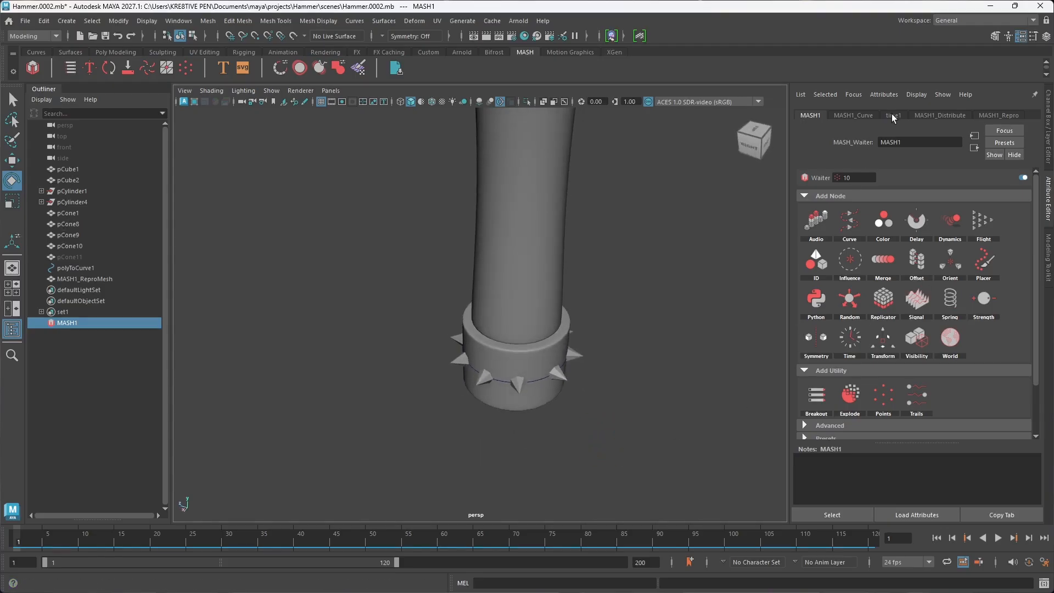
{"action": "left_click", "coordinate": [935, 116]}
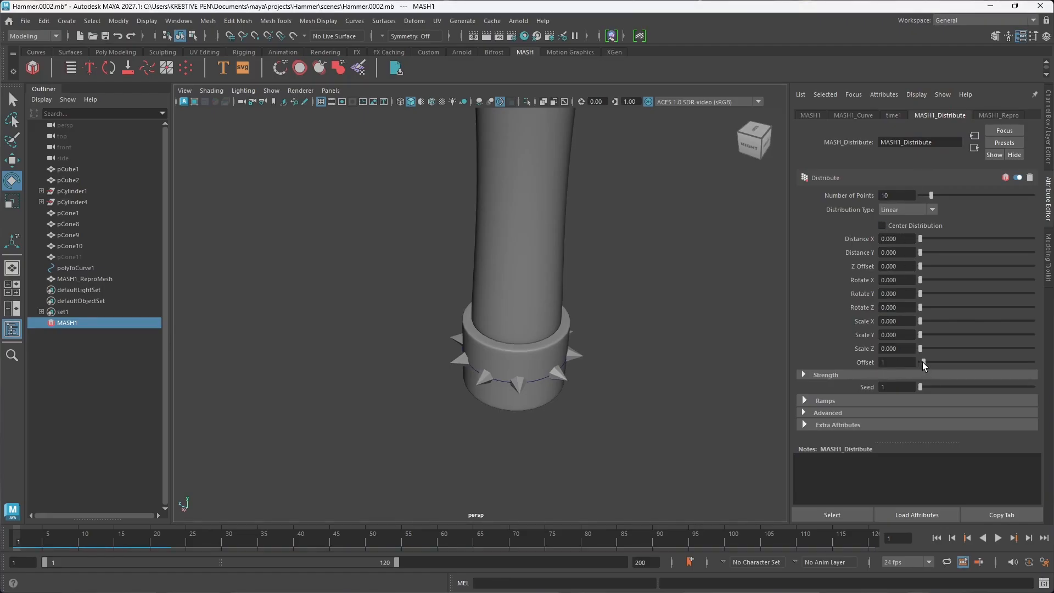
{"action": "left_click_drag", "start_coordinate": [922, 362], "coordinate": [948, 362]}
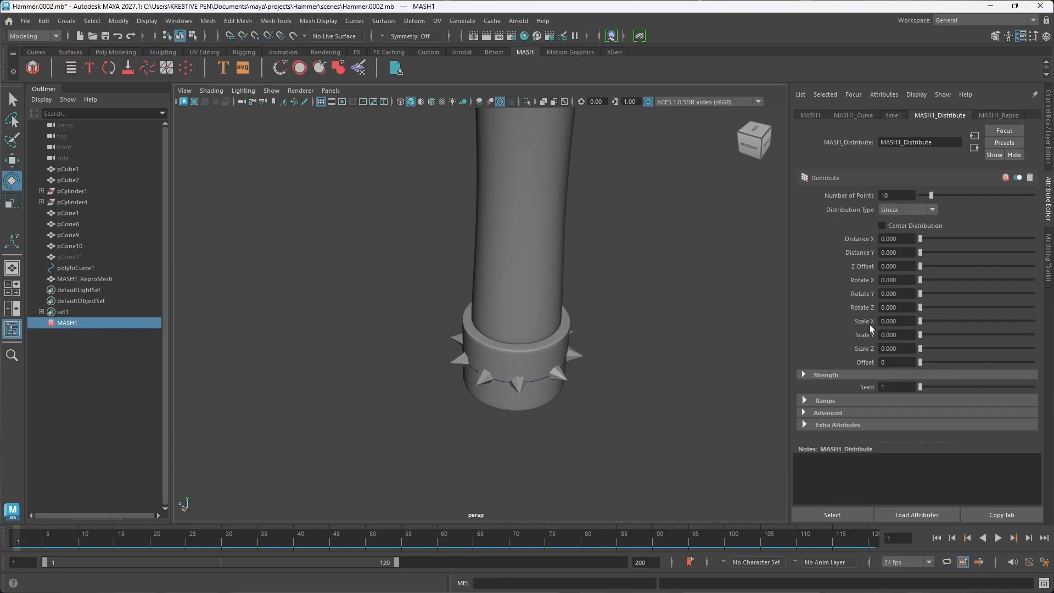
Step: Set Offset Along Curve on the MASH1_Curve node to 0.094 and review the node's remaining attributes
{"action": "left_click", "coordinate": [852, 116]}
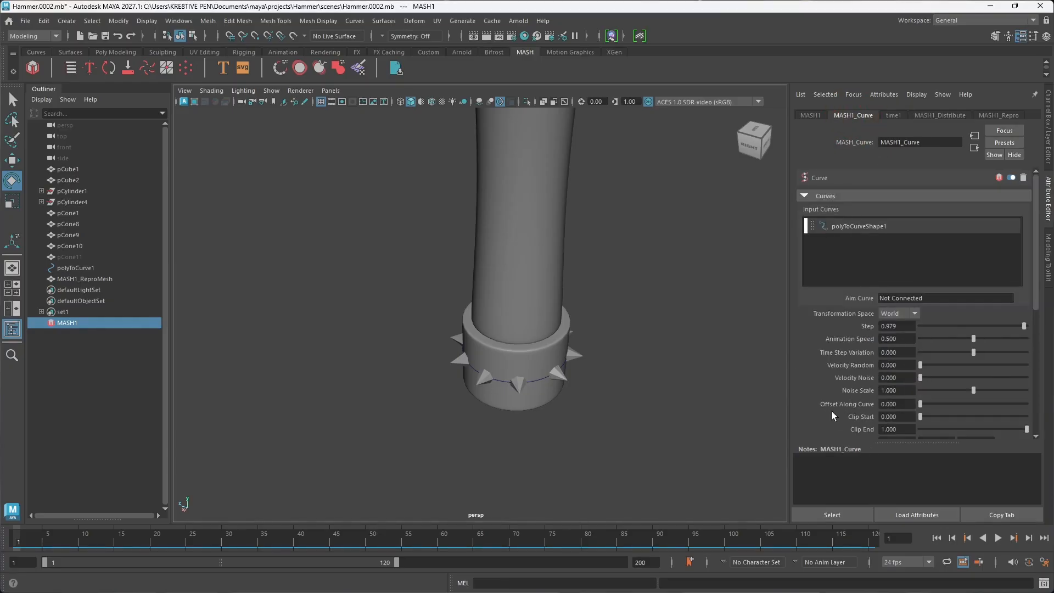
{"action": "left_click_drag", "start_coordinate": [921, 404], "coordinate": [979, 390]}
{"action": "key", "text": "ctrl+z"}
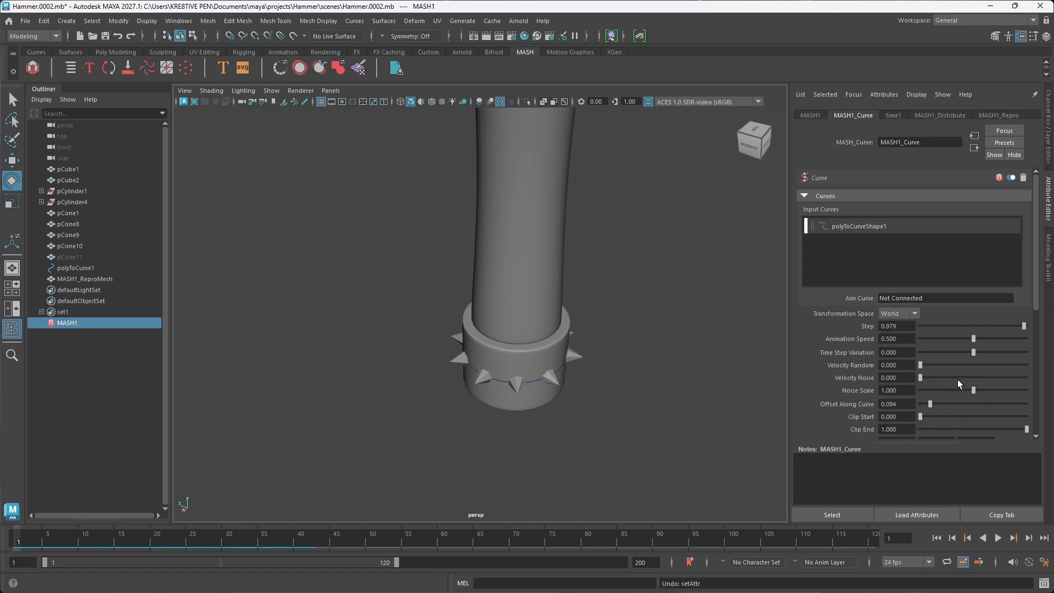
{"action": "scroll", "coordinate": [848, 380], "scroll_direction": "down", "scroll_amount": 7}
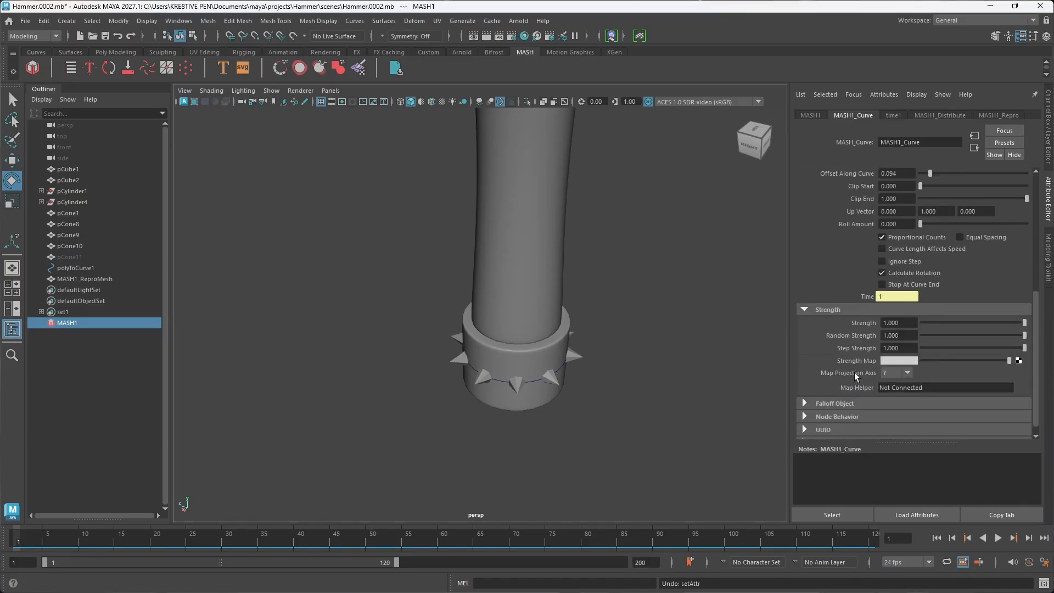
{"action": "scroll", "coordinate": [841, 364], "scroll_direction": "down", "scroll_amount": 1}
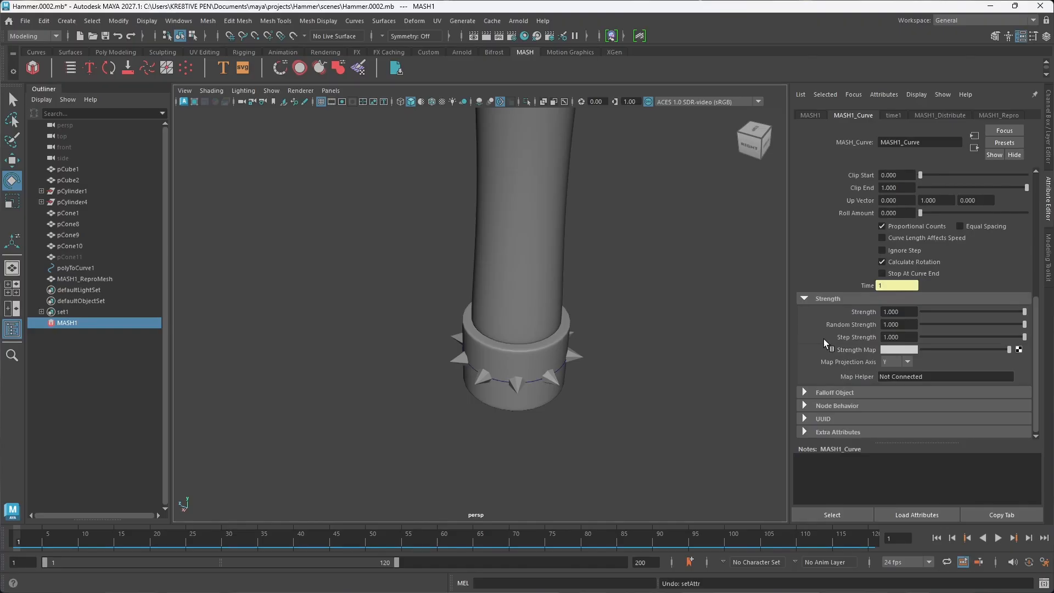
{"action": "scroll", "coordinate": [824, 338], "scroll_direction": "up", "scroll_amount": 3}
{"action": "scroll", "coordinate": [825, 338], "scroll_direction": "up", "scroll_amount": 1}
Step: Try moving the hidden source cone pCone11 about 2.1 cm along Z, and undo the move
{"action": "left_click_drag", "start_coordinate": [549, 337], "coordinate": [567, 371], "text": "alt"}
{"action": "scroll", "coordinate": [521, 321], "scroll_direction": "down", "scroll_amount": 5}
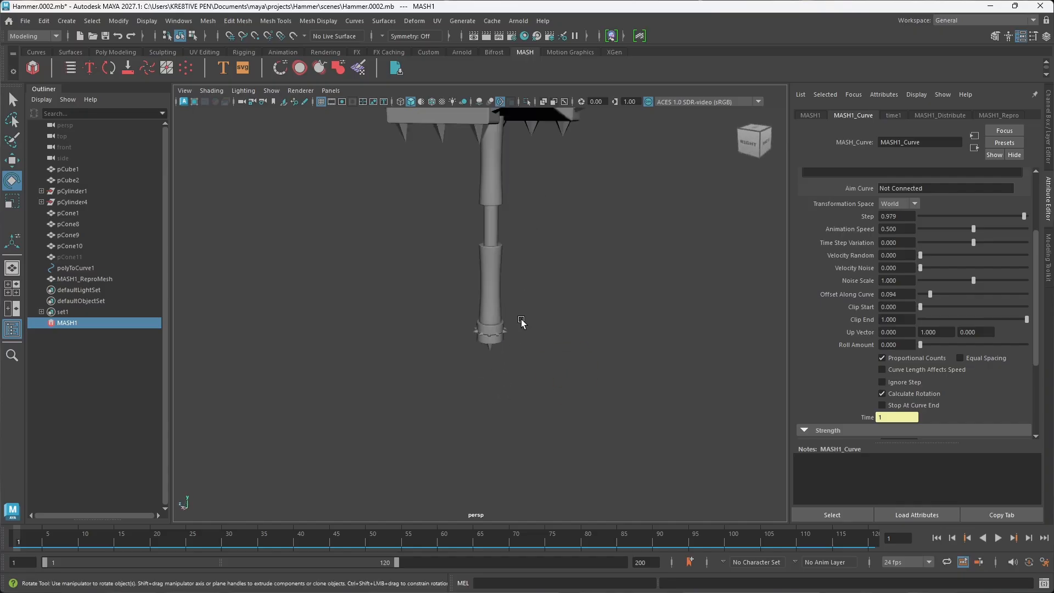
{"action": "middle_click_drag", "start_coordinate": [523, 189], "coordinate": [522, 325], "text": "alt"}
{"action": "left_click_drag", "start_coordinate": [522, 324], "coordinate": [505, 289], "text": "alt"}
{"action": "left_click", "coordinate": [69, 257]}
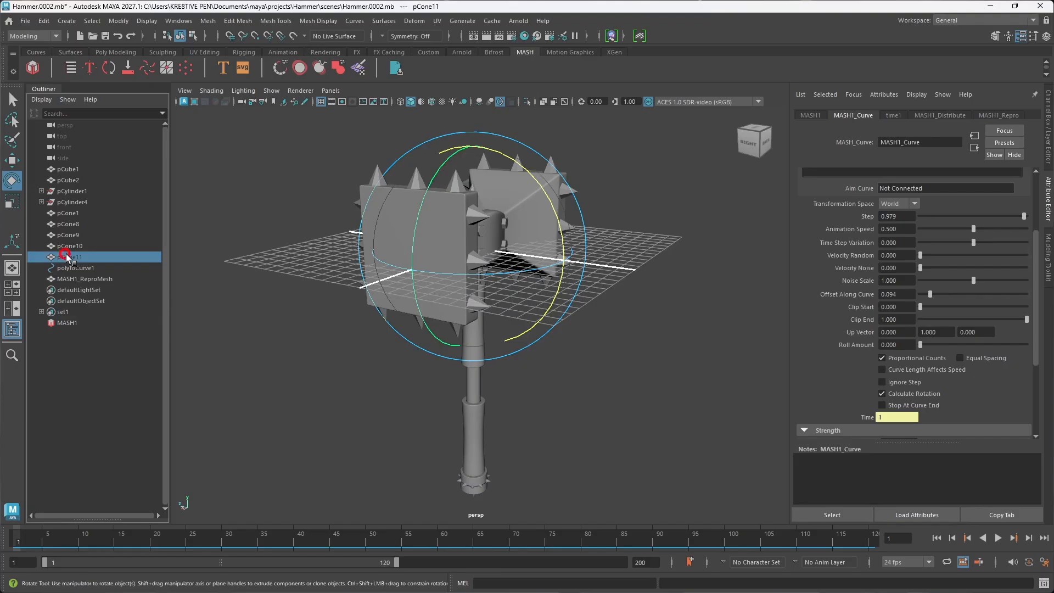
{"action": "key", "text": "w"}
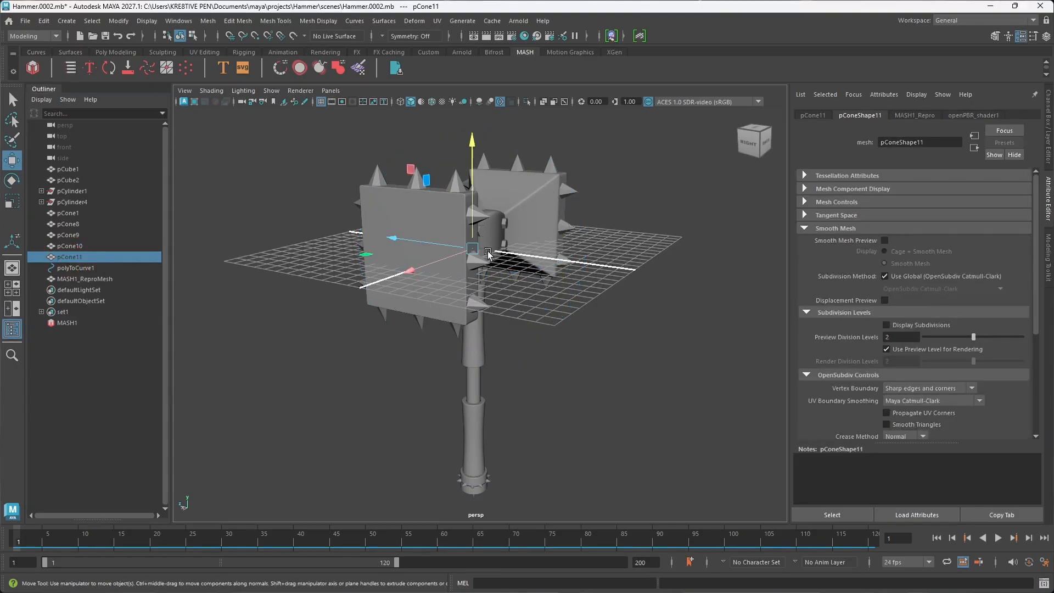
{"action": "left_click_drag", "start_coordinate": [428, 244], "coordinate": [406, 240]}
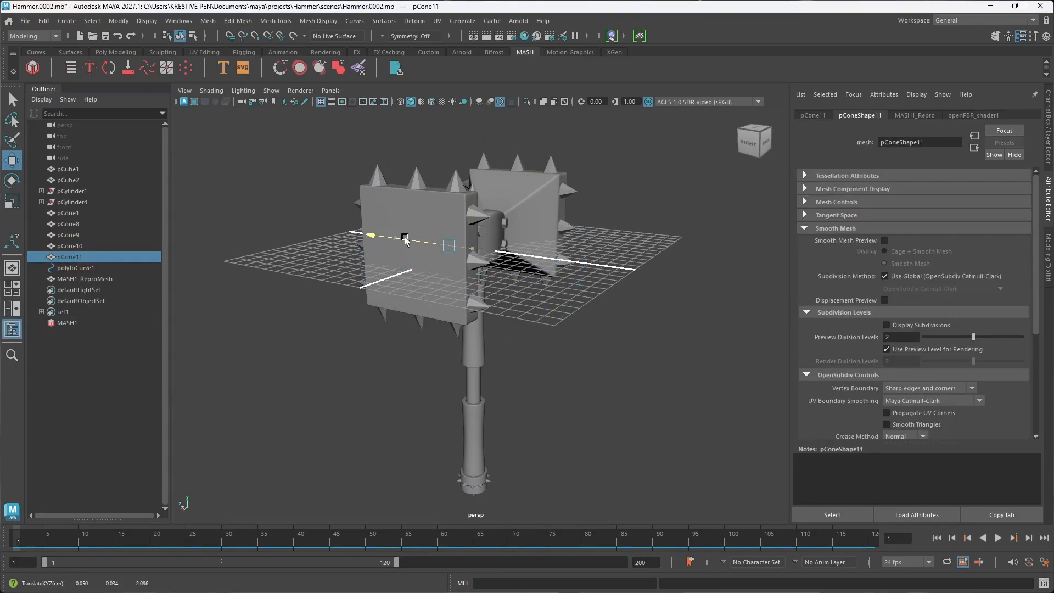
{"action": "key", "text": "ctrl+z"}
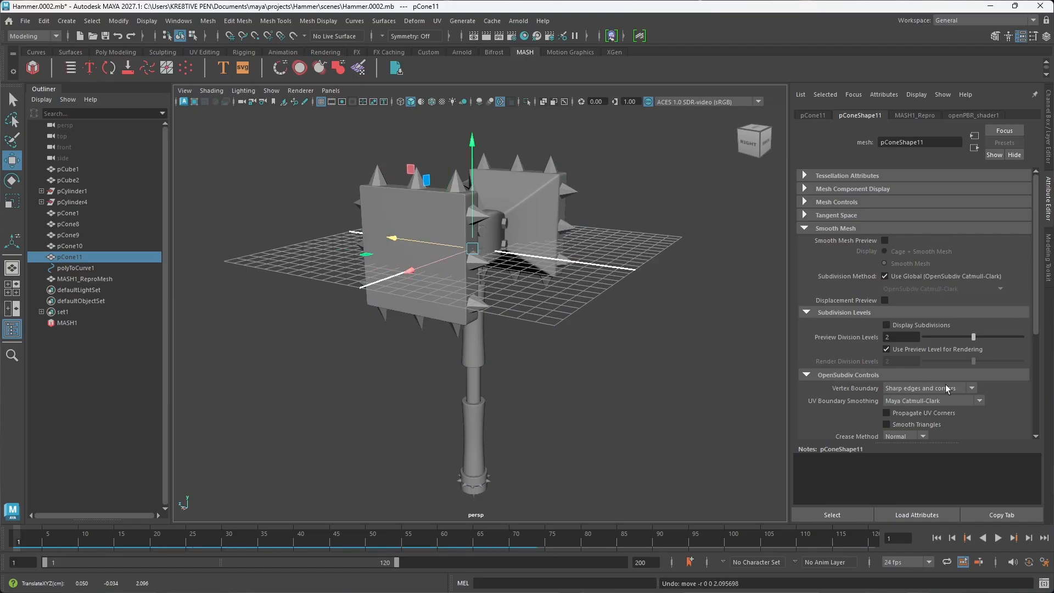
Step: Examine the spikes around the handle's bottom collar from below and from behind
{"action": "left_click", "coordinate": [67, 323]}
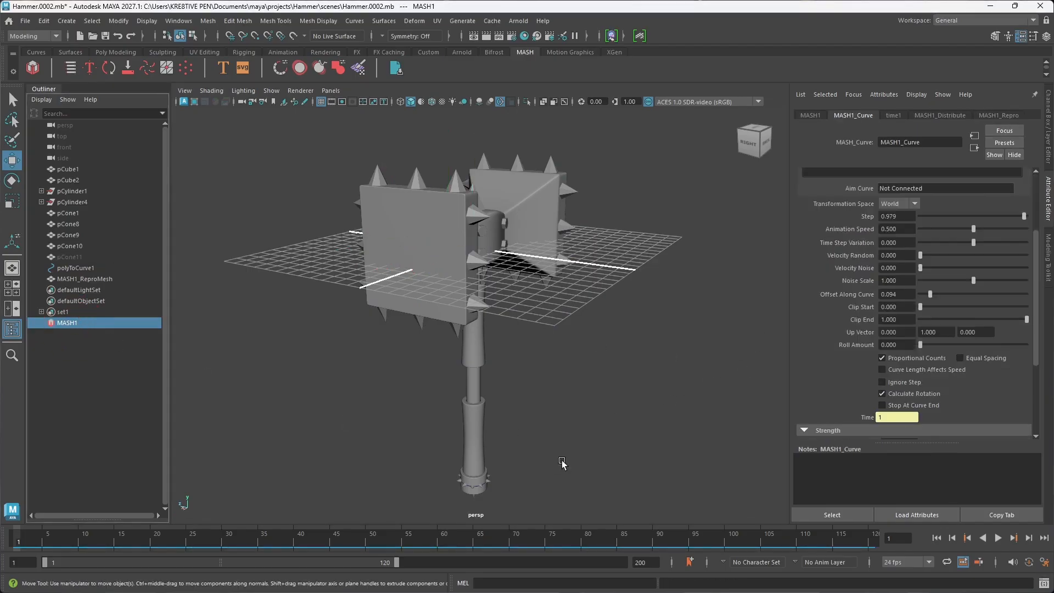
{"action": "middle_click_drag", "start_coordinate": [562, 463], "coordinate": [551, 381], "text": "alt"}
{"action": "left_click_drag", "start_coordinate": [550, 381], "coordinate": [518, 388], "text": "alt"}
{"action": "left_click", "coordinate": [541, 382]}
{"action": "left_click_drag", "start_coordinate": [532, 438], "coordinate": [459, 419], "text": "alt"}
{"action": "scroll", "coordinate": [462, 421], "scroll_direction": "up", "scroll_amount": 5}
{"action": "middle_click_drag", "start_coordinate": [479, 431], "coordinate": [493, 302], "text": "alt"}
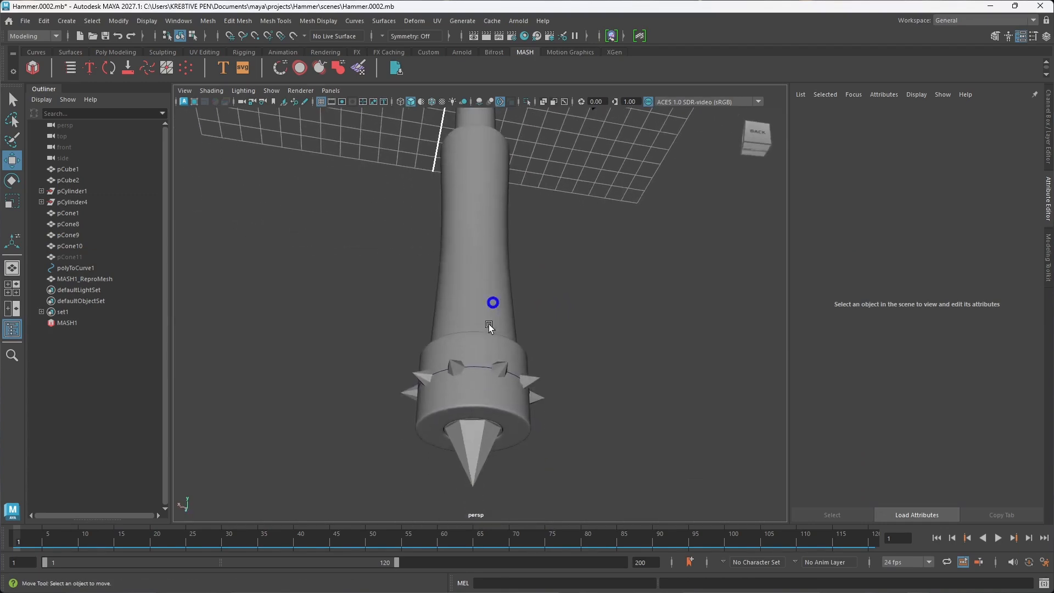
{"action": "left_click_drag", "start_coordinate": [489, 327], "coordinate": [531, 442], "text": "alt"}
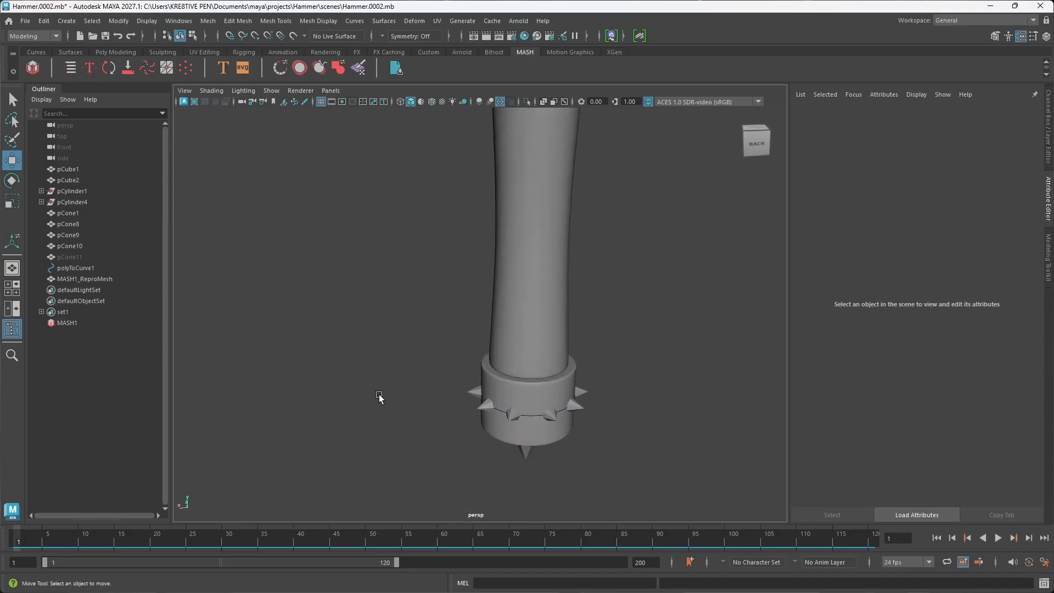
Step: Try deleting the polyToCurve1 curve from the collar, and undo the deletion
{"action": "left_click", "coordinate": [90, 268]}
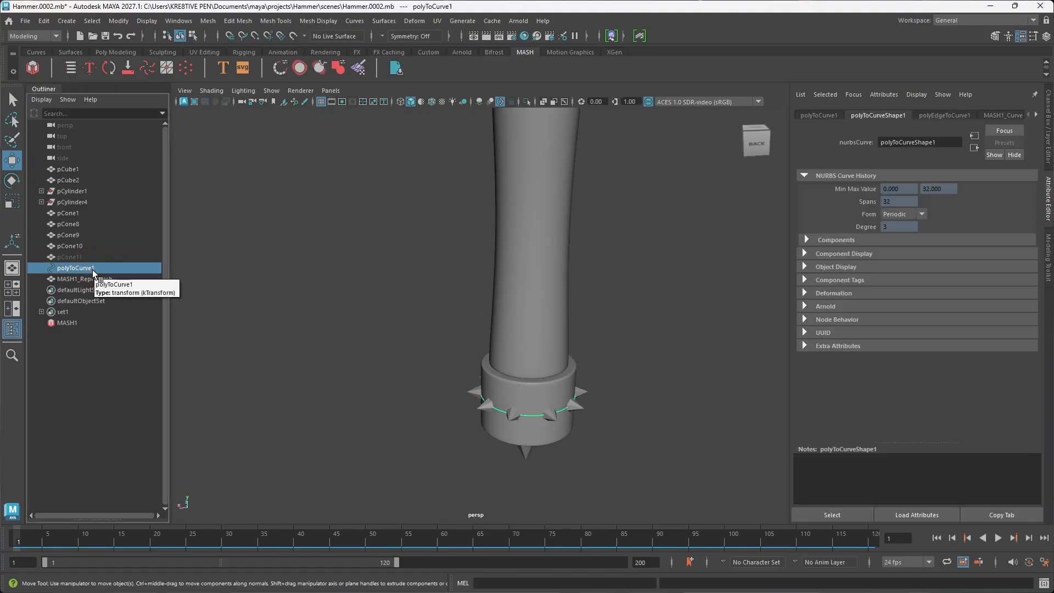
{"action": "key", "text": "Delete"}
{"action": "key", "text": "ctrl+z"}
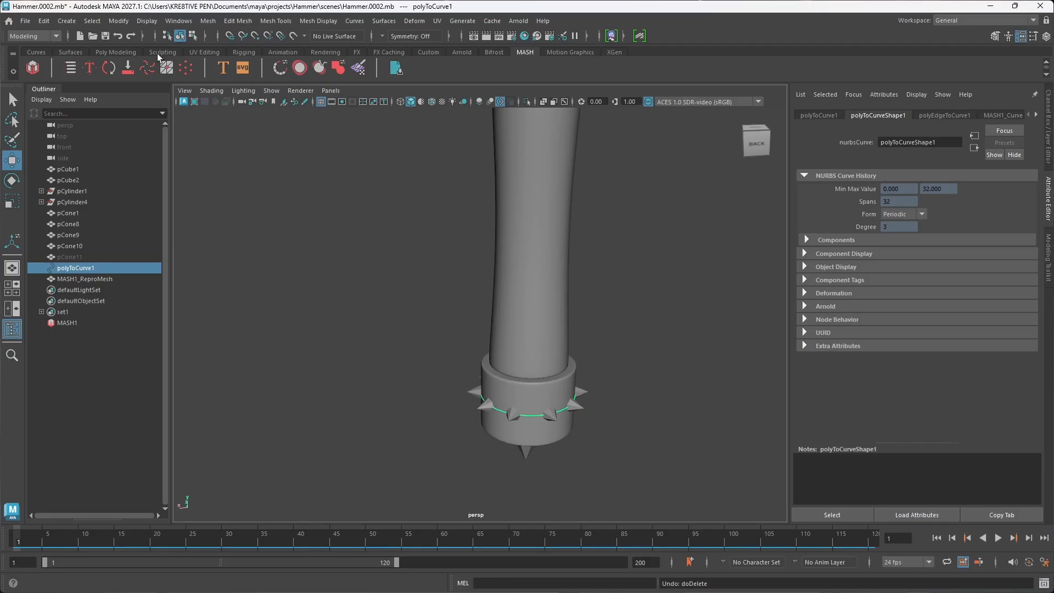
Step: Delete the construction history of polyToCurve1, and try removing the curve again before restoring it
{"action": "left_click", "coordinate": [113, 52]}
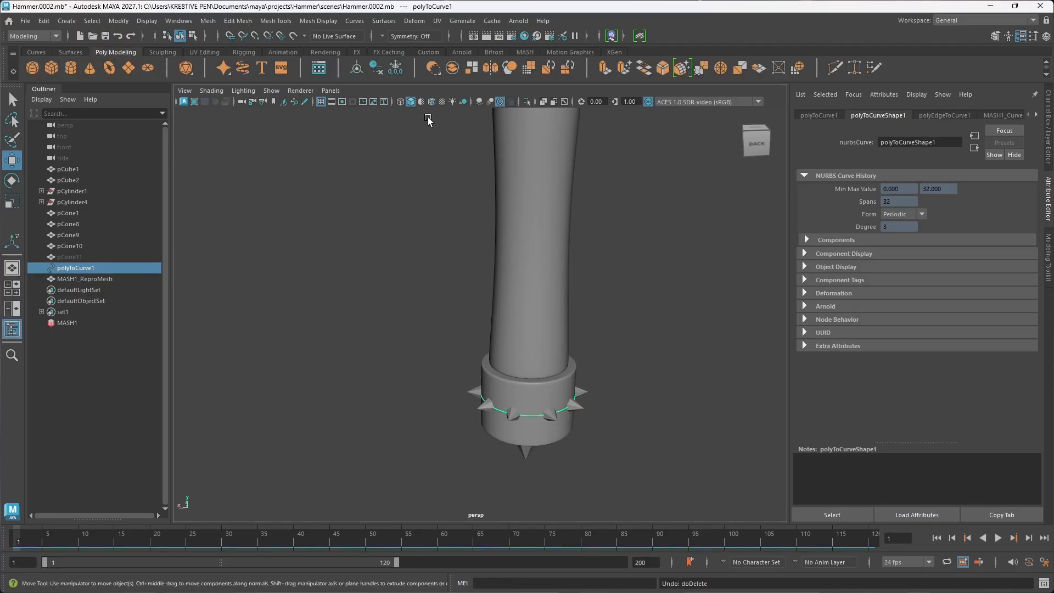
{"action": "left_click", "coordinate": [378, 71]}
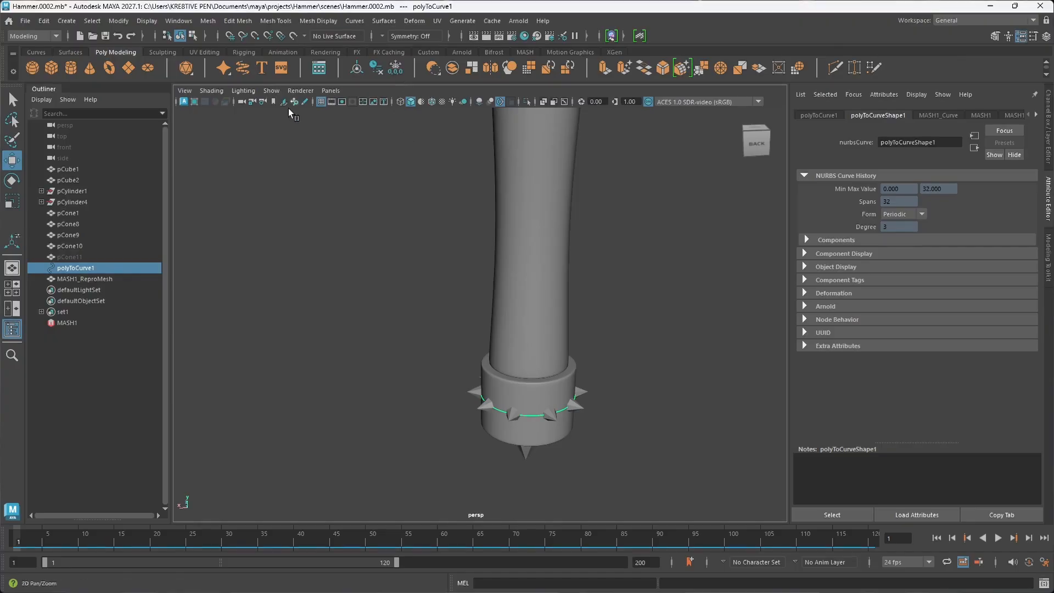
{"action": "key", "text": "Delete"}
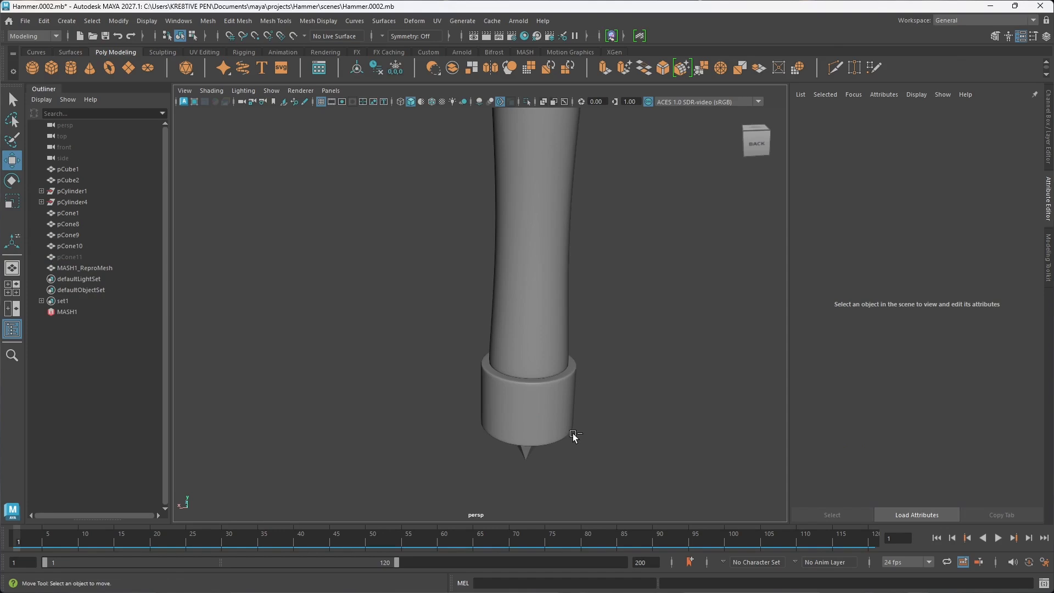
{"action": "key", "text": "ctrl+z"}
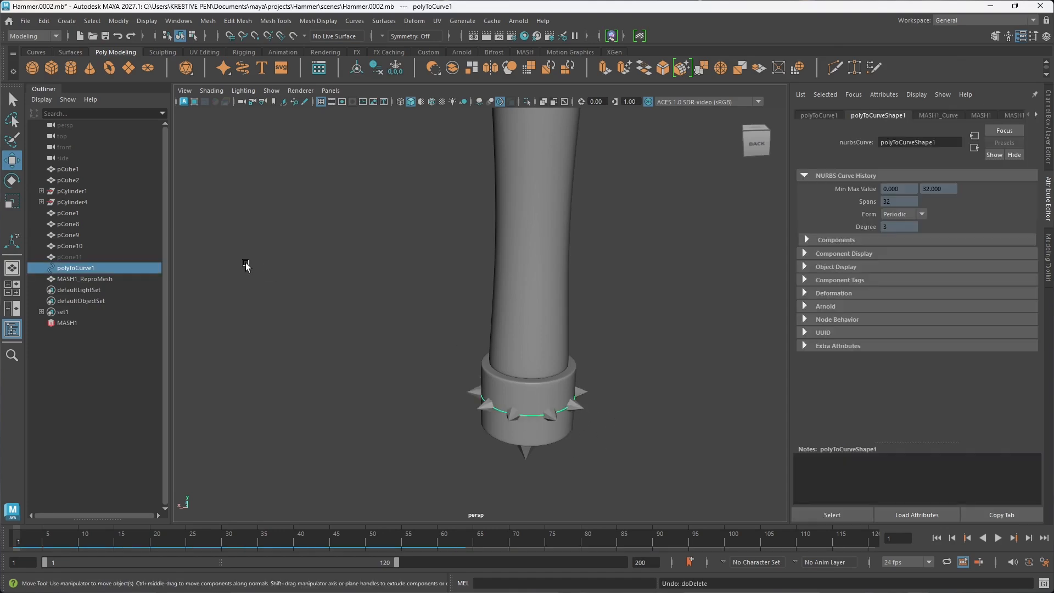
Step: Detach the MASH1_ReproMesh spikes from their construction history and delete the polyToCurve1 curve
{"action": "left_click", "coordinate": [88, 282]}
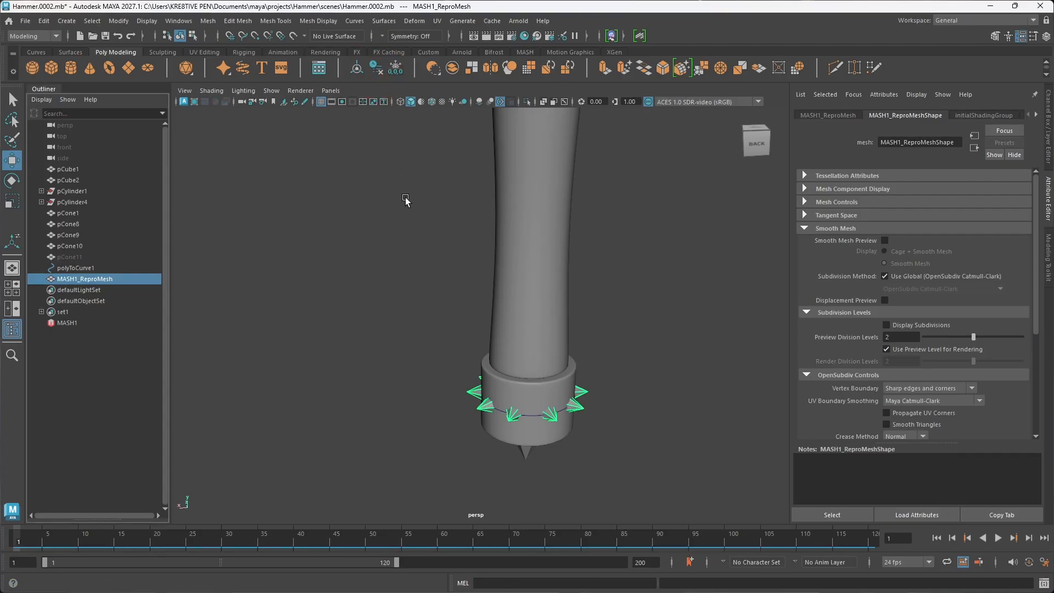
{"action": "left_click", "coordinate": [97, 267]}
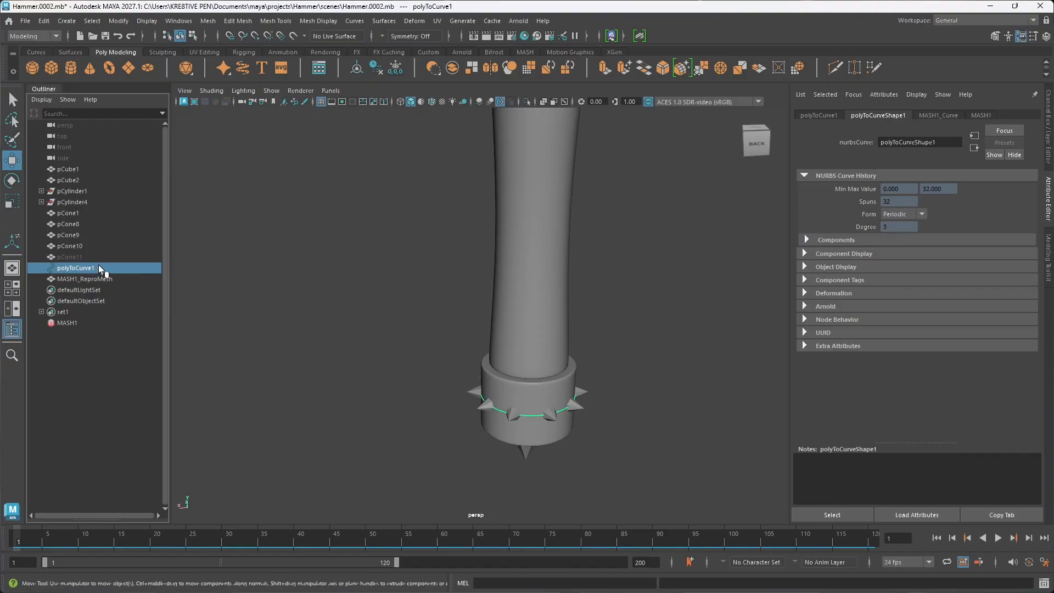
{"action": "key", "text": "Delete"}
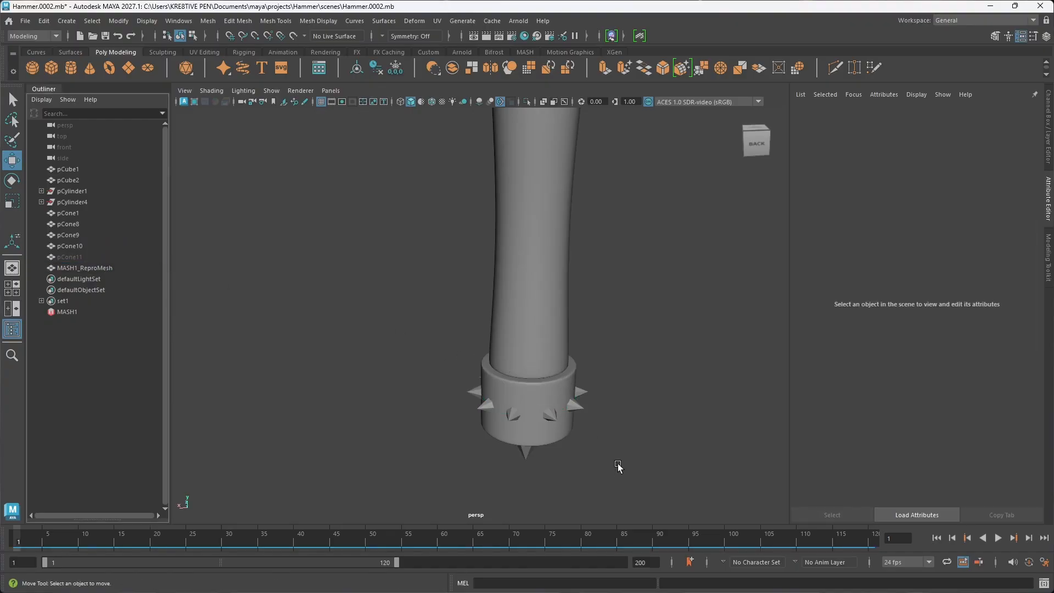
{"action": "left_click_drag", "start_coordinate": [564, 429], "coordinate": [586, 428], "text": "alt"}
{"action": "scroll", "coordinate": [606, 311], "scroll_direction": "down", "scroll_amount": 3}
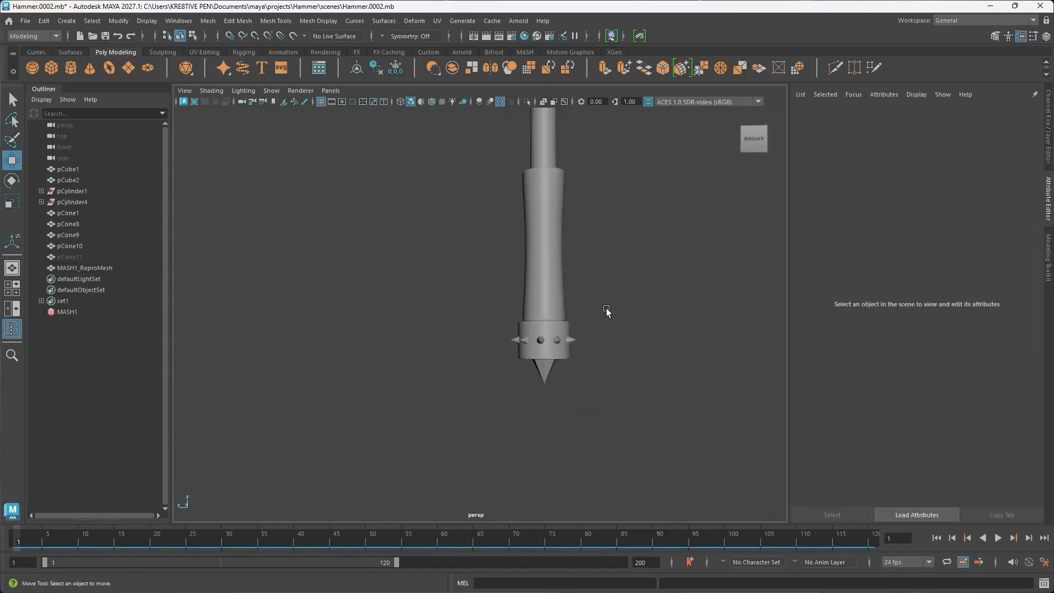
{"action": "key", "text": "a"}
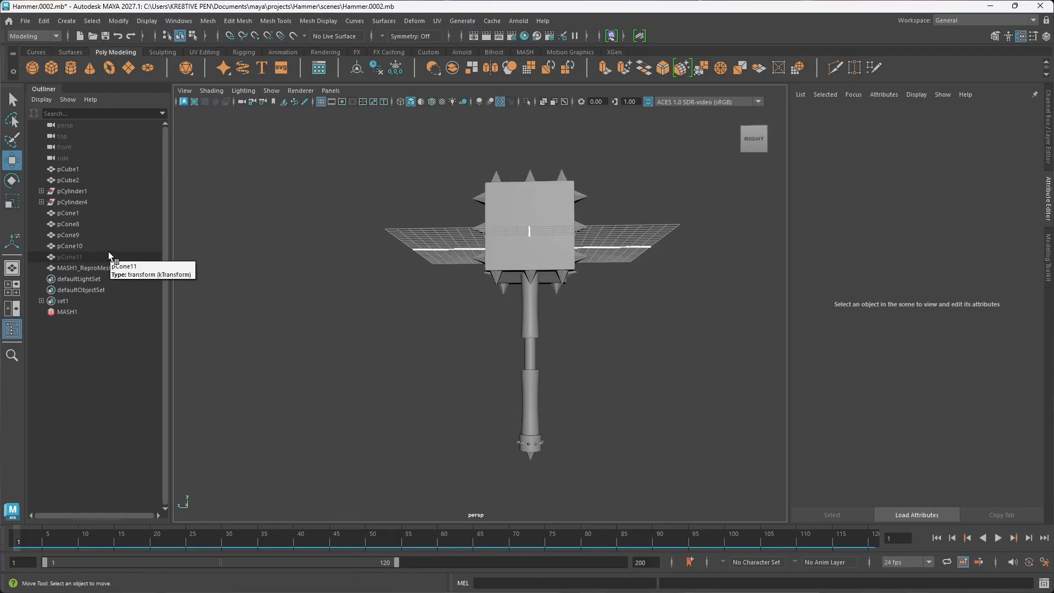
{"action": "left_click_drag", "start_coordinate": [570, 427], "coordinate": [497, 446], "text": "alt"}
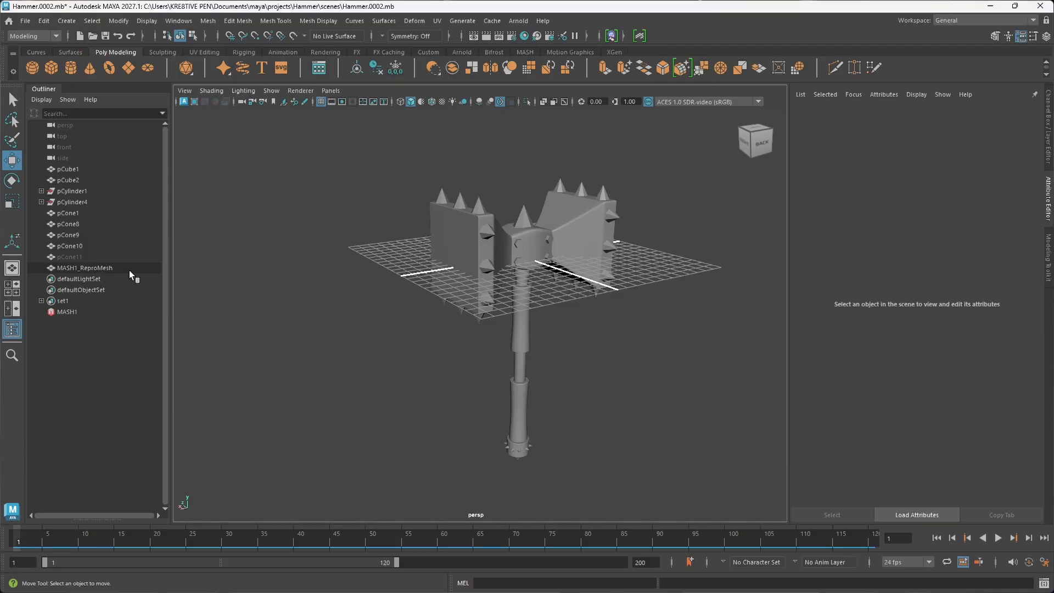
Step: Switch the workspace to Mac Expert after trying out Modeling - Expert
{"action": "left_click", "coordinate": [984, 20]}
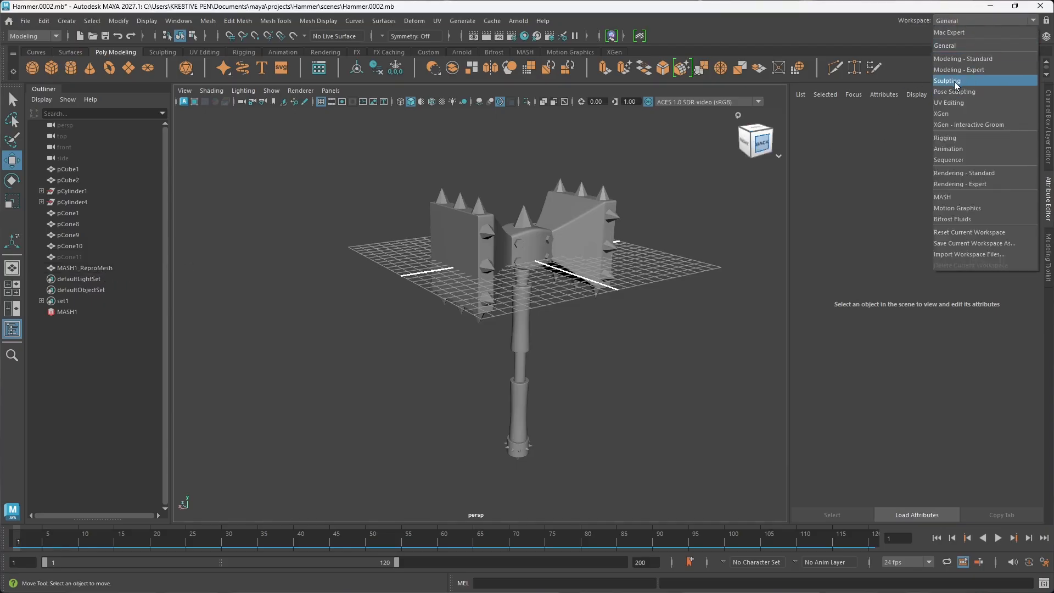
{"action": "left_click", "coordinate": [954, 68]}
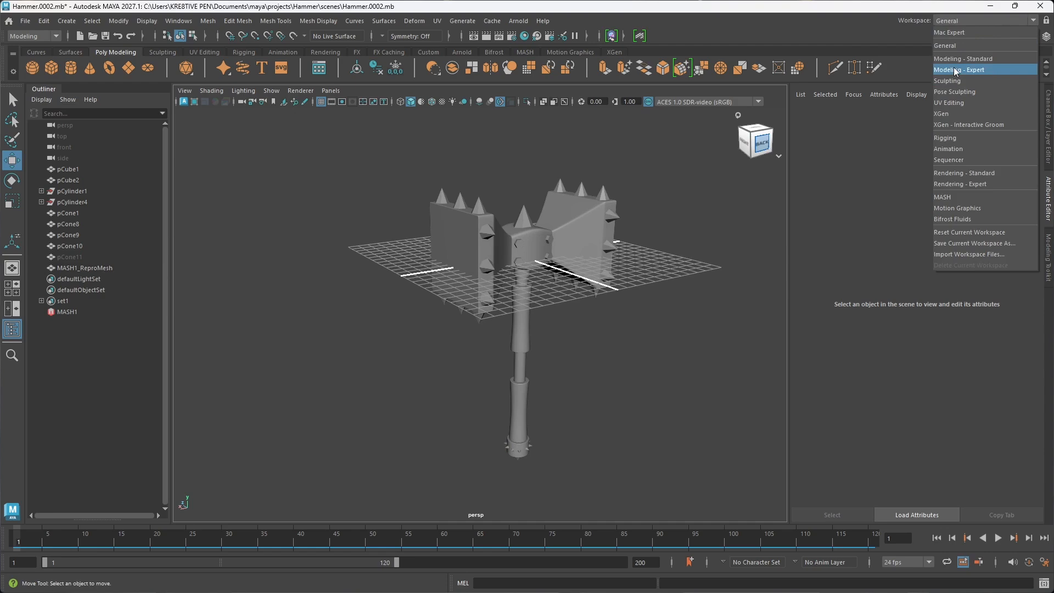
{"action": "left_click", "coordinate": [985, 20]}
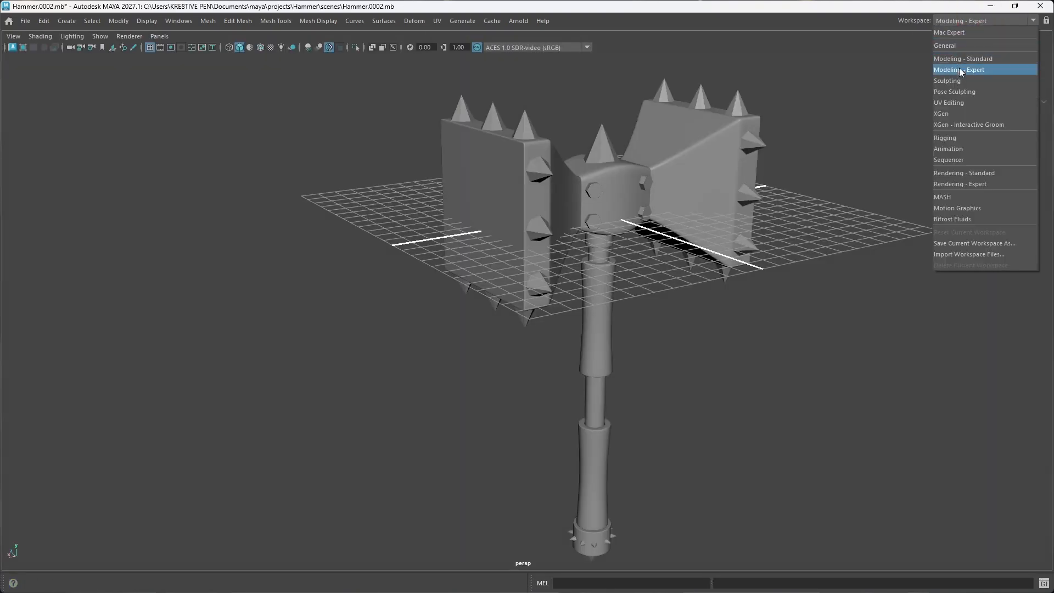
{"action": "left_click", "coordinate": [957, 33]}
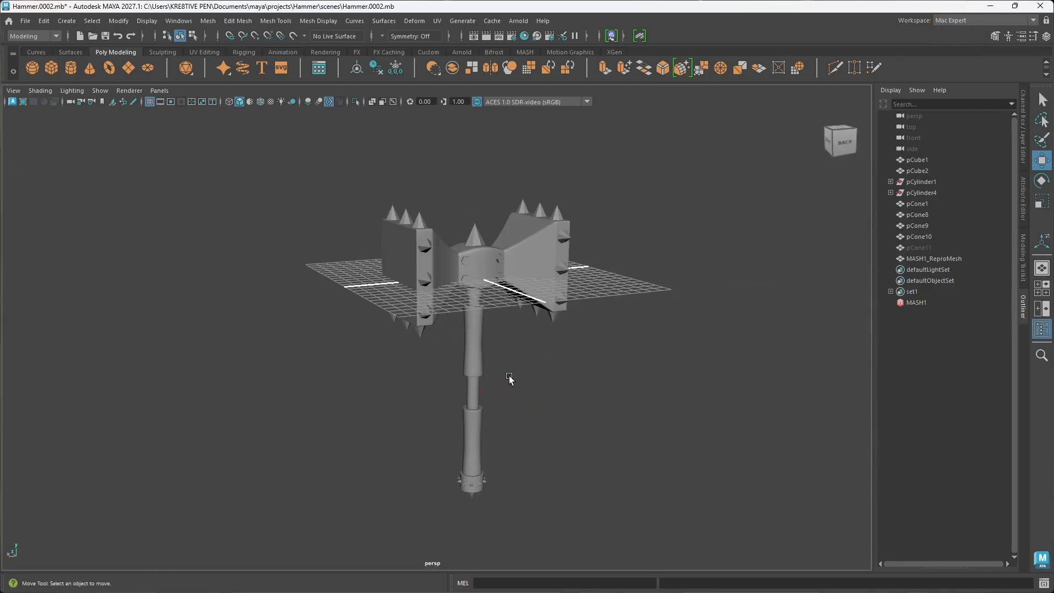
{"action": "left_click_drag", "start_coordinate": [598, 350], "coordinate": [626, 409], "text": "alt"}
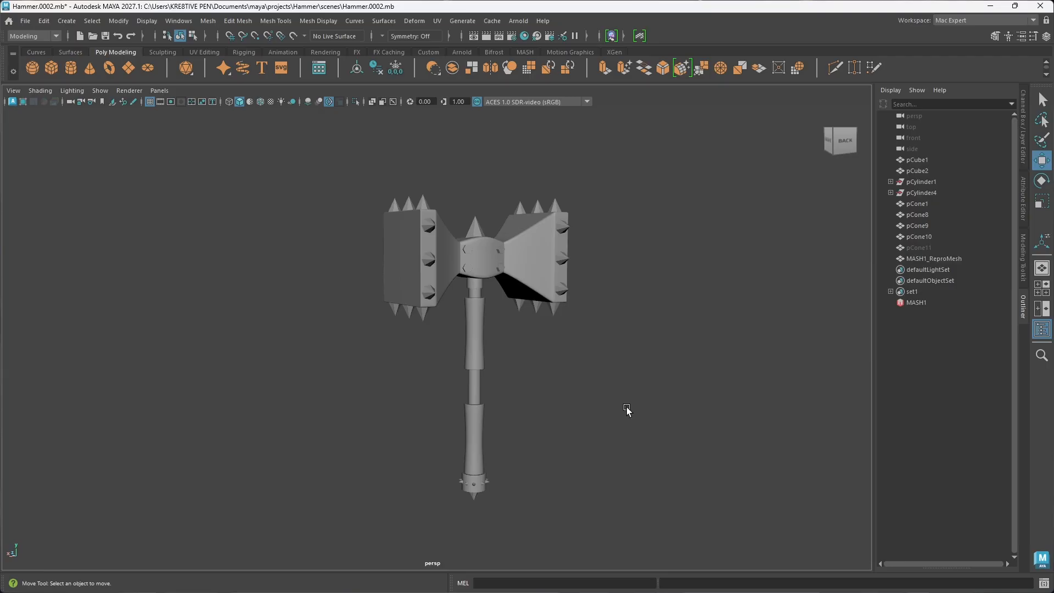
Step: Select the pCone8 spikes on the hammer head's side edges and show their UV layout in the UV Editor
{"action": "left_click", "coordinate": [440, 294]}
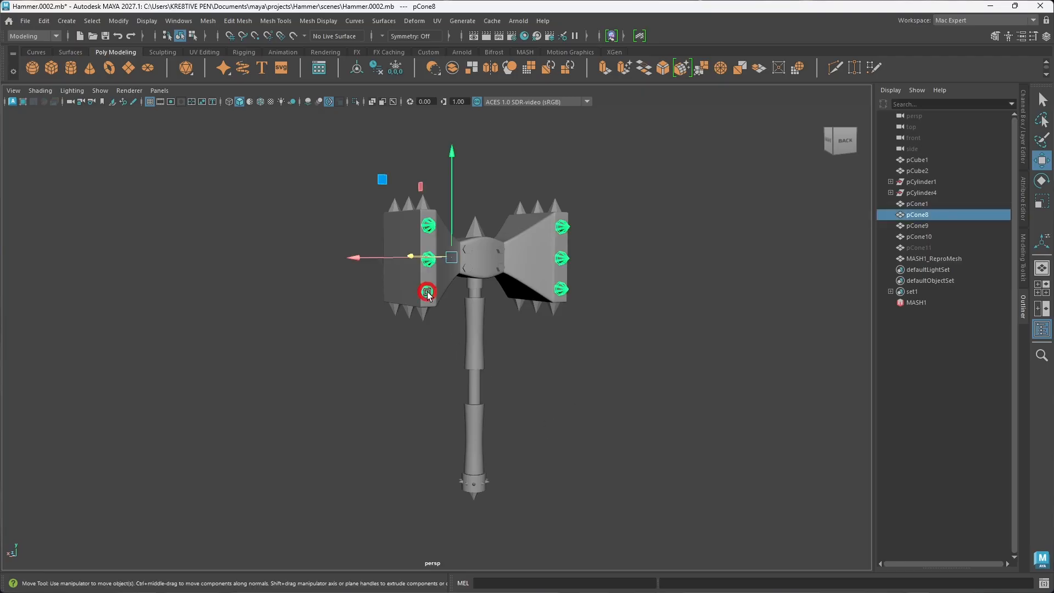
{"action": "left_click_drag", "start_coordinate": [448, 325], "coordinate": [487, 357], "text": "alt"}
{"action": "left_click_drag", "start_coordinate": [533, 388], "coordinate": [487, 384], "text": "alt"}
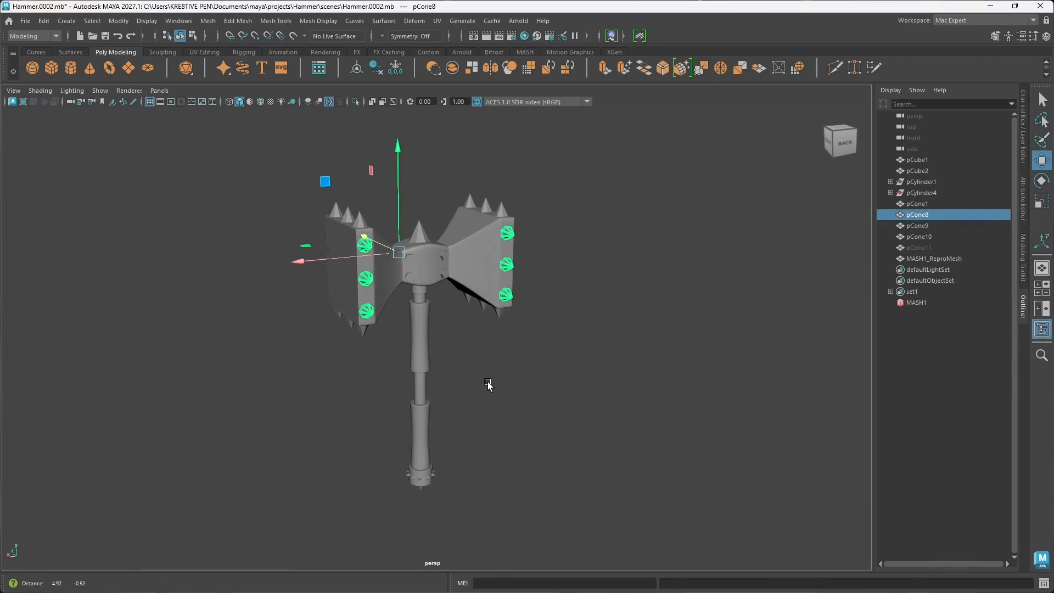
{"action": "left_click", "coordinate": [438, 22]}
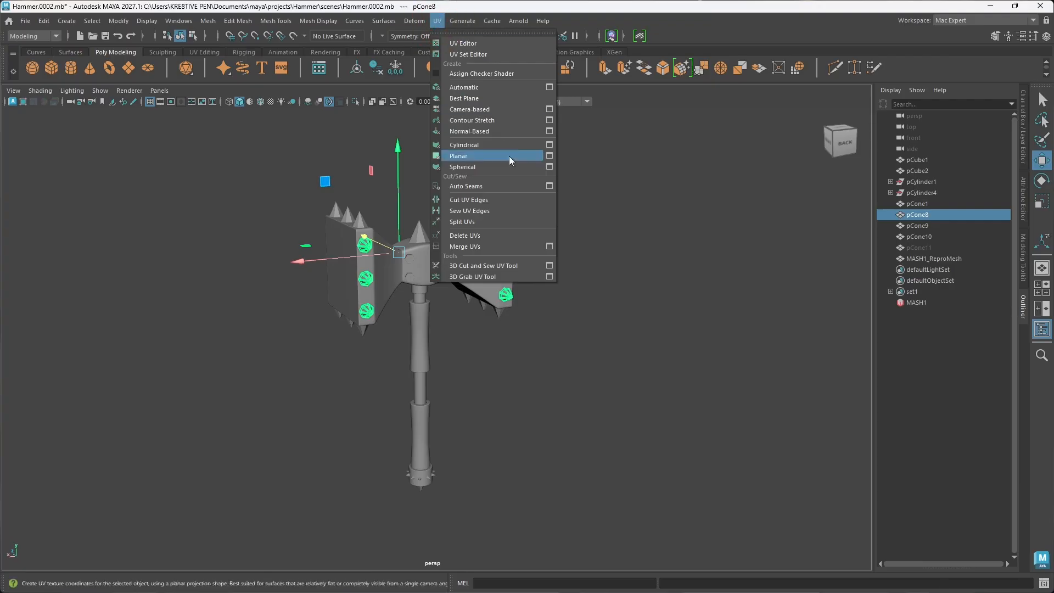
{"action": "left_click", "coordinate": [479, 44]}
{"action": "left_click_drag", "start_coordinate": [663, 144], "coordinate": [687, 143]}
{"action": "scroll", "coordinate": [690, 377], "scroll_direction": "down", "scroll_amount": 2}
{"action": "left_click_drag", "start_coordinate": [640, 251], "coordinate": [691, 317]}
{"action": "left_click", "coordinate": [783, 390]}
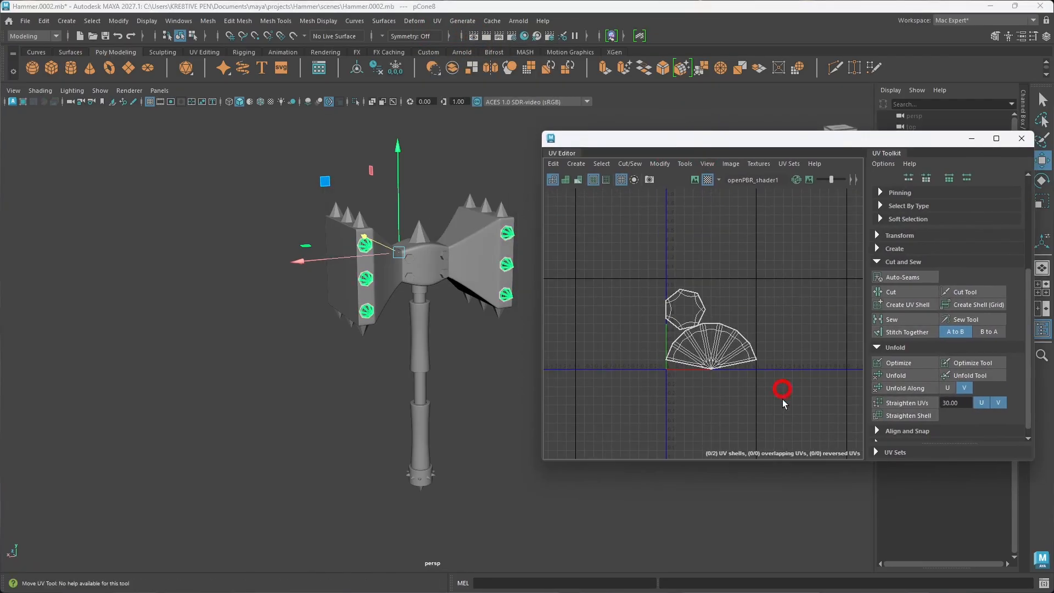
Step: Select all faces of the pCone8 spikes in the UV Editor
{"action": "right_click", "coordinate": [678, 279]}
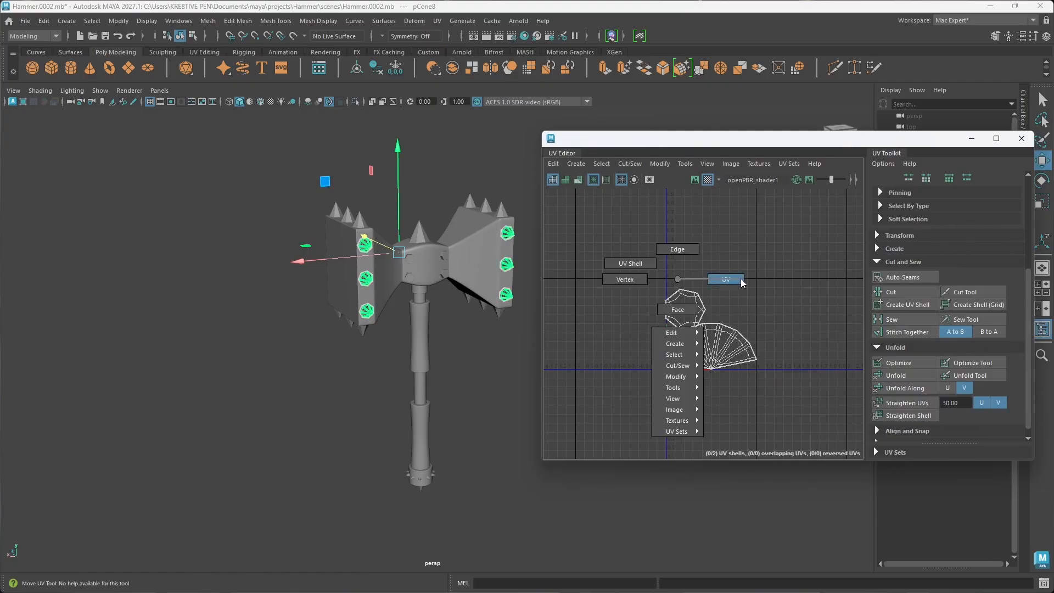
{"action": "right_click_drag", "start_coordinate": [674, 271], "coordinate": [674, 271]}
{"action": "left_click_drag", "start_coordinate": [568, 237], "coordinate": [795, 407]}
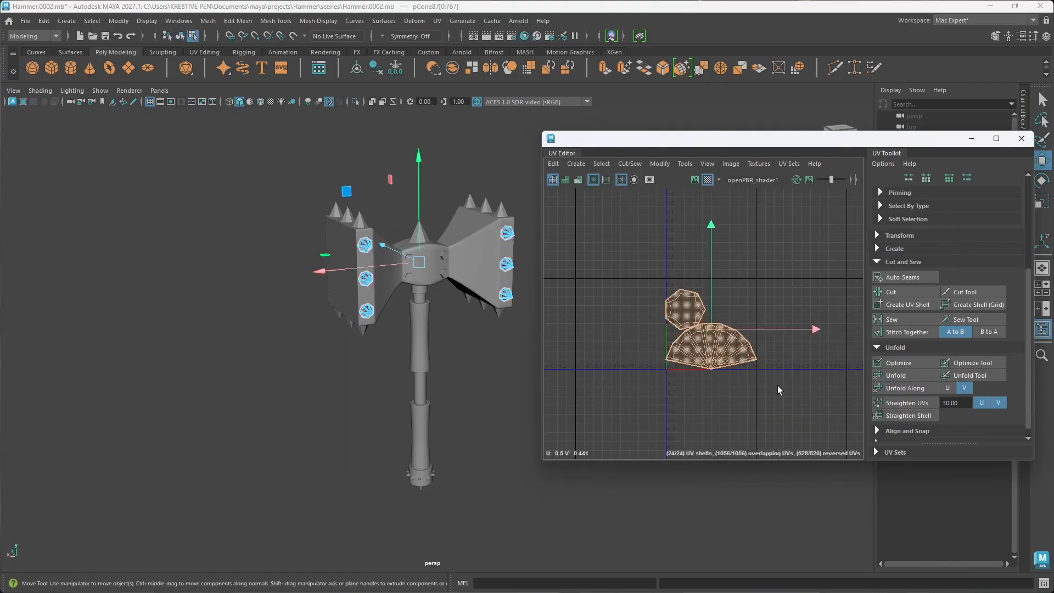
Step: Try laying out the pCone8 spikes' stacked UV shells without overlap, and undo the layout
{"action": "left_click", "coordinate": [660, 163]}
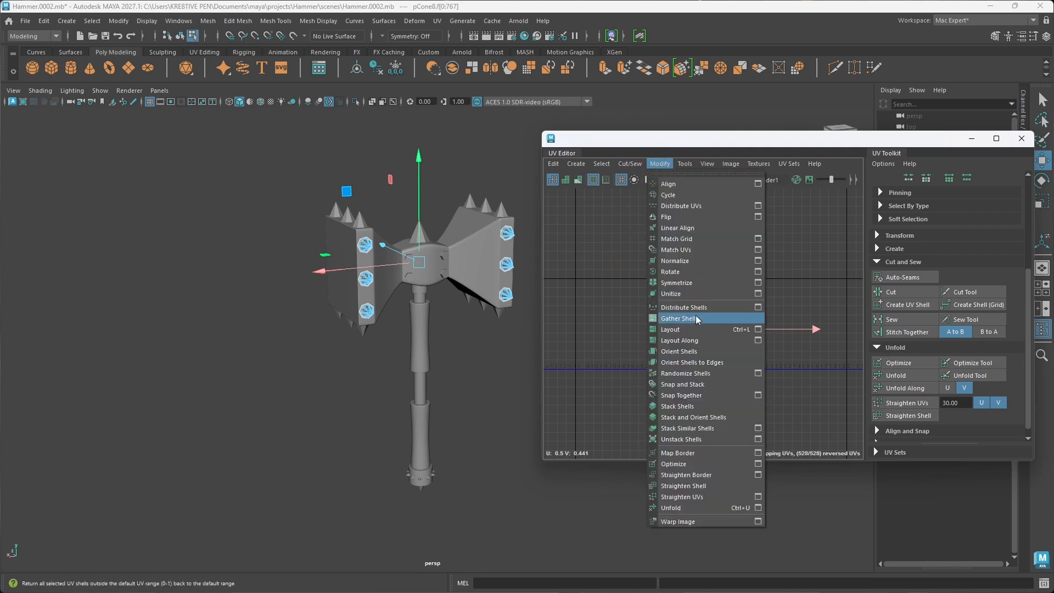
{"action": "left_click", "coordinate": [680, 329]}
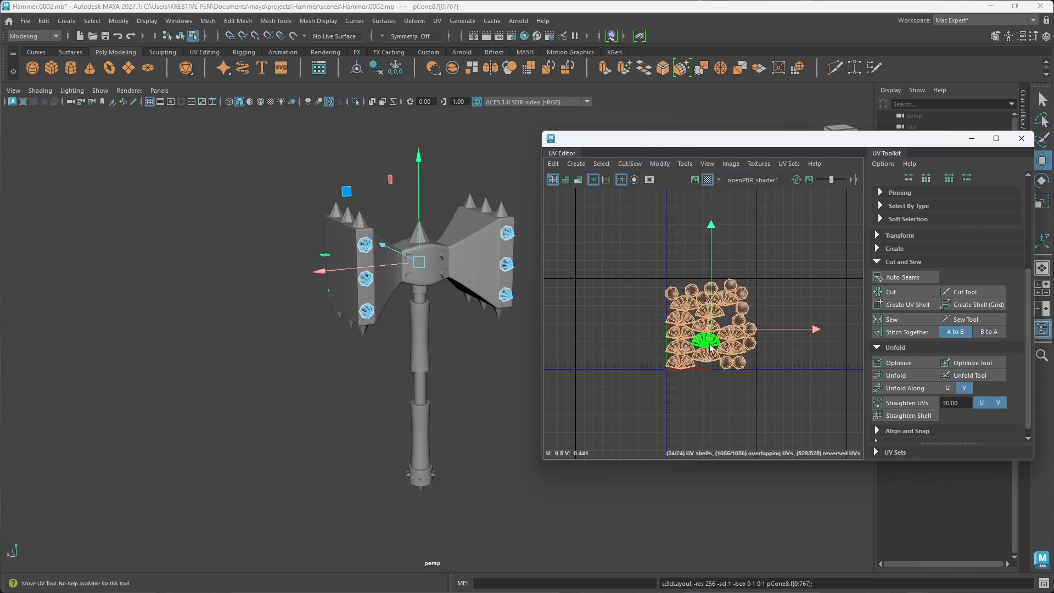
{"action": "scroll", "coordinate": [738, 359], "scroll_direction": "up", "scroll_amount": 4}
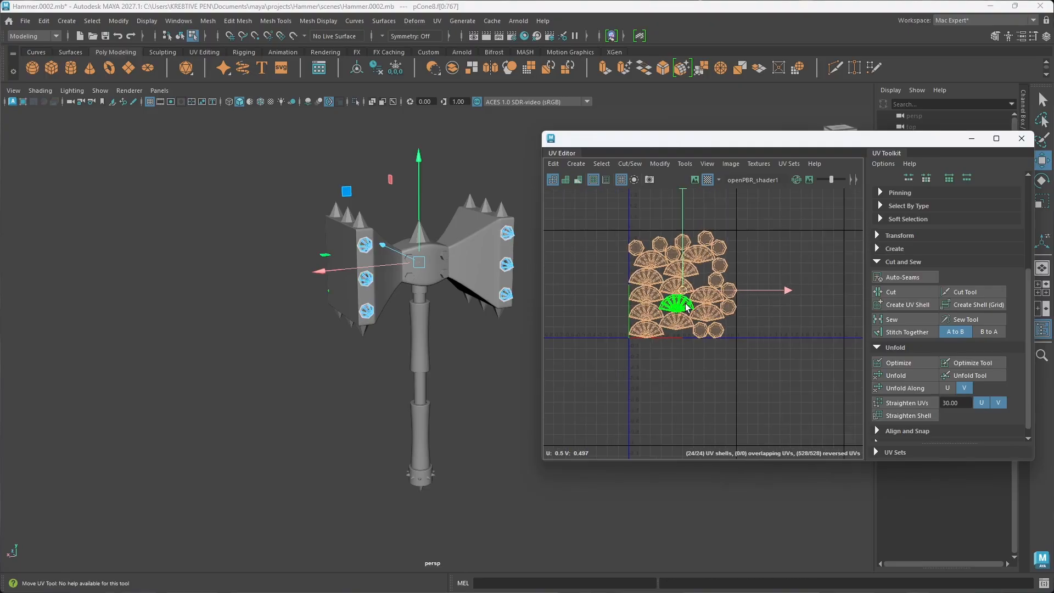
{"action": "key", "text": "ctrl+z"}
{"action": "scroll", "coordinate": [630, 332], "scroll_direction": "down", "scroll_amount": 4}
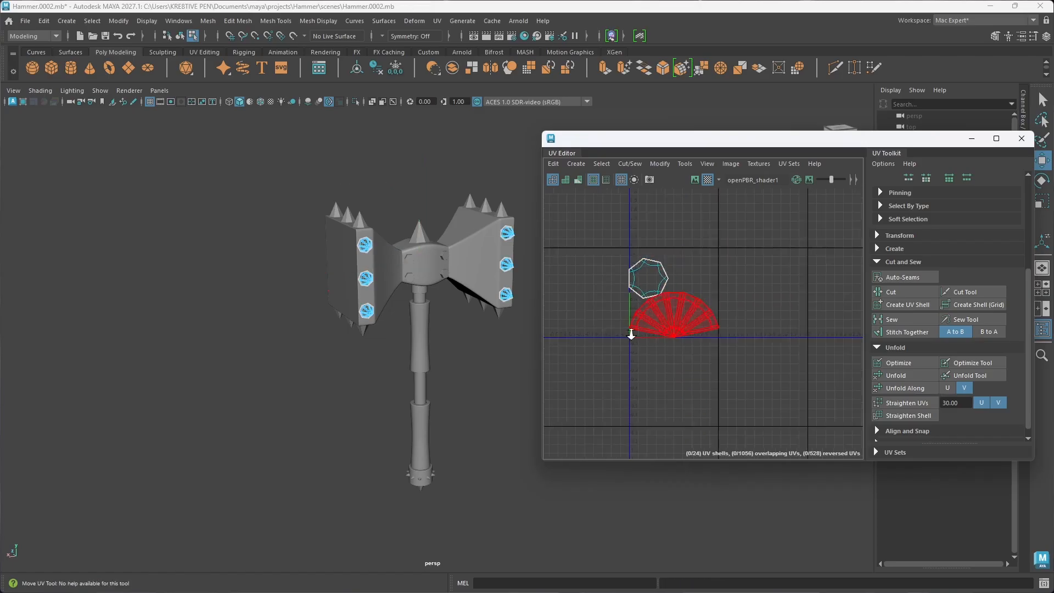
Step: Close the UV Editor, return the pCone8 spikes to object mode and clear the selection
{"action": "left_click", "coordinate": [494, 426]}
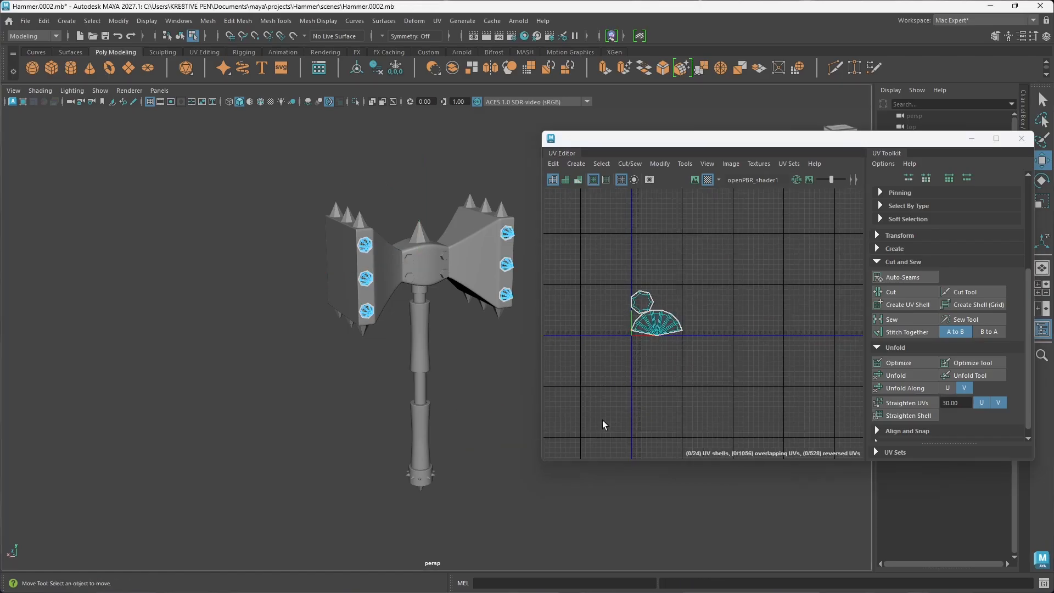
{"action": "left_click", "coordinate": [1021, 139]}
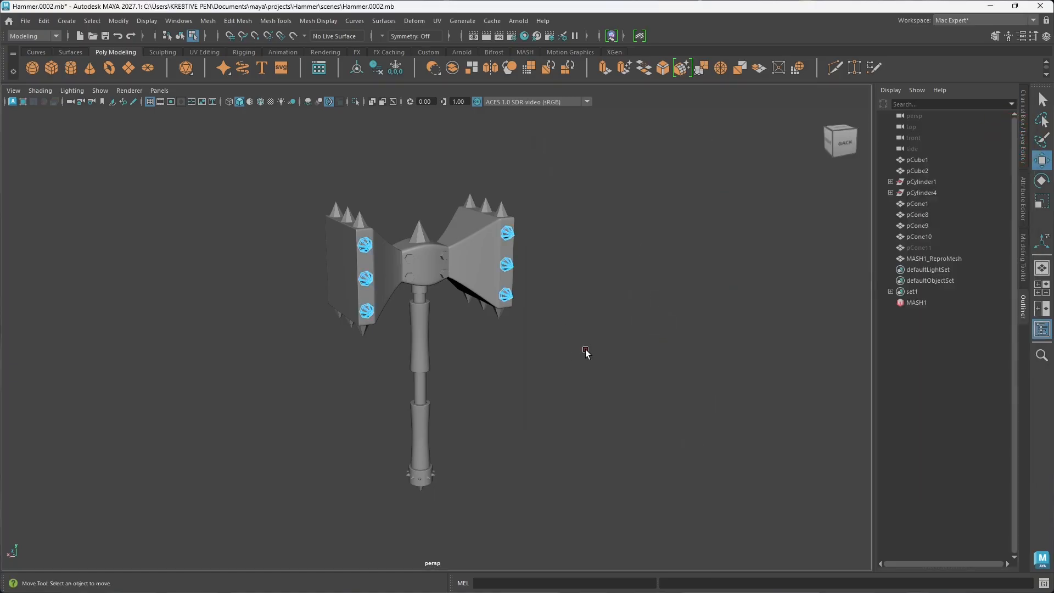
{"action": "left_click_drag", "start_coordinate": [586, 353], "coordinate": [483, 362], "text": "alt"}
{"action": "right_click_drag", "start_coordinate": [579, 268], "coordinate": [580, 303]}
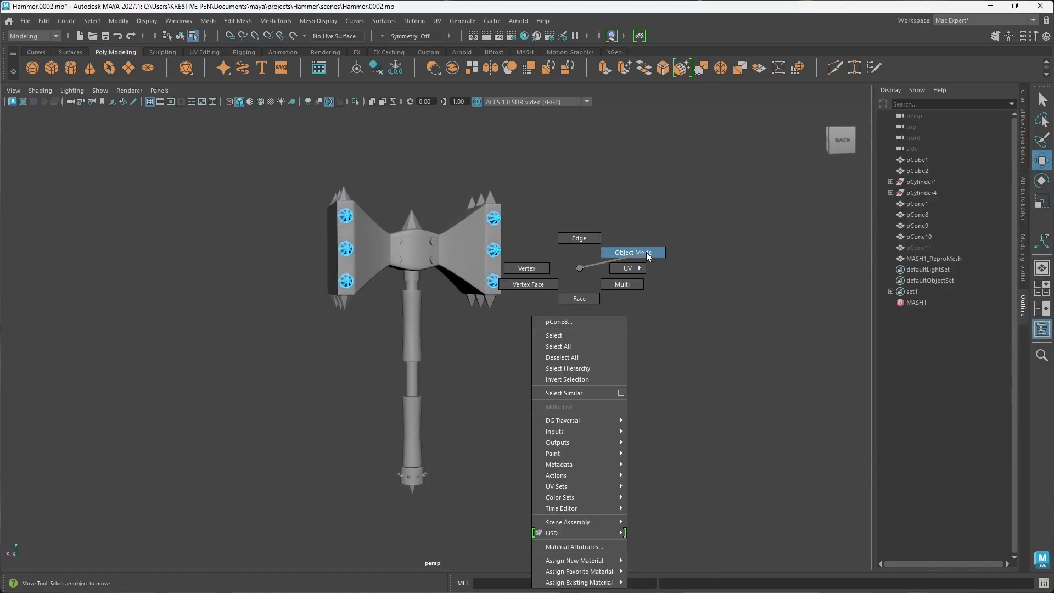
{"action": "right_click_drag", "start_coordinate": [647, 252], "coordinate": [647, 252]}
{"action": "left_click", "coordinate": [506, 283]}
{"action": "left_click_drag", "start_coordinate": [505, 282], "coordinate": [501, 257], "text": "alt"}
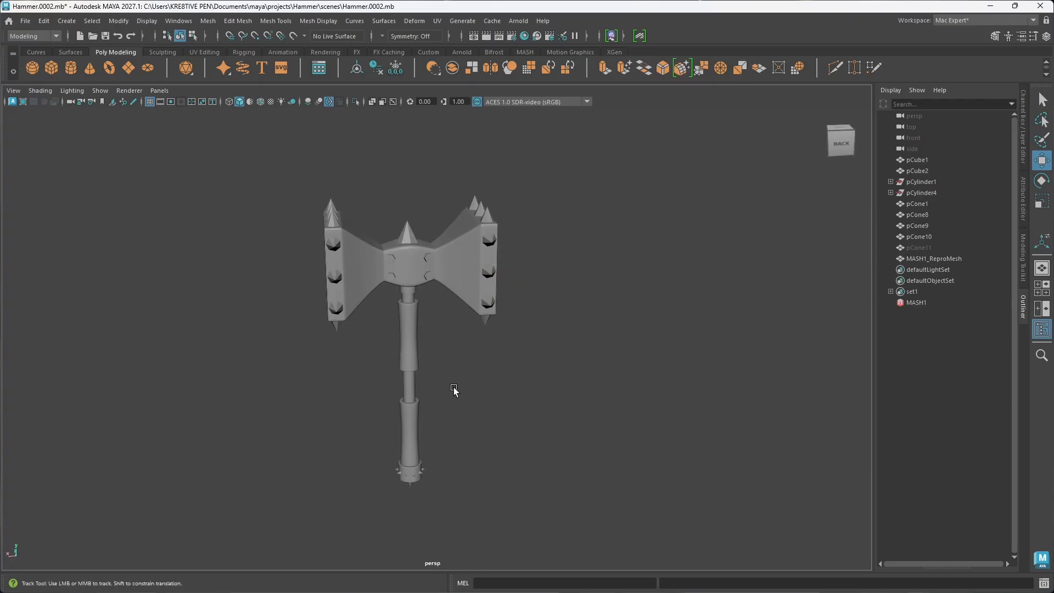
Step: Examine which separate objects form the hammer by selecting the rivets, handle sections, neck ring, central block and head sides in turn
{"action": "left_click_drag", "start_coordinate": [454, 390], "coordinate": [494, 383], "text": "alt"}
{"action": "left_click", "coordinate": [492, 248]}
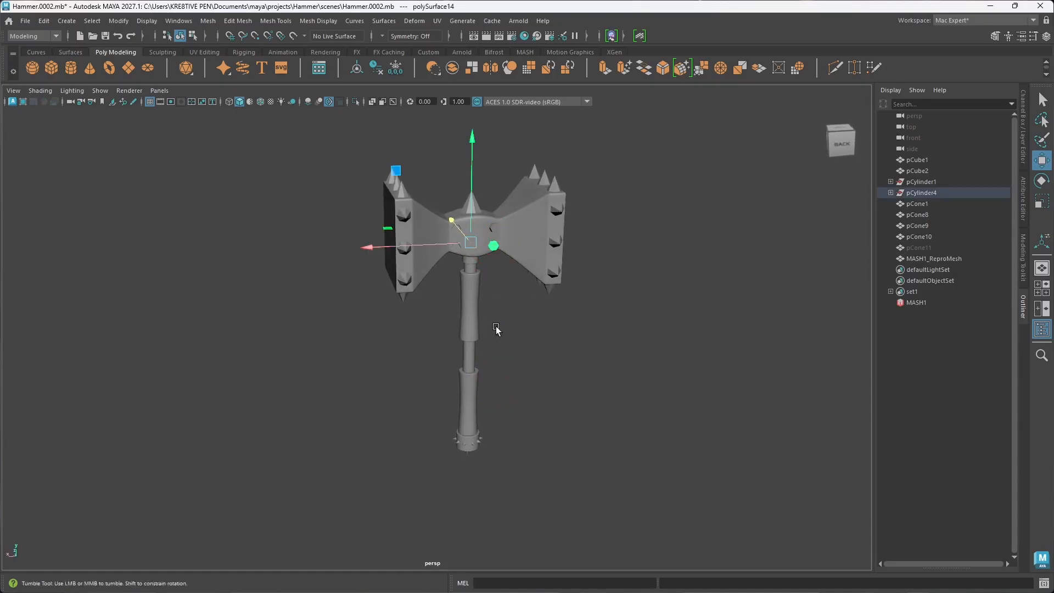
{"action": "left_click_drag", "start_coordinate": [496, 327], "coordinate": [482, 389], "text": "alt"}
{"action": "left_click", "coordinate": [467, 409]}
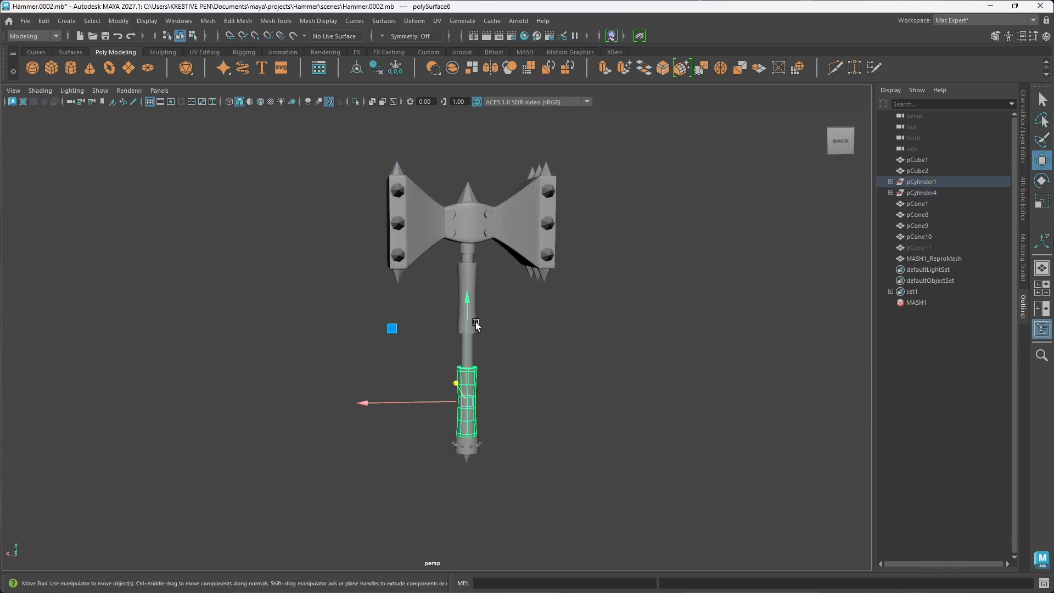
{"action": "left_click", "coordinate": [476, 325]}
{"action": "left_click", "coordinate": [472, 357]}
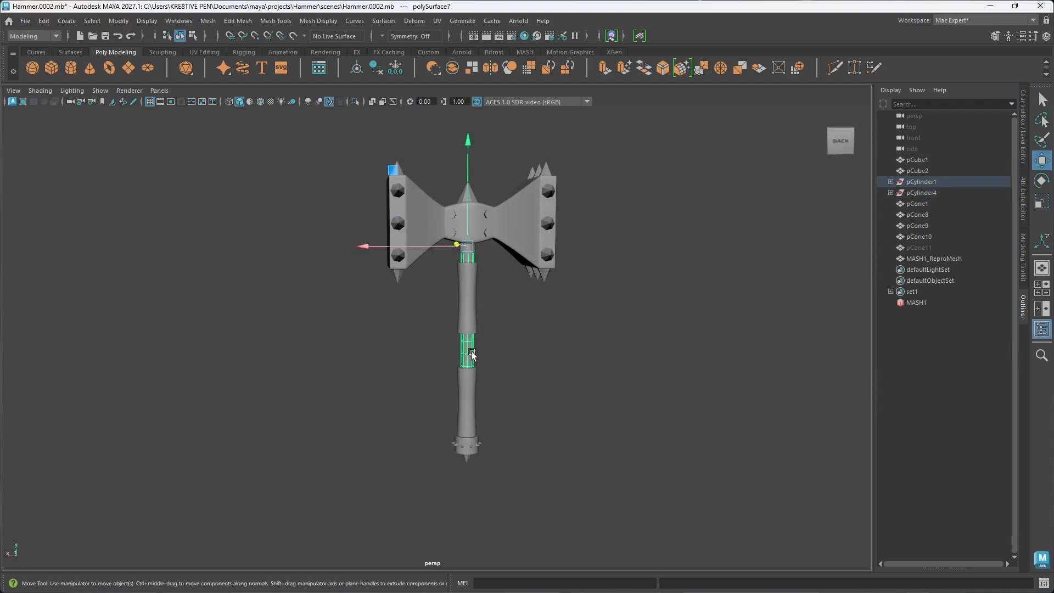
{"action": "scroll", "coordinate": [477, 483], "scroll_direction": "up", "scroll_amount": 4}
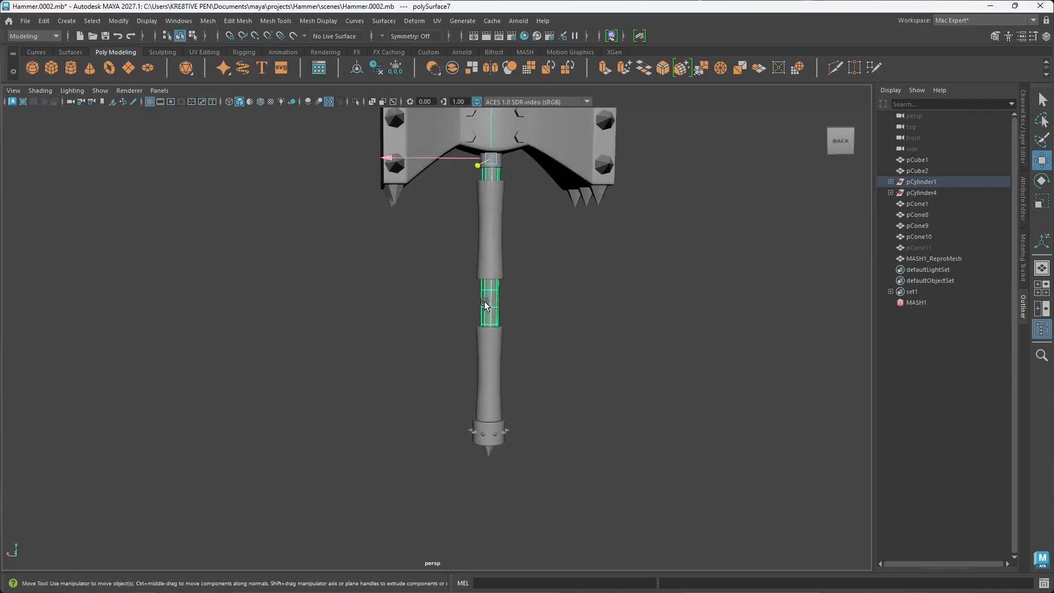
{"action": "left_click", "coordinate": [489, 380]}
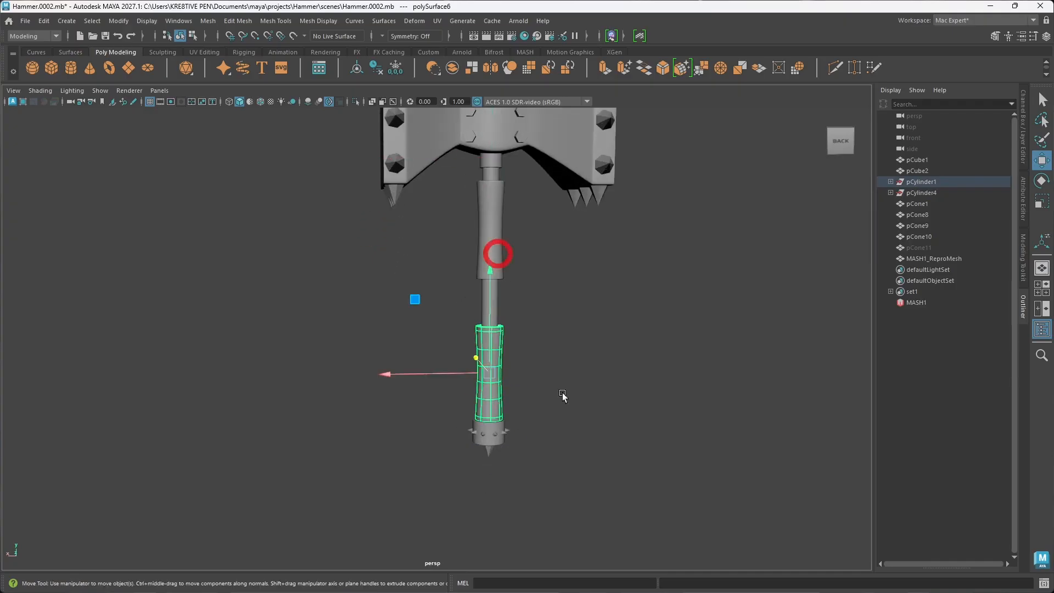
{"action": "left_click", "coordinate": [498, 253]}
{"action": "left_click_drag", "start_coordinate": [562, 395], "coordinate": [581, 421], "text": "alt"}
{"action": "left_click", "coordinate": [496, 159]}
{"action": "middle_click_drag", "start_coordinate": [542, 209], "coordinate": [527, 279], "text": "alt"}
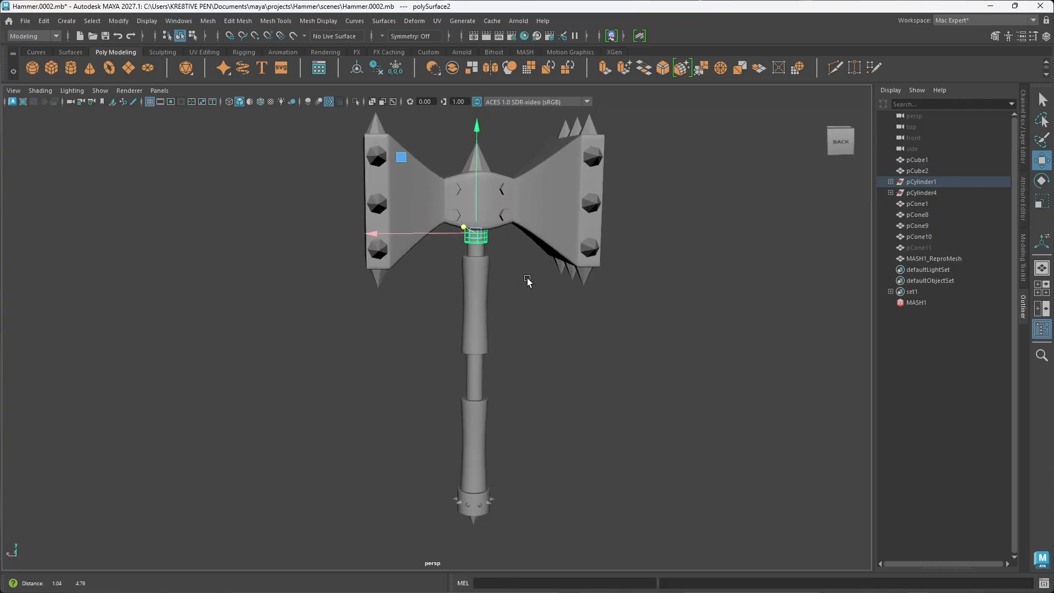
{"action": "left_click", "coordinate": [483, 211]}
{"action": "left_click", "coordinate": [564, 207]}
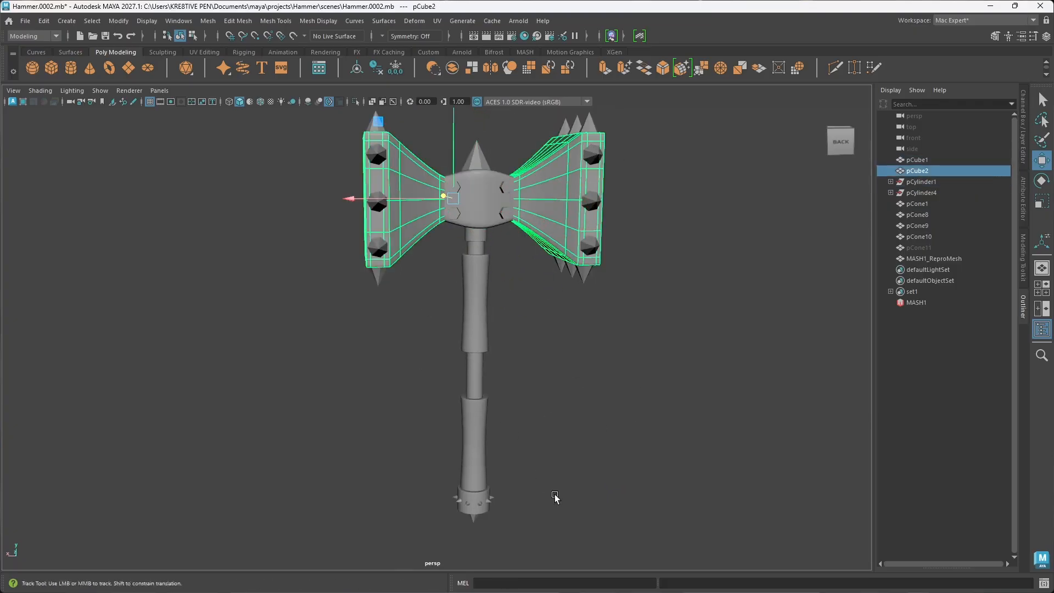
Step: Check the ring at the handle's lower end, save the scene and clear the selection
{"action": "middle_click_drag", "start_coordinate": [555, 498], "coordinate": [542, 447], "text": "alt"}
{"action": "left_click", "coordinate": [482, 426]}
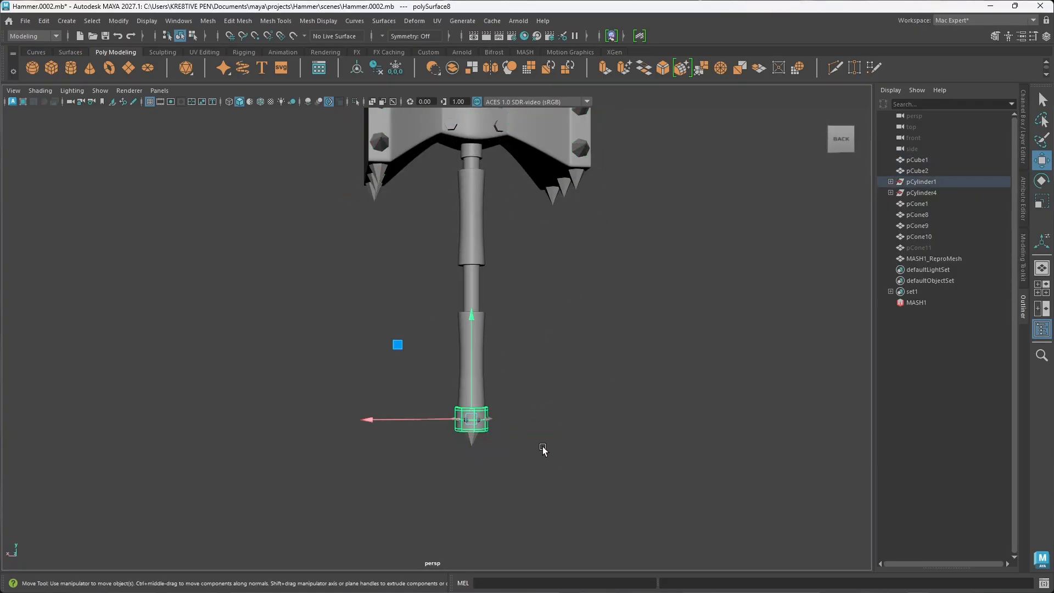
{"action": "left_click_drag", "start_coordinate": [536, 419], "coordinate": [440, 395], "text": "alt"}
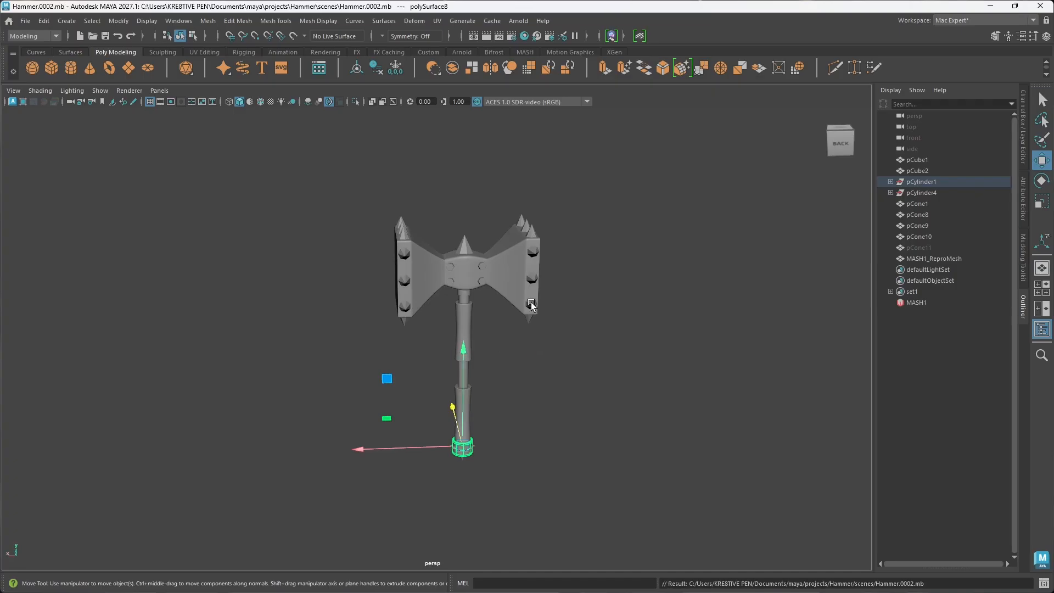
{"action": "left_click_drag", "start_coordinate": [532, 306], "coordinate": [530, 417], "text": "alt"}
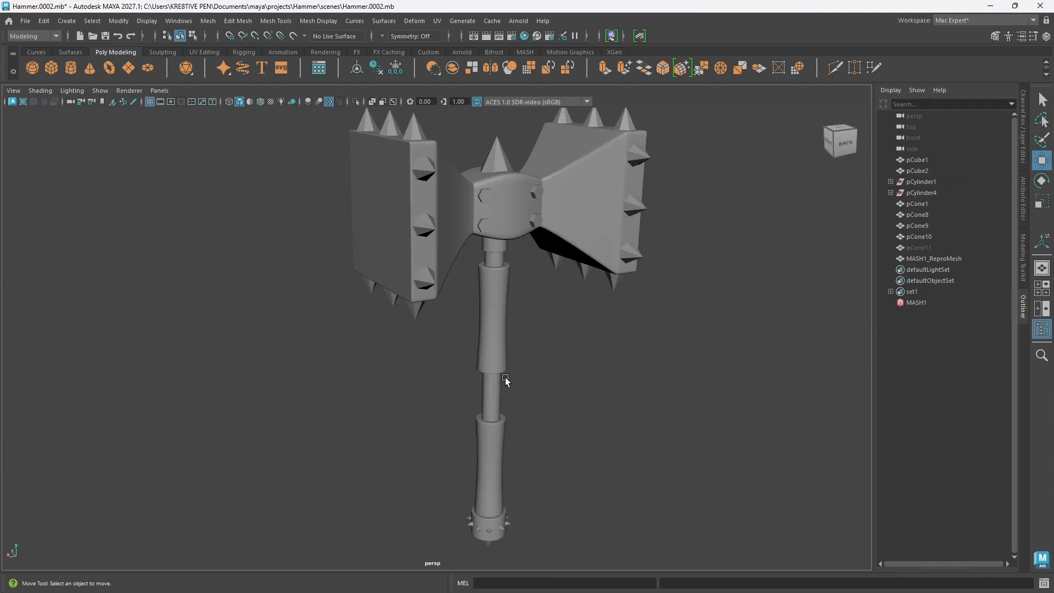
Step: Examine the whole hammer from several angles, including its head, upper grip and lower spikes
{"action": "scroll", "coordinate": [481, 287], "scroll_direction": "down", "scroll_amount": 4}
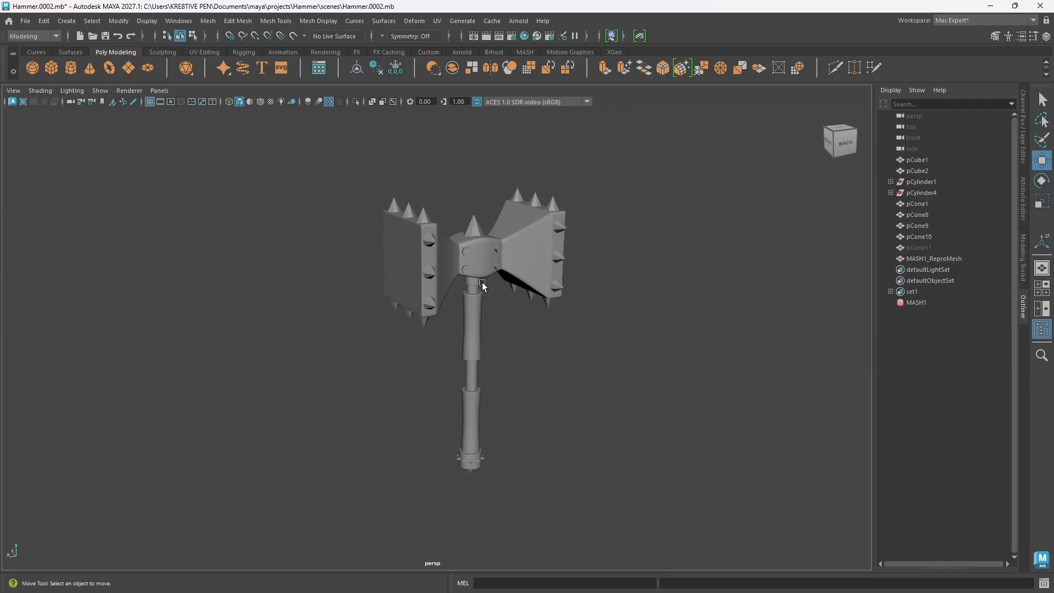
{"action": "middle_click_drag", "start_coordinate": [484, 283], "coordinate": [471, 311], "text": "alt"}
{"action": "left_click_drag", "start_coordinate": [472, 318], "coordinate": [516, 346], "text": "alt"}
{"action": "left_click_drag", "start_coordinate": [449, 294], "coordinate": [369, 260], "text": "alt"}
{"action": "mouse_move", "coordinate": [494, 331]}
{"action": "left_mouse_down", "text": "alt"}
{"action": "mouse_move", "coordinate": [505, 321]}
{"action": "mouse_move", "coordinate": [480, 321]}
{"action": "left_mouse_up", "text": "alt"}
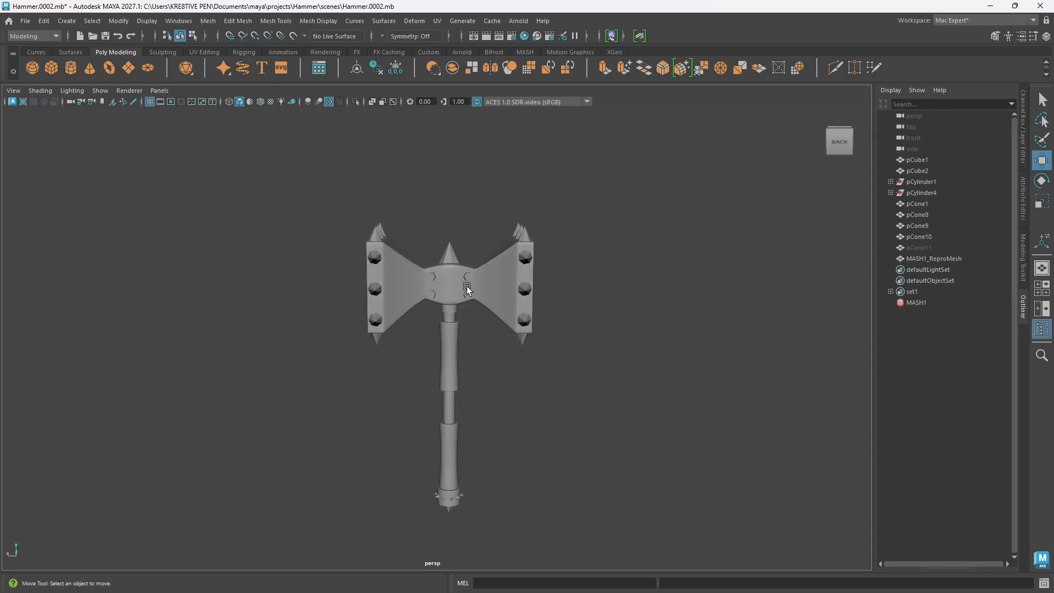
{"action": "left_click_drag", "start_coordinate": [467, 285], "coordinate": [443, 483], "text": "alt"}
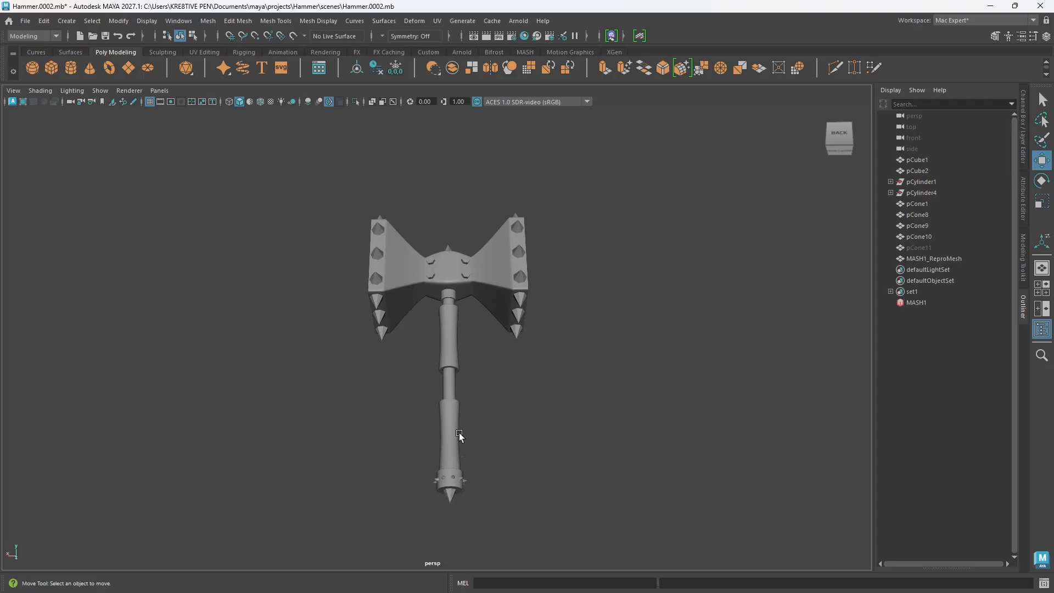
{"action": "mouse_move", "coordinate": [476, 393]}
{"action": "left_mouse_down", "text": "alt"}
{"action": "mouse_move", "coordinate": [496, 409]}
{"action": "mouse_move", "coordinate": [492, 419]}
{"action": "mouse_move", "coordinate": [490, 379]}
{"action": "left_mouse_up", "text": "alt"}
{"action": "left_click", "coordinate": [507, 301]}
{"action": "left_click", "coordinate": [451, 379]}
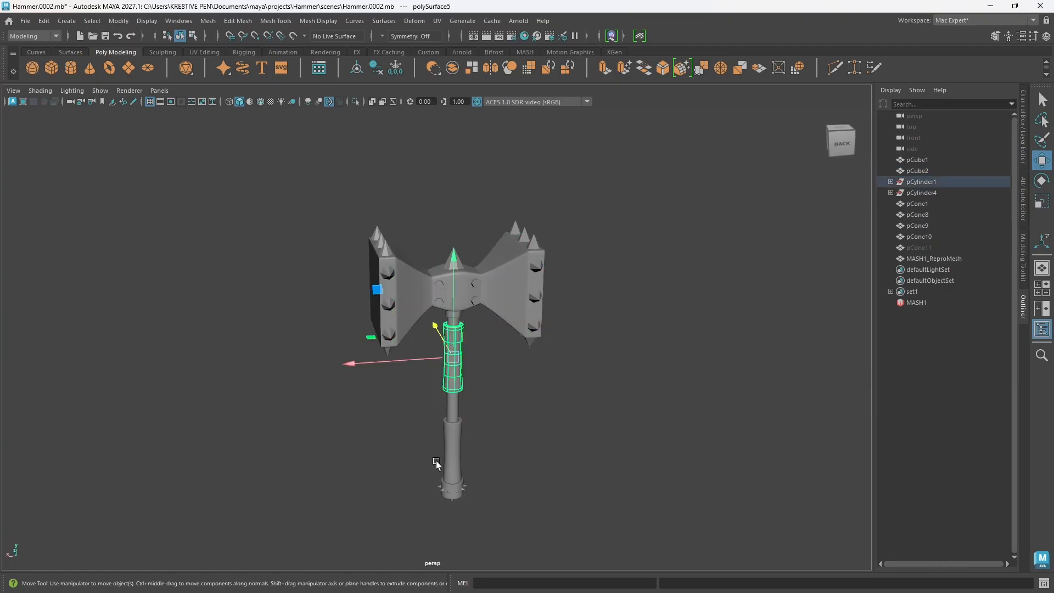
{"action": "scroll", "coordinate": [501, 391], "scroll_direction": "up", "scroll_amount": 5}
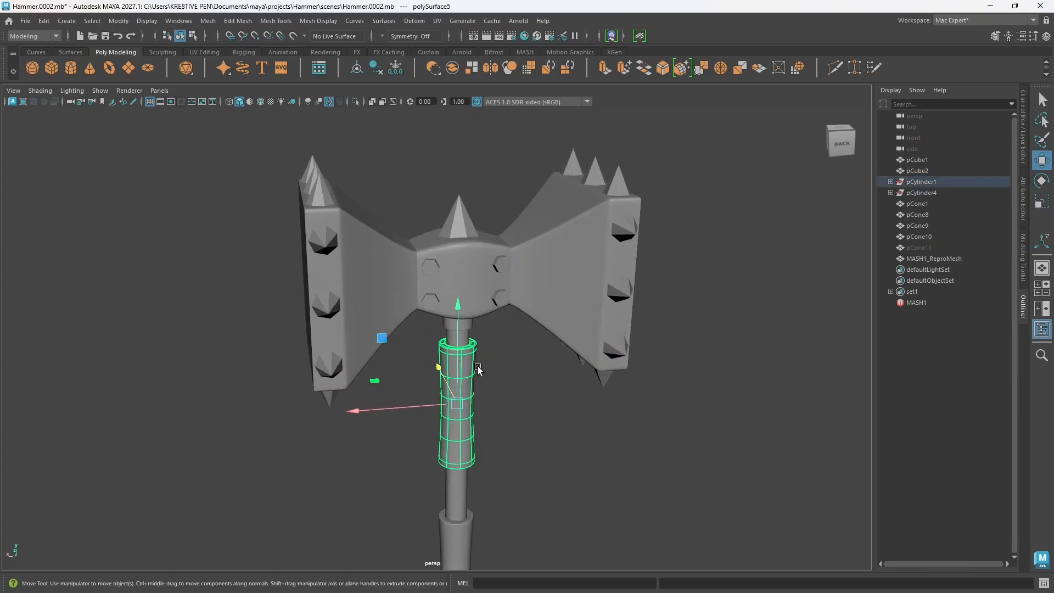
Step: View the head's central block pCube1 in isolation, and bring the whole hammer back into view
{"action": "left_click", "coordinate": [464, 264]}
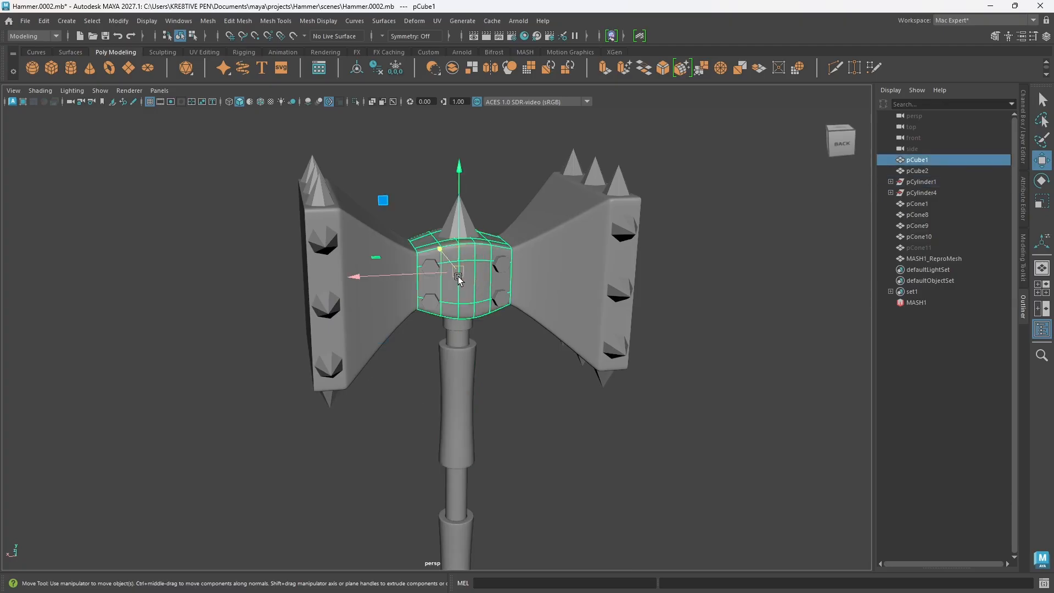
{"action": "key", "text": "ctrl+1"}
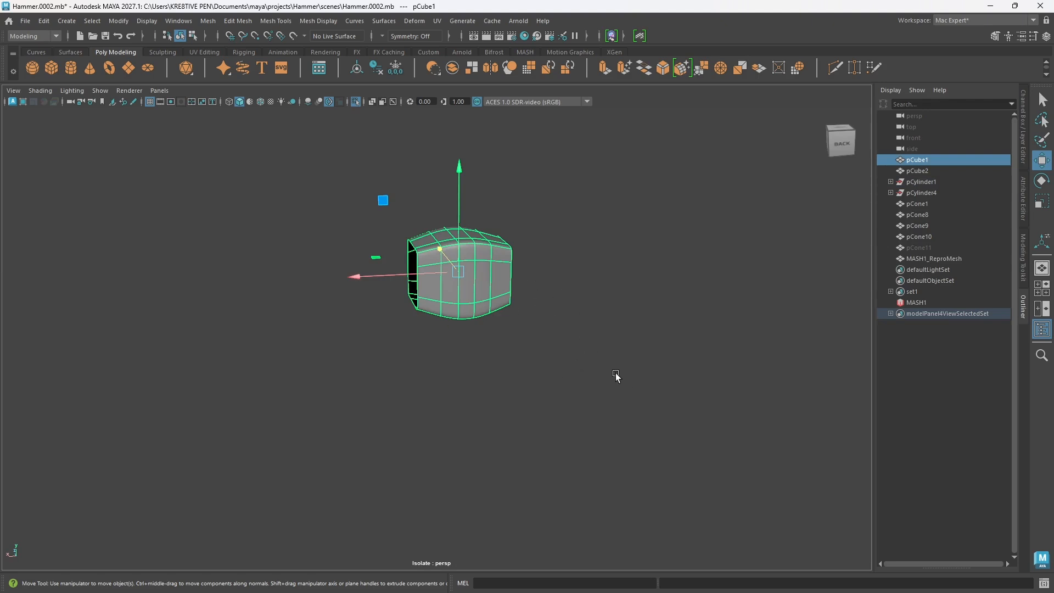
{"action": "key", "text": "ctrl+1"}
{"action": "scroll", "coordinate": [598, 362], "scroll_direction": "down", "scroll_amount": 6}
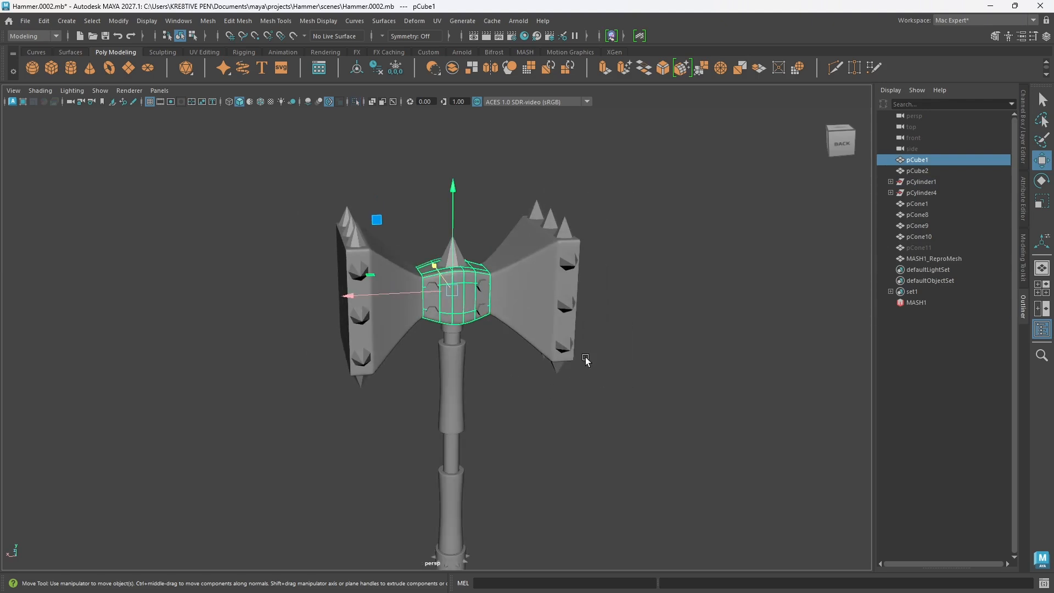
{"action": "middle_click_drag", "start_coordinate": [572, 443], "coordinate": [580, 395], "text": "alt"}
{"action": "mouse_move", "coordinate": [577, 447]}
{"action": "left_mouse_down", "text": "alt"}
{"action": "mouse_move", "coordinate": [596, 420]}
{"action": "mouse_move", "coordinate": [575, 432]}
{"action": "left_mouse_up", "text": "alt"}
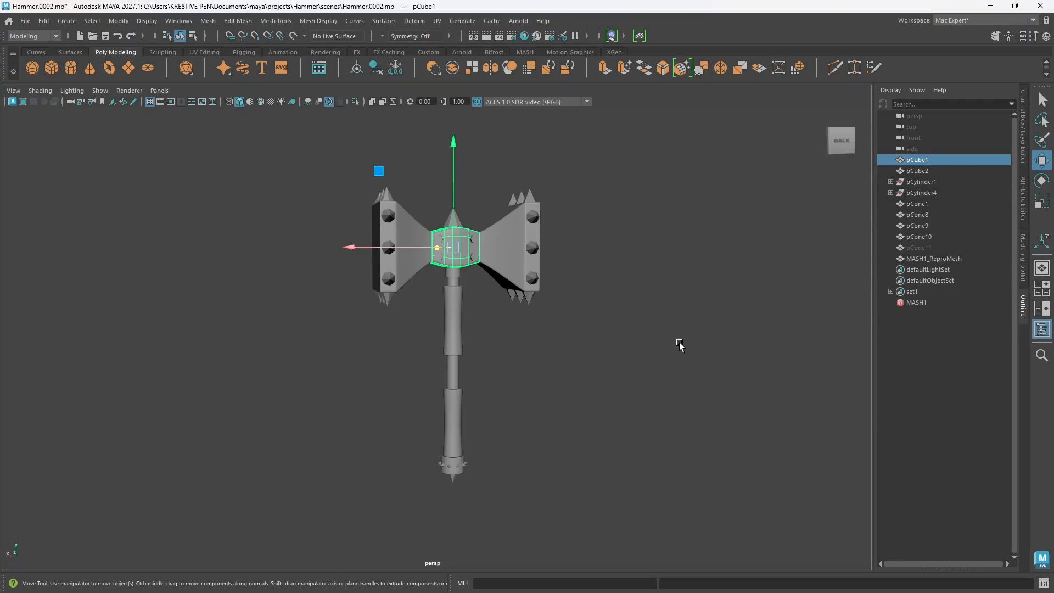
Step: Identify the objects forming the head sides, central block, top and bottom spikes, and side-edge spikes by selecting each in turn
{"action": "left_click", "coordinate": [507, 255]}
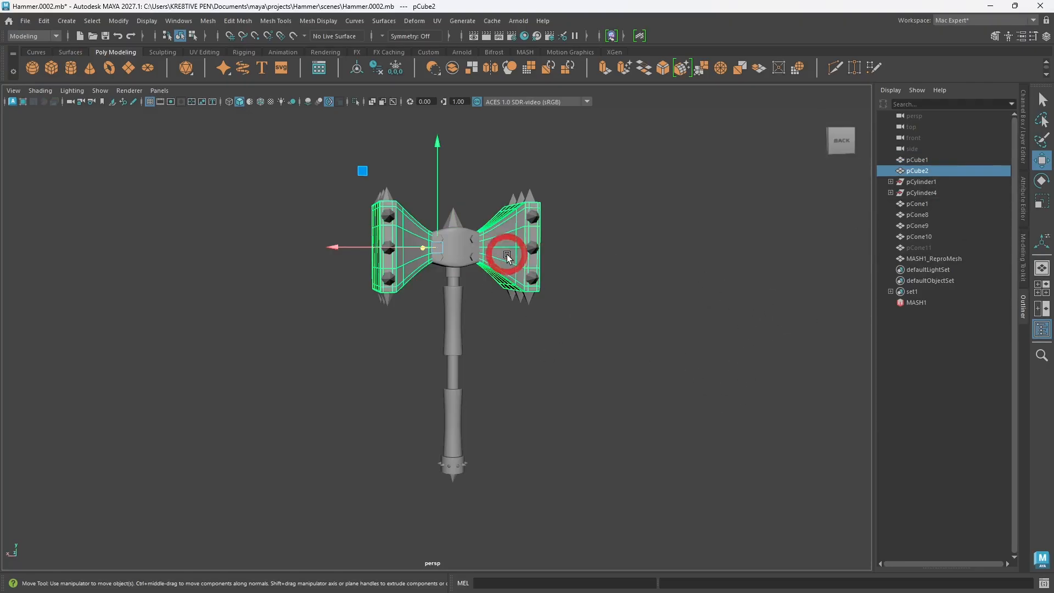
{"action": "left_click", "coordinate": [461, 250]}
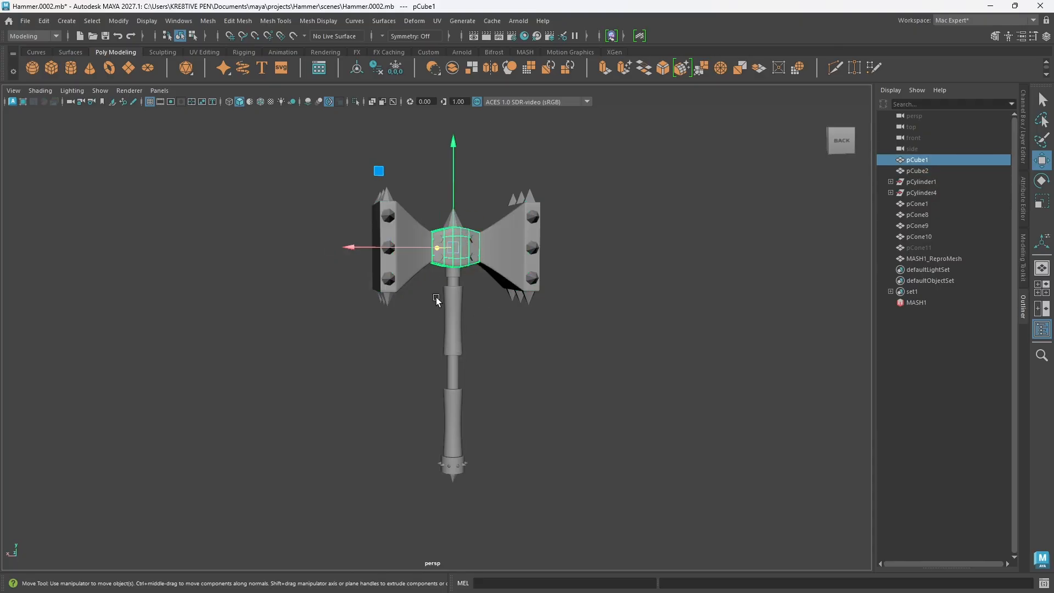
{"action": "left_click", "coordinate": [384, 298]}
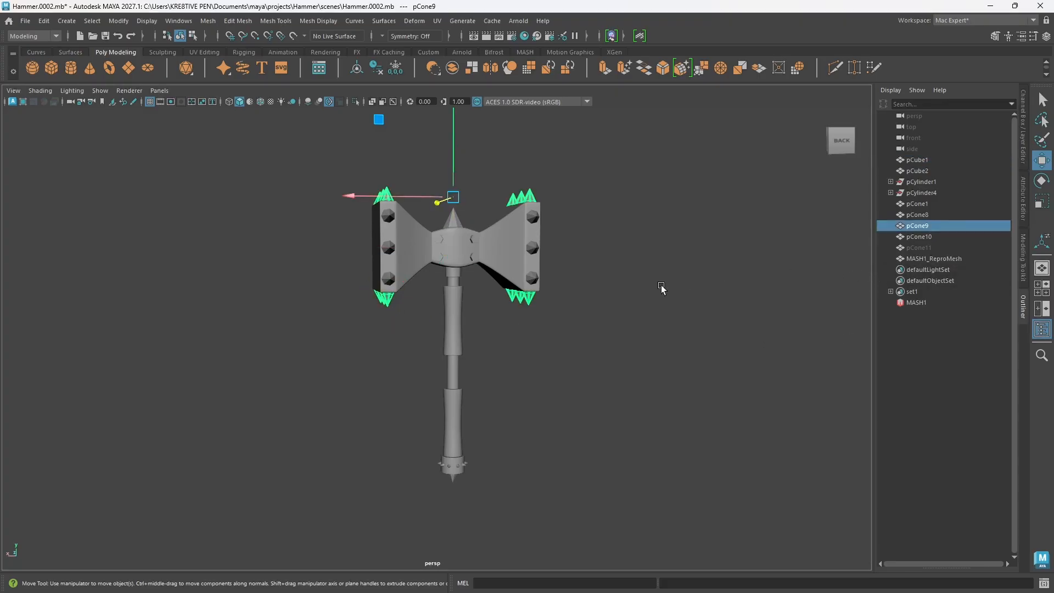
{"action": "left_click_drag", "start_coordinate": [610, 278], "coordinate": [565, 285], "text": "alt"}
{"action": "left_click_drag", "start_coordinate": [513, 236], "coordinate": [570, 234], "text": "alt"}
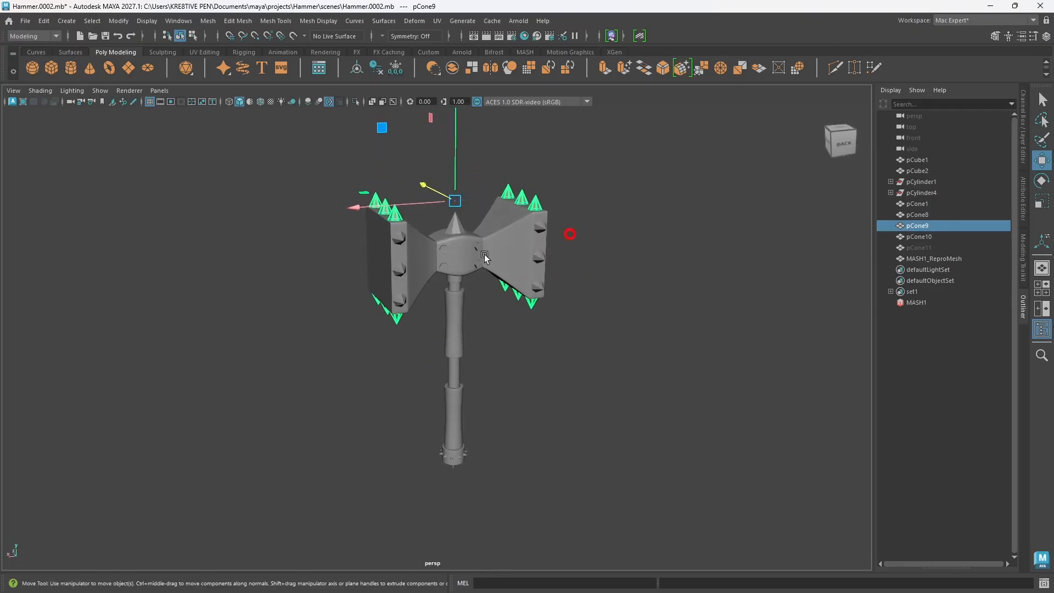
{"action": "left_click", "coordinate": [400, 271]}
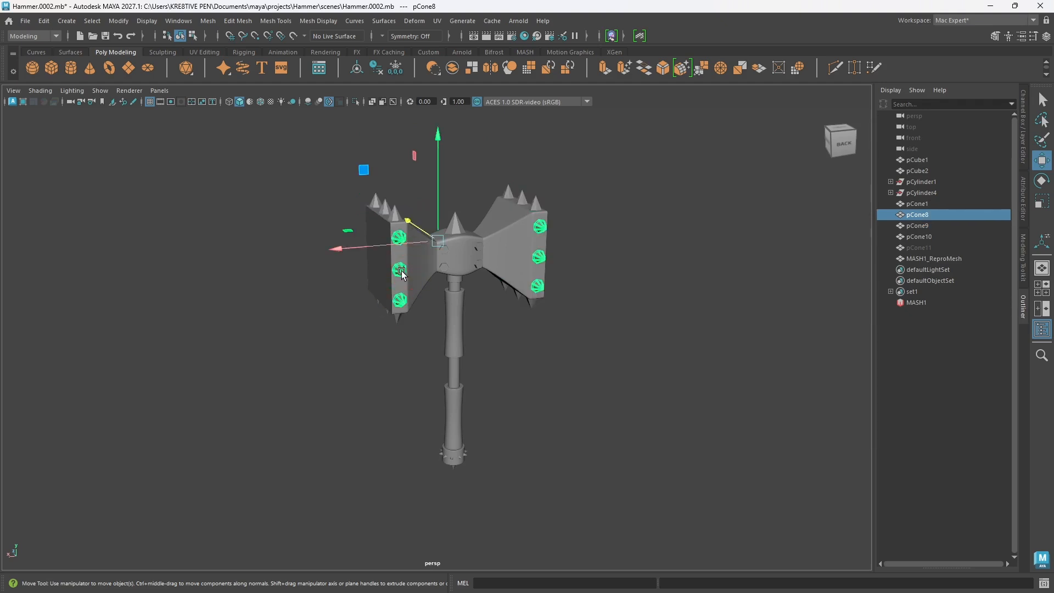
{"action": "left_click_drag", "start_coordinate": [398, 287], "coordinate": [367, 274], "text": "alt"}
Step: Rename the central block of the hammer's head, pCube1, as Head_hold
{"action": "left_click", "coordinate": [450, 262]}
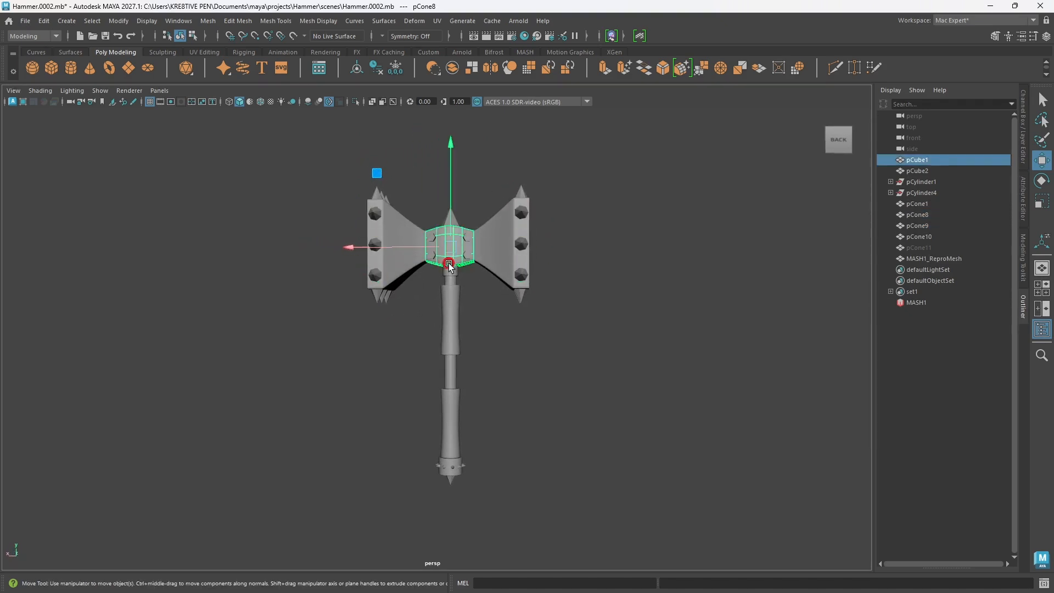
{"action": "left_click_drag", "start_coordinate": [453, 302], "coordinate": [470, 321], "text": "alt"}
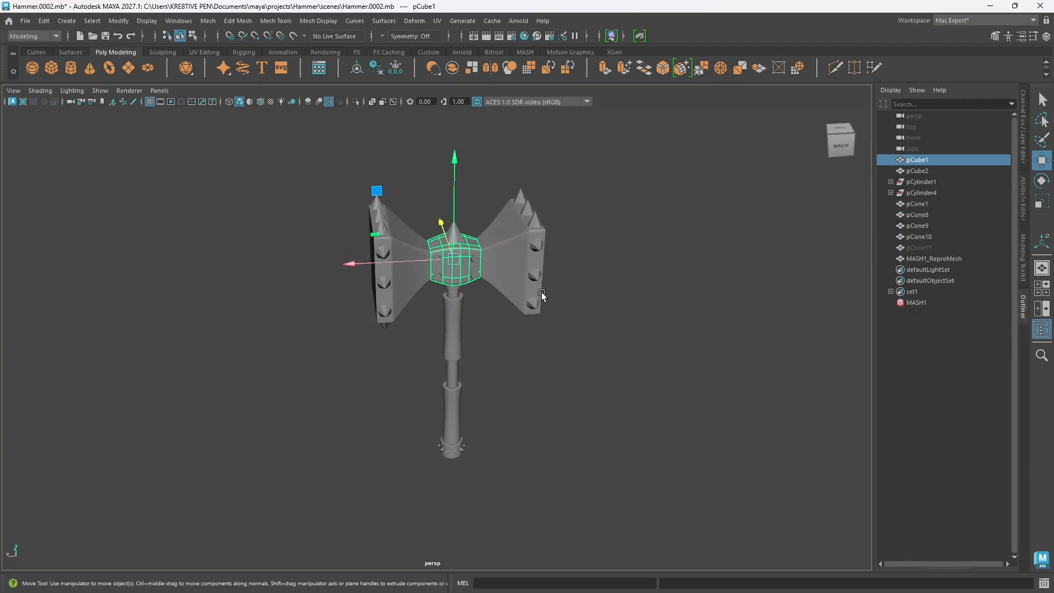
{"action": "double_click", "coordinate": [916, 160]}
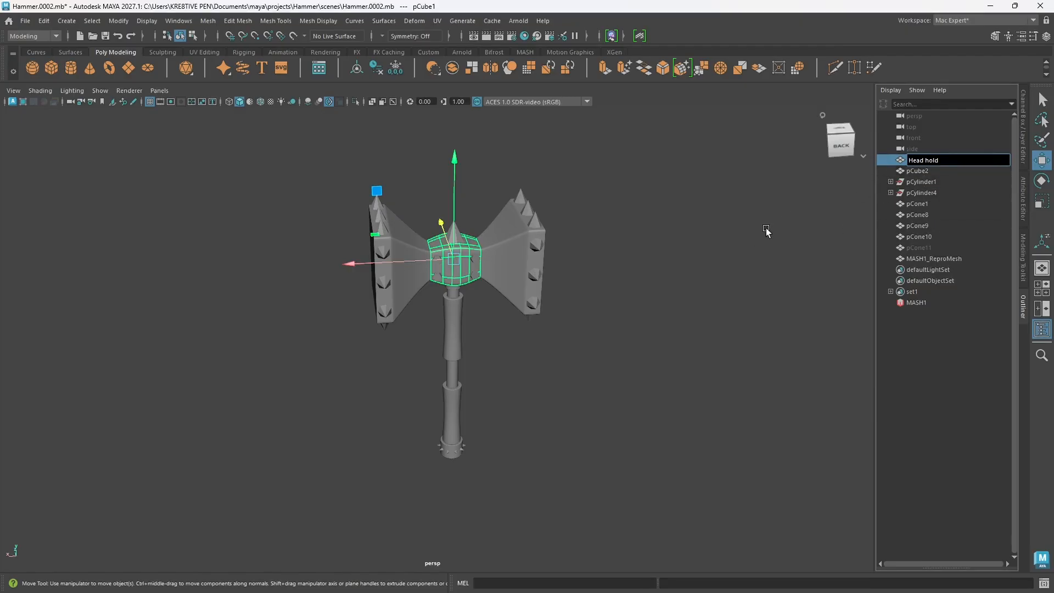
{"action": "left_click", "coordinate": [722, 286]}
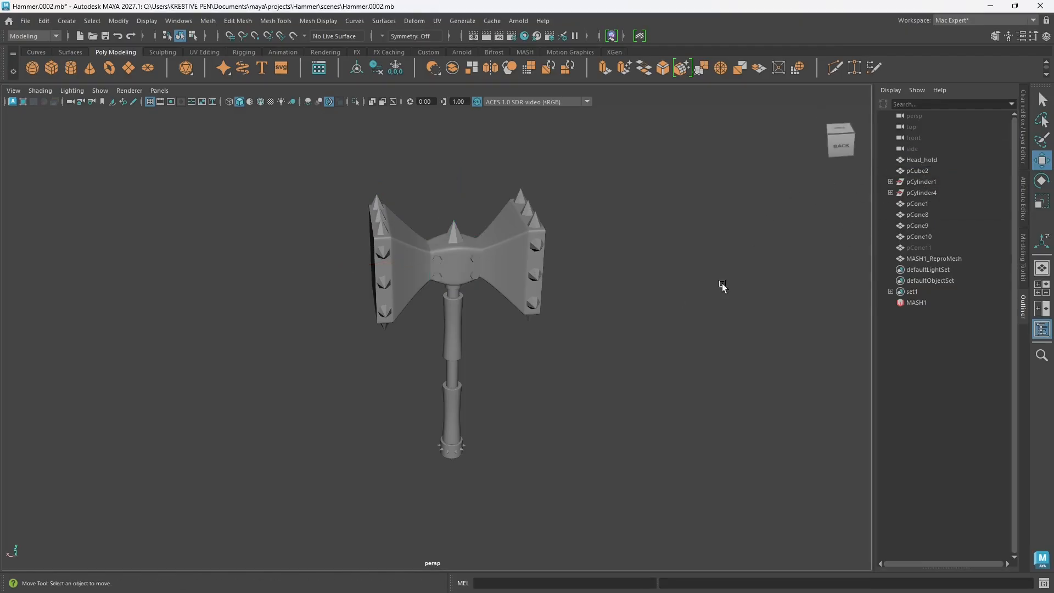
{"action": "left_click", "coordinate": [922, 161]}
{"action": "double_click", "coordinate": [924, 161]}
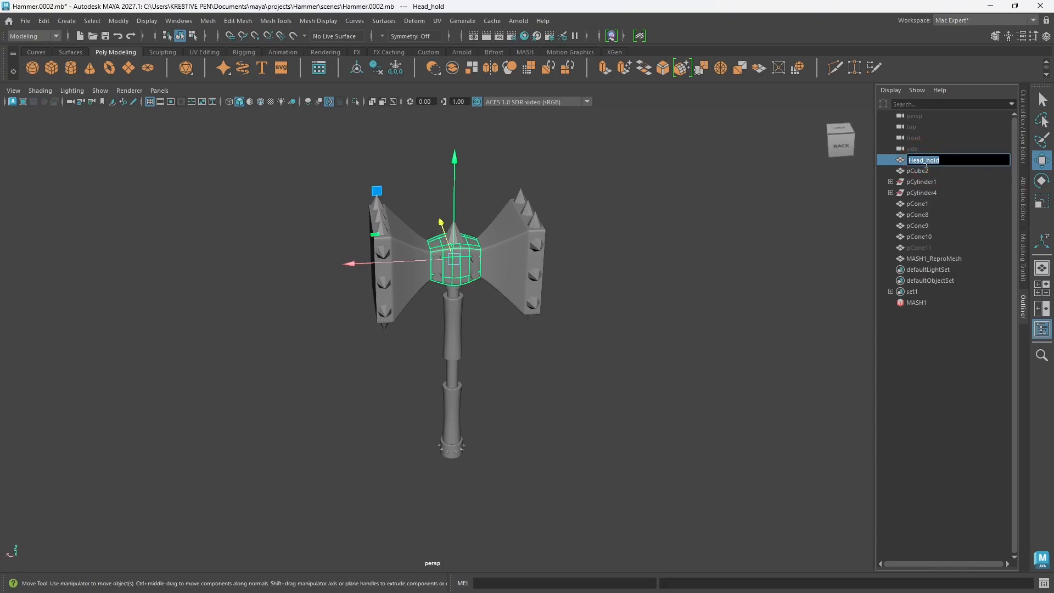
{"action": "type", "text": "H"}
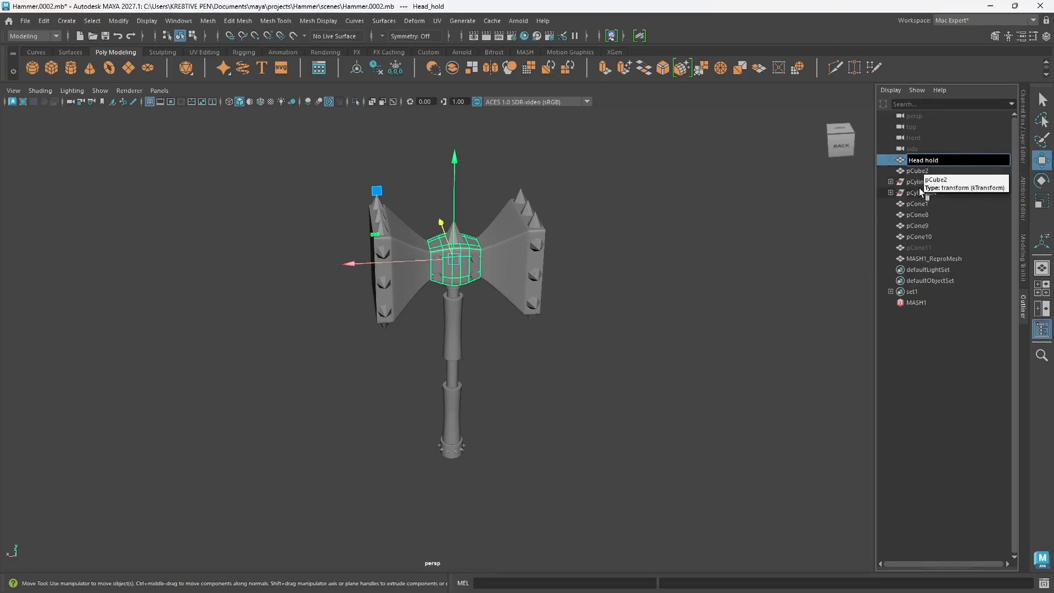
{"action": "left_click", "coordinate": [941, 412]}
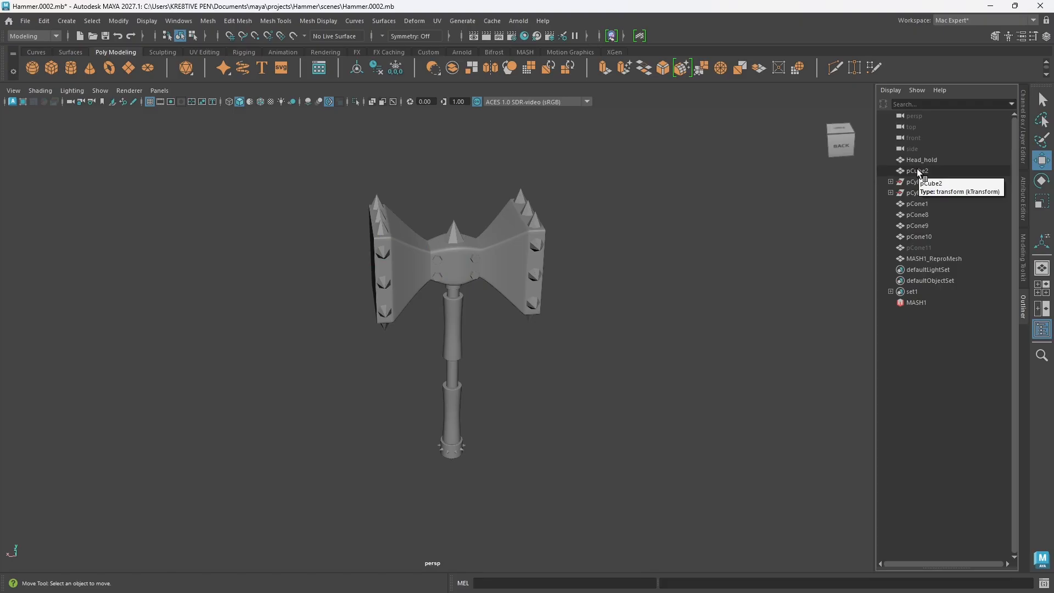
Step: Rename the flared side blocks of the hammer's head, pCube2, as Head
{"action": "left_click", "coordinate": [517, 267]}
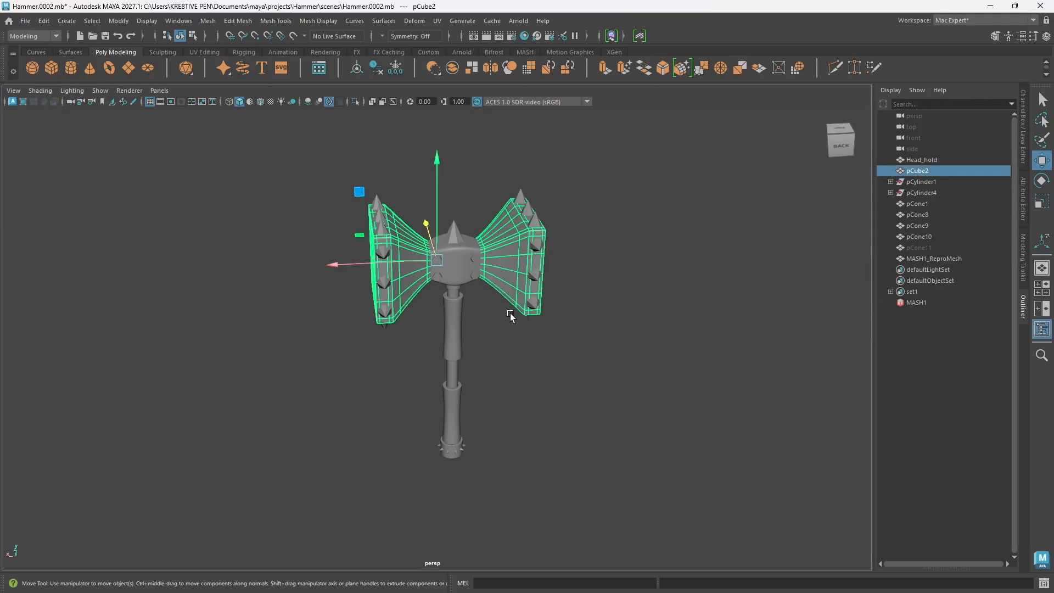
{"action": "left_click_drag", "start_coordinate": [522, 365], "coordinate": [519, 352], "text": "alt"}
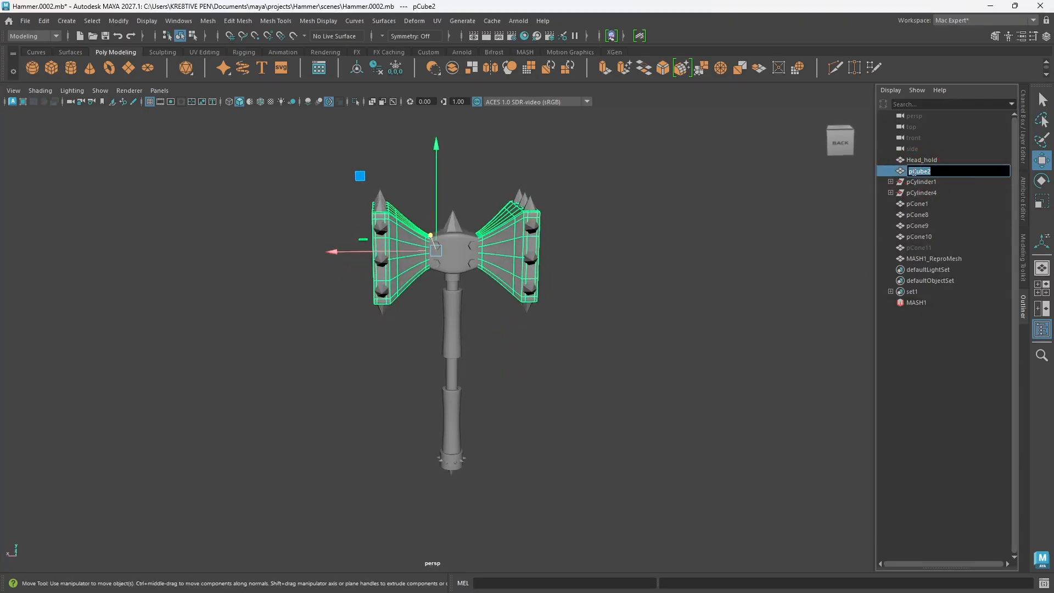
{"action": "type", "text": "Head"}
{"action": "key", "text": "Return"}
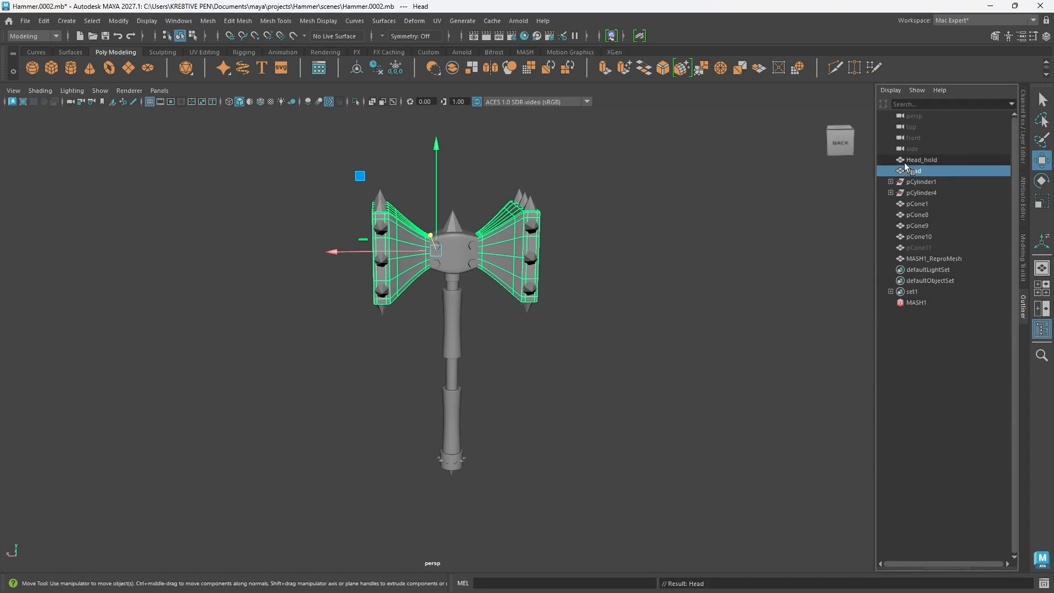
Step: Rename the single cone on top of the central block, pCone1, as Cone_head
{"action": "scroll", "coordinate": [470, 302], "scroll_direction": "up", "scroll_amount": 2}
{"action": "middle_click_drag", "start_coordinate": [471, 282], "coordinate": [480, 286], "text": "alt"}
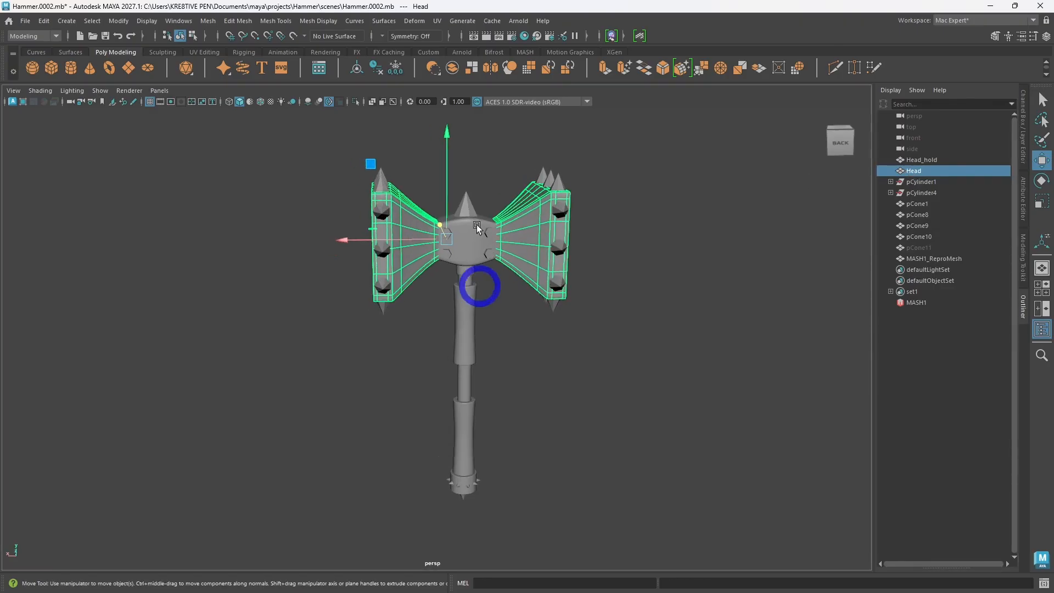
{"action": "left_click", "coordinate": [465, 207]}
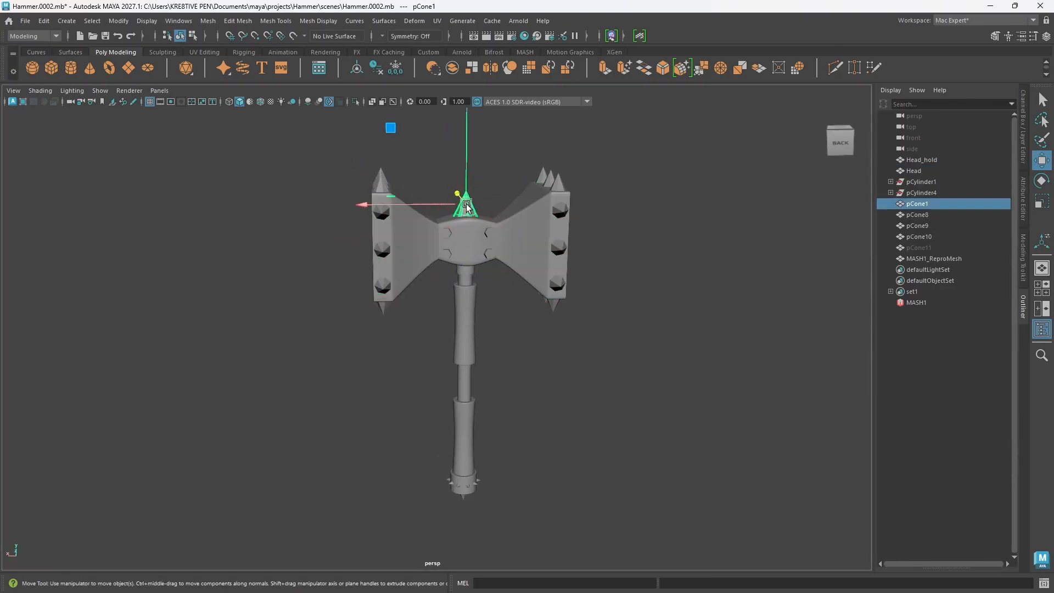
{"action": "double_click", "coordinate": [914, 204]}
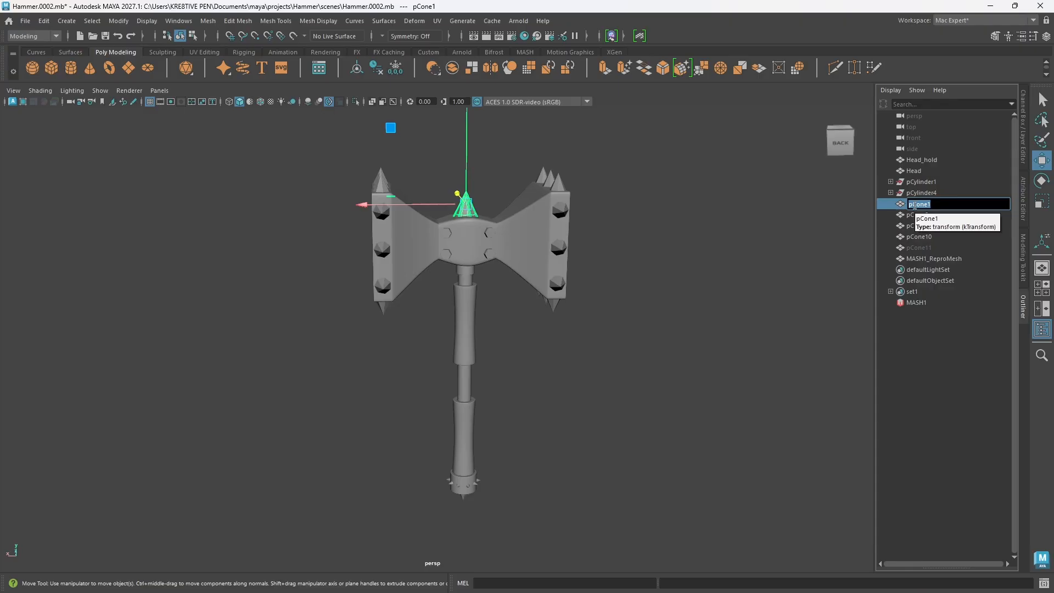
{"action": "type", "text": "Cone_head"}
{"action": "key", "text": "Return"}
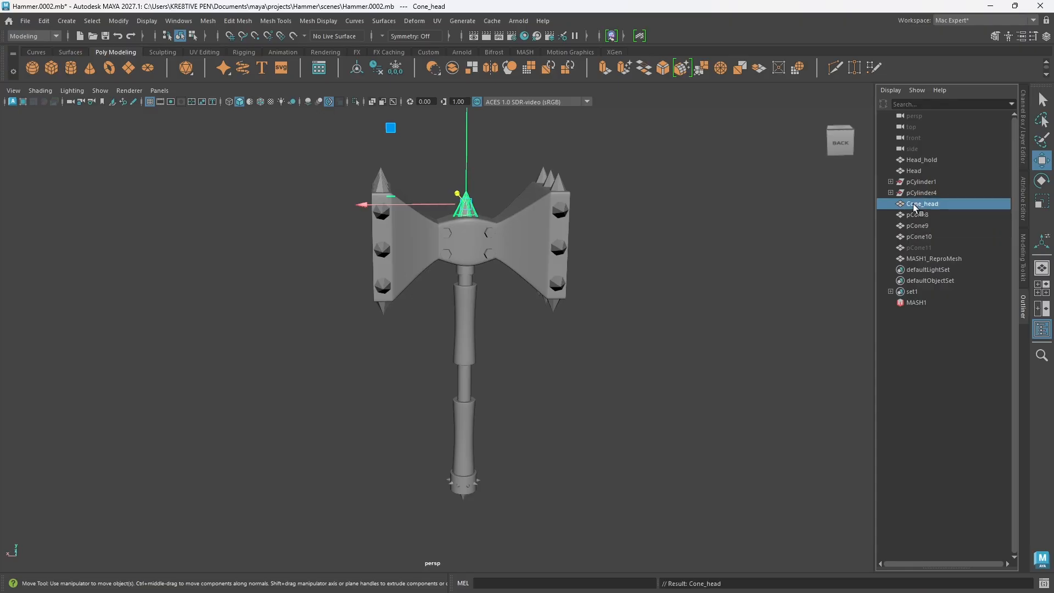
Step: Check the spikes on the head's side edges, and extend the central top cone's name to Cone_head_top
{"action": "left_click_drag", "start_coordinate": [459, 314], "coordinate": [408, 297], "text": "alt"}
{"action": "left_click", "coordinate": [410, 298]}
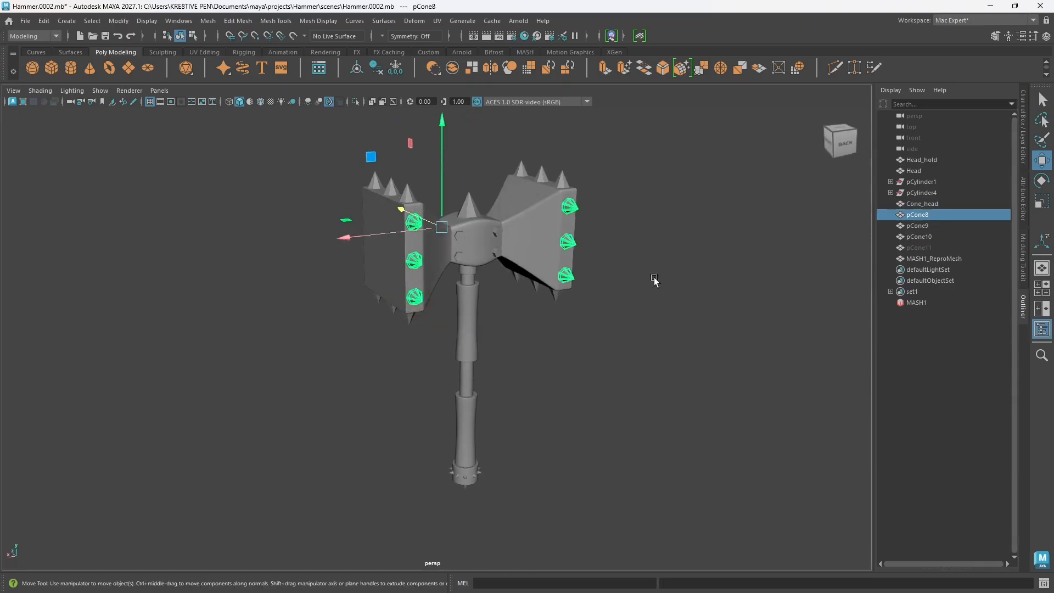
{"action": "left_click_drag", "start_coordinate": [586, 304], "coordinate": [552, 309], "text": "alt"}
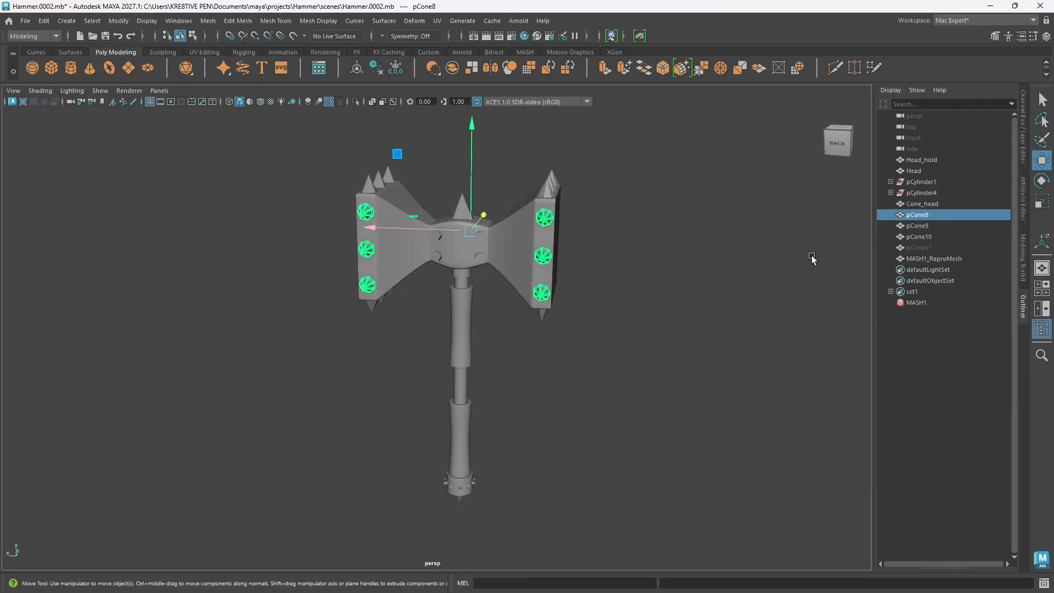
{"action": "double_click", "coordinate": [929, 204]}
{"action": "left_click", "coordinate": [944, 204]}
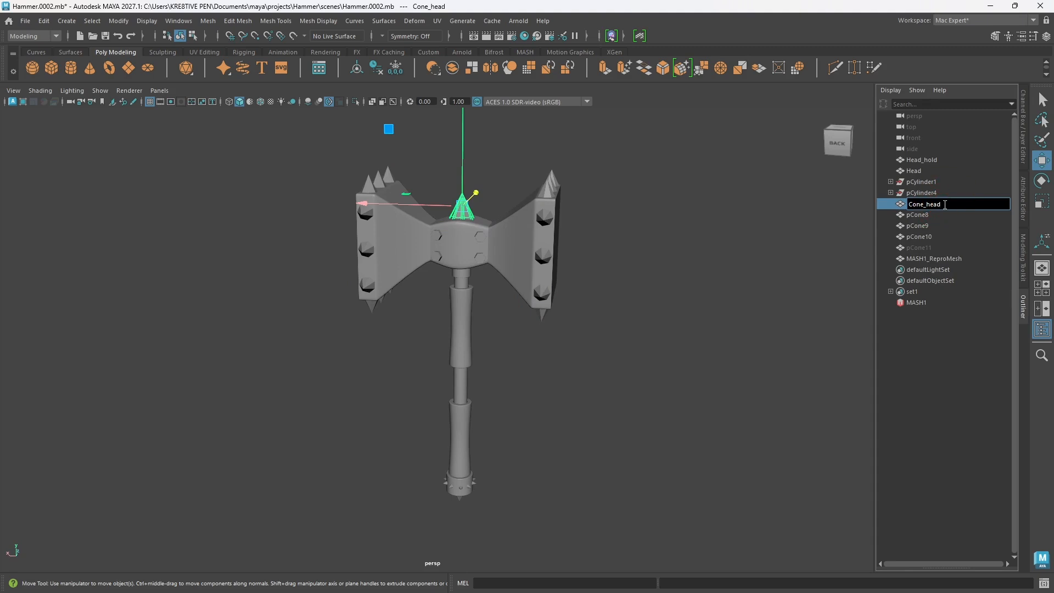
{"action": "type", "text": "_top"}
{"action": "key", "text": "Return"}
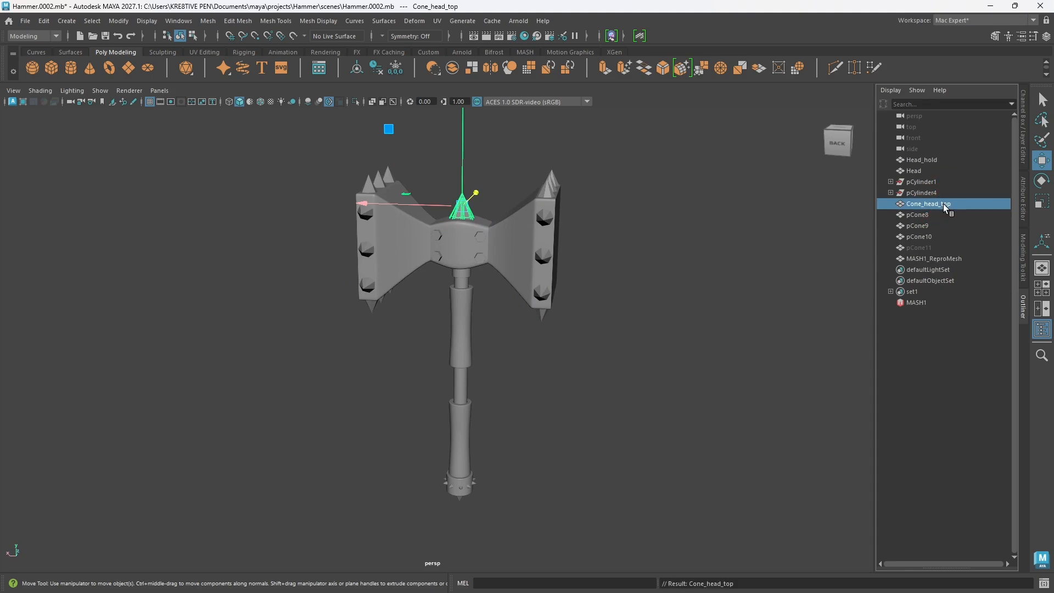
Step: Rename the spikes on the head's side edges, pCone8, as Cone_head_side
{"action": "left_click", "coordinate": [915, 216]}
{"action": "double_click", "coordinate": [917, 215]}
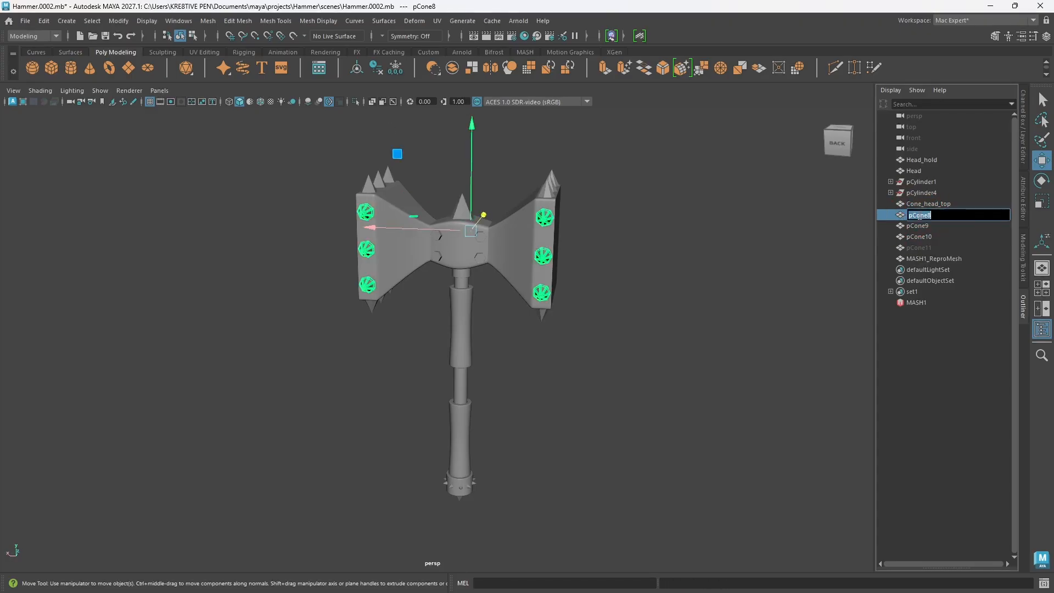
{"action": "type", "text": "C"}
{"action": "key", "text": "Return"}
Step: Rename the spikes along the head's upper and lower edges, pCone9, as Cone_head_up
{"action": "left_click", "coordinate": [912, 226]}
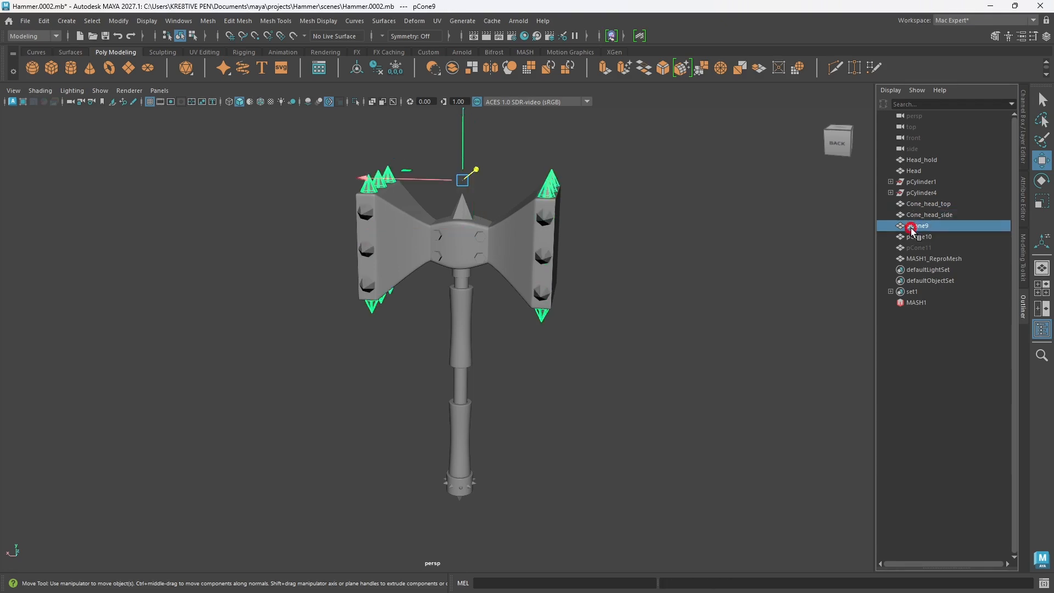
{"action": "double_click", "coordinate": [913, 226]}
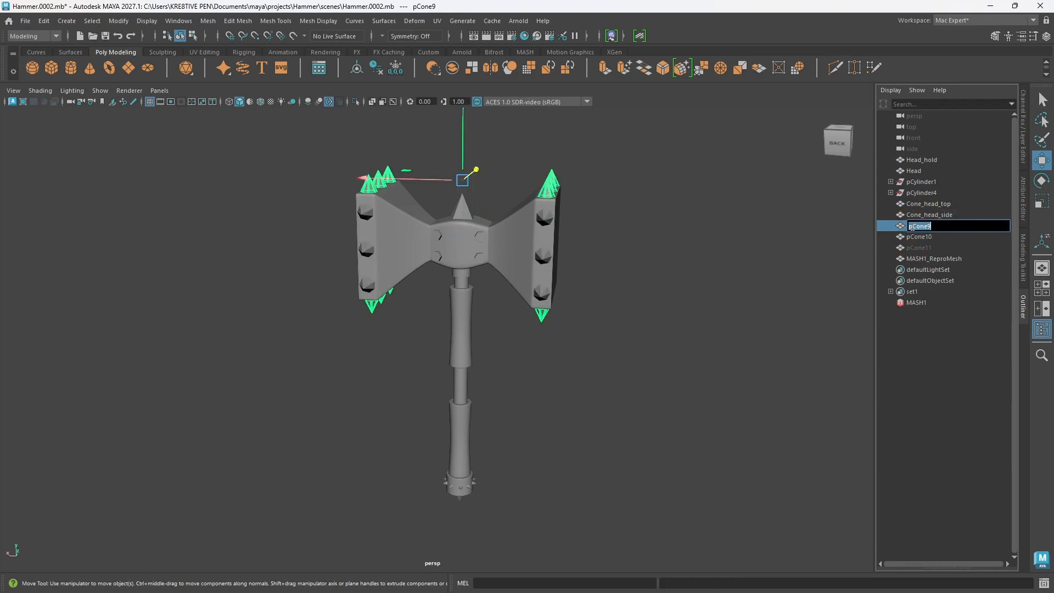
{"action": "type", "text": "C"}
{"action": "type", "text": "one_head_up"}
{"action": "key", "text": "Return"}
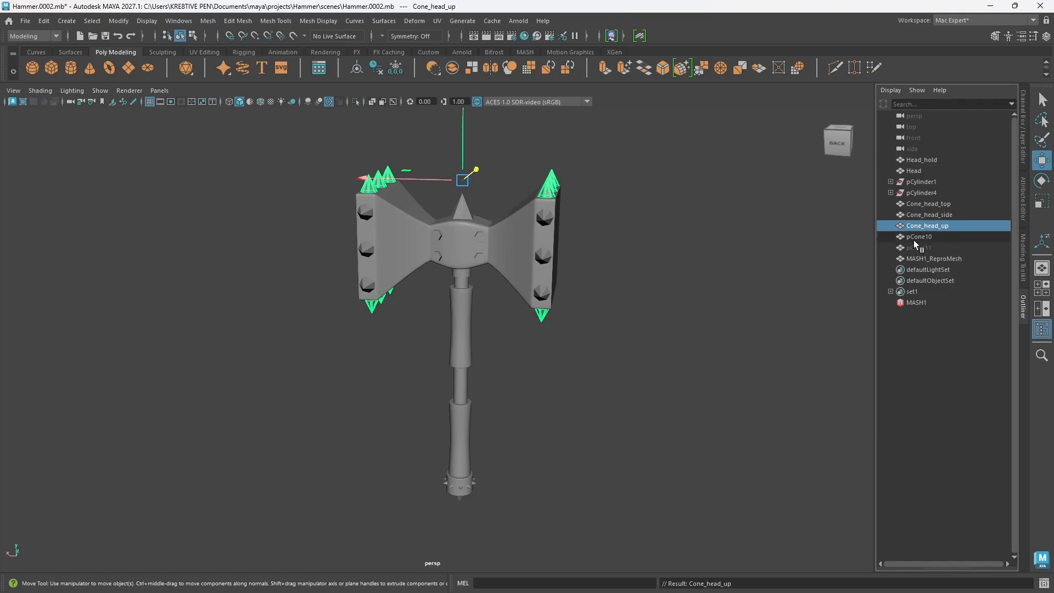
Step: Rename the cone at the handle's lower end, pCone10, as Cone_bottom
{"action": "left_click", "coordinate": [913, 238]}
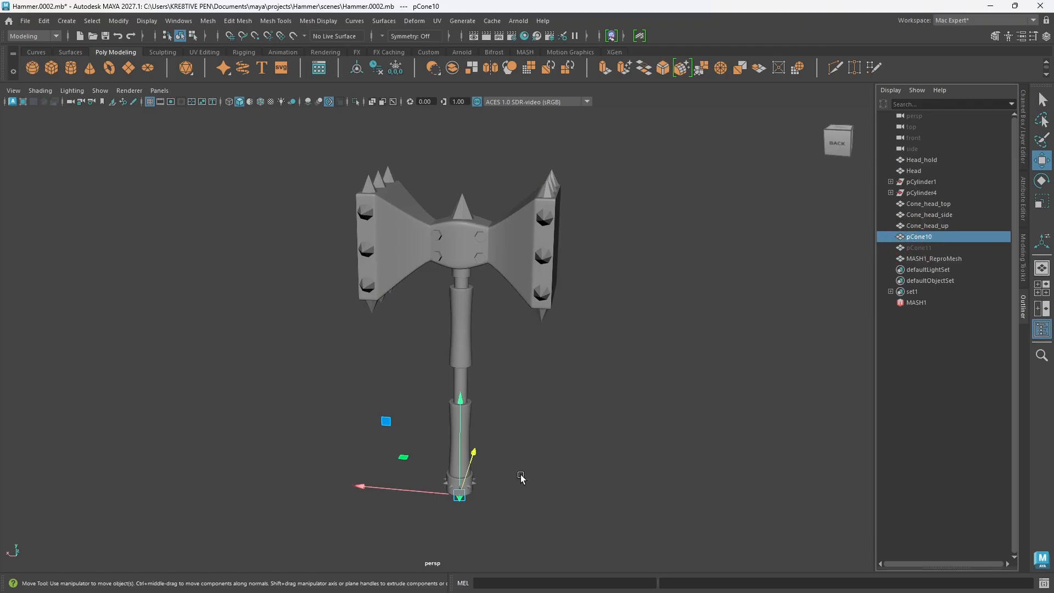
{"action": "left_click_drag", "start_coordinate": [550, 419], "coordinate": [536, 461], "text": "alt"}
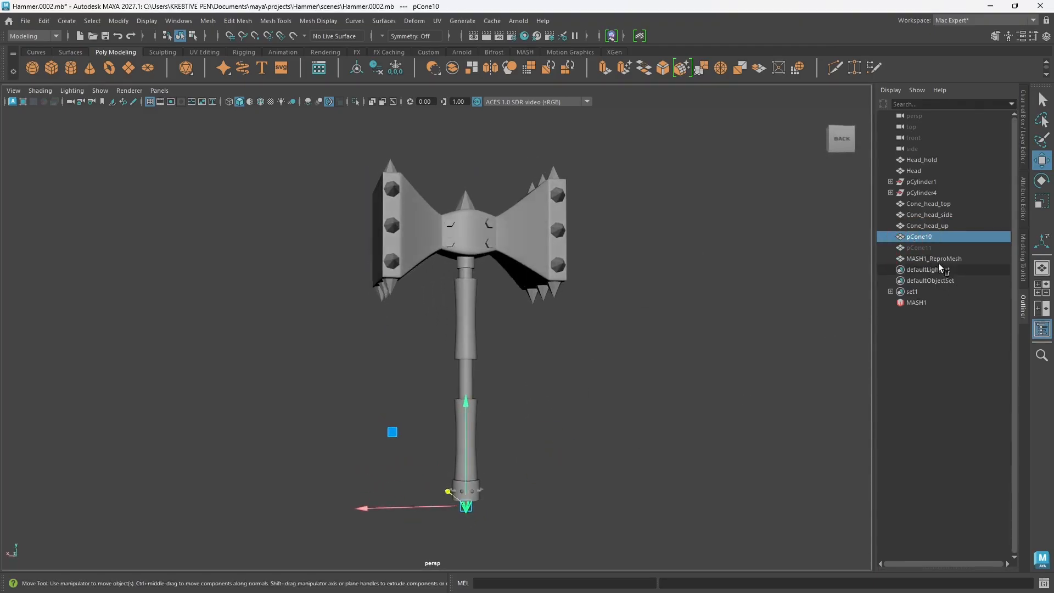
{"action": "double_click", "coordinate": [925, 237]}
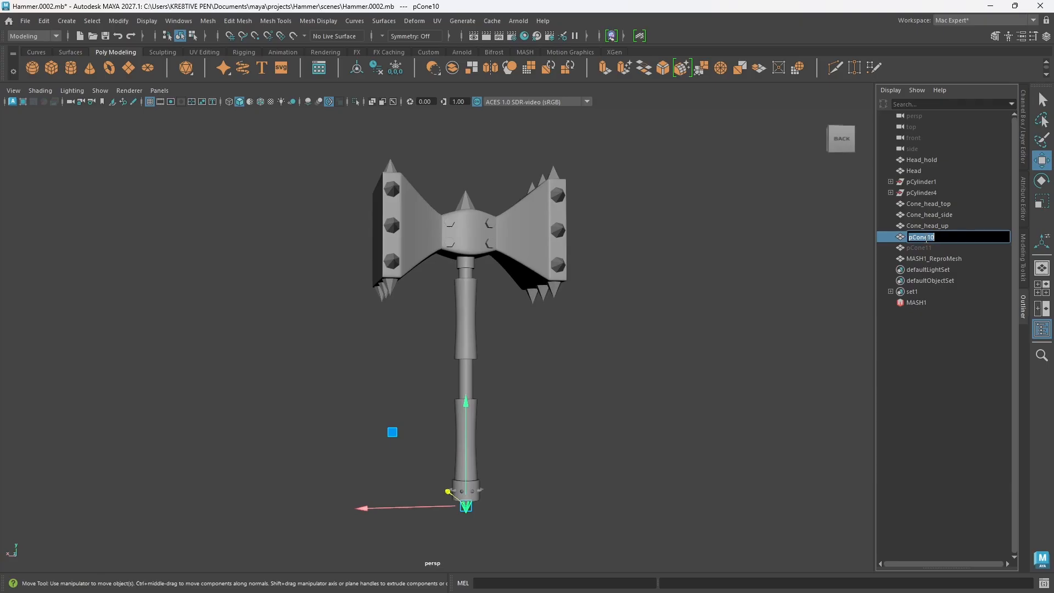
{"action": "type", "text": "Con"}
{"action": "key", "text": "BackSpace"}
{"action": "type", "text": "_Bottm"}
{"action": "key", "text": "BackSpace"}
{"action": "type", "text": "om"}
{"action": "key", "text": "Return"}
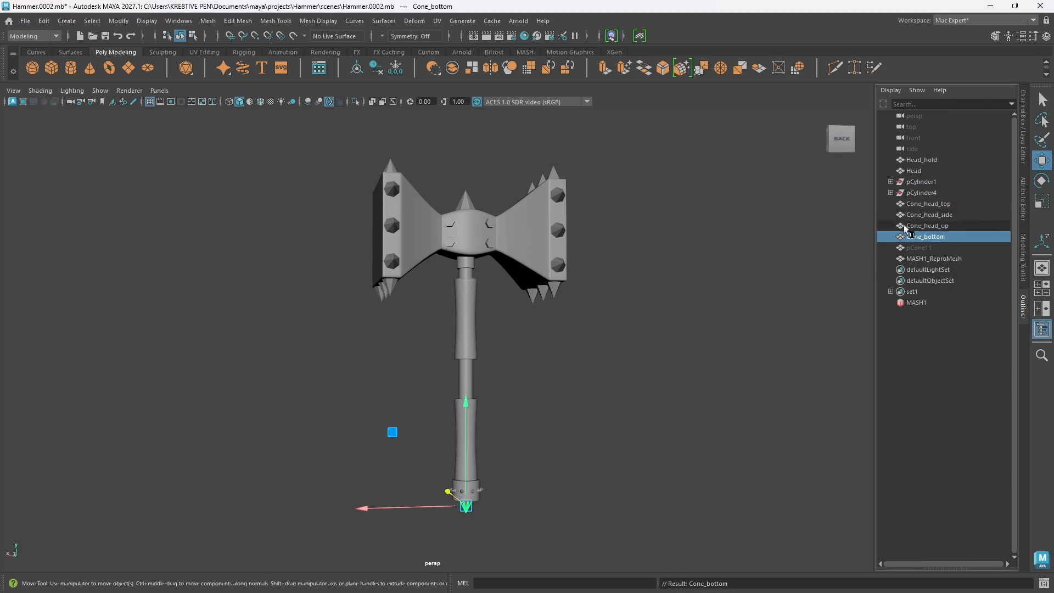
Step: Group Head_hold, Head, Cone_head_top, Cone_head_side and Cone_head_up, and name the group Head
{"action": "left_click", "coordinate": [914, 226]}
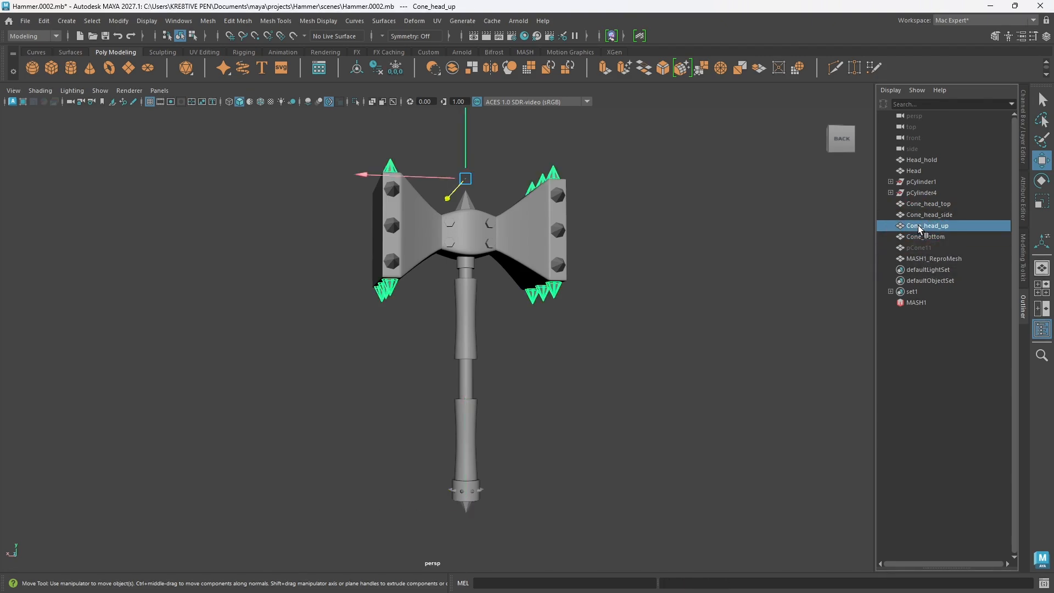
{"action": "left_click_drag", "start_coordinate": [919, 222], "coordinate": [936, 202]}
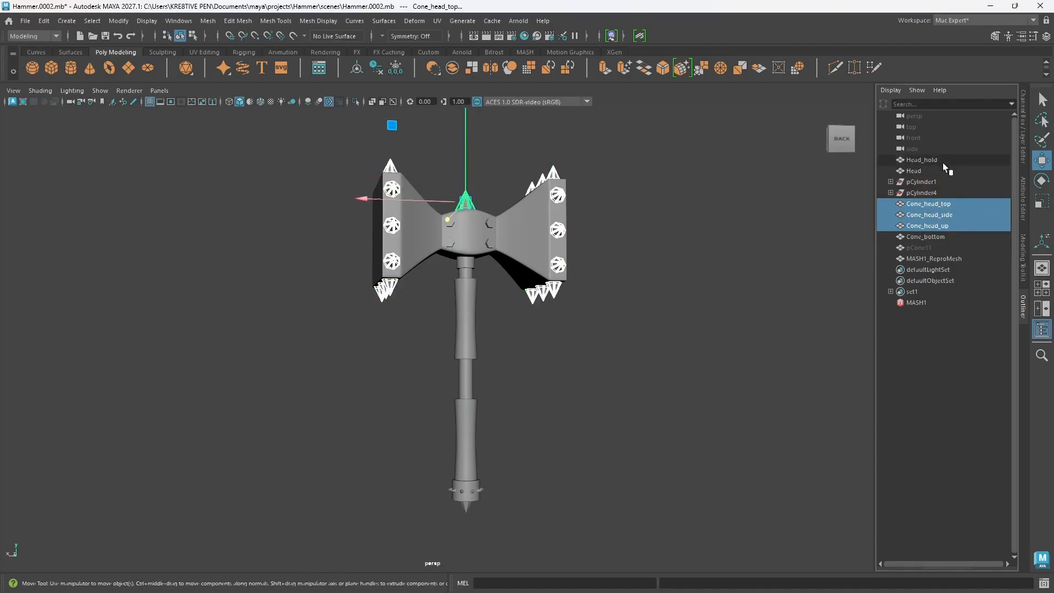
{"action": "left_click", "coordinate": [922, 172], "text": "ctrl"}
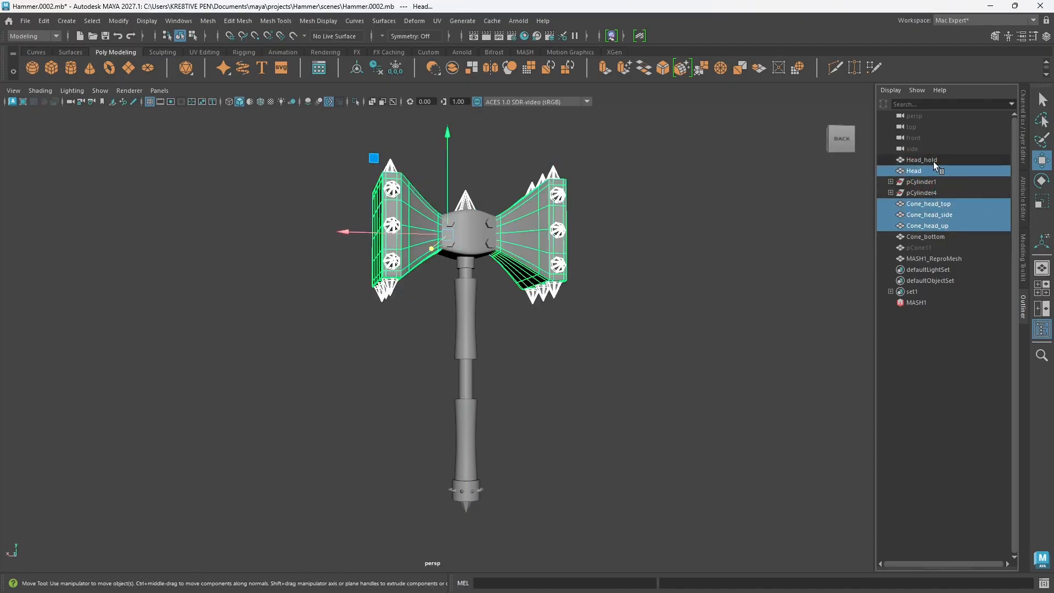
{"action": "left_click", "coordinate": [930, 159], "text": "ctrl"}
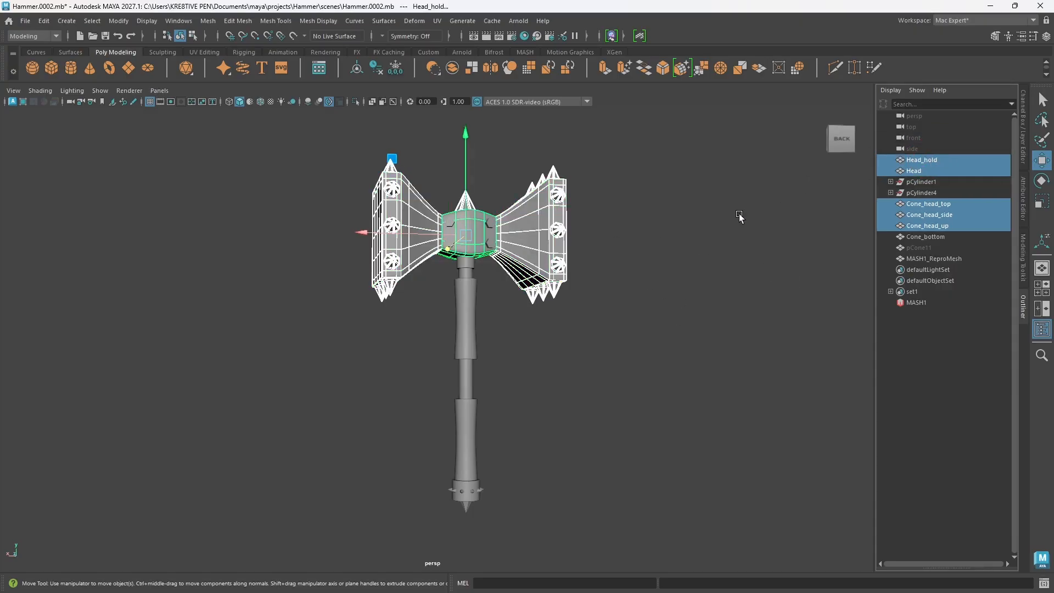
{"action": "left_click_drag", "start_coordinate": [760, 222], "coordinate": [750, 274], "text": "alt"}
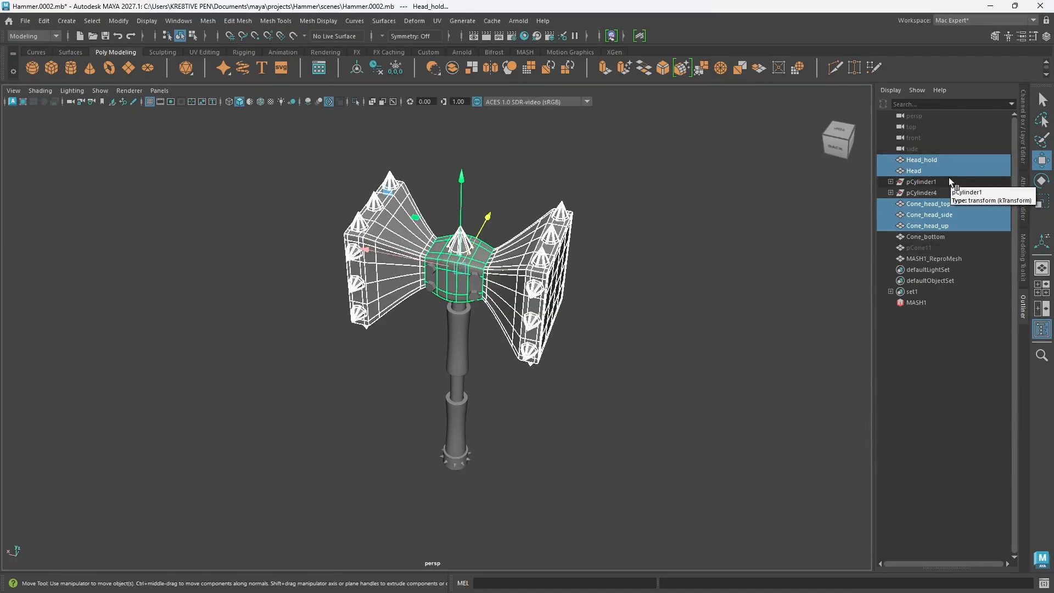
{"action": "key", "text": "ctrl+g"}
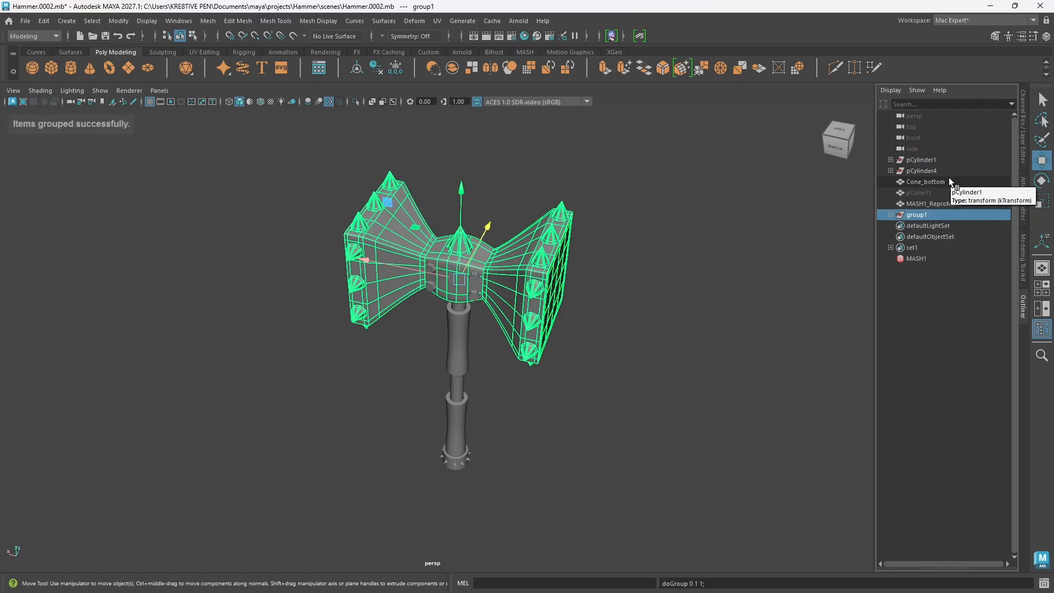
{"action": "double_click", "coordinate": [921, 216]}
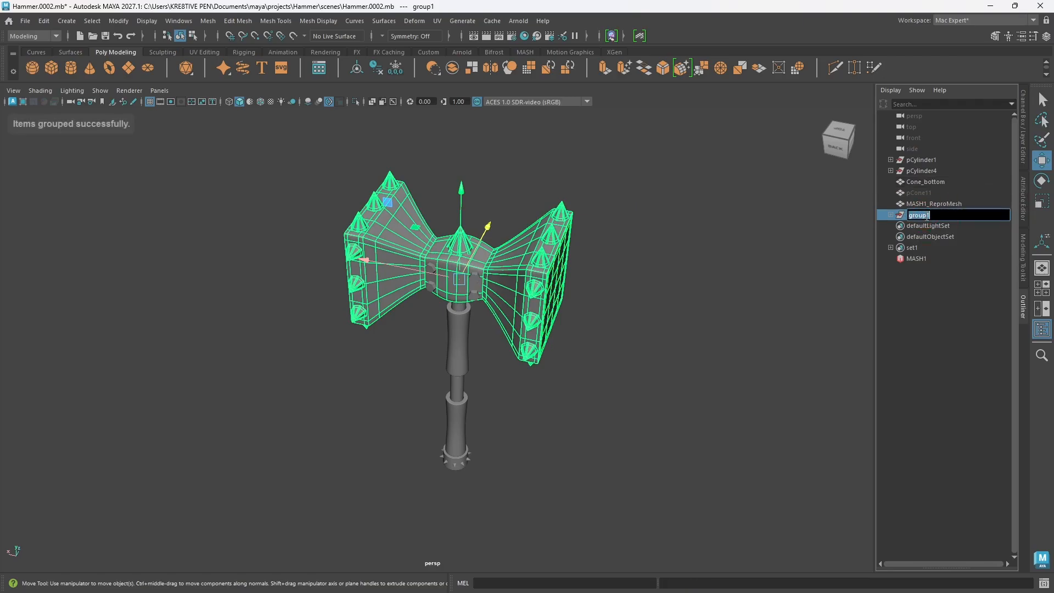
{"action": "type", "text": "Head"}
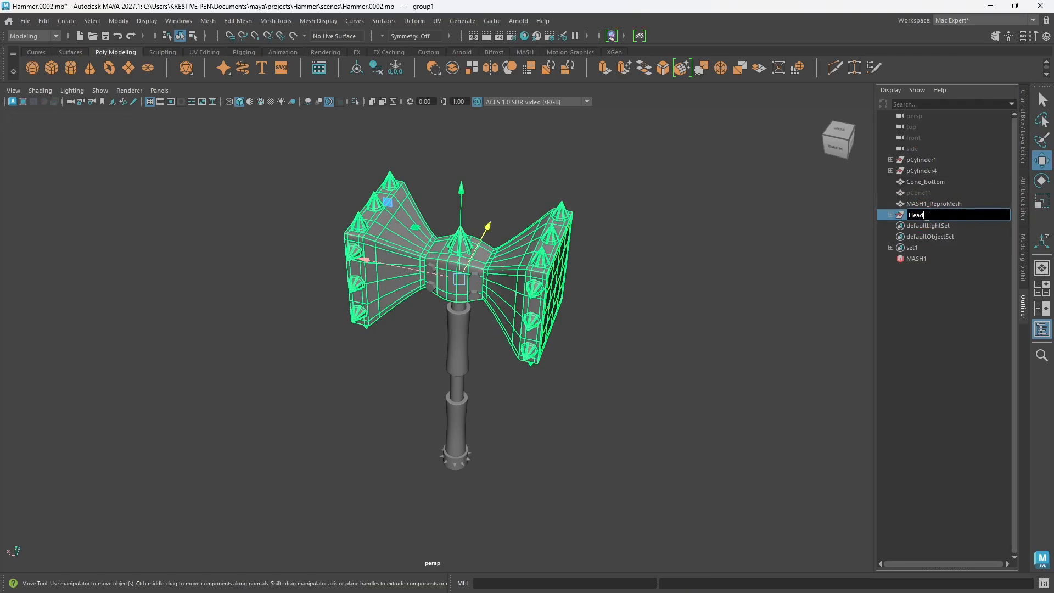
{"action": "key", "text": "Return"}
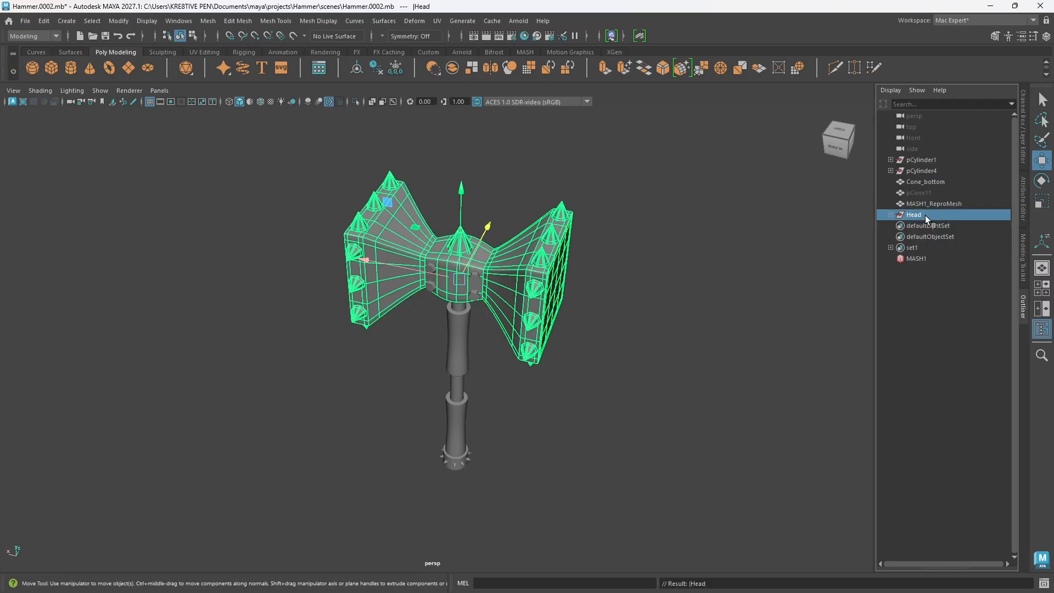
Step: Expand the pCylinder4 group and identify which rivets on the central block its polySurface objects represent by selecting several
{"action": "left_click", "coordinate": [915, 171]}
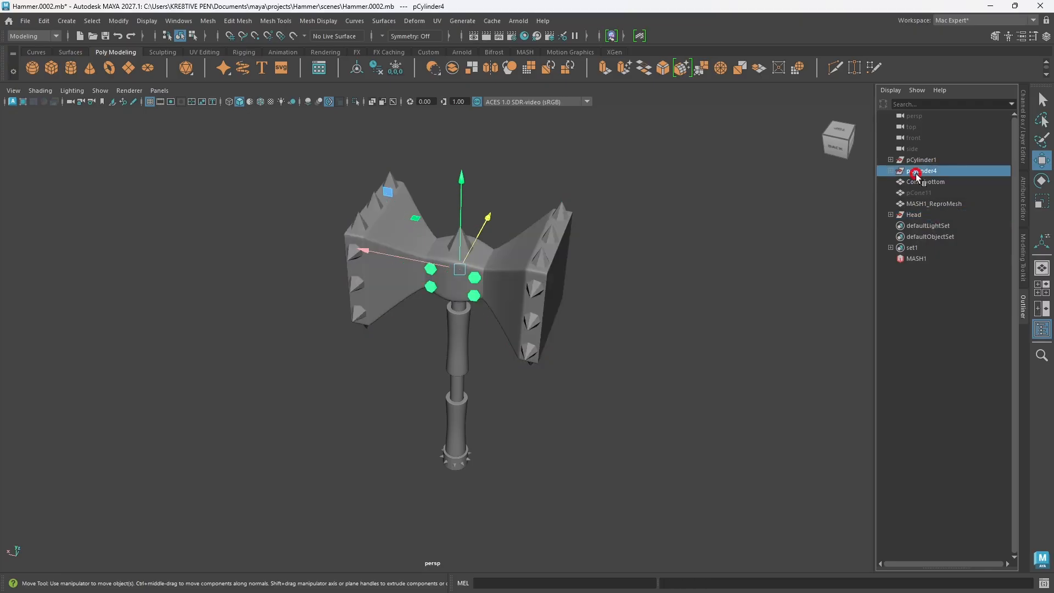
{"action": "left_click_drag", "start_coordinate": [409, 304], "coordinate": [423, 271], "text": "alt"}
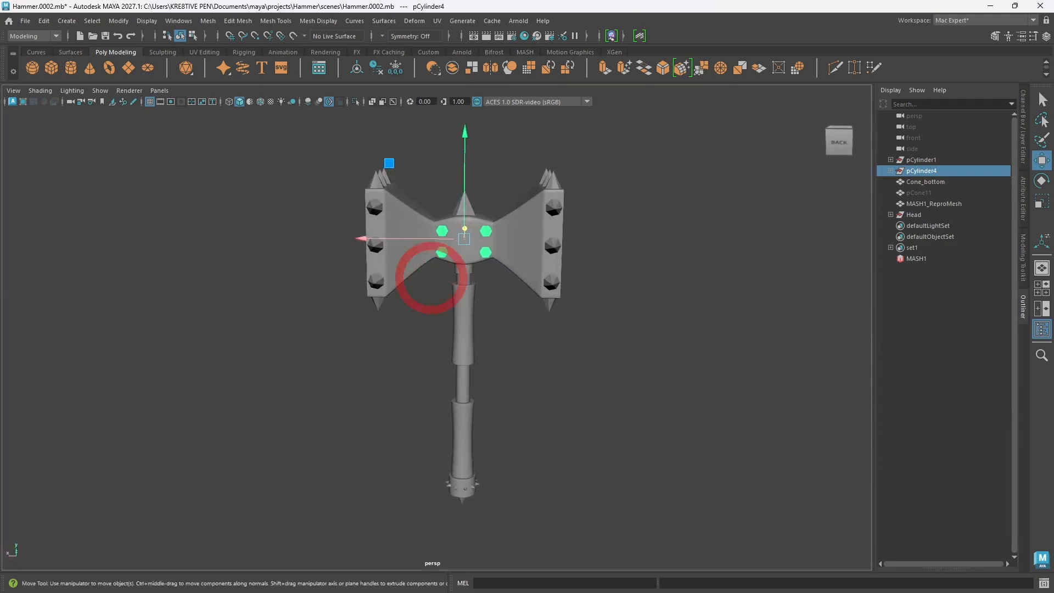
{"action": "left_click", "coordinate": [886, 171]}
{"action": "left_click", "coordinate": [934, 182]}
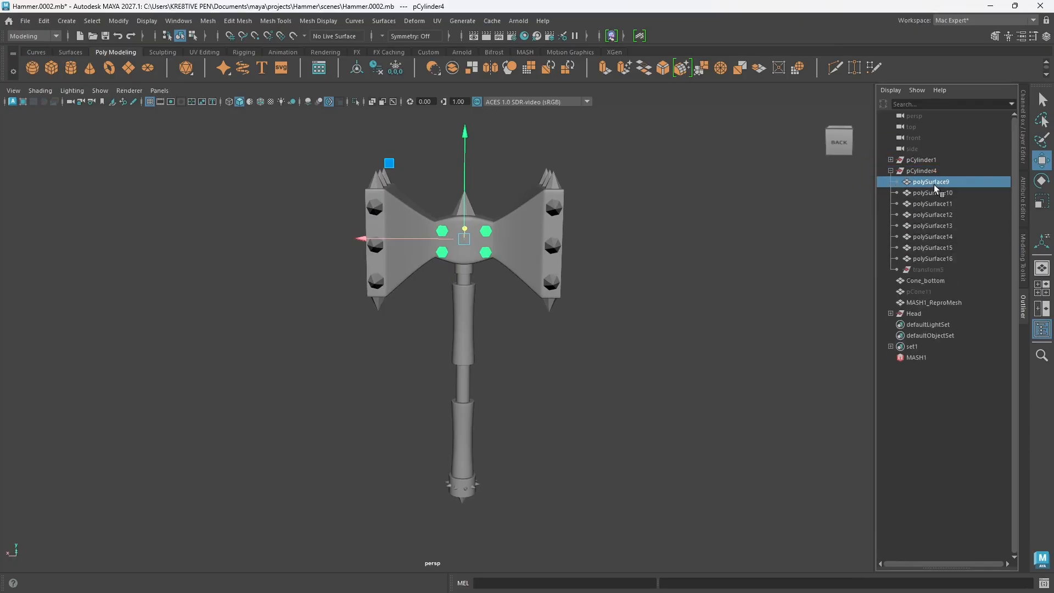
{"action": "left_click", "coordinate": [934, 193]}
{"action": "left_click_drag", "start_coordinate": [631, 296], "coordinate": [730, 286], "text": "alt"}
{"action": "left_click", "coordinate": [932, 259]}
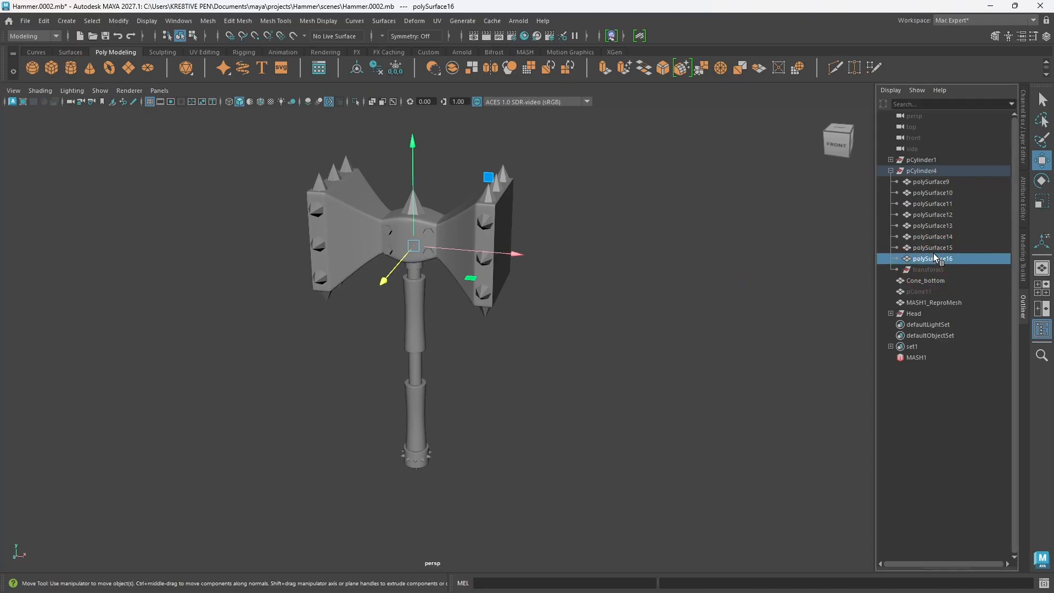
{"action": "left_click", "coordinate": [934, 247]}
{"action": "left_click_drag", "start_coordinate": [645, 245], "coordinate": [474, 268], "text": "alt"}
{"action": "left_click", "coordinate": [934, 259]}
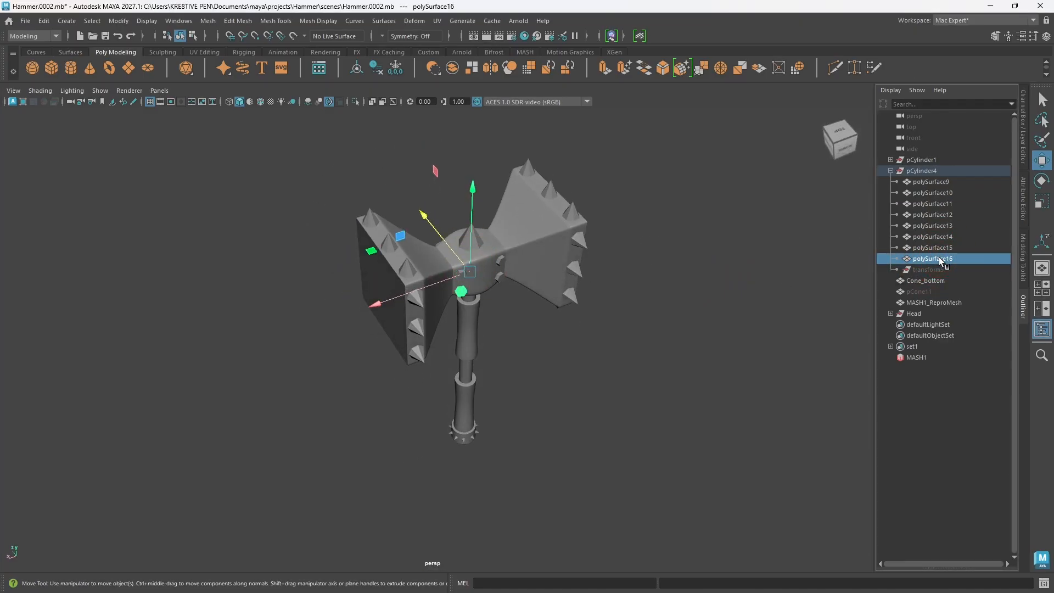
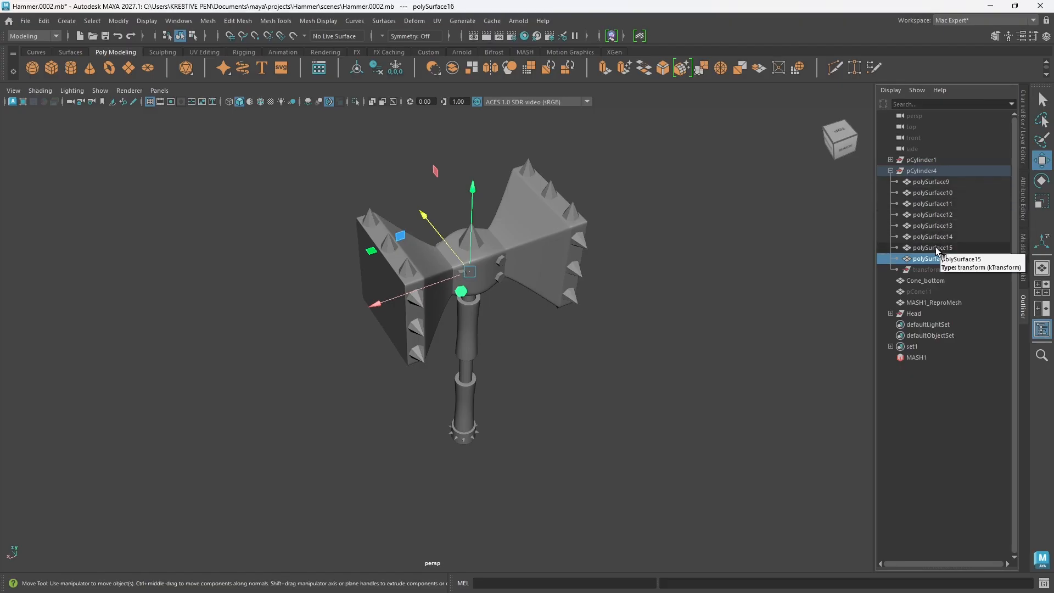
Step: Combine the eight rivets polySurface9 through polySurface16 on the central block into one mesh and collapse the pCylinder4 group
{"action": "left_click", "coordinate": [928, 183]}
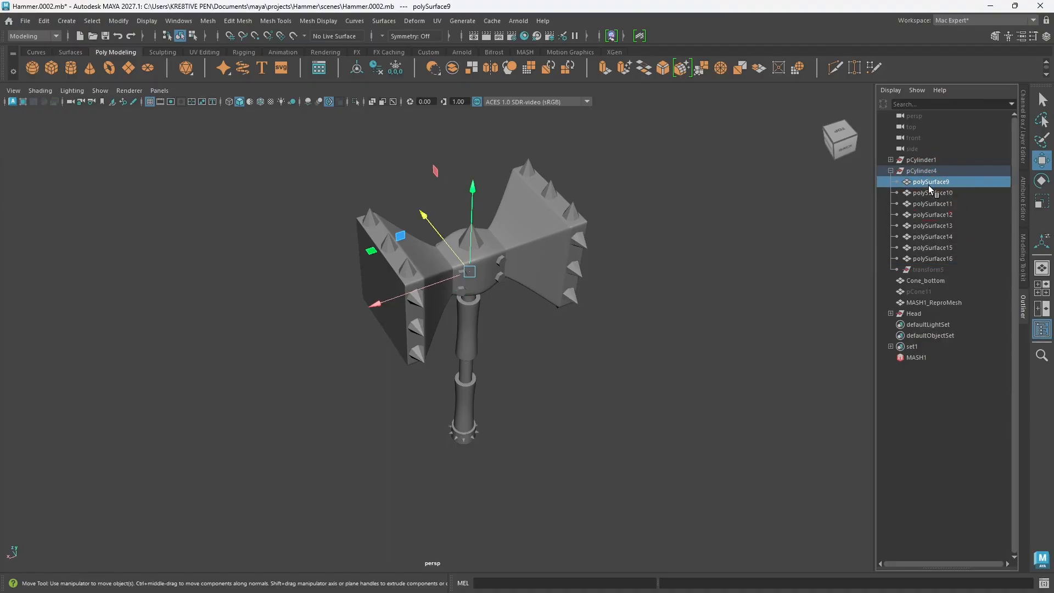
{"action": "left_click", "coordinate": [940, 259], "text": "shift"}
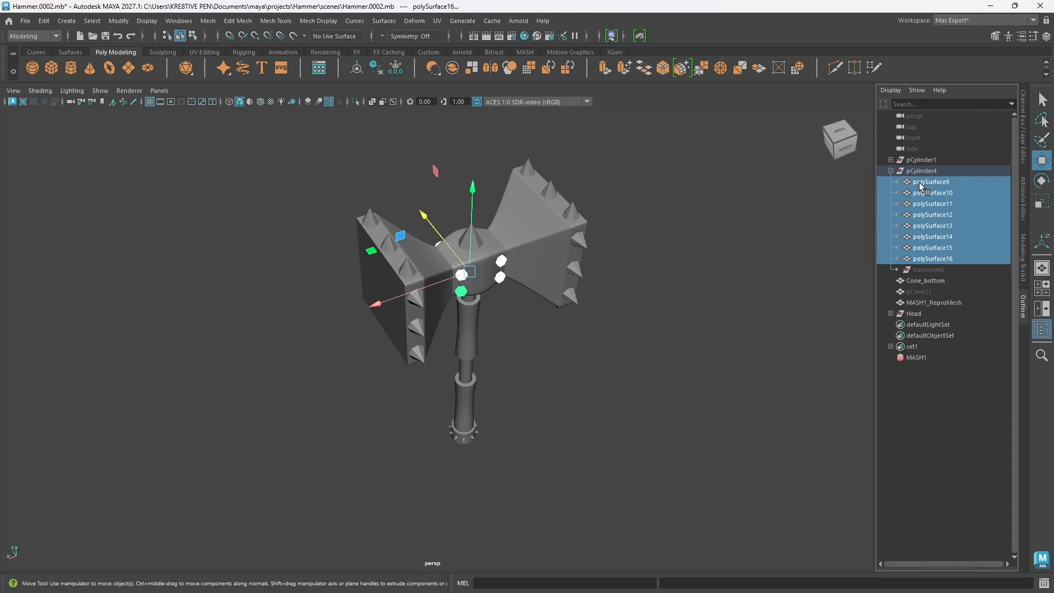
{"action": "right_click_drag", "start_coordinate": [655, 267], "coordinate": [641, 522], "text": "shift"}
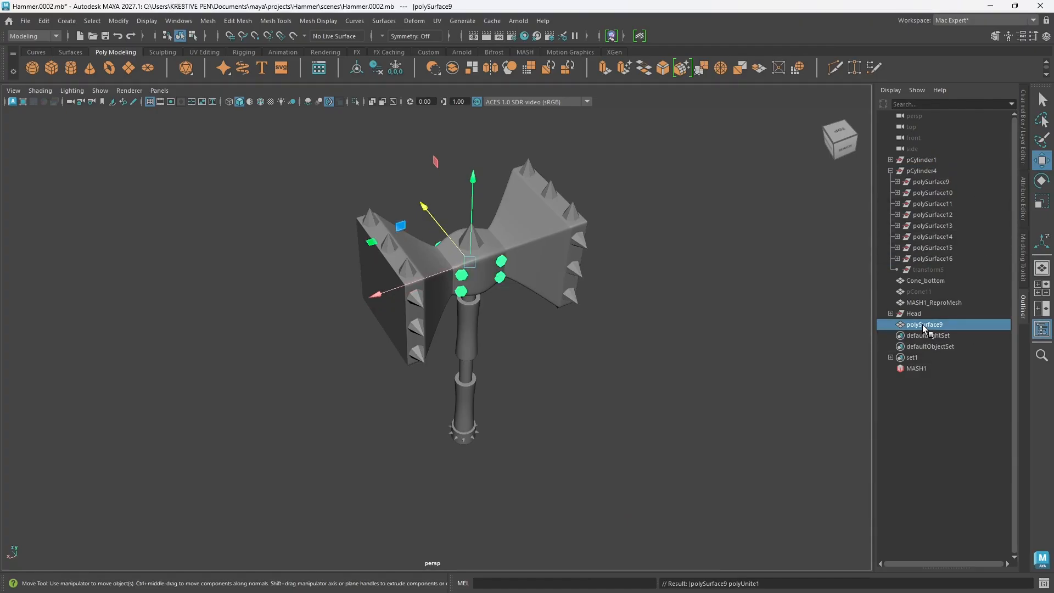
{"action": "left_click", "coordinate": [890, 171]}
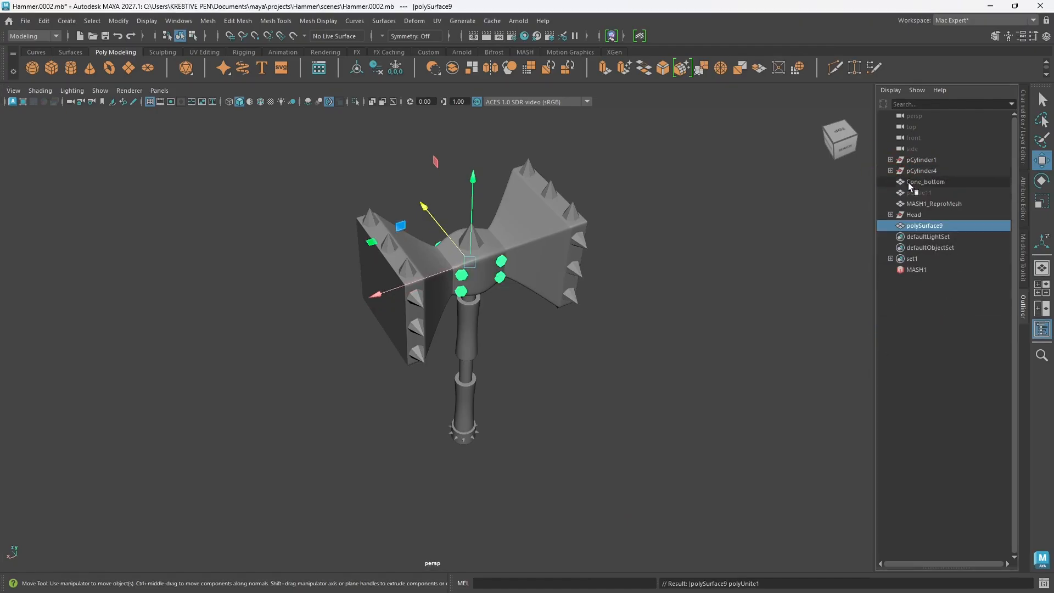
Step: Try laying out all UV shells of the combined rivets in the UV Editor, and undo the layout
{"action": "left_click", "coordinate": [922, 228]}
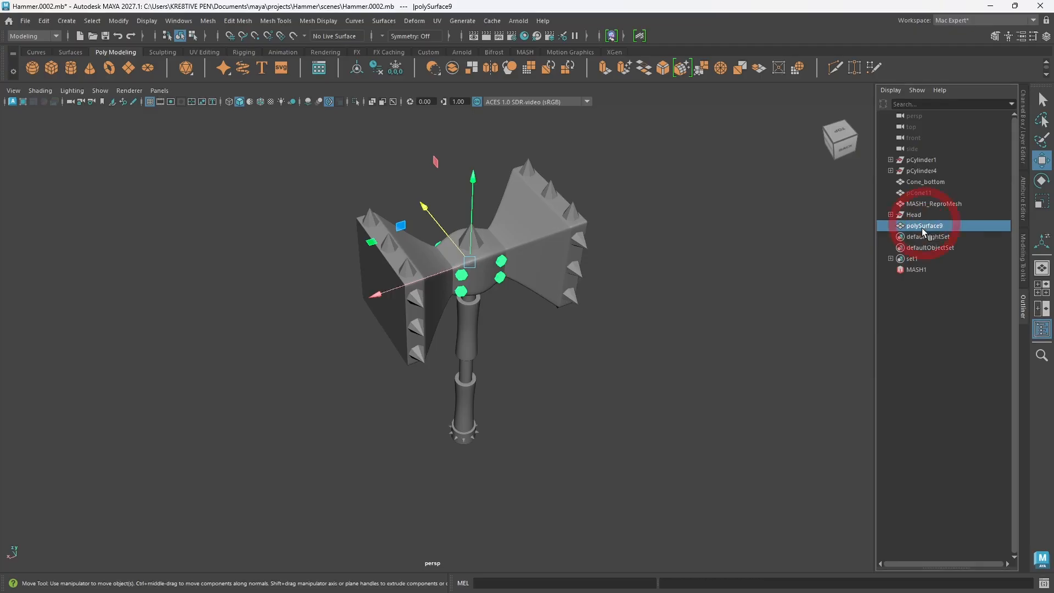
{"action": "left_click", "coordinate": [439, 22]}
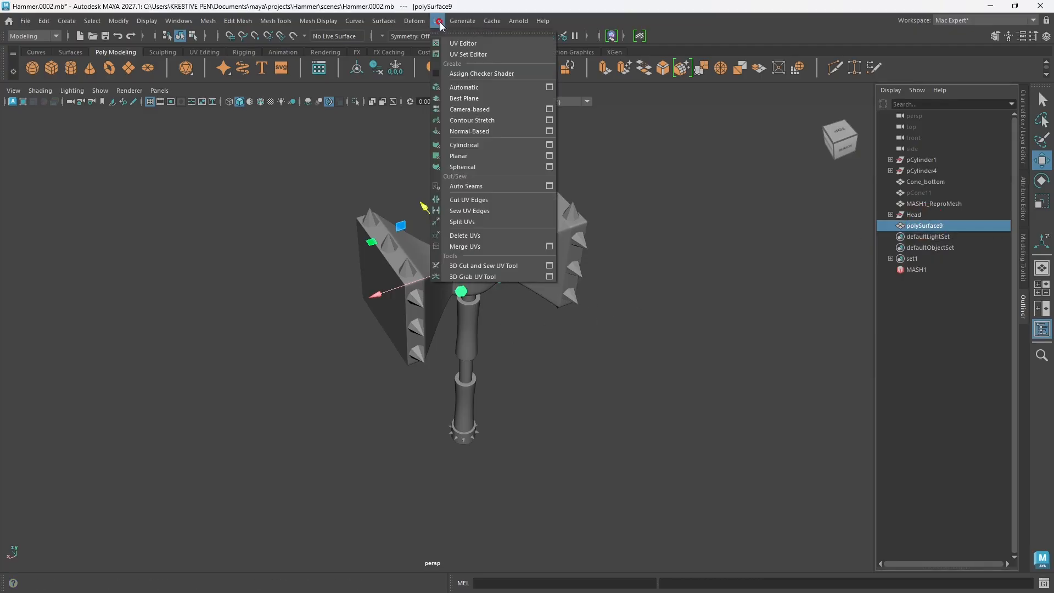
{"action": "left_click", "coordinate": [467, 43]}
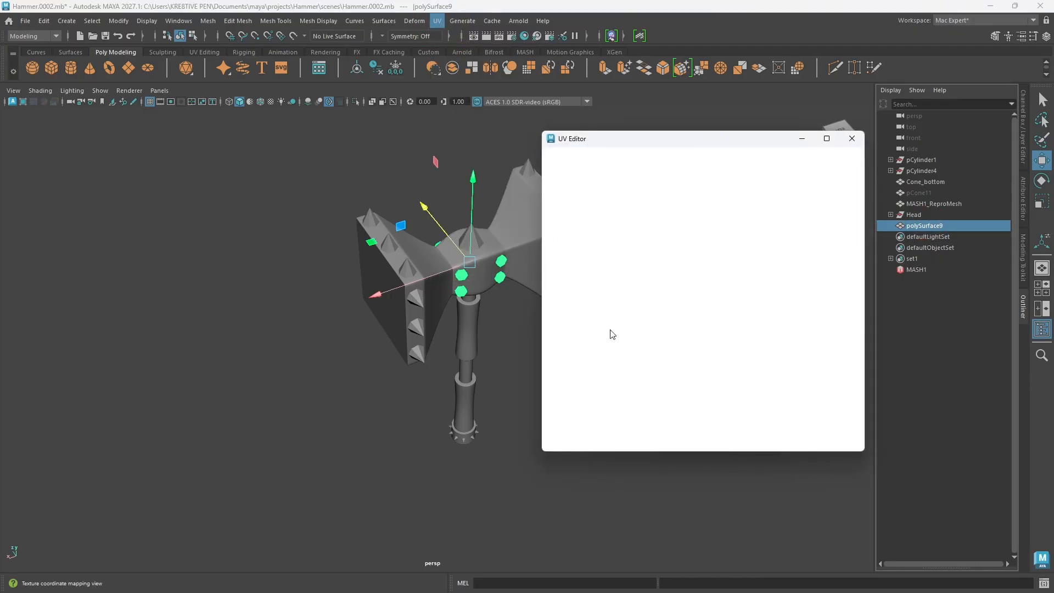
{"action": "left_click_drag", "start_coordinate": [739, 141], "coordinate": [662, 148]}
{"action": "scroll", "coordinate": [562, 350], "scroll_direction": "up", "scroll_amount": 2}
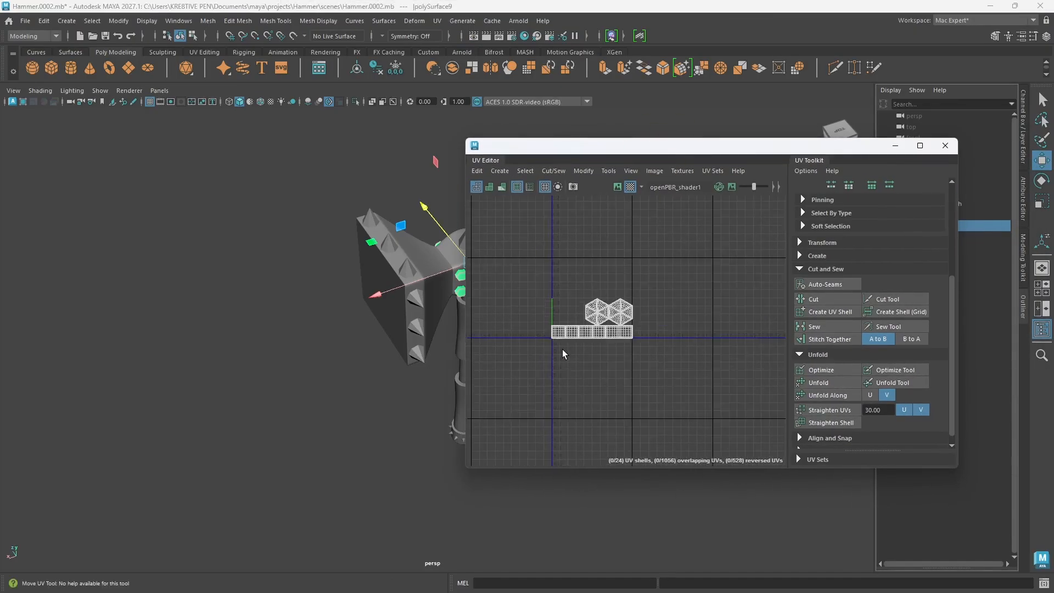
{"action": "scroll", "coordinate": [562, 350], "scroll_direction": "up", "scroll_amount": 3}
{"action": "right_click_drag", "start_coordinate": [659, 286], "coordinate": [620, 269]}
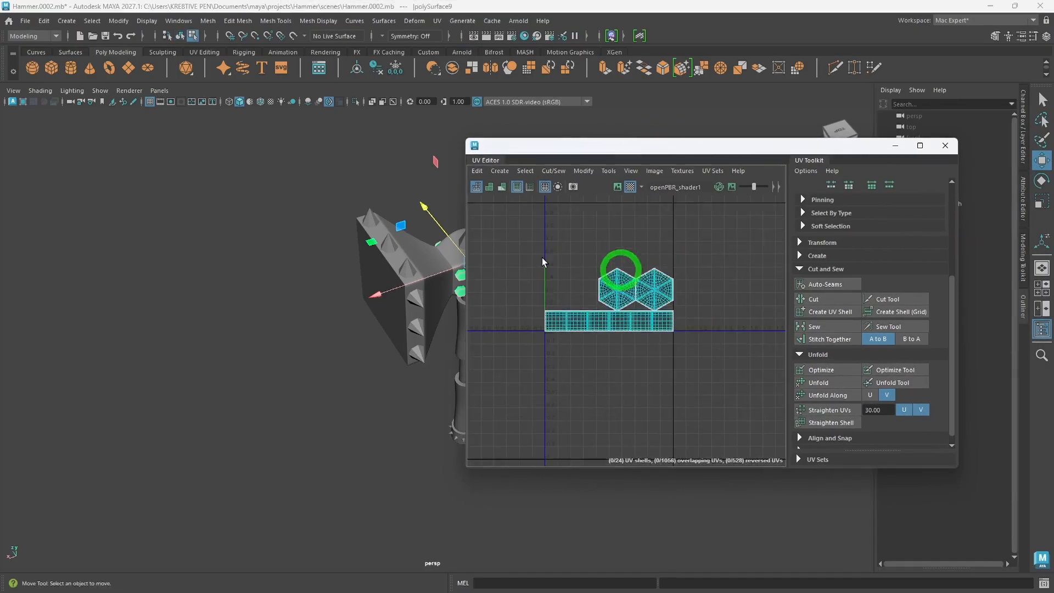
{"action": "left_click_drag", "start_coordinate": [483, 247], "coordinate": [732, 367]}
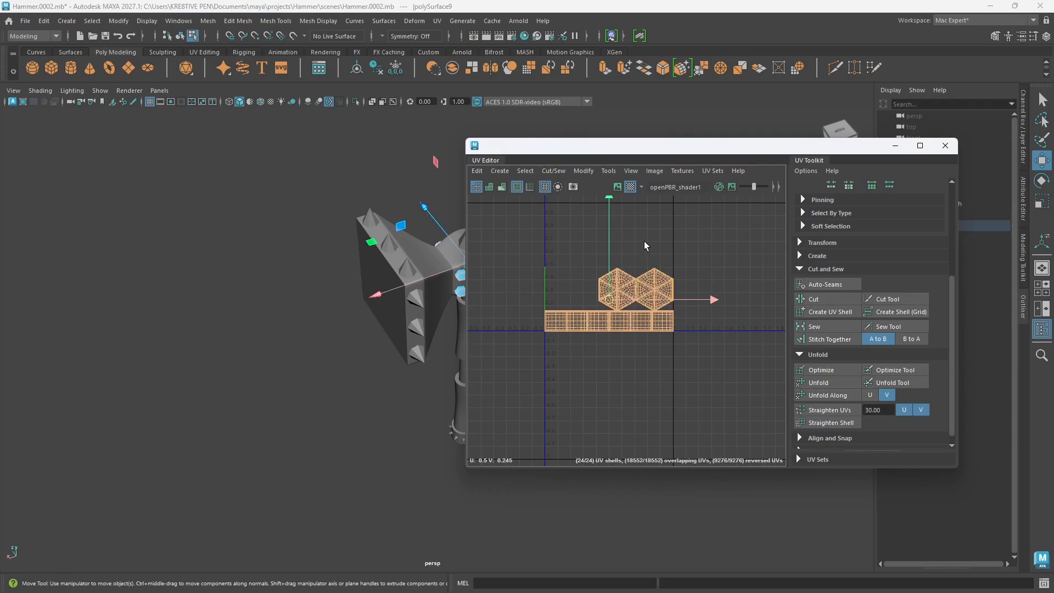
{"action": "right_click_drag", "start_coordinate": [644, 242], "coordinate": [701, 391]}
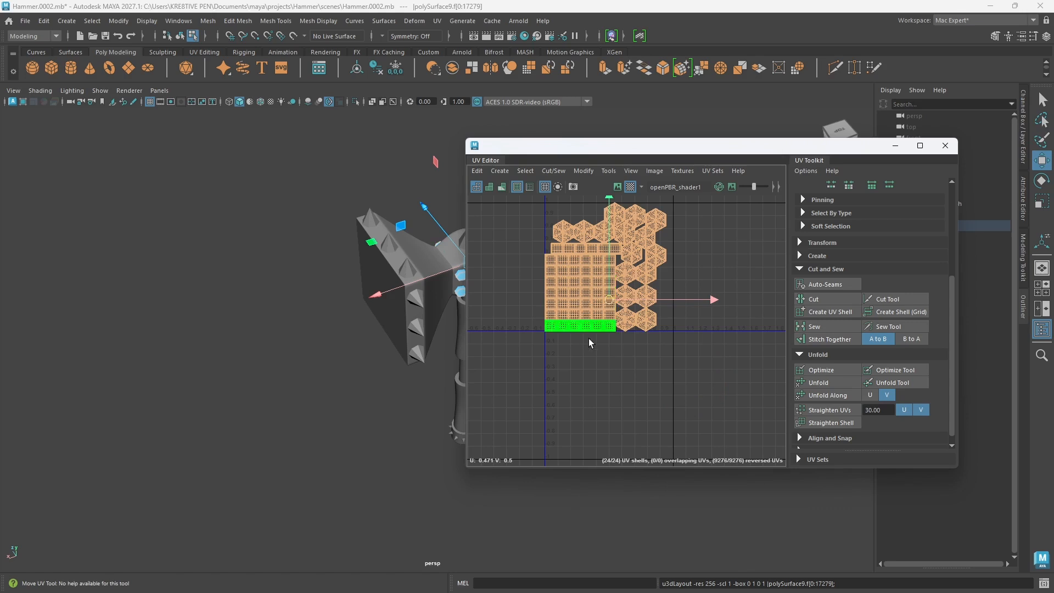
{"action": "key", "text": "ctrl+z"}
{"action": "left_click", "coordinate": [946, 146]}
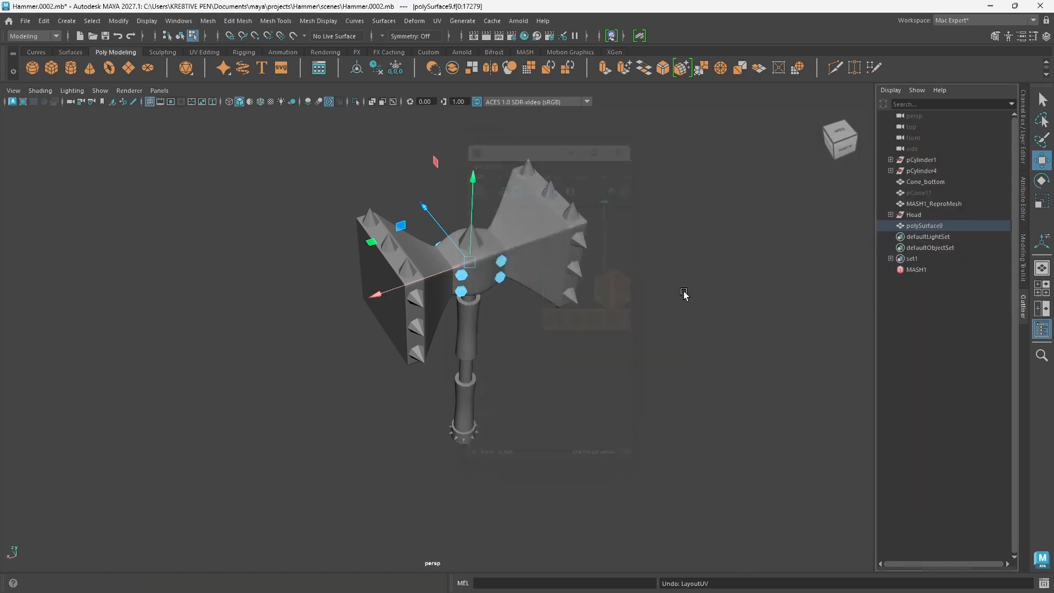
Step: Rename the combined rivet mesh polySurface9 as Bolt_head
{"action": "double_click", "coordinate": [917, 226]}
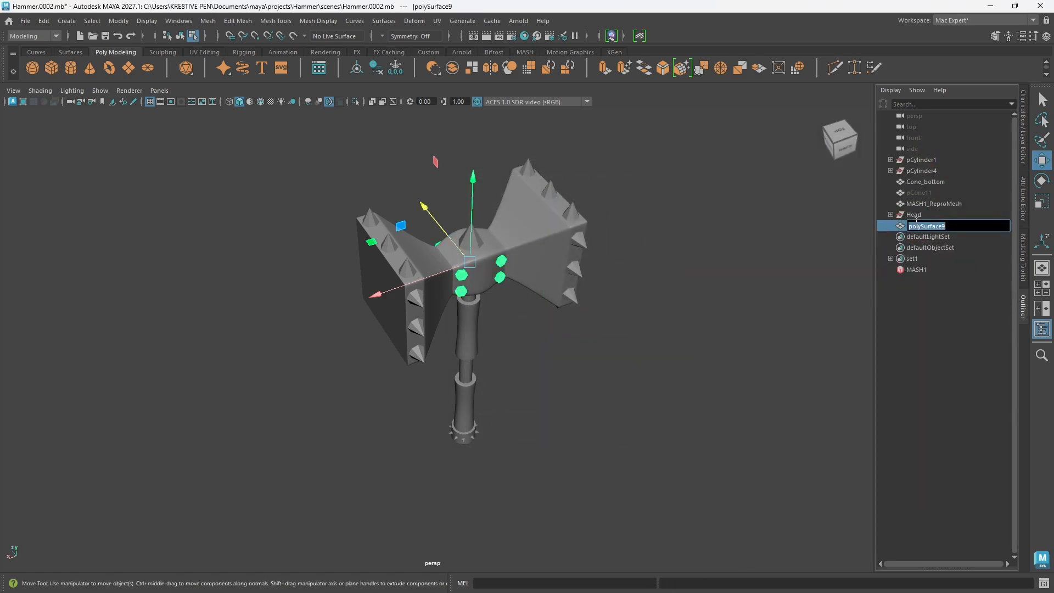
{"action": "type", "text": "Bolt head"}
{"action": "key", "text": "Return"}
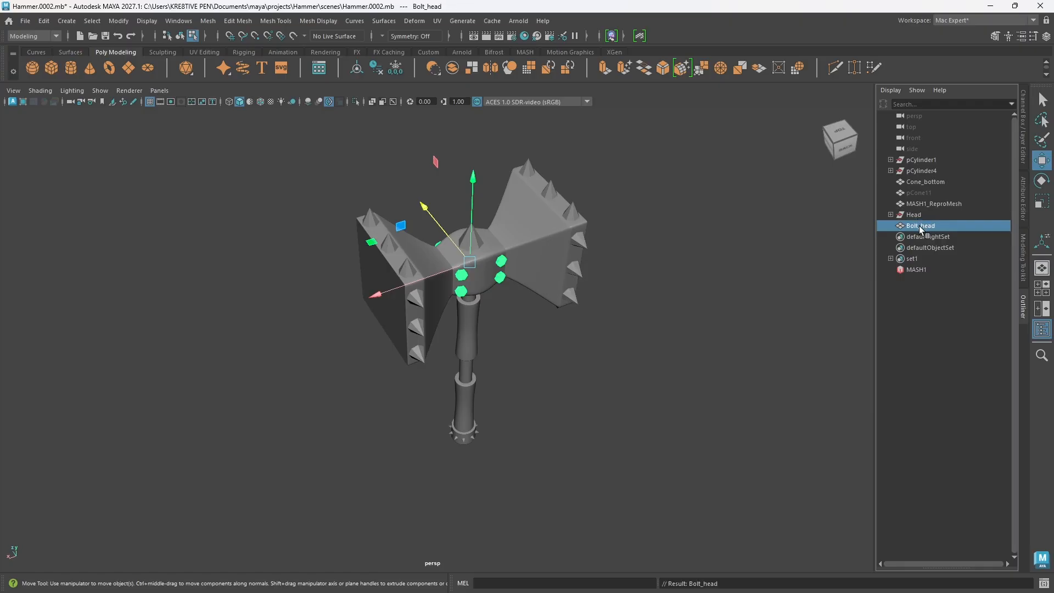
Step: Move Bolt_head into the Head group in the Outliner
{"action": "middle_click_drag", "start_coordinate": [918, 224], "coordinate": [920, 218]}
{"action": "left_click_drag", "start_coordinate": [920, 218], "coordinate": [923, 216]}
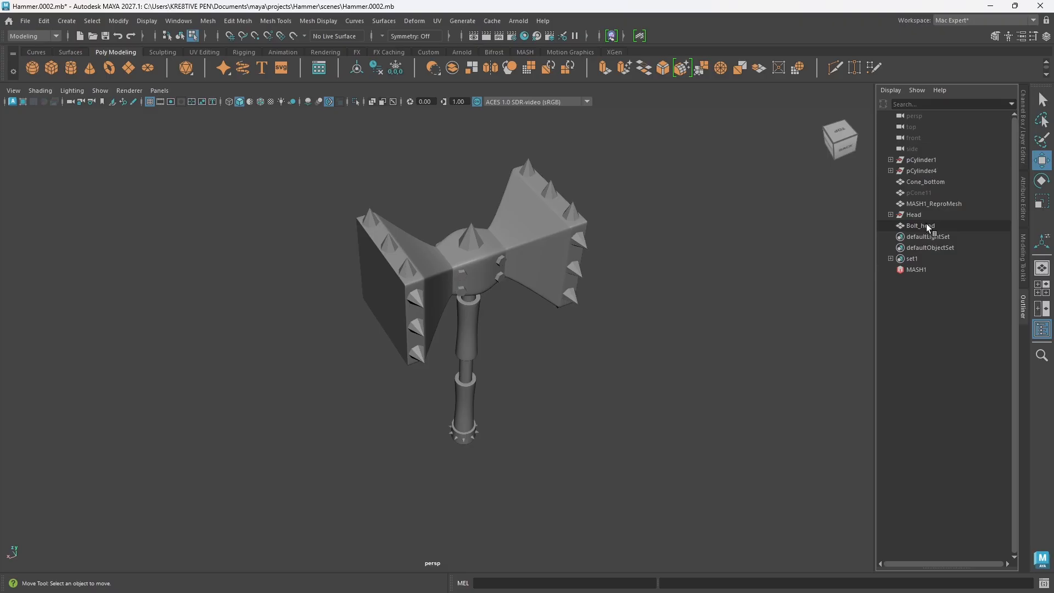
{"action": "left_click_drag", "start_coordinate": [926, 222], "coordinate": [921, 215]}
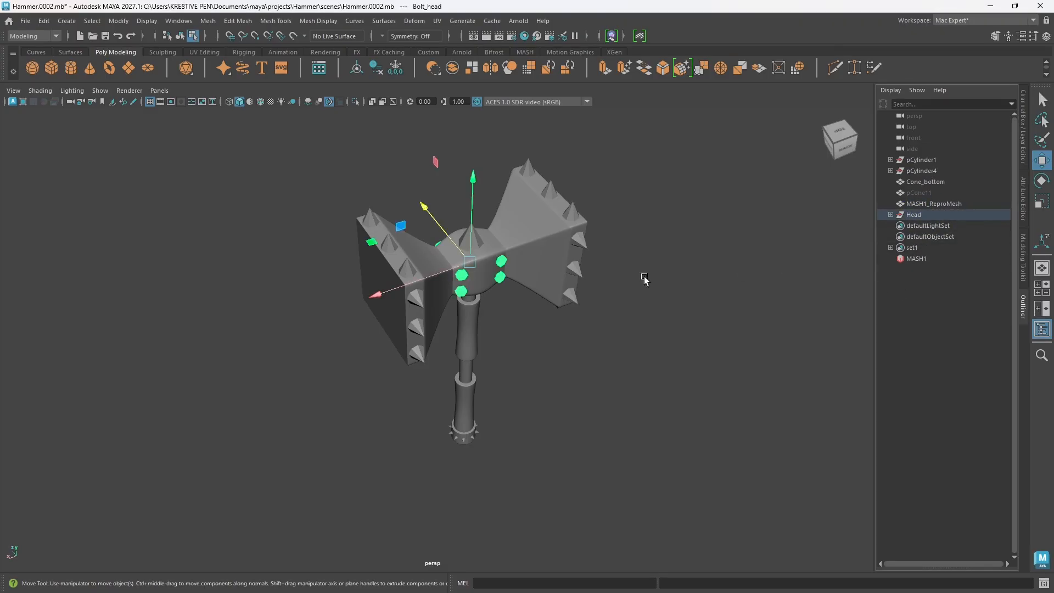
Step: Select the ring directly below the hammer head and expand the nested pCylinder1, polySurface1 and polySurface3 groups
{"action": "scroll", "coordinate": [531, 329], "scroll_direction": "up", "scroll_amount": 3}
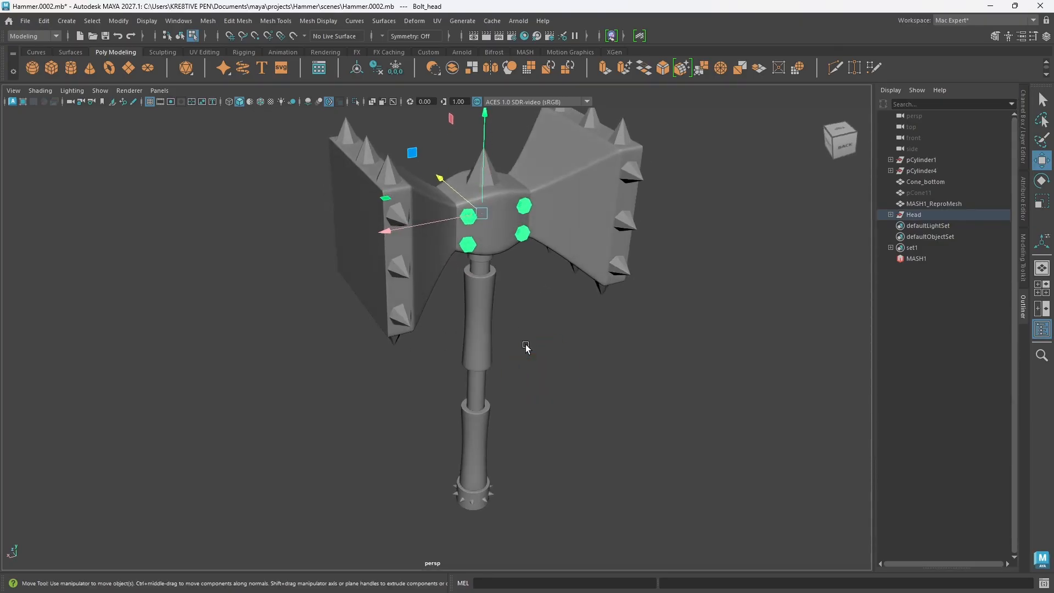
{"action": "left_click_drag", "start_coordinate": [526, 346], "coordinate": [514, 330], "text": "alt"}
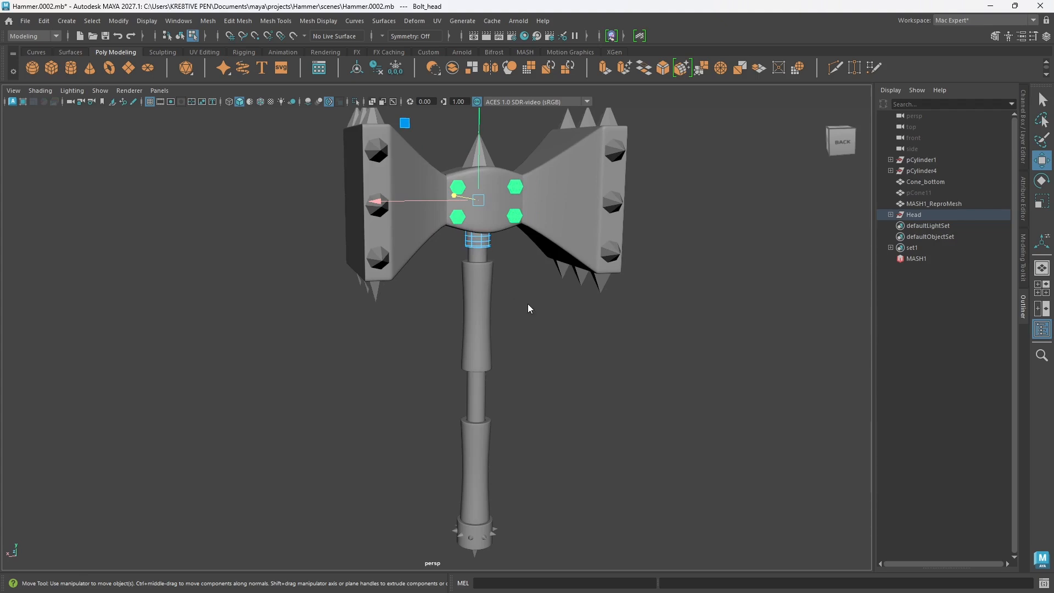
{"action": "right_click_drag", "start_coordinate": [528, 304], "coordinate": [587, 250]}
{"action": "left_click", "coordinate": [614, 344]}
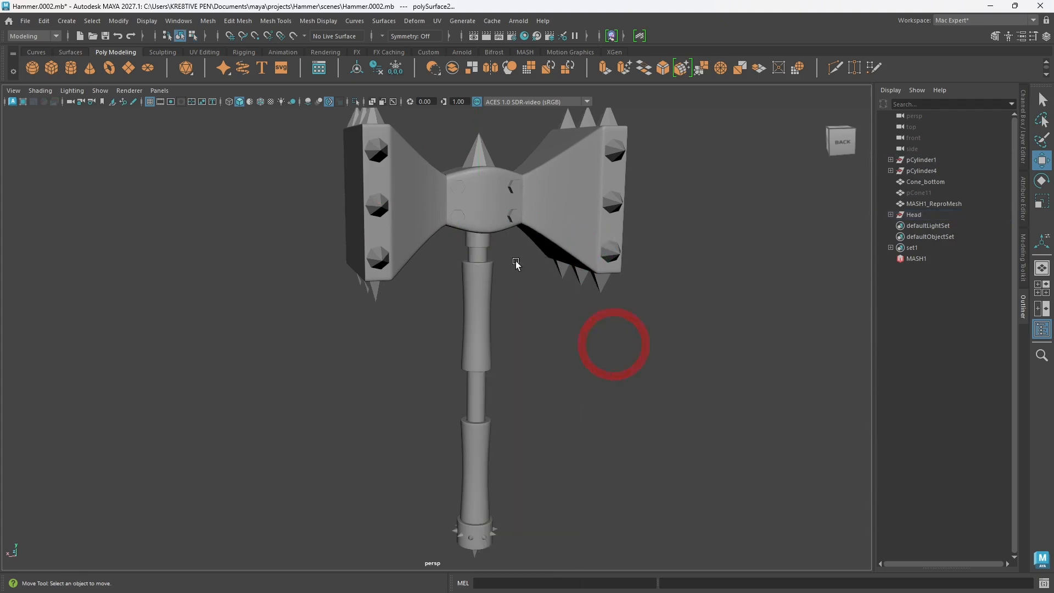
{"action": "left_click", "coordinate": [486, 245]}
{"action": "left_click", "coordinate": [891, 160]}
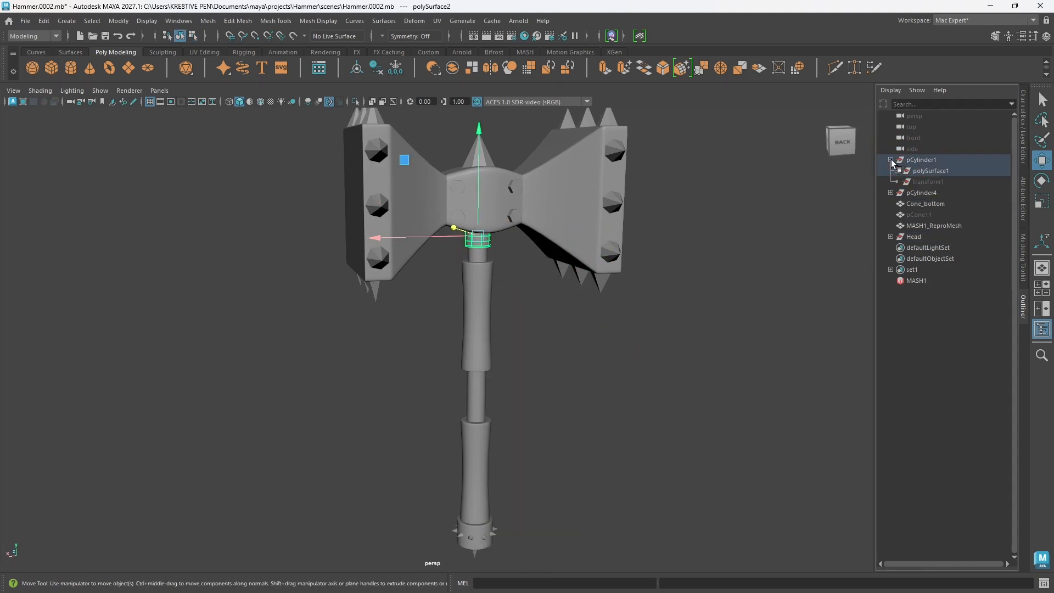
{"action": "left_click", "coordinate": [899, 171]}
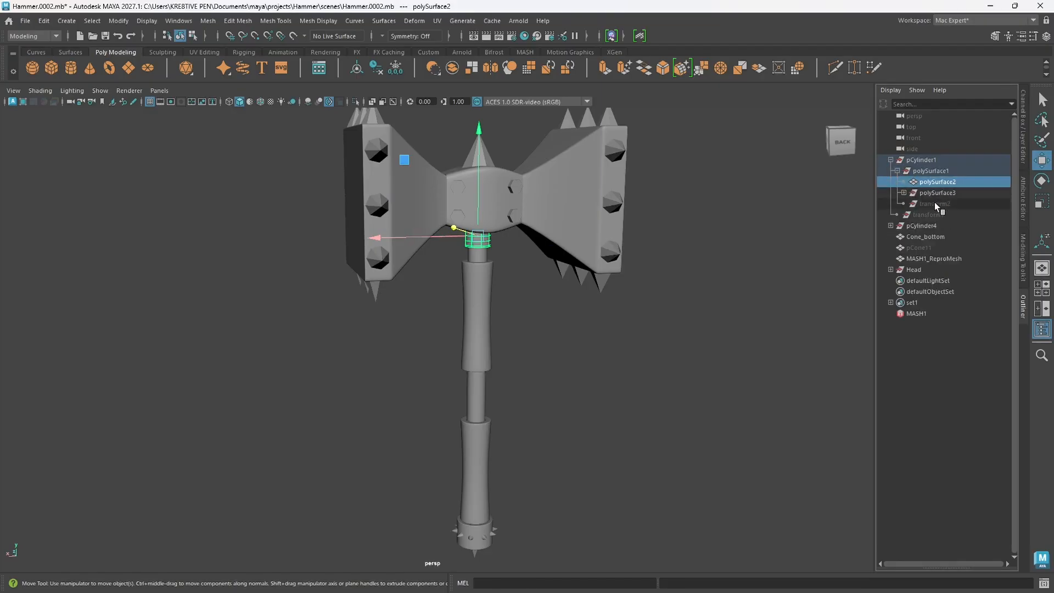
{"action": "left_click", "coordinate": [904, 193]}
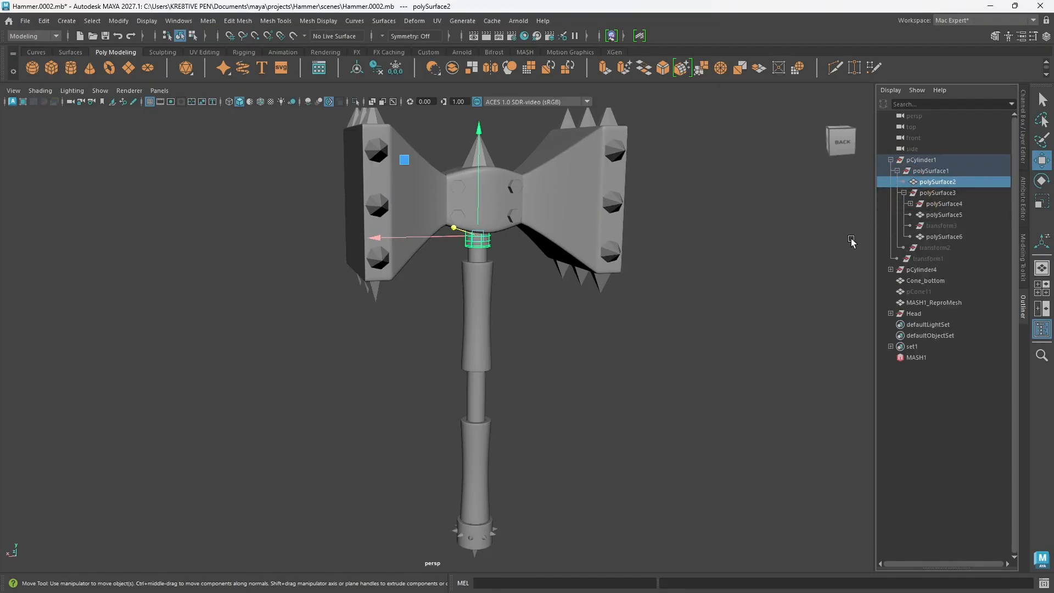
Step: Move the ring below the head, polySurface2, out of its nested group to the top level and rename it Handle_top
{"action": "left_click", "coordinate": [937, 185]}
{"action": "left_click_drag", "start_coordinate": [938, 187], "coordinate": [939, 159]}
{"action": "double_click", "coordinate": [927, 161]}
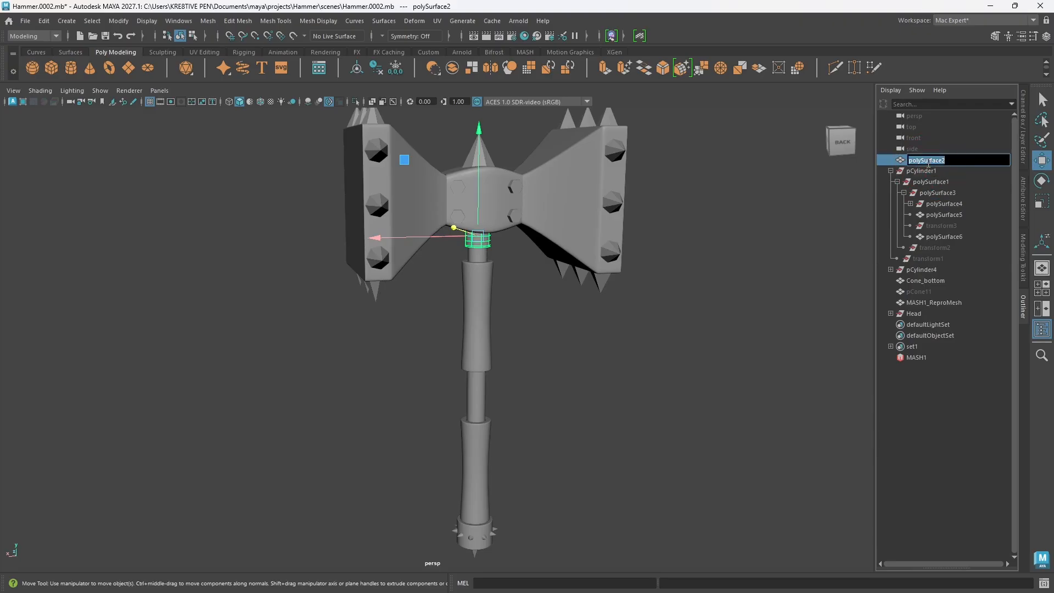
{"action": "type", "text": "Handle_top"}
{"action": "key", "text": "Return"}
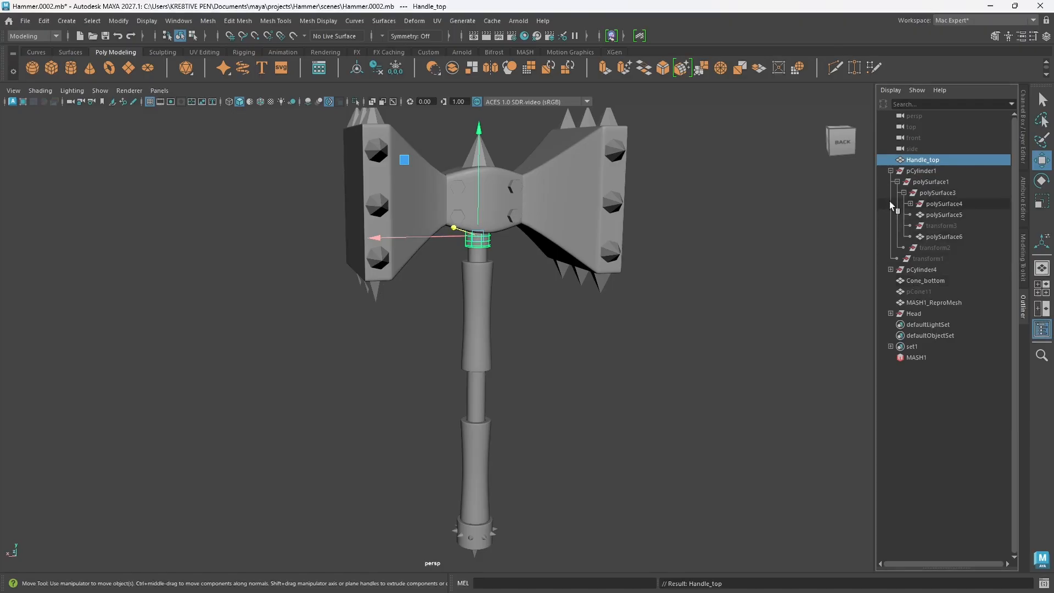
Step: Move the handle's inner shaft, polySurface7, out of the polySurface4 group to the top level and rename it Handle_main
{"action": "left_click", "coordinate": [483, 256]}
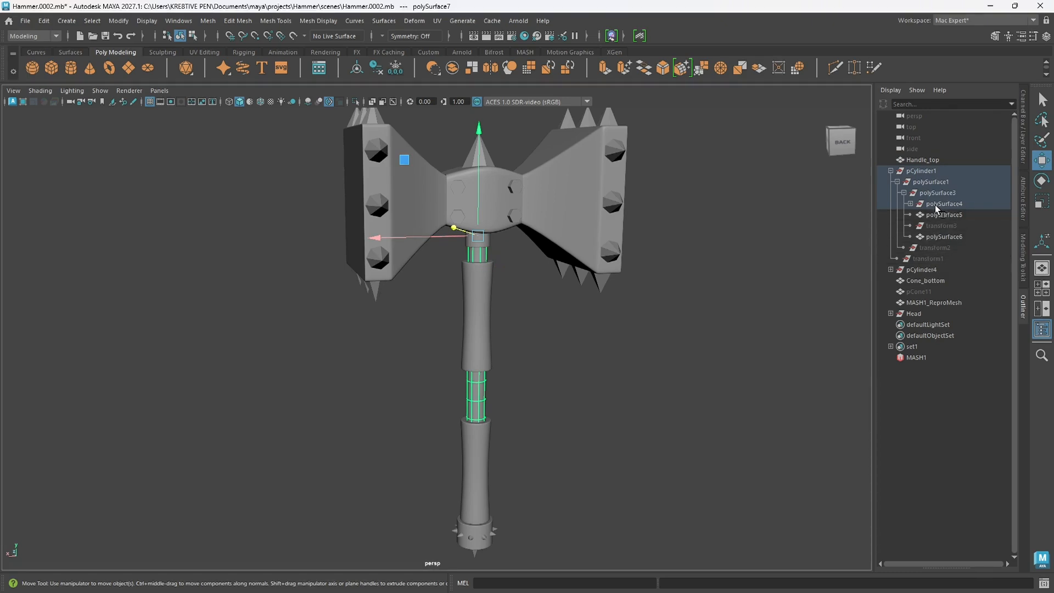
{"action": "left_click", "coordinate": [911, 204]}
{"action": "left_click", "coordinate": [937, 215]}
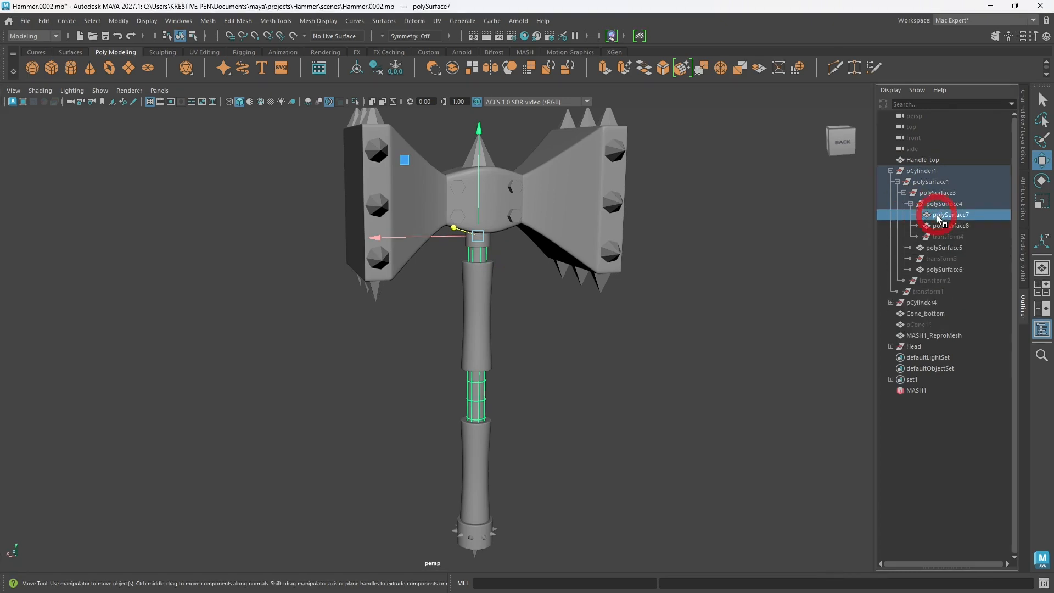
{"action": "left_click_drag", "start_coordinate": [951, 219], "coordinate": [932, 161]}
{"action": "double_click", "coordinate": [921, 161]}
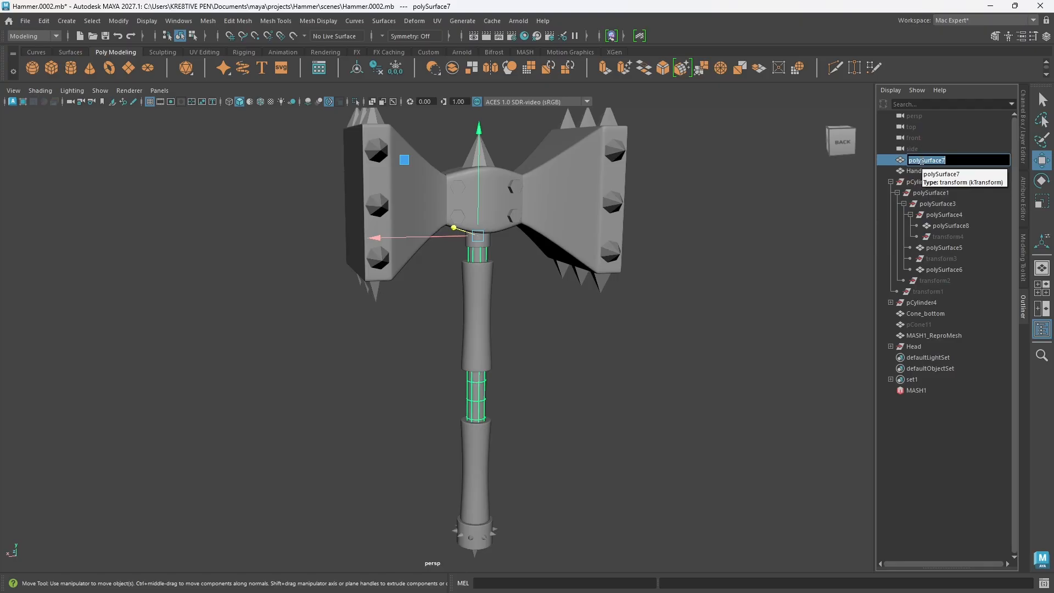
{"action": "type", "text": "Ha"}
{"action": "type", "text": "ndle_main"}
{"action": "key", "text": "Return"}
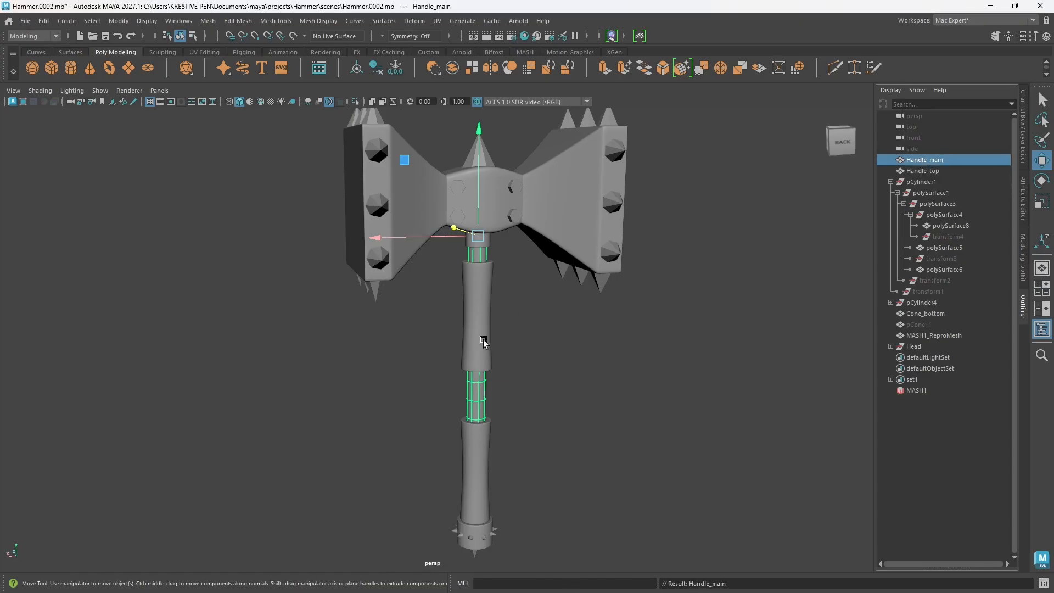
Step: Move the handle's upper grip, polySurface5, out of the polySurface3 group to the top level and rename it Hand_hold_1
{"action": "left_click_drag", "start_coordinate": [514, 390], "coordinate": [485, 329], "text": "alt"}
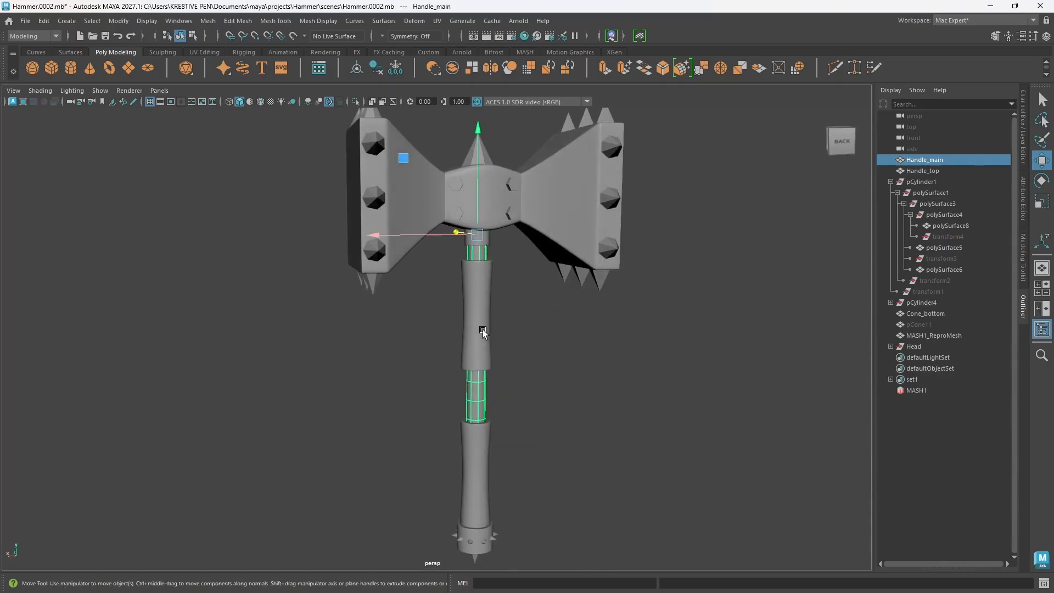
{"action": "left_click", "coordinate": [483, 331]}
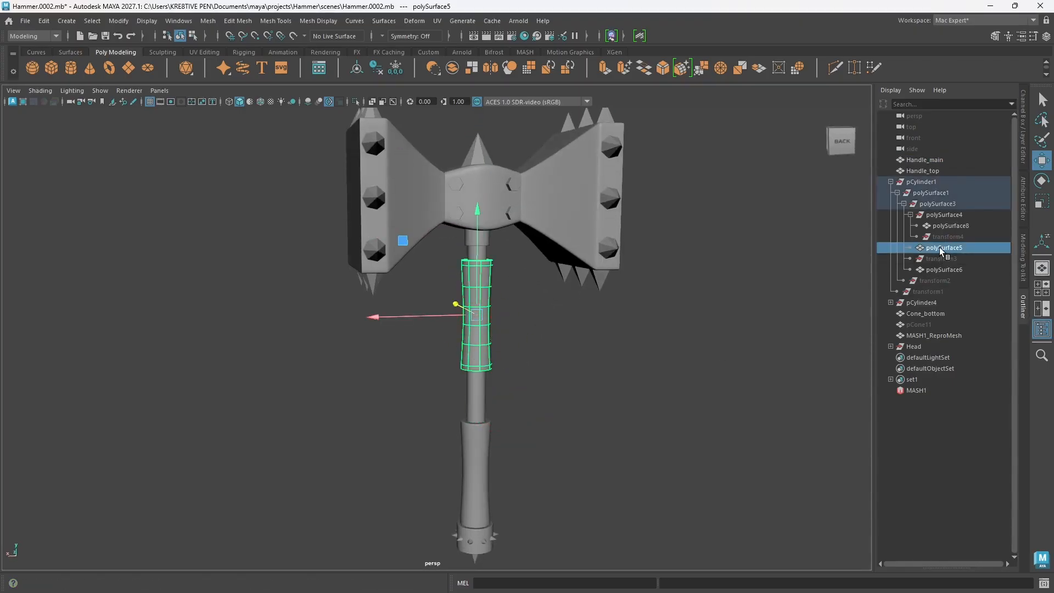
{"action": "left_click_drag", "start_coordinate": [938, 252], "coordinate": [937, 160]}
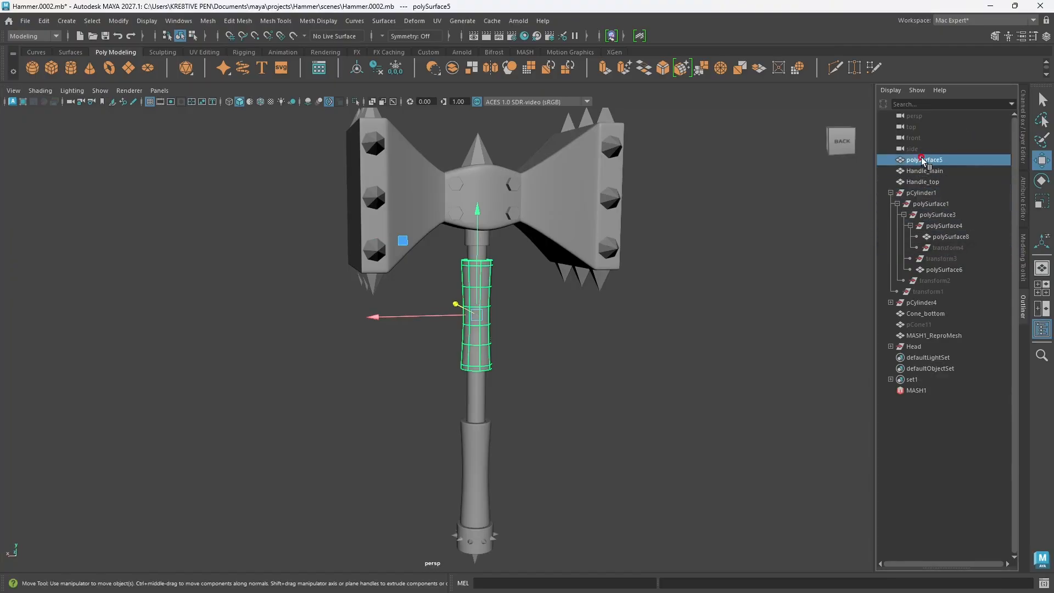
{"action": "double_click", "coordinate": [925, 159]}
{"action": "type", "text": "Handhold"}
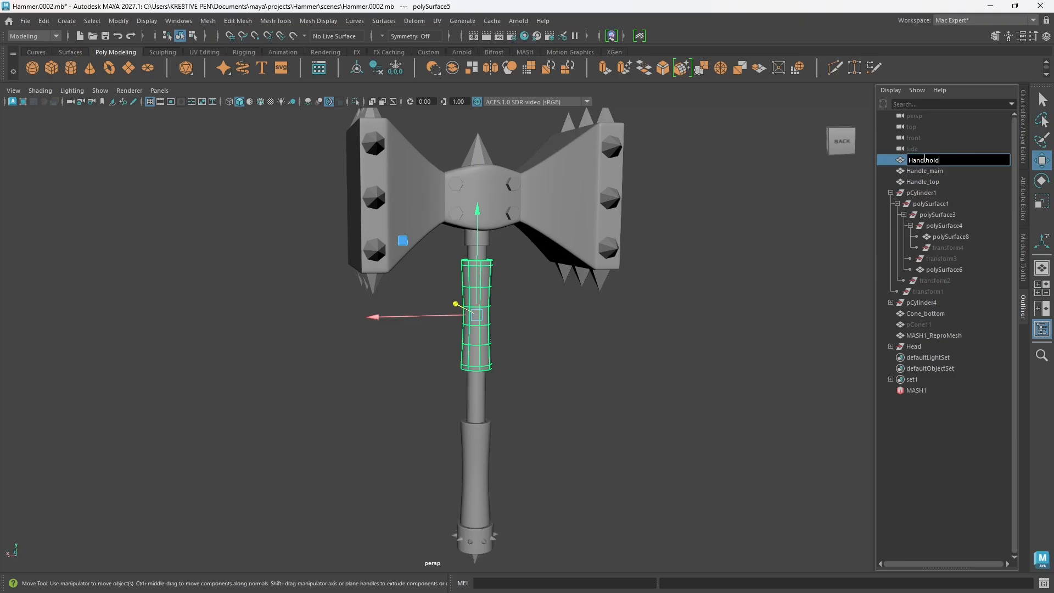
{"action": "type", "text": "_1"}
{"action": "key", "text": "Return"}
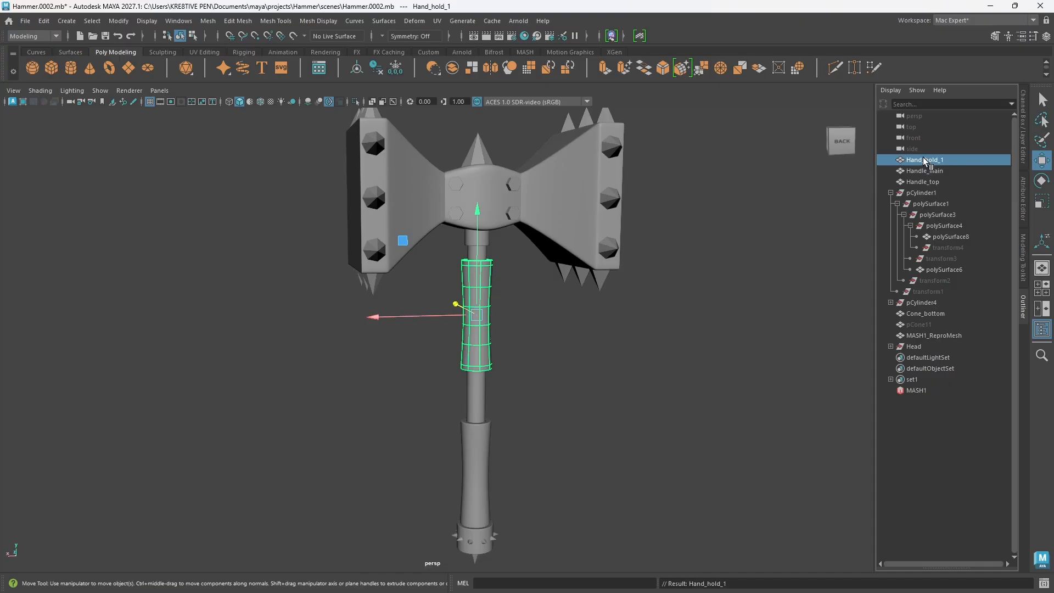
Step: Move the handle's lower grip, polySurface6, out of its nested group to the top level and rename it Handle_hold_2
{"action": "left_click", "coordinate": [939, 240]}
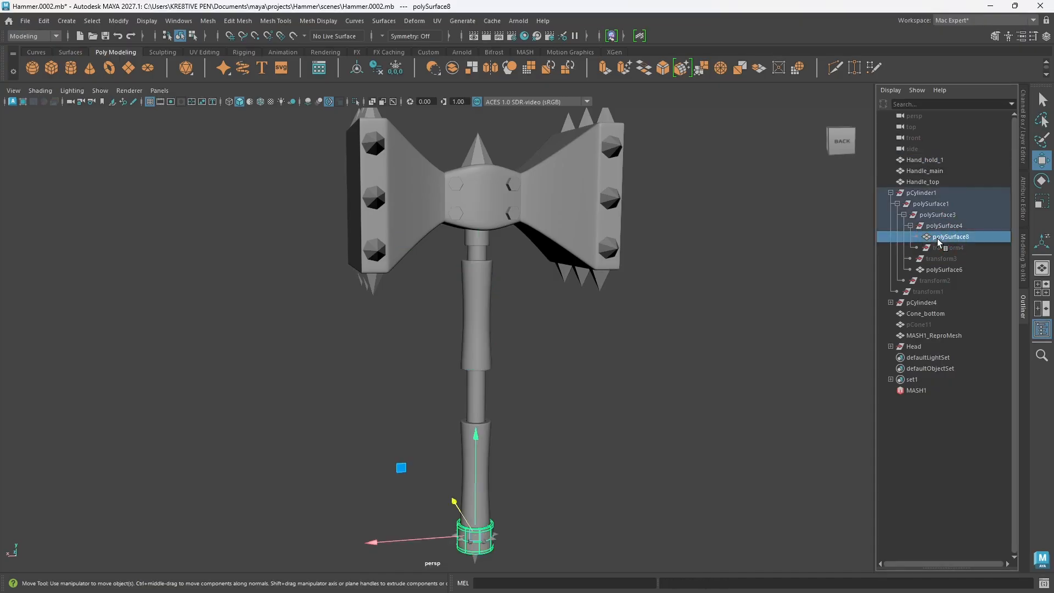
{"action": "left_click", "coordinate": [946, 270]}
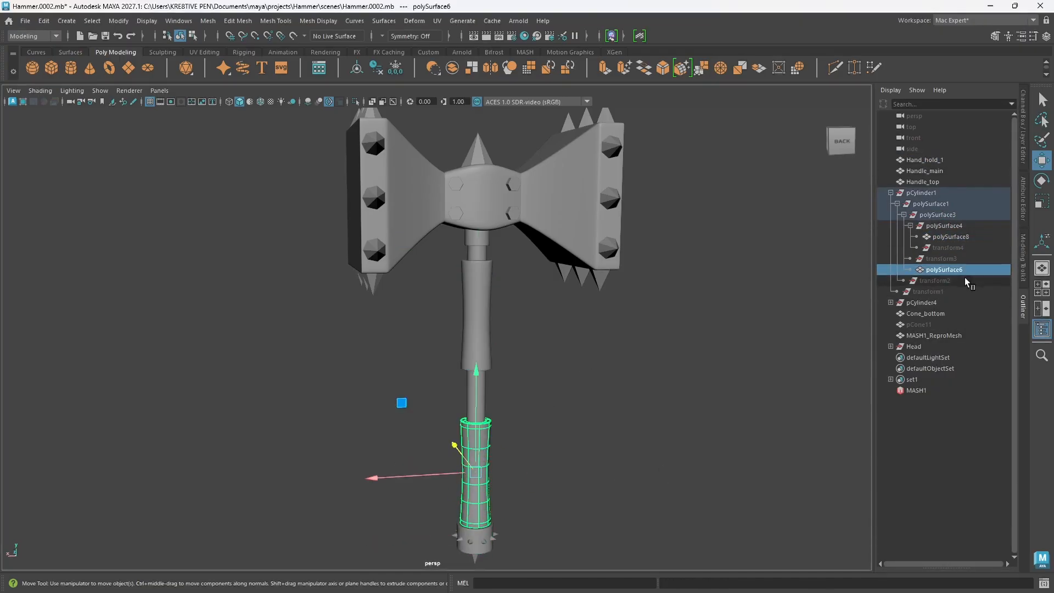
{"action": "middle_click_drag", "start_coordinate": [944, 274], "coordinate": [931, 152]}
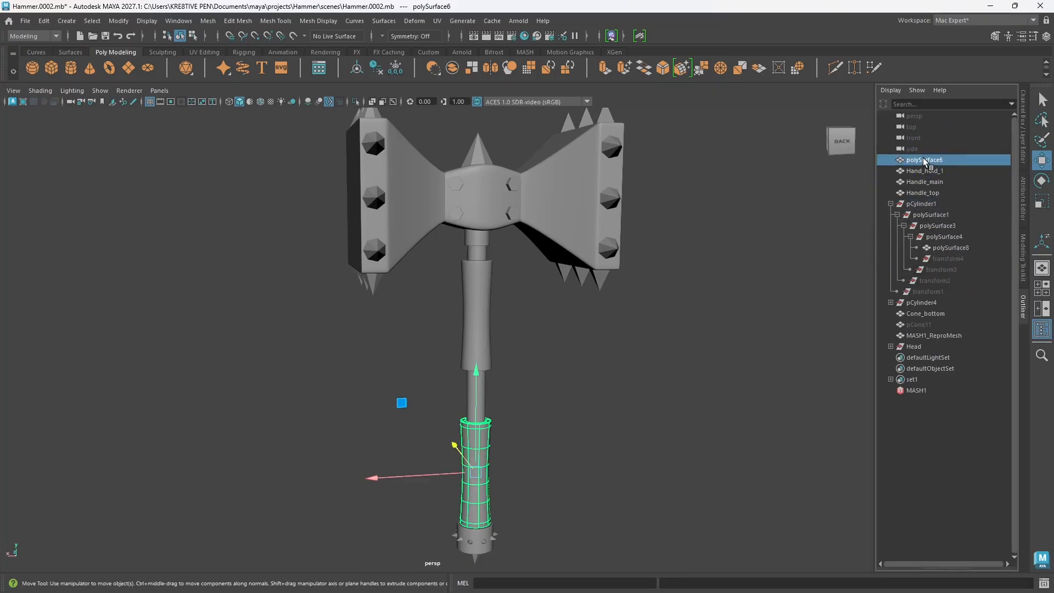
{"action": "double_click", "coordinate": [923, 160]}
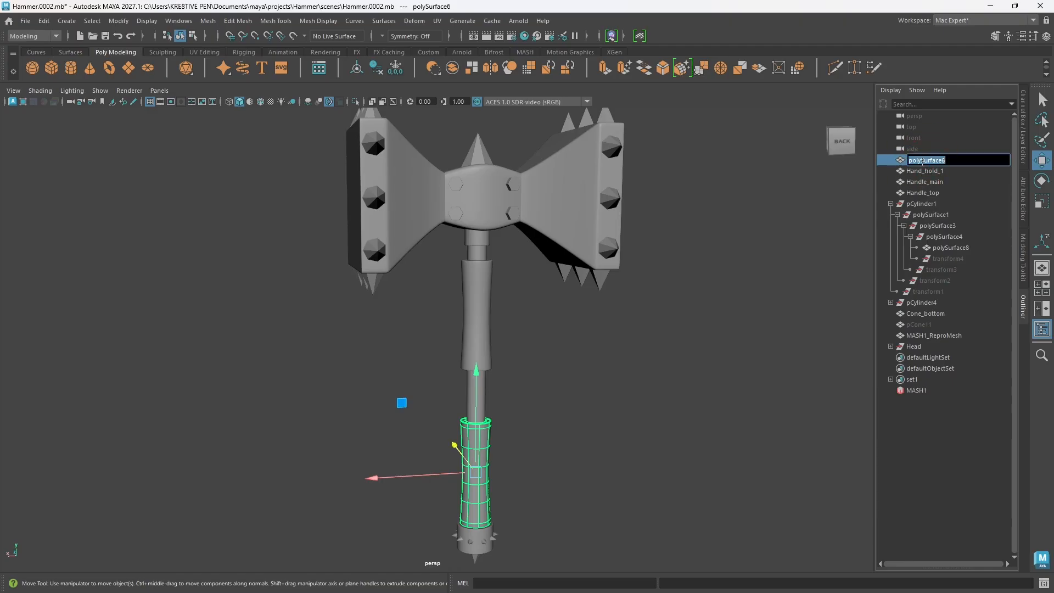
{"action": "type", "text": "Ha"}
{"action": "type", "text": "ndle_hold_2"}
{"action": "key", "text": "Return"}
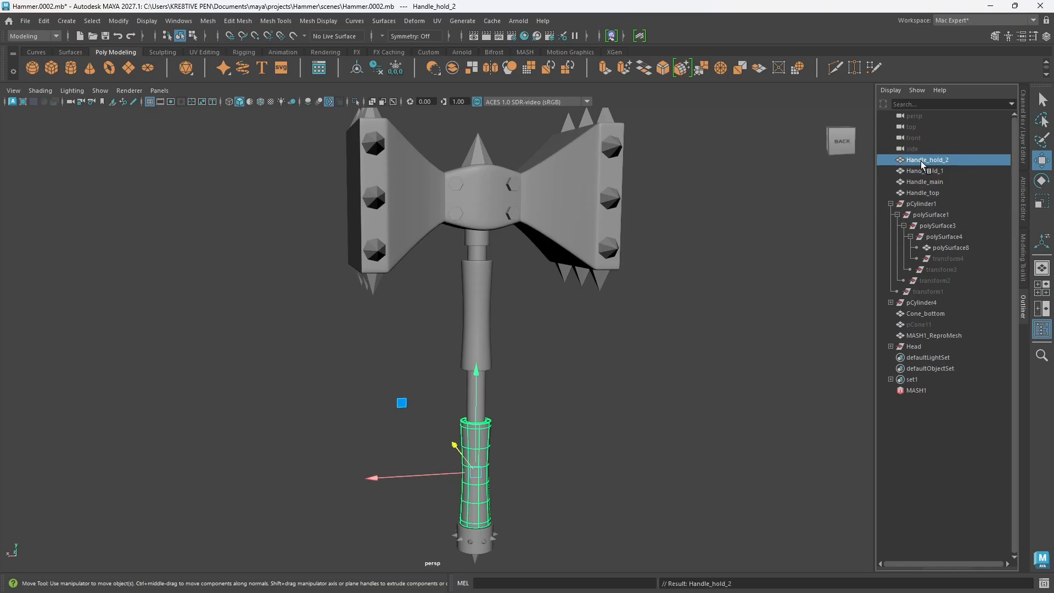
Step: Move the collar at the handle's lower end, polySurface8, out to the top level and rename it Handle_botom_brace
{"action": "left_click", "coordinate": [948, 247]}
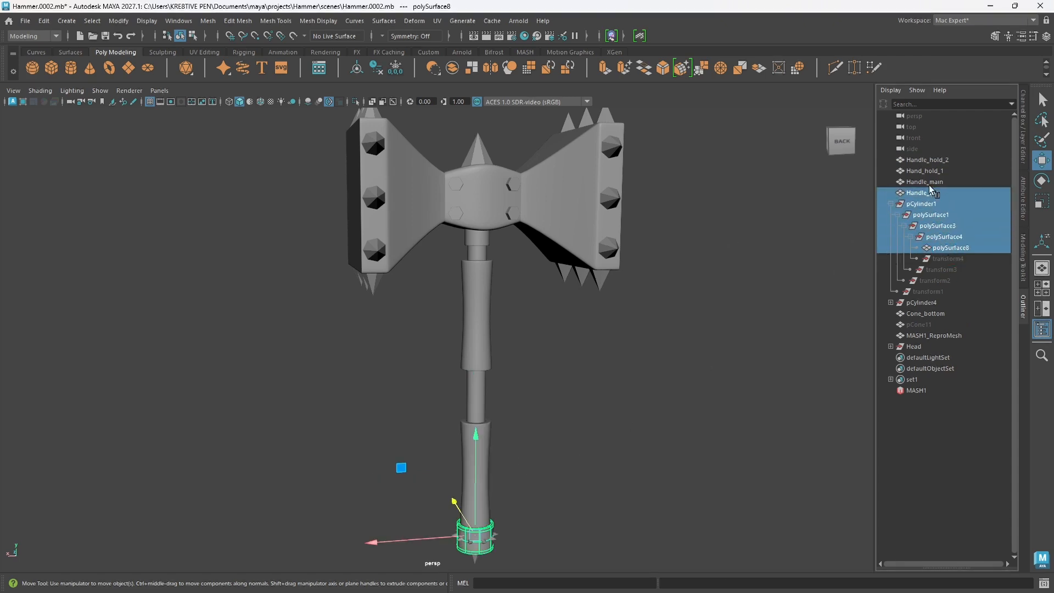
{"action": "left_click_drag", "start_coordinate": [941, 250], "coordinate": [927, 159]}
{"action": "double_click", "coordinate": [923, 159]}
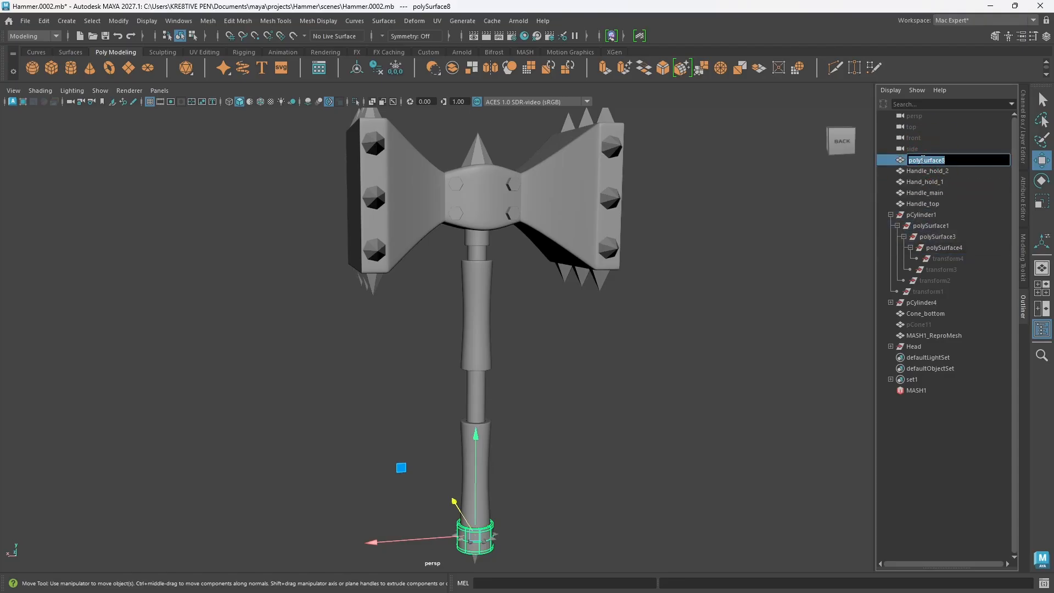
{"action": "type", "text": "Handle_botom_brace"}
{"action": "key", "text": "Return"}
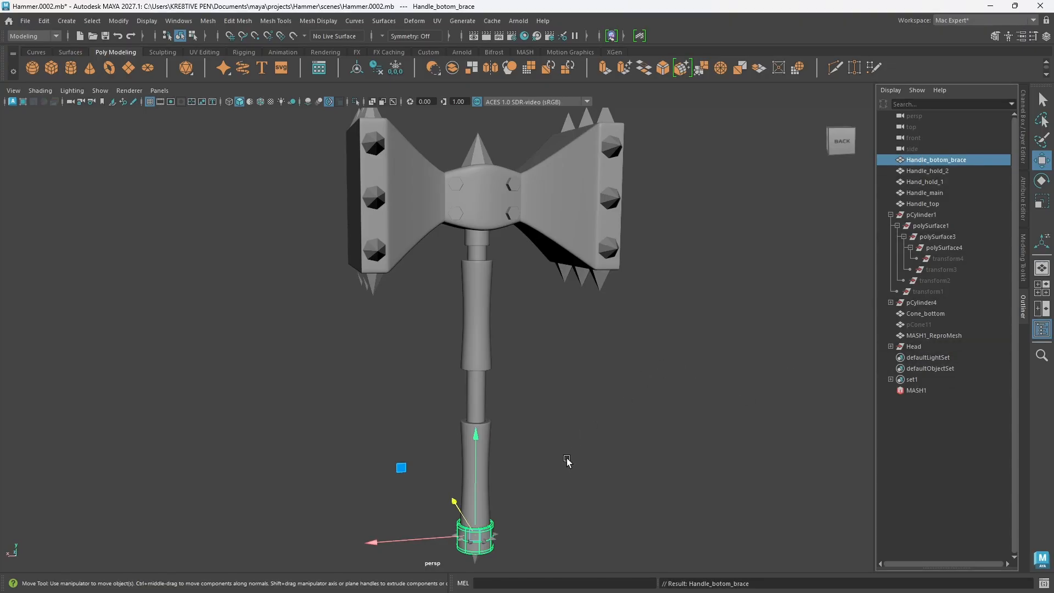
Step: Group Cone_bottom with Handle_top, Handle_main, Hand_hold_1, Handle_hold_2 and Handle_botom_brace, and name the group Handle
{"action": "left_click_drag", "start_coordinate": [511, 458], "coordinate": [560, 423], "text": "alt"}
{"action": "left_click", "coordinate": [479, 480]}
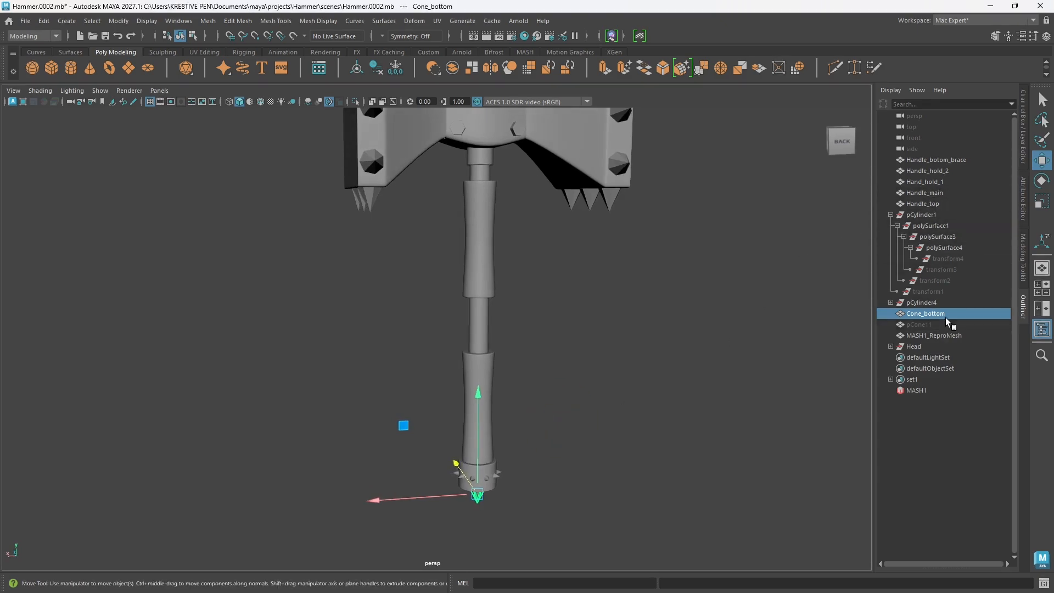
{"action": "left_click", "coordinate": [923, 203], "text": "ctrl"}
{"action": "left_click", "coordinate": [925, 192], "text": "ctrl"}
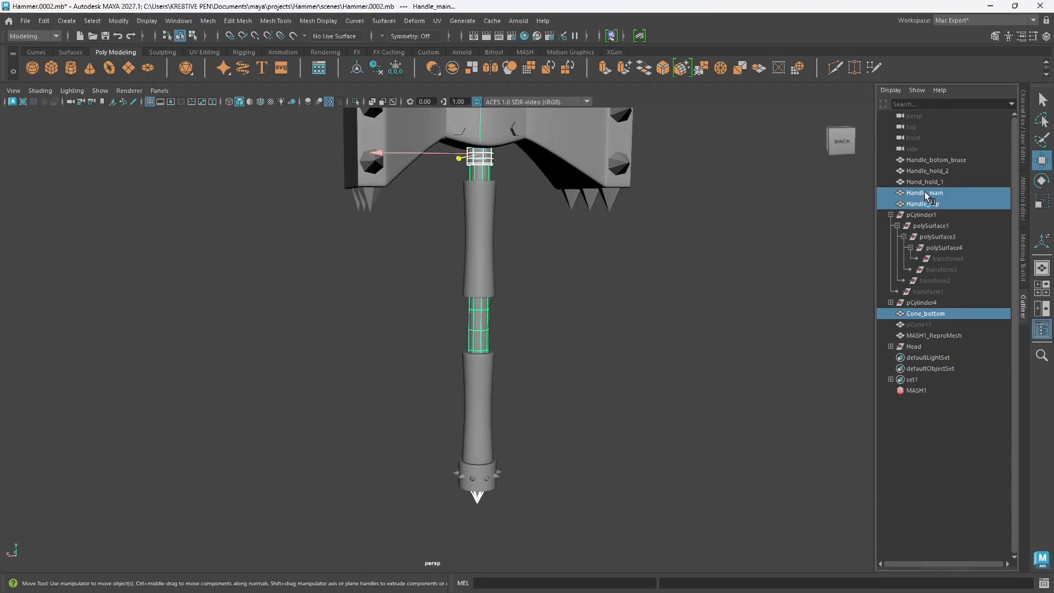
{"action": "left_click", "coordinate": [928, 182], "text": "ctrl"}
{"action": "left_click", "coordinate": [934, 171], "text": "ctrl"}
{"action": "left_click", "coordinate": [936, 161], "text": "ctrl"}
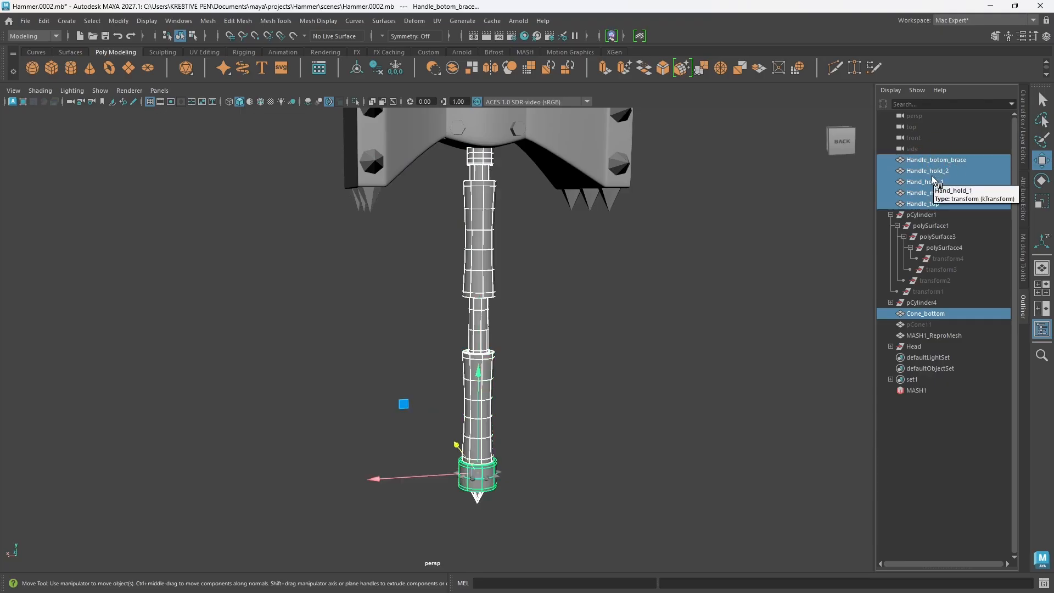
{"action": "key", "text": "ctrl+g"}
{"action": "double_click", "coordinate": [917, 293]}
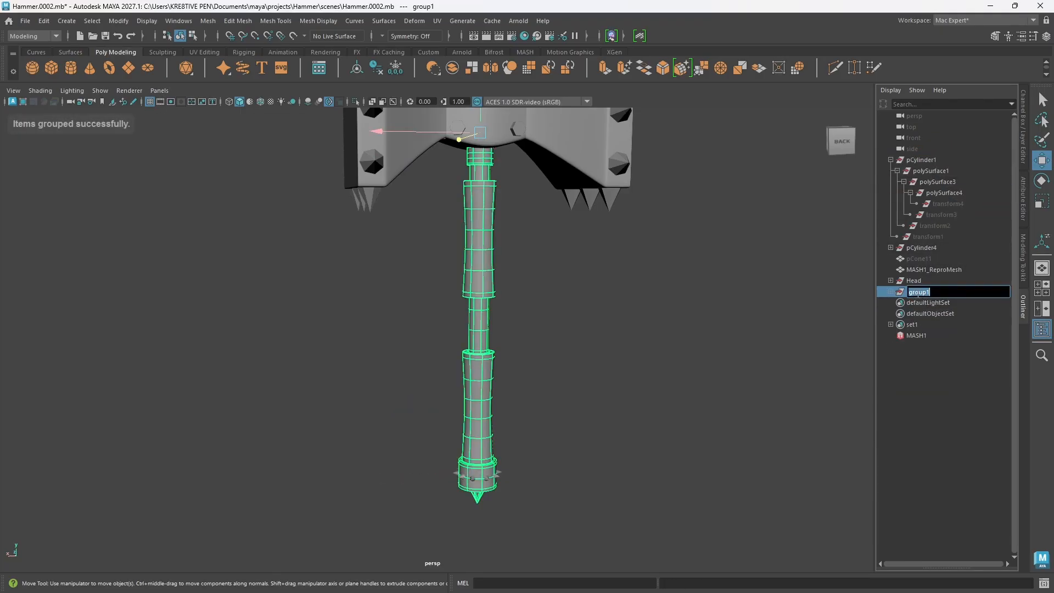
{"action": "type", "text": "Ha"}
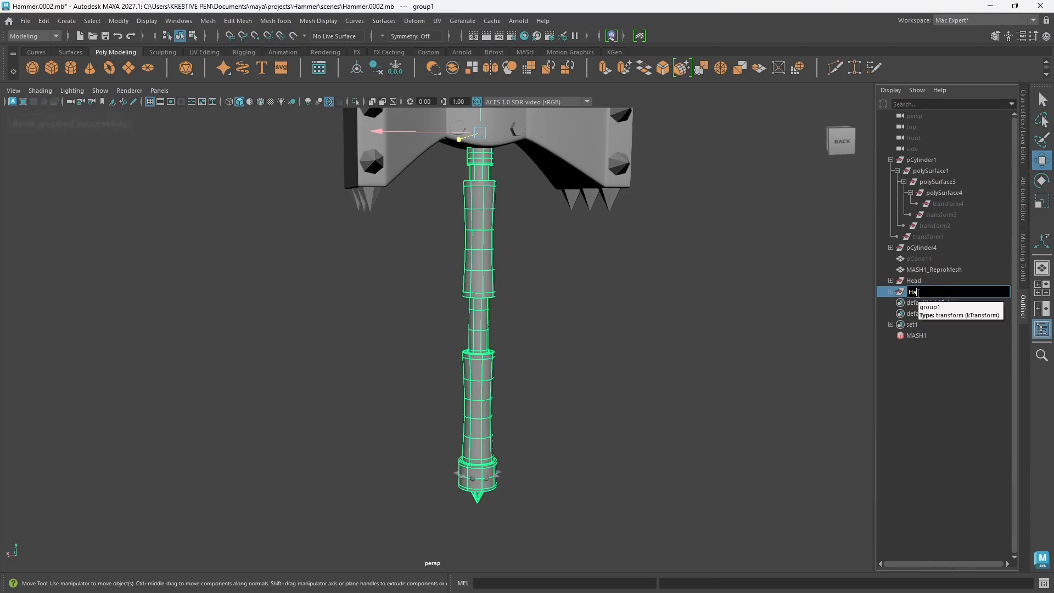
{"action": "type", "text": "ndle"}
{"action": "key", "text": "Return"}
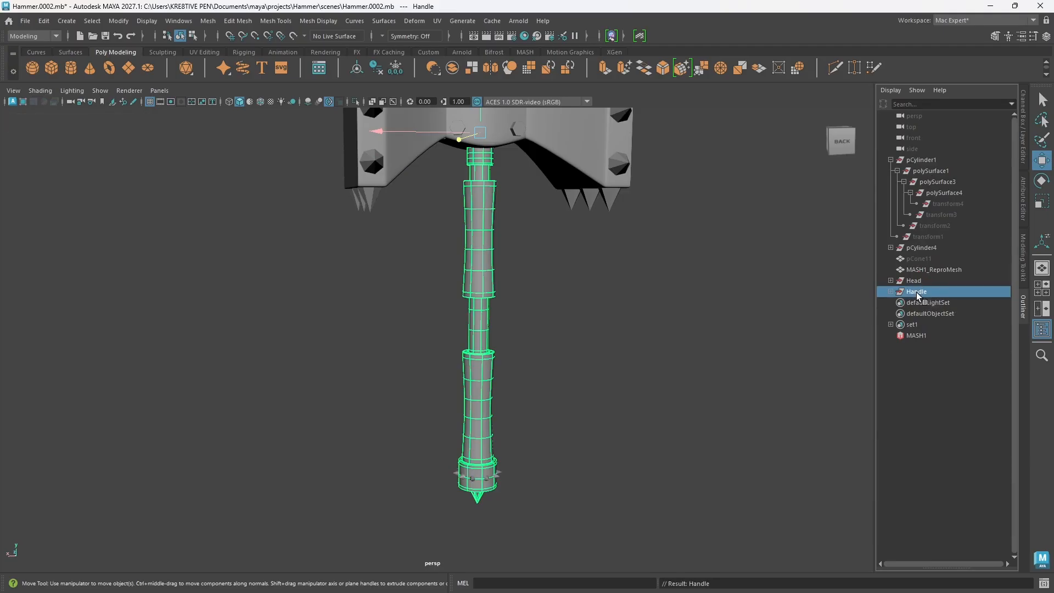
Step: Rename the ring of small spikes, MASH1_ReproMesh, as MASH2 and place it inside the Handle group
{"action": "left_click", "coordinate": [925, 269]}
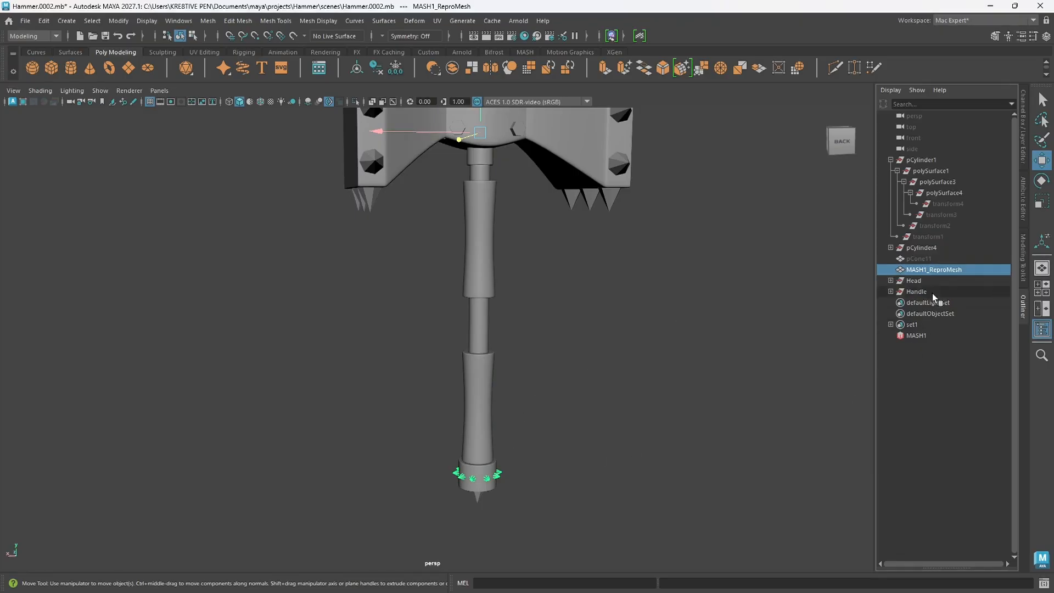
{"action": "left_click", "coordinate": [932, 271]}
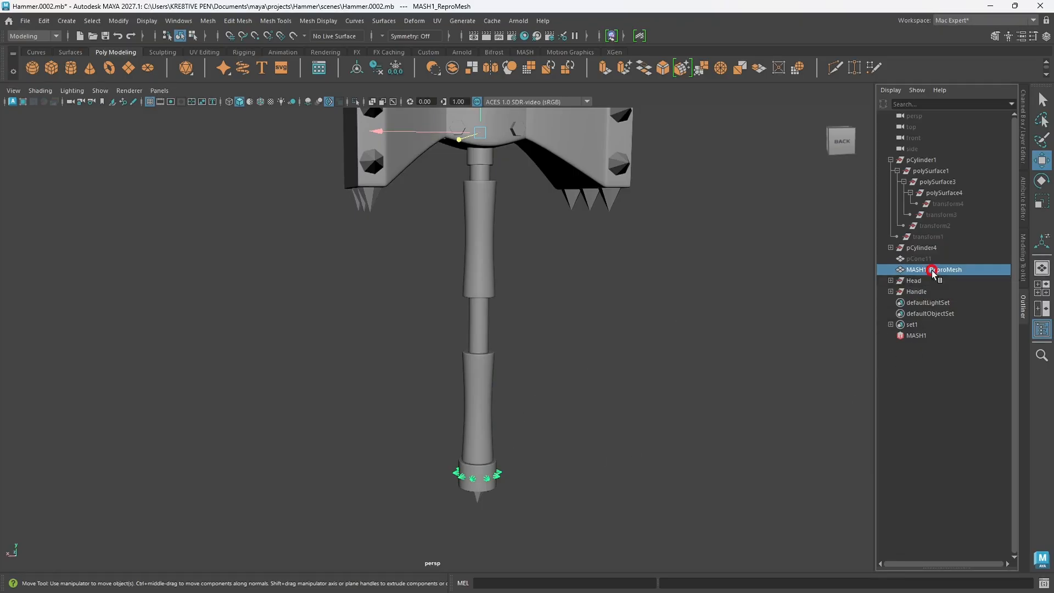
{"action": "left_click", "coordinate": [933, 272]}
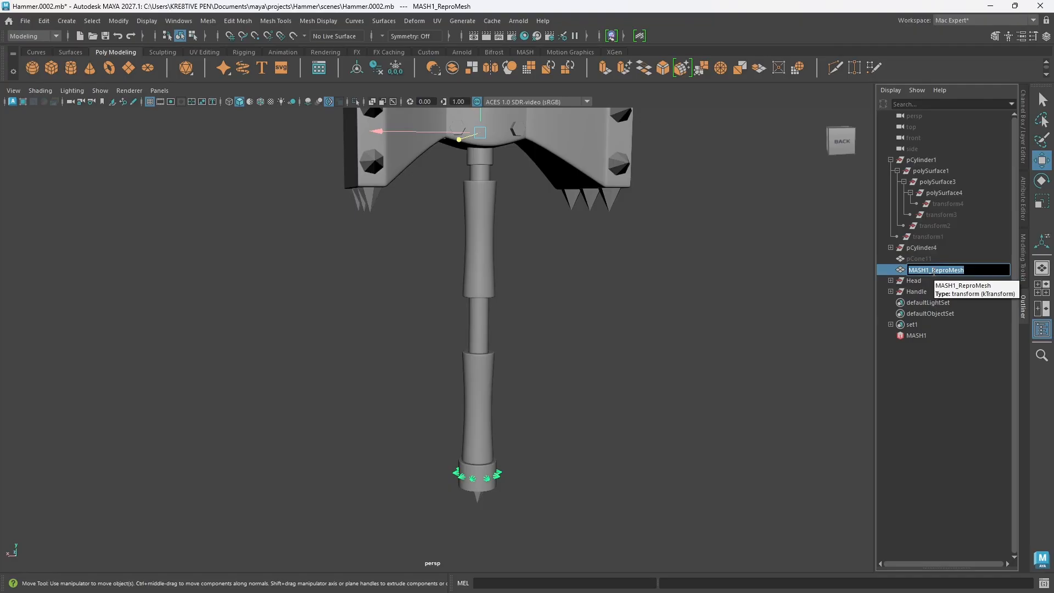
{"action": "key", "text": "Right"}
{"action": "key", "text": "BackSpace"}
{"action": "key", "text": "BackSpace"}
{"action": "key", "text": "BackSpace"}
{"action": "key", "text": "BackSpace"}
{"action": "key", "text": "BackSpace"}
{"action": "key", "text": "BackSpace"}
{"action": "key", "text": "Return"}
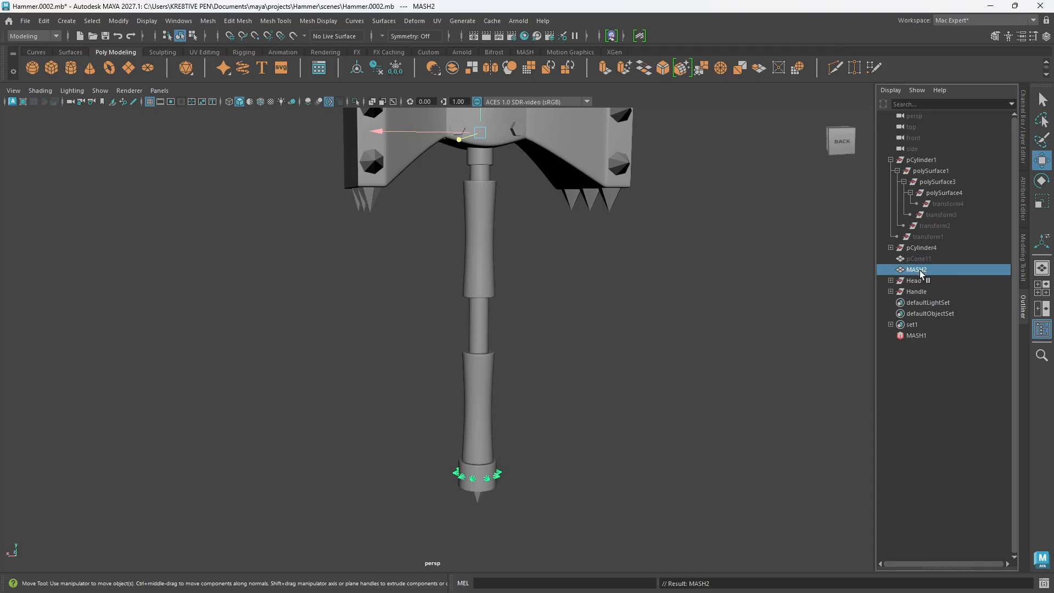
{"action": "left_click_drag", "start_coordinate": [920, 270], "coordinate": [919, 293]}
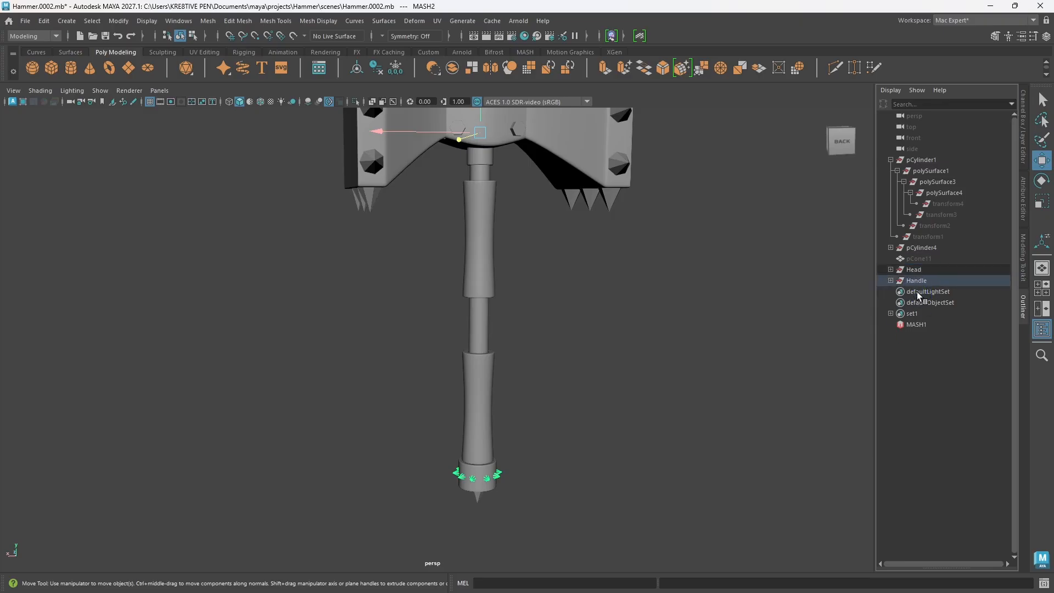
Step: Inspect the hammer from several angles, highlighting the Handle group and the Head group in turn
{"action": "left_click", "coordinate": [565, 247]}
{"action": "scroll", "coordinate": [565, 258], "scroll_direction": "down", "scroll_amount": 5}
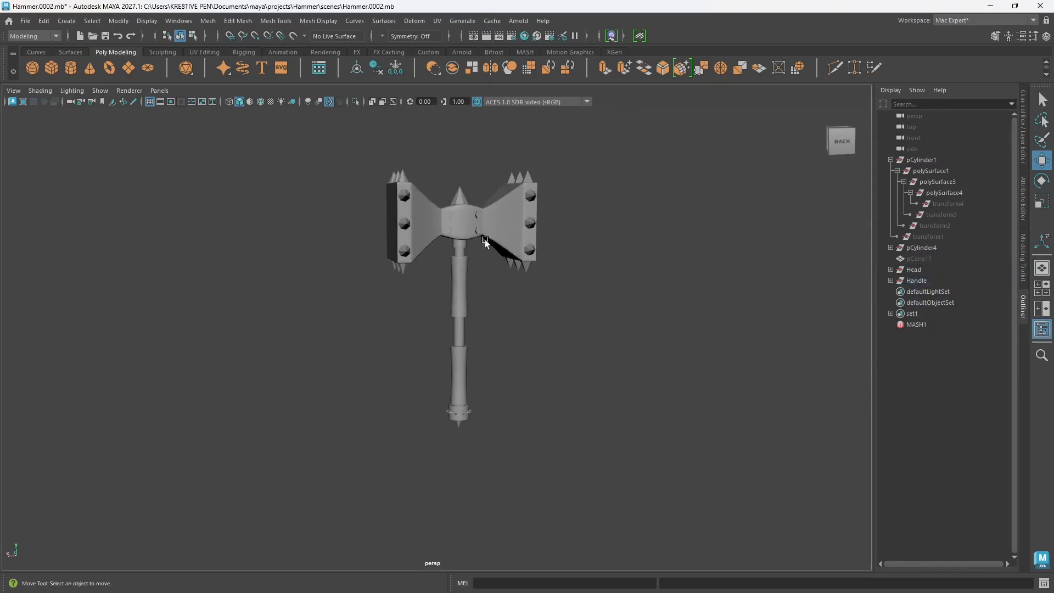
{"action": "middle_click_drag", "start_coordinate": [483, 240], "coordinate": [508, 266], "text": "alt"}
{"action": "scroll", "coordinate": [512, 291], "scroll_direction": "up", "scroll_amount": 3}
{"action": "middle_click_drag", "start_coordinate": [524, 329], "coordinate": [510, 324], "text": "alt"}
{"action": "scroll", "coordinate": [511, 324], "scroll_direction": "up", "scroll_amount": 1}
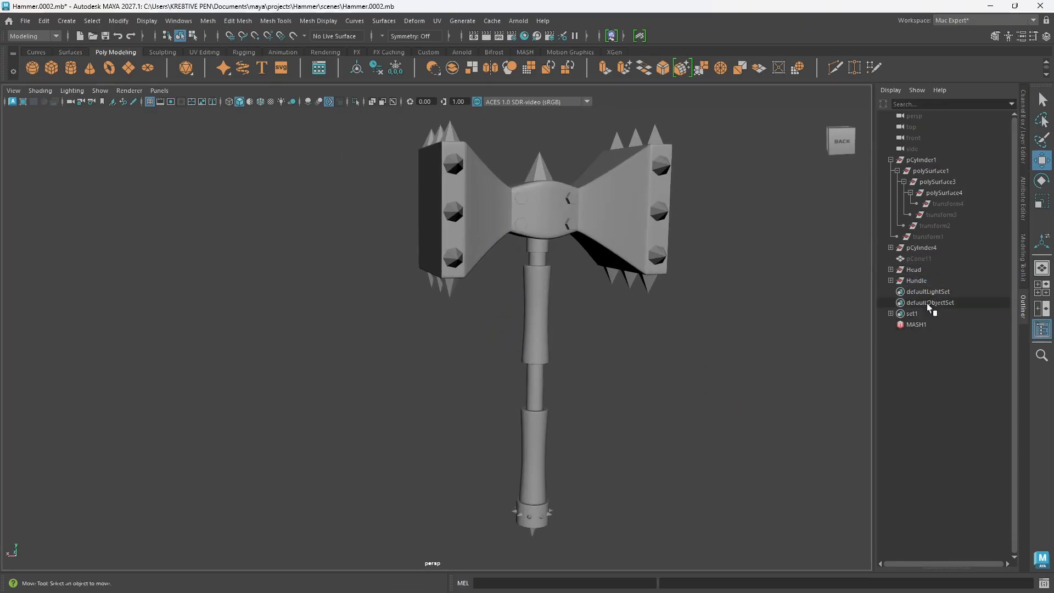
{"action": "left_click", "coordinate": [916, 281]}
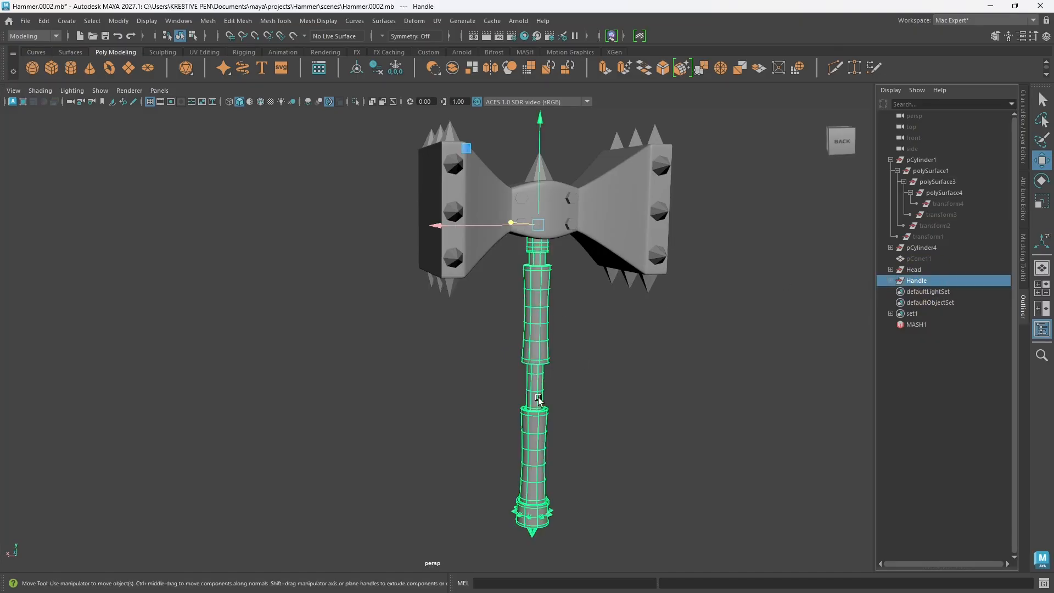
{"action": "left_click_drag", "start_coordinate": [538, 400], "coordinate": [538, 359], "text": "alt"}
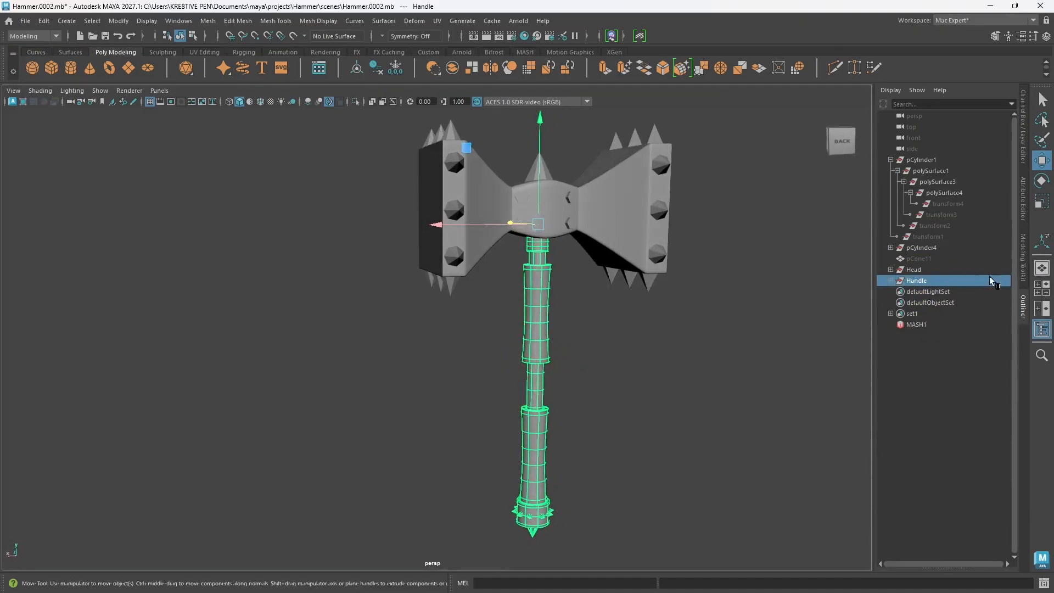
{"action": "left_click", "coordinate": [919, 272]}
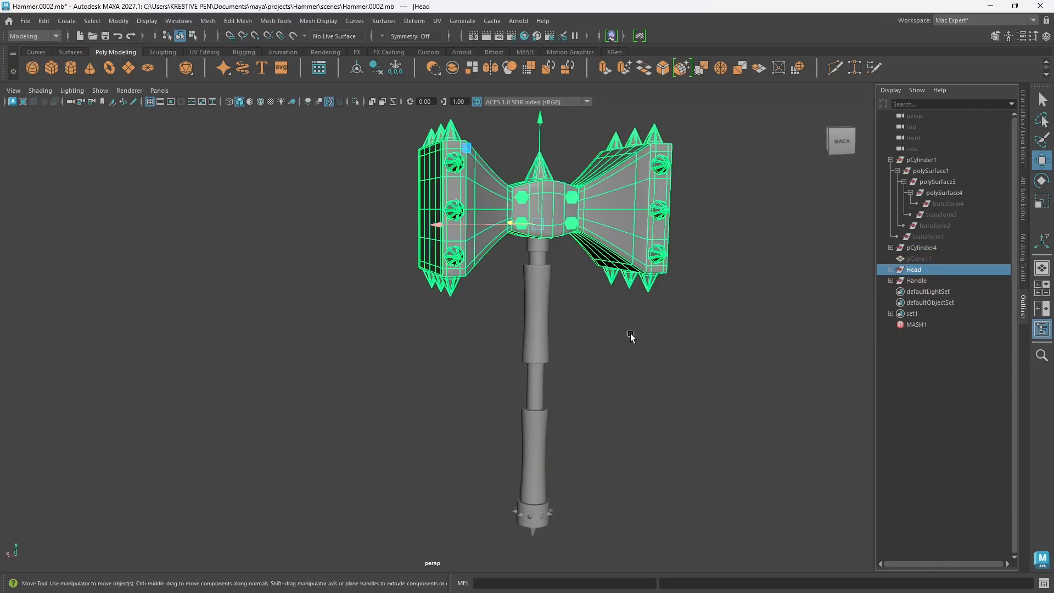
{"action": "left_click_drag", "start_coordinate": [631, 337], "coordinate": [576, 325], "text": "alt"}
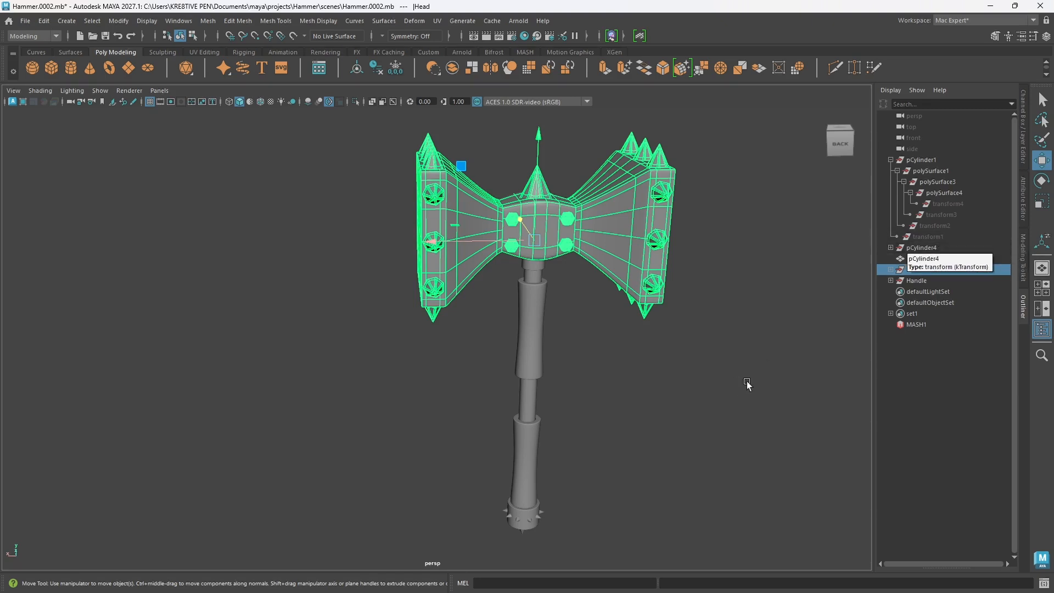
{"action": "left_click_drag", "start_coordinate": [567, 356], "coordinate": [594, 348], "text": "alt"}
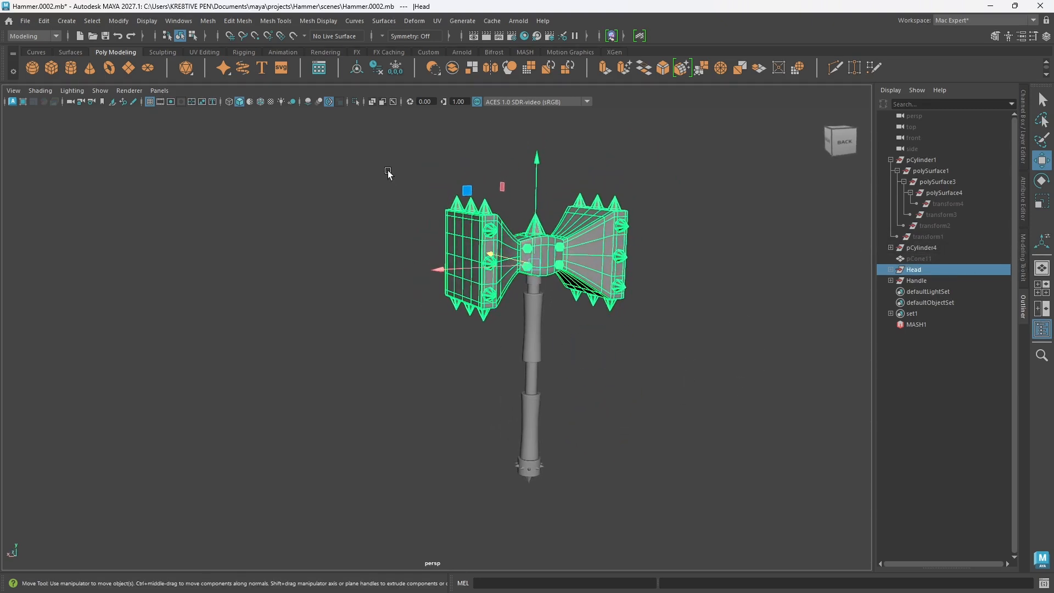
Step: Delete the construction history of all the hammer's parts
{"action": "left_click_drag", "start_coordinate": [385, 154], "coordinate": [697, 518]}
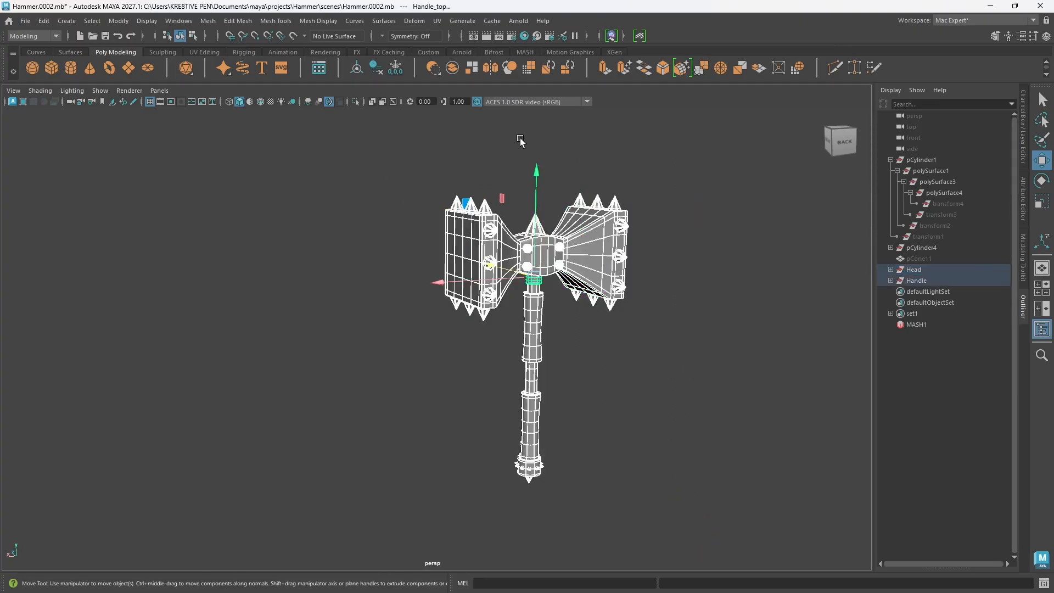
{"action": "left_click", "coordinate": [380, 71]}
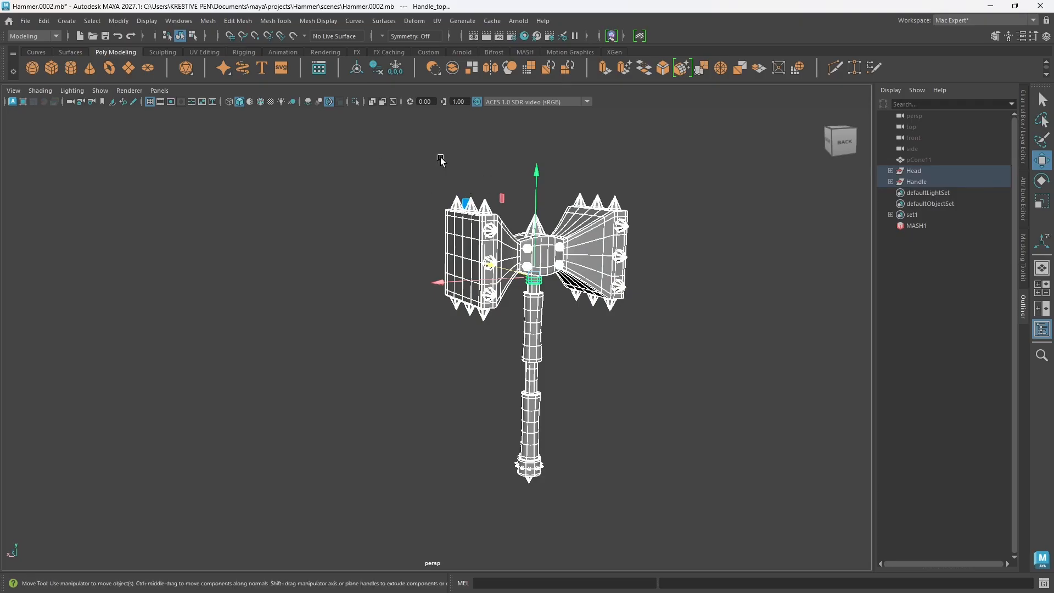
{"action": "left_click", "coordinate": [672, 274]}
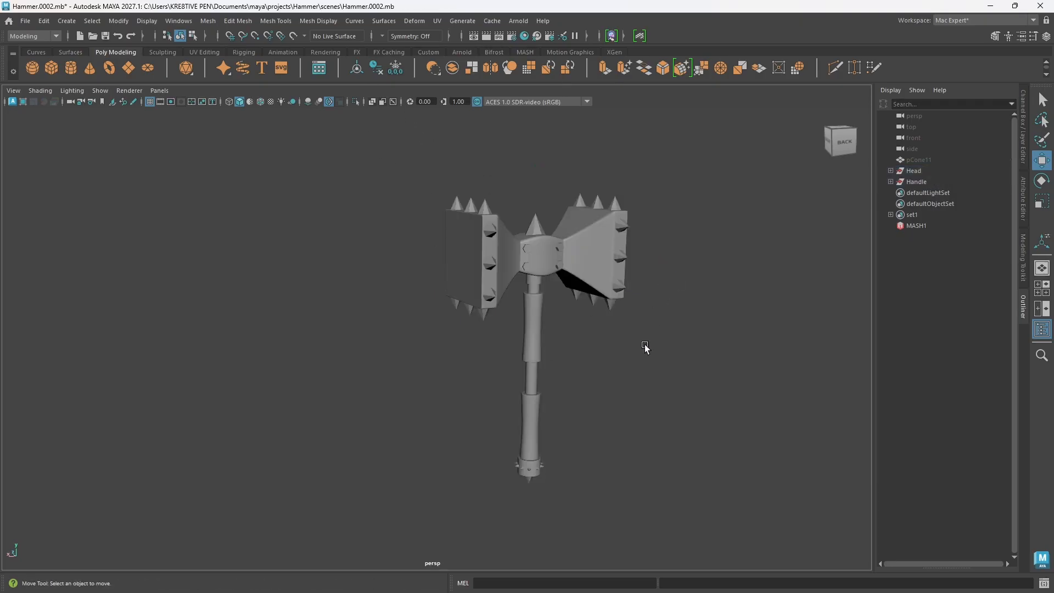
Step: Select the Handle and Head groups one after the other to check which parts each contains
{"action": "left_click_drag", "start_coordinate": [645, 344], "coordinate": [626, 393], "text": "alt"}
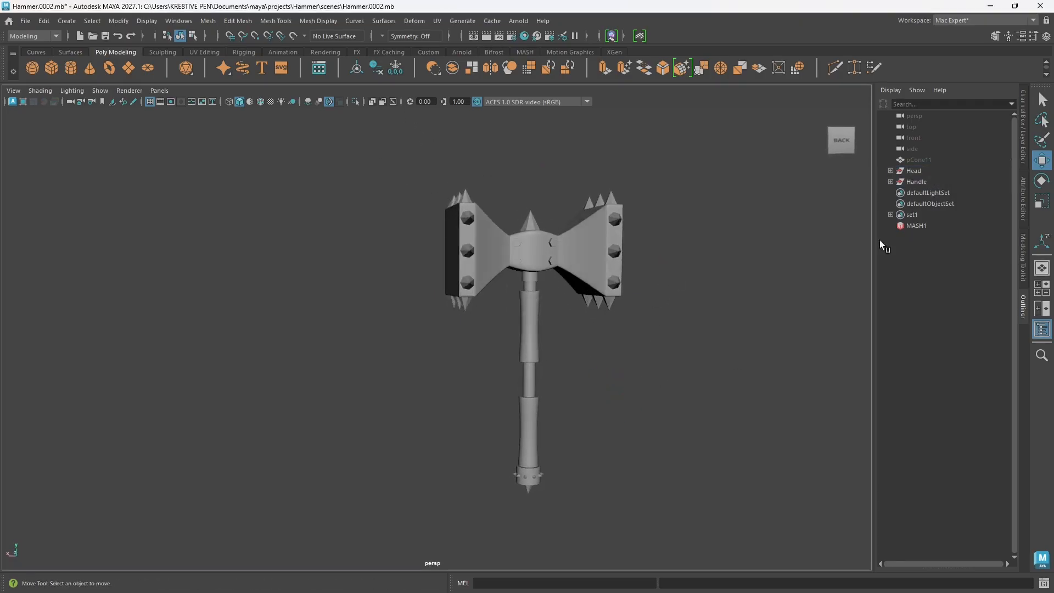
{"action": "left_click", "coordinate": [915, 182]}
{"action": "left_click", "coordinate": [922, 171]}
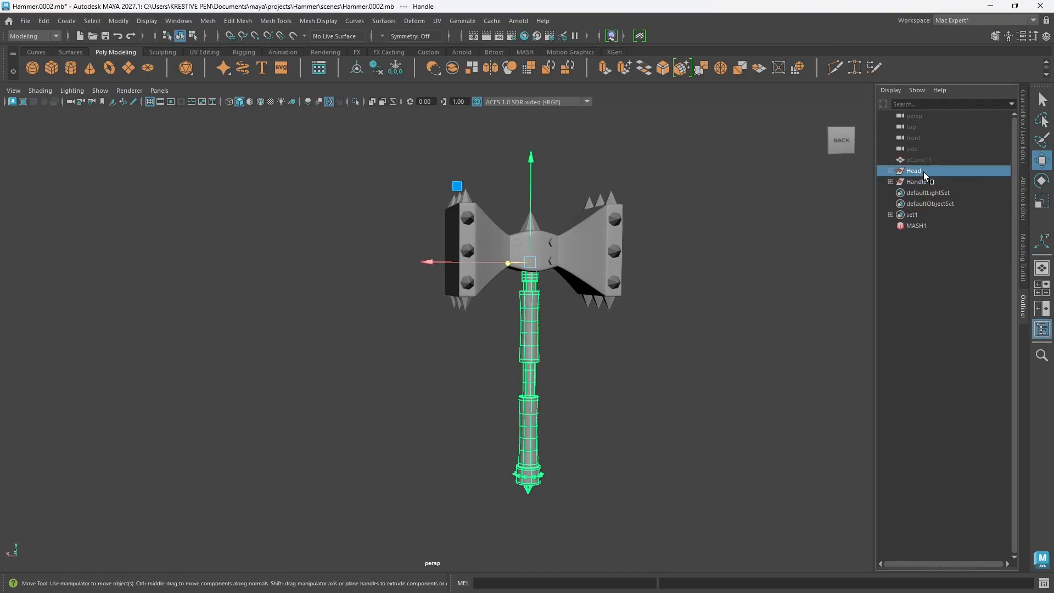
{"action": "left_click_drag", "start_coordinate": [637, 262], "coordinate": [505, 311], "text": "alt"}
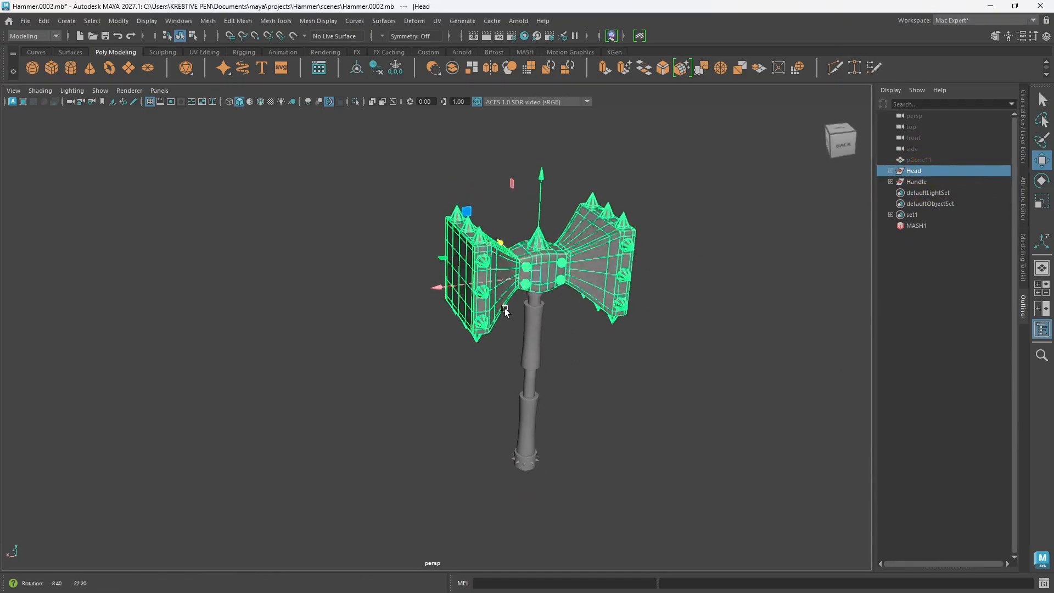
Step: Separate the combined hammer head mesh into its two side pieces and select each half individually
{"action": "left_click", "coordinate": [602, 253]}
{"action": "scroll", "coordinate": [582, 304], "scroll_direction": "up", "scroll_amount": 3}
{"action": "left_click_drag", "start_coordinate": [582, 304], "coordinate": [515, 301], "text": "alt"}
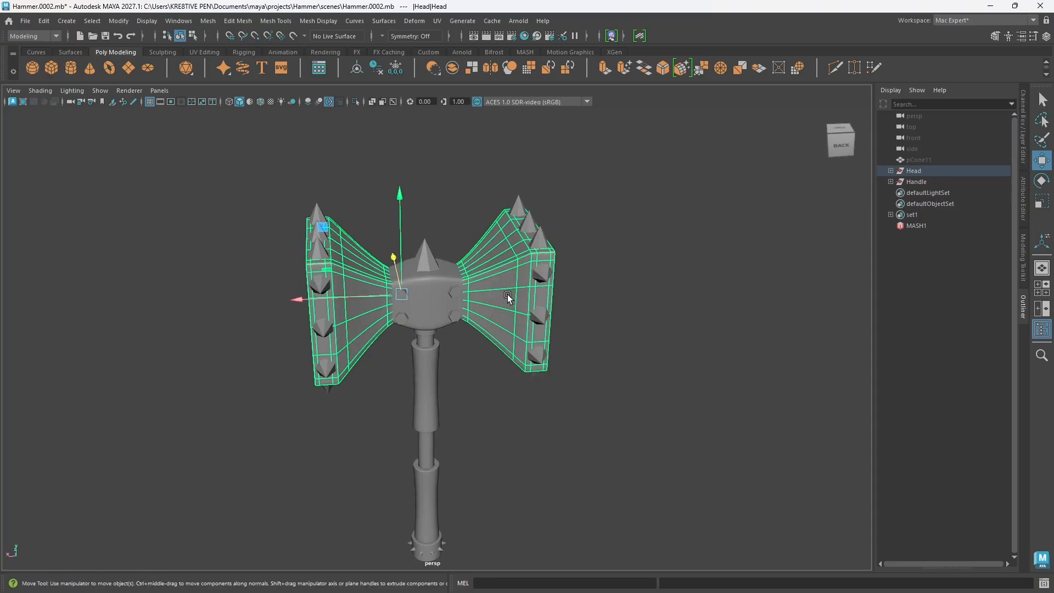
{"action": "right_click_drag", "start_coordinate": [508, 265], "coordinate": [486, 515], "text": "shift"}
{"action": "left_click", "coordinate": [567, 439]}
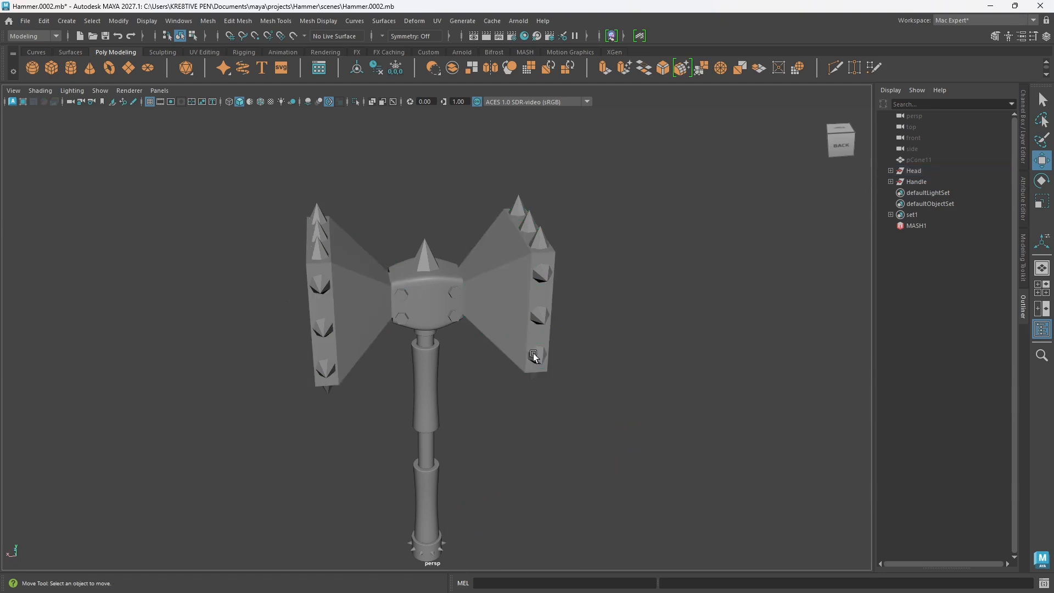
{"action": "left_click", "coordinate": [505, 312]}
{"action": "left_click", "coordinate": [354, 320]}
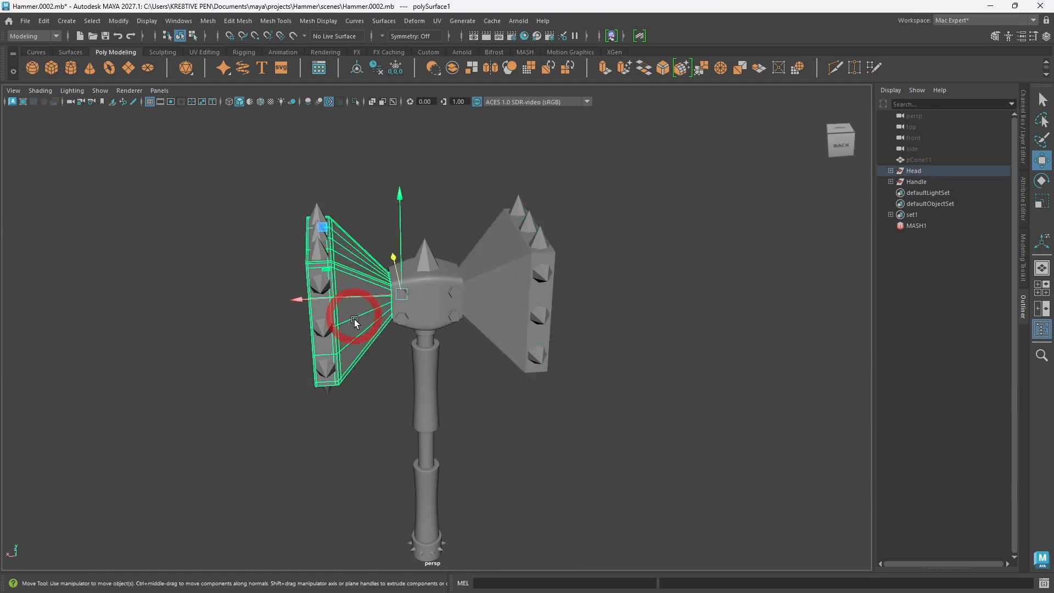
Step: Delete the selected half of the hammer head and show the remaining half in smooth preview
{"action": "key", "text": "Delete"}
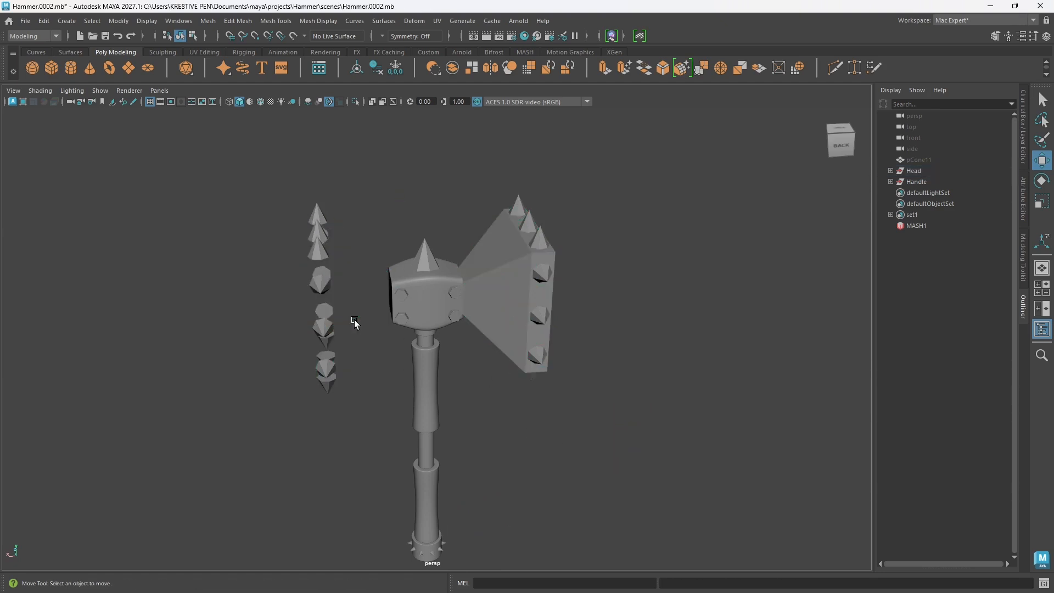
{"action": "left_click_drag", "start_coordinate": [368, 360], "coordinate": [335, 351], "text": "alt"}
{"action": "mouse_move", "coordinate": [452, 324]}
{"action": "left_mouse_down", "text": "alt"}
{"action": "mouse_move", "coordinate": [424, 322]}
{"action": "mouse_move", "coordinate": [450, 310]}
{"action": "mouse_move", "coordinate": [444, 327]}
{"action": "left_mouse_up", "text": "alt"}
{"action": "left_click", "coordinate": [456, 292]}
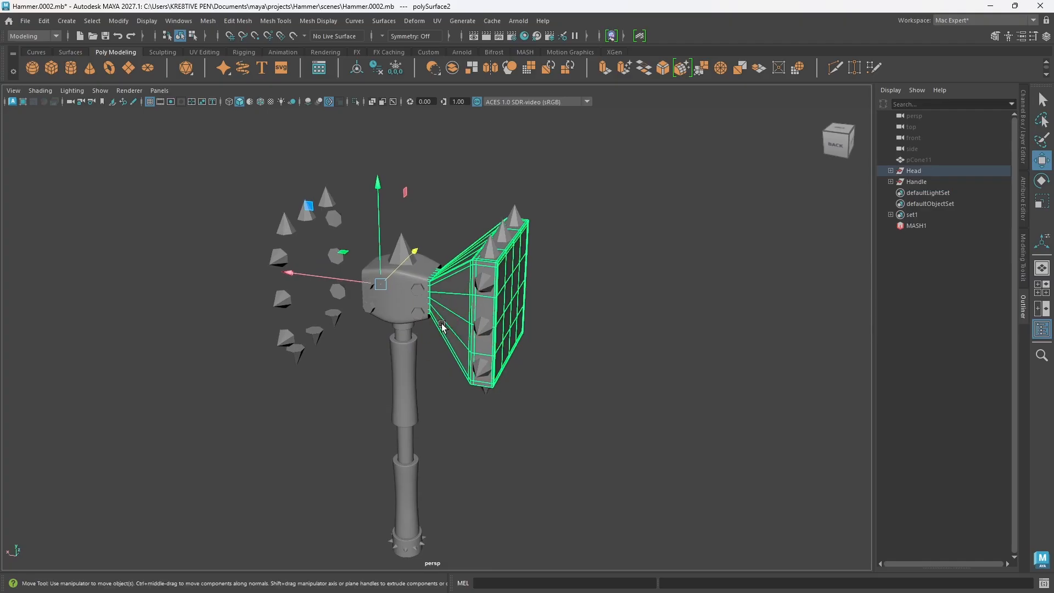
{"action": "key", "text": "3"}
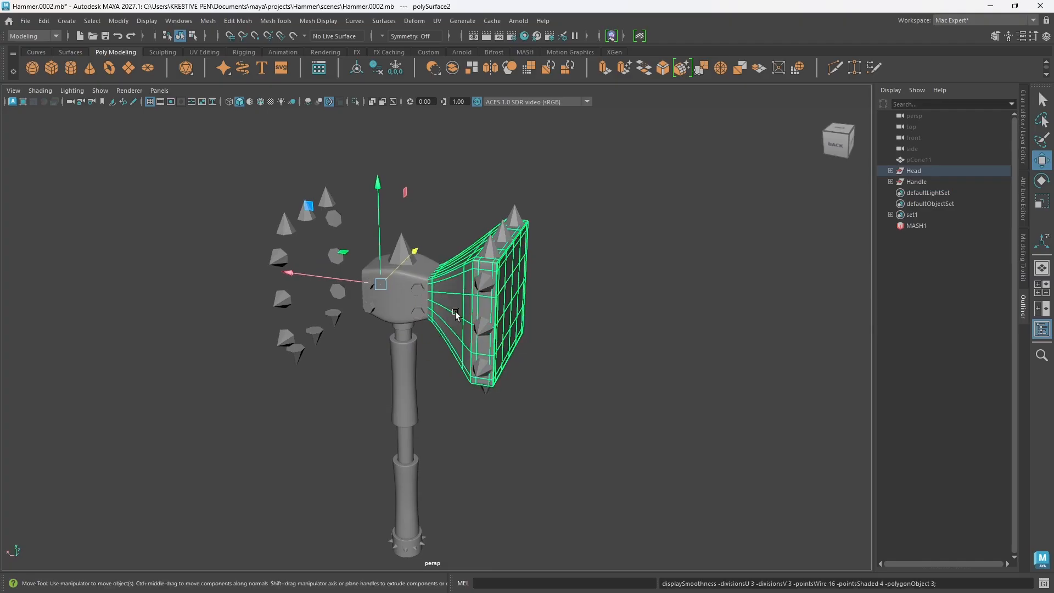
{"action": "left_click_drag", "start_coordinate": [468, 309], "coordinate": [485, 309], "text": "alt"}
{"action": "left_click", "coordinate": [486, 311]}
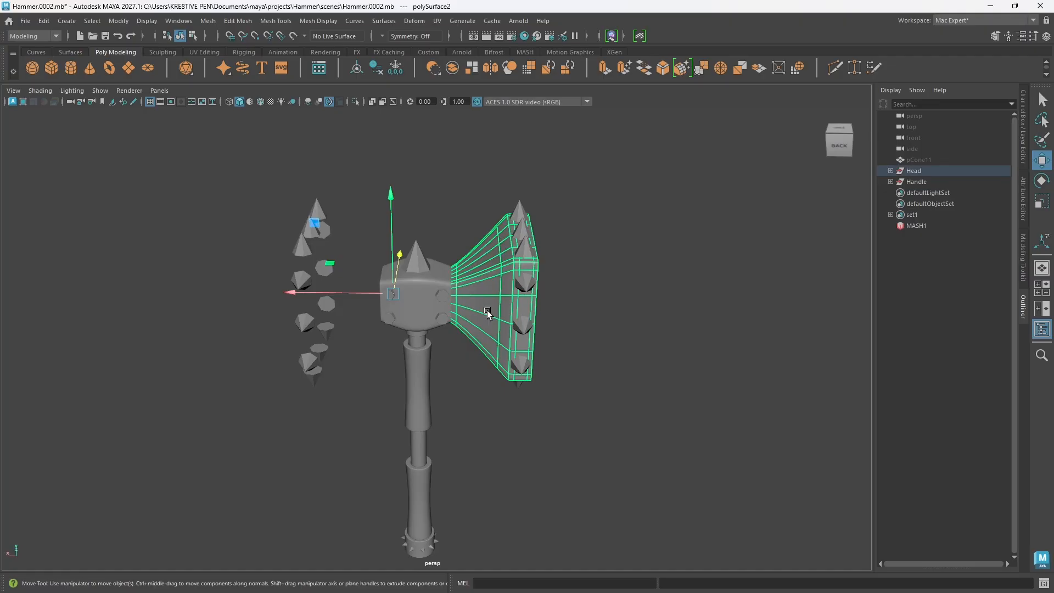
Step: With the UV Editor open, isolate the remaining head half and center its pivot
{"action": "left_click", "coordinate": [437, 20]}
{"action": "left_click", "coordinate": [468, 42]}
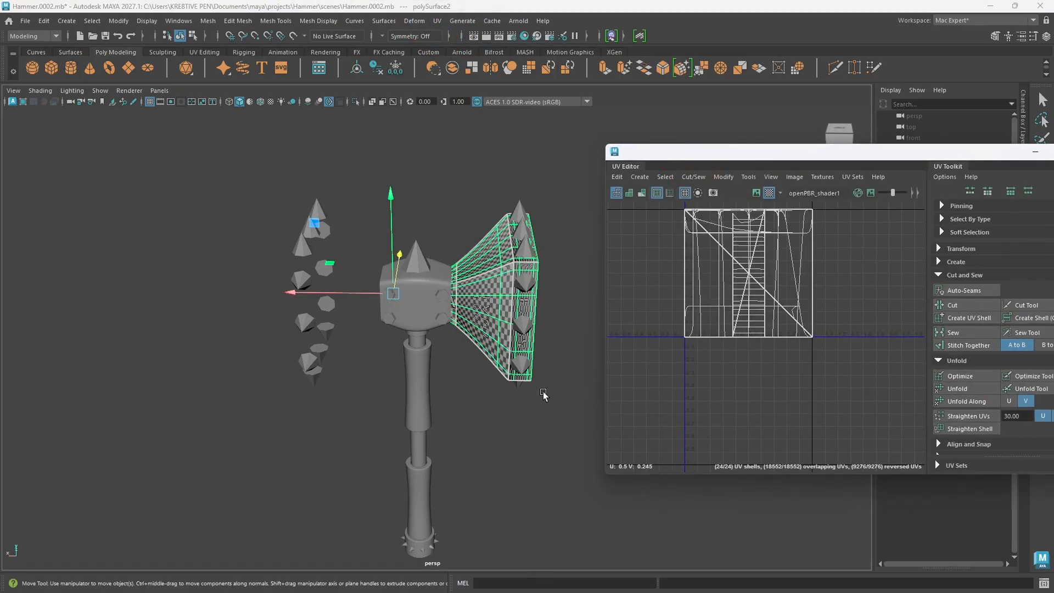
{"action": "left_click_drag", "start_coordinate": [536, 379], "coordinate": [389, 322], "text": "alt"}
{"action": "key", "text": "ctrl+1"}
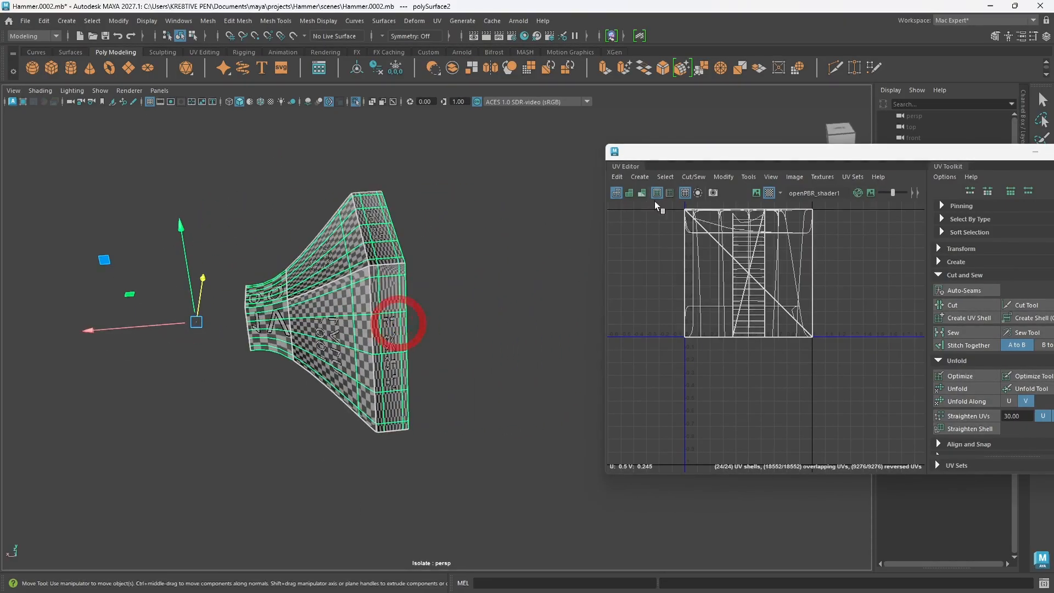
{"action": "left_click", "coordinate": [356, 70]}
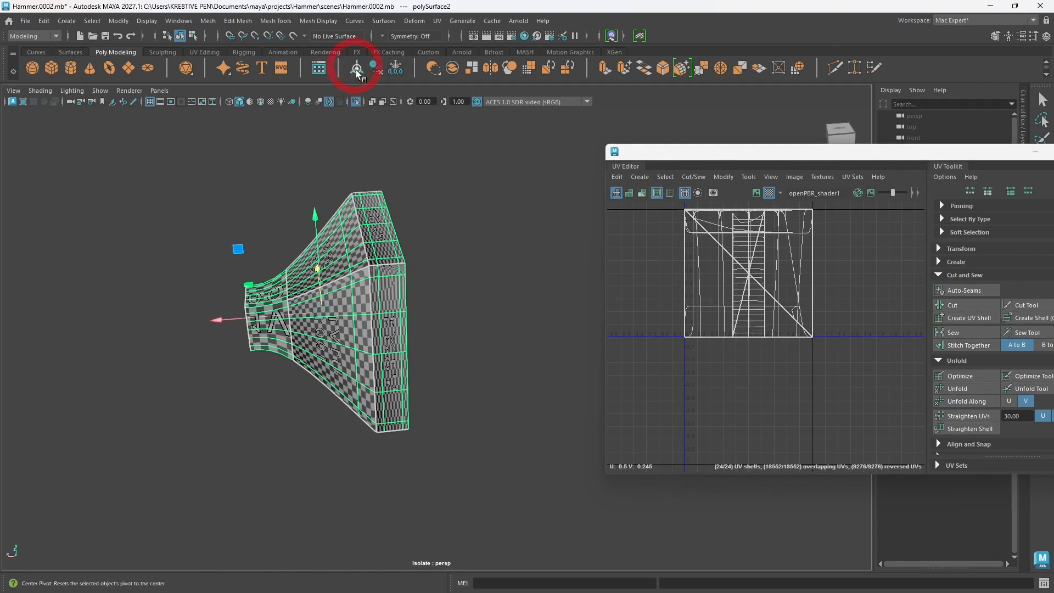
Step: Delete the head half's existing UVs and create a camera-based UV projection from a side view
{"action": "left_click_drag", "start_coordinate": [400, 331], "coordinate": [421, 339], "text": "alt"}
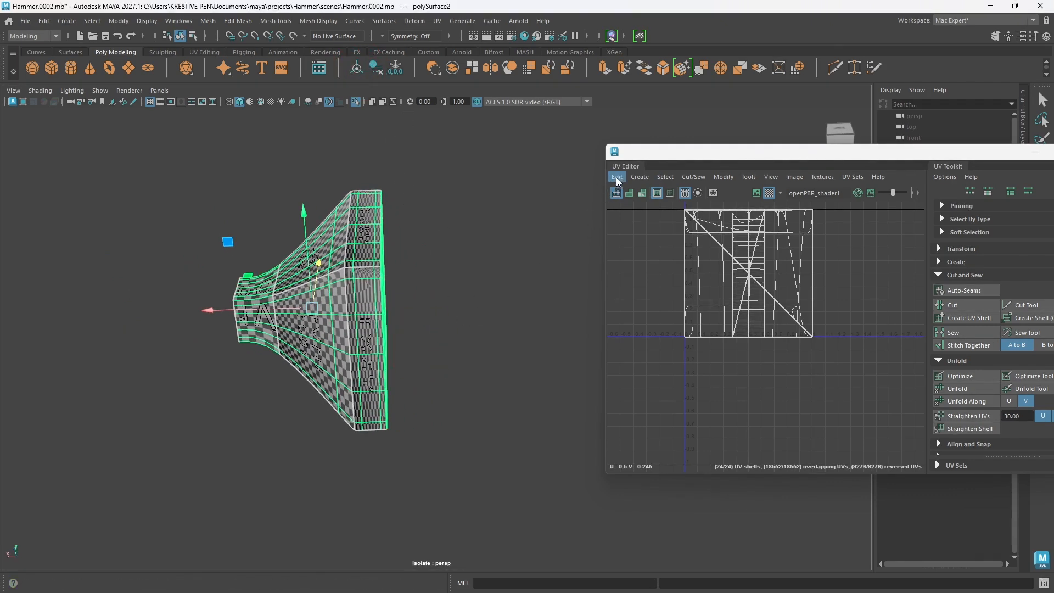
{"action": "left_click", "coordinate": [617, 179]}
{"action": "left_click", "coordinate": [645, 223]}
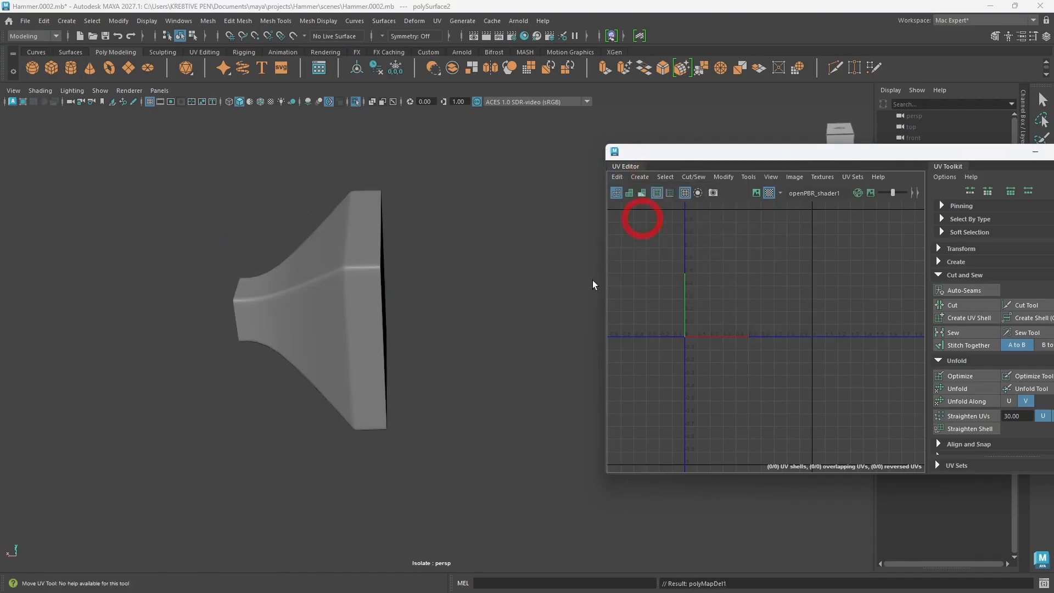
{"action": "left_click", "coordinate": [368, 340]}
{"action": "scroll", "coordinate": [406, 333], "scroll_direction": "up", "scroll_amount": 4}
{"action": "middle_click_drag", "start_coordinate": [398, 334], "coordinate": [473, 357], "text": "alt"}
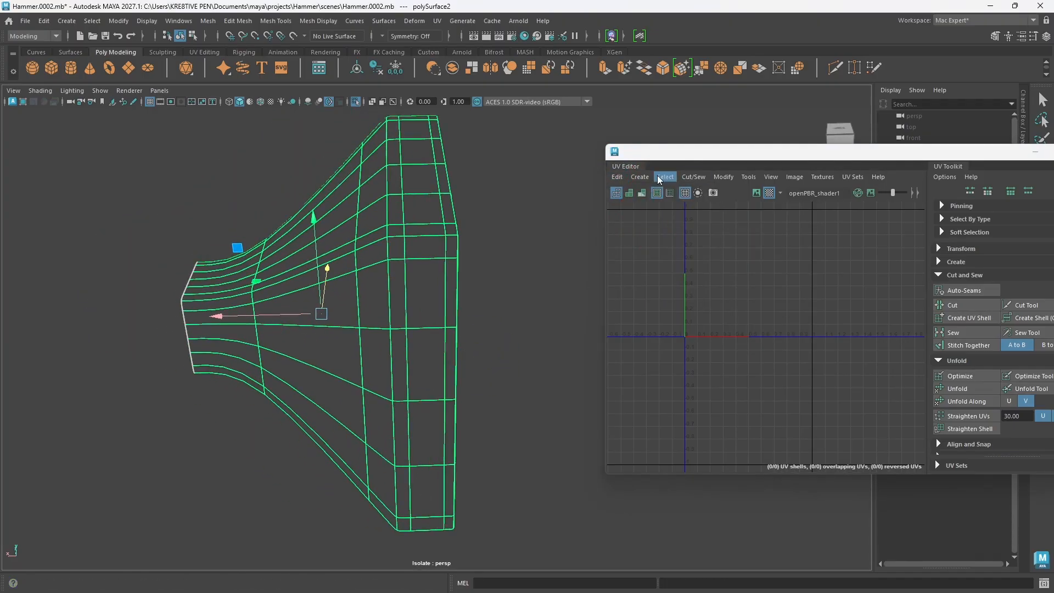
{"action": "left_click", "coordinate": [639, 176]}
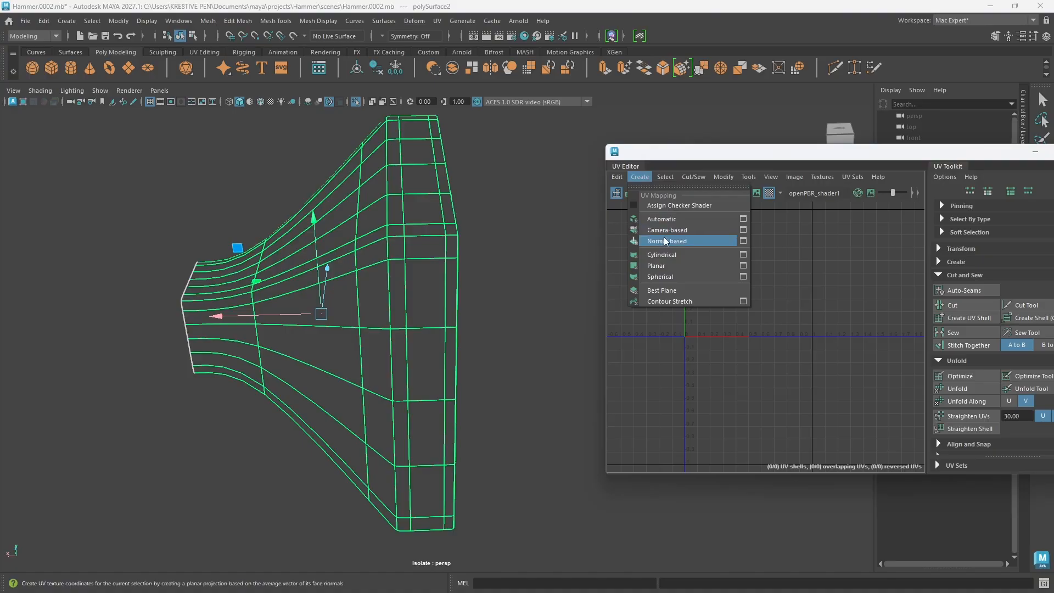
{"action": "left_click", "coordinate": [665, 231]}
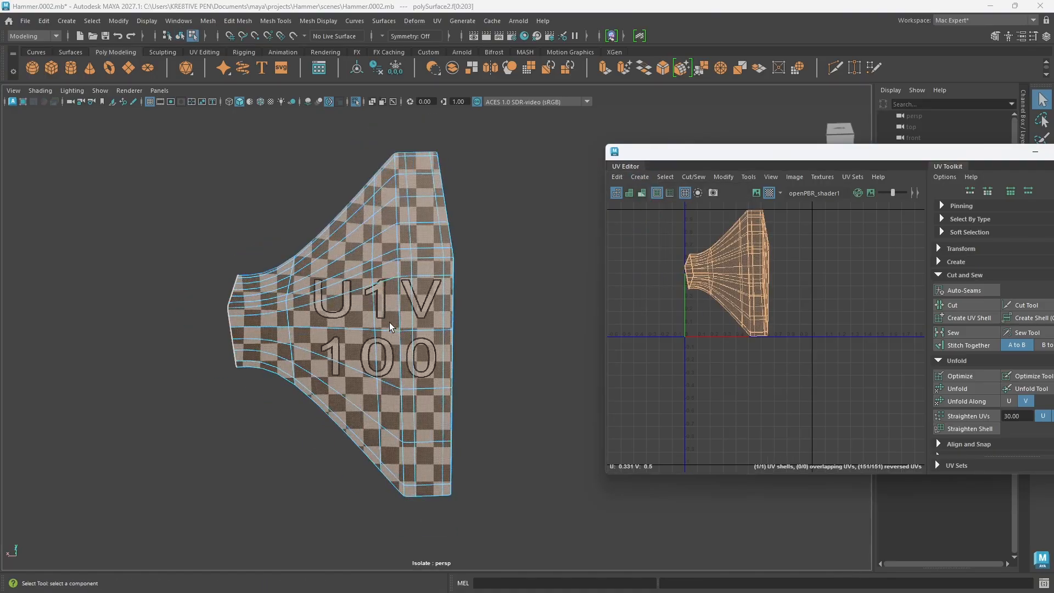
{"action": "left_click_drag", "start_coordinate": [447, 334], "coordinate": [487, 350], "text": "alt"}
{"action": "left_click", "coordinate": [437, 20]}
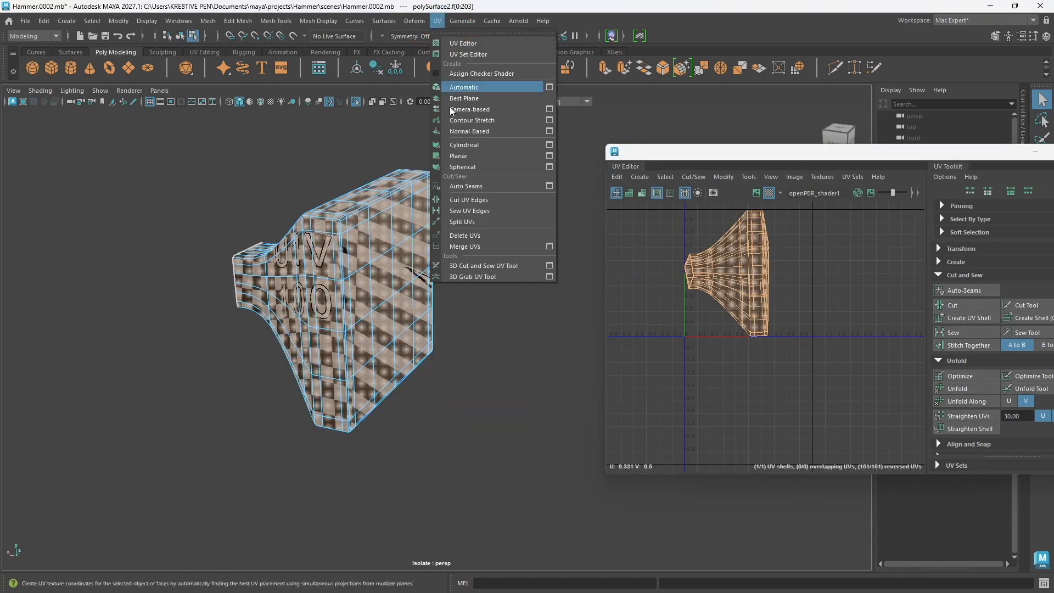
{"action": "left_click", "coordinate": [490, 268]}
{"action": "scroll", "coordinate": [390, 351], "scroll_direction": "up", "scroll_amount": 2}
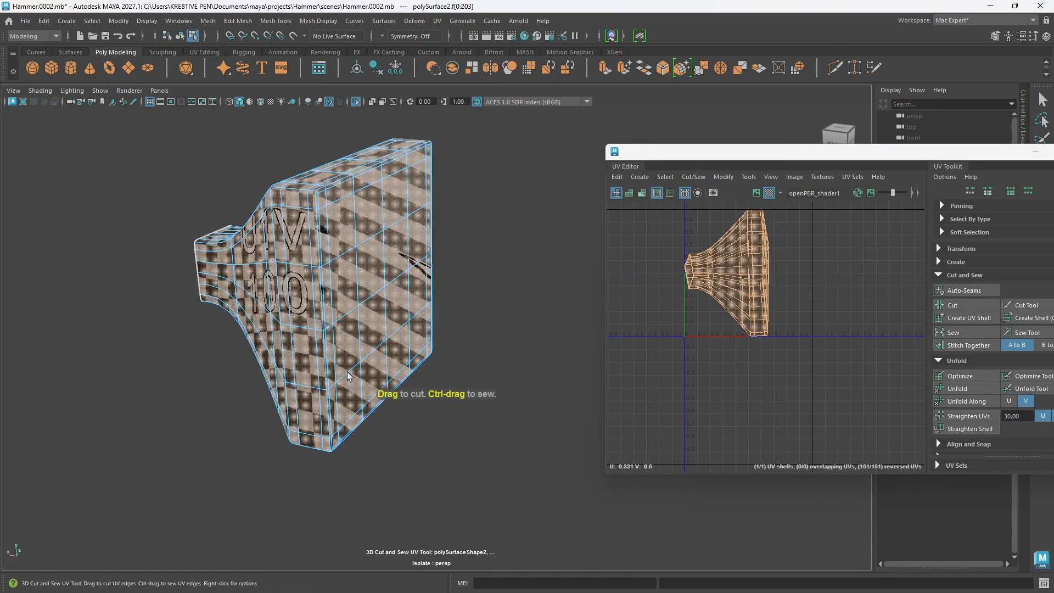
{"action": "scroll", "coordinate": [396, 394], "scroll_direction": "up", "scroll_amount": 5}
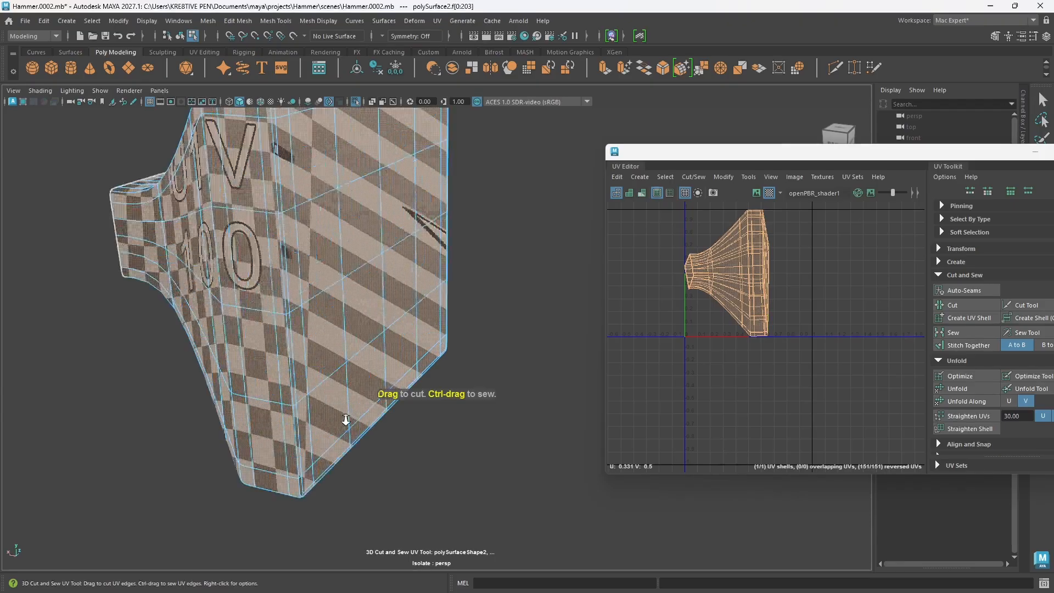
{"action": "left_click_drag", "start_coordinate": [415, 308], "coordinate": [378, 331], "text": "alt"}
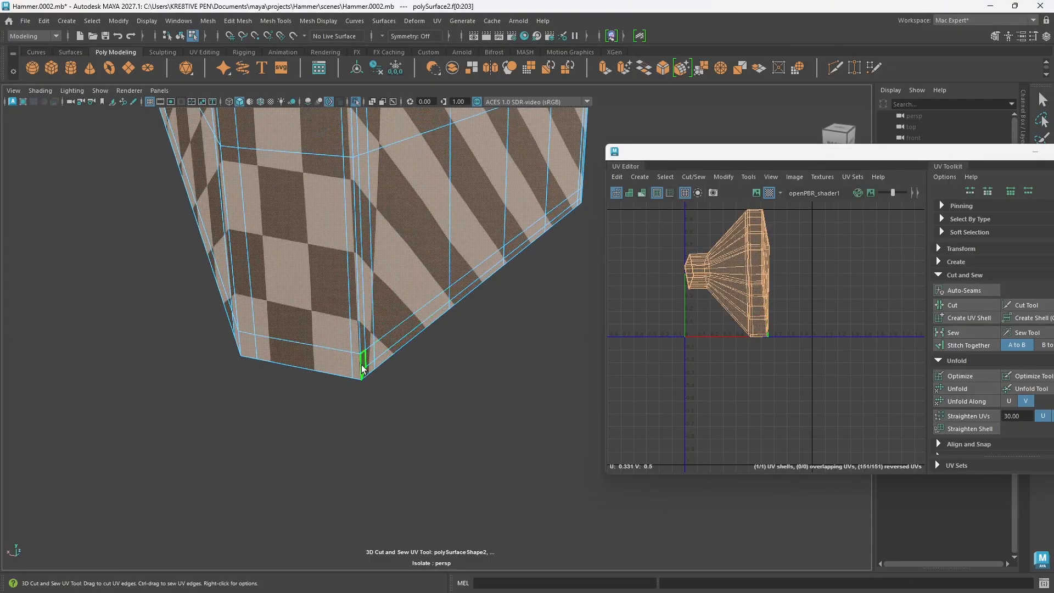
{"action": "left_click_drag", "start_coordinate": [362, 369], "coordinate": [400, 330], "text": "alt"}
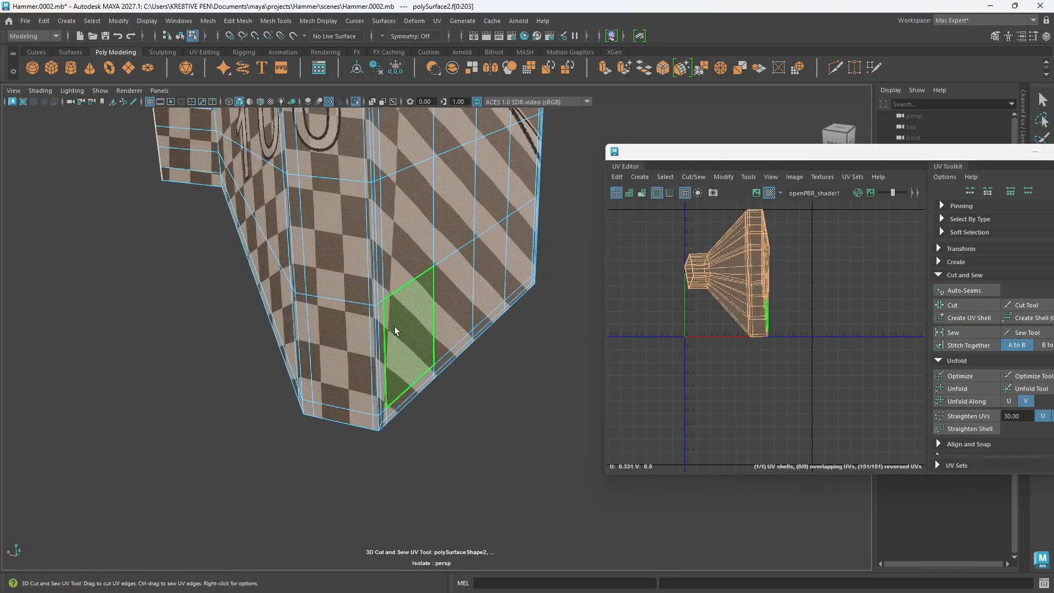
Step: Switch the head half to edge mode and cut the UVs around the flat striking face with the 3D Cut and Sew UV Tool
{"action": "key", "text": "w"}
{"action": "right_click", "coordinate": [385, 269]}
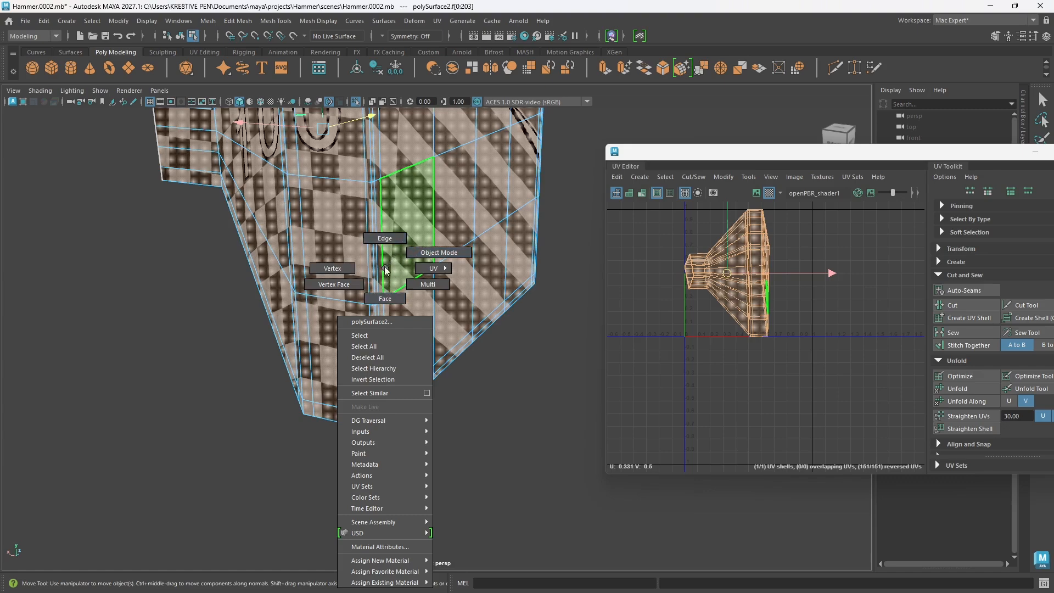
{"action": "left_click", "coordinate": [385, 238]}
{"action": "left_click", "coordinate": [484, 393]}
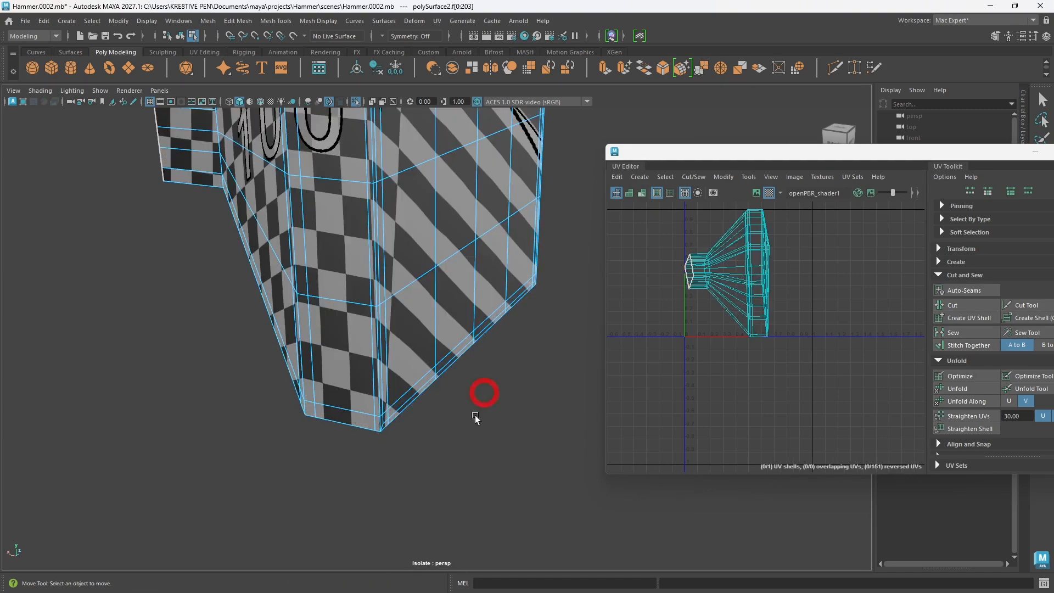
{"action": "left_click", "coordinate": [422, 291]}
{"action": "middle_click_drag", "start_coordinate": [416, 292], "coordinate": [420, 307], "text": "alt"}
{"action": "left_click", "coordinate": [525, 434]}
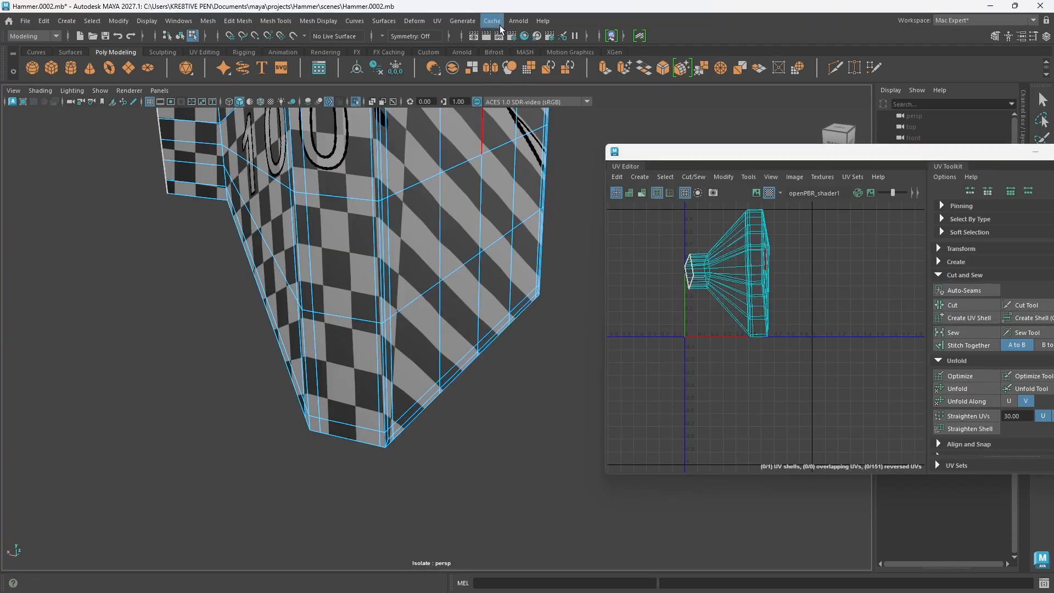
{"action": "left_click", "coordinate": [437, 20]}
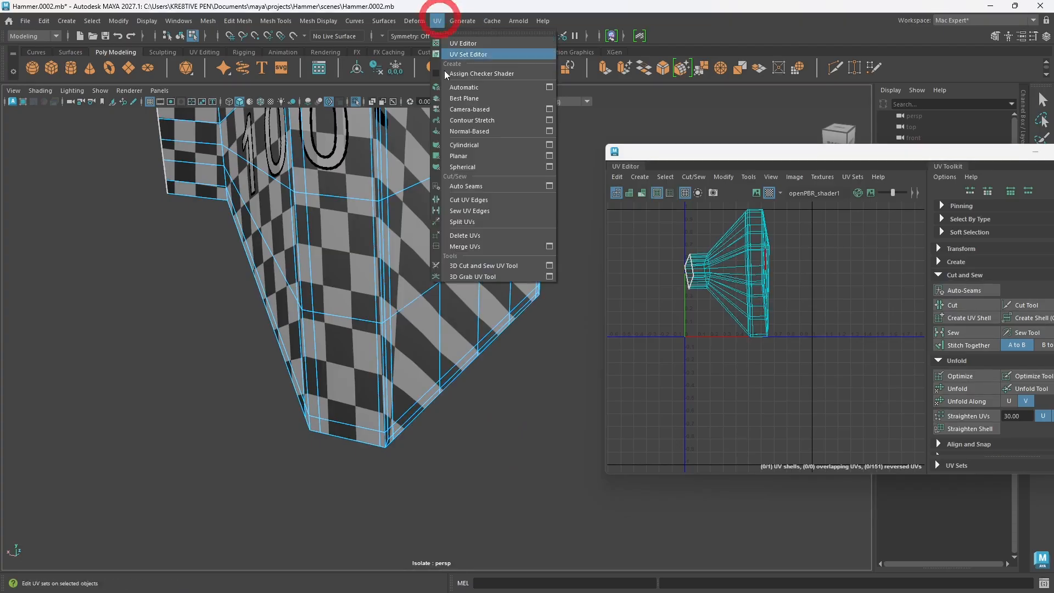
{"action": "left_click", "coordinate": [478, 265]}
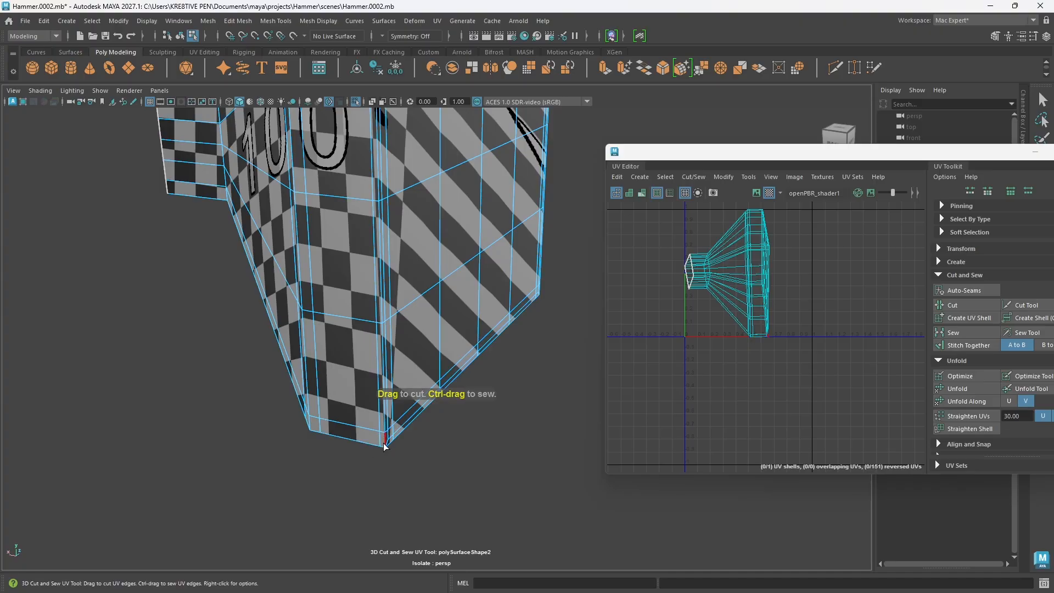
{"action": "left_click_drag", "start_coordinate": [384, 446], "coordinate": [378, 238]}
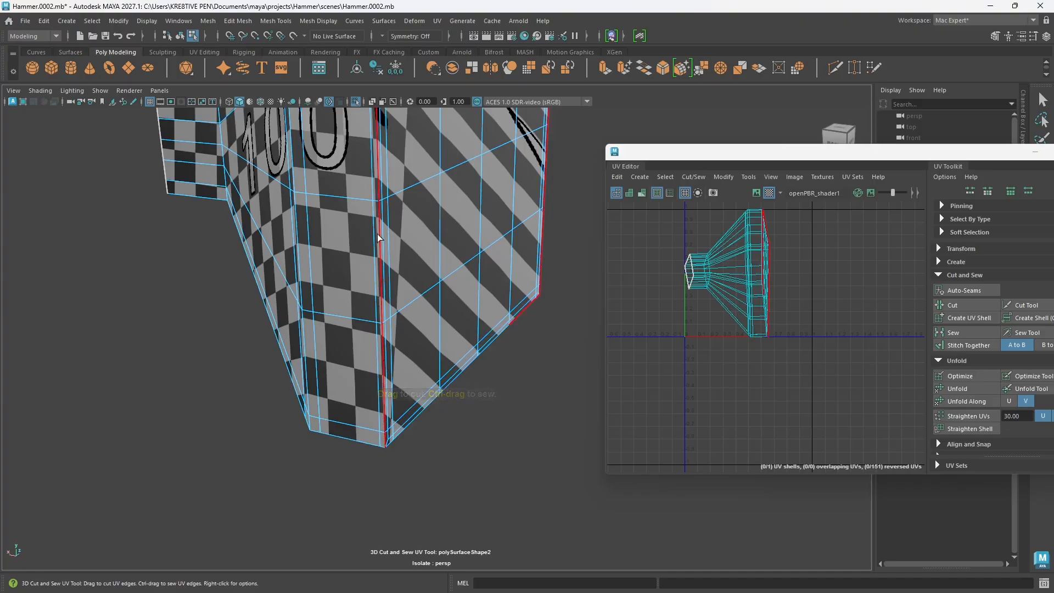
{"action": "double_click", "coordinate": [383, 187]}
Step: Cut a UV seam along one lengthwise corner edge of the head half, from the striking face's border to the neck opening
{"action": "left_click_drag", "start_coordinate": [320, 416], "coordinate": [439, 258], "text": "alt"}
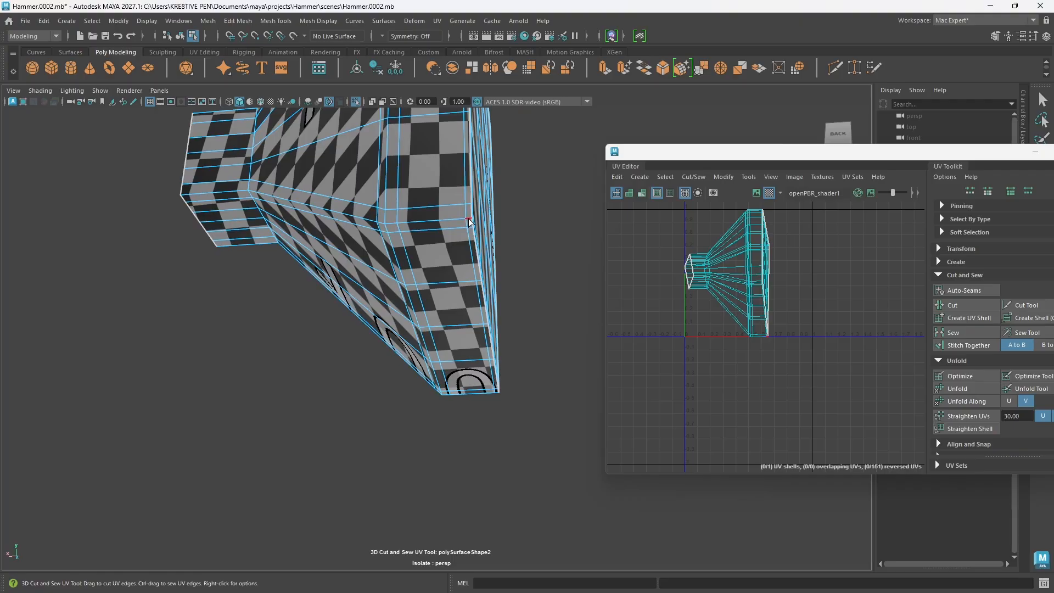
{"action": "left_click_drag", "start_coordinate": [469, 222], "coordinate": [356, 222]}
{"action": "left_click_drag", "start_coordinate": [213, 208], "coordinate": [222, 208]}
{"action": "scroll", "coordinate": [351, 288], "scroll_direction": "down", "scroll_amount": 1}
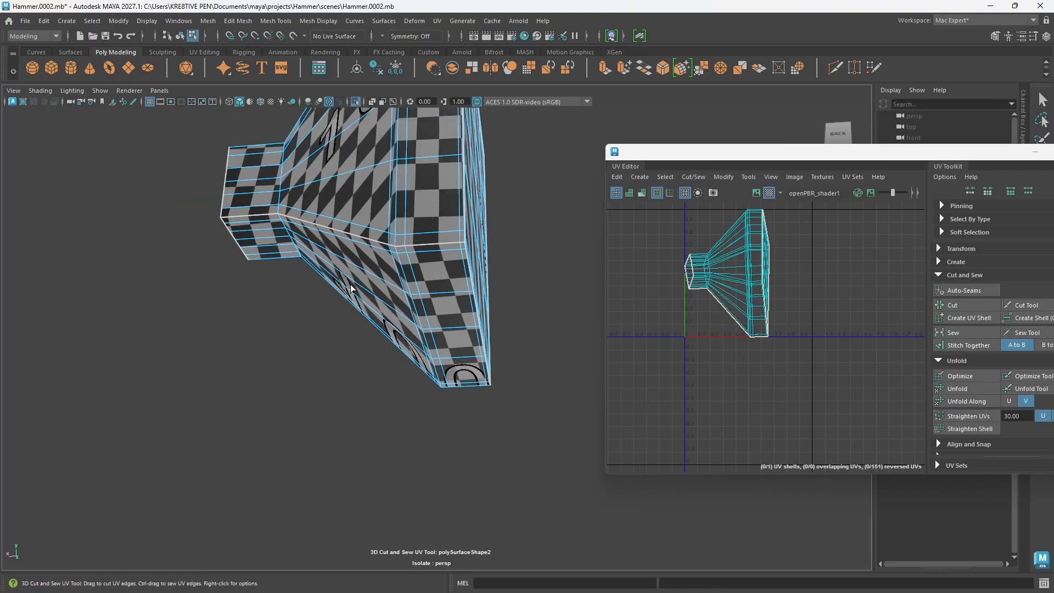
{"action": "left_click_drag", "start_coordinate": [333, 311], "coordinate": [302, 284], "text": "alt"}
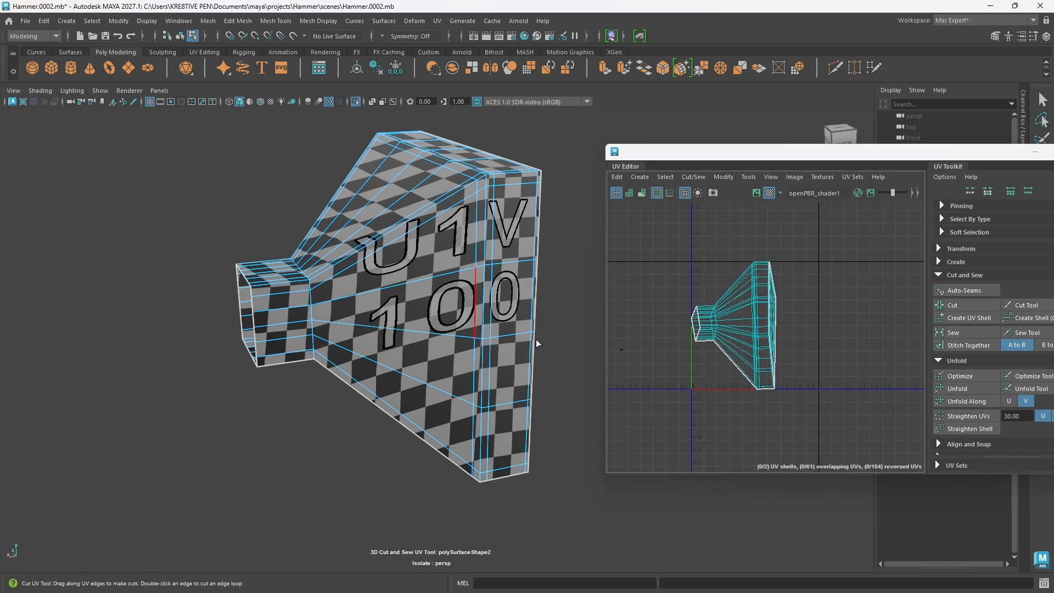
Step: Select all UVs of the head half and unfold both shells
{"action": "right_click", "coordinate": [816, 307]}
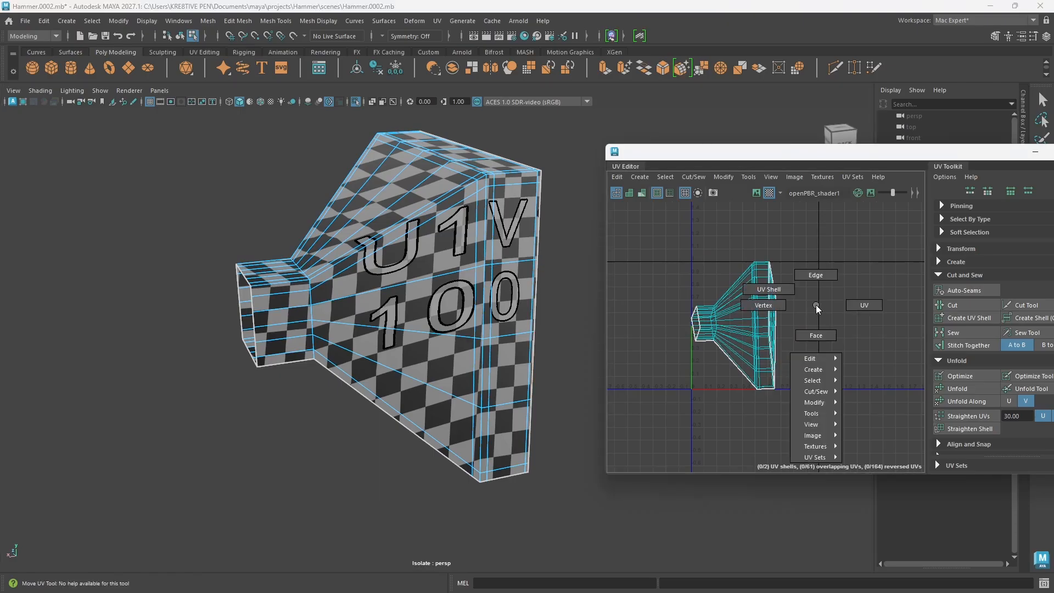
{"action": "left_click", "coordinate": [866, 305]}
{"action": "left_click_drag", "start_coordinate": [823, 435], "coordinate": [661, 248]}
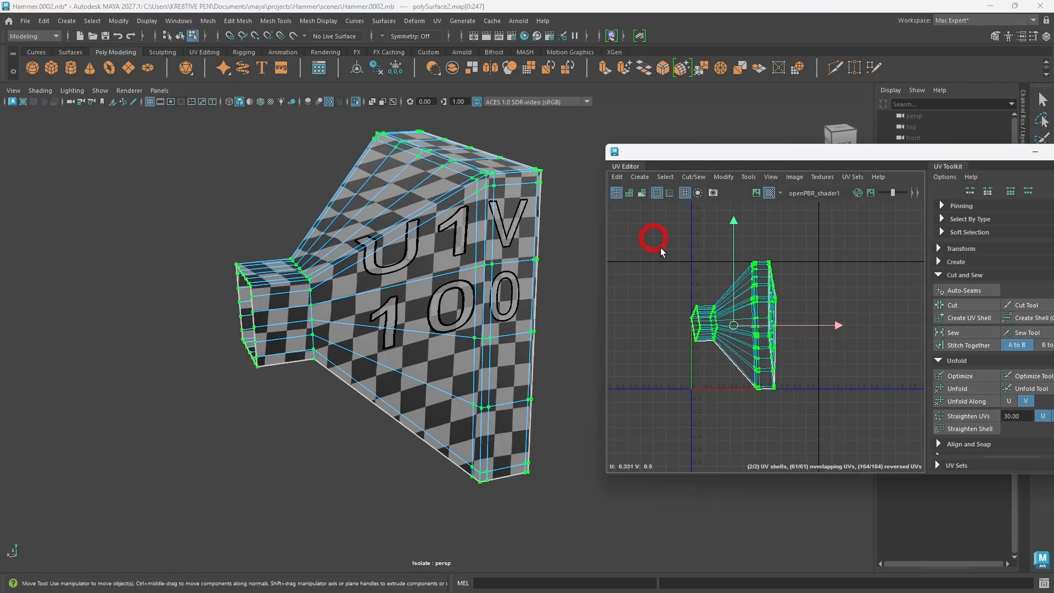
{"action": "right_click_drag", "start_coordinate": [819, 275], "coordinate": [681, 279], "text": "shift"}
{"action": "mouse_move", "coordinate": [815, 362]}
{"action": "middle_mouse_down", "text": "alt"}
{"action": "mouse_move", "coordinate": [776, 364]}
{"action": "mouse_move", "coordinate": [796, 366]}
{"action": "middle_mouse_up", "text": "alt"}
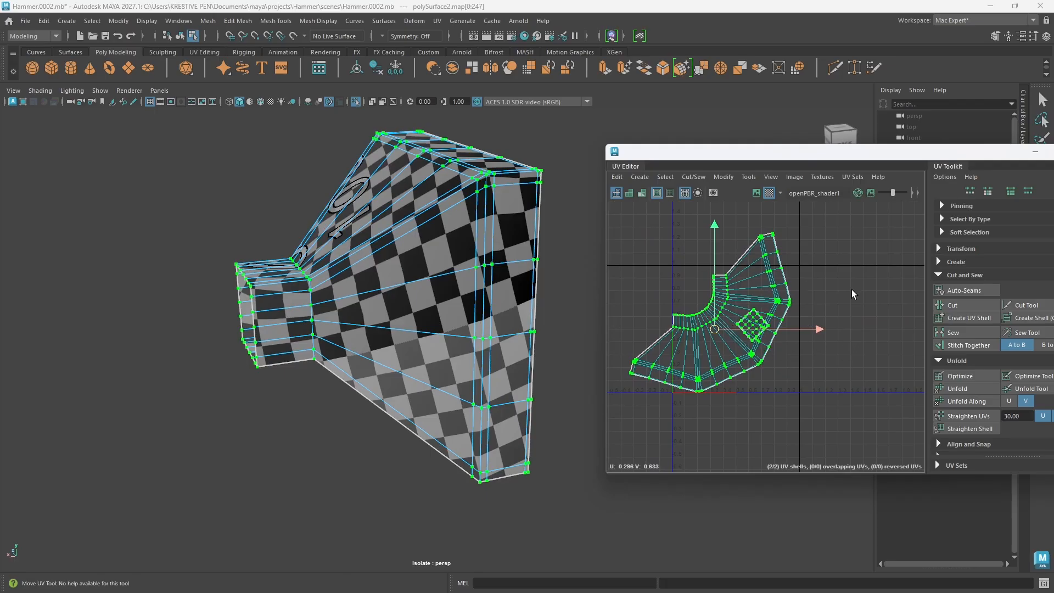
Step: Orient the head half's two UV shells and lay them out side by side within the UV tile
{"action": "right_click_drag", "start_coordinate": [846, 284], "coordinate": [906, 417]}
{"action": "right_click_drag", "start_coordinate": [813, 296], "coordinate": [725, 326], "text": "shift"}
{"action": "scroll", "coordinate": [712, 402], "scroll_direction": "up", "scroll_amount": 5}
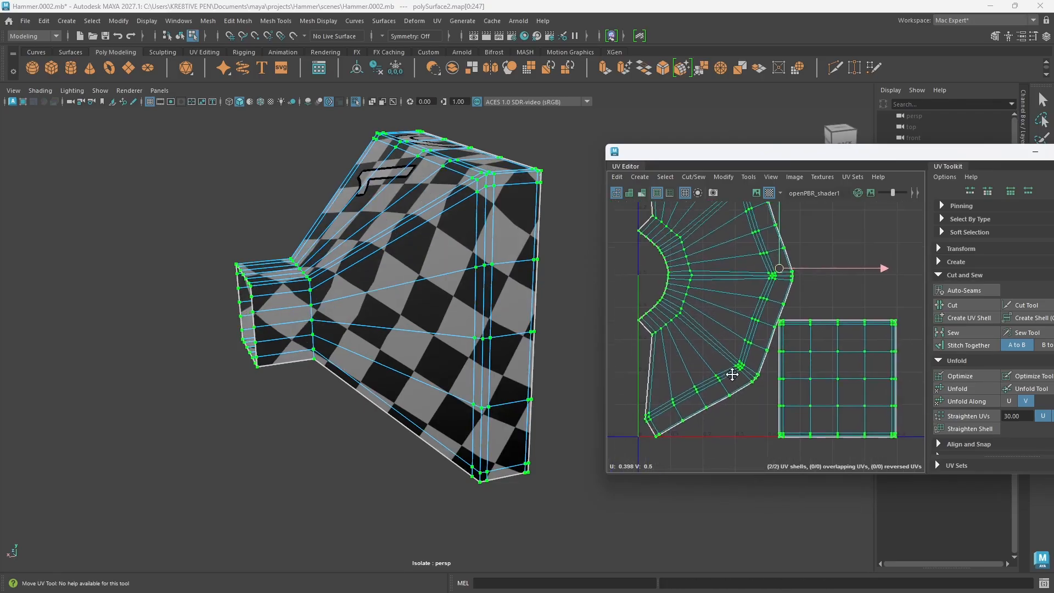
{"action": "scroll", "coordinate": [739, 337], "scroll_direction": "down", "scroll_amount": 3}
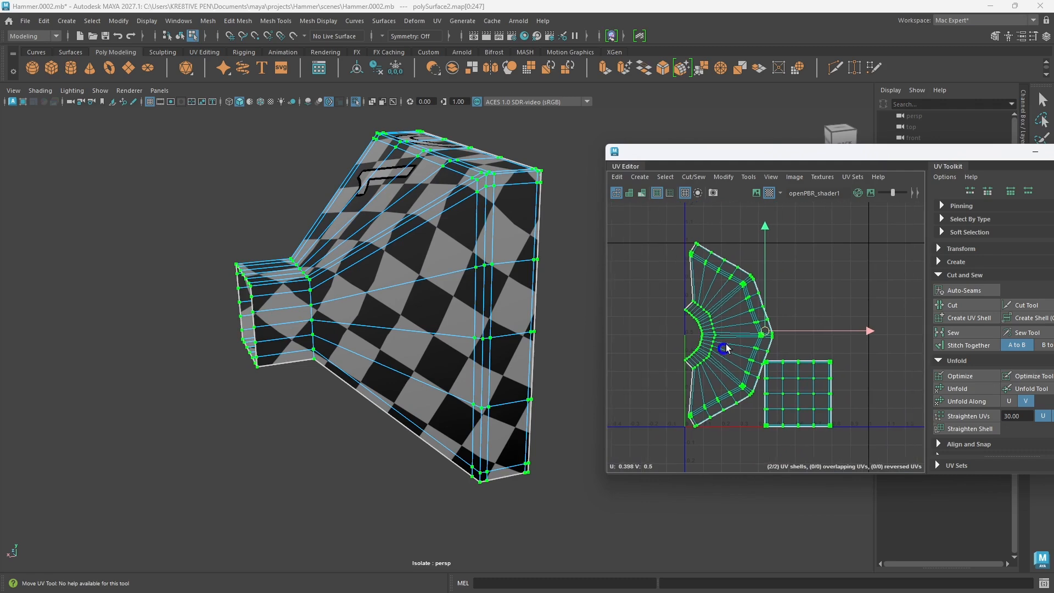
{"action": "scroll", "coordinate": [711, 331], "scroll_direction": "up", "scroll_amount": 4}
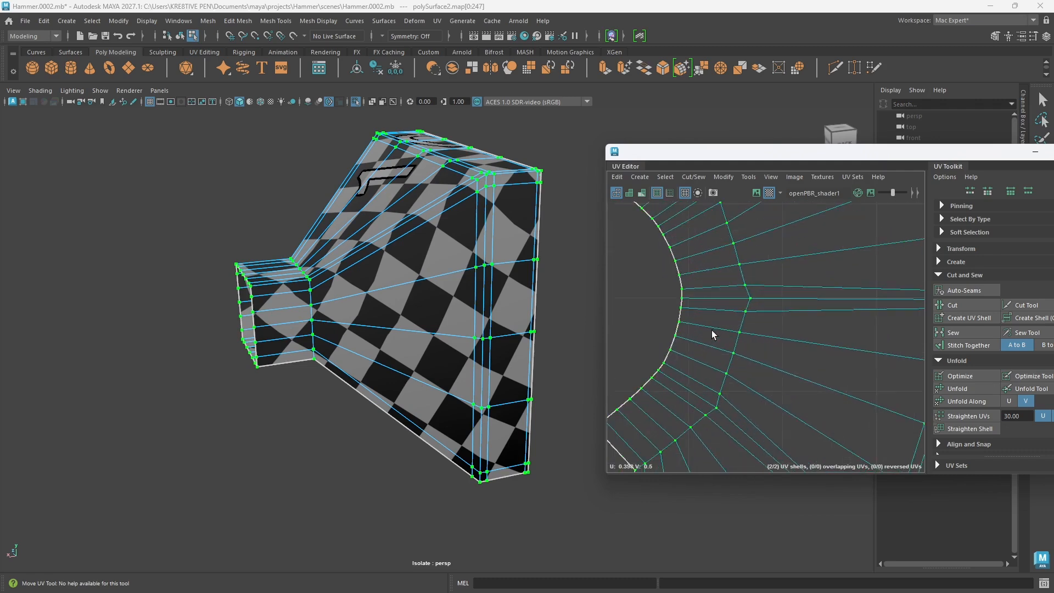
{"action": "scroll", "coordinate": [717, 327], "scroll_direction": "down", "scroll_amount": 2}
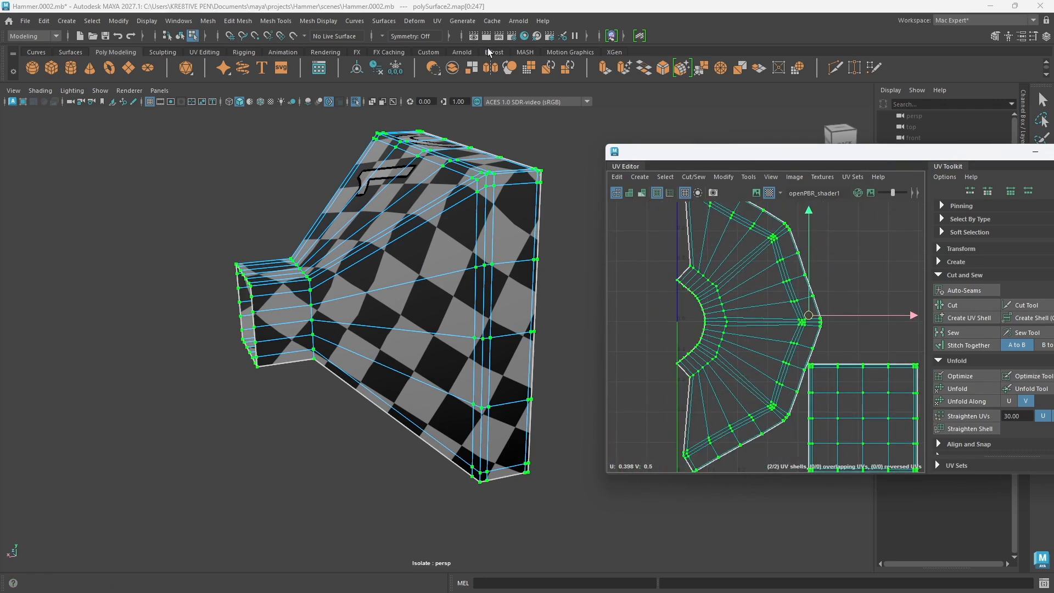
Step: Cut a UV seam around the edge loop where the neck meets the flared head half, using the 3D Cut and Sew UV Tool
{"action": "right_click", "coordinate": [419, 235]}
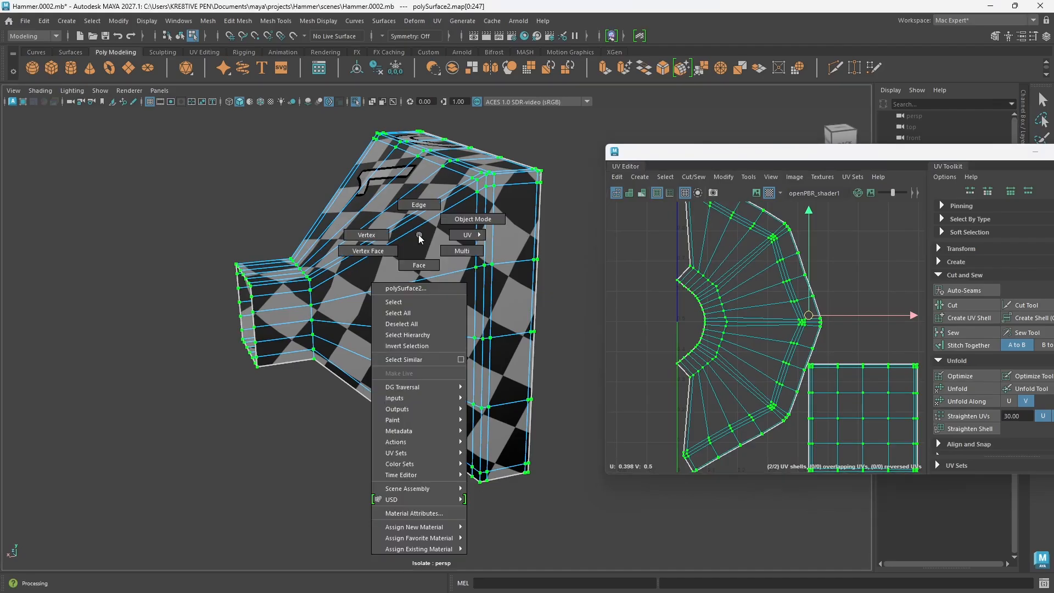
{"action": "left_click", "coordinate": [438, 23]}
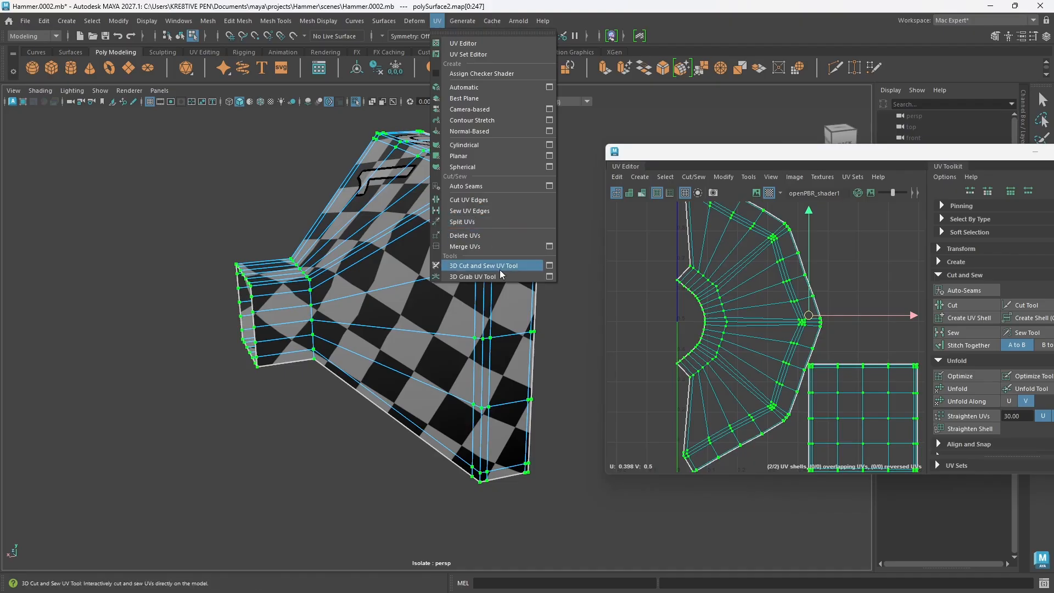
{"action": "left_click", "coordinate": [477, 268]}
{"action": "scroll", "coordinate": [296, 347], "scroll_direction": "up", "scroll_amount": 5}
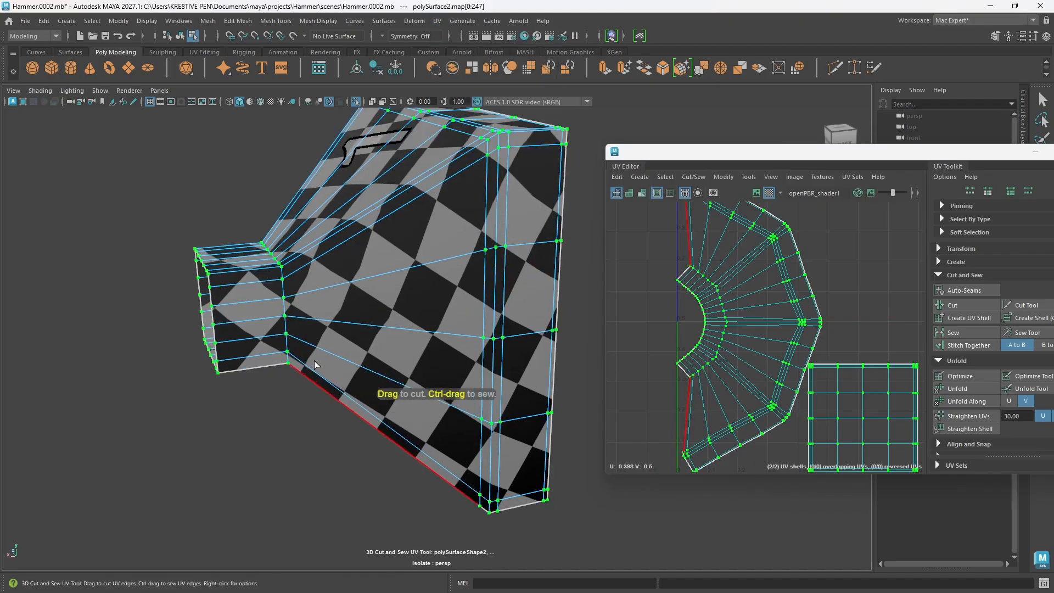
{"action": "middle_click_drag", "start_coordinate": [281, 349], "coordinate": [416, 354], "text": "alt"}
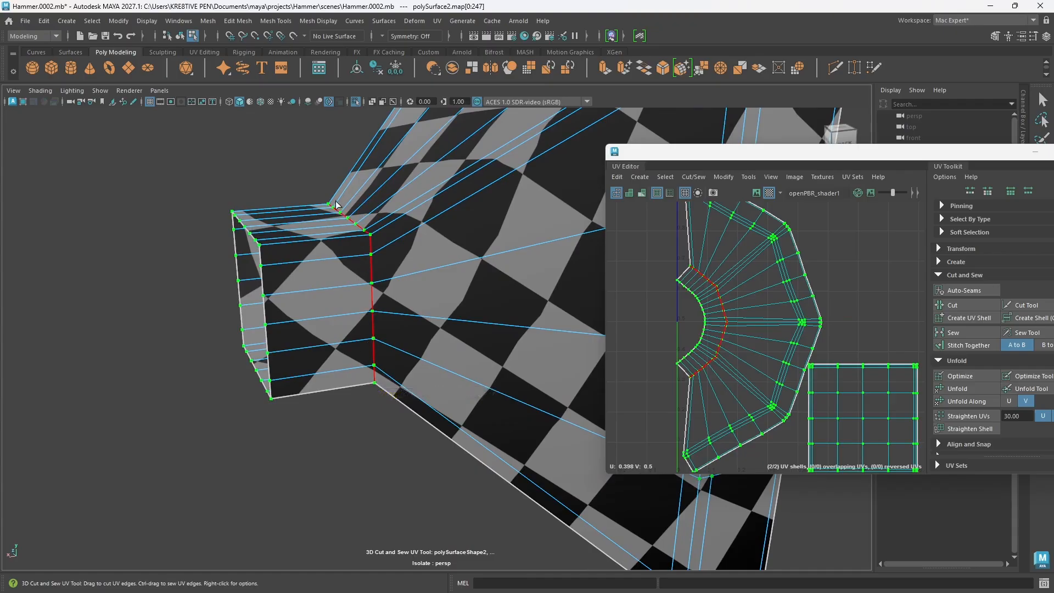
{"action": "left_click_drag", "start_coordinate": [294, 173], "coordinate": [431, 379], "text": "alt"}
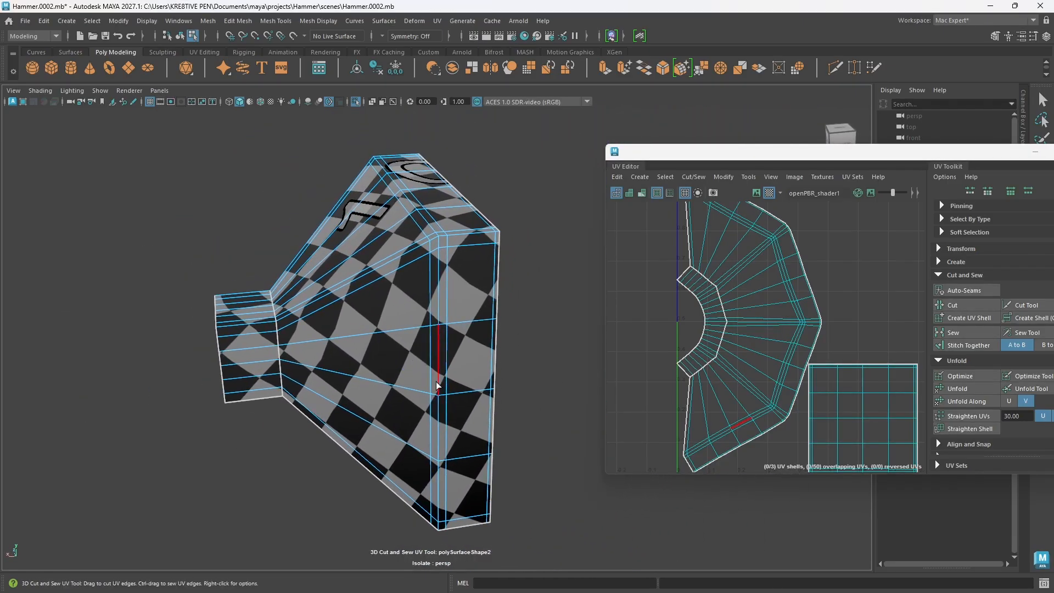
Step: Cut a UV seam along the edge loop where the head half's flared sides meet its outer rim
{"action": "left_click_drag", "start_coordinate": [447, 418], "coordinate": [447, 379], "text": "alt"}
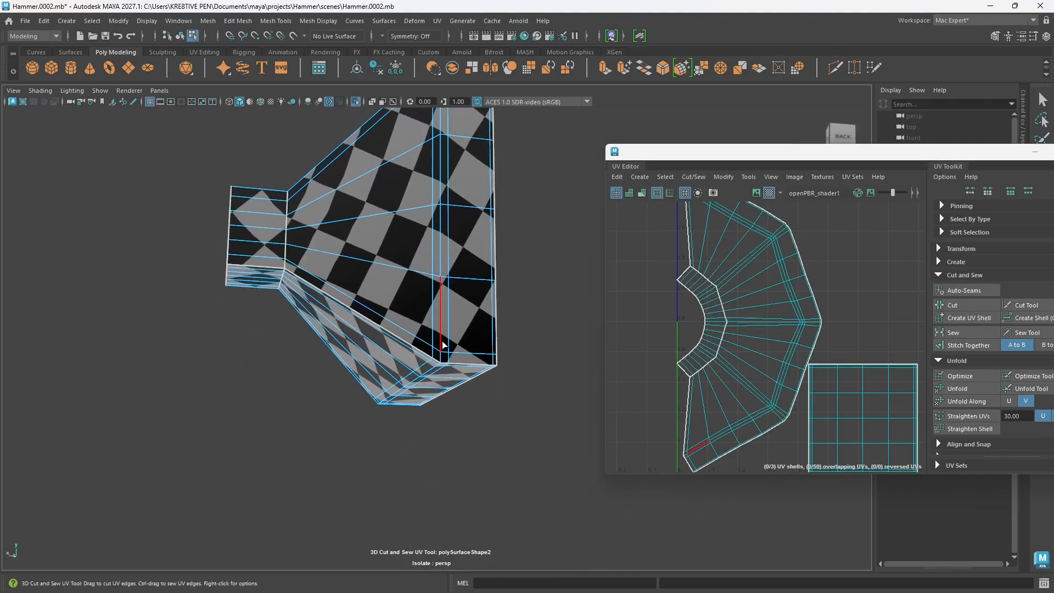
{"action": "left_click_drag", "start_coordinate": [442, 339], "coordinate": [433, 215]}
{"action": "left_click_drag", "start_coordinate": [430, 176], "coordinate": [428, 171]}
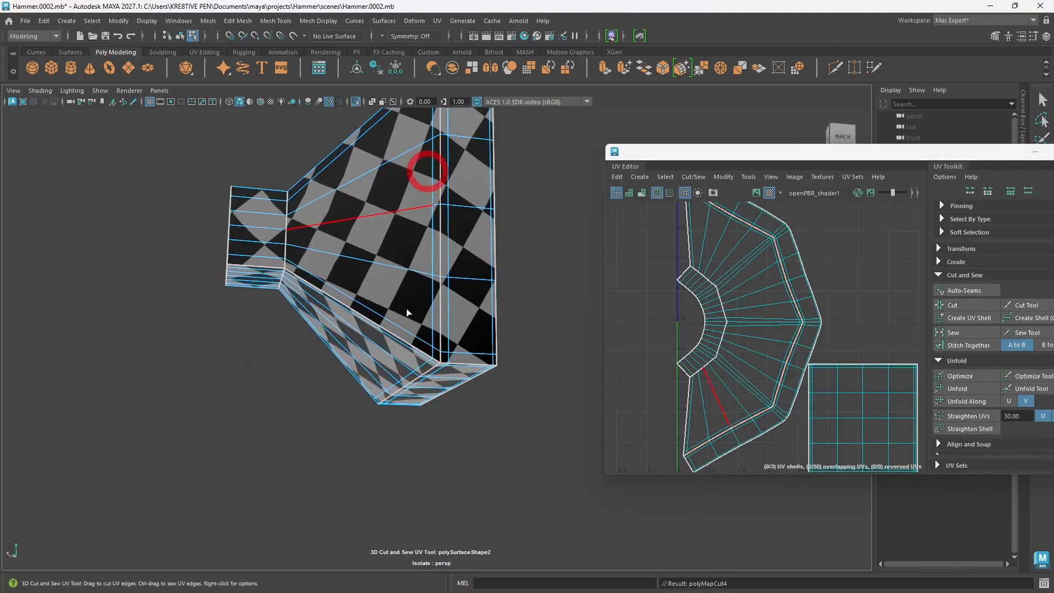
{"action": "left_click_drag", "start_coordinate": [407, 311], "coordinate": [440, 325], "text": "alt"}
{"action": "right_click_drag", "start_coordinate": [455, 329], "coordinate": [439, 333], "text": "alt"}
{"action": "left_click_drag", "start_coordinate": [440, 334], "coordinate": [426, 345], "text": "alt"}
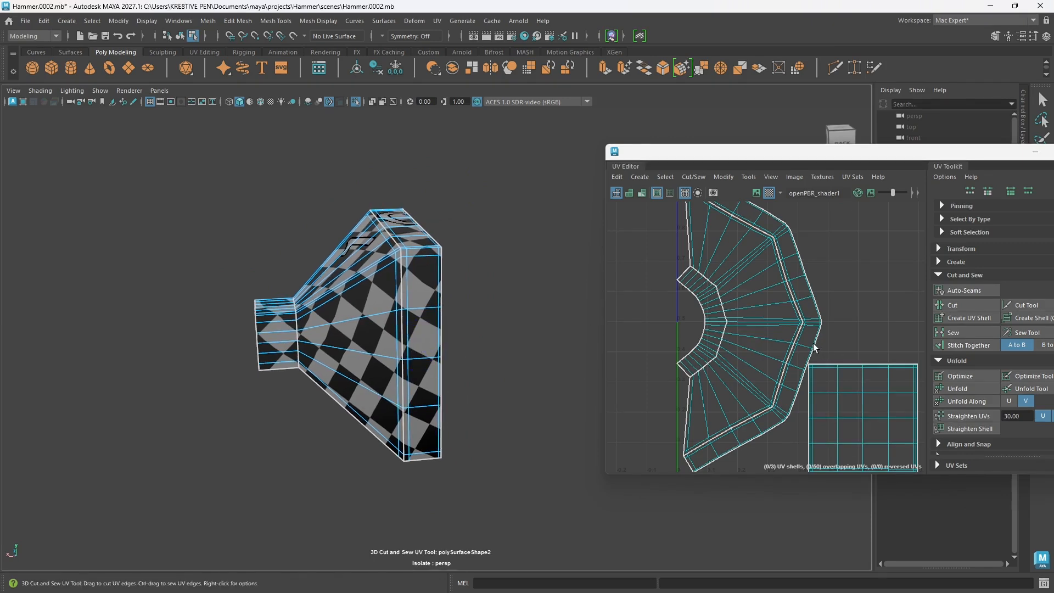
Step: Select the square striking-face shell and move it out of the UV tile, away from the fan-shaped shells
{"action": "scroll", "coordinate": [814, 347], "scroll_direction": "down", "scroll_amount": 5}
{"action": "middle_click_drag", "start_coordinate": [816, 361], "coordinate": [697, 372], "text": "alt"}
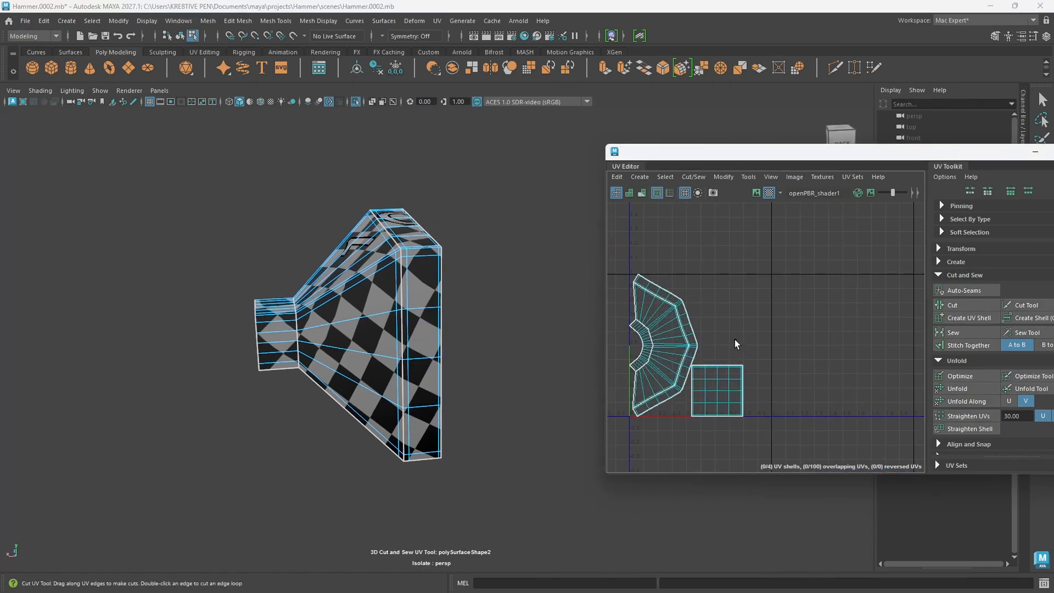
{"action": "right_click_drag", "start_coordinate": [760, 311], "coordinate": [800, 308]}
{"action": "scroll", "coordinate": [752, 330], "scroll_direction": "down", "scroll_amount": 2}
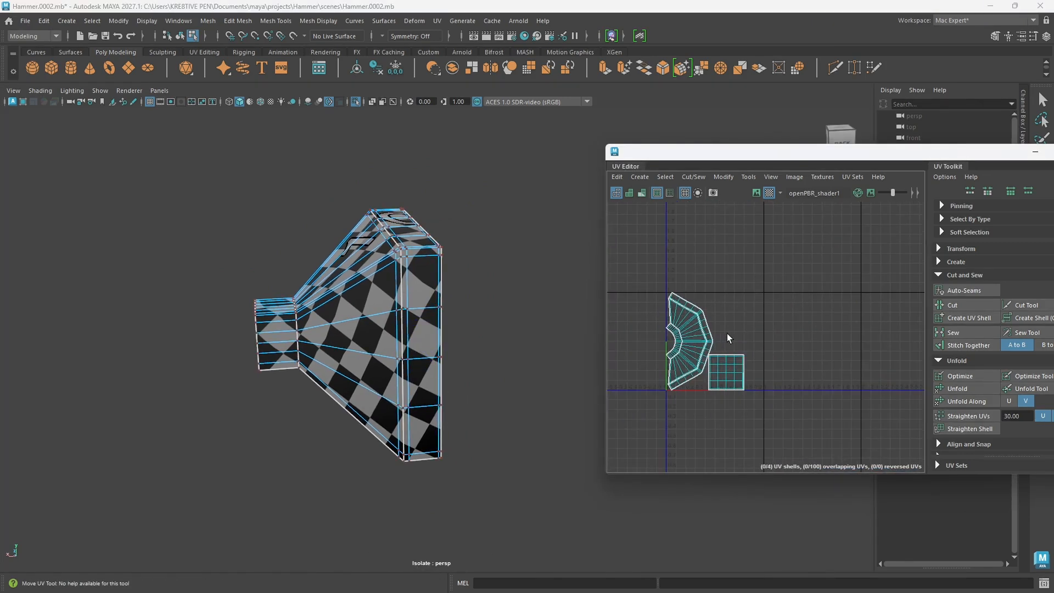
{"action": "middle_click_drag", "start_coordinate": [729, 338], "coordinate": [756, 346], "text": "alt"}
{"action": "right_click_drag", "start_coordinate": [754, 377], "coordinate": [696, 364]}
{"action": "left_click", "coordinate": [750, 379]}
{"action": "left_click", "coordinate": [750, 379]}
{"action": "key", "text": "w"}
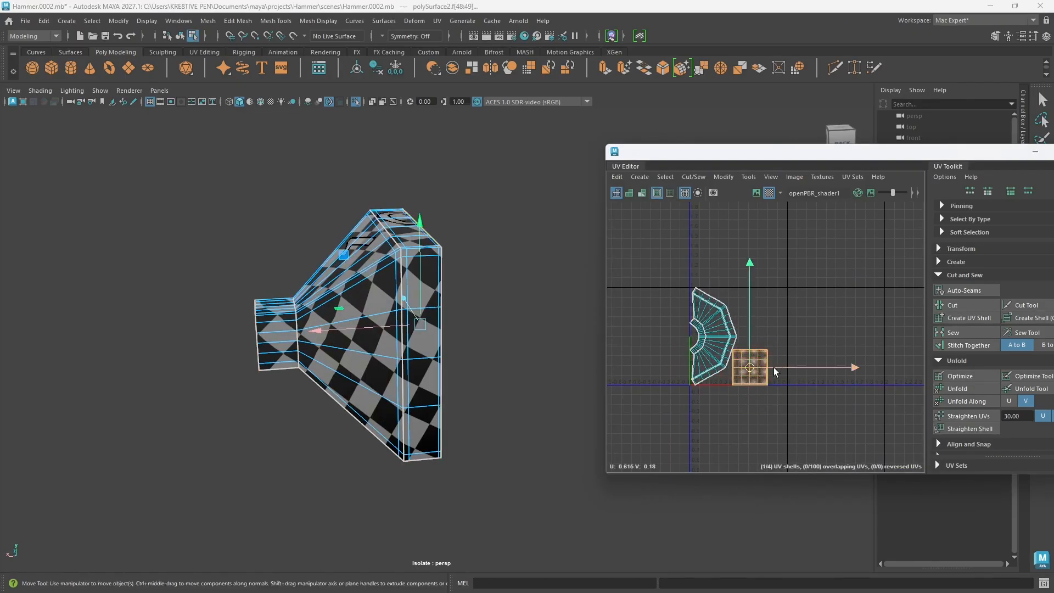
{"action": "left_click_drag", "start_coordinate": [750, 367], "coordinate": [871, 273]}
{"action": "scroll", "coordinate": [733, 364], "scroll_direction": "up", "scroll_amount": 3}
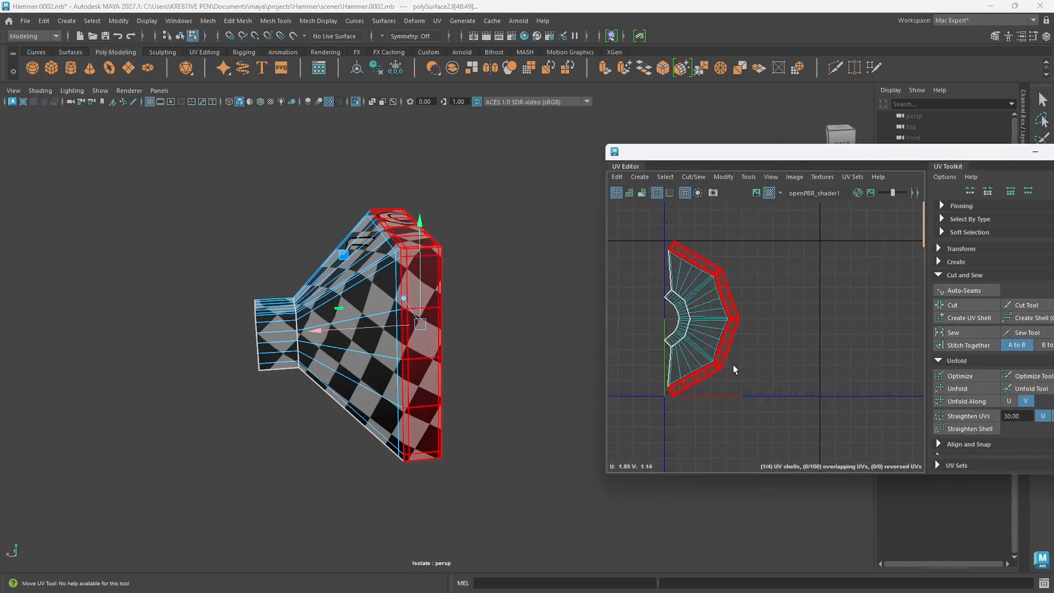
Step: Select all UVs of the neck, flared body and rim shells and unfold them
{"action": "middle_click_drag", "start_coordinate": [733, 365], "coordinate": [750, 379], "text": "alt"}
{"action": "right_click_drag", "start_coordinate": [785, 348], "coordinate": [834, 351]}
{"action": "left_click_drag", "start_coordinate": [798, 430], "coordinate": [655, 233]}
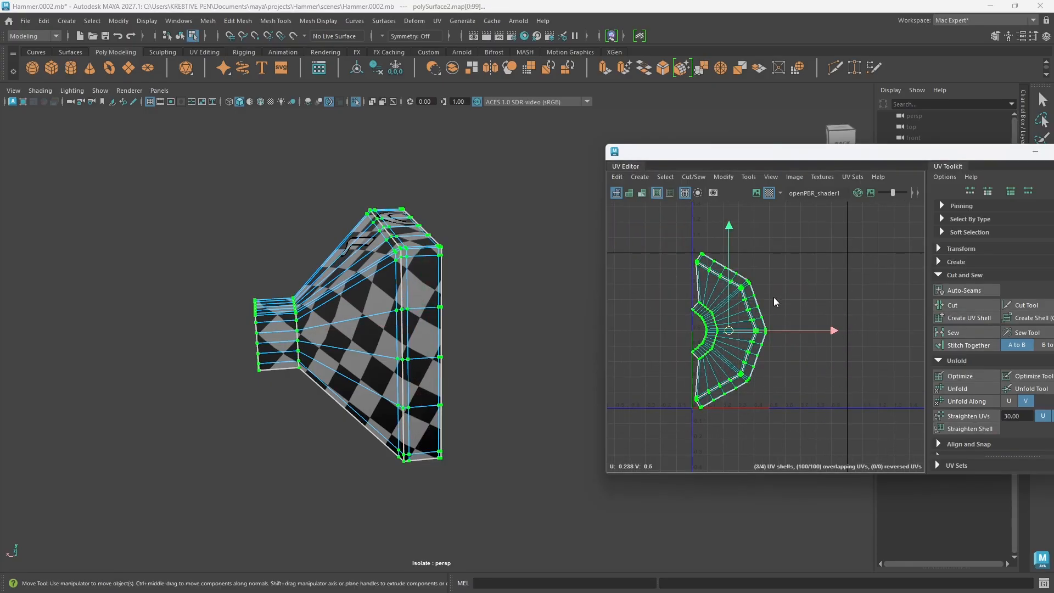
{"action": "right_click_drag", "start_coordinate": [774, 298], "coordinate": [667, 299], "text": "shift"}
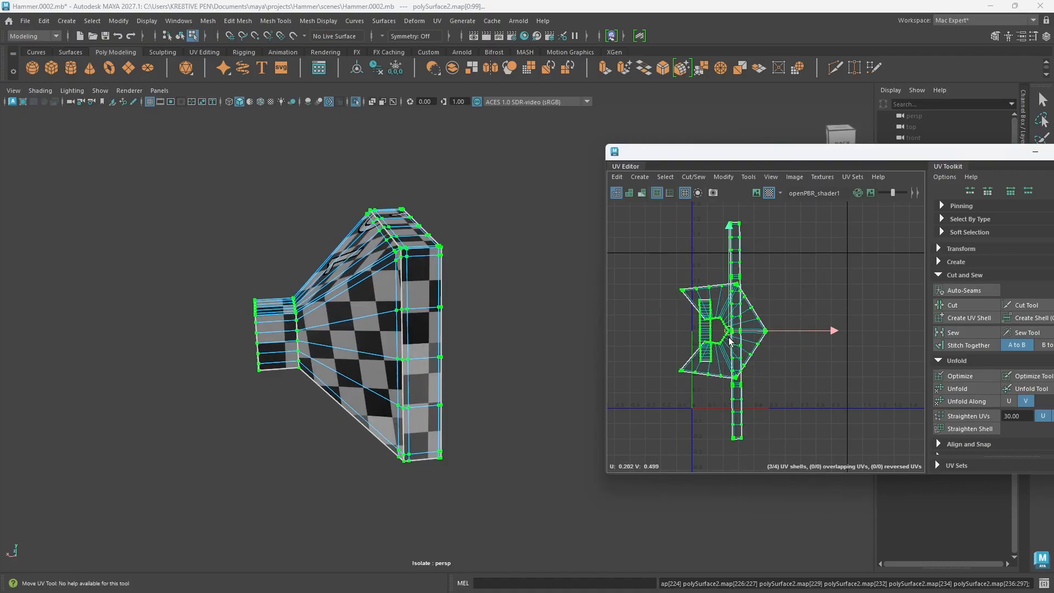
{"action": "scroll", "coordinate": [730, 340], "scroll_direction": "up", "scroll_amount": 4}
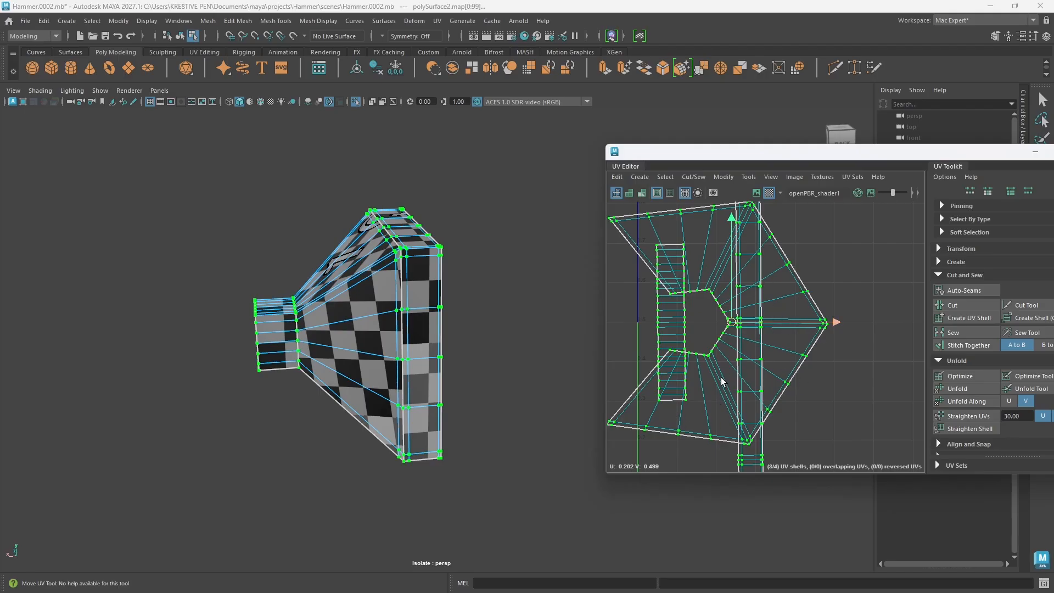
Step: Inspect the unfolded neck, body and rim shells and their checker pattern on the head half
{"action": "left_click_drag", "start_coordinate": [409, 351], "coordinate": [497, 304], "text": "alt"}
{"action": "left_click", "coordinate": [530, 374]}
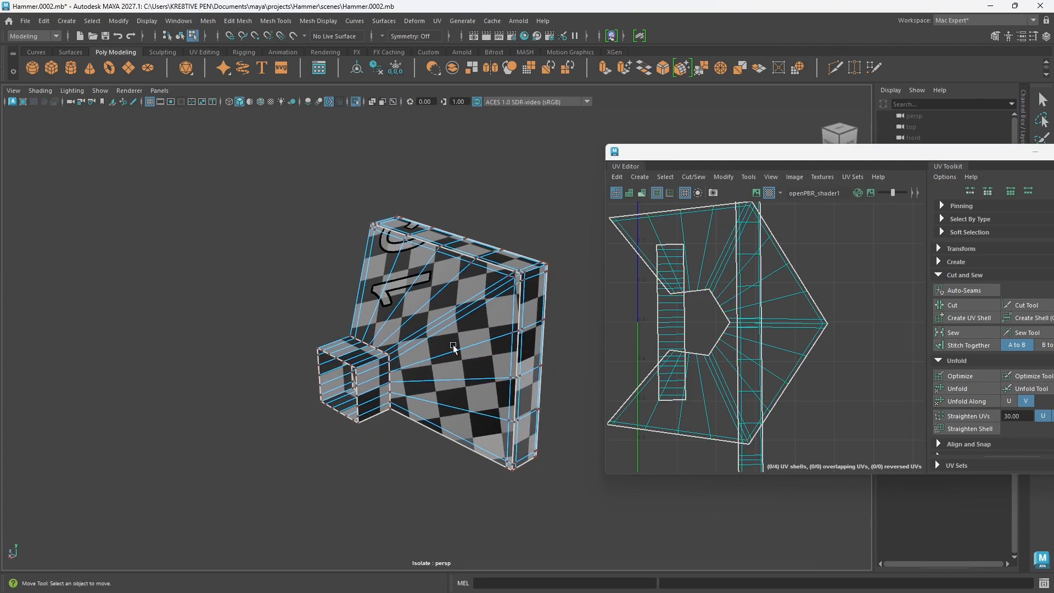
{"action": "left_click_drag", "start_coordinate": [453, 346], "coordinate": [481, 394], "text": "alt"}
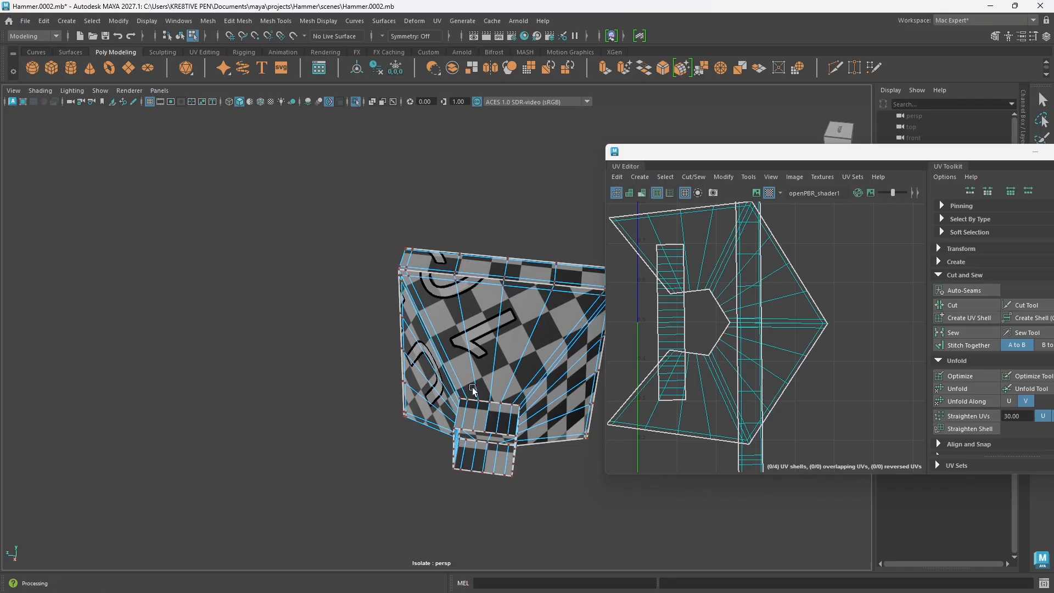
{"action": "left_click_drag", "start_coordinate": [480, 377], "coordinate": [508, 383], "text": "alt"}
{"action": "scroll", "coordinate": [723, 386], "scroll_direction": "down", "scroll_amount": 5}
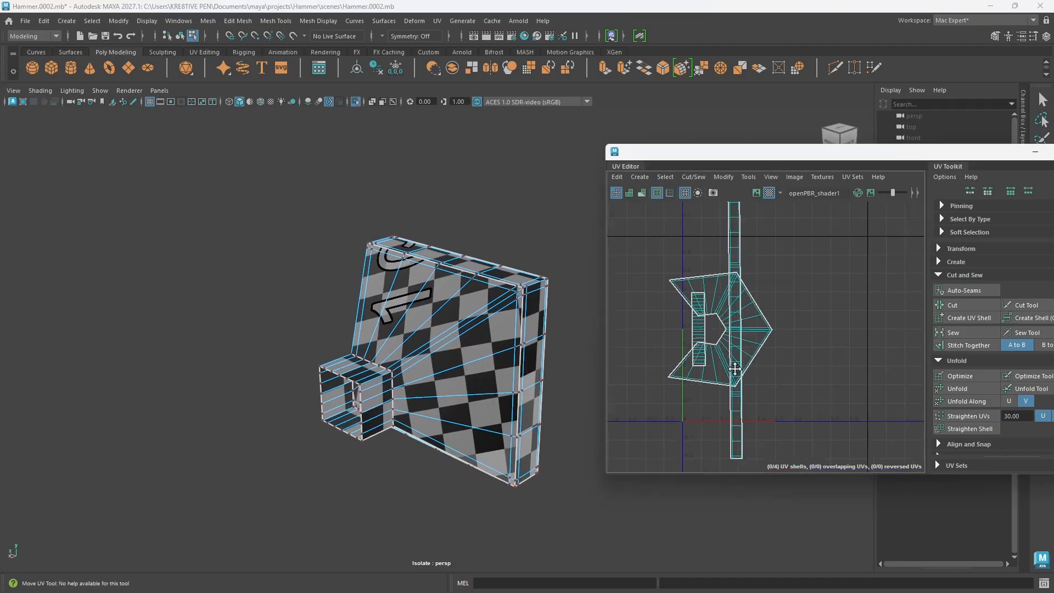
{"action": "scroll", "coordinate": [736, 368], "scroll_direction": "up", "scroll_amount": 2}
{"action": "scroll", "coordinate": [734, 366], "scroll_direction": "down", "scroll_amount": 3}
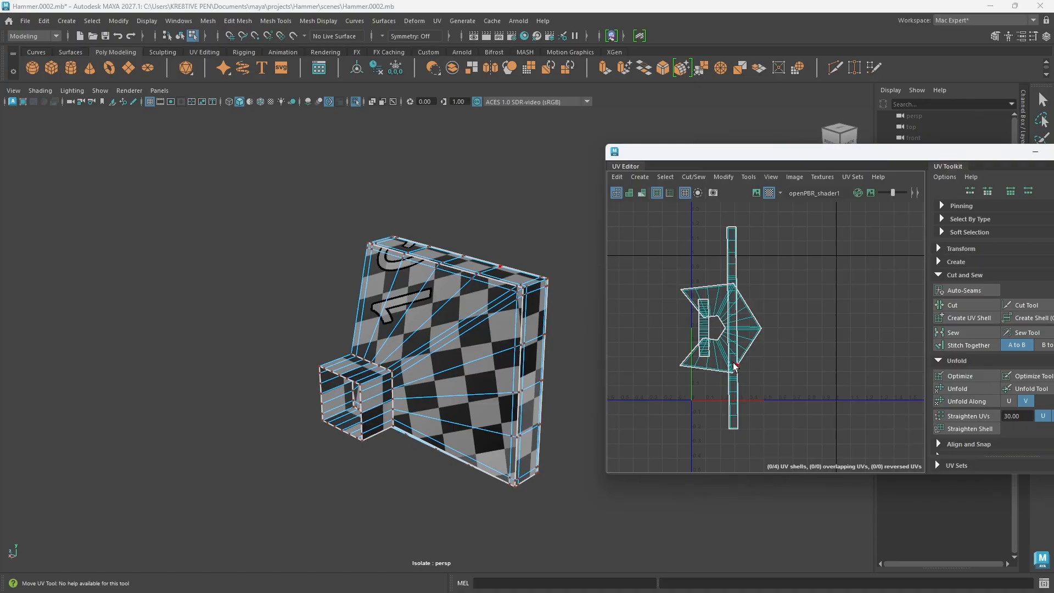
Step: Undo the unfold, the striking-face shell move and the neck and rim seam cuts, back to the two-shell layout
{"action": "key", "text": "ctrl+z"}
{"action": "key", "text": "ctrl+z"}
{"action": "key", "text": "ctrl+z"}
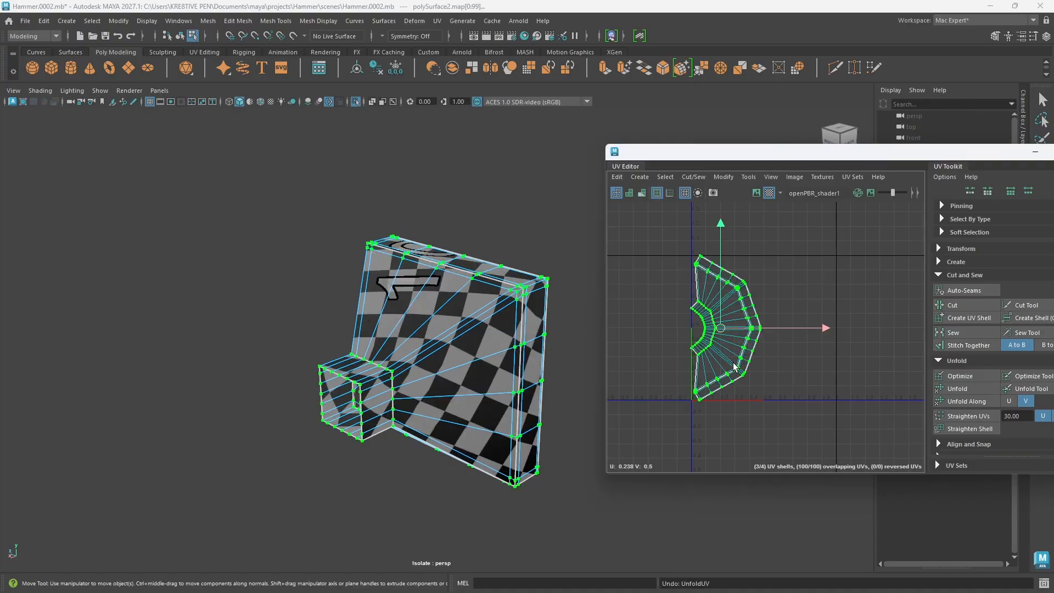
{"action": "middle_click_drag", "start_coordinate": [783, 359], "coordinate": [756, 356], "text": "alt"}
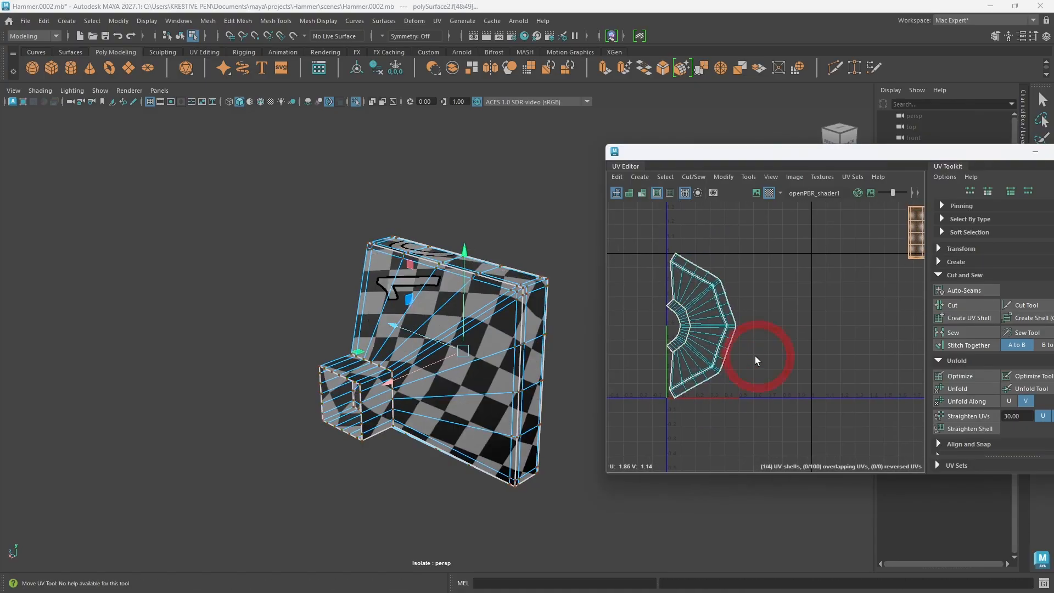
{"action": "scroll", "coordinate": [755, 355], "scroll_direction": "down", "scroll_amount": 2}
{"action": "key", "text": "ctrl+z"}
{"action": "key", "text": "ctrl+z"}
{"action": "key", "text": "ctrl+z"}
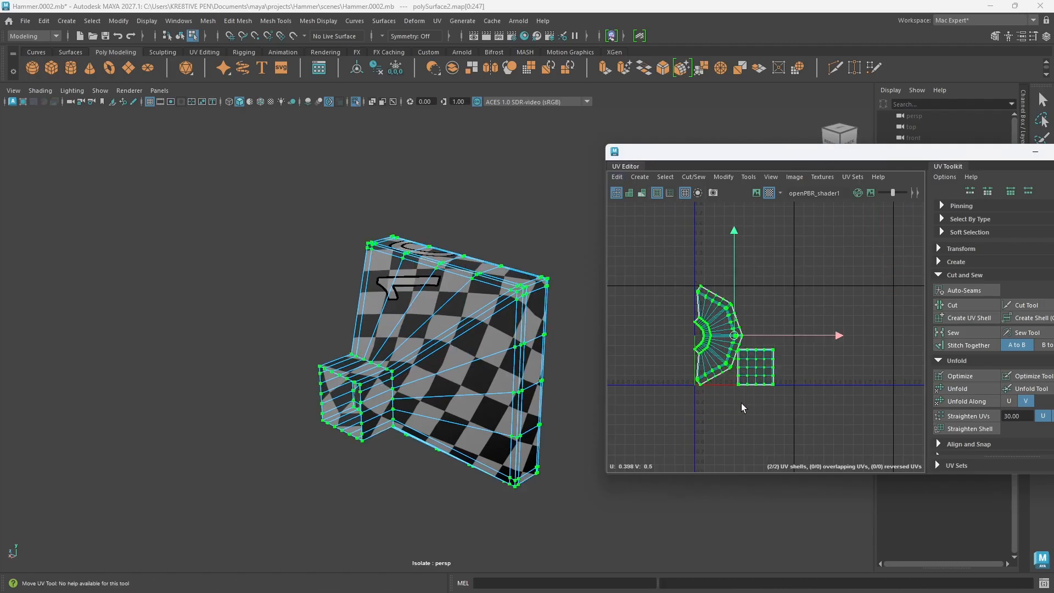
Step: Examine the two-shell UV layout and the checker distortion on the head half from several angles
{"action": "scroll", "coordinate": [692, 398], "scroll_direction": "up", "scroll_amount": 2}
{"action": "scroll", "coordinate": [735, 345], "scroll_direction": "up", "scroll_amount": 6}
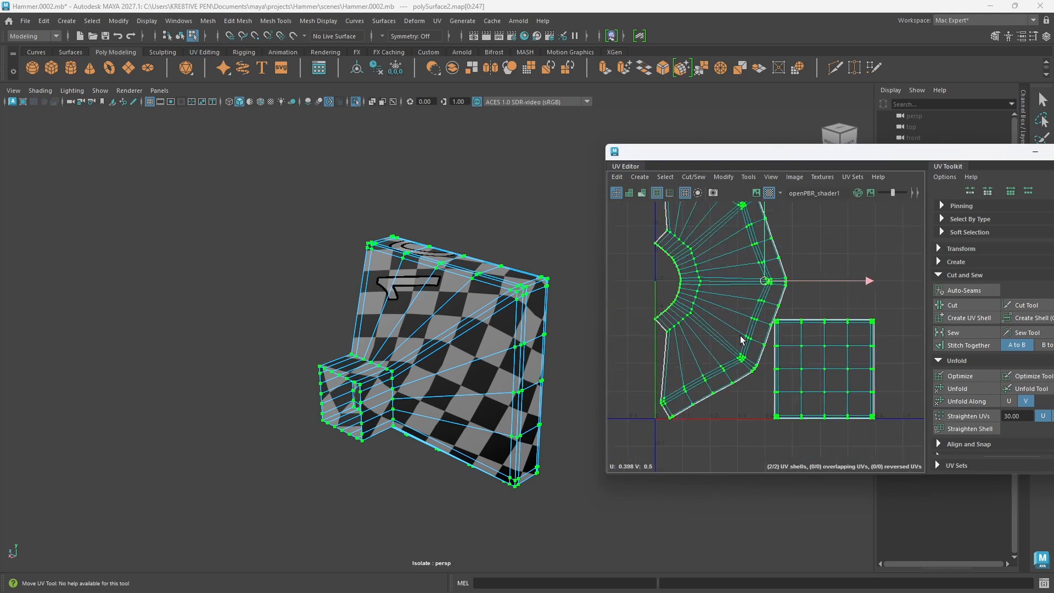
{"action": "scroll", "coordinate": [741, 340], "scroll_direction": "down", "scroll_amount": 3}
{"action": "left_click_drag", "start_coordinate": [489, 460], "coordinate": [477, 396], "text": "alt"}
{"action": "left_click_drag", "start_coordinate": [510, 340], "coordinate": [458, 365], "text": "alt"}
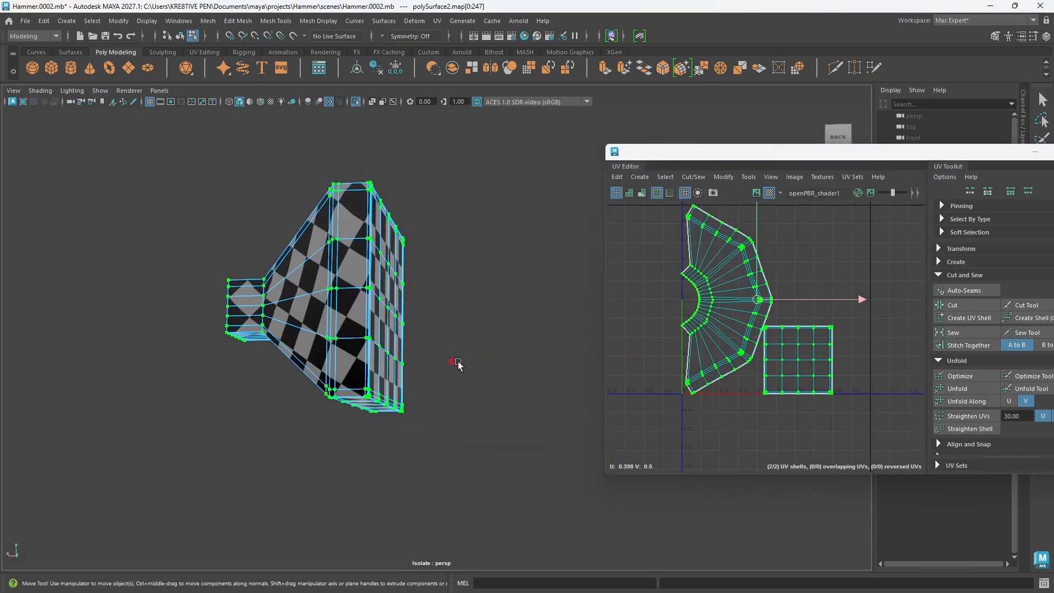
{"action": "mouse_move", "coordinate": [649, 360]}
{"action": "right_mouse_down"}
{"action": "mouse_move", "coordinate": [649, 337]}
{"action": "mouse_move", "coordinate": [649, 351]}
{"action": "right_mouse_up"}
{"action": "right_click_drag", "start_coordinate": [546, 322], "coordinate": [604, 255]}
{"action": "left_click", "coordinate": [538, 285]}
{"action": "left_click_drag", "start_coordinate": [430, 397], "coordinate": [439, 369], "text": "alt"}
{"action": "left_click", "coordinate": [407, 308]}
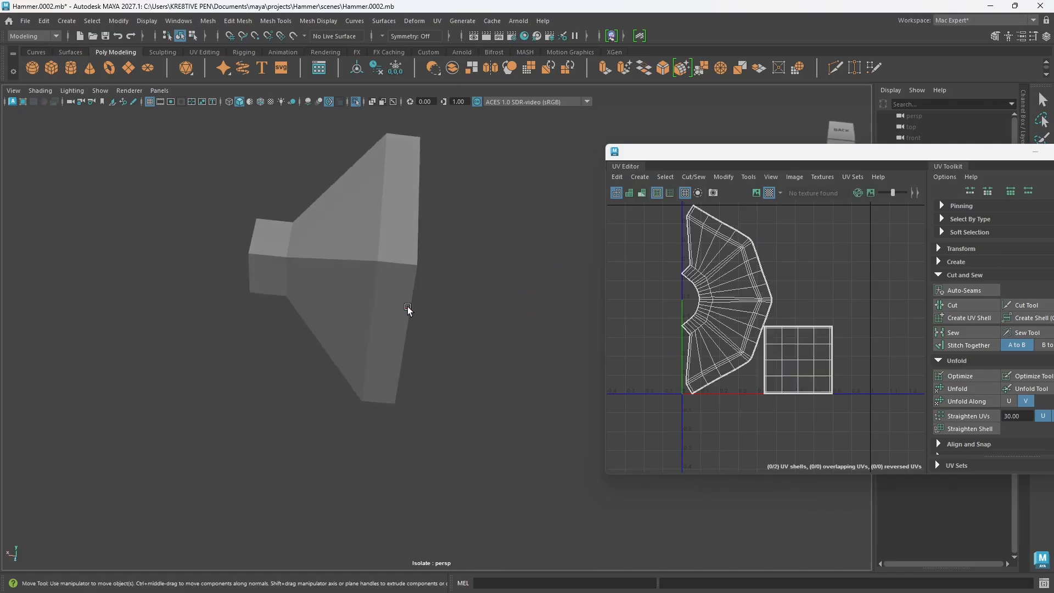
{"action": "left_click_drag", "start_coordinate": [408, 308], "coordinate": [453, 228], "text": "alt"}
{"action": "left_click_drag", "start_coordinate": [422, 331], "coordinate": [409, 353], "text": "alt"}
{"action": "right_click_drag", "start_coordinate": [440, 238], "coordinate": [443, 215]}
{"action": "left_click_drag", "start_coordinate": [403, 382], "coordinate": [449, 331], "text": "alt"}
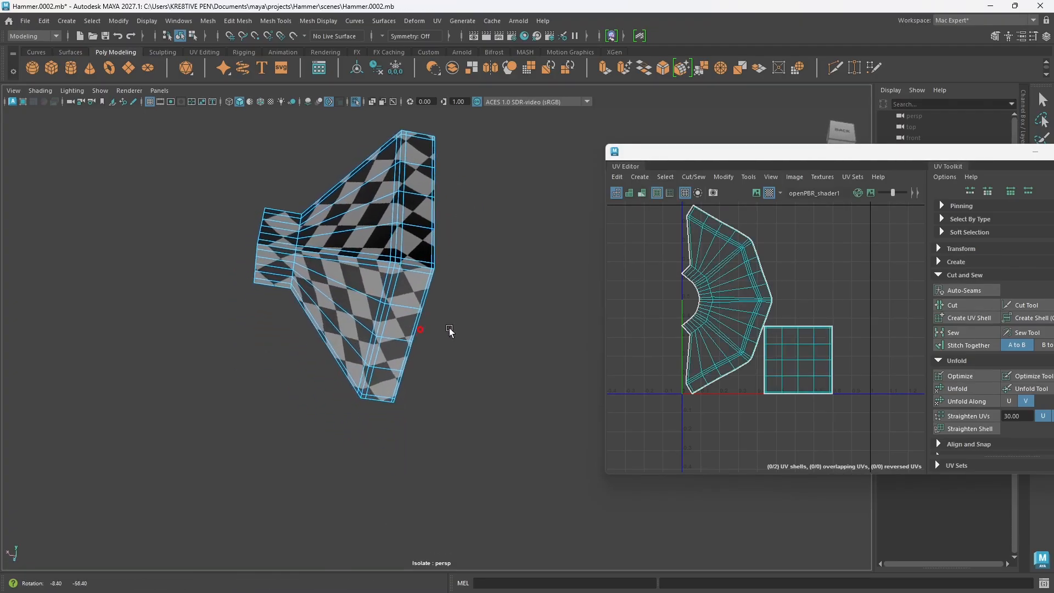
{"action": "left_click_drag", "start_coordinate": [675, 242], "coordinate": [789, 382]}
{"action": "left_click_drag", "start_coordinate": [432, 290], "coordinate": [364, 330], "text": "alt"}
{"action": "left_click", "coordinate": [459, 357]}
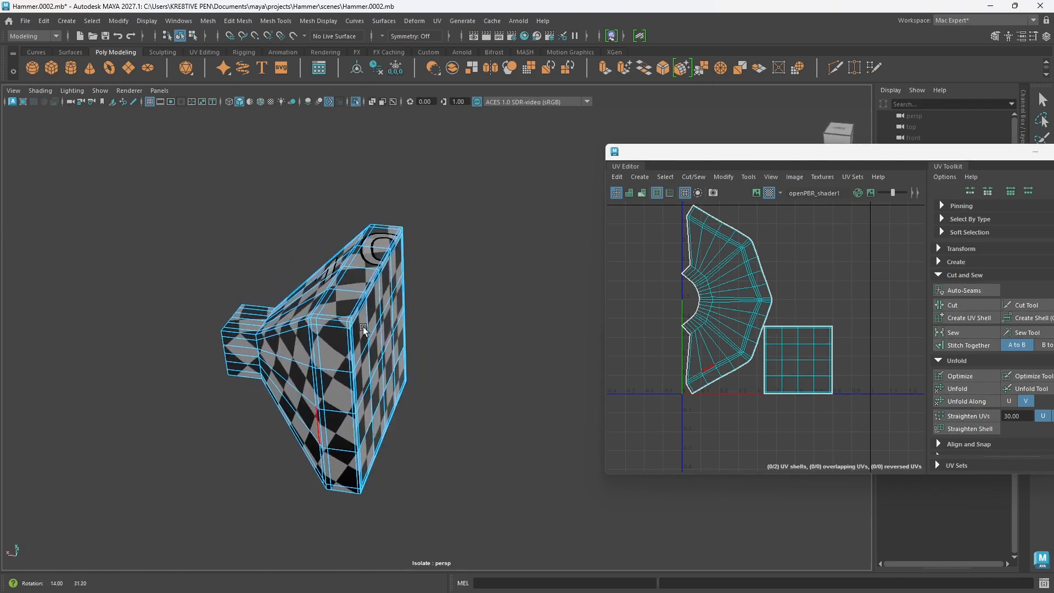
{"action": "scroll", "coordinate": [850, 350], "scroll_direction": "down", "scroll_amount": 6}
{"action": "scroll", "coordinate": [673, 336], "scroll_direction": "up", "scroll_amount": 3}
{"action": "middle_click_drag", "start_coordinate": [344, 401], "coordinate": [428, 366], "text": "alt"}
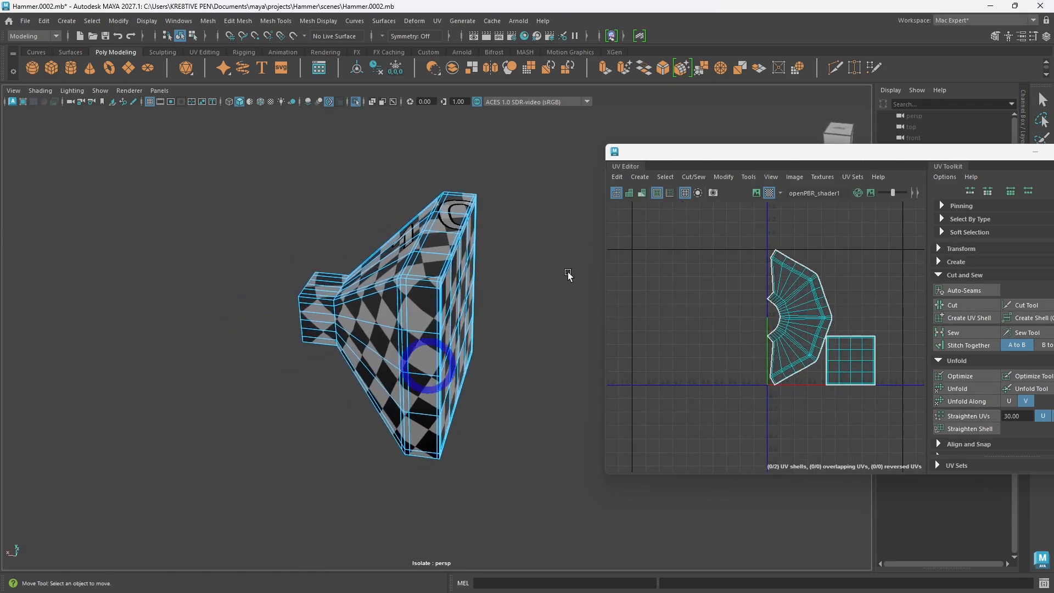
Step: Select the head half as an object, exit isolation to show the whole hammer, and turn on its smooth mesh preview
{"action": "right_click_drag", "start_coordinate": [569, 274], "coordinate": [619, 252]}
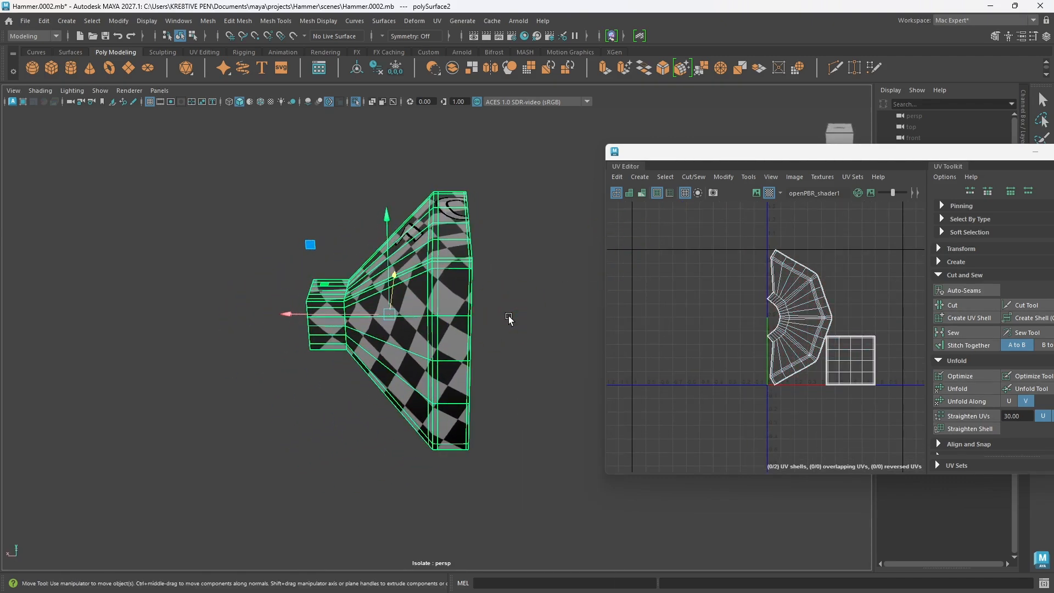
{"action": "key", "text": "ctrl+1"}
{"action": "mouse_move", "coordinate": [447, 347]}
{"action": "left_mouse_down", "text": "alt"}
{"action": "mouse_move", "coordinate": [457, 346]}
{"action": "mouse_move", "coordinate": [448, 355]}
{"action": "left_mouse_up", "text": "alt"}
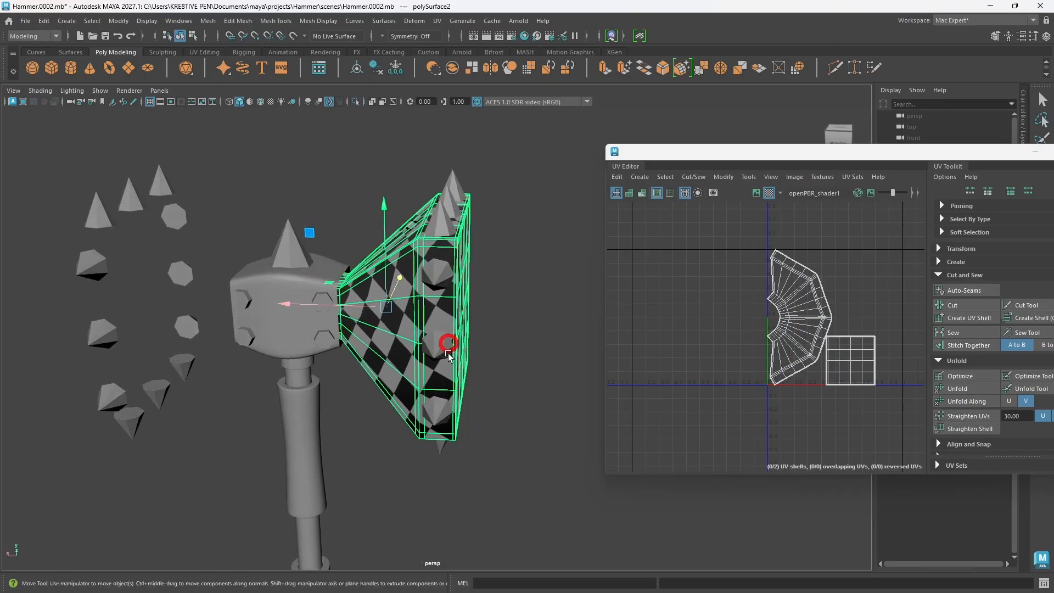
{"action": "key", "text": "3"}
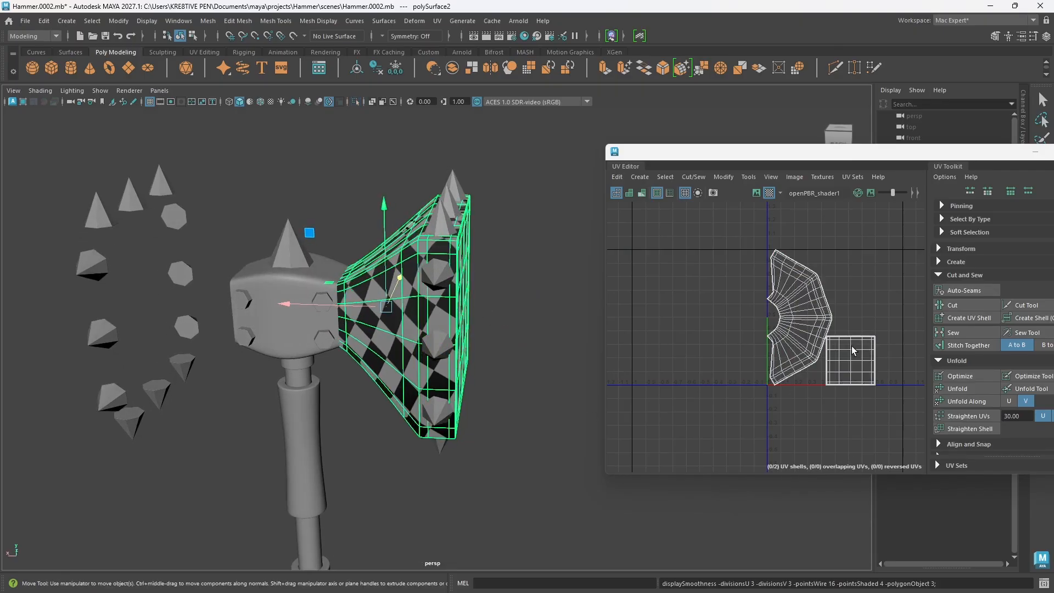
{"action": "scroll", "coordinate": [845, 341], "scroll_direction": "up", "scroll_amount": 9}
{"action": "scroll", "coordinate": [774, 329], "scroll_direction": "down", "scroll_amount": 8}
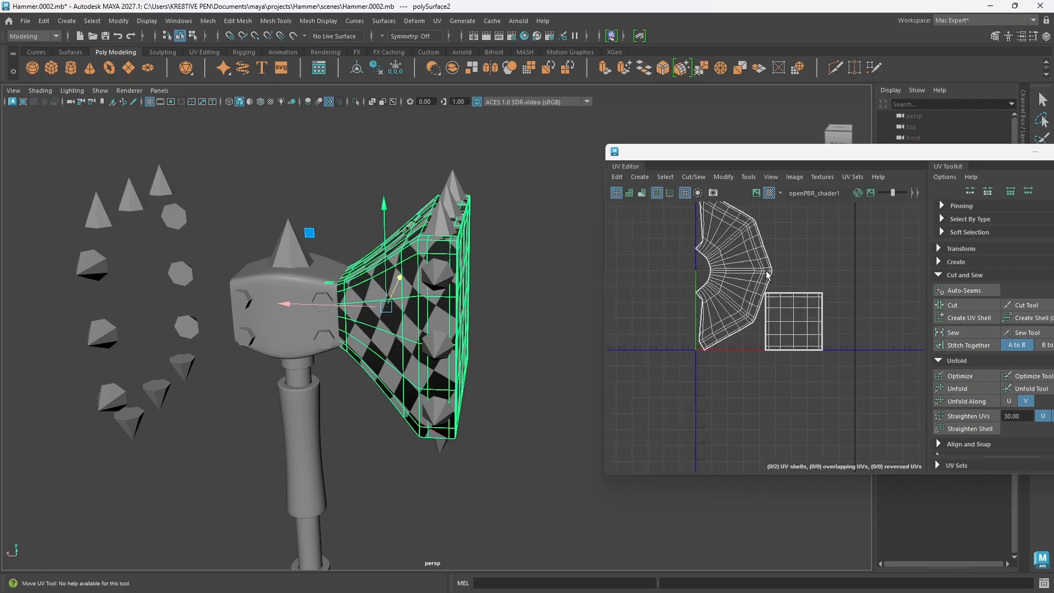
Step: Show the head half's shape attributes and move the UV Editor window clear of them
{"action": "left_click_drag", "start_coordinate": [929, 153], "coordinate": [676, 125]}
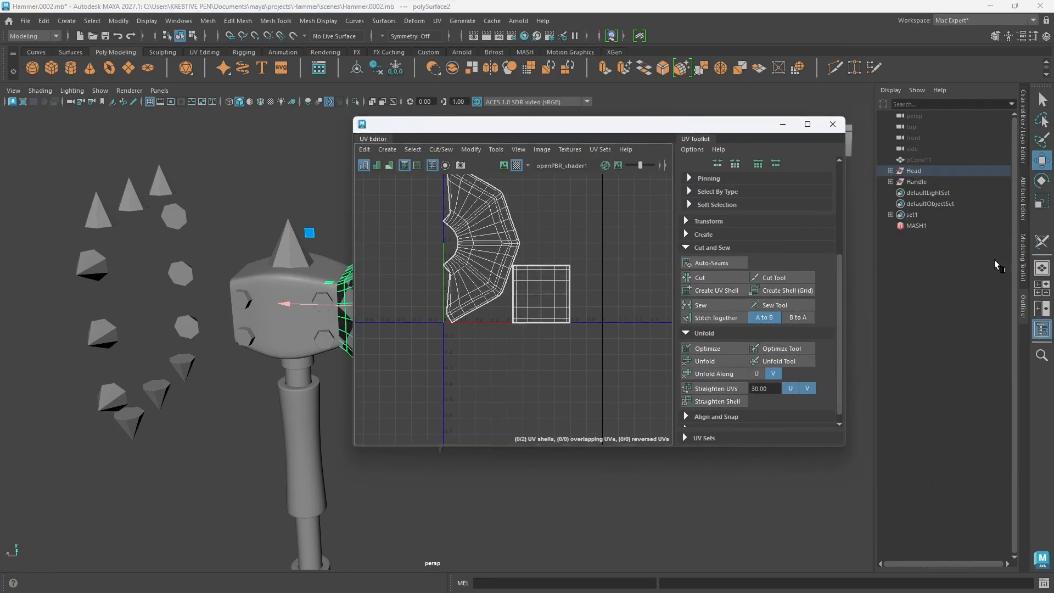
{"action": "left_click", "coordinate": [1023, 212]}
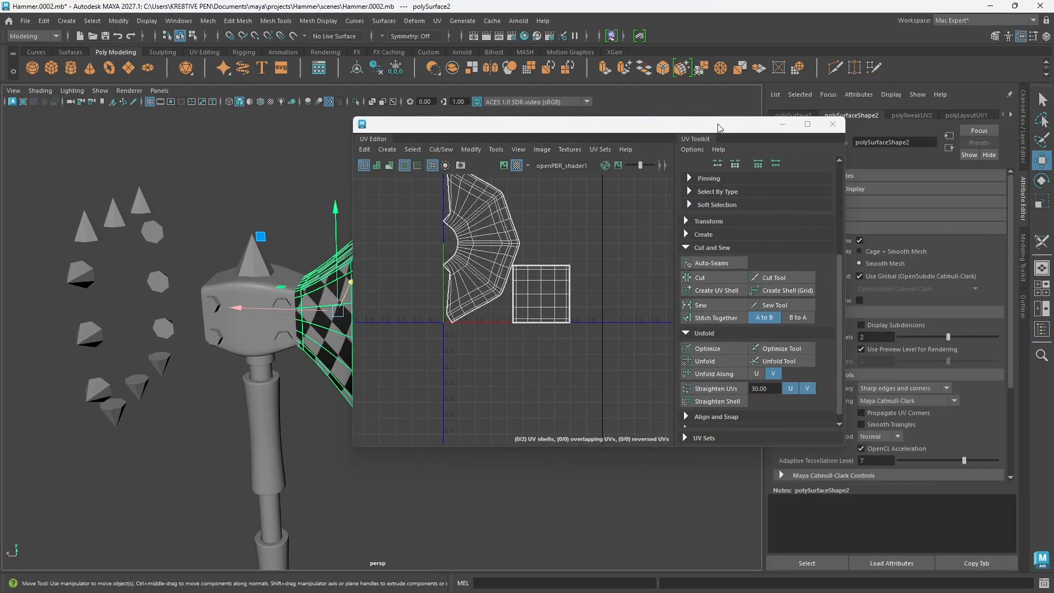
{"action": "left_click_drag", "start_coordinate": [720, 127], "coordinate": [574, 121]}
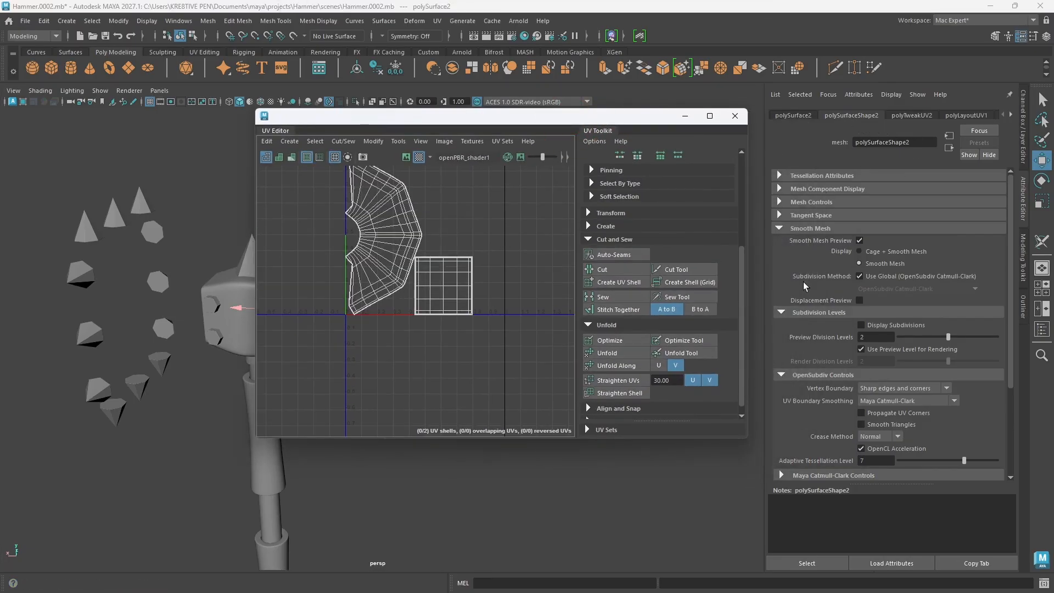
Step: Set the head half's UV boundary smoothing to Preserve Edges and Corners, and move the UV Editor window clear of the hammer head
{"action": "left_click", "coordinate": [946, 401]}
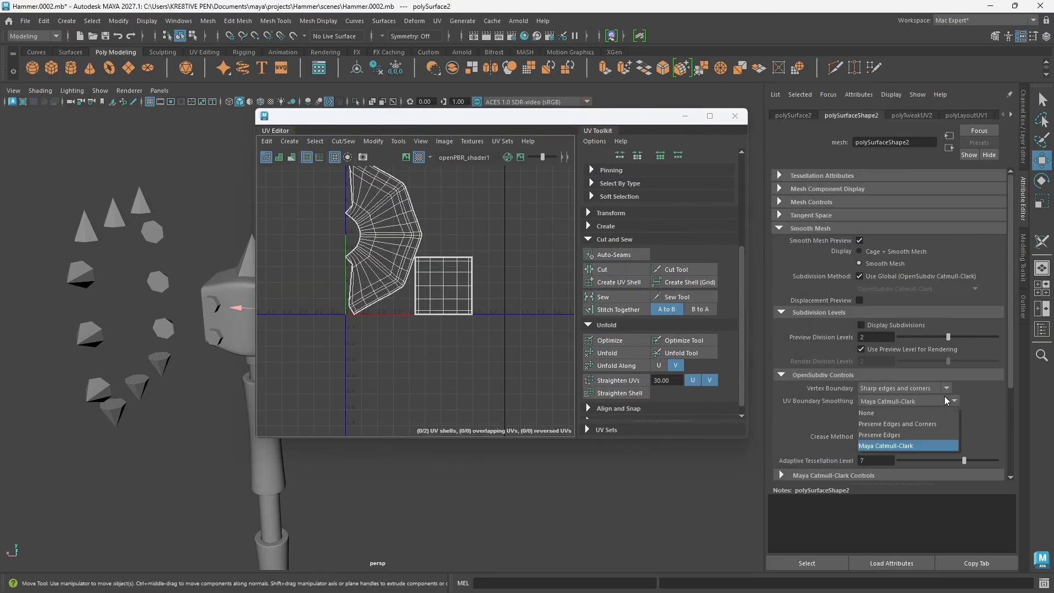
{"action": "left_click", "coordinate": [888, 424]}
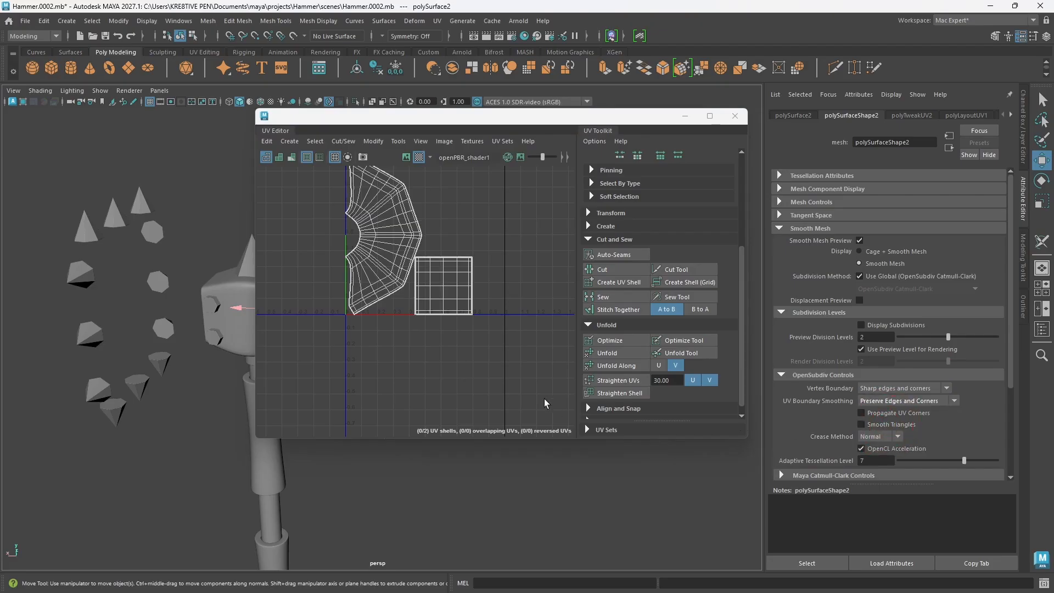
{"action": "double_click", "coordinate": [404, 117]}
{"action": "double_click", "coordinate": [521, 8]}
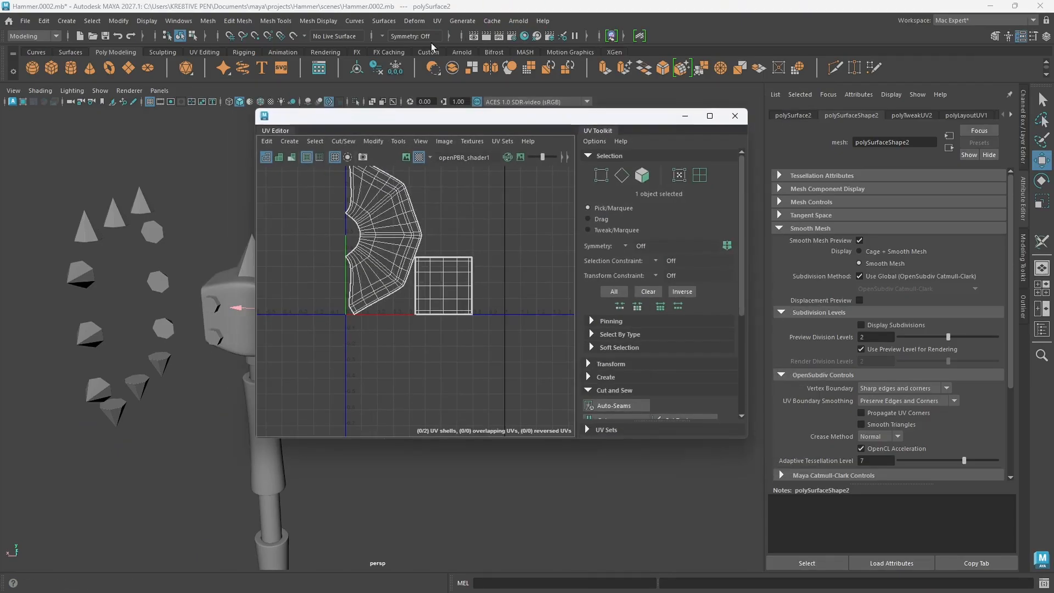
{"action": "left_click_drag", "start_coordinate": [417, 111], "coordinate": [727, 127]}
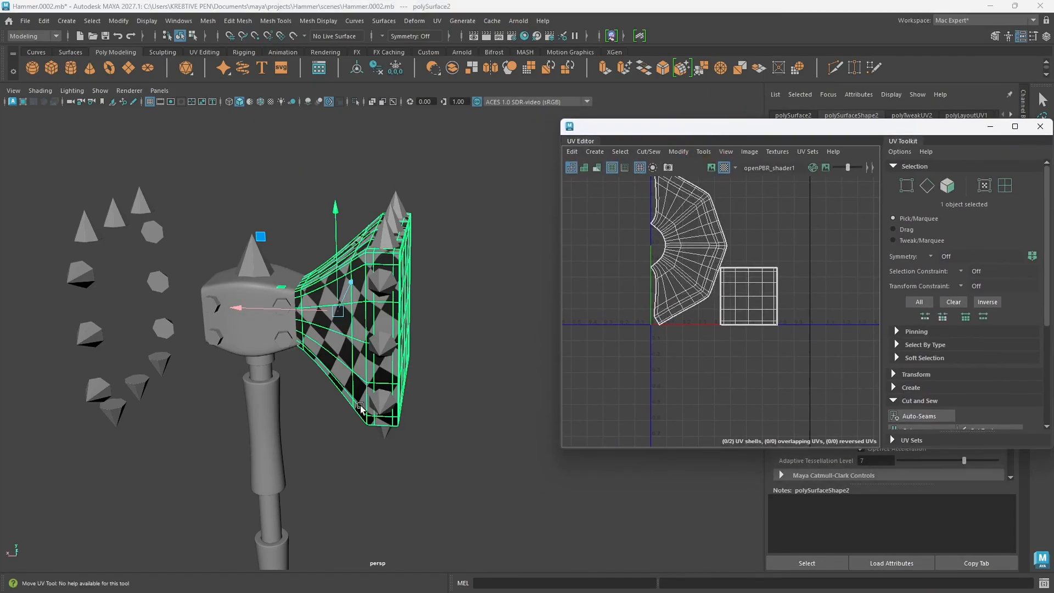
{"action": "scroll", "coordinate": [361, 408], "scroll_direction": "up", "scroll_amount": 2}
{"action": "middle_click_drag", "start_coordinate": [361, 407], "coordinate": [420, 408], "text": "alt"}
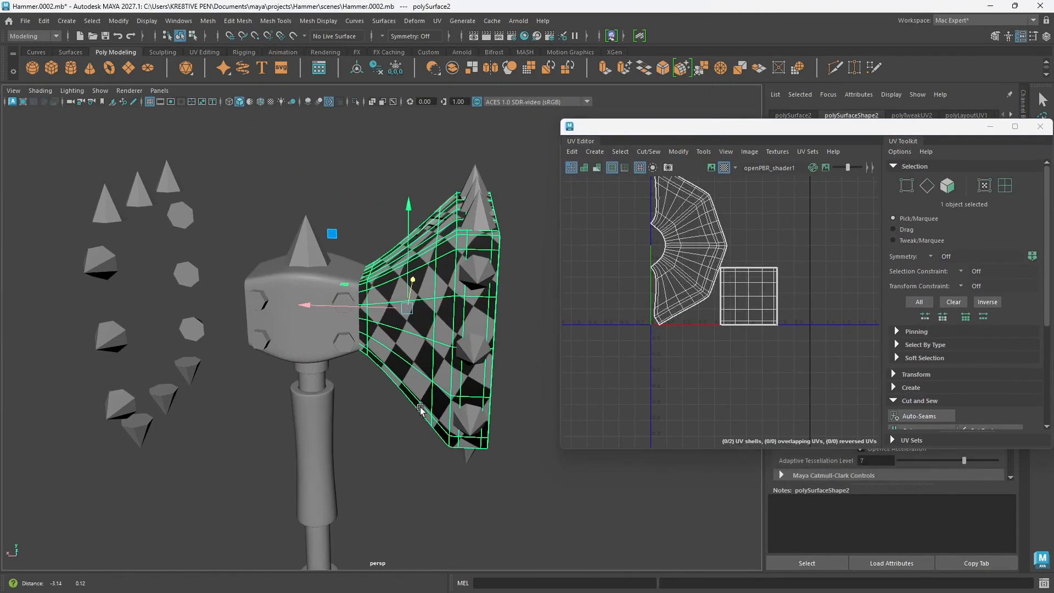
Step: Close the UV Editor and mirror the head half across the world X axis in the positive direction
{"action": "right_click", "coordinate": [440, 327]}
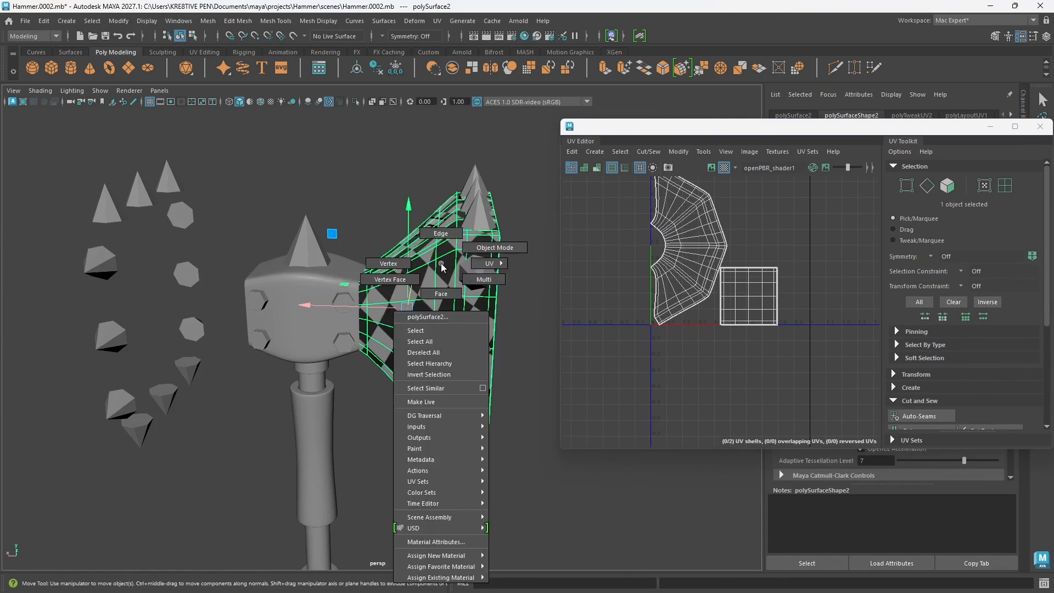
{"action": "left_click", "coordinate": [548, 242]}
{"action": "left_click", "coordinate": [428, 325]}
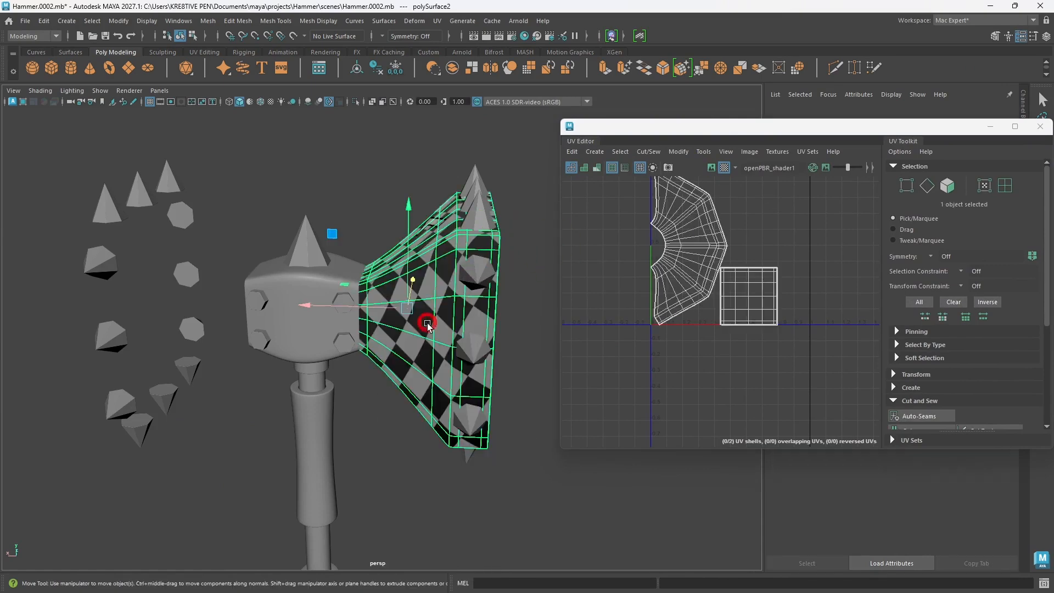
{"action": "left_click", "coordinate": [1040, 126]}
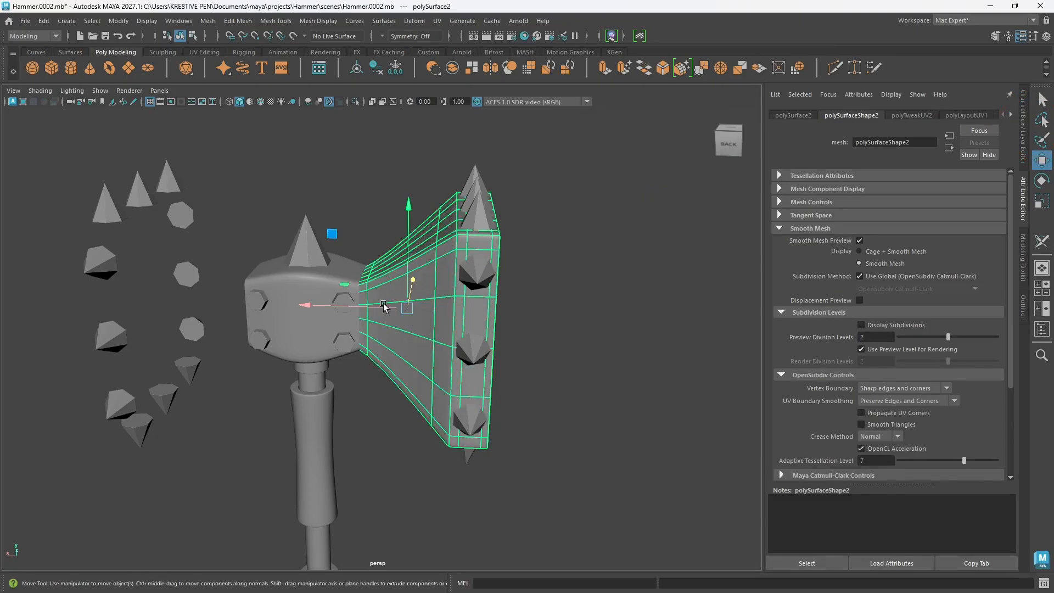
{"action": "right_click_drag", "start_coordinate": [443, 300], "coordinate": [418, 415], "text": "shift"}
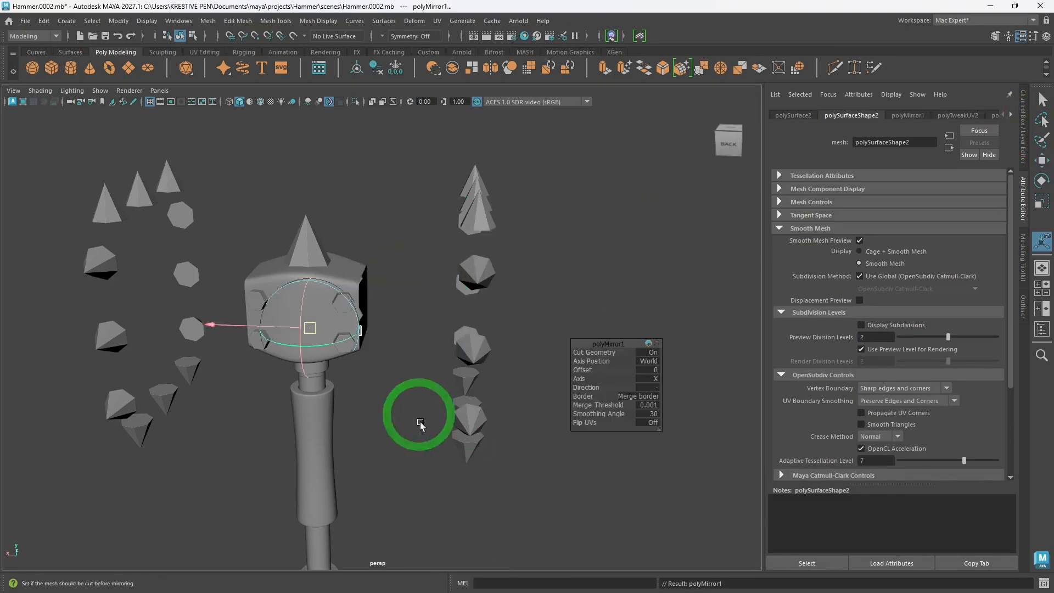
{"action": "scroll", "coordinate": [318, 407], "scroll_direction": "down", "scroll_amount": 4}
{"action": "left_click_drag", "start_coordinate": [323, 446], "coordinate": [405, 446], "text": "alt"}
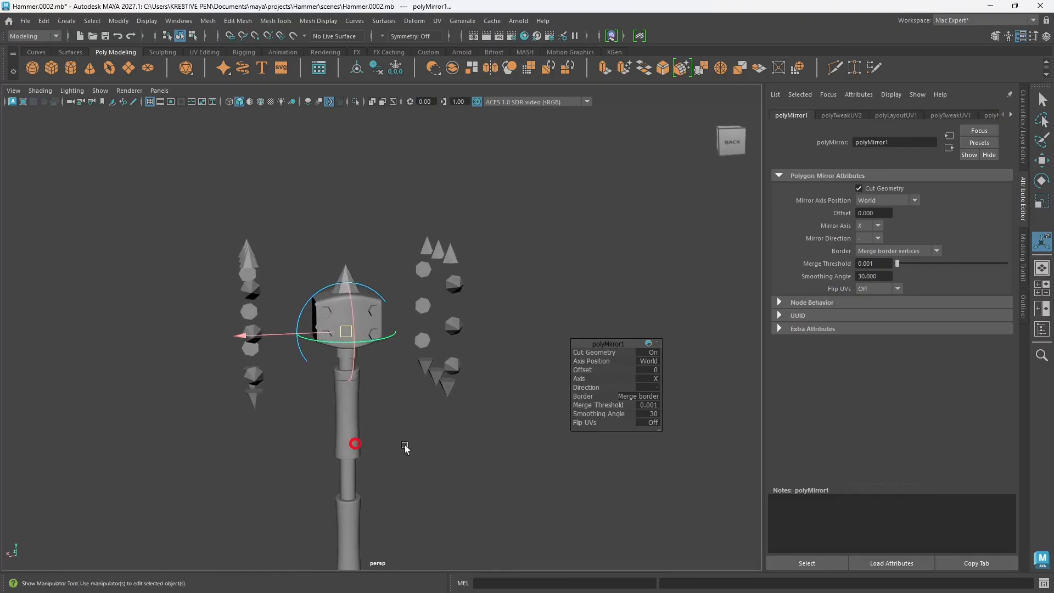
{"action": "left_click", "coordinate": [653, 387]}
{"action": "left_click", "coordinate": [678, 395]}
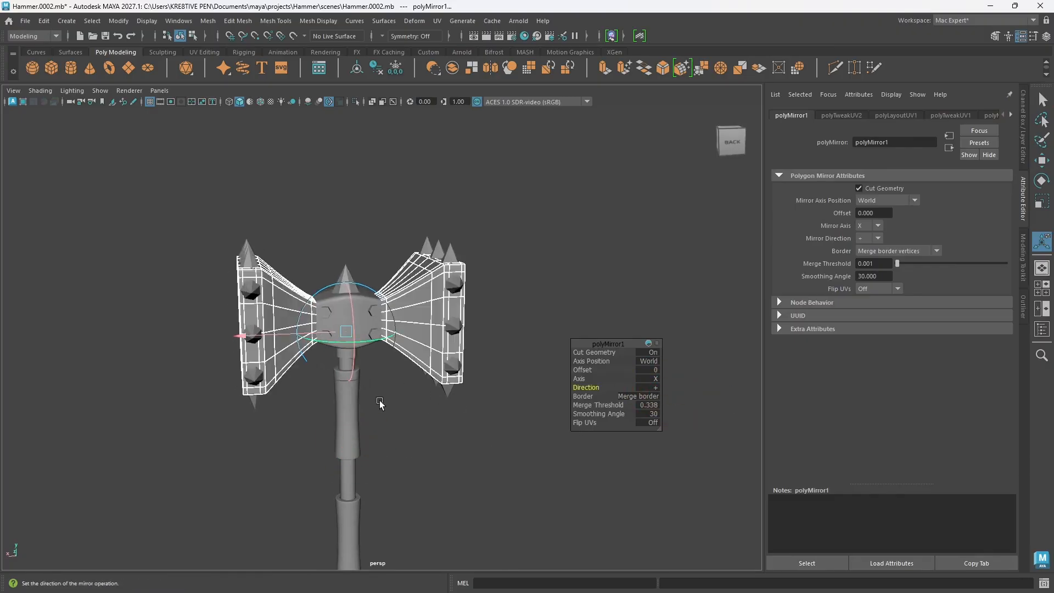
{"action": "left_click_drag", "start_coordinate": [381, 400], "coordinate": [332, 409], "text": "alt"}
Step: Select the mirrored head object and reopen the UV Editor to show its shells
{"action": "left_click", "coordinate": [507, 303]}
{"action": "left_click", "coordinate": [290, 369]}
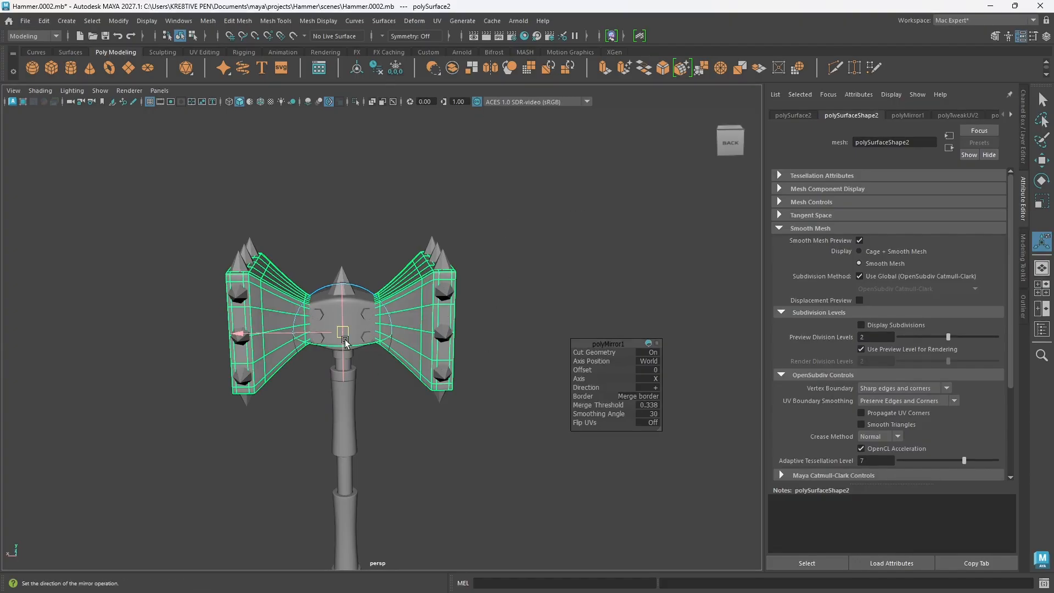
{"action": "left_click", "coordinate": [437, 21]}
{"action": "left_click", "coordinate": [461, 43]}
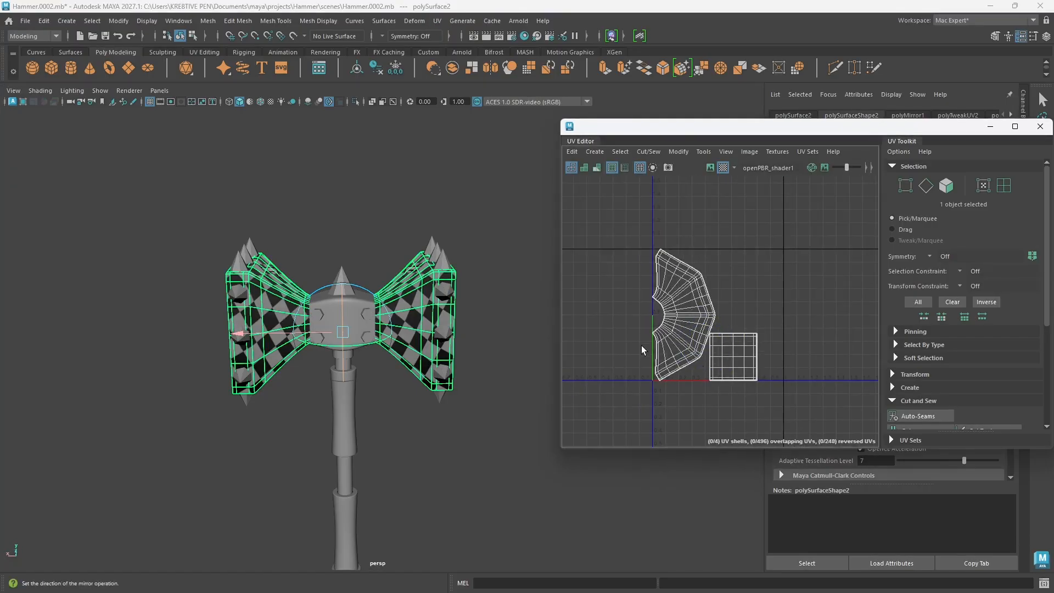
Step: Try laying out the mirrored head's overlapping UV shells separately, and undo the layout
{"action": "left_click_drag", "start_coordinate": [787, 407], "coordinate": [613, 227]}
{"action": "right_click_drag", "start_coordinate": [735, 261], "coordinate": [779, 261]}
{"action": "left_click_drag", "start_coordinate": [813, 398], "coordinate": [608, 215]}
{"action": "right_click_drag", "start_coordinate": [739, 237], "coordinate": [632, 274], "text": "shift"}
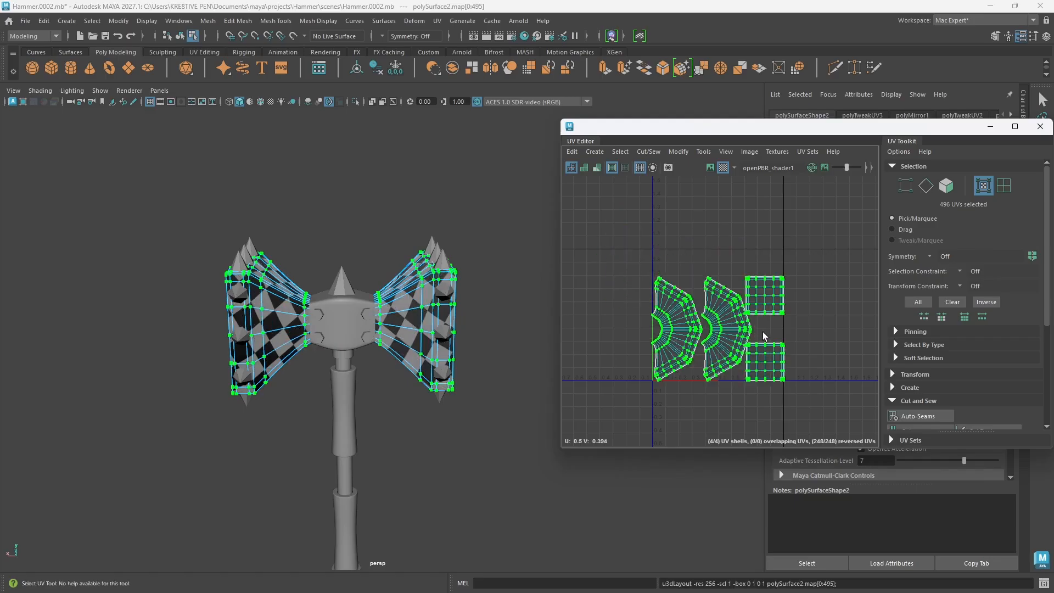
{"action": "key", "text": "ctrl+z"}
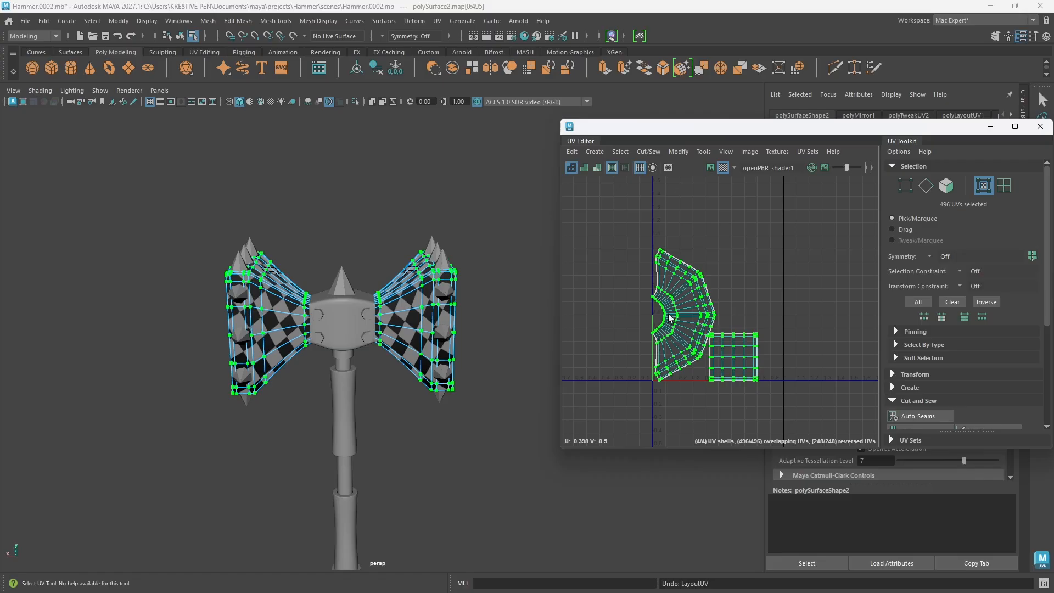
Step: Return to object selection and select the center block between the two head halves
{"action": "left_click", "coordinate": [501, 348]}
{"action": "left_click_drag", "start_coordinate": [501, 348], "coordinate": [473, 368], "text": "alt"}
{"action": "left_click", "coordinate": [394, 241]}
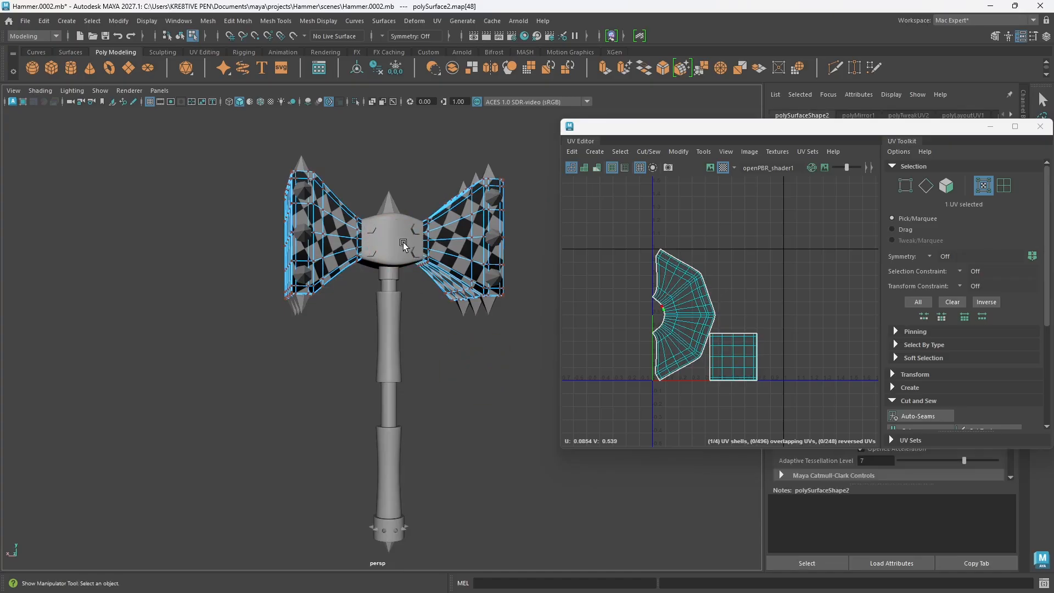
{"action": "middle_click_drag", "start_coordinate": [404, 244], "coordinate": [407, 264], "text": "alt"}
{"action": "right_click_drag", "start_coordinate": [406, 266], "coordinate": [441, 251]}
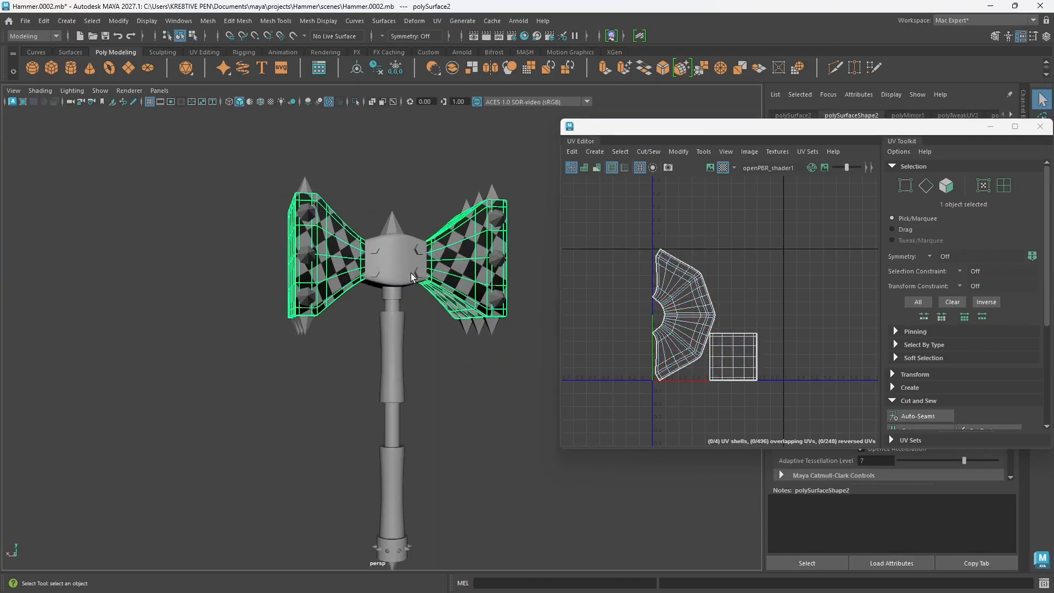
{"action": "left_click", "coordinate": [409, 277]}
{"action": "mouse_move", "coordinate": [409, 277]}
{"action": "left_mouse_down", "text": "alt"}
{"action": "mouse_move", "coordinate": [394, 281]}
{"action": "mouse_move", "coordinate": [409, 286]}
{"action": "left_mouse_up", "text": "alt"}
{"action": "middle_click_drag", "start_coordinate": [410, 288], "coordinate": [355, 304], "text": "alt"}
Step: Delete the center block's existing UVs and create a camera-based UV mapping for it
{"action": "left_click", "coordinate": [571, 152]}
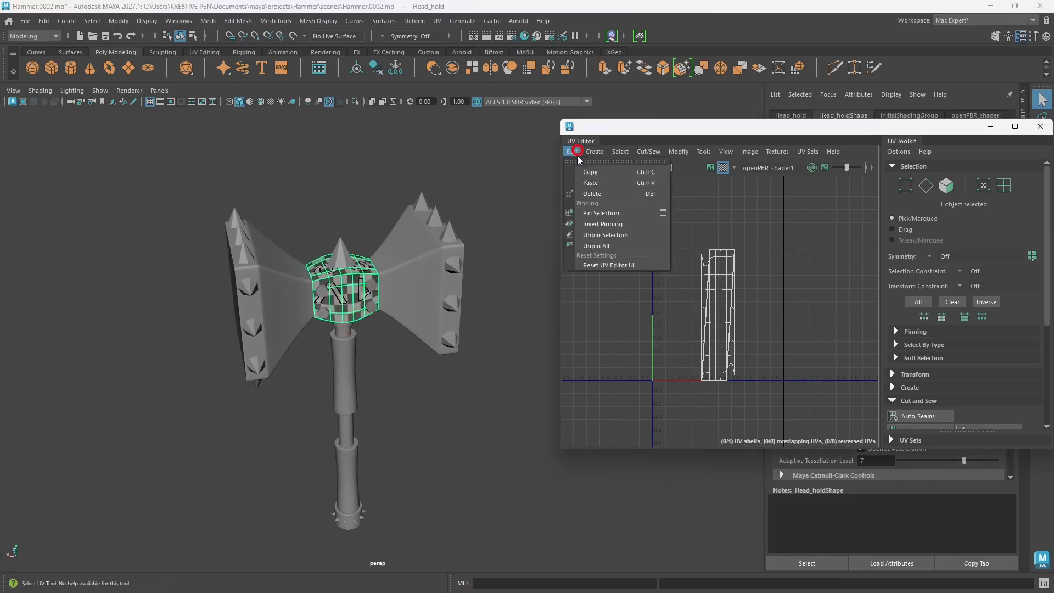
{"action": "left_click", "coordinate": [593, 194]}
{"action": "left_click", "coordinate": [341, 295]}
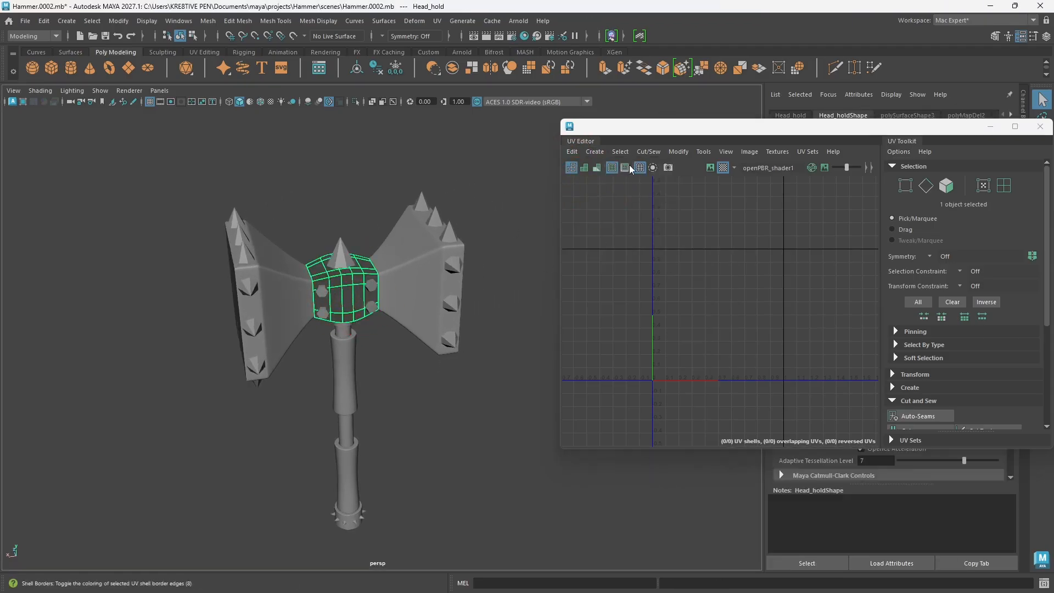
{"action": "left_click", "coordinate": [593, 151]}
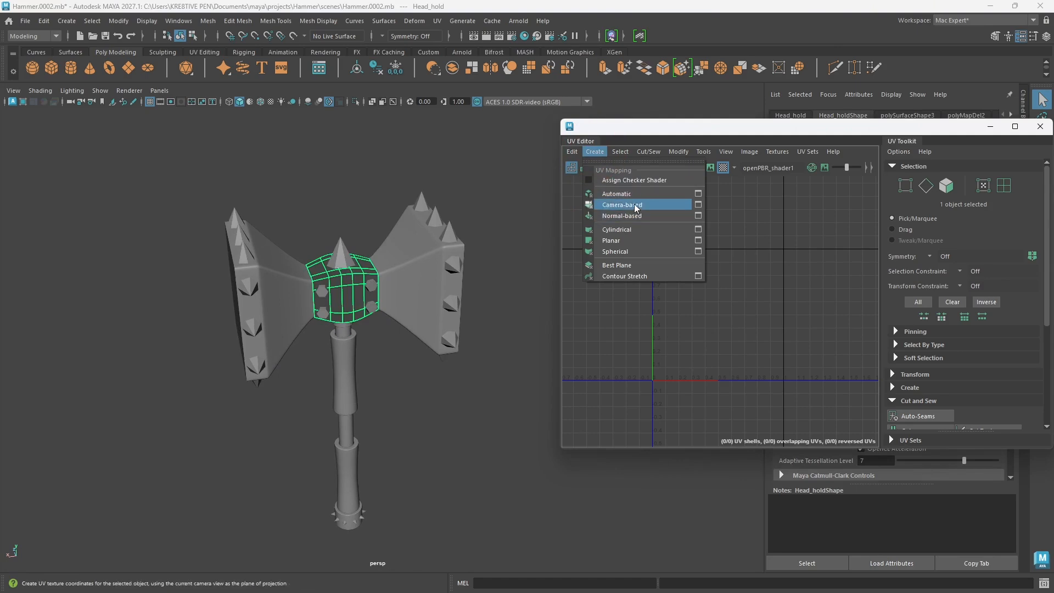
{"action": "left_click", "coordinate": [628, 205]}
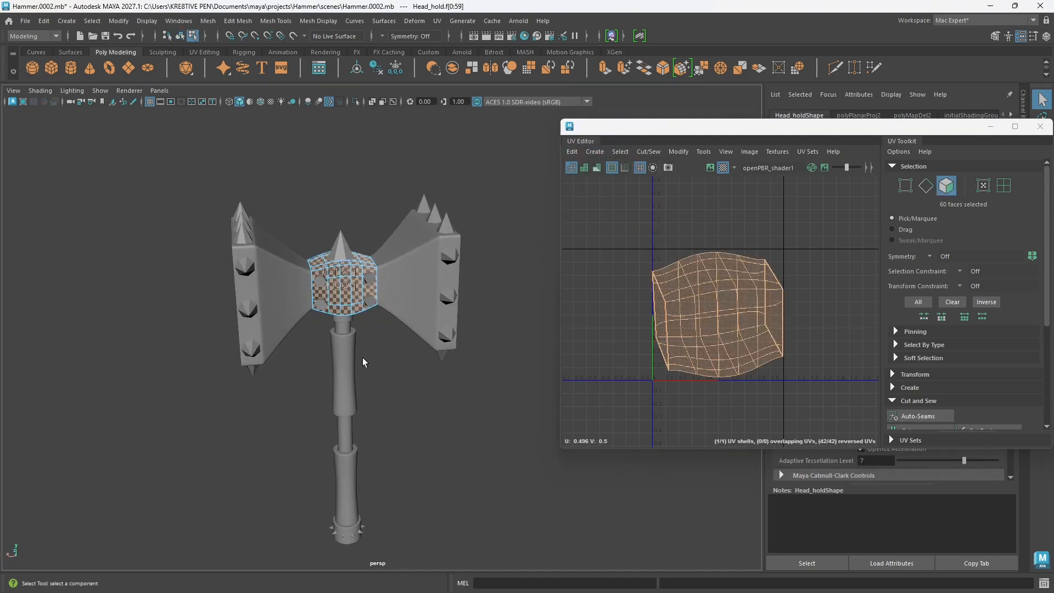
Step: Cut a UV seam along the center block's upper front edge, between the two head halves, with the 3D Cut and Sew UV Tool
{"action": "scroll", "coordinate": [350, 288], "scroll_direction": "up", "scroll_amount": 5}
{"action": "left_click_drag", "start_coordinate": [351, 288], "coordinate": [369, 317], "text": "alt"}
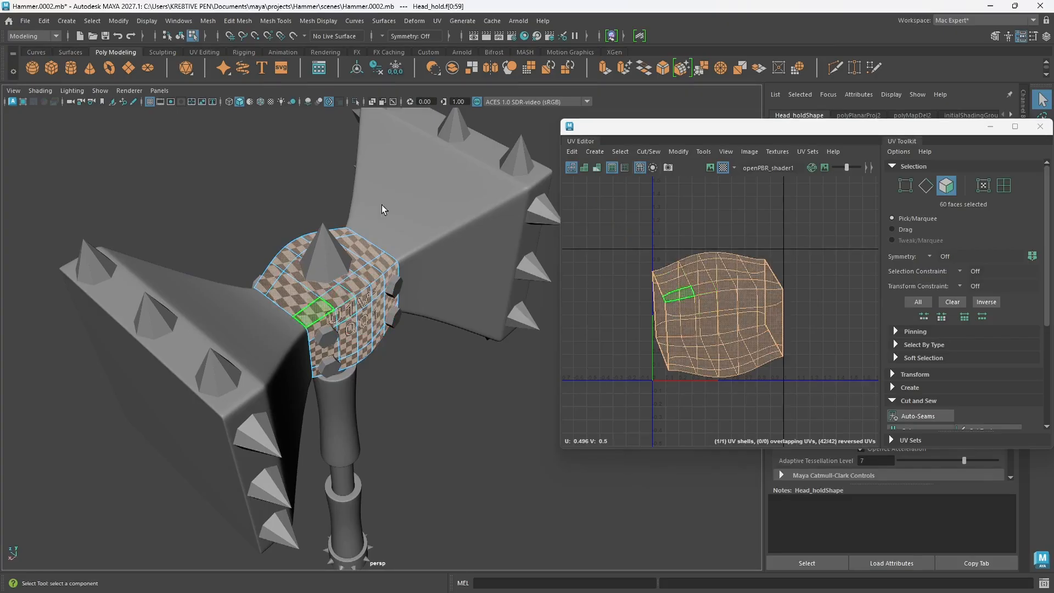
{"action": "left_click", "coordinate": [437, 20]}
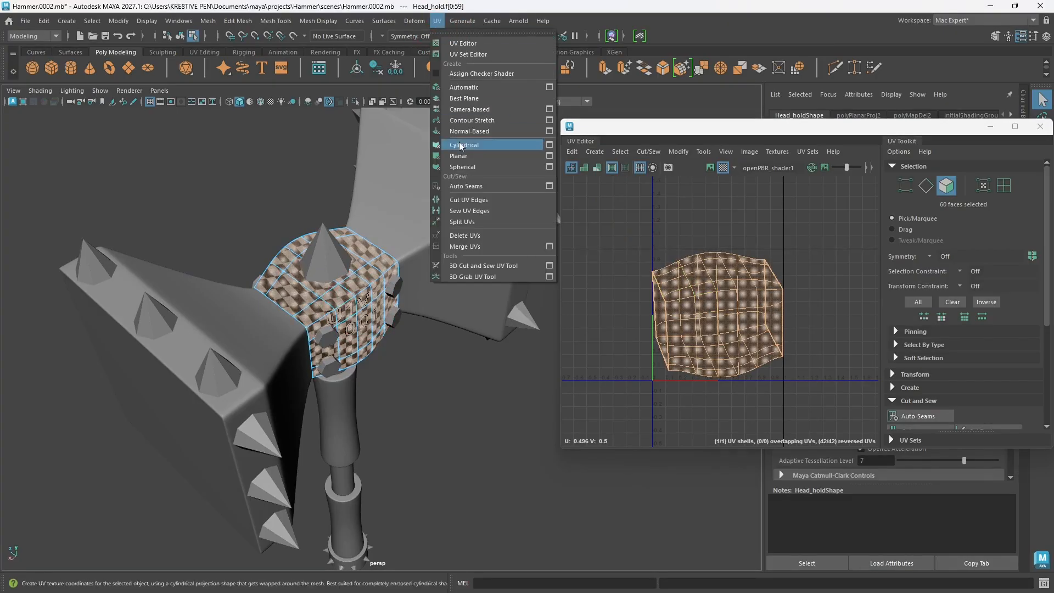
{"action": "left_click", "coordinate": [475, 266]}
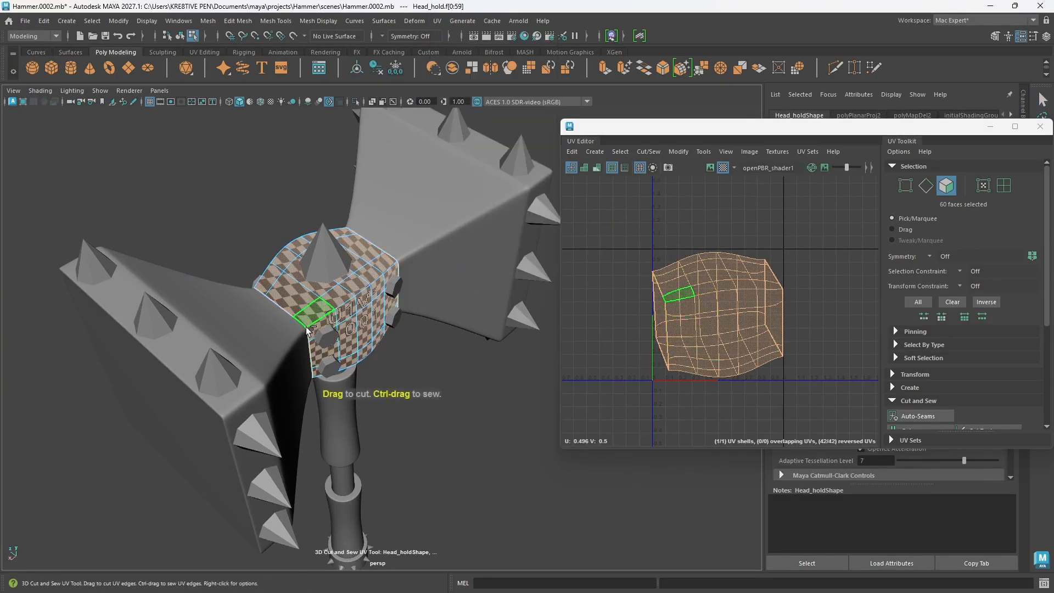
{"action": "key", "text": "w"}
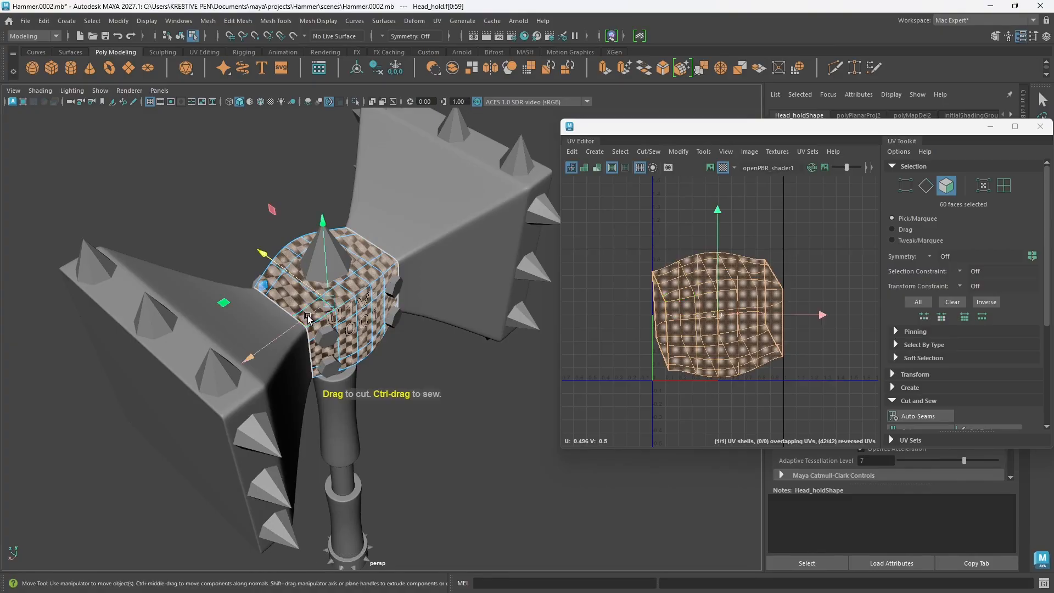
{"action": "right_click_drag", "start_coordinate": [309, 268], "coordinate": [313, 239]}
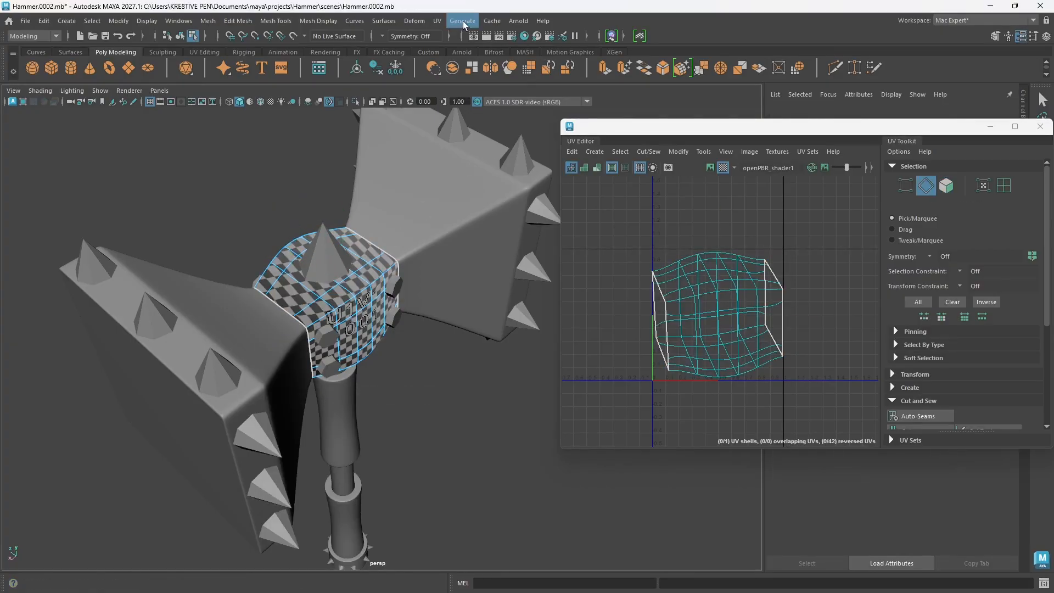
{"action": "left_click", "coordinate": [437, 20]}
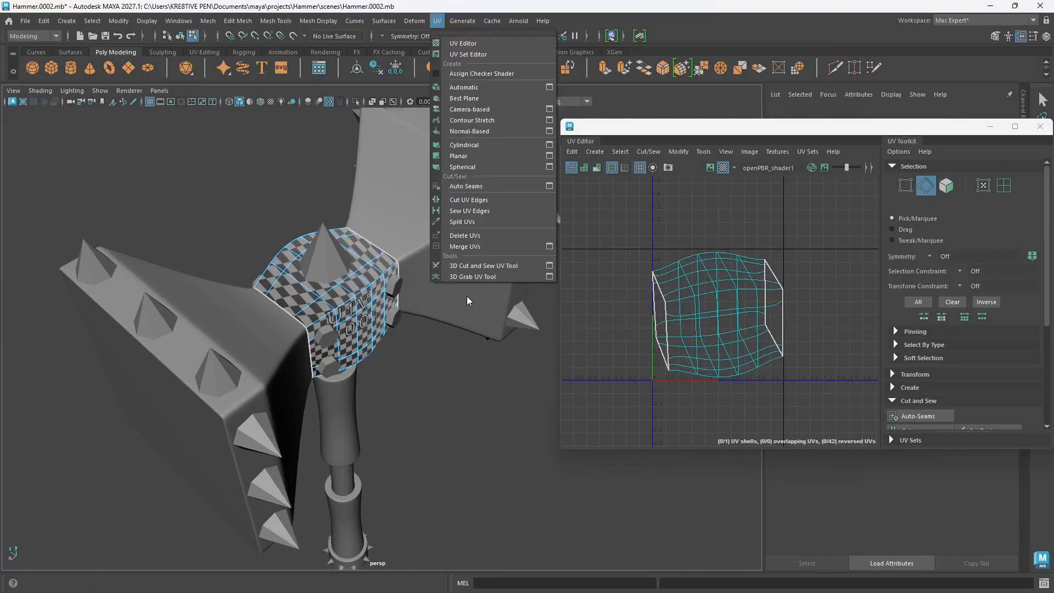
{"action": "left_click", "coordinate": [476, 266]}
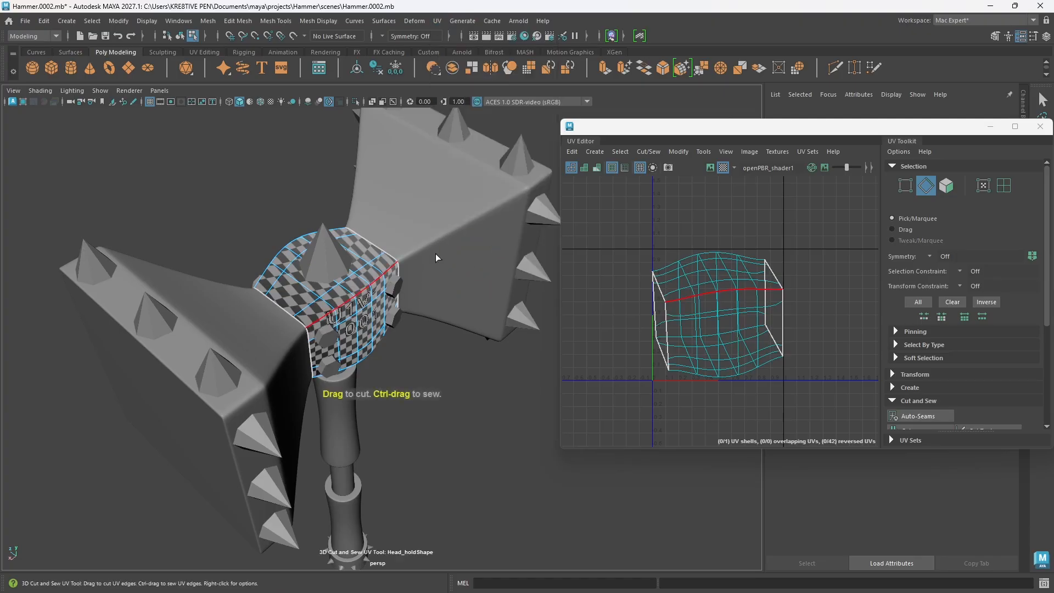
{"action": "left_click_drag", "start_coordinate": [437, 258], "coordinate": [423, 330], "text": "alt"}
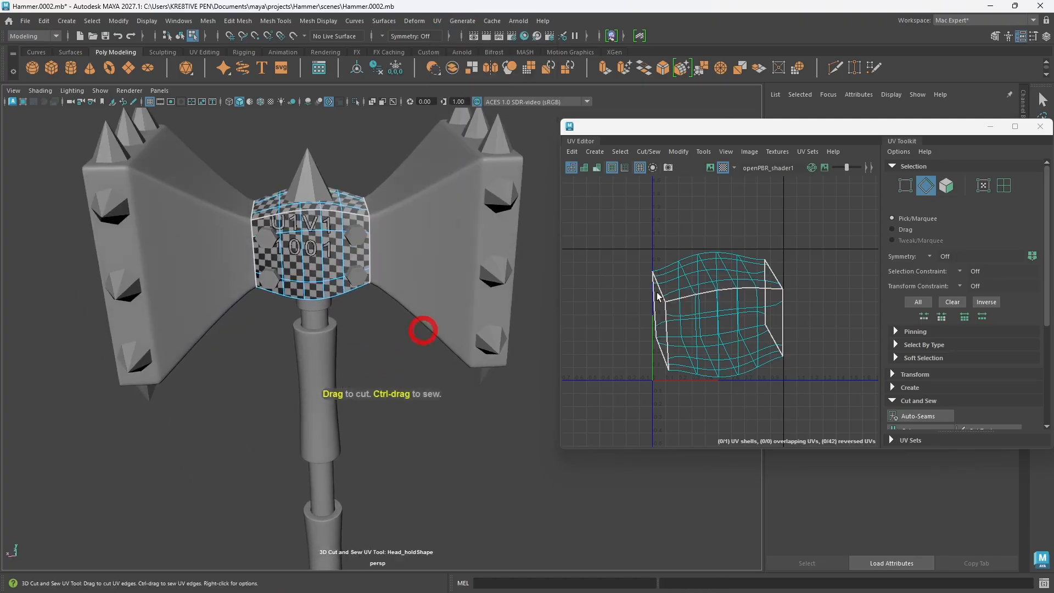
Step: Select all of the center block's UVs and unfold them
{"action": "key", "text": "w"}
{"action": "right_click_drag", "start_coordinate": [746, 247], "coordinate": [790, 247]}
{"action": "left_click_drag", "start_coordinate": [832, 409], "coordinate": [589, 239]}
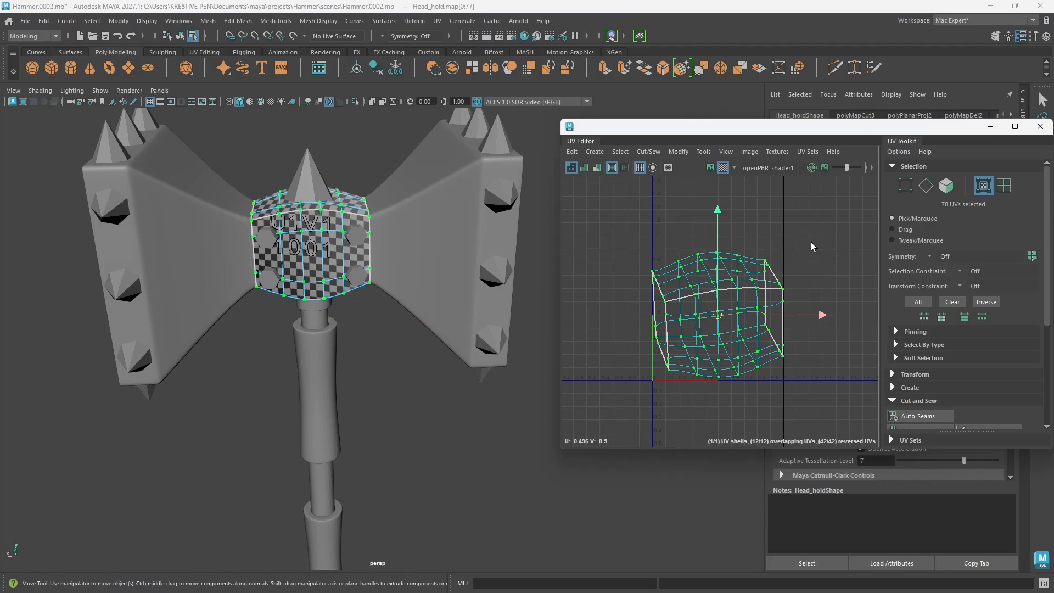
{"action": "right_click_drag", "start_coordinate": [812, 244], "coordinate": [752, 245], "text": "shift"}
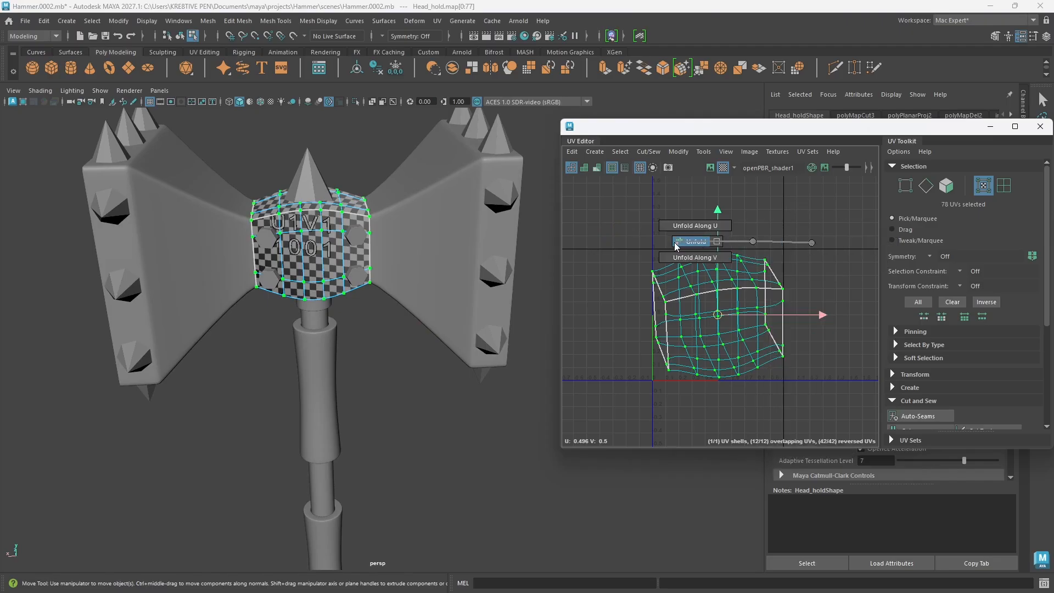
{"action": "right_click_drag", "start_coordinate": [677, 245], "coordinate": [677, 245], "text": "shift"}
{"action": "scroll", "coordinate": [790, 320], "scroll_direction": "down", "scroll_amount": 3}
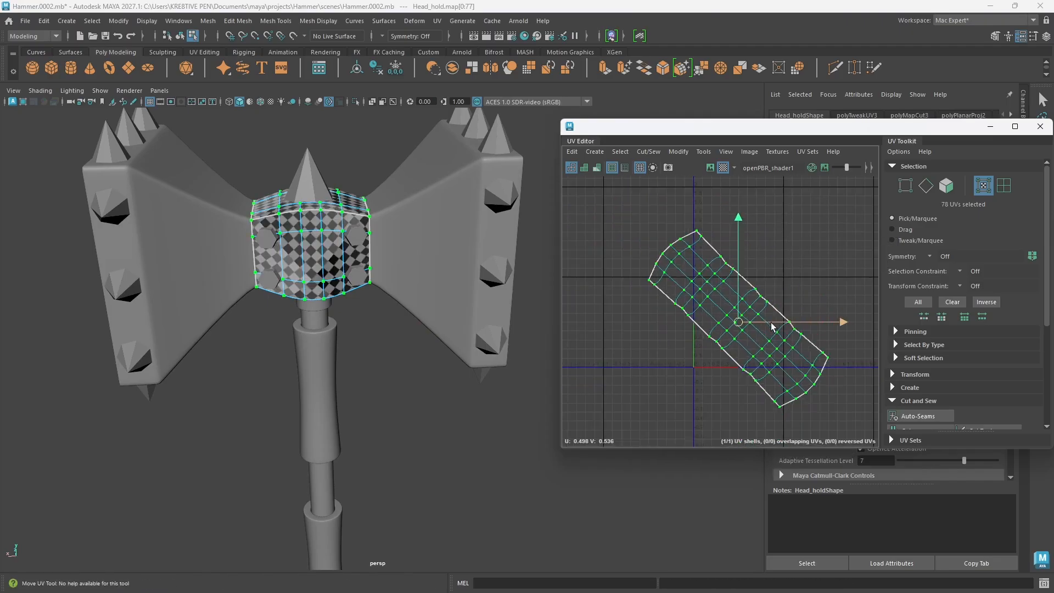
Step: Lay out the center block's unfolded UV shell within the 0–1 UV tile
{"action": "middle_click_drag", "start_coordinate": [773, 326], "coordinate": [731, 336], "text": "alt"}
{"action": "right_click_drag", "start_coordinate": [773, 299], "coordinate": [773, 299], "text": "shift"}
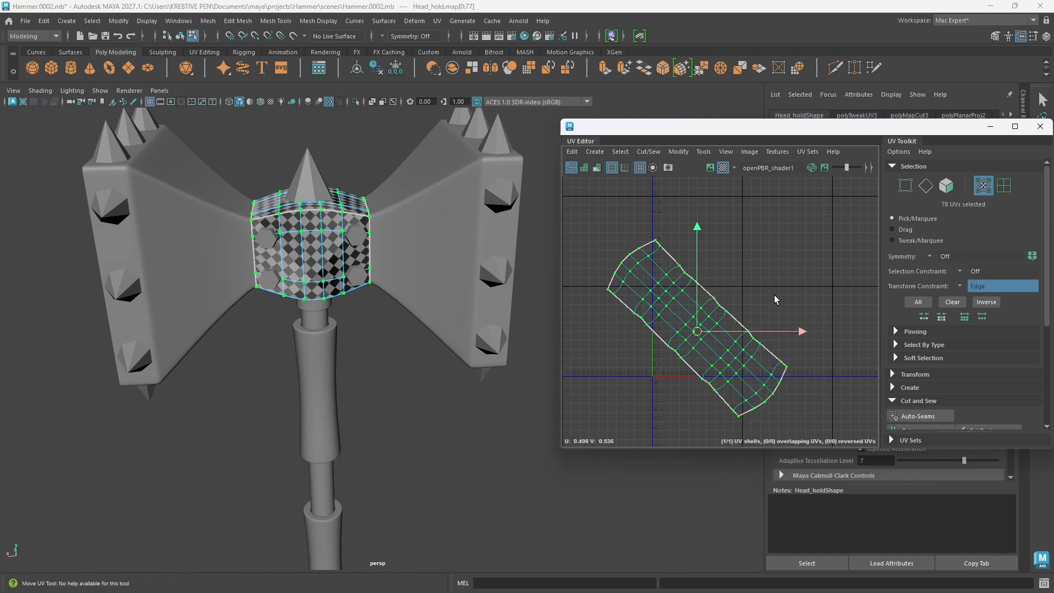
{"action": "right_click", "coordinate": [775, 296], "text": "ctrl+shift"}
{"action": "right_click", "coordinate": [775, 295], "text": "shift"}
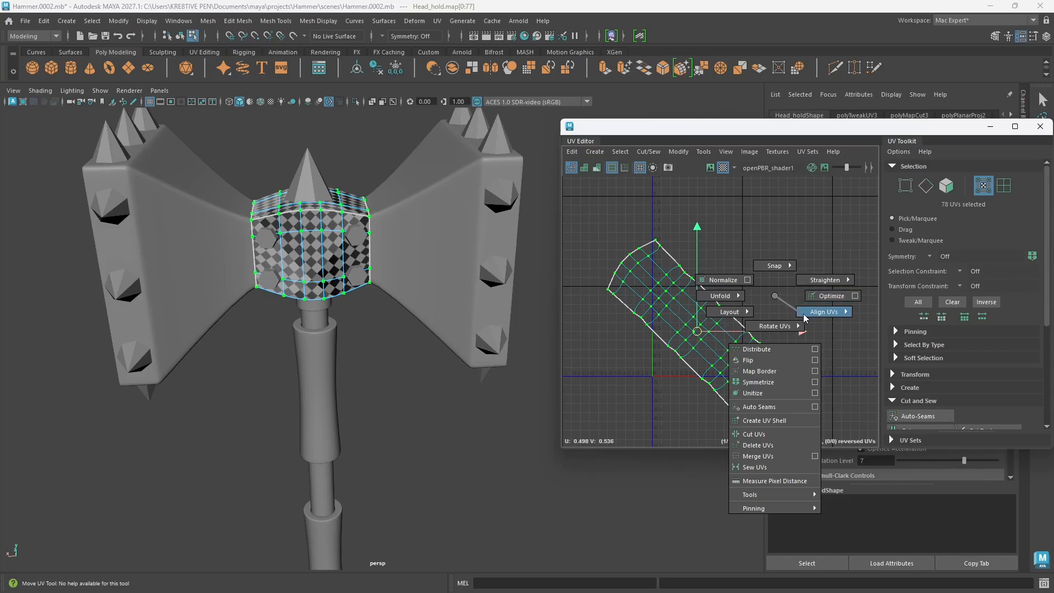
{"action": "mouse_move", "coordinate": [820, 317]}
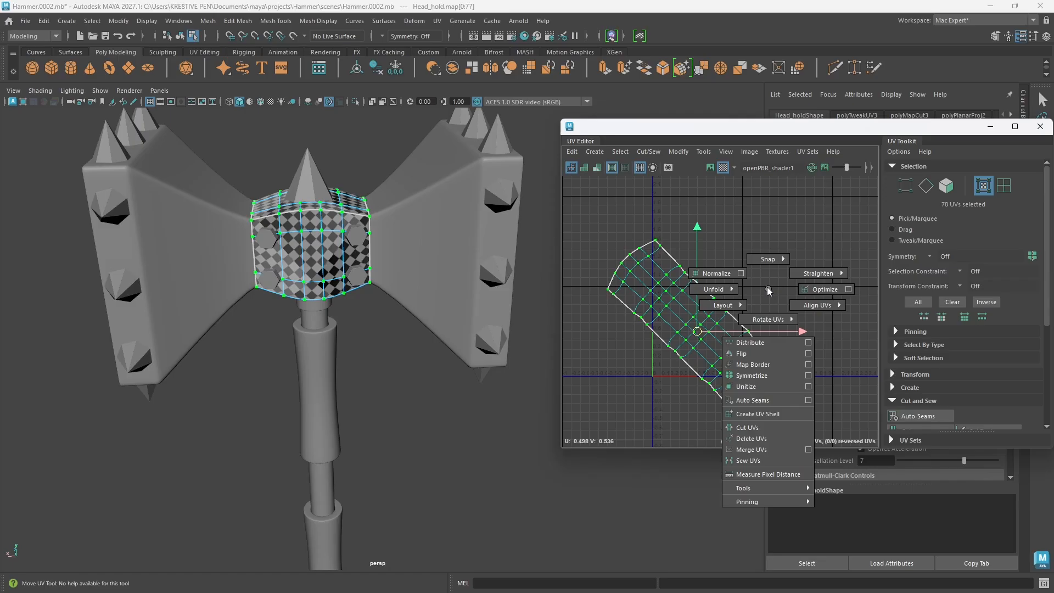
{"action": "right_click_drag", "start_coordinate": [767, 289], "coordinate": [830, 419]}
{"action": "right_click_drag", "start_coordinate": [770, 242], "coordinate": [679, 274], "text": "shift"}
{"action": "scroll", "coordinate": [710, 386], "scroll_direction": "up", "scroll_amount": 3}
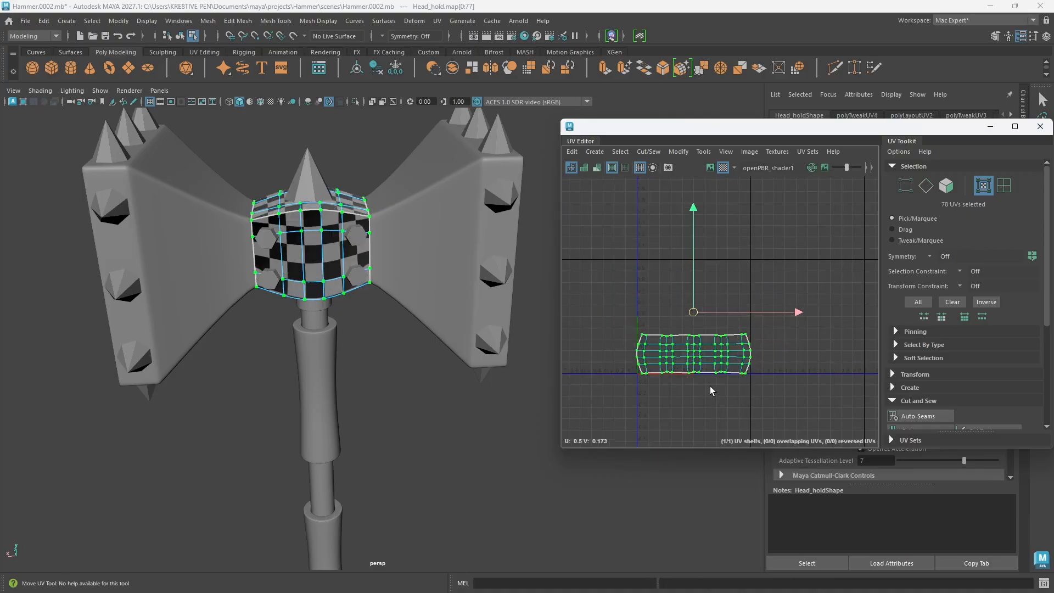
{"action": "scroll", "coordinate": [692, 361], "scroll_direction": "up", "scroll_amount": 2}
{"action": "middle_click_drag", "start_coordinate": [693, 361], "coordinate": [732, 374], "text": "alt"}
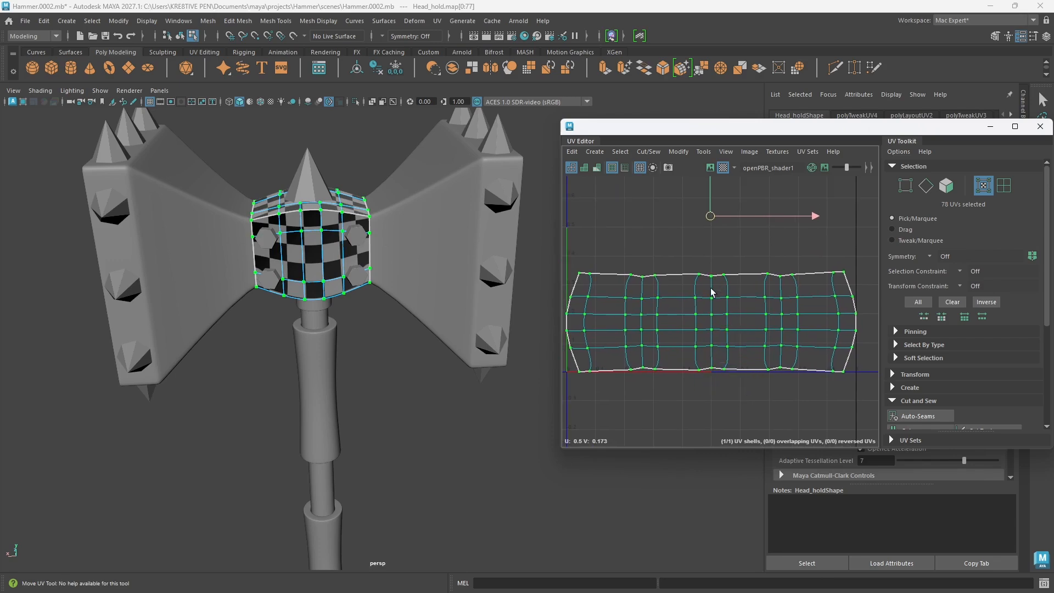
Step: Straighten the center block's UVs so the shell becomes a rectangular grid
{"action": "left_click_drag", "start_coordinate": [862, 127], "coordinate": [812, 136]}
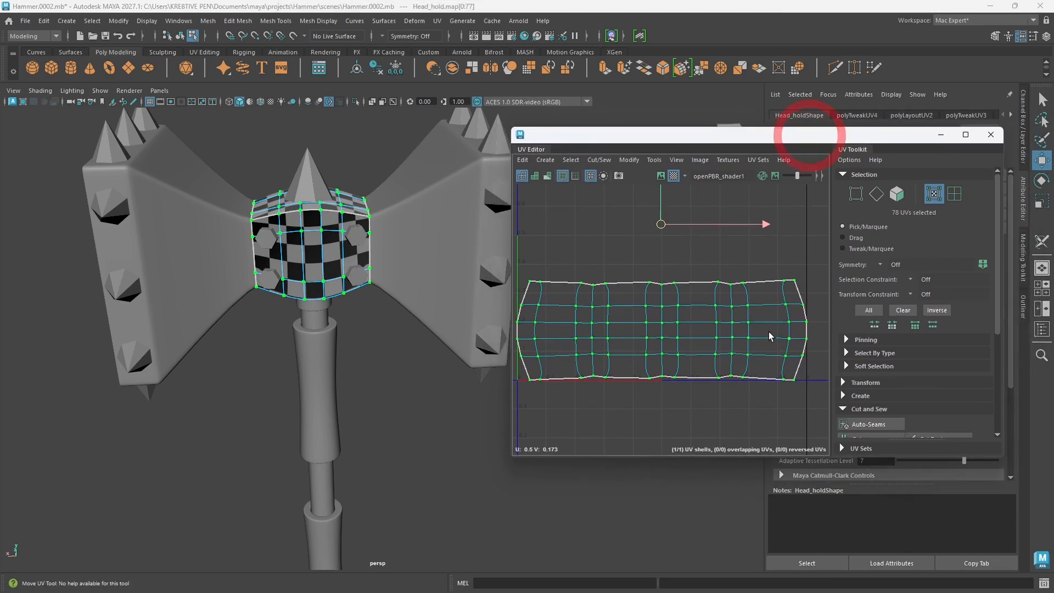
{"action": "right_click", "coordinate": [739, 312], "text": "shift"}
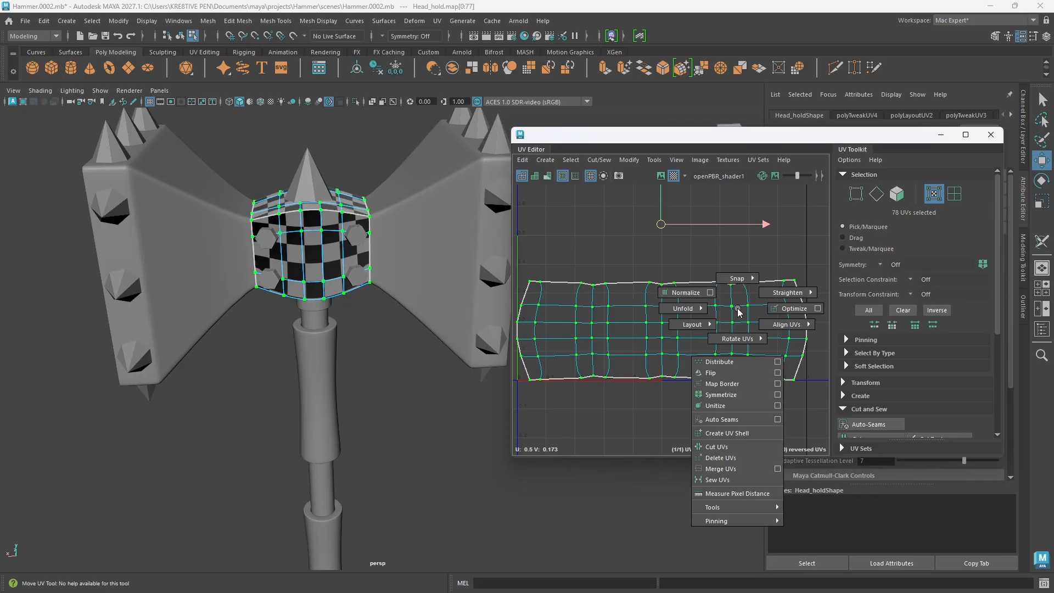
{"action": "right_click_drag", "start_coordinate": [750, 308], "coordinate": [797, 271], "text": "shift"}
{"action": "scroll", "coordinate": [684, 357], "scroll_direction": "down", "scroll_amount": 2}
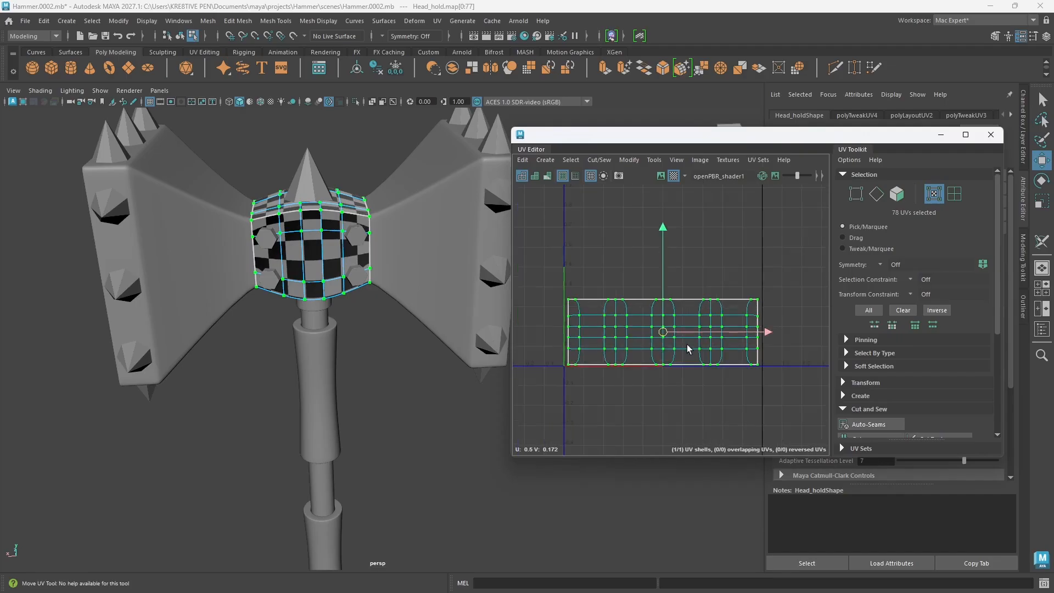
{"action": "middle_click_drag", "start_coordinate": [661, 348], "coordinate": [679, 342], "text": "alt"}
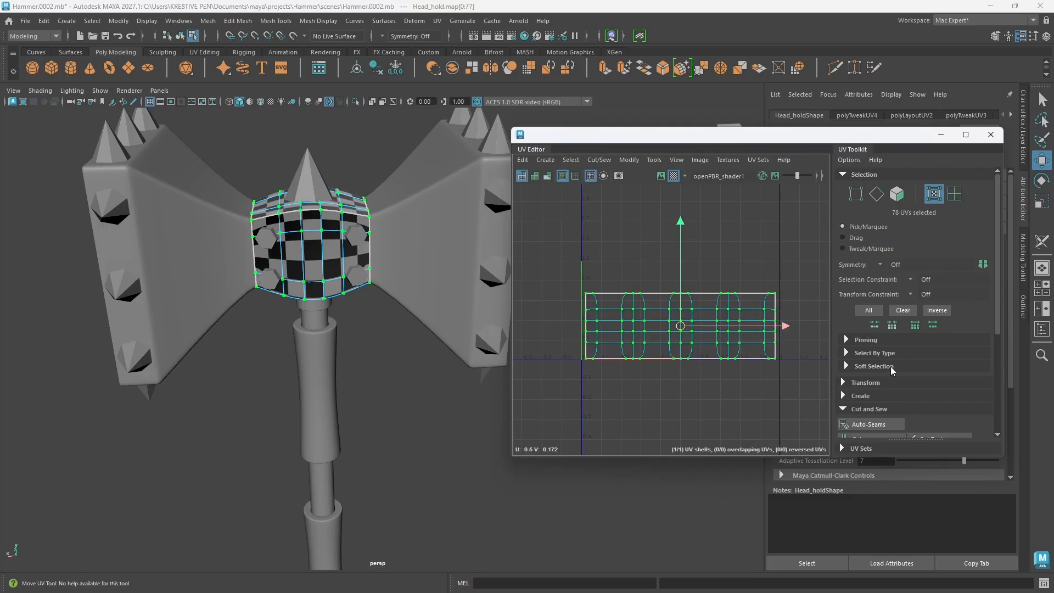
Step: Set the center block's UV Boundary Smoothing to Preserve Edges and Corners
{"action": "left_click_drag", "start_coordinate": [865, 134], "coordinate": [578, 200]}
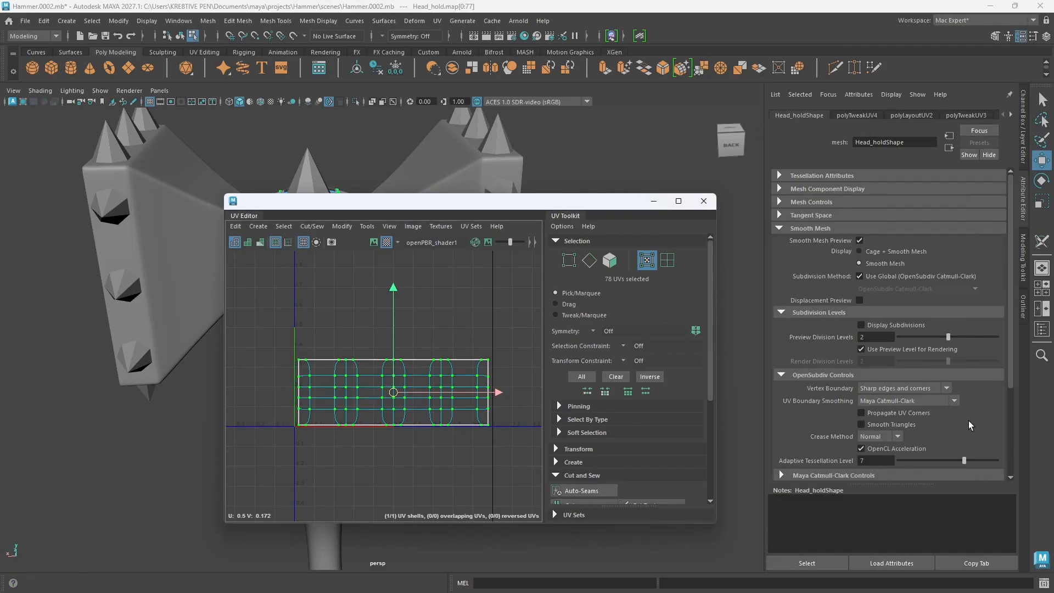
{"action": "left_click", "coordinate": [954, 400]}
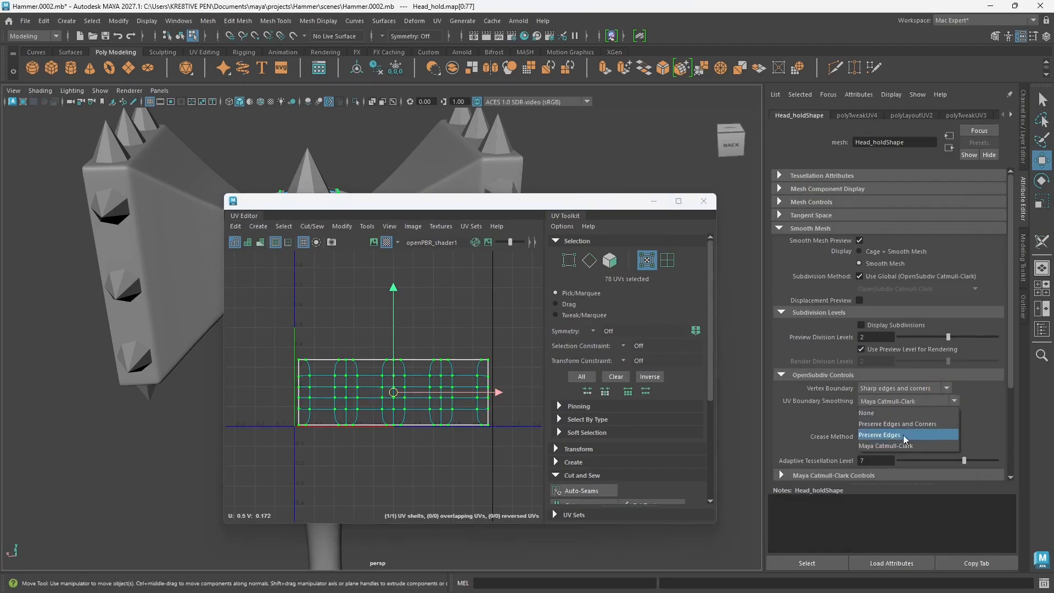
{"action": "left_click", "coordinate": [888, 425]}
{"action": "left_click_drag", "start_coordinate": [451, 206], "coordinate": [705, 185]}
Step: Select the short handle collar directly below the center block and isolate it in the viewport
{"action": "left_click_drag", "start_coordinate": [320, 472], "coordinate": [362, 433], "text": "alt"}
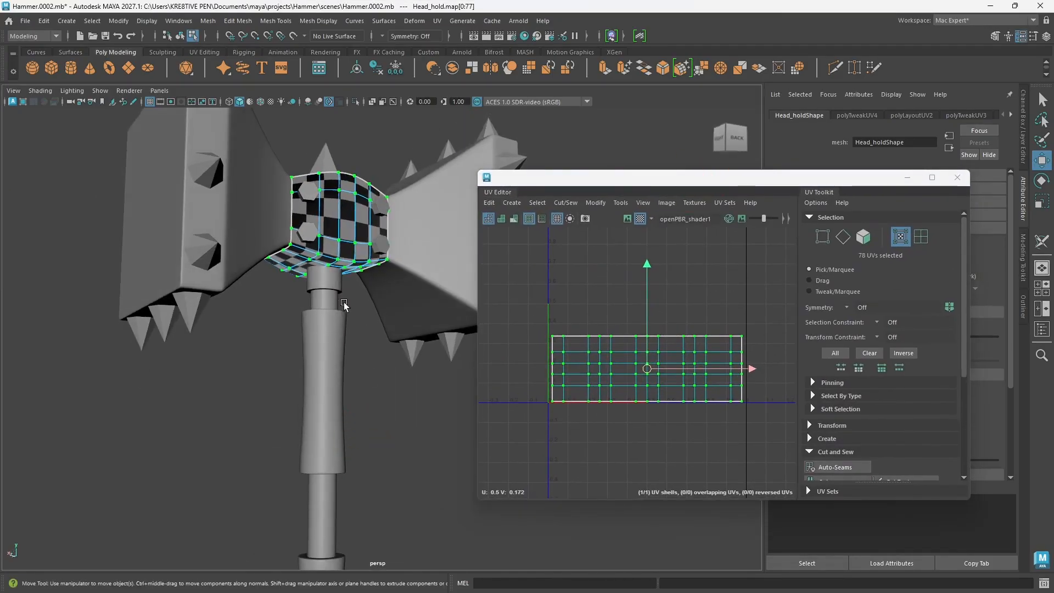
{"action": "left_click", "coordinate": [349, 294]}
{"action": "right_click_drag", "start_coordinate": [336, 283], "coordinate": [378, 253]}
{"action": "left_click_drag", "start_coordinate": [374, 315], "coordinate": [424, 383], "text": "alt"}
{"action": "key", "text": "ctrl+1"}
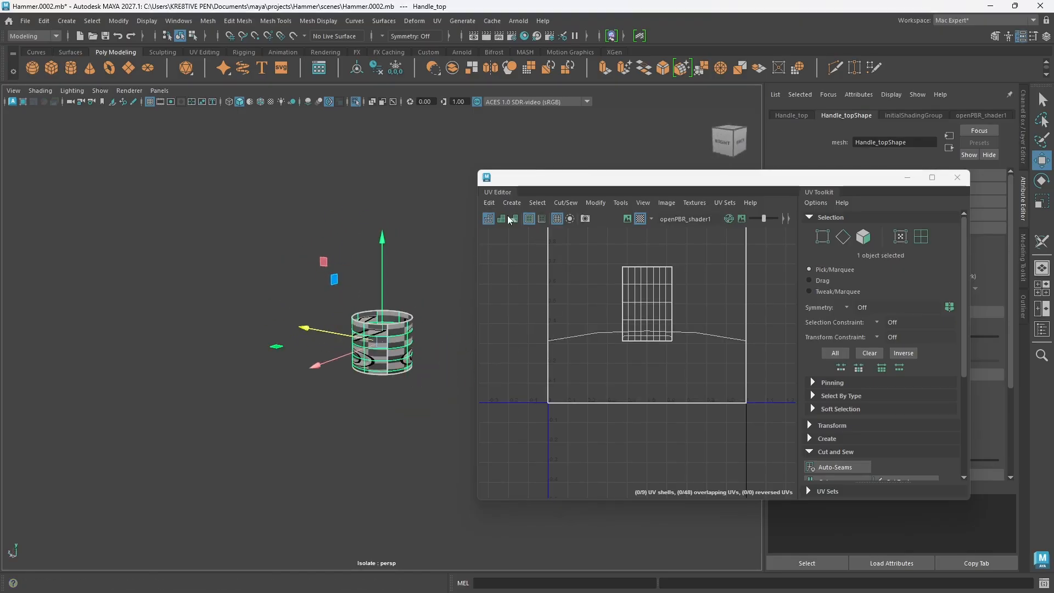
Step: Delete the handle collar's existing UVs and create a camera-based UV mapping for it
{"action": "left_click", "coordinate": [489, 203]}
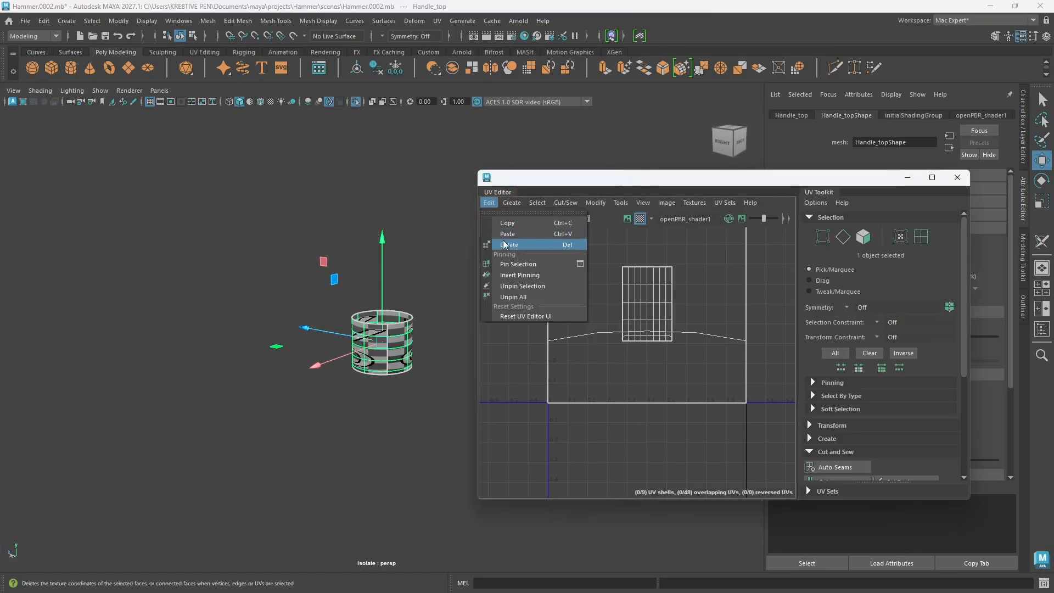
{"action": "left_click", "coordinate": [510, 245]}
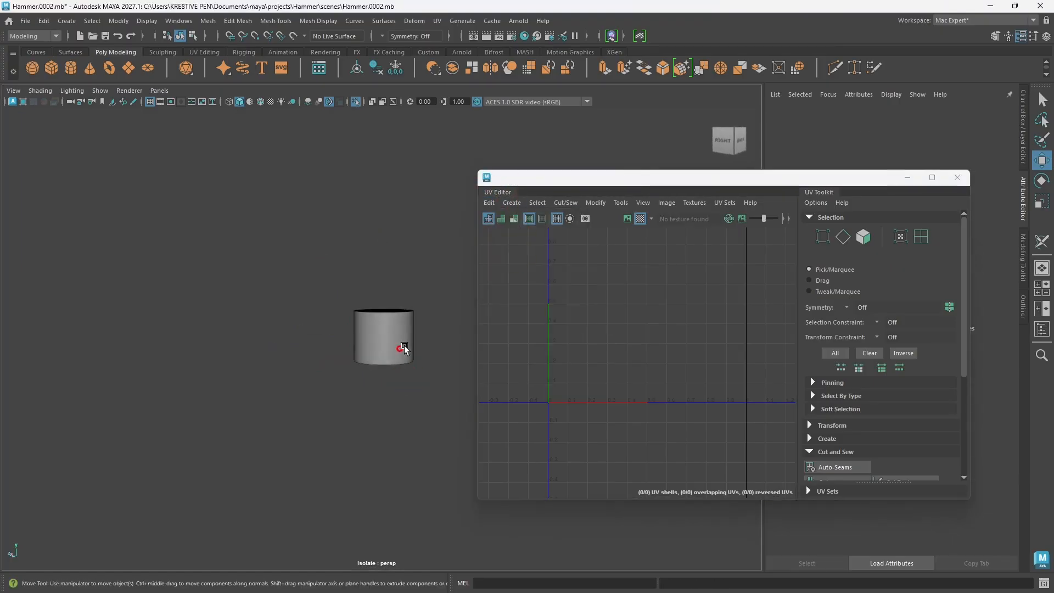
{"action": "left_click", "coordinate": [405, 352]}
{"action": "left_click", "coordinate": [512, 203]}
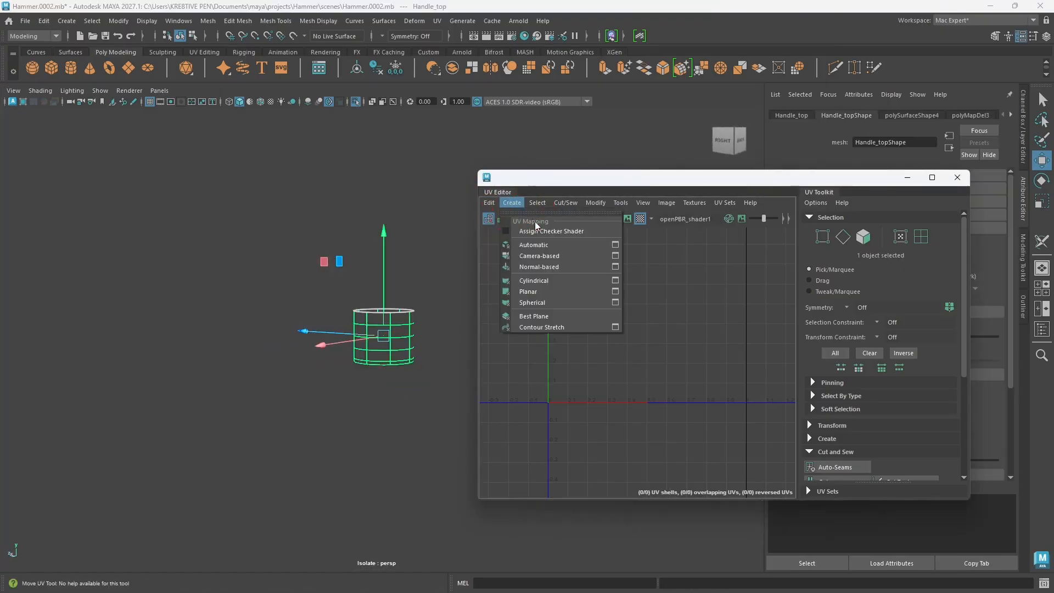
{"action": "left_click", "coordinate": [541, 259]}
Step: Cut UV seams around the collar's bottom outer edge and vertically along its side wall with the 3D Cut and Sew UV Tool
{"action": "left_click_drag", "start_coordinate": [423, 344], "coordinate": [423, 352], "text": "alt"}
{"action": "scroll", "coordinate": [423, 352], "scroll_direction": "up", "scroll_amount": 5}
{"action": "middle_click_drag", "start_coordinate": [419, 354], "coordinate": [383, 345], "text": "alt"}
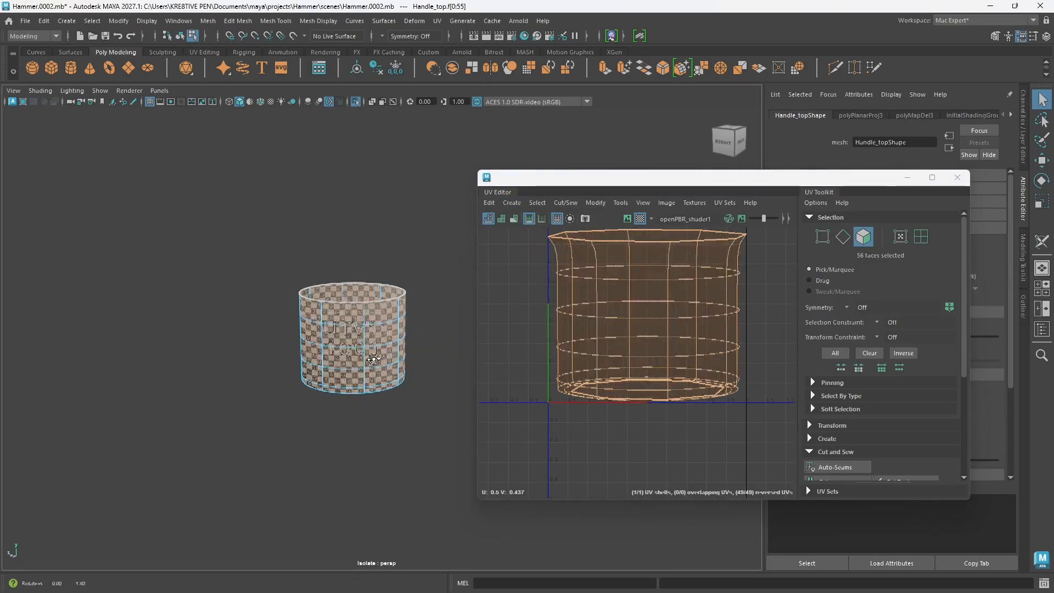
{"action": "left_click_drag", "start_coordinate": [373, 373], "coordinate": [371, 352], "text": "alt"}
{"action": "right_click_drag", "start_coordinate": [376, 272], "coordinate": [377, 240]}
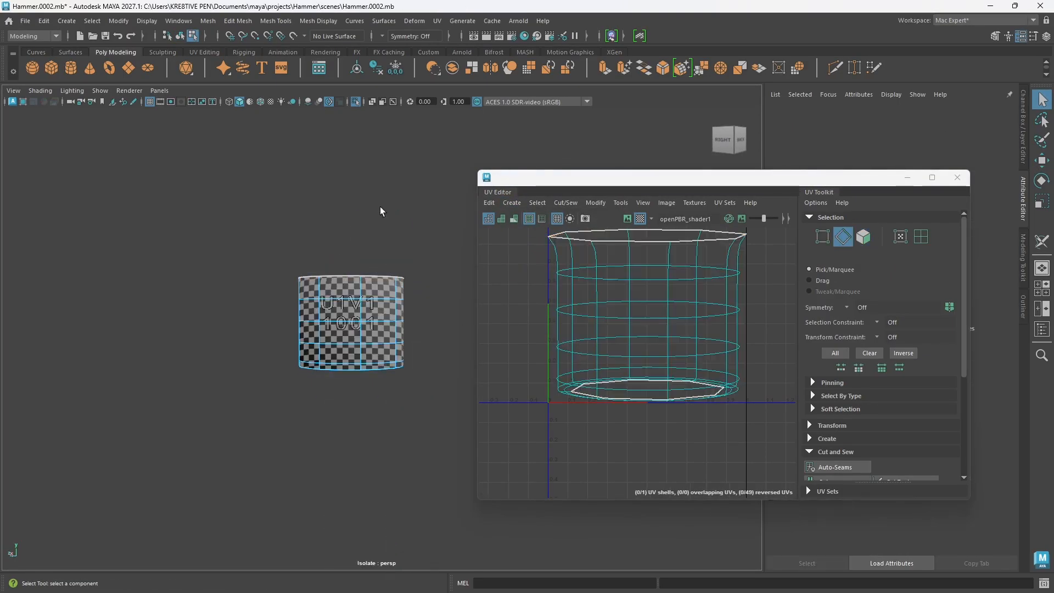
{"action": "left_click", "coordinate": [437, 20]}
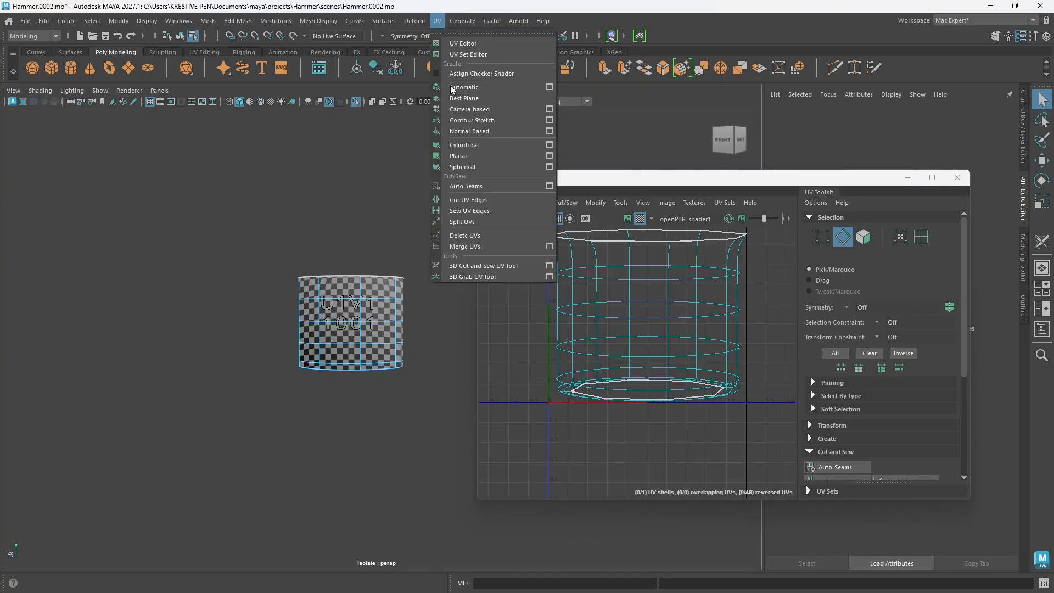
{"action": "left_click", "coordinate": [478, 265]}
{"action": "mouse_move", "coordinate": [439, 294]}
{"action": "left_mouse_down", "text": "alt"}
{"action": "mouse_move", "coordinate": [301, 314]}
{"action": "mouse_move", "coordinate": [308, 354]}
{"action": "left_mouse_up", "text": "alt"}
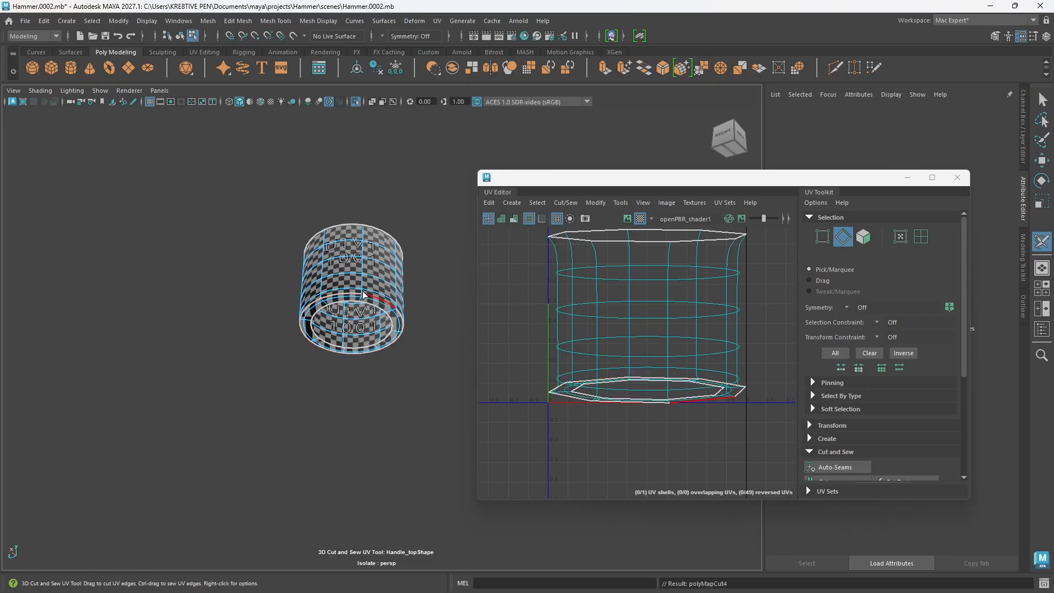
{"action": "left_click_drag", "start_coordinate": [362, 291], "coordinate": [344, 190]}
{"action": "left_click_drag", "start_coordinate": [365, 263], "coordinate": [403, 334], "text": "alt"}
{"action": "middle_click_drag", "start_coordinate": [404, 336], "coordinate": [396, 321], "text": "alt"}
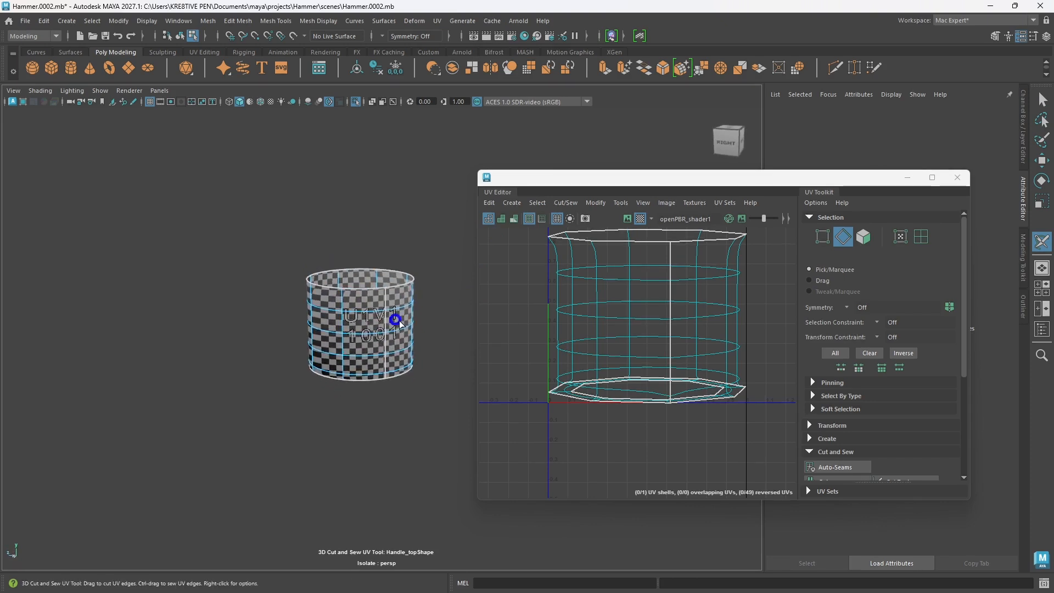
Step: Select all of the collar's UVs and unfold them
{"action": "scroll", "coordinate": [666, 367], "scroll_direction": "down", "scroll_amount": 3}
{"action": "middle_click_drag", "start_coordinate": [654, 340], "coordinate": [645, 364], "text": "alt"}
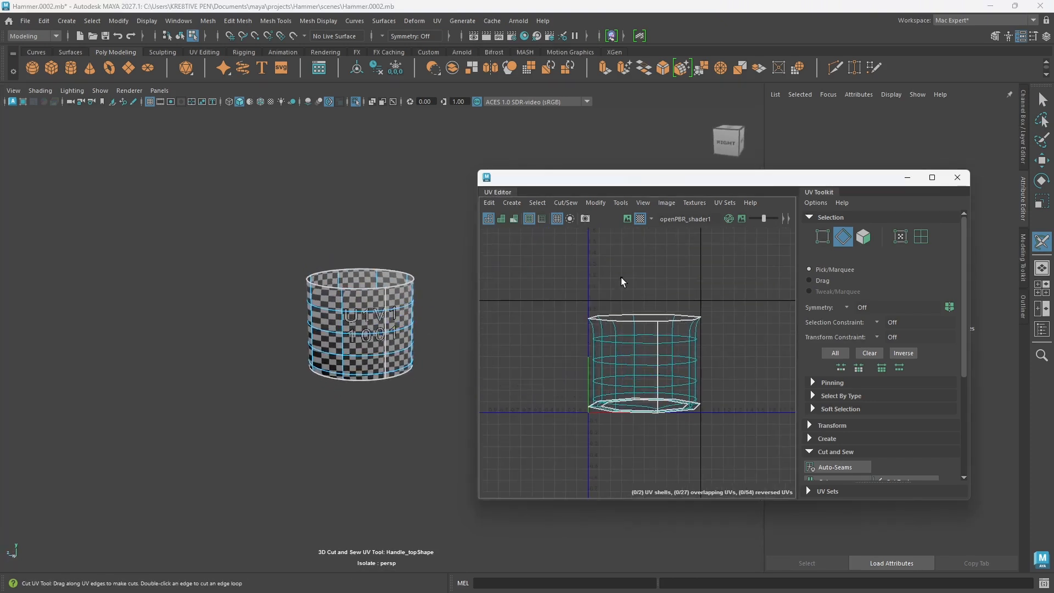
{"action": "key", "text": "w"}
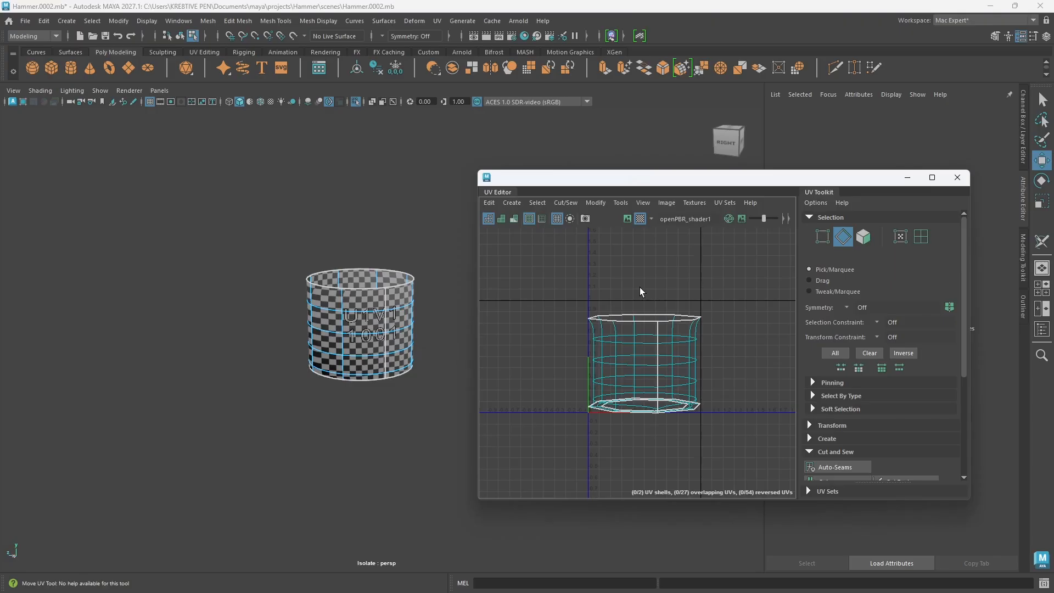
{"action": "right_click_drag", "start_coordinate": [634, 284], "coordinate": [680, 282]}
{"action": "left_click_drag", "start_coordinate": [734, 430], "coordinate": [506, 259]}
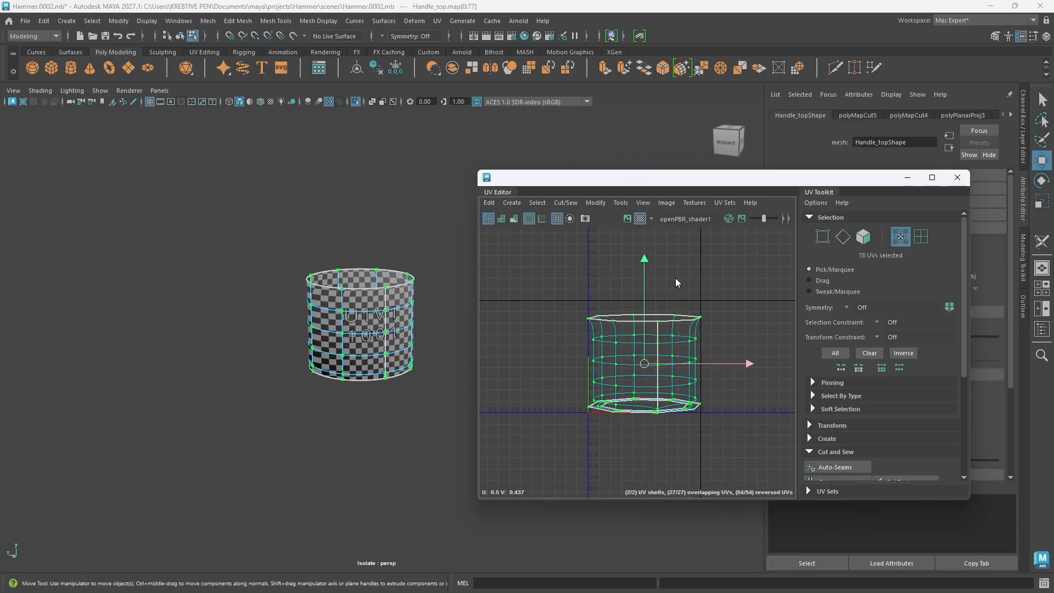
{"action": "right_click_drag", "start_coordinate": [675, 278], "coordinate": [551, 277], "text": "shift"}
{"action": "key", "text": "f"}
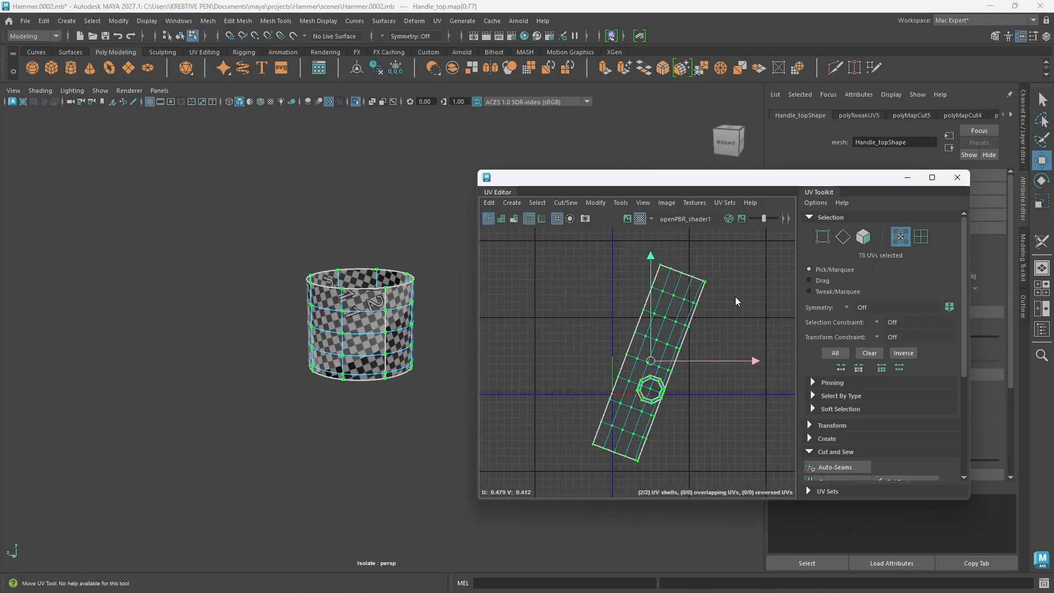
Step: Lay out the collar's side wall and bottom rim UV shells within the 0–1 UV tile
{"action": "right_click_drag", "start_coordinate": [735, 297], "coordinate": [727, 493], "text": "shift"}
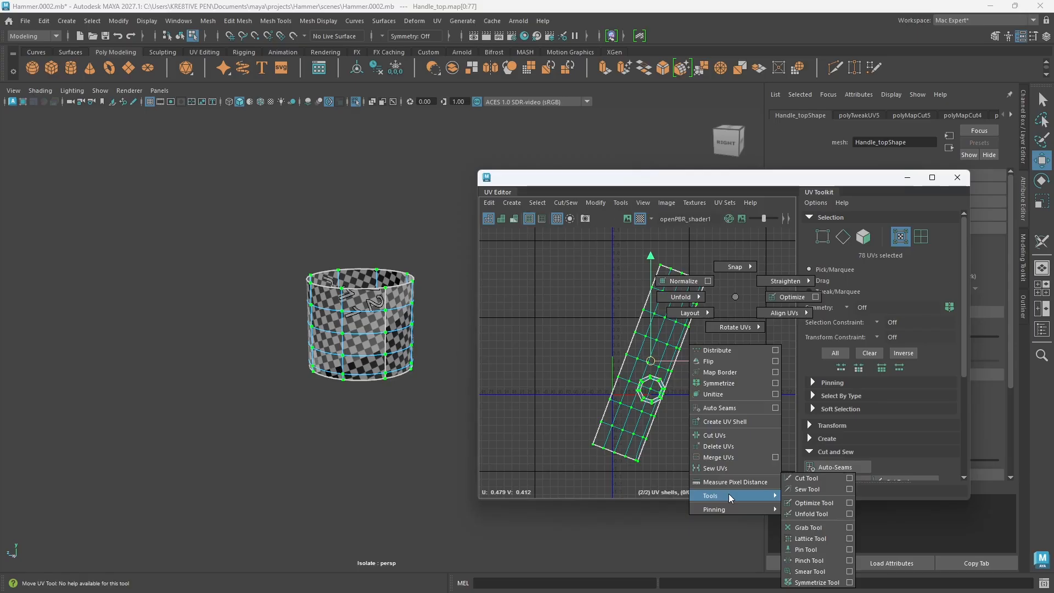
{"action": "right_click_drag", "start_coordinate": [729, 493], "coordinate": [802, 412], "text": "shift"}
{"action": "right_click_drag", "start_coordinate": [737, 317], "coordinate": [624, 350]}
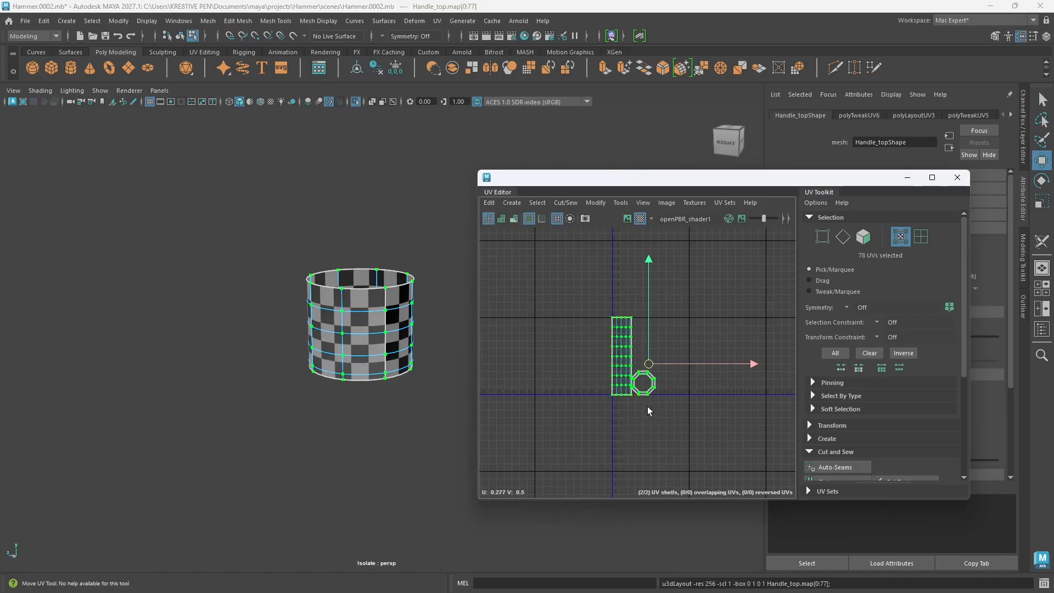
{"action": "scroll", "coordinate": [653, 403], "scroll_direction": "up", "scroll_amount": 6}
{"action": "middle_click_drag", "start_coordinate": [653, 409], "coordinate": [694, 428], "text": "alt"}
Step: Select the two edges crossing the bottom rim shell at its lower corner and cut the UVs there
{"action": "mouse_move", "coordinate": [329, 404]}
{"action": "left_mouse_down", "text": "alt"}
{"action": "mouse_move", "coordinate": [332, 354]}
{"action": "mouse_move", "coordinate": [329, 372]}
{"action": "left_mouse_up", "text": "alt"}
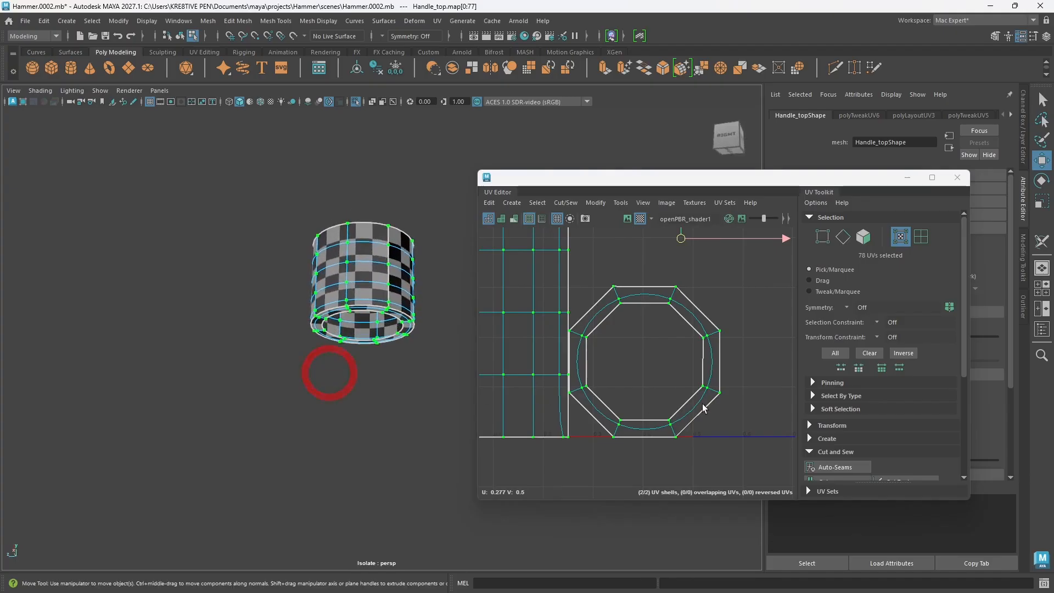
{"action": "right_click_drag", "start_coordinate": [678, 413], "coordinate": [674, 365]}
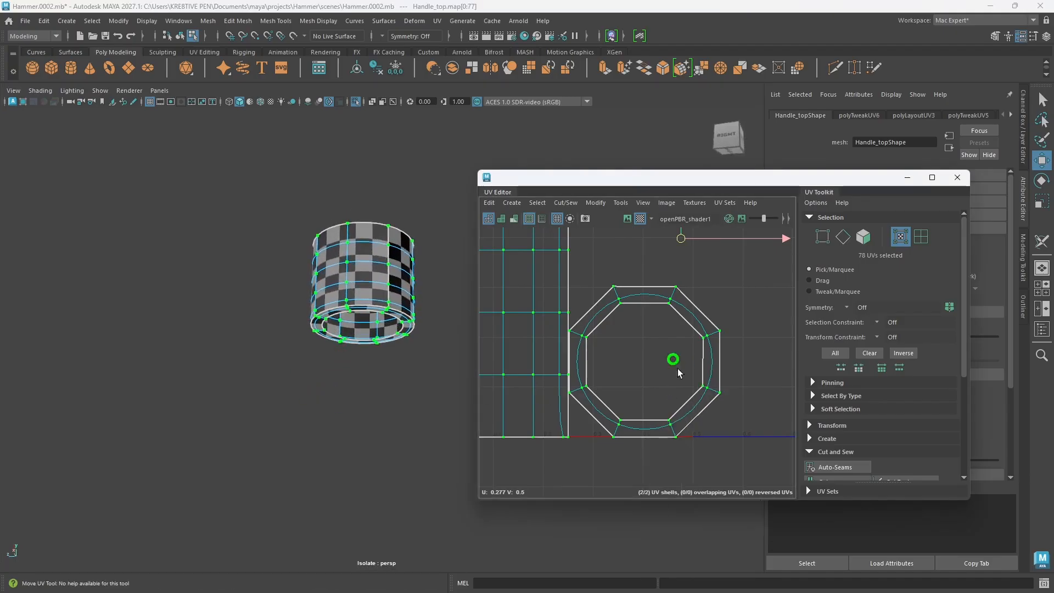
{"action": "left_click", "coordinate": [674, 436]}
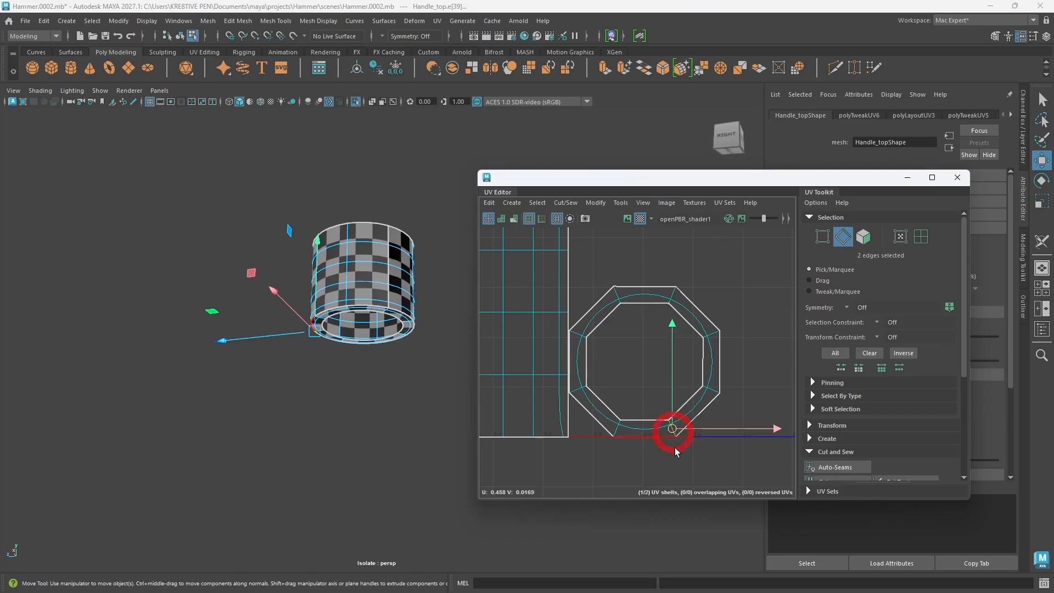
{"action": "right_click_drag", "start_coordinate": [745, 322], "coordinate": [707, 339], "text": "shift"}
{"action": "scroll", "coordinate": [641, 381], "scroll_direction": "down", "scroll_amount": 3}
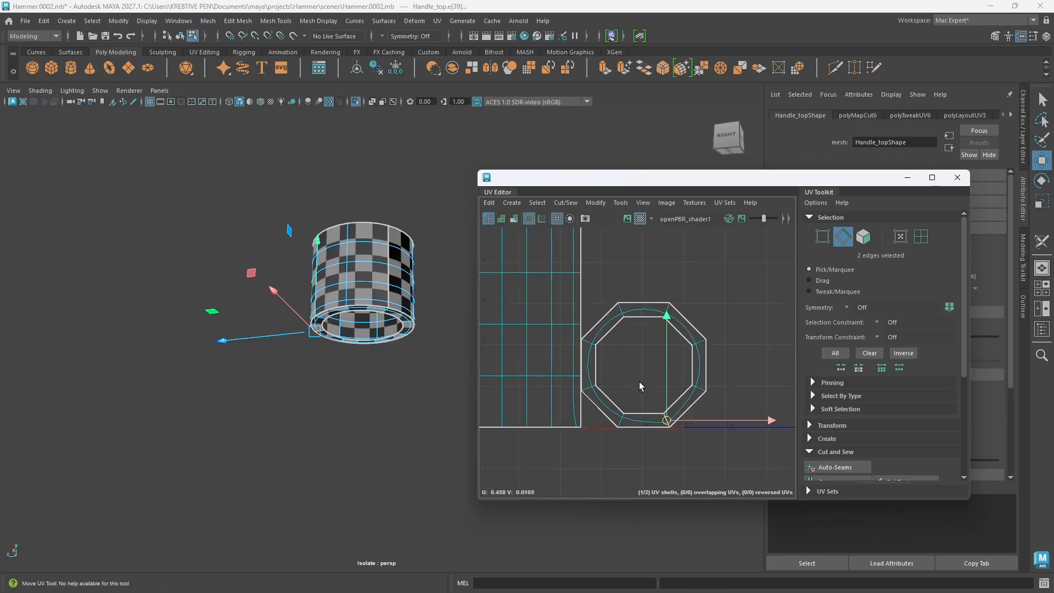
Step: Select the collar's bottom rim UV shell, unfold it and lay it out on its own in the UV tile
{"action": "right_click_drag", "start_coordinate": [661, 370], "coordinate": [616, 355]}
{"action": "right_click_drag", "start_coordinate": [724, 334], "coordinate": [725, 335], "text": "shift"}
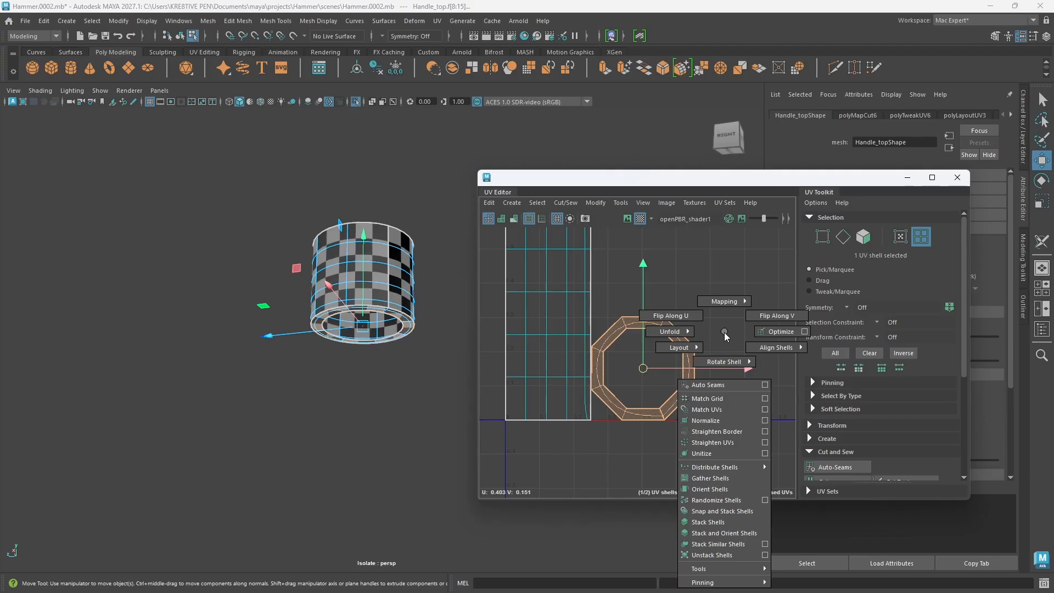
{"action": "right_click_drag", "start_coordinate": [725, 335], "coordinate": [602, 331], "text": "shift"}
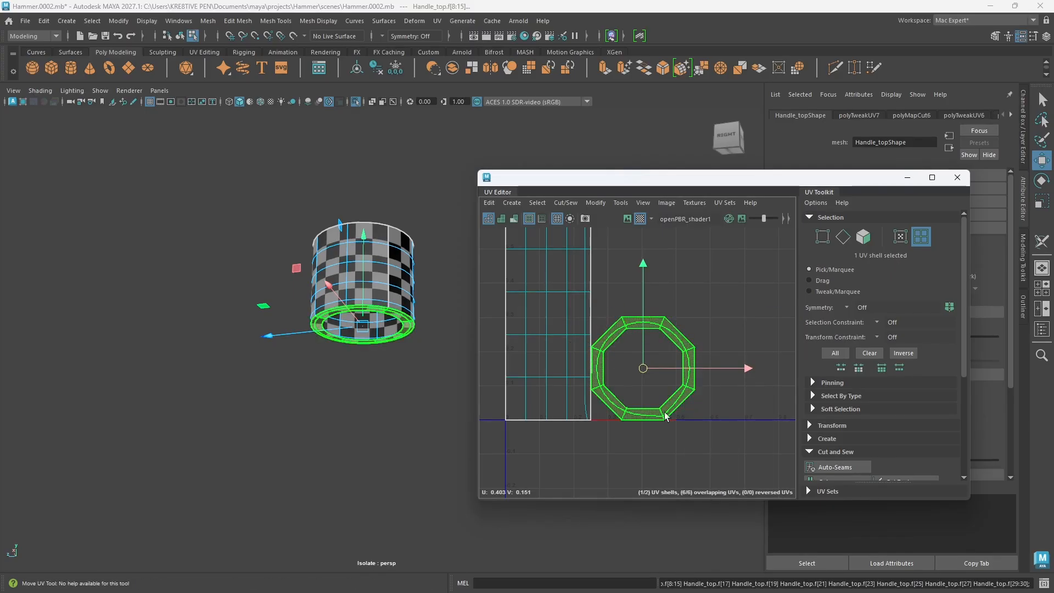
{"action": "right_click_drag", "start_coordinate": [711, 324], "coordinate": [711, 481], "text": "shift"}
{"action": "right_click_drag", "start_coordinate": [722, 319], "coordinate": [627, 353], "text": "shift"}
{"action": "key", "text": "f"}
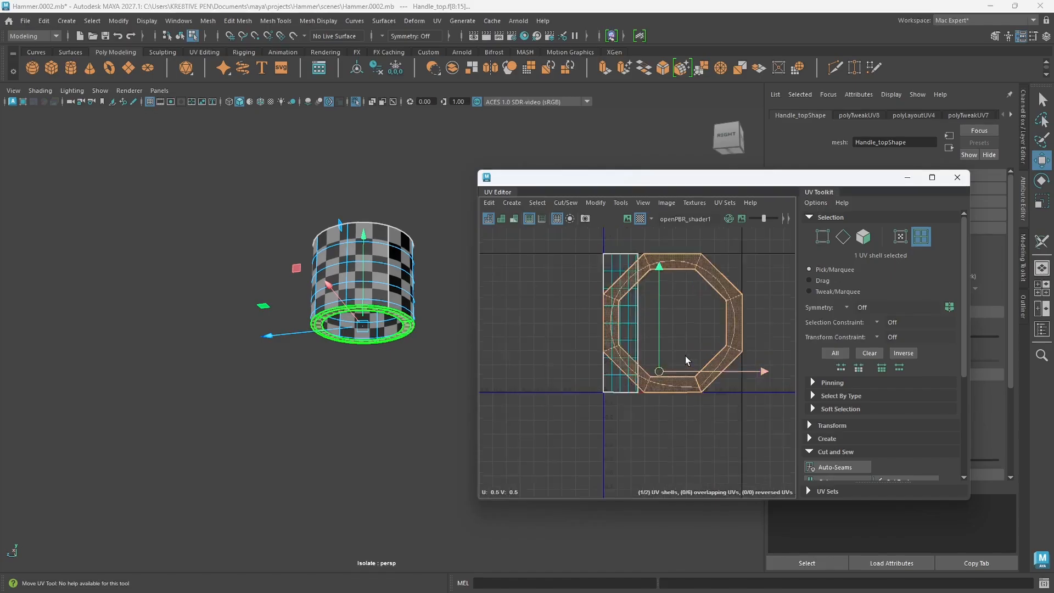
{"action": "scroll", "coordinate": [692, 357], "scroll_direction": "up", "scroll_amount": 5}
{"action": "left_click", "coordinate": [719, 331]}
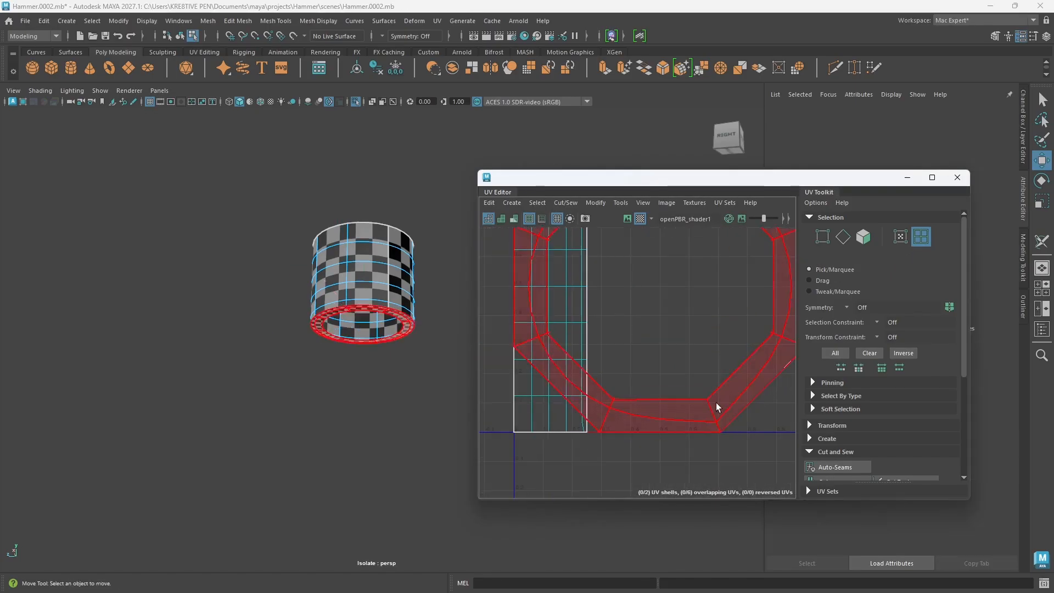
Step: Undo the last unfold, orientation and layout of the collar's bottom rim UV shell
{"action": "scroll", "coordinate": [667, 343], "scroll_direction": "down", "scroll_amount": 5}
{"action": "middle_click_drag", "start_coordinate": [686, 338], "coordinate": [666, 370], "text": "alt"}
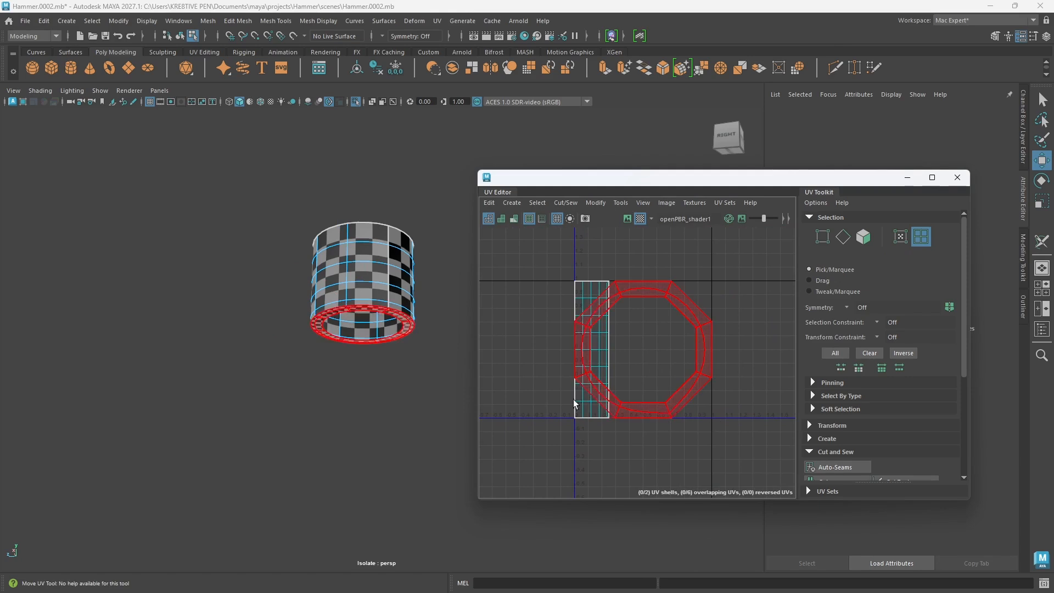
{"action": "left_click_drag", "start_coordinate": [351, 341], "coordinate": [316, 318], "text": "alt"}
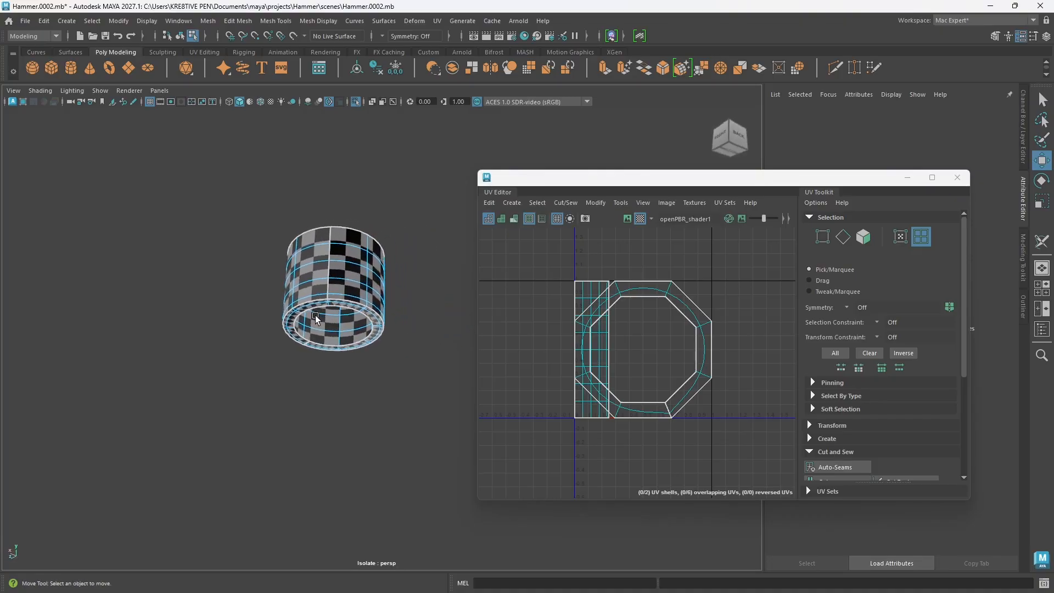
{"action": "left_click", "coordinate": [377, 336]}
{"action": "key", "text": "ctrl+z"}
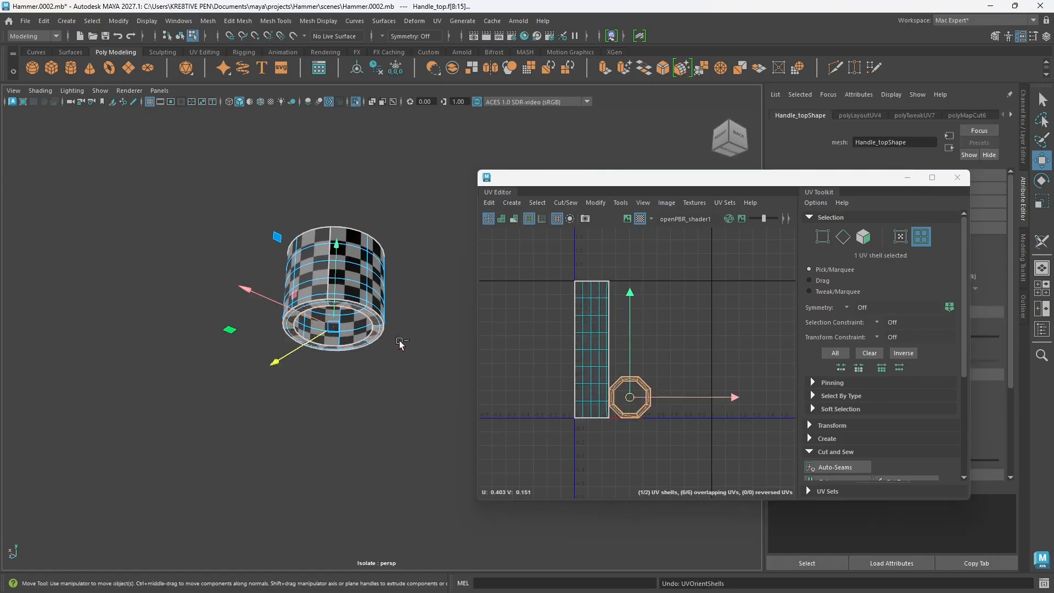
Step: Examine the vertical seam edges on the collar's side wall and the bottom rim from below
{"action": "scroll", "coordinate": [361, 321], "scroll_direction": "up", "scroll_amount": 5}
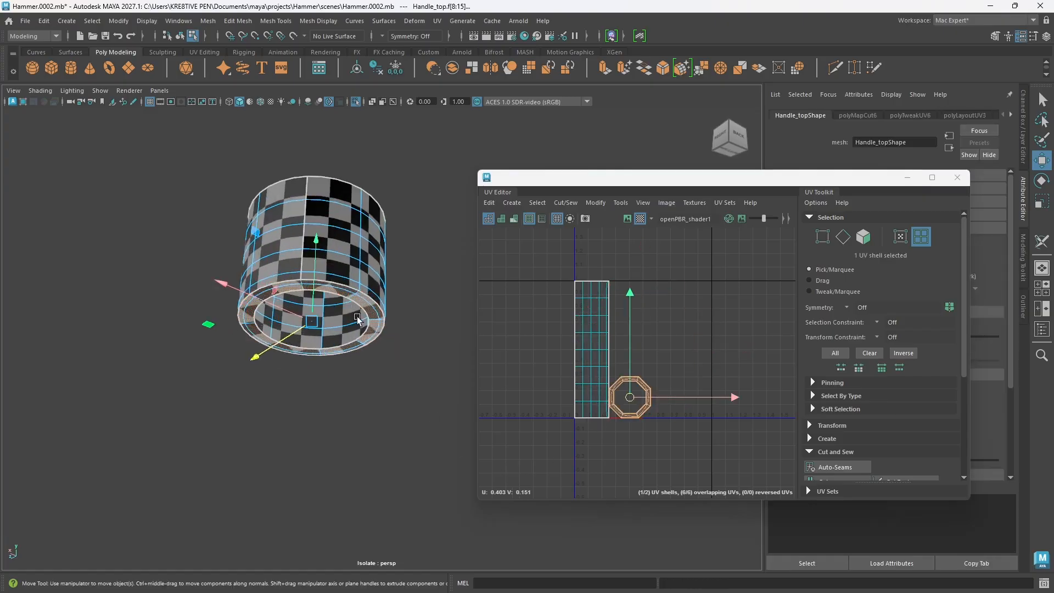
{"action": "middle_click_drag", "start_coordinate": [361, 321], "coordinate": [380, 369], "text": "alt"}
{"action": "left_click_drag", "start_coordinate": [380, 369], "coordinate": [308, 311], "text": "alt"}
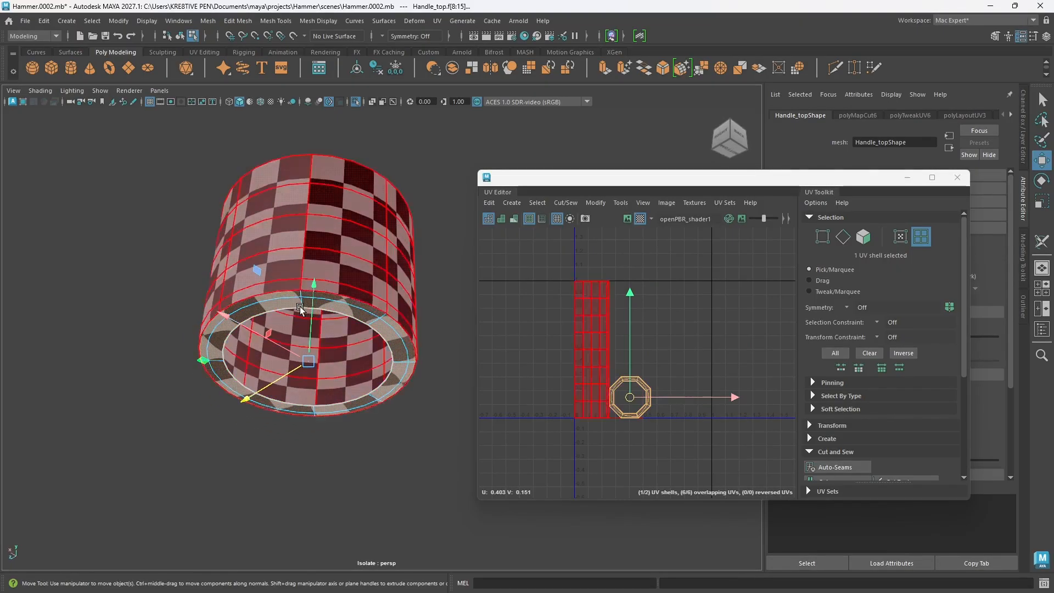
{"action": "right_click_drag", "start_coordinate": [294, 268], "coordinate": [297, 242]}
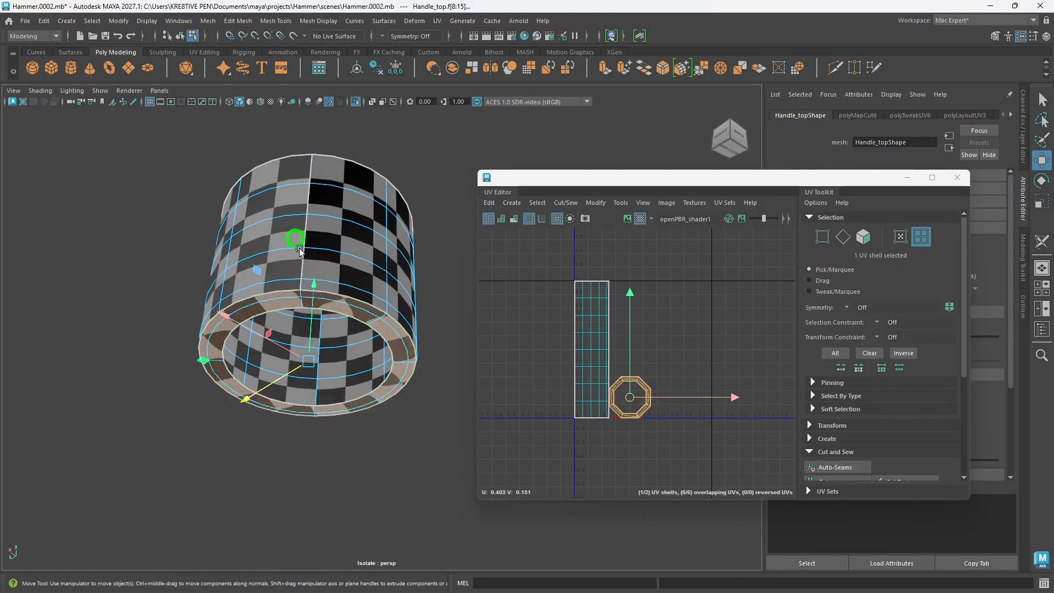
{"action": "left_click", "coordinate": [306, 315]}
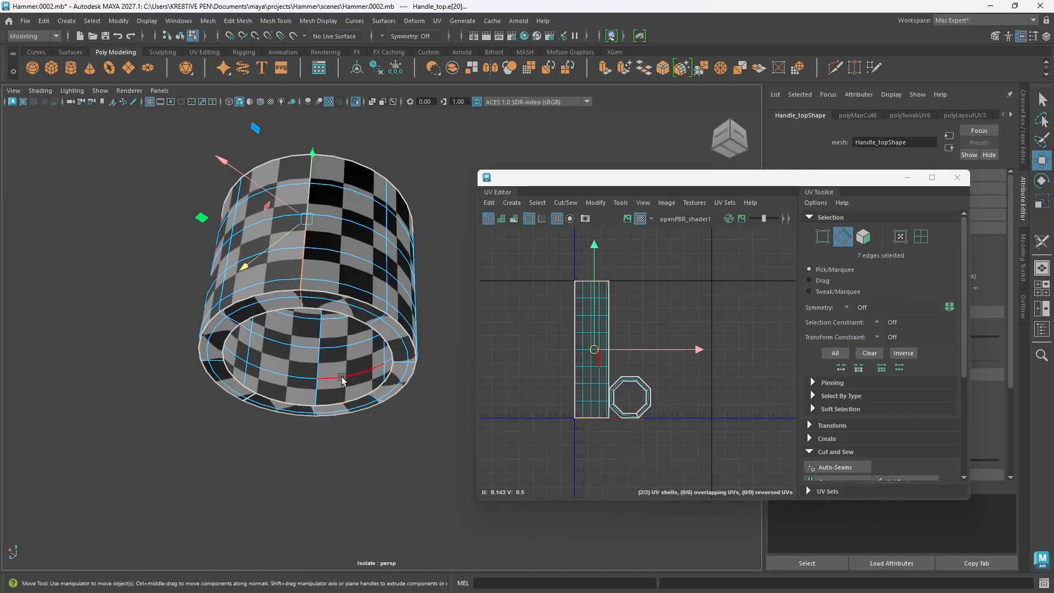
{"action": "scroll", "coordinate": [302, 313], "scroll_direction": "up", "scroll_amount": 3}
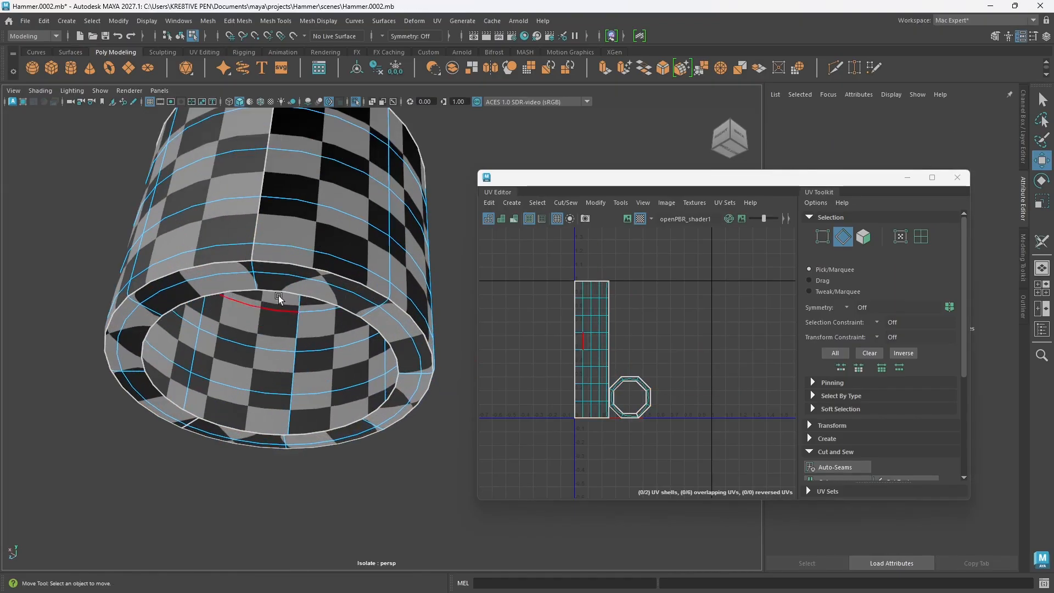
{"action": "left_click", "coordinate": [257, 272]}
{"action": "left_click_drag", "start_coordinate": [281, 285], "coordinate": [360, 303], "text": "alt"}
{"action": "scroll", "coordinate": [366, 306], "scroll_direction": "up", "scroll_amount": 4}
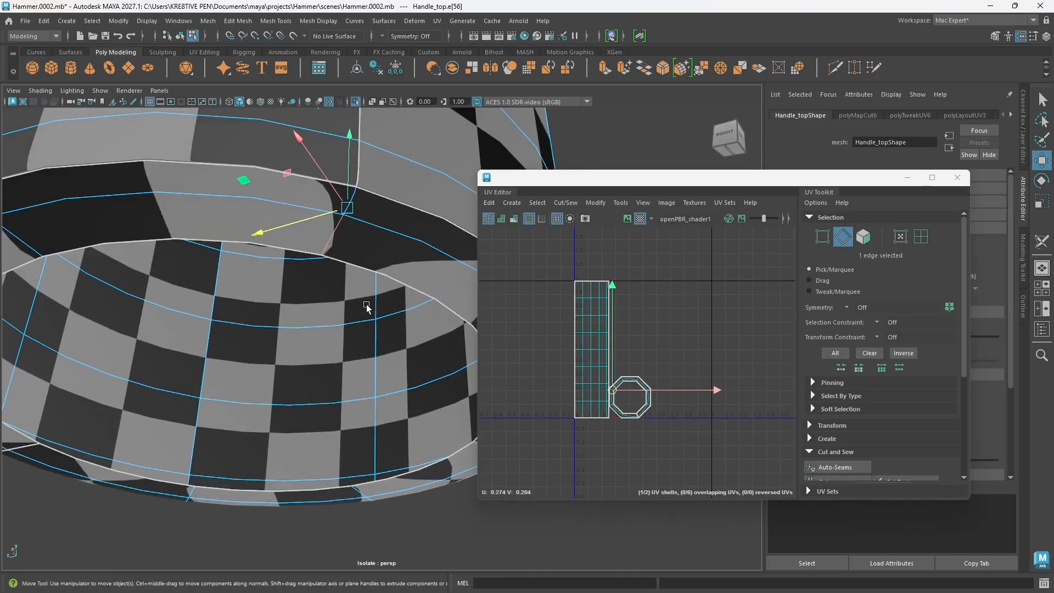
{"action": "left_click", "coordinate": [356, 195], "text": "shift"}
{"action": "scroll", "coordinate": [437, 340], "scroll_direction": "down", "scroll_amount": 6}
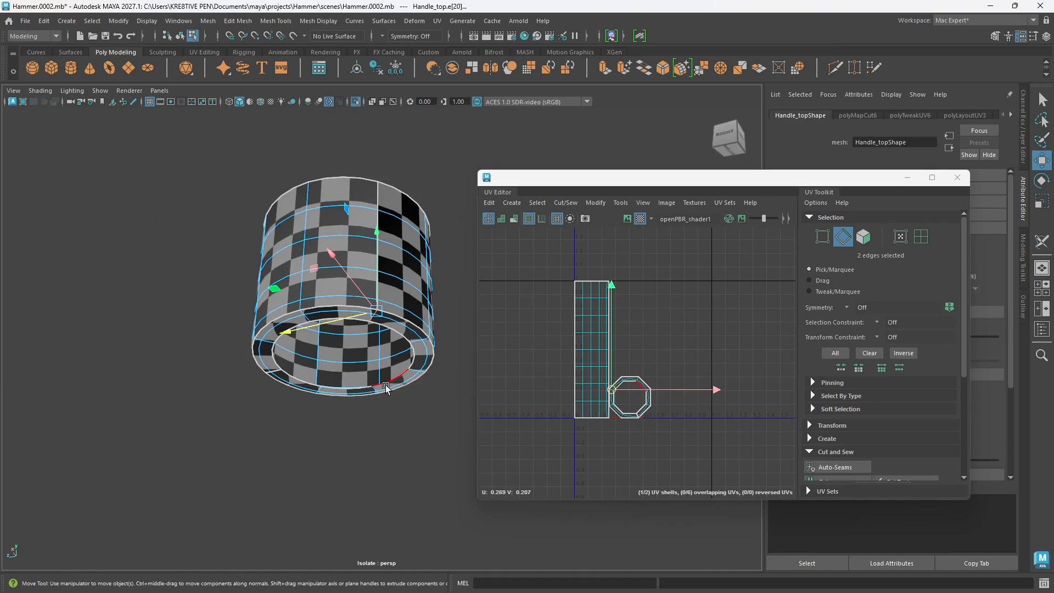
{"action": "key", "text": "ctrl+z"}
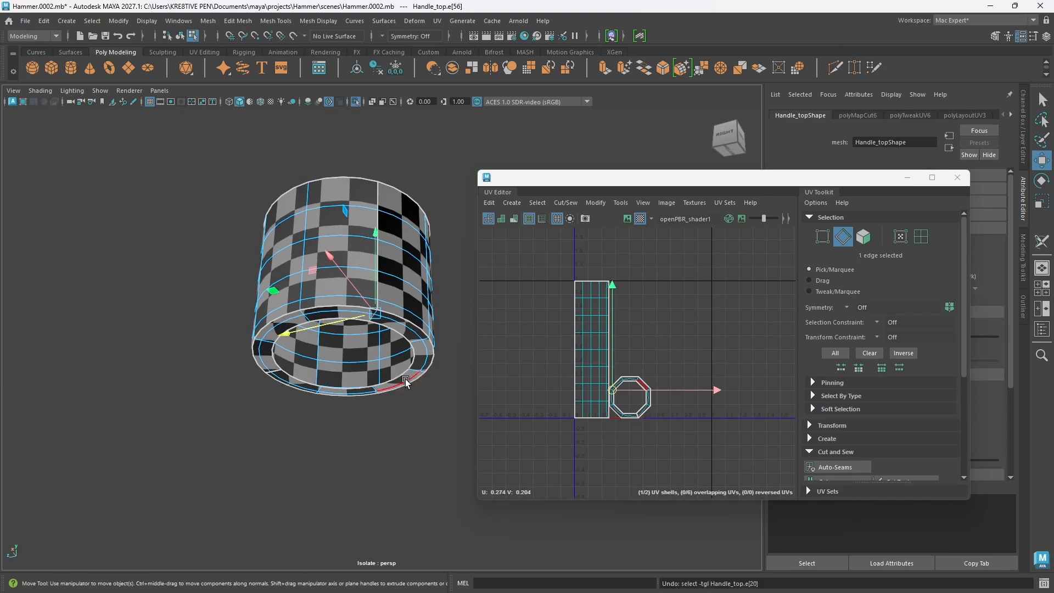
{"action": "scroll", "coordinate": [386, 347], "scroll_direction": "up", "scroll_amount": 8}
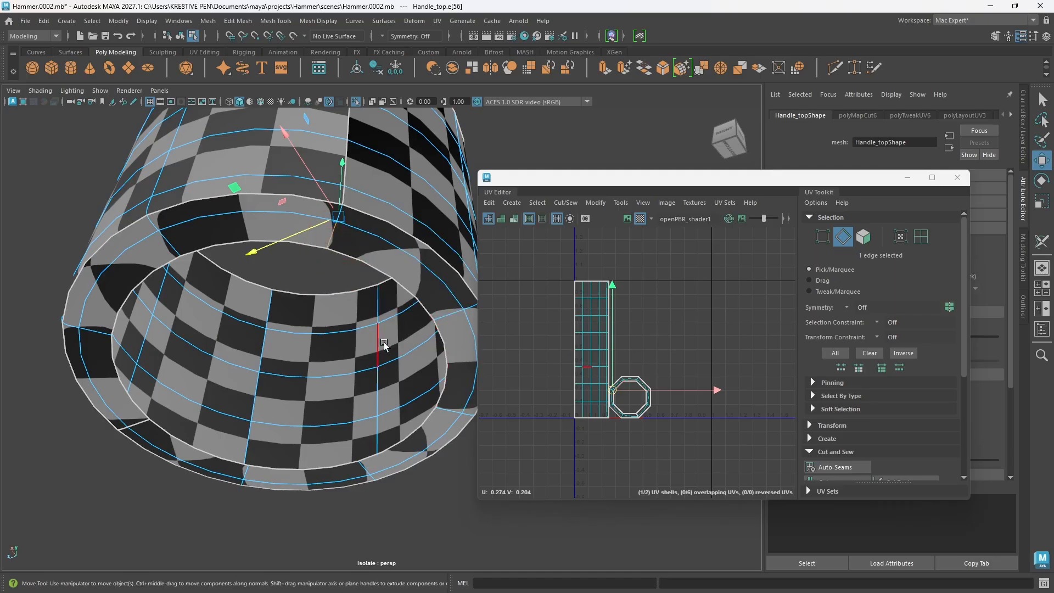
{"action": "scroll", "coordinate": [388, 340], "scroll_direction": "down", "scroll_amount": 4}
{"action": "left_click_drag", "start_coordinate": [365, 227], "coordinate": [357, 295], "text": "alt"}
{"action": "left_click", "coordinate": [358, 295]}
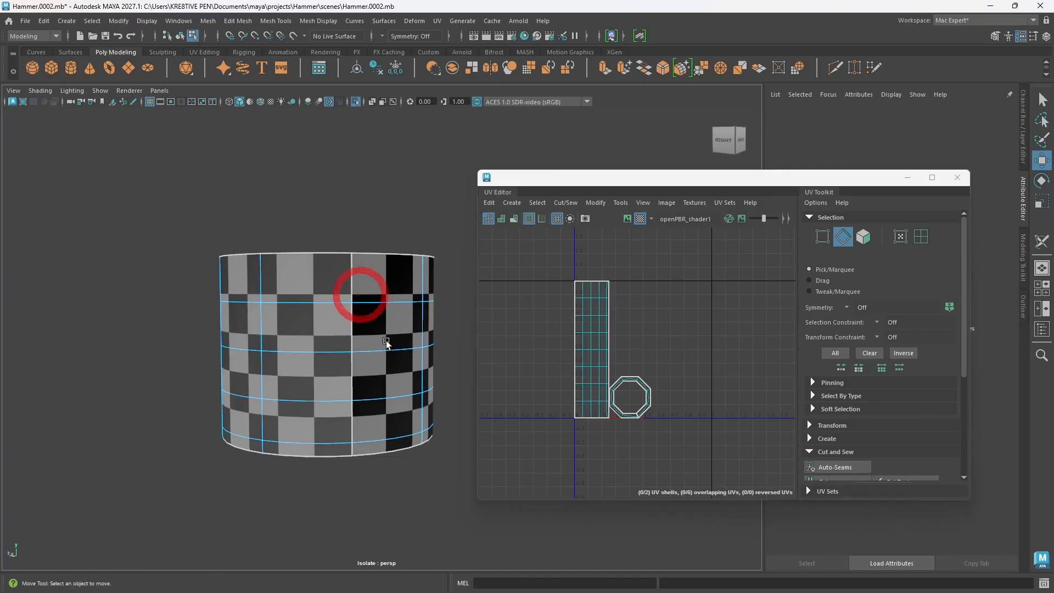
Step: Select the whole collar object and set its UV boundary smoothing to Preserve Edges and Corners
{"action": "middle_click_drag", "start_coordinate": [388, 343], "coordinate": [371, 325], "text": "alt"}
{"action": "left_click_drag", "start_coordinate": [769, 177], "coordinate": [534, 147]}
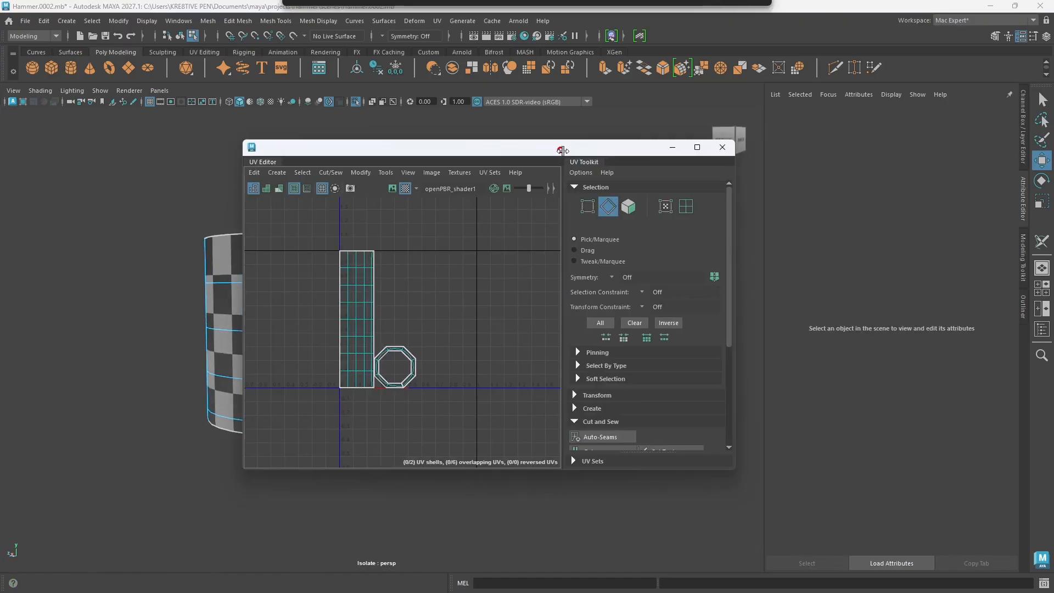
{"action": "right_click_drag", "start_coordinate": [161, 265], "coordinate": [212, 254]}
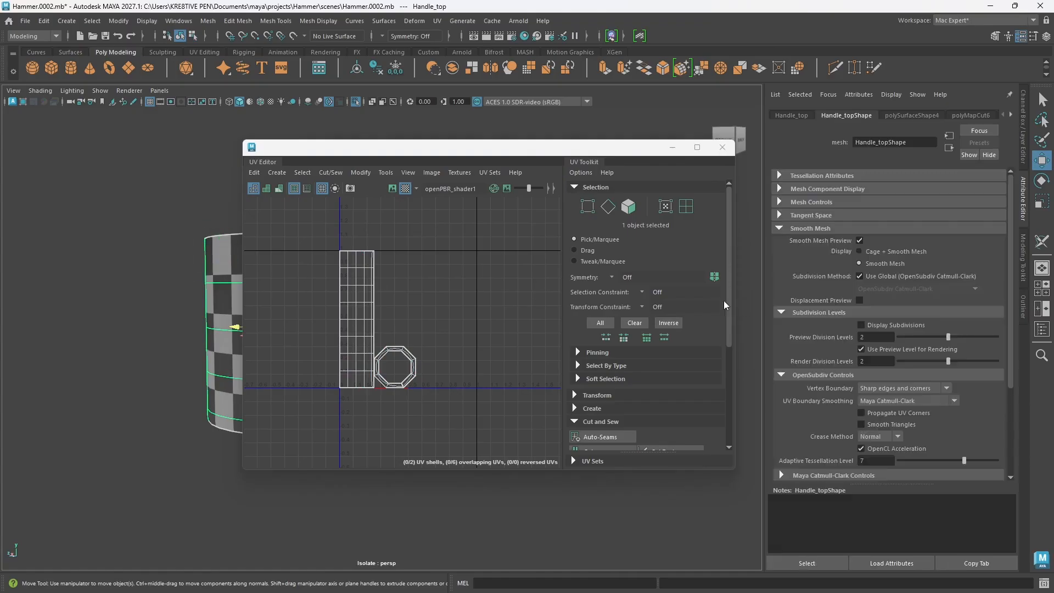
{"action": "left_click", "coordinate": [942, 400]}
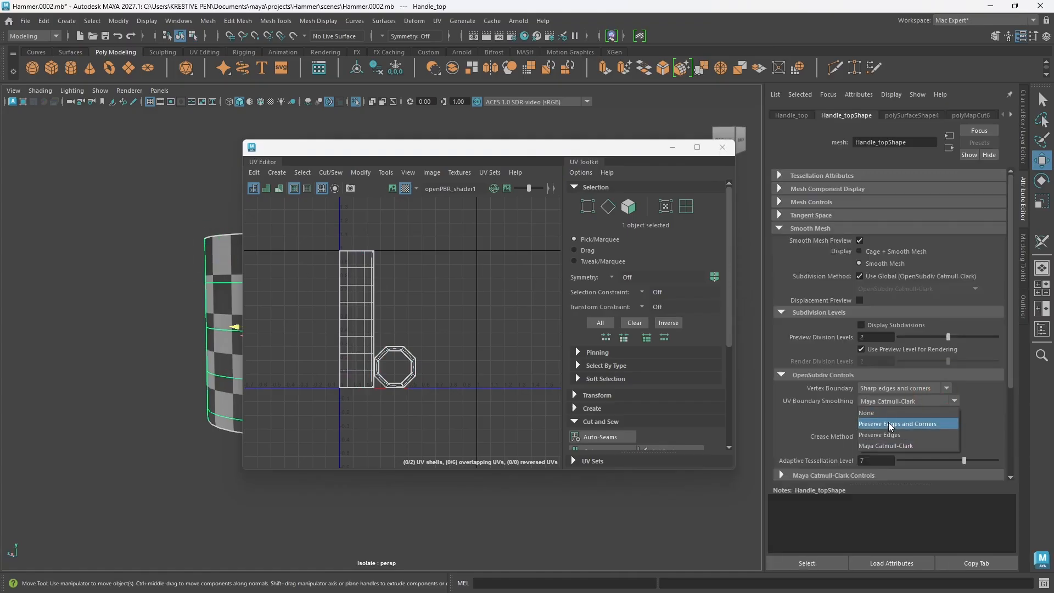
{"action": "left_click", "coordinate": [890, 424]}
{"action": "scroll", "coordinate": [410, 370], "scroll_direction": "up", "scroll_amount": 6}
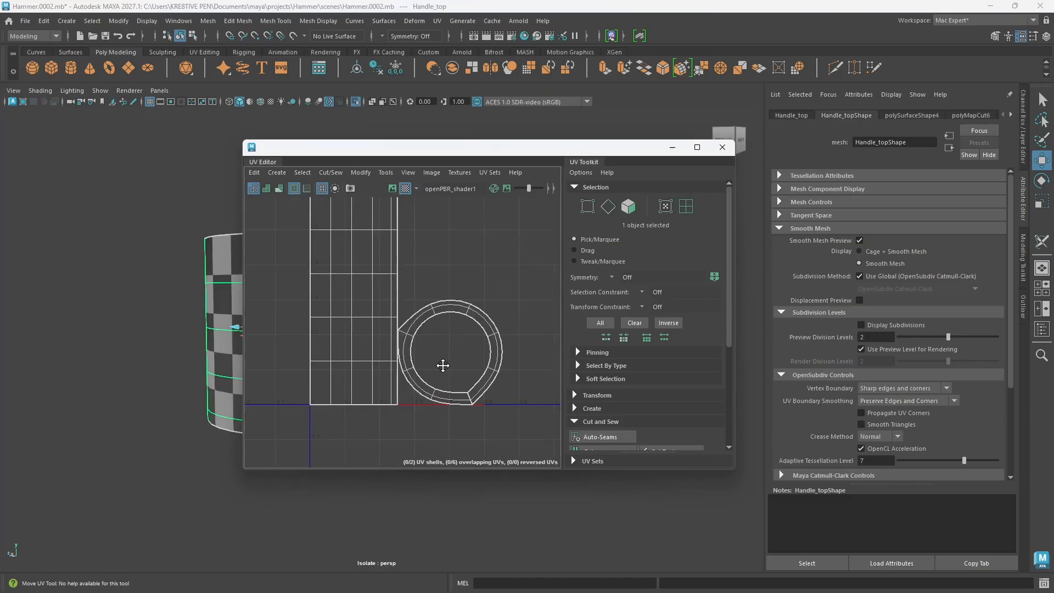
{"action": "scroll", "coordinate": [458, 323], "scroll_direction": "down", "scroll_amount": 3}
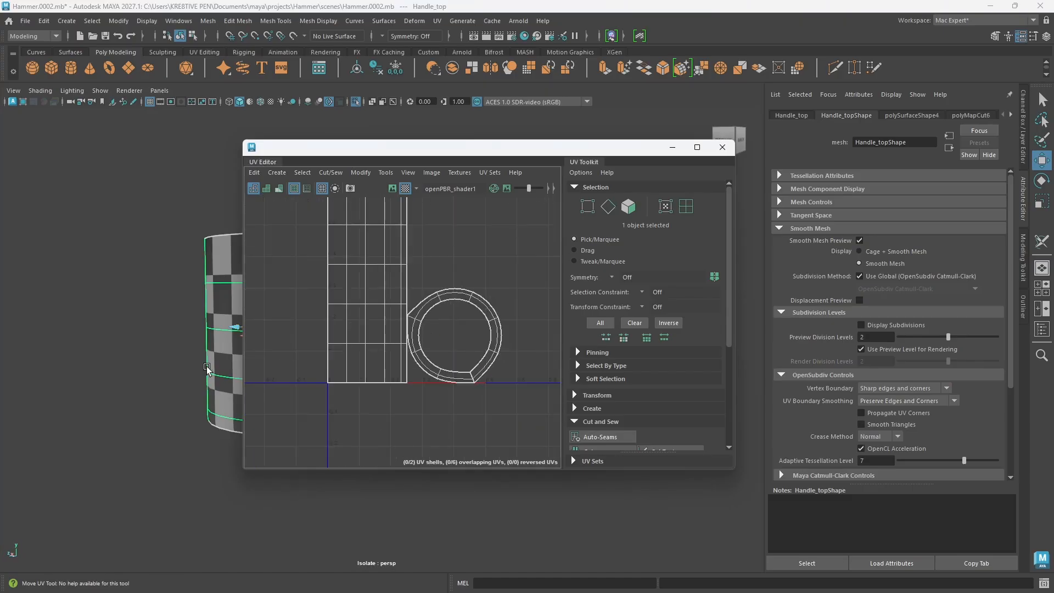
Step: Select the collar's bottom rim UV shell, unfold it and orient it
{"action": "middle_click_drag", "start_coordinate": [211, 367], "coordinate": [137, 308], "text": "alt"}
{"action": "middle_click_drag", "start_coordinate": [250, 353], "coordinate": [110, 327], "text": "alt"}
{"action": "left_click_drag", "start_coordinate": [111, 327], "coordinate": [176, 299], "text": "alt"}
{"action": "right_click", "coordinate": [510, 355]}
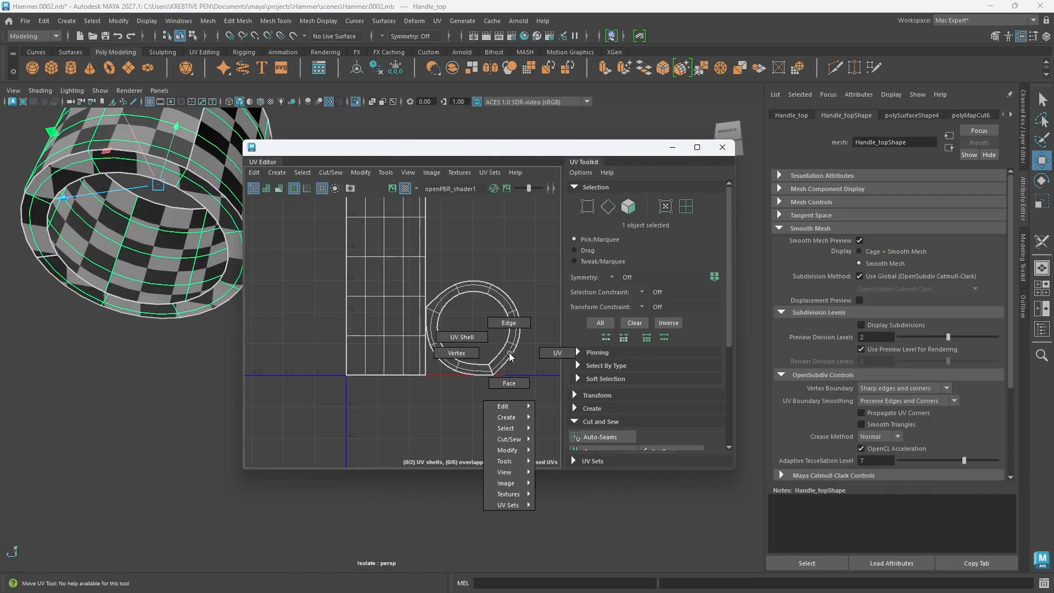
{"action": "left_click", "coordinate": [473, 341]}
{"action": "left_click", "coordinate": [508, 357]}
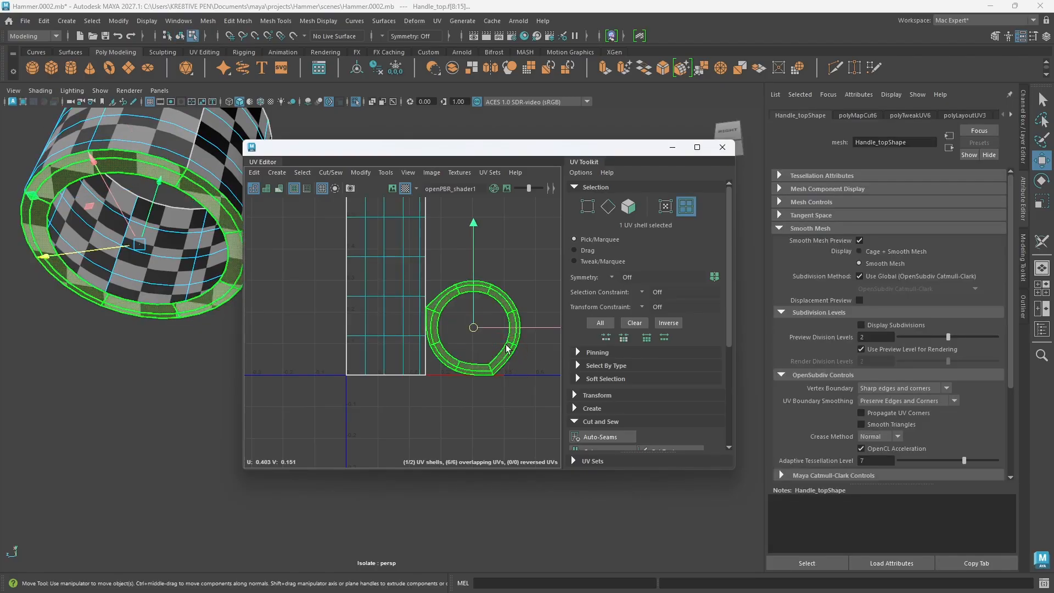
{"action": "right_click", "coordinate": [508, 348], "text": "shift"}
{"action": "mouse_move", "coordinate": [451, 332]}
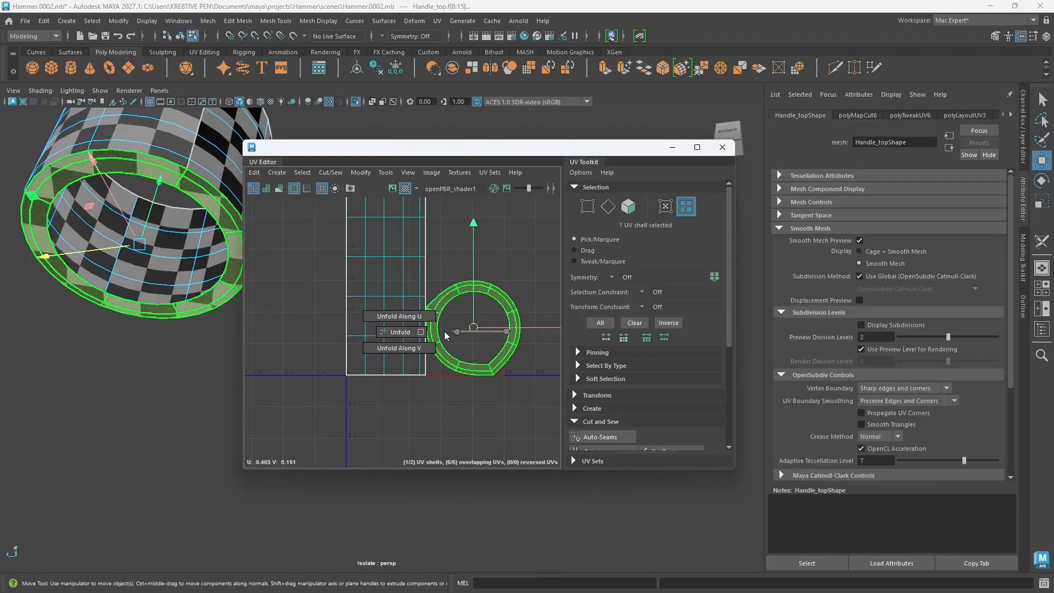
{"action": "left_click", "coordinate": [395, 335]}
{"action": "left_click", "coordinate": [502, 378]}
{"action": "right_click", "coordinate": [512, 332], "text": "shift"}
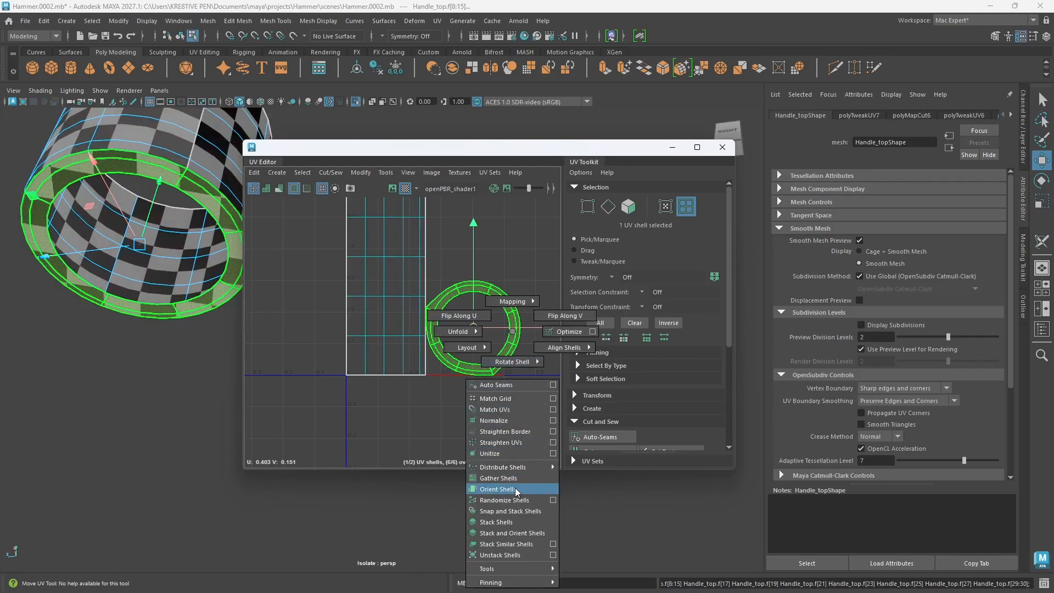
{"action": "left_click", "coordinate": [517, 490]}
Step: Try to lay out the bottom rim UV shell on its own in the UV tile
{"action": "right_click", "coordinate": [512, 347], "text": "shift"}
{"action": "mouse_move", "coordinate": [473, 346]}
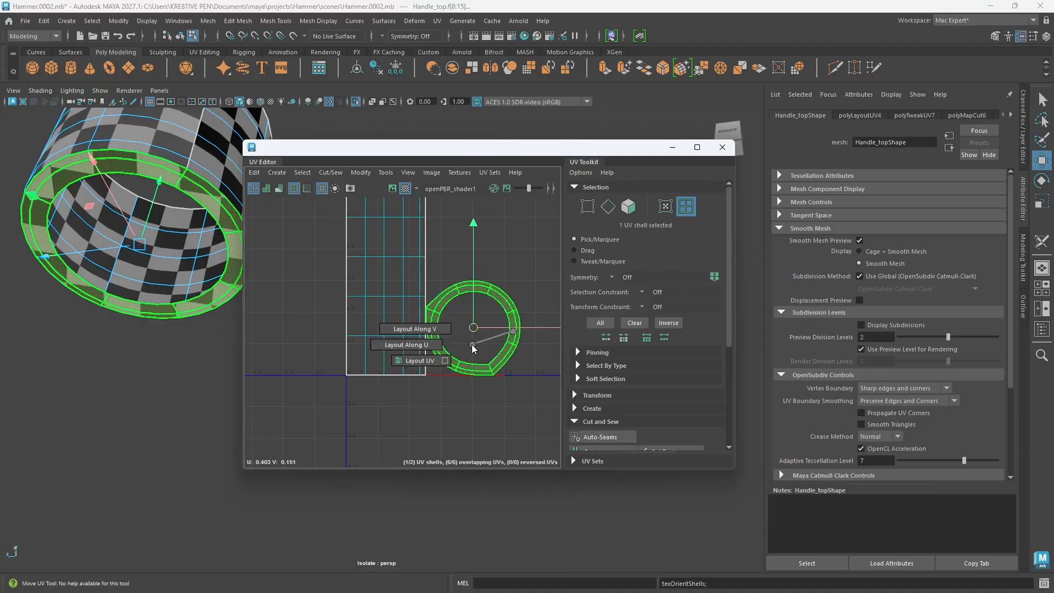
{"action": "right_click_drag", "start_coordinate": [472, 345], "coordinate": [415, 361], "text": "shift"}
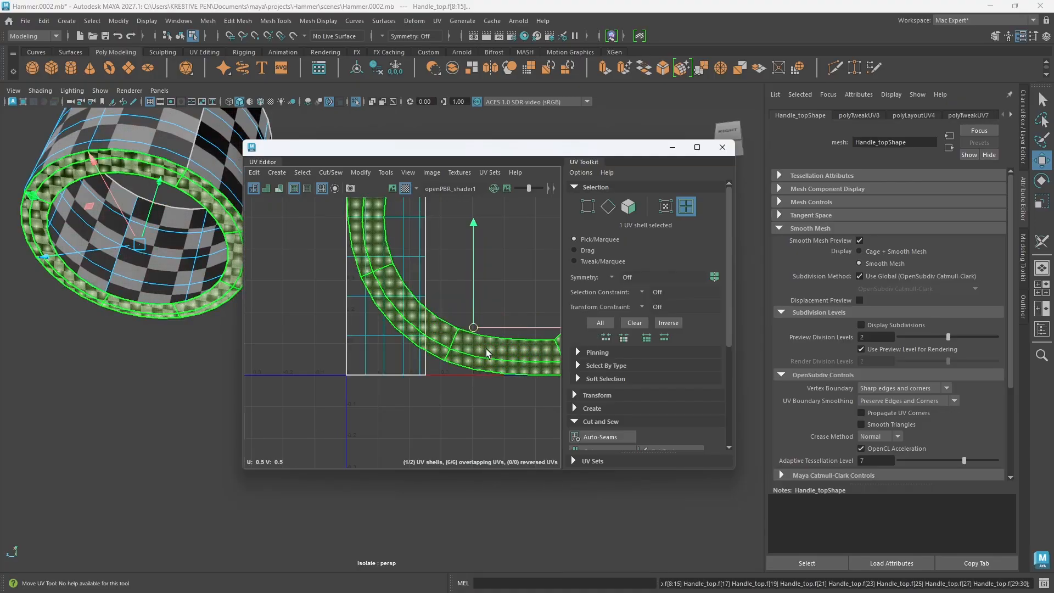
{"action": "scroll", "coordinate": [486, 348], "scroll_direction": "down", "scroll_amount": 5}
{"action": "scroll", "coordinate": [503, 324], "scroll_direction": "up", "scroll_amount": 3}
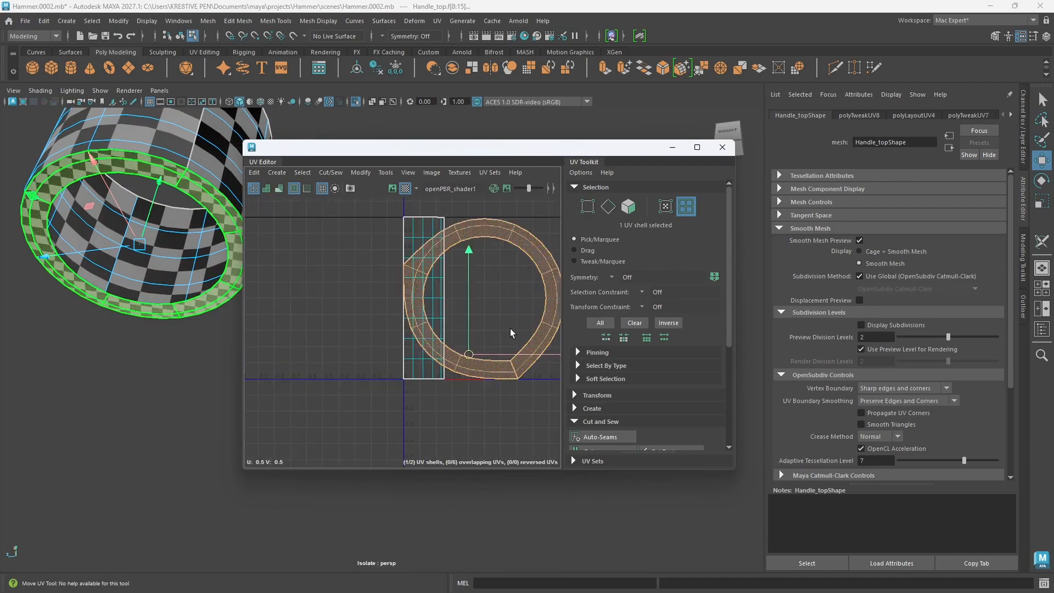
{"action": "scroll", "coordinate": [509, 328], "scroll_direction": "down", "scroll_amount": 4}
{"action": "scroll", "coordinate": [513, 357], "scroll_direction": "up", "scroll_amount": 3}
{"action": "left_click", "coordinate": [528, 394]}
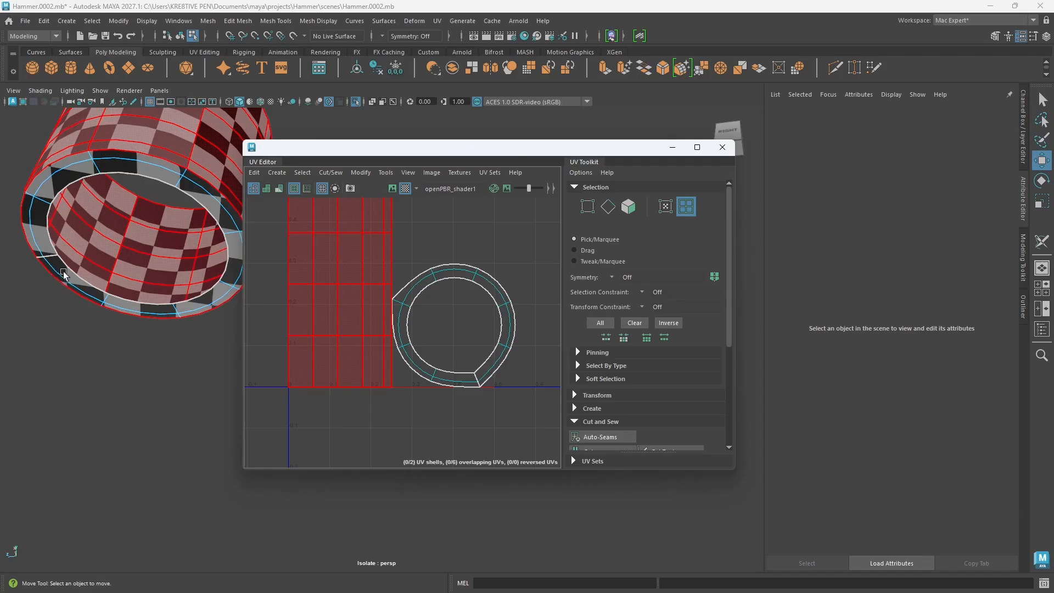
Step: Select the two cut edges crossing the bottom rim UV shell at its lower corner and stitch them back together
{"action": "scroll", "coordinate": [481, 379], "scroll_direction": "up", "scroll_amount": 6}
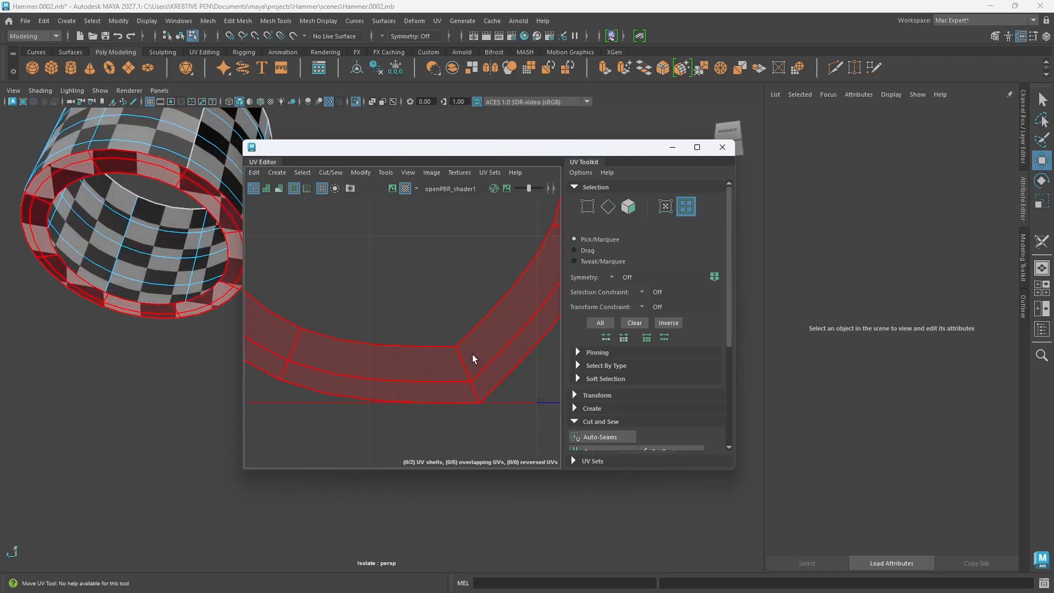
{"action": "right_click_drag", "start_coordinate": [472, 354], "coordinate": [466, 322]}
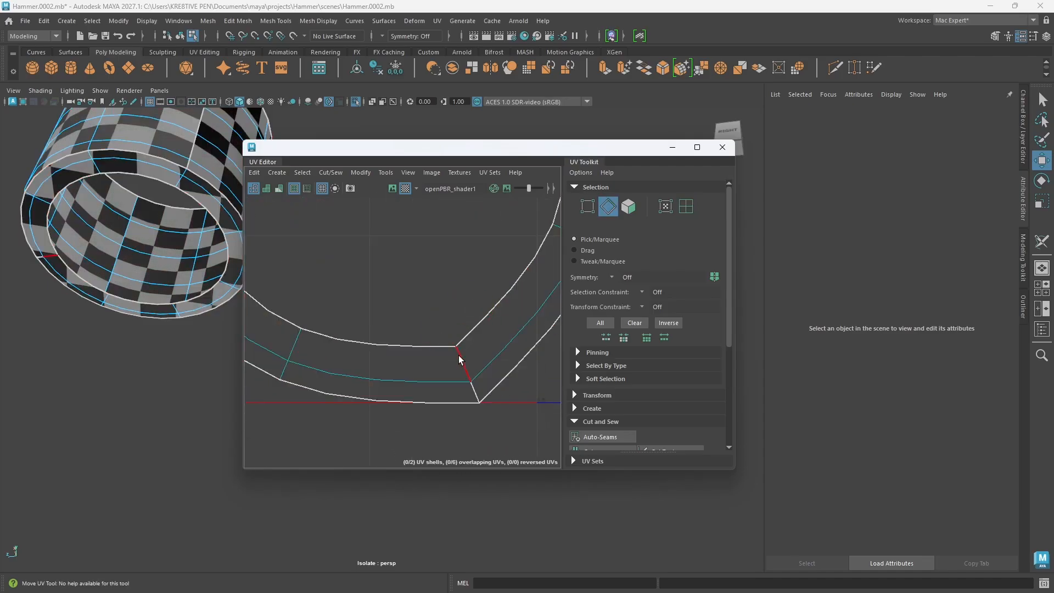
{"action": "double_click", "coordinate": [458, 354]}
{"action": "left_click", "coordinate": [461, 369]}
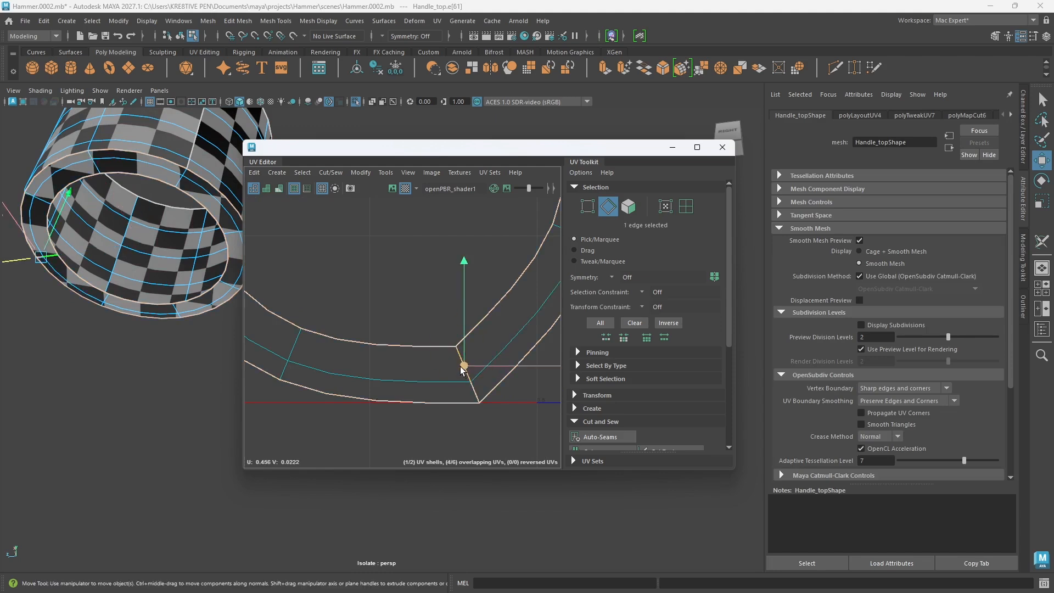
{"action": "left_click", "coordinate": [474, 393], "text": "shift"}
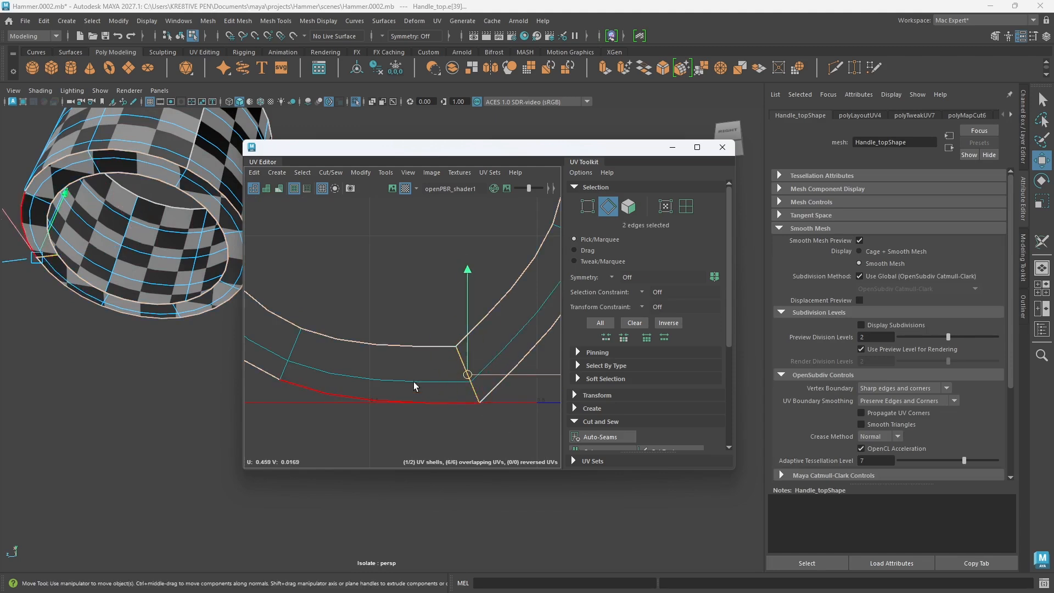
{"action": "right_click", "coordinate": [498, 340], "text": "shift"}
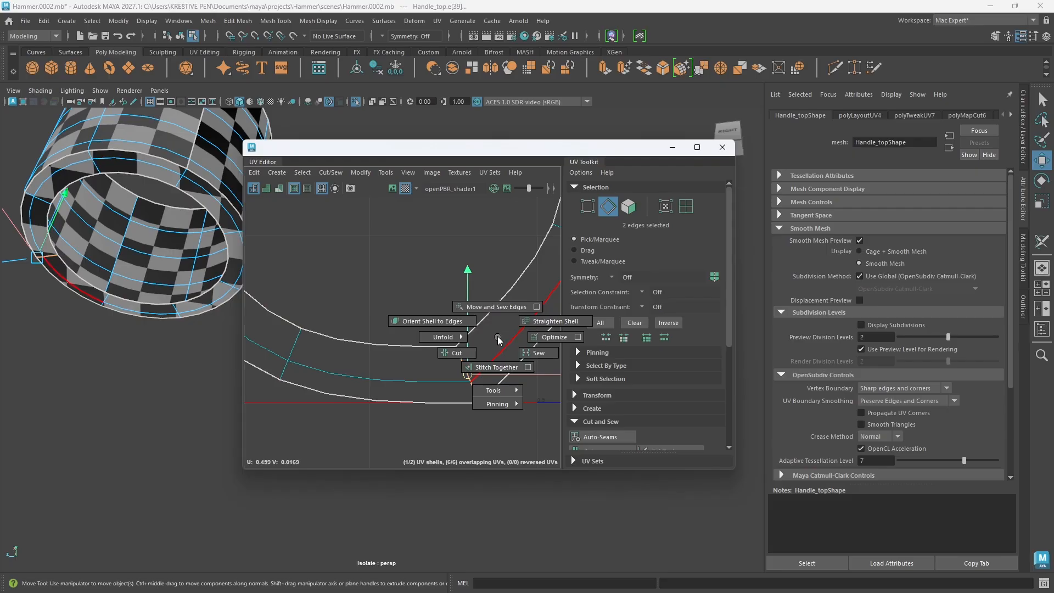
{"action": "left_click", "coordinate": [489, 368]}
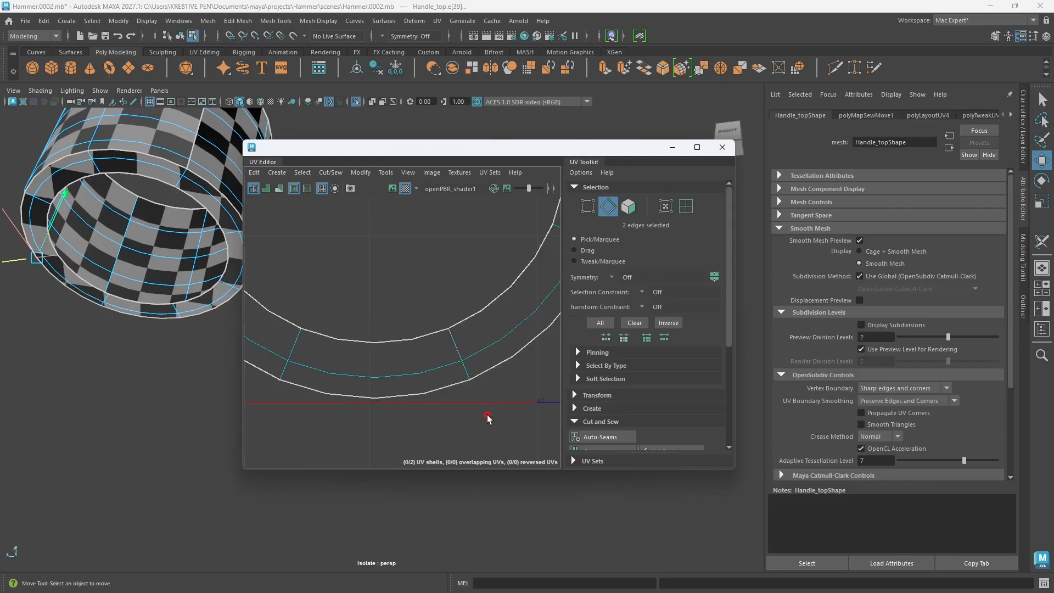
{"action": "left_click", "coordinate": [487, 414]}
Step: Select the rejoined bottom rim UV shell and unfold it into a round ring
{"action": "scroll", "coordinate": [420, 346], "scroll_direction": "down", "scroll_amount": 6}
{"action": "middle_click_drag", "start_coordinate": [418, 322], "coordinate": [433, 374], "text": "alt"}
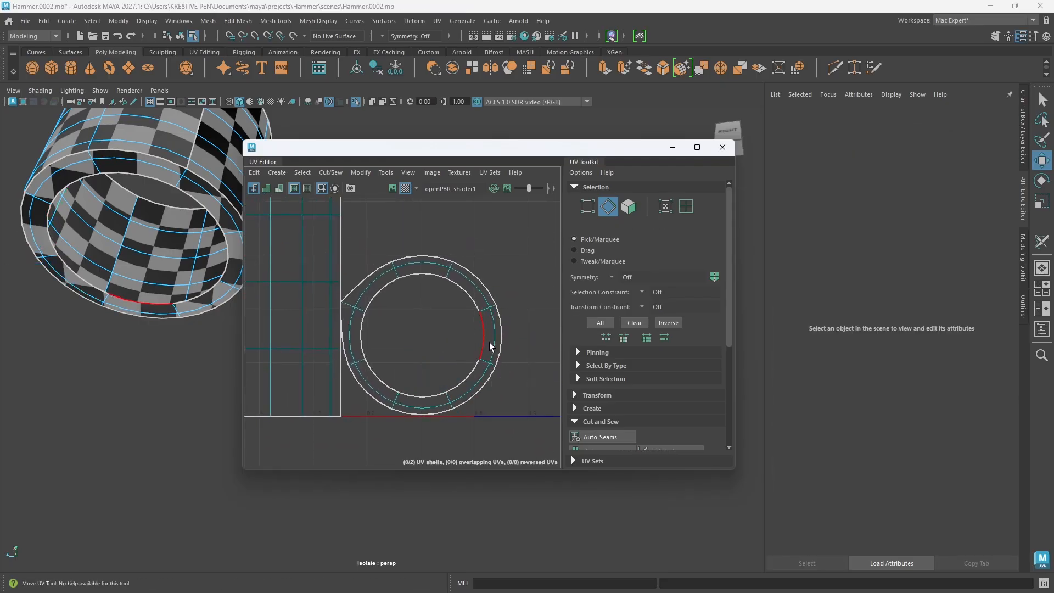
{"action": "right_click_drag", "start_coordinate": [490, 342], "coordinate": [362, 316]}
{"action": "left_click", "coordinate": [486, 353]}
{"action": "middle_click_drag", "start_coordinate": [432, 367], "coordinate": [441, 371], "text": "alt"}
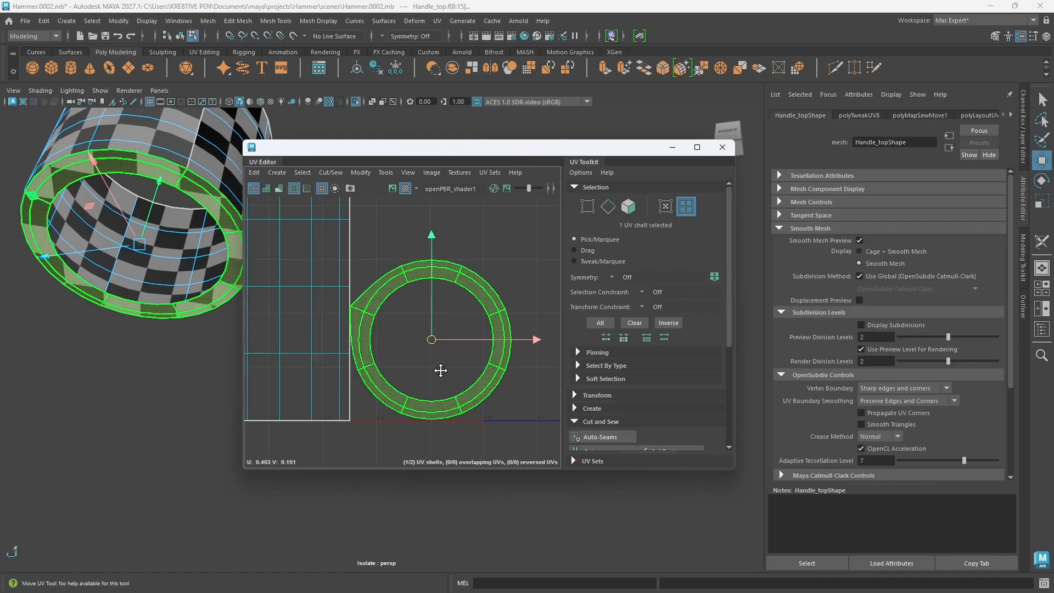
{"action": "left_click", "coordinate": [470, 364]}
{"action": "mouse_move", "coordinate": [471, 331]}
{"action": "right_mouse_down", "text": "shift"}
{"action": "mouse_move", "coordinate": [470, 365]}
{"action": "mouse_move", "coordinate": [471, 332]}
{"action": "right_mouse_up", "text": "shift"}
{"action": "left_click", "coordinate": [522, 281]}
{"action": "middle_click_drag", "start_coordinate": [403, 333], "coordinate": [421, 333], "text": "alt"}
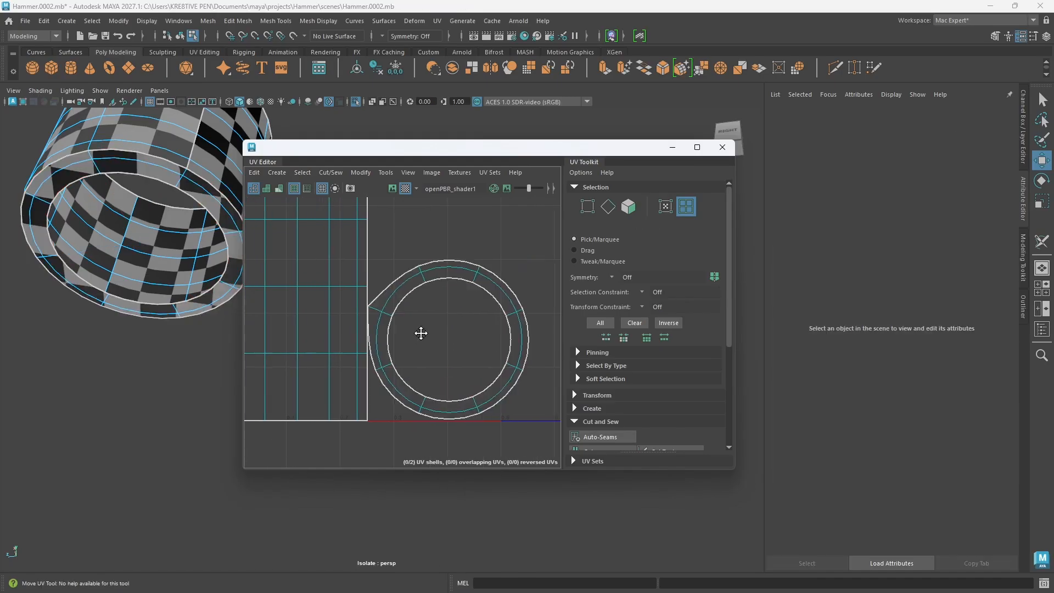
Step: Move the collar's bottom rim UV shell away from the side wall shell and deselect it
{"action": "right_click_drag", "start_coordinate": [460, 336], "coordinate": [411, 321]}
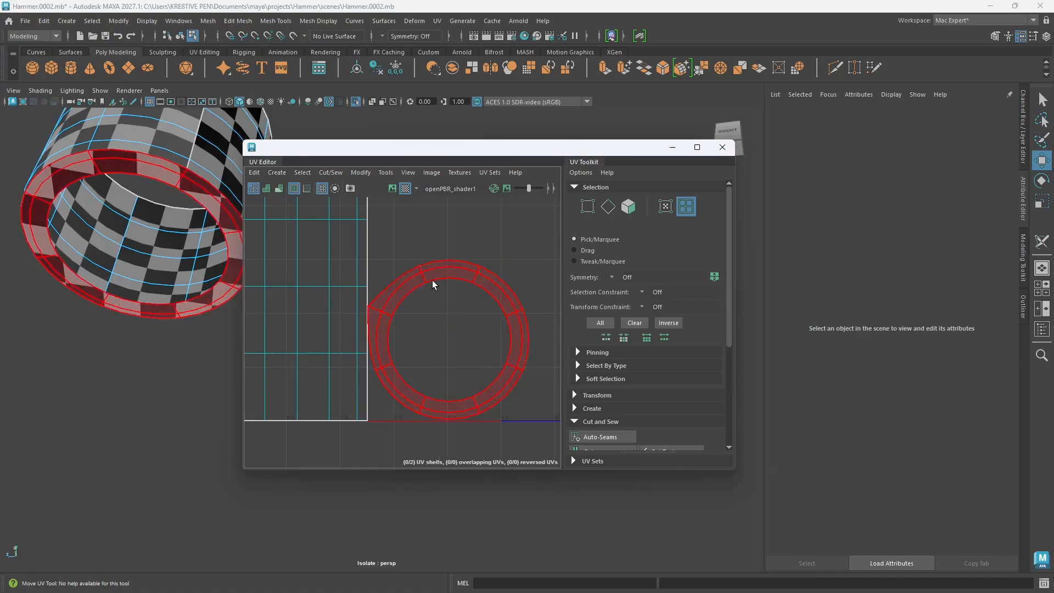
{"action": "left_click", "coordinate": [433, 280]}
{"action": "left_click_drag", "start_coordinate": [470, 341], "coordinate": [513, 340]}
{"action": "left_click", "coordinate": [431, 259]}
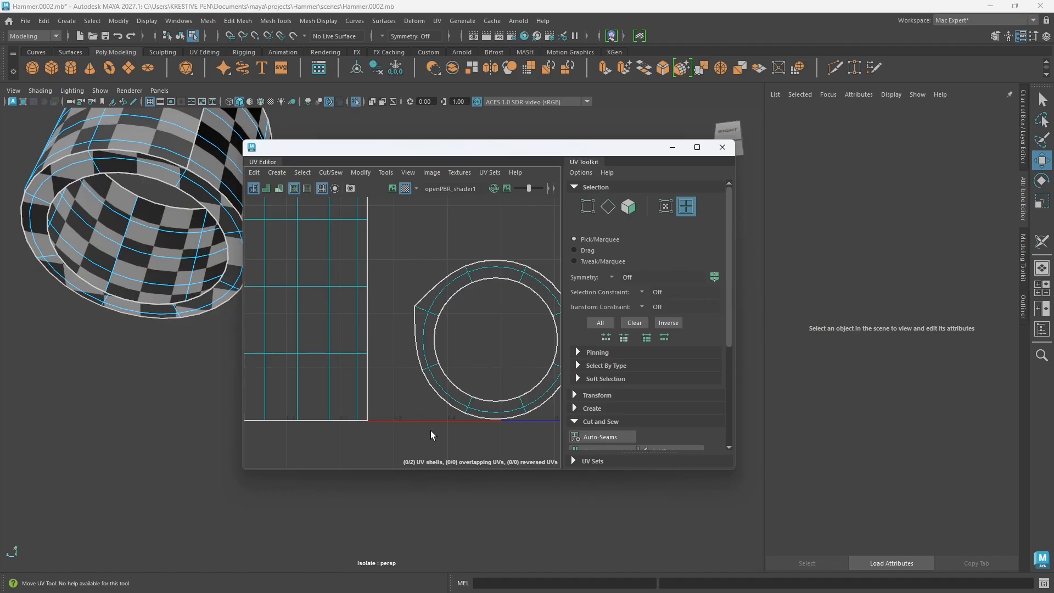
Step: Select the two edges crossing the collar's bottom rim at the pointed corner of its UV shell
{"action": "scroll", "coordinate": [167, 208], "scroll_direction": "up", "scroll_amount": 5}
{"action": "middle_click_drag", "start_coordinate": [177, 197], "coordinate": [210, 272], "text": "alt"}
{"action": "left_click_drag", "start_coordinate": [209, 273], "coordinate": [208, 291], "text": "alt"}
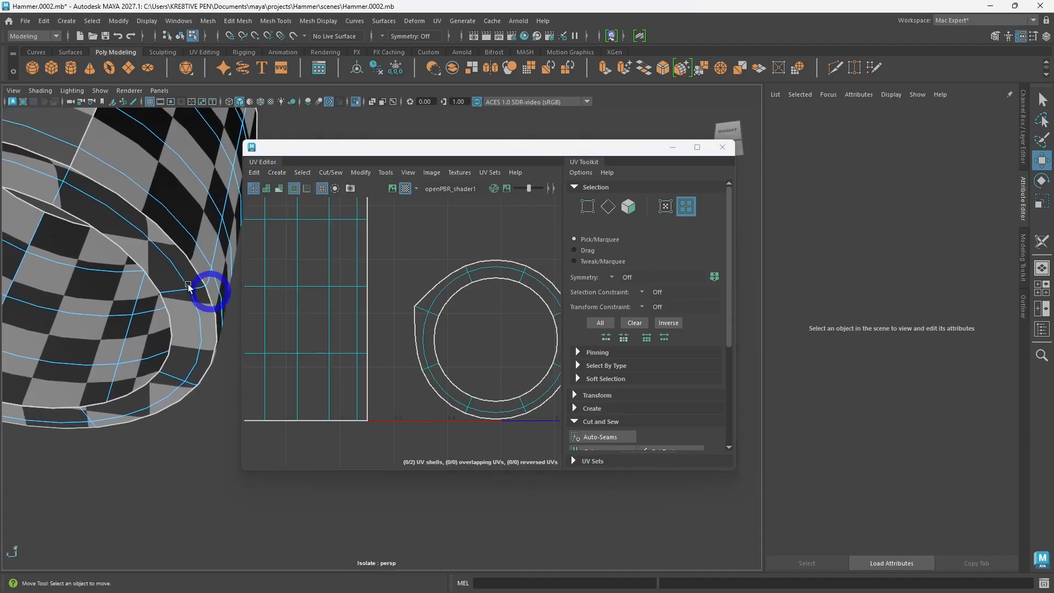
{"action": "middle_click_drag", "start_coordinate": [91, 213], "coordinate": [117, 240], "text": "alt"}
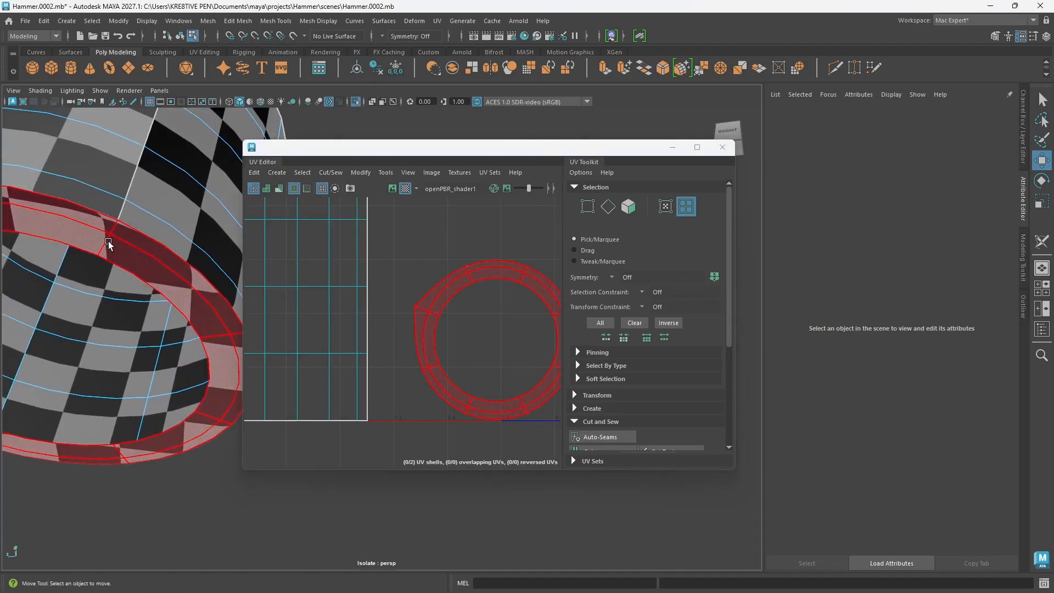
{"action": "right_click_drag", "start_coordinate": [141, 273], "coordinate": [141, 236]}
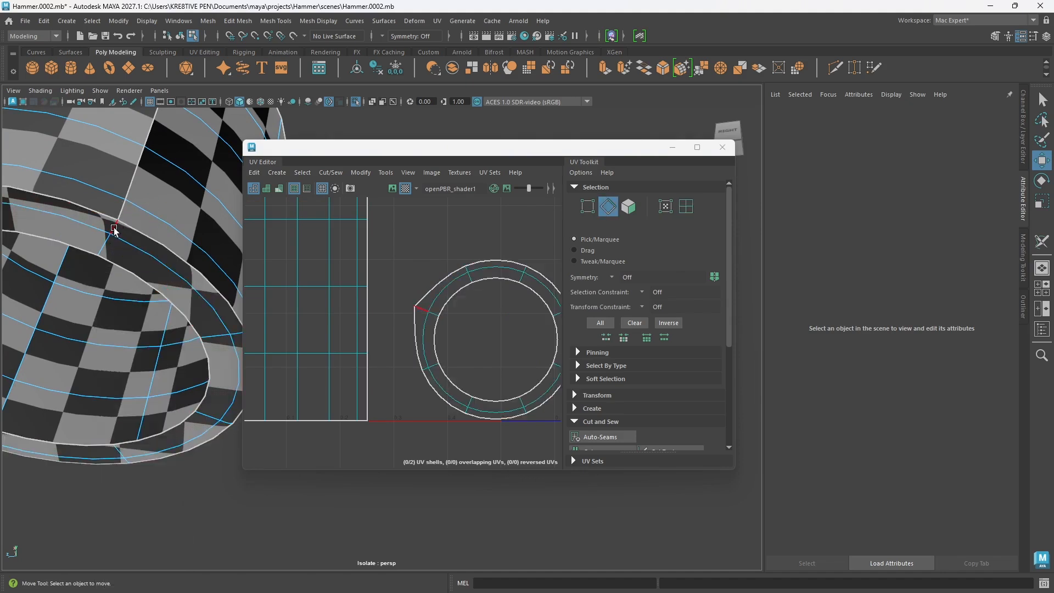
{"action": "left_click", "coordinate": [113, 231]}
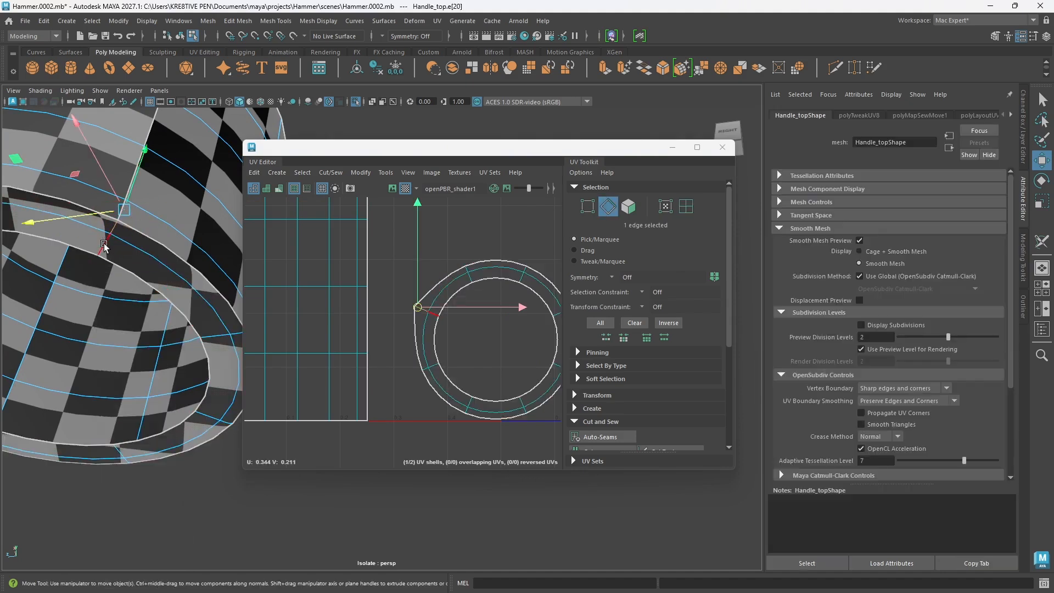
{"action": "left_click", "coordinate": [104, 246], "text": "shift"}
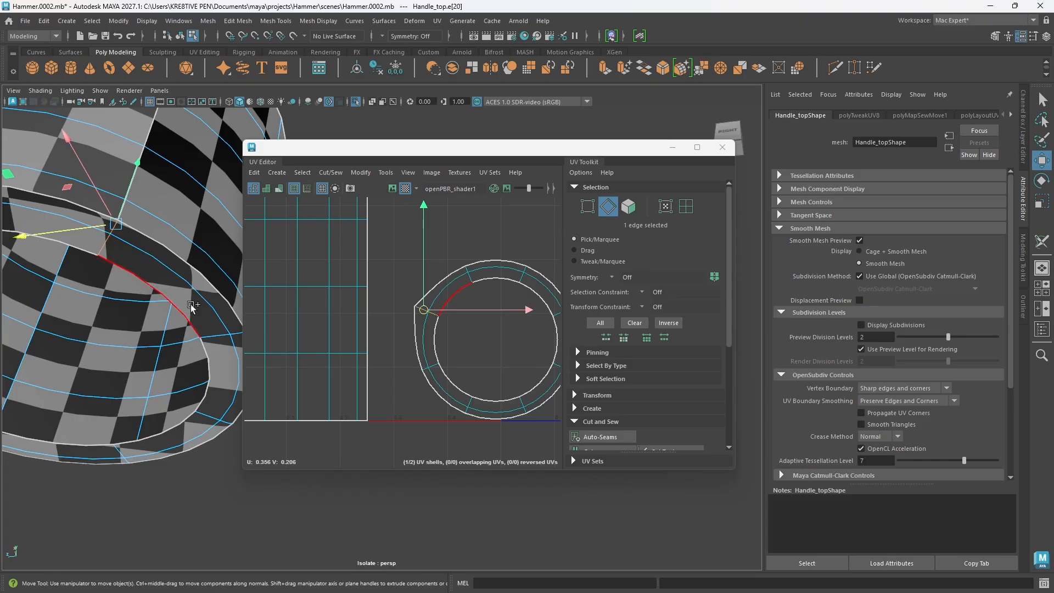
{"action": "right_click_drag", "start_coordinate": [473, 334], "coordinate": [462, 364]}
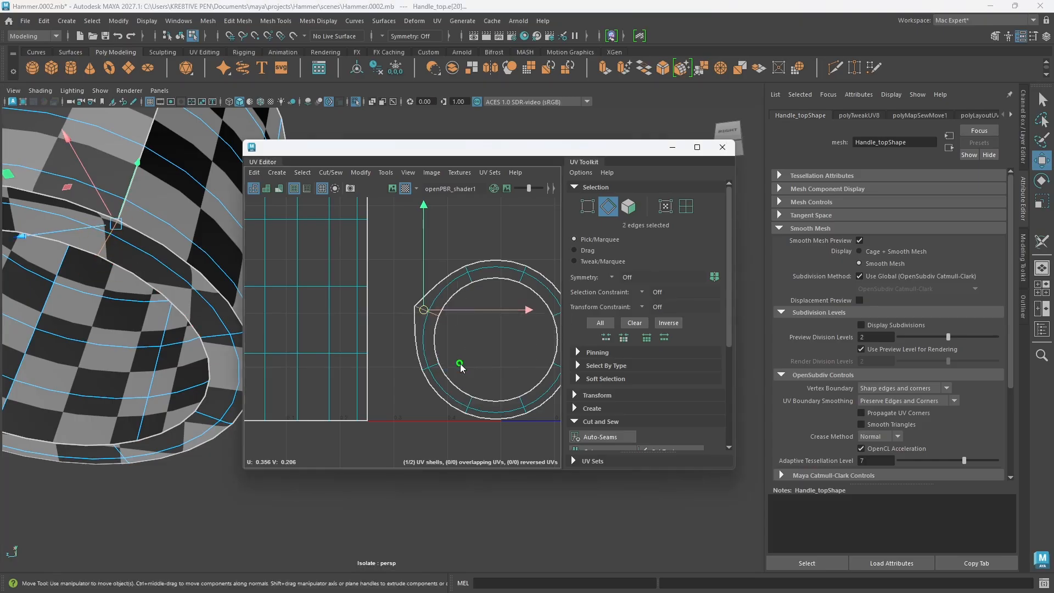
Step: Examine the collar's side wall and bottom rim around the selected edges, and compare them with both UV shells
{"action": "mouse_move", "coordinate": [151, 299]}
{"action": "left_mouse_down", "text": "alt"}
{"action": "mouse_move", "coordinate": [174, 306]}
{"action": "mouse_move", "coordinate": [134, 307]}
{"action": "left_mouse_up", "text": "alt"}
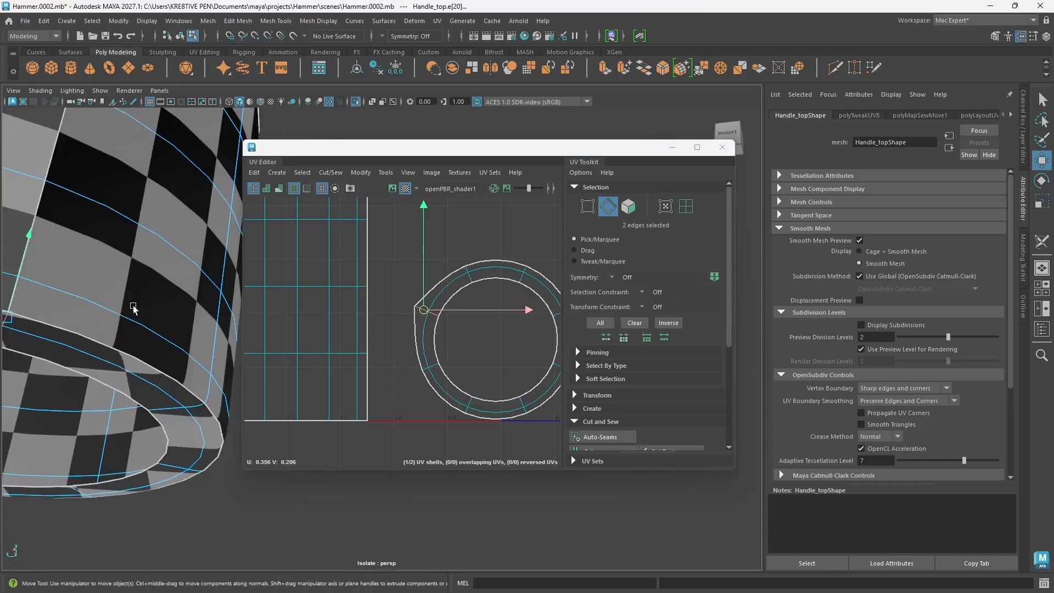
{"action": "right_click_drag", "start_coordinate": [134, 308], "coordinate": [162, 319], "text": "alt"}
{"action": "middle_click_drag", "start_coordinate": [162, 318], "coordinate": [247, 323], "text": "alt"}
{"action": "mouse_move", "coordinate": [133, 338]}
{"action": "middle_mouse_down", "text": "alt"}
{"action": "mouse_move", "coordinate": [173, 335]}
{"action": "mouse_move", "coordinate": [197, 349]}
{"action": "middle_mouse_up", "text": "alt"}
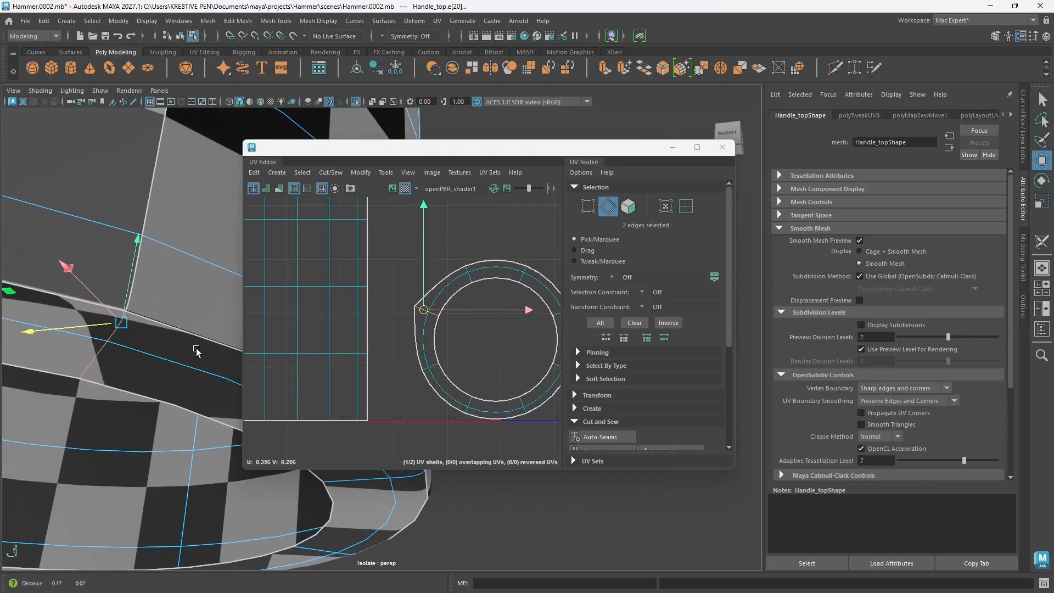
{"action": "left_click_drag", "start_coordinate": [157, 339], "coordinate": [163, 333], "text": "alt"}
{"action": "right_click_drag", "start_coordinate": [163, 331], "coordinate": [119, 308], "text": "alt"}
{"action": "middle_click_drag", "start_coordinate": [118, 307], "coordinate": [84, 306], "text": "alt"}
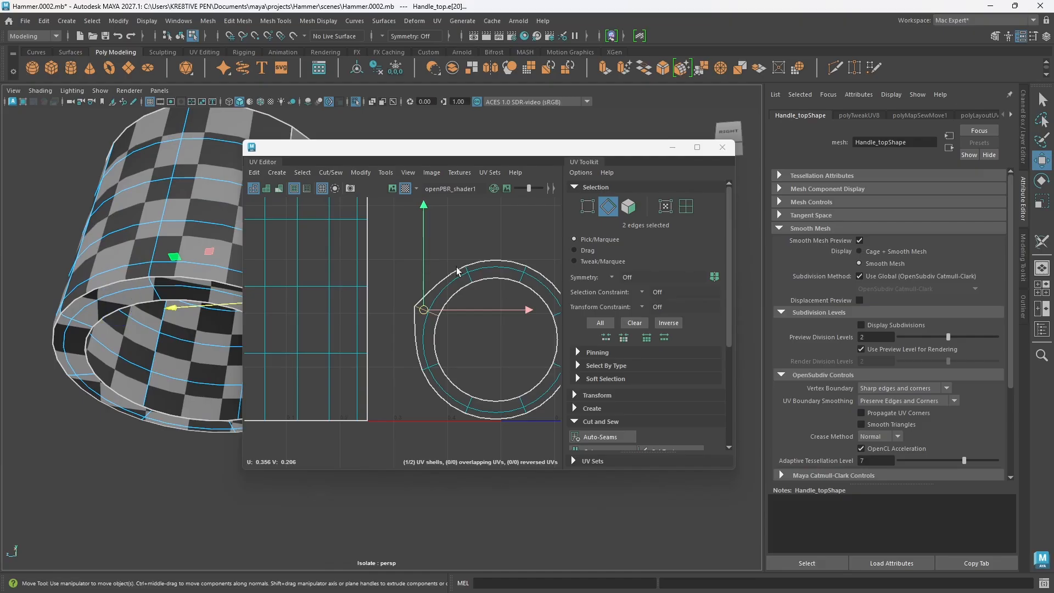
{"action": "scroll", "coordinate": [481, 347], "scroll_direction": "down", "scroll_amount": 2}
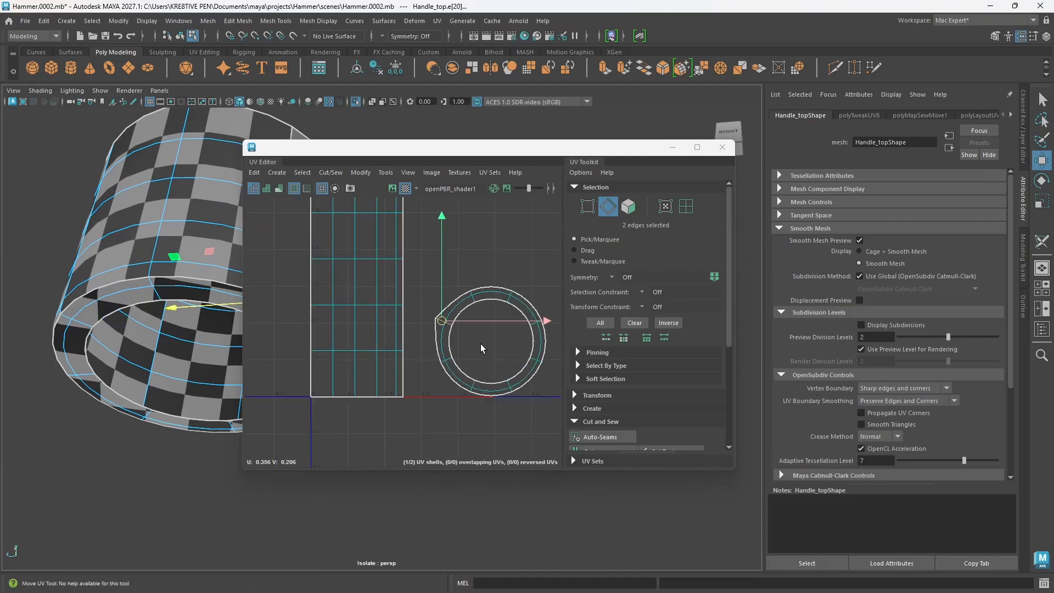
Step: Display the collar with its cage and smooth preview, and select it as a whole object
{"action": "key", "text": "2"}
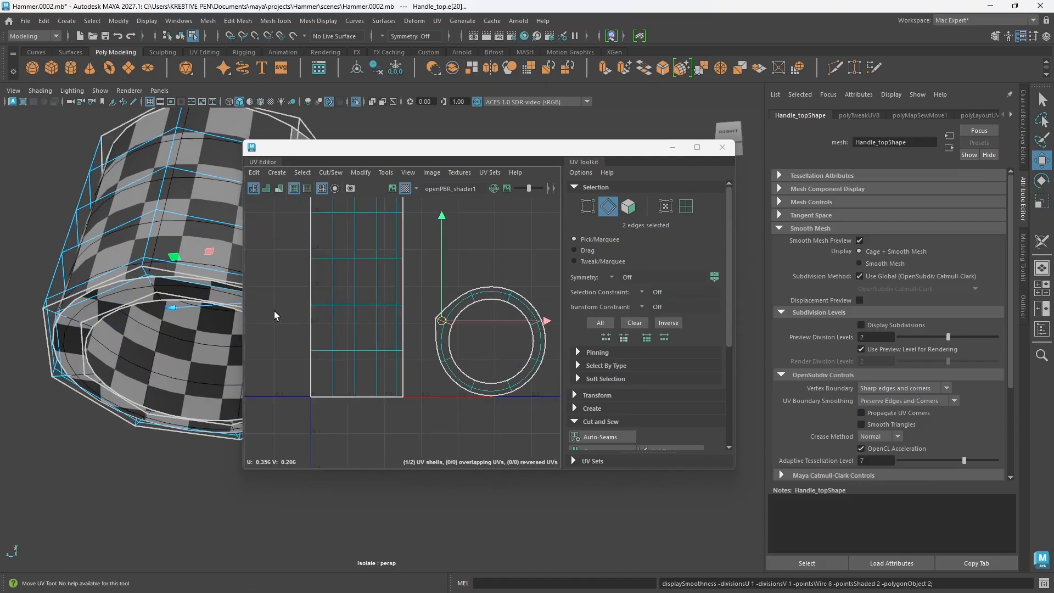
{"action": "middle_click_drag", "start_coordinate": [272, 347], "coordinate": [296, 344], "text": "alt"}
{"action": "left_click_drag", "start_coordinate": [164, 360], "coordinate": [126, 348], "text": "alt"}
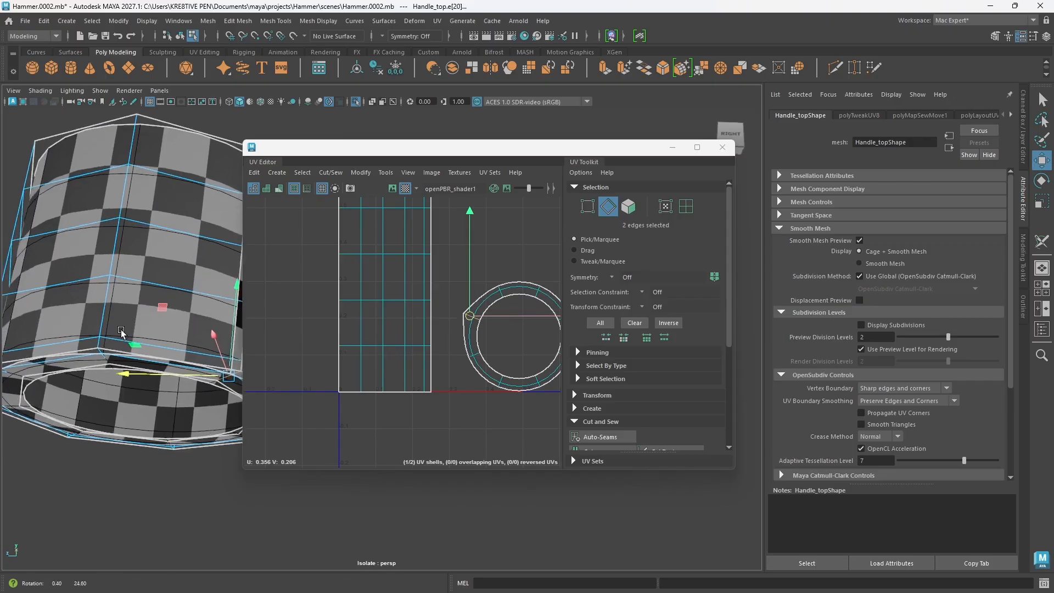
{"action": "middle_click_drag", "start_coordinate": [126, 348], "coordinate": [134, 429], "text": "alt"}
{"action": "right_click_drag", "start_coordinate": [174, 155], "coordinate": [213, 149]}
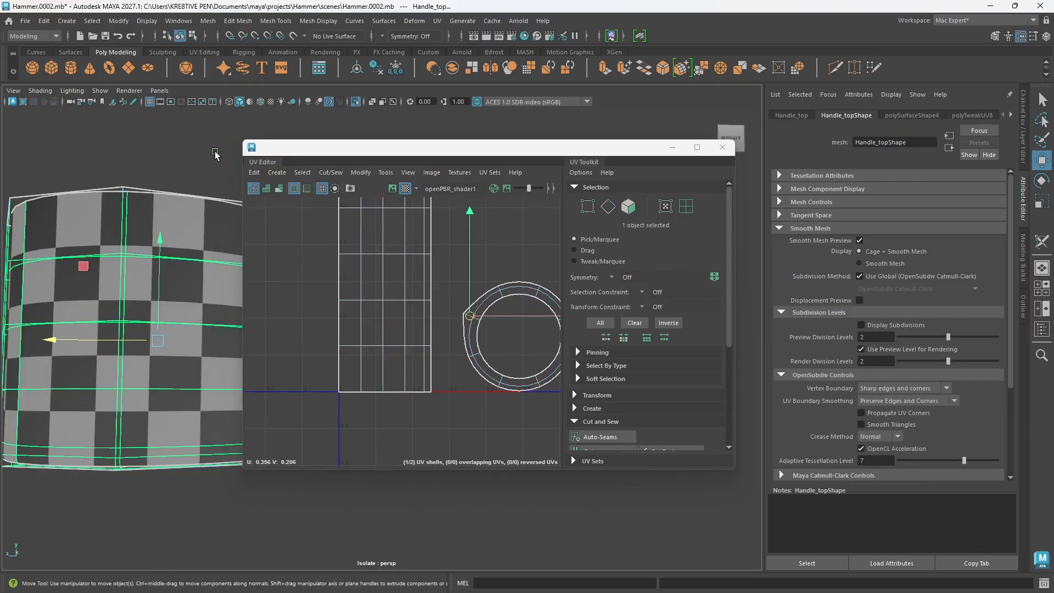
{"action": "left_click", "coordinate": [213, 149]}
{"action": "left_click_drag", "start_coordinate": [166, 325], "coordinate": [160, 245], "text": "alt"}
{"action": "left_click", "coordinate": [161, 243]}
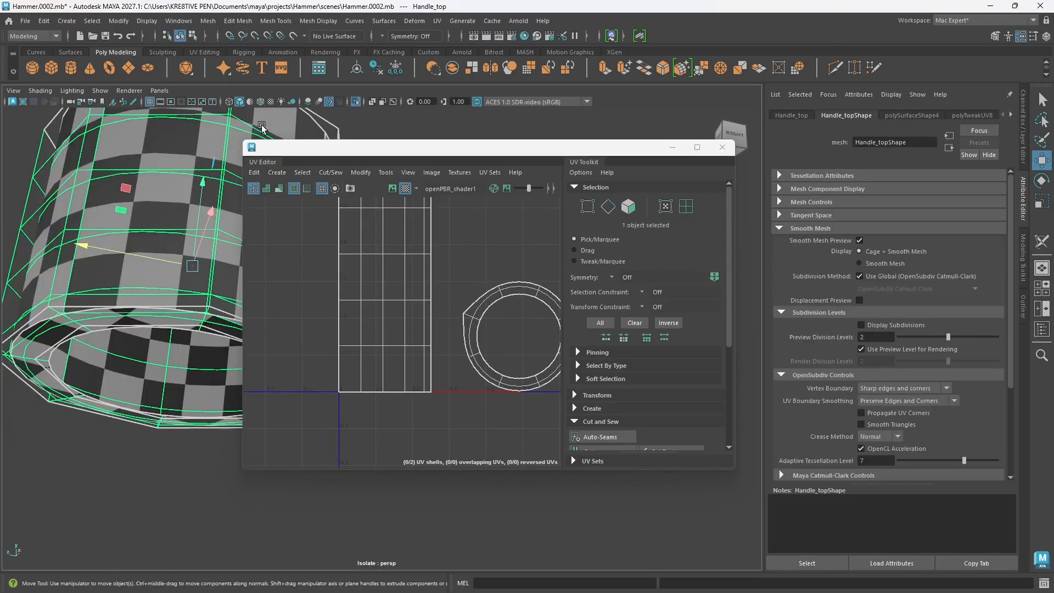
Step: Inspect the collar in wireframe and shaded display from several angles, with the UV Editor moved aside
{"action": "left_click", "coordinate": [229, 102]}
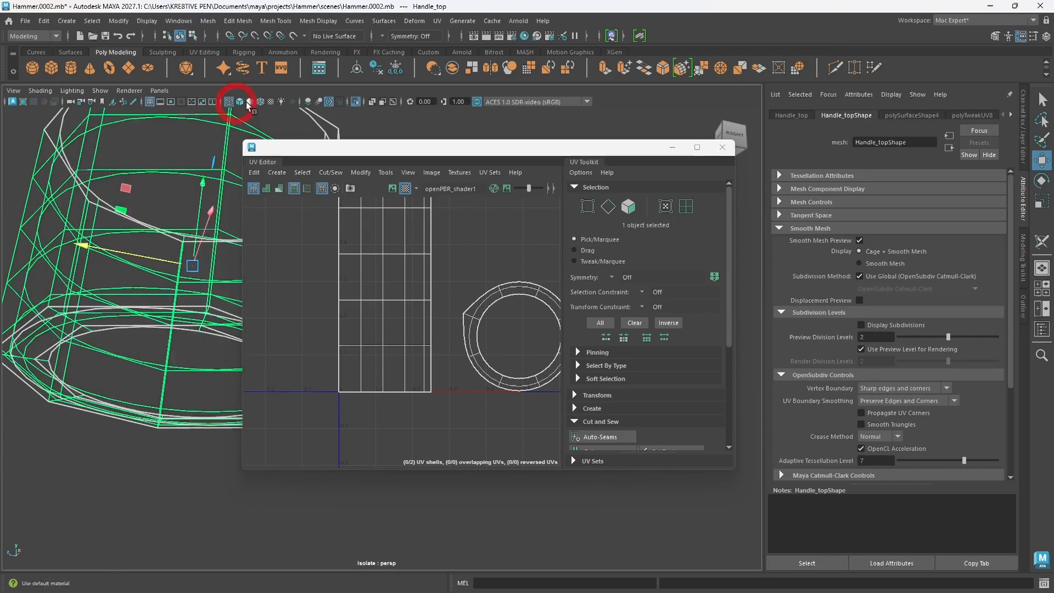
{"action": "left_click", "coordinate": [240, 102]}
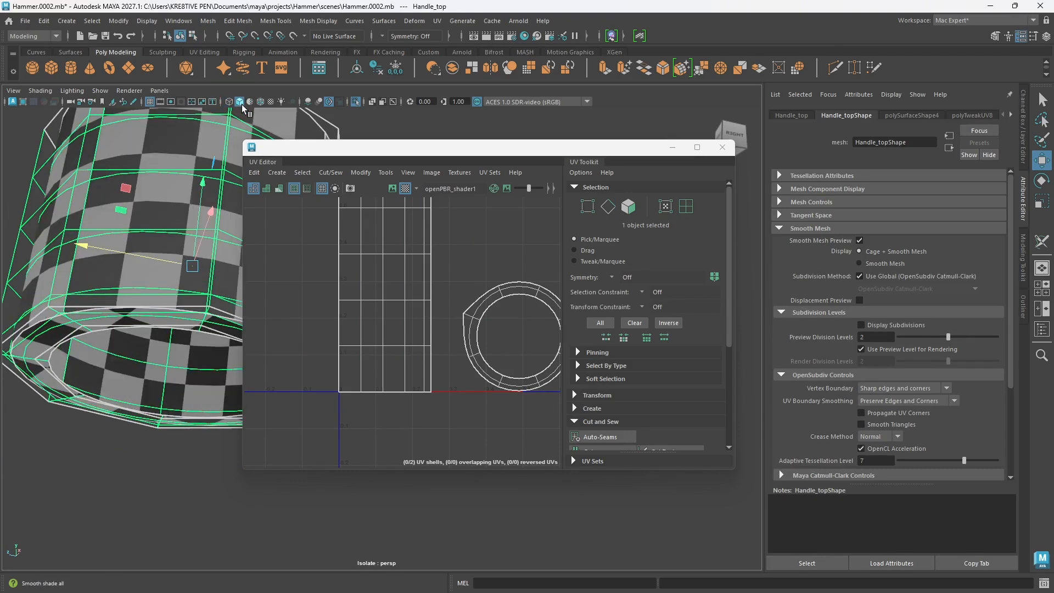
{"action": "left_click_drag", "start_coordinate": [193, 237], "coordinate": [199, 216], "text": "alt"}
{"action": "scroll", "coordinate": [193, 222], "scroll_direction": "down", "scroll_amount": 5}
{"action": "middle_click_drag", "start_coordinate": [191, 220], "coordinate": [132, 241], "text": "alt"}
{"action": "left_click_drag", "start_coordinate": [131, 242], "coordinate": [168, 257], "text": "alt"}
{"action": "left_click_drag", "start_coordinate": [337, 149], "coordinate": [499, 156]}
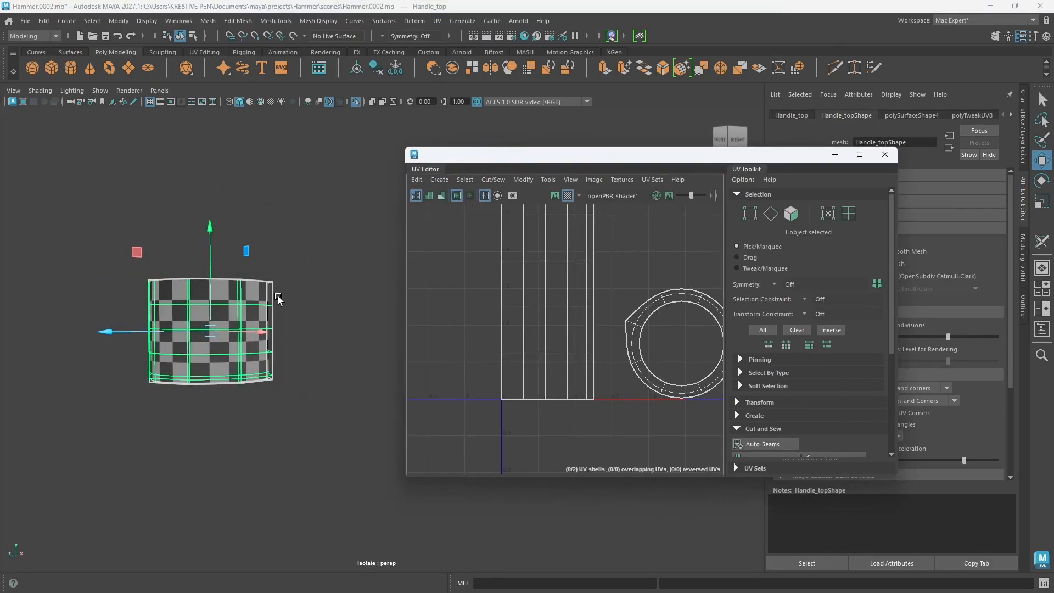
{"action": "right_click_drag", "start_coordinate": [279, 268], "coordinate": [337, 252]}
{"action": "left_click", "coordinate": [296, 308]}
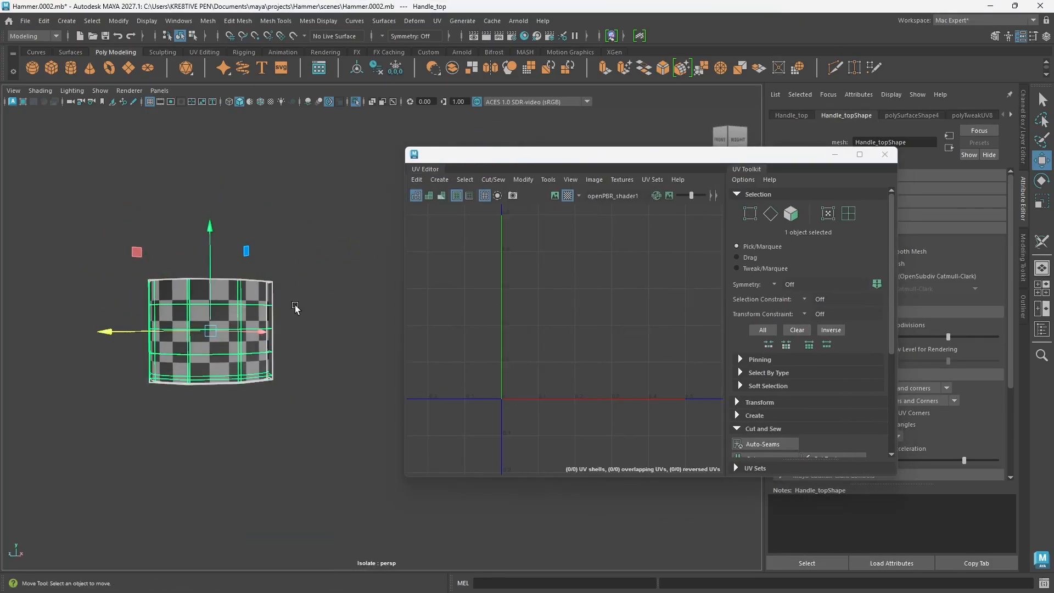
{"action": "left_click_drag", "start_coordinate": [168, 275], "coordinate": [292, 295], "text": "alt"}
{"action": "right_click_drag", "start_coordinate": [290, 291], "coordinate": [289, 291]}
{"action": "left_click", "coordinate": [278, 395]}
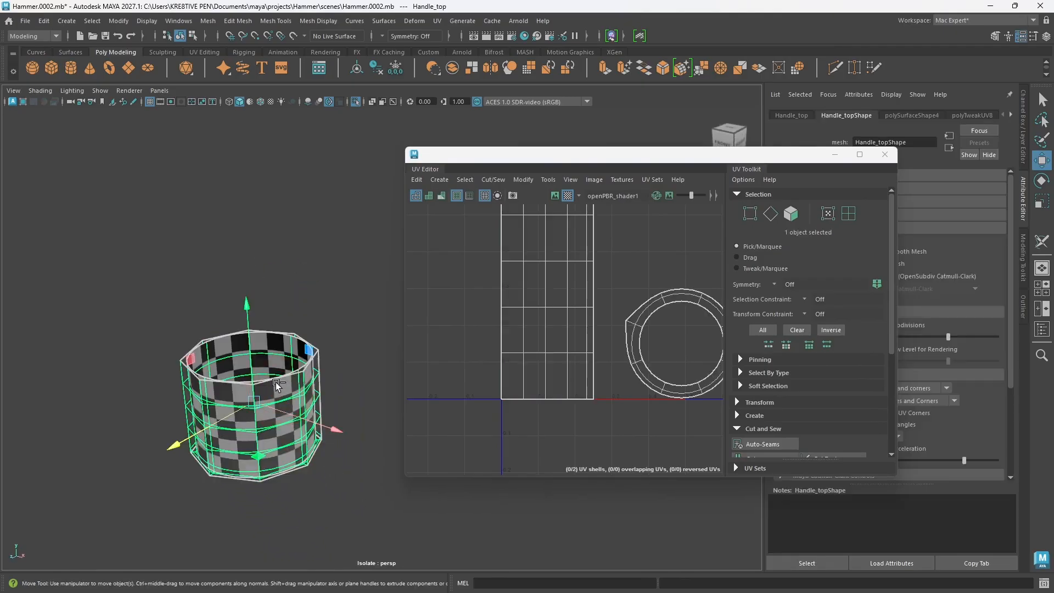
Step: Show the full hammer again and select the collar below the head to check how it sits there
{"action": "key", "text": "ctrl+1"}
{"action": "left_click", "coordinate": [274, 321]}
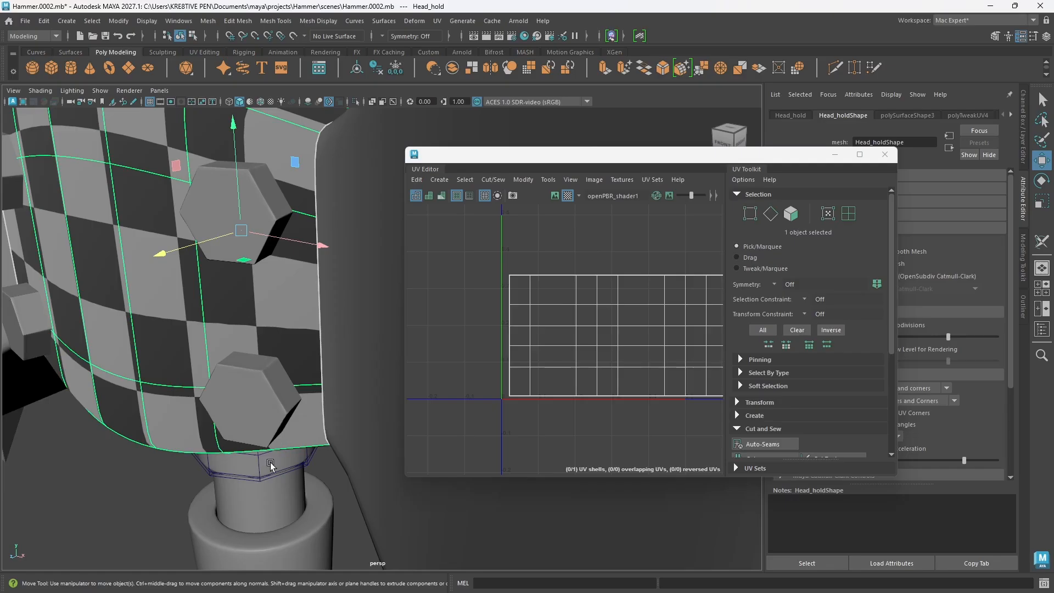
{"action": "scroll", "coordinate": [276, 410], "scroll_direction": "down", "scroll_amount": 5}
{"action": "left_click_drag", "start_coordinate": [290, 424], "coordinate": [309, 394], "text": "alt"}
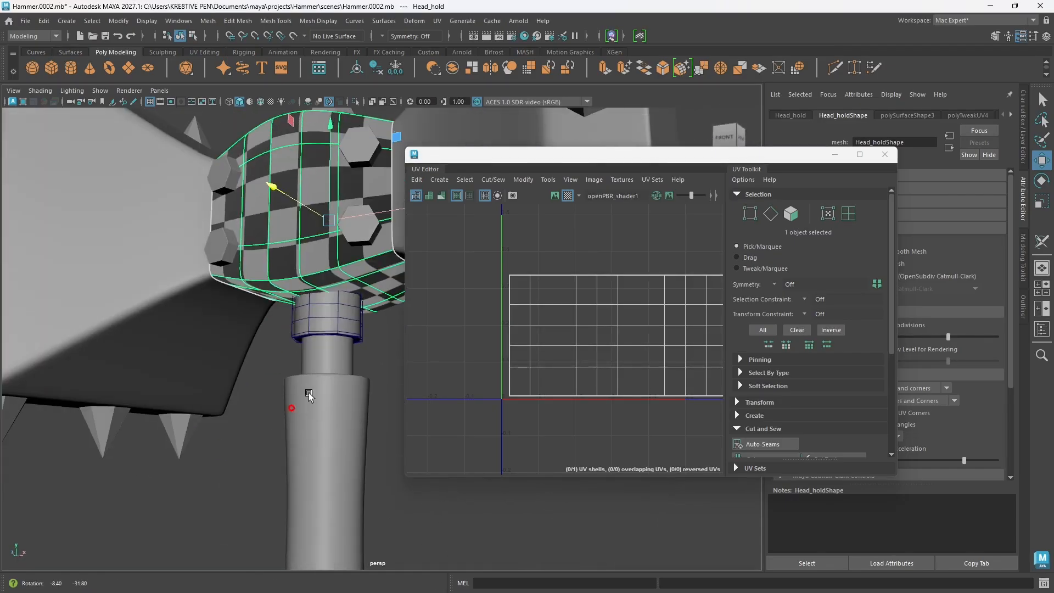
{"action": "left_click", "coordinate": [341, 313]}
{"action": "middle_click_drag", "start_coordinate": [354, 360], "coordinate": [260, 359], "text": "alt"}
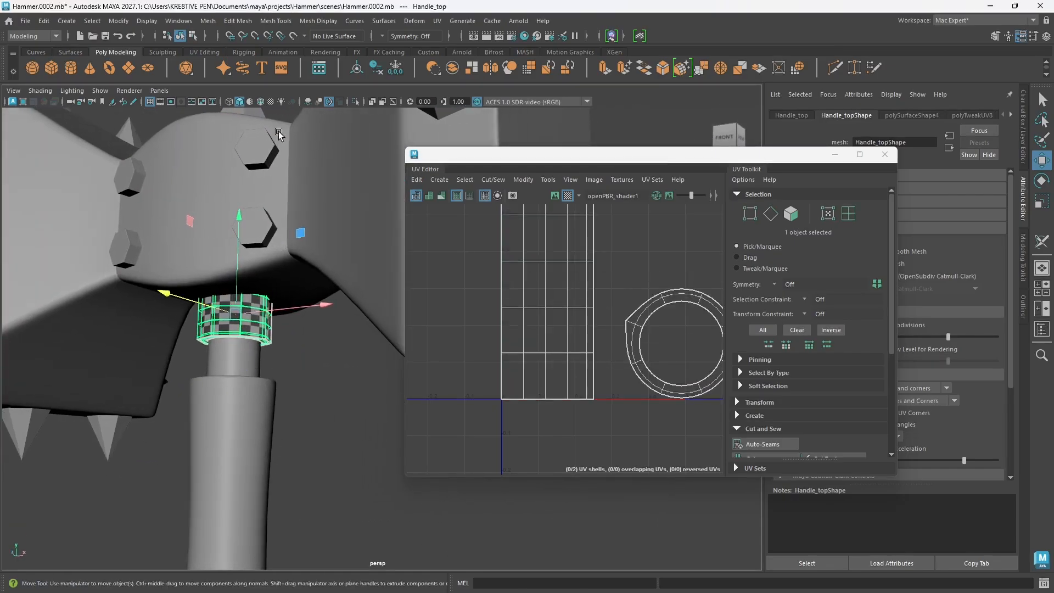
{"action": "left_click", "coordinate": [262, 103]}
{"action": "left_click", "coordinate": [262, 102]}
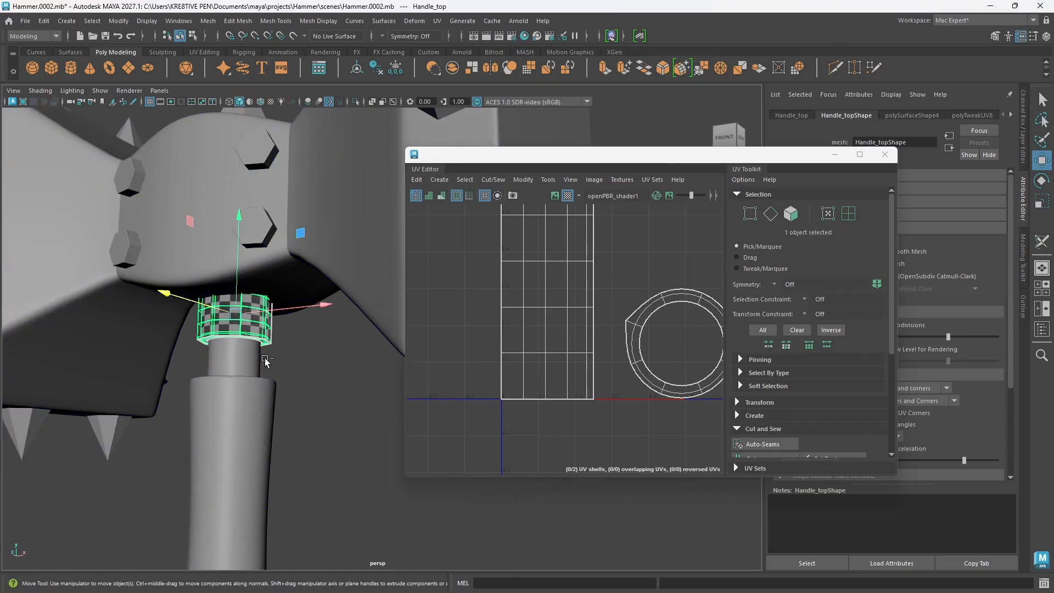
Step: Isolate the collar and compare its unsmoothed shape with its smooth preview, checking the bottom rim's checker pattern
{"action": "key", "text": "ctrl+1"}
{"action": "left_click", "coordinate": [303, 359]}
{"action": "left_click_drag", "start_coordinate": [239, 343], "coordinate": [262, 338], "text": "alt"}
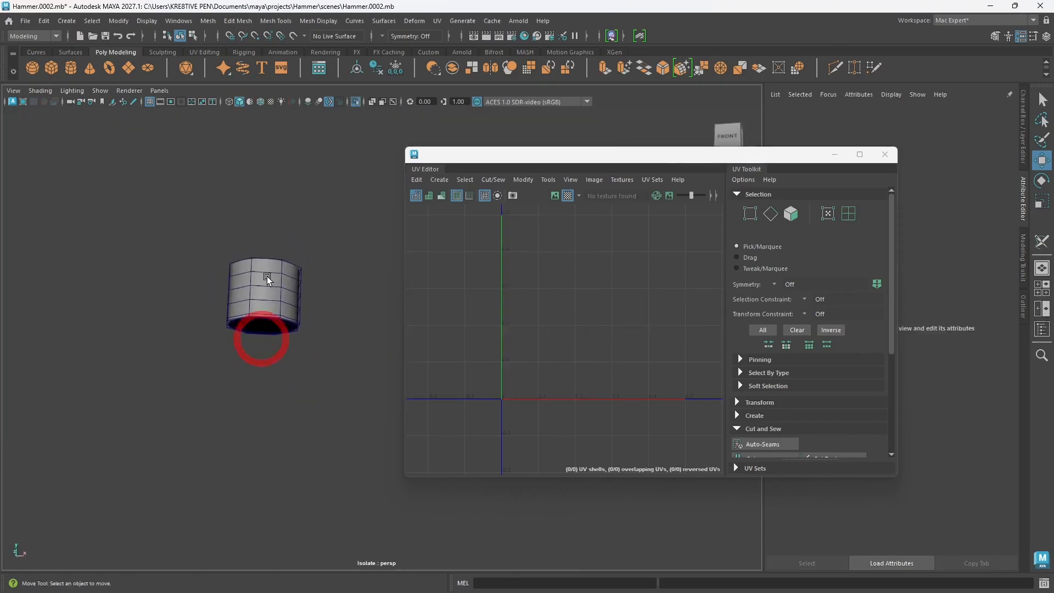
{"action": "left_click", "coordinate": [268, 280]}
{"action": "left_click", "coordinate": [326, 360]}
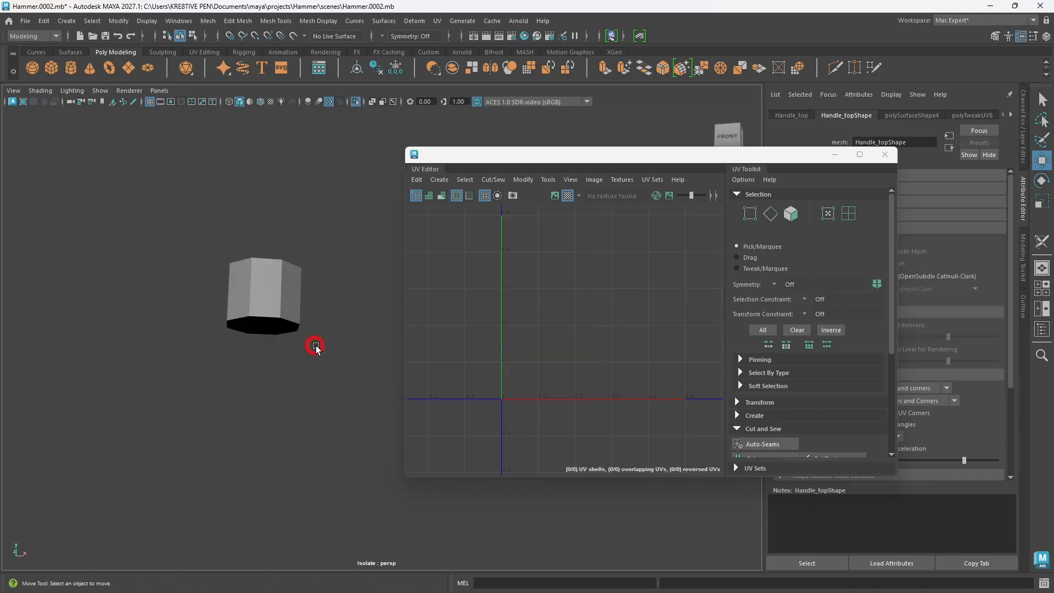
{"action": "left_click_drag", "start_coordinate": [327, 360], "coordinate": [255, 317], "text": "alt"}
{"action": "left_click", "coordinate": [255, 356]}
{"action": "left_click", "coordinate": [304, 420]}
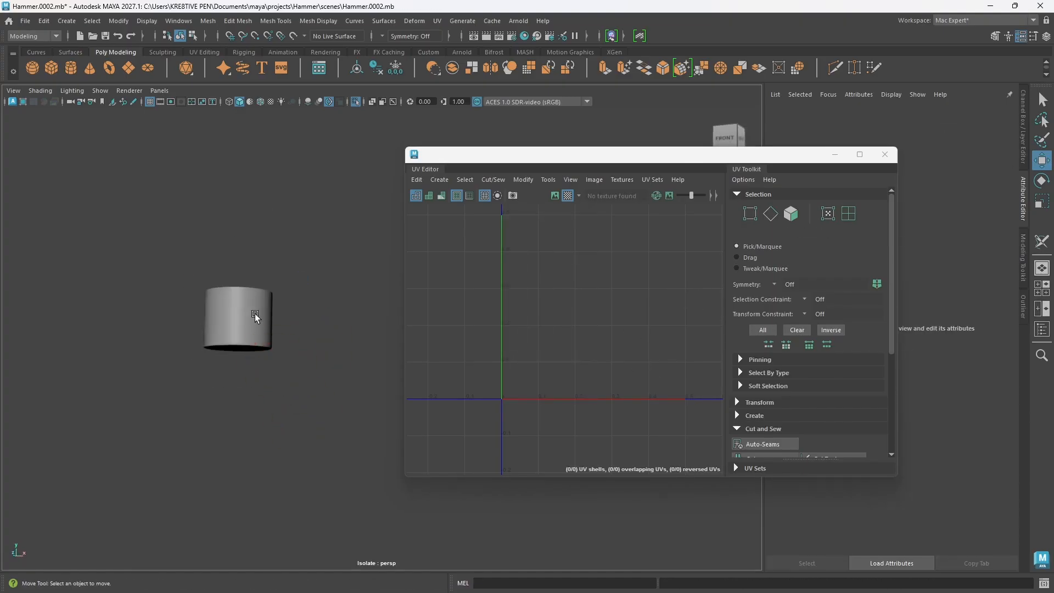
{"action": "left_click", "coordinate": [255, 317]}
{"action": "left_click_drag", "start_coordinate": [632, 356], "coordinate": [599, 373]}
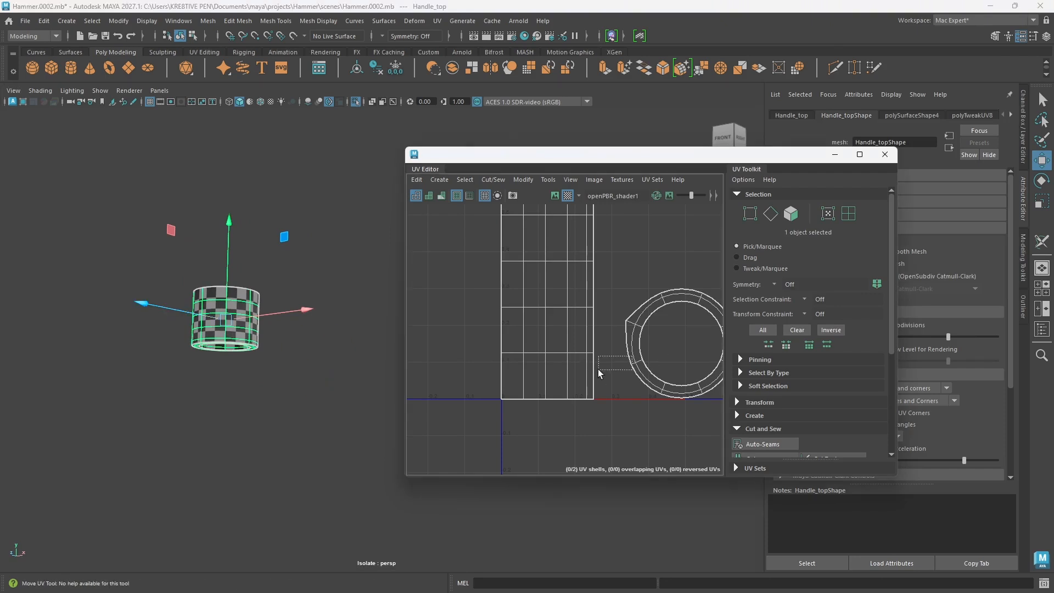
{"action": "left_click_drag", "start_coordinate": [228, 377], "coordinate": [230, 379], "text": "alt"}
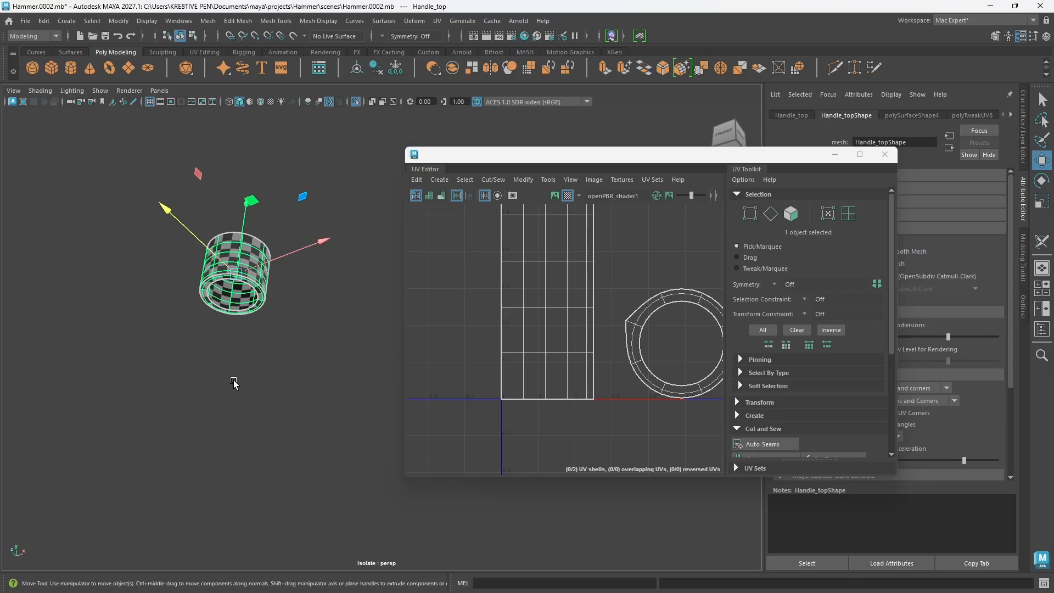
Step: Leave the collar's isolated view and select the main handle rod, Handle_main, between the collar and the grip
{"action": "left_click_drag", "start_coordinate": [471, 158], "coordinate": [499, 166]}
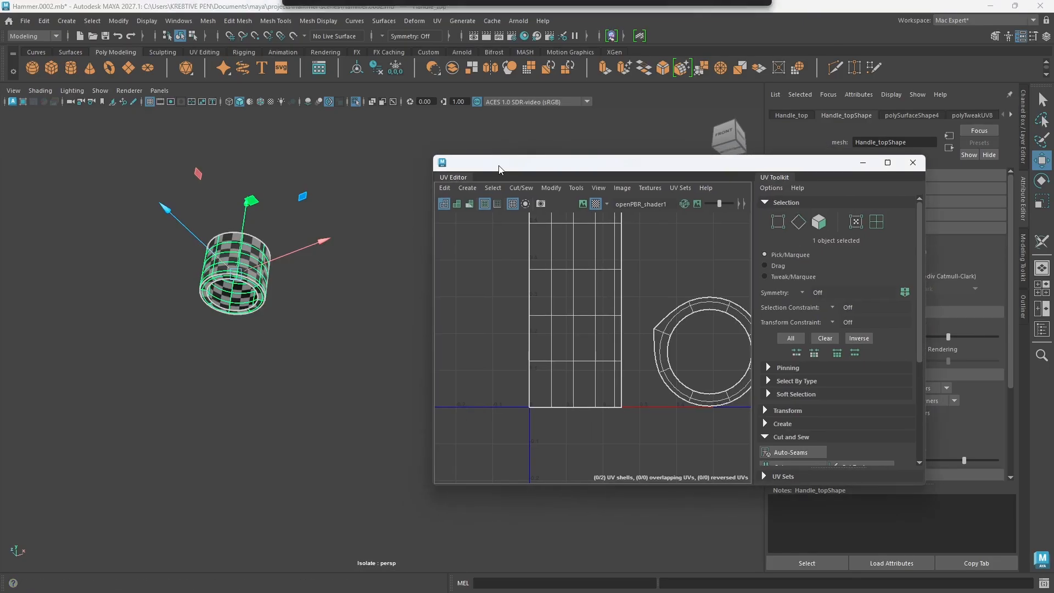
{"action": "key", "text": "ctrl+1"}
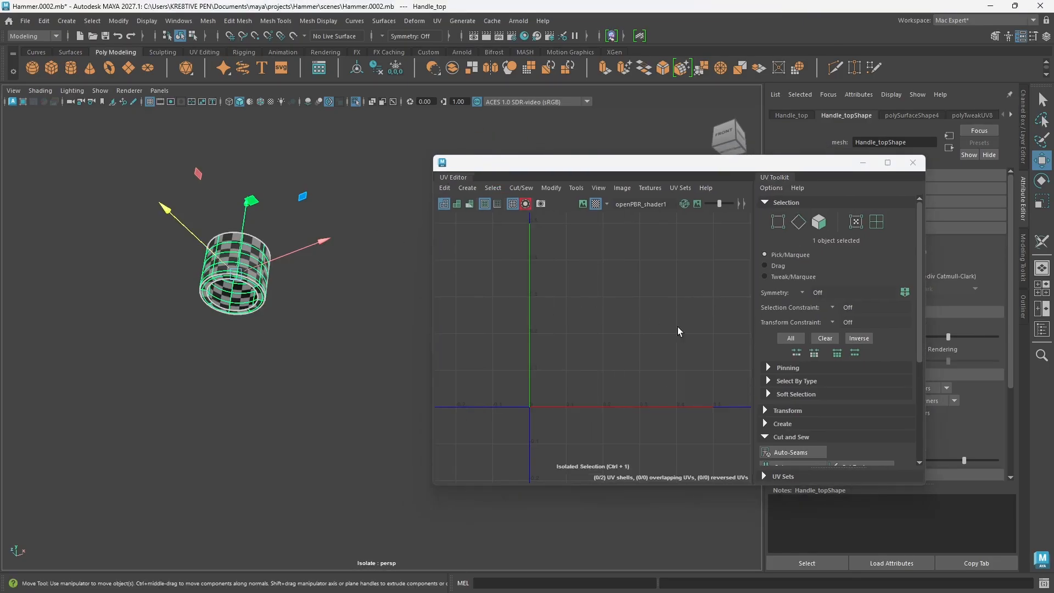
{"action": "key", "text": "ctrl+1"}
{"action": "key", "text": "ctrl+1"}
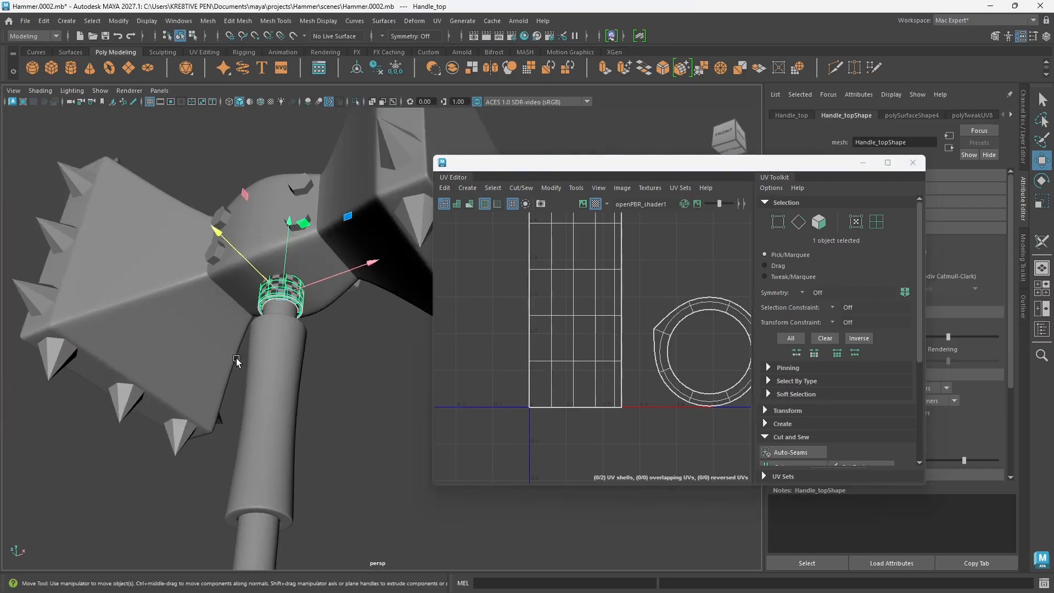
{"action": "left_click_drag", "start_coordinate": [237, 361], "coordinate": [235, 411], "text": "alt"}
{"action": "left_click", "coordinate": [374, 454]}
{"action": "middle_click_drag", "start_coordinate": [374, 454], "coordinate": [377, 343], "text": "alt"}
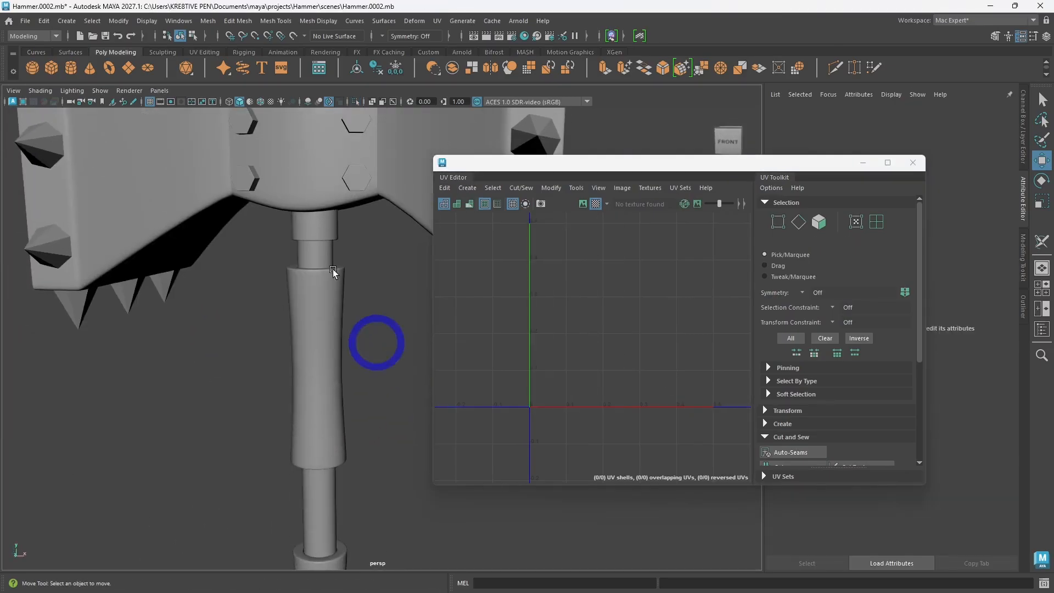
{"action": "left_click", "coordinate": [333, 269]}
{"action": "left_click", "coordinate": [329, 256]}
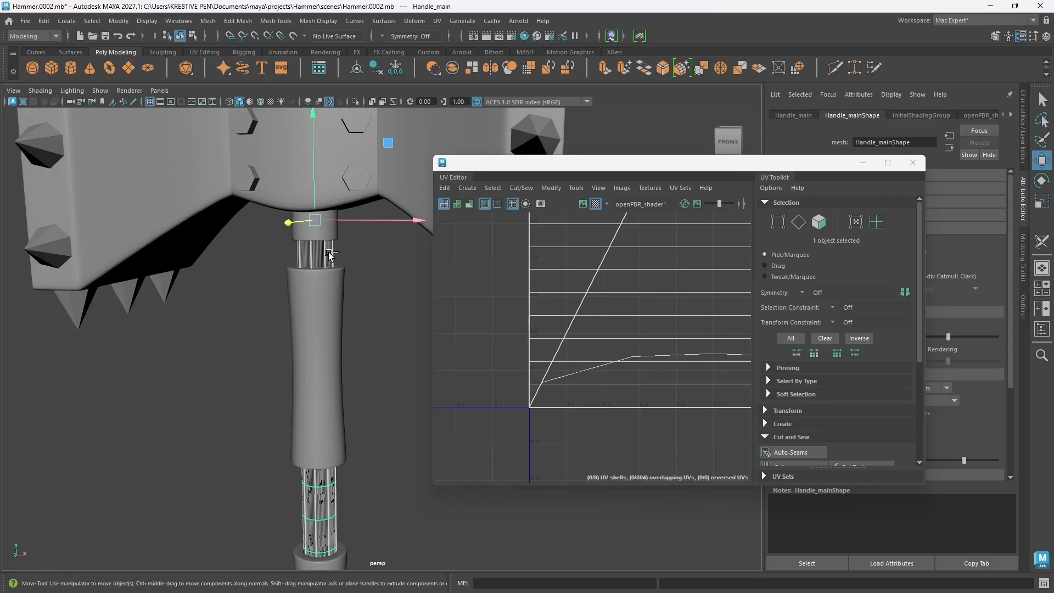
Step: Isolate the main handle rod and delete its existing UVs, leaving the rod deselected
{"action": "key", "text": "ctrl+1"}
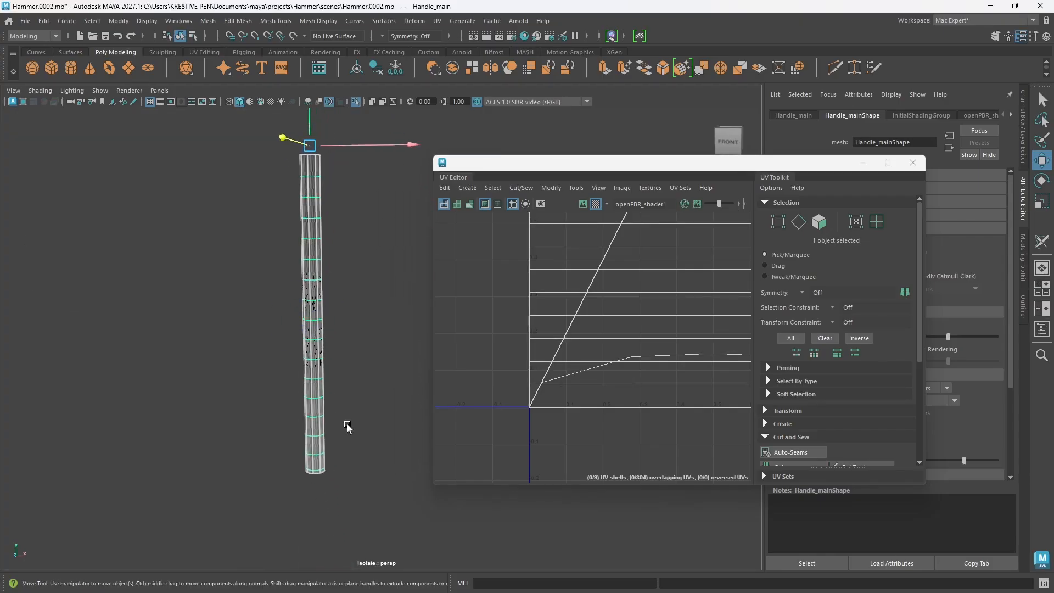
{"action": "scroll", "coordinate": [591, 323], "scroll_direction": "down", "scroll_amount": 6}
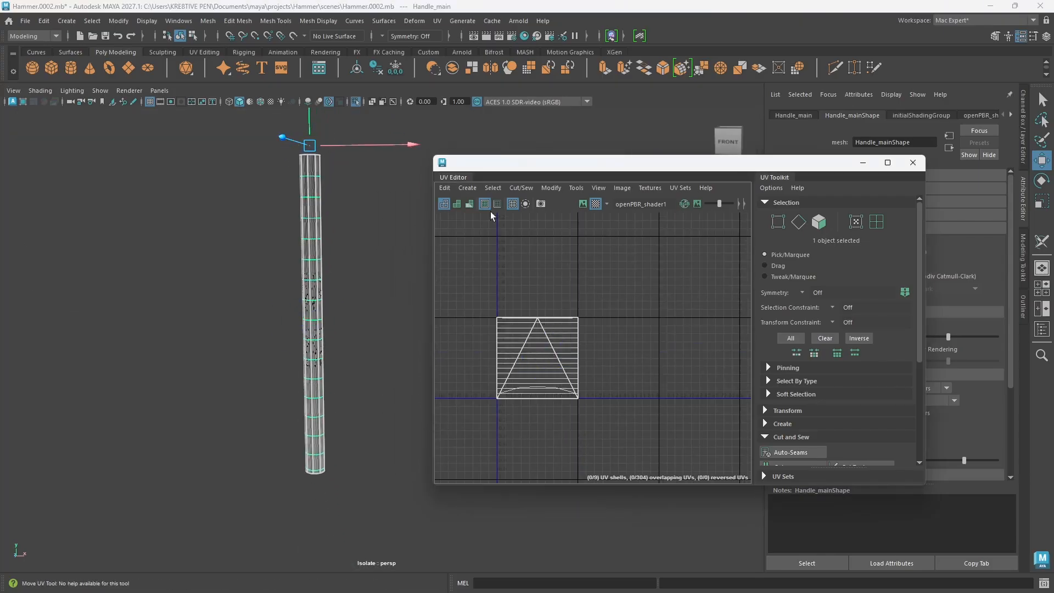
{"action": "left_click", "coordinate": [454, 192]}
{"action": "left_click", "coordinate": [473, 231]}
{"action": "left_click", "coordinate": [379, 354]}
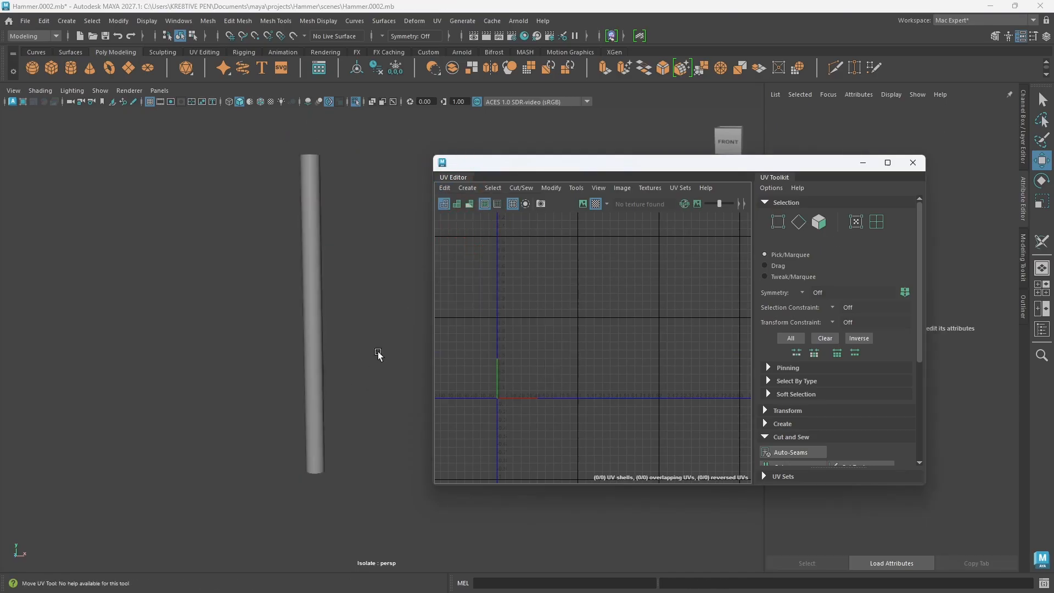
Step: Select the isolated handle rod from an angled view showing its bottom cap and create a camera-based UV projection on it
{"action": "scroll", "coordinate": [322, 394], "scroll_direction": "up", "scroll_amount": 3}
{"action": "left_click_drag", "start_coordinate": [322, 394], "coordinate": [358, 433], "text": "alt"}
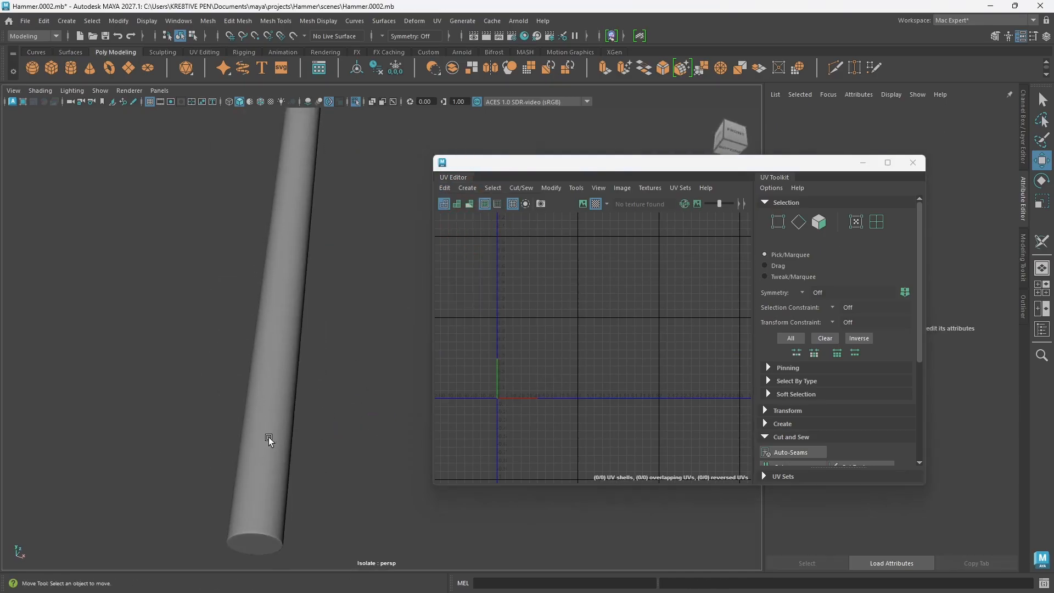
{"action": "left_click", "coordinate": [269, 440]}
{"action": "left_click", "coordinate": [467, 188]}
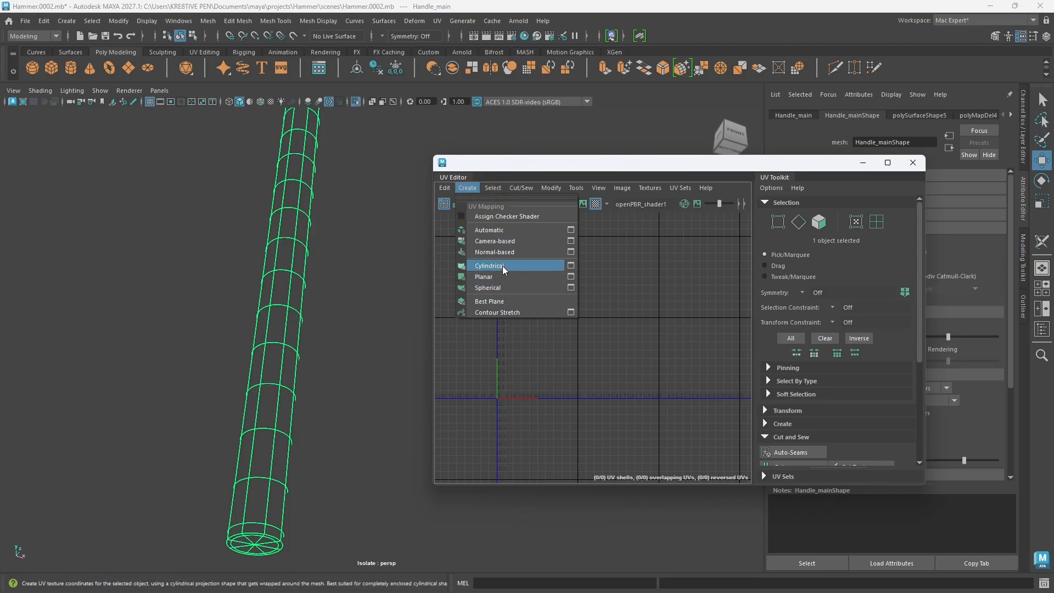
{"action": "left_click", "coordinate": [492, 241]}
{"action": "mouse_move", "coordinate": [292, 438]}
{"action": "left_mouse_down", "text": "alt"}
{"action": "mouse_move", "coordinate": [327, 390]}
{"action": "mouse_move", "coordinate": [306, 428]}
{"action": "left_mouse_up", "text": "alt"}
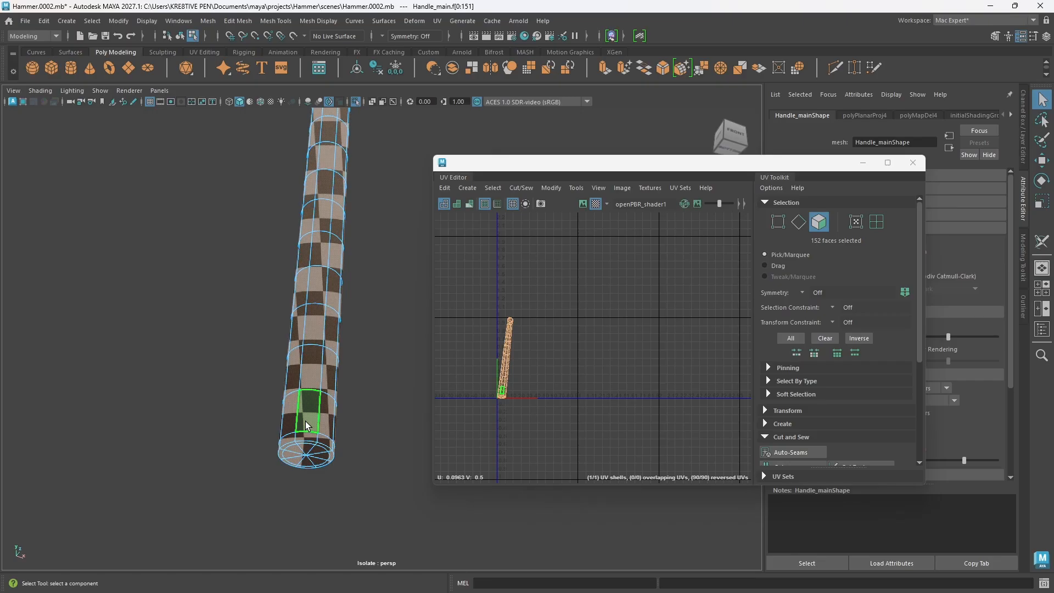
Step: Switch the rod to edge selection and select the edge loop around the rim of its bottom cap
{"action": "right_click", "coordinate": [296, 268]}
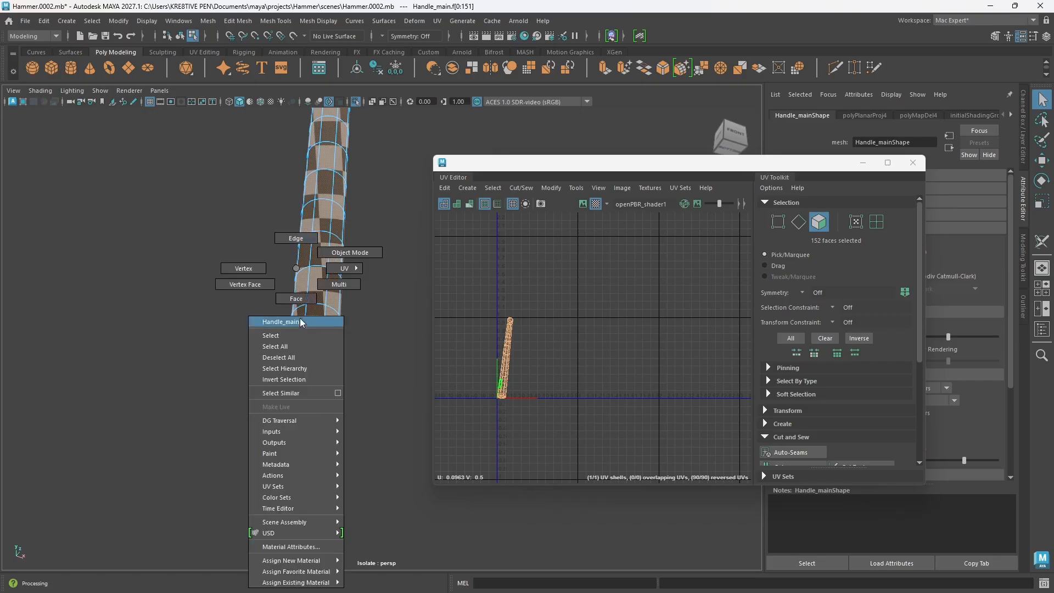
{"action": "right_click_drag", "start_coordinate": [296, 268], "coordinate": [298, 240]}
{"action": "scroll", "coordinate": [316, 441], "scroll_direction": "up", "scroll_amount": 8}
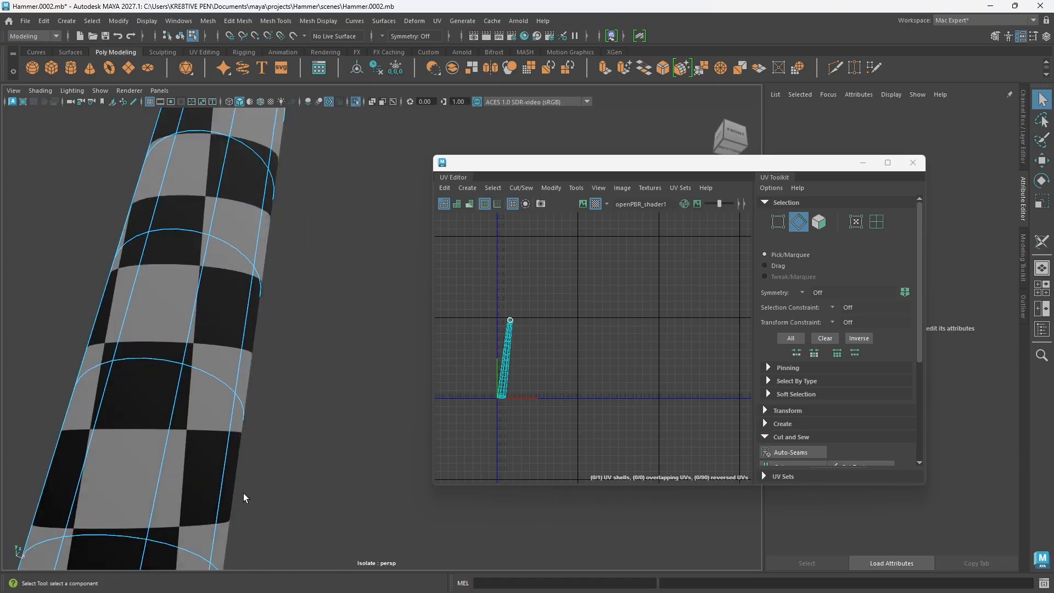
{"action": "middle_click_drag", "start_coordinate": [243, 497], "coordinate": [306, 397], "text": "alt"}
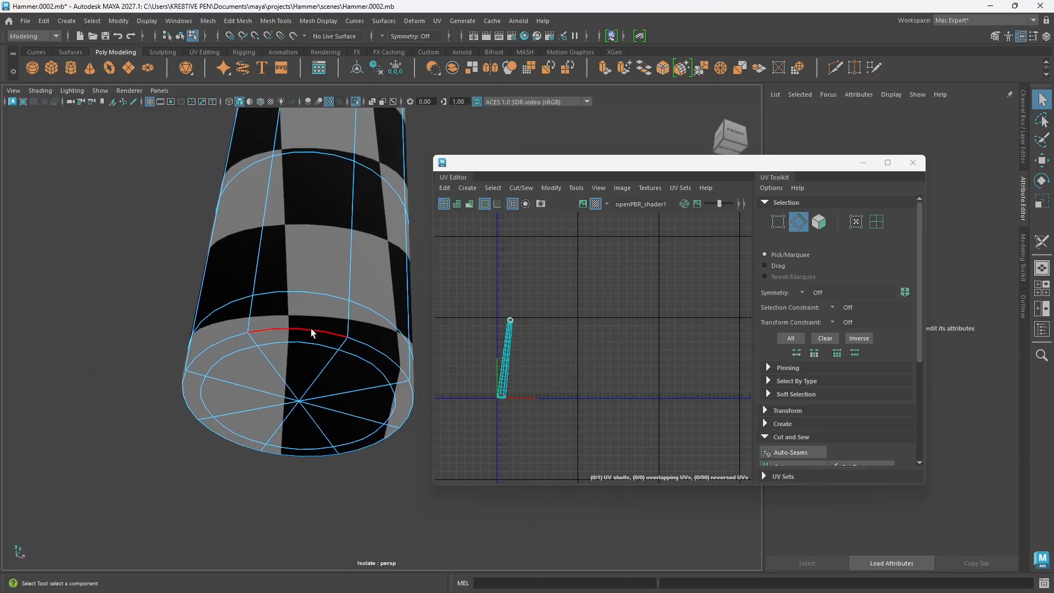
{"action": "double_click", "coordinate": [320, 347]}
{"action": "scroll", "coordinate": [325, 369], "scroll_direction": "down", "scroll_amount": 5}
{"action": "left_click_drag", "start_coordinate": [325, 369], "coordinate": [321, 448], "text": "alt"}
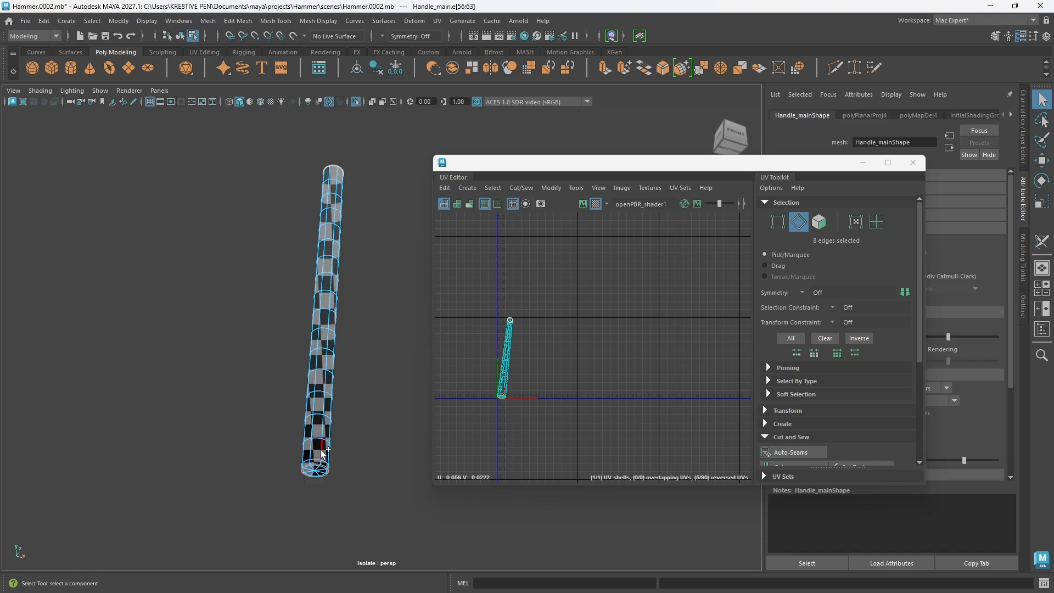
Step: Add the lengthwise edge loop along the rod to the selection and deselect its edges crossing the bottom cap
{"action": "double_click", "coordinate": [323, 453]}
{"action": "scroll", "coordinate": [322, 457], "scroll_direction": "up", "scroll_amount": 5}
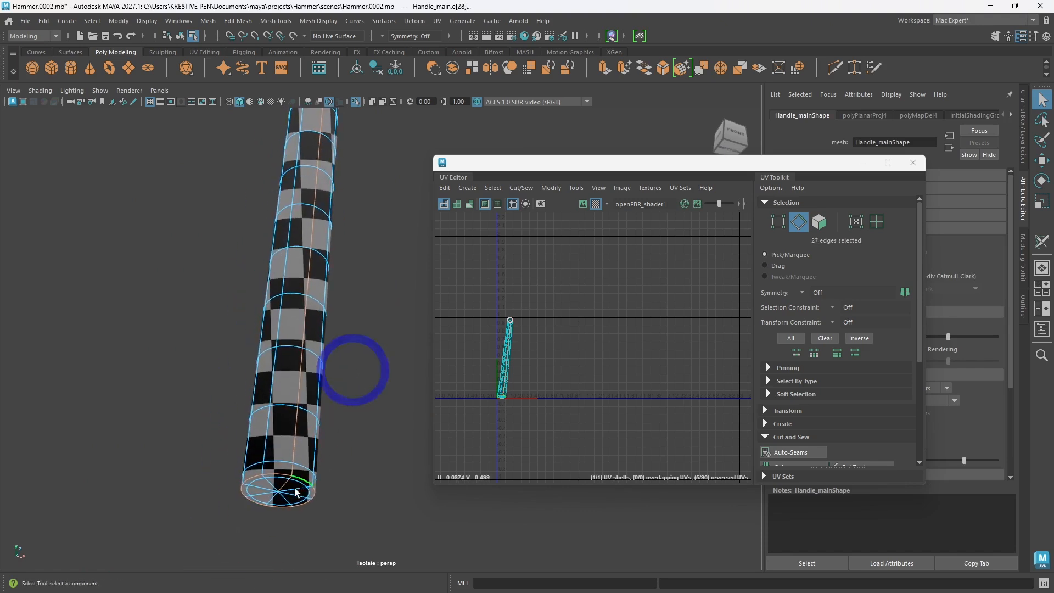
{"action": "left_click", "coordinate": [293, 485], "text": "ctrl"}
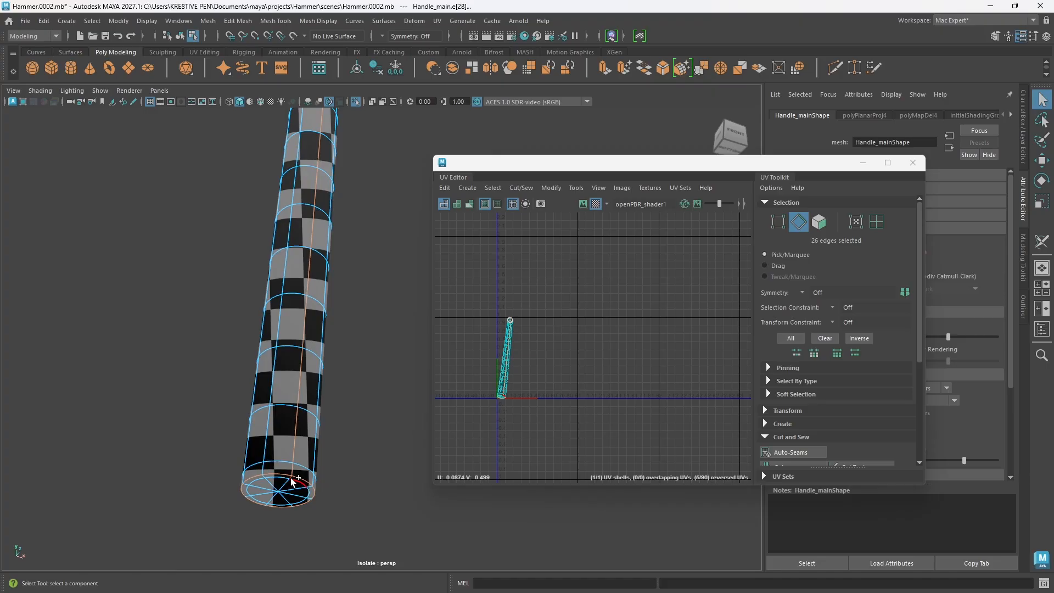
{"action": "left_click", "coordinate": [288, 477], "text": "ctrl"}
Step: Cut the rod's UVs along the selected edges, then unfold and lay out the resulting shells
{"action": "left_click_drag", "start_coordinate": [302, 409], "coordinate": [295, 442], "text": "alt"}
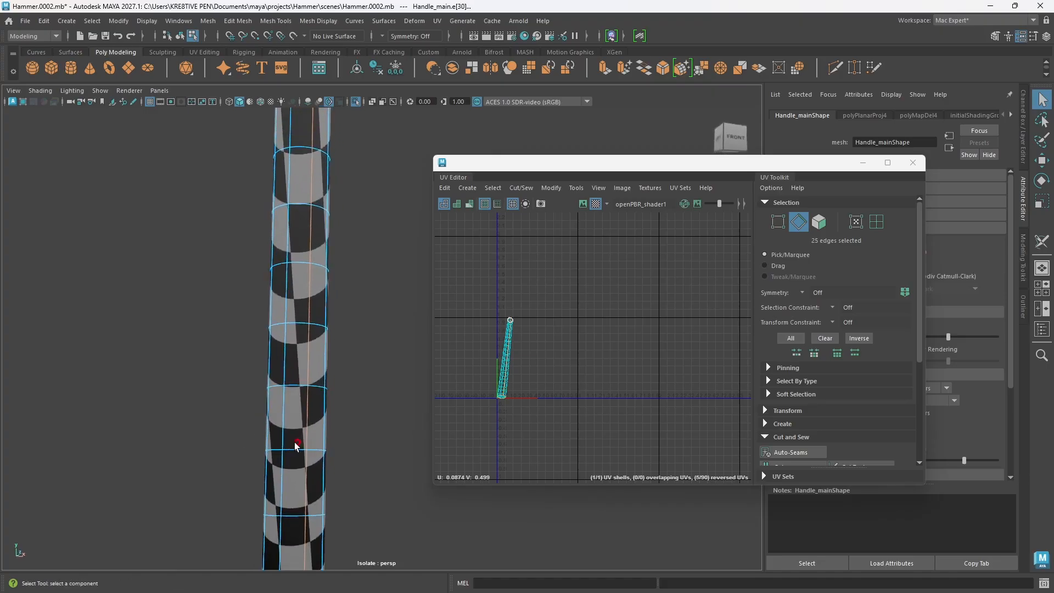
{"action": "scroll", "coordinate": [299, 445], "scroll_direction": "down", "scroll_amount": 4}
{"action": "middle_click_drag", "start_coordinate": [304, 447], "coordinate": [429, 457], "text": "alt"}
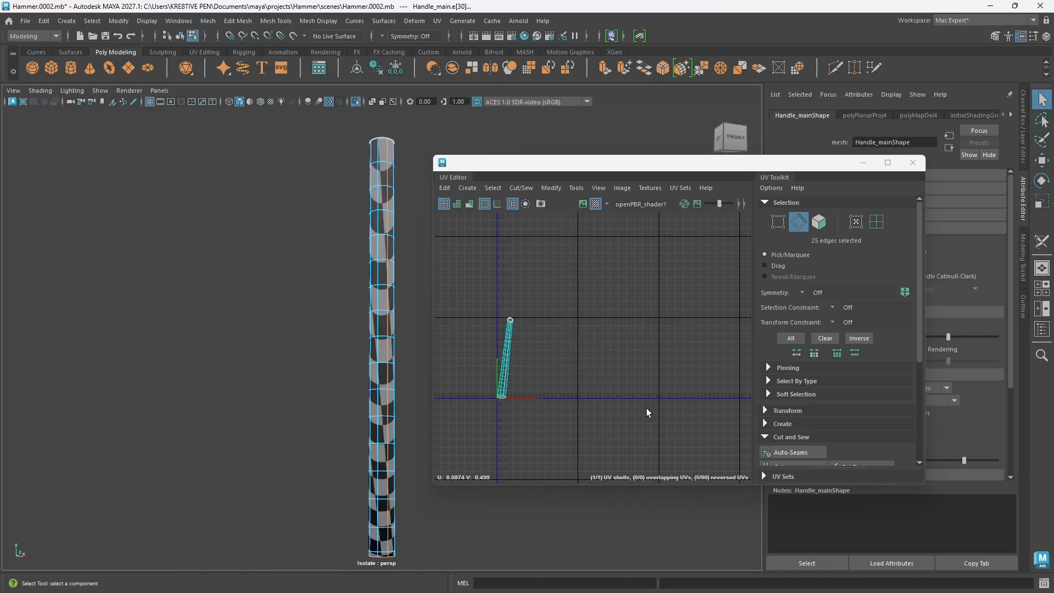
{"action": "right_click_drag", "start_coordinate": [637, 303], "coordinate": [640, 329], "text": "shift"}
{"action": "key", "text": "w"}
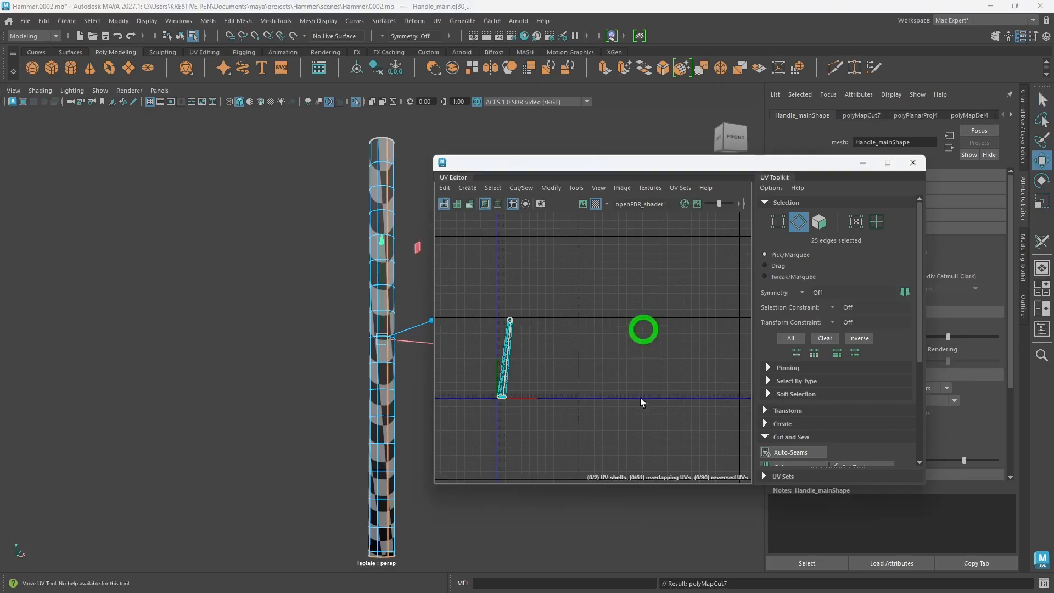
{"action": "left_click_drag", "start_coordinate": [610, 437], "coordinate": [484, 279]}
{"action": "mouse_move", "coordinate": [561, 299]}
{"action": "right_mouse_down", "text": "shift"}
{"action": "mouse_move", "coordinate": [456, 299]}
{"action": "mouse_move", "coordinate": [488, 397]}
{"action": "mouse_move", "coordinate": [579, 380]}
{"action": "mouse_move", "coordinate": [531, 355]}
{"action": "mouse_move", "coordinate": [549, 385]}
{"action": "mouse_move", "coordinate": [547, 494]}
{"action": "right_mouse_up", "text": "shift"}
{"action": "left_click", "coordinate": [463, 284]}
{"action": "right_click_drag", "start_coordinate": [614, 309], "coordinate": [518, 339], "text": "shift"}
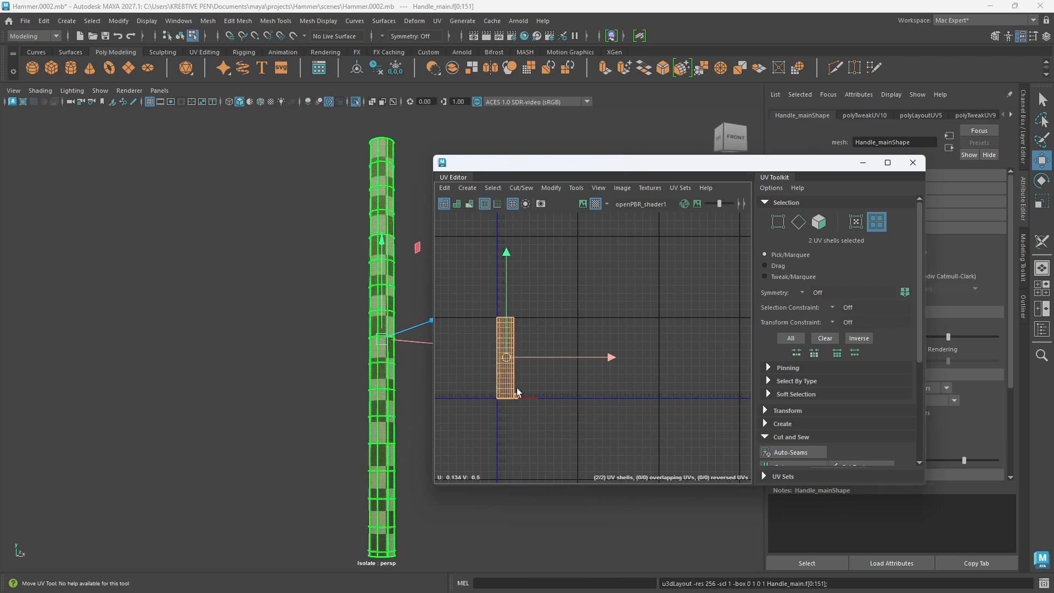
Step: Set the rod's UV Boundary Smoothing to Preserve Edges and Corners, temporarily moving the UV Editor window aside
{"action": "scroll", "coordinate": [516, 389], "scroll_direction": "up", "scroll_amount": 7}
{"action": "middle_click_drag", "start_coordinate": [517, 389], "coordinate": [597, 378], "text": "alt"}
{"action": "scroll", "coordinate": [586, 352], "scroll_direction": "down", "scroll_amount": 3}
{"action": "middle_click_drag", "start_coordinate": [599, 316], "coordinate": [567, 367], "text": "alt"}
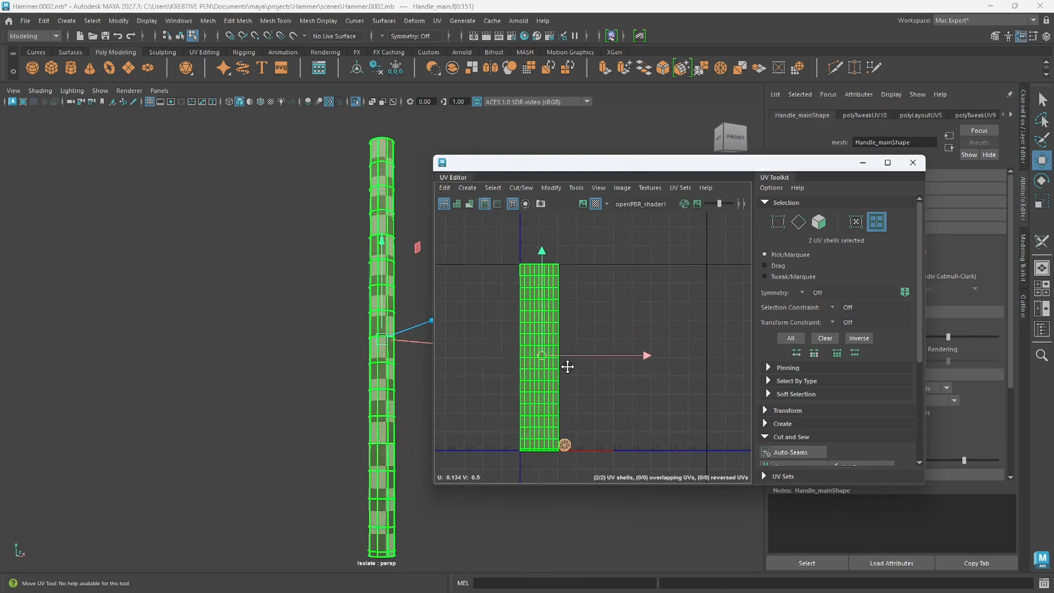
{"action": "left_click_drag", "start_coordinate": [696, 166], "coordinate": [481, 151]}
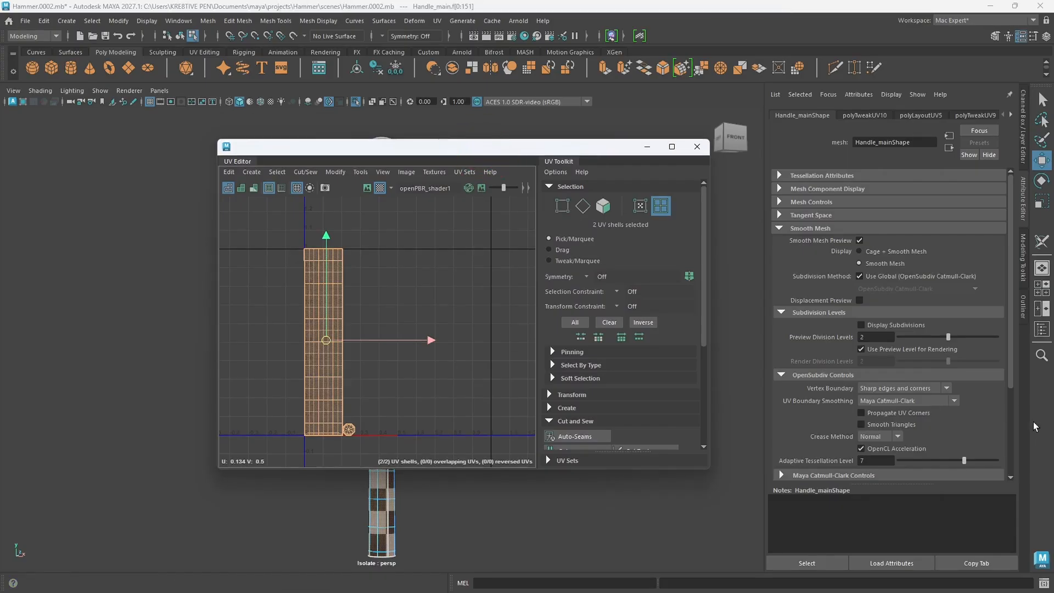
{"action": "left_click", "coordinate": [955, 401]}
{"action": "left_click", "coordinate": [877, 427]}
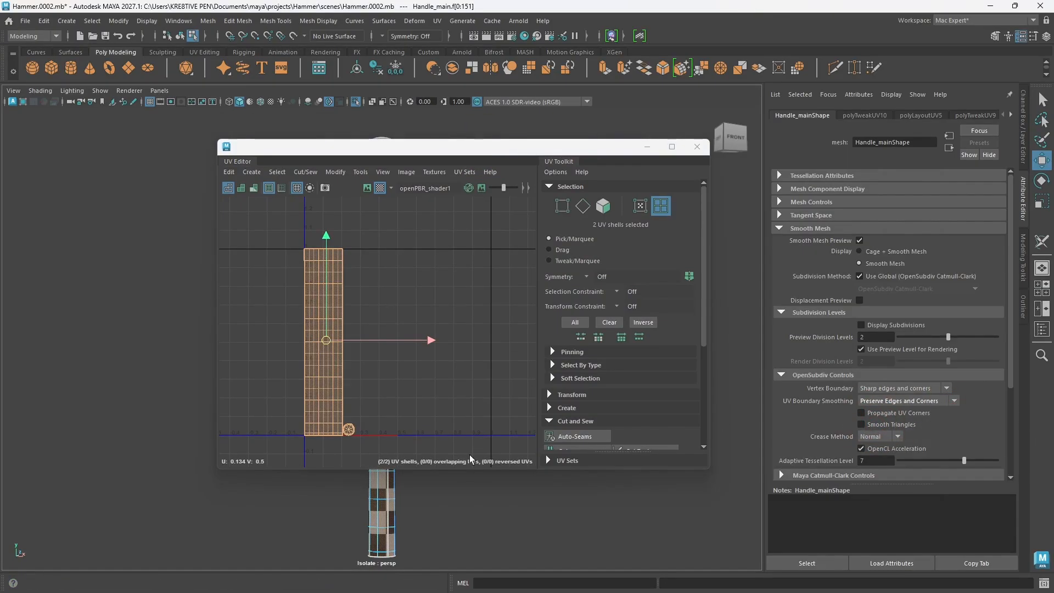
{"action": "scroll", "coordinate": [383, 386], "scroll_direction": "down", "scroll_amount": 2}
{"action": "middle_click_drag", "start_coordinate": [375, 398], "coordinate": [439, 390], "text": "alt"}
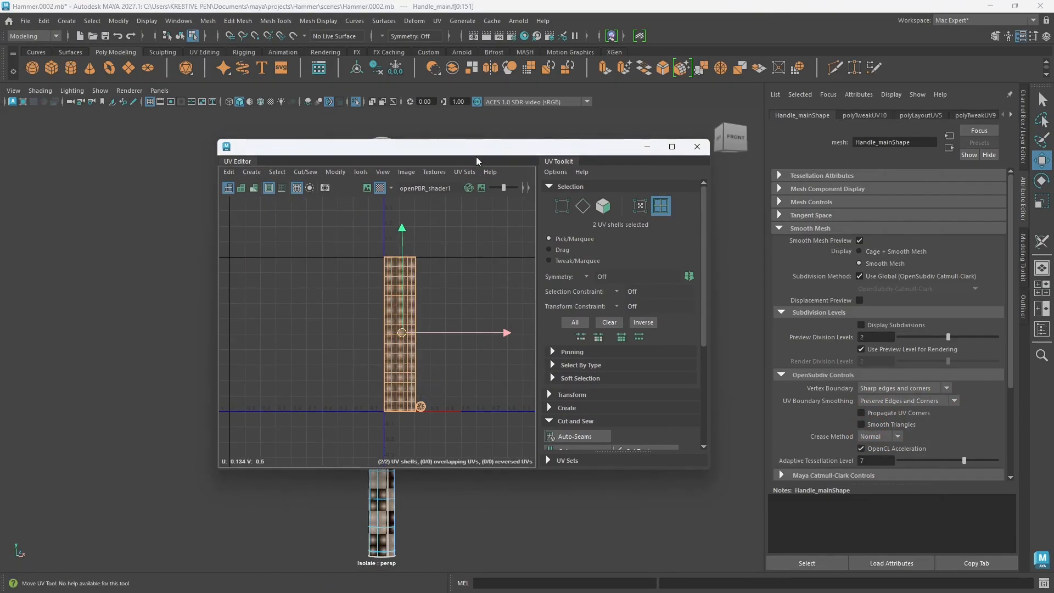
{"action": "left_click_drag", "start_coordinate": [476, 154], "coordinate": [682, 168]}
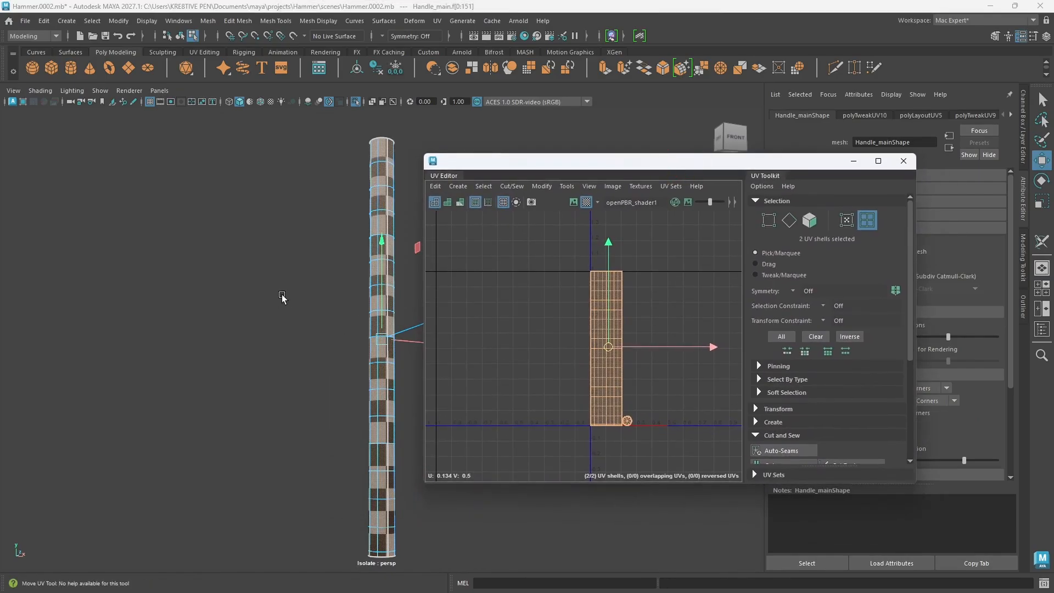
Step: Leave the rod's isolated view, return to object selection and select the upper hand grip, Hand_hold_1
{"action": "key", "text": "ctrl+1"}
{"action": "scroll", "coordinate": [317, 366], "scroll_direction": "down", "scroll_amount": 3}
{"action": "middle_click_drag", "start_coordinate": [318, 366], "coordinate": [264, 365], "text": "alt"}
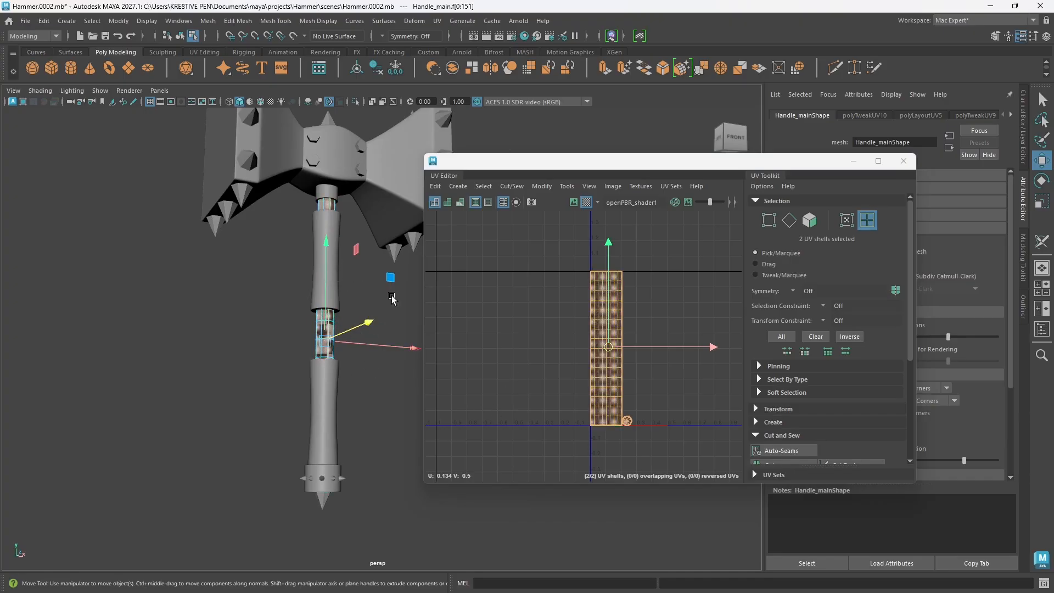
{"action": "right_click_drag", "start_coordinate": [392, 299], "coordinate": [424, 247]}
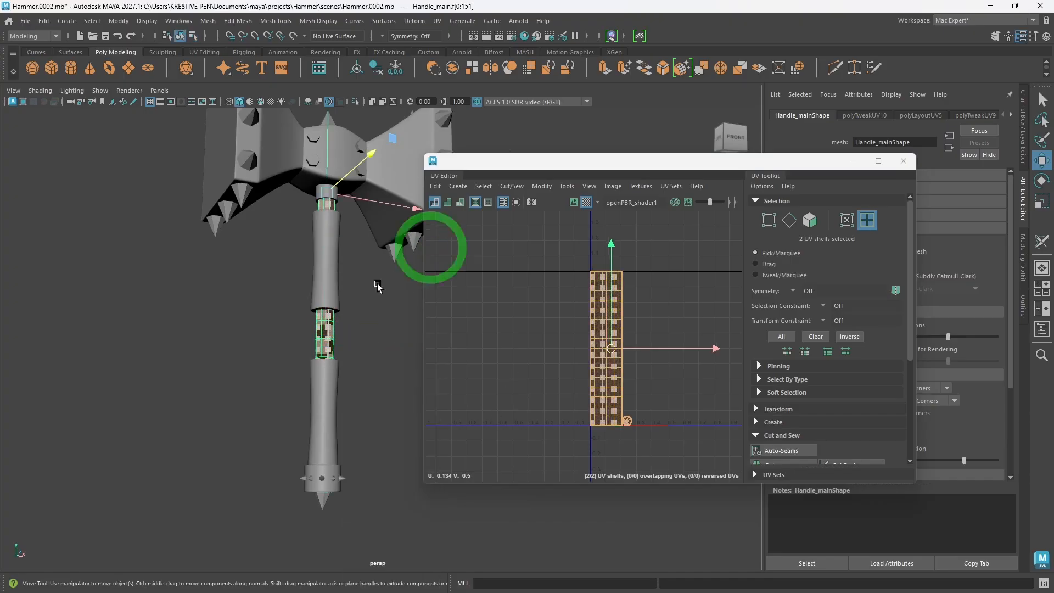
{"action": "left_click", "coordinate": [327, 283]}
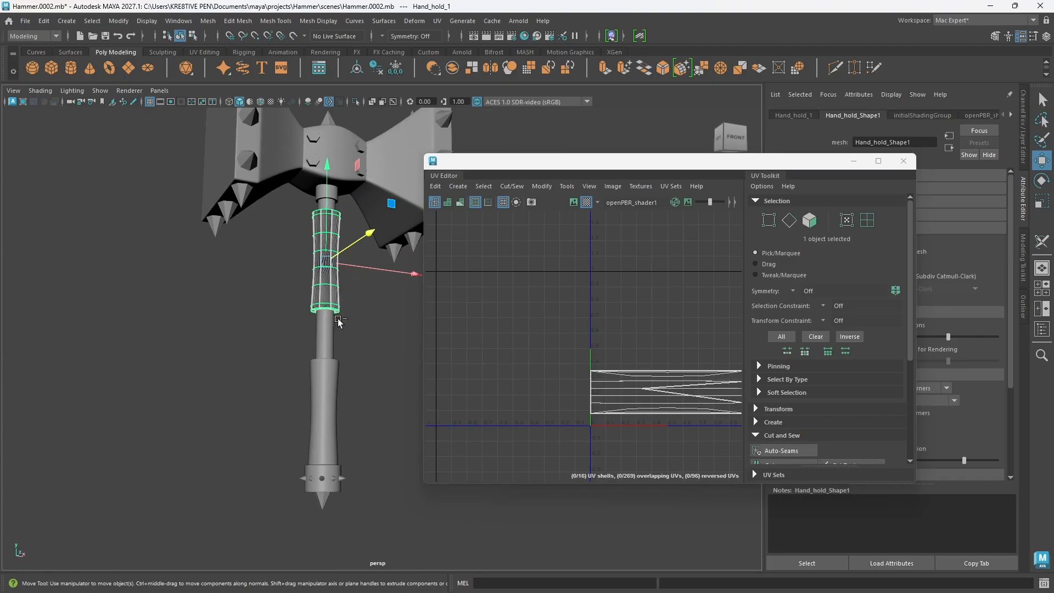
Step: Isolate the upper hand grip and delete its existing UVs
{"action": "key", "text": "ctrl+1"}
{"action": "left_click_drag", "start_coordinate": [314, 315], "coordinate": [322, 390], "text": "alt"}
{"action": "right_click_drag", "start_coordinate": [323, 391], "coordinate": [417, 364], "text": "alt"}
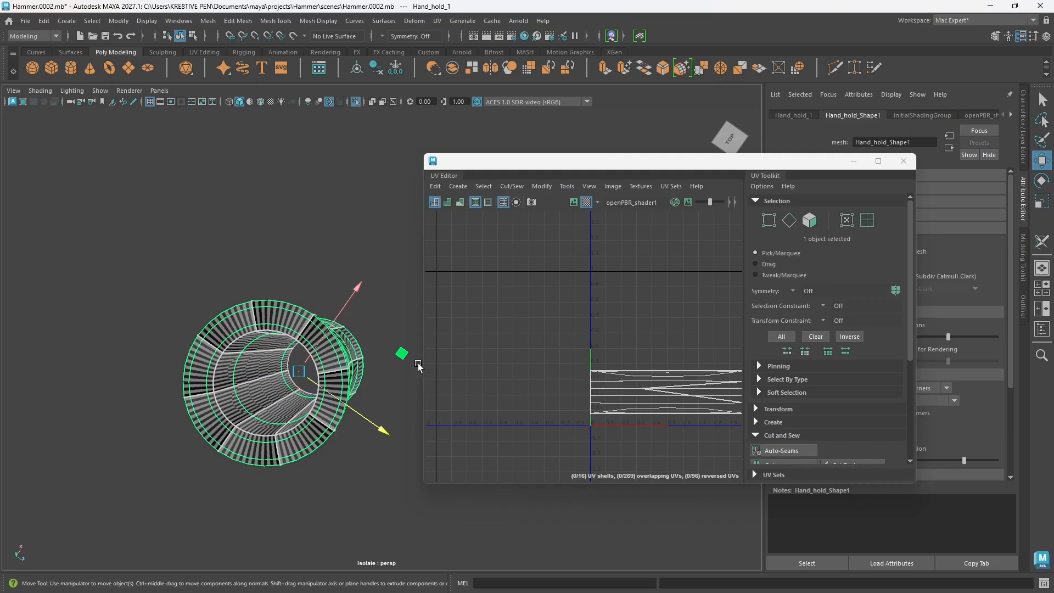
{"action": "left_click", "coordinate": [434, 187]}
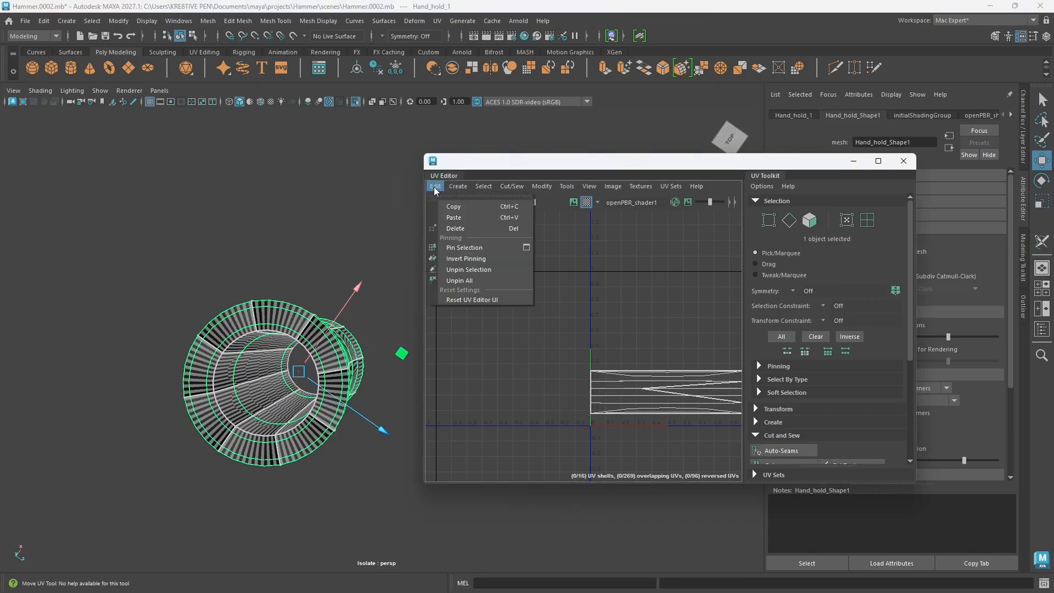
{"action": "mouse_move", "coordinate": [455, 191]}
{"action": "left_click", "coordinate": [457, 229]}
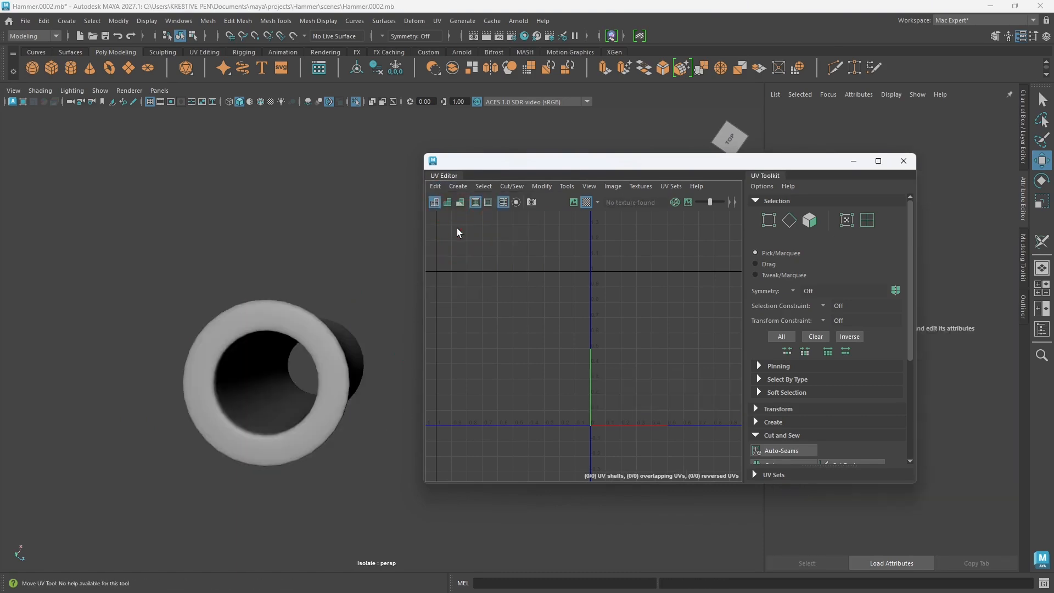
Step: Select the isolated hand grip from an angled view showing its top opening and create a camera-based UV projection on it
{"action": "left_click", "coordinate": [335, 332]}
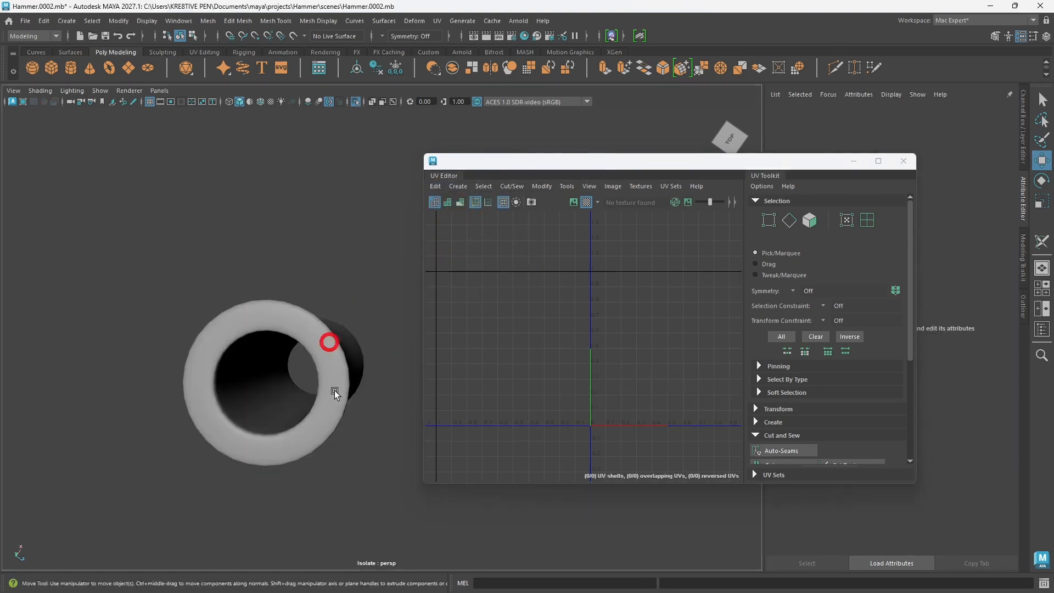
{"action": "left_click_drag", "start_coordinate": [330, 341], "coordinate": [352, 379], "text": "alt"}
{"action": "middle_click_drag", "start_coordinate": [341, 222], "coordinate": [329, 367], "text": "alt"}
{"action": "left_click_drag", "start_coordinate": [328, 367], "coordinate": [327, 361], "text": "alt"}
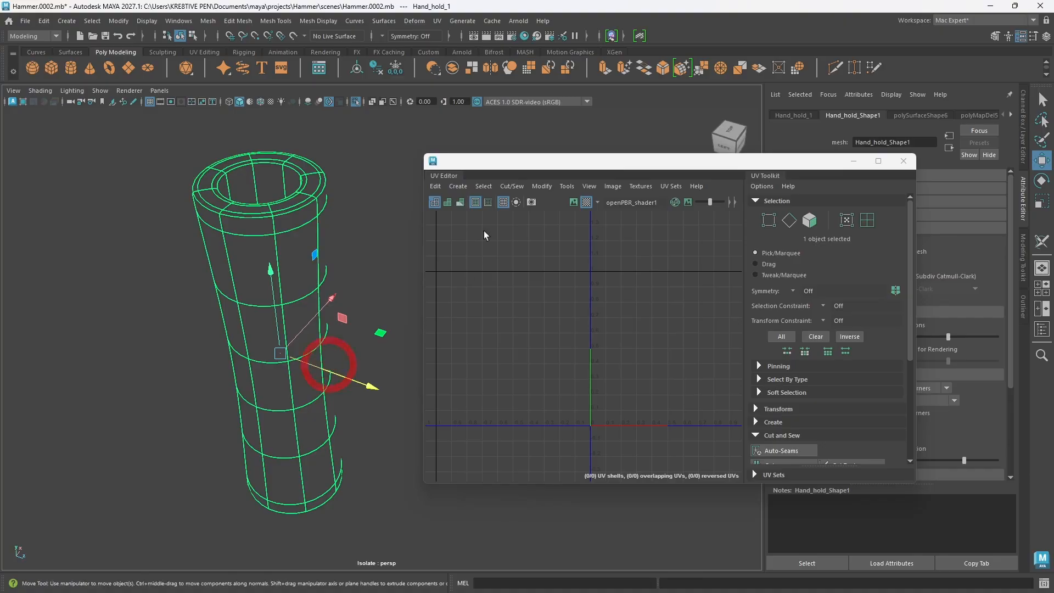
{"action": "left_click", "coordinate": [460, 186]}
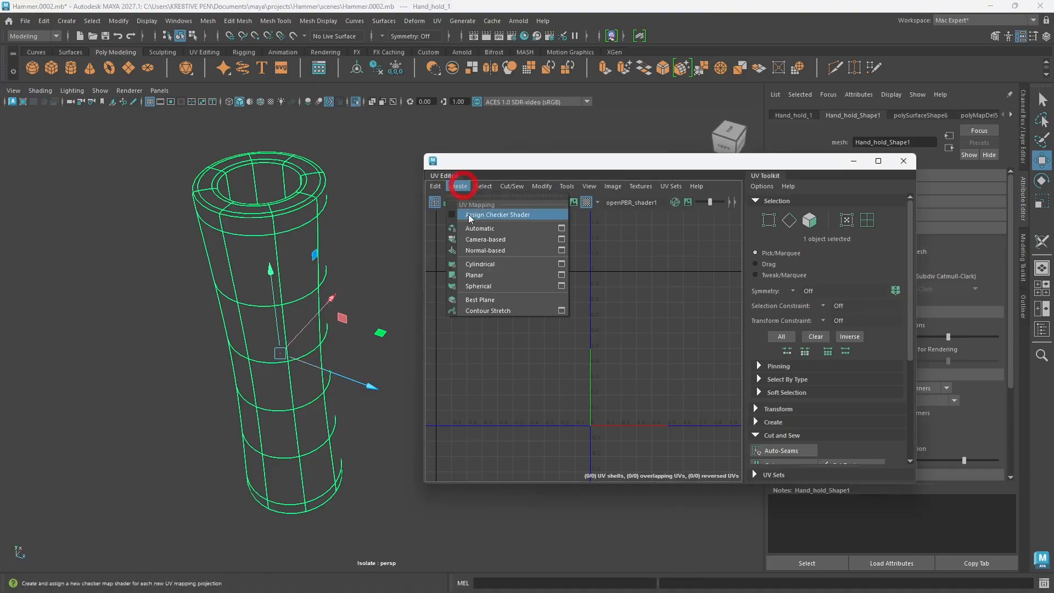
{"action": "left_click", "coordinate": [483, 240]}
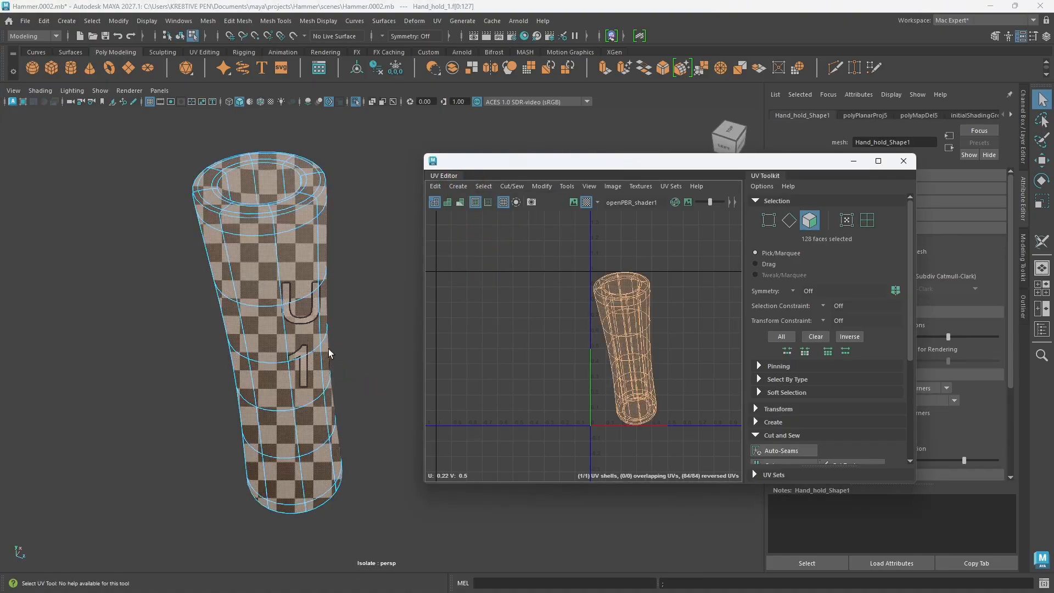
Step: Switch the hand grip to edge selection and select the outer edge loop of its top rim
{"action": "left_click_drag", "start_coordinate": [329, 353], "coordinate": [287, 292], "text": "alt"}
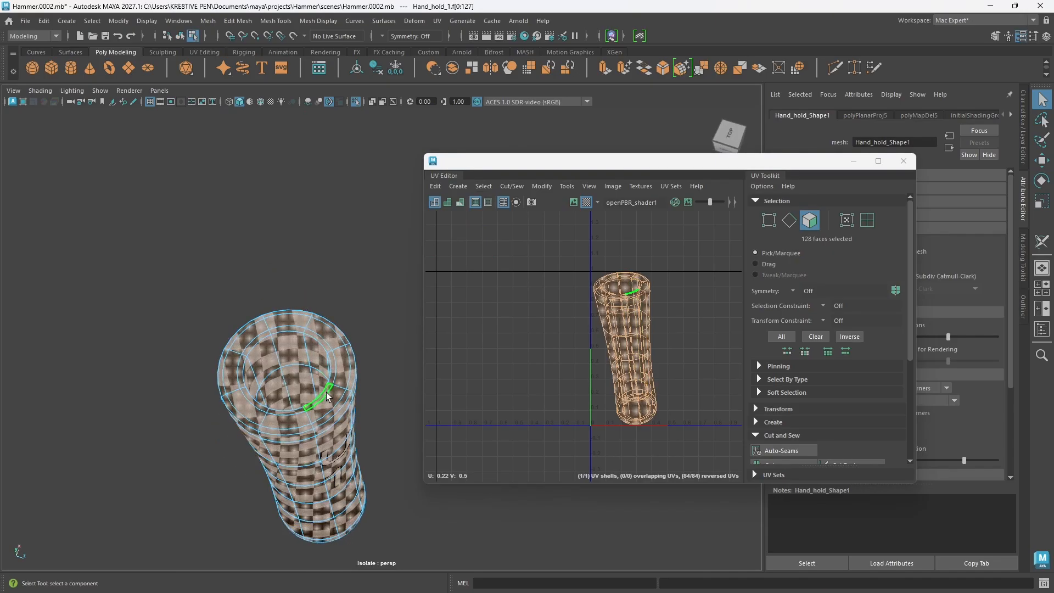
{"action": "right_click_drag", "start_coordinate": [327, 396], "coordinate": [323, 237]}
{"action": "left_click", "coordinate": [332, 413]}
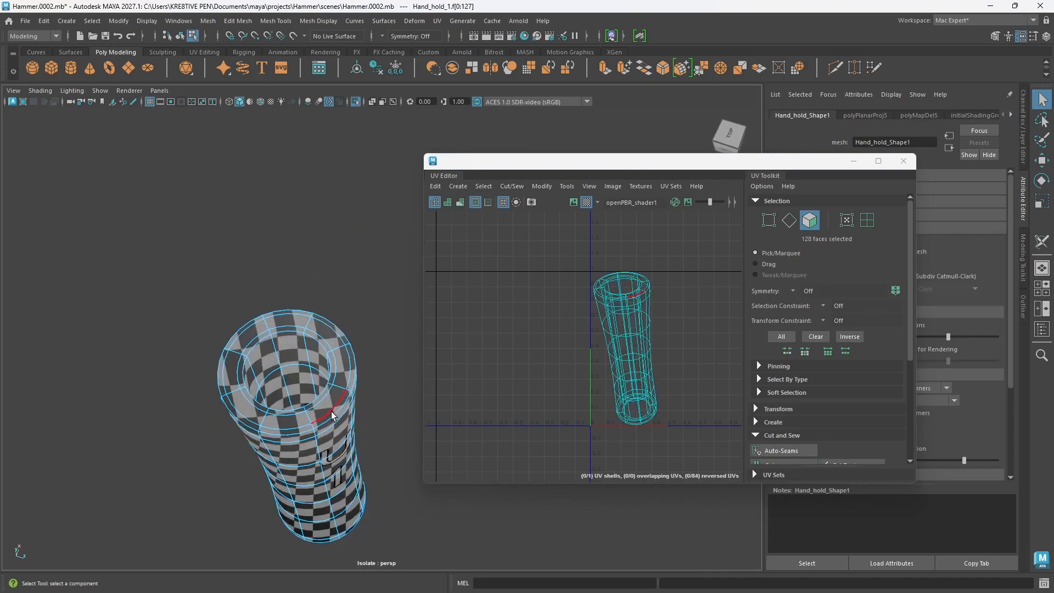
{"action": "left_click_drag", "start_coordinate": [333, 419], "coordinate": [328, 405], "text": "alt"}
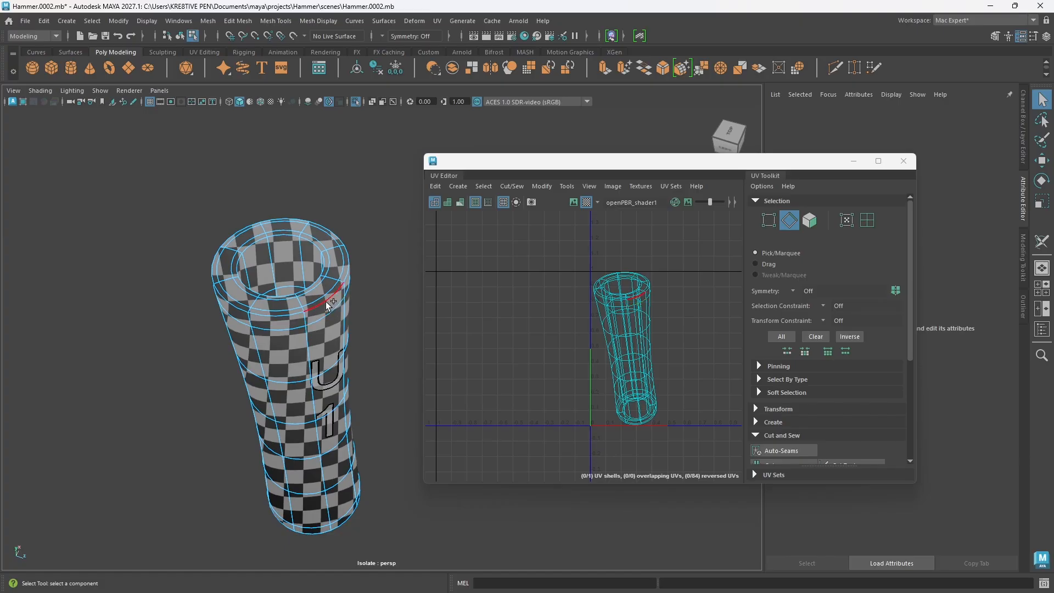
{"action": "double_click", "coordinate": [327, 304]}
Step: Add the grip's lengthwise edge loop and the outer edge loop of its bottom rim to the selection
{"action": "mouse_move", "coordinate": [318, 341]}
{"action": "left_mouse_down", "text": "alt"}
{"action": "mouse_move", "coordinate": [353, 413]}
{"action": "mouse_move", "coordinate": [286, 409]}
{"action": "mouse_move", "coordinate": [306, 391]}
{"action": "mouse_move", "coordinate": [316, 351]}
{"action": "left_mouse_up", "text": "alt"}
{"action": "double_click", "coordinate": [279, 405], "text": "shift"}
{"action": "double_click", "coordinate": [311, 262], "text": "shift"}
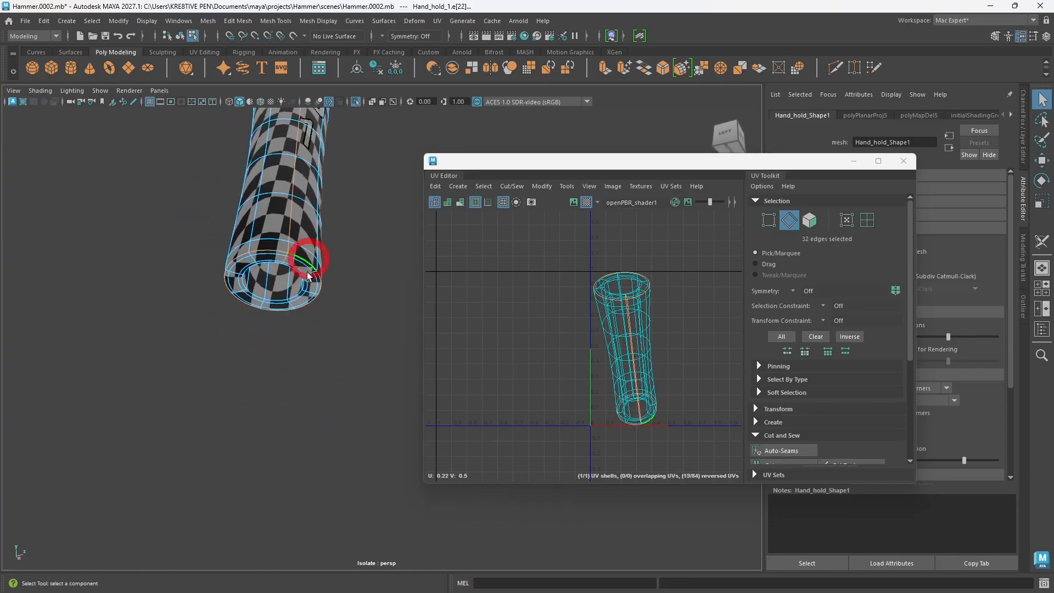
Step: Add the inner rim edge loops at the grip's top and bottom openings to the seam selection
{"action": "left_click_drag", "start_coordinate": [309, 258], "coordinate": [308, 403], "text": "alt"}
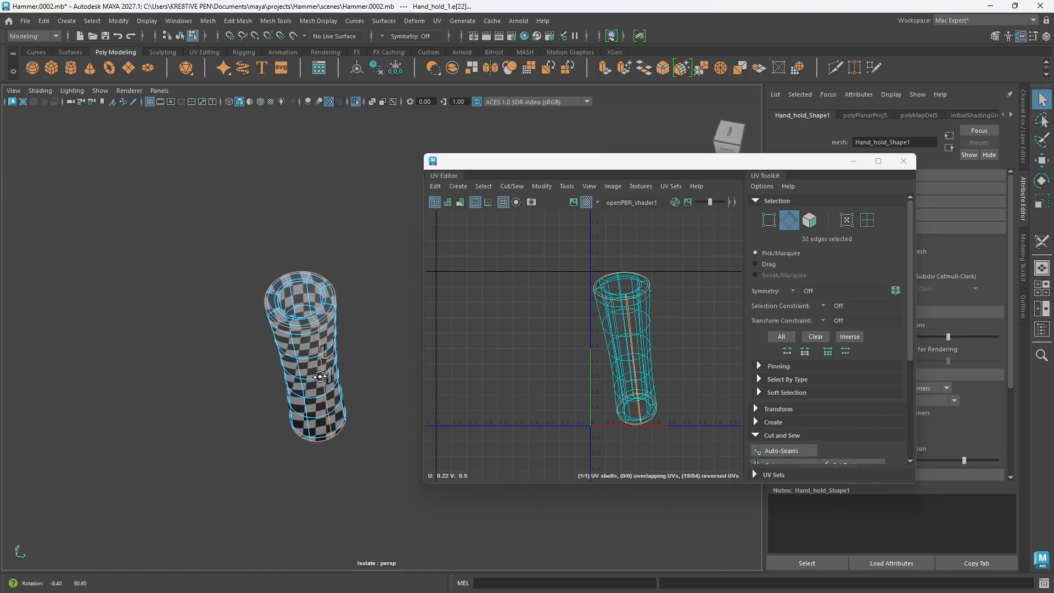
{"action": "mouse_move", "coordinate": [317, 373]}
{"action": "middle_mouse_down", "text": "alt"}
{"action": "mouse_move", "coordinate": [302, 393]}
{"action": "mouse_move", "coordinate": [312, 387]}
{"action": "middle_mouse_up", "text": "alt"}
{"action": "scroll", "coordinate": [307, 405], "scroll_direction": "up", "scroll_amount": 3}
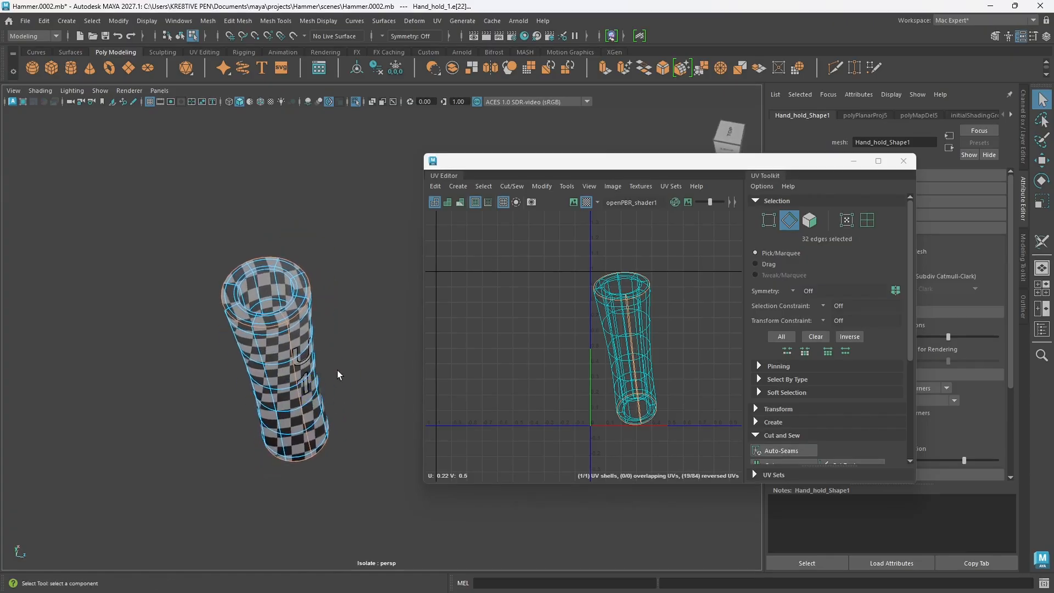
{"action": "left_click_drag", "start_coordinate": [318, 293], "coordinate": [302, 349], "text": "alt"}
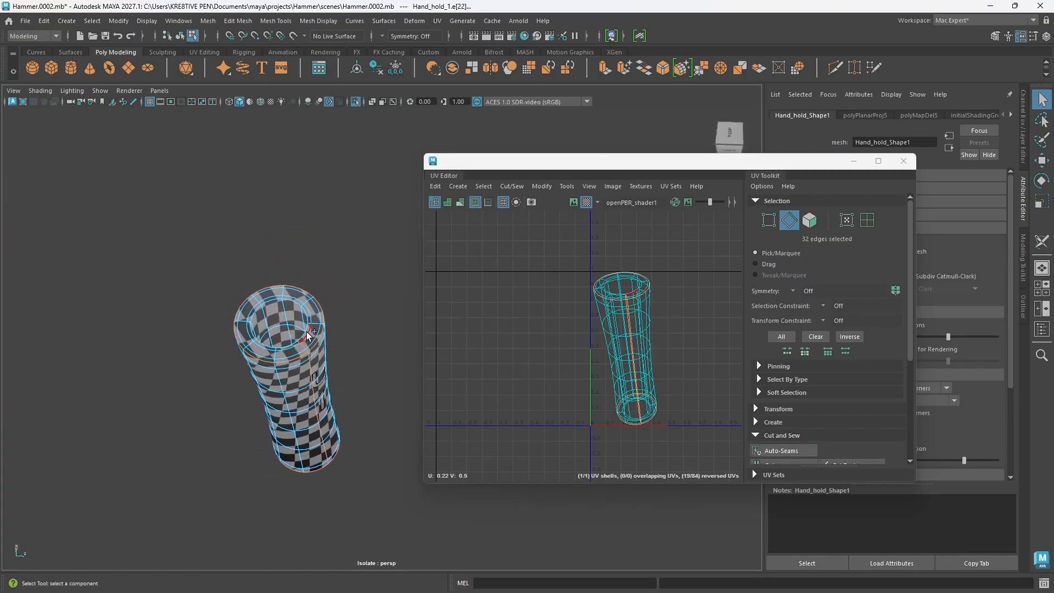
{"action": "double_click", "coordinate": [303, 333], "text": "shift"}
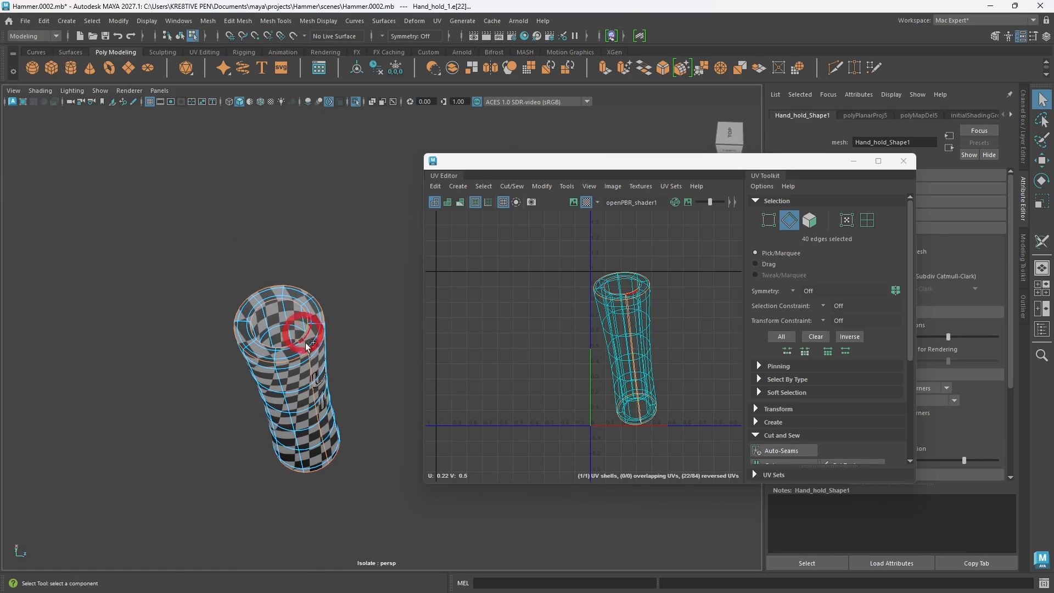
{"action": "left_click_drag", "start_coordinate": [316, 424], "coordinate": [325, 319], "text": "alt"}
{"action": "double_click", "coordinate": [325, 323], "text": "shift"}
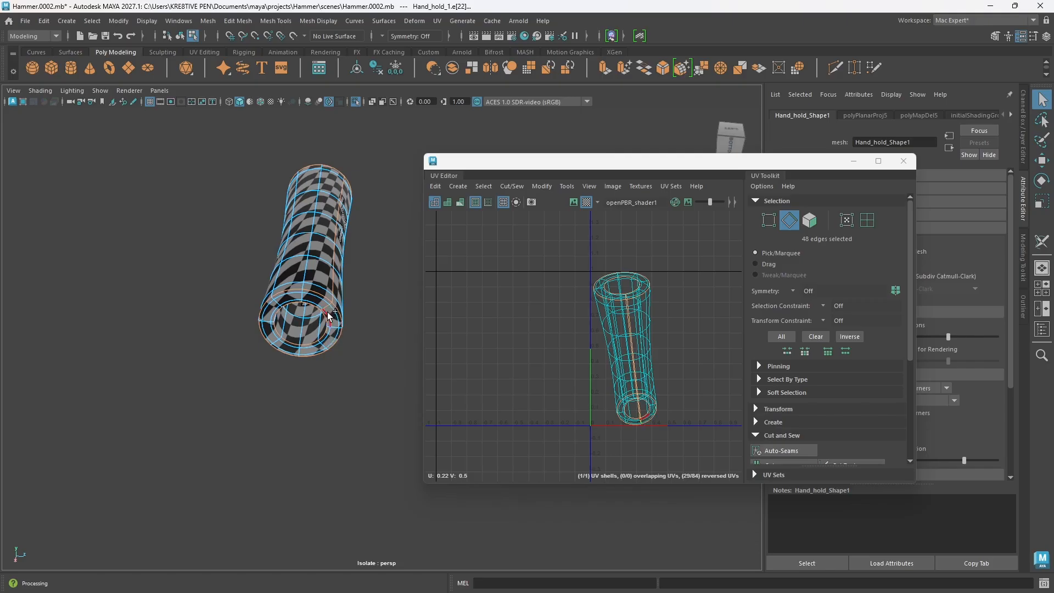
{"action": "scroll", "coordinate": [327, 314], "scroll_direction": "up", "scroll_amount": 5}
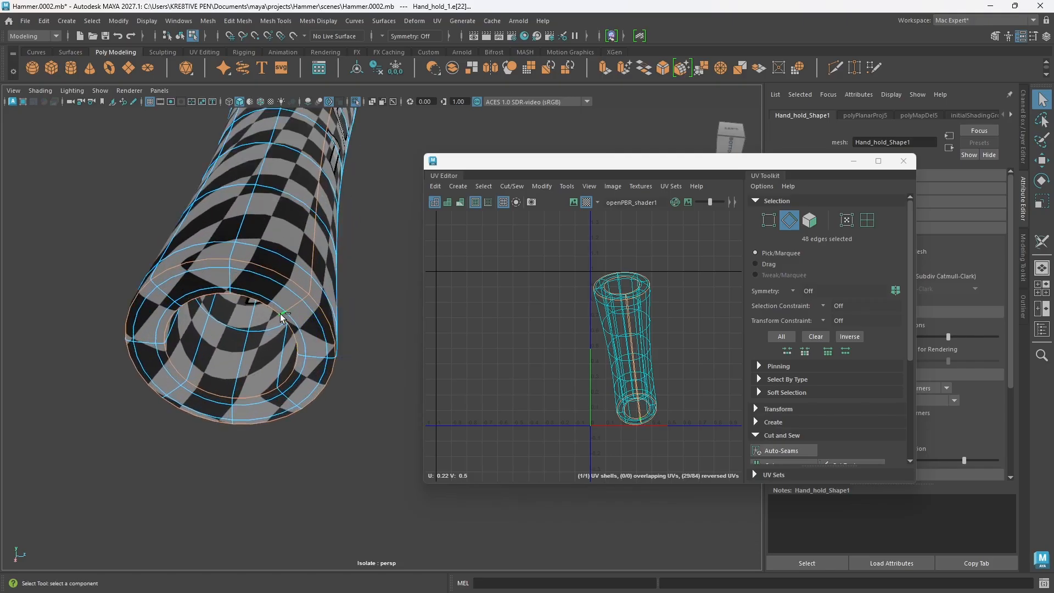
Step: Deselect the edges crossing the hand grip's bottom and top rims so only rim loops and lengthwise seams remain selected
{"action": "left_click", "coordinate": [292, 312], "text": "ctrl"}
{"action": "scroll", "coordinate": [310, 320], "scroll_direction": "down", "scroll_amount": 4}
{"action": "left_click_drag", "start_coordinate": [316, 286], "coordinate": [331, 437], "text": "alt"}
{"action": "left_click", "coordinate": [357, 352], "text": "ctrl"}
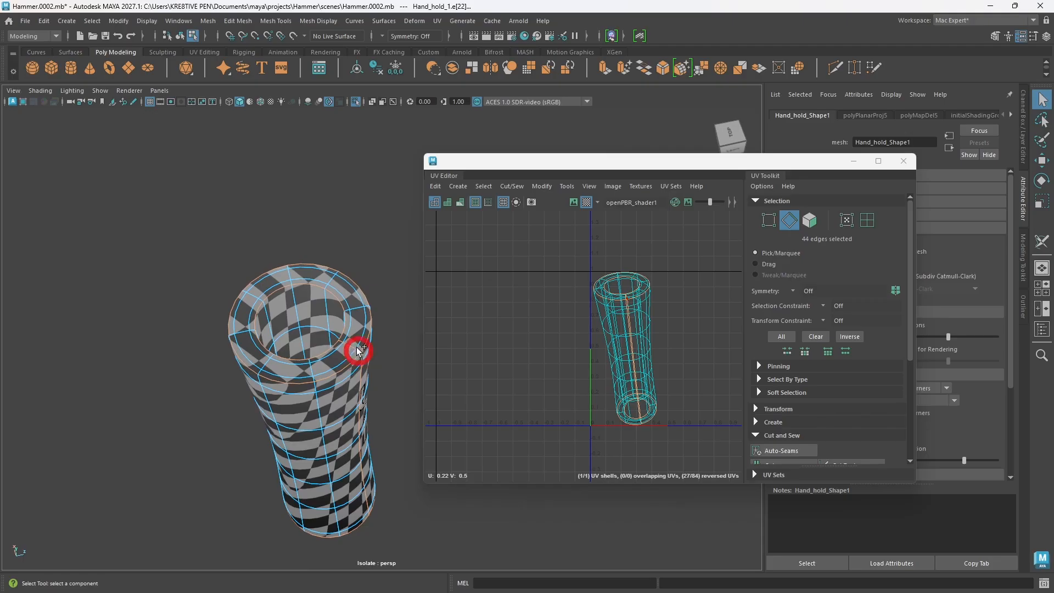
{"action": "left_click", "coordinate": [341, 341], "text": "ctrl"}
{"action": "left_click", "coordinate": [340, 342], "text": "ctrl"}
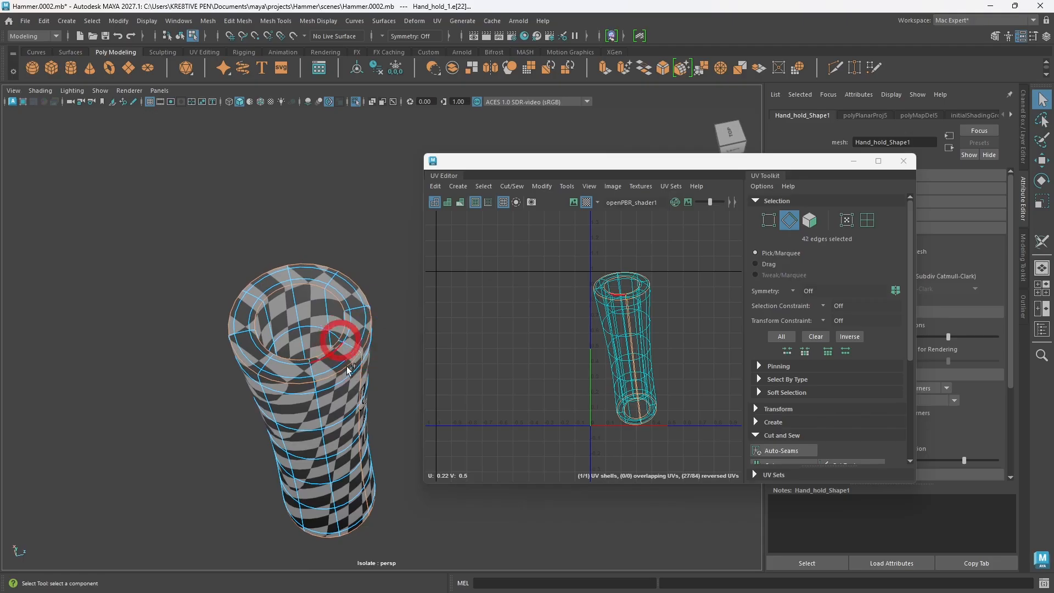
{"action": "scroll", "coordinate": [329, 405], "scroll_direction": "down", "scroll_amount": 4}
{"action": "left_click_drag", "start_coordinate": [326, 459], "coordinate": [302, 418], "text": "alt"}
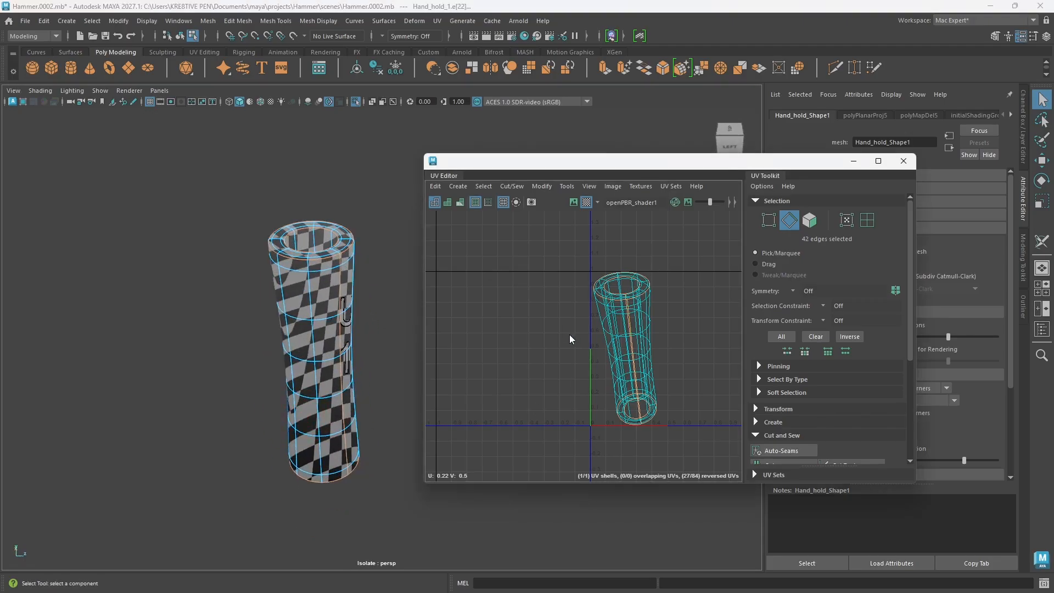
Step: Cut the hand grip's UVs along the selected seam edges and unfold all of the resulting shells
{"action": "right_click_drag", "start_coordinate": [569, 335], "coordinate": [515, 348], "text": "shift"}
{"action": "key", "text": "w"}
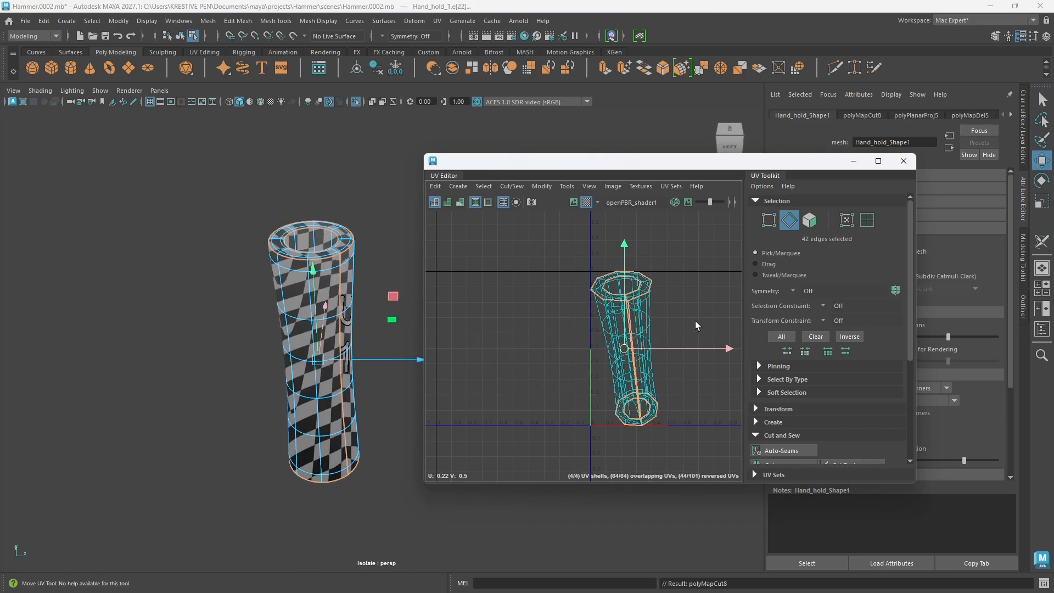
{"action": "right_click_drag", "start_coordinate": [695, 326], "coordinate": [647, 304]}
{"action": "left_click_drag", "start_coordinate": [533, 248], "coordinate": [686, 476]}
{"action": "right_click_drag", "start_coordinate": [702, 324], "coordinate": [581, 331], "text": "shift"}
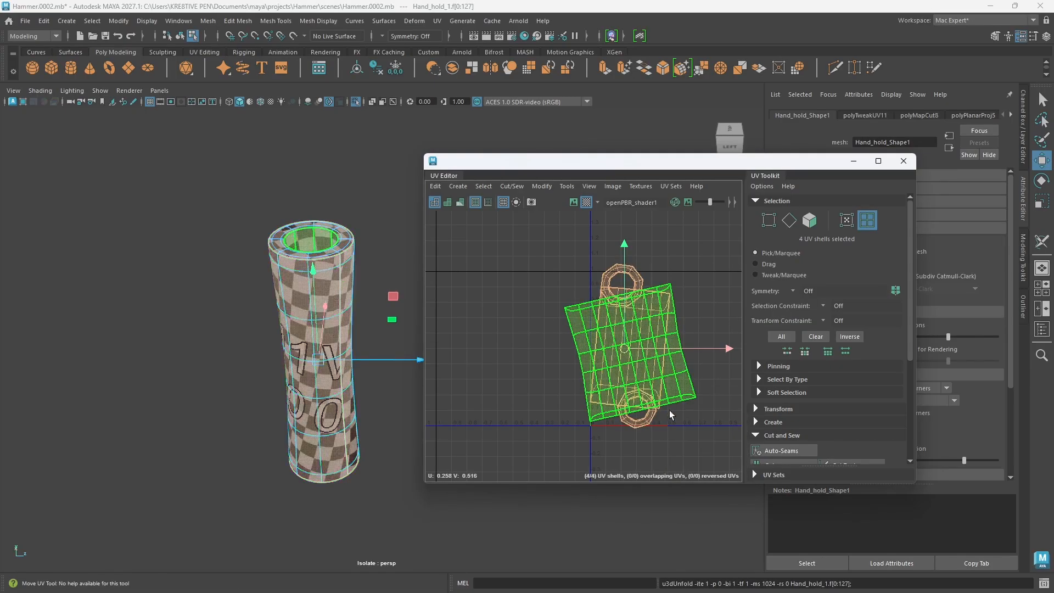
Step: Orient the hand grip's UV shells and lay them out within the UV tile
{"action": "right_click_drag", "start_coordinate": [698, 288], "coordinate": [703, 448], "text": "shift"}
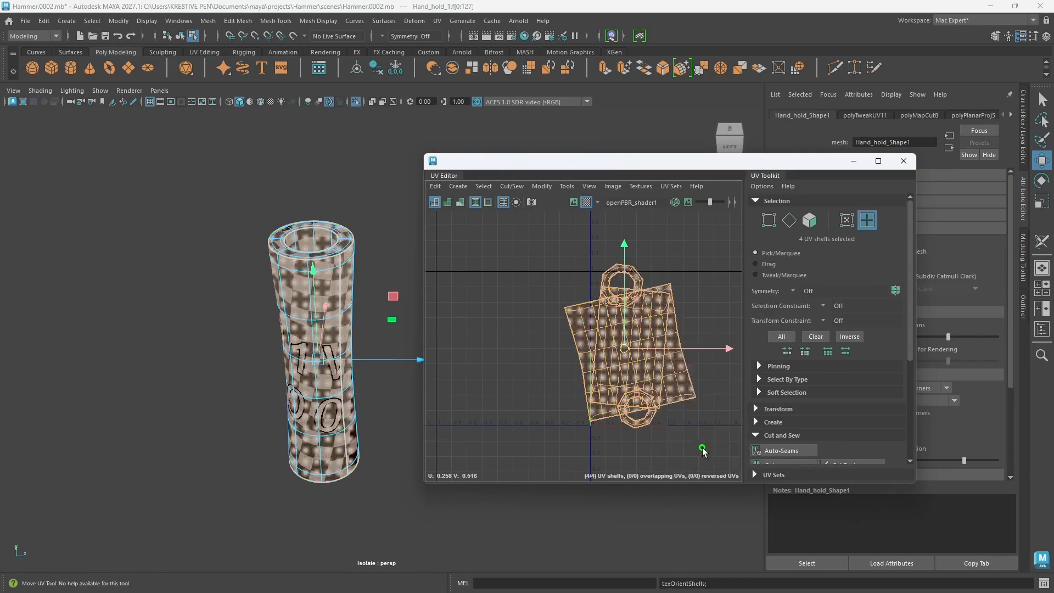
{"action": "right_click_drag", "start_coordinate": [708, 298], "coordinate": [593, 333], "text": "shift"}
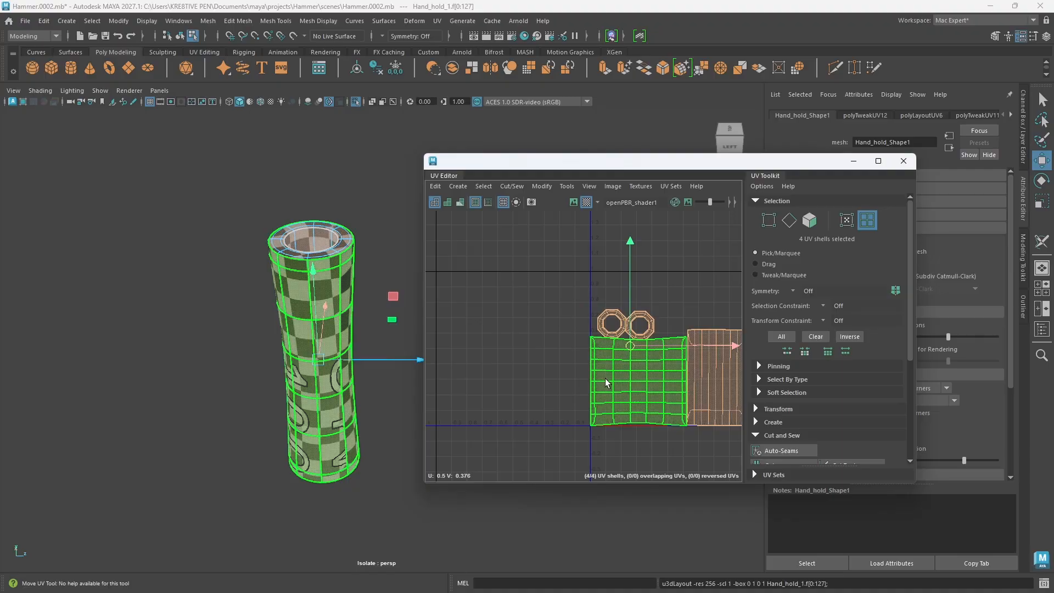
{"action": "middle_click_drag", "start_coordinate": [638, 395], "coordinate": [618, 417], "text": "alt"}
{"action": "scroll", "coordinate": [613, 384], "scroll_direction": "up", "scroll_amount": 5}
{"action": "scroll", "coordinate": [617, 416], "scroll_direction": "down", "scroll_amount": 4}
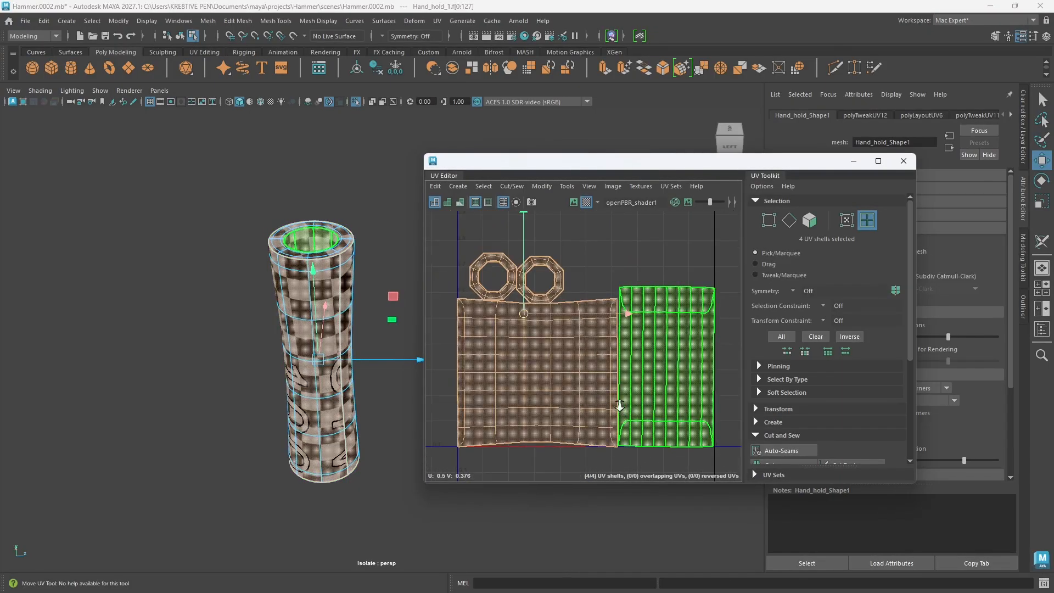
Step: Select the UV shell of the grip's outer surface and straighten its UVs into a rectangular grid
{"action": "left_click", "coordinate": [614, 434]}
{"action": "right_click", "coordinate": [564, 399]}
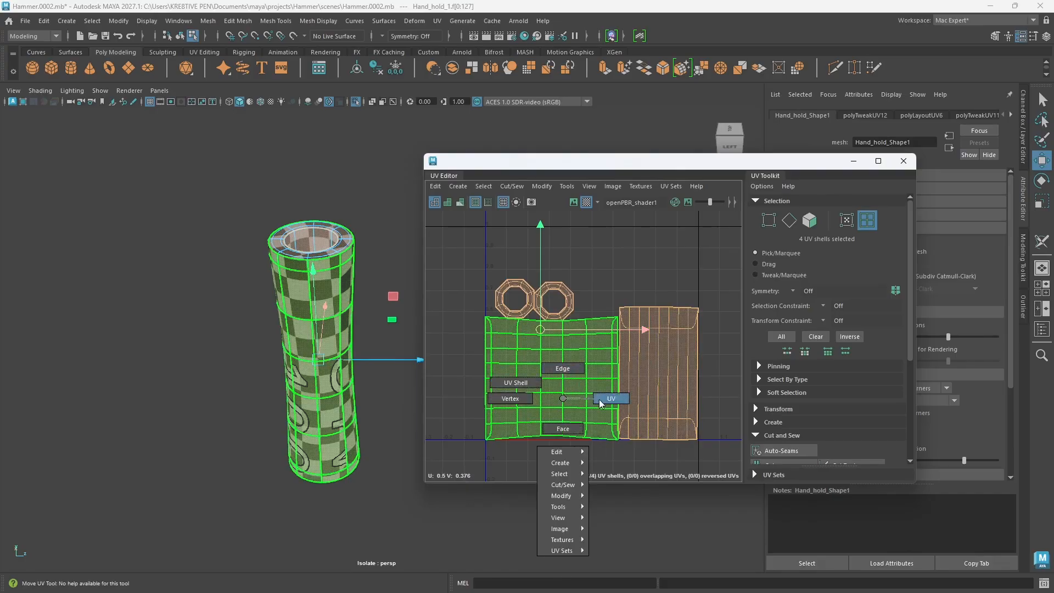
{"action": "left_click", "coordinate": [516, 383]}
{"action": "left_click", "coordinate": [567, 395]}
{"action": "right_click_drag", "start_coordinate": [593, 381], "coordinate": [587, 328], "text": "shift"}
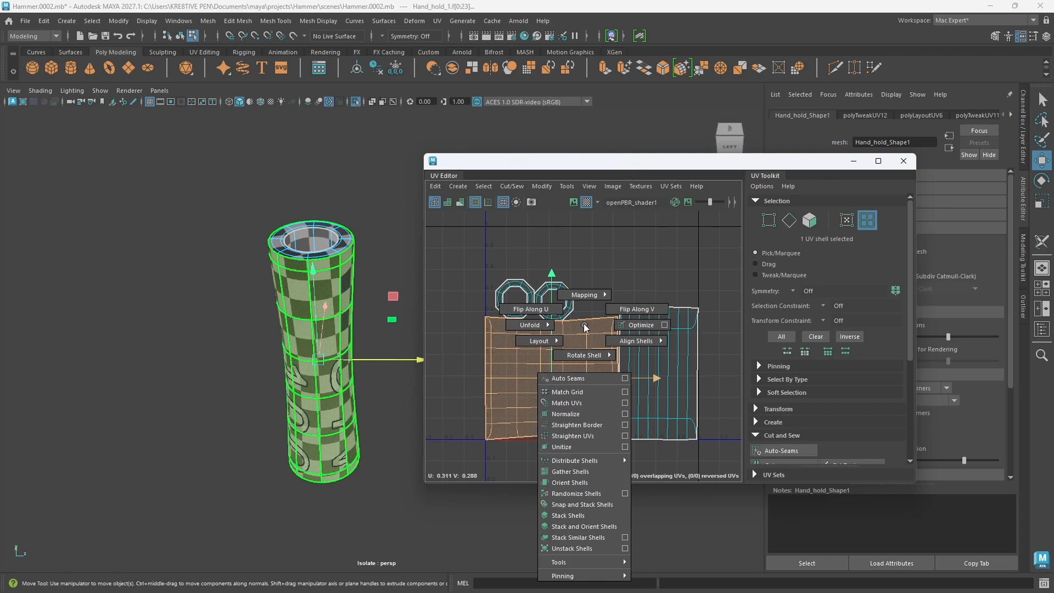
{"action": "right_click_drag", "start_coordinate": [575, 437], "coordinate": [575, 437], "text": "shift"}
{"action": "middle_click_drag", "start_coordinate": [606, 392], "coordinate": [586, 385], "text": "alt"}
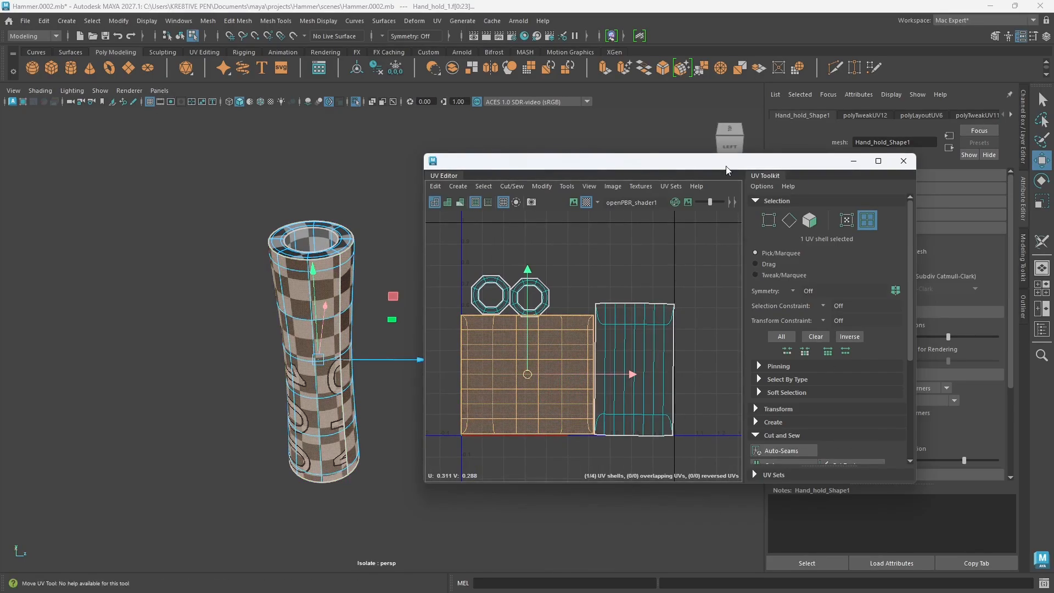
Step: Set the hand grip's UV boundary smoothing to Preserve Edges and Corners and clear the shell selection
{"action": "left_click_drag", "start_coordinate": [726, 164], "coordinate": [646, 163]}
{"action": "left_click", "coordinate": [953, 403]}
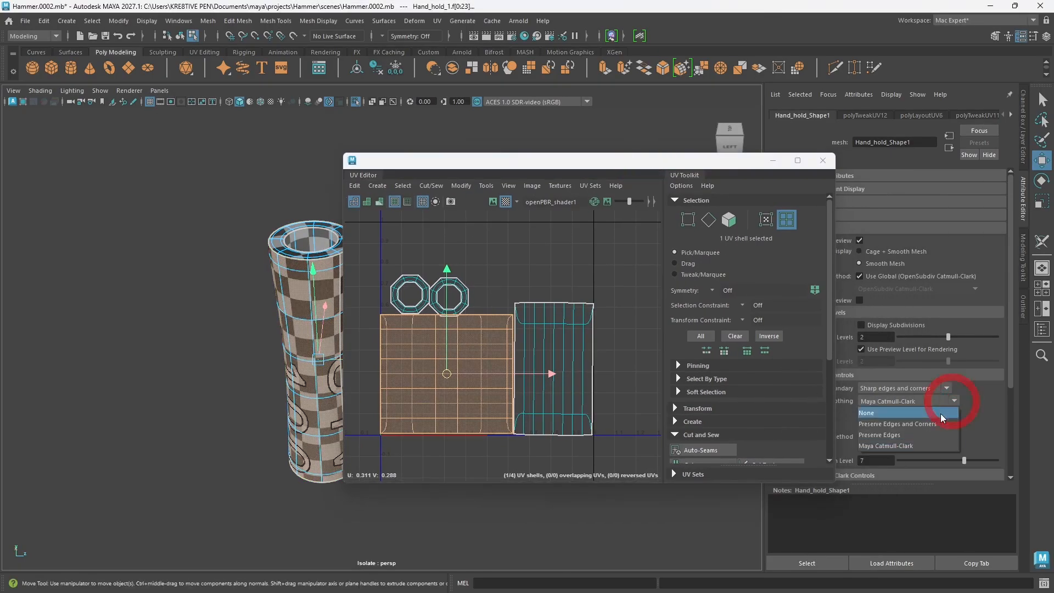
{"action": "left_click", "coordinate": [895, 424]}
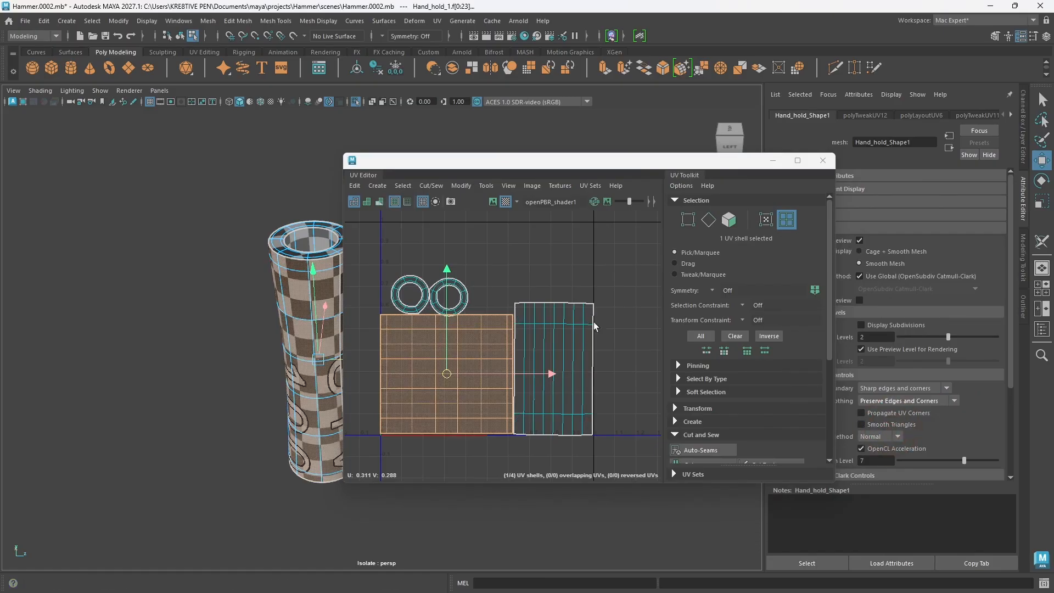
{"action": "left_click", "coordinate": [615, 373]}
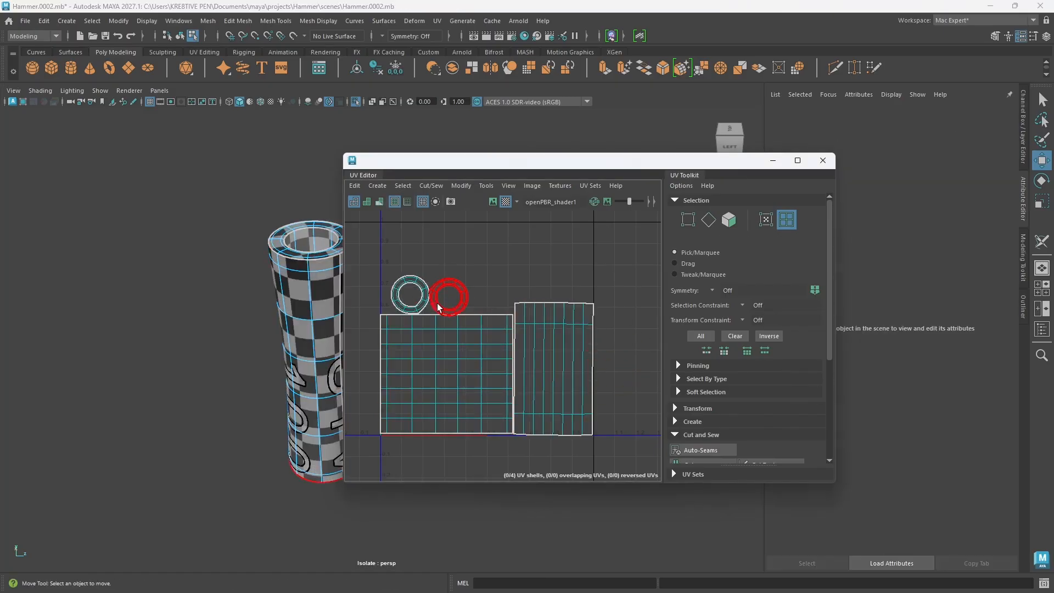
{"action": "left_click", "coordinate": [449, 292]}
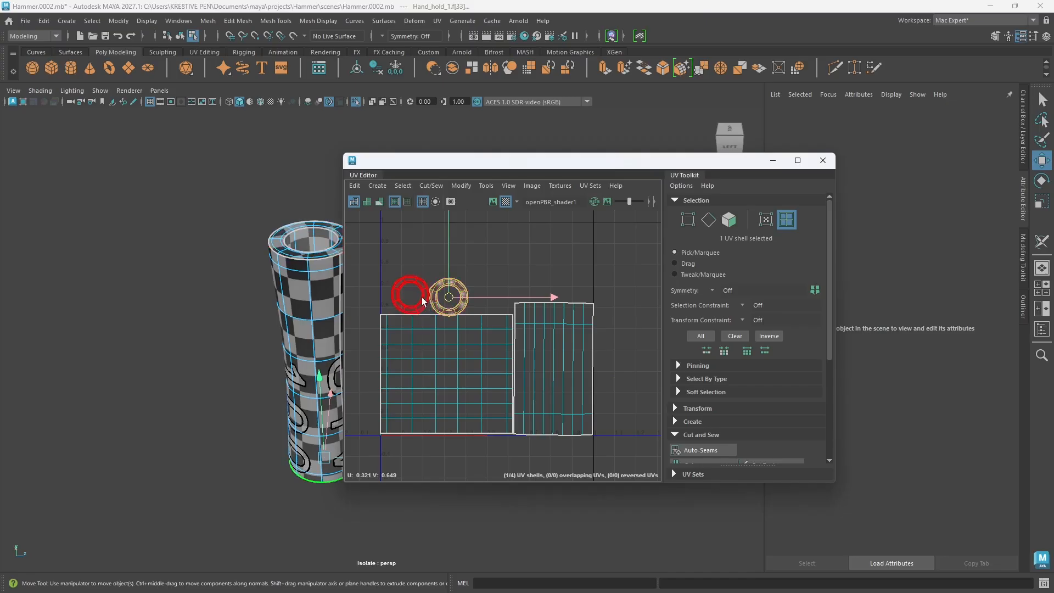
{"action": "left_click_drag", "start_coordinate": [486, 299], "coordinate": [498, 299]}
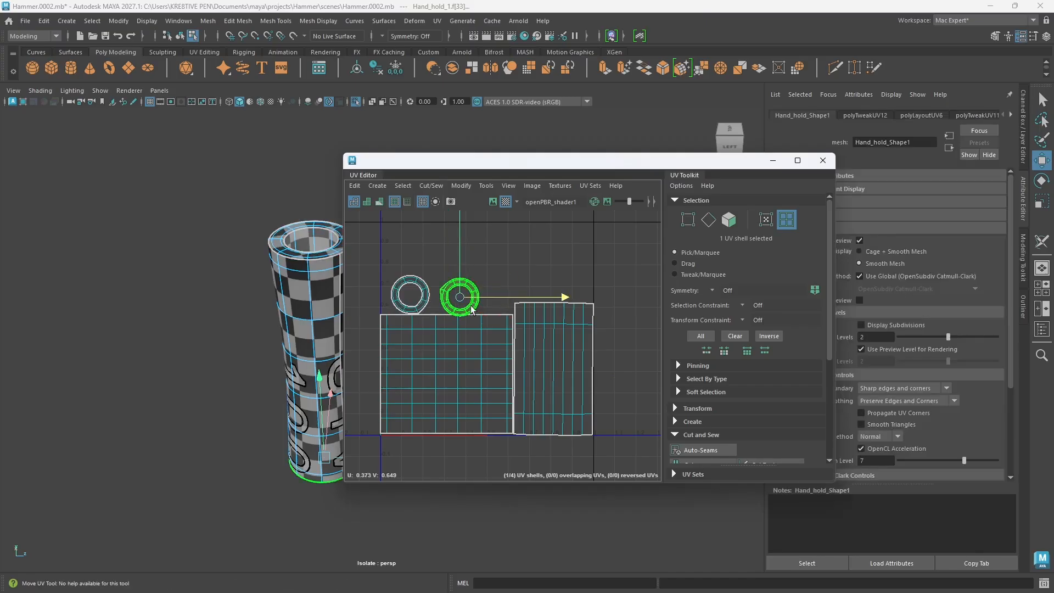
{"action": "key", "text": "ctrl+z"}
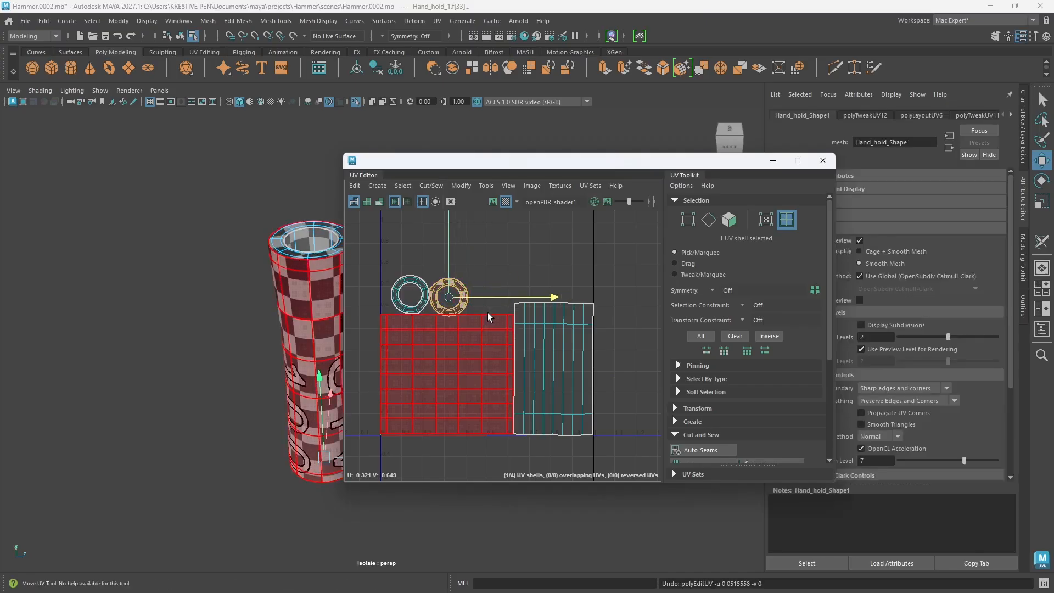
Step: Exit isolation of the hand grip to show the whole hammer with both grips in view
{"action": "scroll", "coordinate": [492, 307], "scroll_direction": "down", "scroll_amount": 3}
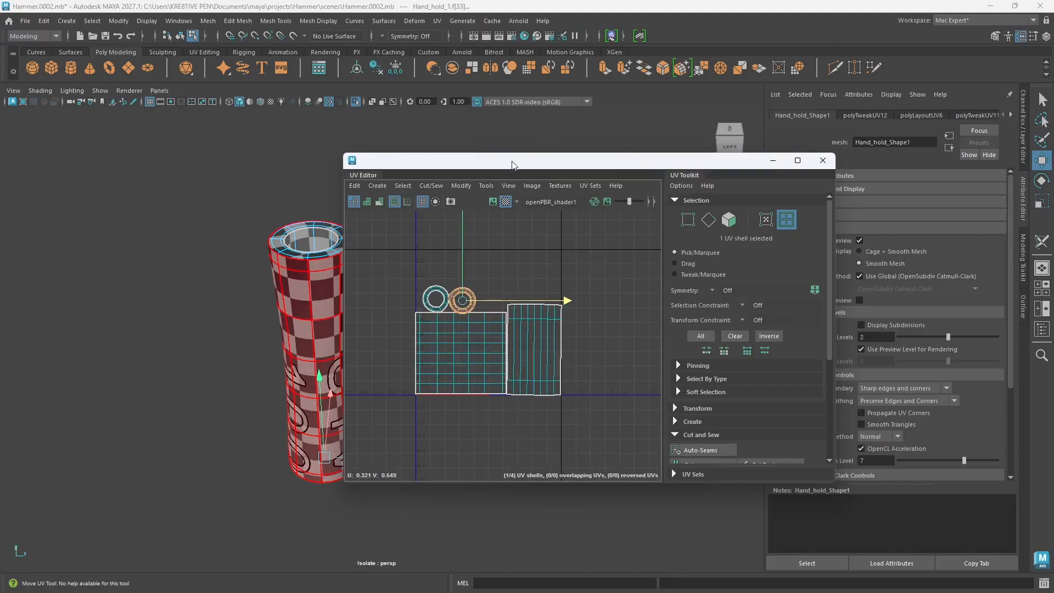
{"action": "left_click_drag", "start_coordinate": [512, 165], "coordinate": [618, 155]}
{"action": "left_click_drag", "start_coordinate": [365, 384], "coordinate": [382, 371], "text": "alt"}
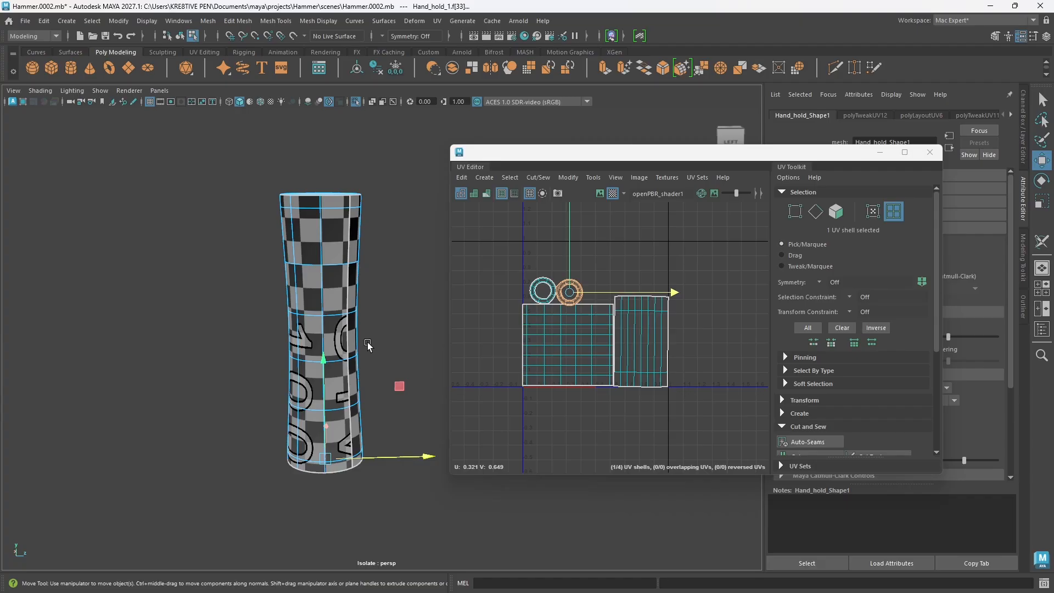
{"action": "key", "text": "ctrl+1"}
{"action": "scroll", "coordinate": [371, 346], "scroll_direction": "down", "scroll_amount": 5}
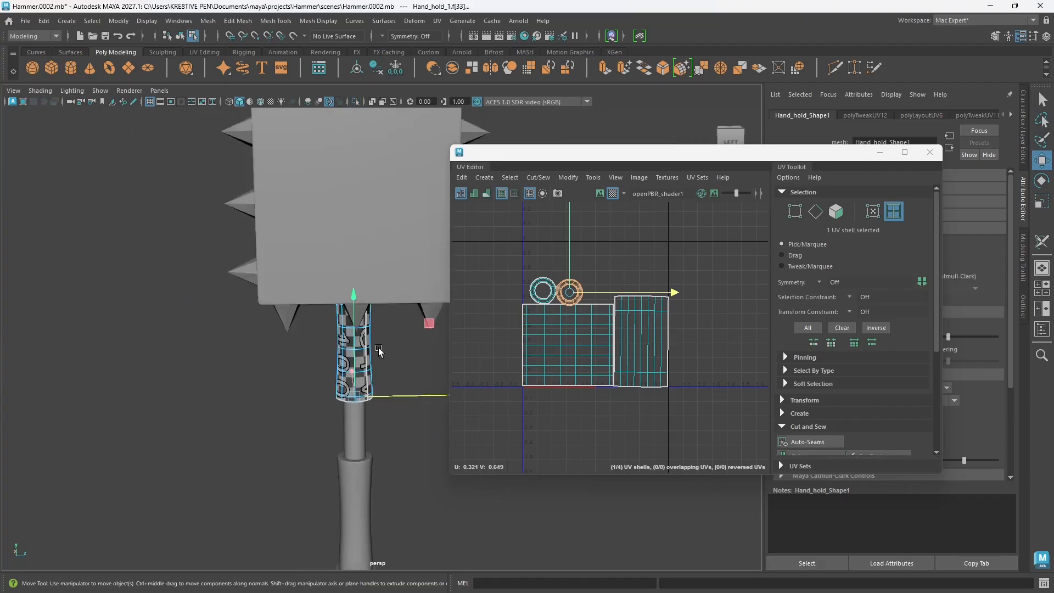
{"action": "left_click_drag", "start_coordinate": [379, 352], "coordinate": [288, 394], "text": "alt"}
{"action": "middle_click_drag", "start_coordinate": [361, 479], "coordinate": [348, 396], "text": "alt"}
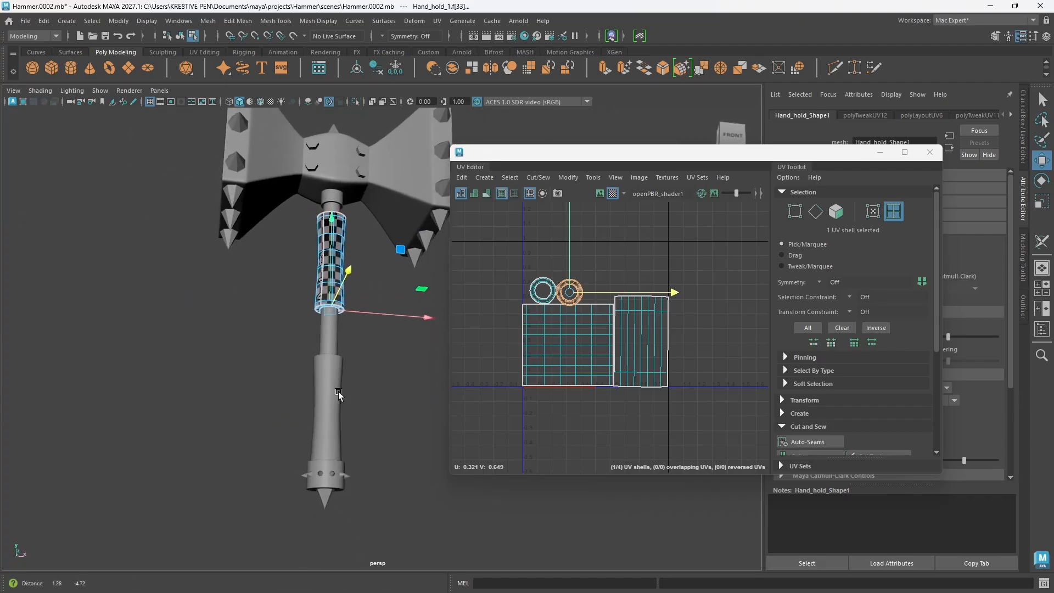
{"action": "middle_click_drag", "start_coordinate": [349, 435], "coordinate": [349, 391], "text": "alt"}
Step: Return to object selection and delete the lower hand grip that has not been unwrapped
{"action": "right_click_drag", "start_coordinate": [357, 382], "coordinate": [424, 250]}
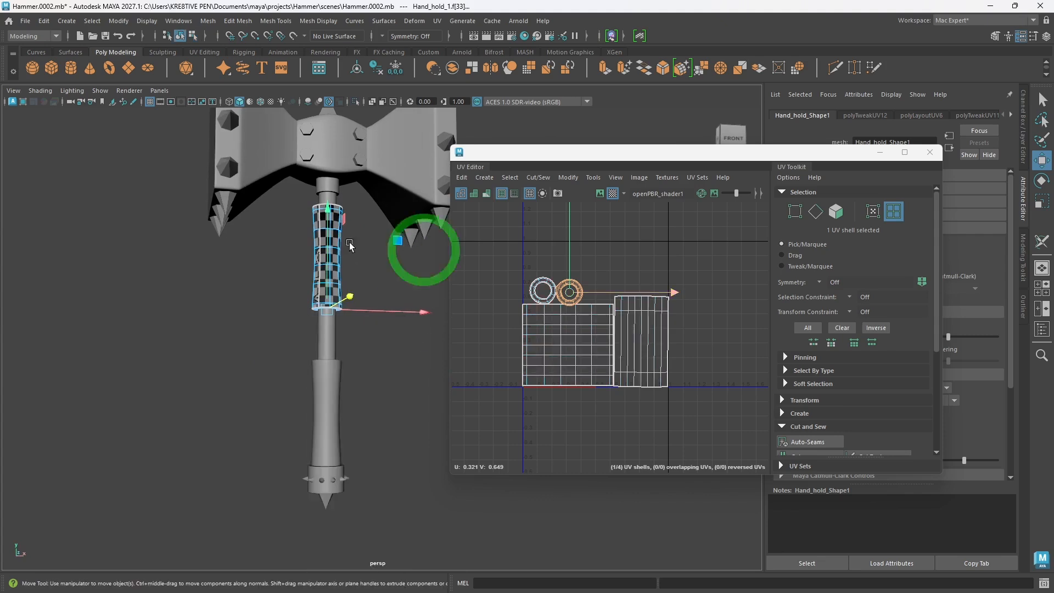
{"action": "left_click", "coordinate": [328, 413]}
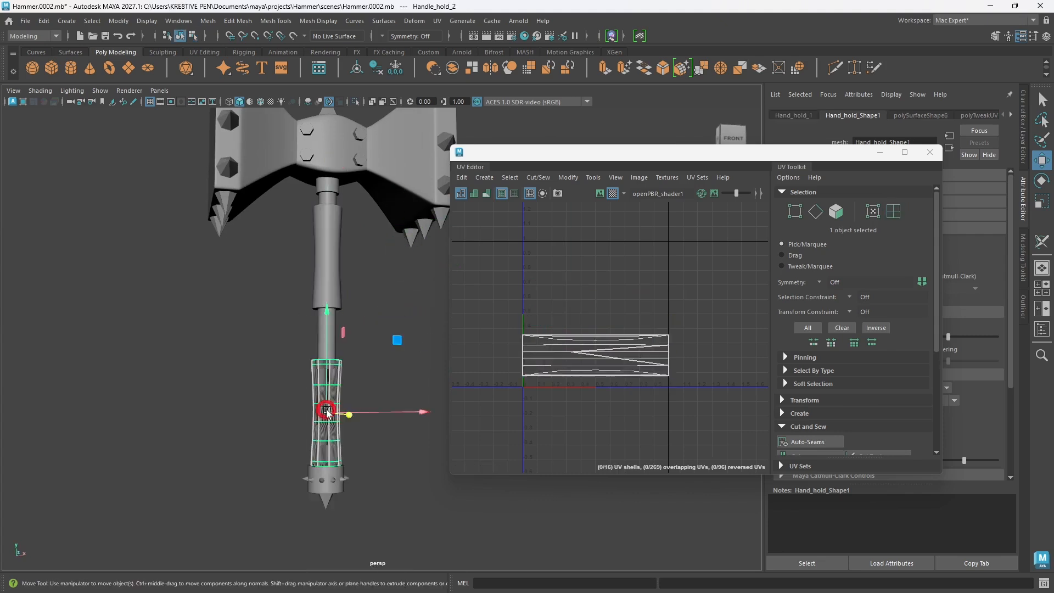
{"action": "left_click", "coordinate": [379, 415]}
Step: Duplicate the unwrapped upper hand grip and move the copy about 5.85 cm down to just above the bottom brace
{"action": "left_click", "coordinate": [332, 294]}
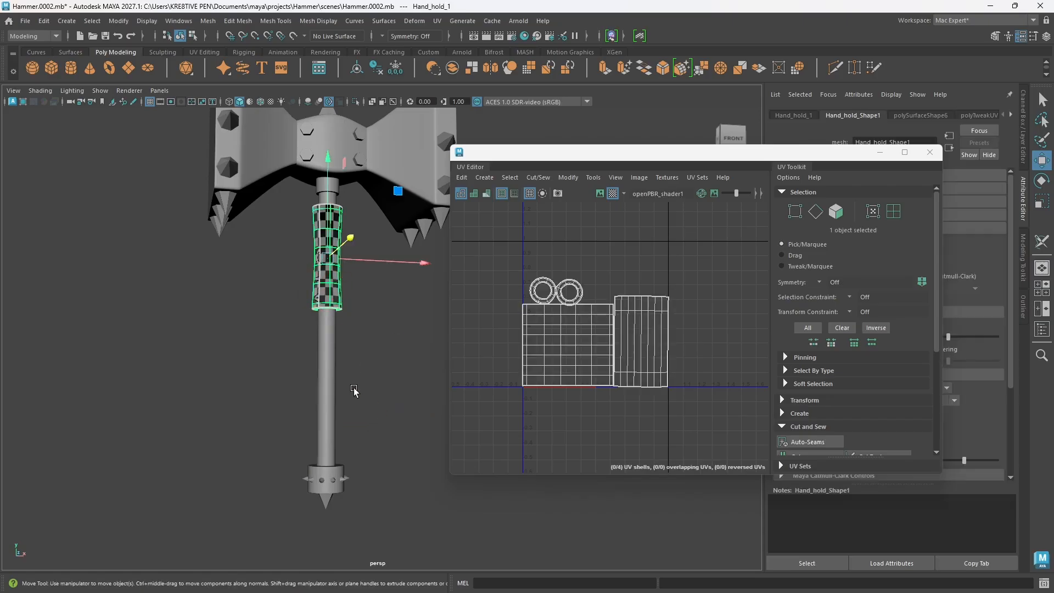
{"action": "scroll", "coordinate": [357, 395], "scroll_direction": "up", "scroll_amount": 5}
{"action": "scroll", "coordinate": [339, 373], "scroll_direction": "down", "scroll_amount": 3}
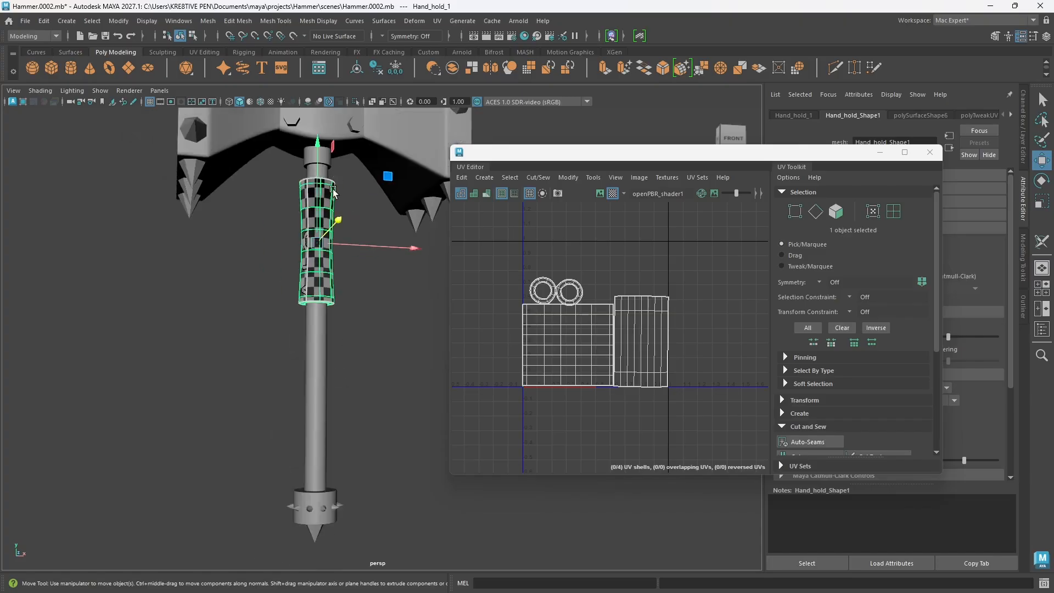
{"action": "left_click_drag", "start_coordinate": [317, 146], "coordinate": [318, 329], "text": "shift"}
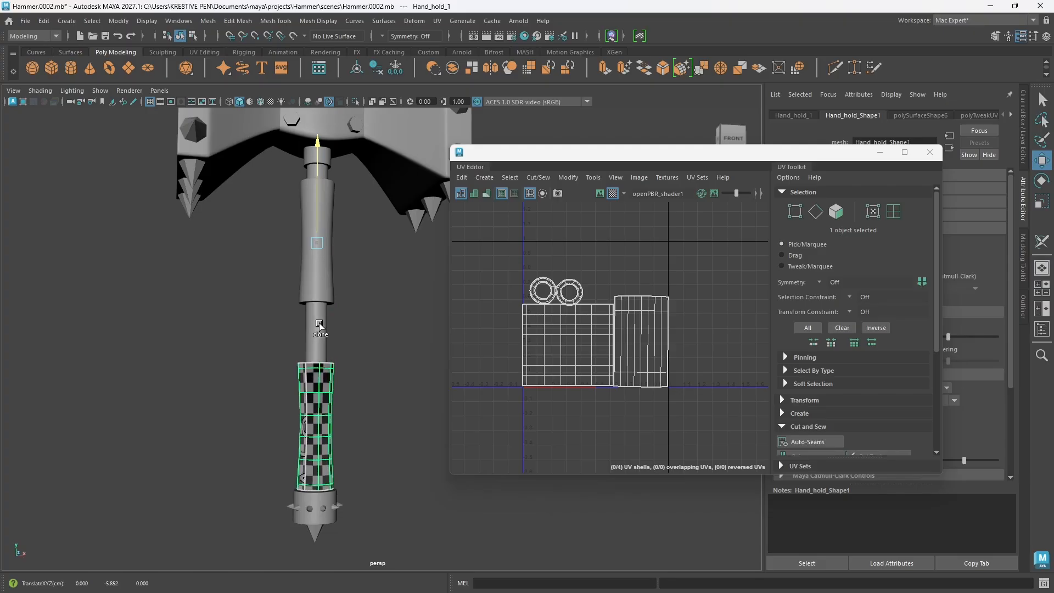
{"action": "left_click_drag", "start_coordinate": [320, 323], "coordinate": [320, 325], "text": "shift"}
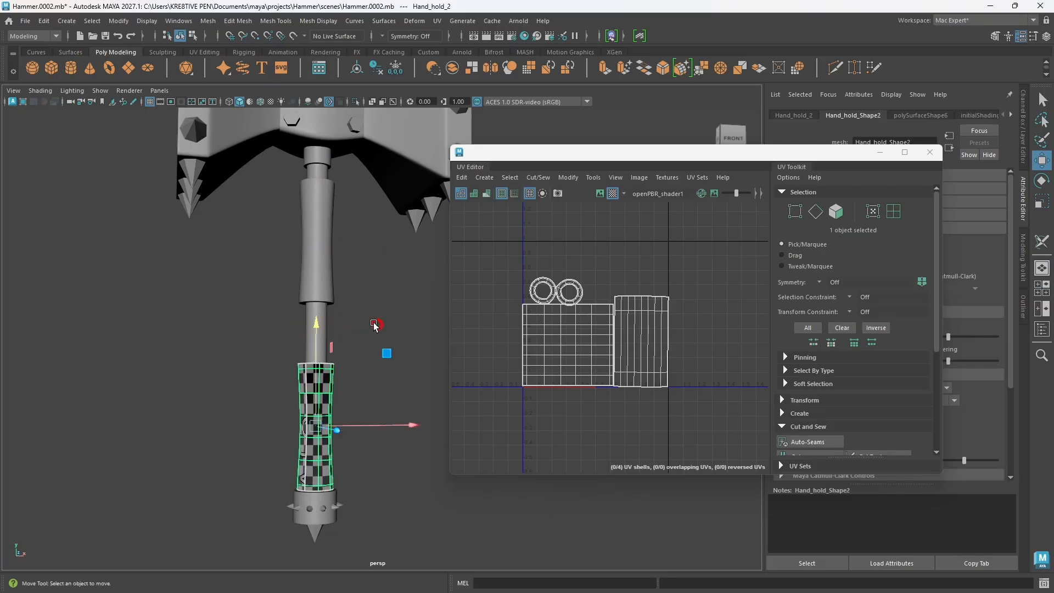
Step: Fine-tune the duplicated grip's vertical position so it sits against the spiked bottom brace, and deselect it
{"action": "left_click", "coordinate": [374, 325]}
{"action": "middle_click_drag", "start_coordinate": [351, 437], "coordinate": [333, 363], "text": "alt"}
{"action": "right_click_drag", "start_coordinate": [295, 411], "coordinate": [317, 433], "text": "alt"}
{"action": "middle_click_drag", "start_coordinate": [317, 434], "coordinate": [388, 389], "text": "alt"}
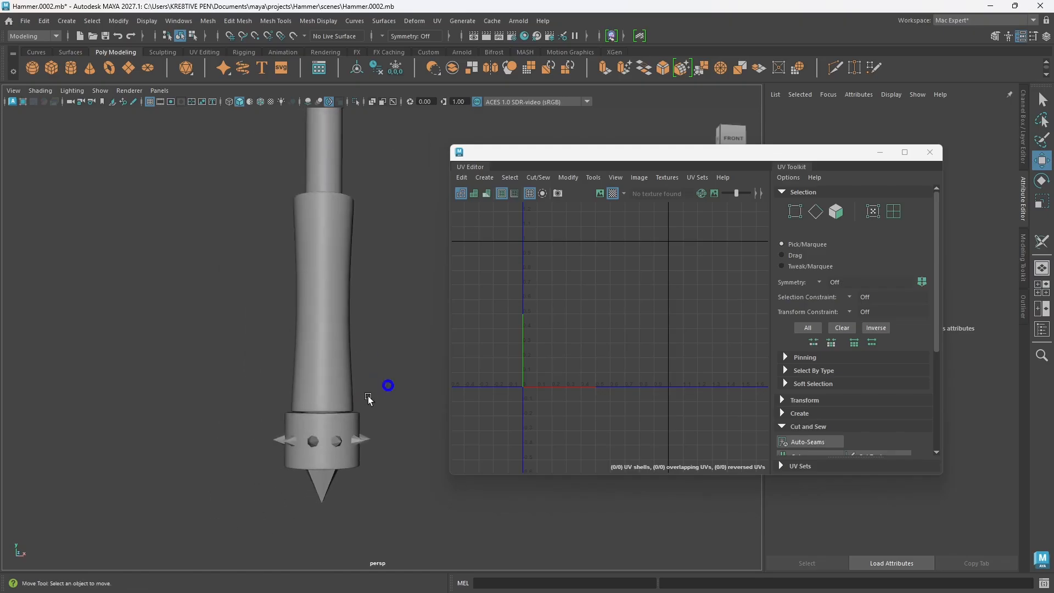
{"action": "left_click", "coordinate": [337, 351]}
{"action": "left_click_drag", "start_coordinate": [323, 195], "coordinate": [325, 205]}
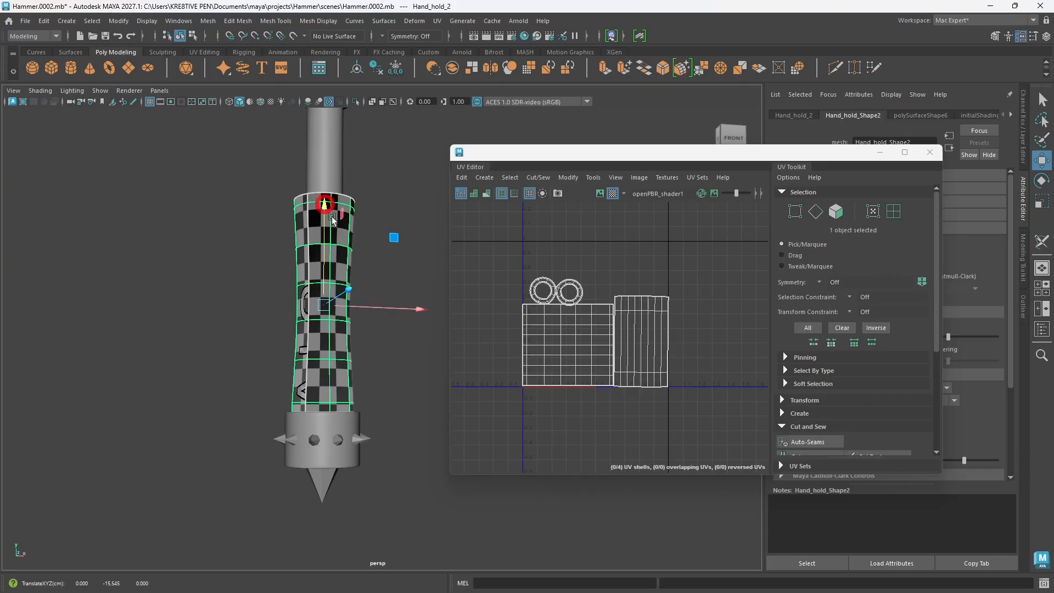
{"action": "left_click", "coordinate": [391, 262]}
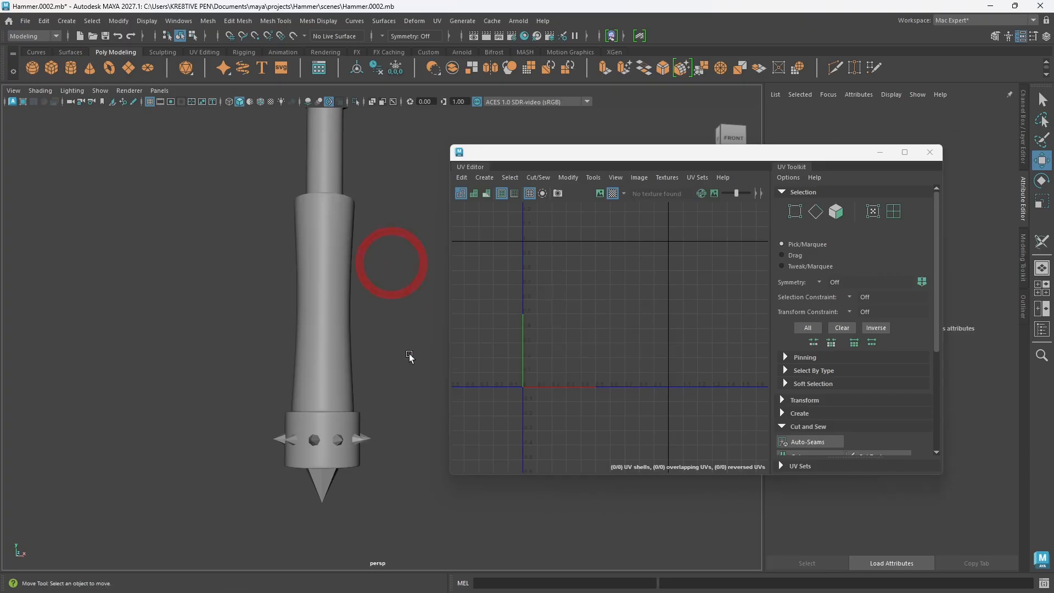
Step: Isolate the handle's bottom brace and view it from an angle showing its top opening
{"action": "left_click", "coordinate": [347, 459]}
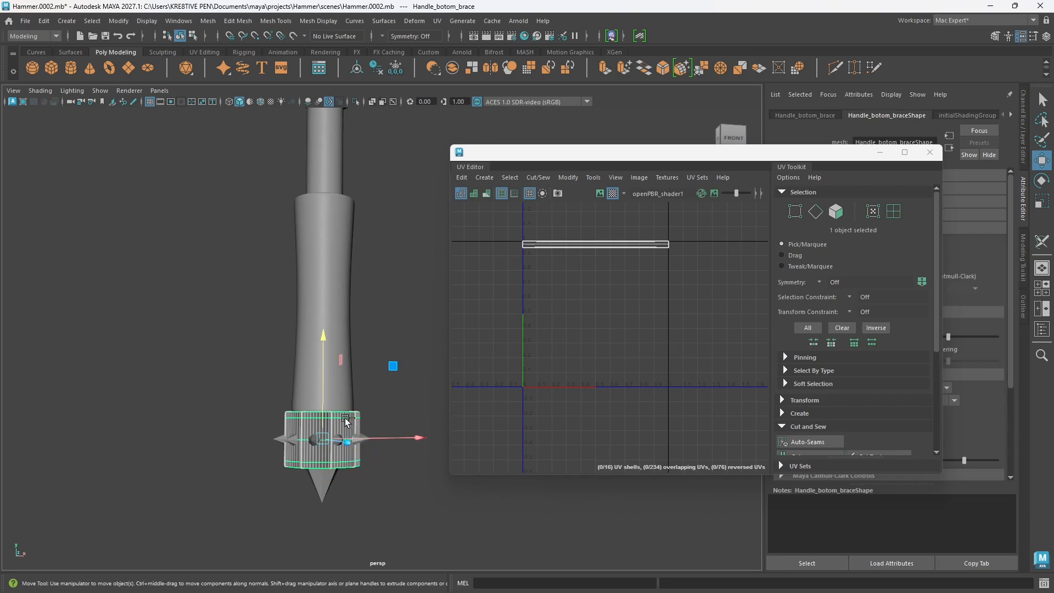
{"action": "key", "text": "ctrl+1"}
{"action": "mouse_move", "coordinate": [356, 413]}
{"action": "left_mouse_down", "text": "alt"}
{"action": "mouse_move", "coordinate": [352, 432]}
{"action": "mouse_move", "coordinate": [355, 424]}
{"action": "left_mouse_up", "text": "alt"}
Step: Delete the bottom brace's existing UVs and create a camera-based UV projection on it
{"action": "left_click", "coordinate": [461, 177]}
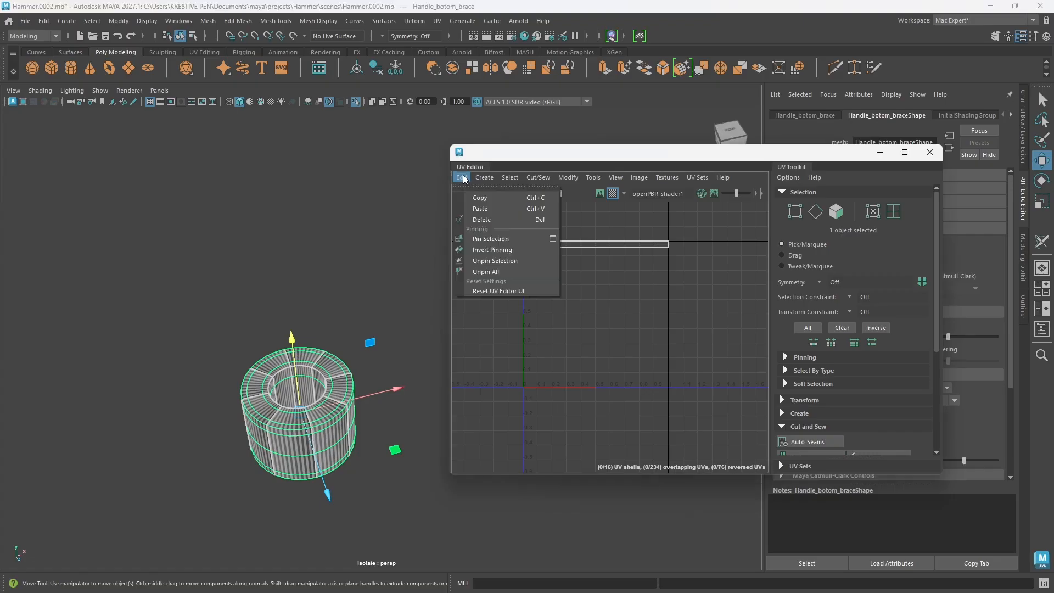
{"action": "left_click", "coordinate": [482, 220]}
{"action": "left_click", "coordinate": [326, 415]}
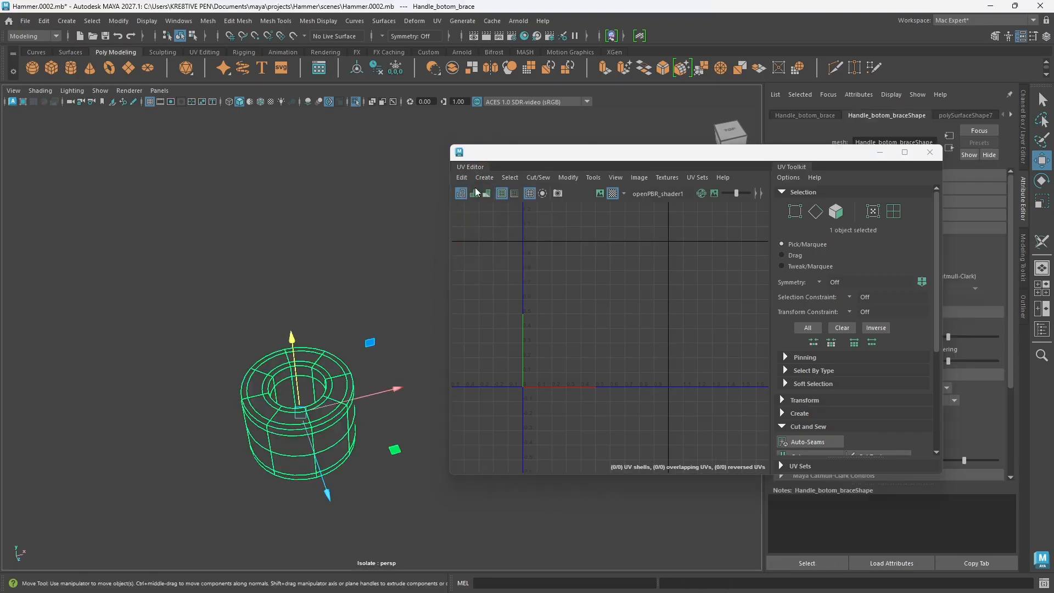
{"action": "left_click", "coordinate": [484, 178]}
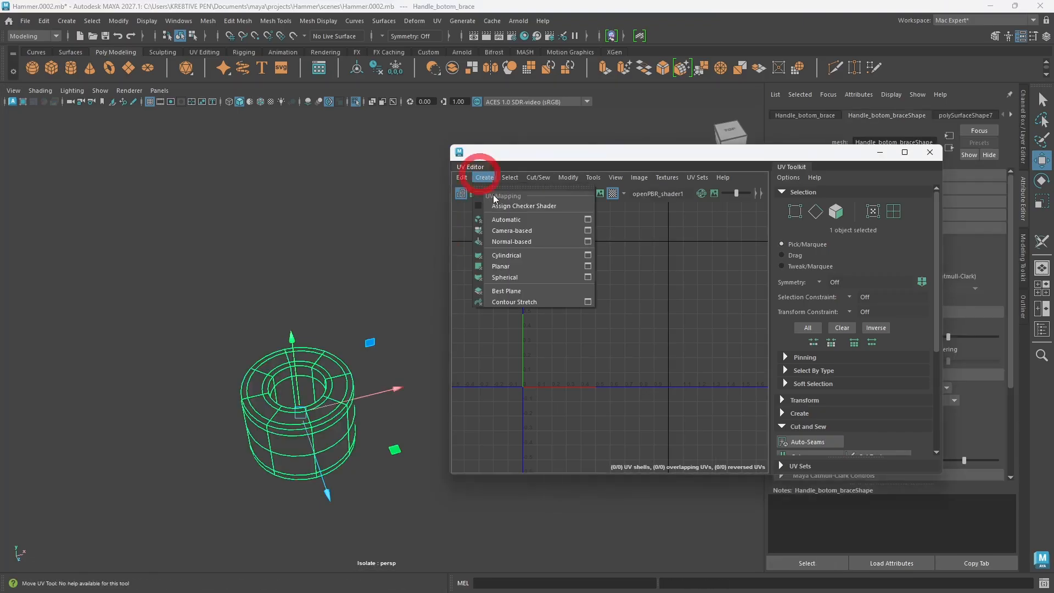
{"action": "left_click", "coordinate": [513, 230]}
Step: Switch the bottom brace to edge selection and select the outer edge loop of its top rim
{"action": "right_click_drag", "start_coordinate": [324, 268], "coordinate": [331, 242]}
{"action": "double_click", "coordinate": [316, 448]}
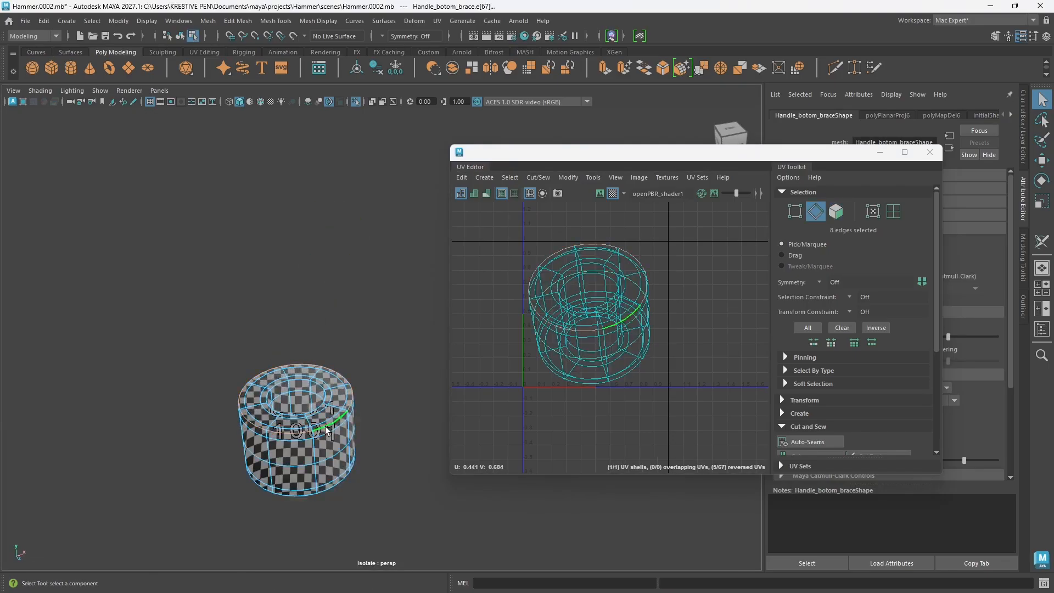
Step: Add one vertical edge loop and the top rim's inner edge loop to the seam selection, excluding the edges crossing the top rim
{"action": "double_click", "coordinate": [317, 454], "text": "shift"}
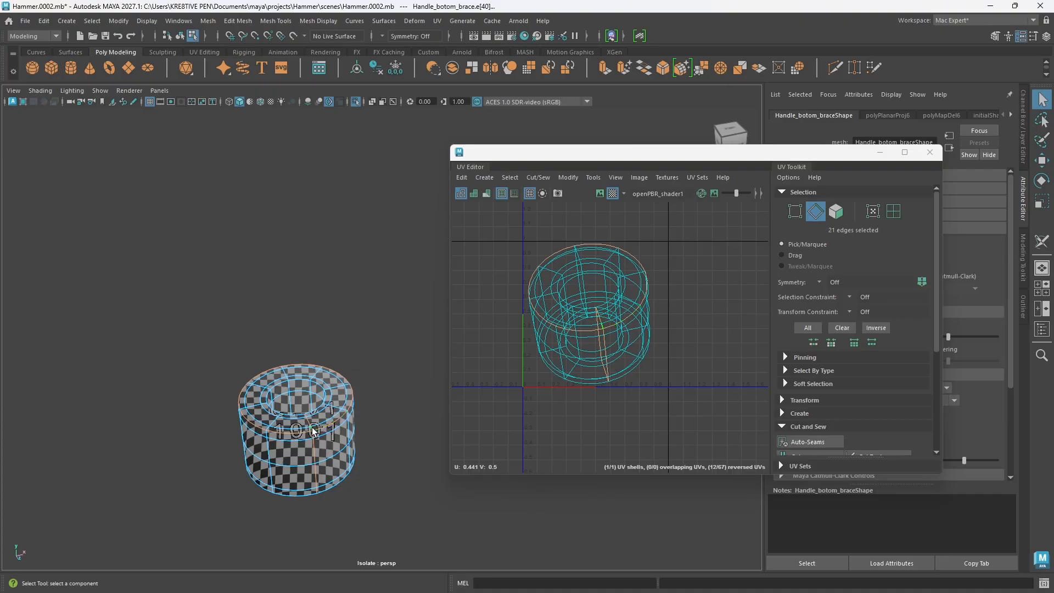
{"action": "left_click", "coordinate": [311, 427], "text": "ctrl"}
{"action": "left_click", "coordinate": [309, 421], "text": "ctrl"}
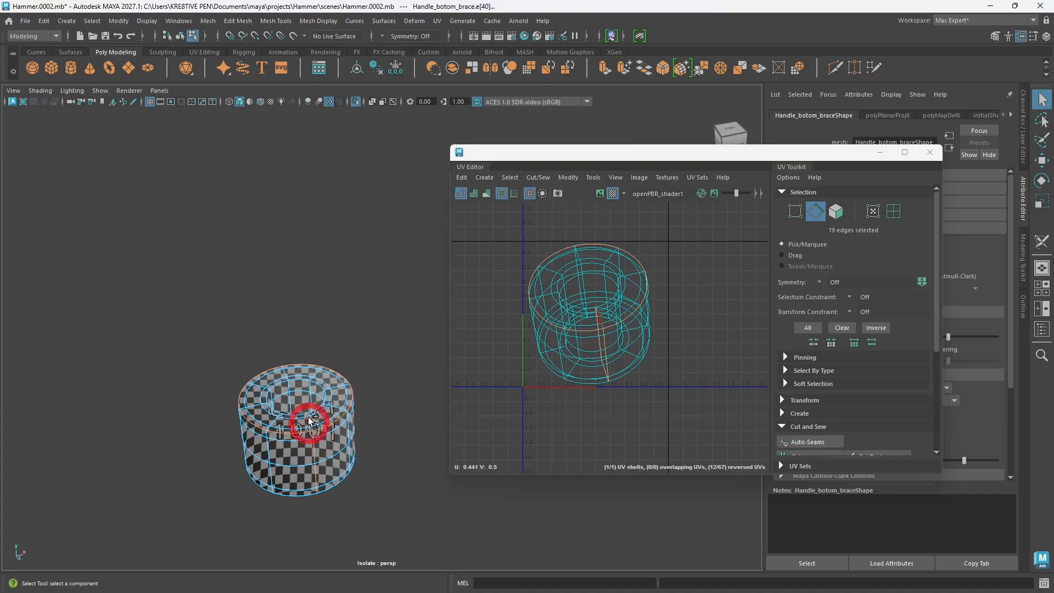
{"action": "left_click_drag", "start_coordinate": [307, 421], "coordinate": [342, 461], "text": "alt"}
{"action": "scroll", "coordinate": [341, 461], "scroll_direction": "up", "scroll_amount": 3}
{"action": "middle_click_drag", "start_coordinate": [343, 462], "coordinate": [343, 405], "text": "alt"}
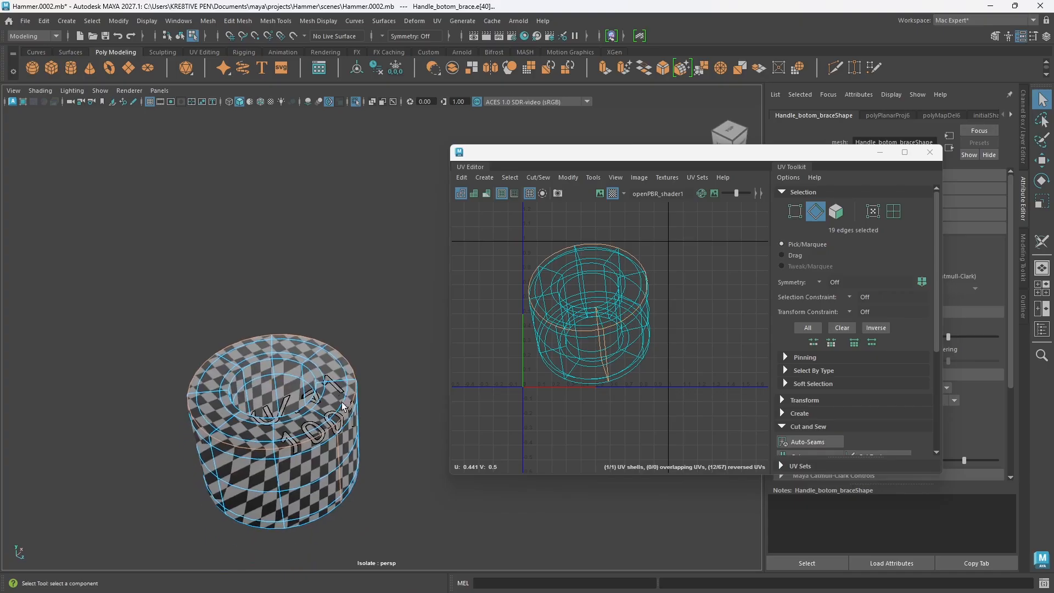
{"action": "left_click", "coordinate": [308, 408], "text": "ctrl"}
{"action": "double_click", "coordinate": [299, 410], "text": "shift"}
Step: Add the bottom rim's outer and inner edge loops, deselect the edges crossing that rim, and cut the UVs along the selected seams
{"action": "left_click_drag", "start_coordinate": [317, 470], "coordinate": [308, 385], "text": "alt"}
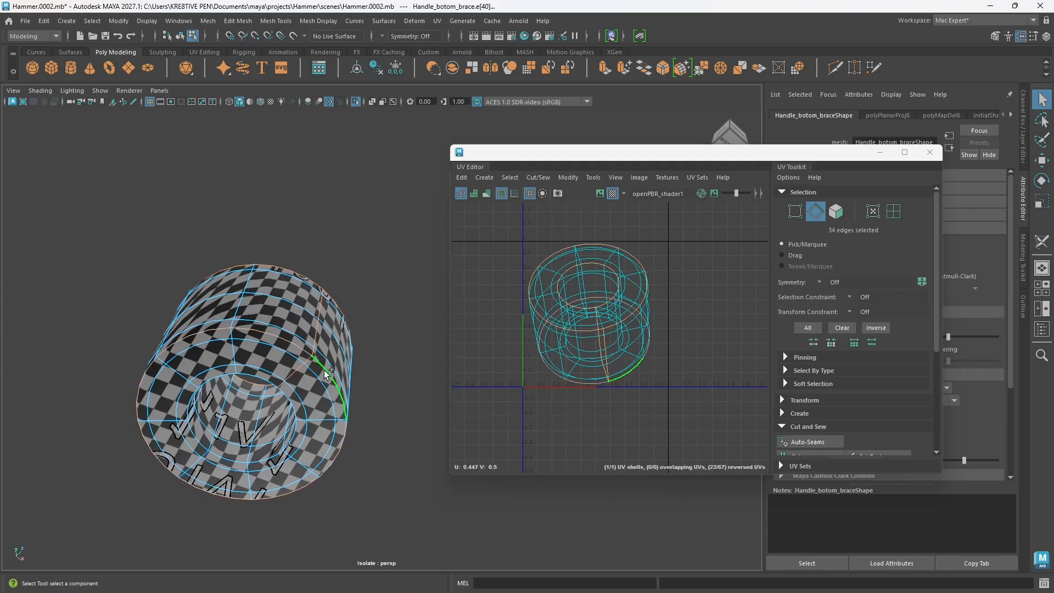
{"action": "double_click", "coordinate": [310, 360], "text": "shift"}
{"action": "left_click", "coordinate": [308, 360], "text": "ctrl"}
{"action": "left_click", "coordinate": [298, 369], "text": "ctrl"}
{"action": "left_click", "coordinate": [284, 382], "text": "ctrl"}
{"action": "double_click", "coordinate": [286, 394], "text": "shift"}
{"action": "left_click_drag", "start_coordinate": [286, 394], "coordinate": [326, 438], "text": "alt"}
{"action": "right_click_drag", "start_coordinate": [701, 339], "coordinate": [657, 330], "text": "shift"}
{"action": "key", "text": "w"}
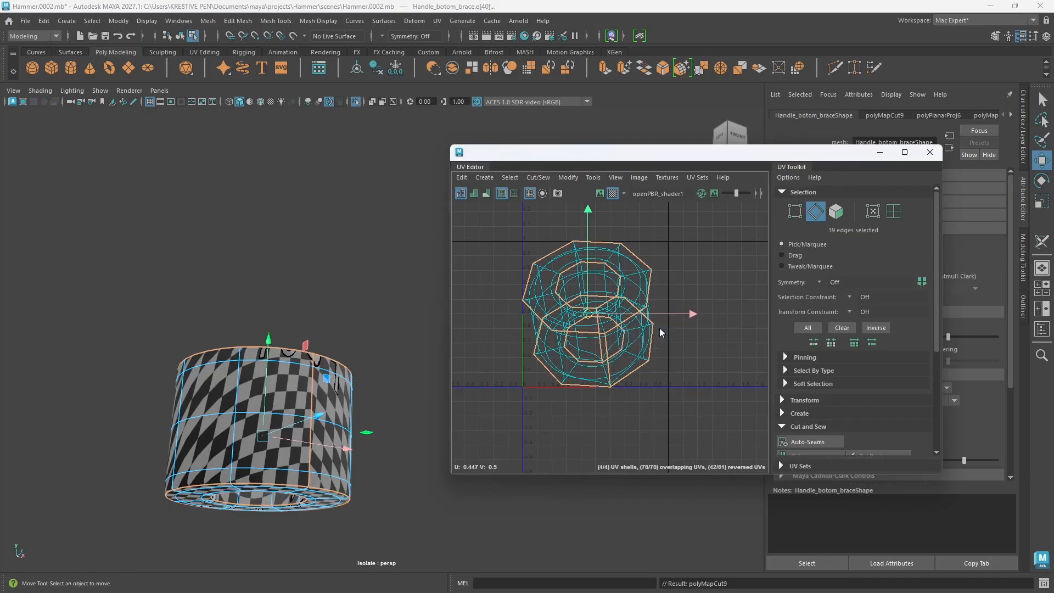
Step: Select all four UV shells of the bottom brace, unfold and orient them, and lay them out in the UV tile
{"action": "left_click_drag", "start_coordinate": [687, 435], "coordinate": [491, 218]}
{"action": "right_click_drag", "start_coordinate": [699, 276], "coordinate": [703, 429], "text": "shift"}
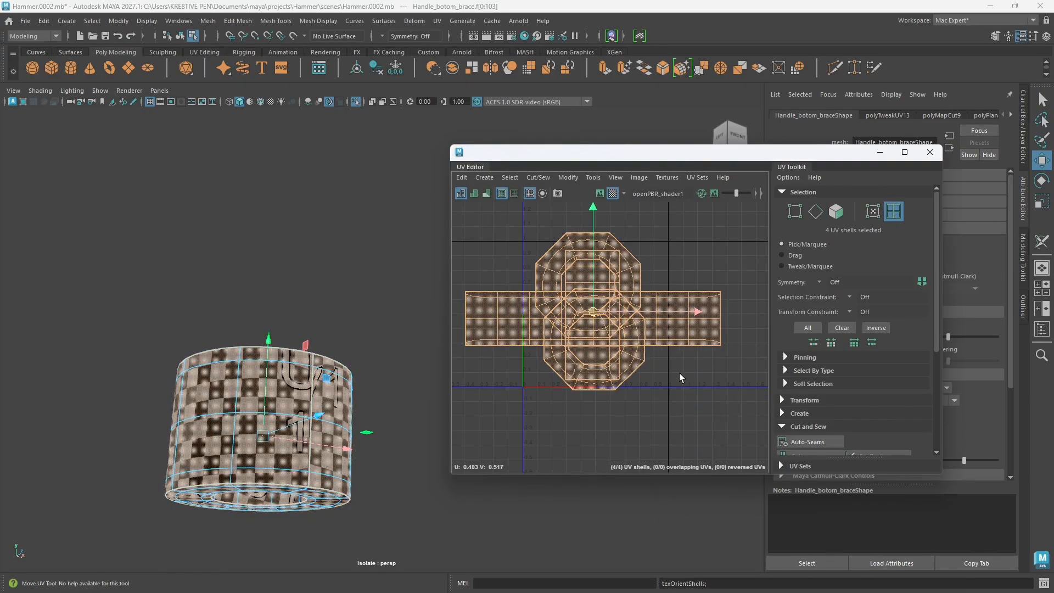
{"action": "right_click_drag", "start_coordinate": [679, 332], "coordinate": [637, 348], "text": "shift"}
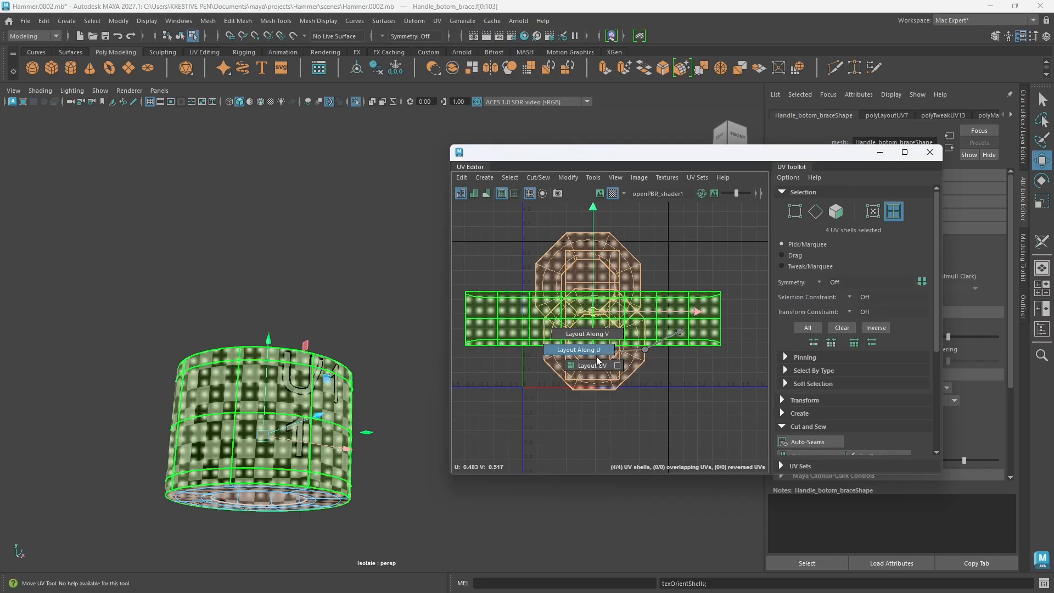
{"action": "scroll", "coordinate": [626, 382], "scroll_direction": "up", "scroll_amount": 4}
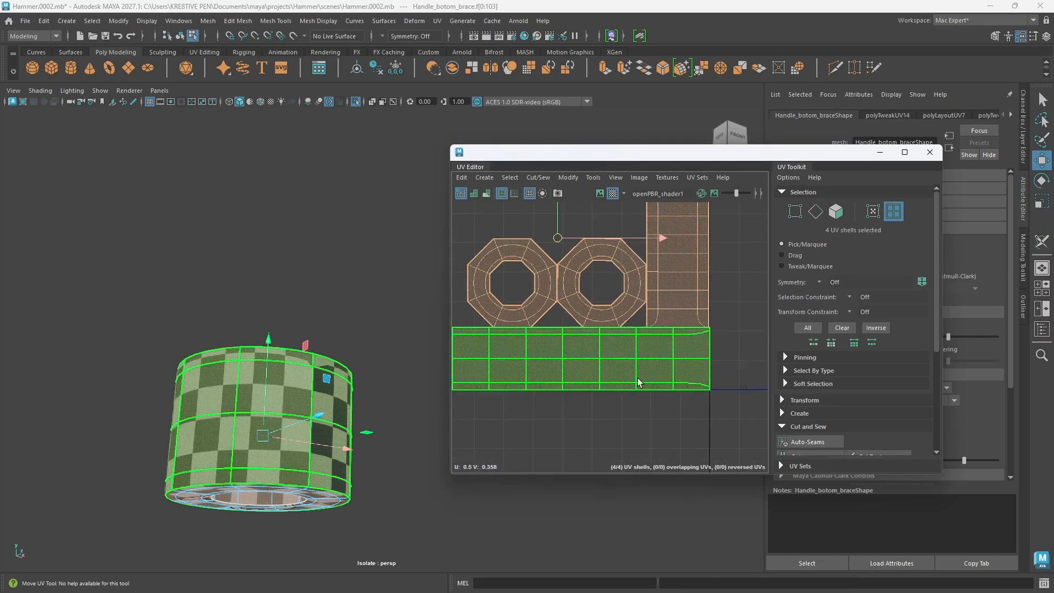
{"action": "scroll", "coordinate": [635, 379], "scroll_direction": "down", "scroll_amount": 2}
Step: Set the brace's boundary smoothing to Preserve Edges and Corners and compare its UVs with smooth preview off and on
{"action": "left_click_drag", "start_coordinate": [814, 155], "coordinate": [684, 147]}
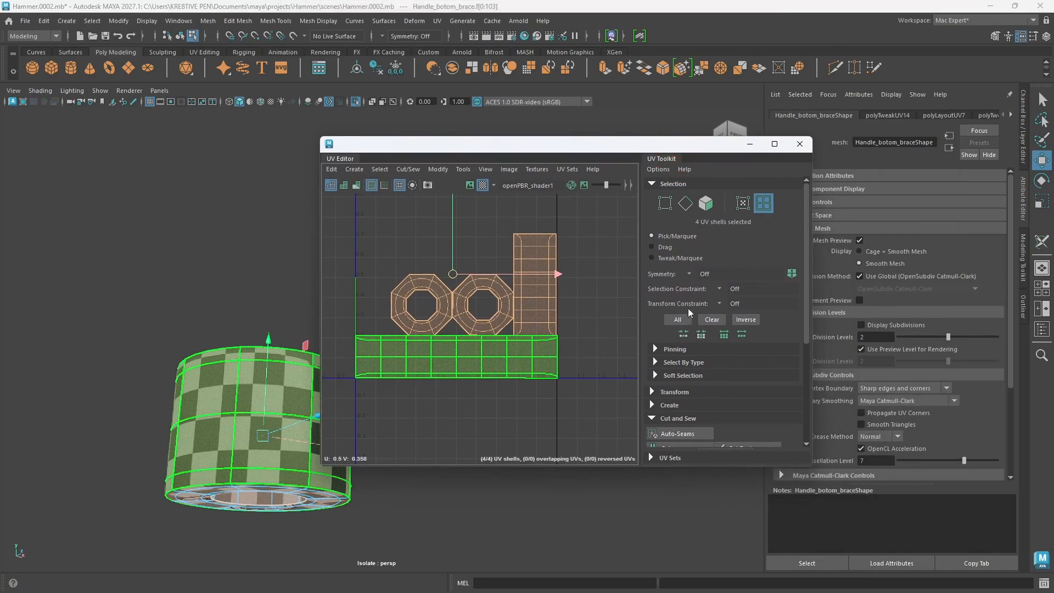
{"action": "left_click", "coordinate": [907, 401]}
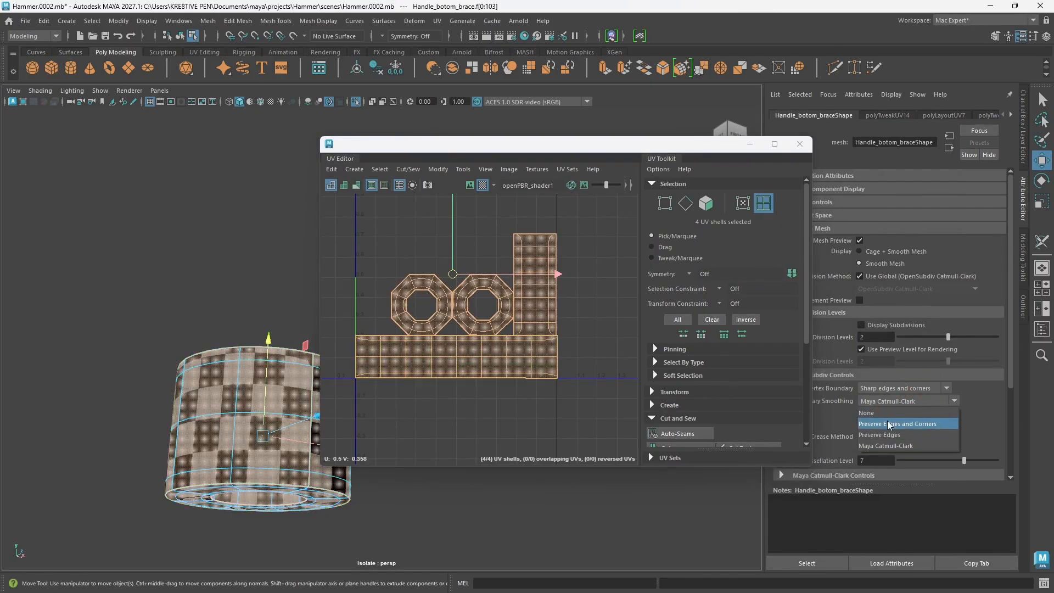
{"action": "left_click", "coordinate": [890, 425]}
{"action": "middle_click_drag", "start_coordinate": [491, 357], "coordinate": [537, 369], "text": "alt"}
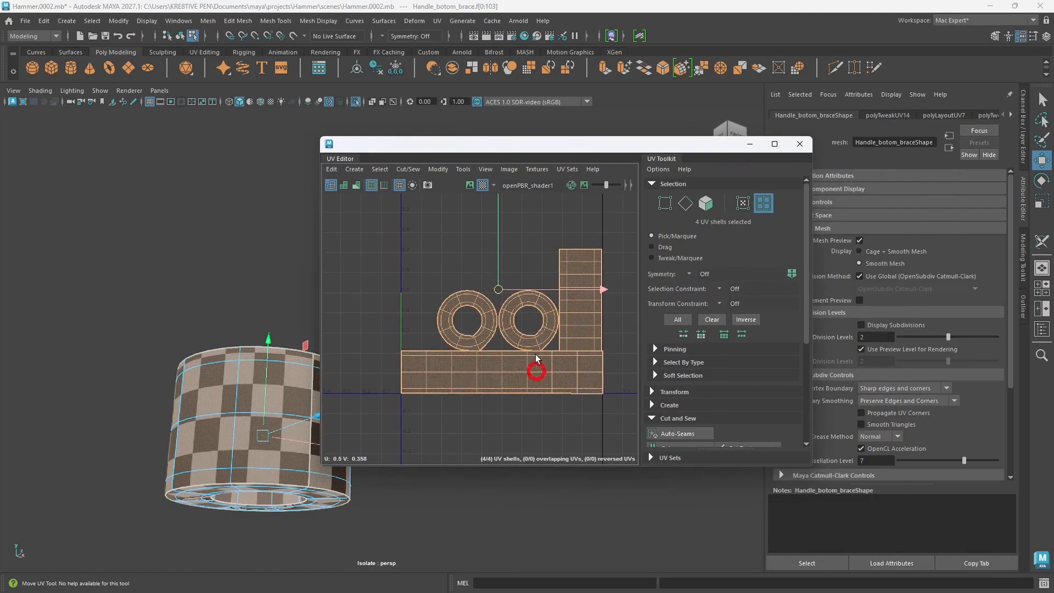
{"action": "left_click", "coordinate": [556, 361]}
{"action": "key", "text": "1"}
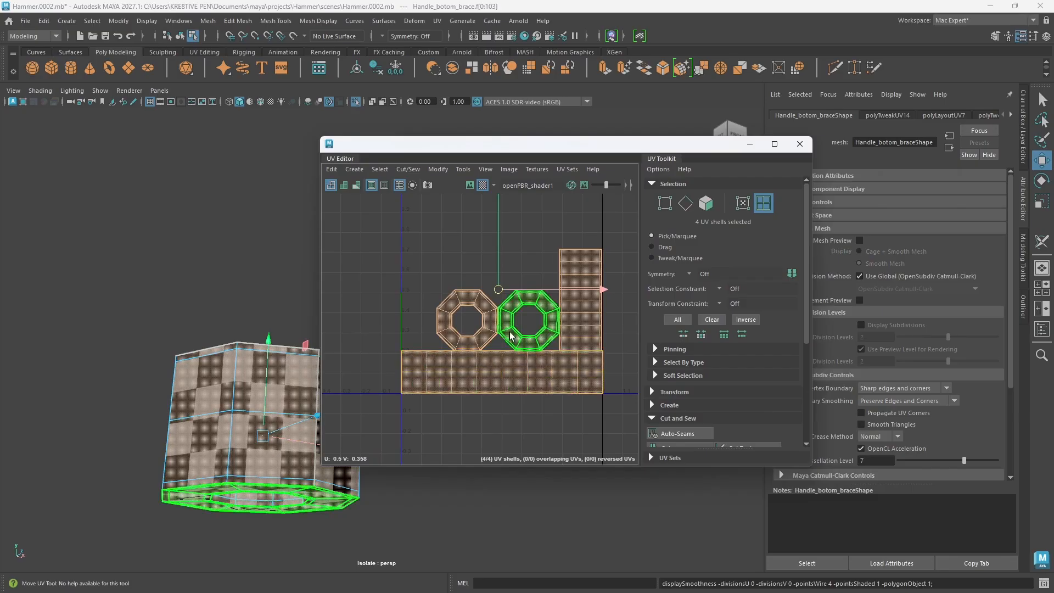
{"action": "key", "text": "3"}
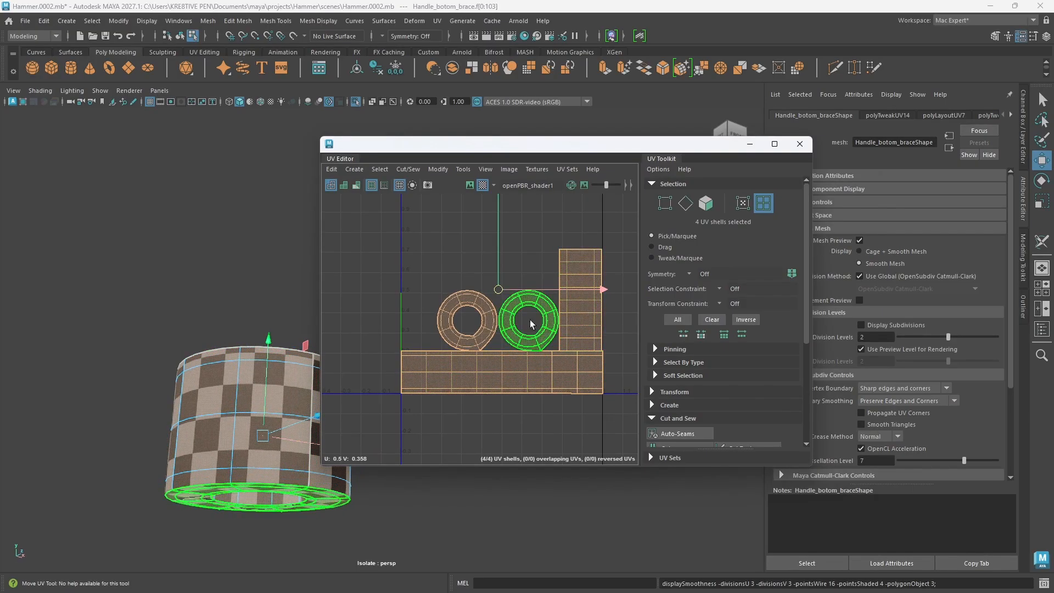
Step: Exit isolation of the bottom brace and select all parts of the hammer
{"action": "left_click_drag", "start_coordinate": [496, 137], "coordinate": [646, 149]}
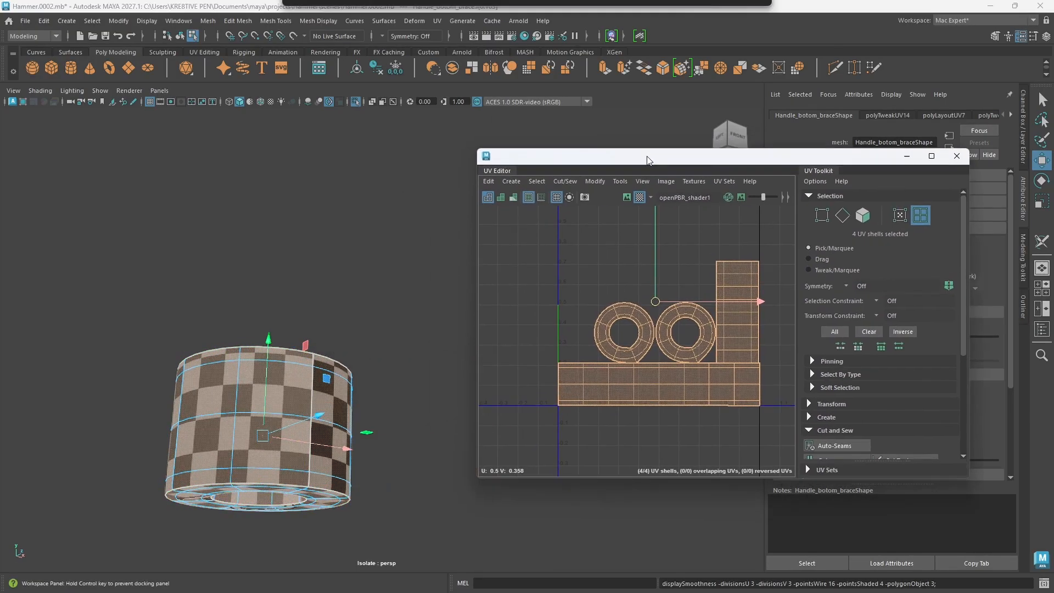
{"action": "scroll", "coordinate": [340, 329], "scroll_direction": "down", "scroll_amount": 2}
{"action": "left_click_drag", "start_coordinate": [332, 332], "coordinate": [356, 439], "text": "alt"}
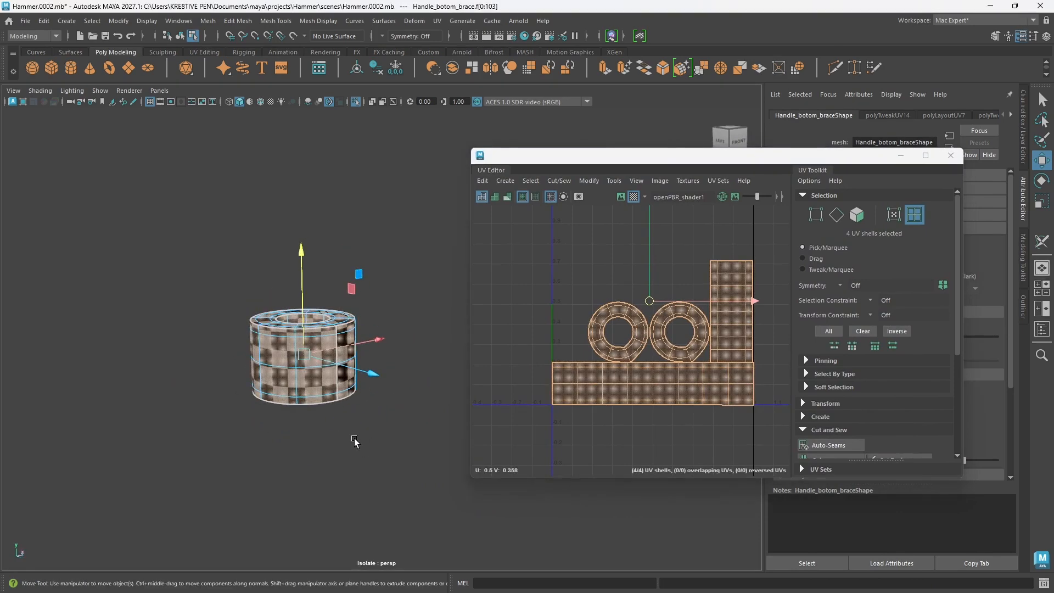
{"action": "key", "text": "ctrl+1"}
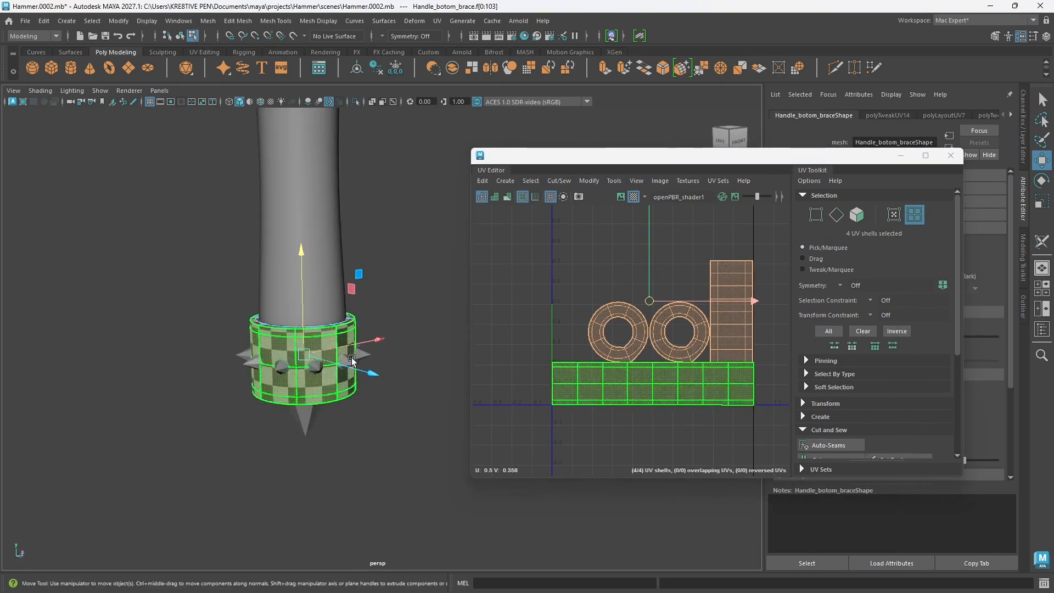
{"action": "scroll", "coordinate": [357, 351], "scroll_direction": "down", "scroll_amount": 5}
{"action": "middle_click_drag", "start_coordinate": [407, 217], "coordinate": [356, 324], "text": "alt"}
{"action": "scroll", "coordinate": [355, 325], "scroll_direction": "down", "scroll_amount": 3}
{"action": "left_click_drag", "start_coordinate": [354, 326], "coordinate": [368, 343], "text": "alt"}
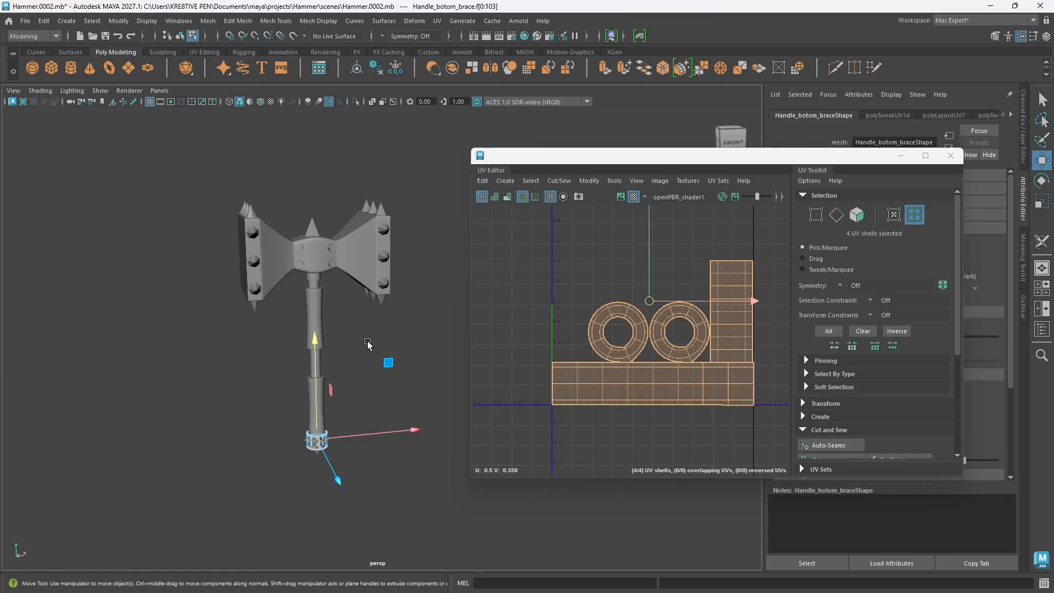
{"action": "left_click_drag", "start_coordinate": [149, 140], "coordinate": [471, 513]}
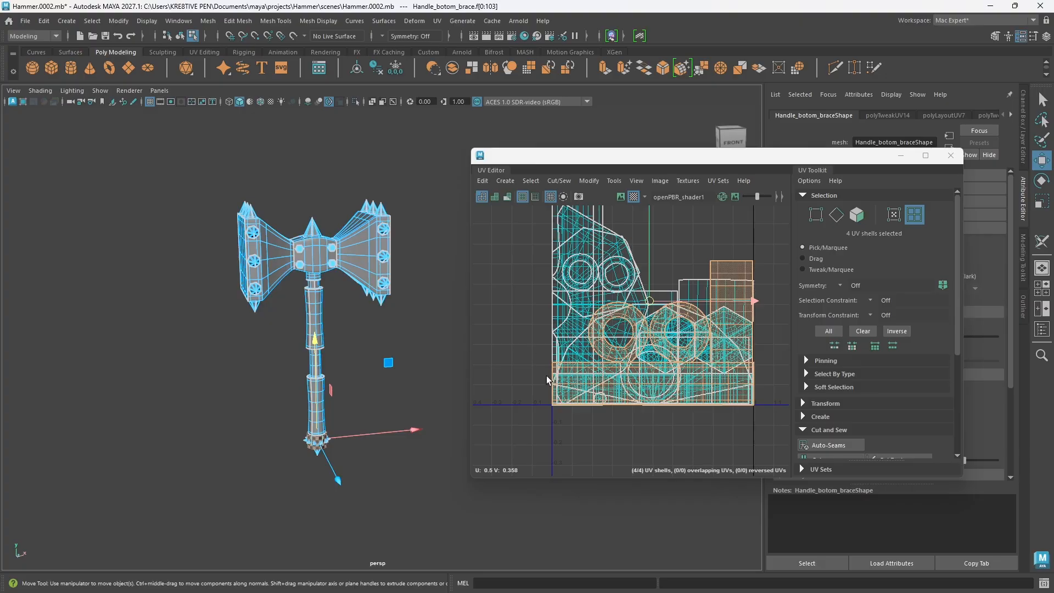
{"action": "scroll", "coordinate": [663, 367], "scroll_direction": "down", "scroll_amount": 2}
{"action": "middle_click_drag", "start_coordinate": [736, 276], "coordinate": [728, 297]}
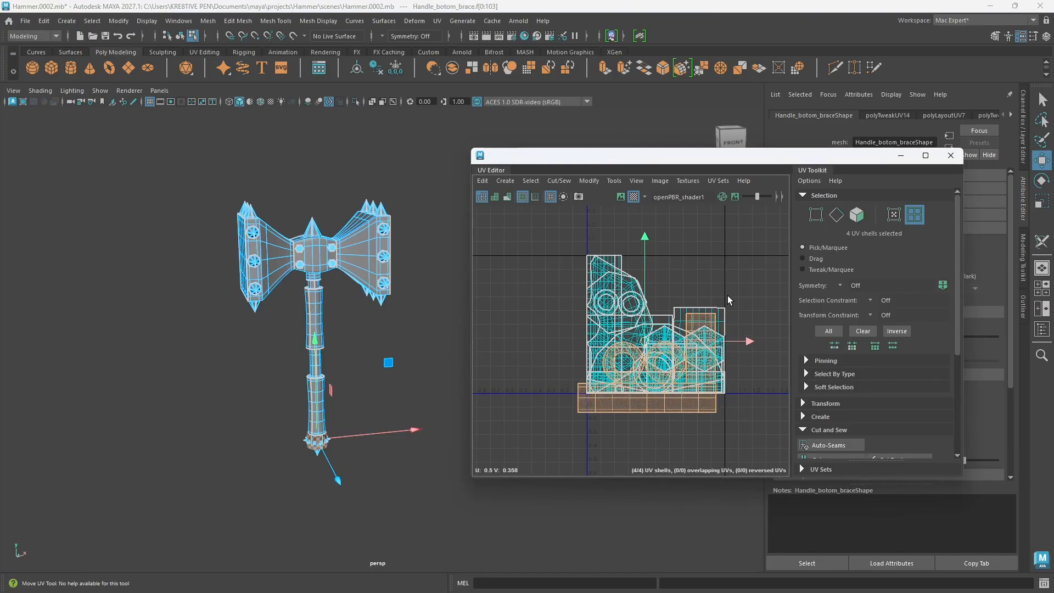
{"action": "key", "text": "ctrl+z"}
Step: Select the UV shells of every hammer part in the UV editor
{"action": "middle_click_drag", "start_coordinate": [730, 253], "coordinate": [677, 262], "text": "alt"}
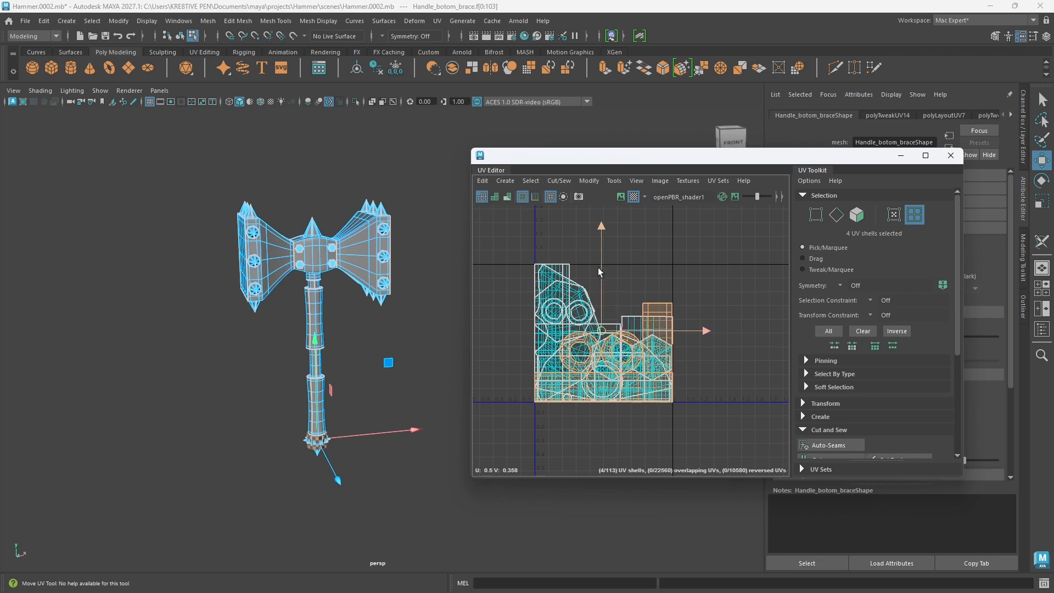
{"action": "left_click_drag", "start_coordinate": [388, 425], "coordinate": [378, 424], "text": "alt"}
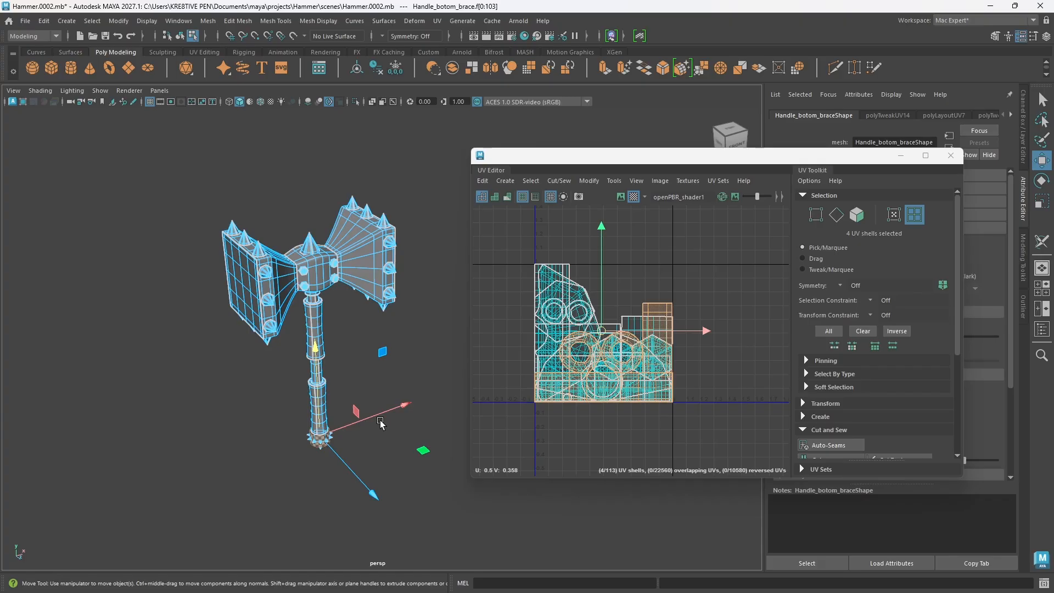
{"action": "scroll", "coordinate": [349, 345], "scroll_direction": "up", "scroll_amount": 3}
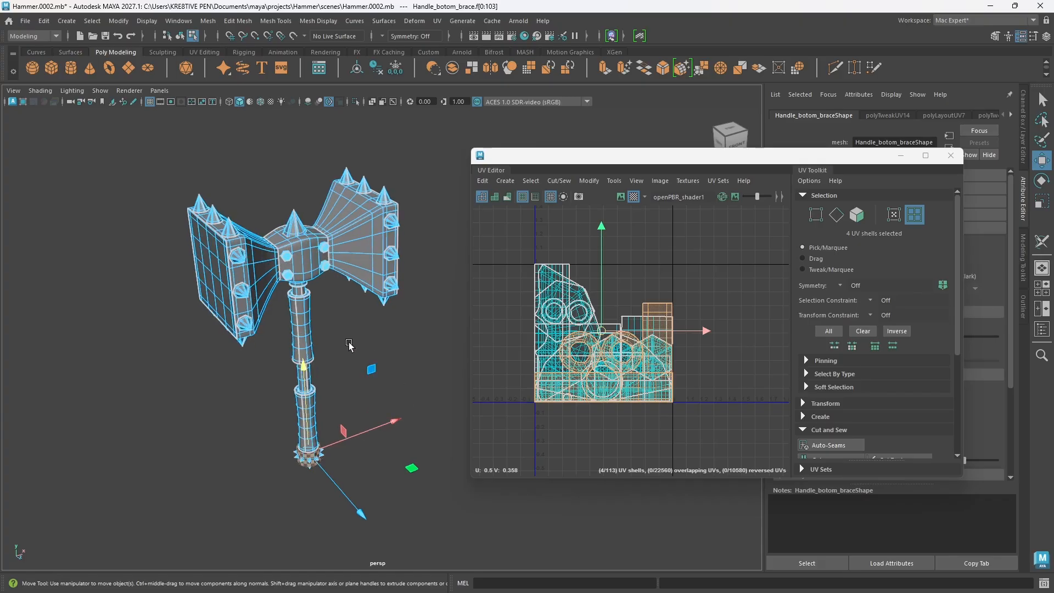
{"action": "middle_click_drag", "start_coordinate": [349, 345], "coordinate": [357, 363], "text": "alt"}
{"action": "left_click_drag", "start_coordinate": [397, 385], "coordinate": [456, 410], "text": "alt"}
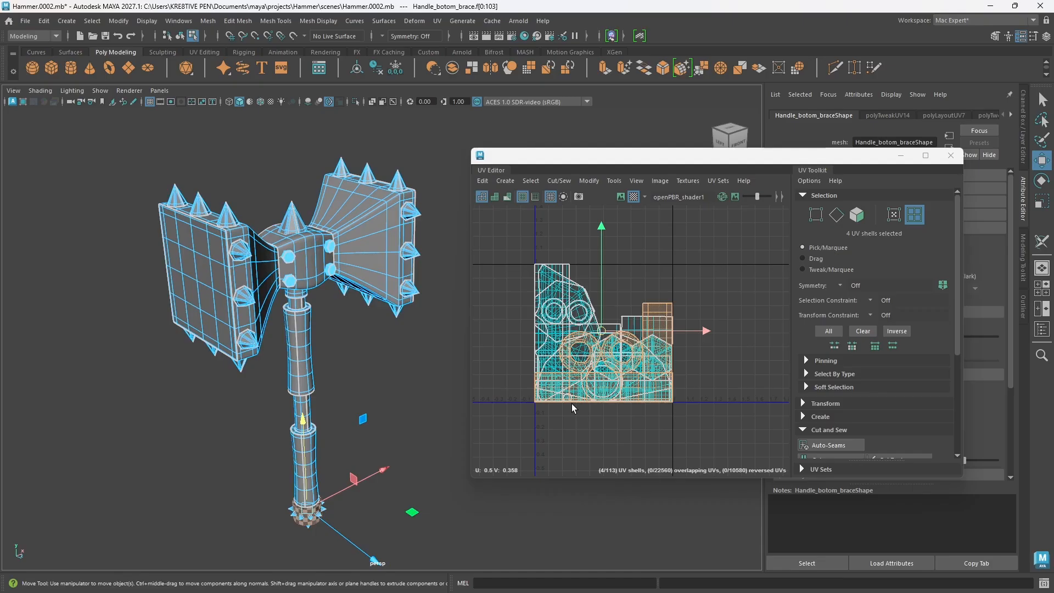
{"action": "left_click_drag", "start_coordinate": [335, 381], "coordinate": [337, 409], "text": "alt"}
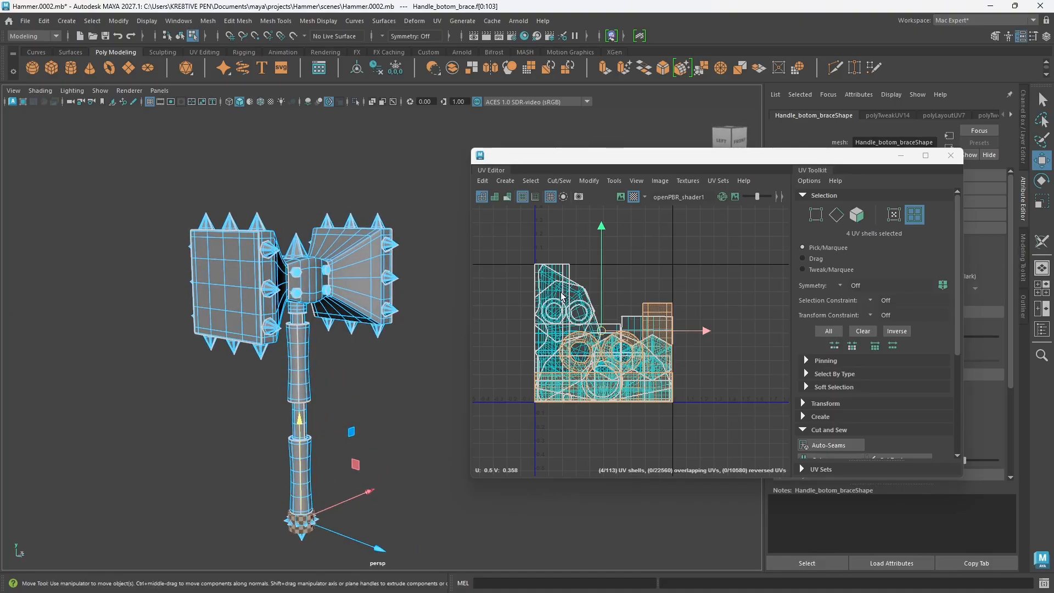
{"action": "middle_click_drag", "start_coordinate": [574, 357], "coordinate": [607, 354]}
{"action": "left_click_drag", "start_coordinate": [545, 236], "coordinate": [763, 446]}
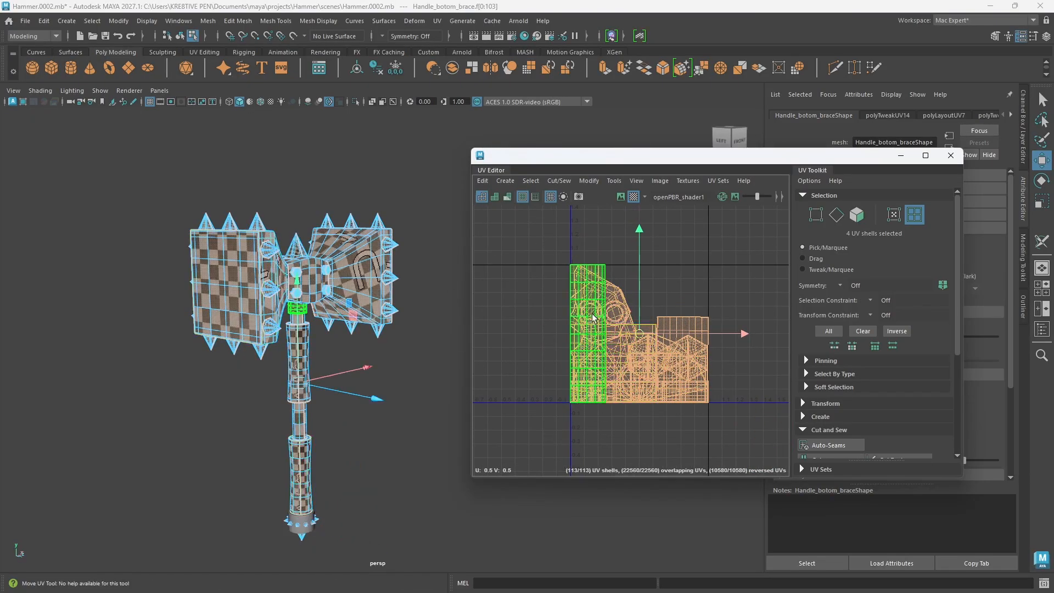
Step: Open the UV layout options and set the packing resolution to 4096
{"action": "left_click", "coordinate": [589, 181]}
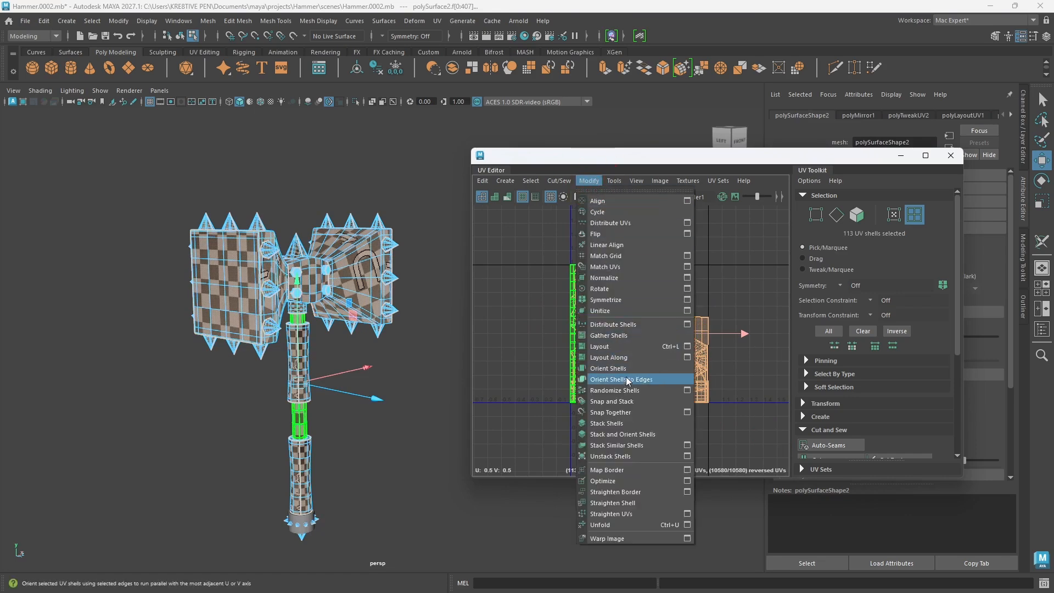
{"action": "left_click", "coordinate": [688, 347]}
{"action": "left_click_drag", "start_coordinate": [767, 266], "coordinate": [313, 117]}
{"action": "scroll", "coordinate": [411, 334], "scroll_direction": "down", "scroll_amount": 3}
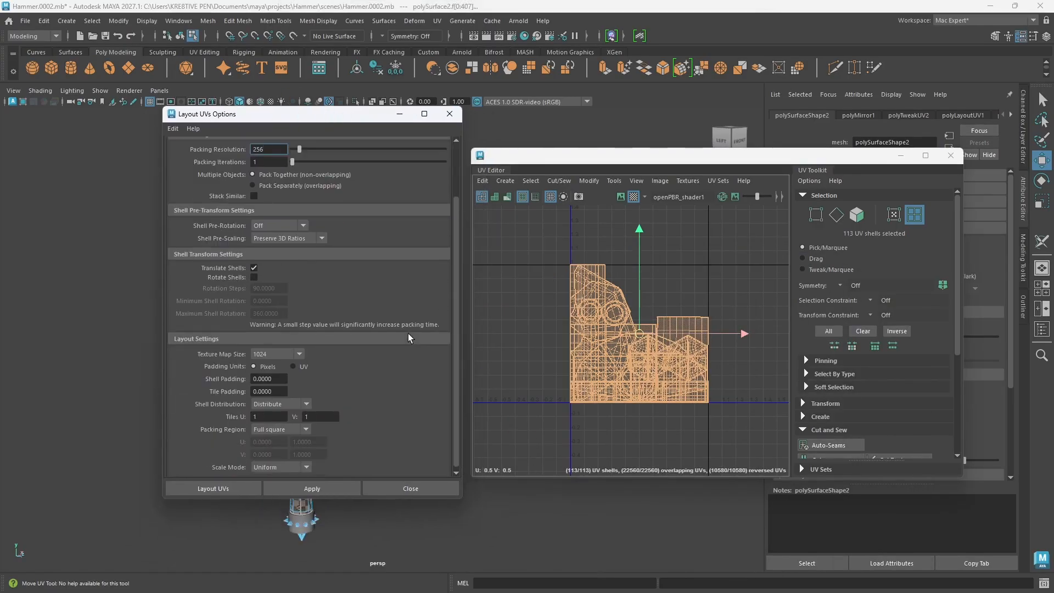
{"action": "scroll", "coordinate": [406, 341], "scroll_direction": "up", "scroll_amount": 3}
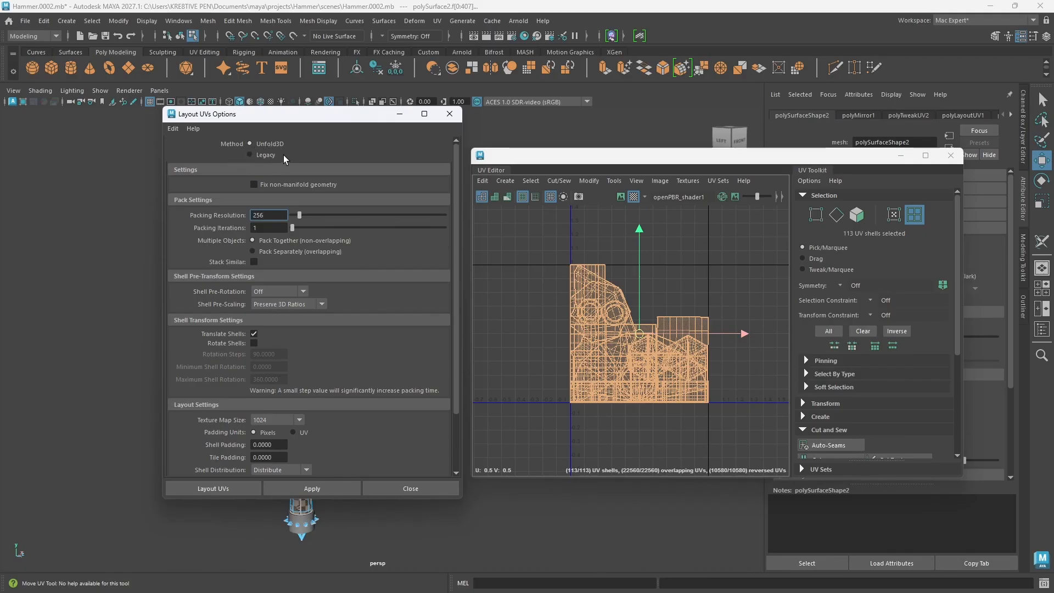
{"action": "left_click", "coordinate": [305, 216]}
{"action": "left_click_drag", "start_coordinate": [304, 215], "coordinate": [466, 213]}
Step: Set the layout's texture map size to 2048 and examine the spacing of the overlapping shells
{"action": "left_click_drag", "start_coordinate": [453, 388], "coordinate": [447, 432]}
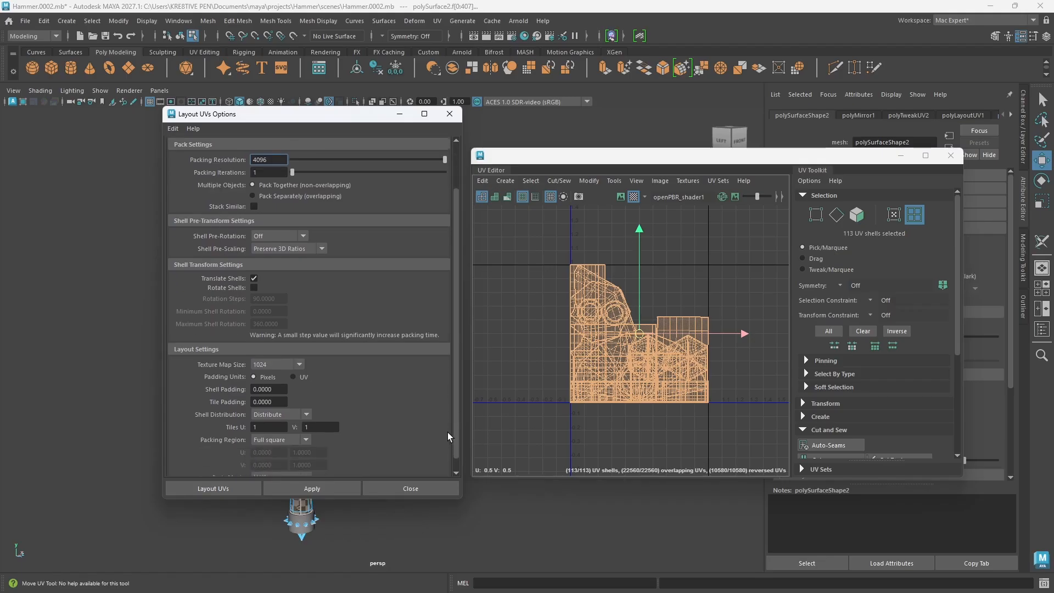
{"action": "left_click", "coordinate": [285, 364]}
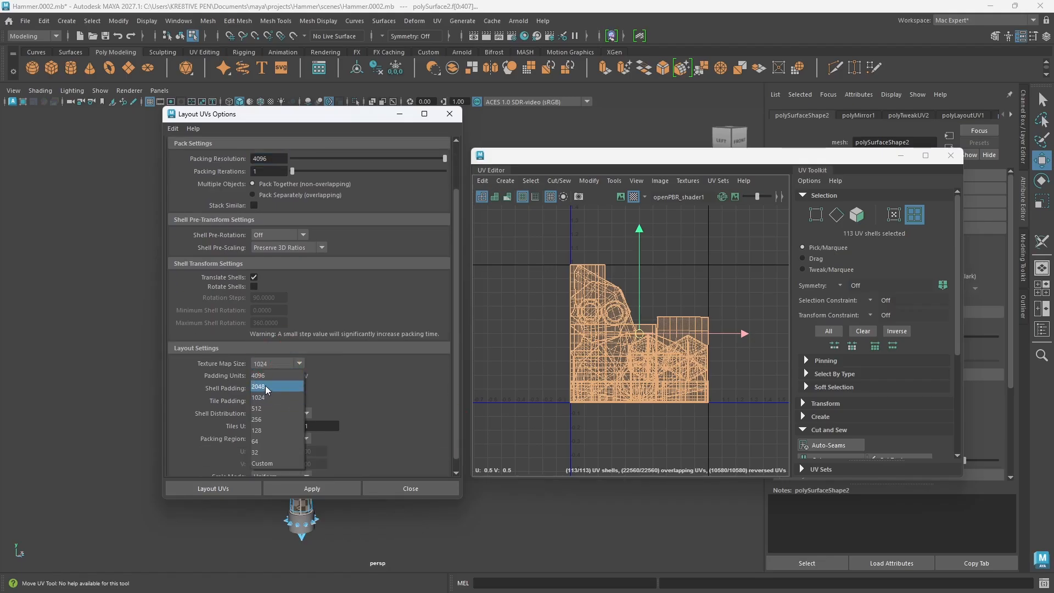
{"action": "left_click", "coordinate": [265, 385]}
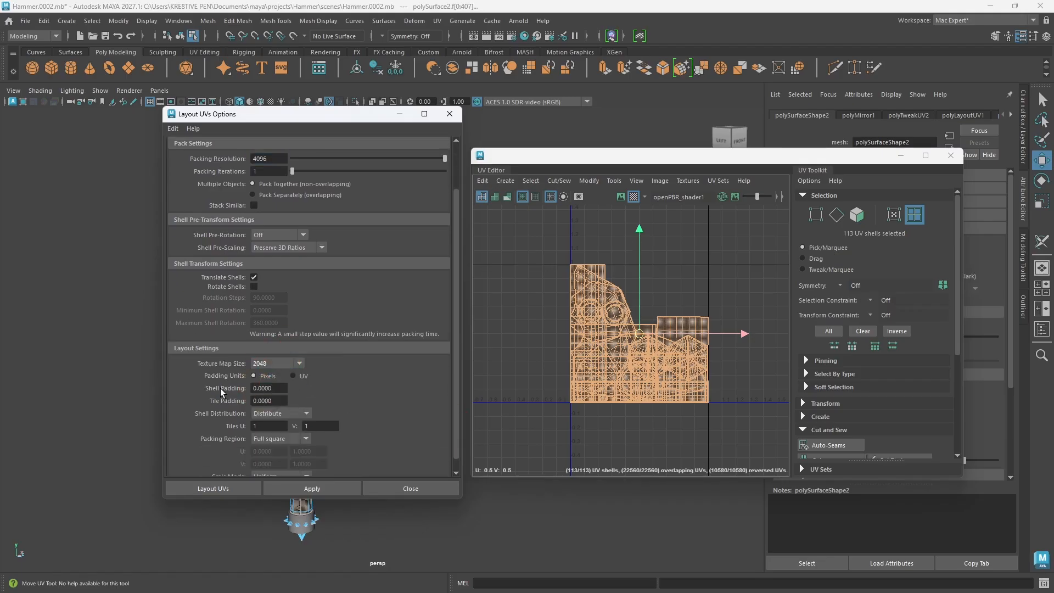
{"action": "scroll", "coordinate": [573, 375], "scroll_direction": "up", "scroll_amount": 5}
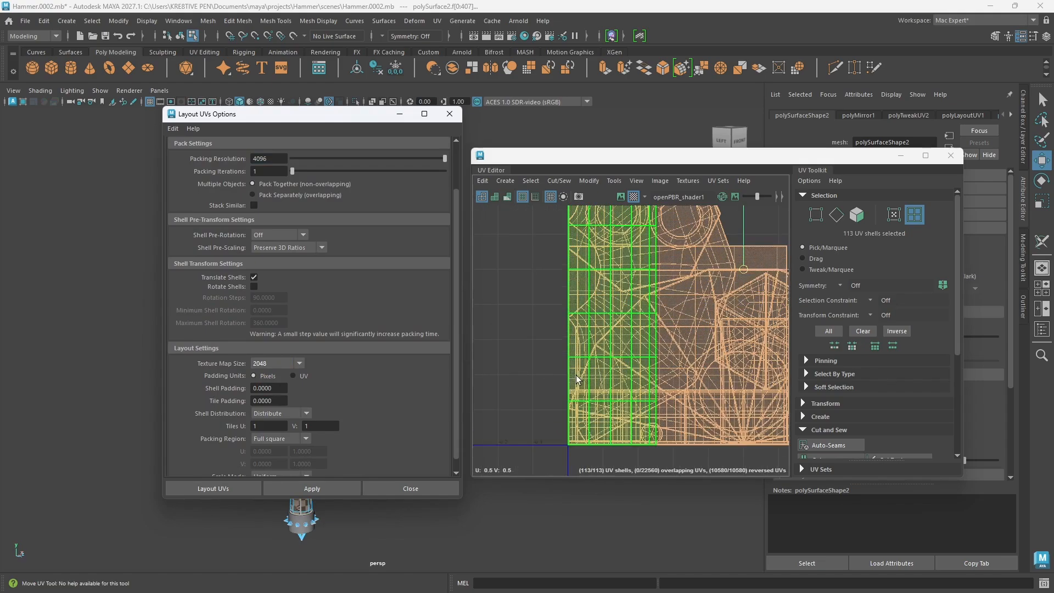
{"action": "scroll", "coordinate": [617, 361], "scroll_direction": "down", "scroll_amount": 5}
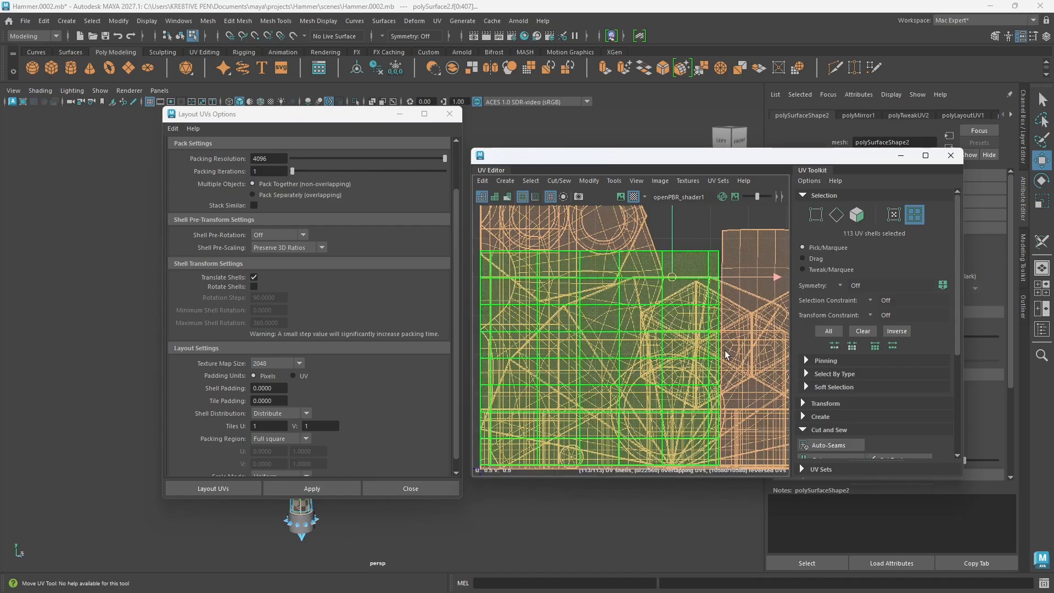
{"action": "scroll", "coordinate": [616, 357], "scroll_direction": "down", "scroll_amount": 2}
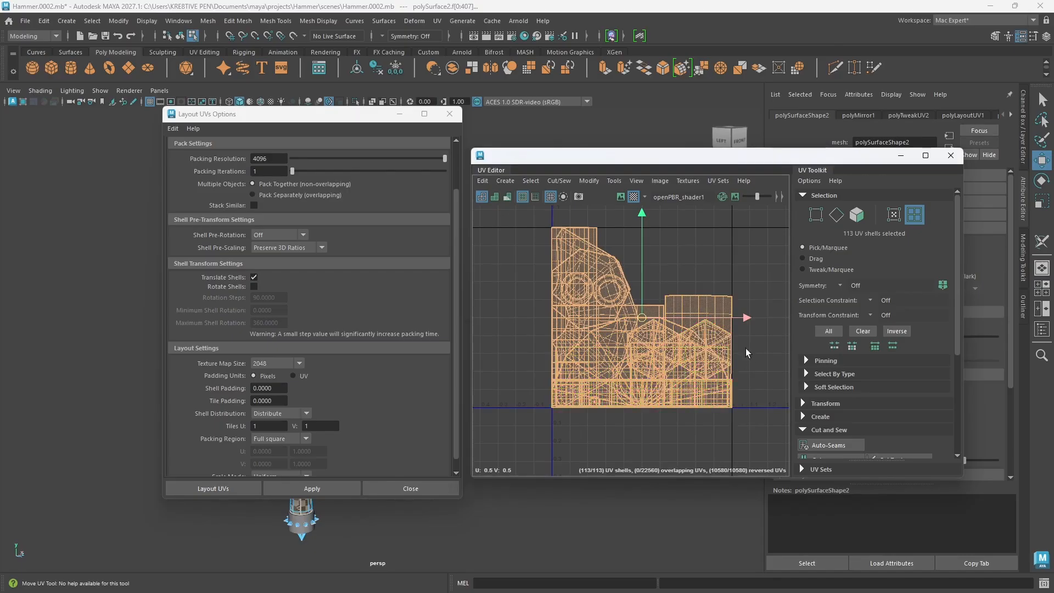
{"action": "scroll", "coordinate": [388, 423], "scroll_direction": "down", "scroll_amount": 1}
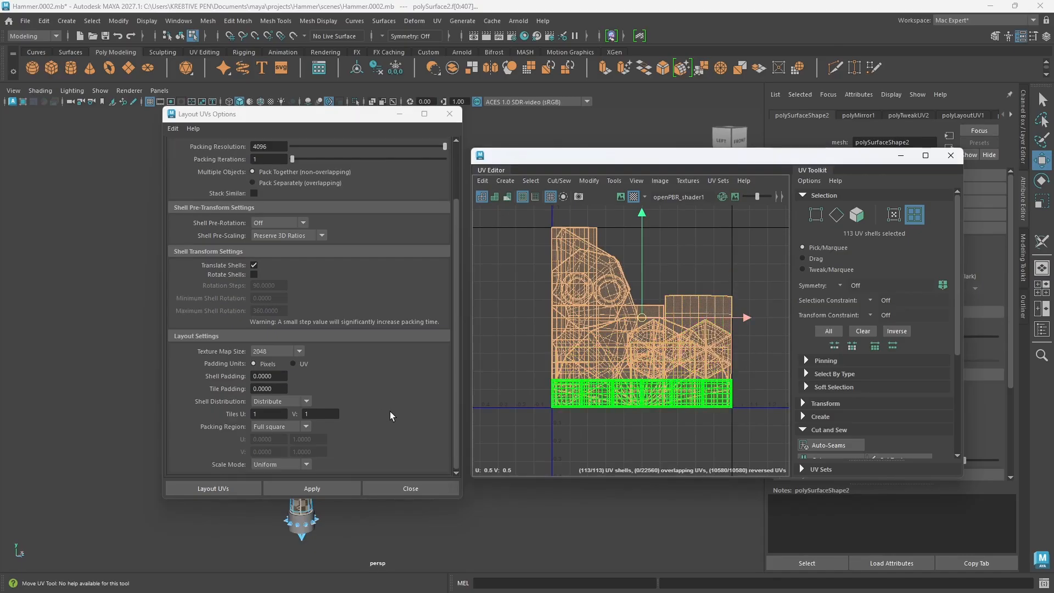
Step: Apply the UV layout to the selected hammer shells and inspect the gaps between the packed shells
{"action": "left_click", "coordinate": [316, 489]}
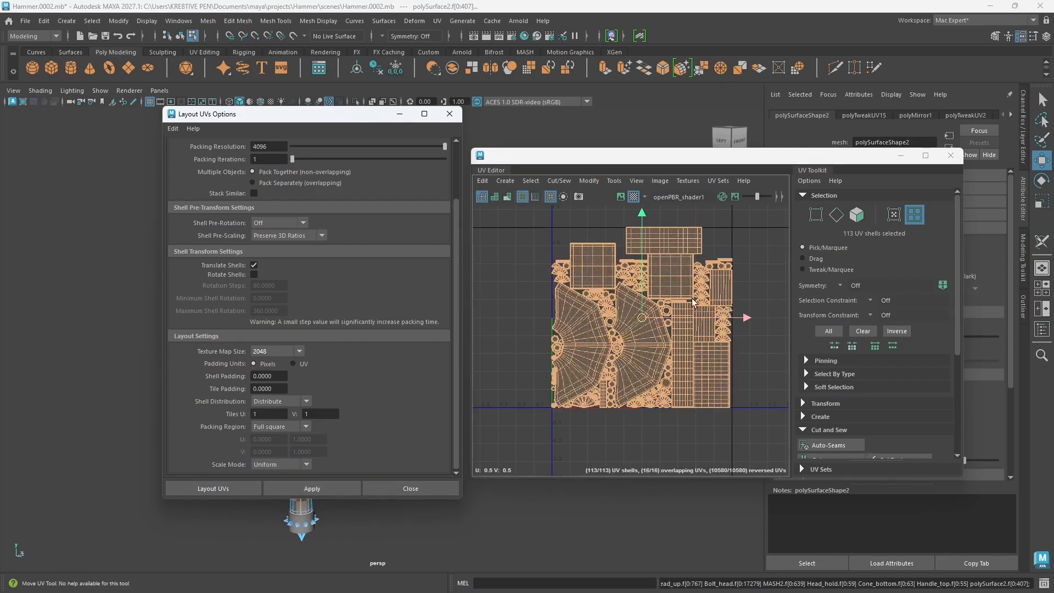
{"action": "scroll", "coordinate": [674, 343], "scroll_direction": "up", "scroll_amount": 4}
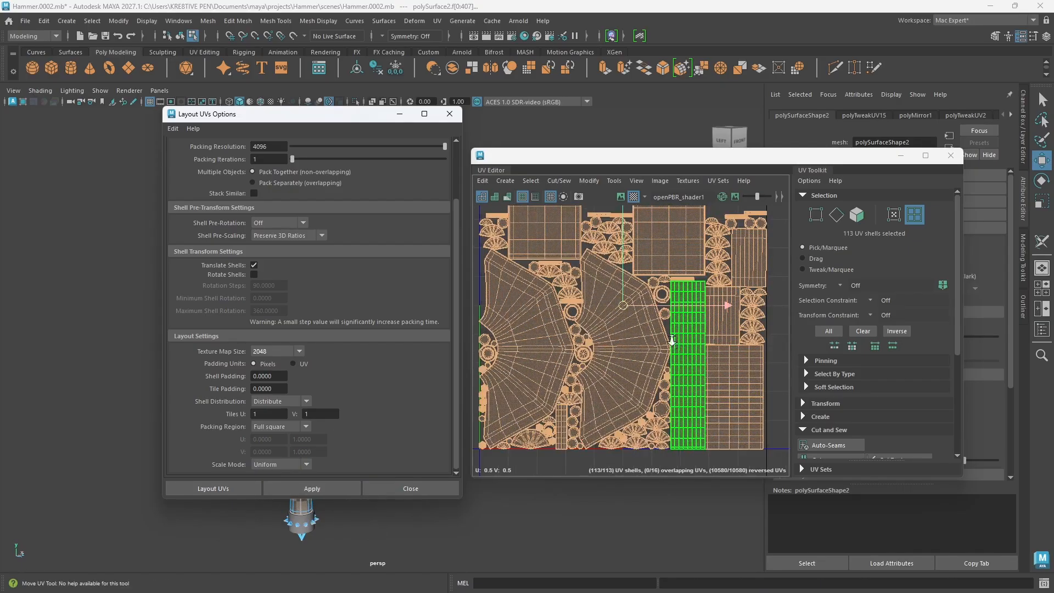
{"action": "scroll", "coordinate": [674, 343], "scroll_direction": "up", "scroll_amount": 5}
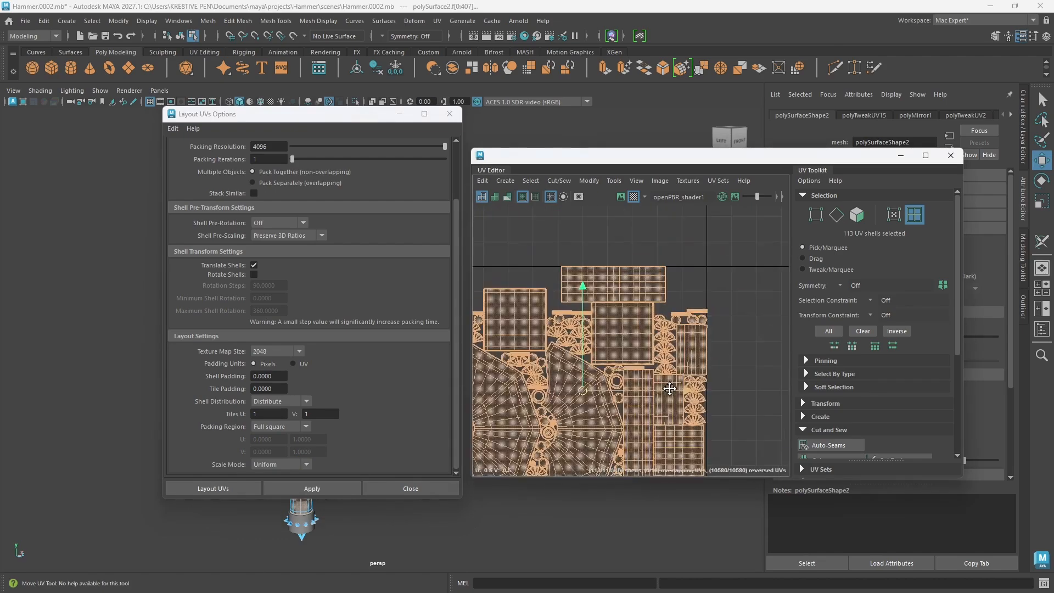
{"action": "scroll", "coordinate": [610, 306], "scroll_direction": "up", "scroll_amount": 6}
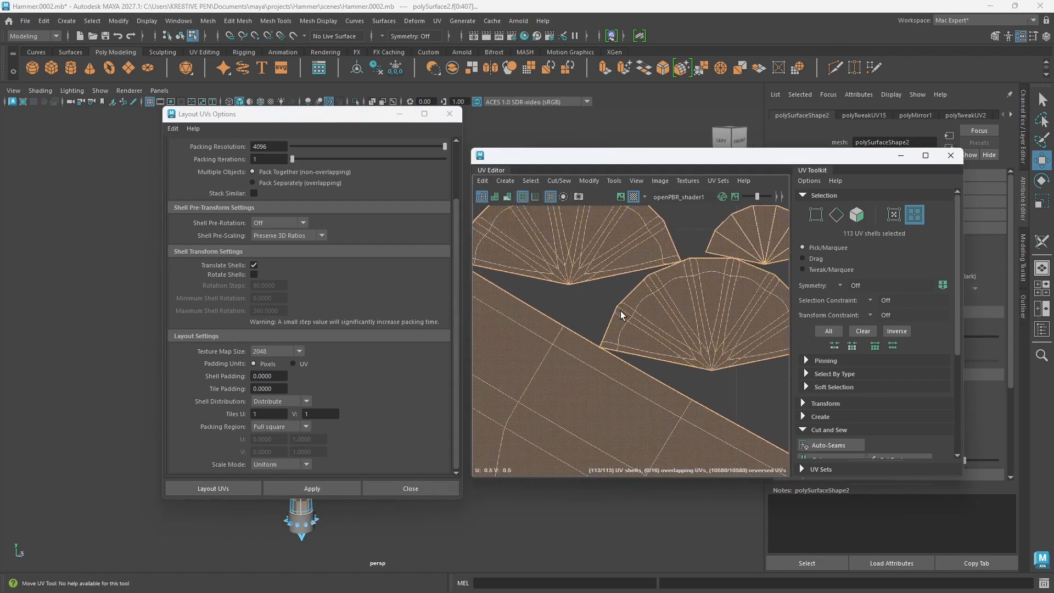
{"action": "scroll", "coordinate": [611, 372], "scroll_direction": "down", "scroll_amount": 8}
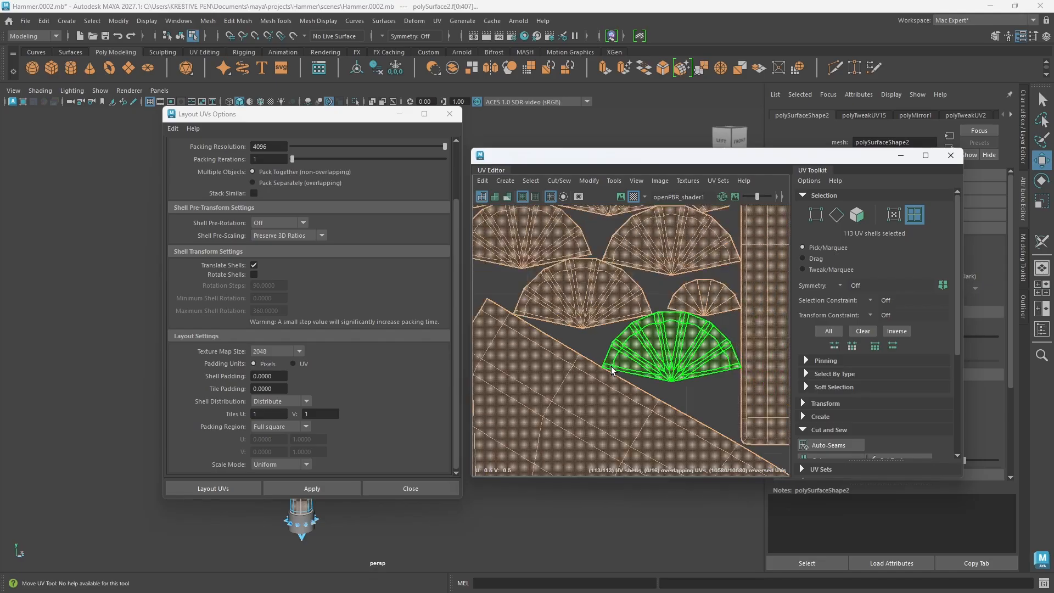
Step: Set the shell padding to 10 pixels, reapply the layout and check the spacing between the shells
{"action": "left_click_drag", "start_coordinate": [277, 377], "coordinate": [213, 378]}
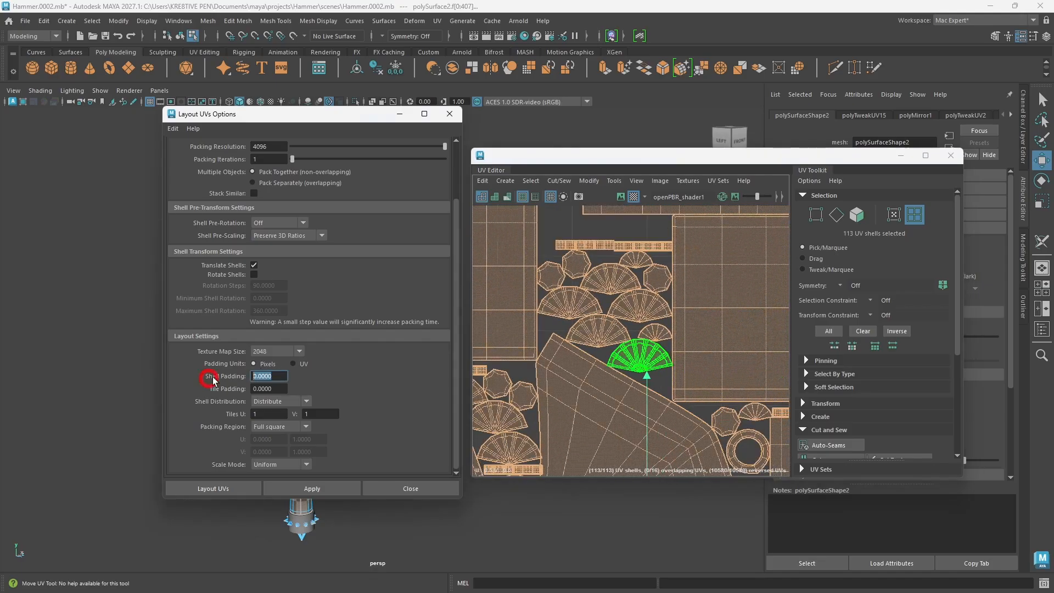
{"action": "type", "text": "10"}
{"action": "scroll", "coordinate": [607, 373], "scroll_direction": "up", "scroll_amount": 4}
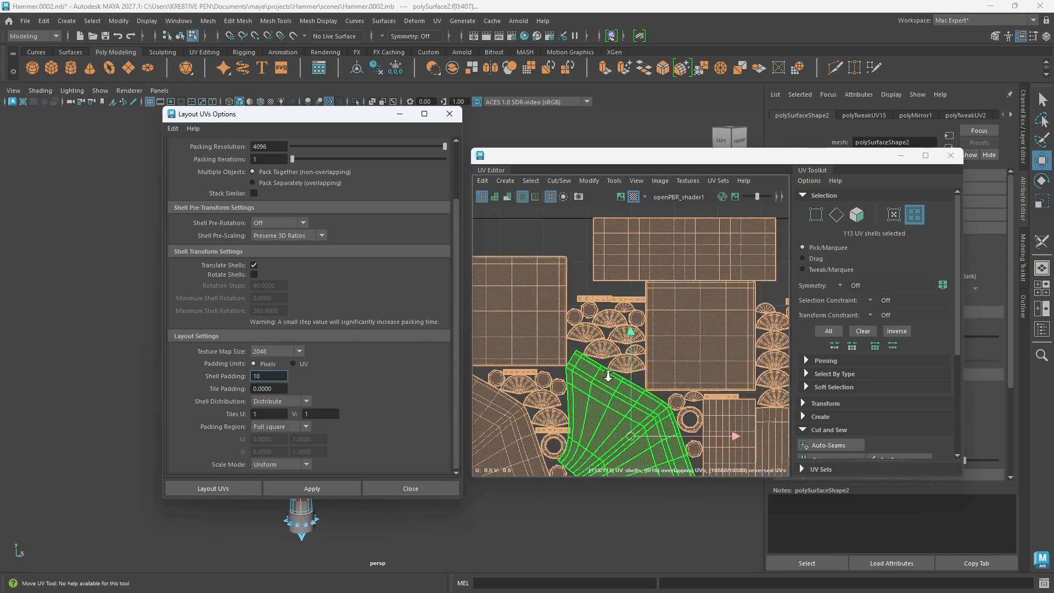
{"action": "scroll", "coordinate": [621, 359], "scroll_direction": "down", "scroll_amount": 4}
{"action": "scroll", "coordinate": [621, 360], "scroll_direction": "up", "scroll_amount": 3}
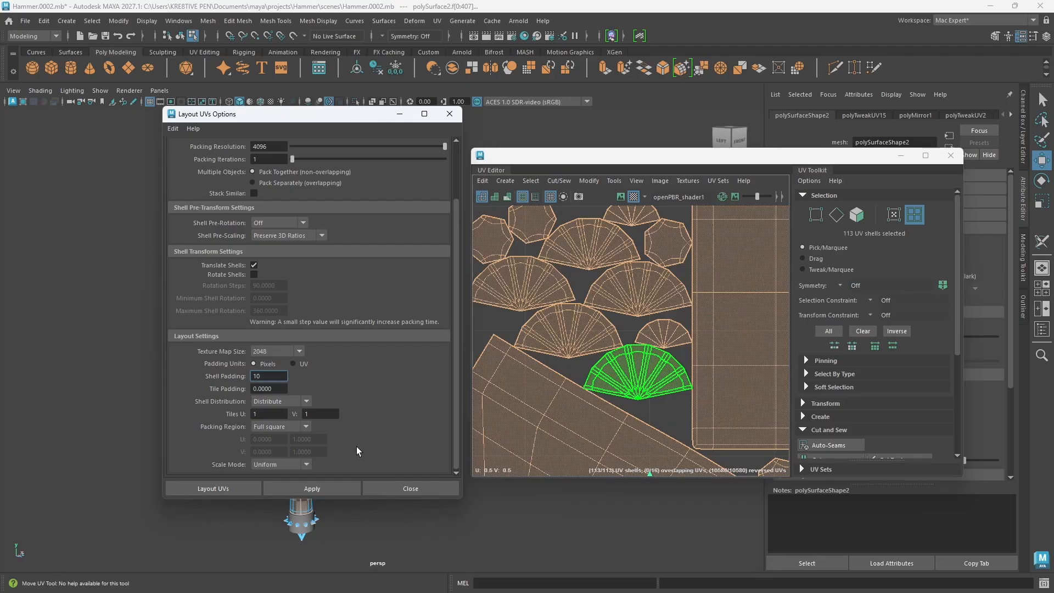
{"action": "left_click", "coordinate": [308, 488]}
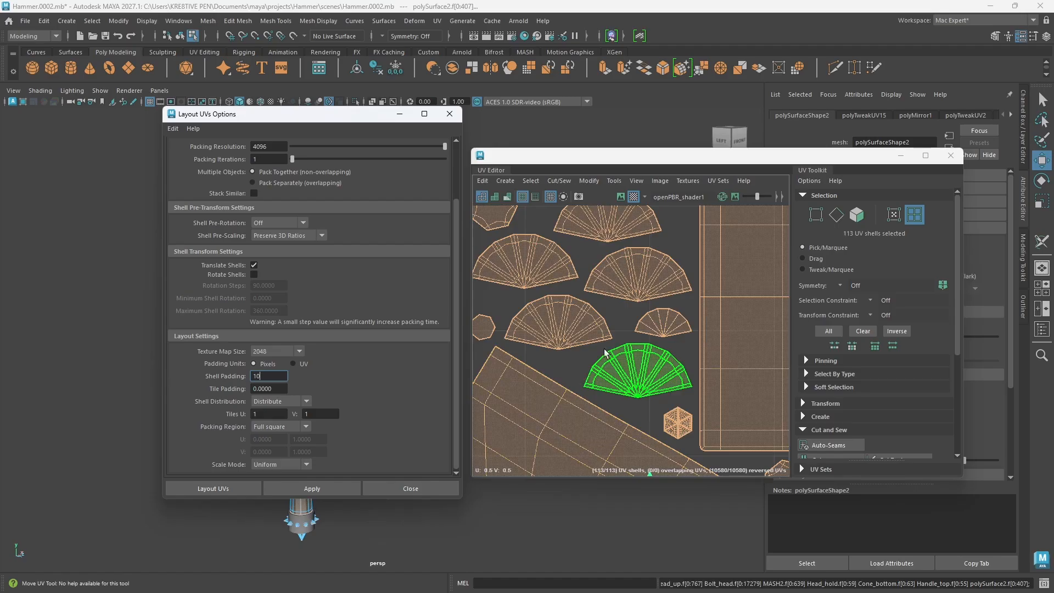
{"action": "scroll", "coordinate": [596, 357], "scroll_direction": "down", "scroll_amount": 10}
{"action": "middle_click_drag", "start_coordinate": [597, 354], "coordinate": [583, 280], "text": "alt"}
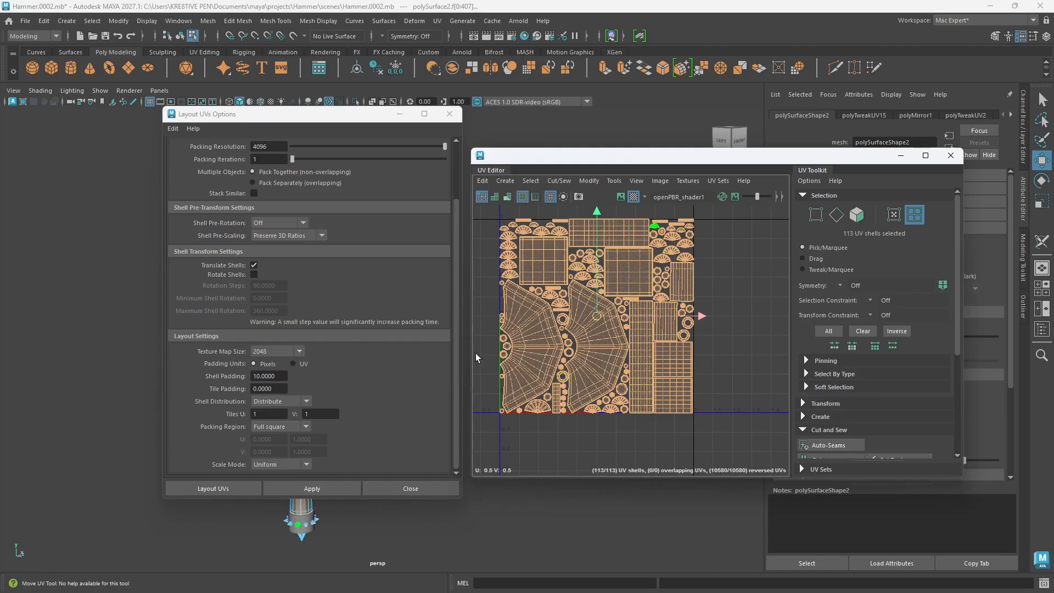
Step: Set the tile padding to 10 pixels, reapply the layout and check the margin along the tile's border
{"action": "left_click_drag", "start_coordinate": [281, 390], "coordinate": [225, 389]}
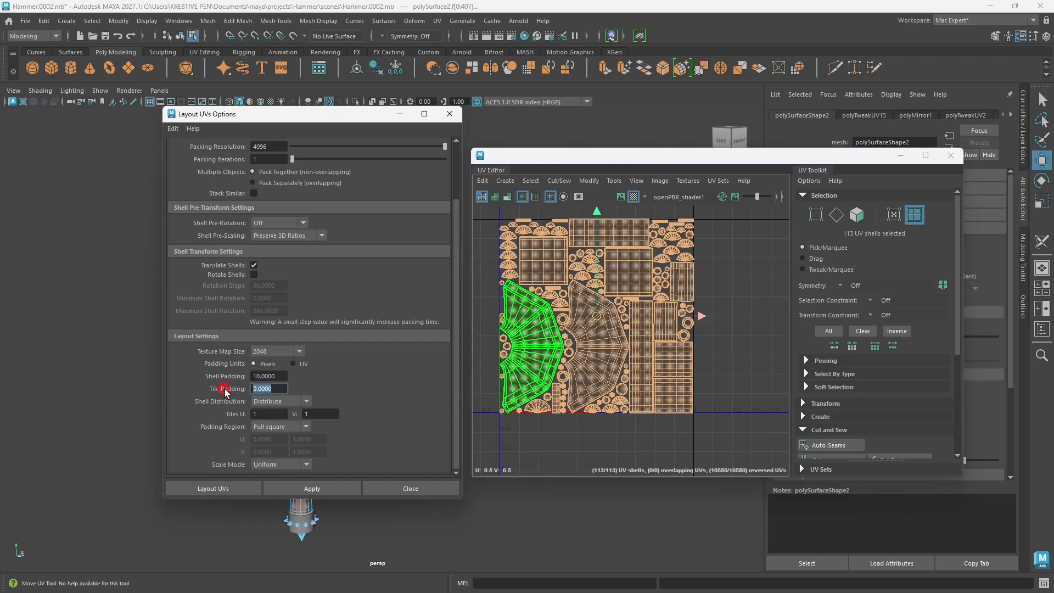
{"action": "type", "text": "10"}
{"action": "left_click", "coordinate": [318, 490]}
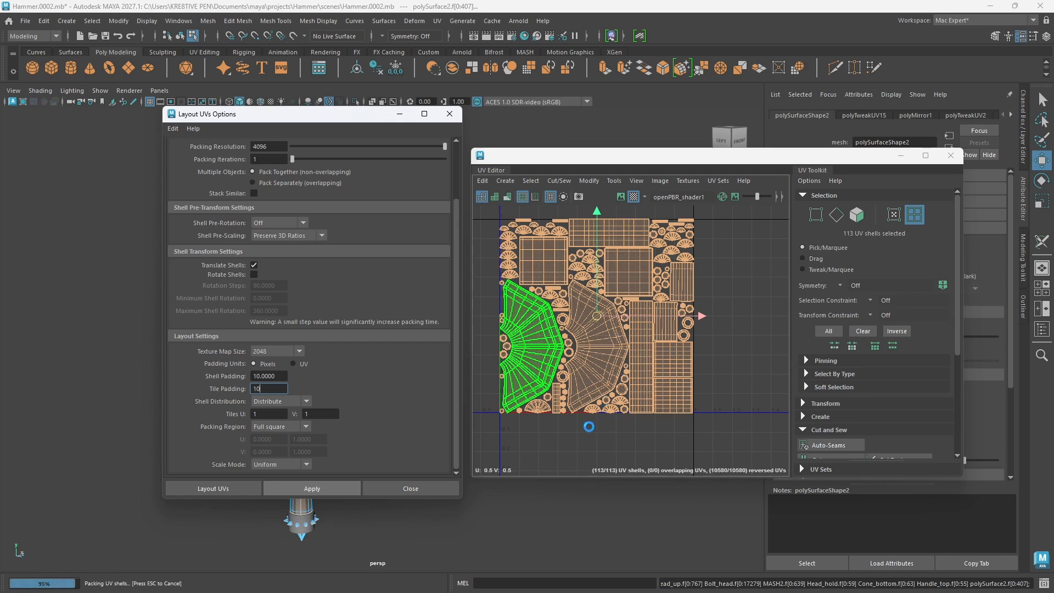
{"action": "scroll", "coordinate": [592, 423], "scroll_direction": "up", "scroll_amount": 8}
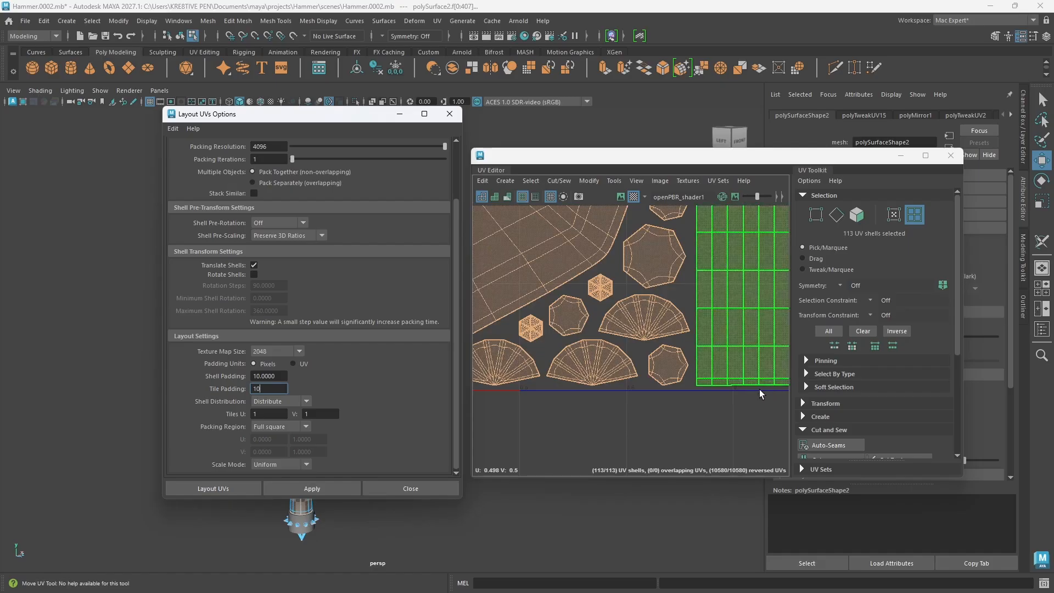
{"action": "scroll", "coordinate": [660, 397], "scroll_direction": "down", "scroll_amount": 5}
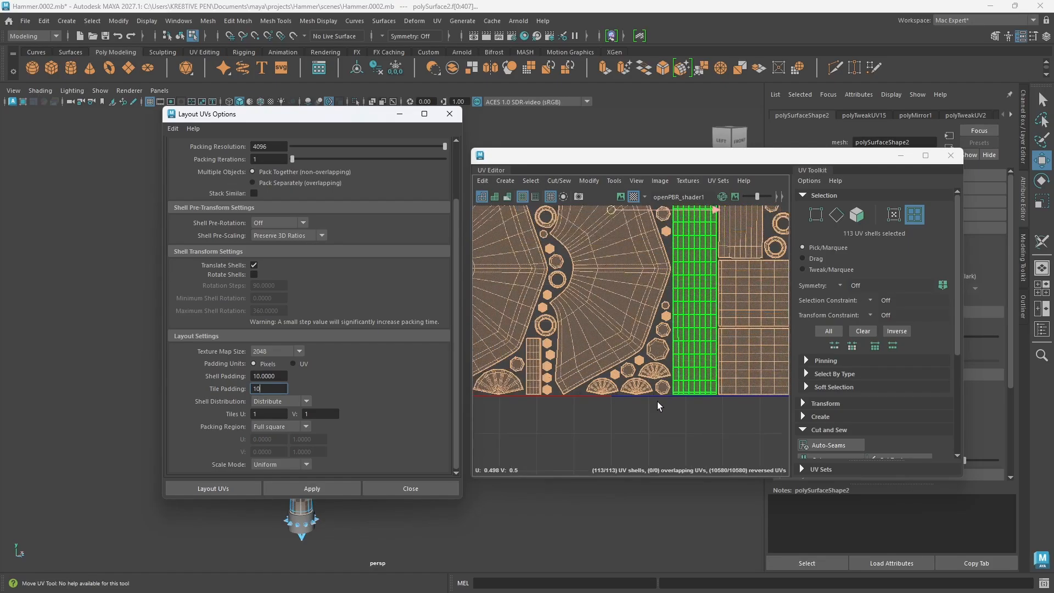
{"action": "scroll", "coordinate": [657, 401], "scroll_direction": "down", "scroll_amount": 6}
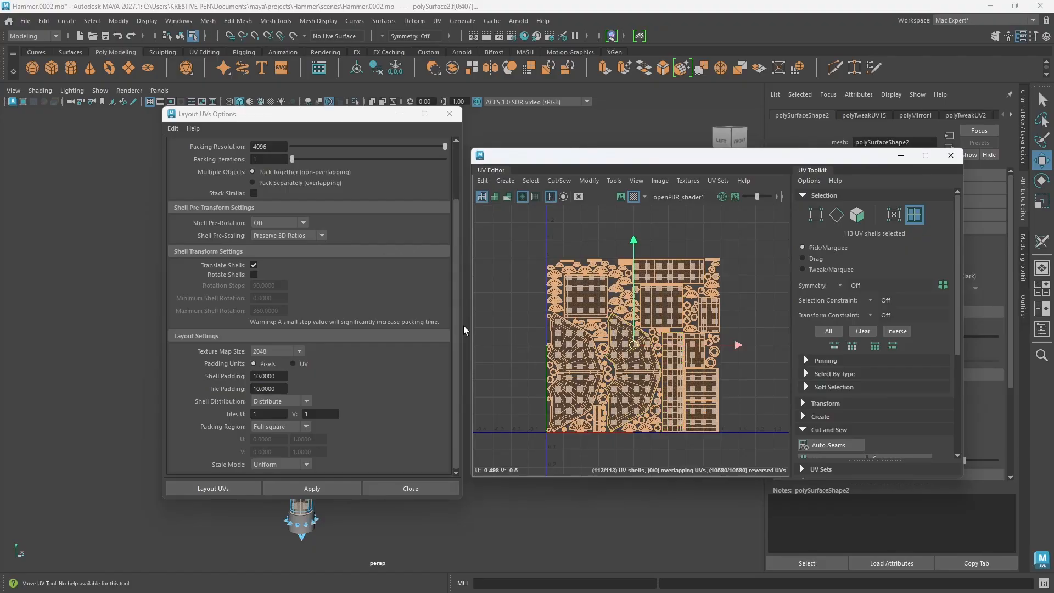
Step: Try the layout with shell pre-rotation set to Horizontal
{"action": "scroll", "coordinate": [193, 224], "scroll_direction": "up", "scroll_amount": 2}
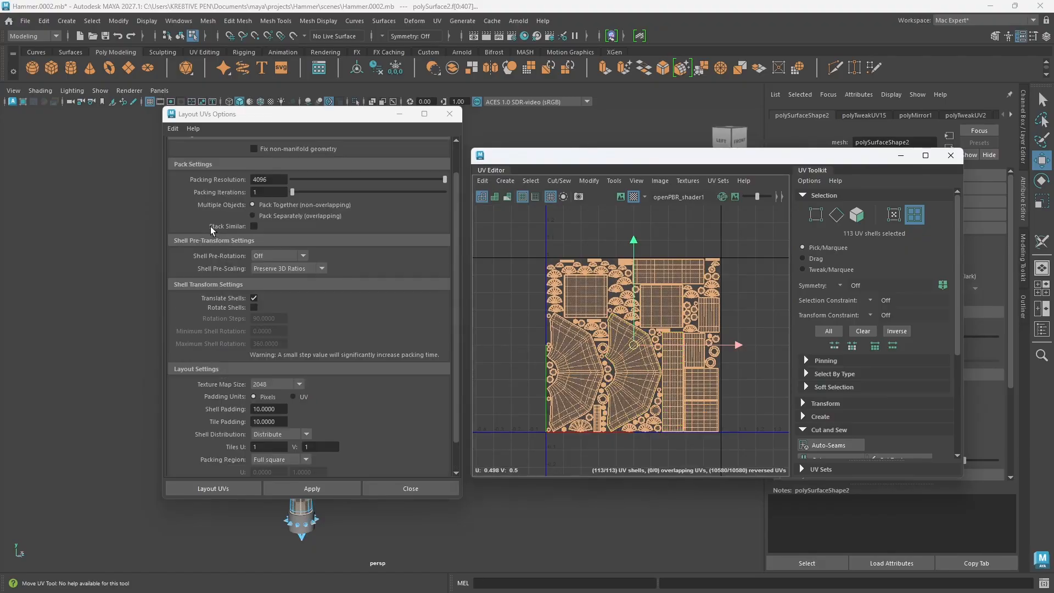
{"action": "left_click", "coordinate": [308, 256]}
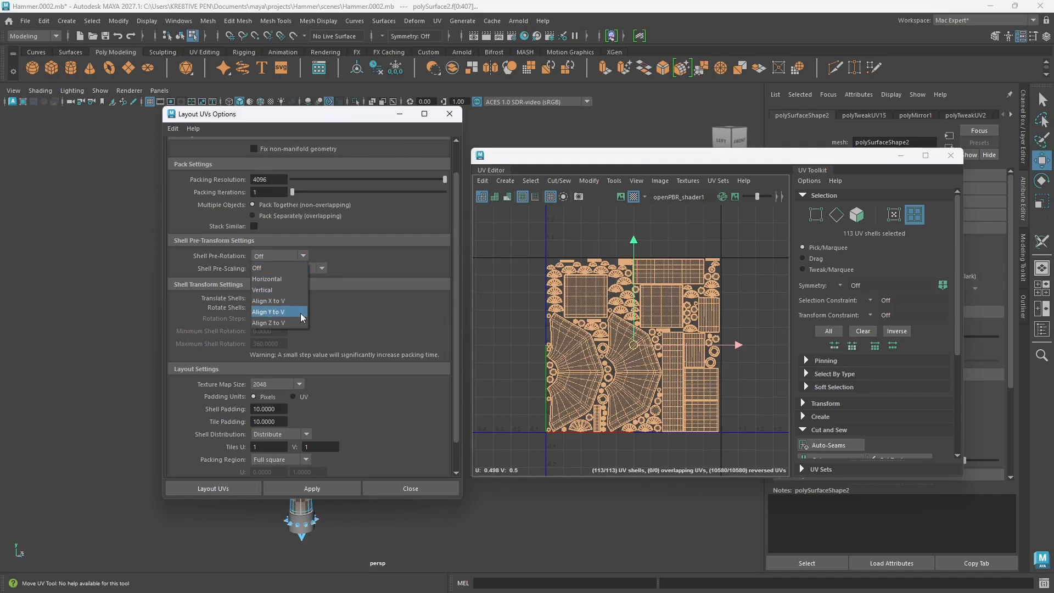
{"action": "left_click", "coordinate": [264, 280]}
{"action": "left_click", "coordinate": [325, 492]}
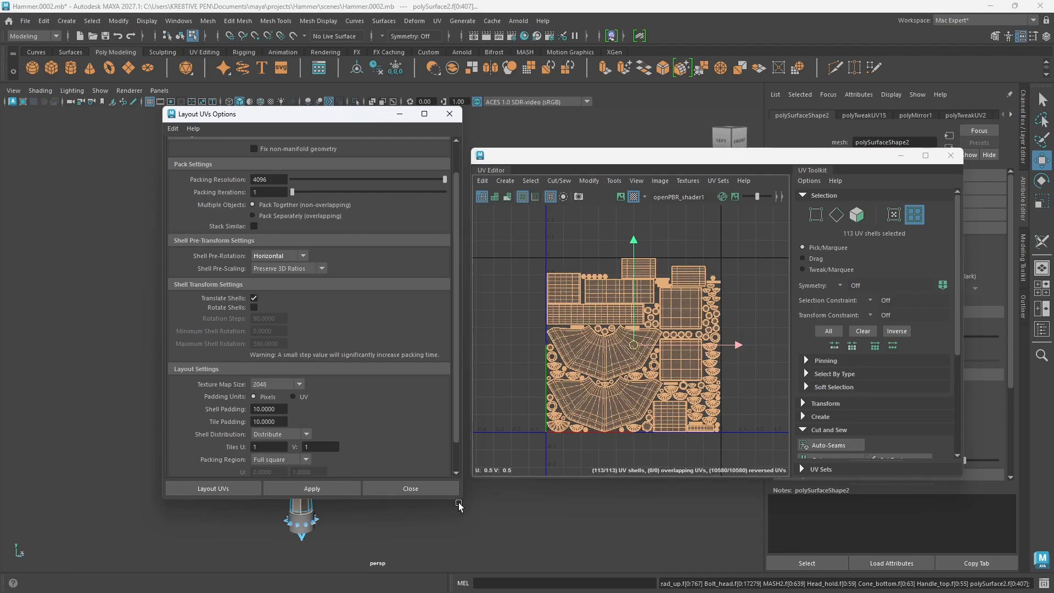
Step: Set the shell pre-rotation to Vertical, apply the layout and close the layout options
{"action": "left_click", "coordinate": [303, 256]}
{"action": "left_click", "coordinate": [269, 288]}
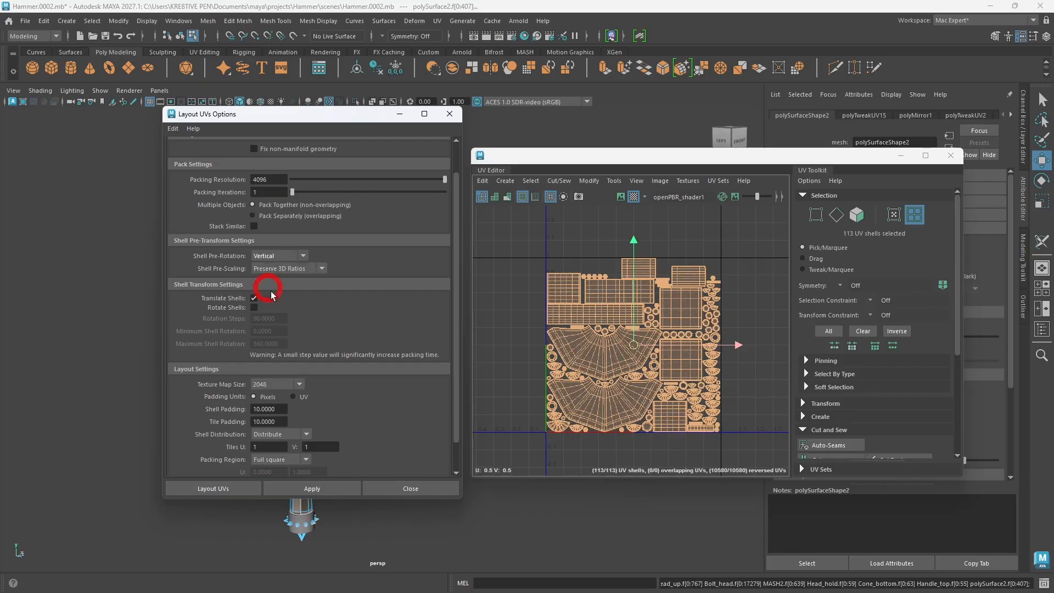
{"action": "left_click", "coordinate": [336, 488]}
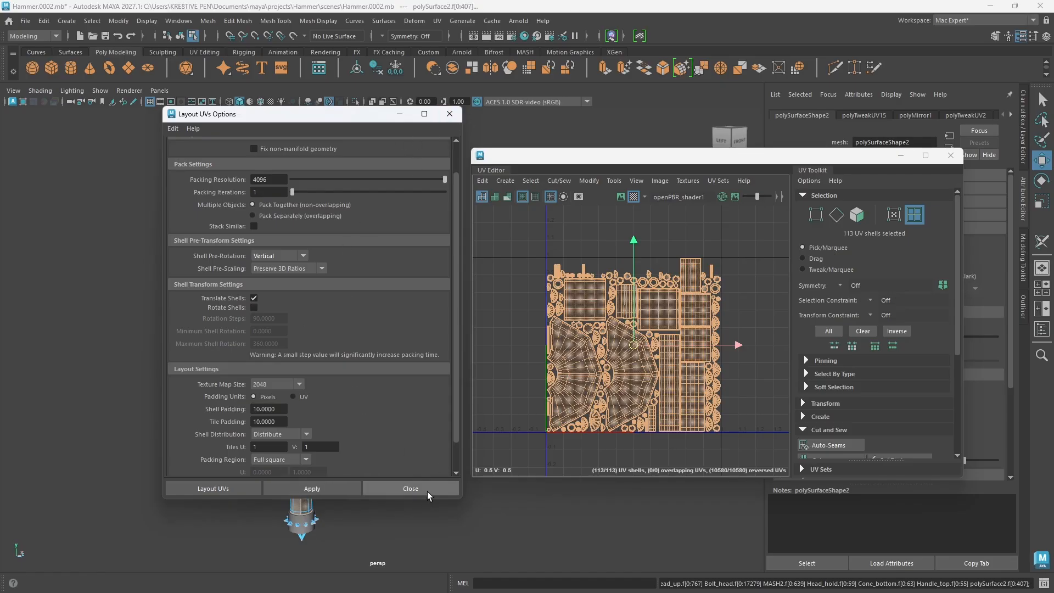
{"action": "scroll", "coordinate": [346, 280], "scroll_direction": "down", "scroll_amount": 2}
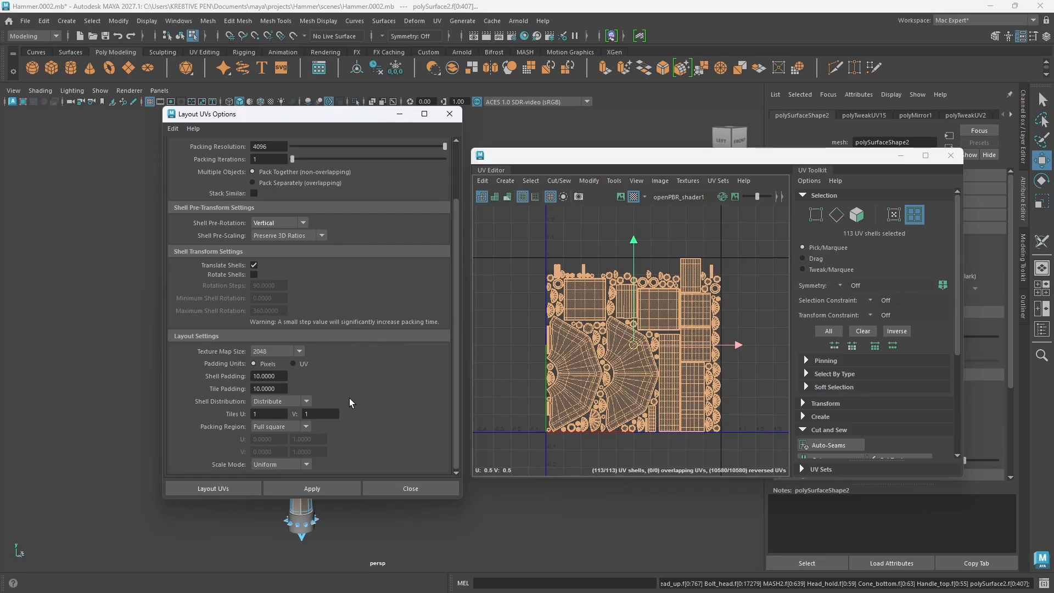
{"action": "scroll", "coordinate": [339, 328], "scroll_direction": "up", "scroll_amount": 4}
{"action": "scroll", "coordinate": [330, 439], "scroll_direction": "down", "scroll_amount": 4}
{"action": "left_click", "coordinate": [400, 489]}
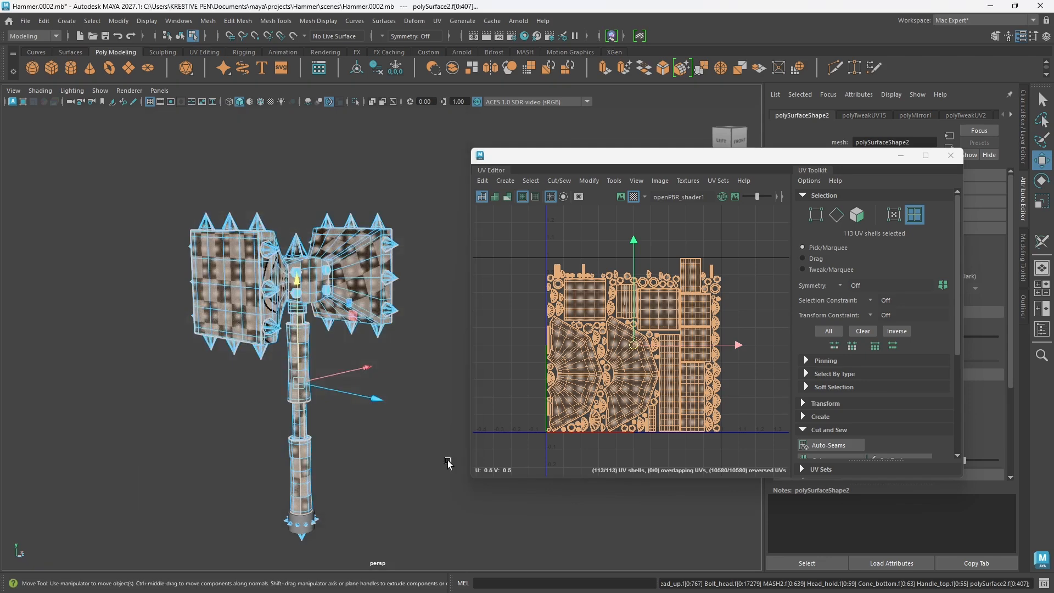
Step: Select the handle's bottom brace and check whether its UV shells belong to the packed layout
{"action": "left_click_drag", "start_coordinate": [325, 450], "coordinate": [325, 423], "text": "alt"}
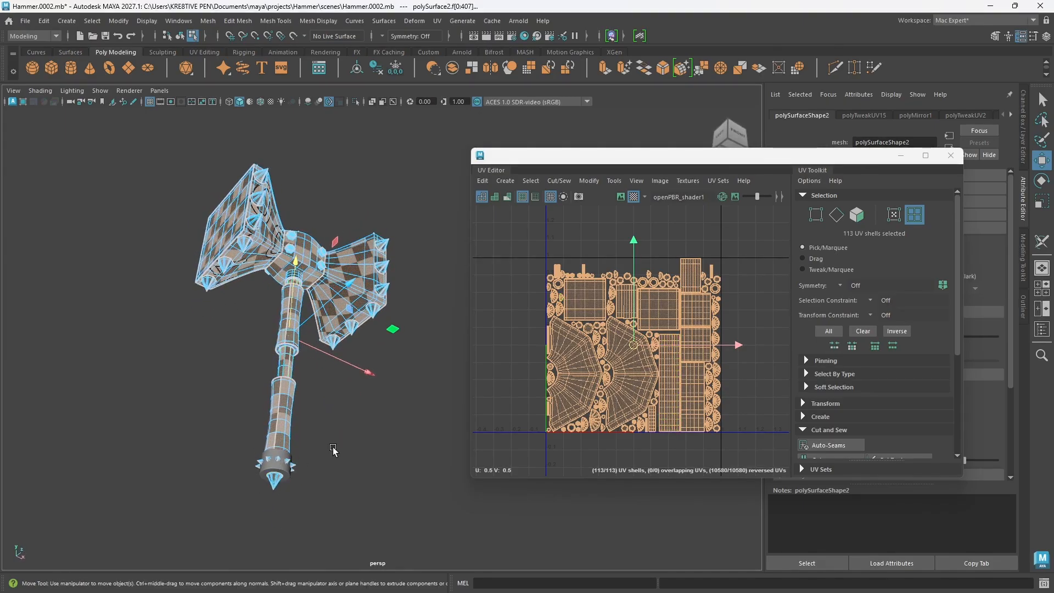
{"action": "right_click_drag", "start_coordinate": [332, 447], "coordinate": [387, 251]}
{"action": "left_click", "coordinate": [279, 468]}
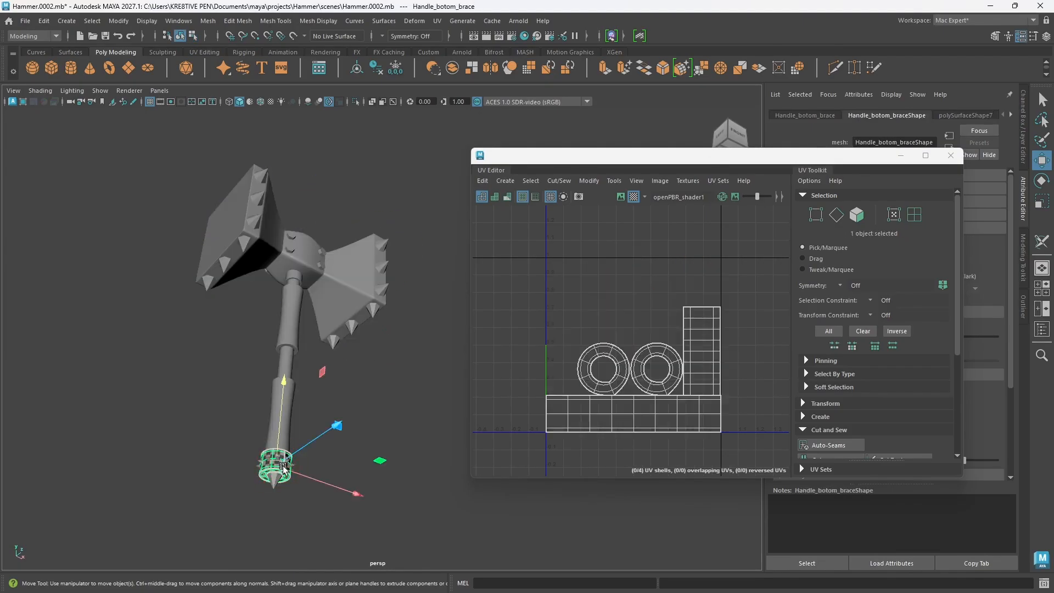
{"action": "mouse_move", "coordinate": [325, 464]}
{"action": "left_mouse_down", "text": "alt"}
{"action": "mouse_move", "coordinate": [314, 497]}
{"action": "mouse_move", "coordinate": [307, 461]}
{"action": "left_mouse_up", "text": "alt"}
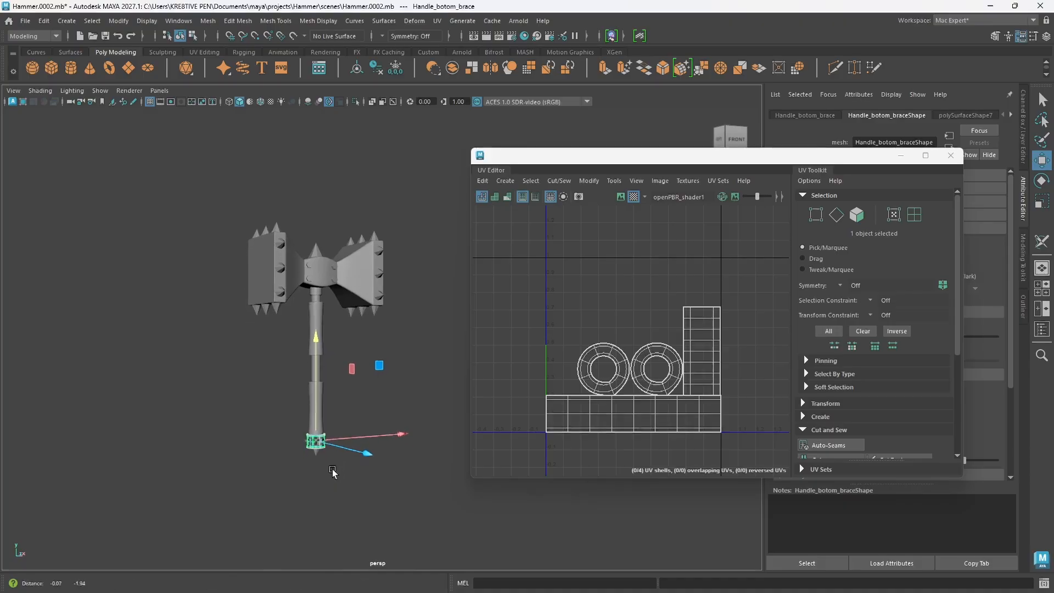
Step: Select all hammer parts including the bottom brace, lay out their UVs together and inspect the packing
{"action": "left_click_drag", "start_coordinate": [197, 144], "coordinate": [425, 485]}
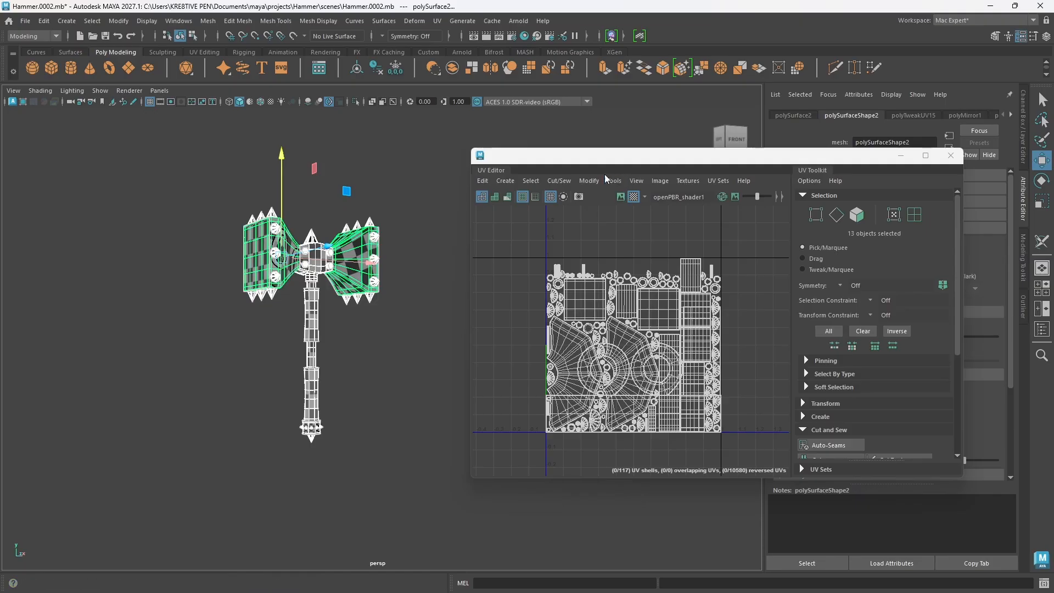
{"action": "left_click", "coordinate": [590, 181]}
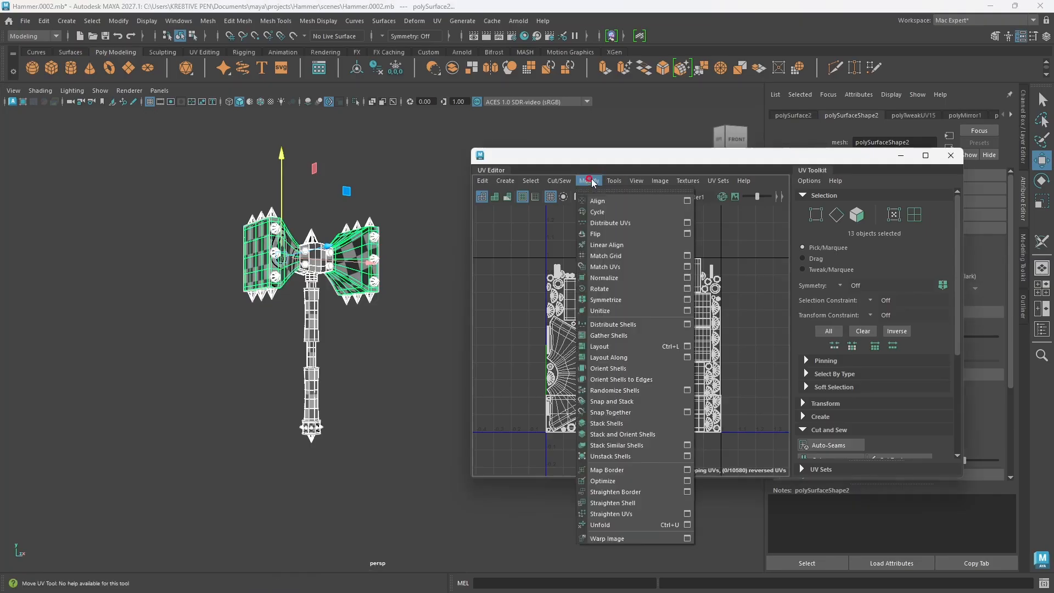
{"action": "left_click", "coordinate": [621, 347]}
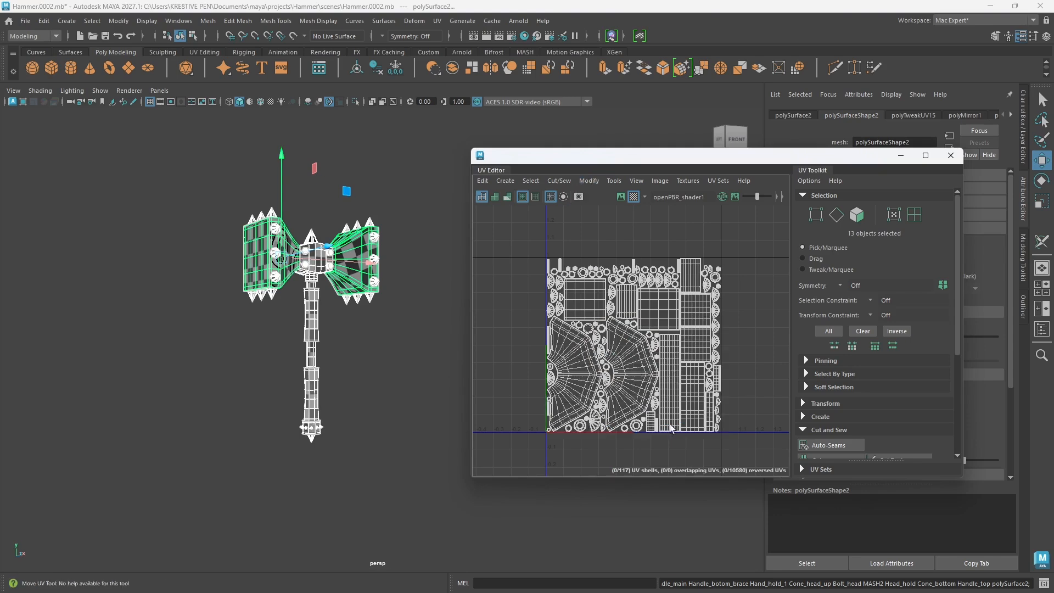
{"action": "scroll", "coordinate": [666, 384], "scroll_direction": "up", "scroll_amount": 6}
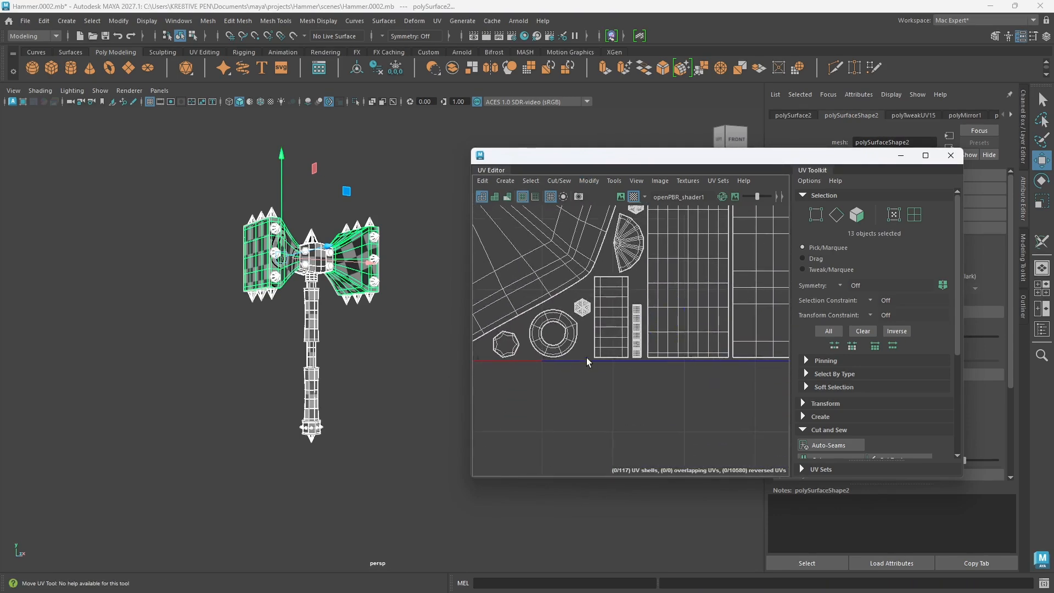
{"action": "scroll", "coordinate": [587, 357], "scroll_direction": "down", "scroll_amount": 6}
{"action": "middle_click_drag", "start_coordinate": [590, 338], "coordinate": [587, 401], "text": "alt"}
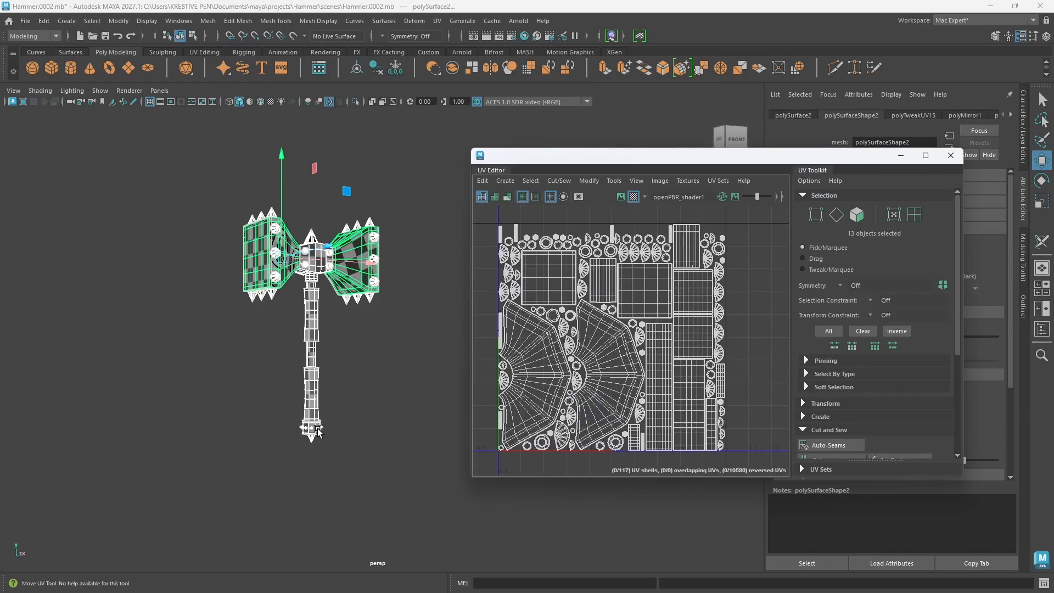
Step: Switch to UV shell selection and examine how the packed shells of all parts fill the tile
{"action": "right_click_drag", "start_coordinate": [614, 341], "coordinate": [581, 334]}
{"action": "left_click", "coordinate": [604, 344]}
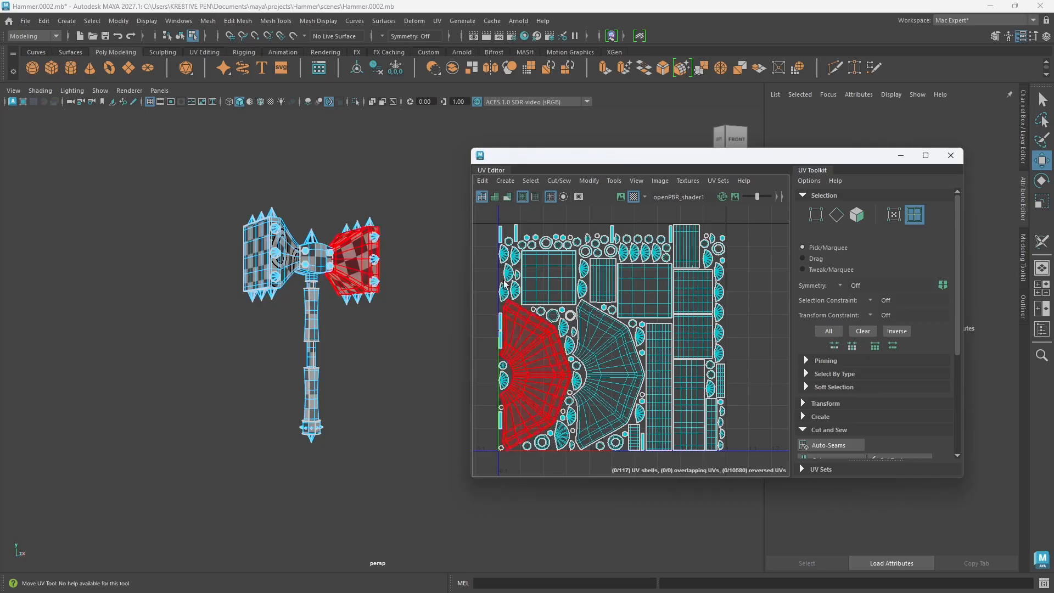
{"action": "scroll", "coordinate": [689, 363], "scroll_direction": "down", "scroll_amount": 5}
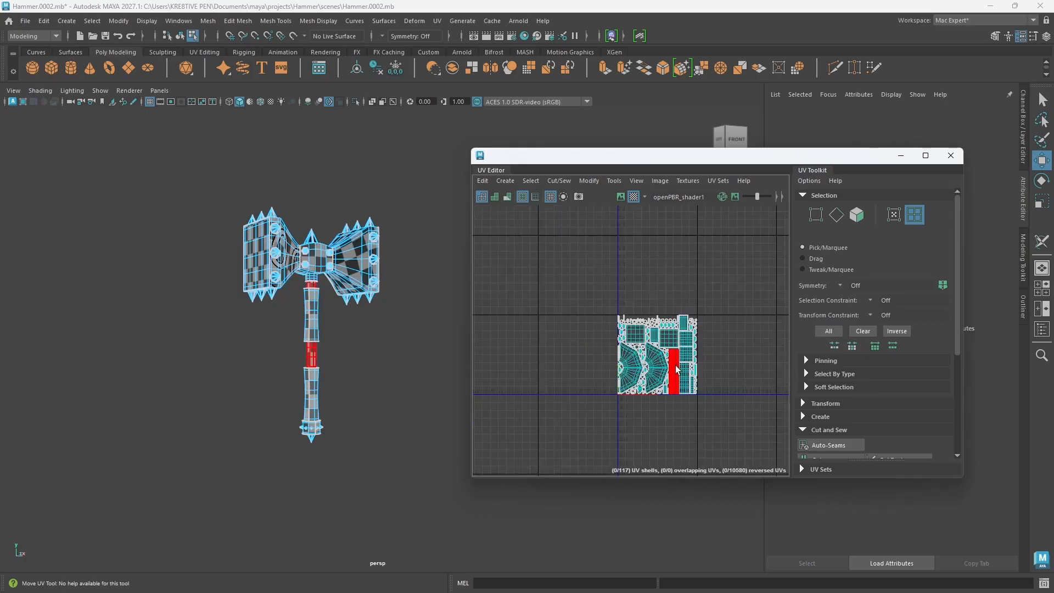
{"action": "scroll", "coordinate": [677, 368], "scroll_direction": "up", "scroll_amount": 5}
{"action": "scroll", "coordinate": [677, 364], "scroll_direction": "down", "scroll_amount": 4}
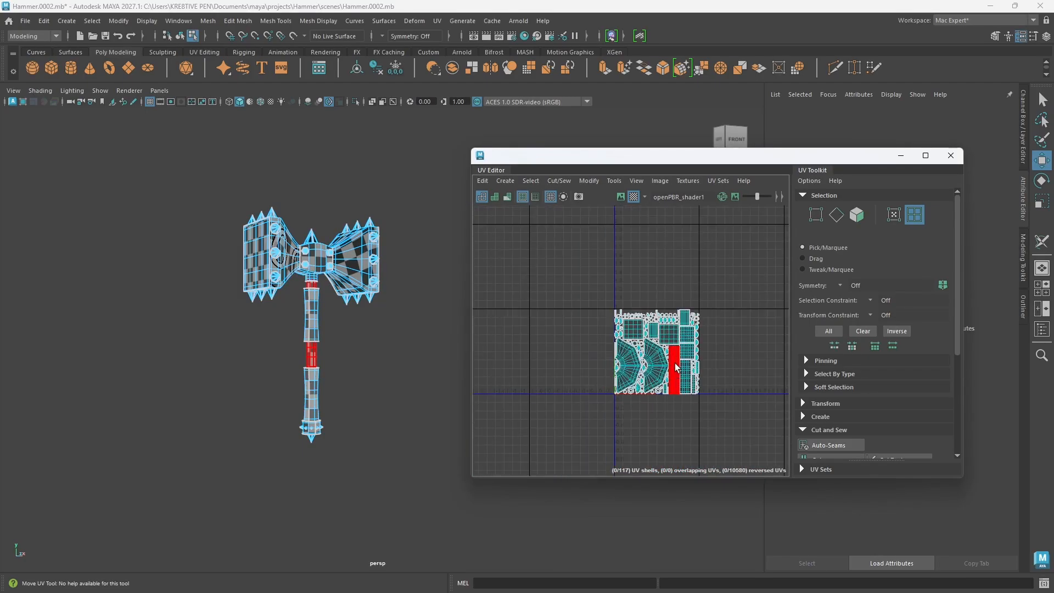
{"action": "middle_click_drag", "start_coordinate": [679, 372], "coordinate": [622, 371], "text": "alt"}
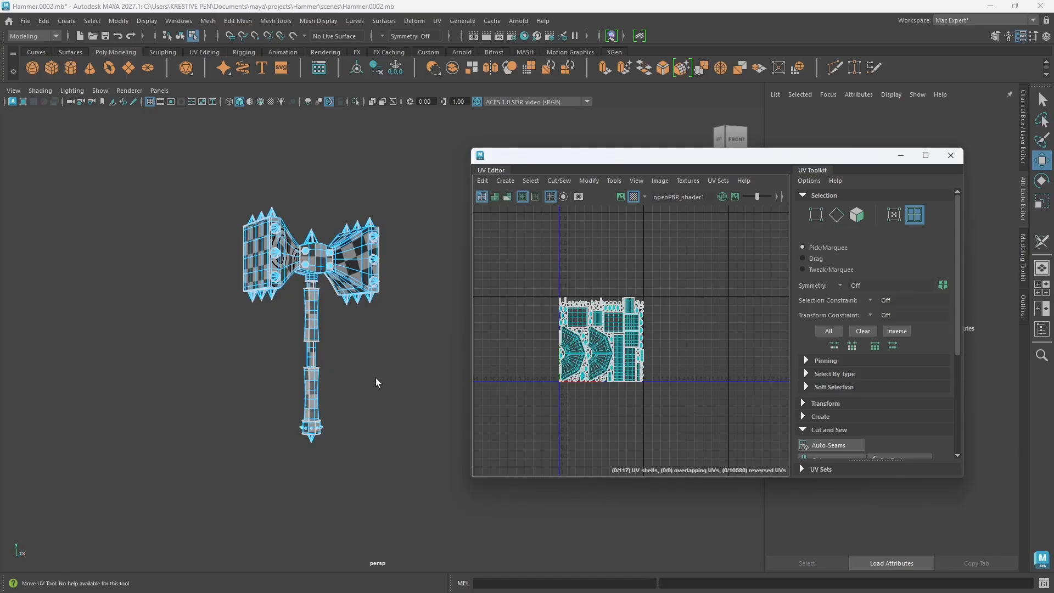
Step: Return to object selection and select all parts of the hammer
{"action": "right_click_drag", "start_coordinate": [381, 268], "coordinate": [437, 254]}
{"action": "left_click_drag", "start_coordinate": [211, 158], "coordinate": [438, 524]}
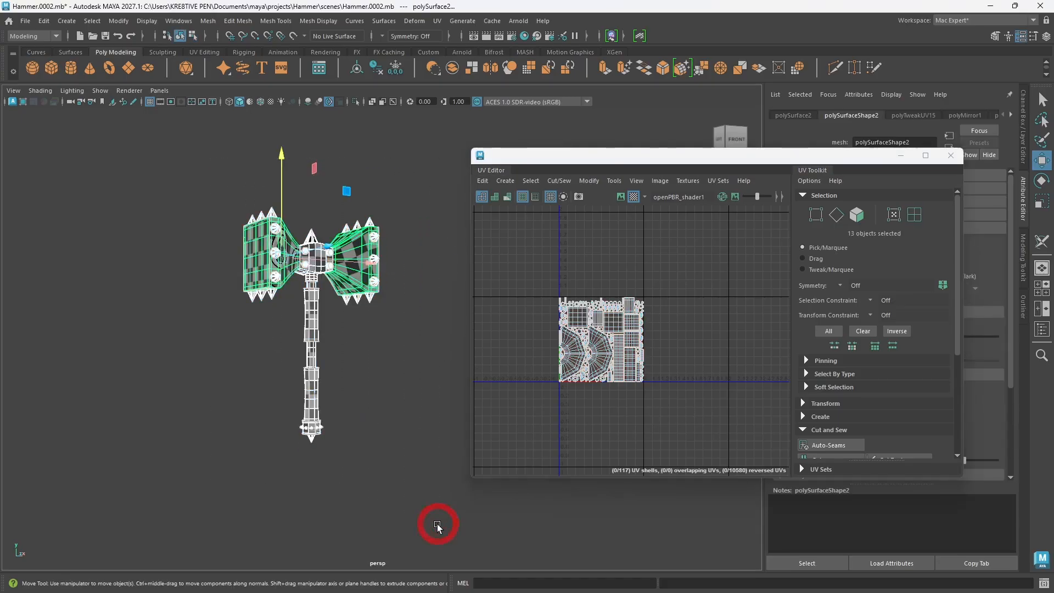
Step: Clean up all selected hammer parts by deleting their history, freezing their transformations and centering their pivots
{"action": "left_click", "coordinate": [374, 70]}
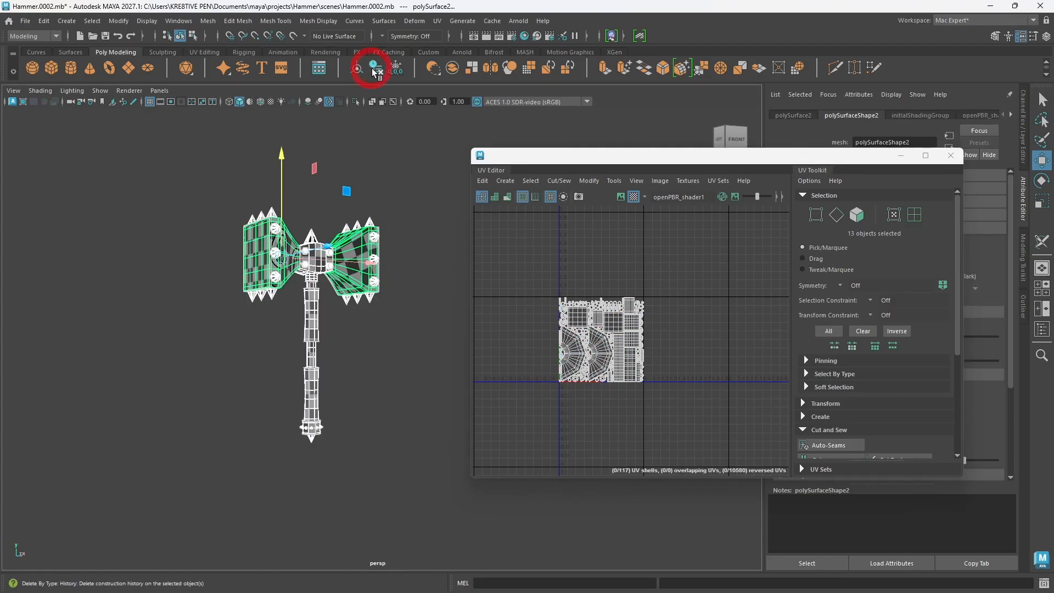
{"action": "left_click", "coordinate": [395, 68]}
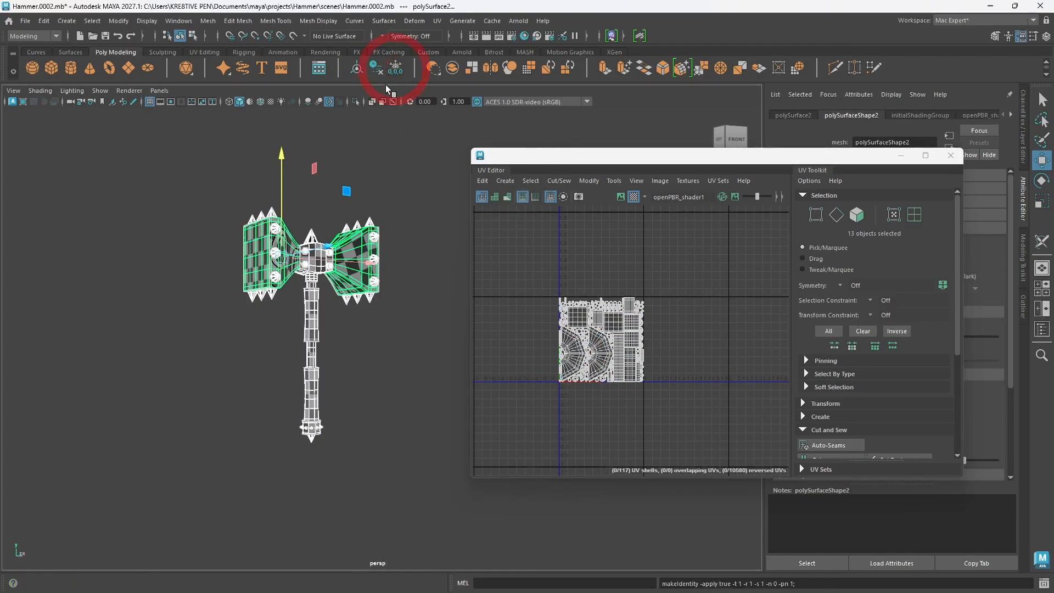
{"action": "left_click", "coordinate": [357, 68]}
{"action": "left_click_drag", "start_coordinate": [432, 307], "coordinate": [296, 320], "text": "alt"}
{"action": "left_click_drag", "start_coordinate": [525, 247], "coordinate": [681, 417]}
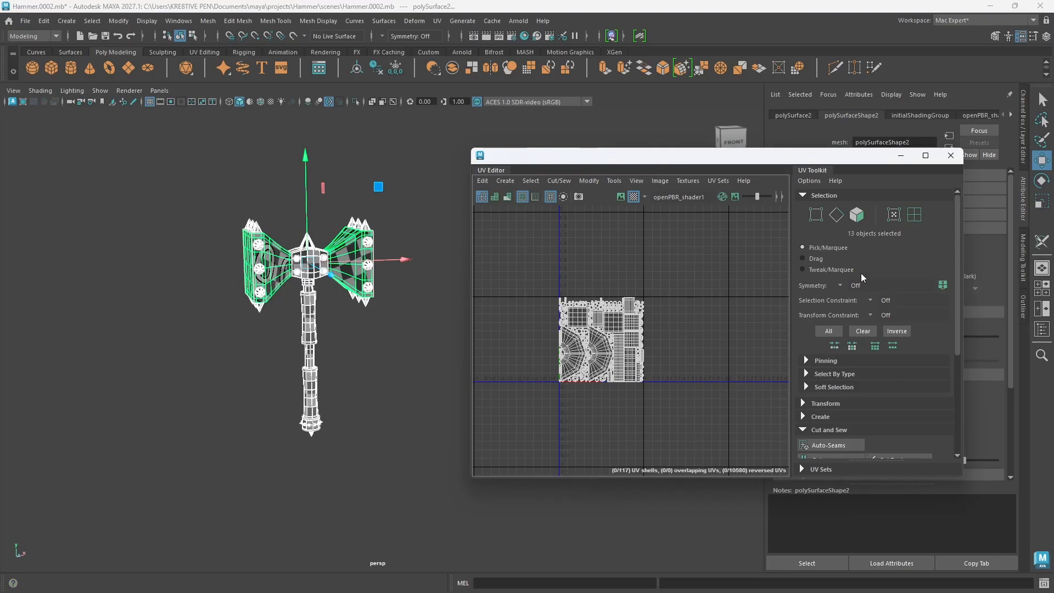
Step: Close the UV Editor and deselect all parts of the hammer
{"action": "left_click", "coordinate": [951, 155]}
{"action": "scroll", "coordinate": [376, 373], "scroll_direction": "down", "scroll_amount": 2}
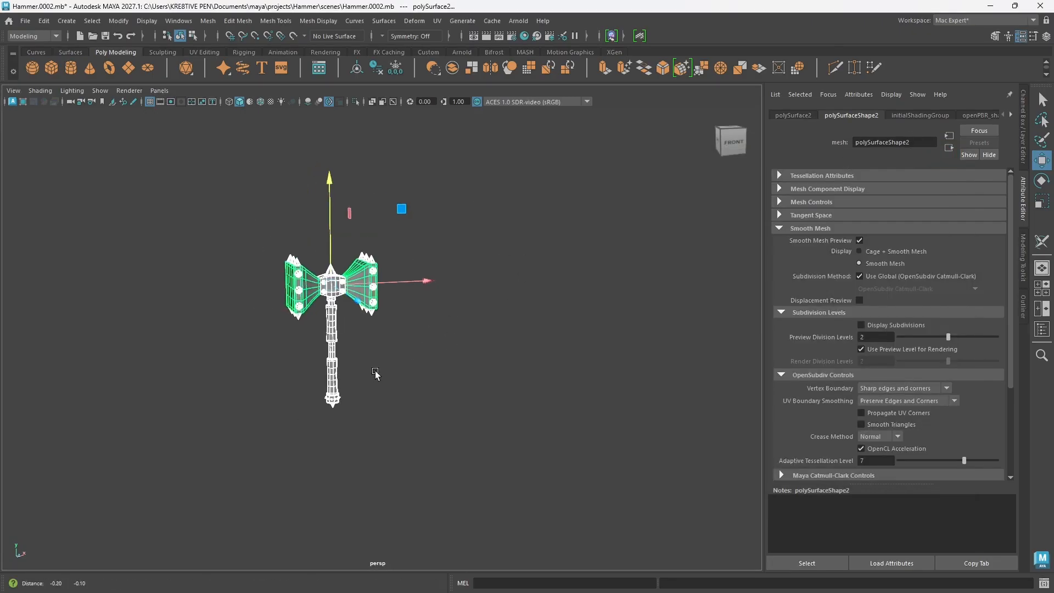
{"action": "scroll", "coordinate": [376, 374], "scroll_direction": "up", "scroll_amount": 5}
{"action": "right_click", "coordinate": [438, 268]}
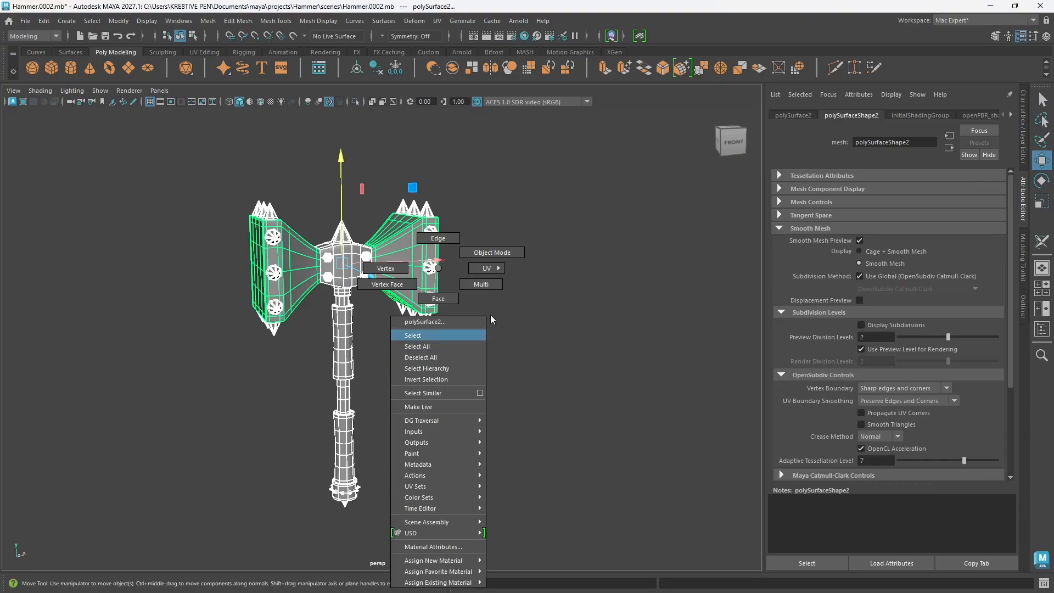
{"action": "left_click", "coordinate": [539, 308]}
{"action": "left_click_drag", "start_coordinate": [400, 417], "coordinate": [419, 402], "text": "alt"}
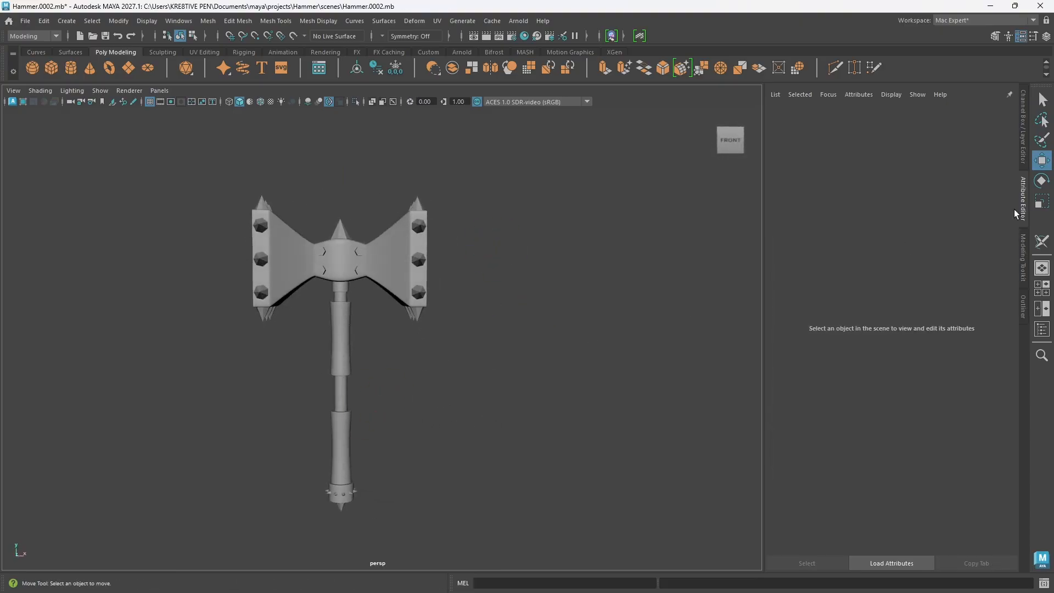
Step: Show the Outliner and select the Handle and Head groups in turn to check which parts each contains
{"action": "left_click", "coordinate": [1023, 156]}
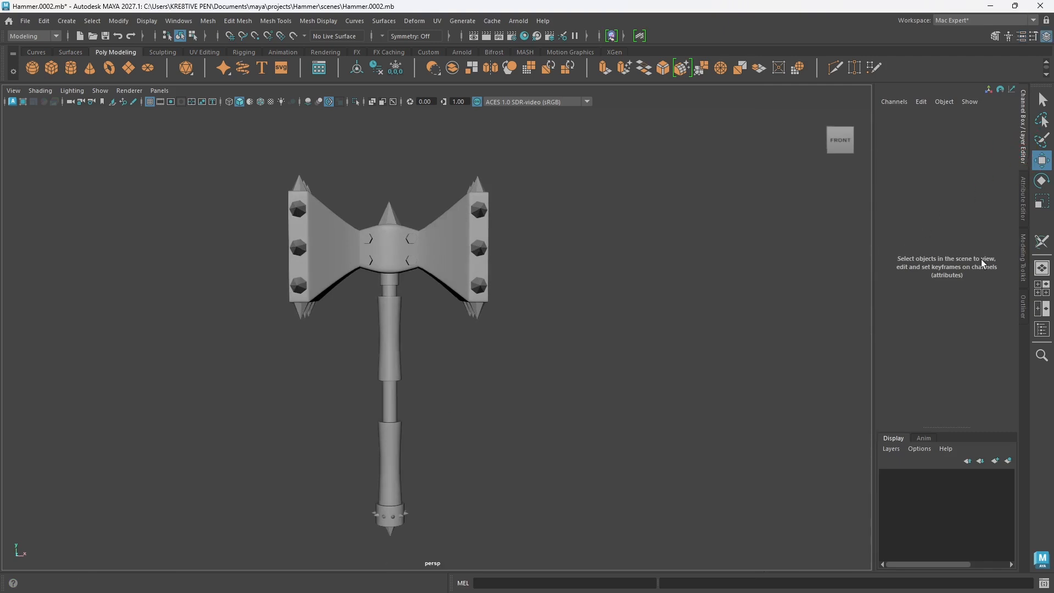
{"action": "left_click", "coordinate": [1024, 258]}
{"action": "left_click", "coordinate": [1024, 306]}
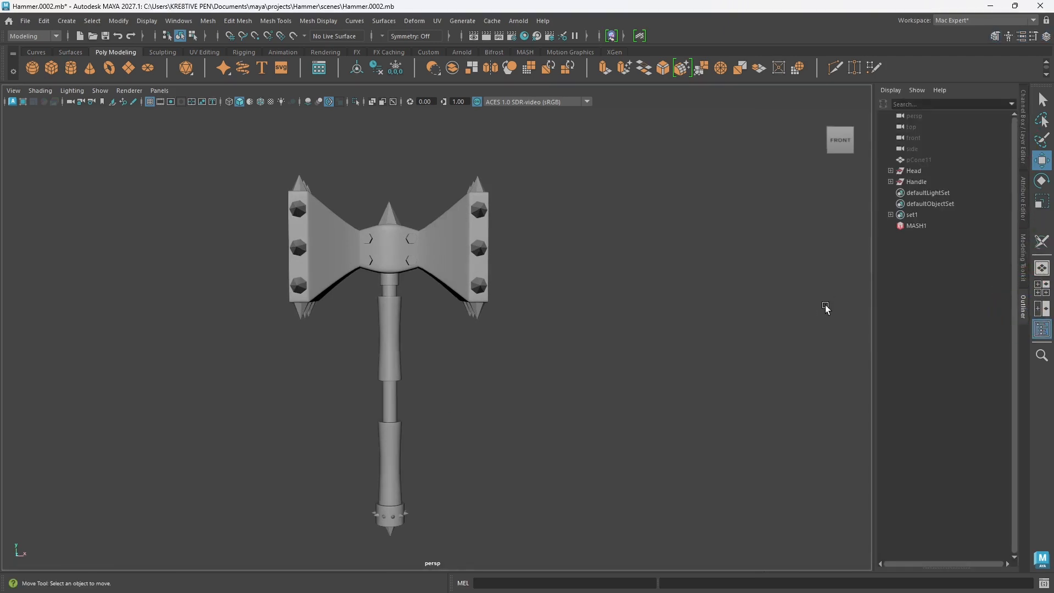
{"action": "left_click", "coordinate": [916, 182]}
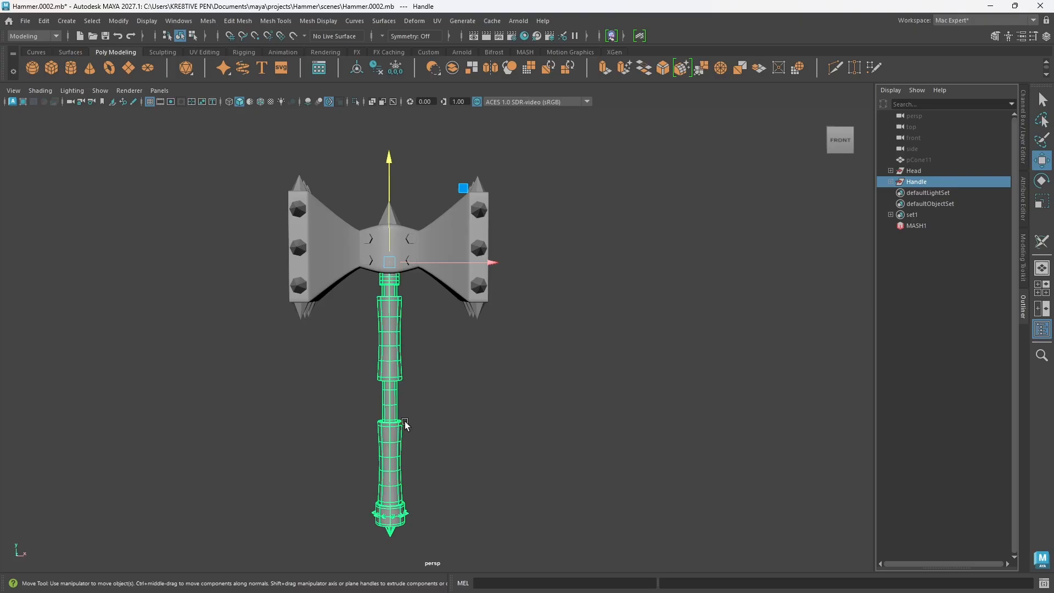
{"action": "left_click", "coordinate": [922, 171]}
{"action": "left_click_drag", "start_coordinate": [390, 381], "coordinate": [410, 408], "text": "alt"}
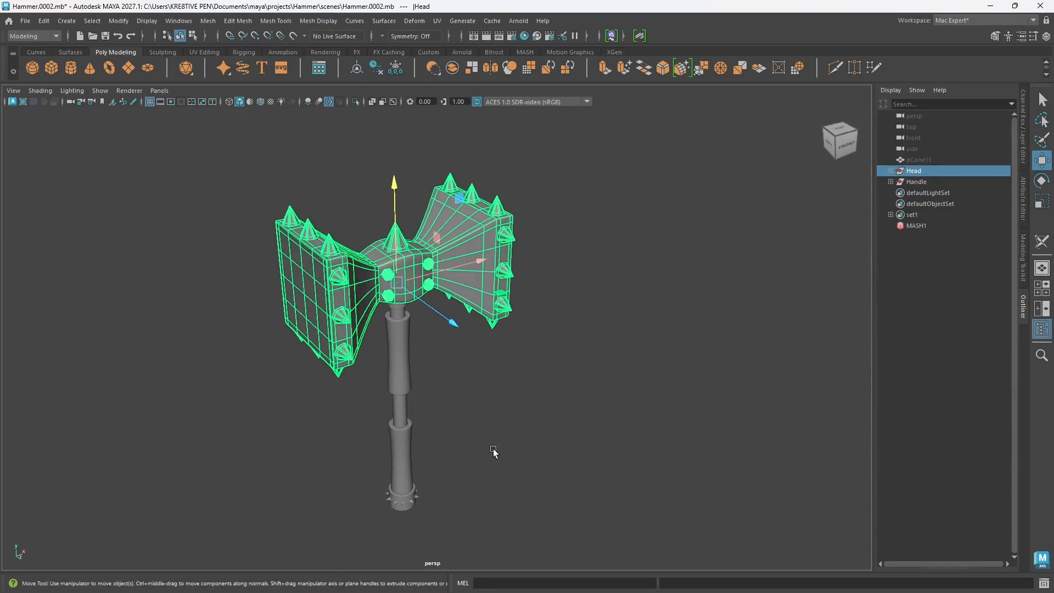
Step: Select the hammer's head mesh and expand the Head group and its nested Head group to locate it
{"action": "left_click", "coordinate": [508, 447]}
{"action": "left_click", "coordinate": [466, 292]}
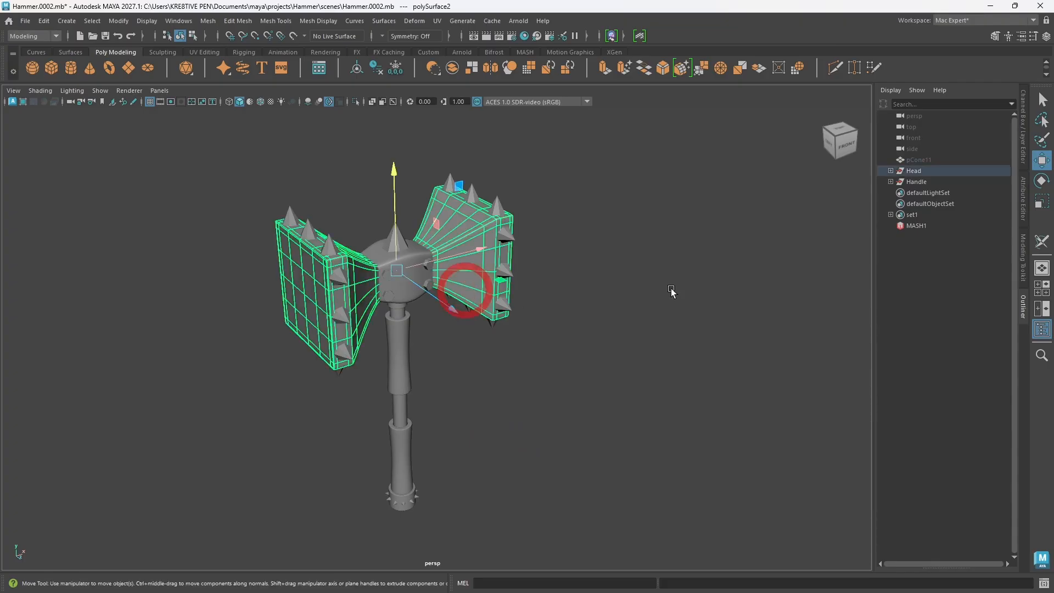
{"action": "left_click", "coordinate": [891, 171]}
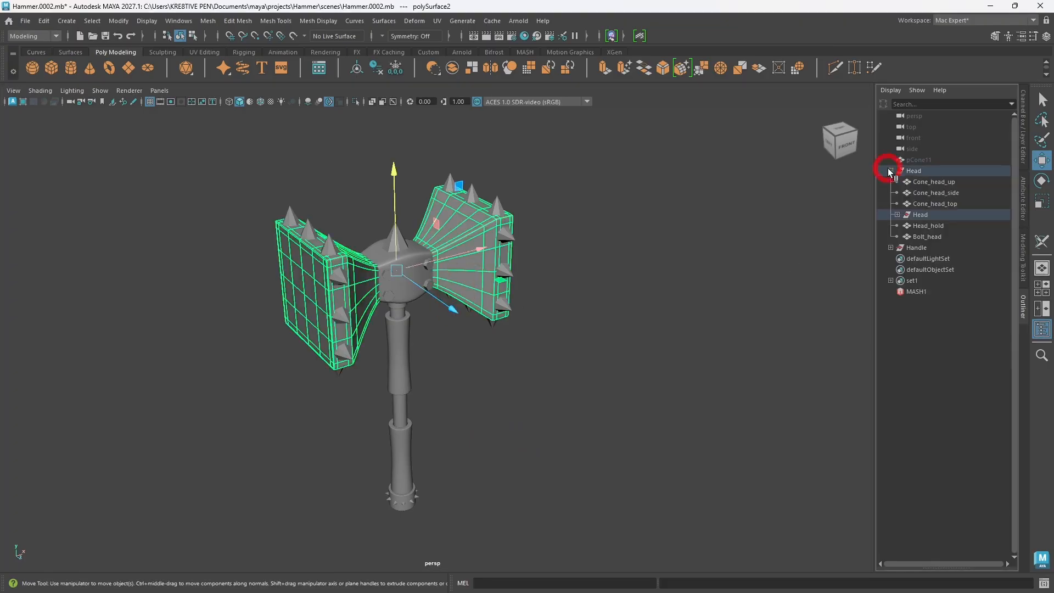
{"action": "left_click", "coordinate": [897, 215]}
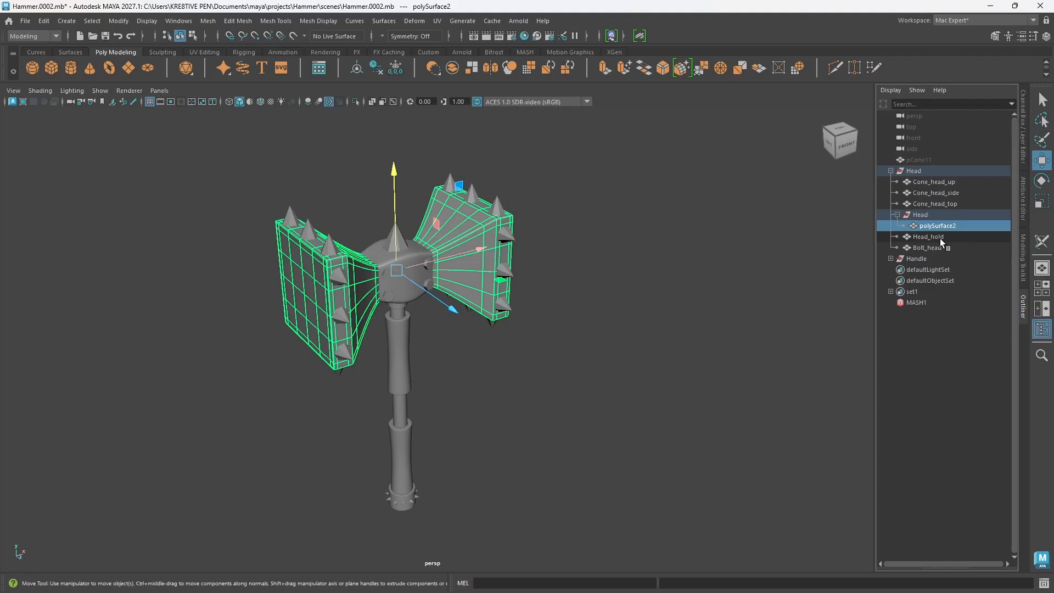
Step: Check which parts of the model Head_hold, polySurface2 and Bolt_head are by selecting them in the Outliner
{"action": "middle_click_drag", "start_coordinate": [942, 242], "coordinate": [926, 242]}
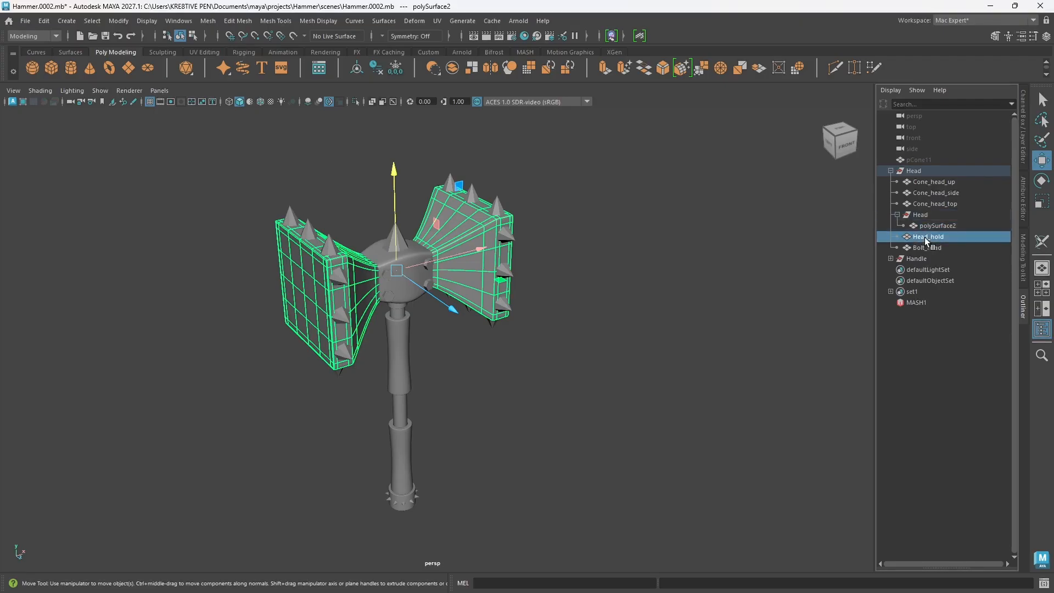
{"action": "left_click", "coordinate": [928, 237]}
{"action": "left_click", "coordinate": [938, 226], "text": "ctrl"}
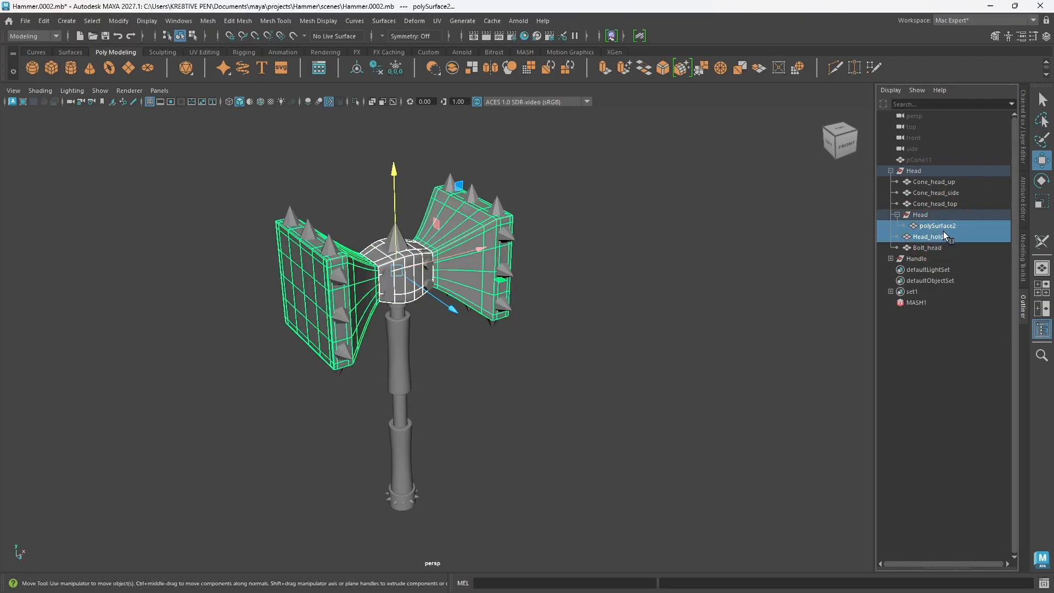
{"action": "right_click", "coordinate": [598, 321], "text": "shift"}
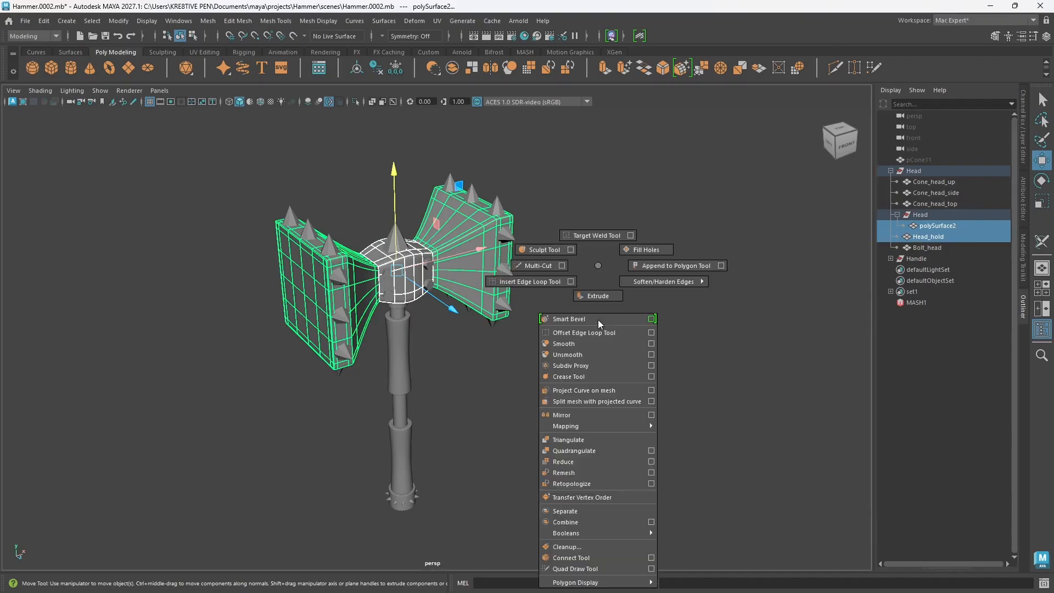
{"action": "left_click", "coordinate": [928, 238]}
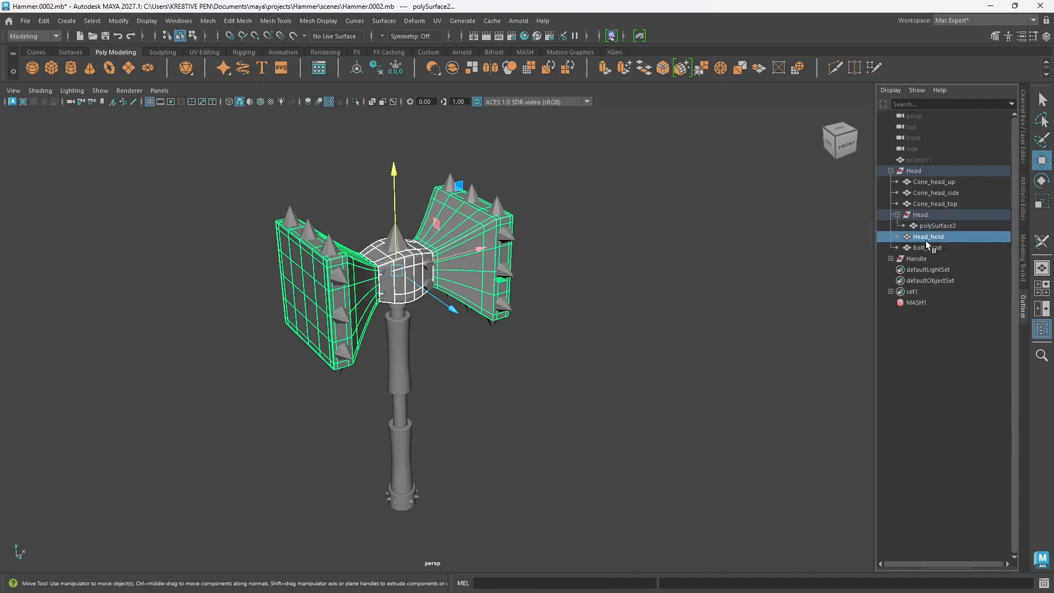
{"action": "left_click", "coordinate": [926, 238]}
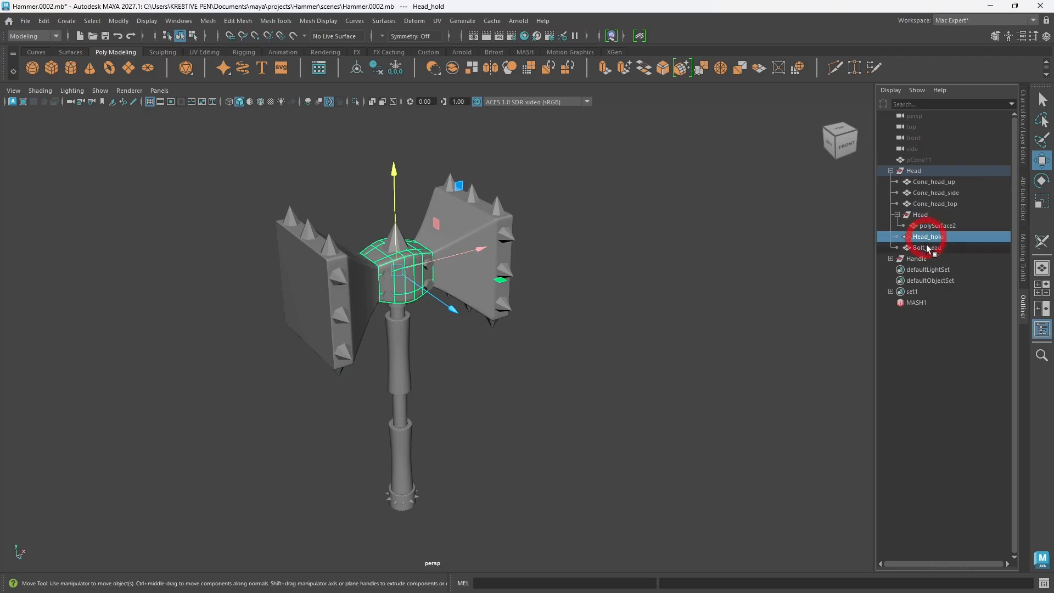
{"action": "left_click", "coordinate": [927, 247]}
{"action": "left_click", "coordinate": [928, 237]}
Step: Move polySurface2 out of the nested Head group into the outer Head group and check the nested group's contents
{"action": "left_click", "coordinate": [932, 228]}
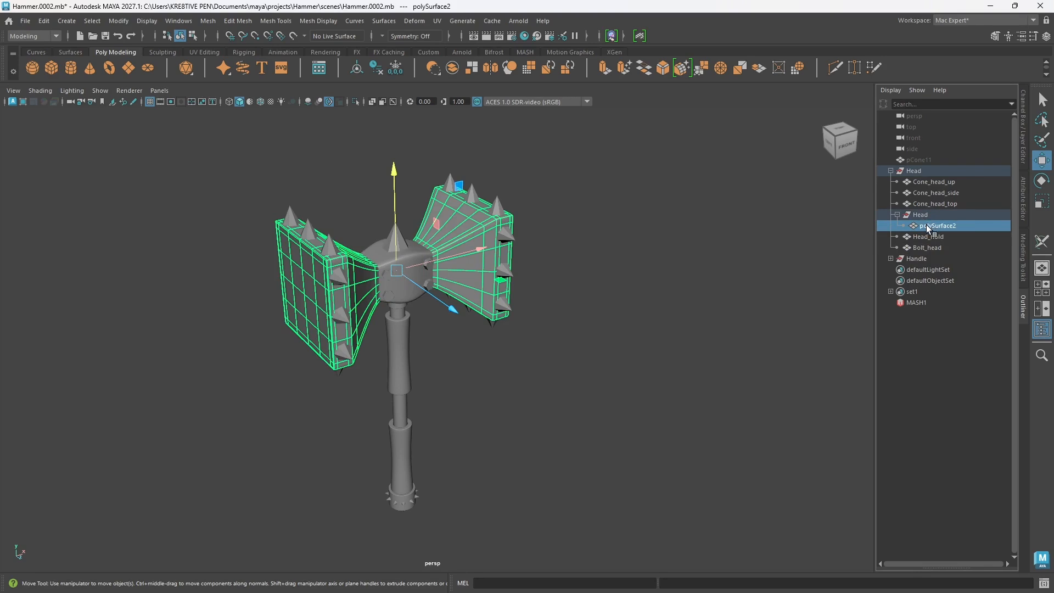
{"action": "left_click_drag", "start_coordinate": [928, 229], "coordinate": [928, 214]}
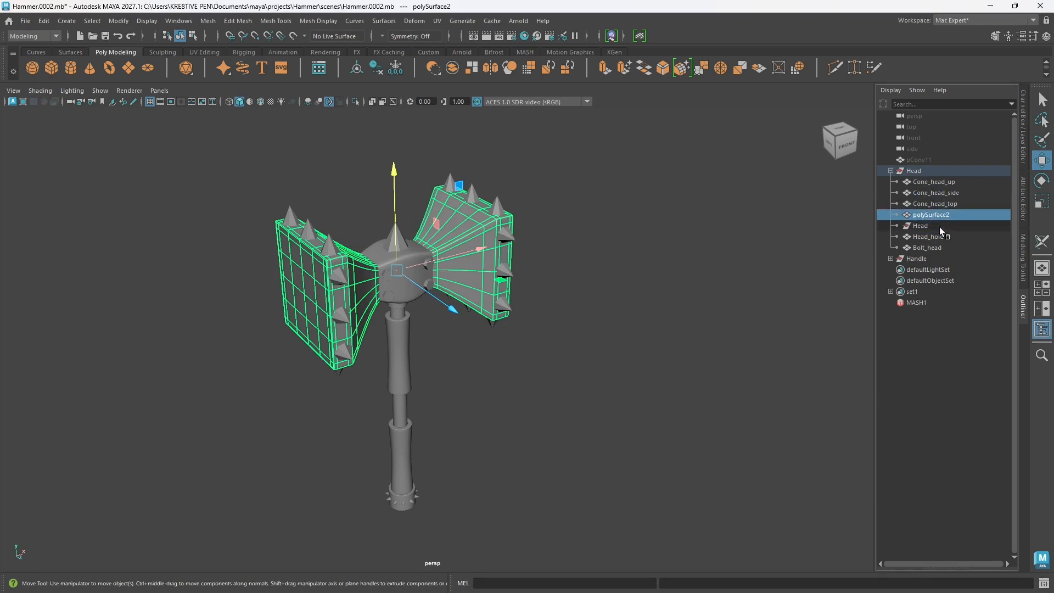
{"action": "left_click", "coordinate": [919, 228]}
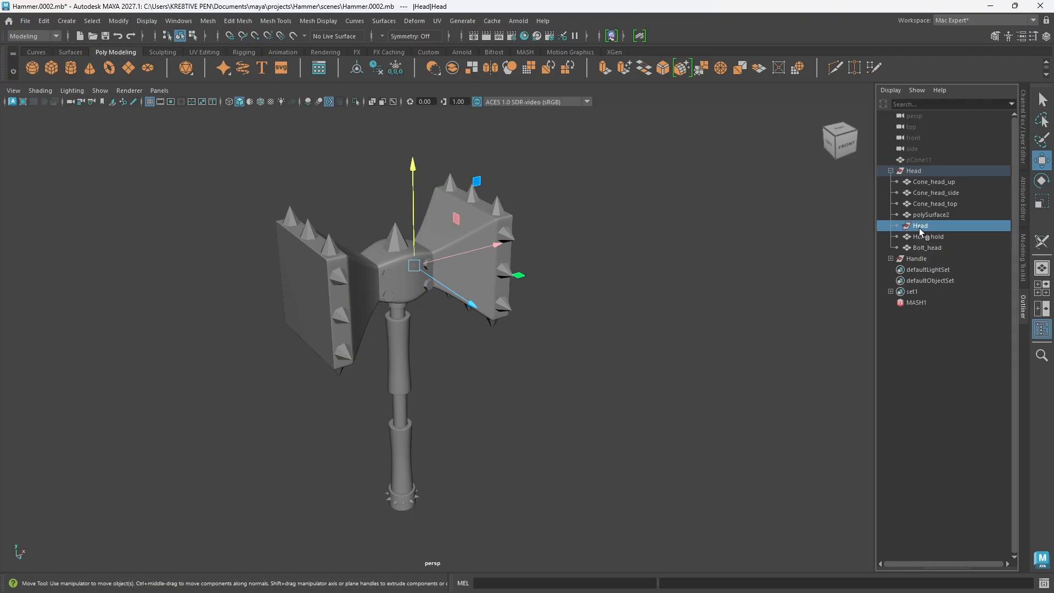
Step: Delete the construction history of polySurface2 and remove the emptied nested Head group
{"action": "left_click", "coordinate": [481, 292]}
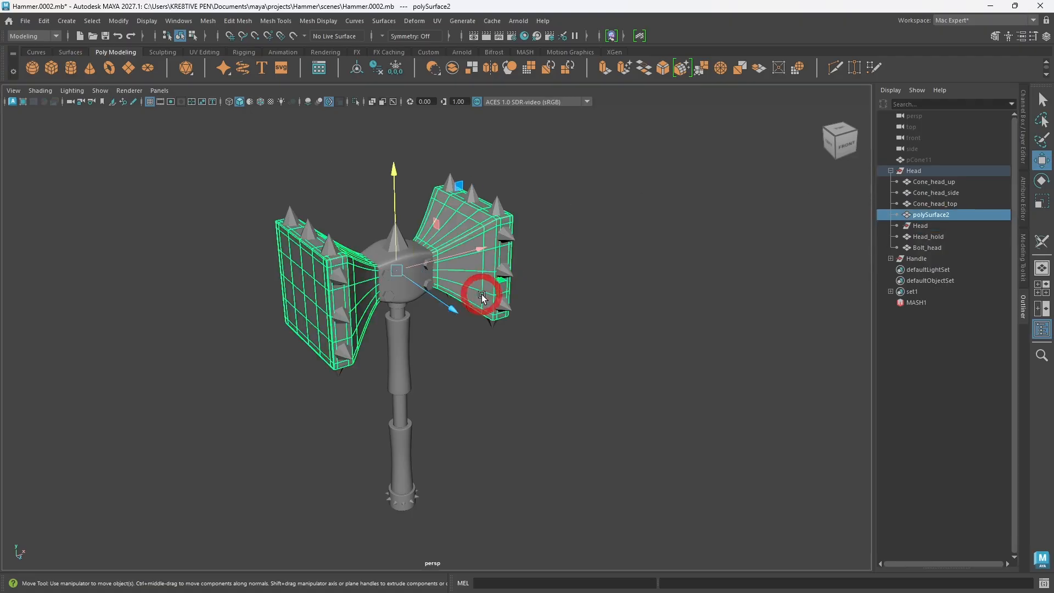
{"action": "left_click", "coordinate": [379, 71]}
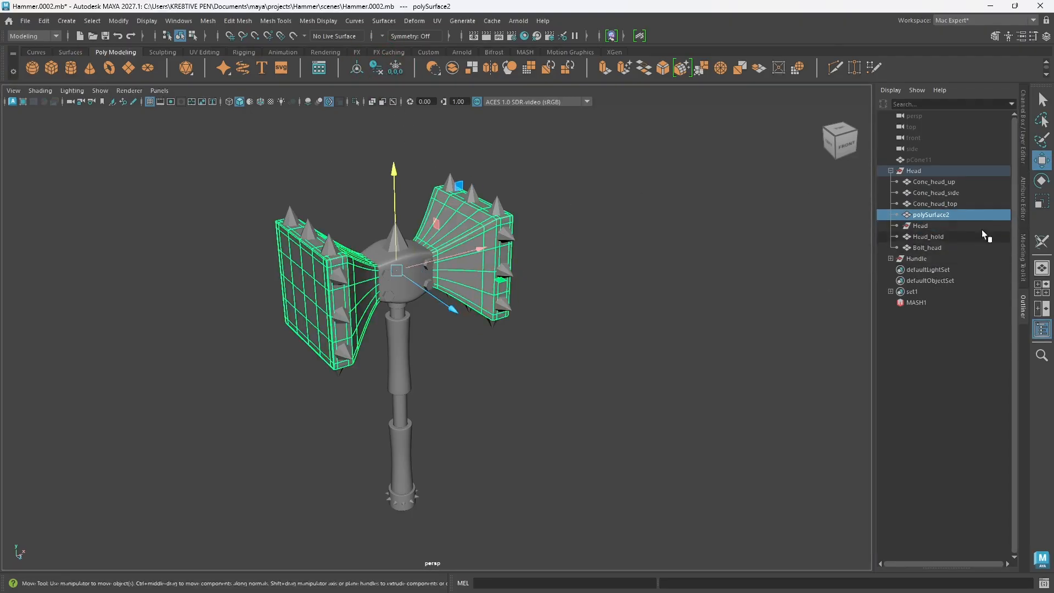
{"action": "left_click", "coordinate": [921, 225]}
{"action": "key", "text": "Delete"}
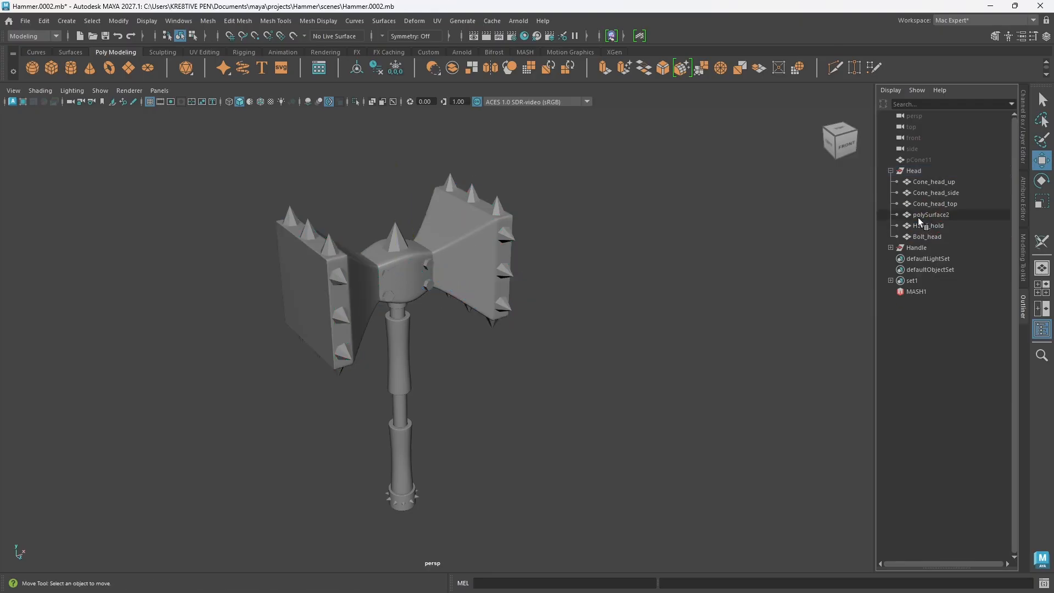
Step: Rename the polySurface2 mesh as Head
{"action": "left_click", "coordinate": [928, 215]}
{"action": "left_click", "coordinate": [928, 225]}
{"action": "double_click", "coordinate": [922, 215]}
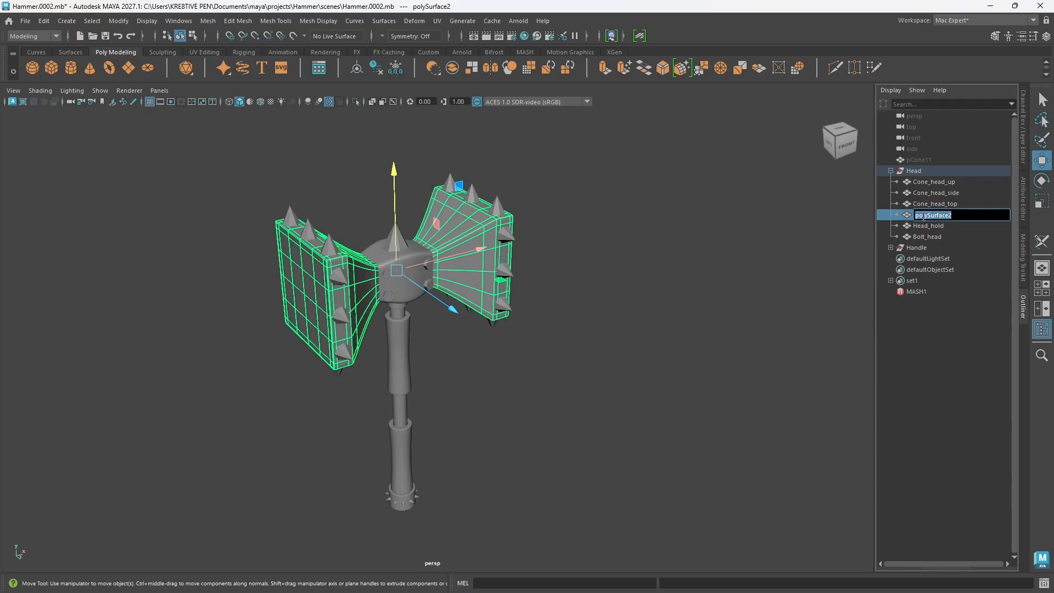
{"action": "type", "text": "Head"}
{"action": "key", "text": "Return"}
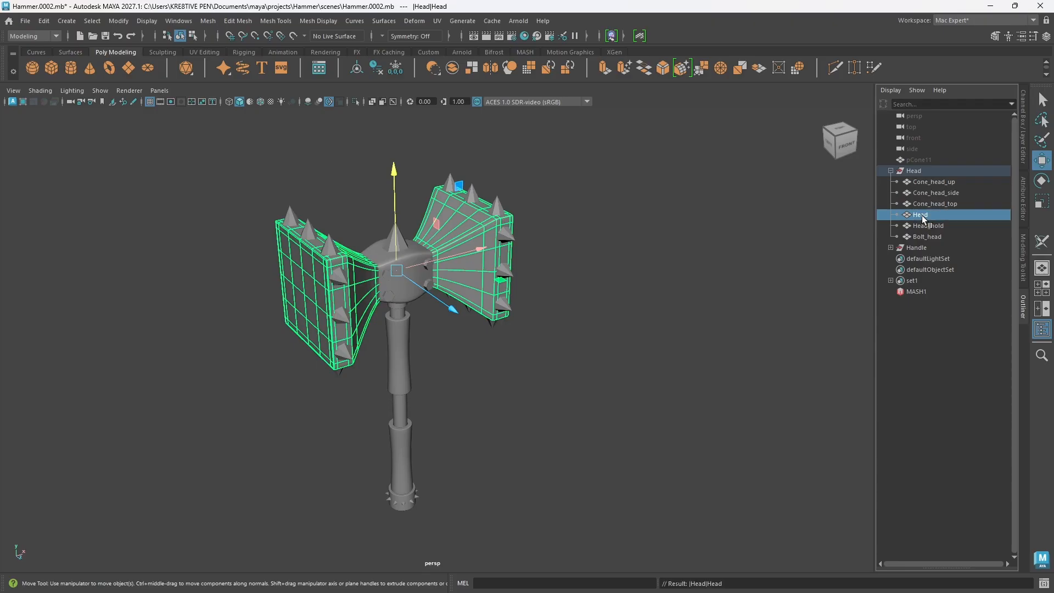
Step: Check the UV shells of the Head mesh in the UV Editor, and close the editor
{"action": "left_click", "coordinate": [436, 21]}
{"action": "left_click", "coordinate": [438, 43]}
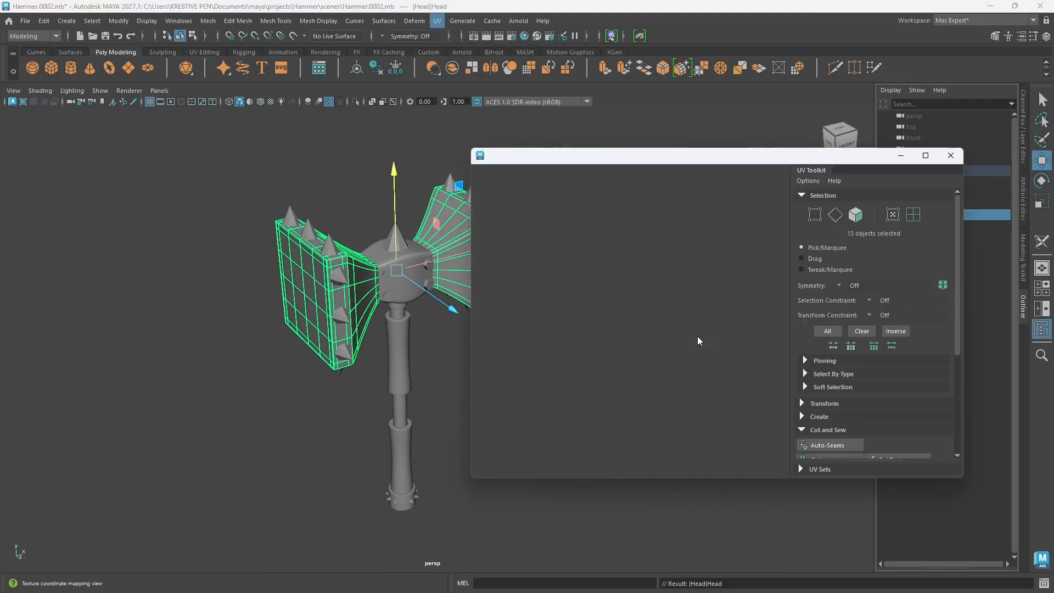
{"action": "left_click", "coordinate": [951, 158]}
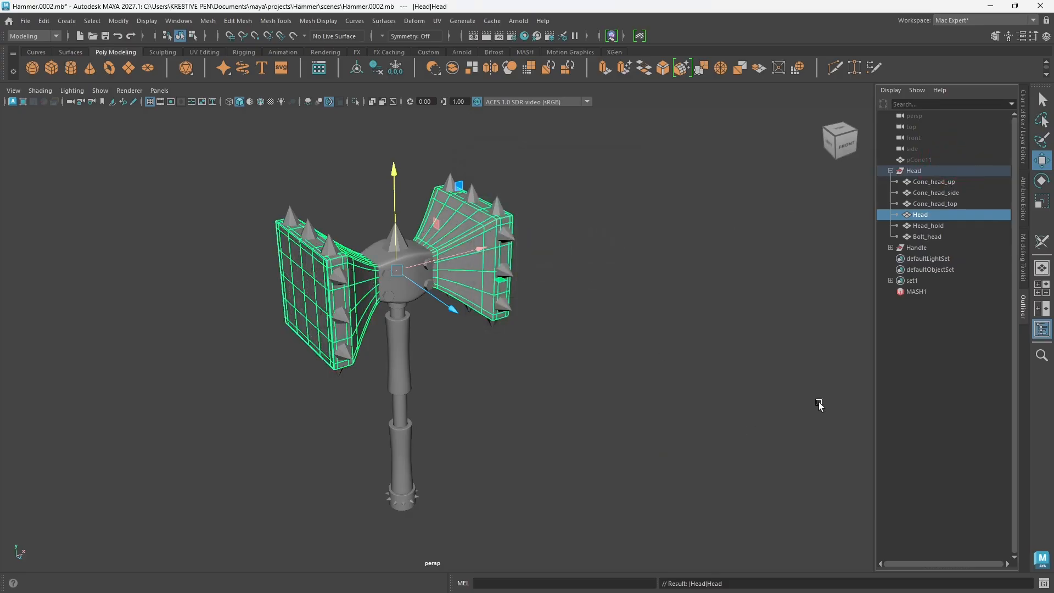
Step: Assign a new LookdevX Arnold Standard Surface material to the Head mesh and inspect it on the model
{"action": "left_click_drag", "start_coordinate": [509, 450], "coordinate": [502, 423], "text": "alt"}
{"action": "middle_click_drag", "start_coordinate": [501, 424], "coordinate": [526, 399], "text": "alt"}
{"action": "right_click", "coordinate": [496, 255]}
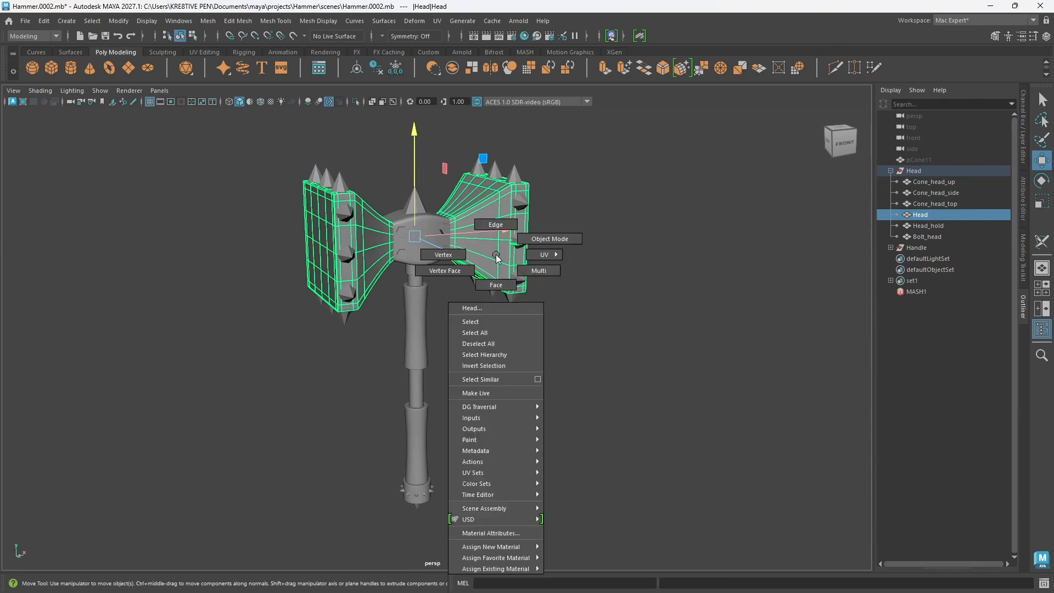
{"action": "mouse_move", "coordinate": [498, 549]}
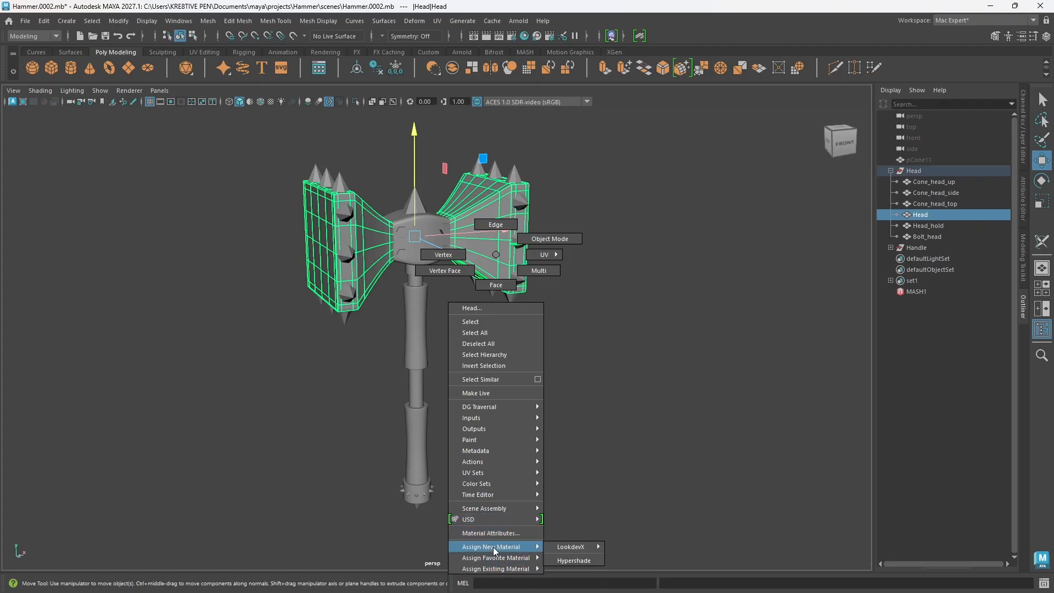
{"action": "mouse_move", "coordinate": [583, 553]}
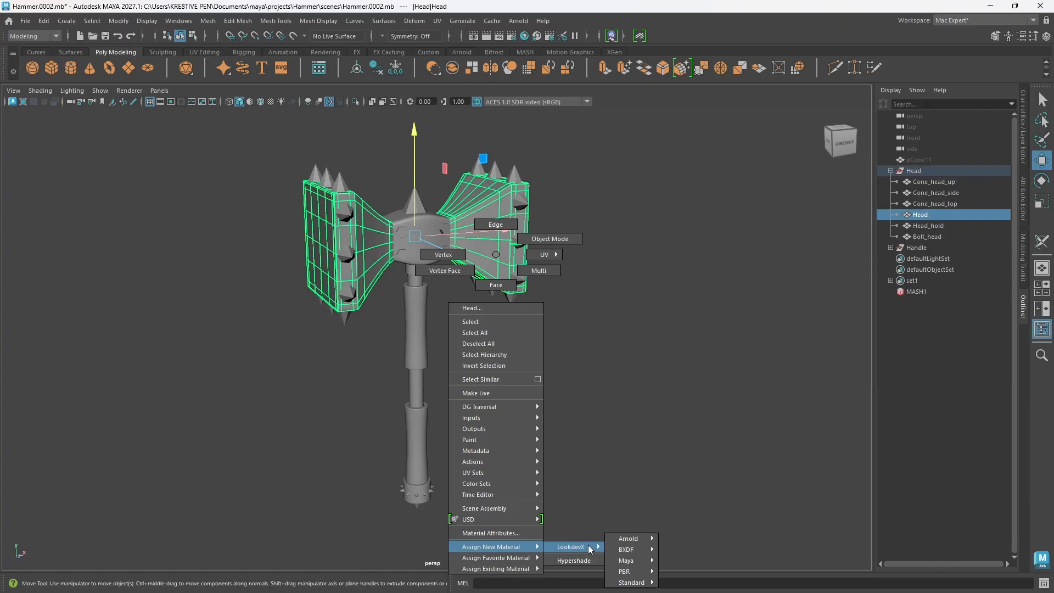
{"action": "mouse_move", "coordinate": [640, 541]}
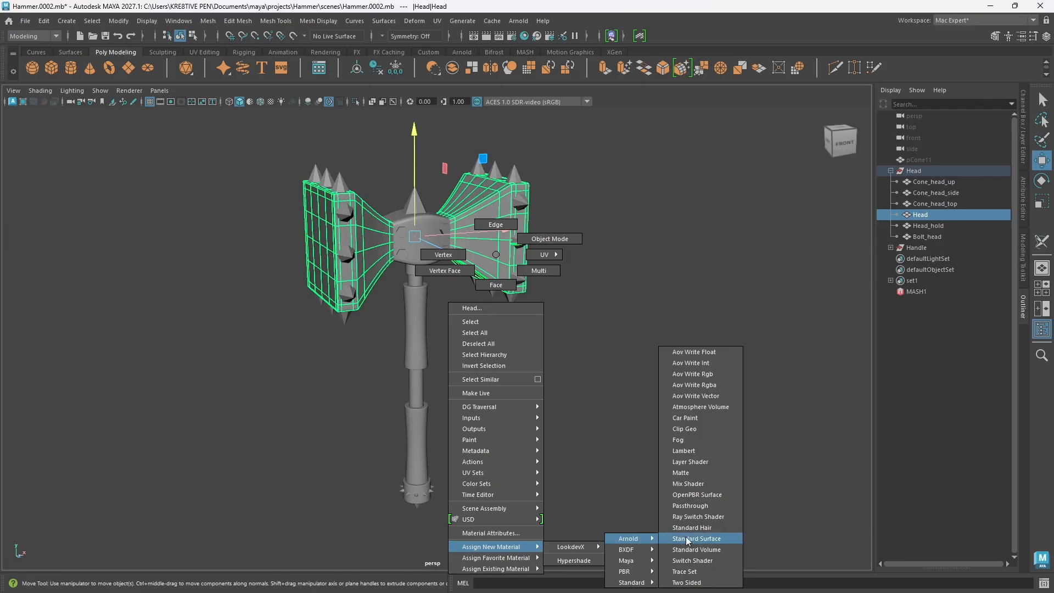
{"action": "left_click", "coordinate": [718, 541]}
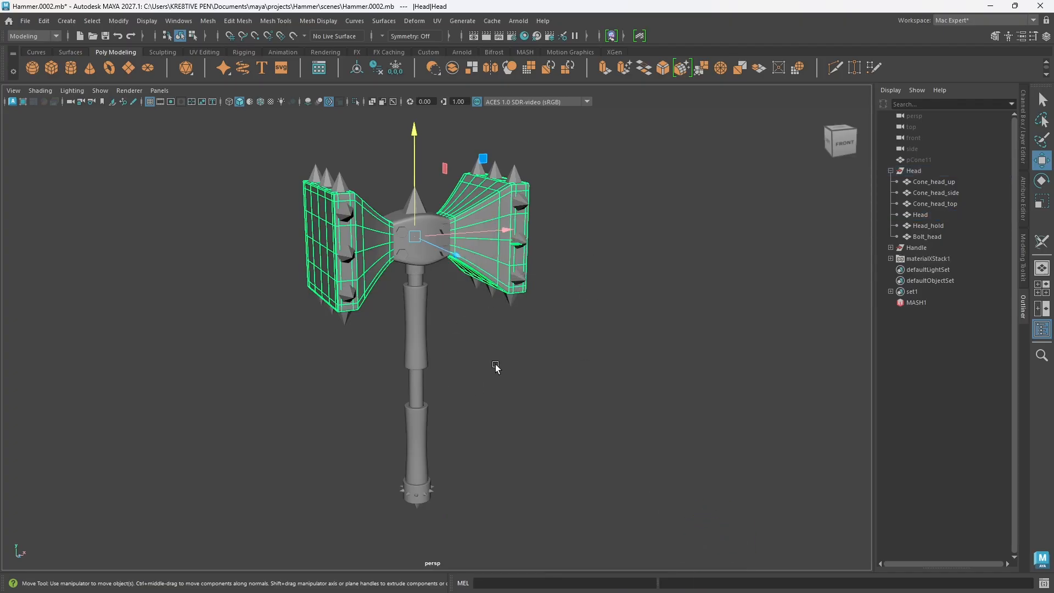
{"action": "left_click", "coordinate": [250, 102]}
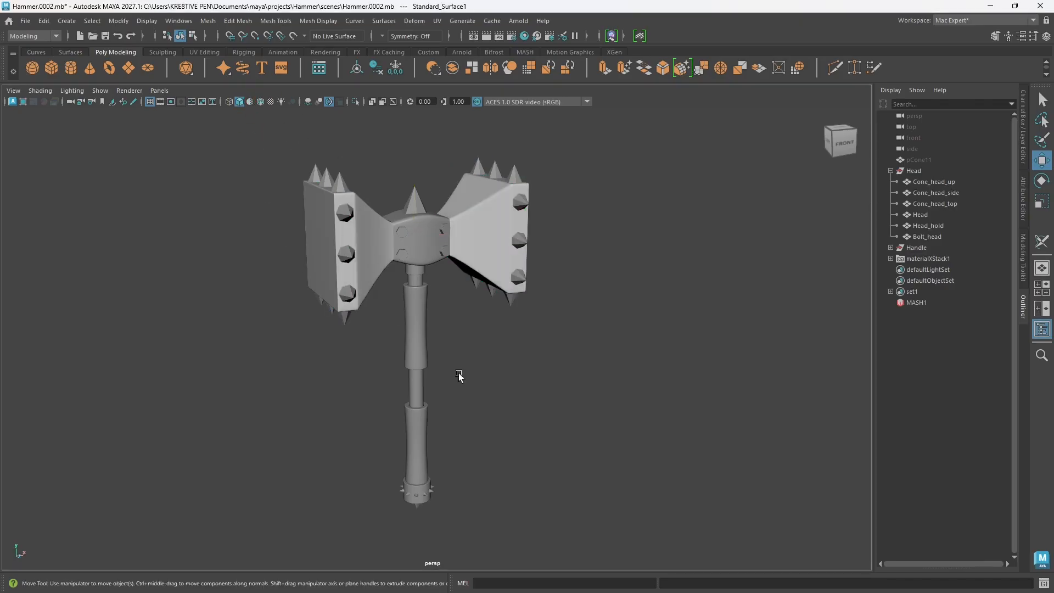
{"action": "mouse_move", "coordinate": [501, 400]}
{"action": "left_mouse_down", "text": "alt"}
{"action": "mouse_move", "coordinate": [448, 365]}
{"action": "mouse_move", "coordinate": [436, 401]}
{"action": "mouse_move", "coordinate": [494, 404]}
{"action": "left_mouse_up", "text": "alt"}
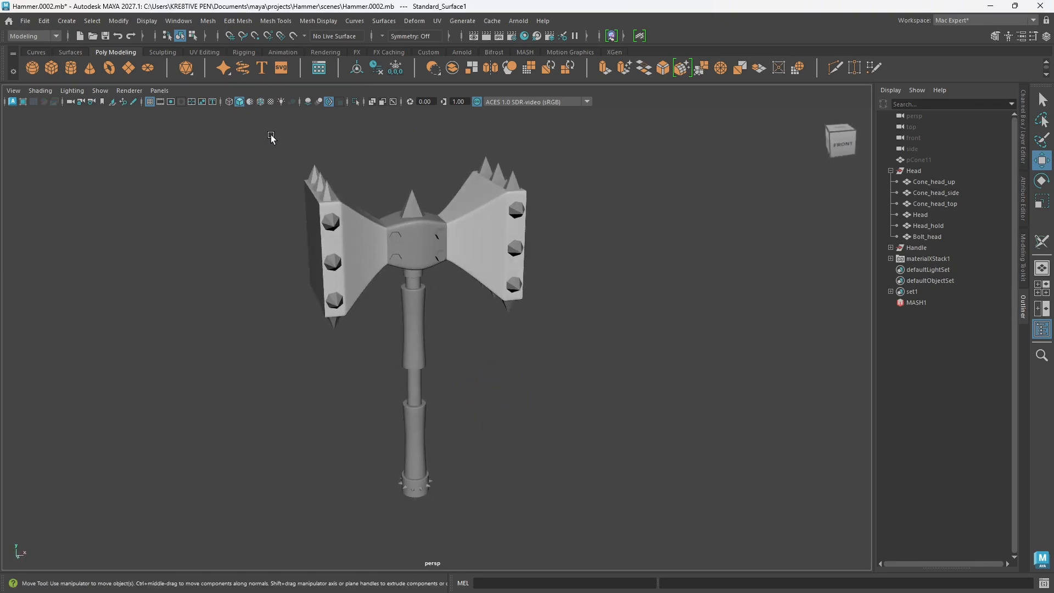
Step: Compare the hammer in textured and wireframe display, returning to textured shading
{"action": "left_click", "coordinate": [270, 103]}
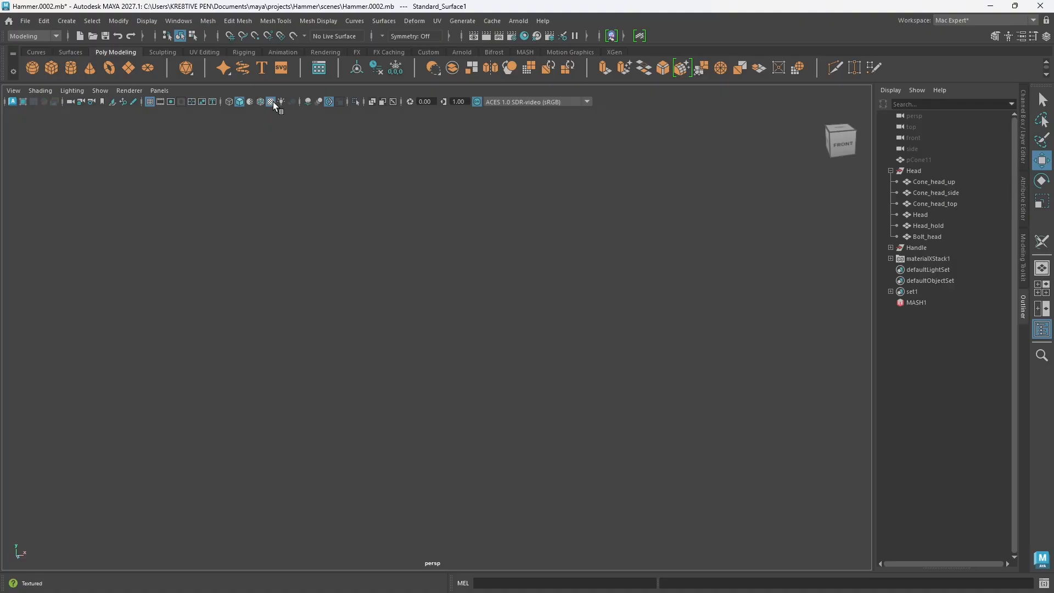
{"action": "left_click", "coordinate": [273, 101]}
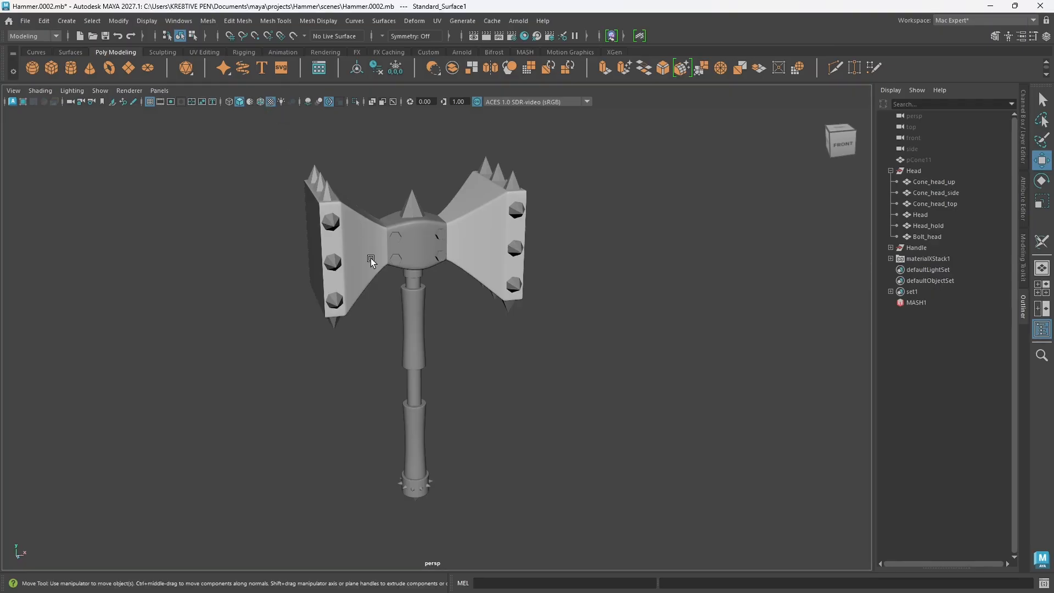
{"action": "key", "text": "6"}
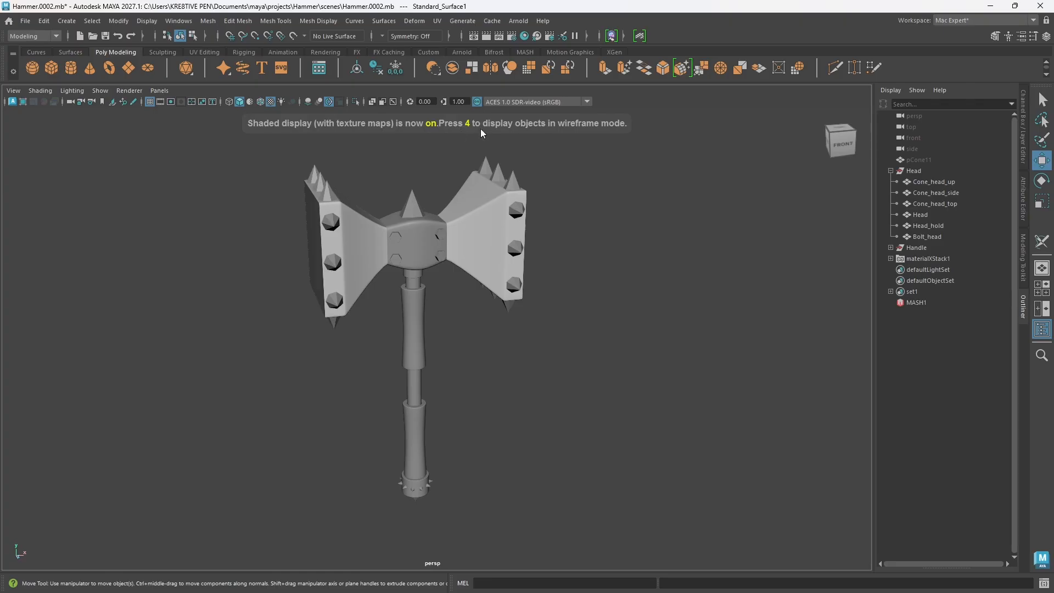
{"action": "key", "text": "4"}
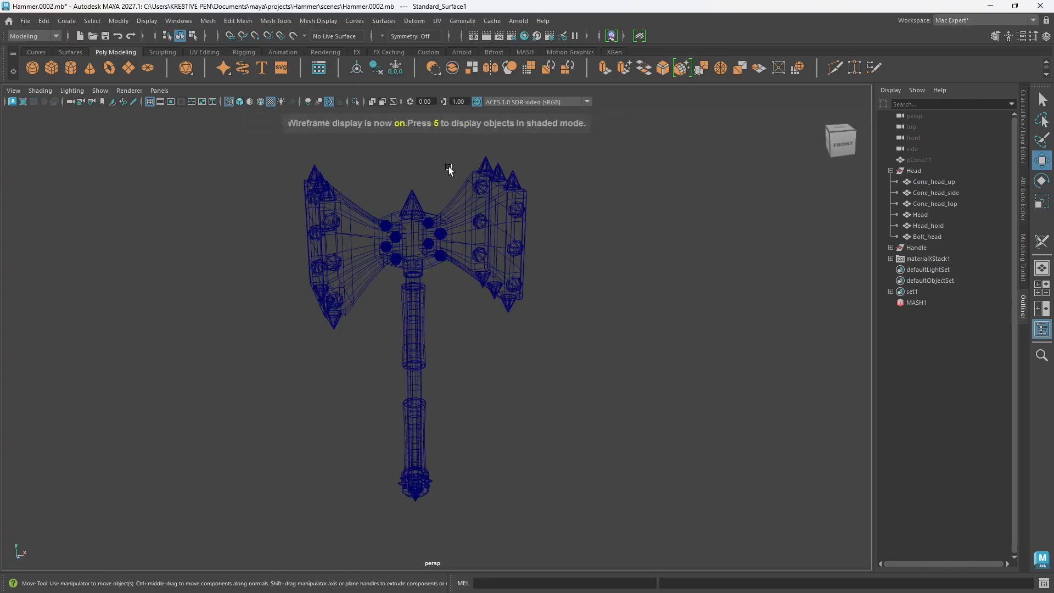
{"action": "key", "text": "6"}
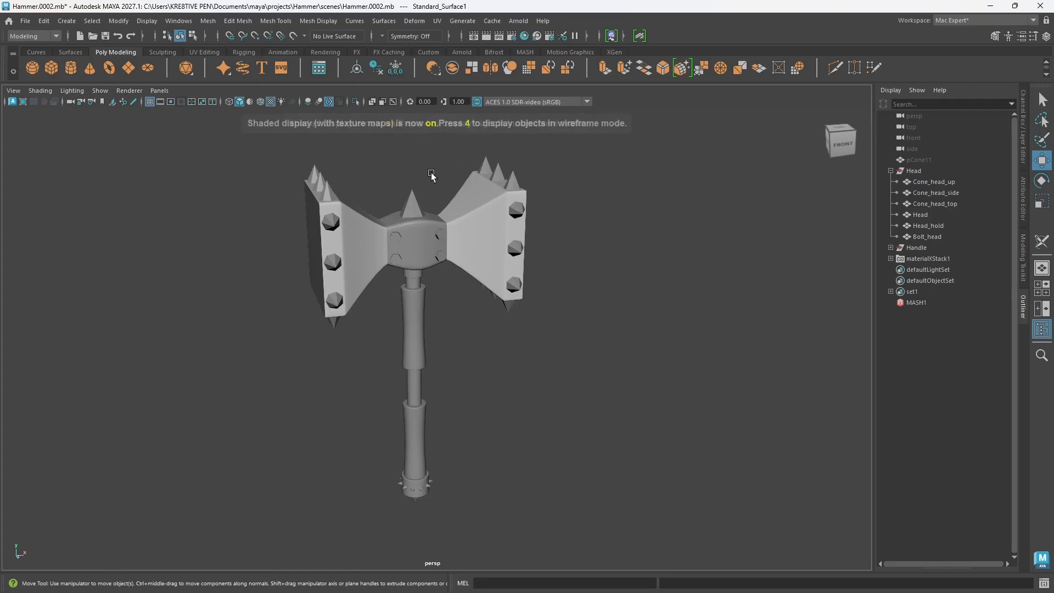
{"action": "mouse_move", "coordinate": [487, 372]}
{"action": "left_mouse_down", "text": "alt"}
{"action": "mouse_move", "coordinate": [426, 346]}
{"action": "mouse_move", "coordinate": [400, 377]}
{"action": "mouse_move", "coordinate": [492, 370]}
{"action": "mouse_move", "coordinate": [490, 357]}
{"action": "left_mouse_up", "text": "alt"}
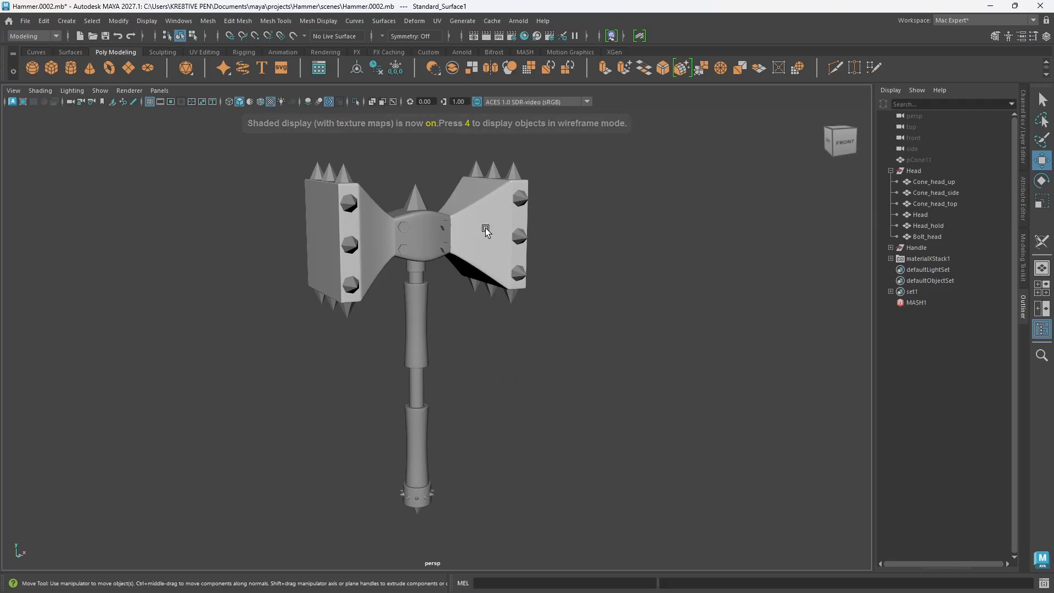
Step: Review the Standard Surface shader attributes of the material on the Head mesh, from Base through Coat
{"action": "left_click", "coordinate": [488, 232]}
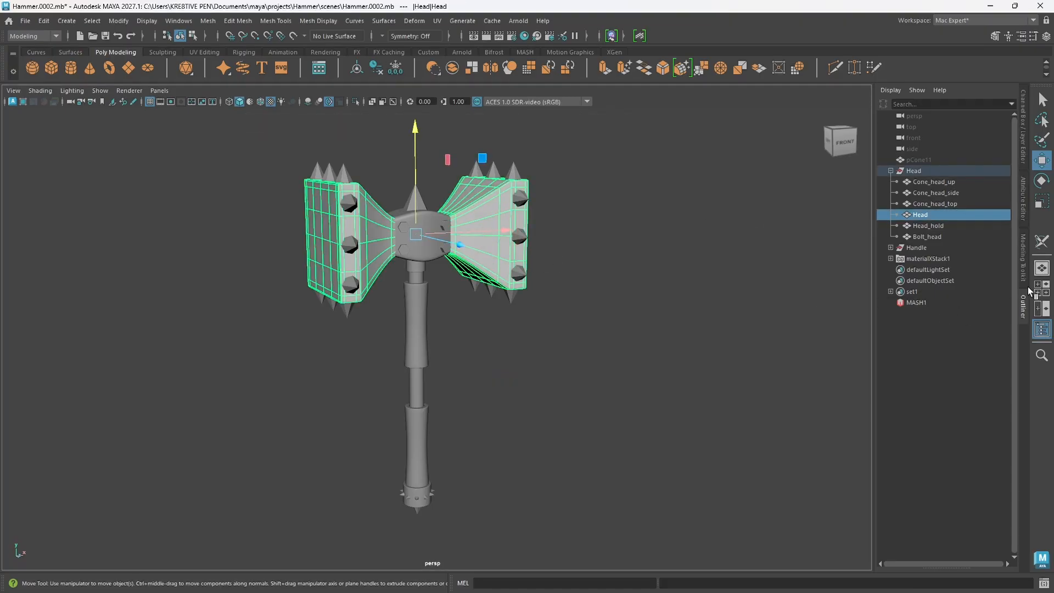
{"action": "left_click", "coordinate": [1023, 204]}
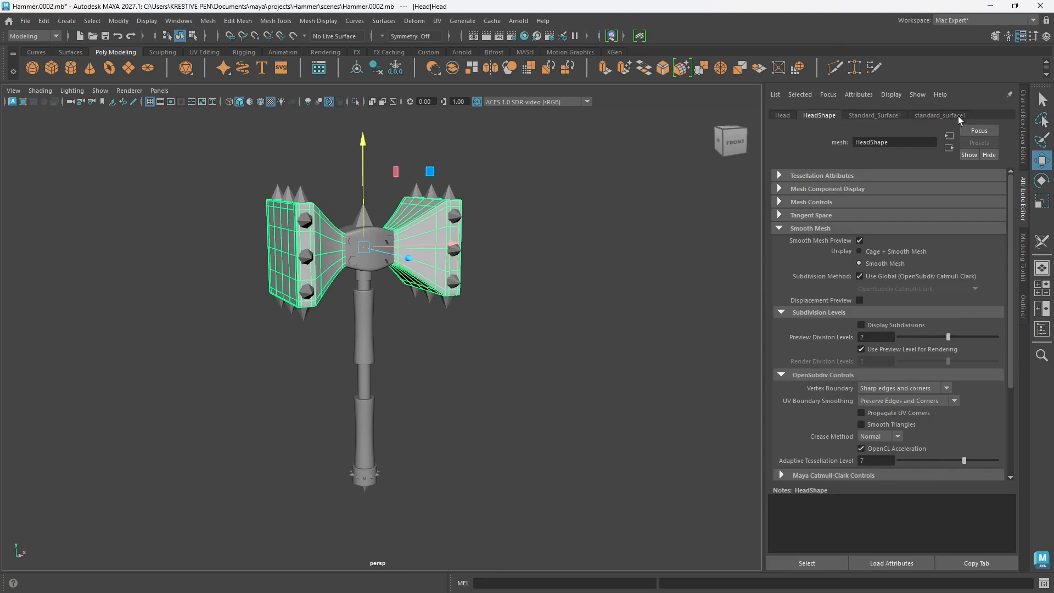
{"action": "left_click", "coordinate": [940, 115]}
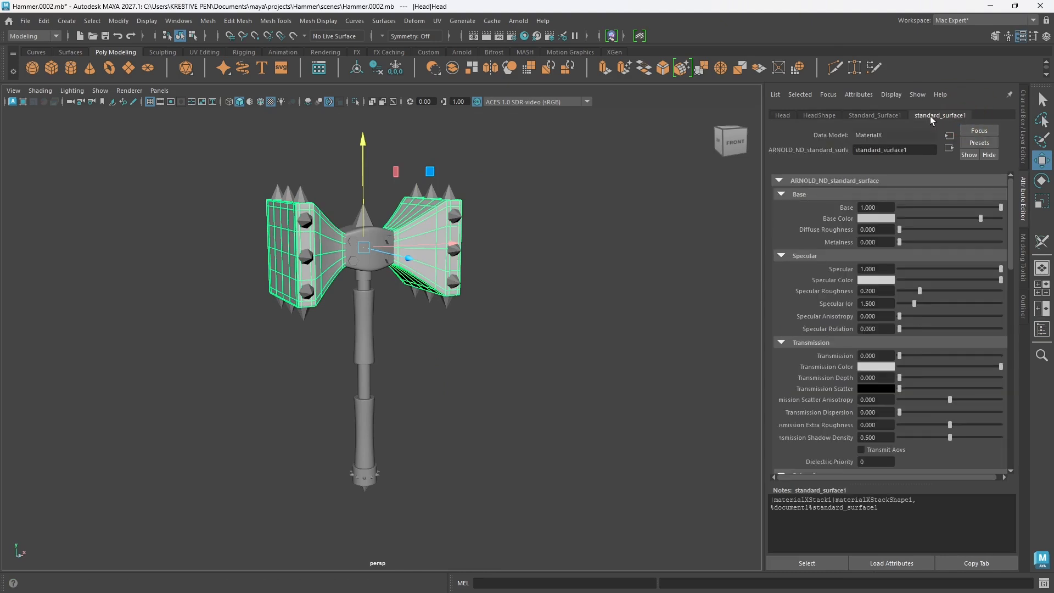
{"action": "left_click", "coordinate": [890, 115]}
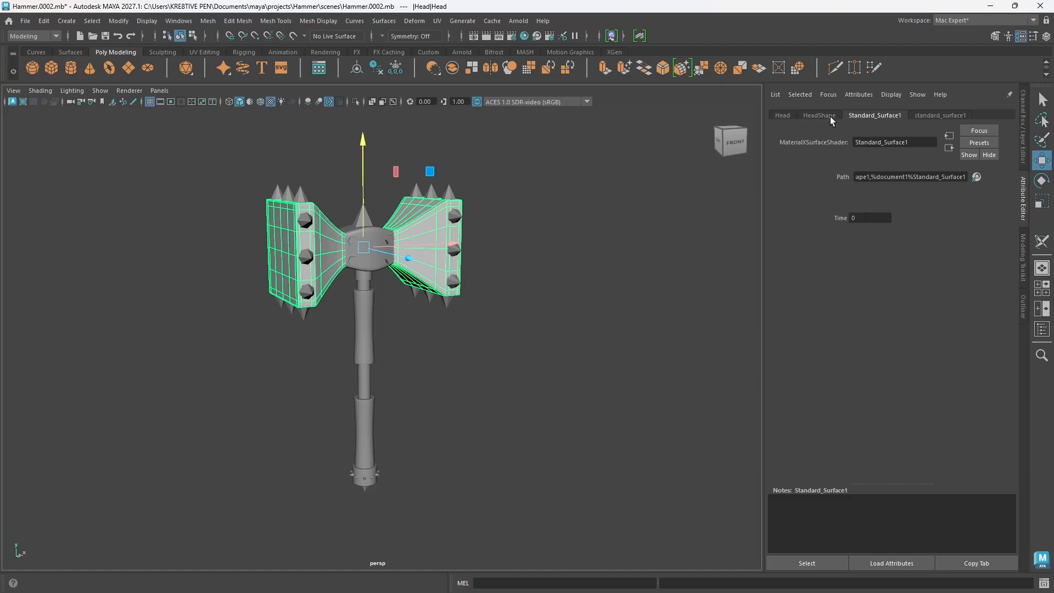
{"action": "left_click", "coordinate": [941, 115]}
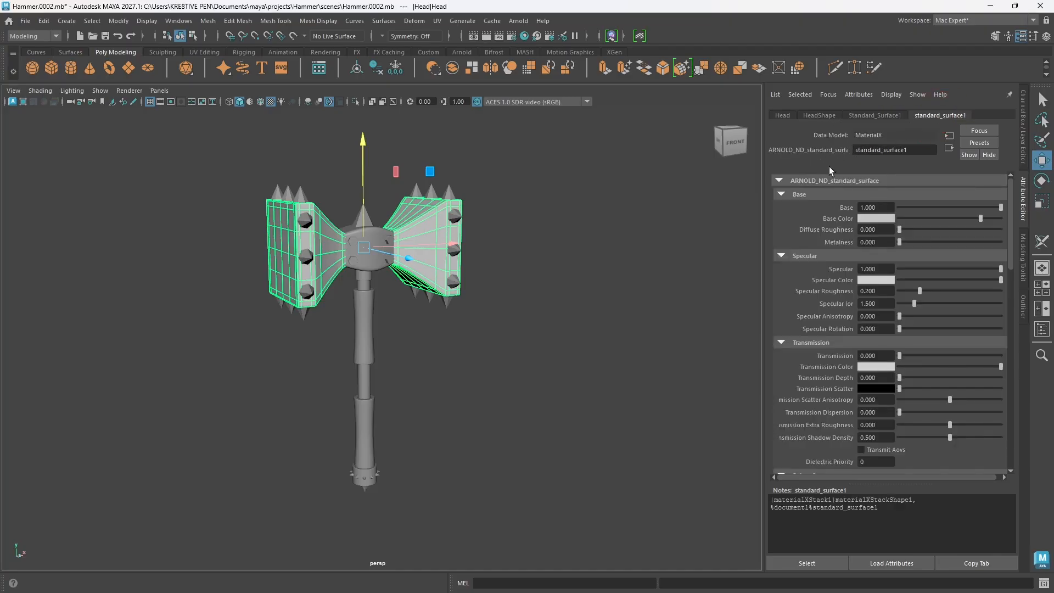
{"action": "scroll", "coordinate": [815, 323], "scroll_direction": "down", "scroll_amount": 3}
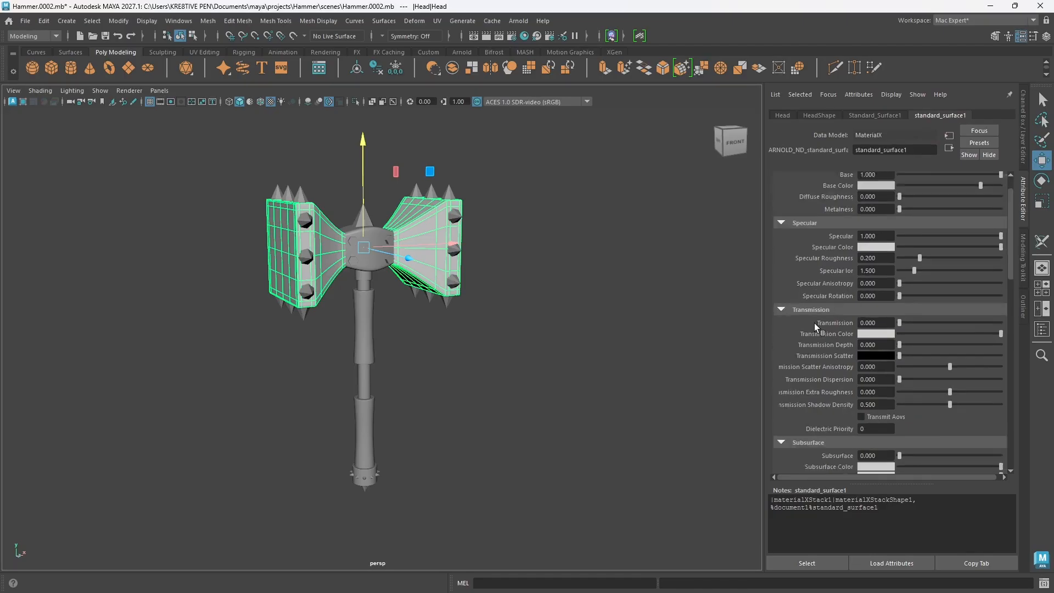
{"action": "scroll", "coordinate": [815, 322], "scroll_direction": "up", "scroll_amount": 3}
{"action": "scroll", "coordinate": [806, 322], "scroll_direction": "down", "scroll_amount": 5}
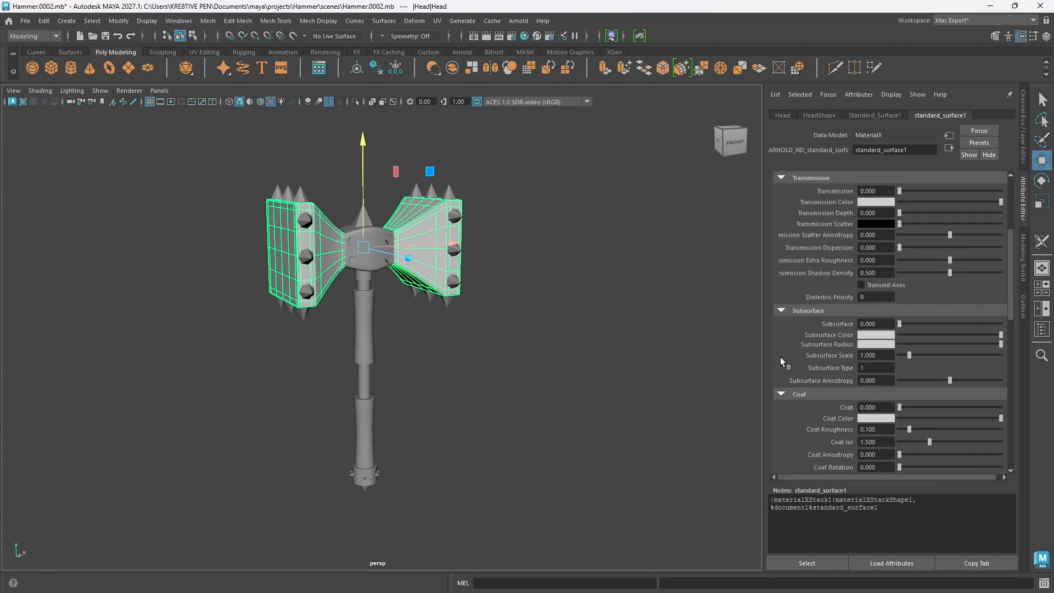
{"action": "scroll", "coordinate": [818, 364], "scroll_direction": "up", "scroll_amount": 3}
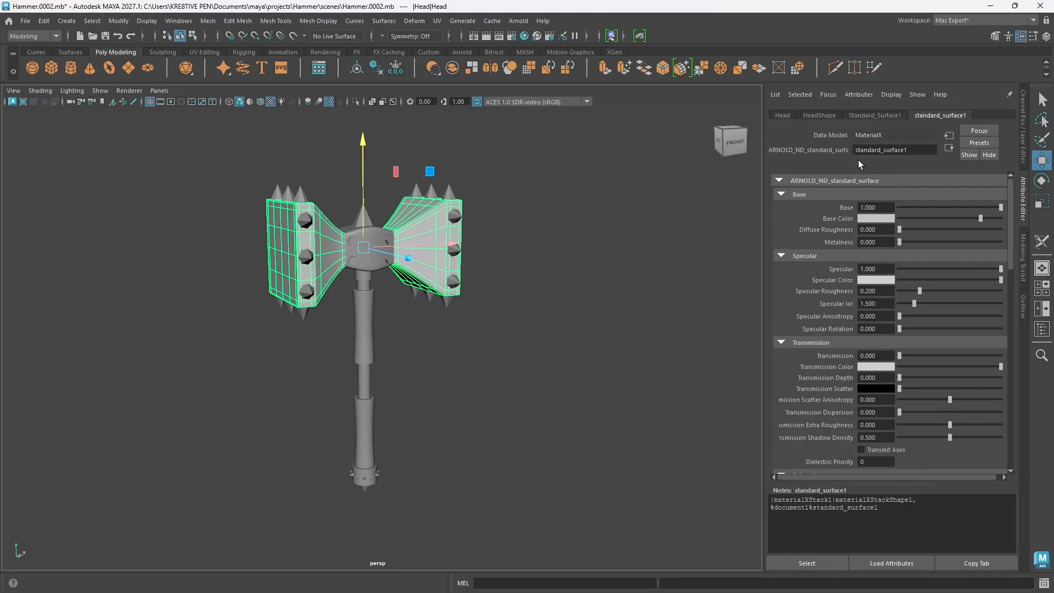
Step: Undo the Head mesh's material assignment and assign it a new LookdevX Arnold Standard Surface material
{"action": "key", "text": "ctrl+z"}
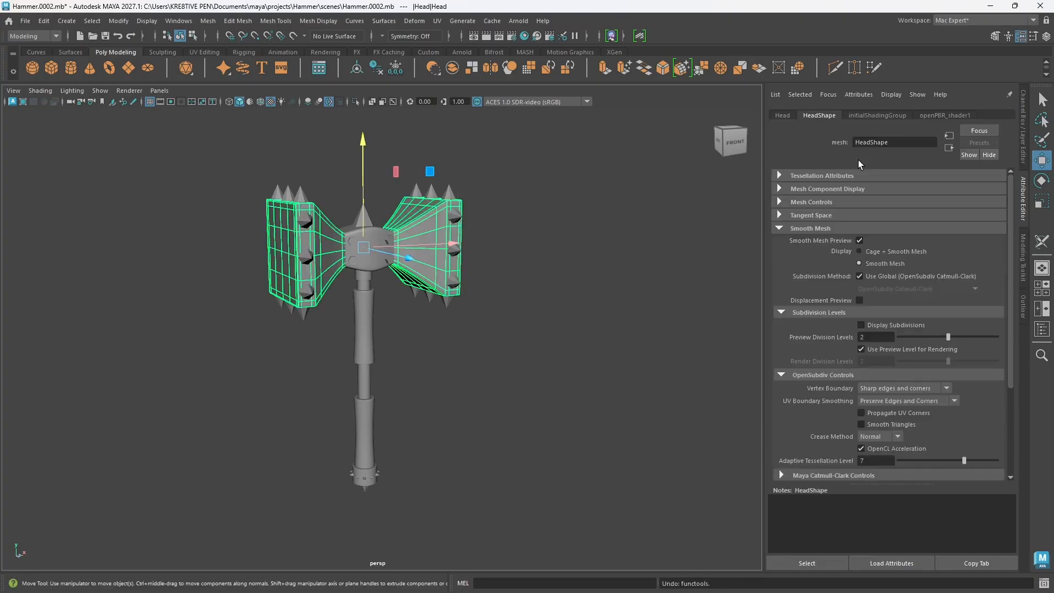
{"action": "left_click_drag", "start_coordinate": [496, 299], "coordinate": [513, 304], "text": "alt"}
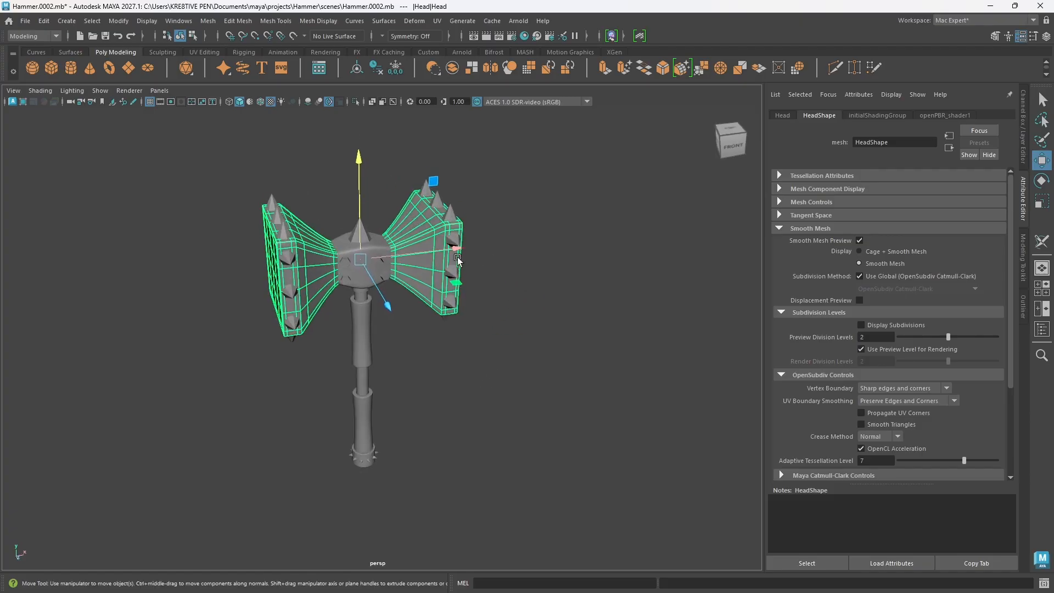
{"action": "right_click", "coordinate": [411, 270]}
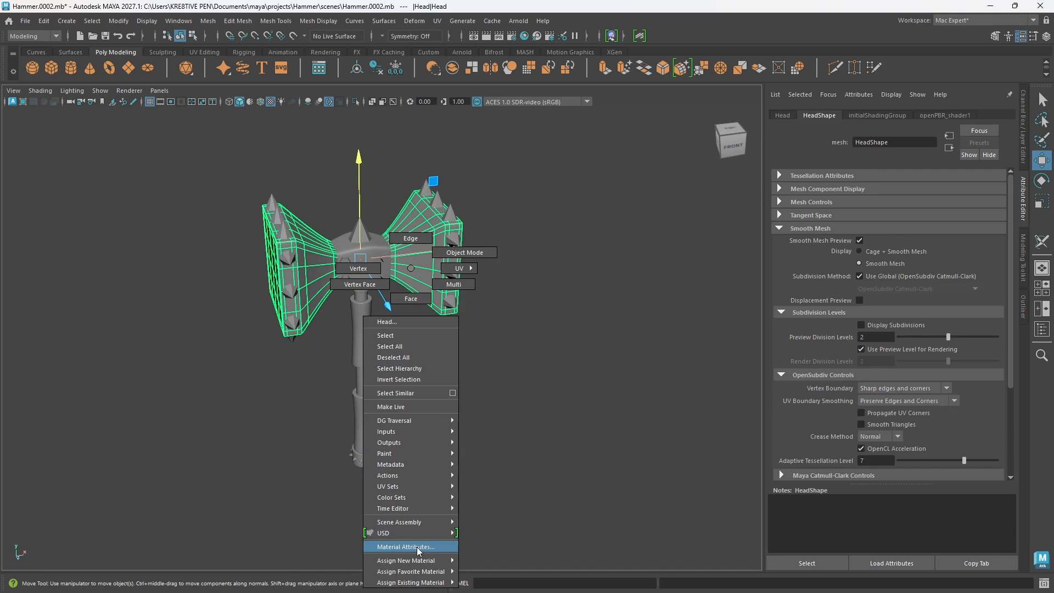
{"action": "mouse_move", "coordinate": [427, 561]}
{"action": "mouse_move", "coordinate": [490, 566]}
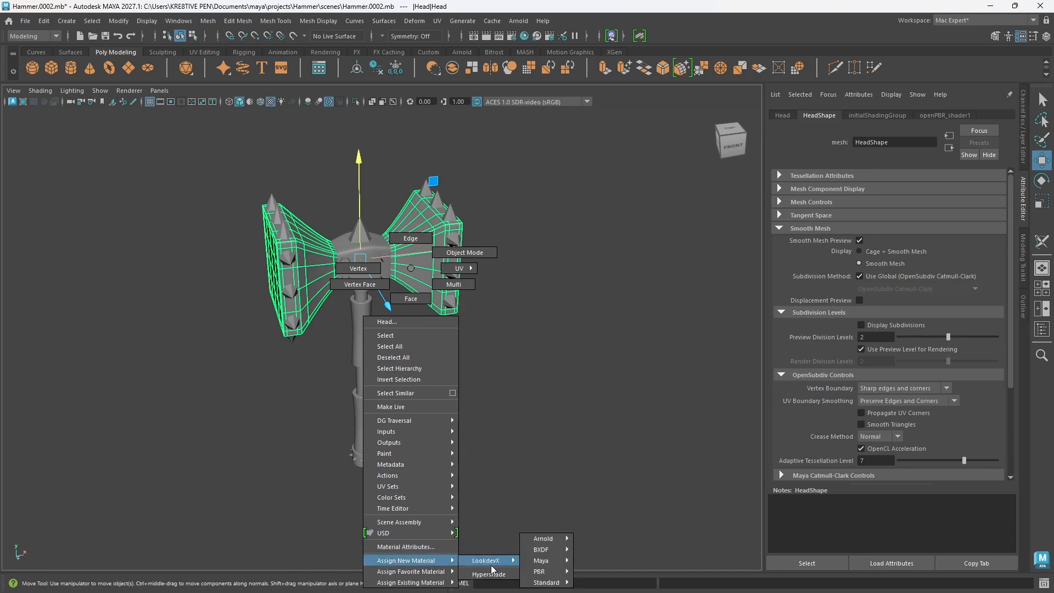
{"action": "mouse_move", "coordinate": [548, 563]}
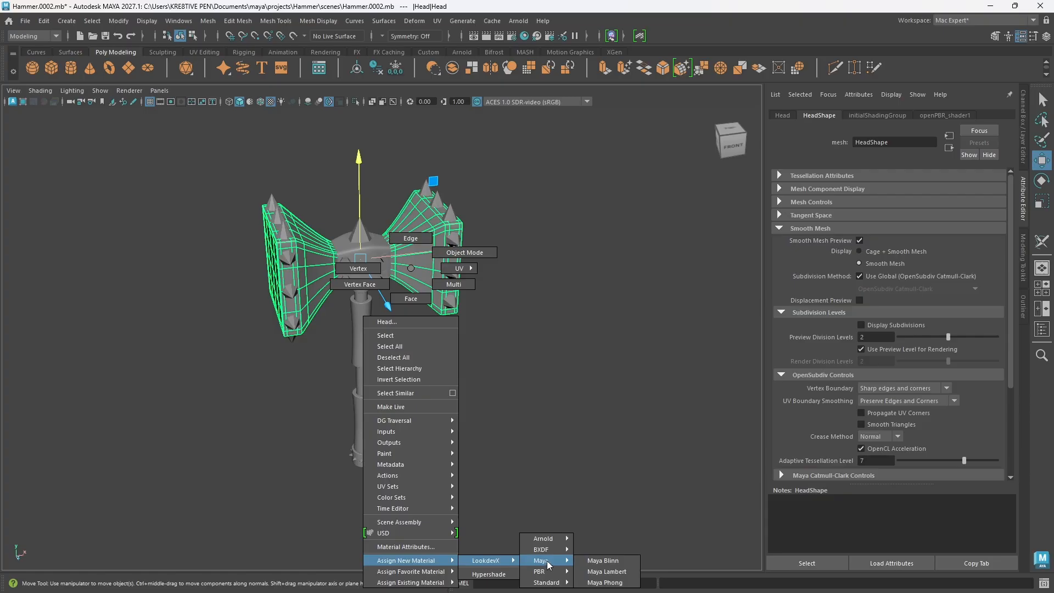
{"action": "mouse_move", "coordinate": [563, 541]}
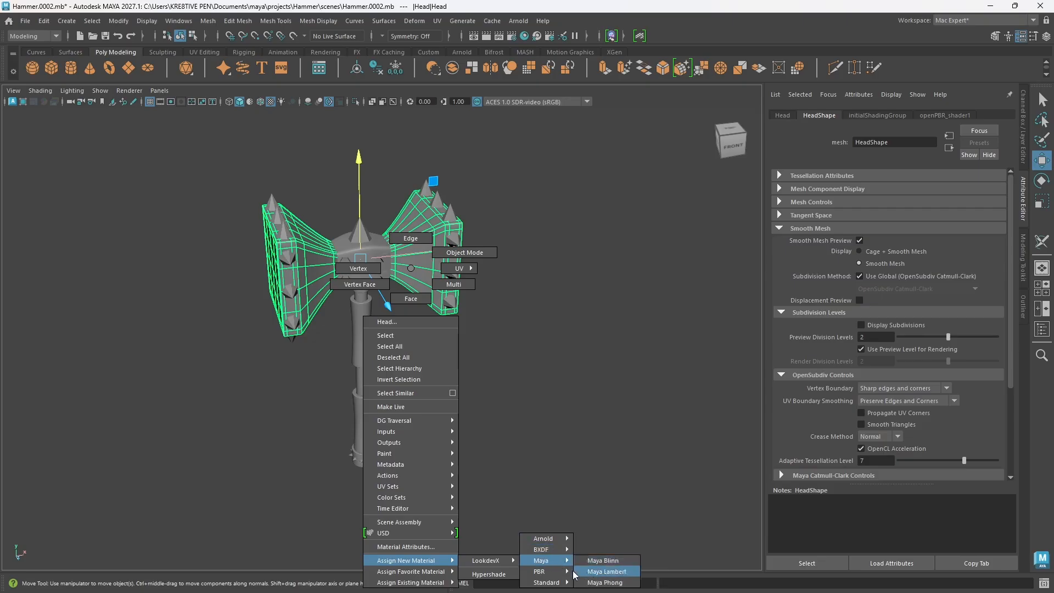
{"action": "mouse_move", "coordinate": [546, 583]}
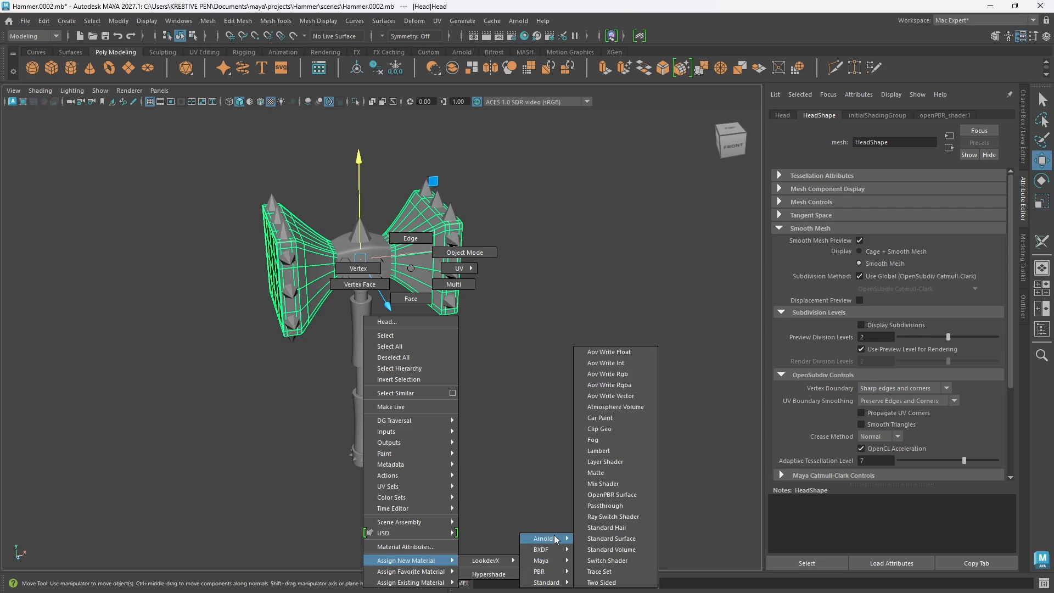
{"action": "left_click", "coordinate": [618, 540]}
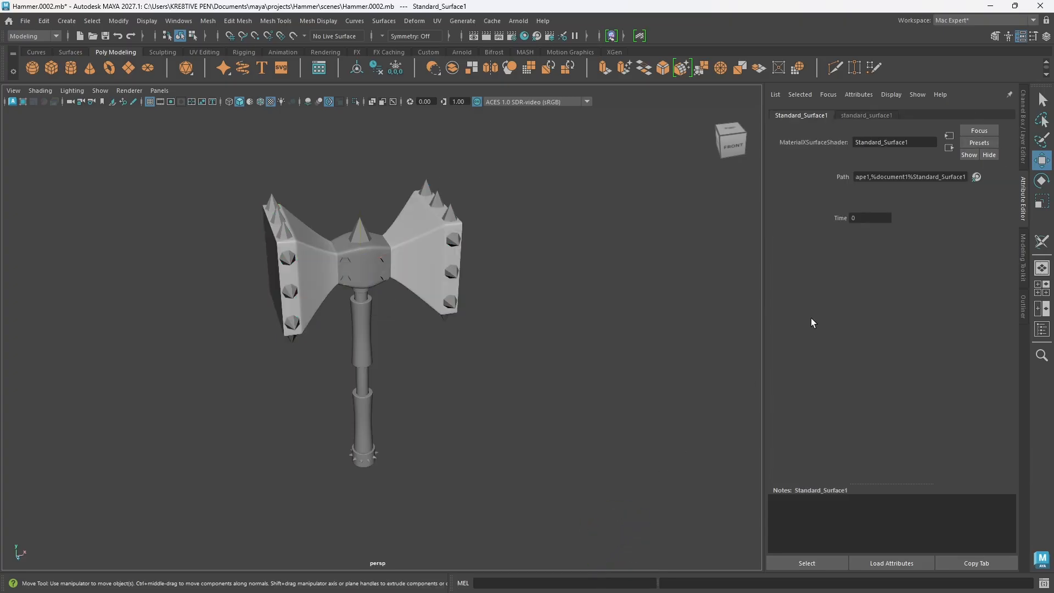
Step: Rename the standard_surface1 shader of the Head mesh's new material as Head
{"action": "left_click", "coordinate": [867, 116]}
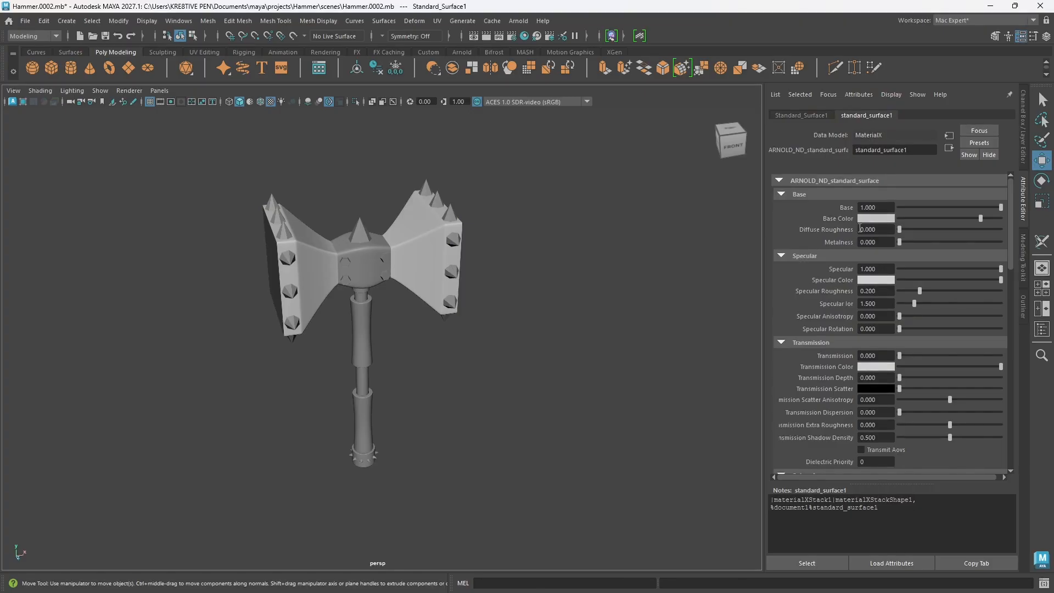
{"action": "left_click", "coordinate": [779, 181]}
{"action": "left_click", "coordinate": [779, 180]}
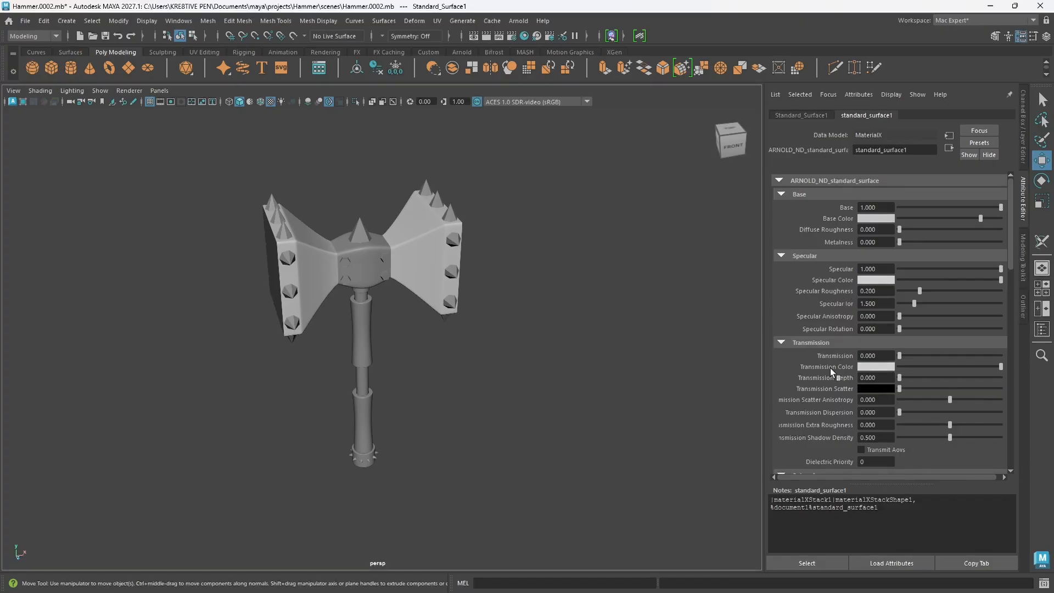
{"action": "scroll", "coordinate": [830, 371], "scroll_direction": "down", "scroll_amount": 5}
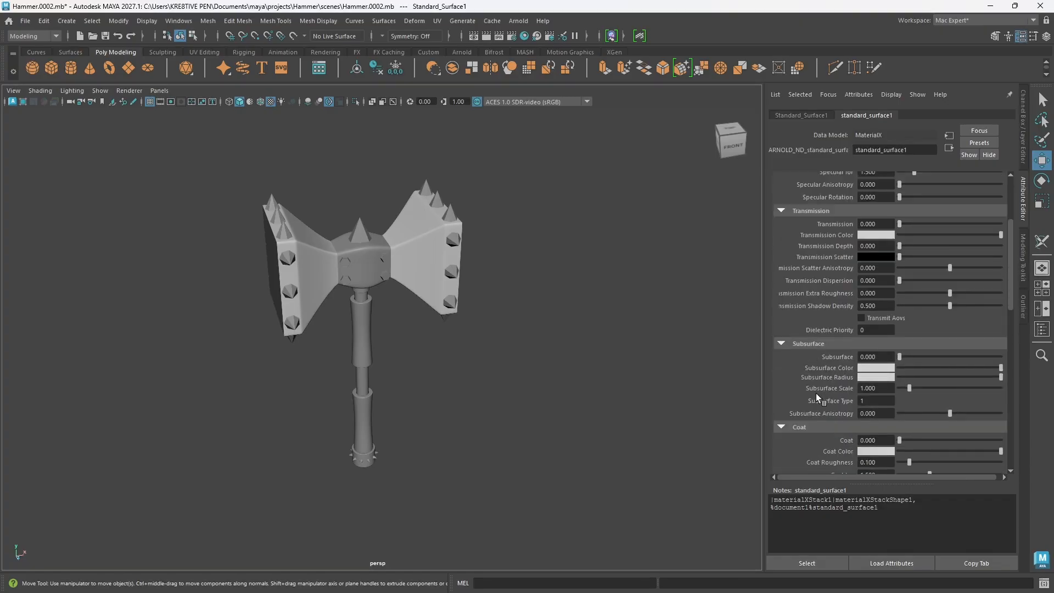
{"action": "scroll", "coordinate": [823, 396], "scroll_direction": "up", "scroll_amount": 3}
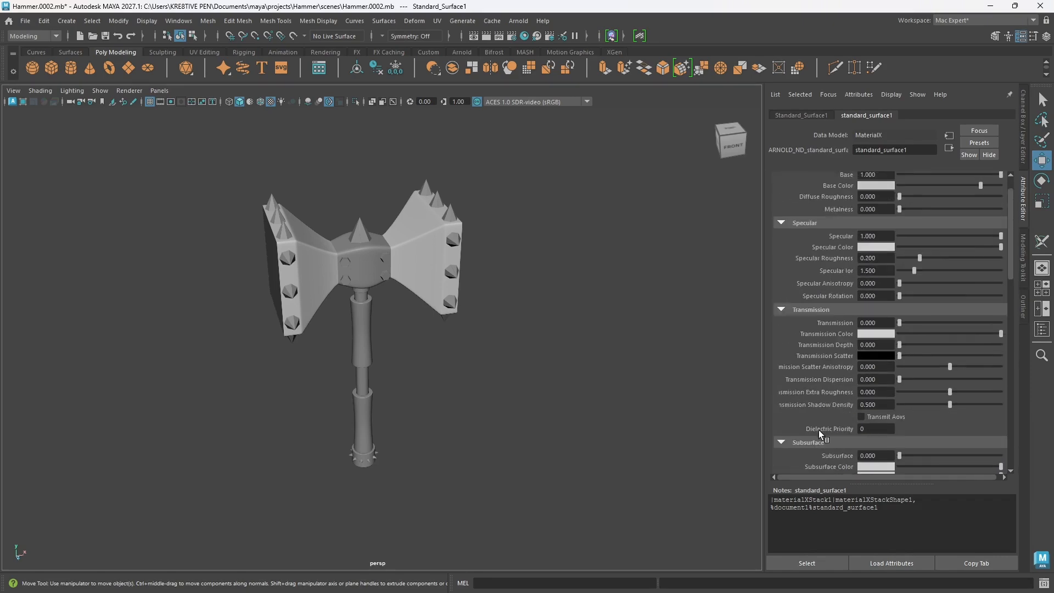
{"action": "scroll", "coordinate": [819, 430], "scroll_direction": "up", "scroll_amount": 2}
{"action": "left_click", "coordinate": [910, 151]}
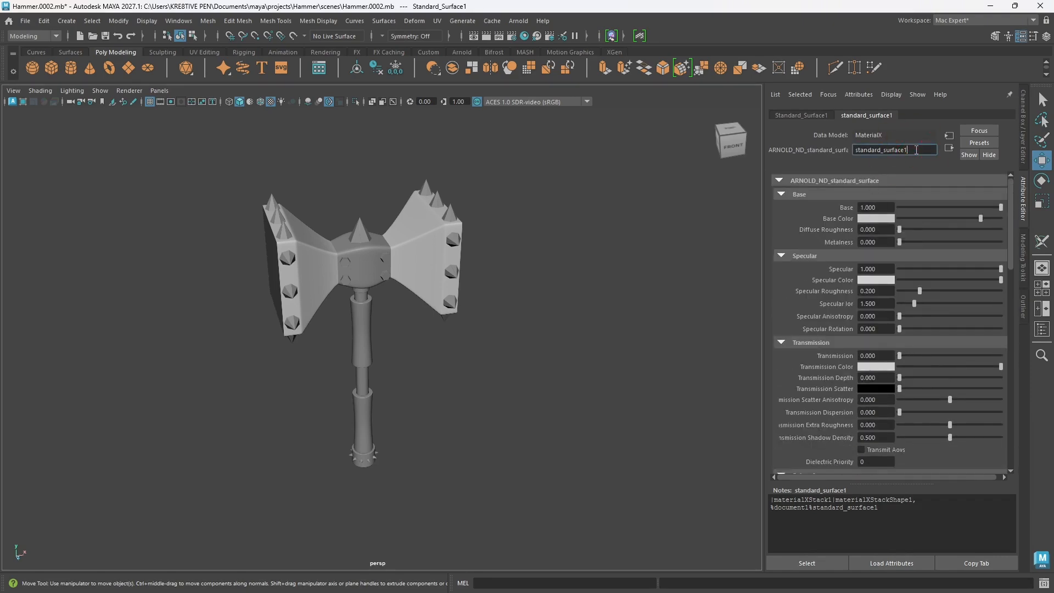
{"action": "double_click", "coordinate": [910, 151]}
{"action": "type", "text": "Head"}
{"action": "key", "text": "Return"}
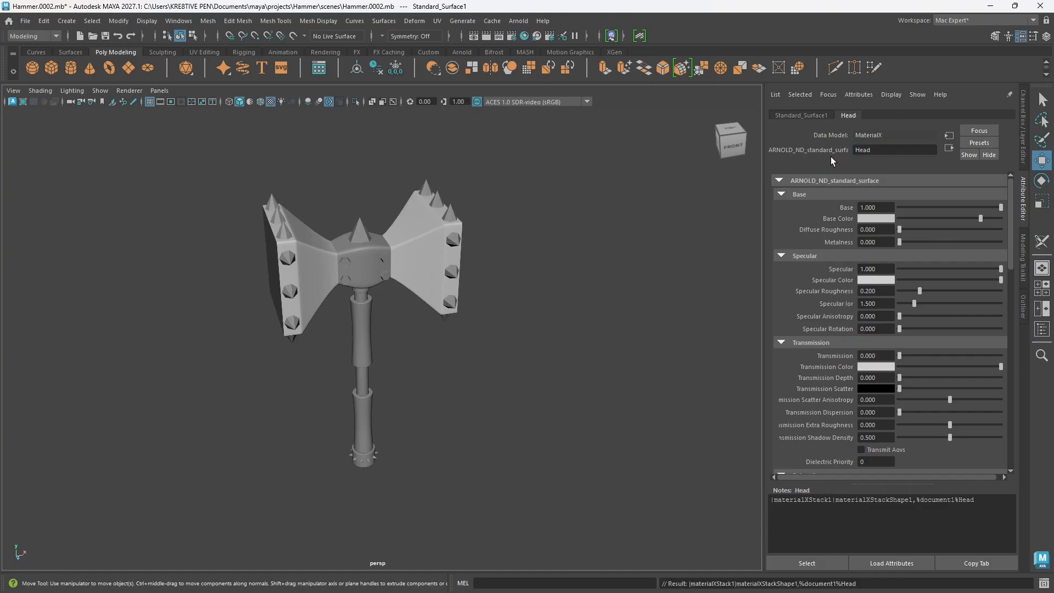
Step: Reselect the Head mesh to check its assigned shader's name and attributes, and clear the selection
{"action": "left_click", "coordinate": [551, 424]}
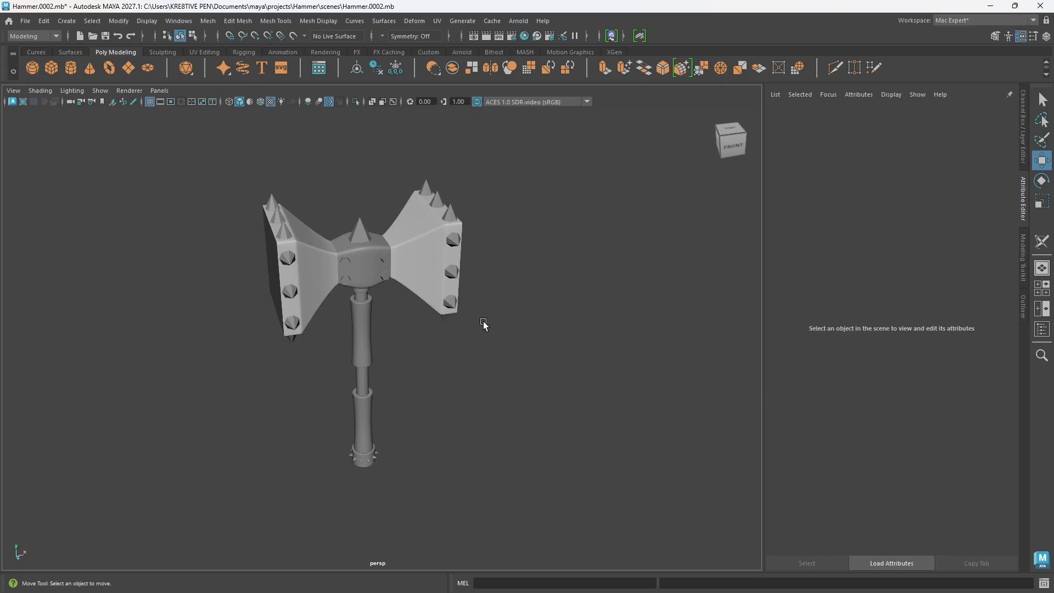
{"action": "left_click", "coordinate": [434, 282]}
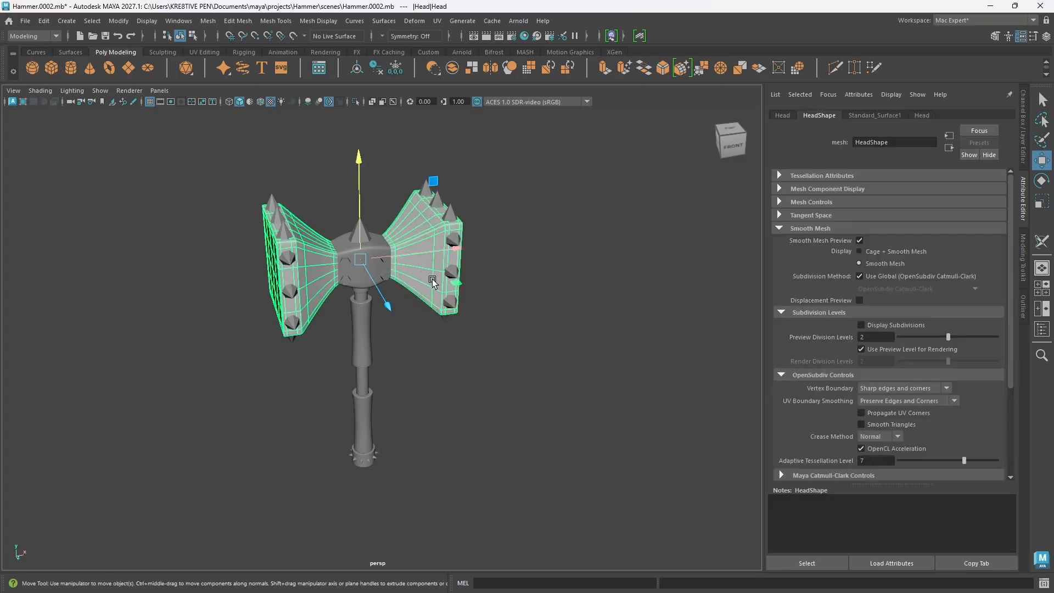
{"action": "left_click", "coordinate": [928, 114]}
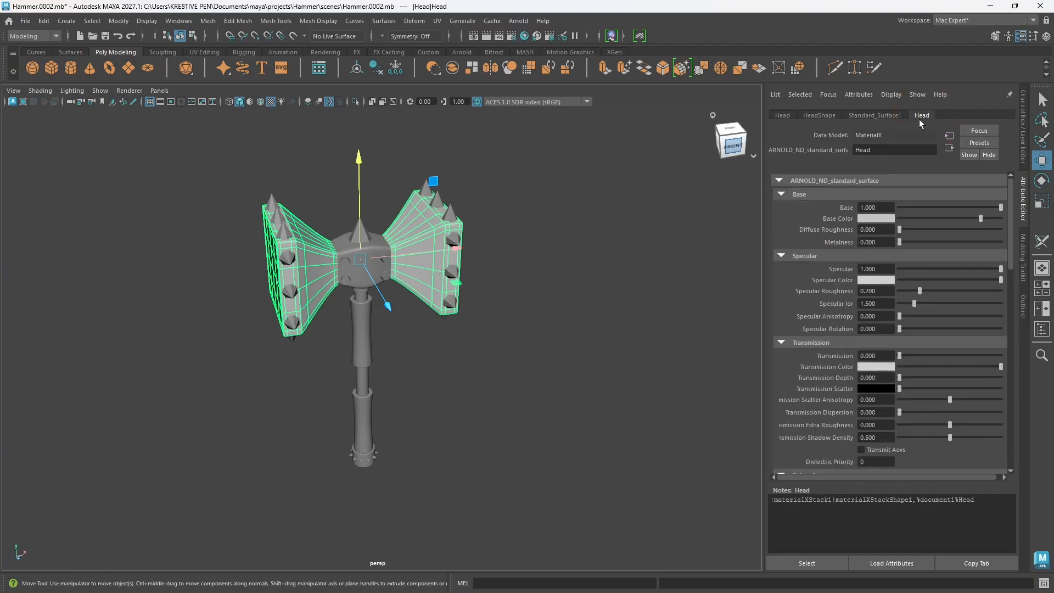
{"action": "left_click", "coordinate": [655, 280]}
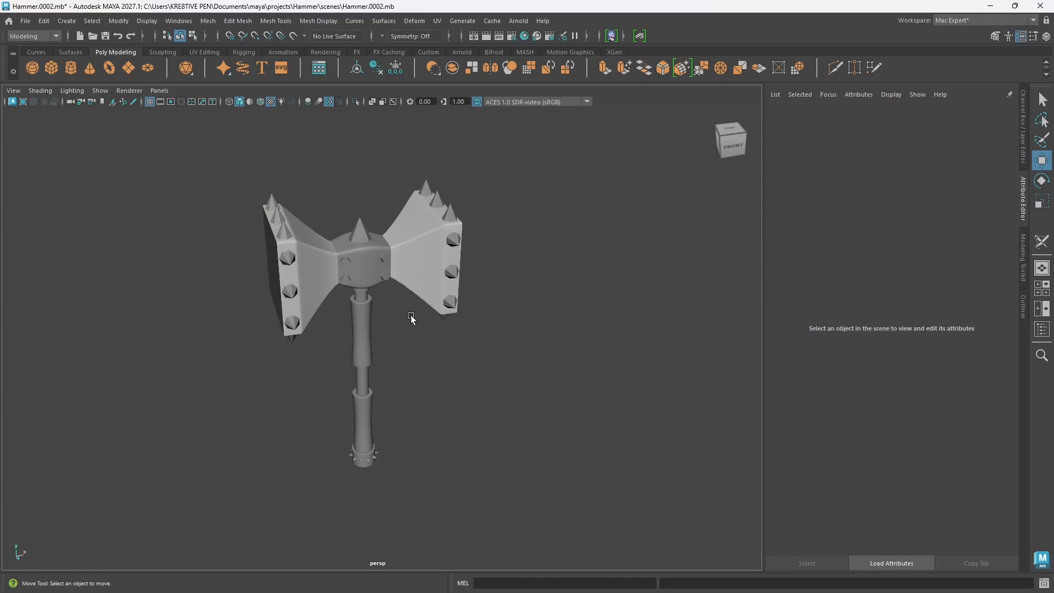
Step: Assign a new LookdevX Arnold Standard Surface material to the Head_hold mesh at the hammer's centre
{"action": "scroll", "coordinate": [411, 373], "scroll_direction": "up", "scroll_amount": 4}
{"action": "middle_click_drag", "start_coordinate": [410, 378], "coordinate": [435, 421], "text": "alt"}
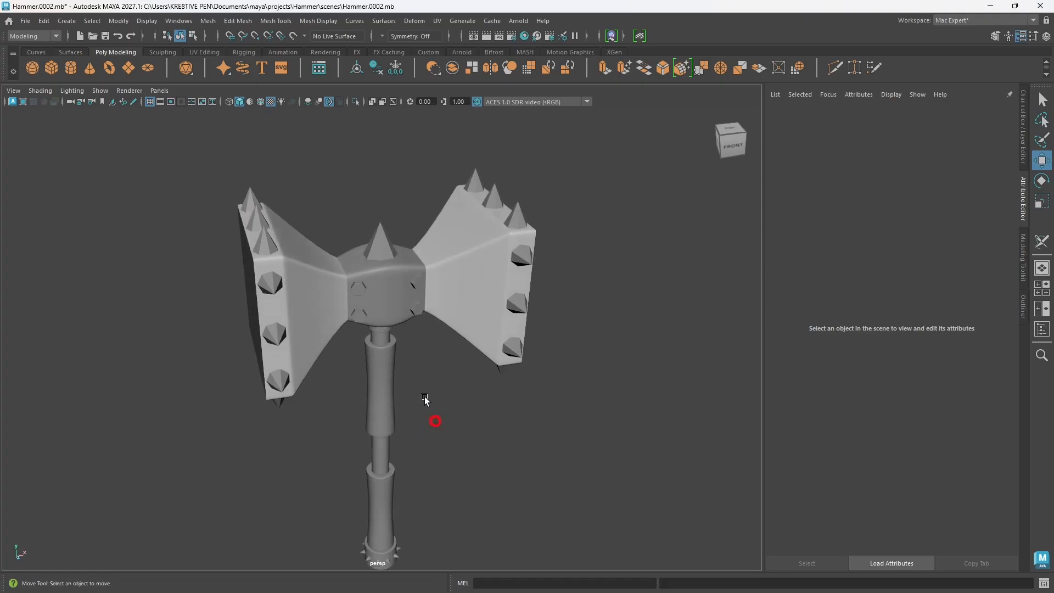
{"action": "left_click", "coordinate": [386, 304]}
{"action": "left_click", "coordinate": [1025, 307]}
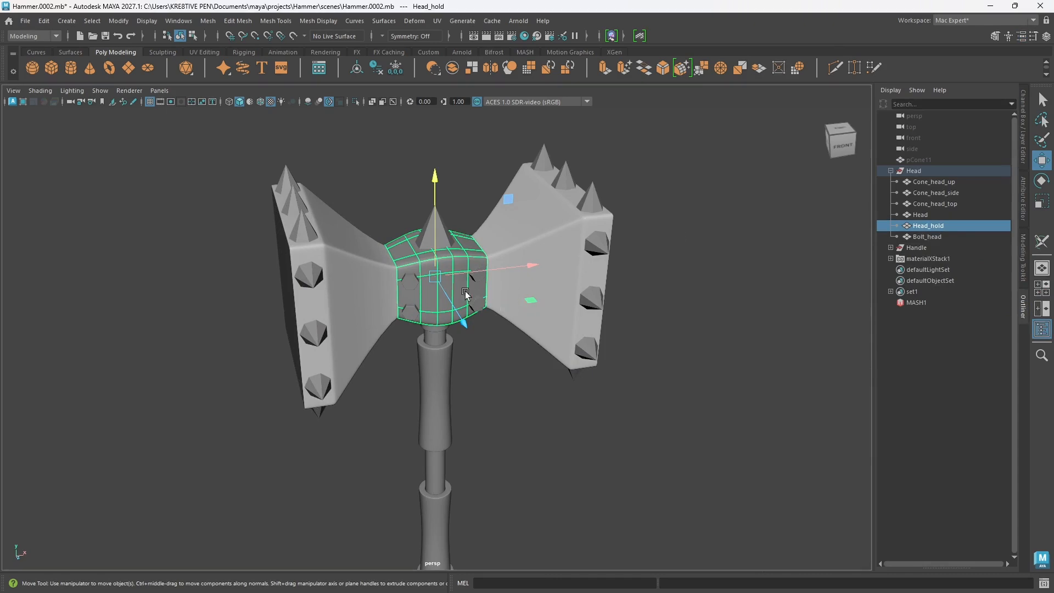
{"action": "right_click_drag", "start_coordinate": [458, 268], "coordinate": [667, 544]}
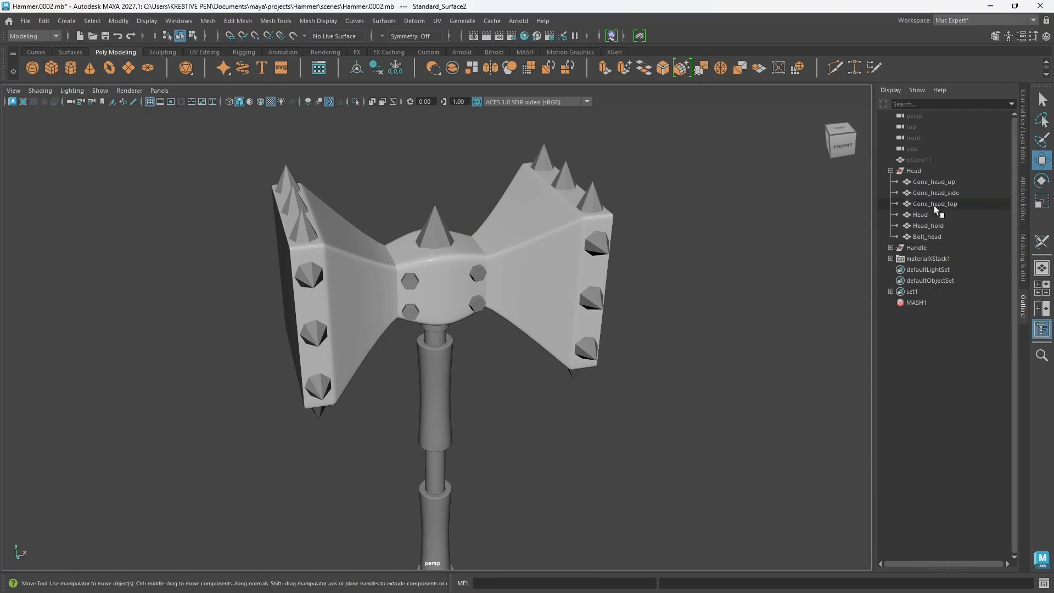
Step: Rename the standard_surface1 shader of the Head_hold mesh's material as Head_hold
{"action": "left_click", "coordinate": [1024, 208]}
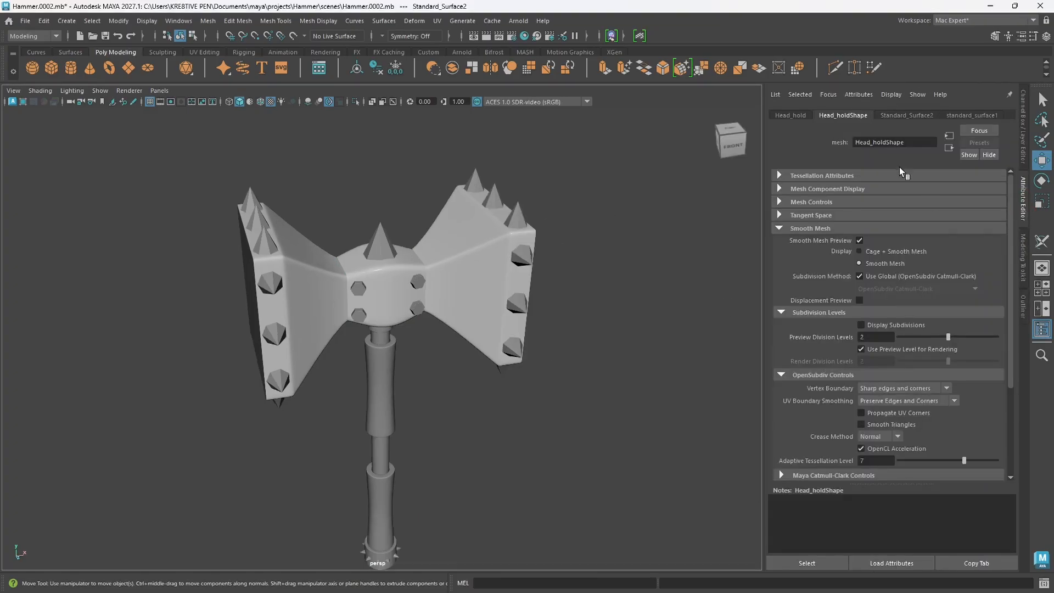
{"action": "double_click", "coordinate": [916, 152]}
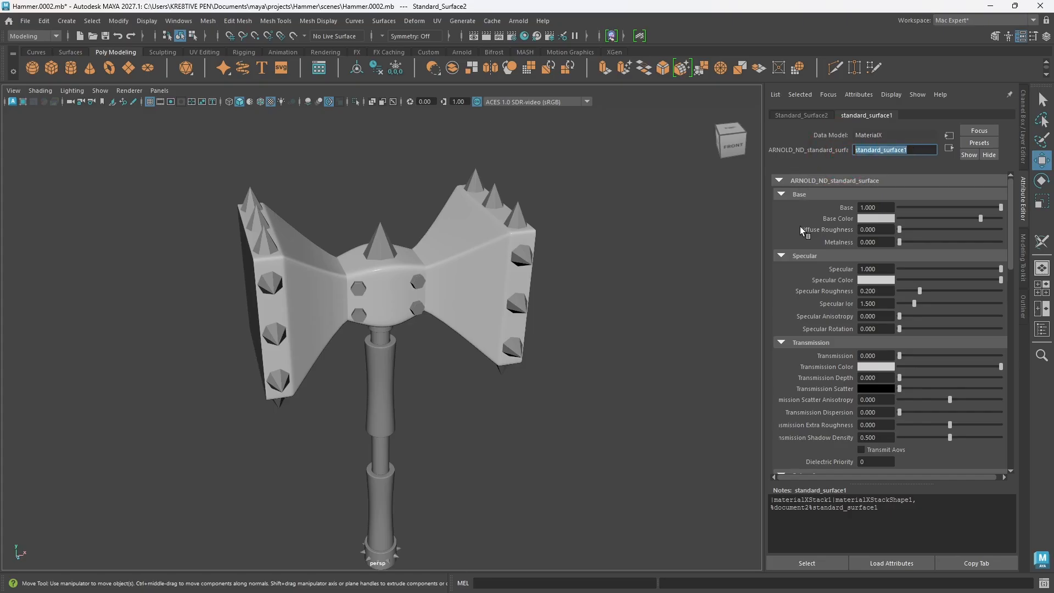
{"action": "type", "text": "Head hold"}
{"action": "key", "text": "Return"}
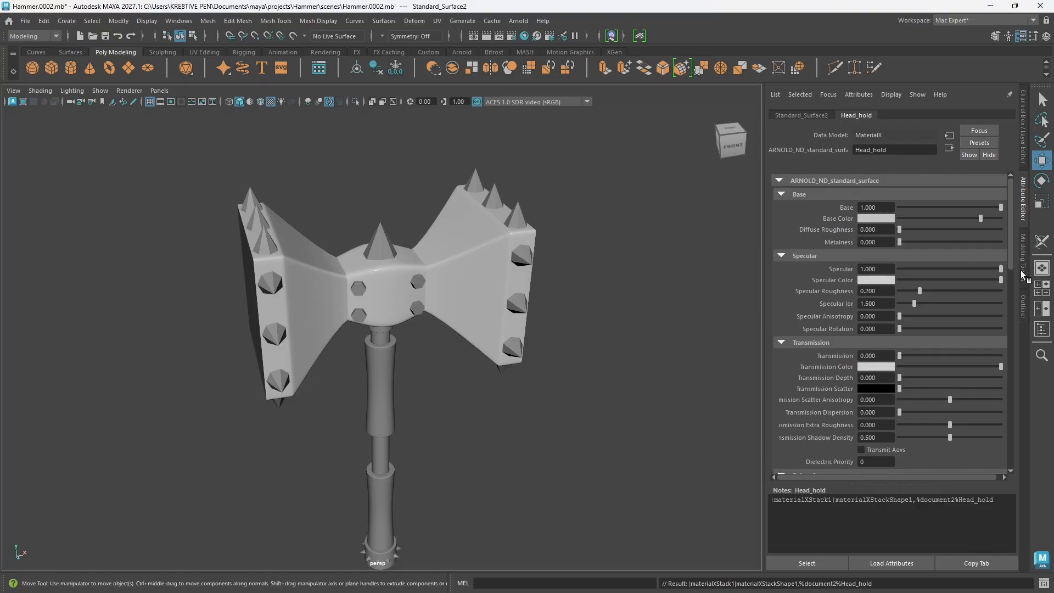
{"action": "left_click", "coordinate": [1024, 305]}
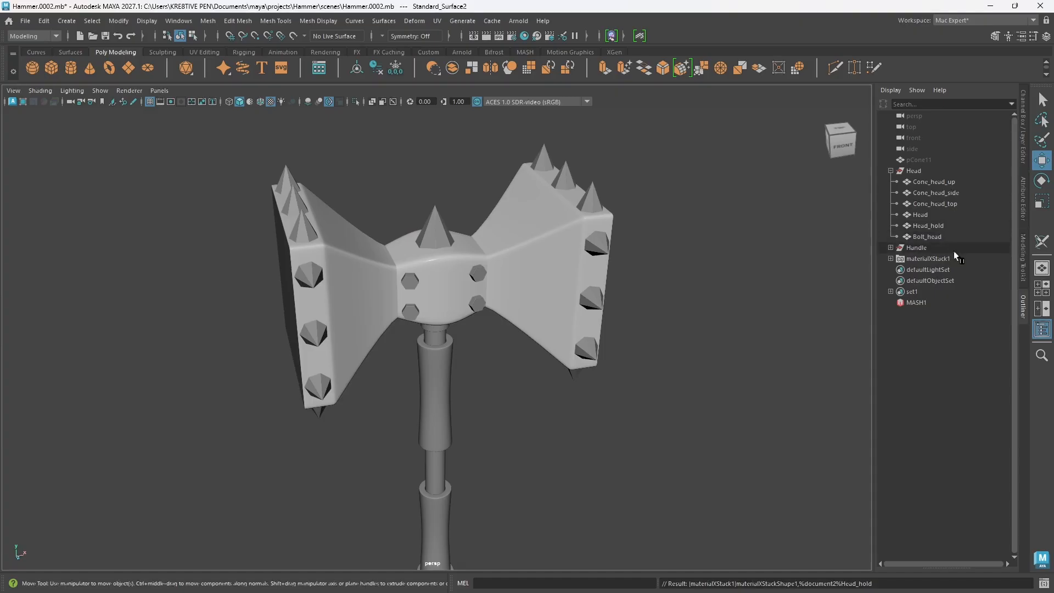
{"action": "left_click", "coordinate": [1026, 215]}
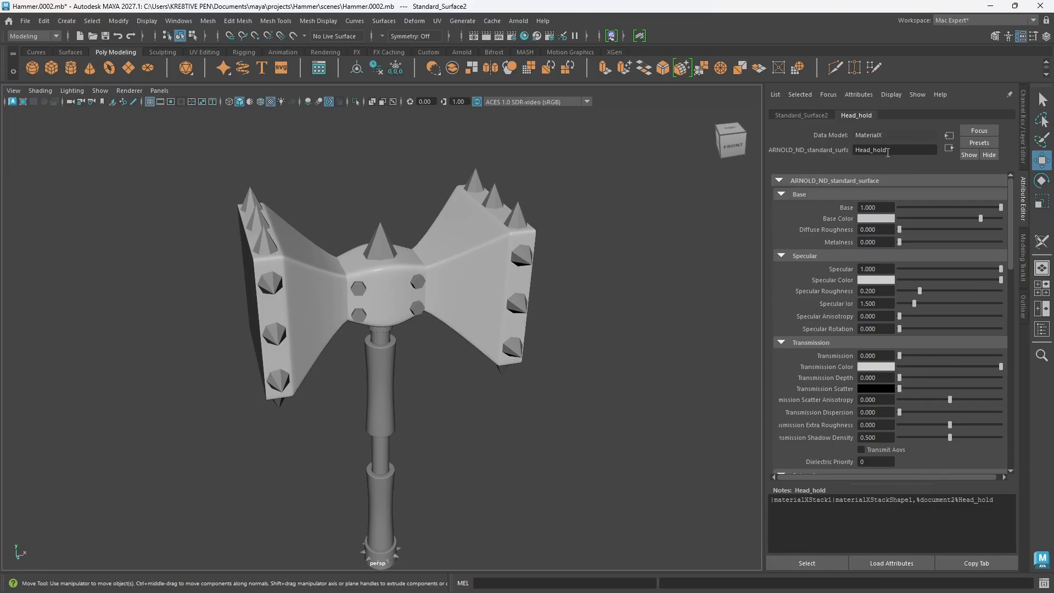
{"action": "left_click_drag", "start_coordinate": [895, 150], "coordinate": [857, 152]}
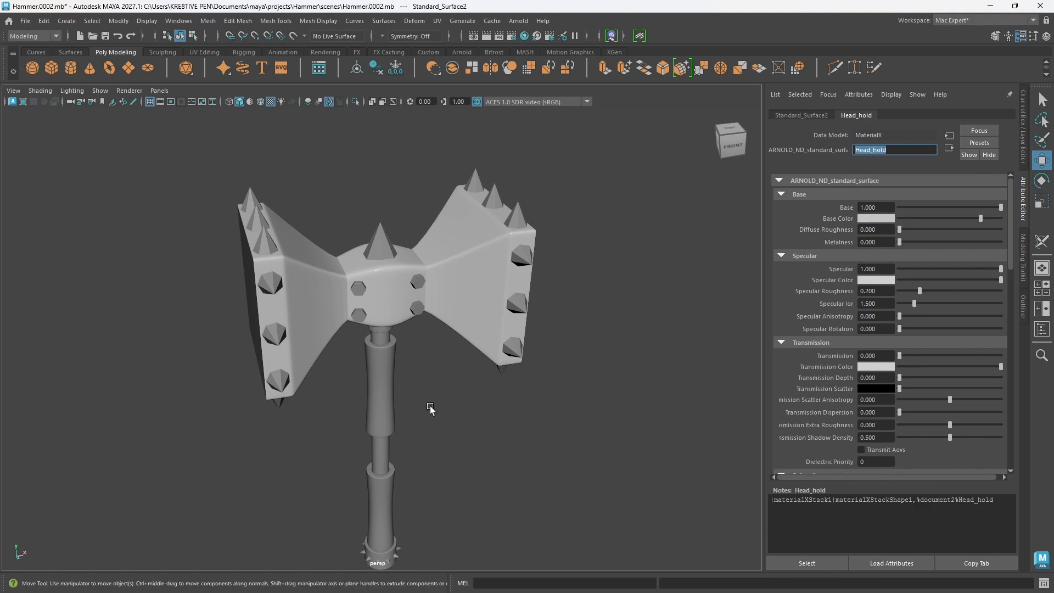
Step: Select the top, side, upper and lower cones on the hammer head together with the spikes and cone at the handle's end
{"action": "left_click_drag", "start_coordinate": [430, 410], "coordinate": [423, 403], "text": "alt"}
{"action": "left_click", "coordinate": [383, 229]}
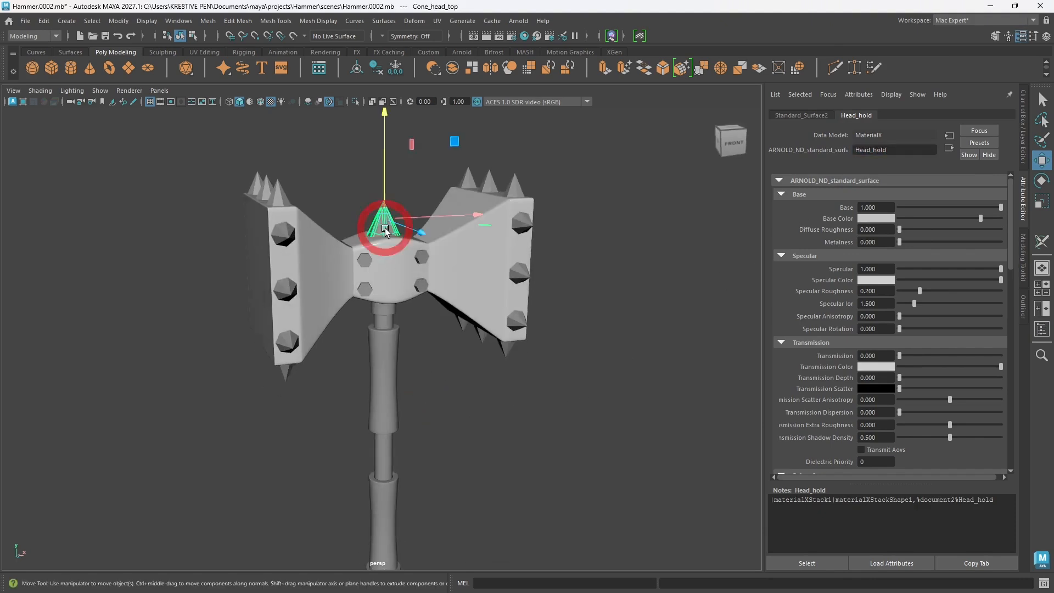
{"action": "left_click_drag", "start_coordinate": [439, 328], "coordinate": [418, 324], "text": "alt"}
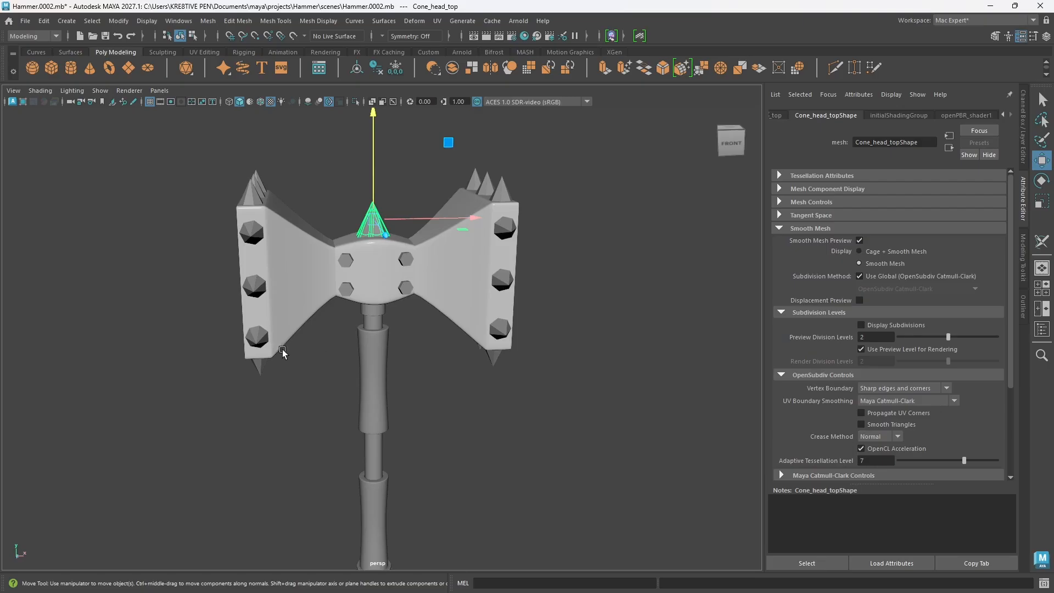
{"action": "left_click", "coordinate": [258, 340]}
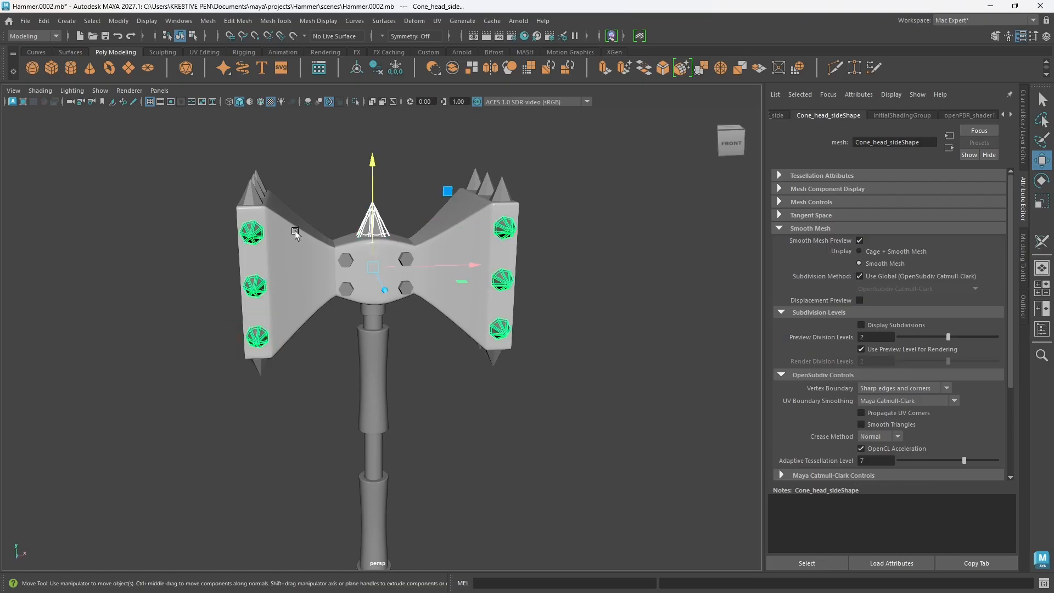
{"action": "left_click_drag", "start_coordinate": [298, 277], "coordinate": [422, 442], "text": "alt"}
{"action": "left_click", "coordinate": [398, 314]}
{"action": "middle_click_drag", "start_coordinate": [423, 442], "coordinate": [414, 341], "text": "alt"}
{"action": "scroll", "coordinate": [402, 452], "scroll_direction": "up", "scroll_amount": 3}
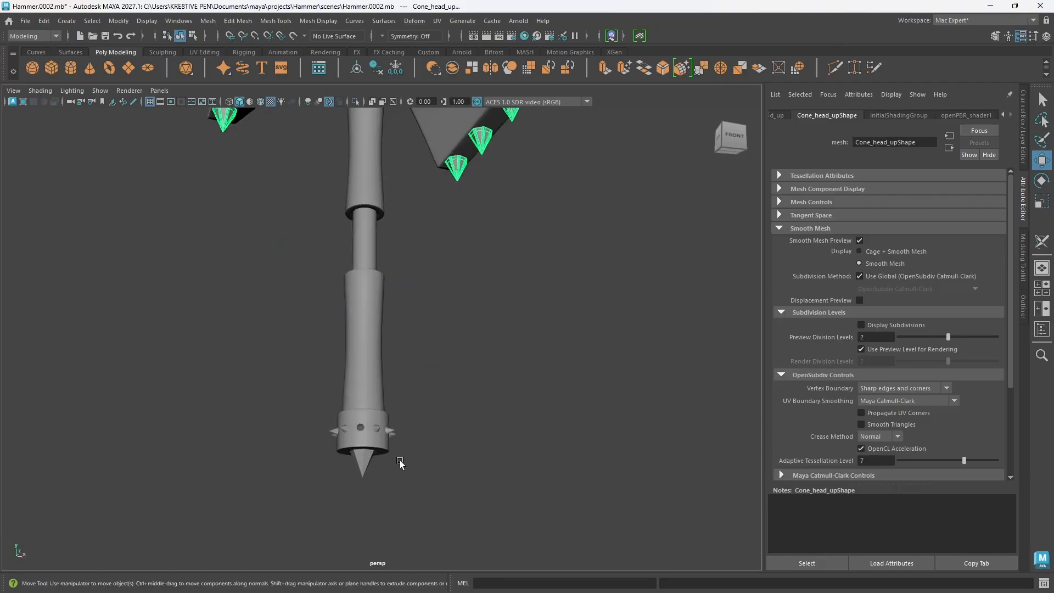
{"action": "left_click", "coordinate": [390, 432], "text": "shift"}
{"action": "left_click", "coordinate": [365, 462]}
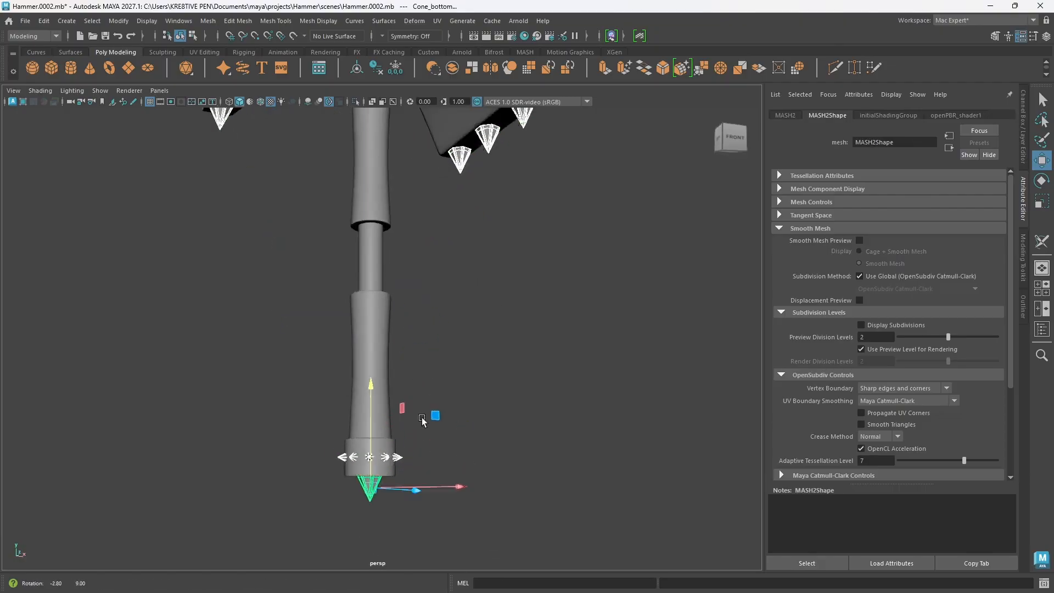
{"action": "left_click_drag", "start_coordinate": [365, 463], "coordinate": [460, 367], "text": "alt"}
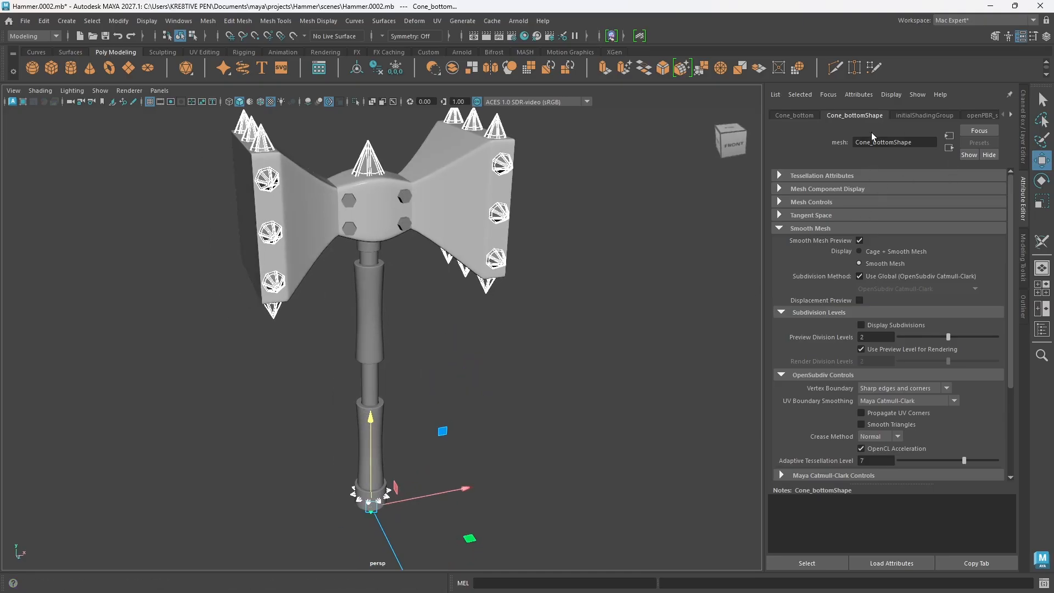
Step: Try to assign one new LookdevX Arnold Standard Surface material to all the selected cones
{"action": "right_click", "coordinate": [455, 364]}
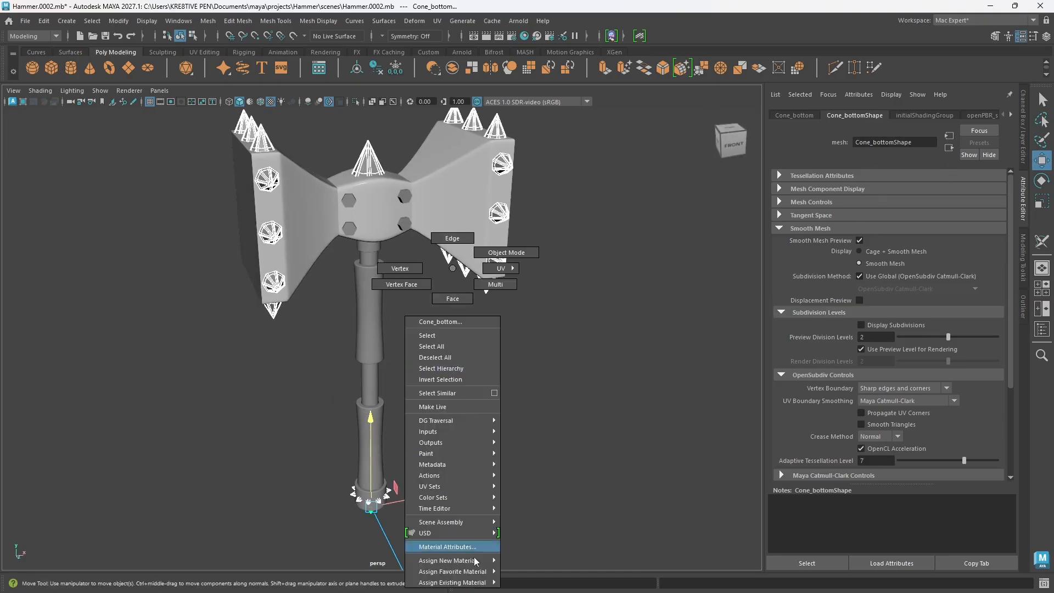
{"action": "mouse_move", "coordinate": [477, 560]}
{"action": "mouse_move", "coordinate": [527, 563]}
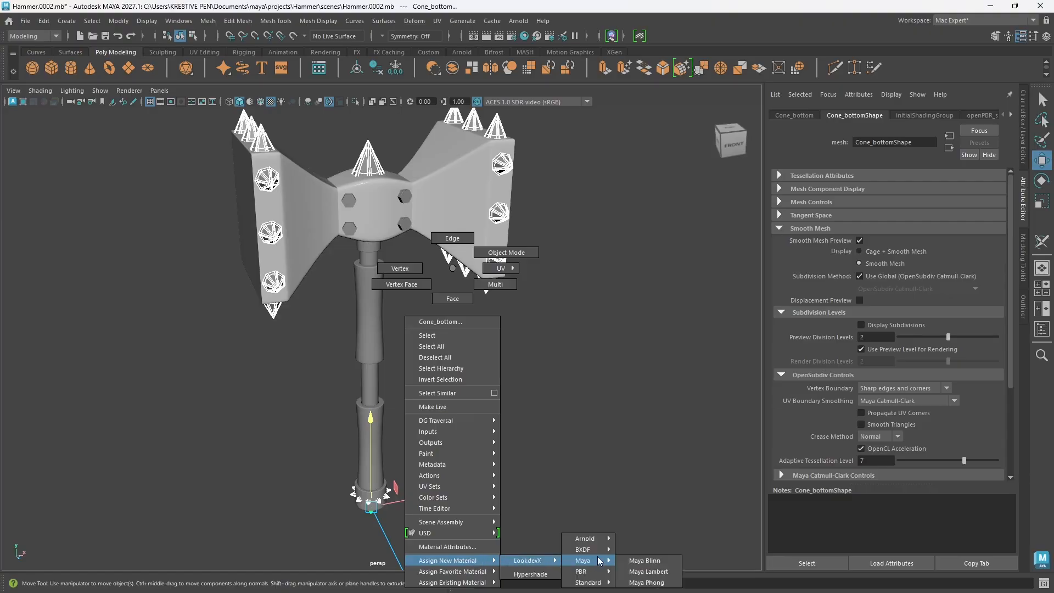
{"action": "mouse_move", "coordinate": [585, 539]}
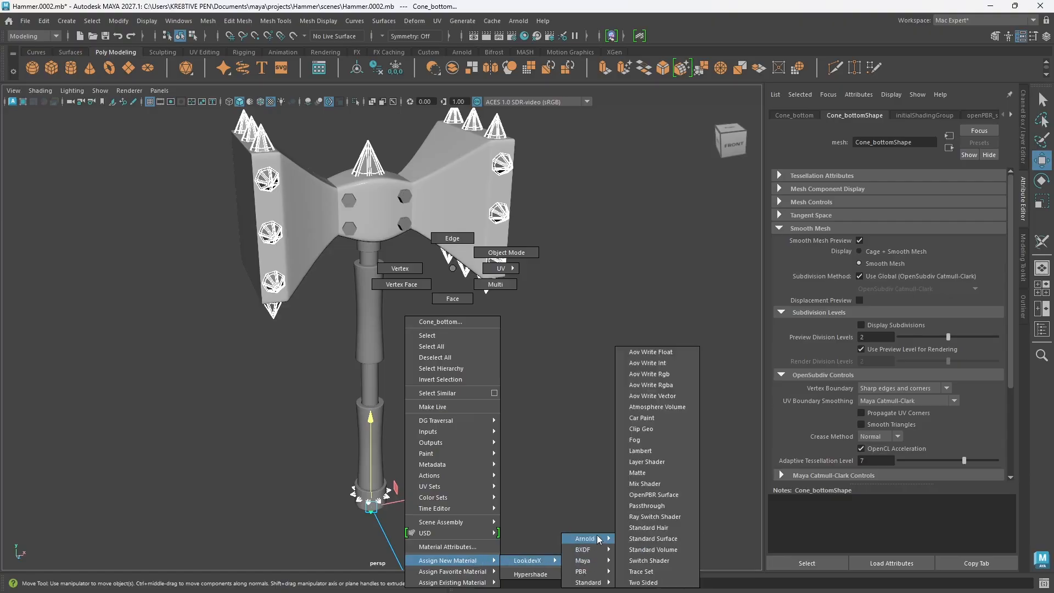
{"action": "left_click", "coordinate": [660, 538]}
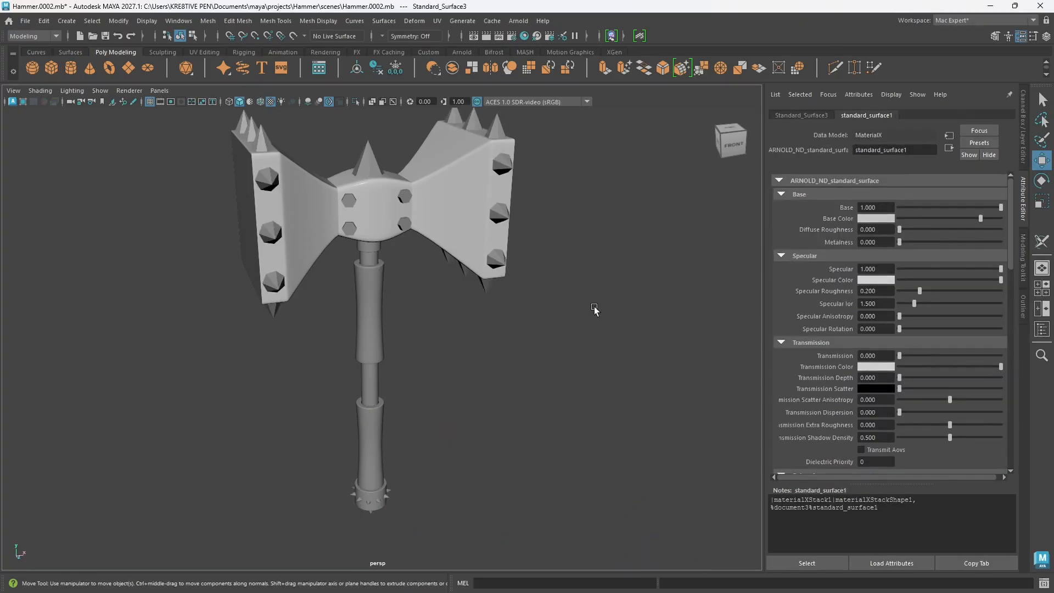
{"action": "left_click_drag", "start_coordinate": [522, 334], "coordinate": [725, 314], "text": "alt"}
{"action": "left_click_drag", "start_coordinate": [547, 318], "coordinate": [604, 275], "text": "alt"}
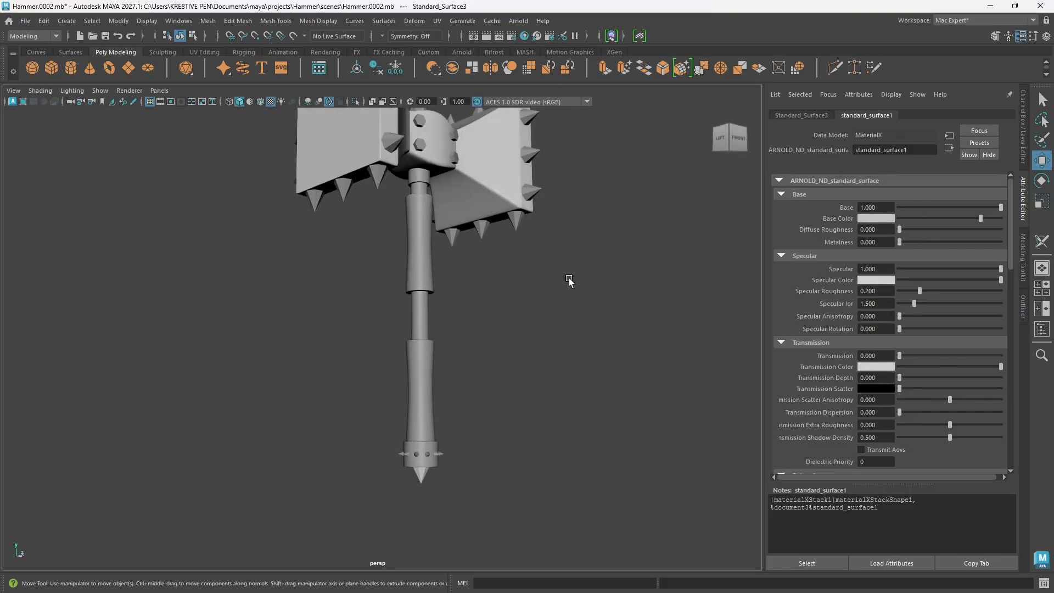
Step: Undo the material assignment on the cones and clear the selection
{"action": "key", "text": "ctrl+z"}
{"action": "left_click_drag", "start_coordinate": [528, 266], "coordinate": [515, 289], "text": "alt"}
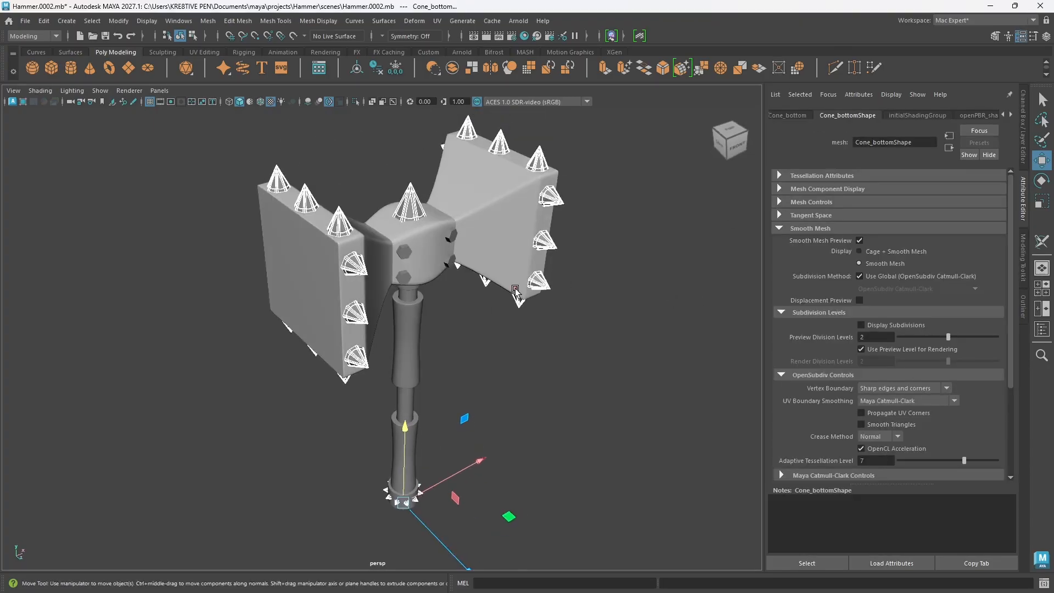
{"action": "left_click", "coordinate": [505, 335]}
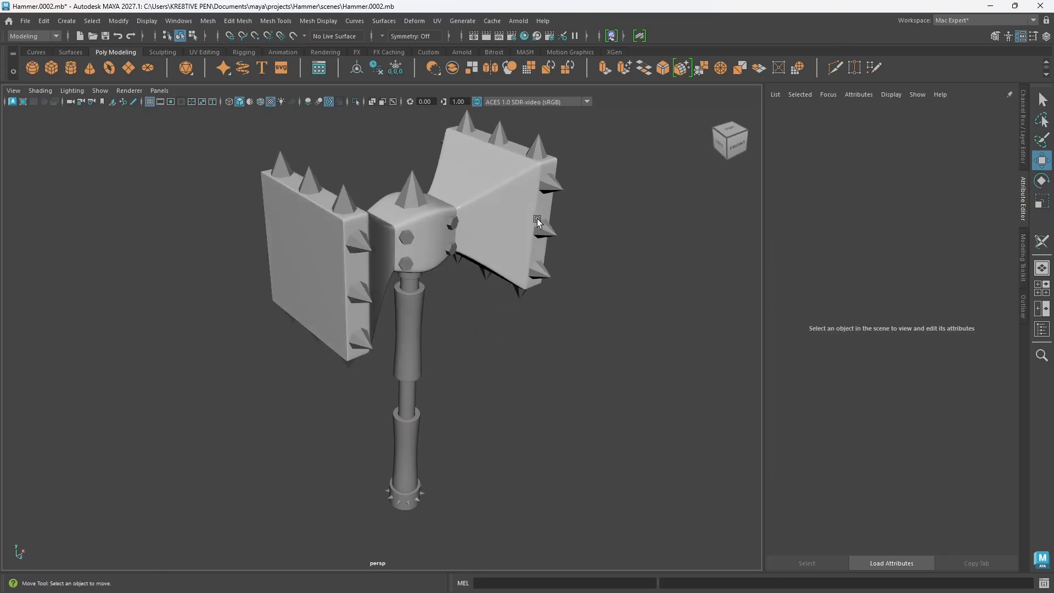
Step: Assign a new LookdevX Arnold Standard Surface material to the side cones of the hammer head
{"action": "left_click", "coordinate": [537, 221]}
{"action": "left_click_drag", "start_coordinate": [546, 231], "coordinate": [612, 275], "text": "alt"}
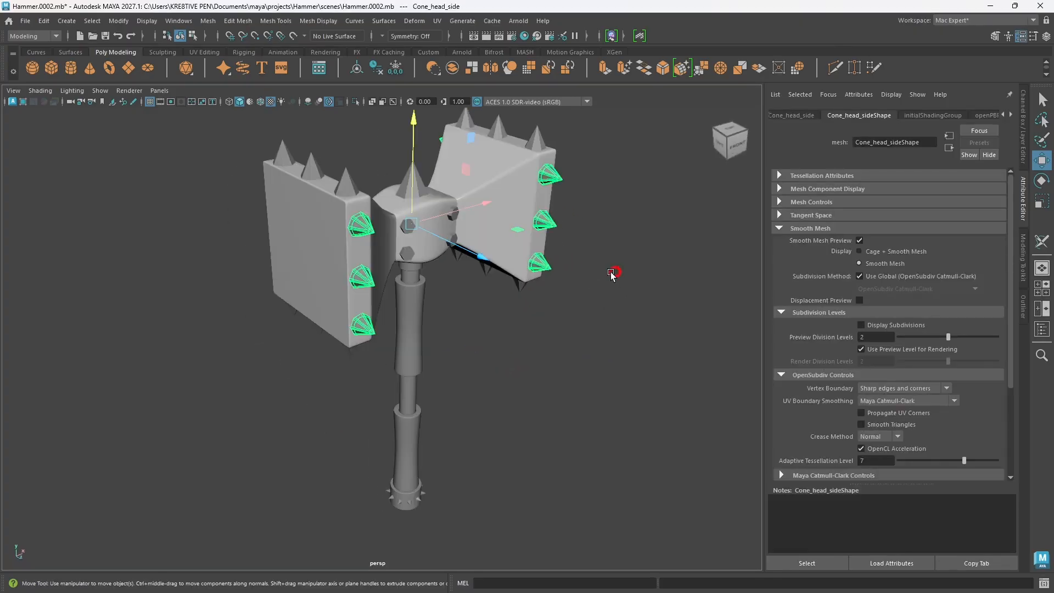
{"action": "left_click_drag", "start_coordinate": [582, 211], "coordinate": [559, 228], "text": "alt"}
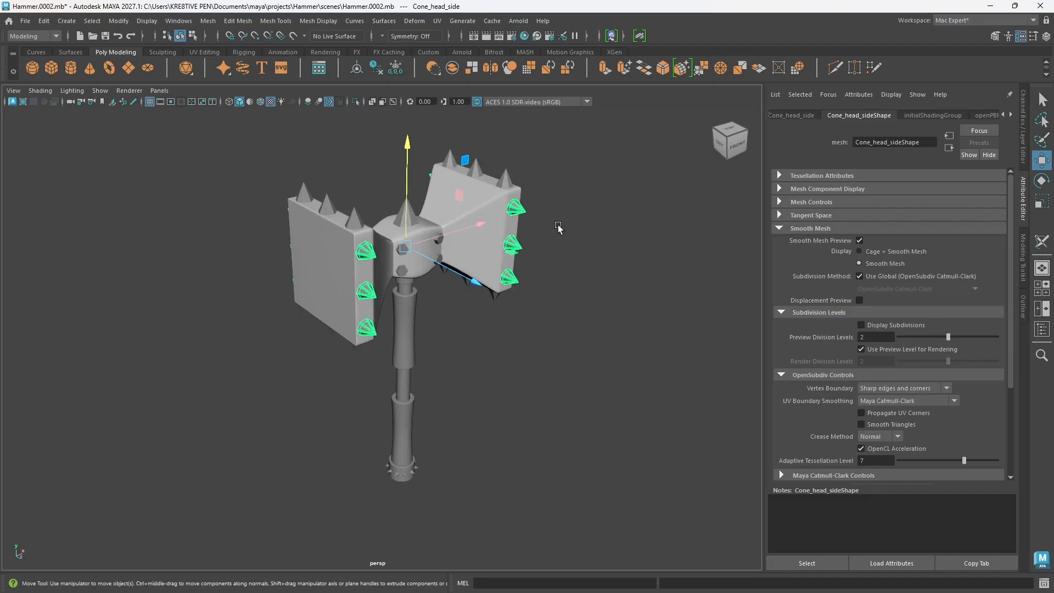
{"action": "left_click", "coordinate": [381, 70]}
{"action": "right_click_drag", "start_coordinate": [516, 247], "coordinate": [730, 542]}
{"action": "left_click_drag", "start_coordinate": [500, 329], "coordinate": [516, 258], "text": "alt"}
Step: Rename the new standard surface shader of the side cones as Cone
{"action": "left_click", "coordinate": [918, 149]}
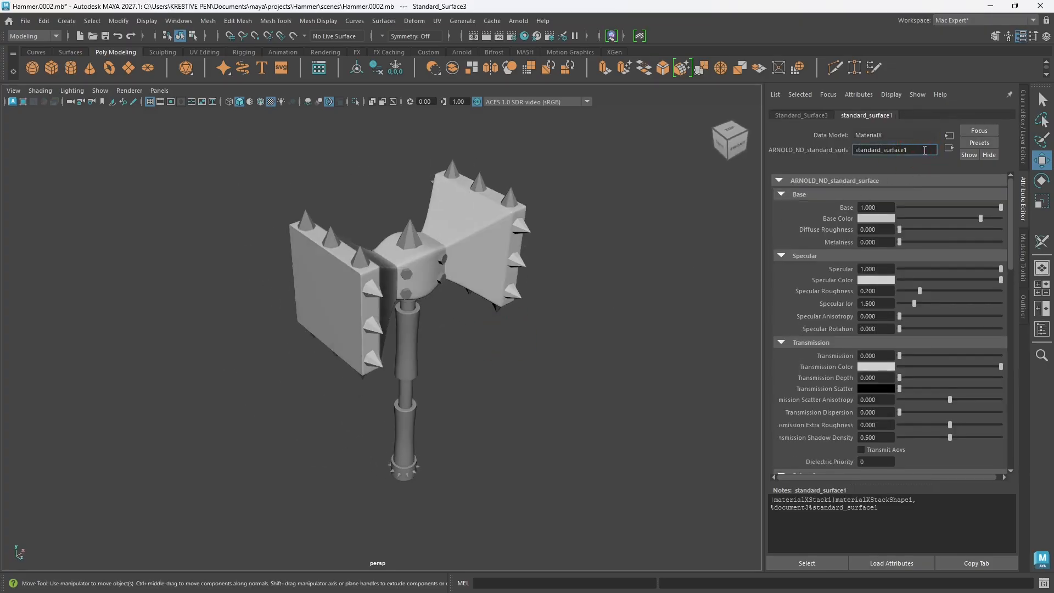
{"action": "left_click_drag", "start_coordinate": [925, 150], "coordinate": [834, 153]}
{"action": "type", "text": "Cone"}
{"action": "key", "text": "Return"}
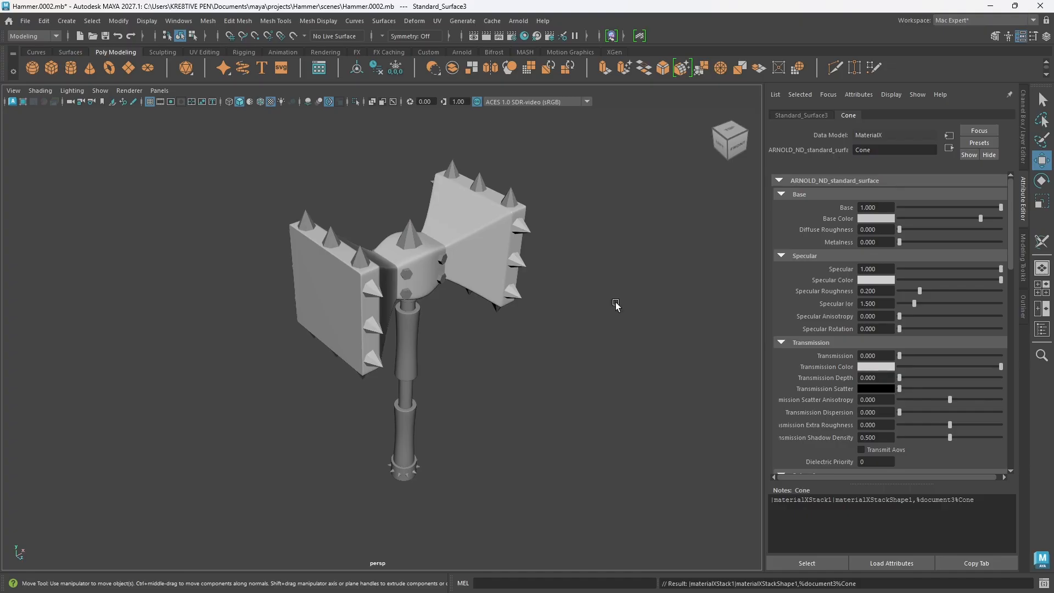
Step: Assign the existing LookdevX document3 material Standard_Surface1 to the upper and lower cones of the hammer head and show its Cone shader attributes
{"action": "left_click_drag", "start_coordinate": [400, 377], "coordinate": [404, 371], "text": "alt"}
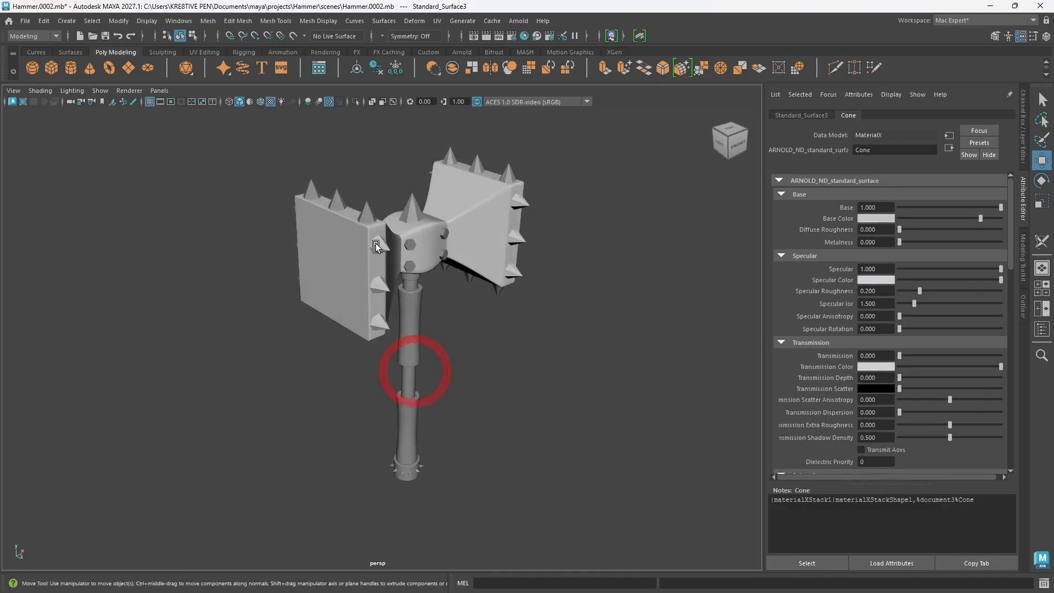
{"action": "left_click", "coordinate": [365, 217]}
{"action": "right_click", "coordinate": [366, 215]}
{"action": "mouse_move", "coordinate": [379, 522]}
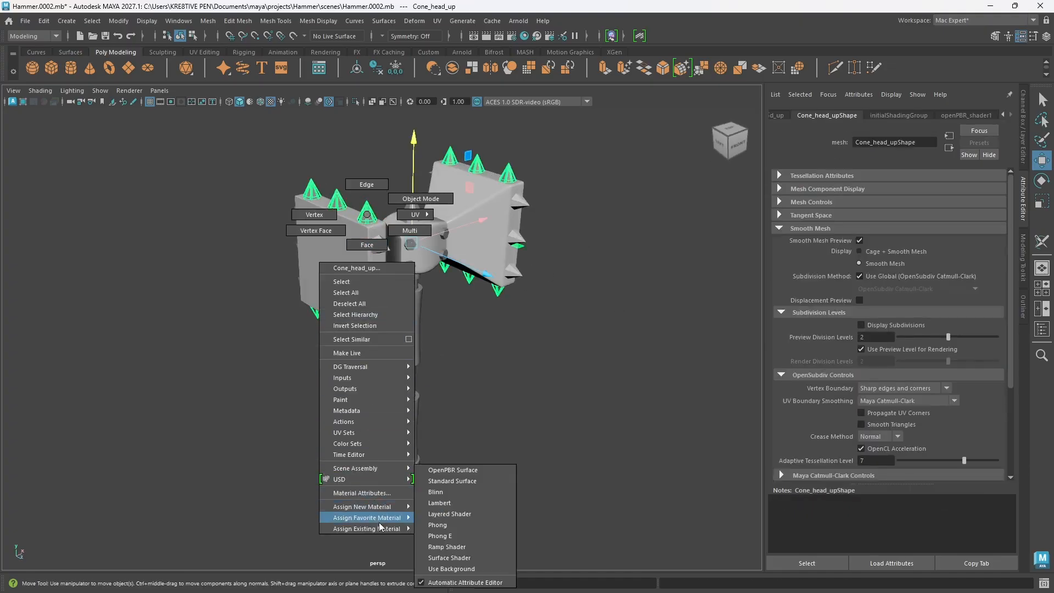
{"action": "mouse_move", "coordinate": [449, 531]}
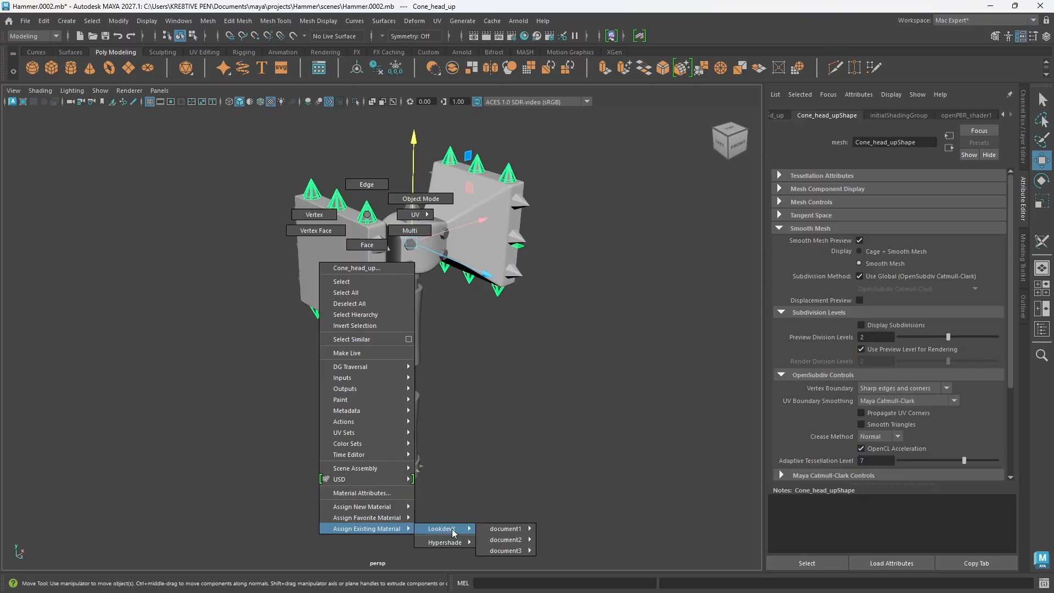
{"action": "mouse_move", "coordinate": [525, 552]}
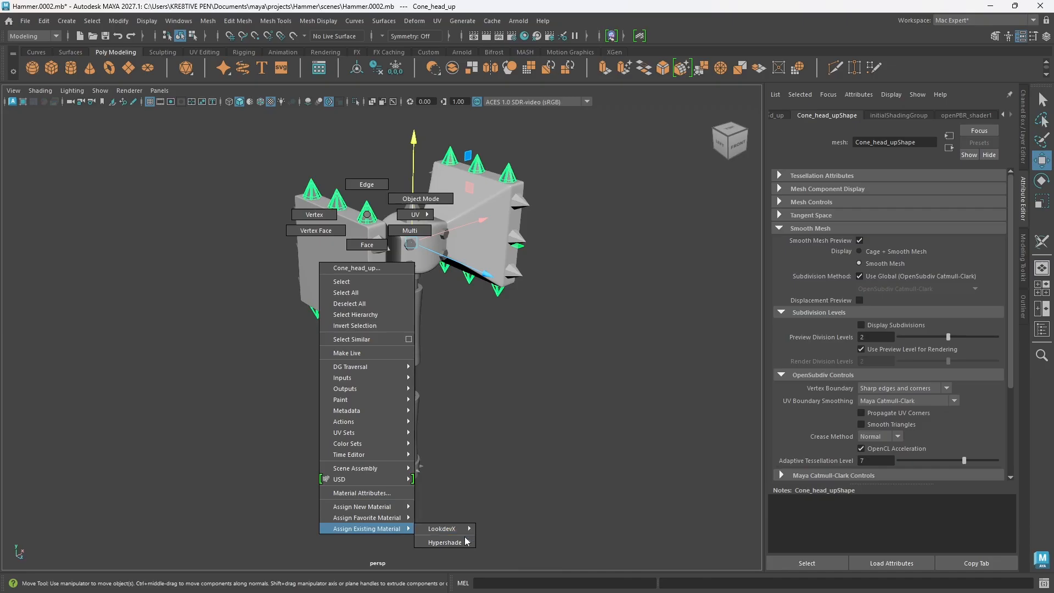
{"action": "mouse_move", "coordinate": [521, 534]}
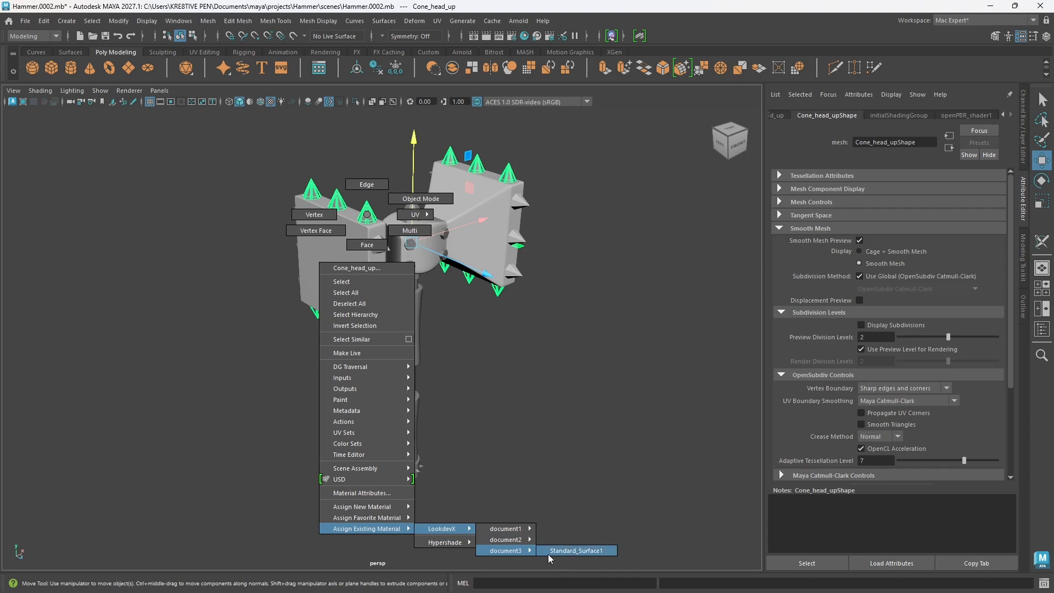
{"action": "left_click", "coordinate": [561, 551]}
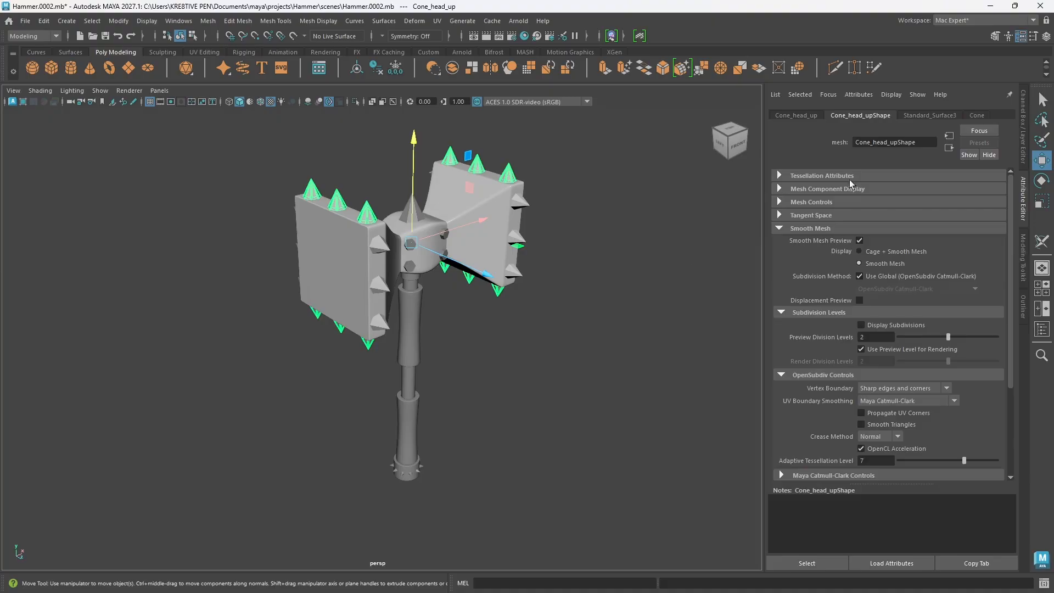
{"action": "left_click", "coordinate": [979, 115]}
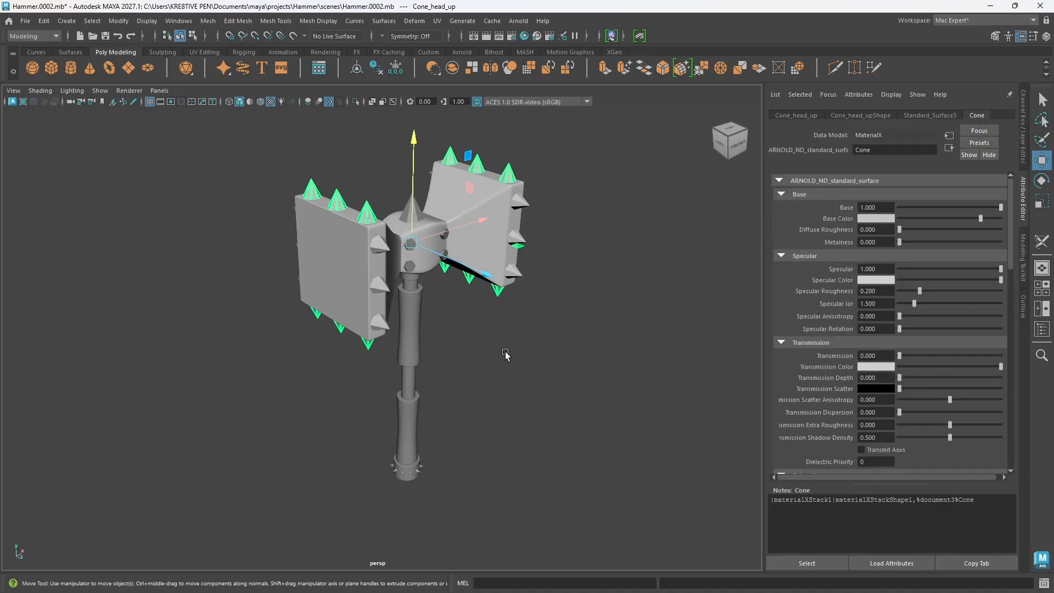
Step: Open the Hypershade and browse the available Arnold shader nodes
{"action": "left_click", "coordinate": [519, 22]}
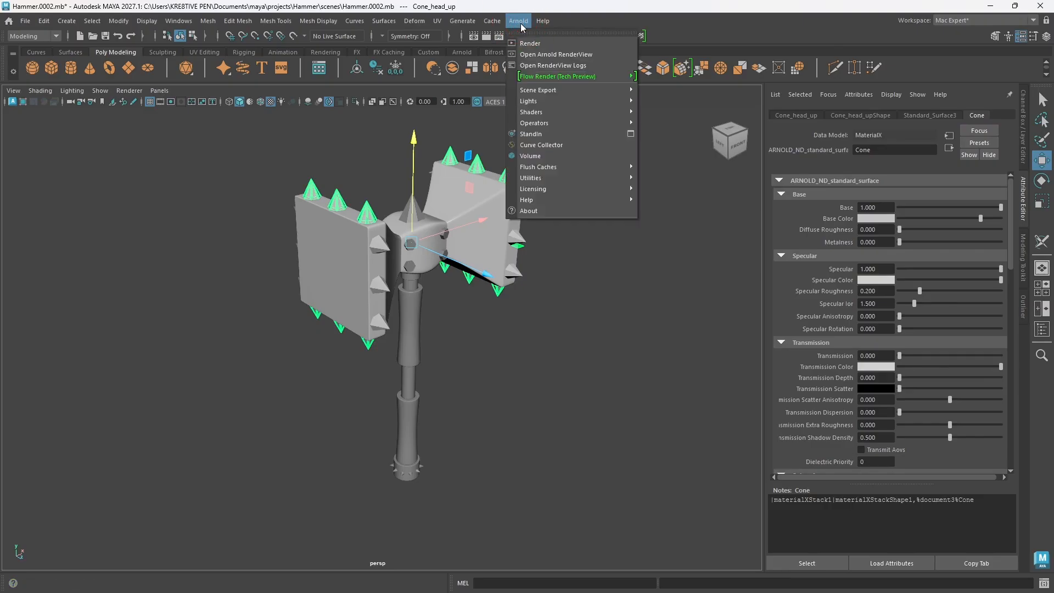
{"action": "left_click", "coordinate": [520, 23]}
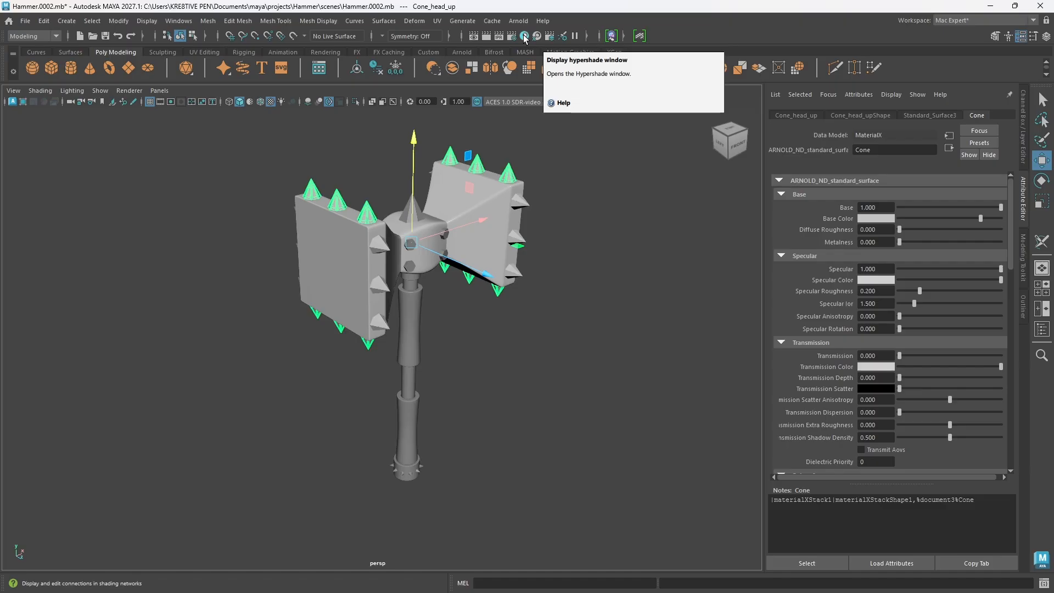
{"action": "left_click", "coordinate": [524, 36]}
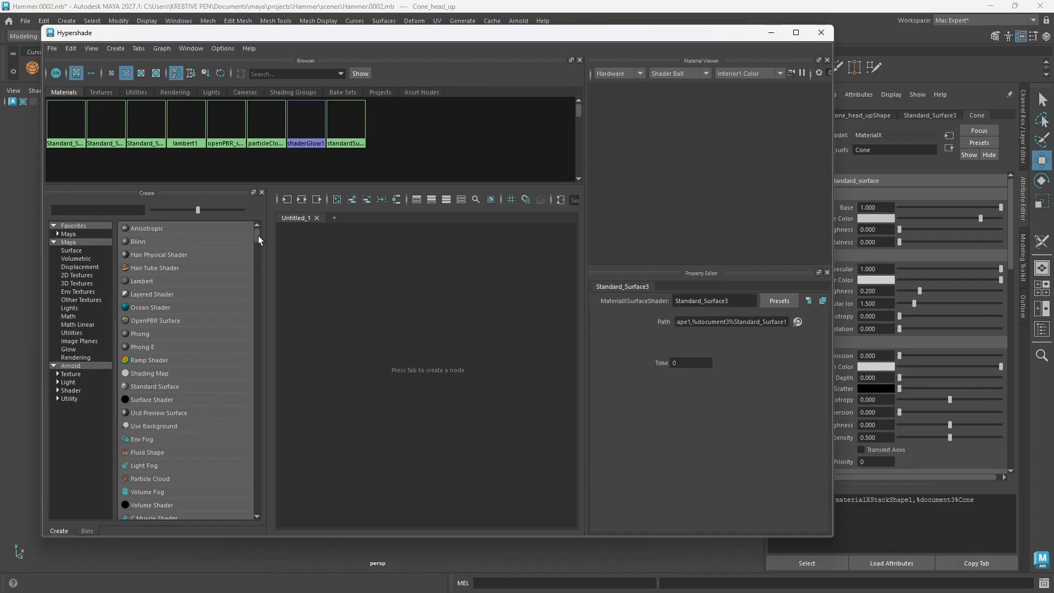
{"action": "left_click_drag", "start_coordinate": [258, 236], "coordinate": [258, 255]}
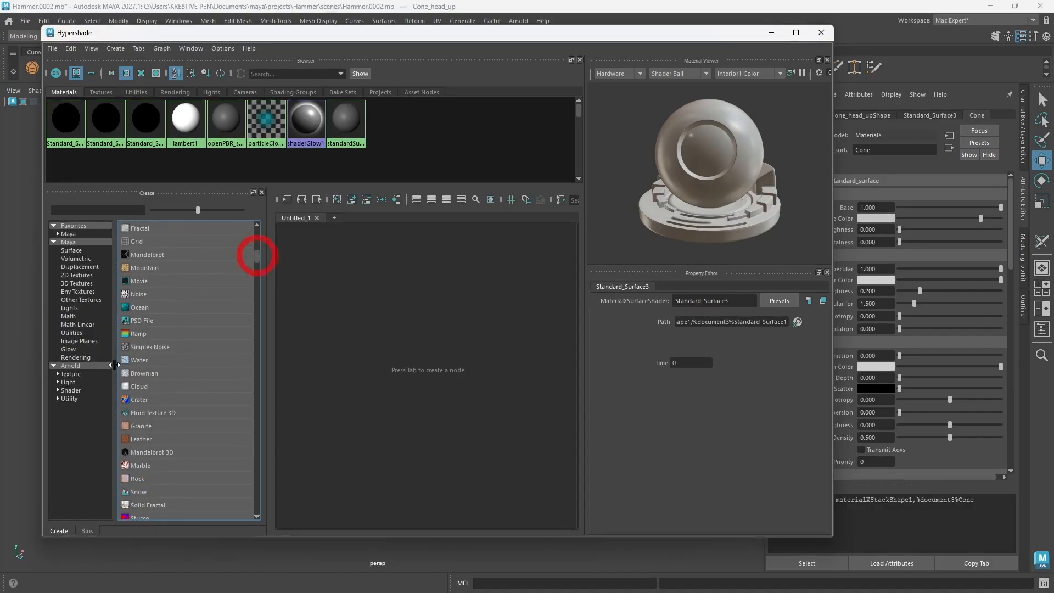
{"action": "left_click", "coordinate": [75, 373]}
{"action": "left_click", "coordinate": [73, 390]}
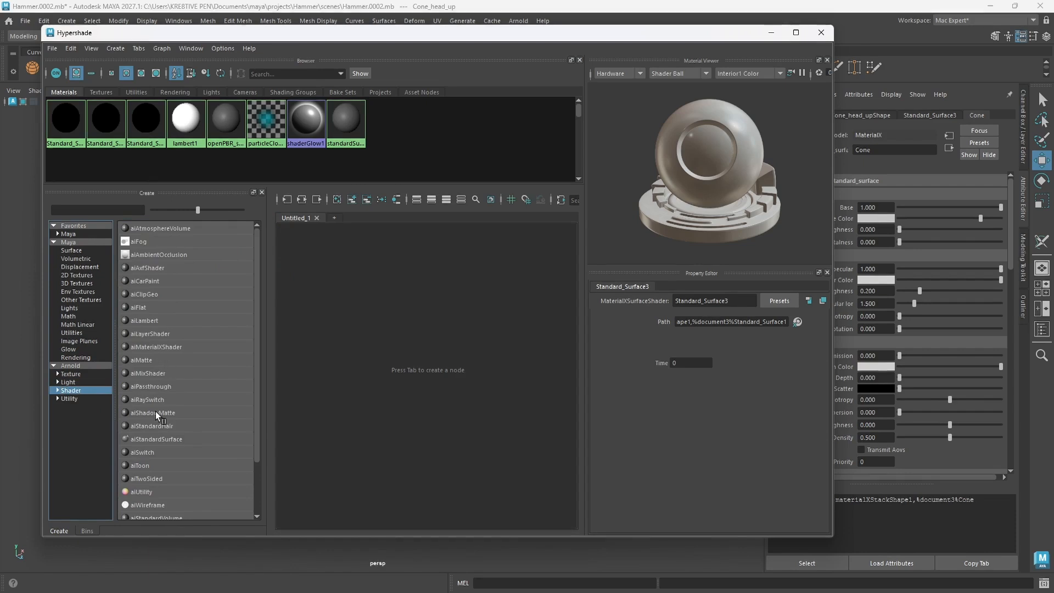
{"action": "scroll", "coordinate": [166, 428], "scroll_direction": "down", "scroll_amount": 2}
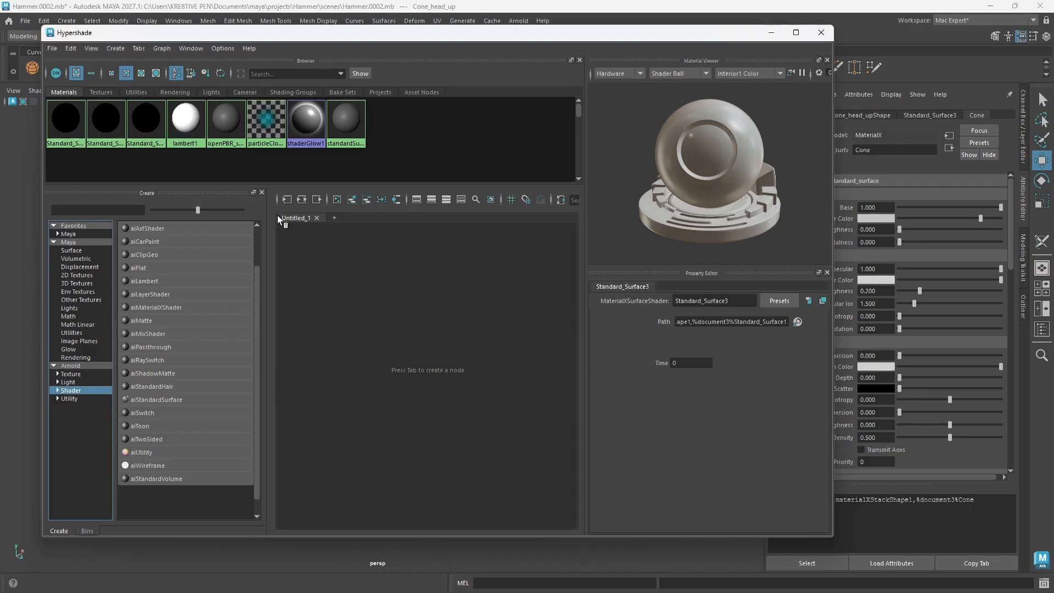
Step: Graph the node network of the third LookdevX material, Standard_Surface3, in the Hypershade and close the Hypershade
{"action": "left_click_drag", "start_coordinate": [551, 37], "coordinate": [553, 148]}
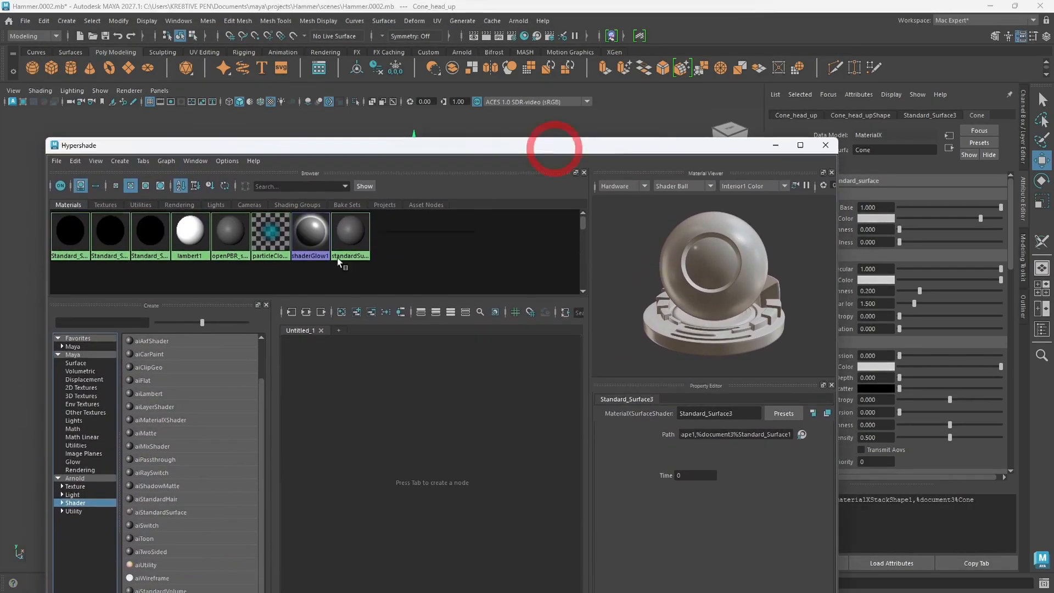
{"action": "right_click", "coordinate": [160, 245]}
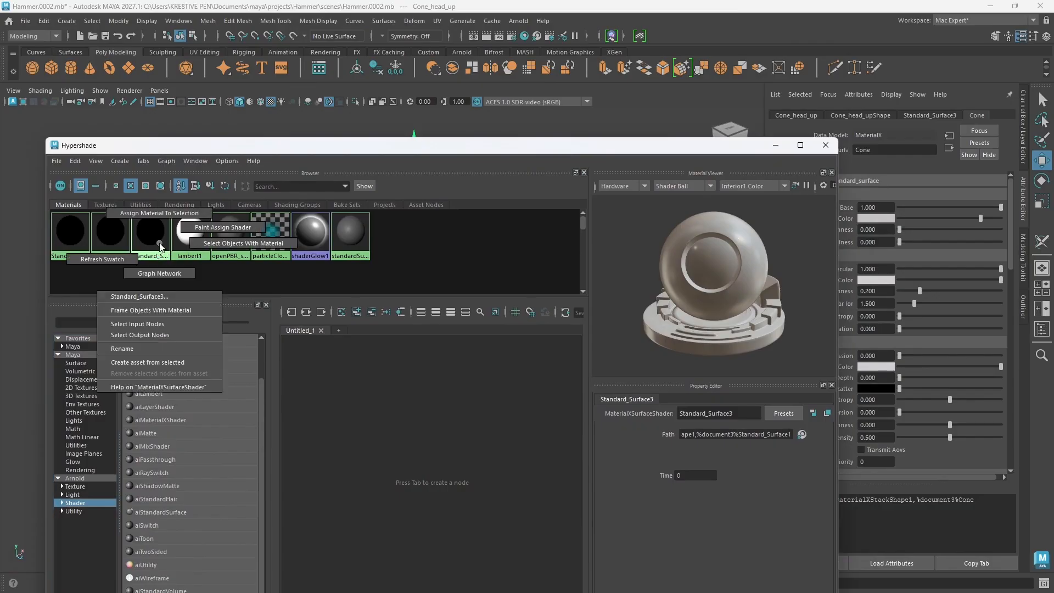
{"action": "left_click", "coordinate": [160, 273]}
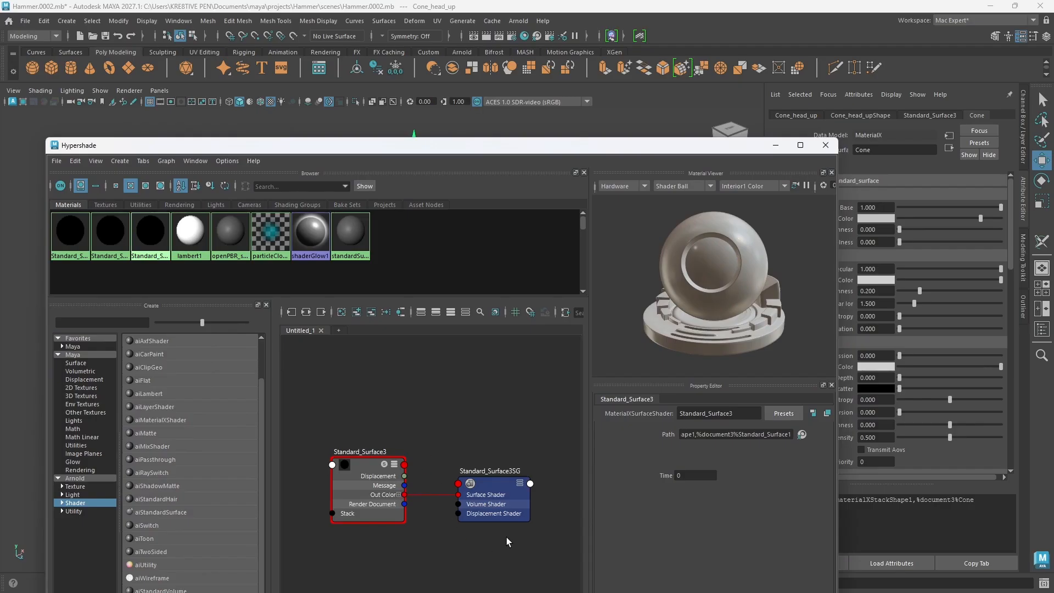
{"action": "key", "text": "f"}
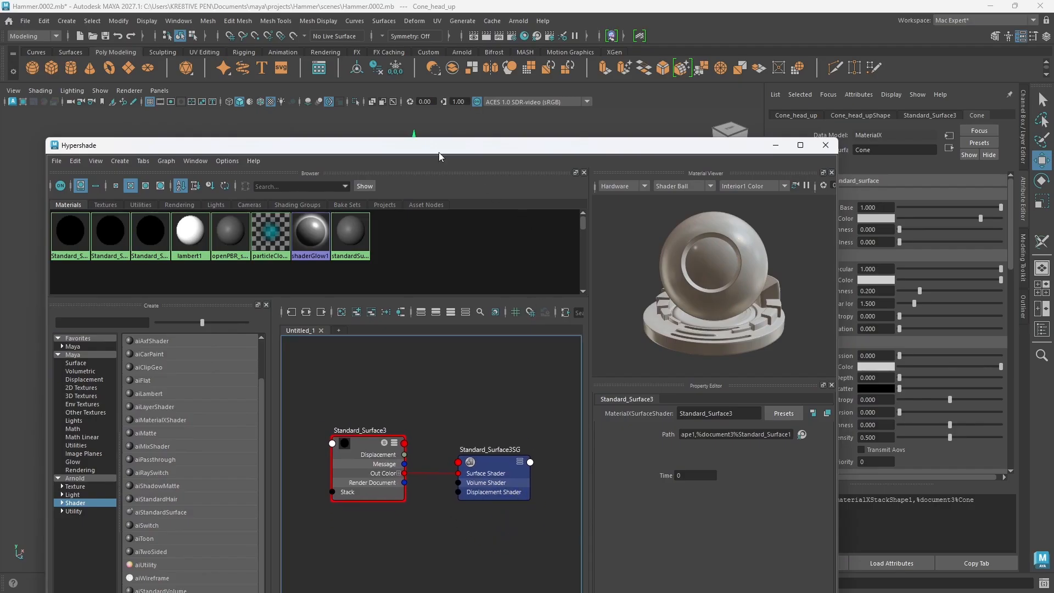
{"action": "left_click_drag", "start_coordinate": [440, 156], "coordinate": [455, 62]}
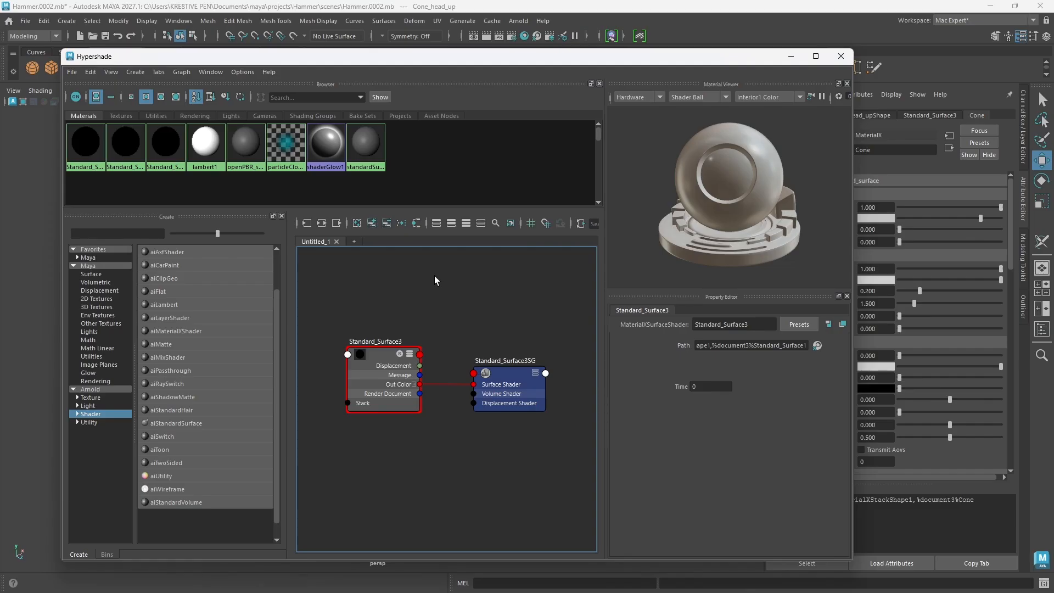
{"action": "left_click", "coordinate": [840, 56]}
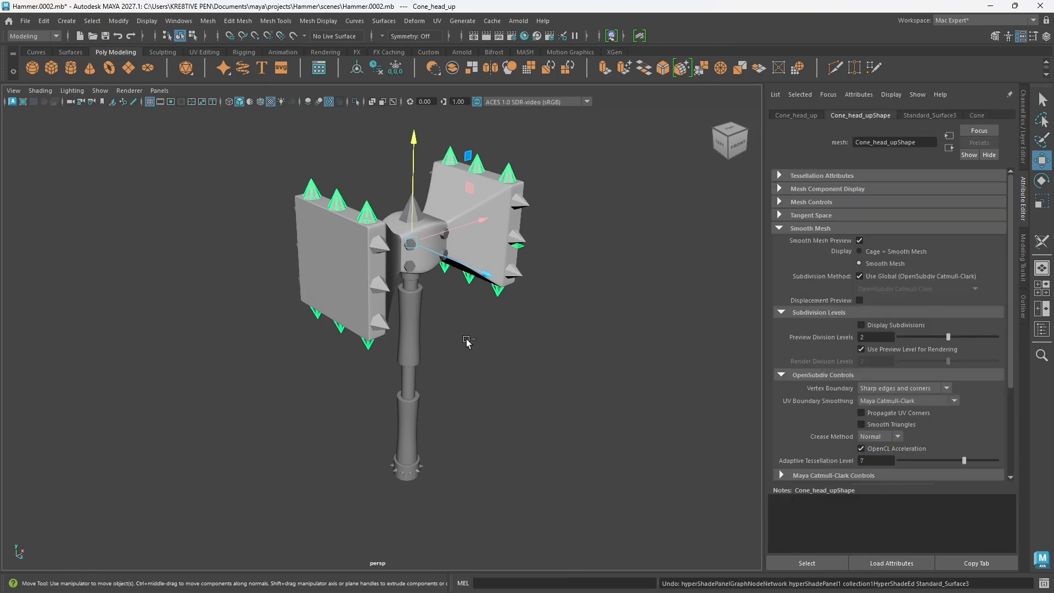
Step: Undo the LookdevX material assignments made to the hammer head's cones
{"action": "key", "text": "ctrl+z"}
{"action": "key", "text": "ctrl+z"}
{"action": "key", "text": "ctrl+z"}
{"action": "key", "text": "ctrl+z"}
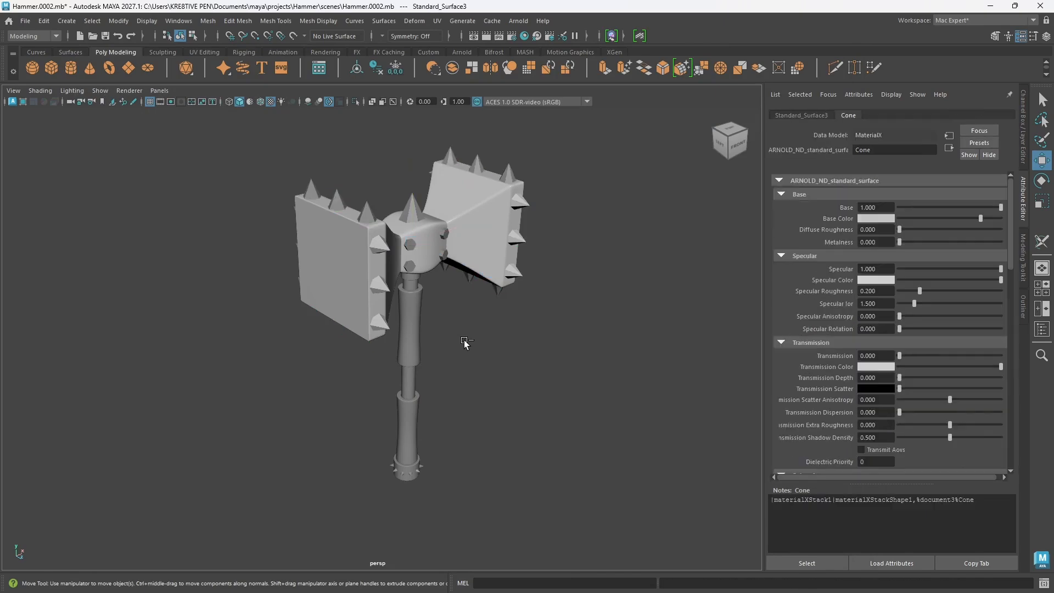
{"action": "key", "text": "ctrl+z"}
{"action": "key", "text": "ctrl+z"}
{"action": "key", "text": "ctrl+z"}
{"action": "key", "text": "ctrl+z"}
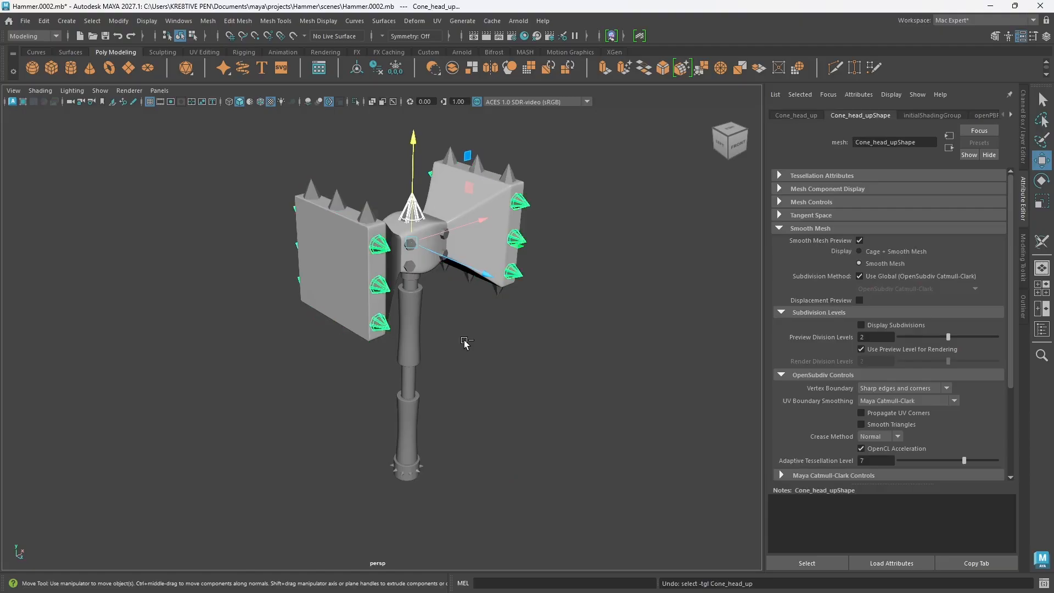
{"action": "key", "text": "ctrl+z"}
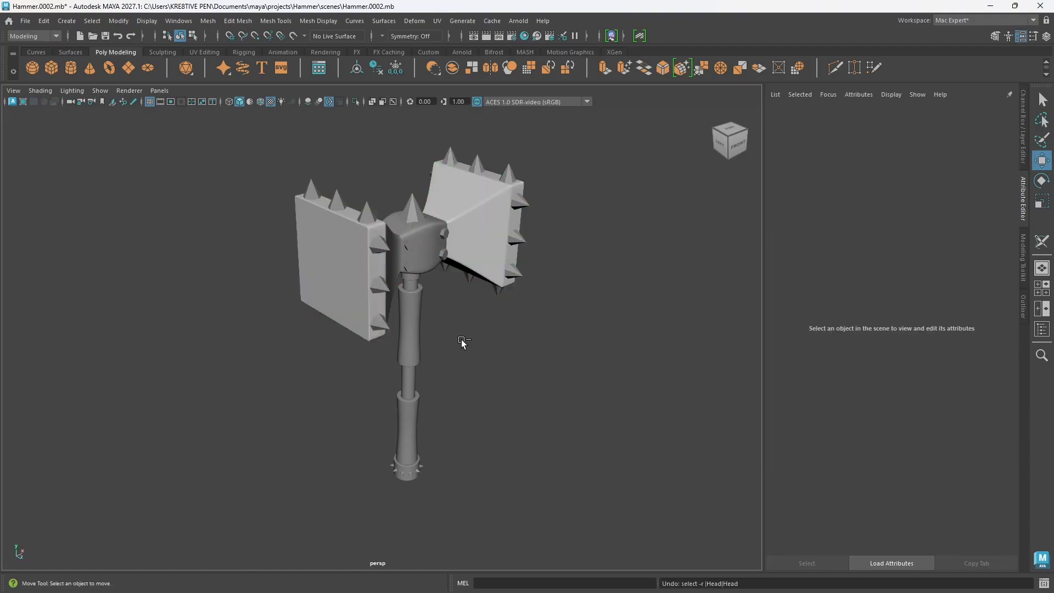
{"action": "key", "text": "ctrl+z"}
{"action": "key", "text": "ctrl+z"}
{"action": "key", "text": "ctrl+z"}
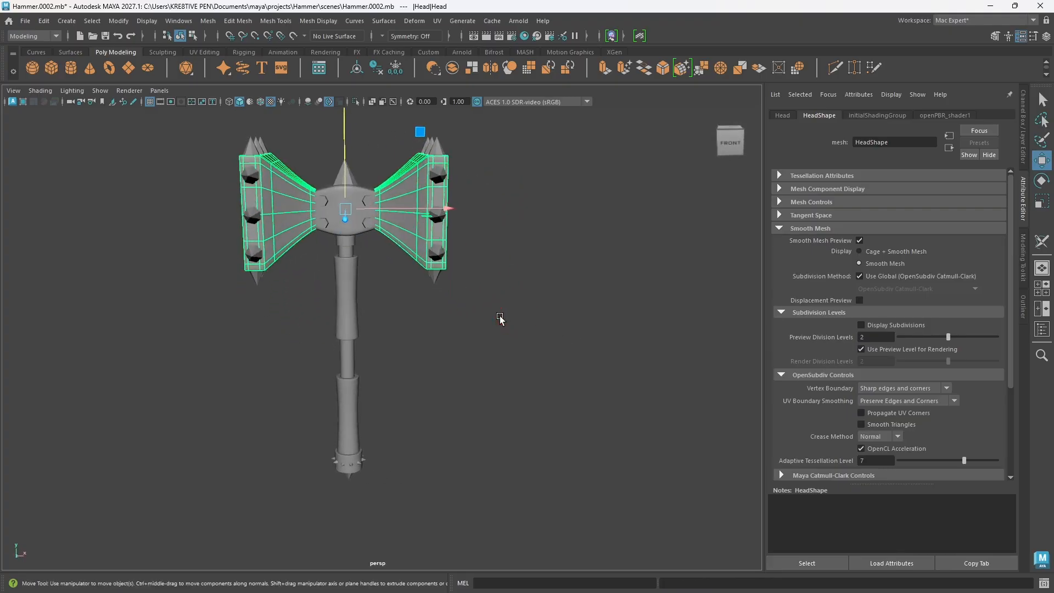
Step: Turn the view to the hammer's front and open the Hypershade with its window placed beside the model
{"action": "left_click", "coordinate": [409, 326]}
{"action": "middle_click_drag", "start_coordinate": [409, 326], "coordinate": [303, 314], "text": "alt"}
{"action": "left_click_drag", "start_coordinate": [308, 349], "coordinate": [324, 365], "text": "alt"}
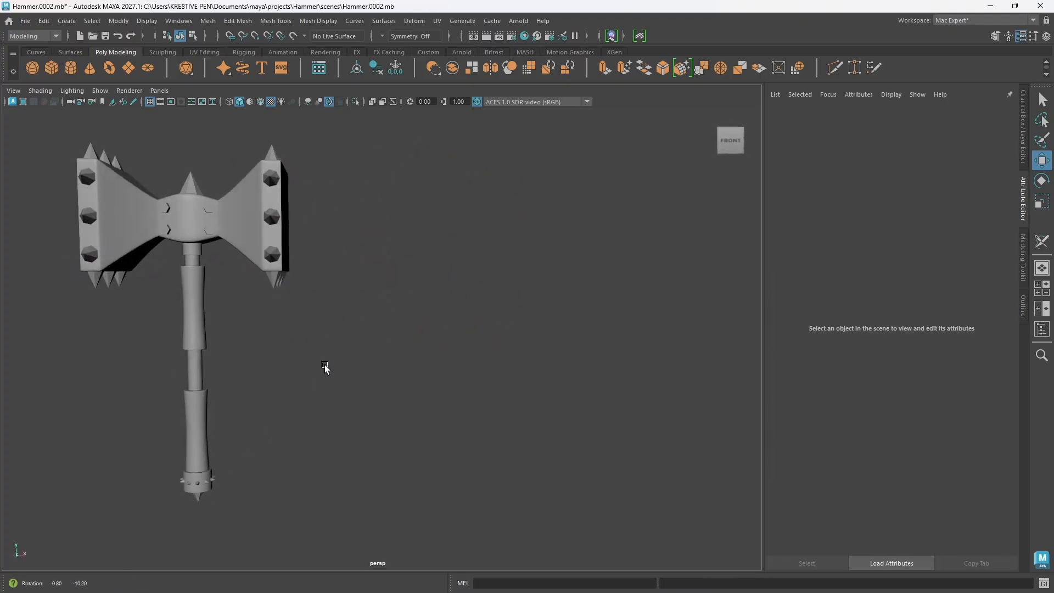
{"action": "left_click", "coordinate": [524, 36]}
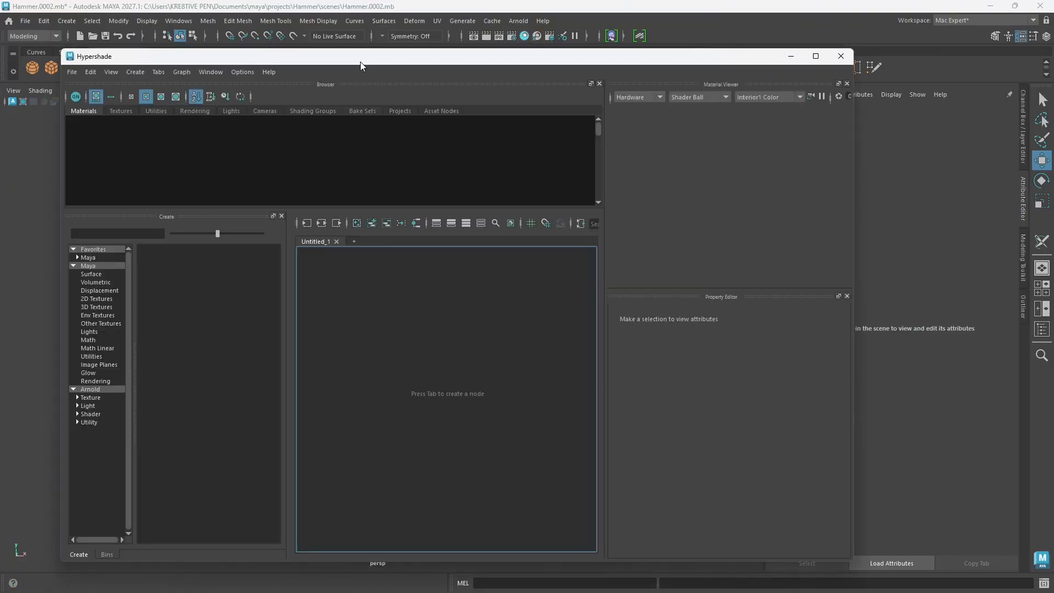
{"action": "left_click_drag", "start_coordinate": [360, 62], "coordinate": [609, 100]}
Step: Create an Arnold aiStandardSurface shader in the Hypershade for the hammer head and inspect its attributes
{"action": "left_click", "coordinate": [245, 233]}
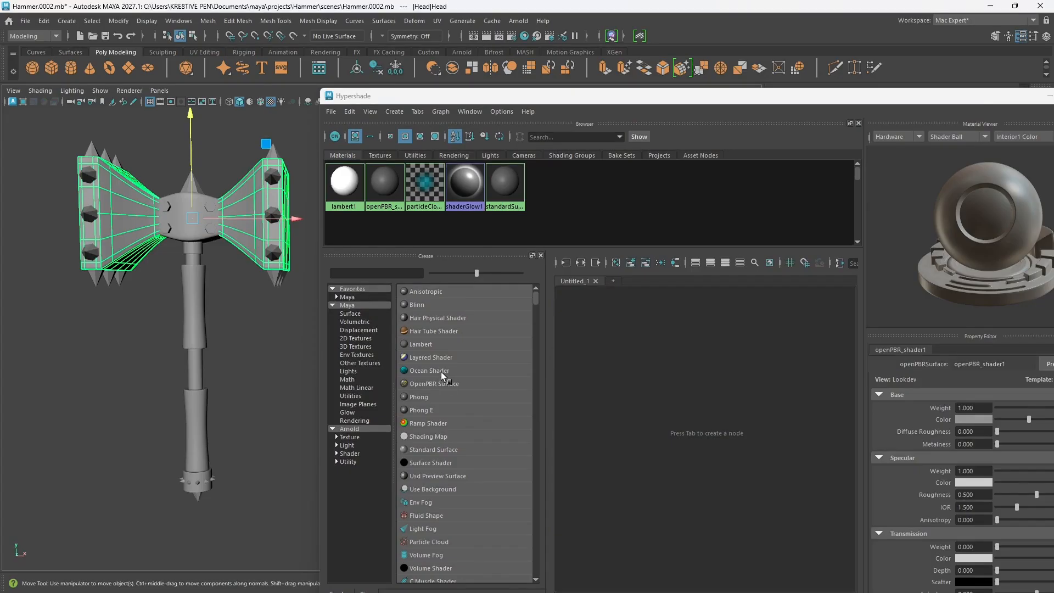
{"action": "left_click", "coordinate": [357, 437]}
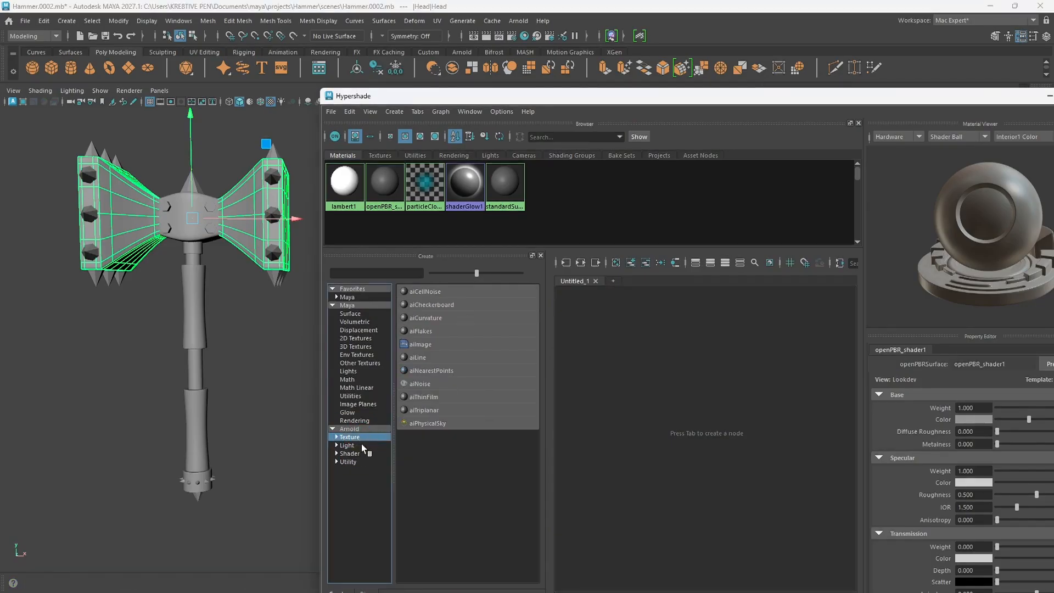
{"action": "left_click", "coordinate": [351, 453]}
{"action": "scroll", "coordinate": [489, 489], "scroll_direction": "down", "scroll_amount": 2}
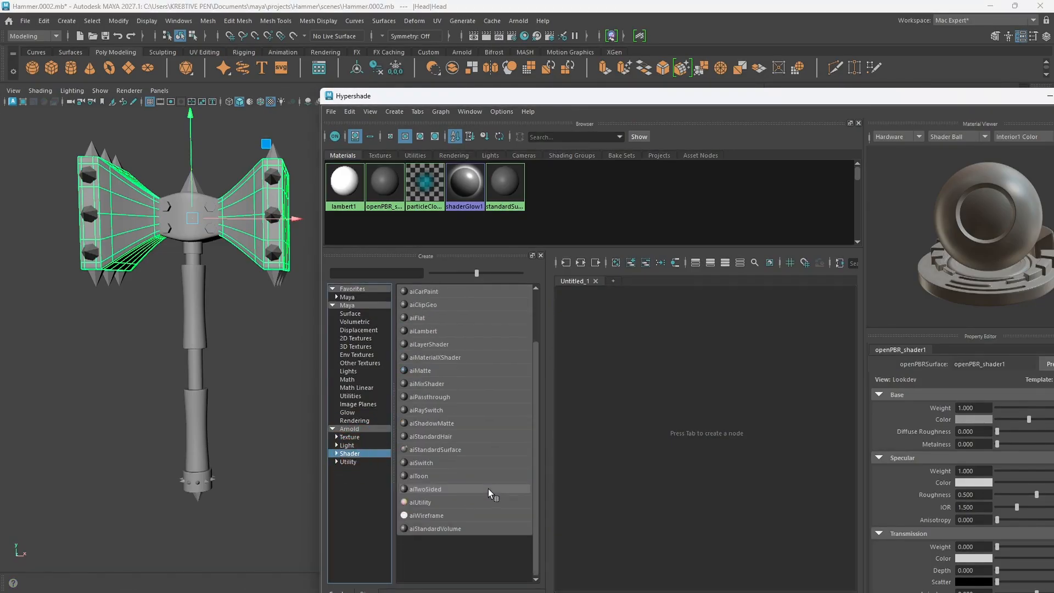
{"action": "left_click", "coordinate": [422, 449]}
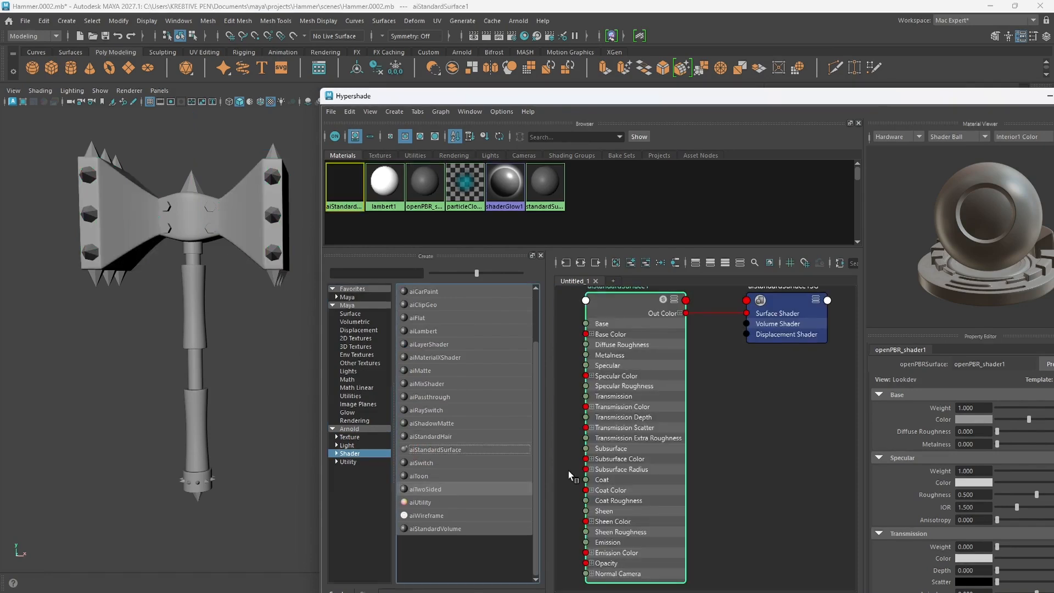
{"action": "scroll", "coordinate": [711, 381], "scroll_direction": "down", "scroll_amount": 1}
{"action": "middle_click_drag", "start_coordinate": [715, 384], "coordinate": [721, 404], "text": "alt"}
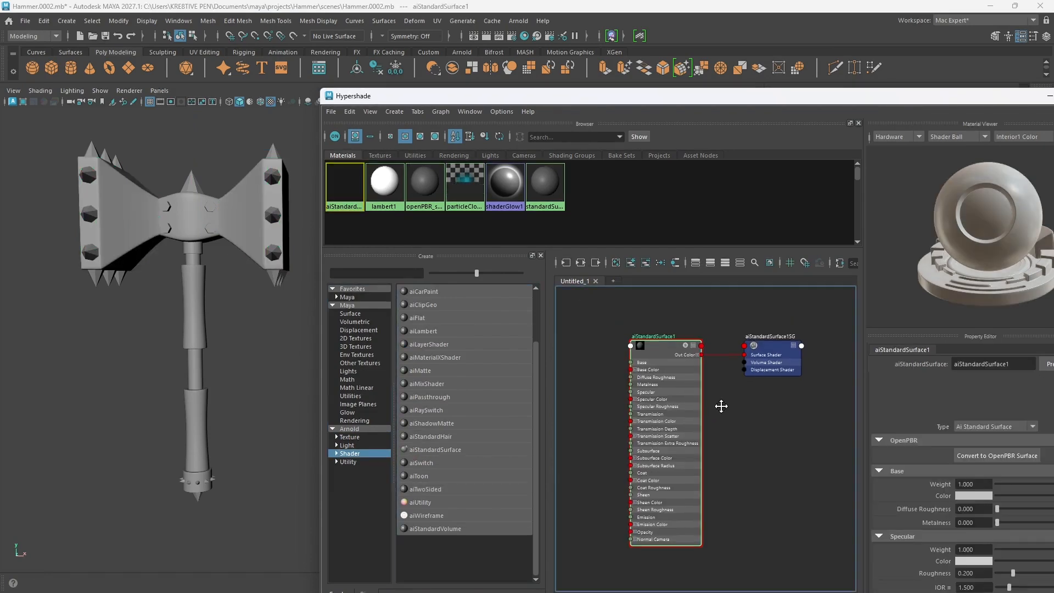
{"action": "left_click_drag", "start_coordinate": [854, 100], "coordinate": [509, 227]}
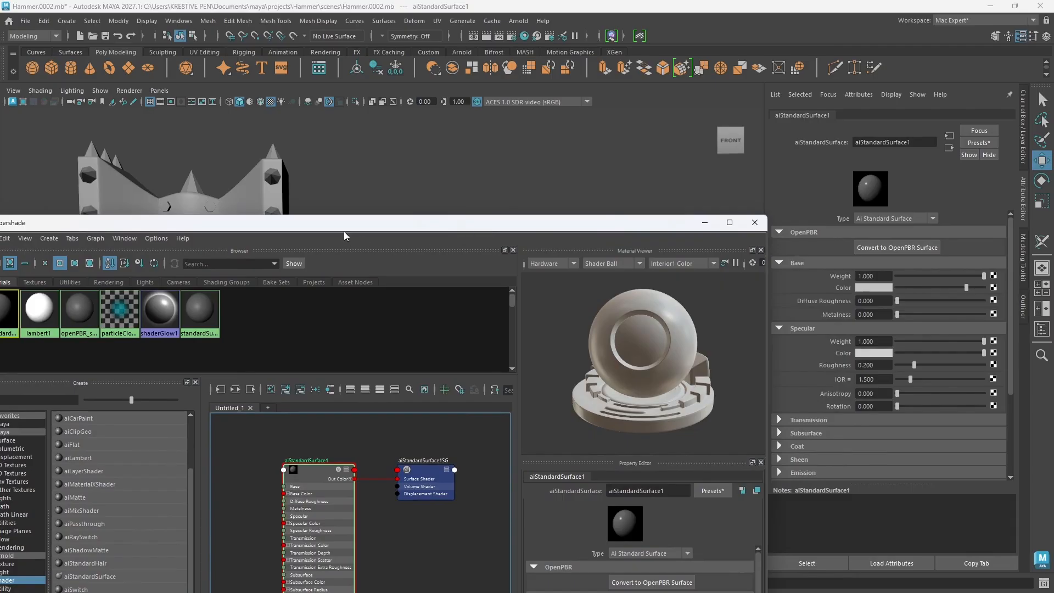
{"action": "left_click_drag", "start_coordinate": [342, 228], "coordinate": [677, 105]}
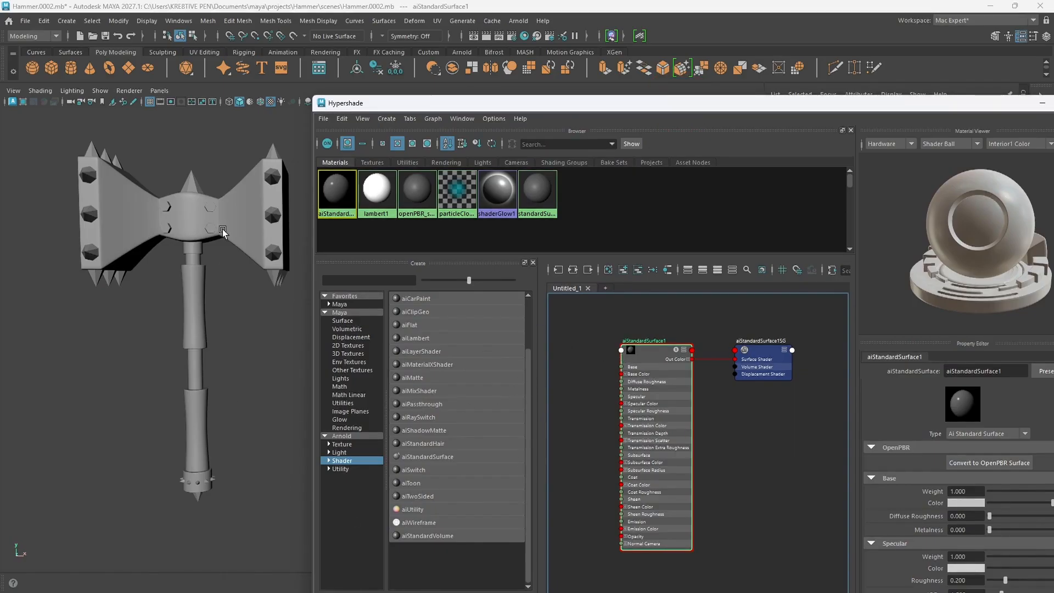
Step: Show the Outliner and select the Head mesh inside the Head group
{"action": "left_click", "coordinate": [244, 225]}
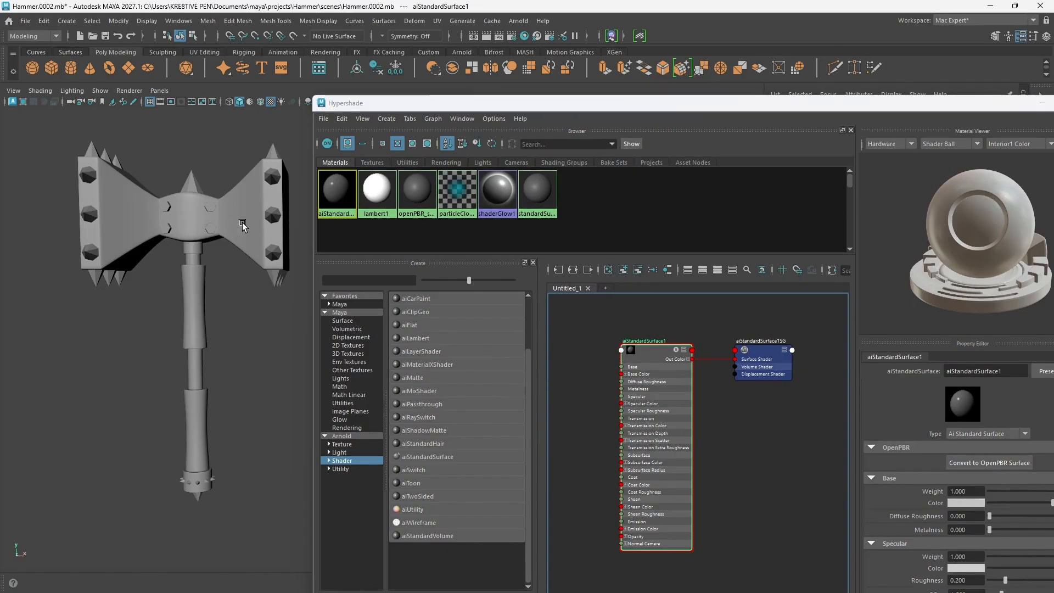
{"action": "left_click", "coordinate": [662, 352]}
{"action": "double_click", "coordinate": [1009, 371]}
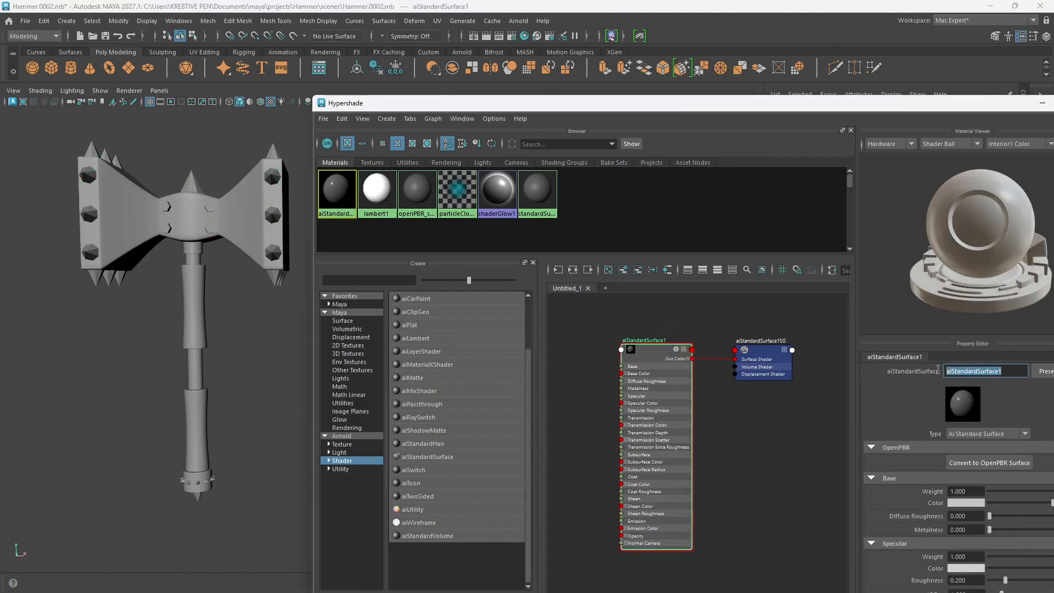
{"action": "left_click_drag", "start_coordinate": [819, 104], "coordinate": [549, 155]}
{"action": "left_click", "coordinate": [1022, 307]}
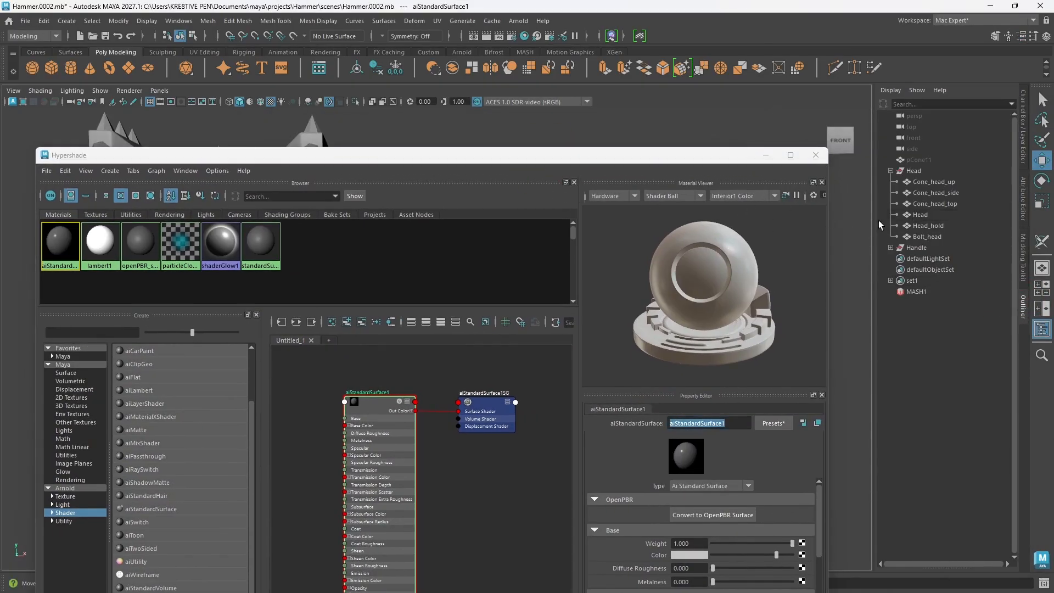
{"action": "left_click", "coordinate": [920, 215]}
{"action": "left_click_drag", "start_coordinate": [486, 160], "coordinate": [683, 119]}
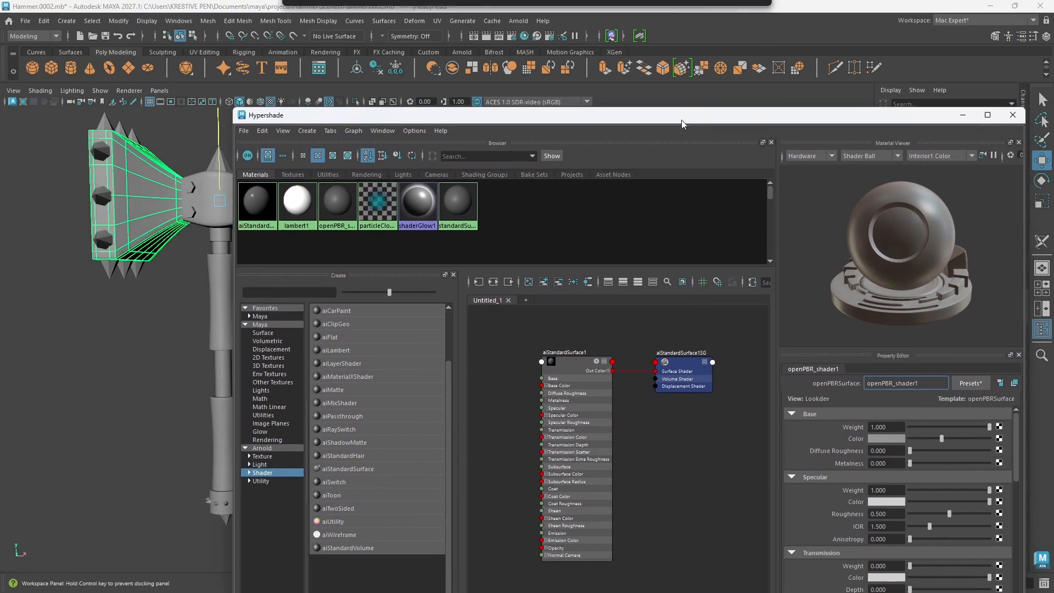
Step: Rename the aiStandardSurface1 shader as Head1
{"action": "left_click", "coordinate": [575, 363]}
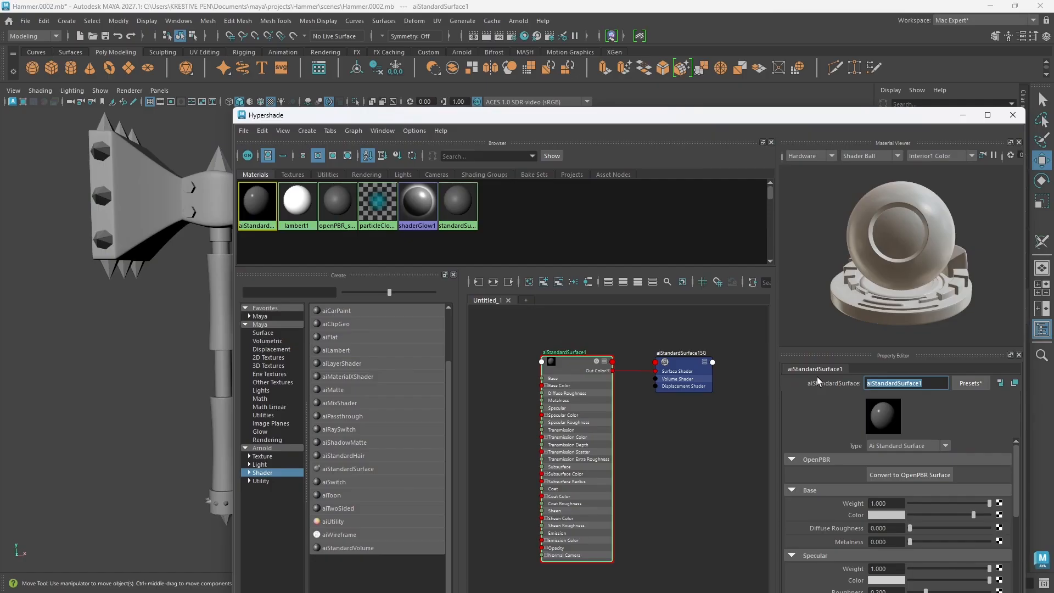
{"action": "type", "text": "Head1"}
{"action": "key", "text": "Return"}
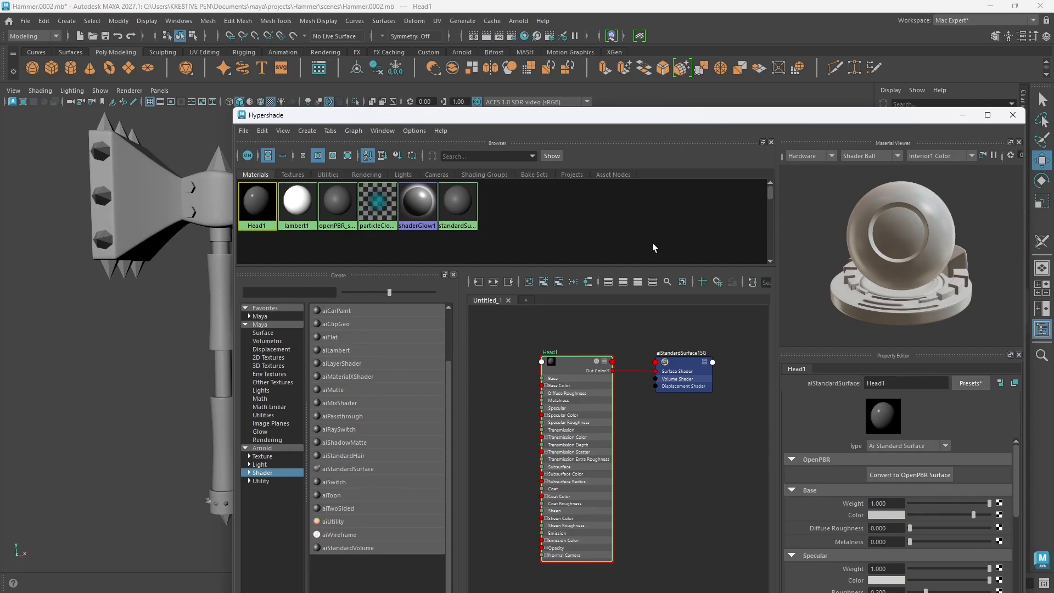
Step: Assign the Head1 material to the hammer's Head mesh and deselect it
{"action": "left_click_drag", "start_coordinate": [413, 120], "coordinate": [503, 114]}
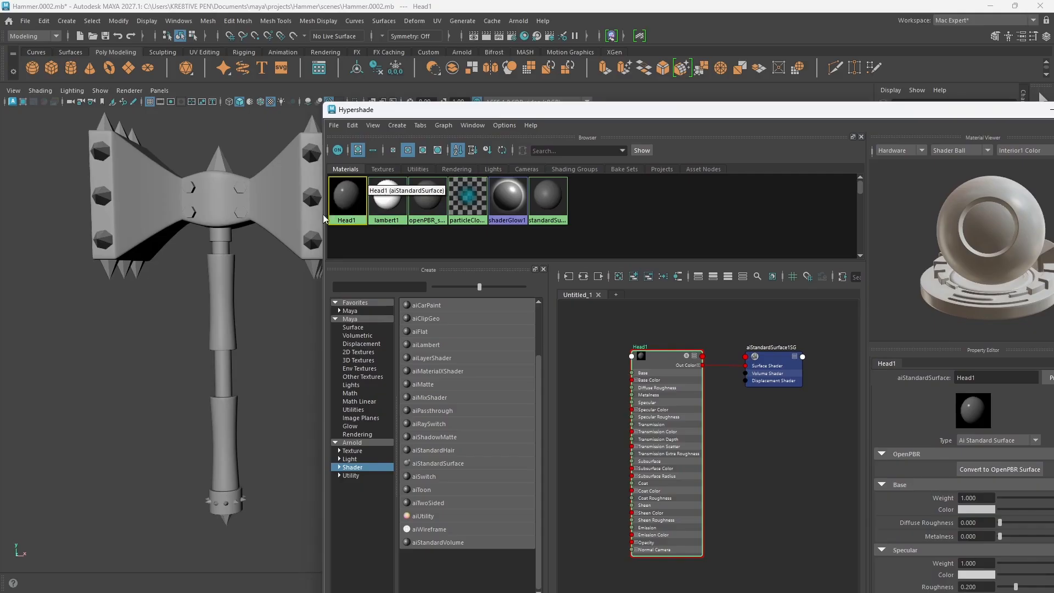
{"action": "left_click", "coordinate": [284, 214]}
{"action": "right_click", "coordinate": [346, 213]}
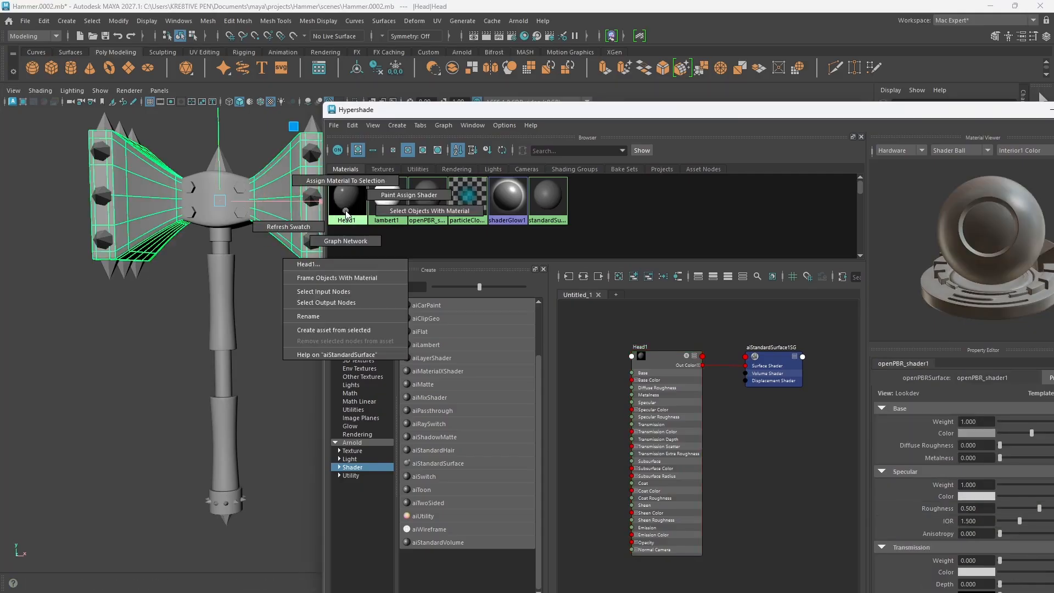
{"action": "left_click", "coordinate": [345, 181]}
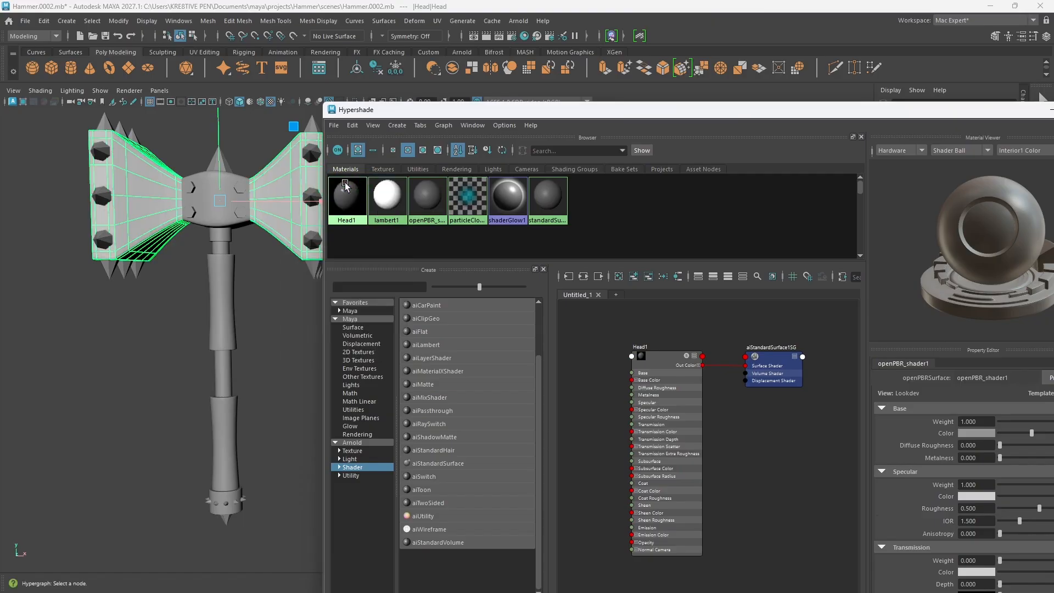
{"action": "left_click", "coordinate": [293, 295]}
{"action": "left_click_drag", "start_coordinate": [271, 296], "coordinate": [254, 316], "text": "alt"}
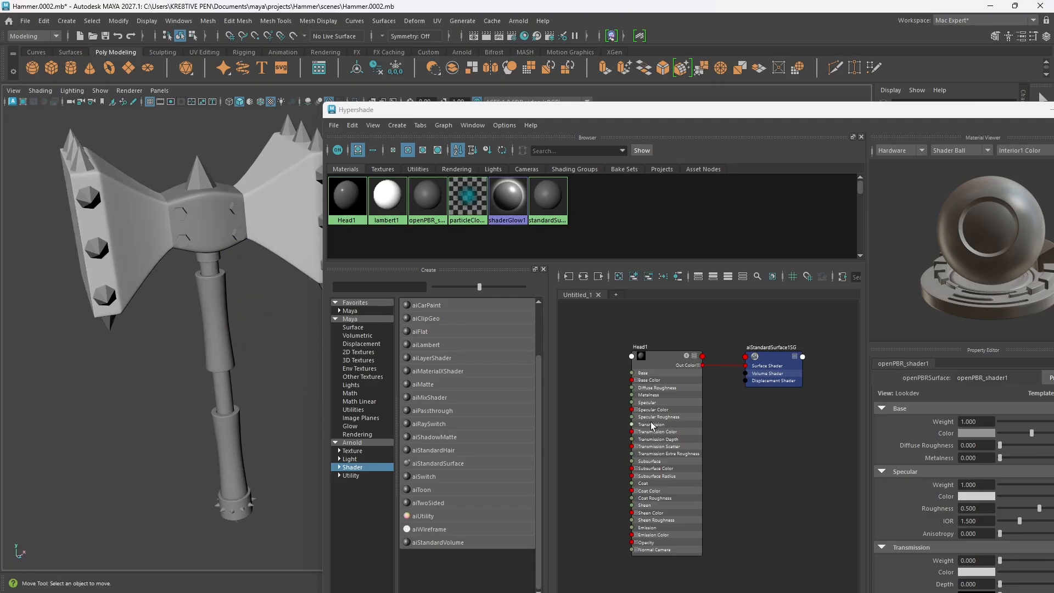
Step: Clear the Hypershade graph and create a second Arnold aiStandardSurface shader
{"action": "left_click", "coordinate": [592, 452]}
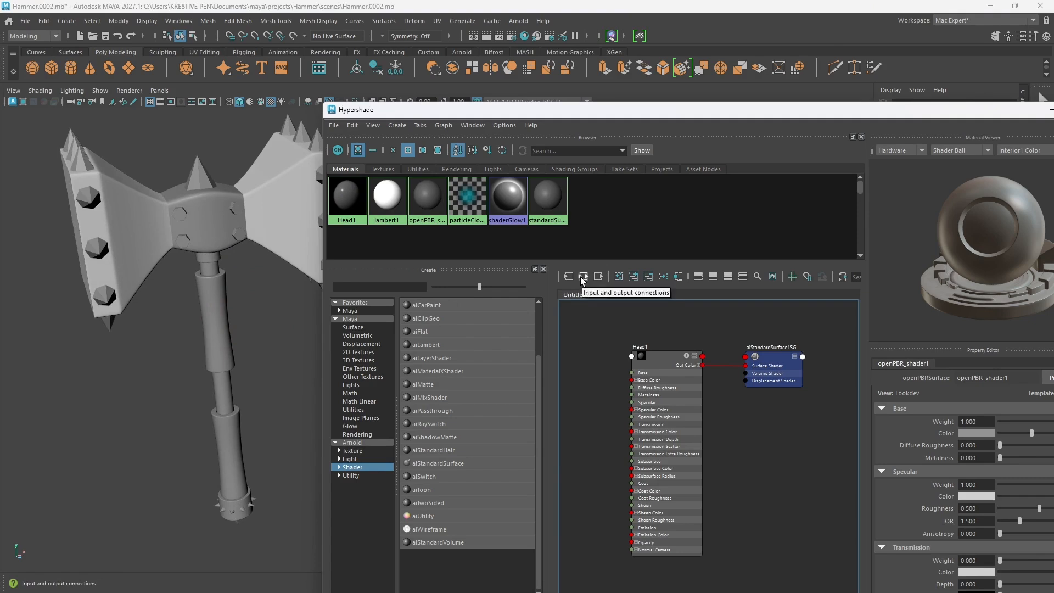
{"action": "left_click", "coordinate": [618, 276]}
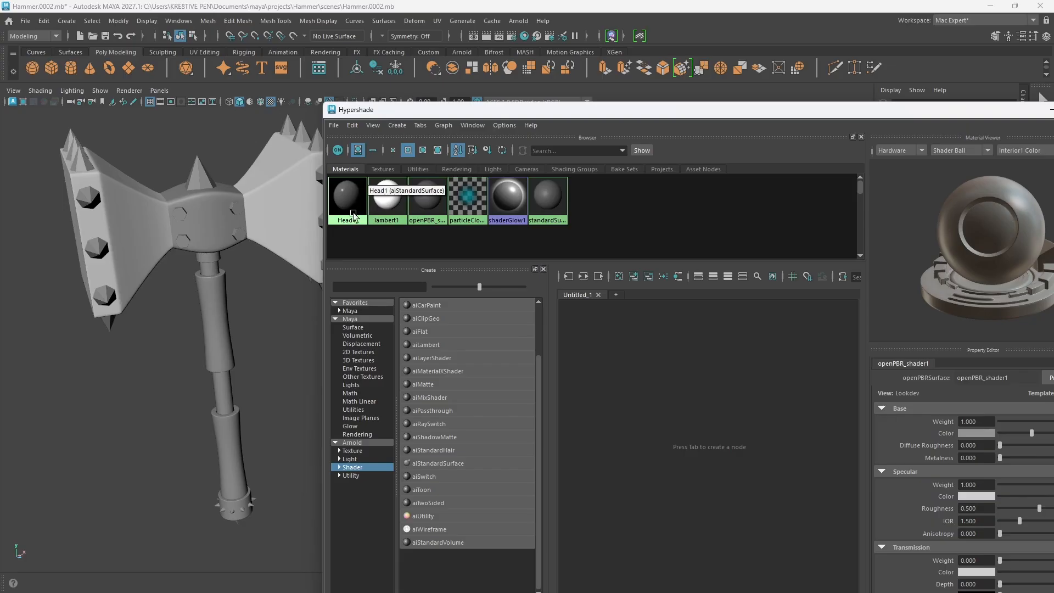
{"action": "left_click", "coordinate": [433, 464]}
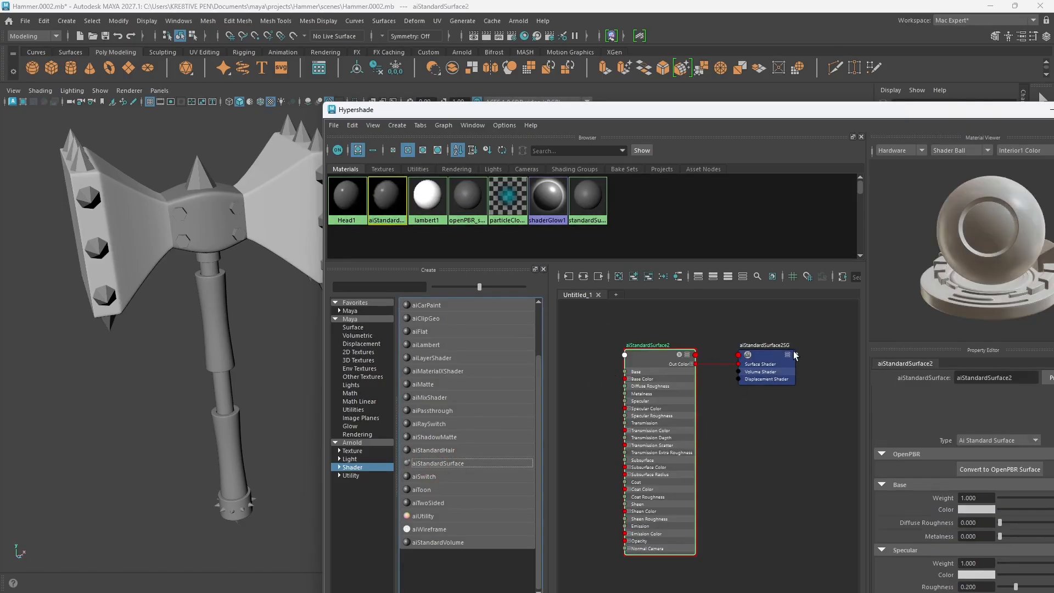
Step: Rename the aiStandardSurface2 shader as Head_hold1, matching the Head_hold mesh in the Outliner
{"action": "left_click_drag", "start_coordinate": [813, 106], "coordinate": [674, 280]}
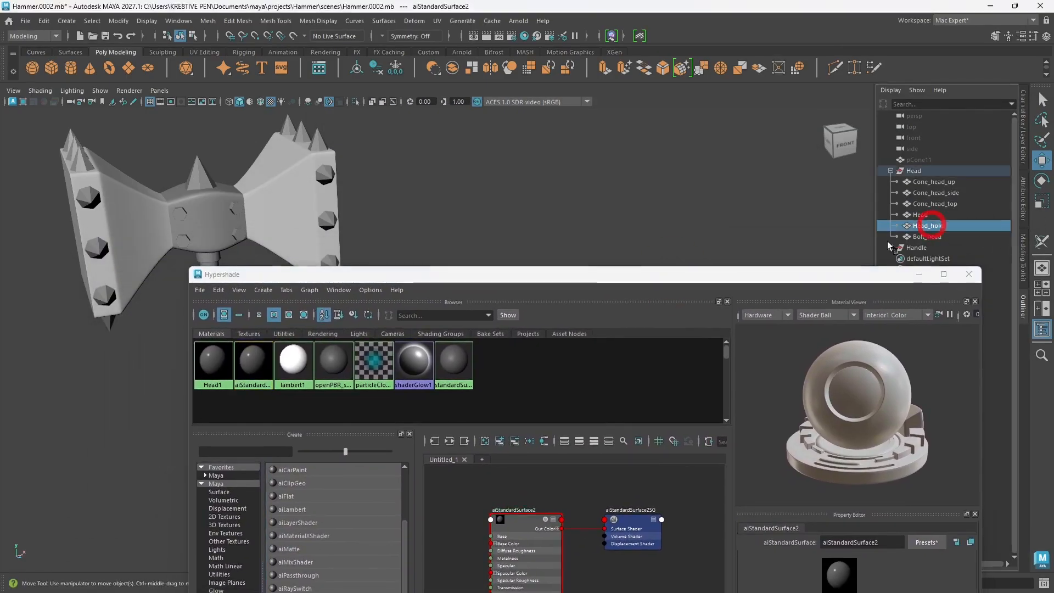
{"action": "left_click", "coordinate": [927, 226]}
{"action": "left_click_drag", "start_coordinate": [549, 274], "coordinate": [554, 146]}
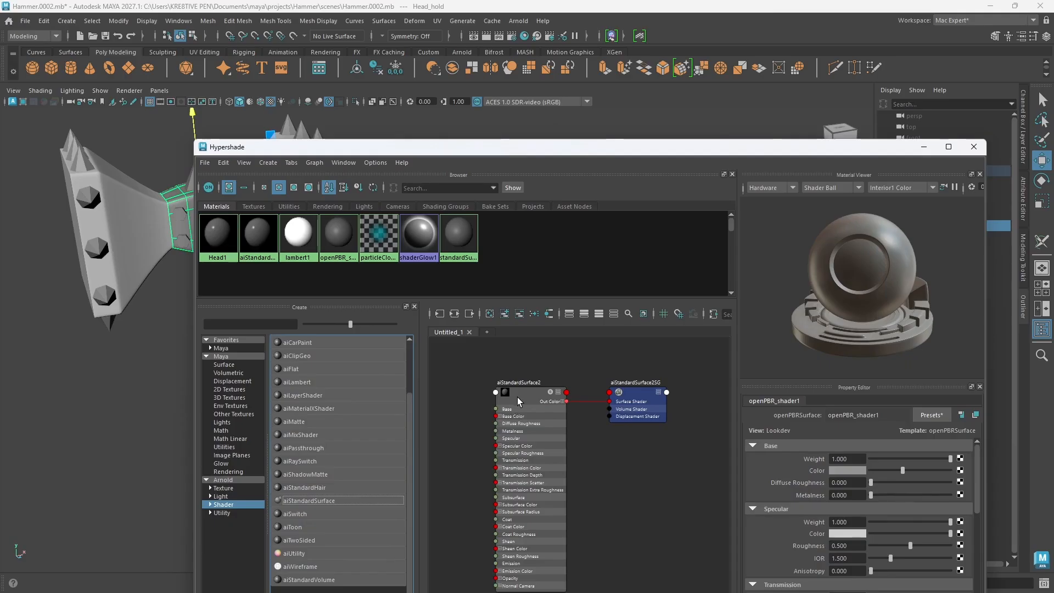
{"action": "left_click_drag", "start_coordinate": [900, 415], "coordinate": [802, 413]}
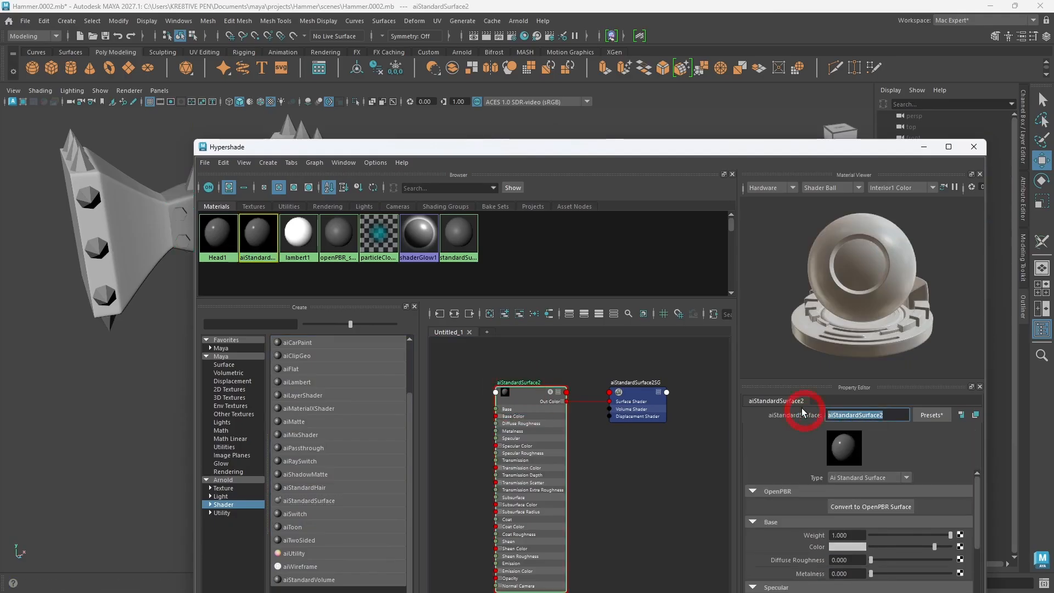
{"action": "type", "text": "Head"}
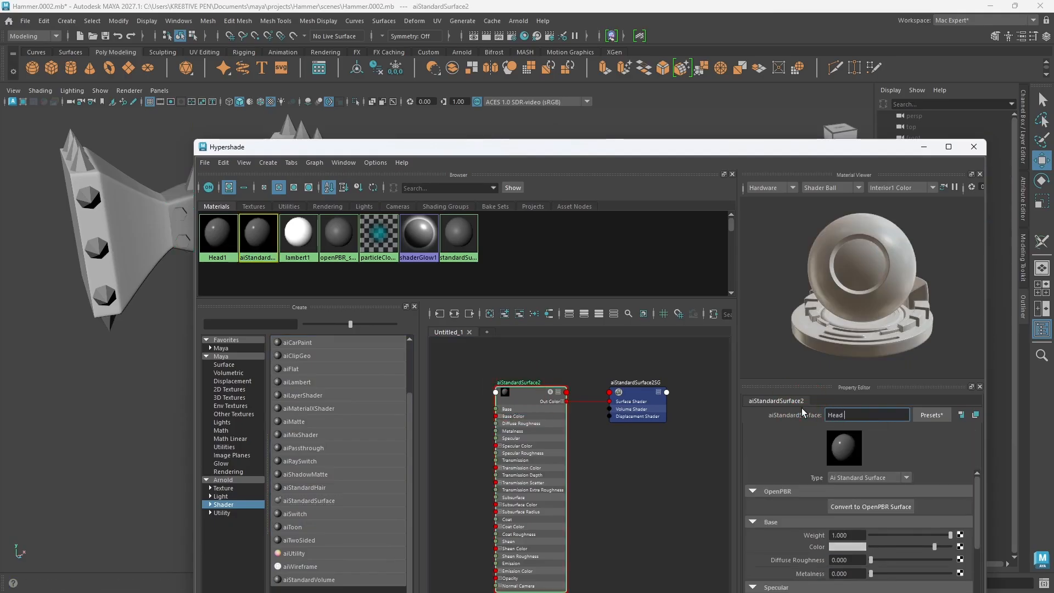
{"action": "type", "text": "_hold1"}
{"action": "key", "text": "Return"}
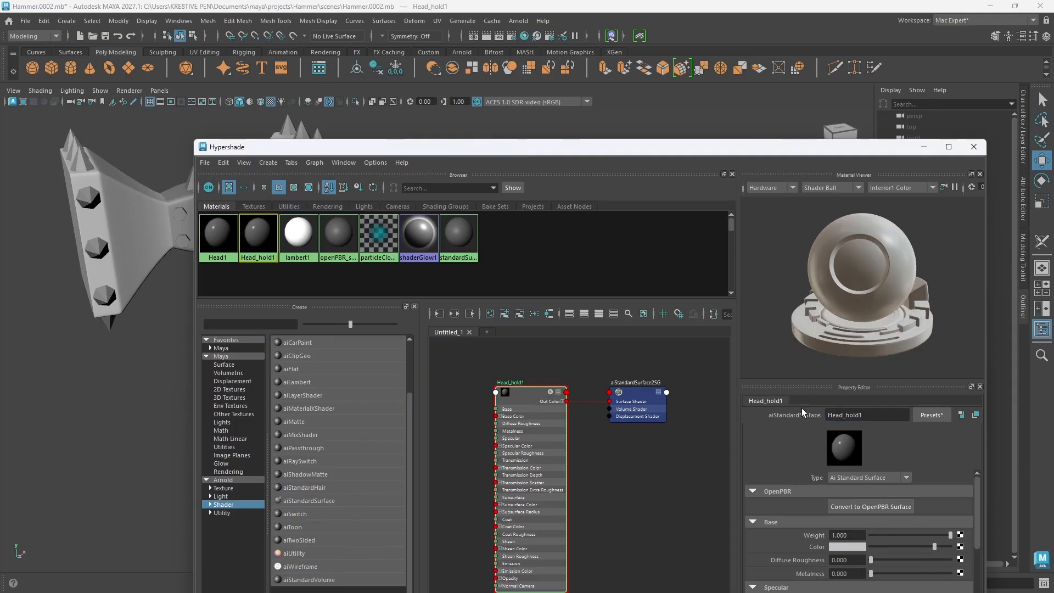
Step: Select the Head_hold mesh at the centre of the hammer head and assign the Head_hold1 material to it
{"action": "left_click_drag", "start_coordinate": [824, 151], "coordinate": [735, 285]}
{"action": "left_click", "coordinate": [210, 212]}
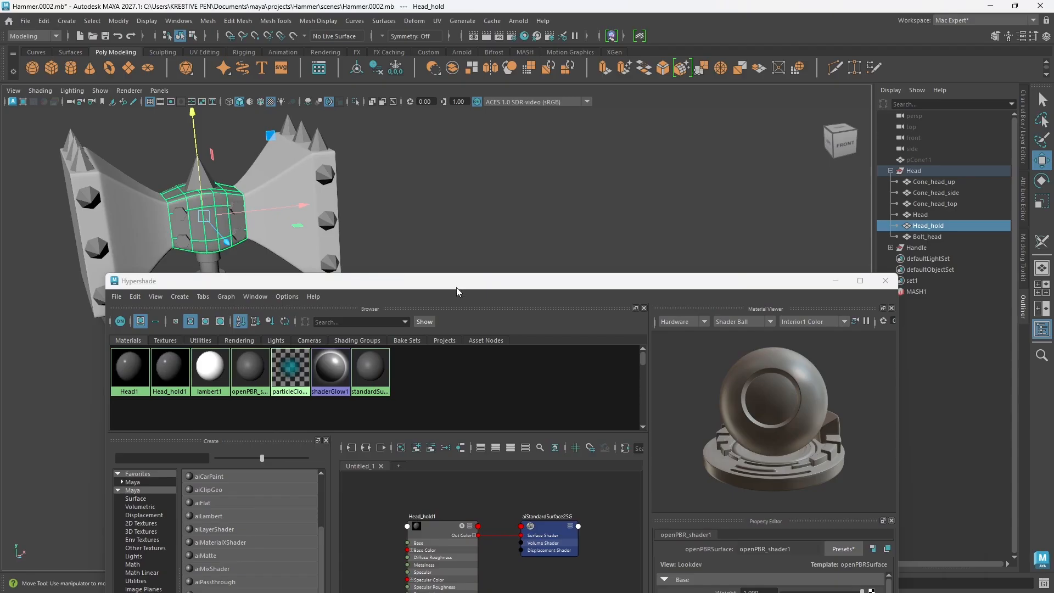
{"action": "left_click_drag", "start_coordinate": [459, 286], "coordinate": [602, 243]}
{"action": "right_click_drag", "start_coordinate": [311, 327], "coordinate": [307, 299]}
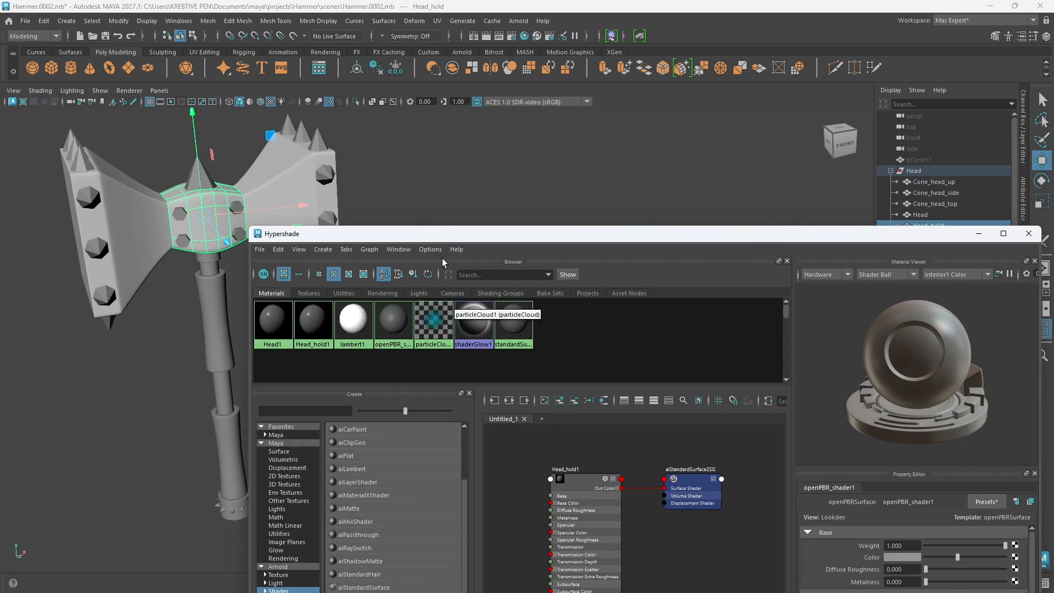
Step: Clear the Hypershade graph and create a third Arnold aiStandardSurface shader for the hammer's cones
{"action": "left_click_drag", "start_coordinate": [426, 236], "coordinate": [512, 203]}
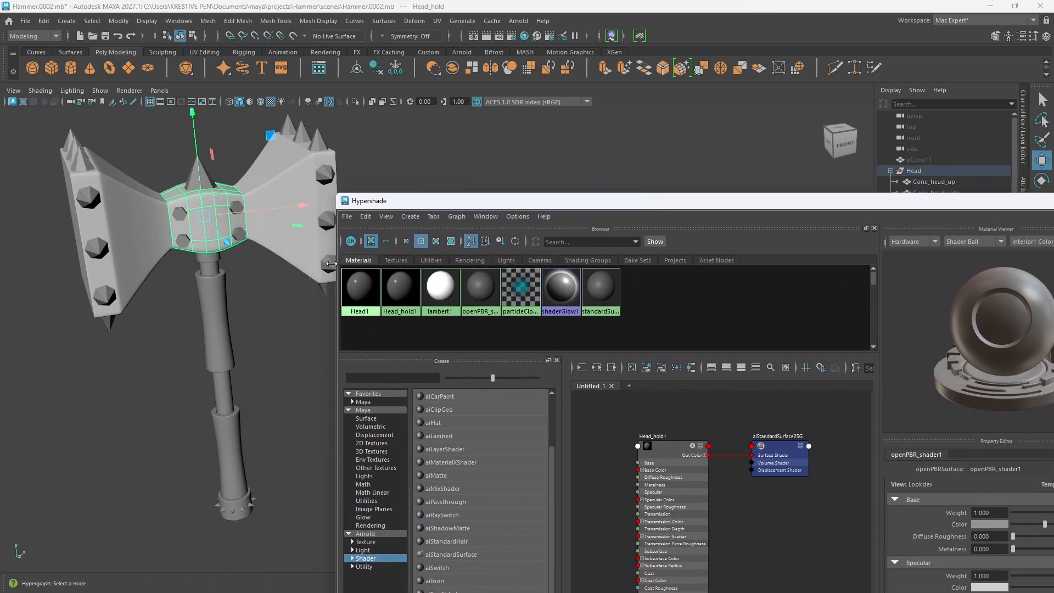
{"action": "left_click", "coordinate": [327, 265]}
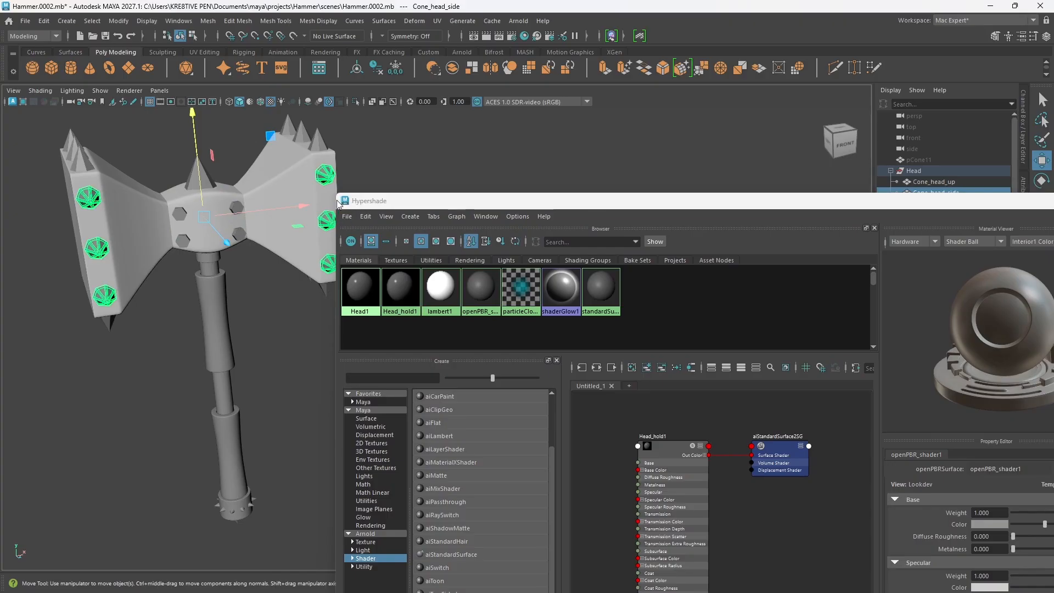
{"action": "left_click_drag", "start_coordinate": [590, 202], "coordinate": [505, 117]}
{"action": "left_click", "coordinate": [545, 283]}
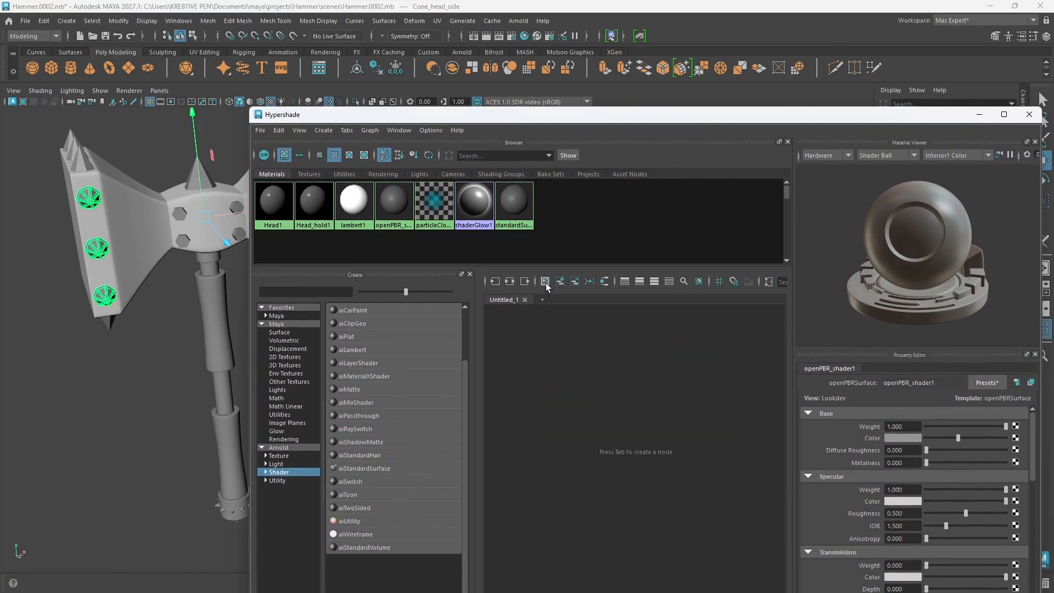
{"action": "left_click", "coordinate": [364, 468]}
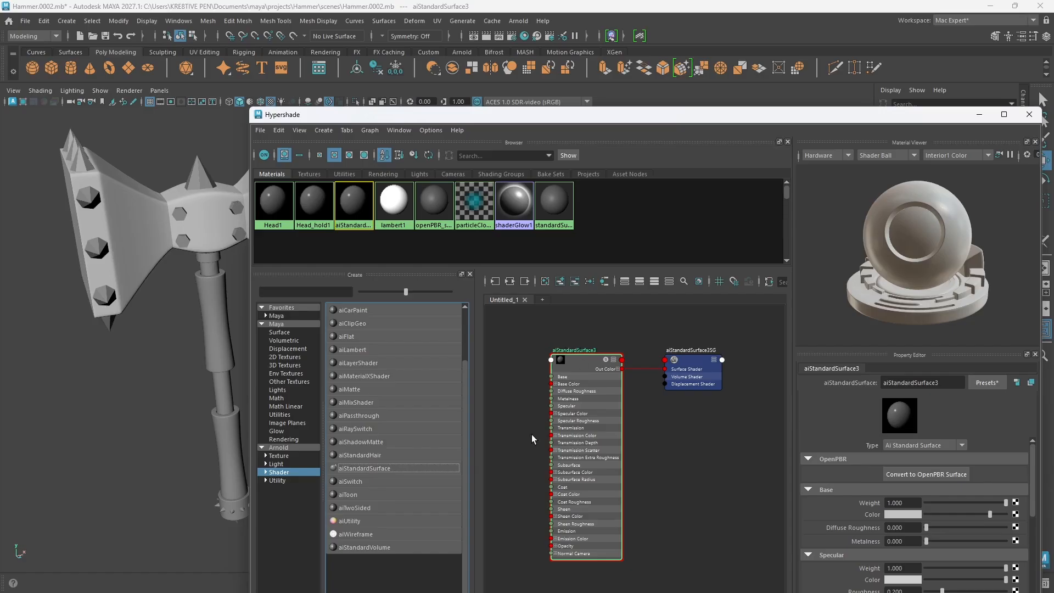
Step: Rename the aiStandardSurface3 shader as Cone
{"action": "left_click", "coordinate": [943, 383]}
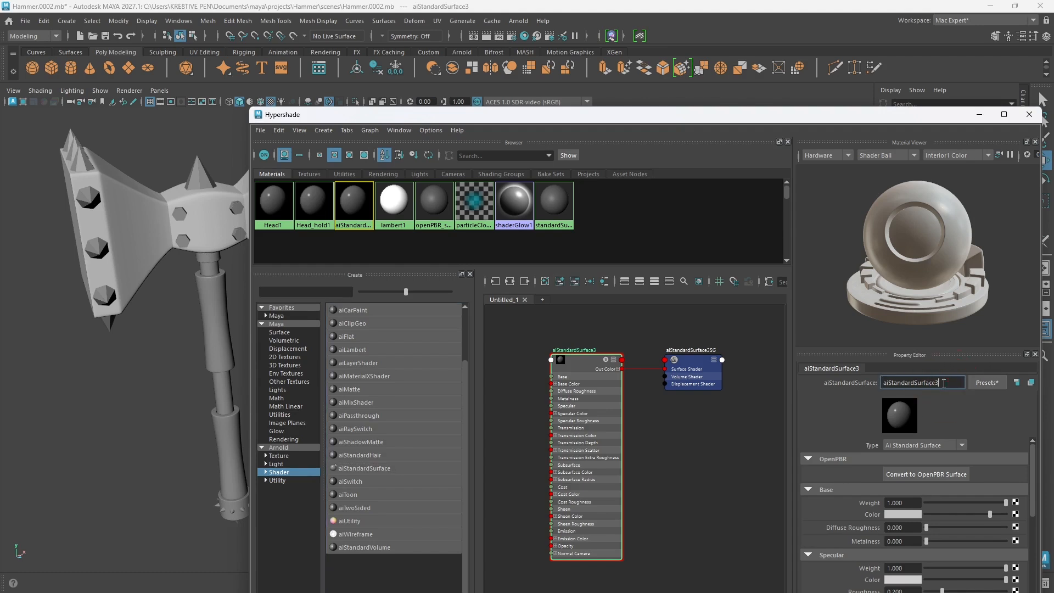
{"action": "double_click", "coordinate": [943, 381]}
{"action": "type", "text": "Cone"}
{"action": "key", "text": "Return"}
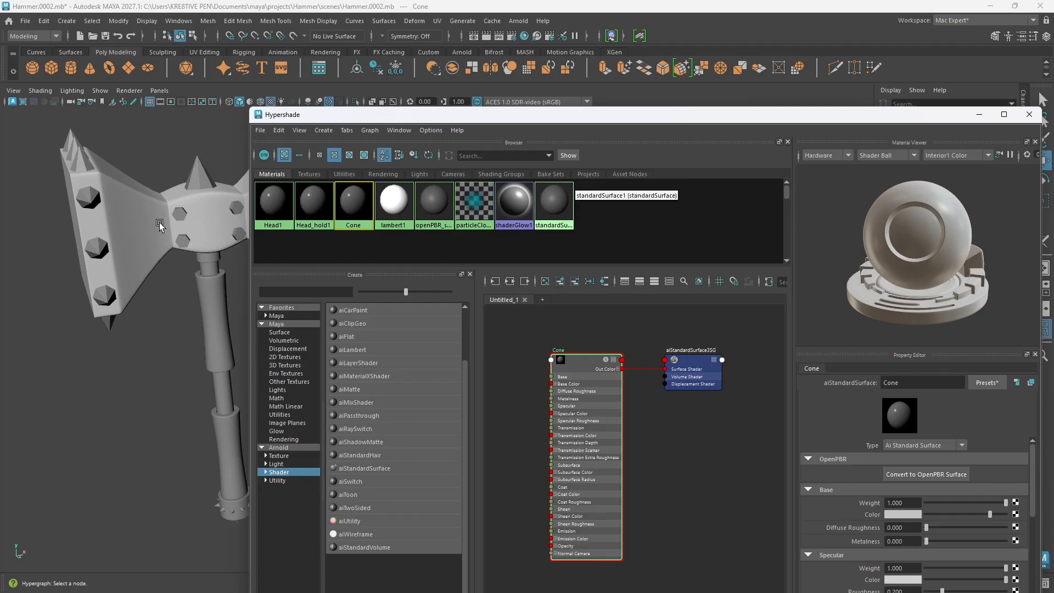
Step: Select all the spike cones on the hammer head and handle base, assign the Cone material to them, and deselect
{"action": "left_click", "coordinate": [107, 300]}
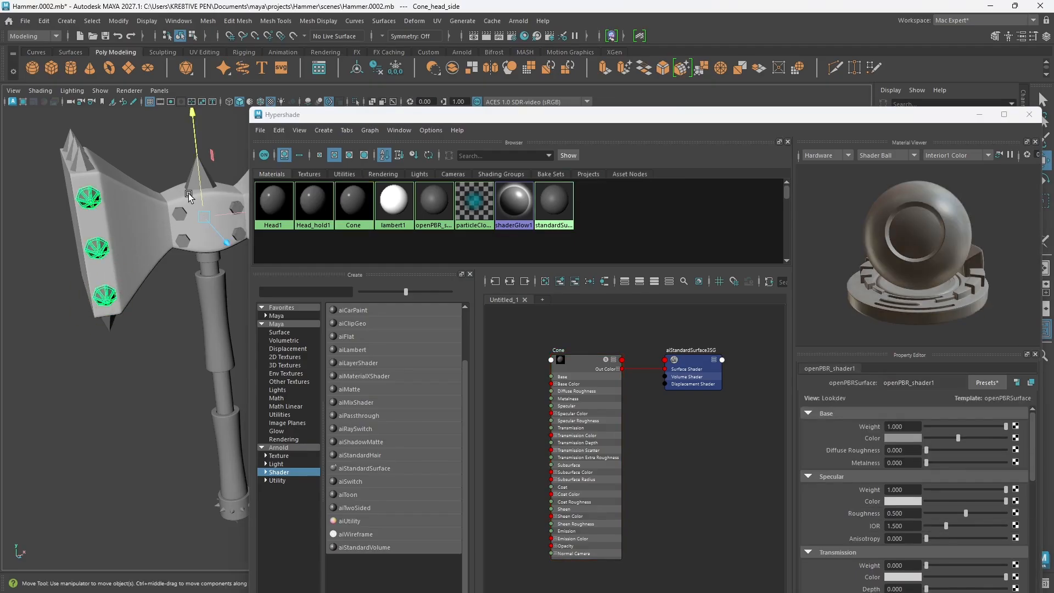
{"action": "left_click", "coordinate": [204, 183]}
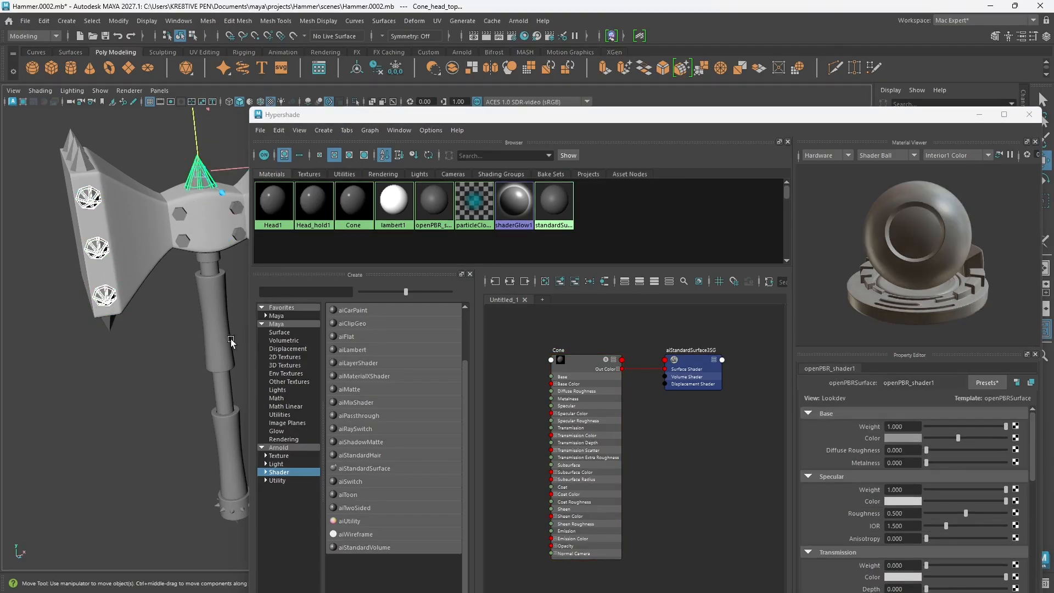
{"action": "left_click_drag", "start_coordinate": [239, 307], "coordinate": [180, 327], "text": "alt"}
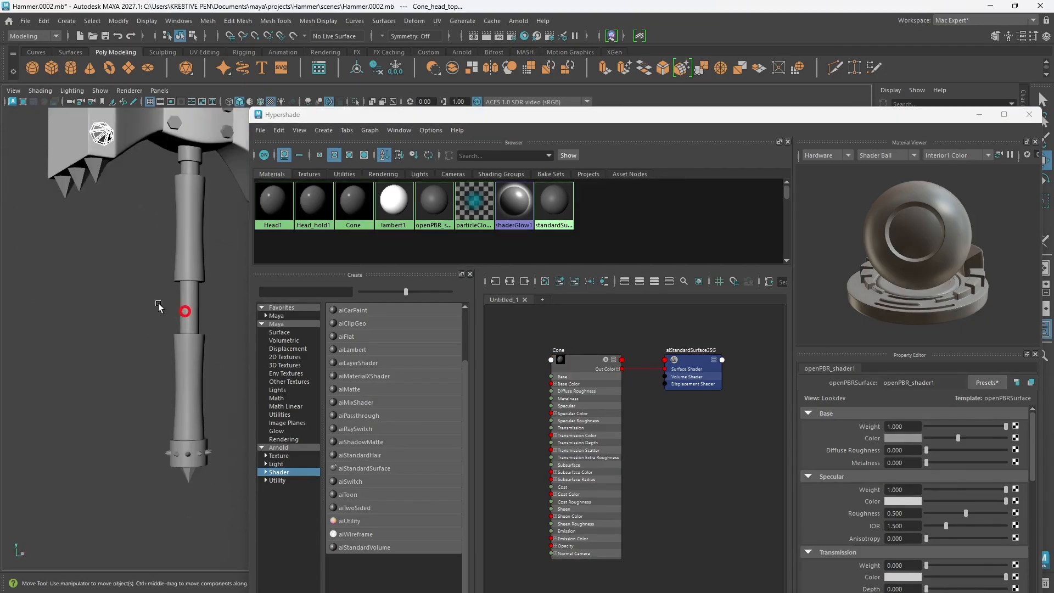
{"action": "left_click", "coordinate": [97, 171]}
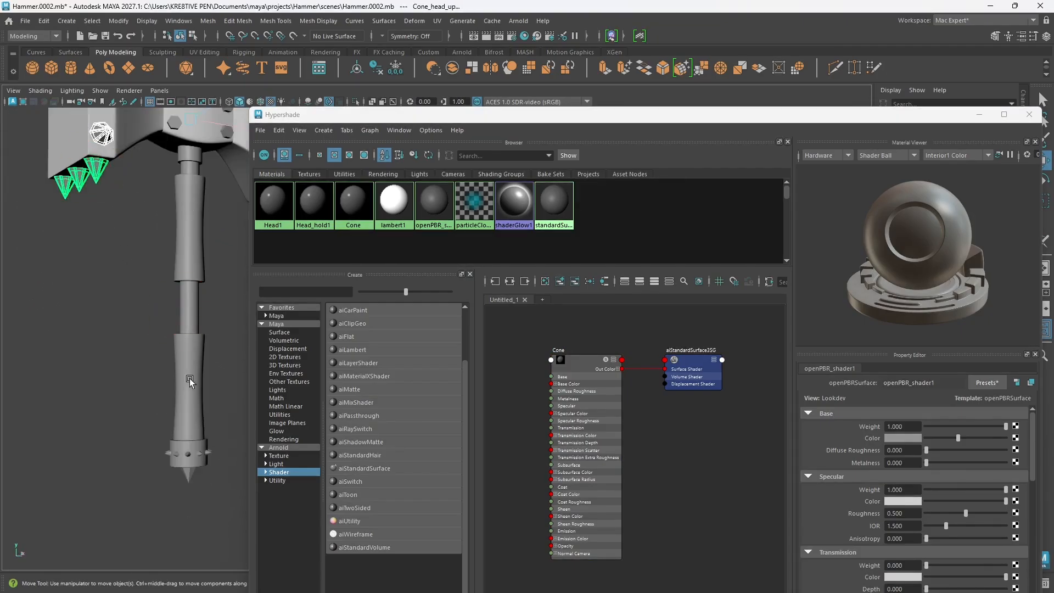
{"action": "left_click", "coordinate": [187, 458]}
{"action": "left_click", "coordinate": [184, 477]}
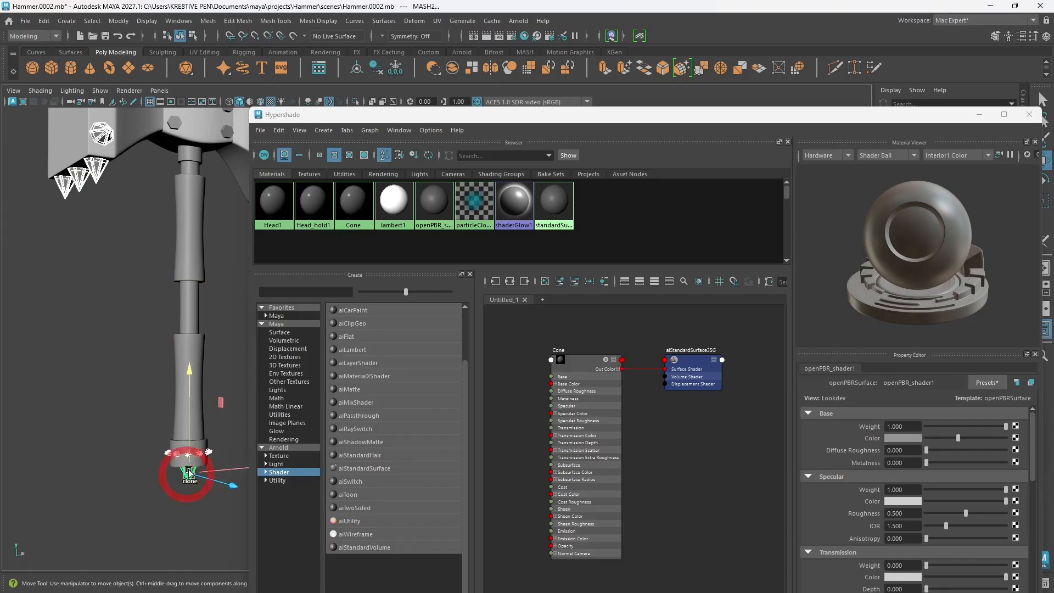
{"action": "left_click_drag", "start_coordinate": [185, 476], "coordinate": [111, 346], "text": "alt"}
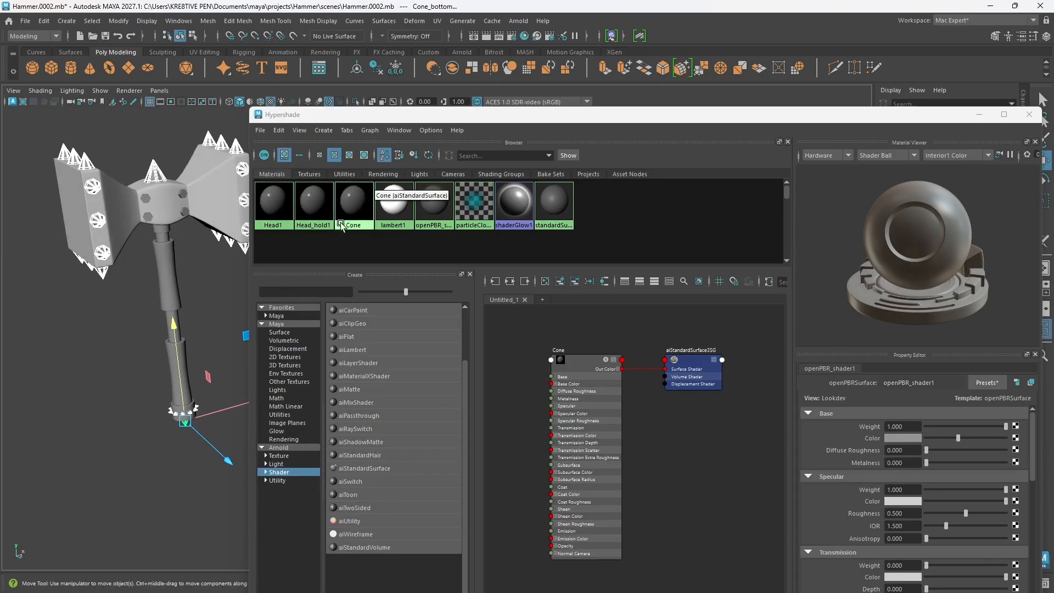
{"action": "right_click_drag", "start_coordinate": [354, 215], "coordinate": [358, 188]}
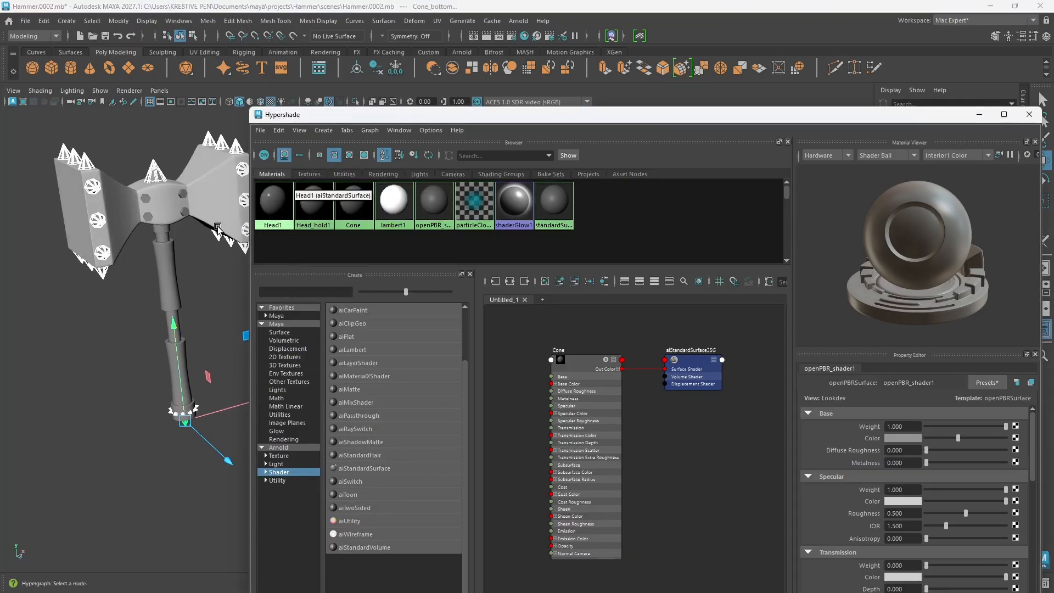
{"action": "left_click", "coordinate": [214, 443]}
Step: Examine the hammer's handle and head closely from several angles
{"action": "left_click_drag", "start_coordinate": [214, 444], "coordinate": [219, 405], "text": "alt"}
{"action": "scroll", "coordinate": [187, 370], "scroll_direction": "up", "scroll_amount": 6}
{"action": "middle_click_drag", "start_coordinate": [152, 377], "coordinate": [234, 376], "text": "alt"}
{"action": "left_click_drag", "start_coordinate": [234, 379], "coordinate": [104, 405], "text": "alt"}
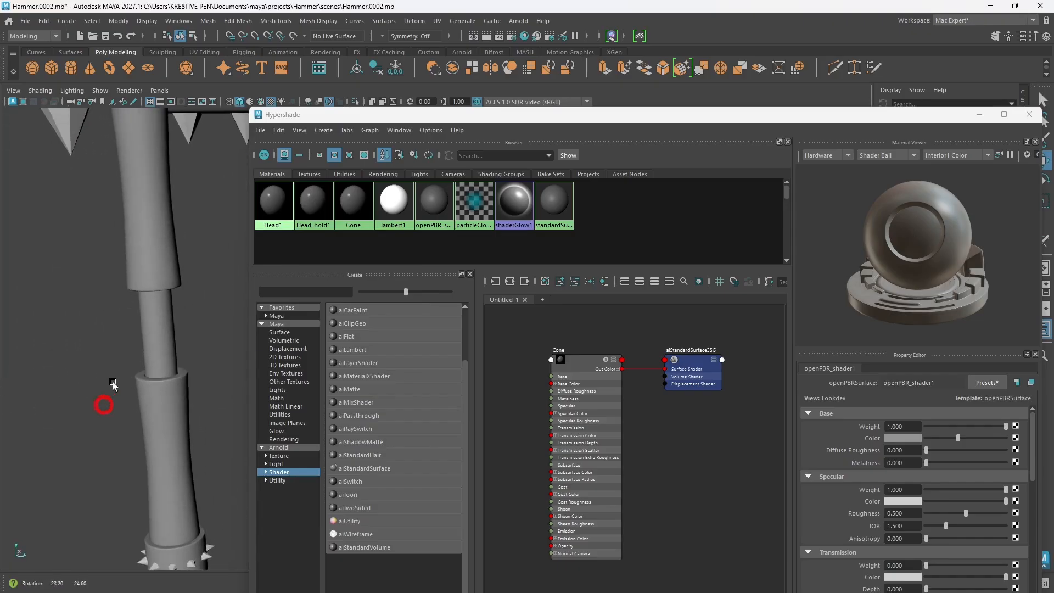
{"action": "scroll", "coordinate": [132, 377], "scroll_direction": "down", "scroll_amount": 5}
{"action": "middle_click_drag", "start_coordinate": [145, 367], "coordinate": [66, 379], "text": "alt"}
{"action": "middle_click_drag", "start_coordinate": [141, 388], "coordinate": [66, 387], "text": "alt"}
{"action": "left_click_drag", "start_coordinate": [110, 388], "coordinate": [156, 385], "text": "alt"}
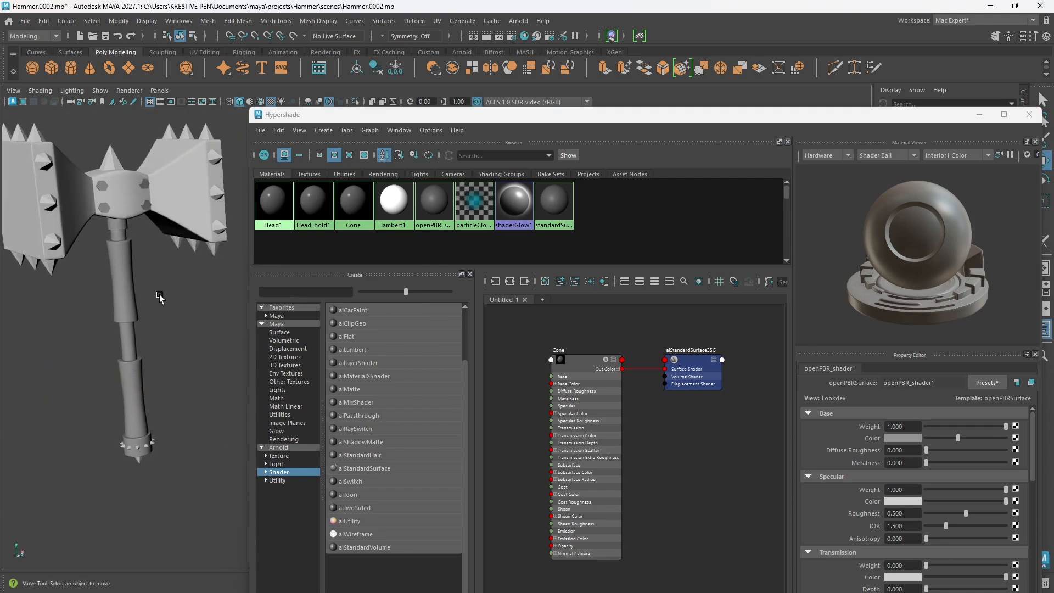
{"action": "middle_click_drag", "start_coordinate": [149, 277], "coordinate": [179, 320], "text": "alt"}
{"action": "scroll", "coordinate": [139, 291], "scroll_direction": "up", "scroll_amount": 4}
{"action": "middle_click_drag", "start_coordinate": [144, 250], "coordinate": [201, 309], "text": "alt"}
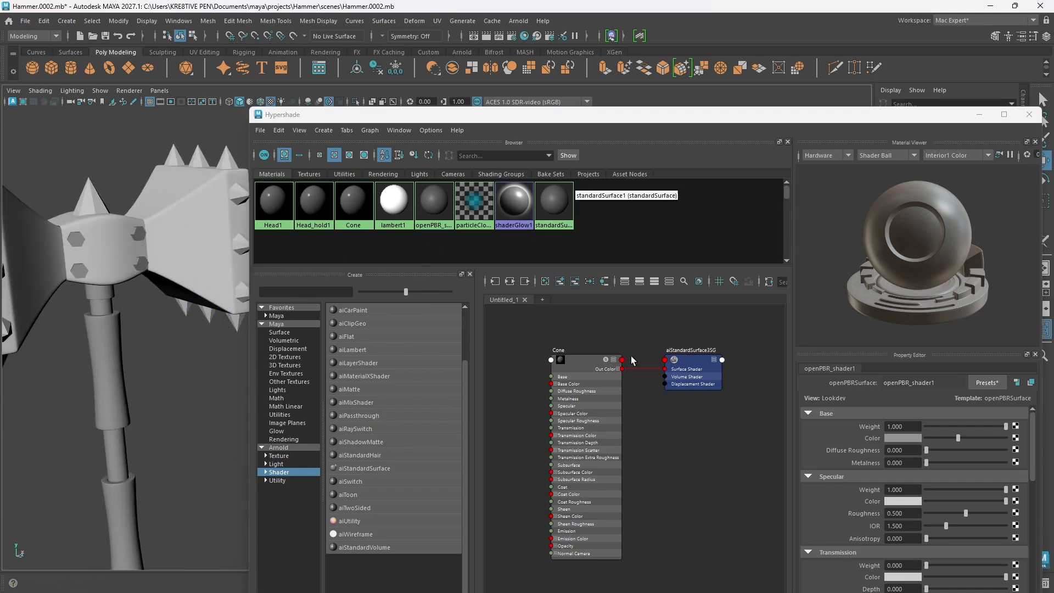
Step: Create a fourth Arnold aiStandardSurface shader in a cleared Hypershade graph and rename it Bolt
{"action": "left_click", "coordinate": [545, 281]}
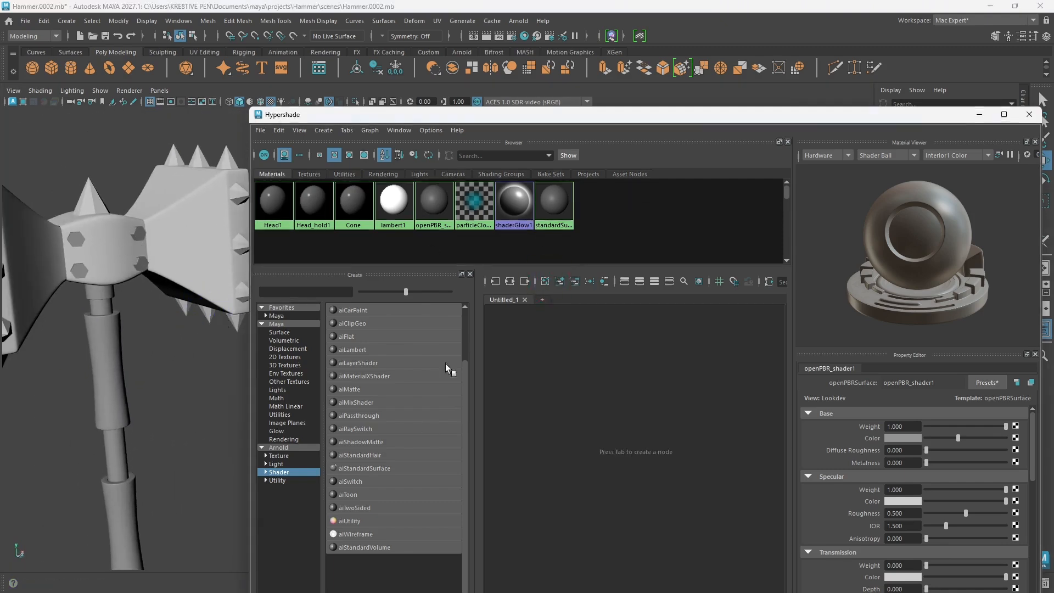
{"action": "left_click", "coordinate": [366, 469]}
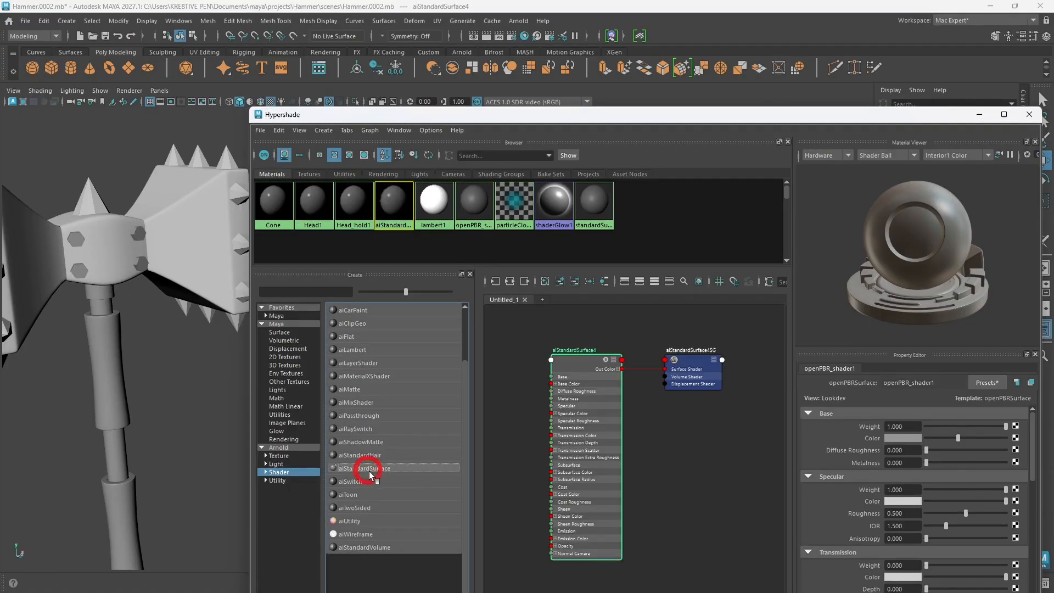
{"action": "left_click", "coordinate": [947, 383]}
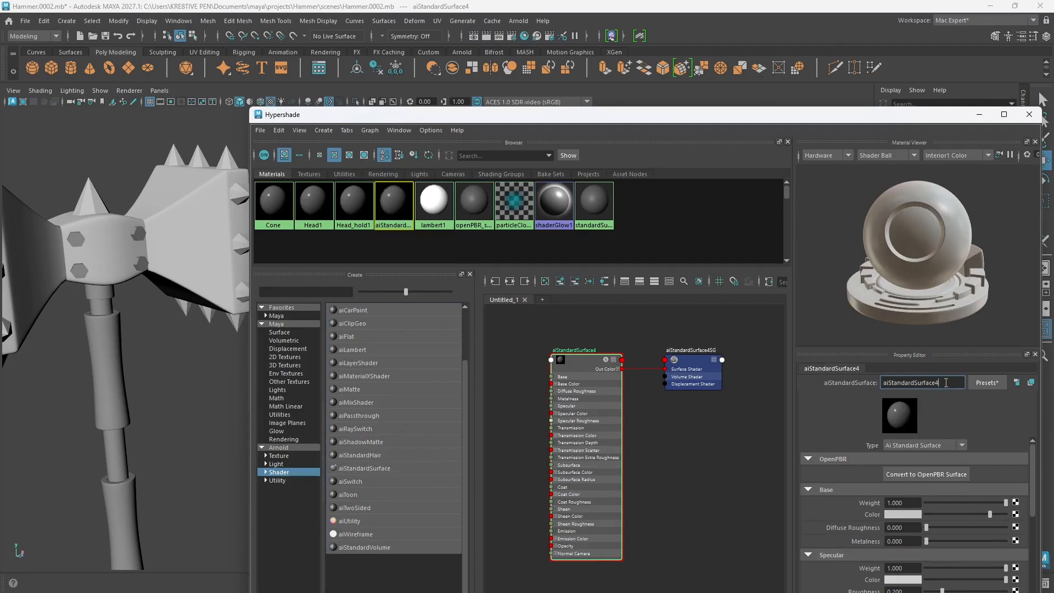
{"action": "mouse_move", "coordinate": [946, 383]}
{"action": "left_mouse_down"}
{"action": "mouse_move", "coordinate": [882, 383]}
{"action": "mouse_move", "coordinate": [957, 389]}
{"action": "left_mouse_up"}
{"action": "type", "text": "Bolt"}
{"action": "key", "text": "Return"}
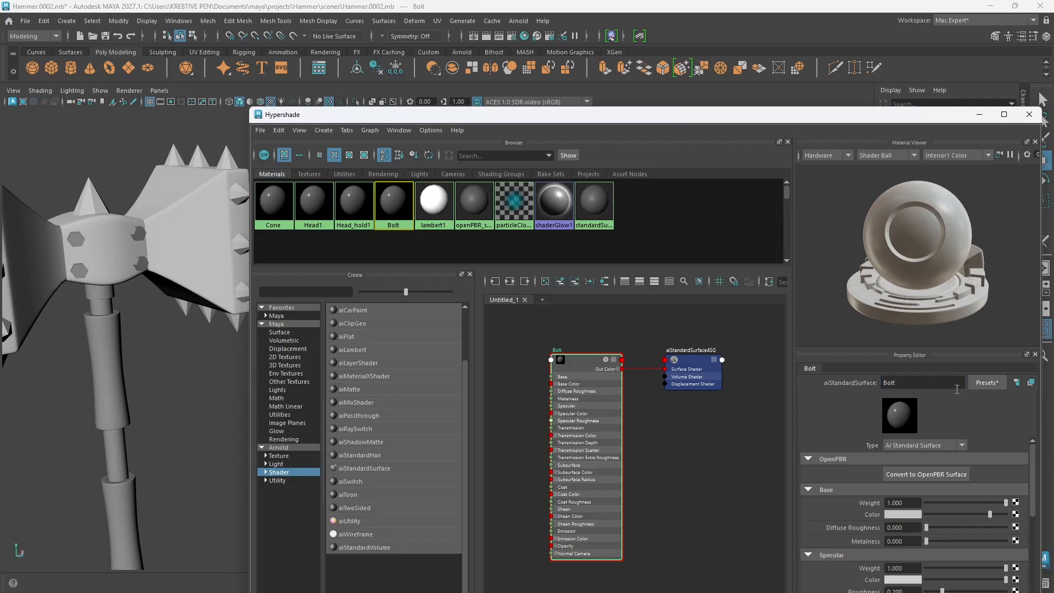
Step: Select the Bolt_head mesh on the head holder, check its bolts from all sides, and assign the Bolt material to it
{"action": "left_click", "coordinate": [137, 268]}
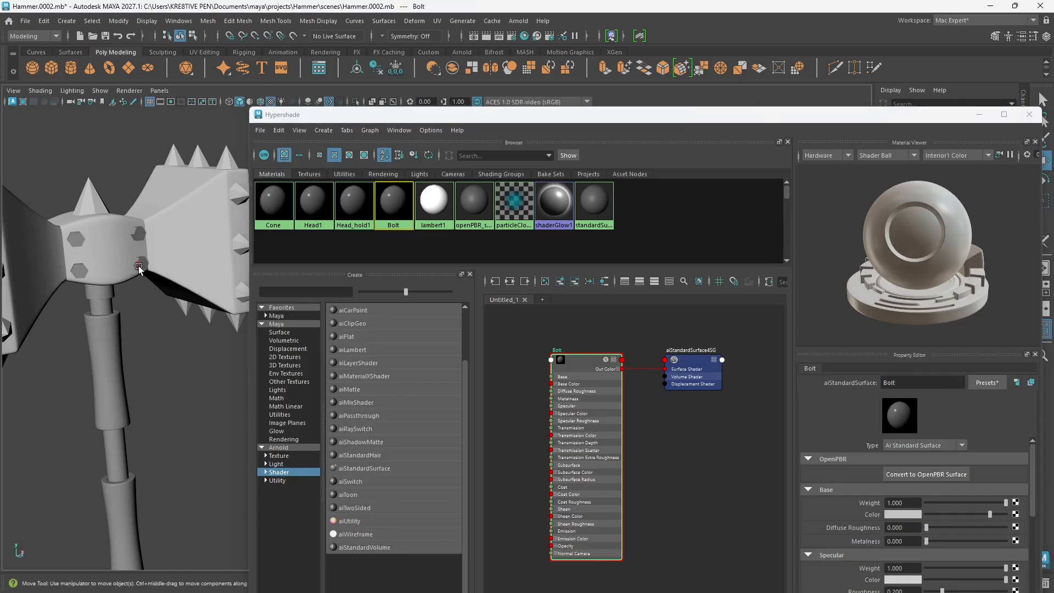
{"action": "left_click_drag", "start_coordinate": [114, 355], "coordinate": [154, 379], "text": "alt"}
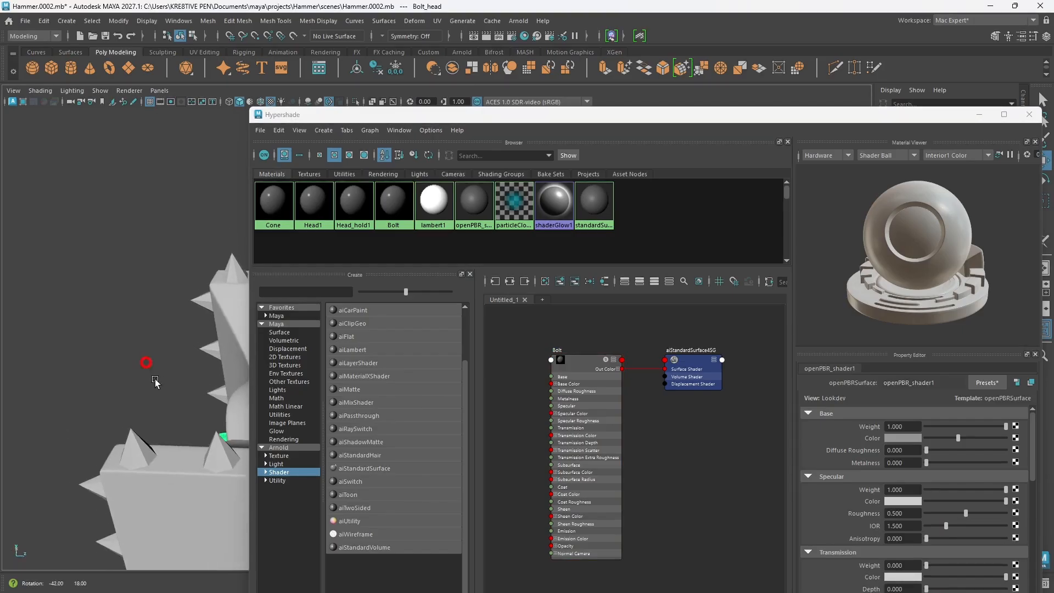
{"action": "middle_click_drag", "start_coordinate": [155, 379], "coordinate": [90, 352], "text": "alt"}
{"action": "left_click_drag", "start_coordinate": [90, 352], "coordinate": [72, 383], "text": "alt"}
{"action": "middle_click_drag", "start_coordinate": [73, 383], "coordinate": [101, 381], "text": "alt"}
{"action": "left_click_drag", "start_coordinate": [101, 381], "coordinate": [6, 333], "text": "alt"}
{"action": "key", "text": "super"}
{"action": "key", "text": "super"}
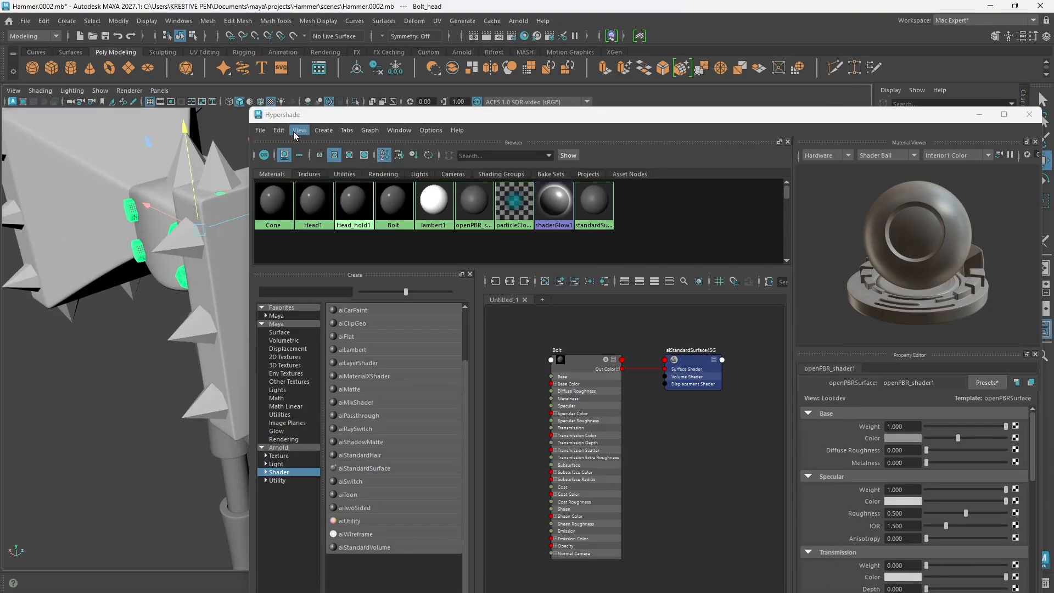
{"action": "right_click", "coordinate": [401, 216]}
{"action": "right_click_drag", "start_coordinate": [402, 218], "coordinate": [404, 189]}
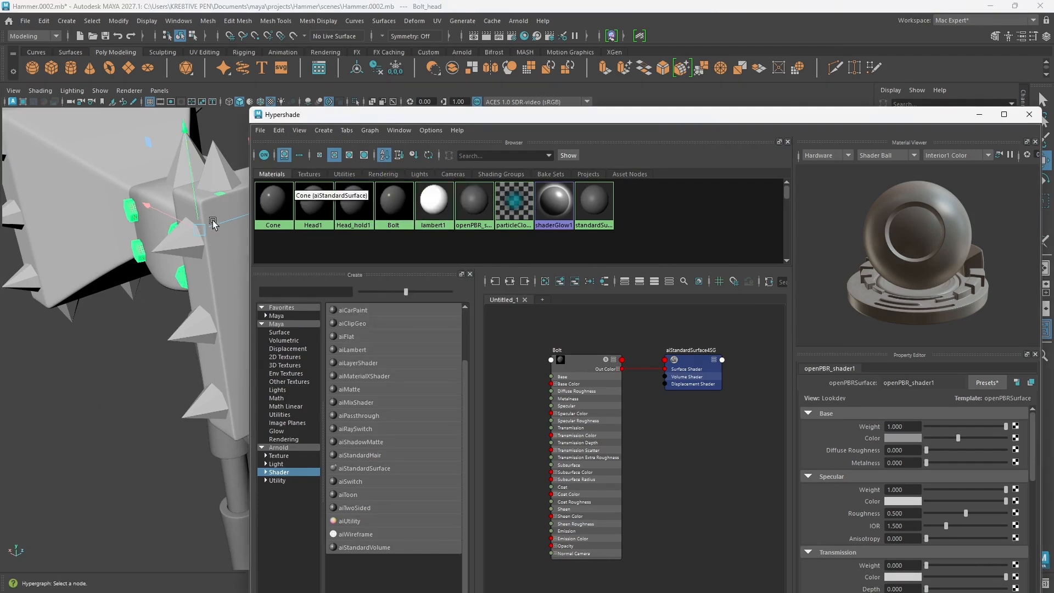
Step: Select the Handle_top mesh just below the hammer's head holder
{"action": "scroll", "coordinate": [159, 286], "scroll_direction": "down", "scroll_amount": 5}
{"action": "left_click_drag", "start_coordinate": [160, 287], "coordinate": [145, 287], "text": "alt"}
{"action": "middle_click_drag", "start_coordinate": [145, 287], "coordinate": [159, 286], "text": "alt"}
{"action": "left_click_drag", "start_coordinate": [160, 287], "coordinate": [134, 313], "text": "alt"}
{"action": "scroll", "coordinate": [183, 314], "scroll_direction": "up", "scroll_amount": 2}
{"action": "middle_click_drag", "start_coordinate": [184, 314], "coordinate": [225, 346], "text": "alt"}
{"action": "scroll", "coordinate": [210, 309], "scroll_direction": "up", "scroll_amount": 3}
{"action": "middle_click_drag", "start_coordinate": [131, 332], "coordinate": [188, 330], "text": "alt"}
{"action": "left_click_drag", "start_coordinate": [189, 344], "coordinate": [164, 337], "text": "alt"}
{"action": "left_click", "coordinate": [120, 255]}
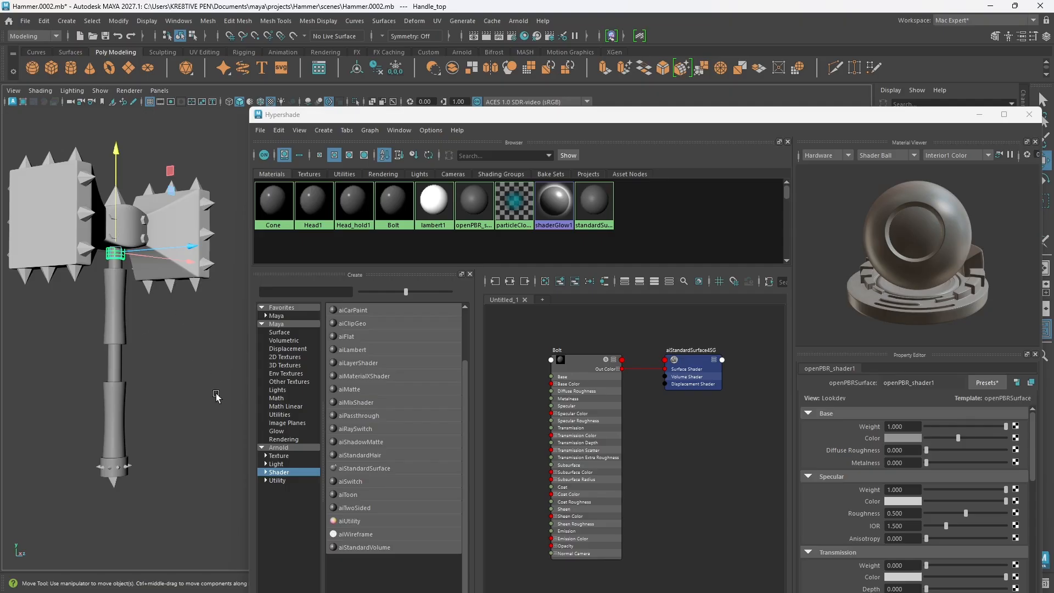
Step: Expand the Handle group in the Outliner to check its part names, and return the Hypershade window beside the hammer
{"action": "left_click_drag", "start_coordinate": [766, 116], "coordinate": [556, 298]}
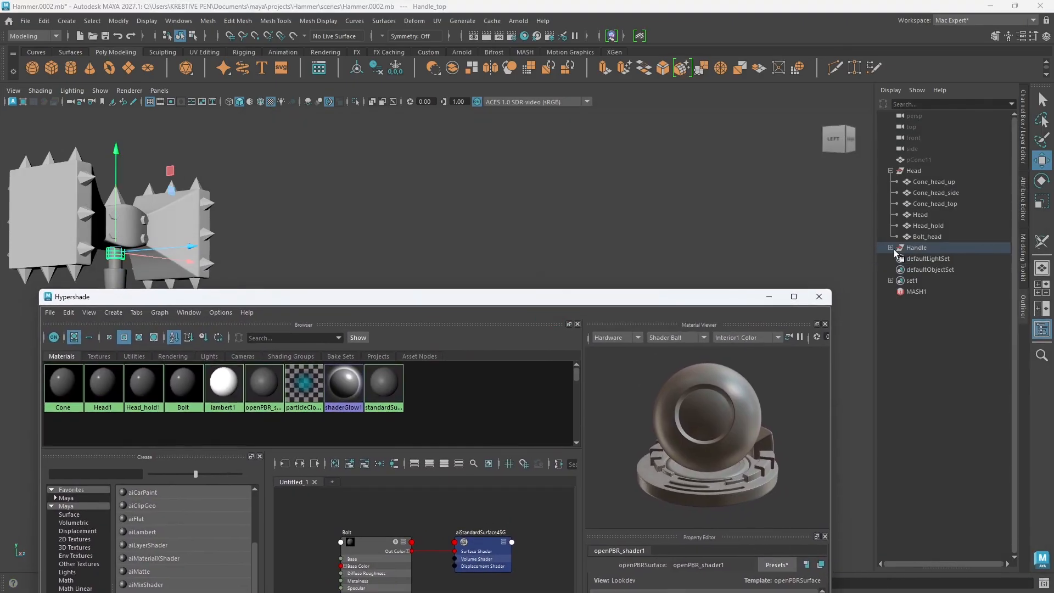
{"action": "left_click", "coordinate": [893, 248]}
{"action": "left_click", "coordinate": [890, 248]}
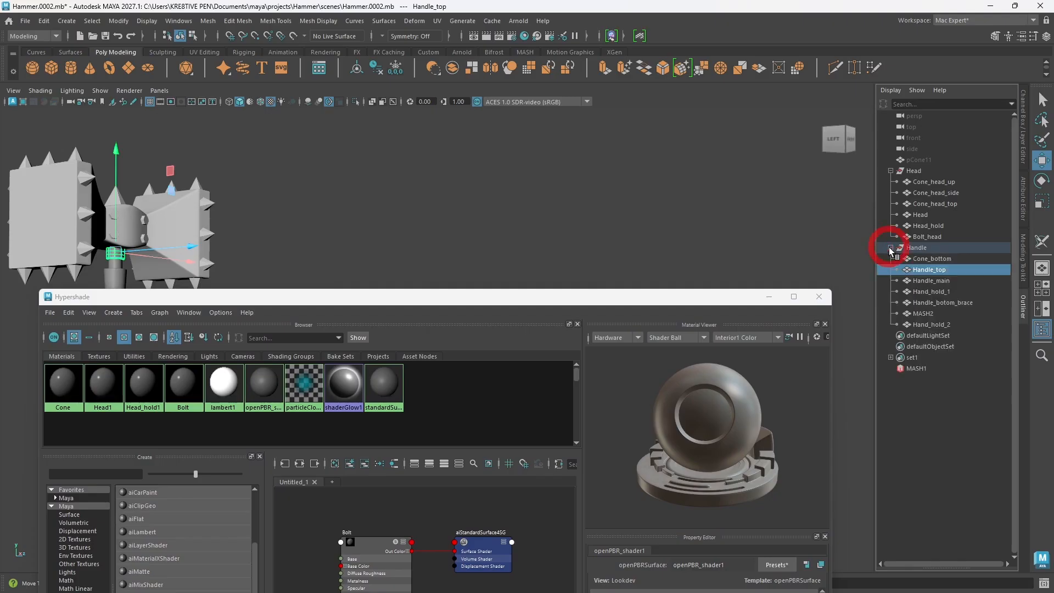
{"action": "left_click_drag", "start_coordinate": [541, 305], "coordinate": [745, 110]}
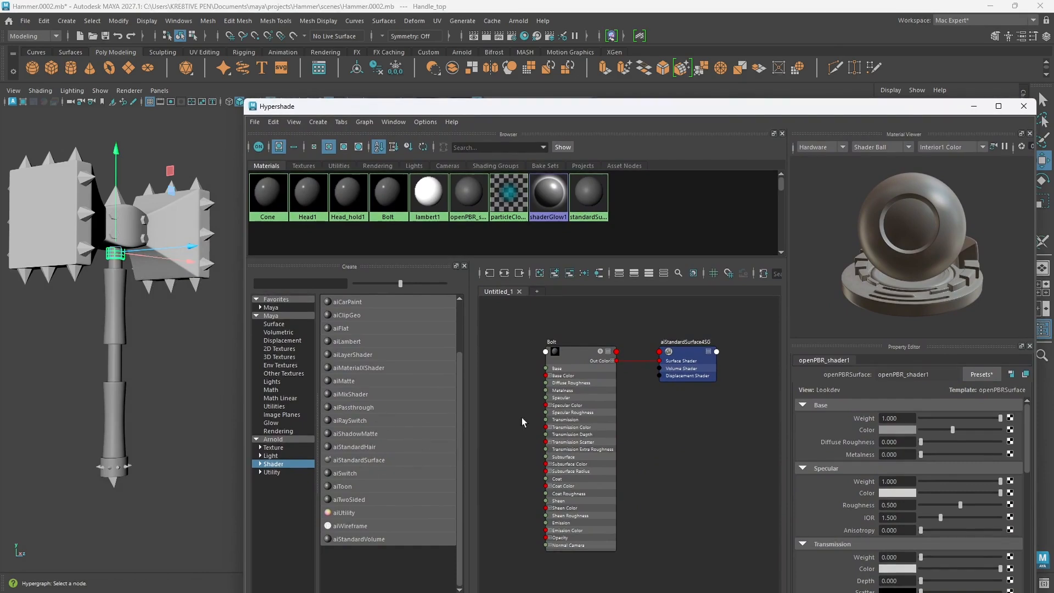
Step: Clear the Hypershade graph and assign the Head_hold1 material to the selected Handle_top mesh
{"action": "left_click", "coordinate": [540, 273]}
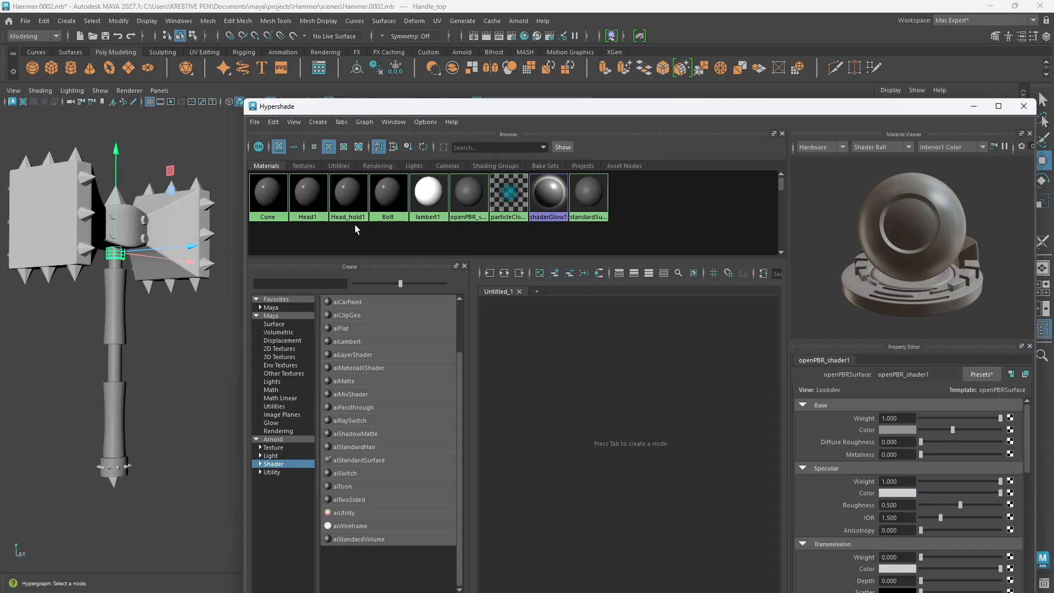
{"action": "right_click_drag", "start_coordinate": [340, 196], "coordinate": [348, 169]}
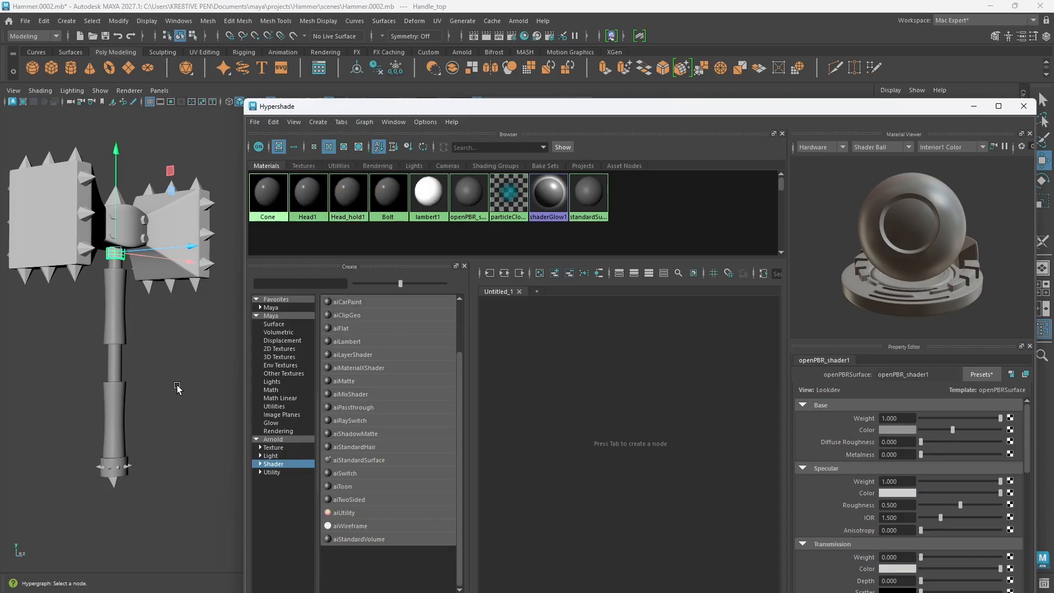
Step: Create a fifth Arnold aiStandardSurface shader in the cleared graph and rename it Handle main
{"action": "left_click", "coordinate": [117, 367]}
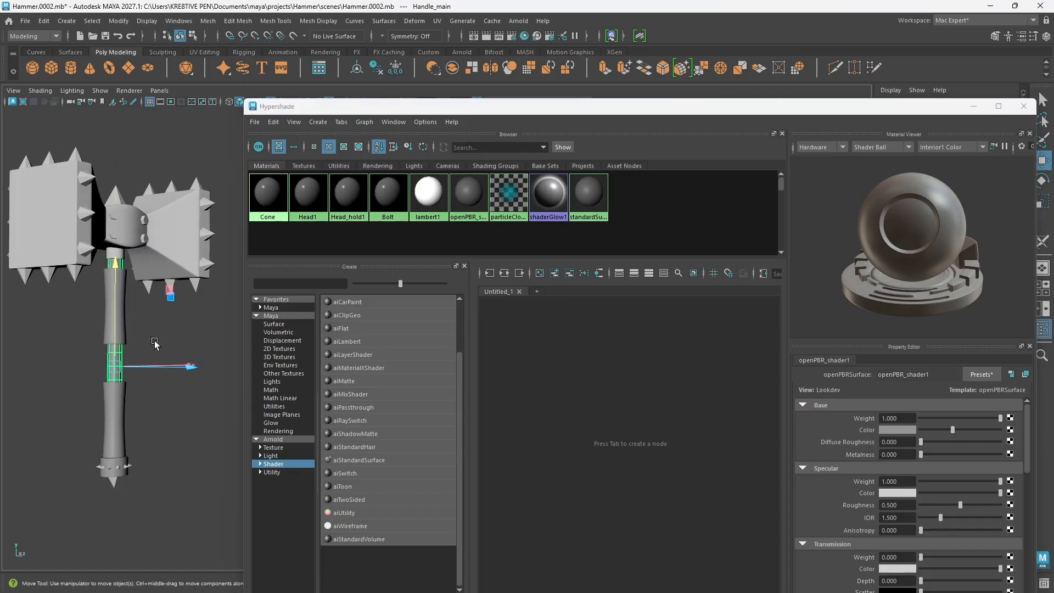
{"action": "left_click", "coordinate": [357, 448]}
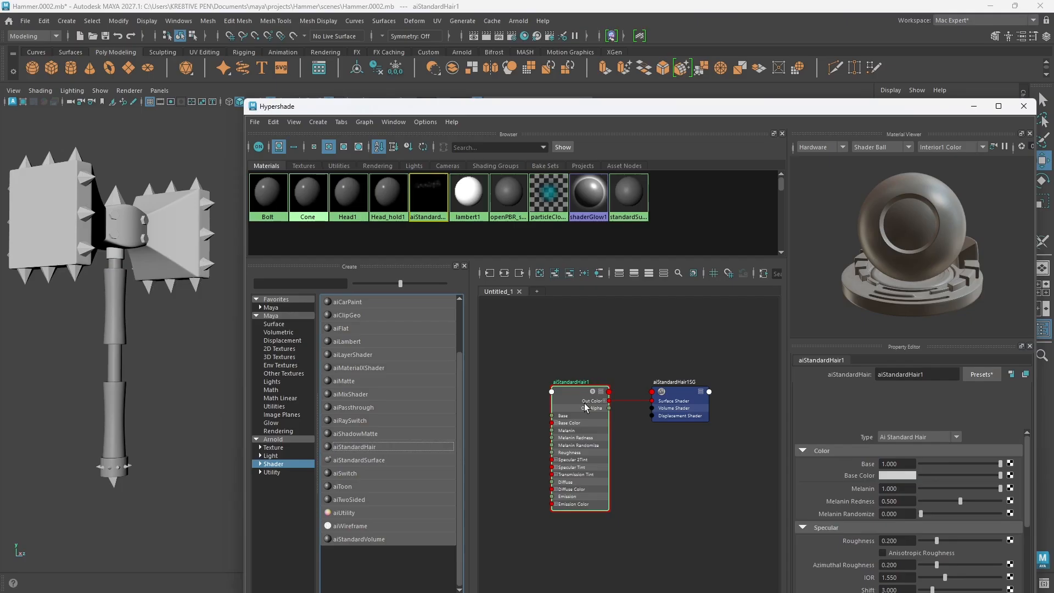
{"action": "key", "text": "ctrl+z"}
{"action": "left_click", "coordinate": [362, 459]}
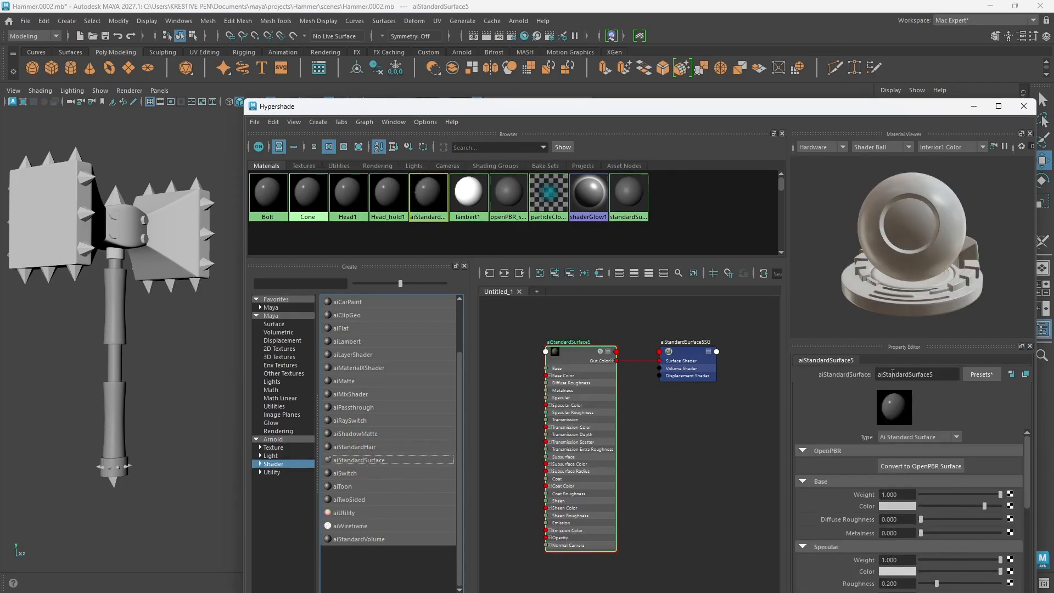
{"action": "left_click_drag", "start_coordinate": [937, 375], "coordinate": [872, 371]}
{"action": "left_click_drag", "start_coordinate": [874, 111], "coordinate": [792, 64]}
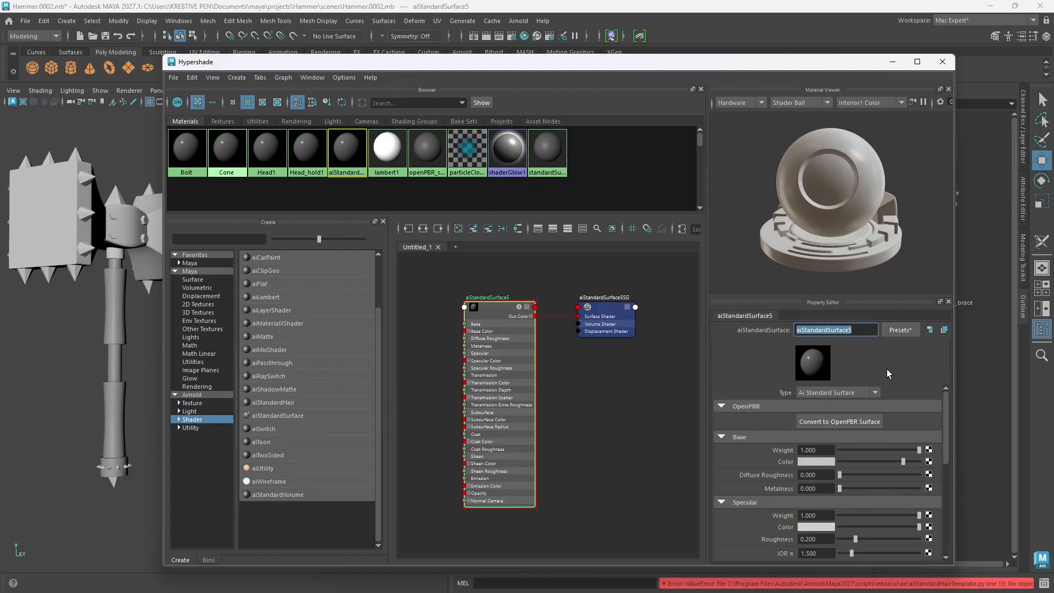
{"action": "type", "text": "Handle"}
{"action": "type", "text": " man"}
{"action": "type", "text": "in"}
{"action": "key", "text": "Return"}
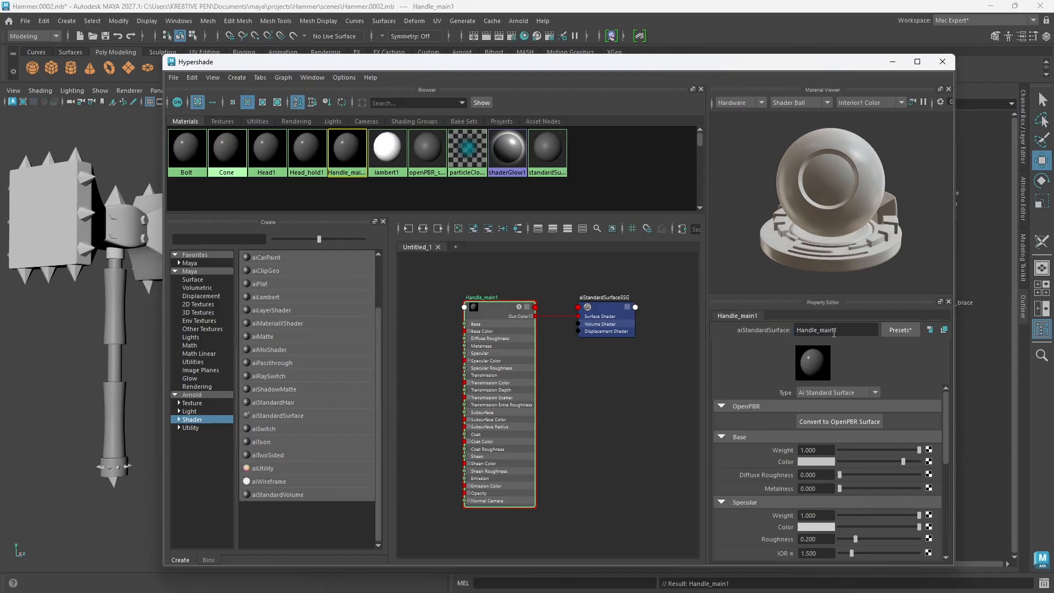
Step: Select the Handle_main mesh and assign the Handle_main1 material to it
{"action": "left_click", "coordinate": [119, 375]}
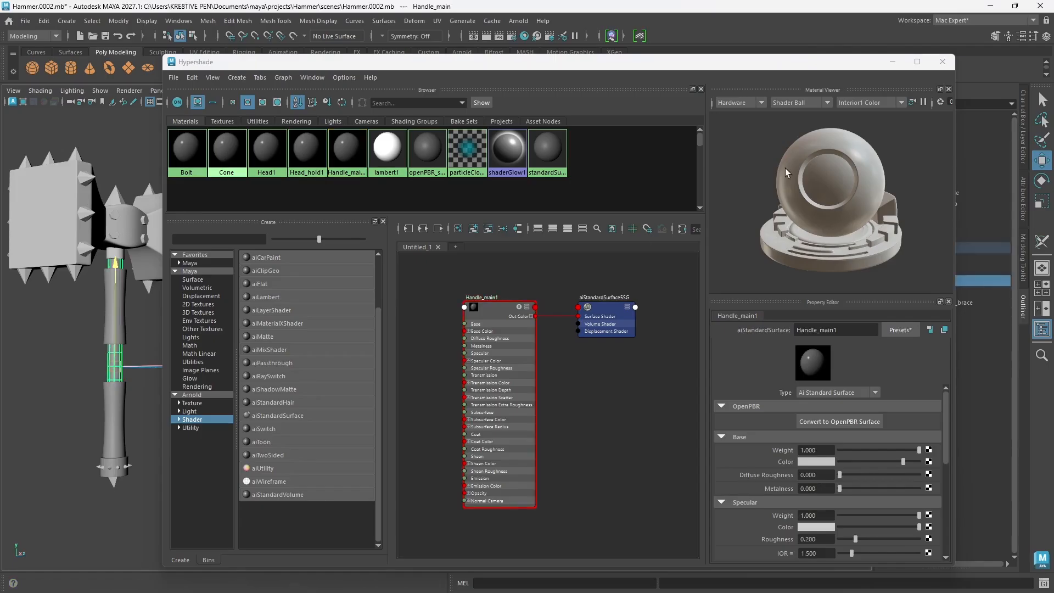
{"action": "left_click_drag", "start_coordinate": [850, 63], "coordinate": [874, 85]}
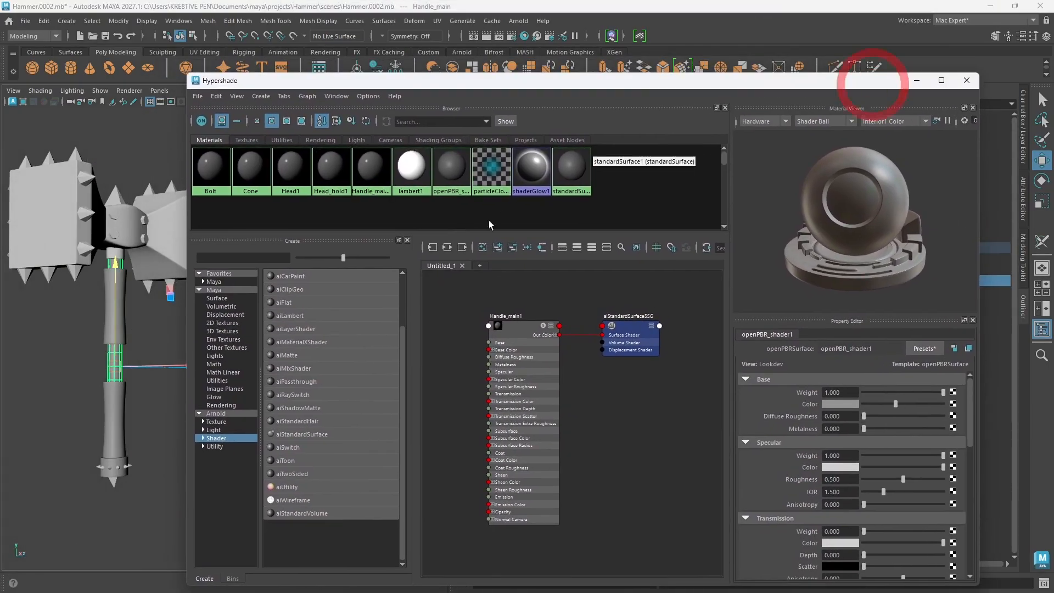
{"action": "right_click", "coordinate": [372, 175]}
{"action": "left_click", "coordinate": [374, 153]}
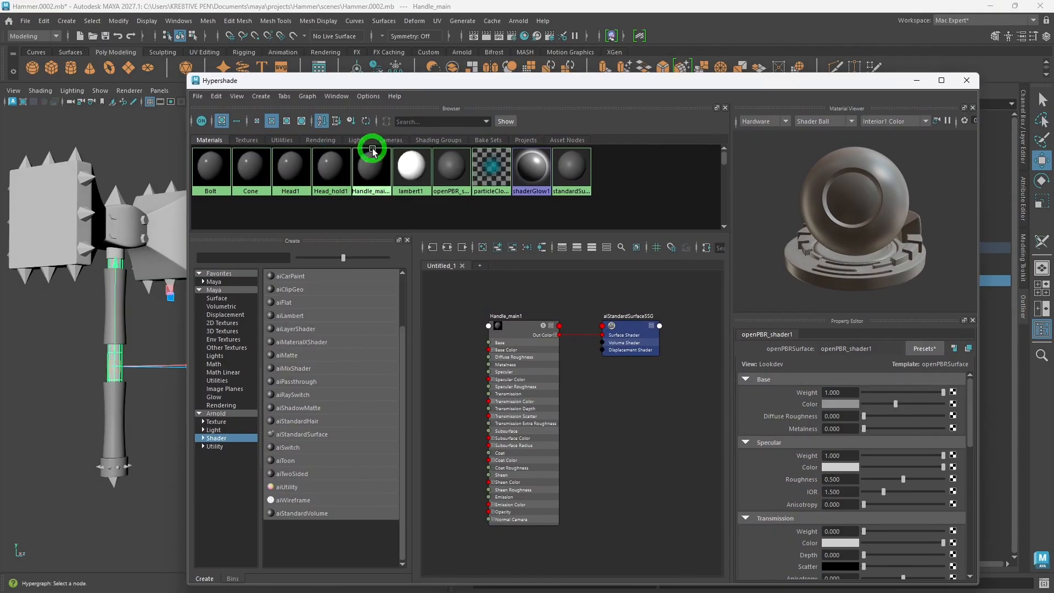
Step: Select the upper and lower handle grips in turn to check their part names, keeping the Hypershade window clear of the hammer
{"action": "left_click", "coordinate": [115, 439]}
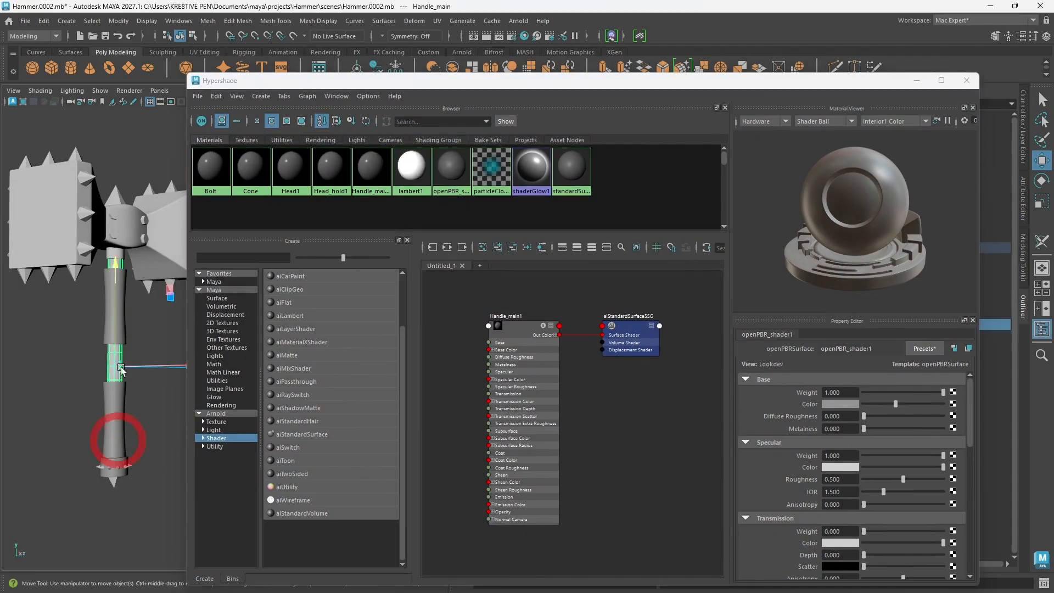
{"action": "left_click", "coordinate": [111, 325]}
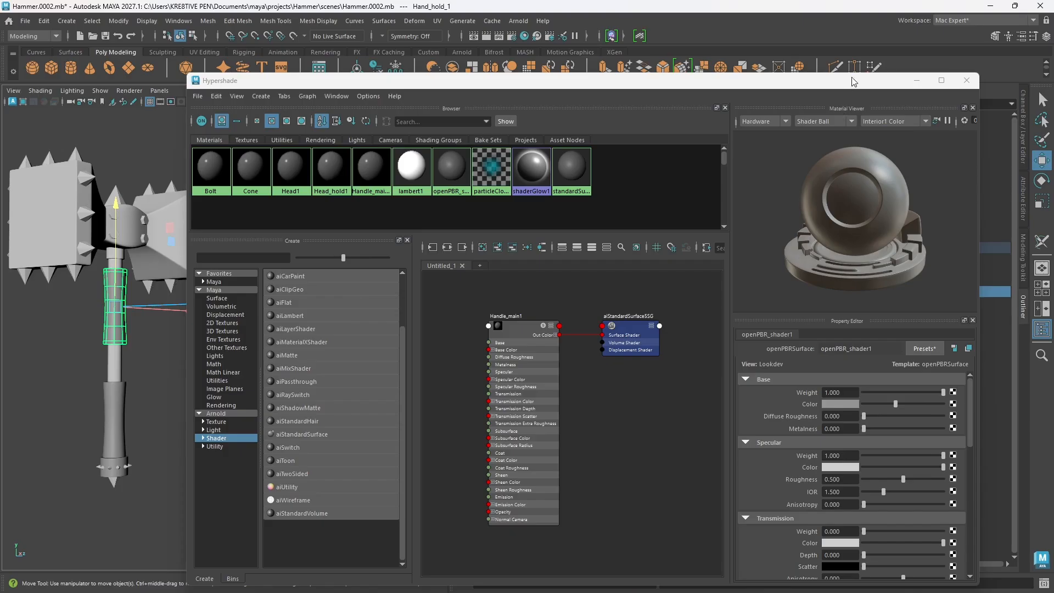
{"action": "left_click_drag", "start_coordinate": [853, 81], "coordinate": [778, 69]}
{"action": "left_click", "coordinate": [113, 443]}
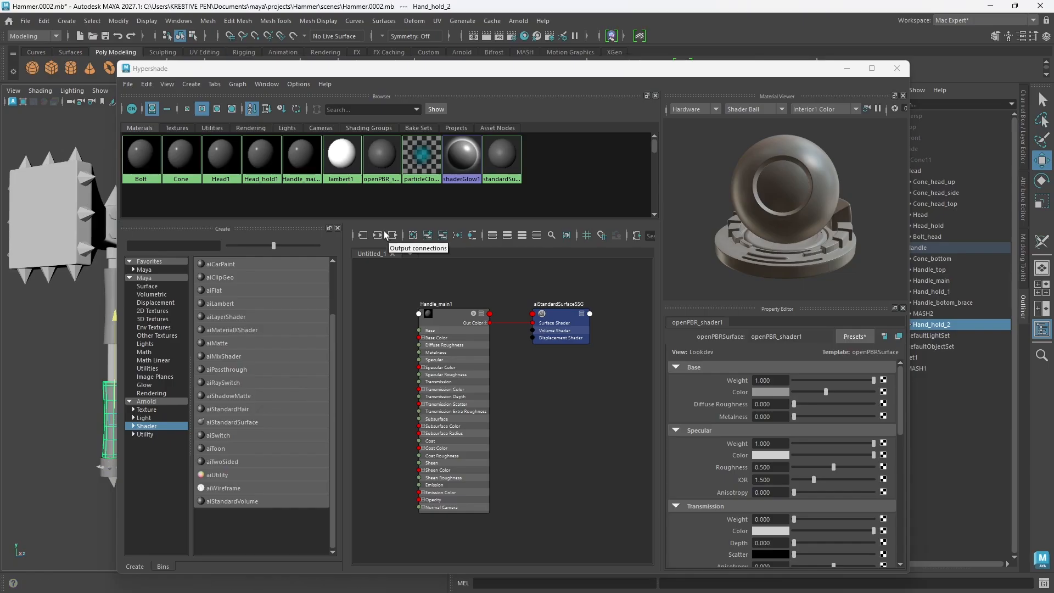
{"action": "left_click_drag", "start_coordinate": [298, 70], "coordinate": [416, 63]}
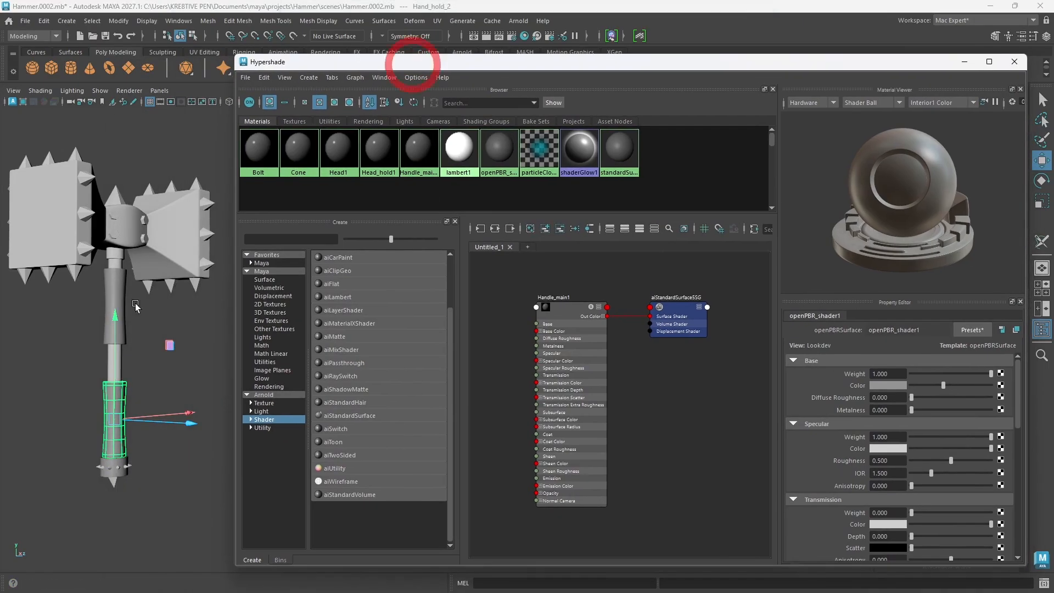
Step: Clear the Hypershade graph, create a sixth Arnold aiStandardSurface shader and rename it Handle hold
{"action": "left_click", "coordinate": [531, 228]}
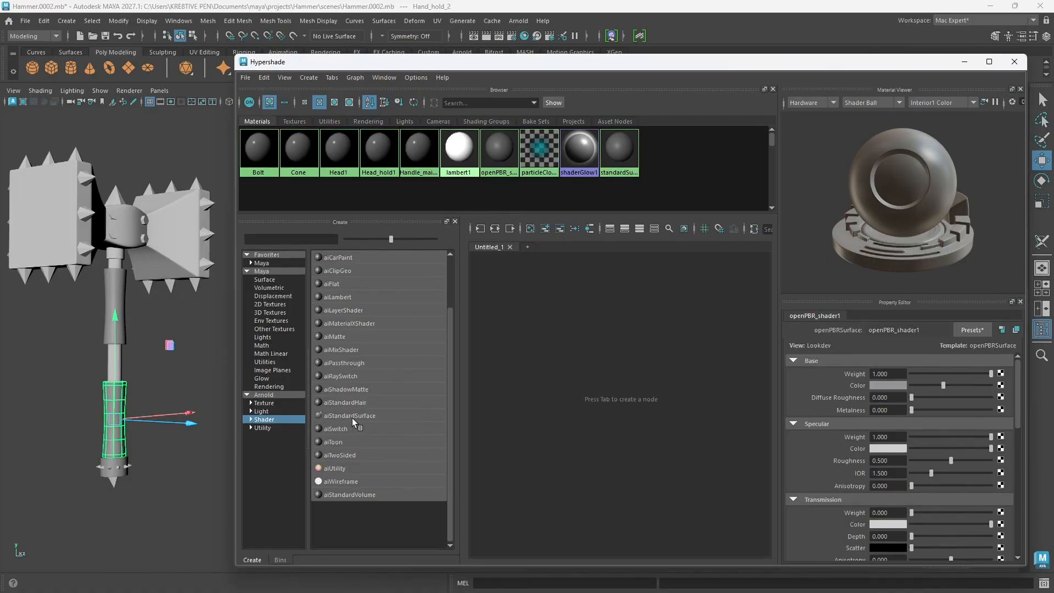
{"action": "left_click", "coordinate": [350, 416]}
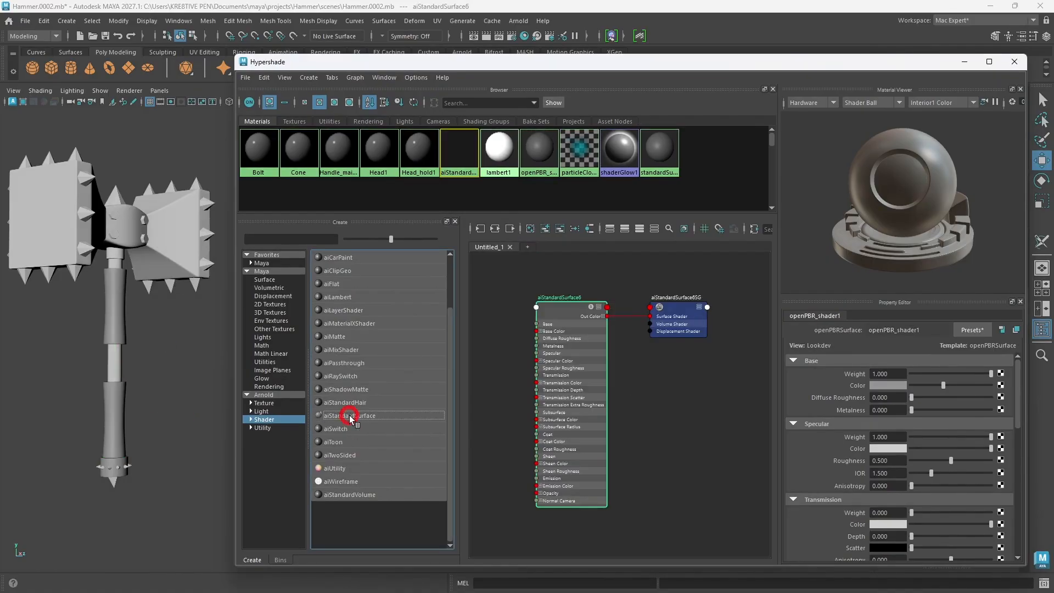
{"action": "double_click", "coordinate": [894, 330]}
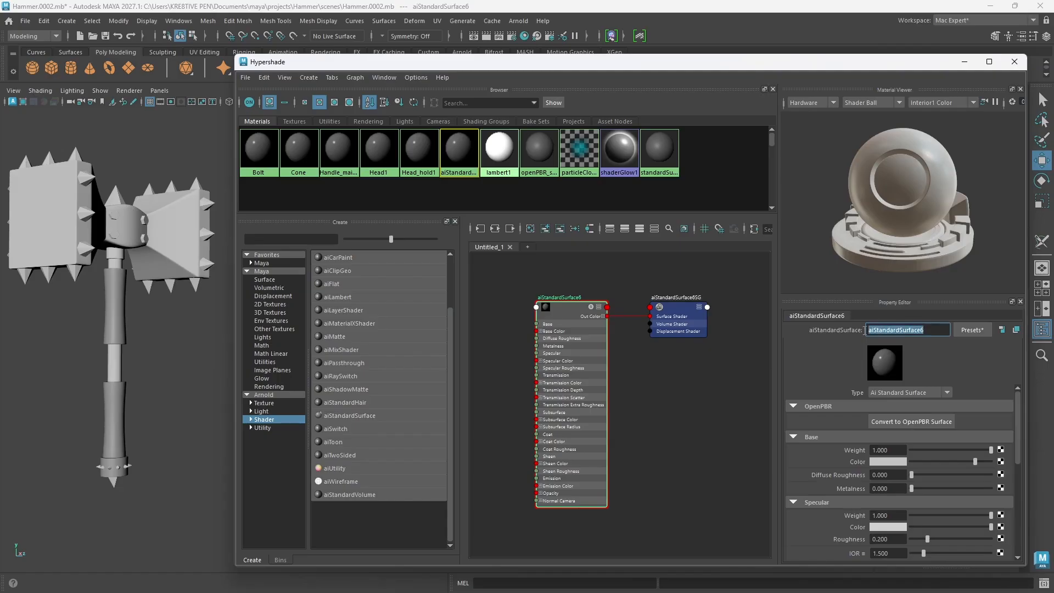
{"action": "type", "text": "Handle hold"}
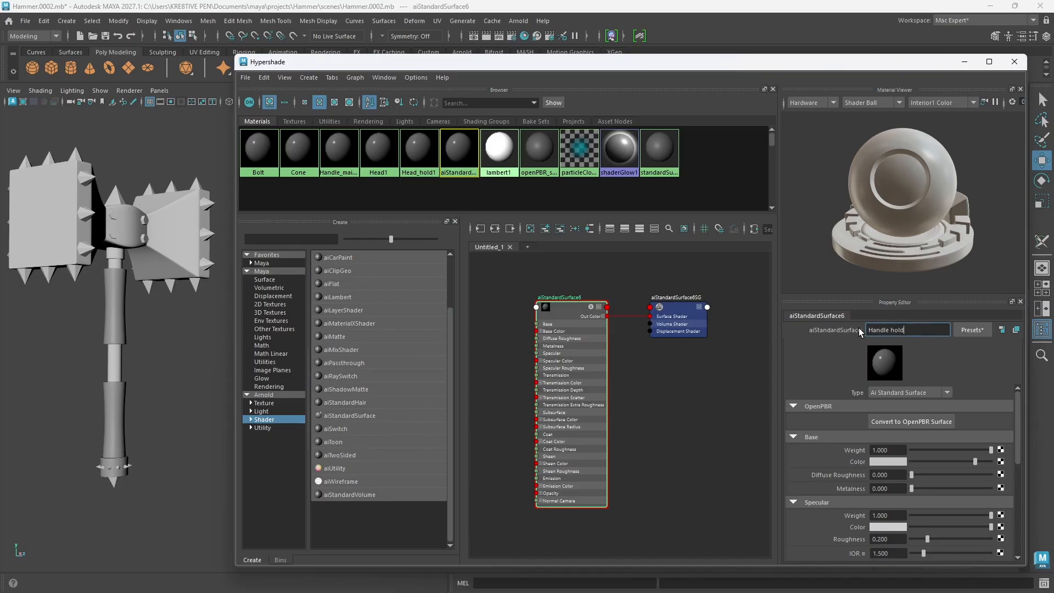
{"action": "key", "text": "Return"}
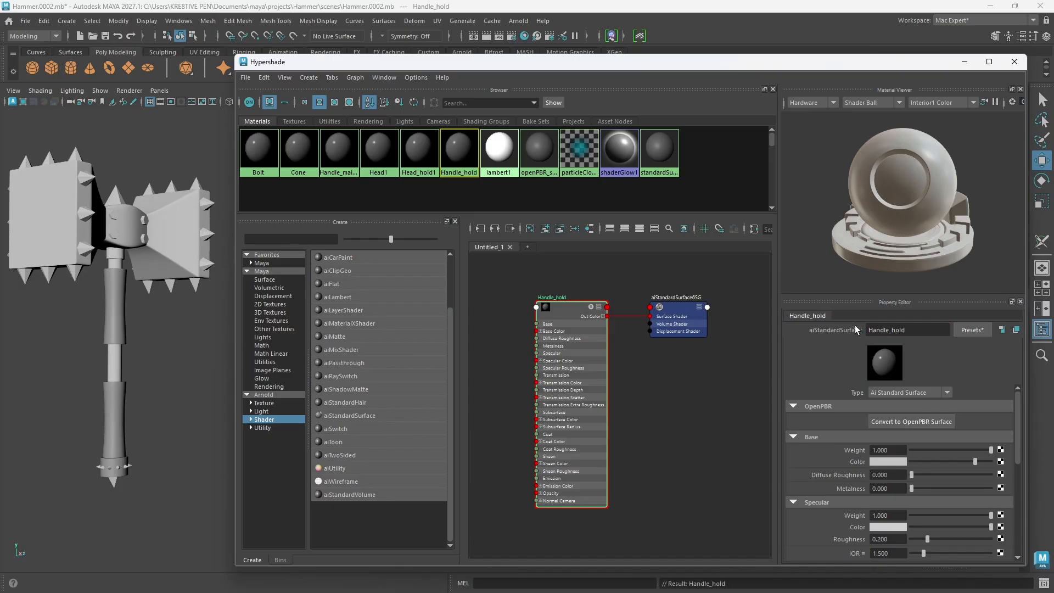
Step: Select both handle grips, Hand_hold_2 and Hand_hold_1, and assign the Handle_hold material to them
{"action": "left_click", "coordinate": [115, 451]}
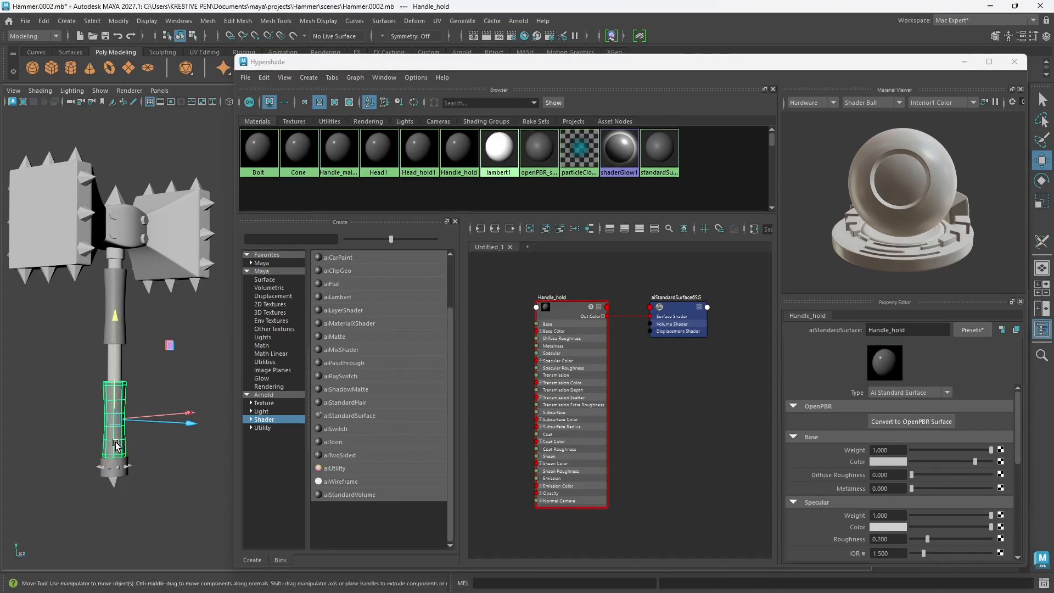
{"action": "left_click", "coordinate": [117, 284]}
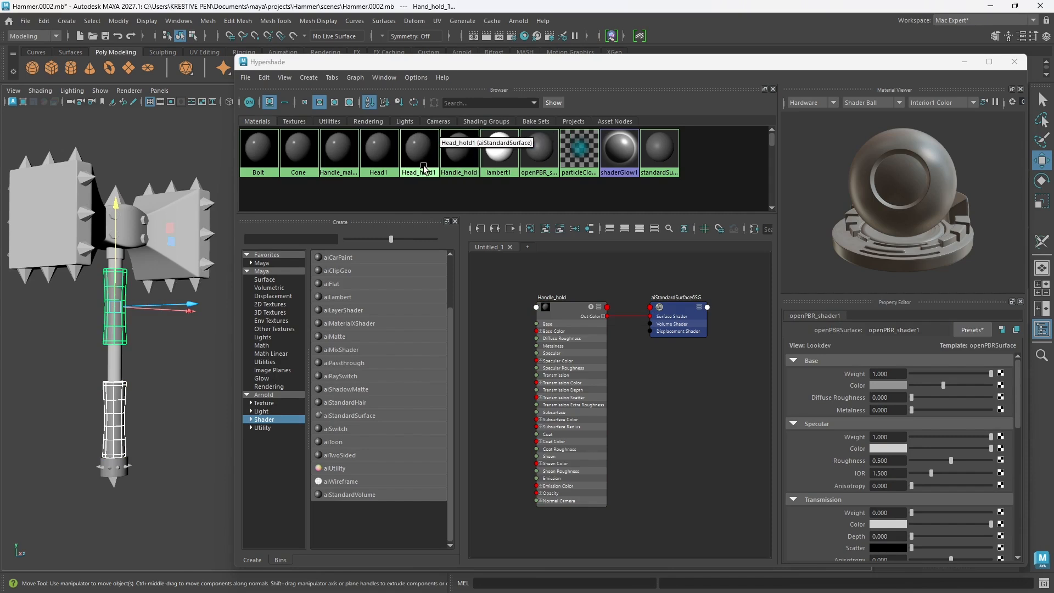
{"action": "right_click", "coordinate": [463, 163]}
{"action": "left_click", "coordinate": [467, 137]}
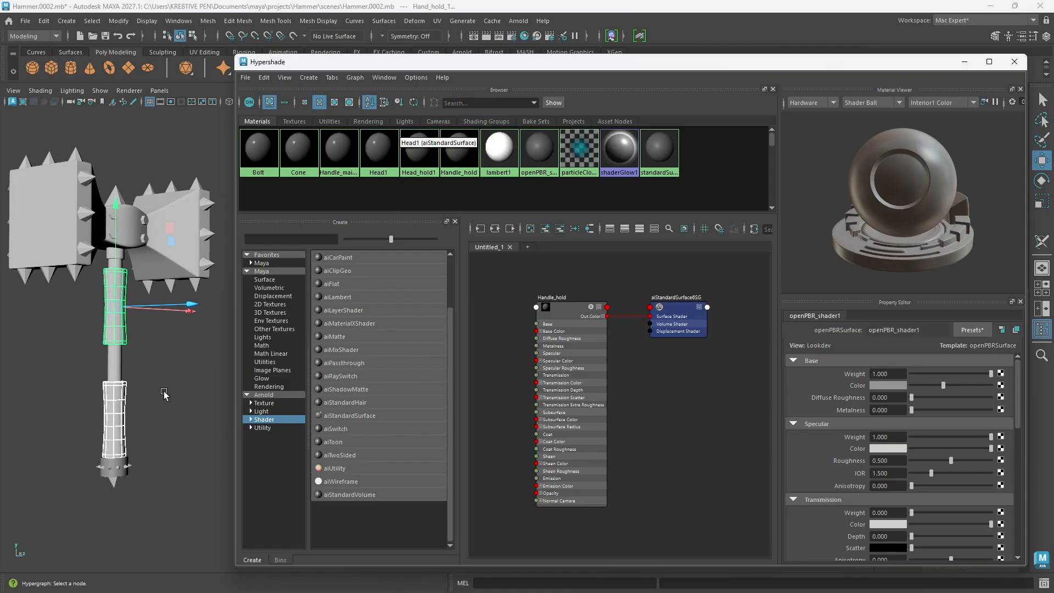
Step: Select the Handle_botom_brace mesh at the lower end of the handle and assign the Head_hold1 material to it
{"action": "left_click", "coordinate": [164, 494]}
{"action": "scroll", "coordinate": [115, 491], "scroll_direction": "up", "scroll_amount": 2}
{"action": "scroll", "coordinate": [115, 491], "scroll_direction": "up", "scroll_amount": 3}
{"action": "middle_click_drag", "start_coordinate": [115, 490], "coordinate": [201, 500], "text": "alt"}
{"action": "scroll", "coordinate": [109, 488], "scroll_direction": "down", "scroll_amount": 3}
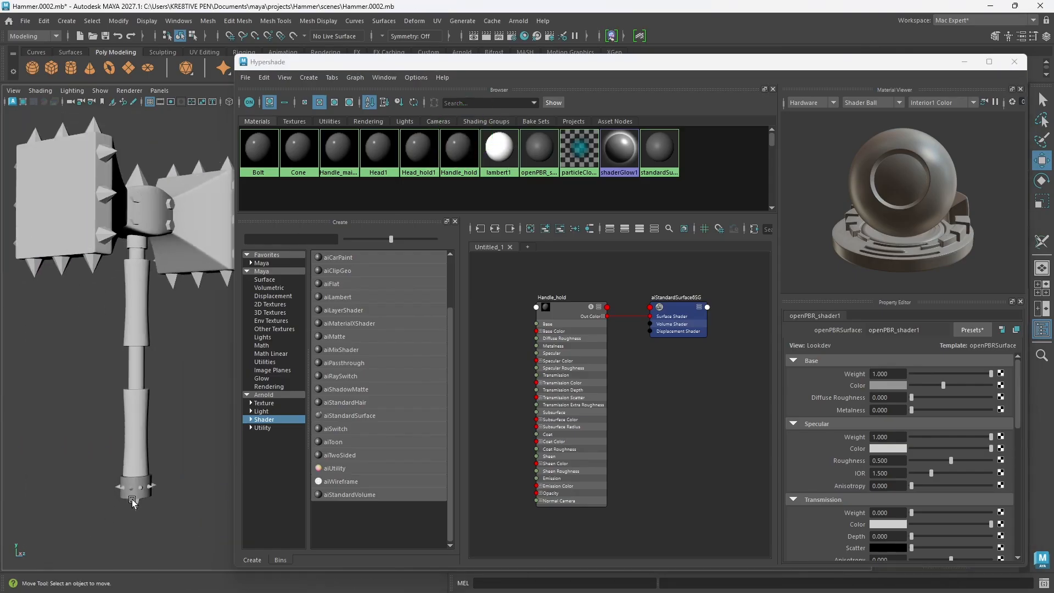
{"action": "mouse_move", "coordinate": [190, 460]}
{"action": "left_mouse_down", "text": "alt"}
{"action": "mouse_move", "coordinate": [162, 460]}
{"action": "mouse_move", "coordinate": [184, 464]}
{"action": "left_mouse_up", "text": "alt"}
{"action": "middle_click_drag", "start_coordinate": [200, 418], "coordinate": [184, 381], "text": "alt"}
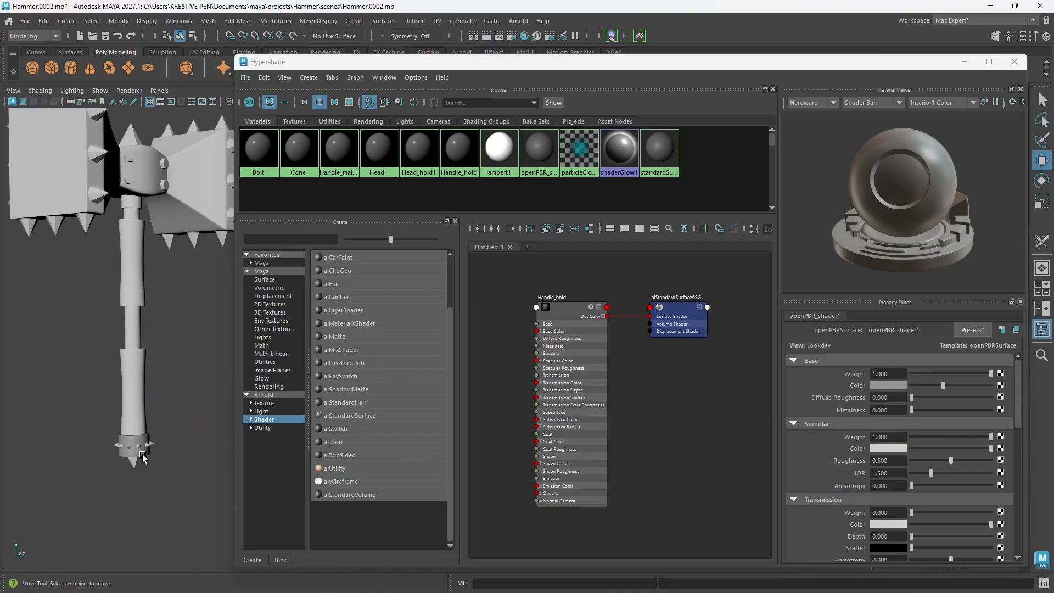
{"action": "left_click", "coordinate": [143, 457]}
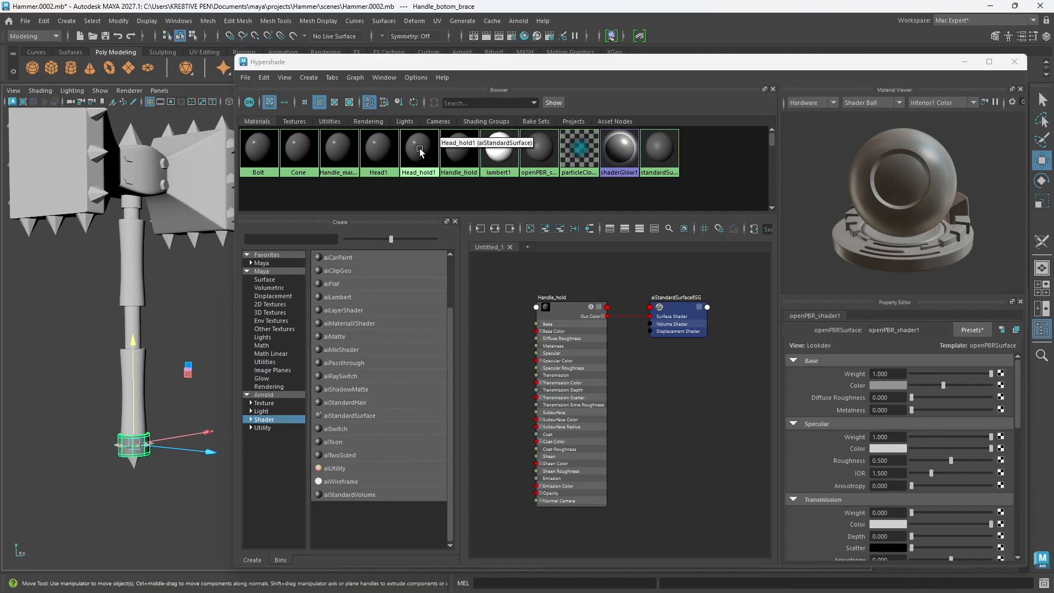
{"action": "right_click_drag", "start_coordinate": [420, 151], "coordinate": [423, 117]}
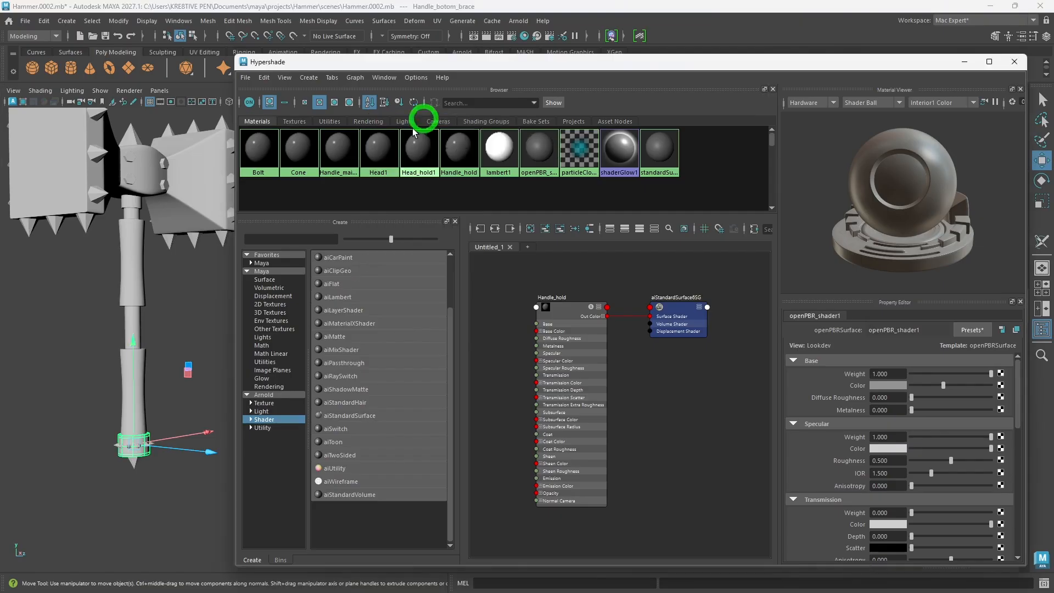
Step: Deselect the brace, bring the whole hammer into view and minimize the Hypershade window
{"action": "left_click", "coordinate": [205, 313]}
{"action": "scroll", "coordinate": [182, 344], "scroll_direction": "down", "scroll_amount": 5}
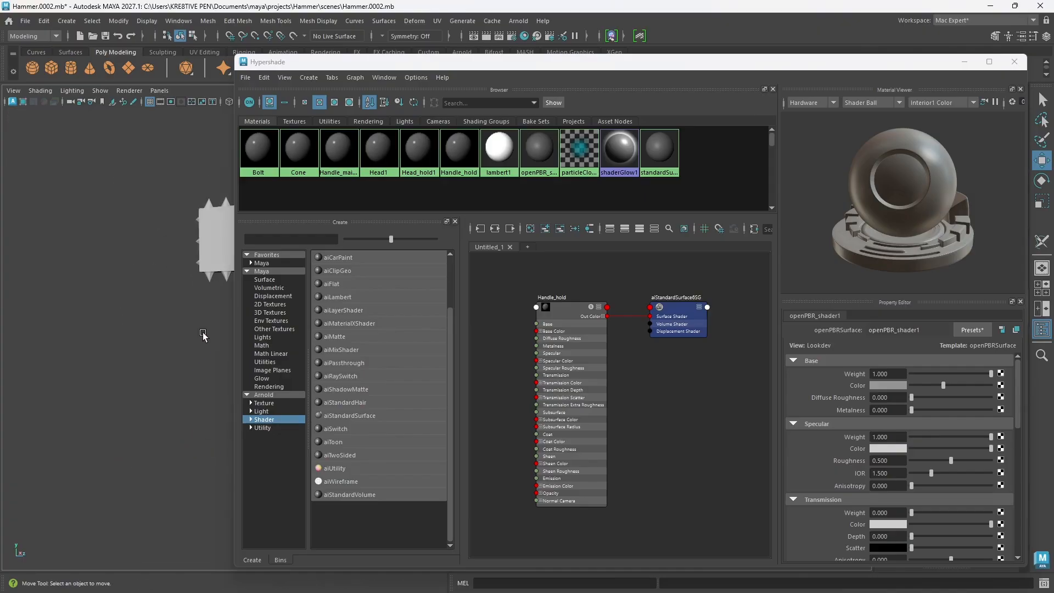
{"action": "middle_click_drag", "start_coordinate": [202, 332], "coordinate": [123, 340], "text": "alt"}
{"action": "left_click_drag", "start_coordinate": [164, 359], "coordinate": [129, 360], "text": "alt"}
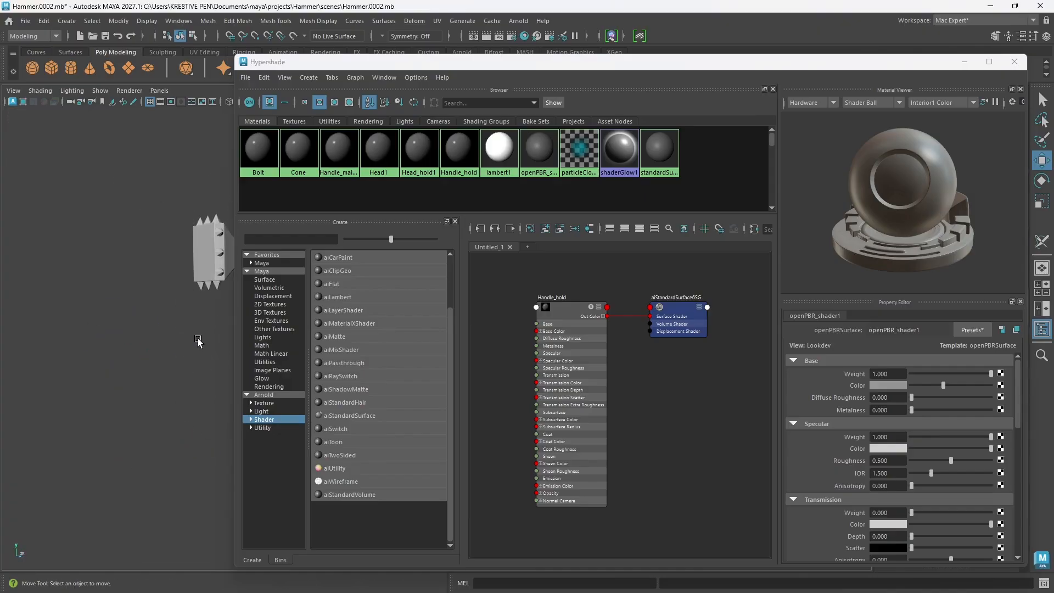
{"action": "left_click_drag", "start_coordinate": [198, 341], "coordinate": [141, 337], "text": "alt"}
{"action": "left_click_drag", "start_coordinate": [873, 65], "coordinate": [732, 79]}
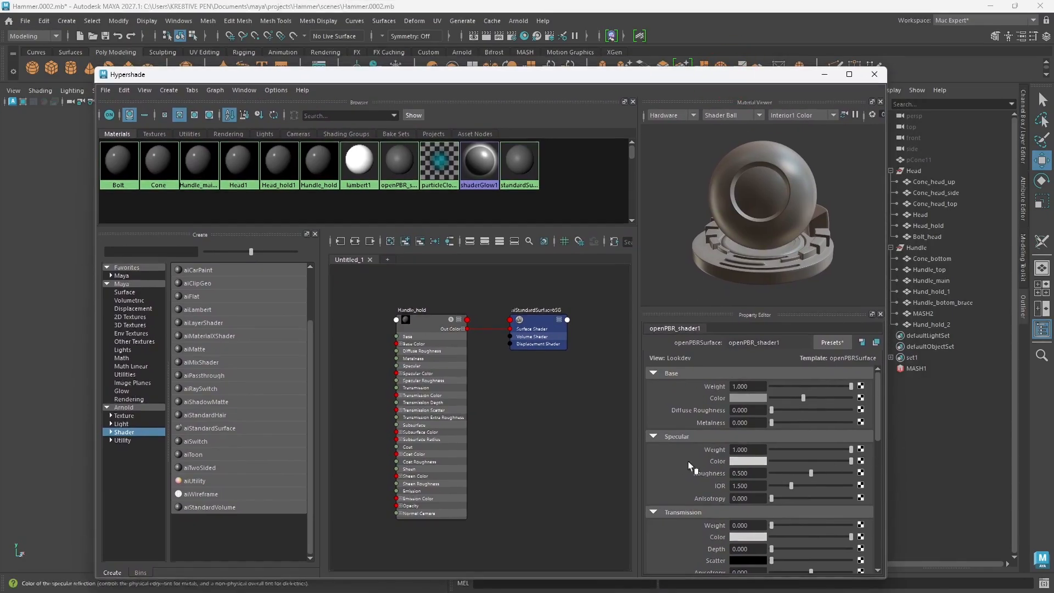
{"action": "left_click", "coordinate": [435, 333]}
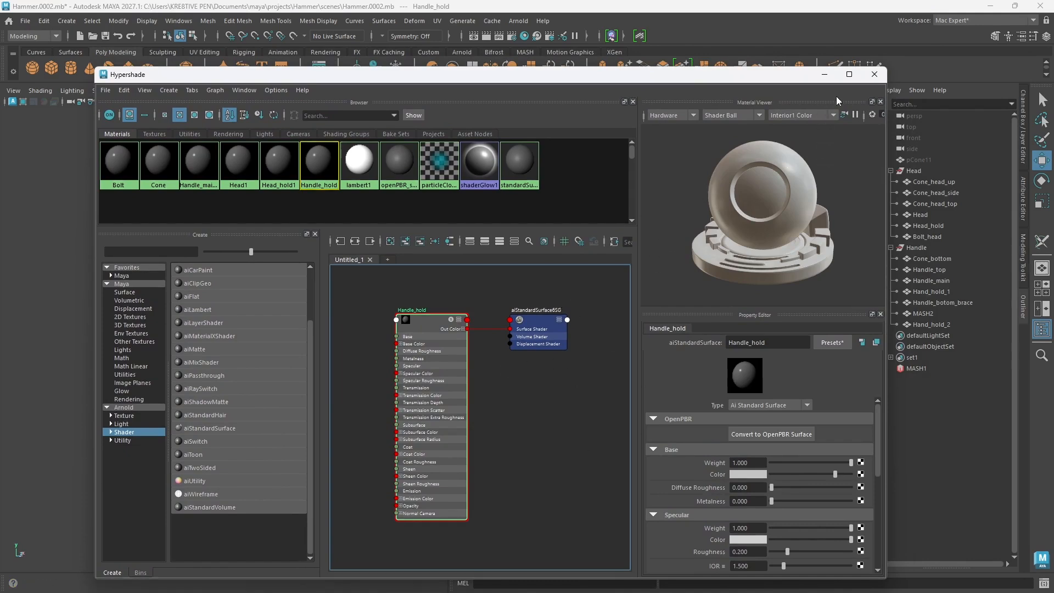
{"action": "left_click_drag", "start_coordinate": [774, 80], "coordinate": [644, 79]}
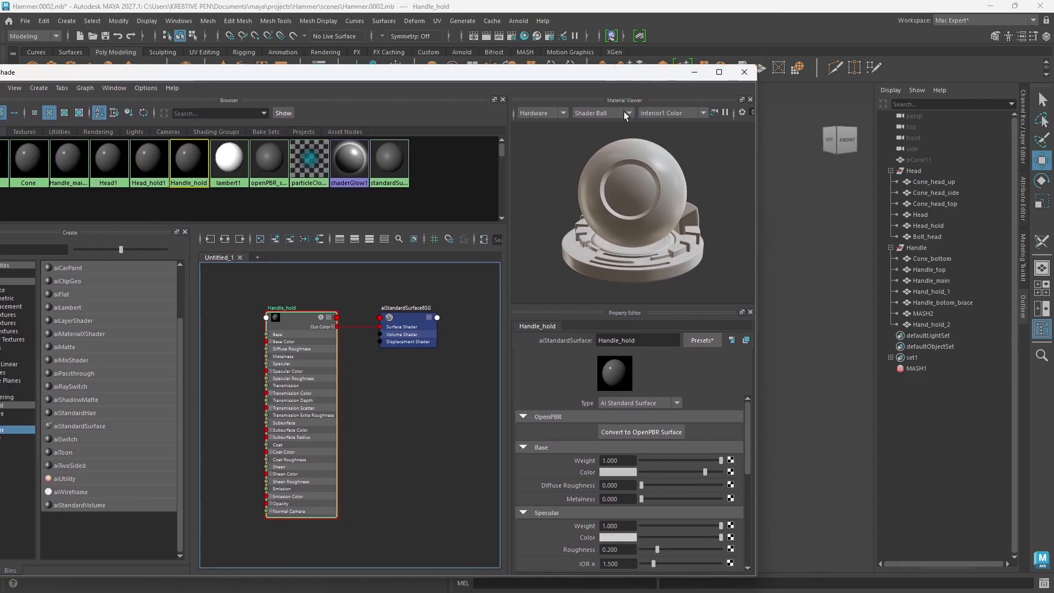
{"action": "left_click", "coordinate": [695, 72]}
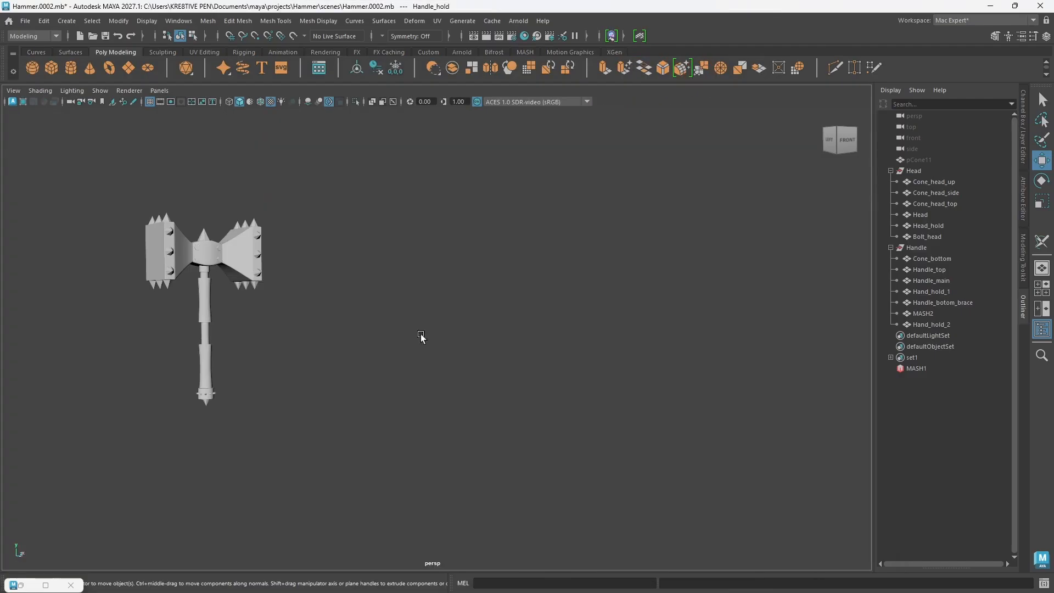
Step: Select the hammer's Head mesh and display the attributes of its Head1 material in the Attribute Editor
{"action": "left_click", "coordinate": [240, 261]}
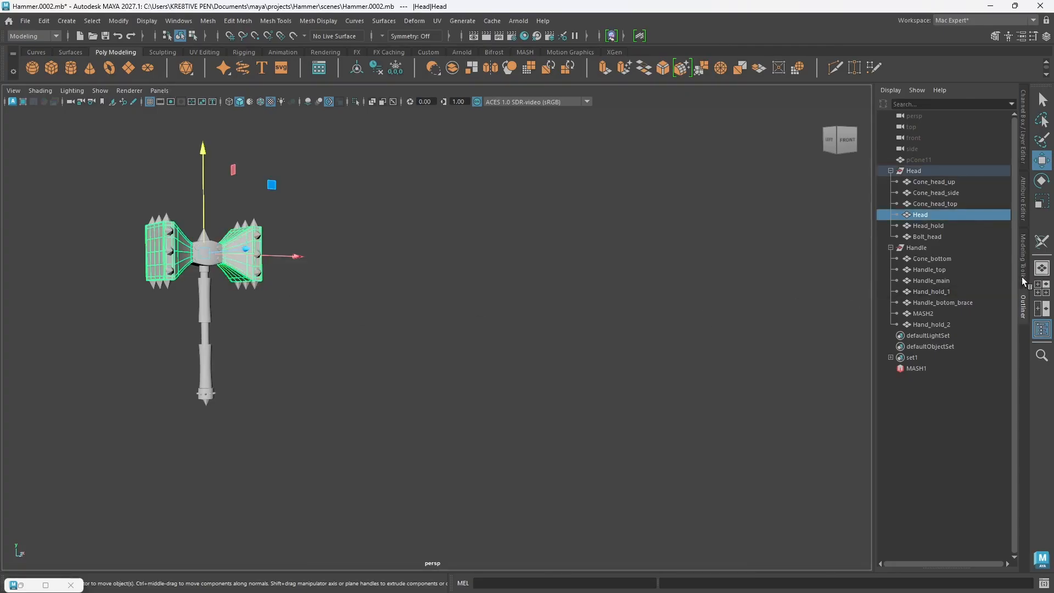
{"action": "left_click", "coordinate": [1023, 202]}
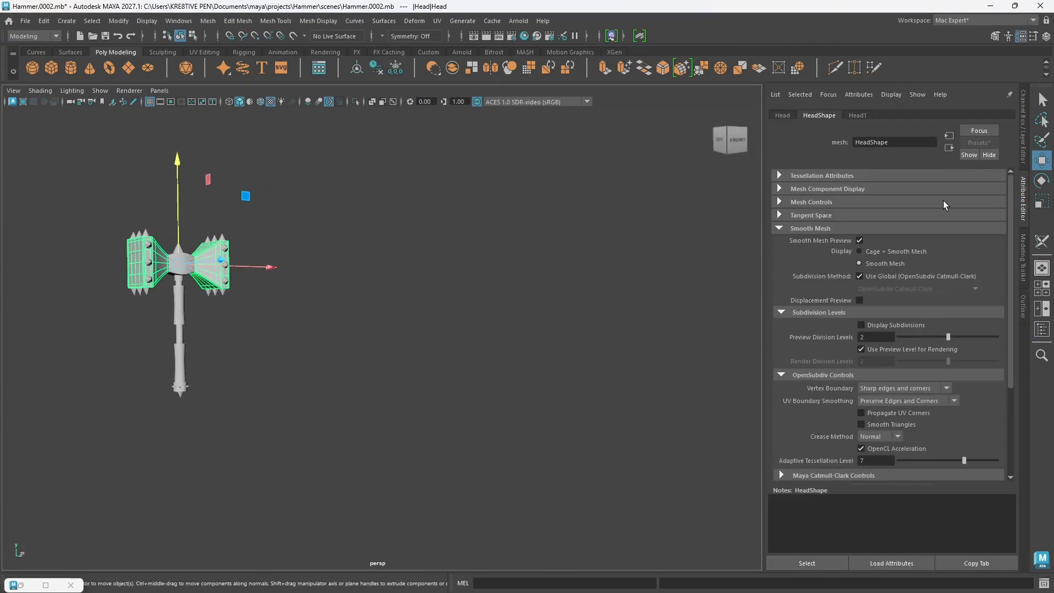
{"action": "left_click", "coordinate": [859, 119]}
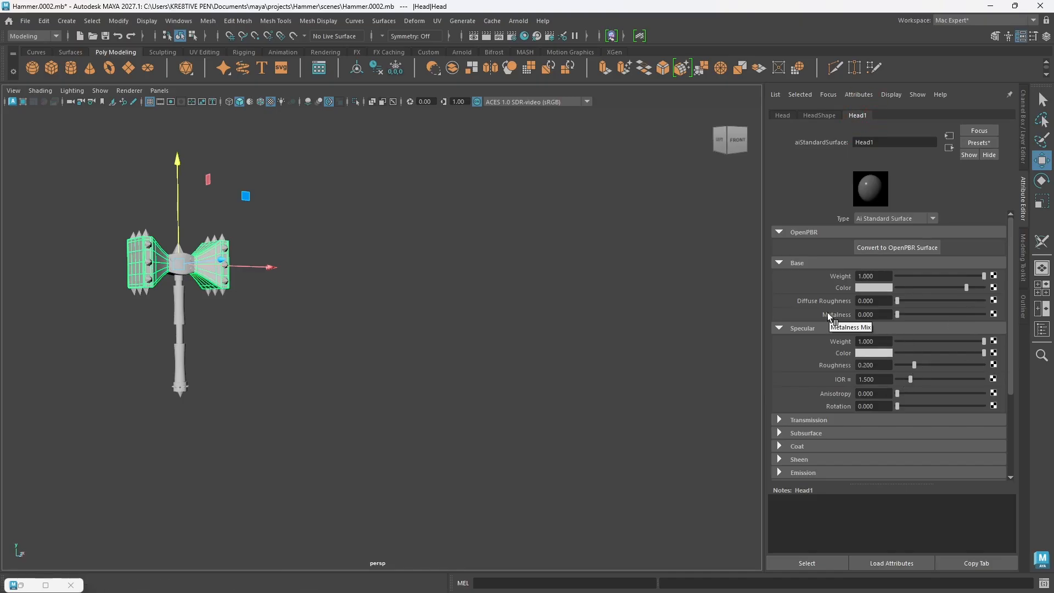
Step: Group the Head and Handle groups under one parent group and name it Hammer
{"action": "scroll", "coordinate": [139, 336], "scroll_direction": "up", "scroll_amount": 4}
{"action": "middle_click_drag", "start_coordinate": [229, 308], "coordinate": [501, 324], "text": "alt"}
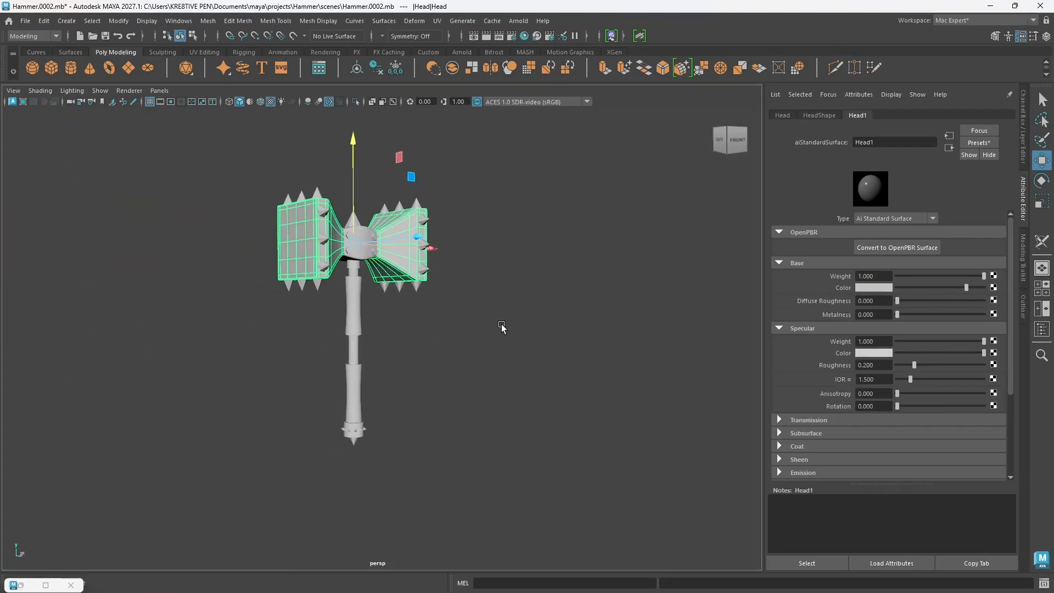
{"action": "left_click_drag", "start_coordinate": [502, 327], "coordinate": [440, 313], "text": "alt"}
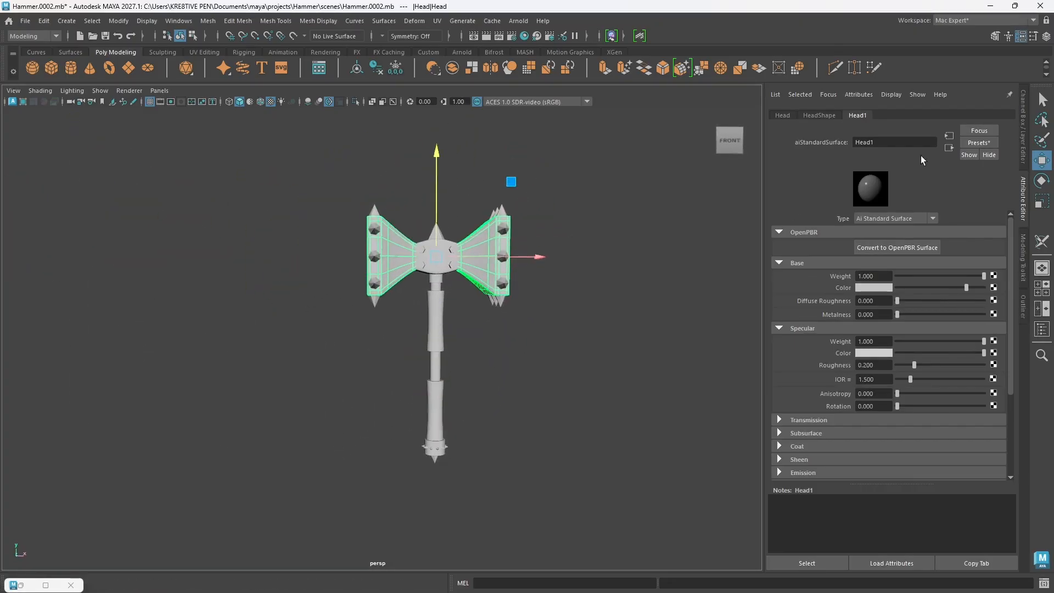
{"action": "left_click", "coordinate": [1023, 308]}
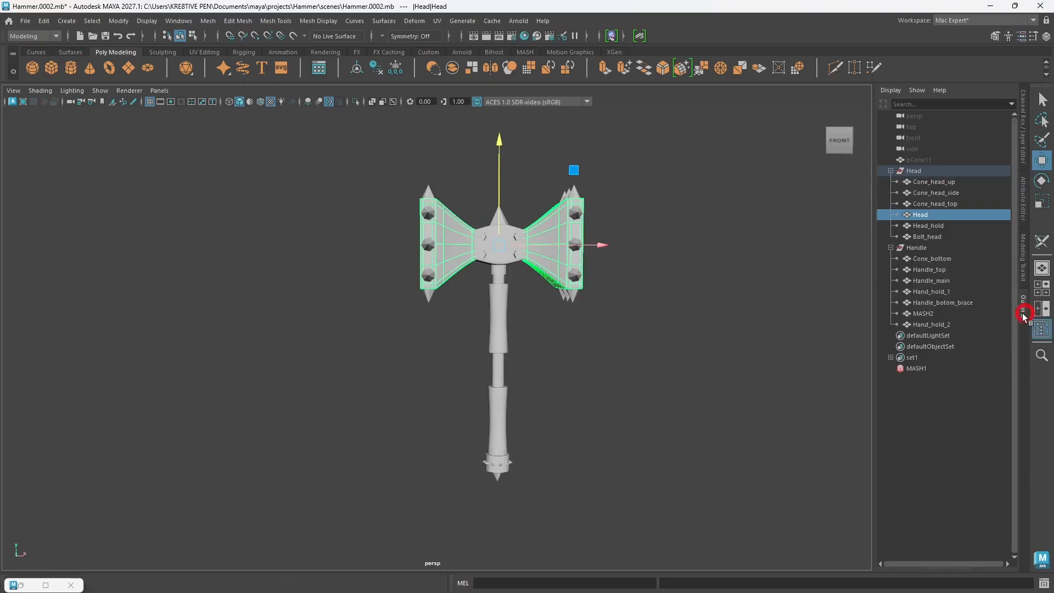
{"action": "left_click", "coordinate": [891, 171]}
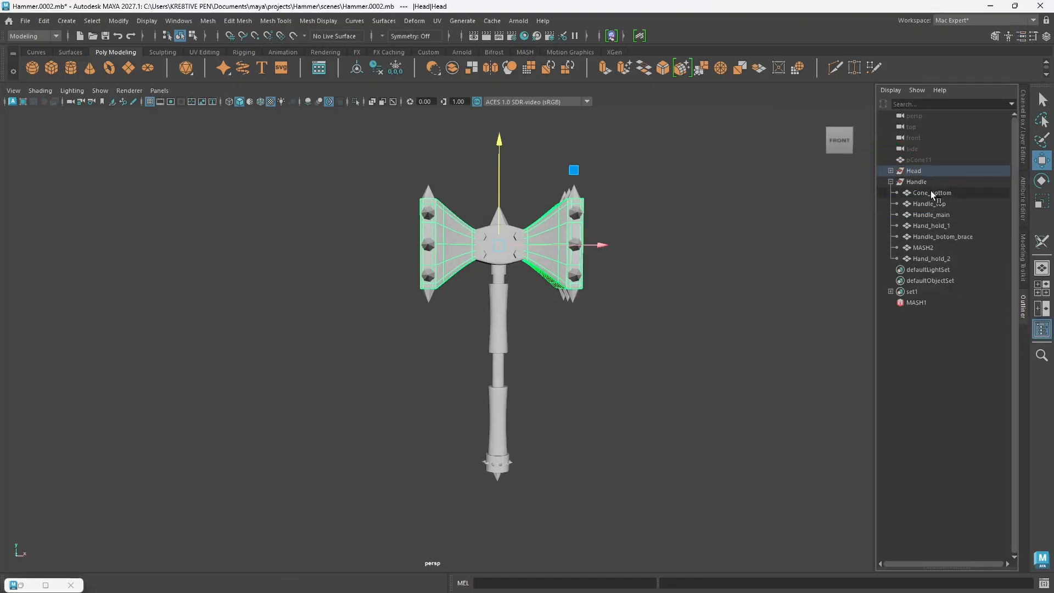
{"action": "left_click", "coordinate": [915, 181]}
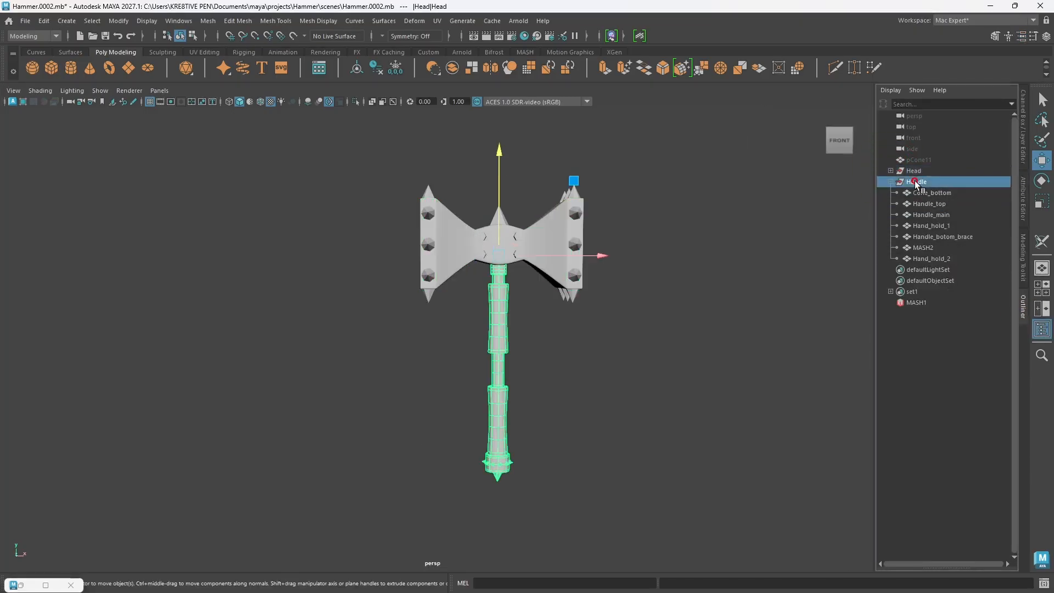
{"action": "left_click", "coordinate": [920, 172], "text": "ctrl"}
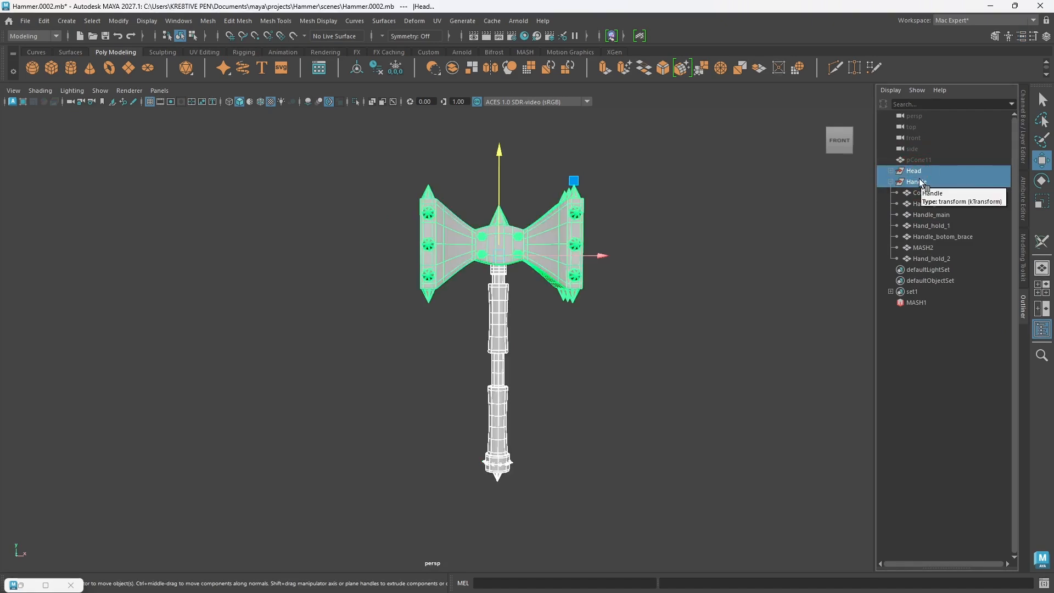
{"action": "key", "text": "ctrl+g"}
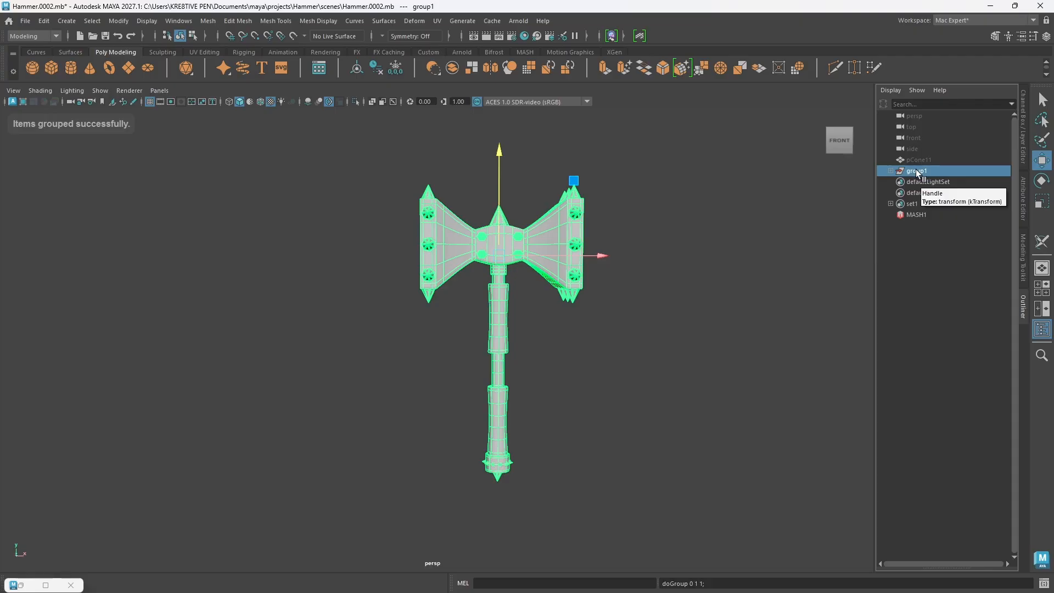
{"action": "double_click", "coordinate": [917, 171]}
{"action": "type", "text": "Hammer"}
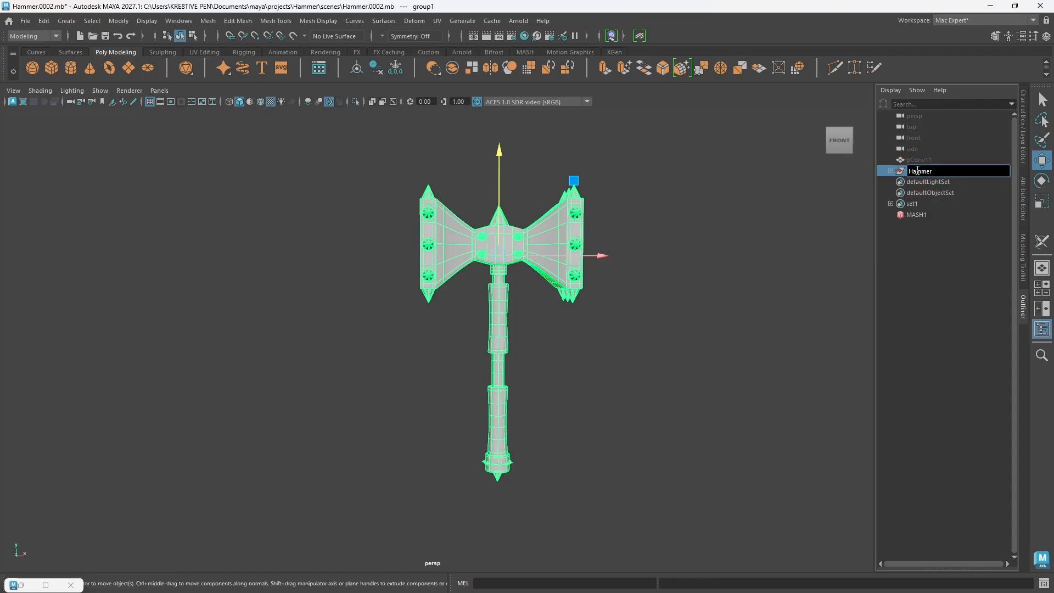
{"action": "key", "text": "Return"}
Step: Examine the whole hammer's UV layout in the UV Editor, close the editor and deselect the hammer
{"action": "scroll", "coordinate": [631, 361], "scroll_direction": "down", "scroll_amount": 2}
{"action": "scroll", "coordinate": [520, 367], "scroll_direction": "up", "scroll_amount": 2}
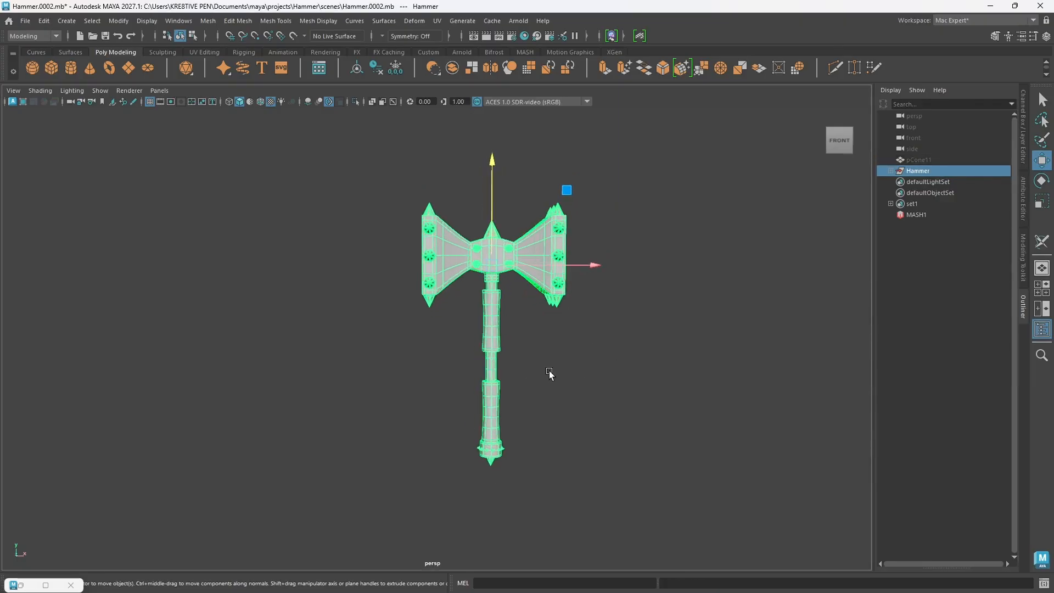
{"action": "middle_click_drag", "start_coordinate": [450, 361], "coordinate": [361, 376], "text": "alt"}
{"action": "left_click", "coordinate": [437, 20]}
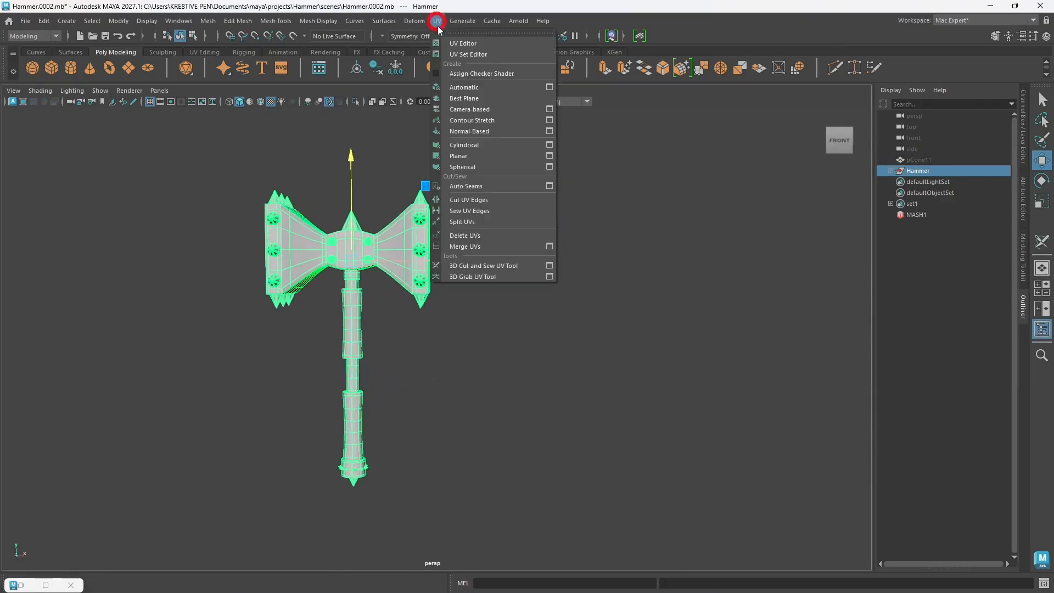
{"action": "left_click", "coordinate": [479, 41]}
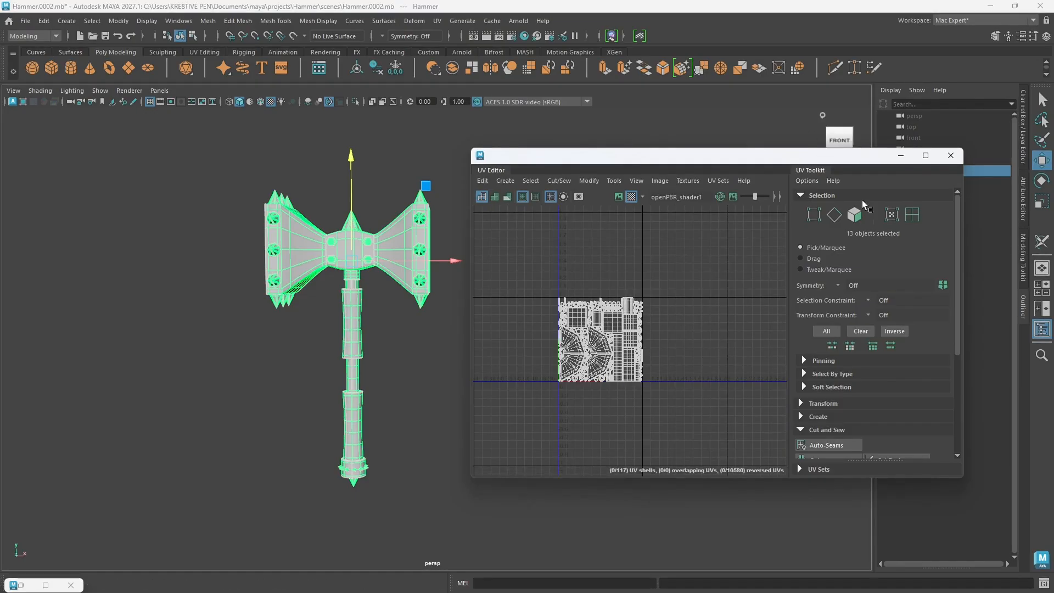
{"action": "left_click", "coordinate": [951, 156]}
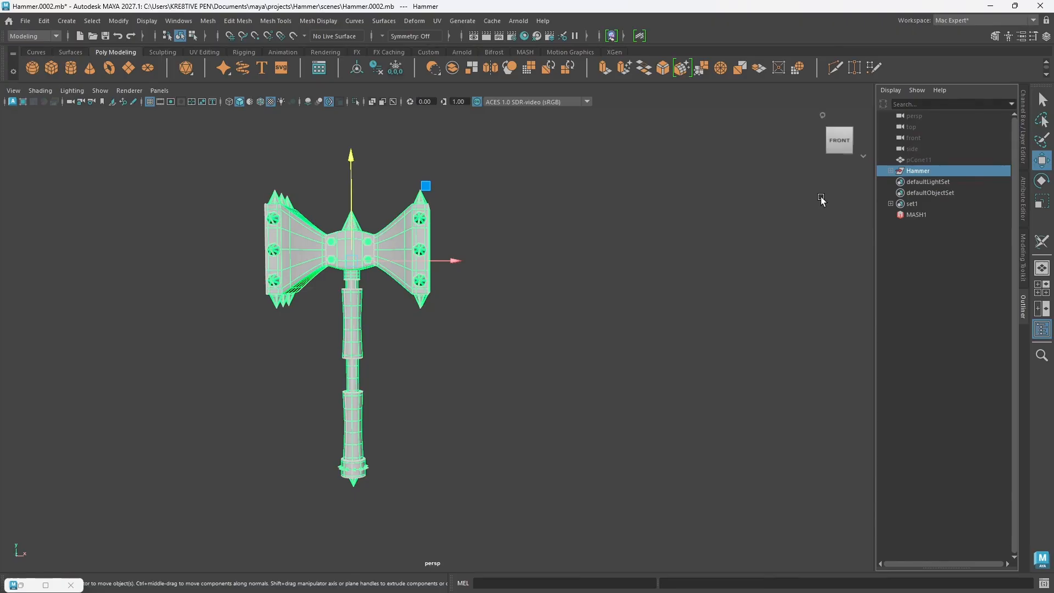
{"action": "left_click", "coordinate": [619, 252]}
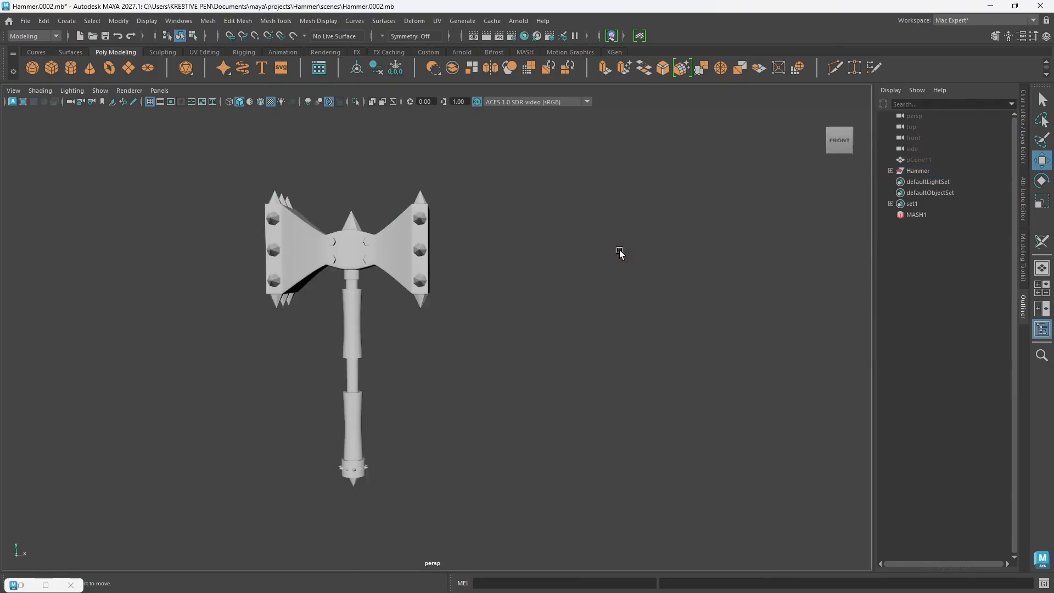
Step: Review the hammer's material list in the Hypershade alongside the model and minimize the Hypershade window
{"action": "left_click_drag", "start_coordinate": [389, 346], "coordinate": [561, 352], "text": "alt"}
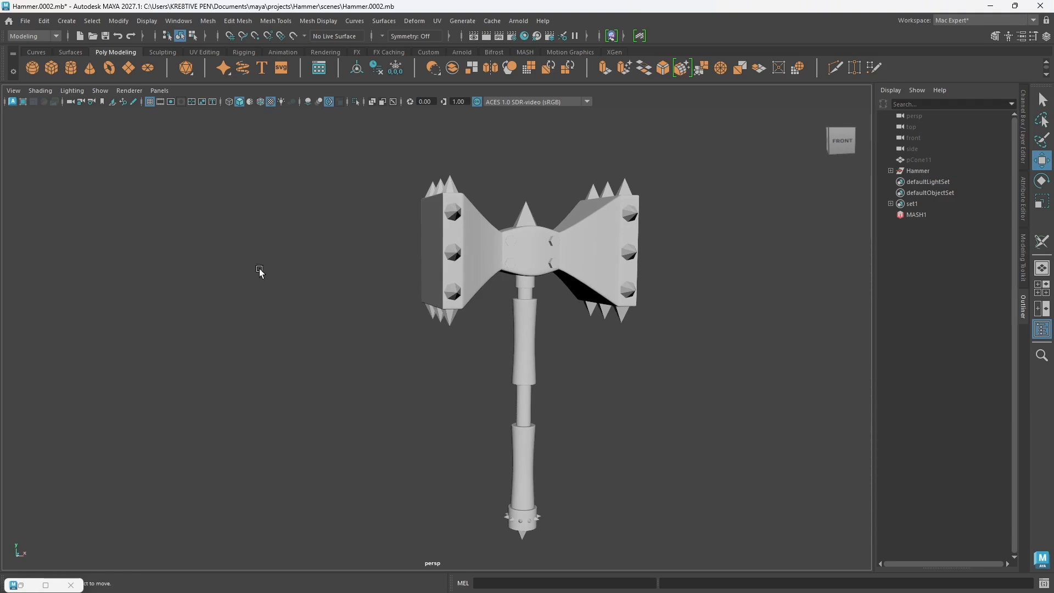
{"action": "left_click", "coordinate": [45, 585]}
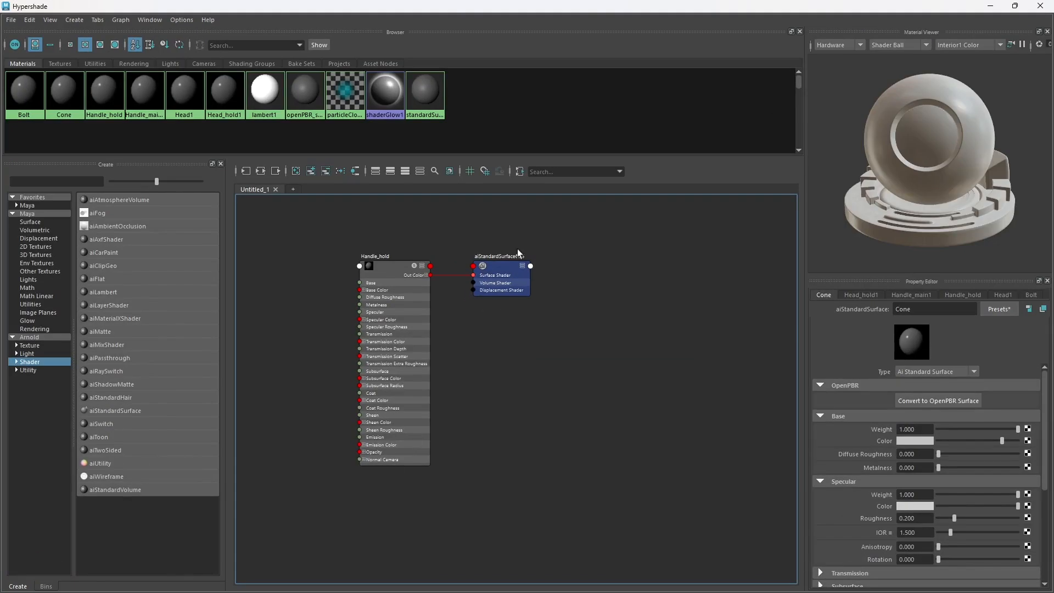
{"action": "double_click", "coordinate": [444, 12]}
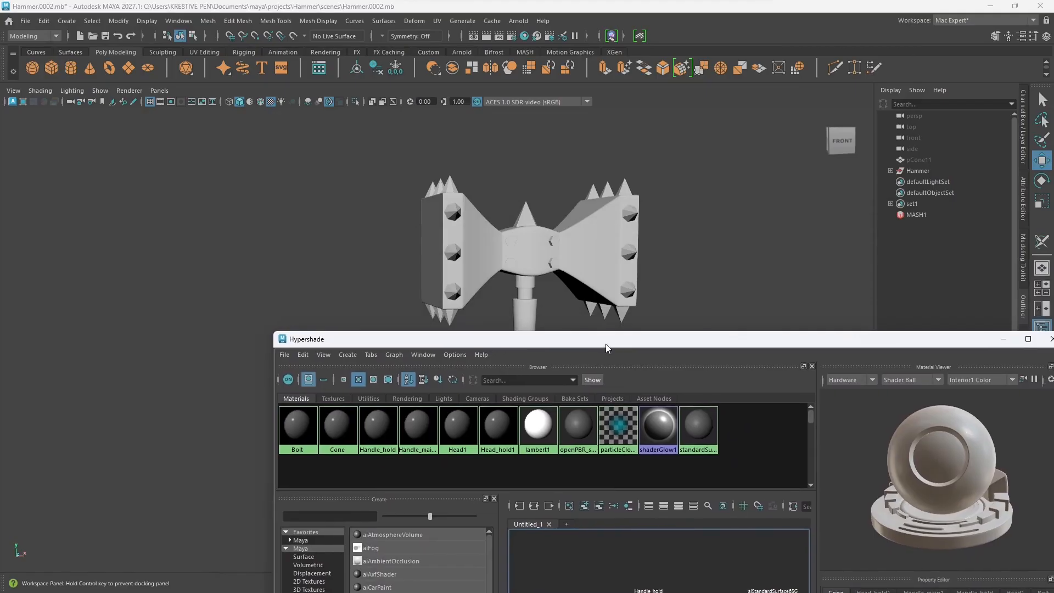
{"action": "left_click_drag", "start_coordinate": [574, 275], "coordinate": [432, 220], "text": "alt"}
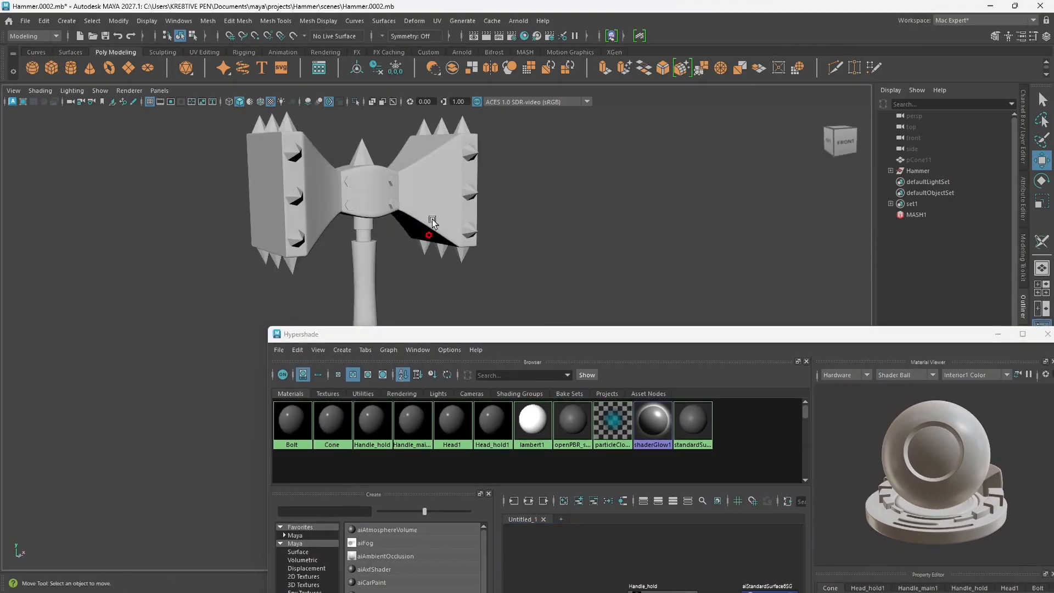
{"action": "left_click_drag", "start_coordinate": [490, 342], "coordinate": [624, 195]}
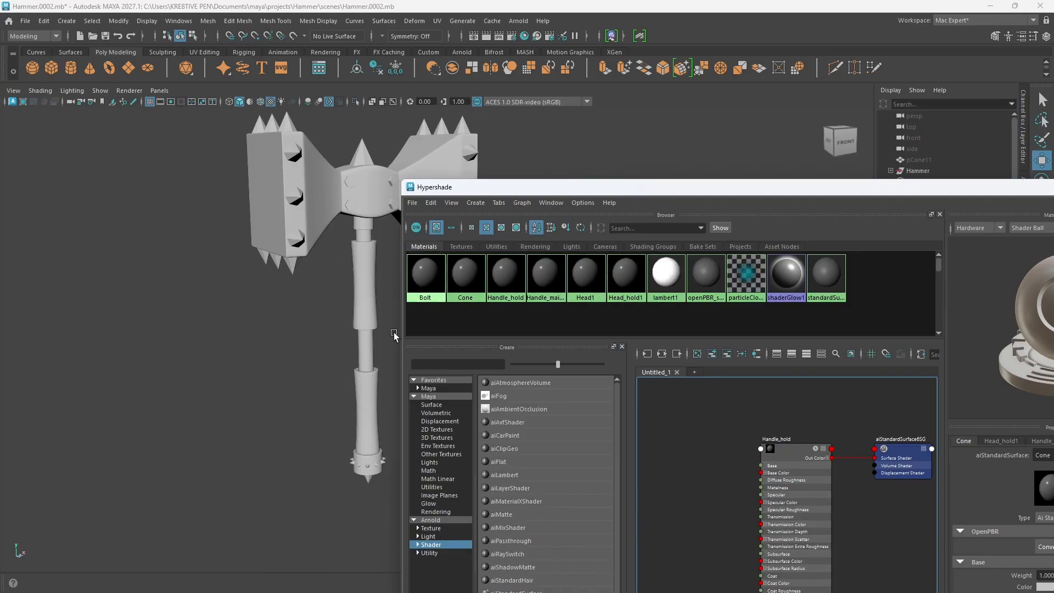
{"action": "left_click_drag", "start_coordinate": [592, 195], "coordinate": [314, 226]}
{"action": "left_click", "coordinate": [856, 221]}
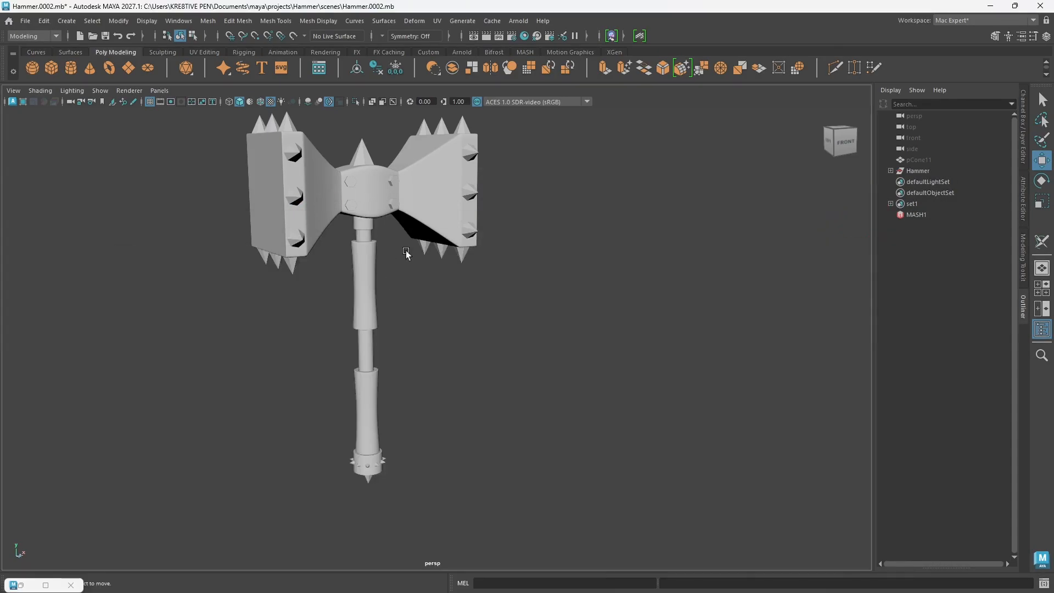
{"action": "left_click_drag", "start_coordinate": [406, 252], "coordinate": [483, 341], "text": "alt"}
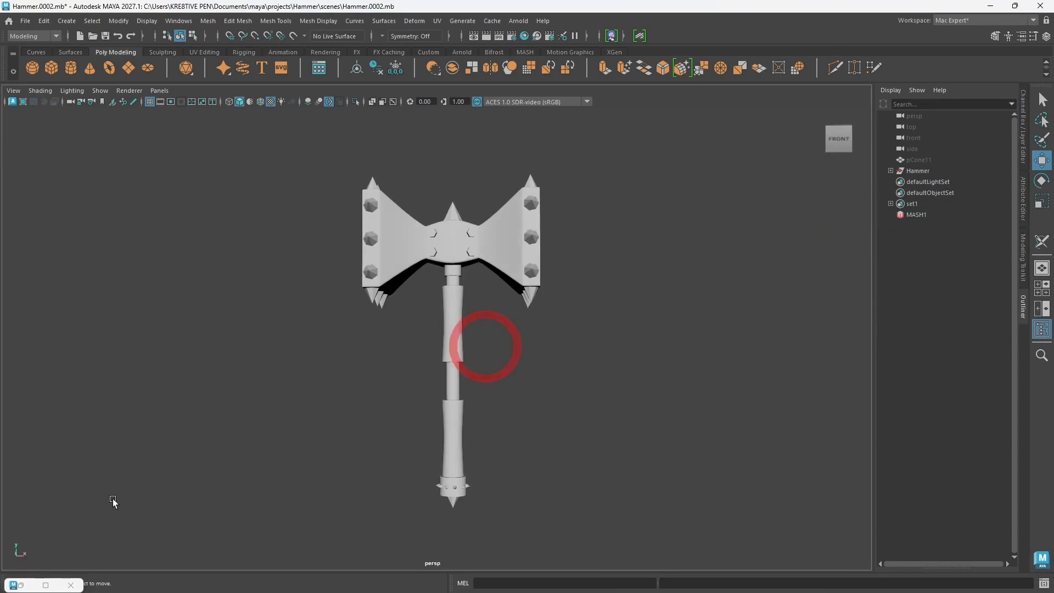
{"action": "left_click", "coordinate": [46, 584]}
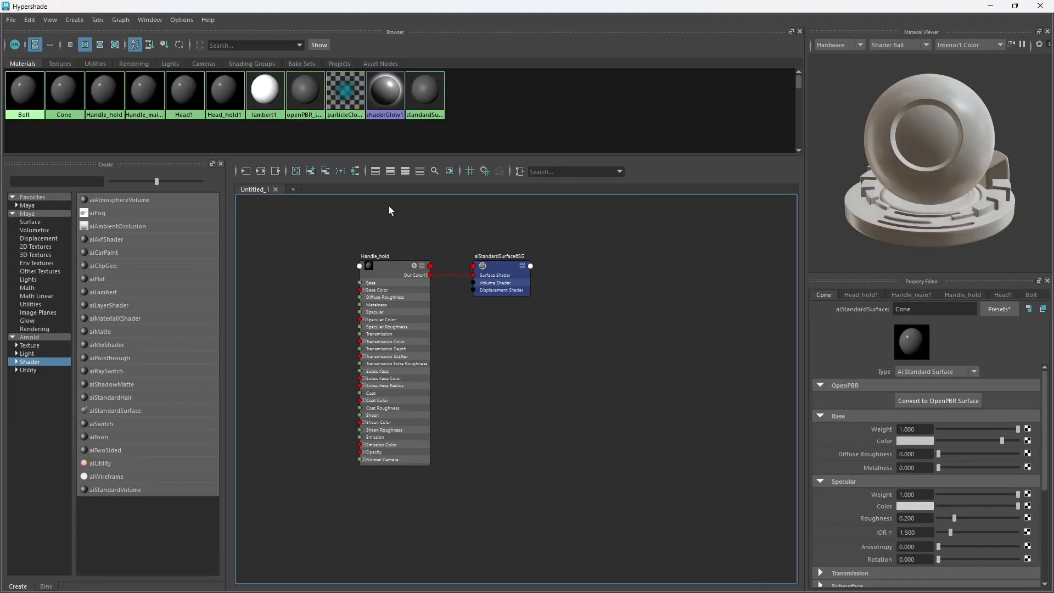
{"action": "left_click_drag", "start_coordinate": [244, 9], "coordinate": [501, 102]}
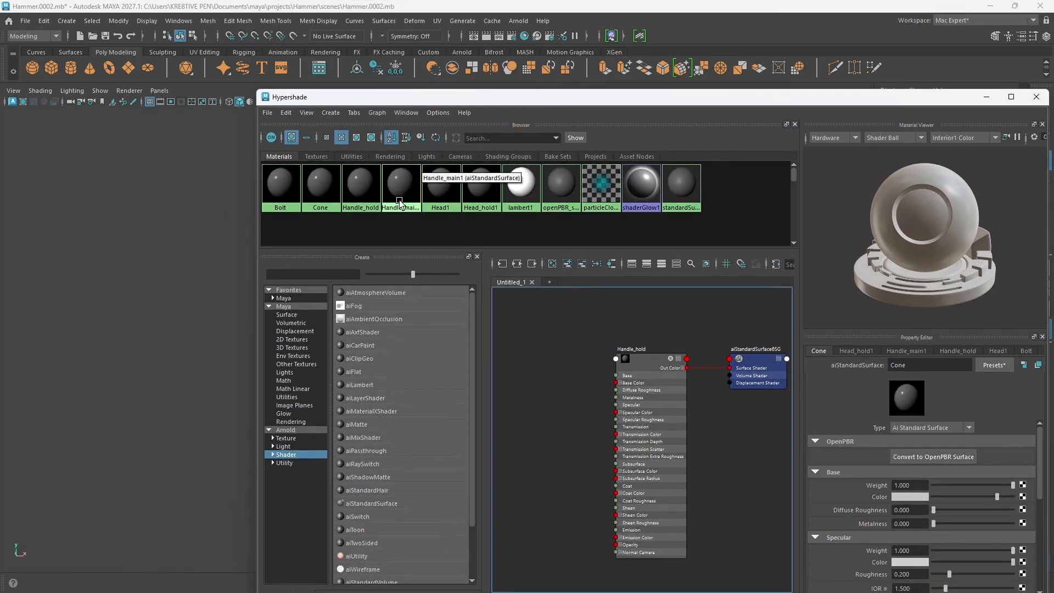
{"action": "left_click", "coordinate": [987, 98]}
Step: Save the scene as a new incremental version
{"action": "left_click_drag", "start_coordinate": [498, 433], "coordinate": [502, 434], "text": "alt"}
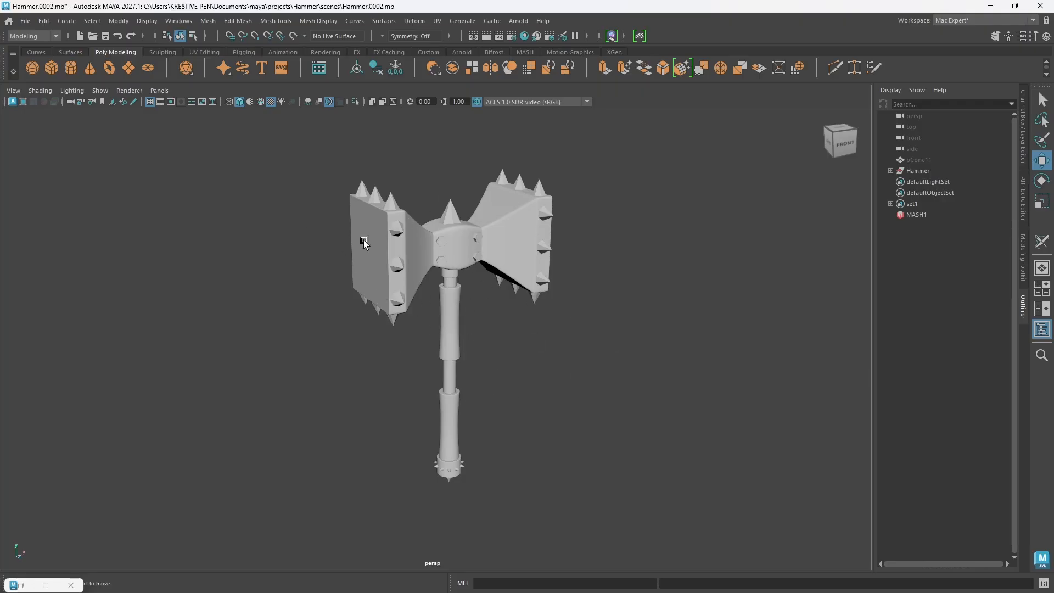
{"action": "left_click", "coordinate": [26, 20]}
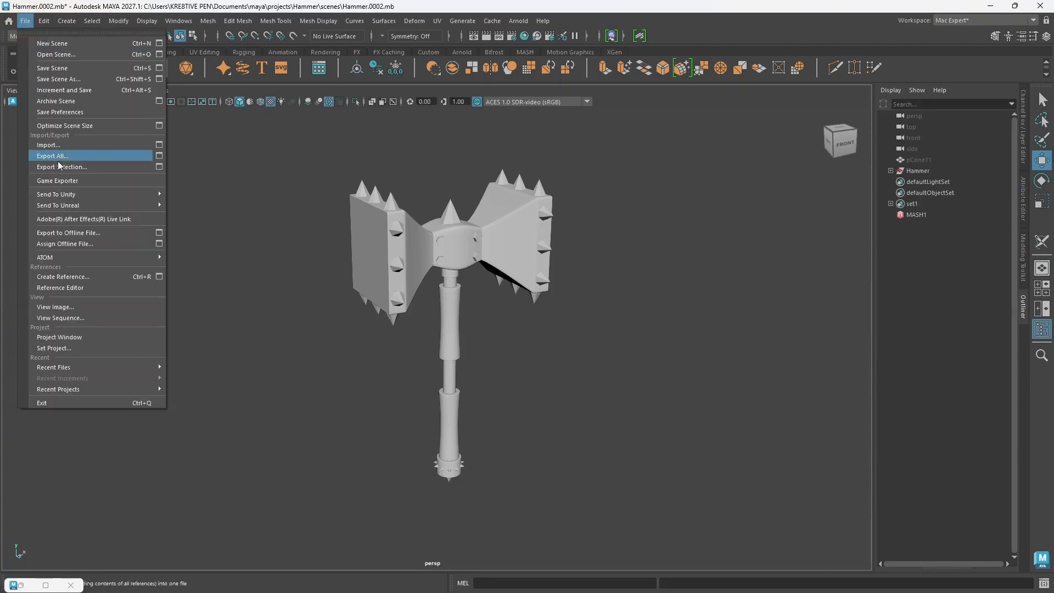
{"action": "left_click", "coordinate": [64, 90]}
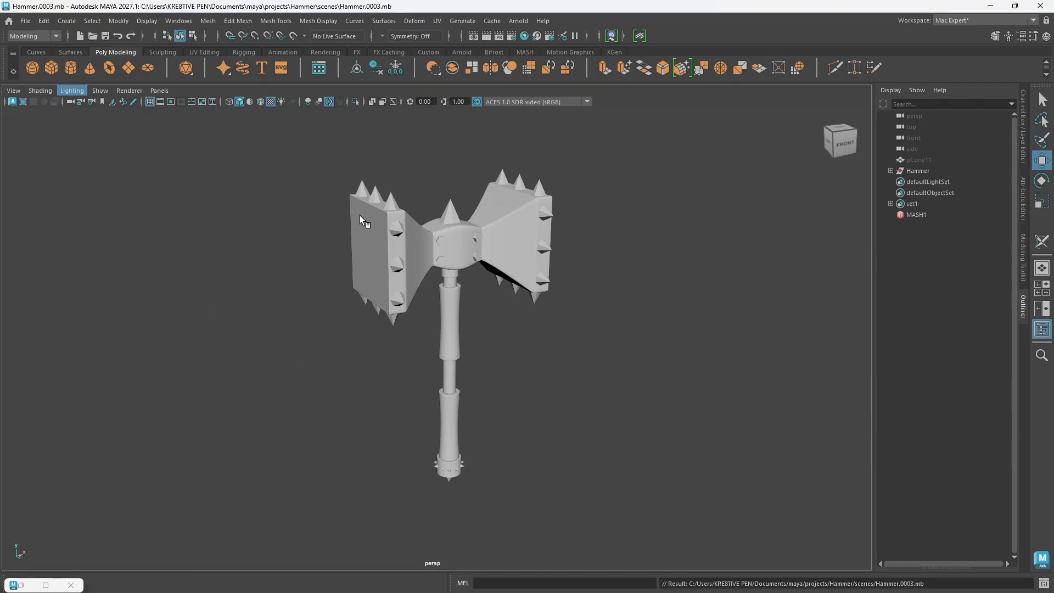
{"action": "left_click", "coordinate": [25, 22]}
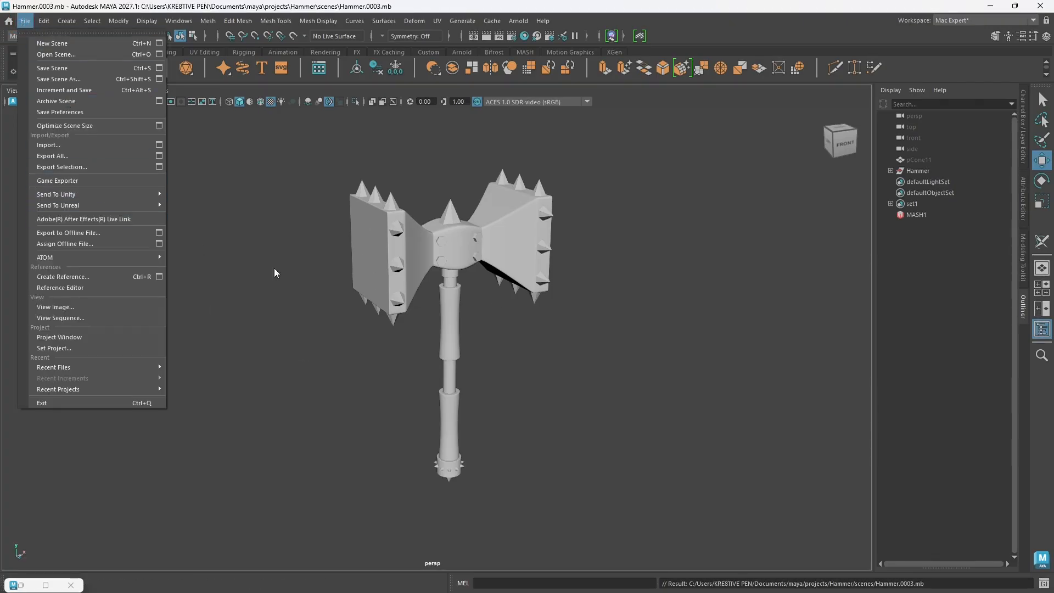
{"action": "left_click", "coordinate": [475, 362]}
Step: Select all of the hammer's meshes in the viewport and open the Export Selection dialog
{"action": "middle_click_drag", "start_coordinate": [475, 358], "coordinate": [489, 394], "text": "alt"}
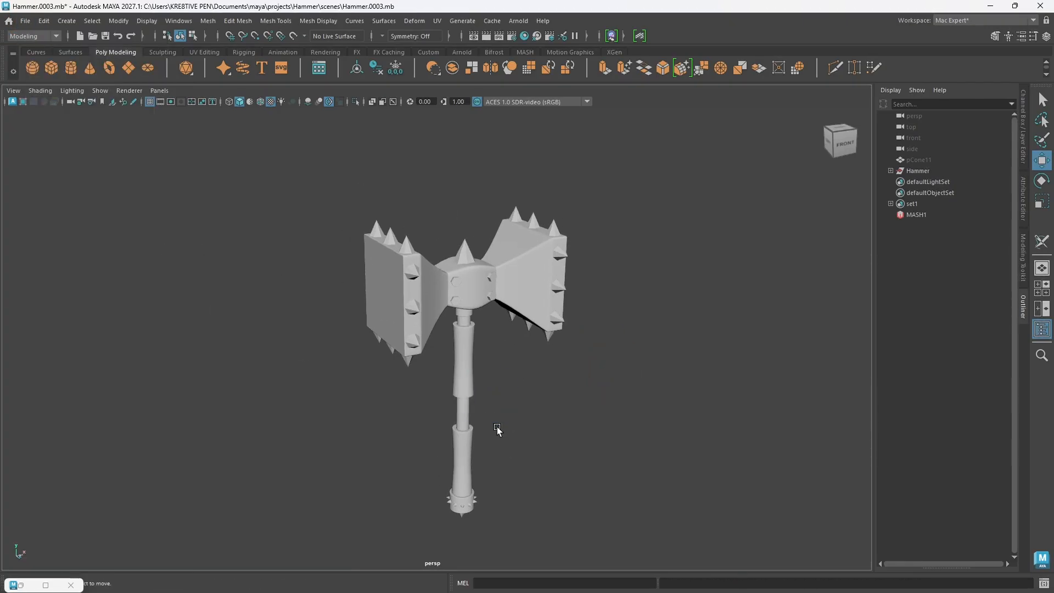
{"action": "left_click_drag", "start_coordinate": [496, 427], "coordinate": [488, 416], "text": "alt"}
{"action": "middle_click_drag", "start_coordinate": [486, 376], "coordinate": [486, 351], "text": "alt"}
{"action": "left_click_drag", "start_coordinate": [280, 162], "coordinate": [630, 538]}
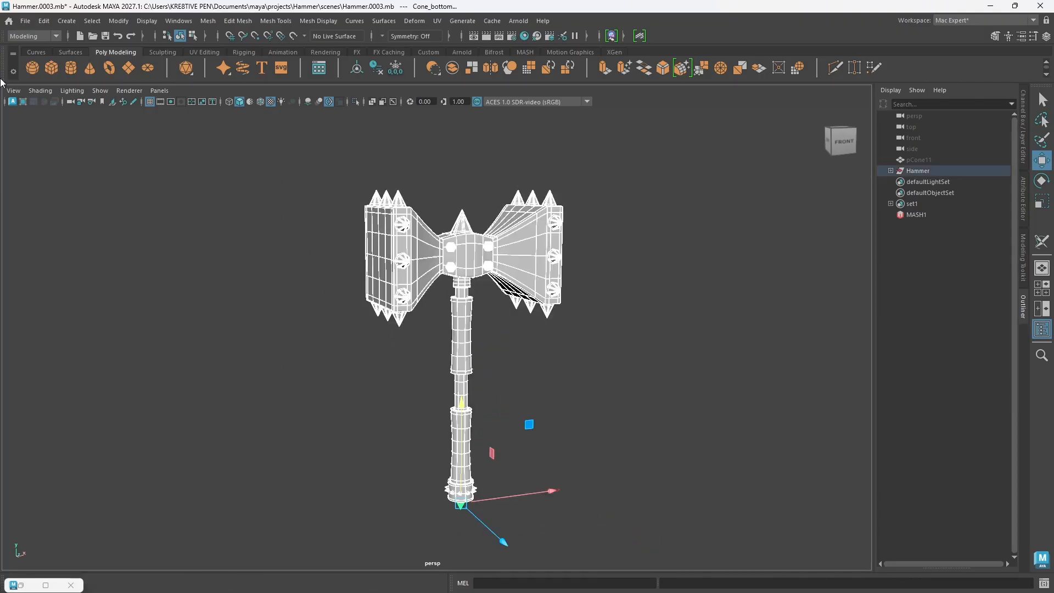
{"action": "left_click", "coordinate": [25, 21]}
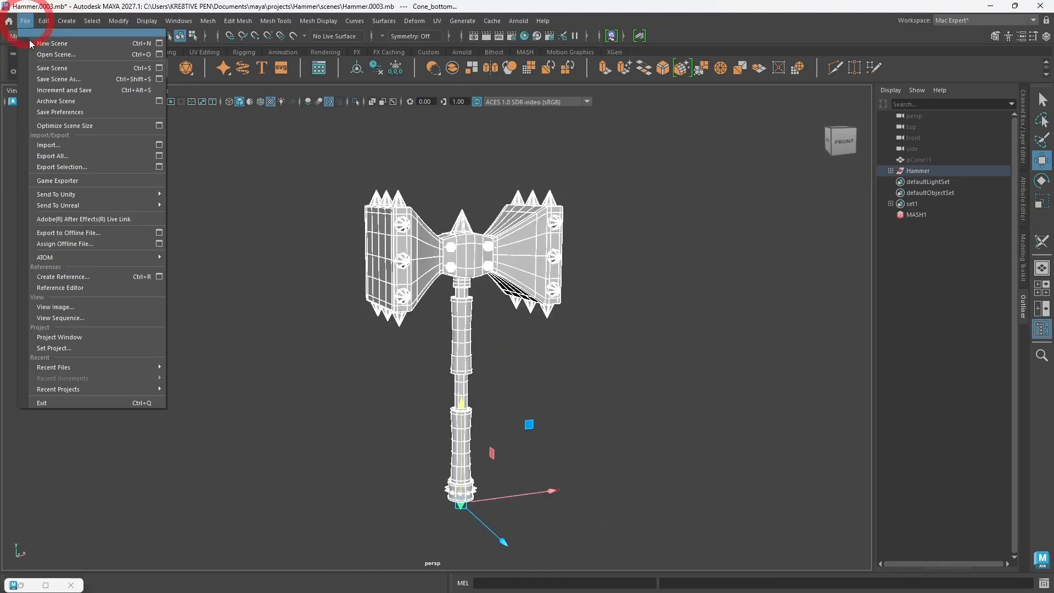
{"action": "left_click", "coordinate": [66, 166]}
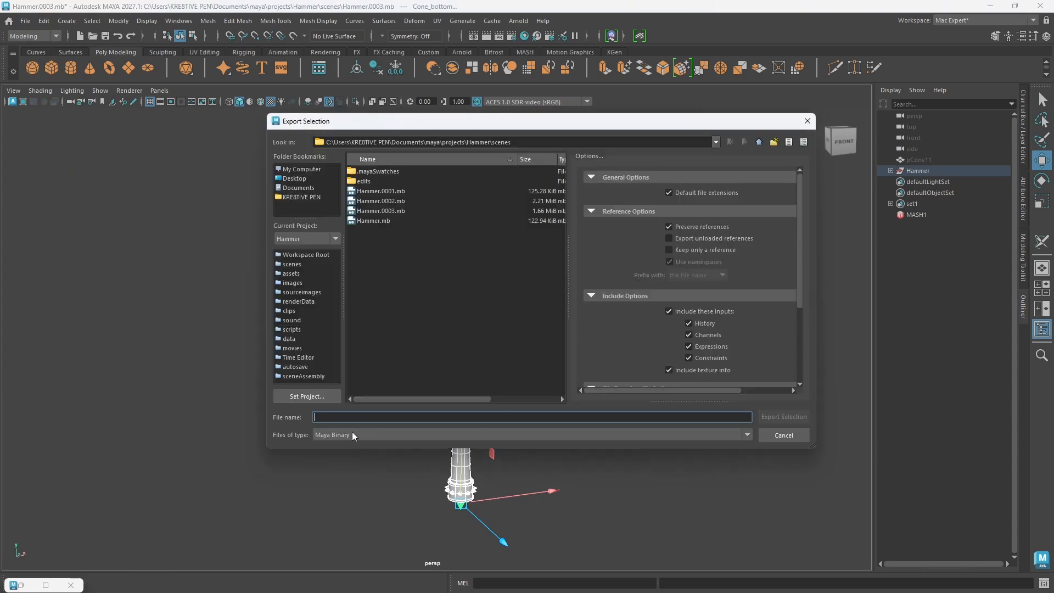
Step: Set the export file type to FBX export and turn off the inclusion of inputs, keeping texture info included
{"action": "left_click", "coordinate": [352, 434]}
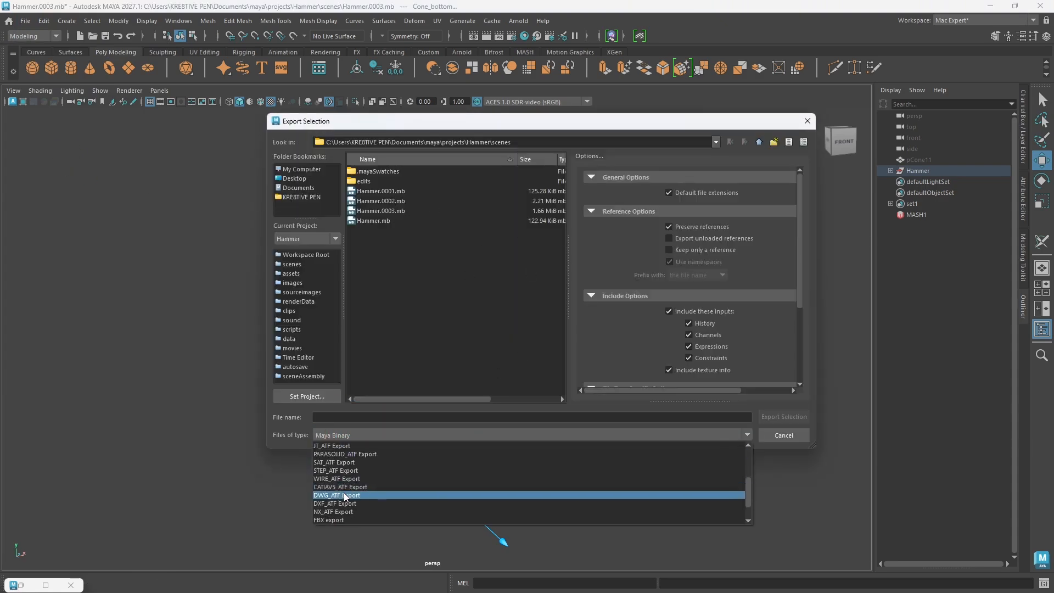
{"action": "left_click", "coordinate": [329, 520]}
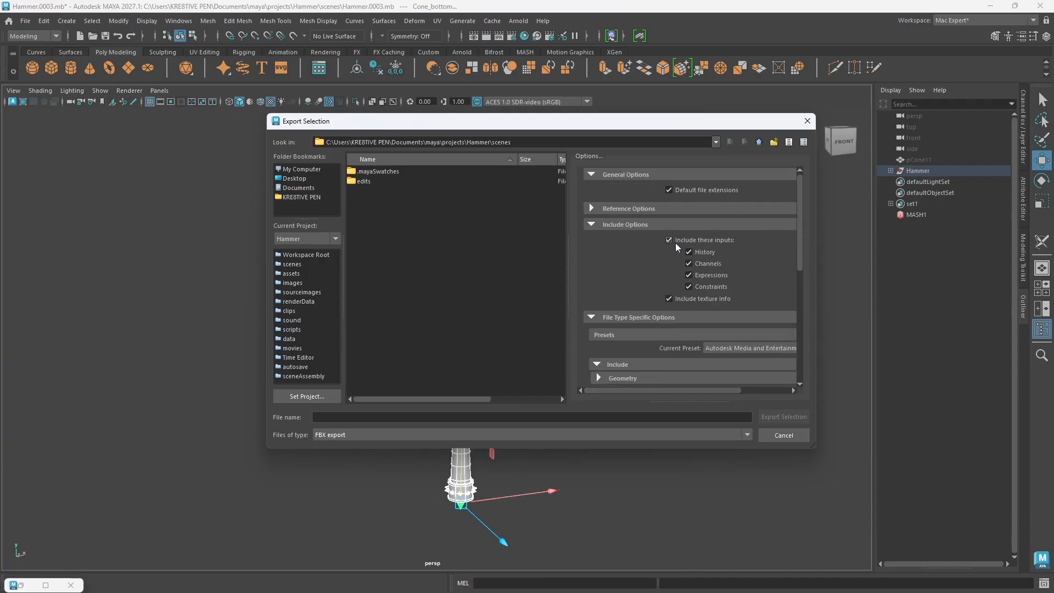
{"action": "left_click", "coordinate": [669, 240]}
{"action": "left_click_drag", "start_coordinate": [798, 259], "coordinate": [795, 235]}
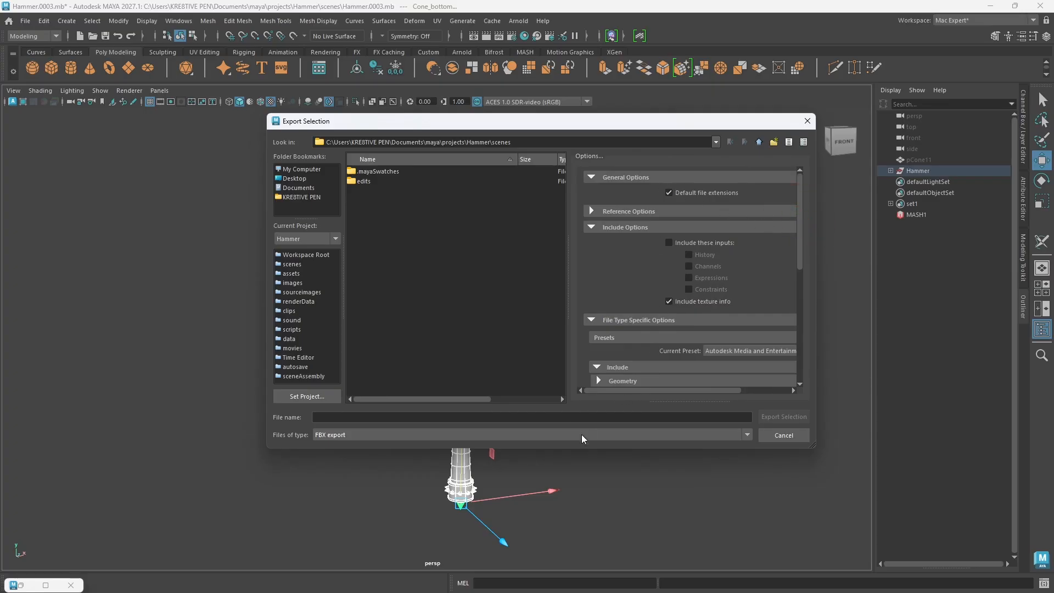
Step: Name the FBX export file Hammer_Paint
{"action": "left_click", "coordinate": [565, 416]}
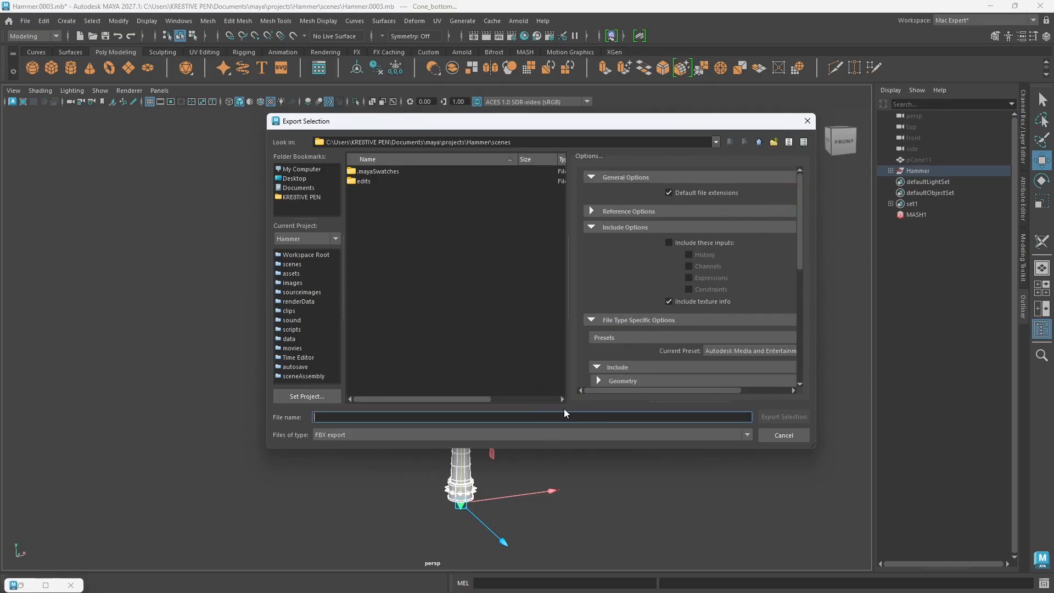
{"action": "type", "text": "Hamme"}
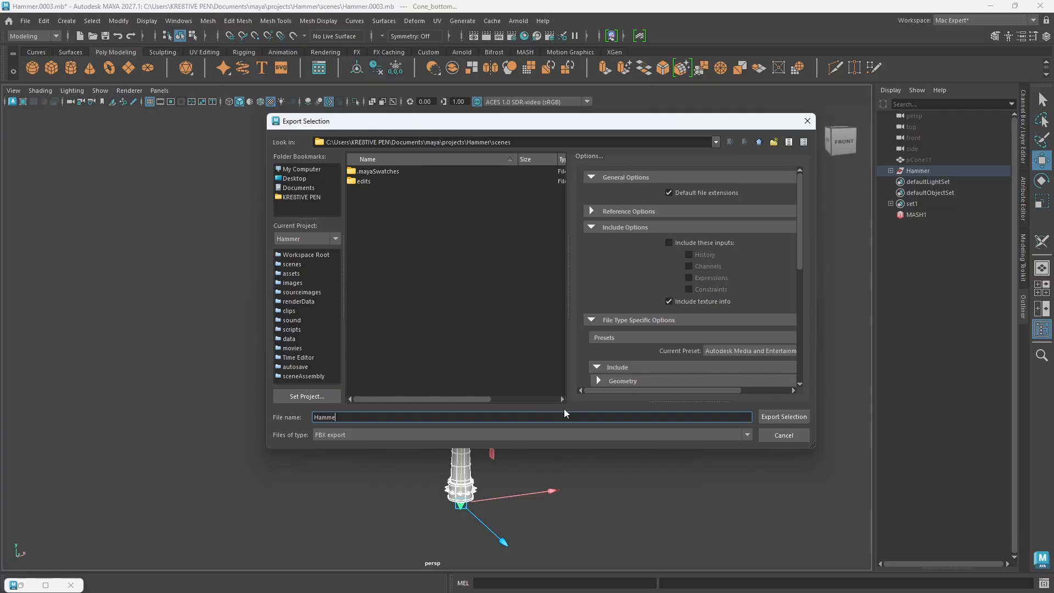
{"action": "type", "text": "r"}
{"action": "key", "text": "BackSpace"}
{"action": "type", "text": "_Paint"}
Step: Create a folder named Substance Painter in the Hammer project folder and export the selected hammer into it
{"action": "left_click", "coordinate": [759, 142]}
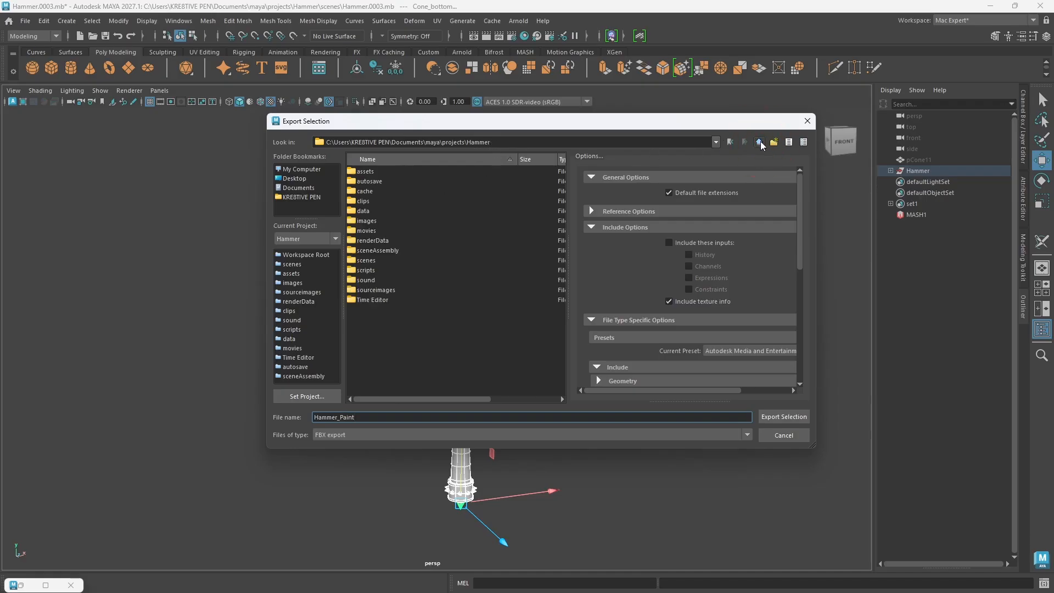
{"action": "right_click", "coordinate": [411, 347]}
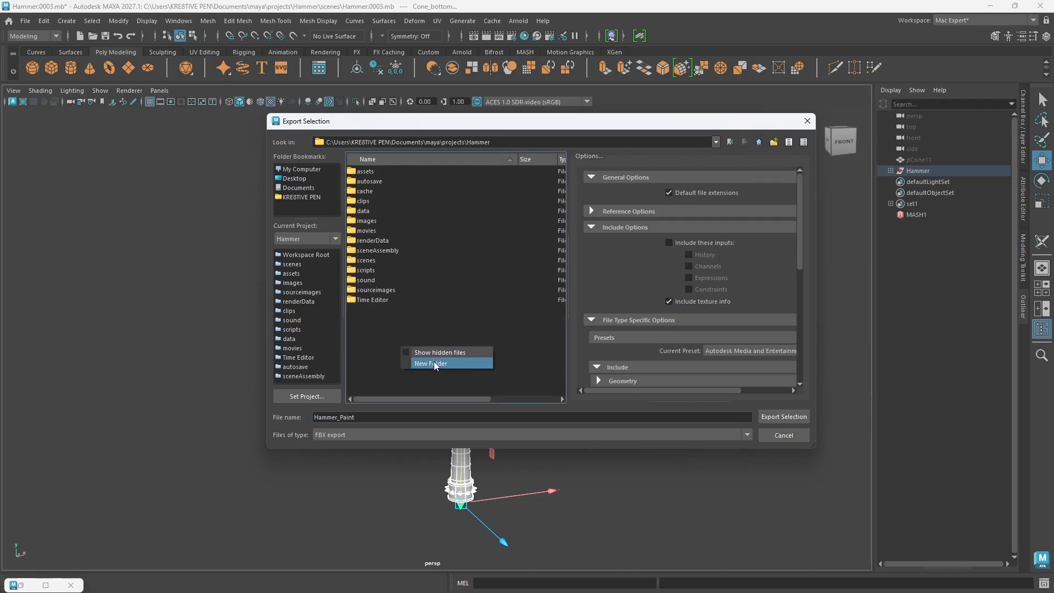
{"action": "left_click", "coordinate": [433, 361]}
{"action": "type", "text": "S"}
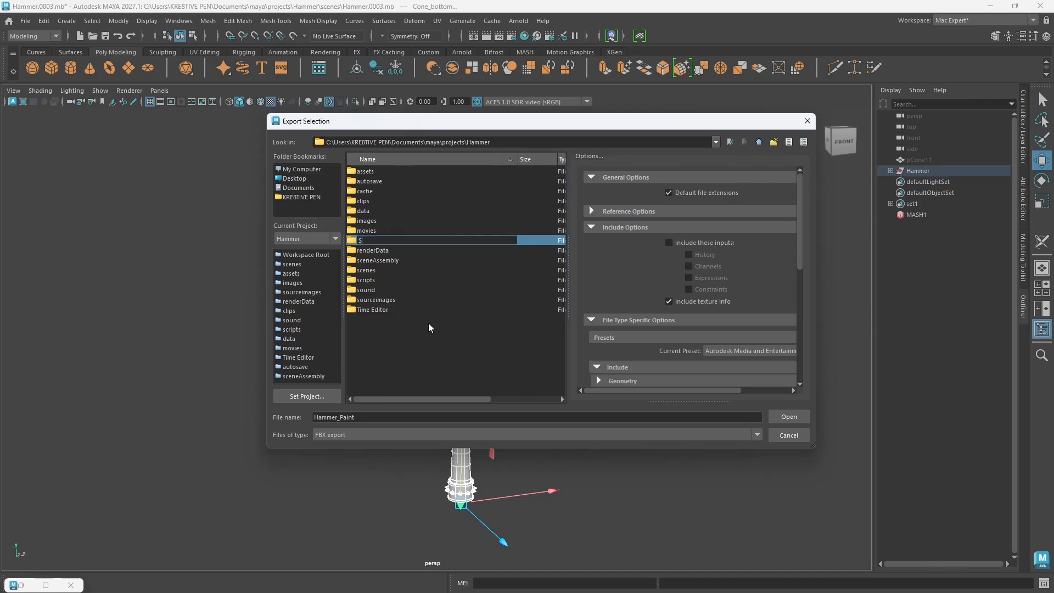
{"action": "type", "text": "ubstance Painter"}
{"action": "left_click", "coordinate": [379, 365]}
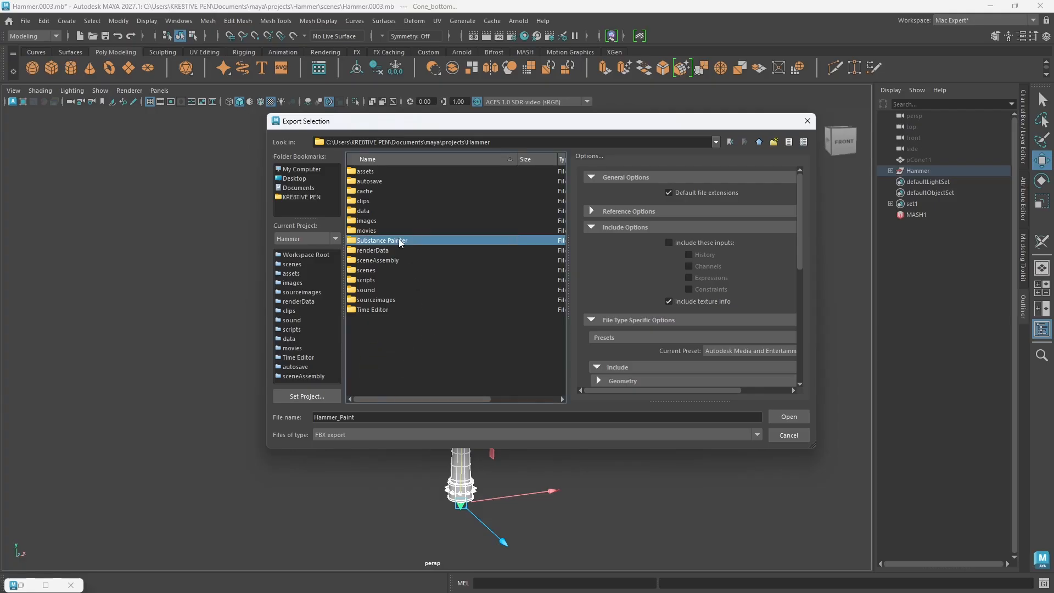
{"action": "double_click", "coordinate": [404, 240]}
{"action": "left_click", "coordinate": [785, 417]}
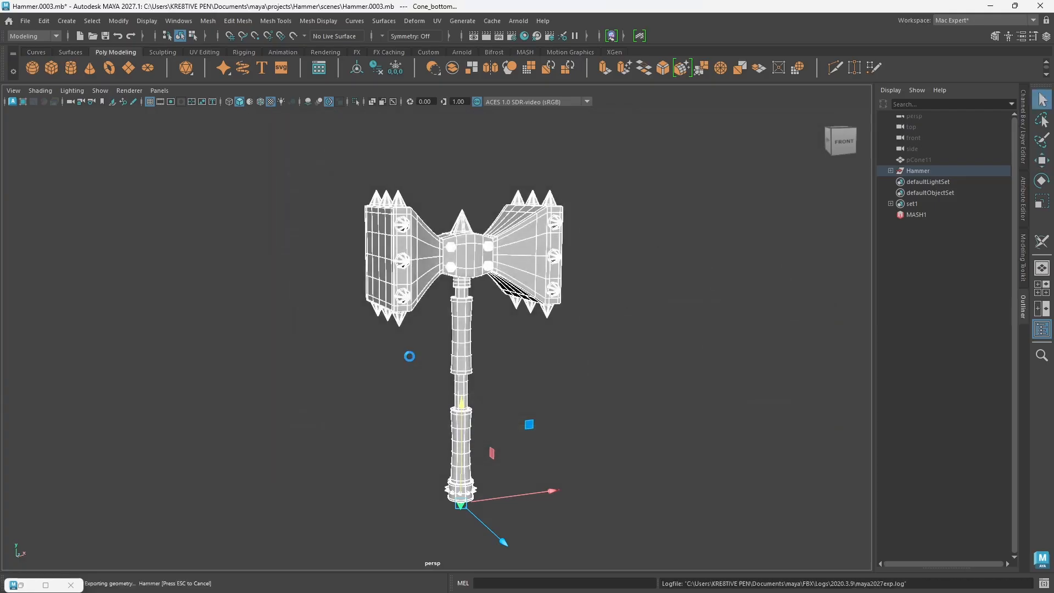
Step: Close the minimized Hypershade window and save the scene
{"action": "left_click", "coordinate": [71, 585]}
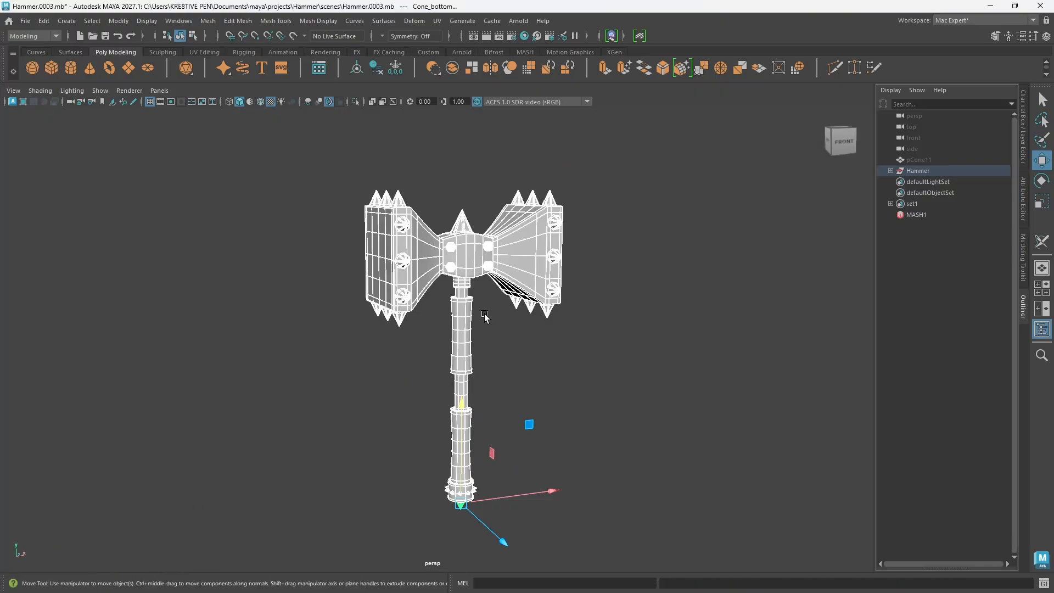
{"action": "key", "text": "ctrl+s"}
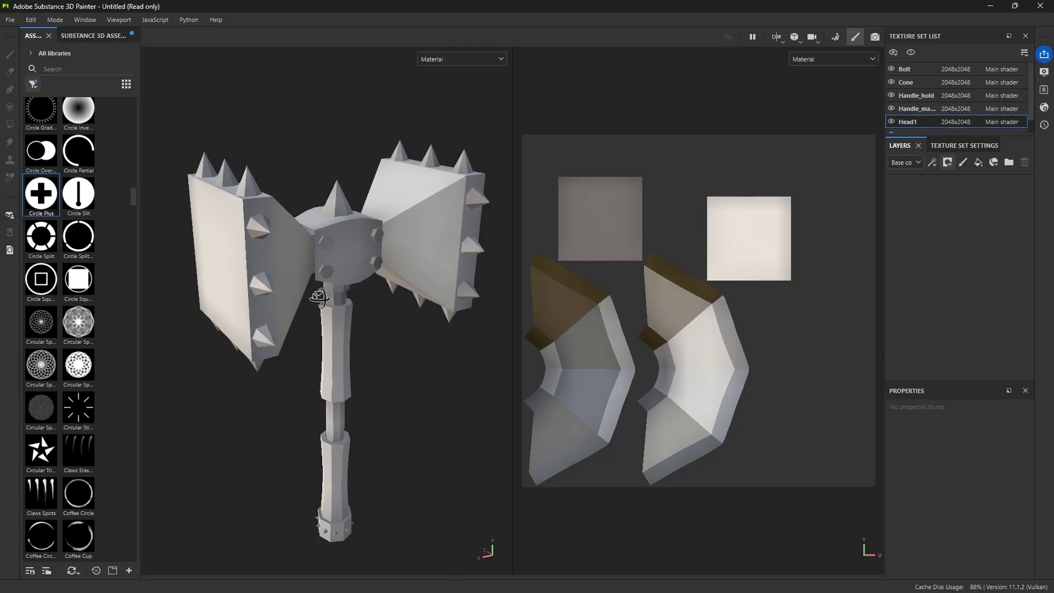
Step: Examine the imported hammer in Substance 3D Painter, switch to Maya and inspect the head and handle surfaces for comparison
{"action": "left_click_drag", "start_coordinate": [321, 299], "coordinate": [392, 325], "text": "alt"}
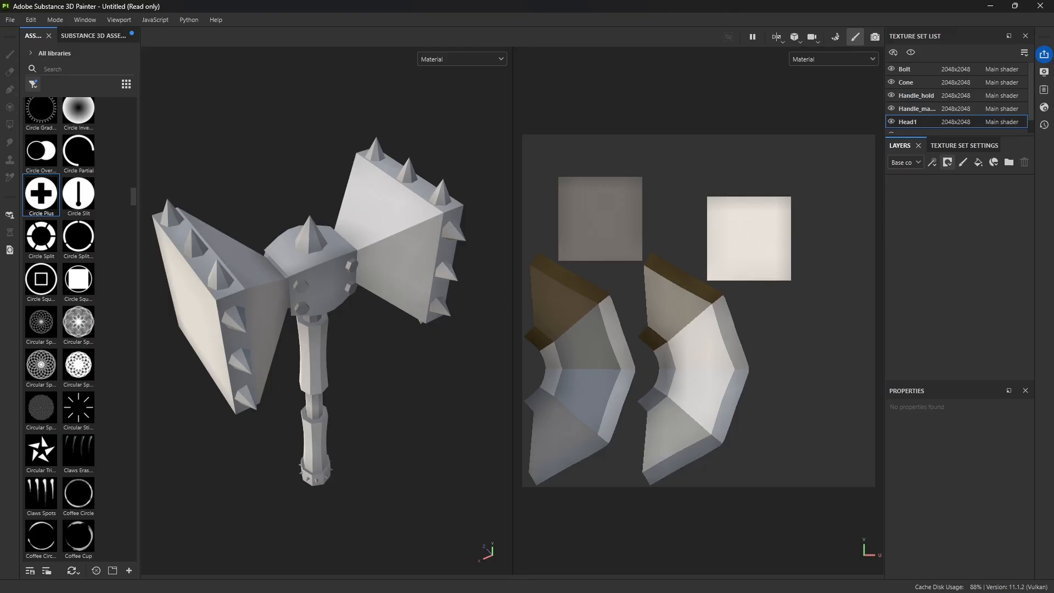
{"action": "left_click", "coordinate": [551, 579]}
{"action": "scroll", "coordinate": [496, 305], "scroll_direction": "up", "scroll_amount": 4}
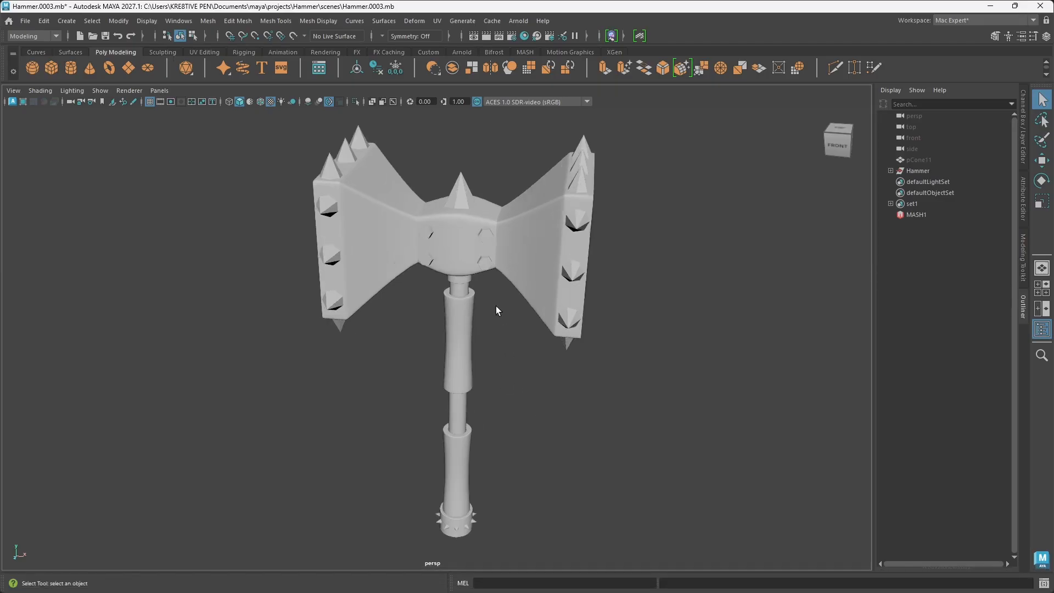
{"action": "scroll", "coordinate": [485, 289], "scroll_direction": "down", "scroll_amount": 5}
{"action": "left_click_drag", "start_coordinate": [482, 310], "coordinate": [462, 273], "text": "alt"}
{"action": "scroll", "coordinate": [463, 336], "scroll_direction": "up", "scroll_amount": 5}
{"action": "middle_click_drag", "start_coordinate": [494, 303], "coordinate": [376, 329], "text": "alt"}
{"action": "mouse_move", "coordinate": [376, 329]}
{"action": "left_mouse_down", "text": "alt"}
{"action": "mouse_move", "coordinate": [384, 356]}
{"action": "mouse_move", "coordinate": [350, 313]}
{"action": "mouse_move", "coordinate": [412, 430]}
{"action": "mouse_move", "coordinate": [325, 291]}
{"action": "mouse_move", "coordinate": [309, 305]}
{"action": "mouse_move", "coordinate": [378, 310]}
{"action": "left_mouse_up", "text": "alt"}
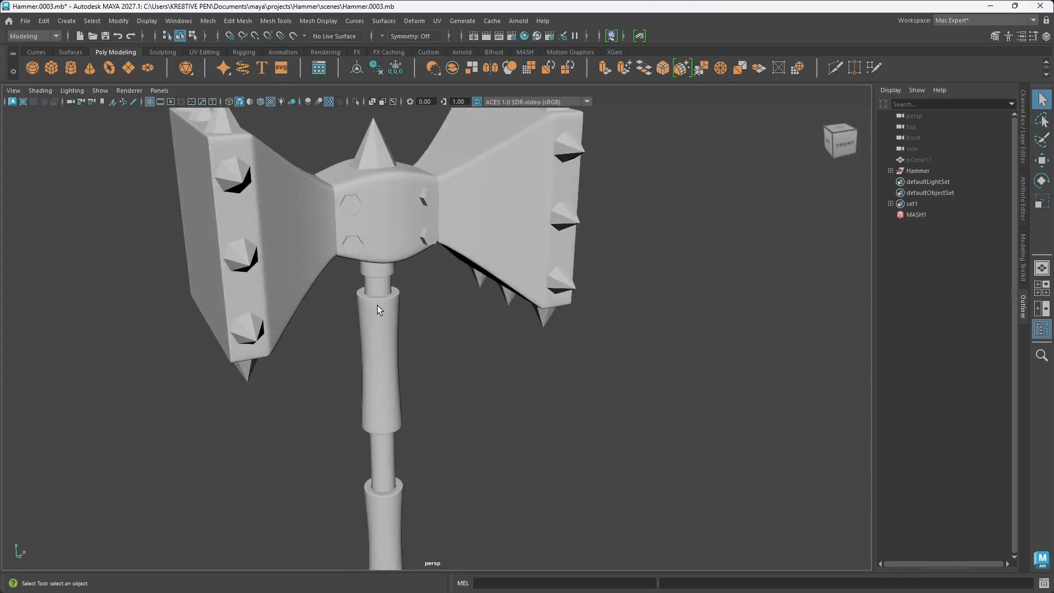
{"action": "scroll", "coordinate": [349, 294], "scroll_direction": "down", "scroll_amount": 3}
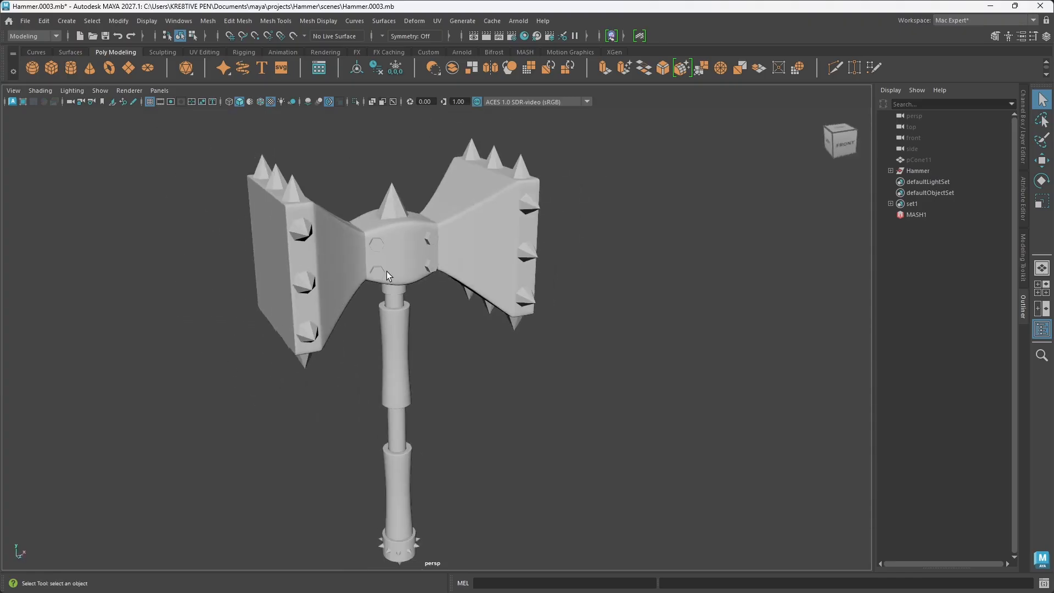
{"action": "middle_click_drag", "start_coordinate": [379, 302], "coordinate": [467, 285], "text": "alt"}
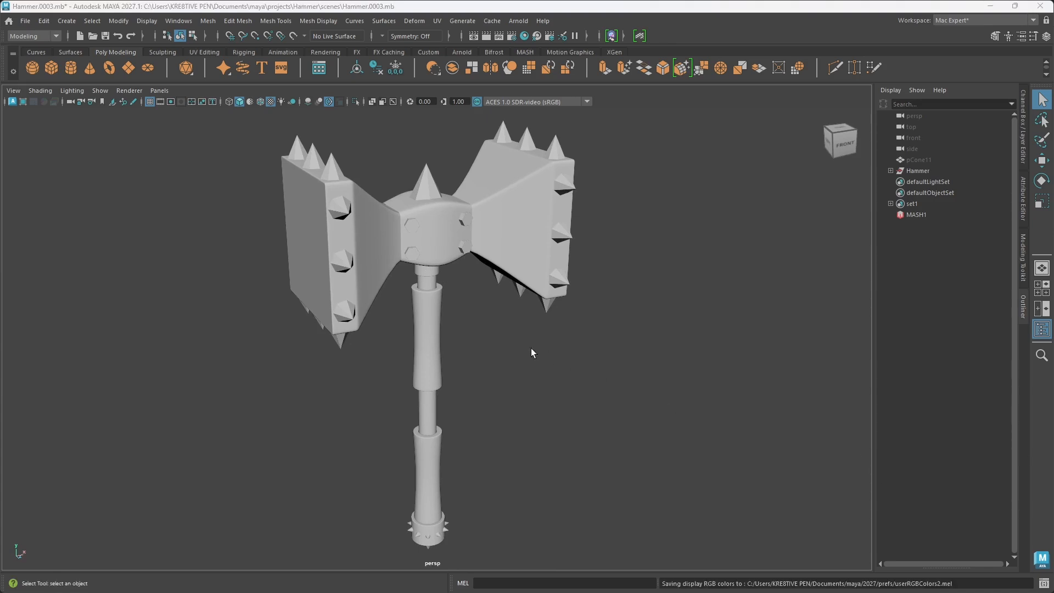
{"action": "left_click_drag", "start_coordinate": [453, 258], "coordinate": [425, 263], "text": "alt"}
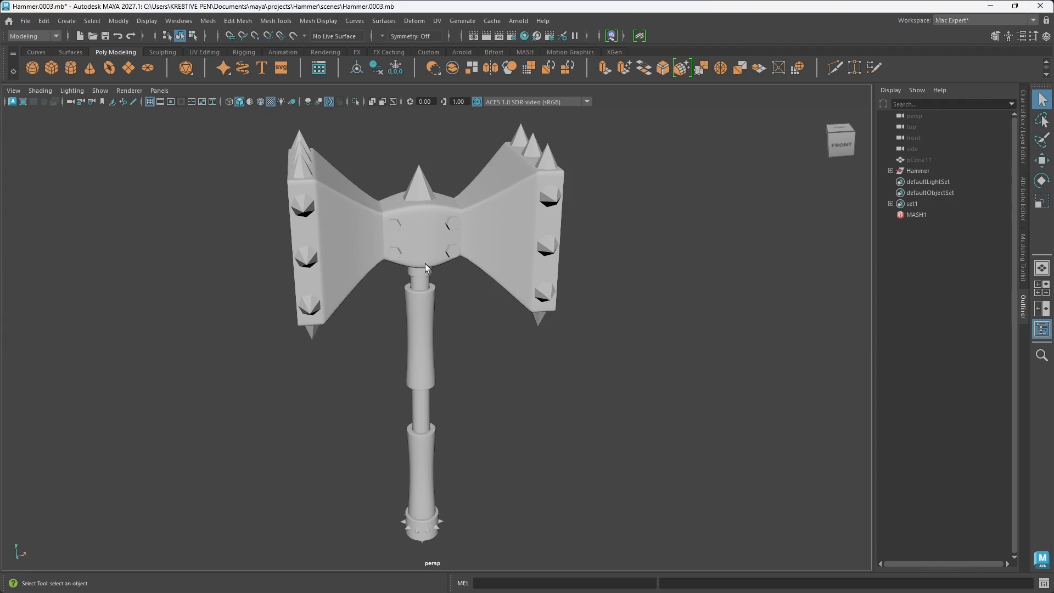
{"action": "left_click_drag", "start_coordinate": [560, 254], "coordinate": [418, 359], "text": "alt"}
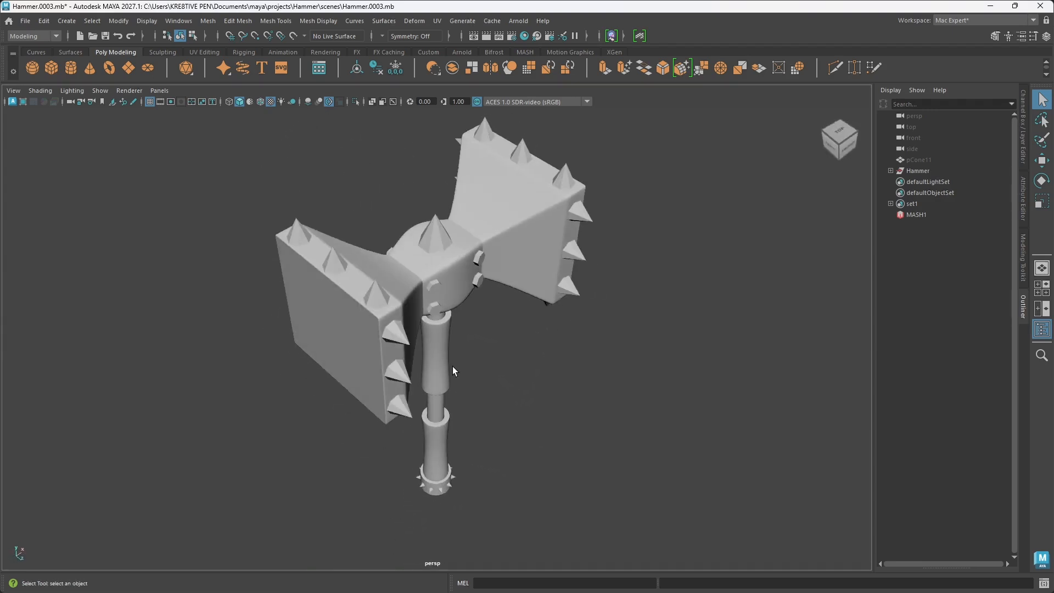
{"action": "left_click_drag", "start_coordinate": [516, 346], "coordinate": [439, 327], "text": "alt"}
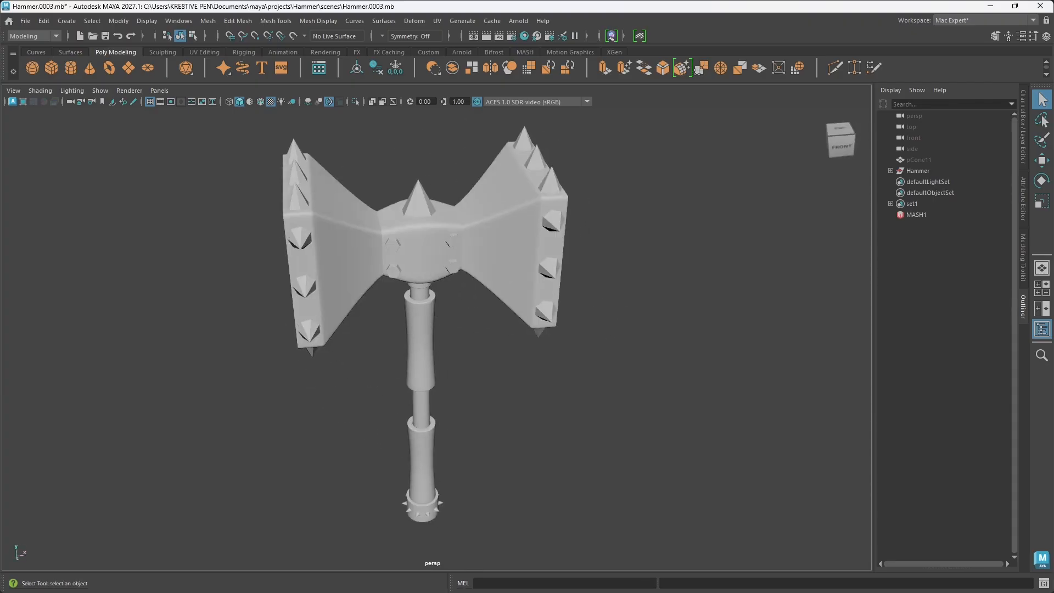
Step: Switch to Substance 3D Painter to check the hammer's faceted edges, and return to Maya to view the same areas
{"action": "left_click", "coordinate": [575, 580]}
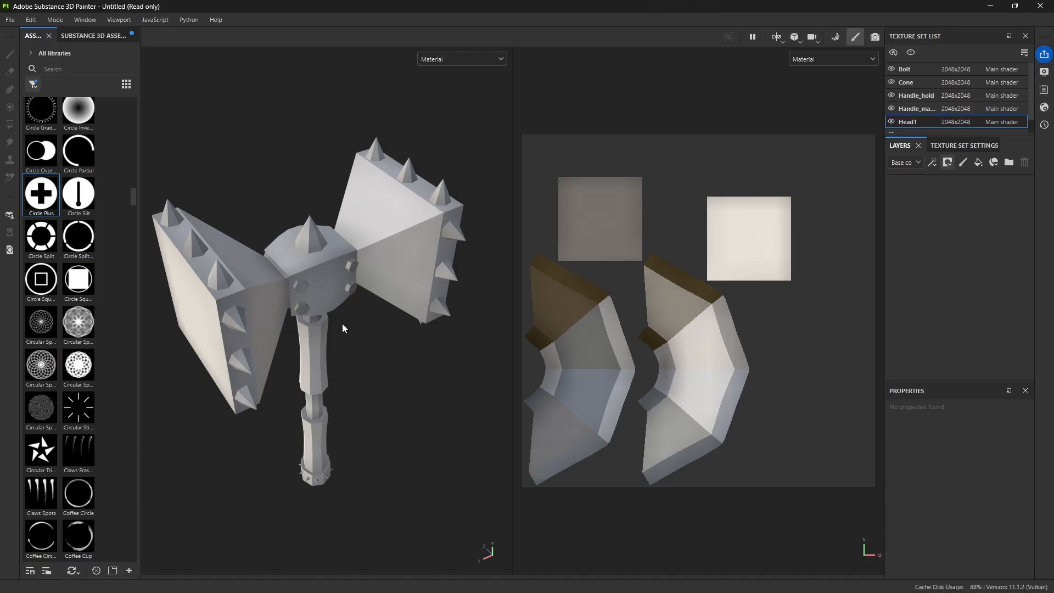
{"action": "left_click_drag", "start_coordinate": [343, 328], "coordinate": [319, 373], "text": "alt"}
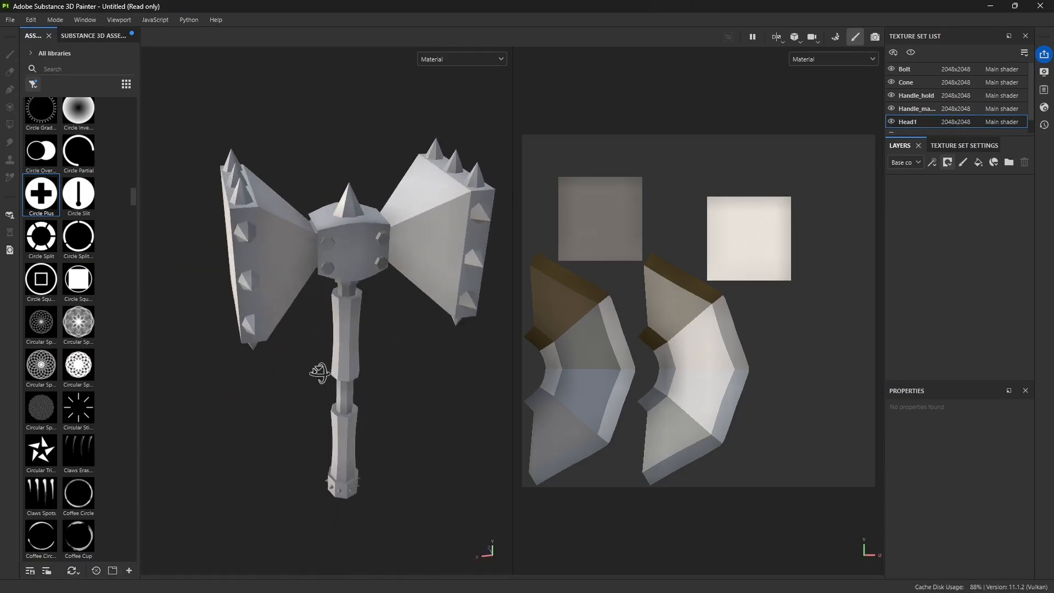
{"action": "left_click", "coordinate": [552, 580]}
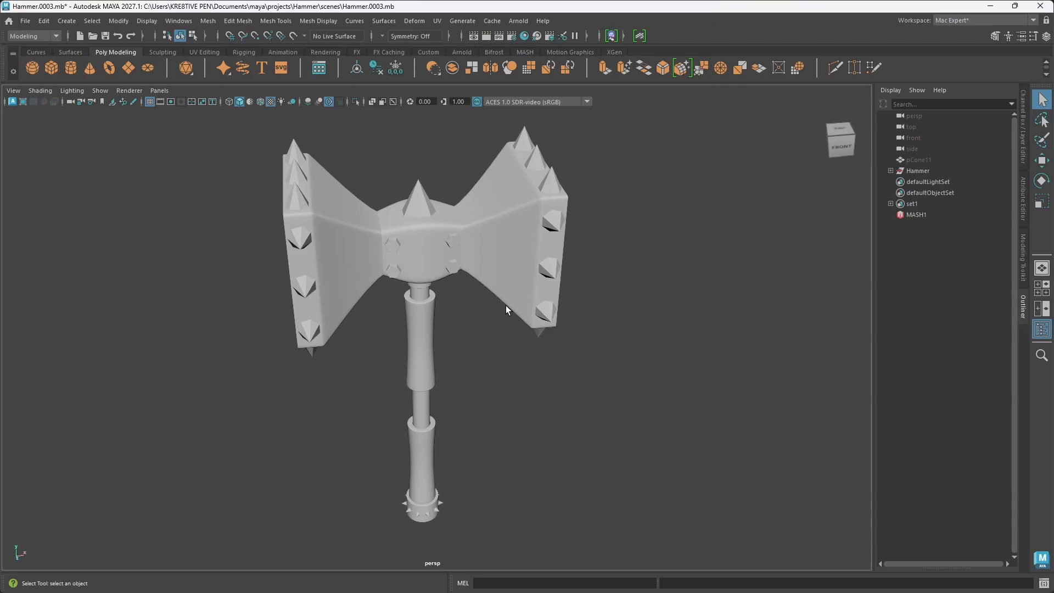
{"action": "left_click_drag", "start_coordinate": [463, 331], "coordinate": [467, 373], "text": "alt"}
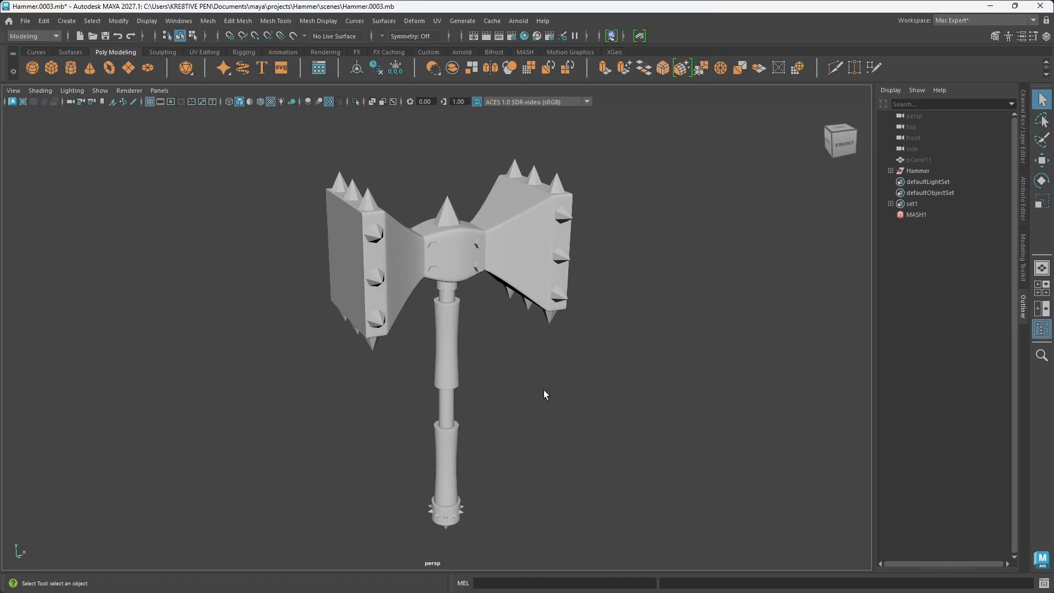
{"action": "left_click_drag", "start_coordinate": [513, 413], "coordinate": [564, 425], "text": "alt"}
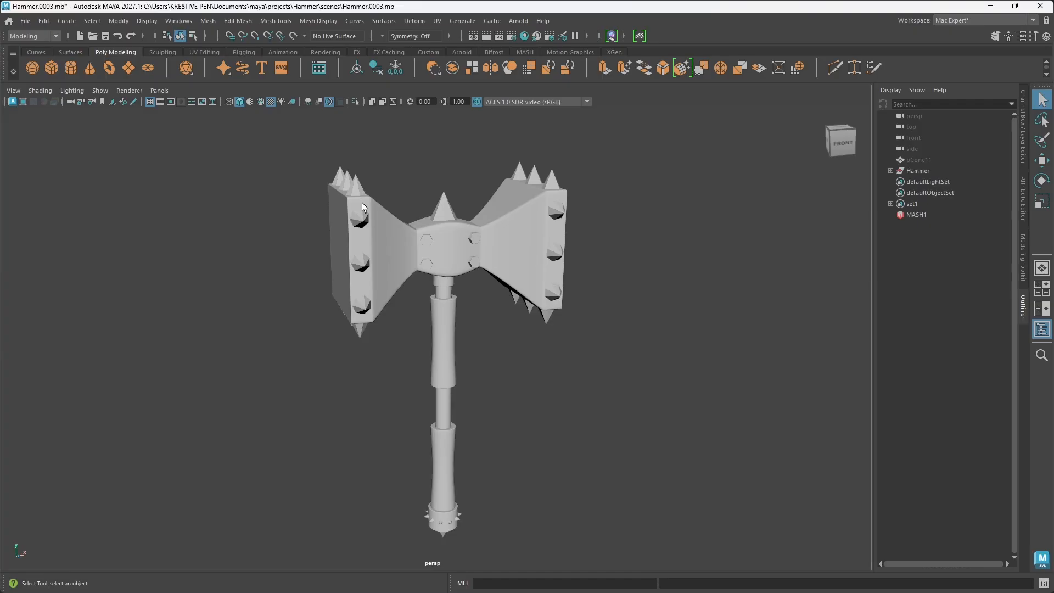
Step: Turn off the smooth mesh preview for all of the hammer's meshes
{"action": "left_click_drag", "start_coordinate": [249, 136], "coordinate": [598, 434]}
{"action": "key", "text": "1"}
{"action": "left_click", "coordinate": [577, 367]}
{"action": "left_click_drag", "start_coordinate": [463, 289], "coordinate": [488, 313], "text": "alt"}
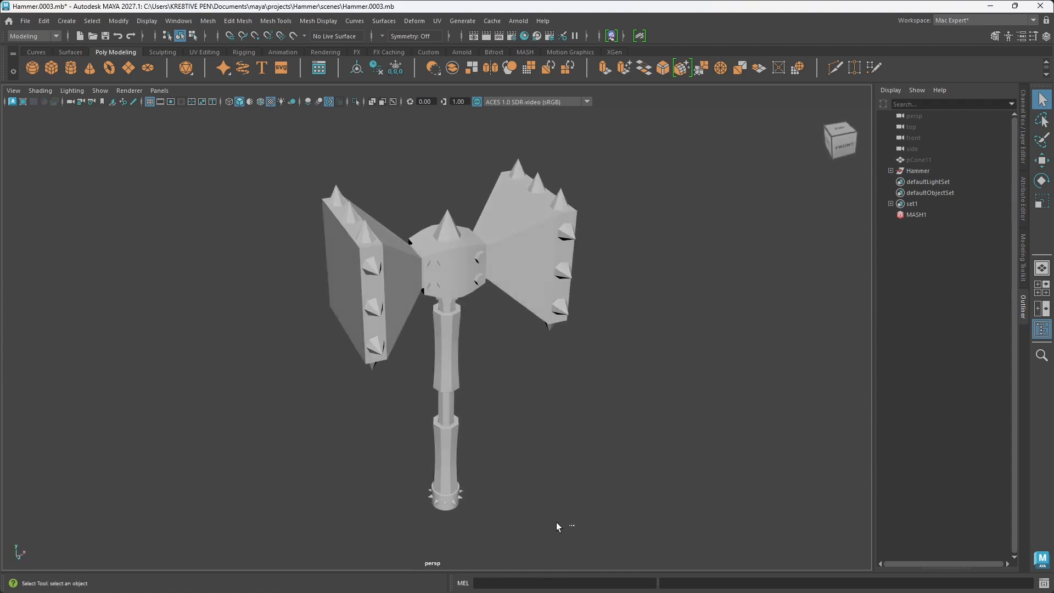
Step: Select all of the hammer's meshes and apply Smooth to them with 1 division
{"action": "left_click_drag", "start_coordinate": [575, 522], "coordinate": [278, 182]}
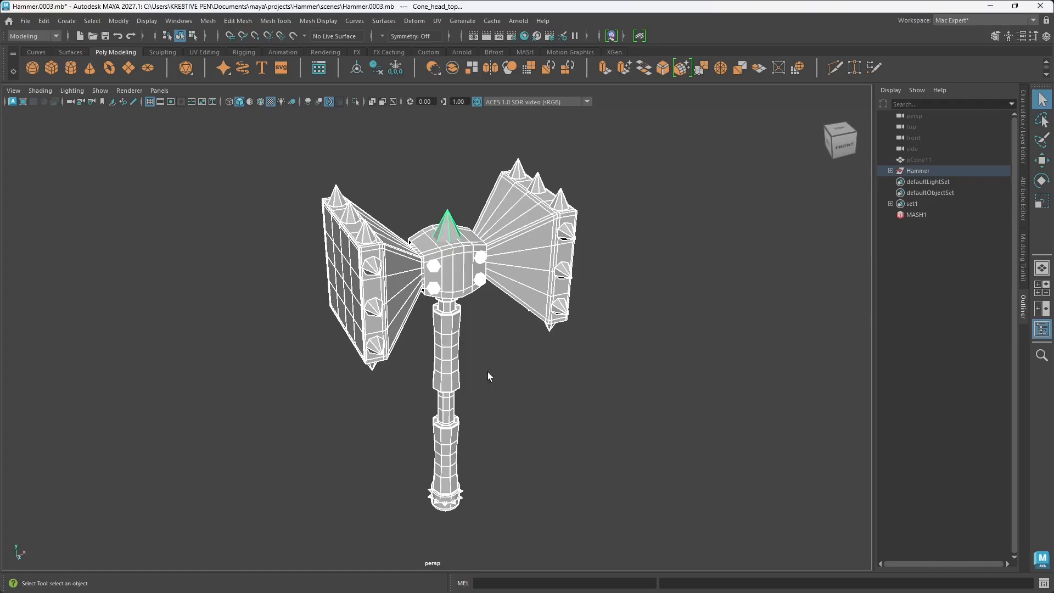
{"action": "right_click_drag", "start_coordinate": [501, 267], "coordinate": [468, 348], "text": "shift"}
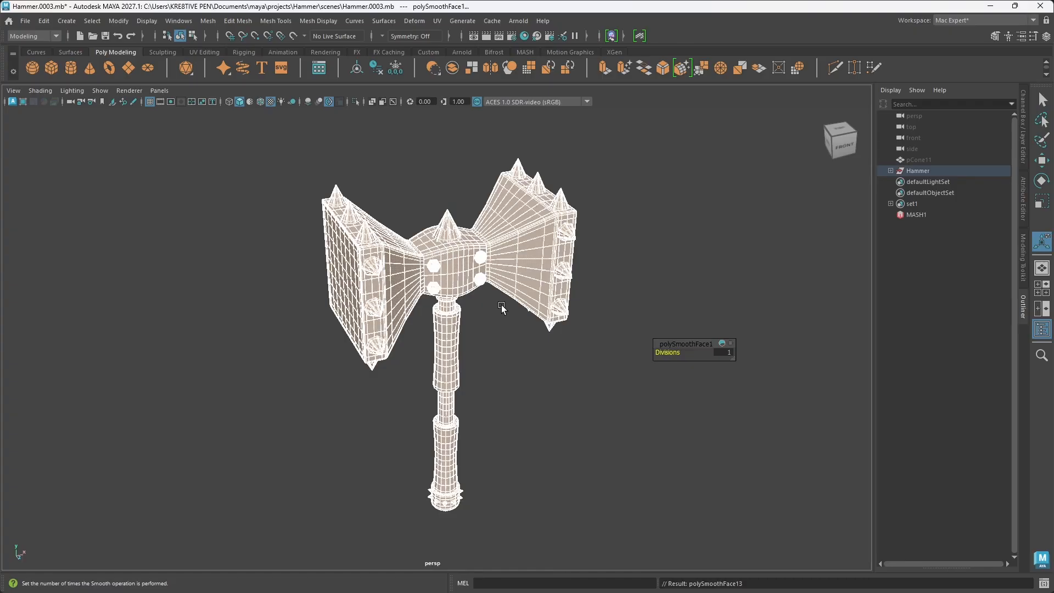
{"action": "scroll", "coordinate": [479, 332], "scroll_direction": "up", "scroll_amount": 3}
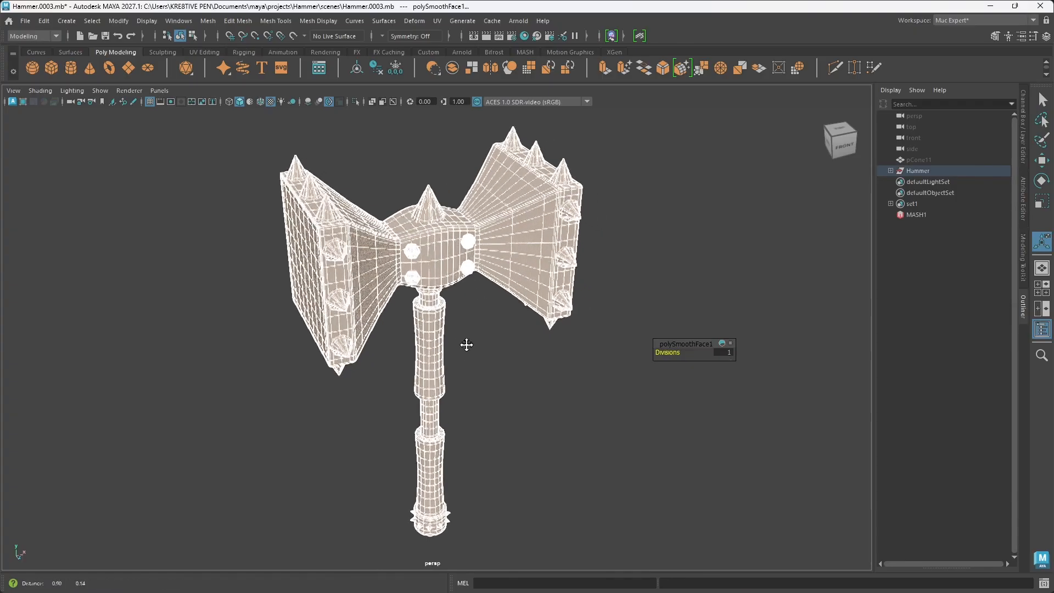
{"action": "left_click_drag", "start_coordinate": [466, 344], "coordinate": [480, 440], "text": "alt"}
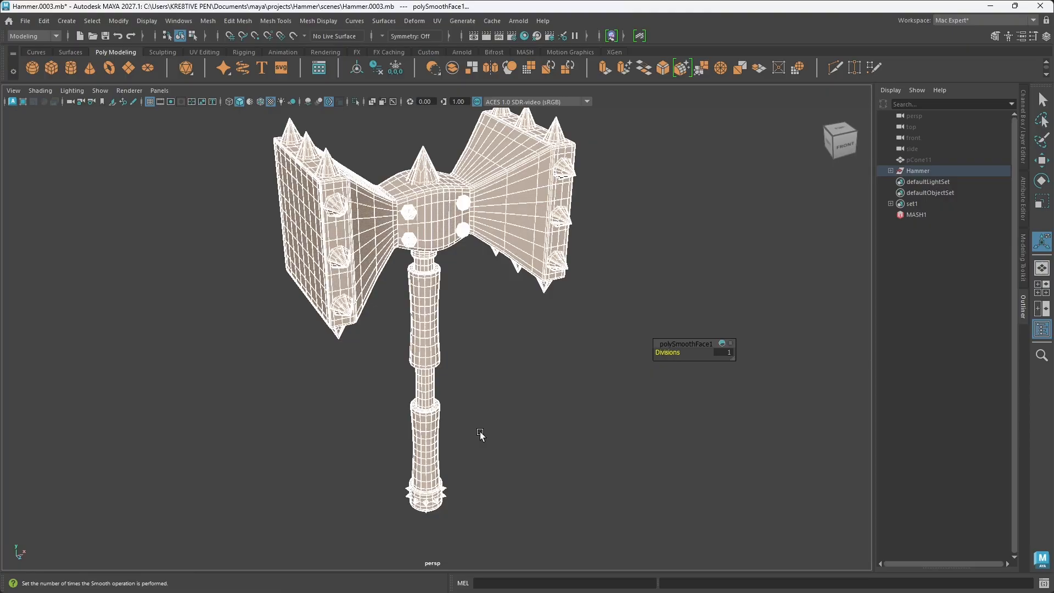
{"action": "mouse_move", "coordinate": [408, 389]}
{"action": "left_mouse_down", "text": "alt"}
{"action": "mouse_move", "coordinate": [471, 398]}
{"action": "mouse_move", "coordinate": [417, 411]}
{"action": "mouse_move", "coordinate": [405, 399]}
{"action": "left_mouse_up", "text": "alt"}
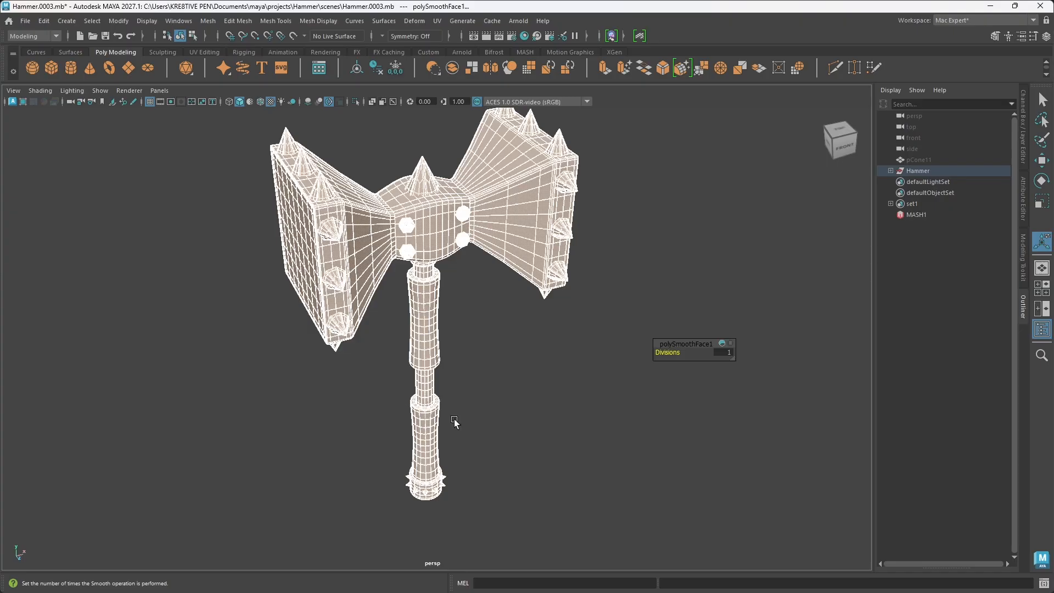
Step: Check the model in Substance 3D Painter, return to Maya and set the Smooth divisions to 2
{"action": "mouse_move", "coordinate": [527, 590]}
{"action": "left_click", "coordinate": [575, 586]}
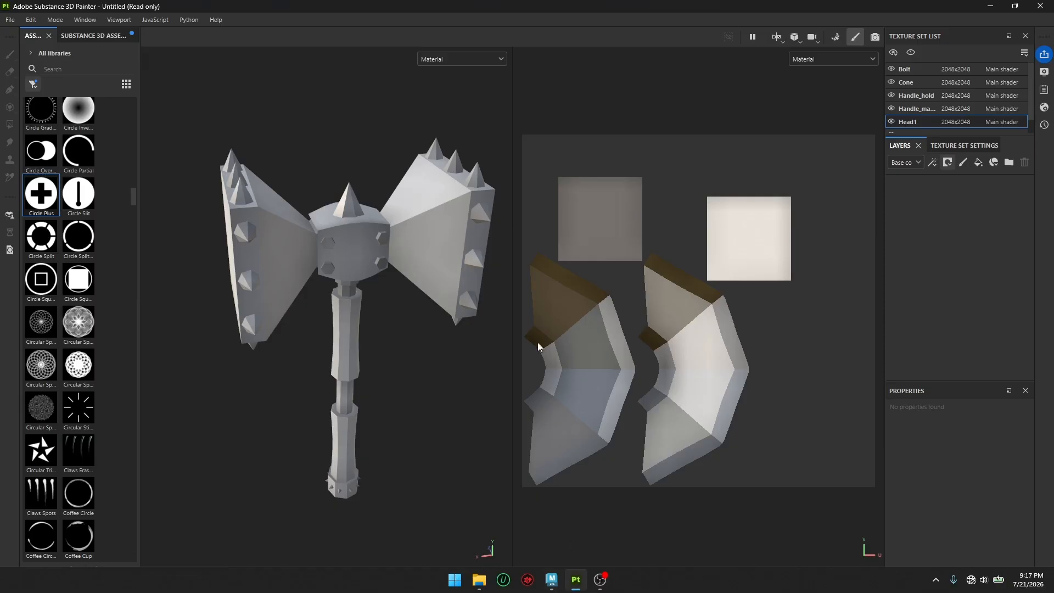
{"action": "left_click", "coordinate": [552, 580]}
{"action": "key", "text": "f"}
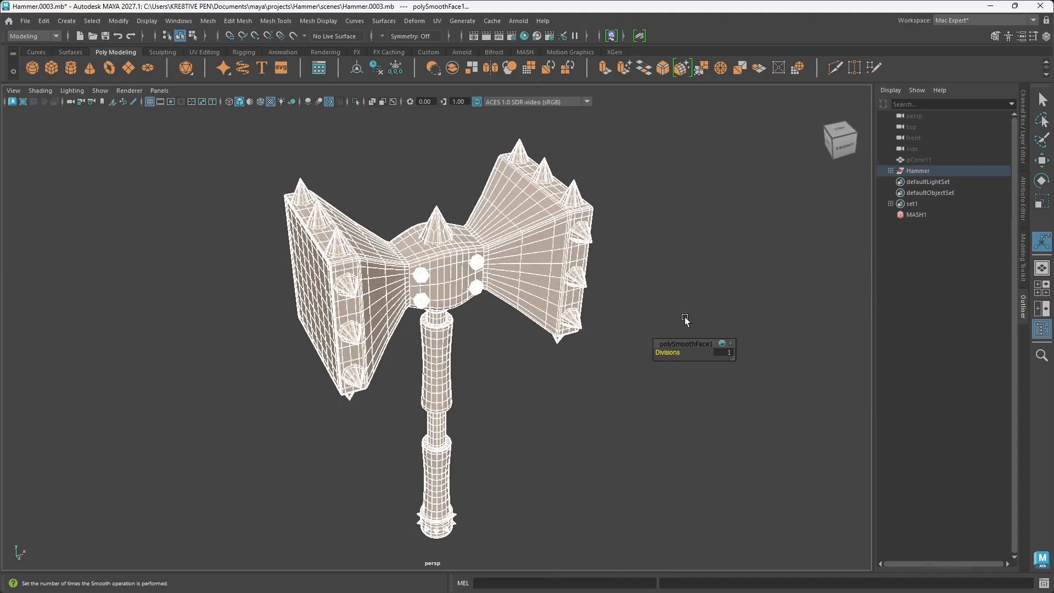
{"action": "left_click_drag", "start_coordinate": [674, 354], "coordinate": [681, 356]}
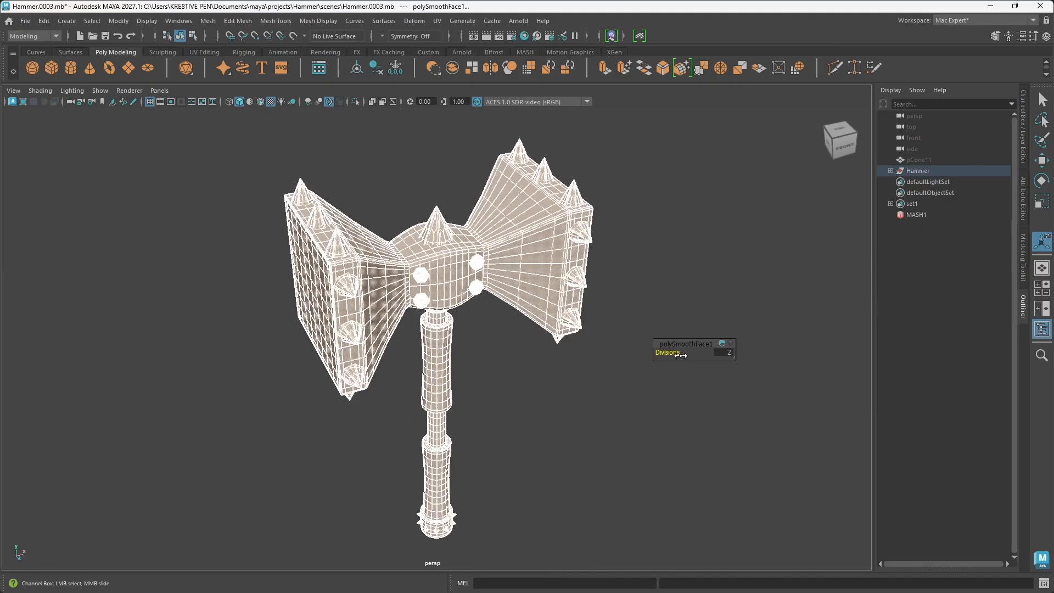
{"action": "mouse_move", "coordinate": [618, 446]}
{"action": "left_mouse_down", "text": "alt"}
{"action": "mouse_move", "coordinate": [506, 395]}
{"action": "mouse_move", "coordinate": [556, 374]}
{"action": "mouse_move", "coordinate": [480, 400]}
{"action": "mouse_move", "coordinate": [499, 389]}
{"action": "left_mouse_up", "text": "alt"}
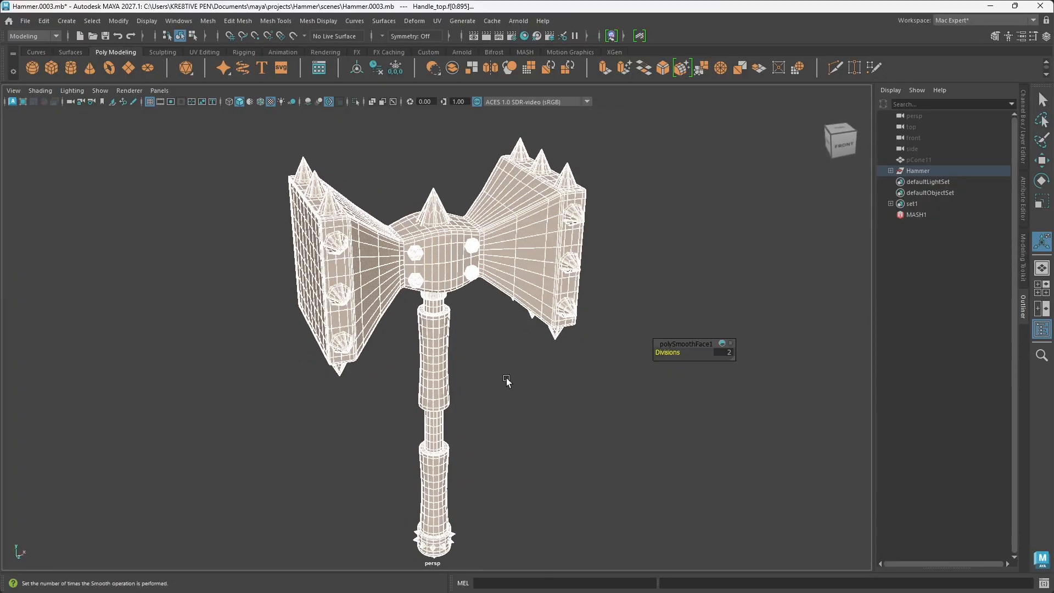
Step: Return to object selection mode and select the handle's upper grip
{"action": "left_click", "coordinate": [506, 390]}
{"action": "mouse_move", "coordinate": [505, 332]}
{"action": "left_mouse_down", "text": "alt"}
{"action": "mouse_move", "coordinate": [522, 360]}
{"action": "mouse_move", "coordinate": [546, 353]}
{"action": "mouse_move", "coordinate": [487, 324]}
{"action": "mouse_move", "coordinate": [470, 329]}
{"action": "mouse_move", "coordinate": [478, 341]}
{"action": "mouse_move", "coordinate": [486, 325]}
{"action": "left_mouse_up", "text": "alt"}
{"action": "left_click", "coordinate": [430, 392]}
{"action": "left_click_drag", "start_coordinate": [431, 393], "coordinate": [498, 410], "text": "alt"}
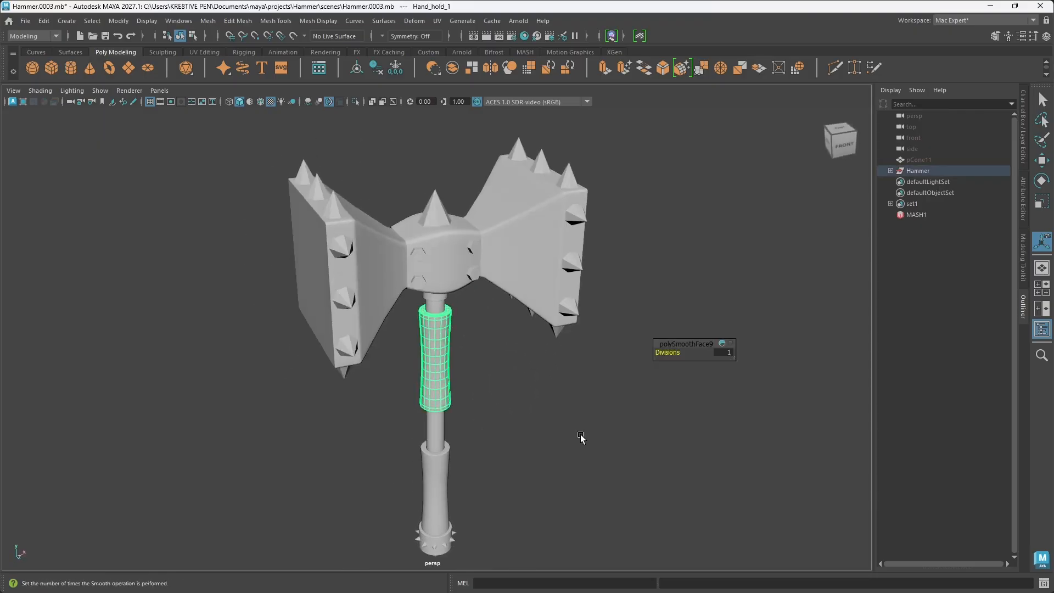
{"action": "left_click", "coordinate": [618, 460]}
{"action": "left_click_drag", "start_coordinate": [195, 162], "coordinate": [641, 433]}
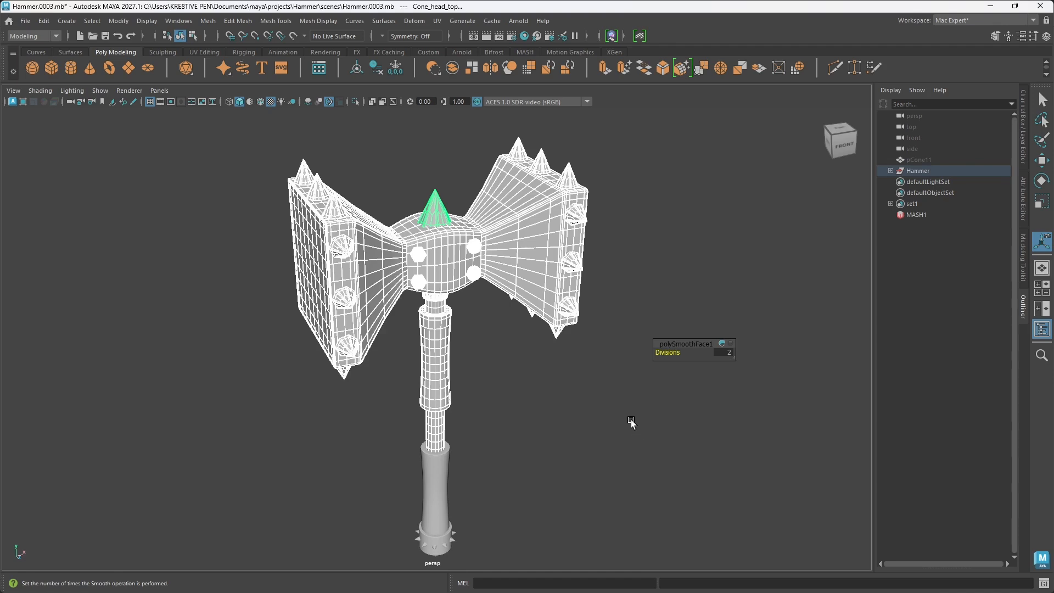
{"action": "key", "text": "3"}
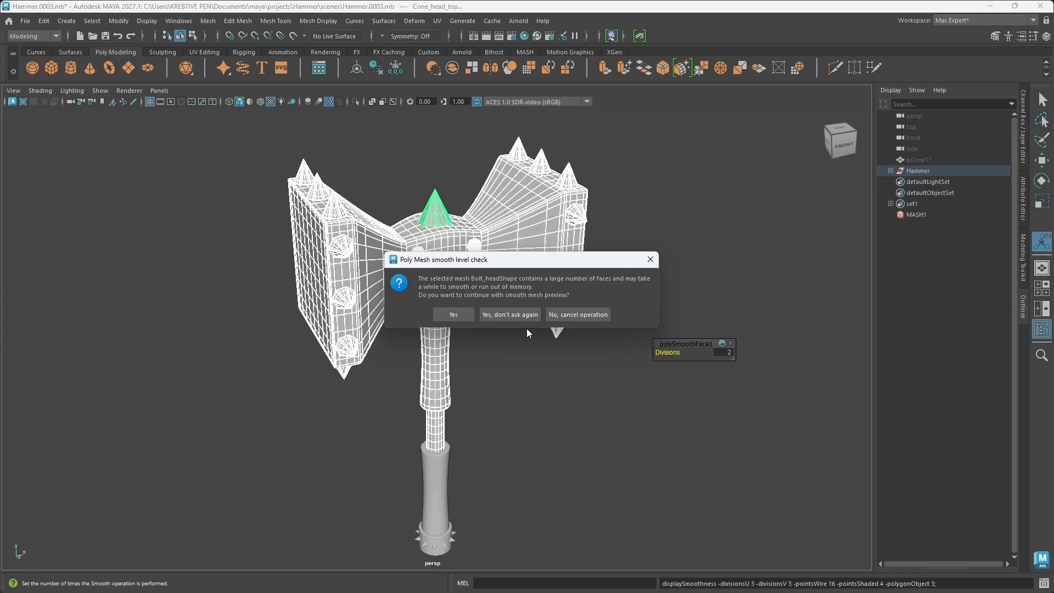
{"action": "left_click", "coordinate": [564, 318]}
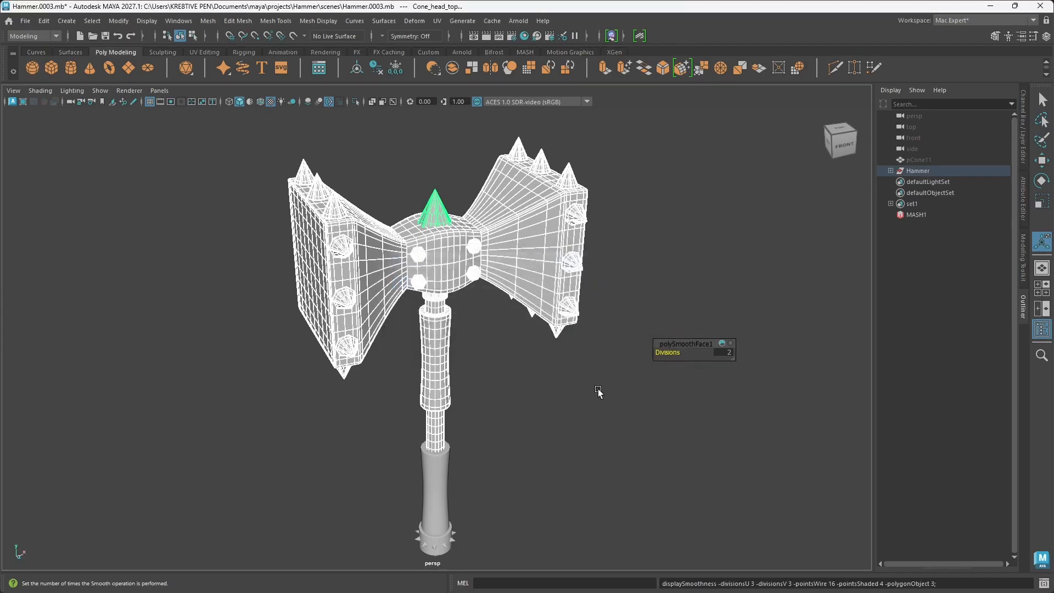
{"action": "left_click", "coordinate": [597, 392]}
Step: Select the bolt heads on the hammer's central block and examine their mesh density up close
{"action": "left_click", "coordinate": [474, 257]}
{"action": "scroll", "coordinate": [478, 258], "scroll_direction": "up", "scroll_amount": 8}
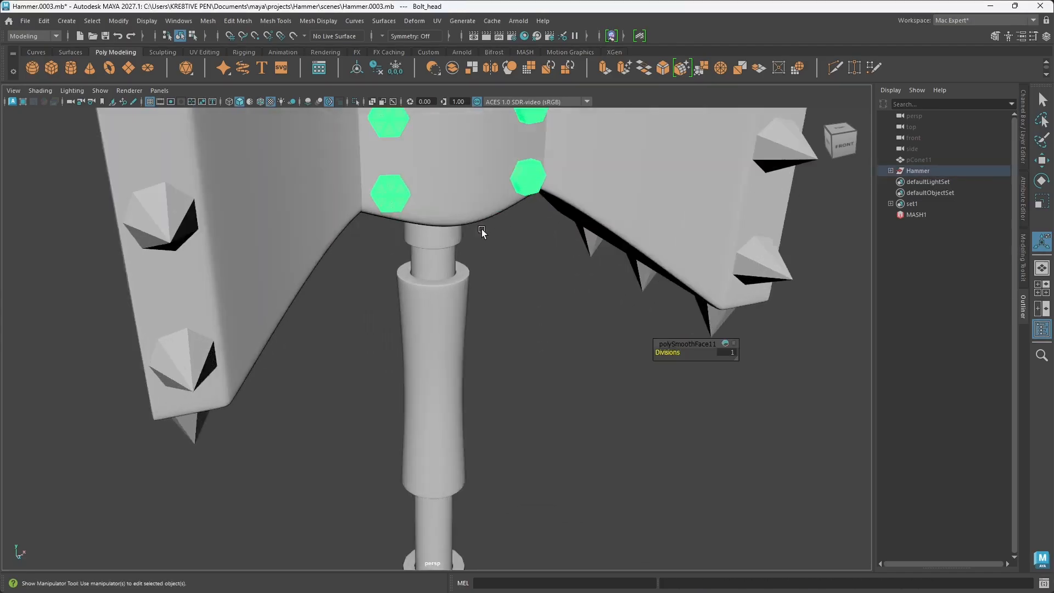
{"action": "scroll", "coordinate": [416, 401], "scroll_direction": "down", "scroll_amount": 8}
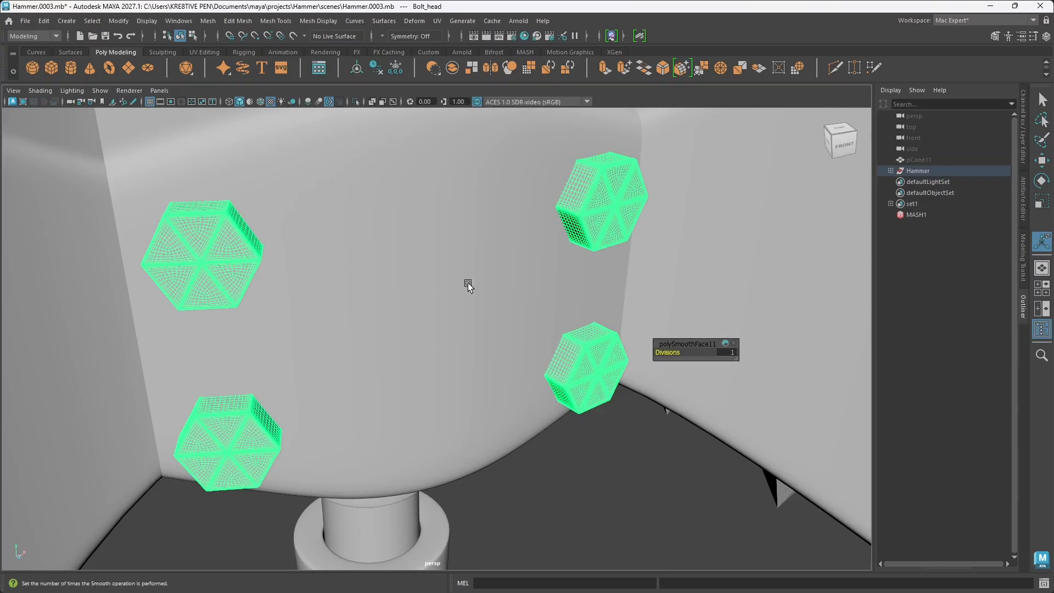
{"action": "scroll", "coordinate": [503, 292], "scroll_direction": "down", "scroll_amount": 3}
{"action": "scroll", "coordinate": [503, 292], "scroll_direction": "down", "scroll_amount": 6}
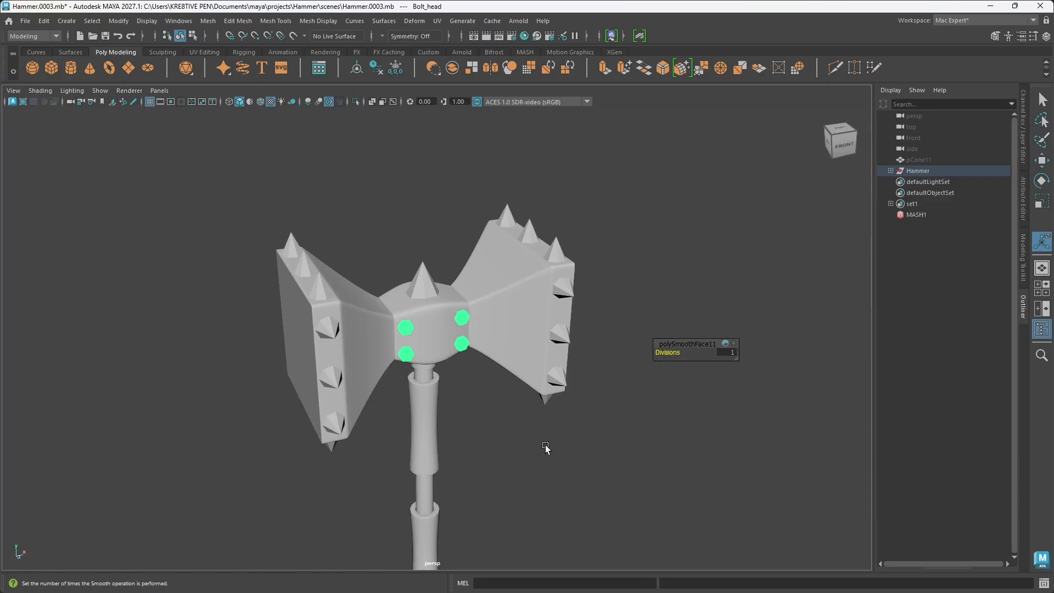
{"action": "left_click", "coordinate": [564, 471]}
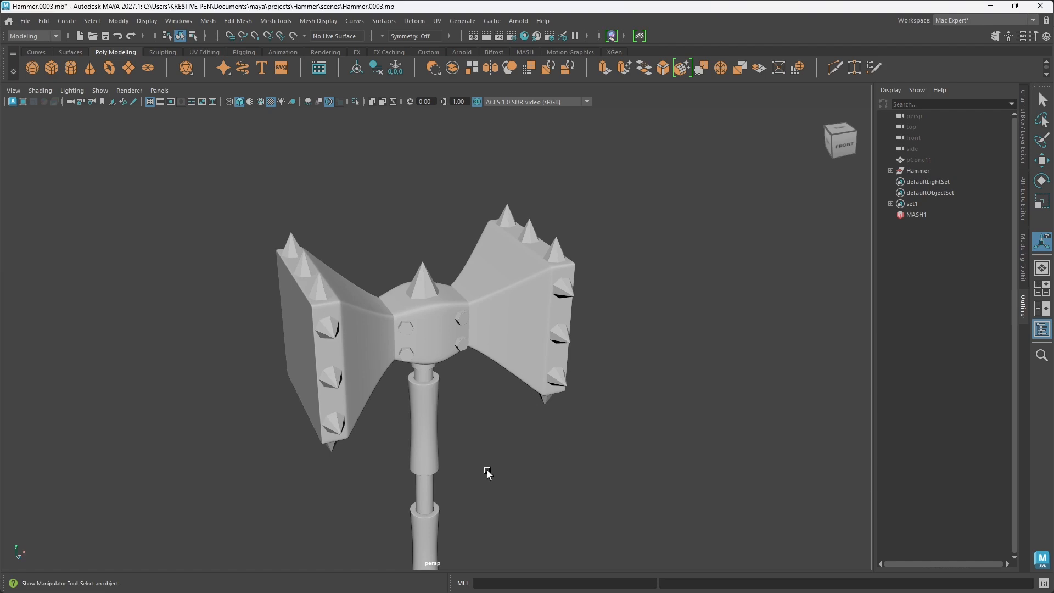
Step: Save the hammer scene as a new incremental version
{"action": "middle_click_drag", "start_coordinate": [487, 475], "coordinate": [487, 429], "text": "alt"}
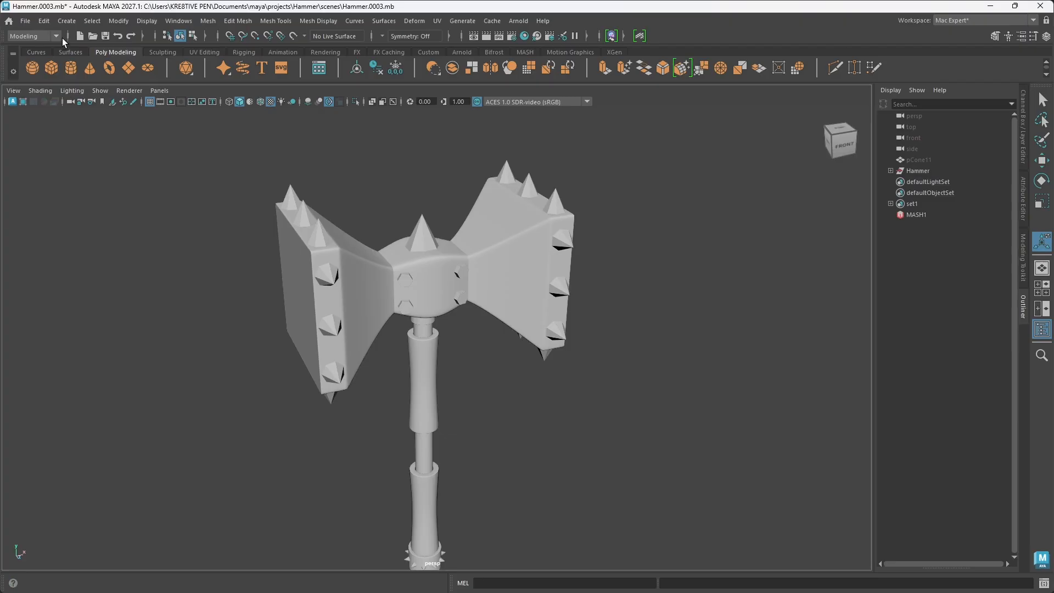
{"action": "left_click", "coordinate": [25, 21]}
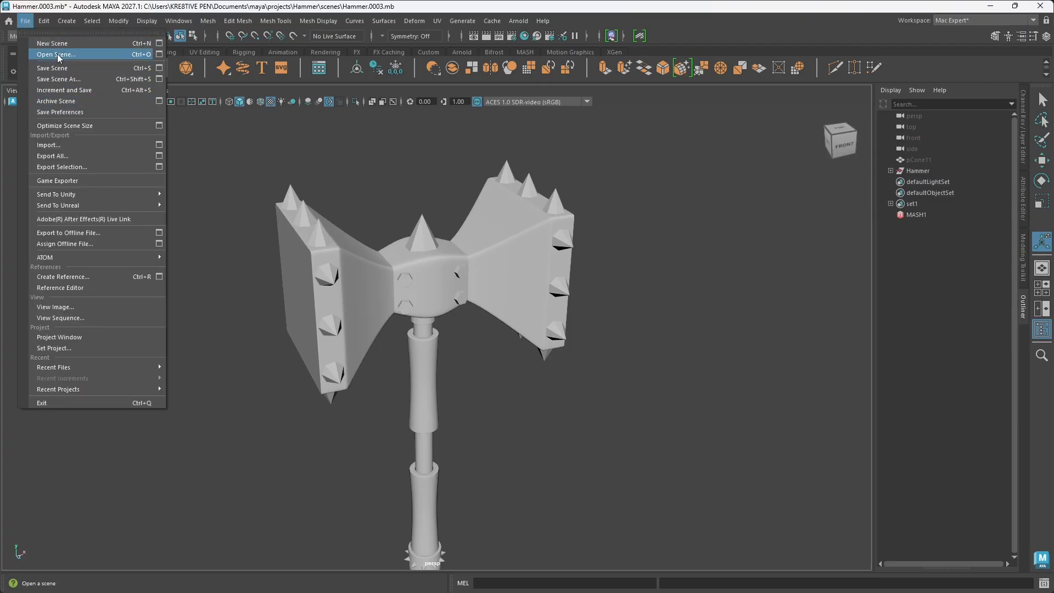
{"action": "left_click", "coordinate": [66, 91]}
{"action": "key", "text": "t"}
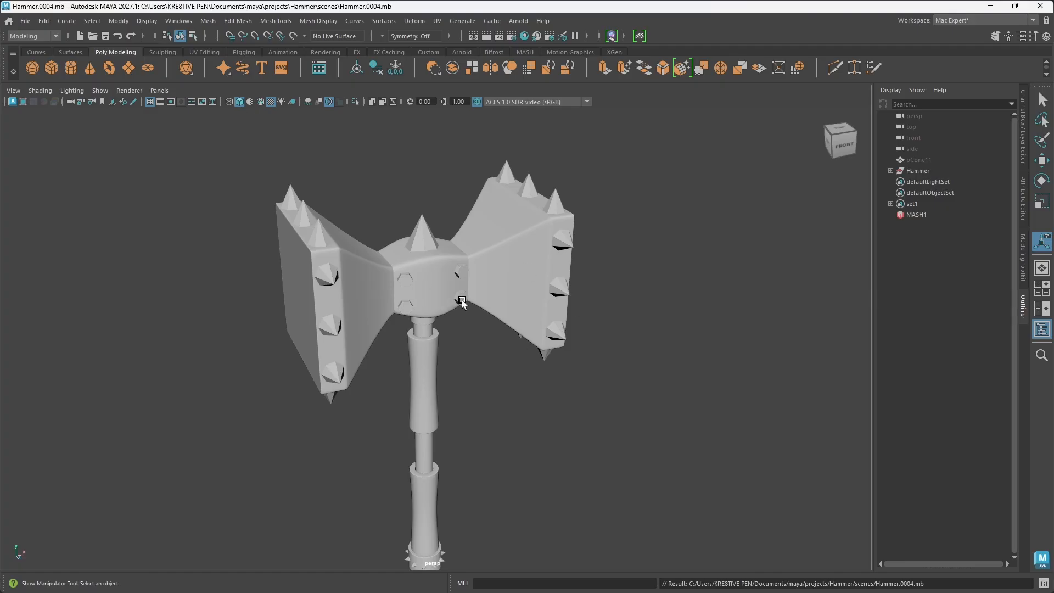
{"action": "middle_click_drag", "start_coordinate": [437, 327], "coordinate": [511, 285], "text": "alt"}
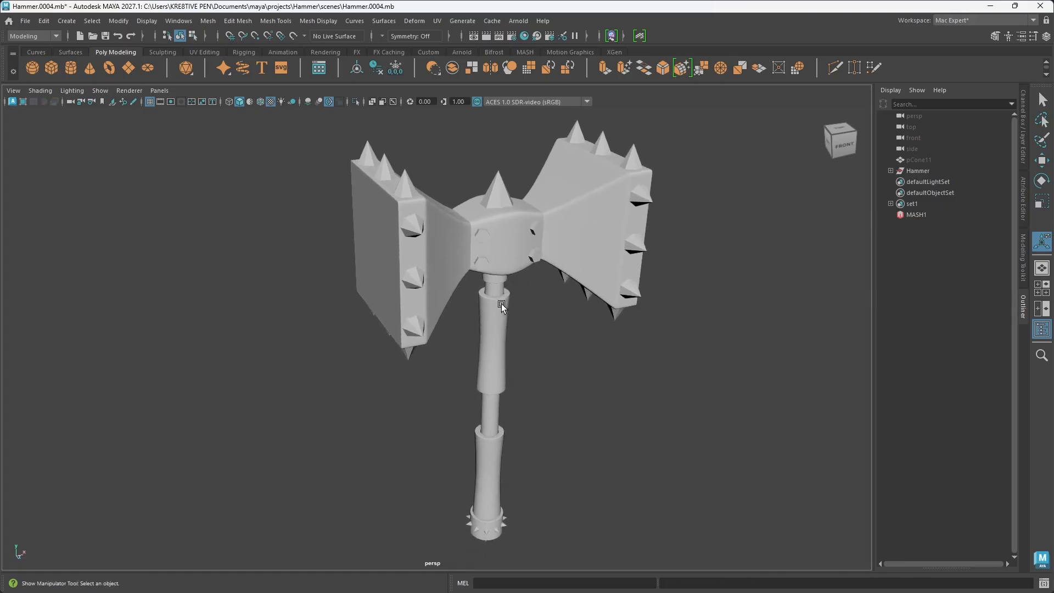
{"action": "left_click_drag", "start_coordinate": [501, 306], "coordinate": [545, 363], "text": "alt"}
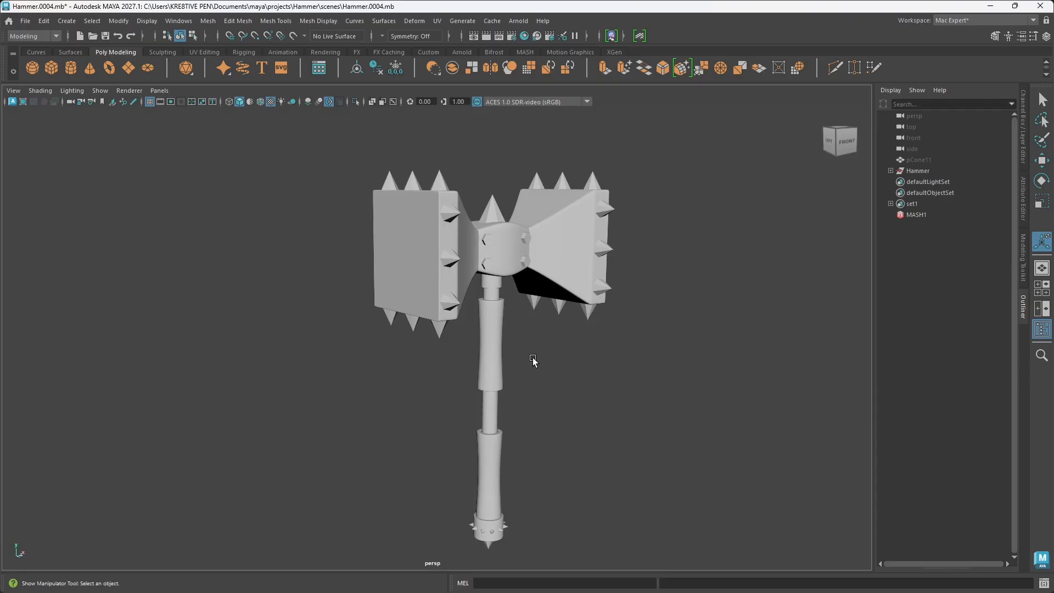
{"action": "scroll", "coordinate": [534, 361], "scroll_direction": "down", "scroll_amount": 3}
{"action": "middle_click_drag", "start_coordinate": [539, 364], "coordinate": [514, 360], "text": "alt"}
{"action": "left_click_drag", "start_coordinate": [235, 146], "coordinate": [656, 527]}
{"action": "left_click", "coordinate": [562, 368]}
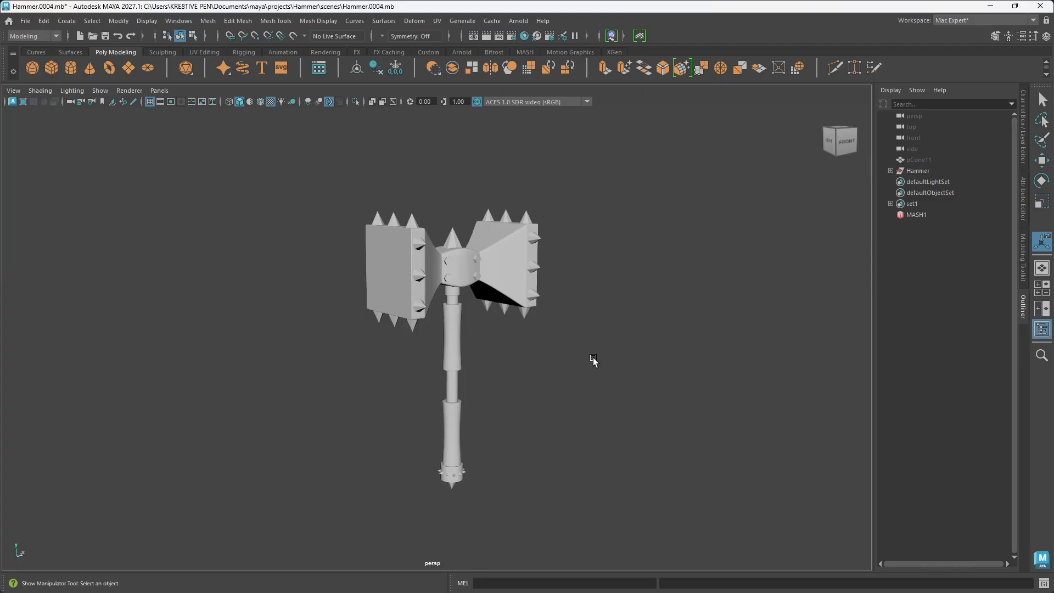
Step: Select all of the hammer's meshes and start exporting the selection as FBX to the project's Substance Painter folder
{"action": "left_click", "coordinate": [914, 170]}
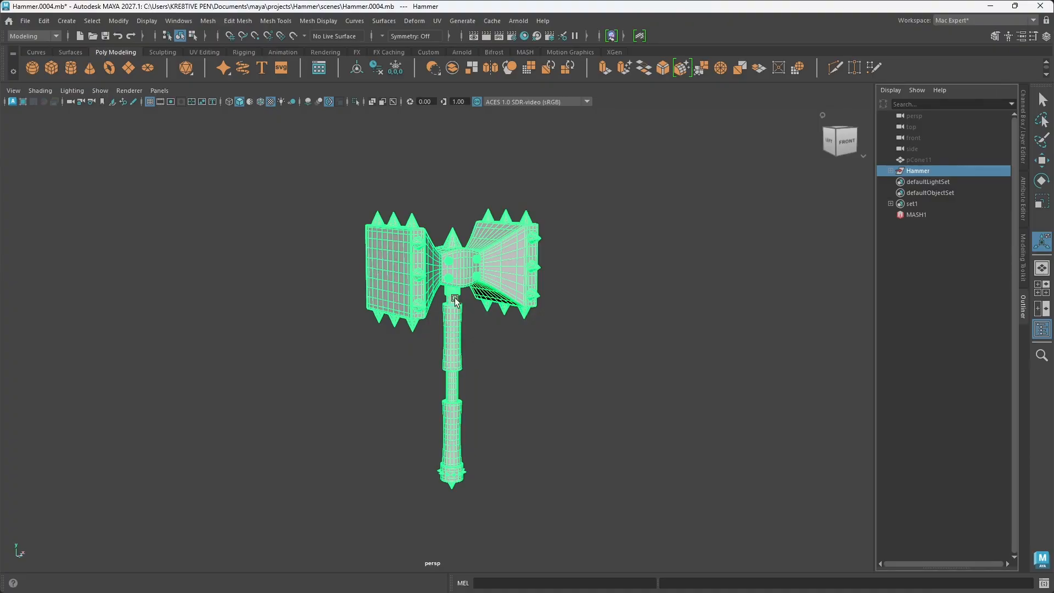
{"action": "left_click_drag", "start_coordinate": [338, 180], "coordinate": [599, 533]}
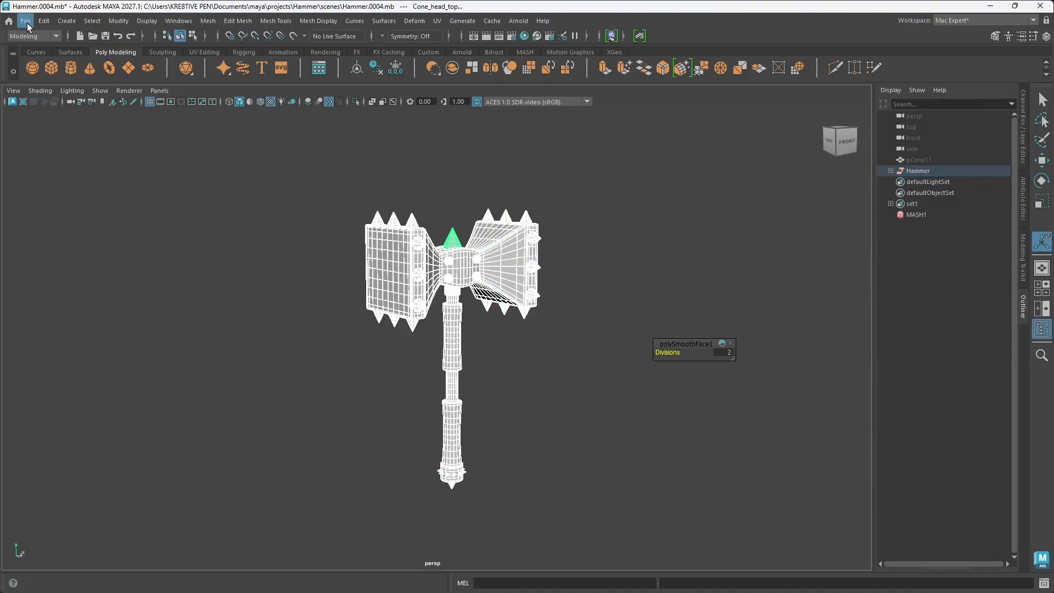
{"action": "left_click", "coordinate": [25, 20]}
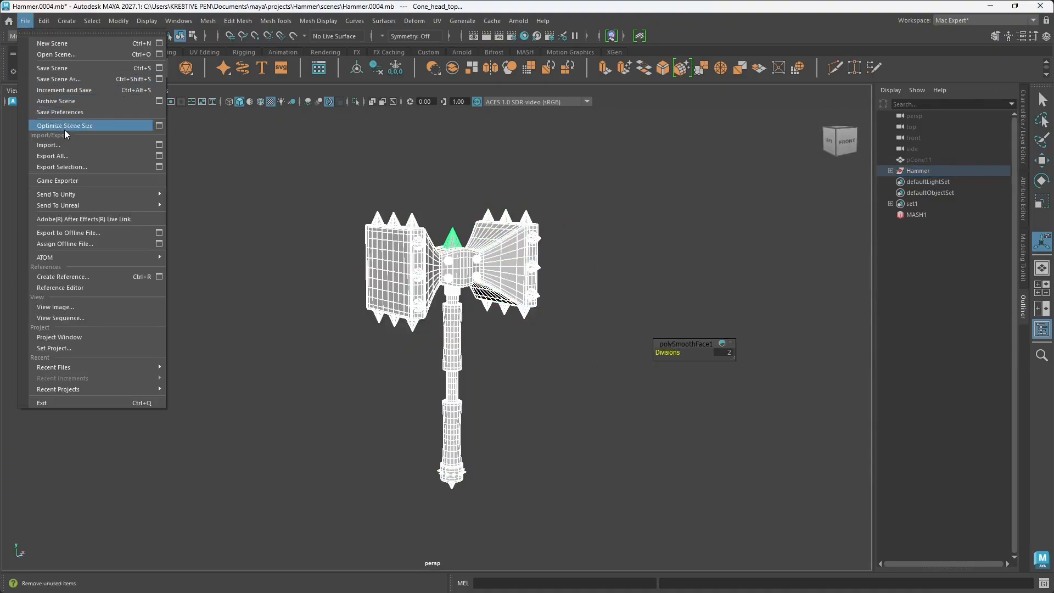
{"action": "left_click", "coordinate": [74, 167]}
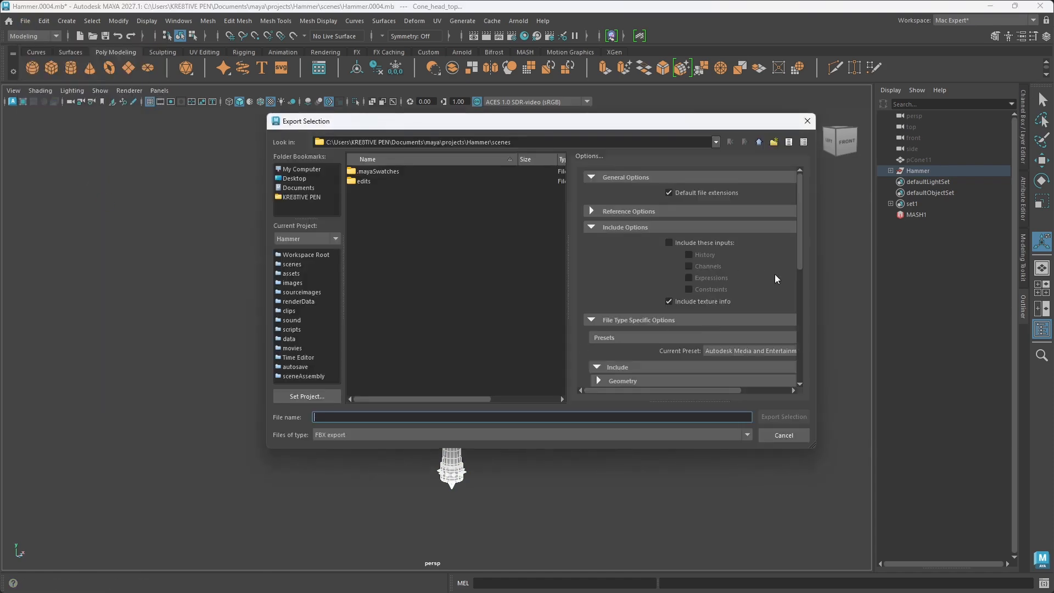
{"action": "mouse_move", "coordinate": [803, 258]}
{"action": "left_mouse_down"}
{"action": "mouse_move", "coordinate": [789, 396]}
{"action": "mouse_move", "coordinate": [785, 251]}
{"action": "left_mouse_up"}
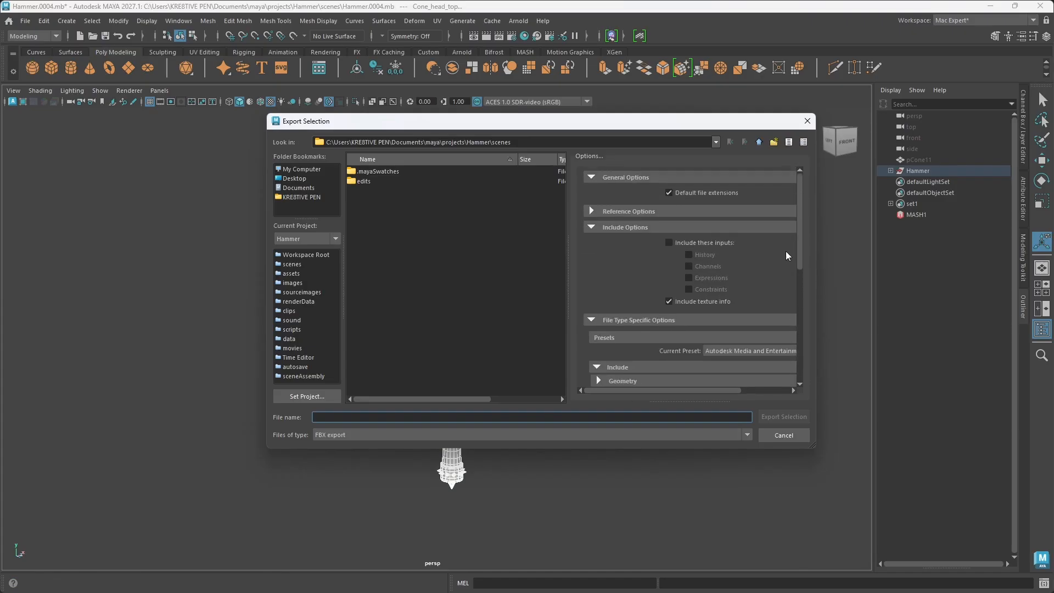
{"action": "left_click", "coordinate": [759, 142]}
{"action": "double_click", "coordinate": [396, 300]}
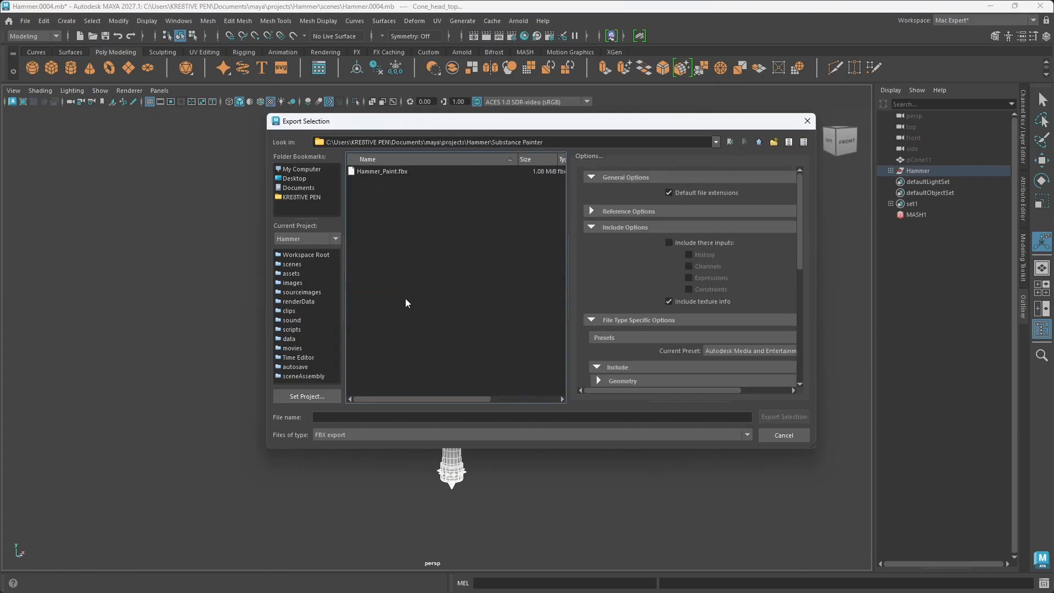
Step: Name the export Hammer_Paint Smooth.fbx, based on the existing Hammer_Paint.fbx name, and export the selected meshes
{"action": "left_click", "coordinate": [392, 171]}
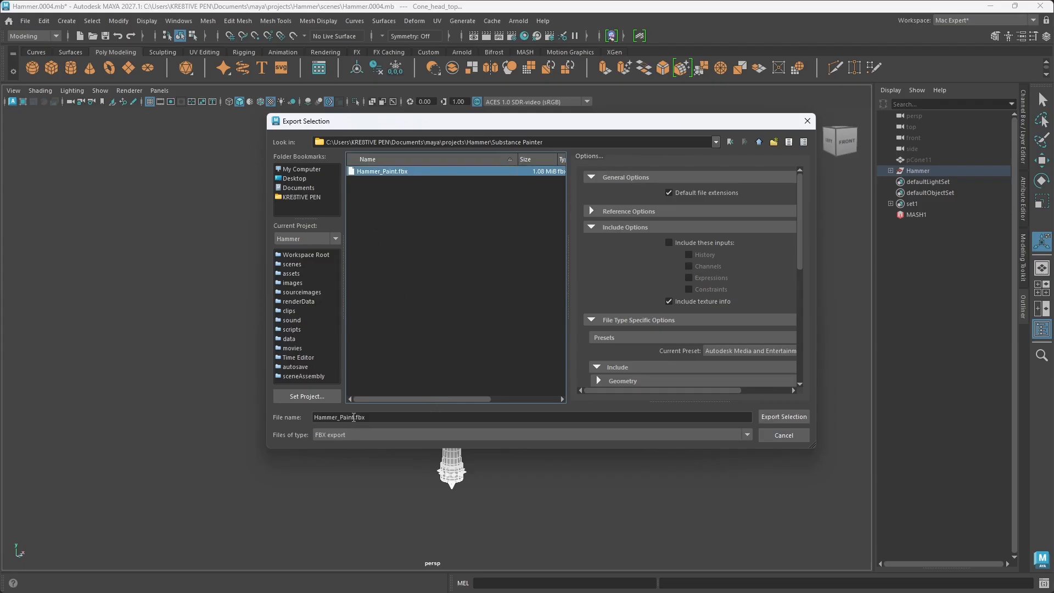
{"action": "left_click", "coordinate": [354, 418]}
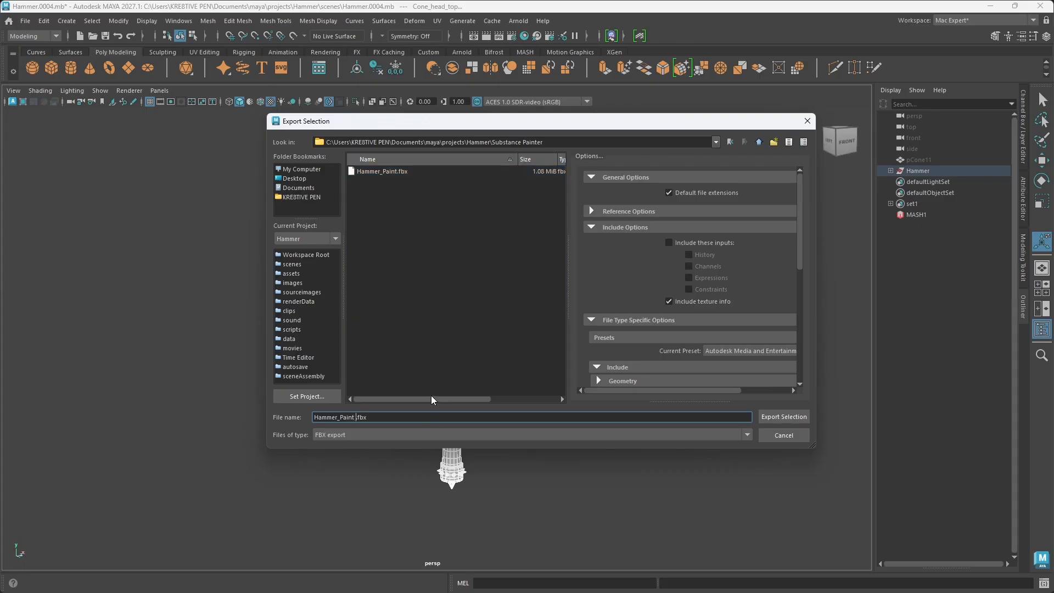
{"action": "type", "text": "Smooth"}
{"action": "left_click", "coordinate": [790, 421]}
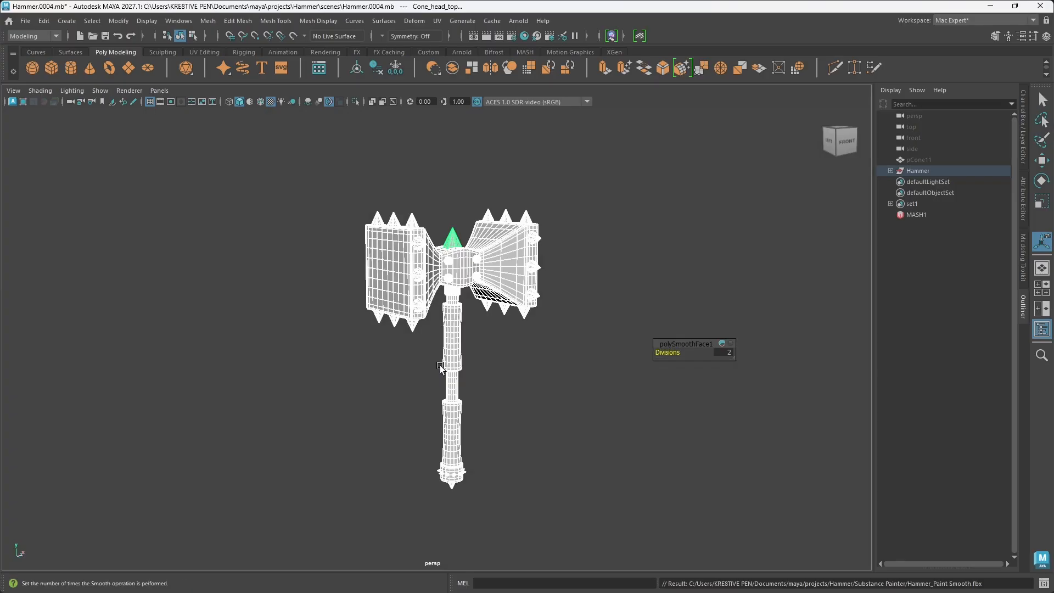
{"action": "left_click", "coordinate": [654, 289]}
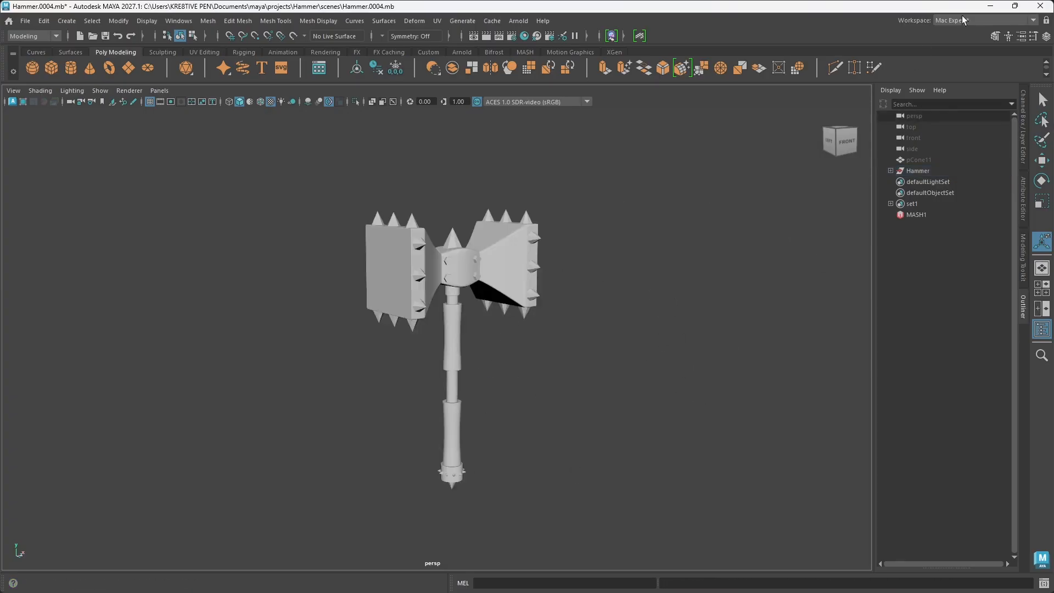
Step: Switch to Substance 3D Painter and start a new project with the PBR - Metallic Roughness Alpha-blend template
{"action": "left_click", "coordinate": [991, 6]}
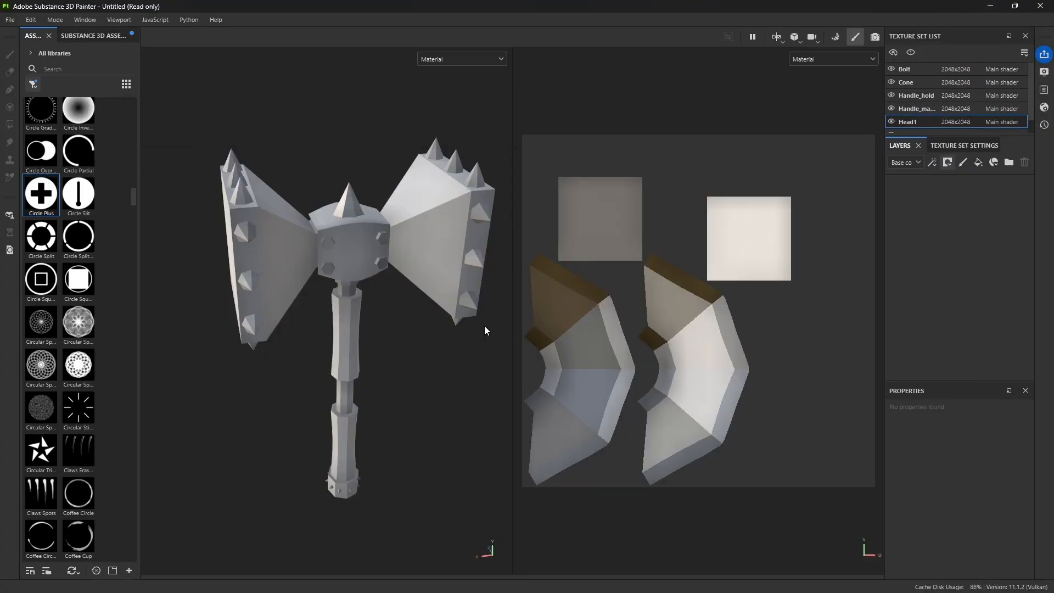
{"action": "left_click", "coordinate": [9, 20]}
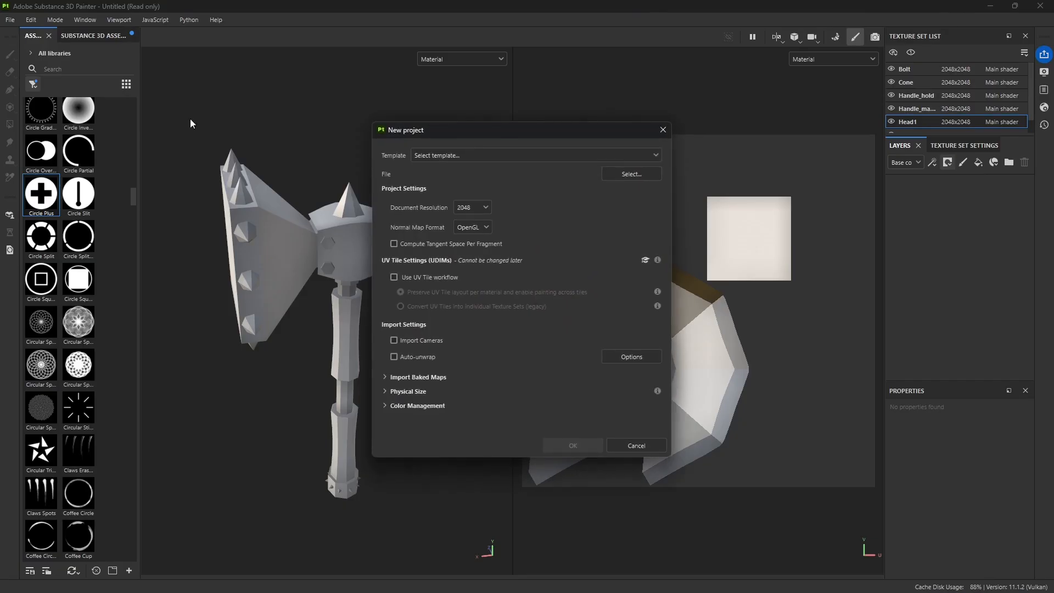
{"action": "left_click", "coordinate": [515, 158]}
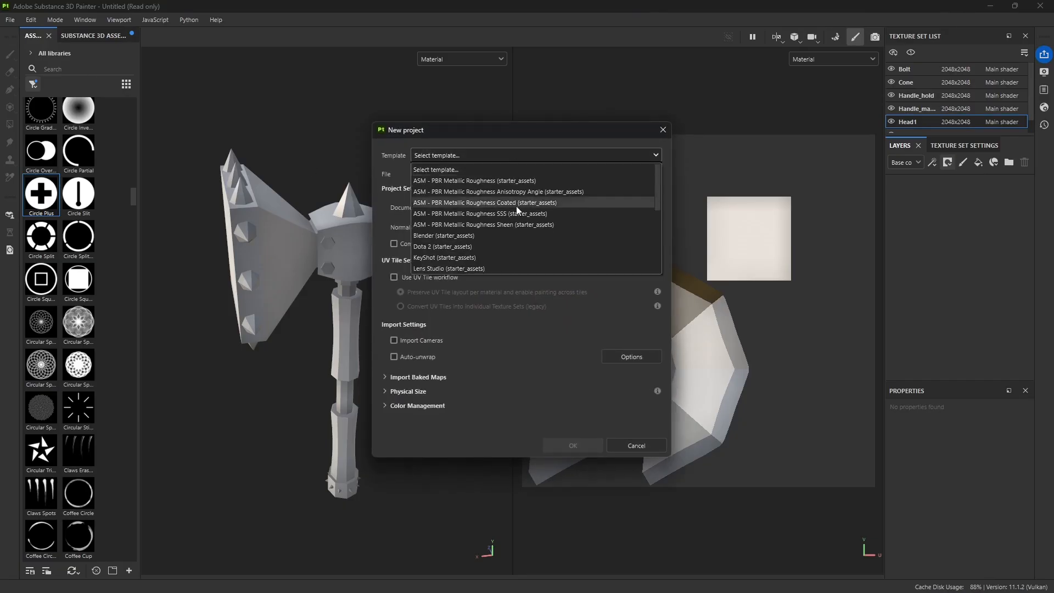
{"action": "left_click", "coordinate": [385, 153]}
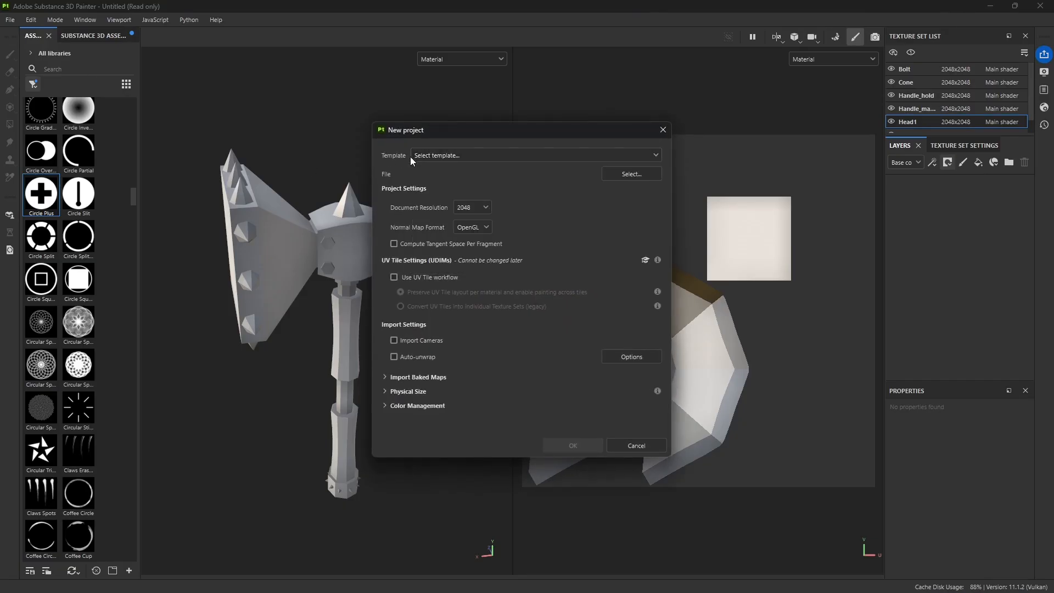
{"action": "left_click", "coordinate": [533, 159]}
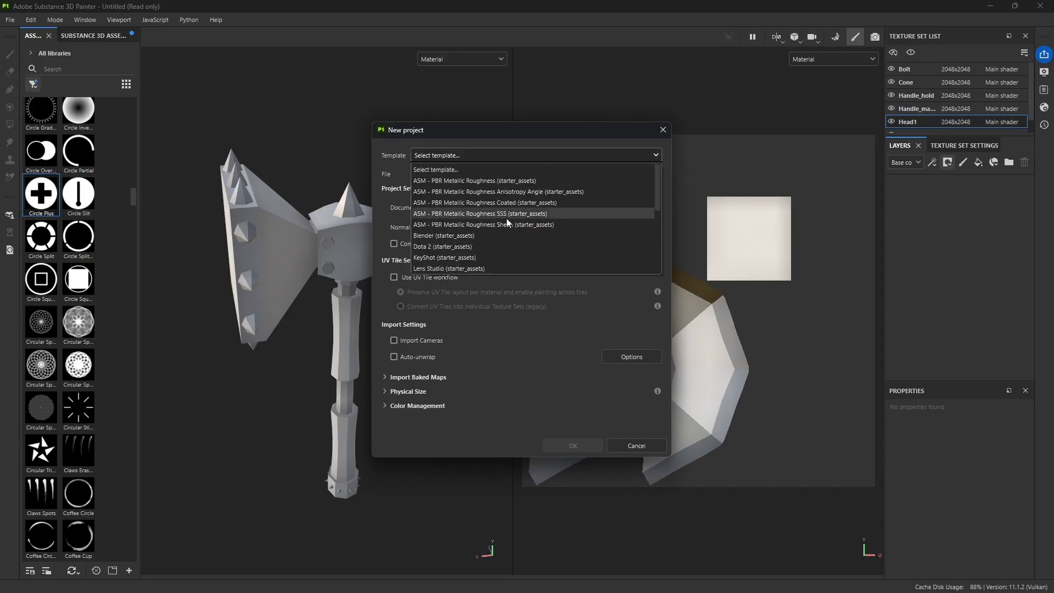
{"action": "scroll", "coordinate": [519, 236], "scroll_direction": "down", "scroll_amount": 1}
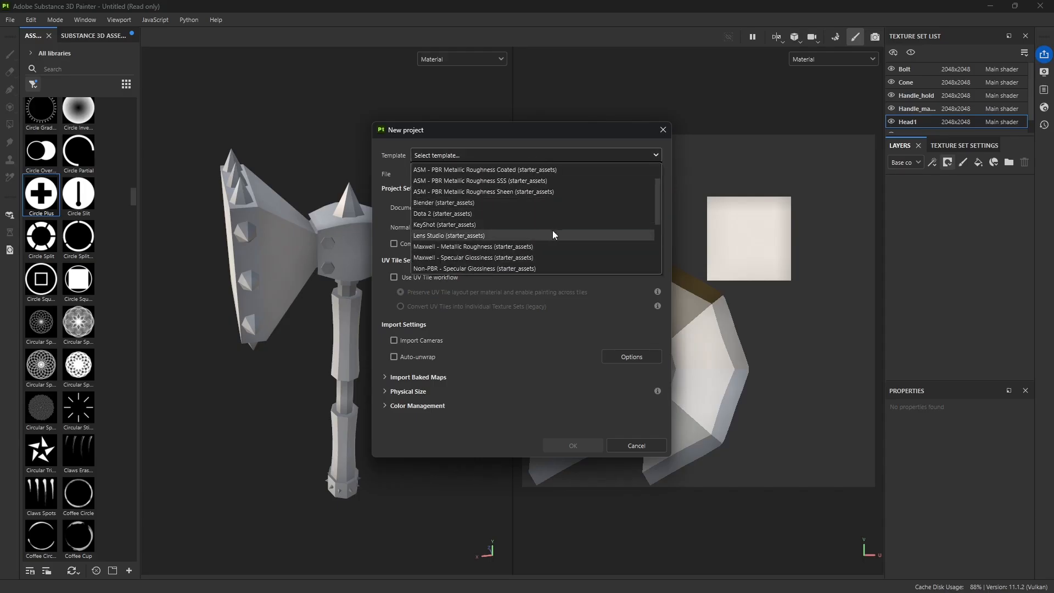
{"action": "scroll", "coordinate": [542, 236], "scroll_direction": "down", "scroll_amount": 2}
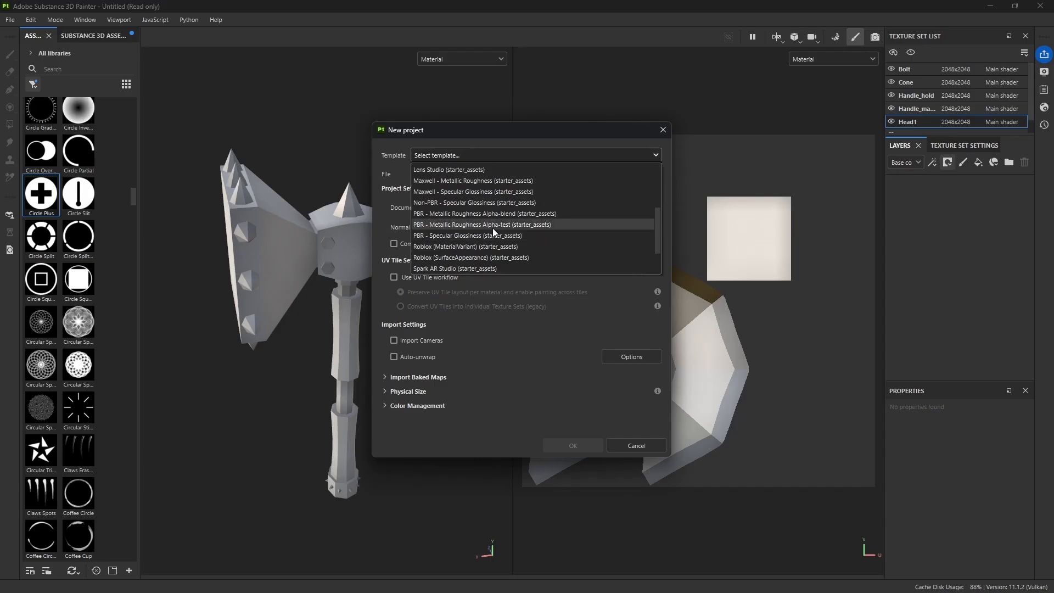
{"action": "left_click", "coordinate": [547, 214]}
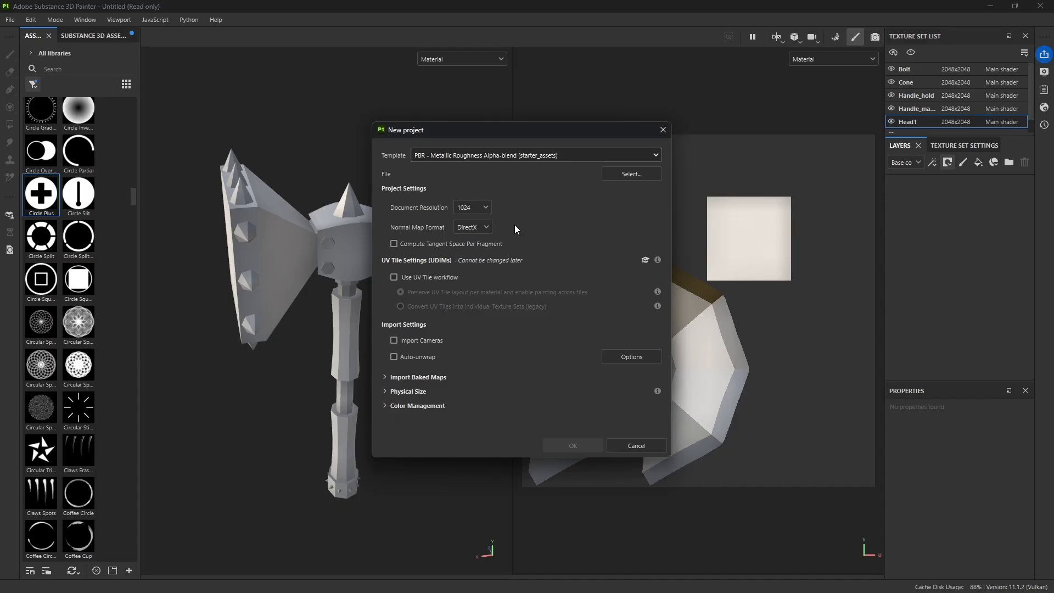
Step: Set the new project's document resolution to 2048 and open the normal map format choices
{"action": "left_click", "coordinate": [485, 208]}
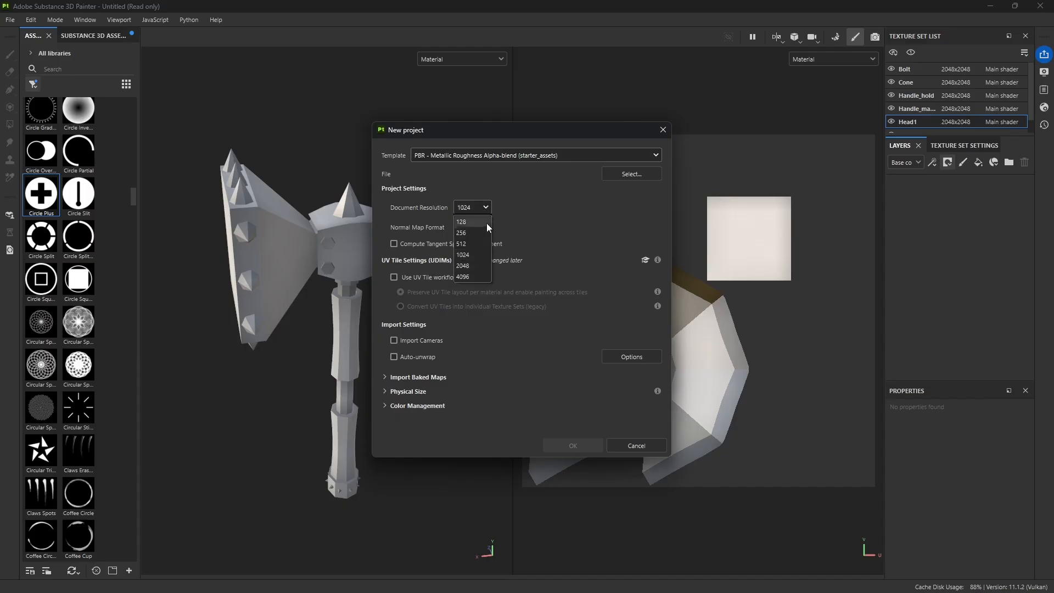
{"action": "left_click", "coordinate": [469, 266]}
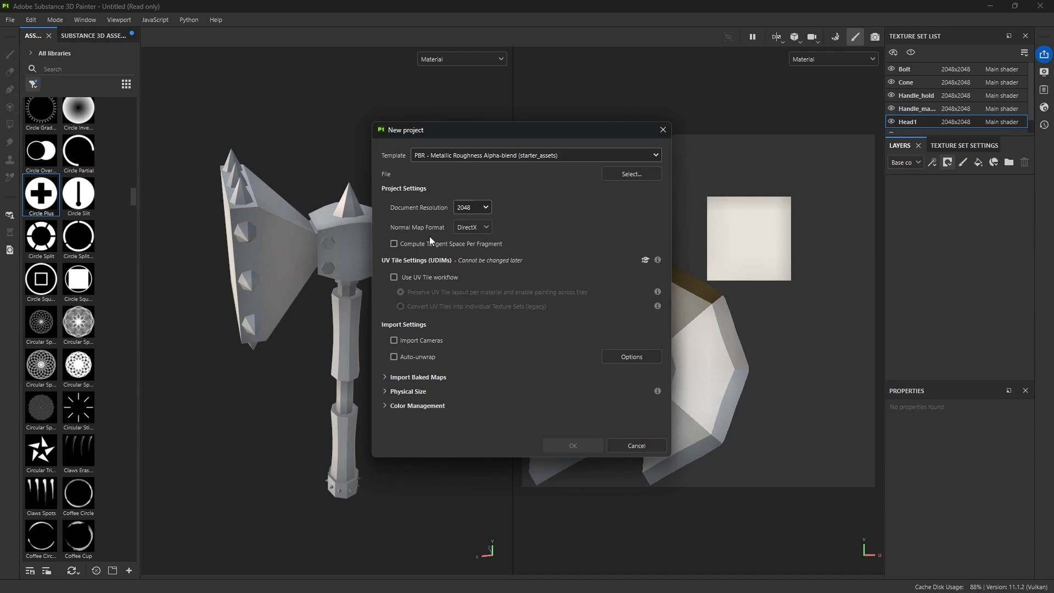
{"action": "left_click", "coordinate": [470, 229]}
Step: Load Hammer_Paint Smooth.fbx from the Substance Painter folder as the new project's mesh, with the OpenGL normal map format
{"action": "left_click", "coordinate": [616, 176]}
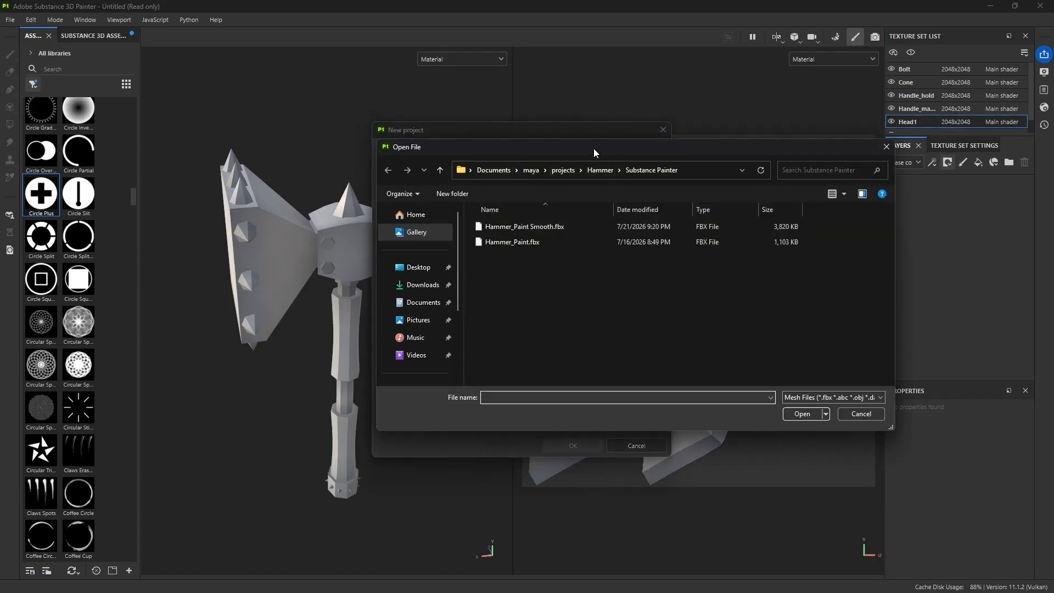
{"action": "left_click_drag", "start_coordinate": [594, 148], "coordinate": [540, 179]}
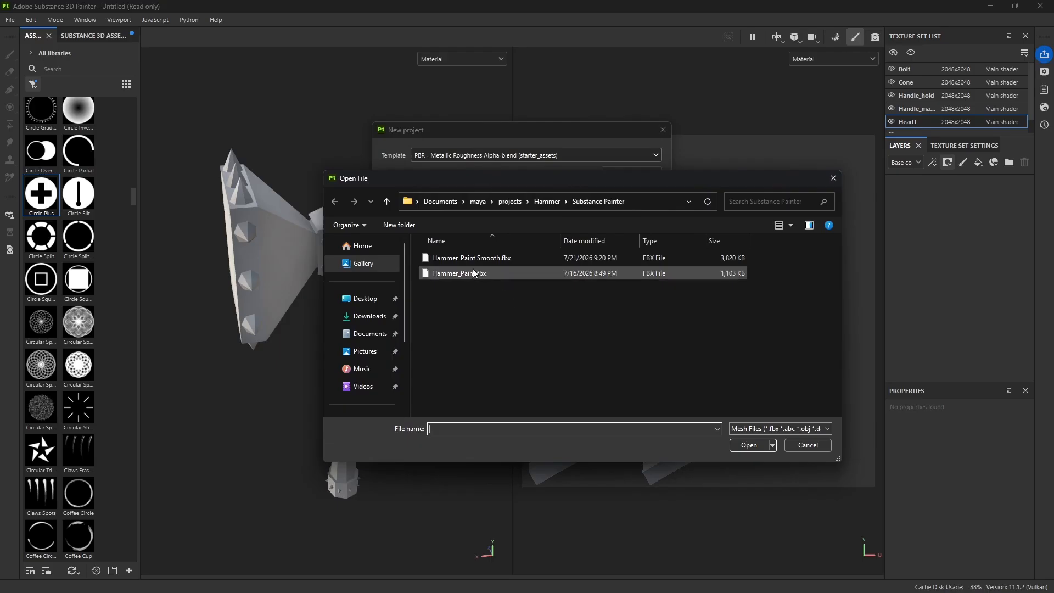
{"action": "left_click", "coordinate": [455, 259]}
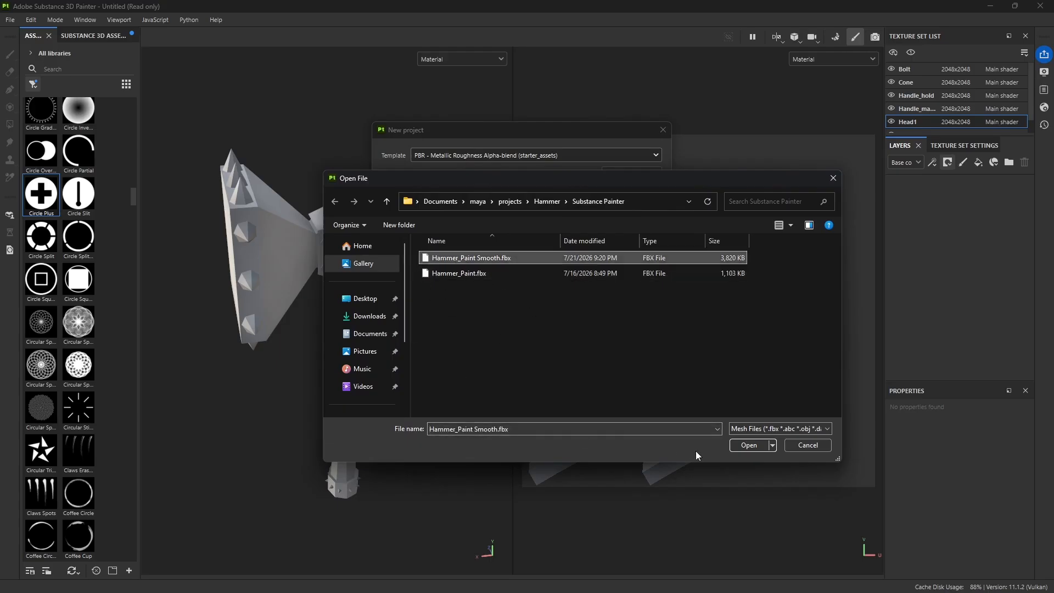
{"action": "left_click", "coordinate": [737, 445]}
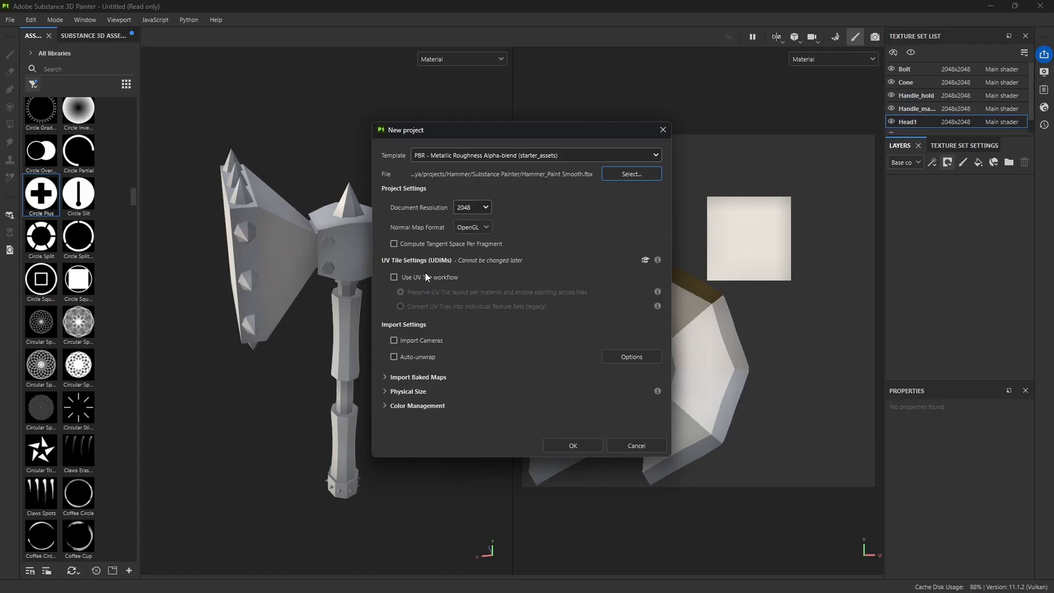
{"action": "left_click", "coordinate": [398, 280]}
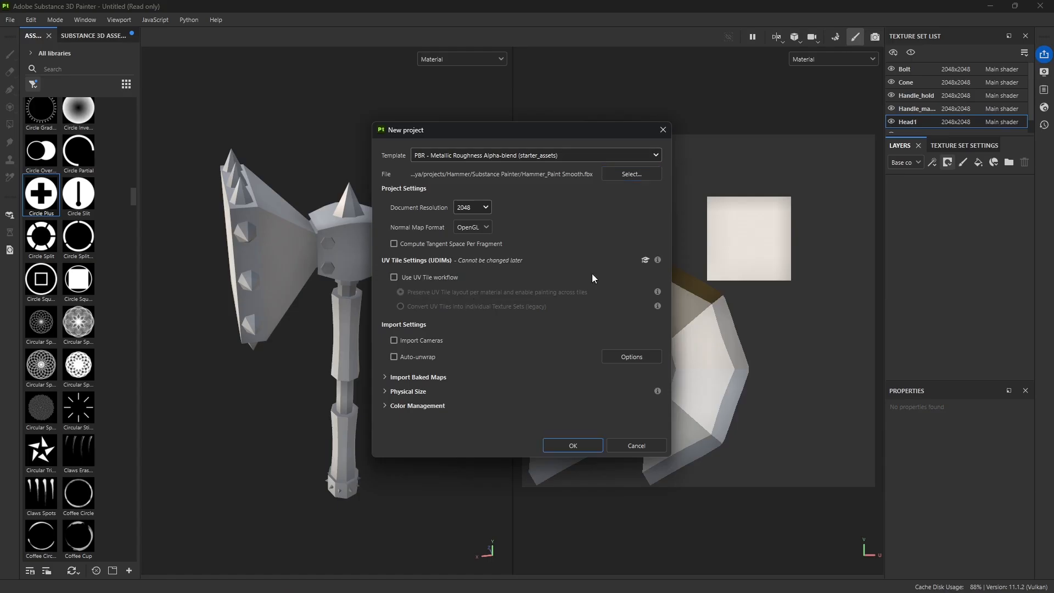
{"action": "left_click", "coordinate": [394, 278]}
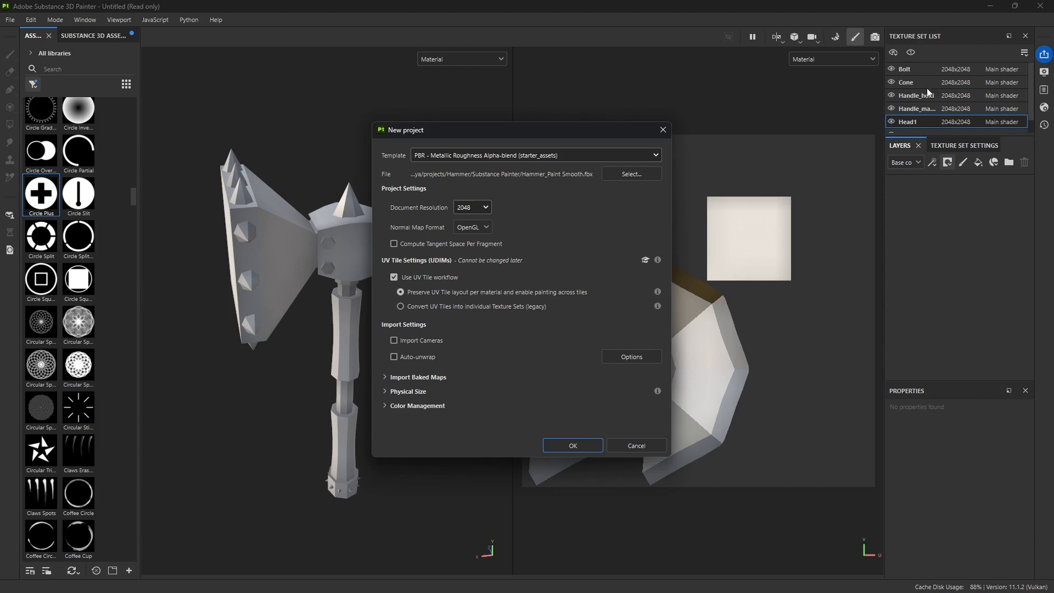
{"action": "left_click", "coordinate": [395, 277]}
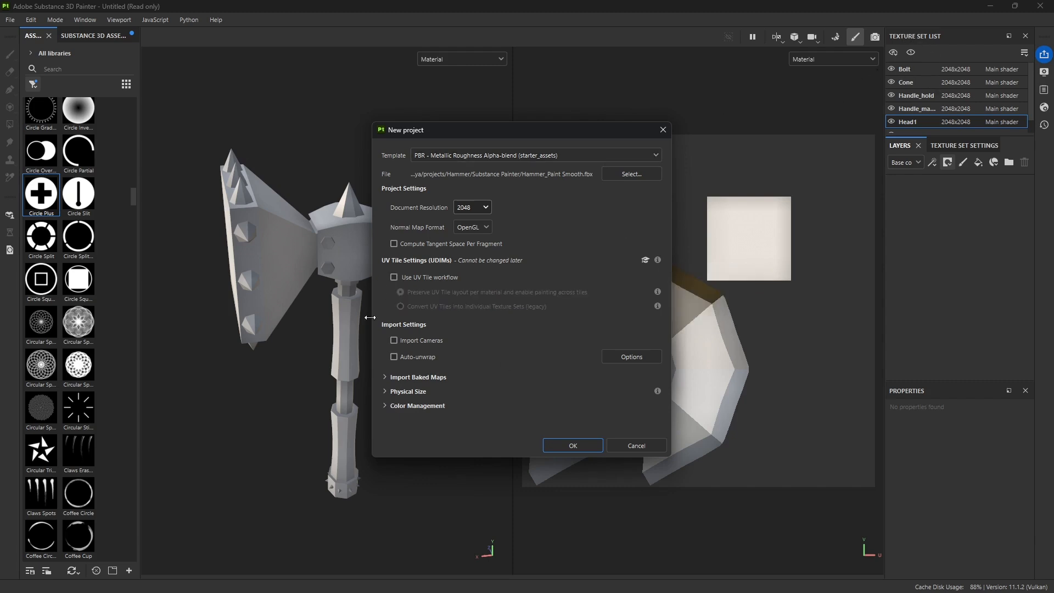
Step: Create the new project with the smoothed hammer, discarding the unsaved changes in the current project
{"action": "left_click", "coordinate": [574, 446]}
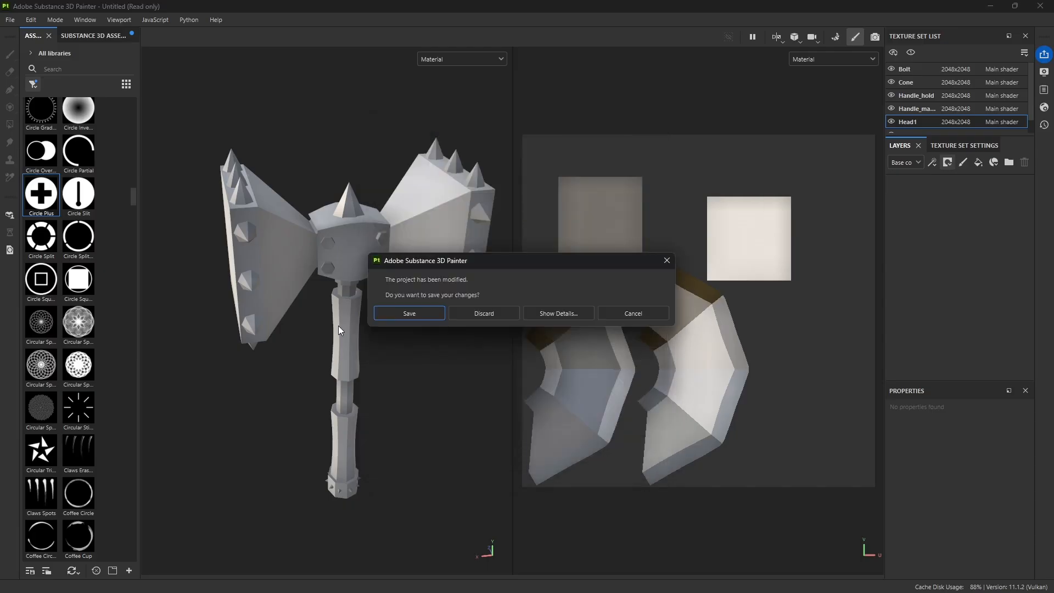
{"action": "left_click", "coordinate": [504, 312]}
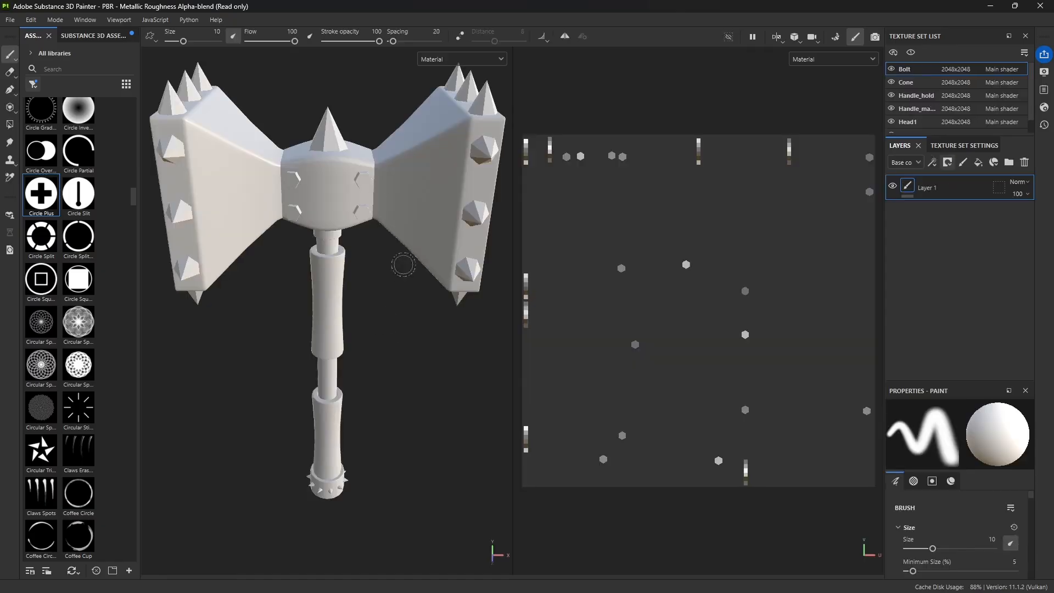
Step: Examine the smoothed hammer's head, spikes and handle from several angles and distances to check how smooth the surfaces look
{"action": "mouse_move", "coordinate": [362, 227]}
{"action": "left_mouse_down", "text": "alt"}
{"action": "mouse_move", "coordinate": [342, 283]}
{"action": "mouse_move", "coordinate": [380, 374]}
{"action": "mouse_move", "coordinate": [340, 373]}
{"action": "mouse_move", "coordinate": [285, 264]}
{"action": "mouse_move", "coordinate": [254, 306]}
{"action": "mouse_move", "coordinate": [405, 324]}
{"action": "mouse_move", "coordinate": [240, 279]}
{"action": "mouse_move", "coordinate": [310, 322]}
{"action": "mouse_move", "coordinate": [485, 313]}
{"action": "mouse_move", "coordinate": [487, 333]}
{"action": "left_mouse_up", "text": "alt"}
{"action": "middle_click_drag", "start_coordinate": [389, 369], "coordinate": [436, 303], "text": "alt"}
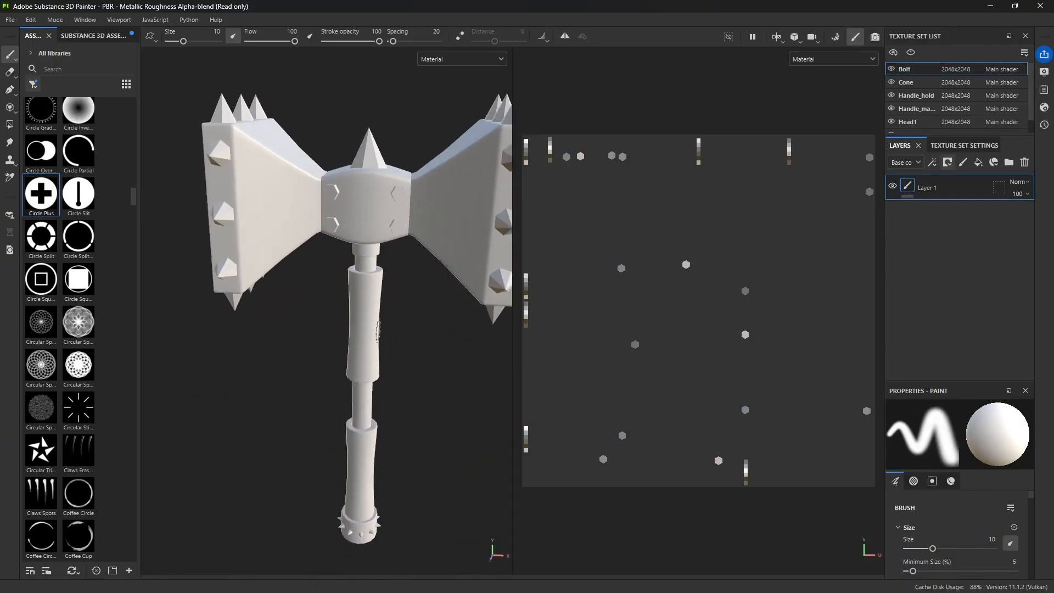
{"action": "scroll", "coordinate": [368, 360], "scroll_direction": "down", "scroll_amount": 2}
{"action": "middle_click_drag", "start_coordinate": [368, 347], "coordinate": [369, 378], "text": "alt"}
{"action": "left_click_drag", "start_coordinate": [369, 378], "coordinate": [413, 411], "text": "alt"}
{"action": "mouse_move", "coordinate": [413, 411]}
{"action": "middle_mouse_down", "text": "alt"}
{"action": "mouse_move", "coordinate": [365, 377]}
{"action": "mouse_move", "coordinate": [411, 383]}
{"action": "middle_mouse_up", "text": "alt"}
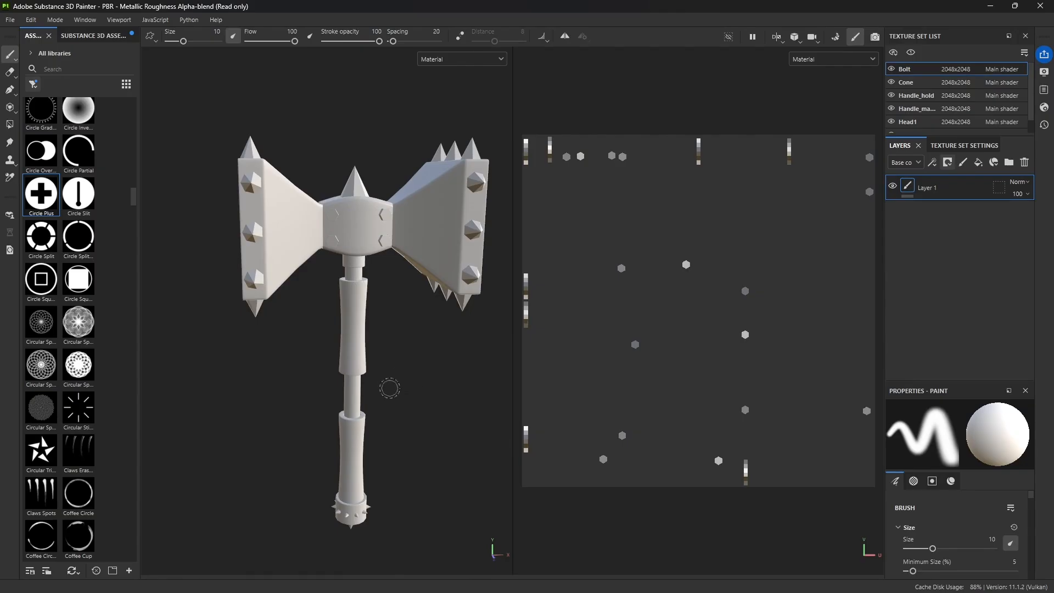
{"action": "left_click_drag", "start_coordinate": [402, 395], "coordinate": [348, 373], "text": "alt"}
{"action": "scroll", "coordinate": [388, 355], "scroll_direction": "up", "scroll_amount": 4}
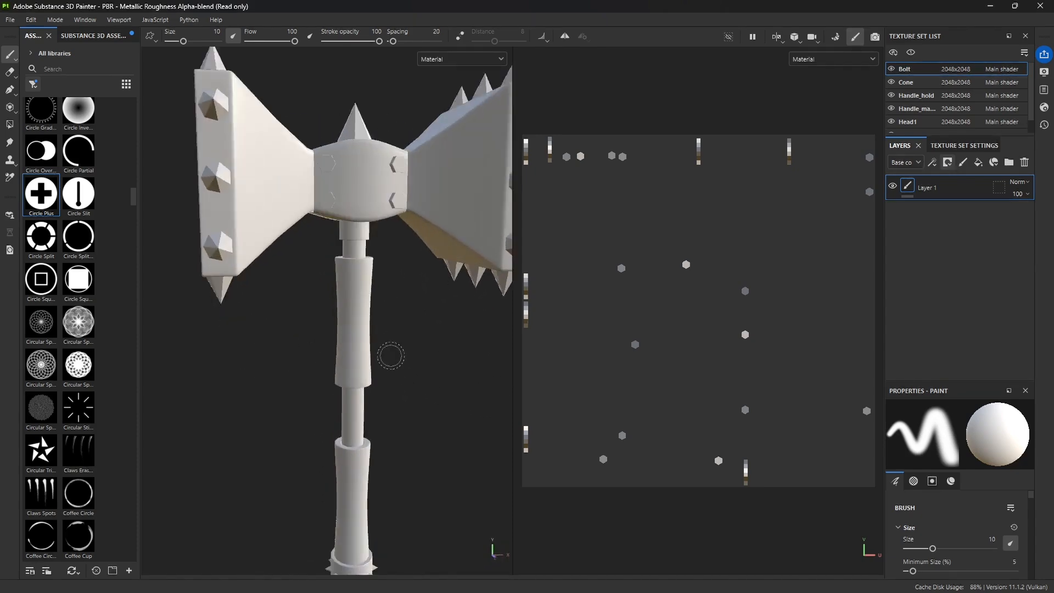
{"action": "scroll", "coordinate": [412, 340], "scroll_direction": "up", "scroll_amount": 3}
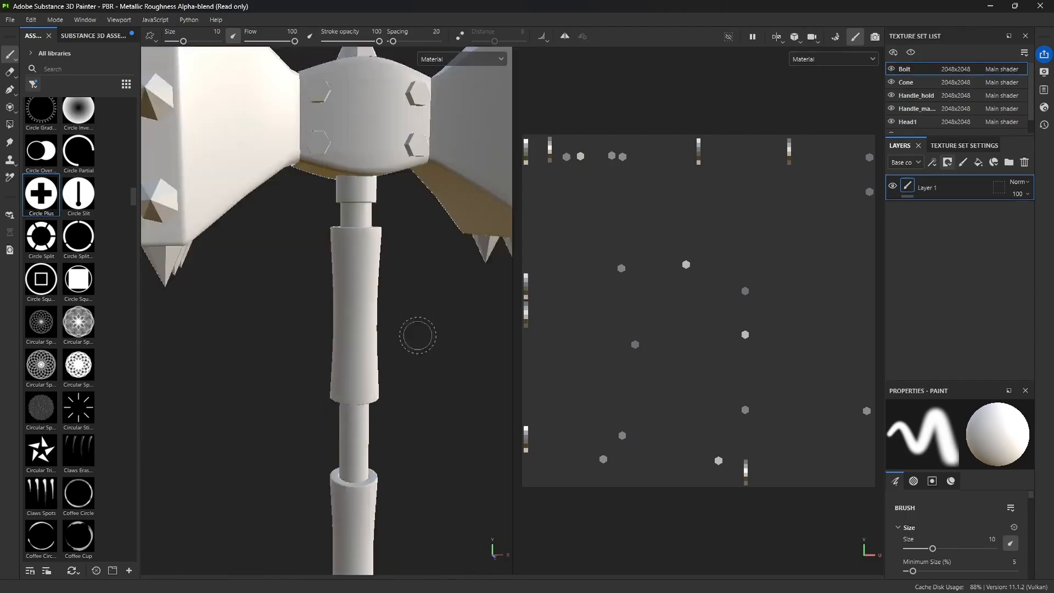
{"action": "scroll", "coordinate": [422, 330], "scroll_direction": "down", "scroll_amount": 3}
{"action": "scroll", "coordinate": [419, 330], "scroll_direction": "up", "scroll_amount": 5}
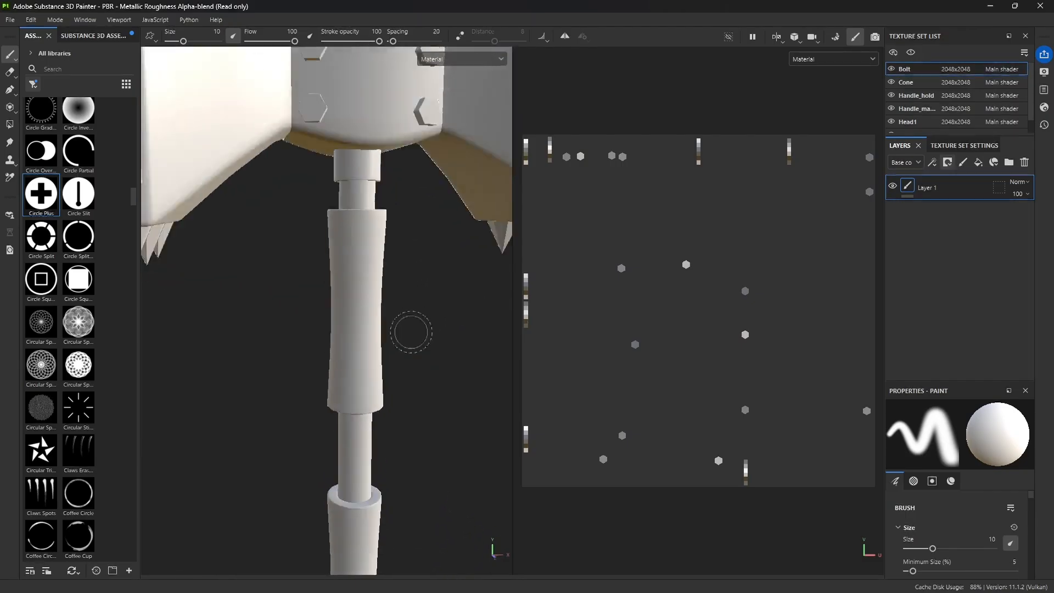
{"action": "scroll", "coordinate": [409, 328], "scroll_direction": "down", "scroll_amount": 4}
{"action": "scroll", "coordinate": [401, 320], "scroll_direction": "down", "scroll_amount": 2}
{"action": "right_click_drag", "start_coordinate": [395, 287], "coordinate": [404, 362], "text": "alt"}
{"action": "middle_click_drag", "start_coordinate": [411, 333], "coordinate": [523, 312], "text": "alt"}
{"action": "mouse_move", "coordinate": [523, 312]}
{"action": "left_mouse_down", "text": "alt"}
{"action": "mouse_move", "coordinate": [492, 235]}
{"action": "mouse_move", "coordinate": [478, 370]}
{"action": "mouse_move", "coordinate": [306, 337]}
{"action": "mouse_move", "coordinate": [401, 261]}
{"action": "mouse_move", "coordinate": [509, 333]}
{"action": "mouse_move", "coordinate": [463, 341]}
{"action": "left_mouse_up", "text": "alt"}
{"action": "scroll", "coordinate": [398, 334], "scroll_direction": "down", "scroll_amount": 5}
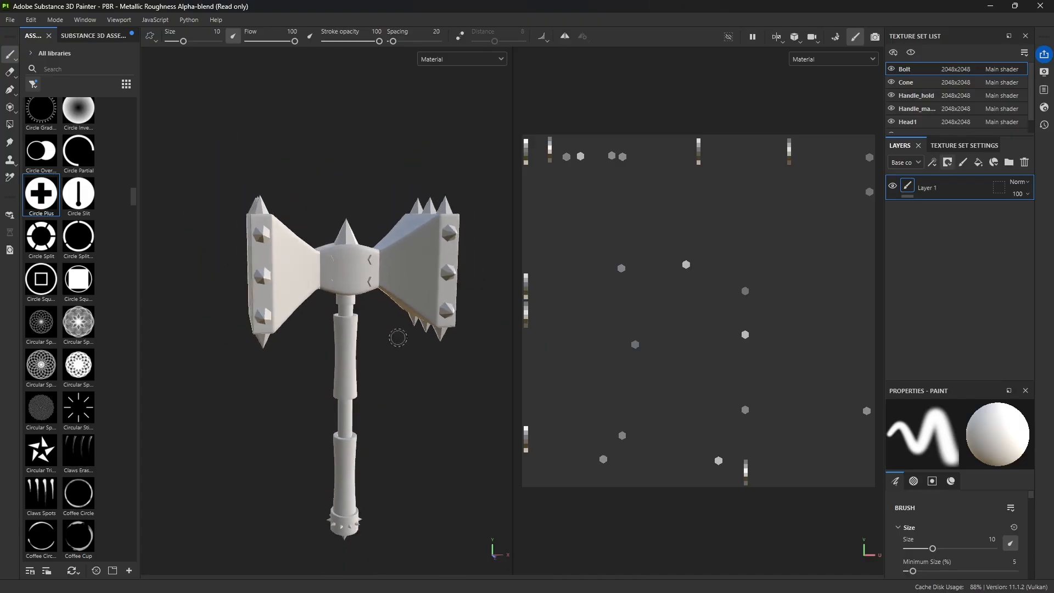
{"action": "left_click_drag", "start_coordinate": [391, 338], "coordinate": [483, 337], "text": "alt"}
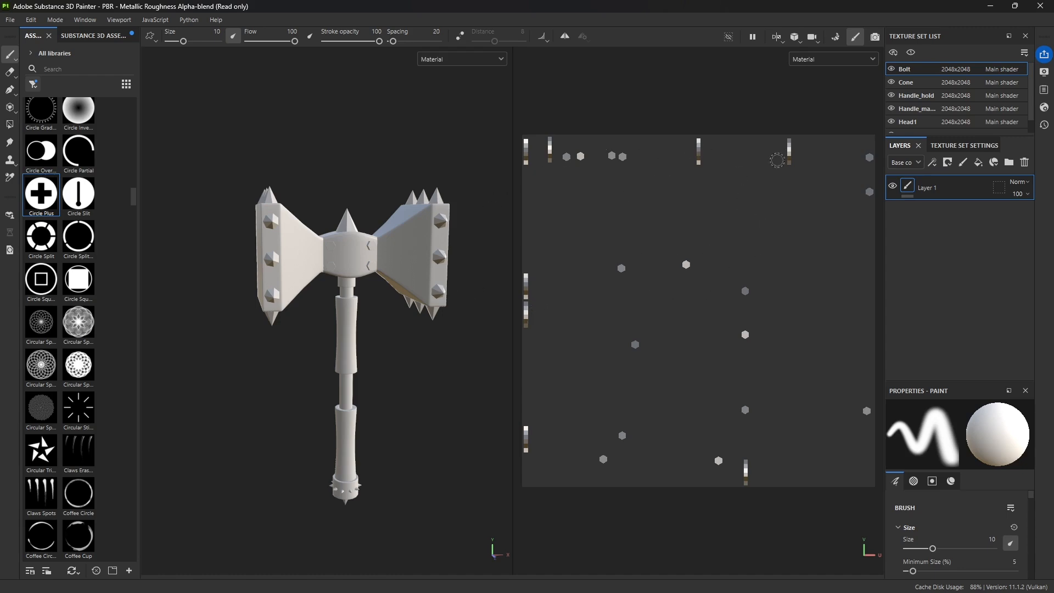
Step: Inspect the UV layouts of the Cone, Handle_hold and Handle_main1 texture sets one after another
{"action": "left_click", "coordinate": [911, 82]}
{"action": "left_click", "coordinate": [922, 99]}
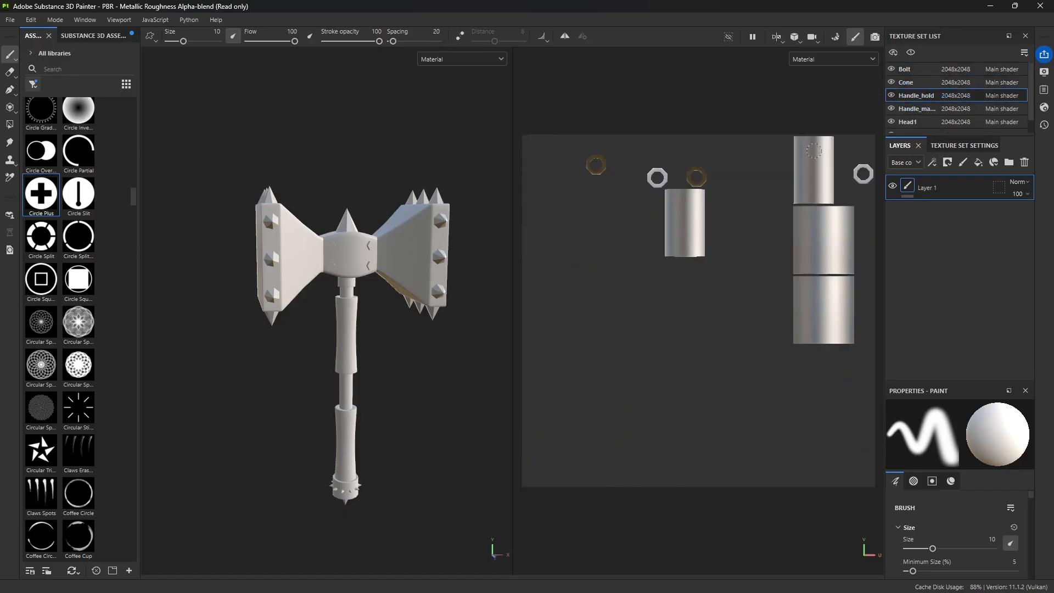
{"action": "left_click", "coordinate": [920, 110]}
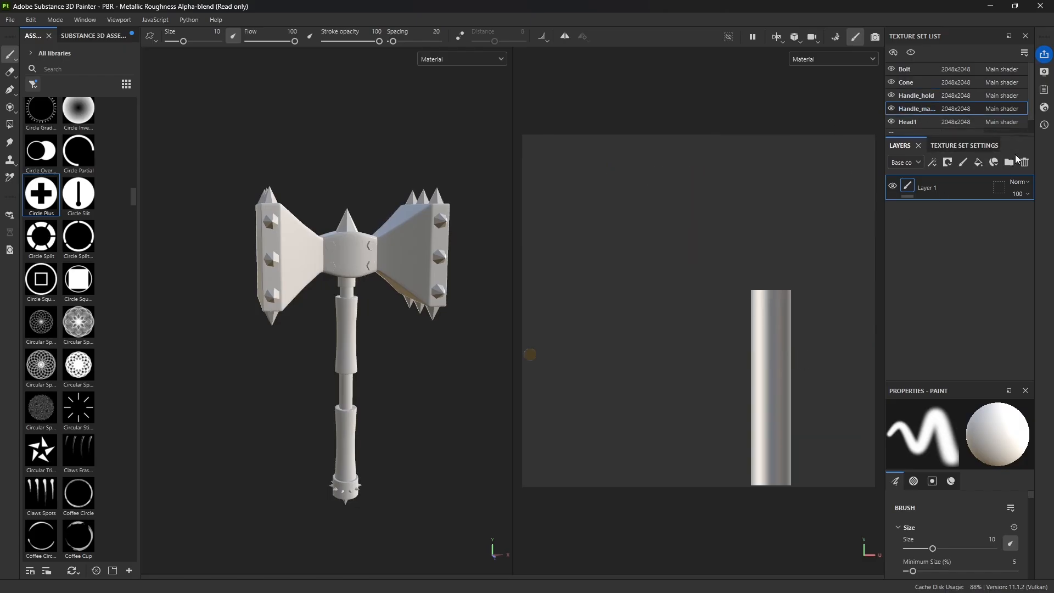
Step: Enlarge the texture set list to fit every entry and select all texture sets from Bolt to Head_hold1
{"action": "left_click_drag", "start_coordinate": [1012, 135], "coordinate": [1012, 253]}
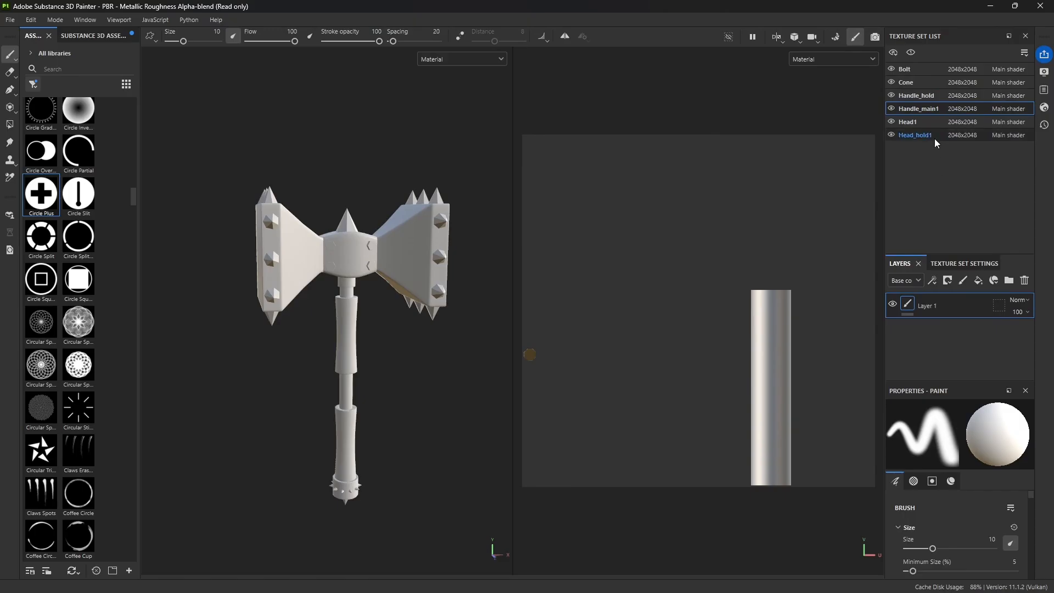
{"action": "left_click", "coordinate": [927, 135]}
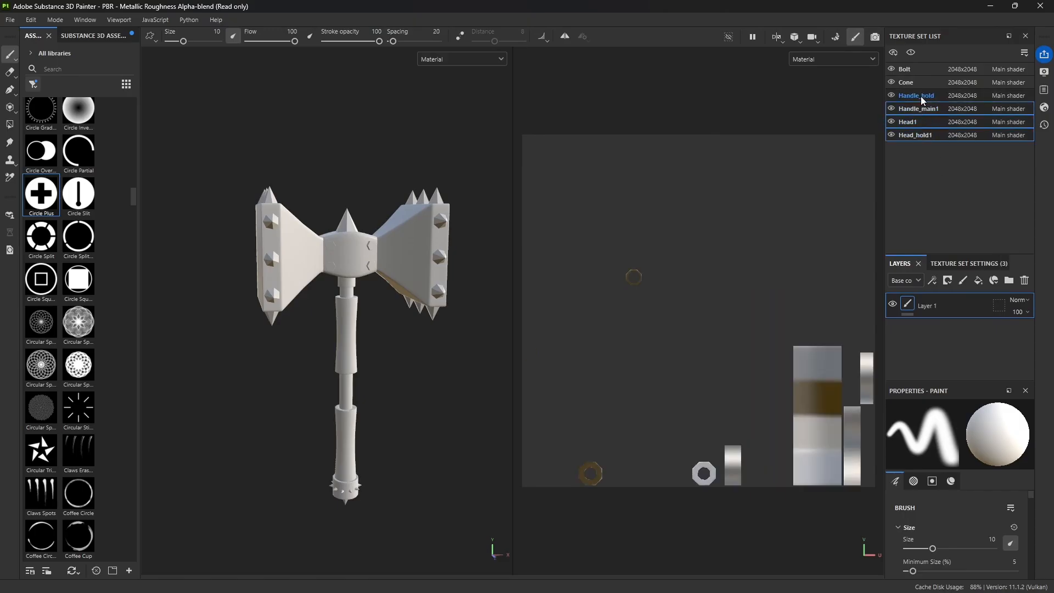
{"action": "left_click", "coordinate": [918, 70], "text": "shift"}
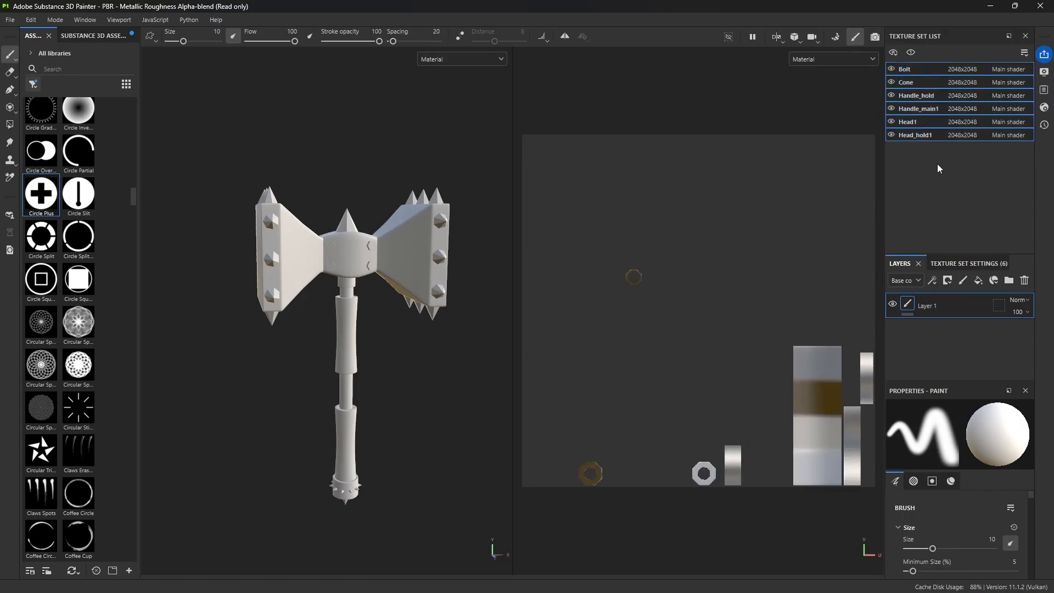
Step: Switch back to the single Handle_main1 texture set, followed by Head1, to view their UV layouts
{"action": "left_click", "coordinate": [910, 107]}
{"action": "left_click", "coordinate": [908, 122]}
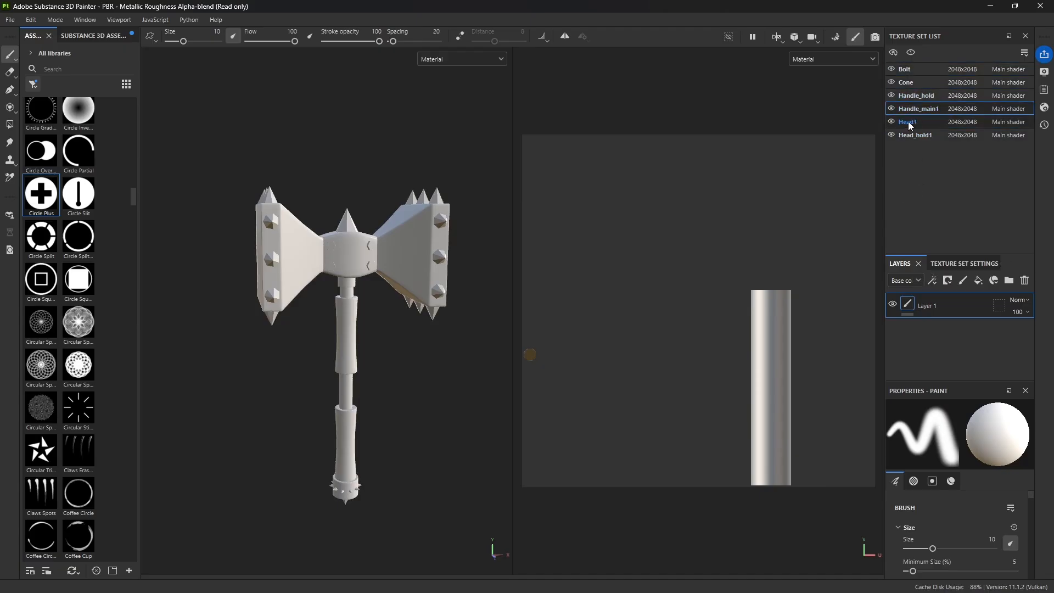
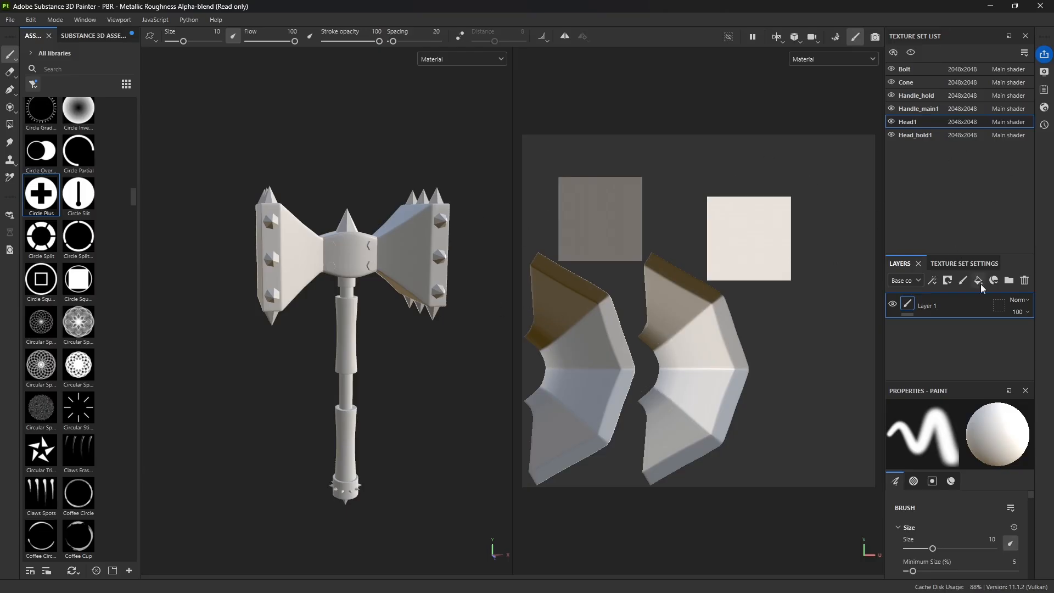
Step: Change the environment map in the display settings to Studio Automotive Neutral and check the lighting on the hammer
{"action": "left_click", "coordinate": [1044, 72]}
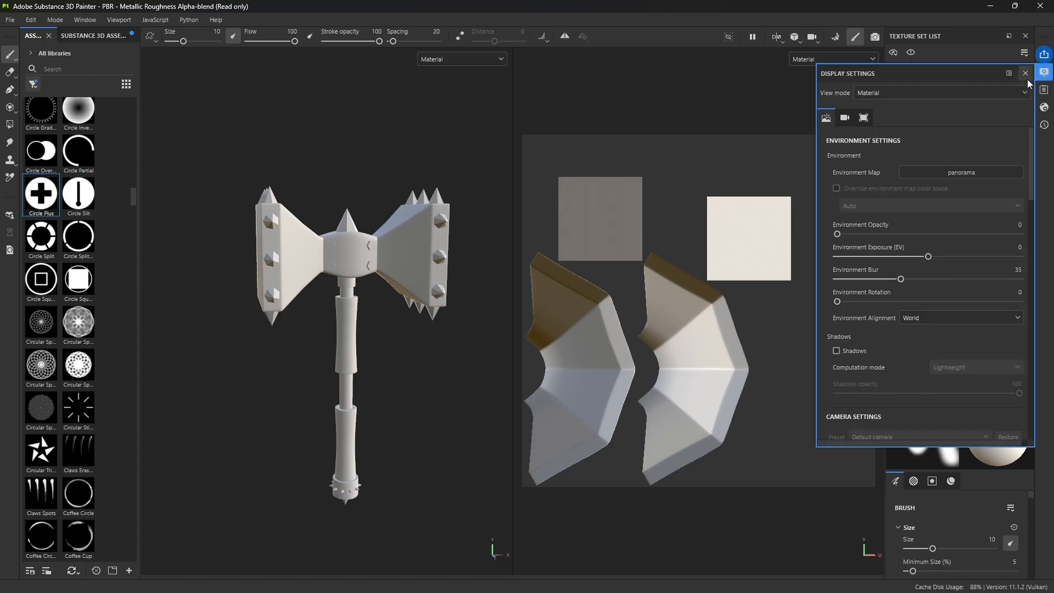
{"action": "left_click", "coordinate": [932, 91]}
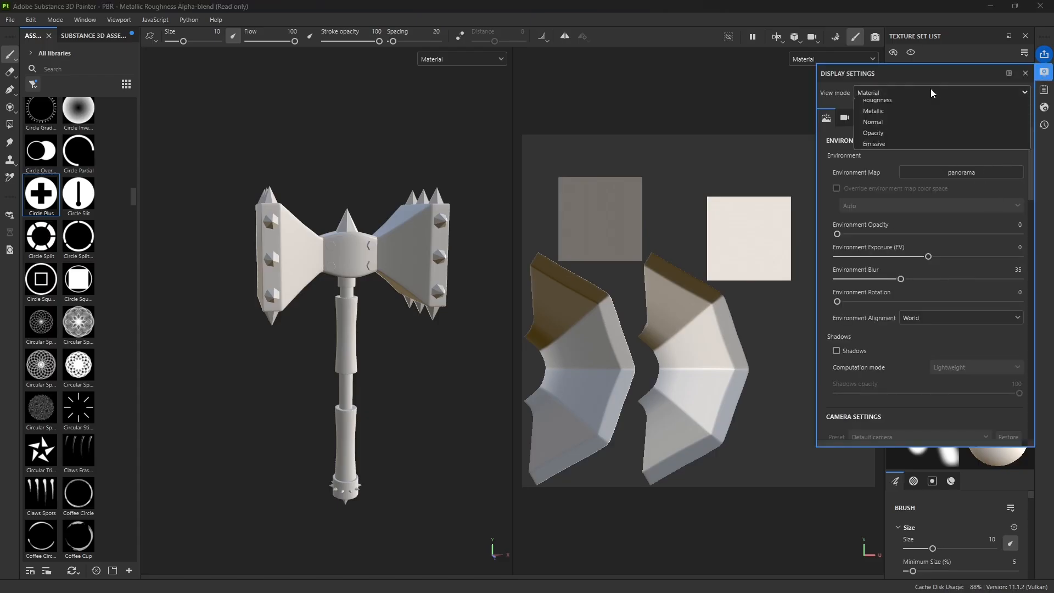
{"action": "left_click", "coordinate": [946, 93]}
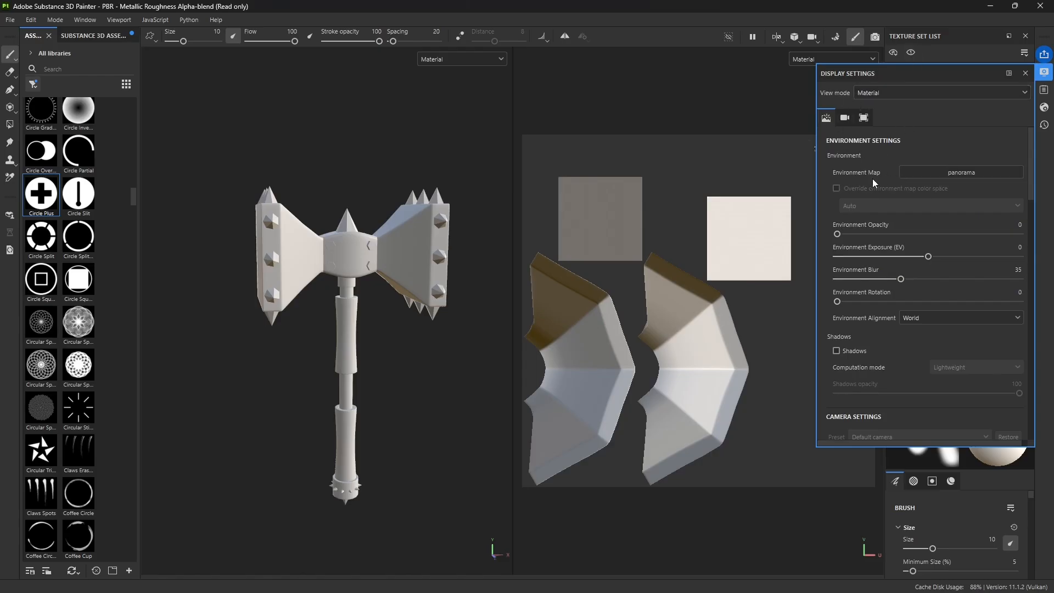
{"action": "left_click", "coordinate": [961, 175]}
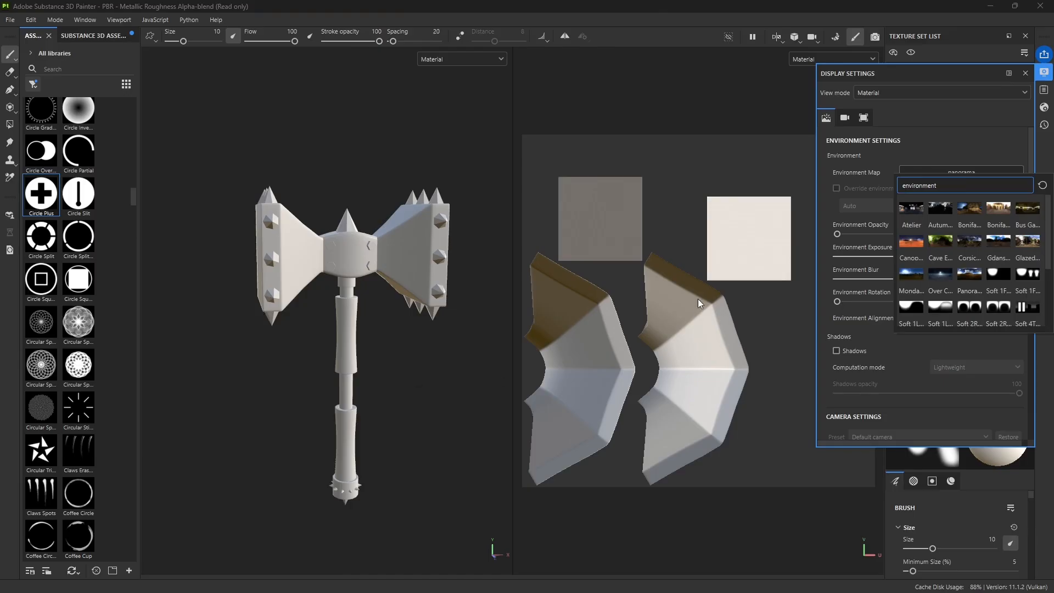
{"action": "scroll", "coordinate": [935, 253], "scroll_direction": "down", "scroll_amount": 3}
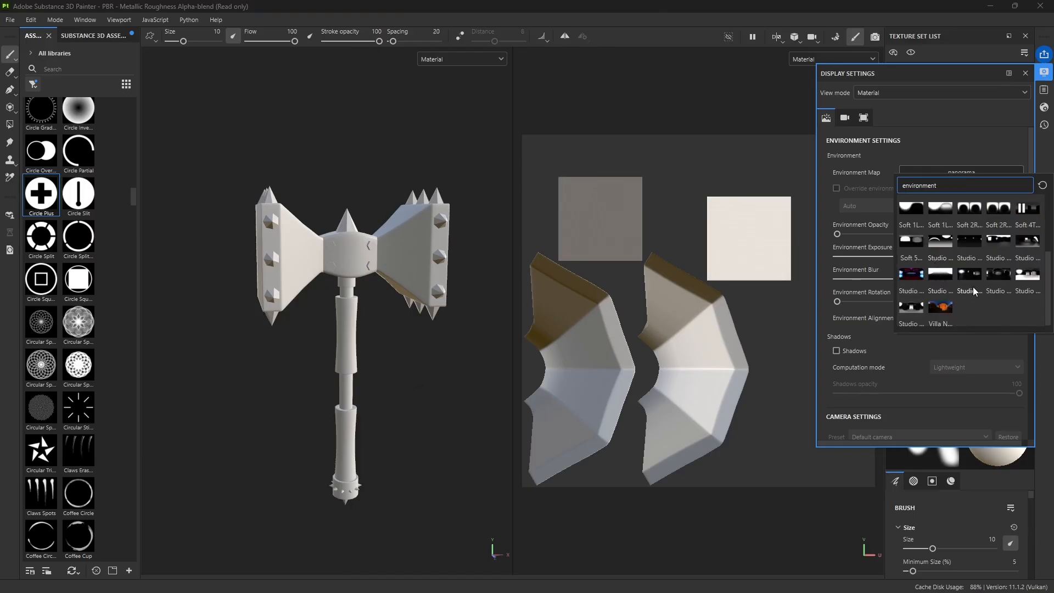
{"action": "left_click", "coordinate": [953, 281]}
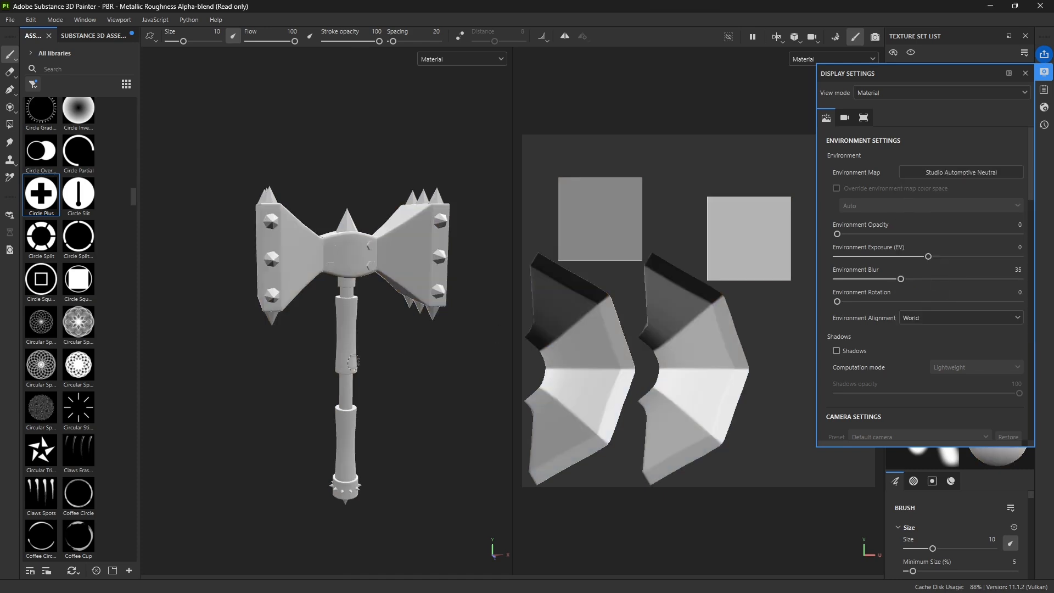
{"action": "left_click_drag", "start_coordinate": [405, 363], "coordinate": [322, 339], "text": "alt"}
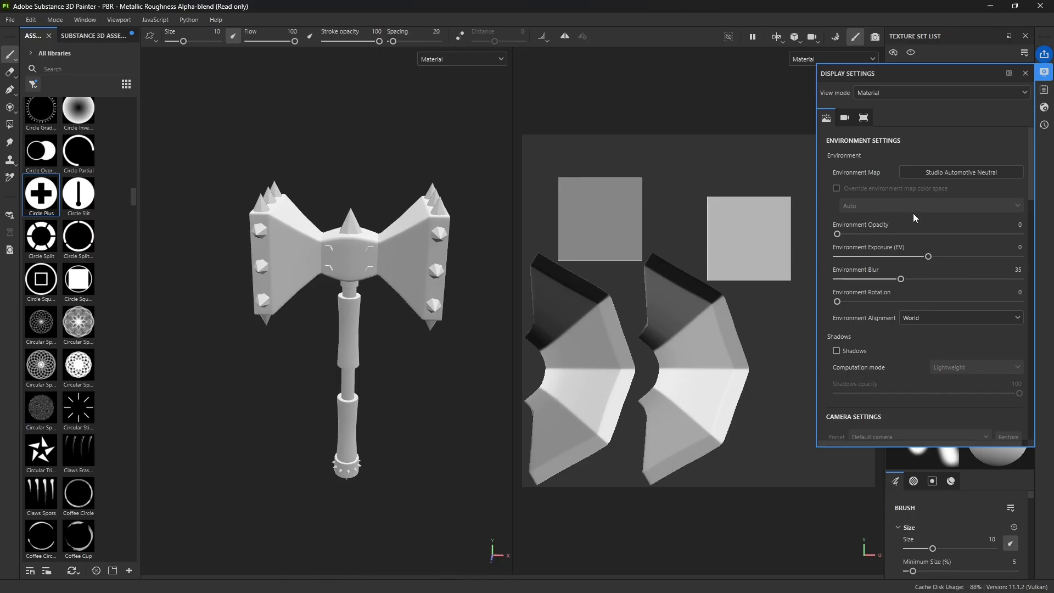
{"action": "left_click", "coordinate": [940, 168]}
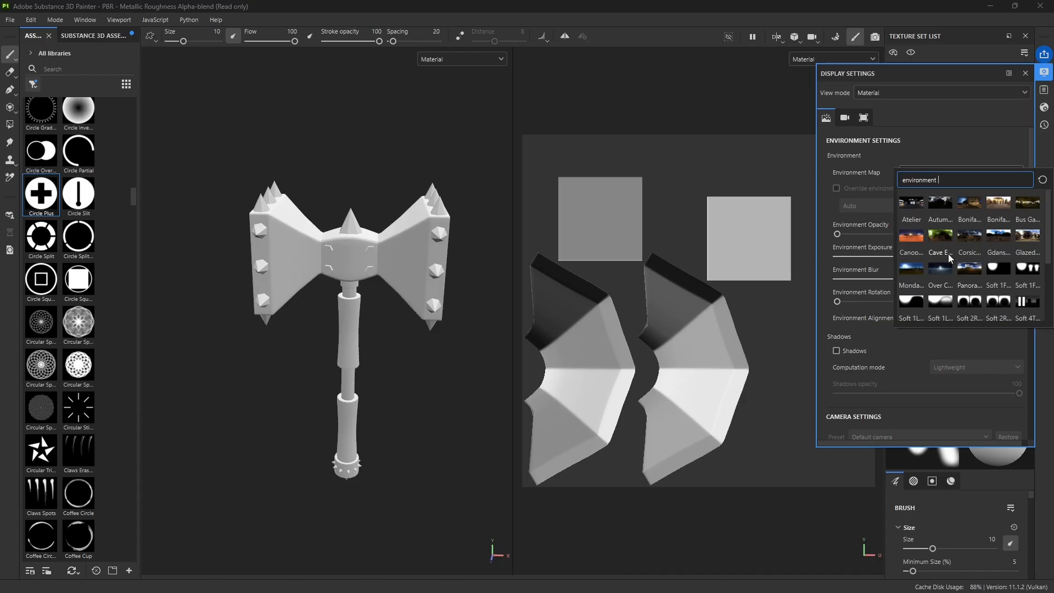
{"action": "mouse_move", "coordinate": [948, 254]}
{"action": "left_click", "coordinate": [884, 321]}
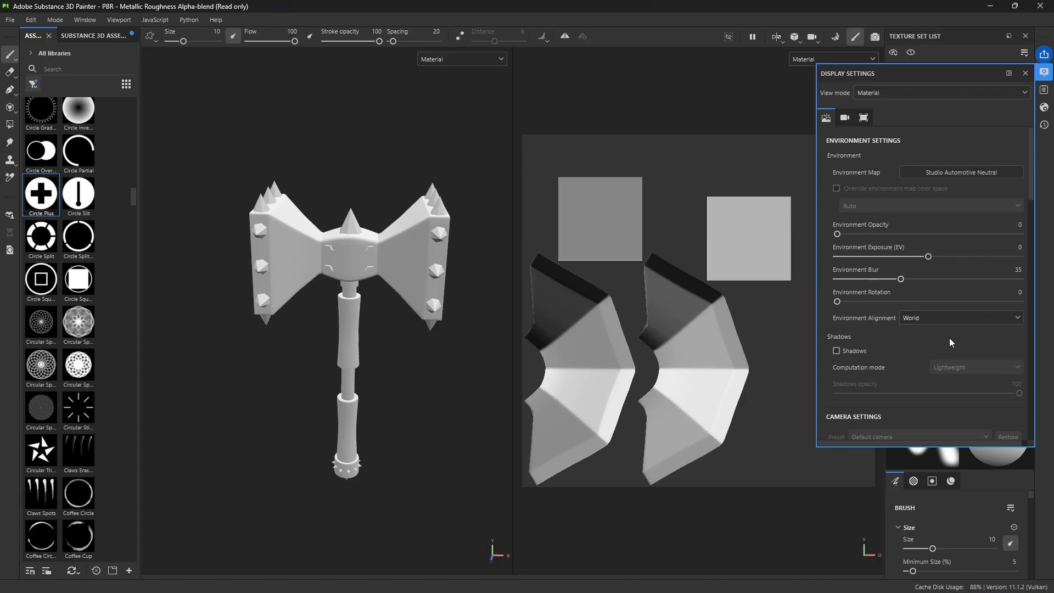
Step: Set the environment alignment to Camera and enable shadows, checking the lighting on the hammer from different angles
{"action": "left_click", "coordinate": [960, 322]}
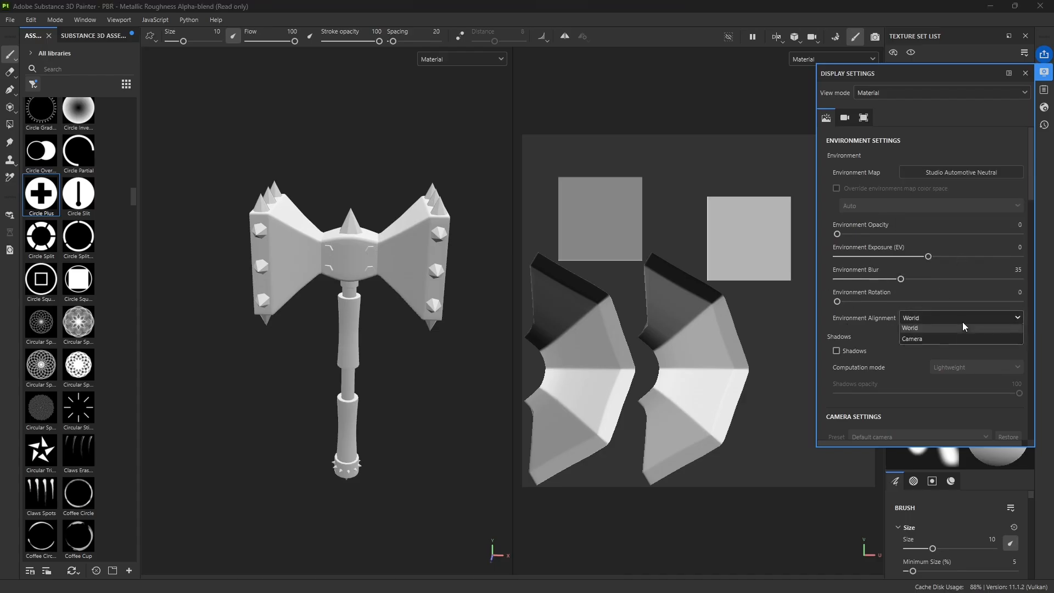
{"action": "left_click", "coordinate": [918, 343]}
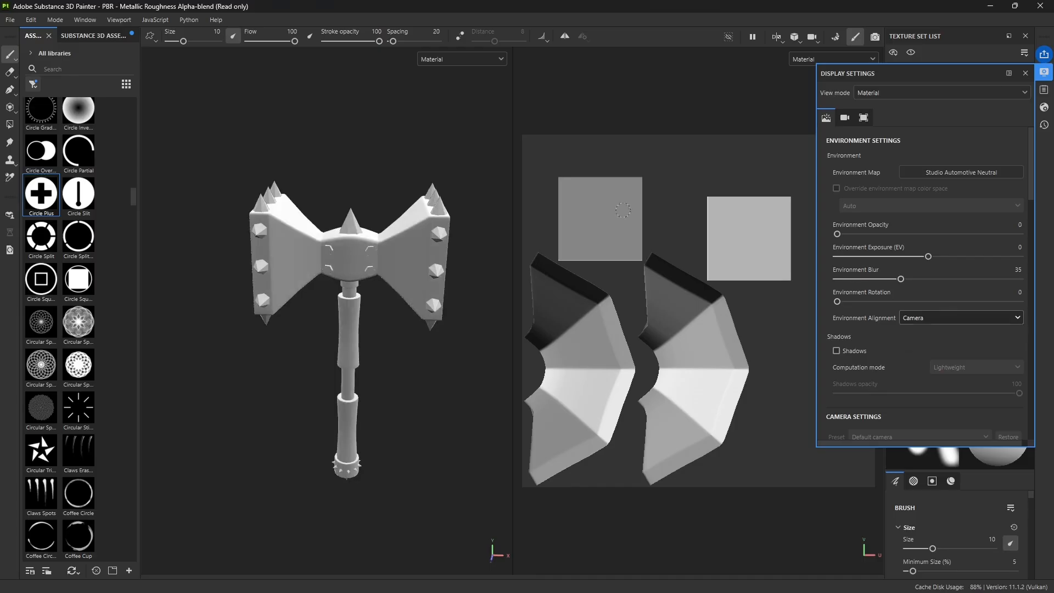
{"action": "left_click_drag", "start_coordinate": [302, 273], "coordinate": [354, 285], "text": "alt"}
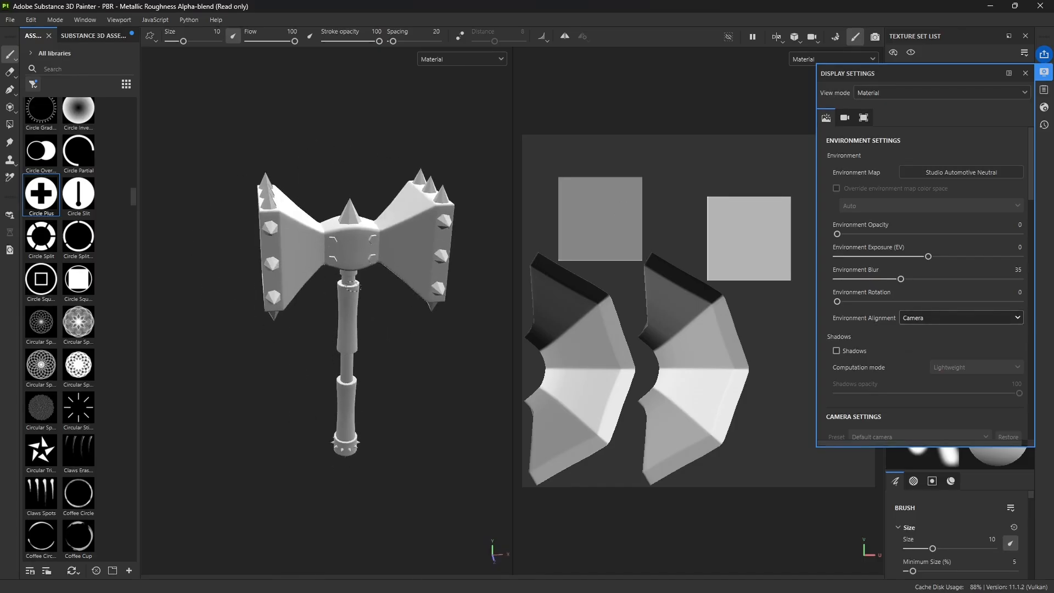
{"action": "left_click_drag", "start_coordinate": [391, 303], "coordinate": [386, 277], "text": "alt"}
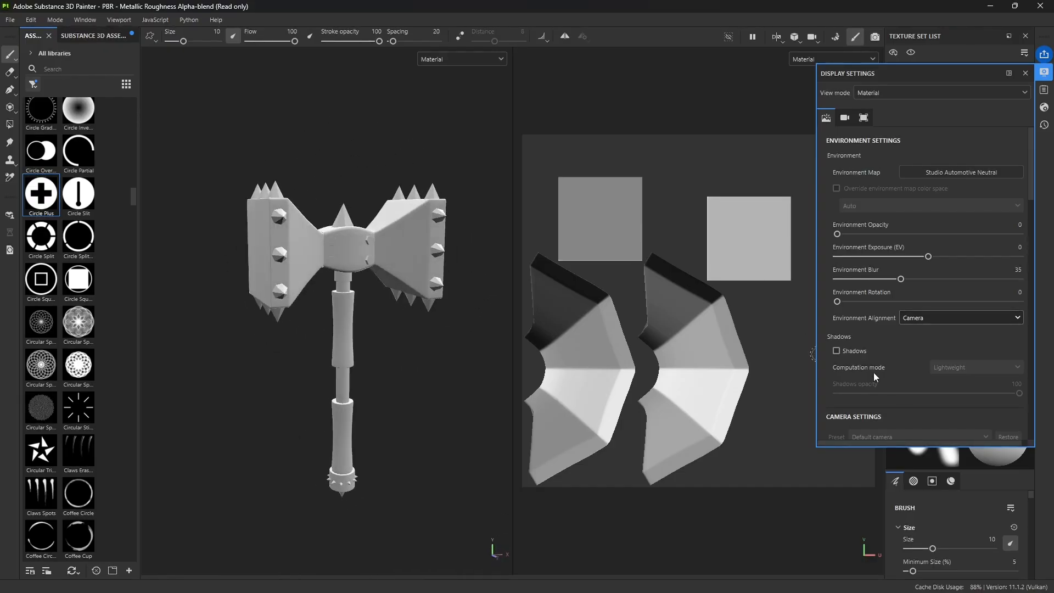
{"action": "left_click", "coordinate": [838, 351]}
{"action": "left_click_drag", "start_coordinate": [431, 384], "coordinate": [404, 355], "text": "alt"}
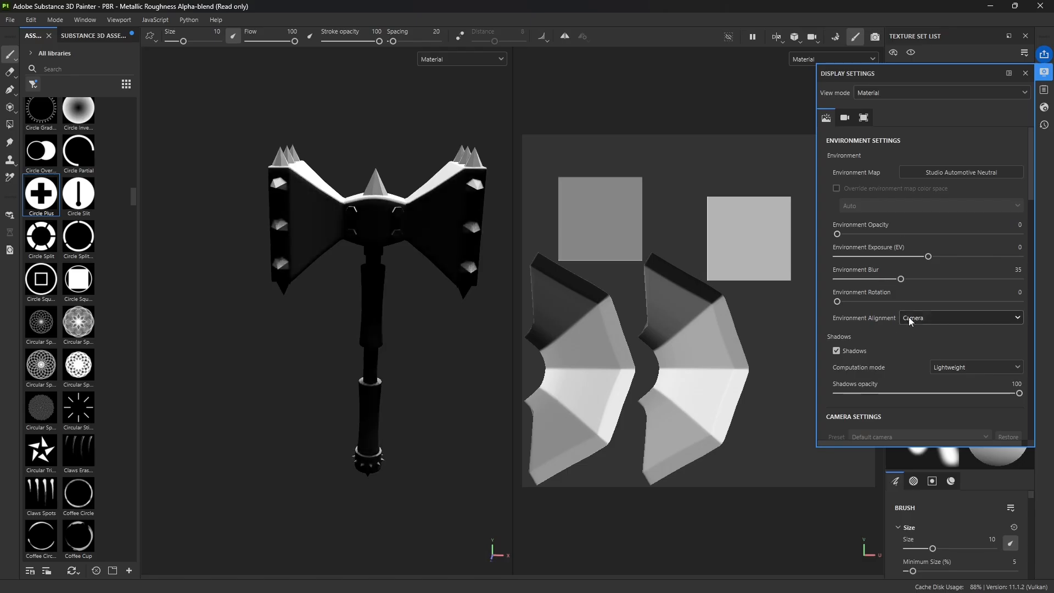
Step: Compare the shadowed hammer under World environment alignment with Camera alignment, ending on Camera
{"action": "left_click", "coordinate": [910, 317]}
{"action": "left_click", "coordinate": [921, 341]}
{"action": "left_click", "coordinate": [912, 318]}
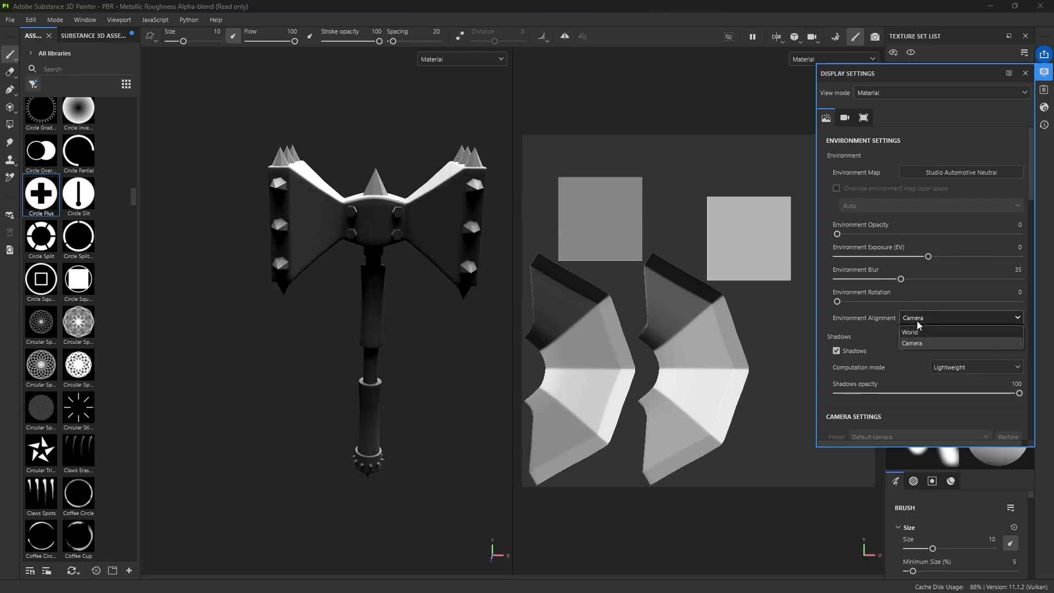
{"action": "left_click", "coordinate": [915, 332]}
{"action": "left_click_drag", "start_coordinate": [319, 267], "coordinate": [364, 333], "text": "alt"}
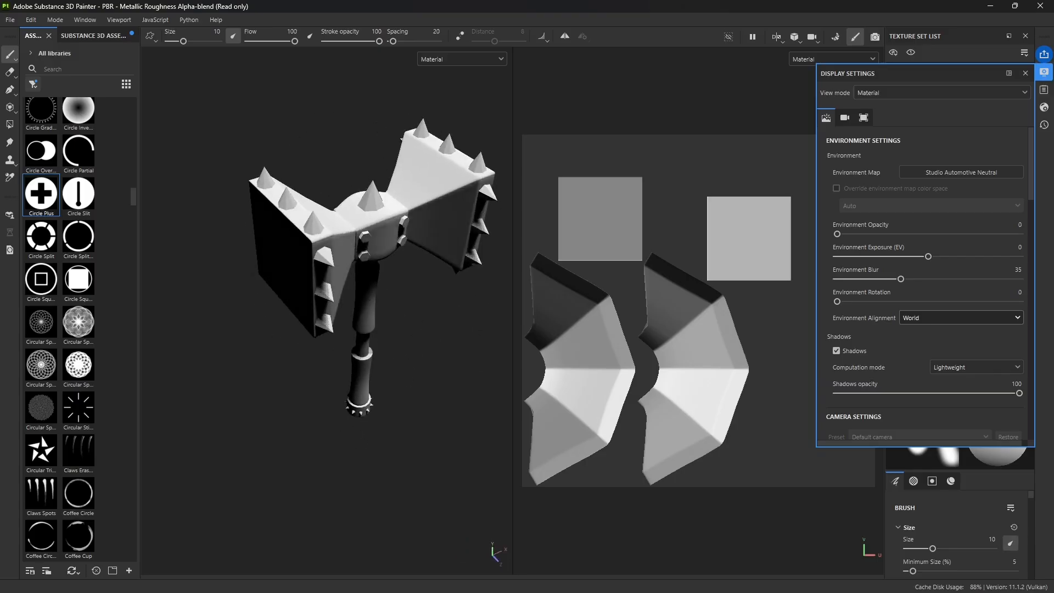
{"action": "left_click", "coordinate": [936, 318]}
{"action": "left_click", "coordinate": [916, 346]}
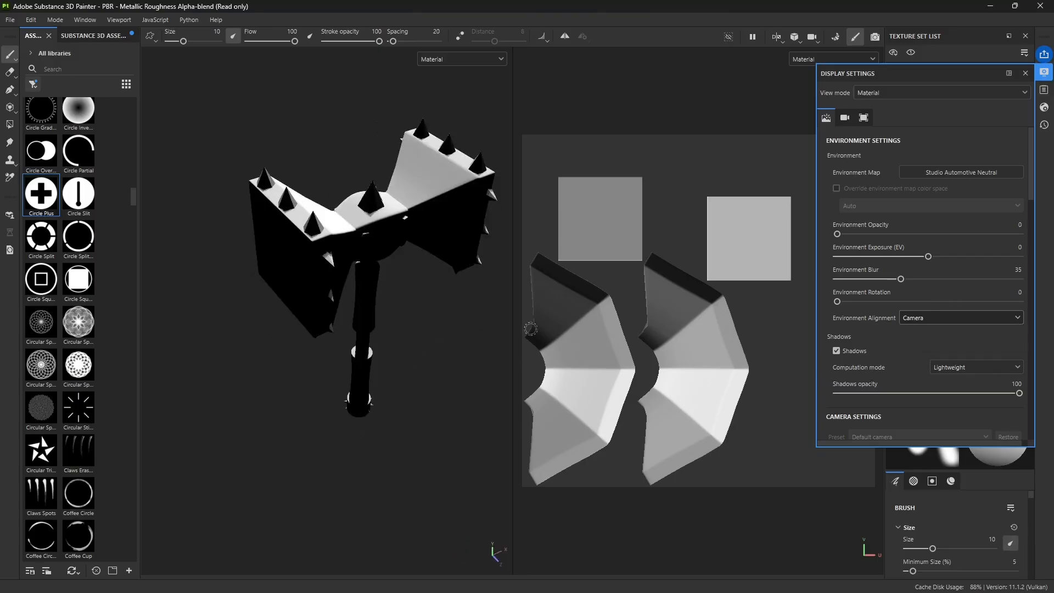
Step: Rotate the environment lighting to 108 and set the shadows opacity to 50 while viewing the hammer from several angles
{"action": "left_click_drag", "start_coordinate": [367, 266], "coordinate": [362, 231], "text": "alt"}
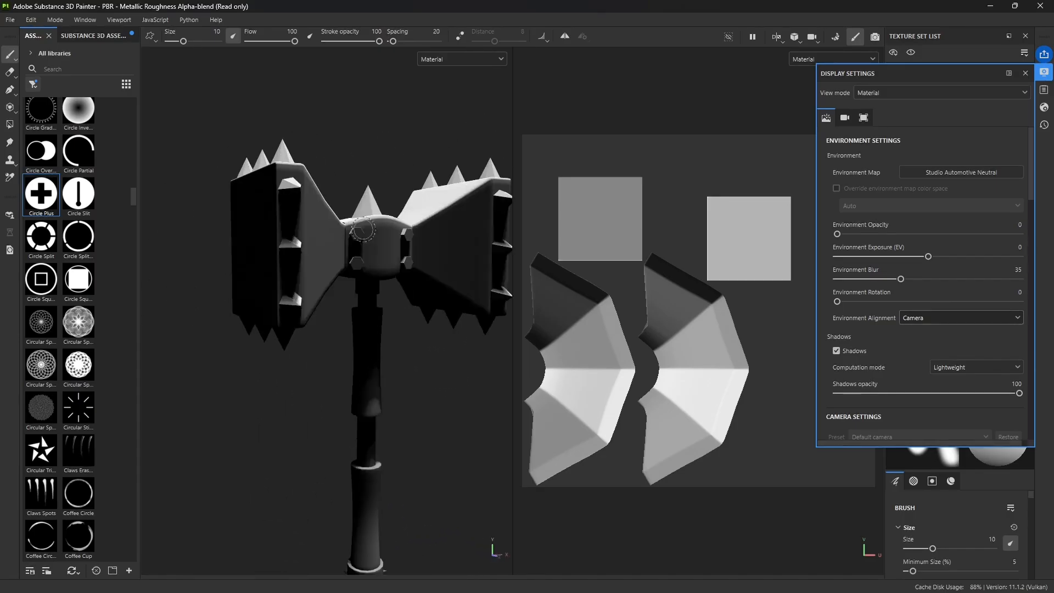
{"action": "right_click_drag", "start_coordinate": [362, 231], "coordinate": [459, 291], "text": "shift"}
{"action": "mouse_move", "coordinate": [357, 323]}
{"action": "left_mouse_down", "text": "alt"}
{"action": "mouse_move", "coordinate": [476, 395]}
{"action": "mouse_move", "coordinate": [348, 317]}
{"action": "mouse_move", "coordinate": [423, 372]}
{"action": "mouse_move", "coordinate": [357, 307]}
{"action": "mouse_move", "coordinate": [283, 261]}
{"action": "mouse_move", "coordinate": [395, 296]}
{"action": "left_mouse_up", "text": "alt"}
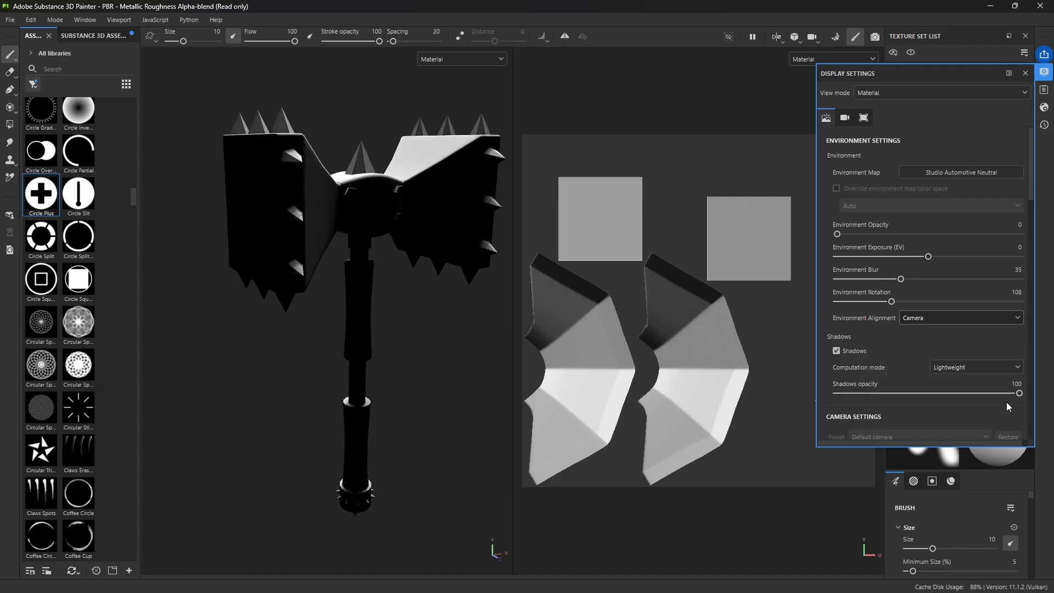
{"action": "left_click_drag", "start_coordinate": [1019, 393], "coordinate": [928, 398]}
{"action": "left_click_drag", "start_coordinate": [296, 302], "coordinate": [345, 295], "text": "alt"}
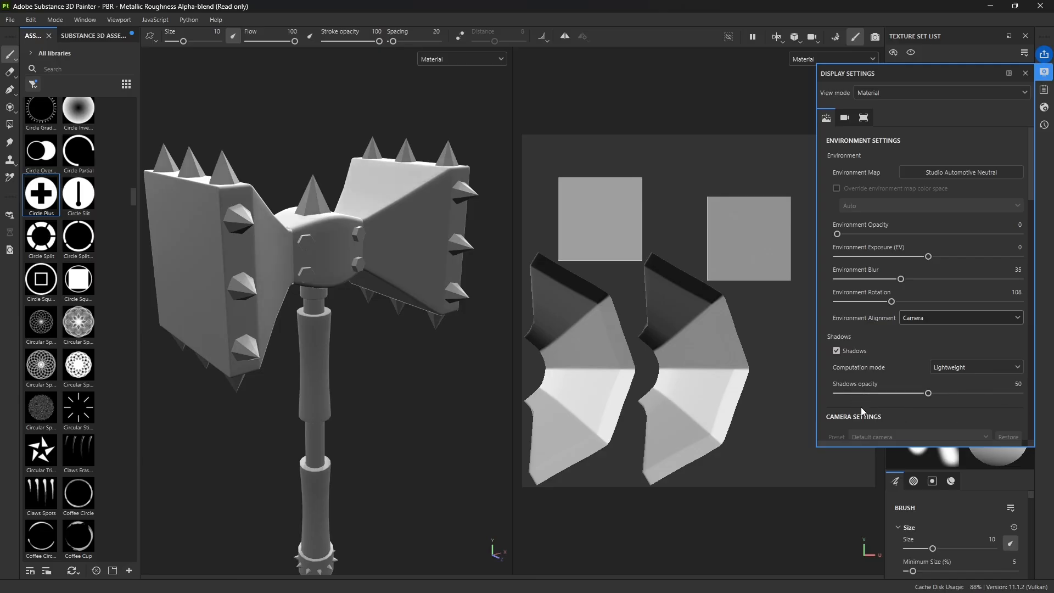
Step: Set the camera's focal length to 120 mm and bring the whole hammer back into frame
{"action": "scroll", "coordinate": [861, 407], "scroll_direction": "down", "scroll_amount": 4}
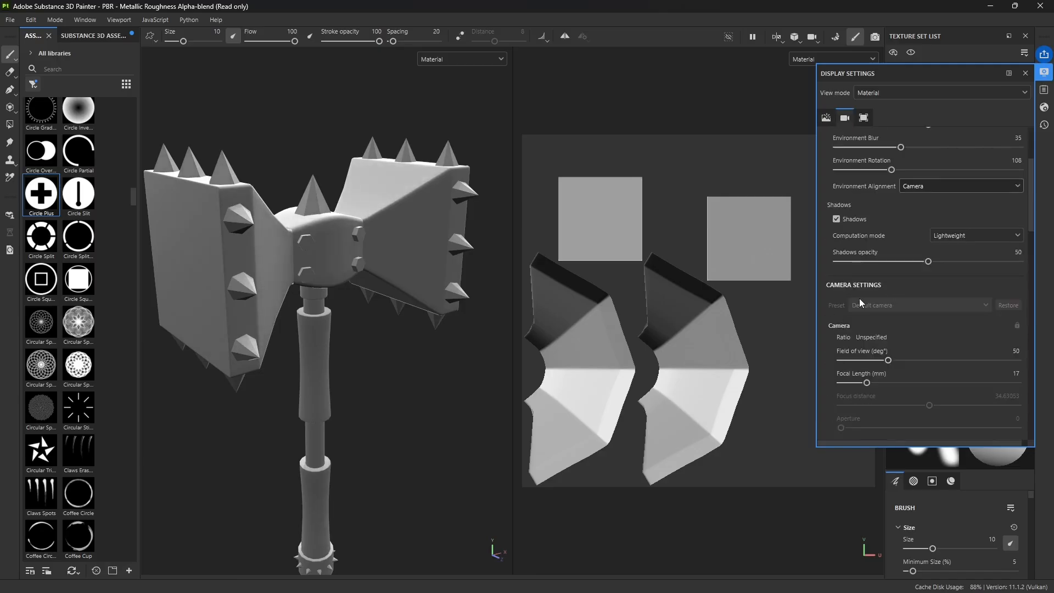
{"action": "scroll", "coordinate": [832, 340], "scroll_direction": "down", "scroll_amount": 1}
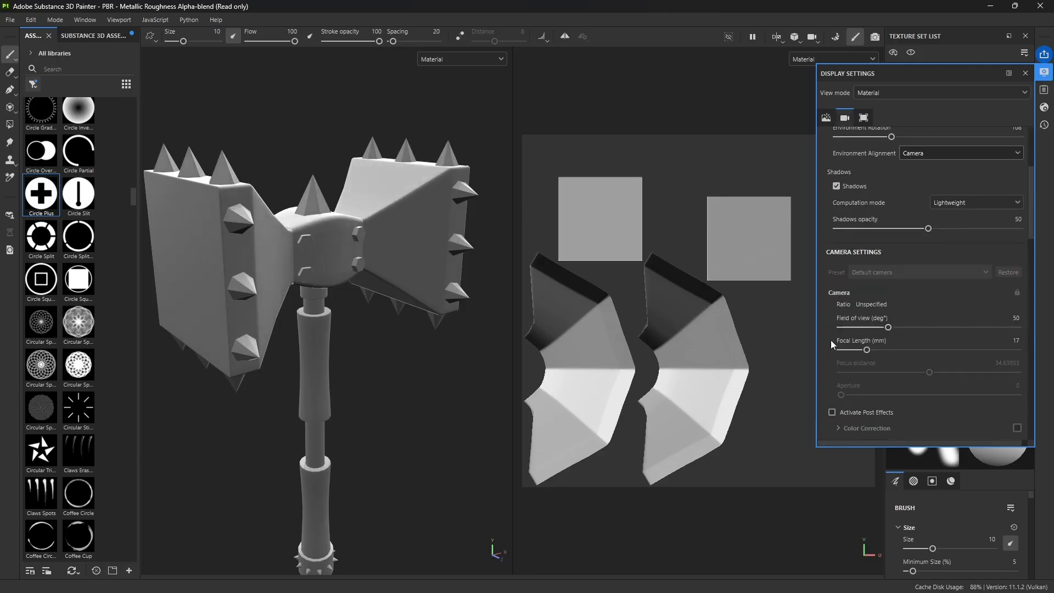
{"action": "double_click", "coordinate": [1017, 341]}
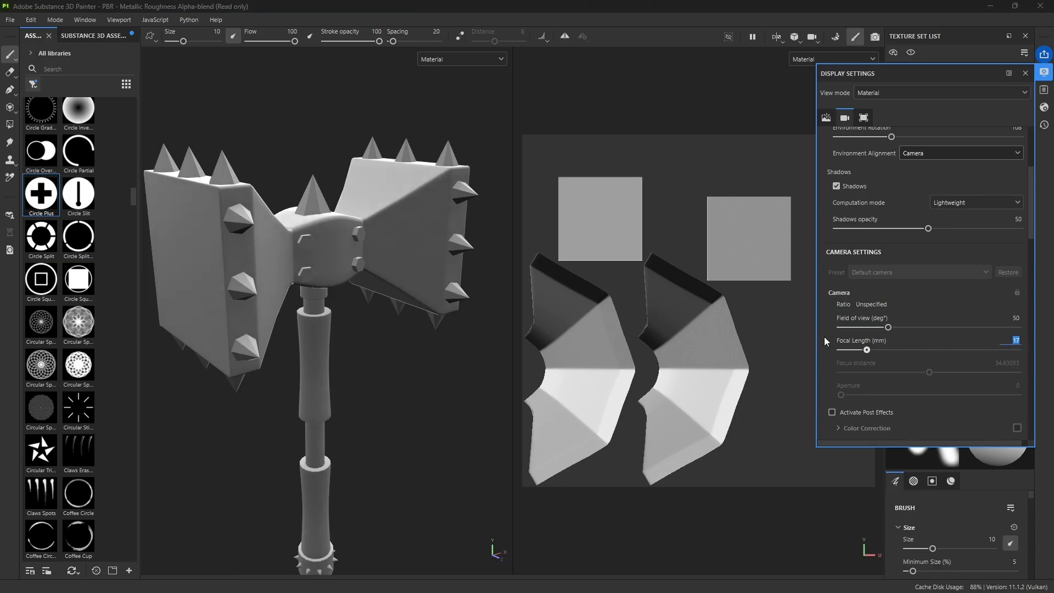
{"action": "type", "text": "120"}
{"action": "key", "text": "Return"}
{"action": "scroll", "coordinate": [333, 287], "scroll_direction": "down", "scroll_amount": 5}
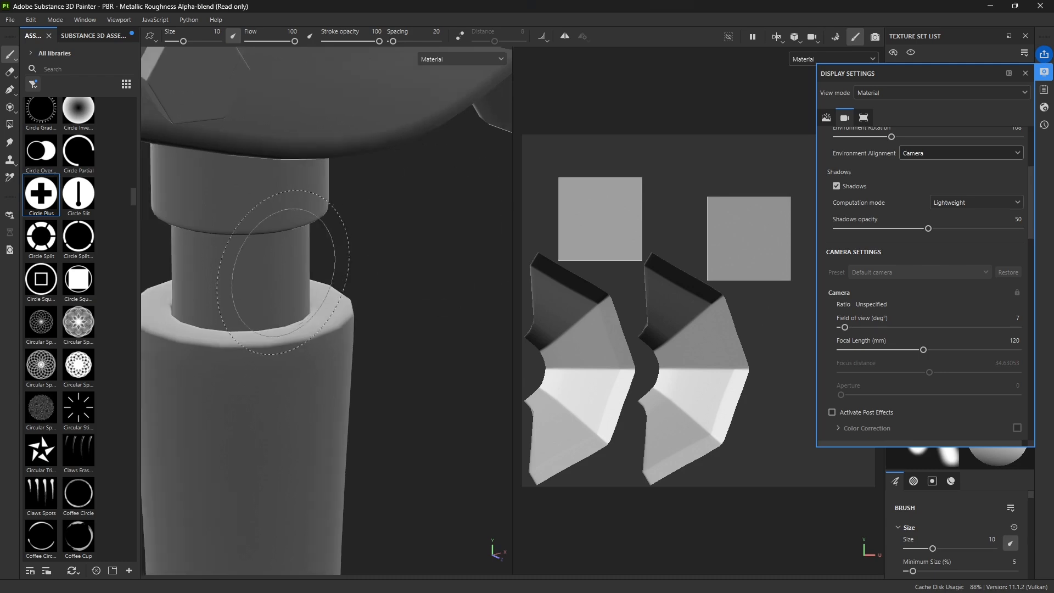
{"action": "scroll", "coordinate": [333, 287], "scroll_direction": "down", "scroll_amount": 5}
{"action": "left_click_drag", "start_coordinate": [337, 277], "coordinate": [436, 383], "text": "alt"}
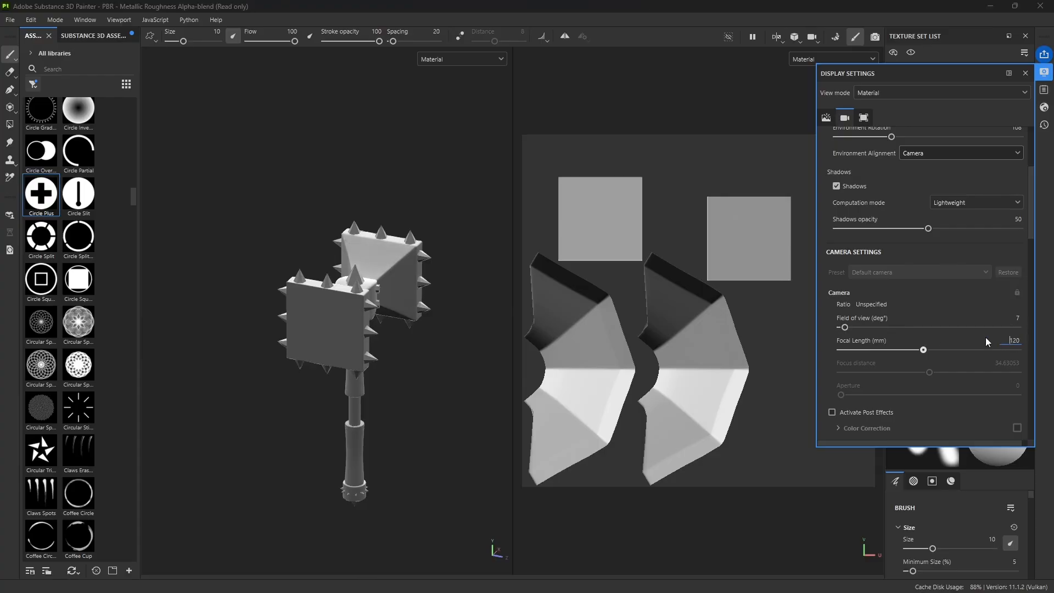
Step: Set the camera's focal length to 50 mm, reframe the hammer and close the display settings
{"action": "double_click", "coordinate": [1011, 342]}
{"action": "type", "text": "50"}
{"action": "key", "text": "Return"}
{"action": "scroll", "coordinate": [315, 329], "scroll_direction": "up", "scroll_amount": 8}
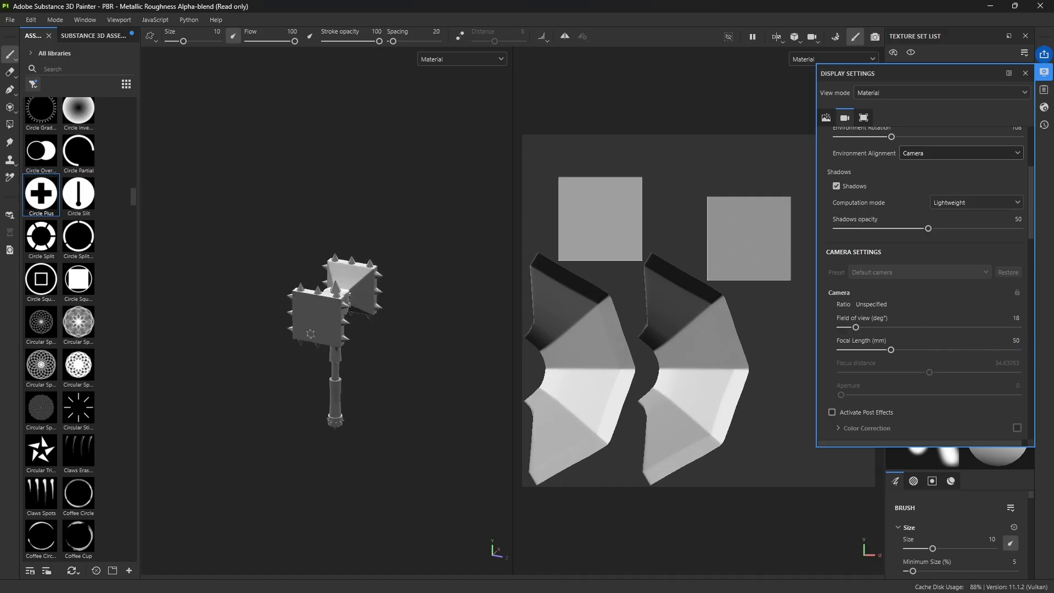
{"action": "left_click_drag", "start_coordinate": [391, 329], "coordinate": [450, 352], "text": "alt"}
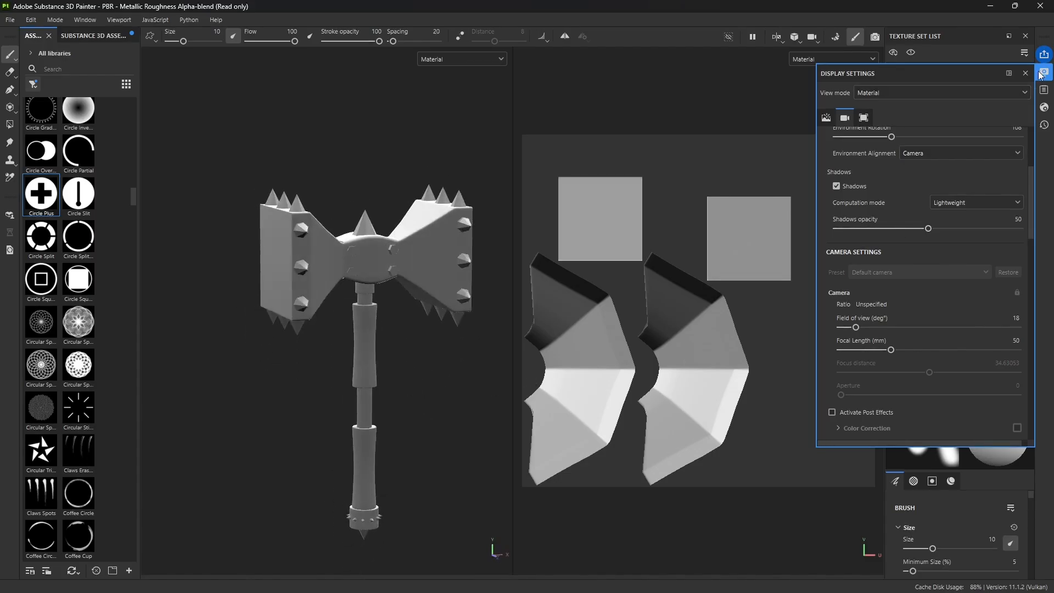
{"action": "left_click", "coordinate": [1025, 73]}
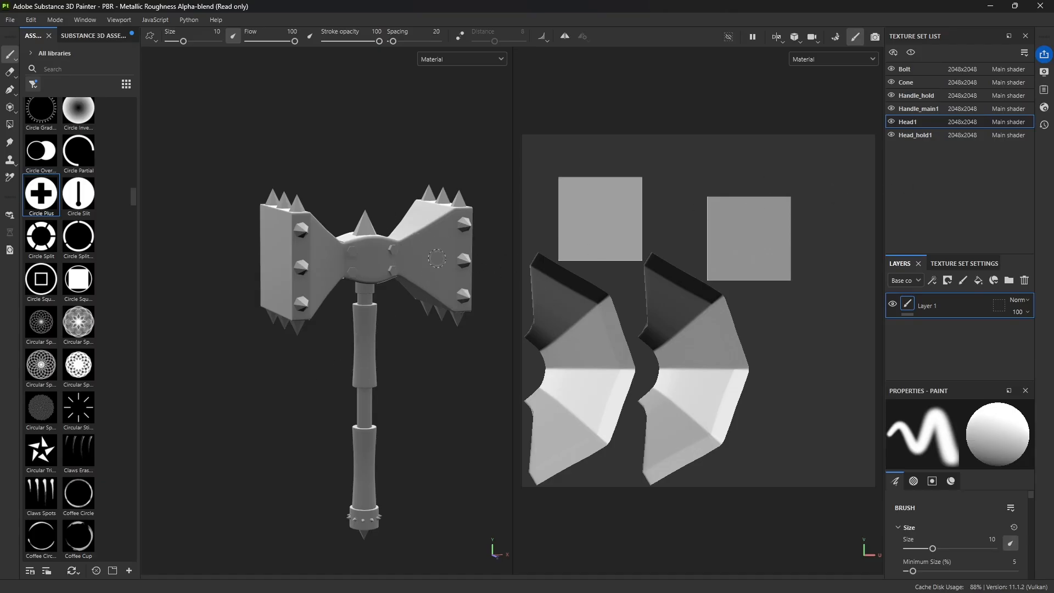
{"action": "mouse_move", "coordinate": [442, 260]}
{"action": "left_mouse_down", "text": "alt"}
{"action": "mouse_move", "coordinate": [410, 281]}
{"action": "mouse_move", "coordinate": [449, 256]}
{"action": "left_mouse_up", "text": "alt"}
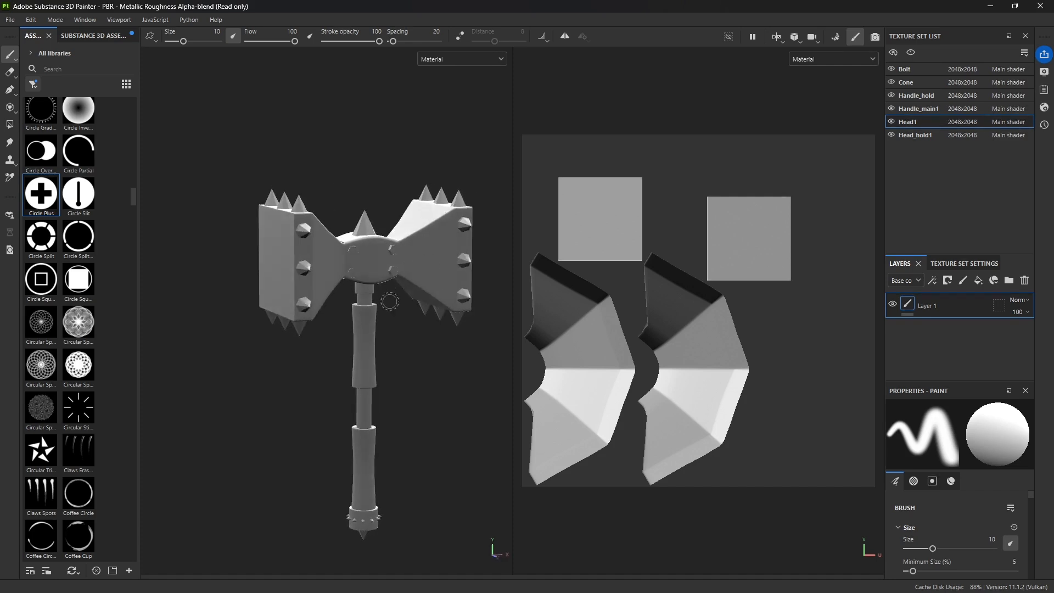
{"action": "left_click_drag", "start_coordinate": [390, 301], "coordinate": [411, 331], "text": "alt"}
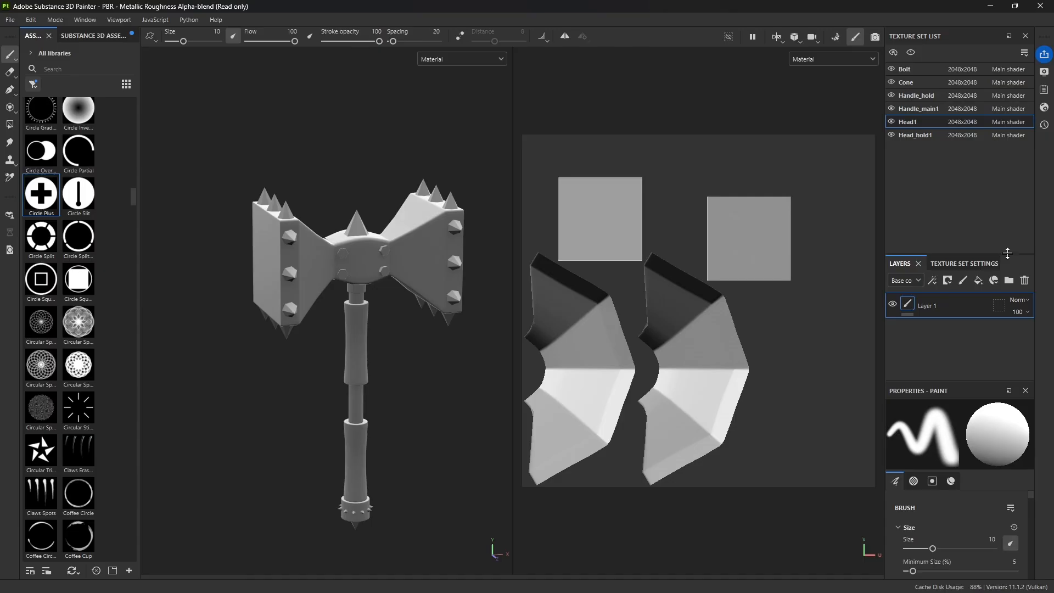
Step: Enlarge the layer stack area and look at Head1's texture set settings before returning to its layers
{"action": "left_click_drag", "start_coordinate": [1007, 253], "coordinate": [1008, 187]}
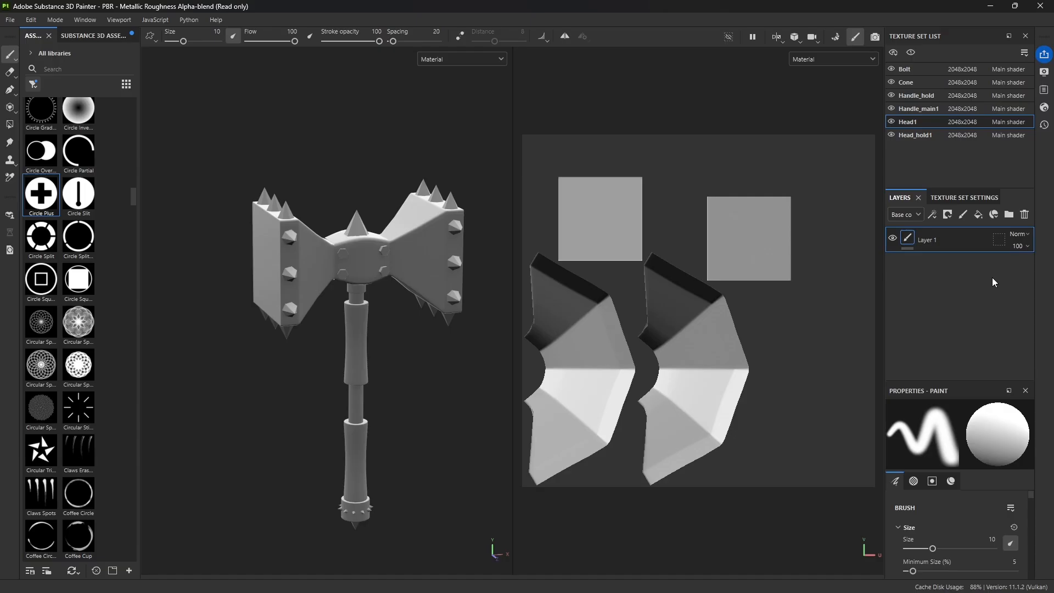
{"action": "left_click", "coordinate": [964, 199]}
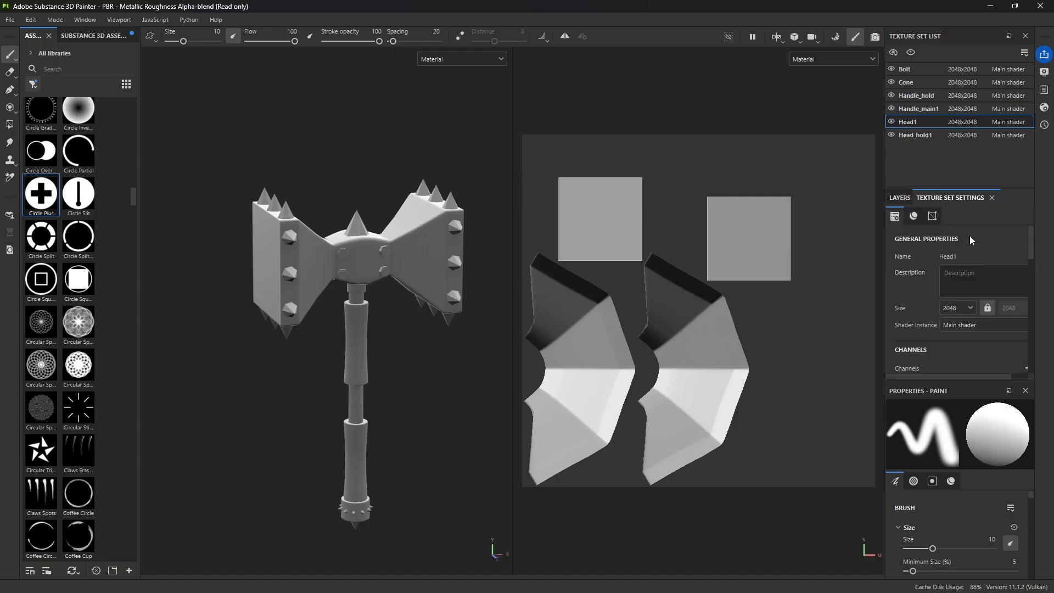
{"action": "left_click", "coordinate": [901, 199]}
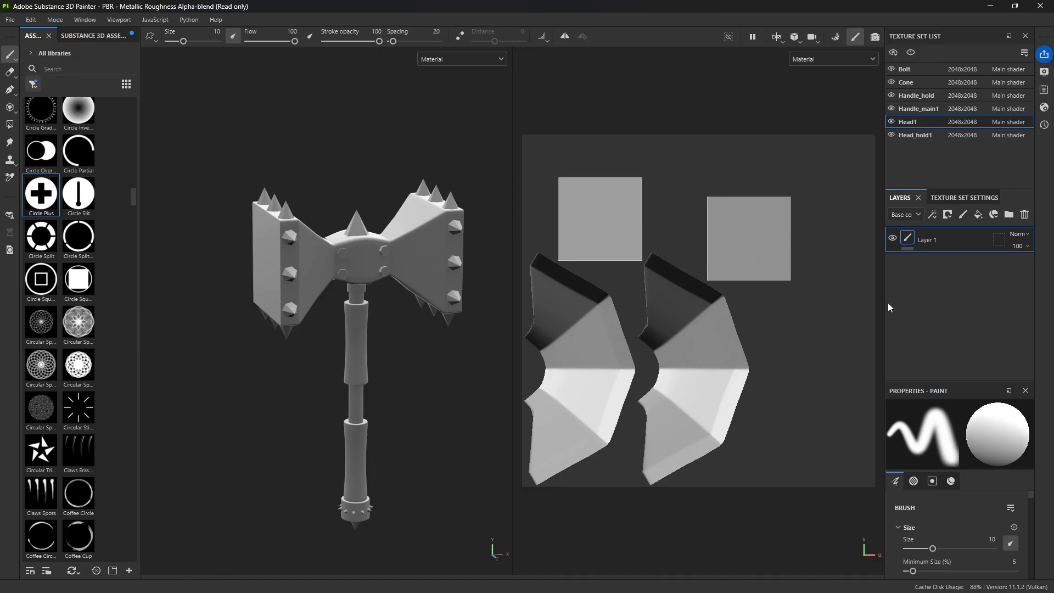
Step: Browse the materials, smart materials and smart masks in the asset library, ending with the smart mask thumbnails
{"action": "left_click", "coordinate": [33, 84]}
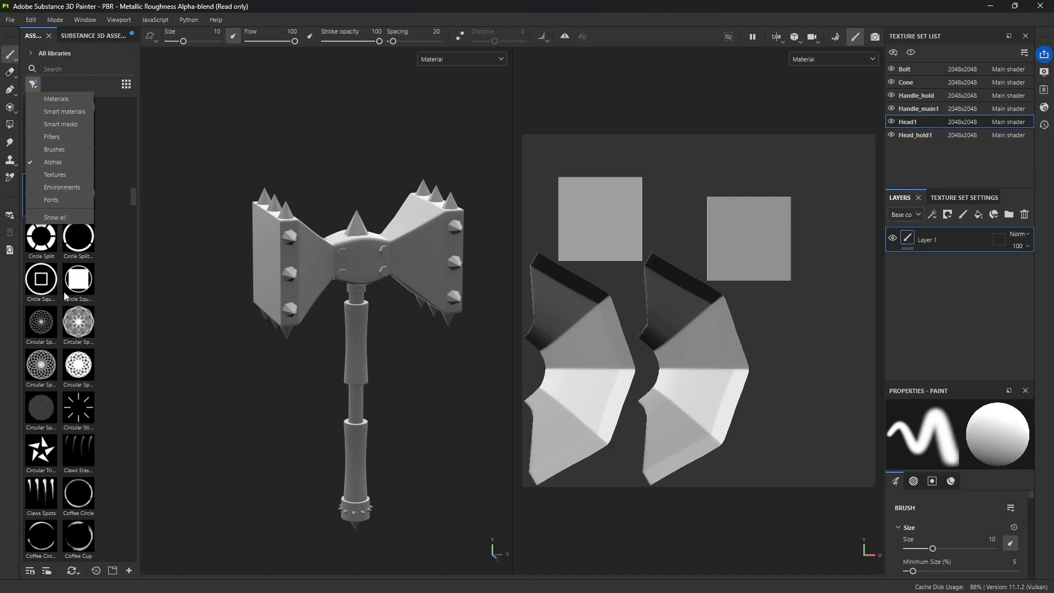
{"action": "left_click", "coordinate": [55, 96]}
{"action": "left_click", "coordinate": [33, 85]}
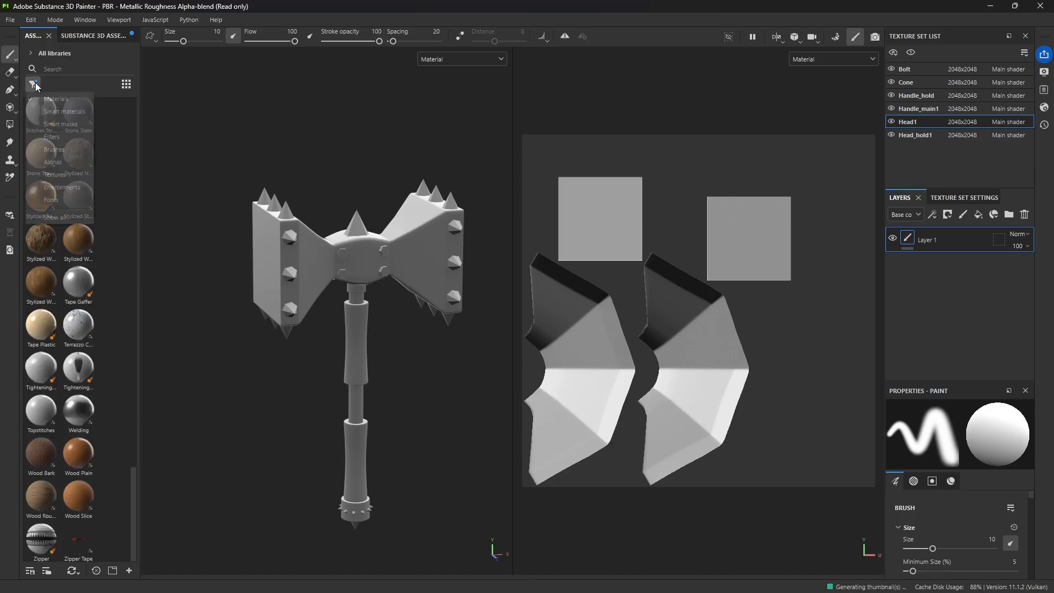
{"action": "left_click", "coordinate": [60, 111]}
{"action": "left_click", "coordinate": [37, 87]}
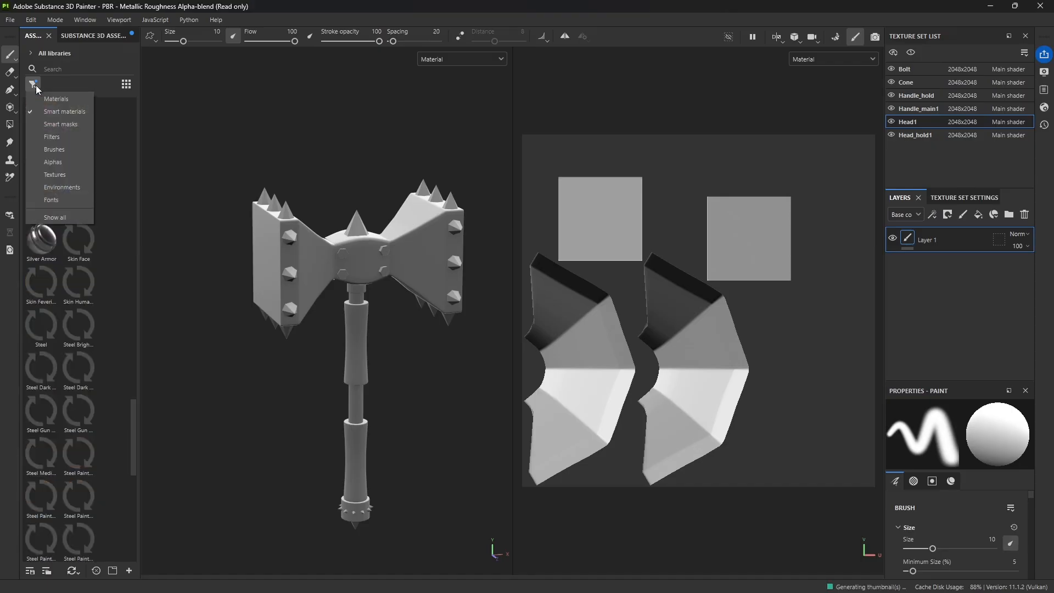
{"action": "left_click", "coordinate": [64, 124]}
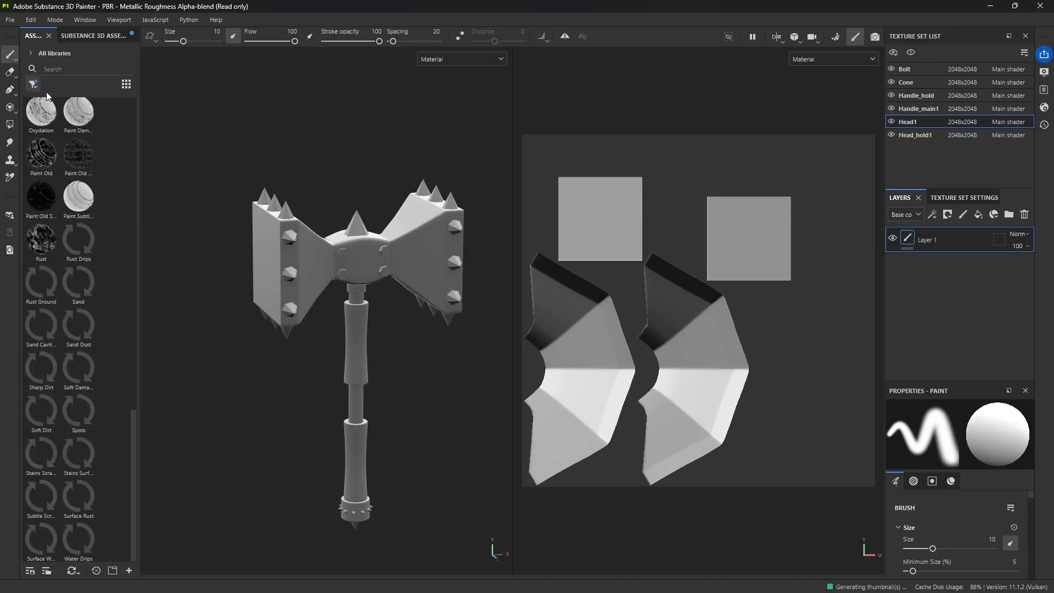
{"action": "left_click", "coordinate": [33, 84]}
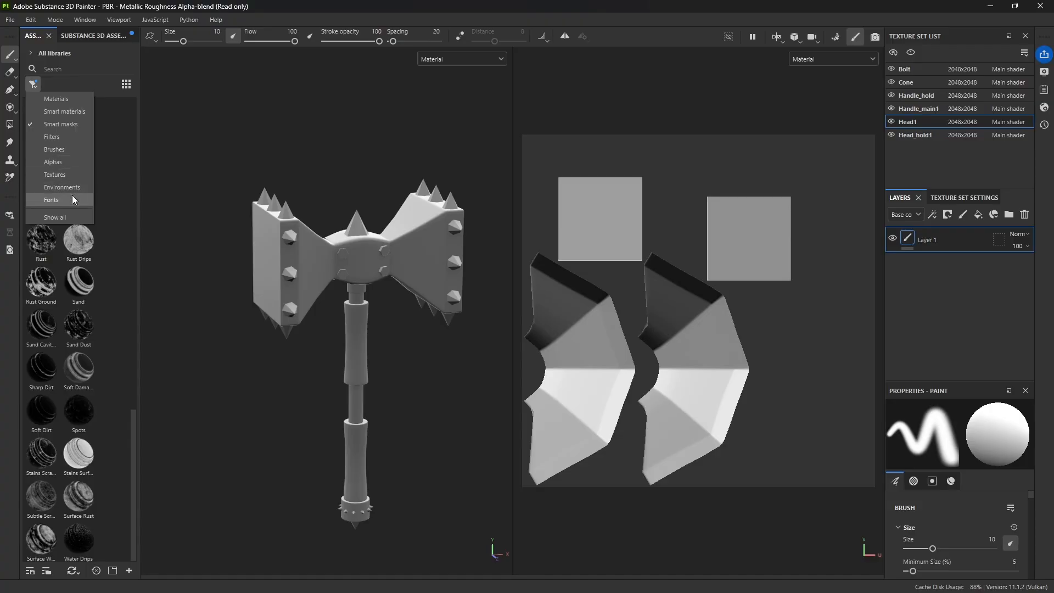
{"action": "left_click", "coordinate": [103, 163]}
{"action": "scroll", "coordinate": [74, 178], "scroll_direction": "up", "scroll_amount": 15}
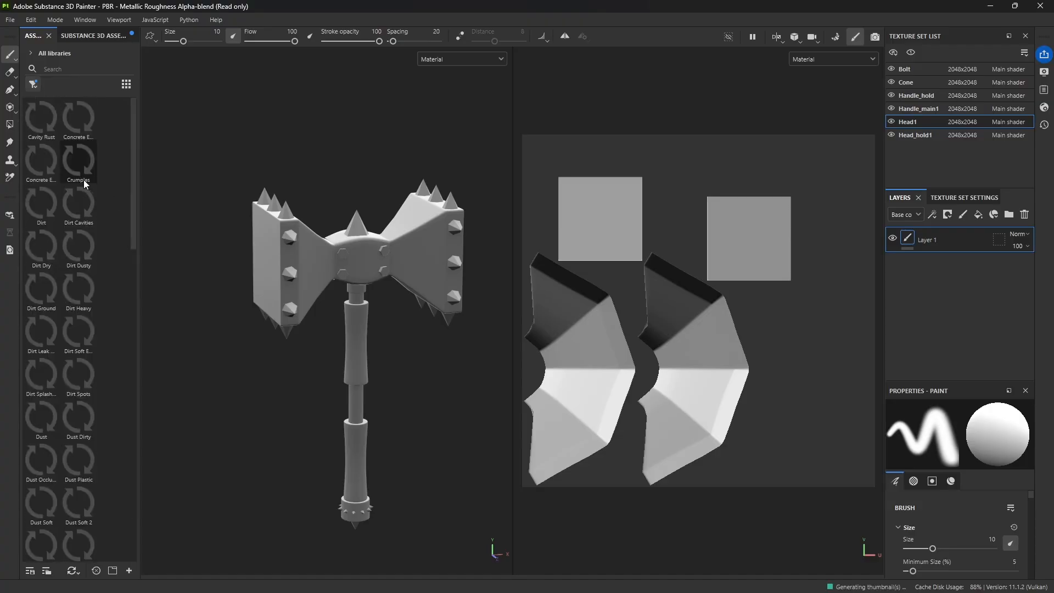
{"action": "mouse_move", "coordinate": [84, 183]}
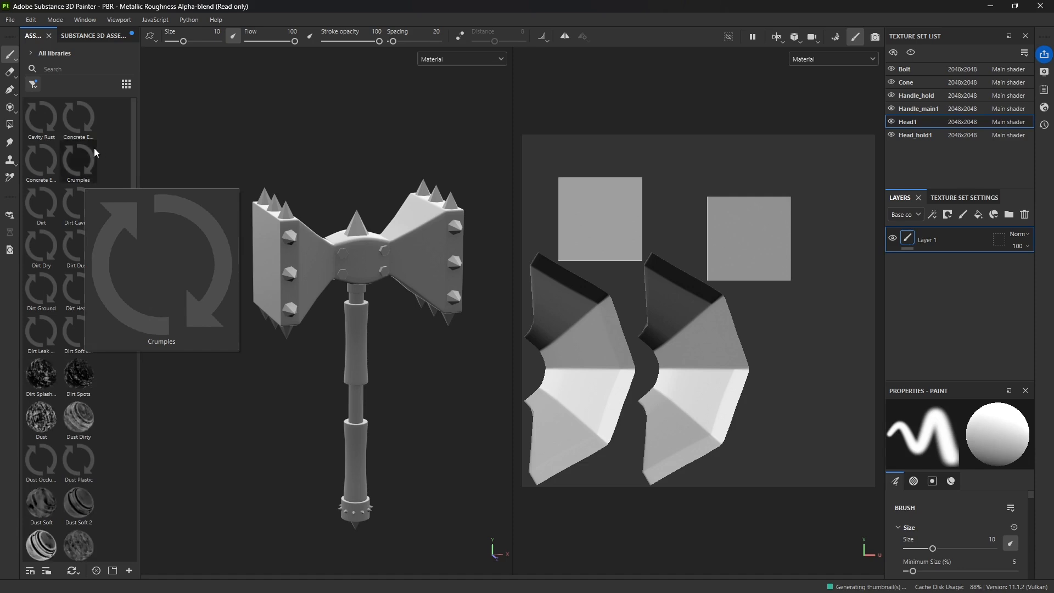
{"action": "mouse_move", "coordinate": [86, 262]}
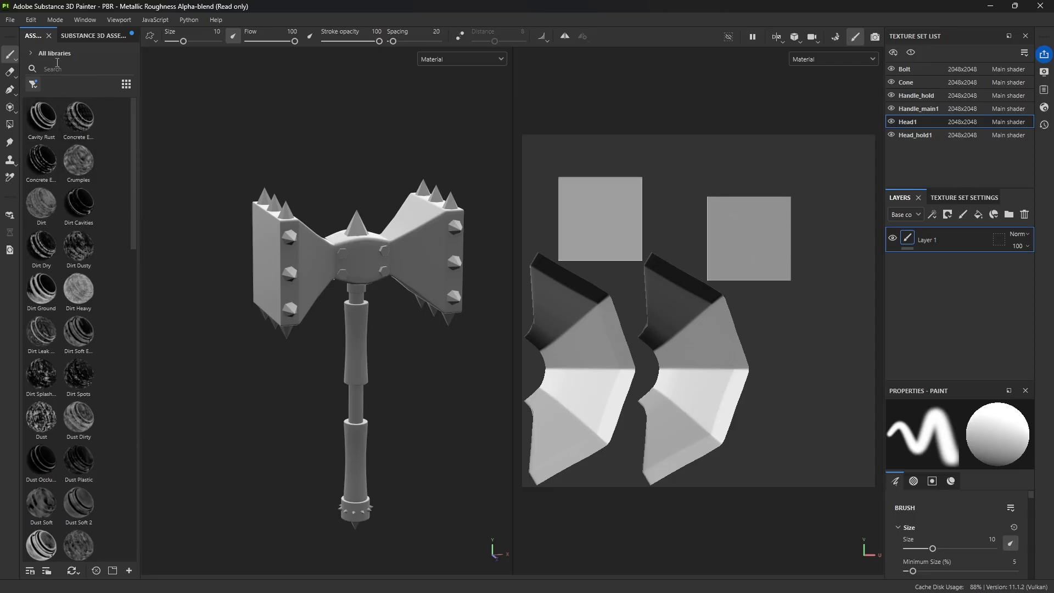
Step: Dock the asset library beneath the 3D and 2D views and filter it to smart materials
{"action": "left_click_drag", "start_coordinate": [29, 36], "coordinate": [518, 587]}
{"action": "left_click_drag", "start_coordinate": [515, 577], "coordinate": [525, 557]}
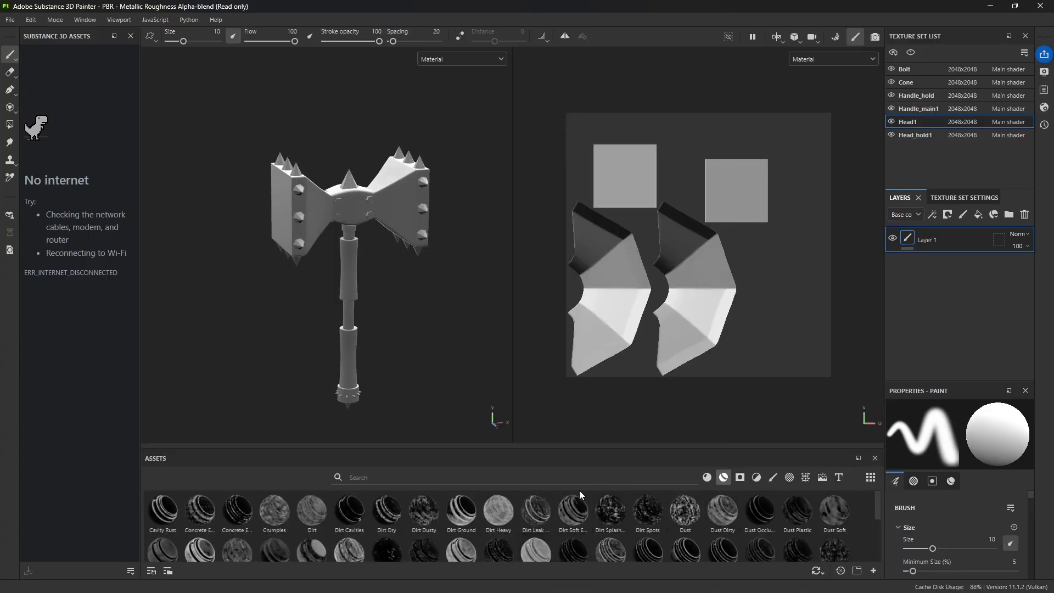
{"action": "left_click", "coordinate": [723, 478]}
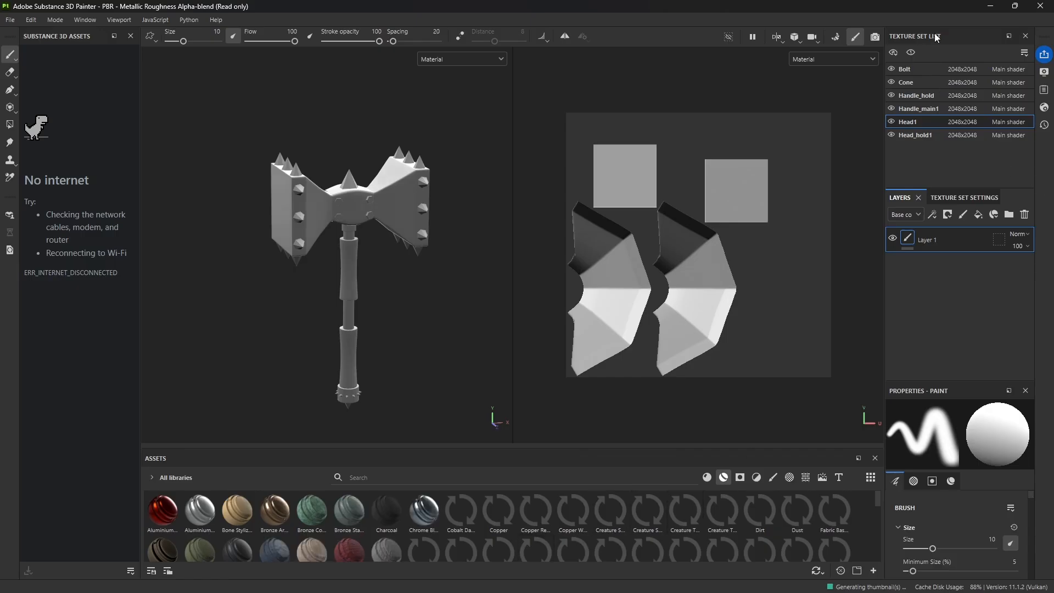
Step: Replace the docked Substance 3D Assets with the texture set list stacked above the texture set settings, and make the asset library taller
{"action": "left_click_drag", "start_coordinate": [947, 34], "coordinate": [86, 41]}
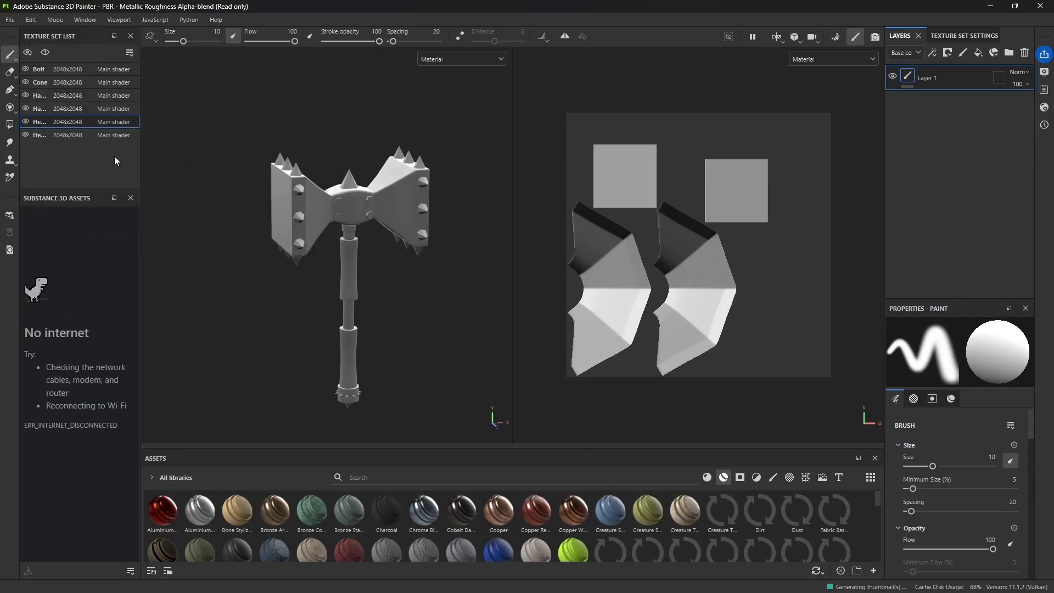
{"action": "left_click", "coordinate": [130, 198]}
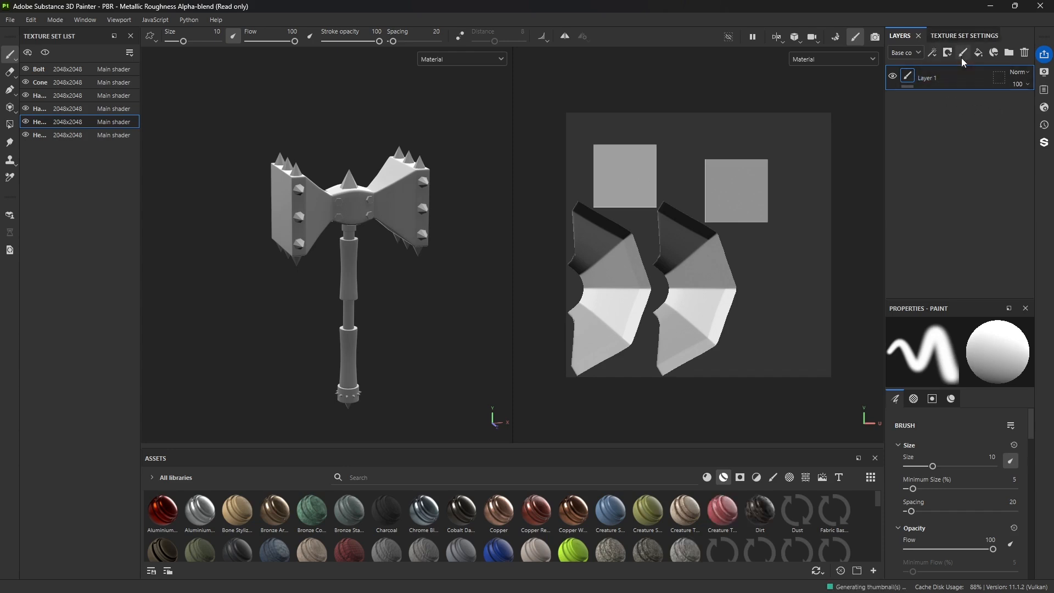
{"action": "left_click", "coordinate": [964, 35]}
{"action": "left_click_drag", "start_coordinate": [965, 35], "coordinate": [74, 492]}
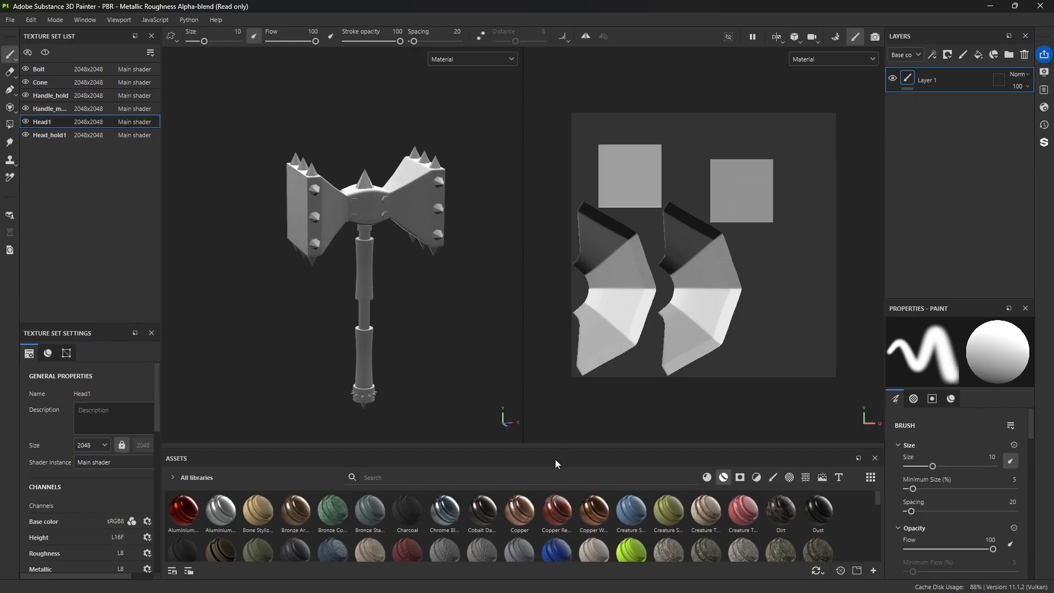
{"action": "left_click_drag", "start_coordinate": [527, 449], "coordinate": [526, 423]}
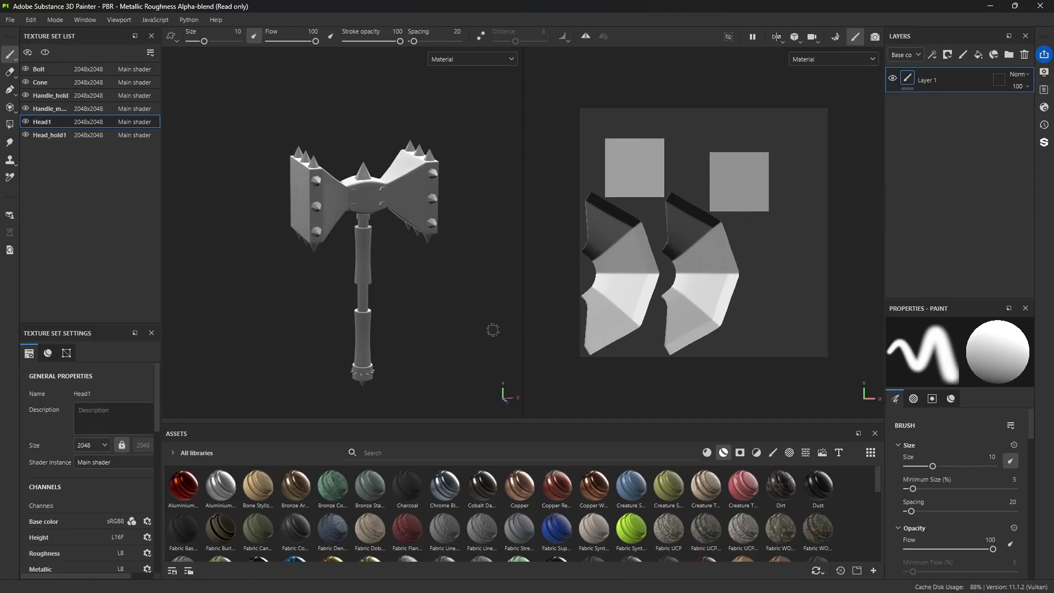
Step: Look through the smart materials and apply Copper Red Bleached to the hammer's Head1 surface
{"action": "scroll", "coordinate": [383, 227], "scroll_direction": "up", "scroll_amount": 5}
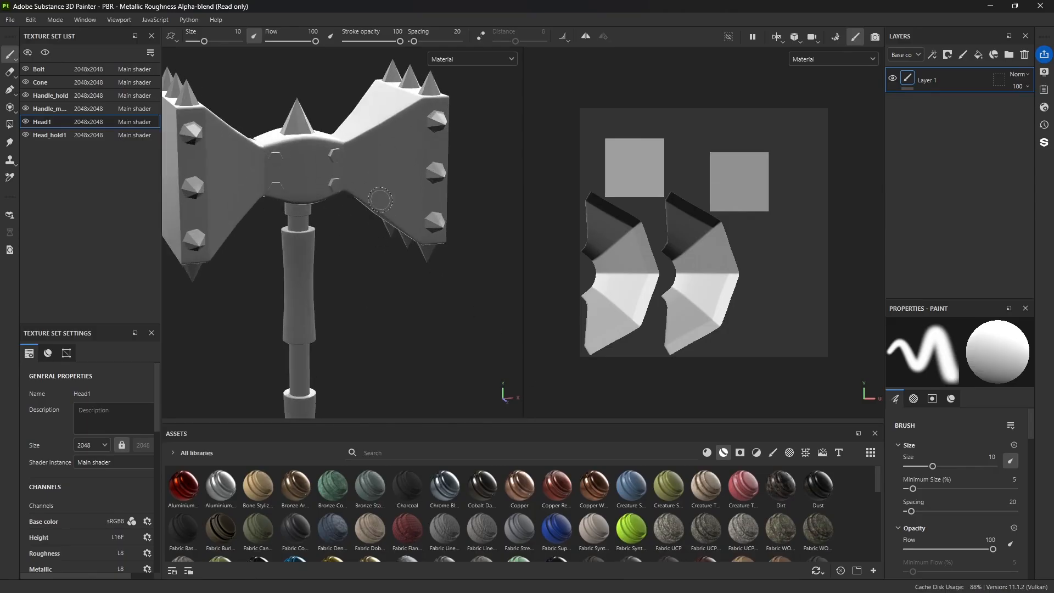
{"action": "left_click_drag", "start_coordinate": [434, 227], "coordinate": [387, 233], "text": "alt"}
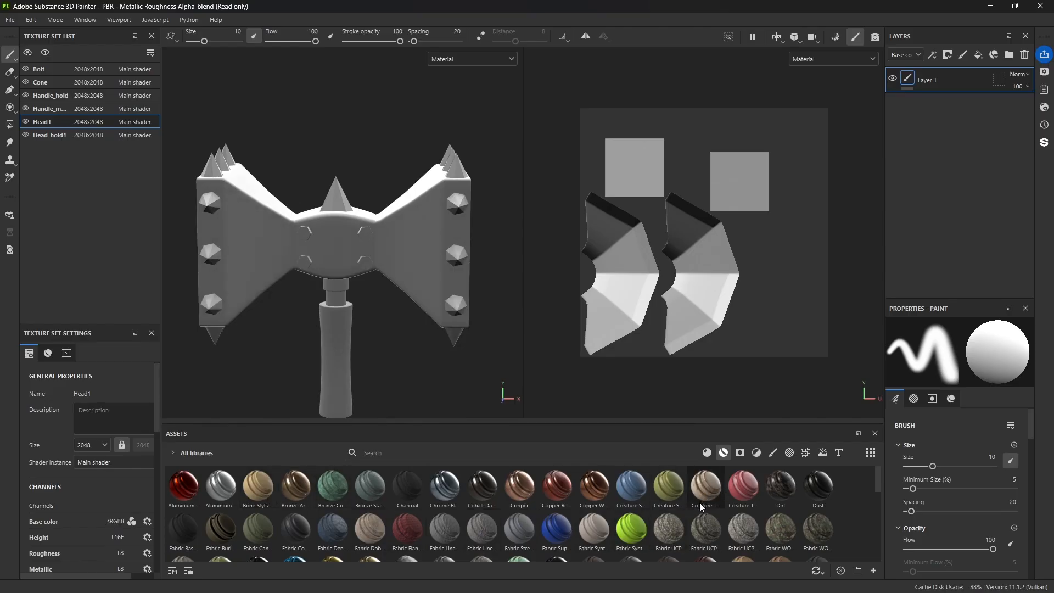
{"action": "scroll", "coordinate": [700, 502], "scroll_direction": "down", "scroll_amount": 10}
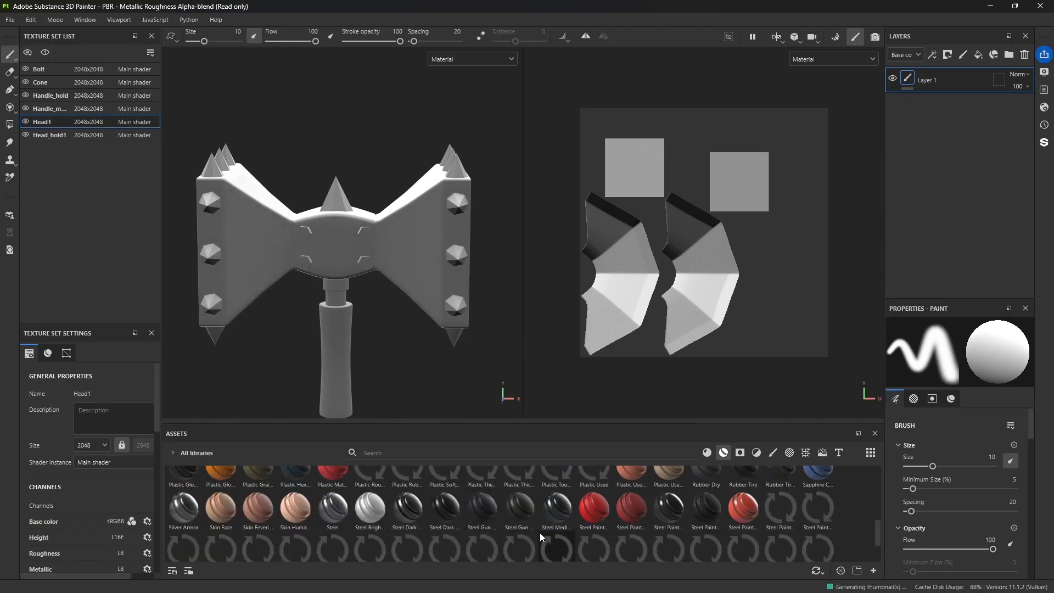
{"action": "scroll", "coordinate": [648, 501], "scroll_direction": "up", "scroll_amount": 2}
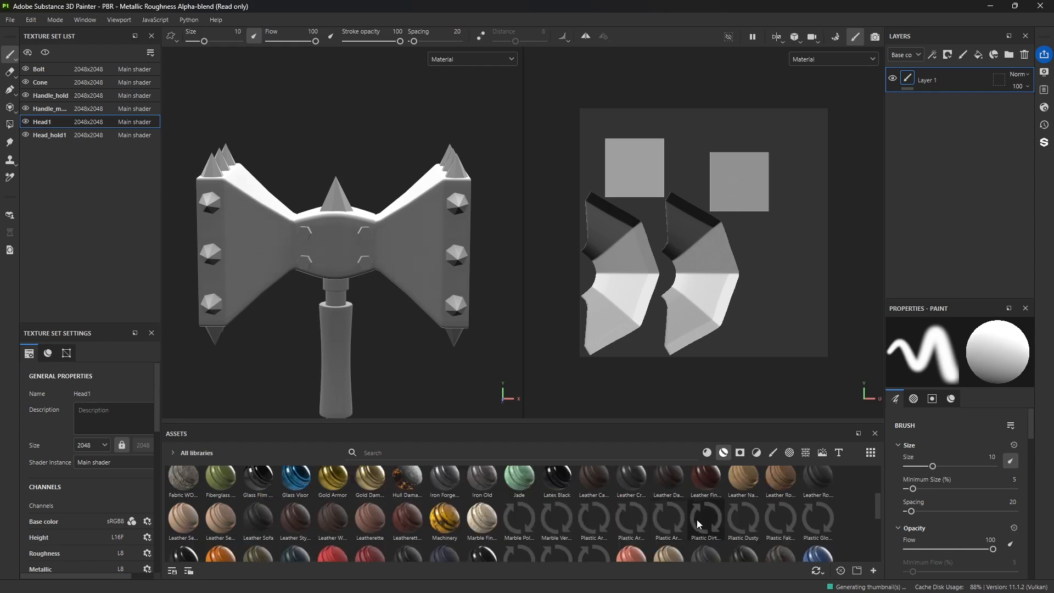
{"action": "scroll", "coordinate": [662, 524], "scroll_direction": "down", "scroll_amount": 2}
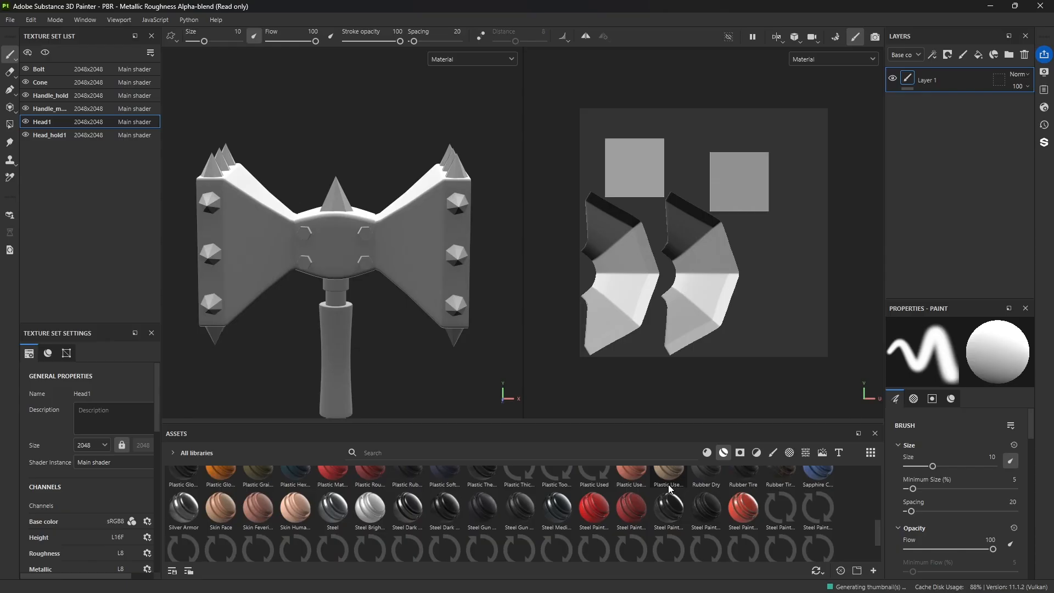
{"action": "scroll", "coordinate": [668, 485], "scroll_direction": "up", "scroll_amount": 4}
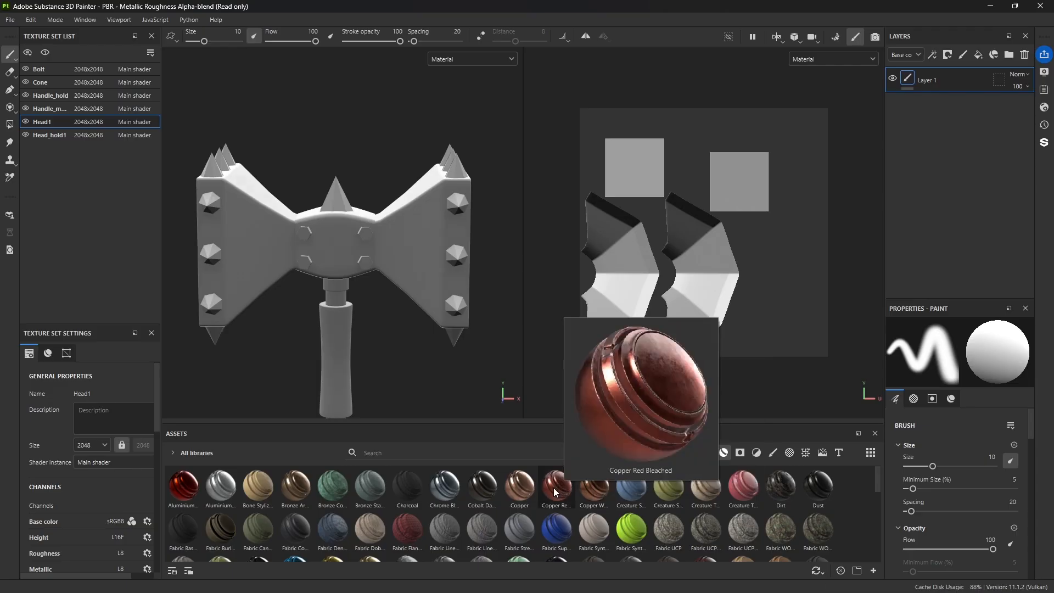
{"action": "left_click_drag", "start_coordinate": [556, 490], "coordinate": [414, 252]}
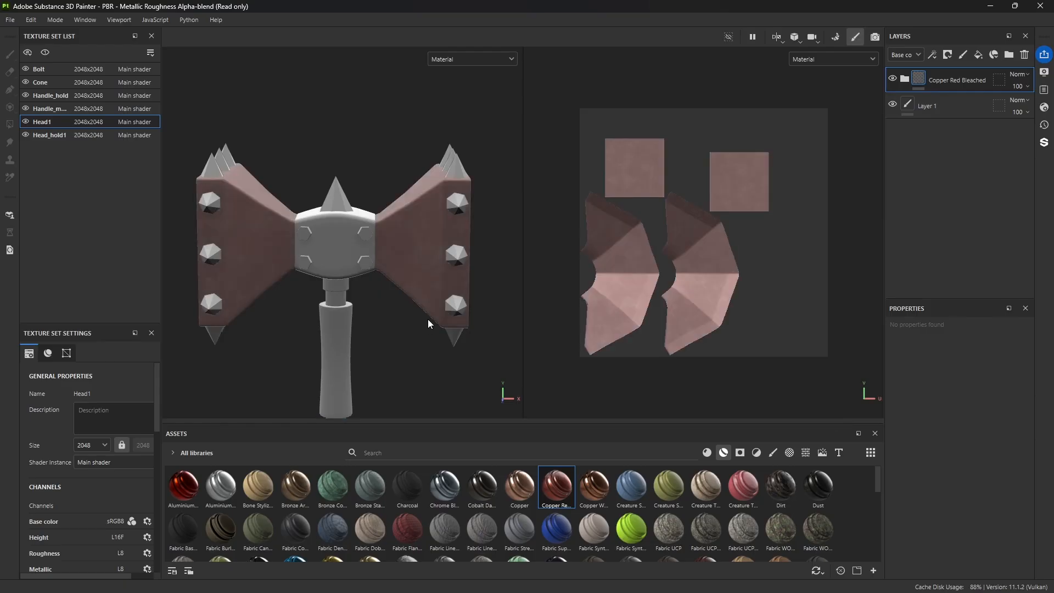
Step: Examine the copper on the hammer head from several angles and compare it with the Copper Red Bleached preview
{"action": "left_click_drag", "start_coordinate": [406, 363], "coordinate": [399, 290], "text": "alt"}
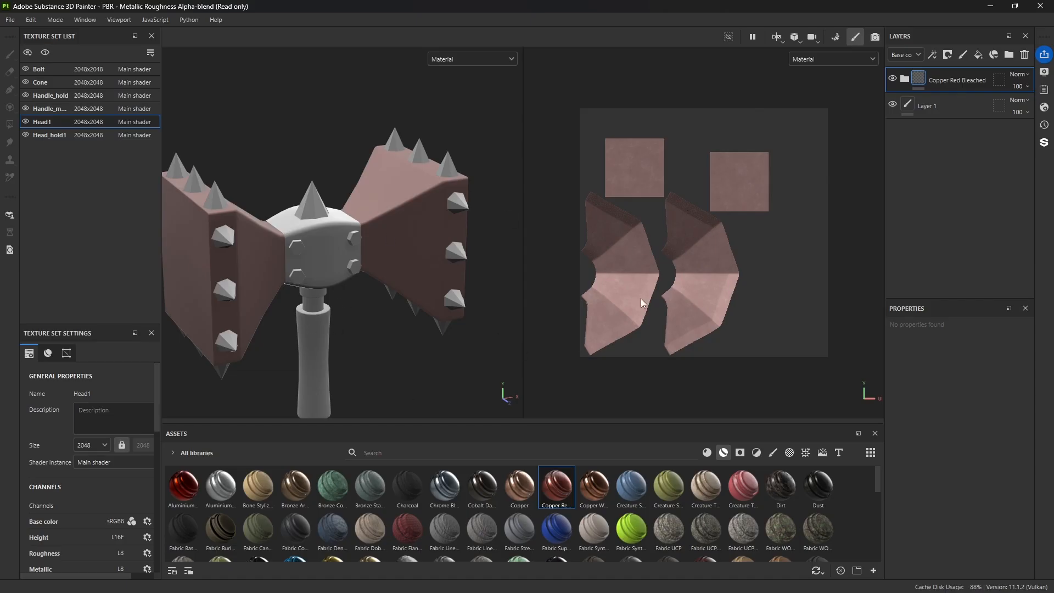
{"action": "right_click_drag", "start_coordinate": [421, 218], "coordinate": [427, 261], "text": "alt"}
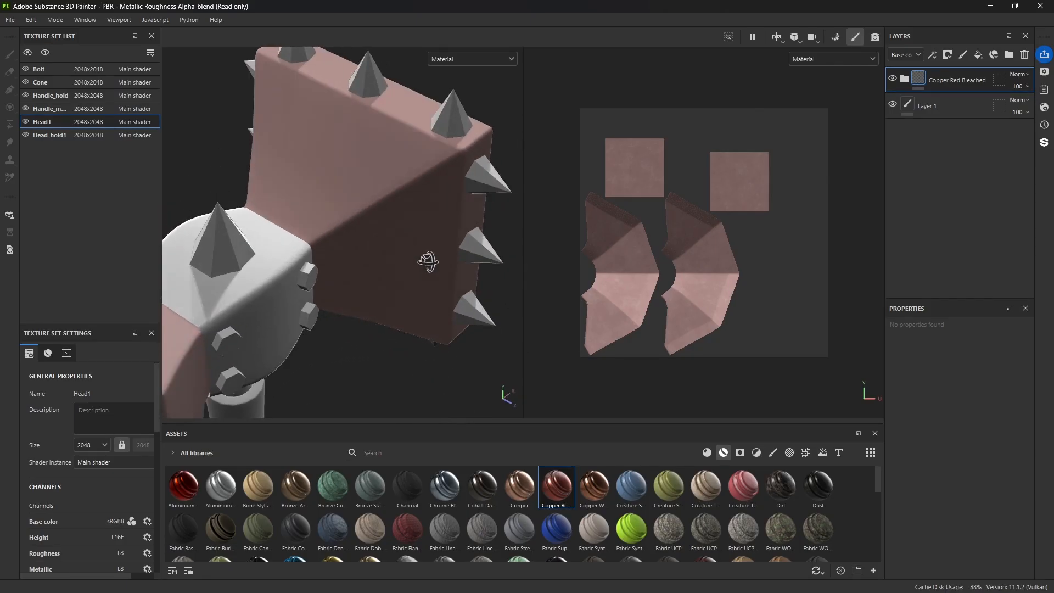
{"action": "left_click_drag", "start_coordinate": [428, 262], "coordinate": [424, 258], "text": "alt"}
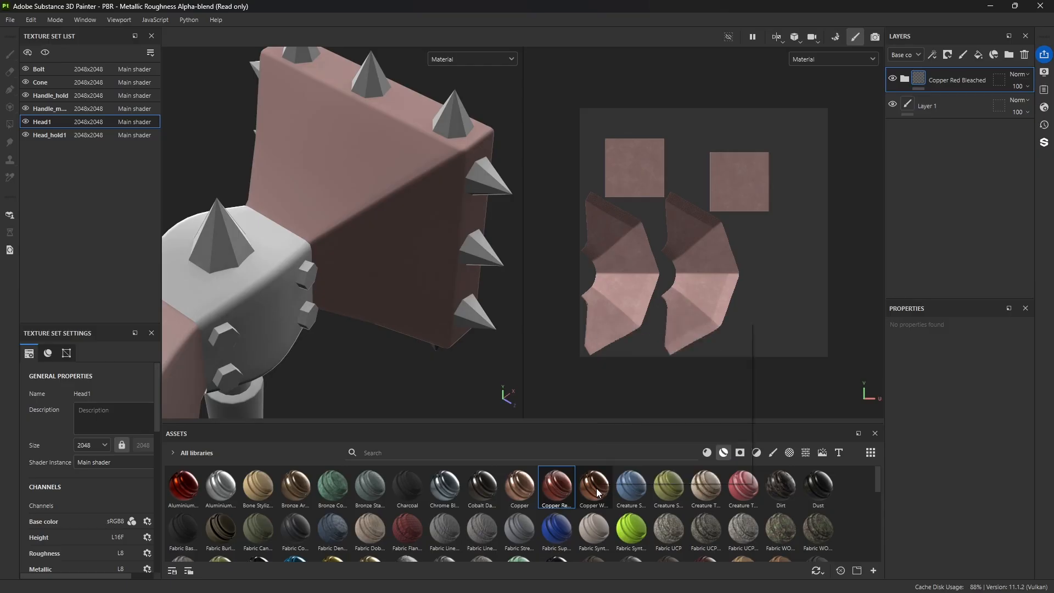
{"action": "mouse_move", "coordinate": [559, 495]}
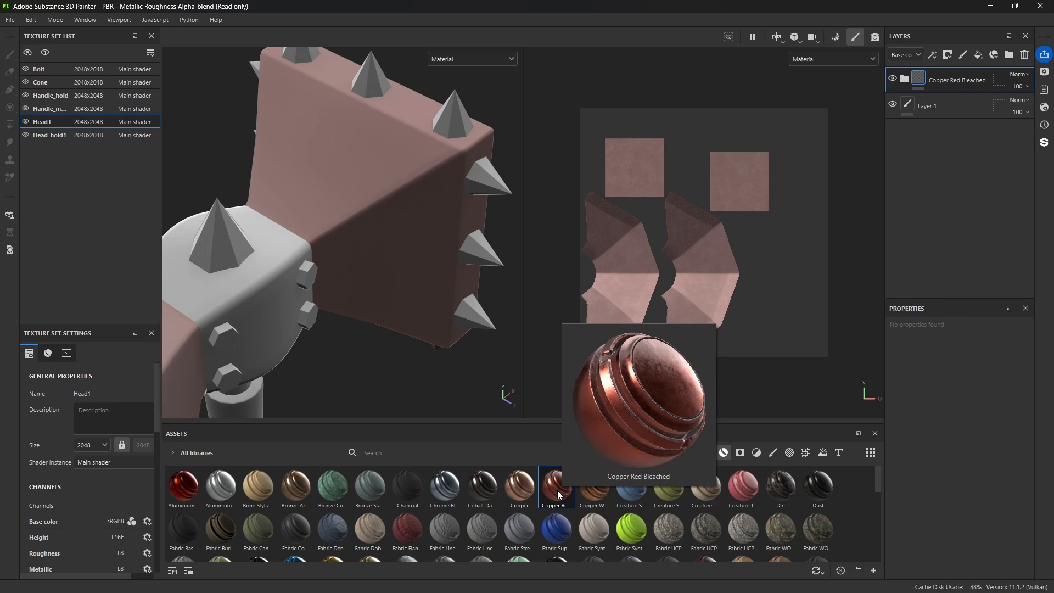
{"action": "left_click_drag", "start_coordinate": [377, 316], "coordinate": [351, 318], "text": "alt"}
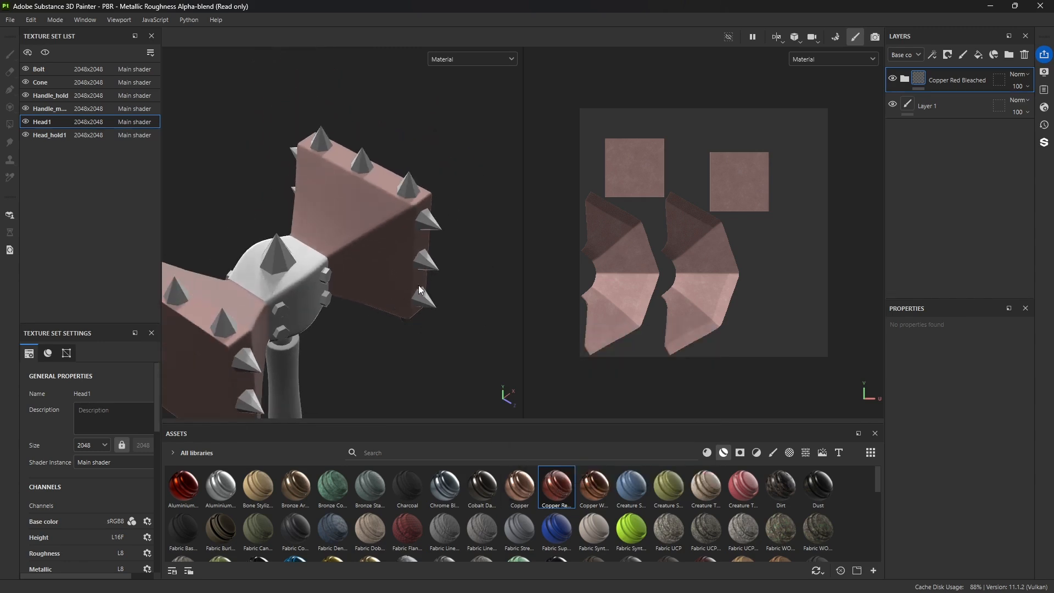
{"action": "left_click_drag", "start_coordinate": [419, 288], "coordinate": [393, 336], "text": "alt"}
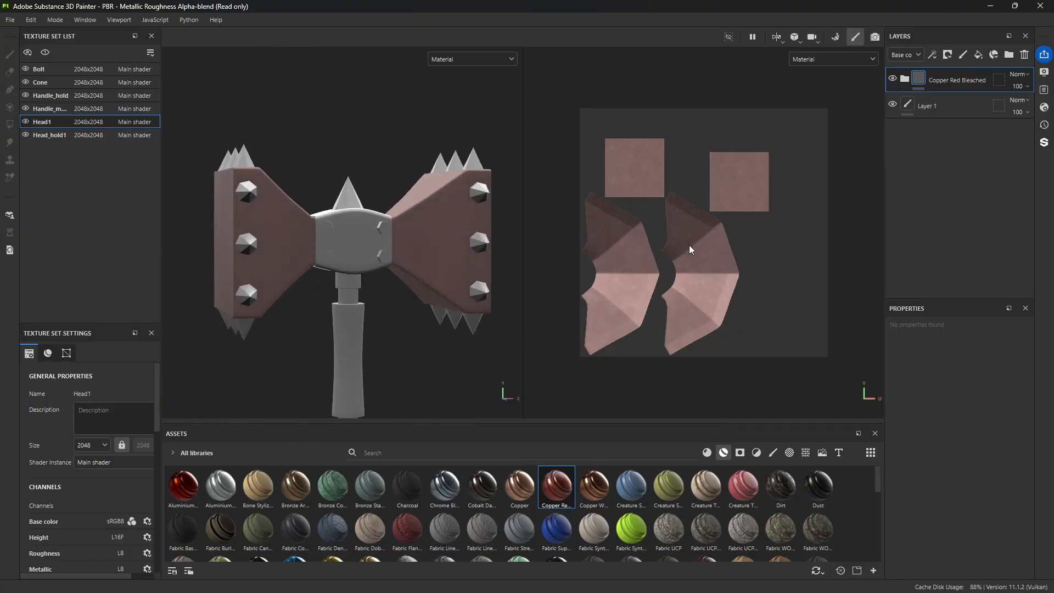
Step: Review the 2D view's channel display options and Head1's texture set settings down to its mesh maps
{"action": "left_click", "coordinate": [870, 60]}
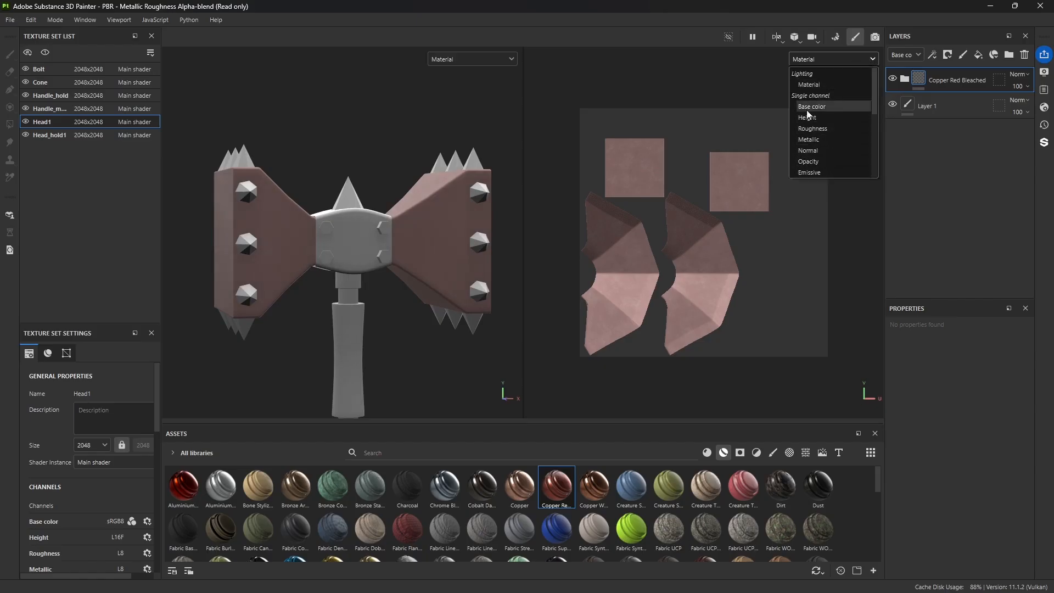
{"action": "left_click", "coordinate": [869, 60]}
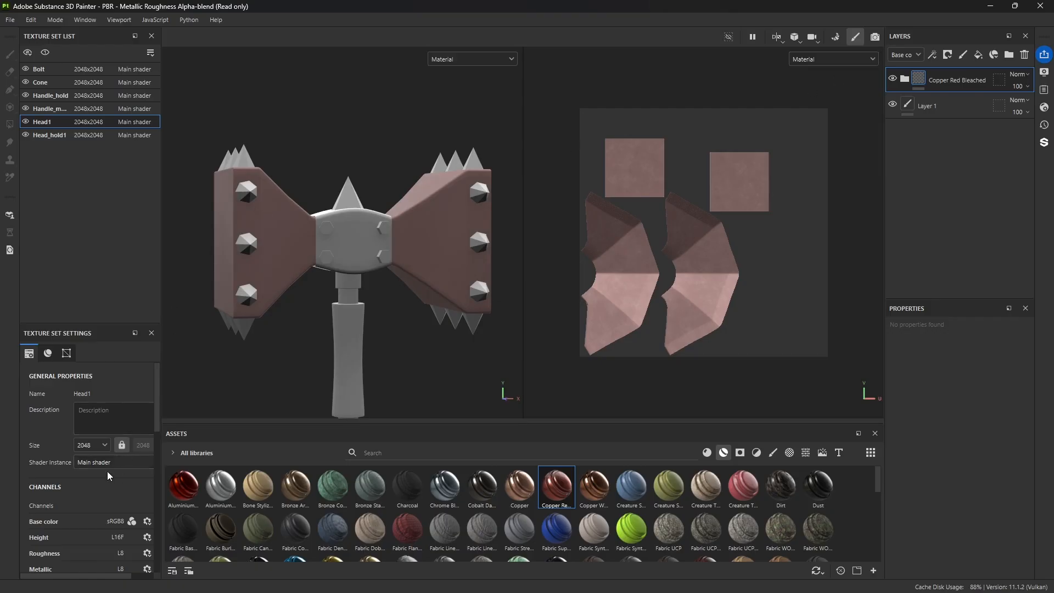
{"action": "scroll", "coordinate": [107, 472], "scroll_direction": "down", "scroll_amount": 2}
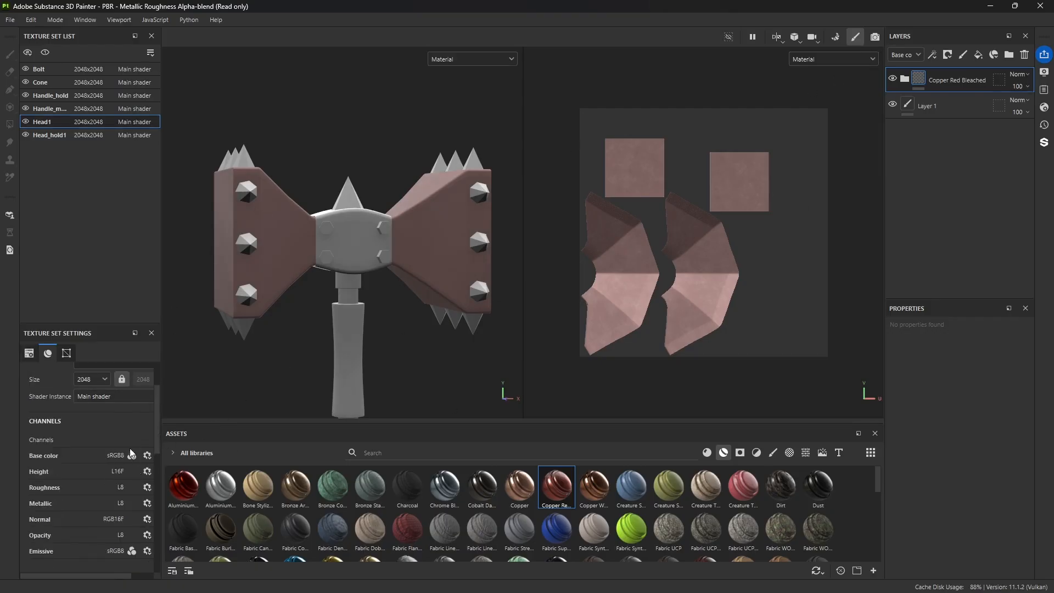
{"action": "left_click", "coordinate": [61, 352]}
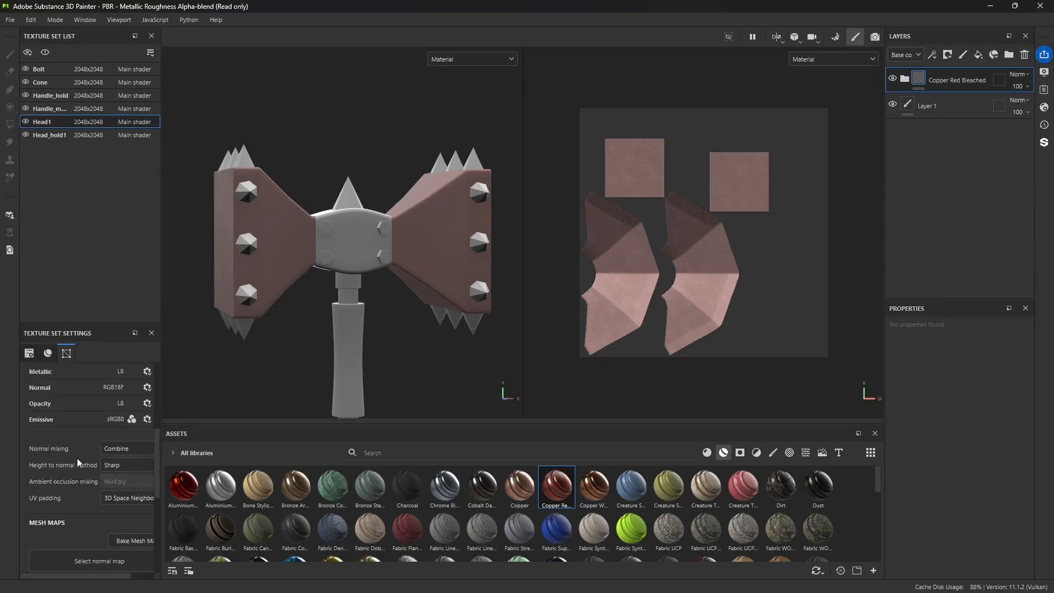
{"action": "scroll", "coordinate": [107, 538], "scroll_direction": "down", "scroll_amount": 1}
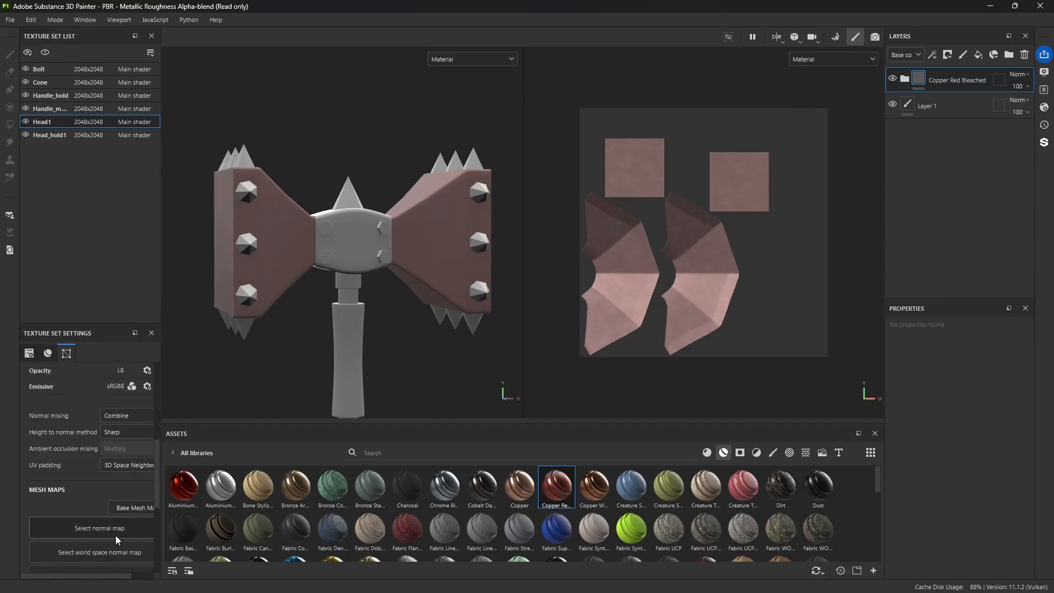
{"action": "left_click_drag", "start_coordinate": [90, 575], "coordinate": [115, 574]}
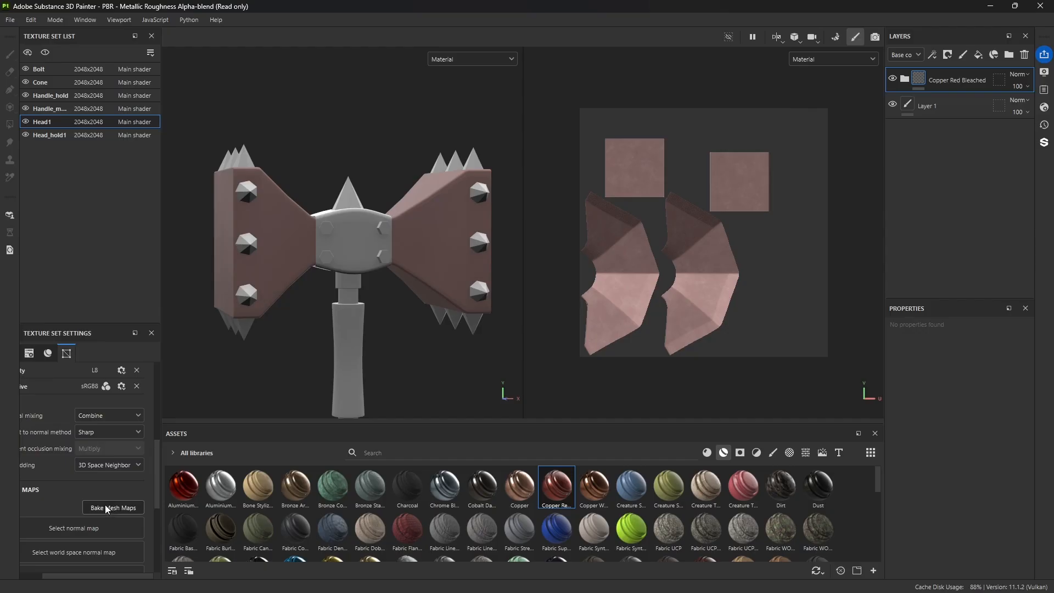
Step: Switch to mesh map baking mode and bring the whole hammer into view at an angle
{"action": "left_click", "coordinate": [835, 38]}
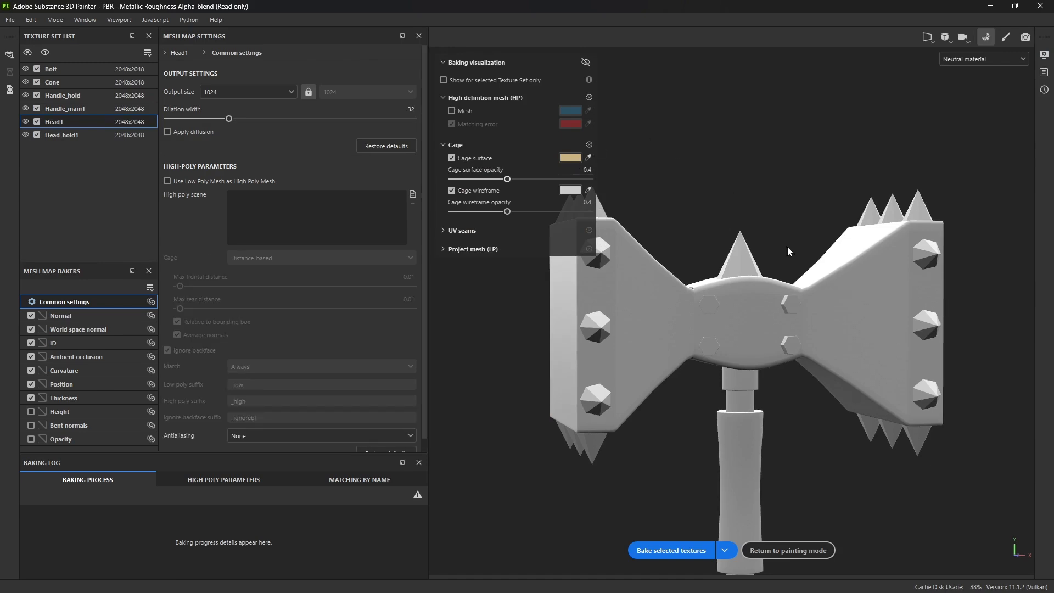
{"action": "scroll", "coordinate": [785, 361], "scroll_direction": "down", "scroll_amount": 5}
{"action": "middle_click_drag", "start_coordinate": [779, 407], "coordinate": [767, 233], "text": "alt"}
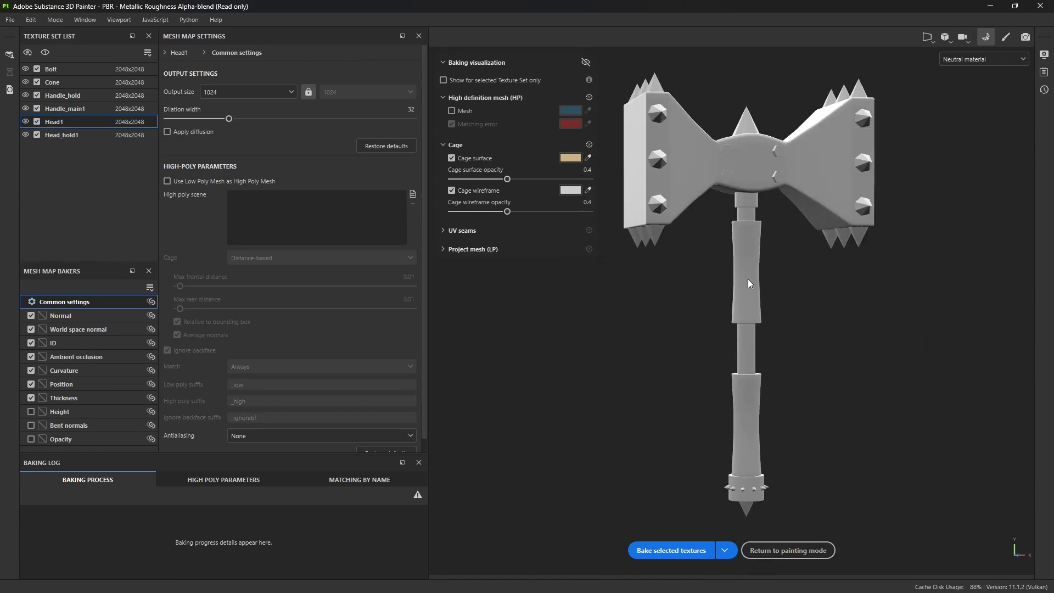
{"action": "left_click_drag", "start_coordinate": [748, 279], "coordinate": [776, 281], "text": "alt"}
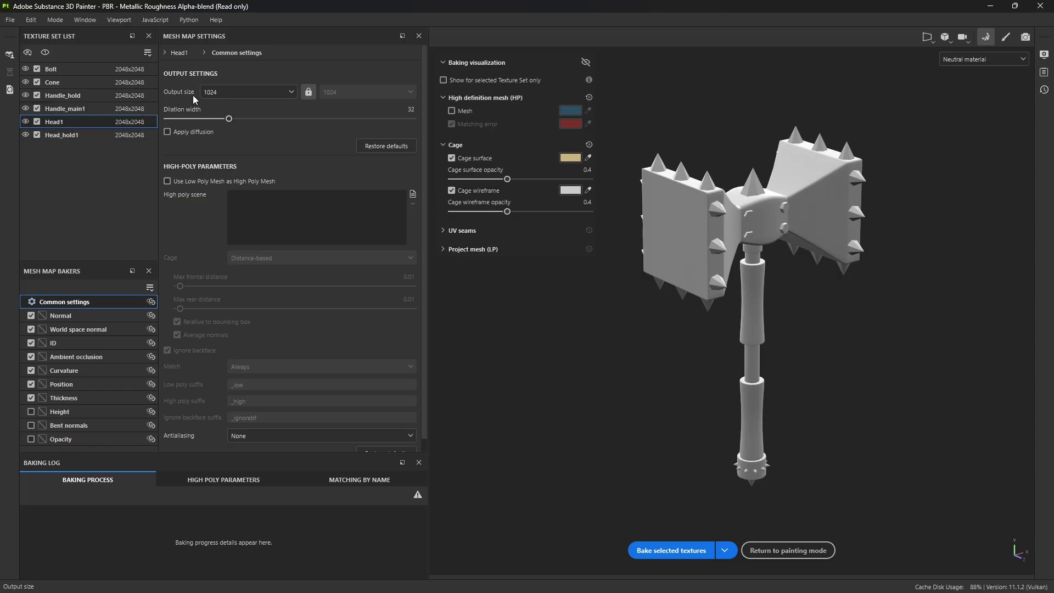
Step: Bake the selected texture sets' mesh maps at an output size of 2048, leaving out the ID map
{"action": "left_click", "coordinate": [225, 92]}
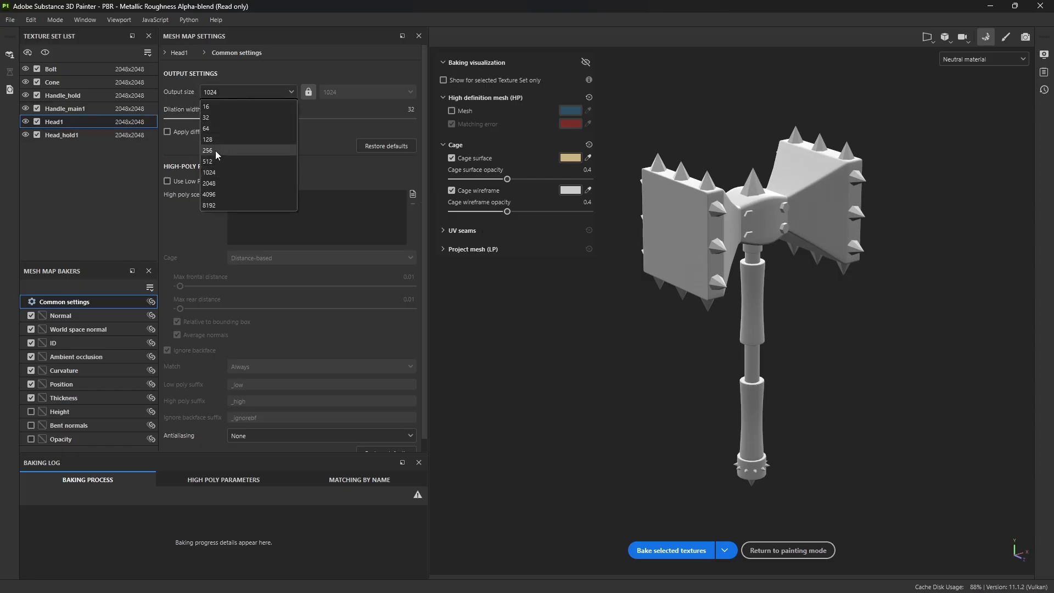
{"action": "left_click", "coordinate": [215, 183]}
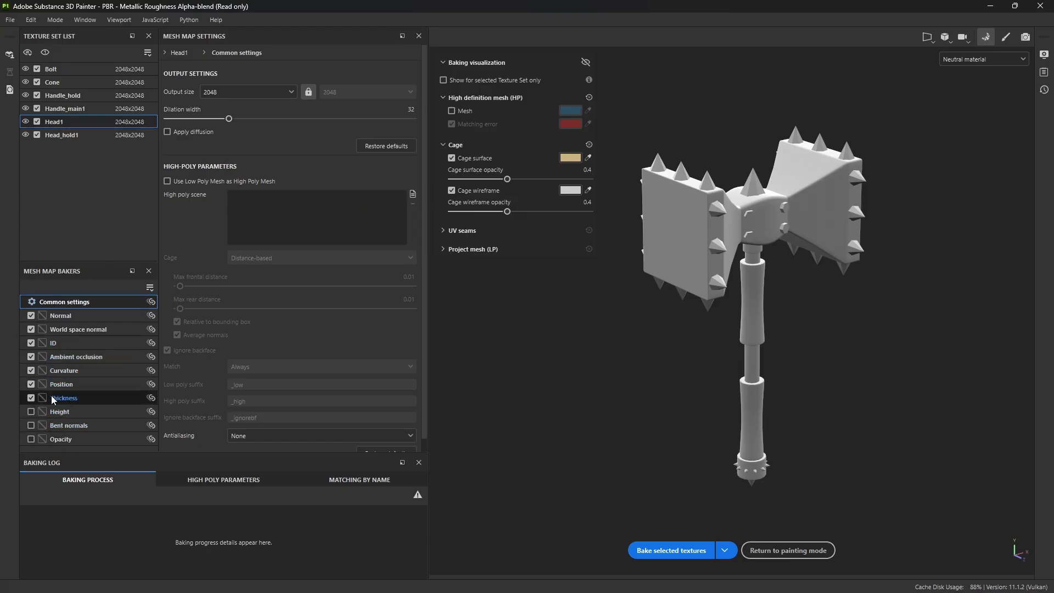
{"action": "left_click", "coordinate": [30, 343]}
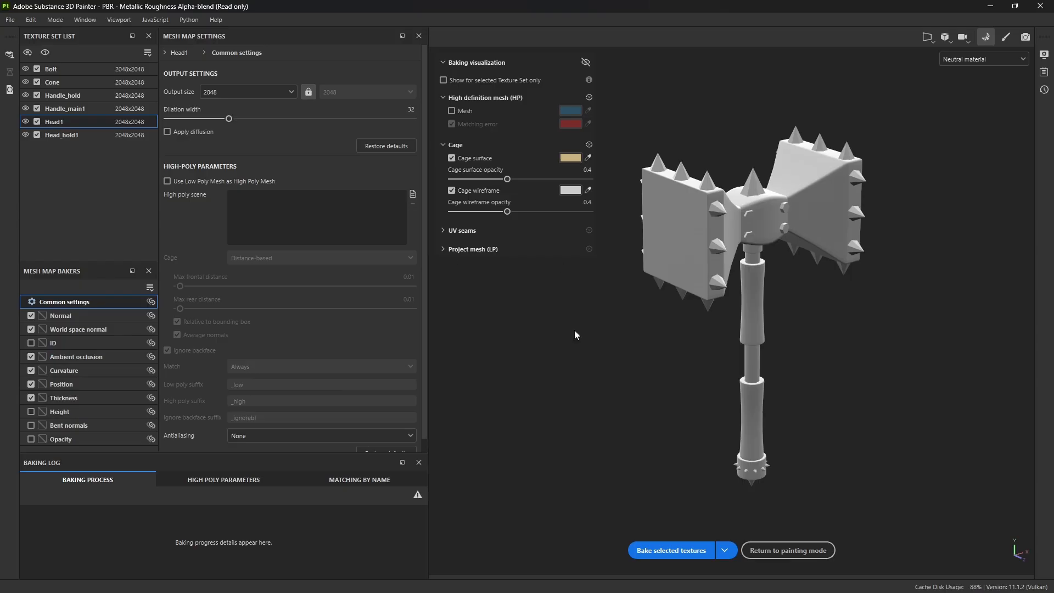
{"action": "scroll", "coordinate": [743, 285], "scroll_direction": "up", "scroll_amount": 2}
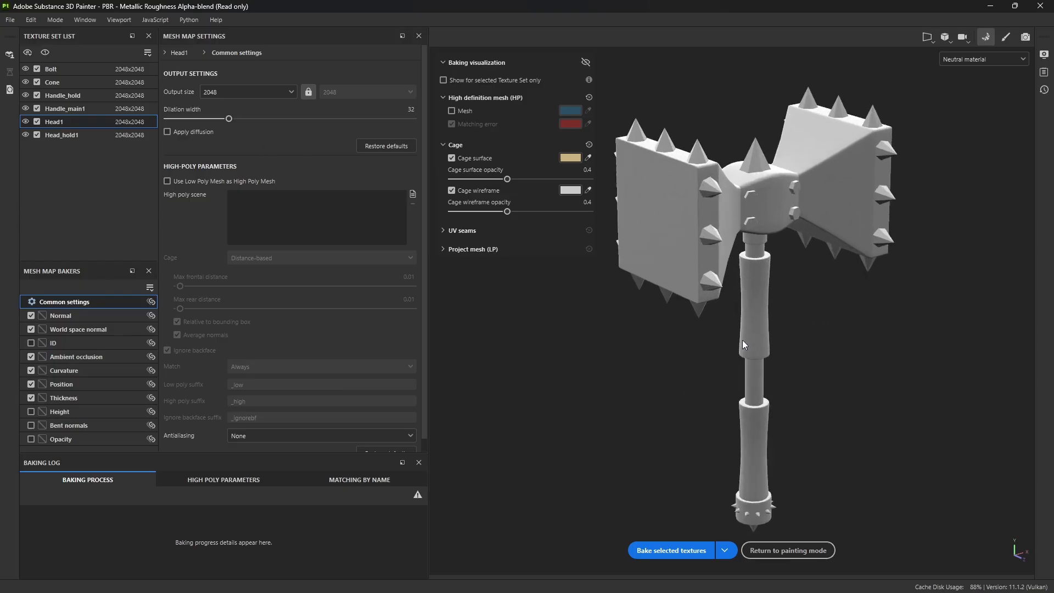
{"action": "scroll", "coordinate": [742, 341], "scroll_direction": "down", "scroll_amount": 1}
{"action": "left_click", "coordinate": [674, 553]}
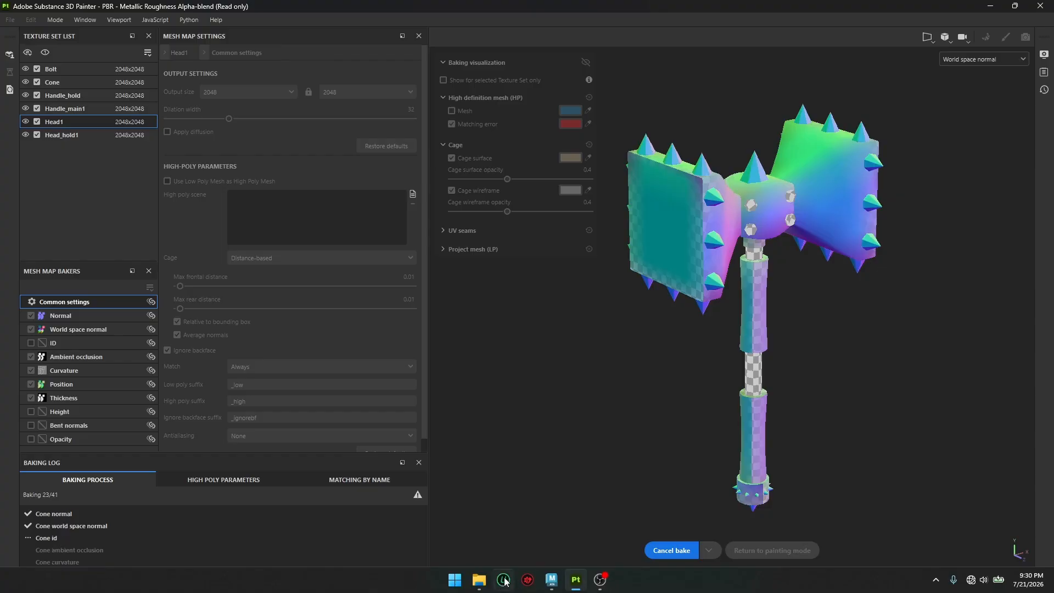
Step: Open a File Explorer window and move it off to the side, clear of the Substance 3D Painter workspace
{"action": "left_click", "coordinate": [482, 580]}
{"action": "left_click_drag", "start_coordinate": [403, 128], "coordinate": [1053, 143]}
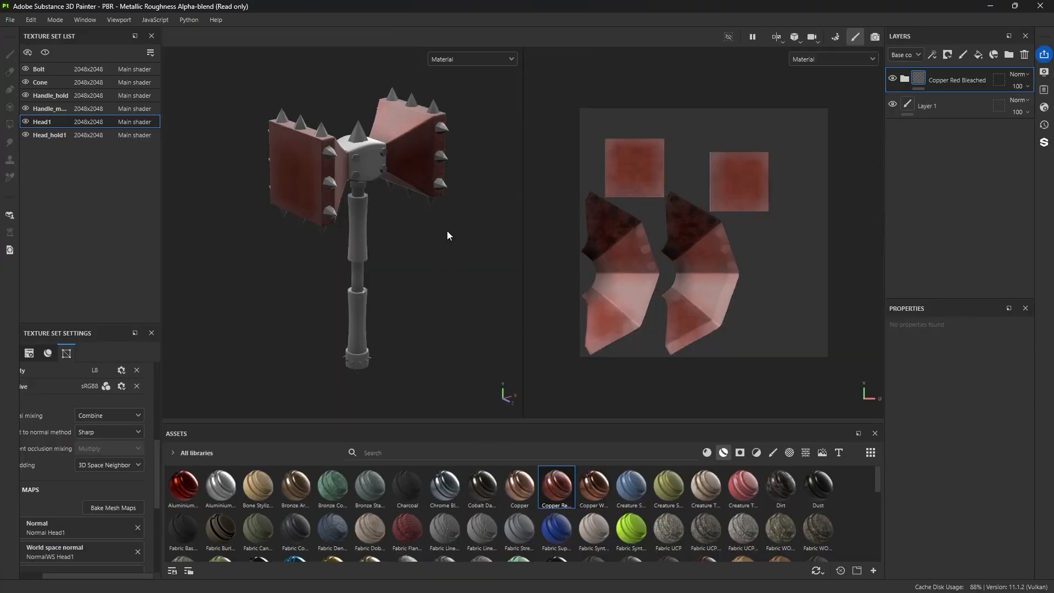
Step: Check the baked copper up close on the hammer head and delete the Copper Red Bleached layer from Head1
{"action": "scroll", "coordinate": [437, 233], "scroll_direction": "up", "scroll_amount": 3}
{"action": "middle_click_drag", "start_coordinate": [460, 180], "coordinate": [441, 259], "text": "alt"}
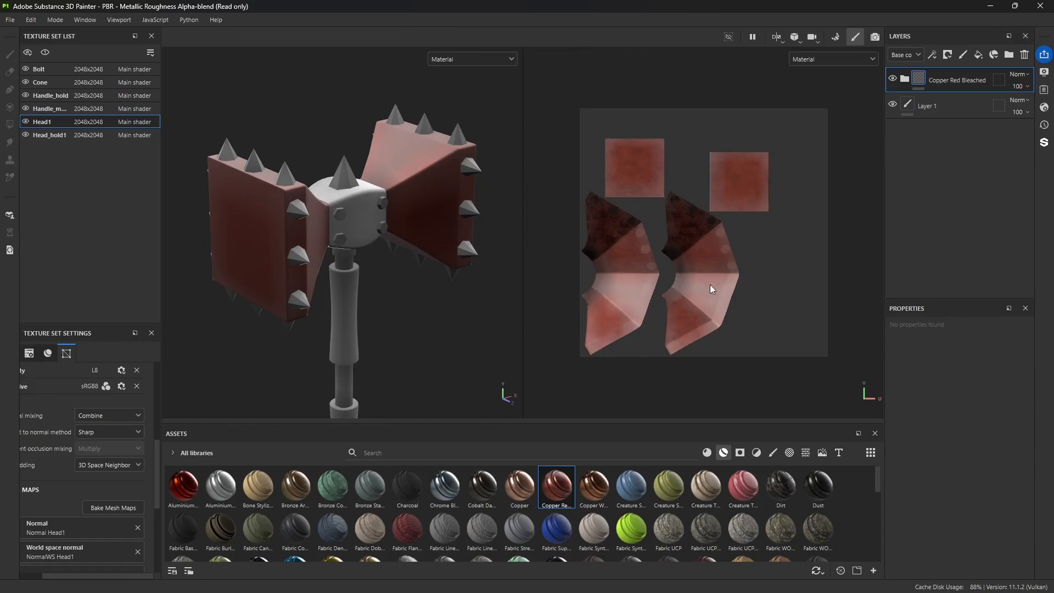
{"action": "left_click_drag", "start_coordinate": [421, 325], "coordinate": [439, 307], "text": "alt"}
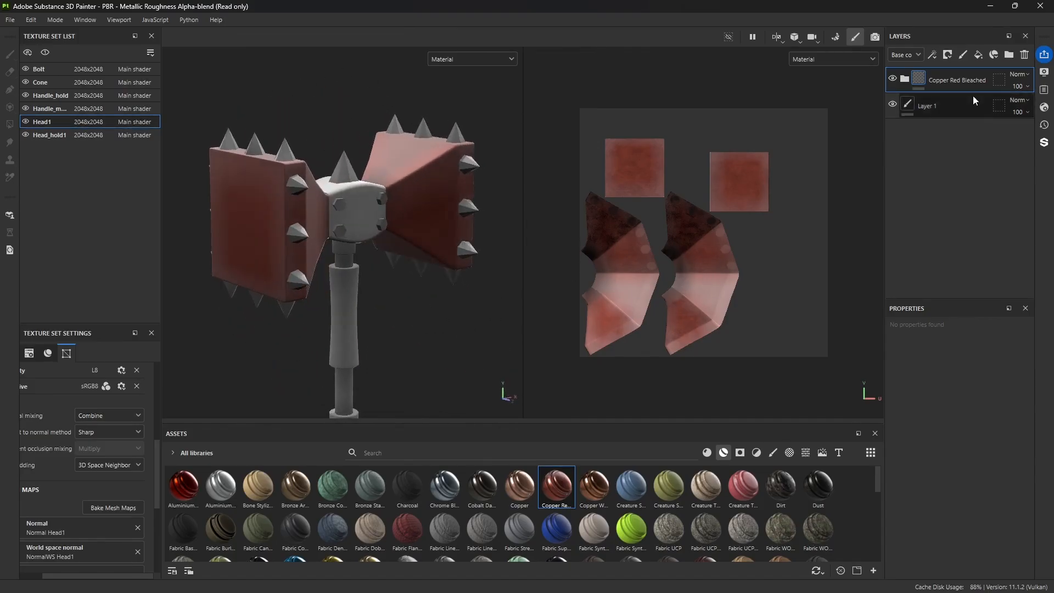
{"action": "left_click", "coordinate": [1024, 55]}
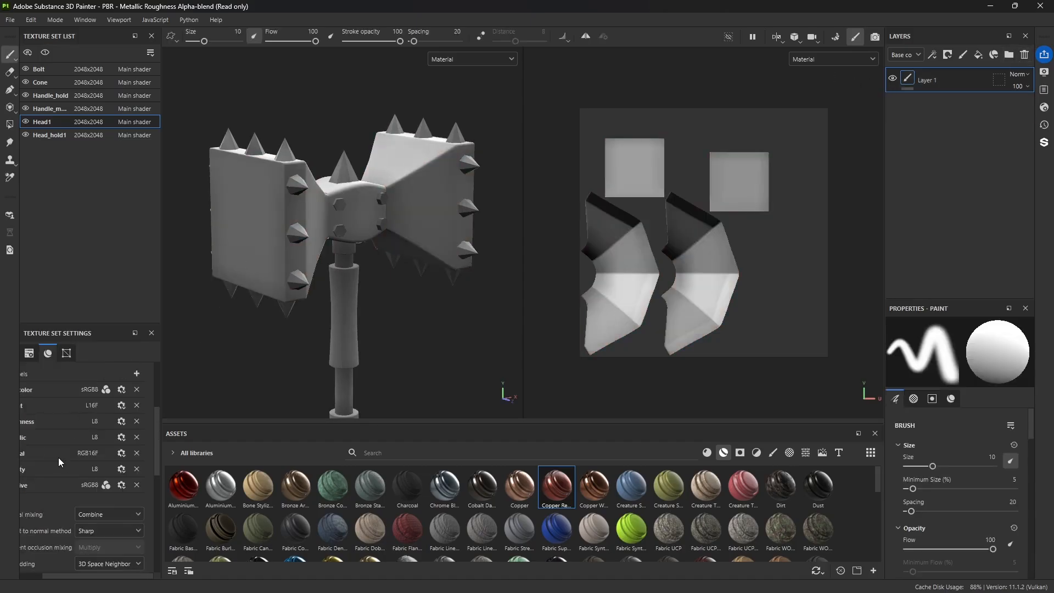
Step: Review the baked mesh maps assigned in Head1's texture set settings, including their thumbnails
{"action": "scroll", "coordinate": [69, 459], "scroll_direction": "down", "scroll_amount": 5}
{"action": "scroll", "coordinate": [69, 465], "scroll_direction": "down", "scroll_amount": 1}
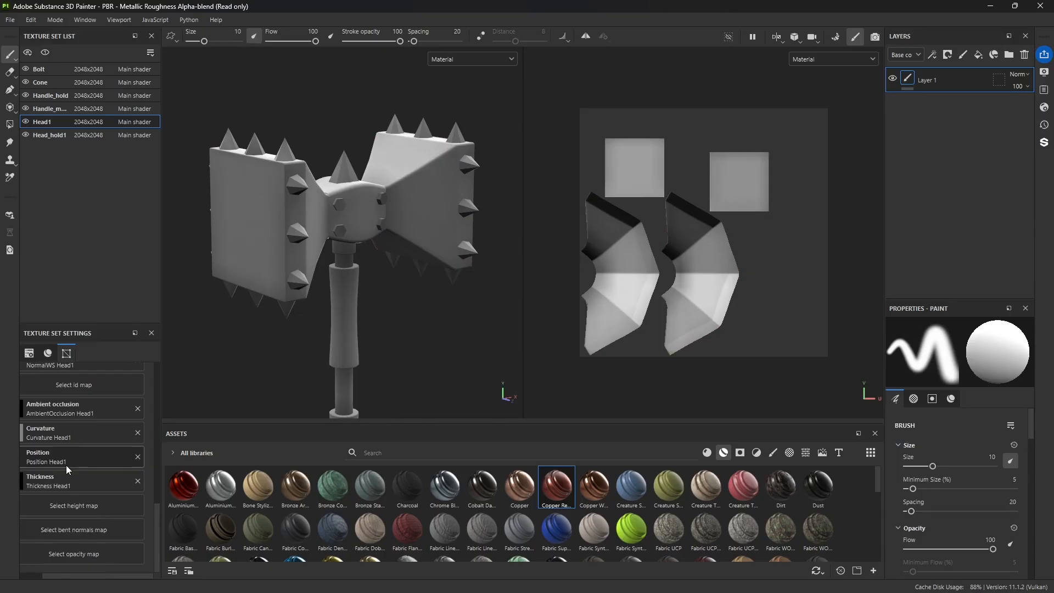
{"action": "left_click_drag", "start_coordinate": [67, 576], "coordinate": [44, 576]}
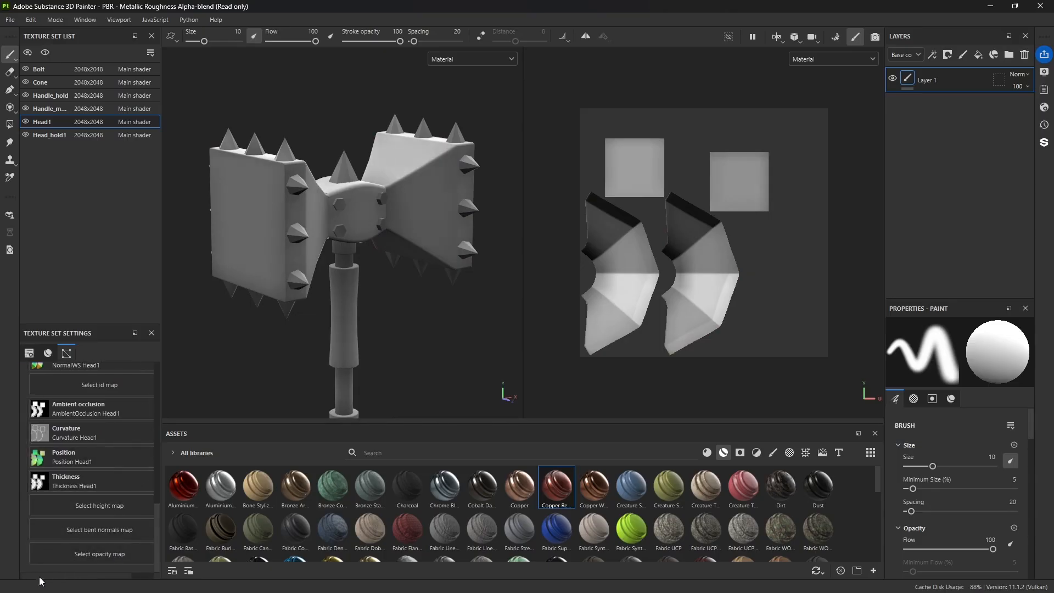
{"action": "scroll", "coordinate": [65, 455], "scroll_direction": "up", "scroll_amount": 4}
{"action": "scroll", "coordinate": [65, 456], "scroll_direction": "down", "scroll_amount": 4}
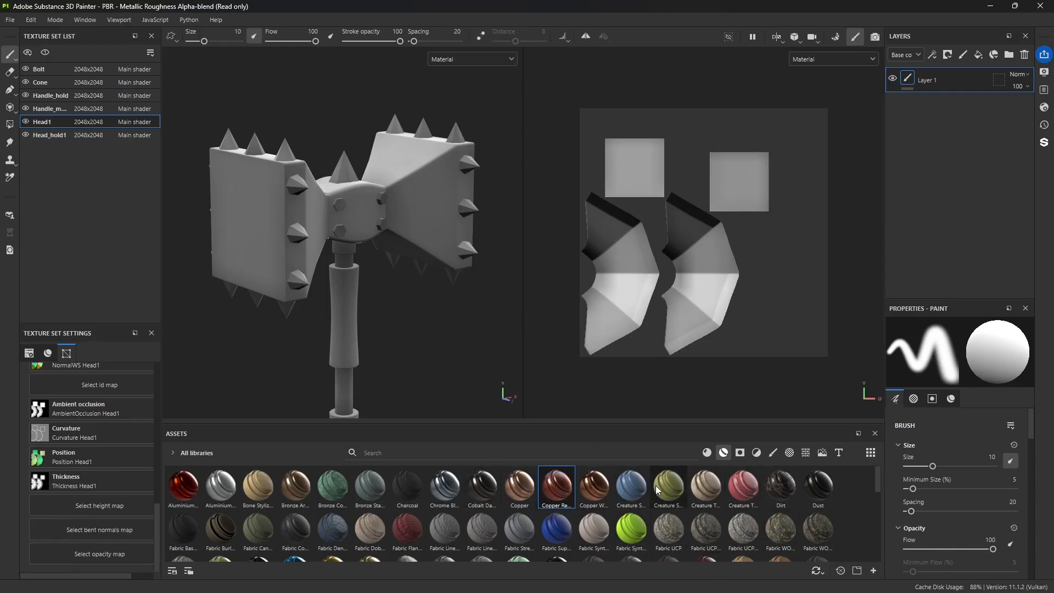
Step: View the Stylized Smart Material Collection 1 folder in File Explorer, then move its window back out of the workspace
{"action": "mouse_move", "coordinate": [1053, 236]}
{"action": "left_mouse_down"}
{"action": "mouse_move", "coordinate": [716, 208]}
{"action": "mouse_move", "coordinate": [594, 167]}
{"action": "left_mouse_up"}
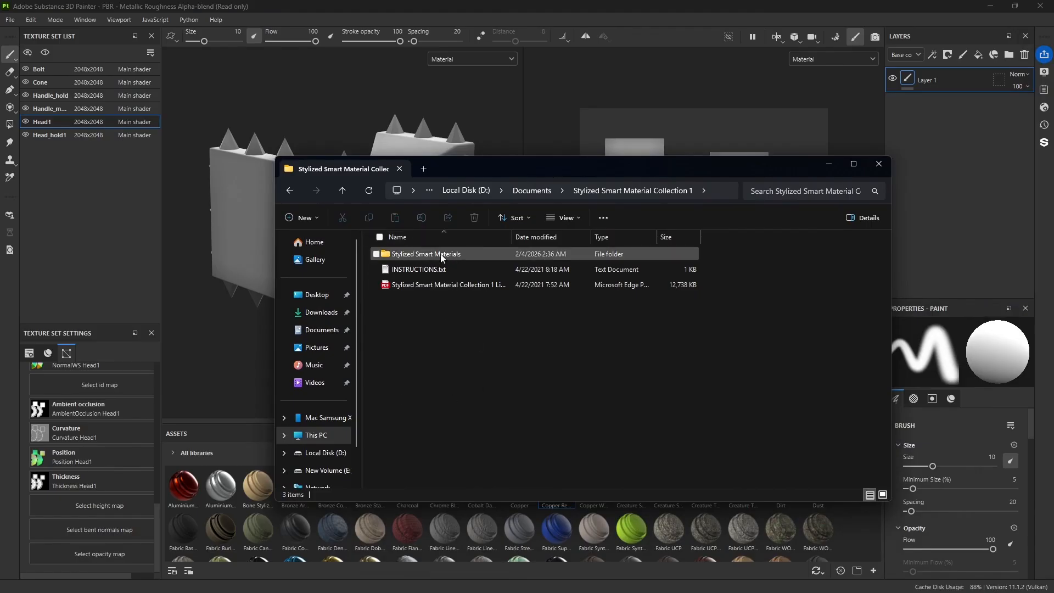
{"action": "left_click_drag", "start_coordinate": [523, 159], "coordinate": [1053, 220]}
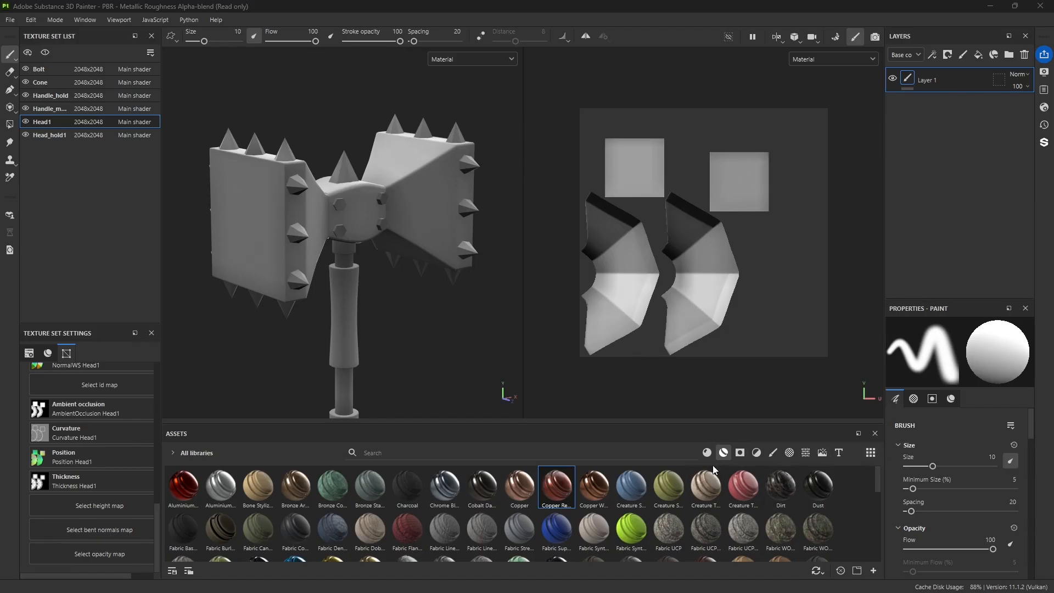
Step: Start a resource import and browse to the Stylized Smart Materials folder of Stylized Smart Material Collection 1 in Documents on drive D
{"action": "left_click", "coordinate": [857, 571]}
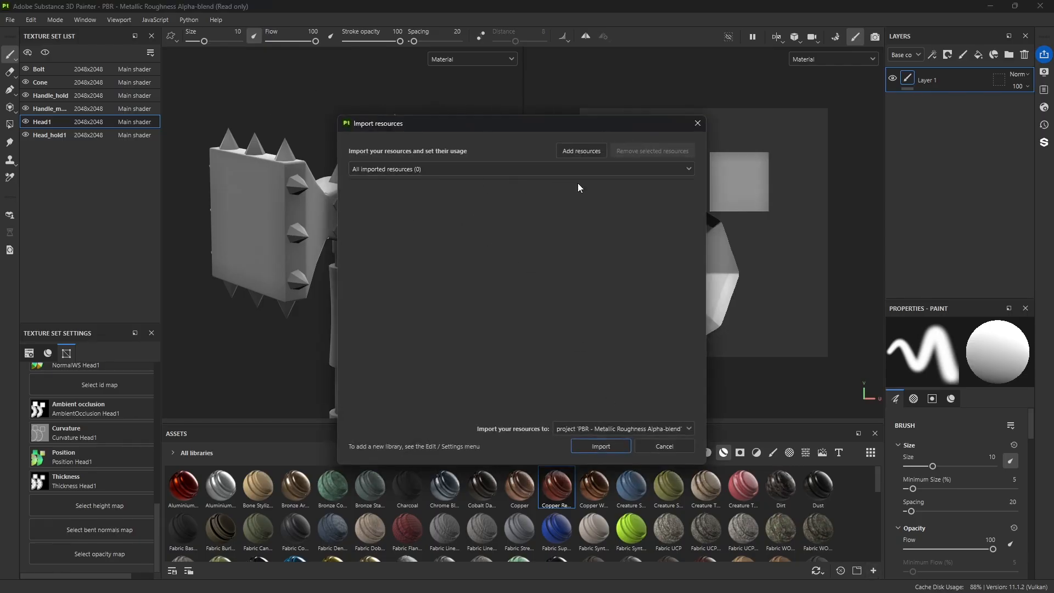
{"action": "left_click", "coordinate": [582, 151]}
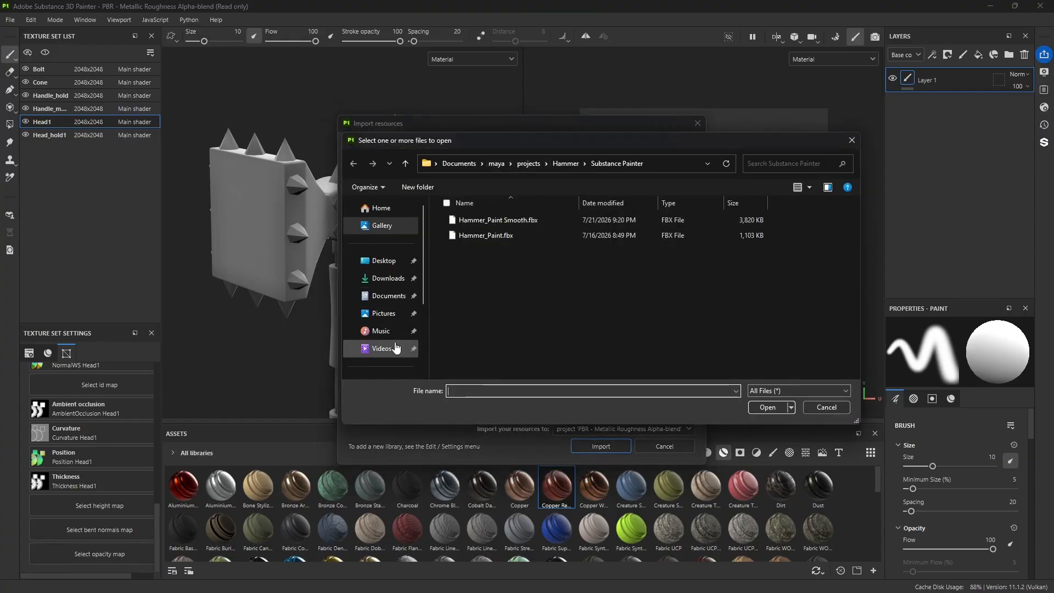
{"action": "scroll", "coordinate": [396, 348], "scroll_direction": "down", "scroll_amount": 3}
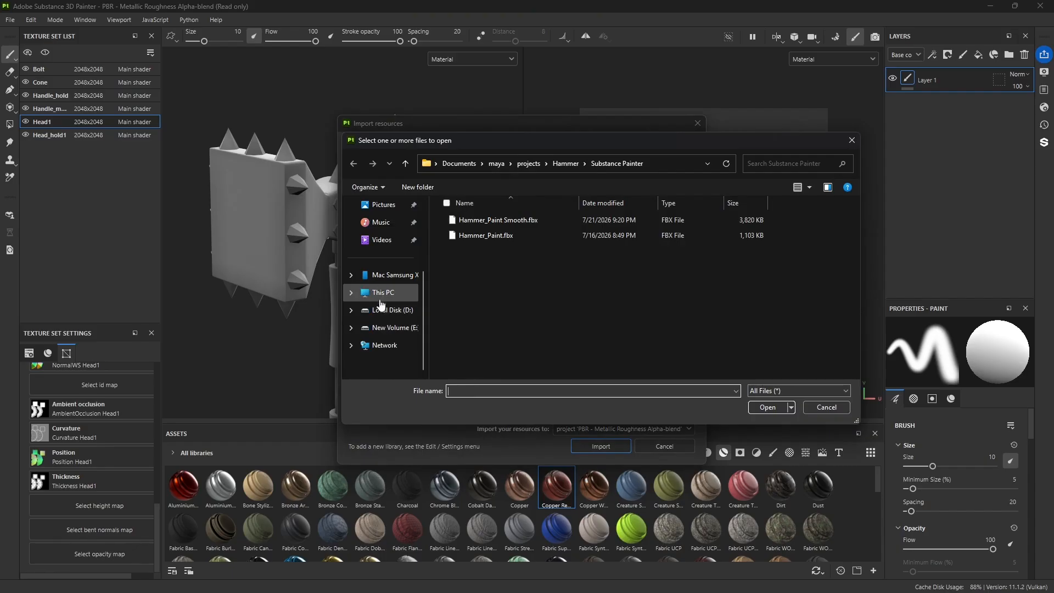
{"action": "left_click", "coordinate": [382, 292]}
{"action": "double_click", "coordinate": [647, 227]}
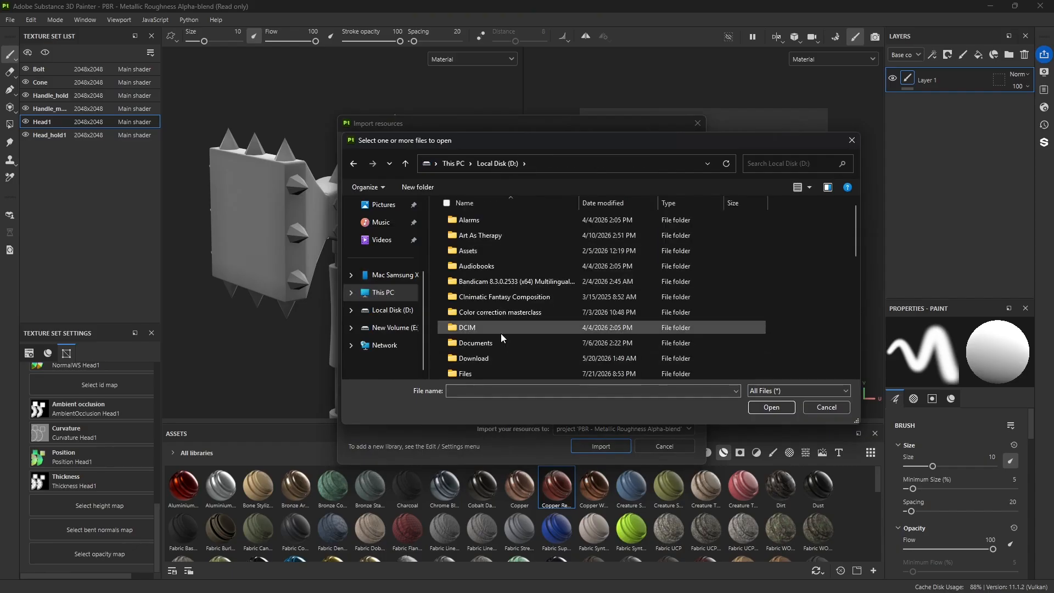
{"action": "scroll", "coordinate": [502, 333], "scroll_direction": "down", "scroll_amount": 1}
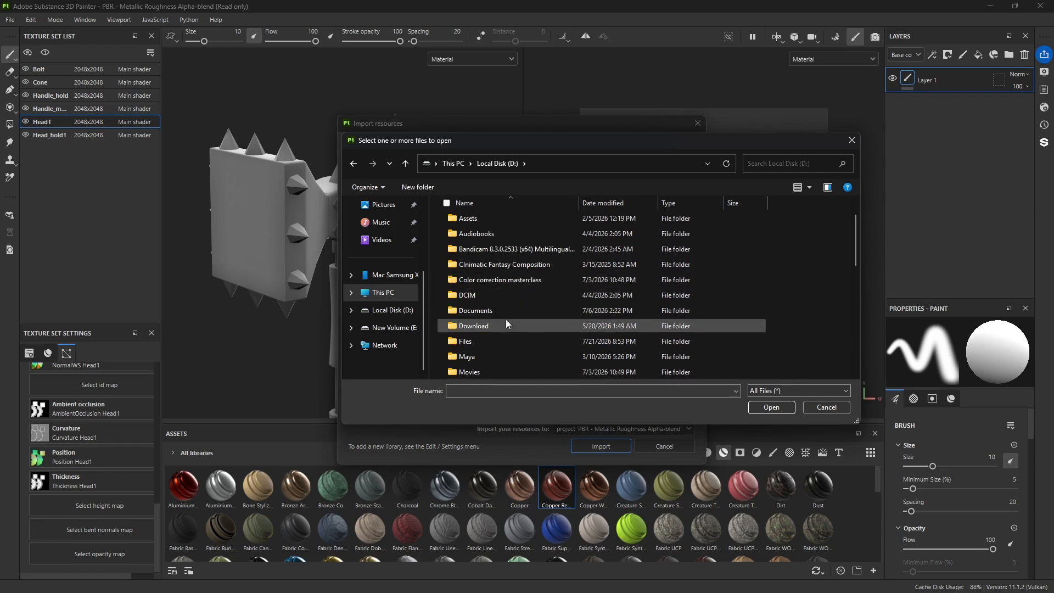
{"action": "double_click", "coordinate": [472, 311]}
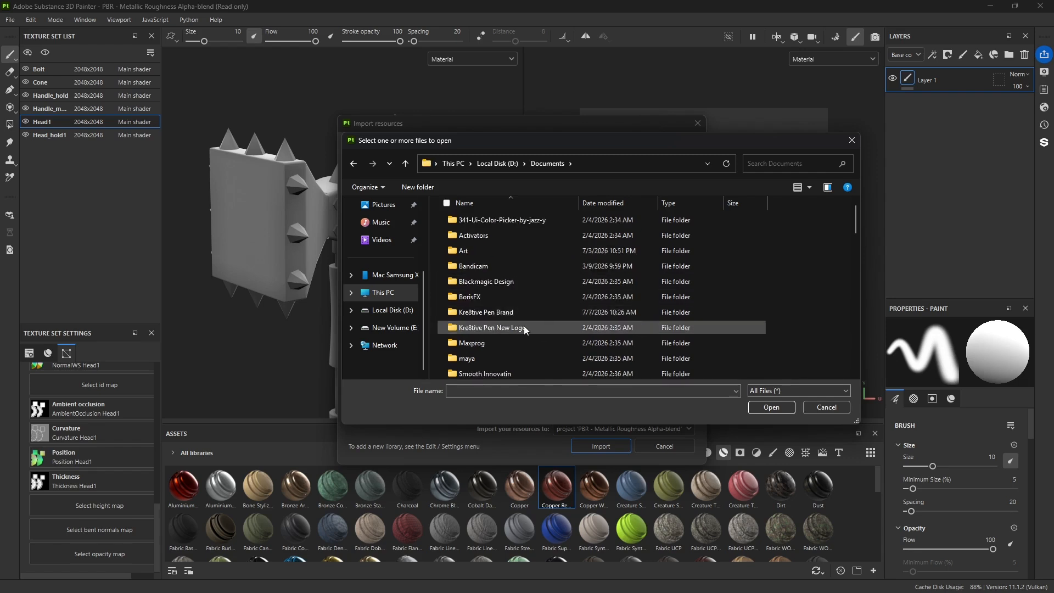
{"action": "scroll", "coordinate": [522, 327], "scroll_direction": "down", "scroll_amount": 1}
{"action": "double_click", "coordinate": [517, 312]}
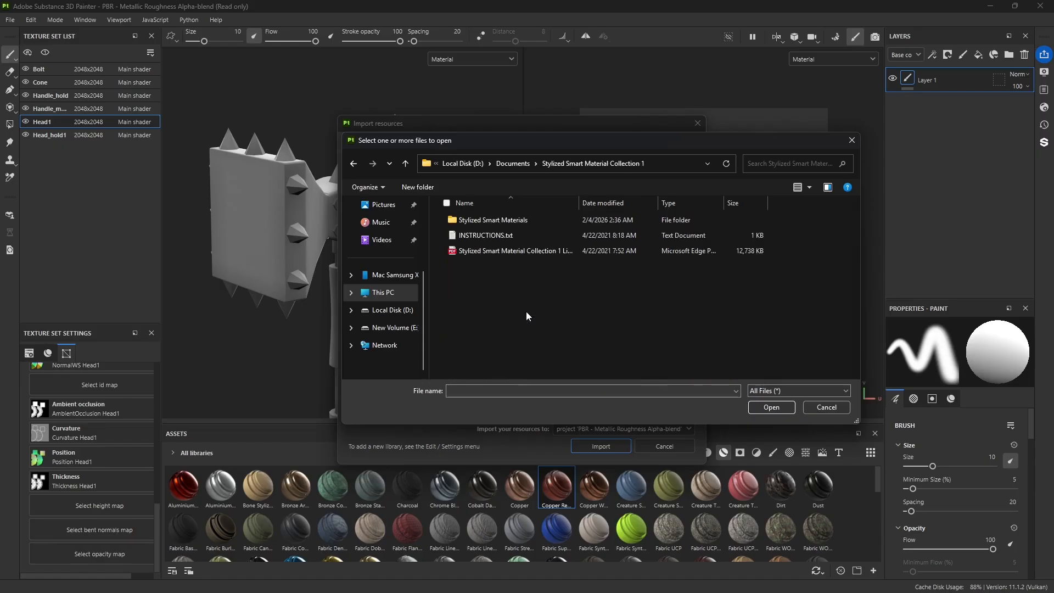
{"action": "double_click", "coordinate": [496, 220]}
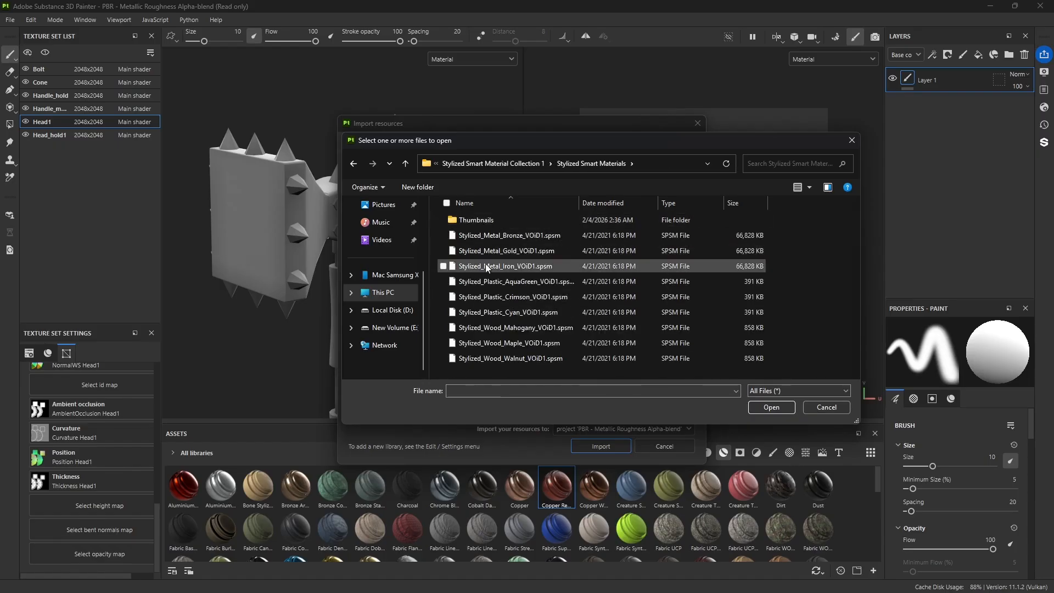
Step: Add all the collection's metal, plastic and wood .spsm files and import them as smart materials into the library 'your_assets'
{"action": "left_click_drag", "start_coordinate": [452, 231], "coordinate": [568, 370]}
{"action": "left_click", "coordinate": [770, 409]}
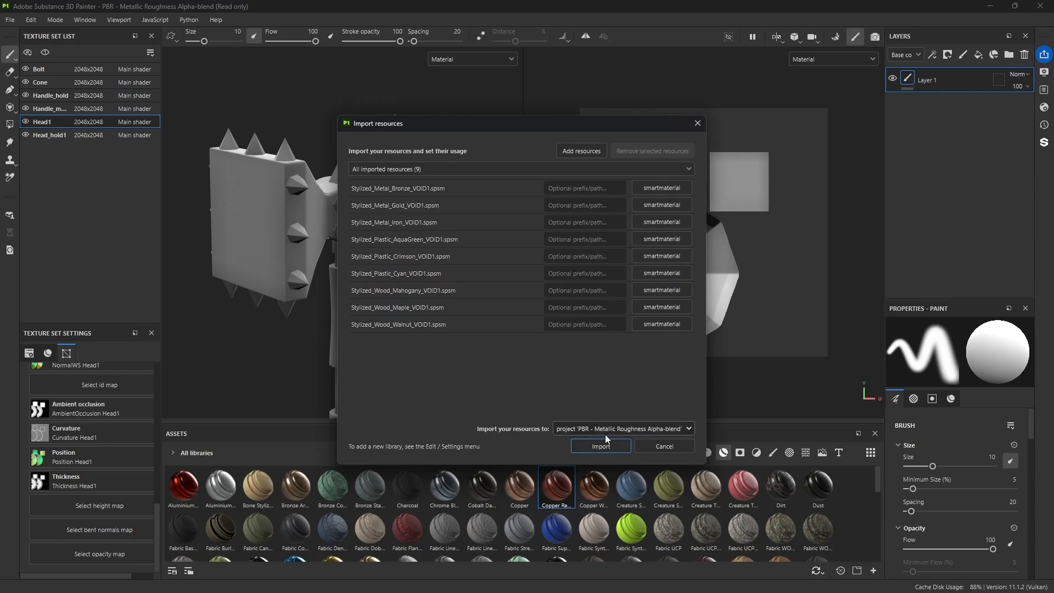
{"action": "left_click", "coordinate": [679, 427]}
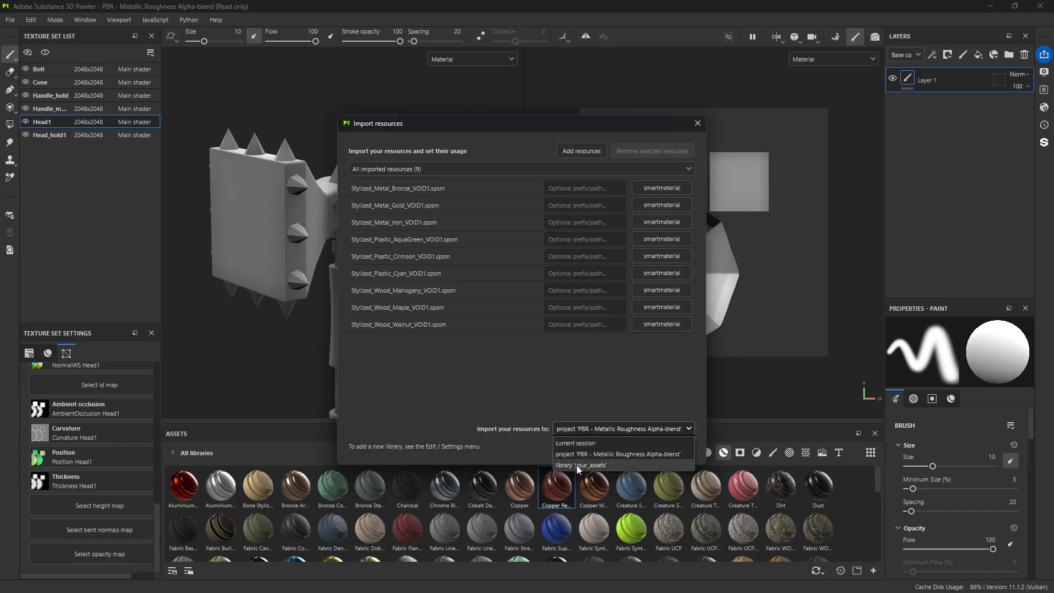
{"action": "left_click", "coordinate": [594, 466]}
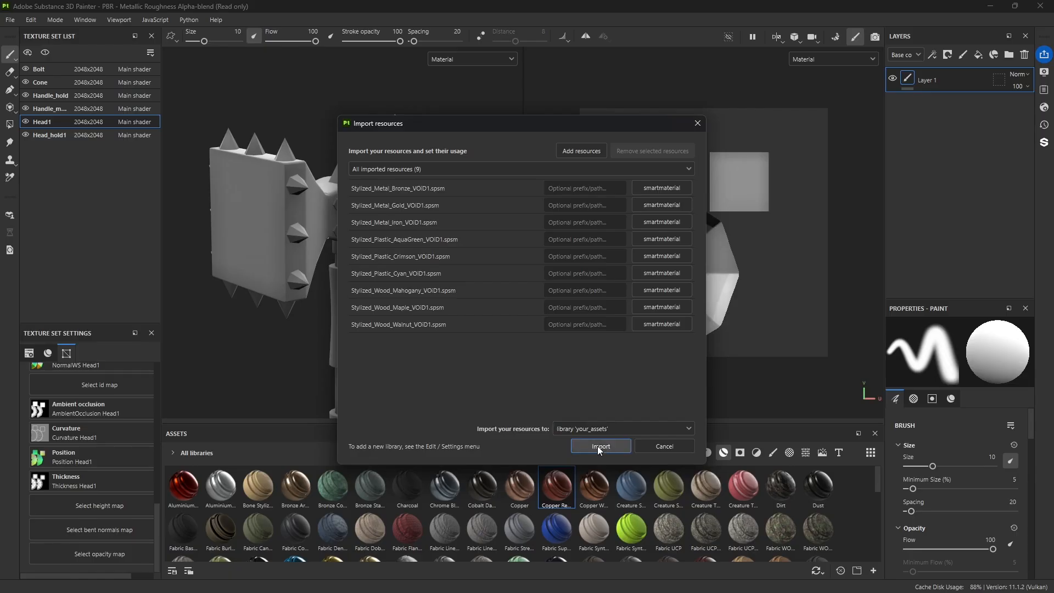
{"action": "left_click", "coordinate": [598, 447]}
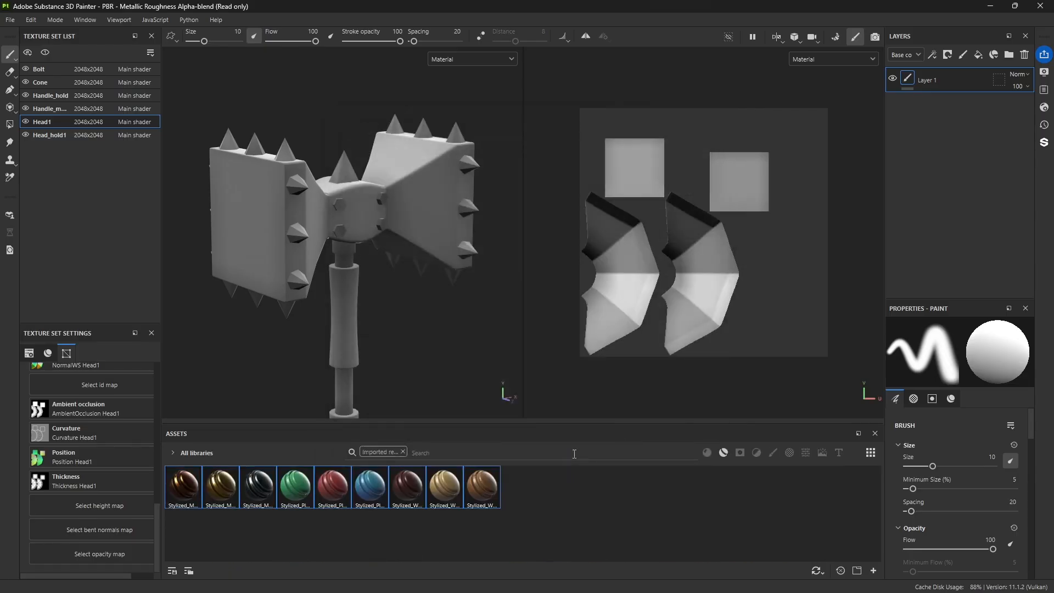
{"action": "left_click", "coordinate": [490, 496]}
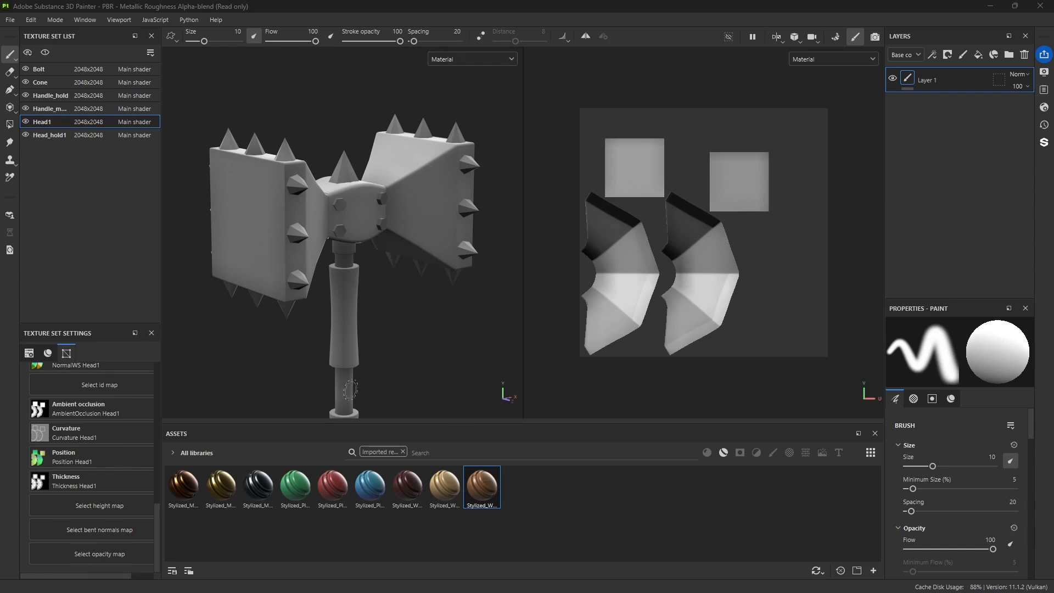
Step: Start another resource import and browse to the Stylized Smart Materials folder inside Stylized Smart Materials Collection 2
{"action": "left_click", "coordinate": [873, 571]}
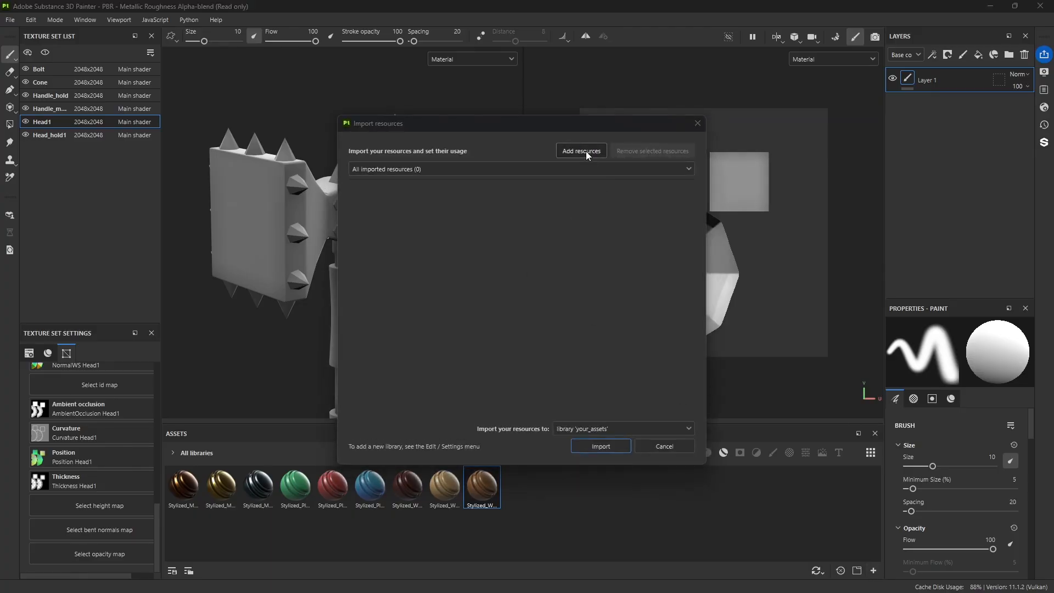
{"action": "left_click", "coordinate": [582, 153]}
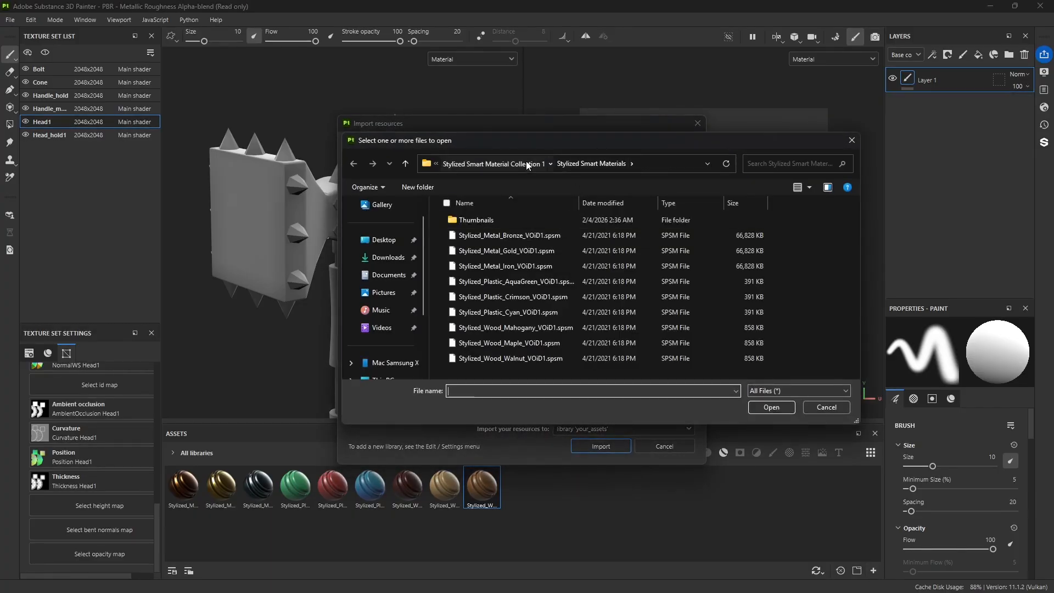
{"action": "left_click", "coordinate": [526, 162]}
{"action": "left_click", "coordinate": [526, 164]}
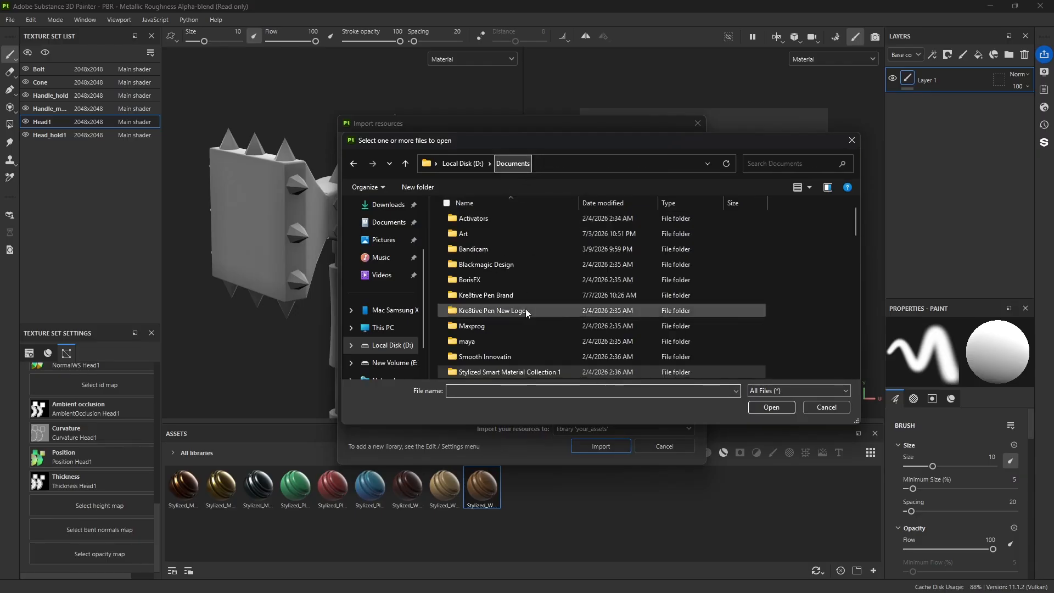
{"action": "left_click", "coordinate": [494, 341]}
{"action": "double_click", "coordinate": [494, 341]}
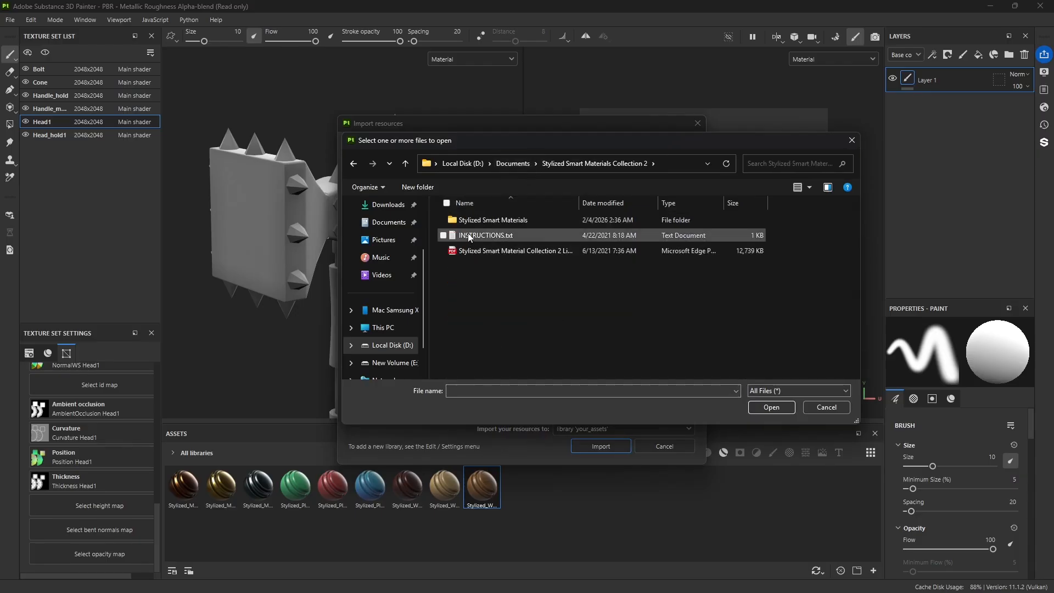
{"action": "double_click", "coordinate": [471, 221]}
Step: Import all the collection's metal and rubber .spsm files into the library 'your_assets' and clear the imported-resources filter from the assets
{"action": "left_click_drag", "start_coordinate": [435, 234], "coordinate": [562, 367]}
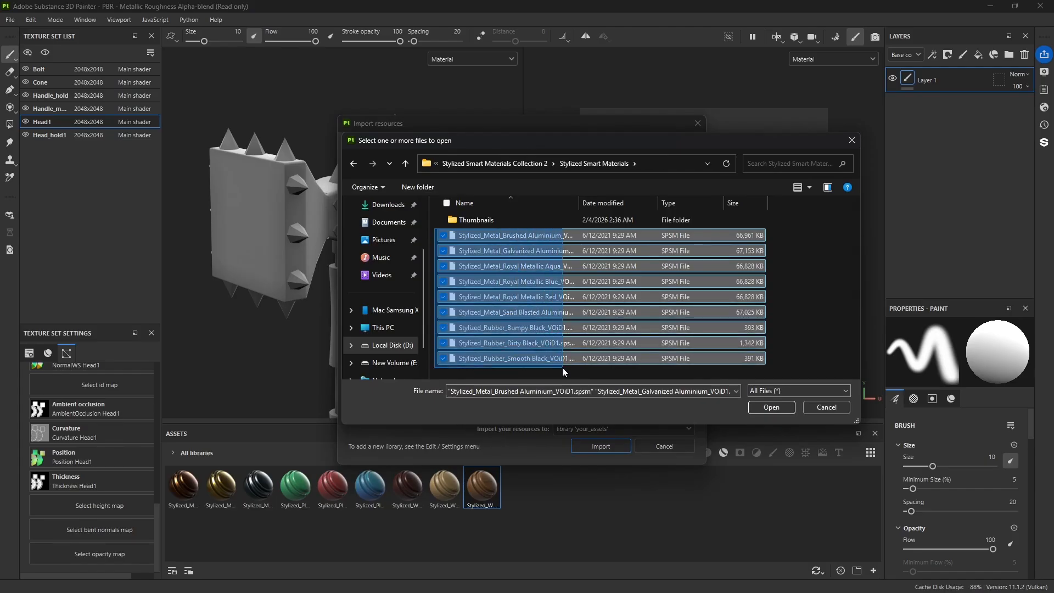
{"action": "left_click", "coordinate": [773, 408]}
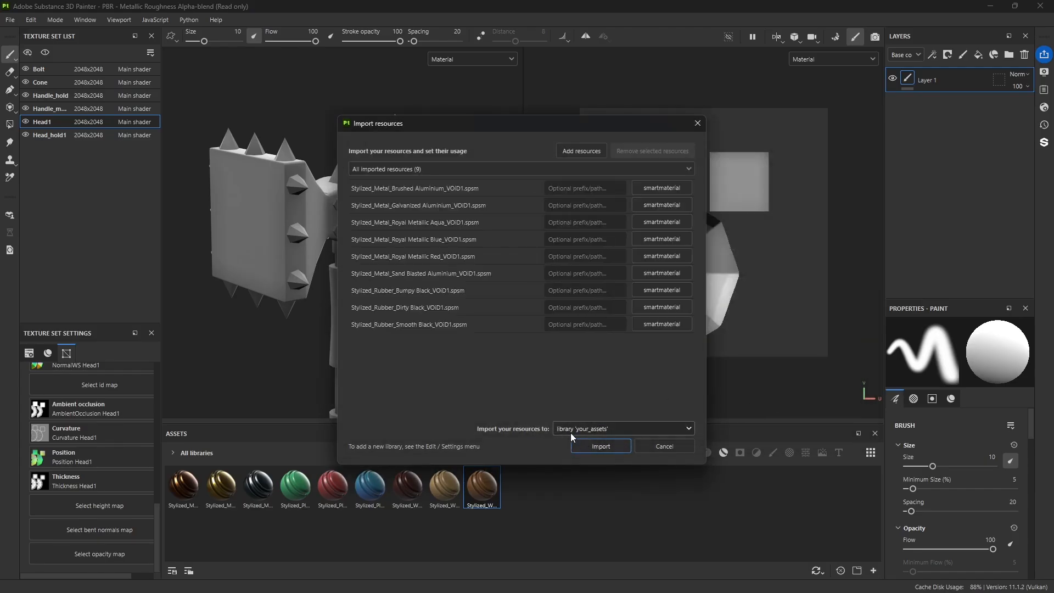
{"action": "left_click", "coordinate": [604, 448]}
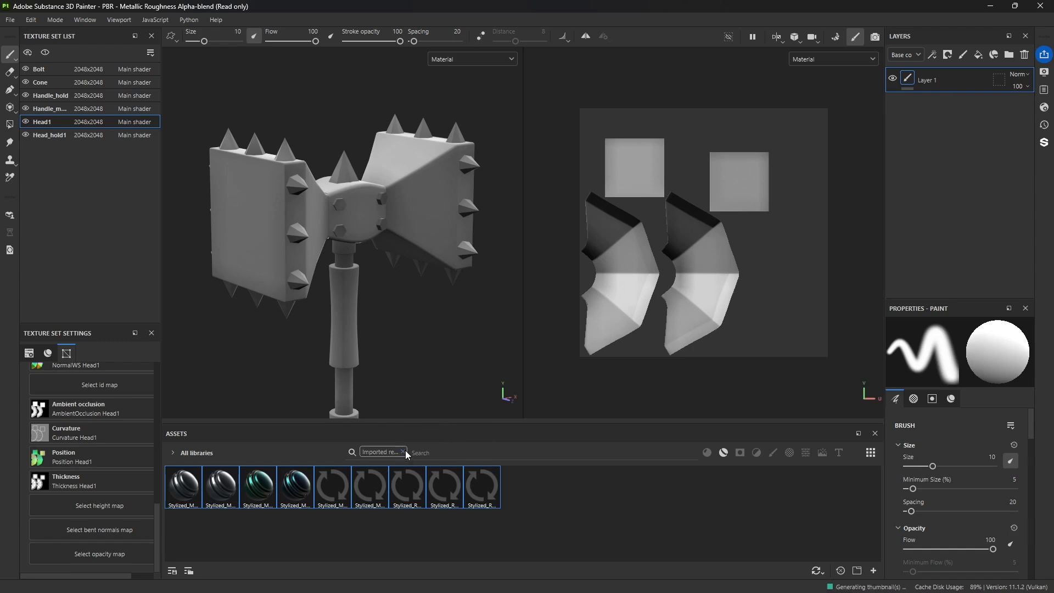
{"action": "left_click", "coordinate": [403, 452]}
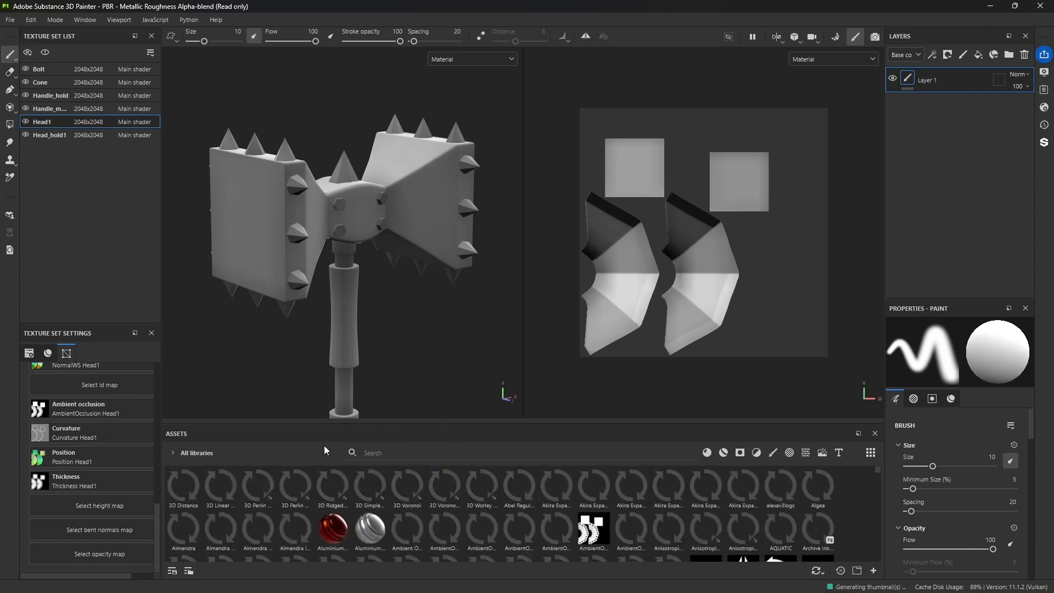
Step: Limit the assets shown to the 'Your assets' library and select one of the stylized metal smart materials
{"action": "left_click", "coordinate": [175, 453]}
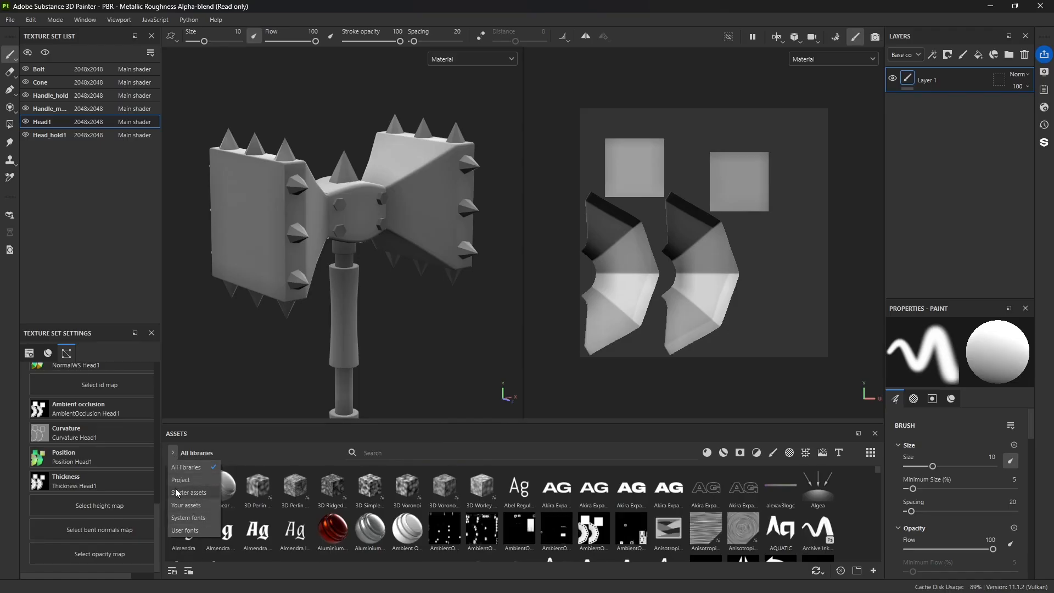
{"action": "left_click", "coordinate": [187, 505]}
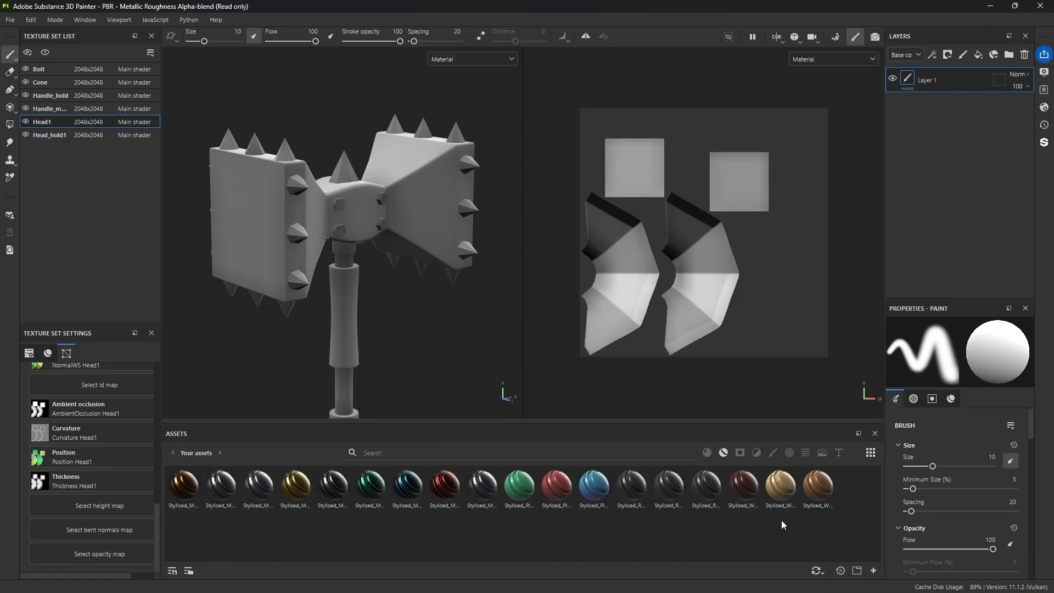
{"action": "left_click", "coordinate": [322, 486]}
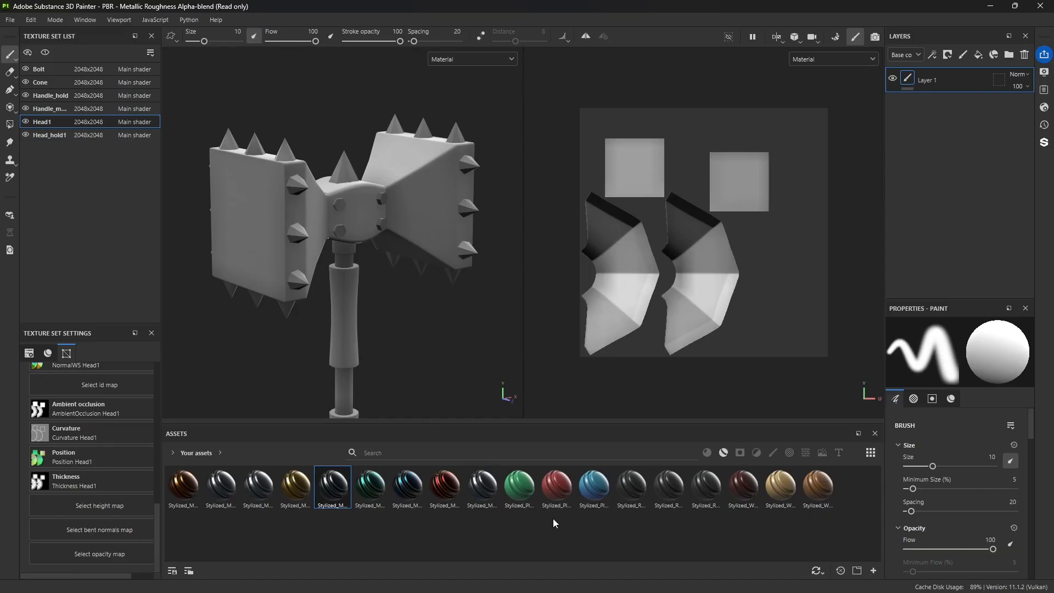
Step: Delete the empty paint layer Layer 1 from the Head1 texture set
{"action": "scroll", "coordinate": [419, 346], "scroll_direction": "down", "scroll_amount": 5}
{"action": "middle_click_drag", "start_coordinate": [419, 346], "coordinate": [405, 317], "text": "alt"}
{"action": "scroll", "coordinate": [386, 310], "scroll_direction": "up", "scroll_amount": 5}
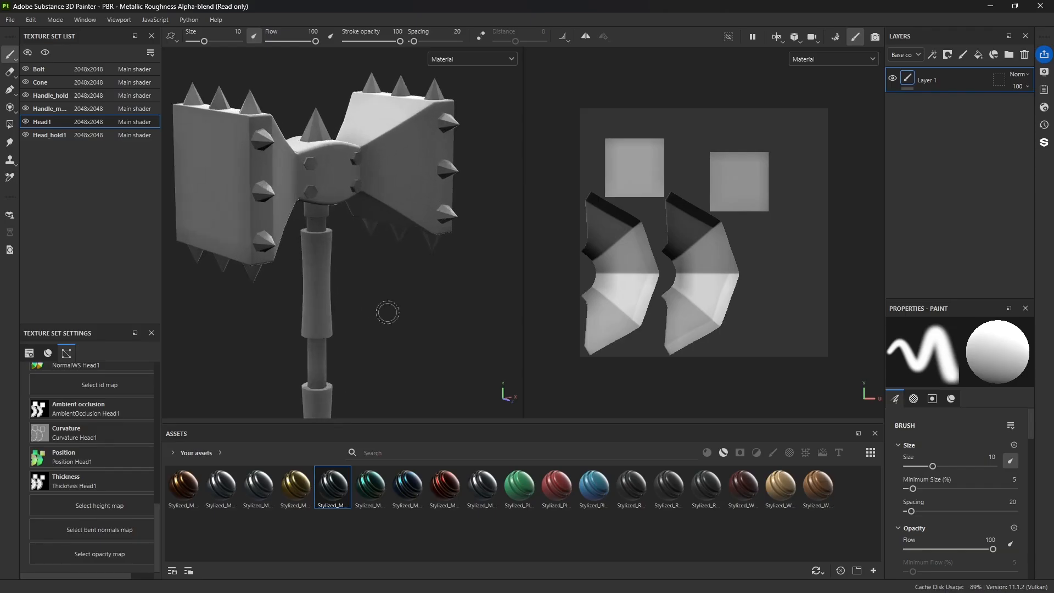
{"action": "scroll", "coordinate": [388, 312], "scroll_direction": "down", "scroll_amount": 3}
{"action": "mouse_move", "coordinate": [376, 306]}
{"action": "left_mouse_down", "text": "alt"}
{"action": "mouse_move", "coordinate": [394, 305]}
{"action": "mouse_move", "coordinate": [384, 314]}
{"action": "left_mouse_up", "text": "alt"}
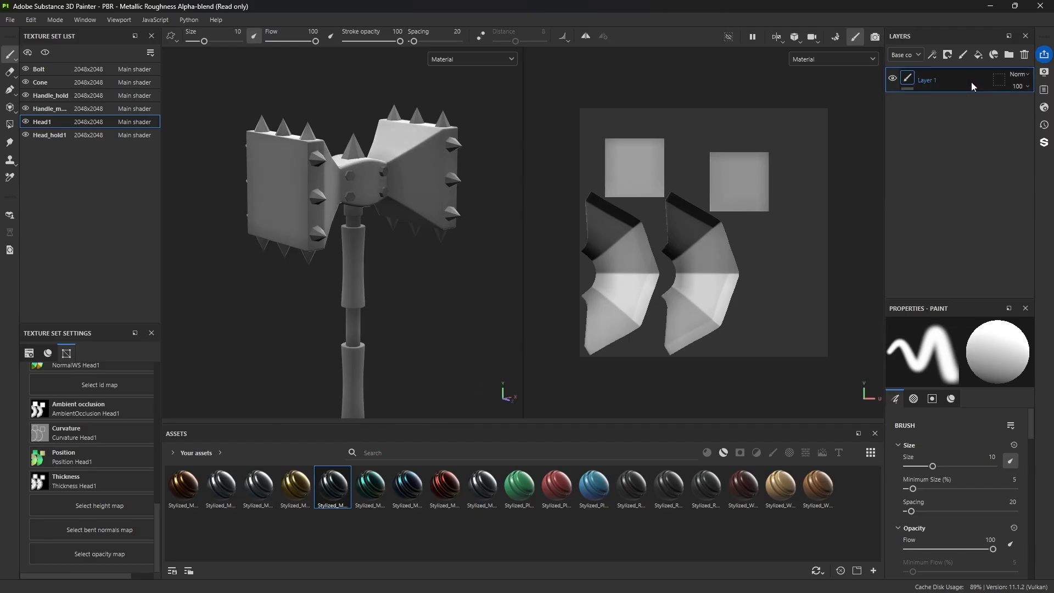
{"action": "key", "text": "Delete"}
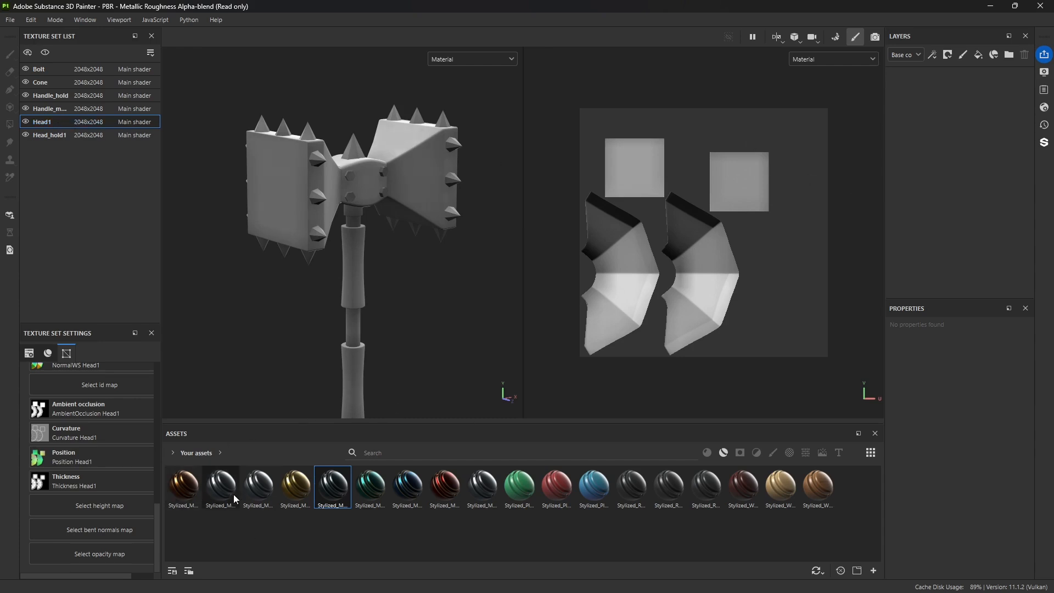
Step: Preview the stylized metal smart materials and apply Stylized_Metal_Royal Metallic Blue_VOiD1 to the hammer's Head1 part
{"action": "mouse_move", "coordinate": [214, 492]}
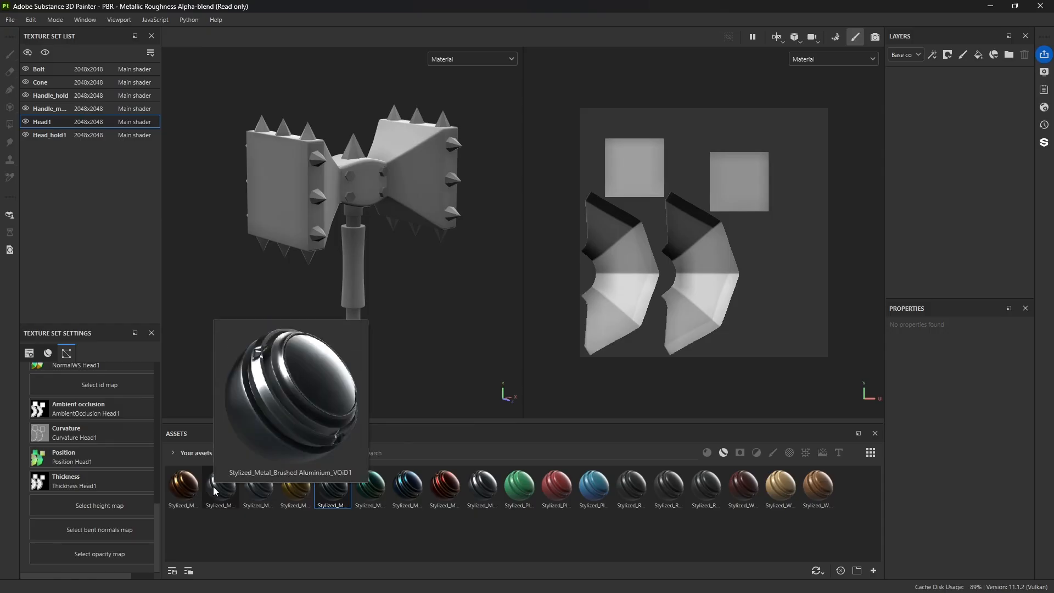
{"action": "mouse_move", "coordinate": [262, 496]}
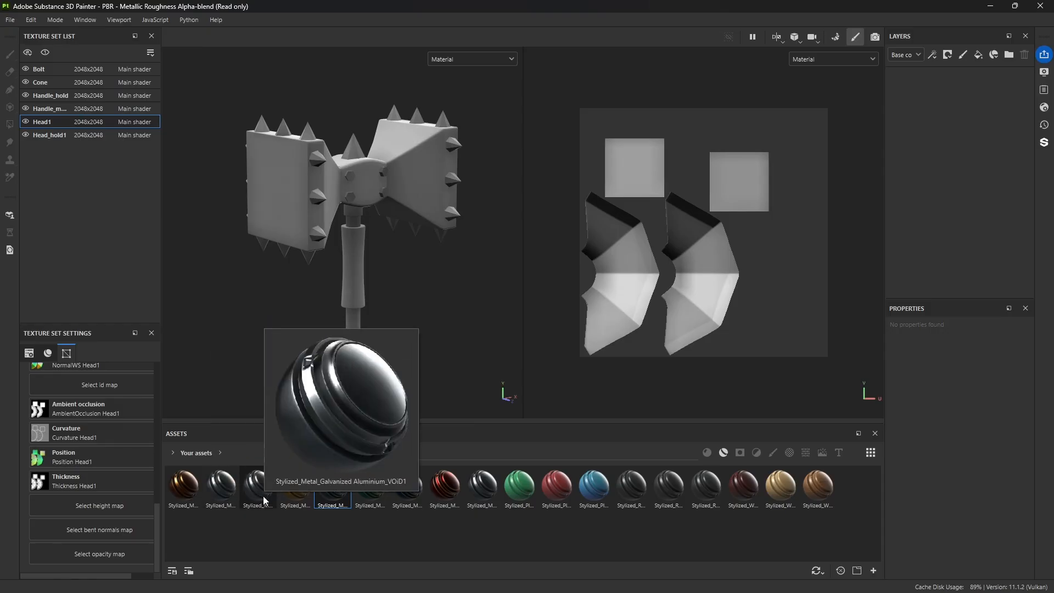
{"action": "mouse_move", "coordinate": [300, 496]}
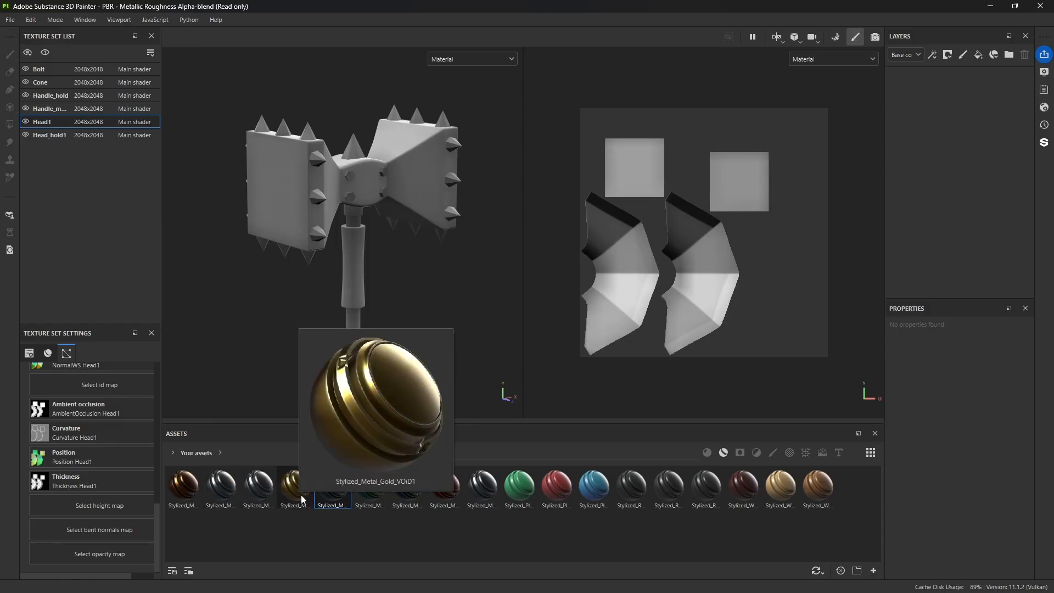
{"action": "mouse_move", "coordinate": [341, 500]}
{"action": "mouse_move", "coordinate": [378, 499]}
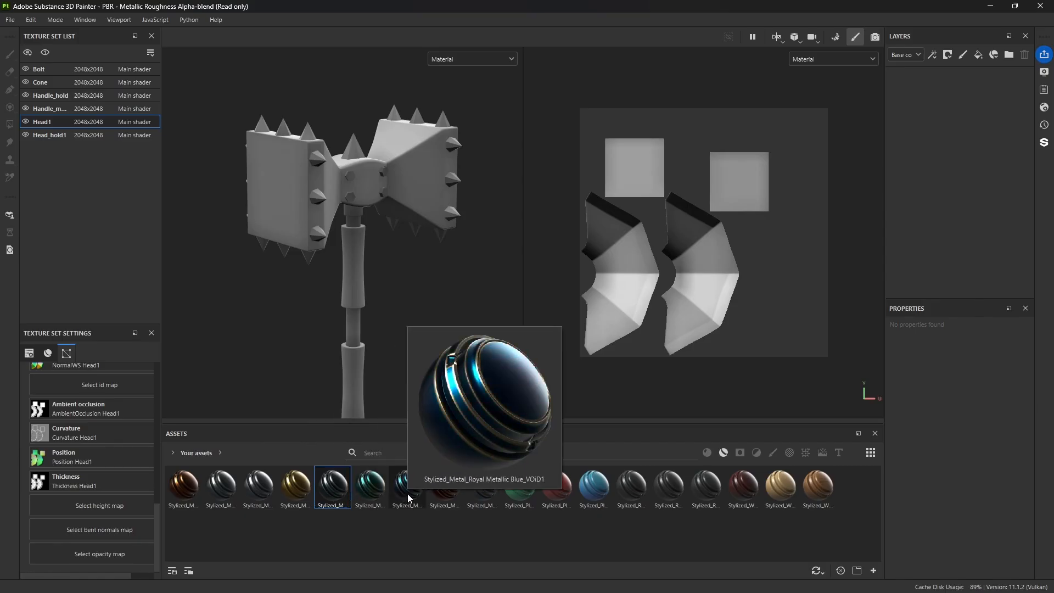
{"action": "mouse_move", "coordinate": [480, 492]}
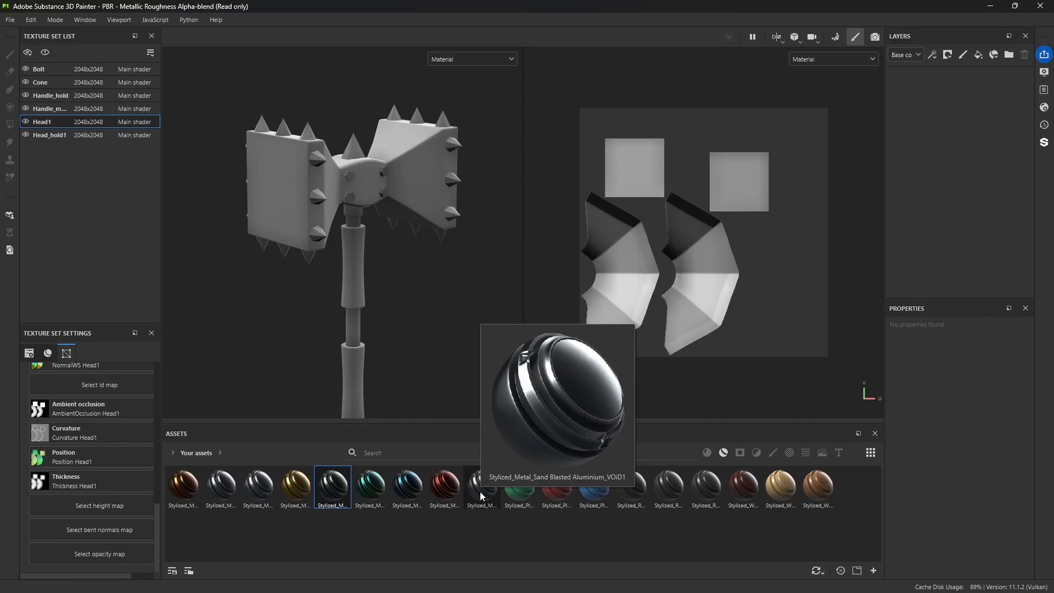
{"action": "mouse_move", "coordinate": [512, 490]}
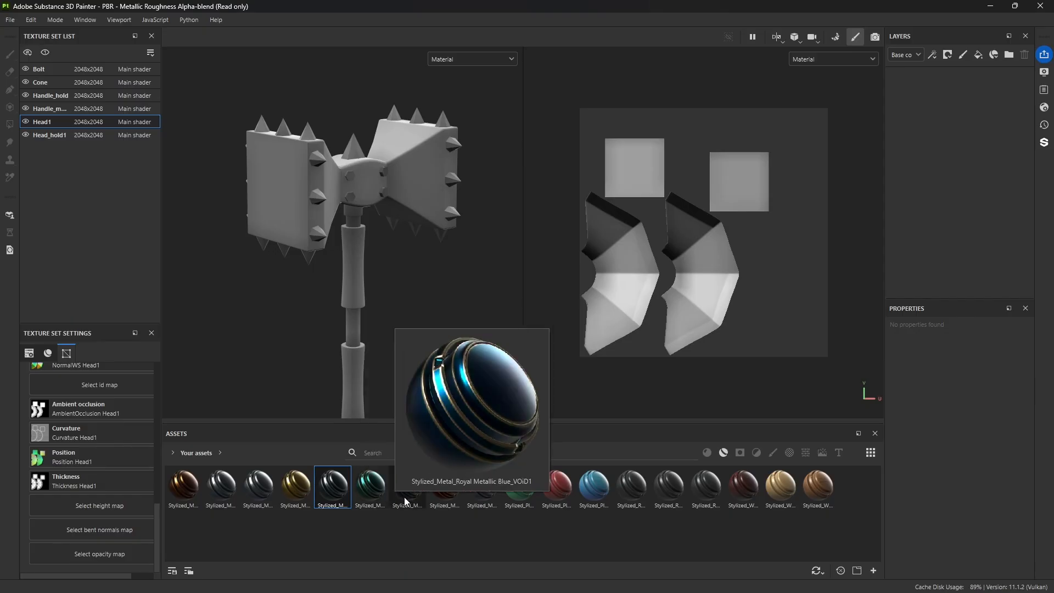
{"action": "left_click_drag", "start_coordinate": [407, 497], "coordinate": [417, 193]}
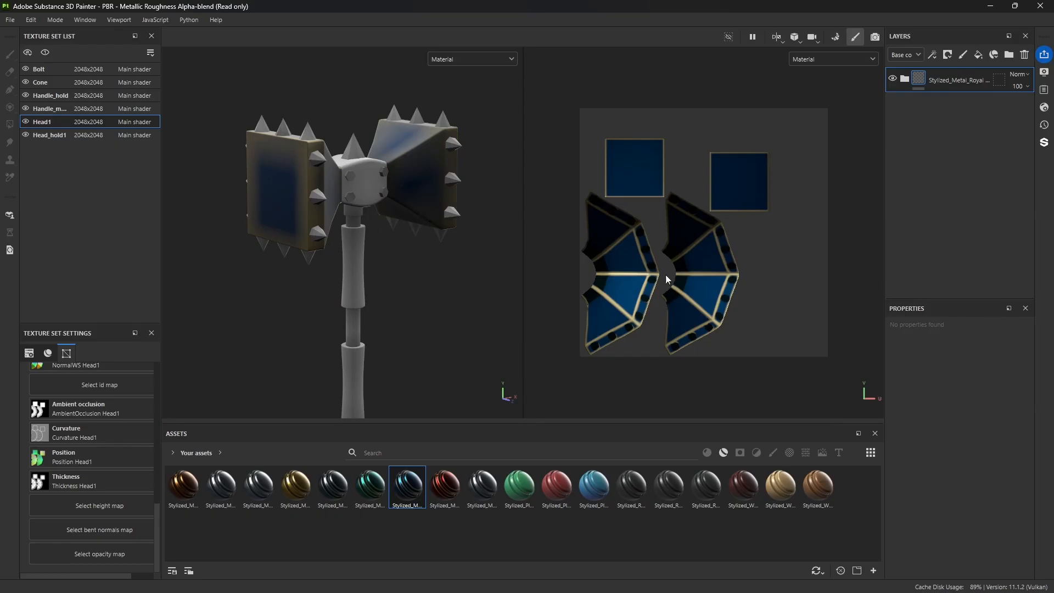
Step: Expand the Royal Metallic Blue material's folder and toggle its visibility to compare the hammer head with and without it
{"action": "left_click", "coordinate": [905, 80]}
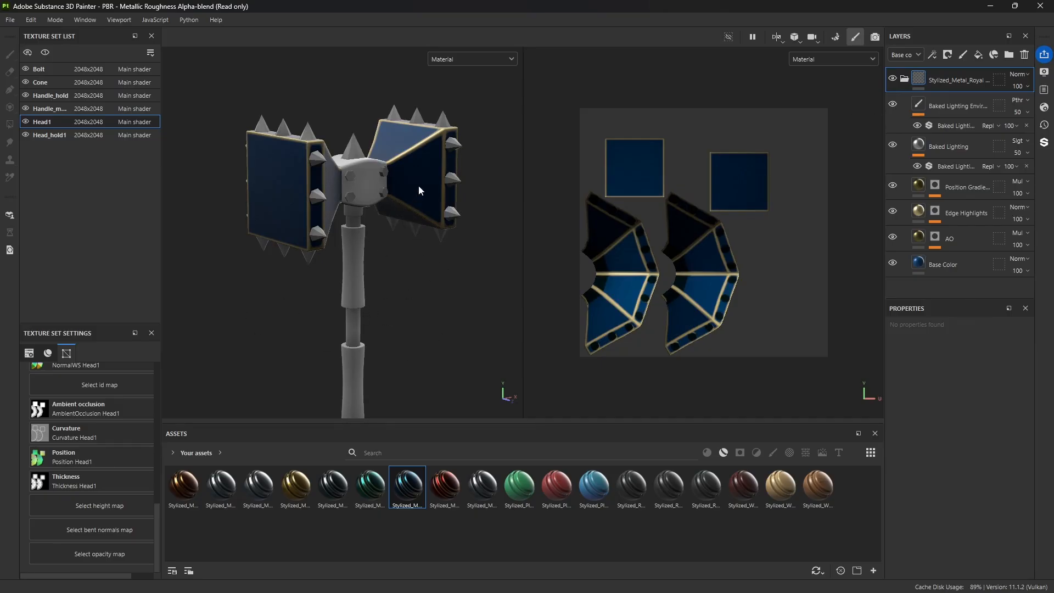
{"action": "left_click_drag", "start_coordinate": [419, 187], "coordinate": [408, 252], "text": "alt"}
{"action": "left_click", "coordinate": [893, 78]}
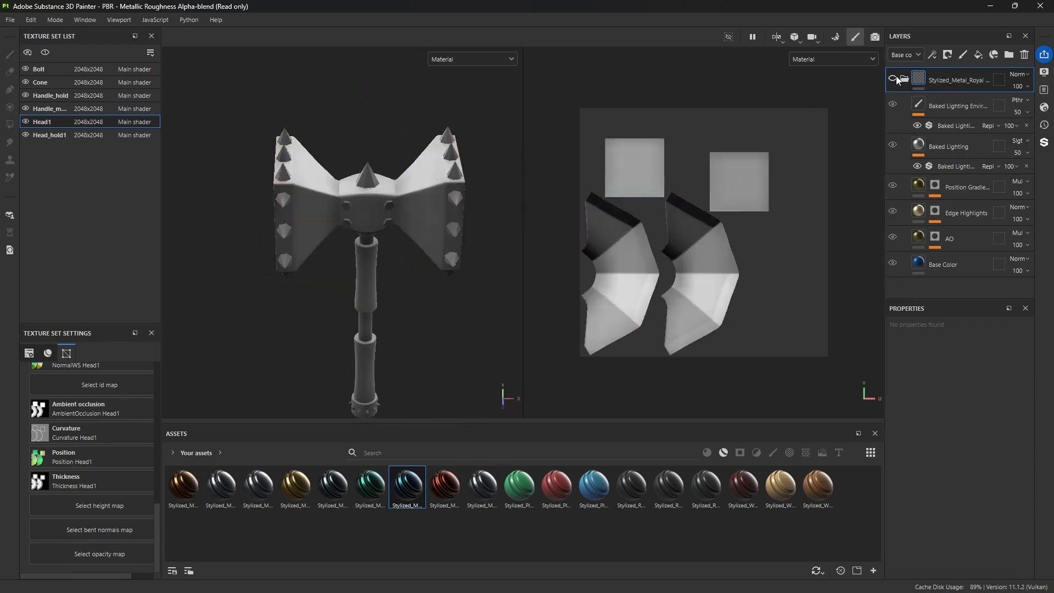
{"action": "left_click", "coordinate": [894, 78]}
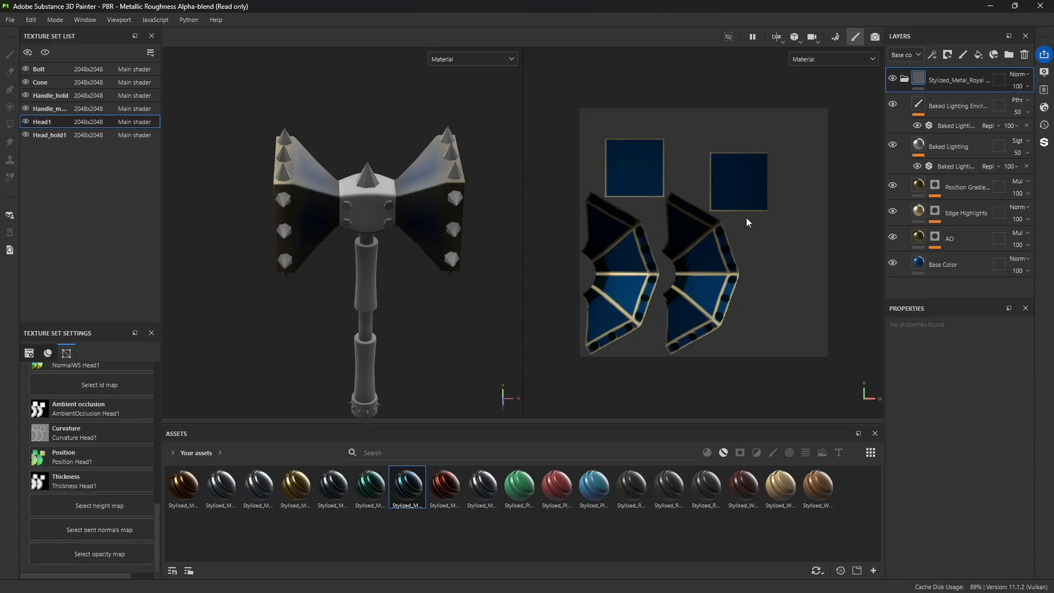
{"action": "left_click_drag", "start_coordinate": [406, 262], "coordinate": [417, 249], "text": "alt"}
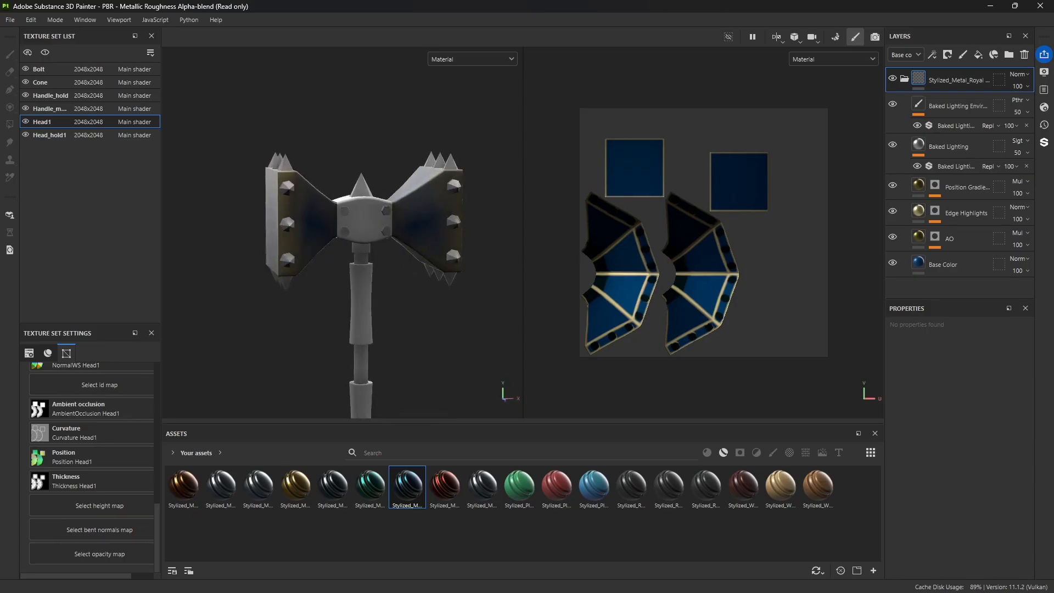
{"action": "left_click", "coordinate": [892, 78]}
{"action": "left_click", "coordinate": [891, 78]}
Step: Hide both Baked Lighting layers and the Position Gradient, Edge Highlights and AO layers, leaving only Base Color shown
{"action": "left_click", "coordinate": [893, 104]}
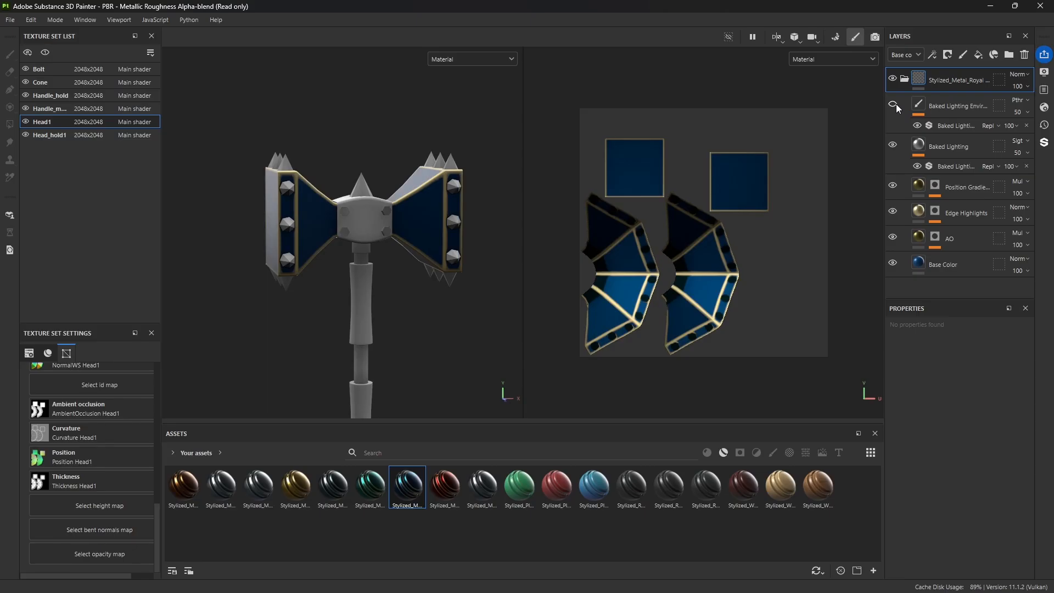
{"action": "left_click", "coordinate": [896, 145]}
{"action": "left_click", "coordinate": [893, 186]}
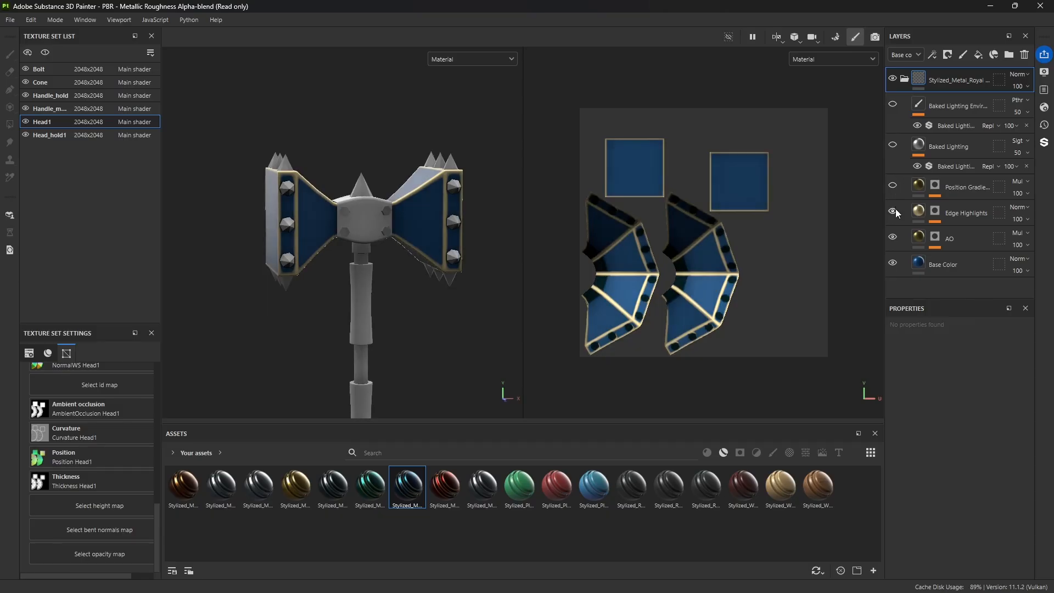
{"action": "left_click", "coordinate": [895, 210]}
{"action": "left_click", "coordinate": [893, 236]}
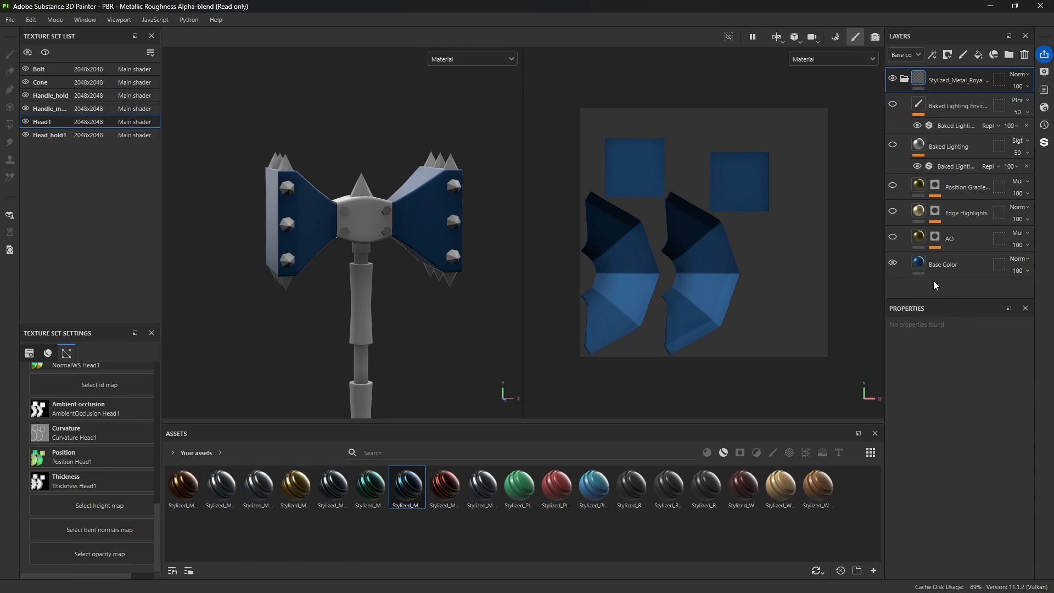
Step: Change the Base Color layer's uniform base color to dark navy blue 091828
{"action": "left_click", "coordinate": [922, 264]}
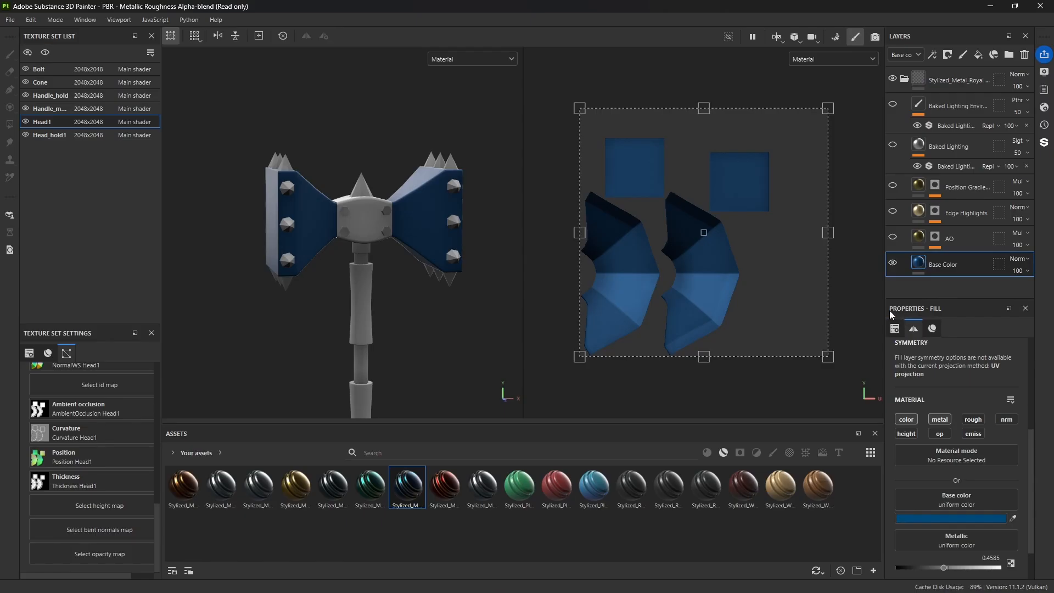
{"action": "scroll", "coordinate": [1036, 461], "scroll_direction": "down", "scroll_amount": 3}
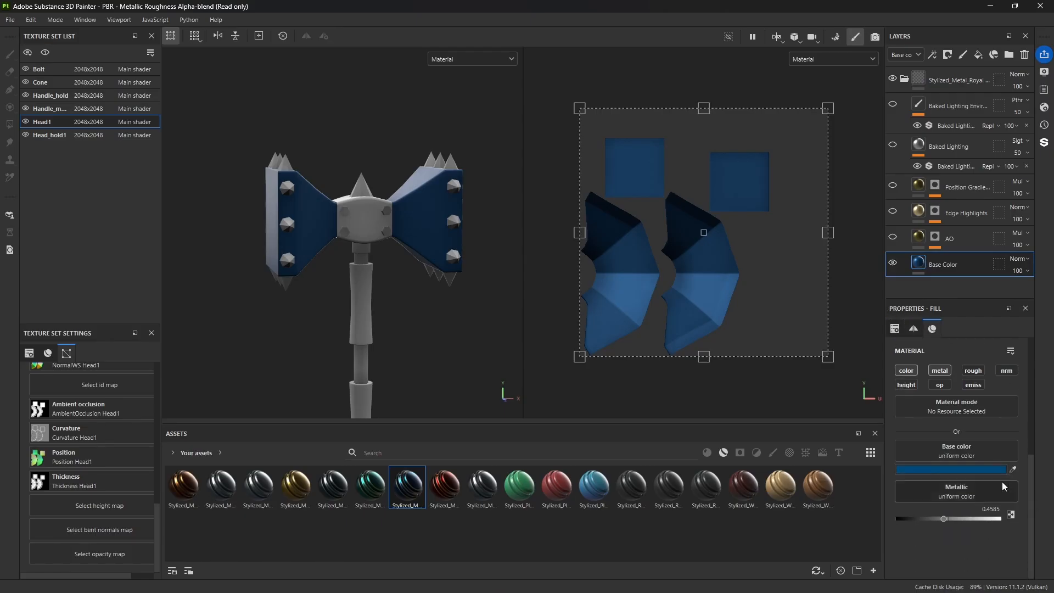
{"action": "left_click", "coordinate": [946, 470]}
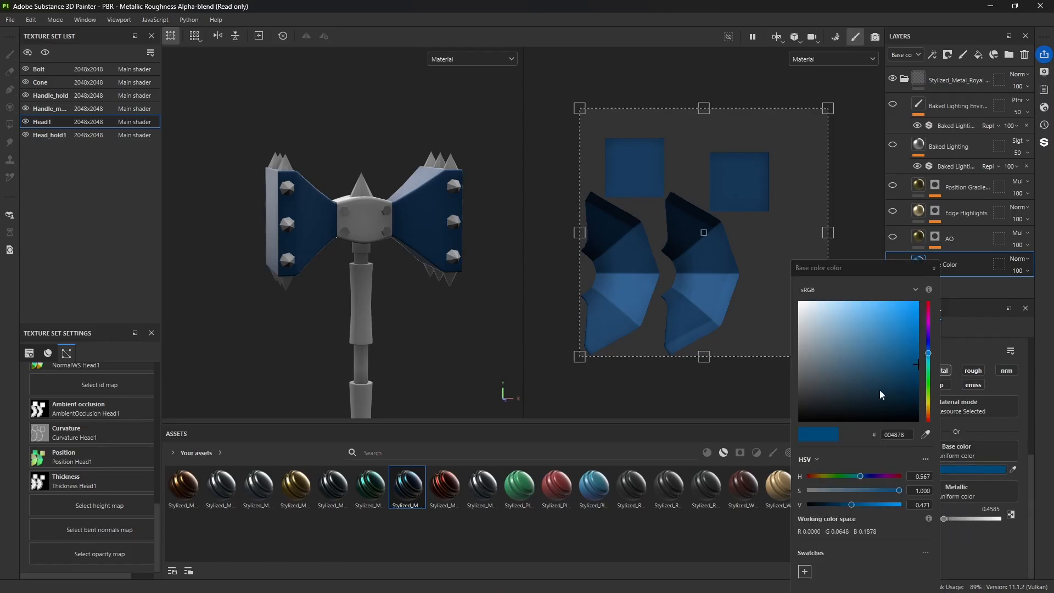
{"action": "left_click_drag", "start_coordinate": [822, 328], "coordinate": [892, 404]}
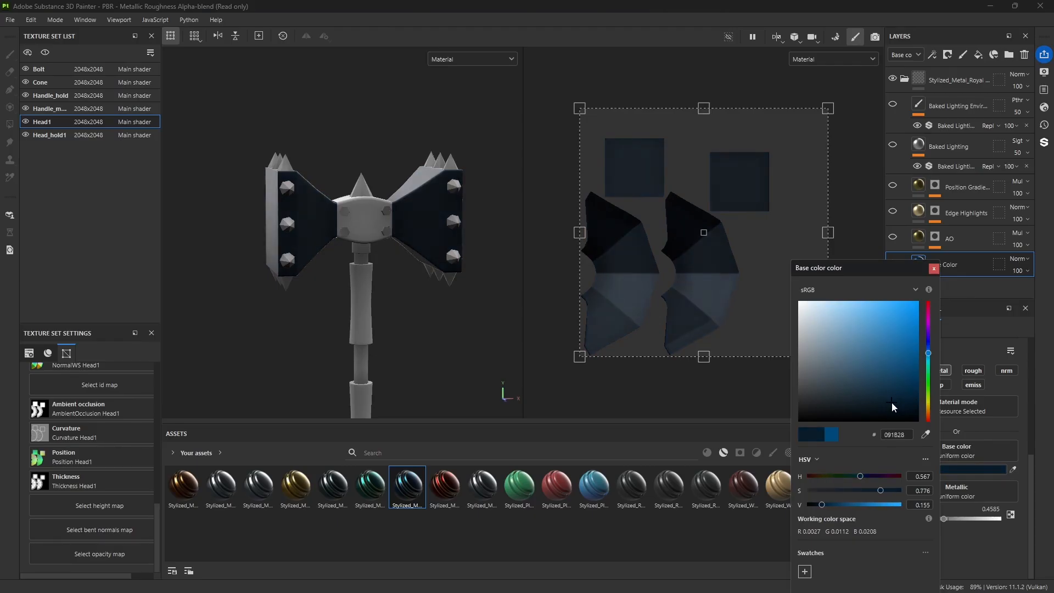
{"action": "left_click", "coordinate": [934, 269]}
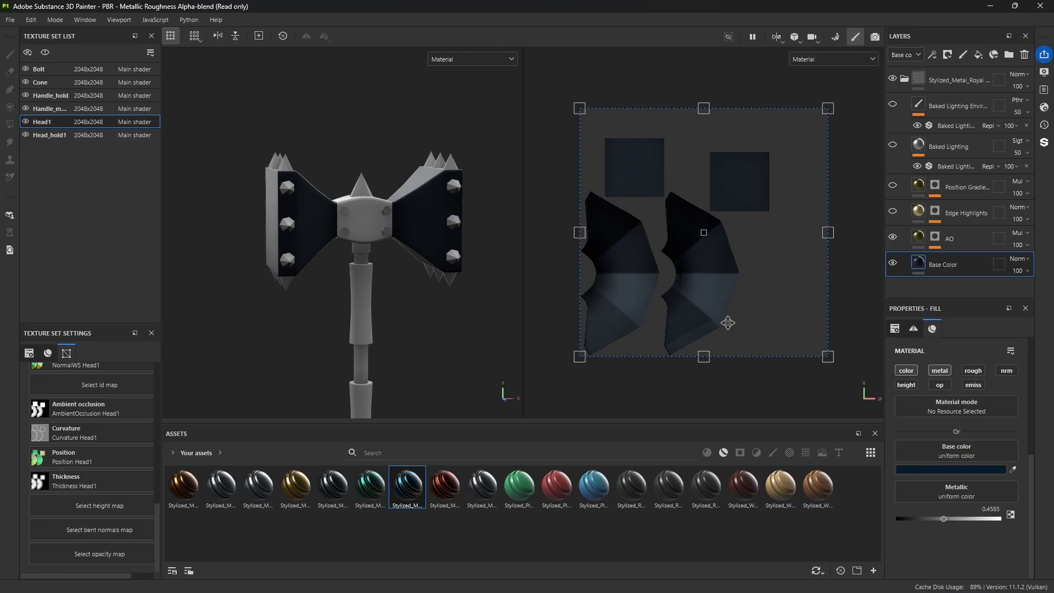
Step: Show the AO, Edge Highlights and Position Gradient layers again over the base color
{"action": "left_click", "coordinate": [893, 239]}
{"action": "left_click", "coordinate": [892, 238]}
{"action": "left_click", "coordinate": [453, 328]}
{"action": "left_click_drag", "start_coordinate": [404, 278], "coordinate": [429, 323], "text": "alt"}
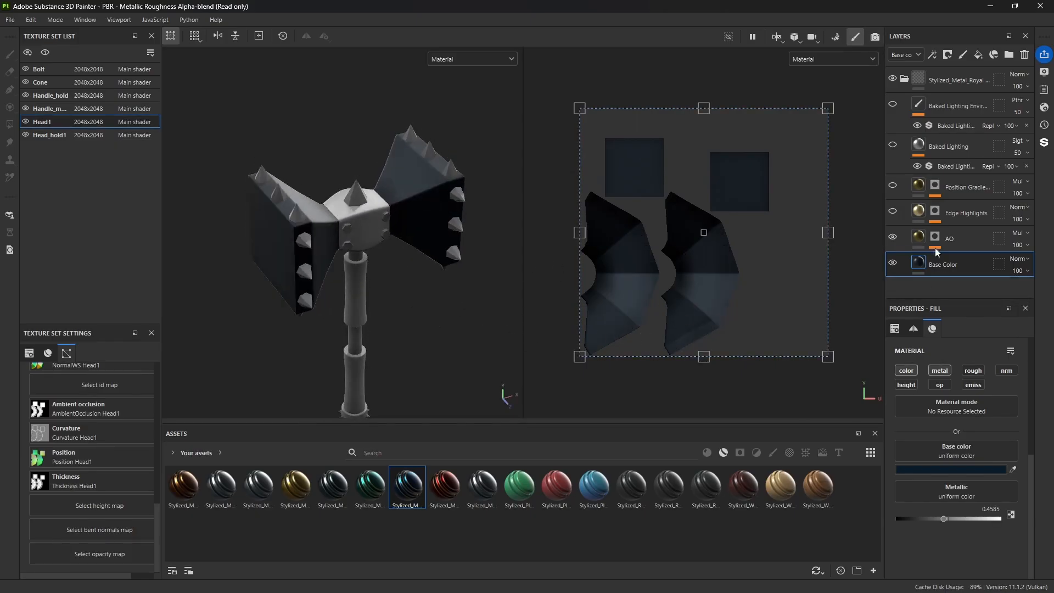
{"action": "left_click", "coordinate": [893, 212]}
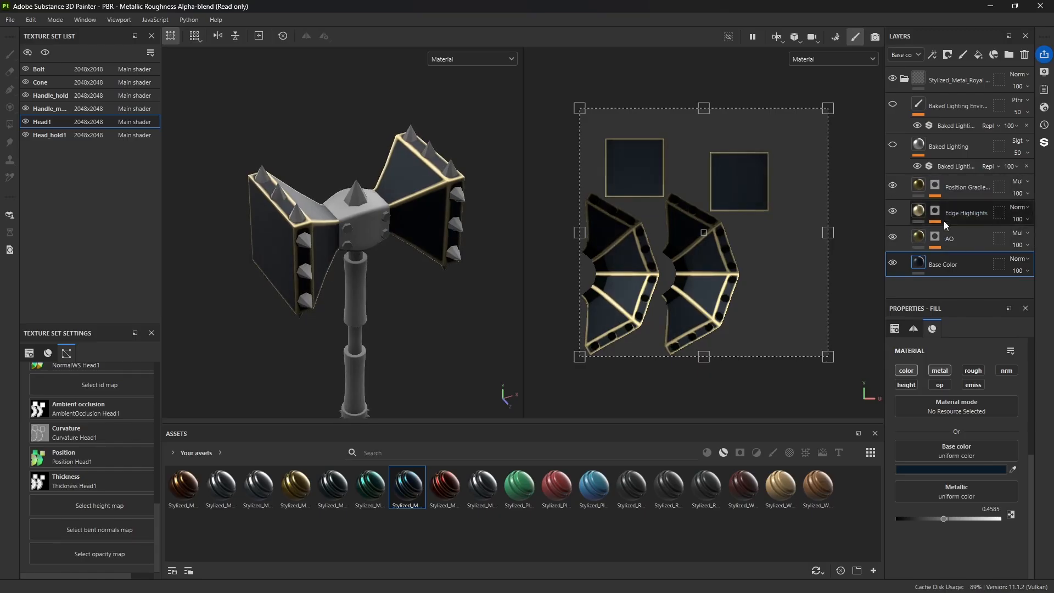
Step: Examine the parameters and image inputs of the mask generators on the AO and Edge Highlights layers
{"action": "left_click", "coordinate": [935, 237]}
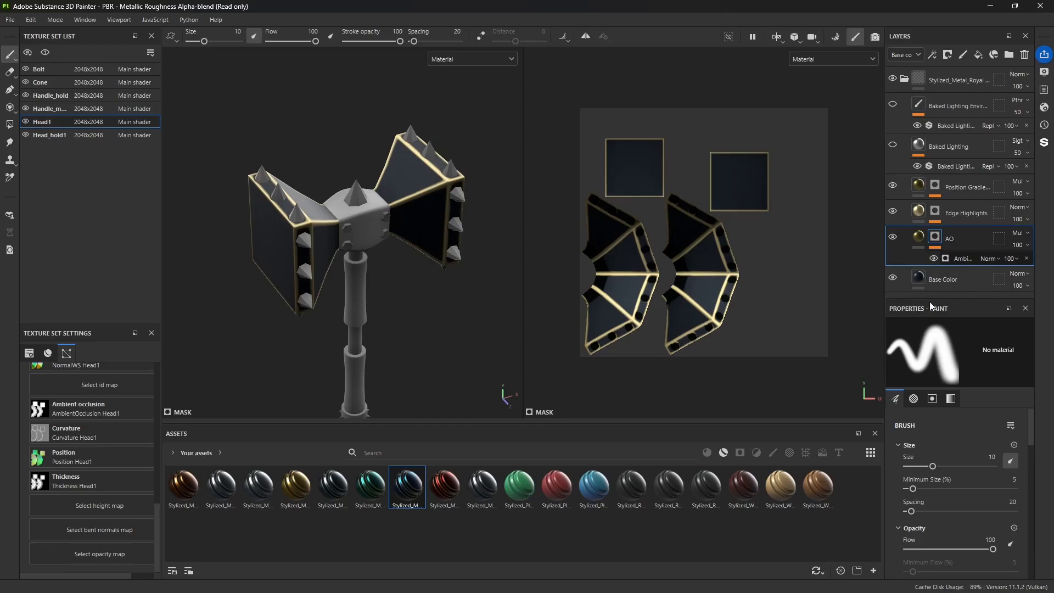
{"action": "left_click", "coordinate": [964, 258]}
{"action": "scroll", "coordinate": [977, 460], "scroll_direction": "down", "scroll_amount": 2}
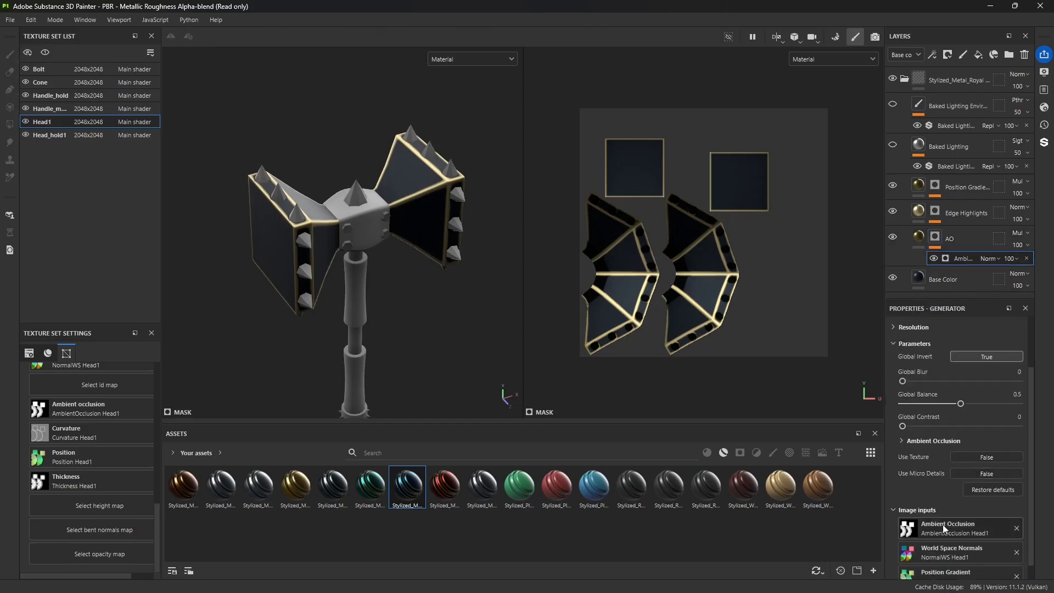
{"action": "scroll", "coordinate": [945, 478], "scroll_direction": "up", "scroll_amount": 1}
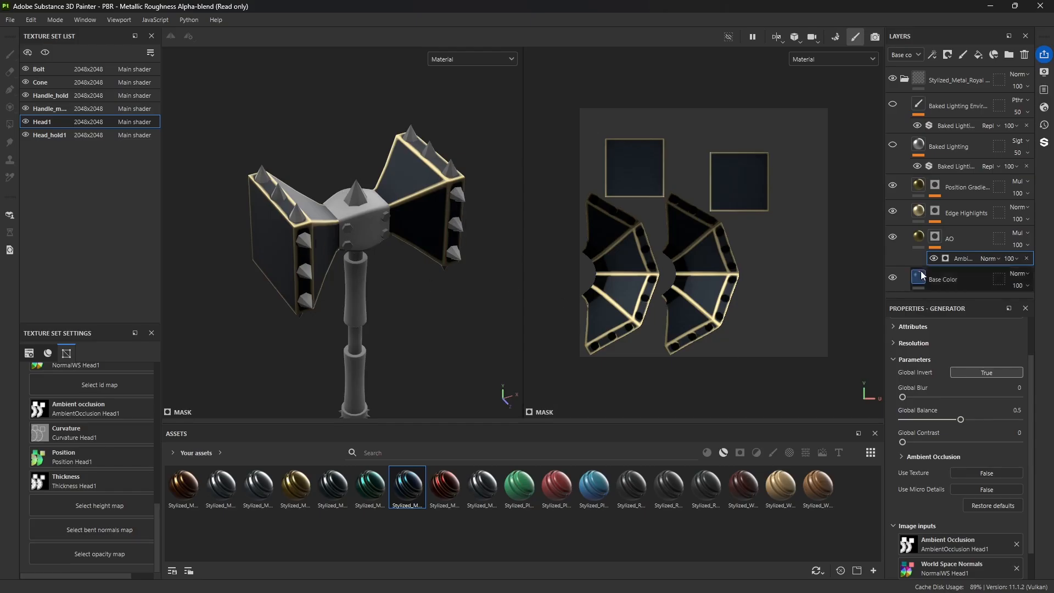
{"action": "left_click", "coordinate": [944, 242]}
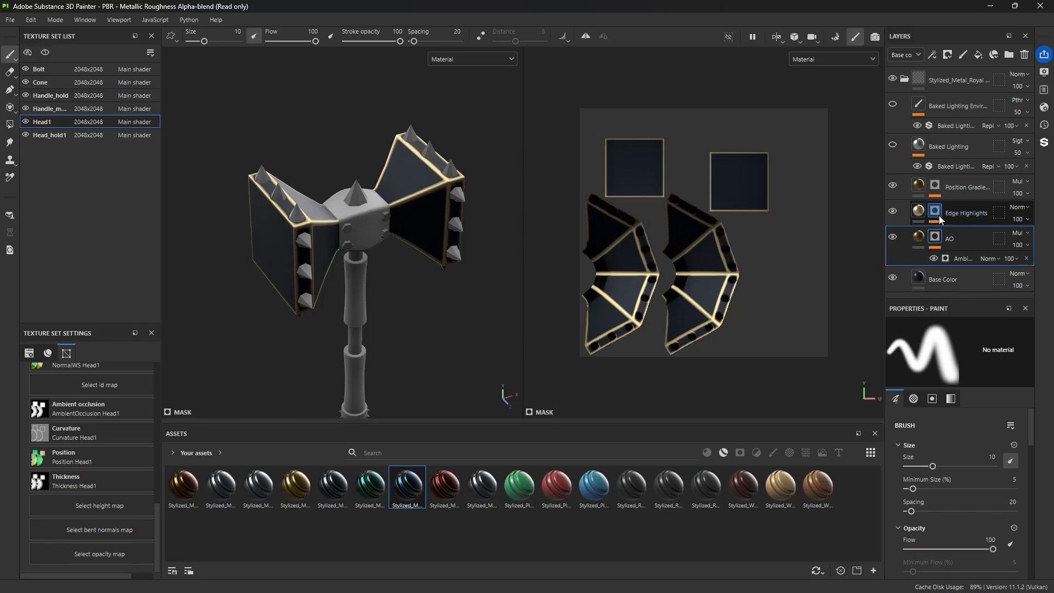
{"action": "left_click", "coordinate": [935, 215]}
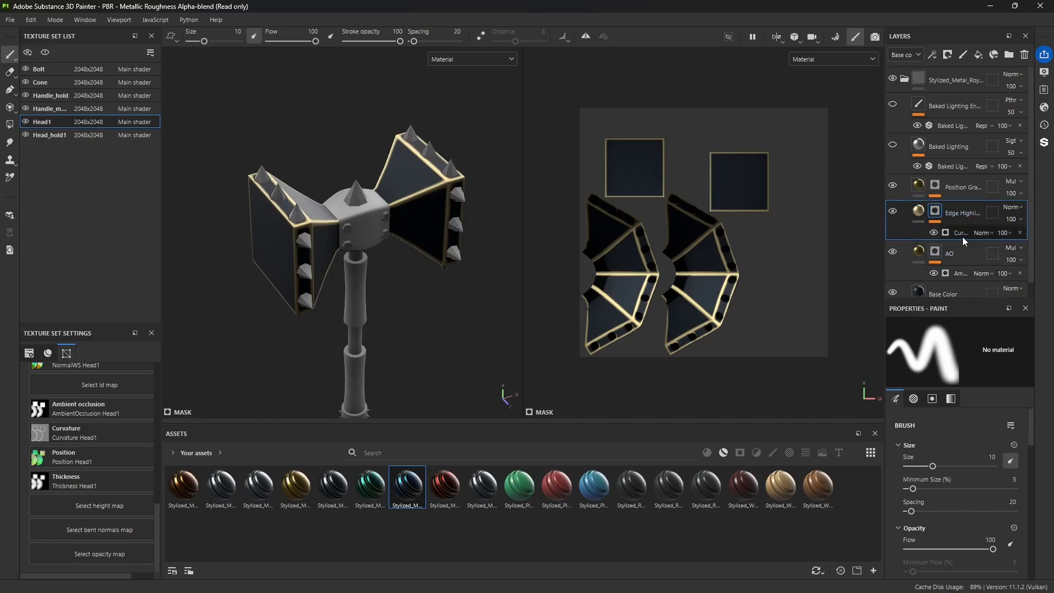
{"action": "left_click", "coordinate": [960, 233]}
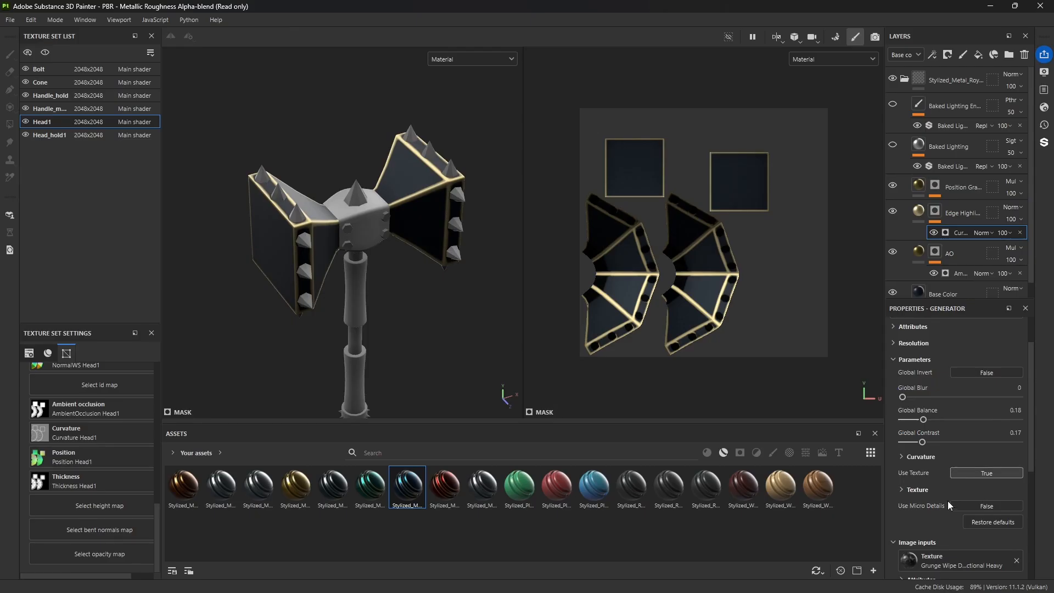
{"action": "scroll", "coordinate": [927, 505], "scroll_direction": "down", "scroll_amount": 4}
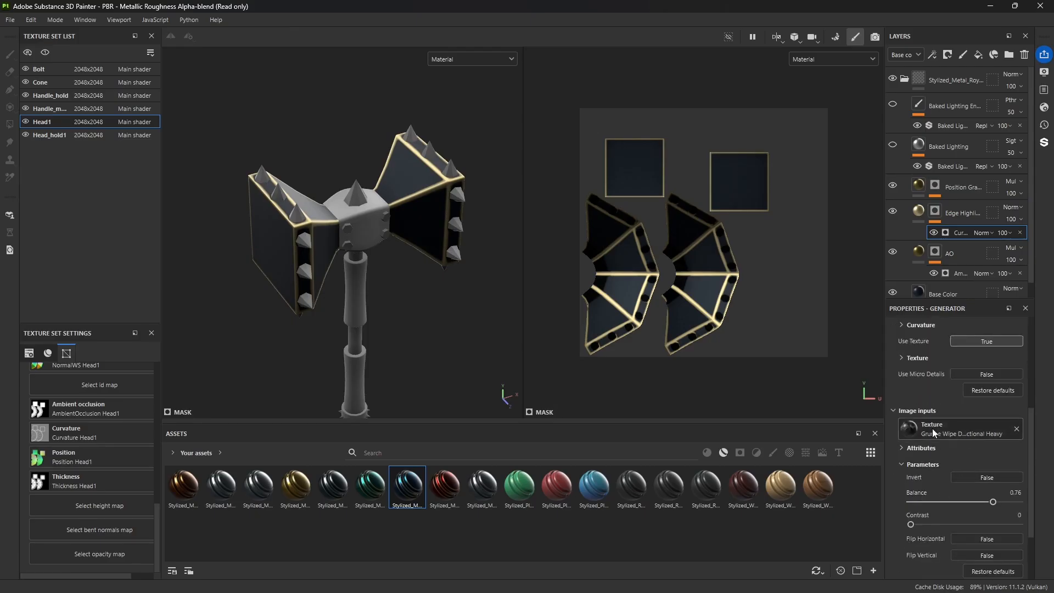
{"action": "scroll", "coordinate": [966, 442], "scroll_direction": "up", "scroll_amount": 3}
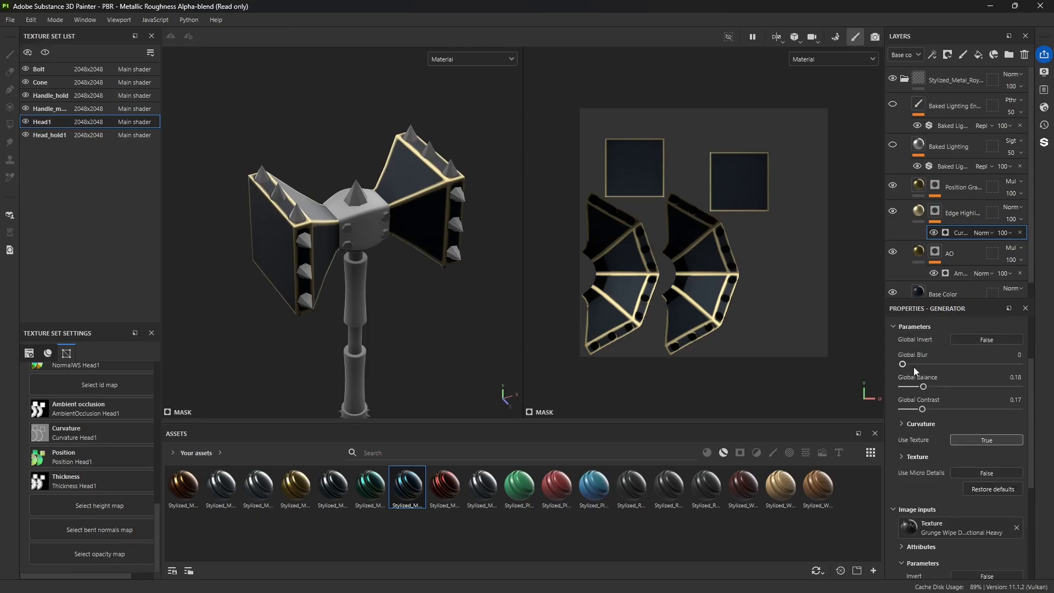
Step: Set the Edge Highlights generator to Global Blur 2.87, Global Balance 0.22 and Global Contrast 0.11, and show both Baked Lighting layers
{"action": "mouse_move", "coordinate": [926, 388]}
{"action": "left_mouse_down"}
{"action": "mouse_move", "coordinate": [994, 390]}
{"action": "mouse_move", "coordinate": [940, 392]}
{"action": "mouse_move", "coordinate": [931, 365]}
{"action": "mouse_move", "coordinate": [981, 369]}
{"action": "mouse_move", "coordinate": [920, 370]}
{"action": "mouse_move", "coordinate": [936, 387]}
{"action": "mouse_move", "coordinate": [926, 387]}
{"action": "mouse_move", "coordinate": [922, 410]}
{"action": "mouse_move", "coordinate": [1001, 412]}
{"action": "mouse_move", "coordinate": [915, 413]}
{"action": "mouse_move", "coordinate": [929, 391]}
{"action": "left_mouse_up"}
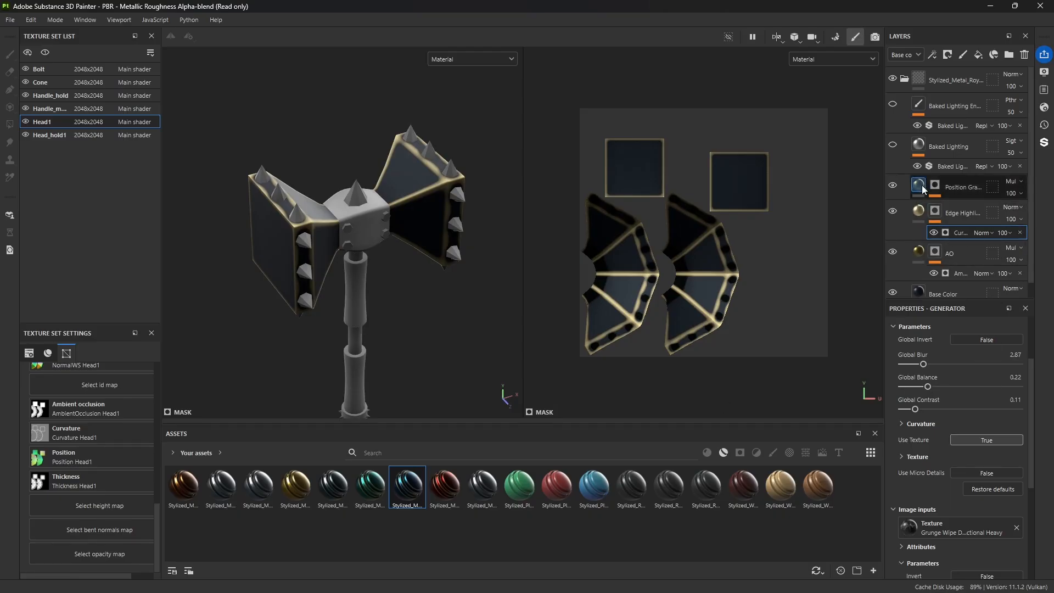
{"action": "left_click", "coordinate": [893, 146]}
{"action": "left_click", "coordinate": [893, 146]}
{"action": "left_click", "coordinate": [893, 145]}
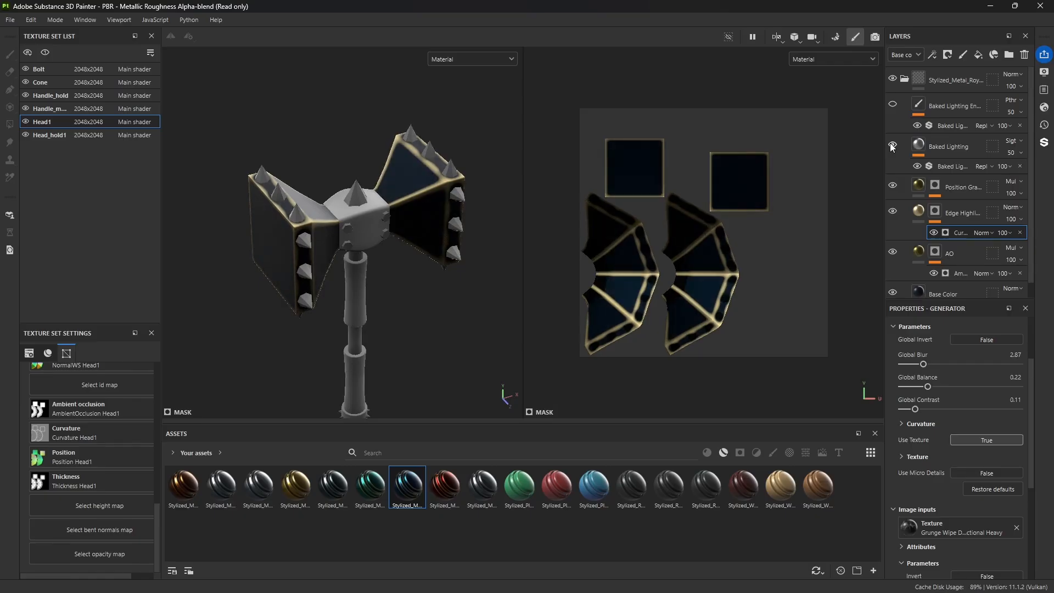
{"action": "left_click", "coordinate": [893, 145]}
{"action": "left_click", "coordinate": [892, 146]}
{"action": "left_click", "coordinate": [892, 146]}
{"action": "left_click", "coordinate": [893, 145]}
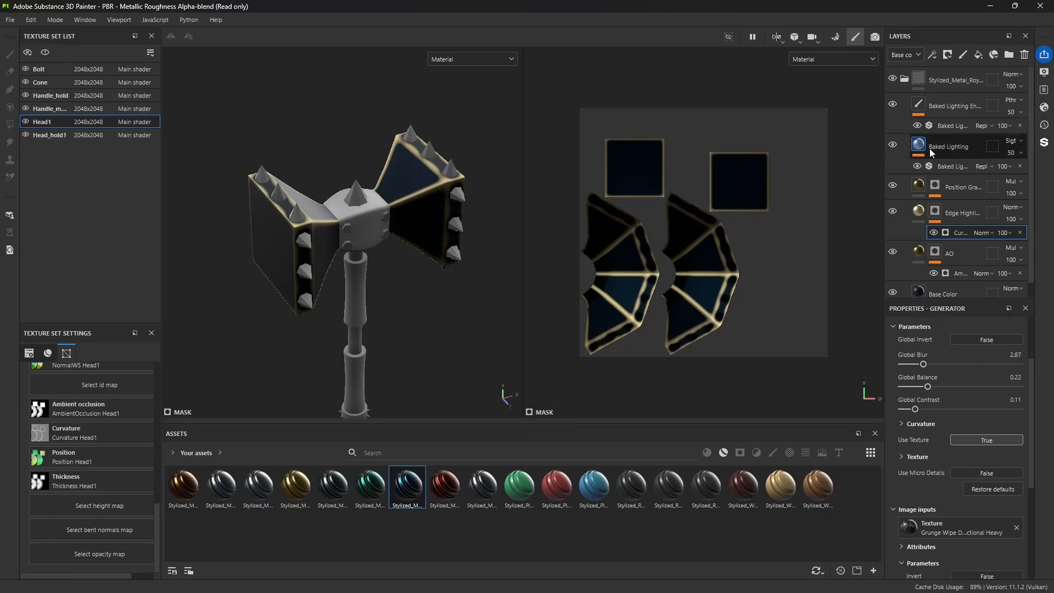
Step: Compare the hammer head with and without the Stylized_Metal_Royal material folder, and collapse the folder
{"action": "left_click", "coordinate": [894, 78]}
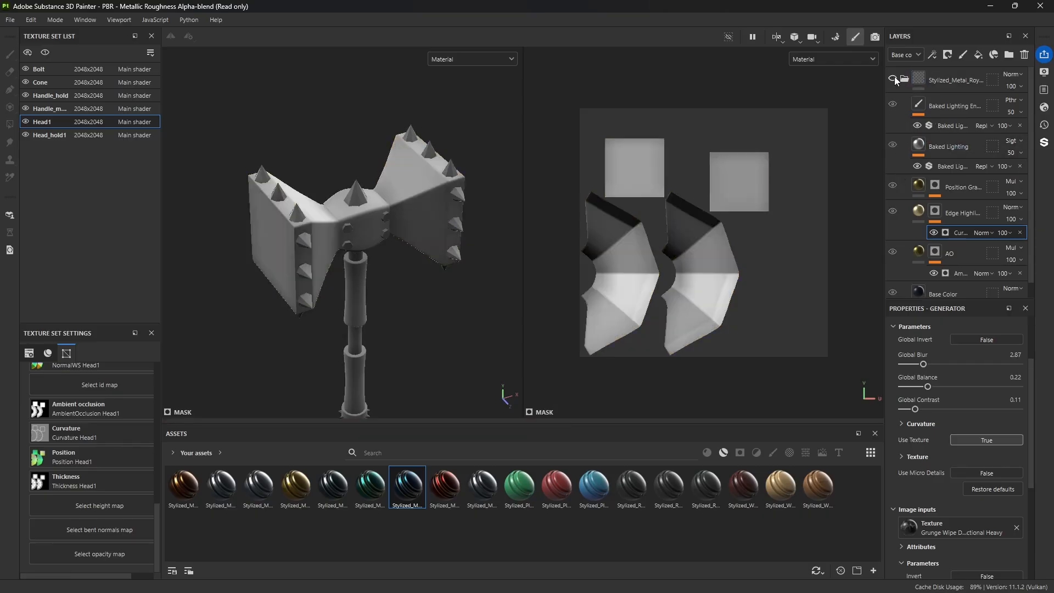
{"action": "left_click", "coordinate": [894, 77]}
{"action": "left_click", "coordinate": [895, 76]}
{"action": "left_click", "coordinate": [894, 77]}
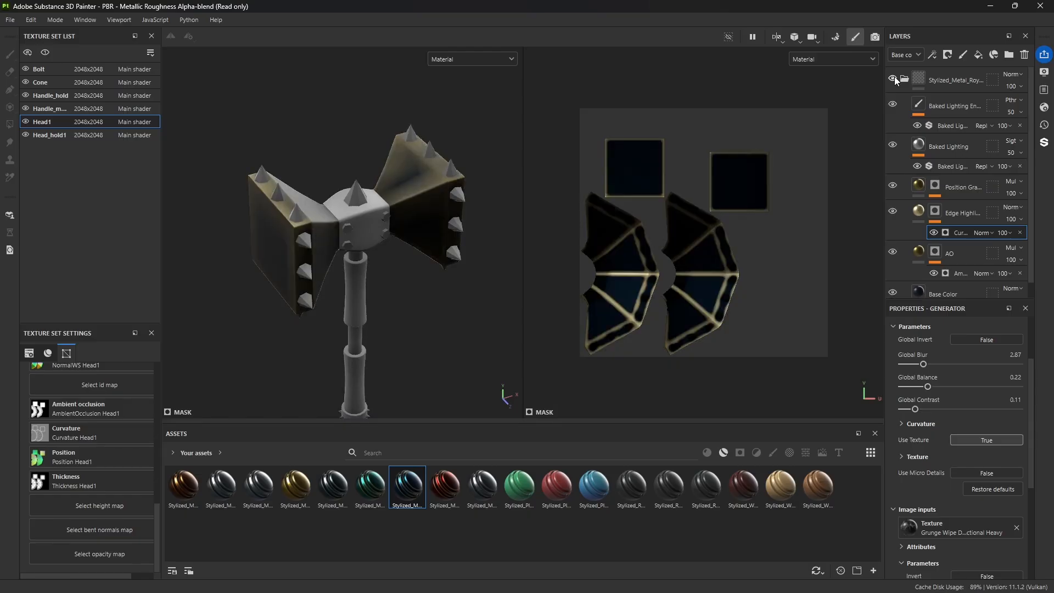
{"action": "left_click", "coordinate": [895, 77]}
{"action": "left_click", "coordinate": [893, 78]}
{"action": "left_click", "coordinate": [908, 81]}
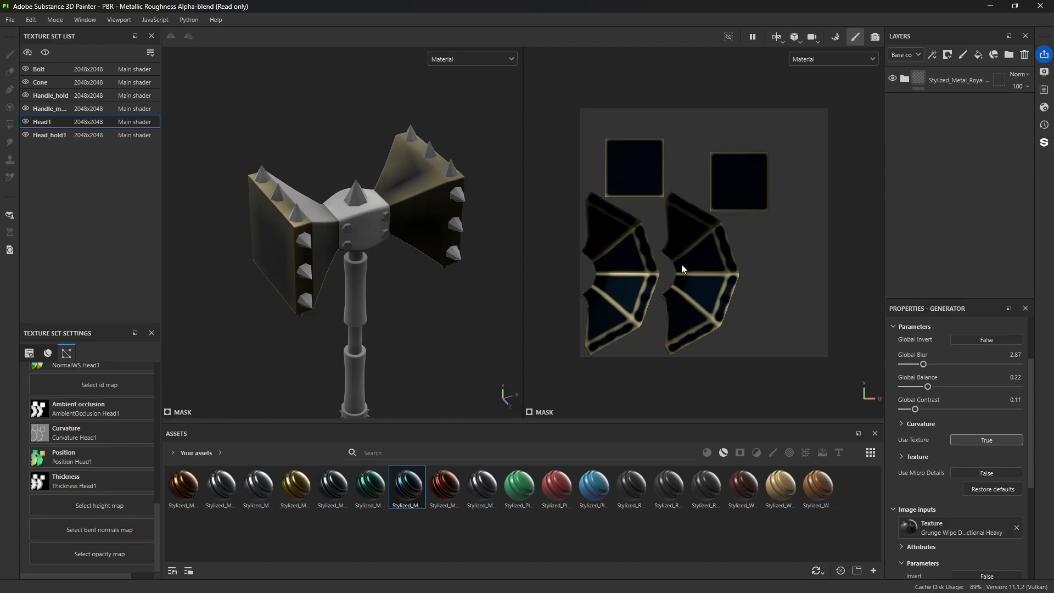
{"action": "left_click_drag", "start_coordinate": [302, 314], "coordinate": [368, 286], "text": "alt"}
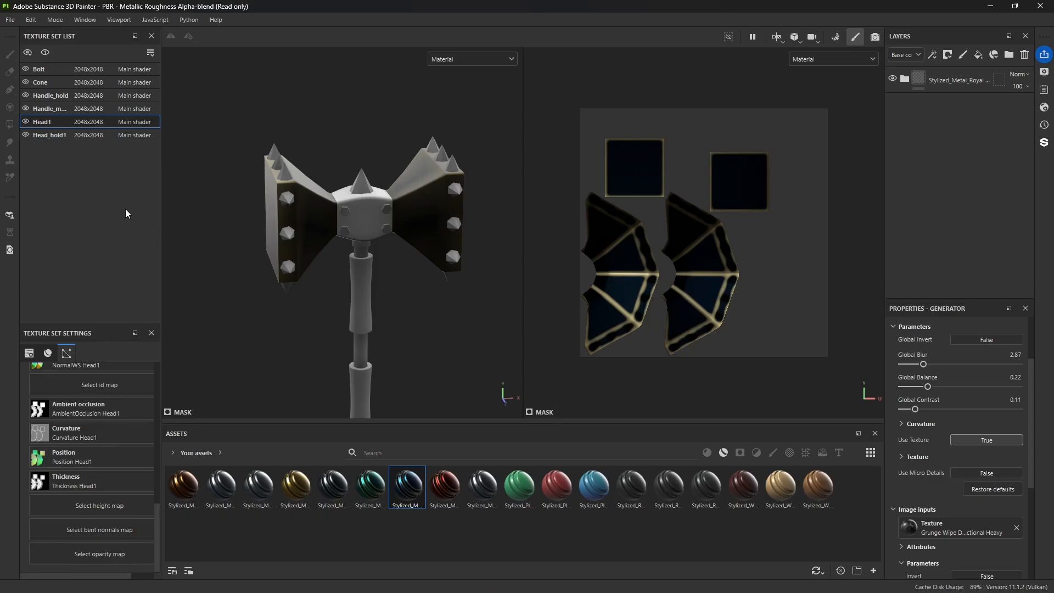
Step: Delete Layer 1 from the Handle_hold texture set
{"action": "left_click", "coordinate": [47, 97]}
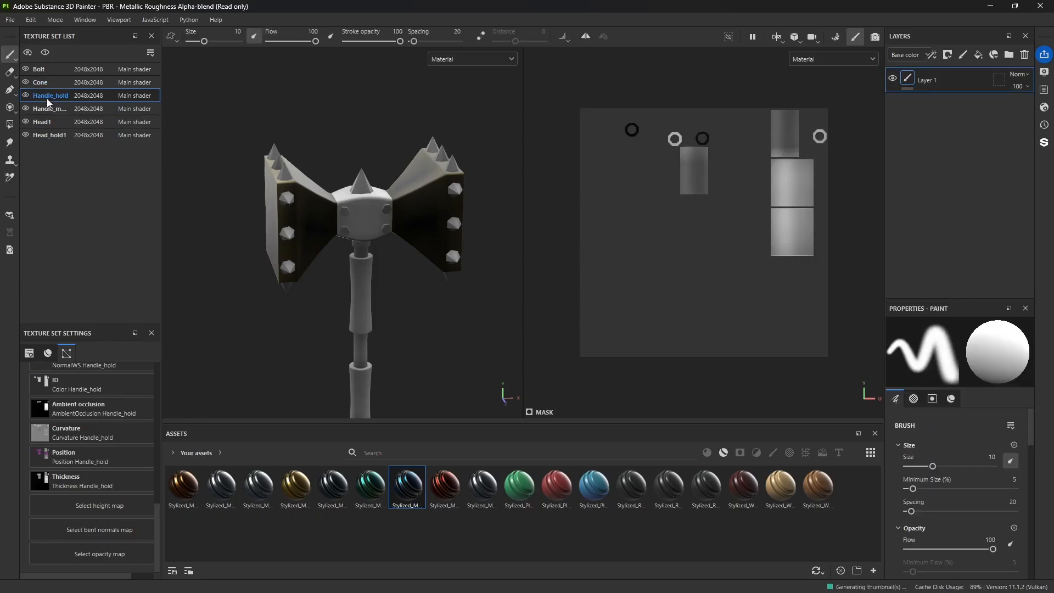
{"action": "left_click", "coordinate": [1024, 54]}
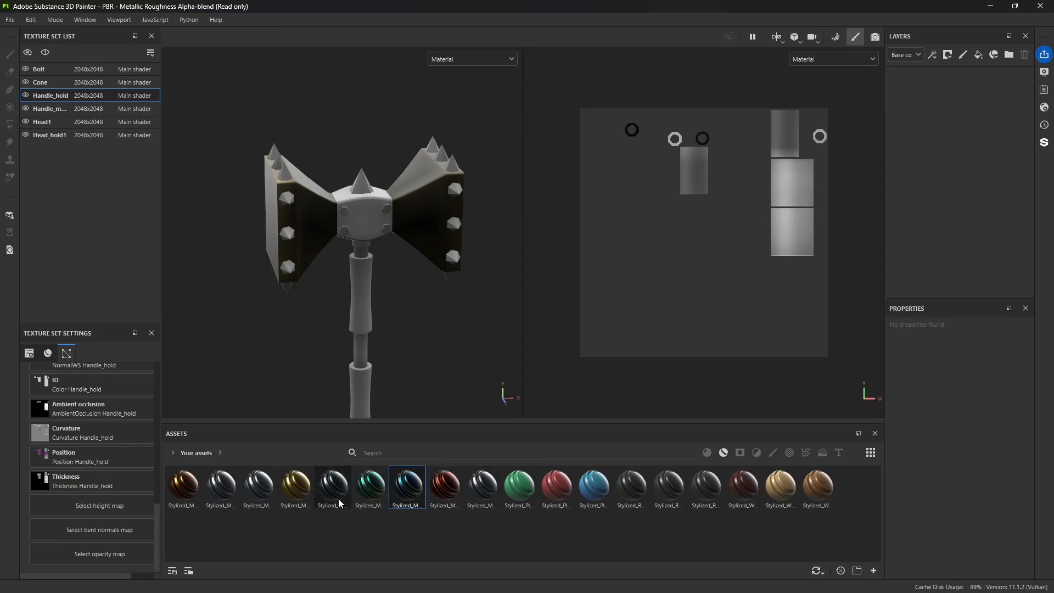
Step: Apply the Stylized_Metal_Iron_VOiD1 smart material to the hammer's central Head_hold1 part and expand its layer folder
{"action": "mouse_move", "coordinate": [331, 493]}
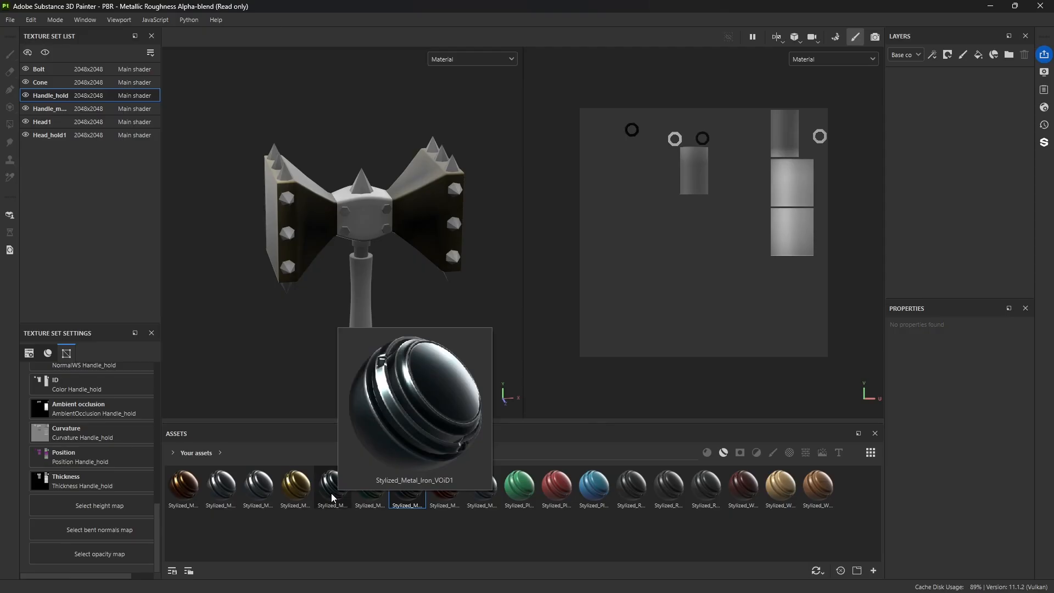
{"action": "left_click_drag", "start_coordinate": [331, 492], "coordinate": [366, 211]}
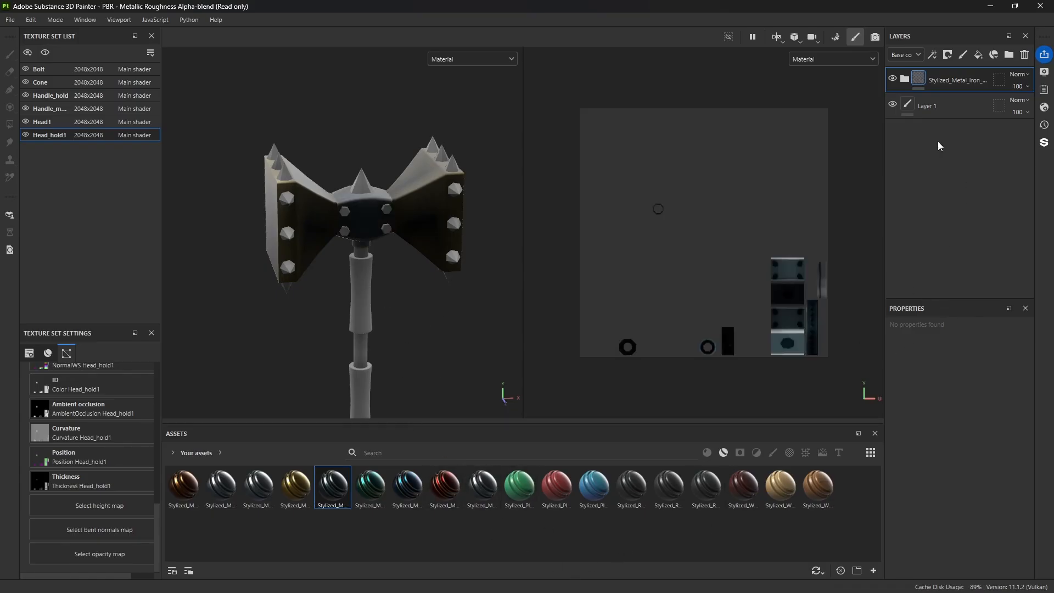
{"action": "left_click", "coordinate": [904, 79]}
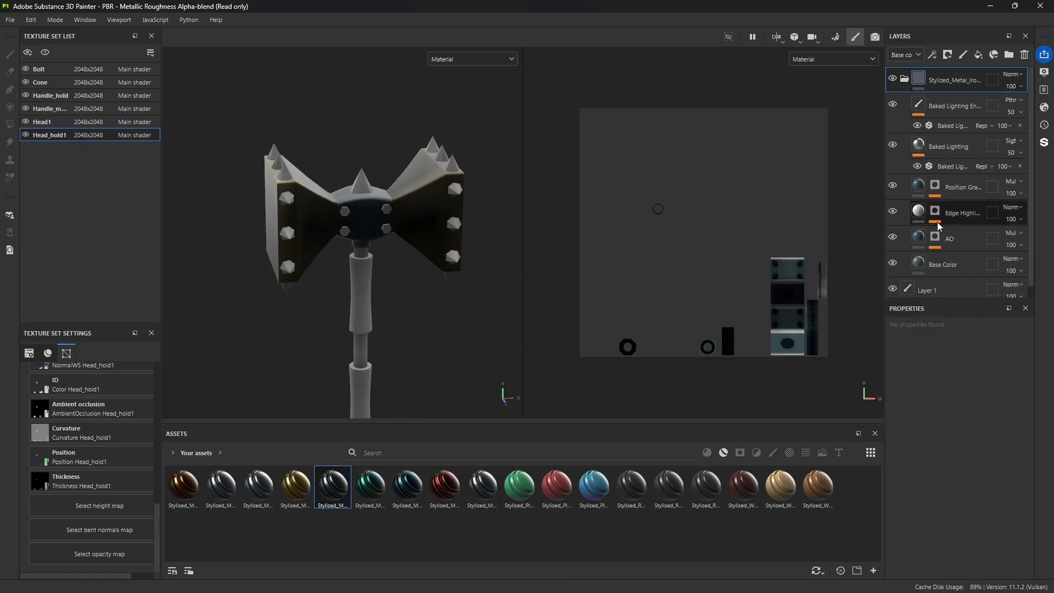
Step: Compare the iron material on the central head part with and without the Baked Lighting Environment layer
{"action": "left_click", "coordinate": [893, 105]}
{"action": "scroll", "coordinate": [417, 286], "scroll_direction": "up", "scroll_amount": 3}
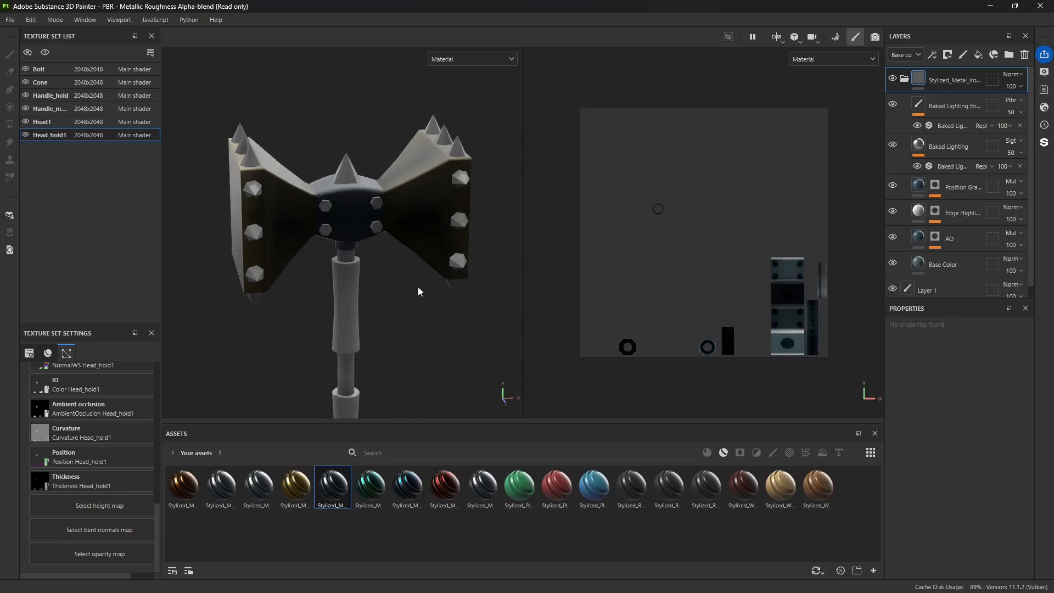
{"action": "left_click_drag", "start_coordinate": [384, 306], "coordinate": [409, 313], "text": "alt"}
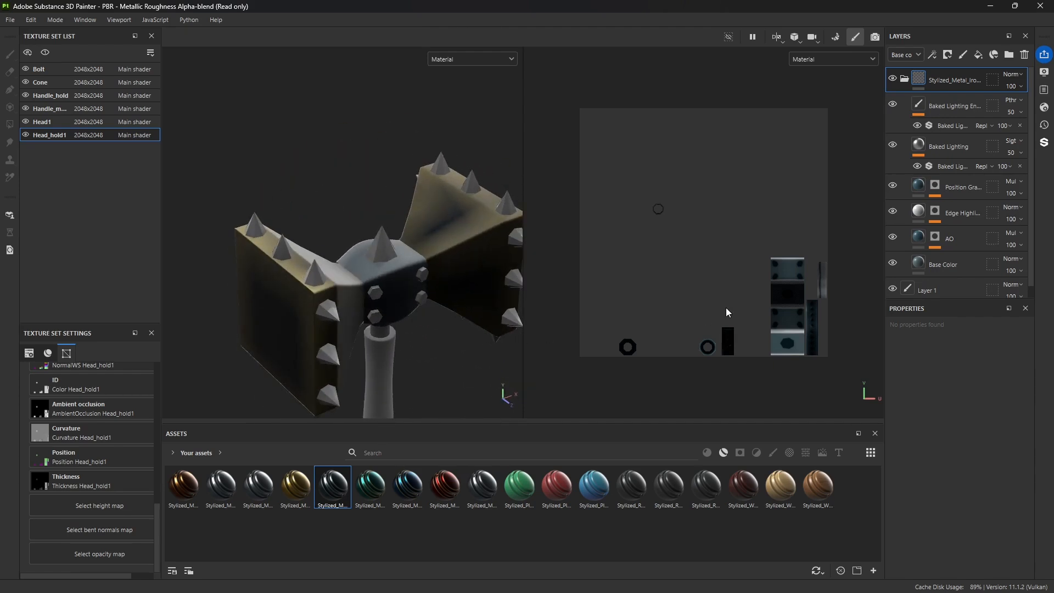
{"action": "left_click", "coordinate": [894, 104]}
{"action": "left_click", "coordinate": [894, 103]}
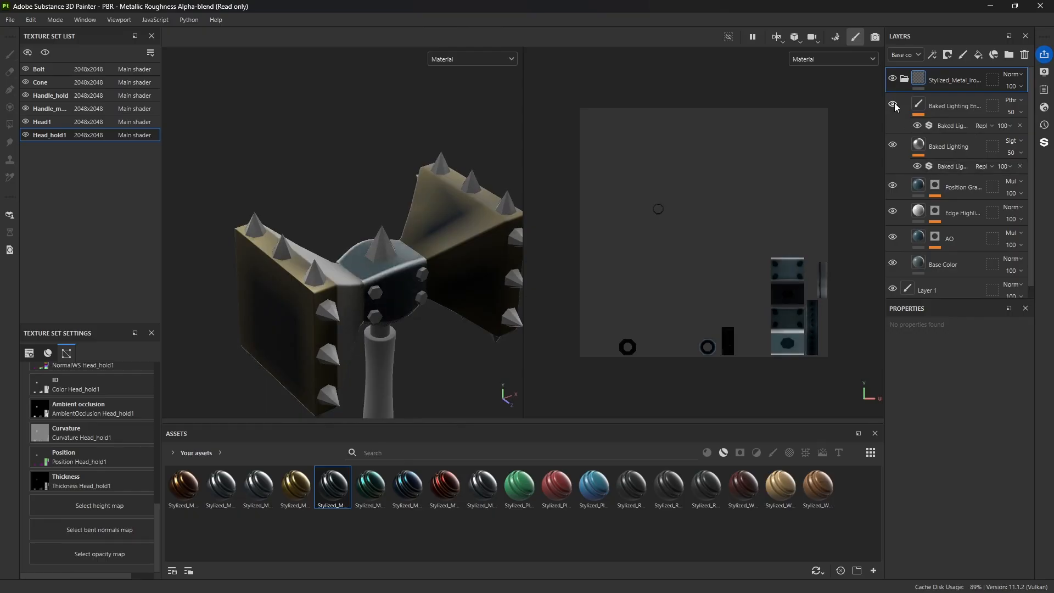
{"action": "left_click", "coordinate": [894, 104]}
{"action": "left_click", "coordinate": [894, 105]}
{"action": "left_click", "coordinate": [894, 105]}
{"action": "left_click", "coordinate": [895, 105]}
{"action": "left_click", "coordinate": [894, 104]}
Step: Hide the iron material's Baked Lighting, Position Gradient, Edge Highlights and AO layers to isolate Base Color
{"action": "left_click", "coordinate": [892, 145]}
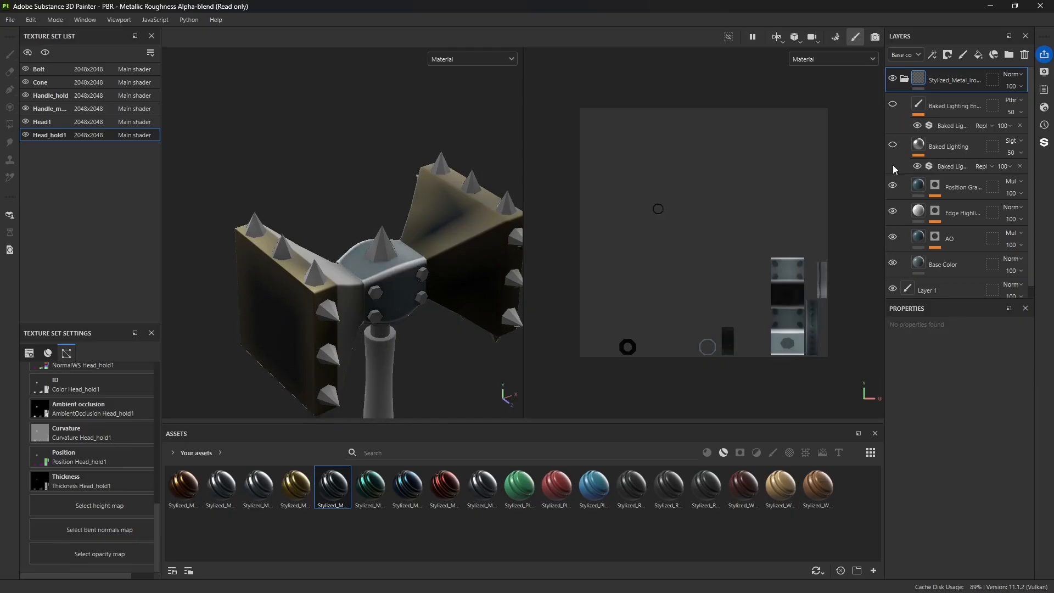
{"action": "left_click", "coordinate": [893, 187]}
{"action": "left_click", "coordinate": [894, 212]}
{"action": "left_click", "coordinate": [893, 237]}
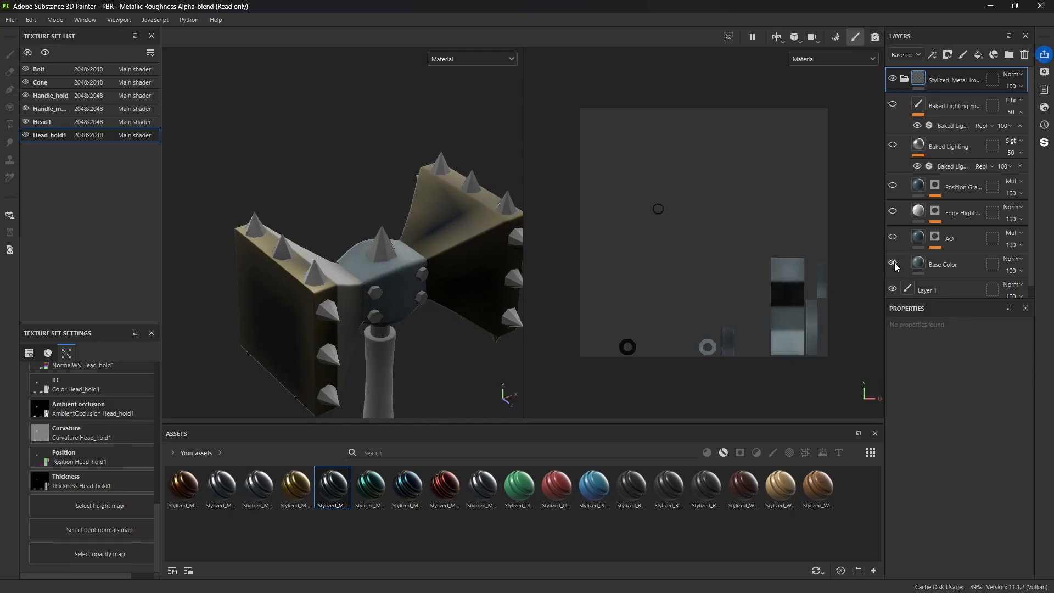
Step: Examine the Base Color layer's effect on the central head part by toggling it, and show AO alone
{"action": "left_click", "coordinate": [894, 263]}
{"action": "left_click", "coordinate": [893, 263]}
{"action": "left_click", "coordinate": [893, 263]}
{"action": "scroll", "coordinate": [942, 268], "scroll_direction": "down", "scroll_amount": 1}
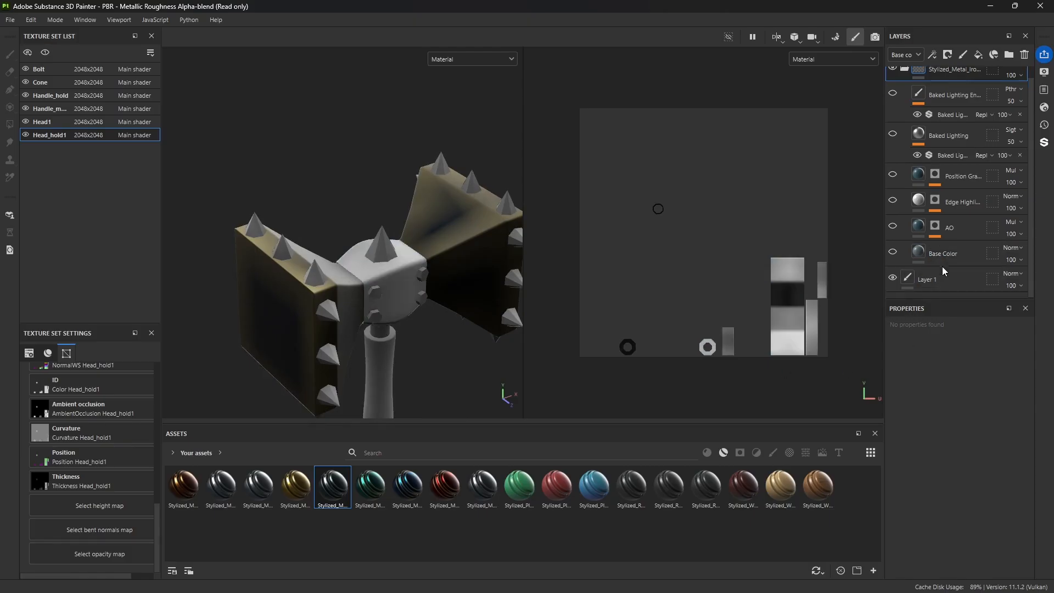
{"action": "left_click", "coordinate": [894, 254]}
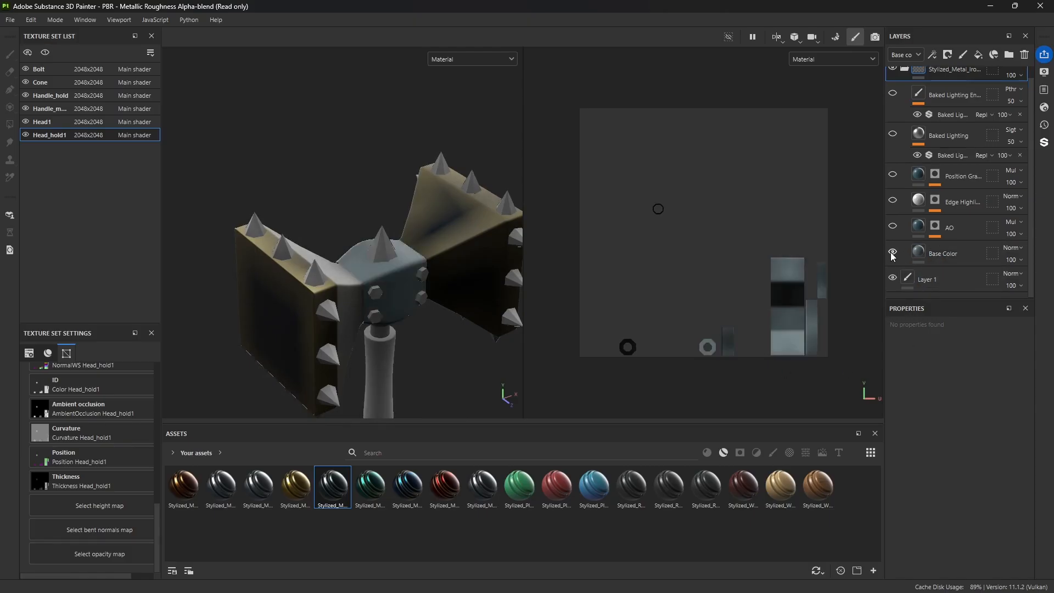
{"action": "left_click", "coordinate": [893, 254]}
{"action": "left_click", "coordinate": [893, 254]}
{"action": "left_click", "coordinate": [894, 226]}
{"action": "left_click", "coordinate": [893, 252]}
Step: Change the iron material's Base Color layer to a dark teal uniform color
{"action": "left_click", "coordinate": [919, 254]}
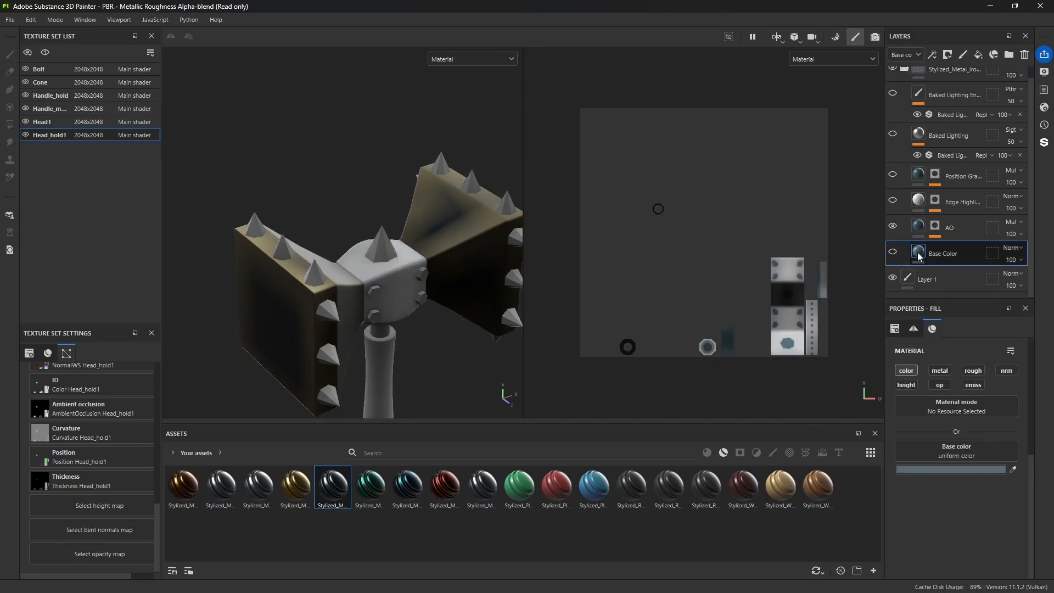
{"action": "left_click", "coordinate": [955, 469]}
{"action": "left_click_drag", "start_coordinate": [831, 370], "coordinate": [854, 393]}
{"action": "left_click", "coordinate": [938, 269]}
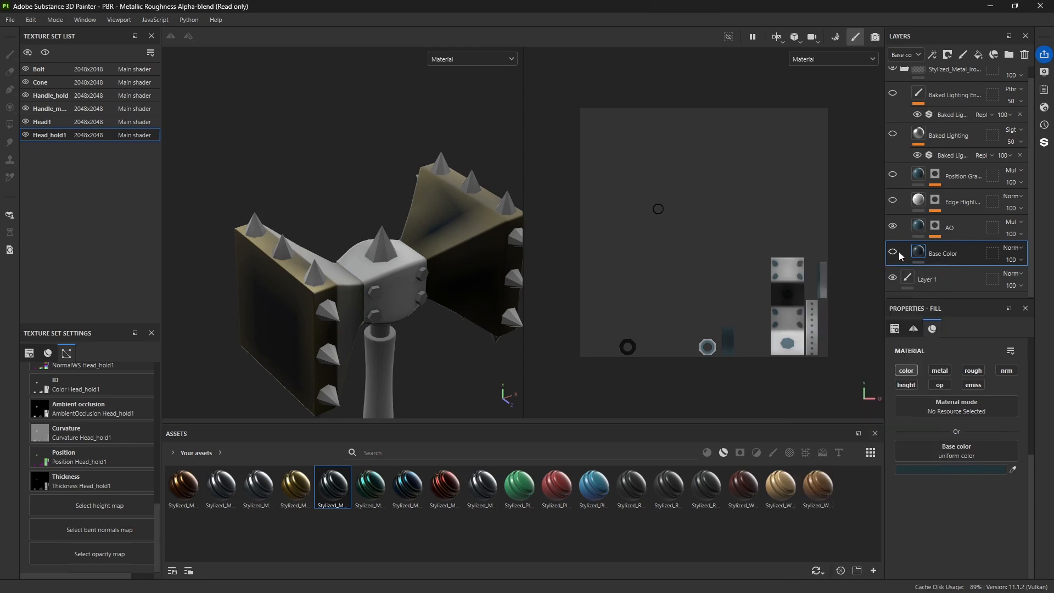
Step: Show the iron material's Base Color, Edge Highlights, Position Gradient and both Baked Lighting layers again, keeping AO on
{"action": "left_click", "coordinate": [901, 255]}
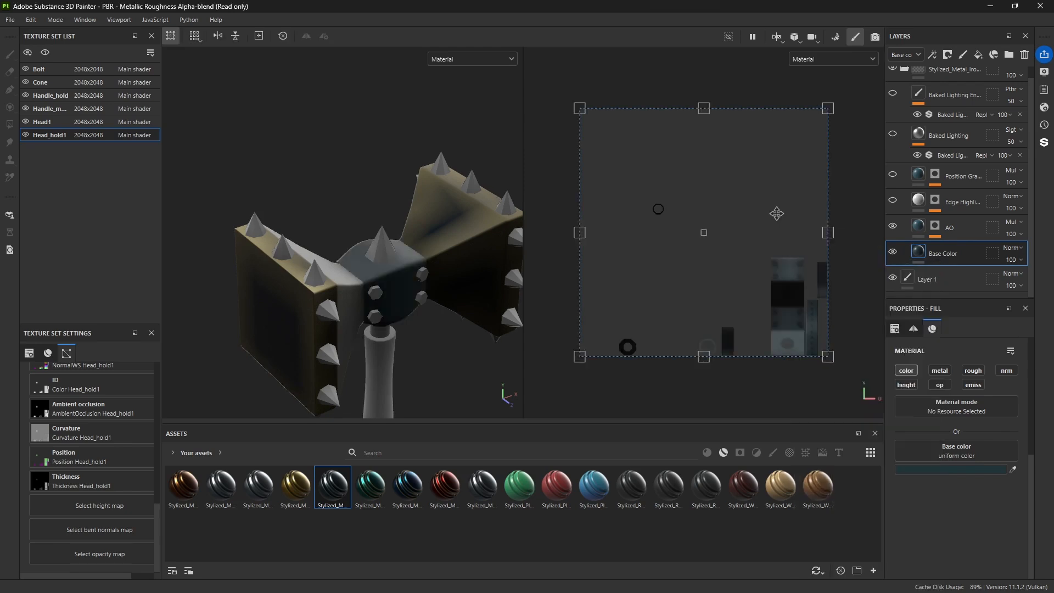
{"action": "left_click", "coordinate": [893, 227]}
{"action": "left_click", "coordinate": [893, 227]}
{"action": "left_click", "coordinate": [893, 201]}
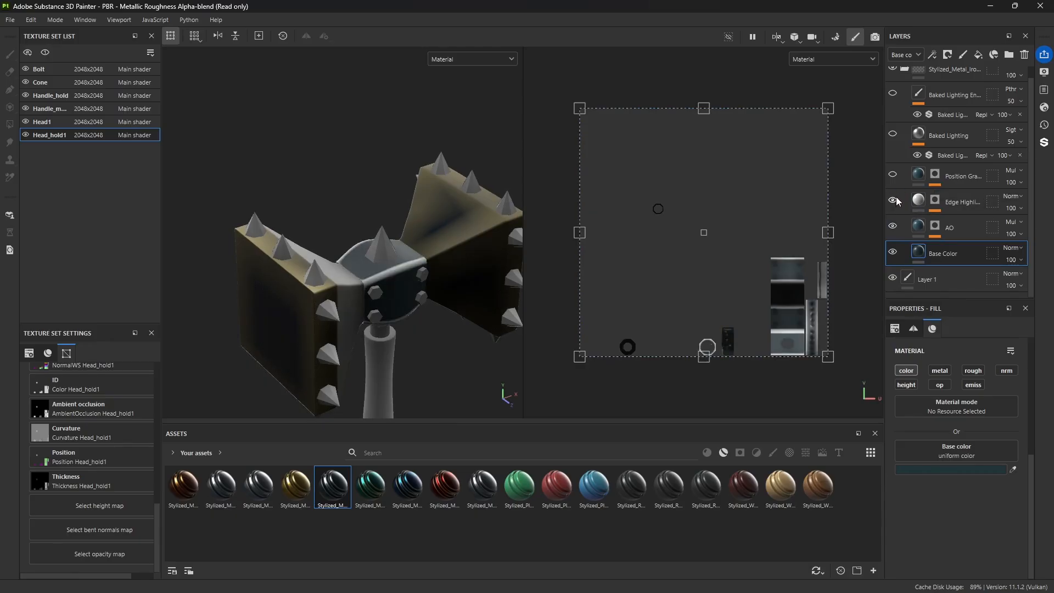
{"action": "left_click", "coordinate": [893, 176]}
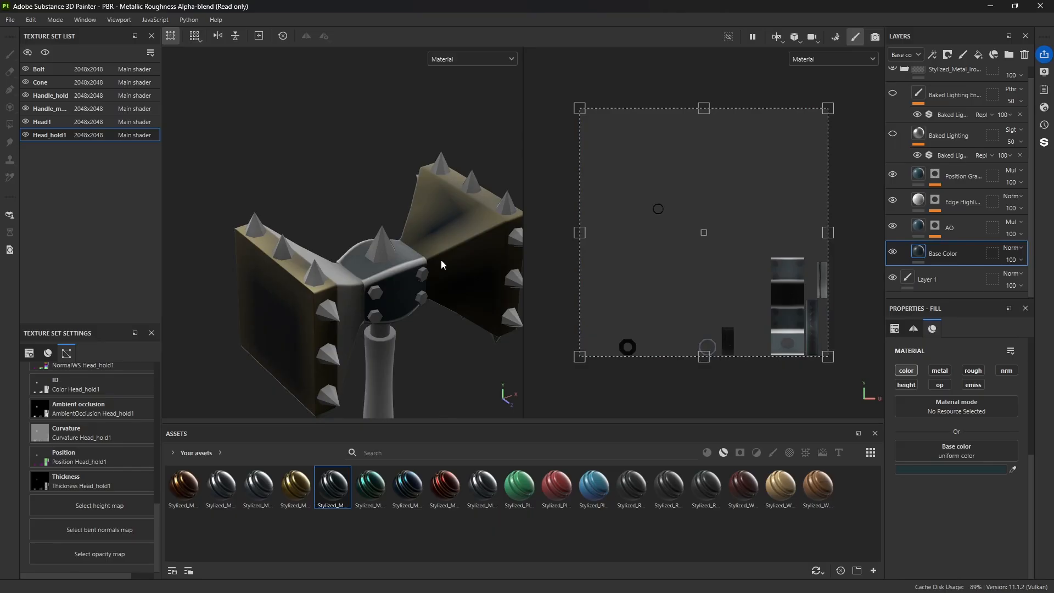
{"action": "left_click", "coordinate": [893, 134]}
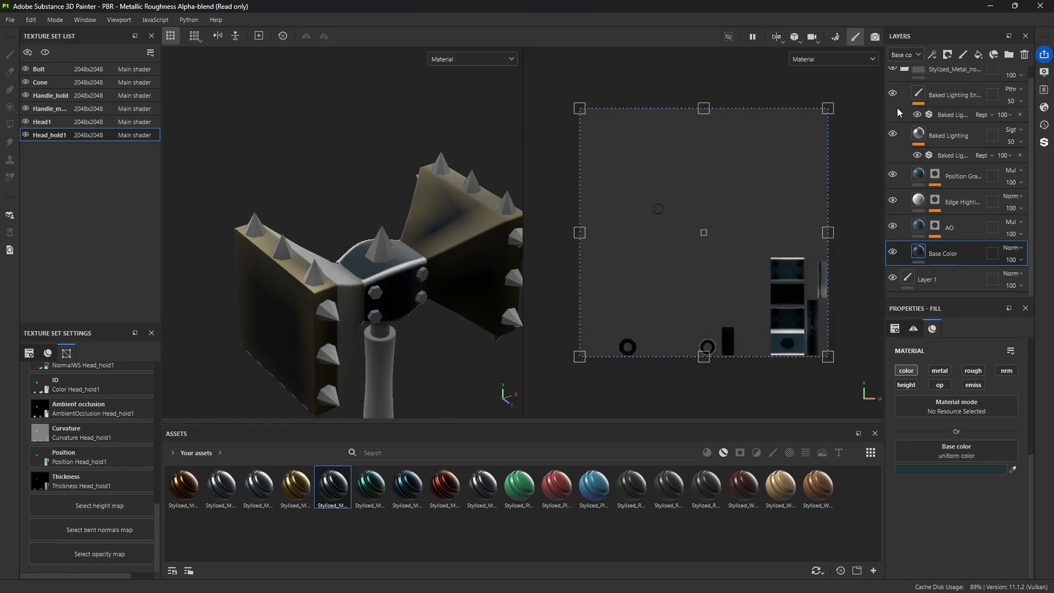
{"action": "scroll", "coordinate": [896, 108], "scroll_direction": "up", "scroll_amount": 1}
{"action": "left_click", "coordinate": [895, 105]}
Step: Render the hammer in Iray to inspect the head materials, and return to painting mode
{"action": "left_click", "coordinate": [875, 37]}
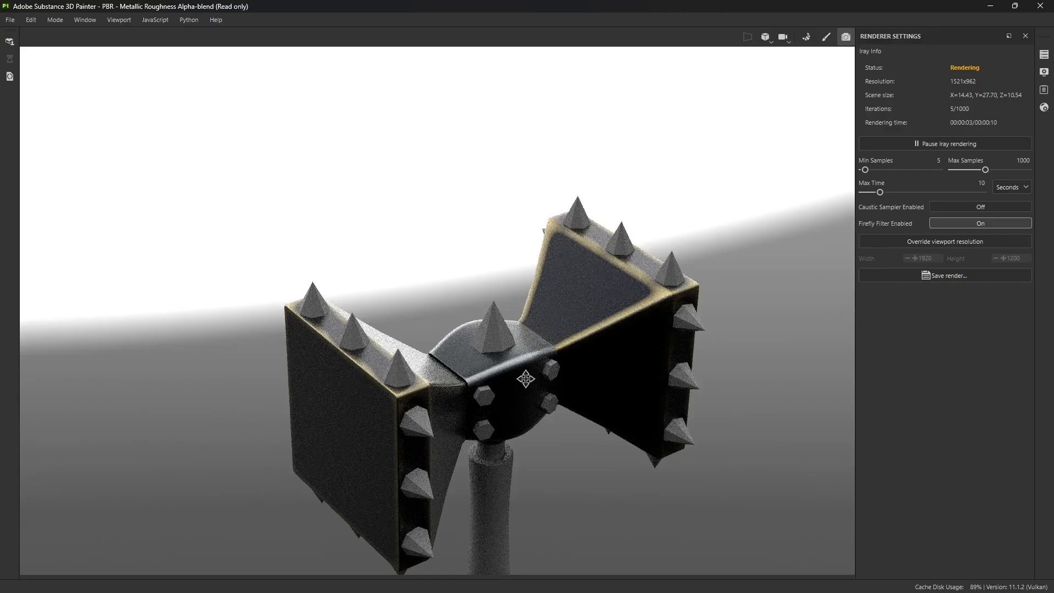
{"action": "left_click_drag", "start_coordinate": [526, 379], "coordinate": [502, 335], "text": "alt"}
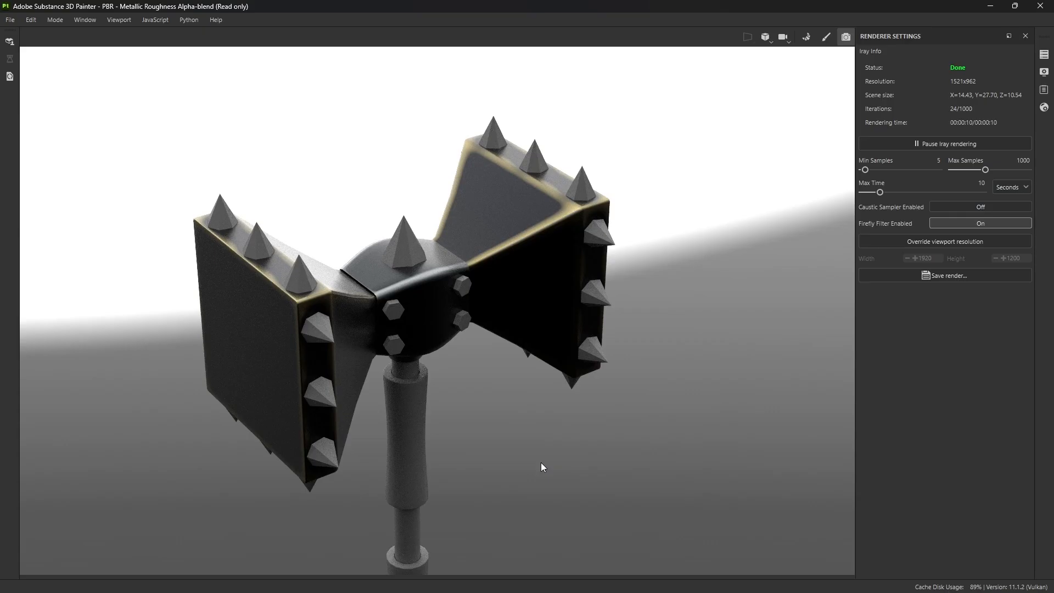
{"action": "left_click", "coordinate": [826, 37]}
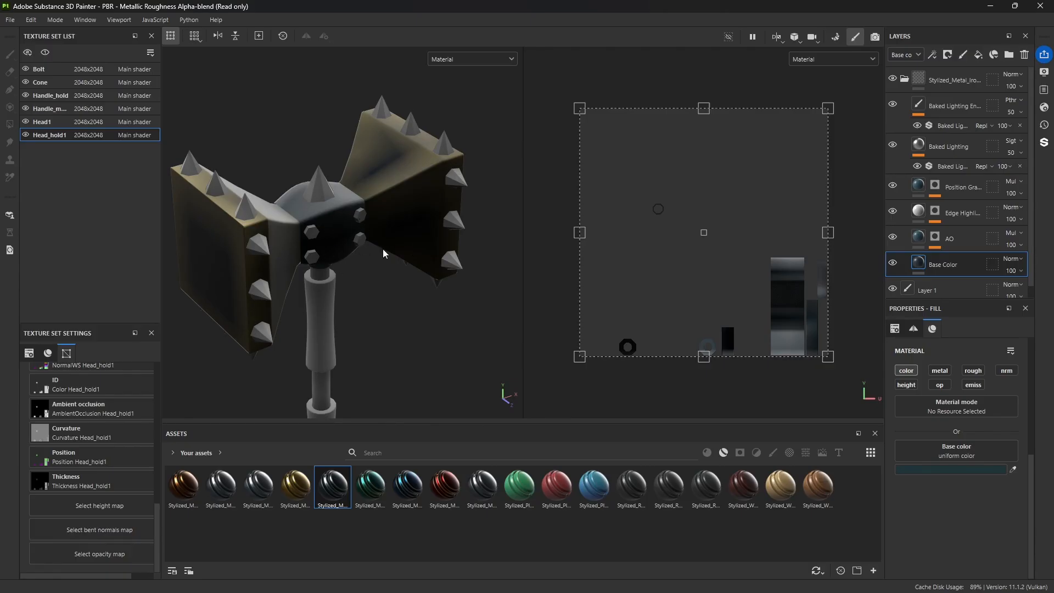
Step: Delete the Stylized_Metal_Royal material folder from the Head1 texture set
{"action": "left_click", "coordinate": [905, 79]}
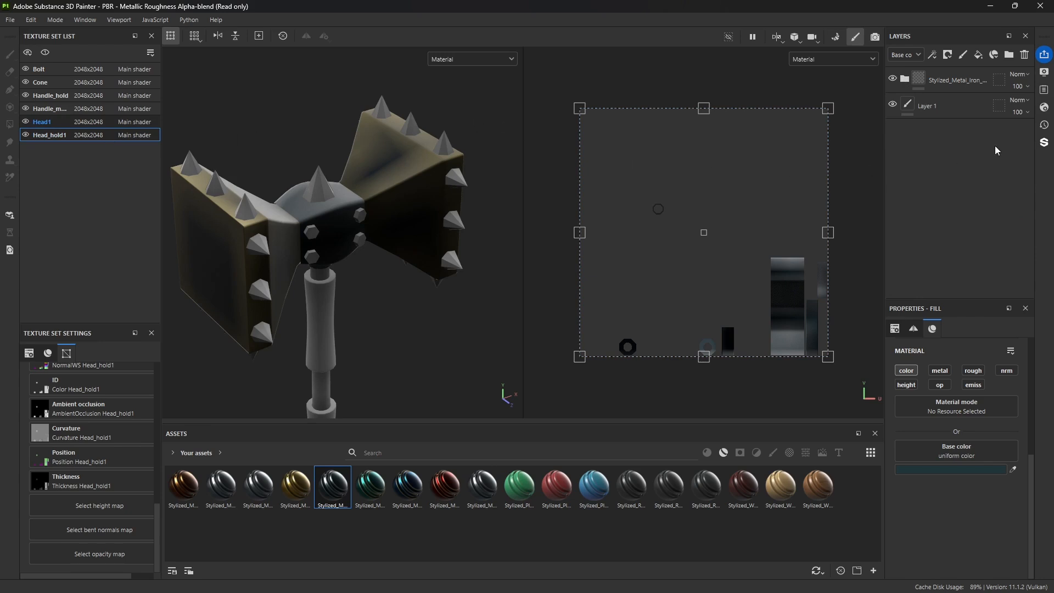
{"action": "left_click", "coordinate": [946, 78]}
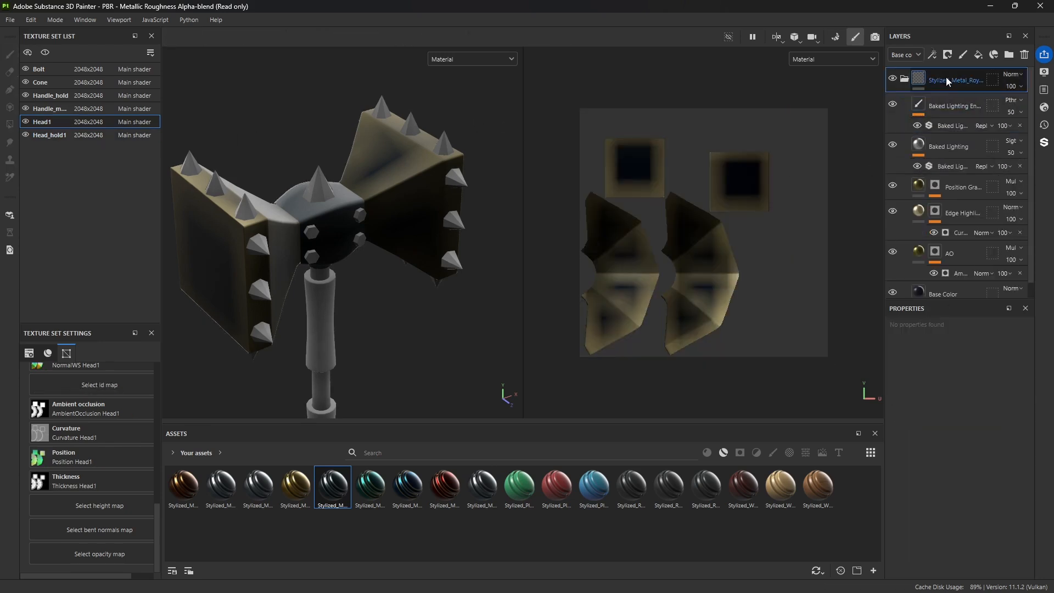
{"action": "key", "text": "Delete"}
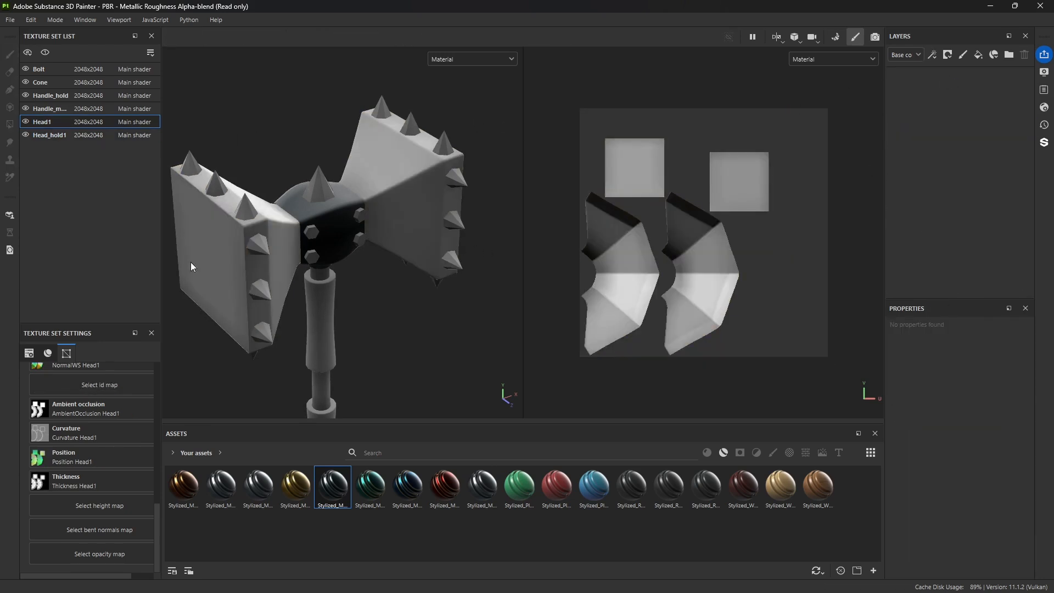
Step: Copy the adjusted Stylized_Metal_Iron folder from Head_hold1 and paste it into the Head1 texture set
{"action": "left_click", "coordinate": [51, 135]}
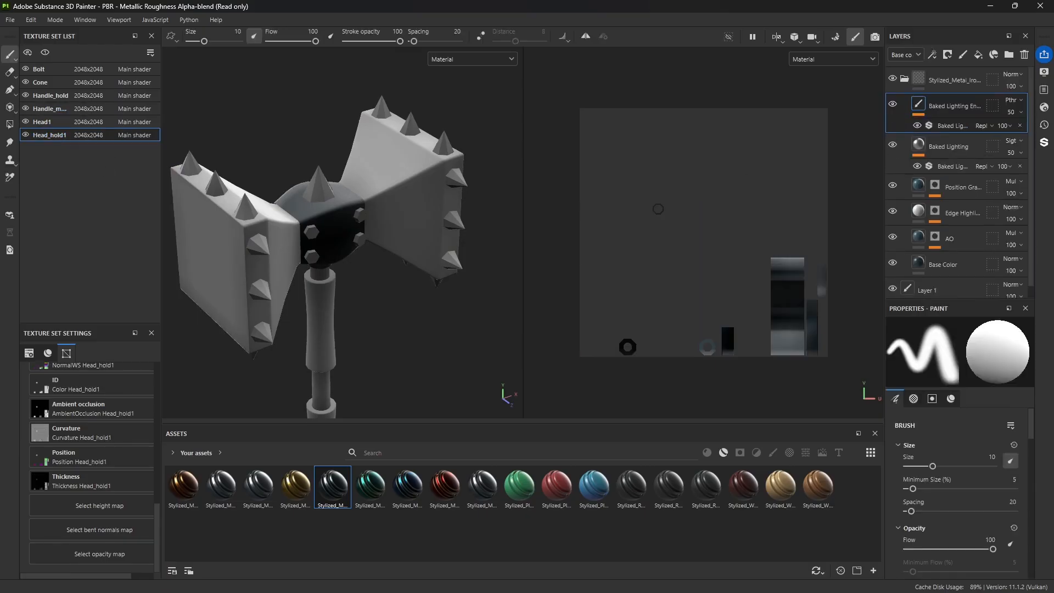
{"action": "left_click", "coordinate": [908, 82]}
{"action": "right_click", "coordinate": [911, 80]}
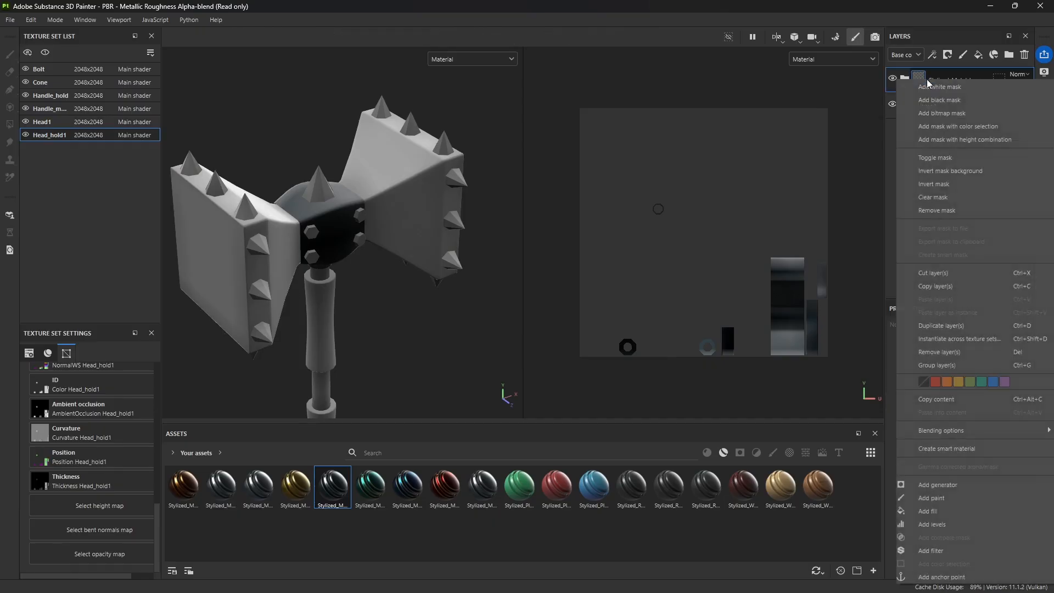
{"action": "left_click", "coordinate": [935, 287]}
{"action": "left_click", "coordinate": [85, 122]}
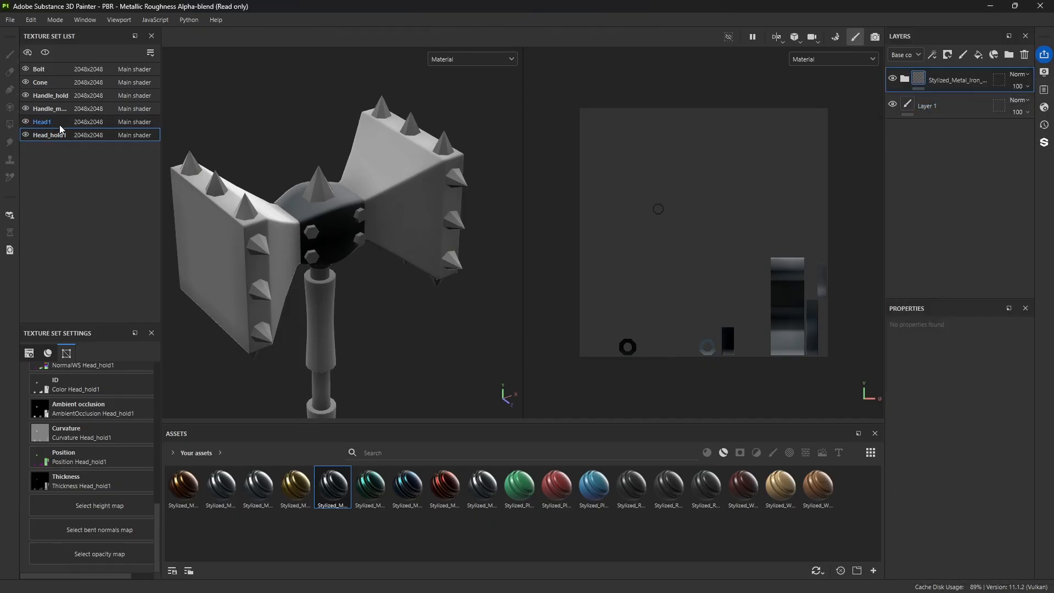
{"action": "right_click", "coordinate": [946, 154]}
{"action": "left_click", "coordinate": [949, 187]}
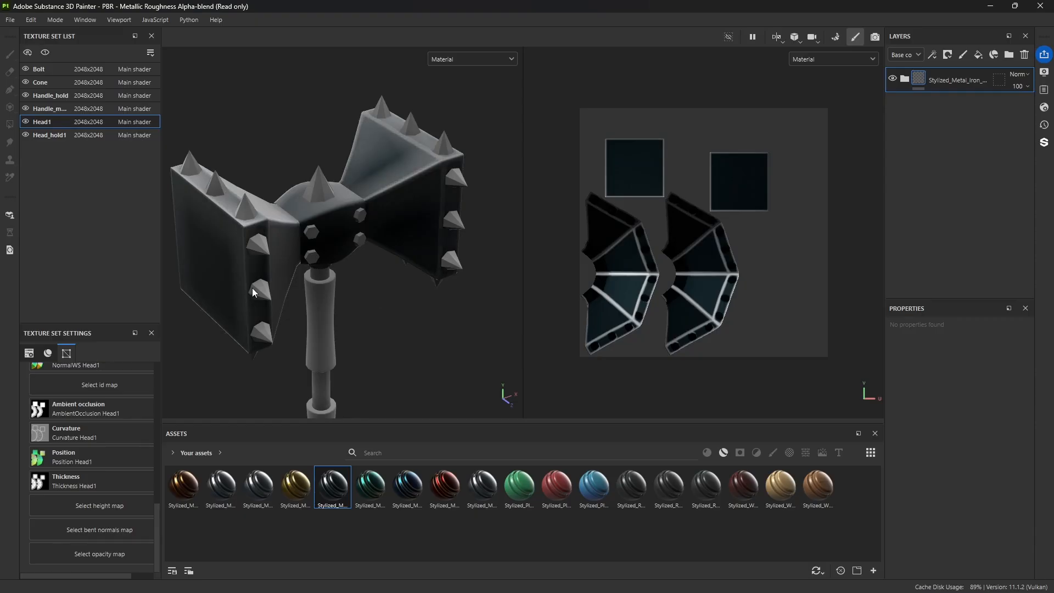
Step: Render the hammer in Iray to inspect the pasted iron material on the heads, and return to painting mode
{"action": "left_click", "coordinate": [875, 37]}
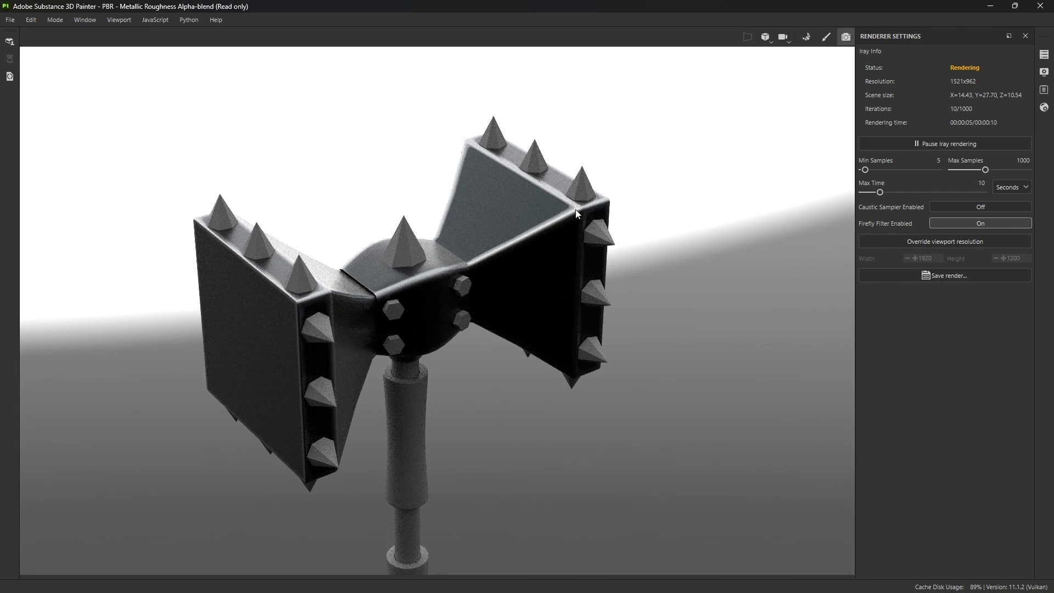
{"action": "scroll", "coordinate": [578, 214], "scroll_direction": "up", "scroll_amount": 1}
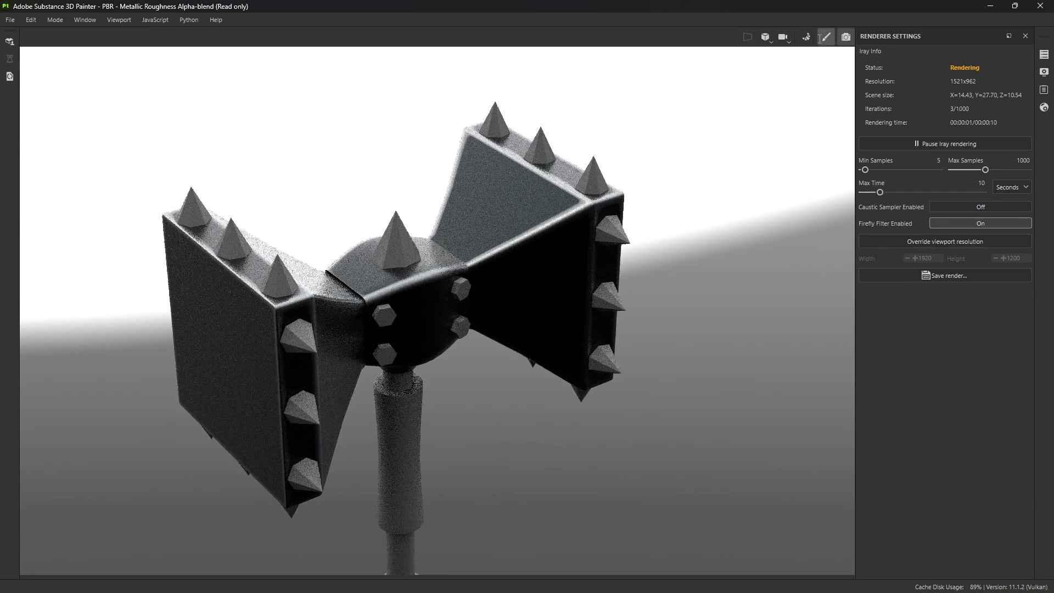
{"action": "left_click", "coordinate": [825, 36]}
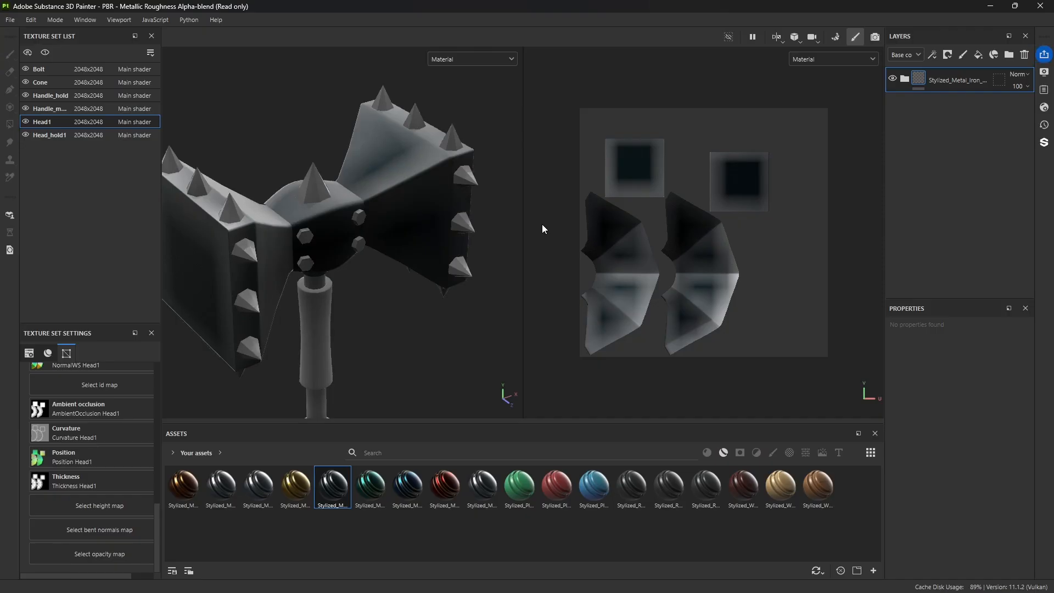
Step: Replace the Bolt texture set's Layer 1 with the Stylized_Metal_Galvanized Aluminium smart material and check it in an Iray render
{"action": "left_click_drag", "start_coordinate": [363, 258], "coordinate": [398, 294], "text": "alt"}
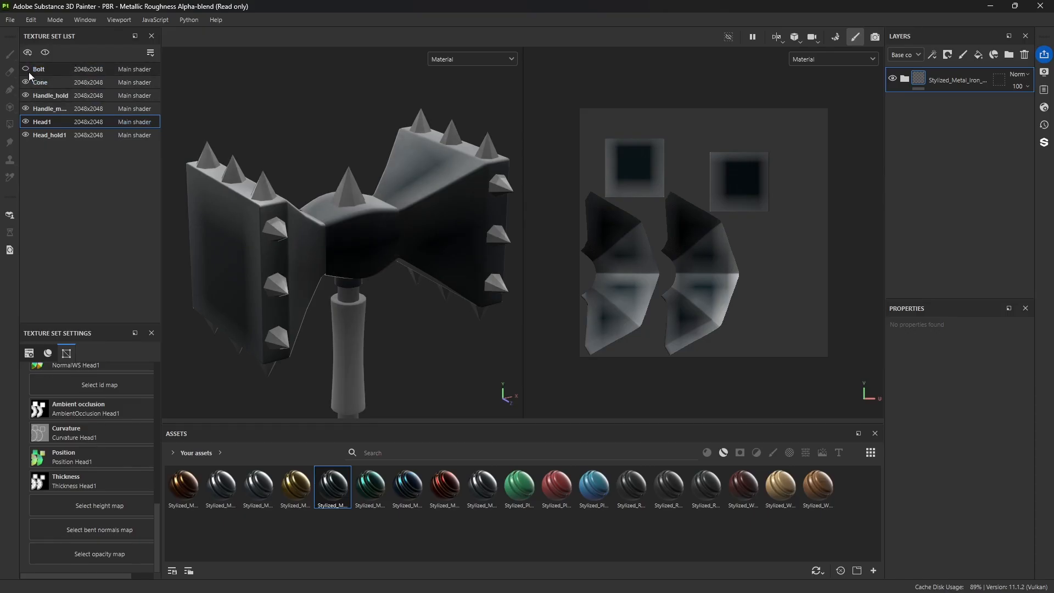
{"action": "left_click", "coordinate": [44, 71]}
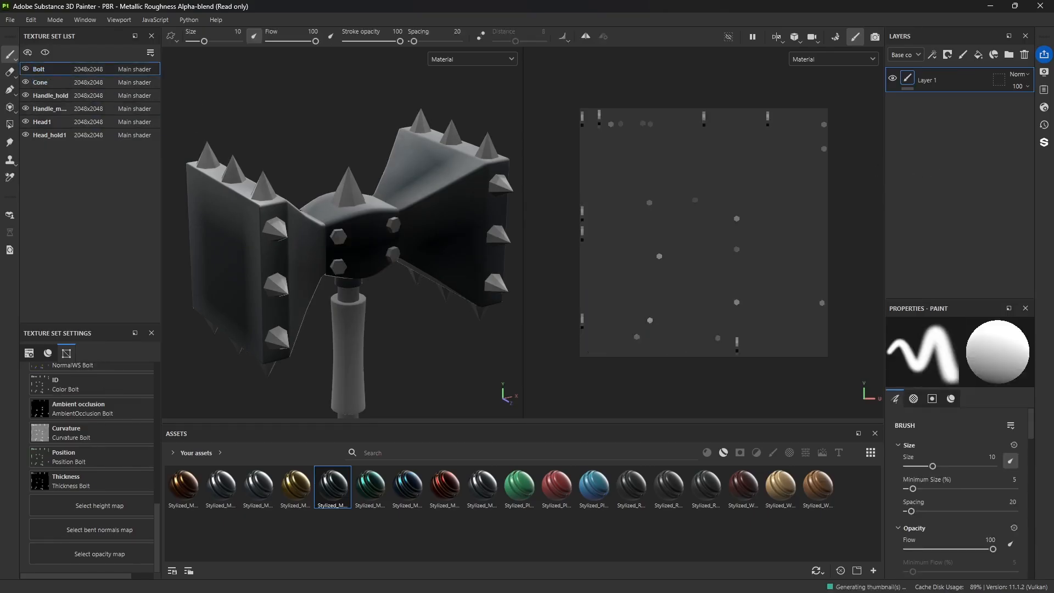
{"action": "left_click", "coordinate": [1024, 54]}
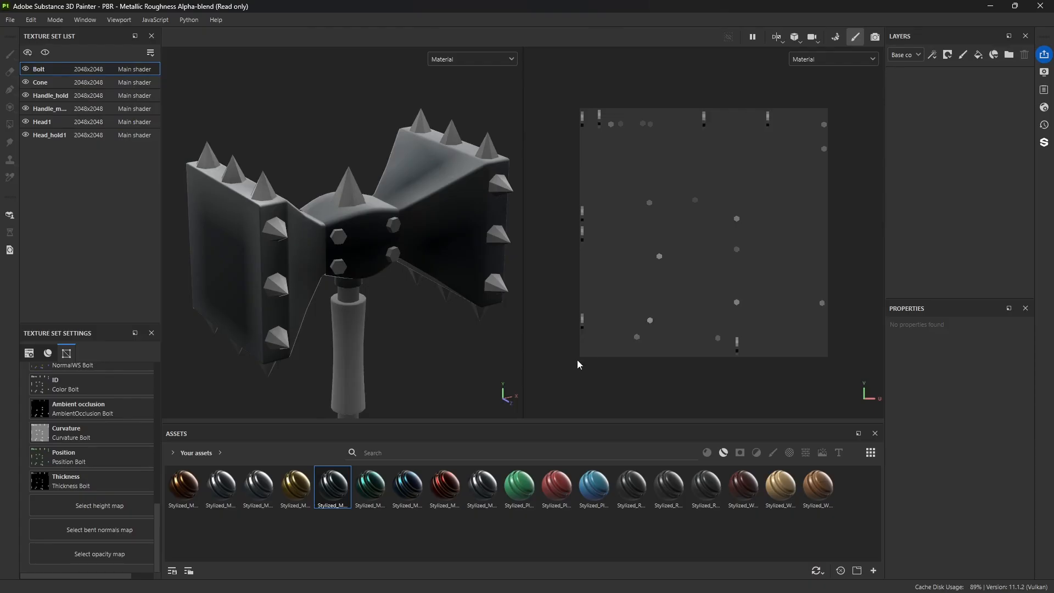
{"action": "mouse_move", "coordinate": [485, 490]}
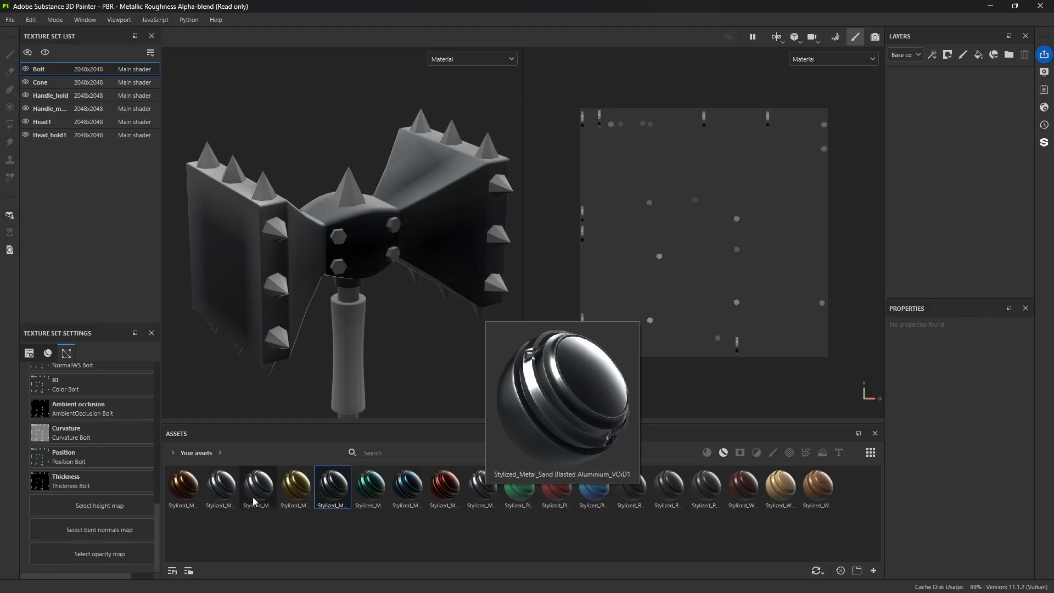
{"action": "mouse_move", "coordinate": [257, 499]}
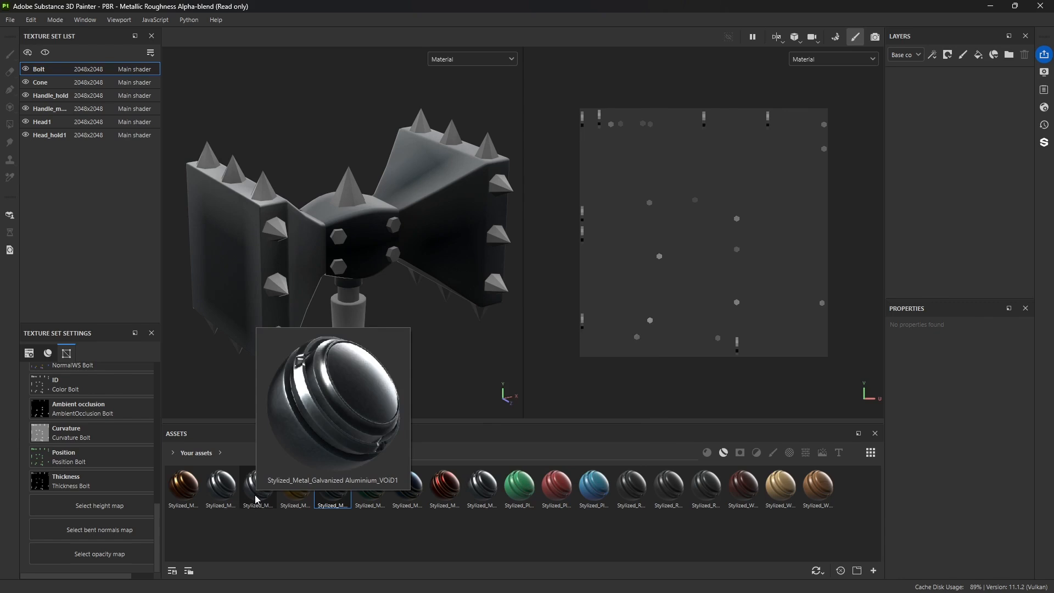
{"action": "left_click_drag", "start_coordinate": [258, 500], "coordinate": [340, 267]}
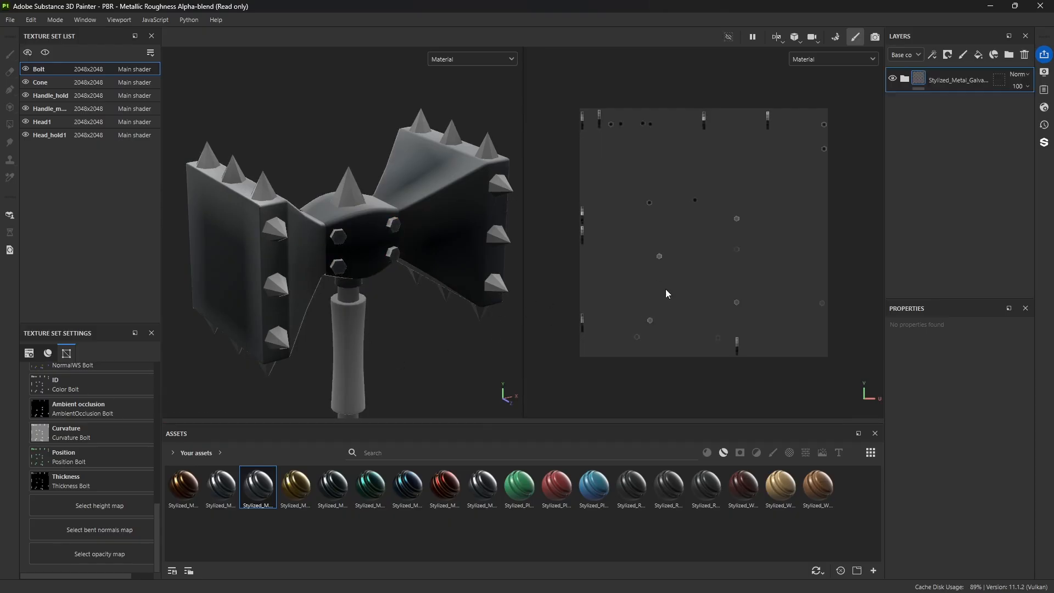
{"action": "left_click", "coordinate": [880, 38]}
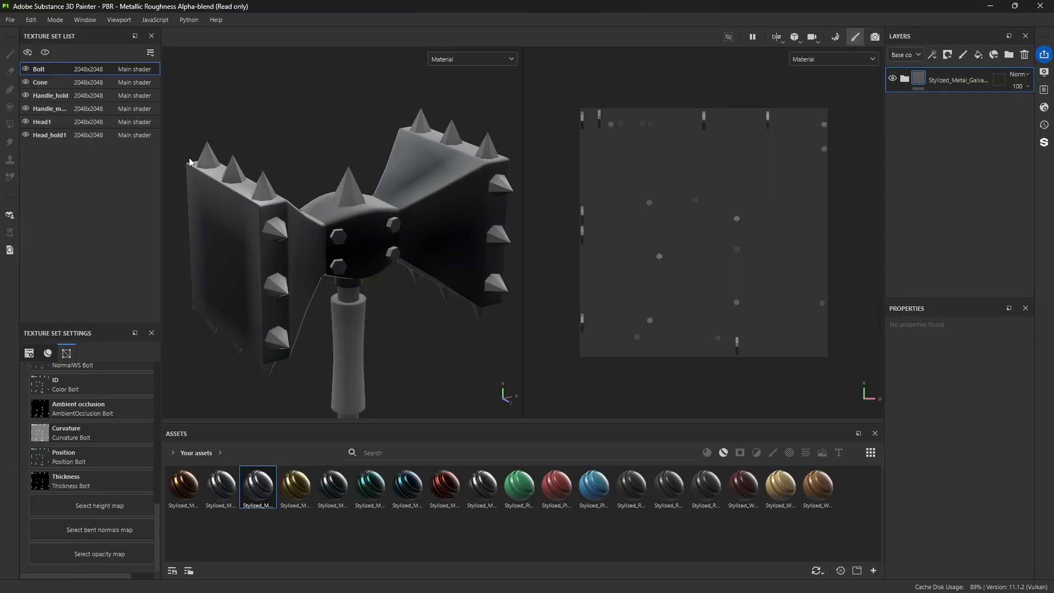
Step: Delete the default Layer 1 from the Cone texture set
{"action": "left_click", "coordinate": [41, 84]}
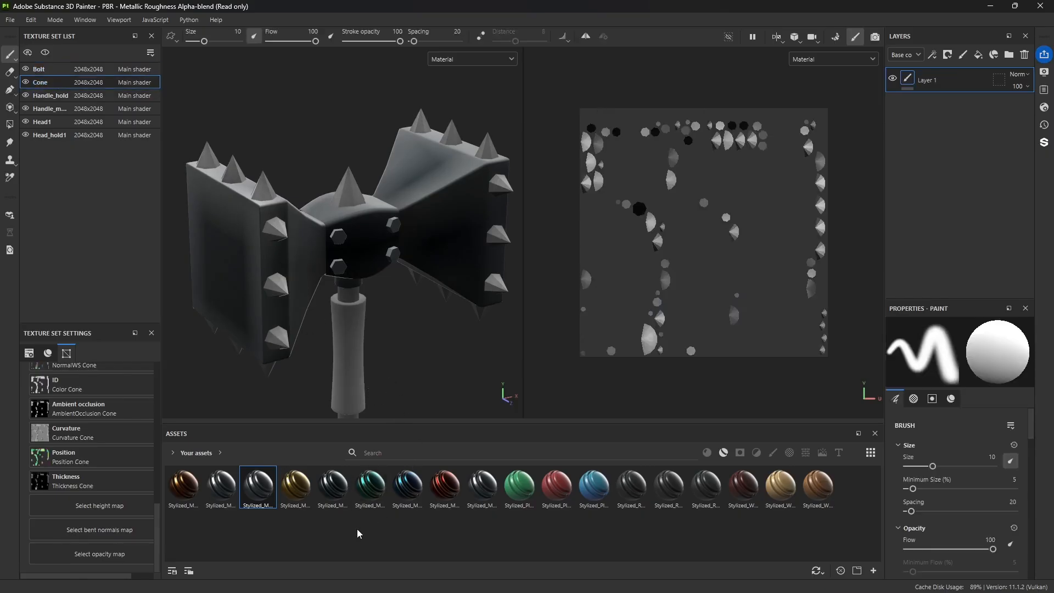
{"action": "mouse_move", "coordinate": [260, 493]}
{"action": "left_click", "coordinate": [1024, 57]}
Step: Apply the Stylized_Metal_Galvanized Aluminium smart material to the Cone texture set and inspect the spikes in an Iray render
{"action": "left_click_drag", "start_coordinate": [256, 497], "coordinate": [933, 180]}
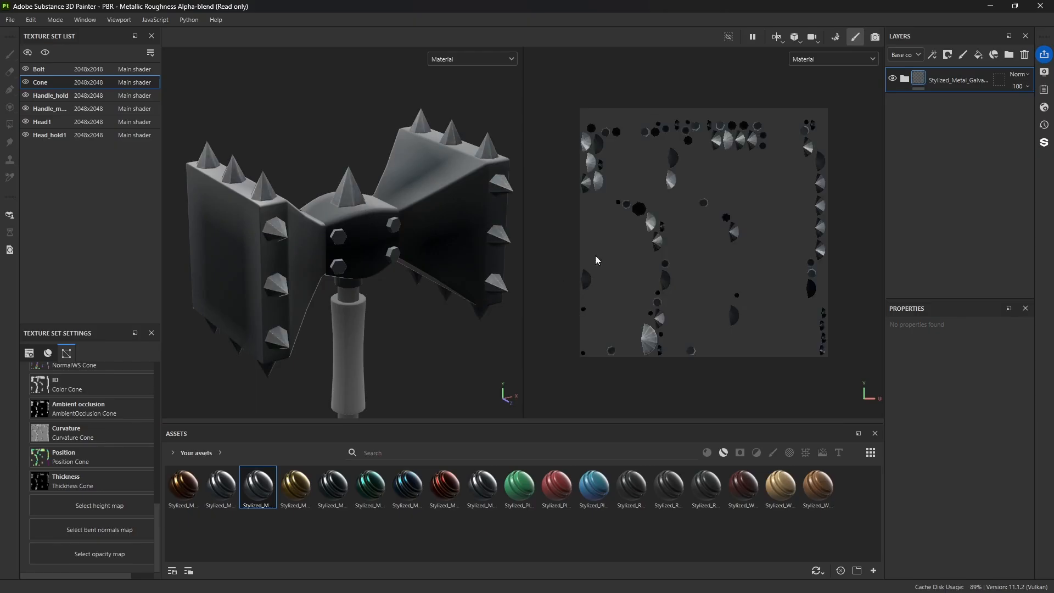
{"action": "left_click", "coordinate": [875, 38]}
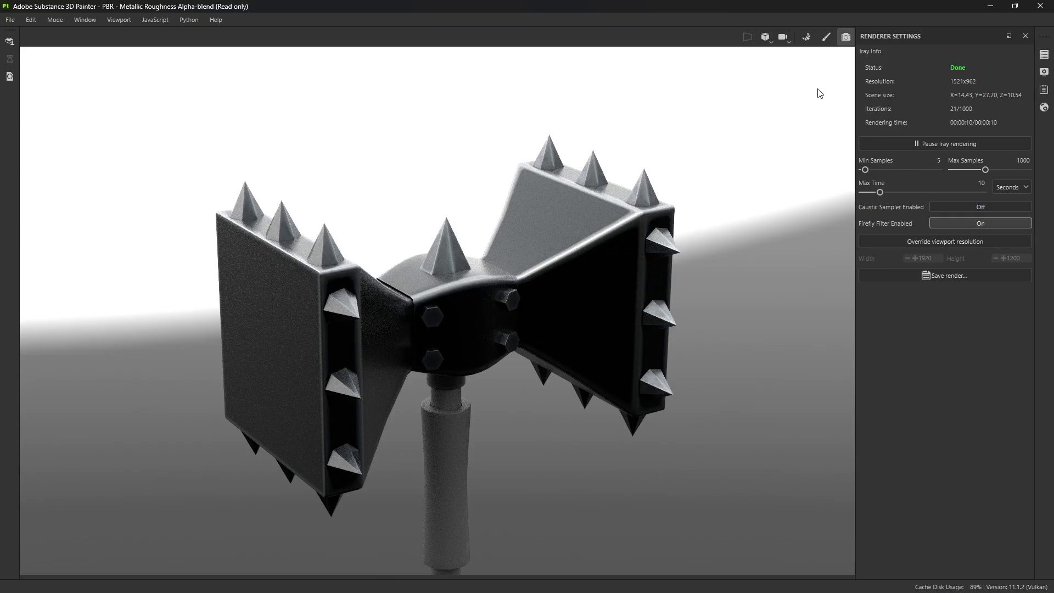
{"action": "left_click", "coordinate": [827, 36]}
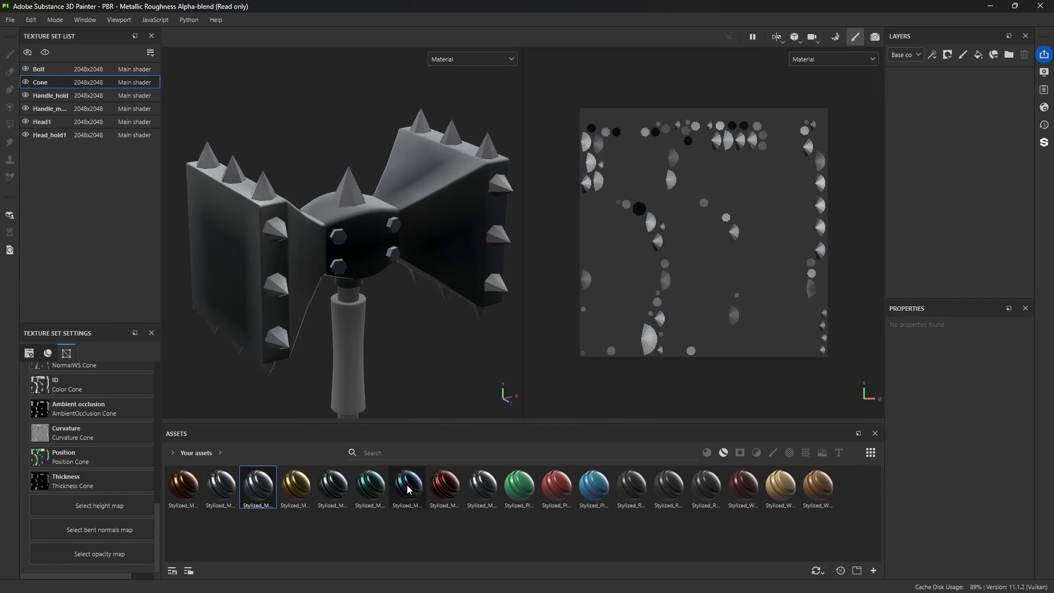
Step: Apply the blue Stylized_Metal_Royal smart material to the Cone texture set and check the spikes in an Iray render
{"action": "left_click_drag", "start_coordinate": [410, 488], "coordinate": [942, 149]}
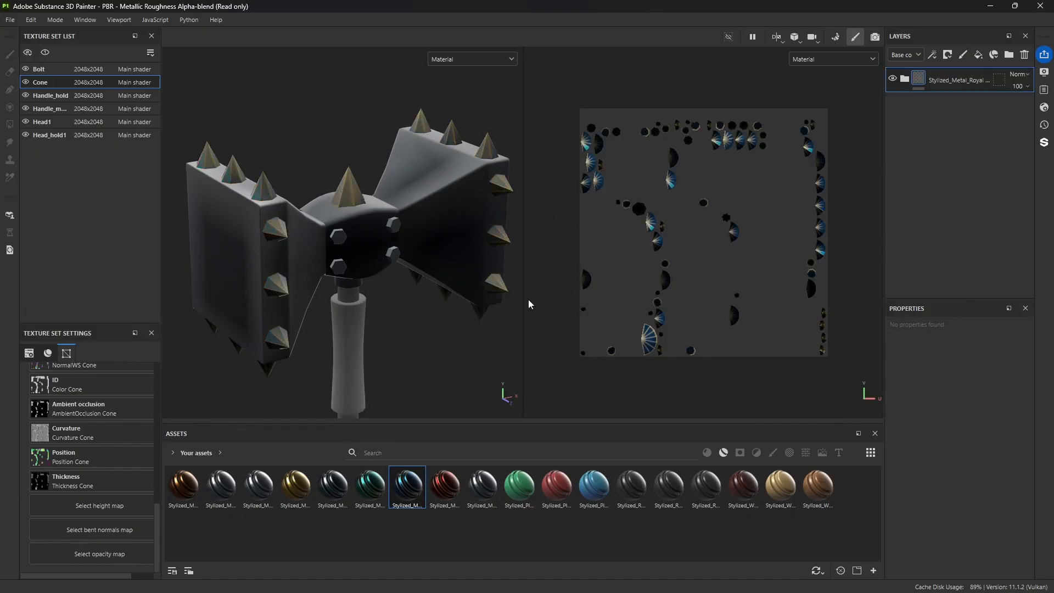
{"action": "left_click", "coordinate": [875, 36]}
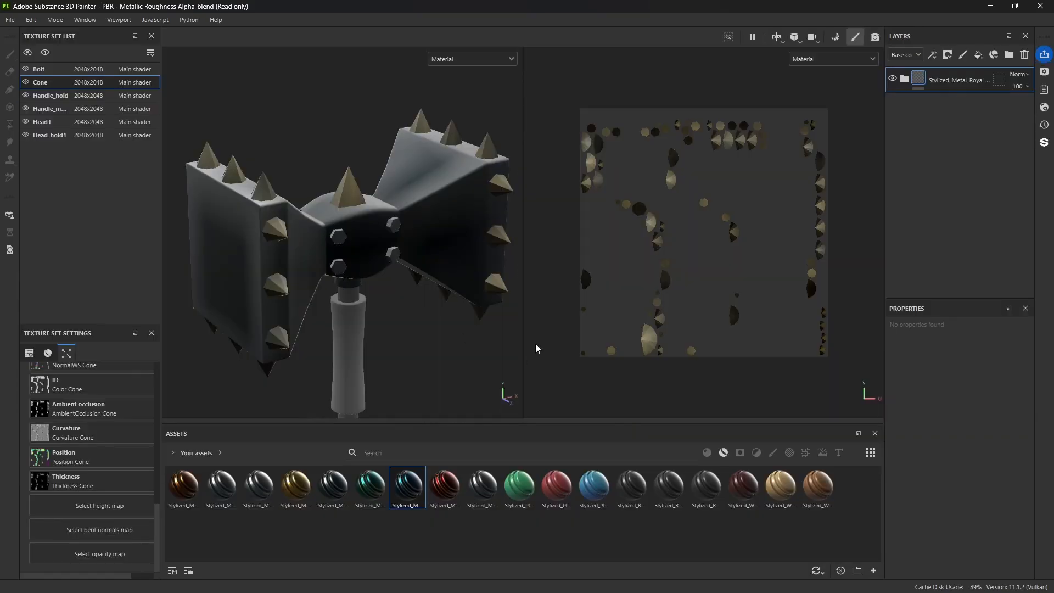
Step: Copy the Stylized_Metal_Iron folder from the Head1 texture set for reuse on the main handle
{"action": "scroll", "coordinate": [382, 319], "scroll_direction": "down", "scroll_amount": 3}
{"action": "middle_click_drag", "start_coordinate": [384, 343], "coordinate": [385, 251], "text": "alt"}
{"action": "left_click_drag", "start_coordinate": [404, 353], "coordinate": [370, 231], "text": "alt"}
{"action": "left_click", "coordinate": [365, 230]}
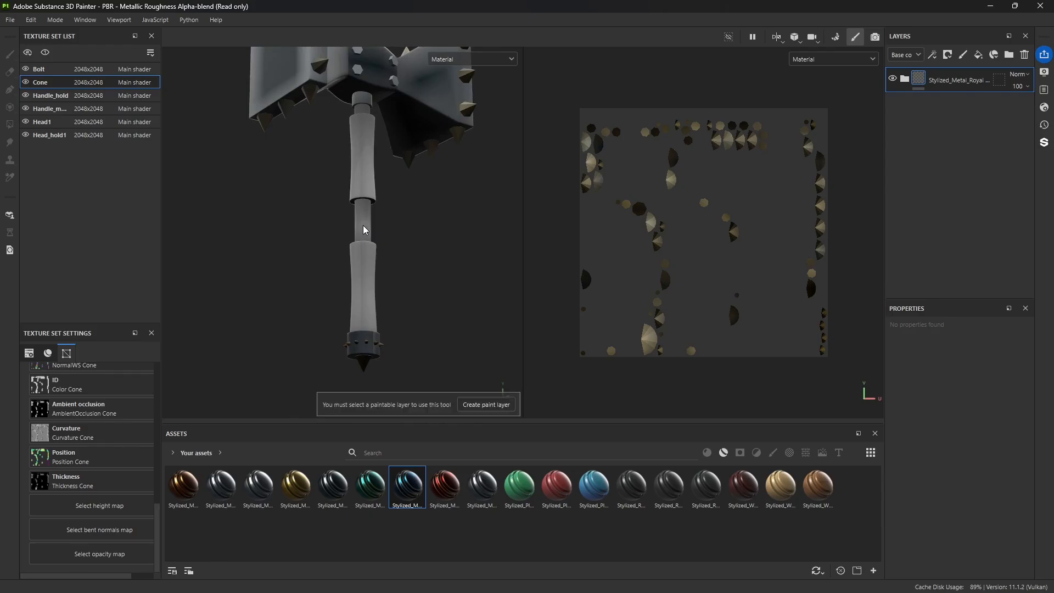
{"action": "left_click", "coordinate": [55, 108]}
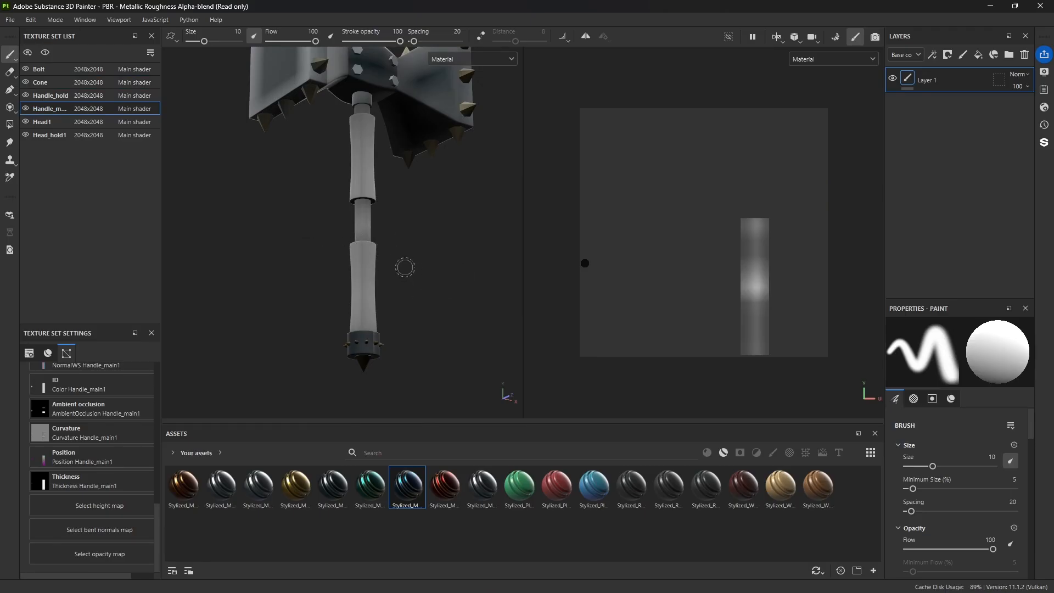
{"action": "left_click_drag", "start_coordinate": [405, 266], "coordinate": [391, 235], "text": "alt"}
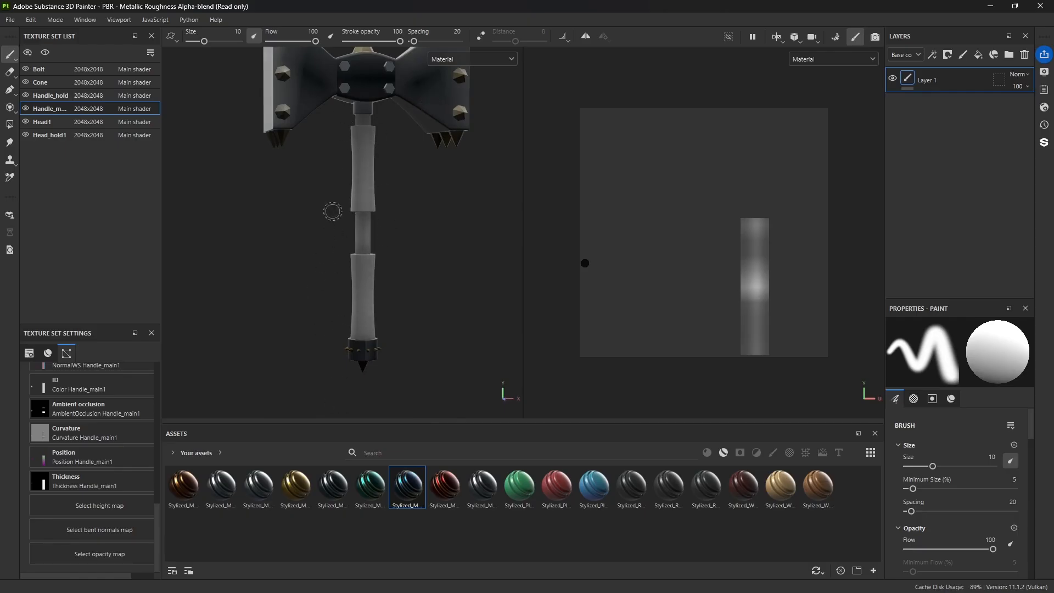
{"action": "left_click", "coordinate": [58, 120]}
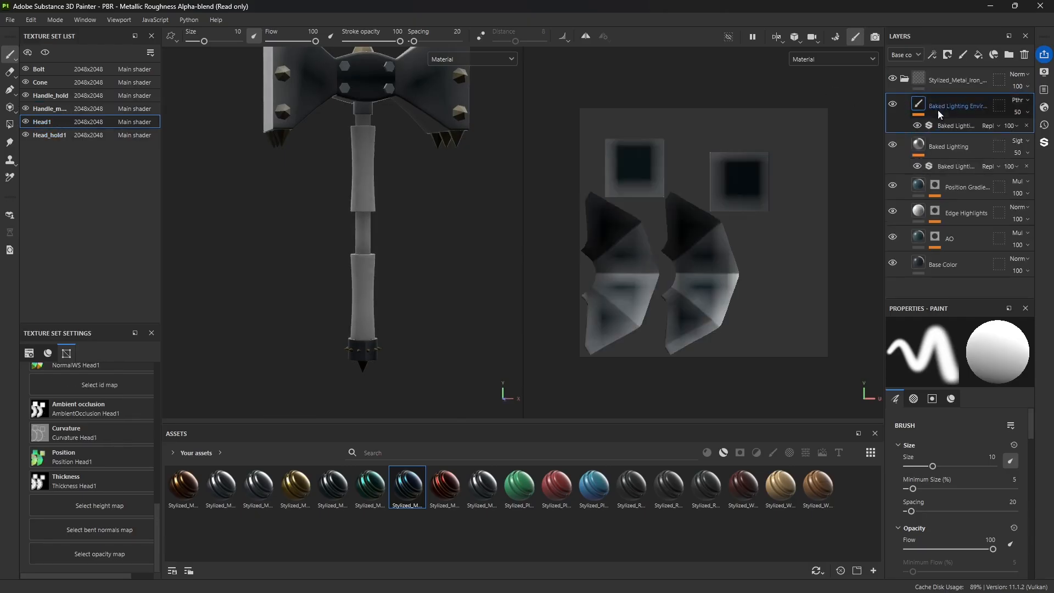
{"action": "left_click", "coordinate": [905, 80]}
{"action": "right_click", "coordinate": [907, 81]}
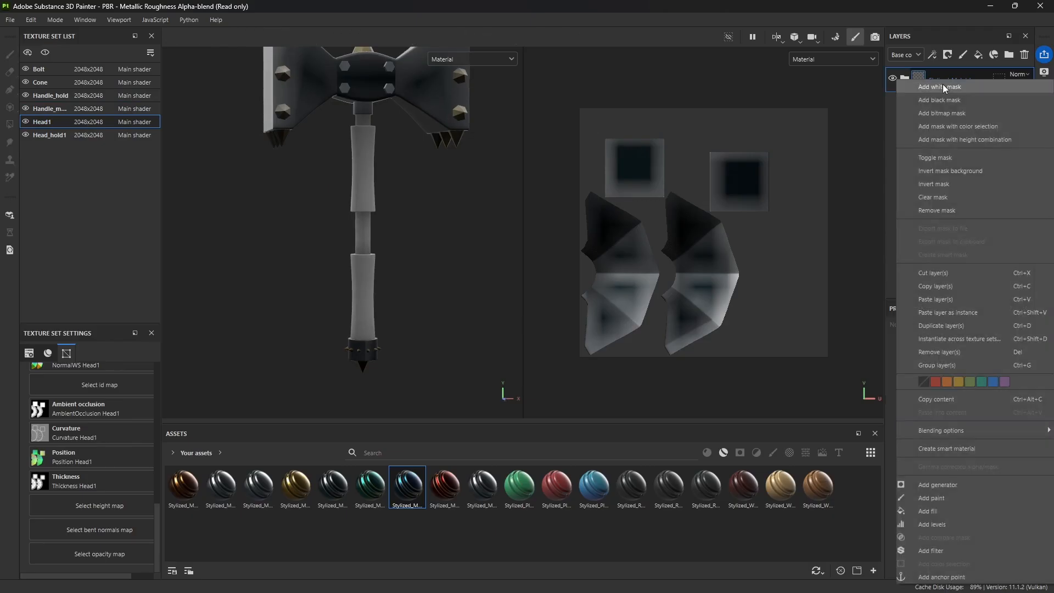
{"action": "left_click", "coordinate": [935, 286]}
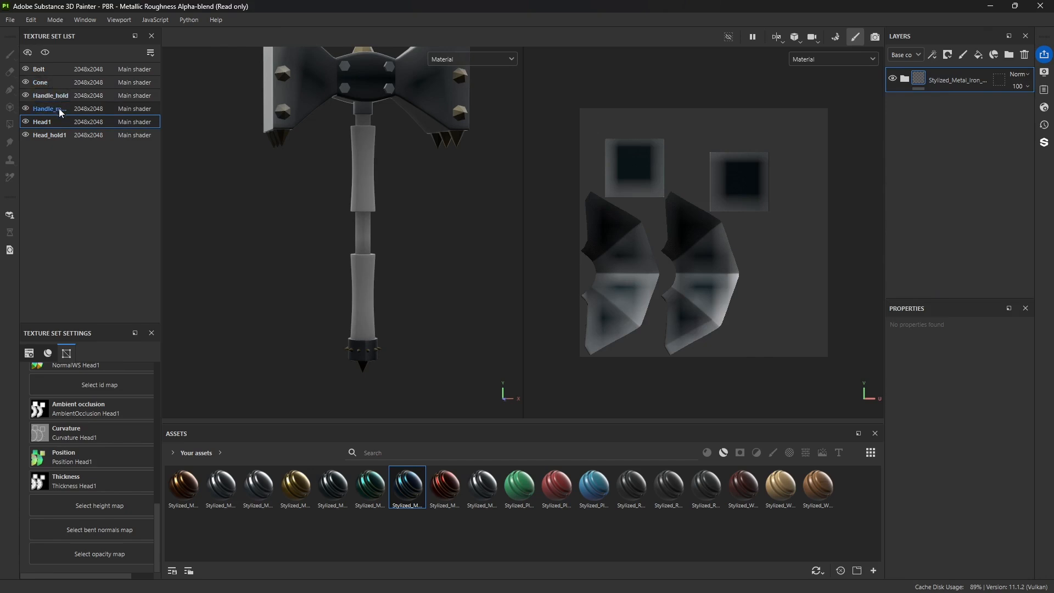
Step: Delete Layer 1 from the Handle_main1 texture set and paste the copied Stylized_Metal_Iron folder there
{"action": "left_click", "coordinate": [62, 113]}
{"action": "left_click", "coordinate": [1025, 54]}
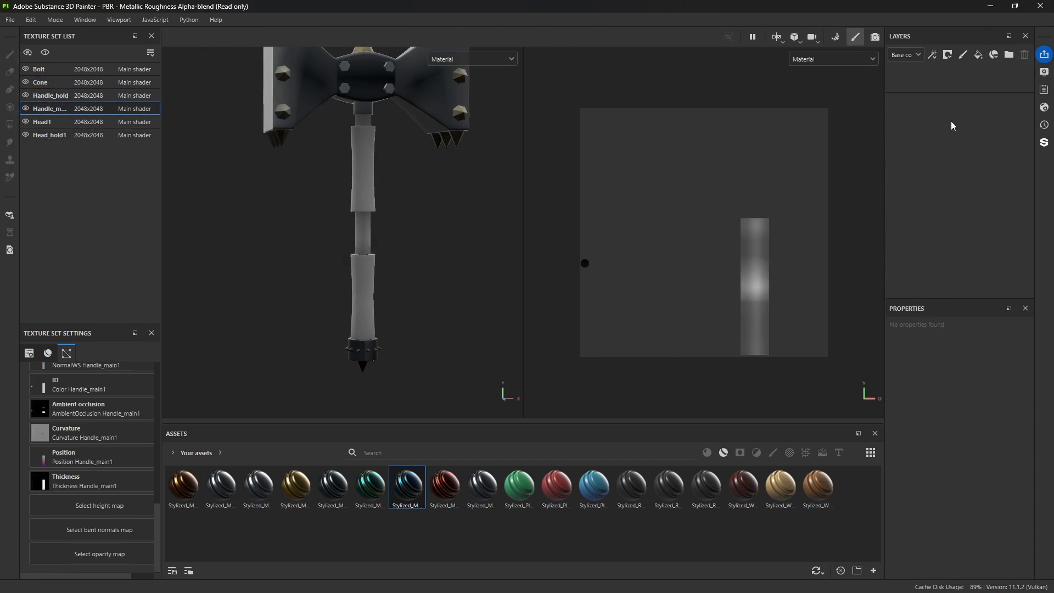
{"action": "right_click", "coordinate": [939, 129]}
{"action": "left_click", "coordinate": [951, 167]}
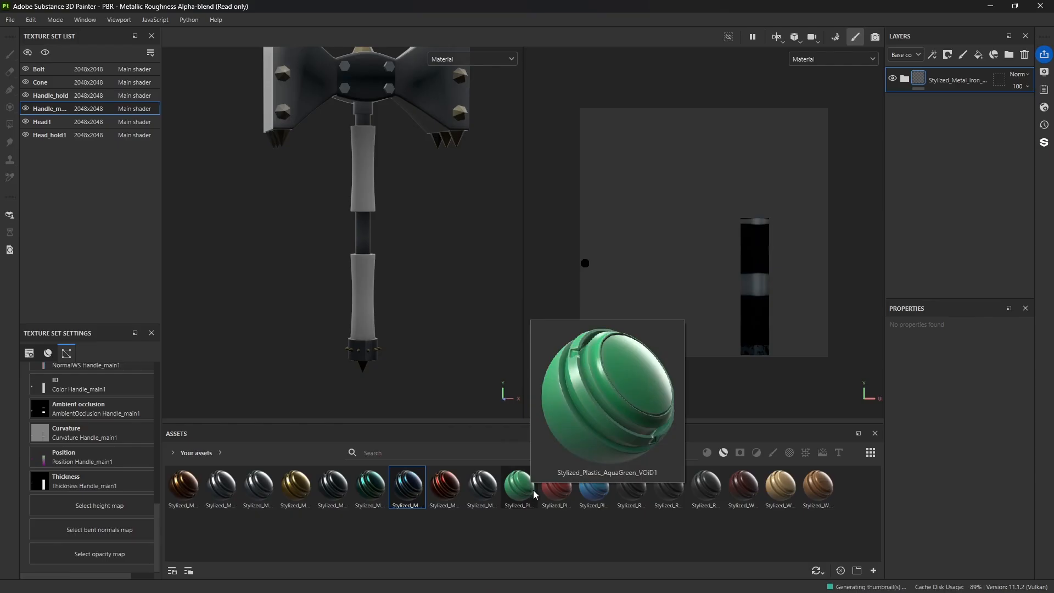
Step: Apply the light brown Stylized_Wood smart material to the Handle_hold texture set and inspect the grips in an Iray render
{"action": "mouse_move", "coordinate": [558, 496]}
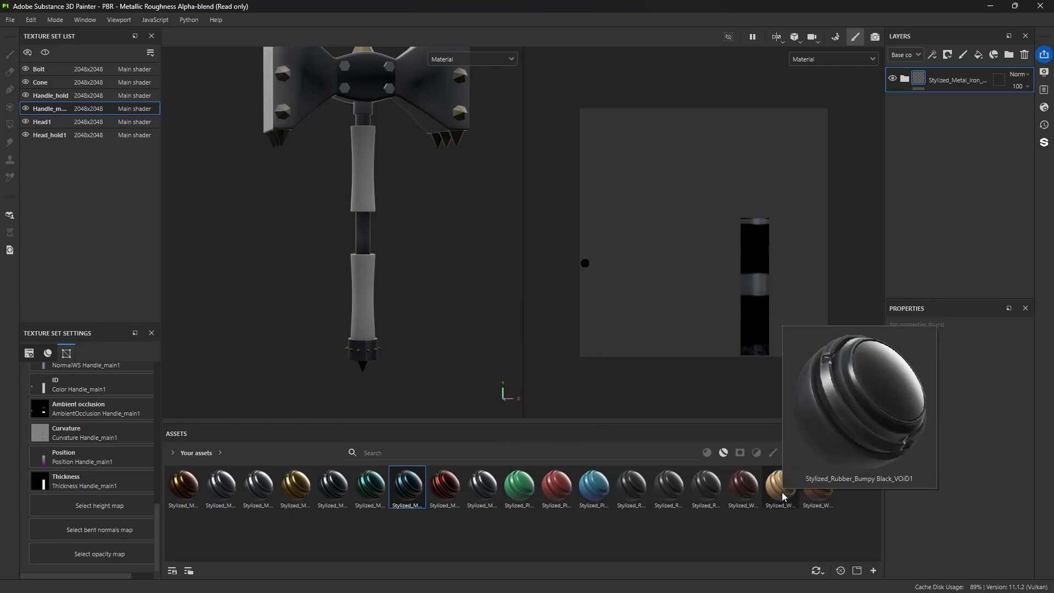
{"action": "mouse_move", "coordinate": [815, 493]}
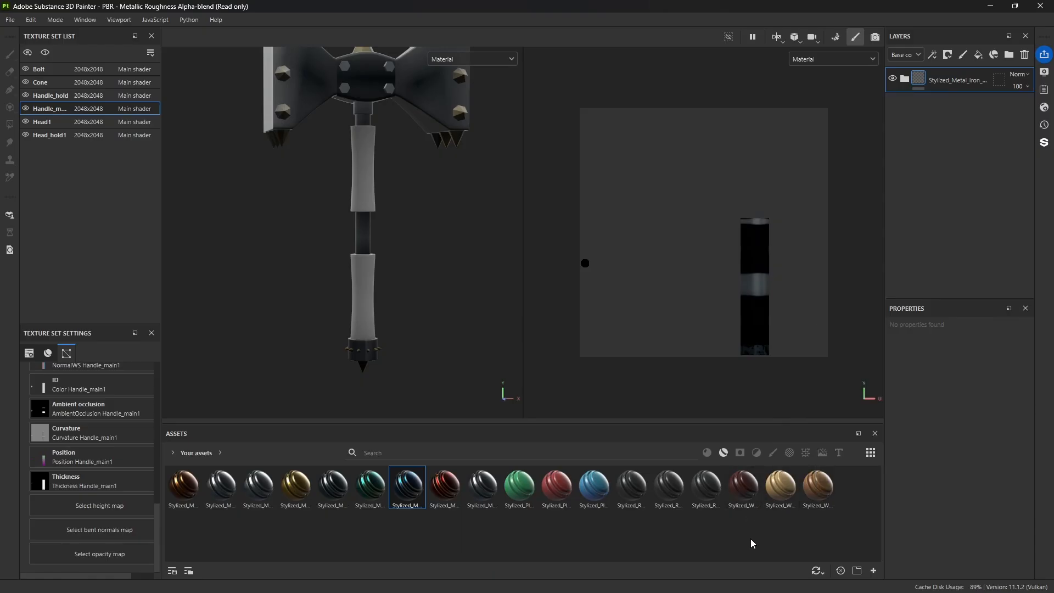
{"action": "left_click", "coordinate": [739, 489]}
{"action": "mouse_move", "coordinate": [739, 489]}
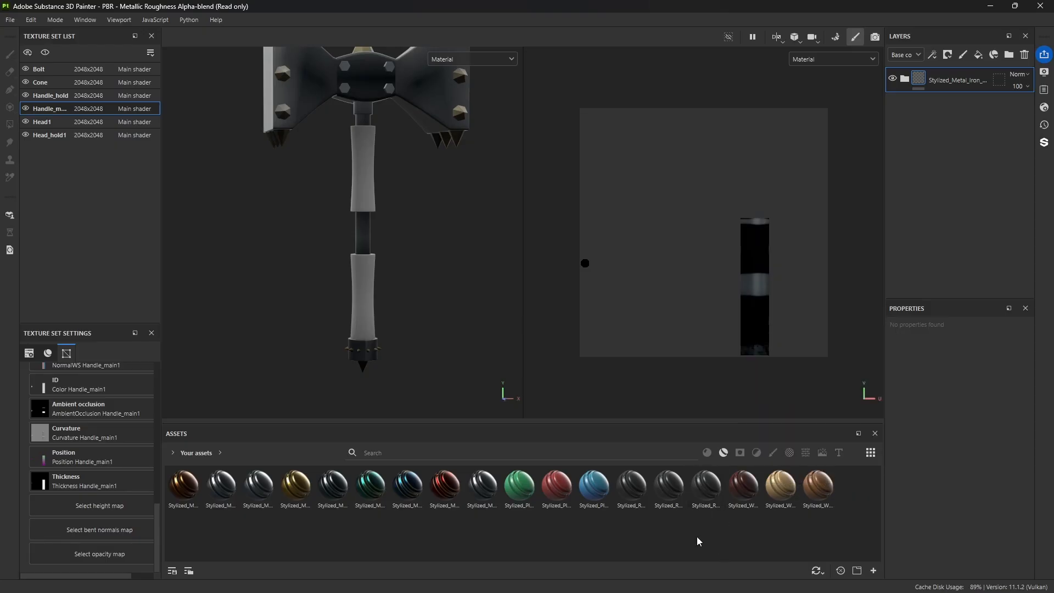
{"action": "mouse_move", "coordinate": [701, 495]}
{"action": "left_click_drag", "start_coordinate": [822, 489], "coordinate": [357, 293]}
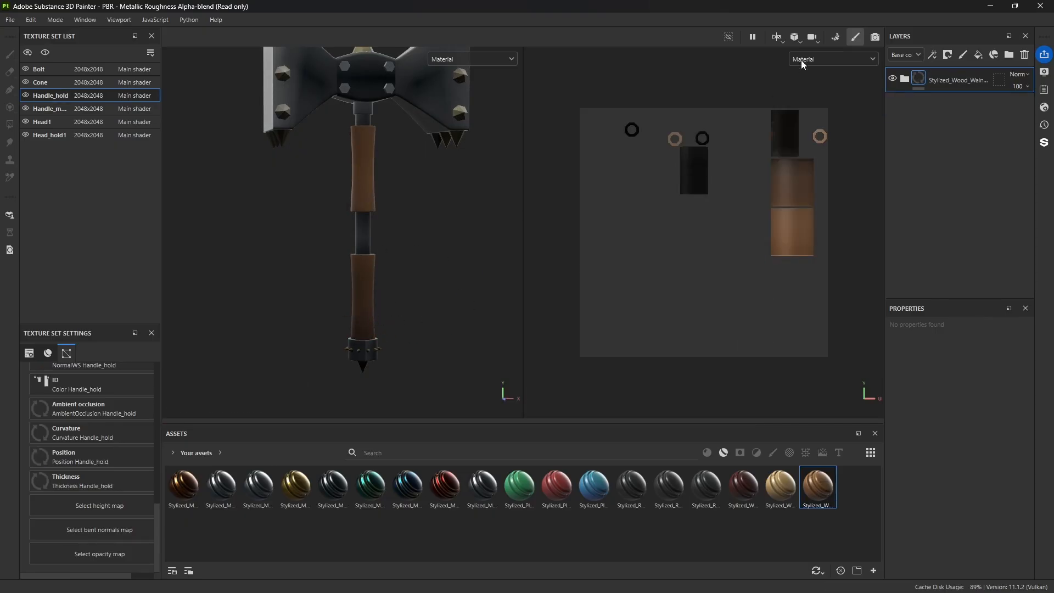
{"action": "left_click", "coordinate": [875, 36]}
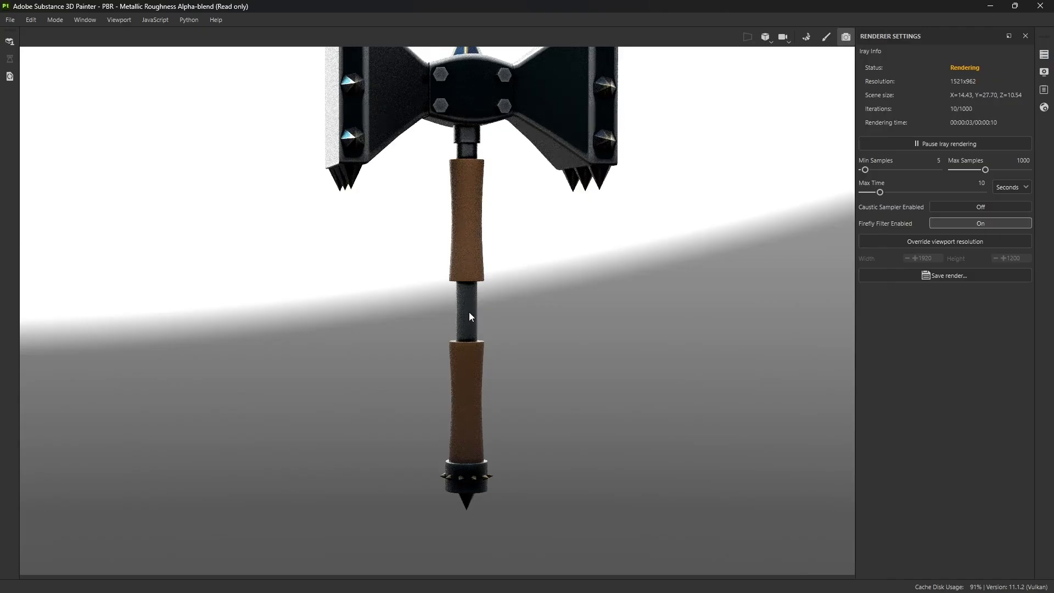
{"action": "left_click_drag", "start_coordinate": [471, 317], "coordinate": [353, 275], "text": "alt"}
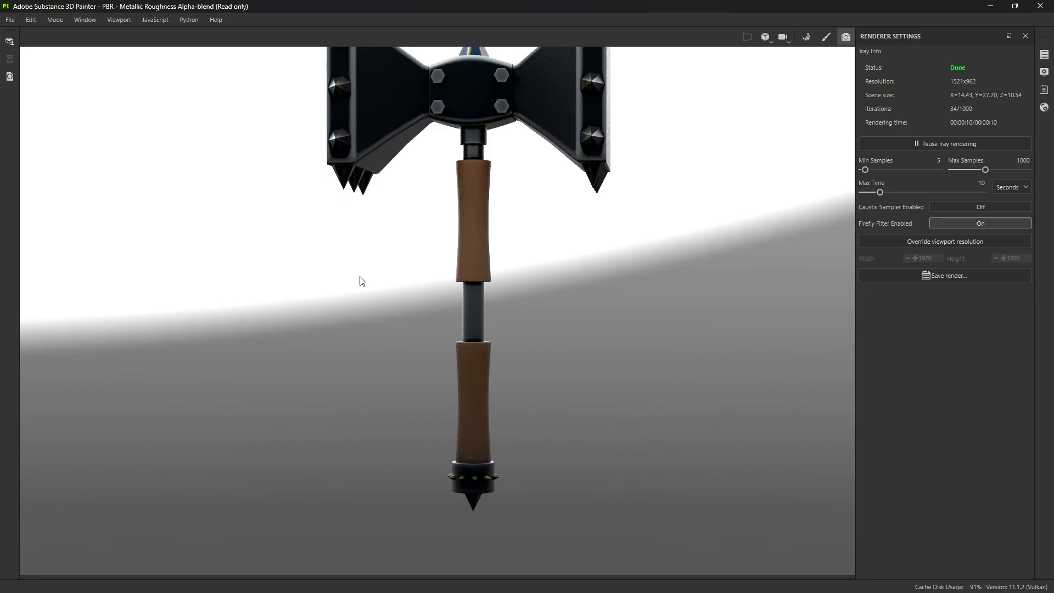
{"action": "left_click", "coordinate": [822, 37]}
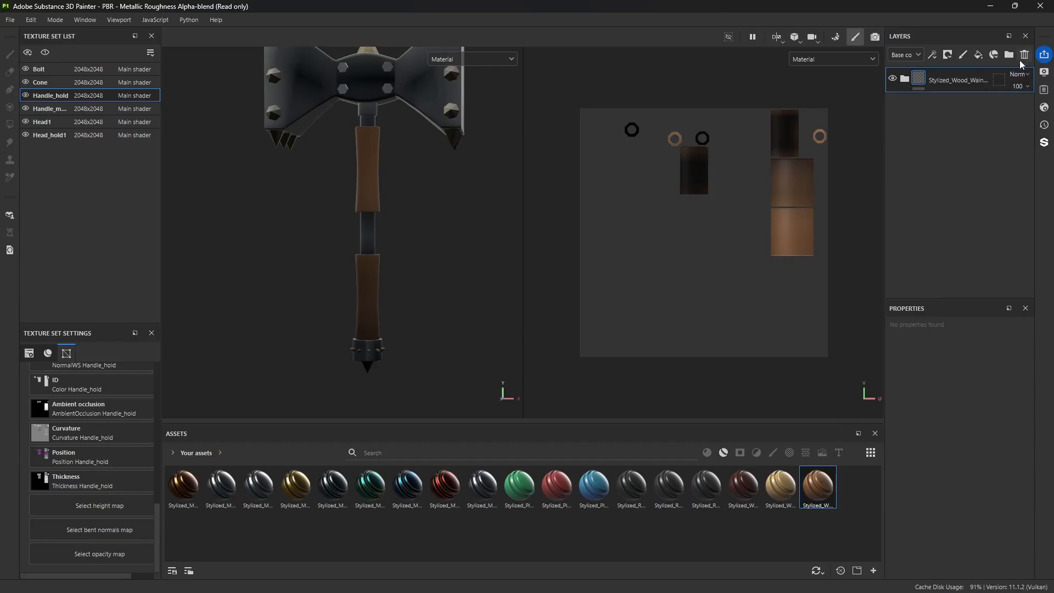
Step: Replace the brown wood folder on Handle_hold with the dark red mahogany Stylized_Wood smart material and inspect it in an Iray render
{"action": "left_click", "coordinate": [1023, 54]}
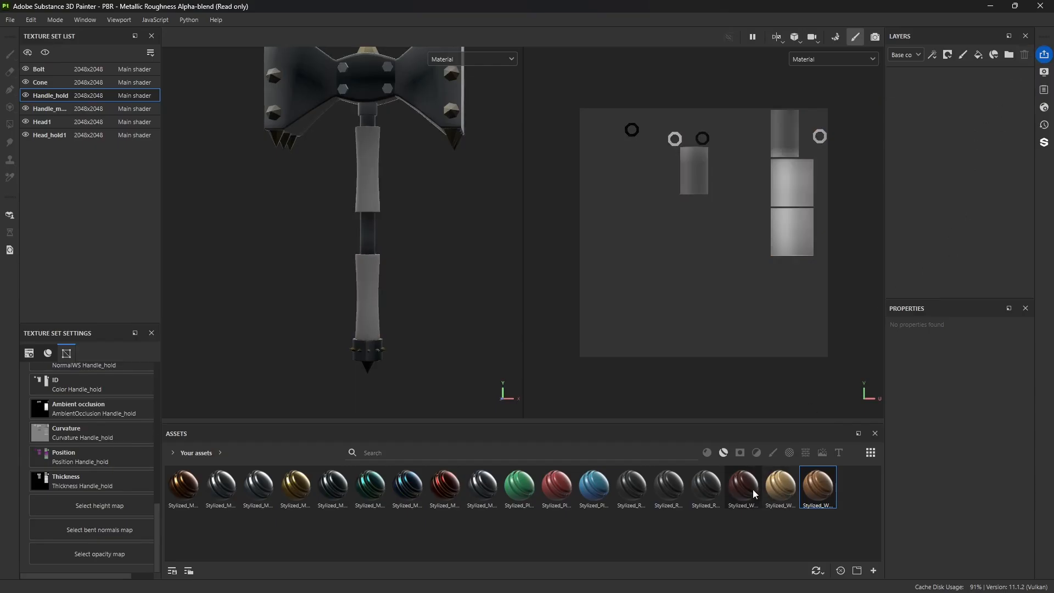
{"action": "left_click_drag", "start_coordinate": [754, 490], "coordinate": [943, 194]}
{"action": "left_click_drag", "start_coordinate": [748, 491], "coordinate": [948, 141]}
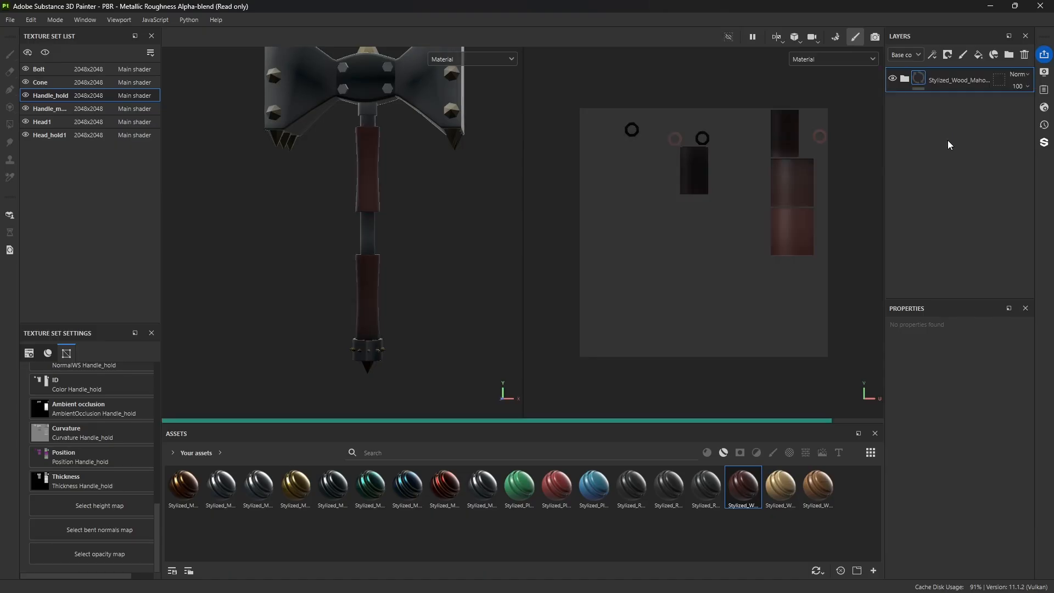
{"action": "left_click", "coordinate": [875, 37]}
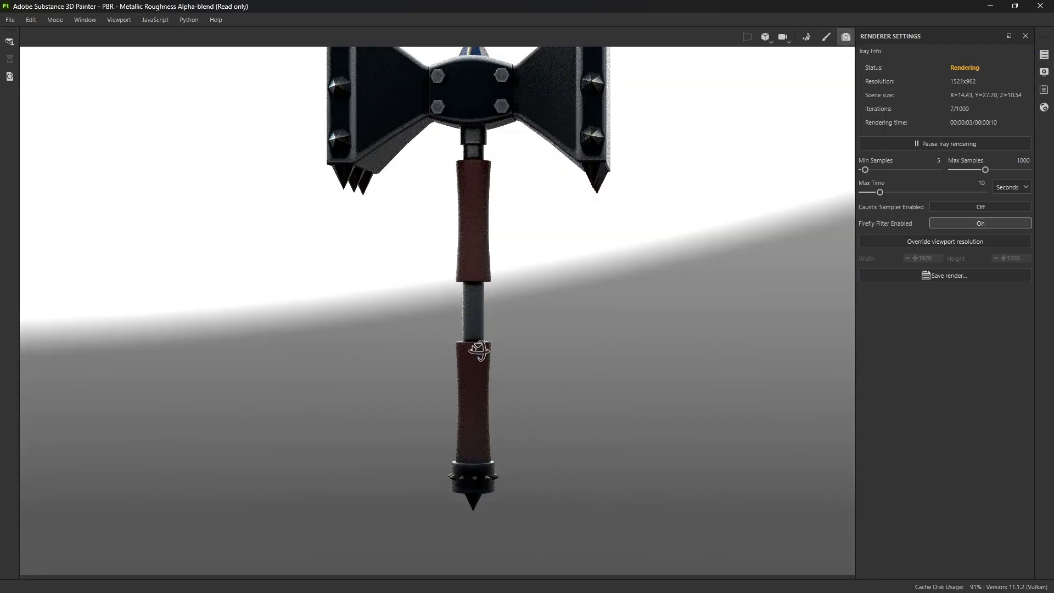
{"action": "left_click_drag", "start_coordinate": [477, 285], "coordinate": [515, 371], "text": "alt"}
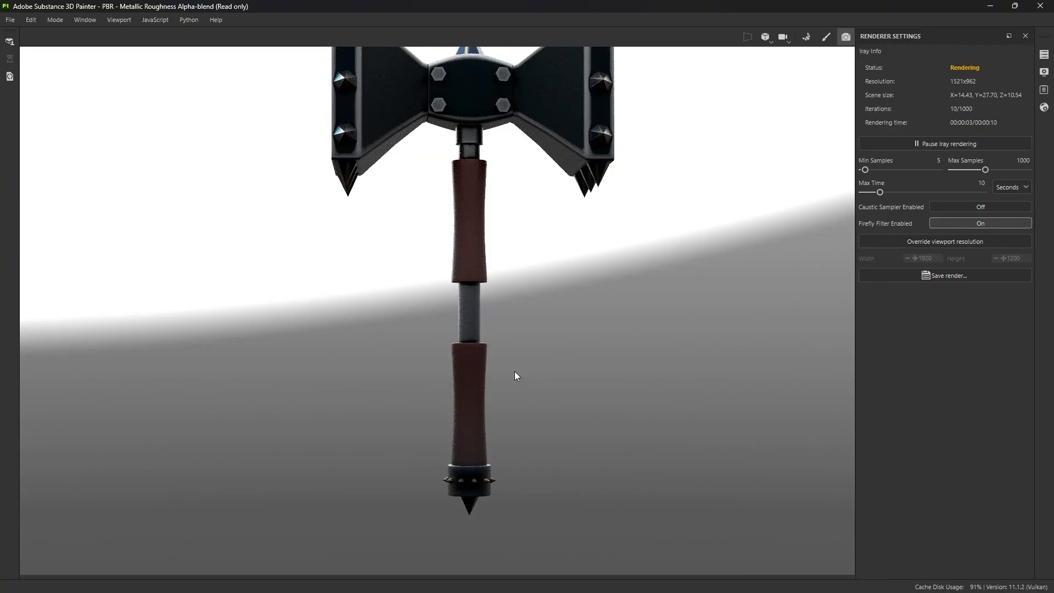
Step: Replace the mahogany wood folder on Handle_hold with the Stylized_Metal bronze smart material and inspect the grips in an Iray render
{"action": "left_click_drag", "start_coordinate": [515, 371], "coordinate": [526, 344], "text": "alt"}
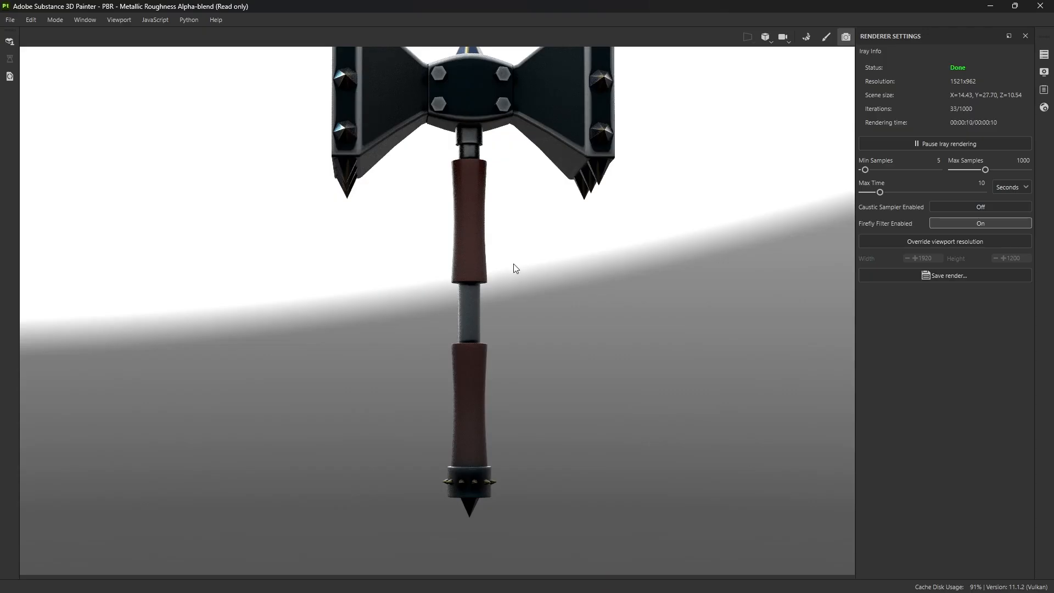
{"action": "left_click_drag", "start_coordinate": [522, 248], "coordinate": [529, 298], "text": "alt"}
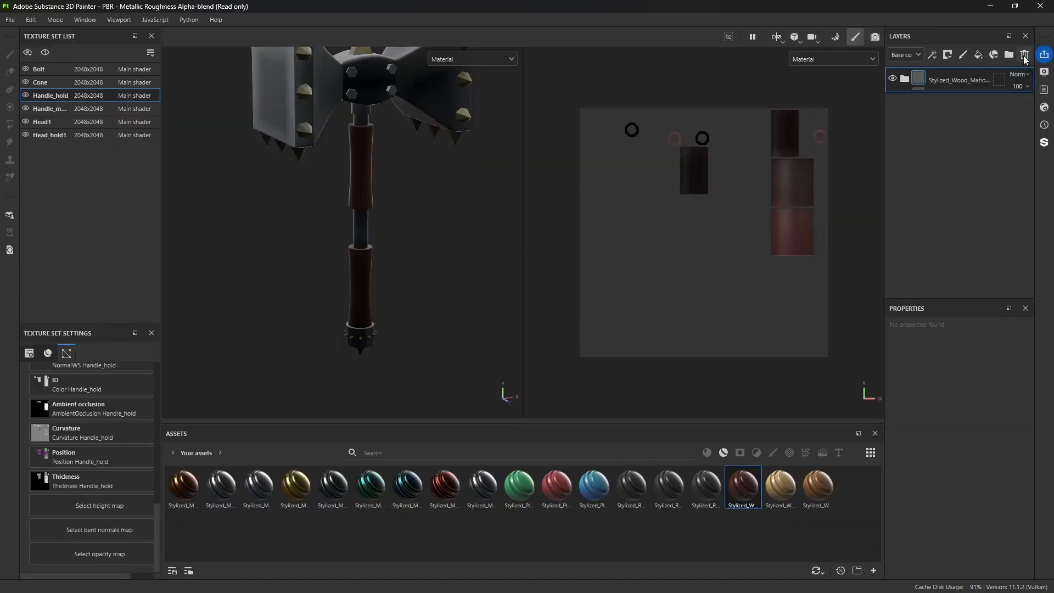
{"action": "left_click", "coordinate": [1025, 55]}
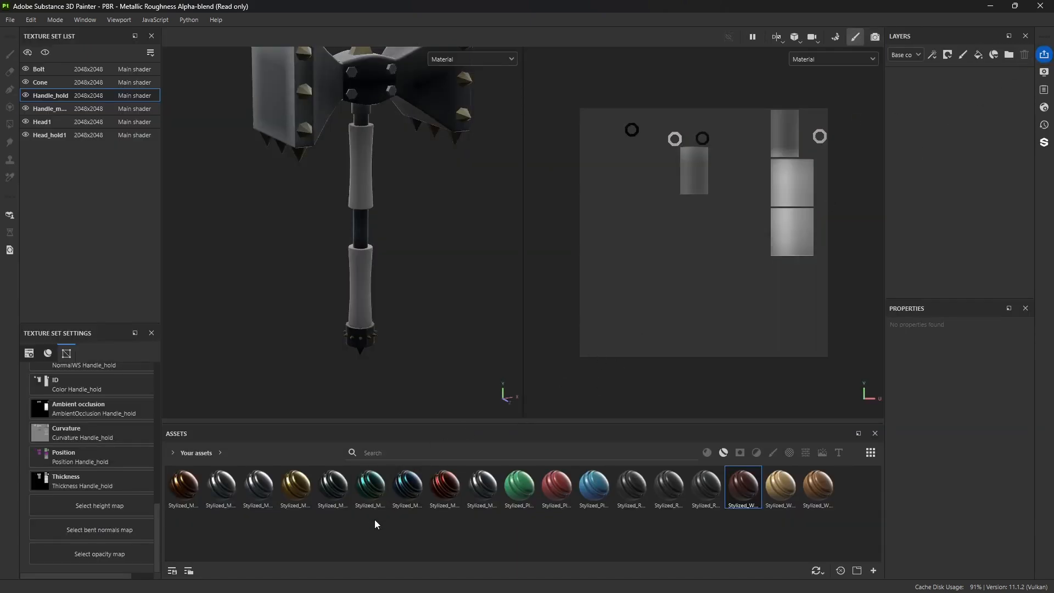
{"action": "mouse_move", "coordinate": [416, 488]}
{"action": "left_mouse_down"}
{"action": "mouse_move", "coordinate": [614, 424]}
{"action": "mouse_move", "coordinate": [949, 204]}
{"action": "mouse_move", "coordinate": [439, 511]}
{"action": "mouse_move", "coordinate": [399, 487]}
{"action": "left_mouse_up"}
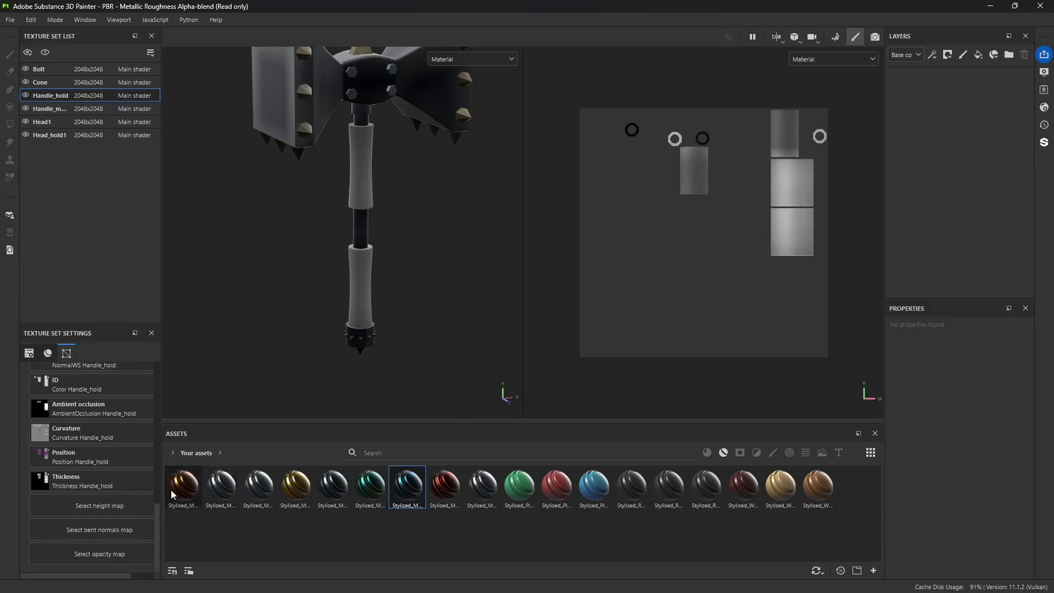
{"action": "left_click_drag", "start_coordinate": [171, 493], "coordinate": [951, 186]}
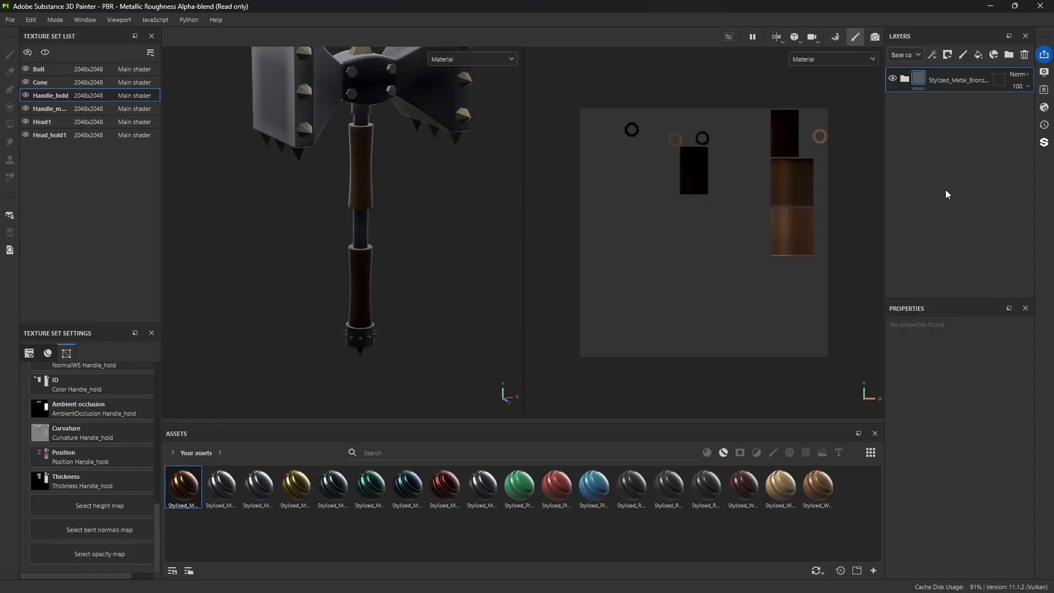
{"action": "left_click_drag", "start_coordinate": [421, 322], "coordinate": [420, 297], "text": "alt"}
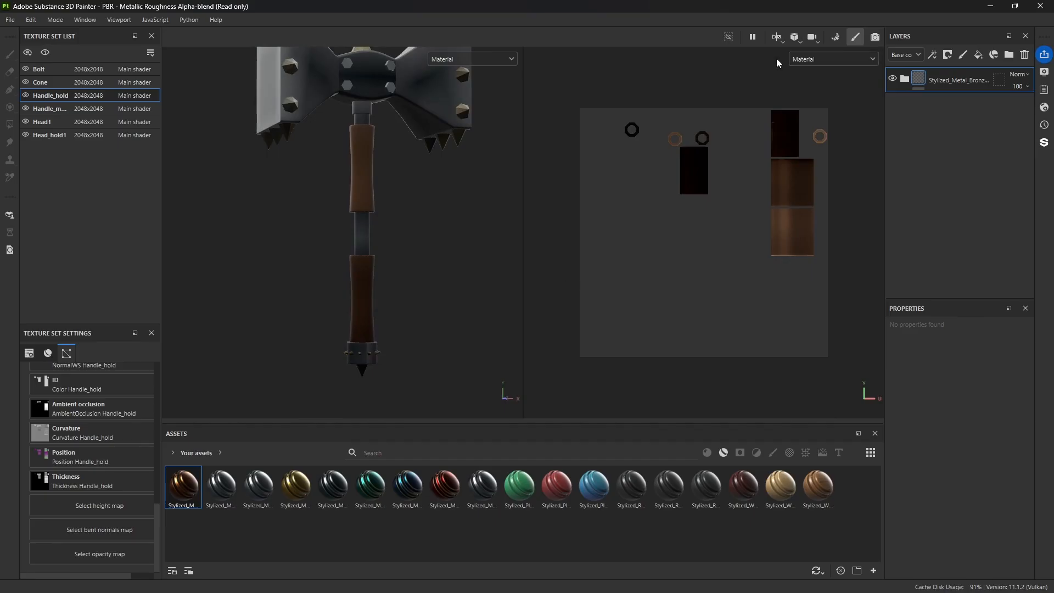
{"action": "left_click", "coordinate": [876, 36]}
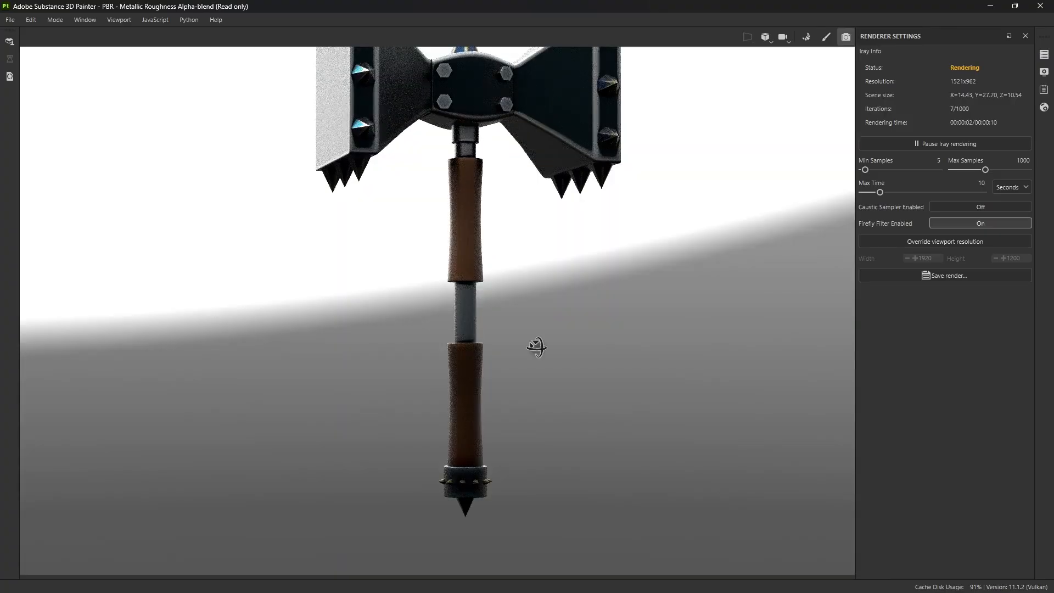
{"action": "left_click_drag", "start_coordinate": [536, 348], "coordinate": [704, 199], "text": "alt"}
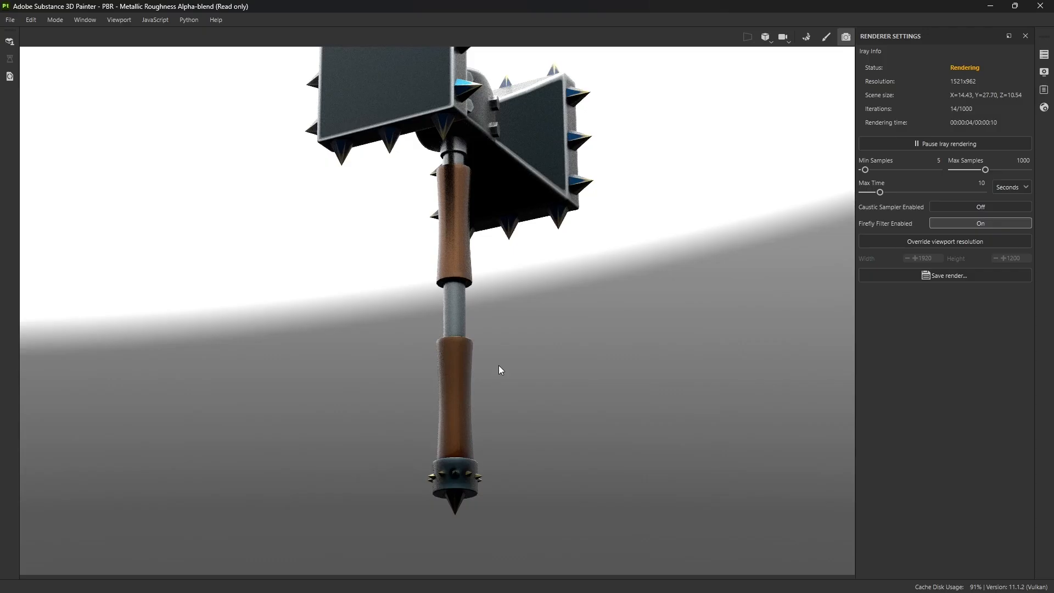
{"action": "left_click", "coordinate": [827, 36]}
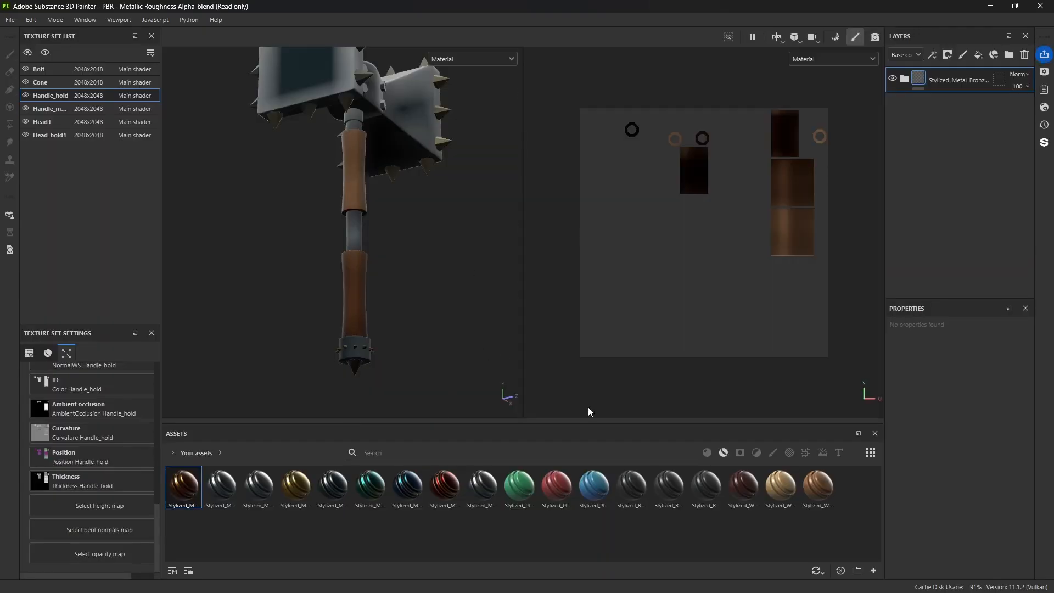
Step: Replace the bronze folder on Handle_hold with the Stylized_Metal_Gold smart material and inspect it in an Iray render
{"action": "left_click", "coordinate": [1024, 54]}
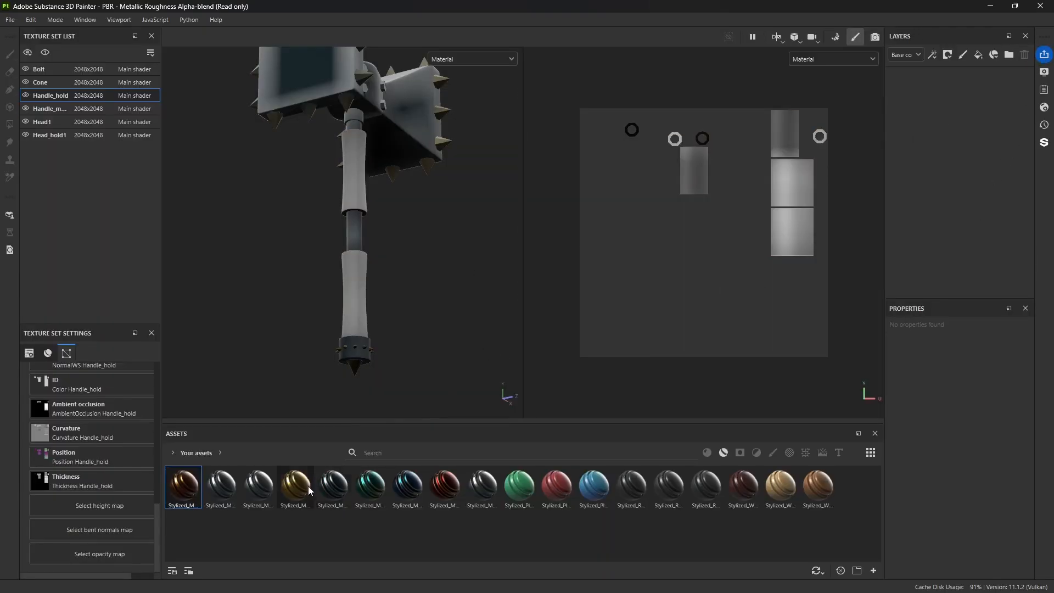
{"action": "left_click_drag", "start_coordinate": [308, 486], "coordinate": [944, 242]}
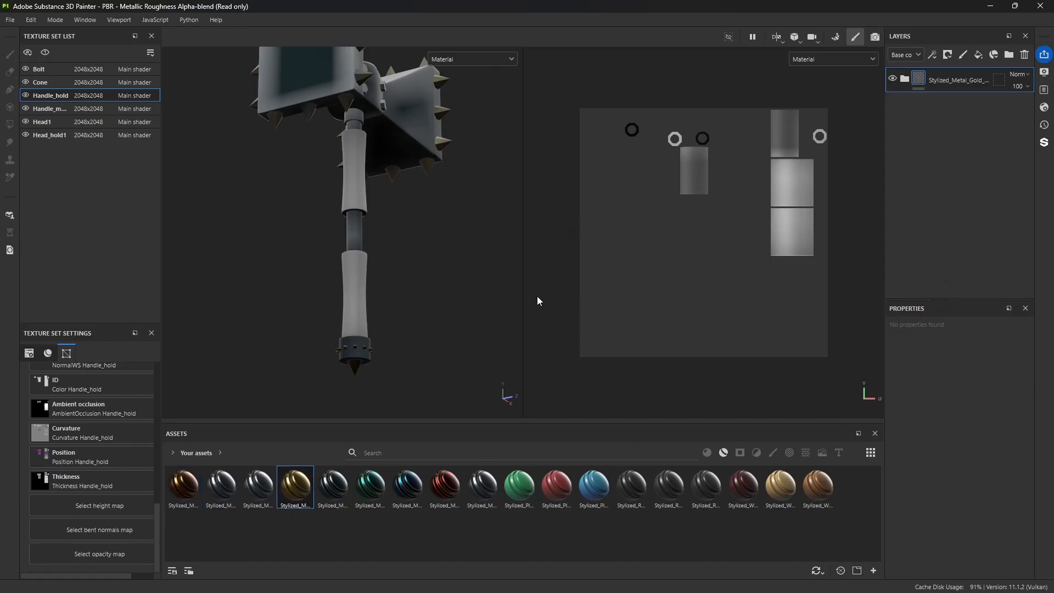
{"action": "left_click_drag", "start_coordinate": [483, 250], "coordinate": [457, 206], "text": "alt"}
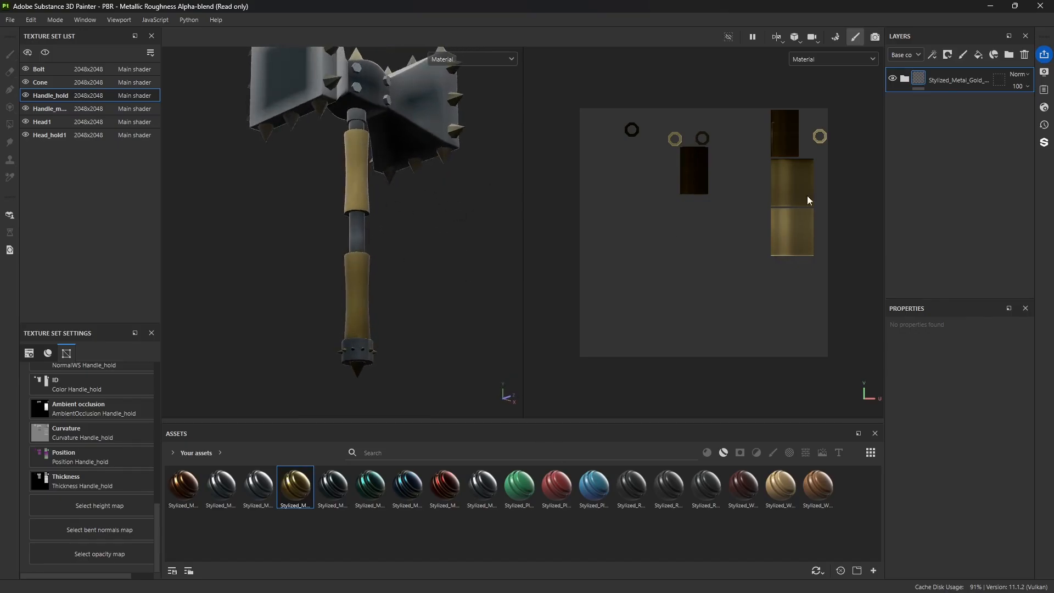
{"action": "left_click", "coordinate": [874, 38]}
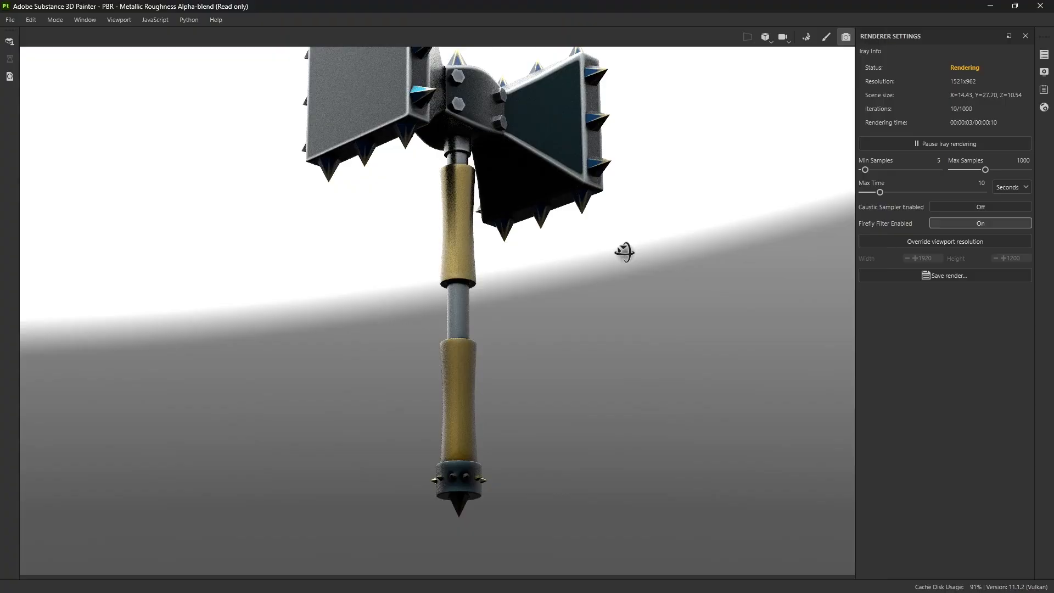
{"action": "left_click_drag", "start_coordinate": [625, 252], "coordinate": [373, 231], "text": "alt"}
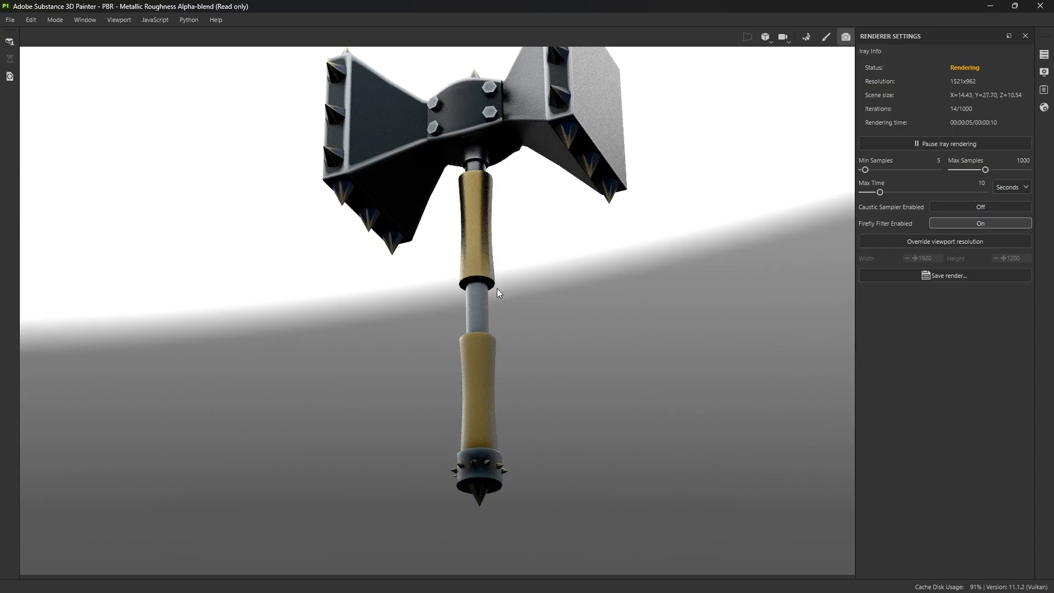
{"action": "left_click", "coordinate": [825, 37]}
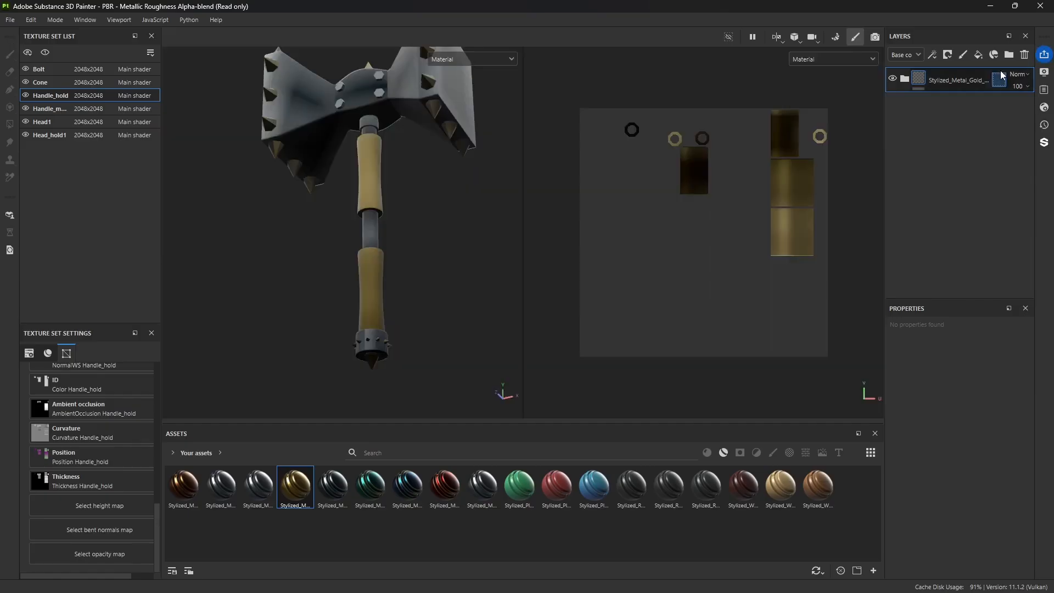
Step: Replace the gold folder on Handle_hold with the Stylized_Metal_Royal smart material, checking it in Iray and on the whole hammer
{"action": "left_click_drag", "start_coordinate": [407, 488], "coordinate": [964, 141]}
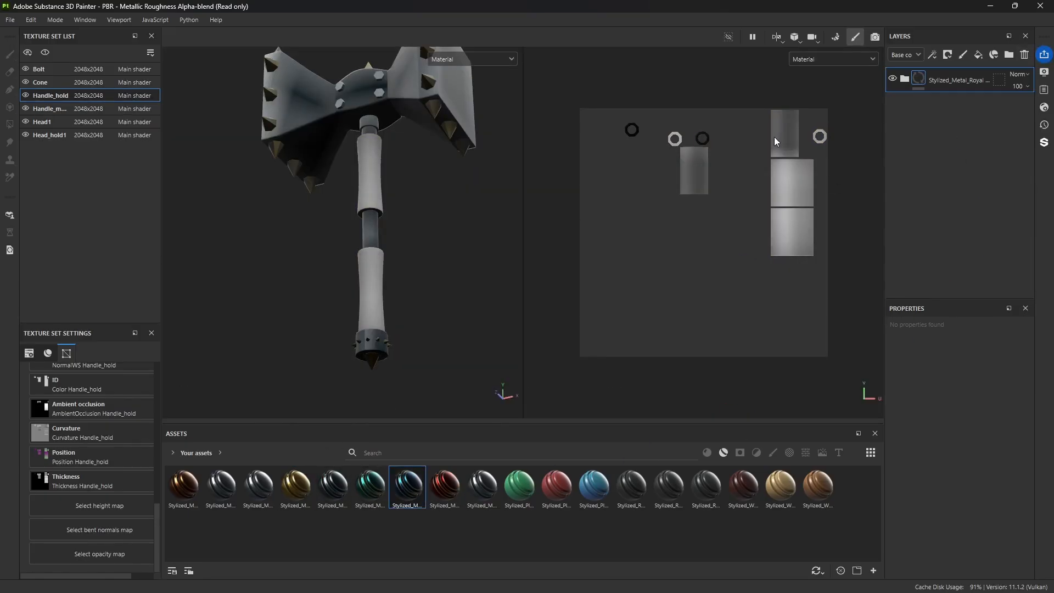
{"action": "left_click", "coordinate": [876, 37]}
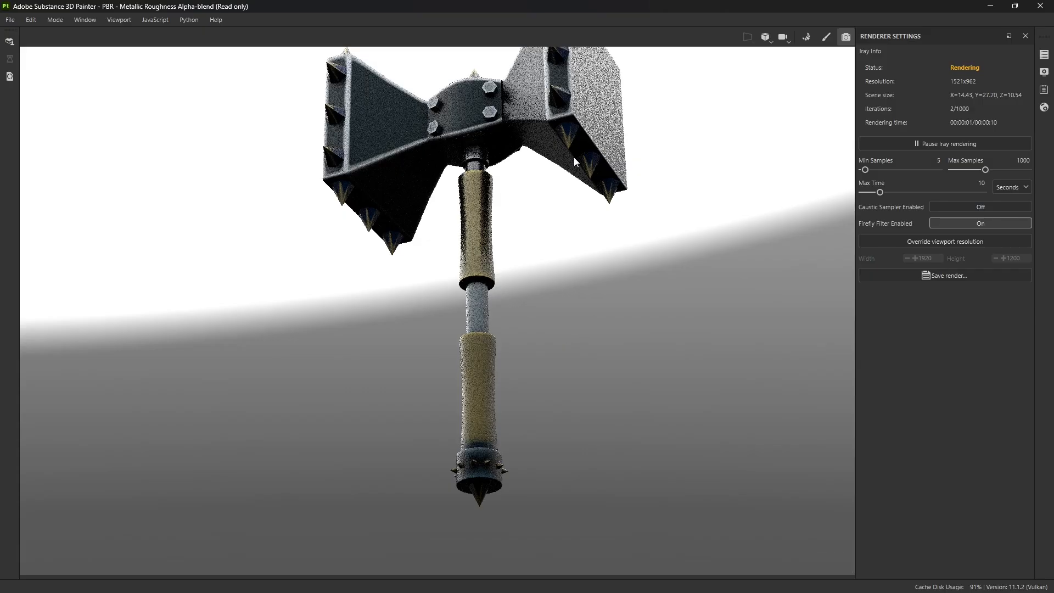
{"action": "left_click_drag", "start_coordinate": [590, 292], "coordinate": [530, 204], "text": "alt"}
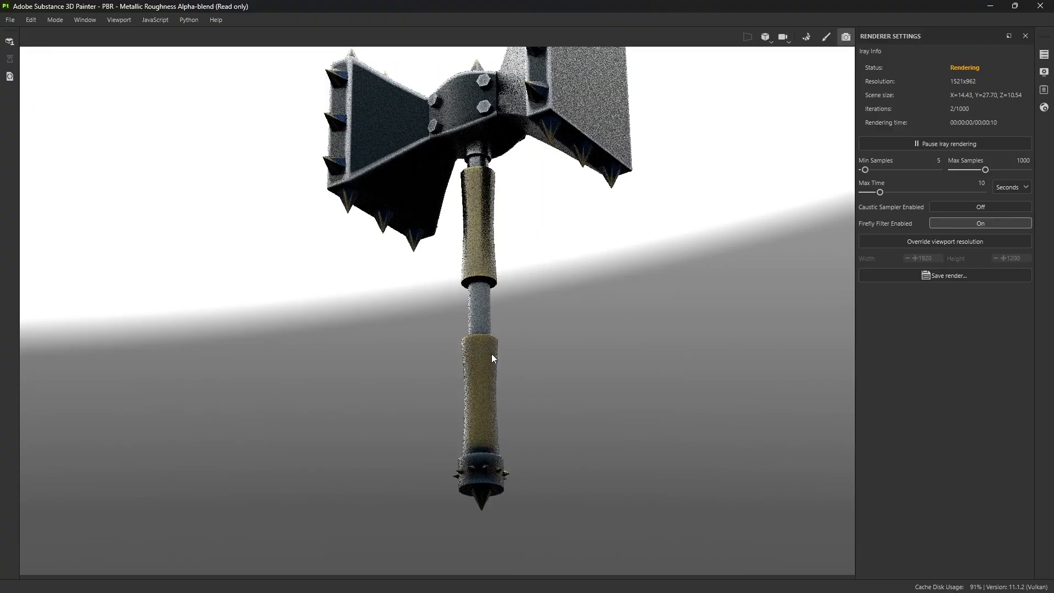
{"action": "left_click_drag", "start_coordinate": [492, 358], "coordinate": [616, 402], "text": "alt"}
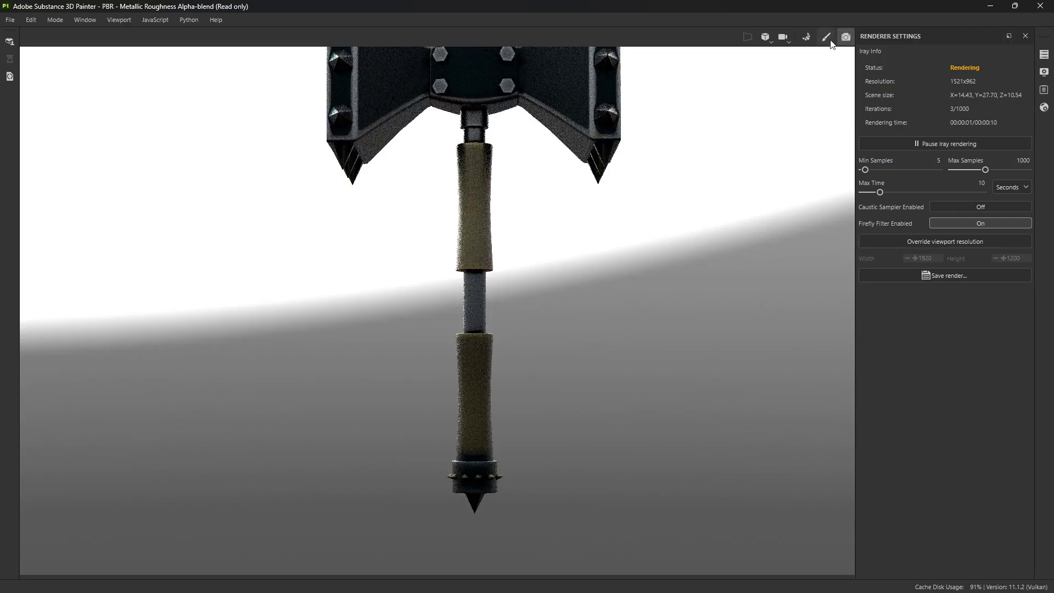
{"action": "left_click", "coordinate": [828, 39]}
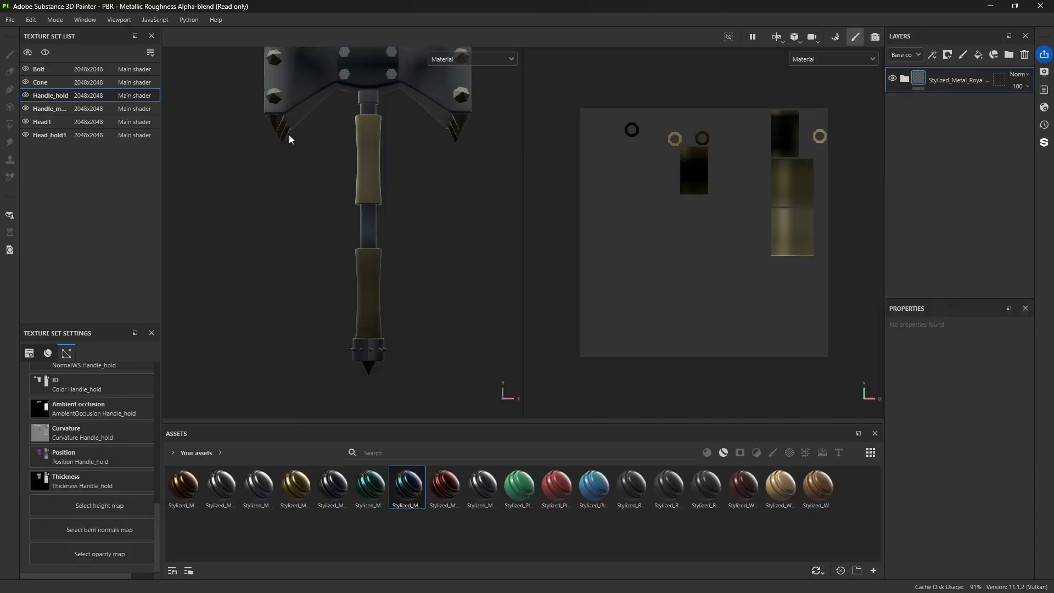
{"action": "key", "text": "f"}
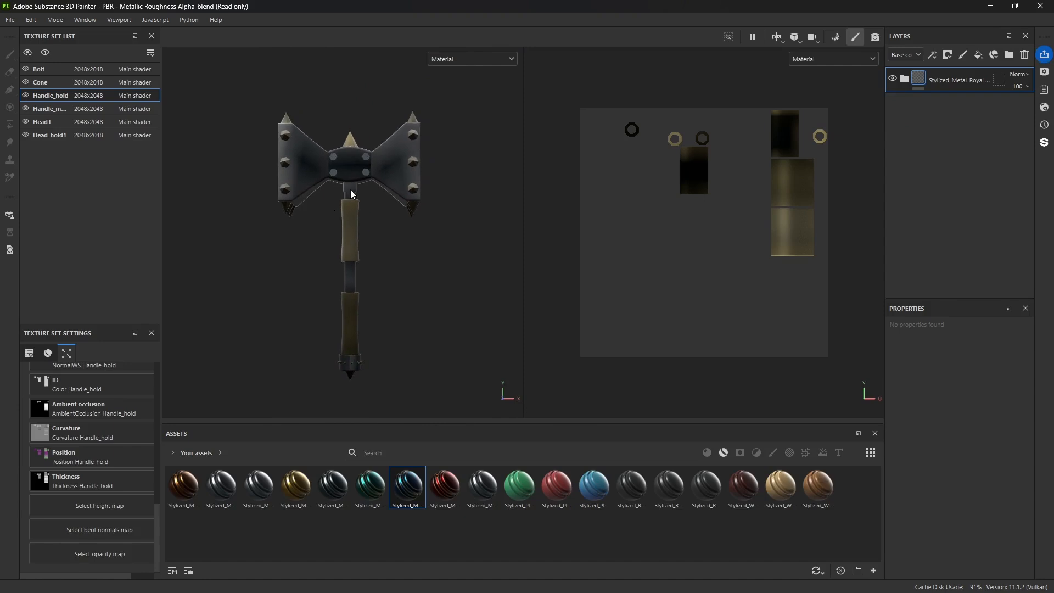
{"action": "left_click_drag", "start_coordinate": [351, 190], "coordinate": [380, 248], "text": "alt"}
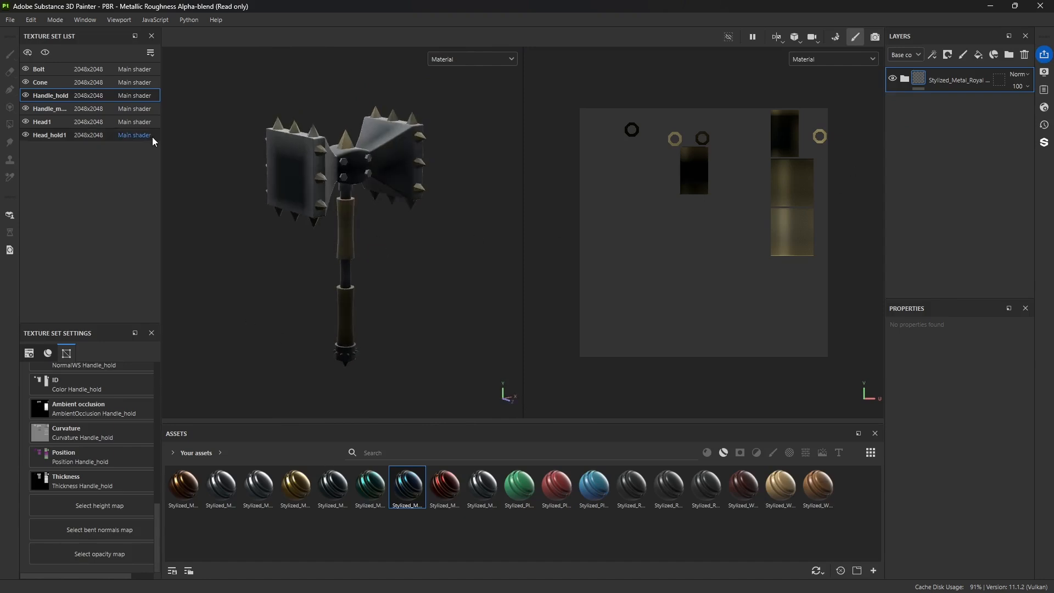
Step: Open the texture export settings and set the output template to Arnold (AiStandard)
{"action": "left_click", "coordinate": [10, 19]}
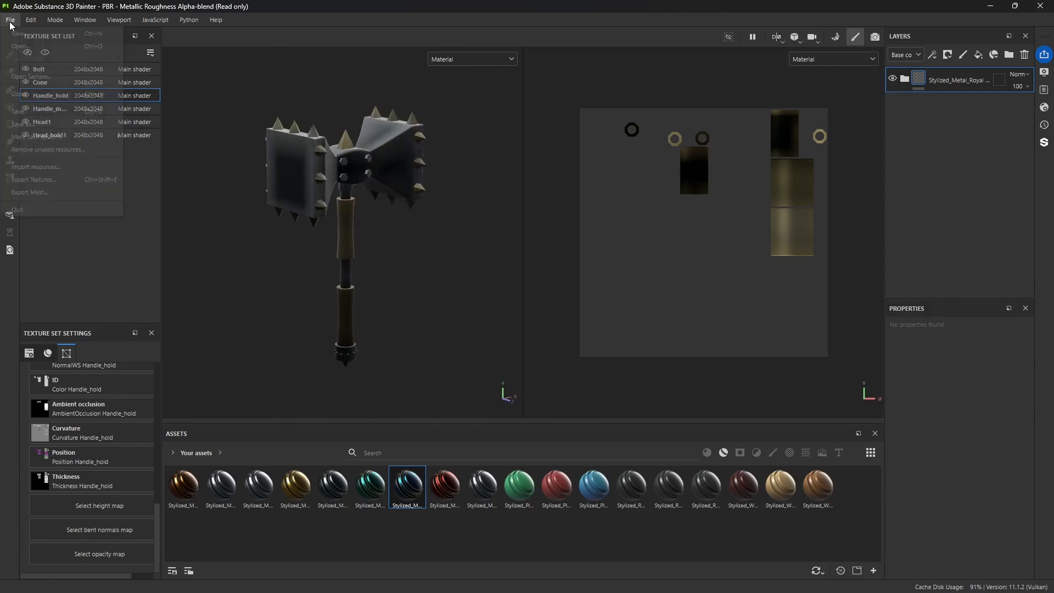
{"action": "left_click", "coordinate": [42, 180]}
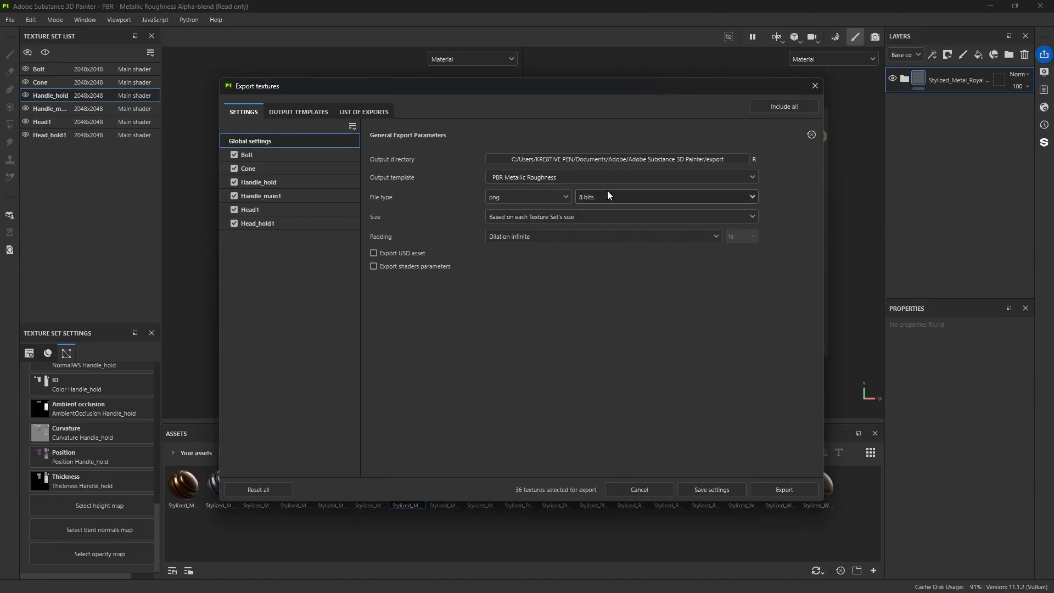
{"action": "left_click", "coordinate": [700, 180]}
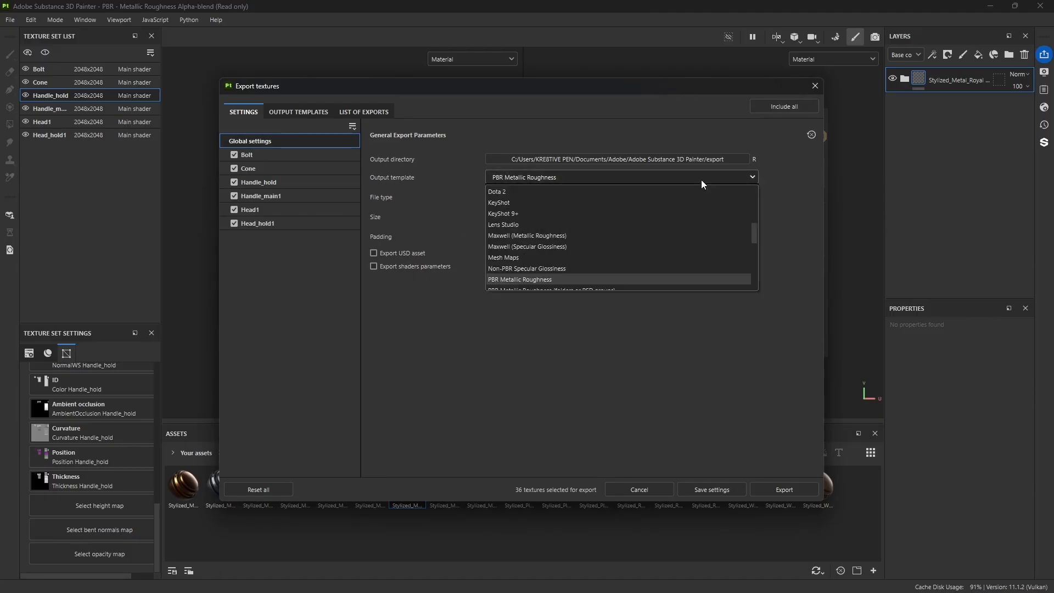
{"action": "scroll", "coordinate": [538, 244], "scroll_direction": "down", "scroll_amount": 5}
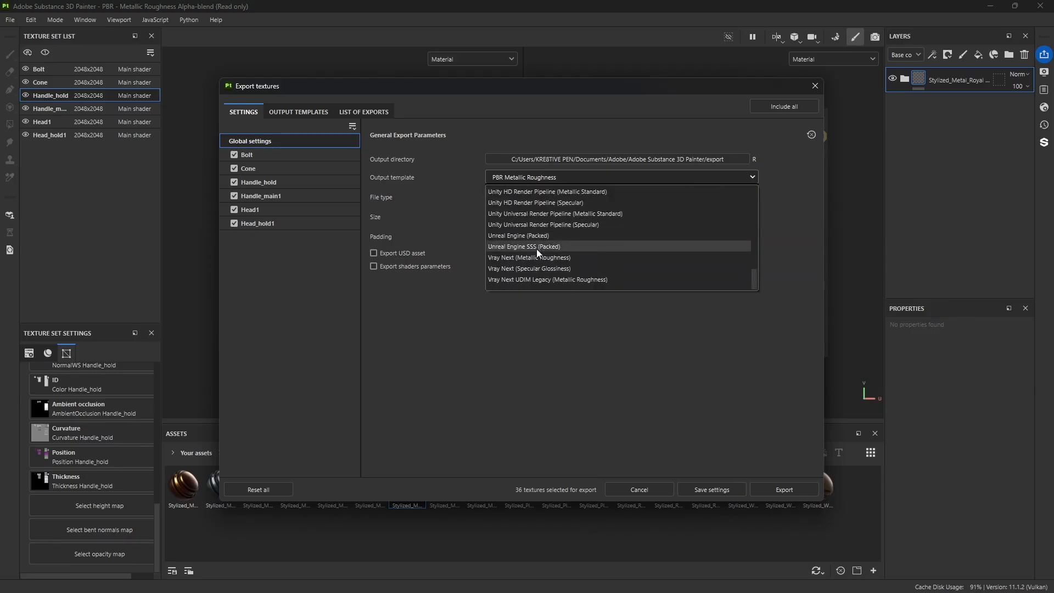
{"action": "scroll", "coordinate": [558, 247], "scroll_direction": "up", "scroll_amount": 3}
{"action": "scroll", "coordinate": [558, 248], "scroll_direction": "up", "scroll_amount": 5}
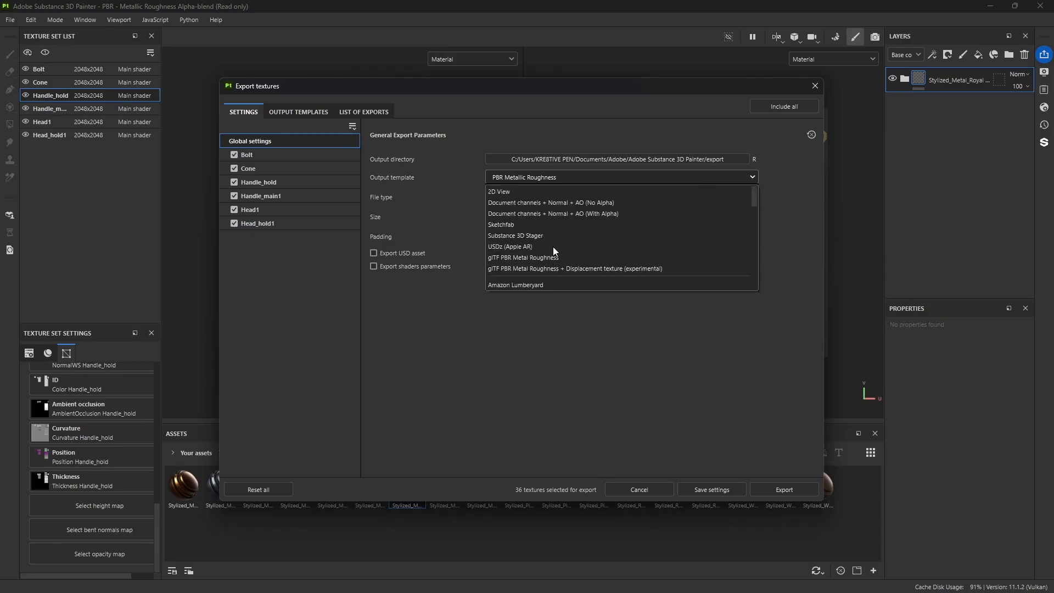
{"action": "scroll", "coordinate": [552, 246], "scroll_direction": "down", "scroll_amount": 2}
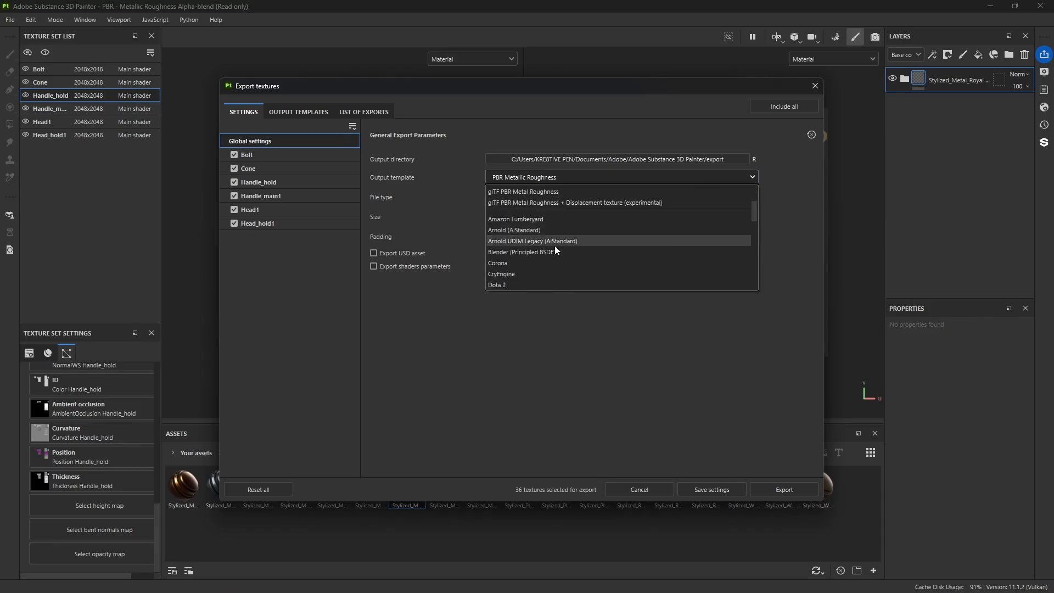
{"action": "left_click", "coordinate": [505, 229]}
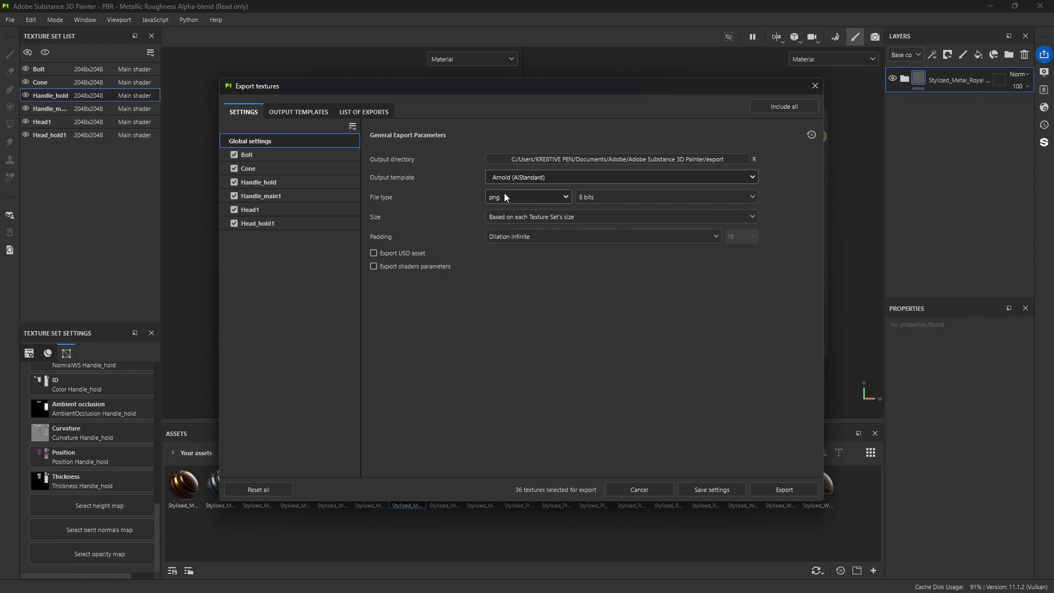
Step: Set the export padding to Dilation + transparent and review the output templates and the list of textures queued for export
{"action": "left_click", "coordinate": [584, 235]}
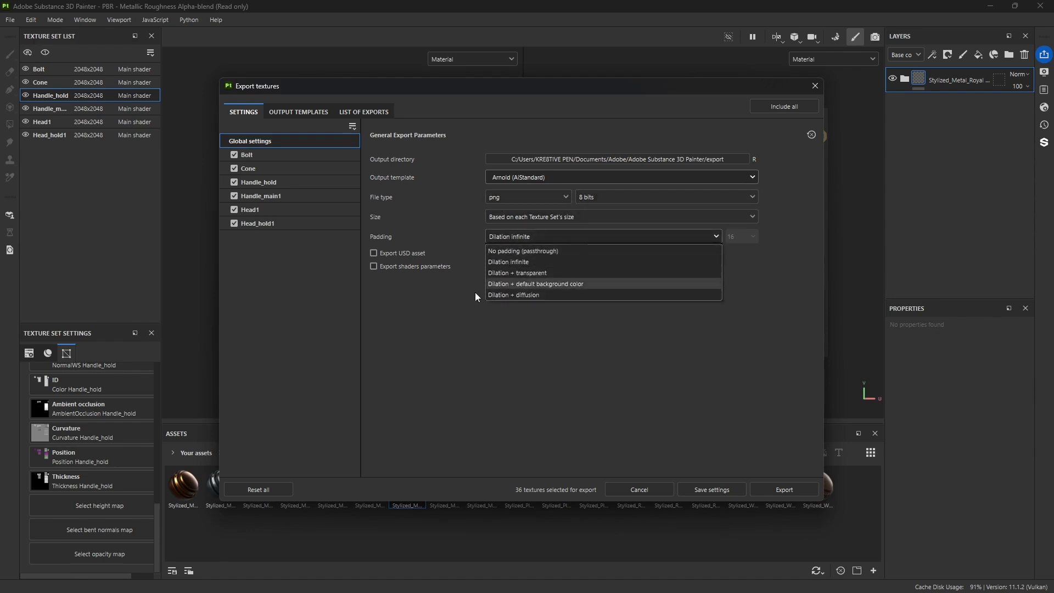
{"action": "left_click", "coordinate": [528, 273]}
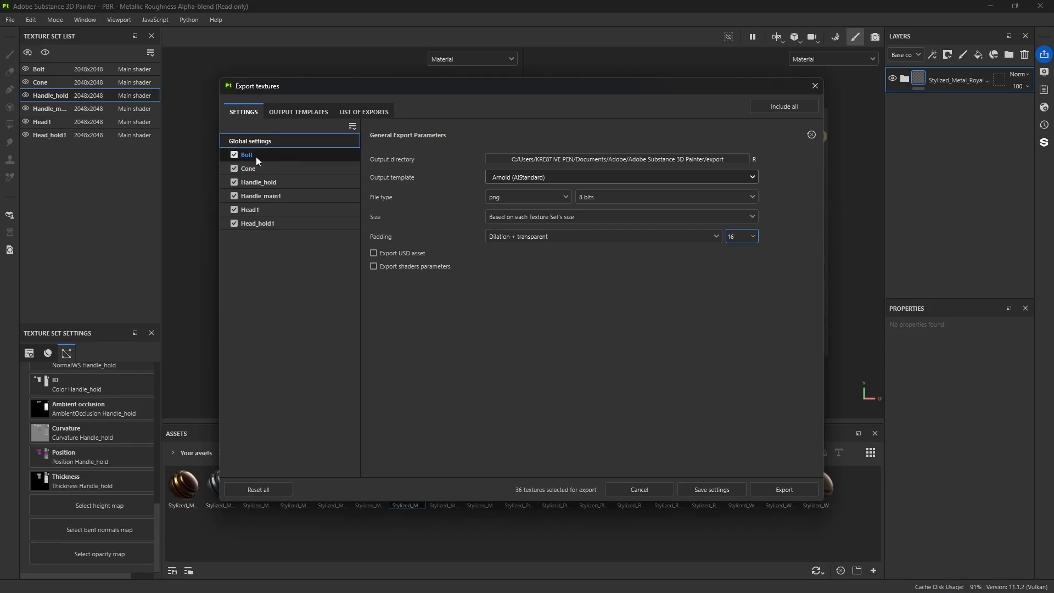
{"action": "left_click", "coordinate": [305, 111]}
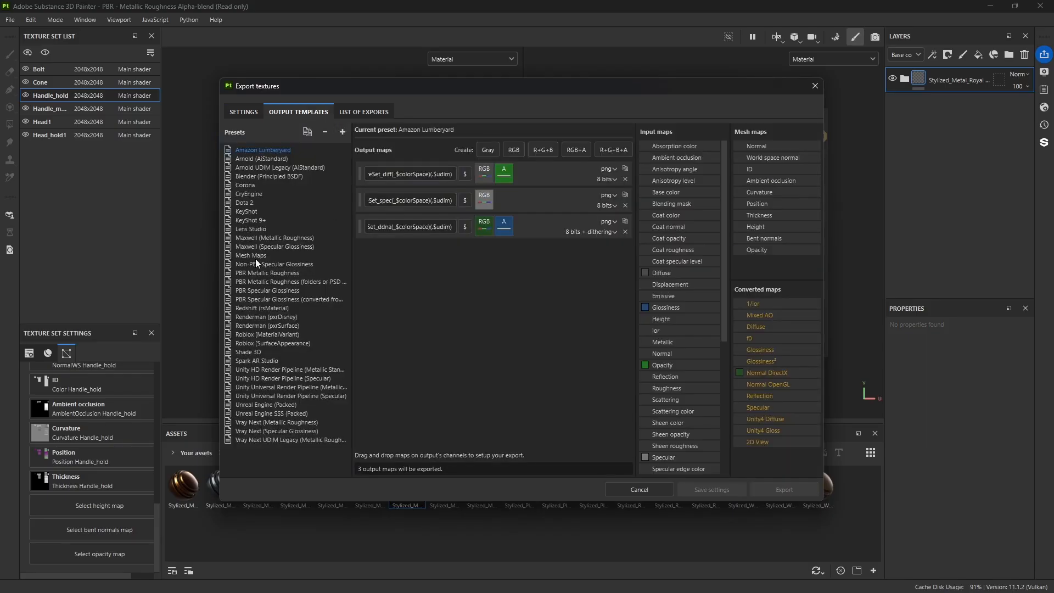
{"action": "left_click", "coordinate": [364, 112]}
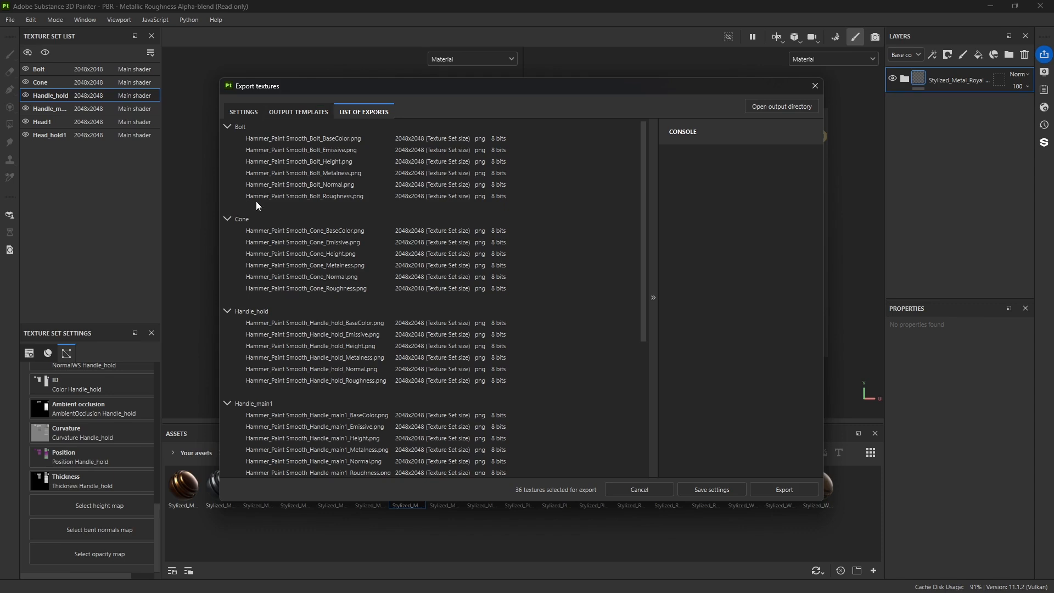
Step: Set the texture export output directory to the sourceimages folder of the Hammer project in Documents/maya/projects
{"action": "left_click", "coordinate": [245, 112]}
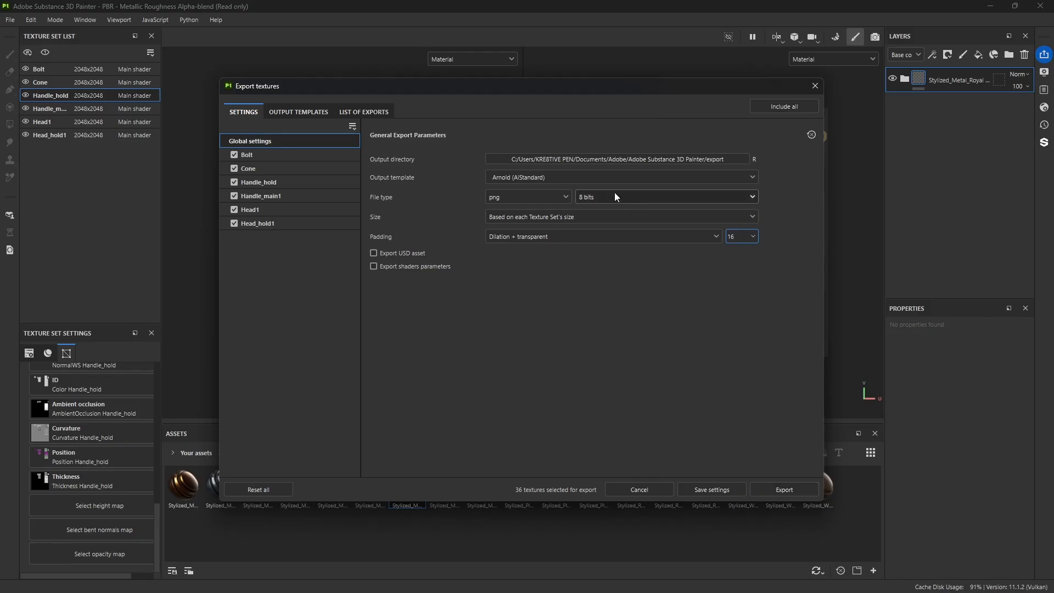
{"action": "left_click", "coordinate": [663, 163]}
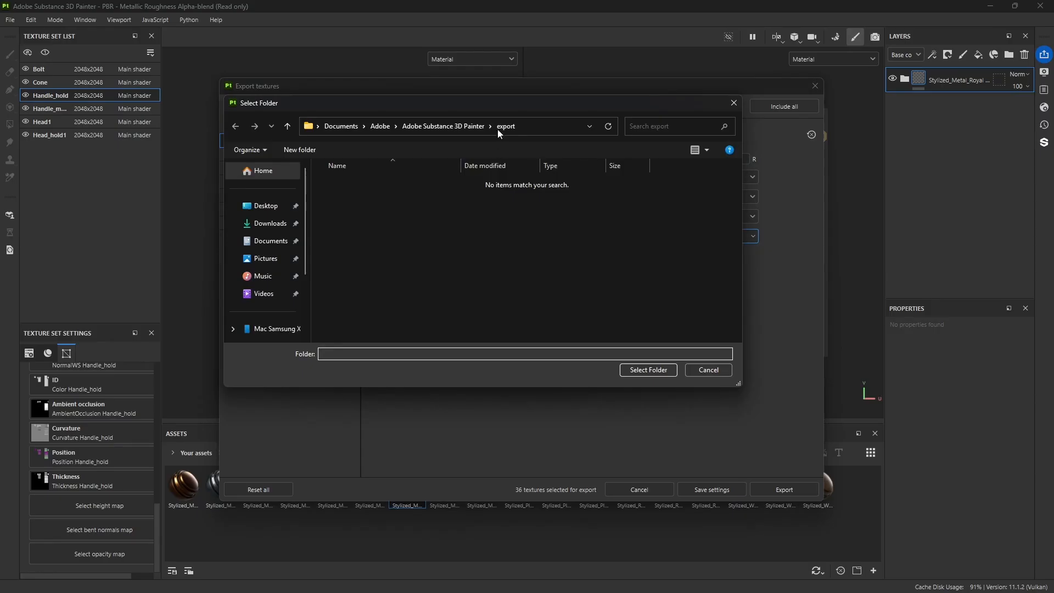
{"action": "left_click", "coordinate": [346, 127]}
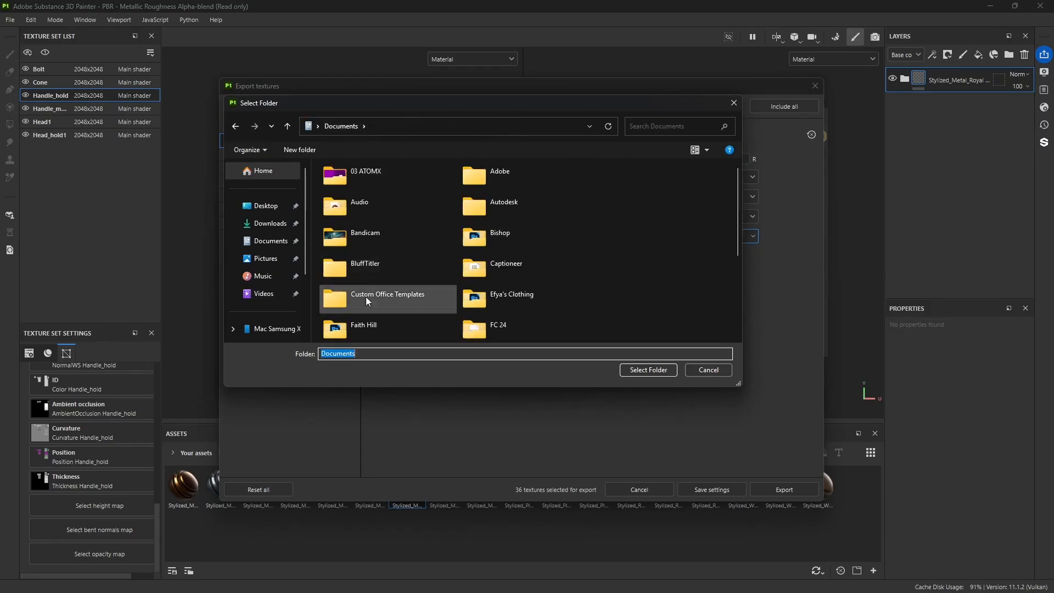
{"action": "scroll", "coordinate": [515, 263], "scroll_direction": "down", "scroll_amount": 2}
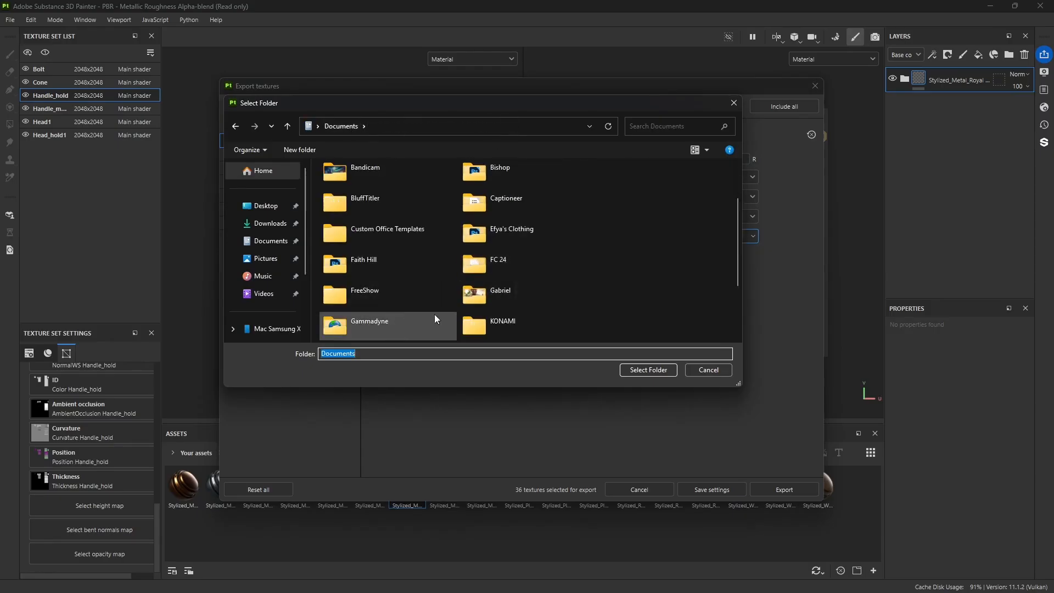
{"action": "scroll", "coordinate": [516, 298], "scroll_direction": "down", "scroll_amount": 2}
{"action": "double_click", "coordinate": [383, 295]}
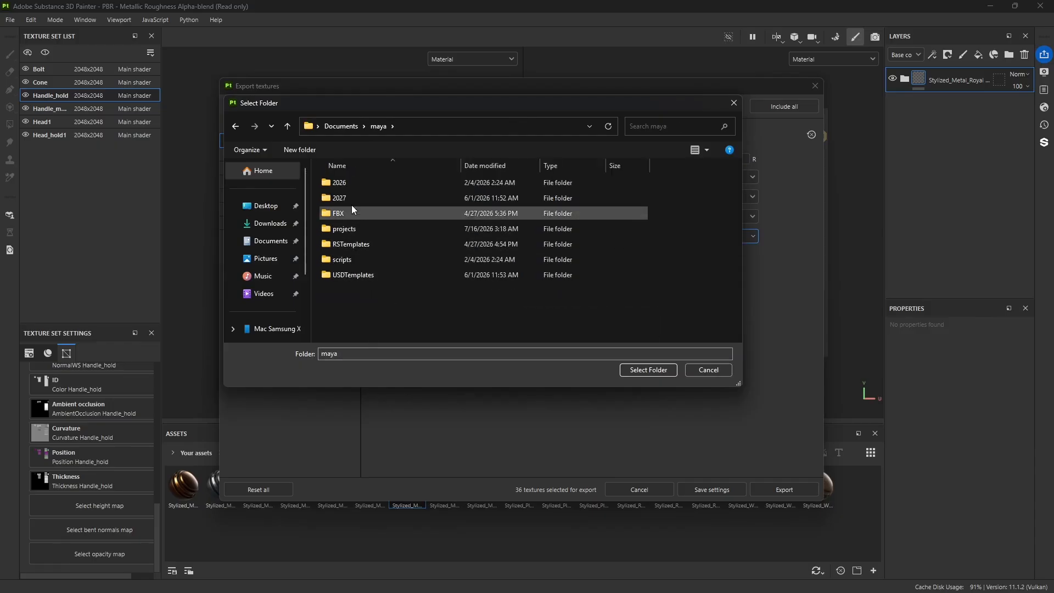
{"action": "double_click", "coordinate": [354, 228]}
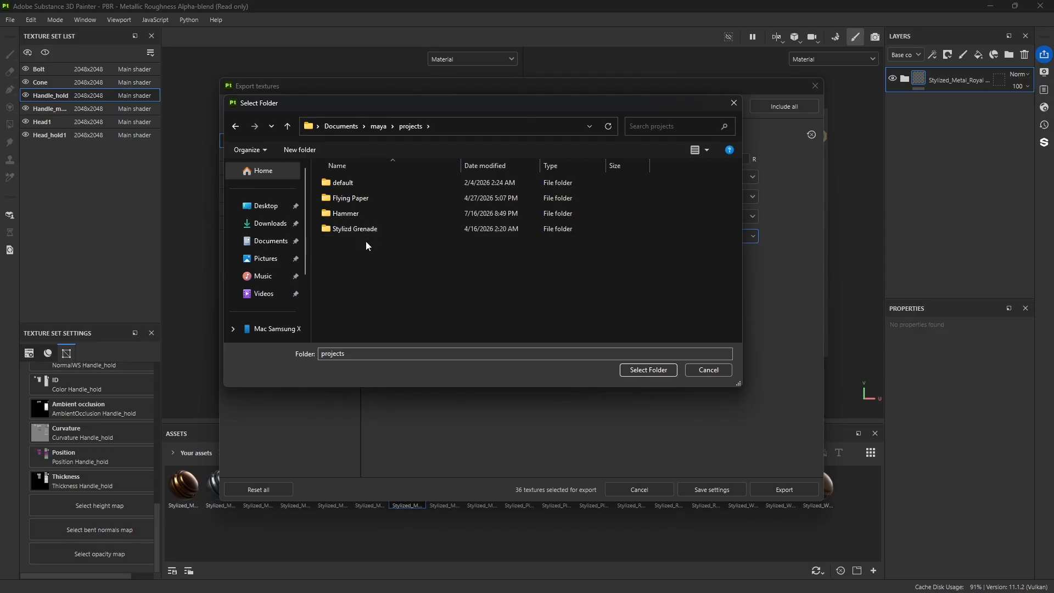
{"action": "double_click", "coordinate": [346, 213]}
{"action": "scroll", "coordinate": [382, 266], "scroll_direction": "down", "scroll_amount": 2}
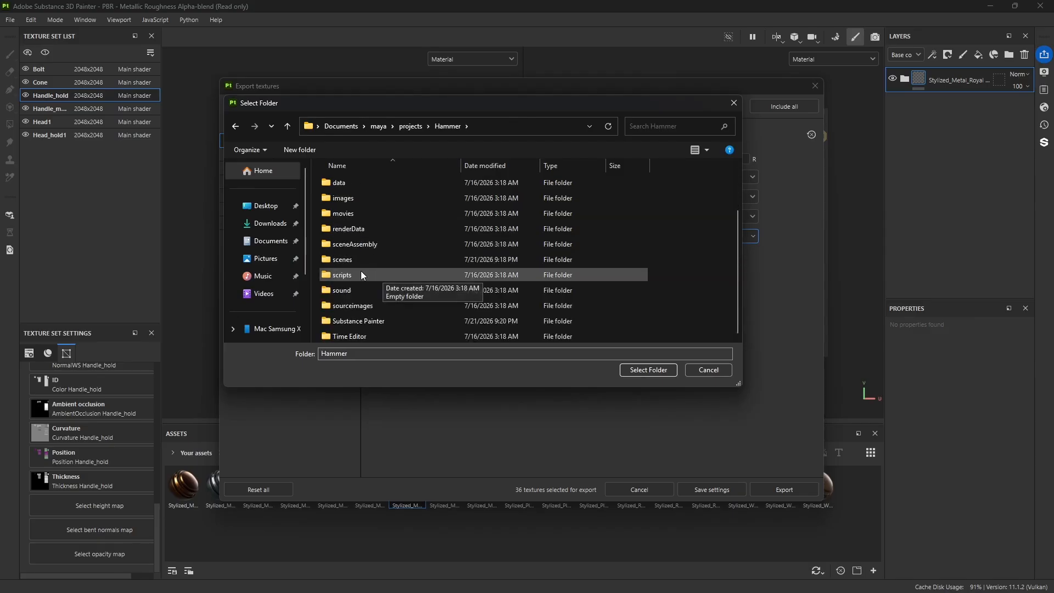
{"action": "scroll", "coordinate": [360, 271], "scroll_direction": "up", "scroll_amount": 2}
{"action": "scroll", "coordinate": [364, 286], "scroll_direction": "down", "scroll_amount": 2}
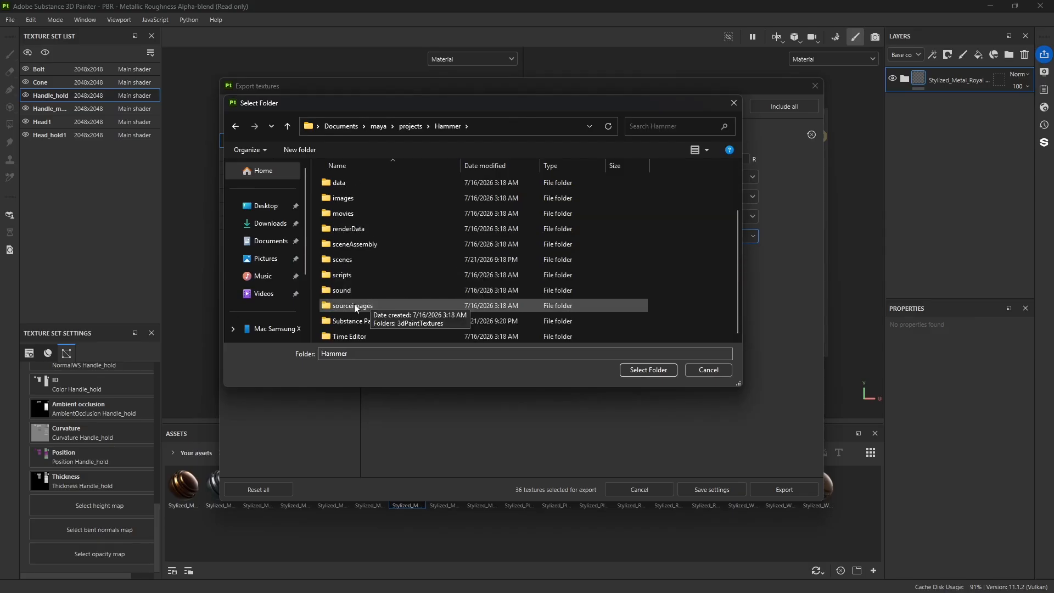
{"action": "double_click", "coordinate": [355, 306]}
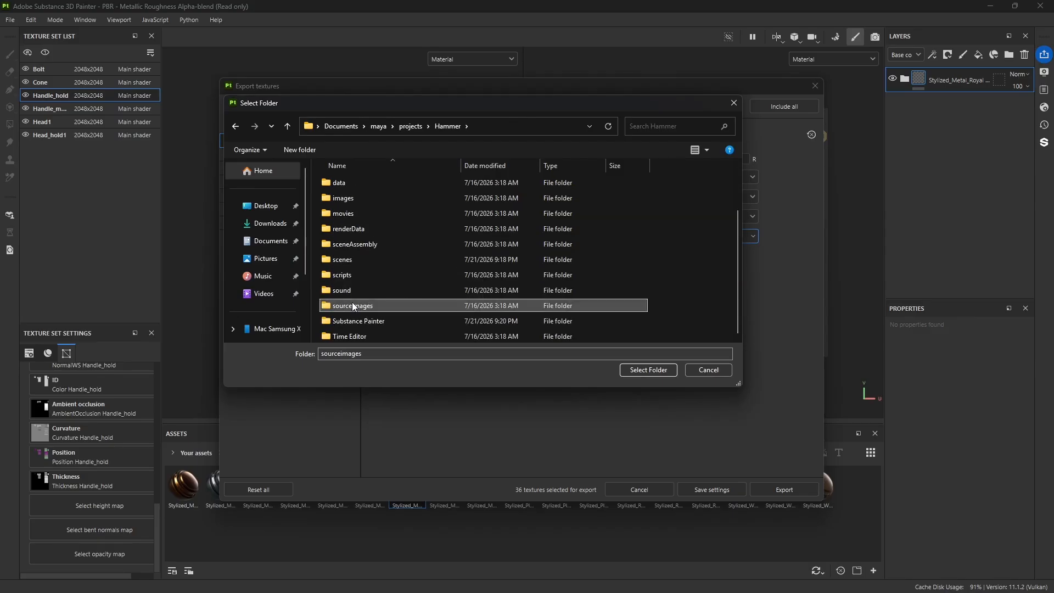
{"action": "left_click", "coordinate": [645, 372]}
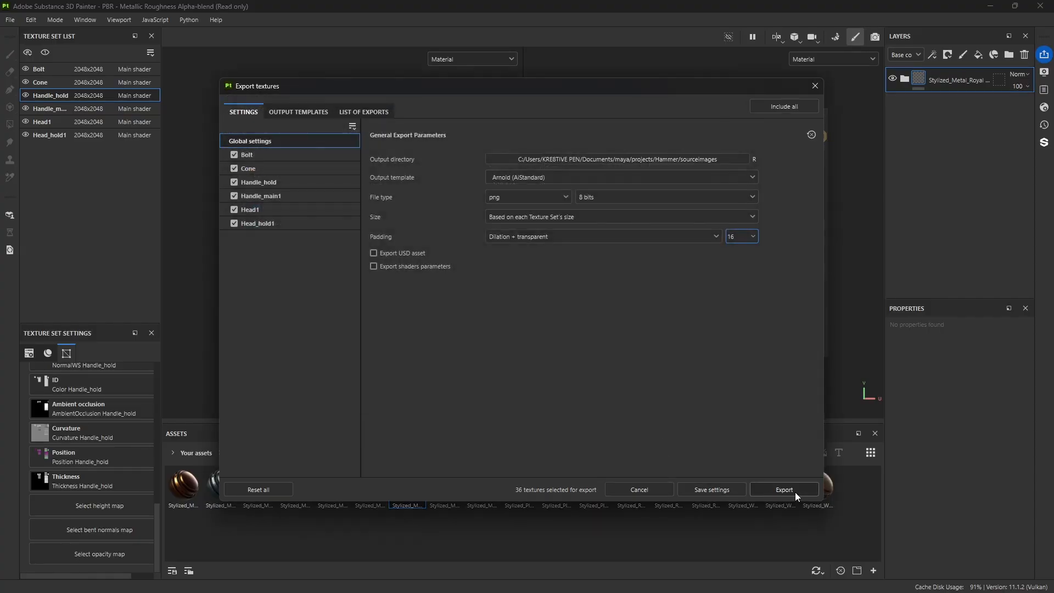
Step: Export the textures of all the hammer's texture sets and close the export window
{"action": "left_click", "coordinate": [795, 491]}
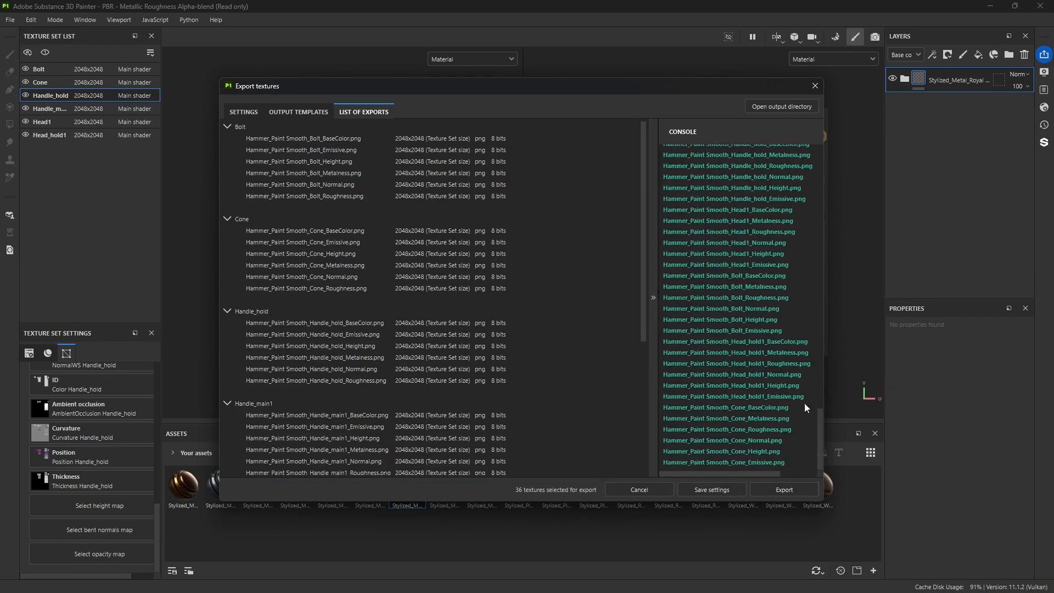
{"action": "left_click", "coordinate": [815, 90]}
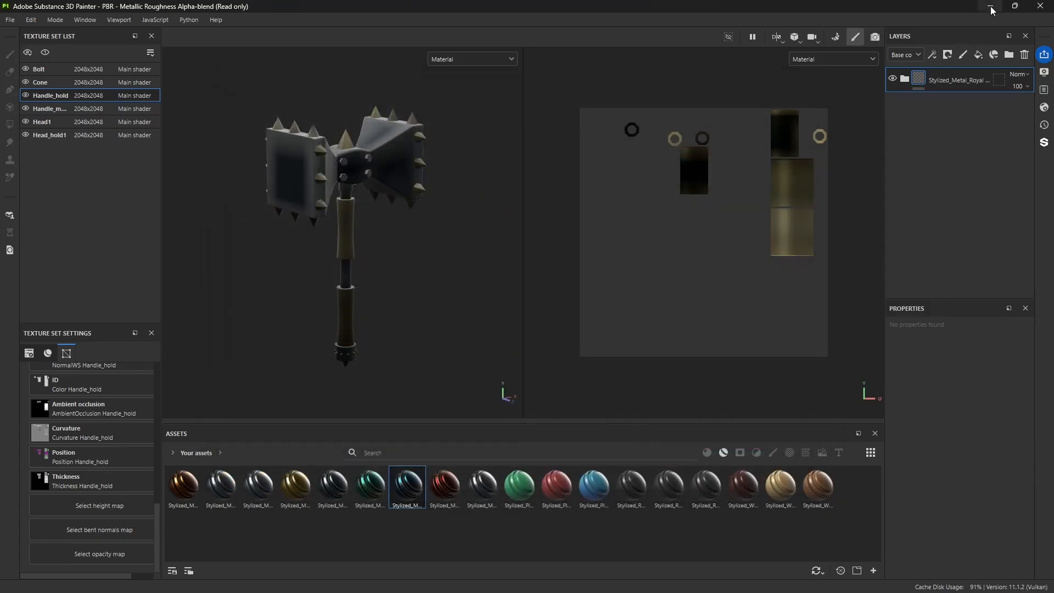
{"action": "left_click", "coordinate": [991, 7]}
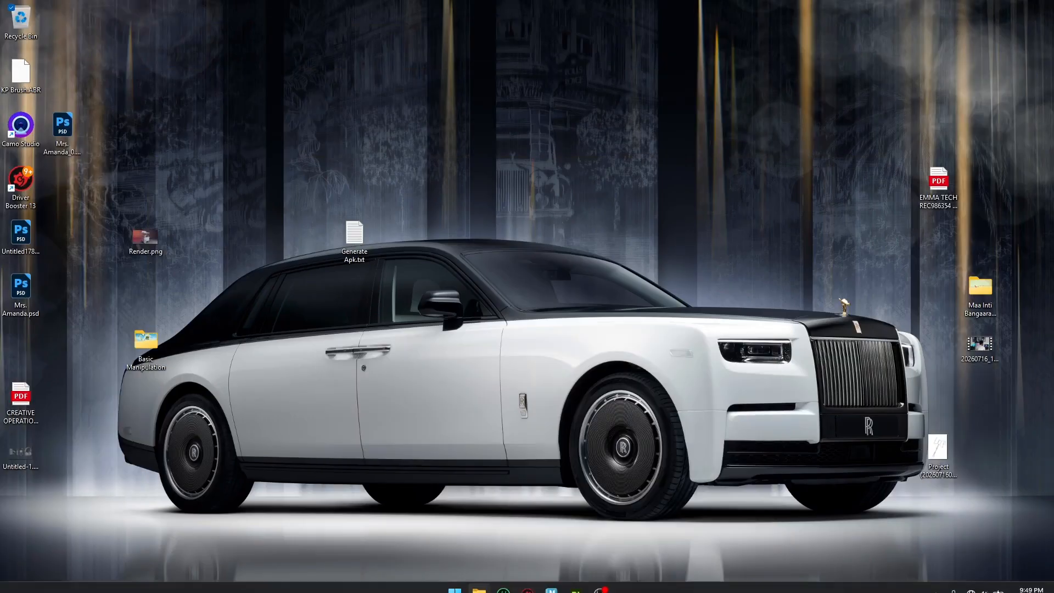
Step: Switch to Maya with the Hammer.0004.mb scene
{"action": "left_click", "coordinate": [551, 579]}
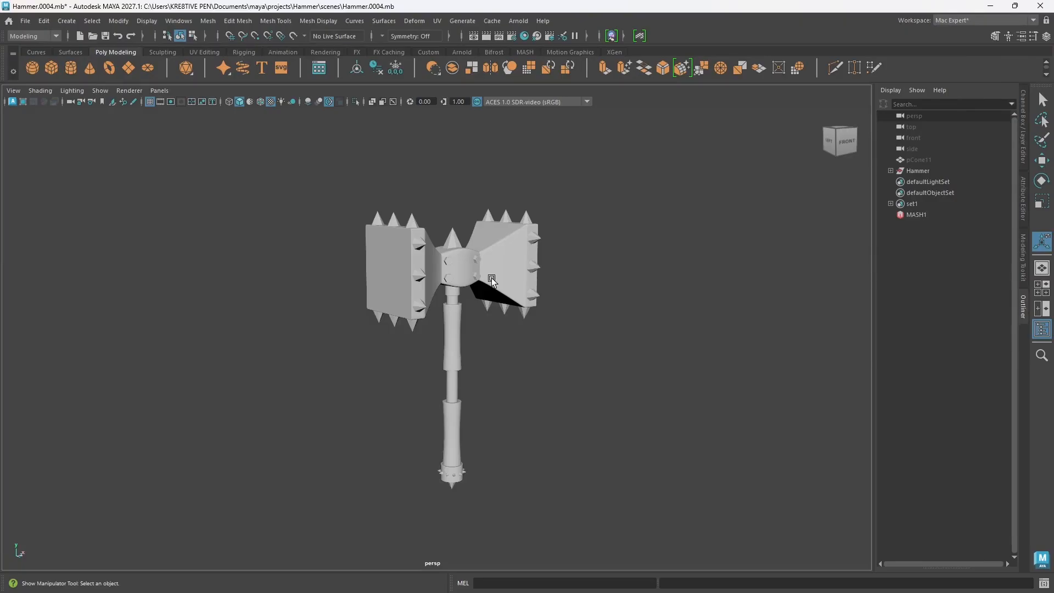
{"action": "scroll", "coordinate": [466, 334], "scroll_direction": "down", "scroll_amount": 4}
{"action": "scroll", "coordinate": [466, 335], "scroll_direction": "up", "scroll_amount": 7}
{"action": "left_click_drag", "start_coordinate": [566, 376], "coordinate": [544, 362], "text": "alt"}
{"action": "left_click", "coordinate": [25, 20]}
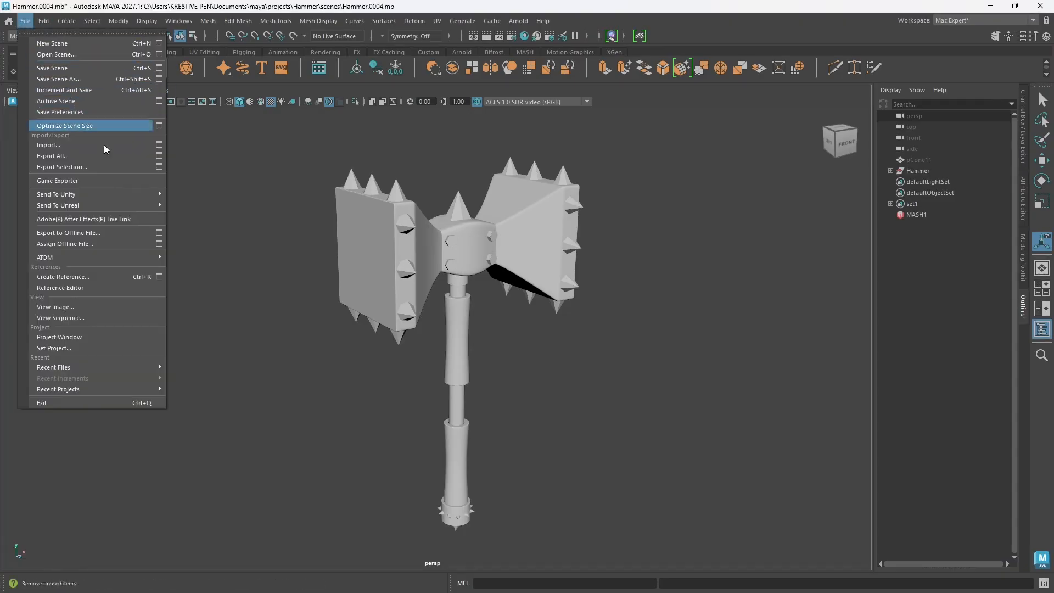
{"action": "left_click", "coordinate": [217, 302]}
Step: Undo the recent mesh smoothing operations on the hammer's parts
{"action": "left_click_drag", "start_coordinate": [203, 132], "coordinate": [631, 551]}
{"action": "key", "text": "ctrl+z"}
{"action": "key", "text": "ctrl+z"}
{"action": "key", "text": "ctrl+z"}
{"action": "key", "text": "ctrl+z"}
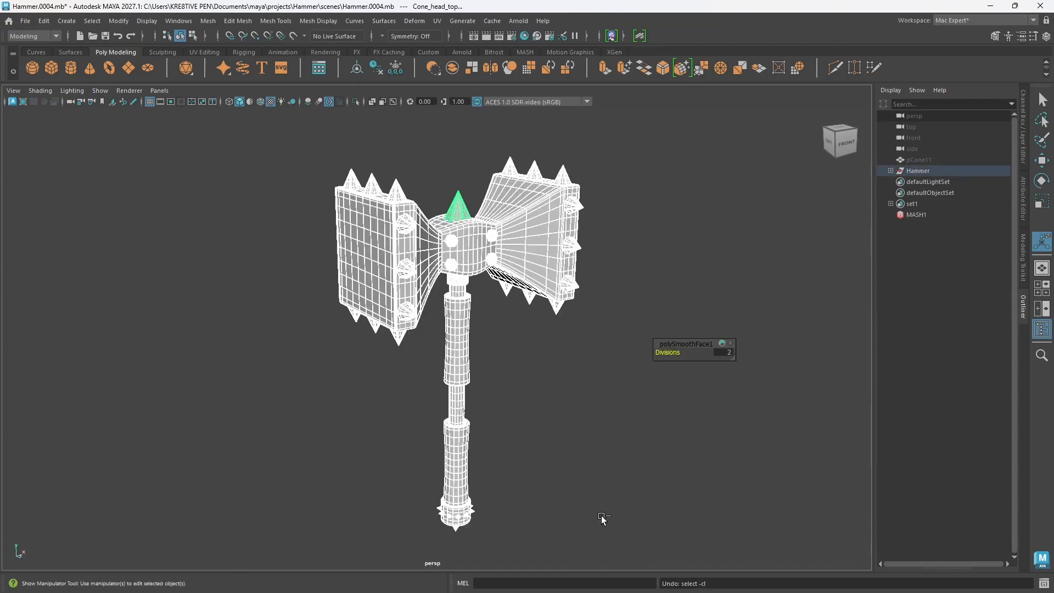
{"action": "key", "text": "ctrl+z"}
{"action": "key", "text": "ctrl+z"}
{"action": "key", "text": "ctrl+z"}
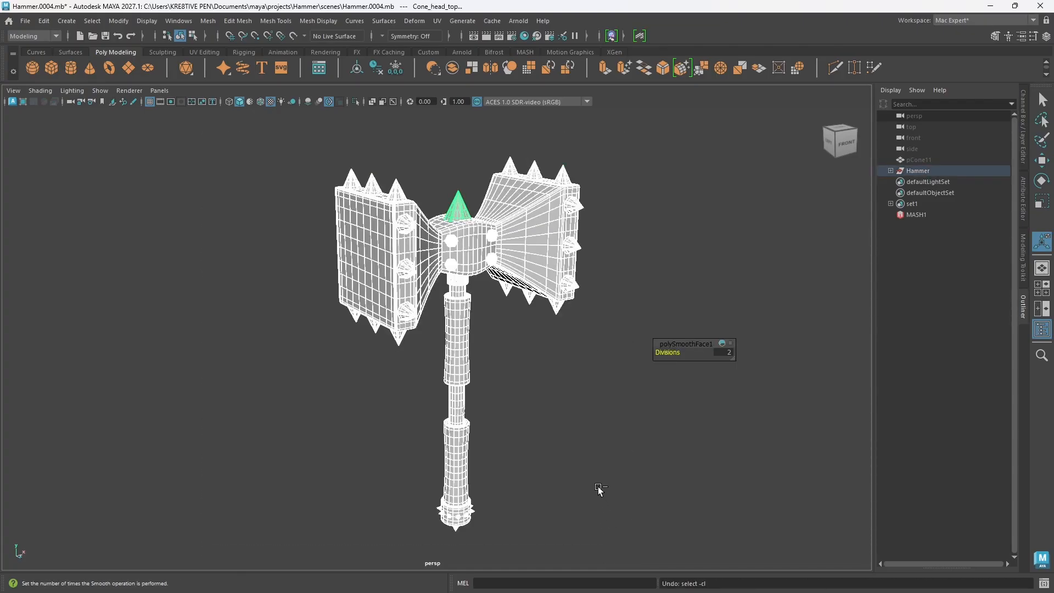
{"action": "key", "text": "ctrl+z"}
{"action": "key", "text": "ctrl+z"}
{"action": "key", "text": "ctrl+z"}
{"action": "key", "text": "ctrl+z"}
{"action": "key", "text": "ctrl+z"}
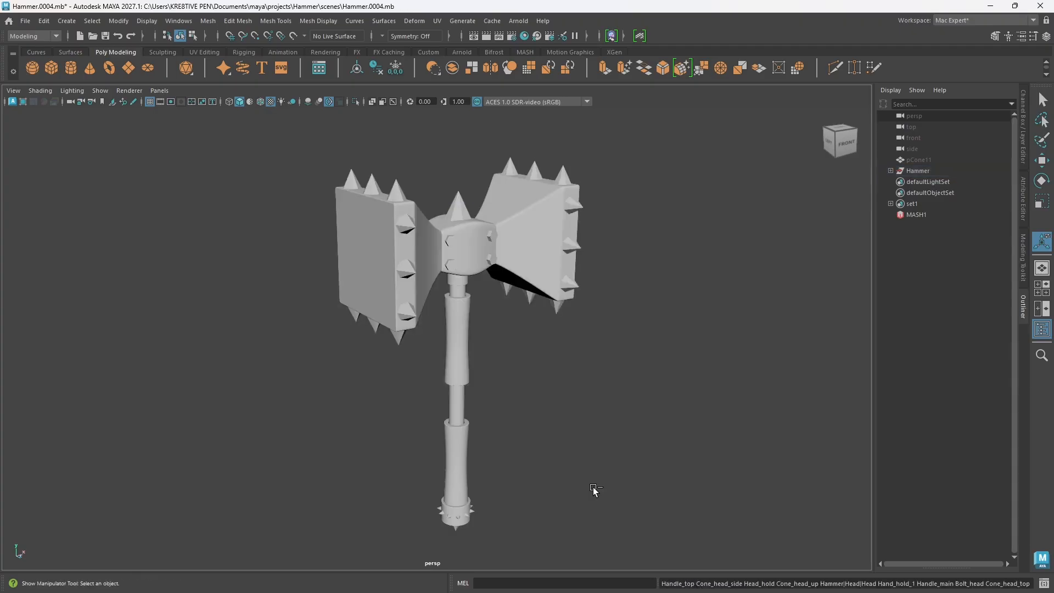
{"action": "key", "text": "ctrl+z"}
{"action": "key", "text": "ctrl+z"}
{"action": "key", "text": "ctrl+z"}
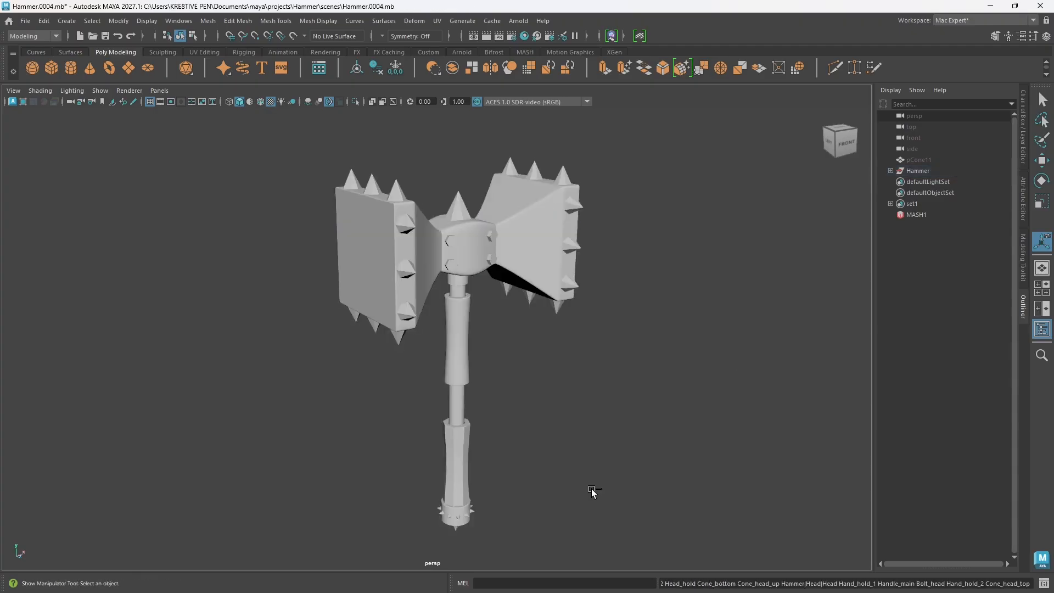
Step: Try to turn on smooth mesh preview for all parts of the hammer
{"action": "left_click", "coordinate": [631, 356]}
{"action": "left_click_drag", "start_coordinate": [498, 279], "coordinate": [456, 259], "text": "alt"}
{"action": "left_click", "coordinate": [455, 261]}
{"action": "left_click", "coordinate": [528, 289]}
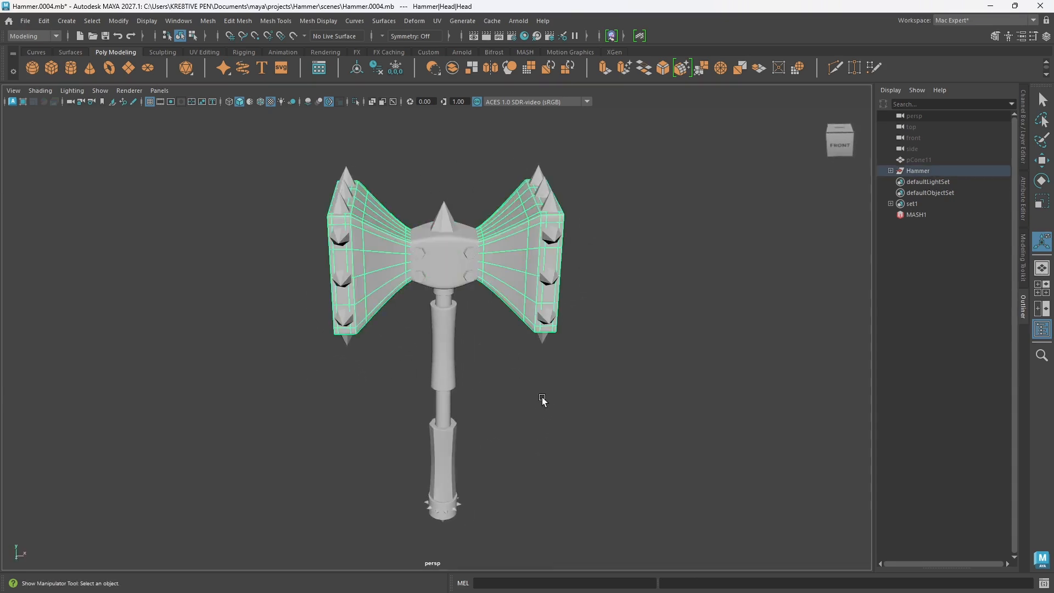
{"action": "left_click", "coordinate": [549, 406]}
{"action": "left_click_drag", "start_coordinate": [258, 166], "coordinate": [655, 513]}
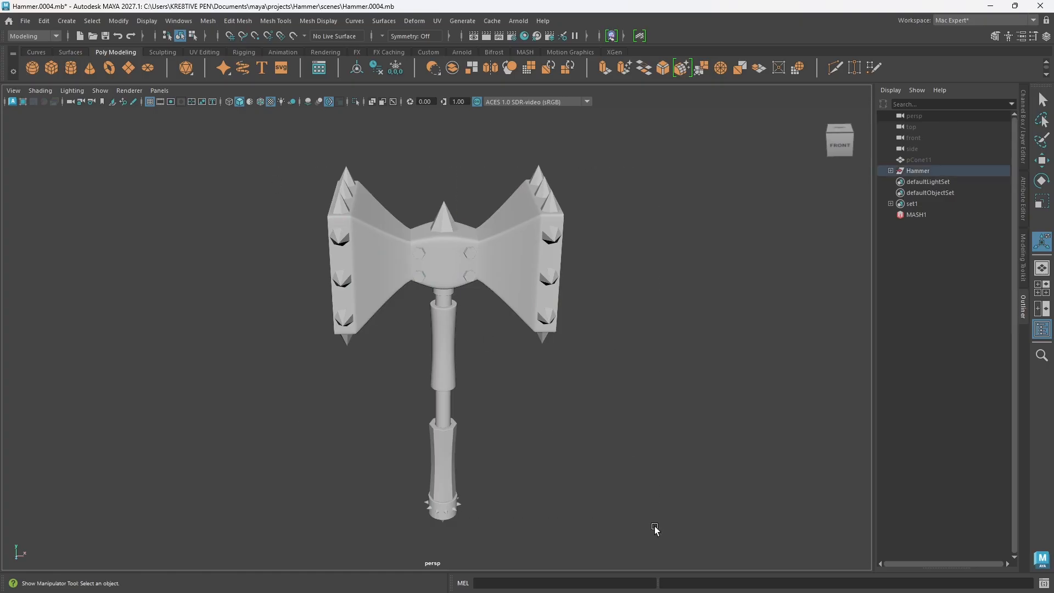
{"action": "key", "text": "3"}
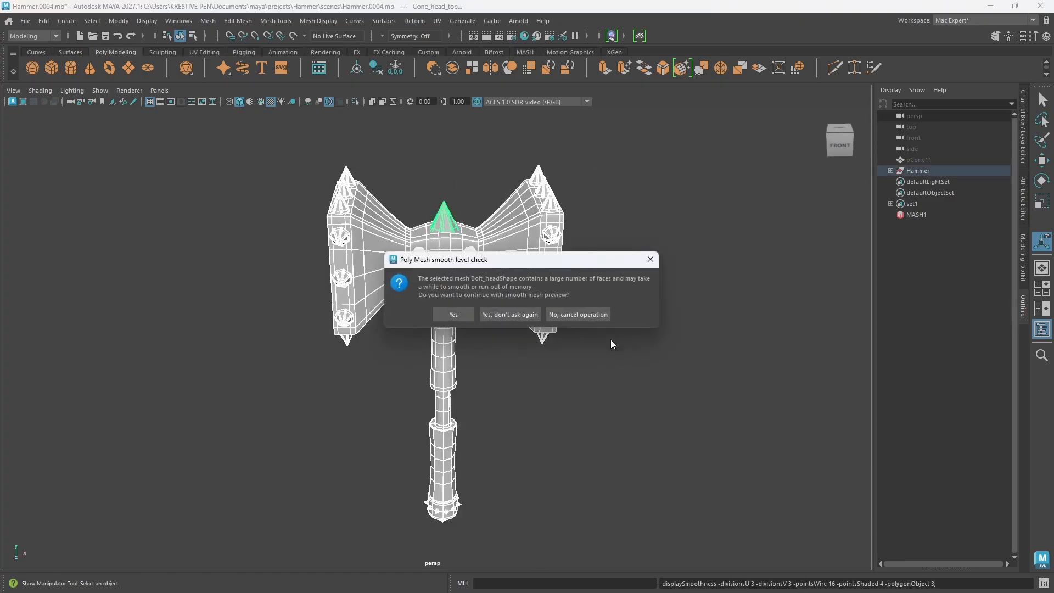
{"action": "left_click", "coordinate": [650, 259]}
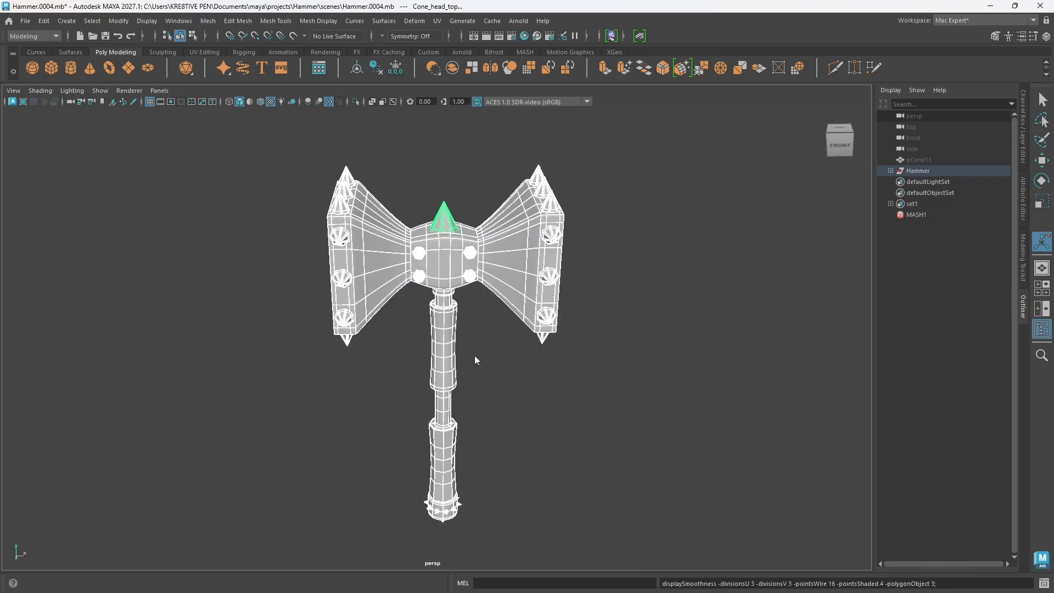
{"action": "left_click_drag", "start_coordinate": [476, 358], "coordinate": [506, 400], "text": "alt"}
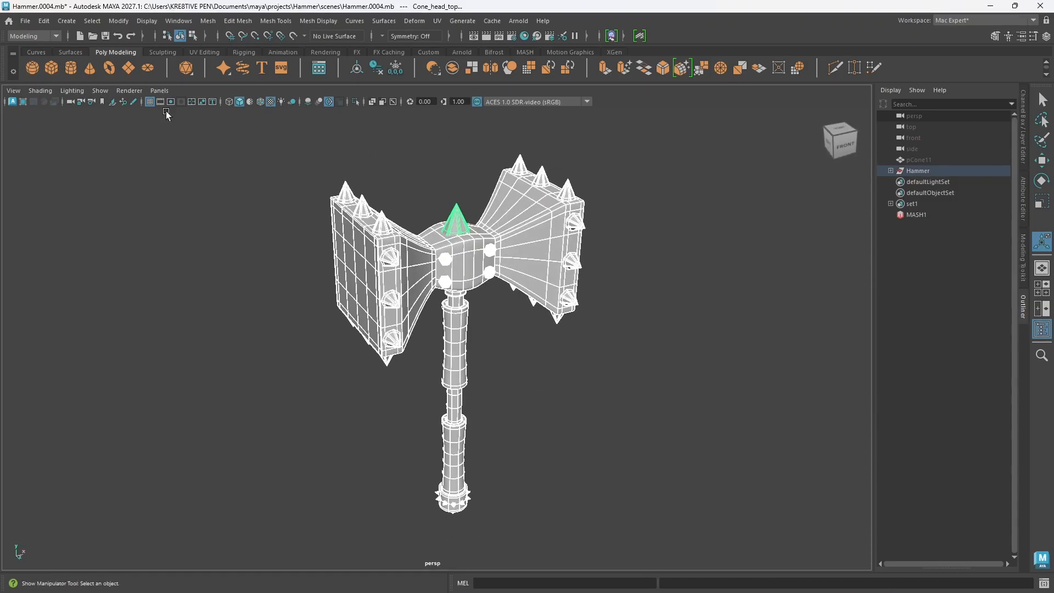
Step: Open the recent scene Hammer.0003.mb without saving the changes to Hammer.0004.mb
{"action": "left_click", "coordinate": [9, 20]}
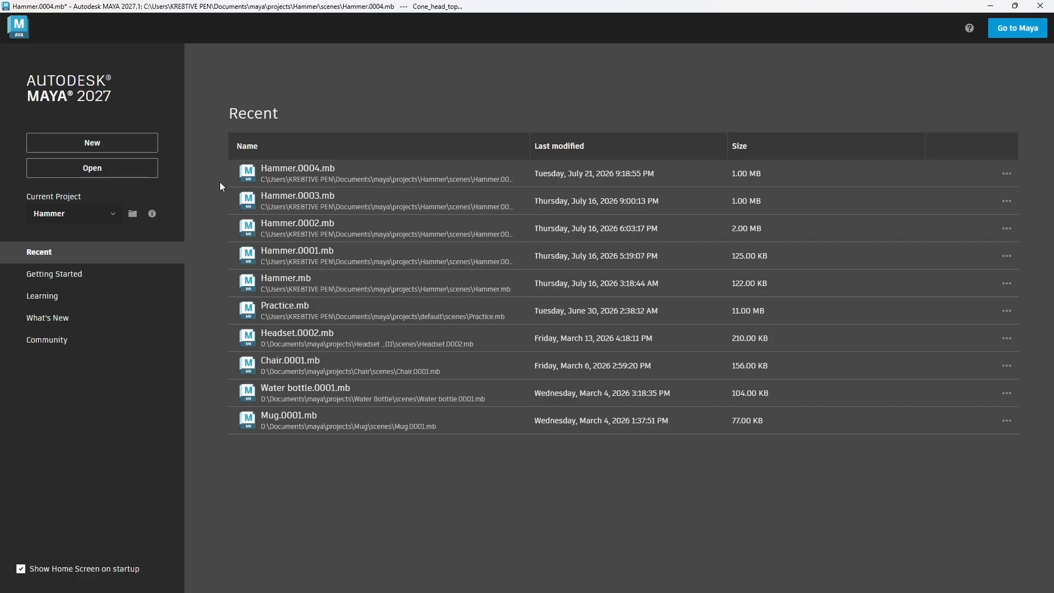
{"action": "left_click", "coordinate": [312, 210]}
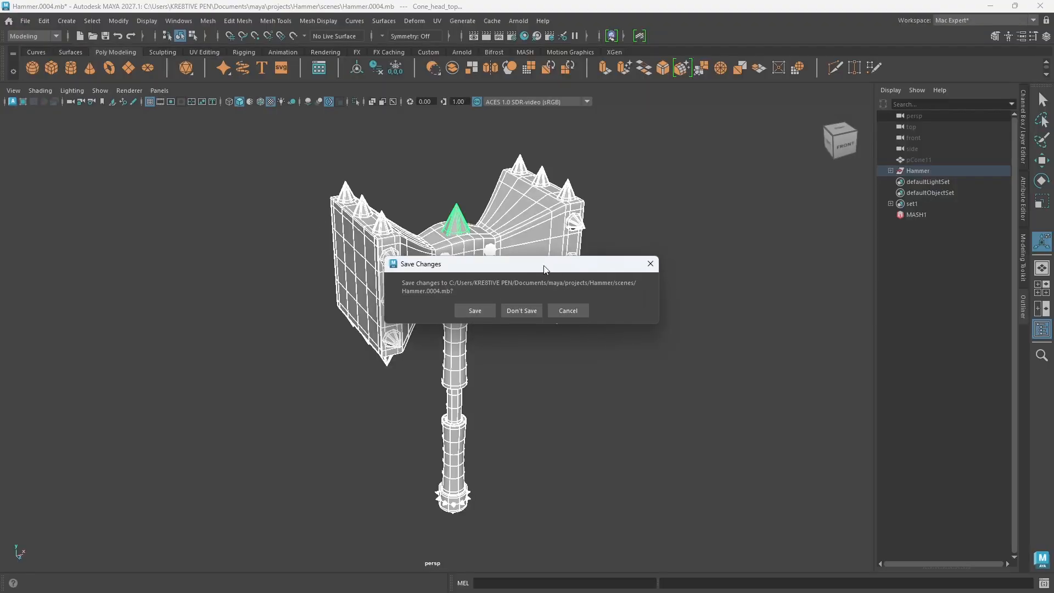
{"action": "left_click", "coordinate": [527, 312]}
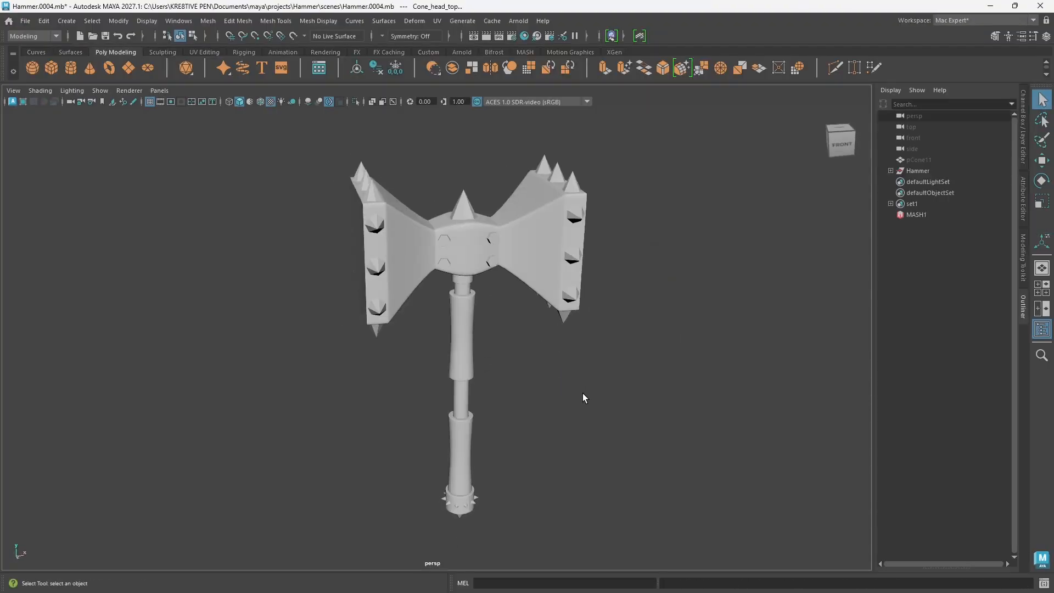
Step: Turn on smooth mesh preview for the whole hammer, accepting it for dense meshes without being asked again
{"action": "left_click_drag", "start_coordinate": [285, 158], "coordinate": [660, 519]}
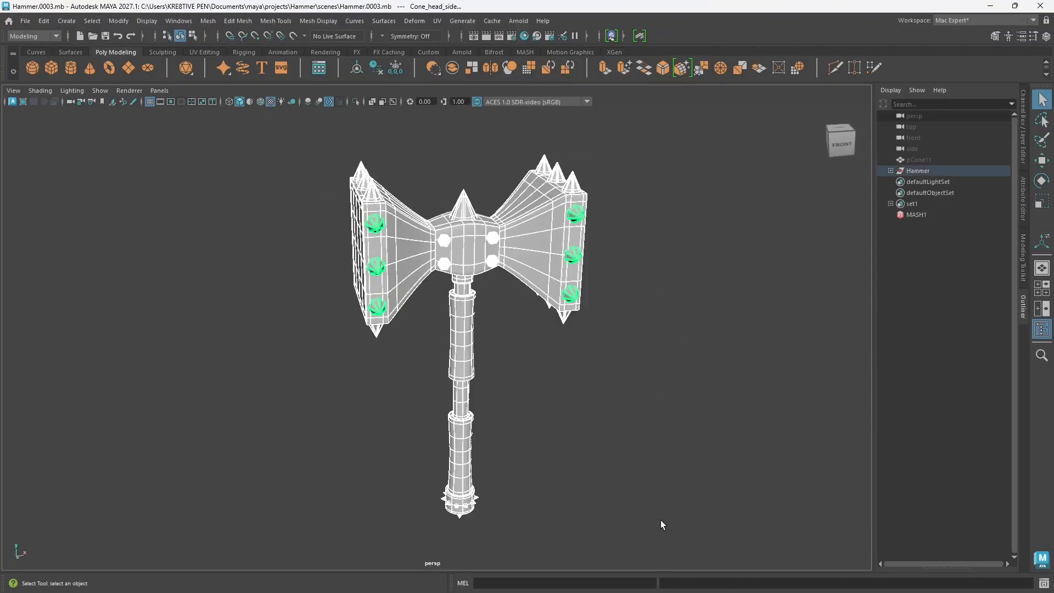
{"action": "key", "text": "3"}
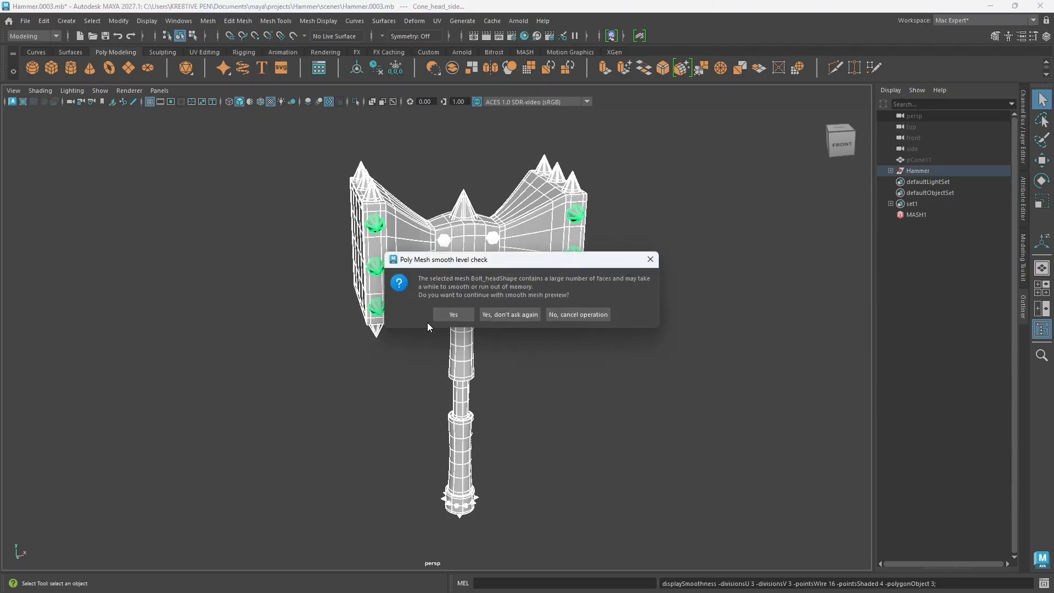
{"action": "left_click", "coordinate": [499, 314]}
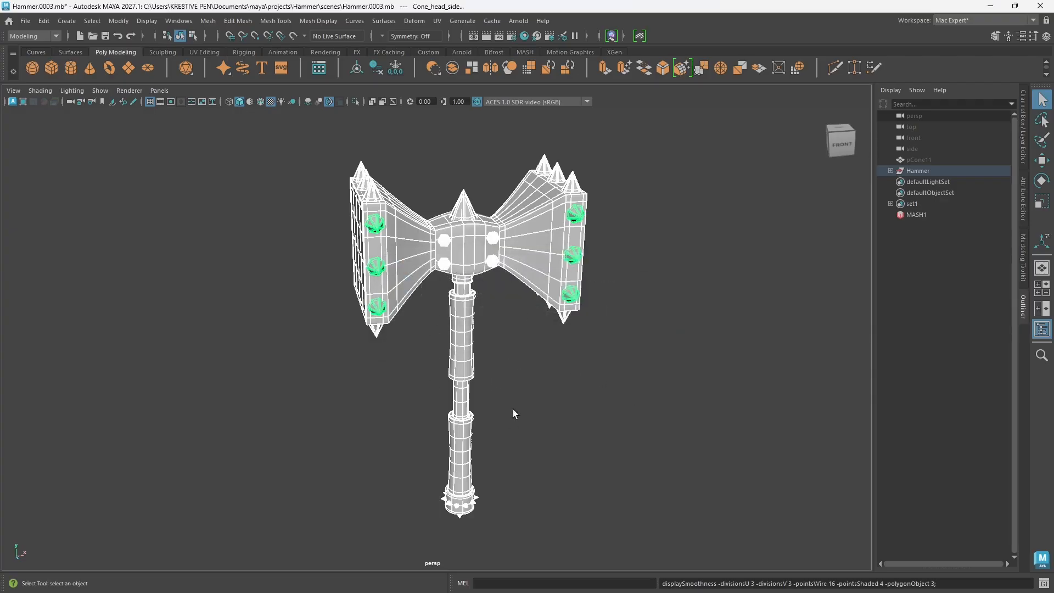
{"action": "mouse_move", "coordinate": [513, 414]}
{"action": "left_mouse_down", "text": "alt"}
{"action": "mouse_move", "coordinate": [607, 401]}
{"action": "mouse_move", "coordinate": [497, 285]}
{"action": "mouse_move", "coordinate": [496, 264]}
{"action": "left_mouse_up", "text": "alt"}
{"action": "key", "text": "5"}
{"action": "left_click", "coordinate": [496, 273]}
{"action": "left_click_drag", "start_coordinate": [539, 311], "coordinate": [536, 275], "text": "alt"}
{"action": "left_click", "coordinate": [529, 261]}
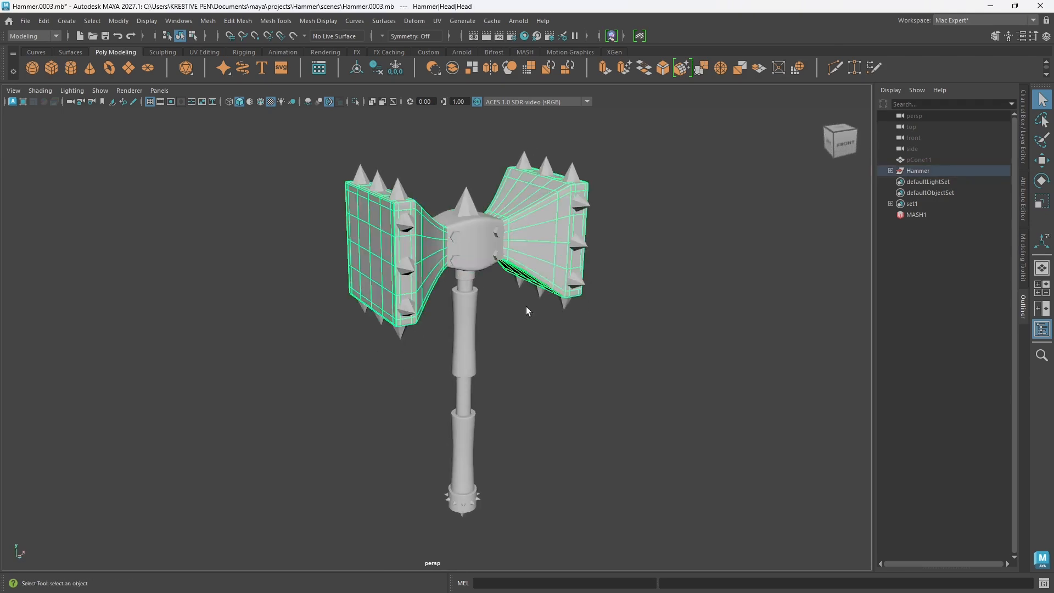
Step: Compare the whole hammer without and with smooth mesh preview and examine its shape from several angles
{"action": "left_click_drag", "start_coordinate": [311, 159], "coordinate": [640, 514]}
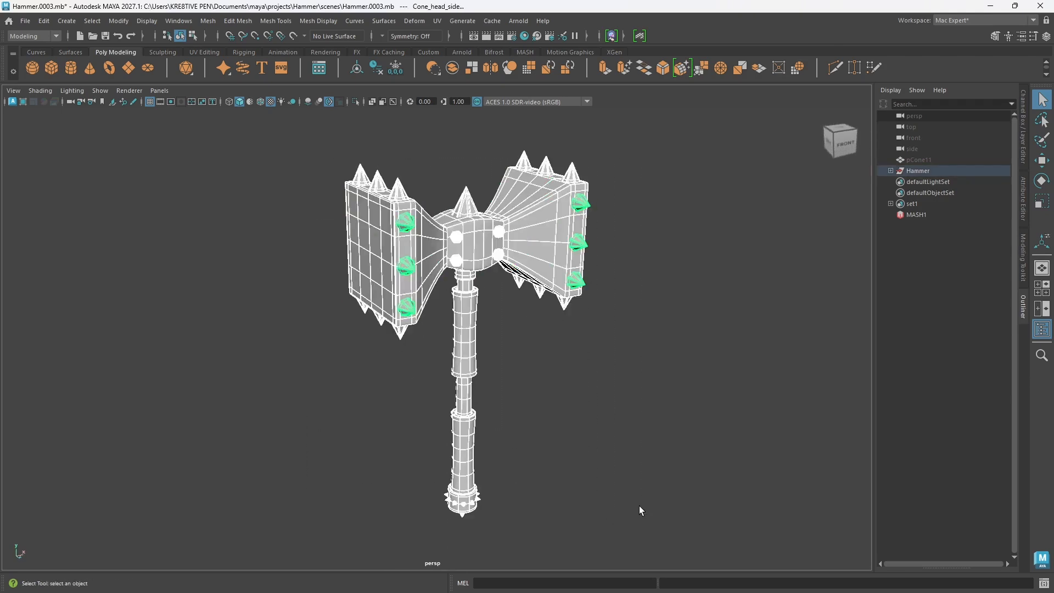
{"action": "key", "text": "1"}
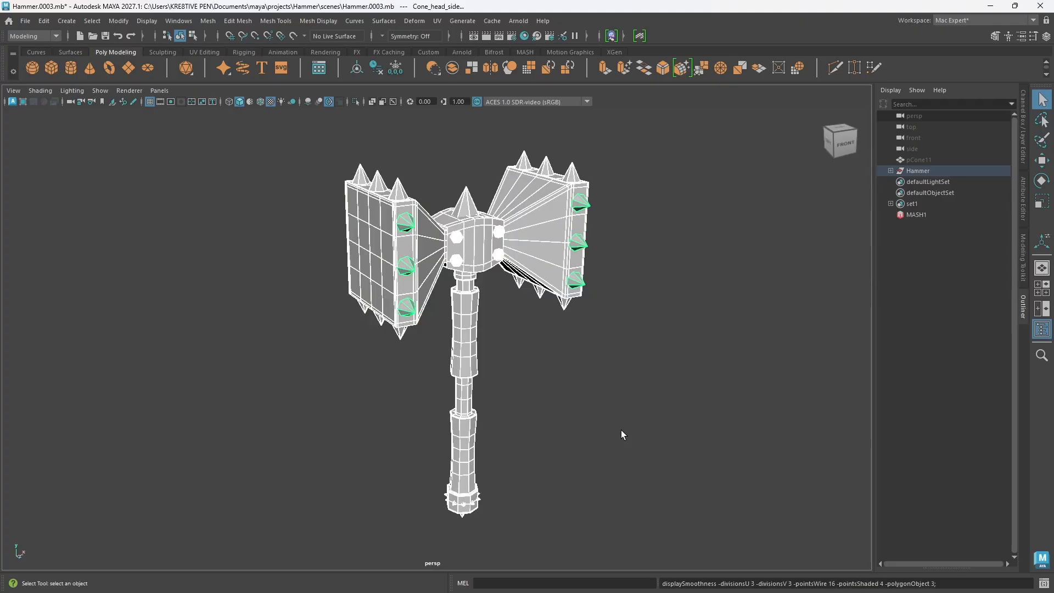
{"action": "key", "text": "3"}
{"action": "left_click", "coordinate": [553, 416]}
{"action": "left_click_drag", "start_coordinate": [554, 416], "coordinate": [504, 396], "text": "alt"}
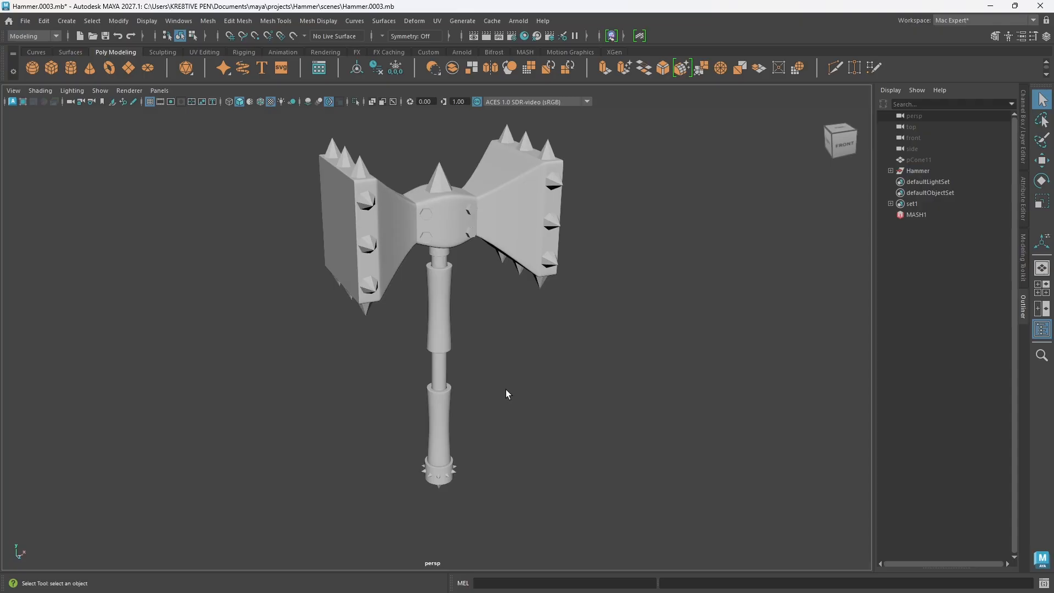
{"action": "middle_click_drag", "start_coordinate": [477, 298], "coordinate": [483, 339], "text": "alt"}
{"action": "scroll", "coordinate": [508, 344], "scroll_direction": "down", "scroll_amount": 3}
{"action": "scroll", "coordinate": [512, 330], "scroll_direction": "up", "scroll_amount": 4}
{"action": "left_click_drag", "start_coordinate": [486, 354], "coordinate": [502, 344], "text": "alt"}
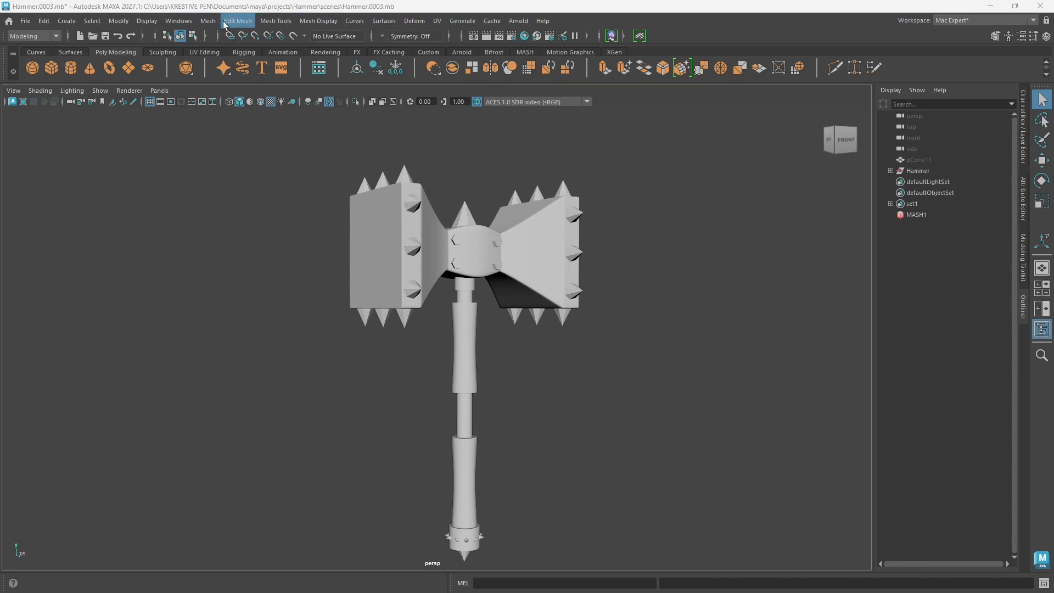
Step: Load all the Substance plug-ins found by searching the Plug-in Manager for "subst" and set them to auto load
{"action": "left_click", "coordinate": [181, 20]}
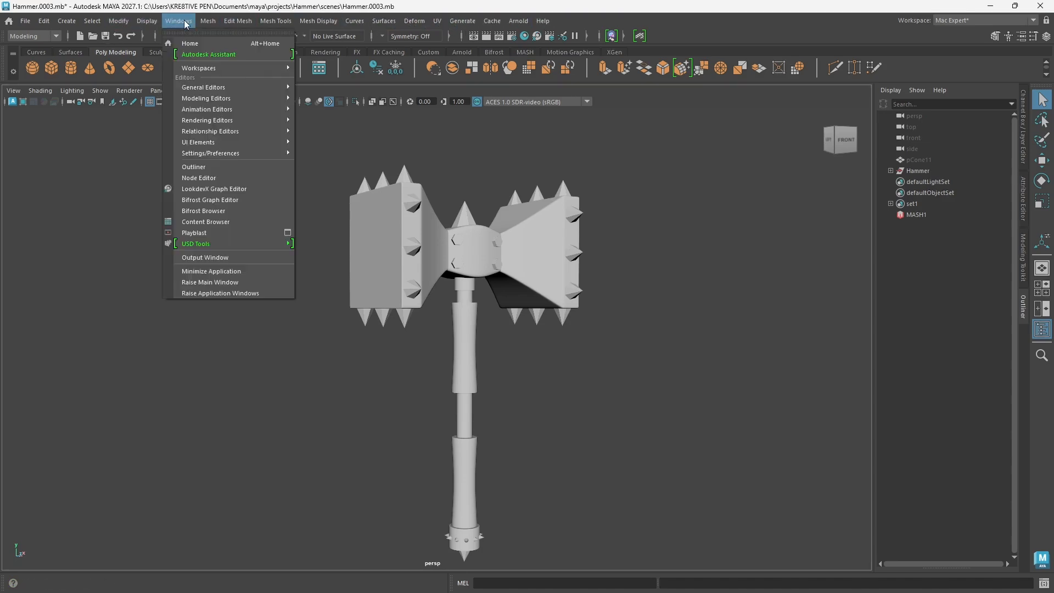
{"action": "mouse_move", "coordinate": [248, 153]}
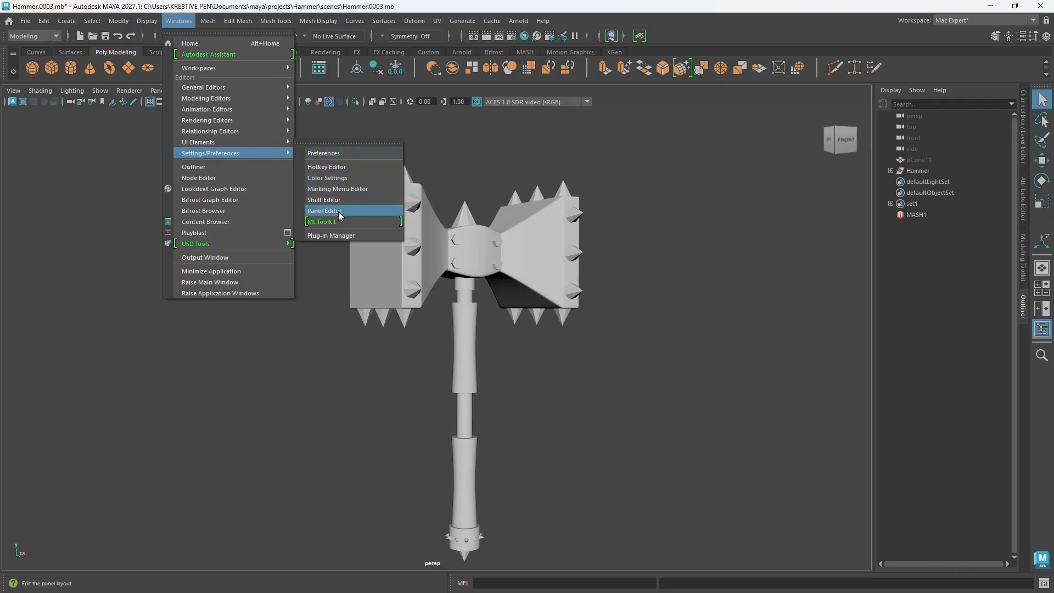
{"action": "left_click", "coordinate": [342, 236]}
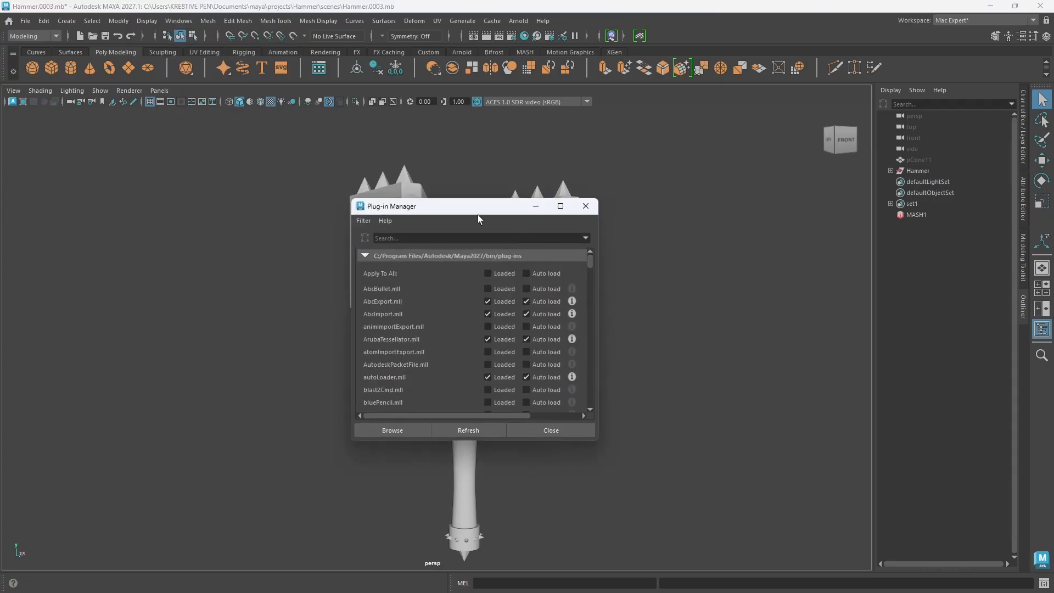
{"action": "left_click_drag", "start_coordinate": [478, 214], "coordinate": [519, 196]}
{"action": "left_click", "coordinate": [516, 220]}
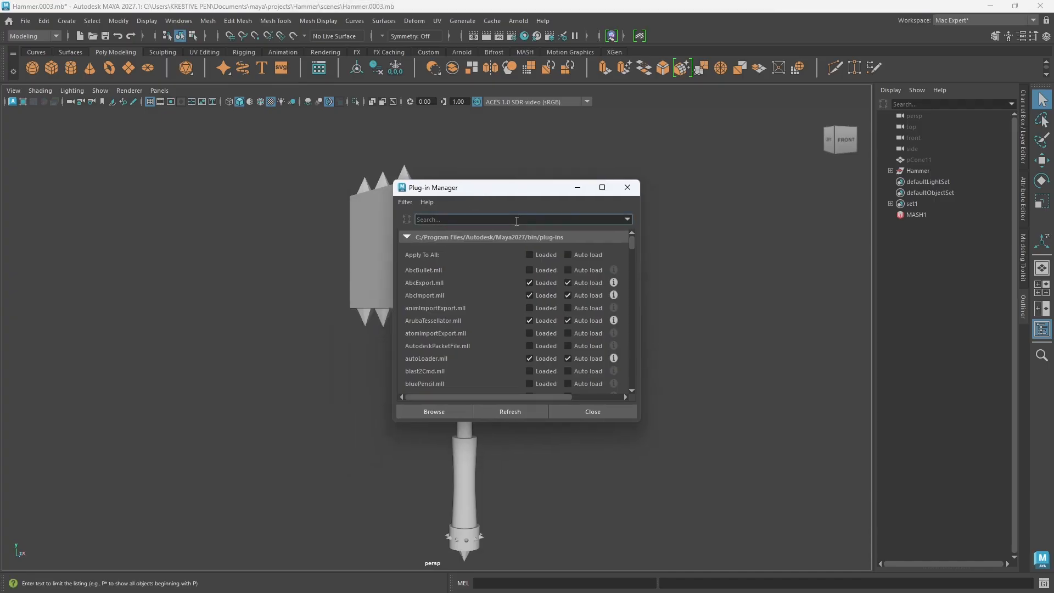
{"action": "type", "text": "subst"}
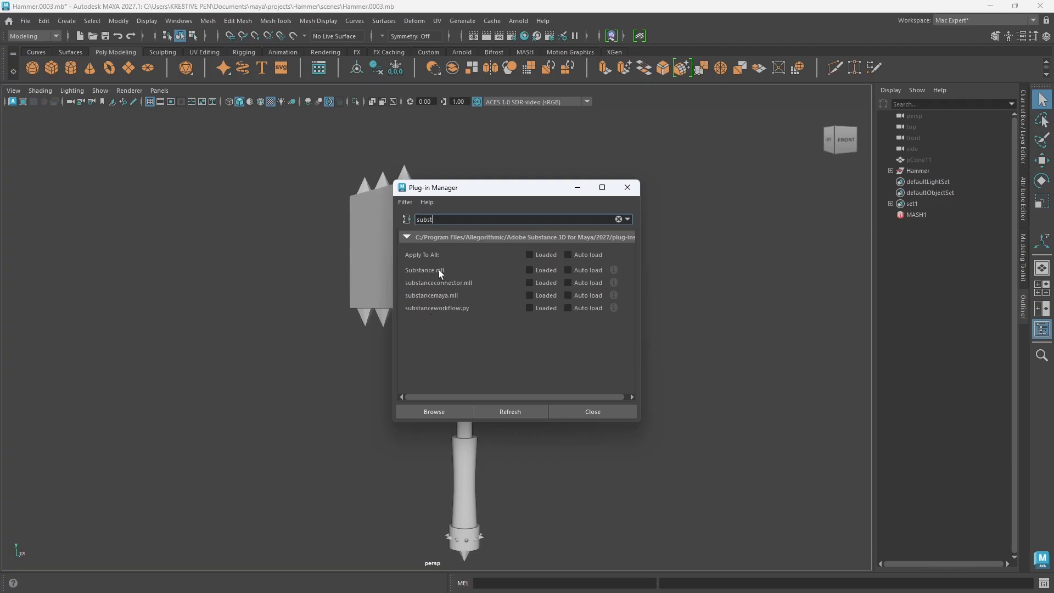
{"action": "left_click", "coordinate": [530, 255]}
{"action": "left_click", "coordinate": [567, 255]}
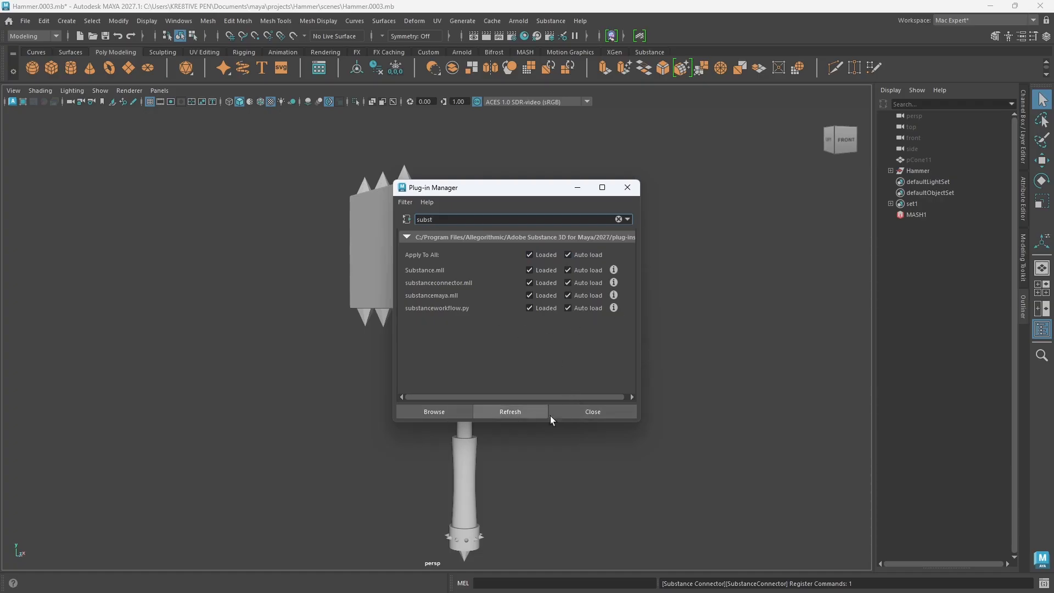
{"action": "left_click", "coordinate": [594, 412]}
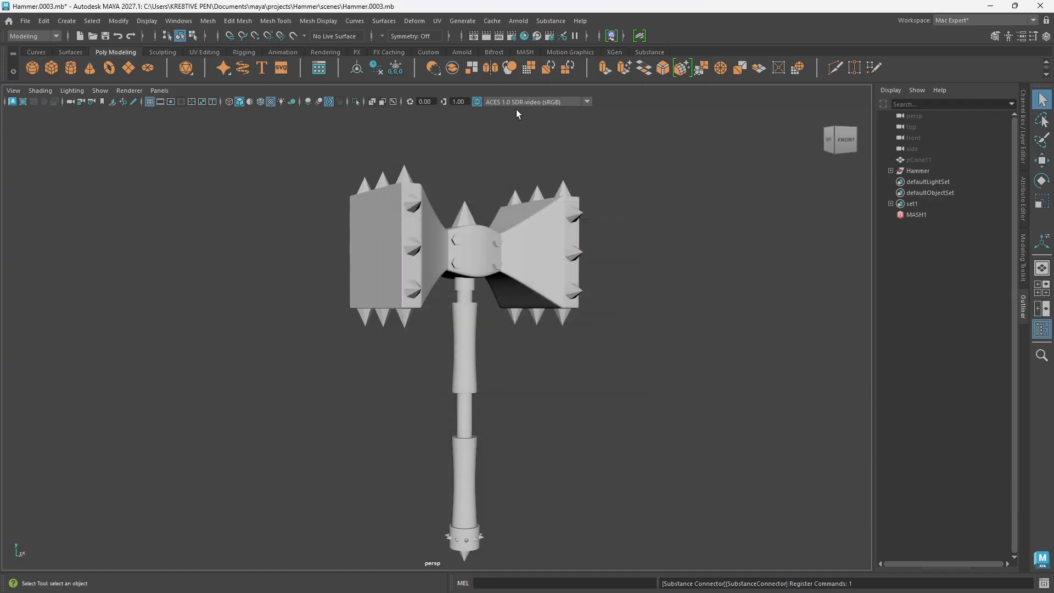
Step: Start Substance's Apply Workflow to Maps, keeping Arnold as the workflow
{"action": "left_click", "coordinate": [551, 22]}
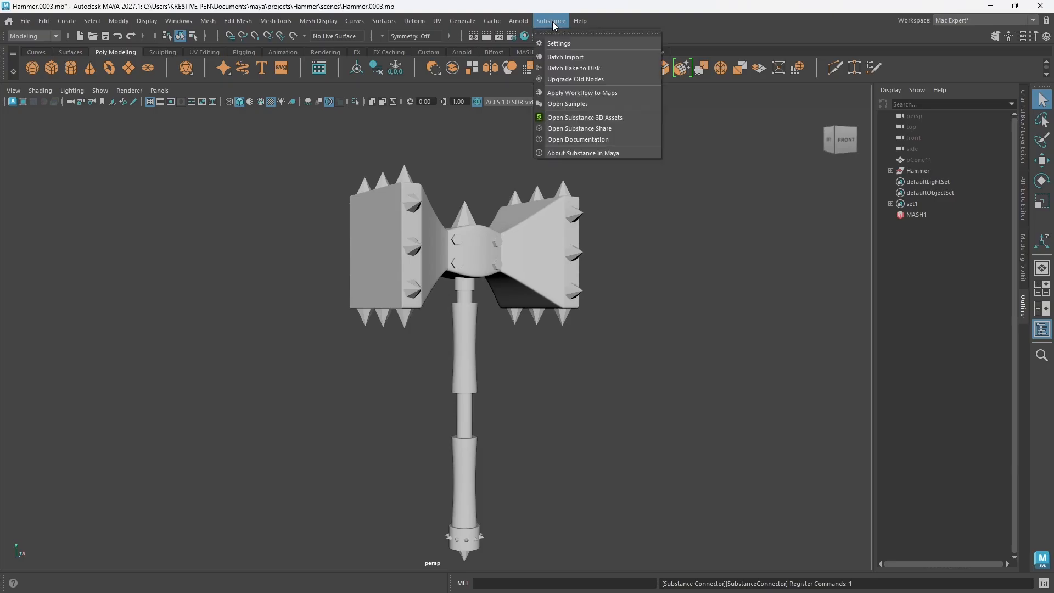
{"action": "left_click", "coordinate": [611, 97]}
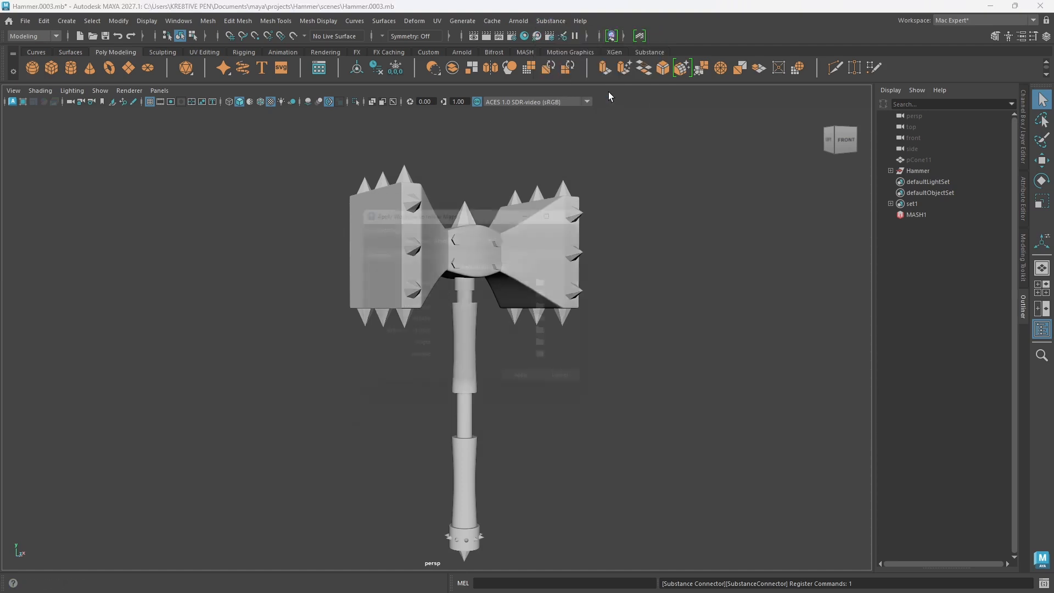
{"action": "left_click_drag", "start_coordinate": [479, 205], "coordinate": [496, 153]}
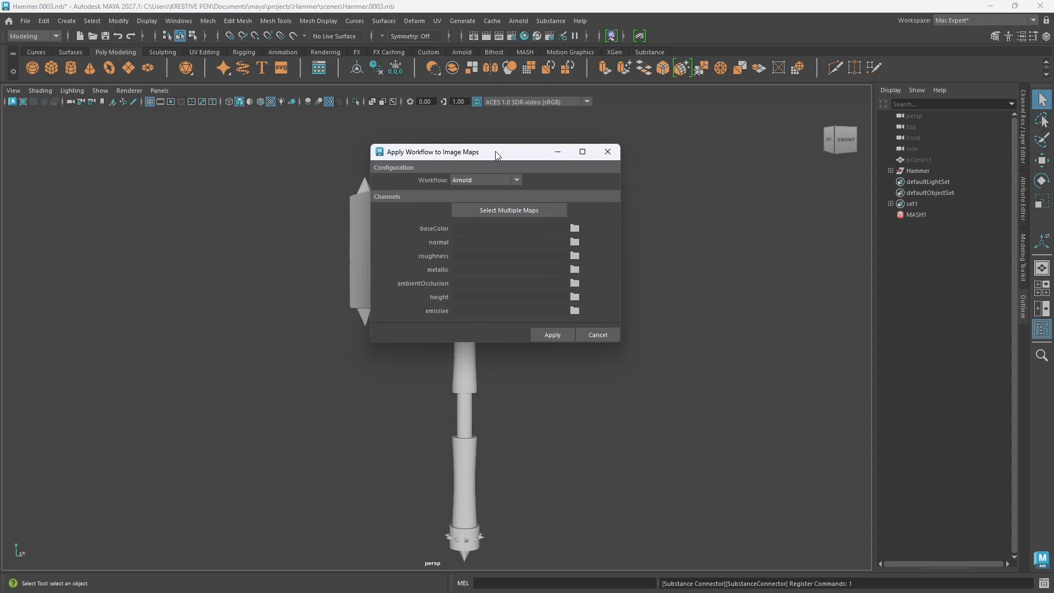
{"action": "left_click", "coordinate": [516, 181]}
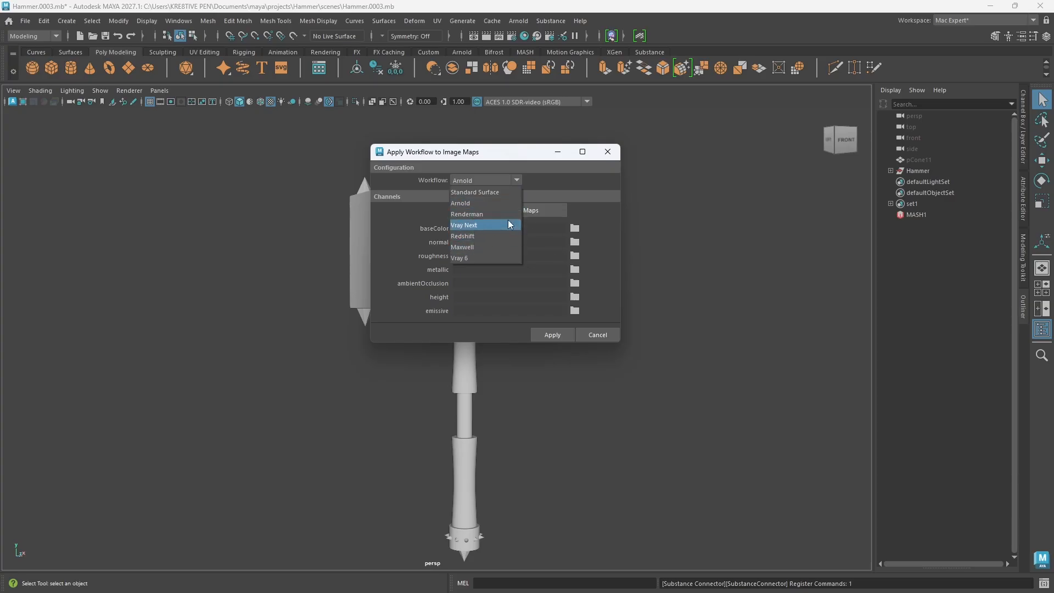
{"action": "left_click", "coordinate": [456, 179]}
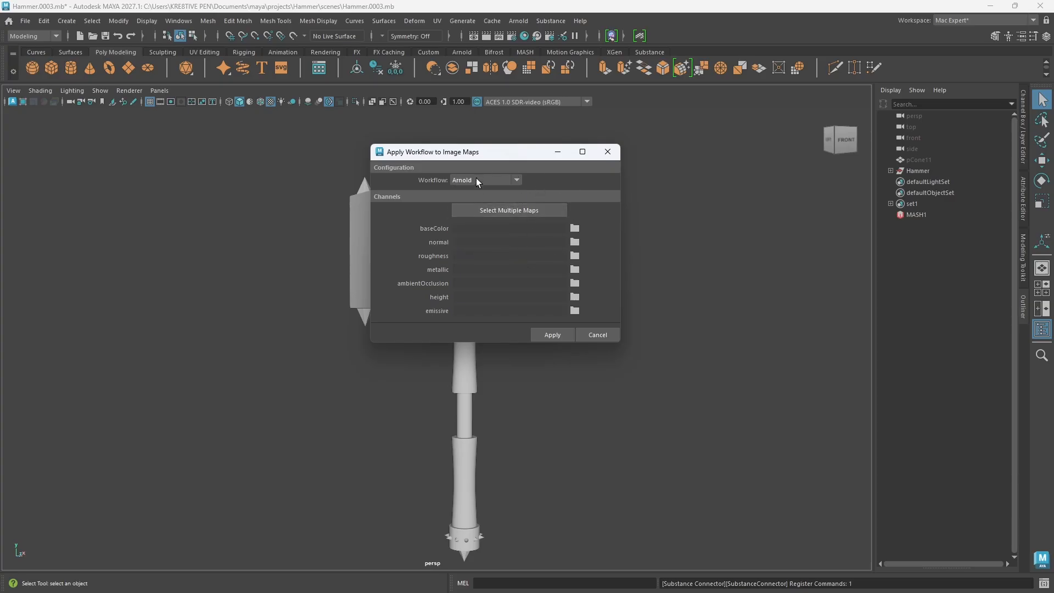
Step: Load the Bolt BaseColor, Emissive, Height, Metalness, Normal and Roughness maps from the project's sourceimages folder and apply the workflow
{"action": "left_click", "coordinate": [509, 209]}
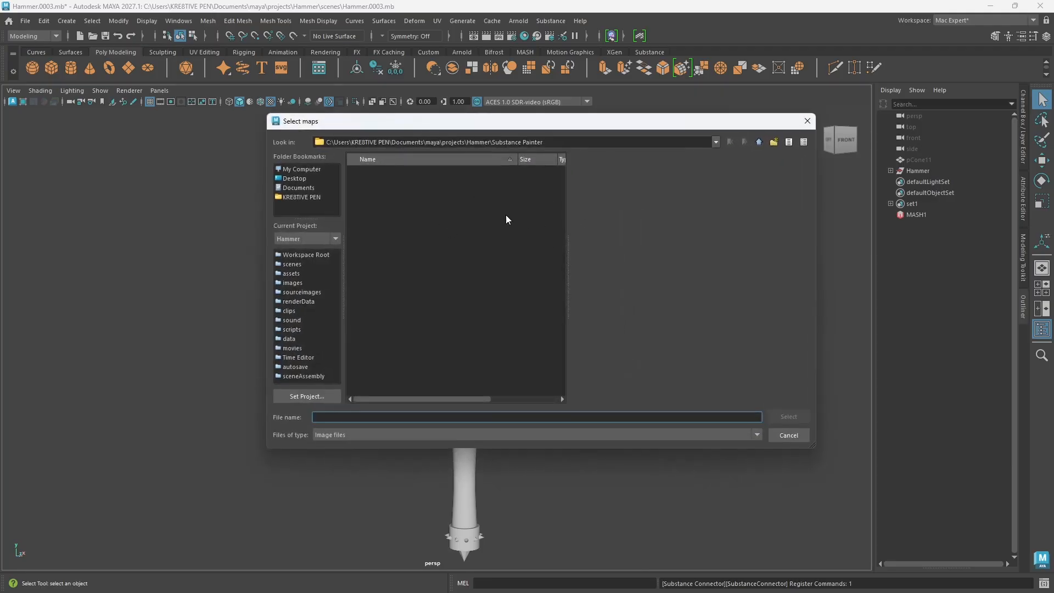
{"action": "left_click", "coordinate": [758, 143]}
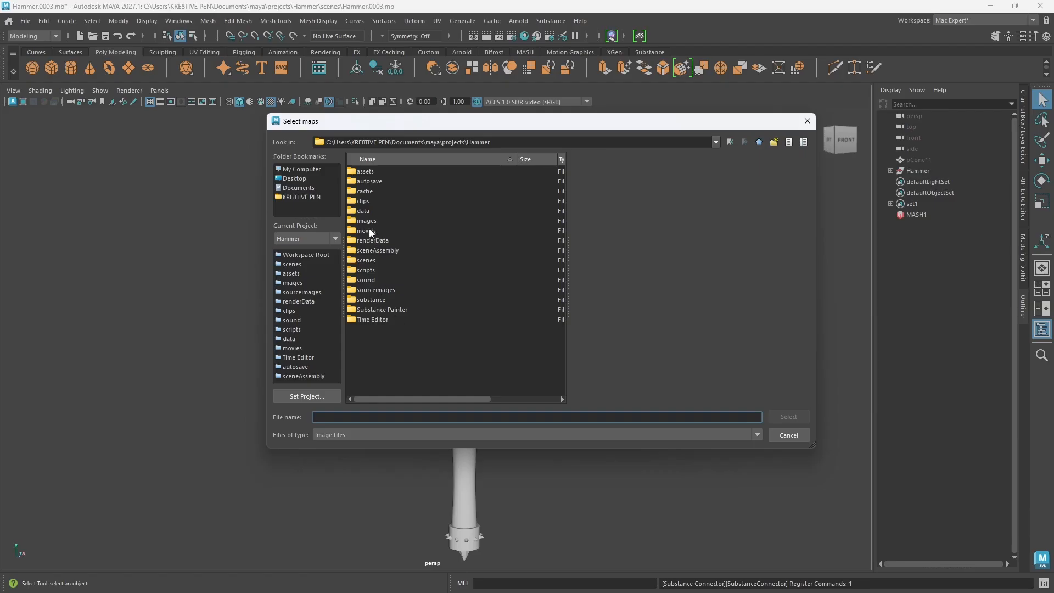
{"action": "double_click", "coordinate": [381, 291]}
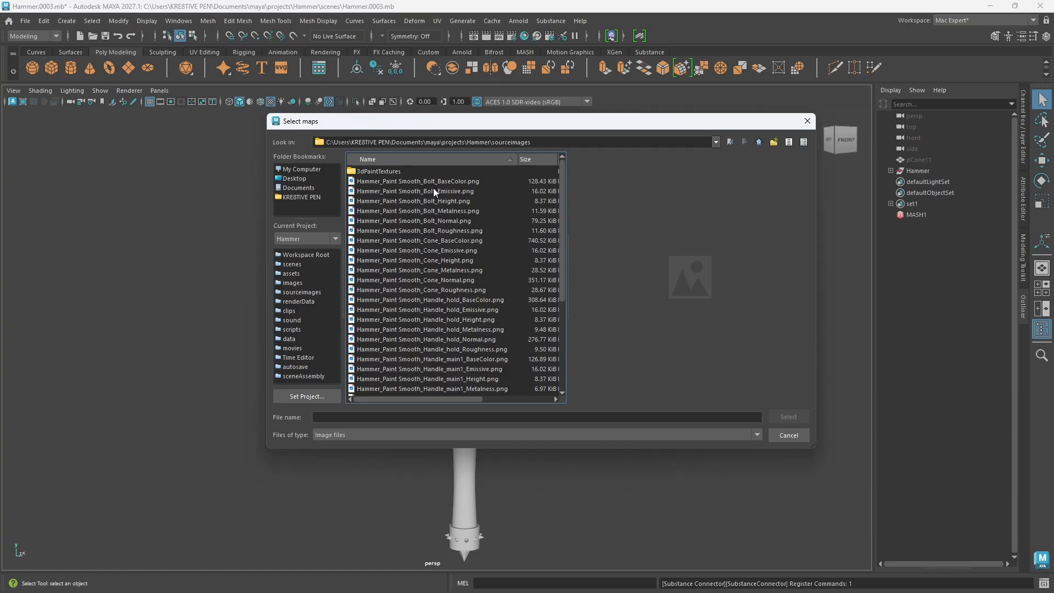
{"action": "left_click", "coordinate": [449, 181]}
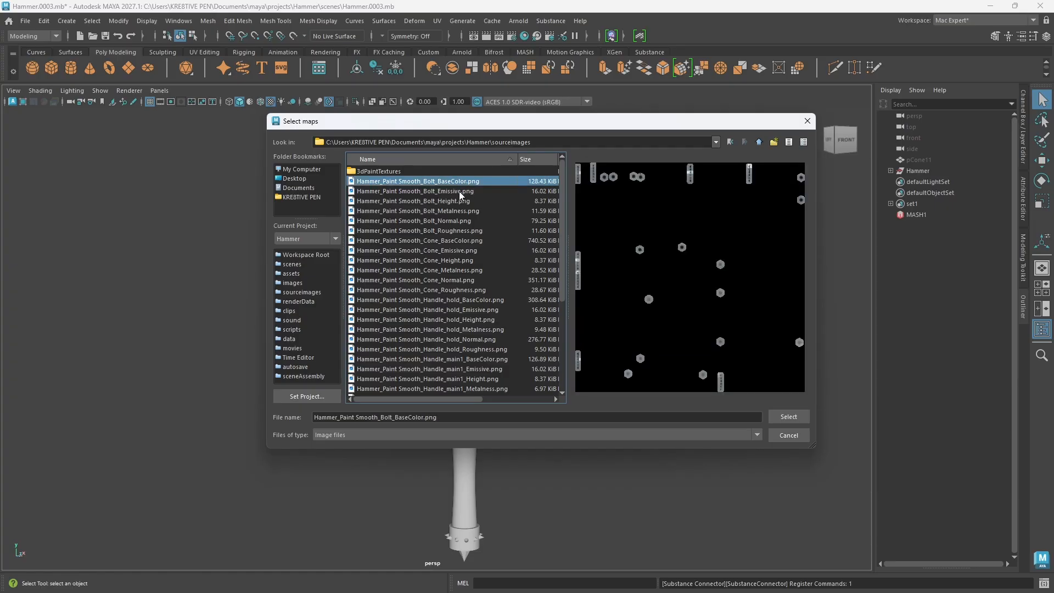
{"action": "left_click", "coordinate": [460, 190], "text": "shift"}
{"action": "left_click", "coordinate": [456, 201], "text": "shift"}
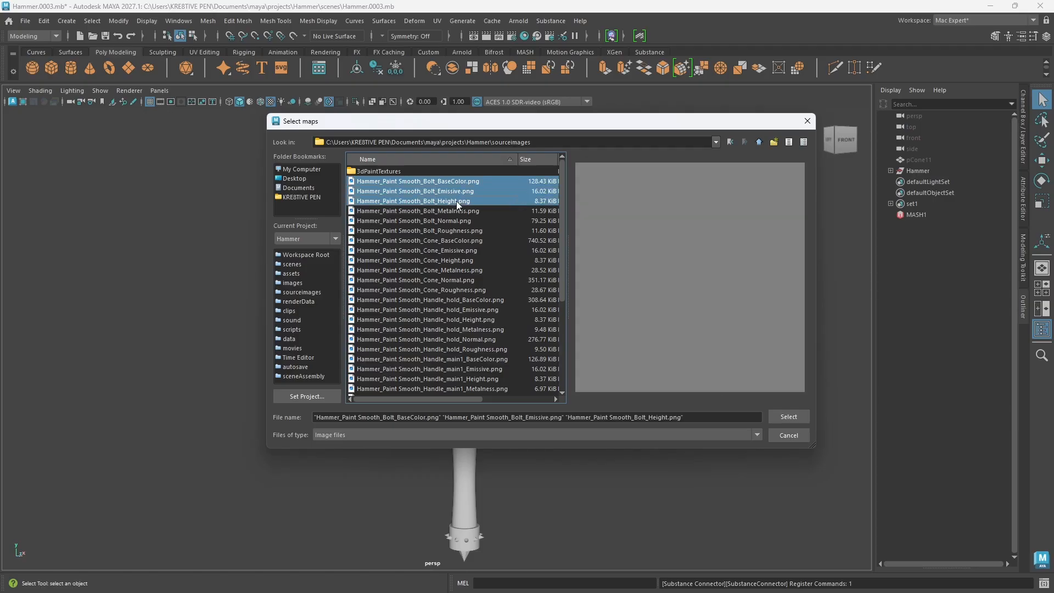
{"action": "left_click", "coordinate": [458, 210], "text": "shift"}
{"action": "left_click", "coordinate": [458, 220], "text": "shift"}
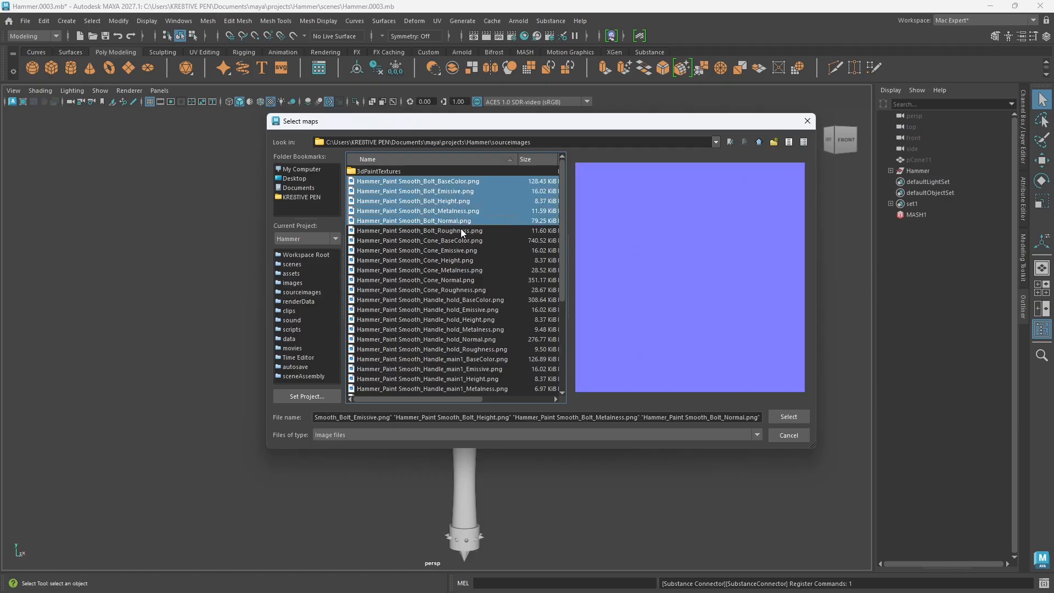
{"action": "left_click", "coordinate": [459, 230], "text": "shift"}
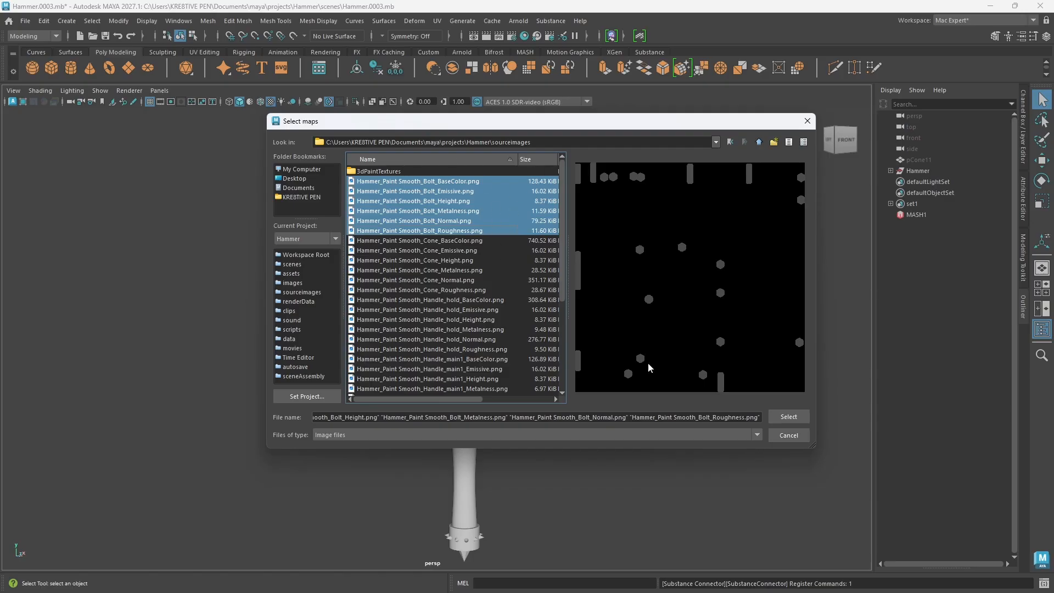
{"action": "left_click", "coordinate": [789, 417]}
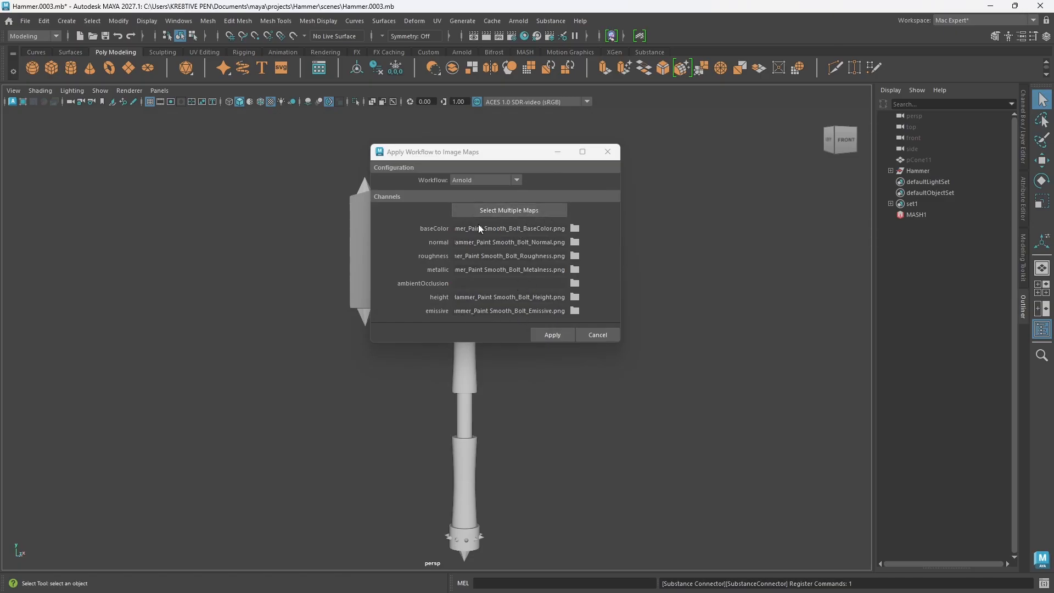
{"action": "left_click", "coordinate": [553, 335]}
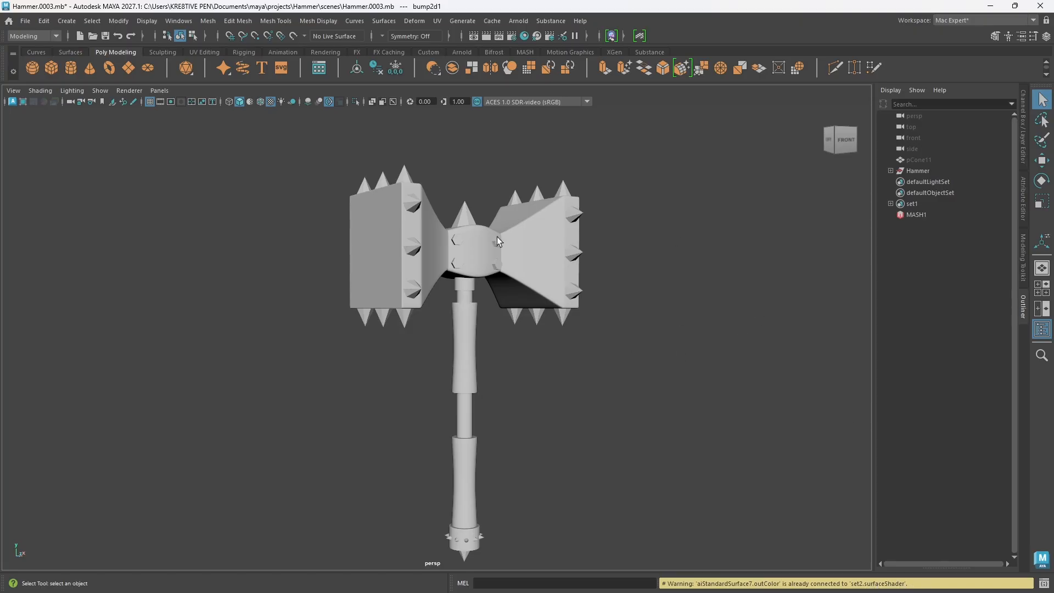
Step: Open the Hypershade and examine the attributes of standardSurface1 and the new aiStandardSurface7 material
{"action": "left_click", "coordinate": [524, 36]}
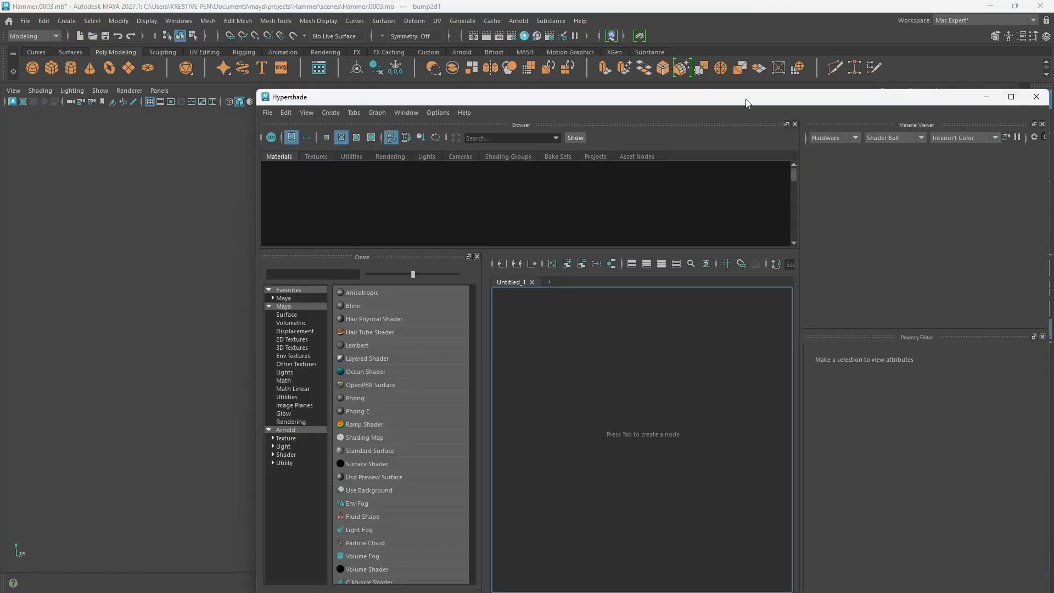
{"action": "left_click_drag", "start_coordinate": [745, 103], "coordinate": [585, 72]}
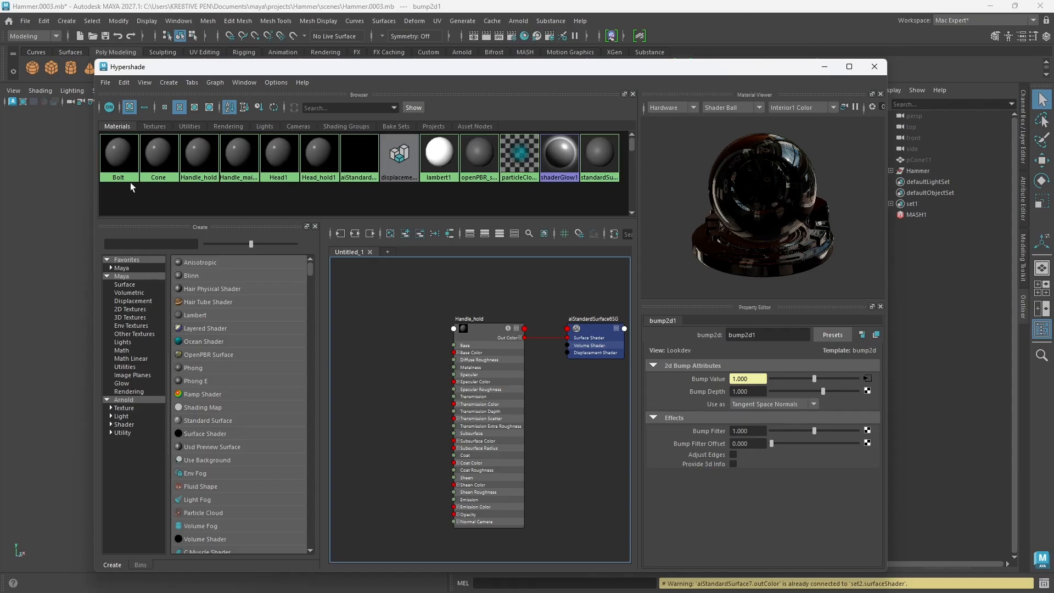
{"action": "left_click", "coordinate": [598, 164]}
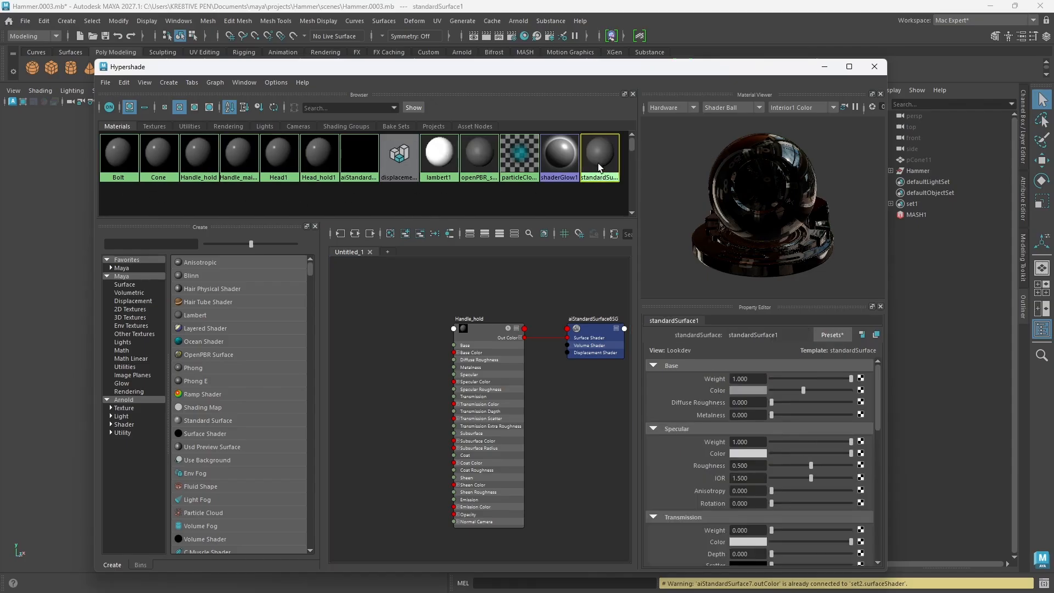
{"action": "scroll", "coordinate": [714, 393], "scroll_direction": "down", "scroll_amount": 10}
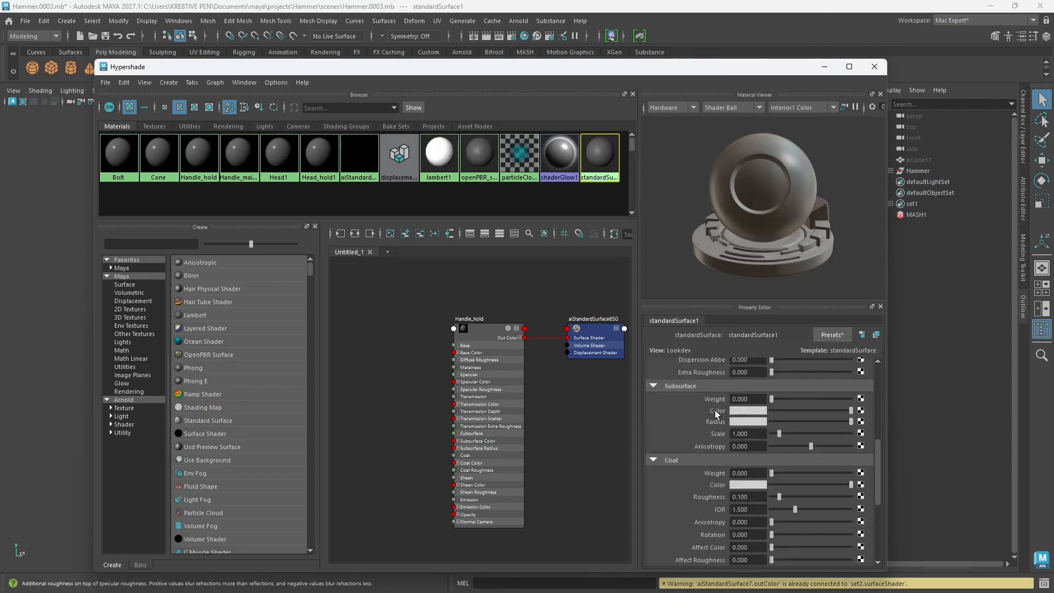
{"action": "scroll", "coordinate": [714, 420], "scroll_direction": "up", "scroll_amount": 10}
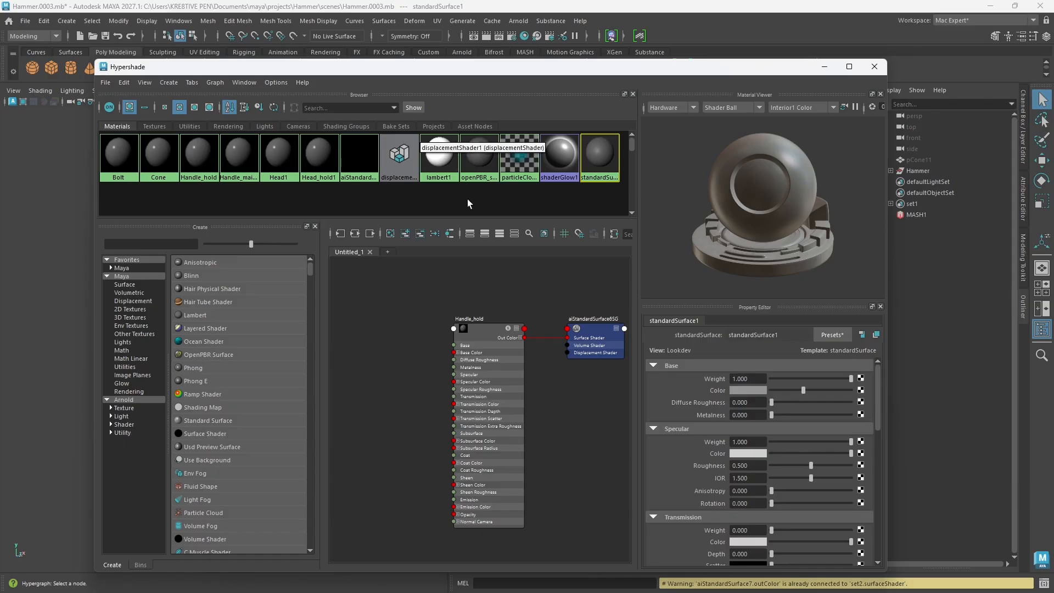
{"action": "left_click", "coordinate": [364, 174]}
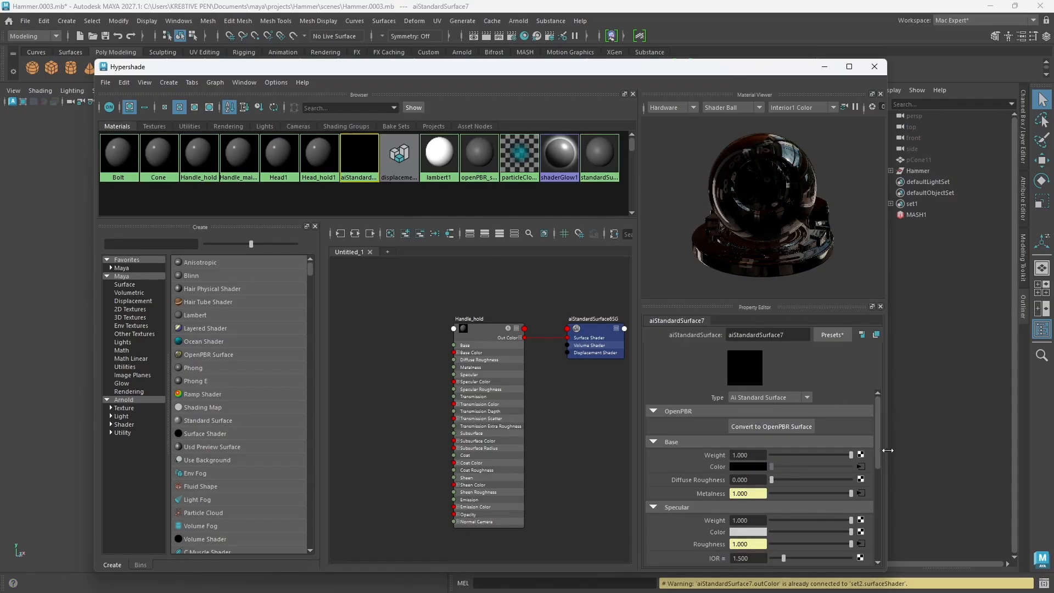
{"action": "left_click_drag", "start_coordinate": [878, 443], "coordinate": [868, 470]}
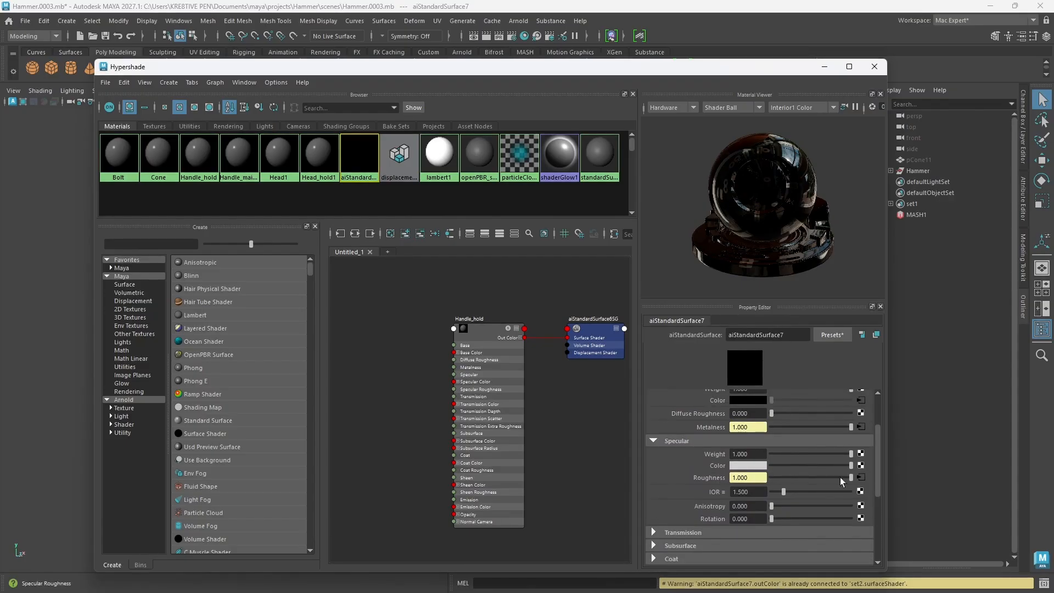
{"action": "left_click_drag", "start_coordinate": [878, 465], "coordinate": [878, 413]}
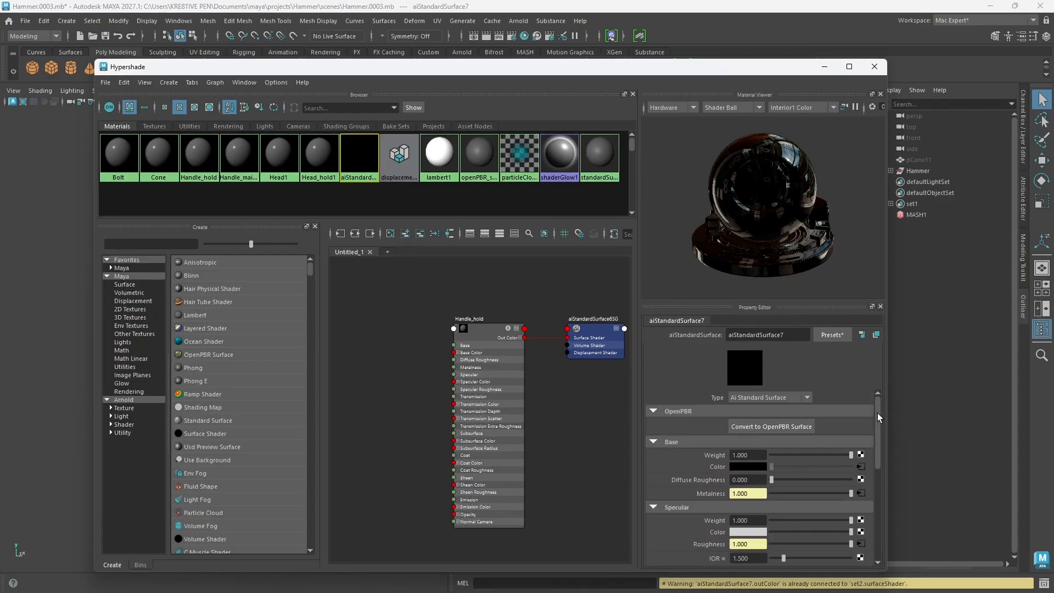
Step: Select the objects that use the Bolt material and assign the textured aiStandardSurface7 material to them
{"action": "left_click_drag", "start_coordinate": [445, 66], "coordinate": [553, 230]}
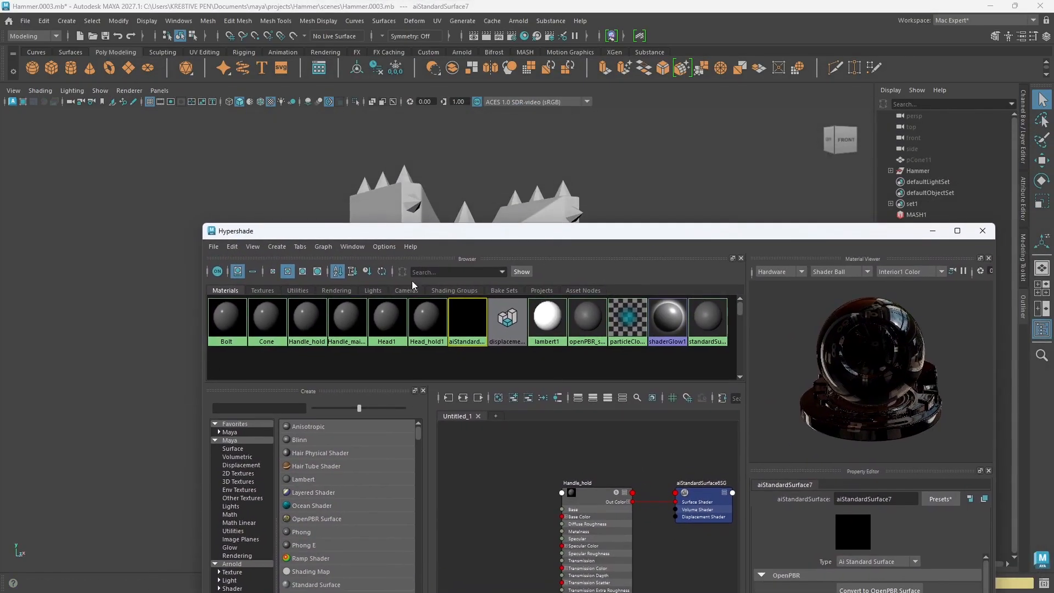
{"action": "left_click", "coordinate": [224, 321]}
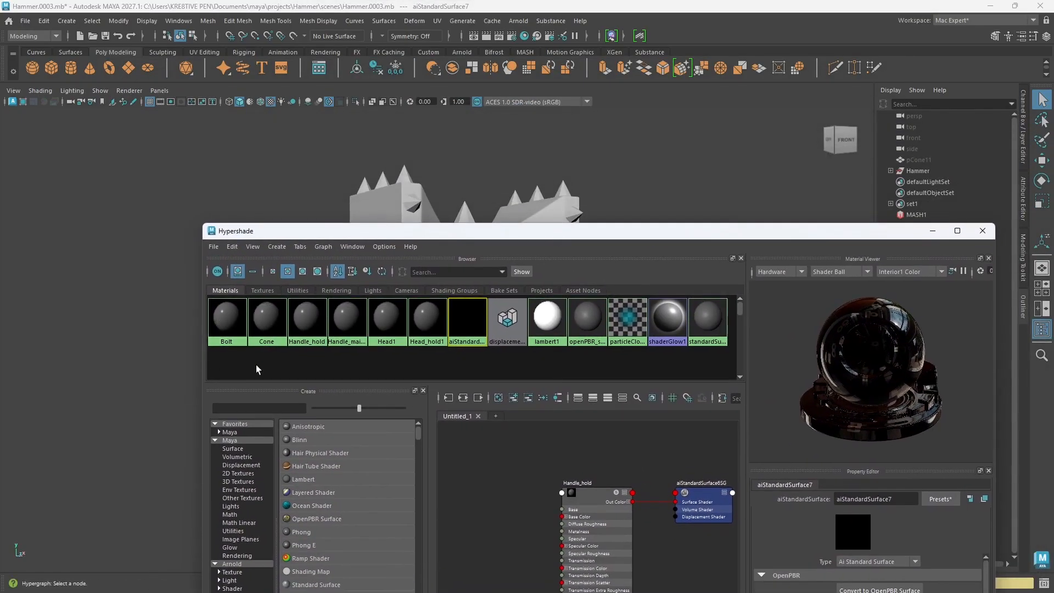
{"action": "right_click", "coordinate": [231, 325]}
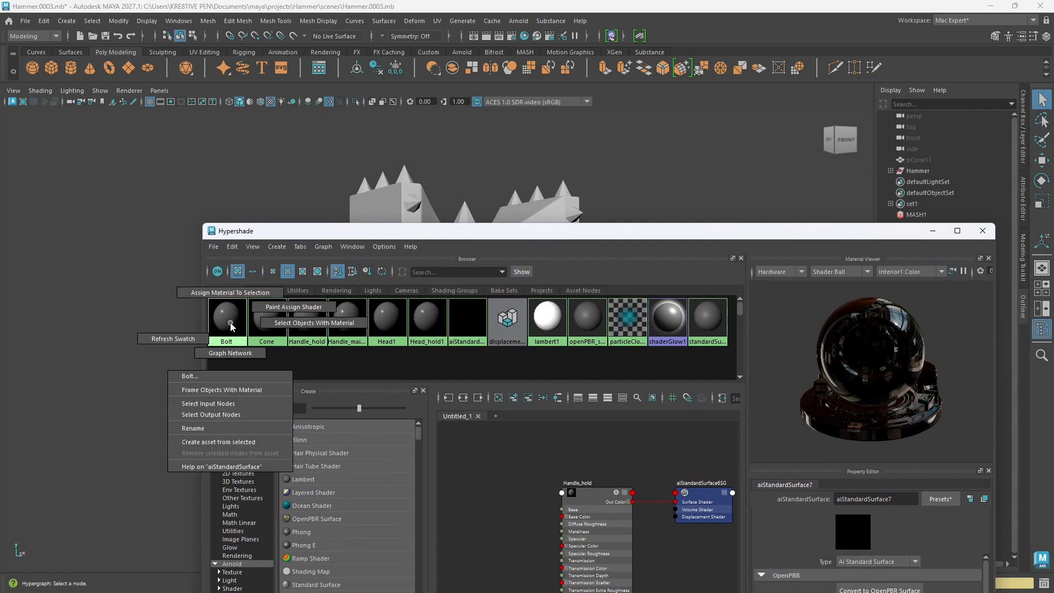
{"action": "right_click_drag", "start_coordinate": [231, 326], "coordinate": [320, 327]}
{"action": "left_click_drag", "start_coordinate": [491, 233], "coordinate": [453, 318]}
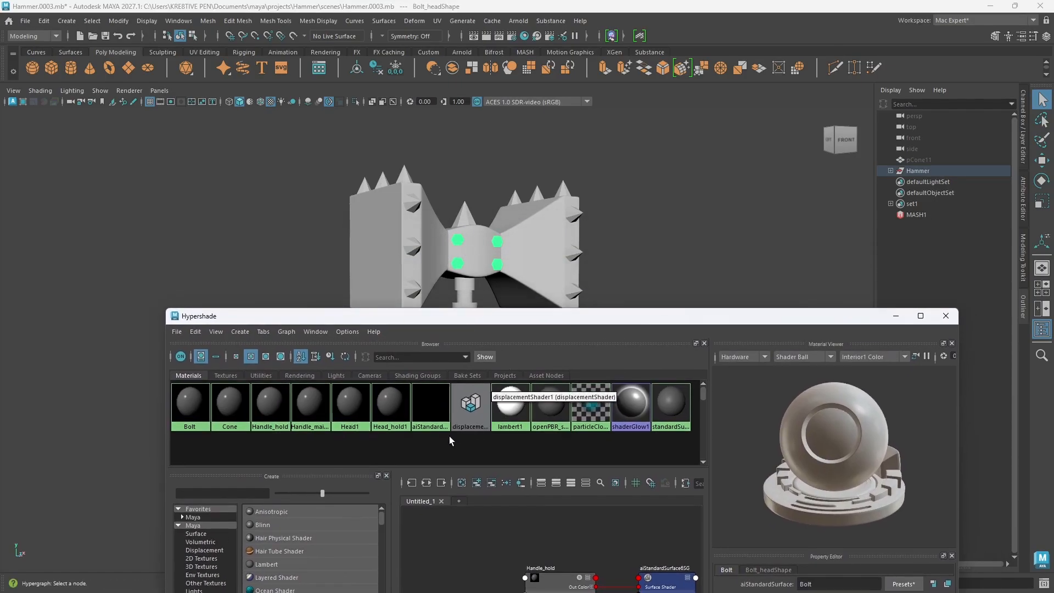
{"action": "right_click", "coordinate": [426, 410]}
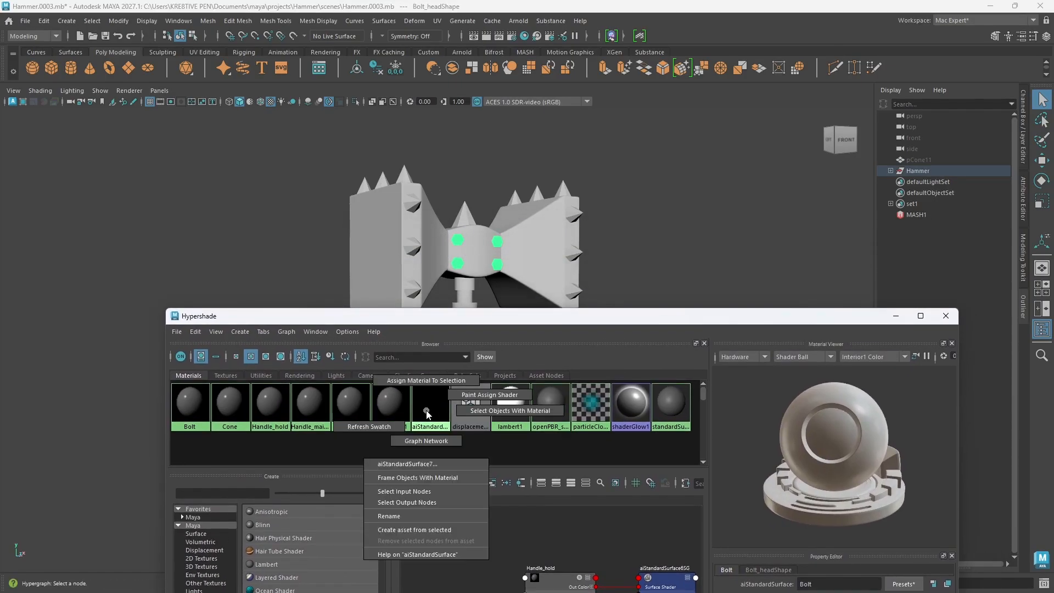
{"action": "right_click_drag", "start_coordinate": [429, 413], "coordinate": [434, 384]}
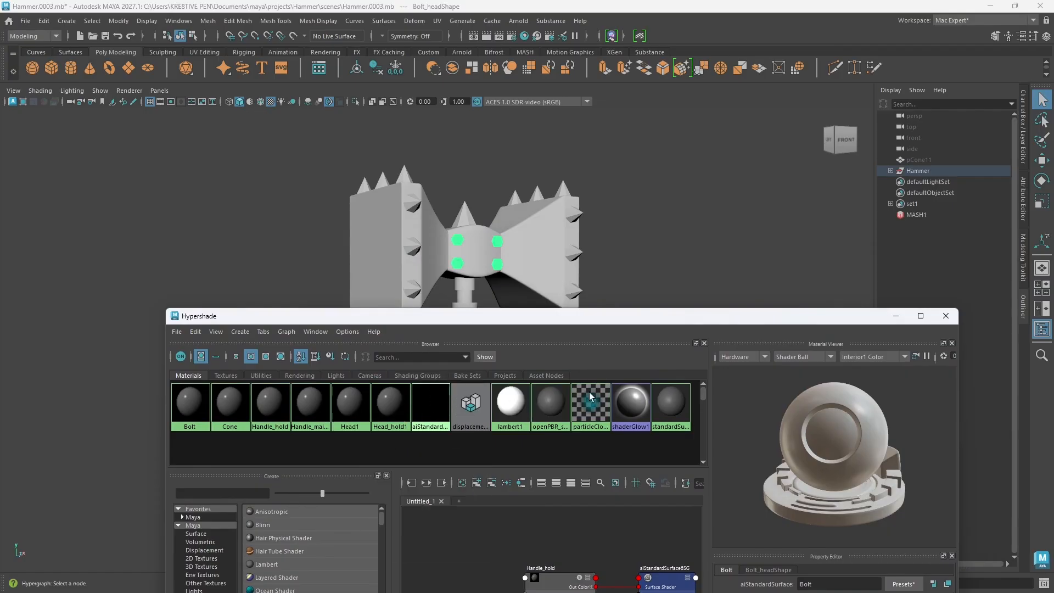
Step: Check the hammer's bolts in the viewport from several angles, toggling scene lighting and turning on textured display
{"action": "left_click", "coordinate": [896, 316]}
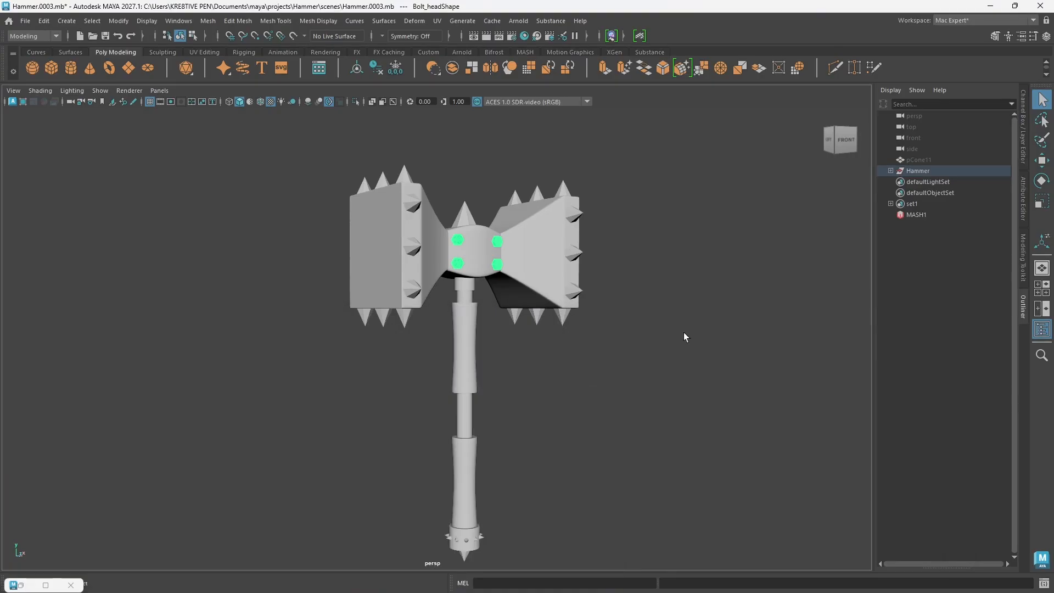
{"action": "left_click", "coordinate": [651, 239]}
{"action": "left_click_drag", "start_coordinate": [469, 269], "coordinate": [489, 284], "text": "alt"}
{"action": "left_click", "coordinate": [281, 103]}
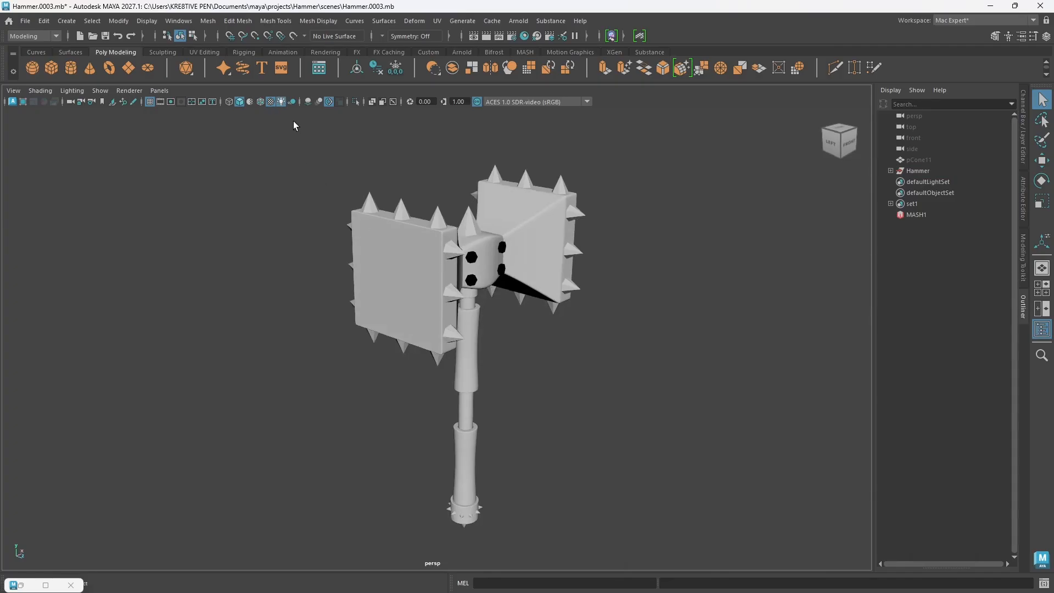
{"action": "left_click_drag", "start_coordinate": [512, 301], "coordinate": [591, 330], "text": "alt"}
{"action": "left_click", "coordinate": [282, 103]}
{"action": "mouse_move", "coordinate": [522, 321]}
{"action": "left_mouse_down", "text": "alt"}
{"action": "mouse_move", "coordinate": [531, 301]}
{"action": "mouse_move", "coordinate": [451, 260]}
{"action": "mouse_move", "coordinate": [466, 260]}
{"action": "mouse_move", "coordinate": [458, 268]}
{"action": "left_mouse_up", "text": "alt"}
{"action": "key", "text": "6"}
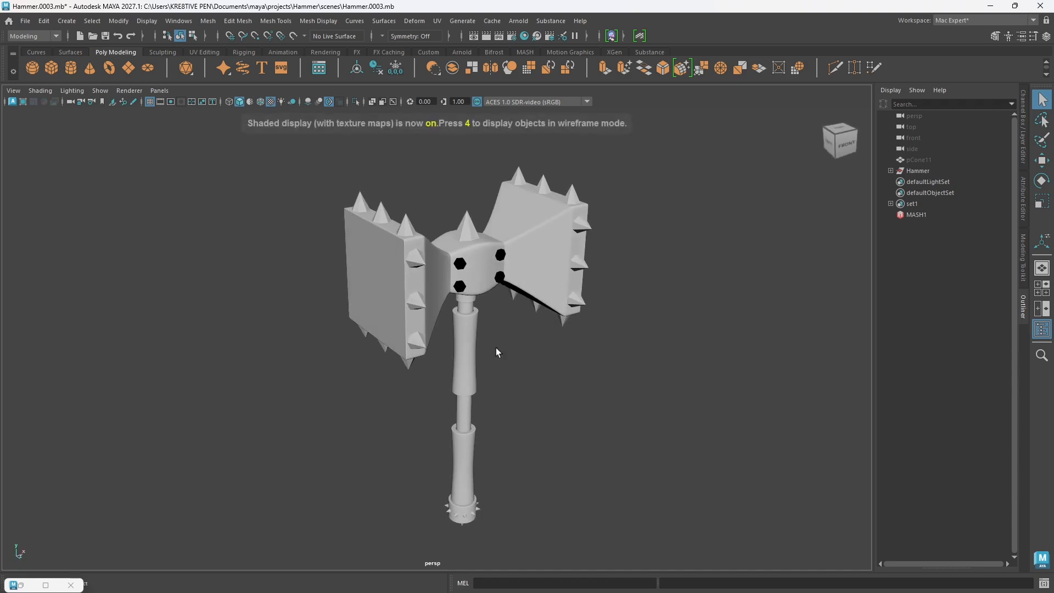
{"action": "mouse_move", "coordinate": [579, 357]}
{"action": "left_mouse_down", "text": "alt"}
{"action": "mouse_move", "coordinate": [588, 324]}
{"action": "mouse_move", "coordinate": [568, 329]}
{"action": "left_mouse_up", "text": "alt"}
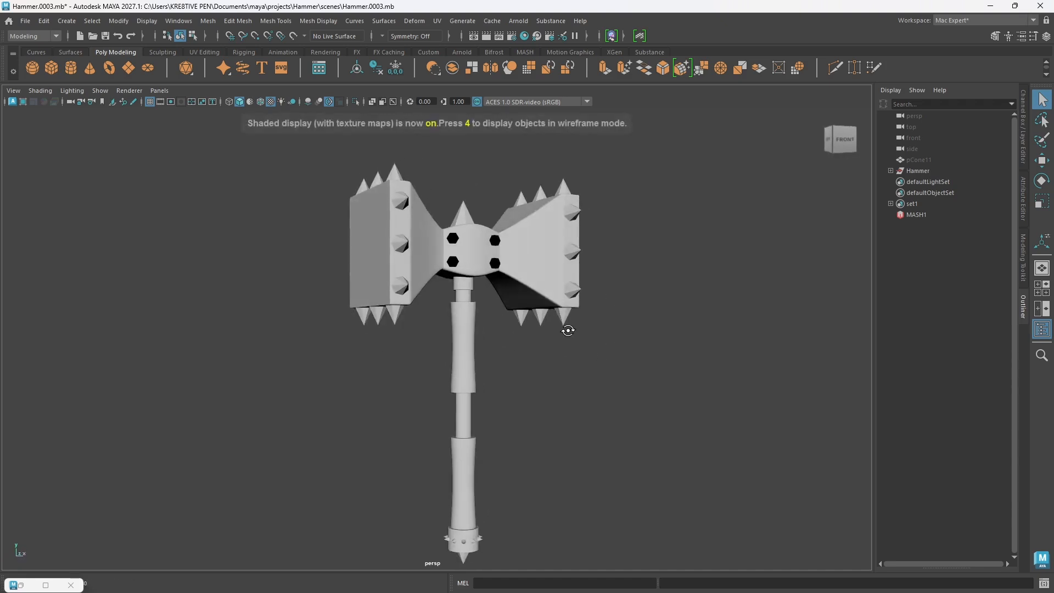
{"action": "left_click_drag", "start_coordinate": [504, 323], "coordinate": [548, 346], "text": "alt"}
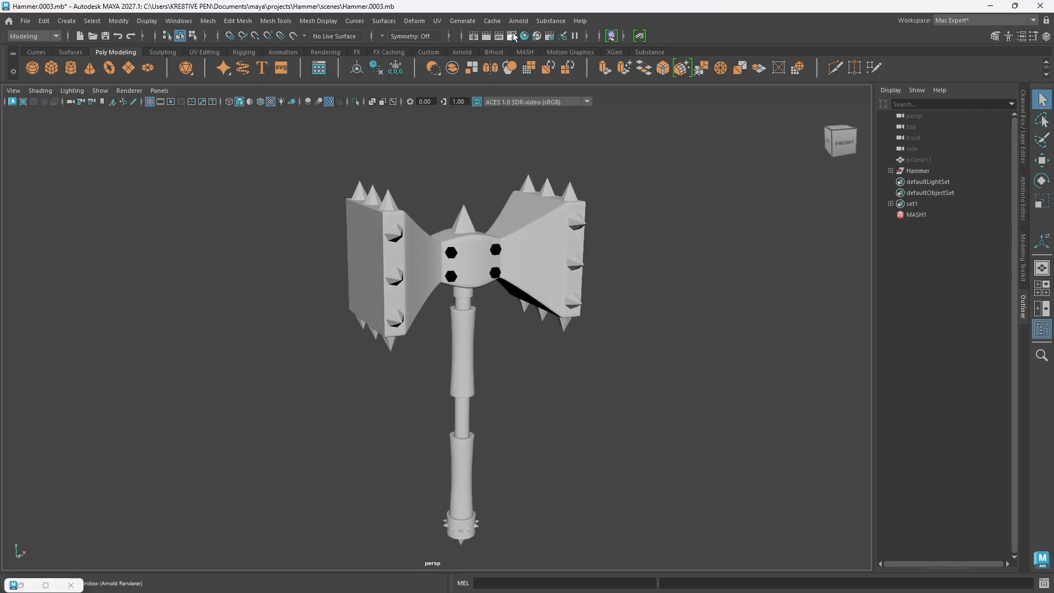
Step: Use Substance's Apply Workflow to Maps with Arnold to load and apply the Cone BaseColor, Emissive, Height, Metalness, Normal and Roughness maps
{"action": "left_click", "coordinate": [551, 21]}
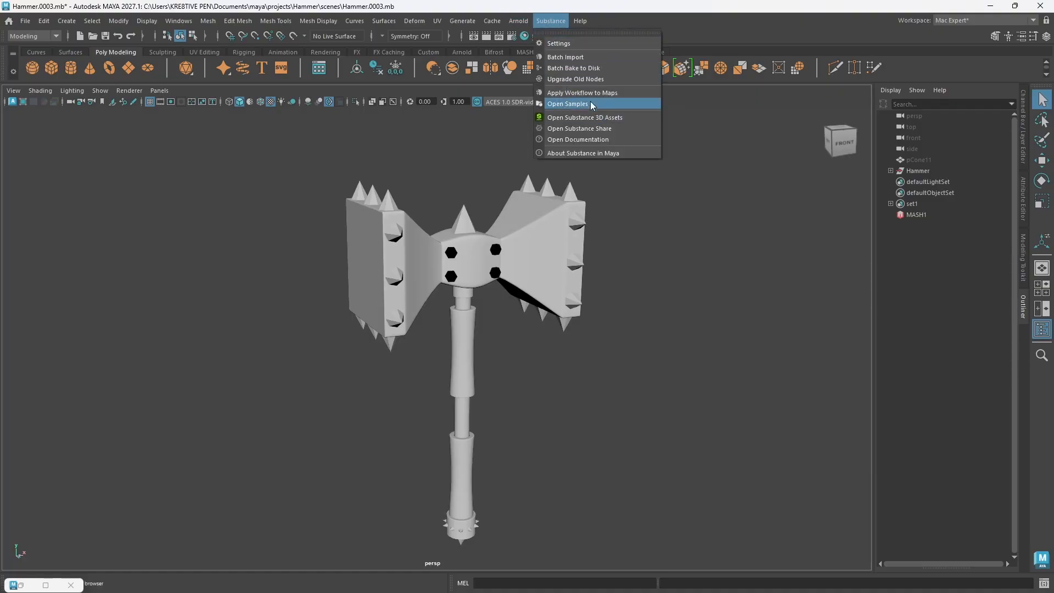
{"action": "left_click", "coordinate": [585, 93]}
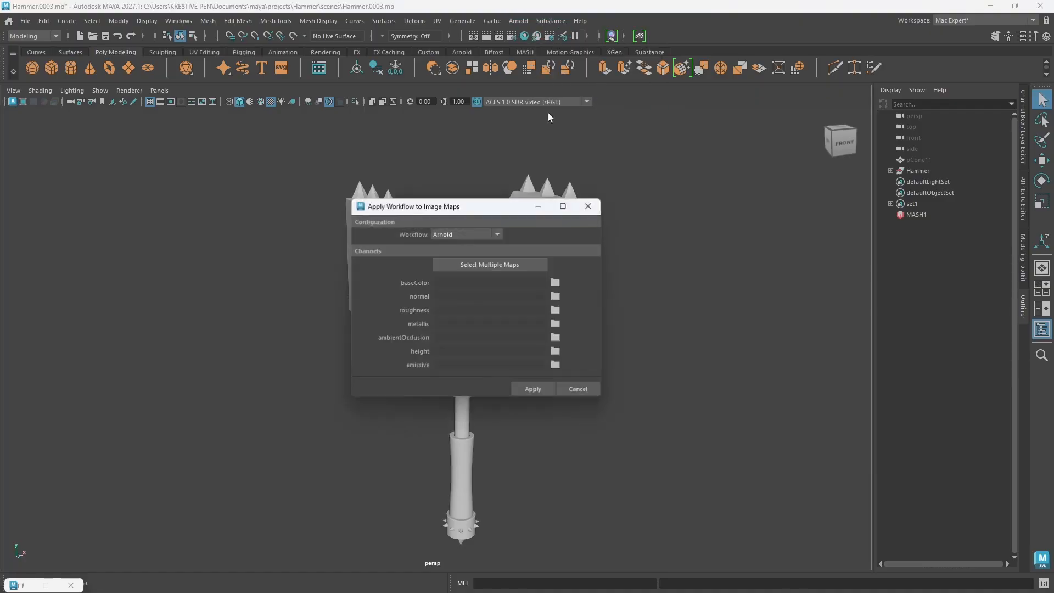
{"action": "left_click", "coordinate": [493, 264]}
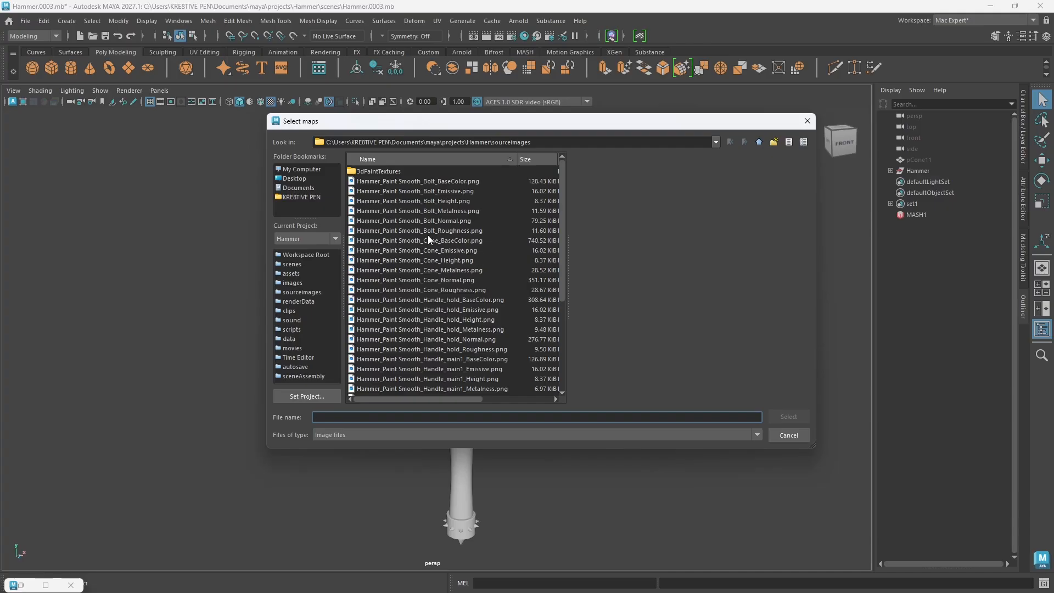
{"action": "left_click_drag", "start_coordinate": [443, 242], "coordinate": [449, 290]}
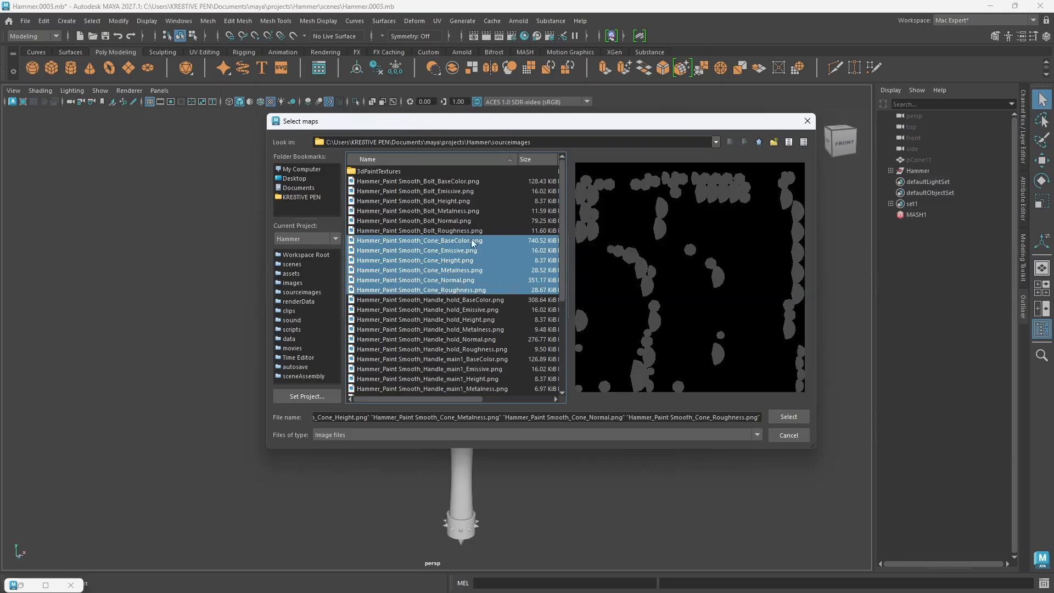
{"action": "left_click", "coordinate": [795, 417]}
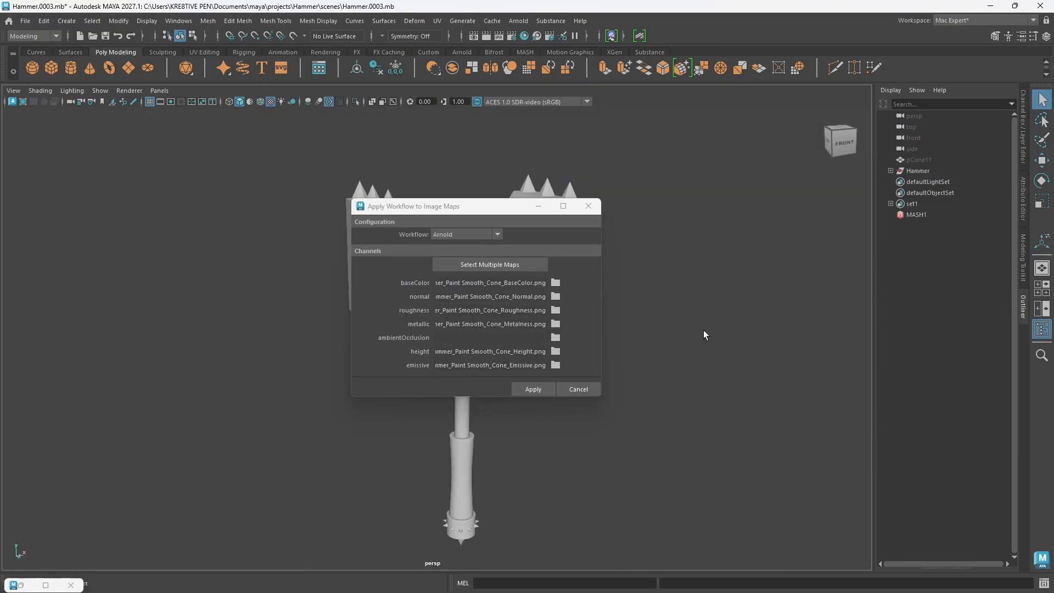
{"action": "left_click", "coordinate": [543, 391]}
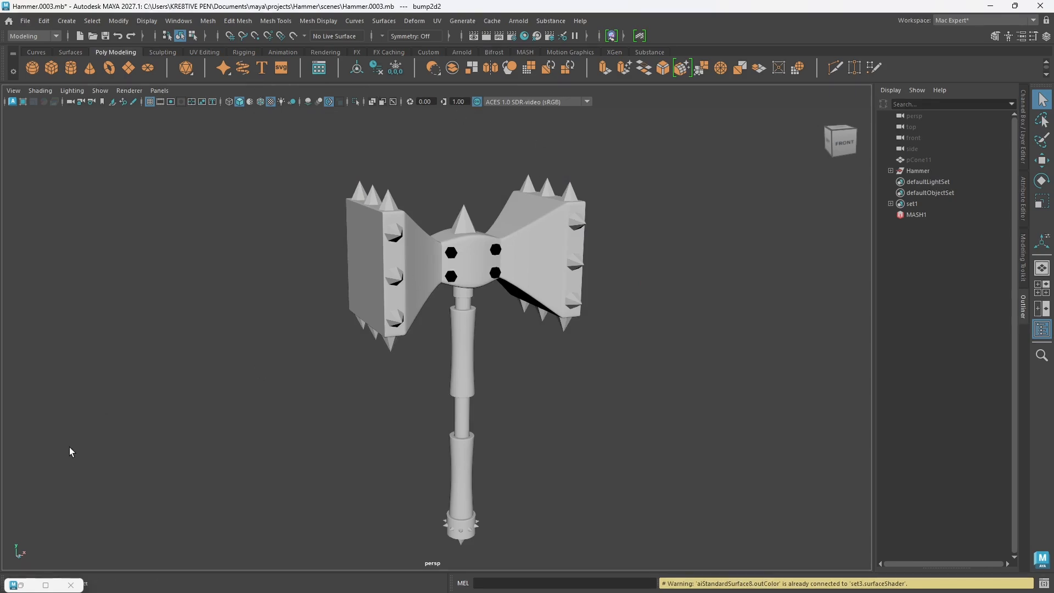
Step: Select the objects that use the Cone material and assign the textured aiStandardSurface8 material to them
{"action": "left_click", "coordinate": [46, 584]}
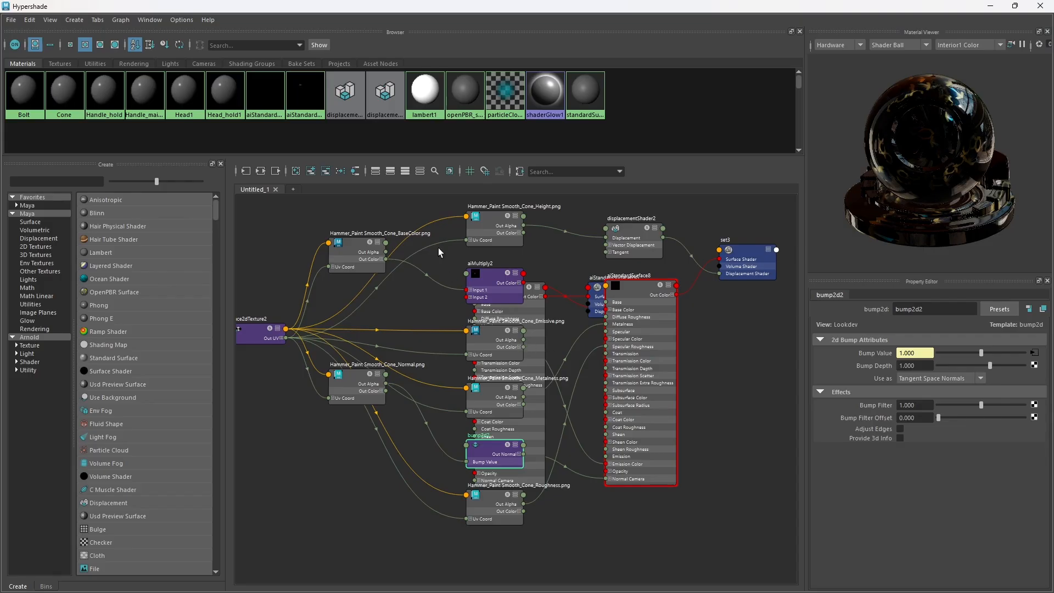
{"action": "left_click", "coordinate": [311, 98]}
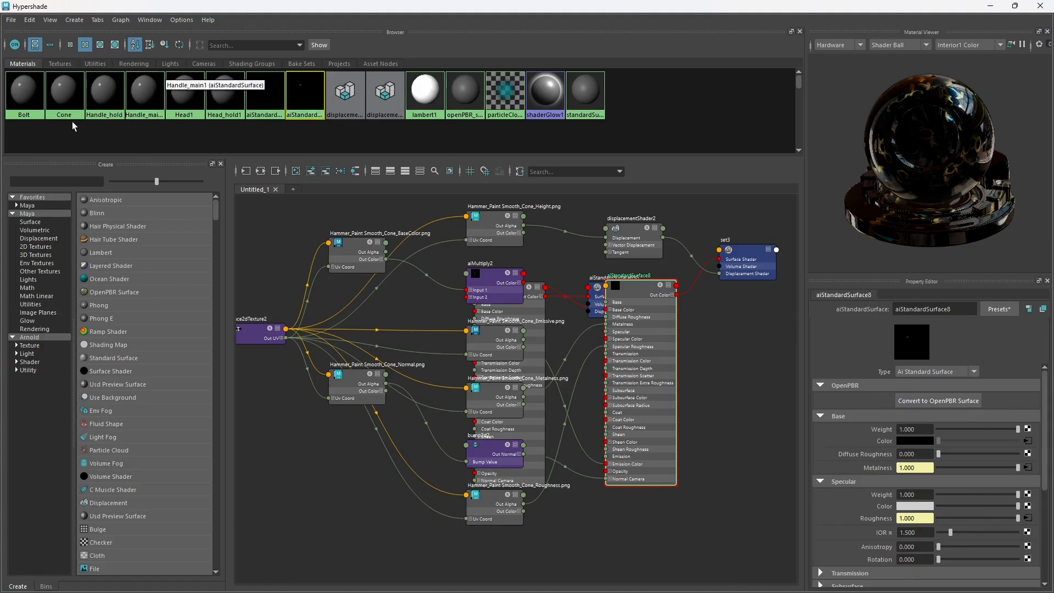
{"action": "left_click", "coordinate": [67, 98]}
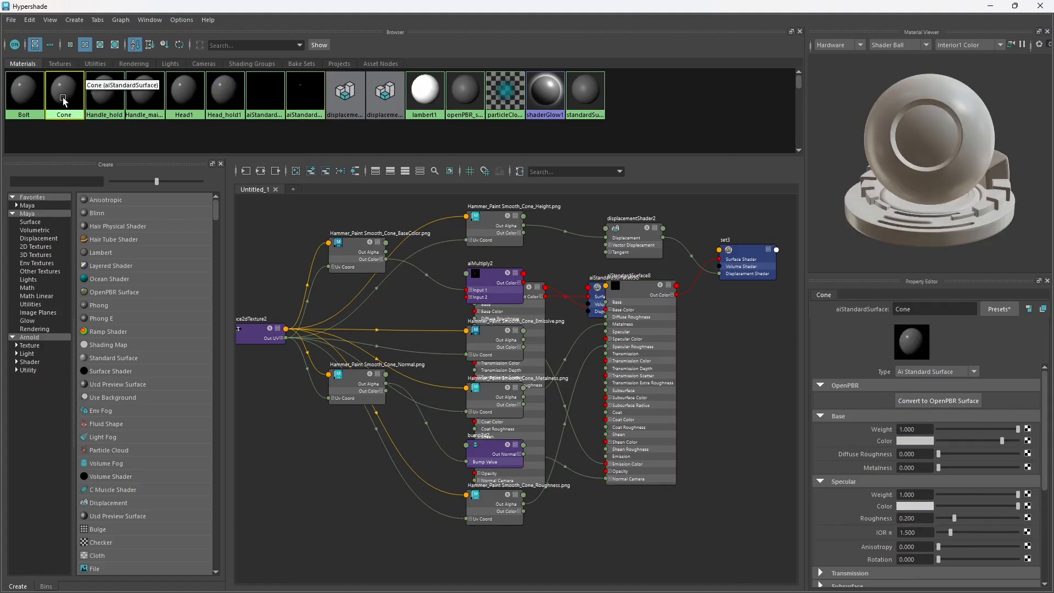
{"action": "right_click", "coordinate": [62, 97]}
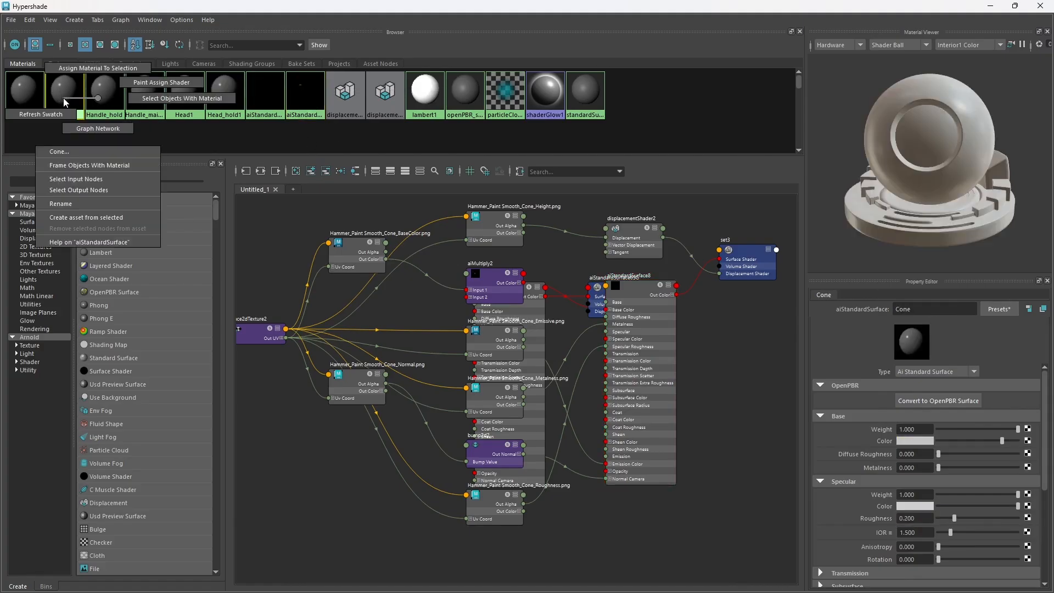
{"action": "left_click", "coordinate": [163, 98]}
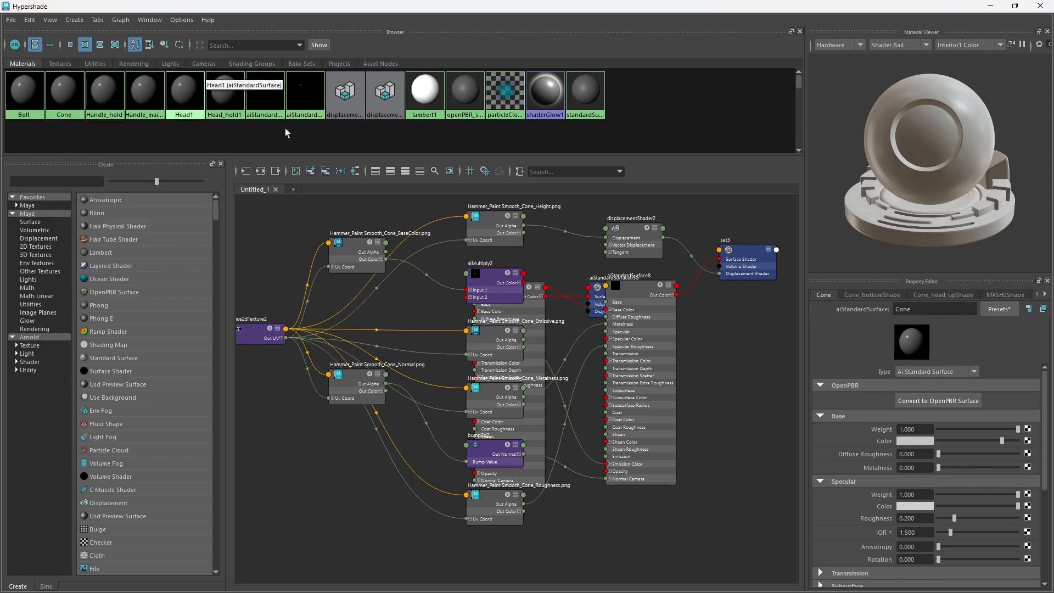
{"action": "left_click_drag", "start_coordinate": [477, 7], "coordinate": [483, 181]}
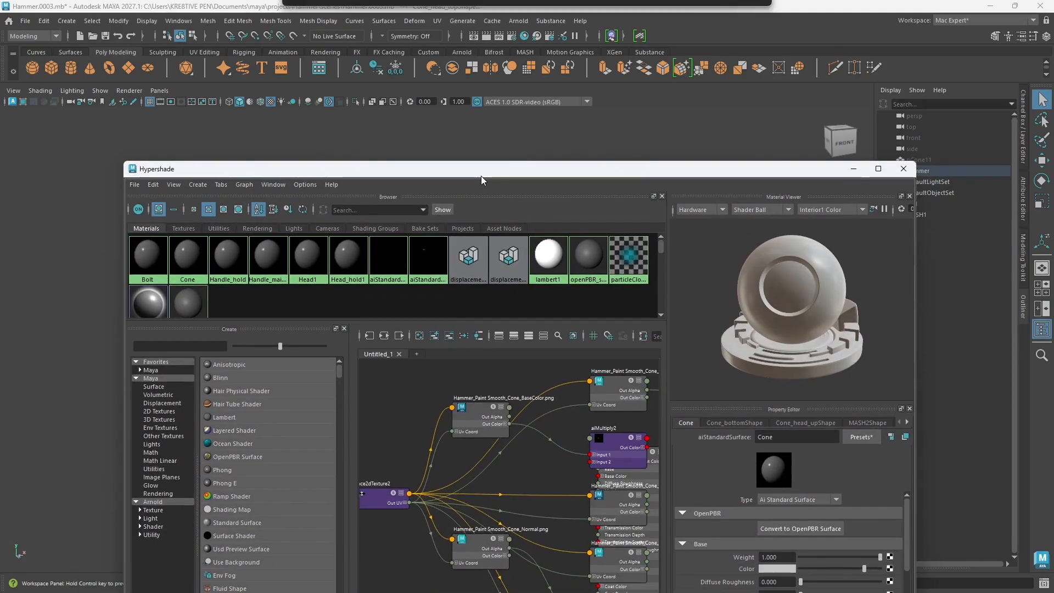
{"action": "right_click", "coordinate": [426, 264]}
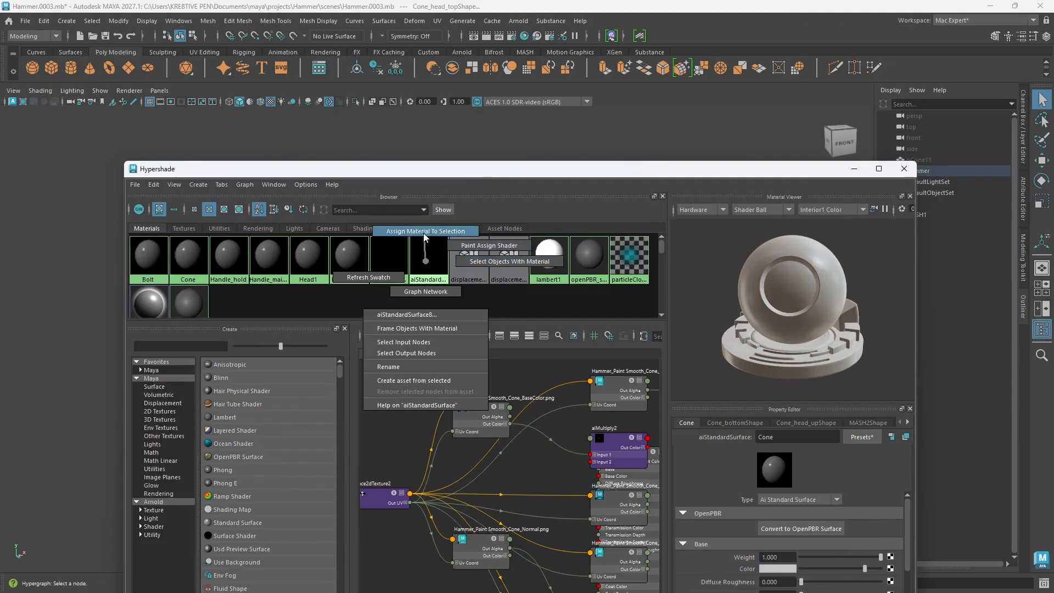
{"action": "left_click", "coordinate": [424, 238]}
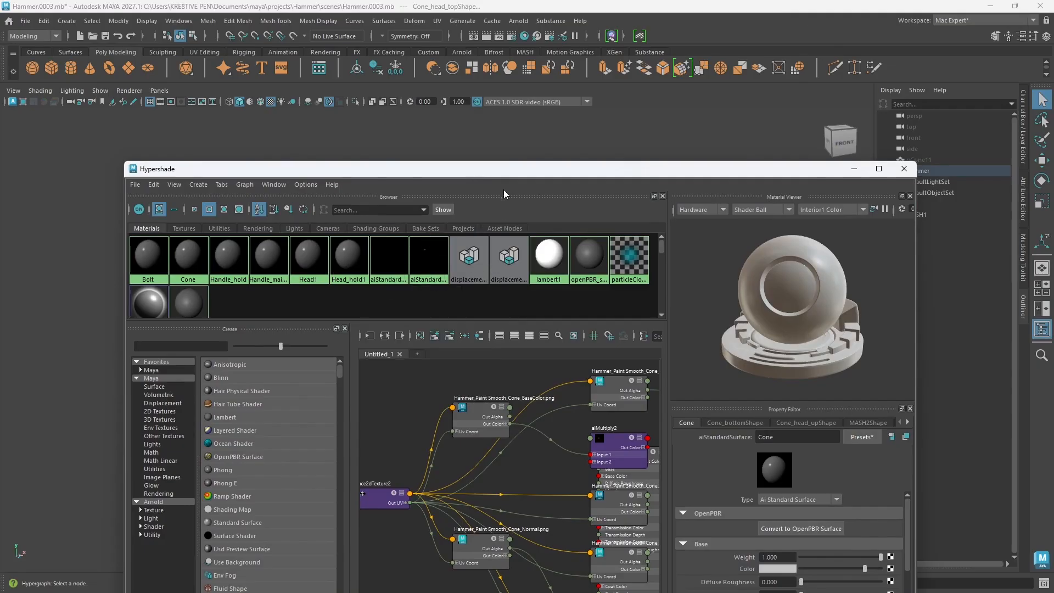
{"action": "left_click_drag", "start_coordinate": [504, 176], "coordinate": [478, 344]}
{"action": "left_click", "coordinate": [668, 225]}
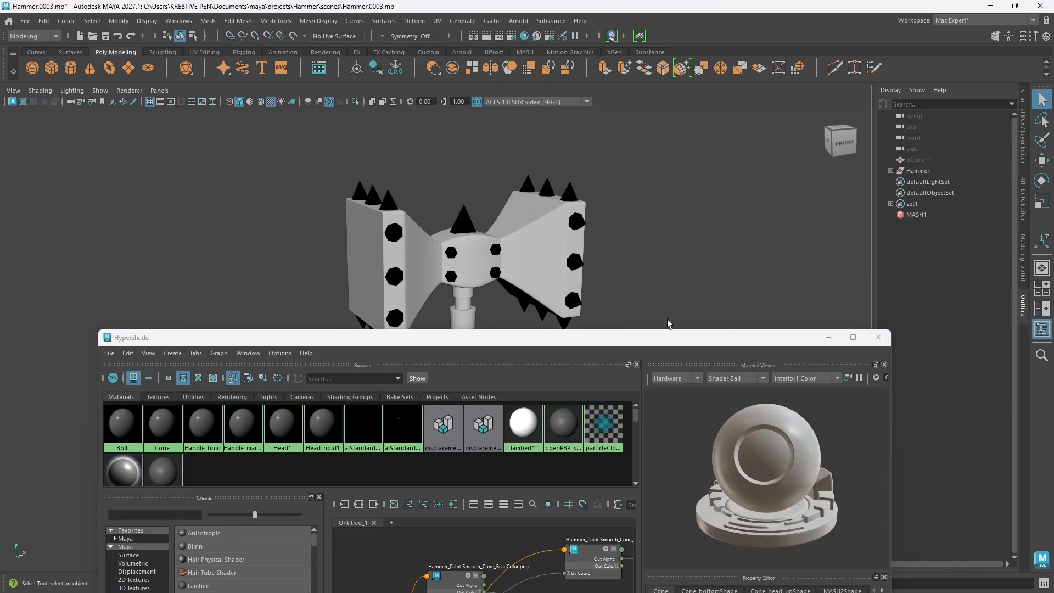
{"action": "left_click", "coordinate": [836, 343]}
{"action": "left_click", "coordinate": [834, 340]}
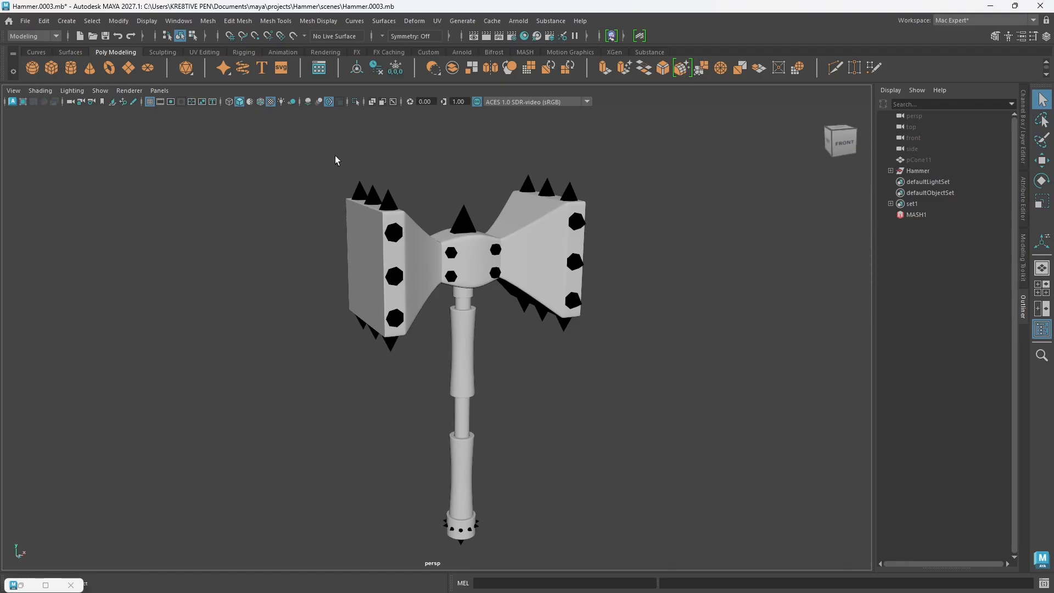
Step: Test-render the hammer in the Arnold RenderView under a temporary sky dome light, and delete the light
{"action": "left_click", "coordinate": [462, 52]}
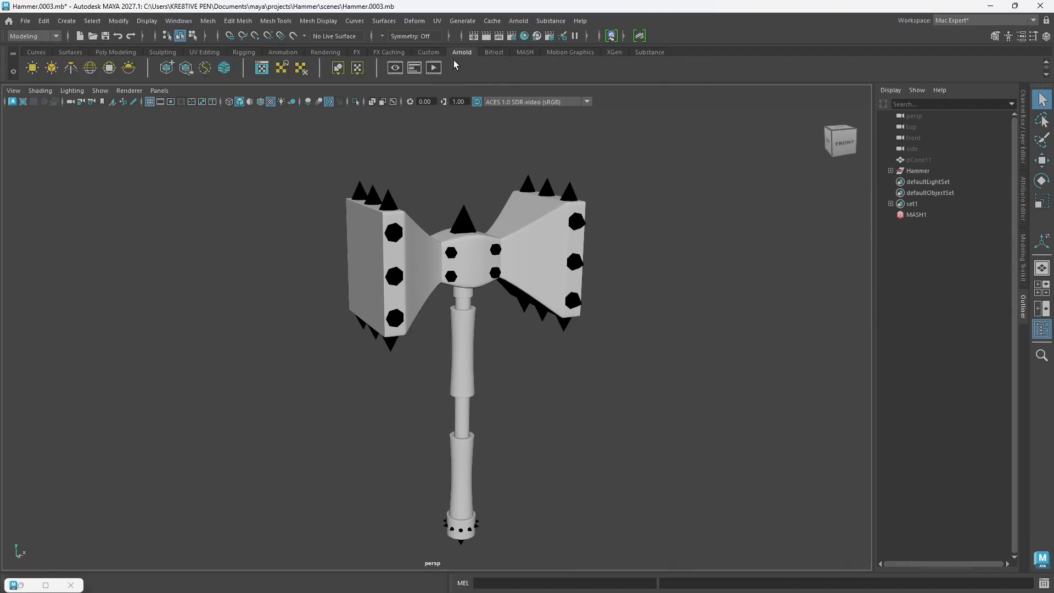
{"action": "left_click", "coordinate": [90, 67]}
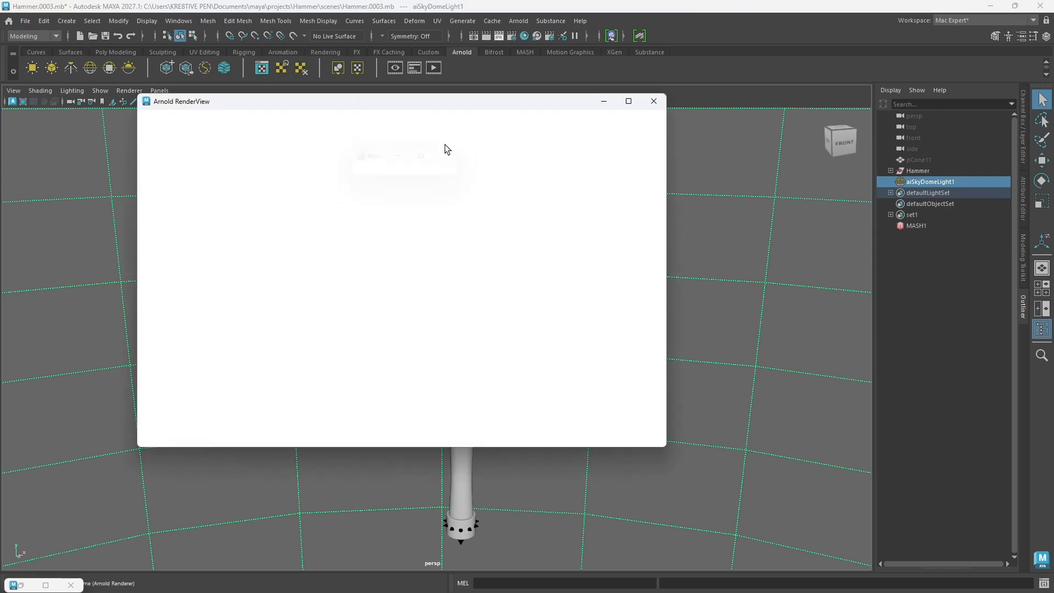
{"action": "left_click_drag", "start_coordinate": [423, 106], "coordinate": [523, 134]}
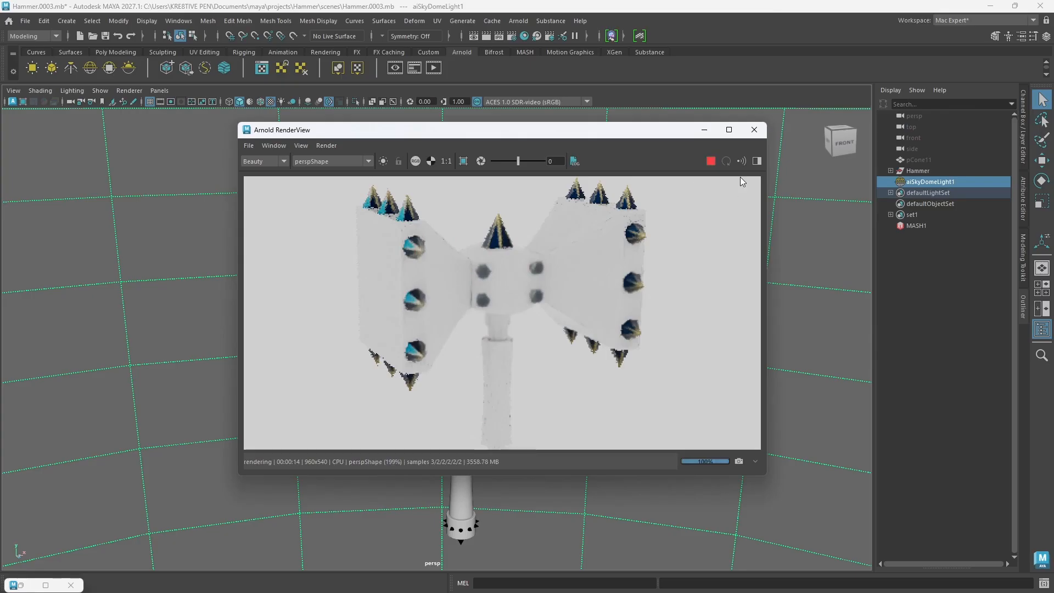
{"action": "left_click", "coordinate": [711, 161]}
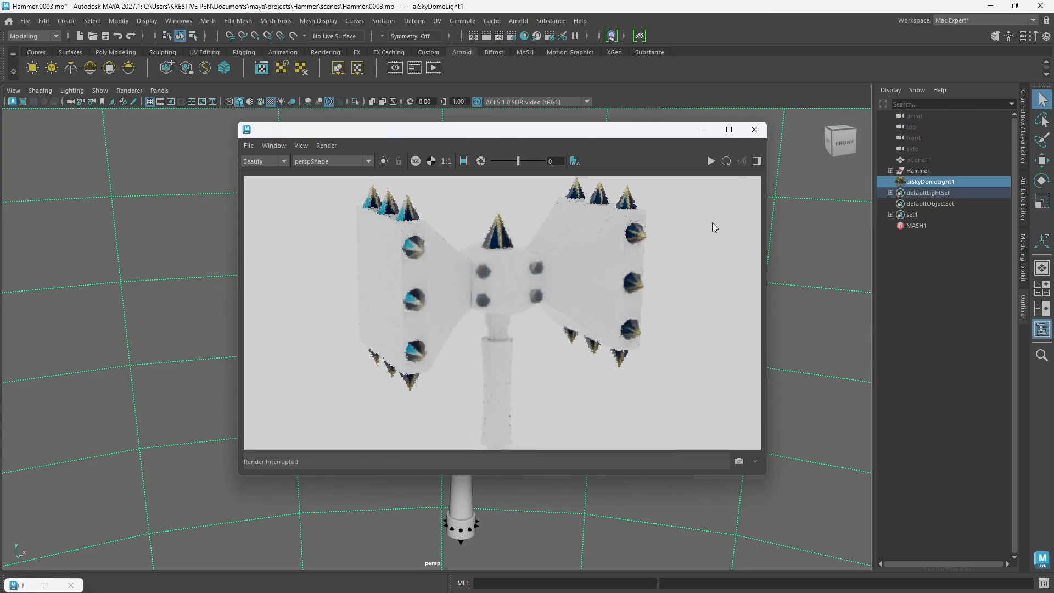
{"action": "left_click", "coordinate": [755, 130]}
{"action": "key", "text": "Delete"}
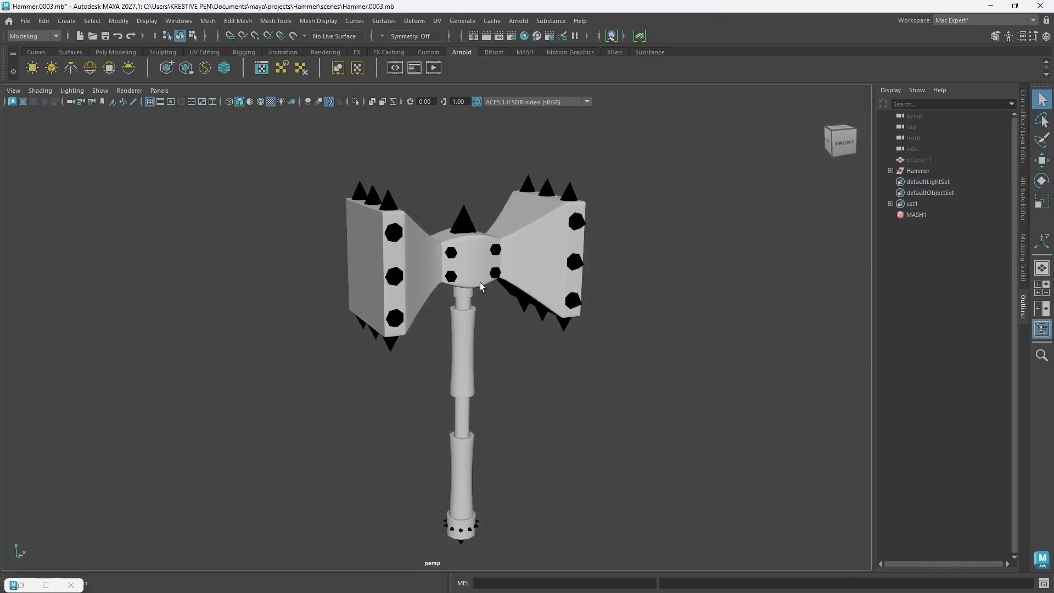
Step: Select the objects that use the Head_hold1 material and assign the textured aiStandardSurface12 material to them
{"action": "scroll", "coordinate": [530, 324], "scroll_direction": "down", "scroll_amount": 3}
{"action": "middle_click_drag", "start_coordinate": [541, 338], "coordinate": [462, 377], "text": "alt"}
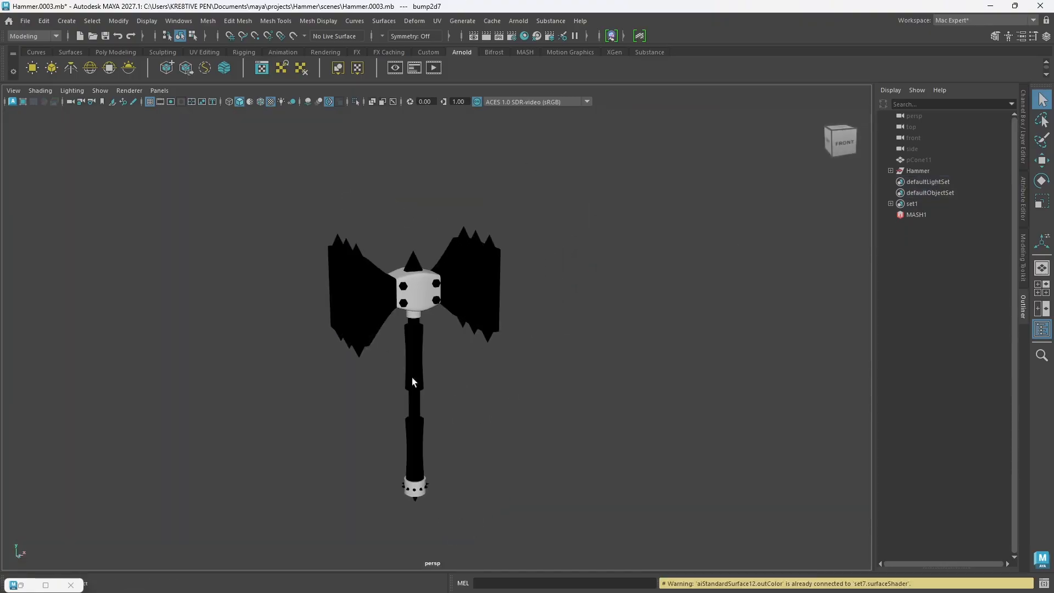
{"action": "left_click", "coordinate": [46, 585]}
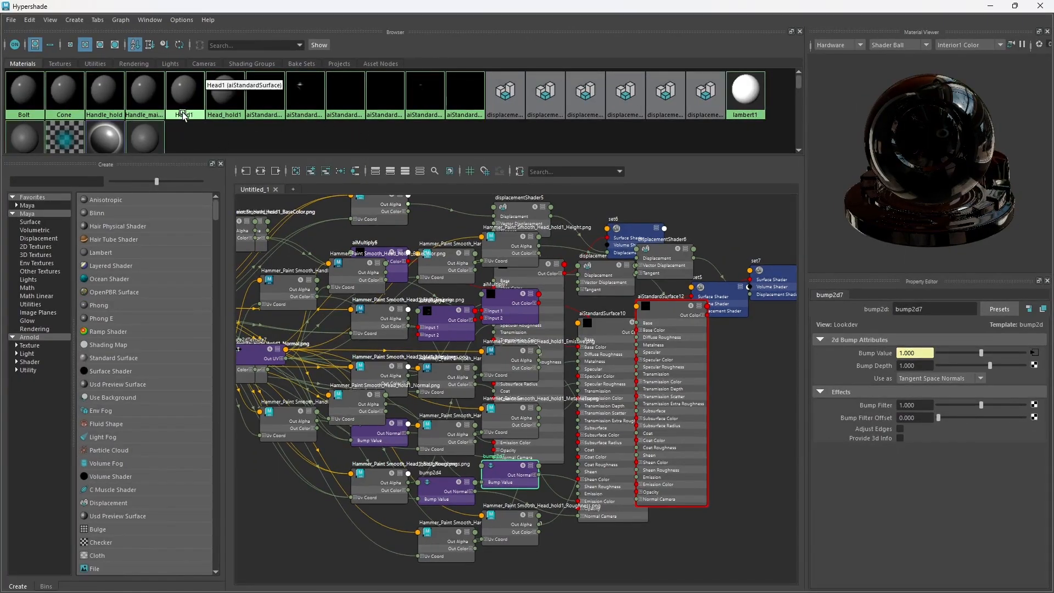
{"action": "right_click_drag", "start_coordinate": [226, 104], "coordinate": [297, 106]}
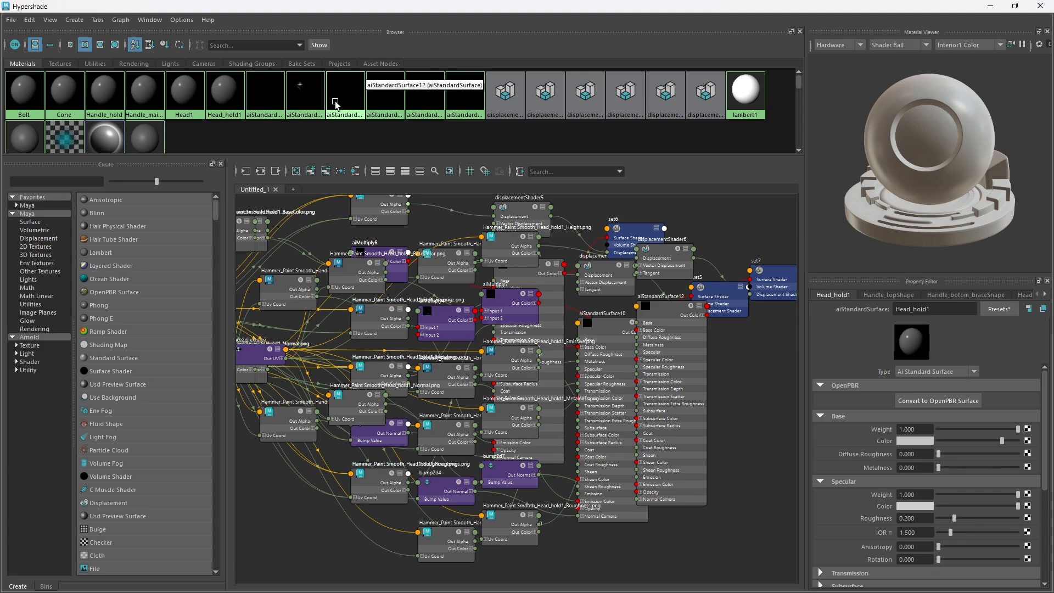
{"action": "right_click_drag", "start_coordinate": [336, 103], "coordinate": [347, 81]}
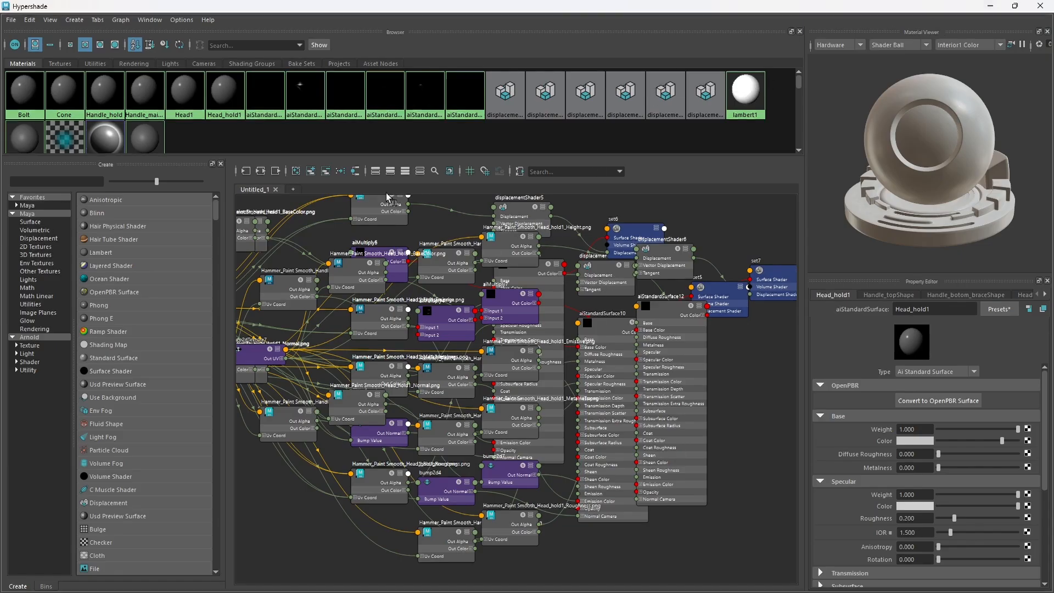
Step: Clear the Hypershade graph, graph the aiStandardSurface7 network and examine how the Bolt texture maps connect to the shader
{"action": "left_click", "coordinate": [300, 173]}
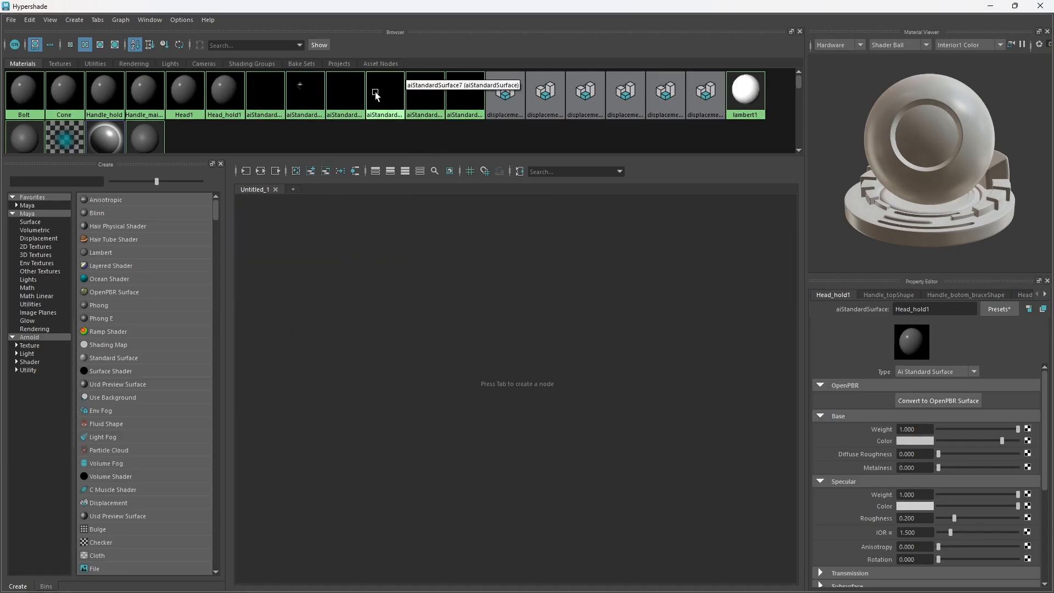
{"action": "right_click_drag", "start_coordinate": [376, 92], "coordinate": [384, 124]}
{"action": "scroll", "coordinate": [585, 425], "scroll_direction": "up", "scroll_amount": 2}
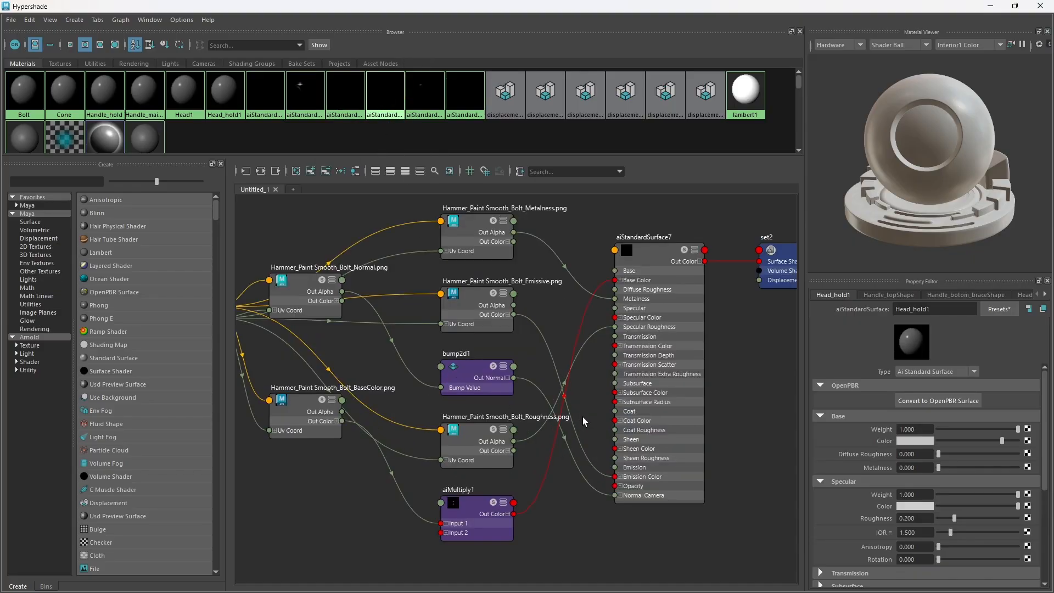
{"action": "scroll", "coordinate": [597, 412], "scroll_direction": "up", "scroll_amount": 2}
{"action": "scroll", "coordinate": [594, 410], "scroll_direction": "down", "scroll_amount": 2}
{"action": "middle_click_drag", "start_coordinate": [536, 487], "coordinate": [563, 470], "text": "alt"}
{"action": "middle_click_drag", "start_coordinate": [534, 426], "coordinate": [482, 435], "text": "alt"}
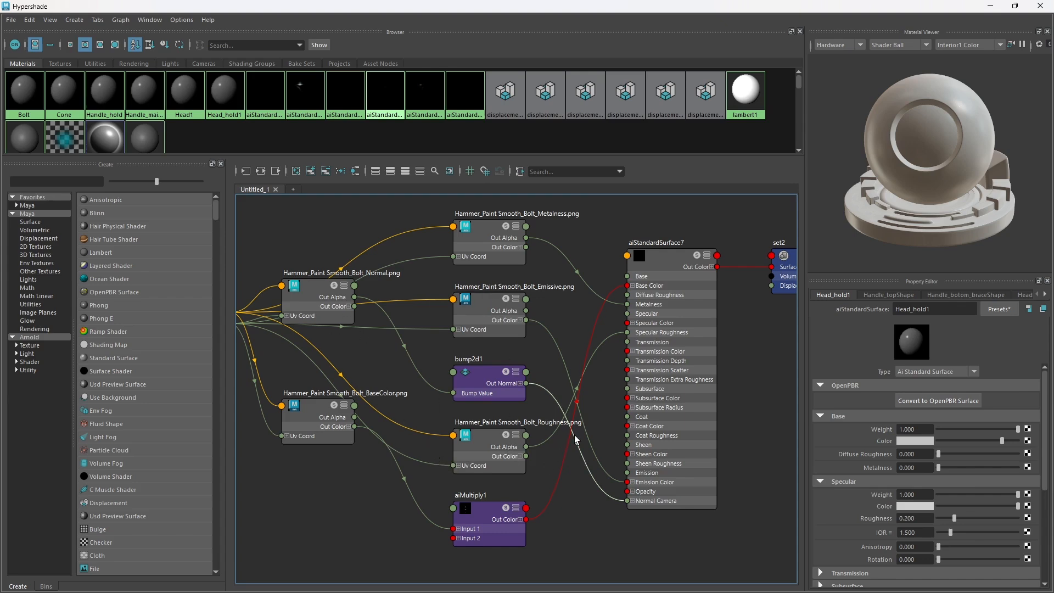
{"action": "middle_click_drag", "start_coordinate": [594, 410], "coordinate": [549, 399], "text": "alt"}
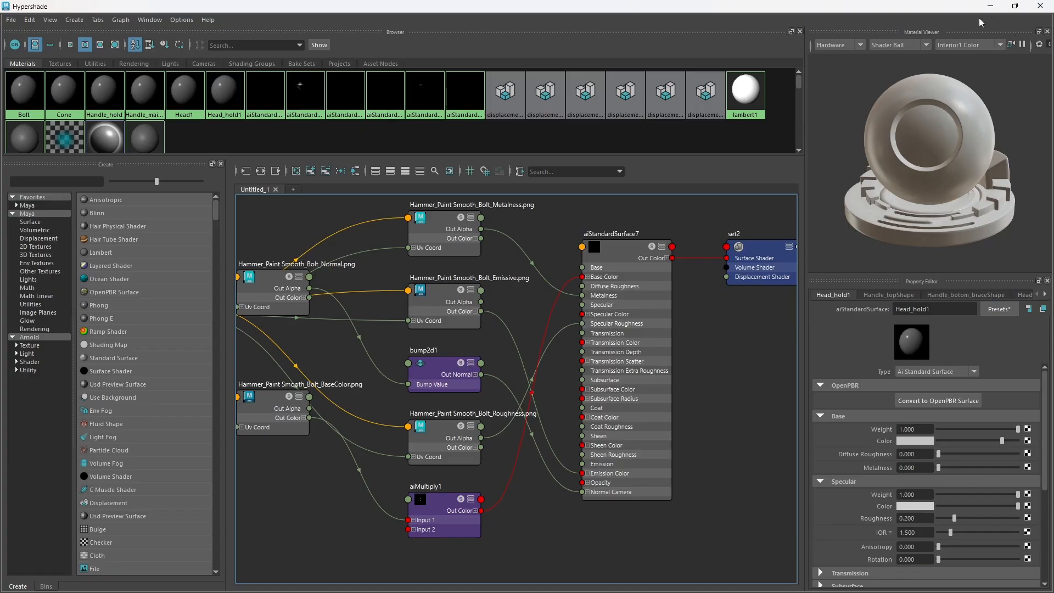
{"action": "left_click", "coordinate": [1035, 6]}
Step: Add an Arnold sky dome light around the hammer
{"action": "left_click_drag", "start_coordinate": [499, 384], "coordinate": [428, 420], "text": "alt"}
{"action": "left_click", "coordinate": [91, 67]}
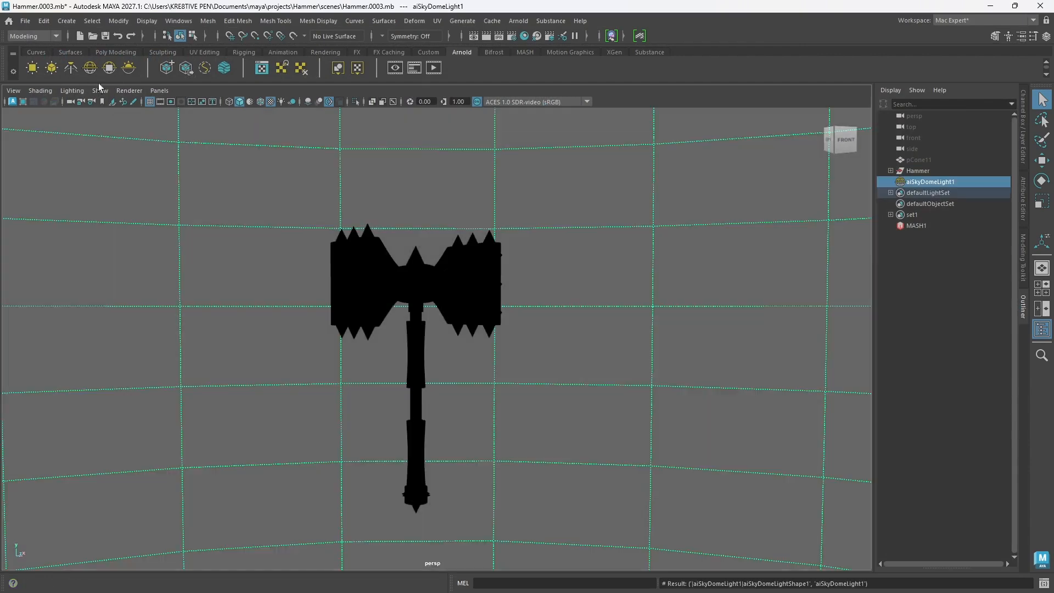
Step: Render the hammer in the Arnold RenderView to check its materials, stop the render, and delete the sky dome light
{"action": "scroll", "coordinate": [449, 298], "scroll_direction": "up", "scroll_amount": 2}
{"action": "middle_click_drag", "start_coordinate": [421, 257], "coordinate": [443, 252], "text": "alt"}
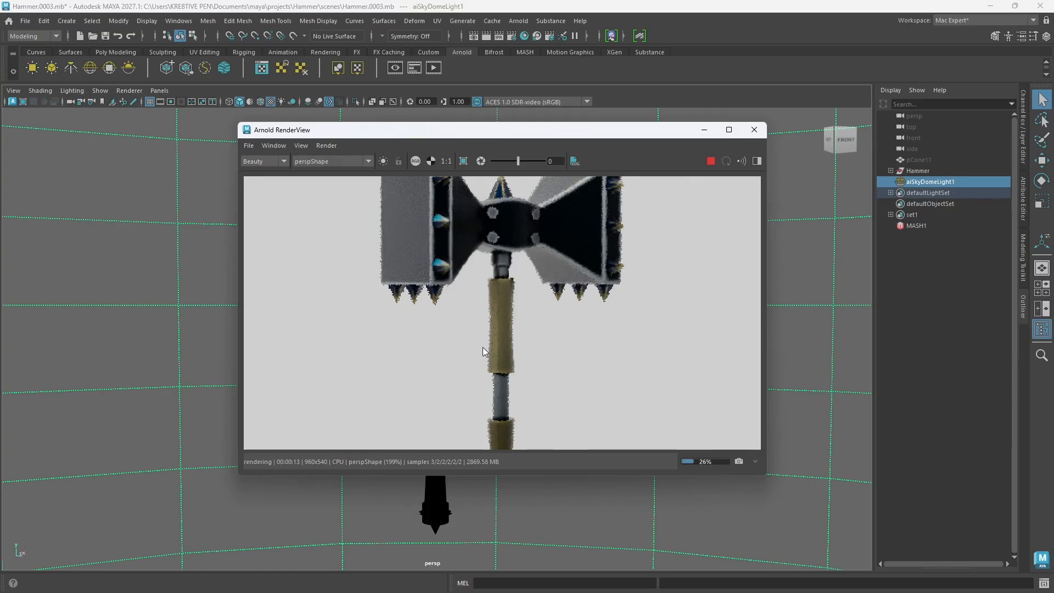
{"action": "scroll", "coordinate": [483, 347], "scroll_direction": "down", "scroll_amount": 2}
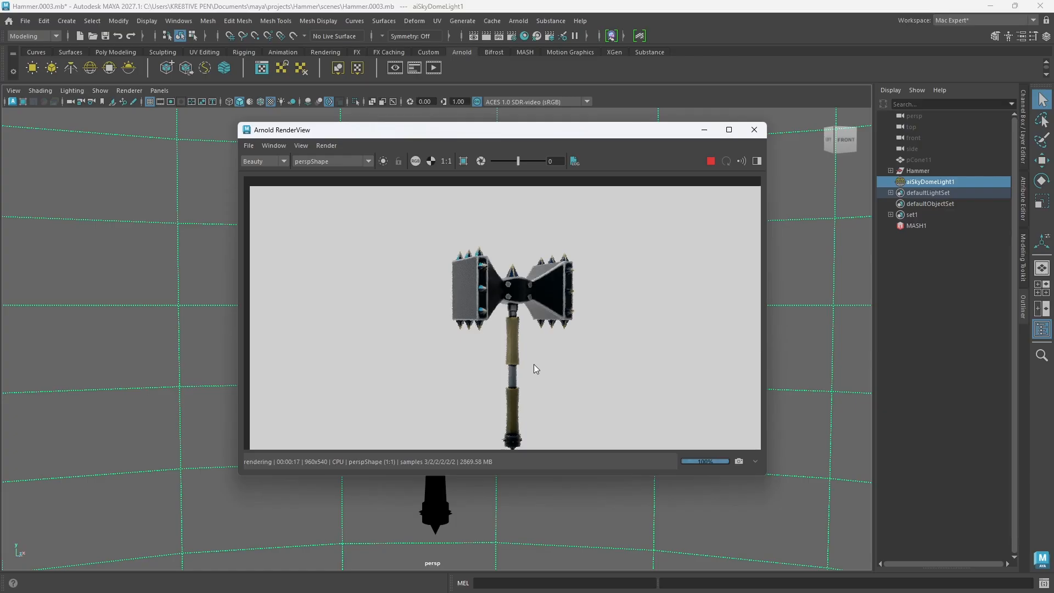
{"action": "middle_click_drag", "start_coordinate": [534, 364], "coordinate": [487, 338]}
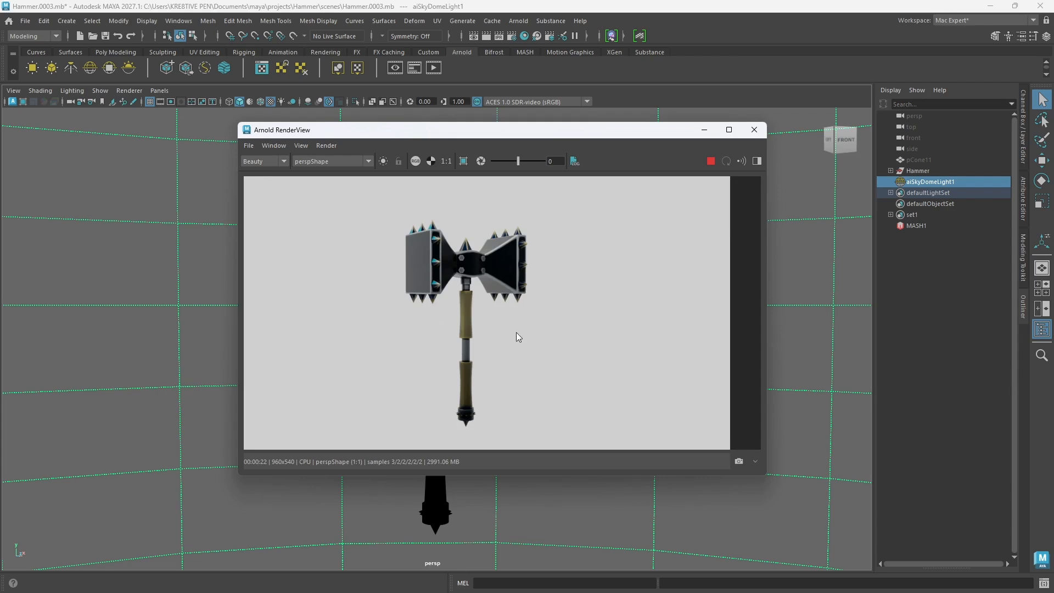
{"action": "left_click", "coordinate": [711, 160]}
{"action": "left_click", "coordinate": [755, 130]}
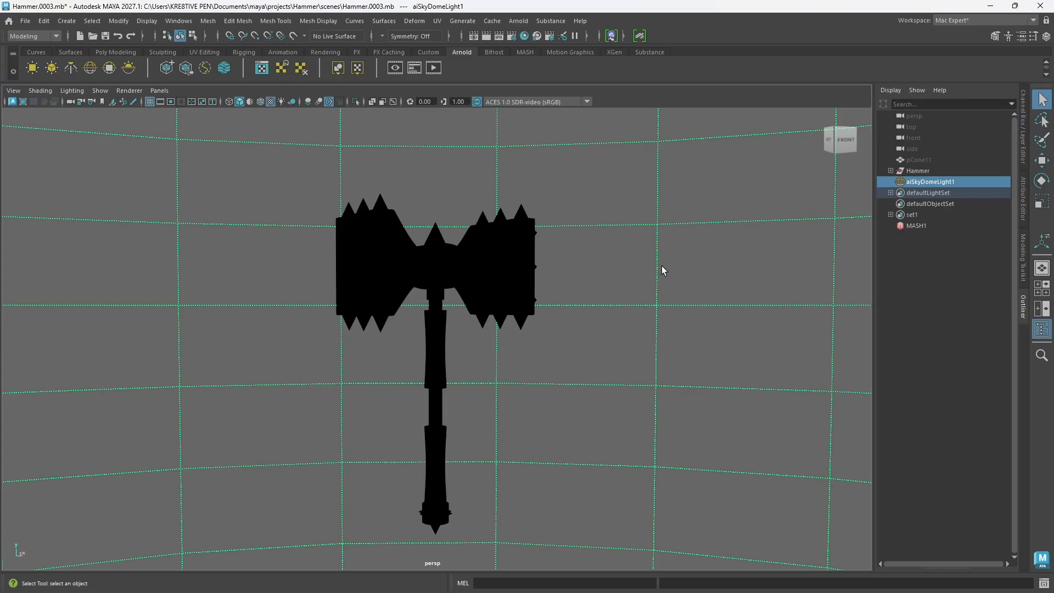
{"action": "key", "text": "Delete"}
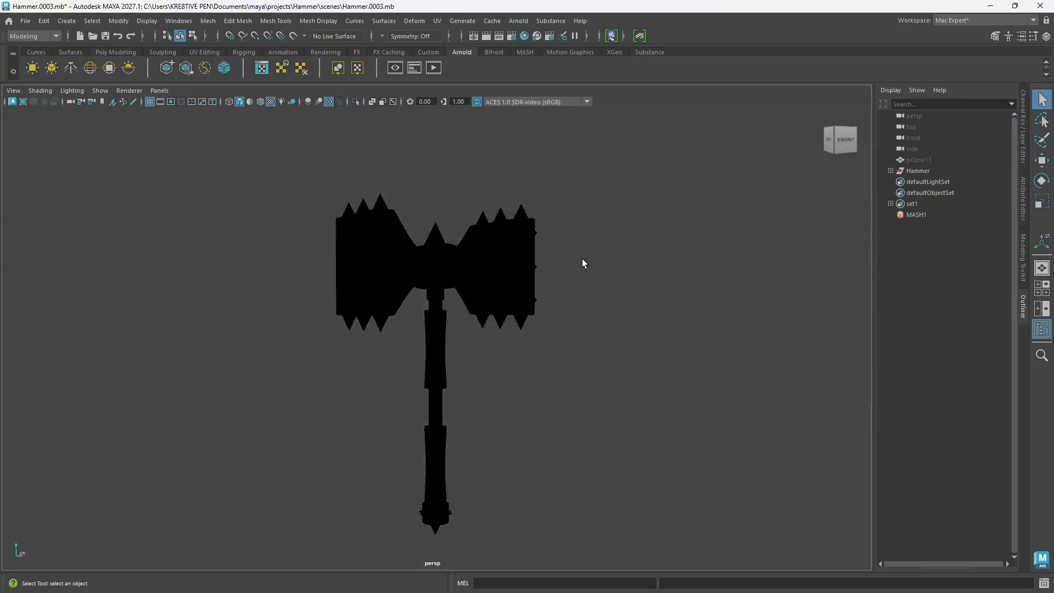
{"action": "right_click_drag", "start_coordinate": [566, 325], "coordinate": [499, 361], "text": "alt"}
{"action": "left_click_drag", "start_coordinate": [499, 361], "coordinate": [478, 351], "text": "alt"}
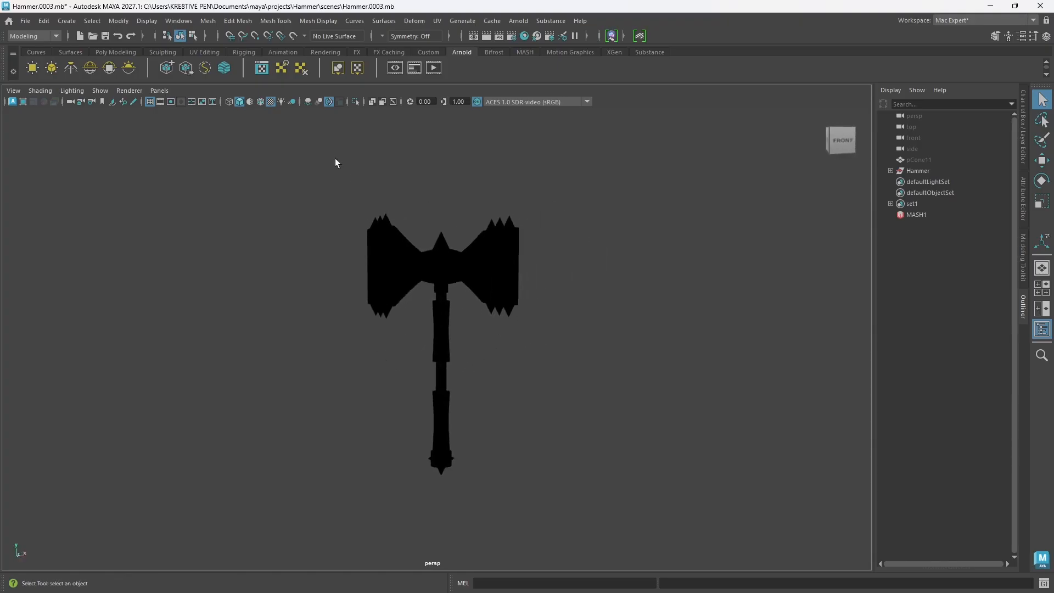
{"action": "left_click_drag", "start_coordinate": [301, 137], "coordinate": [578, 522]}
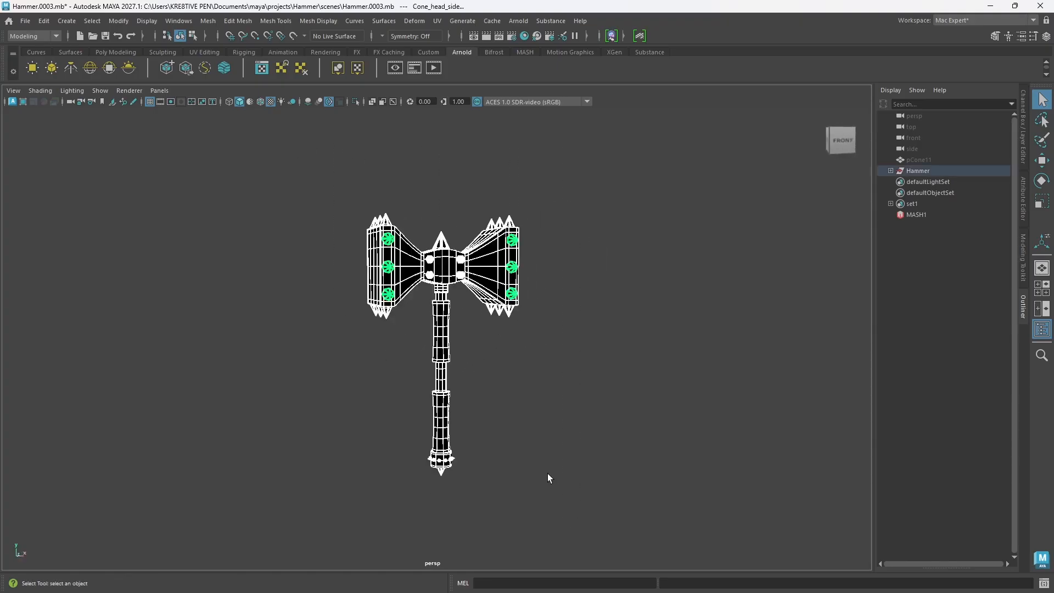
{"action": "key", "text": "e"}
{"action": "mouse_move", "coordinate": [600, 388]}
{"action": "left_mouse_down", "text": "alt"}
{"action": "mouse_move", "coordinate": [602, 419]}
{"action": "mouse_move", "coordinate": [588, 416]}
{"action": "mouse_move", "coordinate": [586, 397]}
{"action": "left_mouse_up", "text": "alt"}
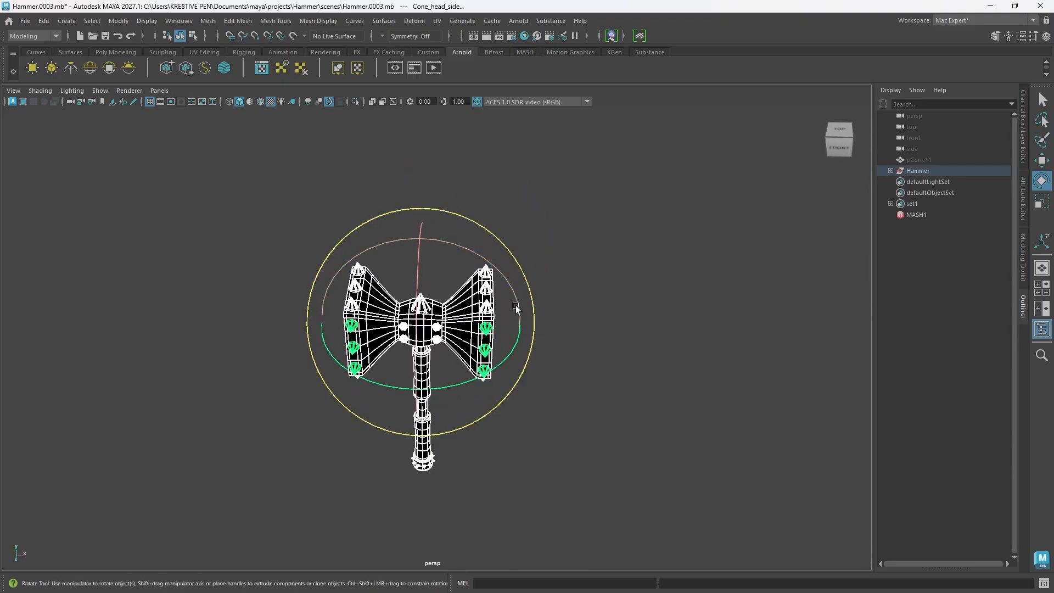
{"action": "left_click_drag", "start_coordinate": [545, 347], "coordinate": [525, 328]}
{"action": "key", "text": "ctrl+z"}
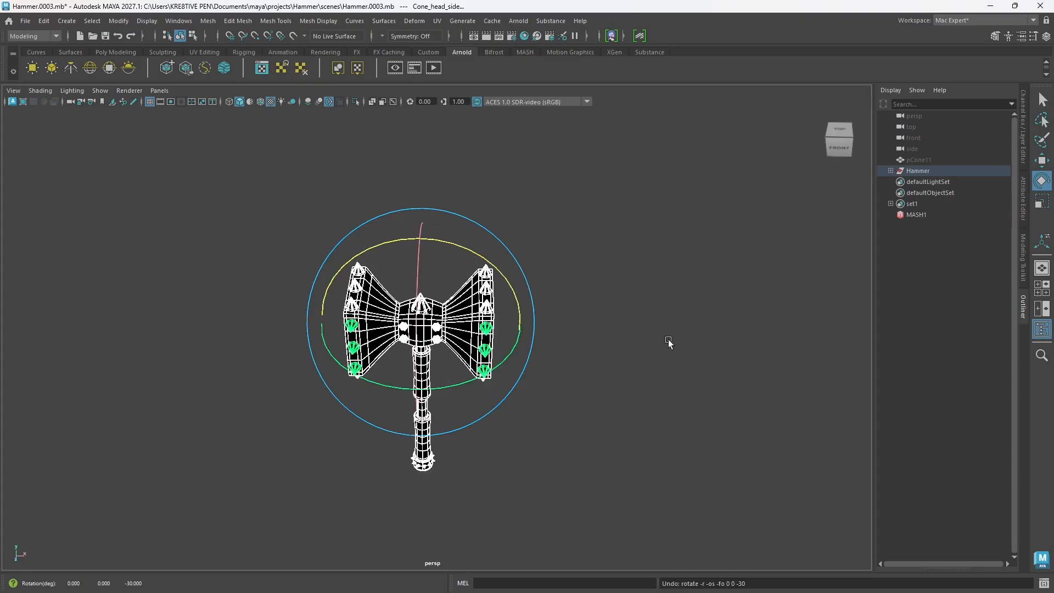
{"action": "left_click", "coordinate": [748, 306]}
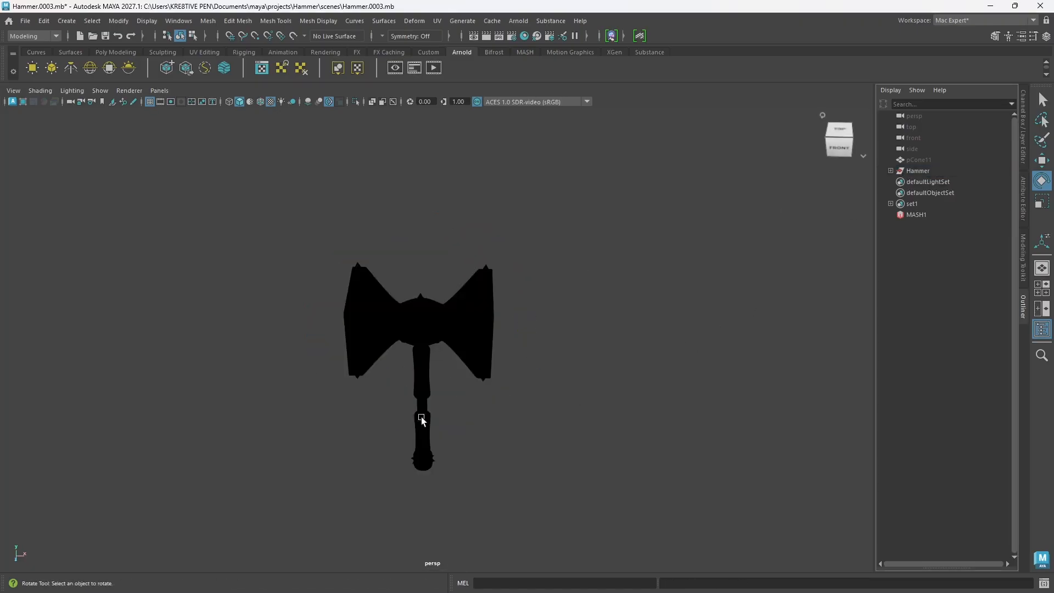
Step: Select the Hammer group and rotate it to -30 degrees on Z and -30 degrees on Y
{"action": "left_click_drag", "start_coordinate": [451, 430], "coordinate": [462, 422], "text": "alt"}
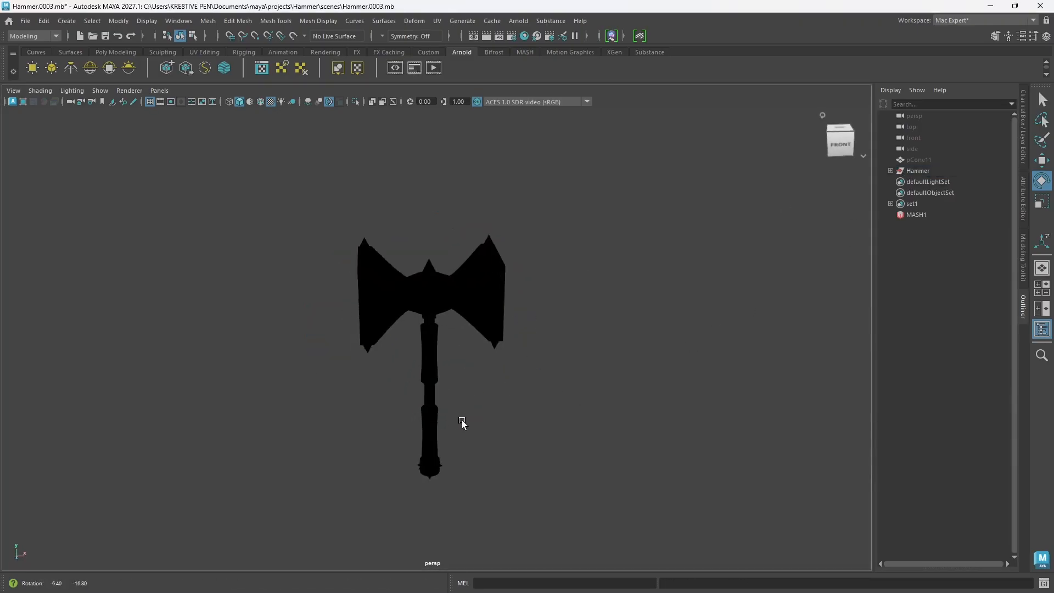
{"action": "left_click", "coordinate": [912, 171]}
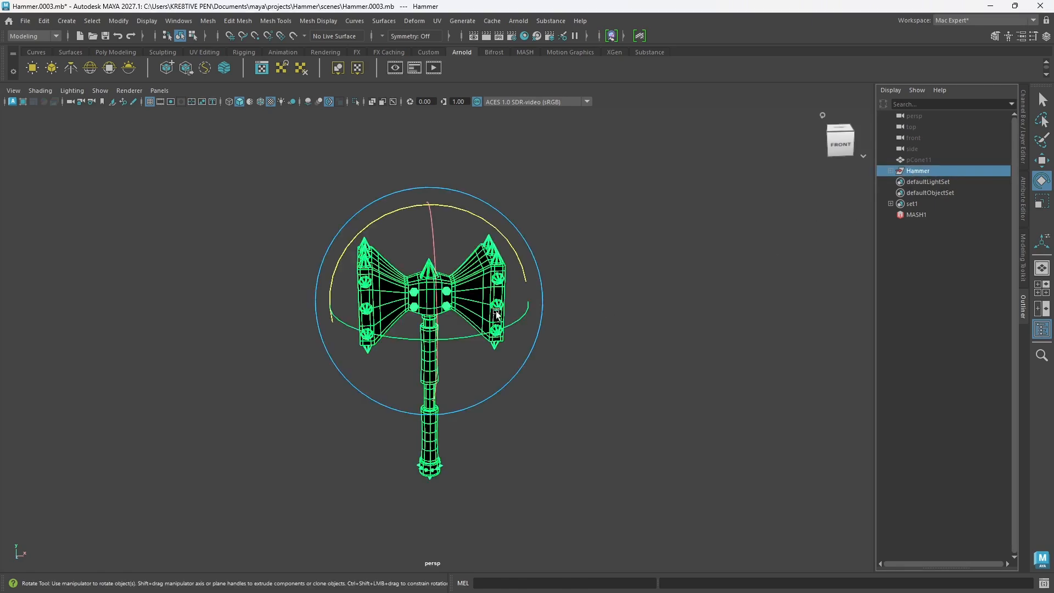
{"action": "left_click_drag", "start_coordinate": [496, 314], "coordinate": [515, 296], "text": "alt"}
{"action": "key", "text": "ctrl+z"}
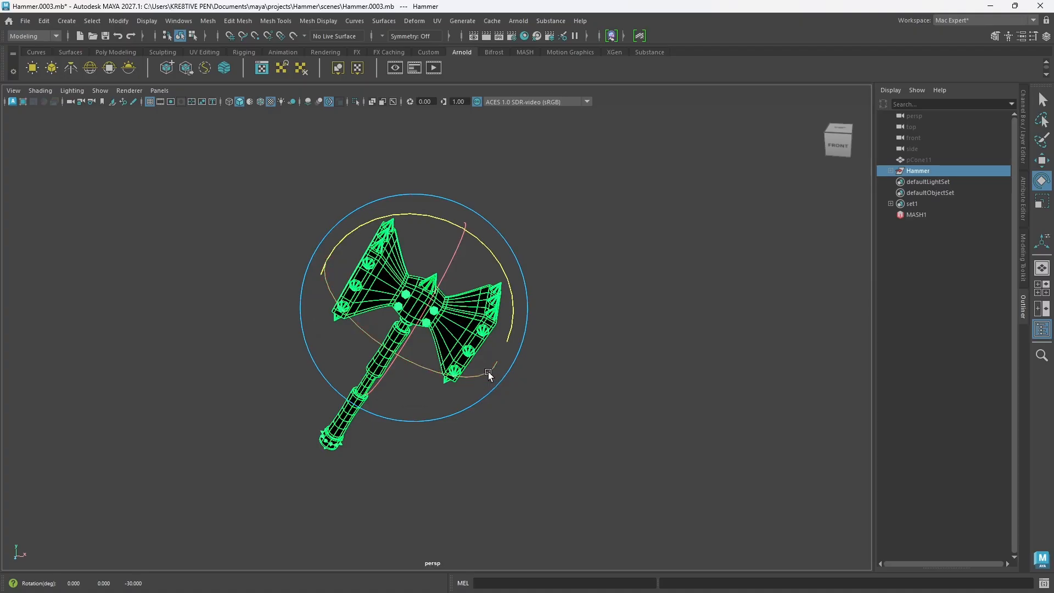
{"action": "left_click_drag", "start_coordinate": [488, 371], "coordinate": [467, 375]}
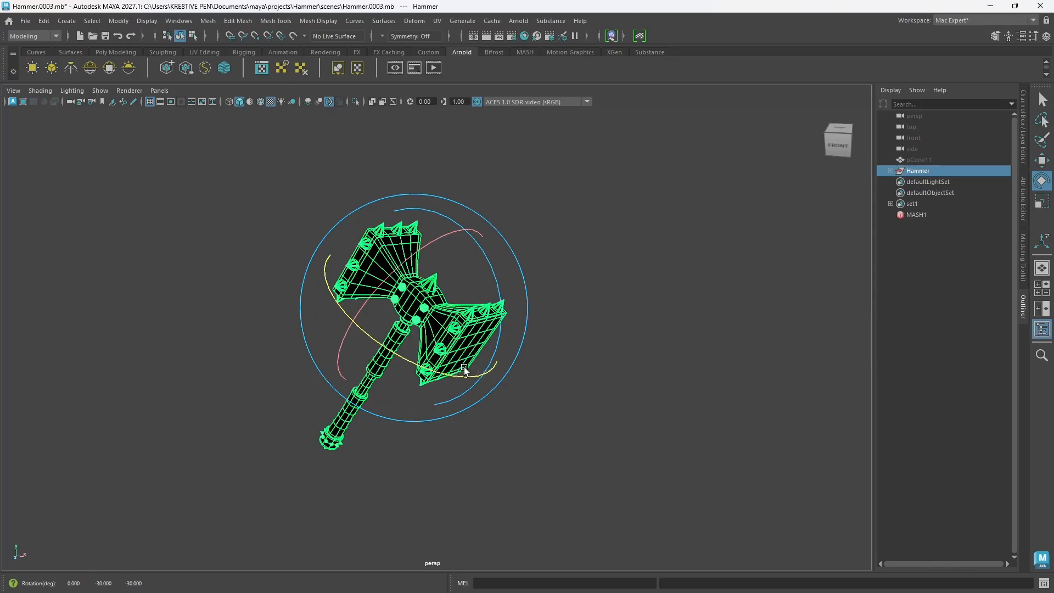
{"action": "left_click_drag", "start_coordinate": [473, 418], "coordinate": [484, 400], "text": "alt"}
{"action": "middle_click_drag", "start_coordinate": [460, 305], "coordinate": [534, 333], "text": "alt"}
{"action": "left_click", "coordinate": [591, 403]}
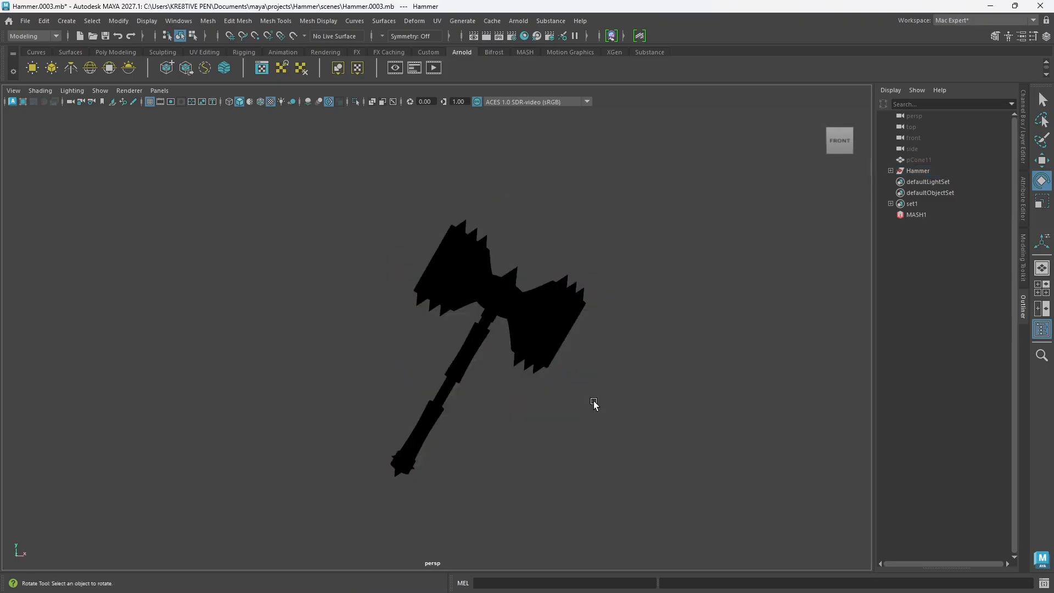
Step: Create a polygon cube and scale it uniformly to about 45 so that it encloses the hammer
{"action": "left_click_drag", "start_coordinate": [532, 440], "coordinate": [529, 435], "text": "alt"}
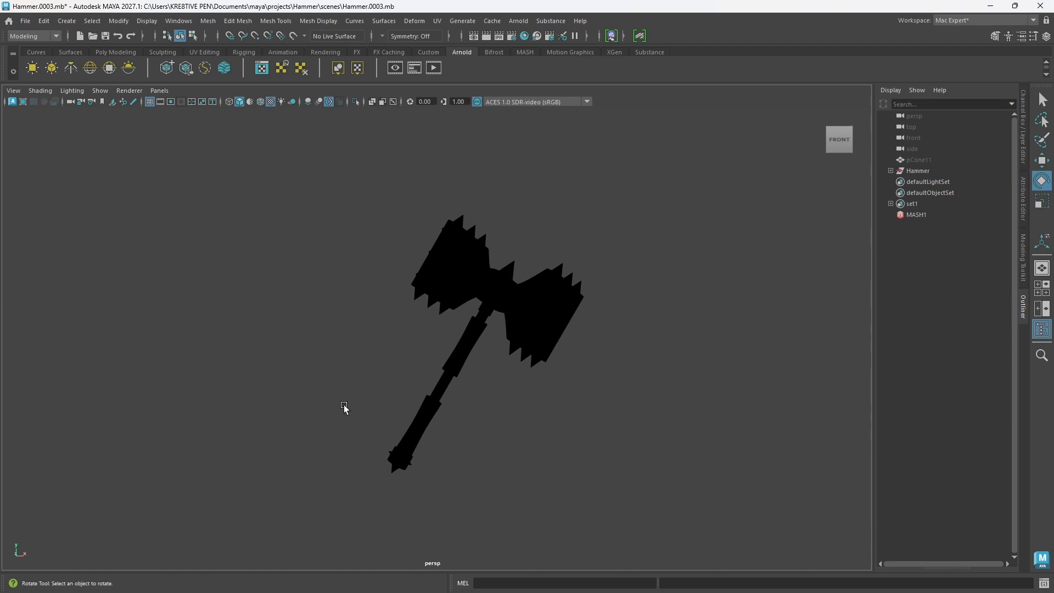
{"action": "left_click_drag", "start_coordinate": [344, 408], "coordinate": [364, 417], "text": "alt"}
{"action": "middle_click_drag", "start_coordinate": [435, 414], "coordinate": [356, 405], "text": "alt"}
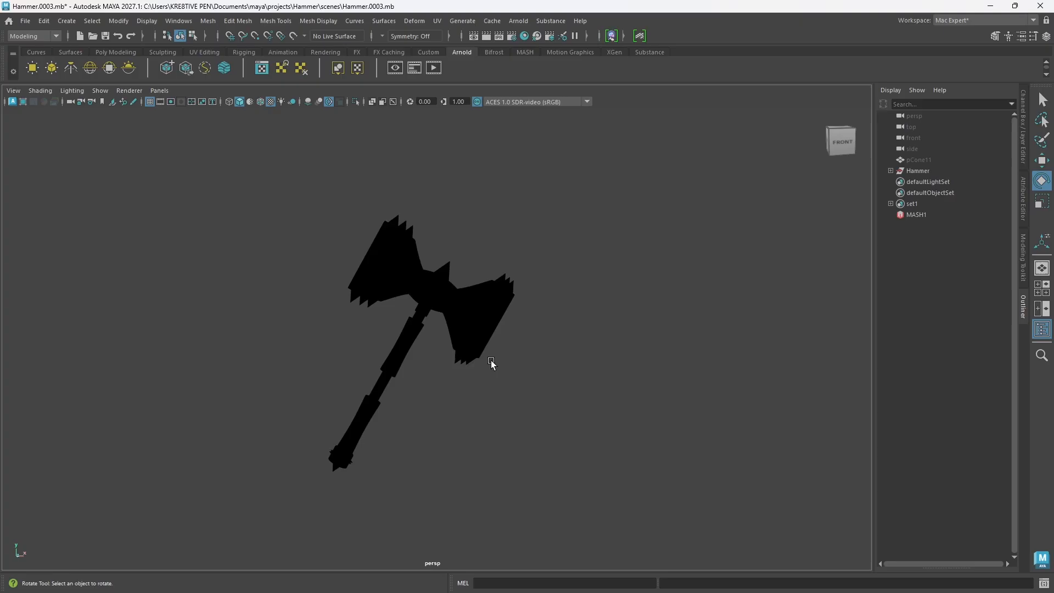
{"action": "left_click", "coordinate": [840, 140]}
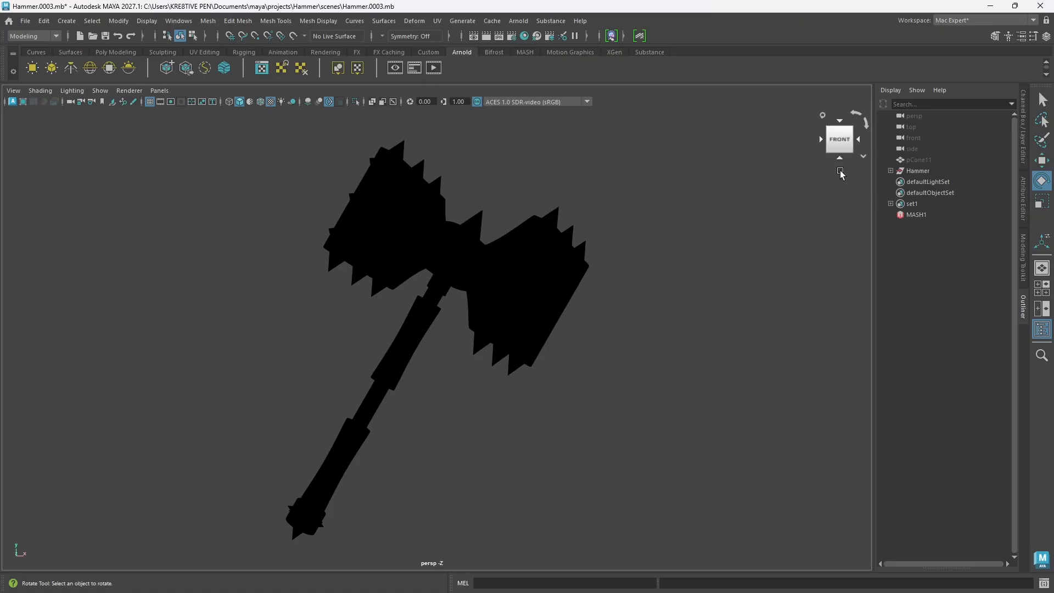
{"action": "scroll", "coordinate": [460, 360], "scroll_direction": "down", "scroll_amount": 4}
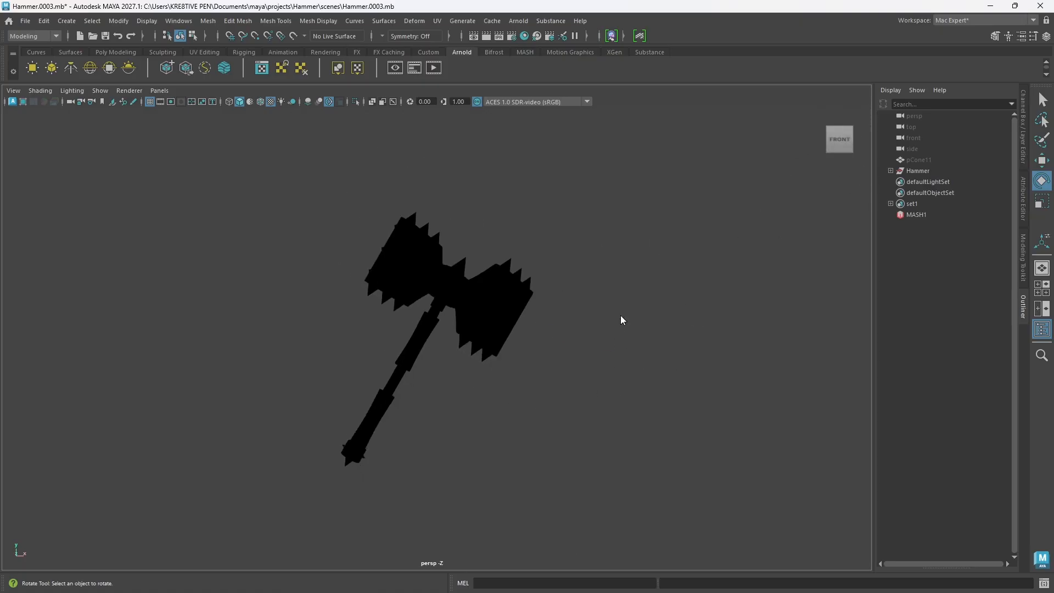
{"action": "right_click", "coordinate": [621, 316], "text": "shift"}
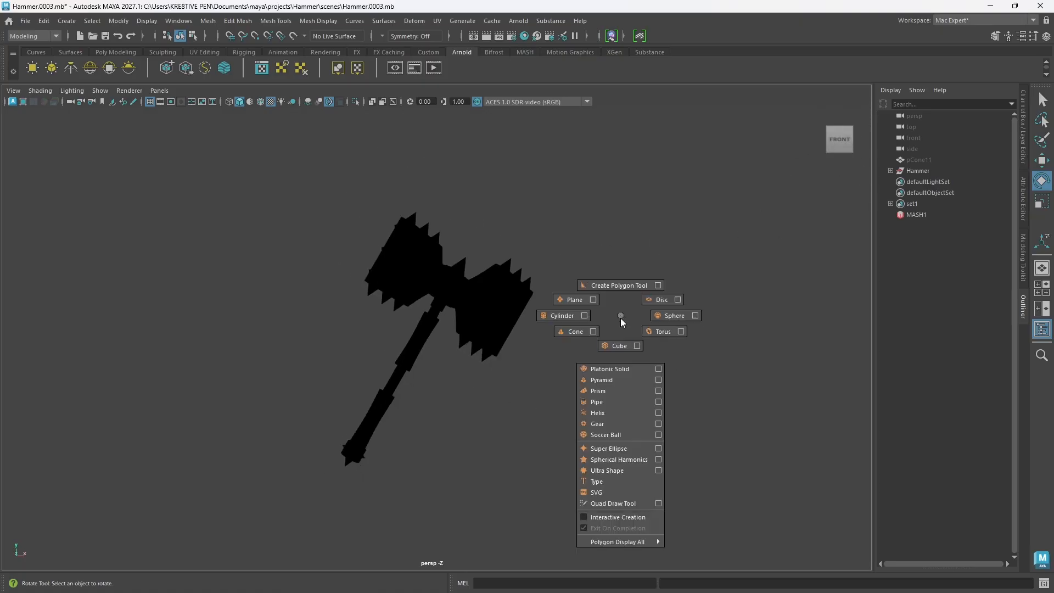
{"action": "left_click", "coordinate": [616, 350]}
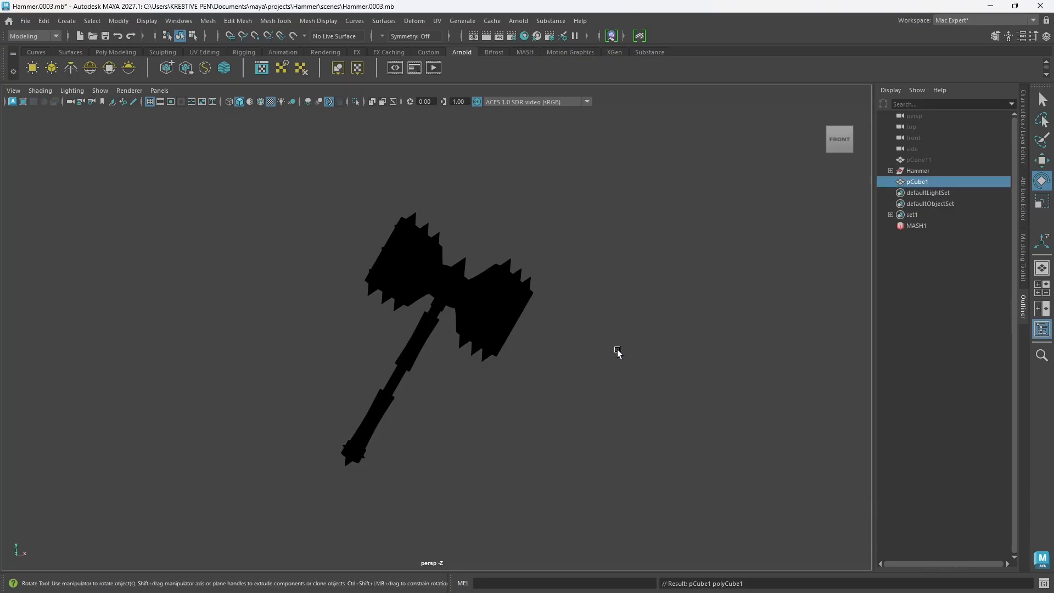
{"action": "key", "text": "r"}
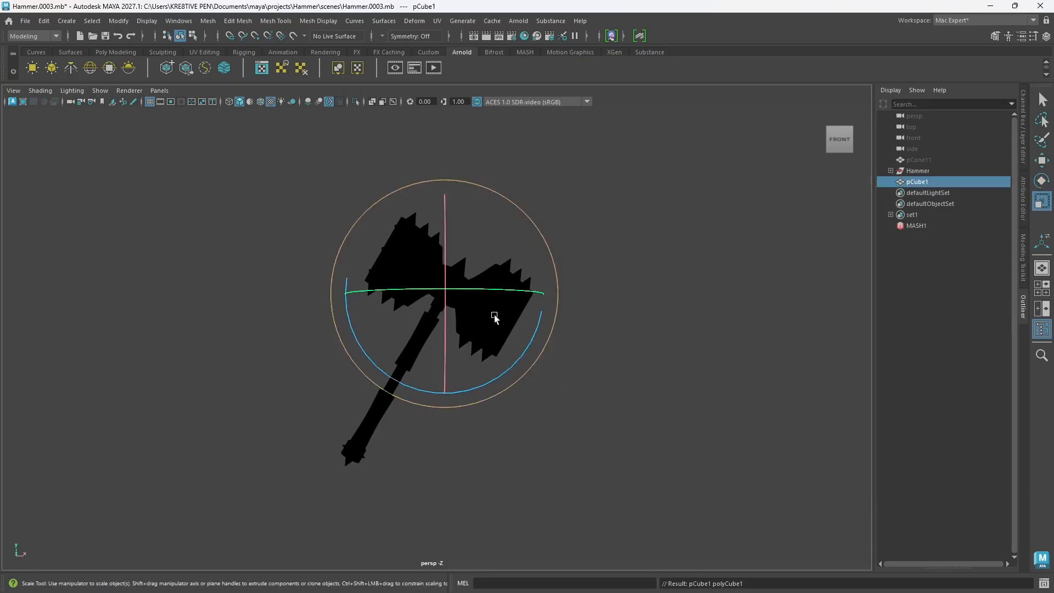
{"action": "left_click_drag", "start_coordinate": [445, 294], "coordinate": [795, 297]}
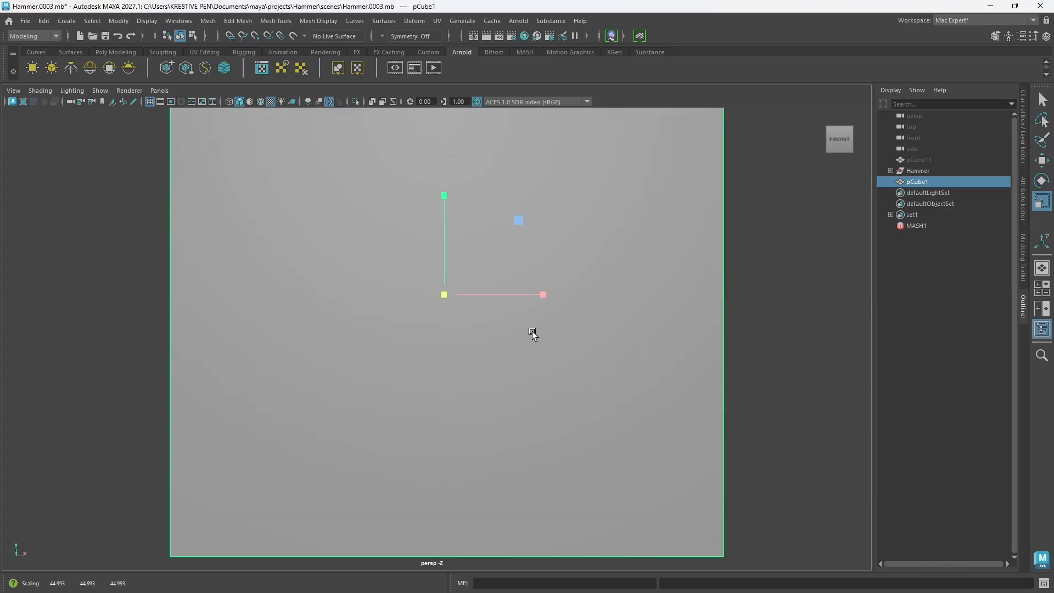
Step: Delete the cube's front, top and both side faces, leaving only the floor and back wall as a backdrop
{"action": "scroll", "coordinate": [530, 335], "scroll_direction": "down", "scroll_amount": 8}
{"action": "left_click_drag", "start_coordinate": [336, 402], "coordinate": [606, 391], "text": "alt"}
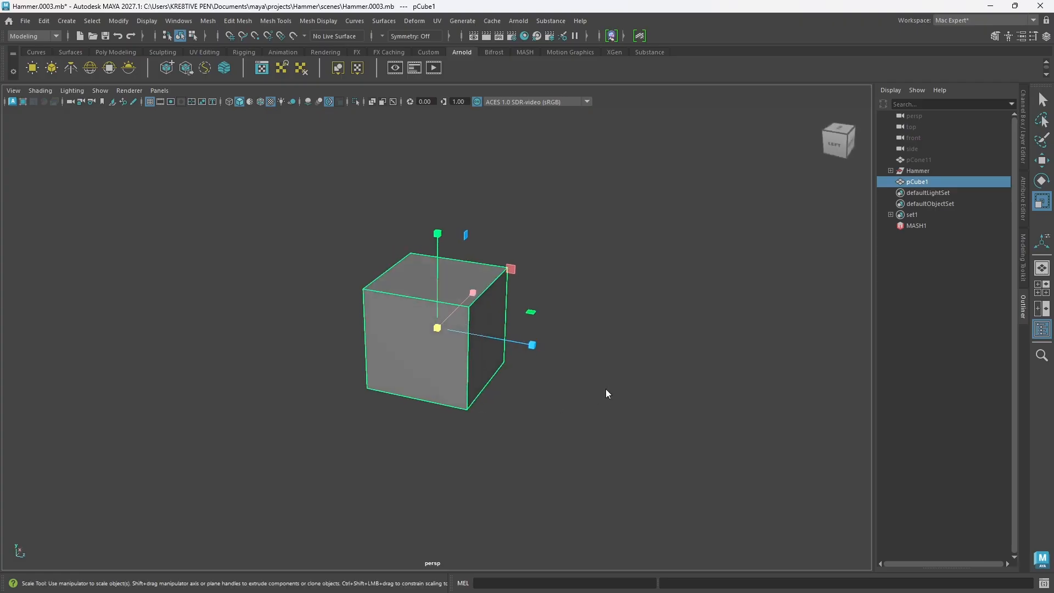
{"action": "right_click", "coordinate": [607, 394]}
{"action": "left_click", "coordinate": [606, 299]}
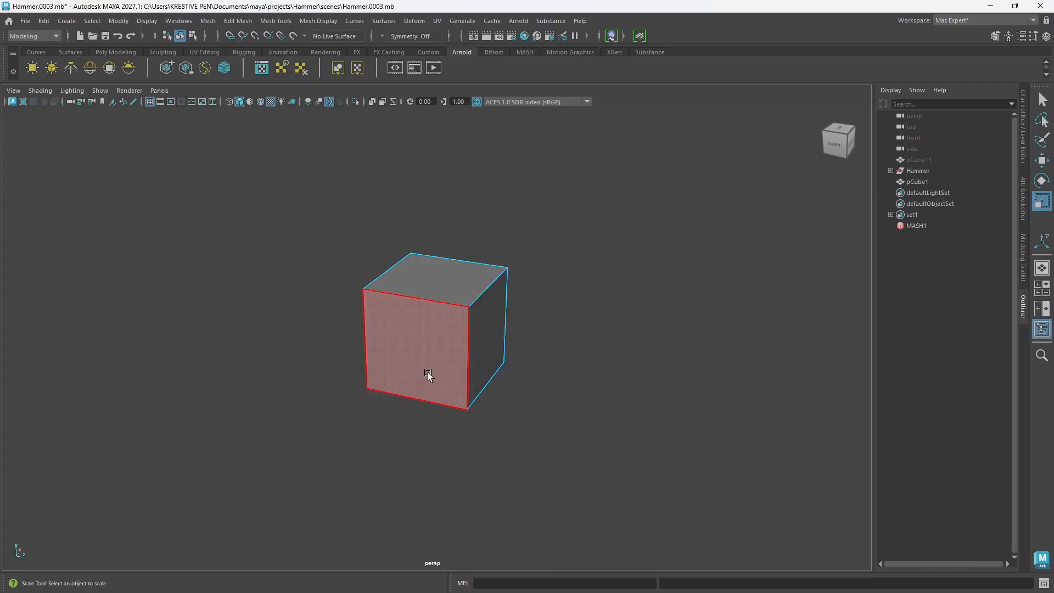
{"action": "left_click", "coordinate": [428, 372]}
{"action": "left_click", "coordinate": [456, 276], "text": "shift"}
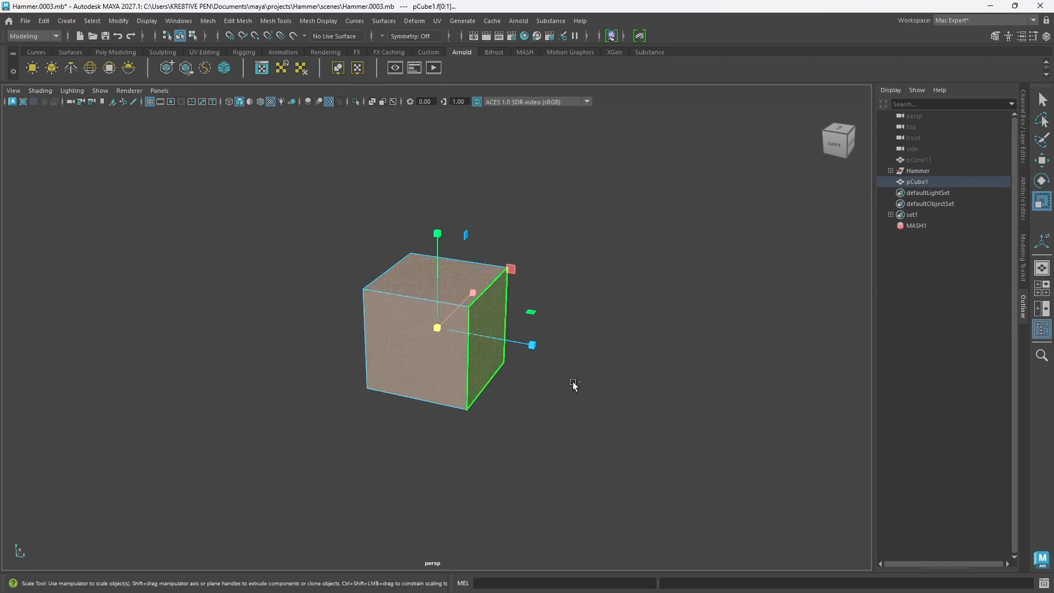
{"action": "left_click_drag", "start_coordinate": [572, 384], "coordinate": [473, 375], "text": "alt"}
{"action": "left_click", "coordinate": [476, 377], "text": "shift"}
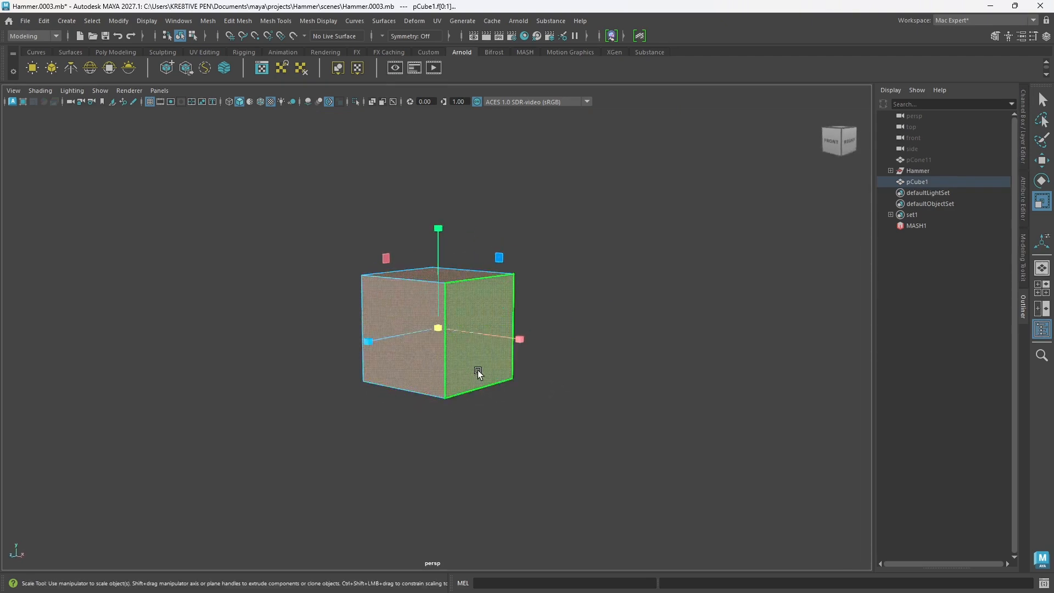
{"action": "key", "text": "Delete"}
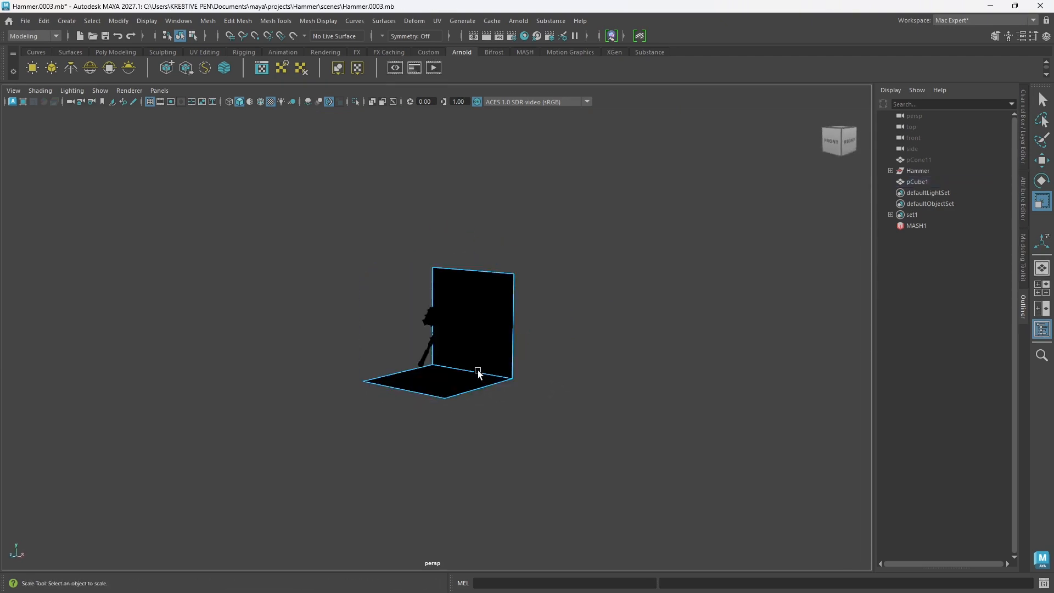
Step: Reverse the normals of the backdrop mesh made from the floor and back wall
{"action": "left_click_drag", "start_coordinate": [454, 376], "coordinate": [542, 377], "text": "alt"}
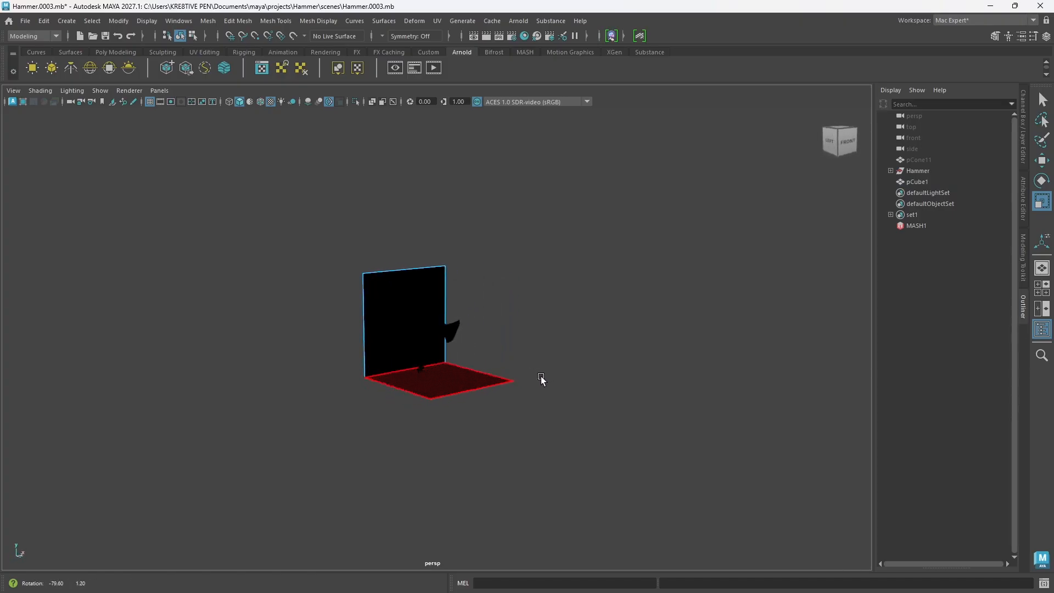
{"action": "right_click_drag", "start_coordinate": [469, 380], "coordinate": [524, 252]}
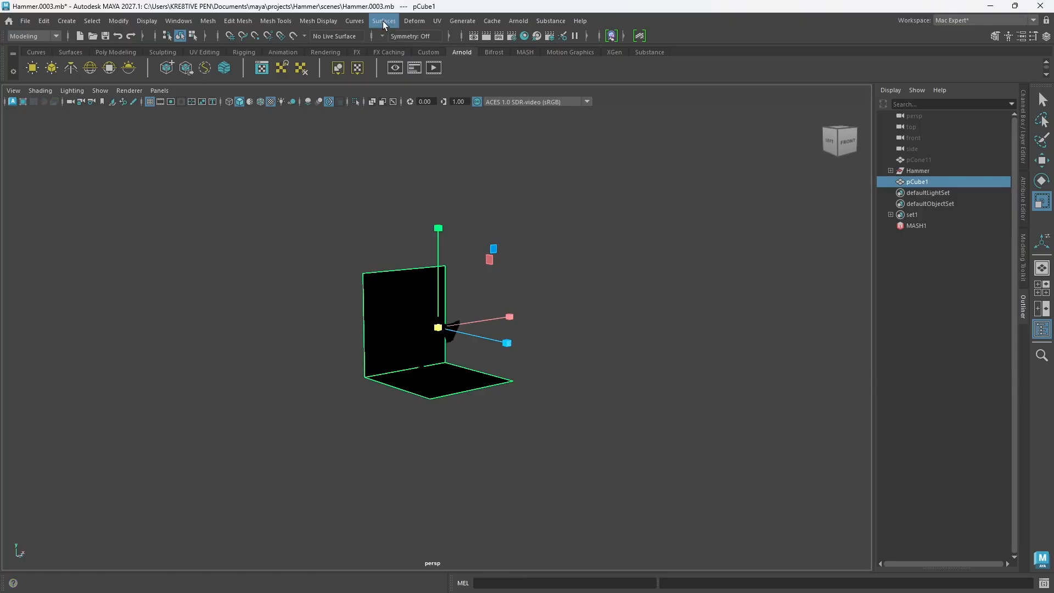
{"action": "left_click", "coordinate": [319, 21]}
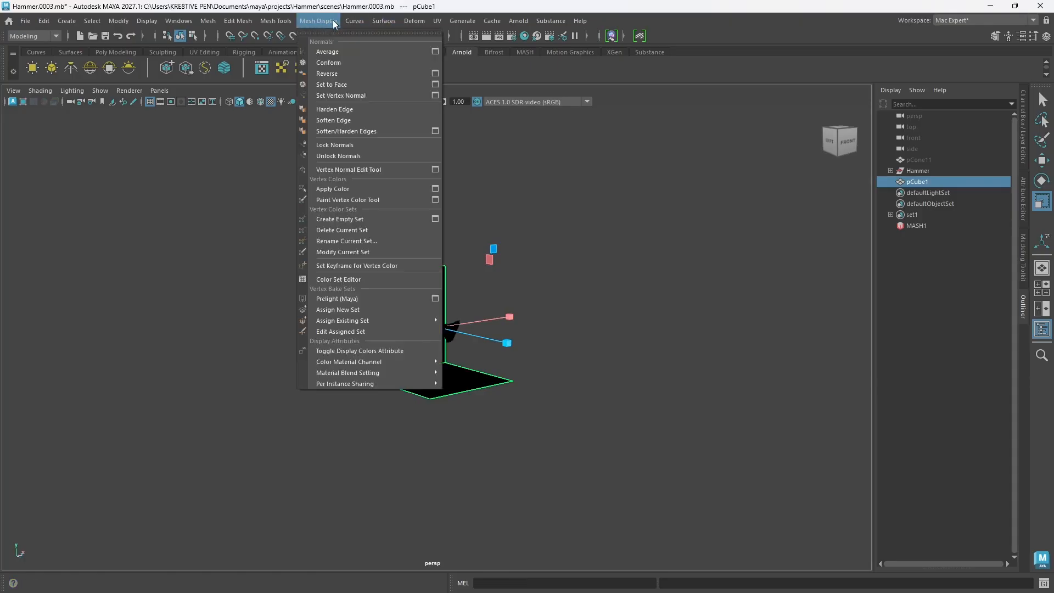
{"action": "left_click", "coordinate": [334, 72]}
{"action": "scroll", "coordinate": [441, 330], "scroll_direction": "up", "scroll_amount": 4}
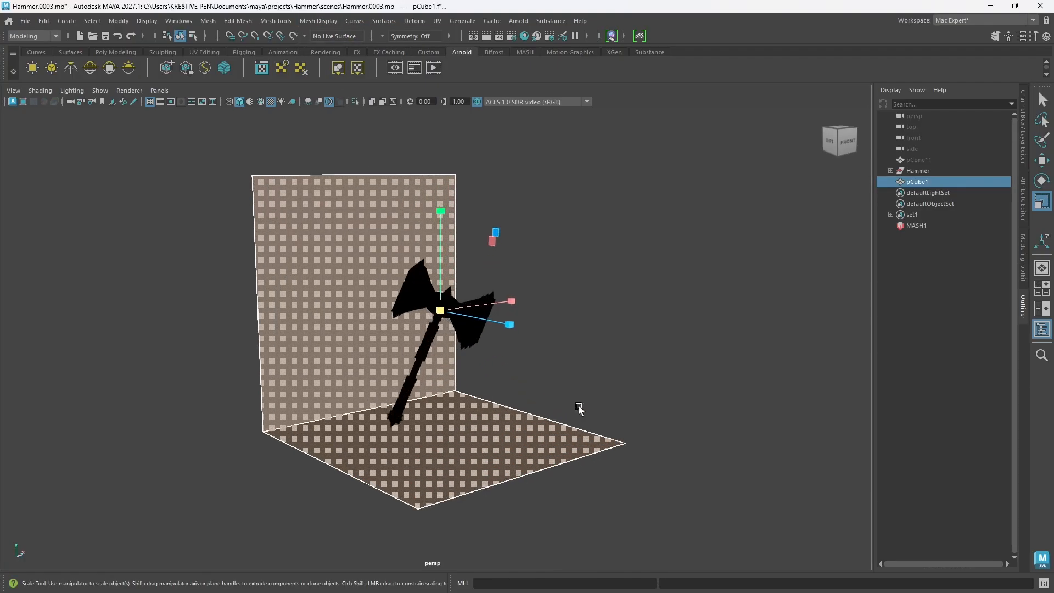
{"action": "left_click", "coordinate": [580, 378]}
Step: Move the backdrop backward along Z behind the hammer and scale it wider along X
{"action": "left_click_drag", "start_coordinate": [540, 403], "coordinate": [489, 452], "text": "alt"}
{"action": "left_click", "coordinate": [490, 451]}
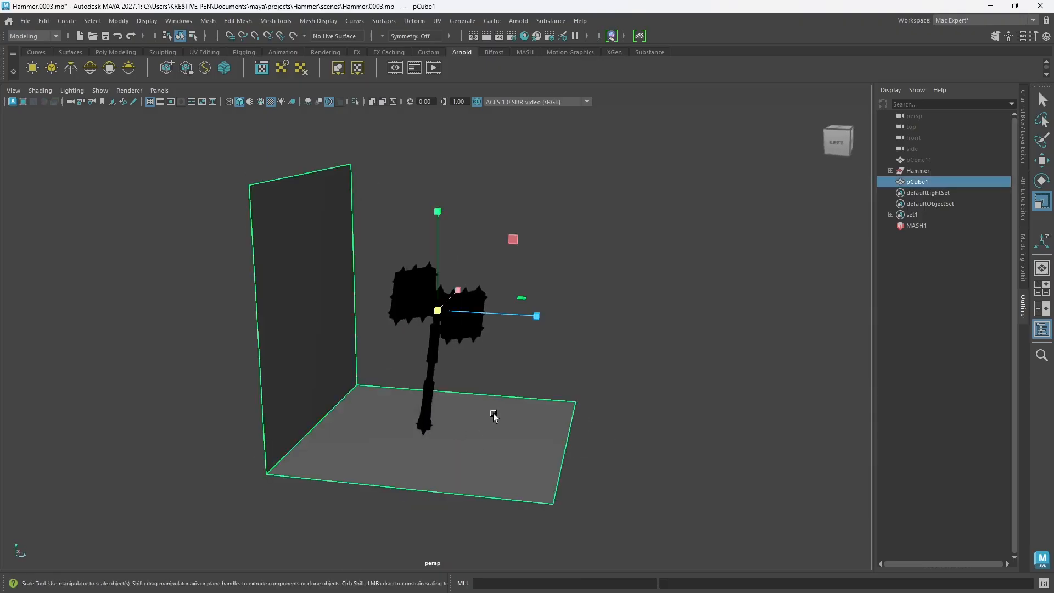
{"action": "key", "text": "w"}
{"action": "left_click_drag", "start_coordinate": [538, 317], "coordinate": [494, 313]}
{"action": "left_click_drag", "start_coordinate": [487, 443], "coordinate": [444, 423], "text": "alt"}
{"action": "key", "text": "r"}
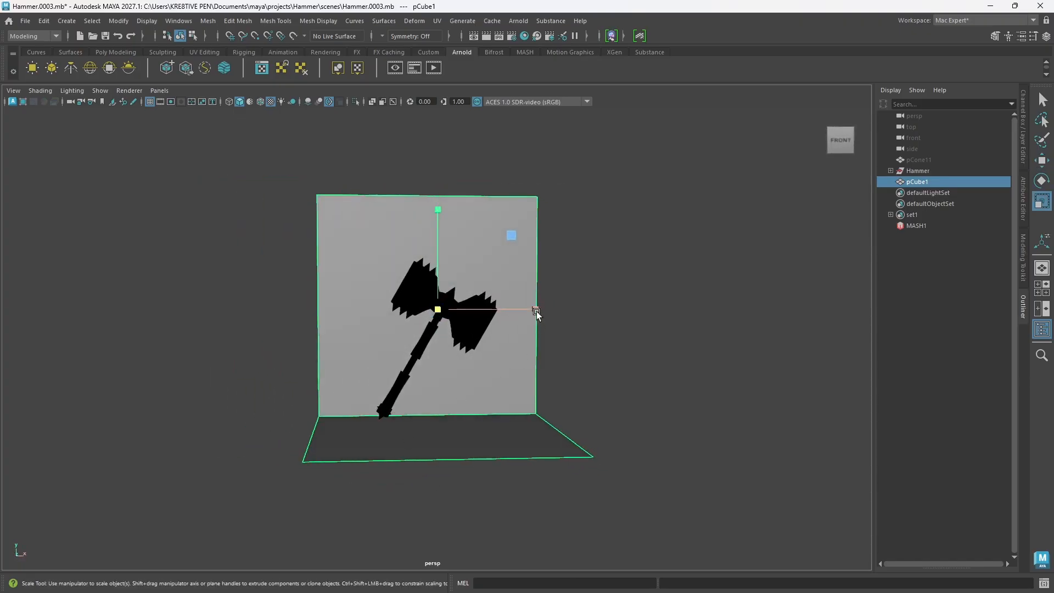
{"action": "left_click_drag", "start_coordinate": [536, 312], "coordinate": [609, 308]}
{"action": "left_click_drag", "start_coordinate": [341, 419], "coordinate": [482, 433], "text": "alt"}
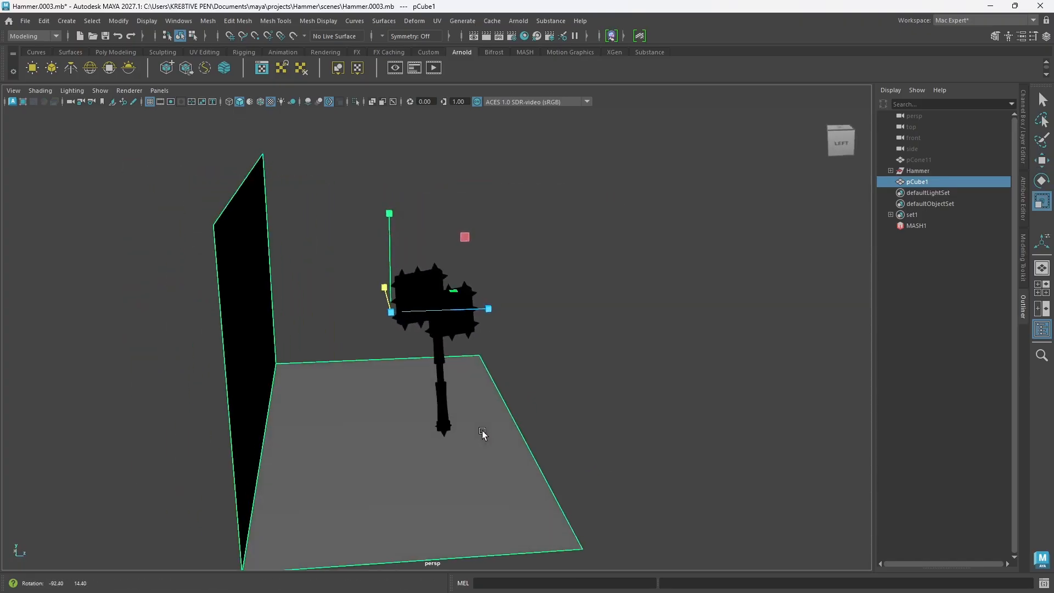
Step: Raise the top edge of the backdrop's back wall to a height of about 86 cm
{"action": "left_click_drag", "start_coordinate": [489, 308], "coordinate": [421, 406]}
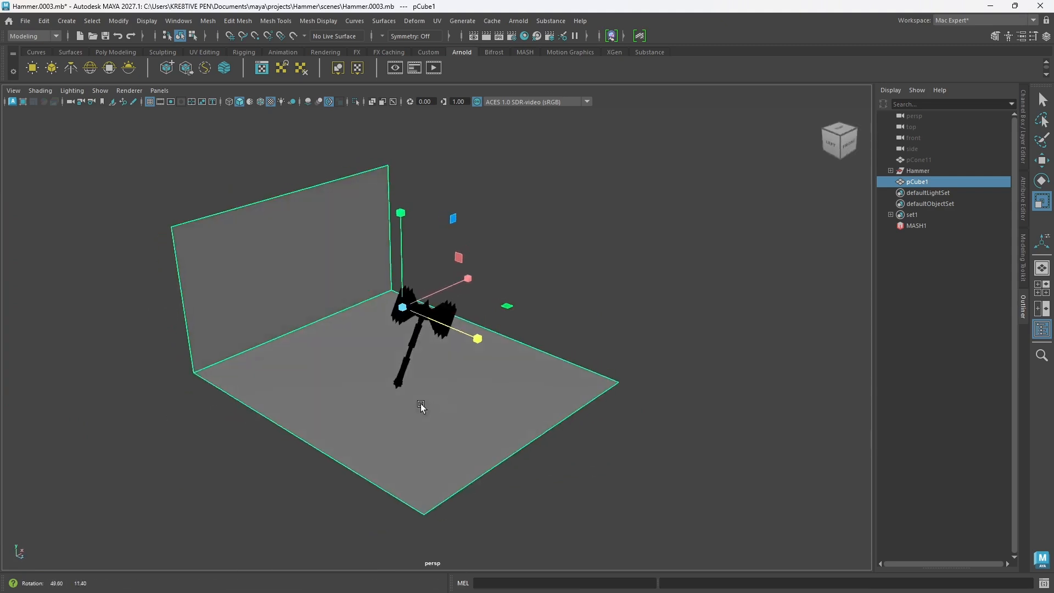
{"action": "middle_click_drag", "start_coordinate": [421, 406], "coordinate": [509, 439], "text": "alt"}
{"action": "right_click_drag", "start_coordinate": [376, 248], "coordinate": [373, 214]}
{"action": "left_click", "coordinate": [371, 205]}
{"action": "key", "text": "w"}
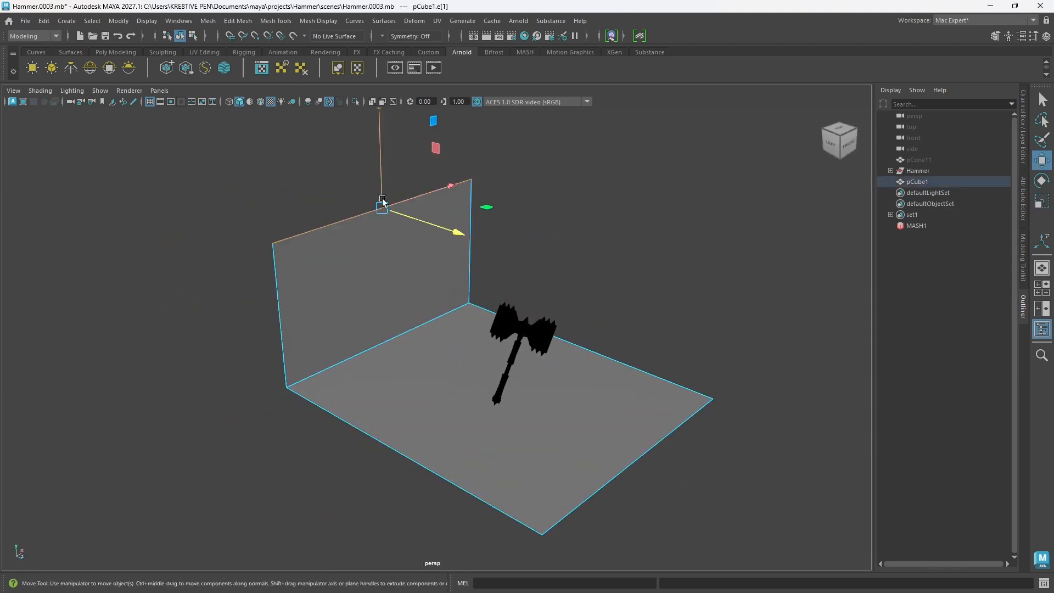
{"action": "scroll", "coordinate": [407, 234], "scroll_direction": "down", "scroll_amount": 5}
{"action": "left_click_drag", "start_coordinate": [405, 233], "coordinate": [397, 113]}
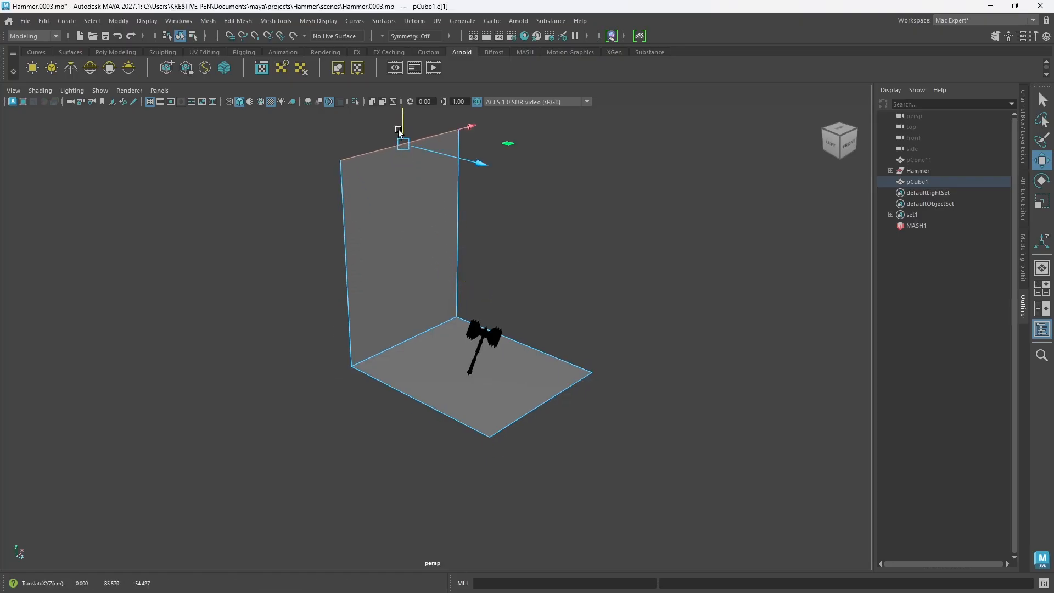
Step: Bevel the edge where the backdrop's floor meets its wall with 4 segments and a fraction of 0.295, and return to object mode
{"action": "scroll", "coordinate": [405, 358], "scroll_direction": "up", "scroll_amount": 5}
{"action": "left_click", "coordinate": [394, 331]}
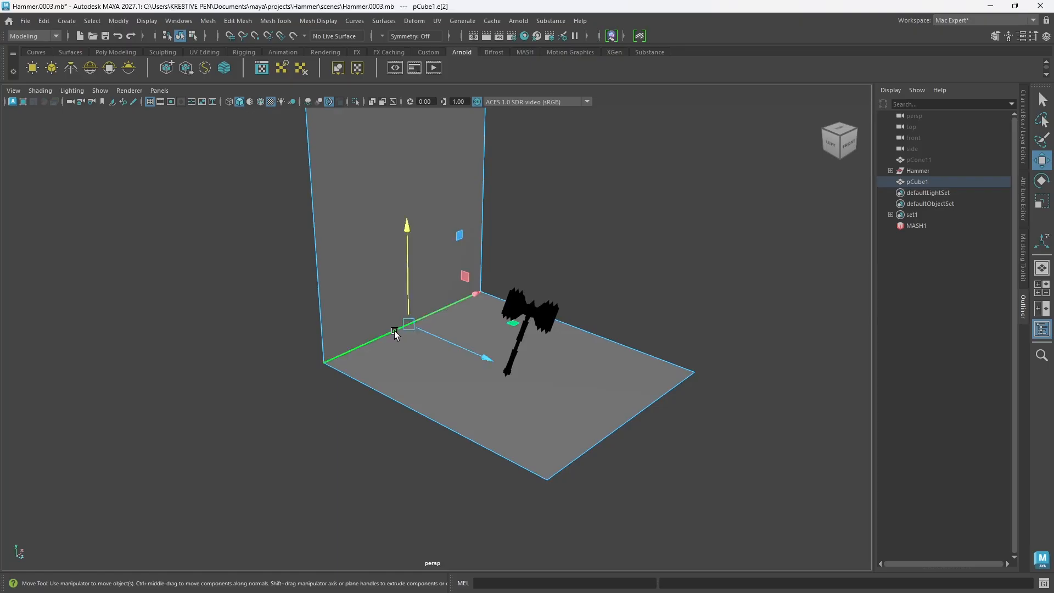
{"action": "key", "text": "ctrl+b"}
{"action": "left_click_drag", "start_coordinate": [400, 330], "coordinate": [553, 394], "text": "alt"}
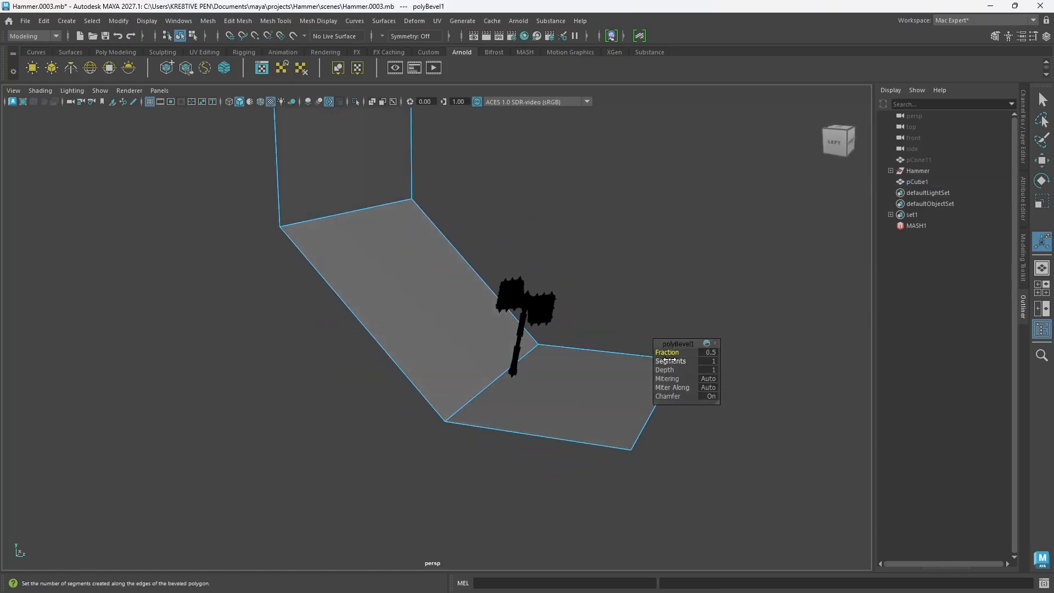
{"action": "left_click_drag", "start_coordinate": [680, 361], "coordinate": [486, 375]}
{"action": "scroll", "coordinate": [578, 400], "scroll_direction": "up", "scroll_amount": 4}
{"action": "middle_click_drag", "start_coordinate": [541, 394], "coordinate": [369, 336], "text": "alt"}
{"action": "left_click_drag", "start_coordinate": [419, 369], "coordinate": [432, 386], "text": "alt"}
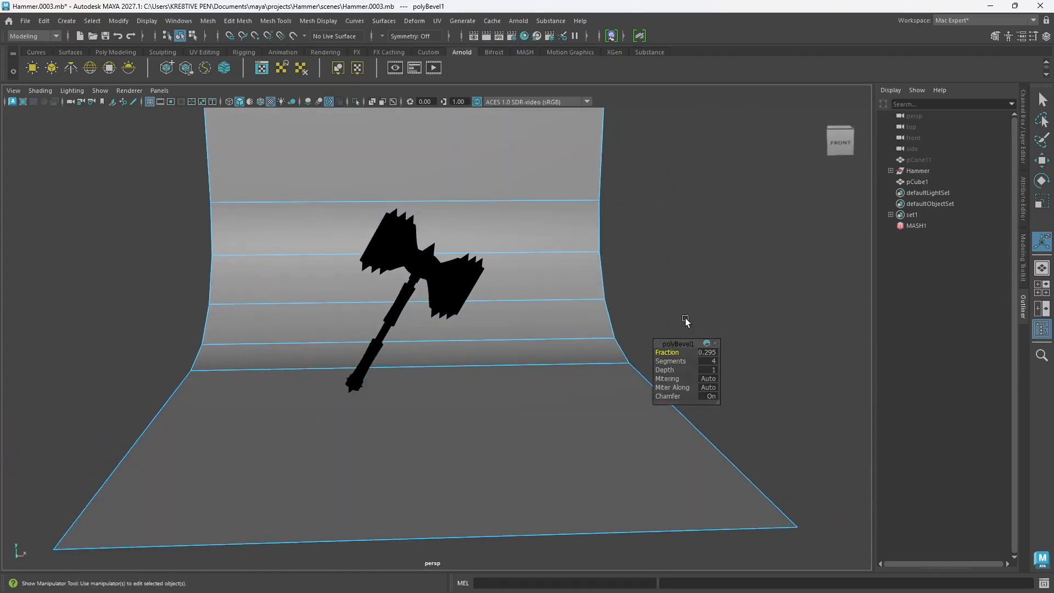
{"action": "left_click", "coordinate": [695, 292]}
{"action": "left_click_drag", "start_coordinate": [583, 403], "coordinate": [573, 398], "text": "alt"}
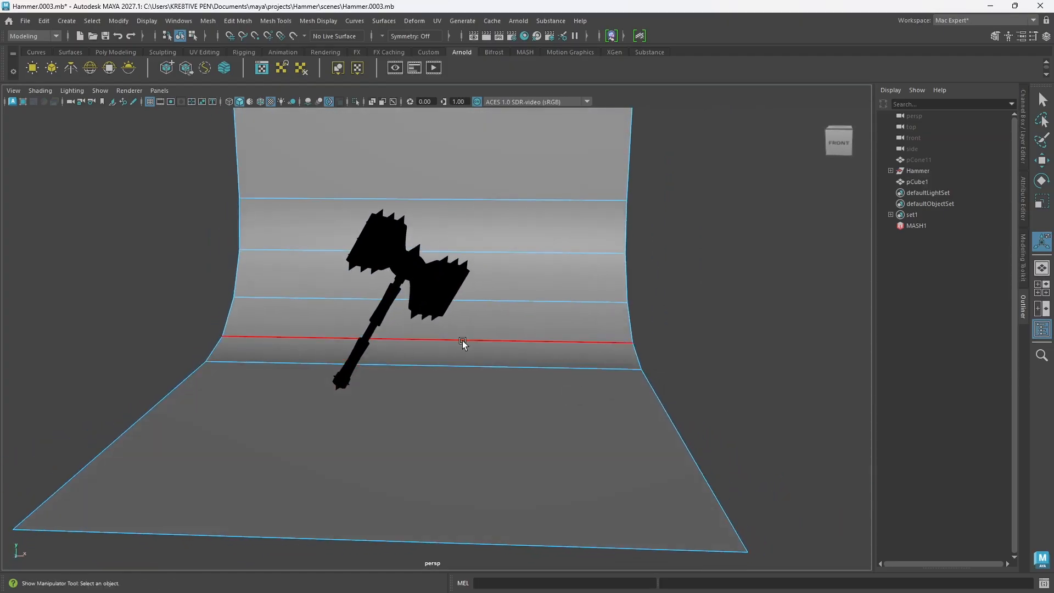
{"action": "right_click_drag", "start_coordinate": [762, 248], "coordinate": [816, 228]}
{"action": "left_click_drag", "start_coordinate": [411, 325], "coordinate": [469, 344], "text": "alt"}
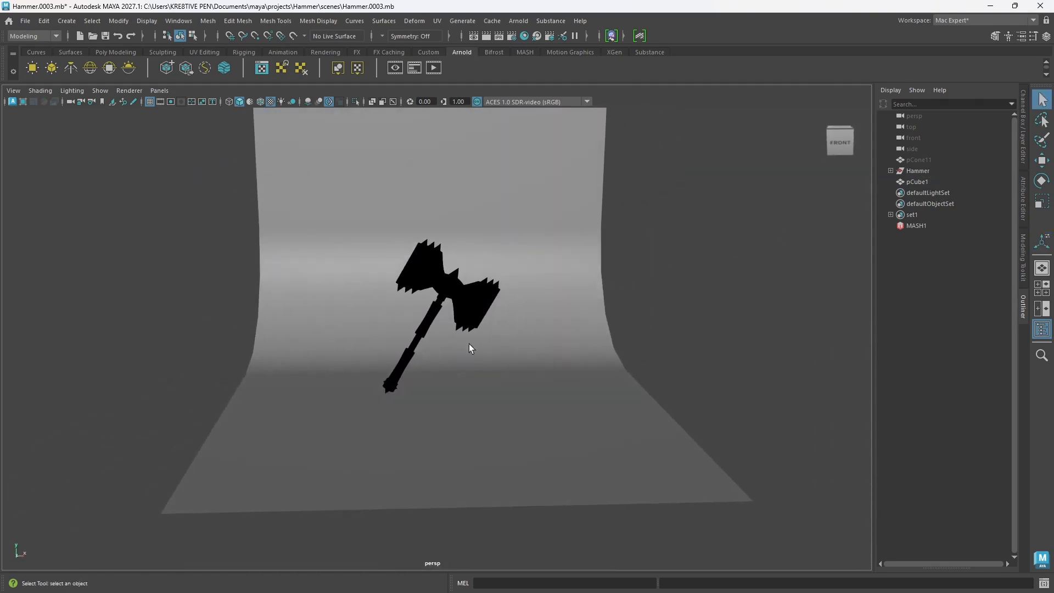
Step: Create a standard camera in the scene for rendering the hammer
{"action": "left_click", "coordinate": [66, 26]}
{"action": "mouse_move", "coordinate": [209, 114]}
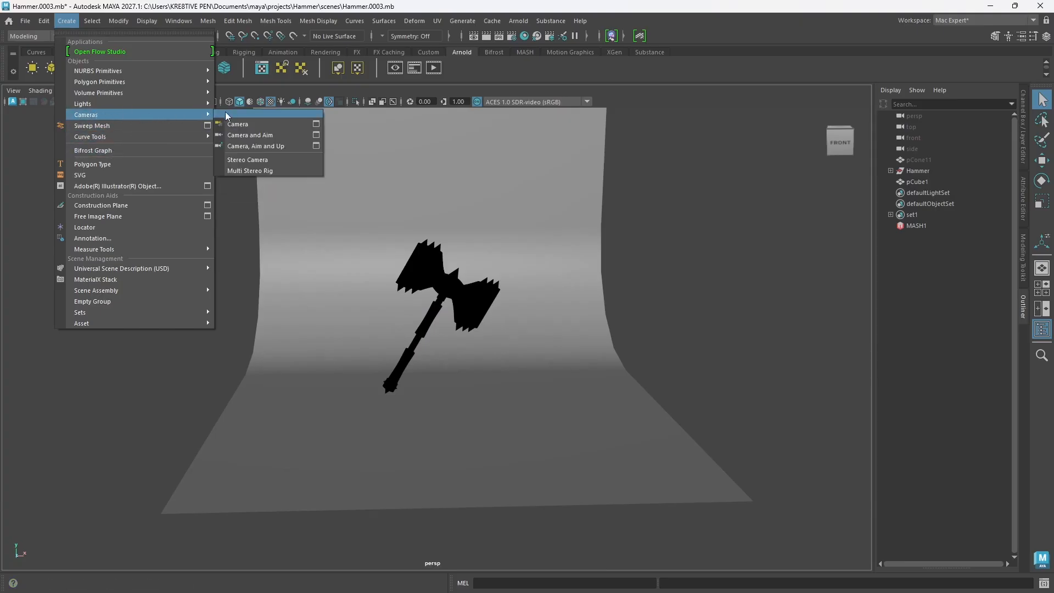
{"action": "left_click", "coordinate": [258, 126]}
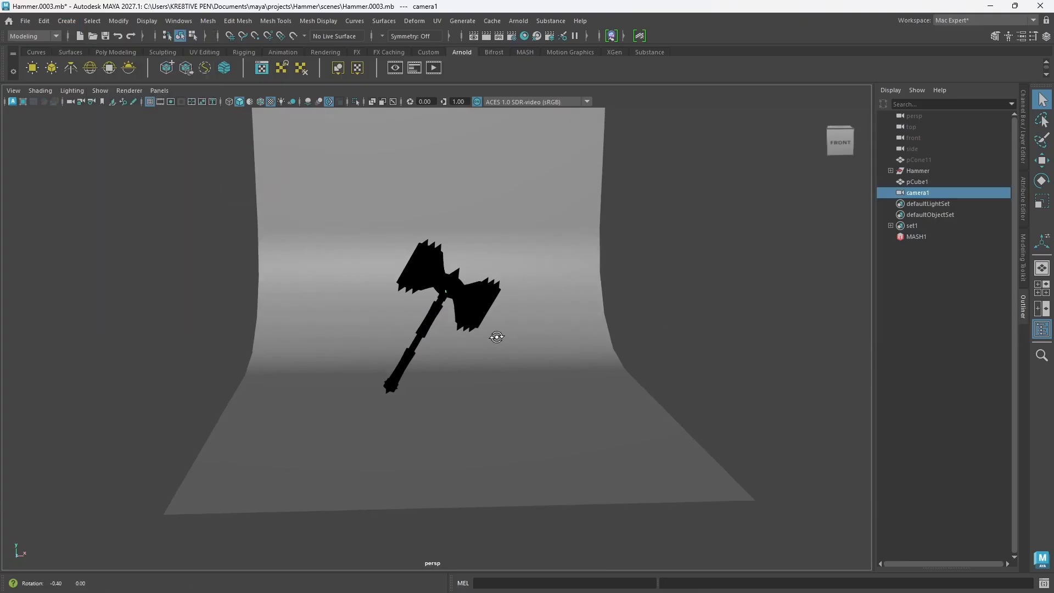
{"action": "mouse_move", "coordinate": [494, 336]}
{"action": "left_mouse_down", "text": "alt"}
{"action": "mouse_move", "coordinate": [466, 344]}
{"action": "mouse_move", "coordinate": [494, 348]}
{"action": "mouse_move", "coordinate": [489, 339]}
{"action": "left_mouse_up", "text": "alt"}
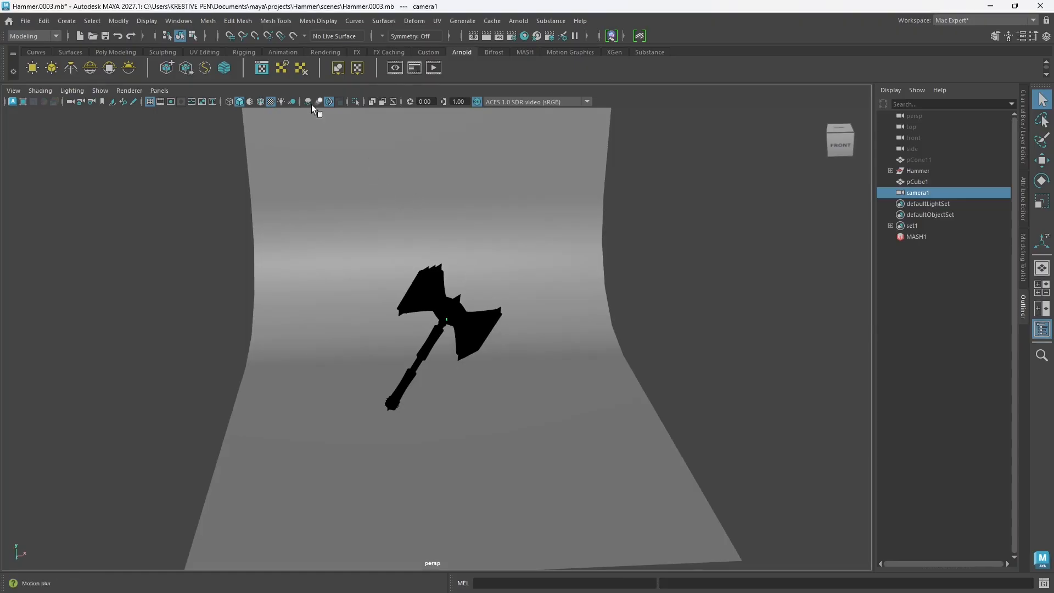
{"action": "left_click", "coordinate": [160, 102]}
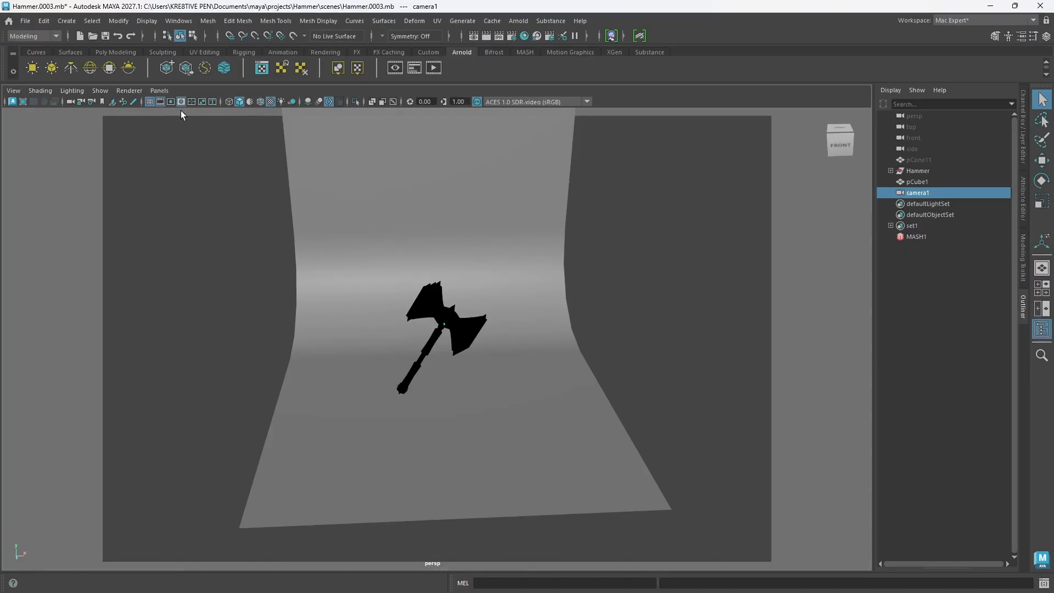
{"action": "left_click", "coordinate": [161, 103]}
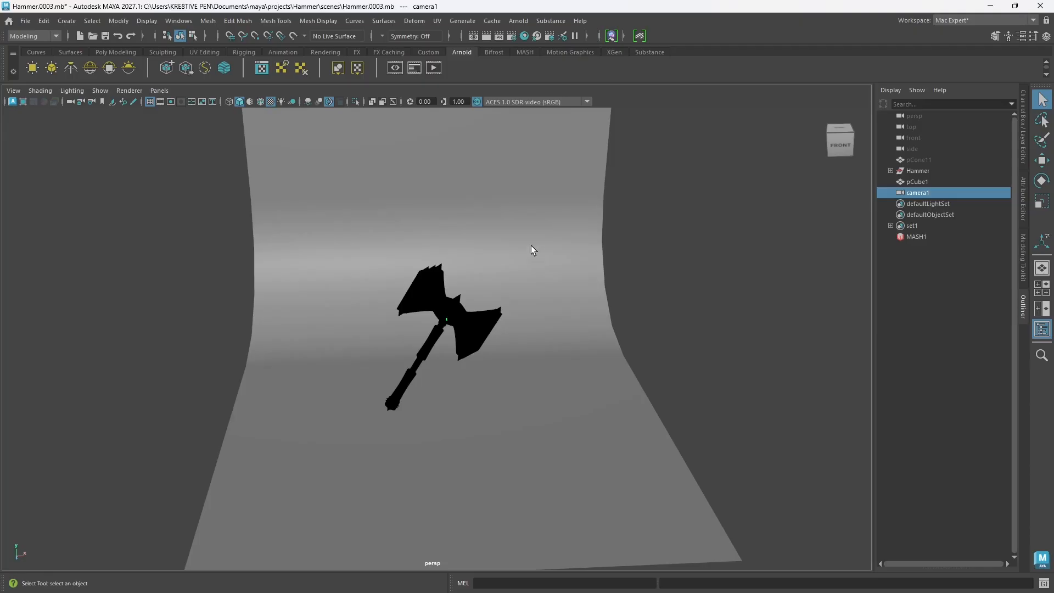
Step: Look through camera1 and pull it back until the whole hammer is framed against the backdrop
{"action": "left_click", "coordinate": [159, 91]}
{"action": "mouse_move", "coordinate": [172, 105]}
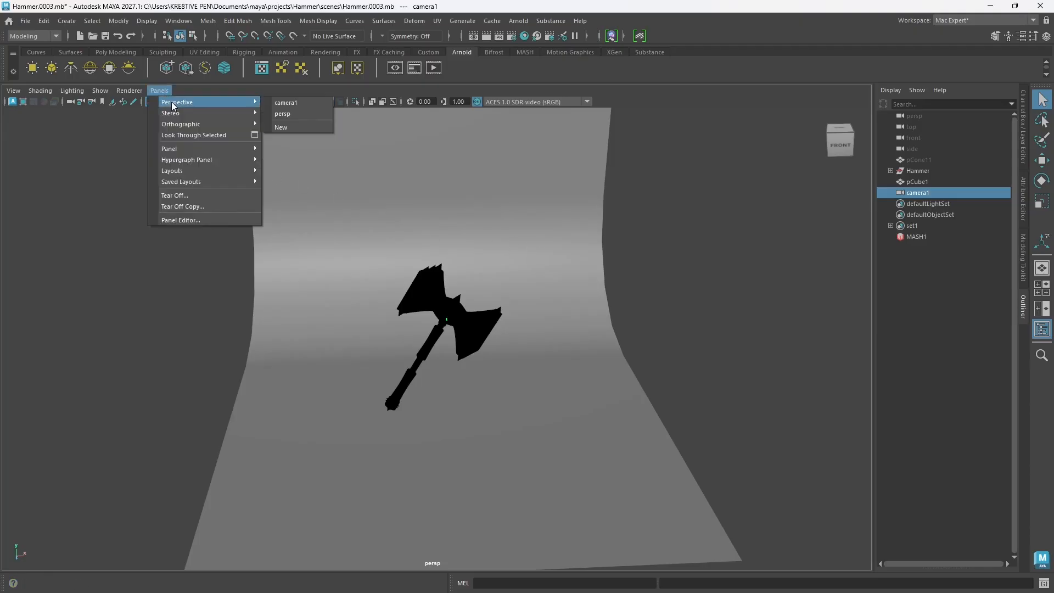
{"action": "left_click", "coordinate": [290, 104]}
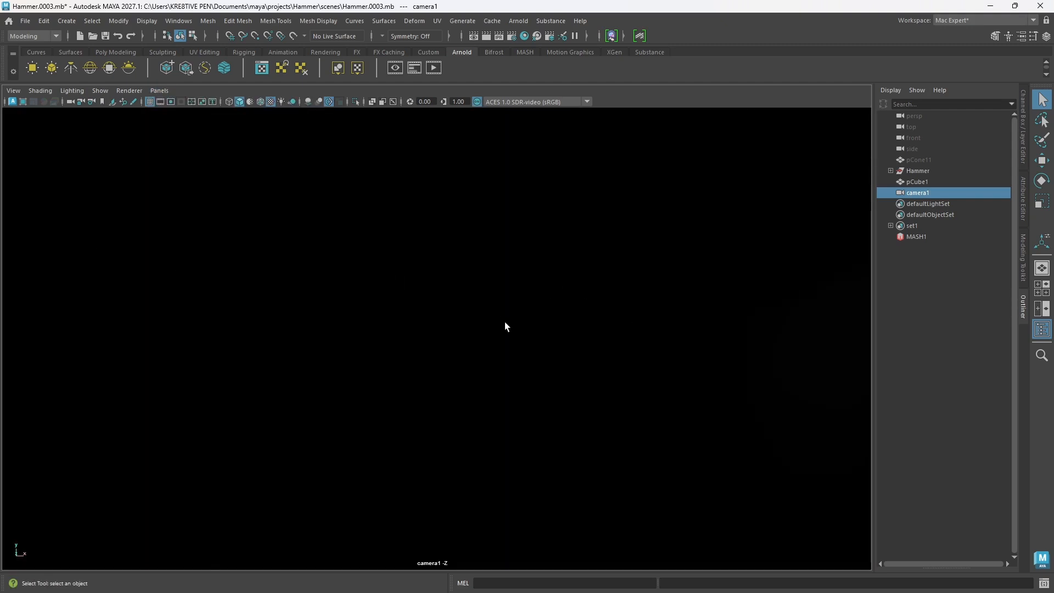
{"action": "scroll", "coordinate": [505, 324], "scroll_direction": "down", "scroll_amount": 15}
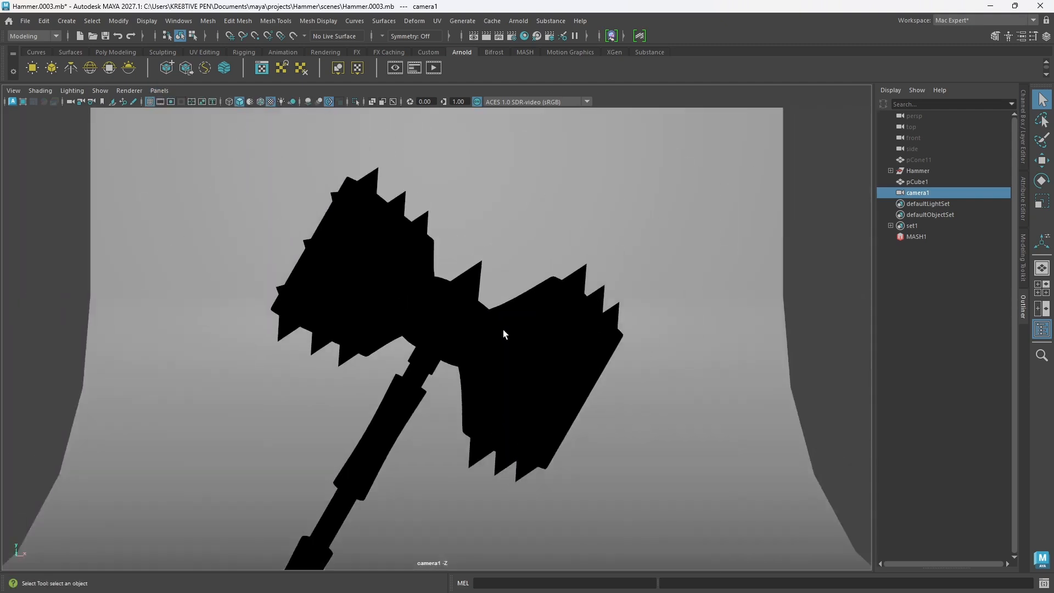
{"action": "scroll", "coordinate": [503, 330], "scroll_direction": "down", "scroll_amount": 5}
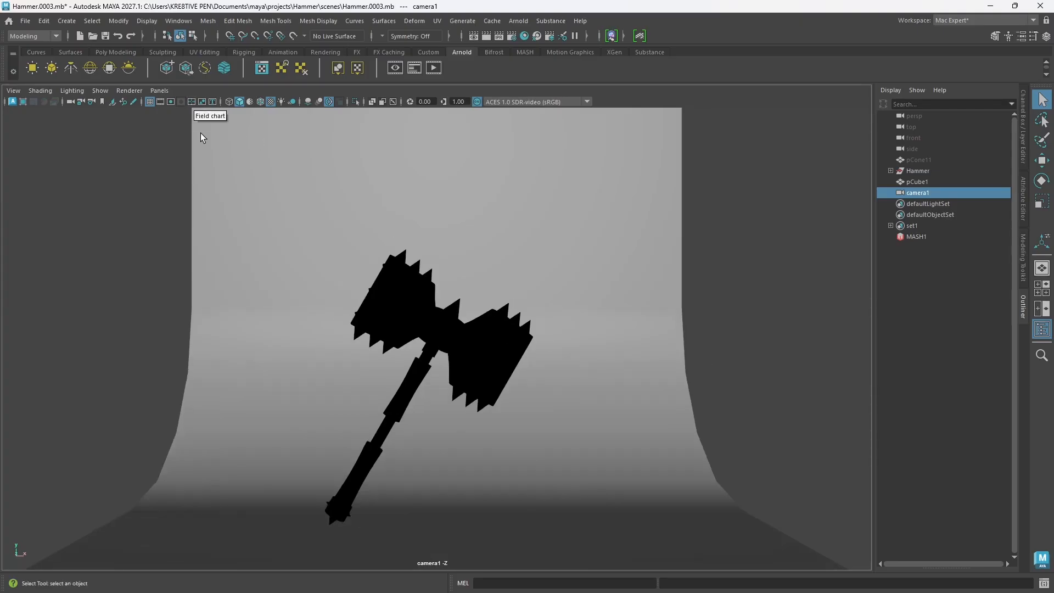
Step: Tear off a copy of the camera1 view into its own window and show the resolution gate in it
{"action": "left_click", "coordinate": [159, 90]}
{"action": "mouse_move", "coordinate": [214, 103]}
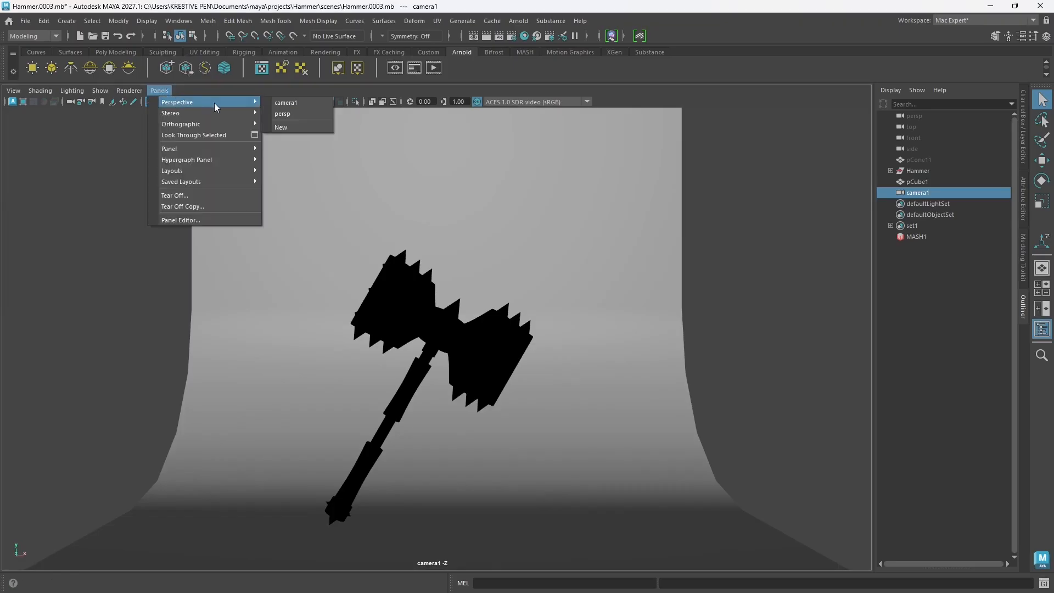
{"action": "left_click", "coordinate": [200, 206]}
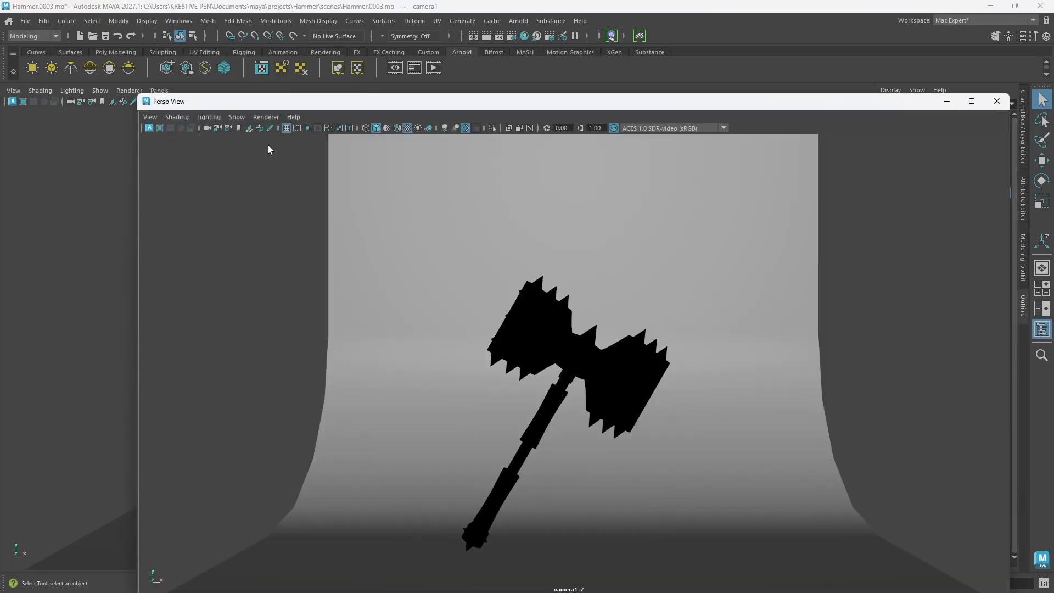
{"action": "left_click", "coordinate": [298, 127]}
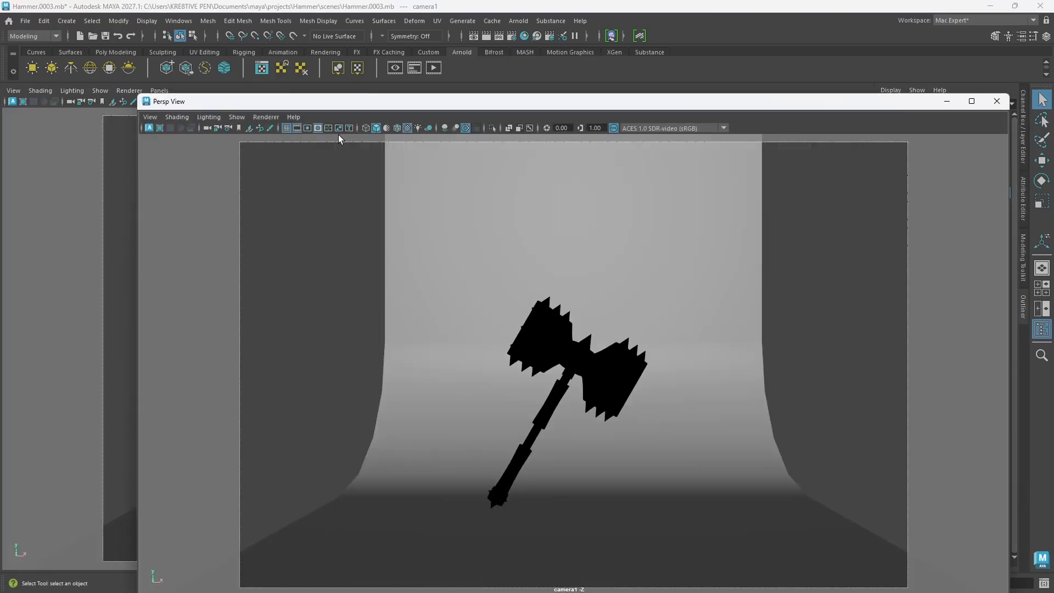
{"action": "left_click", "coordinate": [312, 130]}
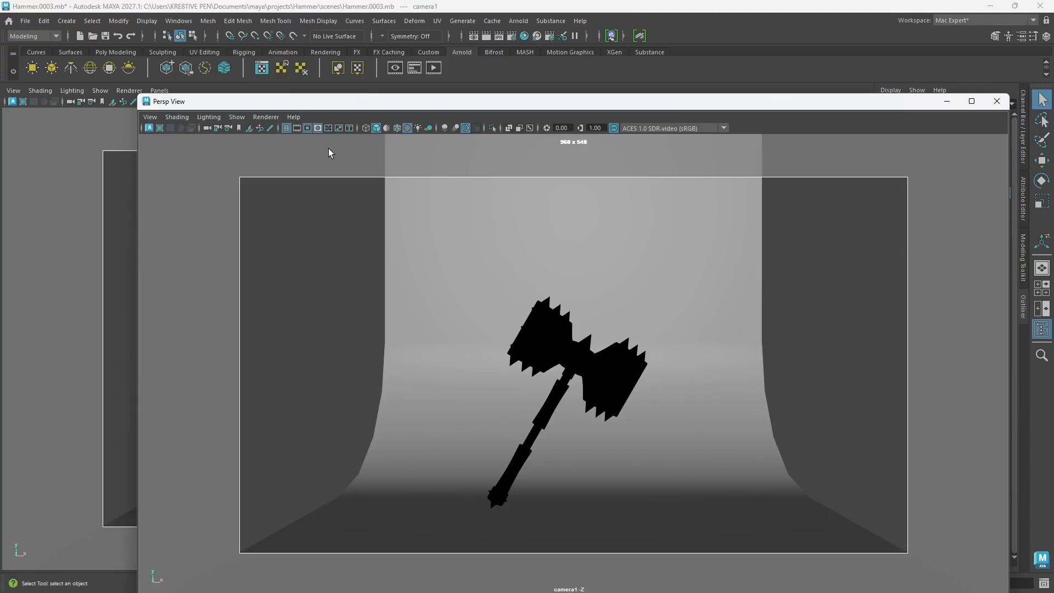
{"action": "left_click_drag", "start_coordinate": [486, 105], "coordinate": [651, 217]}
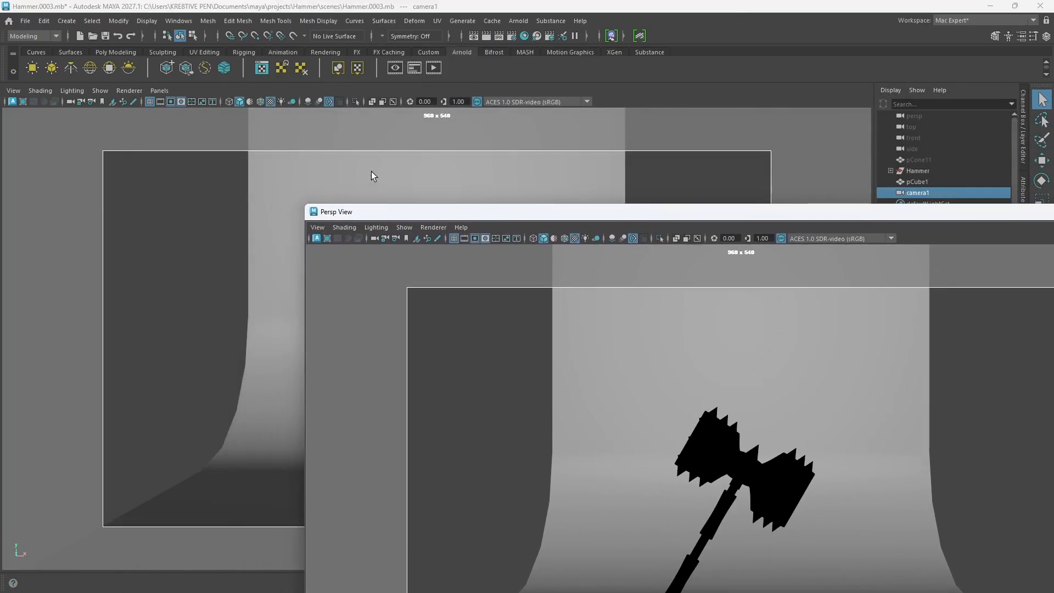
Step: Switch the main viewport back to the persp camera, frame the backdrop there, and reposition the torn-off camera window
{"action": "left_click", "coordinate": [160, 92]}
{"action": "mouse_move", "coordinate": [222, 103]}
{"action": "left_click", "coordinate": [293, 112]}
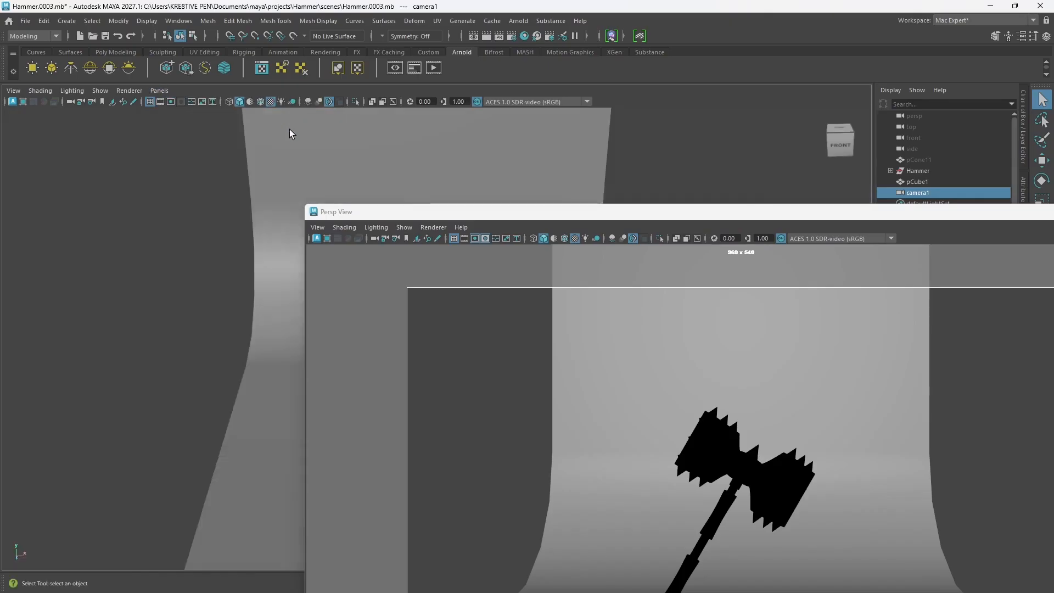
{"action": "scroll", "coordinate": [251, 230], "scroll_direction": "down", "scroll_amount": 6}
{"action": "middle_click_drag", "start_coordinate": [239, 232], "coordinate": [67, 226], "text": "alt"}
{"action": "scroll", "coordinate": [148, 323], "scroll_direction": "up", "scroll_amount": 1}
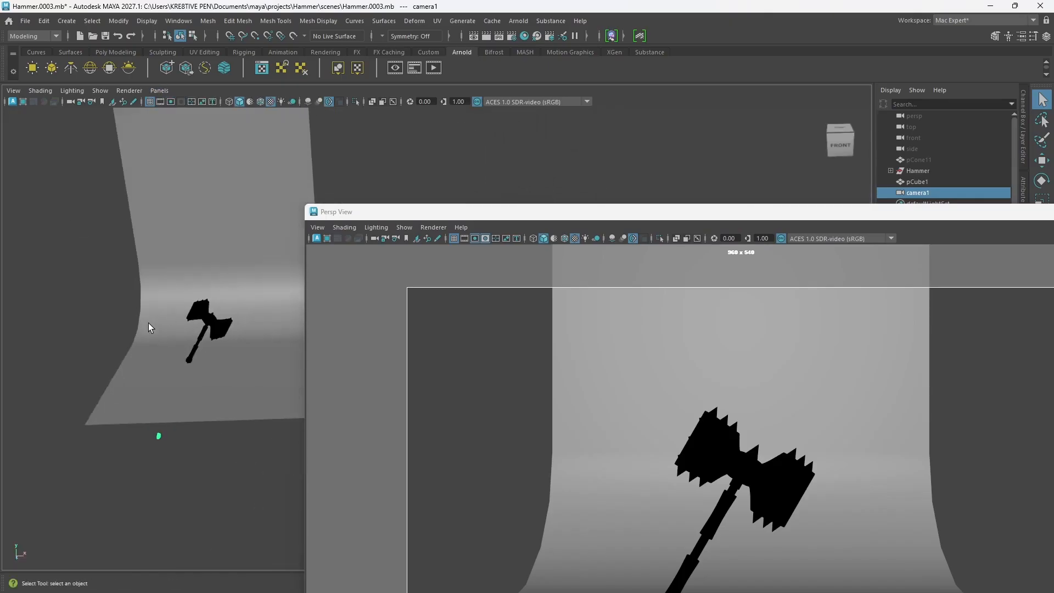
{"action": "middle_click_drag", "start_coordinate": [212, 259], "coordinate": [165, 271], "text": "alt"}
{"action": "left_click_drag", "start_coordinate": [608, 214], "coordinate": [372, 115]}
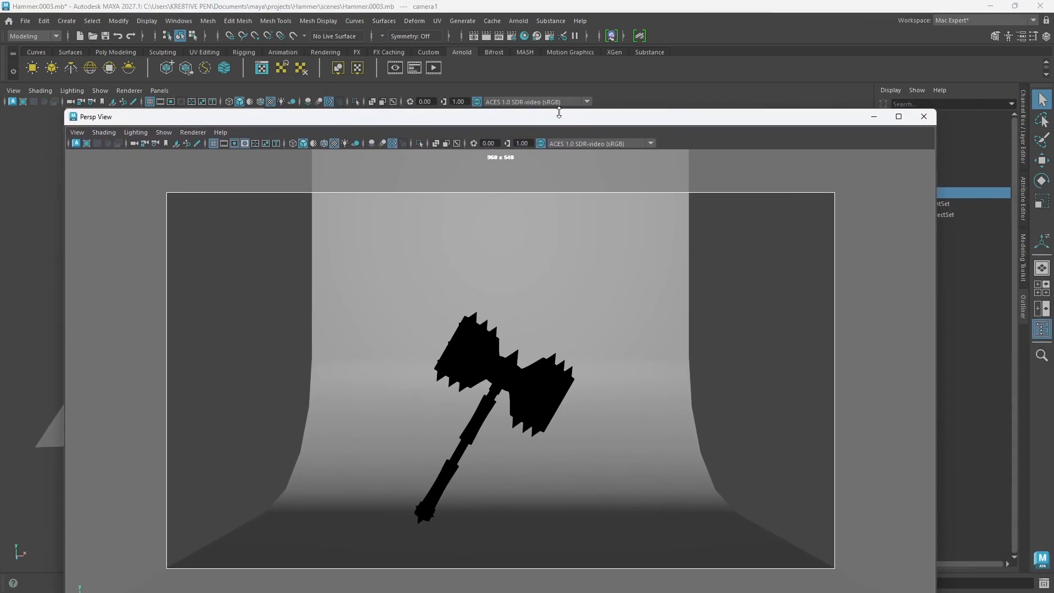
Step: Open the render settings at the renderable camera and image size options
{"action": "left_click", "coordinate": [514, 34]}
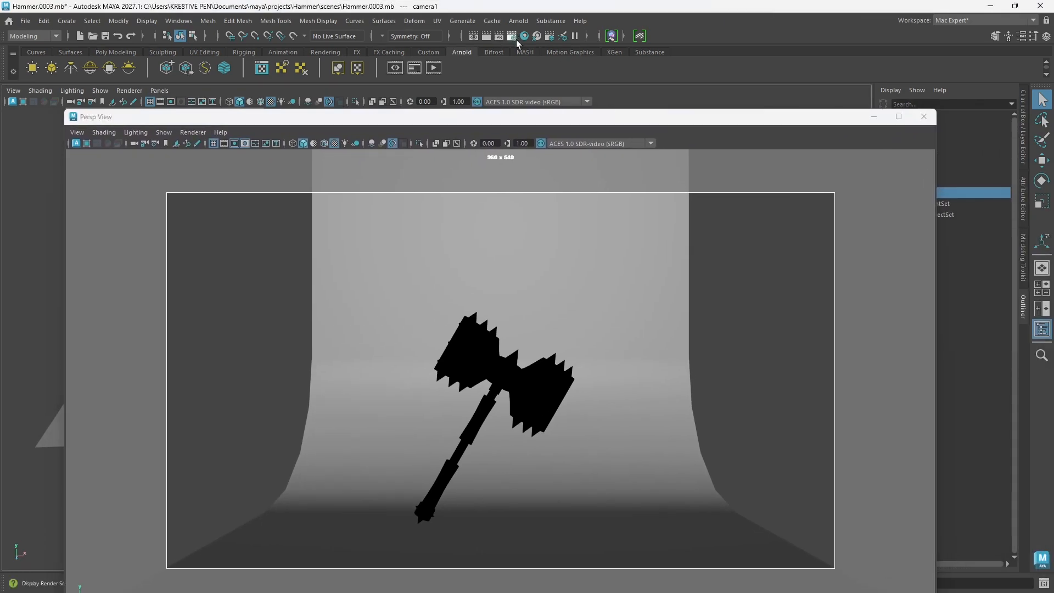
{"action": "left_click_drag", "start_coordinate": [281, 111], "coordinate": [507, 104]}
{"action": "scroll", "coordinate": [581, 308], "scroll_direction": "down", "scroll_amount": 3}
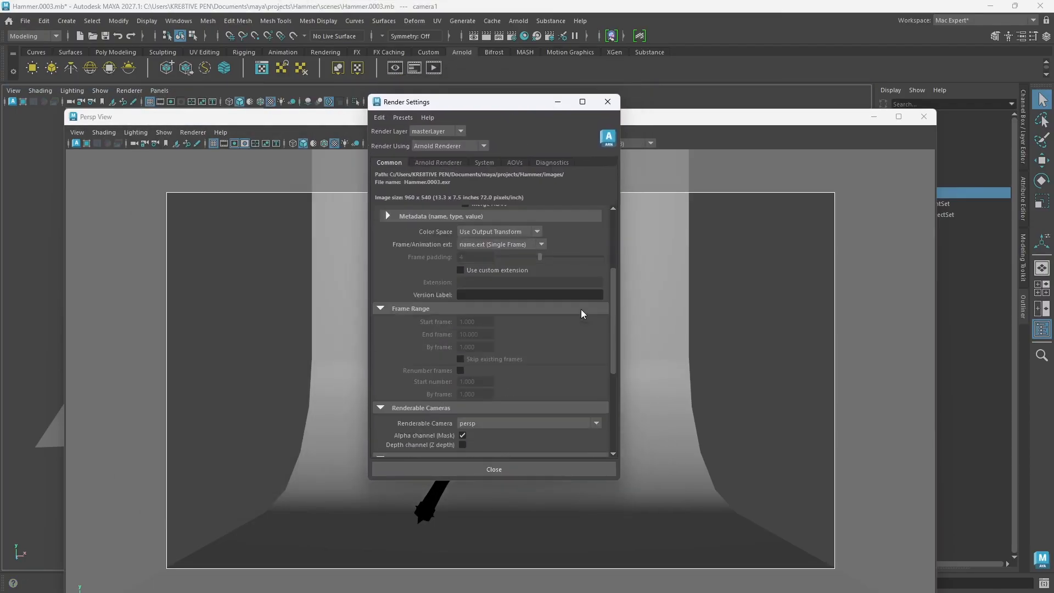
{"action": "scroll", "coordinate": [582, 312], "scroll_direction": "down", "scroll_amount": 5}
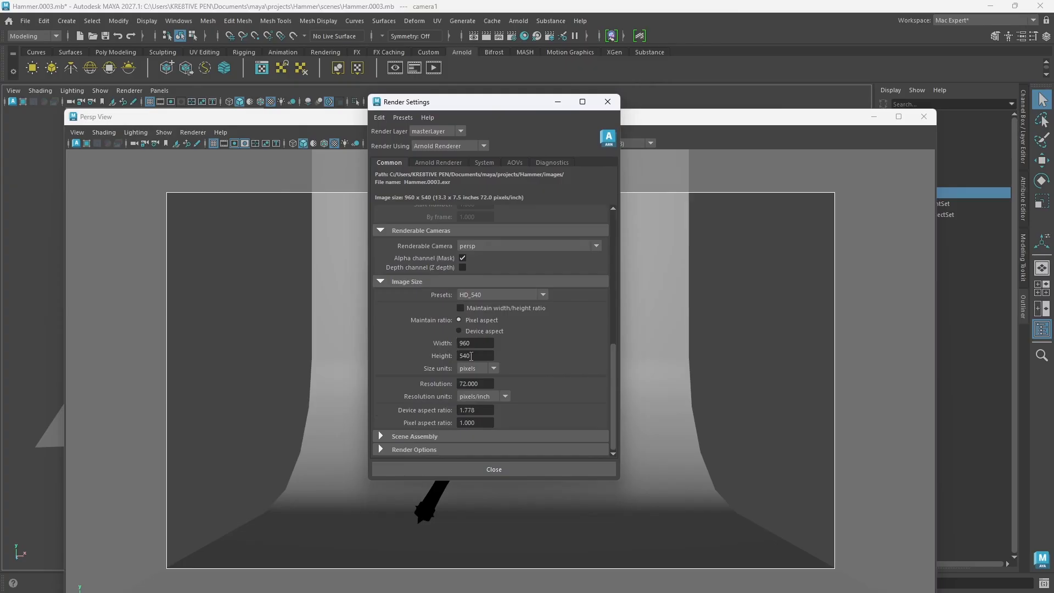
{"action": "left_click", "coordinate": [526, 295]}
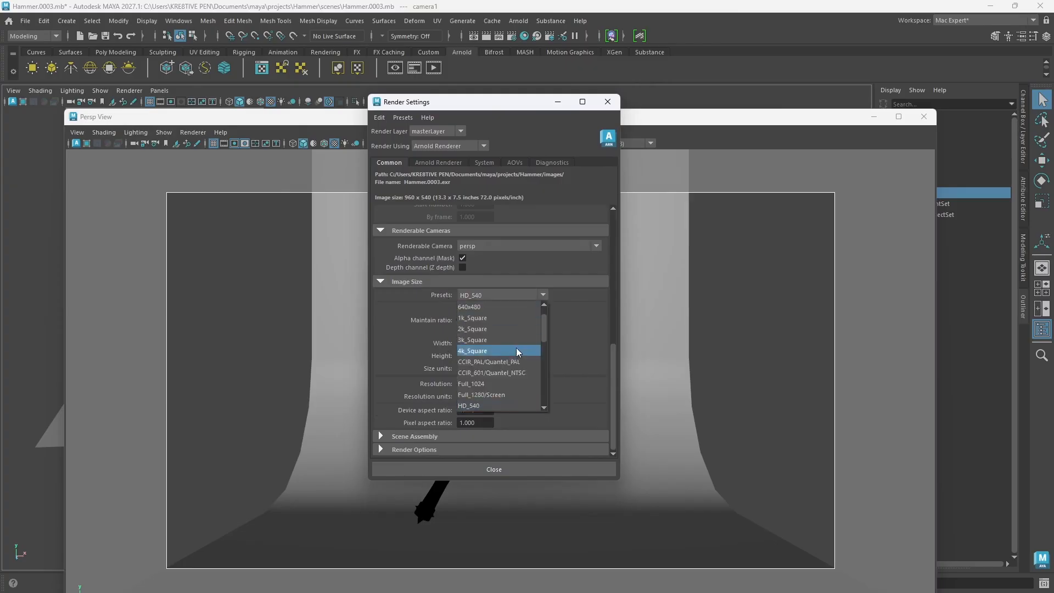
{"action": "scroll", "coordinate": [497, 386], "scroll_direction": "down", "scroll_amount": 4}
{"action": "scroll", "coordinate": [515, 389], "scroll_direction": "up", "scroll_amount": 5}
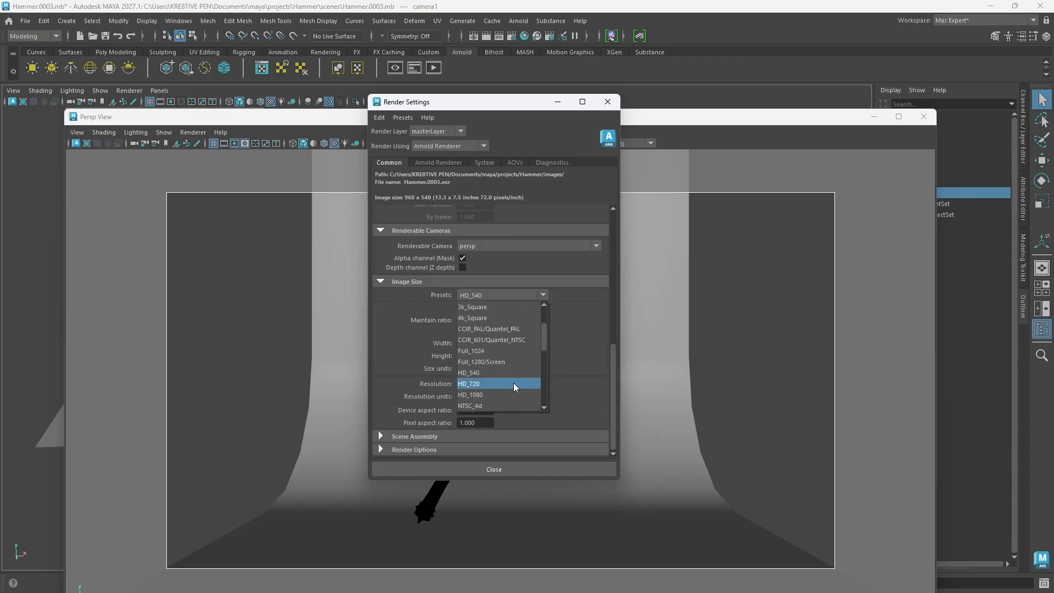
{"action": "left_click", "coordinate": [598, 326]}
Step: Set the render image size to 3000 × 4000 pixels at a resolution of 72, and make camera1 the renderable camera
{"action": "left_click", "coordinate": [477, 344]}
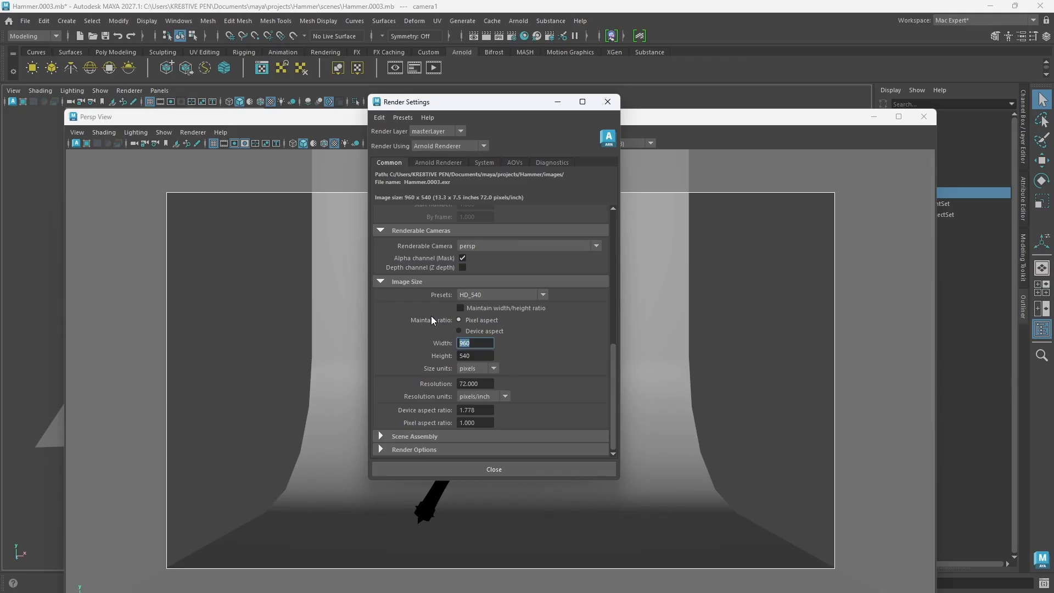
{"action": "type", "text": "3000"}
{"action": "key", "text": "Tab"}
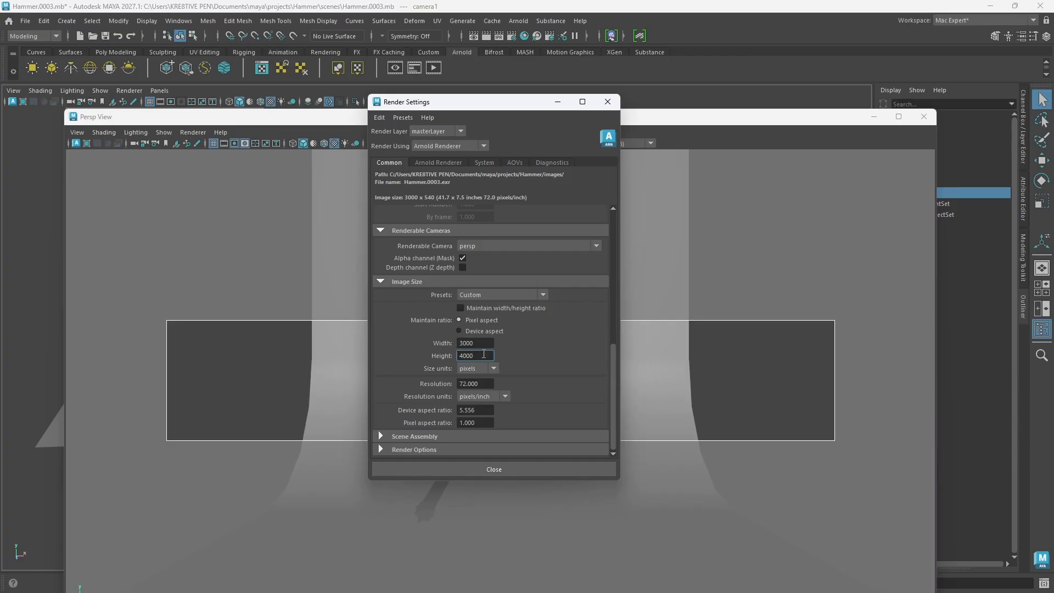
{"action": "key", "text": "Tab"}
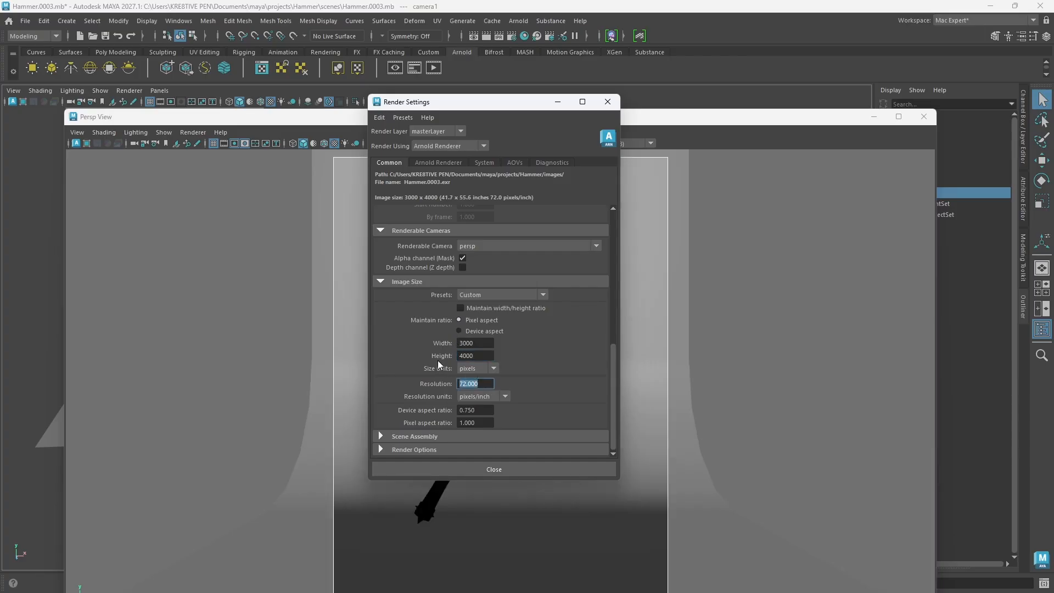
{"action": "type", "text": "3"}
{"action": "type", "text": "72"}
{"action": "left_click", "coordinate": [597, 246]}
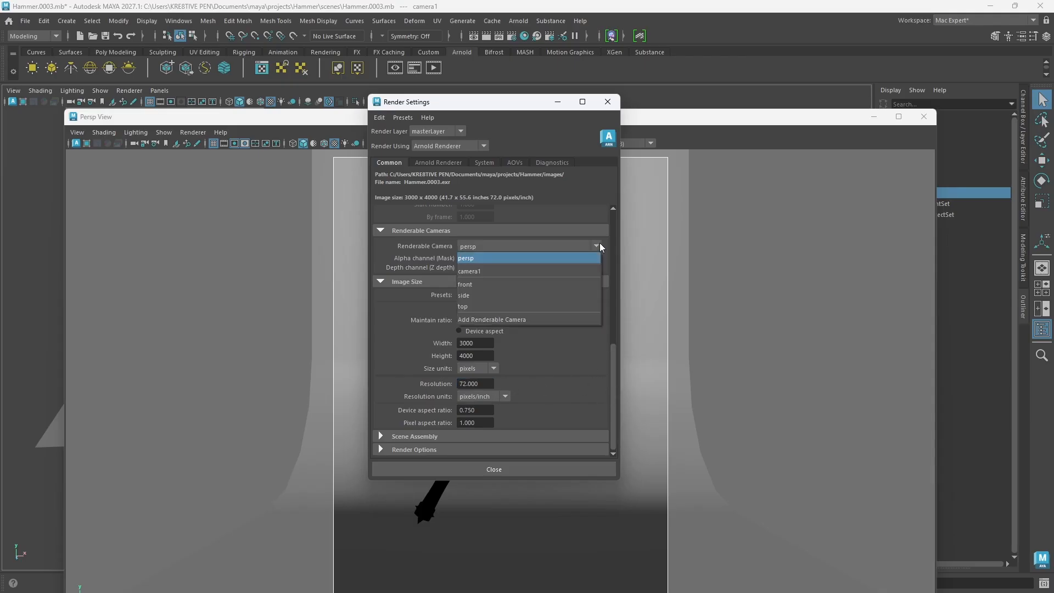
{"action": "left_click", "coordinate": [476, 272]}
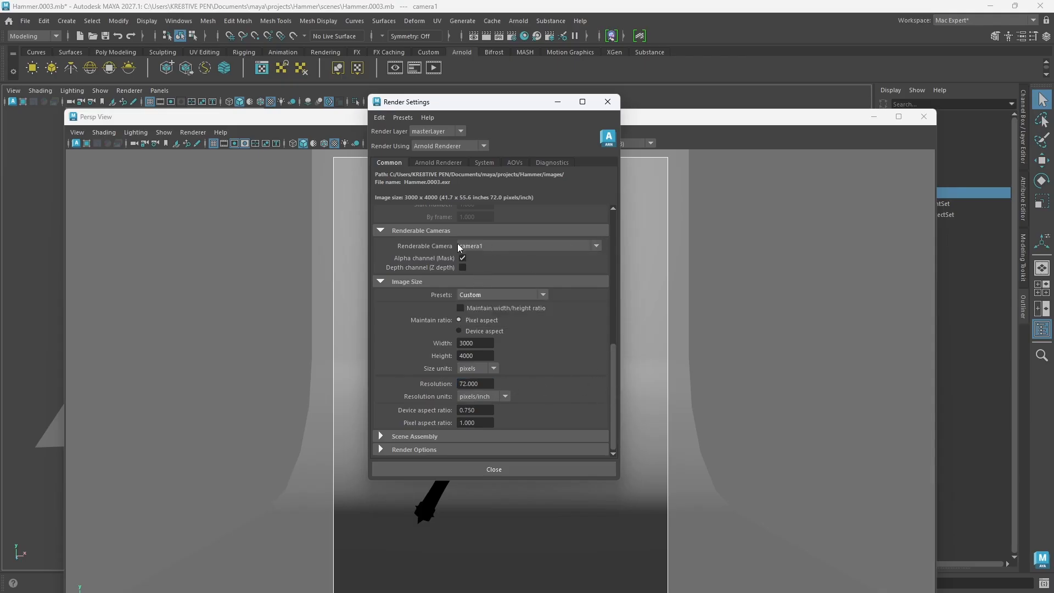
Step: Close the render settings, then shrink the camera1 window and place it beside the backdrop in the main viewport
{"action": "left_click", "coordinate": [493, 470]}
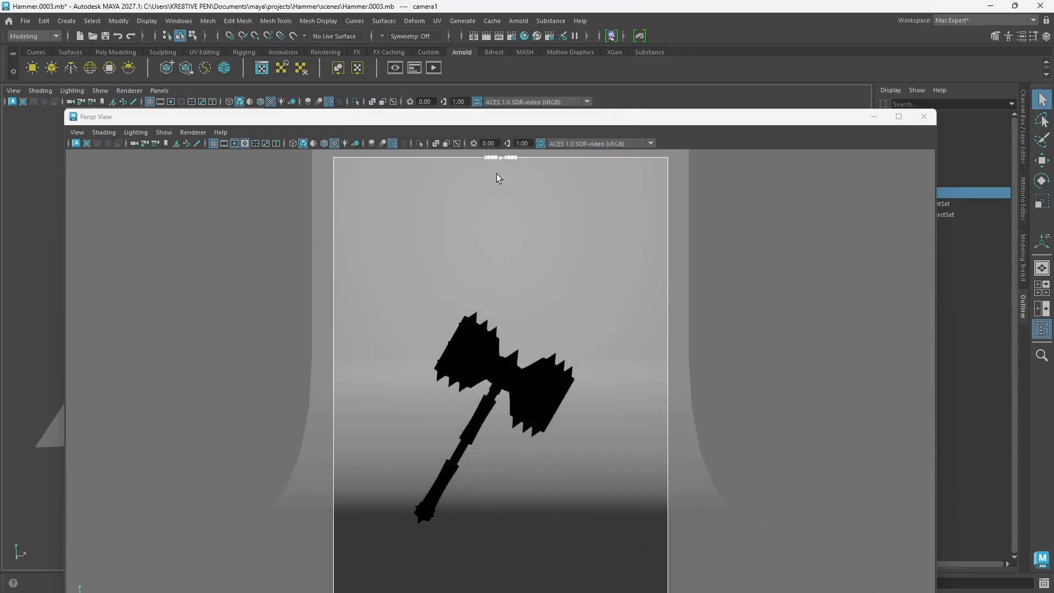
{"action": "left_click_drag", "start_coordinate": [634, 121], "coordinate": [624, 81]}
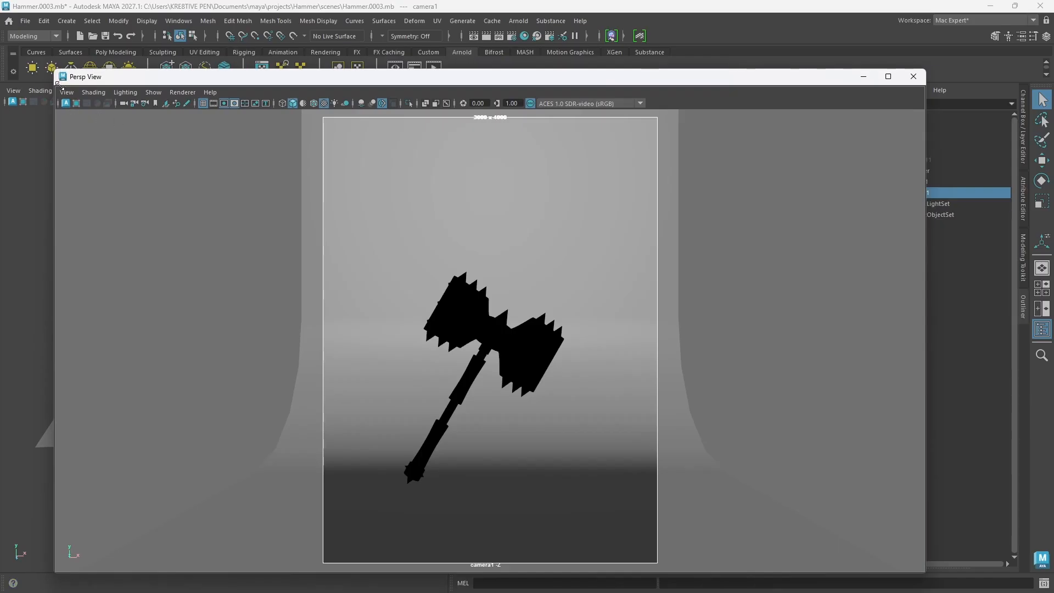
{"action": "left_click_drag", "start_coordinate": [57, 82], "coordinate": [596, 150]}
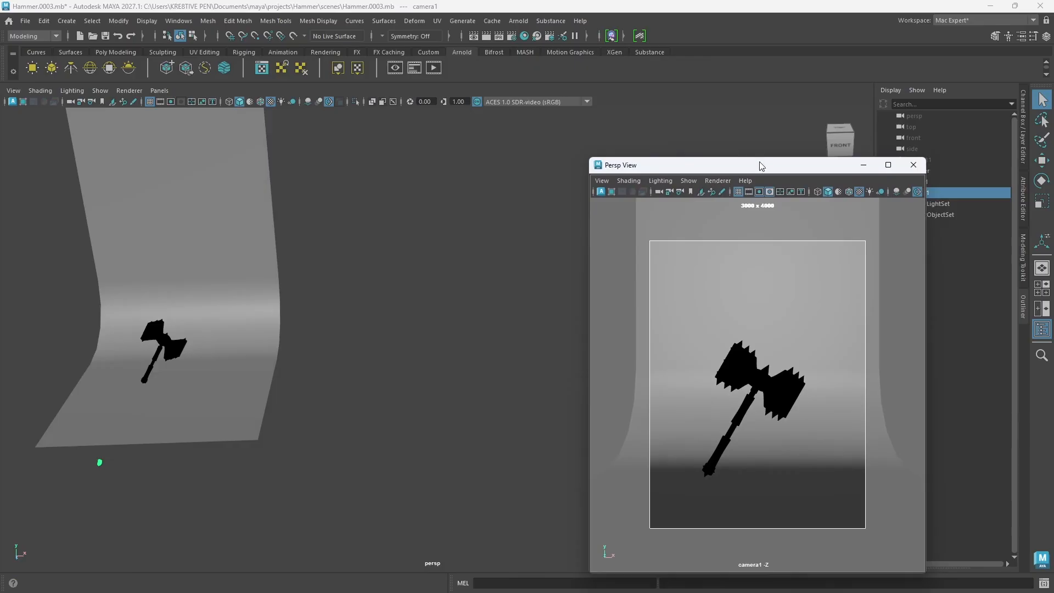
{"action": "left_click_drag", "start_coordinate": [761, 166], "coordinate": [712, 138]}
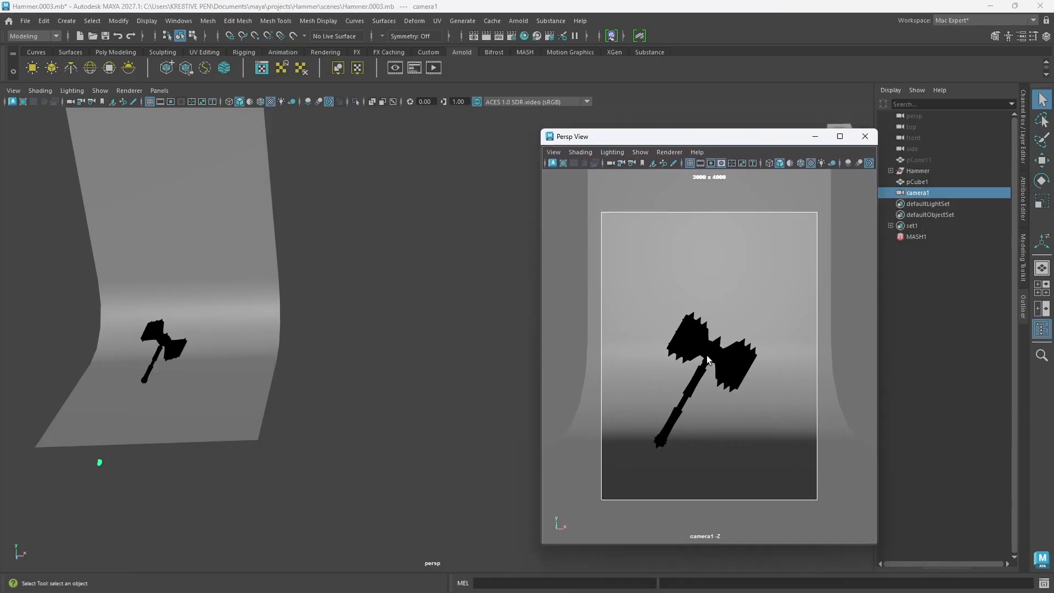
Step: Reframe camera1 closer to the hammer so it fills more of the resolution gate
{"action": "middle_click_drag", "start_coordinate": [712, 391], "coordinate": [713, 368], "text": "alt"}
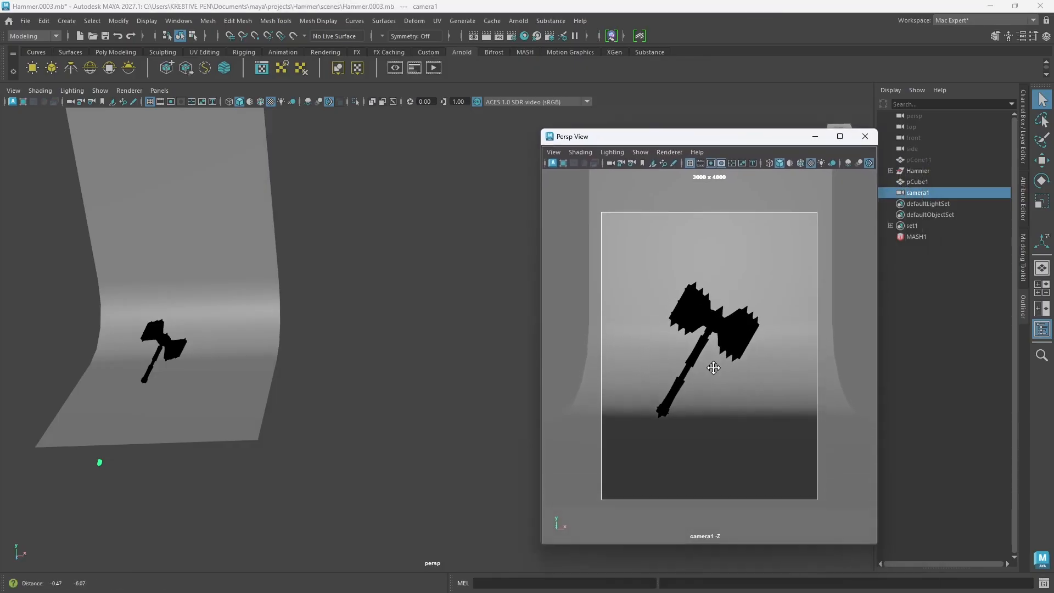
{"action": "left_click_drag", "start_coordinate": [730, 408], "coordinate": [715, 401], "text": "alt"}
{"action": "right_click_drag", "start_coordinate": [739, 326], "coordinate": [743, 376], "text": "alt"}
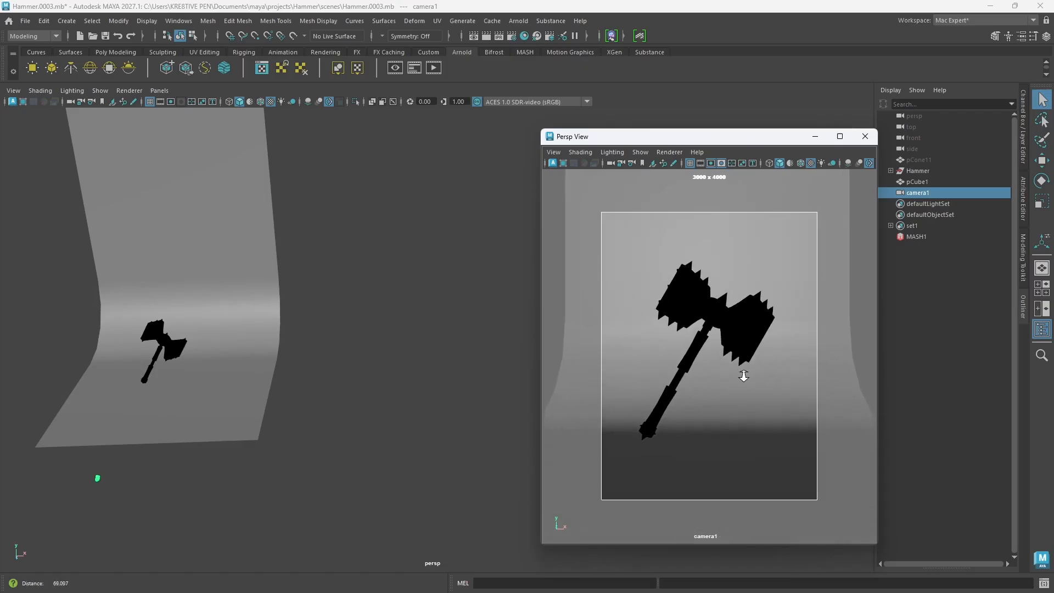
{"action": "middle_click_drag", "start_coordinate": [727, 374], "coordinate": [742, 363], "text": "alt"}
{"action": "left_click_drag", "start_coordinate": [736, 397], "coordinate": [737, 398], "text": "alt"}
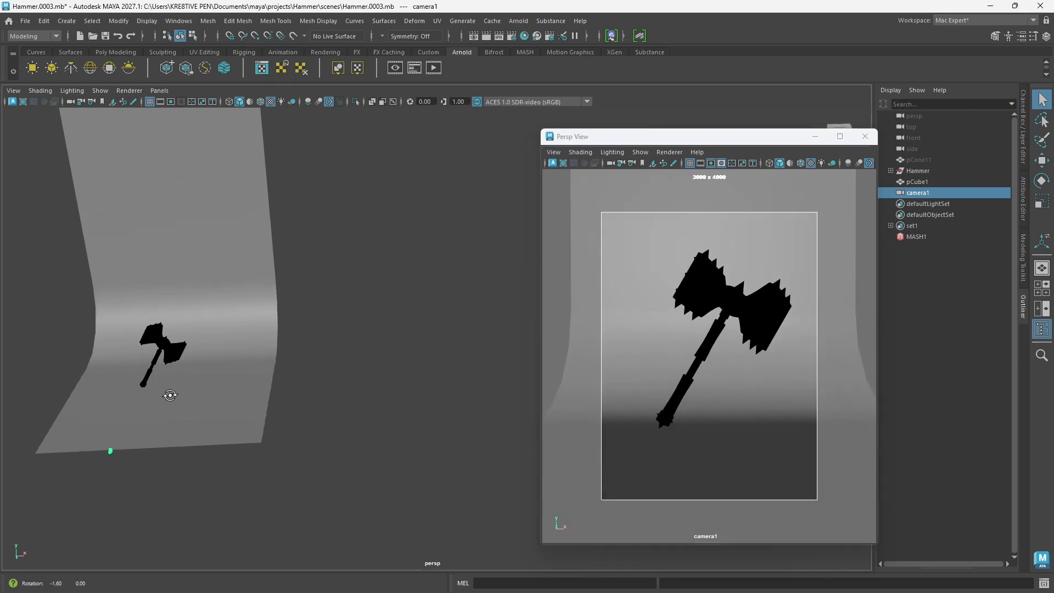
Step: Examine where camera1 and the hammer sit relative to the backdrop in the persp view, framing each of them
{"action": "left_click_drag", "start_coordinate": [172, 394], "coordinate": [284, 444], "text": "alt"}
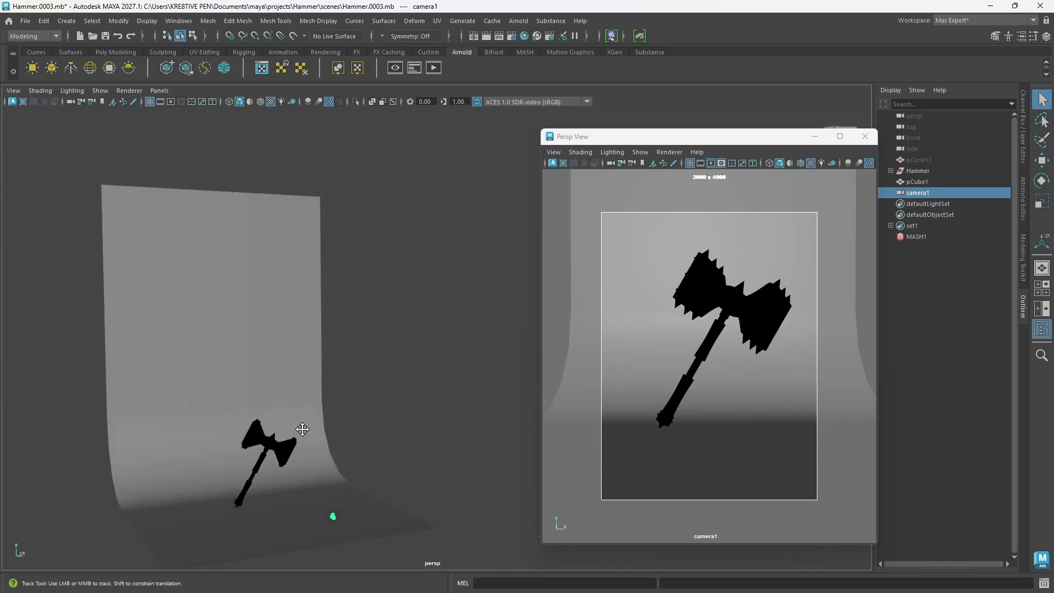
{"action": "middle_click_drag", "start_coordinate": [301, 429], "coordinate": [325, 405], "text": "alt"}
{"action": "scroll", "coordinate": [321, 409], "scroll_direction": "up", "scroll_amount": 4}
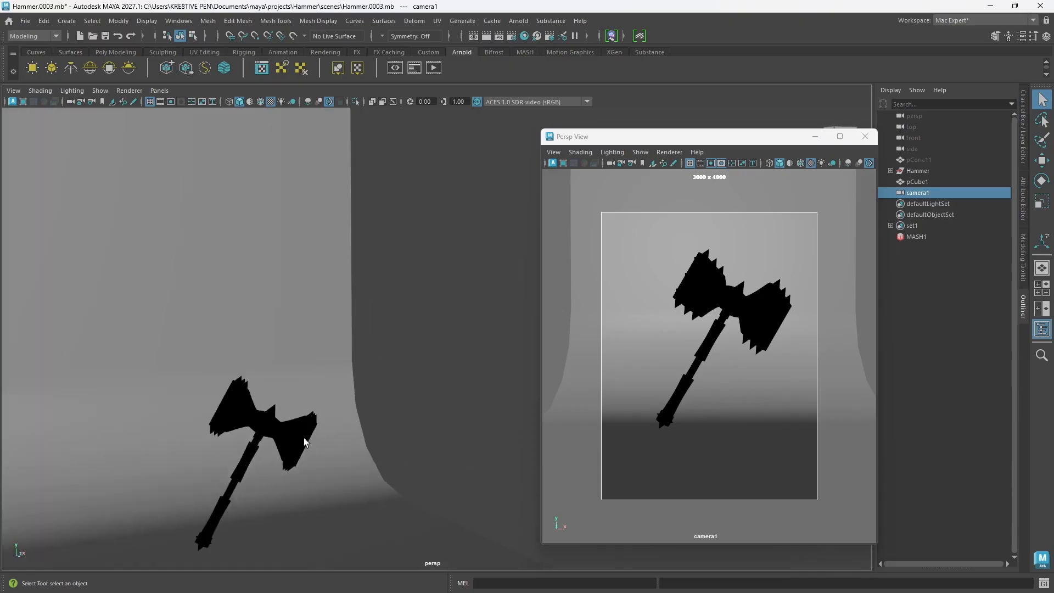
{"action": "middle_click_drag", "start_coordinate": [305, 443], "coordinate": [346, 375], "text": "alt"}
{"action": "scroll", "coordinate": [373, 363], "scroll_direction": "up", "scroll_amount": 3}
{"action": "scroll", "coordinate": [345, 375], "scroll_direction": "down", "scroll_amount": 6}
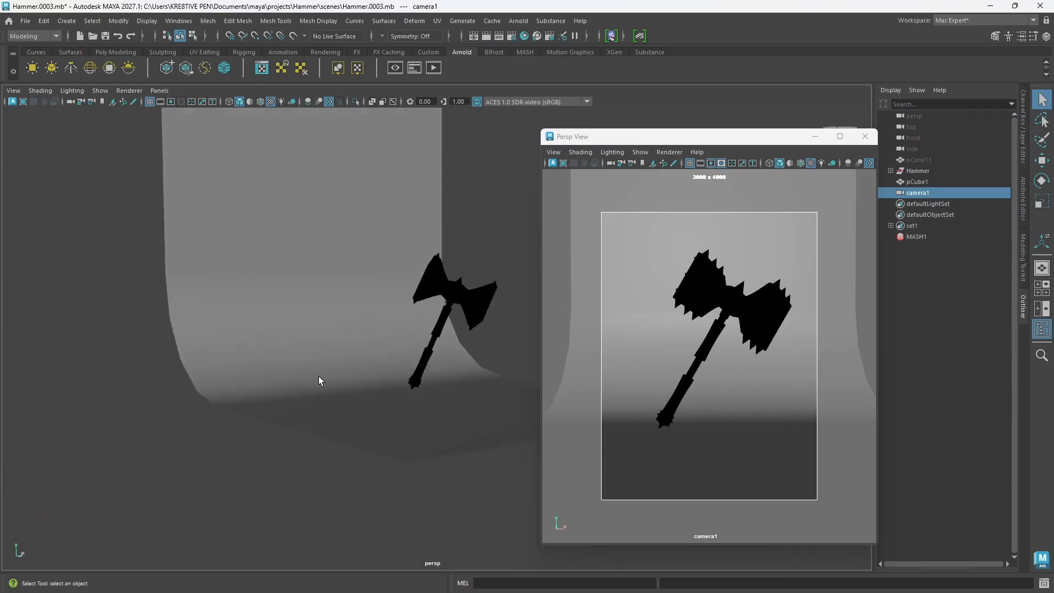
{"action": "key", "text": "f"}
{"action": "key", "text": "r"}
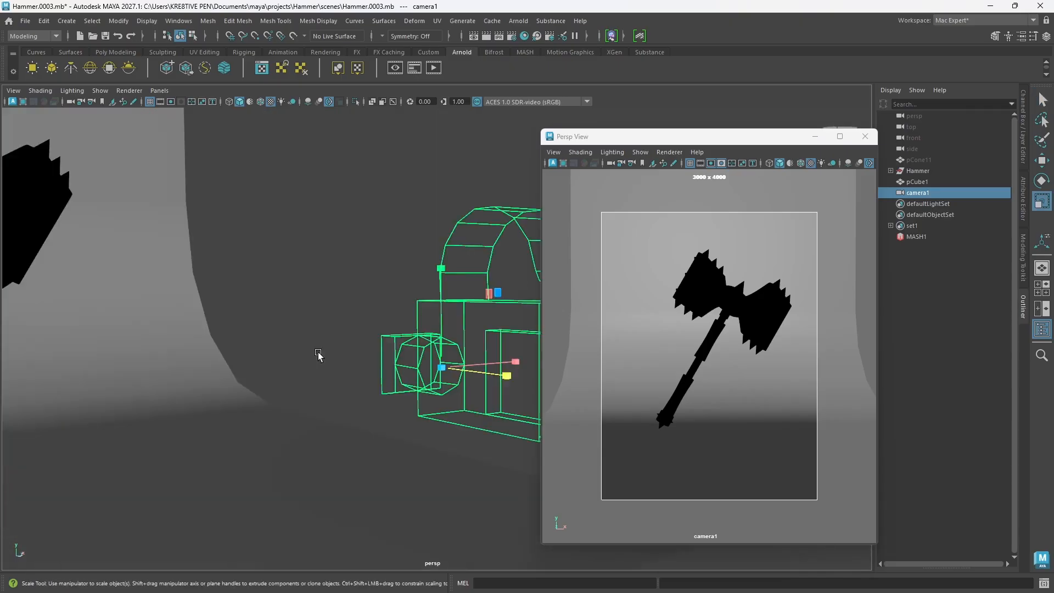
{"action": "scroll", "coordinate": [317, 351], "scroll_direction": "down", "scroll_amount": 5}
{"action": "left_click", "coordinate": [322, 268]}
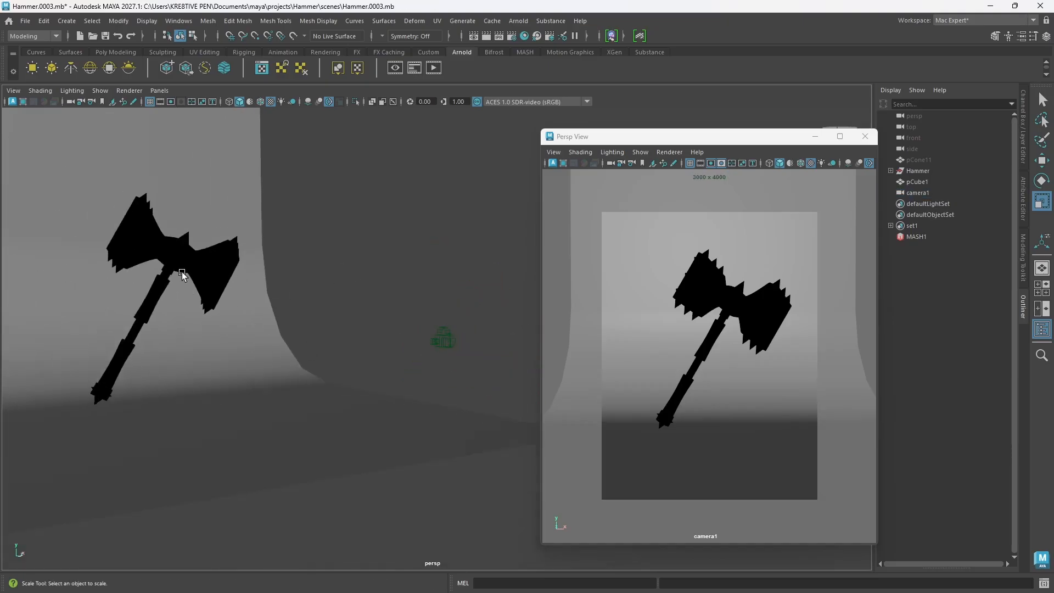
{"action": "left_click", "coordinate": [183, 268]}
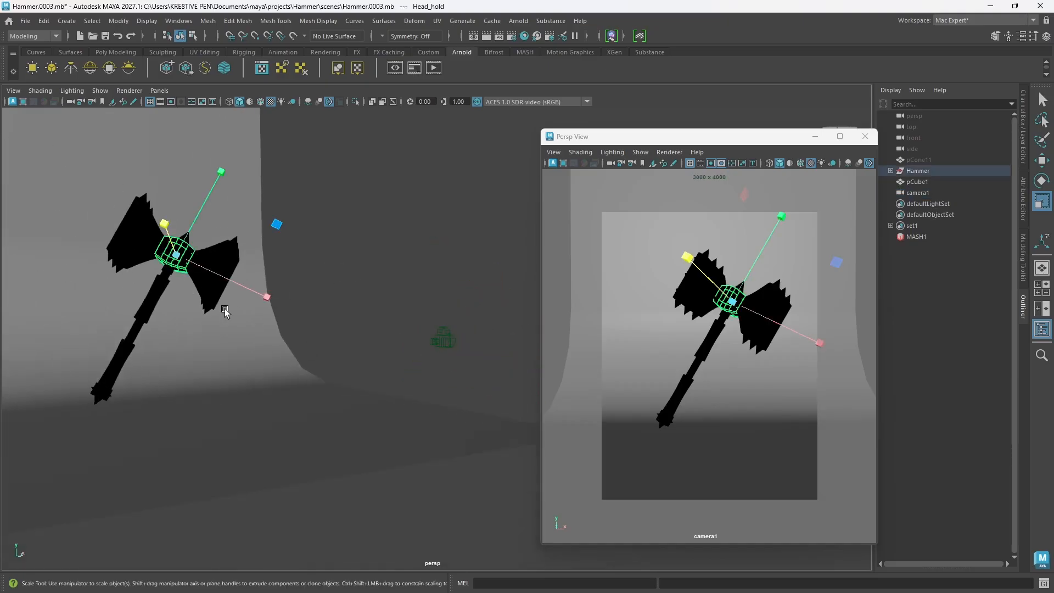
{"action": "key", "text": "f"}
{"action": "scroll", "coordinate": [332, 319], "scroll_direction": "down", "scroll_amount": 10}
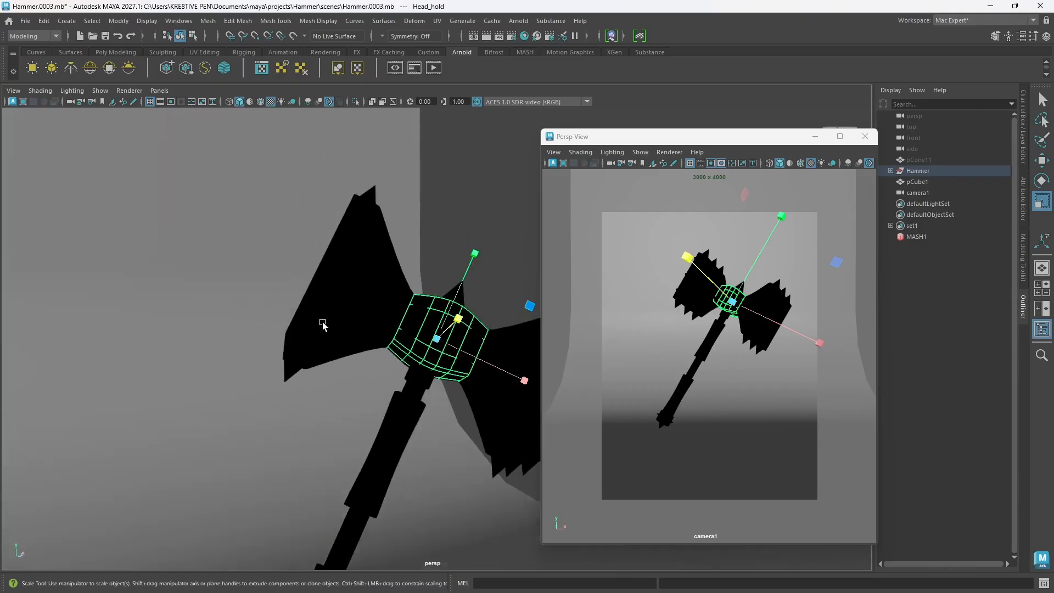
Step: Create an Arnold area light at the scene origin and scale it uniformly to about 14.91
{"action": "left_click", "coordinate": [487, 289]}
{"action": "left_click_drag", "start_coordinate": [487, 289], "coordinate": [330, 360], "text": "alt"}
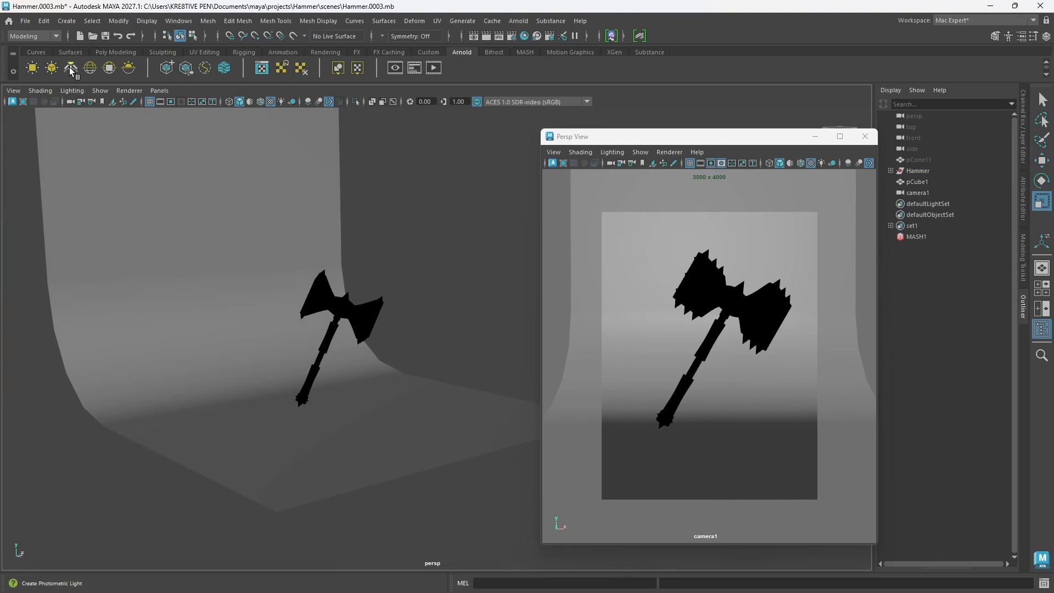
{"action": "left_click", "coordinate": [34, 67]}
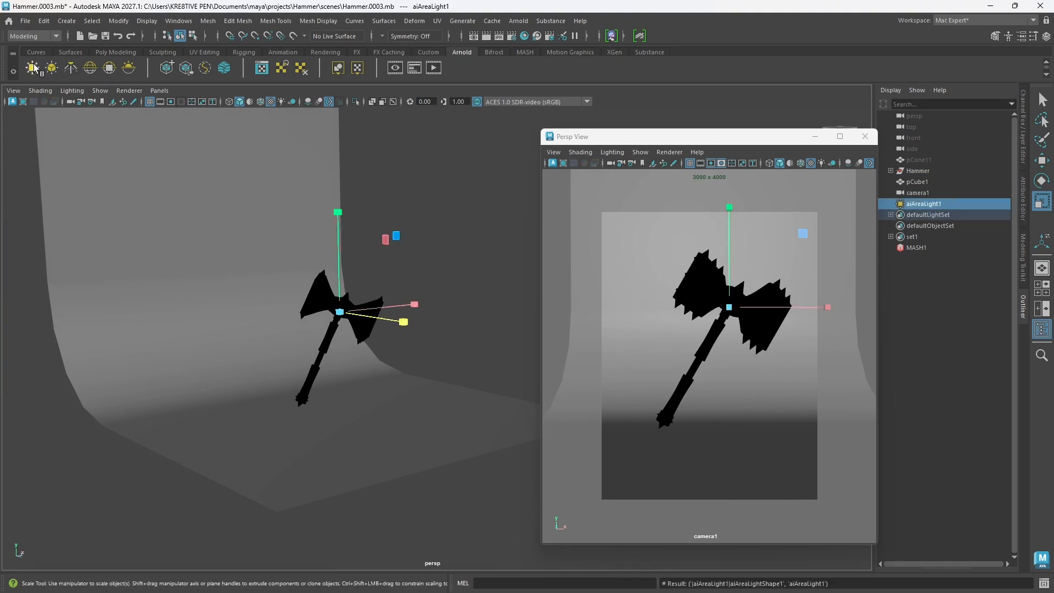
{"action": "left_click_drag", "start_coordinate": [340, 312], "coordinate": [458, 317]}
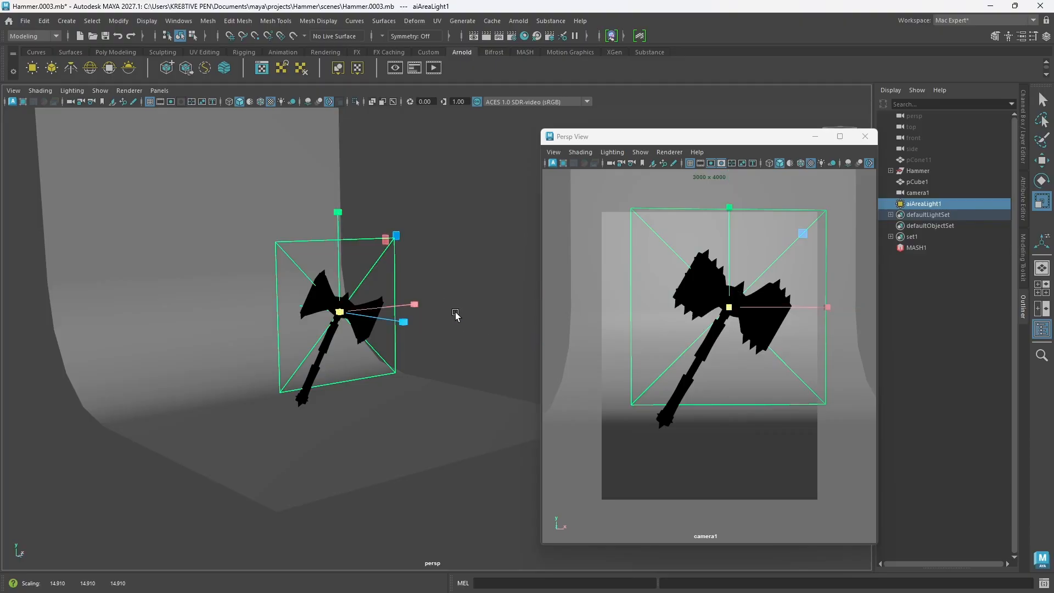
Step: Place the area light behind the hammer at about -32.4 in Translate Z, rotated -180° about Y
{"action": "key", "text": "e"}
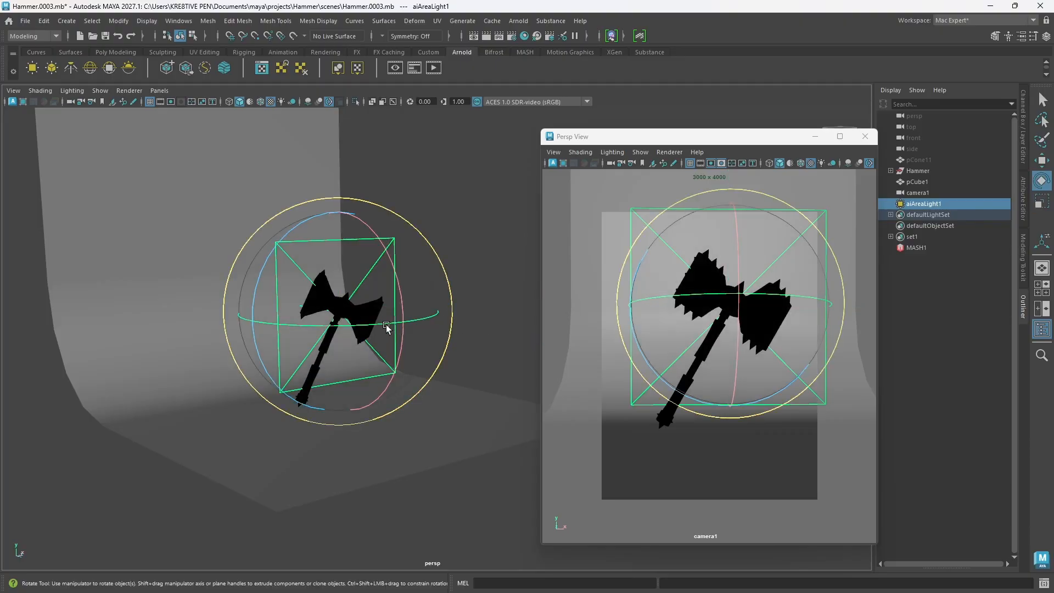
{"action": "left_click_drag", "start_coordinate": [379, 327], "coordinate": [261, 328]}
{"action": "key", "text": "w"}
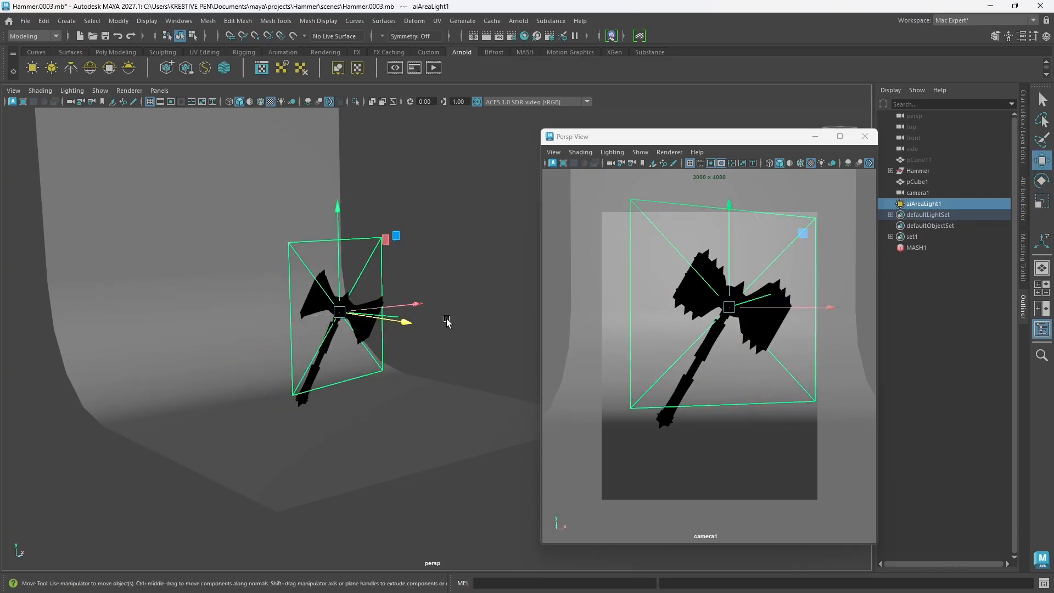
{"action": "left_click_drag", "start_coordinate": [404, 327], "coordinate": [336, 379]}
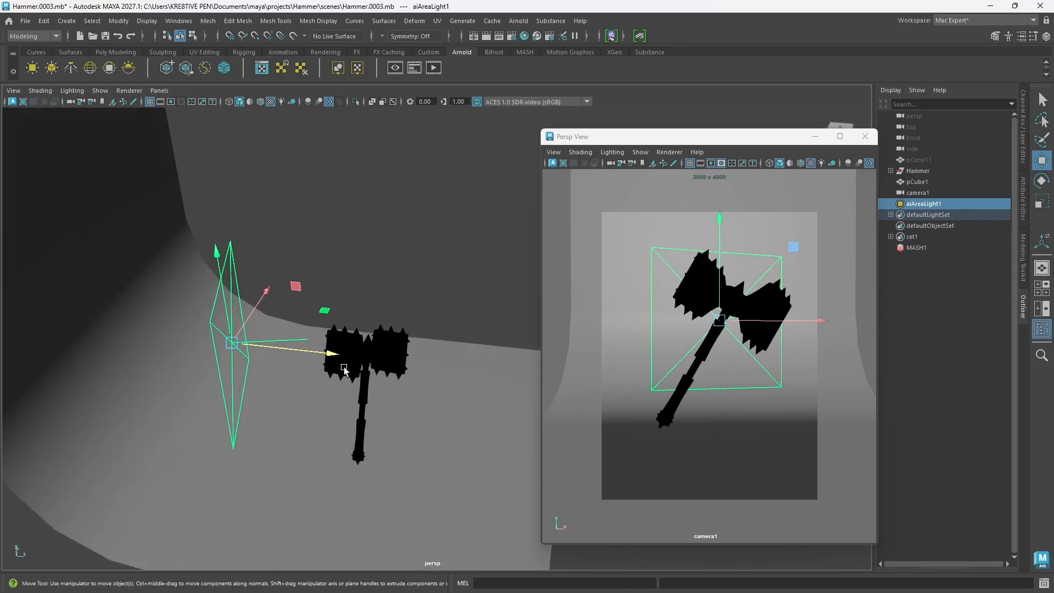
{"action": "key", "text": "e"}
{"action": "left_click_drag", "start_coordinate": [313, 372], "coordinate": [379, 396]}
{"action": "key", "text": "w"}
{"action": "left_click_drag", "start_coordinate": [374, 334], "coordinate": [404, 431], "text": "alt"}
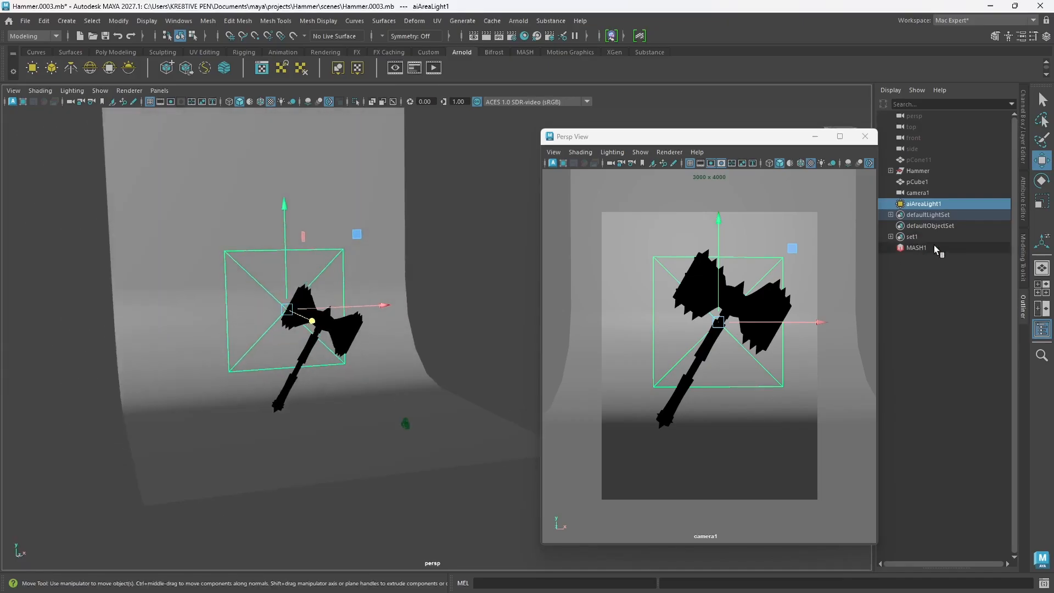
Step: Set the area light's color to red and its intensity to 3, with the camera window moved clear of the light attributes
{"action": "left_click", "coordinate": [1024, 214]}
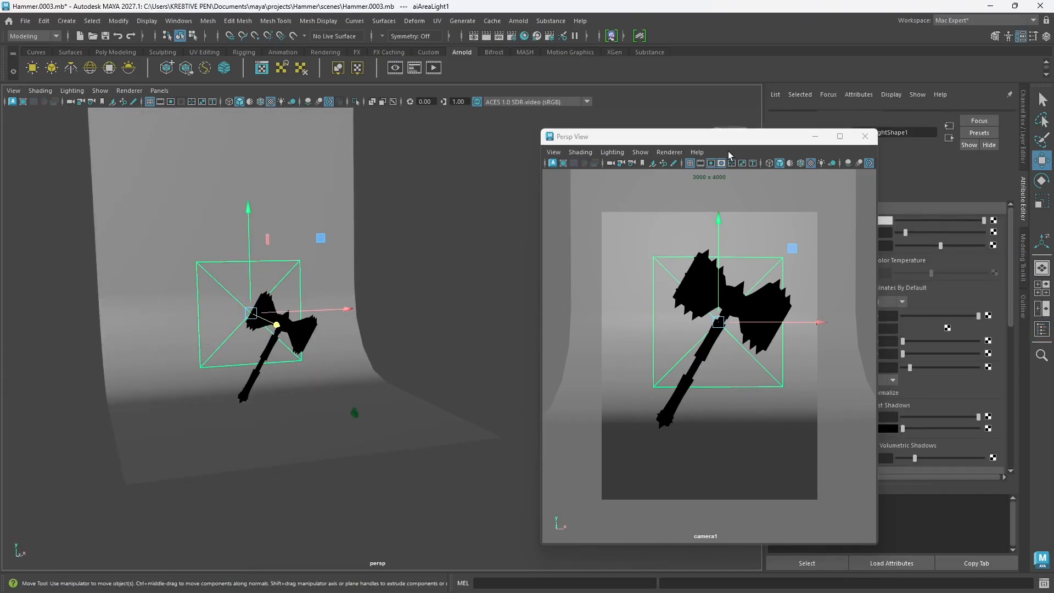
{"action": "left_click_drag", "start_coordinate": [690, 137], "coordinate": [574, 135]}
{"action": "left_click", "coordinate": [874, 231]}
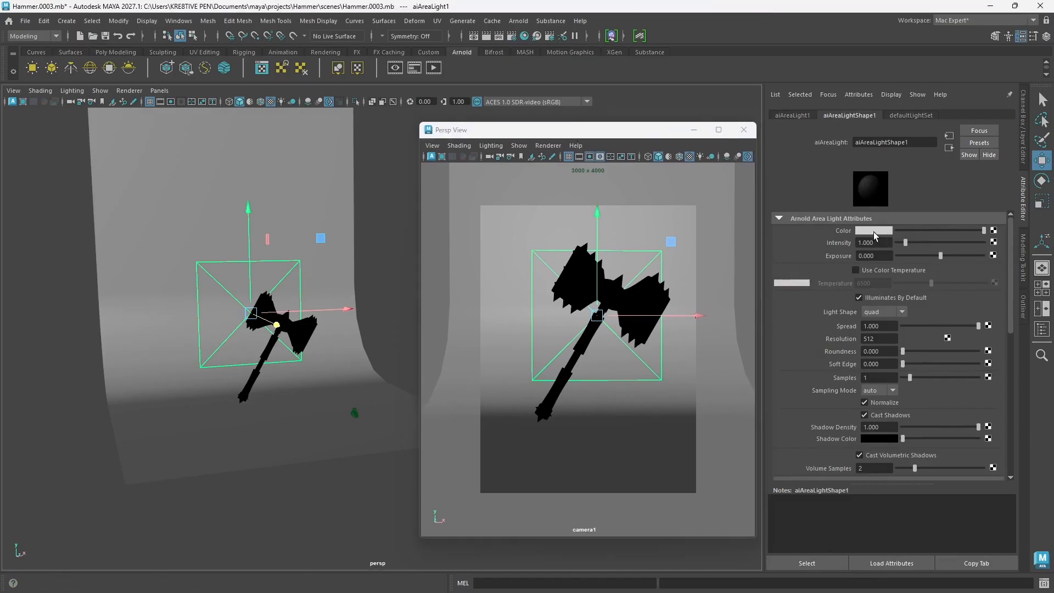
{"action": "left_click_drag", "start_coordinate": [857, 282], "coordinate": [908, 285]}
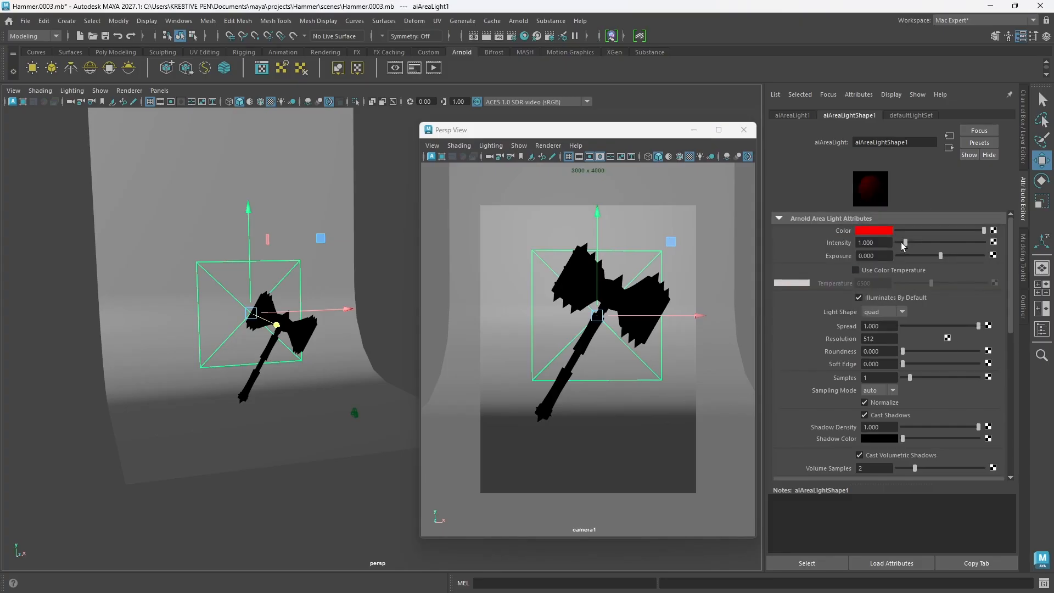
{"action": "left_click", "coordinate": [876, 243]}
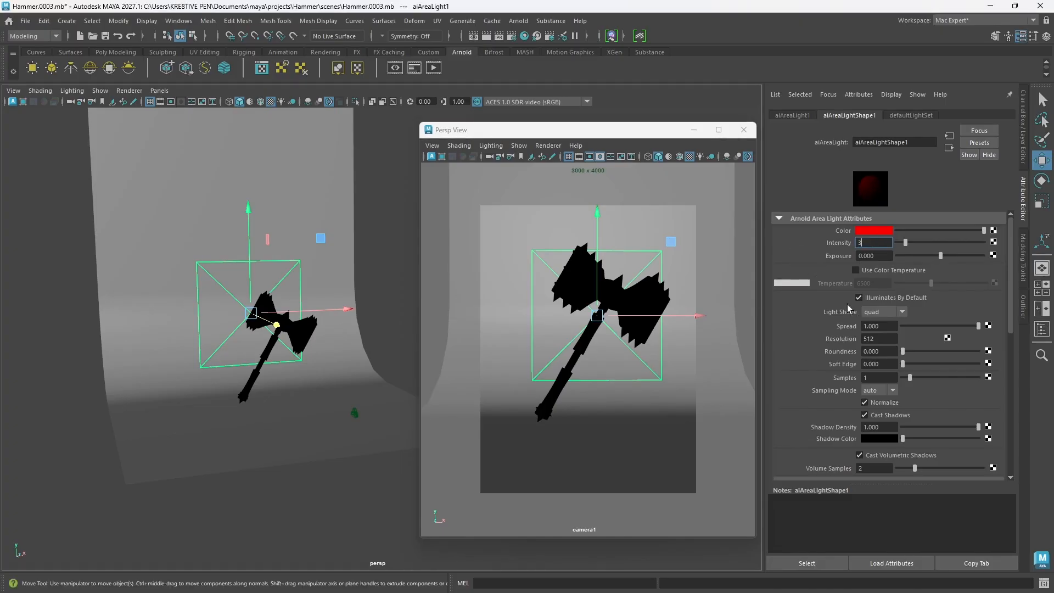
{"action": "key", "text": "q"}
Step: Render the camera1 window with Arnold and set the area light's exposure to 3
{"action": "left_click", "coordinate": [548, 146]}
{"action": "left_click", "coordinate": [563, 169]}
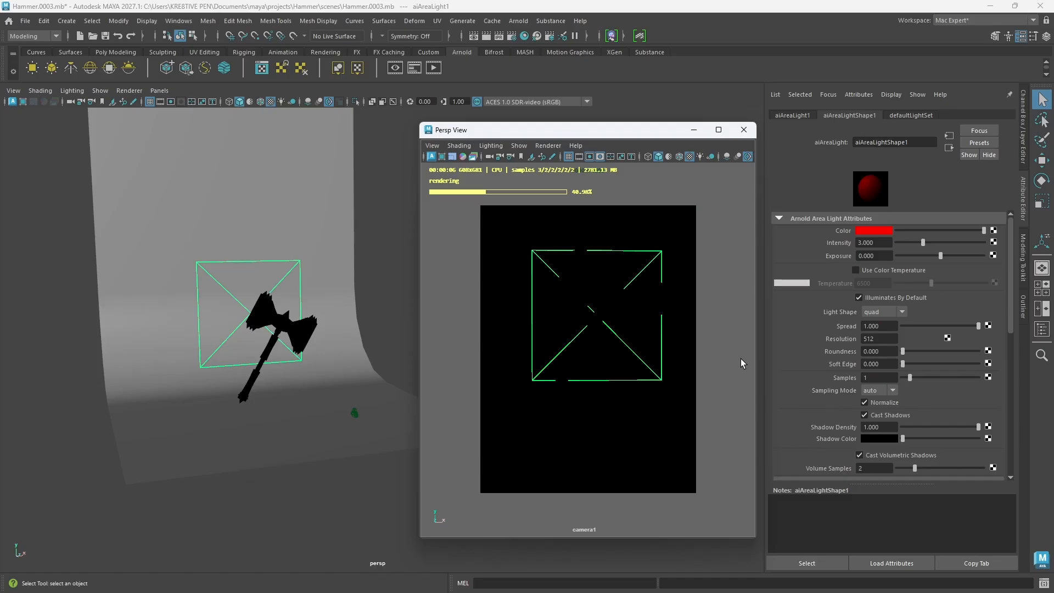
{"action": "left_click_drag", "start_coordinate": [880, 256], "coordinate": [789, 255]}
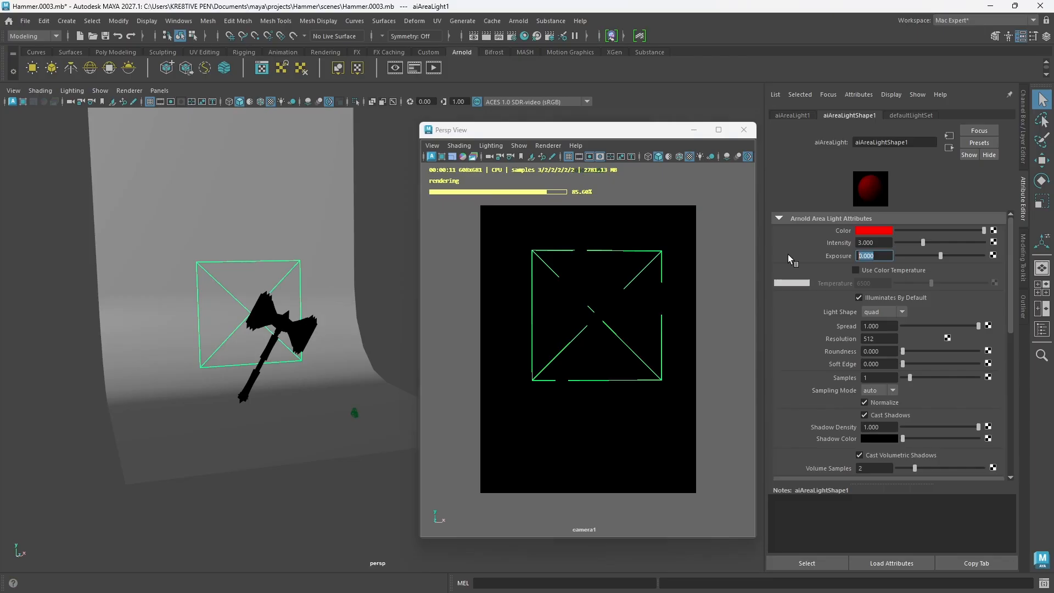
{"action": "type", "text": "3"}
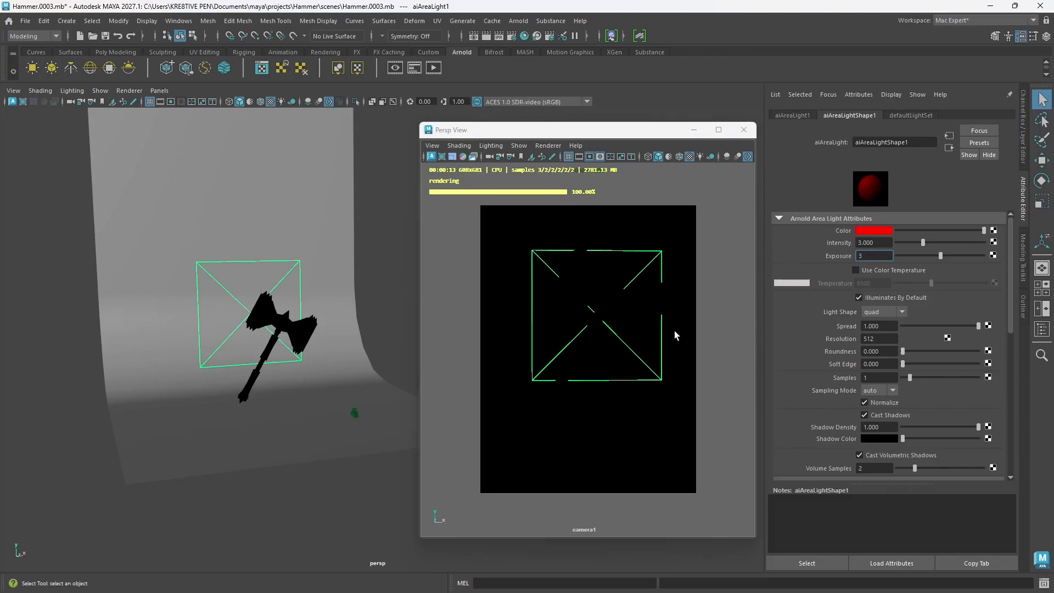
{"action": "key", "text": "Return"}
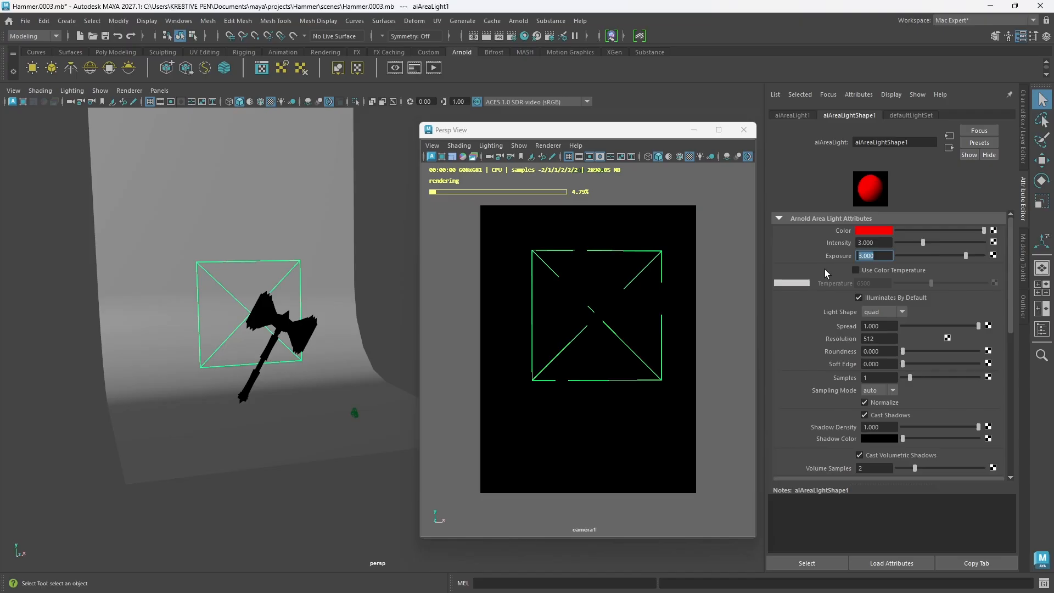
Step: Turn off Normalize on the area light and set its exposure to 1
{"action": "left_click", "coordinate": [865, 403]}
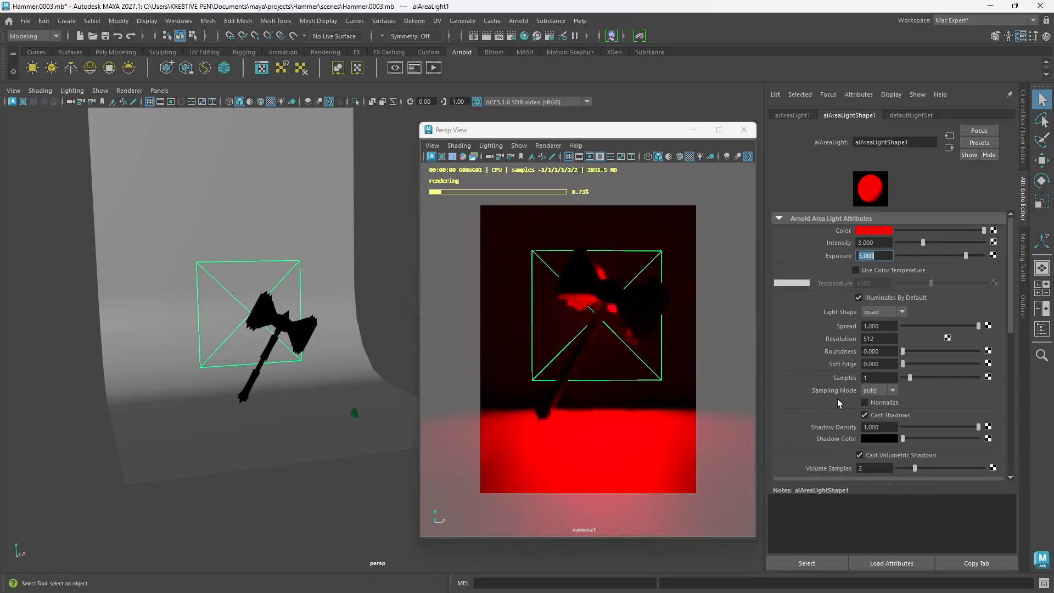
{"action": "type", "text": "1"}
{"action": "key", "text": "Return"}
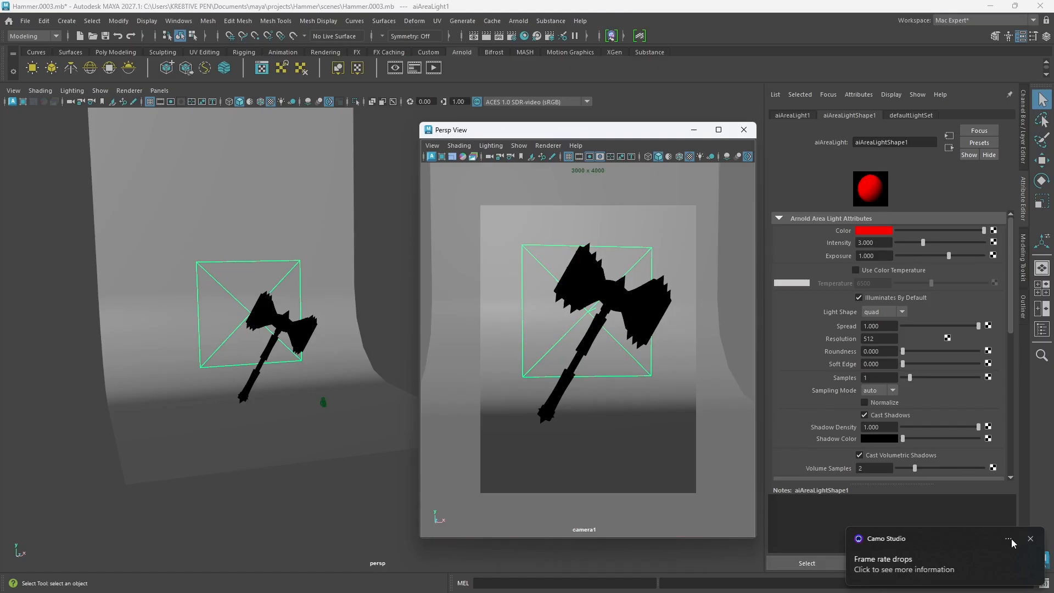
Step: Dismiss the desktop notification and adjust camera1's angle on the hammer
{"action": "left_click", "coordinate": [1011, 539]}
{"action": "left_click_drag", "start_coordinate": [653, 334], "coordinate": [653, 346], "text": "alt"}
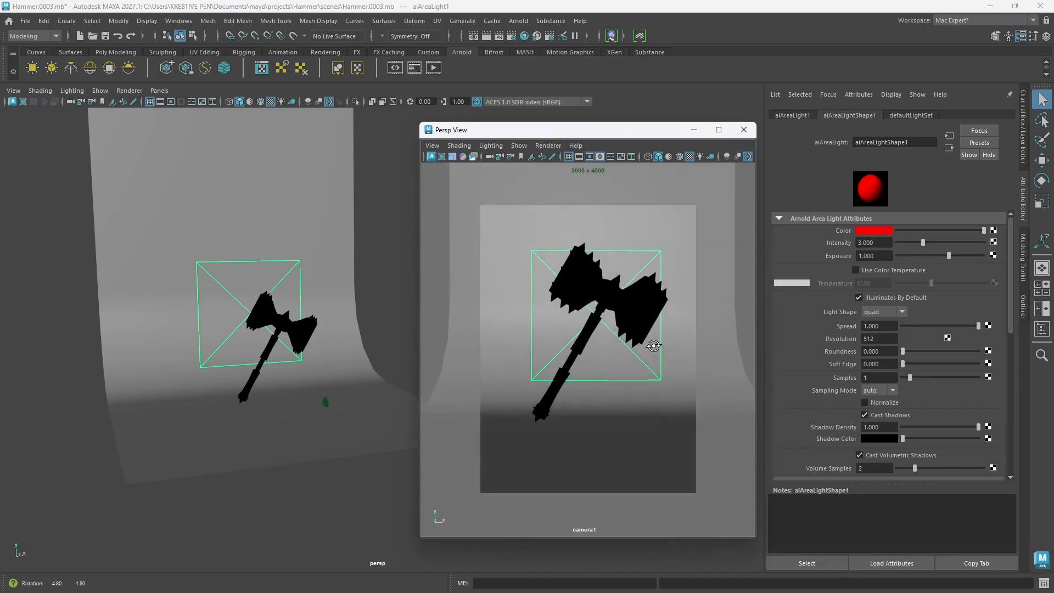
{"action": "left_click_drag", "start_coordinate": [299, 405], "coordinate": [303, 363], "text": "alt"}
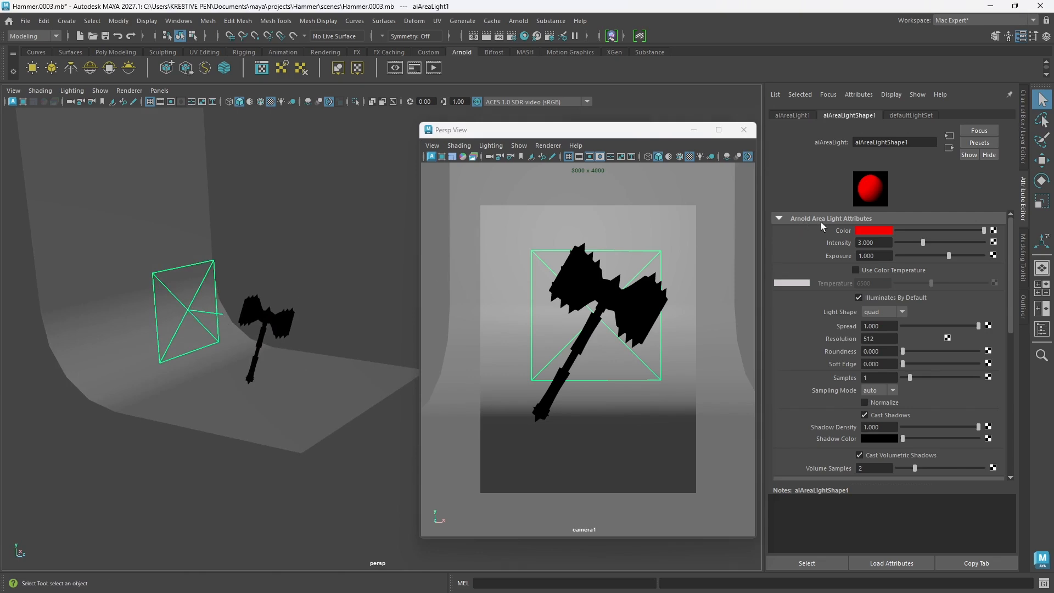
Step: Set the red area light's scale to 20 on all three axes
{"action": "left_click", "coordinate": [1023, 149]}
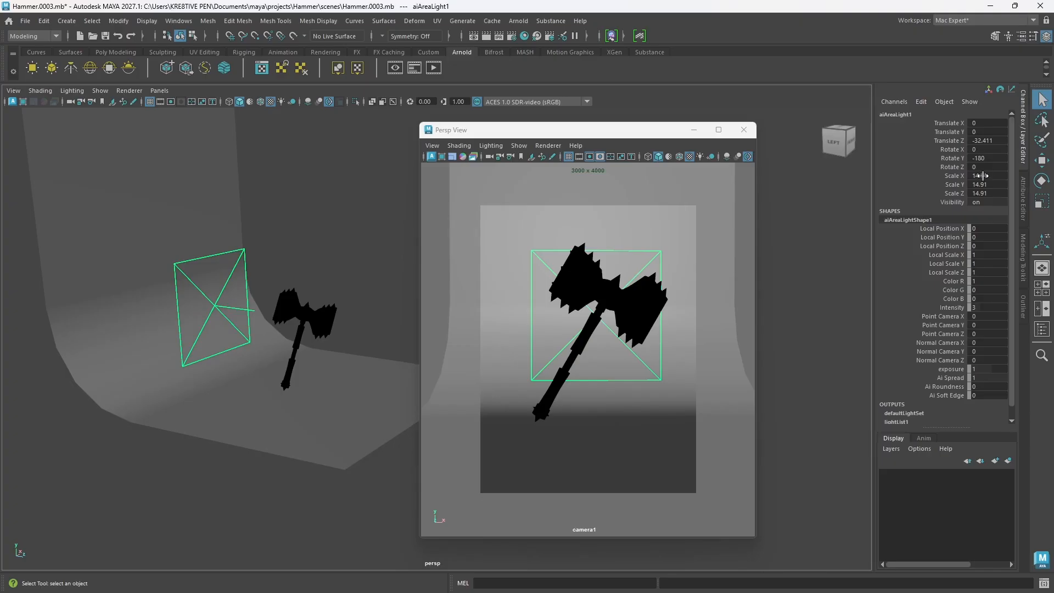
{"action": "left_click", "coordinate": [914, 177]}
{"action": "key", "text": "r"}
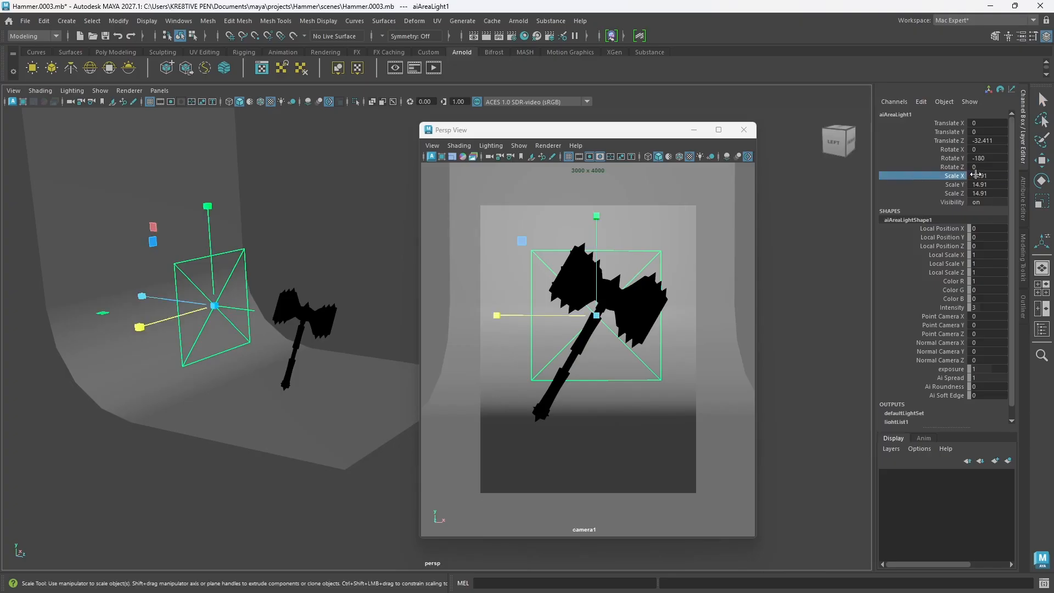
{"action": "left_click_drag", "start_coordinate": [976, 175], "coordinate": [978, 194]}
{"action": "double_click", "coordinate": [978, 194]}
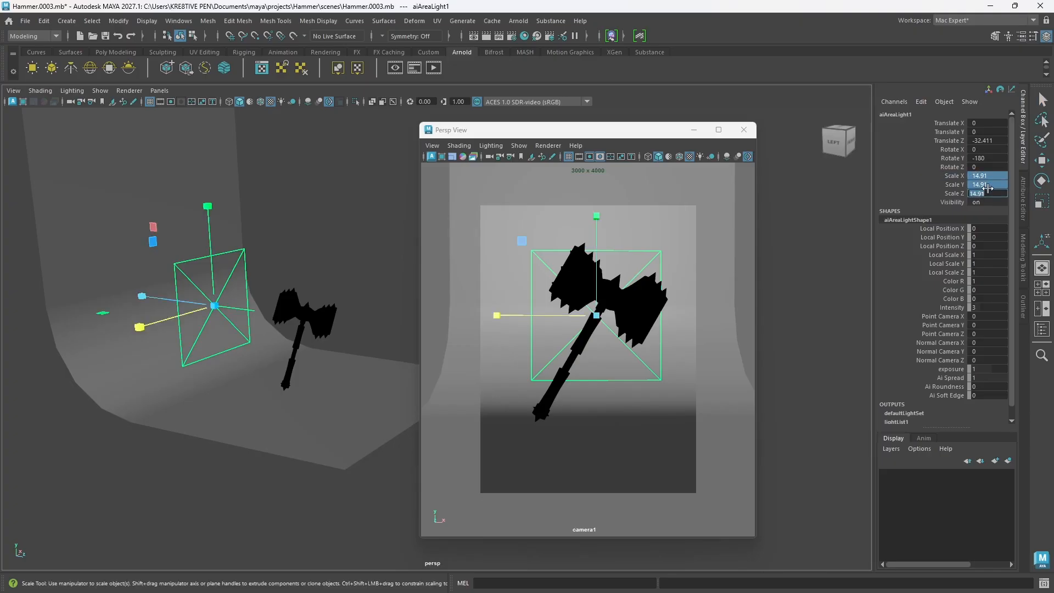
{"action": "type", "text": "20"}
{"action": "key", "text": "Return"}
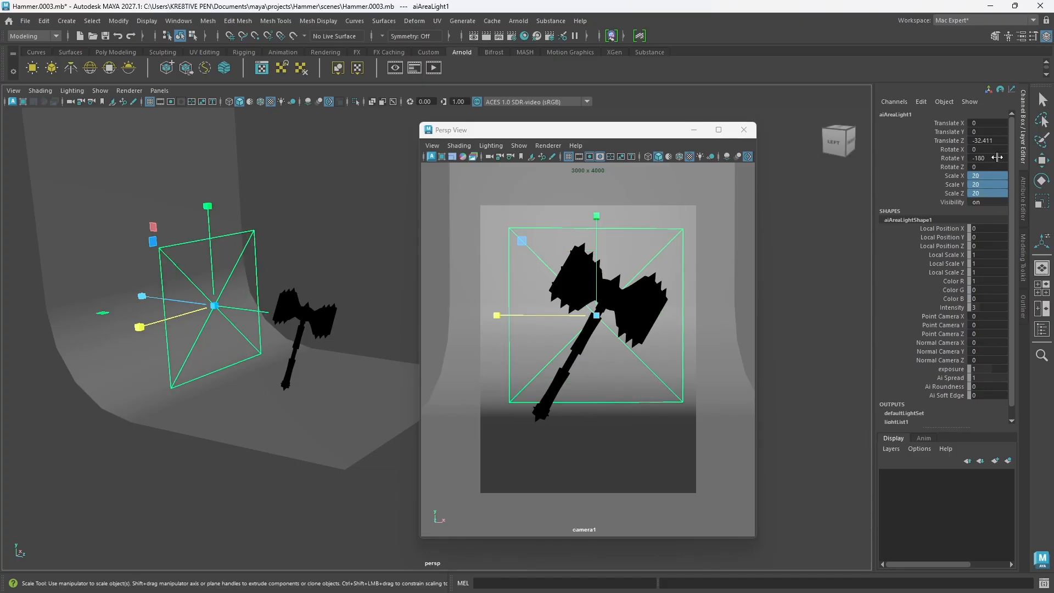
Step: Create a second Arnold area light and set its scale to 20 on all three axes
{"action": "left_click_drag", "start_coordinate": [261, 361], "coordinate": [151, 170], "text": "alt"}
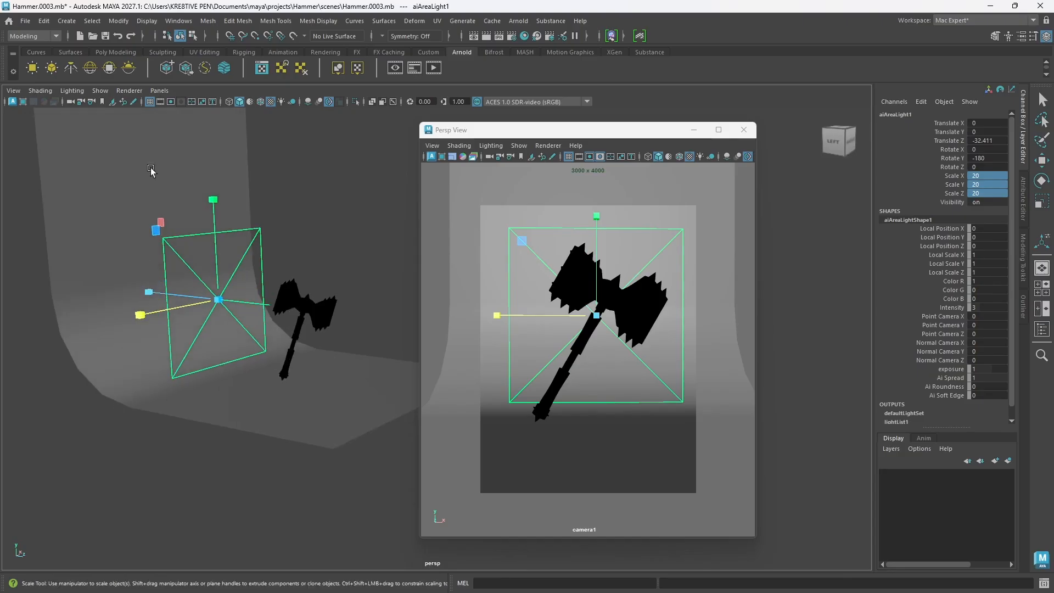
{"action": "left_click", "coordinate": [33, 69]}
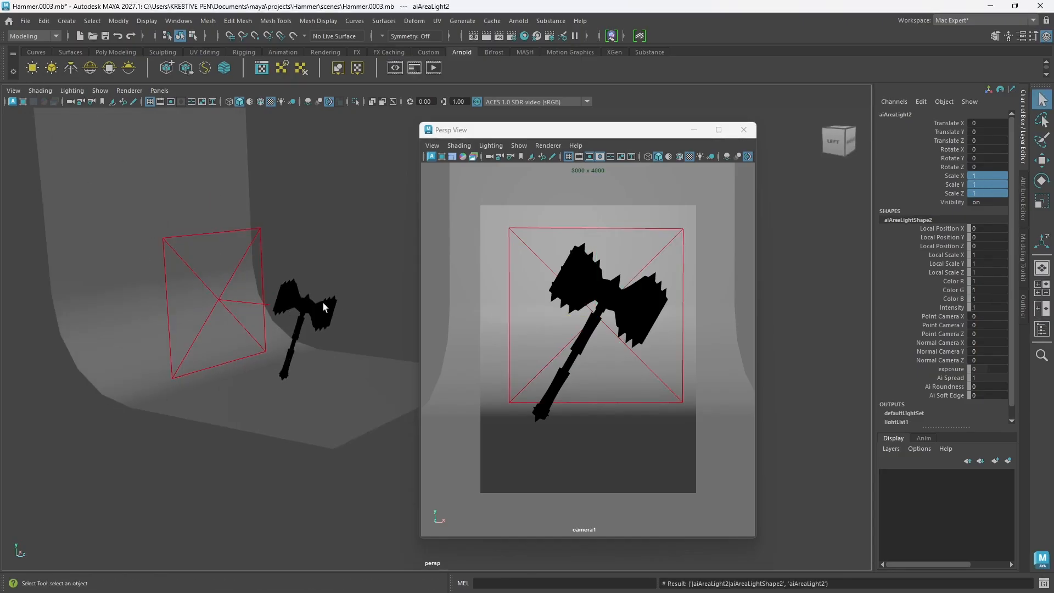
{"action": "middle_click_drag", "start_coordinate": [346, 349], "coordinate": [296, 333], "text": "alt"}
{"action": "scroll", "coordinate": [298, 329], "scroll_direction": "down", "scroll_amount": 6}
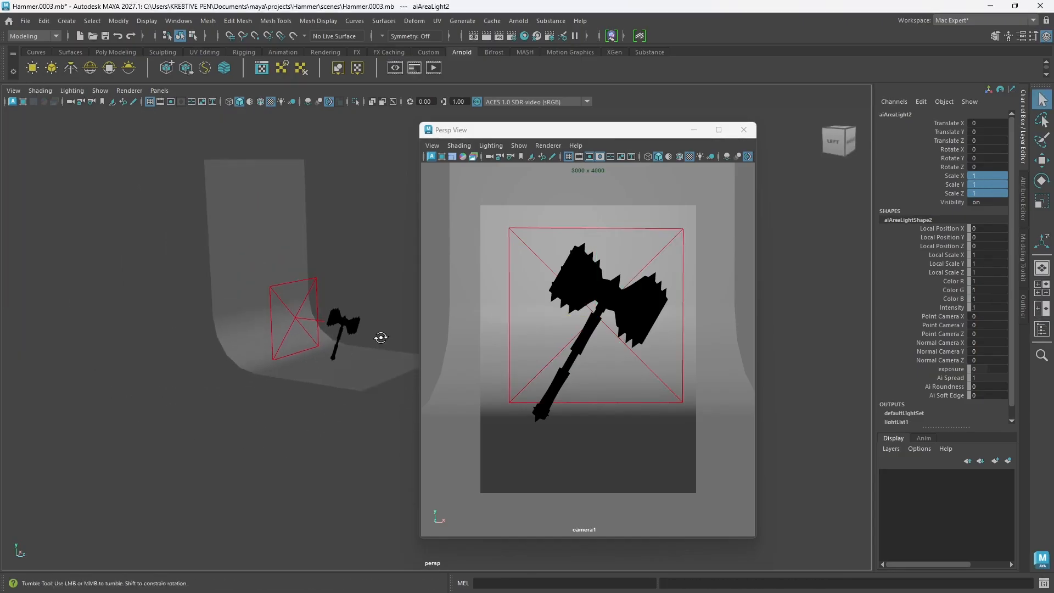
{"action": "left_click_drag", "start_coordinate": [381, 336], "coordinate": [336, 336], "text": "alt"}
{"action": "middle_click_drag", "start_coordinate": [336, 336], "coordinate": [274, 367], "text": "alt"}
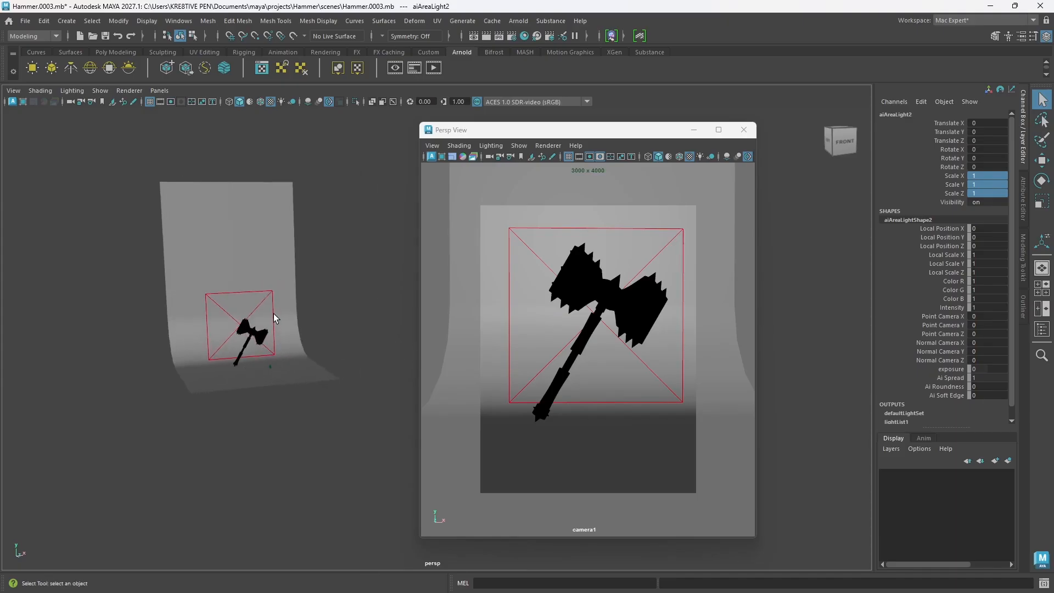
{"action": "key", "text": "r"}
{"action": "middle_click_drag", "start_coordinate": [301, 313], "coordinate": [310, 340]}
{"action": "left_click_drag", "start_coordinate": [310, 339], "coordinate": [359, 343], "text": "alt"}
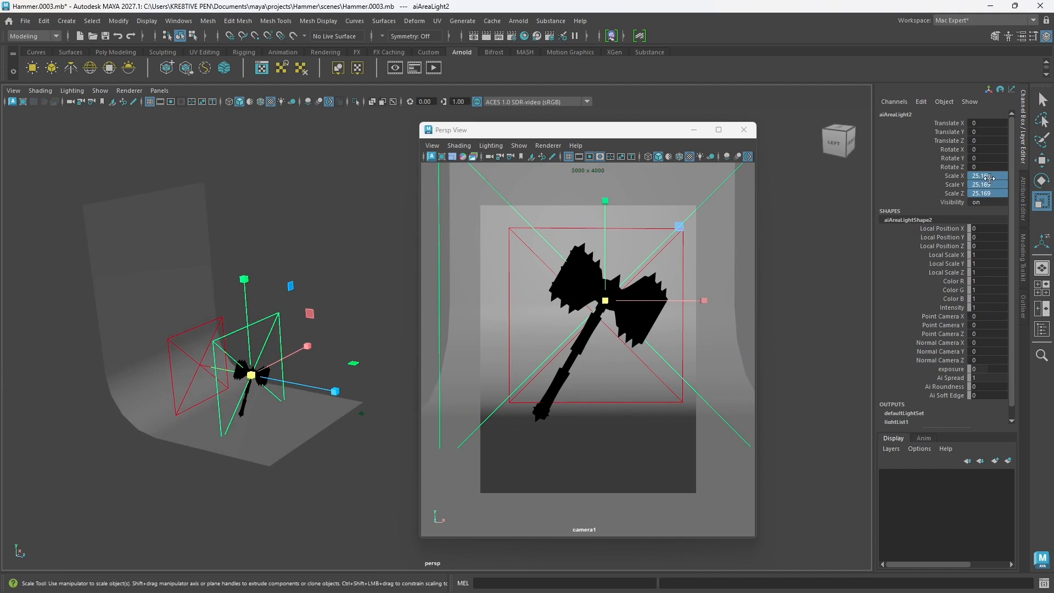
{"action": "double_click", "coordinate": [979, 193]}
{"action": "type", "text": "20"}
{"action": "key", "text": "Return"}
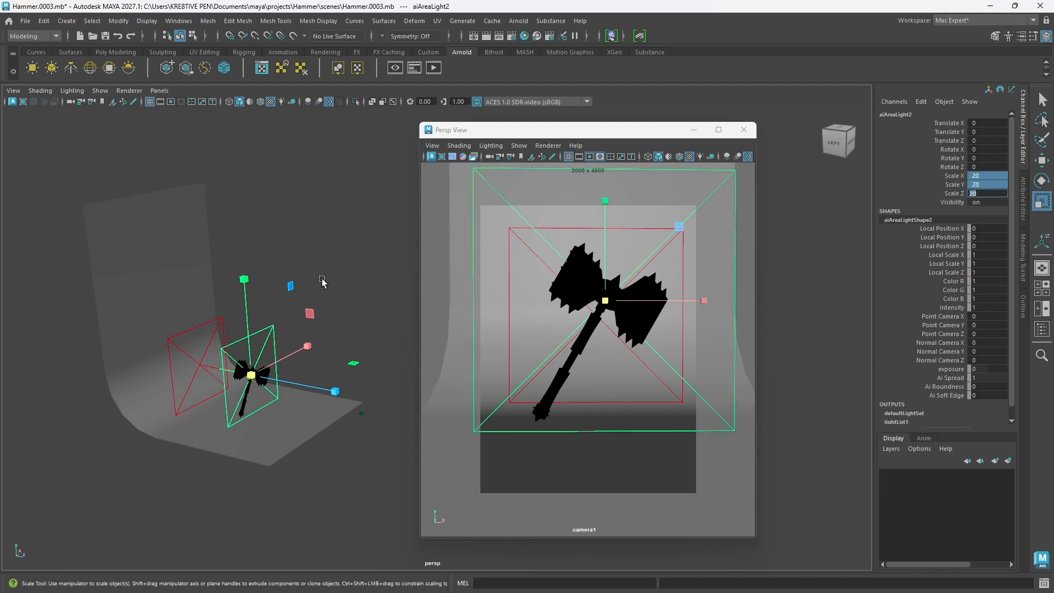
Step: Move the second area light in front of the hammer and to its side, to about X 31.2 and Z 50.2
{"action": "left_click_drag", "start_coordinate": [284, 413], "coordinate": [347, 398], "text": "alt"}
{"action": "key", "text": "w"}
{"action": "left_click_drag", "start_coordinate": [339, 403], "coordinate": [275, 379], "text": "alt"}
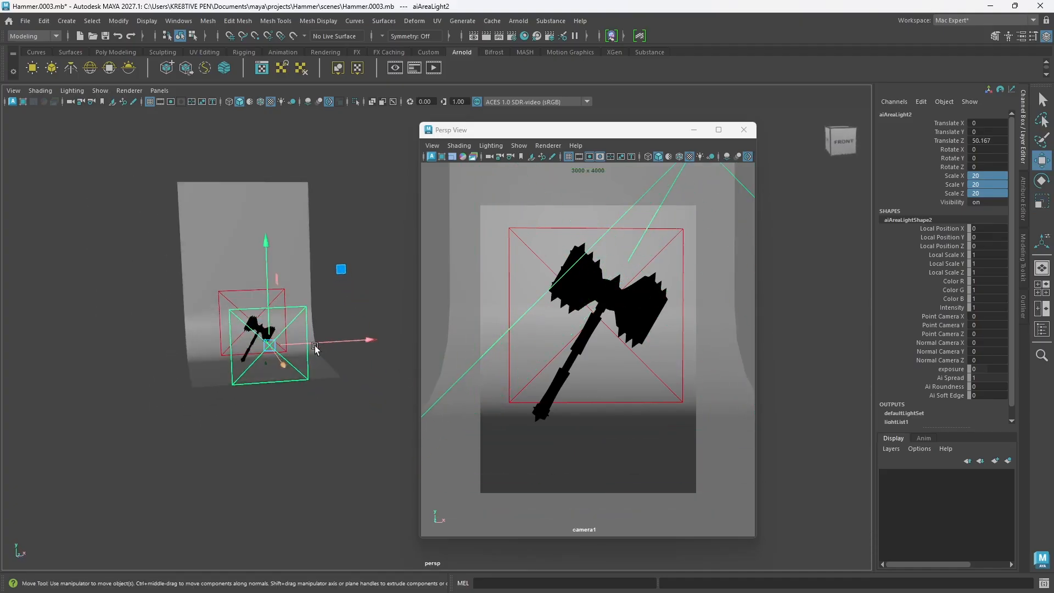
{"action": "left_click_drag", "start_coordinate": [315, 343], "coordinate": [372, 343]}
{"action": "left_click_drag", "start_coordinate": [306, 374], "coordinate": [356, 386], "text": "alt"}
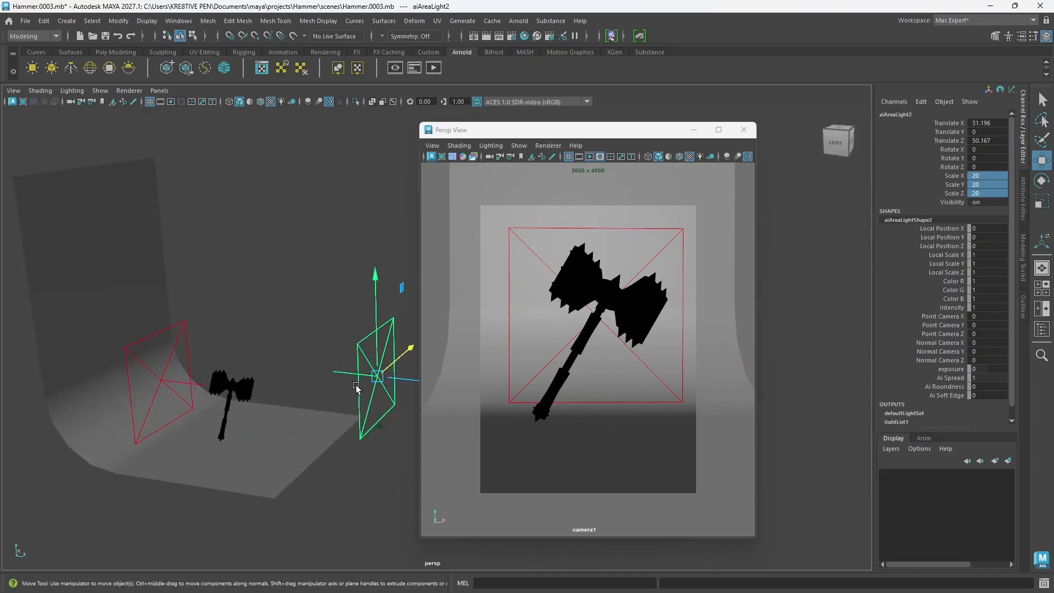
Step: Rotate the second area light 30 degrees about Y towards the hammer
{"action": "middle_click_drag", "start_coordinate": [343, 386], "coordinate": [260, 353], "text": "alt"}
{"action": "left_click_drag", "start_coordinate": [319, 391], "coordinate": [338, 358], "text": "alt"}
{"action": "key", "text": "e"}
{"action": "mouse_move", "coordinate": [329, 395]}
{"action": "left_mouse_down", "text": "alt"}
{"action": "mouse_move", "coordinate": [324, 422]}
{"action": "mouse_move", "coordinate": [373, 391]}
{"action": "mouse_move", "coordinate": [332, 393]}
{"action": "left_mouse_up", "text": "alt"}
Step: Switch to the four-view layout, frame the hammer and lights in the front and top views, and move the camera1 window off the transform values
{"action": "left_click_drag", "start_coordinate": [545, 134], "coordinate": [766, 145]}
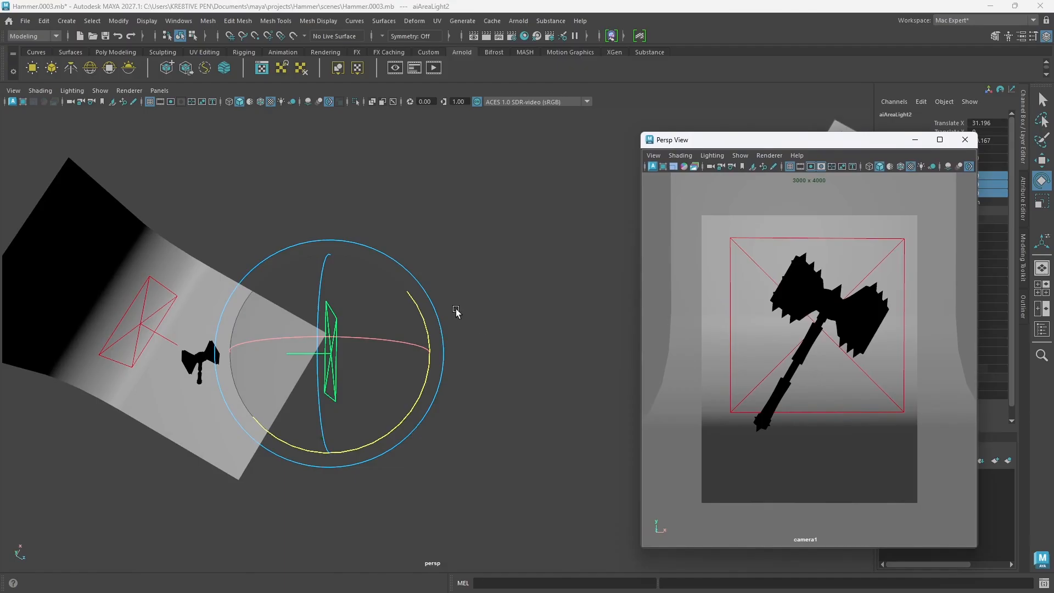
{"action": "key", "text": "space"}
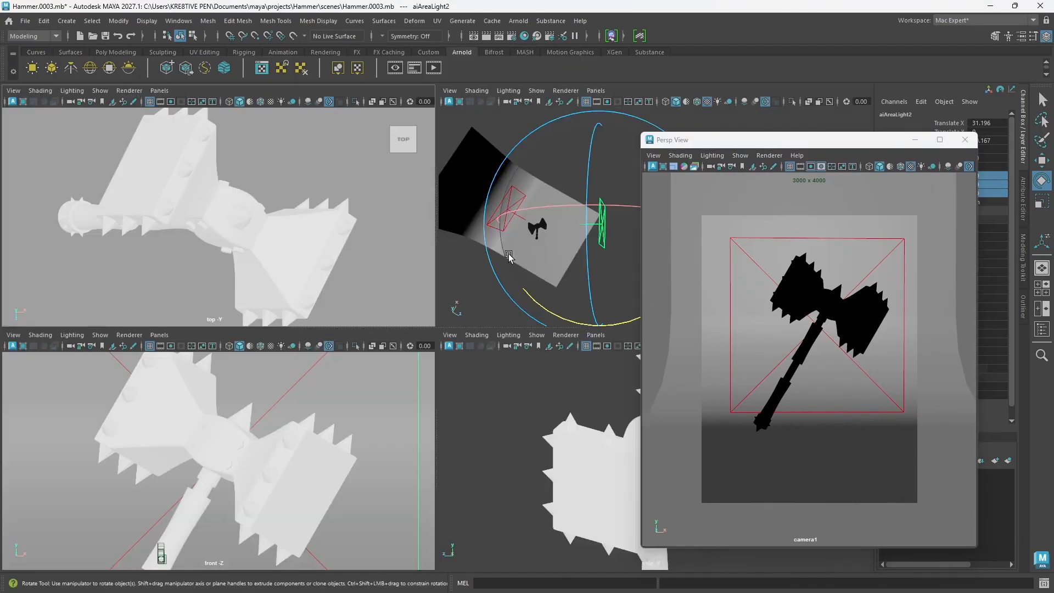
{"action": "scroll", "coordinate": [275, 437], "scroll_direction": "down", "scroll_amount": 5}
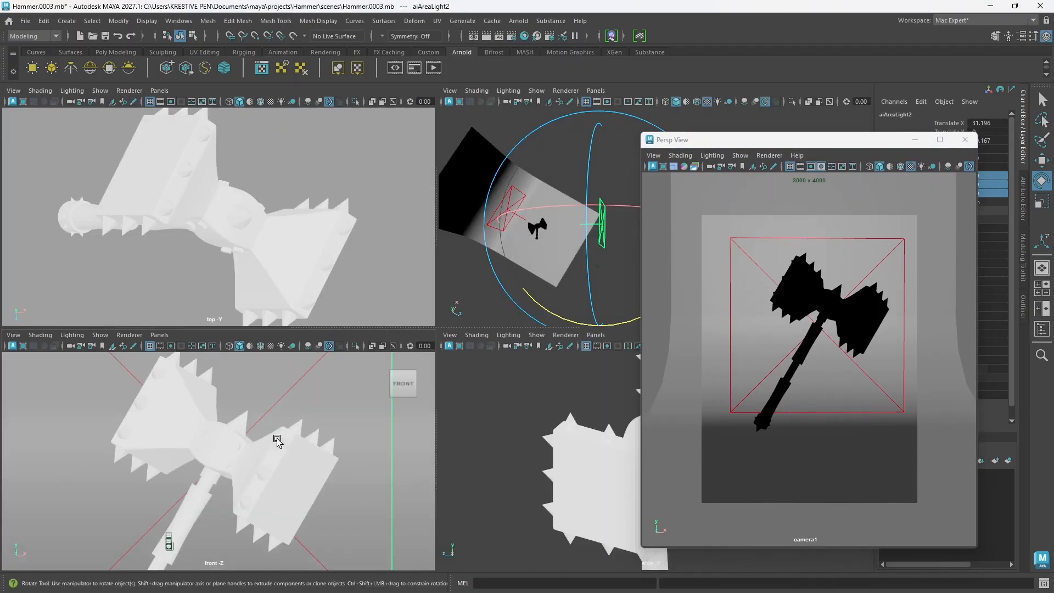
{"action": "scroll", "coordinate": [272, 440], "scroll_direction": "down", "scroll_amount": 5}
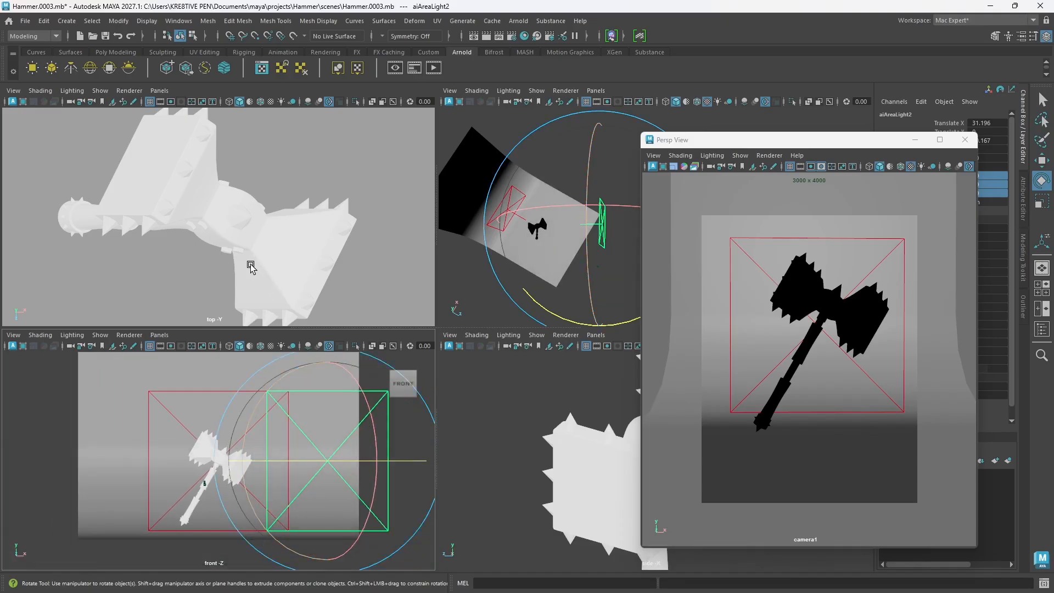
{"action": "scroll", "coordinate": [240, 250], "scroll_direction": "down", "scroll_amount": 2}
{"action": "scroll", "coordinate": [239, 250], "scroll_direction": "down", "scroll_amount": 8}
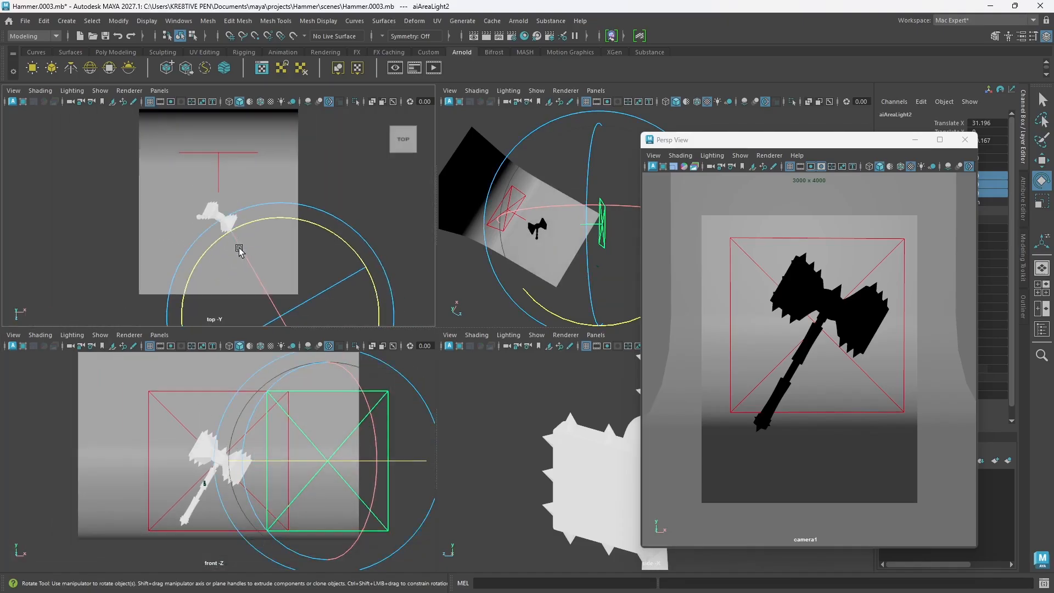
{"action": "scroll", "coordinate": [240, 250], "scroll_direction": "down", "scroll_amount": 2}
{"action": "scroll", "coordinate": [274, 273], "scroll_direction": "up", "scroll_amount": 6}
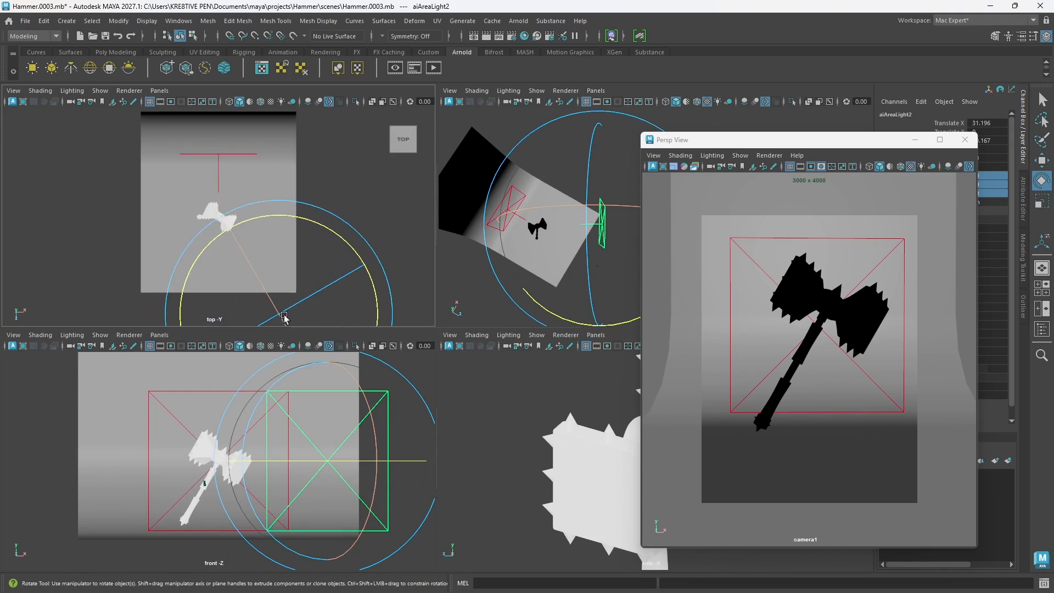
{"action": "left_click_drag", "start_coordinate": [296, 296], "coordinate": [292, 283], "text": "alt"}
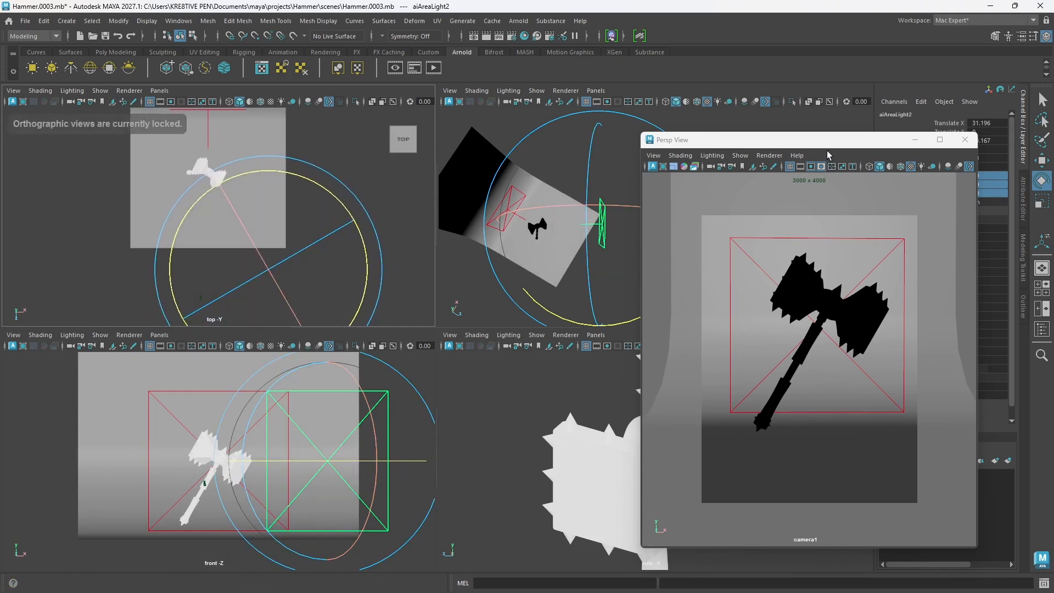
{"action": "left_click_drag", "start_coordinate": [825, 144], "coordinate": [865, 294]}
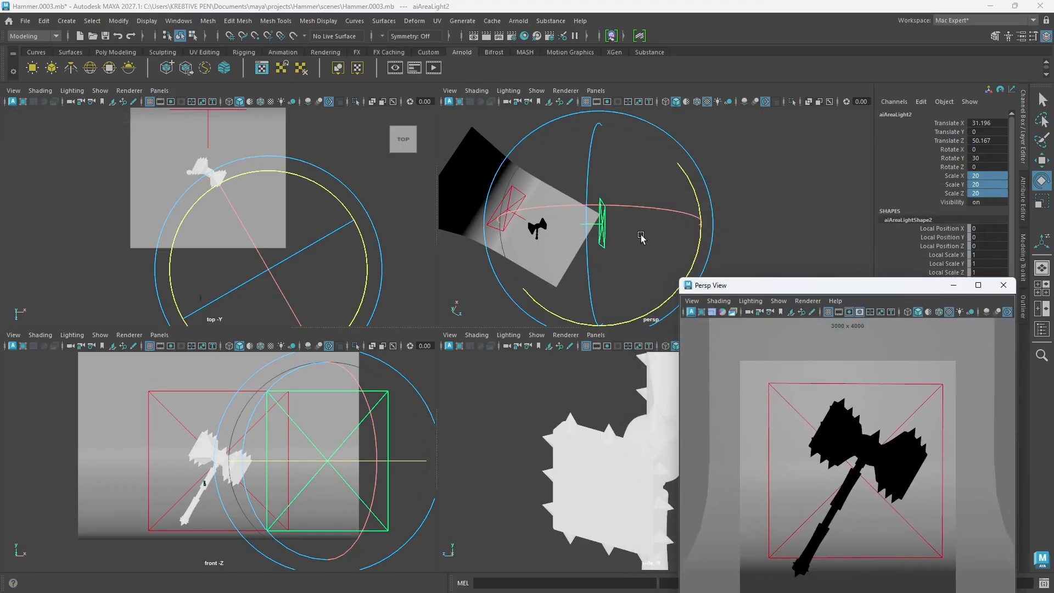
Step: Reposition the second area light to about X 47.7 and Z 44.7 and turn it to 45 degrees about Y
{"action": "left_click", "coordinate": [696, 166]}
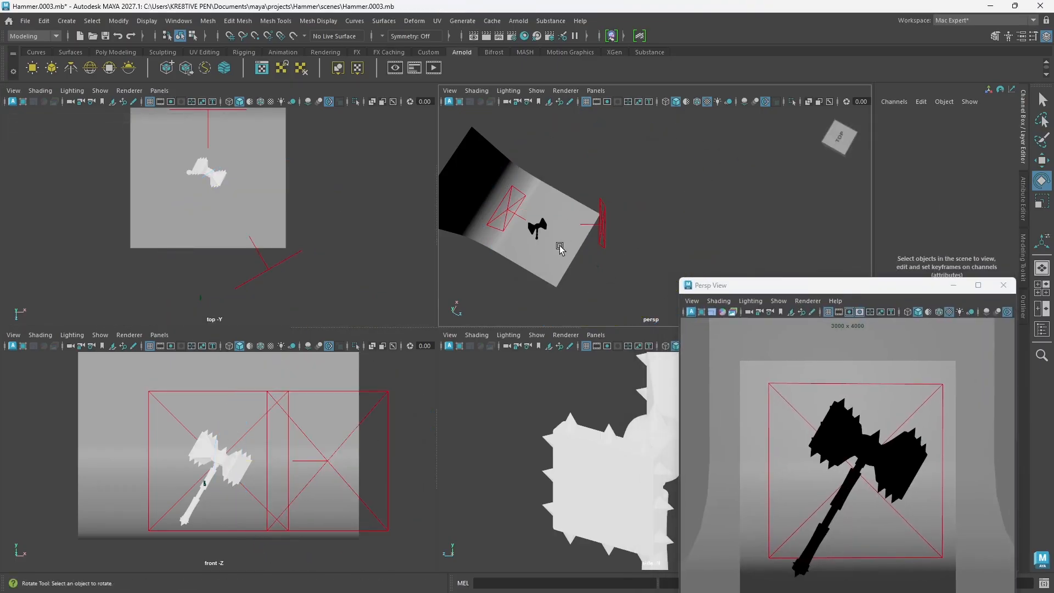
{"action": "left_click", "coordinate": [602, 240]}
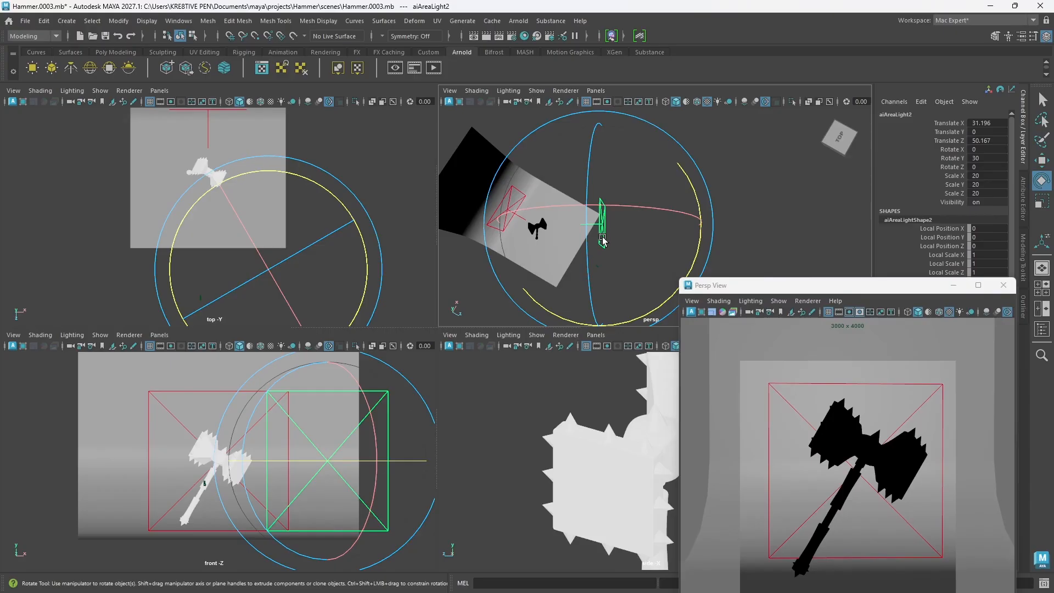
{"action": "key", "text": "w"}
{"action": "left_click_drag", "start_coordinate": [617, 199], "coordinate": [630, 187]}
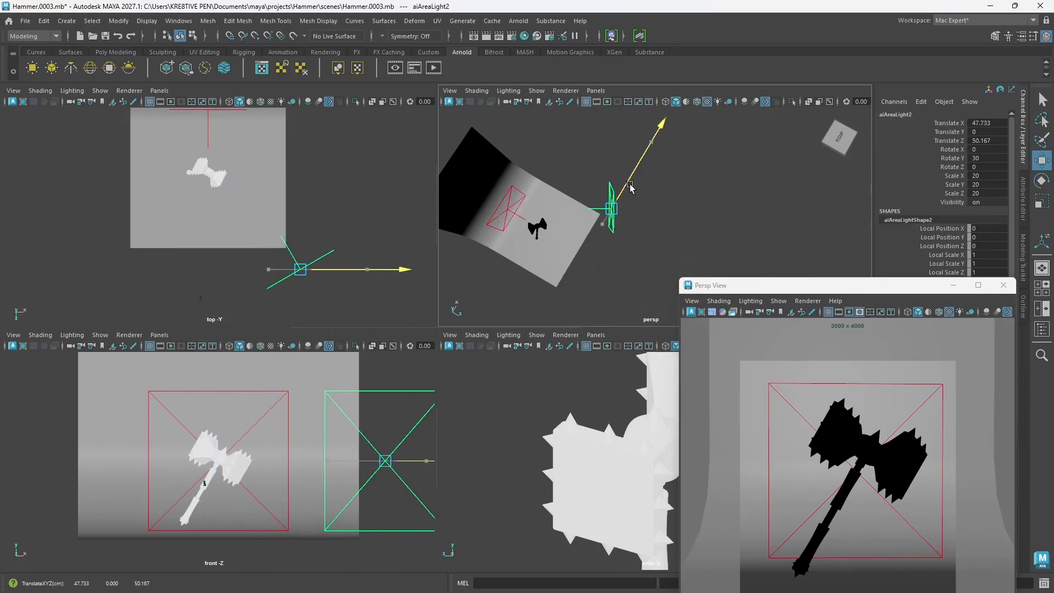
{"action": "left_click_drag", "start_coordinate": [657, 235], "coordinate": [662, 236]}
{"action": "key", "text": "e"}
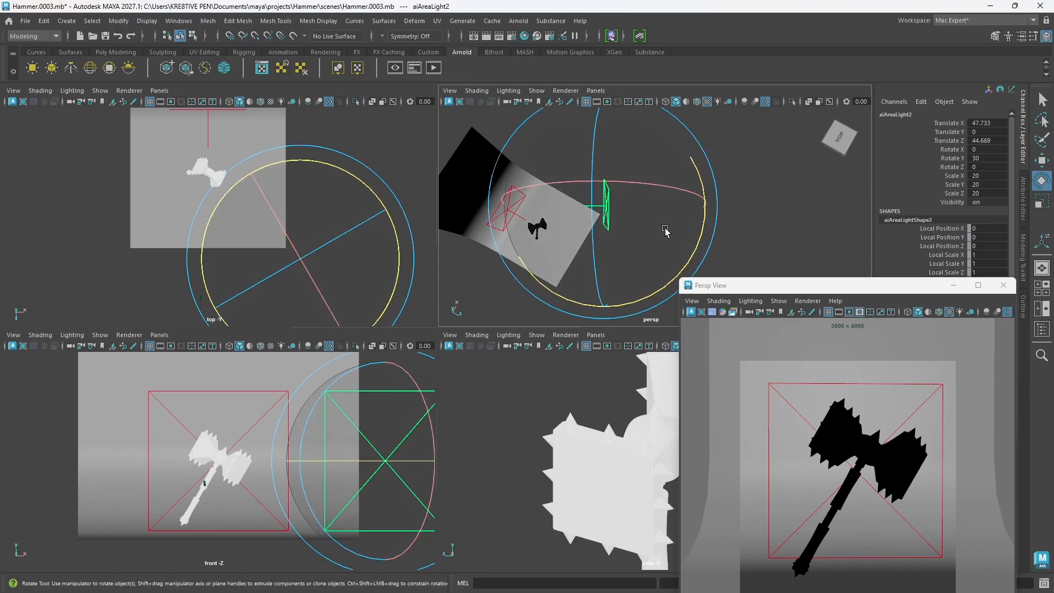
{"action": "left_click_drag", "start_coordinate": [686, 233], "coordinate": [701, 227]}
{"action": "left_click", "coordinate": [749, 233]}
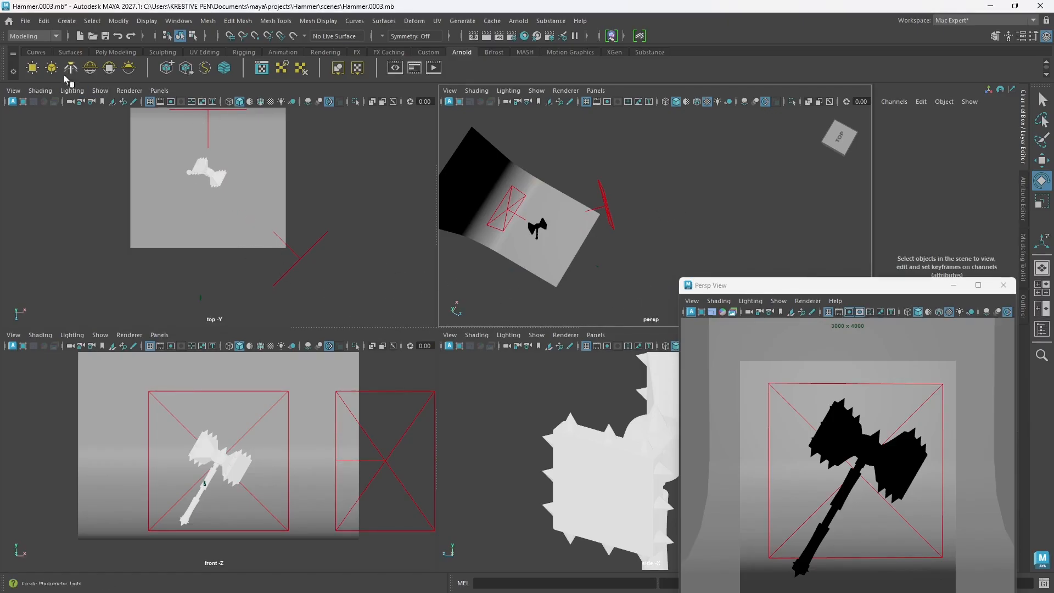
Step: Create a third Arnold area light and set its scale to 20 on all axes, moving the camera1 window out of the way
{"action": "left_click", "coordinate": [33, 68]}
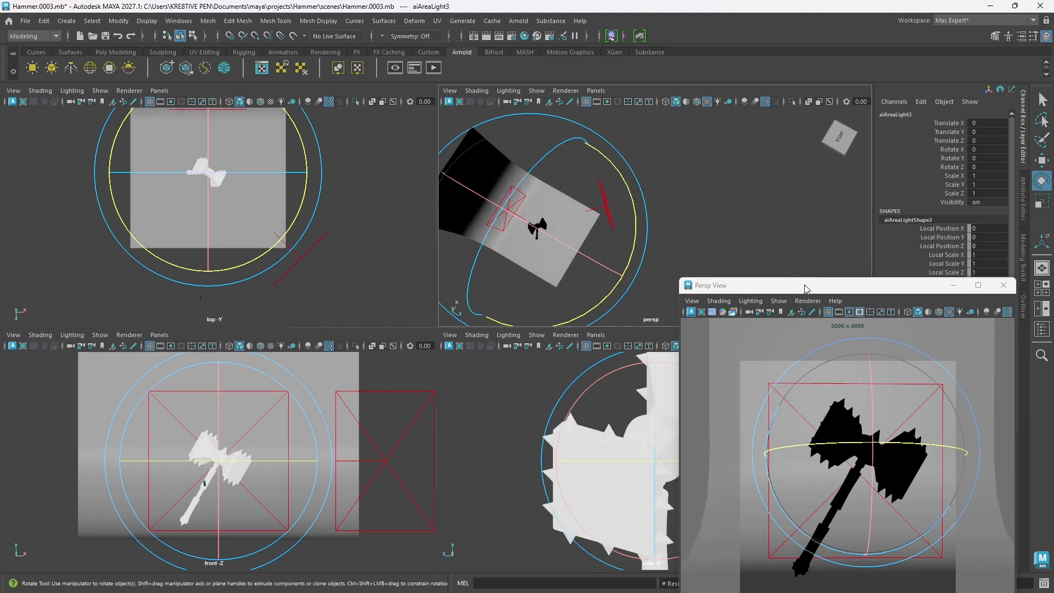
{"action": "left_click_drag", "start_coordinate": [804, 288], "coordinate": [538, 256]}
{"action": "left_click_drag", "start_coordinate": [976, 175], "coordinate": [983, 201]}
{"action": "type", "text": "20"}
{"action": "key", "text": "Return"}
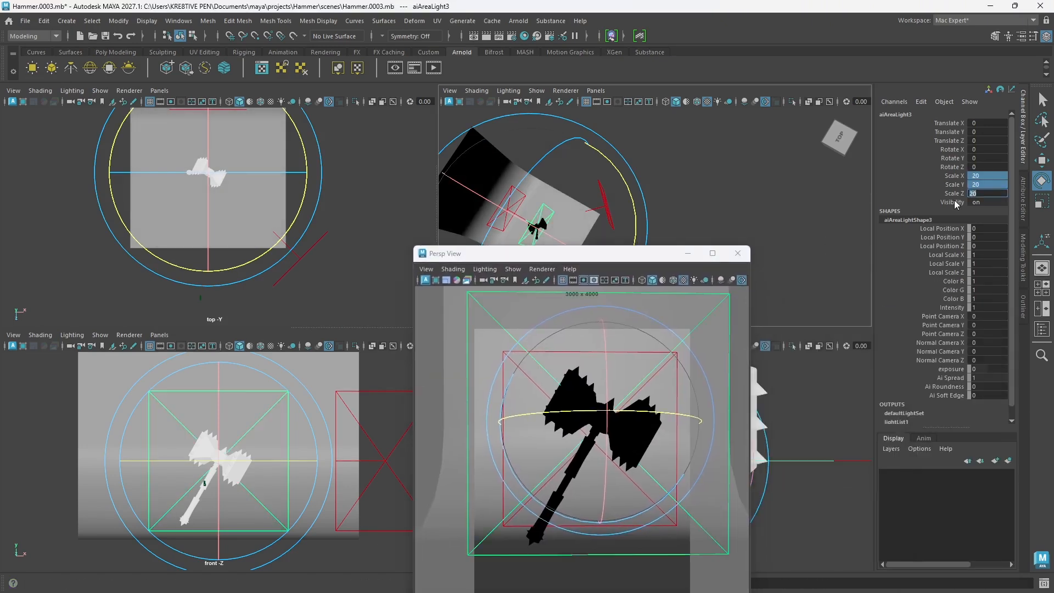
{"action": "left_click_drag", "start_coordinate": [547, 257], "coordinate": [793, 262]}
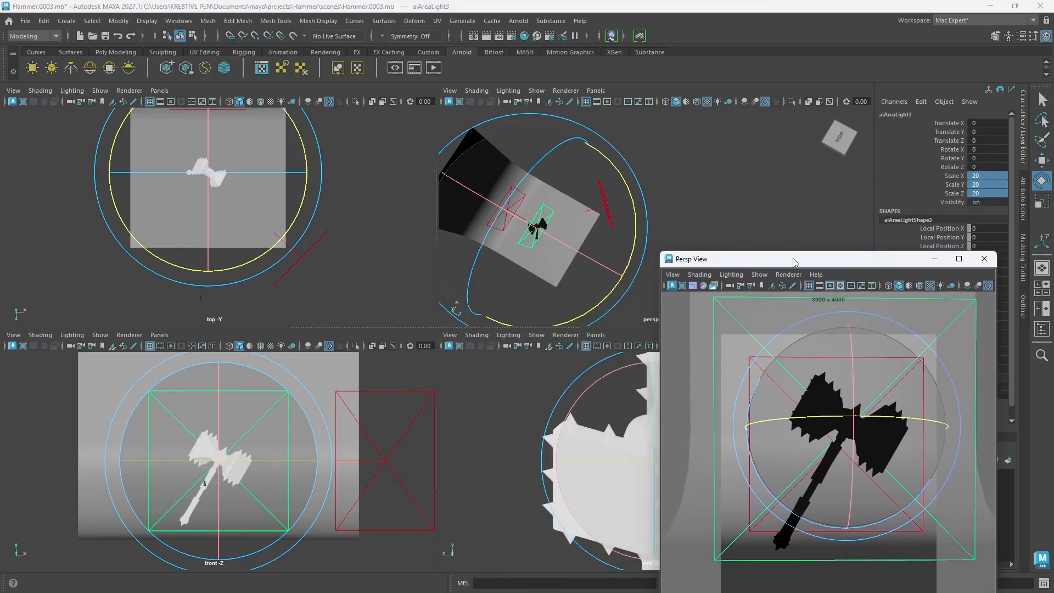
Step: Move the third area light to the opposite front side of the hammer, at about X -41 and Z 54.3
{"action": "key", "text": "w"}
{"action": "left_click_drag", "start_coordinate": [570, 245], "coordinate": [627, 266]}
{"action": "left_click_drag", "start_coordinate": [632, 184], "coordinate": [617, 211]}
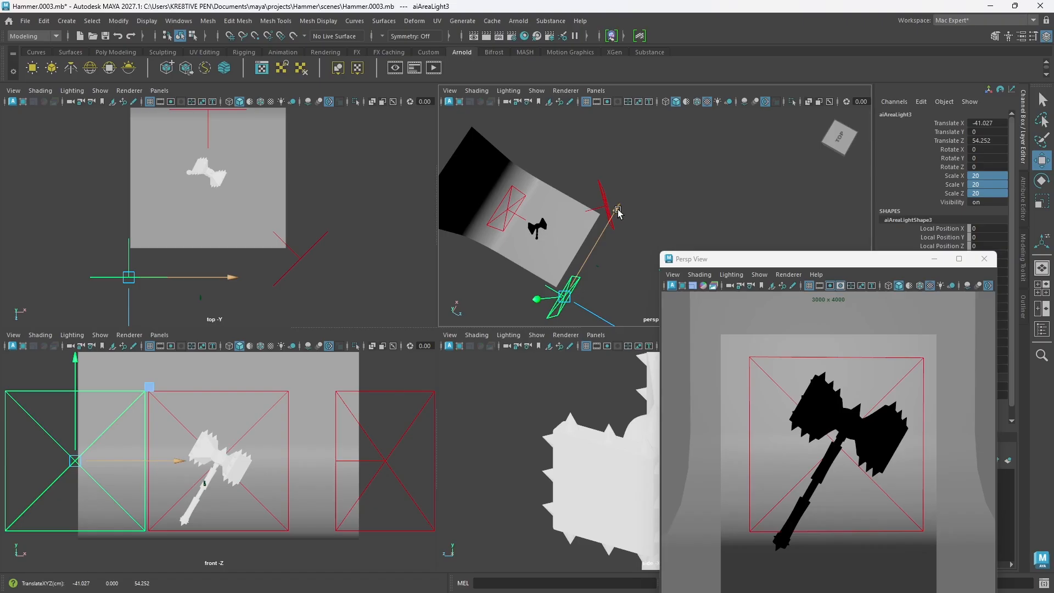
{"action": "left_click_drag", "start_coordinate": [618, 212], "coordinate": [619, 212]}
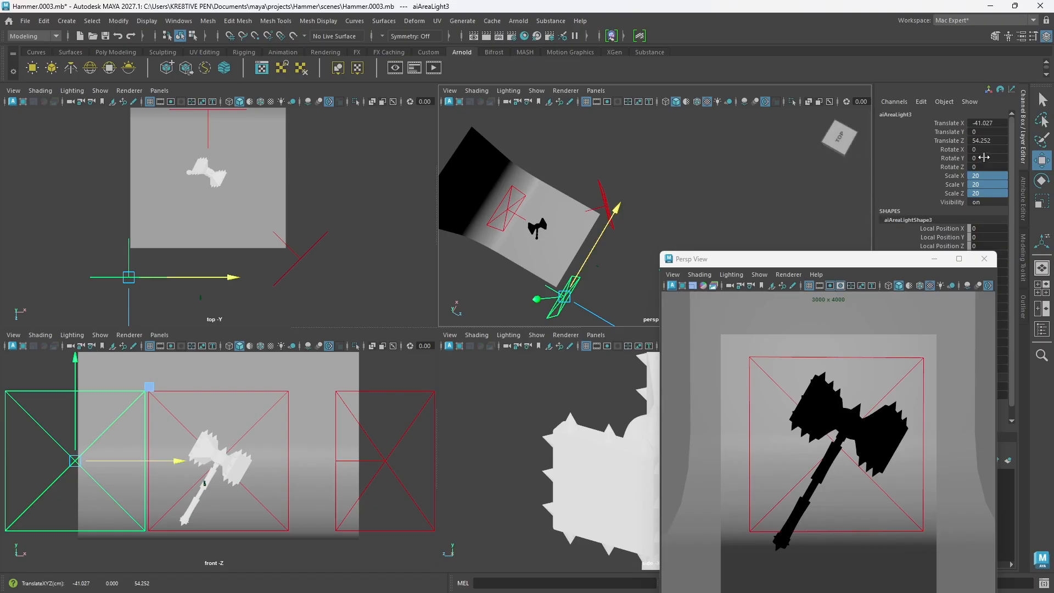
Step: Check the second area light's rotation and turn the third area light to -45 degrees about Y
{"action": "left_click", "coordinate": [605, 202]}
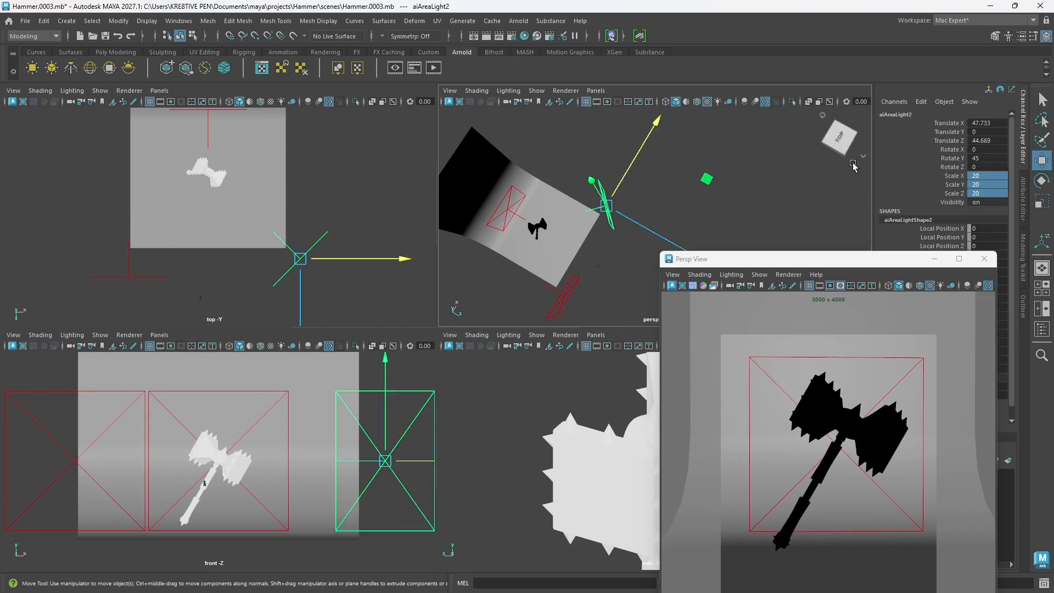
{"action": "left_click", "coordinate": [561, 303]}
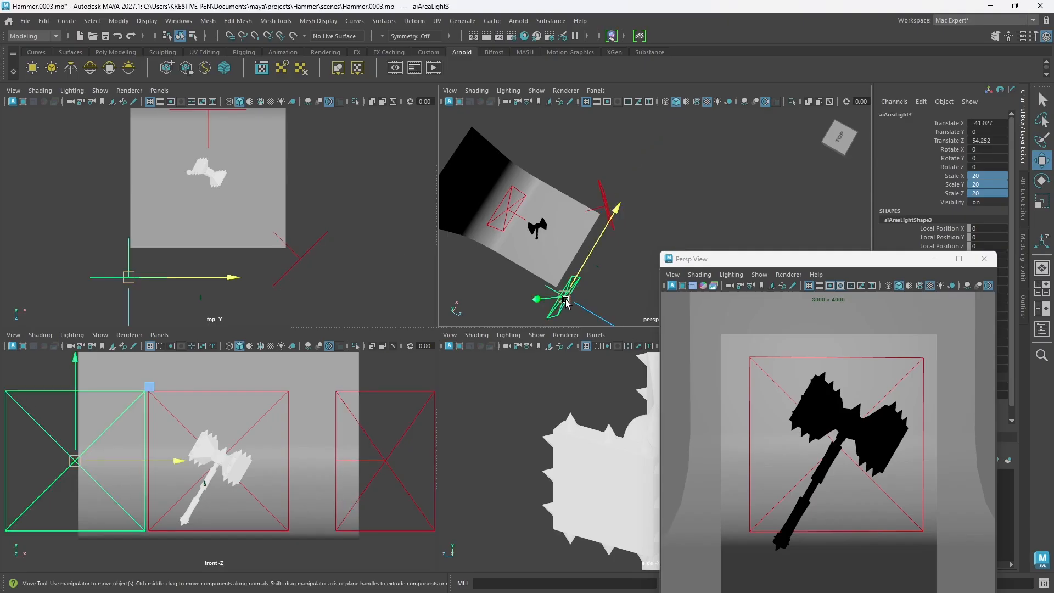
{"action": "key", "text": "e"}
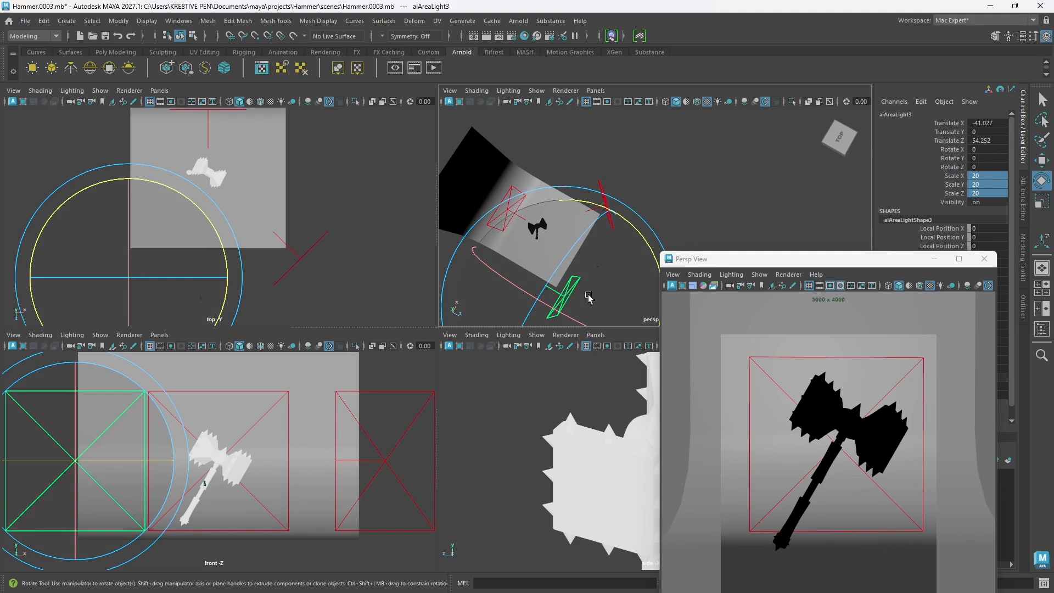
{"action": "left_click_drag", "start_coordinate": [635, 234], "coordinate": [651, 250]}
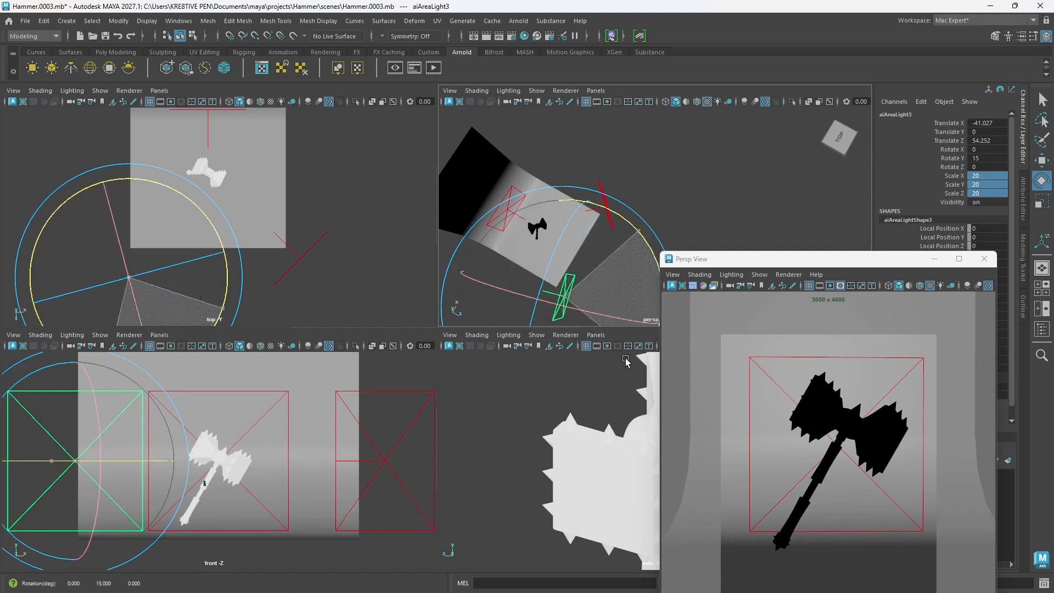
{"action": "left_click_drag", "start_coordinate": [646, 295], "coordinate": [667, 280]}
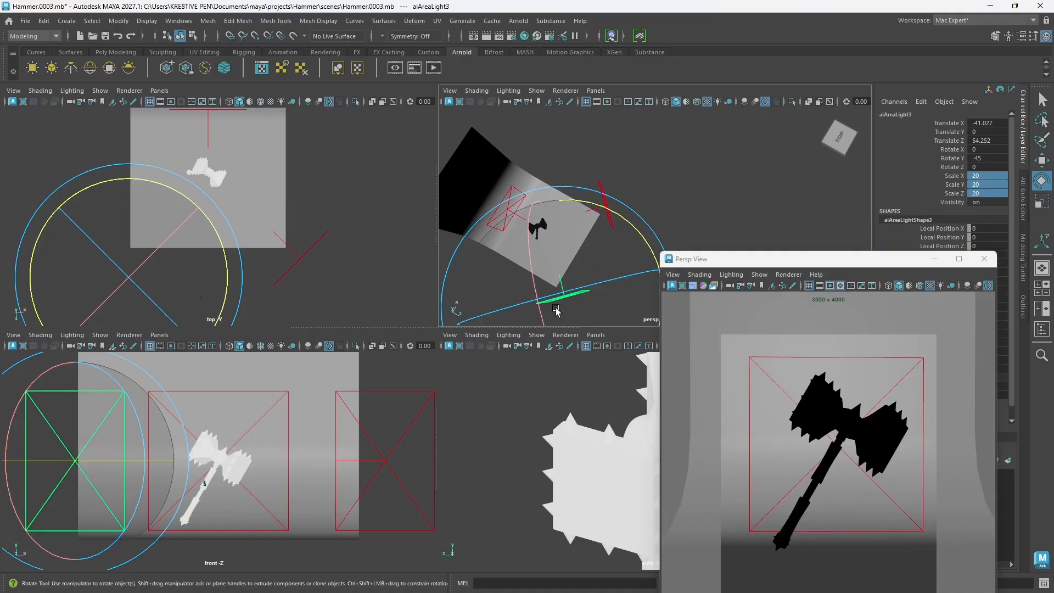
Step: Reposition the third area light so it roughly mirrors the second light on the opposite front side of the hammer
{"action": "key", "text": "w"}
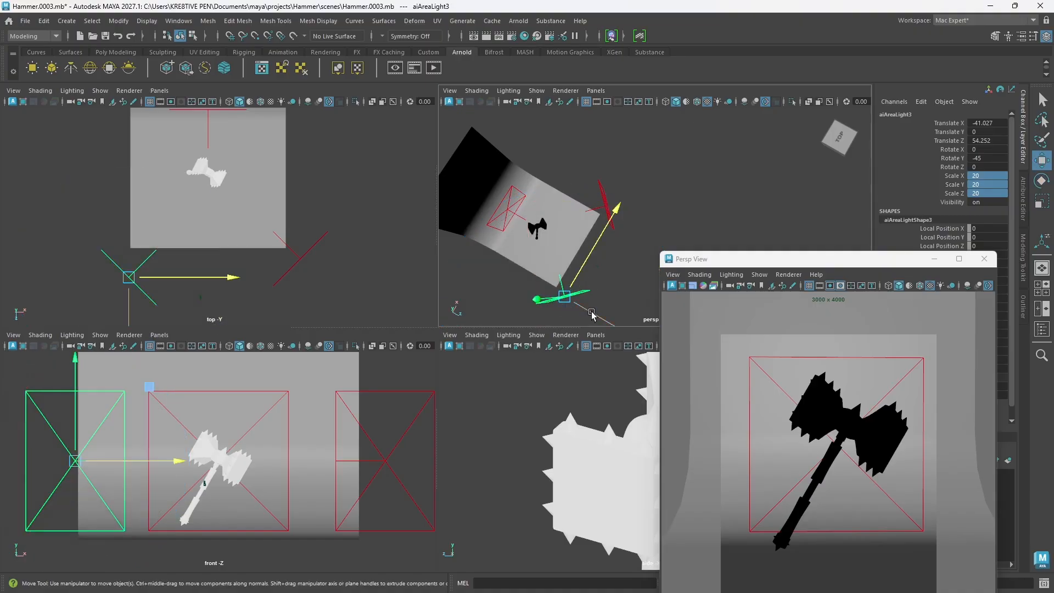
{"action": "left_click_drag", "start_coordinate": [593, 314], "coordinate": [571, 304]}
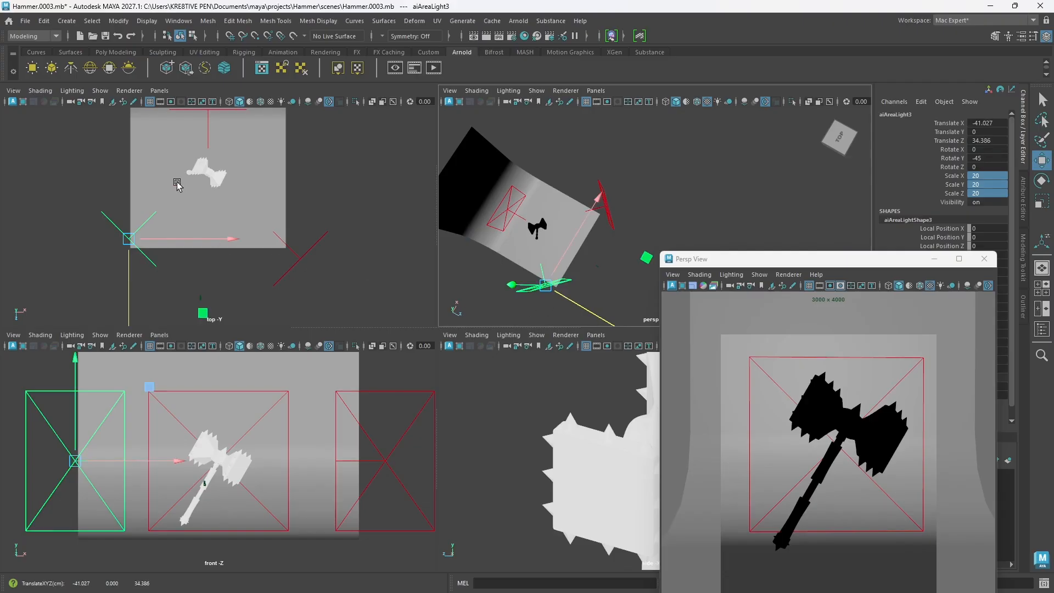
{"action": "left_click_drag", "start_coordinate": [581, 223], "coordinate": [563, 311]}
Step: Turn off Normalize for the second area light and set its intensity to 2
{"action": "left_click_drag", "start_coordinate": [835, 268], "coordinate": [576, 258]}
{"action": "left_click", "coordinate": [605, 211]}
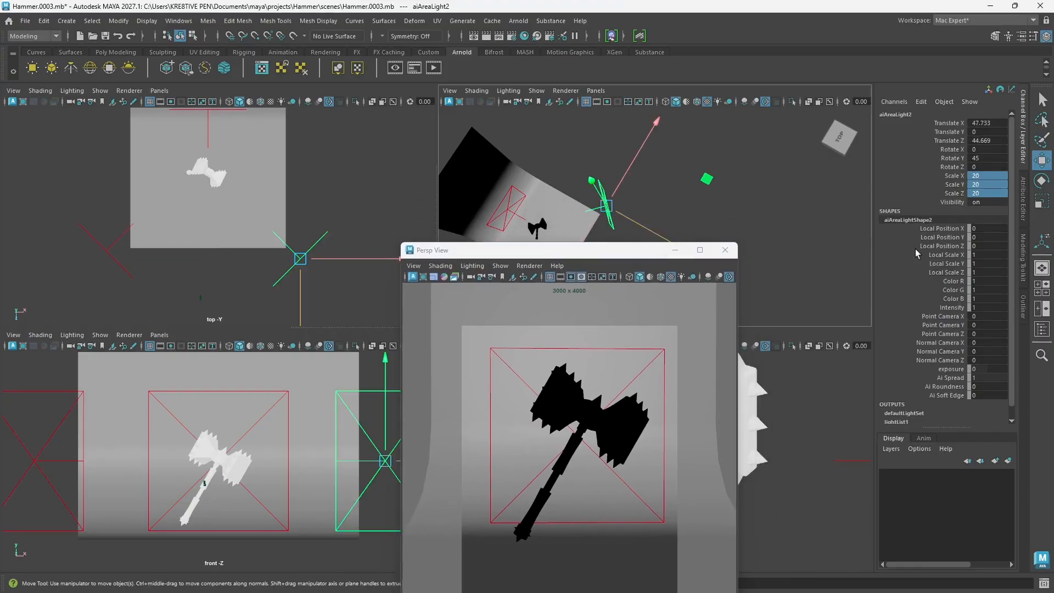
{"action": "left_click", "coordinate": [1022, 208]}
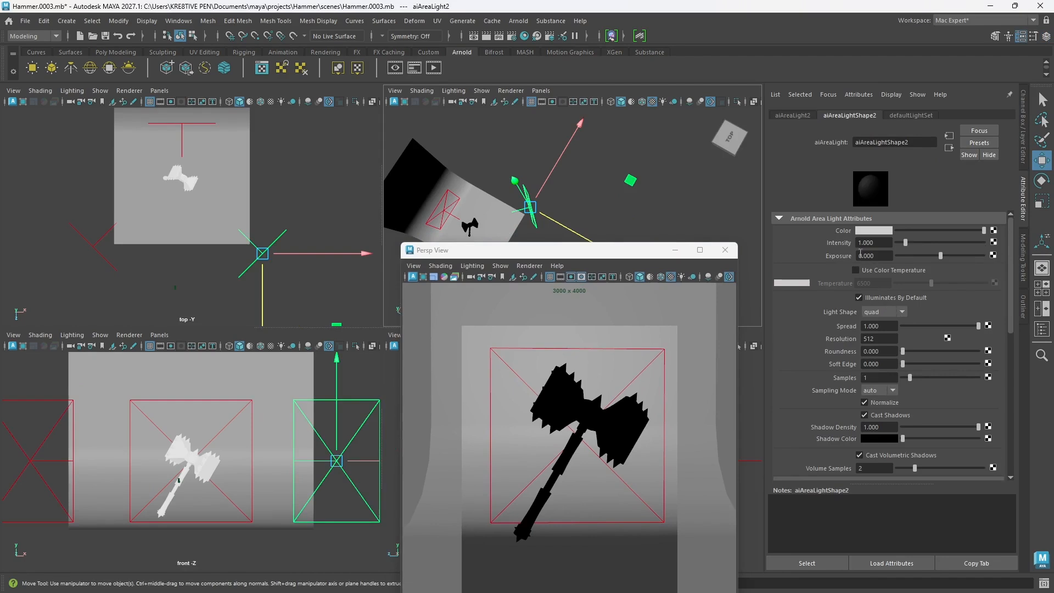
{"action": "left_click", "coordinate": [866, 404]}
{"action": "double_click", "coordinate": [873, 243]}
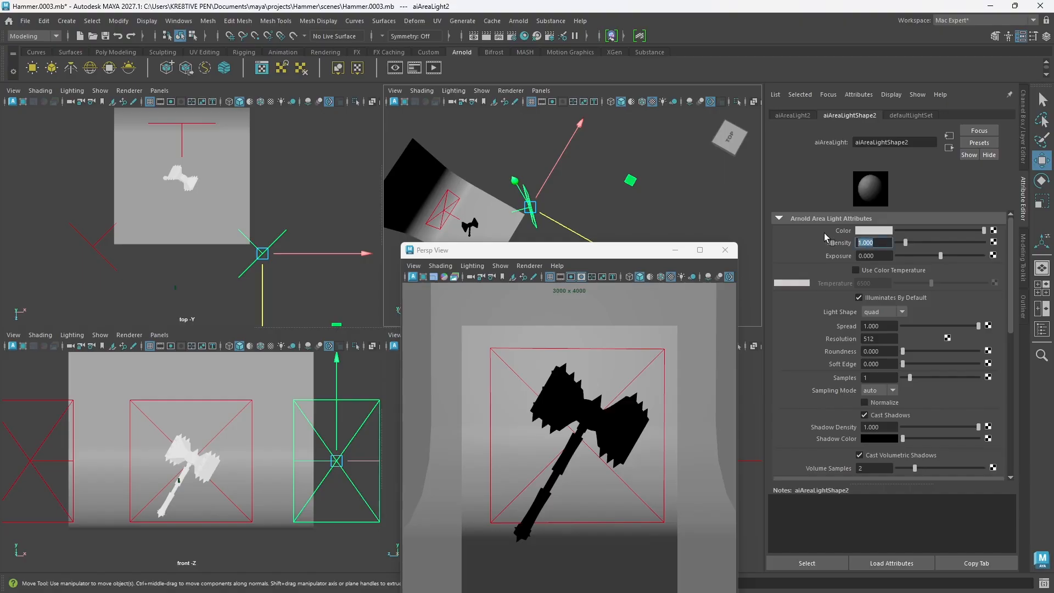
{"action": "type", "text": "2"}
Step: Turn off Normalize for the third area light and set its intensity to 3
{"action": "left_click_drag", "start_coordinate": [568, 256], "coordinate": [717, 227]}
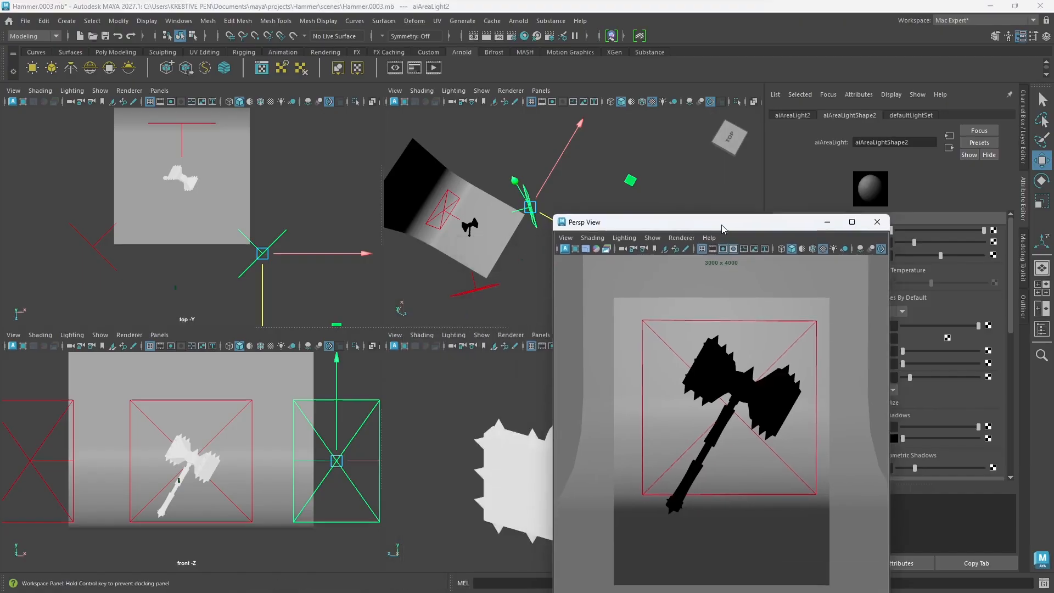
{"action": "left_click", "coordinate": [106, 261]}
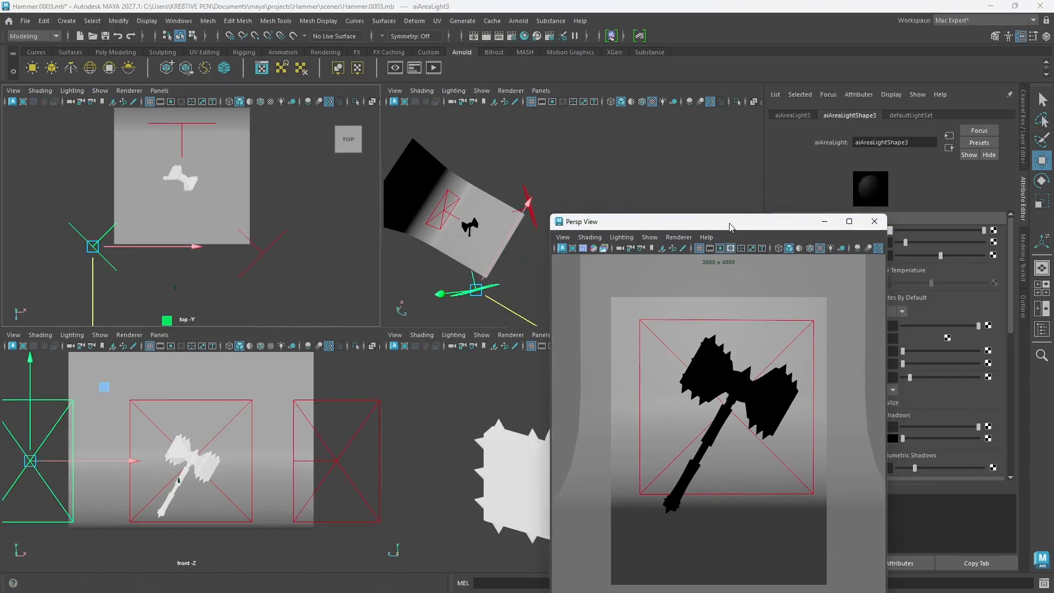
{"action": "left_click_drag", "start_coordinate": [731, 222], "coordinate": [653, 217]}
{"action": "left_click", "coordinate": [865, 402]}
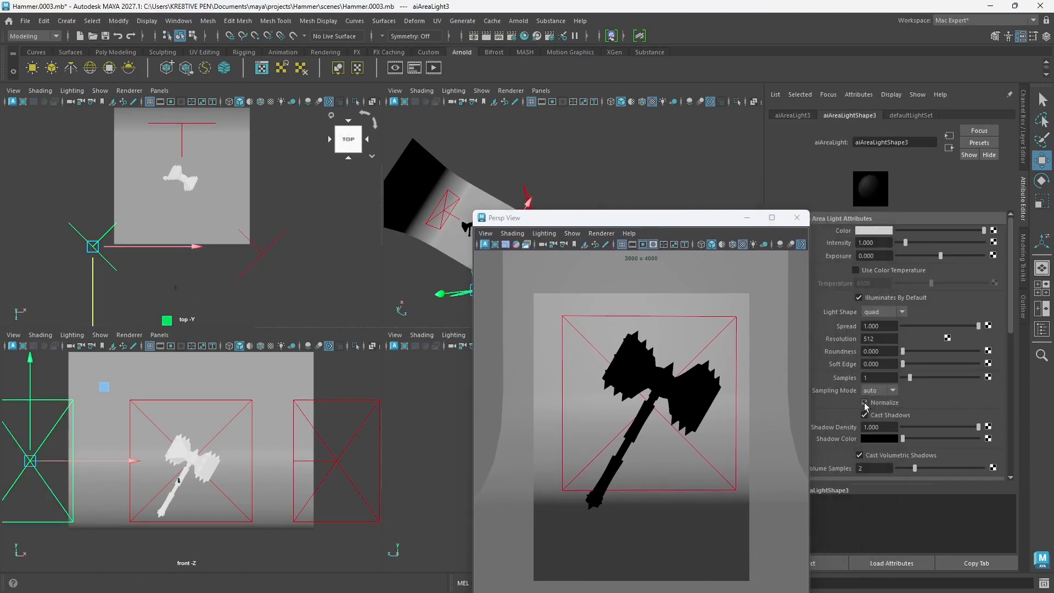
{"action": "left_click", "coordinate": [870, 243]}
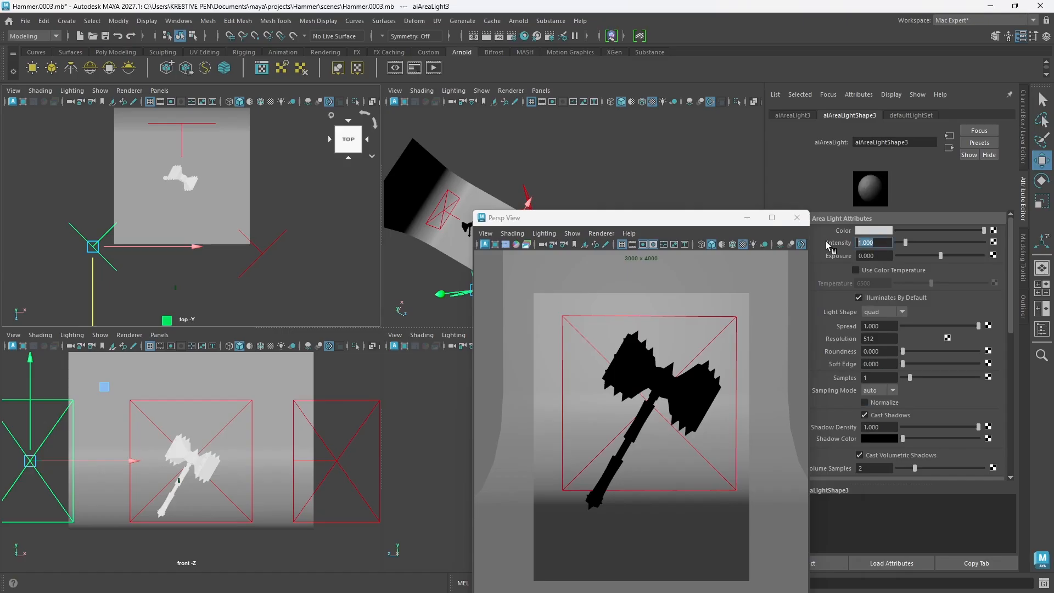
{"action": "type", "text": "3"}
{"action": "key", "text": "Return"}
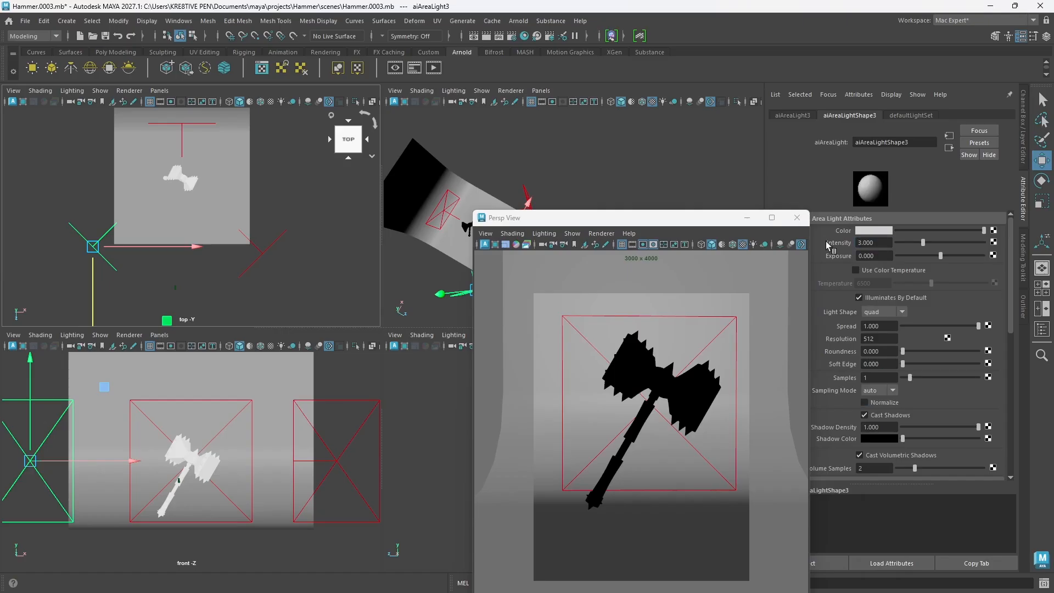
Step: Preview the lit hammer with the Arnold renderer in the camera1 window, then return it to Viewport 2.0
{"action": "left_click_drag", "start_coordinate": [651, 222], "coordinate": [743, 143]}
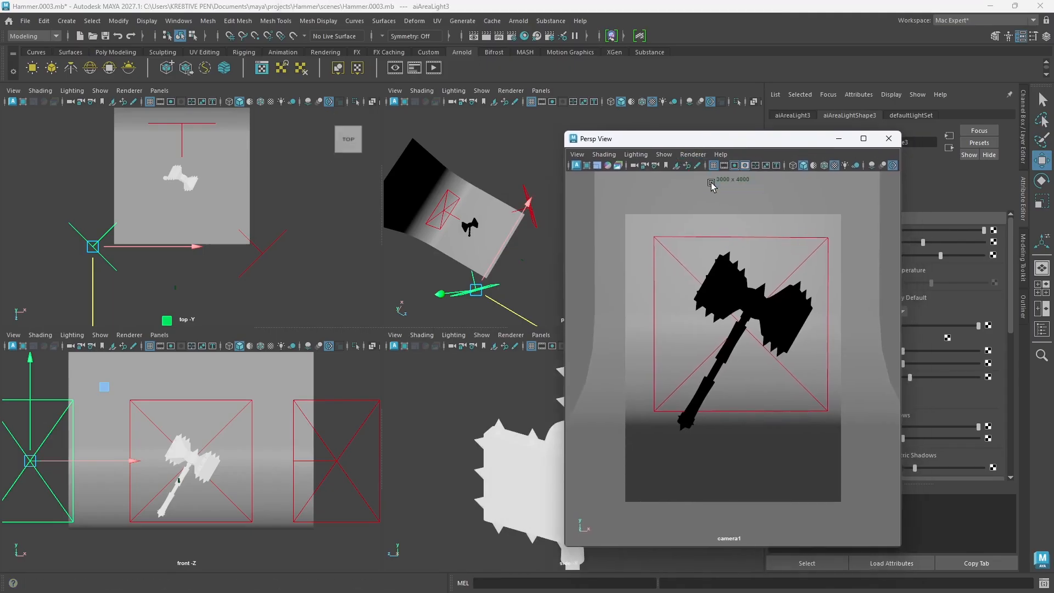
{"action": "key", "text": "q"}
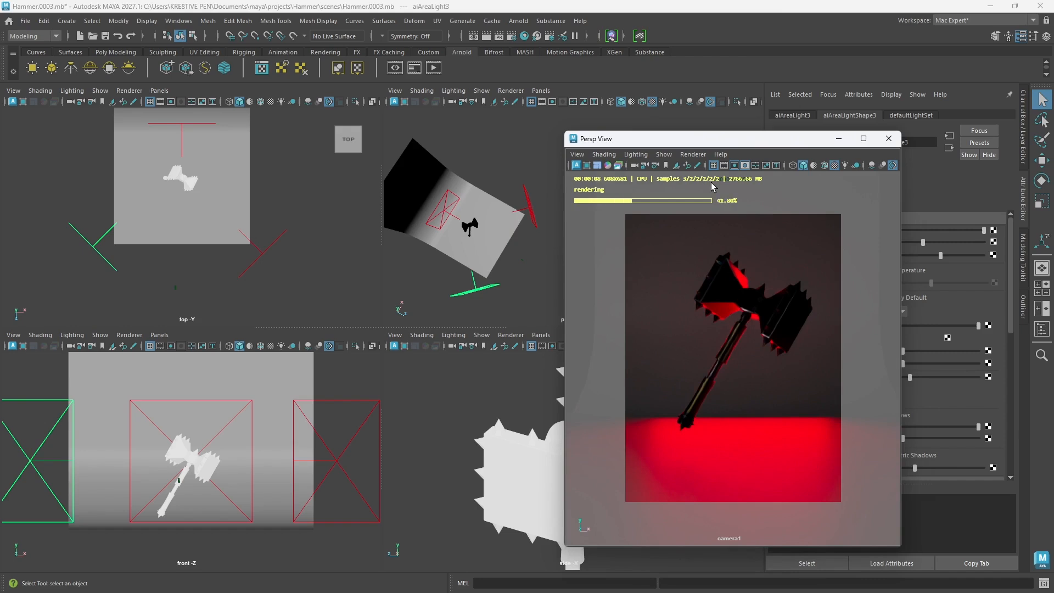
{"action": "left_click", "coordinate": [693, 154]}
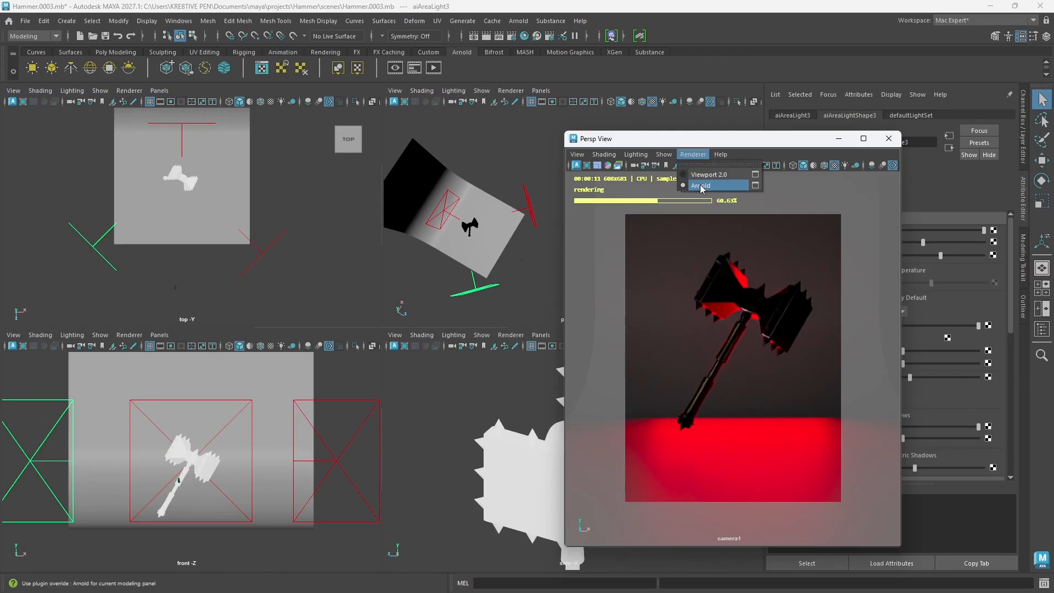
{"action": "left_click", "coordinate": [708, 174]}
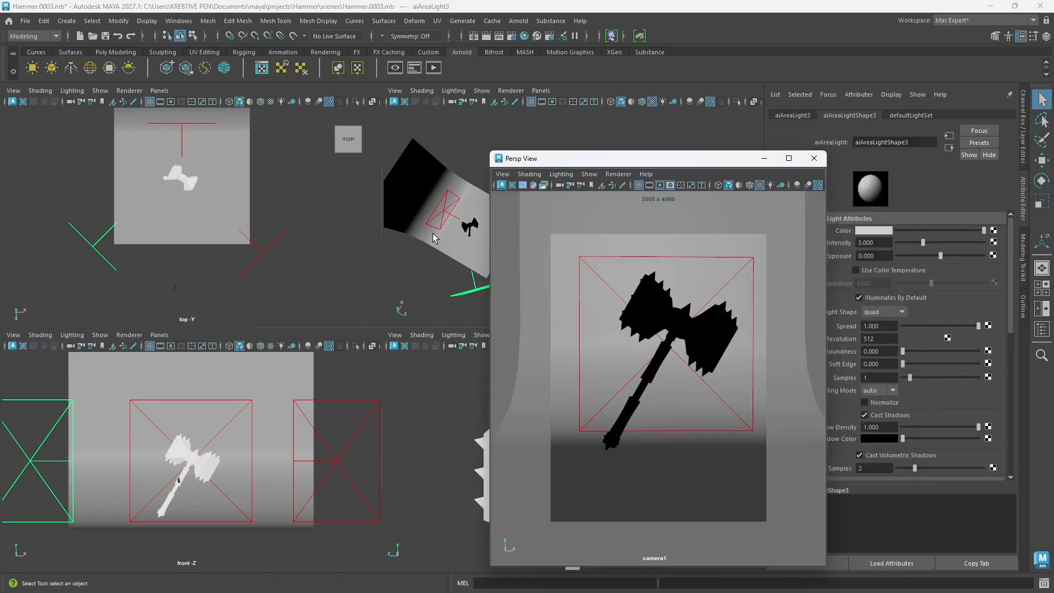
Step: Lower the intensity of the red area light behind the hammer to 1.5
{"action": "left_click", "coordinate": [434, 228]}
{"action": "left_click_drag", "start_coordinate": [885, 245], "coordinate": [813, 243]}
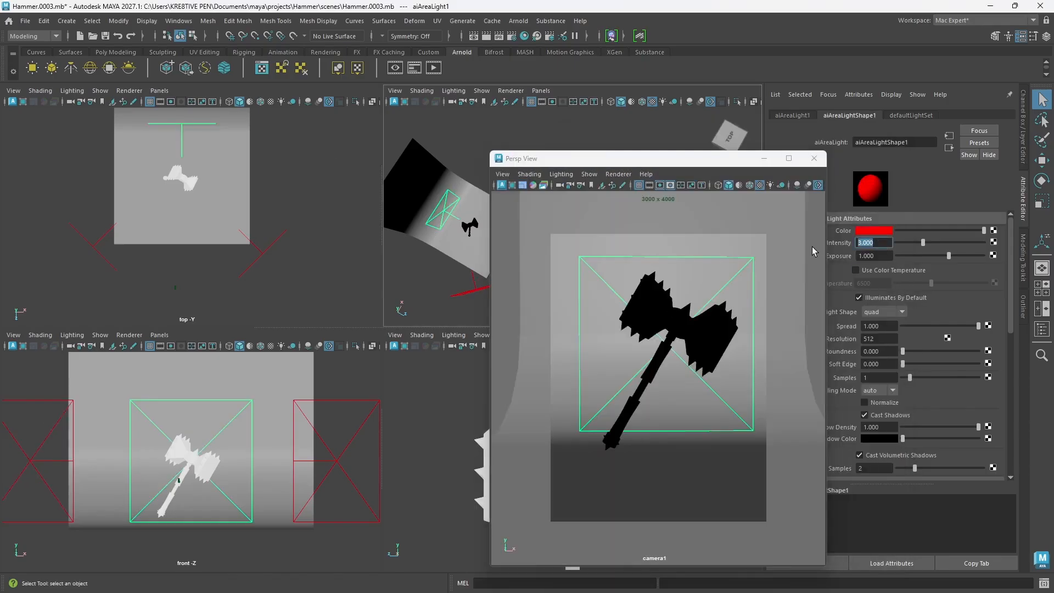
{"action": "type", "text": "1.5"}
{"action": "key", "text": "Return"}
Step: Raise the third area light's intensity to 5
{"action": "left_click", "coordinate": [463, 291]}
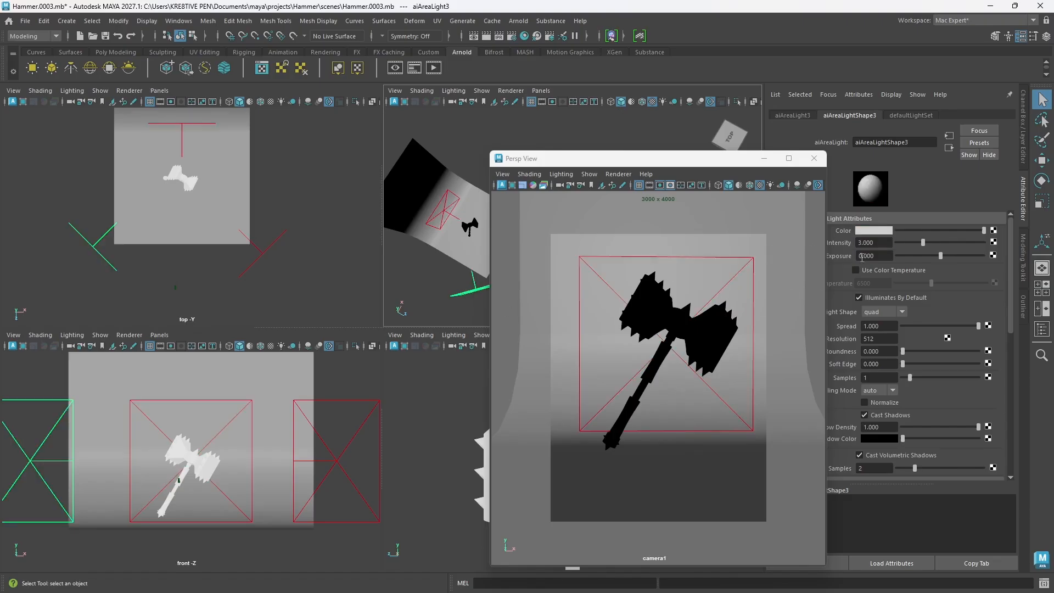
{"action": "left_click_drag", "start_coordinate": [892, 242], "coordinate": [861, 244]}
{"action": "type", "text": "5"}
{"action": "key", "text": "Return"}
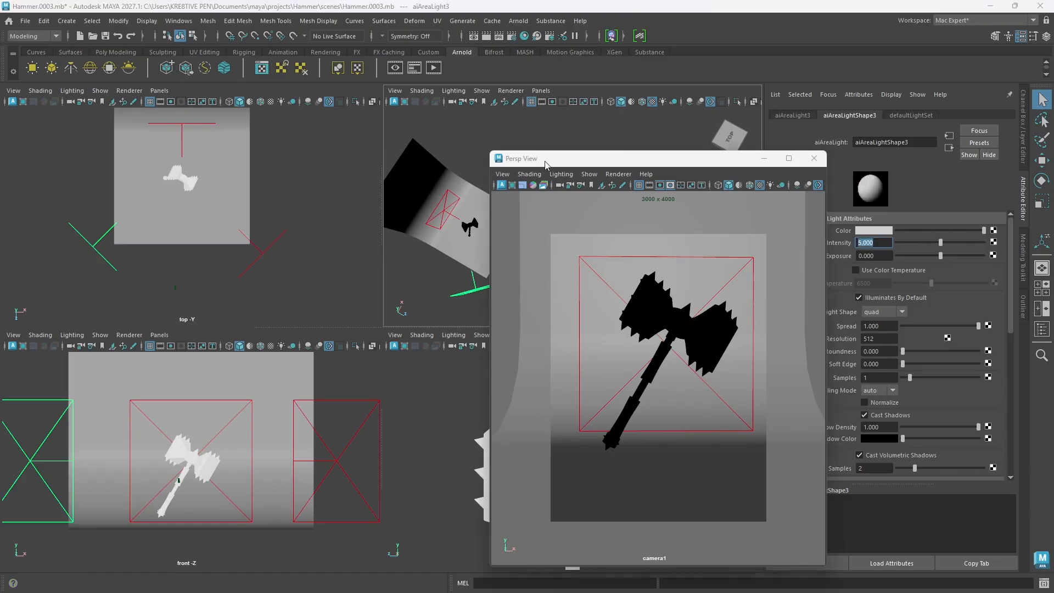
Step: Raise the second area light's intensity to 3, moving the camera1 window out of the way
{"action": "left_click_drag", "start_coordinate": [546, 164], "coordinate": [639, 165]}
{"action": "left_click", "coordinate": [529, 211]}
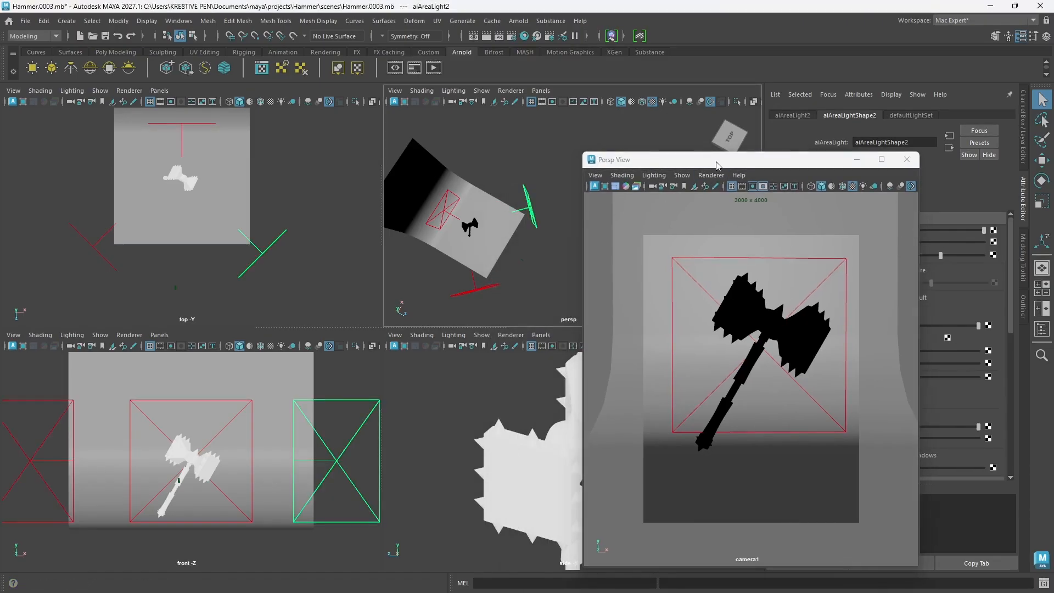
{"action": "left_click_drag", "start_coordinate": [716, 165], "coordinate": [568, 159]}
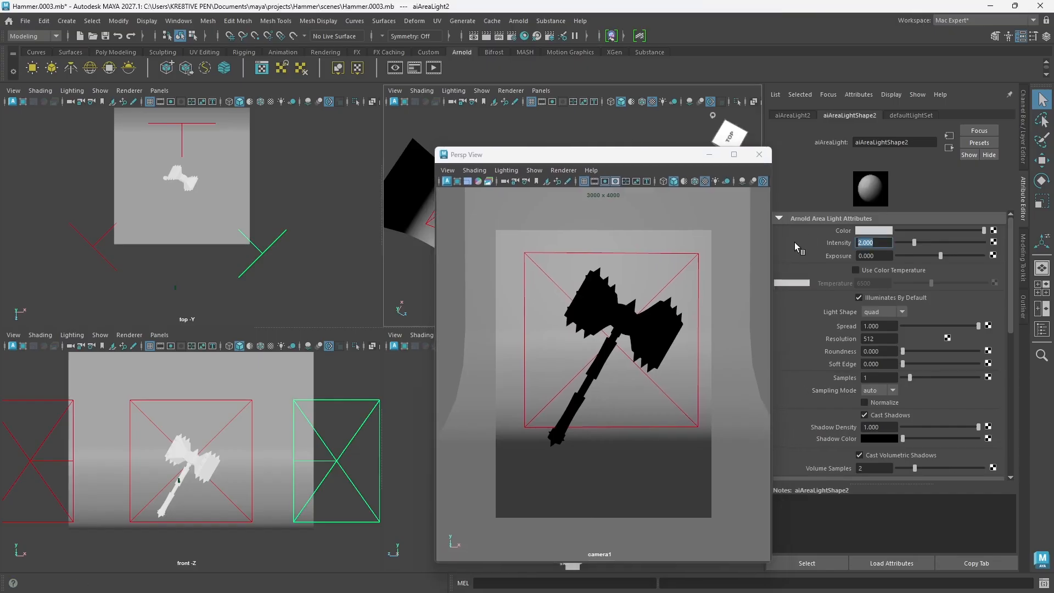
{"action": "type", "text": "3"}
{"action": "key", "text": "Return"}
Step: Preview the adjusted light intensities with the Arnold renderer in the camera1 window
{"action": "left_click", "coordinate": [555, 171]}
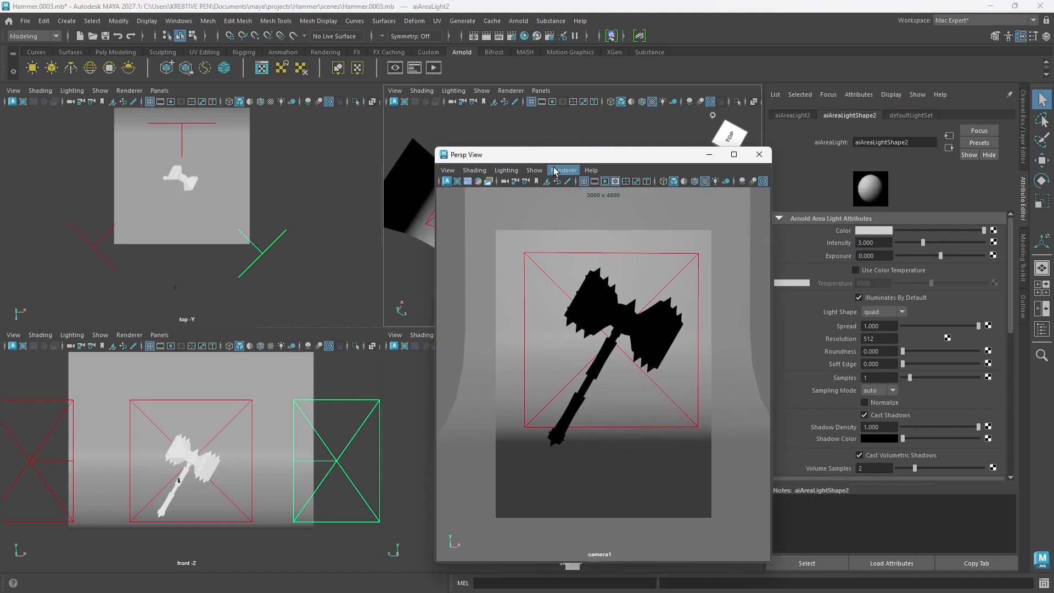
{"action": "left_click", "coordinate": [554, 171]}
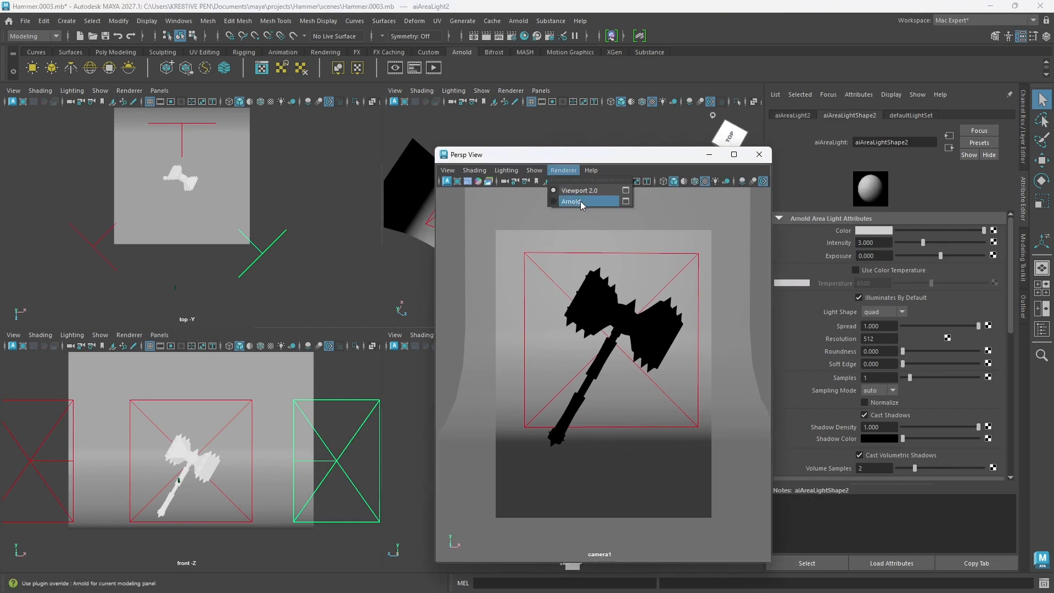
{"action": "left_click", "coordinate": [581, 201]}
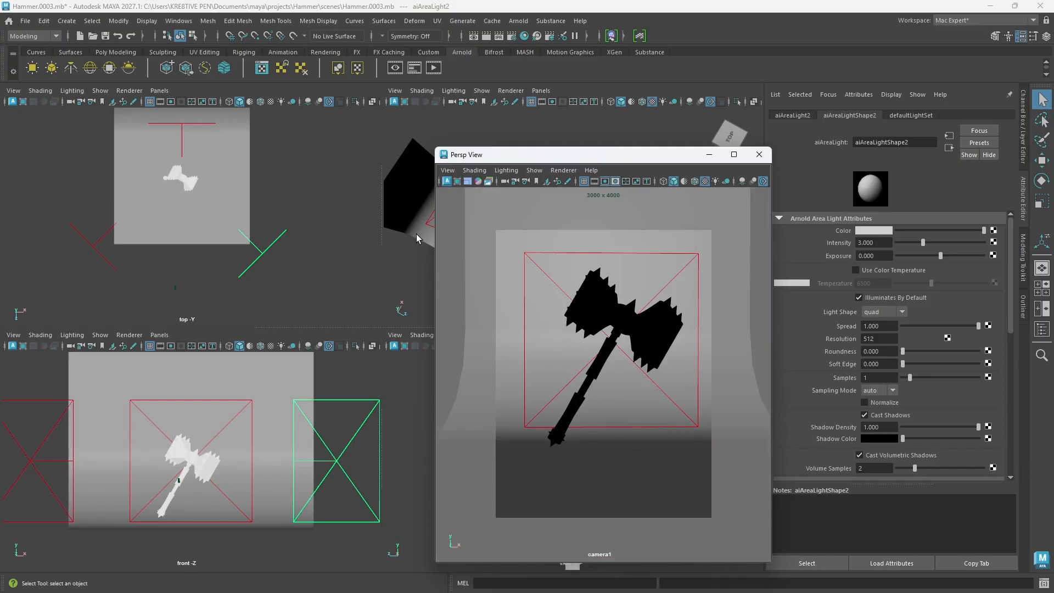
Step: Add an Arnold skydome light with intensity 0.2 and render the camera1 view with Arnold
{"action": "left_click", "coordinate": [90, 68]}
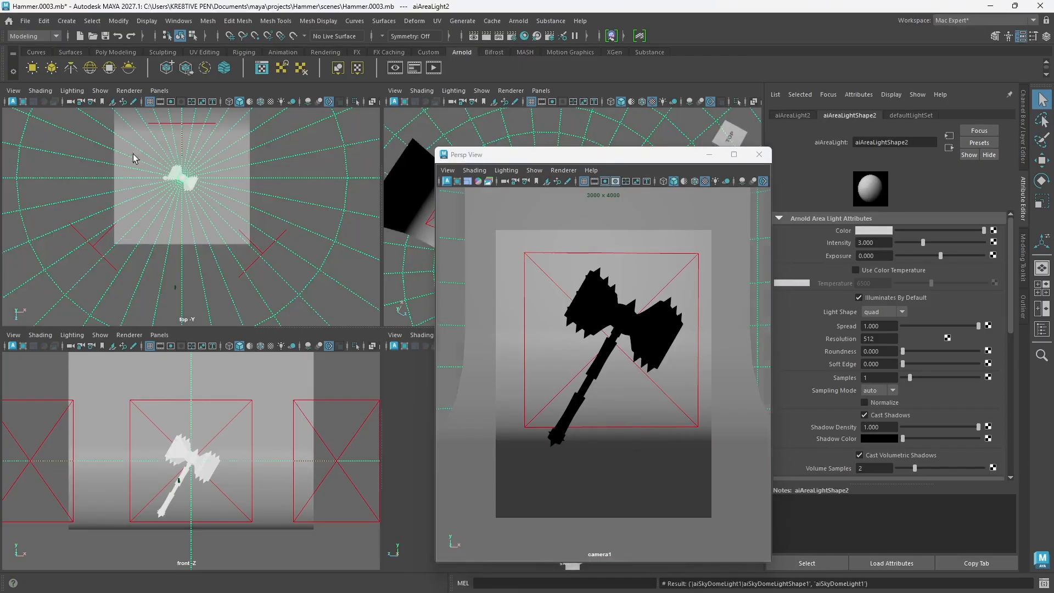
{"action": "left_click", "coordinate": [563, 170]}
{"action": "left_click", "coordinate": [575, 202]}
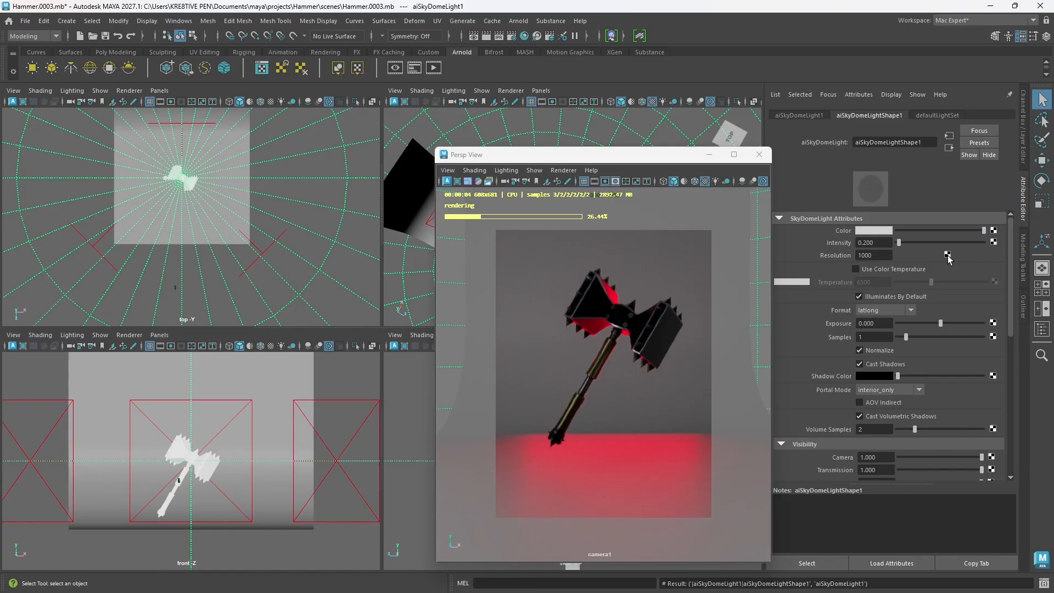
Step: Select the curved backdrop behind the hammer and open the new material assignment for it
{"action": "left_click", "coordinate": [689, 264]}
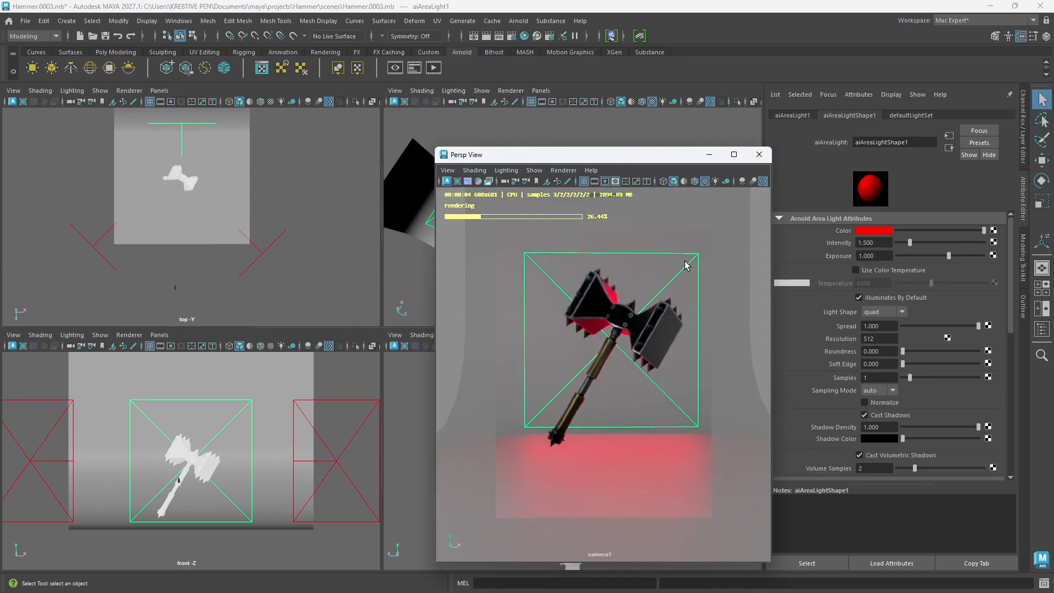
{"action": "right_click_drag", "start_coordinate": [685, 266], "coordinate": [730, 540]}
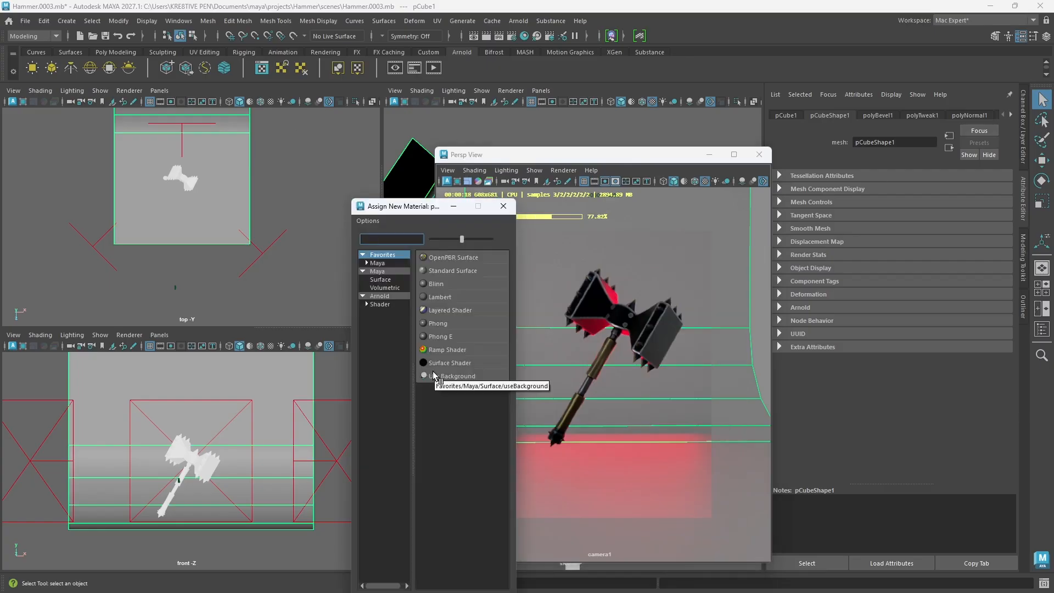